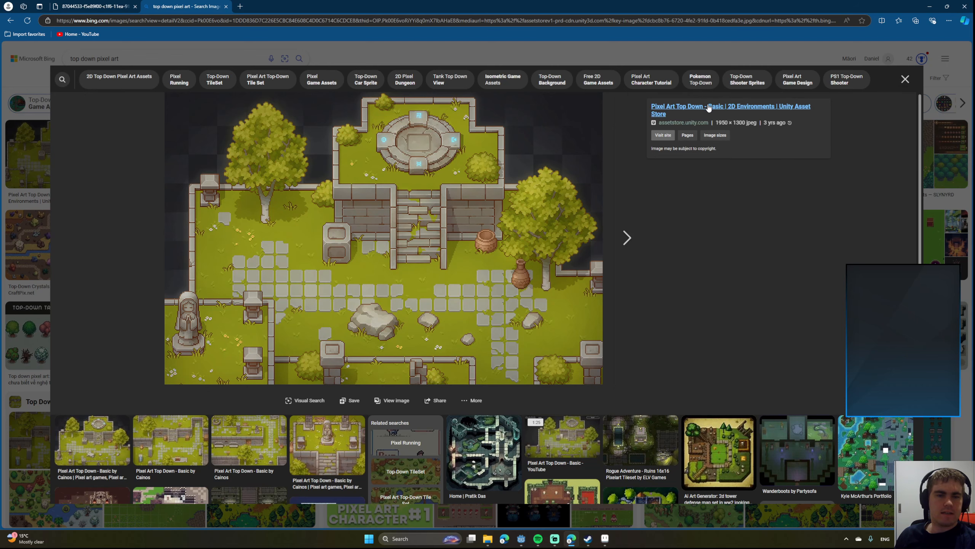
# Switch to Aseprite and examine the tileset template together with the painted grass column.
pyautogui.click(932, 6)
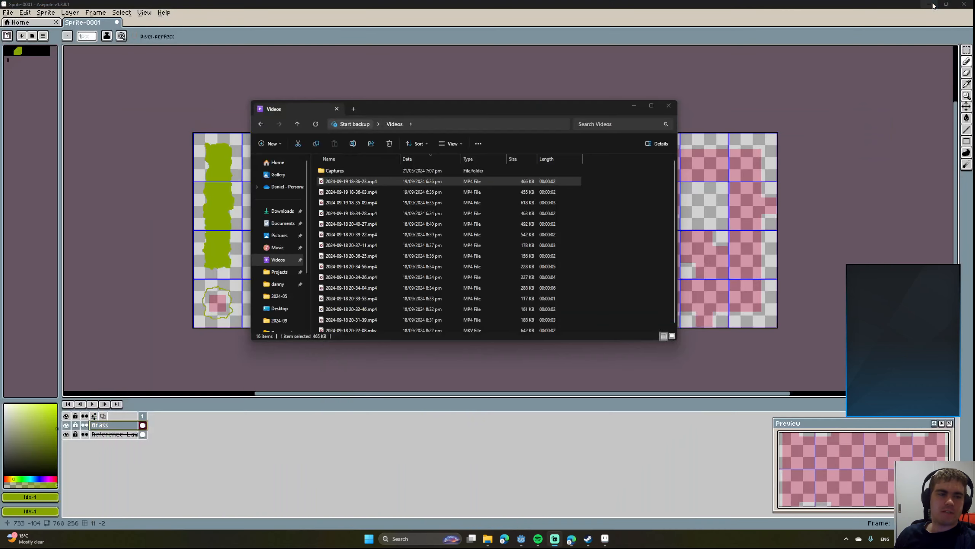
pyautogui.click(388, 8)
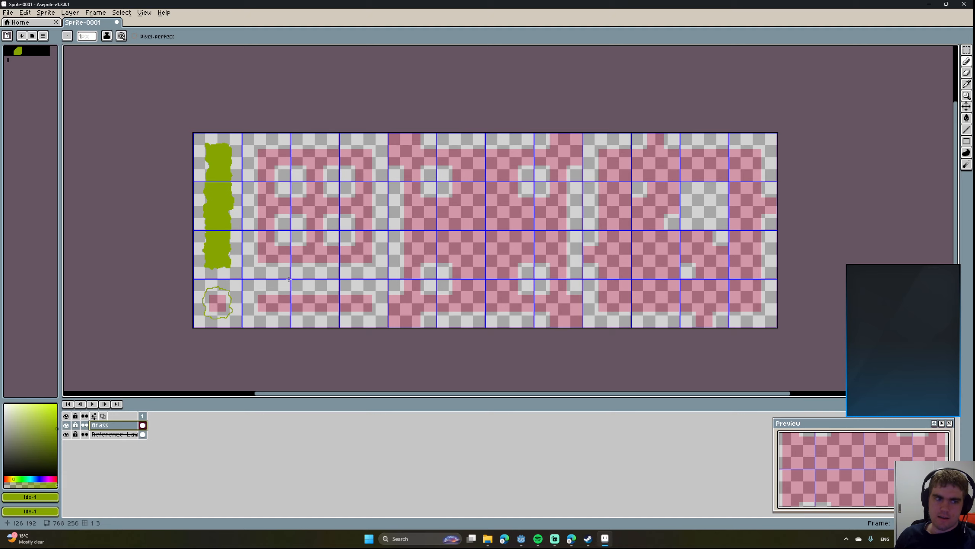
pyautogui.scroll(3, 271, 277)
pyautogui.scroll(-3, 273, 277)
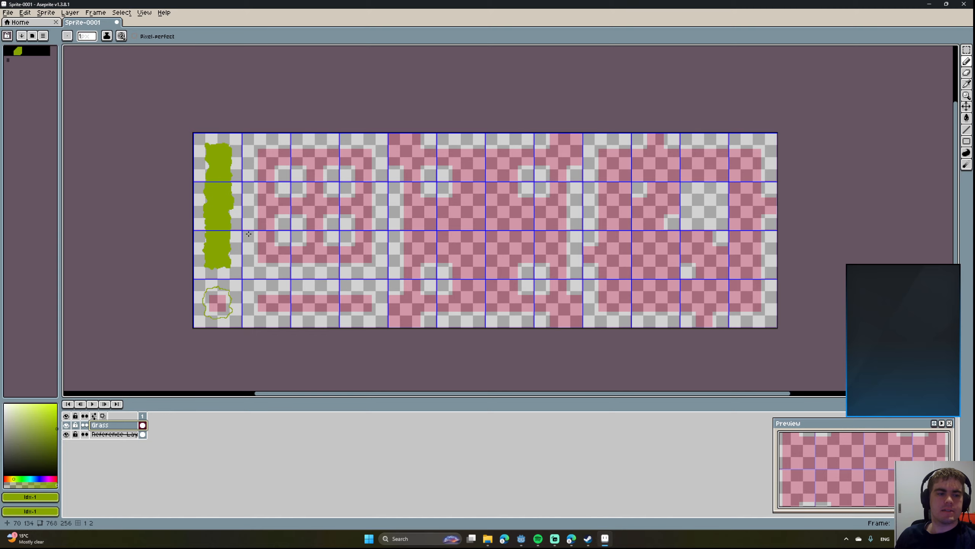
pyautogui.scroll(2, 249, 233)
pyautogui.scroll(-2, 280, 225)
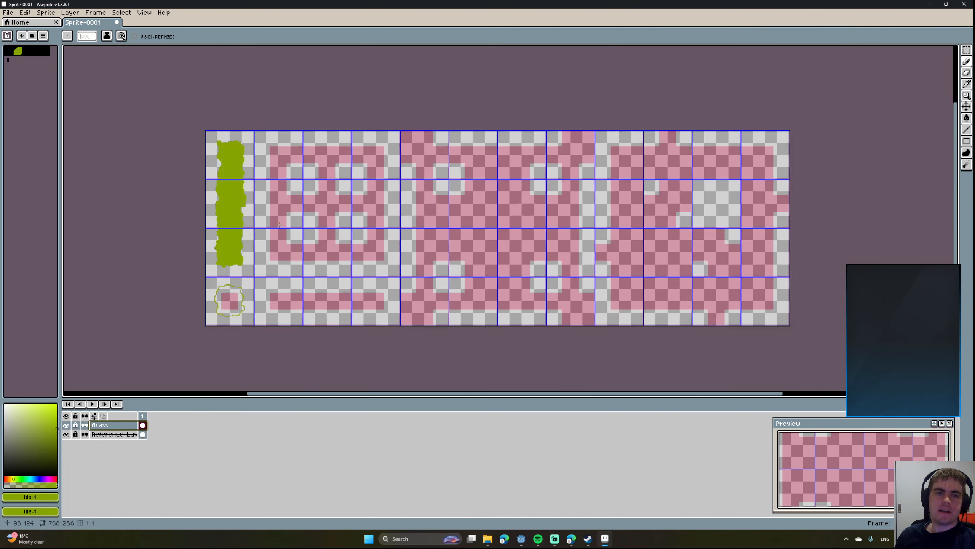
pyautogui.scroll(-1, 280, 225)
pyautogui.scroll(3, 512, 203)
pyautogui.scroll(-3, 547, 224)
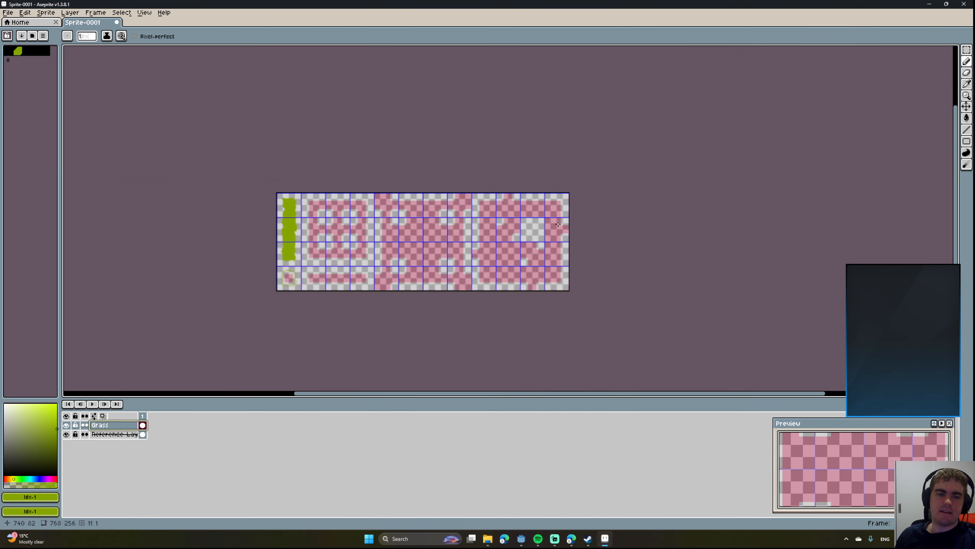
pyautogui.scroll(1, 360, 218)
pyautogui.moveTo(405, 246); pyautogui.dragTo(425, 230, button='middle')
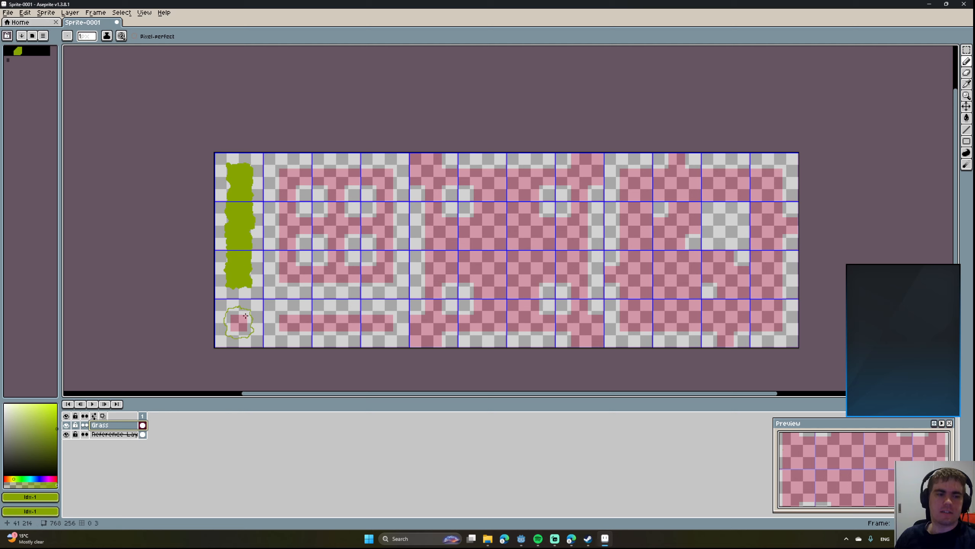
# Fill the outlined round grass shape in the single tile below the grass column with solid green.
pyautogui.scroll(2, 239, 322)
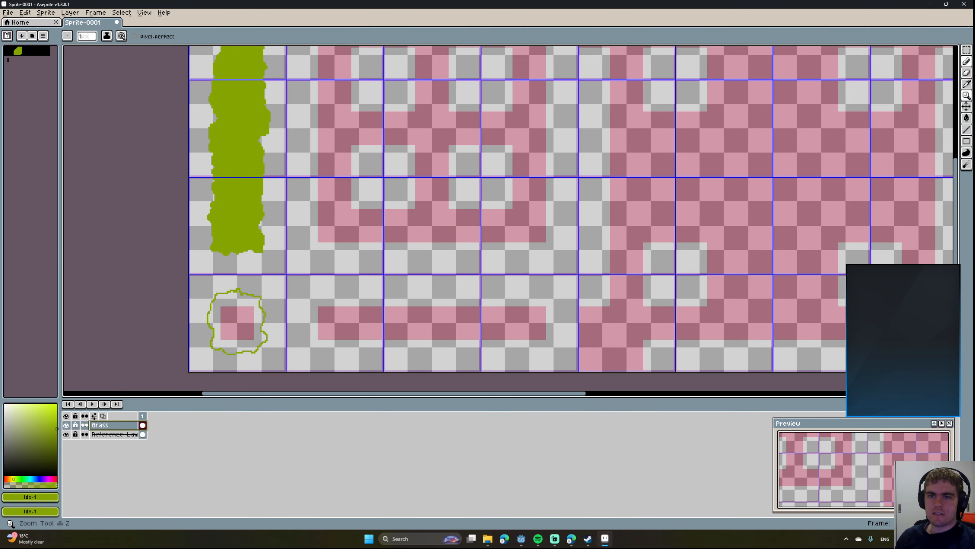
pyautogui.click(967, 118)
pyautogui.click(238, 321)
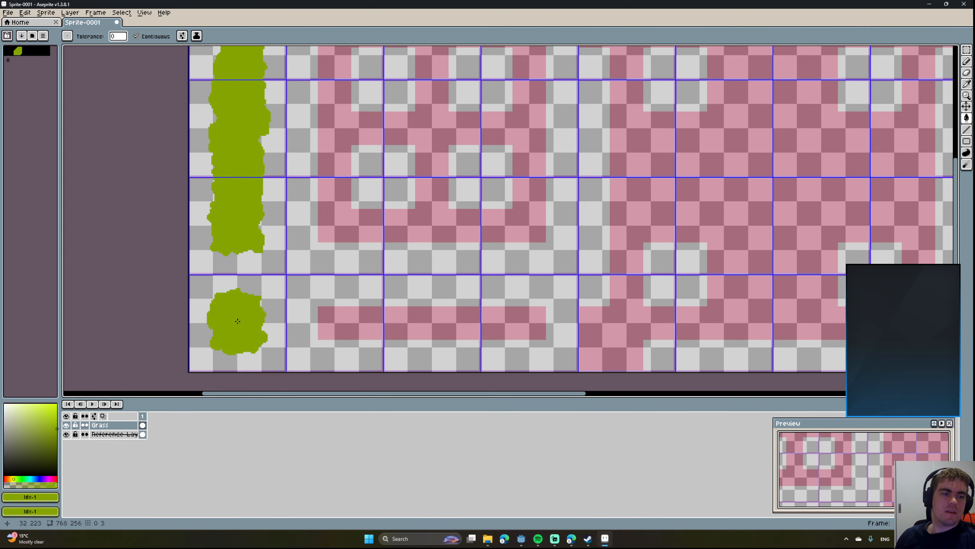
# Examine the unpainted 3×3 tile block of the template beside the finished grass column.
pyautogui.scroll(-3, 332, 250)
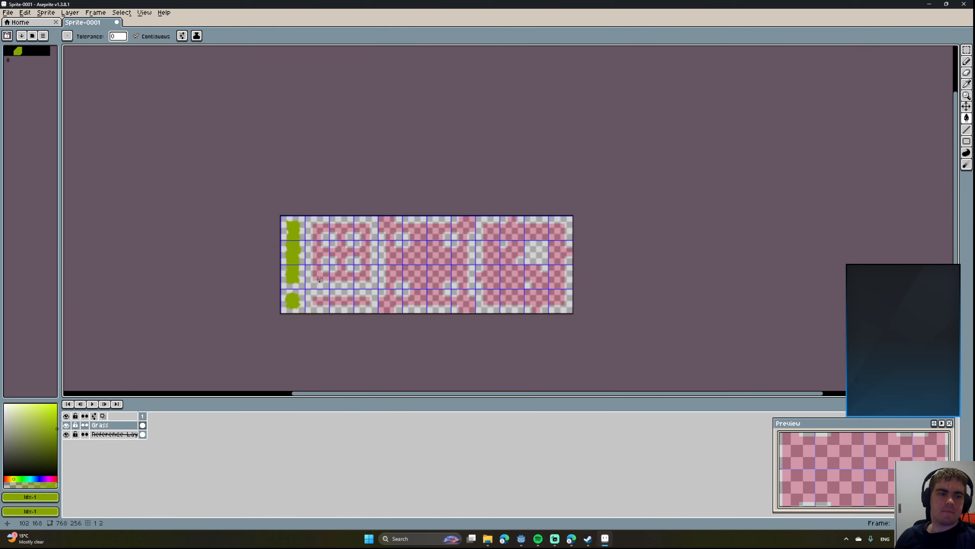
pyautogui.scroll(1, 299, 249)
pyautogui.scroll(2, 299, 250)
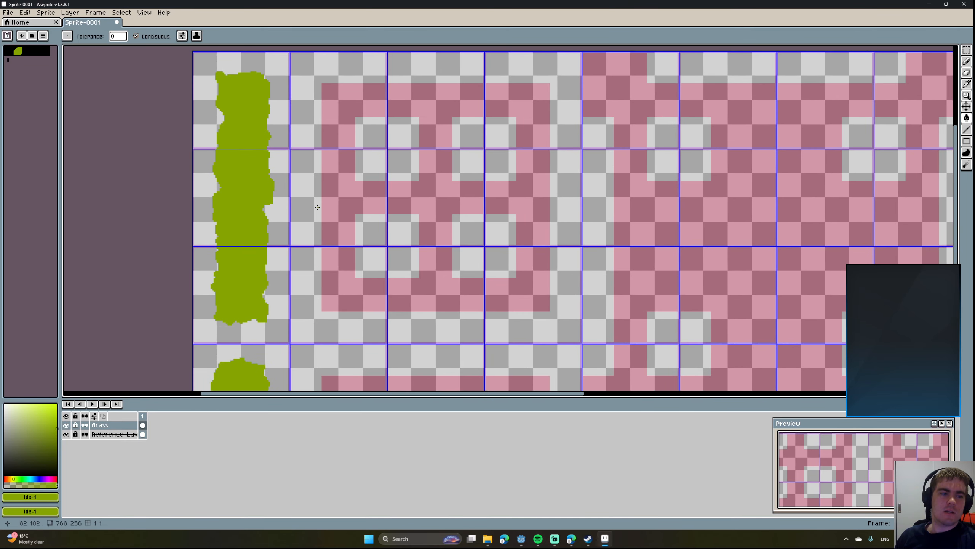
pyautogui.scroll(-2, 317, 208)
pyautogui.moveTo(469, 209); pyautogui.dragTo(441, 209, button='middle')
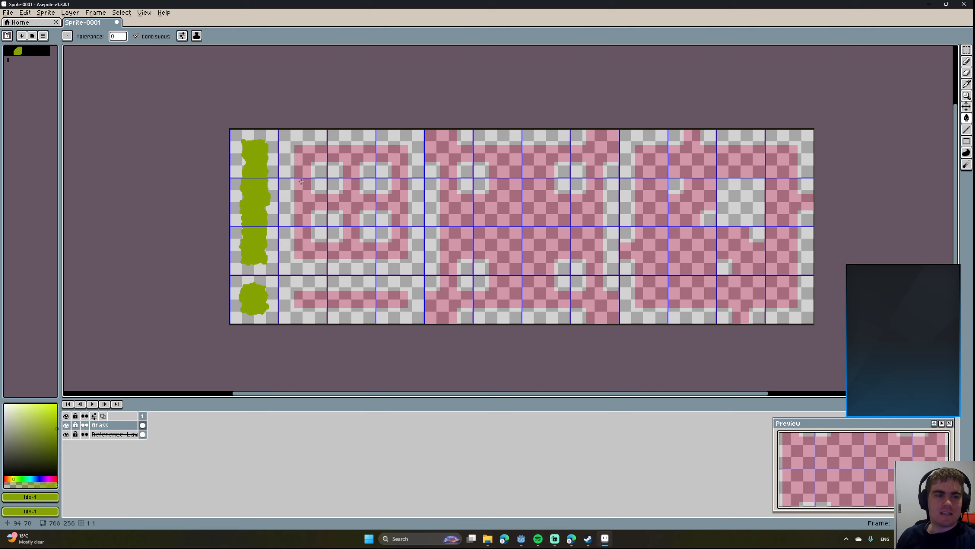
pyautogui.scroll(2, 300, 181)
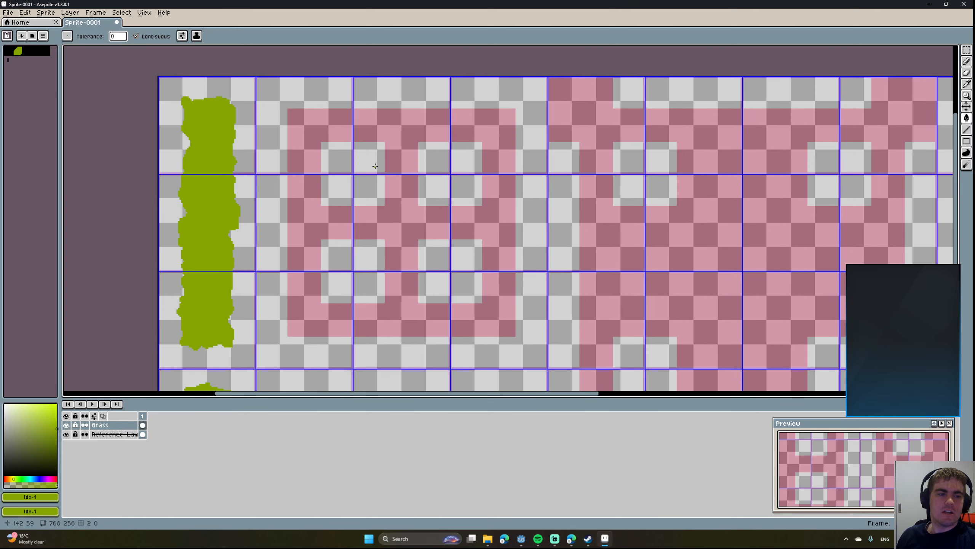
pyautogui.moveTo(374, 181); pyautogui.dragTo(380, 216, button='middle')
pyautogui.moveTo(299, 215); pyautogui.dragTo(346, 113, button='middle')
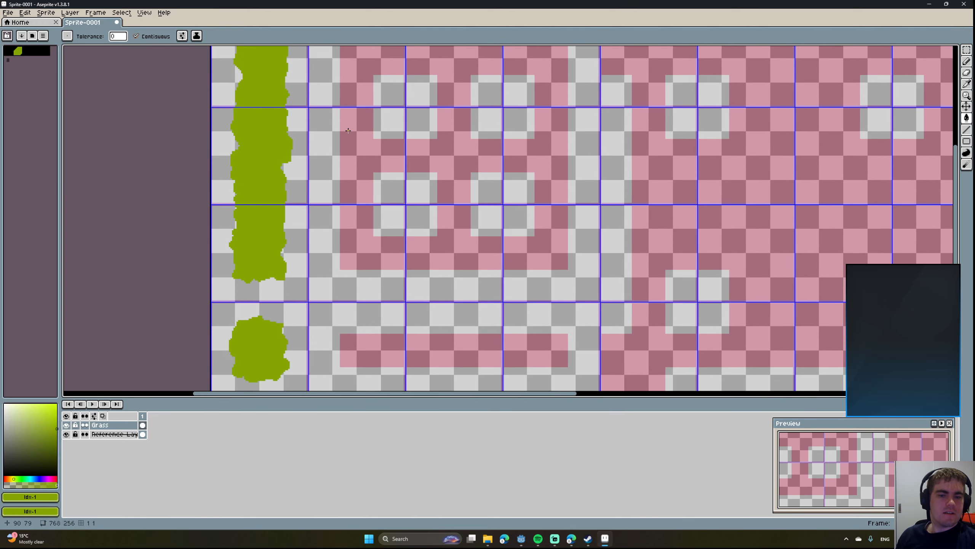
pyautogui.scroll(-2, 348, 131)
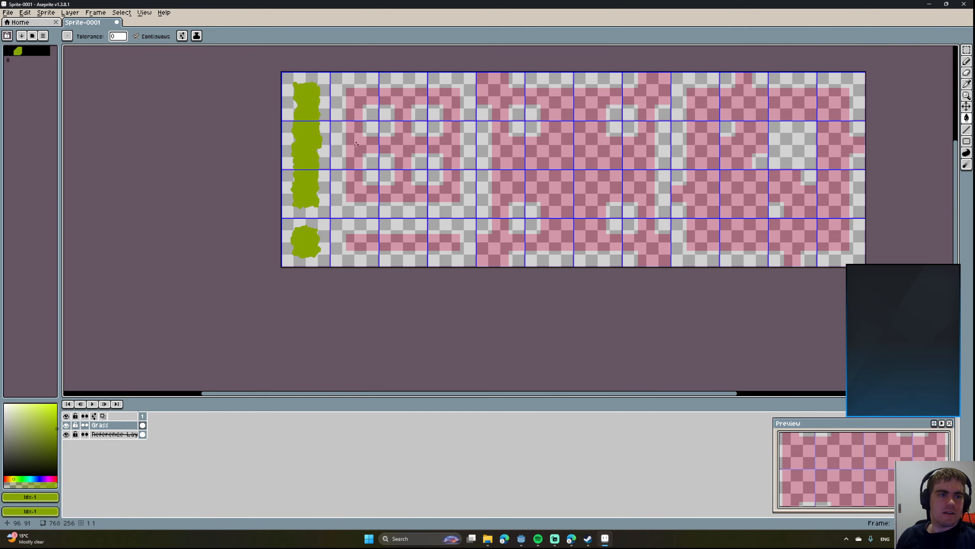
# Switch to the browser, compare the original tile template image with the top-down pixel art reference, and return to Aseprite.
pyautogui.click(573, 540)
pyautogui.click(95, 7)
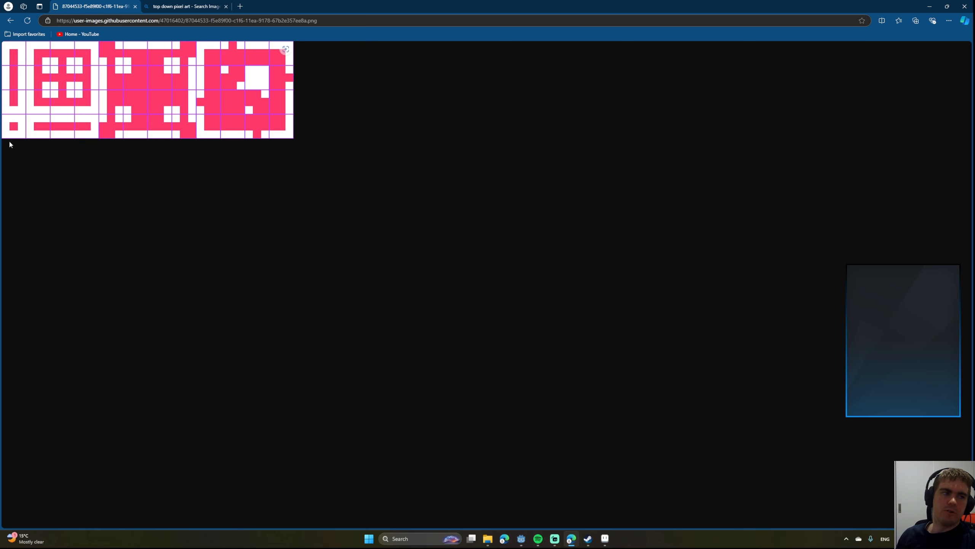
pyautogui.click(187, 4)
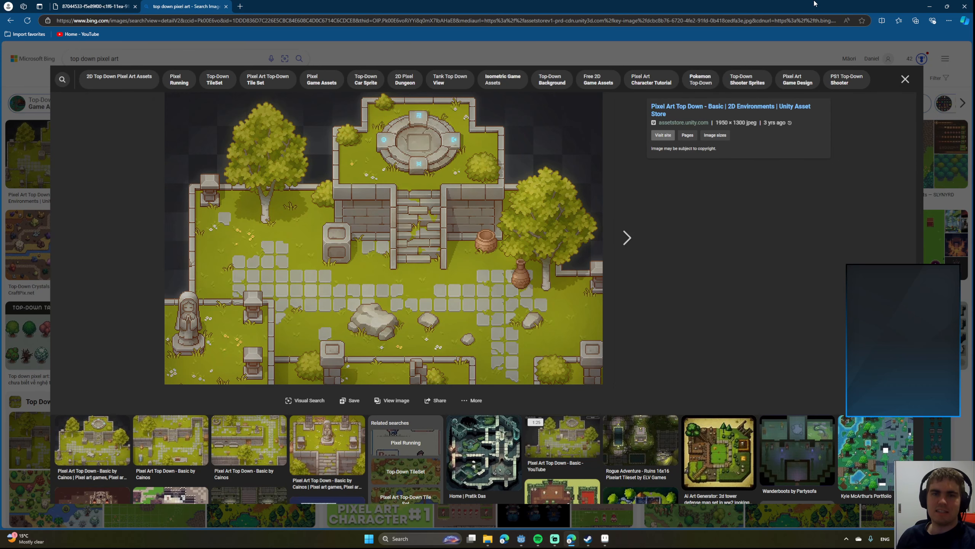
pyautogui.click(103, 4)
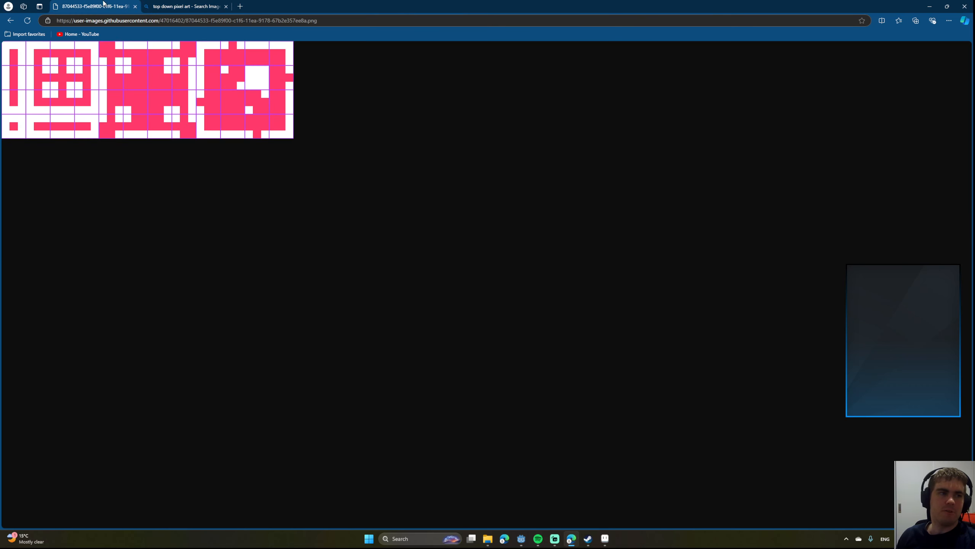
pyautogui.click(187, 6)
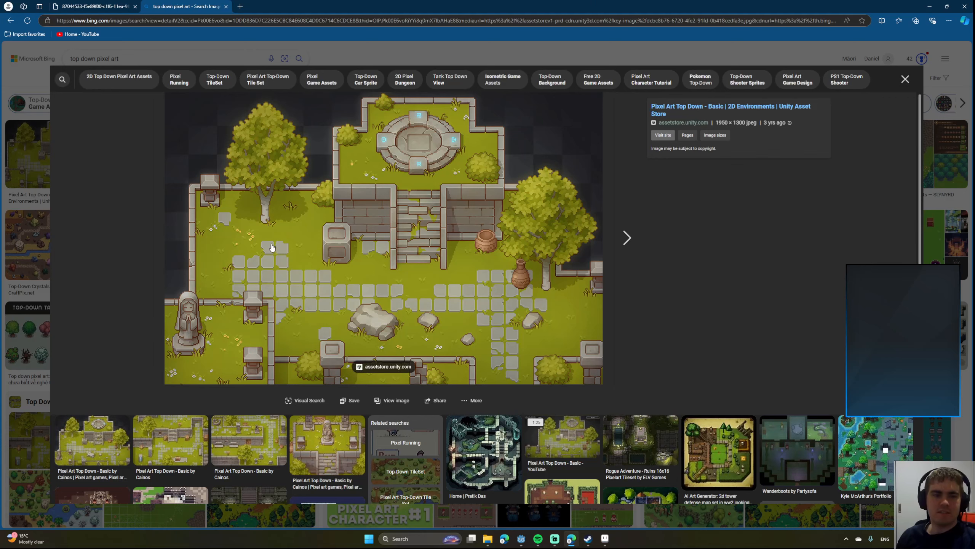
pyautogui.click(929, 6)
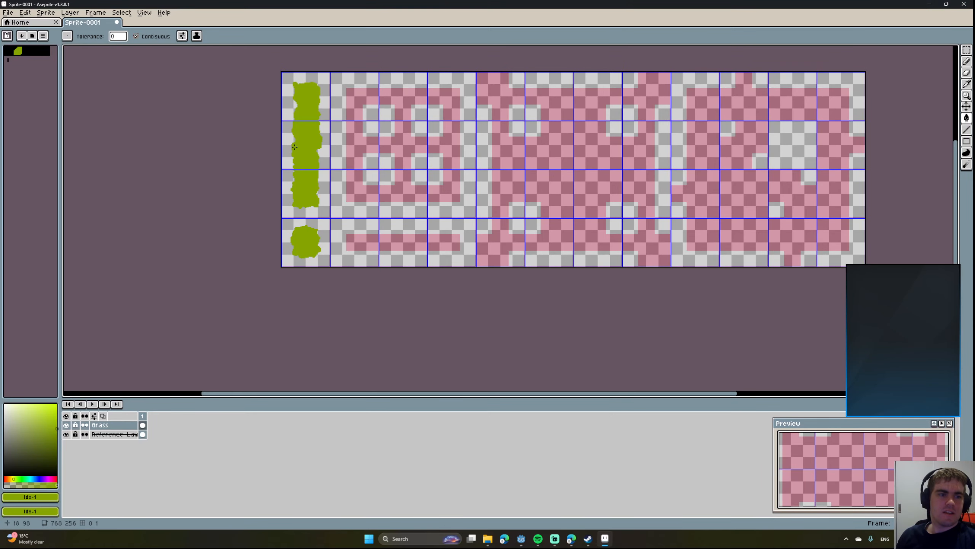
# With the reference layer selected, look up the option for a new reference layer from file without creating one.
pyautogui.scroll(1, 418, 180)
pyautogui.scroll(-3, 394, 285)
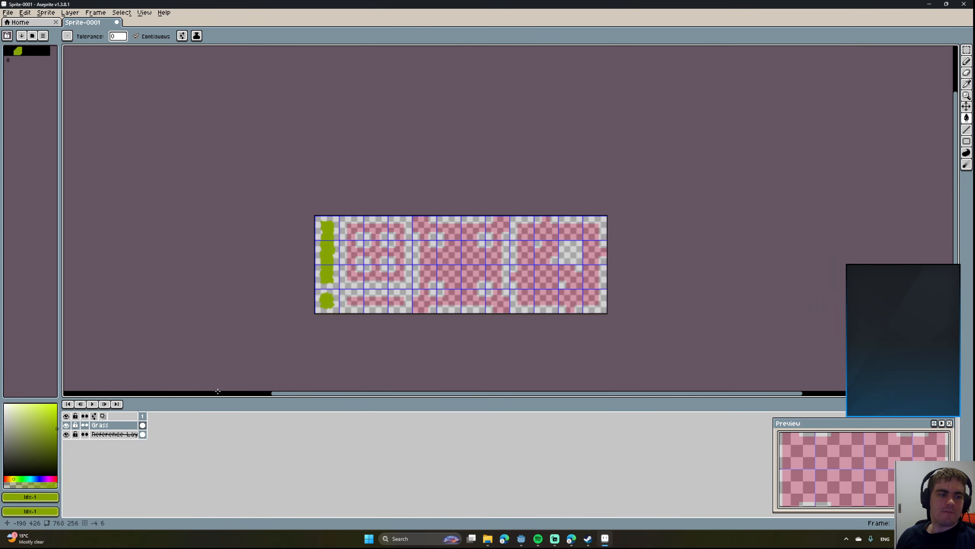
pyautogui.click(115, 434)
pyautogui.scroll(1, 351, 272)
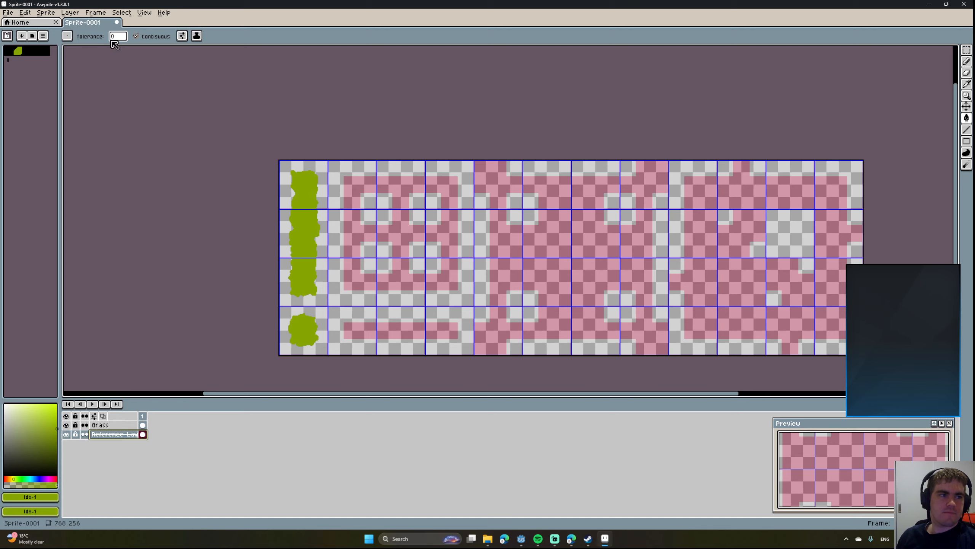
pyautogui.click(66, 12)
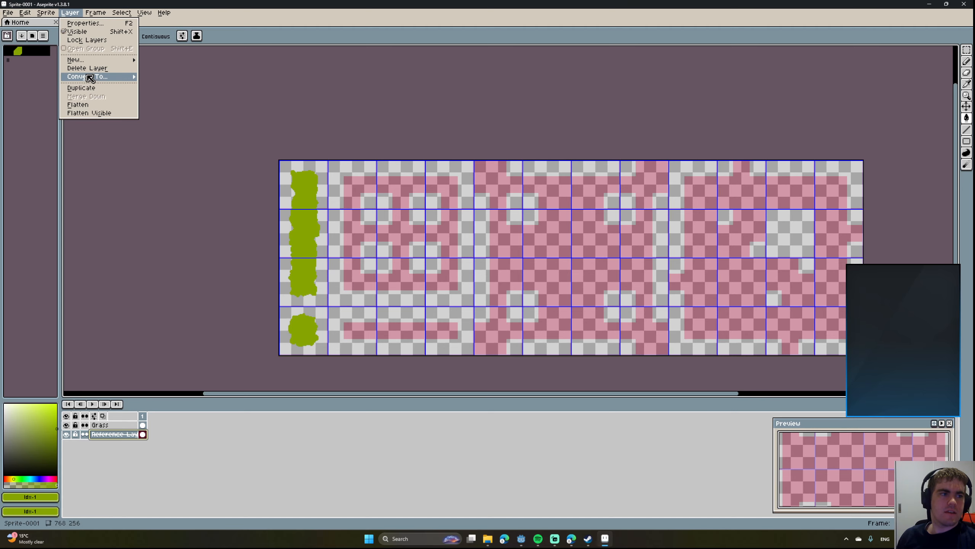
pyautogui.moveTo(92, 61)
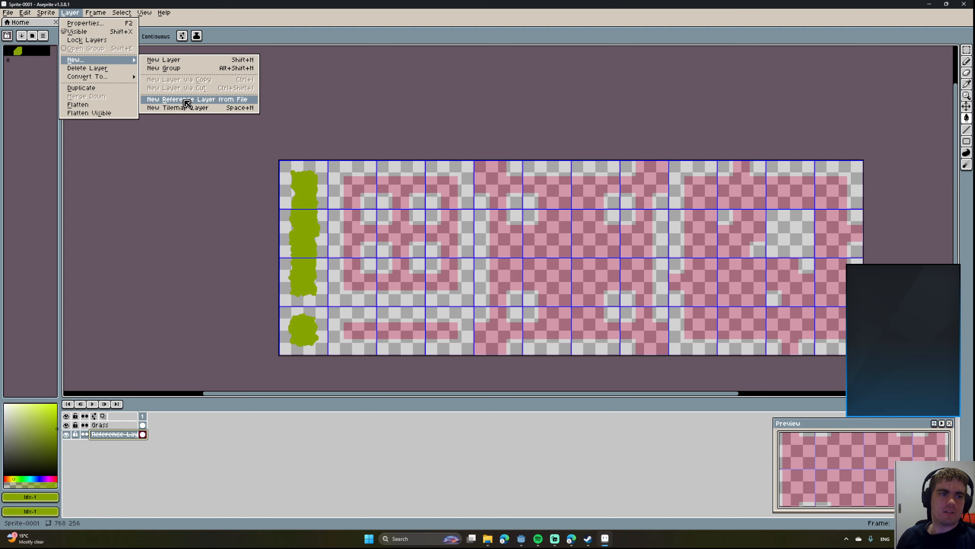
pyautogui.scroll(1, 537, 233)
pyautogui.scroll(-1, 538, 234)
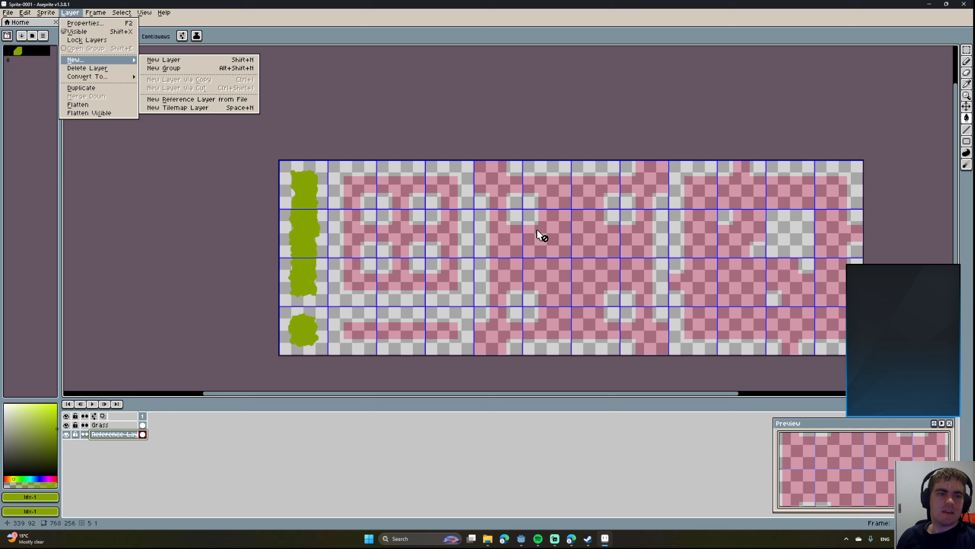
pyautogui.click(484, 117)
# On the Grass layer, draw a wavy green one-pixel outline along the upper-left, top and right edges of the 3×3 tile block.
pyautogui.click(98, 425)
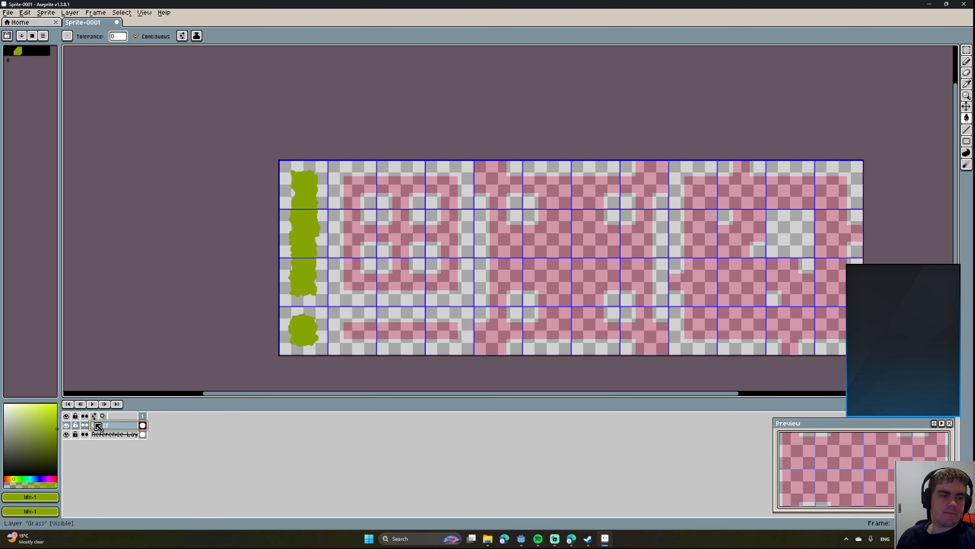
pyautogui.scroll(3, 341, 235)
pyautogui.scroll(-1, 342, 235)
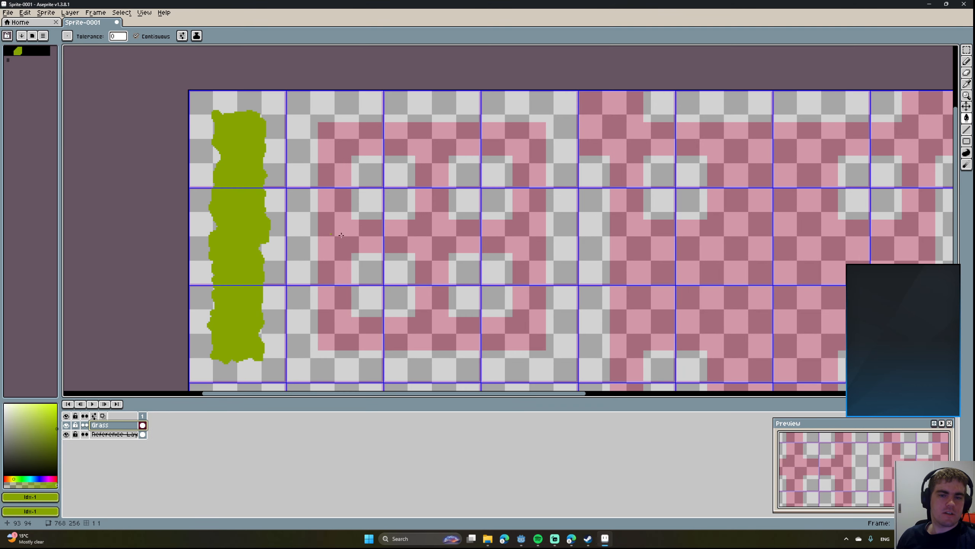
pyautogui.moveTo(342, 235); pyautogui.dragTo(309, 230, button='middle')
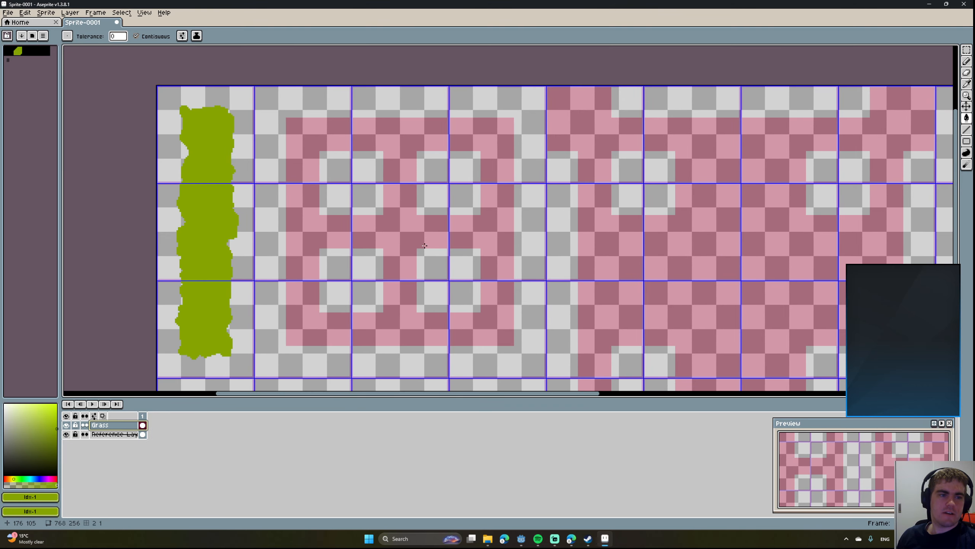
pyautogui.click(277, 183)
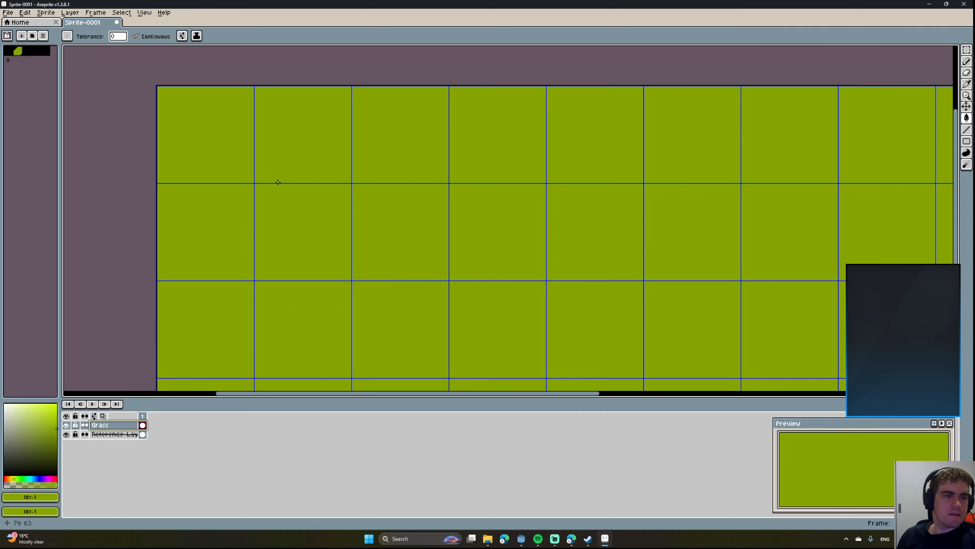
pyautogui.hotkey('ctrl', 'z')
pyautogui.press('b')
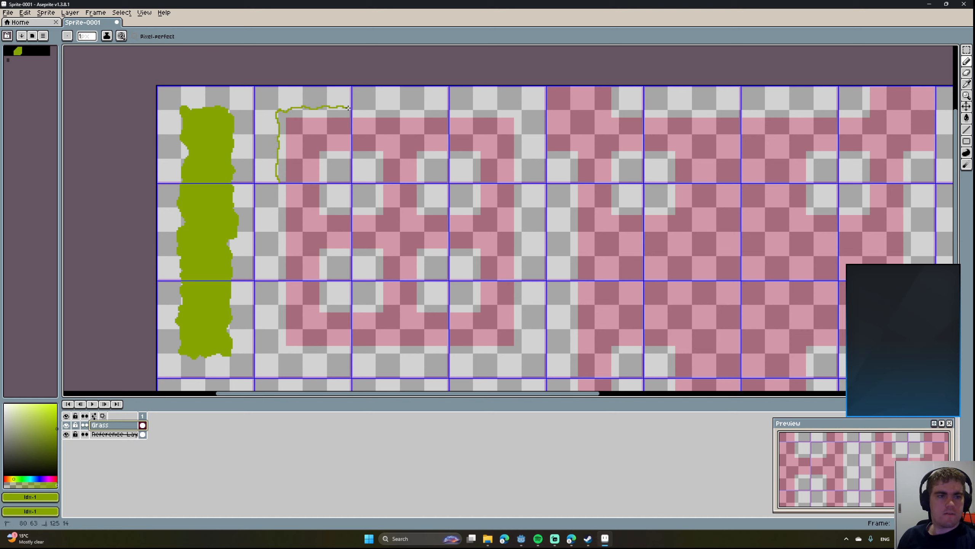
pyautogui.moveTo(405, 110)
pyautogui.mouseDown()
pyautogui.moveTo(514, 112)
pyautogui.moveTo(525, 143)
pyautogui.moveTo(521, 284)
pyautogui.mouseUp()
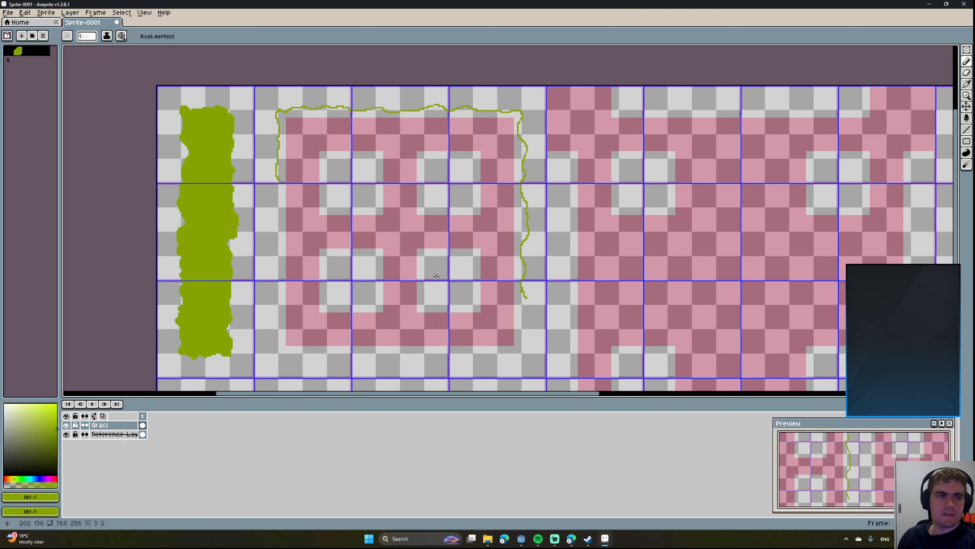
# Examine how the edges of the painted grass column meet the grid lines between tiles, compared with the new outline.
pyautogui.moveTo(233, 205); pyautogui.dragTo(255, 165, button='middle')
pyautogui.moveTo(258, 237); pyautogui.dragTo(313, 138, button='middle')
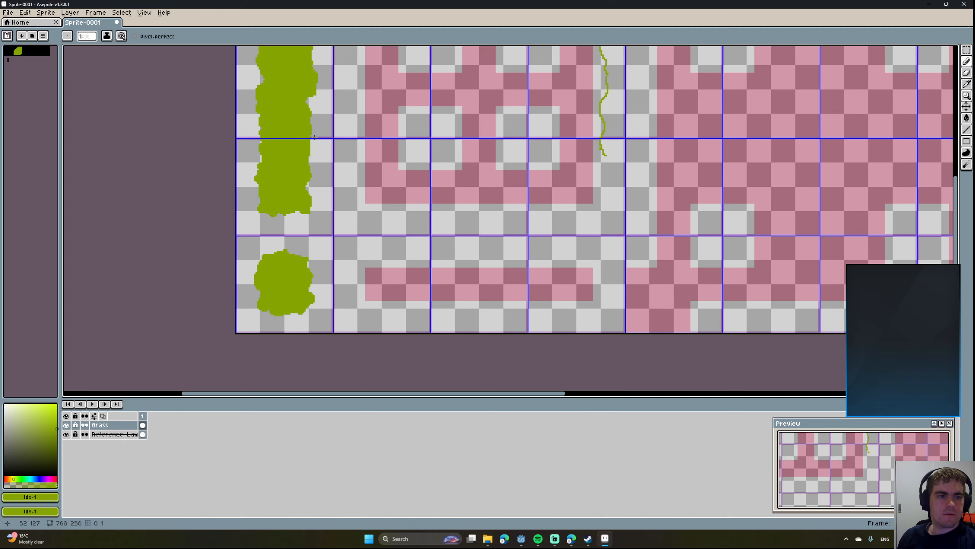
pyautogui.moveTo(315, 138); pyautogui.dragTo(327, 218, button='middle')
pyautogui.scroll(1, 322, 217)
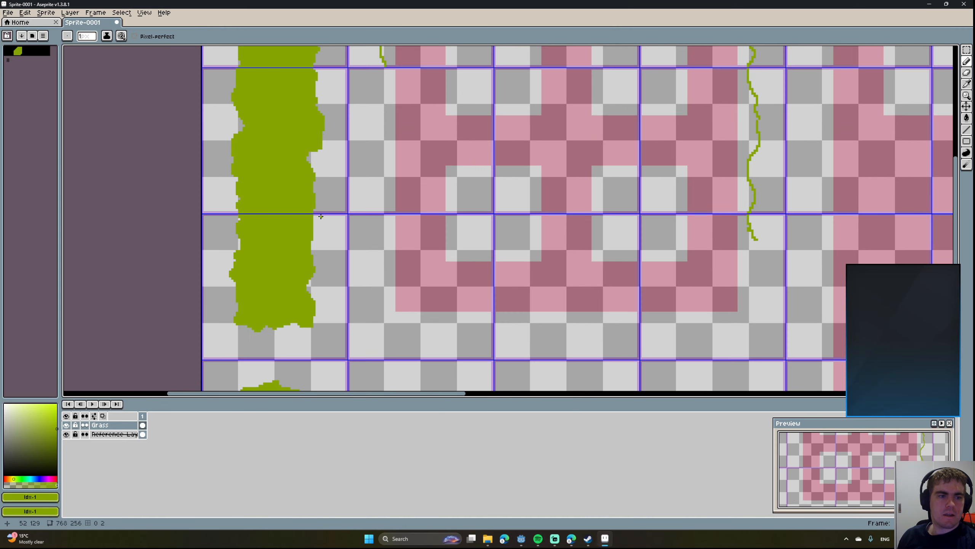
pyautogui.scroll(2, 321, 216)
pyautogui.scroll(-2, 322, 215)
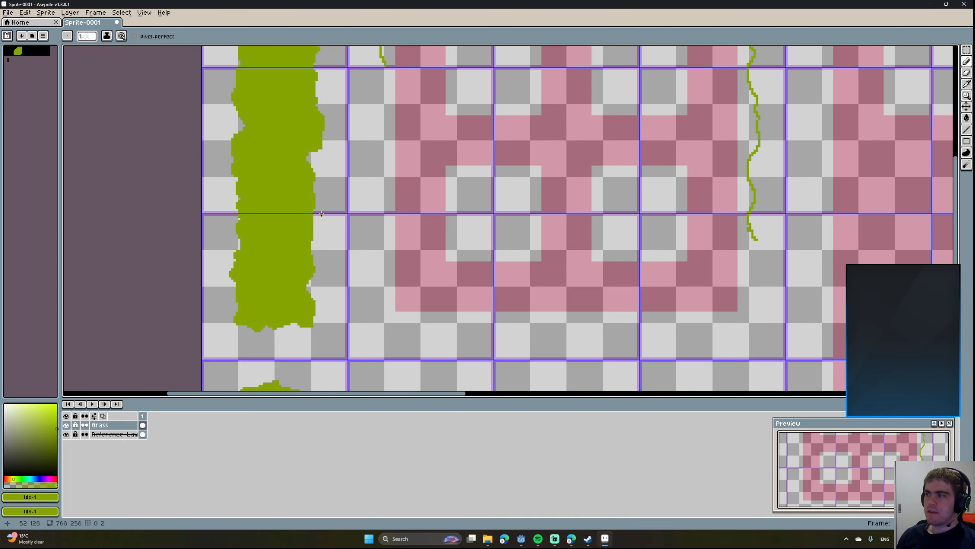
pyautogui.moveTo(329, 193); pyautogui.dragTo(285, 337, button='middle')
pyautogui.scroll(-2, 289, 323)
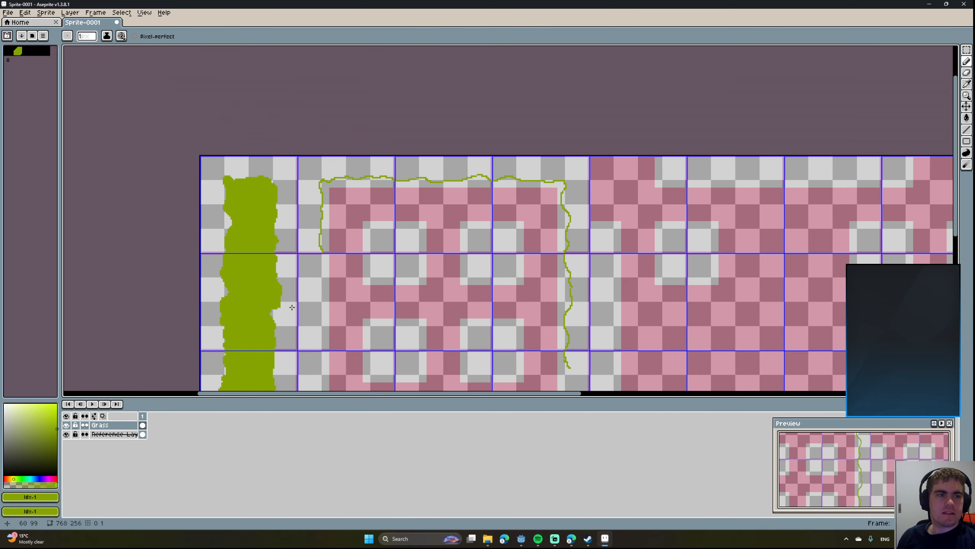
pyautogui.moveTo(307, 191); pyautogui.dragTo(337, 178, button='middle')
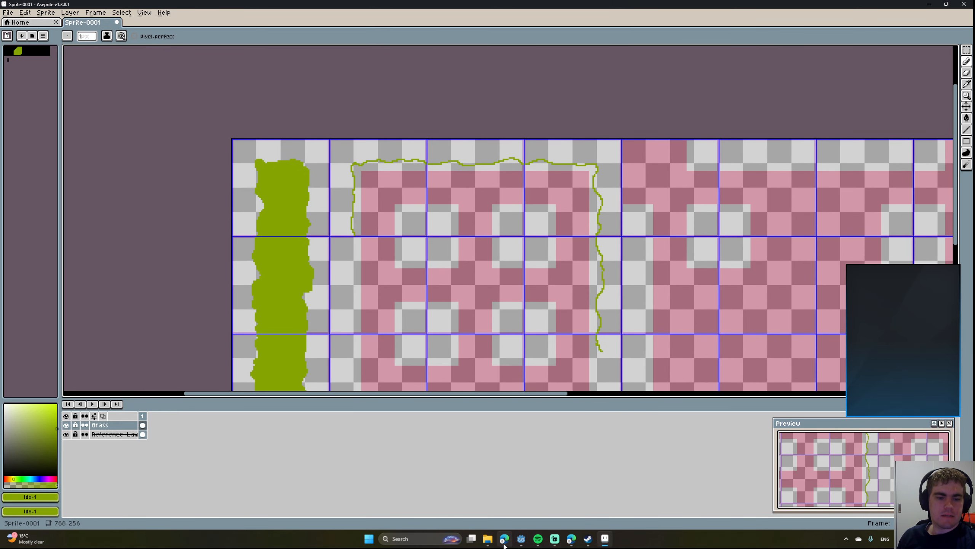
# Try hiding the auto guides on the canvas and turn their display back on.
pyautogui.click(144, 12)
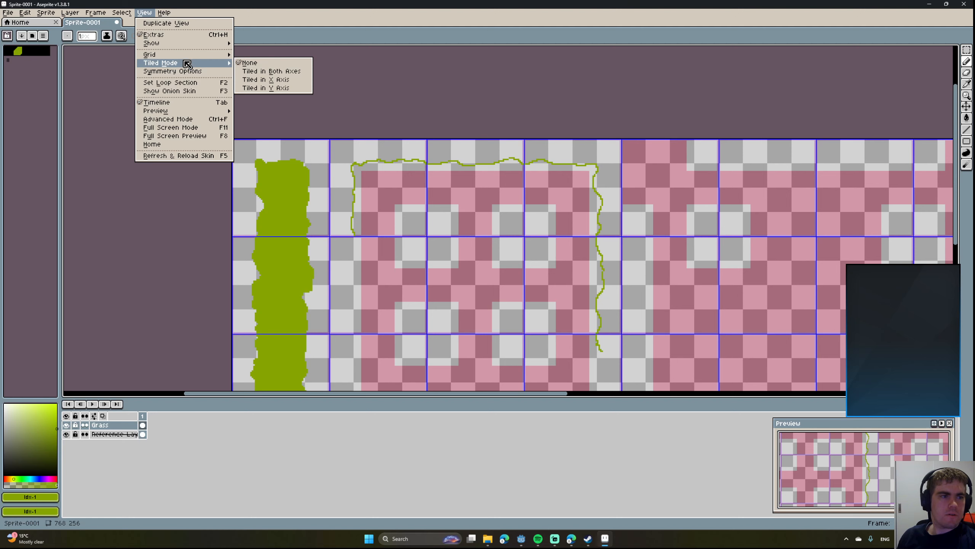
pyautogui.moveTo(190, 44)
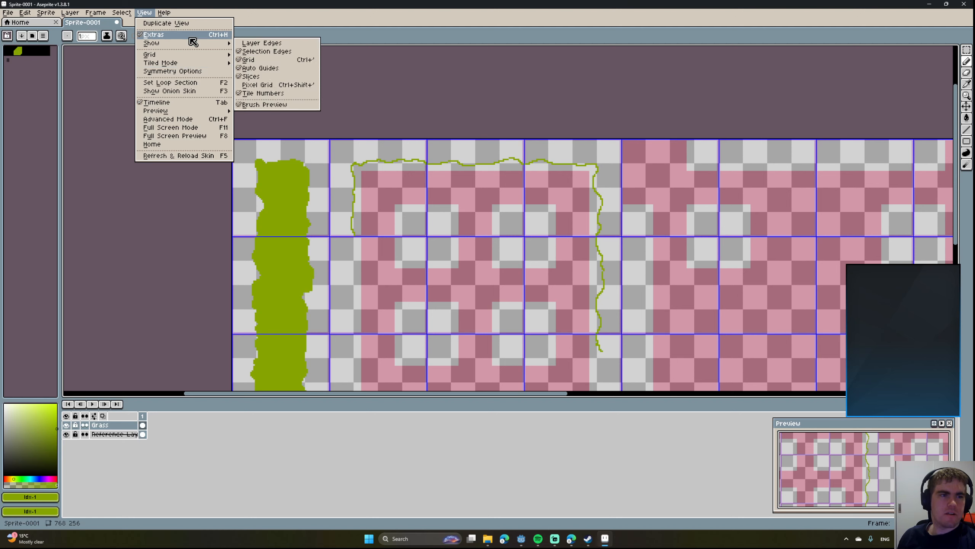
pyautogui.click(274, 71)
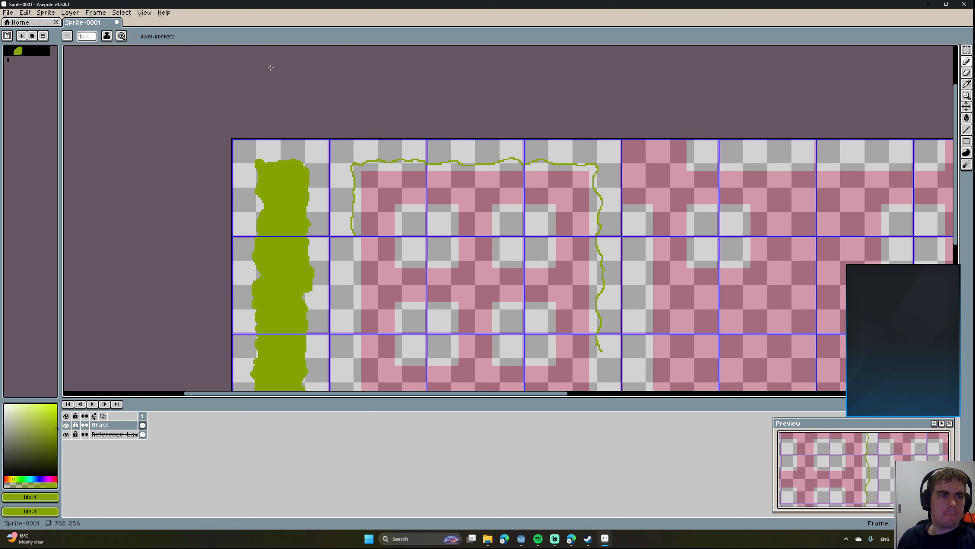
pyautogui.click(144, 12)
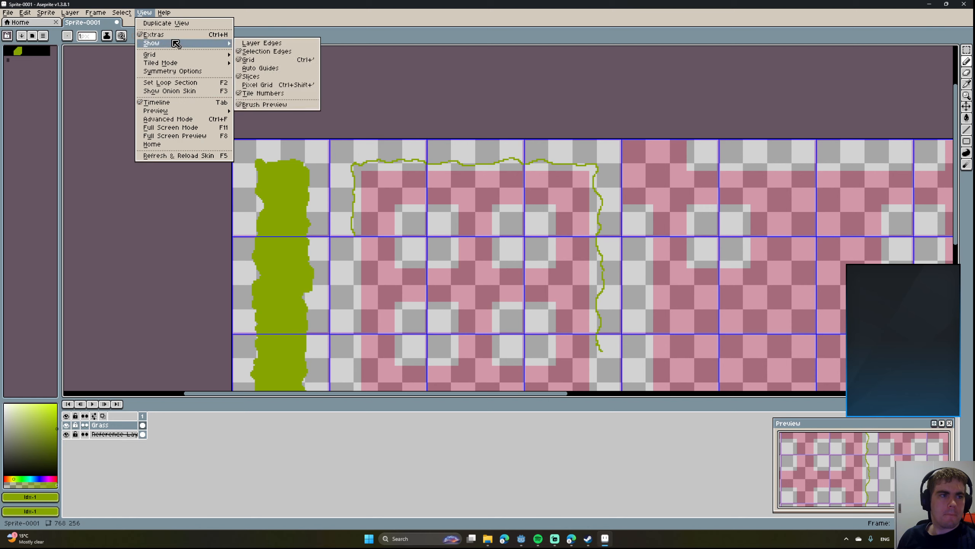
pyautogui.click(274, 66)
# Check the grid settings for an option that affects the checkered background, closing them without changes.
pyautogui.click(140, 13)
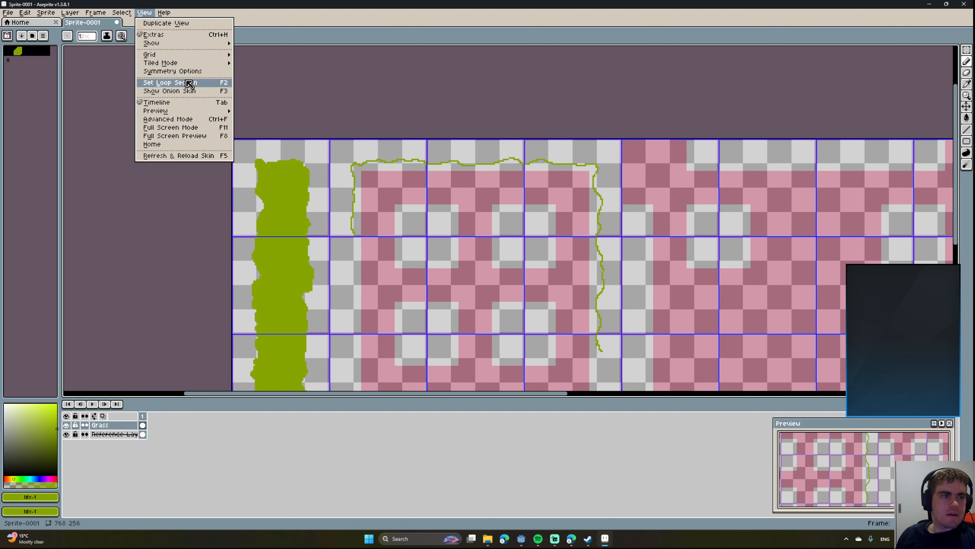
pyautogui.moveTo(190, 64)
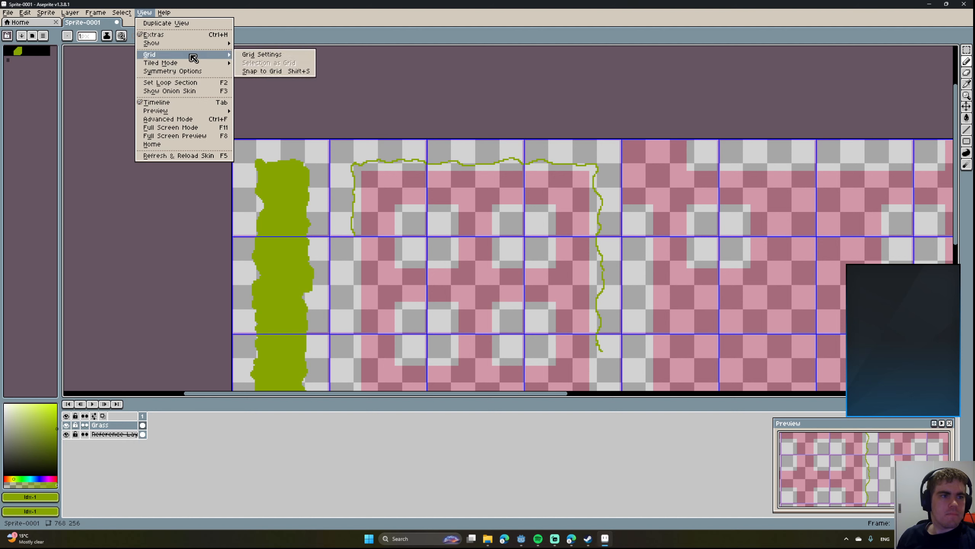
pyautogui.click(282, 56)
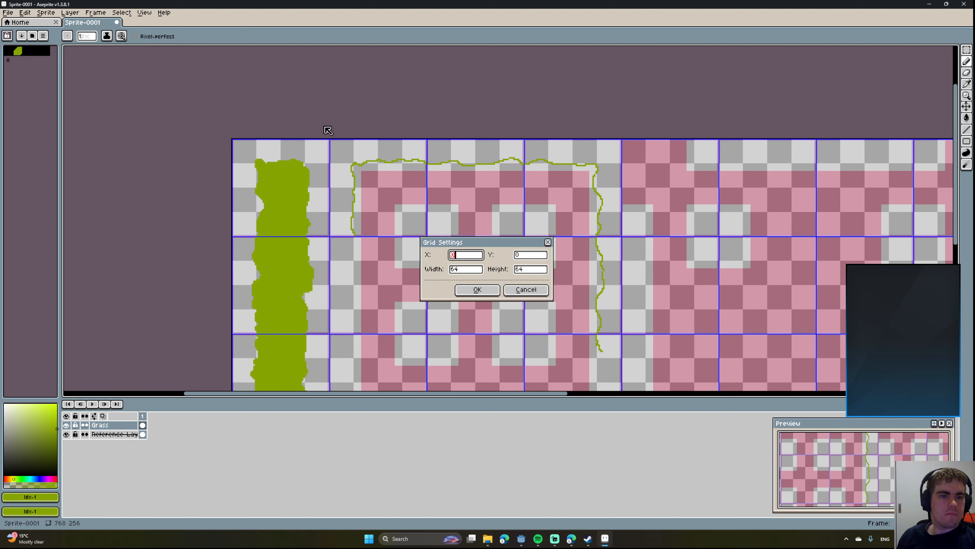
pyautogui.click(525, 293)
pyautogui.click(144, 12)
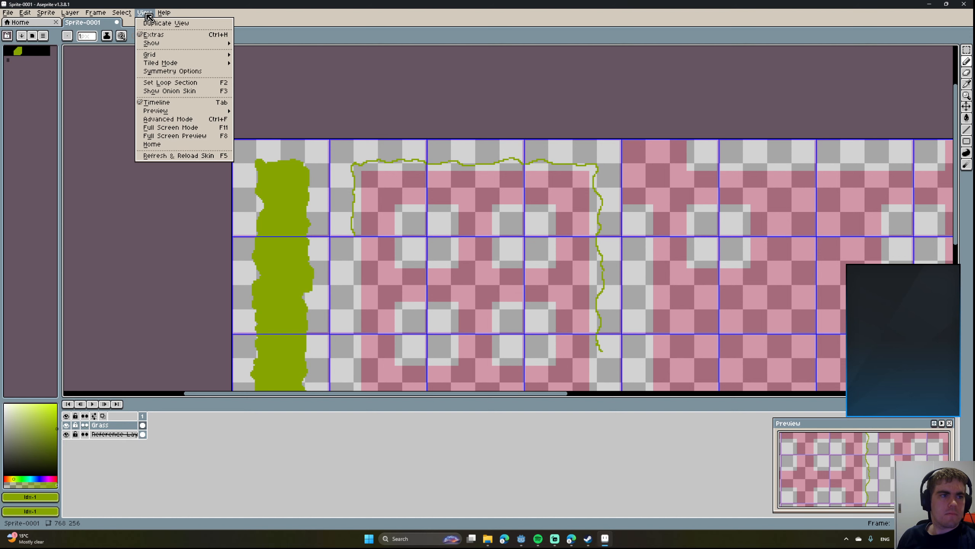
pyautogui.moveTo(181, 56)
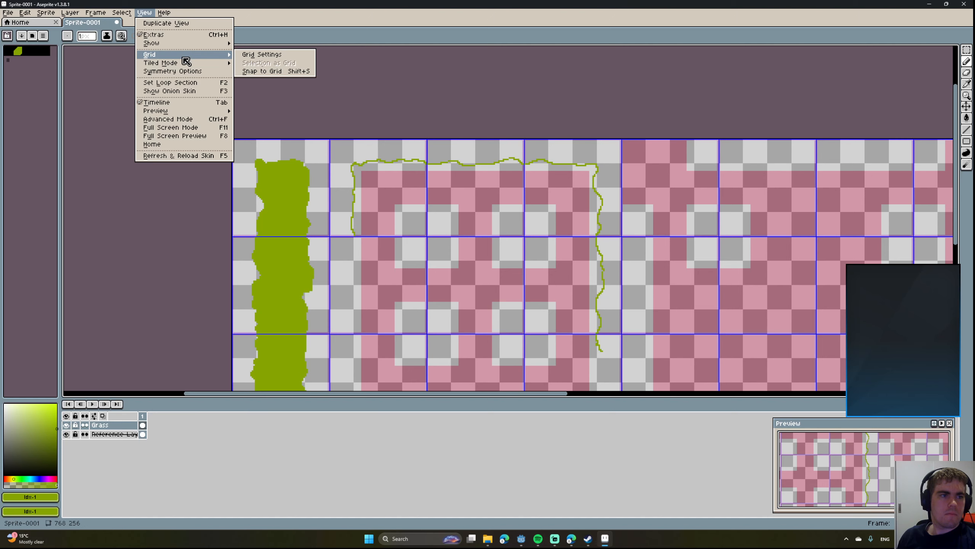
pyautogui.click(271, 24)
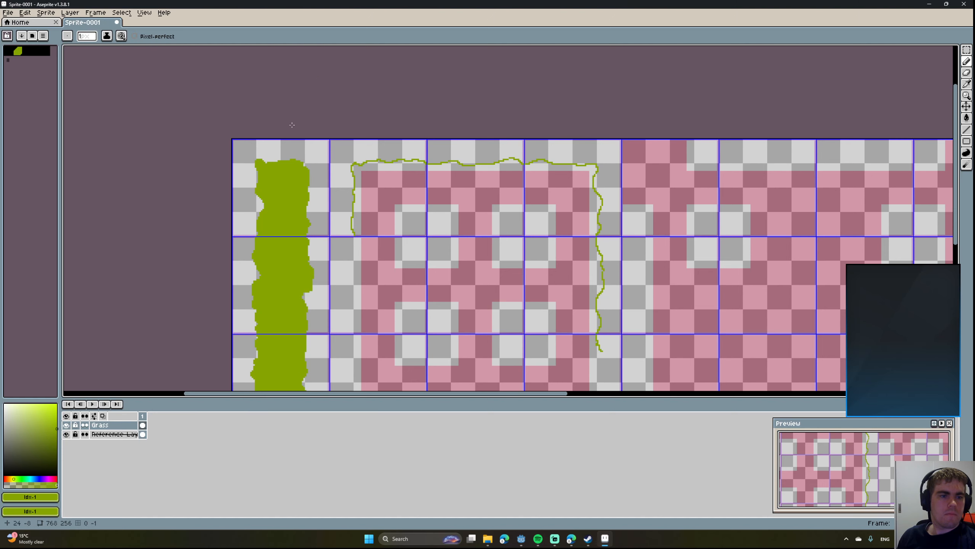
pyautogui.moveTo(350, 125); pyautogui.dragTo(296, 74, button='middle')
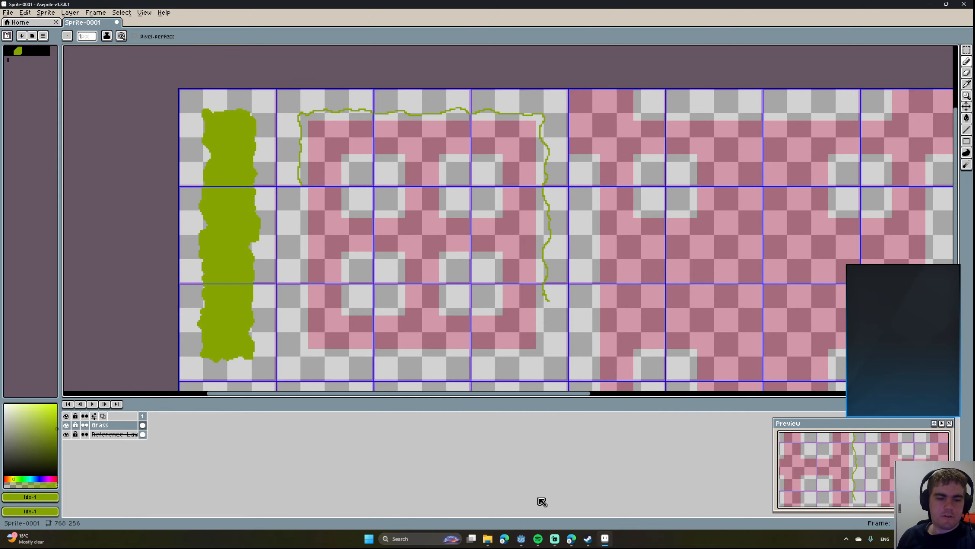
pyautogui.scroll(3, 207, 171)
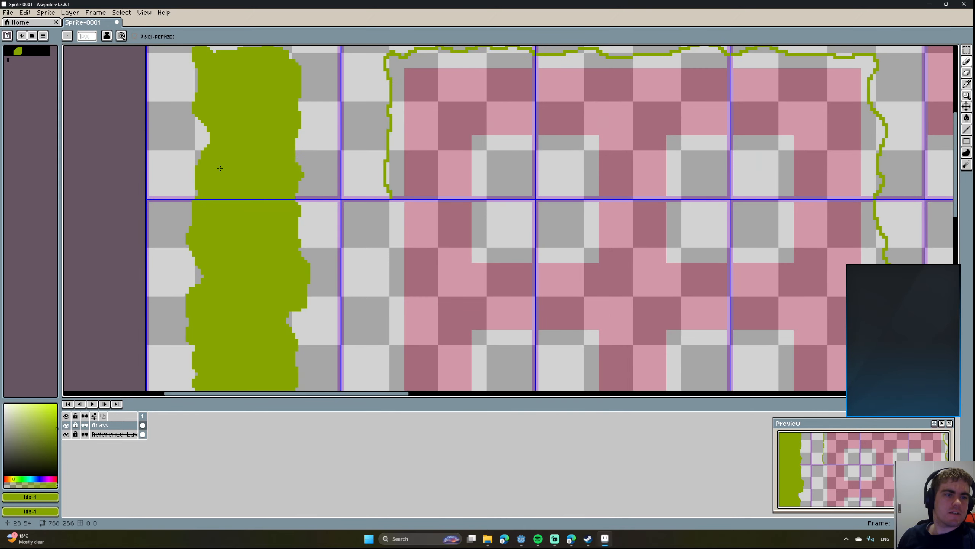
pyautogui.moveTo(215, 168); pyautogui.dragTo(333, 271, button='middle')
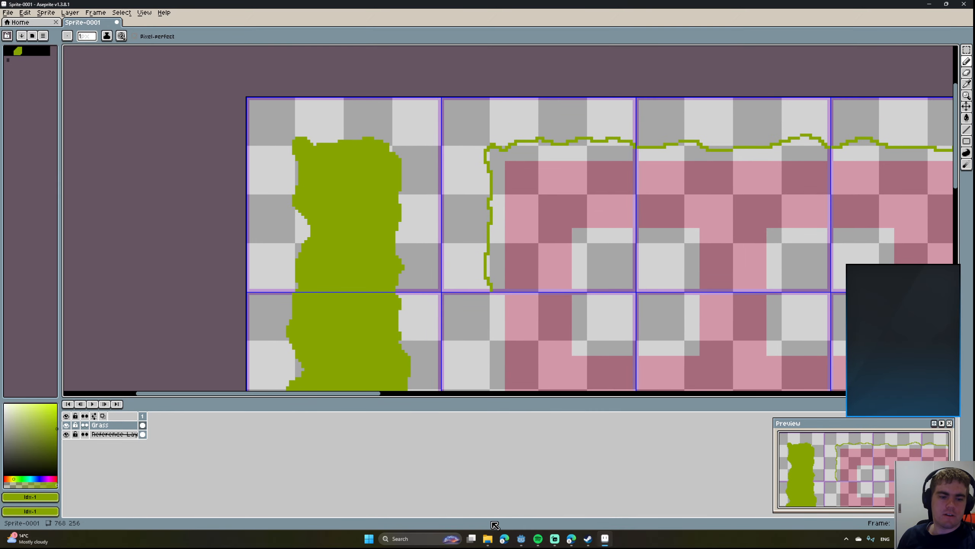
# Switch to the browser and search the web in a new tab for "aseprite change transparent background size".
pyautogui.click(571, 539)
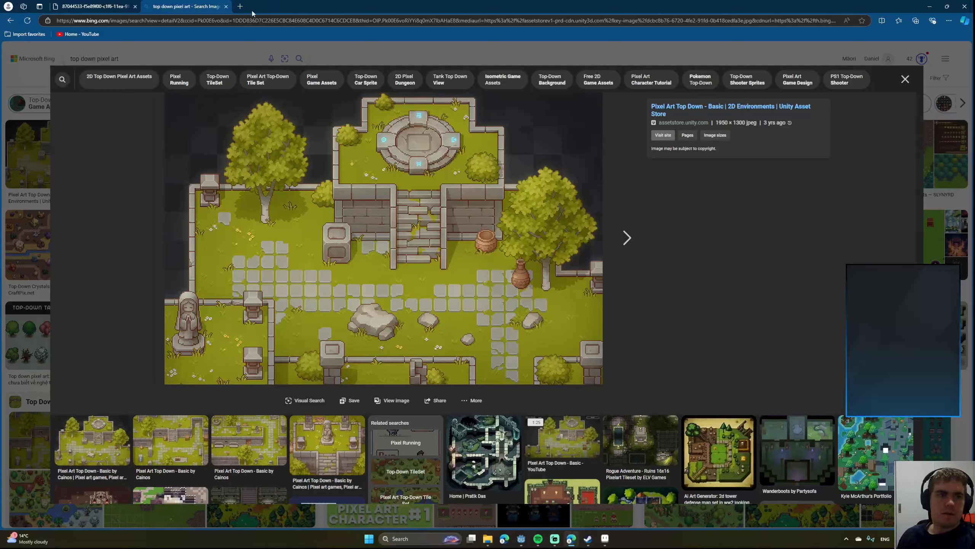
pyautogui.click(240, 7)
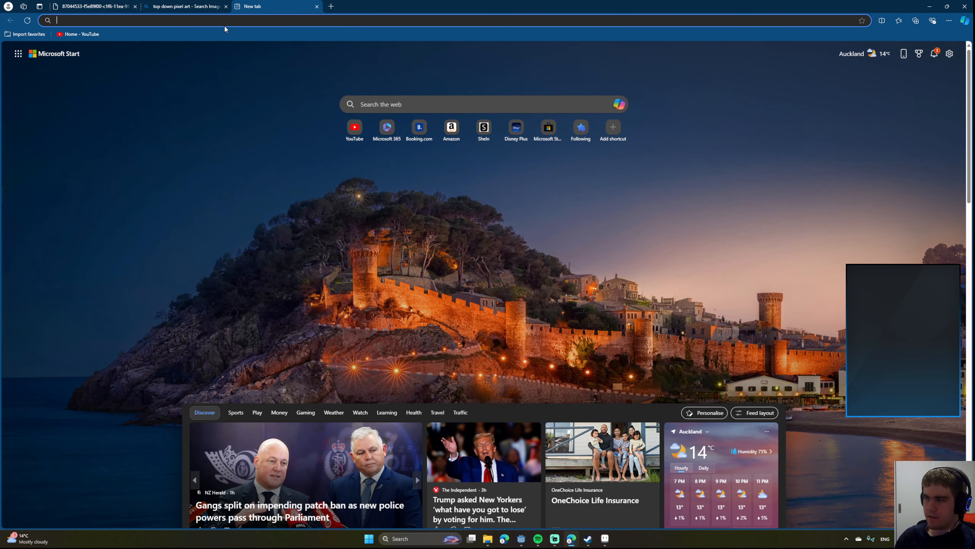
pyautogui.write('aseprite change b')
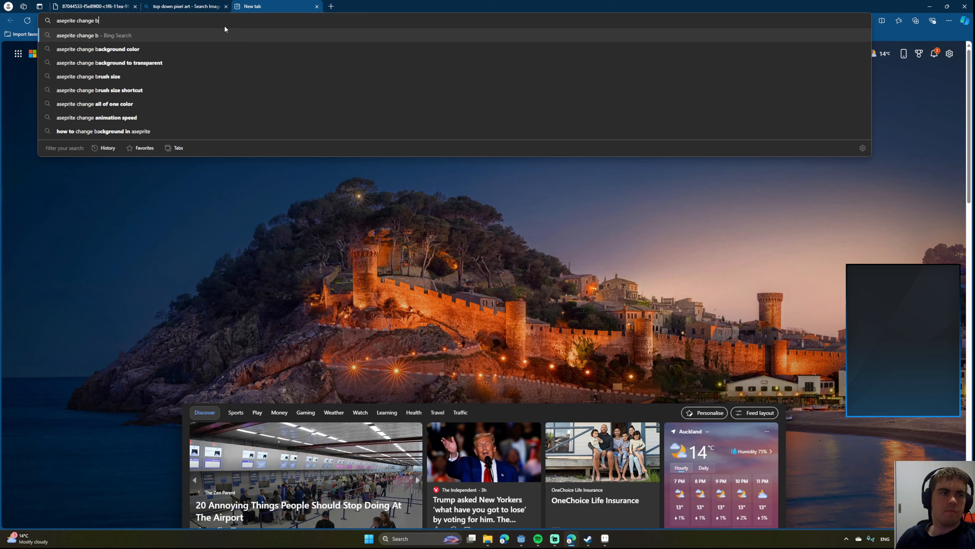
pyautogui.press('BackSpace')
pyautogui.write('transparent bacgrk')
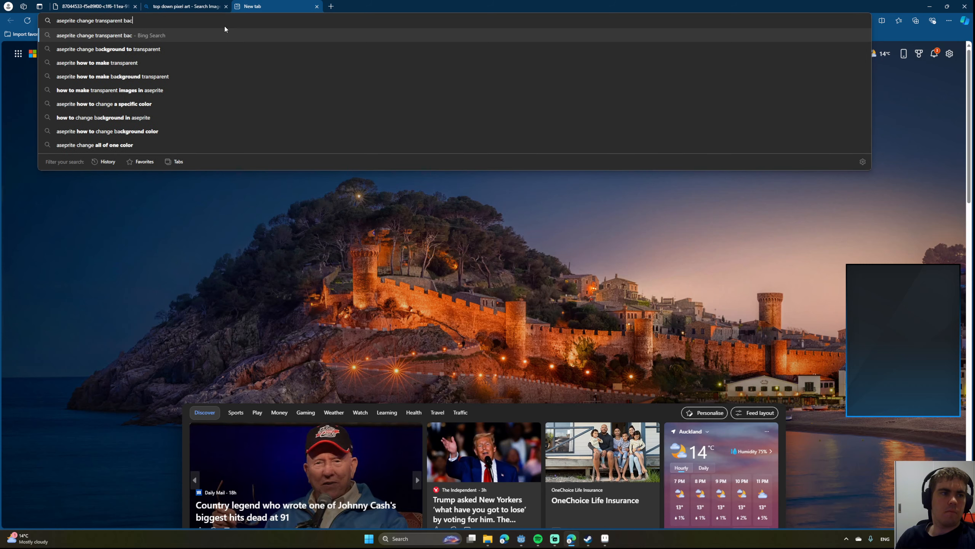
pyautogui.press('BackSpace')
pyautogui.press('BackSpace')
pyautogui.press('BackSpace')
pyautogui.press('BackSpace')
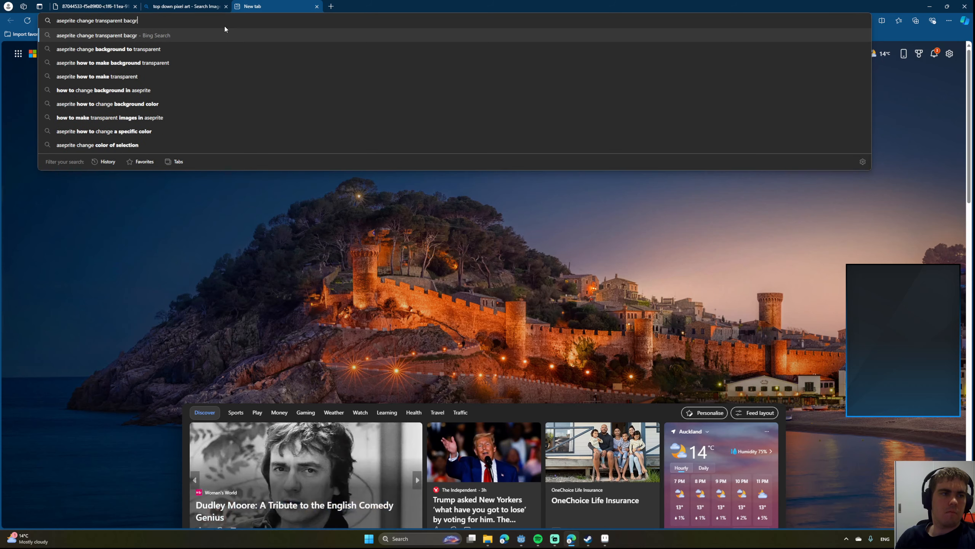
pyautogui.write('ckg')
pyautogui.write('round si')
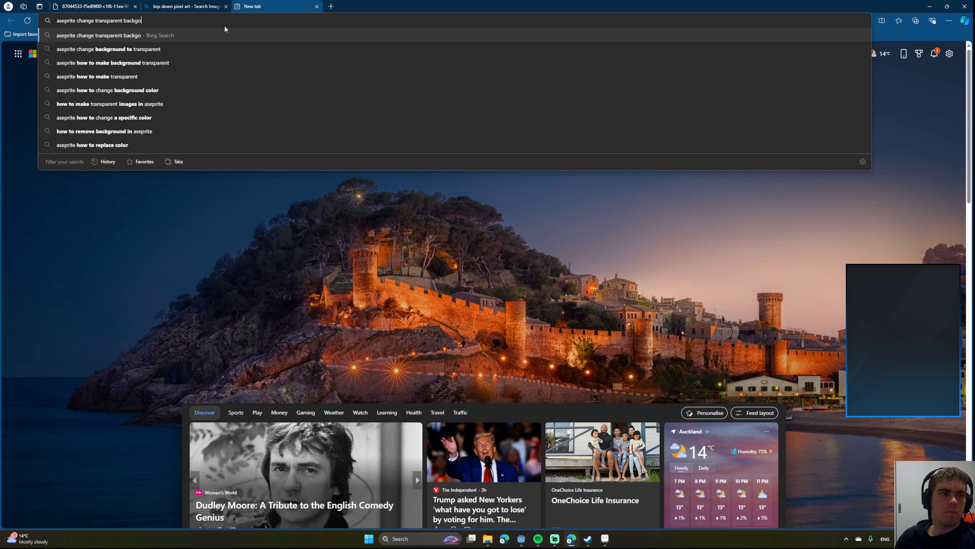
pyautogui.write('ze')
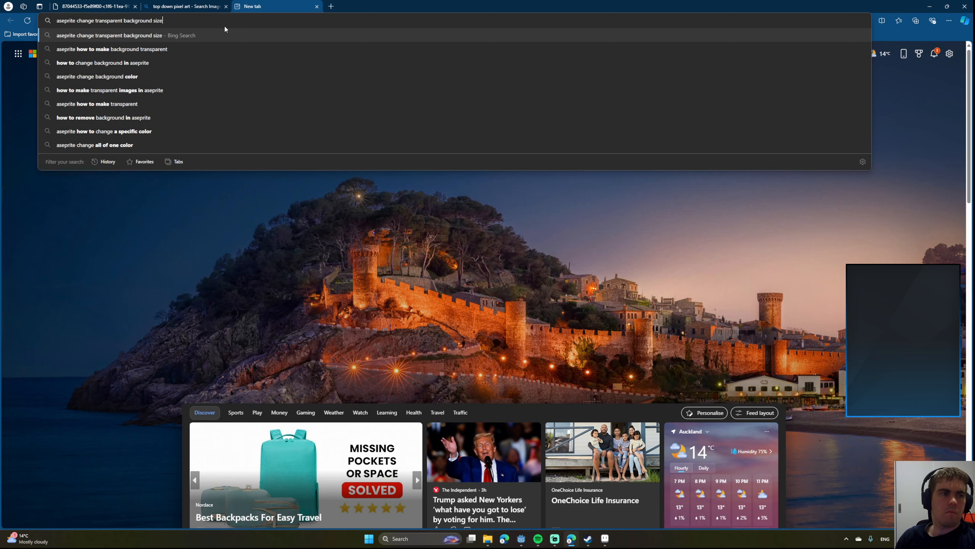
pyautogui.press('Return')
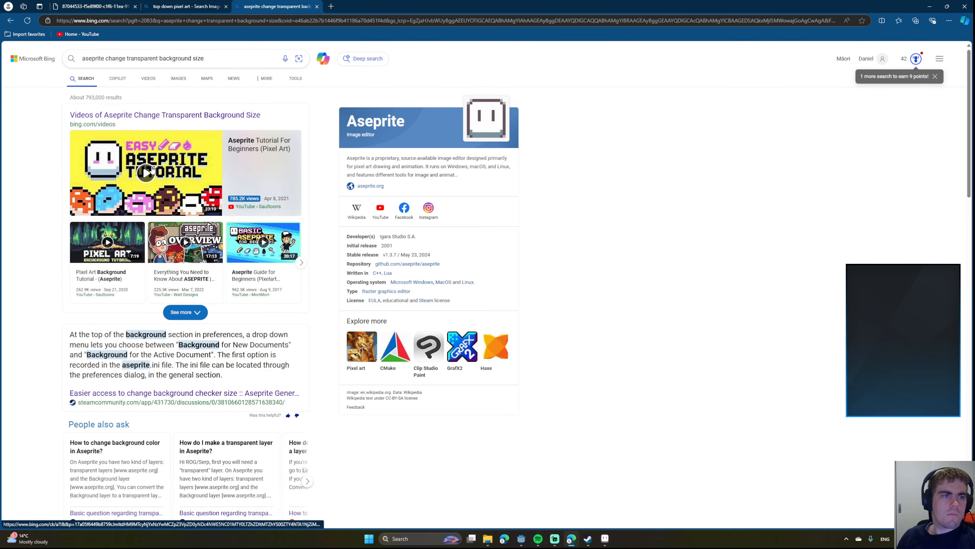
# Read through the search results and open the Reddit thread asking whether the background boxes can be resized.
pyautogui.scroll(-1, 16, 235)
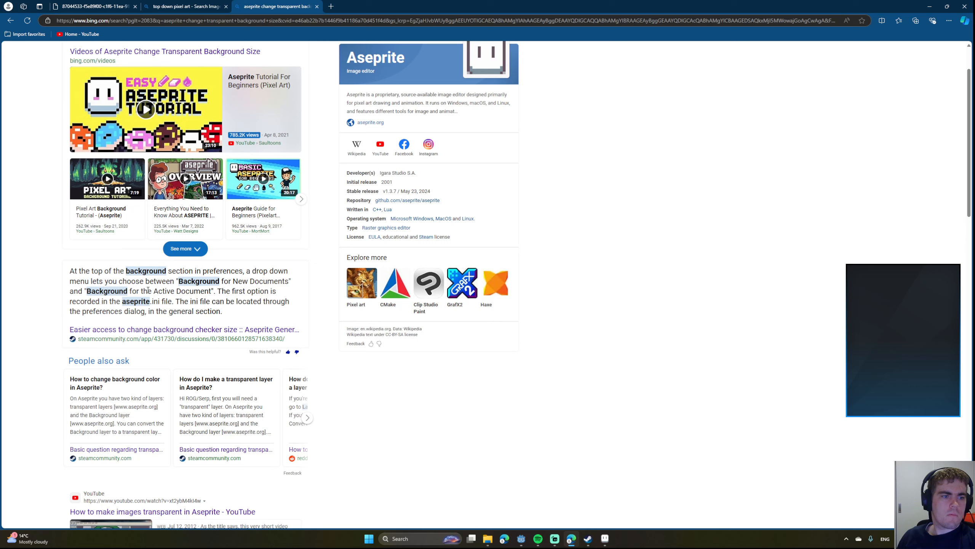
pyautogui.moveTo(125, 271); pyautogui.dragTo(222, 311)
pyautogui.click(203, 306)
pyautogui.scroll(-3, 30, 293)
pyautogui.scroll(-5, 31, 293)
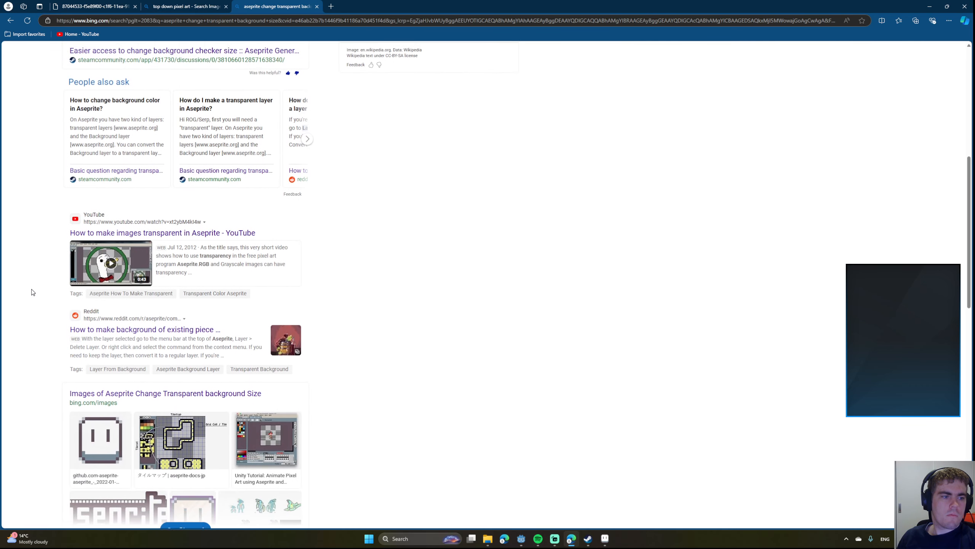
pyautogui.scroll(-1, 32, 292)
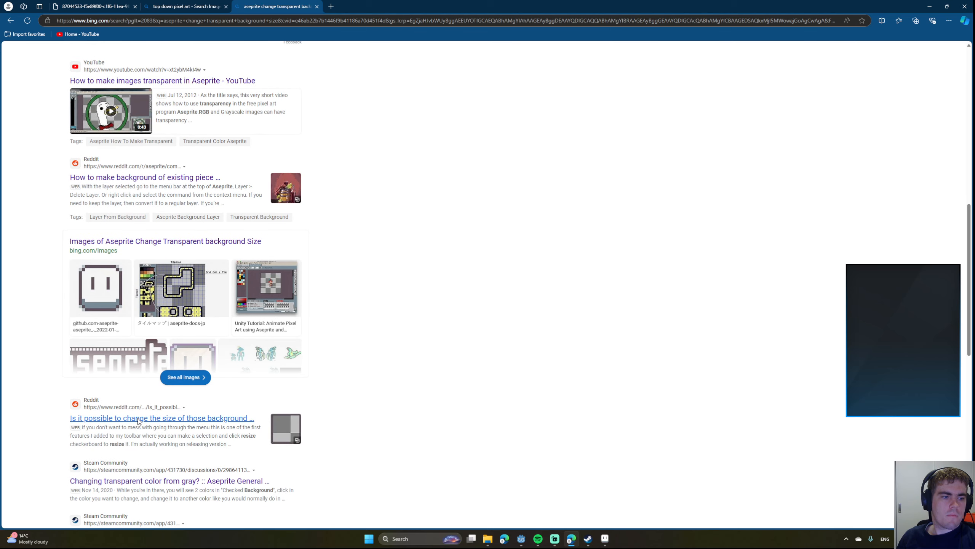
pyautogui.click(138, 421)
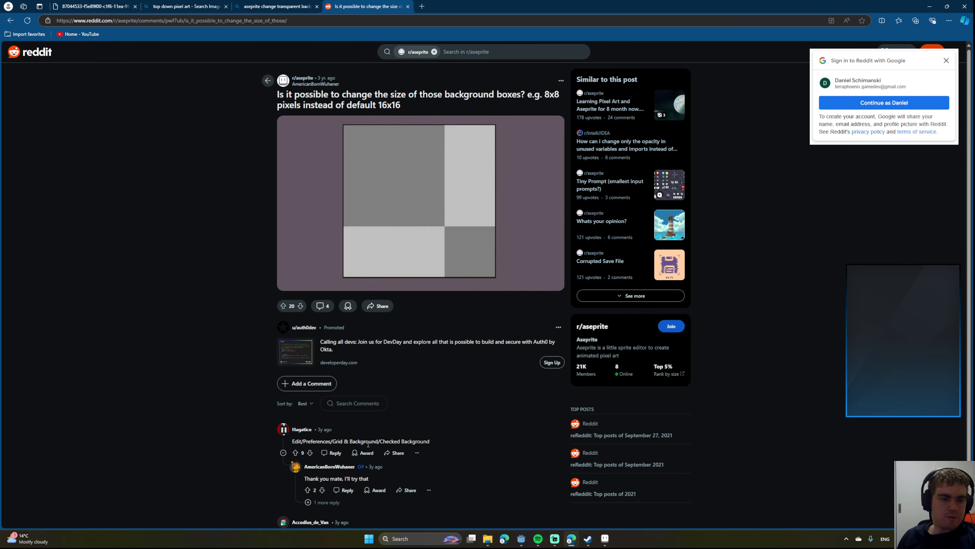
# Return to Aseprite and set the checkered background size for the active document to 4x4 in the preferences.
pyautogui.click(604, 538)
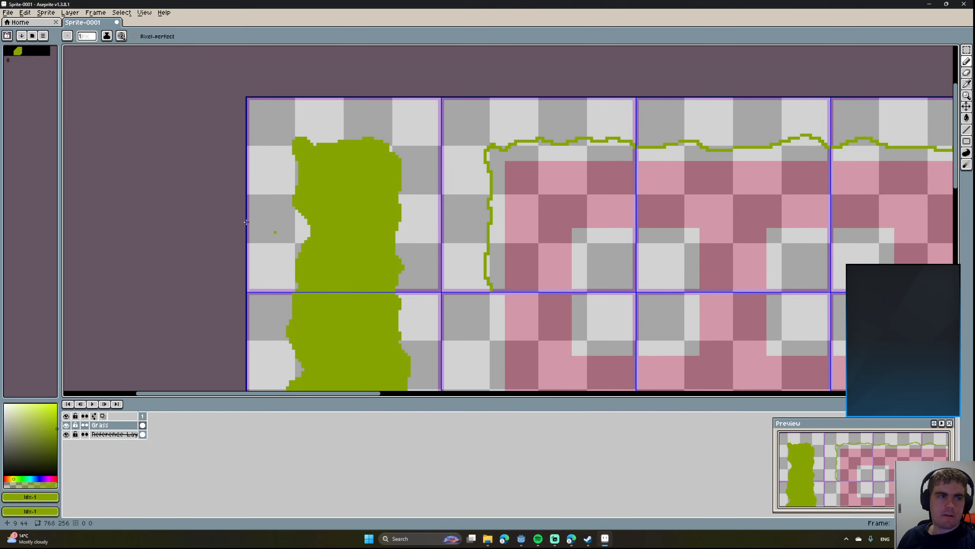
pyautogui.click(9, 12)
pyautogui.moveTo(25, 13)
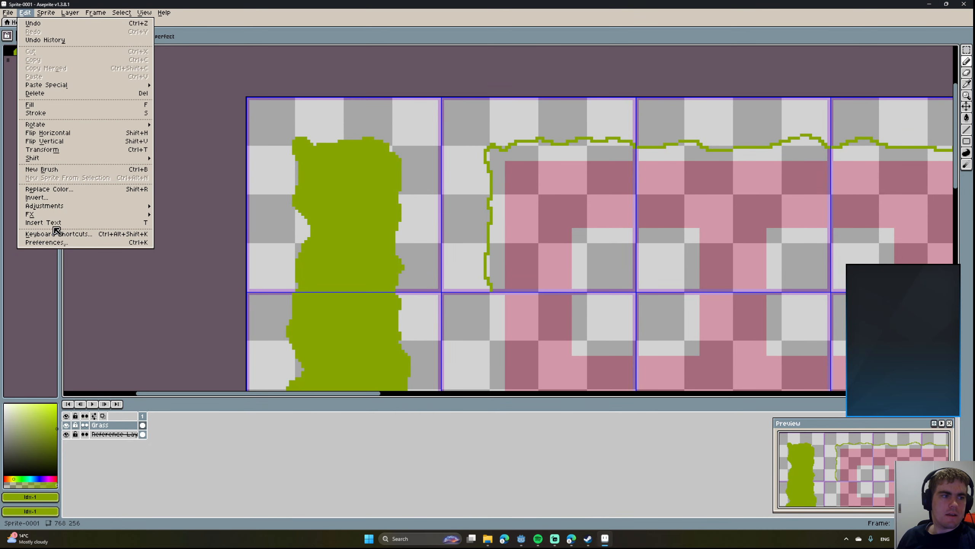
pyautogui.click(83, 243)
pyautogui.click(353, 244)
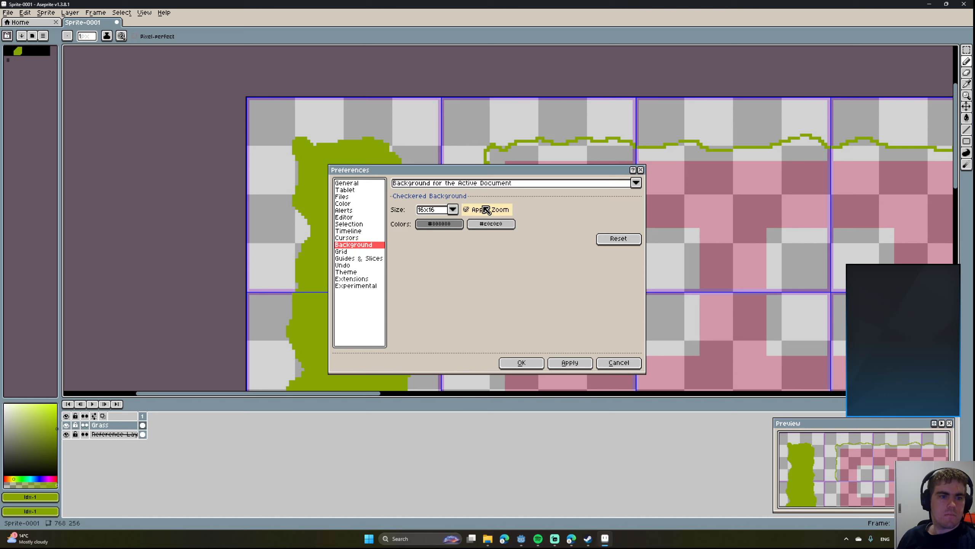
pyautogui.click(453, 210)
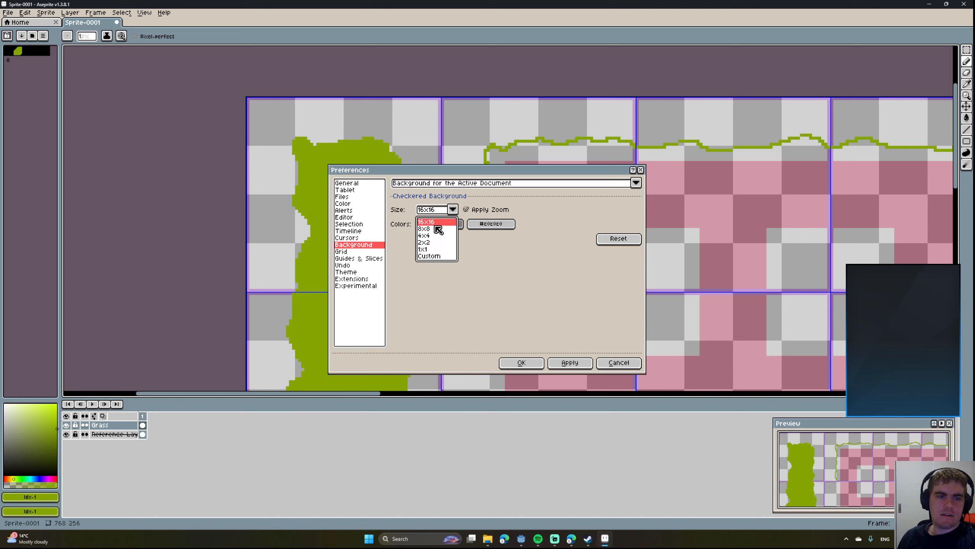
pyautogui.click(436, 257)
pyautogui.click(437, 257)
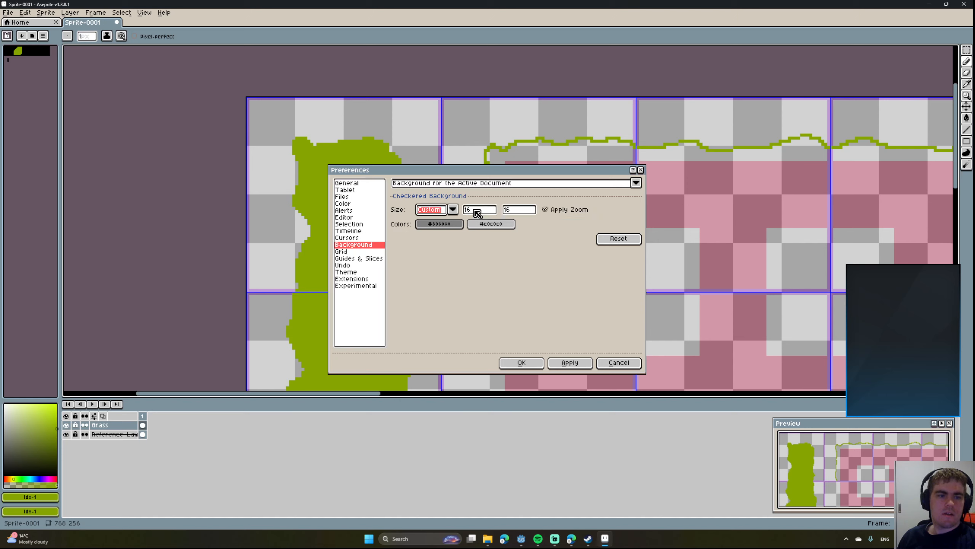
pyautogui.click(455, 210)
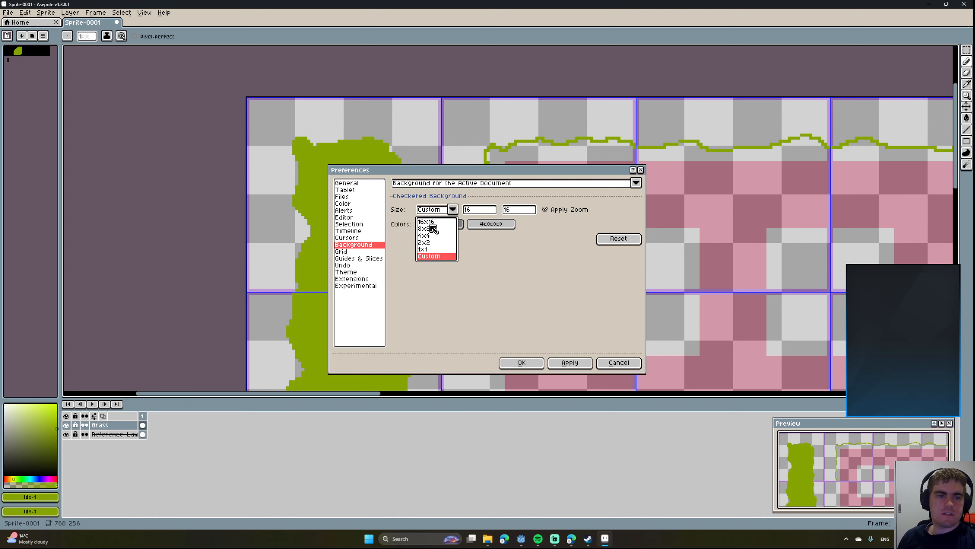
pyautogui.click(426, 235)
pyautogui.click(532, 364)
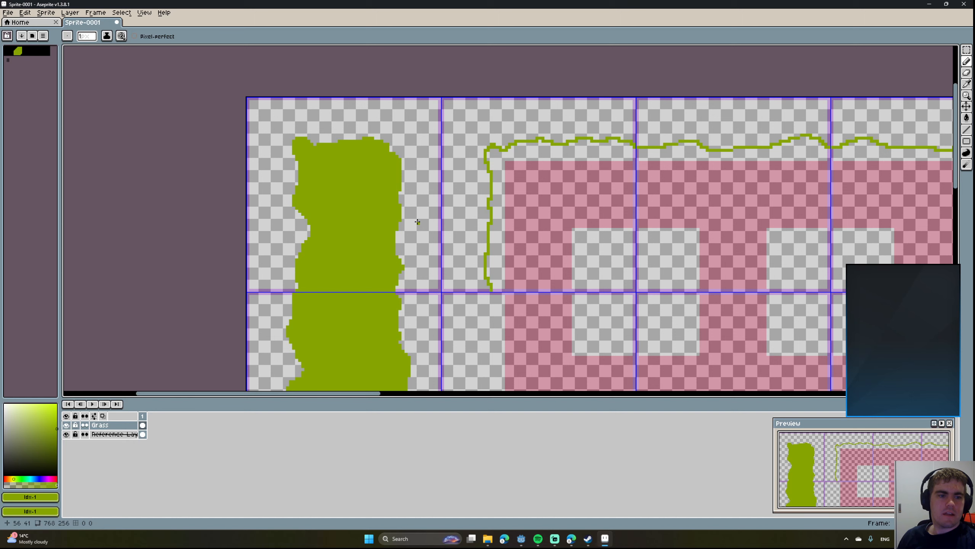
# Draw a wider wavy green outline near the tile borders along the left, top and right of the first column's top tile.
pyautogui.moveTo(495, 261); pyautogui.dragTo(536, 246, button='middle')
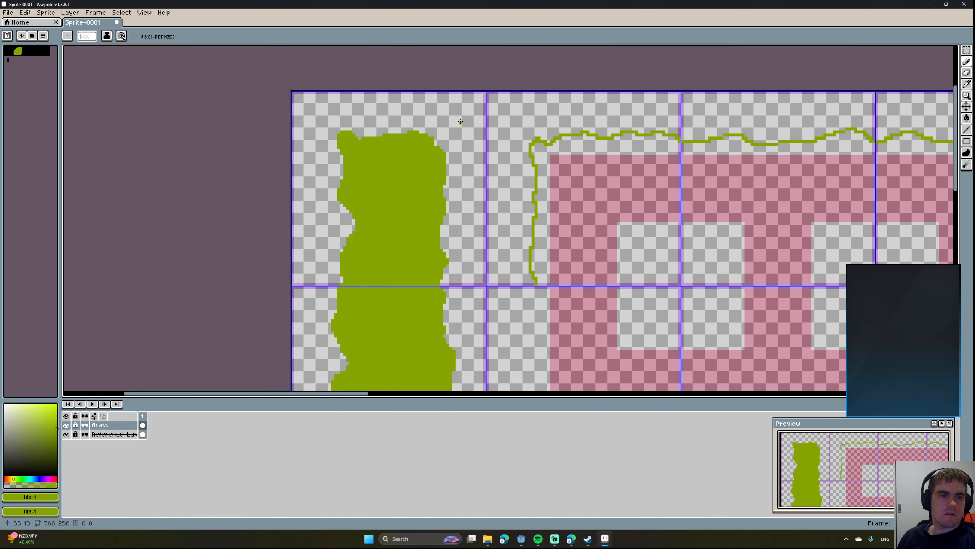
pyautogui.moveTo(363, 251); pyautogui.dragTo(346, 179, button='middle')
pyautogui.moveTo(335, 220); pyautogui.dragTo(307, 241, button='middle')
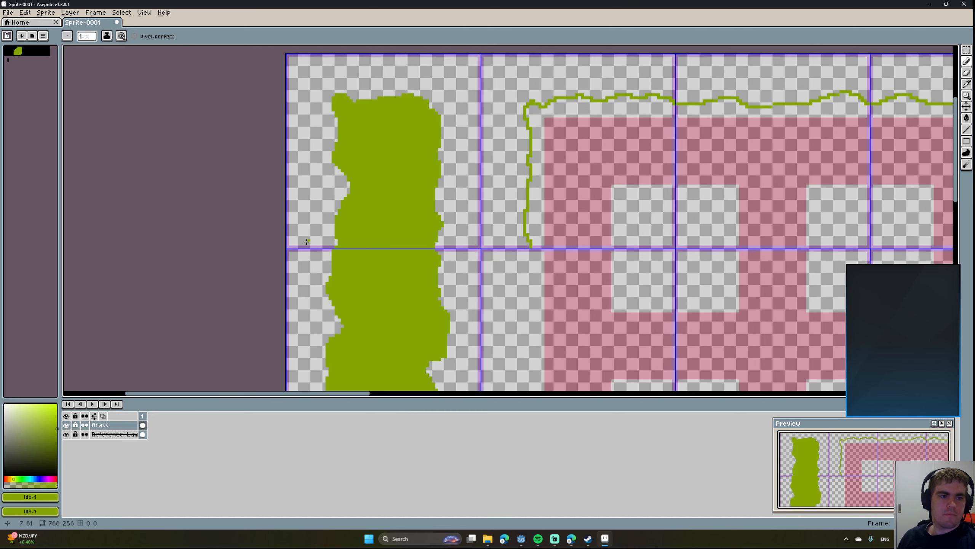
pyautogui.moveTo(297, 249)
pyautogui.mouseDown()
pyautogui.moveTo(303, 77)
pyautogui.moveTo(438, 60)
pyautogui.moveTo(471, 119)
pyautogui.mouseUp()
pyautogui.moveTo(465, 165); pyautogui.dragTo(470, 227)
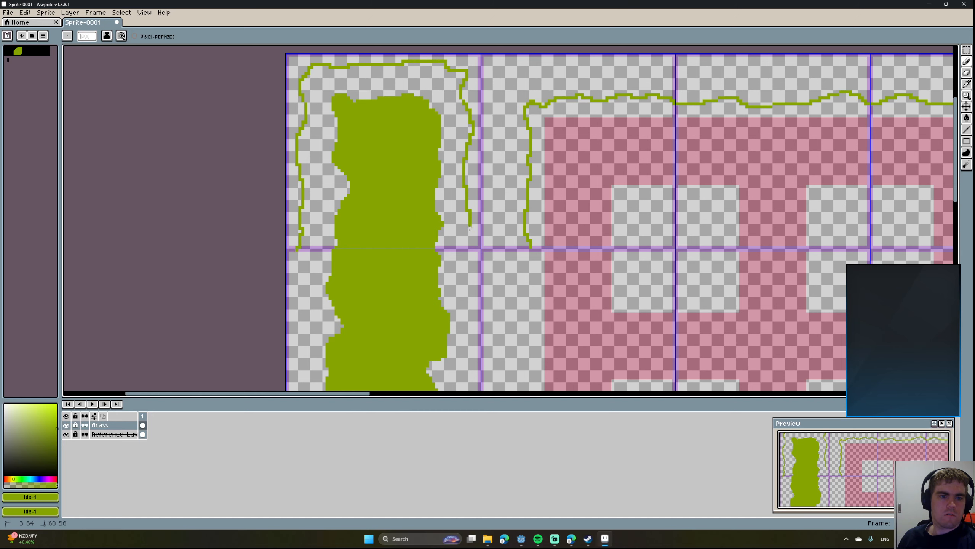
# Continue the wavy outline down the right side of the first column's second and third tiles, erasing the overshoot past the third tile's lower border.
pyautogui.moveTo(453, 271); pyautogui.dragTo(419, 153, button='middle')
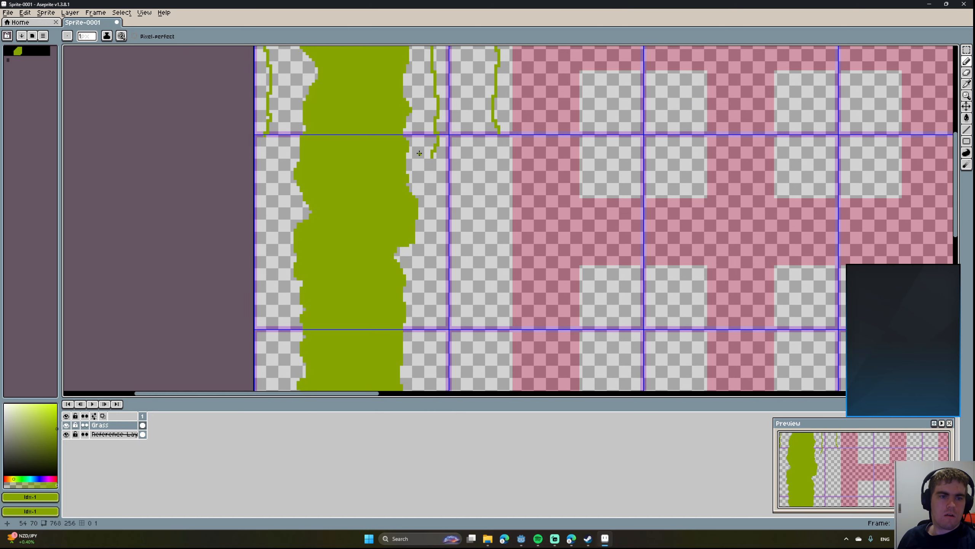
pyautogui.moveTo(432, 159); pyautogui.dragTo(437, 311)
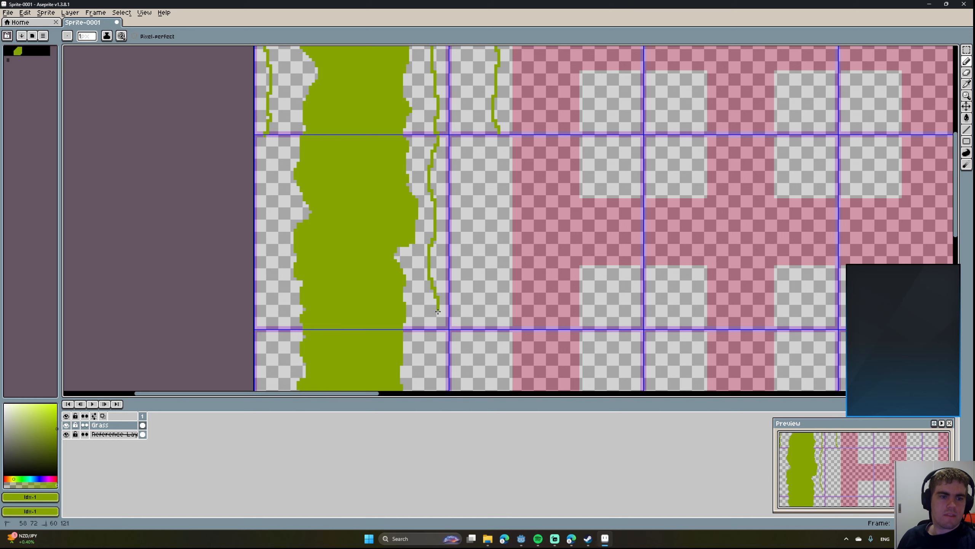
pyautogui.moveTo(439, 331); pyautogui.dragTo(425, 127, button='middle')
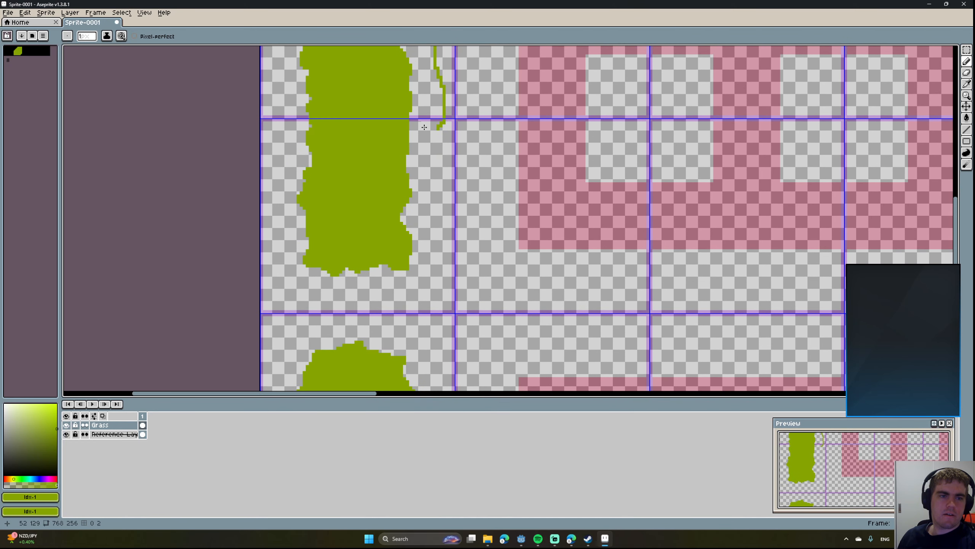
pyautogui.moveTo(438, 128); pyautogui.dragTo(439, 293)
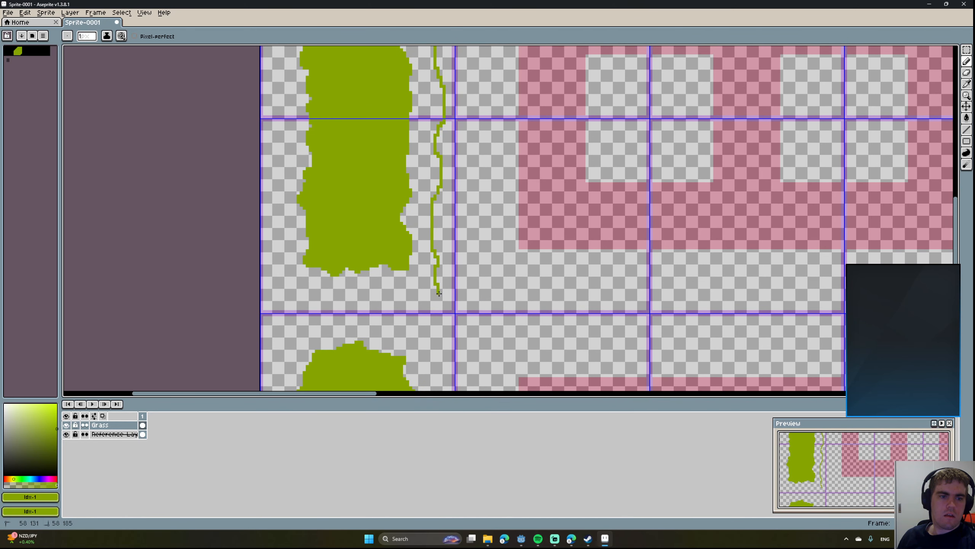
pyautogui.click(433, 163)
pyautogui.moveTo(409, 300)
pyautogui.mouseDown(button='middle')
pyautogui.moveTo(420, 134)
pyautogui.moveTo(454, 173)
pyautogui.mouseUp(button='middle')
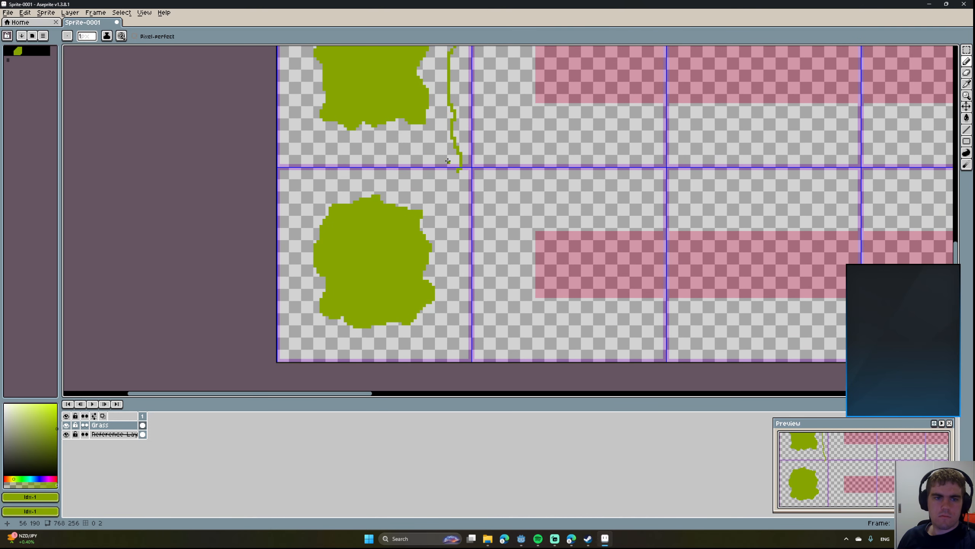
pyautogui.press('e')
pyautogui.click(458, 170)
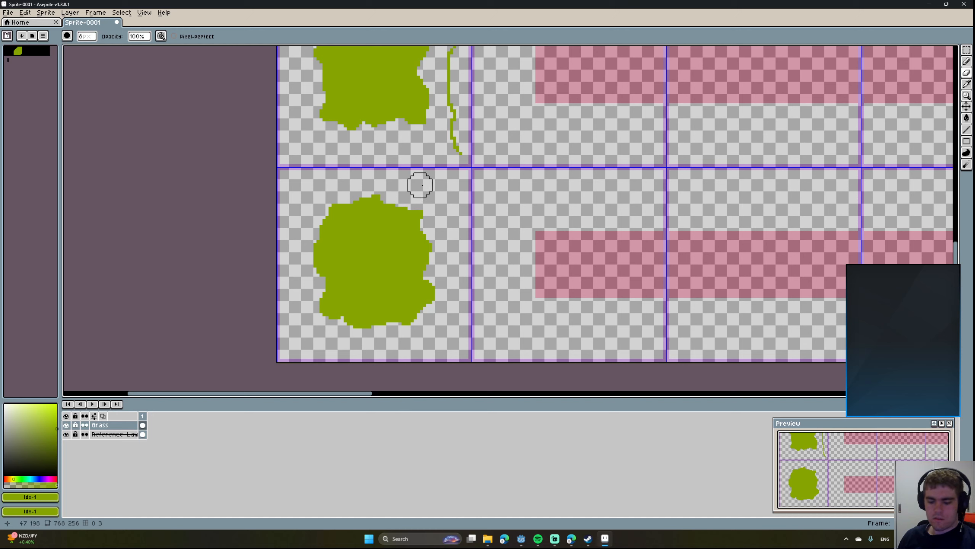
# Draw the wavy bottom edge of the third tile and the left edge back up to the top tile, closing the first column's outline.
pyautogui.press('b')
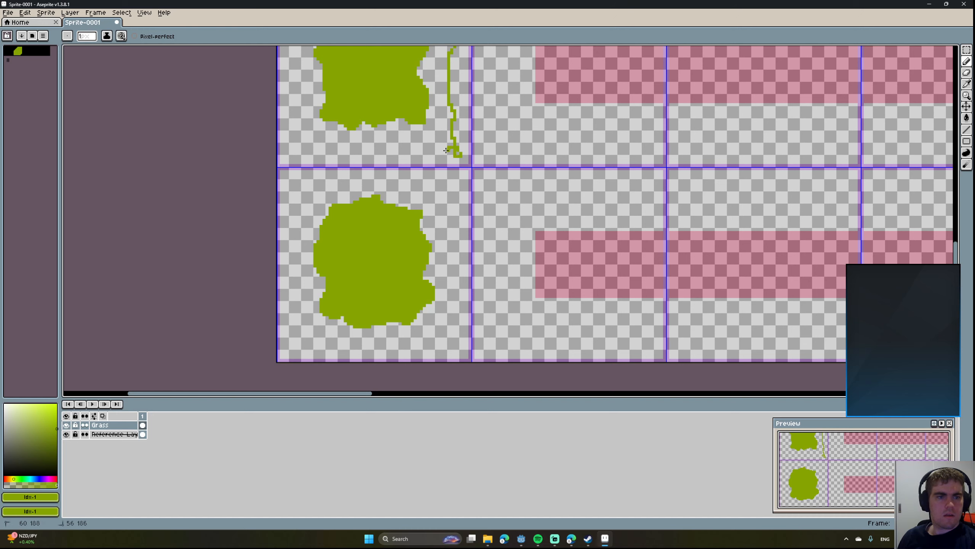
pyautogui.moveTo(386, 153); pyautogui.dragTo(346, 159)
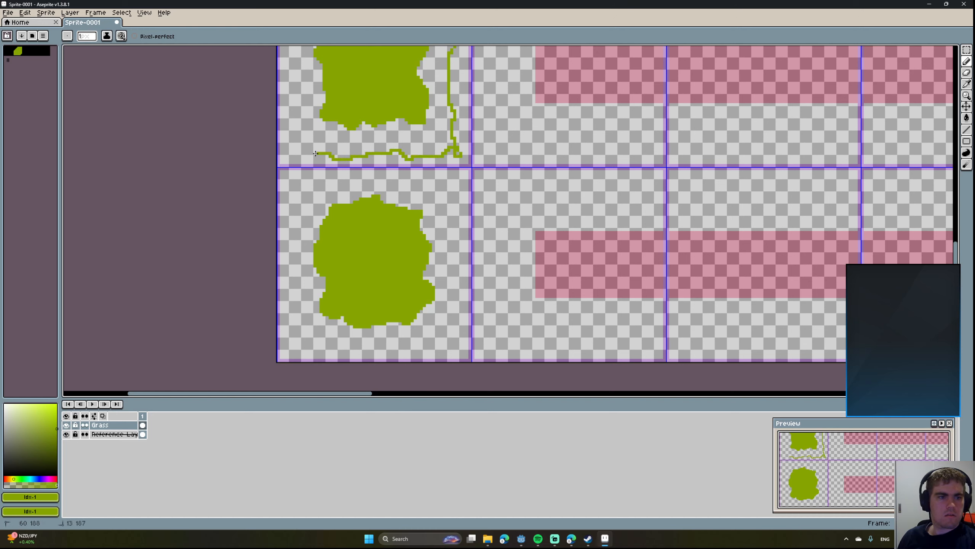
pyautogui.moveTo(292, 117); pyautogui.dragTo(289, 101)
pyautogui.moveTo(289, 100)
pyautogui.mouseDown(button='middle')
pyautogui.moveTo(359, 233)
pyautogui.moveTo(342, 259)
pyautogui.mouseUp(button='middle')
pyautogui.moveTo(342, 253); pyautogui.dragTo(354, 190)
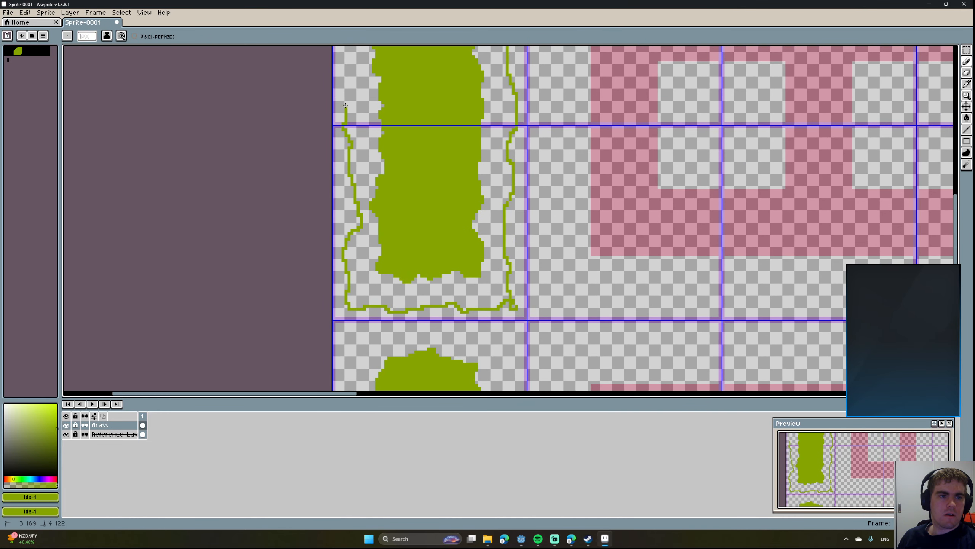
pyautogui.moveTo(345, 106); pyautogui.dragTo(362, 239, button='middle')
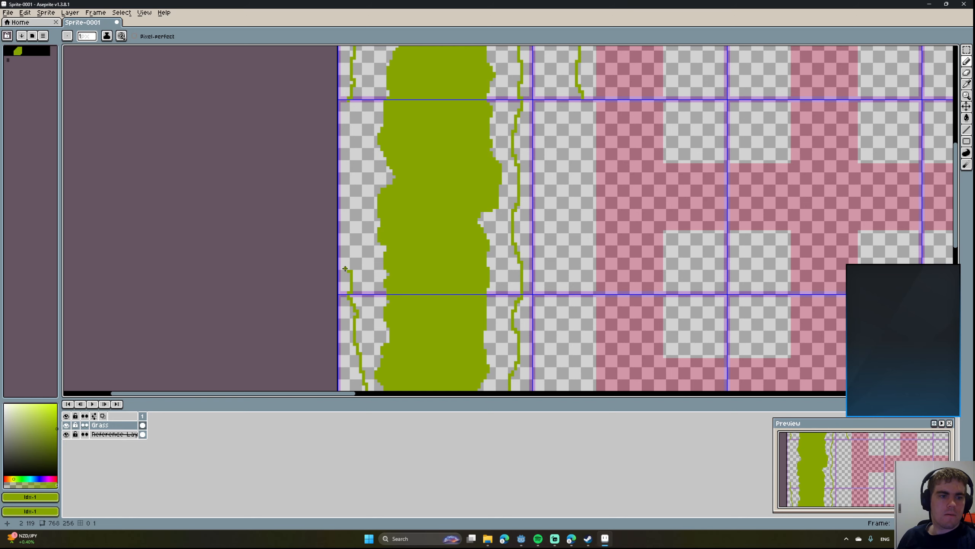
pyautogui.moveTo(345, 269); pyautogui.dragTo(351, 118)
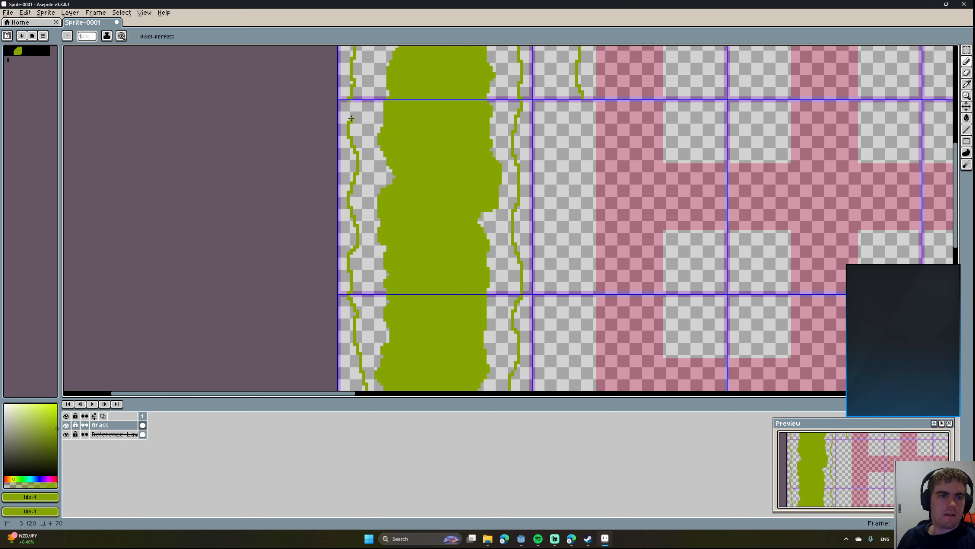
pyautogui.moveTo(388, 128)
pyautogui.mouseDown(button='middle')
pyautogui.moveTo(398, 179)
pyautogui.moveTo(374, 163)
pyautogui.moveTo(384, 185)
pyautogui.mouseUp(button='middle')
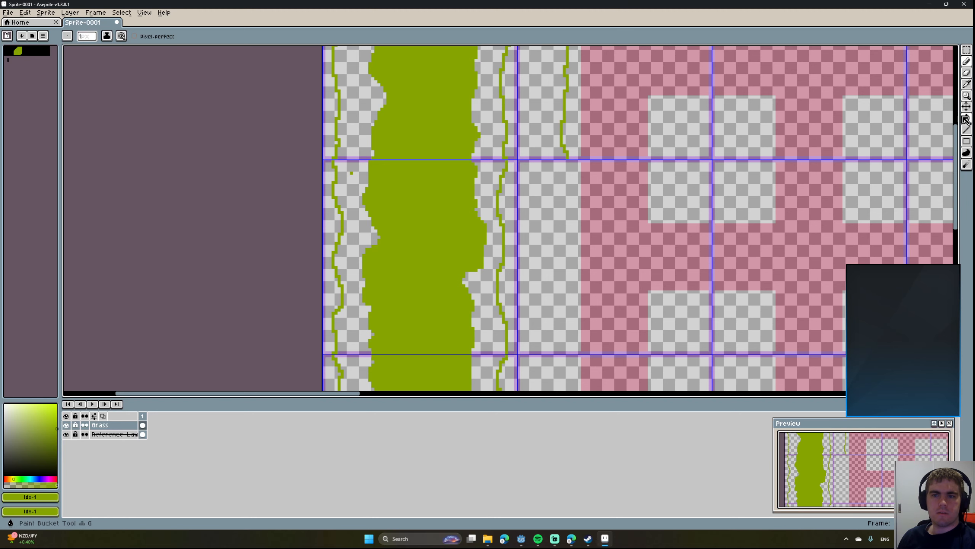
# Fill the gap between the new outline and the existing grass strip in the first column with green using the Paint Bucket.
pyautogui.click(967, 121)
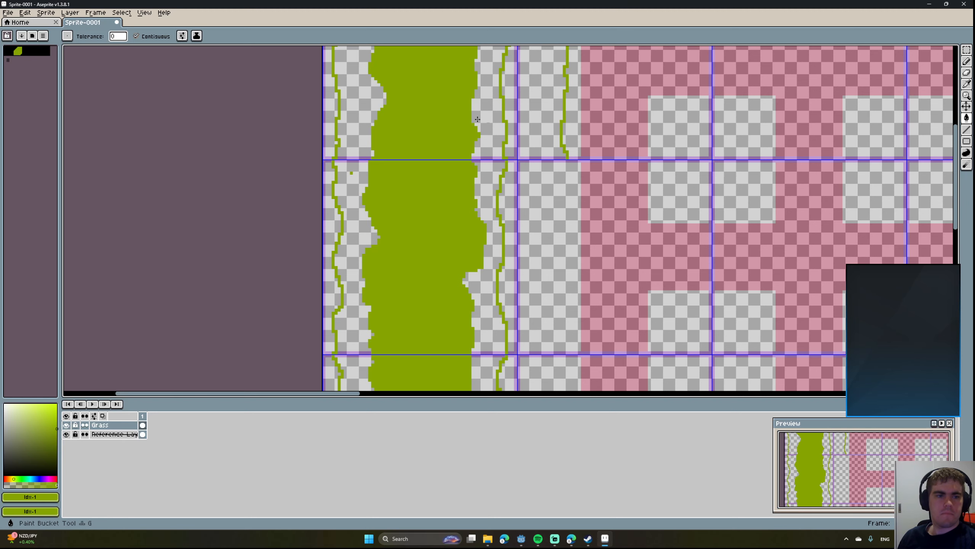
pyautogui.click(344, 146)
pyautogui.scroll(-6, 489, 206)
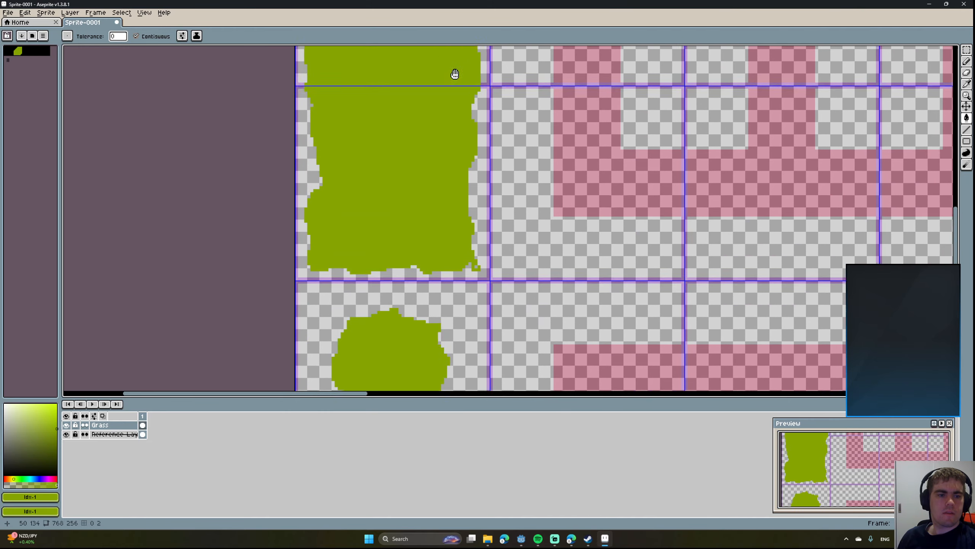
pyautogui.scroll(4, 426, 318)
pyautogui.scroll(-2, 425, 315)
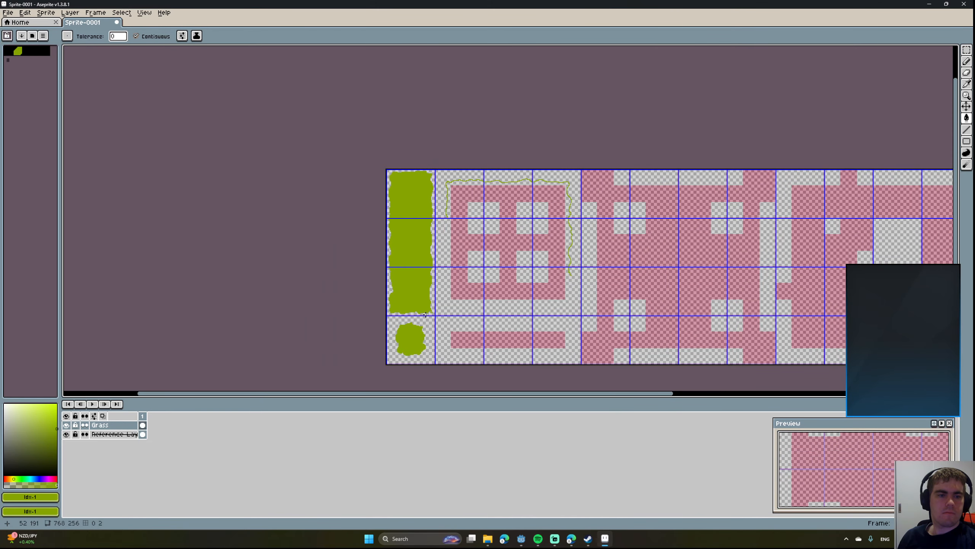
# Draw a closed wavy green outline just inside the borders of the single bottom tile in the first column.
pyautogui.scroll(4, 413, 315)
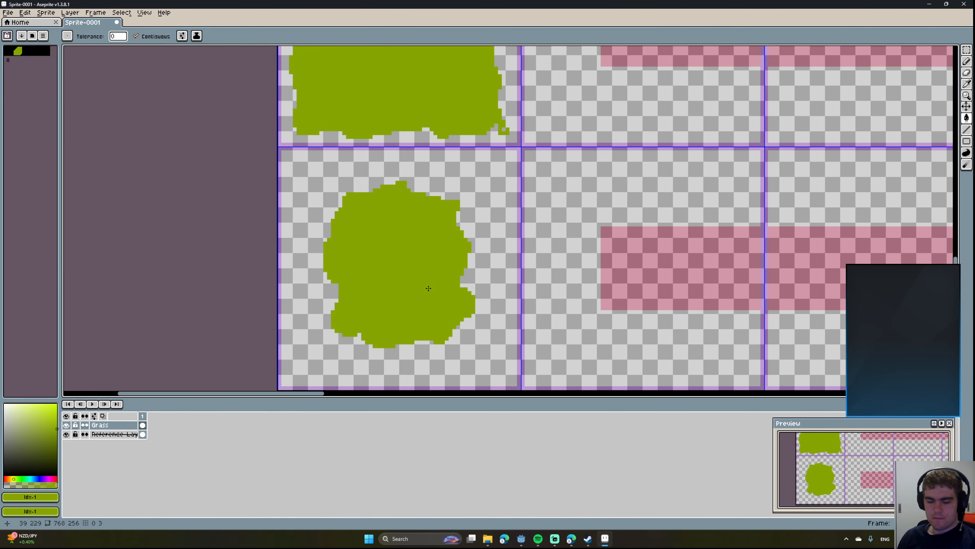
pyautogui.press('b')
pyautogui.moveTo(295, 183); pyautogui.dragTo(297, 170)
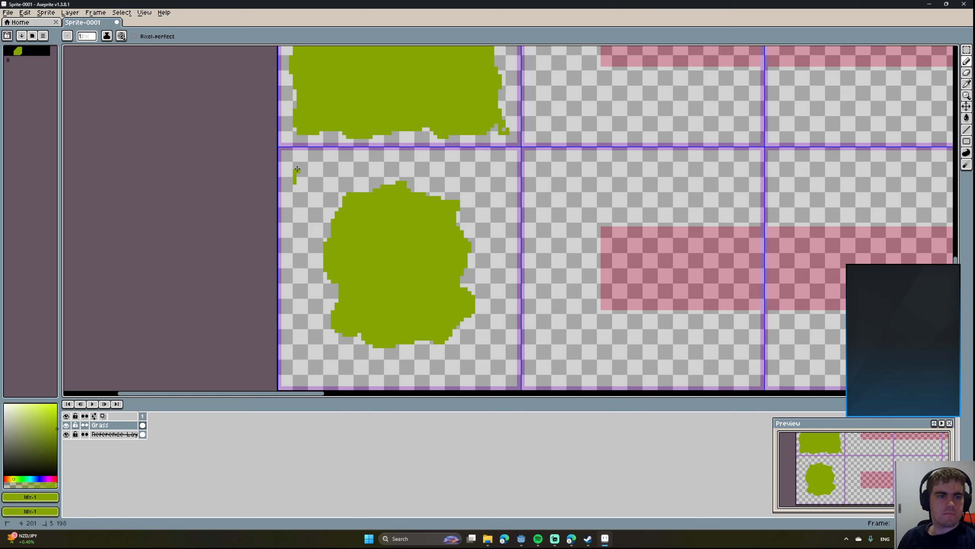
pyautogui.moveTo(358, 165); pyautogui.dragTo(503, 165)
pyautogui.moveTo(504, 222); pyautogui.dragTo(499, 346)
pyautogui.scroll(-3, 461, 201)
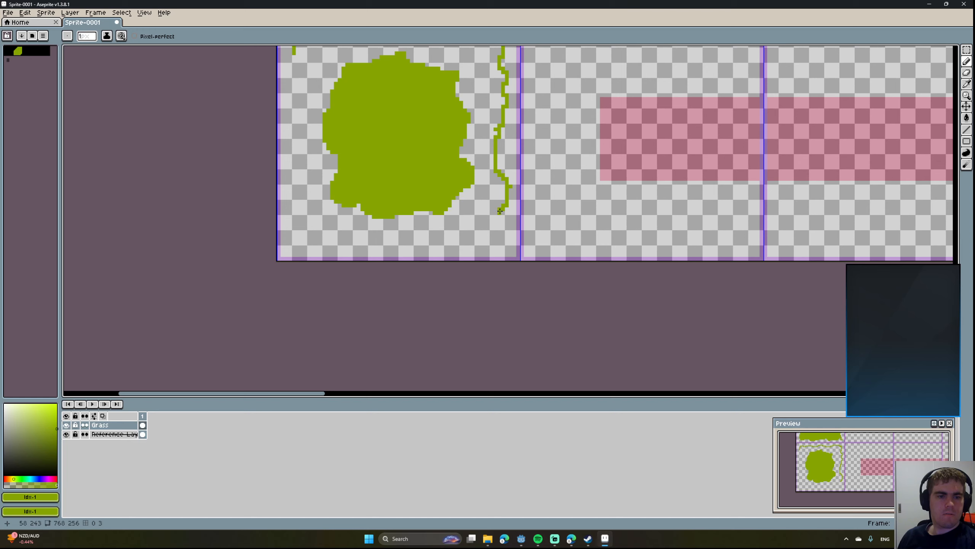
pyautogui.moveTo(503, 246)
pyautogui.mouseDown()
pyautogui.moveTo(295, 247)
pyautogui.moveTo(288, 71)
pyautogui.mouseUp()
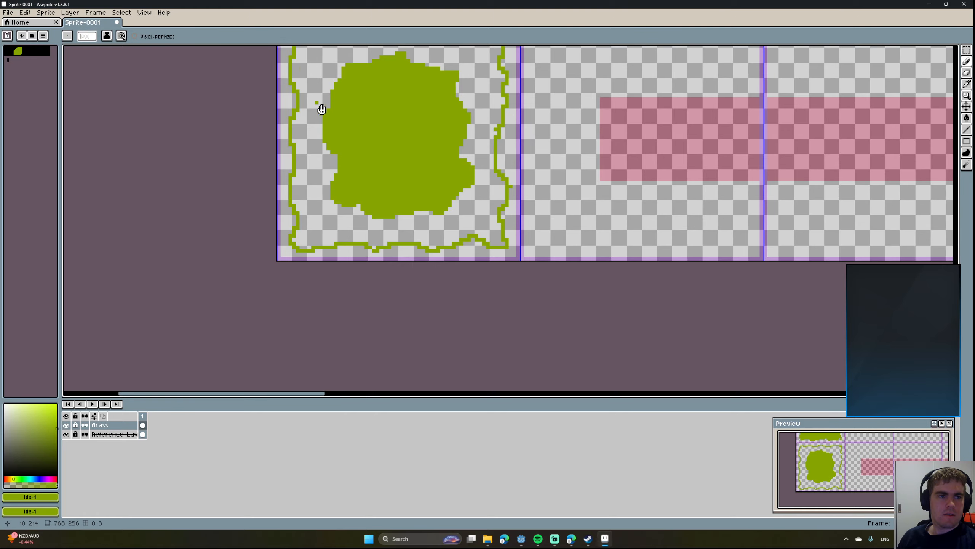
# Fill the space between the new outline and the round grass patch in the bottom tile with green.
pyautogui.moveTo(315, 102); pyautogui.dragTo(361, 199, button='middle')
pyautogui.press('g')
pyautogui.click(382, 158)
pyautogui.moveTo(501, 219); pyautogui.dragTo(384, 303, button='middle')
pyautogui.scroll(-4, 384, 307)
pyautogui.moveTo(474, 227)
pyautogui.mouseDown(button='middle')
pyautogui.moveTo(473, 268)
pyautogui.moveTo(482, 234)
pyautogui.mouseUp(button='middle')
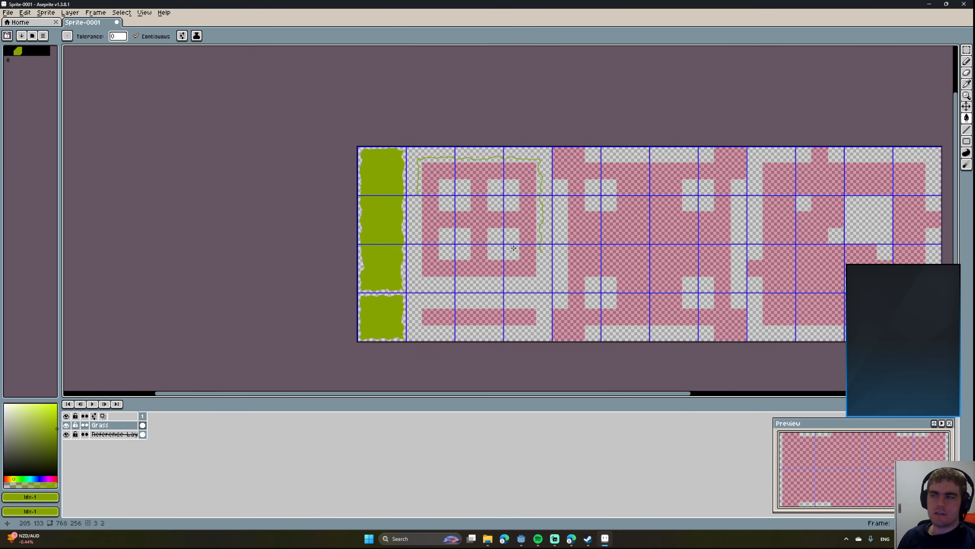
# Draw a second wavy outline outside the existing one on the 3x3 block, along the top-left tile's left side and across the first two top tiles.
pyautogui.scroll(5, 511, 237)
pyautogui.moveTo(429, 171); pyautogui.dragTo(488, 241, button='middle')
pyautogui.moveTo(358, 212); pyautogui.dragTo(469, 276, button='middle')
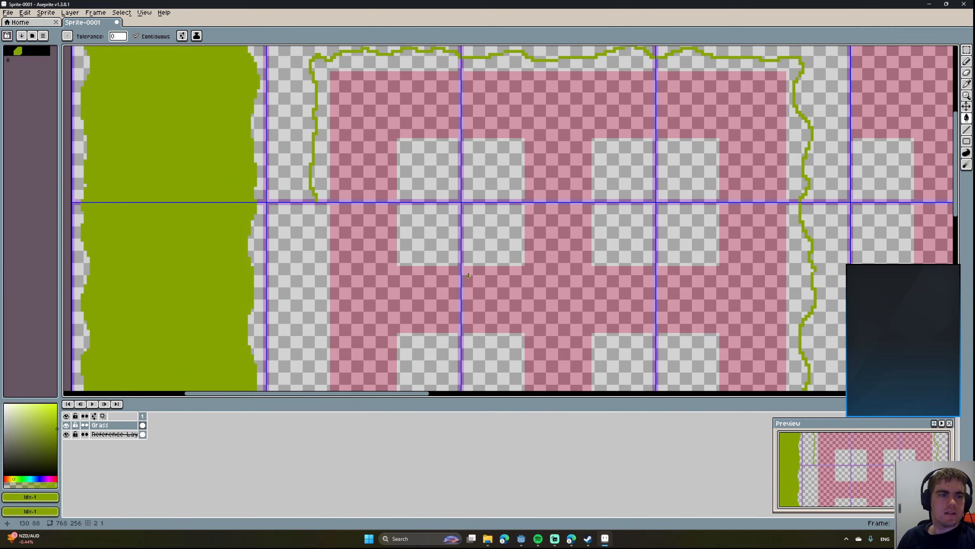
pyautogui.moveTo(322, 190); pyautogui.dragTo(421, 270, button='middle')
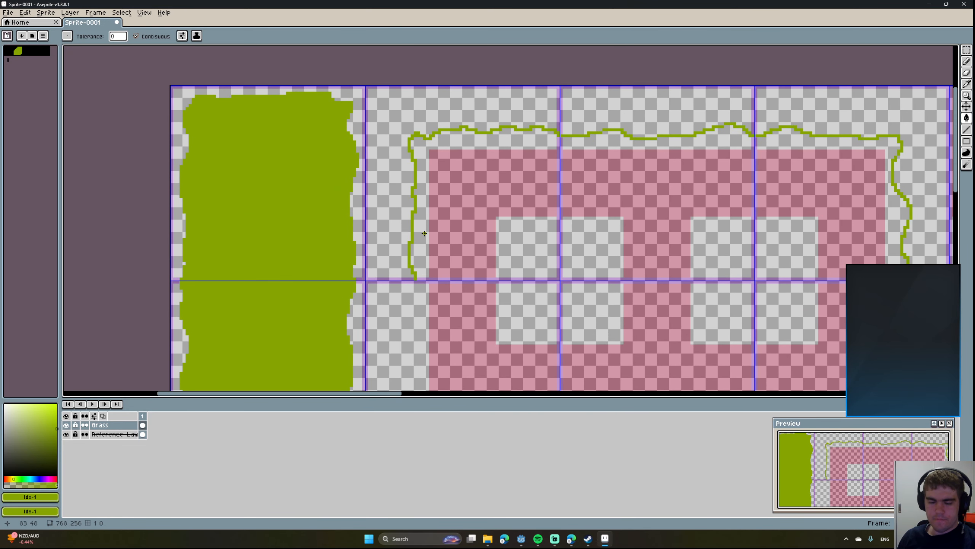
pyautogui.press('b')
pyautogui.moveTo(379, 283); pyautogui.dragTo(378, 97)
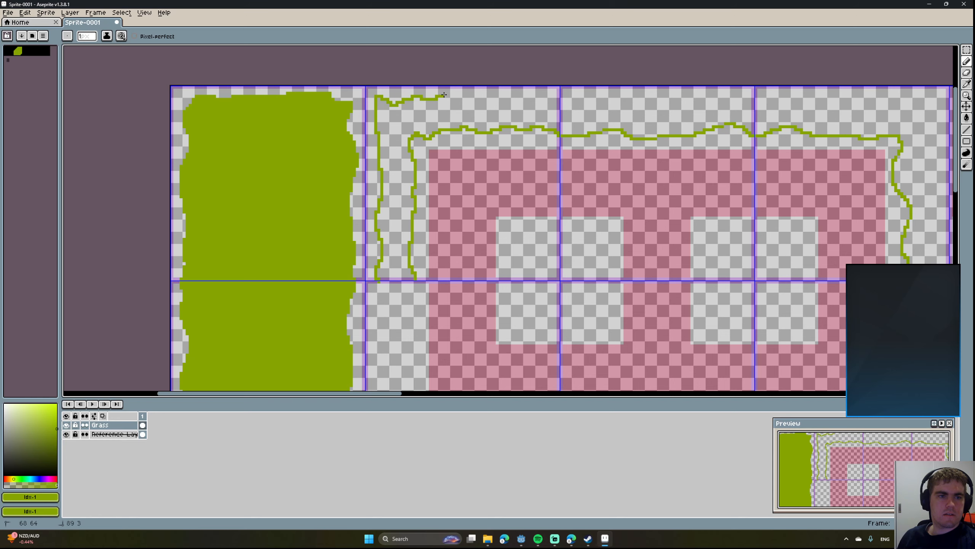
pyautogui.moveTo(513, 101); pyautogui.dragTo(550, 98)
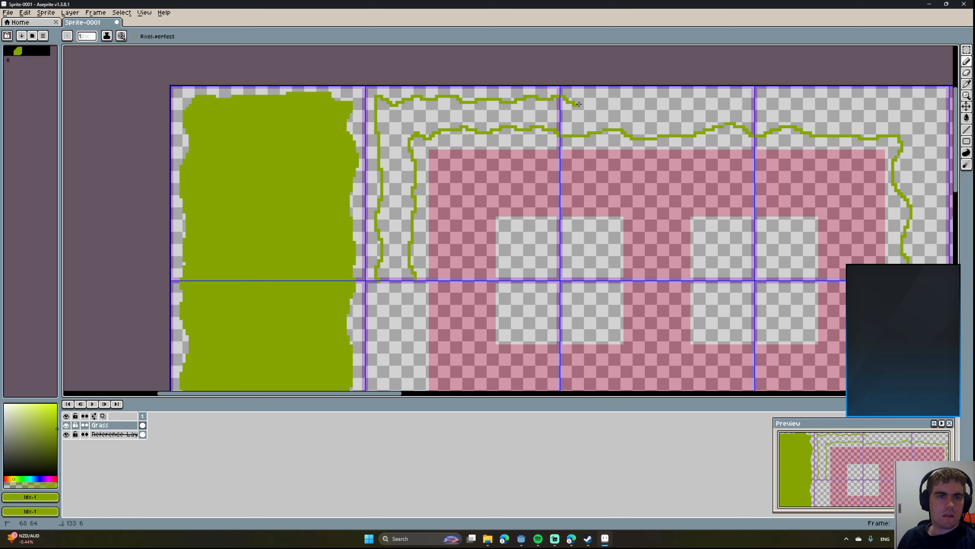
pyautogui.moveTo(675, 104); pyautogui.dragTo(726, 103)
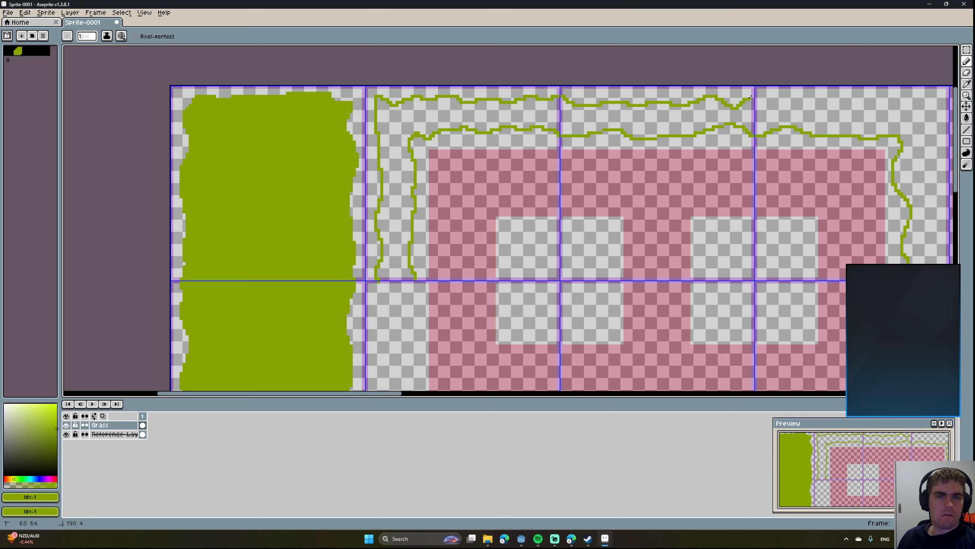
# Extend the outer outline across the 3x3 block's top-right tile and down its right side into the middle row.
pyautogui.moveTo(724, 143); pyautogui.dragTo(408, 167, button='middle')
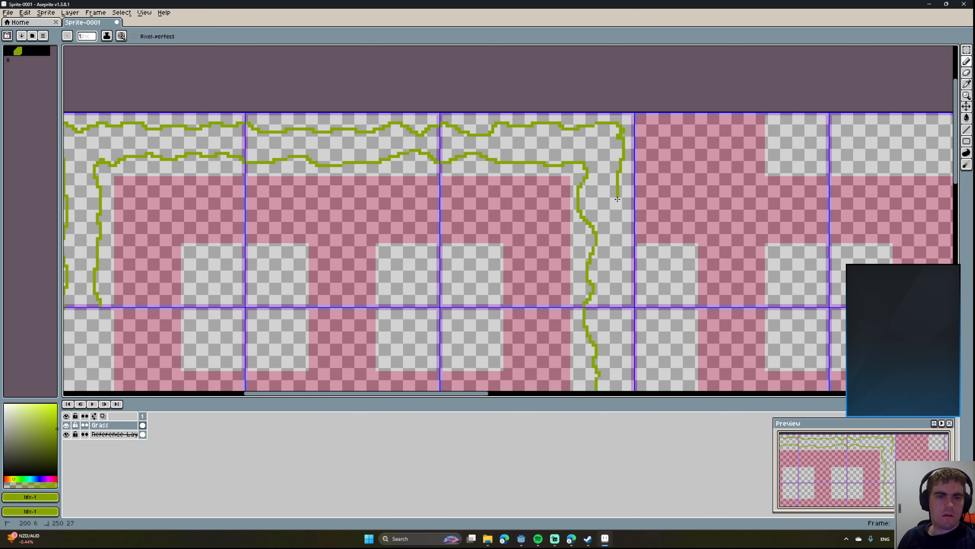
pyautogui.moveTo(617, 199); pyautogui.dragTo(618, 247)
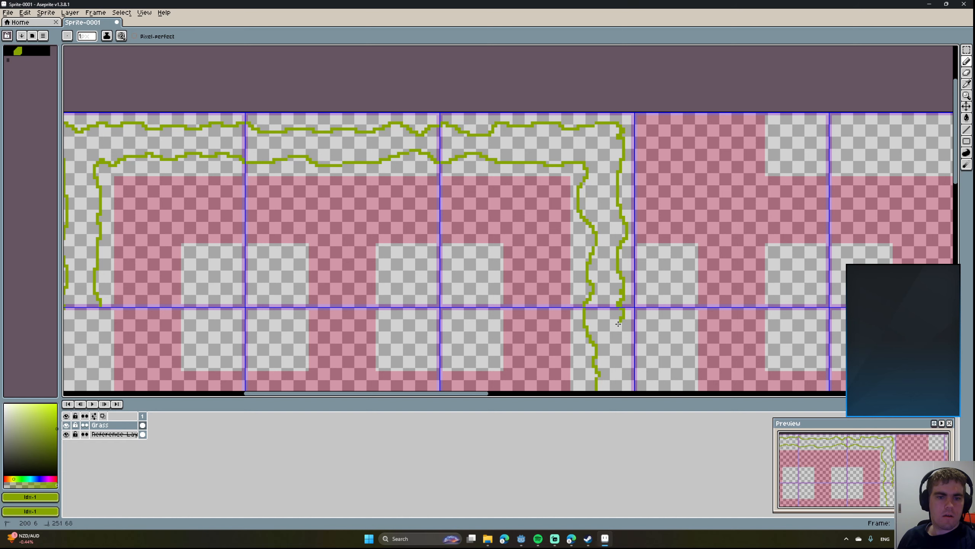
pyautogui.moveTo(619, 324); pyautogui.dragTo(536, 91, button='middle')
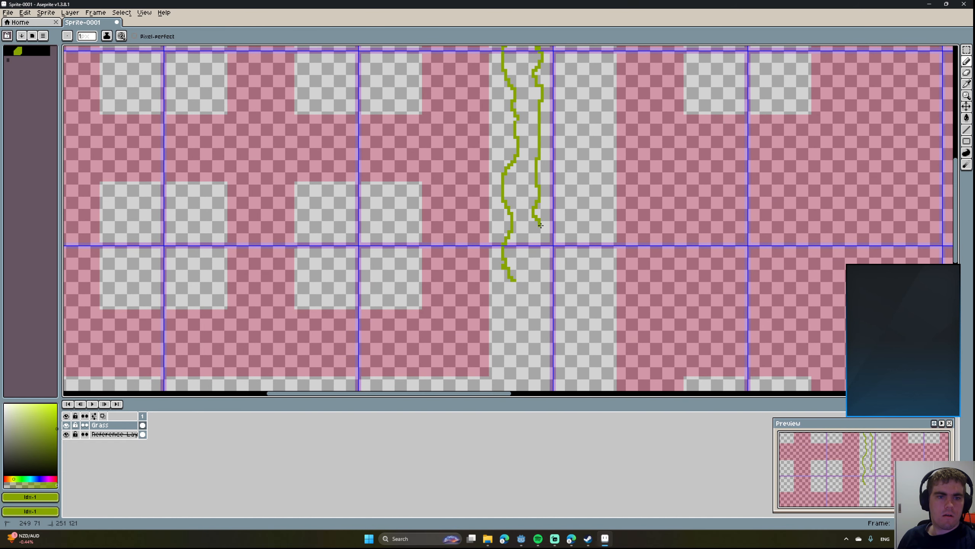
# Extend the outer outline down the 3x3 block's right side and along the bottom of its bottom-right and bottom-middle tiles.
pyautogui.moveTo(528, 262); pyautogui.dragTo(519, 115, button='middle')
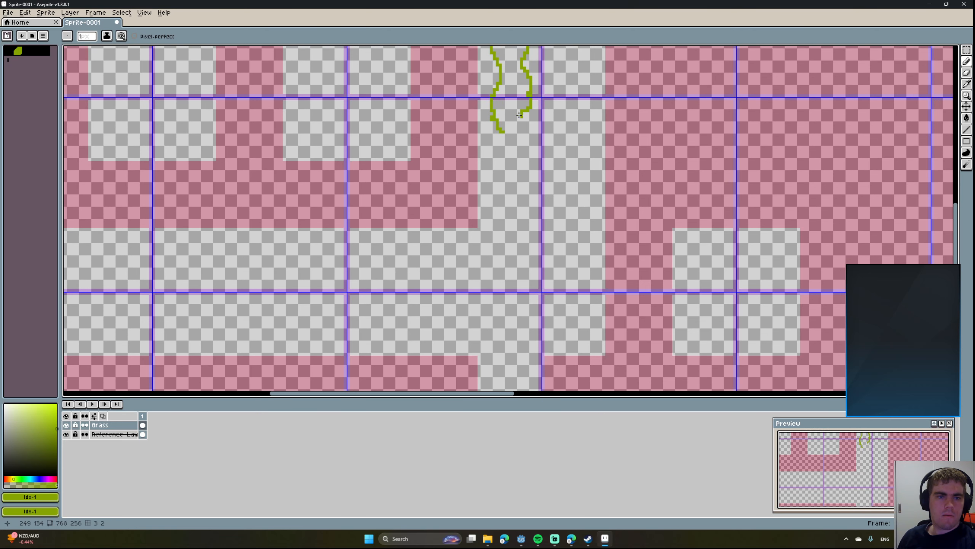
pyautogui.moveTo(526, 204); pyautogui.dragTo(529, 243)
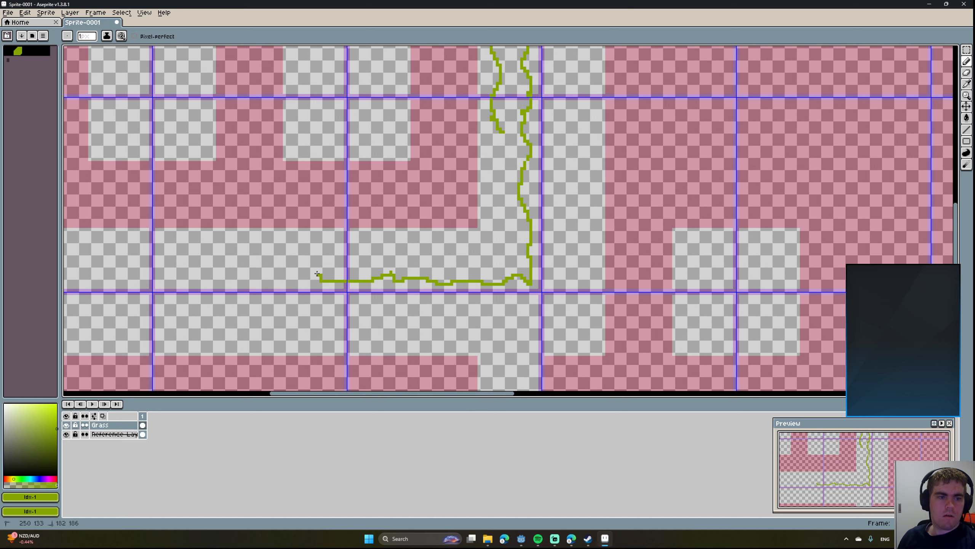
pyautogui.moveTo(287, 280); pyautogui.dragTo(240, 279)
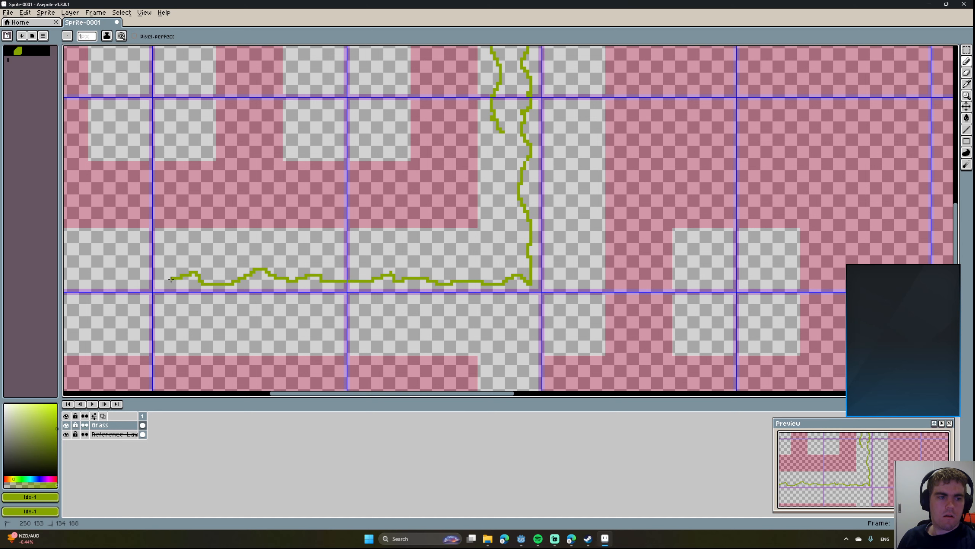
# Finish the outer outline along the bottom-left tile and up the block's left side to join the existing line in the top row.
pyautogui.moveTo(110, 263); pyautogui.dragTo(360, 292, button='middle')
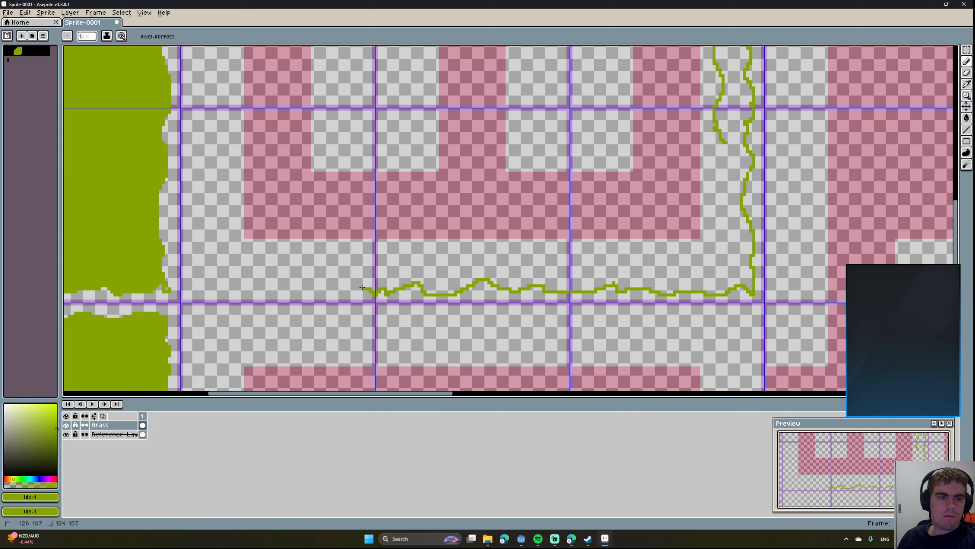
pyautogui.moveTo(325, 290); pyautogui.dragTo(212, 292)
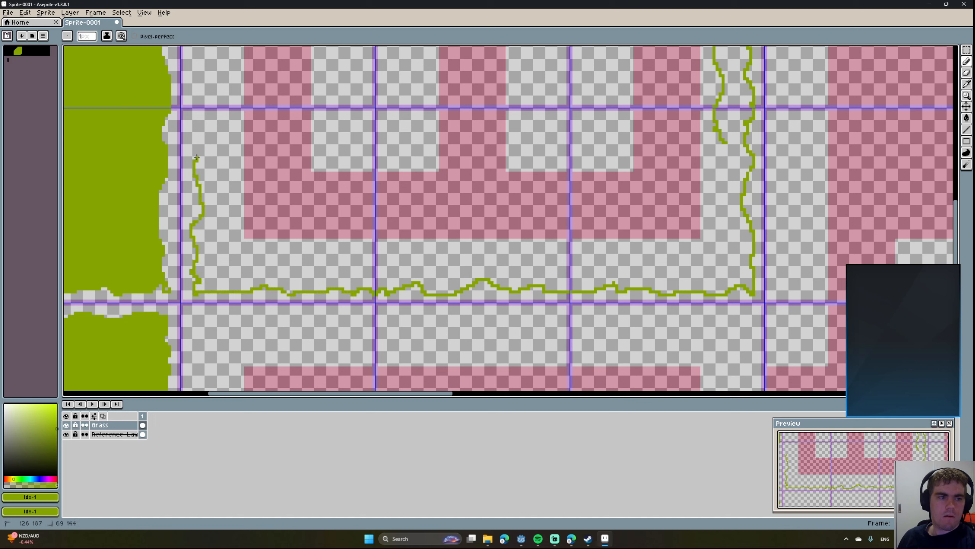
pyautogui.moveTo(195, 100)
pyautogui.mouseDown(button='middle')
pyautogui.moveTo(279, 179)
pyautogui.moveTo(327, 305)
pyautogui.mouseUp(button='middle')
pyautogui.moveTo(304, 284); pyautogui.dragTo(307, 262)
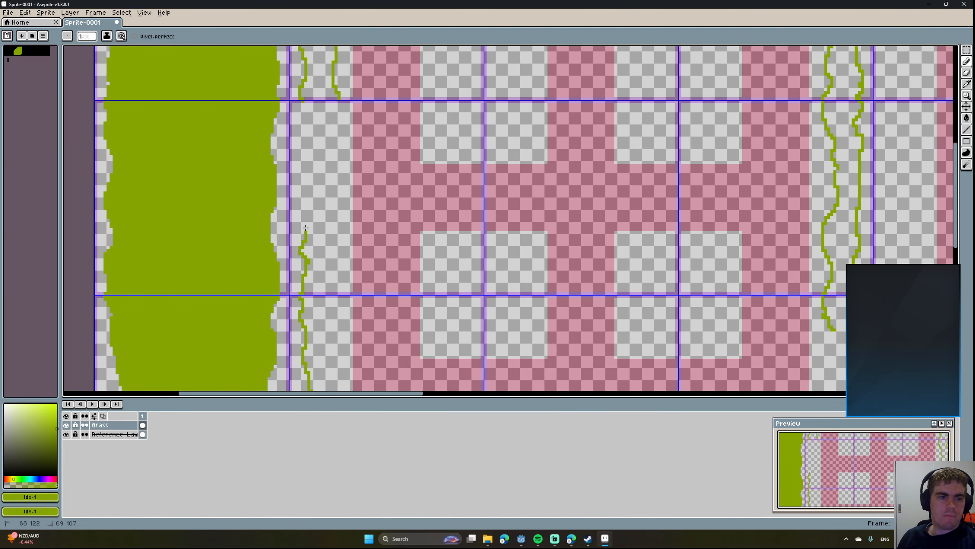
pyautogui.moveTo(305, 227); pyautogui.dragTo(303, 122)
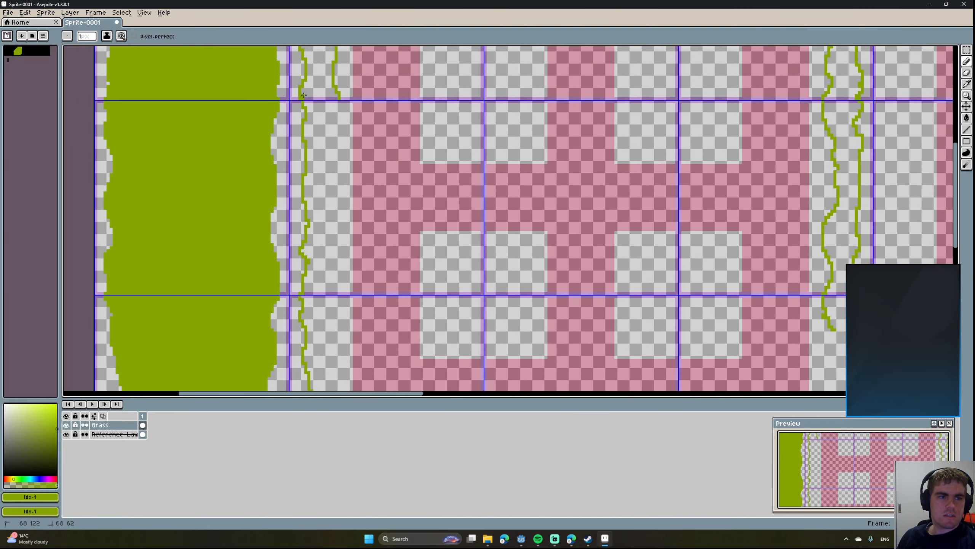
# Draw a small closed irregular outline around the grid intersection at the 3x3 block's centre tile's top-left corner.
pyautogui.moveTo(329, 164); pyautogui.dragTo(341, 288, button='middle')
pyautogui.moveTo(339, 207); pyautogui.dragTo(312, 261, button='middle')
pyautogui.moveTo(365, 275); pyautogui.dragTo(323, 211, button='middle')
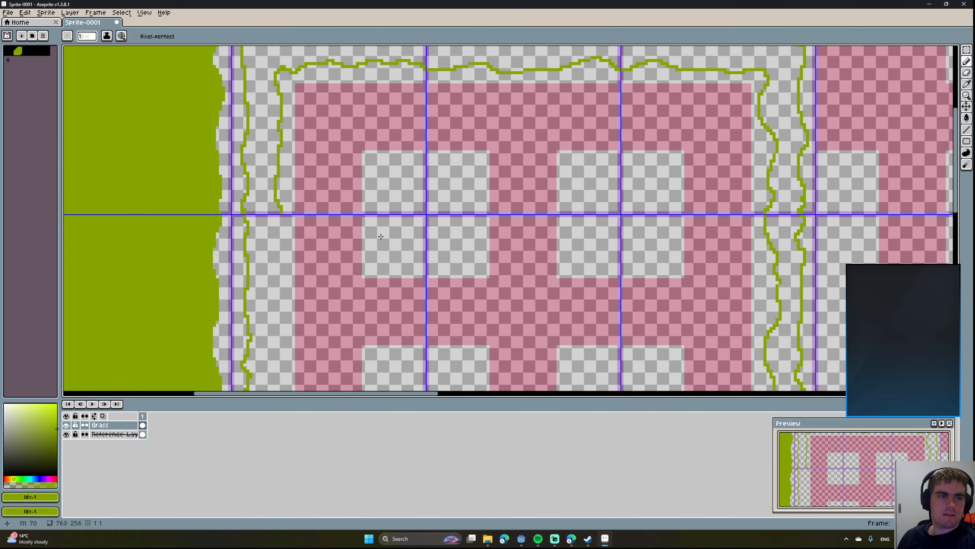
pyautogui.moveTo(381, 236)
pyautogui.mouseDown(button='middle')
pyautogui.moveTo(448, 294)
pyautogui.moveTo(315, 212)
pyautogui.moveTo(307, 231)
pyautogui.moveTo(372, 240)
pyautogui.mouseUp(button='middle')
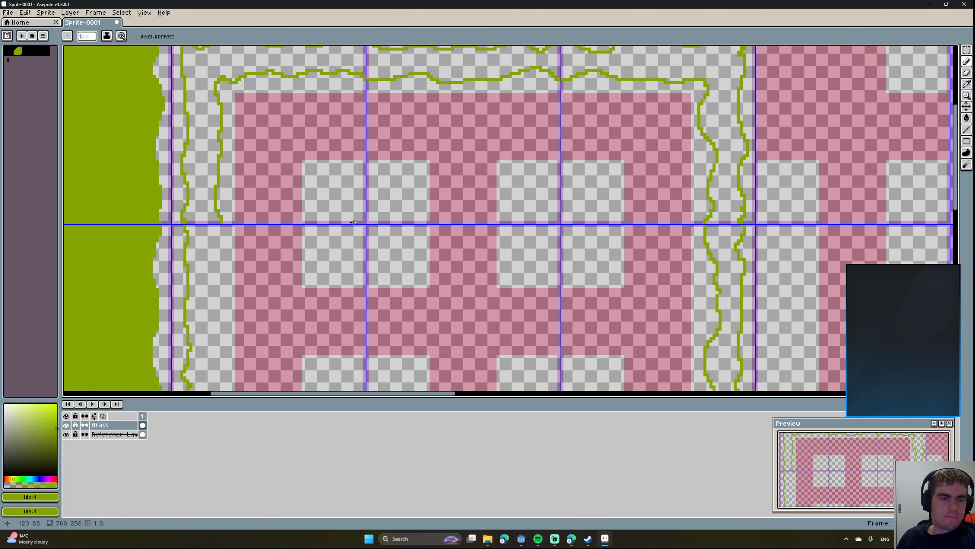
pyautogui.moveTo(352, 222); pyautogui.dragTo(351, 222)
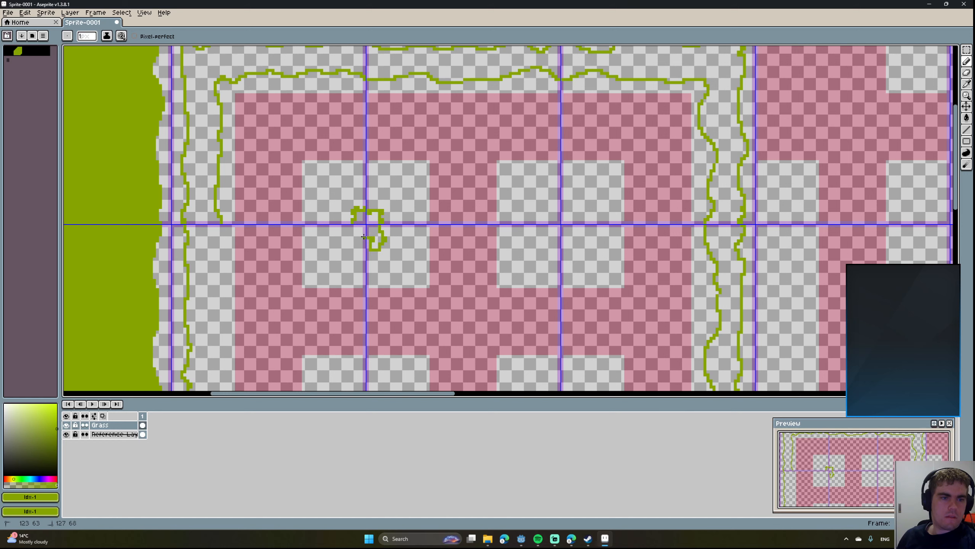
pyautogui.moveTo(299, 220); pyautogui.dragTo(206, 176, button='middle')
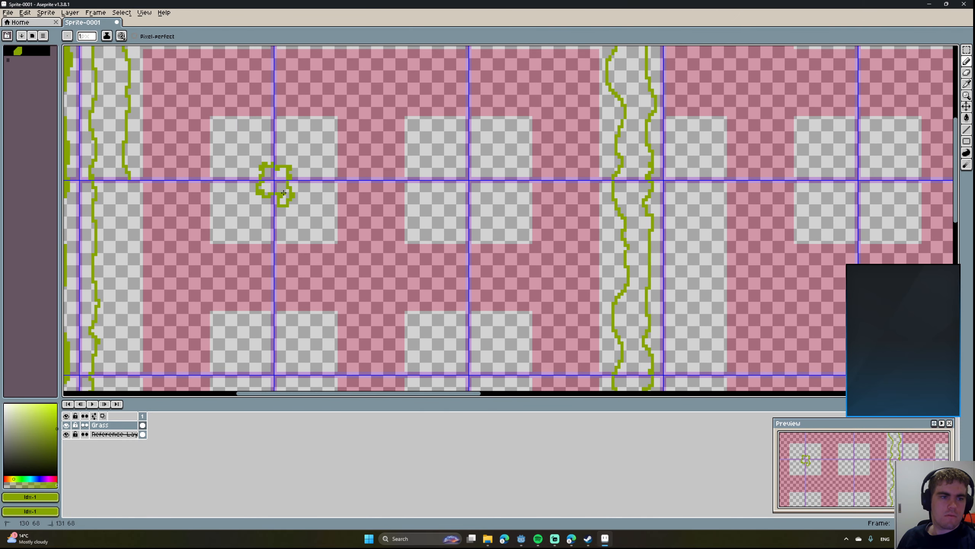
pyautogui.moveTo(288, 187); pyautogui.dragTo(288, 181)
# Draw a matching small irregular outline around the grid intersection at the centre tile's top-right corner.
pyautogui.moveTo(383, 226); pyautogui.dragTo(342, 241, button='middle')
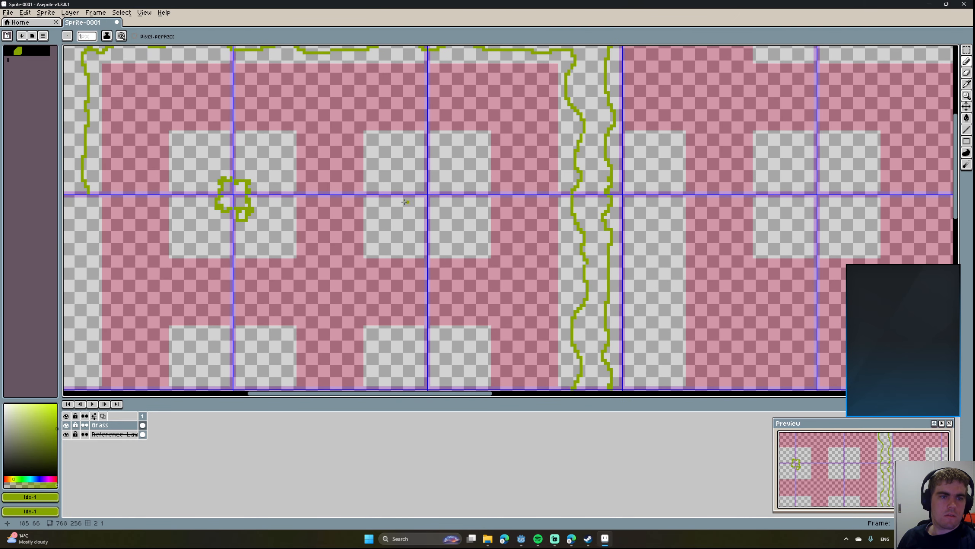
pyautogui.moveTo(404, 202); pyautogui.dragTo(386, 235, button='middle')
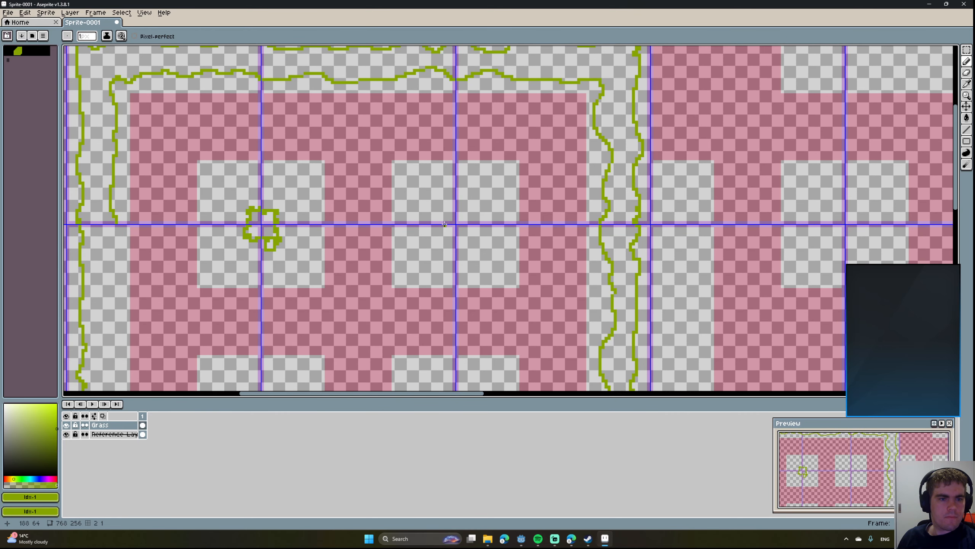
pyautogui.moveTo(444, 224); pyautogui.dragTo(442, 214)
# Draw small closed irregular outlines around the grid intersections at the centre tile's bottom-right and bottom-left corners.
pyautogui.scroll(-5, 444, 220)
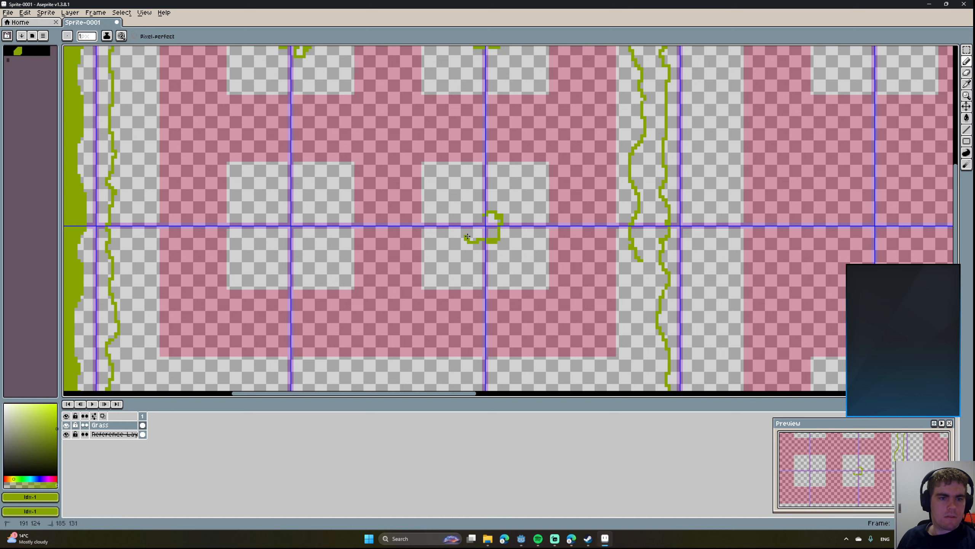
pyautogui.moveTo(477, 211); pyautogui.dragTo(483, 217)
pyautogui.moveTo(516, 232); pyautogui.dragTo(624, 246, button='middle')
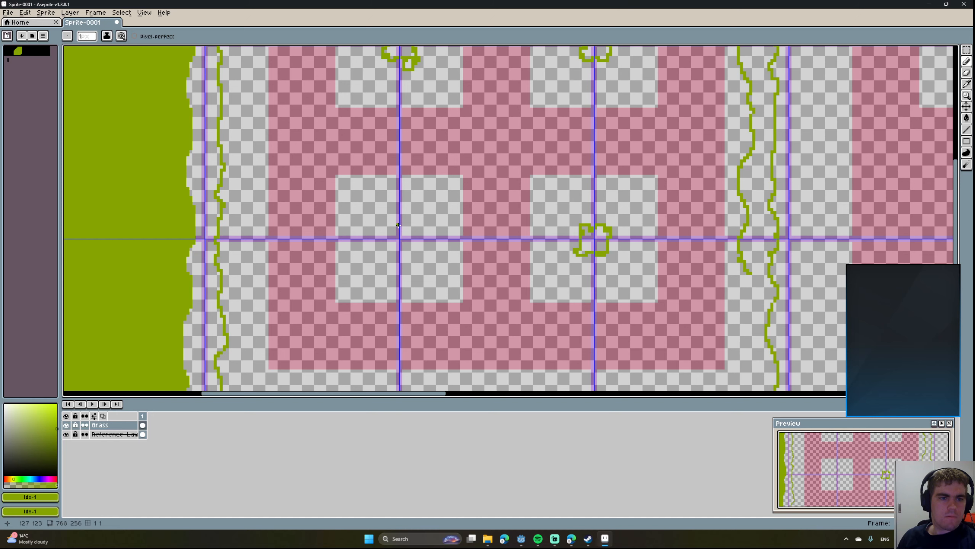
pyautogui.moveTo(399, 225)
pyautogui.mouseDown()
pyautogui.moveTo(414, 222)
pyautogui.moveTo(409, 252)
pyautogui.moveTo(393, 251)
pyautogui.mouseUp()
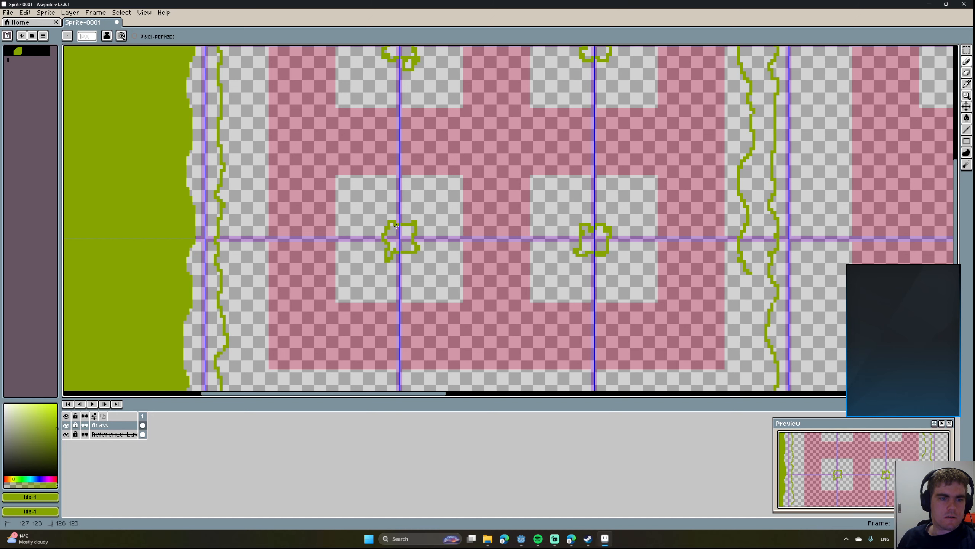
# Fill the 3x3 block inside its outer outline with green, leaving the four small corner gaps empty.
pyautogui.moveTo(494, 225); pyautogui.dragTo(513, 179, button='middle')
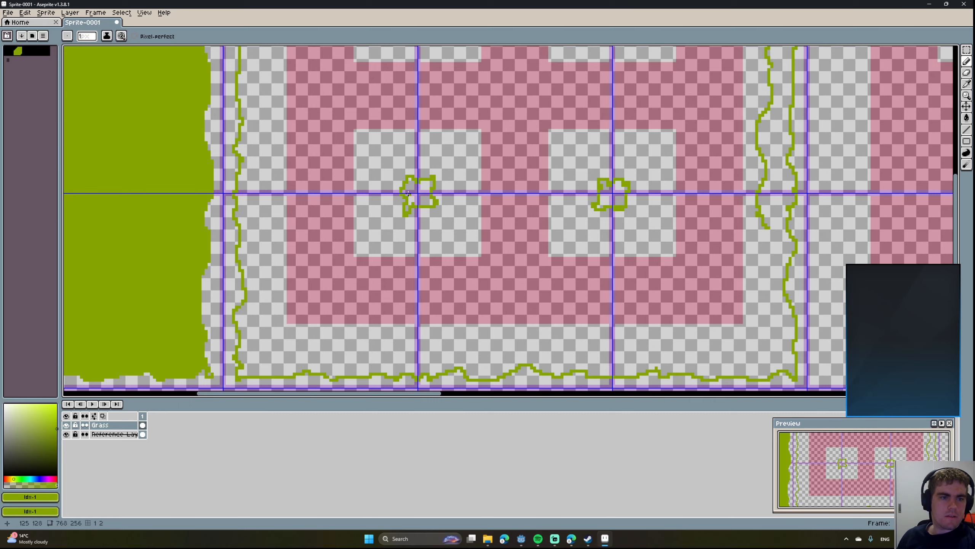
pyautogui.scroll(-5, 484, 211)
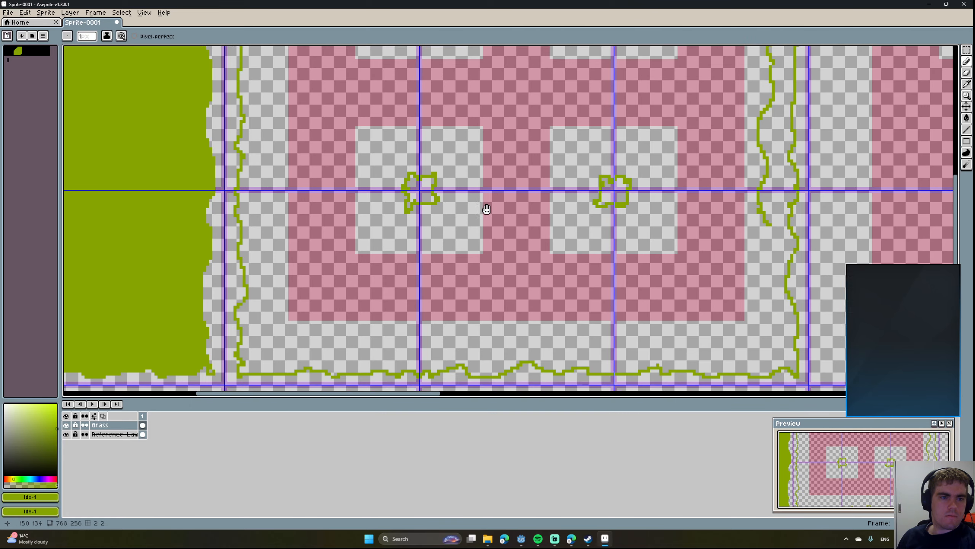
pyautogui.scroll(3, 452, 203)
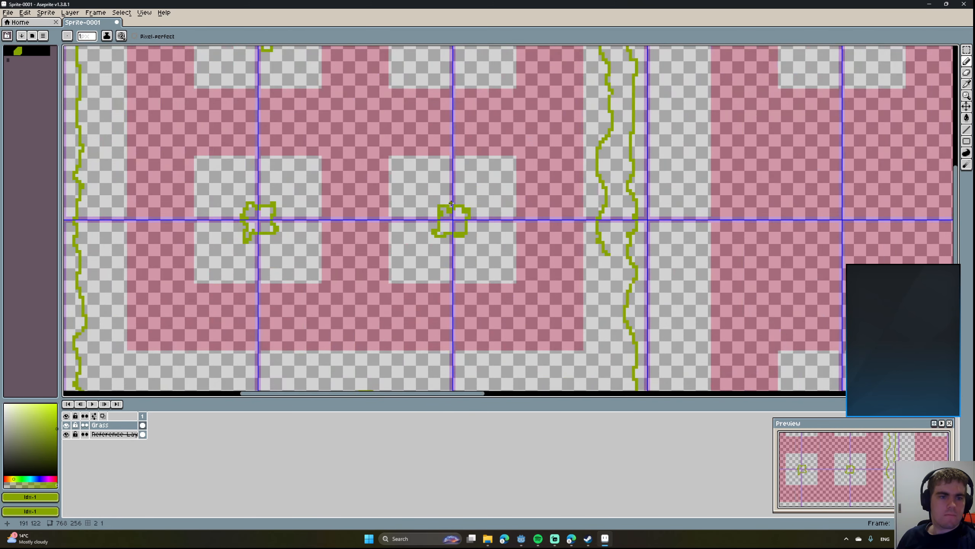
pyautogui.moveTo(452, 203); pyautogui.dragTo(531, 235, button='middle')
pyautogui.scroll(-1, 538, 249)
pyautogui.press('g')
pyautogui.click(473, 238)
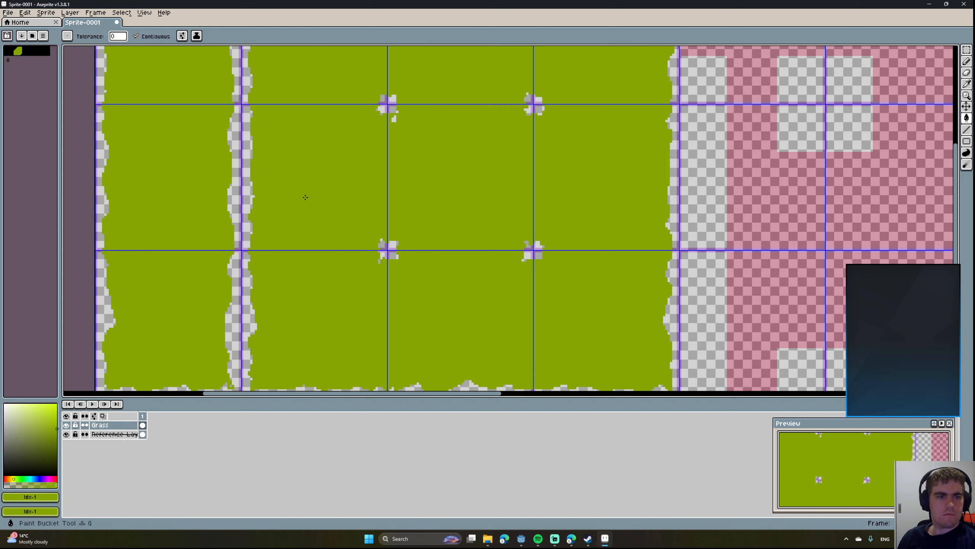
# Examine the filled 3x3 block's corner gaps and ragged edges along with the first column's tiles.
pyautogui.moveTo(434, 206)
pyautogui.mouseDown(button='middle')
pyautogui.moveTo(441, 293)
pyautogui.moveTo(473, 254)
pyautogui.mouseUp(button='middle')
pyautogui.scroll(-1, 473, 255)
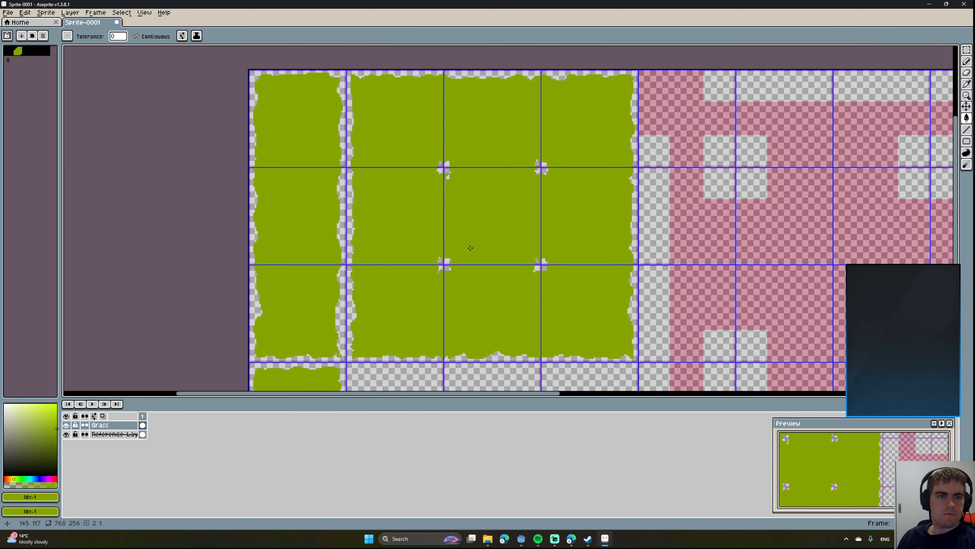
pyautogui.scroll(1, 453, 188)
pyautogui.moveTo(447, 164); pyautogui.dragTo(447, 191, button='middle')
pyautogui.press('b')
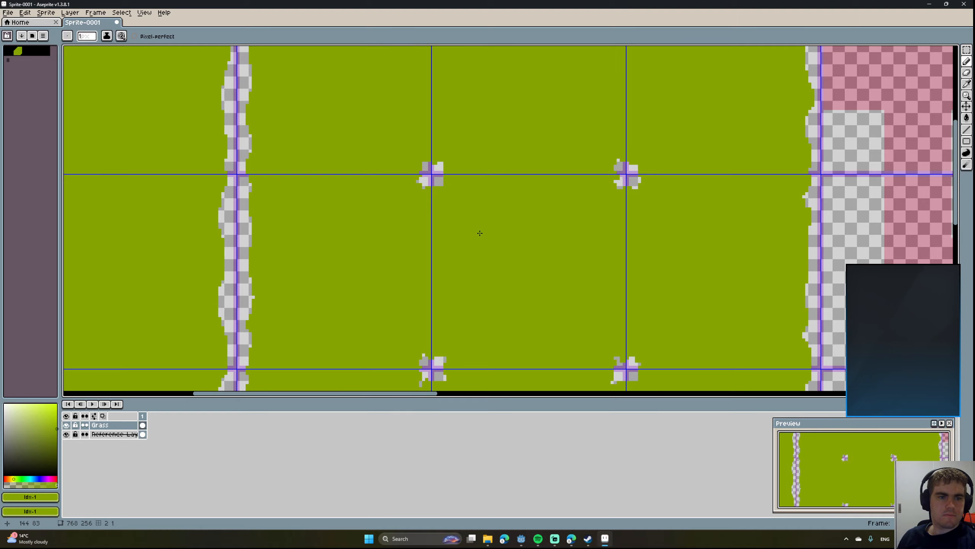
pyautogui.moveTo(479, 233)
pyautogui.mouseDown(button='middle')
pyautogui.moveTo(443, 230)
pyautogui.moveTo(448, 246)
pyautogui.moveTo(355, 220)
pyautogui.moveTo(434, 149)
pyautogui.mouseUp(button='middle')
pyautogui.moveTo(506, 251); pyautogui.dragTo(489, 173, button='middle')
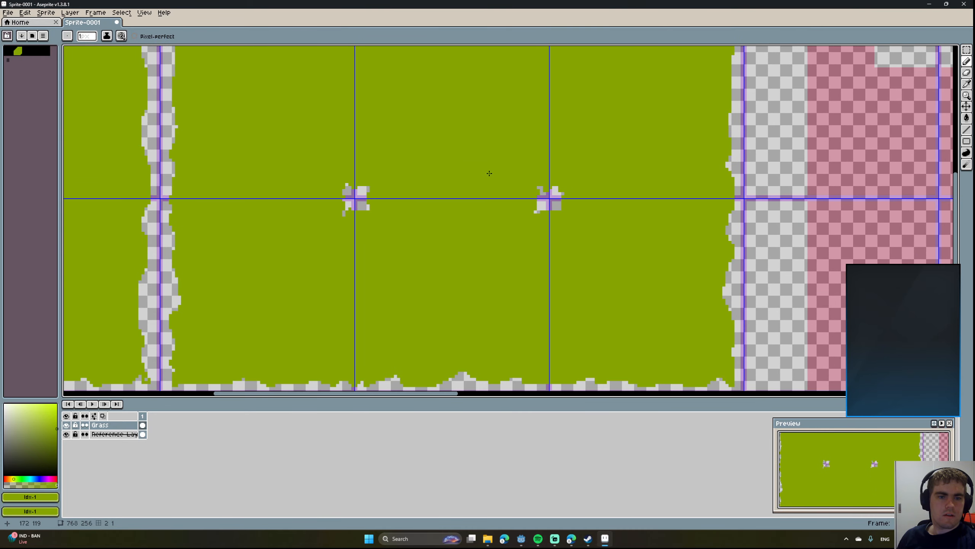
pyautogui.moveTo(385, 232); pyautogui.dragTo(407, 223, button='middle')
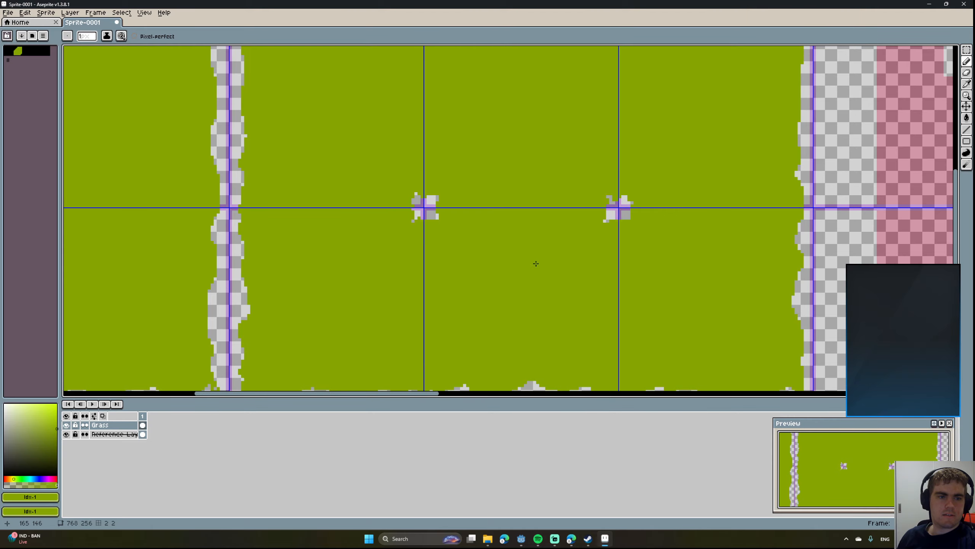
pyautogui.scroll(-5, 351, 203)
pyautogui.moveTo(518, 228)
pyautogui.mouseDown(button='middle')
pyautogui.moveTo(496, 248)
pyautogui.moveTo(532, 273)
pyautogui.mouseUp(button='middle')
pyautogui.scroll(4, 405, 215)
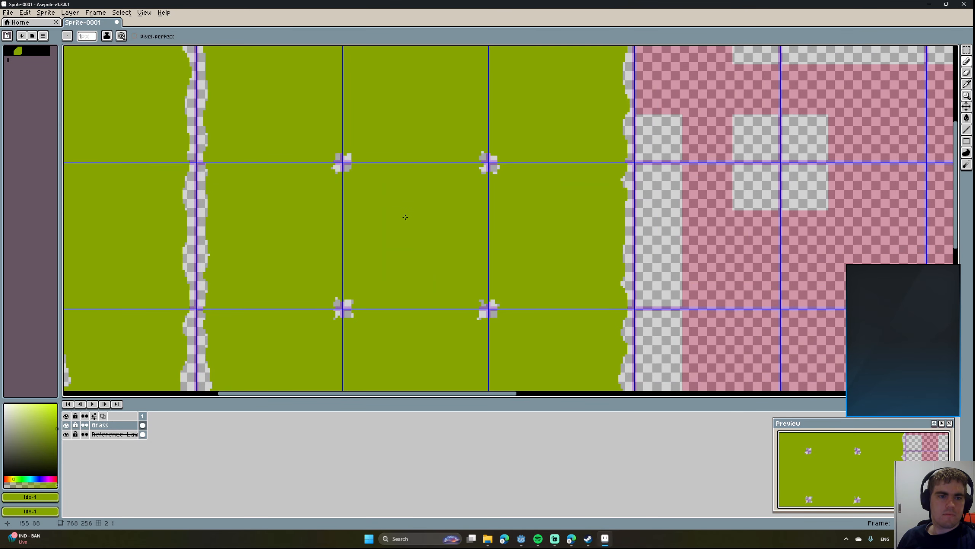
pyautogui.moveTo(405, 213)
pyautogui.mouseDown(button='middle')
pyautogui.moveTo(527, 268)
pyautogui.moveTo(647, 214)
pyautogui.mouseUp(button='middle')
pyautogui.scroll(-4, 529, 214)
pyautogui.moveTo(464, 231)
pyautogui.mouseDown(button='middle')
pyautogui.moveTo(514, 250)
pyautogui.moveTo(448, 122)
pyautogui.moveTo(452, 62)
pyautogui.mouseUp(button='middle')
pyautogui.scroll(4, 511, 252)
pyautogui.moveTo(450, 196); pyautogui.dragTo(337, 255, button='middle')
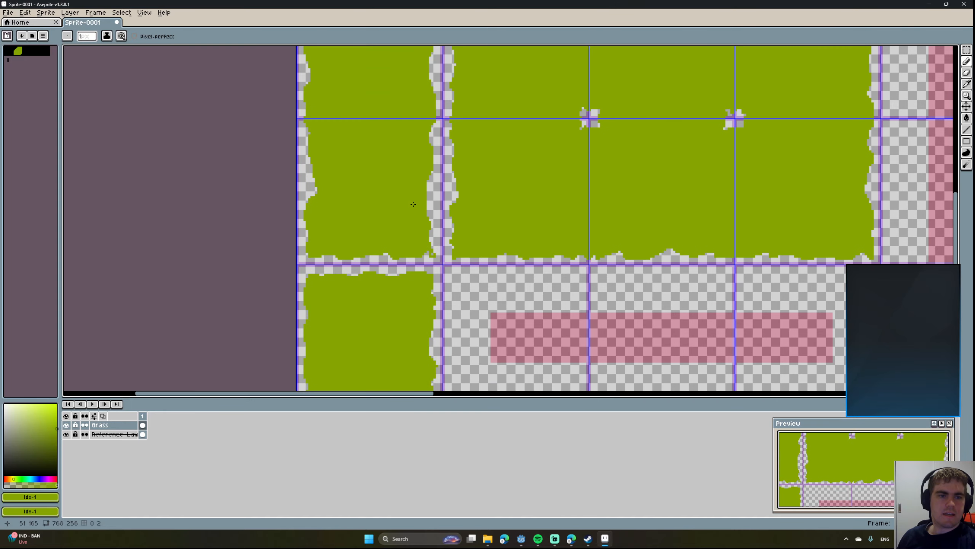
pyautogui.moveTo(413, 204); pyautogui.dragTo(389, 384, button='middle')
pyautogui.moveTo(392, 106)
pyautogui.mouseDown(button='middle')
pyautogui.moveTo(405, 212)
pyautogui.moveTo(477, 251)
pyautogui.moveTo(488, 247)
pyautogui.mouseUp(button='middle')
pyautogui.moveTo(388, 252); pyautogui.dragTo(464, 122, button='middle')
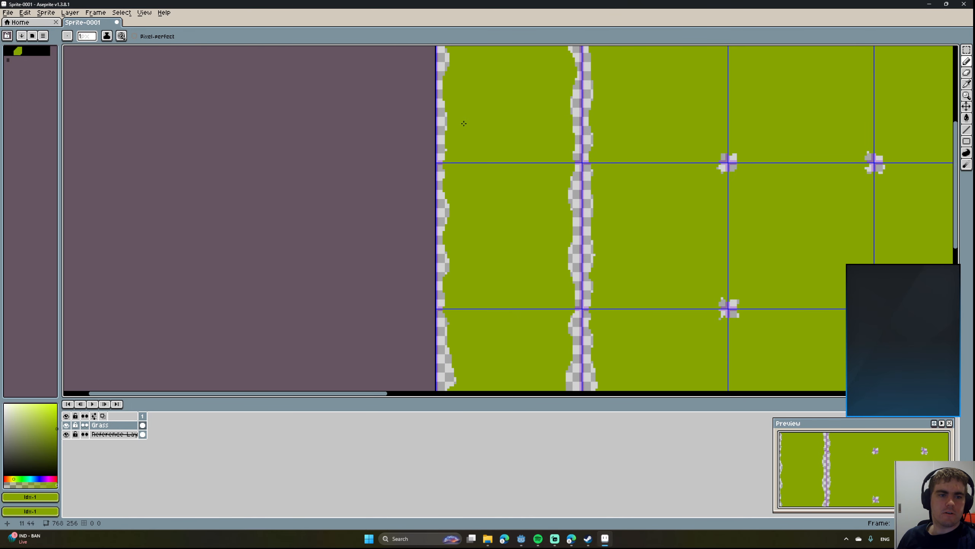
# Draw a closed wavy green outline just inside the borders of the three-tile strip below the 3x3 block.
pyautogui.moveTo(646, 312); pyautogui.dragTo(533, 157, button='middle')
pyautogui.moveTo(615, 198)
pyautogui.mouseDown(button='middle')
pyautogui.moveTo(498, 236)
pyautogui.moveTo(473, 142)
pyautogui.mouseUp(button='middle')
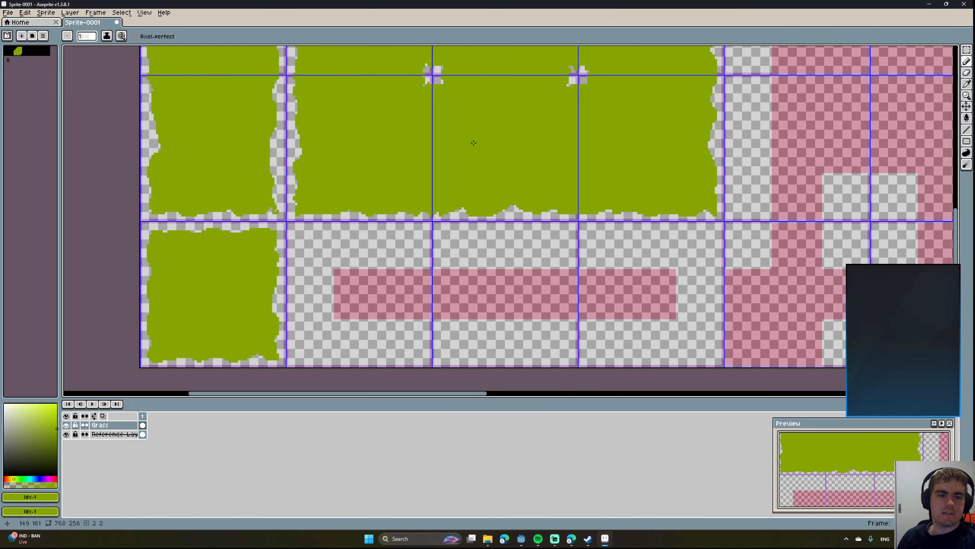
pyautogui.moveTo(483, 203)
pyautogui.mouseDown(button='middle')
pyautogui.moveTo(503, 154)
pyautogui.moveTo(497, 139)
pyautogui.mouseUp(button='middle')
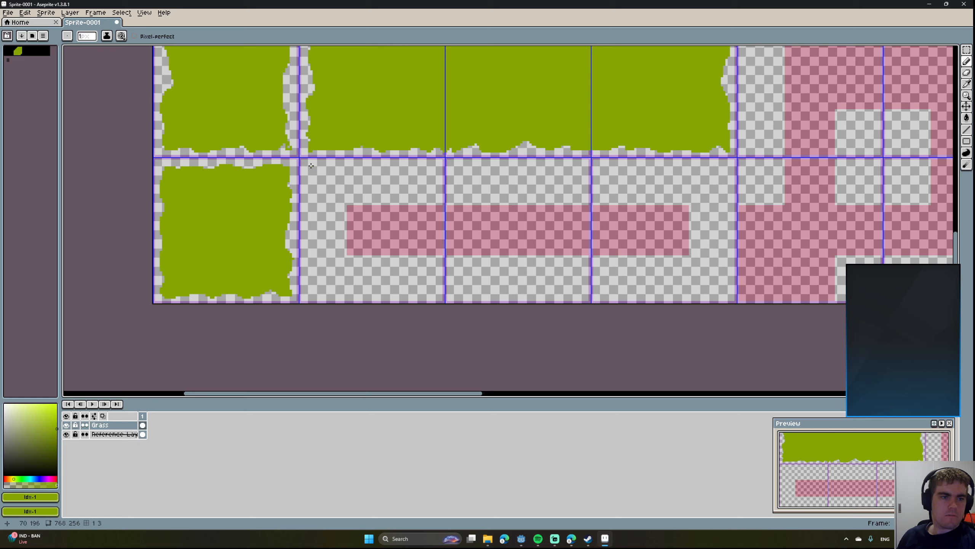
pyautogui.moveTo(311, 165); pyautogui.dragTo(312, 189)
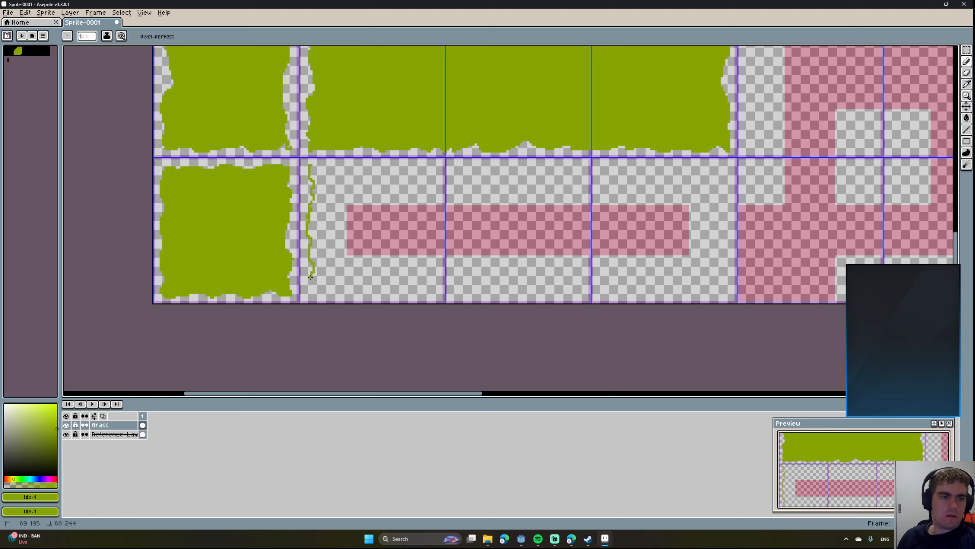
pyautogui.moveTo(315, 290); pyautogui.dragTo(570, 296)
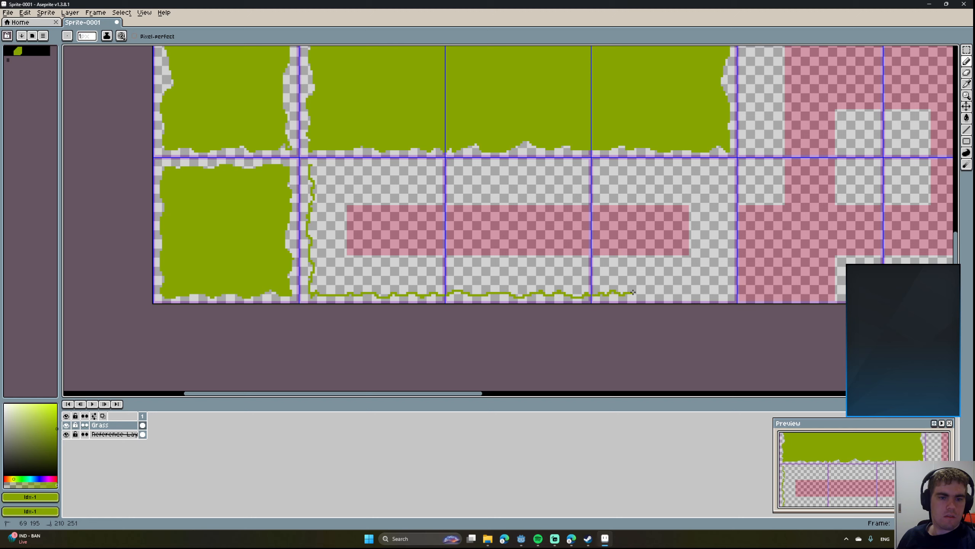
pyautogui.moveTo(669, 291); pyautogui.dragTo(701, 292)
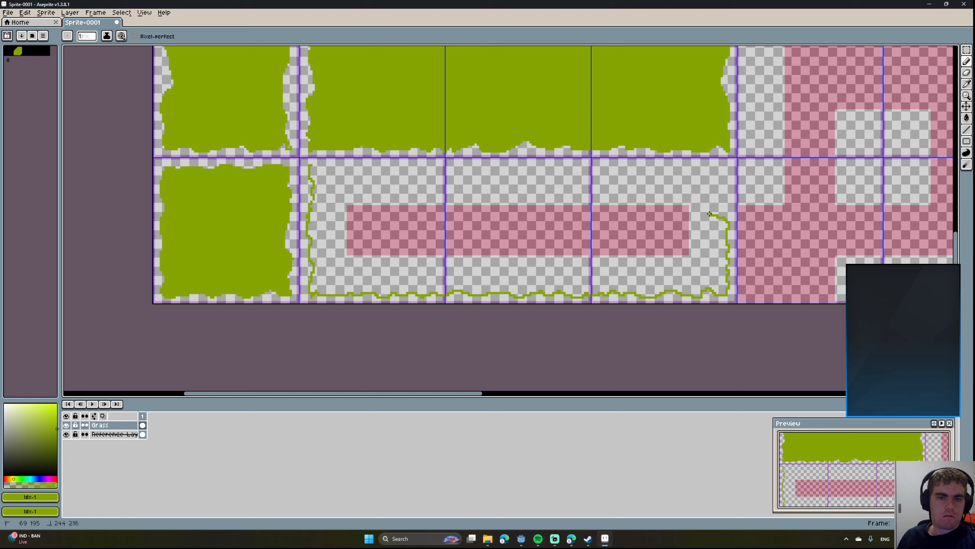
pyautogui.moveTo(728, 191)
pyautogui.mouseDown()
pyautogui.moveTo(729, 174)
pyautogui.moveTo(685, 165)
pyautogui.moveTo(490, 179)
pyautogui.moveTo(480, 166)
pyautogui.moveTo(403, 165)
pyautogui.moveTo(371, 174)
pyautogui.mouseUp()
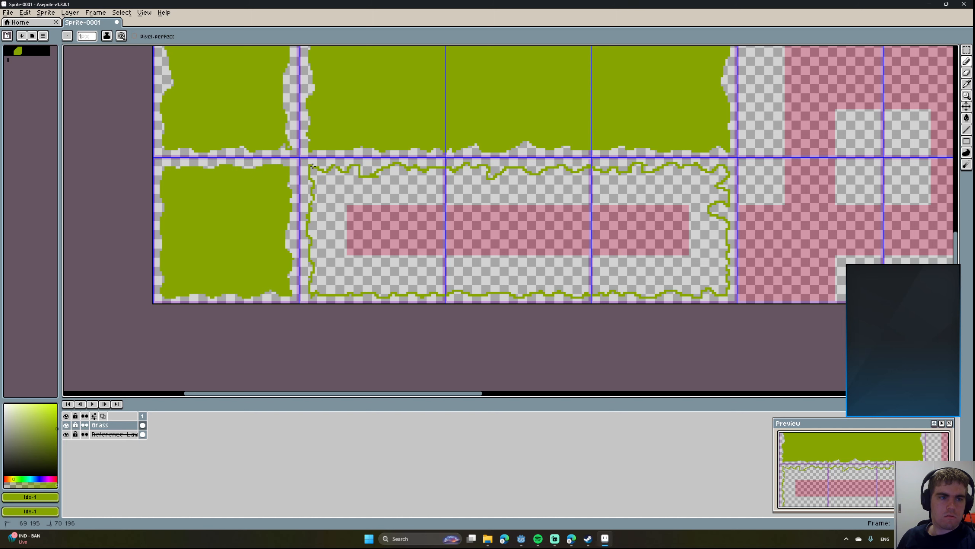
pyautogui.moveTo(313, 166); pyautogui.dragTo(309, 166)
# Fill the outlined three-tile bottom strip with green.
pyautogui.moveTo(383, 231)
pyautogui.mouseDown(button='middle')
pyautogui.moveTo(363, 204)
pyautogui.moveTo(387, 240)
pyautogui.mouseUp(button='middle')
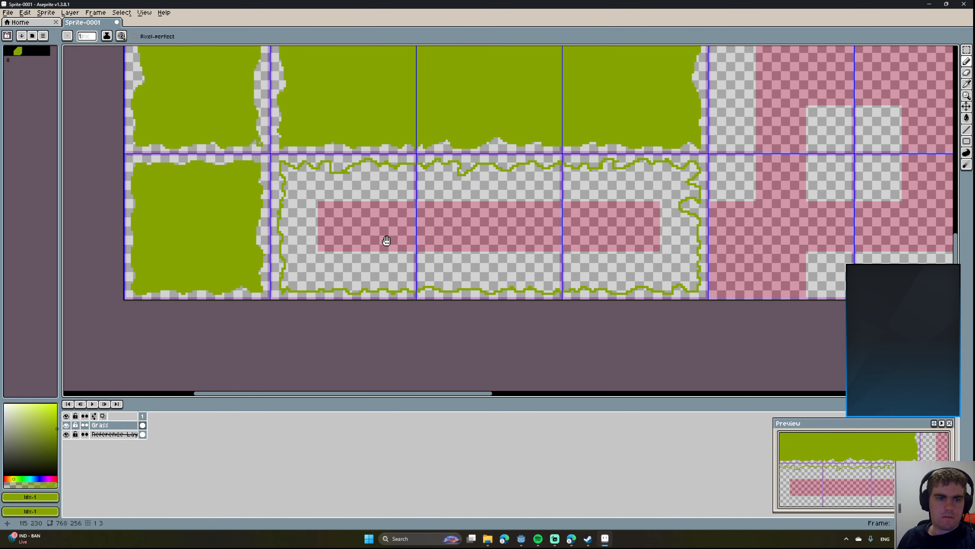
pyautogui.press('g')
pyautogui.click(565, 256)
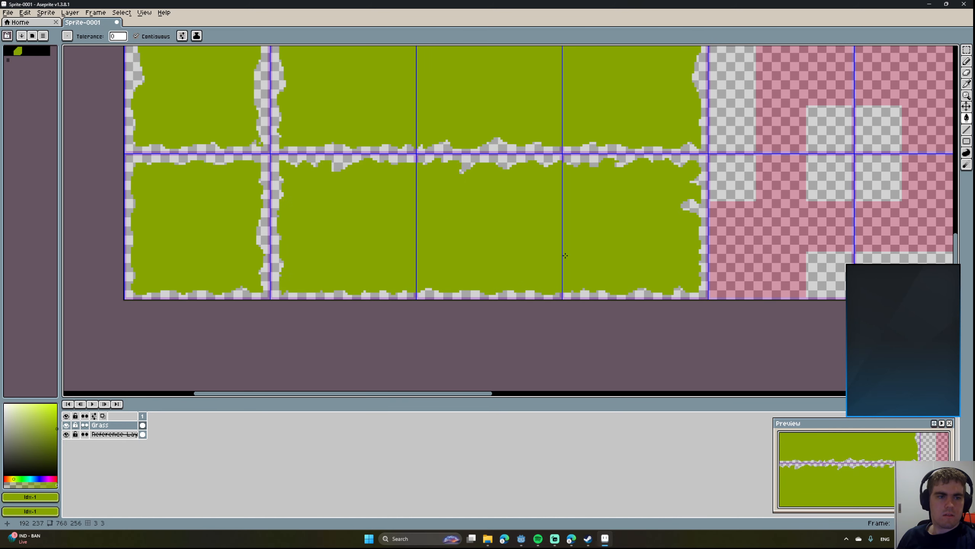
# Examine the filled bottom strip and the still unpainted four-by-four block of the template beside it.
pyautogui.moveTo(565, 255); pyautogui.dragTo(444, 299, button='middle')
pyautogui.scroll(-4, 316, 274)
pyautogui.scroll(4, 523, 268)
pyautogui.moveTo(523, 268); pyautogui.dragTo(433, 188, button='middle')
pyautogui.moveTo(309, 214)
pyautogui.mouseDown(button='middle')
pyautogui.moveTo(355, 214)
pyautogui.moveTo(395, 180)
pyautogui.moveTo(441, 231)
pyautogui.moveTo(401, 92)
pyautogui.moveTo(399, 185)
pyautogui.moveTo(442, 241)
pyautogui.moveTo(514, 173)
pyautogui.moveTo(444, 235)
pyautogui.mouseUp(button='middle')
pyautogui.press('b')
pyautogui.scroll(2, 441, 230)
pyautogui.scroll(-2, 399, 185)
pyautogui.scroll(-2, 438, 215)
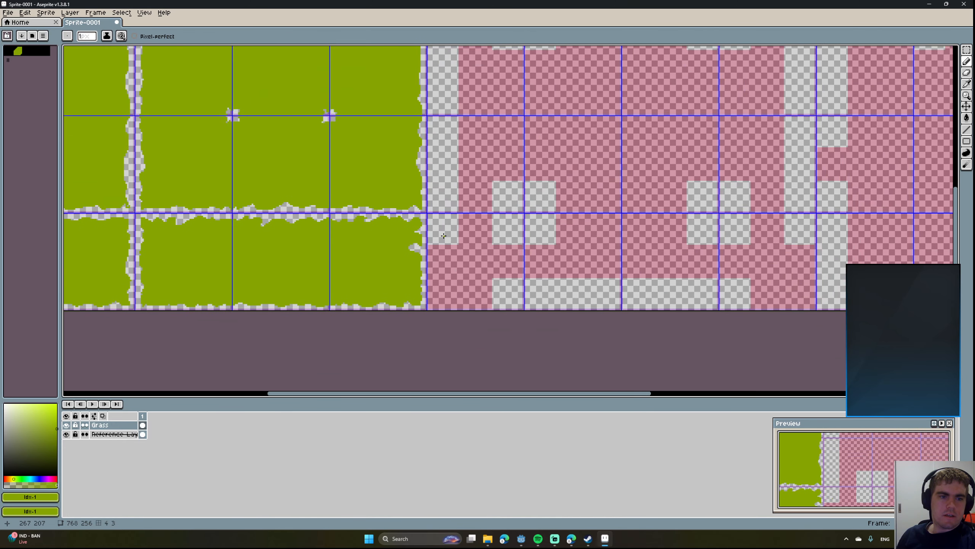
pyautogui.scroll(3, 444, 235)
pyautogui.moveTo(415, 197); pyautogui.dragTo(391, 214, button='middle')
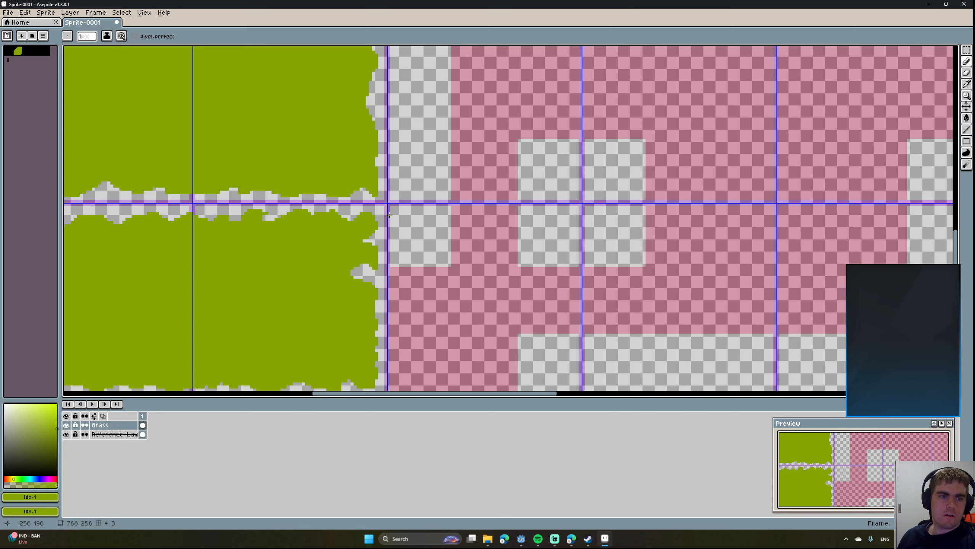
pyautogui.moveTo(420, 273); pyautogui.dragTo(423, 239, button='middle')
pyautogui.scroll(-4, 438, 224)
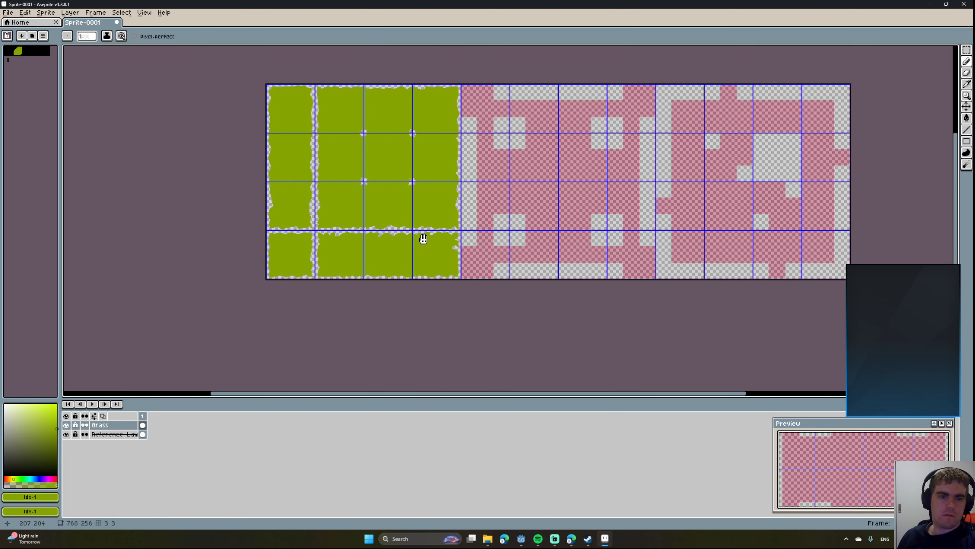
pyautogui.moveTo(423, 239)
pyautogui.mouseDown(button='middle')
pyautogui.moveTo(368, 237)
pyautogui.moveTo(421, 239)
pyautogui.mouseUp(button='middle')
pyautogui.scroll(2, 420, 252)
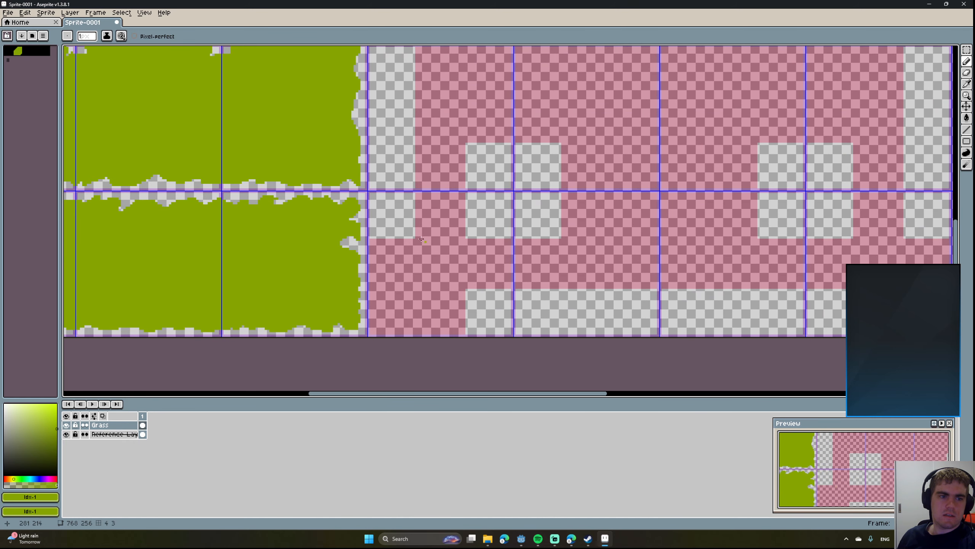
# Draw a wavy green edge just inside the left border of the second 4x4 block, spanning the template's left opening.
pyautogui.scroll(2, 370, 208)
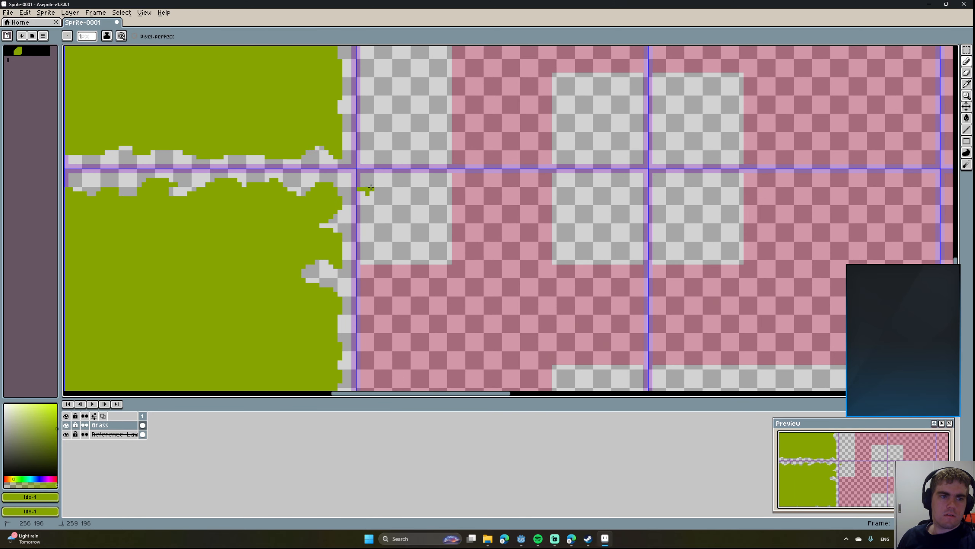
pyautogui.moveTo(371, 187); pyautogui.dragTo(376, 179)
pyautogui.scroll(-2, 399, 208)
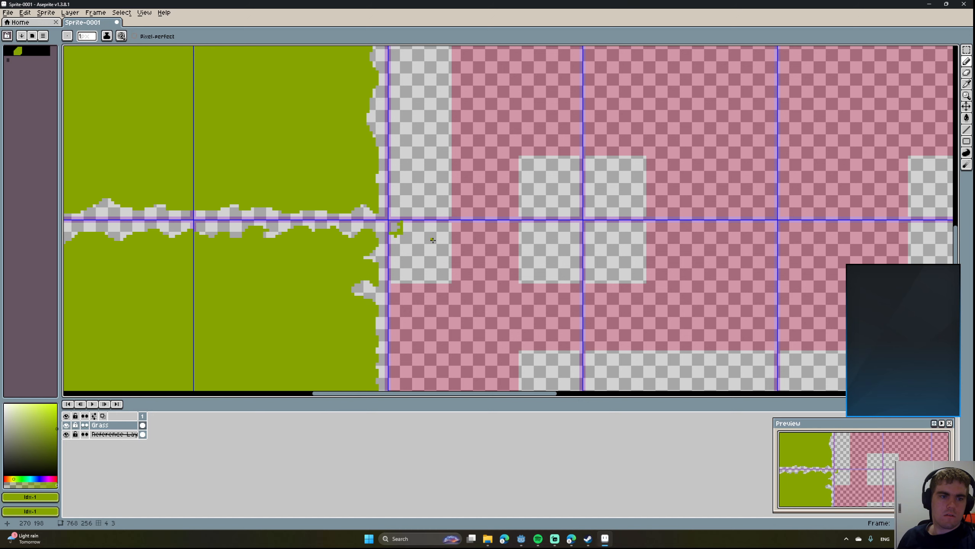
pyautogui.moveTo(399, 227); pyautogui.dragTo(415, 270, button='middle')
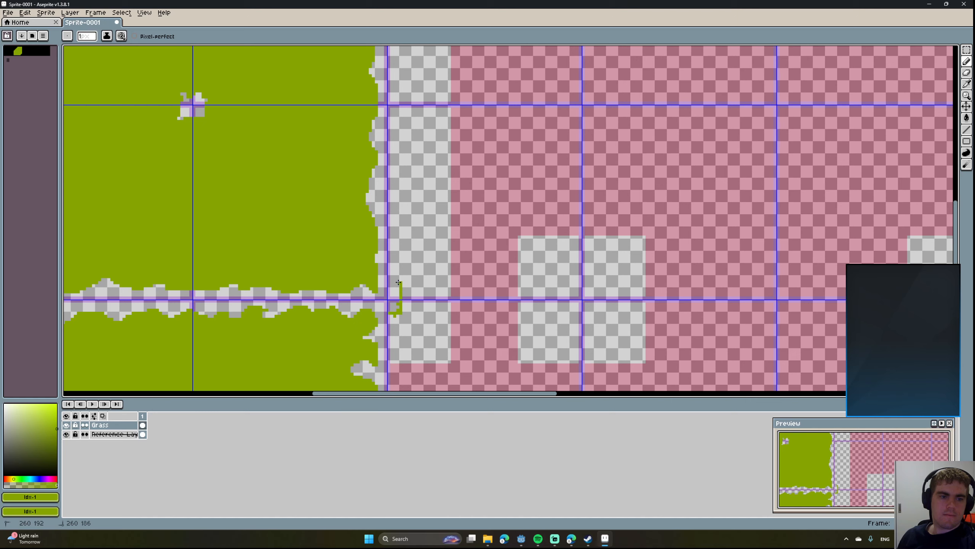
pyautogui.moveTo(400, 266); pyautogui.dragTo(401, 240)
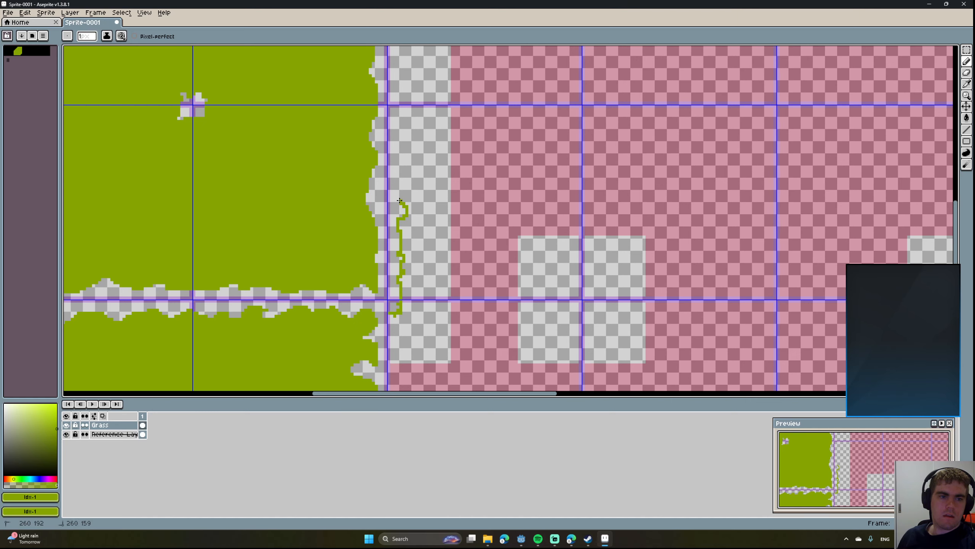
pyautogui.moveTo(399, 200); pyautogui.dragTo(395, 113)
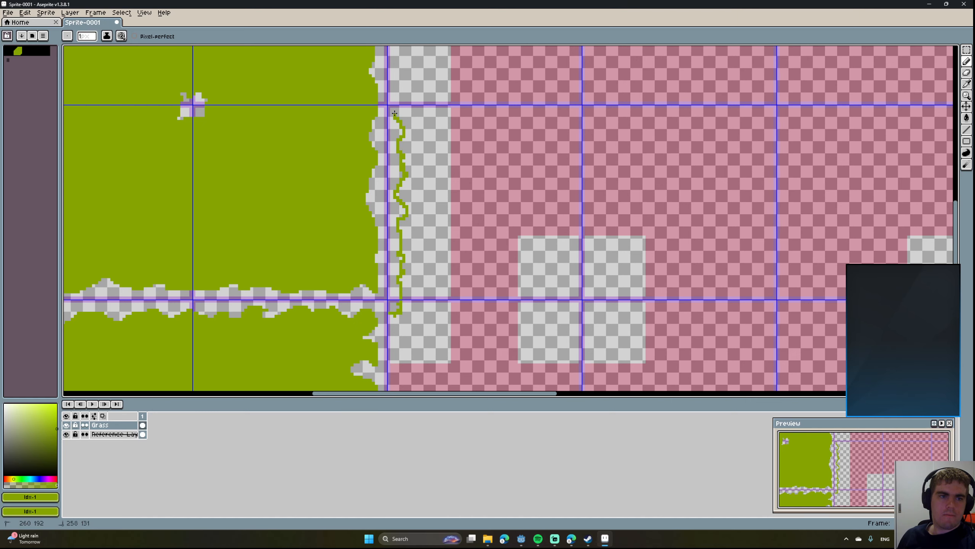
pyautogui.moveTo(427, 131); pyautogui.dragTo(453, 372, button='middle')
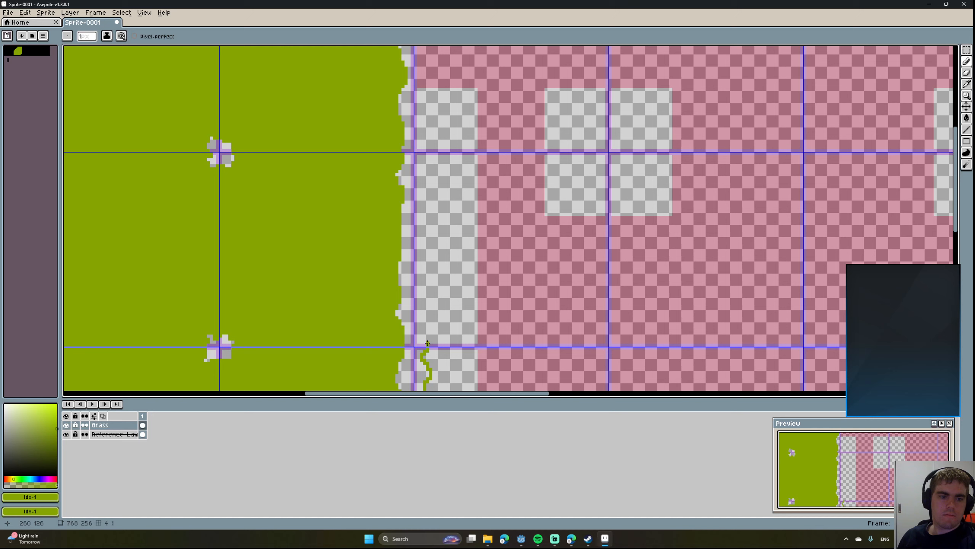
pyautogui.moveTo(427, 342); pyautogui.dragTo(430, 276)
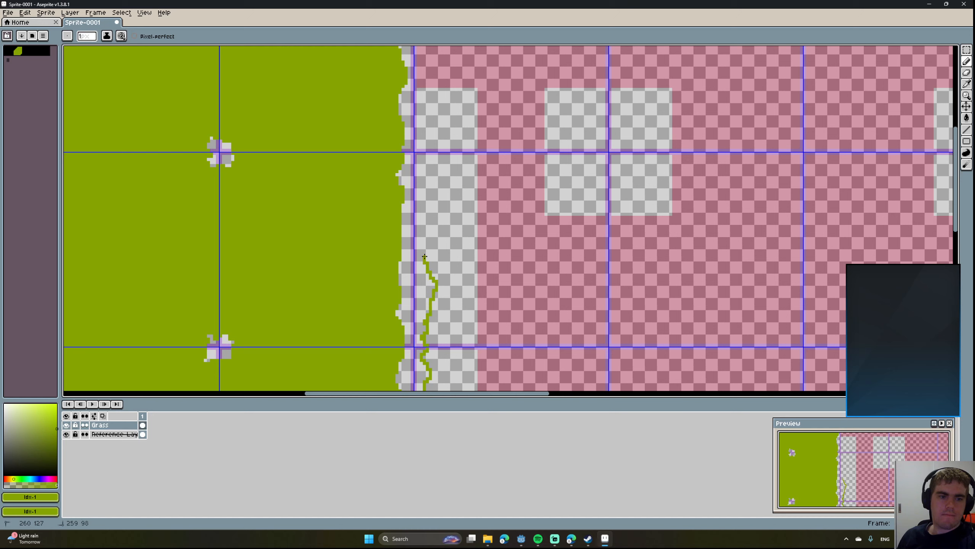
pyautogui.moveTo(433, 241); pyautogui.dragTo(423, 197)
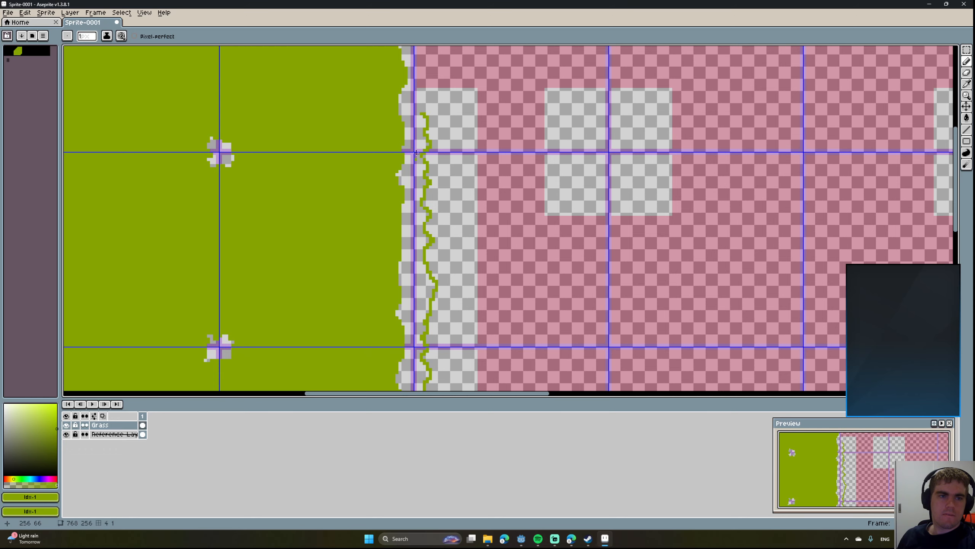
# Draw a straight green line along the second block's left border from the wavy edge's upper end to the canvas's upper edge.
pyautogui.moveTo(416, 153); pyautogui.dragTo(413, 248, button='middle')
pyautogui.scroll(1, 413, 249)
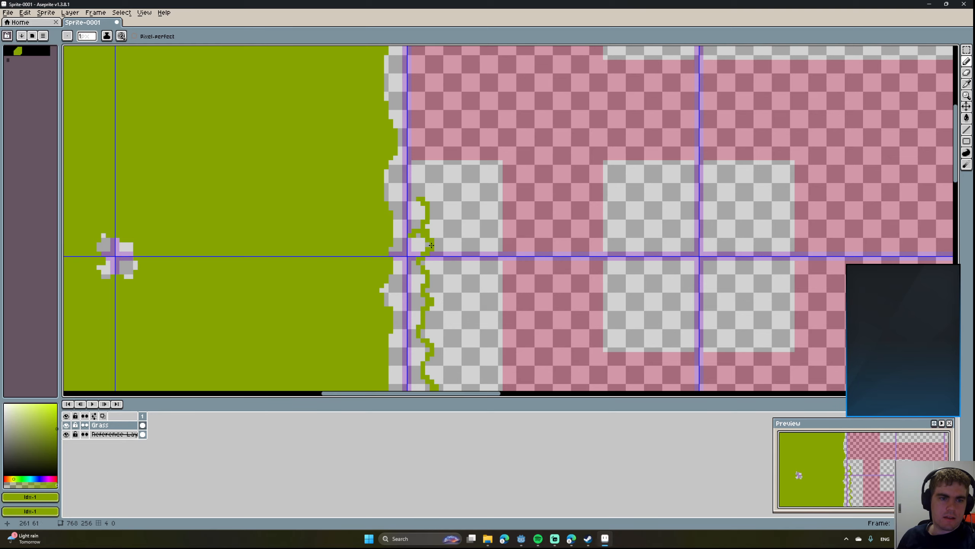
pyautogui.scroll(-1, 442, 246)
pyautogui.scroll(-1, 442, 224)
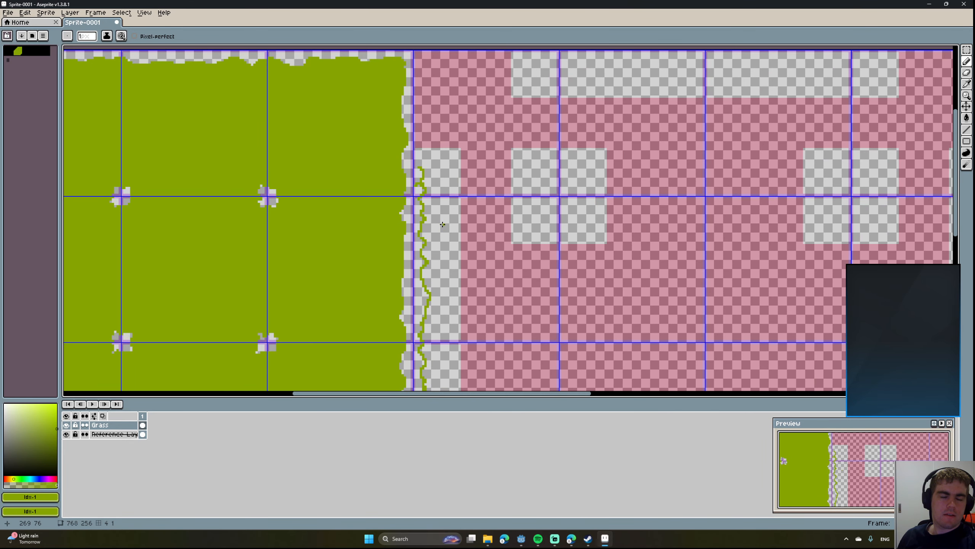
pyautogui.moveTo(442, 224); pyautogui.dragTo(340, 318, button='middle')
pyautogui.scroll(3, 449, 175)
pyautogui.moveTo(449, 183); pyautogui.dragTo(507, 99, button='middle')
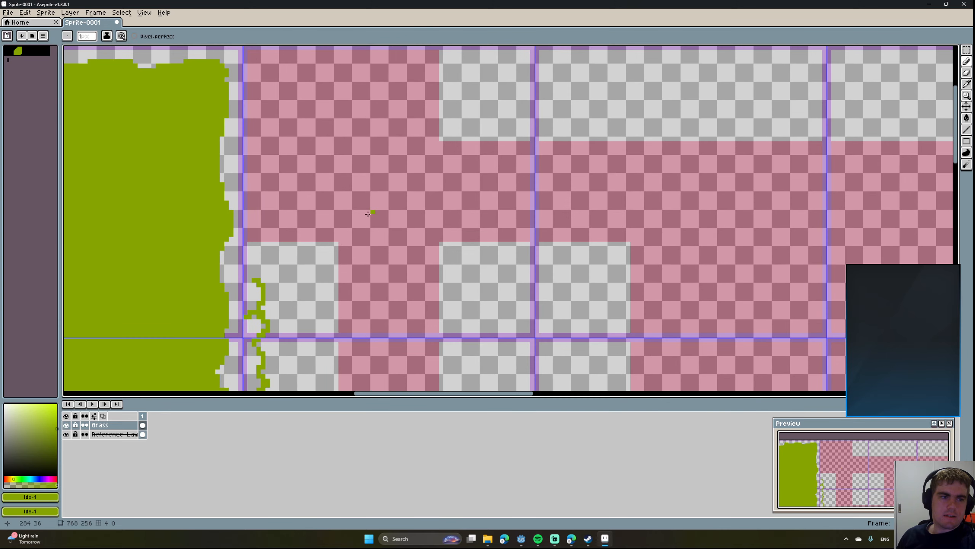
pyautogui.moveTo(282, 261); pyautogui.dragTo(409, 206, button='middle')
pyautogui.scroll(-1, 406, 188)
pyautogui.press('l')
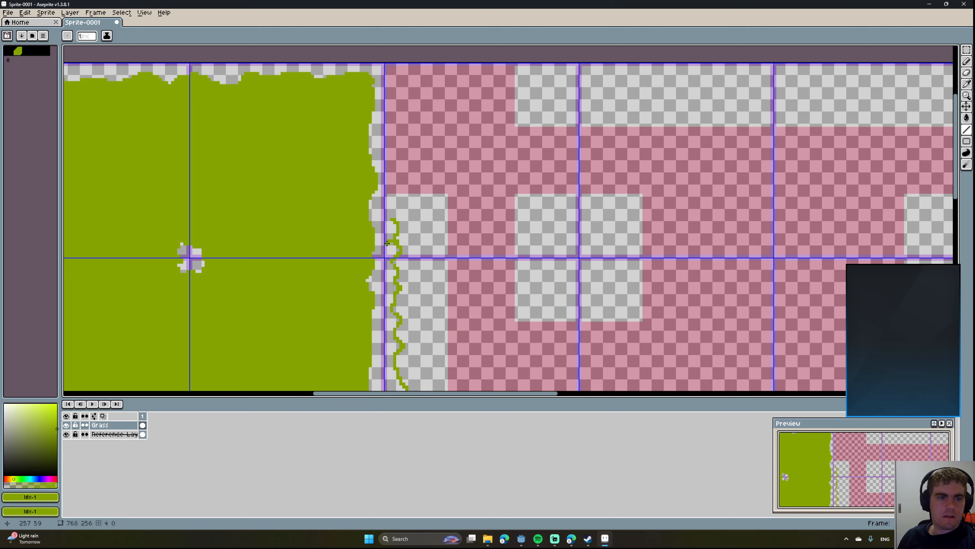
pyautogui.moveTo(386, 243); pyautogui.dragTo(385, 65)
# Draw a straight green line along the second block's left border from the wavy edge's lower end to the canvas's lower edge.
pyautogui.scroll(2, 399, 100)
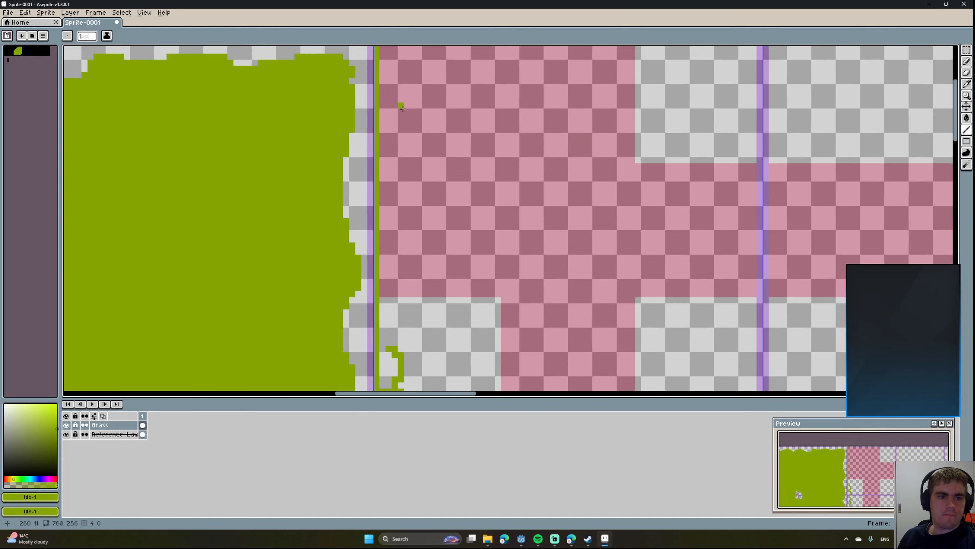
pyautogui.moveTo(399, 101)
pyautogui.mouseDown(button='middle')
pyautogui.moveTo(422, 248)
pyautogui.moveTo(393, 48)
pyautogui.mouseUp(button='middle')
pyautogui.moveTo(395, 265)
pyautogui.mouseDown(button='middle')
pyautogui.moveTo(409, 83)
pyautogui.moveTo(402, 54)
pyautogui.mouseUp(button='middle')
pyautogui.moveTo(394, 351); pyautogui.dragTo(402, 52, button='middle')
pyautogui.moveTo(361, 313); pyautogui.dragTo(378, 72, button='middle')
pyautogui.moveTo(377, 260); pyautogui.dragTo(378, 88, button='middle')
pyautogui.moveTo(399, 169); pyautogui.dragTo(398, 151, button='middle')
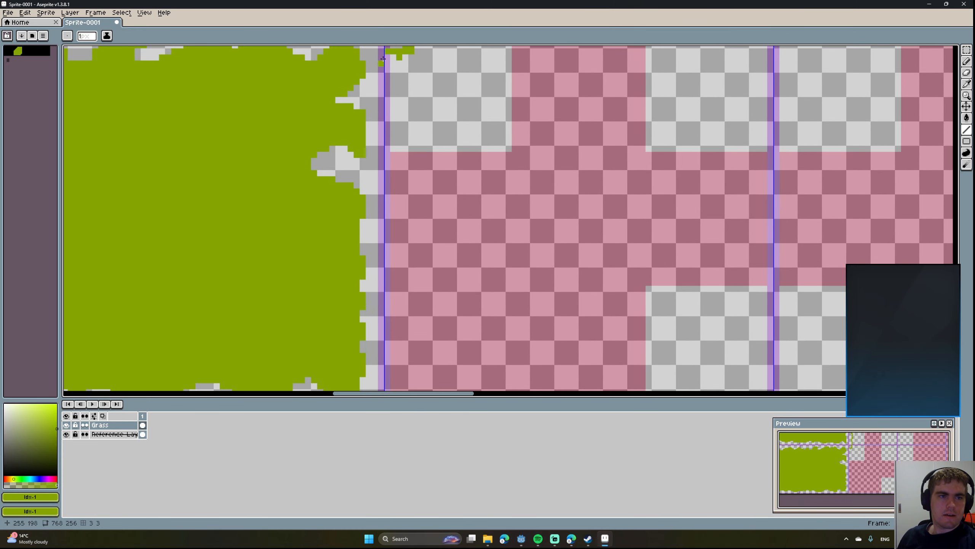
pyautogui.scroll(-1, 389, 80)
pyautogui.click(391, 61)
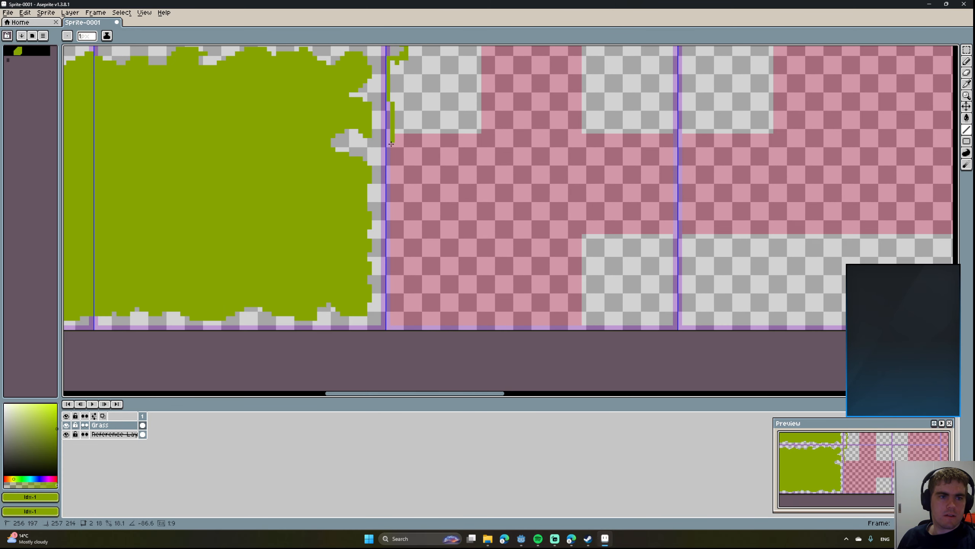
pyautogui.moveTo(389, 329); pyautogui.dragTo(389, 330)
# Outline a shallow wavy gap about 137 pixels long with the pencil along the second block's lower border, closed at both ends.
pyautogui.moveTo(442, 284); pyautogui.dragTo(340, 283, button='middle')
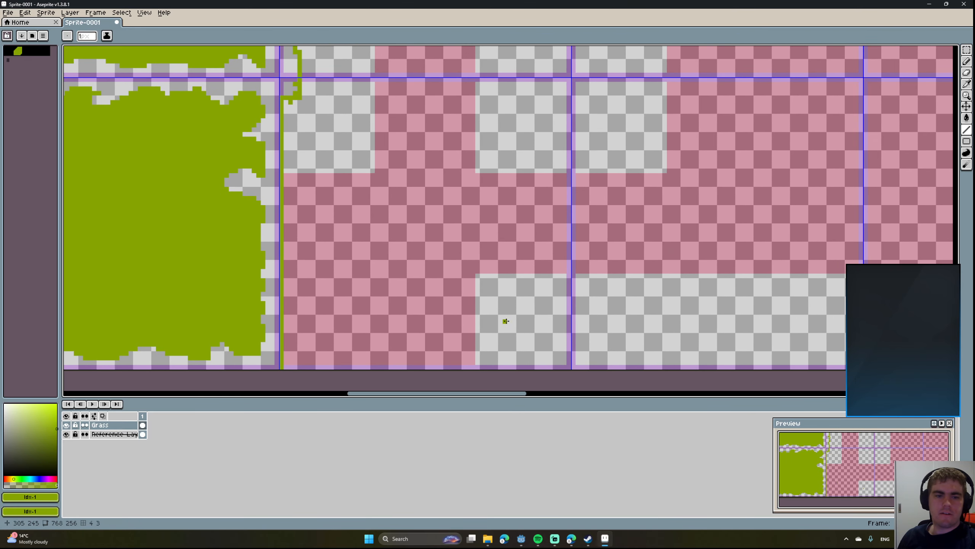
pyautogui.moveTo(505, 322); pyautogui.dragTo(459, 296, button='middle')
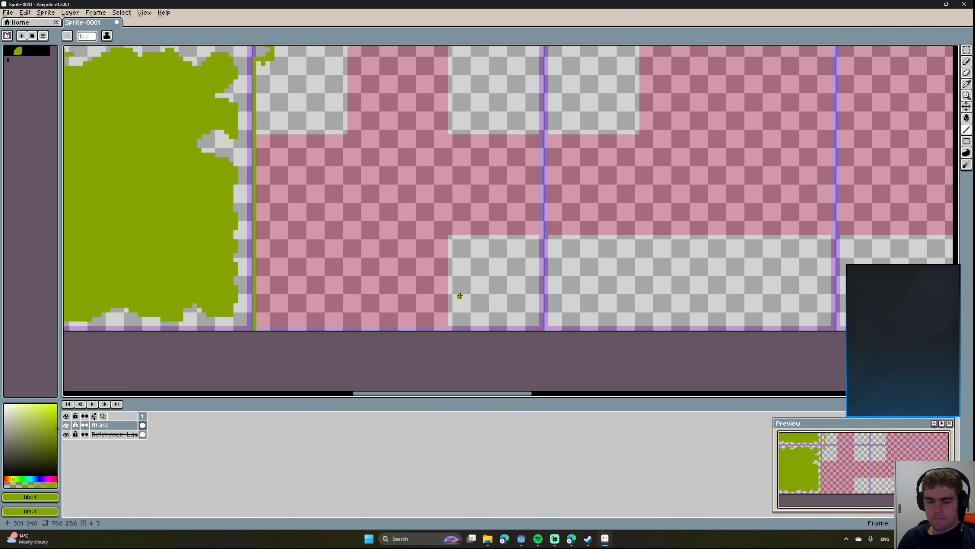
pyautogui.press('b')
pyautogui.moveTo(526, 329); pyautogui.dragTo(519, 321)
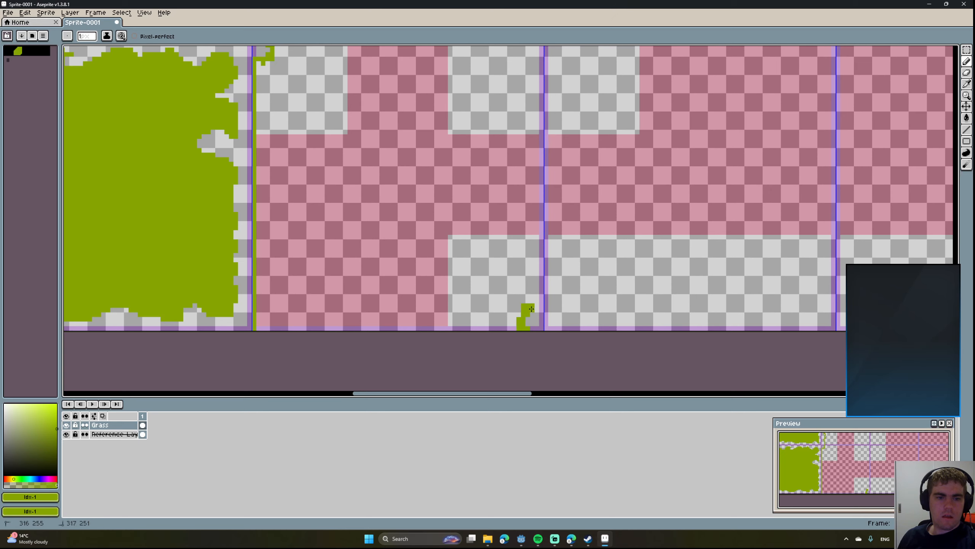
pyautogui.scroll(-1, 541, 303)
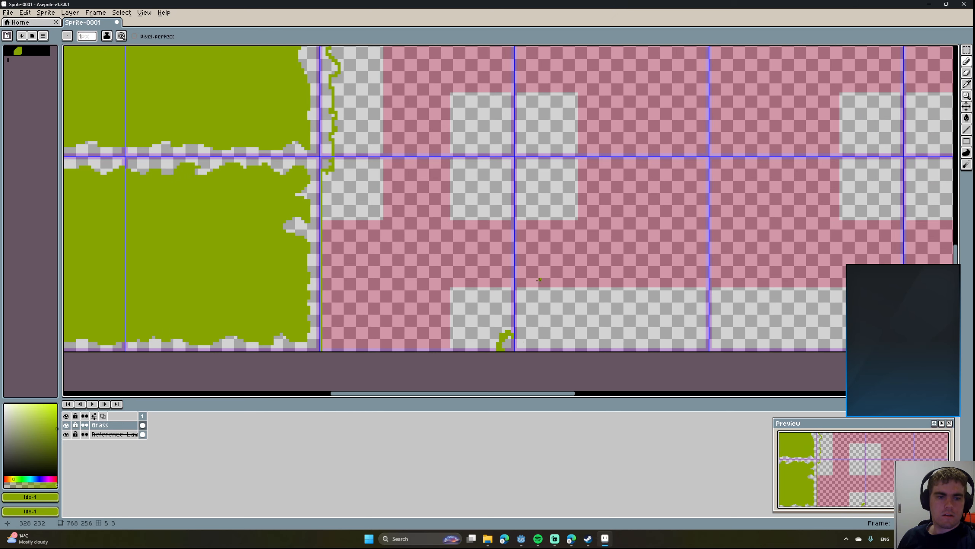
pyautogui.moveTo(539, 281); pyautogui.dragTo(343, 247, button='middle')
pyautogui.moveTo(326, 294); pyautogui.dragTo(717, 294)
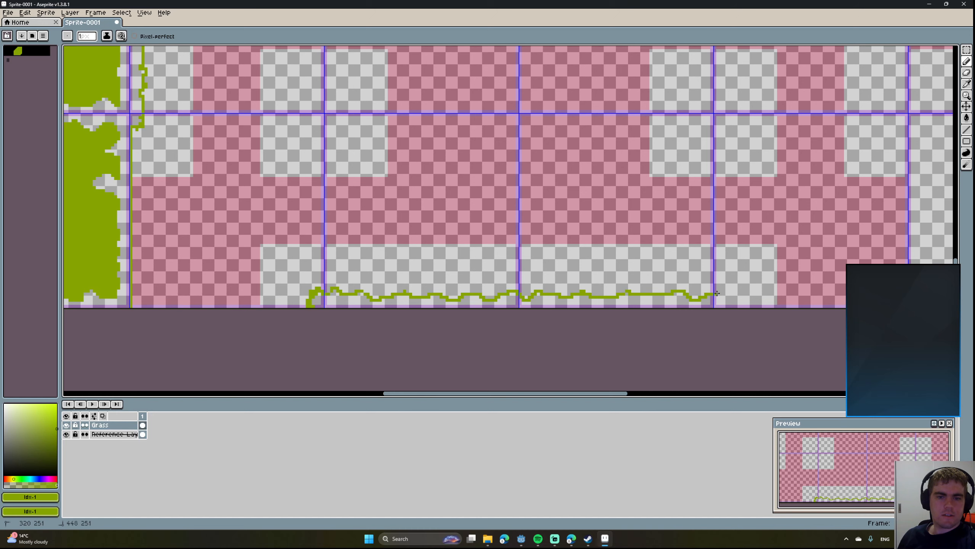
pyautogui.scroll(3, 658, 322)
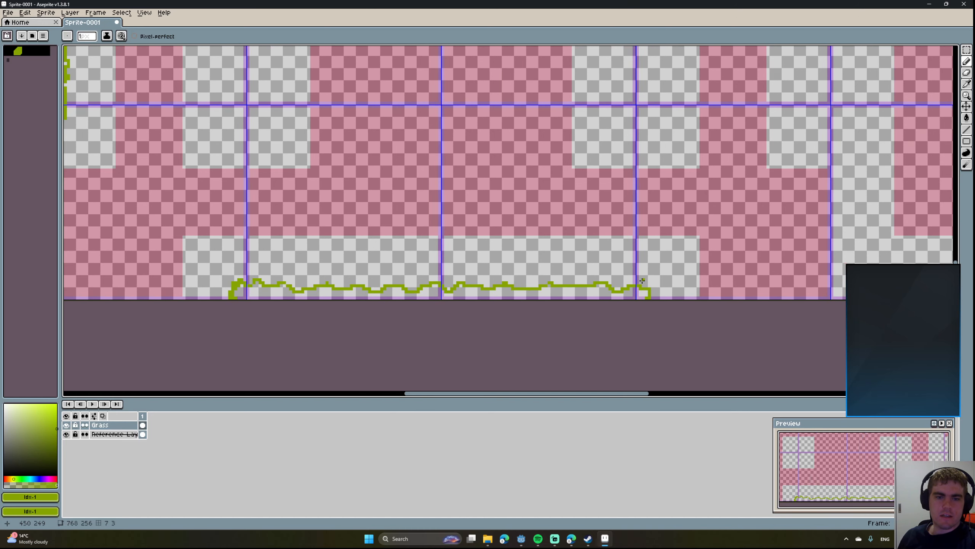
pyautogui.scroll(-4, 621, 287)
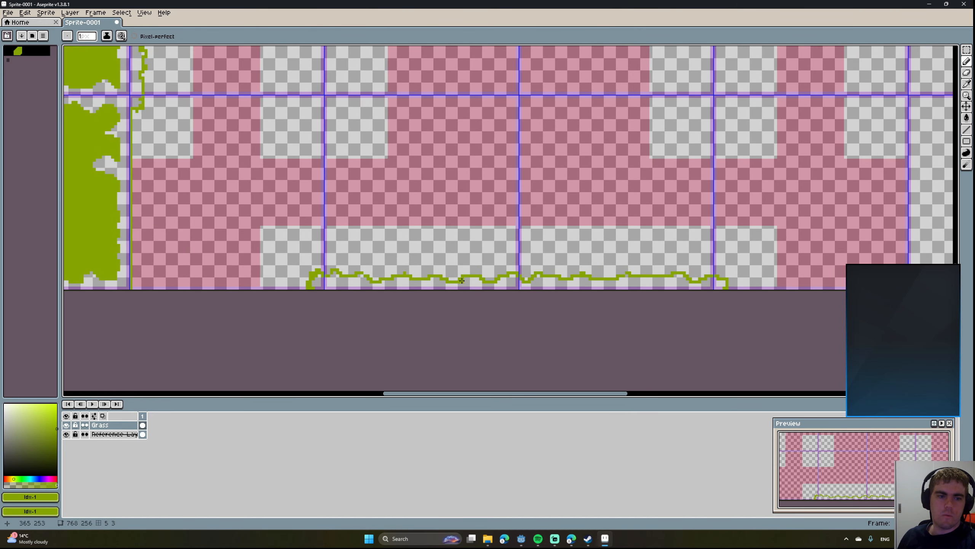
# Outline a small ragged green gap about 13 pixels wide around the grid crossing in the second block's lower-left template opening.
pyautogui.moveTo(317, 115)
pyautogui.mouseDown(button='middle')
pyautogui.moveTo(530, 201)
pyautogui.moveTo(484, 232)
pyautogui.moveTo(478, 277)
pyautogui.mouseUp(button='middle')
pyautogui.scroll(3, 478, 277)
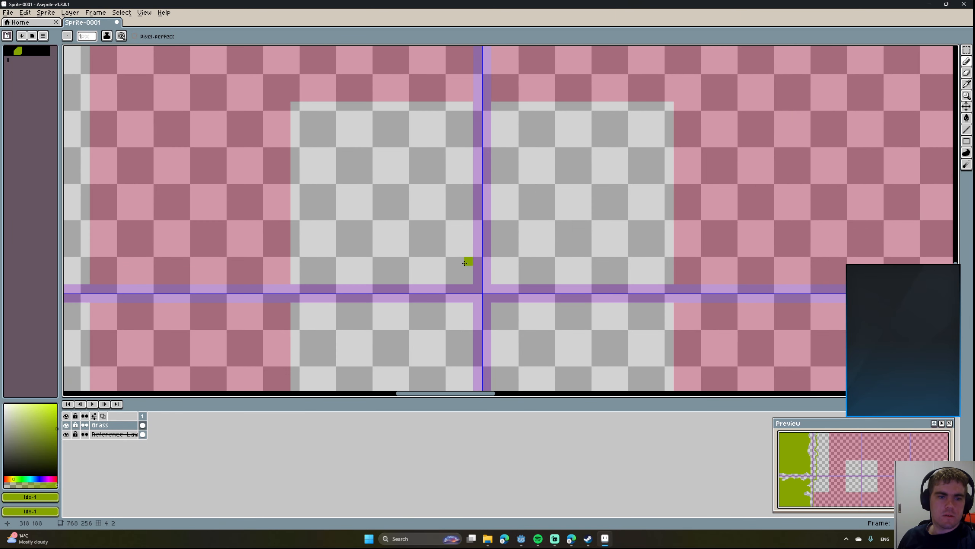
pyautogui.click(452, 255)
pyautogui.moveTo(452, 256)
pyautogui.mouseDown()
pyautogui.moveTo(508, 245)
pyautogui.moveTo(506, 260)
pyautogui.moveTo(532, 287)
pyautogui.moveTo(514, 348)
pyautogui.moveTo(474, 333)
pyautogui.mouseUp()
pyautogui.moveTo(447, 343)
pyautogui.mouseDown()
pyautogui.moveTo(431, 334)
pyautogui.moveTo(435, 282)
pyautogui.moveTo(451, 260)
pyautogui.mouseUp()
pyautogui.moveTo(541, 295)
pyautogui.mouseDown(button='middle')
pyautogui.moveTo(502, 178)
pyautogui.moveTo(654, 286)
pyautogui.mouseUp(button='middle')
pyautogui.scroll(-3, 501, 179)
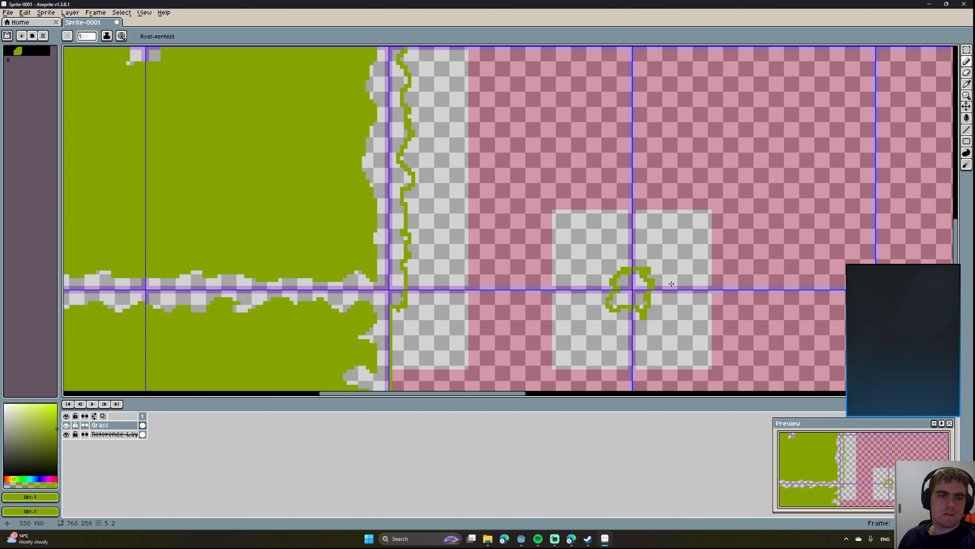
# Outline a small ragged green gap around the grid crossing in the second block's upper-left template opening.
pyautogui.scroll(-3, 652, 280)
pyautogui.moveTo(736, 244); pyautogui.dragTo(662, 350, button='middle')
pyautogui.scroll(5, 564, 195)
pyautogui.moveTo(600, 170); pyautogui.dragTo(551, 215, button='middle')
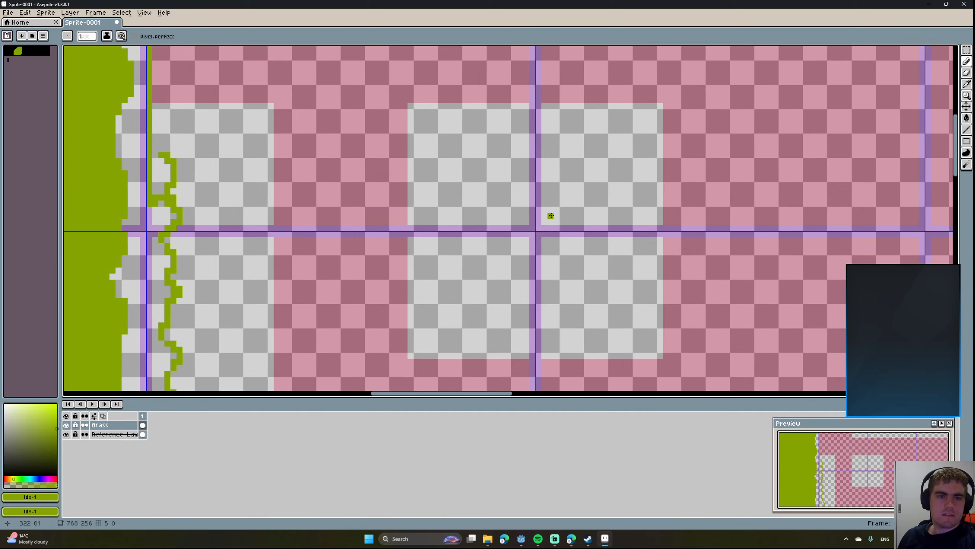
pyautogui.moveTo(539, 203)
pyautogui.mouseDown()
pyautogui.moveTo(557, 207)
pyautogui.moveTo(564, 223)
pyautogui.mouseUp()
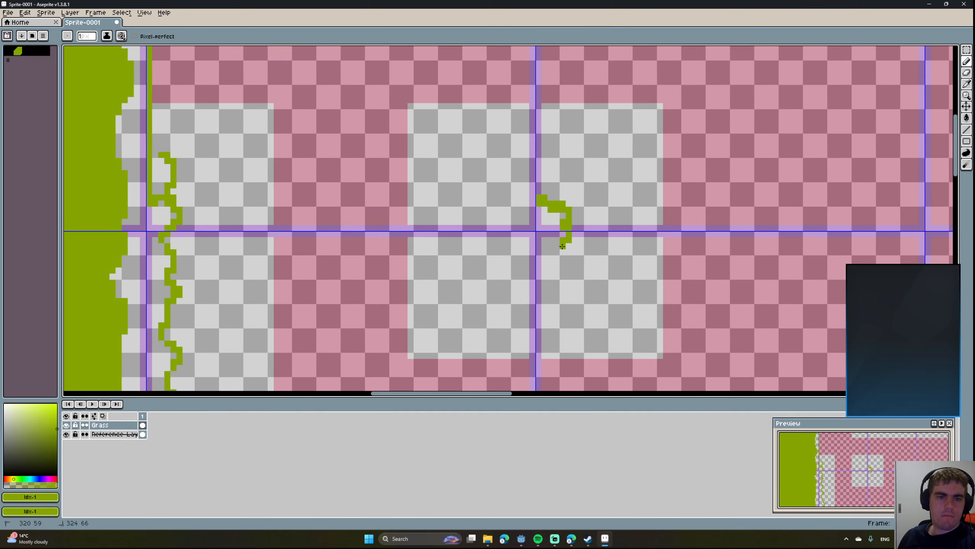
pyautogui.moveTo(514, 261)
pyautogui.mouseDown()
pyautogui.moveTo(501, 213)
pyautogui.moveTo(535, 200)
pyautogui.mouseUp()
# Outline a ragged green gap about 13 pixels wide around the grid crossing in the second block's upper-right template opening.
pyautogui.moveTo(648, 256)
pyautogui.mouseDown(button='middle')
pyautogui.moveTo(471, 172)
pyautogui.moveTo(403, 180)
pyautogui.mouseUp(button='middle')
pyautogui.moveTo(823, 187)
pyautogui.mouseDown(button='middle')
pyautogui.moveTo(653, 229)
pyautogui.moveTo(312, 253)
pyautogui.mouseUp(button='middle')
pyautogui.moveTo(560, 195); pyautogui.dragTo(566, 190)
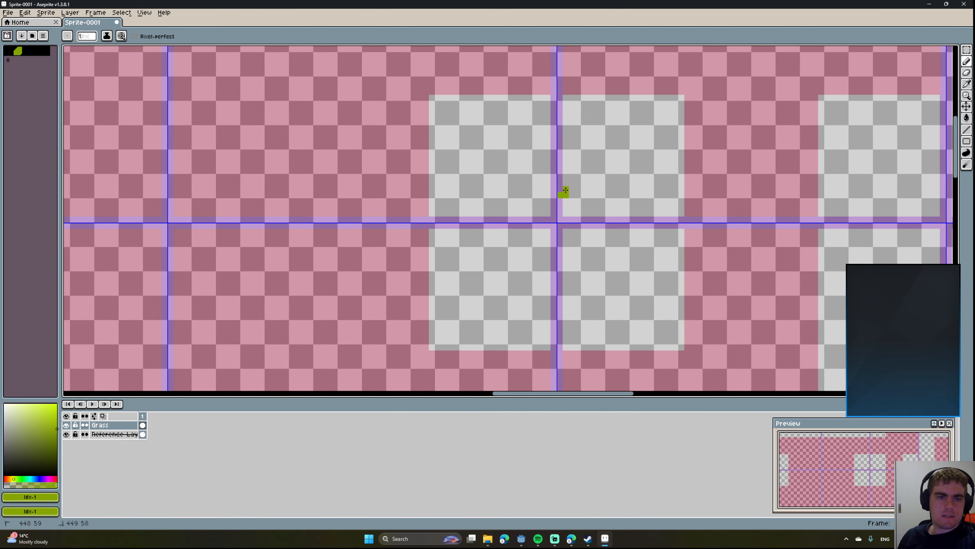
pyautogui.moveTo(590, 221)
pyautogui.mouseDown()
pyautogui.moveTo(583, 267)
pyautogui.moveTo(559, 250)
pyautogui.moveTo(530, 267)
pyautogui.moveTo(528, 240)
pyautogui.mouseUp()
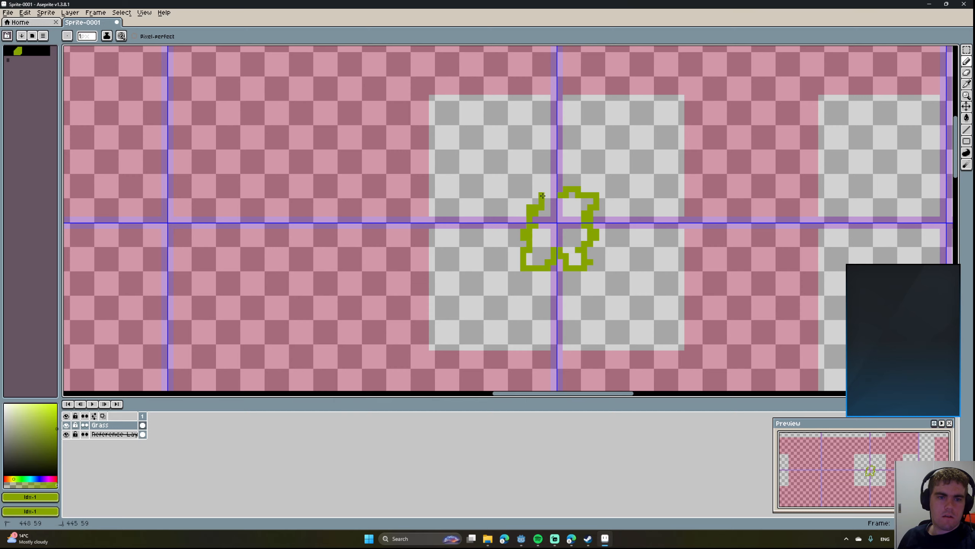
# Outline a ragged green gap about 12 pixels wide around the grid crossing in the second block's lower-right template opening.
pyautogui.moveTo(761, 242); pyautogui.dragTo(540, 240, button='middle')
pyautogui.scroll(-2, 592, 234)
pyautogui.scroll(-1, 505, 235)
pyautogui.moveTo(464, 283); pyautogui.dragTo(542, 211, button='middle')
pyautogui.scroll(-3, 561, 179)
pyautogui.scroll(4, 586, 225)
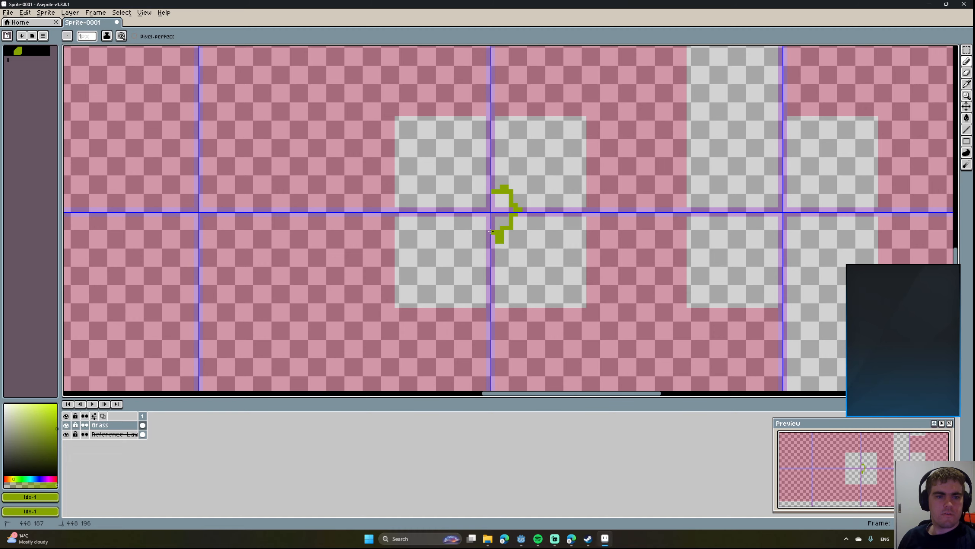
pyautogui.moveTo(484, 239); pyautogui.dragTo(481, 227)
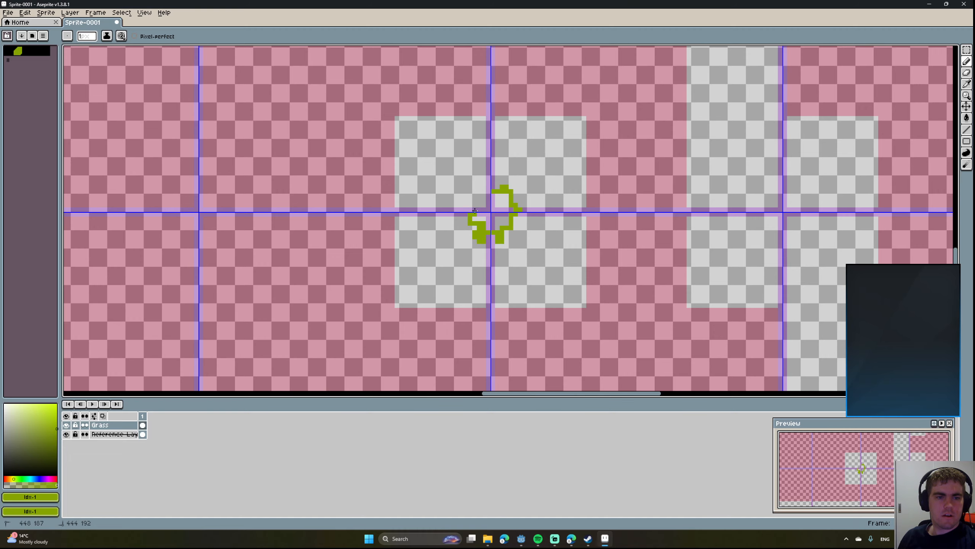
pyautogui.moveTo(483, 194); pyautogui.dragTo(491, 190)
# Start a ragged piece at the second block's right-hand lower opening and run a straight green line from it down to the canvas's bottom edge.
pyautogui.moveTo(698, 194)
pyautogui.mouseDown(button='middle')
pyautogui.moveTo(722, 164)
pyautogui.moveTo(786, 181)
pyautogui.moveTo(591, 246)
pyautogui.mouseUp(button='middle')
pyautogui.scroll(-7, 787, 180)
pyautogui.scroll(6, 594, 230)
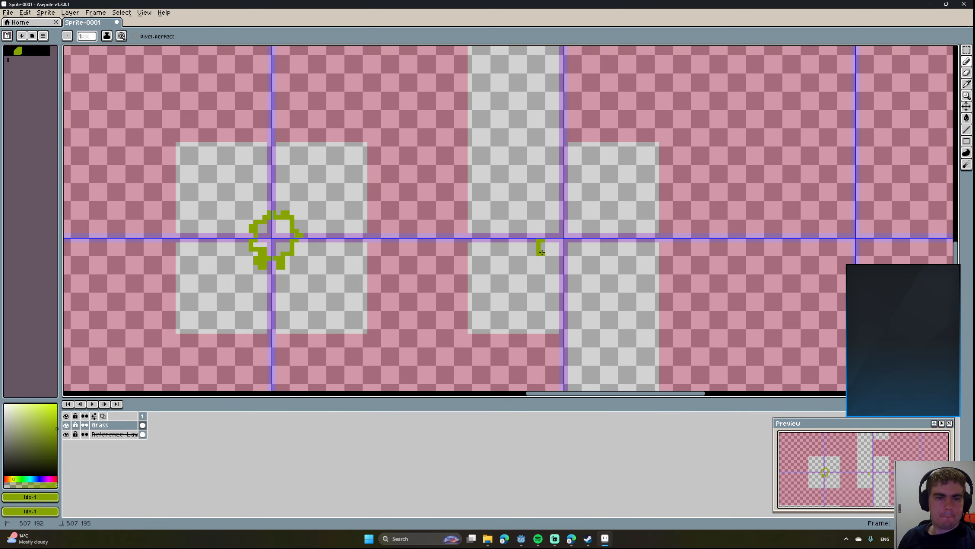
pyautogui.moveTo(552, 290); pyautogui.dragTo(542, 135, button='middle')
pyautogui.press('l')
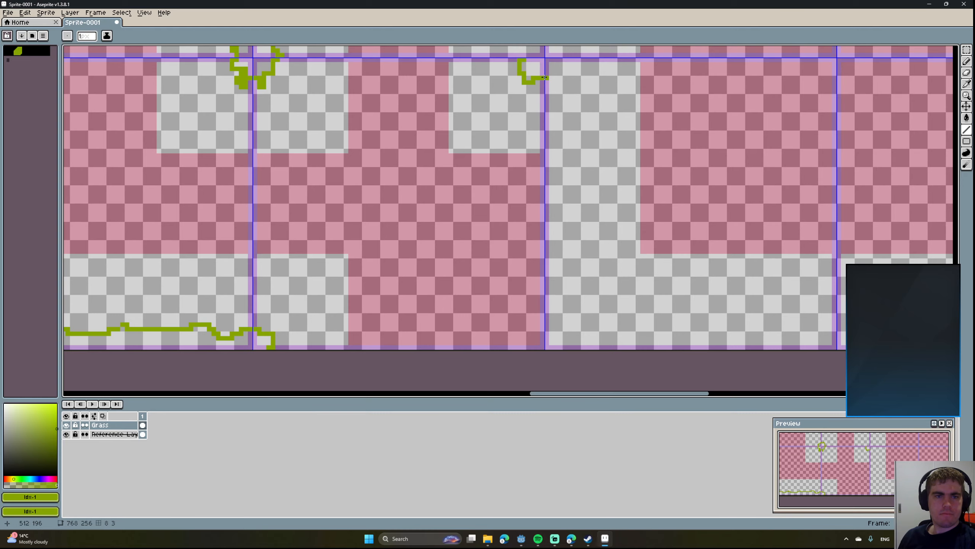
pyautogui.moveTo(544, 77); pyautogui.dragTo(542, 346)
# Outline the second block's ragged top edge through the upper template opening, about 138 pixels wide, ending it at the canvas's top edge.
pyautogui.moveTo(451, 266); pyautogui.dragTo(543, 310, button='middle')
pyautogui.scroll(-2, 543, 311)
pyautogui.moveTo(577, 237); pyautogui.dragTo(842, 265, button='middle')
pyautogui.moveTo(323, 111); pyautogui.dragTo(496, 211, button='middle')
pyautogui.scroll(1, 503, 257)
pyautogui.scroll(-2, 496, 212)
pyautogui.moveTo(484, 279); pyautogui.dragTo(406, 246, button='middle')
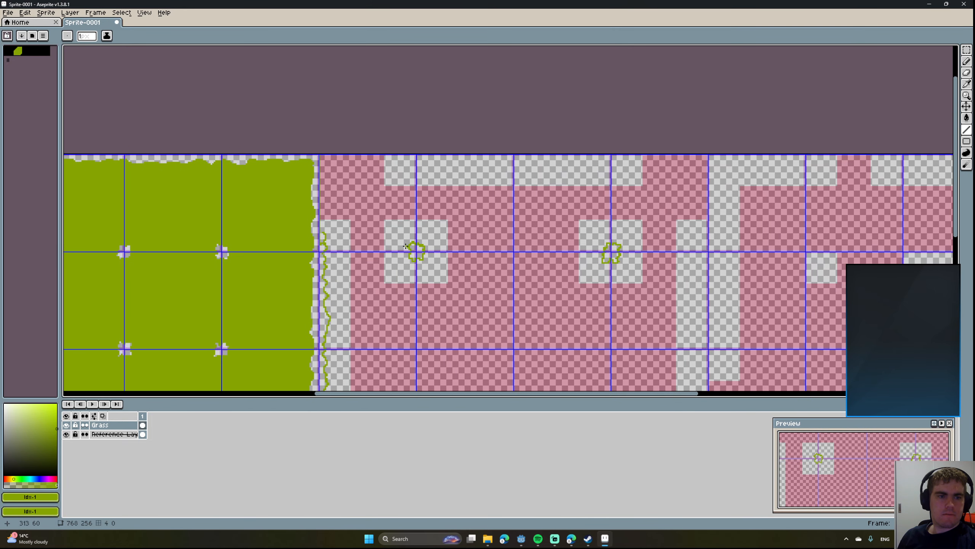
pyautogui.press('b')
pyautogui.scroll(4, 389, 161)
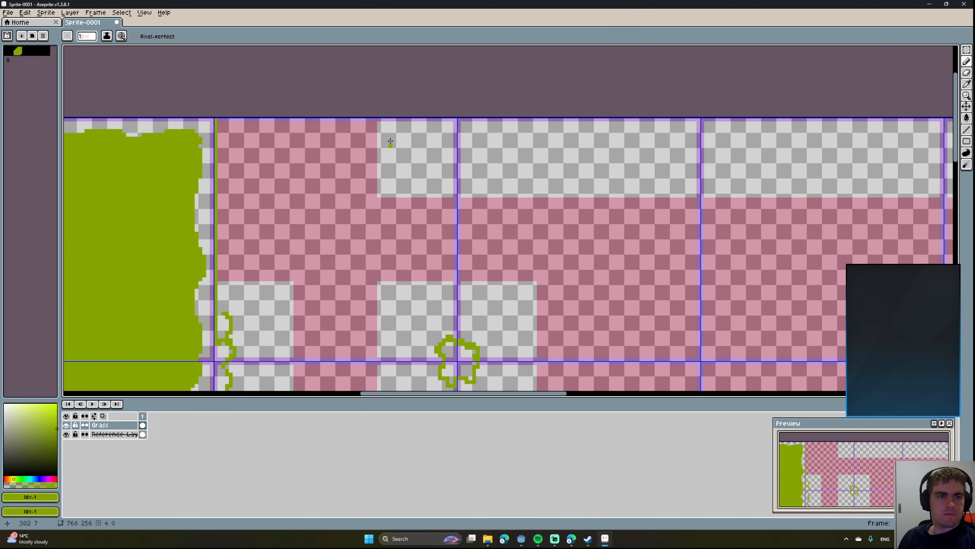
pyautogui.scroll(2, 394, 123)
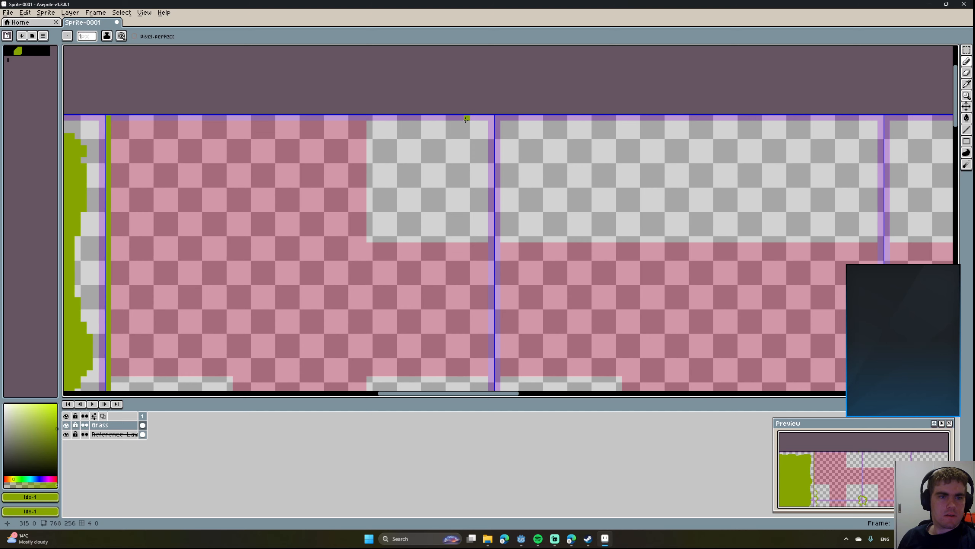
pyautogui.moveTo(466, 120); pyautogui.dragTo(327, 125, button='middle')
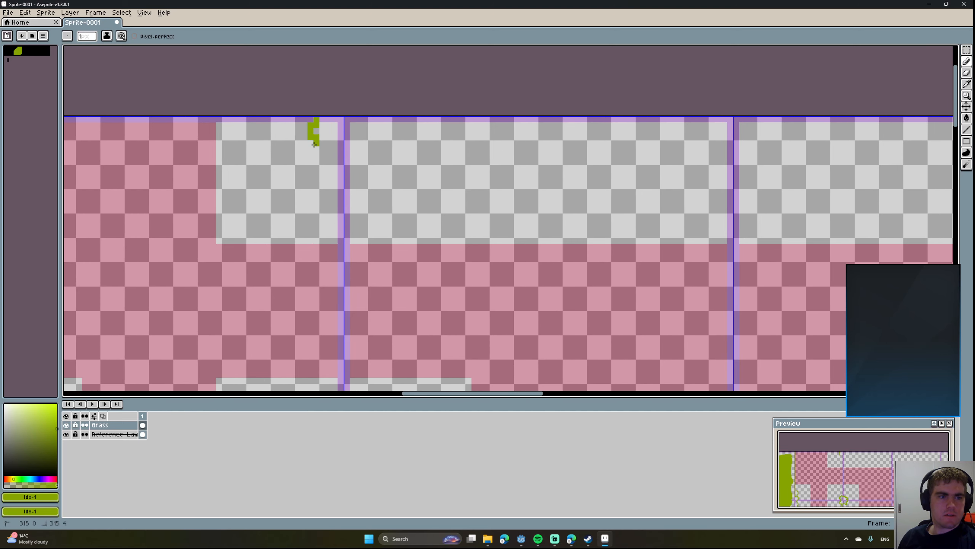
pyautogui.moveTo(313, 144)
pyautogui.mouseDown()
pyautogui.moveTo(398, 154)
pyautogui.moveTo(498, 138)
pyautogui.moveTo(763, 142)
pyautogui.moveTo(785, 164)
pyautogui.mouseUp()
pyautogui.moveTo(752, 185)
pyautogui.mouseDown(button='middle')
pyautogui.moveTo(279, 194)
pyautogui.moveTo(155, 208)
pyautogui.mouseUp(button='middle')
pyautogui.moveTo(192, 195)
pyautogui.mouseDown()
pyautogui.moveTo(286, 170)
pyautogui.moveTo(540, 178)
pyautogui.mouseUp()
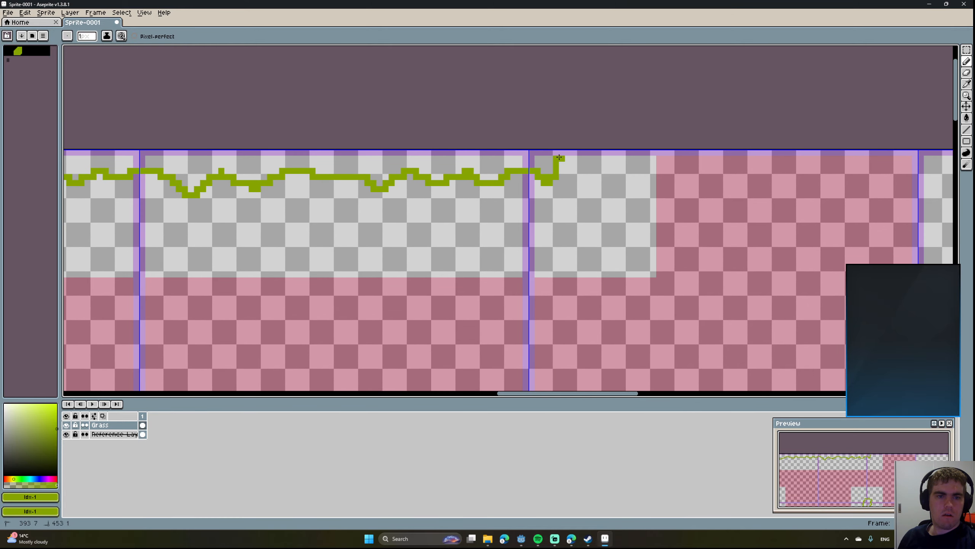
# Outline the second block's ragged right edge down the right-hand template opening, about 130 pixels tall, to meet the existing lower piece.
pyautogui.scroll(-3, 561, 157)
pyautogui.moveTo(467, 204); pyautogui.dragTo(409, 209, button='middle')
pyautogui.moveTo(683, 139); pyautogui.dragTo(541, 157, button='middle')
pyautogui.scroll(4, 542, 182)
pyautogui.moveTo(540, 191); pyautogui.dragTo(501, 196, button='middle')
pyautogui.moveTo(501, 183)
pyautogui.mouseDown()
pyautogui.moveTo(480, 196)
pyautogui.moveTo(485, 323)
pyautogui.moveTo(474, 348)
pyautogui.mouseUp()
pyautogui.moveTo(474, 348); pyautogui.dragTo(428, 52, button='middle')
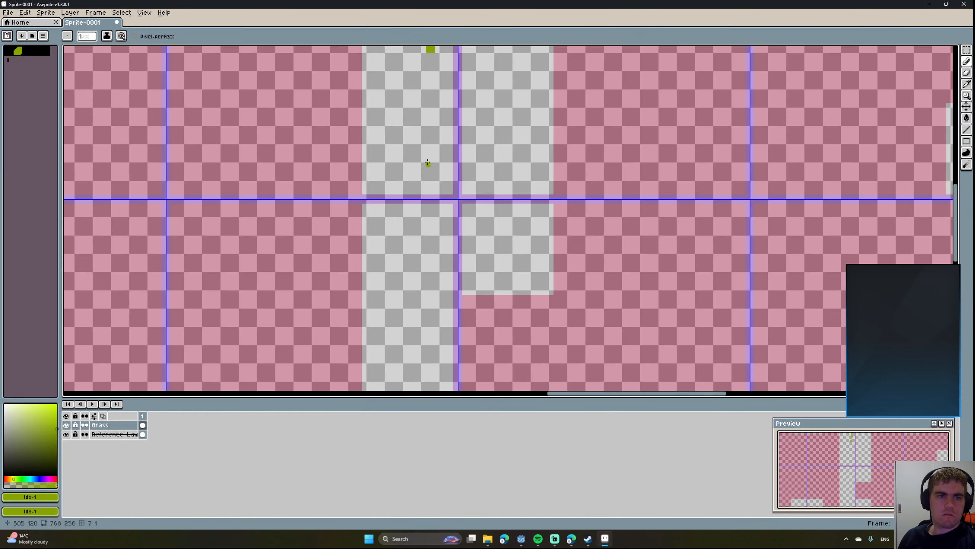
pyautogui.moveTo(435, 54)
pyautogui.mouseDown()
pyautogui.moveTo(441, 178)
pyautogui.moveTo(429, 240)
pyautogui.mouseUp()
pyautogui.moveTo(416, 253)
pyautogui.mouseDown(button='middle')
pyautogui.moveTo(381, 115)
pyautogui.moveTo(386, 82)
pyautogui.mouseUp(button='middle')
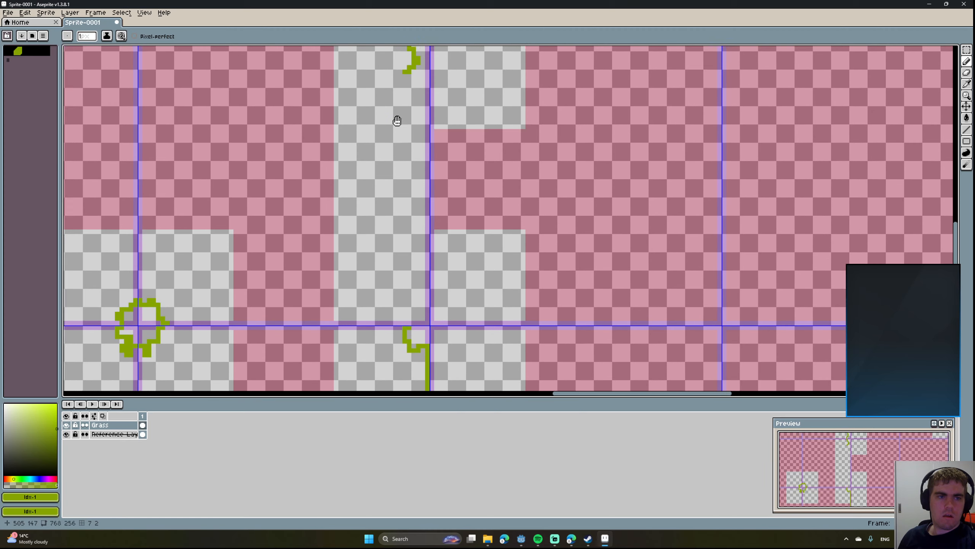
pyautogui.moveTo(397, 120); pyautogui.dragTo(396, 112, button='middle')
pyautogui.moveTo(407, 63); pyautogui.dragTo(410, 295)
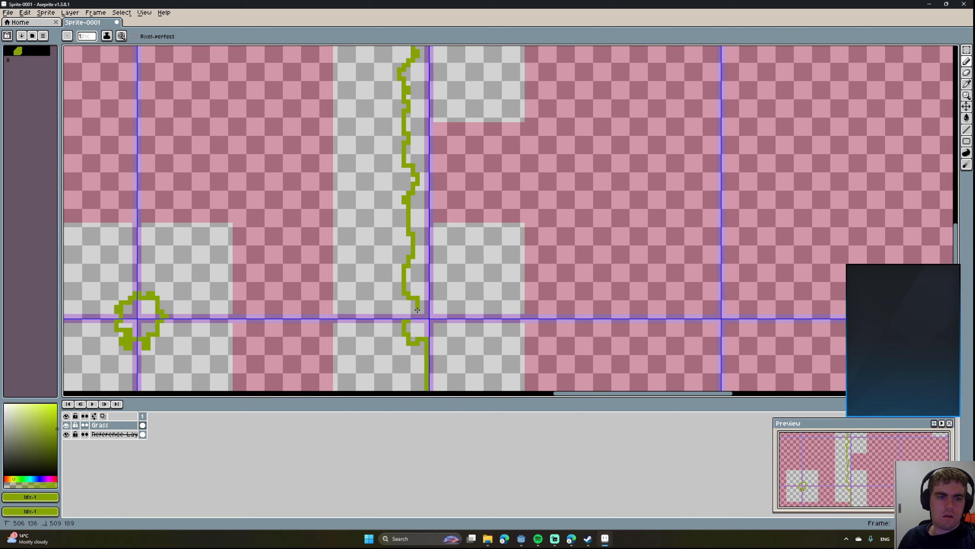
# Draw a straight green line up the second block's right grid border from the ragged edge's upper end towards the canvas's top edge.
pyautogui.scroll(-3, 388, 238)
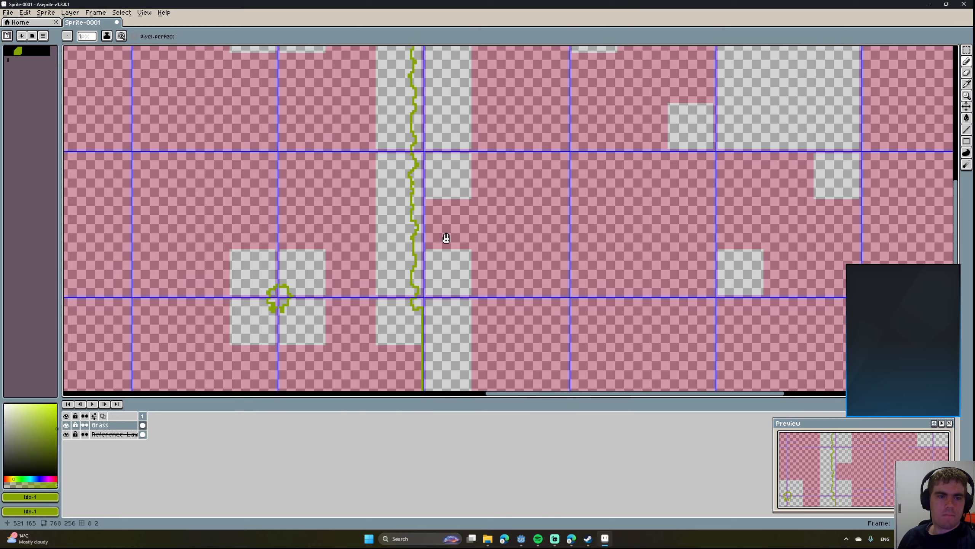
pyautogui.scroll(-1, 461, 246)
pyautogui.scroll(2, 459, 246)
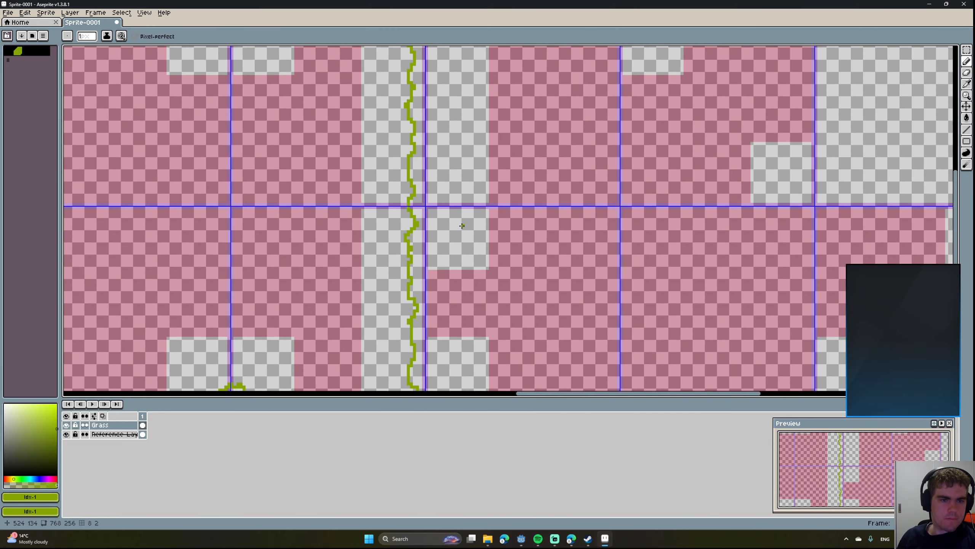
pyautogui.scroll(2, 465, 232)
pyautogui.scroll(-3, 466, 235)
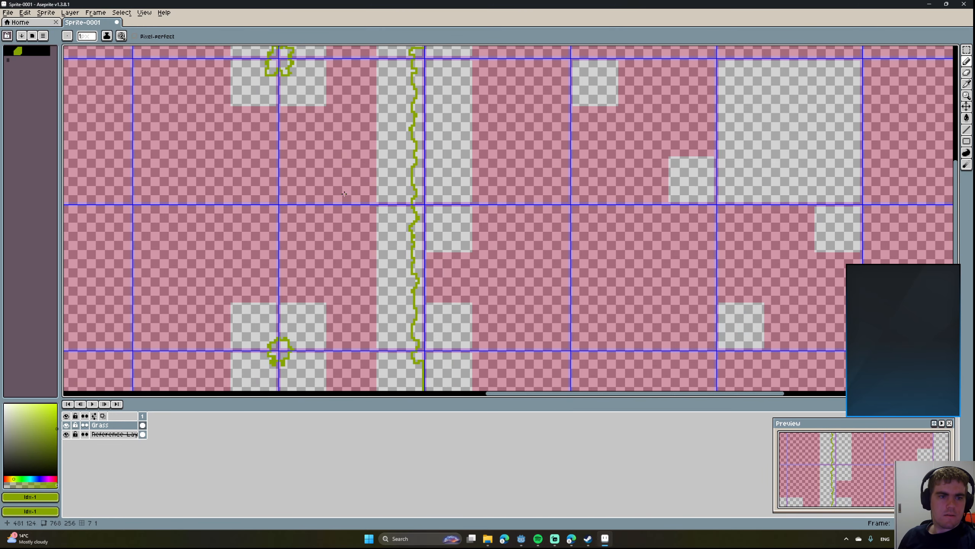
pyautogui.scroll(-5, 470, 252)
pyautogui.scroll(3, 471, 254)
pyautogui.moveTo(495, 253)
pyautogui.mouseDown(button='middle')
pyautogui.moveTo(476, 256)
pyautogui.moveTo(442, 239)
pyautogui.mouseUp(button='middle')
pyautogui.press('l')
pyautogui.scroll(5, 477, 127)
pyautogui.moveTo(487, 129); pyautogui.dragTo(455, 303, button='middle')
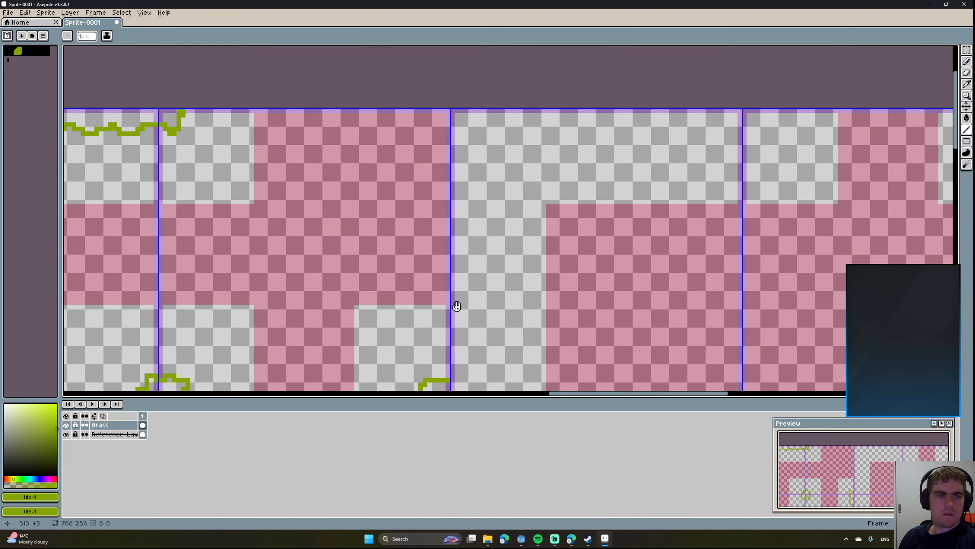
pyautogui.scroll(-1, 455, 295)
pyautogui.moveTo(448, 222); pyautogui.dragTo(440, 159, button='middle')
pyautogui.scroll(1, 438, 275)
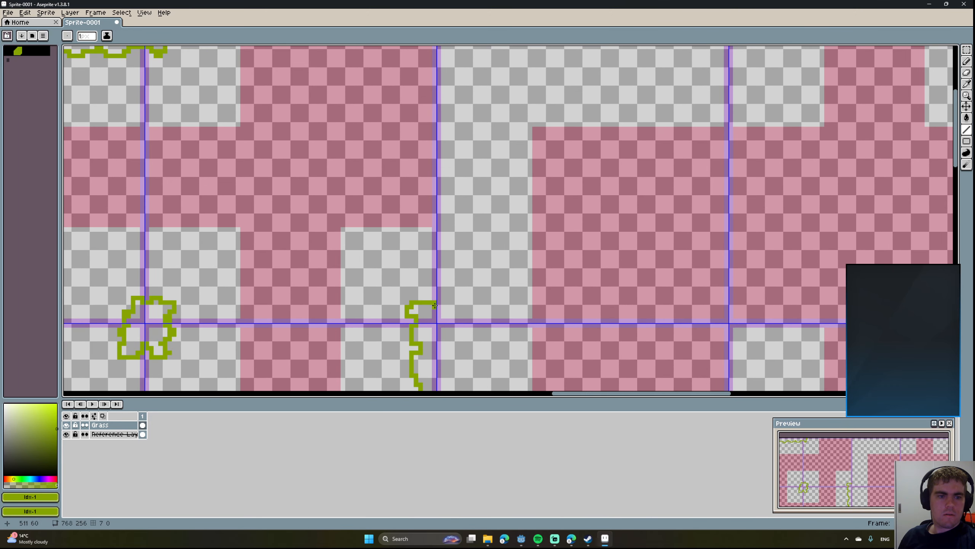
pyautogui.moveTo(435, 303); pyautogui.dragTo(435, 47)
# Try to fill the outlined second block with green.
pyautogui.scroll(-2, 435, 50)
pyautogui.moveTo(423, 199); pyautogui.dragTo(579, 351, button='middle')
pyautogui.scroll(2, 423, 173)
pyautogui.scroll(-2, 428, 189)
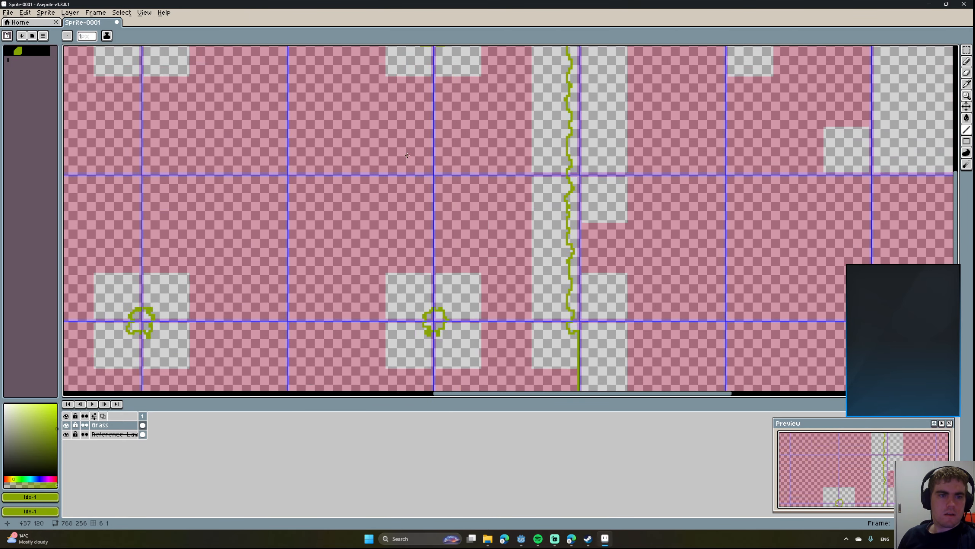
pyautogui.moveTo(384, 154); pyautogui.dragTo(598, 196, button='middle')
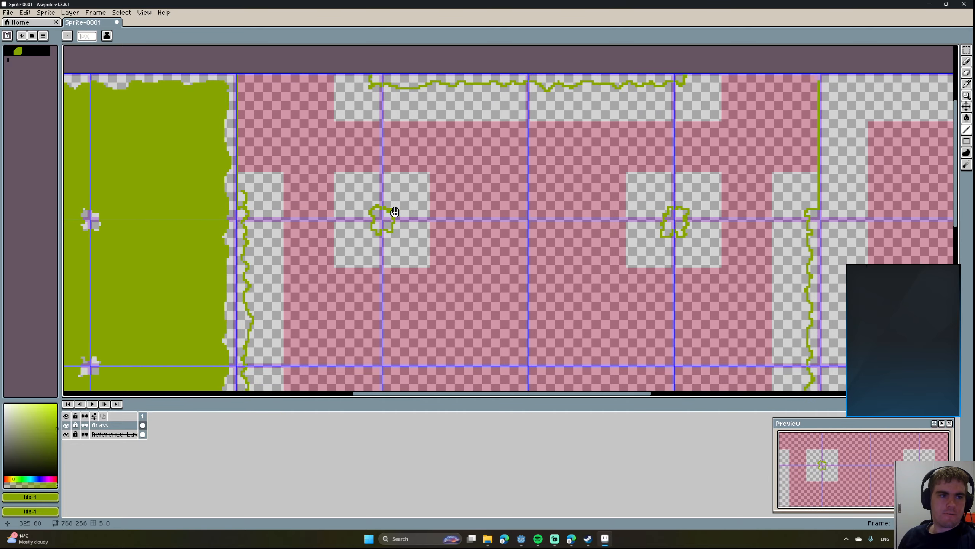
pyautogui.moveTo(395, 212); pyautogui.dragTo(443, 171, button='middle')
pyautogui.press('g')
pyautogui.click(568, 161)
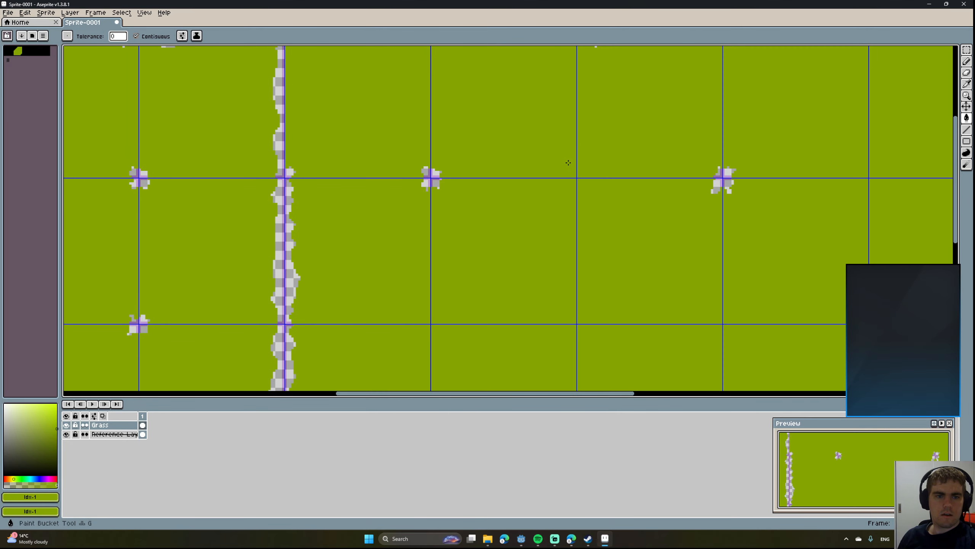
pyautogui.moveTo(567, 161); pyautogui.dragTo(451, 120, button='middle')
pyautogui.scroll(-6, 433, 117)
pyautogui.scroll(3, 433, 117)
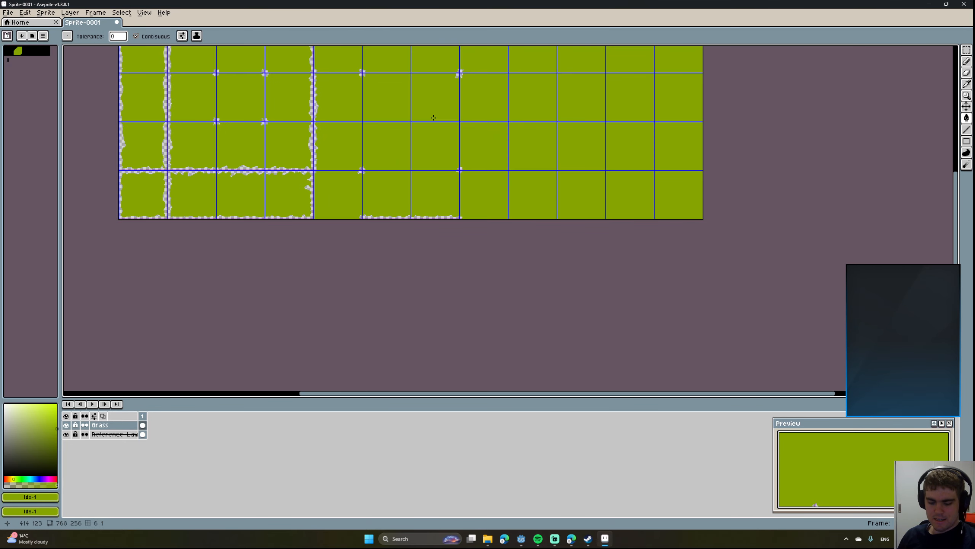
pyautogui.press('v')
pyautogui.hotkey('ctrl', 'z')
pyautogui.press('g')
# Draw a straight green line along the canvas's bottom edge from the second block's ragged bottom outline to its lower-right corner.
pyautogui.scroll(2, 454, 132)
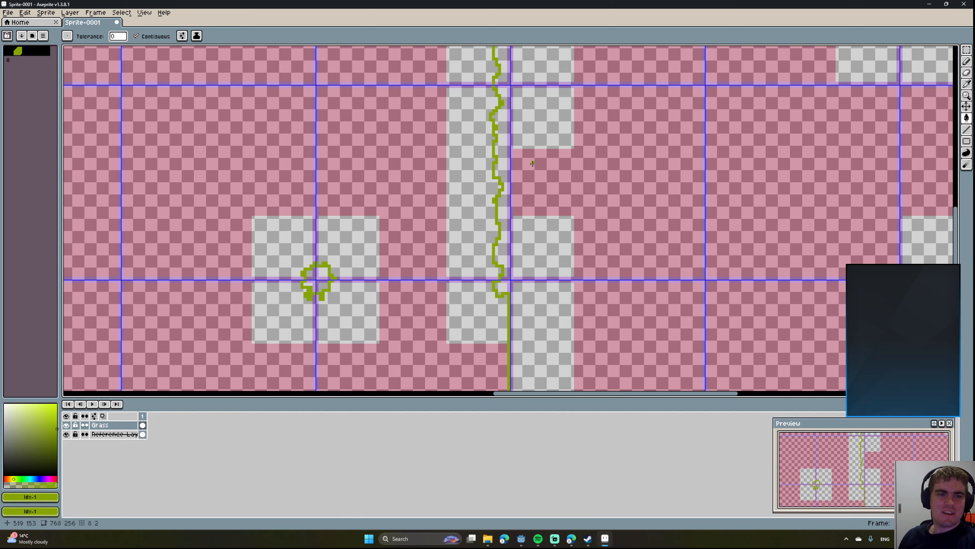
pyautogui.moveTo(524, 237); pyautogui.dragTo(499, 212, button='middle')
pyautogui.moveTo(493, 255); pyautogui.dragTo(474, 97, button='middle')
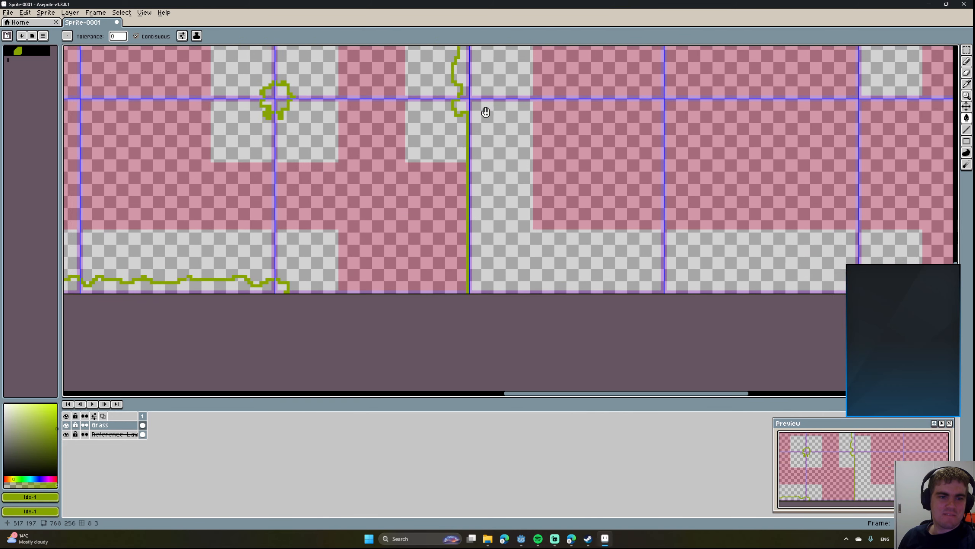
pyautogui.scroll(1, 484, 221)
pyautogui.moveTo(423, 166); pyautogui.dragTo(575, 176, button='middle')
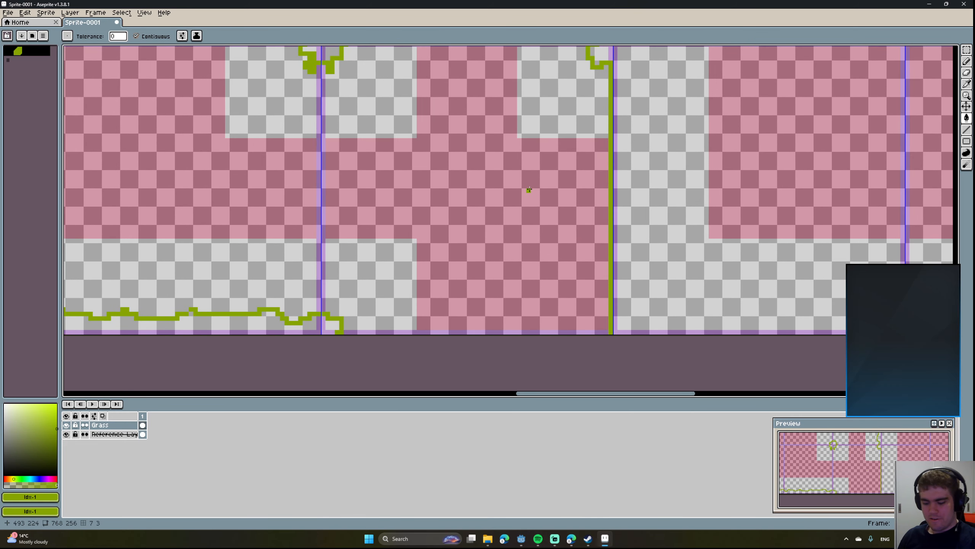
pyautogui.press('l')
pyautogui.moveTo(341, 332); pyautogui.dragTo(610, 332)
# Extend the second block's right border to the canvas's top edge and draw a straight line along that edge from the ragged outline to the corner.
pyautogui.moveTo(485, 96); pyautogui.dragTo(490, 380, button='middle')
pyautogui.moveTo(386, 78); pyautogui.dragTo(378, 408, button='middle')
pyautogui.moveTo(389, 140); pyautogui.dragTo(372, 425, button='middle')
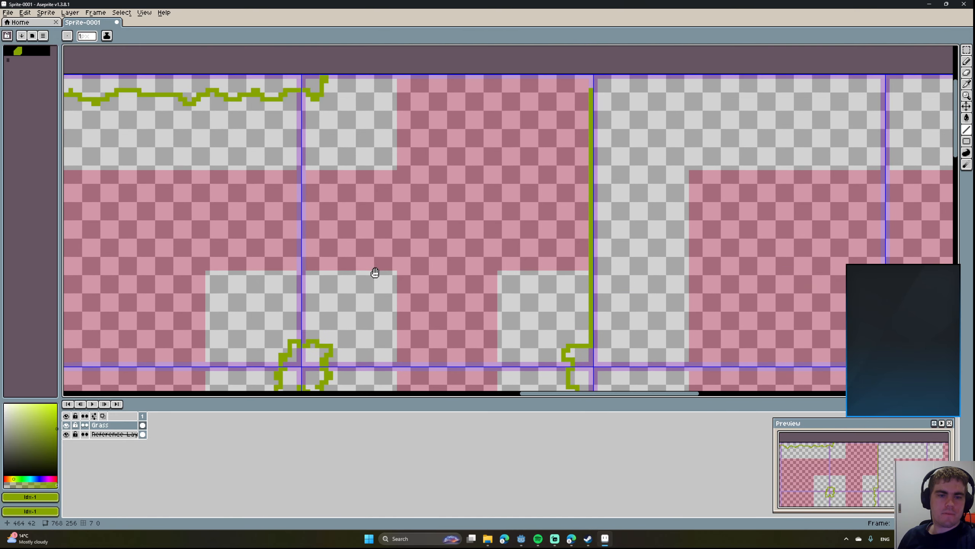
pyautogui.moveTo(381, 158); pyautogui.dragTo(381, 240, button='middle')
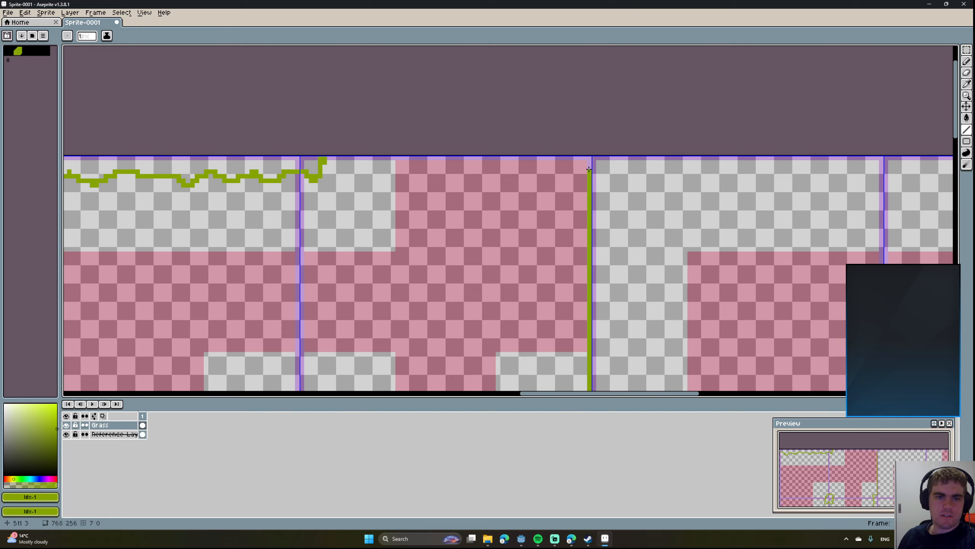
pyautogui.moveTo(589, 170); pyautogui.dragTo(589, 157)
pyautogui.moveTo(324, 157); pyautogui.dragTo(590, 156)
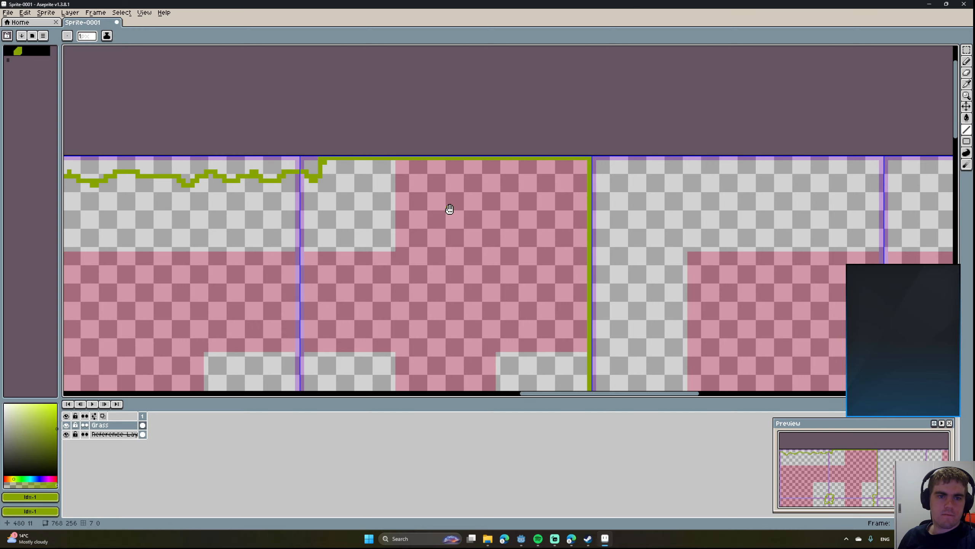
# Fill the outlined second block with green.
pyautogui.scroll(-5, 448, 209)
pyautogui.moveTo(499, 181)
pyautogui.mouseDown(button='middle')
pyautogui.moveTo(515, 168)
pyautogui.moveTo(514, 196)
pyautogui.mouseUp(button='middle')
pyautogui.press('g')
pyautogui.click(515, 168)
# Examine the edges and corner gaps of the two filled grass blocks across the whole tile sheet.
pyautogui.scroll(2, 537, 188)
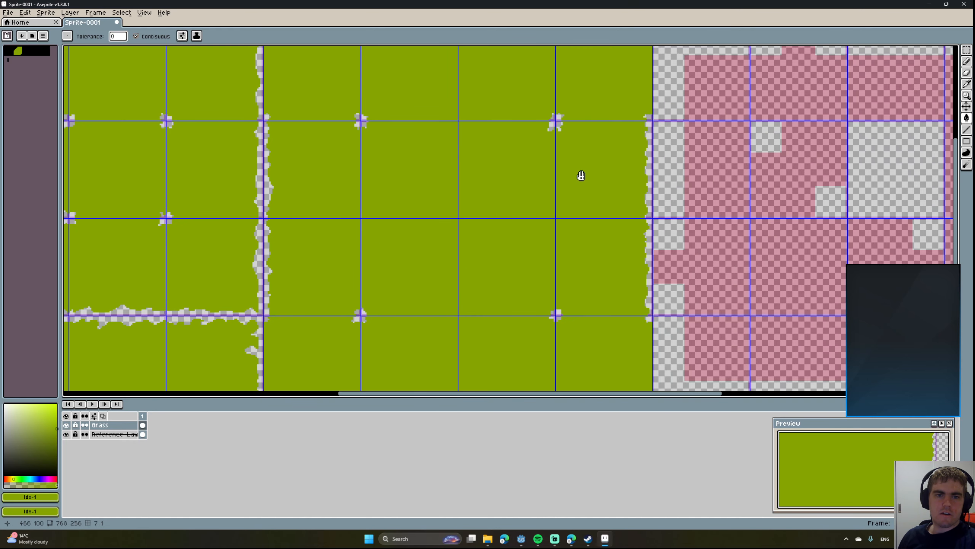
pyautogui.moveTo(581, 176); pyautogui.dragTo(654, 145, button='middle')
pyautogui.scroll(-3, 600, 171)
pyautogui.scroll(3, 572, 189)
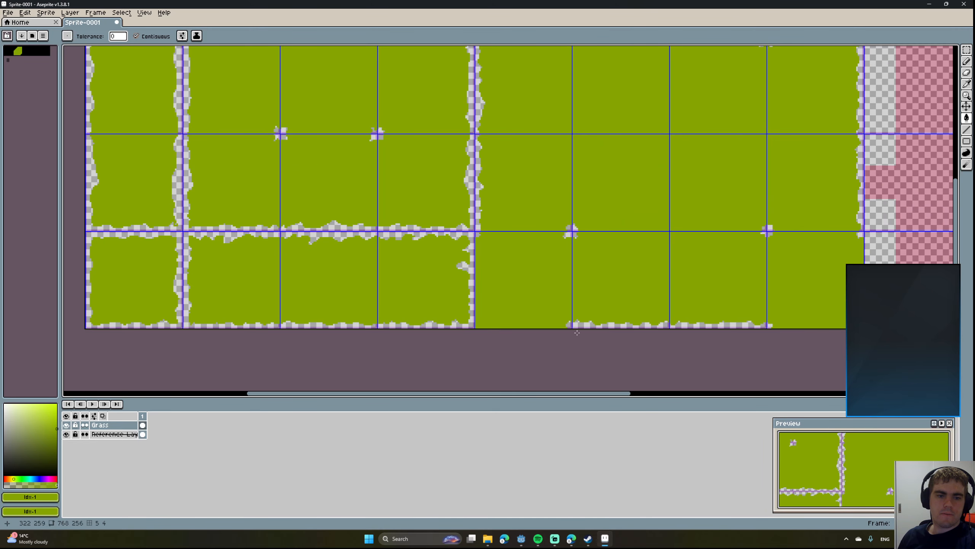
pyautogui.scroll(-3, 496, 257)
pyautogui.scroll(3, 502, 244)
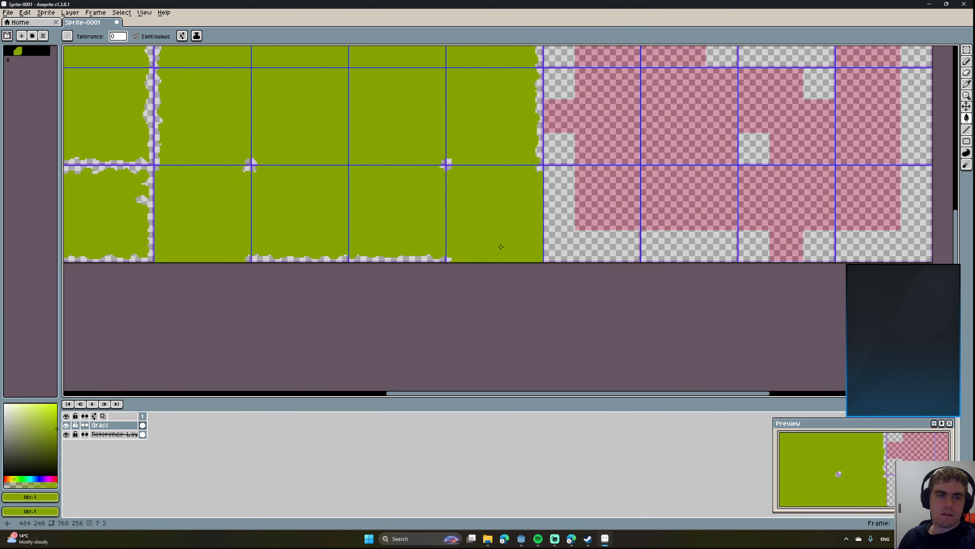
pyautogui.scroll(-3, 371, 231)
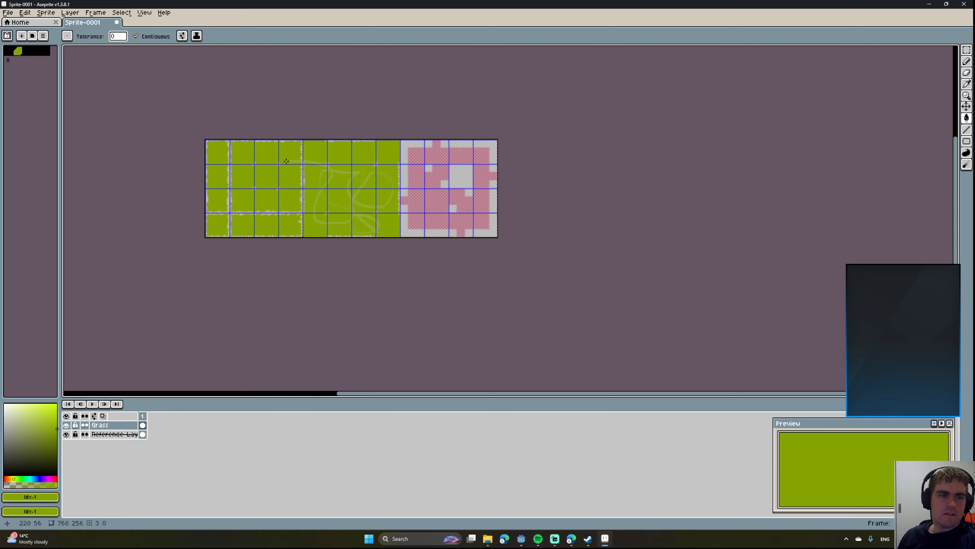
pyautogui.scroll(1, 323, 198)
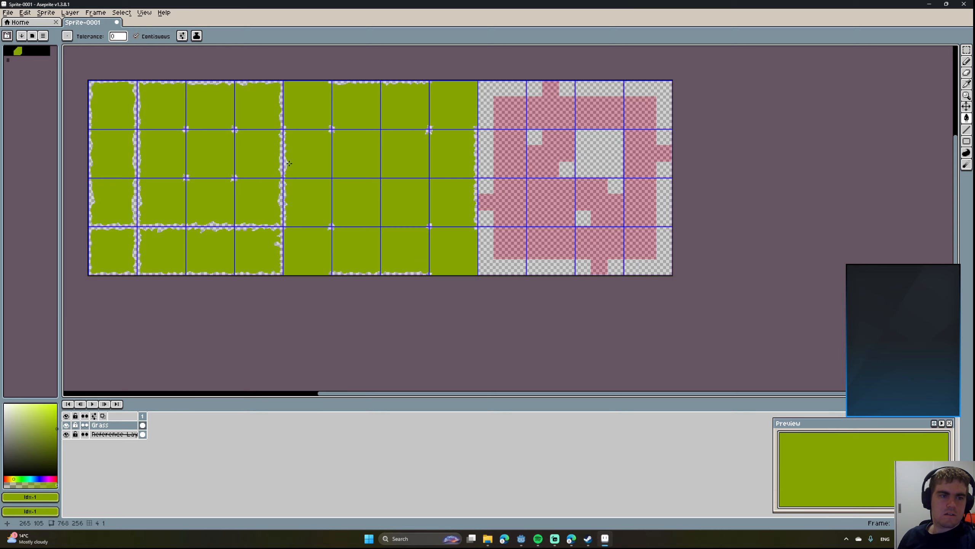
pyautogui.scroll(-1, 321, 194)
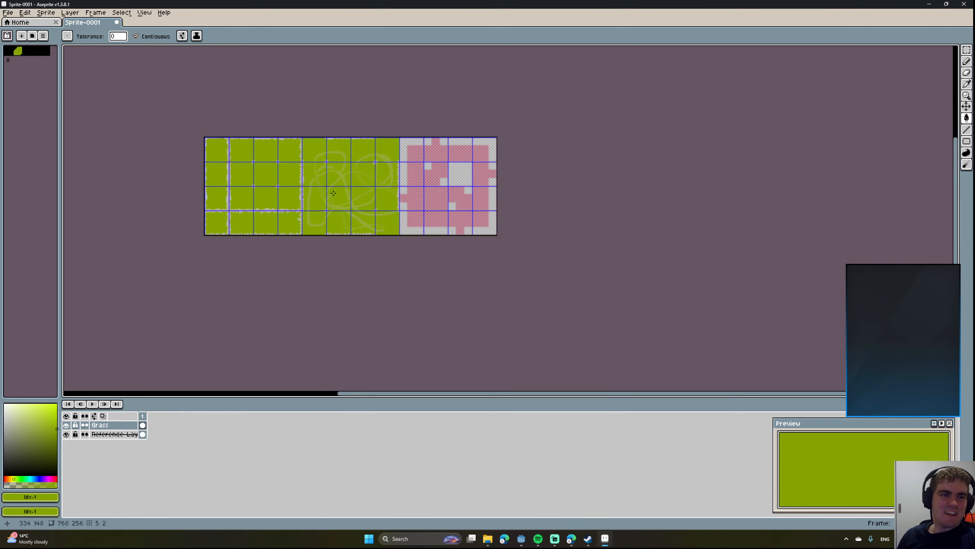
pyautogui.scroll(1, 341, 190)
pyautogui.moveTo(364, 187); pyautogui.dragTo(471, 248, button='middle')
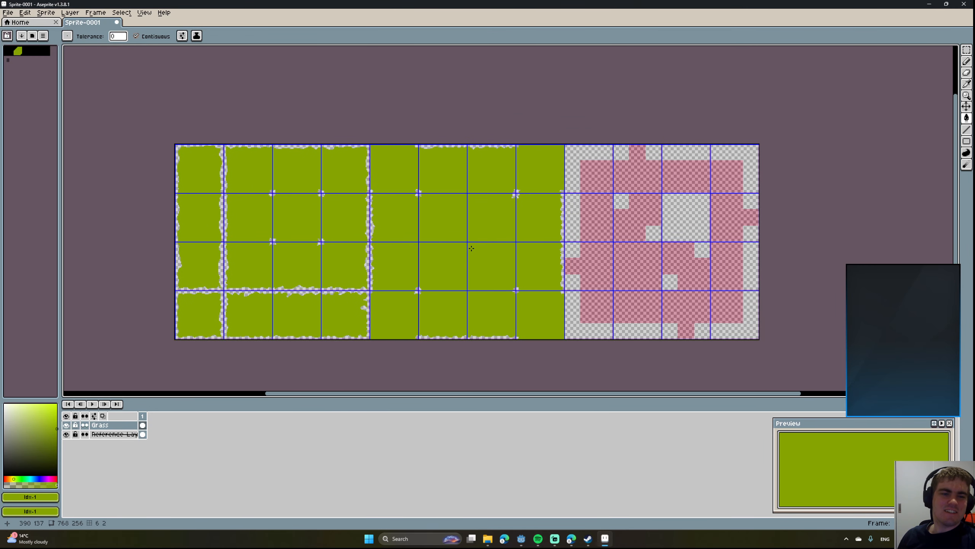
# Draw a small ragged notch in the lower-left corner of the third block's column 3, row 3 tile and a straight line along its bottom edge.
pyautogui.moveTo(530, 245); pyautogui.dragTo(437, 234, button='middle')
pyautogui.scroll(5, 529, 242)
pyautogui.scroll(-1, 465, 241)
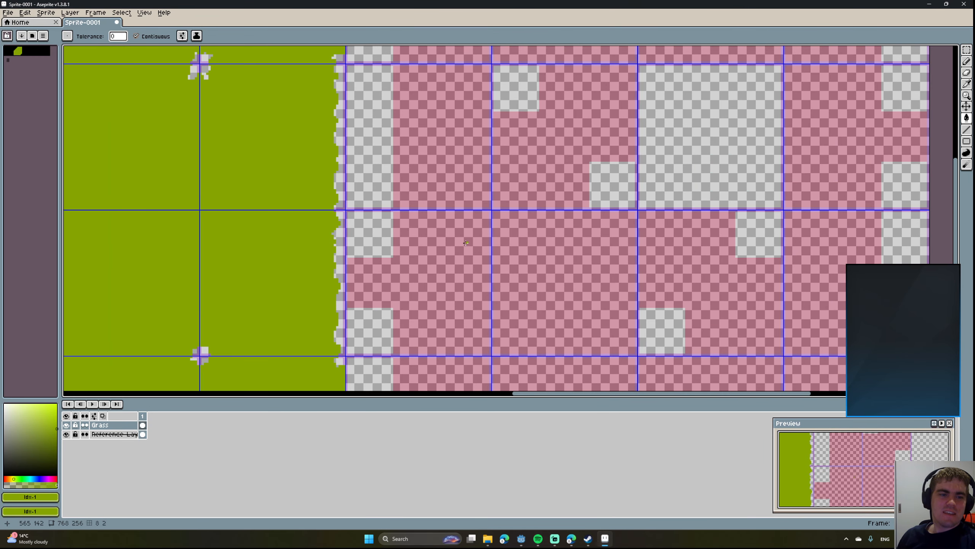
pyautogui.moveTo(458, 196); pyautogui.dragTo(470, 169, button='middle')
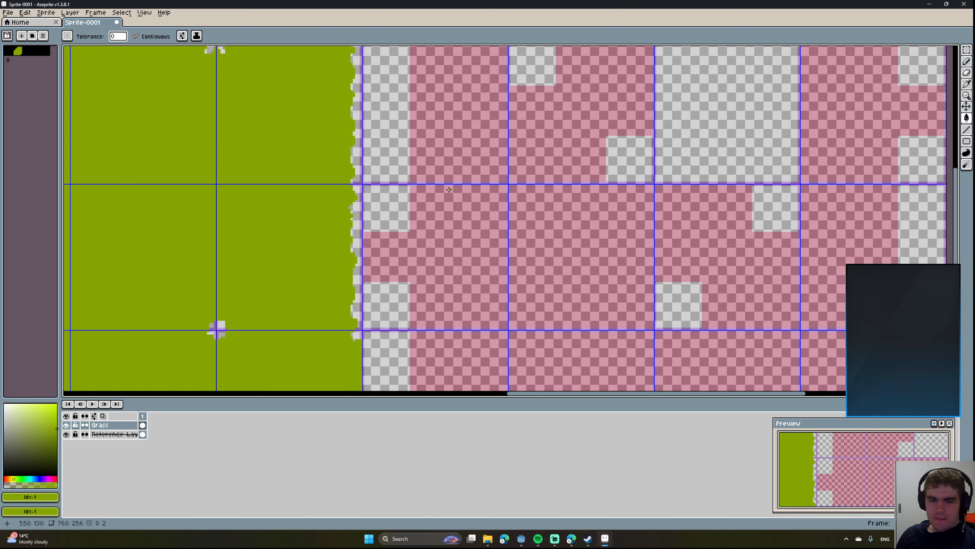
pyautogui.moveTo(581, 231); pyautogui.dragTo(449, 183, button='middle')
pyautogui.scroll(2, 537, 270)
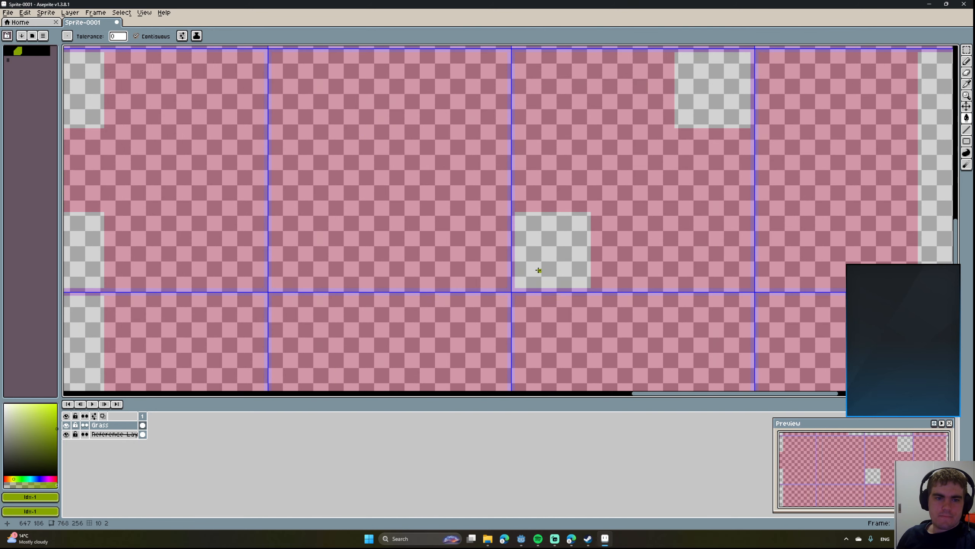
pyautogui.moveTo(607, 275); pyautogui.dragTo(538, 260, button='middle')
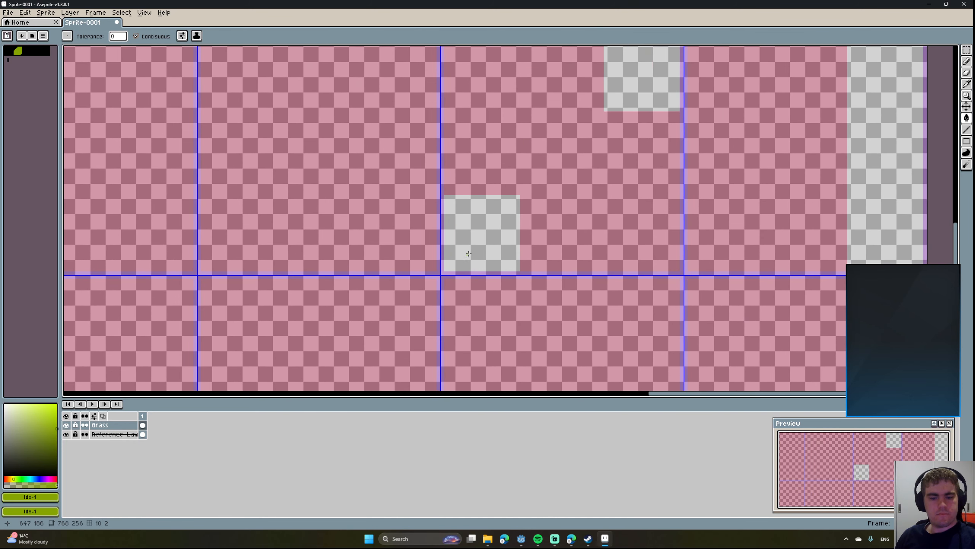
pyautogui.press('b')
pyautogui.moveTo(444, 258); pyautogui.dragTo(446, 257)
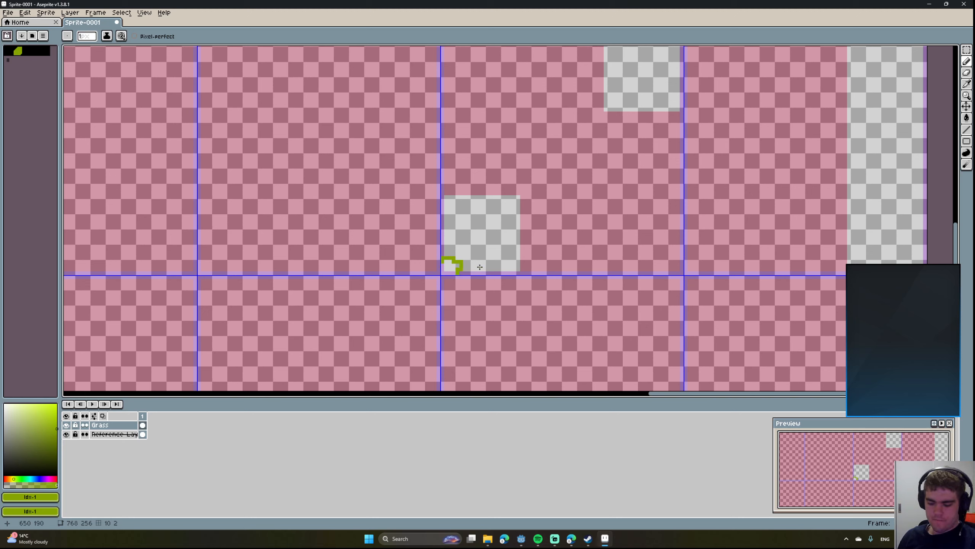
pyautogui.press('l')
pyautogui.moveTo(461, 273); pyautogui.dragTo(682, 273)
# Draw a straight line up the right edge of that tile and a small ragged notch in its upper-right corner.
pyautogui.moveTo(580, 211); pyautogui.dragTo(498, 277, button='middle')
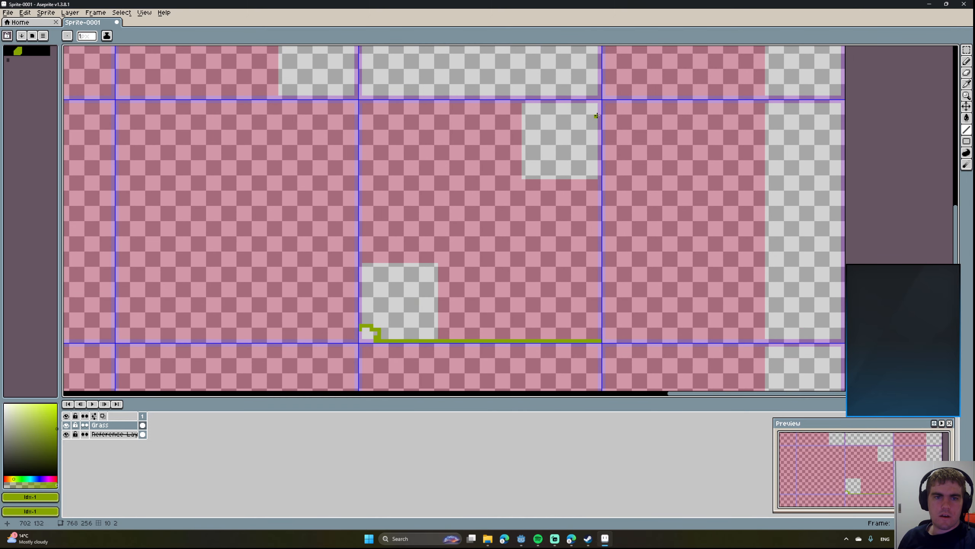
pyautogui.moveTo(596, 115); pyautogui.dragTo(598, 339)
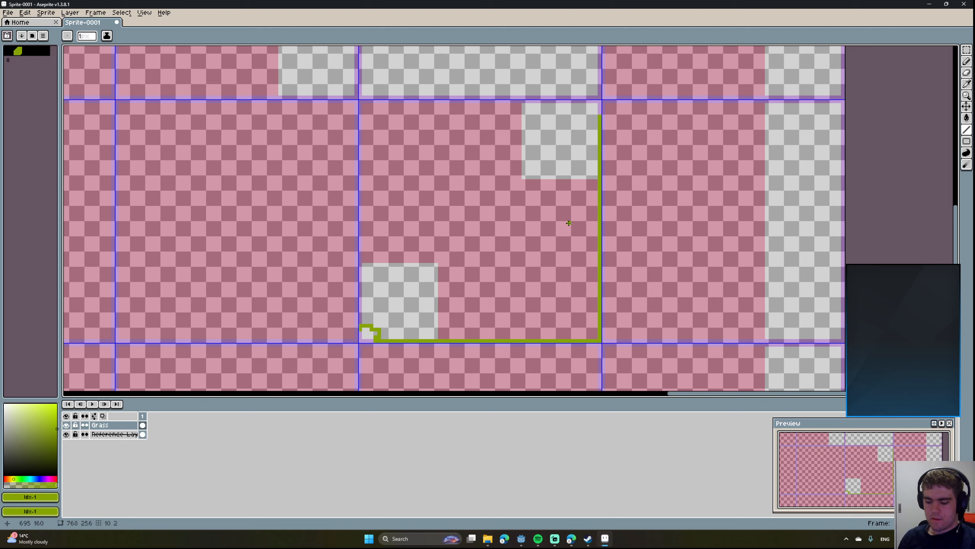
pyautogui.press('b')
pyautogui.moveTo(599, 112)
pyautogui.mouseDown()
pyautogui.moveTo(591, 117)
pyautogui.moveTo(584, 102)
pyautogui.mouseUp()
# Close the tile's outline with straight lines along its top and left edges between the two corner notches.
pyautogui.press('g')
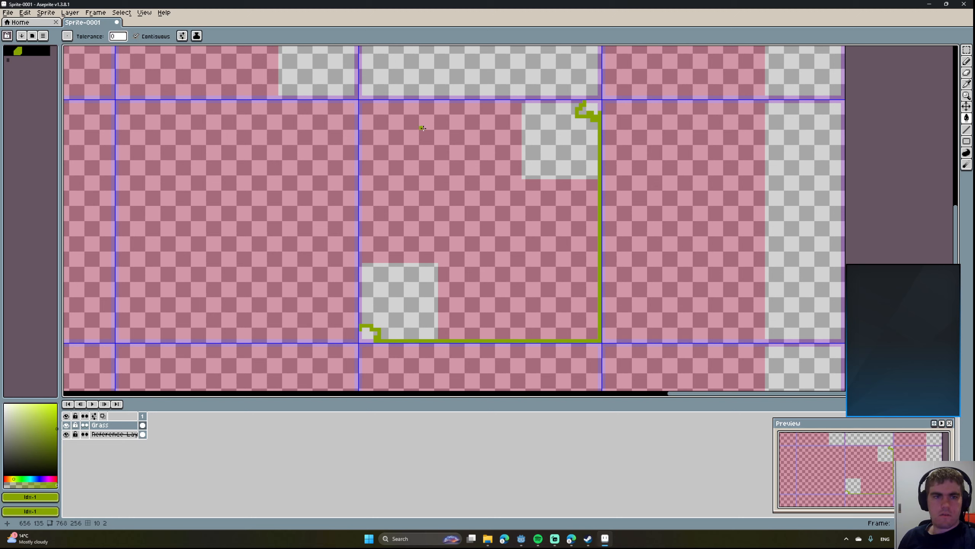
pyautogui.press('l')
pyautogui.moveTo(584, 101)
pyautogui.mouseDown()
pyautogui.moveTo(360, 101)
pyautogui.moveTo(361, 315)
pyautogui.mouseUp()
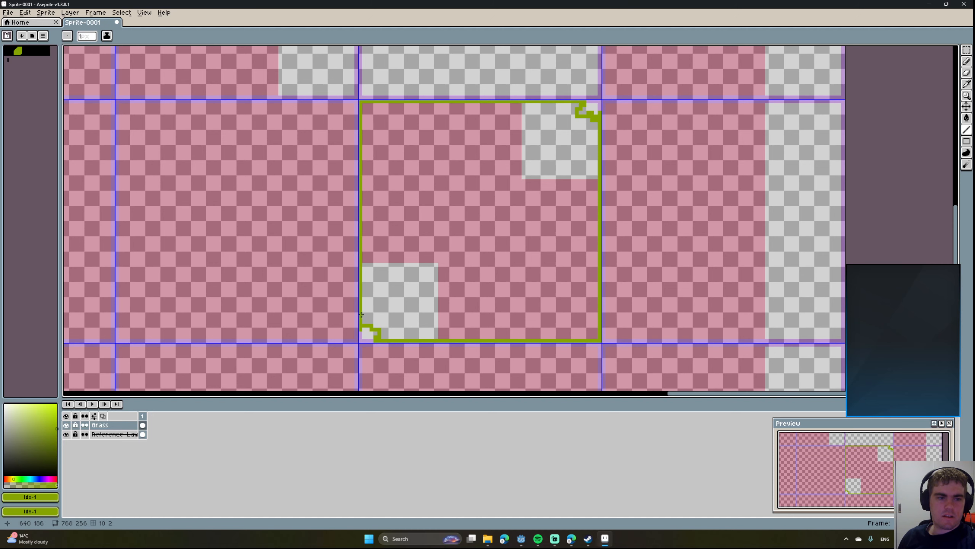
# Examine the outlined tile against the surrounding reference template and the second block's right border.
pyautogui.moveTo(402, 214); pyautogui.dragTo(416, 97, button='middle')
pyautogui.scroll(-2, 441, 147)
pyautogui.moveTo(442, 139); pyautogui.dragTo(742, 256, button='middle')
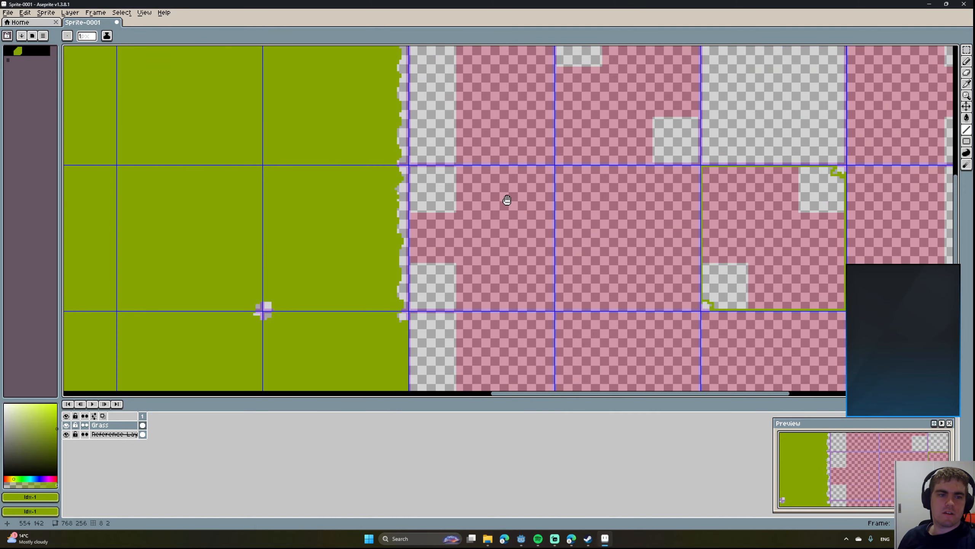
pyautogui.moveTo(507, 200); pyautogui.dragTo(784, 246, button='middle')
pyautogui.moveTo(600, 214); pyautogui.dragTo(762, 266, button='middle')
pyautogui.moveTo(572, 219); pyautogui.dragTo(442, 203, button='middle')
pyautogui.moveTo(639, 182); pyautogui.dragTo(633, 212, button='middle')
pyautogui.moveTo(329, 176); pyautogui.dragTo(115, 158, button='middle')
pyautogui.moveTo(518, 146); pyautogui.dragTo(327, 126, button='middle')
pyautogui.moveTo(718, 180); pyautogui.dragTo(600, 114, button='middle')
pyautogui.scroll(2, 577, 249)
pyautogui.moveTo(538, 275); pyautogui.dragTo(546, 173, button='middle')
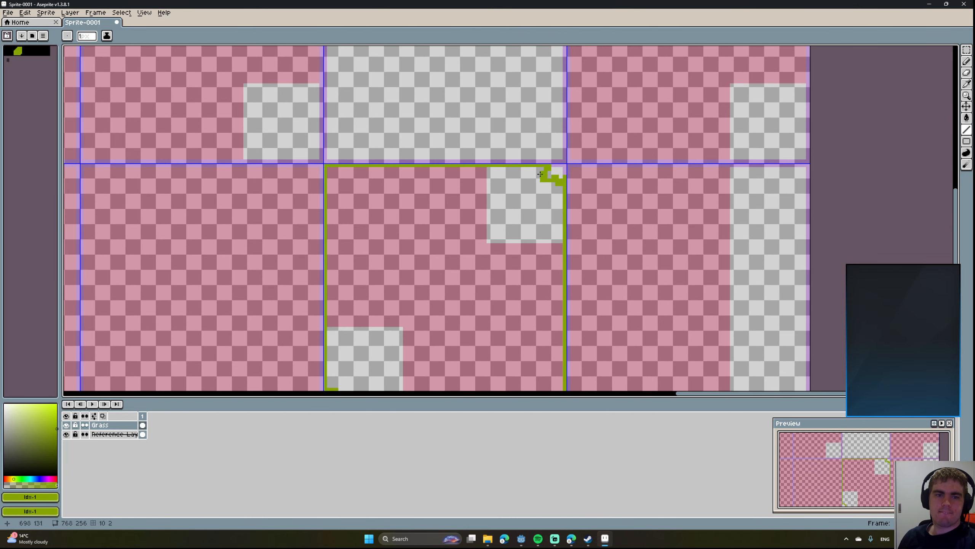
# Fill the outlined column 3, row 3 tile with green.
pyautogui.scroll(2, 553, 172)
pyautogui.moveTo(547, 213)
pyautogui.mouseDown(button='middle')
pyautogui.moveTo(642, 109)
pyautogui.moveTo(682, 129)
pyautogui.mouseUp(button='middle')
pyautogui.scroll(-2, 642, 110)
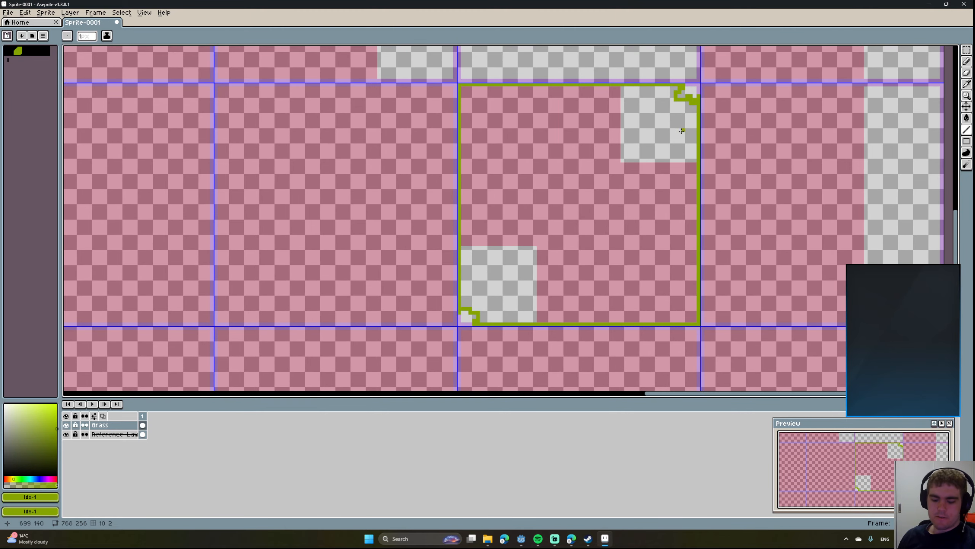
pyautogui.press('g')
pyautogui.click(559, 167)
# Draw straight green lines along the left, top and right sides of the empty template tile, just outside its grid lines.
pyautogui.moveTo(691, 167); pyautogui.dragTo(609, 150, button='middle')
pyautogui.scroll(-1, 605, 150)
pyautogui.scroll(-1, 605, 151)
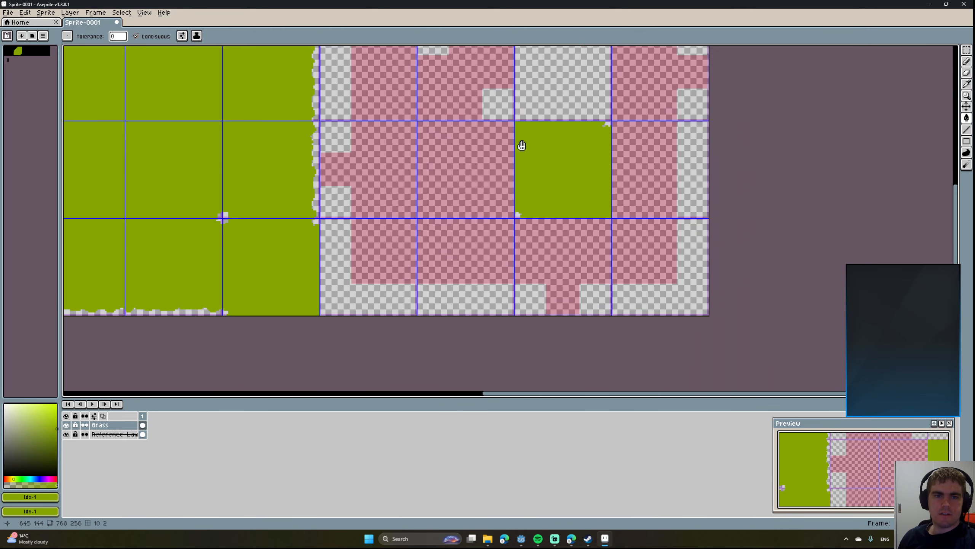
pyautogui.moveTo(519, 146); pyautogui.dragTo(592, 276, button='middle')
pyautogui.moveTo(617, 189); pyautogui.dragTo(551, 195, button='middle')
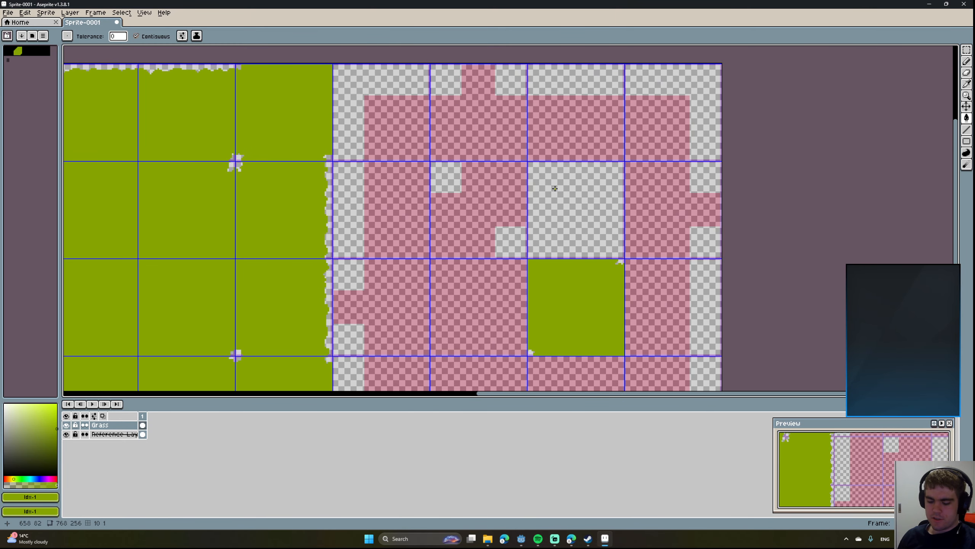
pyautogui.press('b')
pyautogui.scroll(4, 546, 195)
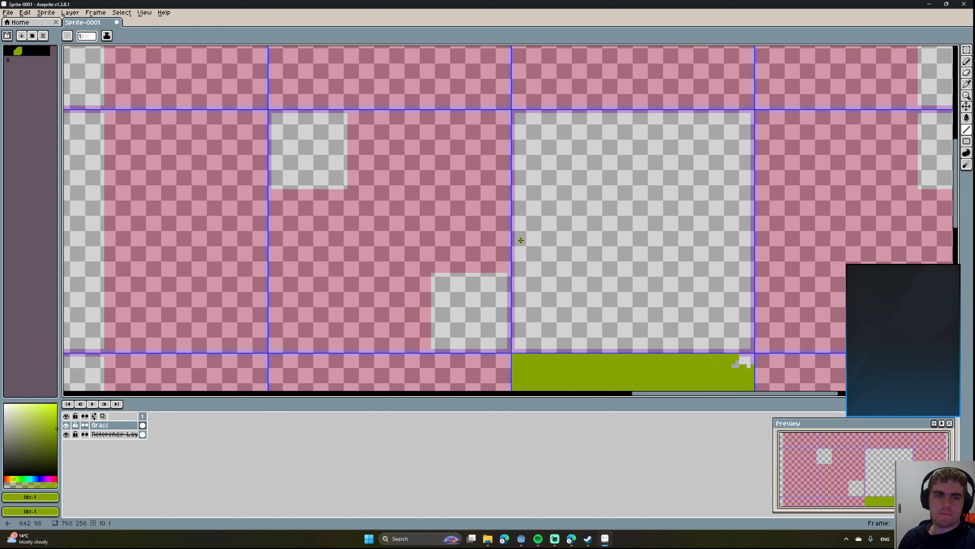
pyautogui.moveTo(509, 334)
pyautogui.keyDown('shift'); pyautogui.mouseDown()
pyautogui.moveTo(508, 109)
pyautogui.moveTo(760, 109)
pyautogui.moveTo(759, 352)
pyautogui.mouseUp(); pyautogui.keyUp('shift')
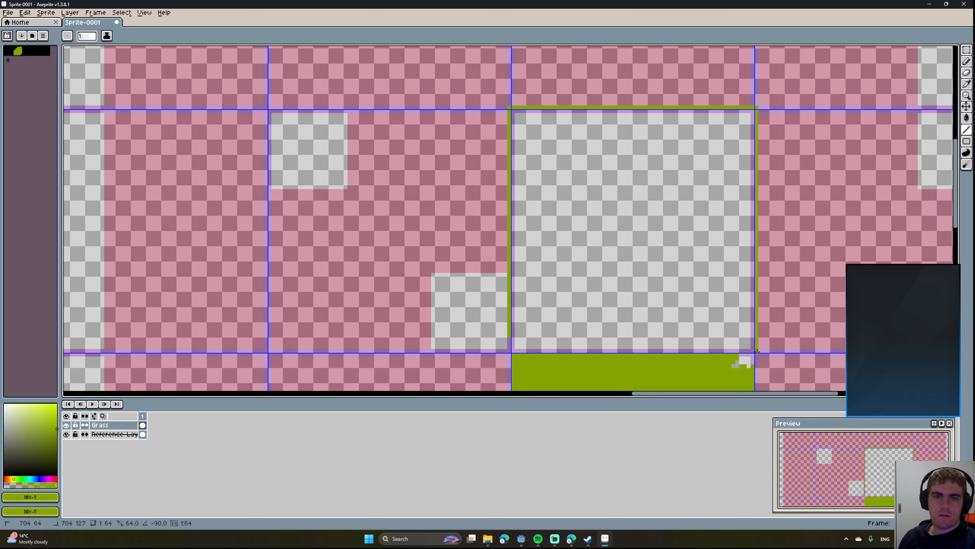
# Draw a ragged notch in the lower-right corner of the tile before the empty one and a straight line along that tile's bottom edge.
pyautogui.moveTo(692, 274)
pyautogui.mouseDown(button='middle')
pyautogui.moveTo(621, 159)
pyautogui.moveTo(695, 174)
pyautogui.mouseUp(button='middle')
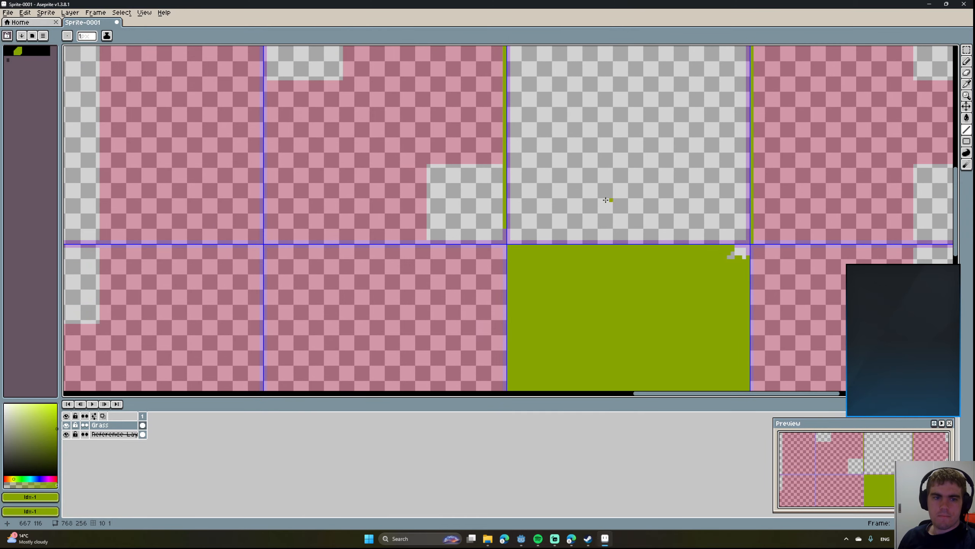
pyautogui.press('b')
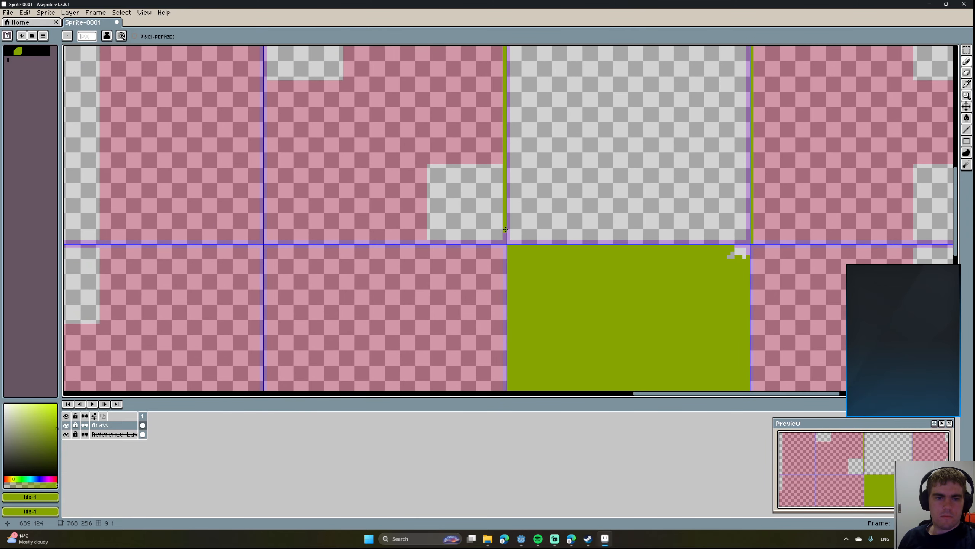
pyautogui.moveTo(497, 225); pyautogui.dragTo(488, 230)
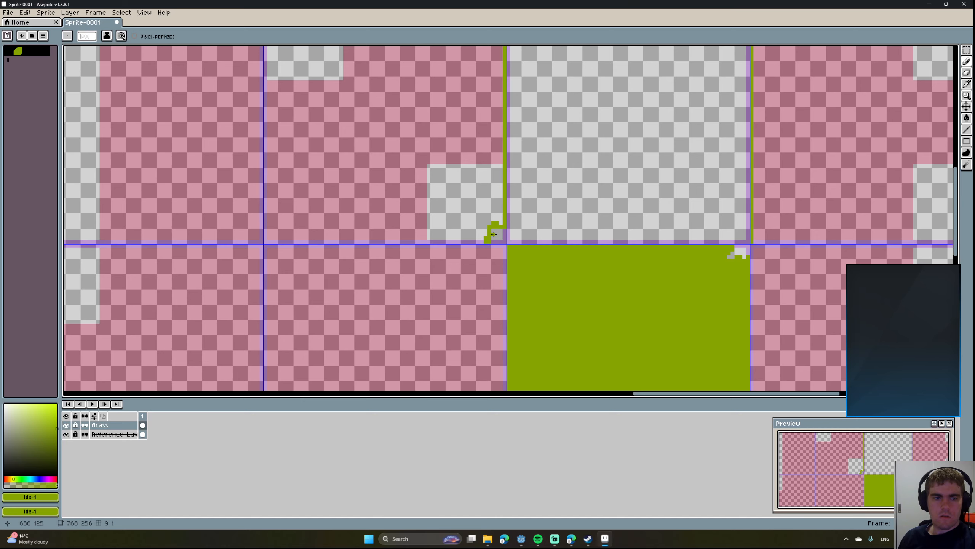
pyautogui.press('l')
pyautogui.moveTo(486, 241); pyautogui.dragTo(265, 242)
# Draw a straight line along the top edge of the column 2, row 3 tile, just below the grid line.
pyautogui.moveTo(392, 225); pyautogui.dragTo(376, 242, button='middle')
pyautogui.moveTo(476, 271)
pyautogui.mouseDown(button='middle')
pyautogui.moveTo(443, 257)
pyautogui.moveTo(477, 172)
pyautogui.moveTo(506, 202)
pyautogui.mouseUp(button='middle')
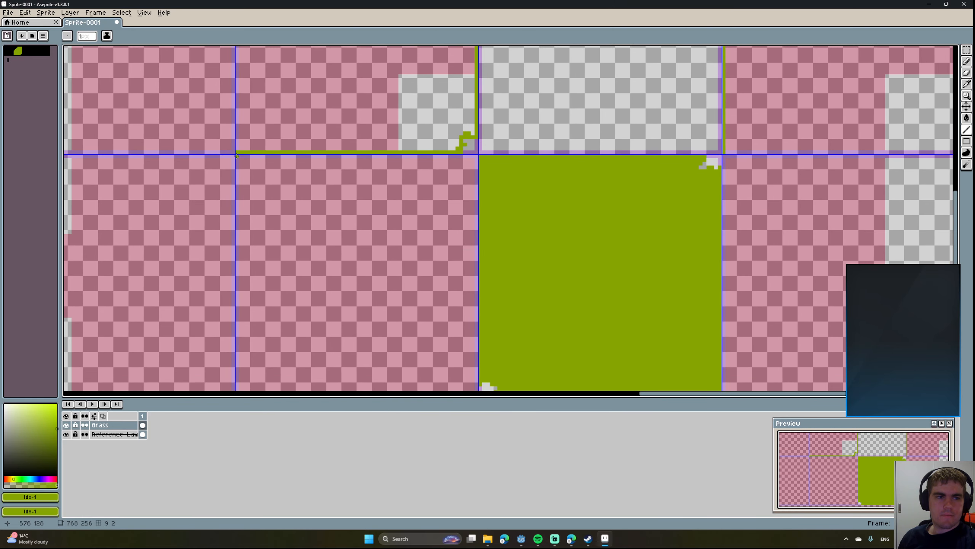
pyautogui.moveTo(237, 155); pyautogui.dragTo(476, 156)
# Draw a small ragged notch in the upper-left corner of the third block's column 2, row 2 tile.
pyautogui.moveTo(631, 185)
pyautogui.mouseDown(button='middle')
pyautogui.moveTo(632, 207)
pyautogui.moveTo(527, 261)
pyautogui.mouseUp(button='middle')
pyautogui.scroll(-3, 541, 238)
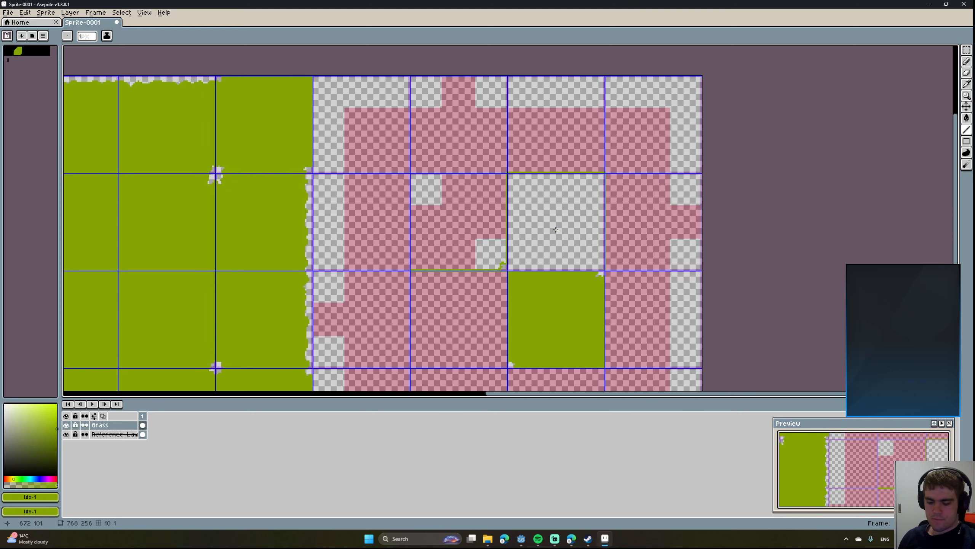
pyautogui.moveTo(555, 229); pyautogui.dragTo(567, 194, button='middle')
pyautogui.moveTo(505, 194); pyautogui.dragTo(586, 209, button='middle')
pyautogui.scroll(5, 523, 185)
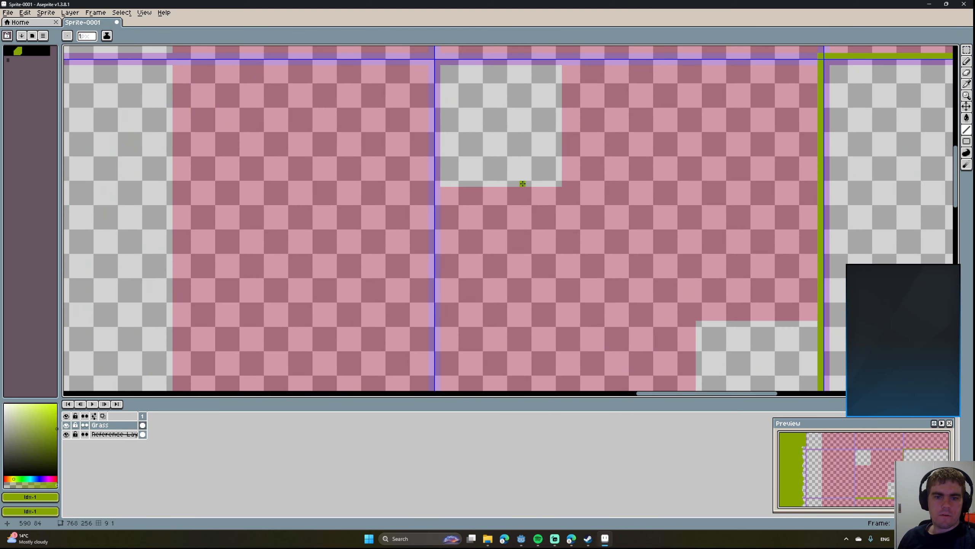
pyautogui.moveTo(523, 184); pyautogui.dragTo(527, 246, button='middle')
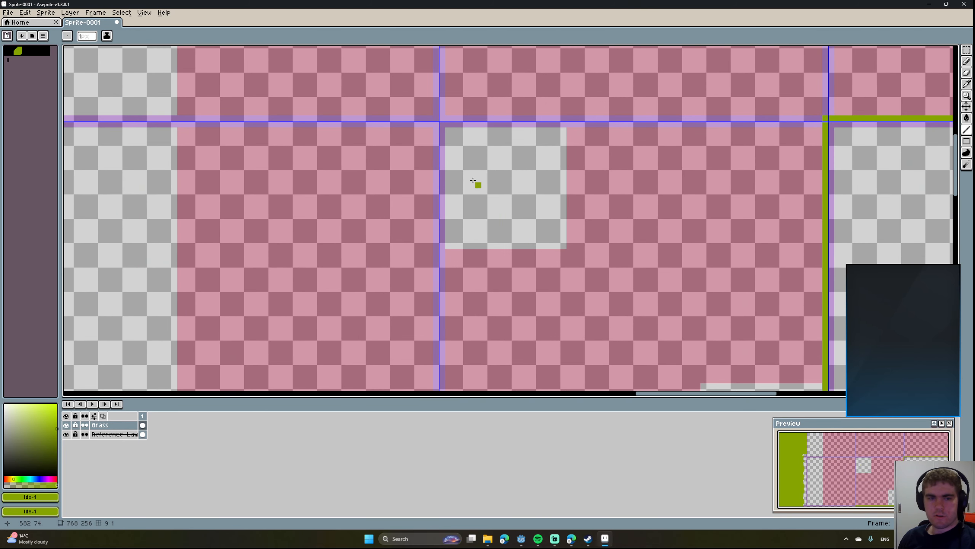
pyautogui.press('b')
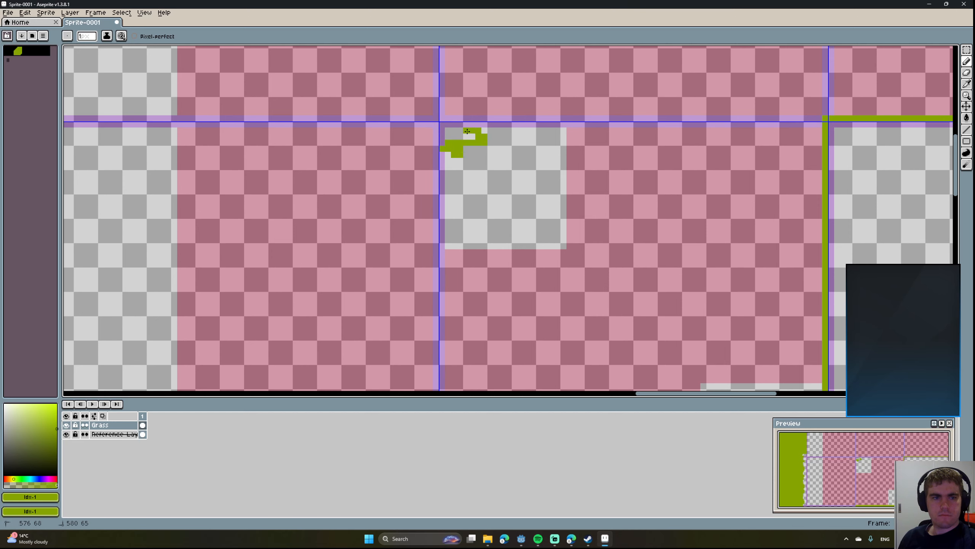
pyautogui.scroll(-2, 500, 157)
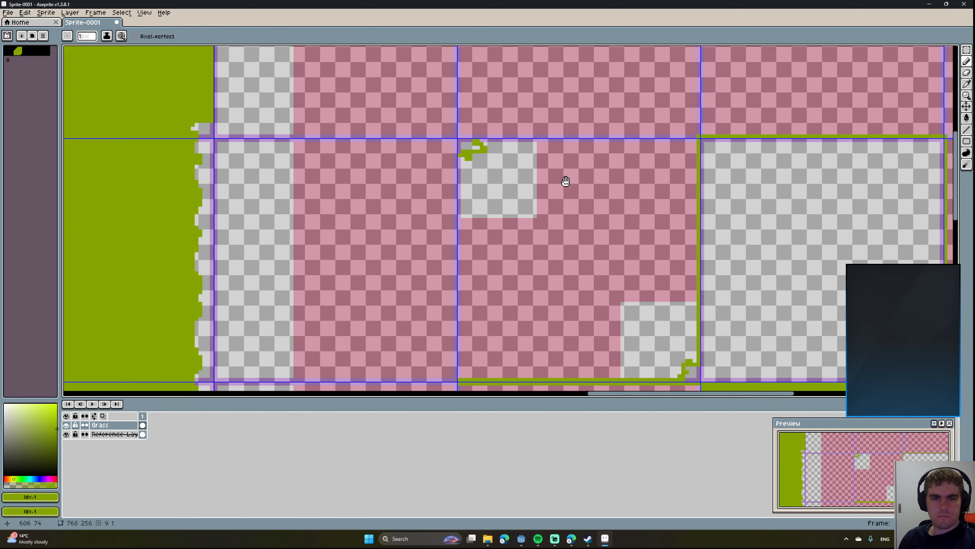
# Close the column 2, row 2 tile's outline with straight lines along its top and left edges.
pyautogui.moveTo(566, 181); pyautogui.dragTo(523, 186, button='middle')
pyautogui.press('l')
pyautogui.moveTo(435, 146); pyautogui.dragTo(650, 146)
pyautogui.scroll(-4, 531, 178)
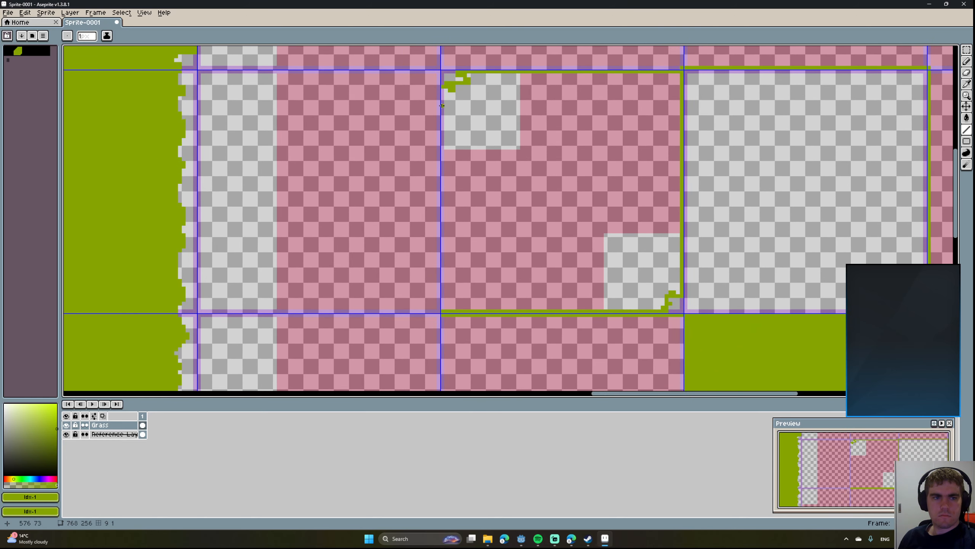
pyautogui.moveTo(442, 88); pyautogui.dragTo(444, 312)
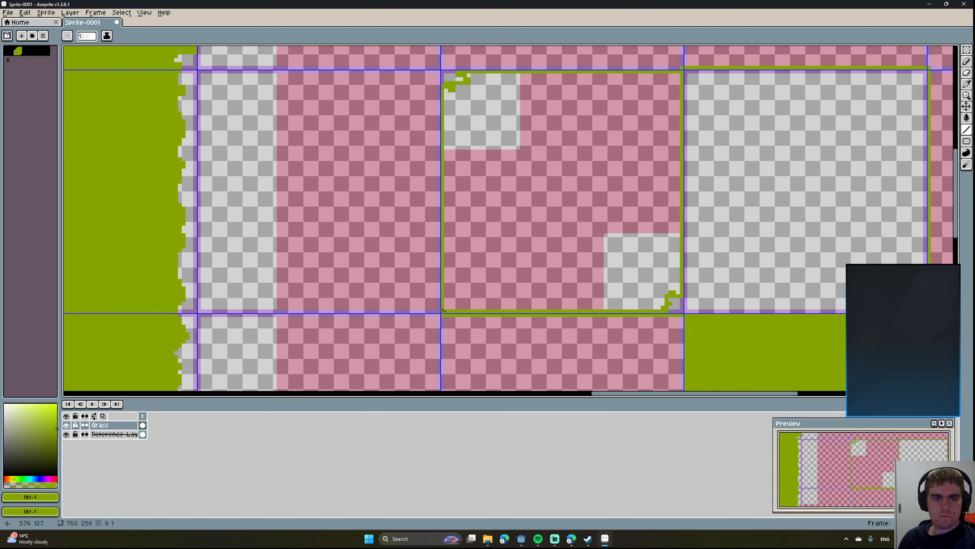
# Fill the outlined column 2, row 2 tile with green.
pyautogui.moveTo(510, 248)
pyautogui.mouseDown(button='middle')
pyautogui.moveTo(504, 225)
pyautogui.moveTo(540, 300)
pyautogui.moveTo(490, 223)
pyautogui.moveTo(442, 188)
pyautogui.moveTo(497, 201)
pyautogui.moveTo(466, 133)
pyautogui.mouseUp(button='middle')
pyautogui.scroll(-2, 503, 285)
pyautogui.press('g')
pyautogui.click(489, 224)
# Draw a ragged border down the right side of the third block's third row, starting from the canvas edge just above that row.
pyautogui.moveTo(630, 120)
pyautogui.mouseDown(button='middle')
pyautogui.moveTo(452, 209)
pyautogui.moveTo(421, 237)
pyautogui.mouseUp(button='middle')
pyautogui.press('b')
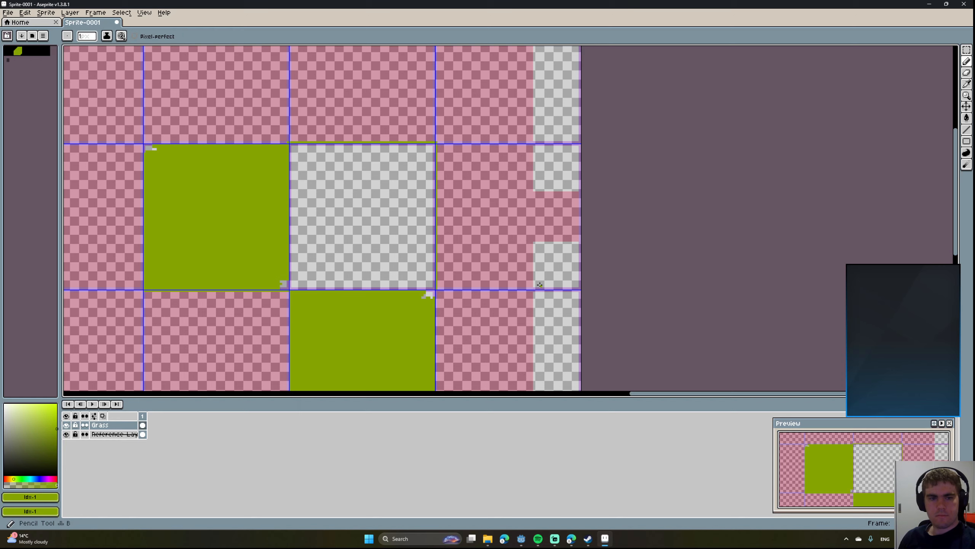
pyautogui.scroll(1, 577, 286)
pyautogui.moveTo(537, 285); pyautogui.dragTo(499, 122, button='middle')
pyautogui.scroll(-1, 514, 173)
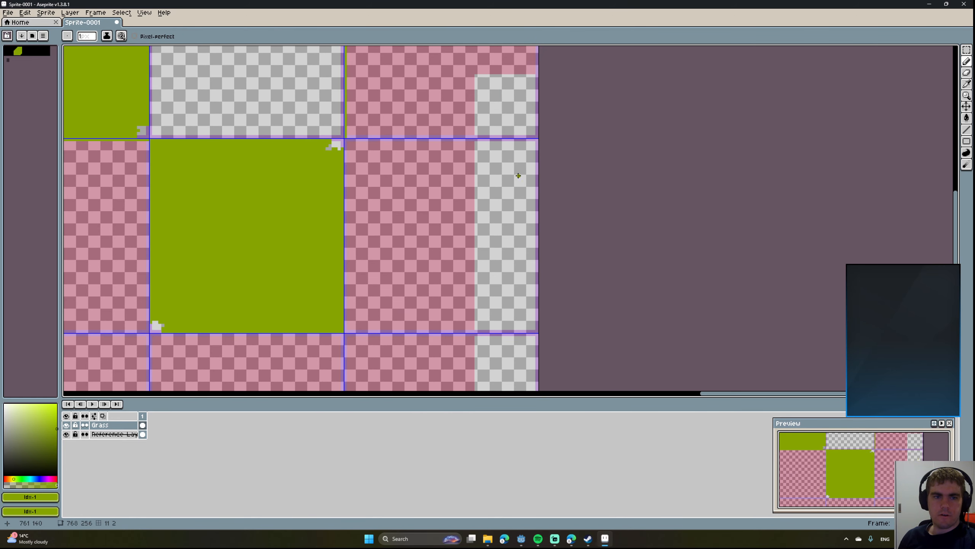
pyautogui.moveTo(518, 176); pyautogui.dragTo(524, 152, button='middle')
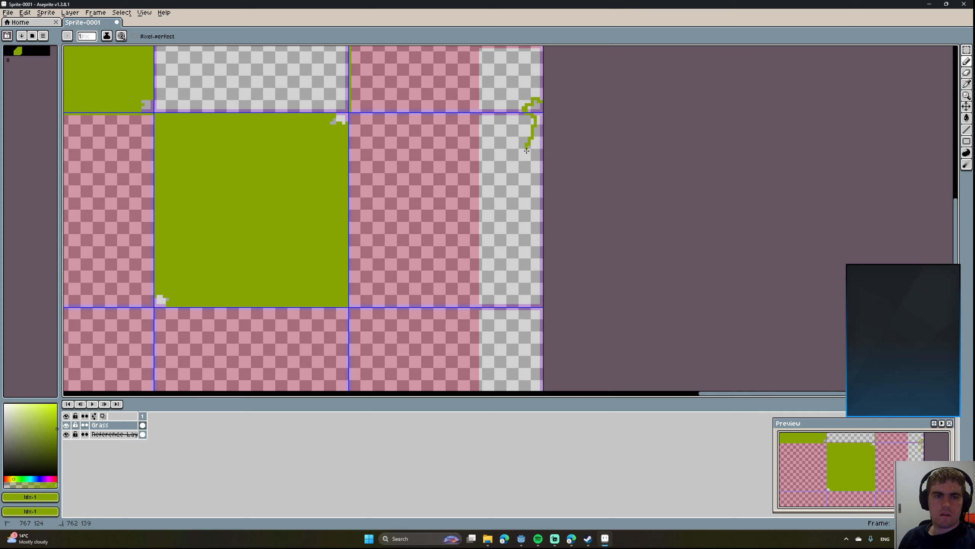
pyautogui.moveTo(527, 151)
pyautogui.mouseDown()
pyautogui.moveTo(520, 219)
pyautogui.moveTo(529, 276)
pyautogui.mouseUp()
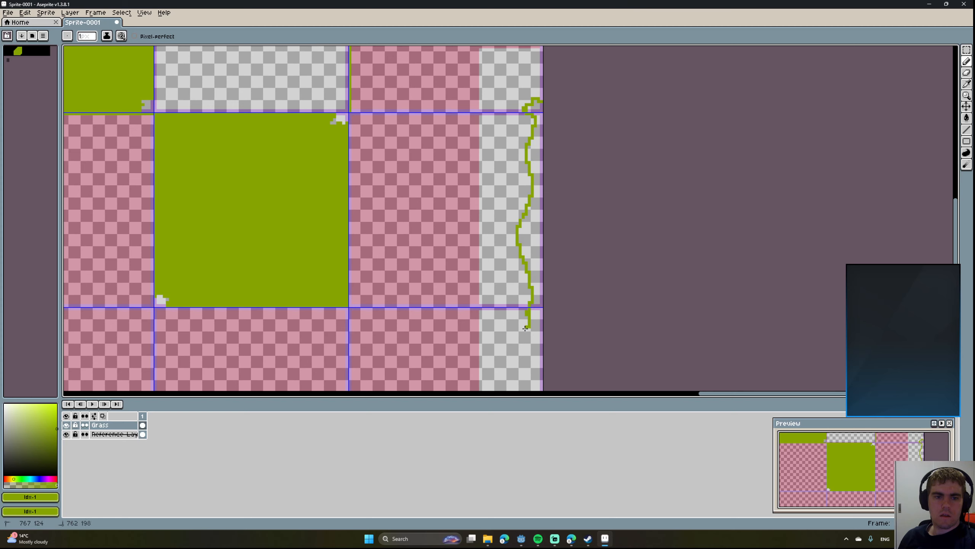
# Continue the ragged border down the lower-right corner tile and along its bottom side, ending at the canvas's bottom edge just past that tile.
pyautogui.moveTo(526, 329); pyautogui.dragTo(526, 353)
pyautogui.moveTo(454, 314); pyautogui.dragTo(420, 84, button='middle')
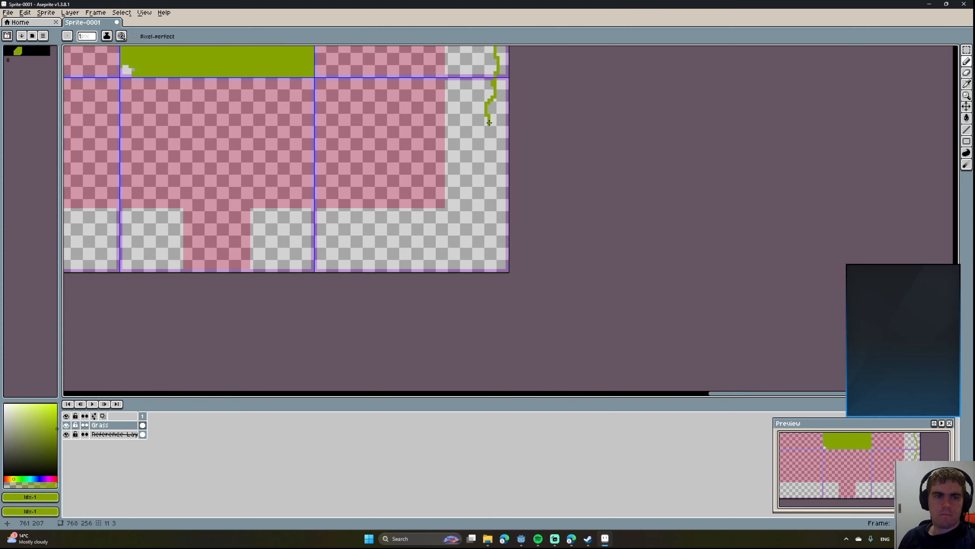
pyautogui.moveTo(494, 197)
pyautogui.mouseDown()
pyautogui.moveTo(501, 247)
pyautogui.moveTo(313, 262)
pyautogui.mouseUp()
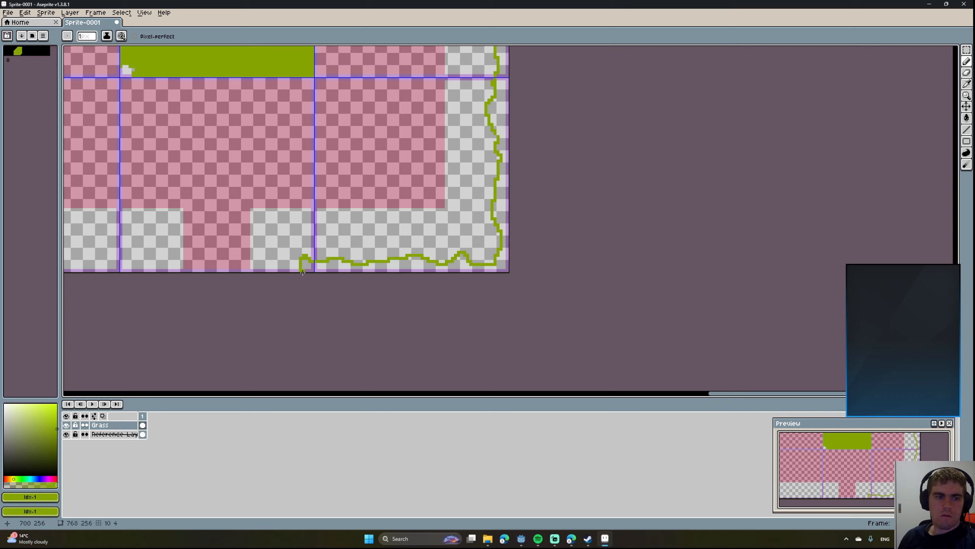
# Draw a ragged border up the upper-right corner tile's right side and along the top of the last two columns, ending at the canvas's top edge.
pyautogui.moveTo(351, 234); pyautogui.dragTo(460, 269, button='middle')
pyautogui.moveTo(387, 223); pyautogui.dragTo(390, 277, button='middle')
pyautogui.moveTo(486, 183)
pyautogui.mouseDown(button='middle')
pyautogui.moveTo(425, 342)
pyautogui.moveTo(430, 365)
pyautogui.mouseUp(button='middle')
pyautogui.scroll(-2, 423, 315)
pyautogui.moveTo(407, 207); pyautogui.dragTo(443, 250, button='middle')
pyautogui.moveTo(416, 183); pyautogui.dragTo(479, 246, button='middle')
pyautogui.scroll(4, 478, 216)
pyautogui.scroll(-4, 501, 249)
pyautogui.scroll(2, 535, 245)
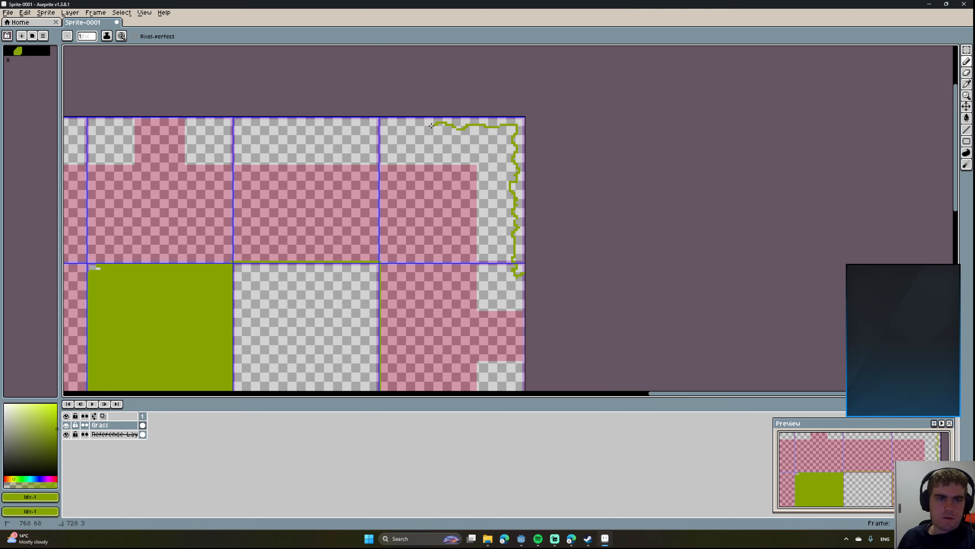
pyautogui.moveTo(395, 128); pyautogui.dragTo(321, 126)
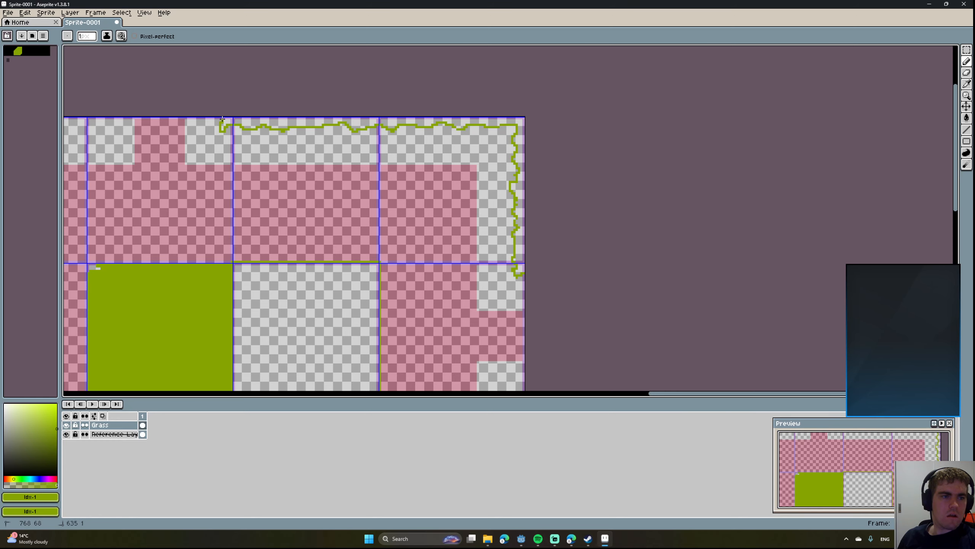
# Draw a ragged border along the top of the third block's first two columns and down its left side, ending just inside the third row.
pyautogui.moveTo(112, 118); pyautogui.dragTo(552, 111, button='middle')
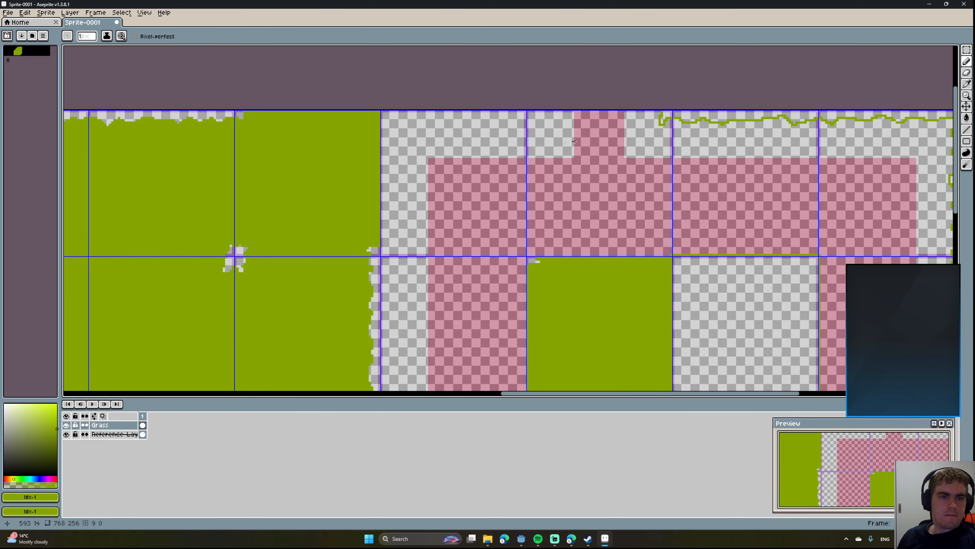
pyautogui.moveTo(538, 124); pyautogui.dragTo(451, 123)
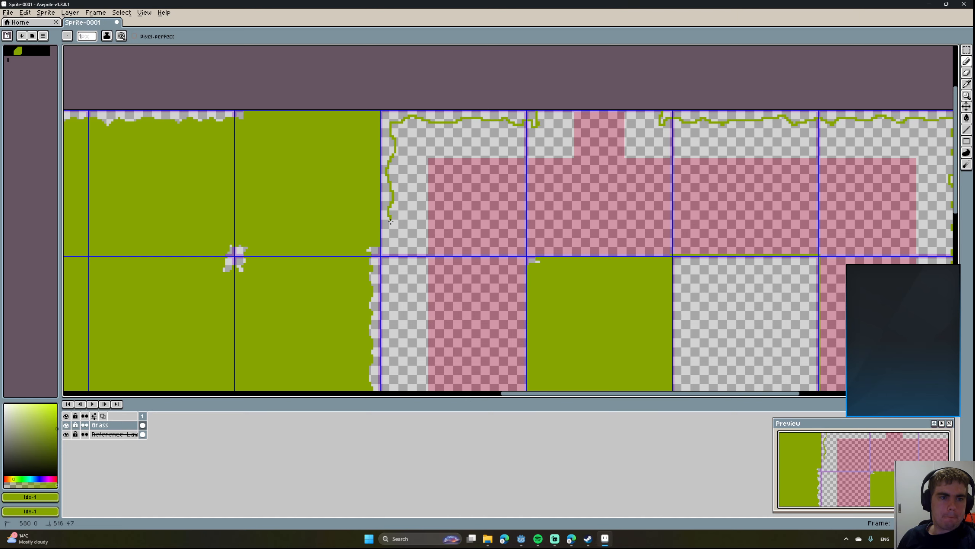
pyautogui.moveTo(411, 211); pyautogui.dragTo(434, 87, button='middle')
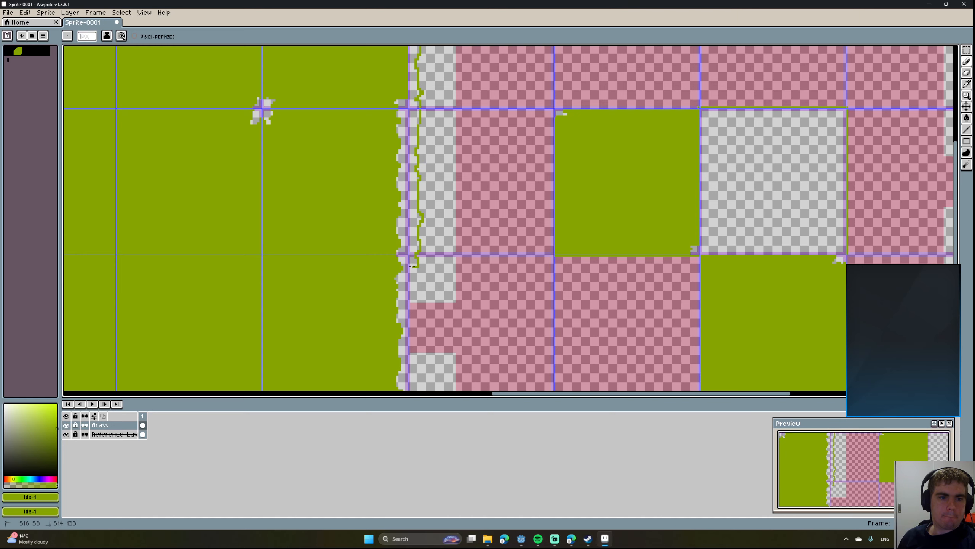
# Draw a ragged border down the lower-left corner tile and along the bottom of the first two columns, ending at the canvas's bottom edge.
pyautogui.moveTo(430, 269); pyautogui.dragTo(422, 165, button='middle')
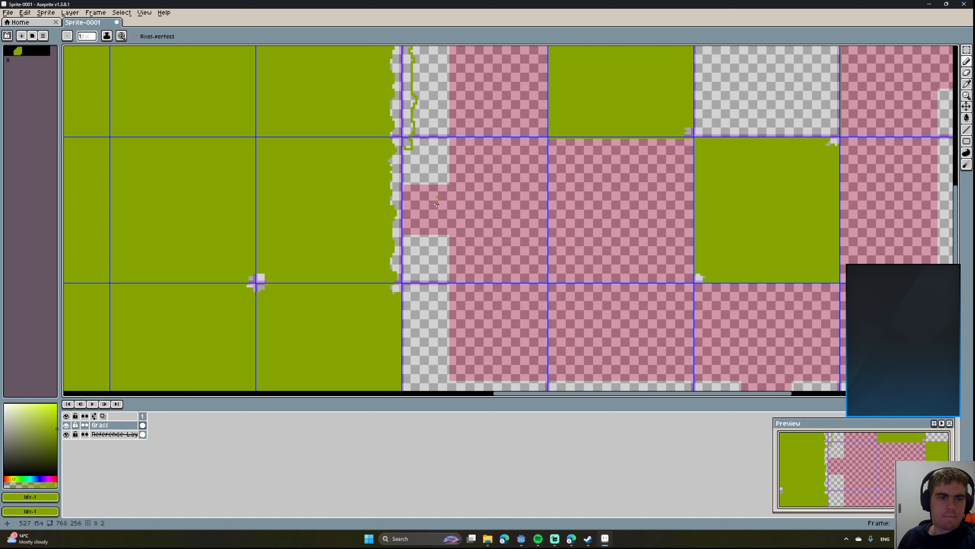
pyautogui.moveTo(402, 274); pyautogui.dragTo(410, 272)
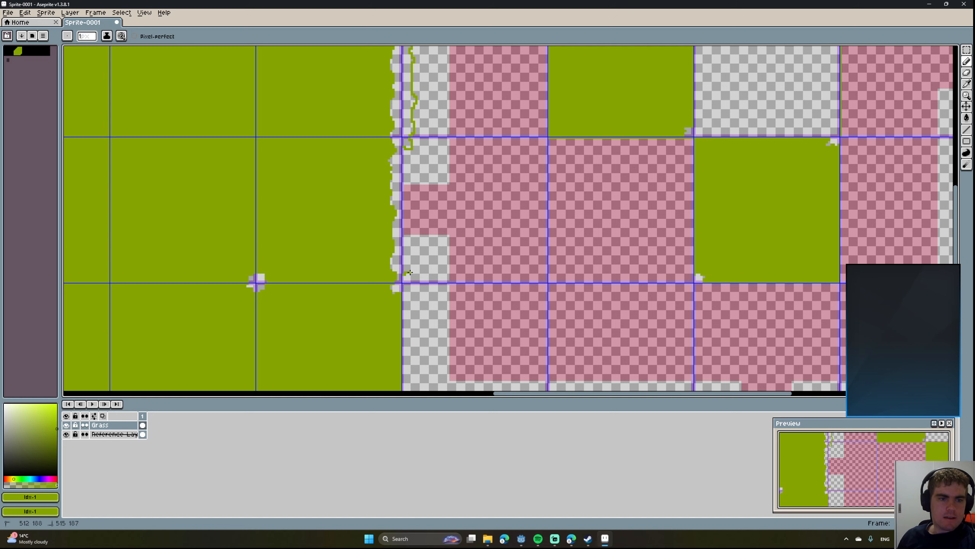
pyautogui.moveTo(412, 293); pyautogui.dragTo(406, 186, button='middle')
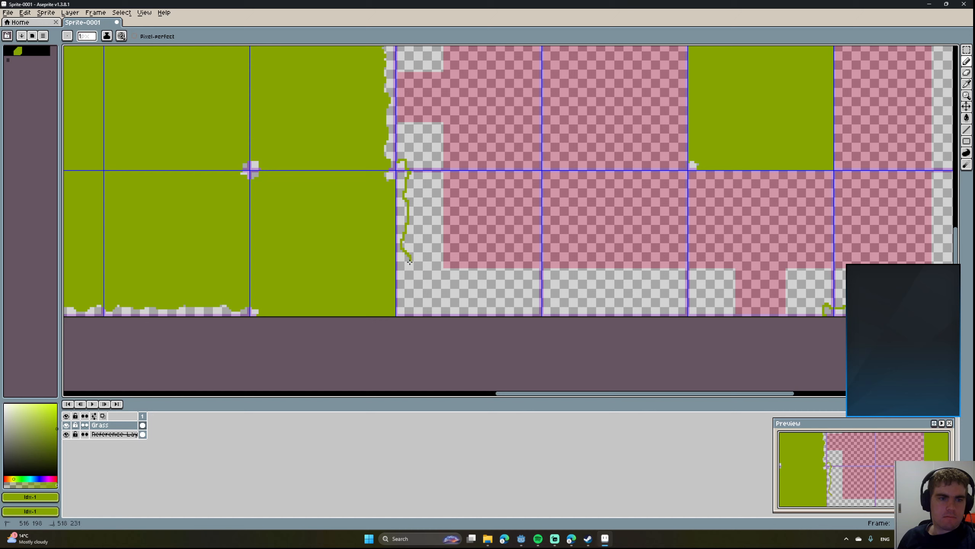
pyautogui.moveTo(427, 307); pyautogui.dragTo(466, 296)
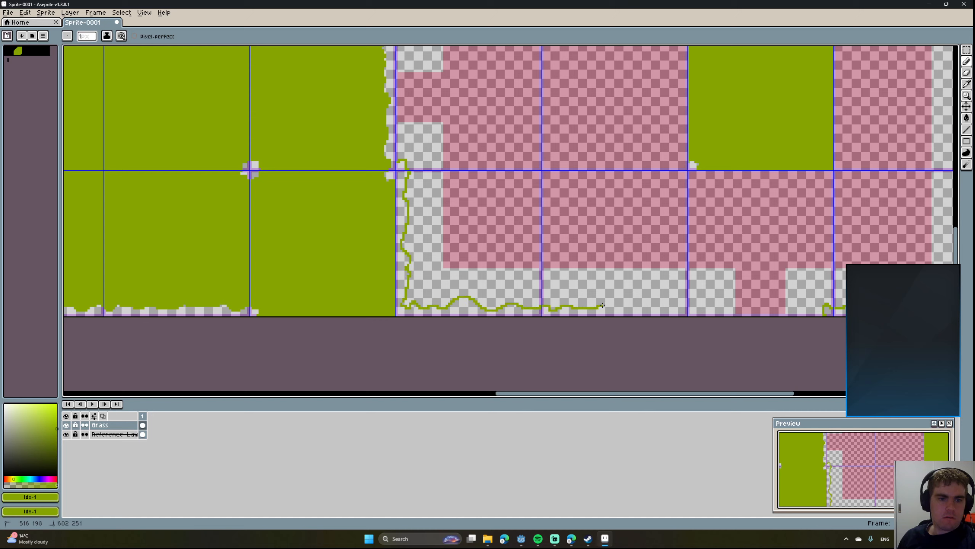
pyautogui.moveTo(602, 306); pyautogui.dragTo(652, 309)
# Try to fill the third block's outlined interior with green, and undo the fill.
pyautogui.moveTo(464, 264); pyautogui.dragTo(393, 306, button='middle')
pyautogui.scroll(-4, 409, 286)
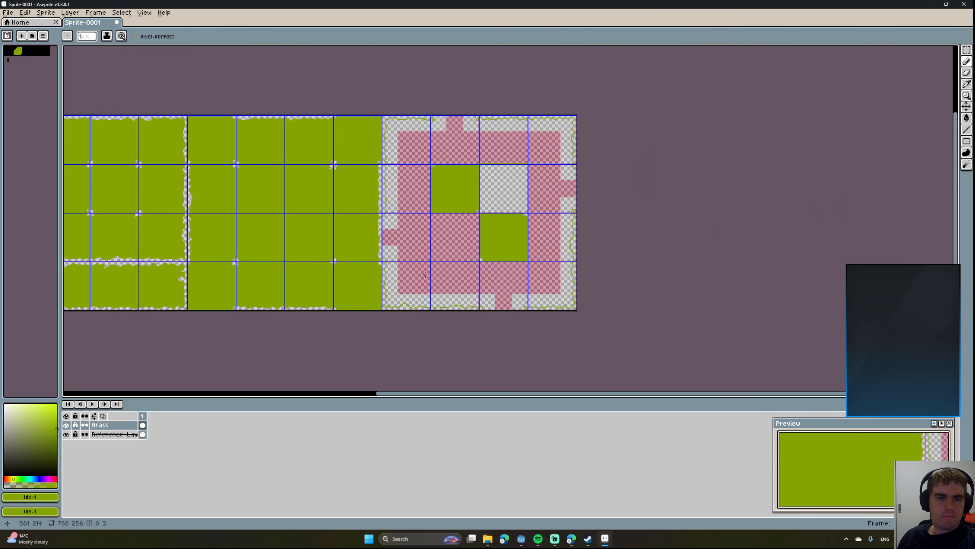
pyautogui.moveTo(499, 235)
pyautogui.mouseDown(button='middle')
pyautogui.moveTo(465, 248)
pyautogui.moveTo(459, 225)
pyautogui.mouseUp(button='middle')
pyautogui.moveTo(326, 236); pyautogui.dragTo(384, 234, button='middle')
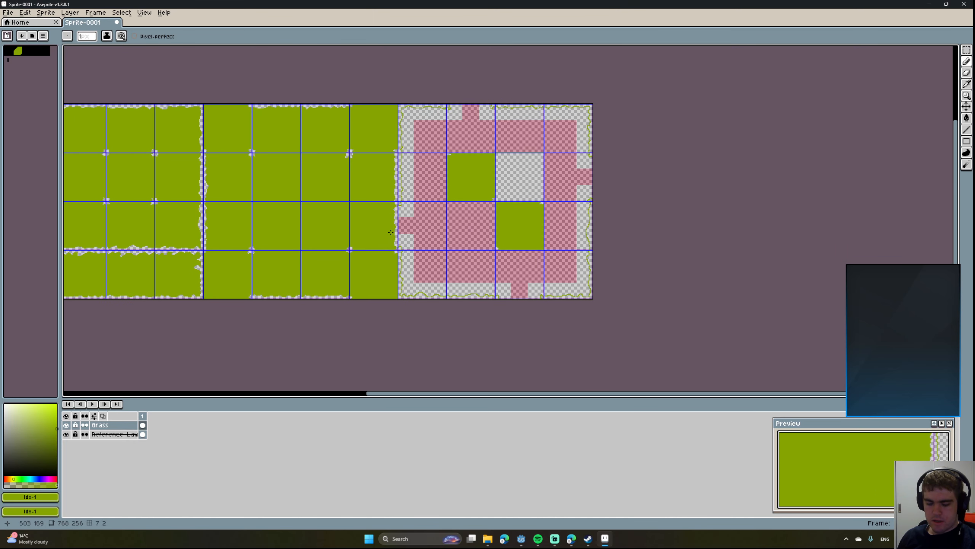
pyautogui.press('g')
pyautogui.click(464, 257)
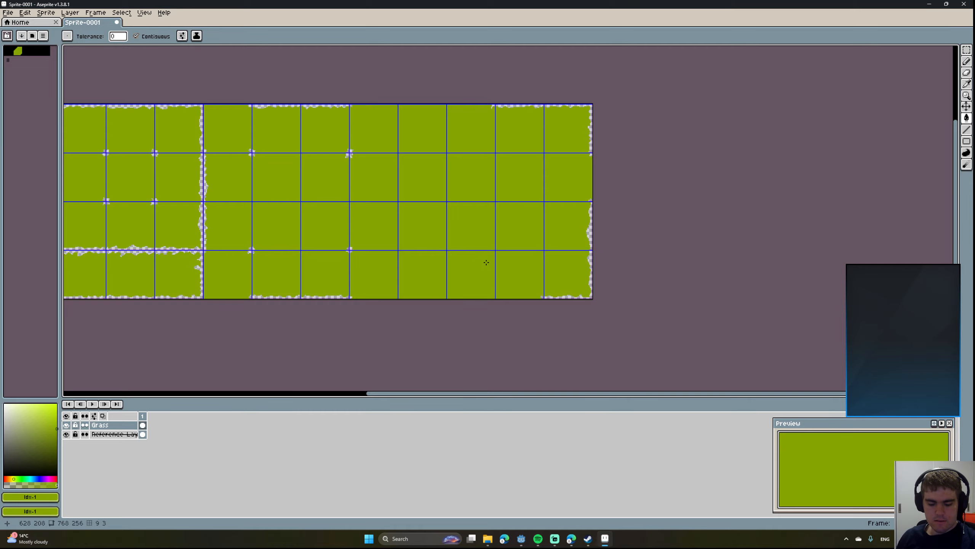
pyautogui.hotkey('ctrl', 'z')
# Draw straight one-pixel green lines just outside the left side and bottom of the third block's column 3, row 3 tile.
pyautogui.scroll(5, 399, 252)
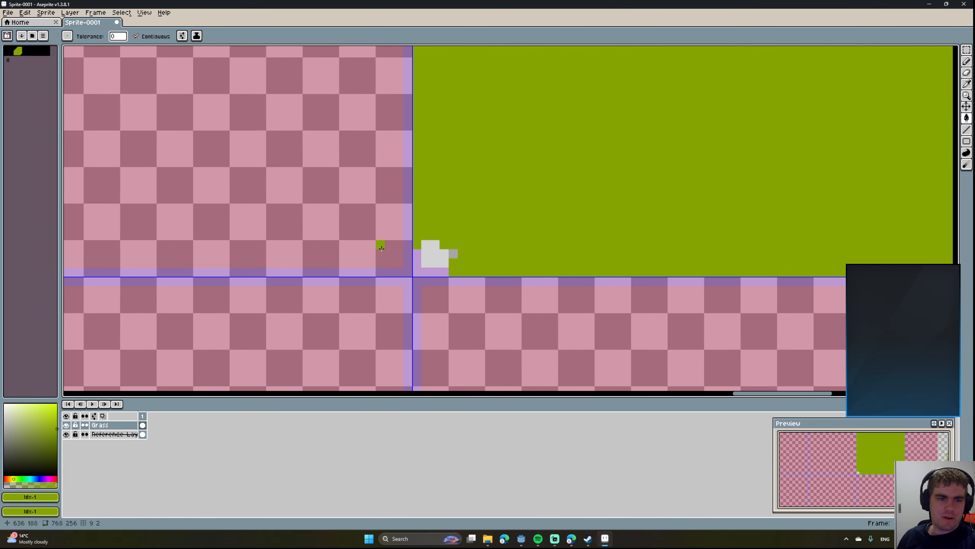
pyautogui.moveTo(385, 245); pyautogui.dragTo(400, 210, button='middle')
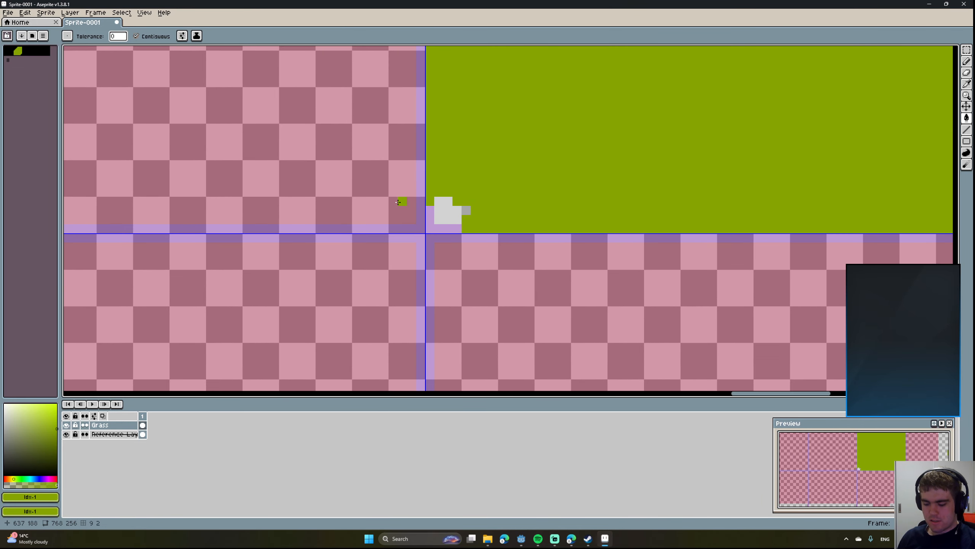
pyautogui.press('b')
pyautogui.scroll(-3, 400, 210)
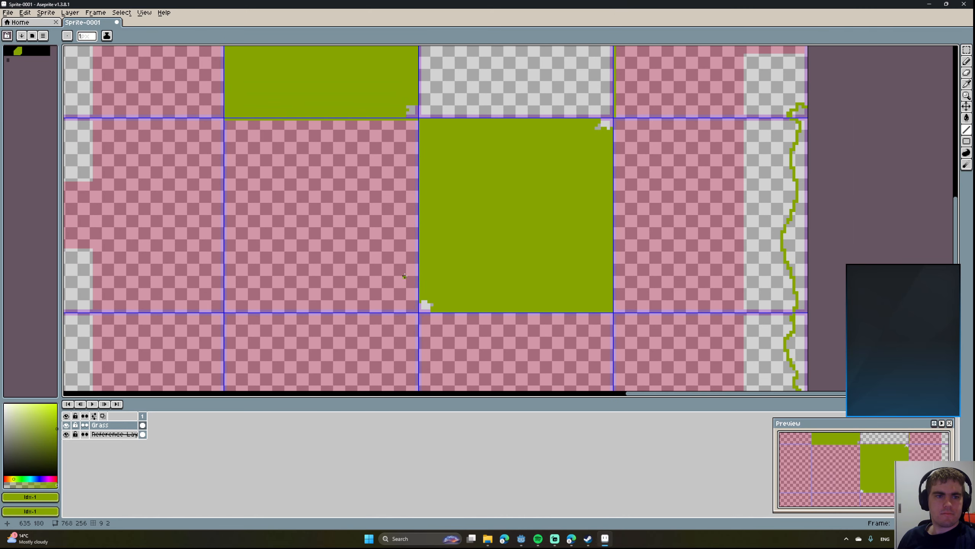
pyautogui.keyDown('shift'); pyautogui.moveTo(417, 119); pyautogui.dragTo(416, 314); pyautogui.keyUp('shift')
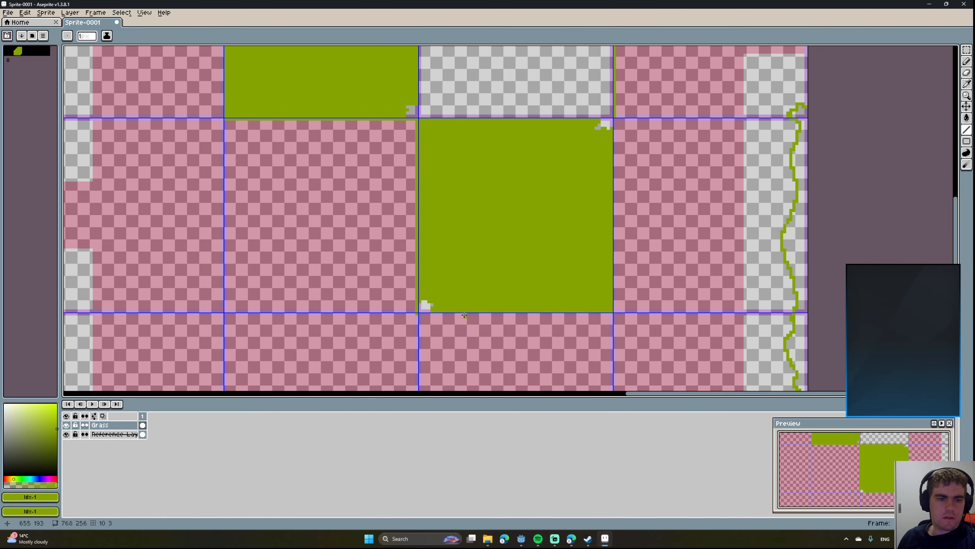
pyautogui.moveTo(457, 312); pyautogui.dragTo(417, 239, button='middle')
pyautogui.keyDown('shift'); pyautogui.moveTo(377, 241); pyautogui.dragTo(572, 241); pyautogui.keyUp('shift')
# Seal the notch at the column 3, row 3 tile's upper-right corner with a short green line just outside its right side.
pyautogui.scroll(-1, 572, 240)
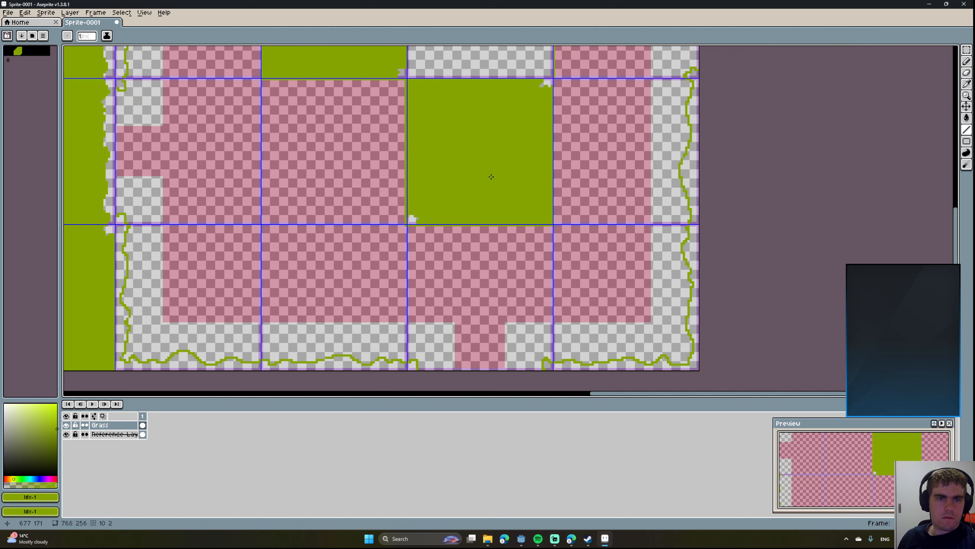
pyautogui.moveTo(490, 175); pyautogui.dragTo(480, 262, button='middle')
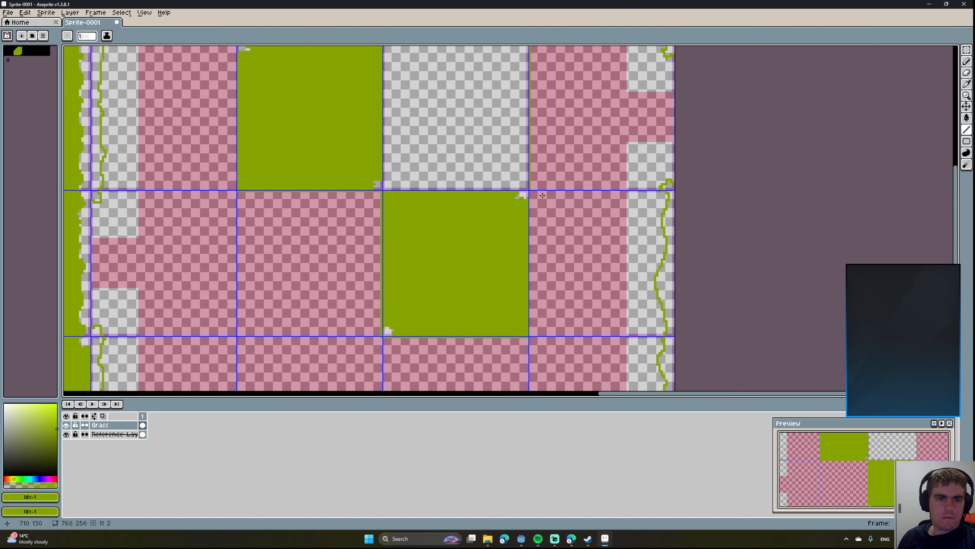
pyautogui.scroll(3, 524, 197)
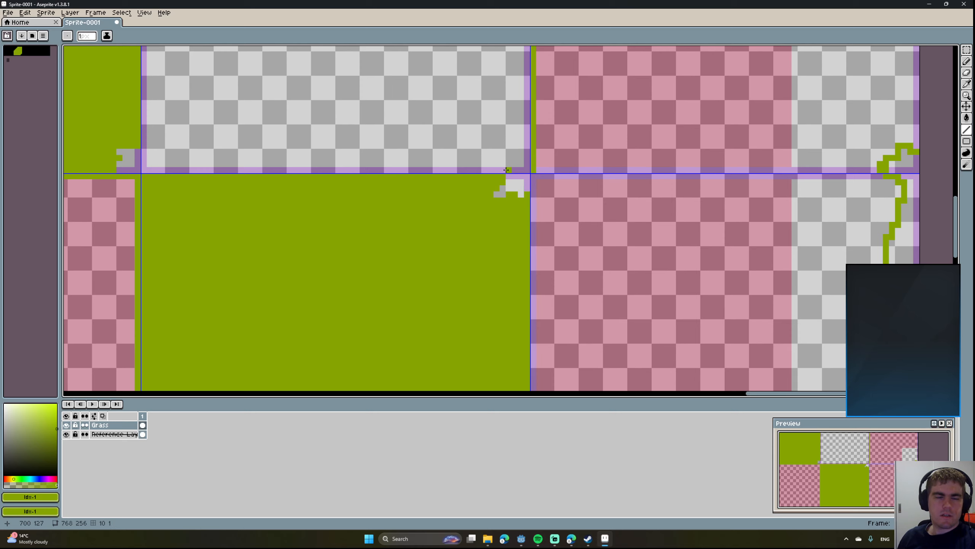
pyautogui.moveTo(533, 173); pyautogui.dragTo(534, 185)
# Seal the notch at the column 2, row 2 tile's upper-left corner with short green lines just outside its left side and top.
pyautogui.scroll(-3, 559, 222)
pyautogui.moveTo(564, 165); pyautogui.dragTo(604, 294, button='middle')
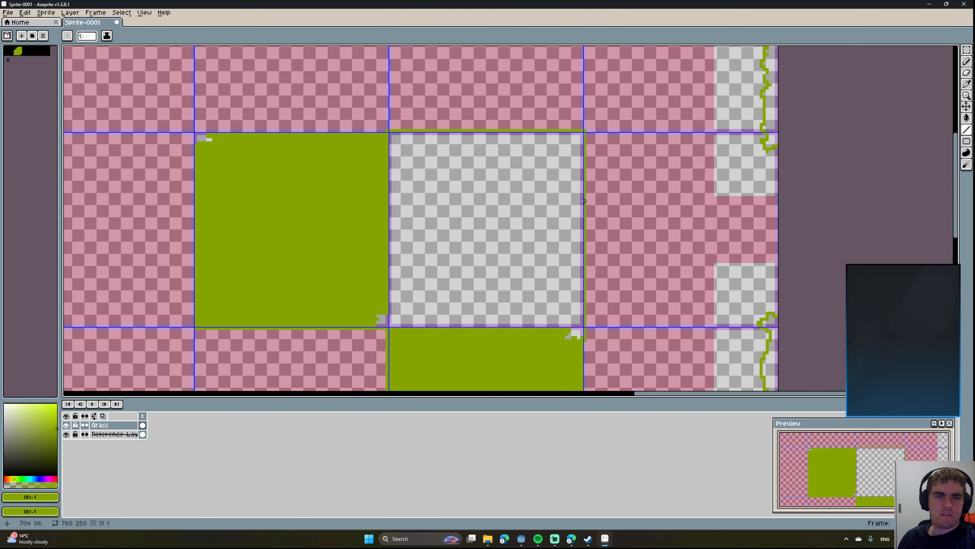
pyautogui.moveTo(584, 200); pyautogui.dragTo(584, 208, button='middle')
pyautogui.moveTo(434, 254); pyautogui.dragTo(516, 138, button='middle')
pyautogui.scroll(2, 459, 168)
pyautogui.click(482, 275)
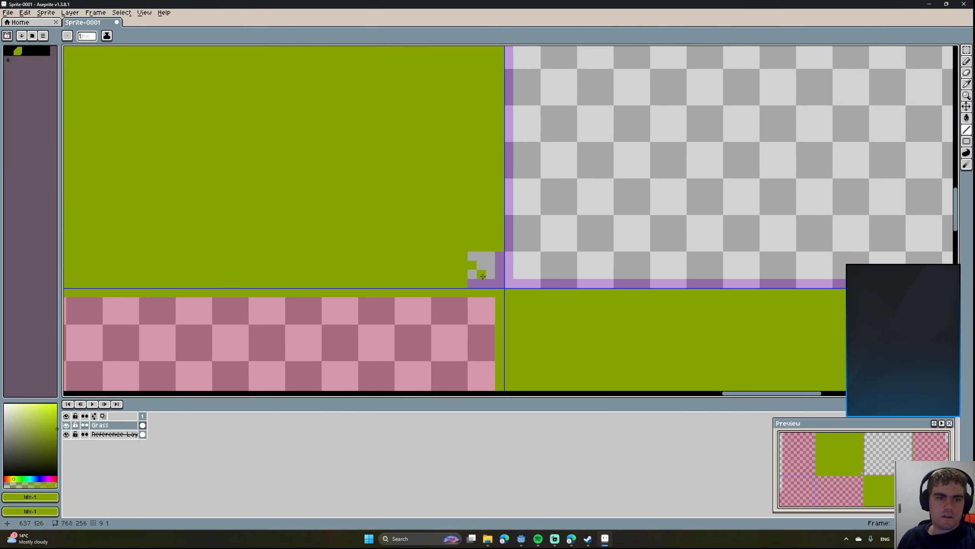
pyautogui.scroll(-3, 513, 236)
pyautogui.moveTo(457, 201); pyautogui.dragTo(546, 314, button='middle')
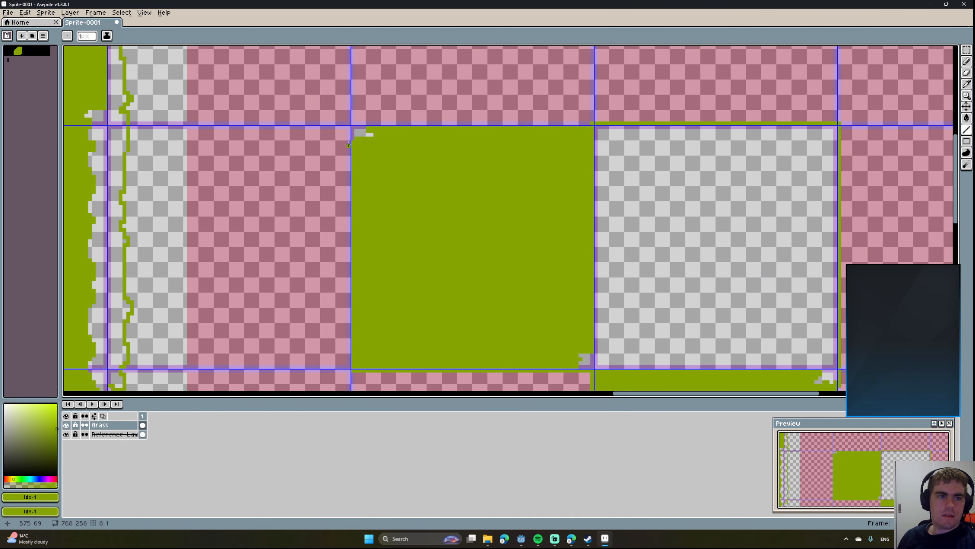
pyautogui.moveTo(348, 145); pyautogui.dragTo(349, 121)
pyautogui.moveTo(349, 123); pyautogui.dragTo(525, 230, button='middle')
pyautogui.moveTo(461, 187); pyautogui.dragTo(360, 91, button='middle')
pyautogui.scroll(-7, 384, 127)
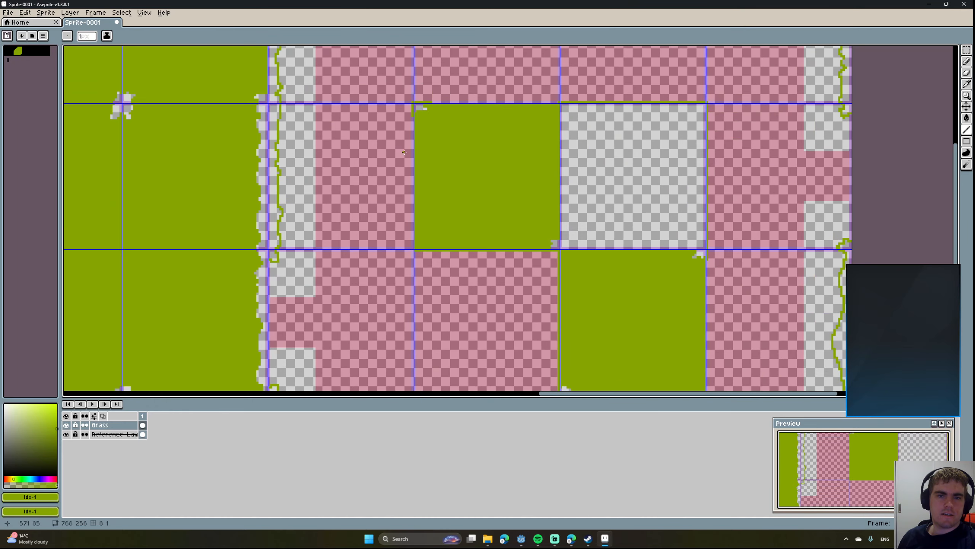
# Fill the third block's outlined interior with green, leaving the column 3, row 2 tile empty.
pyautogui.scroll(5, 460, 201)
pyautogui.moveTo(442, 184); pyautogui.dragTo(541, 231, button='middle')
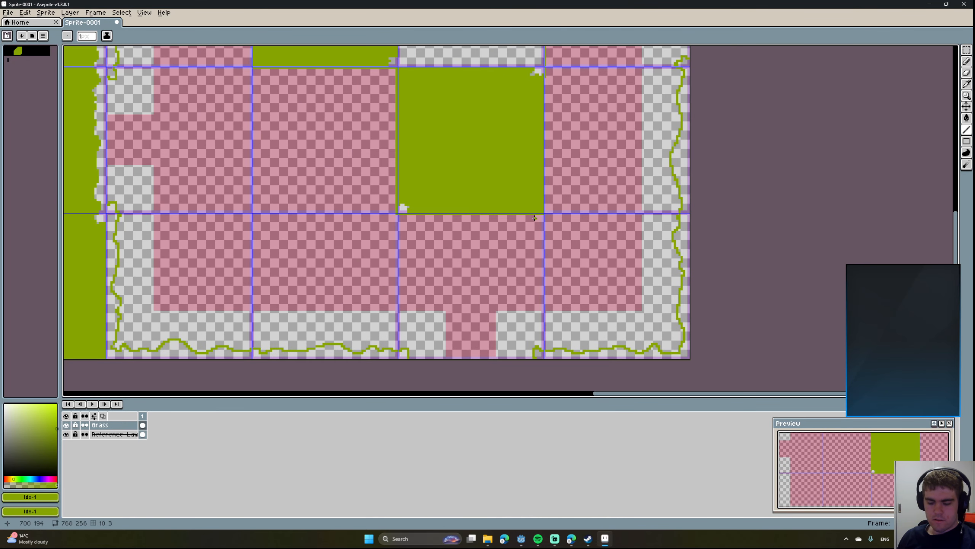
pyautogui.press('g')
pyautogui.click(494, 207)
# Examine the filled second and third blocks, checking their ragged borders and corner notches and the overall tile layout.
pyautogui.moveTo(435, 149); pyautogui.dragTo(510, 292, button='middle')
pyautogui.moveTo(298, 280); pyautogui.dragTo(475, 275, button='middle')
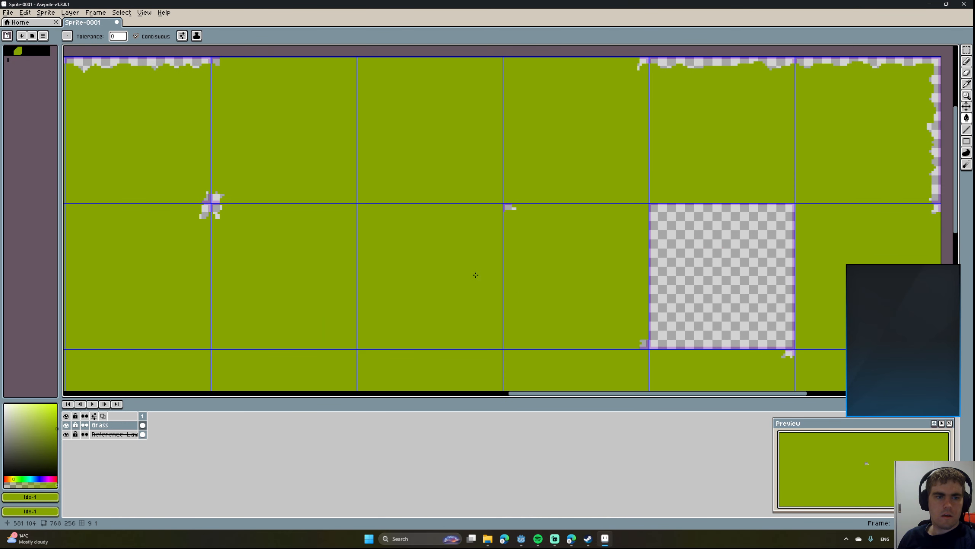
pyautogui.moveTo(420, 225); pyautogui.dragTo(407, 93, button='middle')
pyautogui.scroll(-1, 408, 178)
pyautogui.scroll(-3, 408, 178)
pyautogui.moveTo(421, 212); pyautogui.dragTo(480, 232, button='middle')
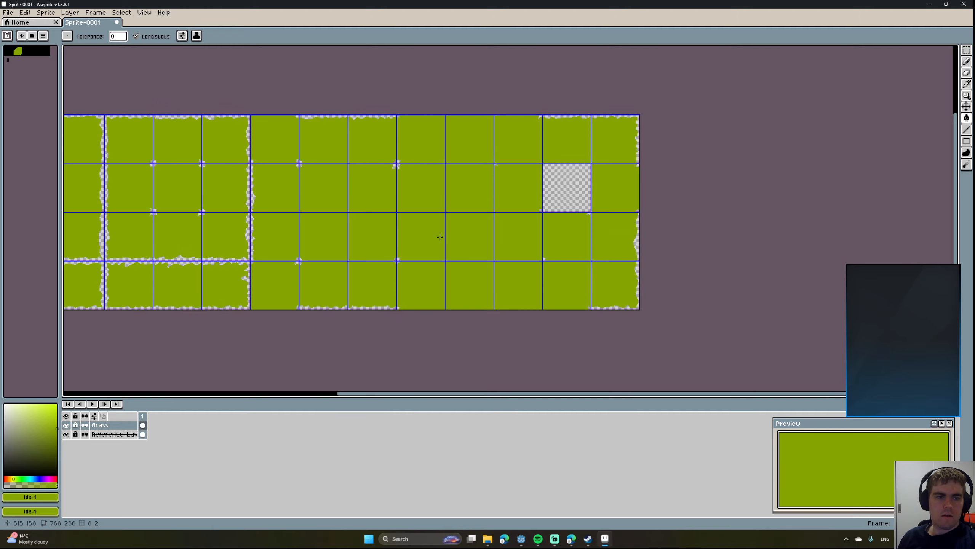
pyautogui.scroll(7, 403, 266)
pyautogui.moveTo(400, 261); pyautogui.dragTo(393, 122, button='middle')
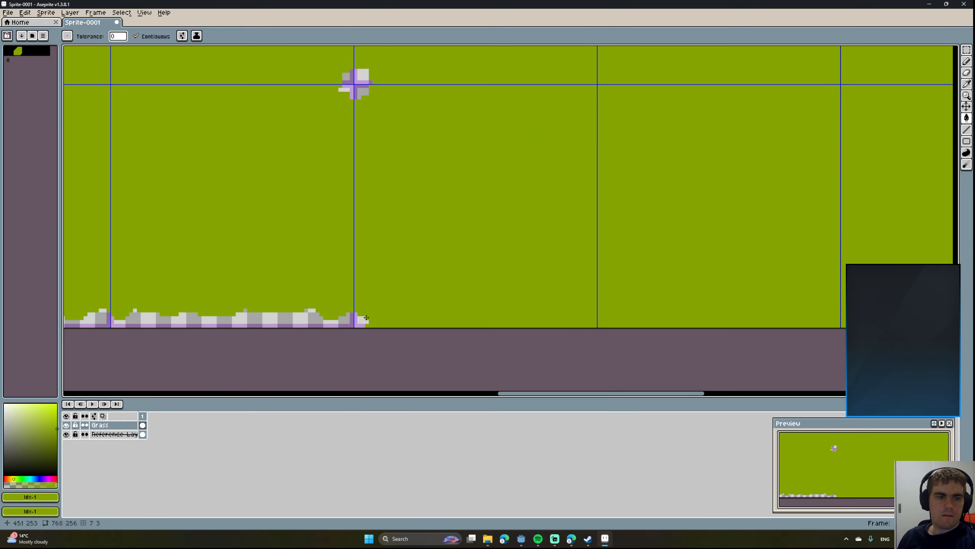
pyautogui.scroll(-2, 388, 268)
pyautogui.scroll(-3, 387, 267)
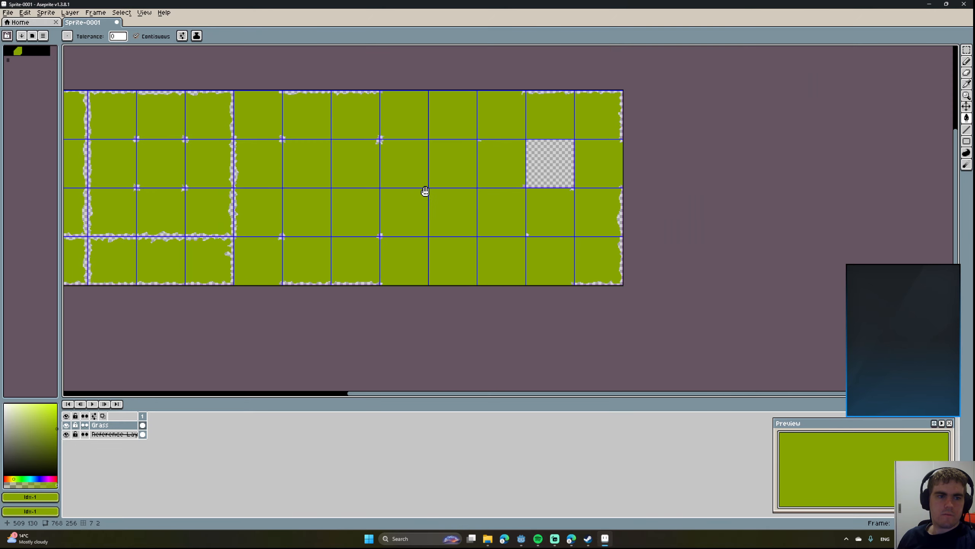
pyautogui.moveTo(424, 191); pyautogui.dragTo(390, 212, button='middle')
pyautogui.scroll(3, 387, 193)
pyautogui.moveTo(535, 211); pyautogui.dragTo(338, 193, button='middle')
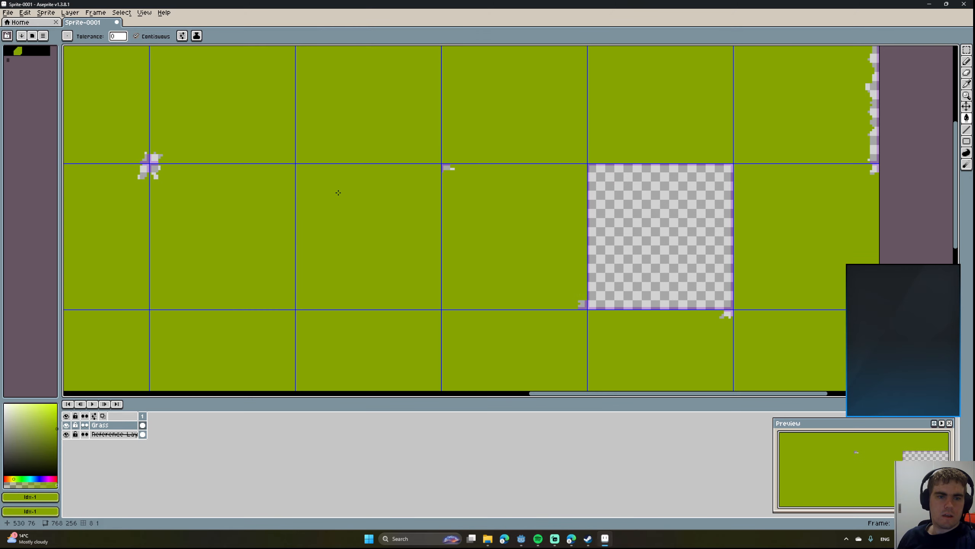
pyautogui.moveTo(474, 175); pyautogui.dragTo(392, 272, button='middle')
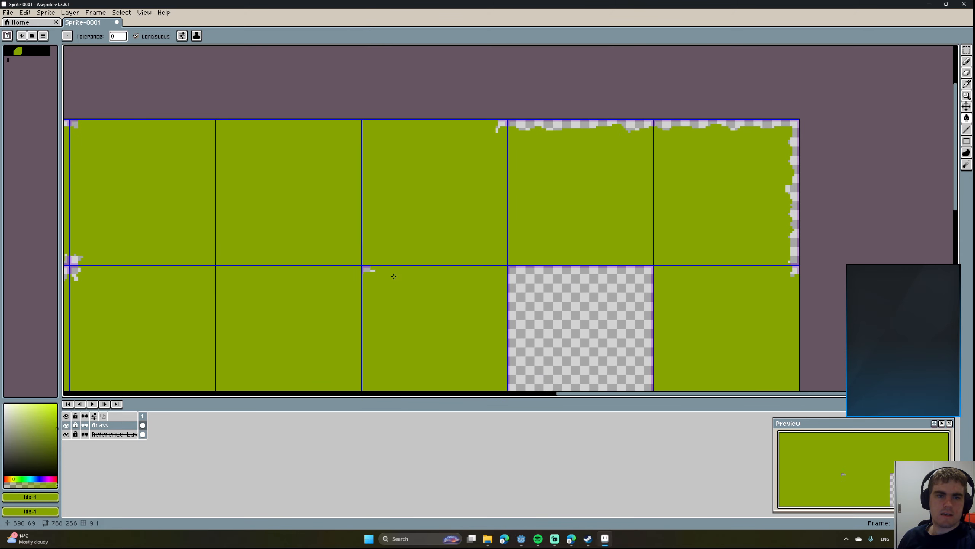
pyautogui.moveTo(503, 183); pyautogui.dragTo(417, 104, button='middle')
pyautogui.moveTo(502, 179); pyautogui.dragTo(425, 183, button='middle')
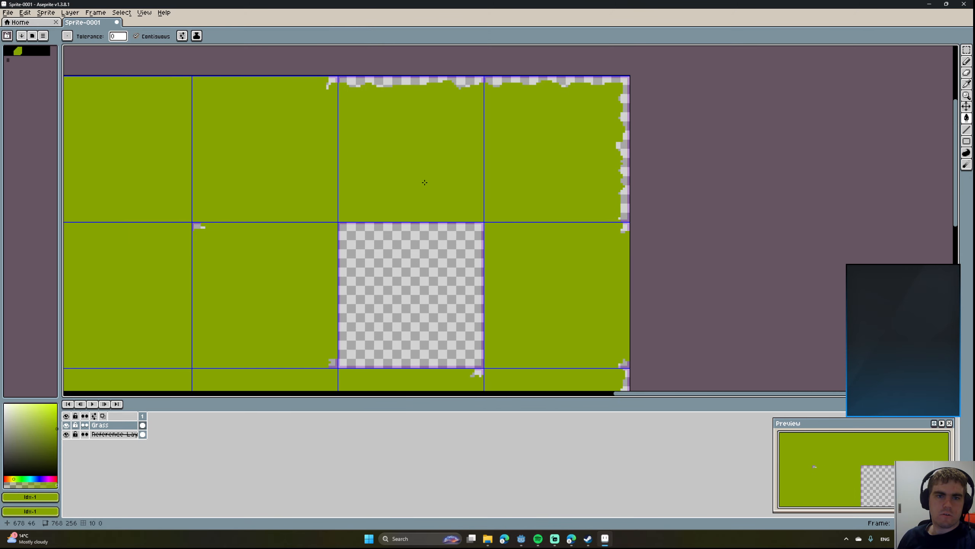
pyautogui.moveTo(596, 248); pyautogui.dragTo(524, 76, button='middle')
pyautogui.moveTo(476, 246); pyautogui.dragTo(496, 132, button='middle')
pyautogui.moveTo(464, 279); pyautogui.dragTo(479, 130, button='middle')
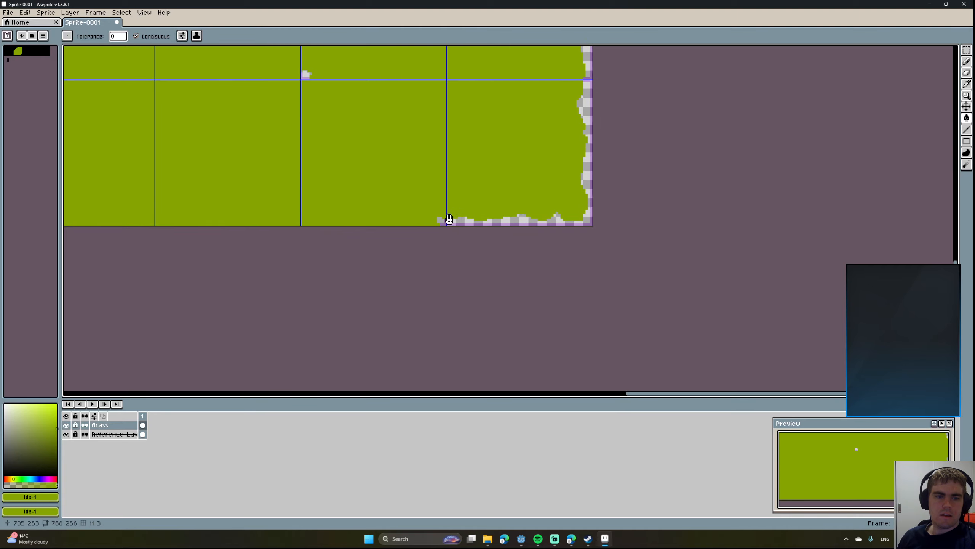
pyautogui.moveTo(343, 200); pyautogui.dragTo(582, 338, button='middle')
pyautogui.moveTo(330, 229); pyautogui.dragTo(653, 292, button='middle')
pyautogui.moveTo(423, 216)
pyautogui.mouseDown(button='middle')
pyautogui.moveTo(669, 214)
pyautogui.moveTo(432, 209)
pyautogui.mouseUp(button='middle')
pyautogui.scroll(-5, 638, 216)
pyautogui.scroll(3, 638, 216)
pyautogui.scroll(-2, 572, 218)
pyautogui.scroll(7, 622, 206)
pyautogui.scroll(-2, 614, 206)
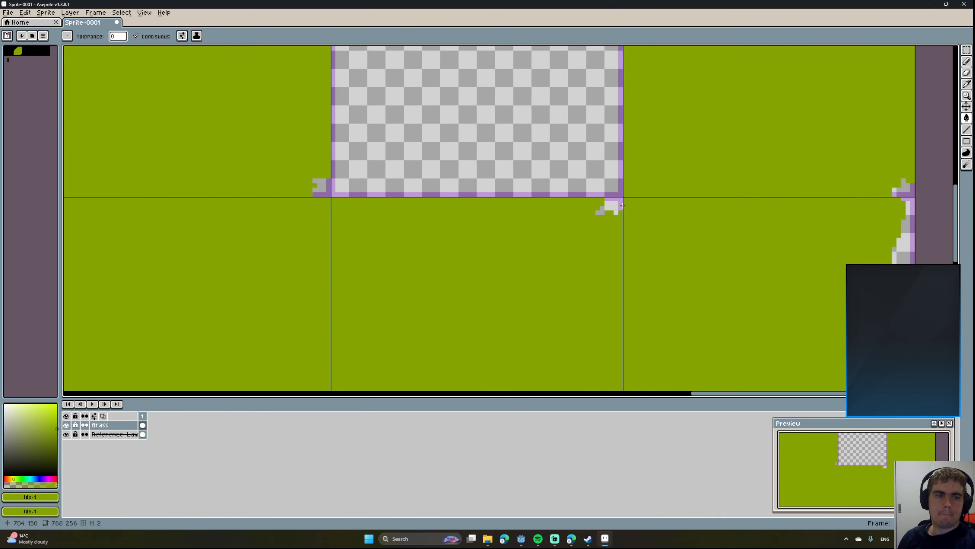
pyautogui.moveTo(610, 207); pyautogui.dragTo(639, 323, button='middle')
pyautogui.scroll(-3, 638, 318)
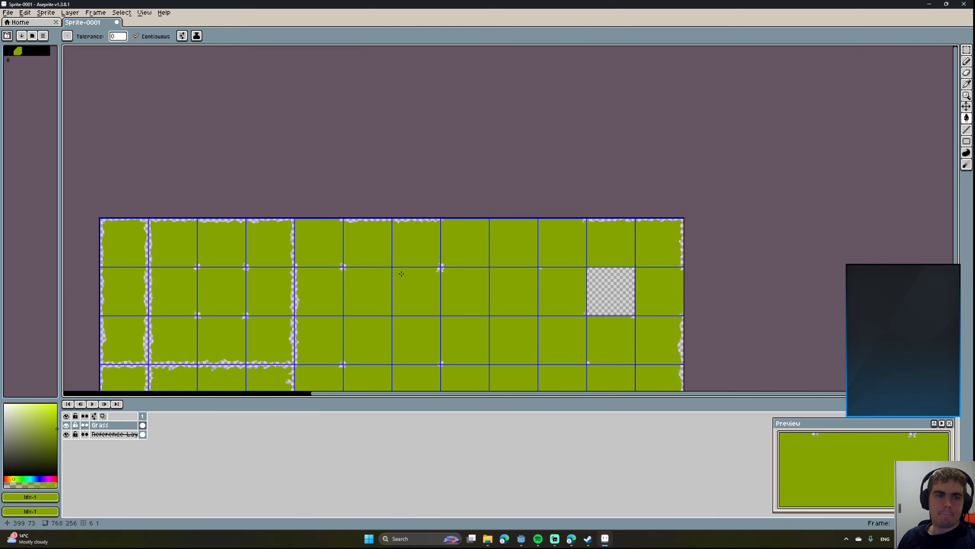
pyautogui.moveTo(401, 273); pyautogui.dragTo(462, 145, button='middle')
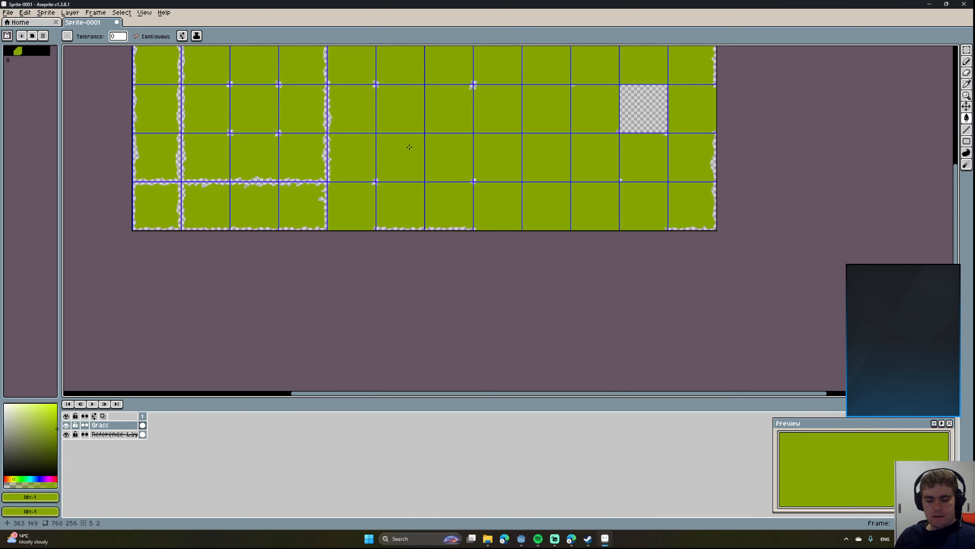
# Save the sprite as OdysseyTerrains.aseprite in the Assets folder of the user's home directory.
pyautogui.hotkey('ctrl', 's')
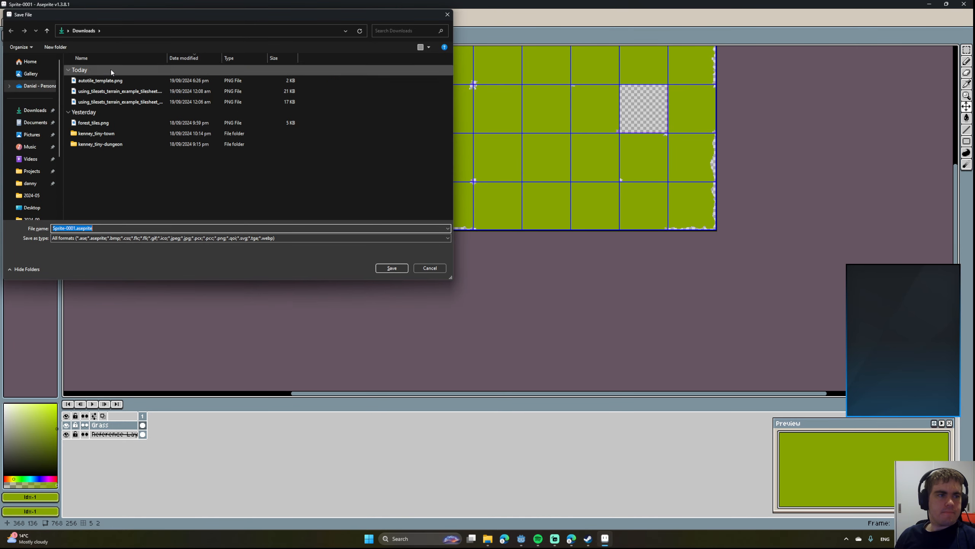
pyautogui.click(31, 126)
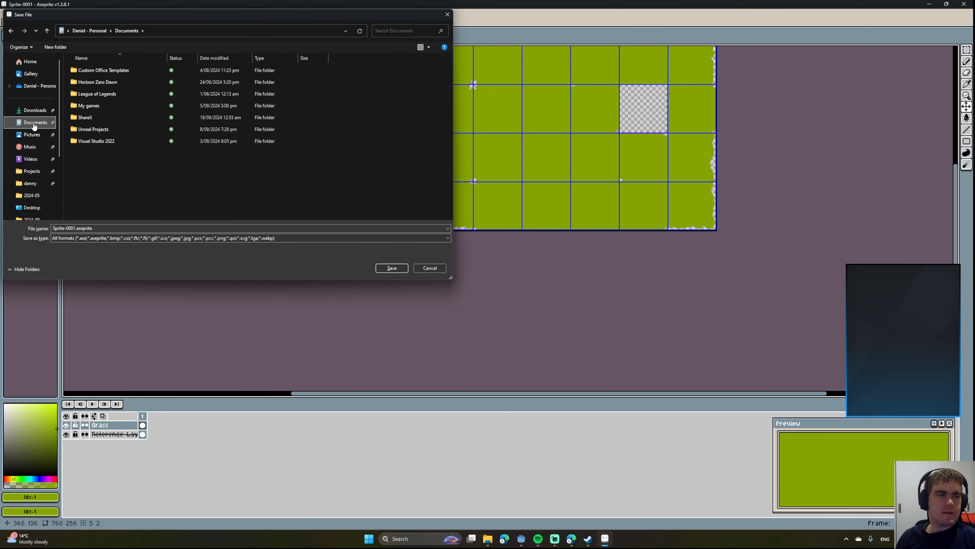
pyautogui.scroll(-3, 35, 131)
pyautogui.click(27, 108)
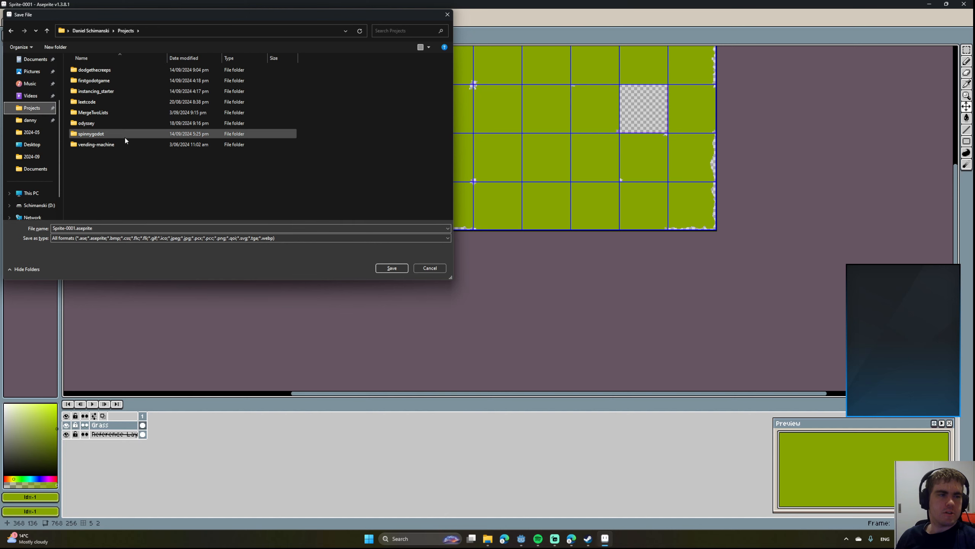
pyautogui.scroll(2, 32, 133)
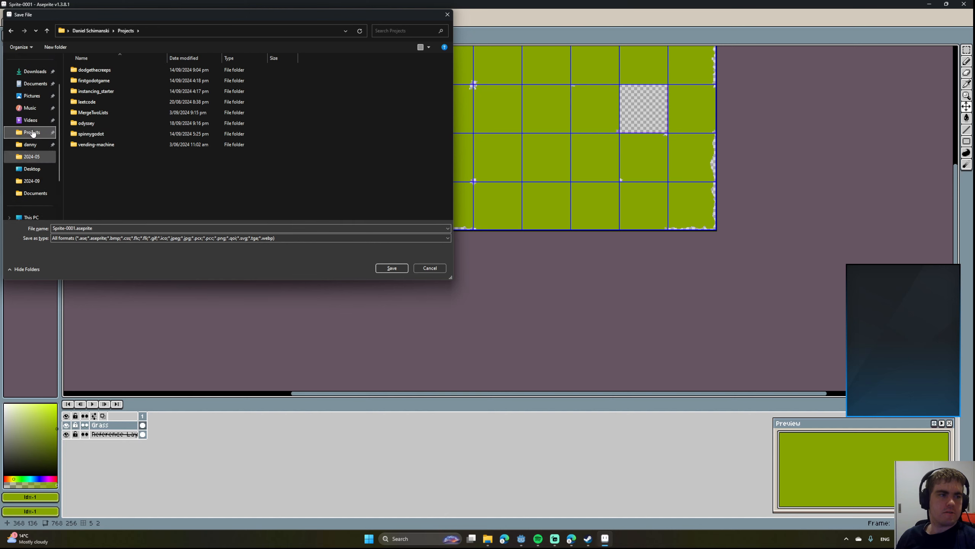
pyautogui.scroll(1, 33, 133)
pyautogui.click(90, 31)
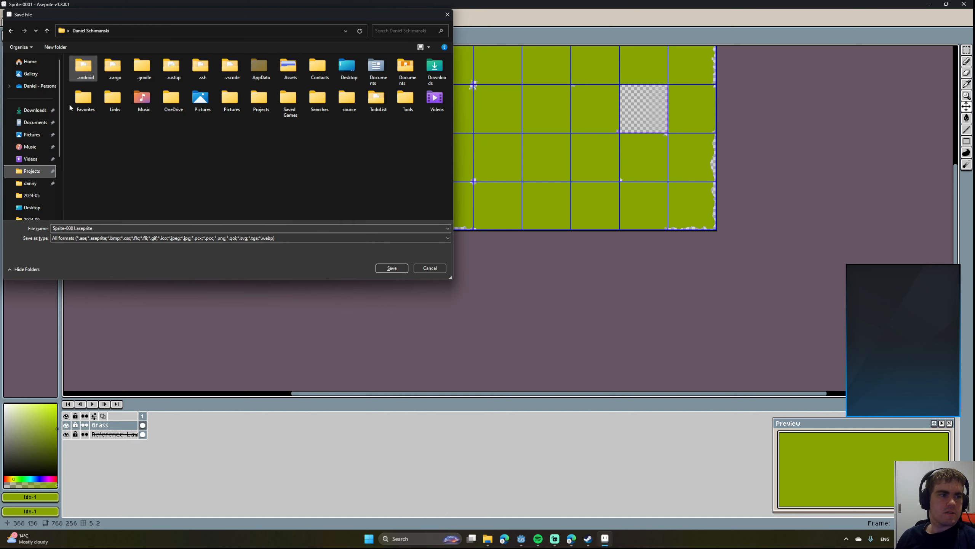
pyautogui.moveTo(101, 16); pyautogui.dragTo(974, 130)
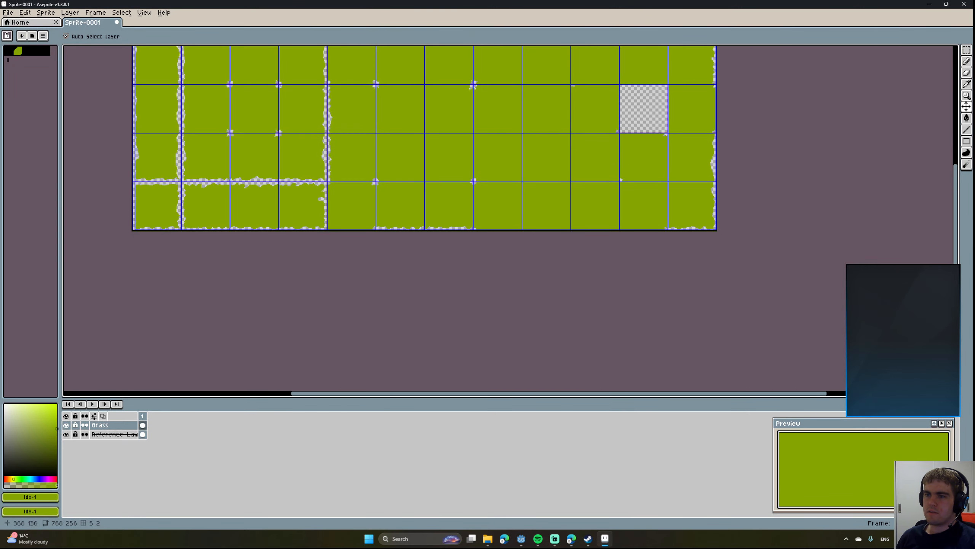
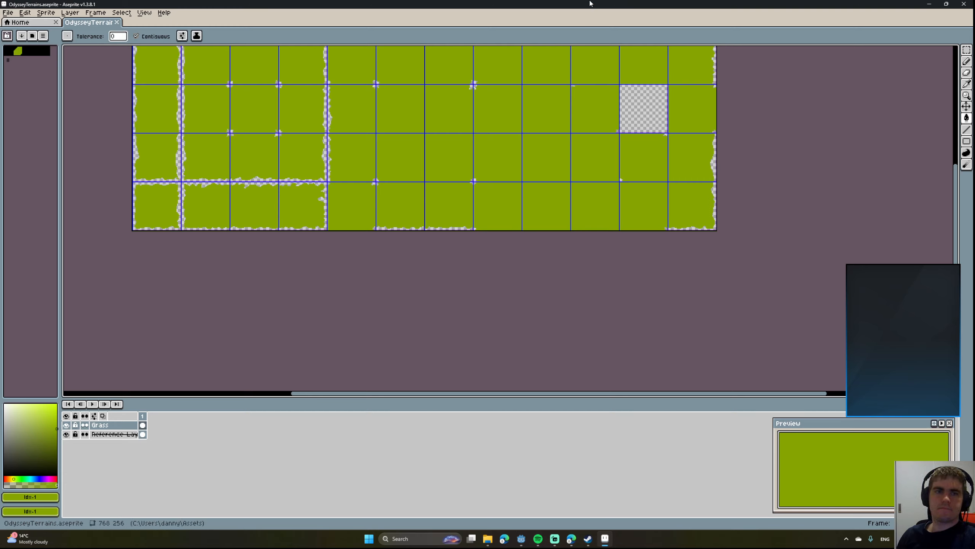
pyautogui.click(8, 15)
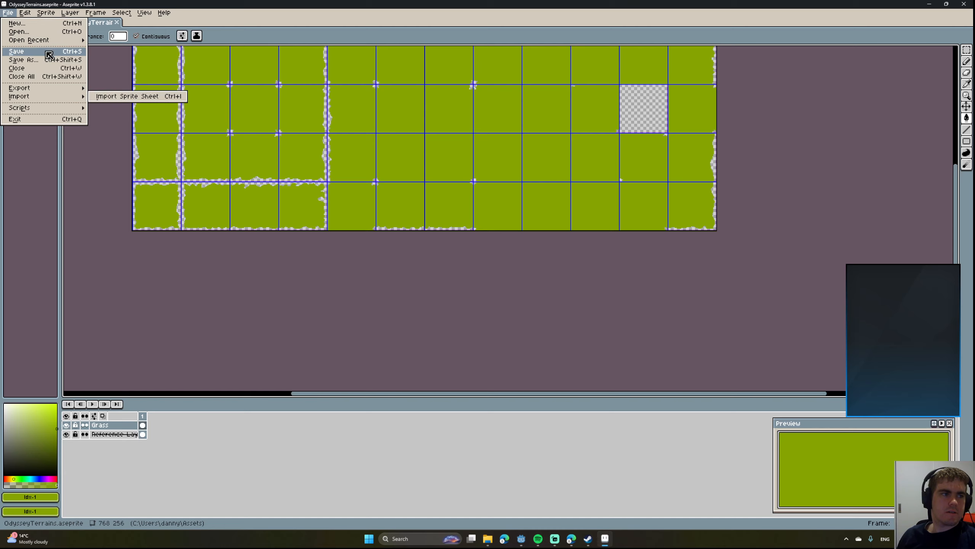
pyautogui.moveTo(34, 91)
pyautogui.click(135, 96)
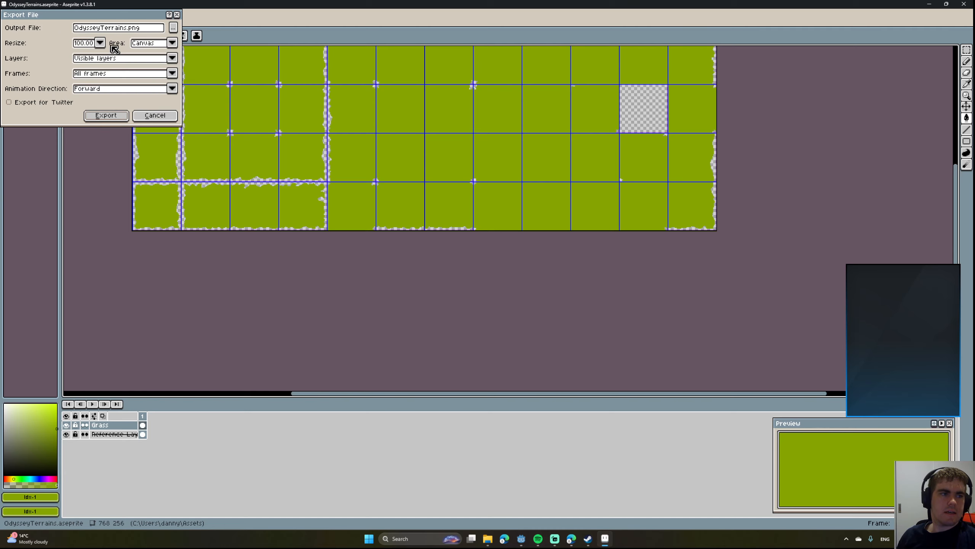
pyautogui.moveTo(117, 15); pyautogui.dragTo(298, 147)
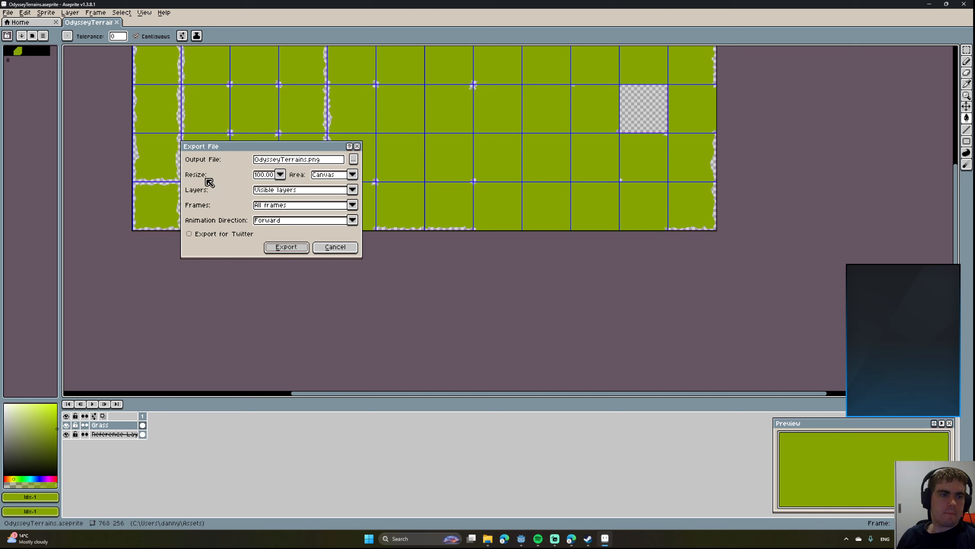
pyautogui.click(293, 247)
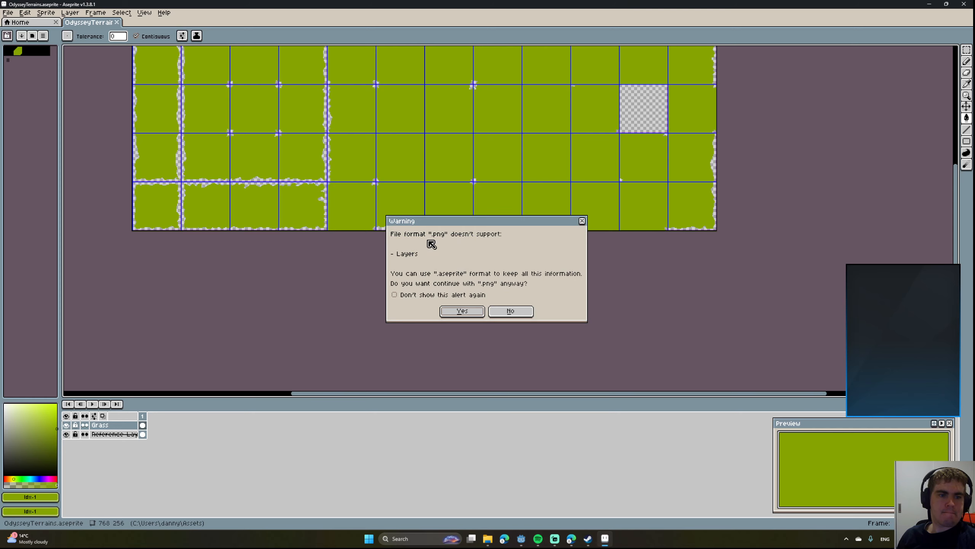
pyautogui.click(503, 312)
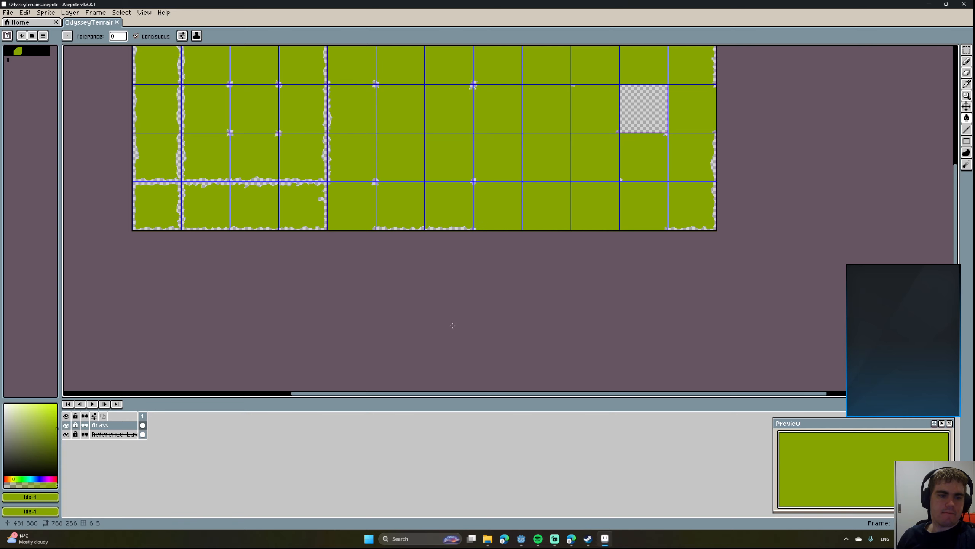
# Hide the reference layer and open the export settings, keeping the export limited to visible layers.
pyautogui.click(66, 434)
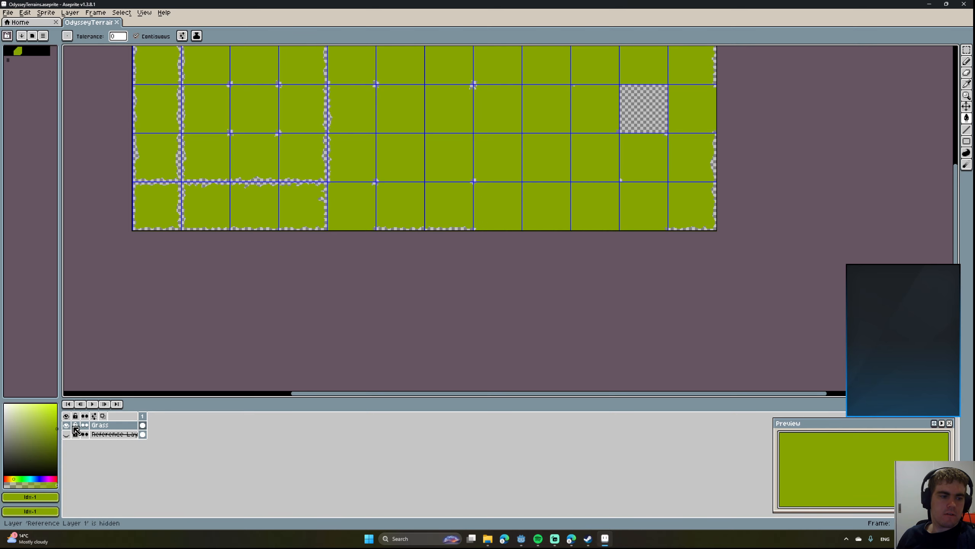
pyautogui.moveTo(123, 134); pyautogui.dragTo(156, 182, button='middle')
pyautogui.click(8, 12)
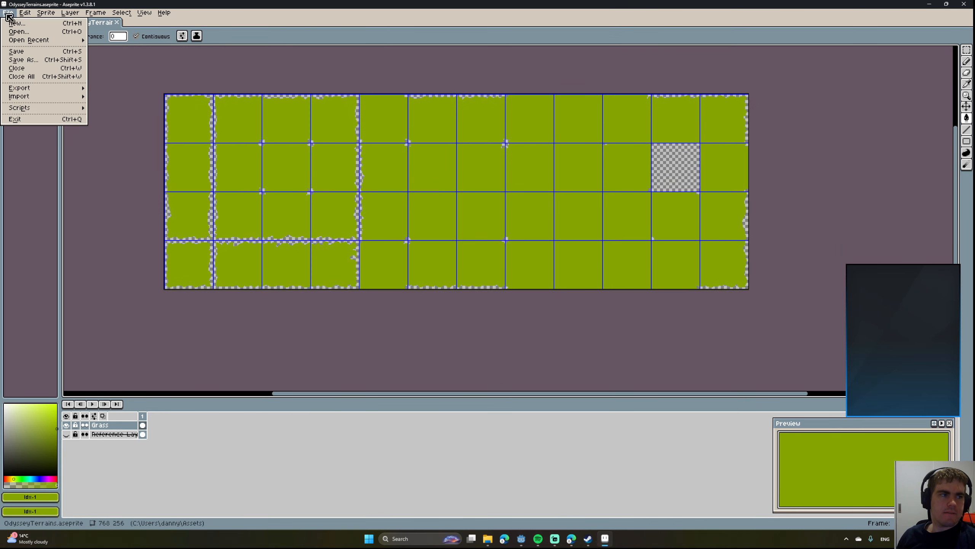
pyautogui.moveTo(28, 93)
pyautogui.click(127, 96)
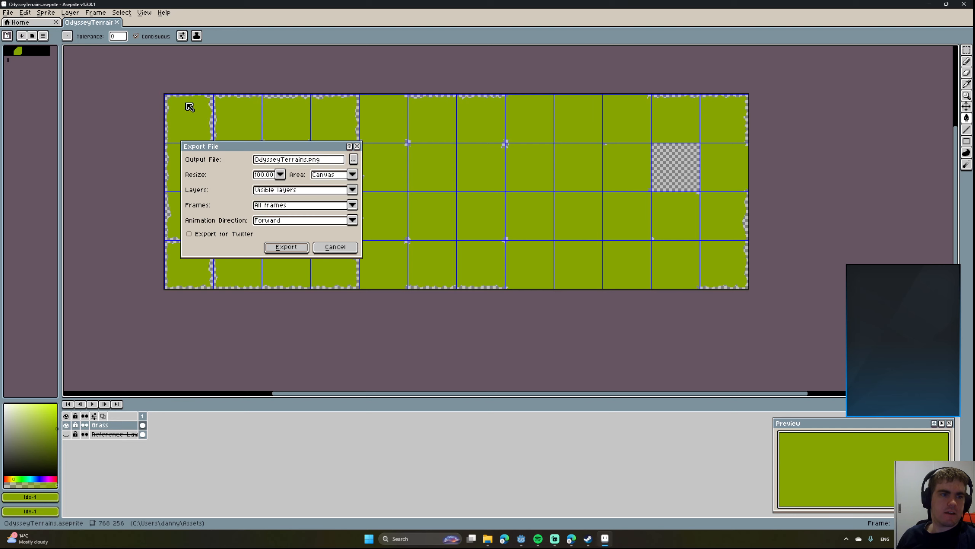
pyautogui.click(338, 192)
pyautogui.click(308, 205)
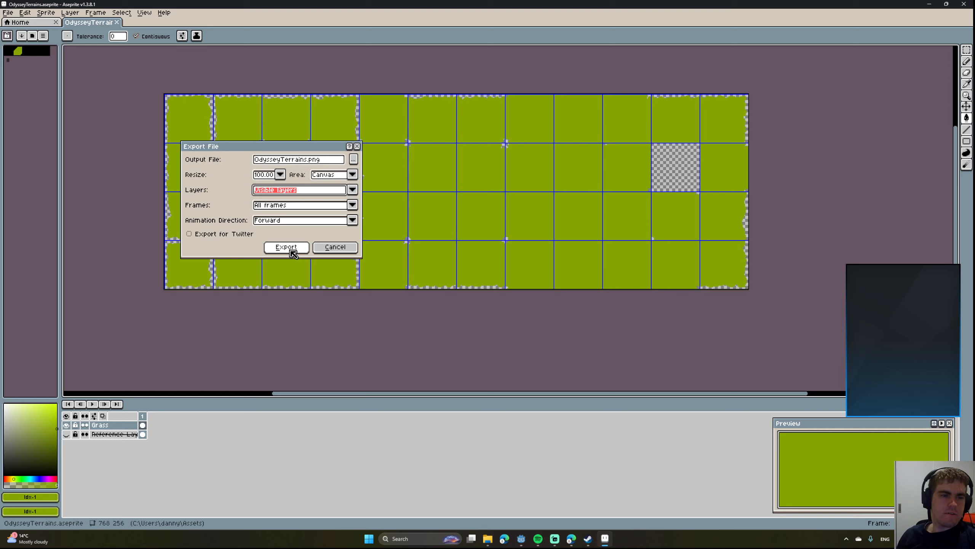
# Export the tileset as OdysseyGrass.png, agreeing to continue without layer support.
pyautogui.click(294, 158)
pyautogui.moveTo(281, 159); pyautogui.dragTo(317, 160)
pyautogui.write('Gr')
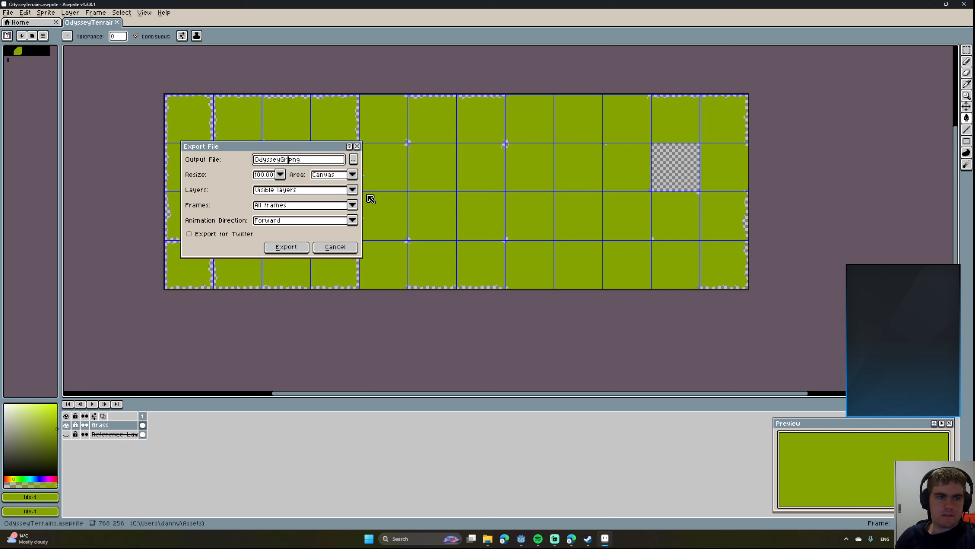
pyautogui.write('ass')
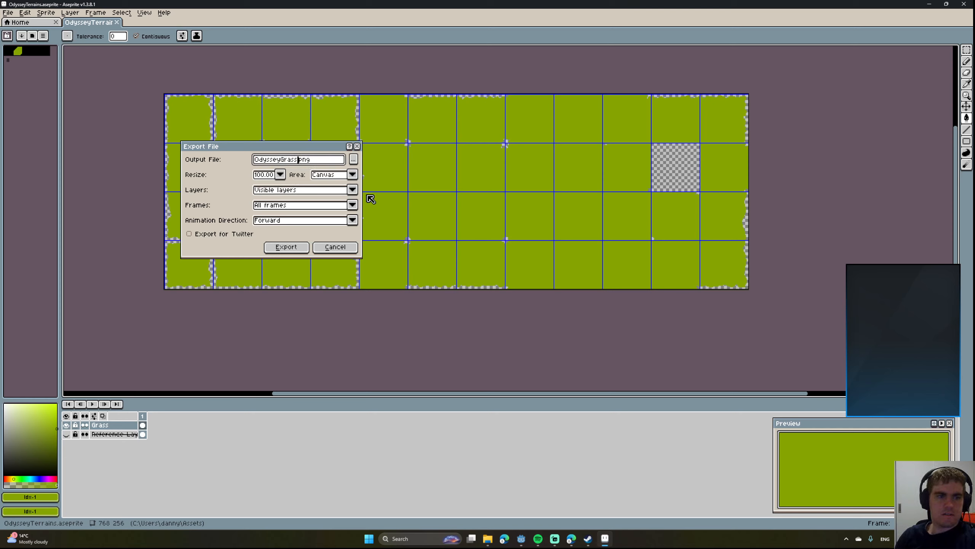
pyautogui.click(284, 248)
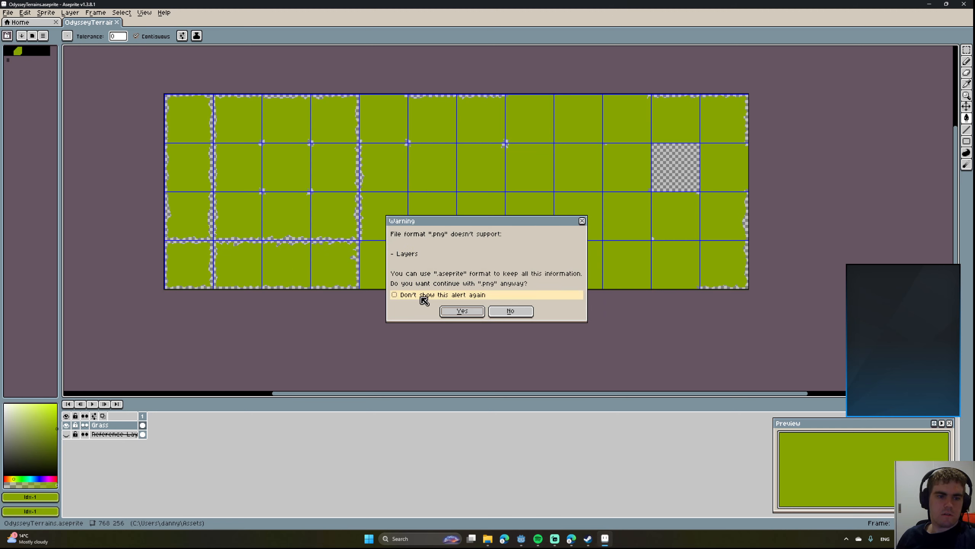
pyautogui.click(462, 311)
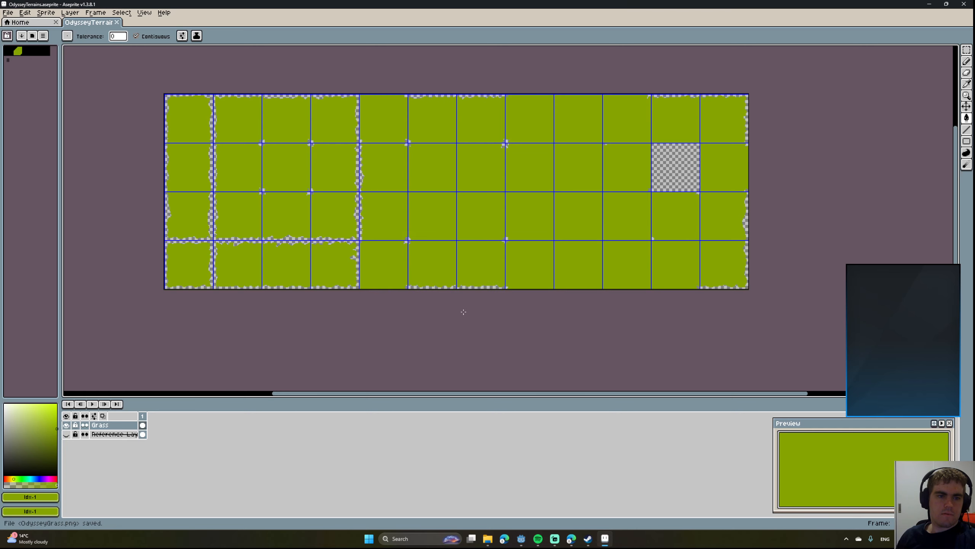
# Switch to File Explorer and open the Assets folder in the user's home directory.
pyautogui.click(488, 538)
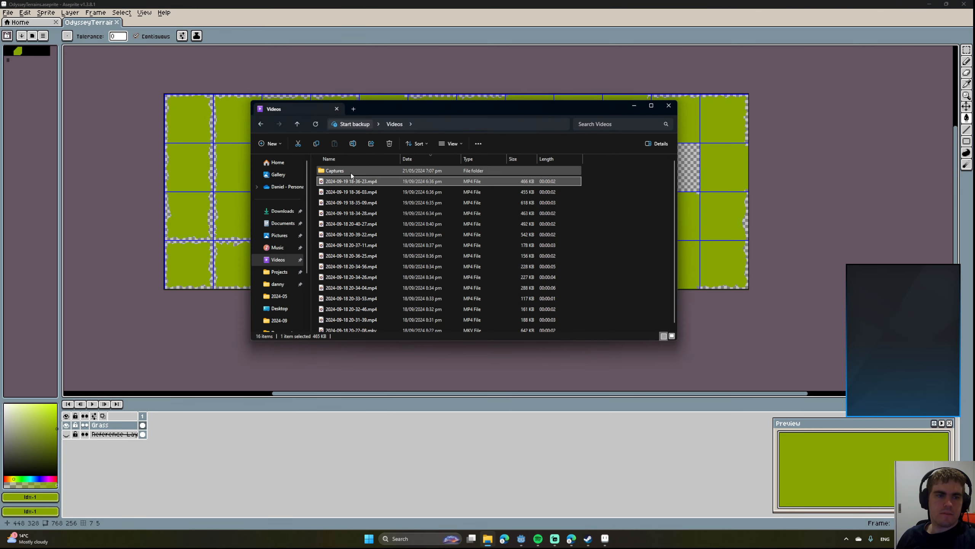
pyautogui.scroll(-4, 284, 233)
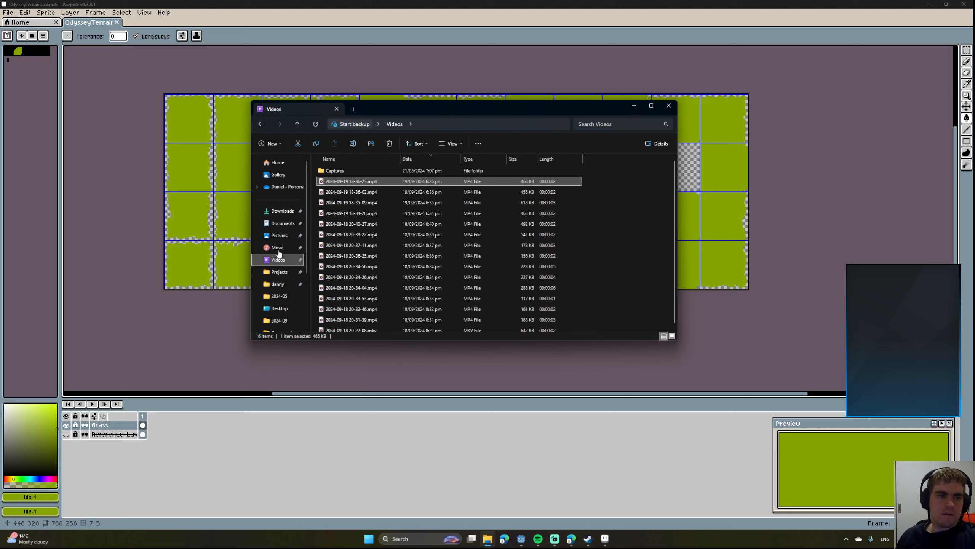
pyautogui.click(291, 284)
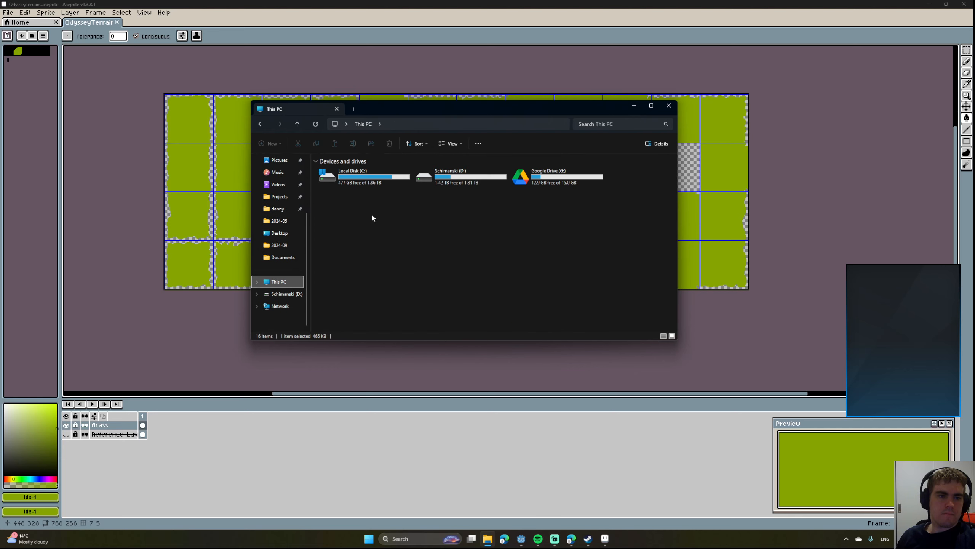
pyautogui.doubleClick(365, 175)
pyautogui.doubleClick(341, 246)
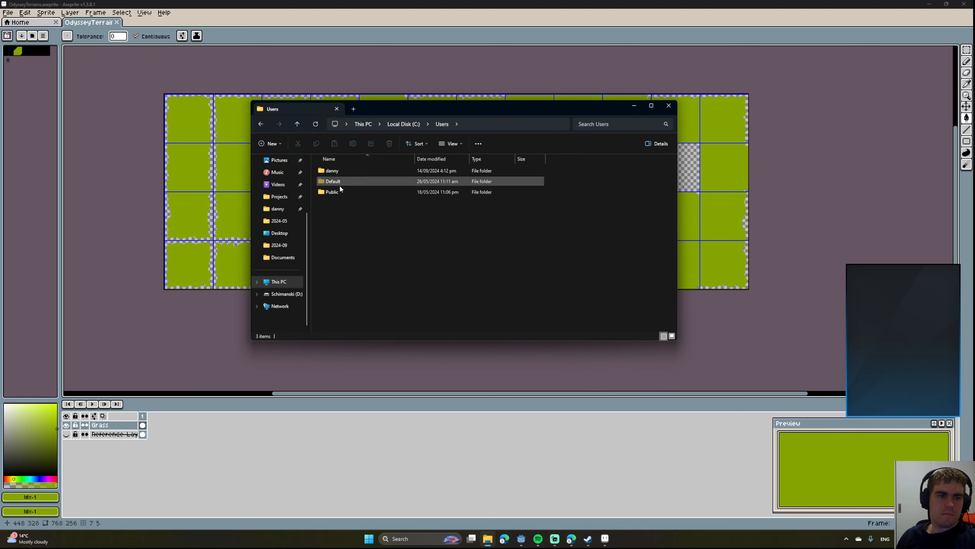
pyautogui.doubleClick(334, 171)
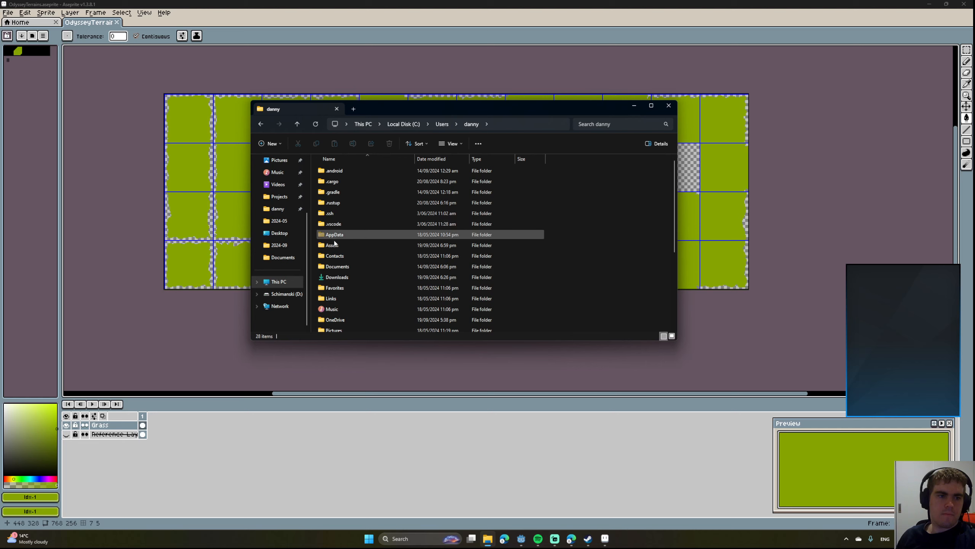
pyautogui.scroll(2, 288, 243)
pyautogui.click(278, 283)
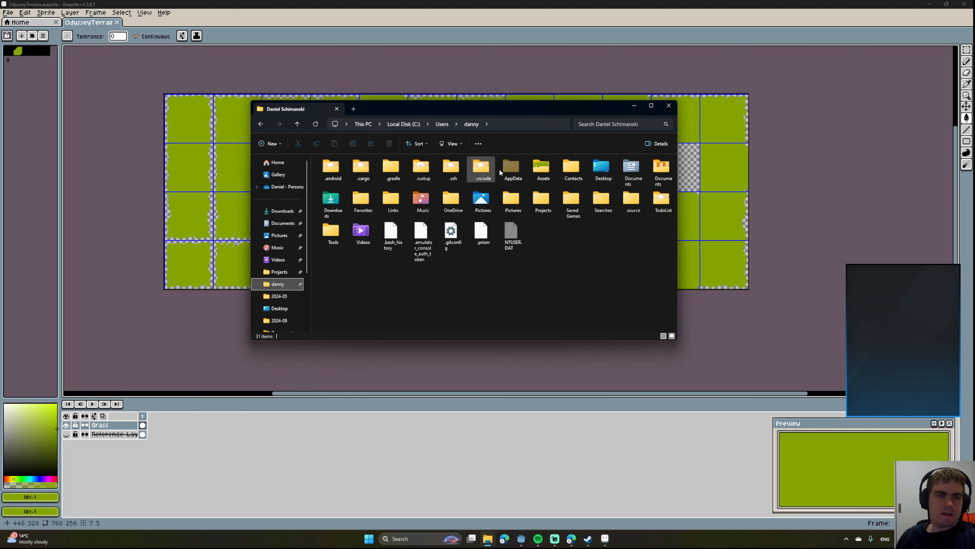
pyautogui.doubleClick(543, 168)
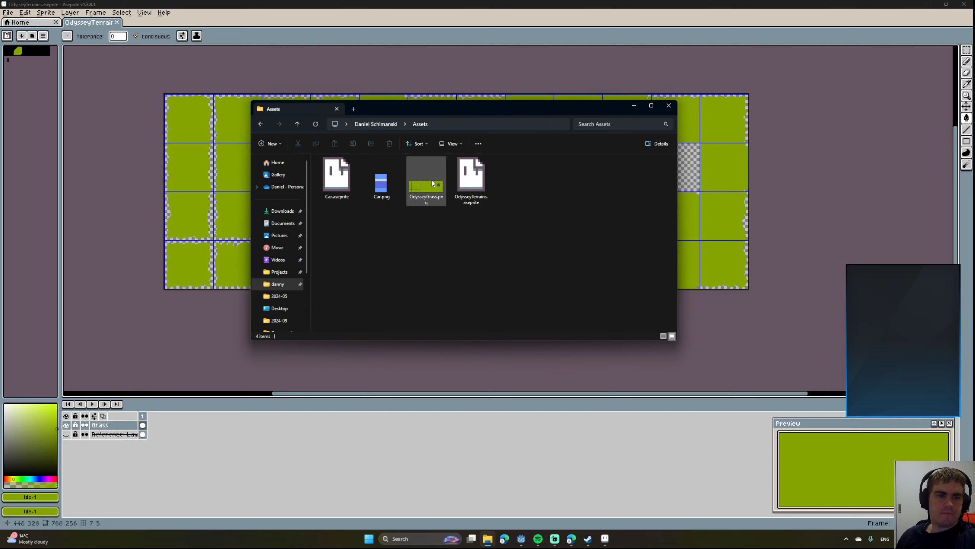
# Open OdysseyGrass.png in the image viewer, inspect the exported tile borders and corner notches up close, and close it.
pyautogui.doubleClick(431, 180)
pyautogui.scroll(5, 472, 265)
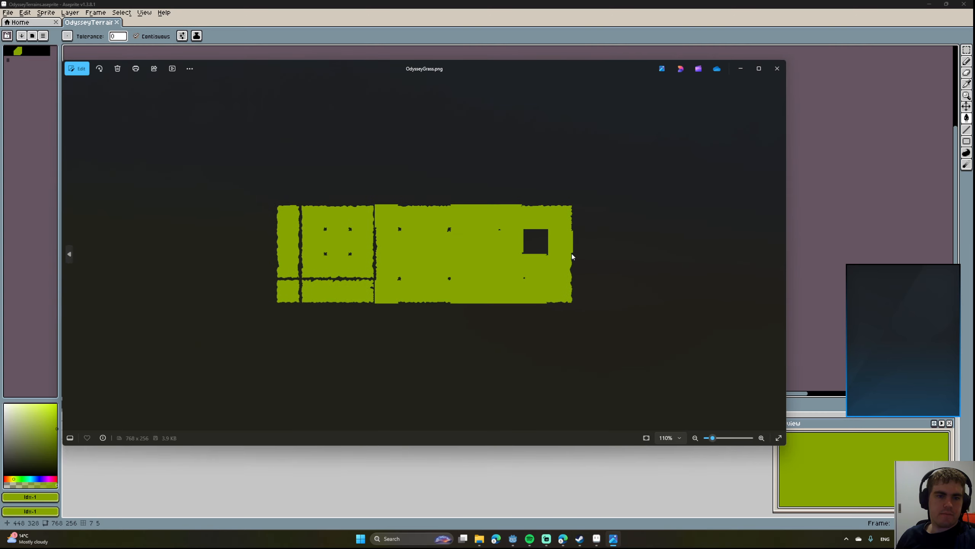
pyautogui.moveTo(558, 246); pyautogui.dragTo(710, 342)
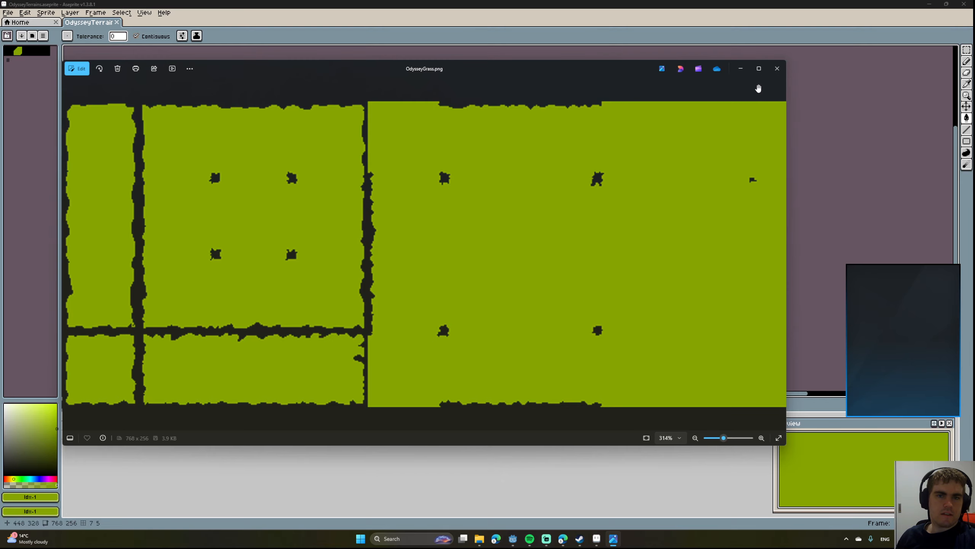
pyautogui.click(777, 68)
pyautogui.moveTo(472, 108); pyautogui.dragTo(974, 144)
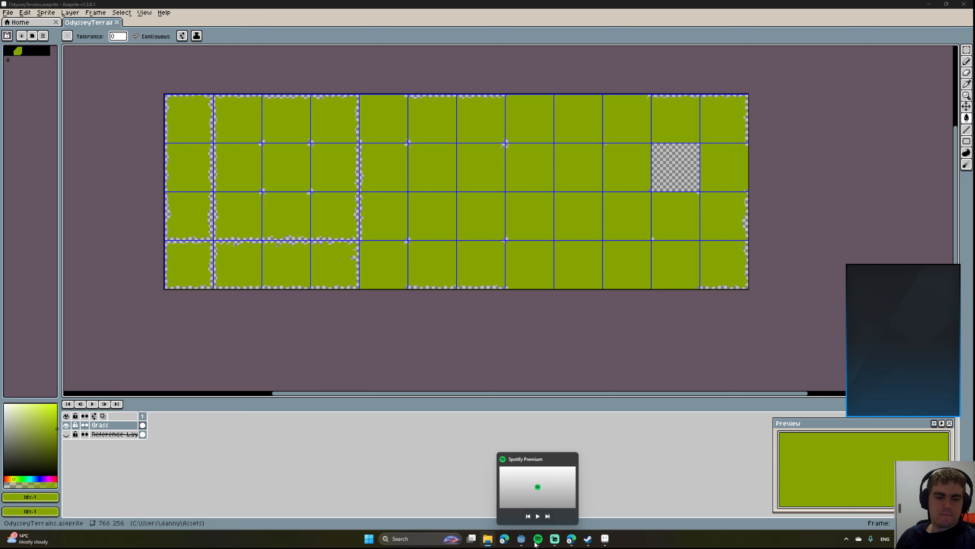
pyautogui.click(503, 496)
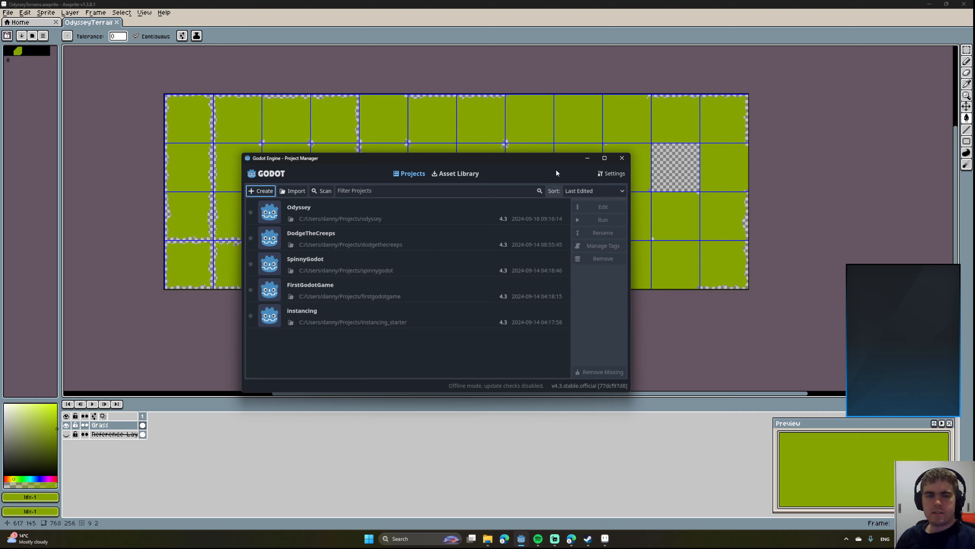
pyautogui.click(588, 158)
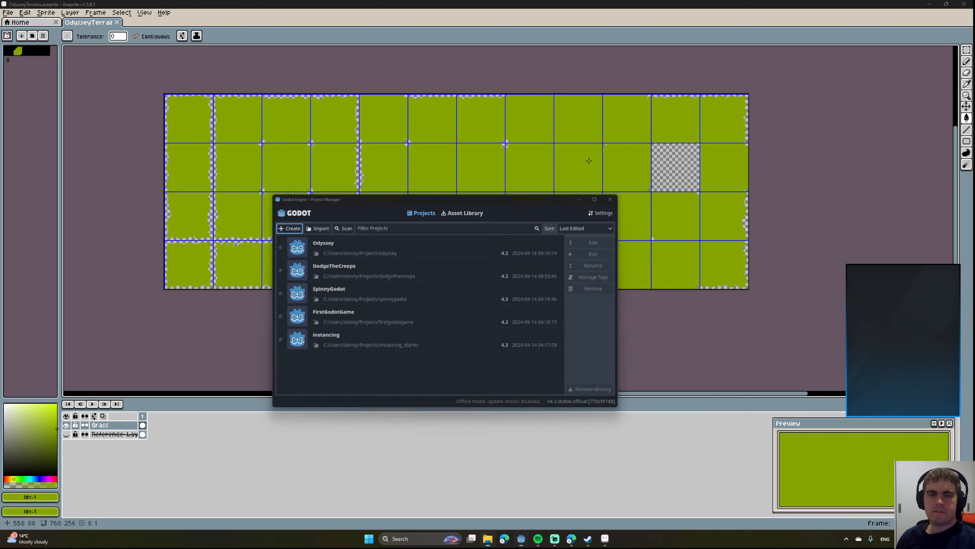
# Open the canvas size settings for the grass tileset, ready to edit its width.
pyautogui.moveTo(703, 197); pyautogui.dragTo(592, 237, button='middle')
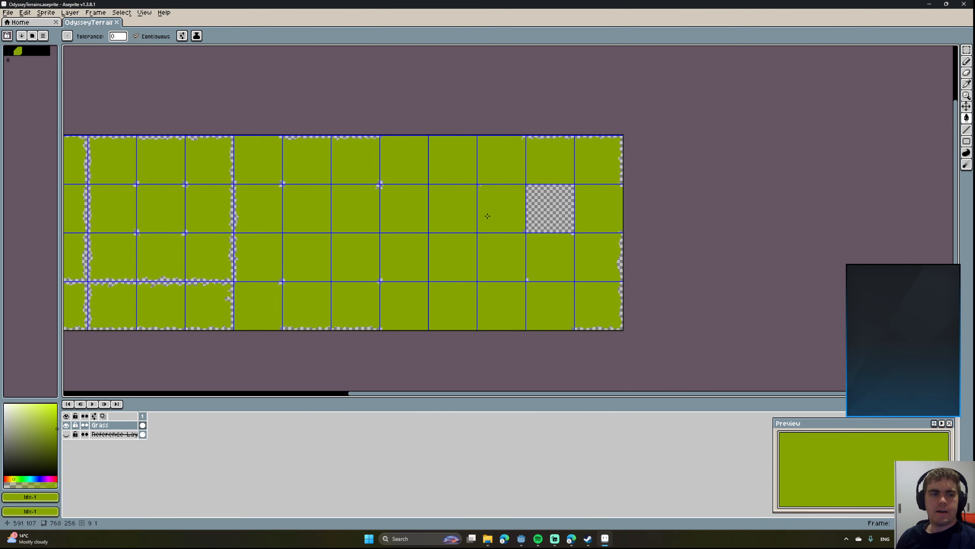
pyautogui.scroll(5, 634, 168)
pyautogui.scroll(-5, 635, 169)
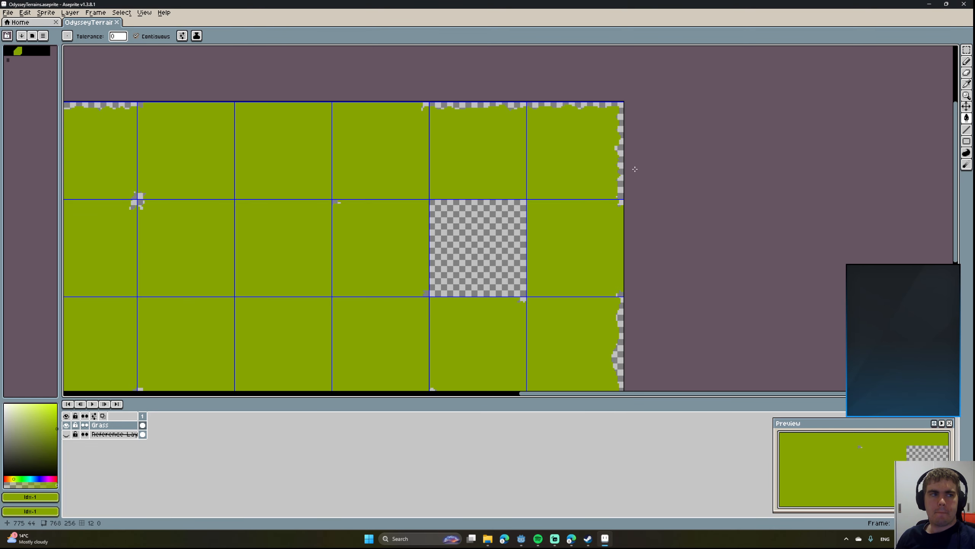
pyautogui.hotkey('ctrl', 'alt', 'c')
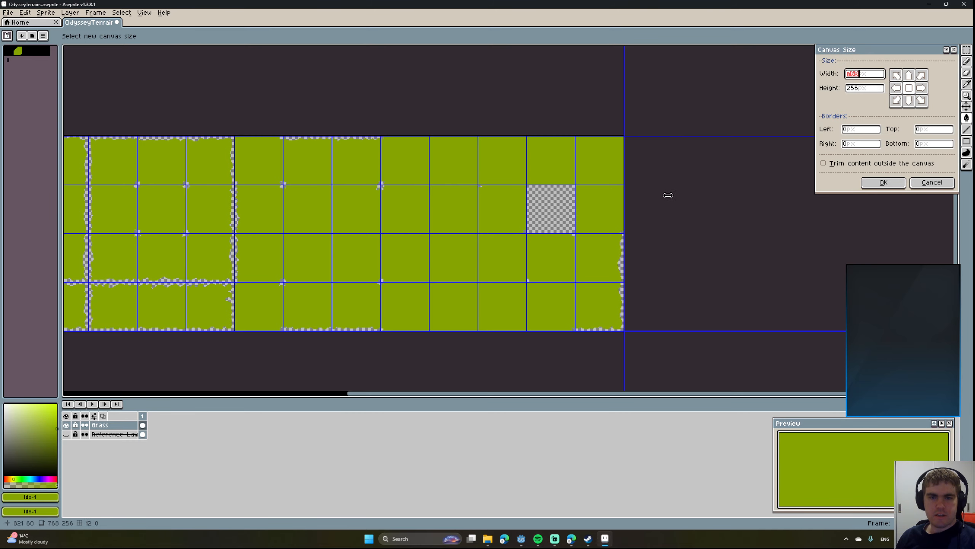
pyautogui.doubleClick(864, 73)
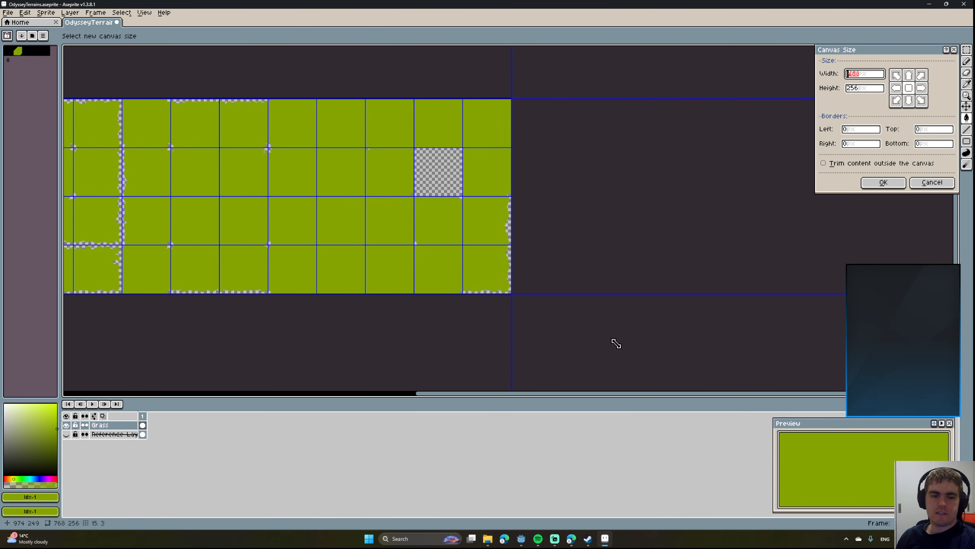
# Switch to Calculator and compute 768 + 64 for the new canvas width.
pyautogui.click(417, 539)
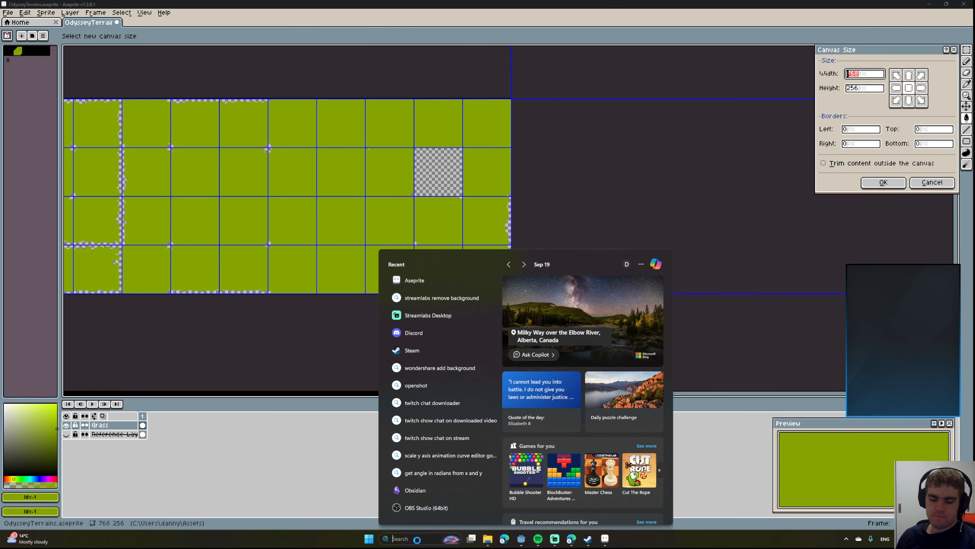
pyautogui.write('cal')
pyautogui.press('Return')
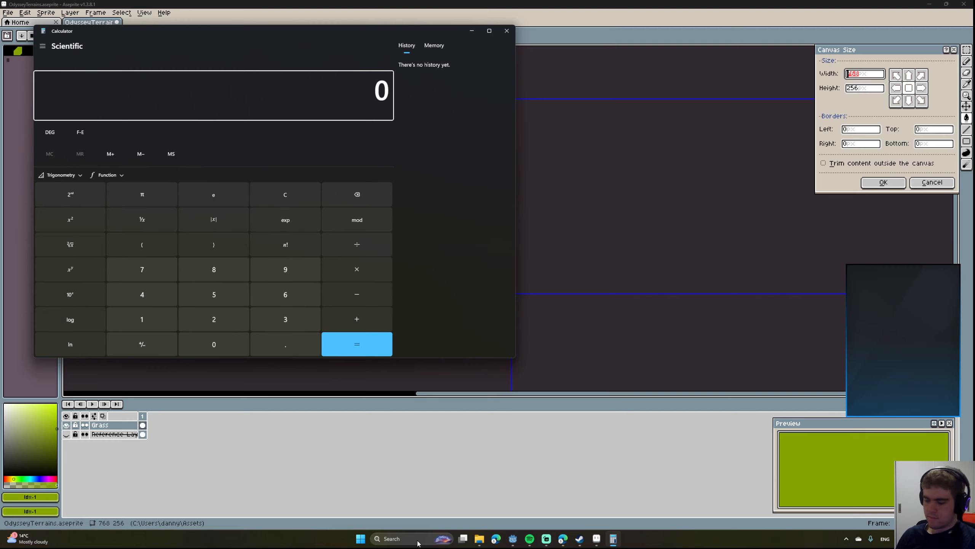
pyautogui.write('768 + 64')
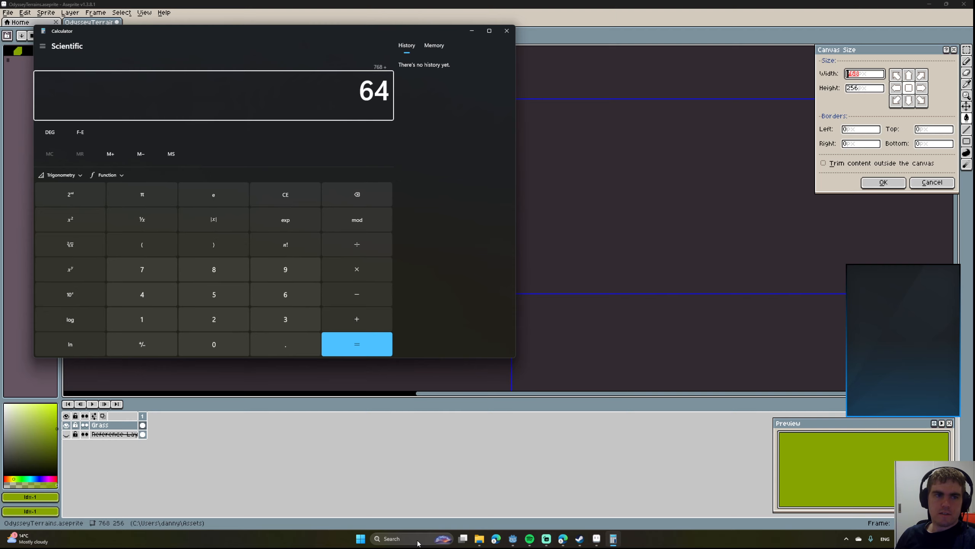
pyautogui.press('Return')
# Try a canvas width of 832 px, and reset the left and right border amounts to 0.
pyautogui.click(867, 81)
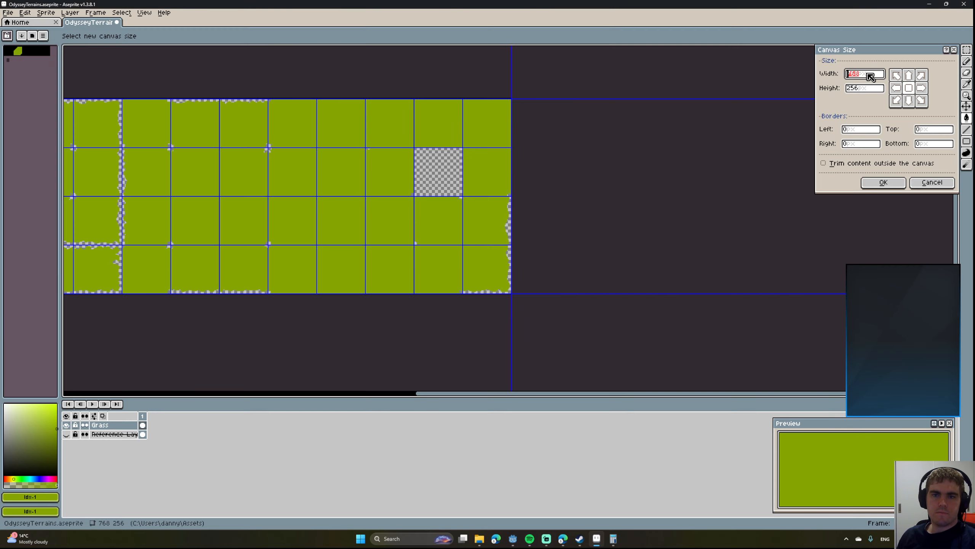
pyautogui.write('832')
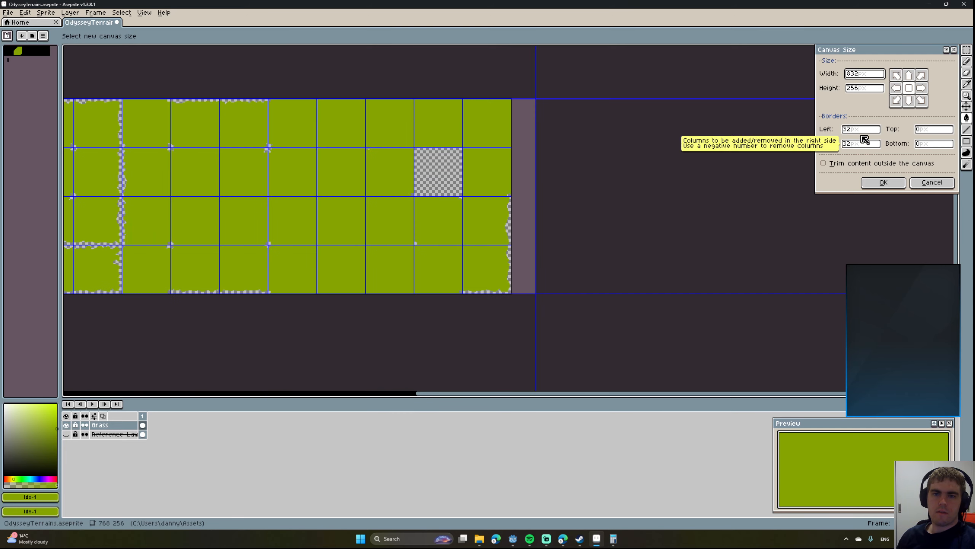
pyautogui.click(860, 129)
pyautogui.write('0')
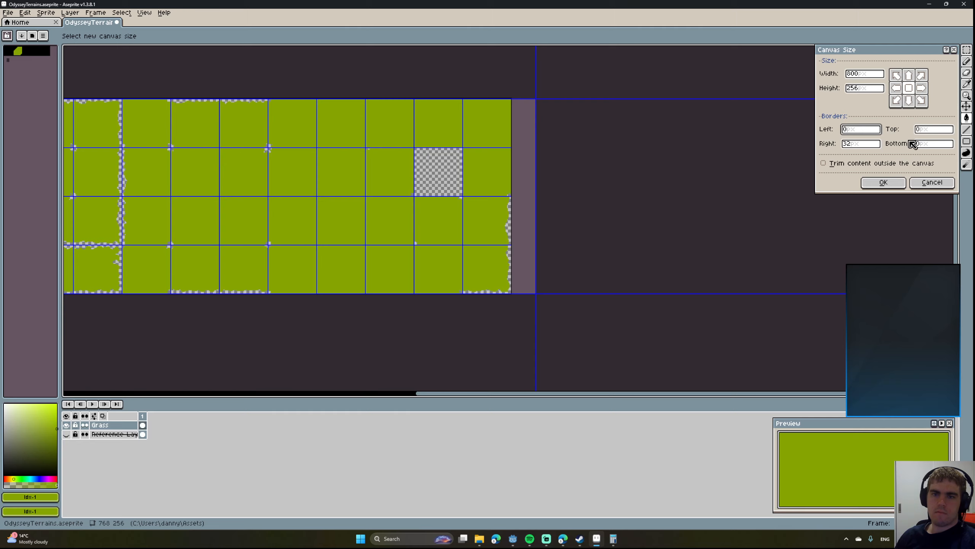
pyautogui.click(850, 144)
pyautogui.write('0')
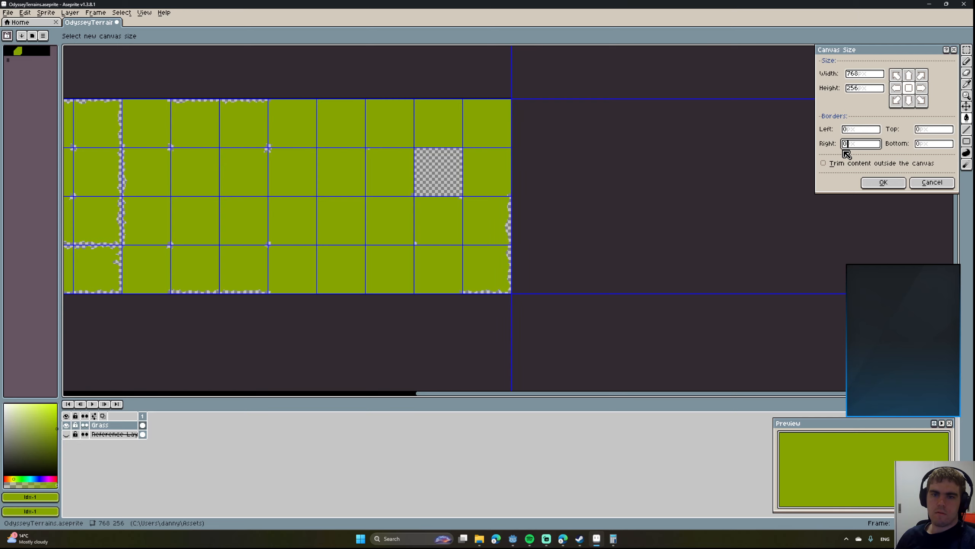
# Extend the canvas by 64 px on its right side only and apply the new size.
pyautogui.moveTo(541, 217); pyautogui.dragTo(789, 216, button='middle')
pyautogui.moveTo(508, 238); pyautogui.dragTo(439, 238, button='middle')
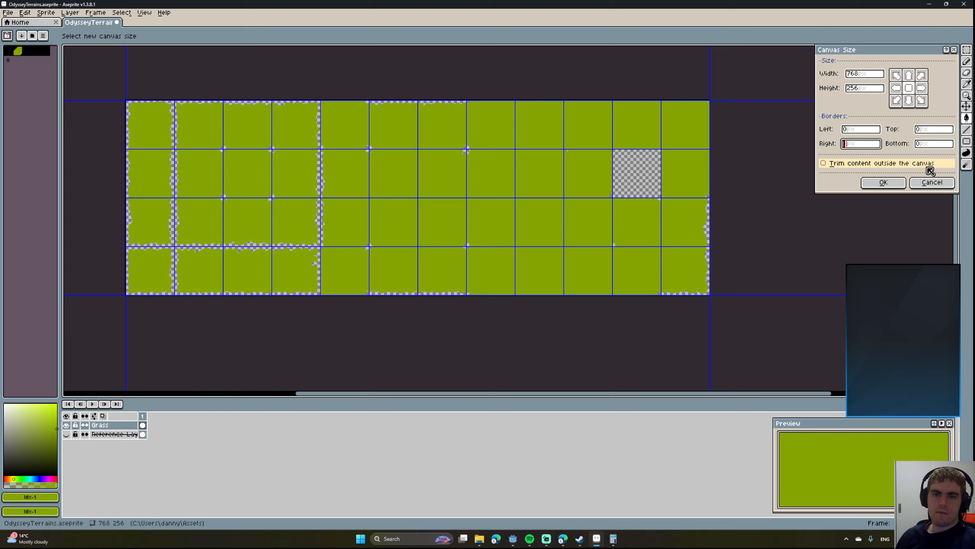
pyautogui.press('BackSpace')
pyautogui.write('64')
pyautogui.moveTo(715, 207); pyautogui.dragTo(440, 196, button='middle')
pyautogui.click(883, 183)
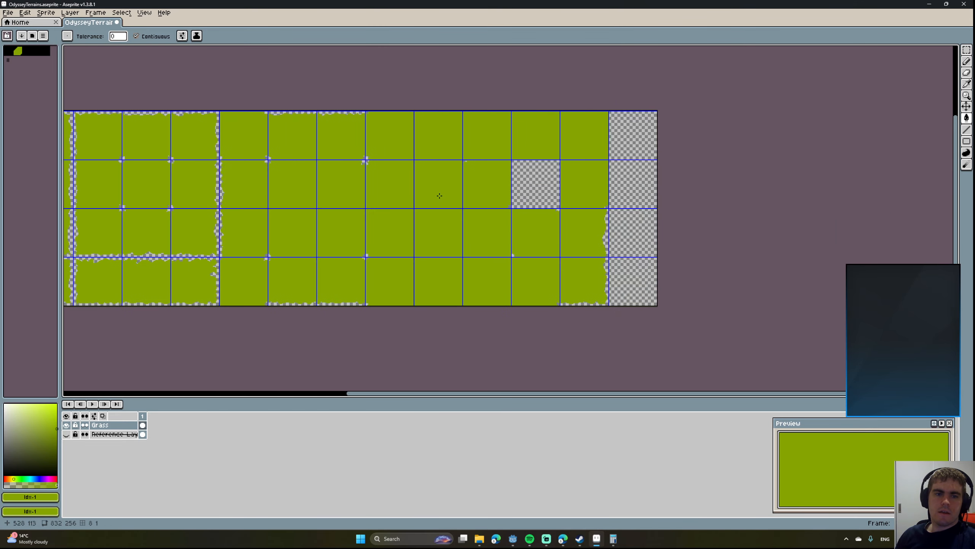
# Examine the added empty tile column and the rest of the tile grid on the widened canvas.
pyautogui.scroll(5, 657, 178)
pyautogui.moveTo(682, 175); pyautogui.dragTo(596, 164, button='middle')
pyautogui.scroll(-5, 535, 246)
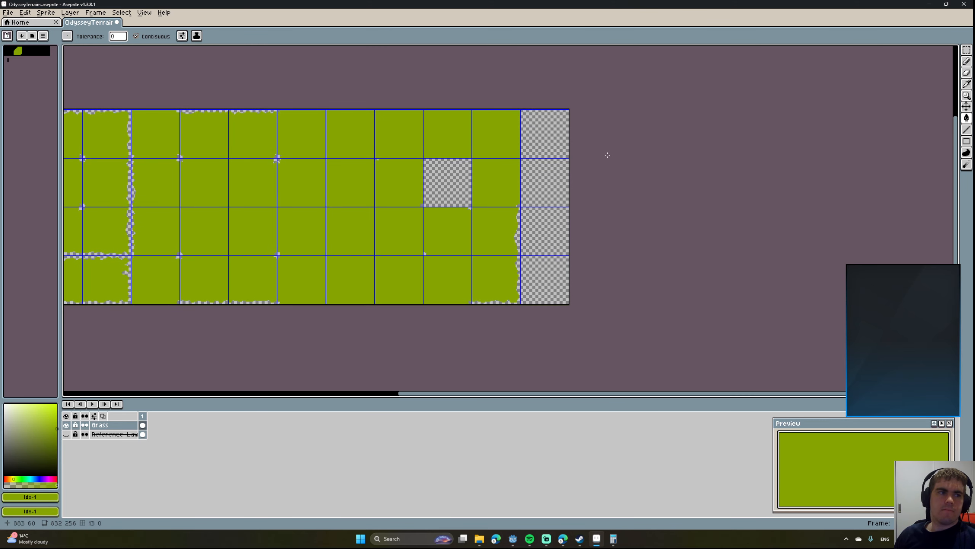
pyautogui.moveTo(528, 113); pyautogui.dragTo(485, 138, button='middle')
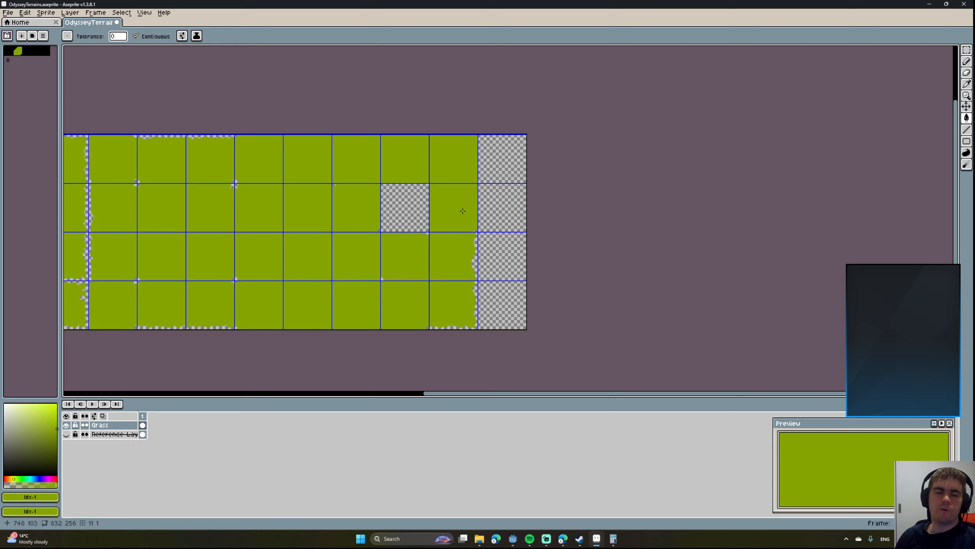
pyautogui.scroll(4, 463, 211)
pyautogui.scroll(-2, 554, 197)
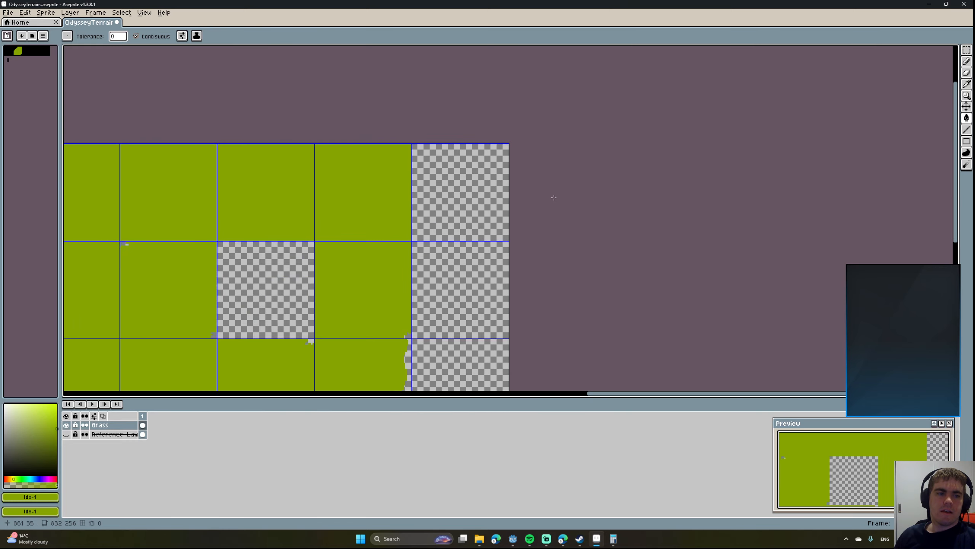
pyautogui.moveTo(554, 197); pyautogui.dragTo(639, 181, button='middle')
pyautogui.scroll(-1, 644, 121)
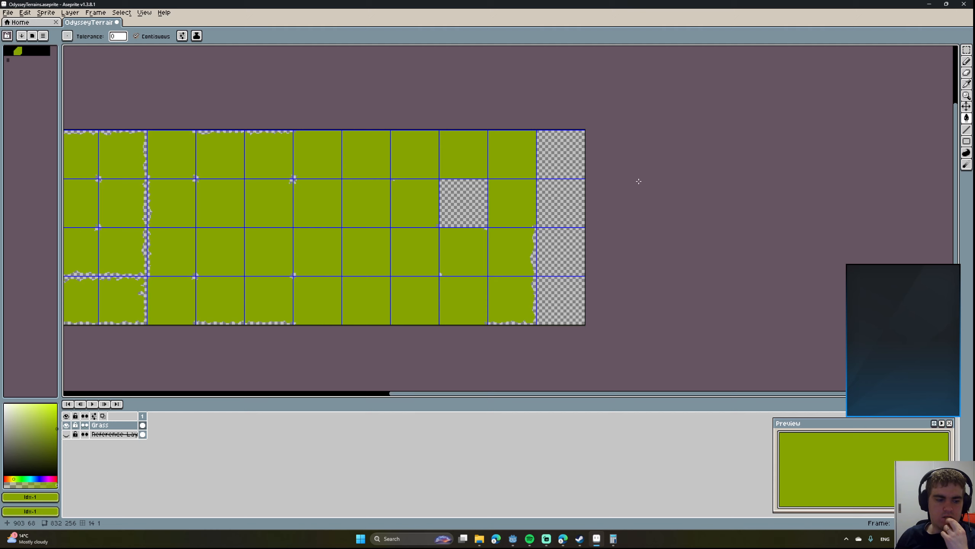
pyautogui.moveTo(646, 181); pyautogui.dragTo(732, 178, button='middle')
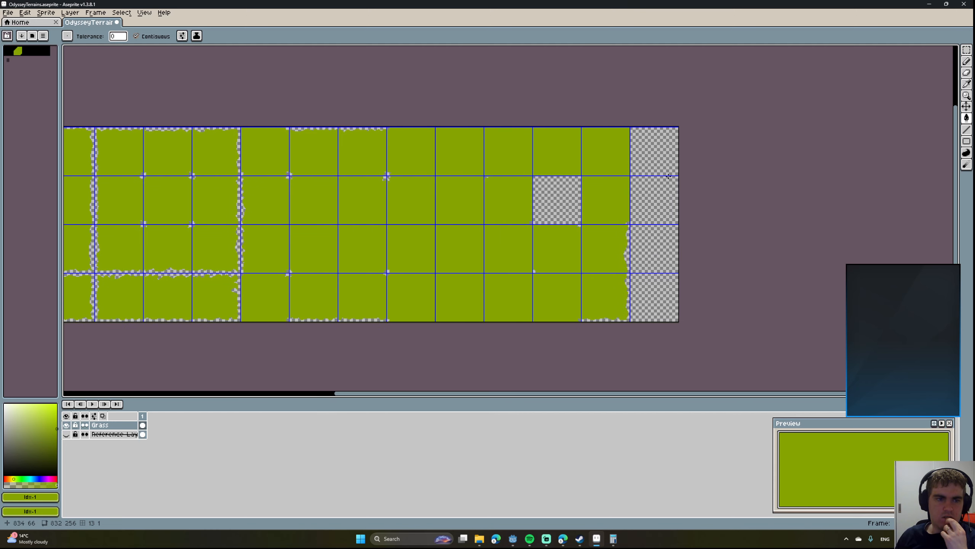
pyautogui.moveTo(325, 119); pyautogui.dragTo(415, 105, button='middle')
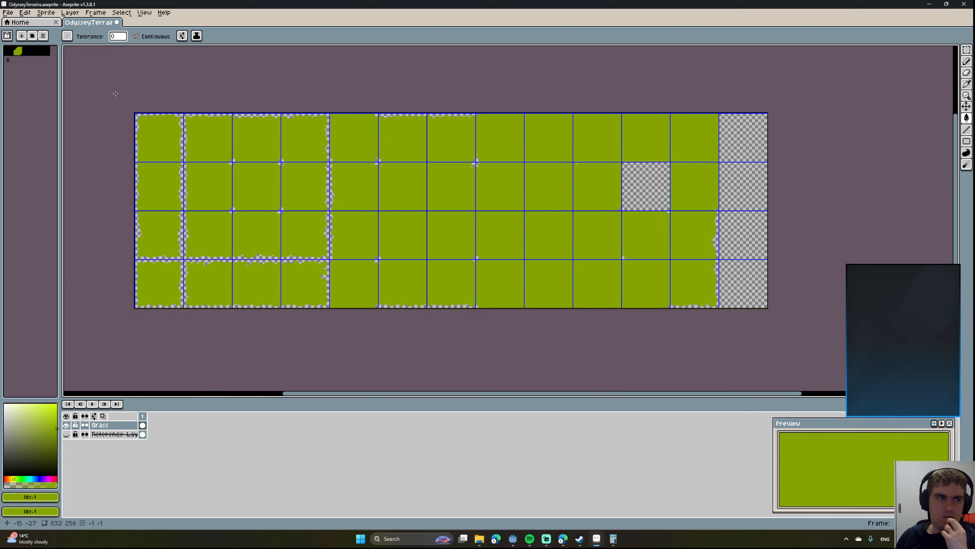
# Make the reference layer visible and select it.
pyautogui.click(66, 433)
pyautogui.click(106, 435)
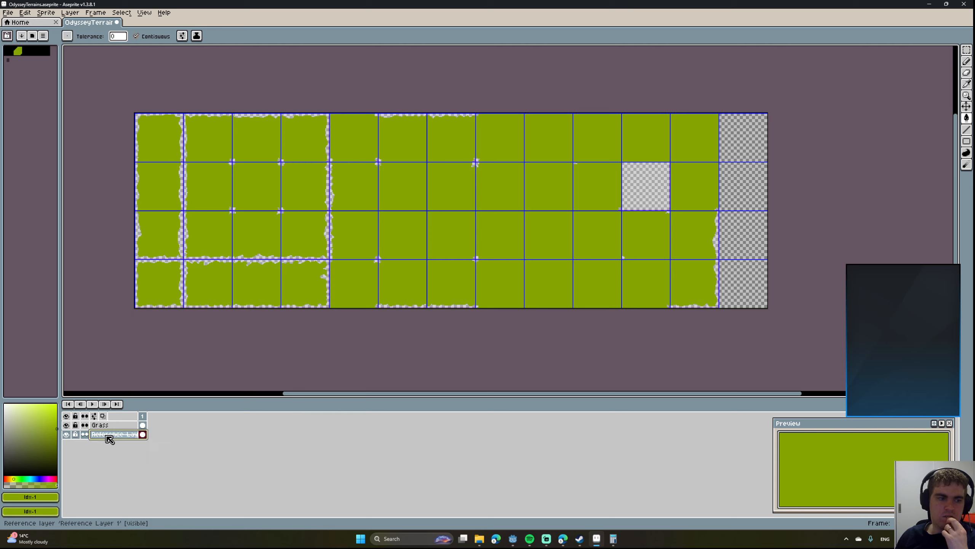
pyautogui.rightClick(100, 436)
pyautogui.moveTo(127, 450)
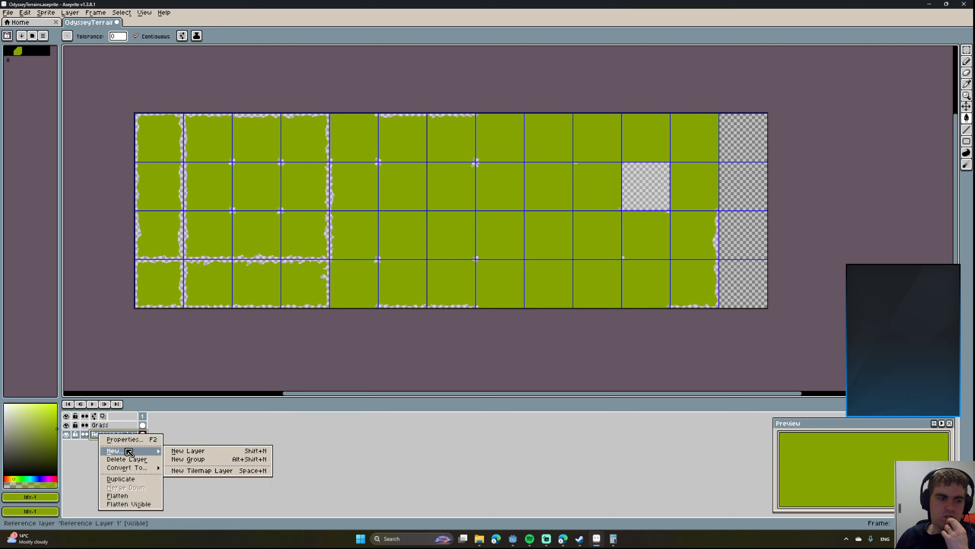
pyautogui.click(96, 435)
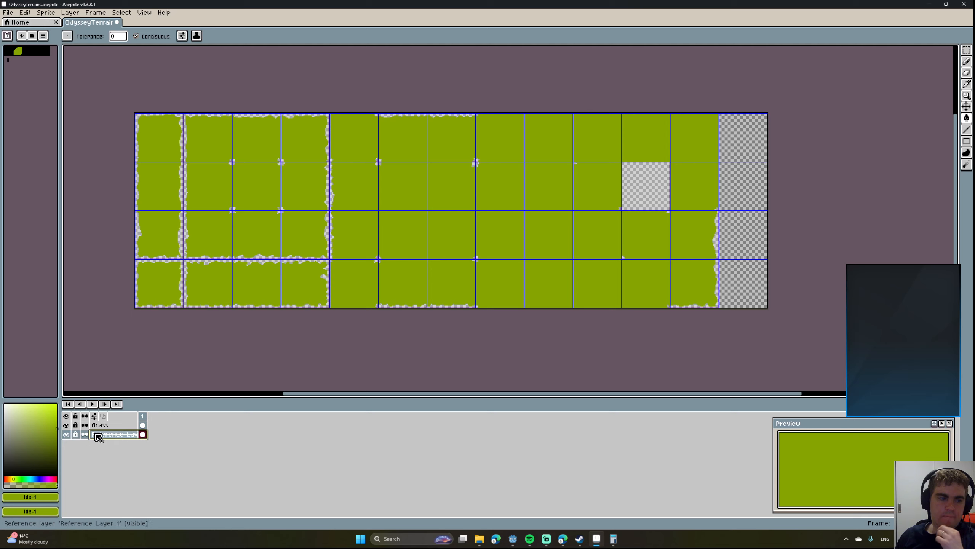
pyautogui.click(95, 416)
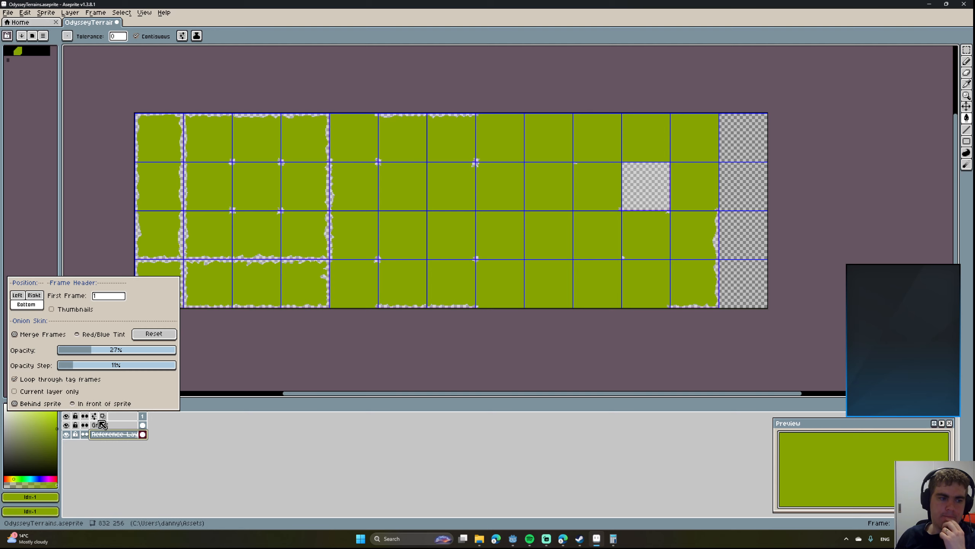
pyautogui.click(102, 424)
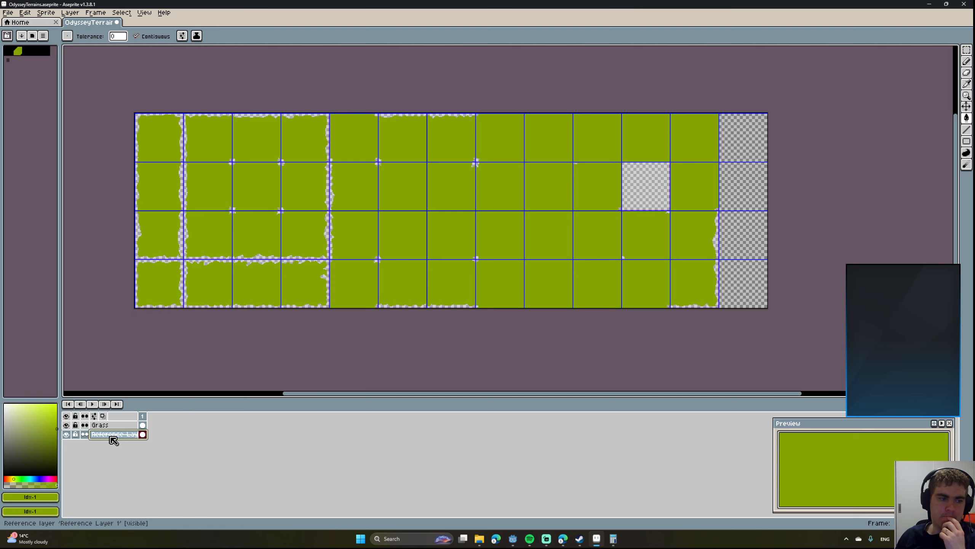
pyautogui.click(135, 438)
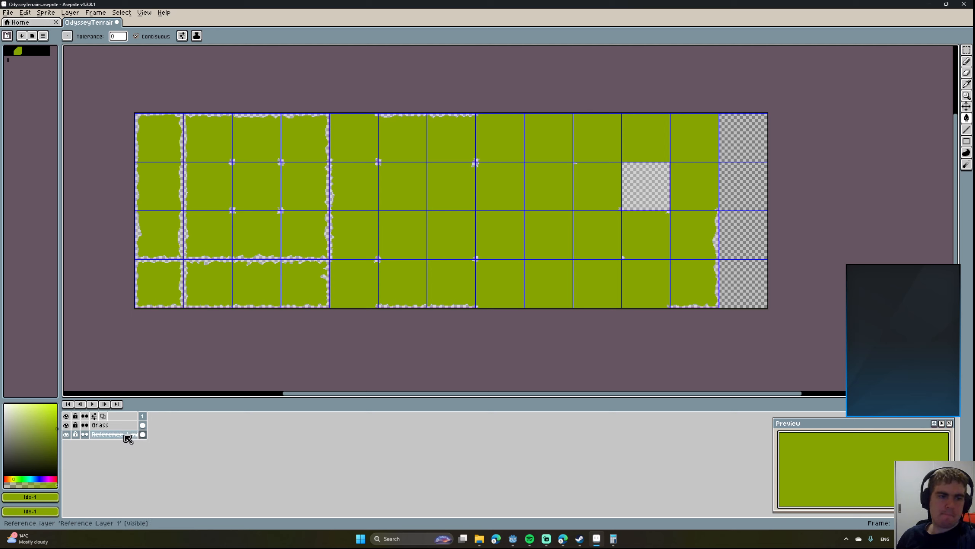
pyautogui.rightClick(125, 437)
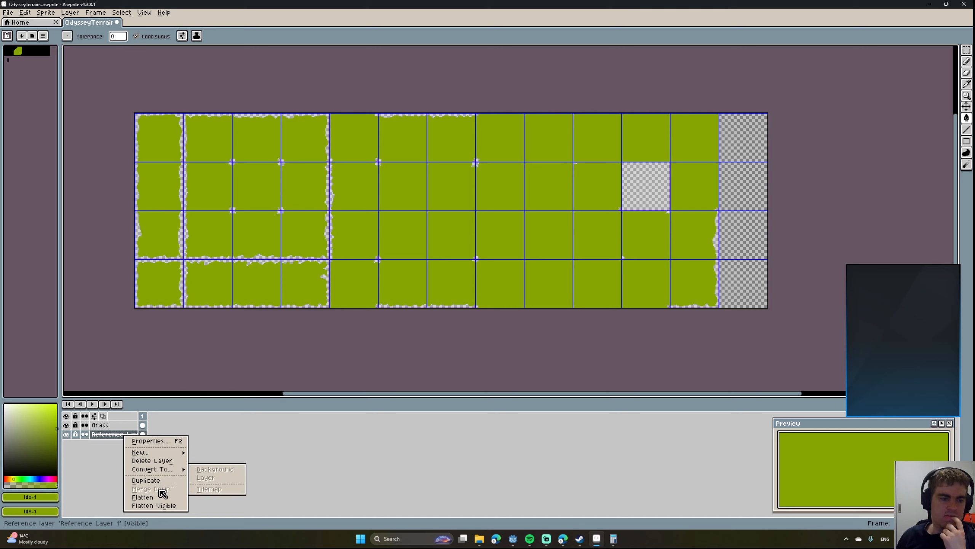
pyautogui.click(87, 456)
pyautogui.click(96, 434)
# Try merging the Grass layer down into the reference layer, and undo the merge.
pyautogui.click(99, 426)
pyautogui.rightClick(99, 426)
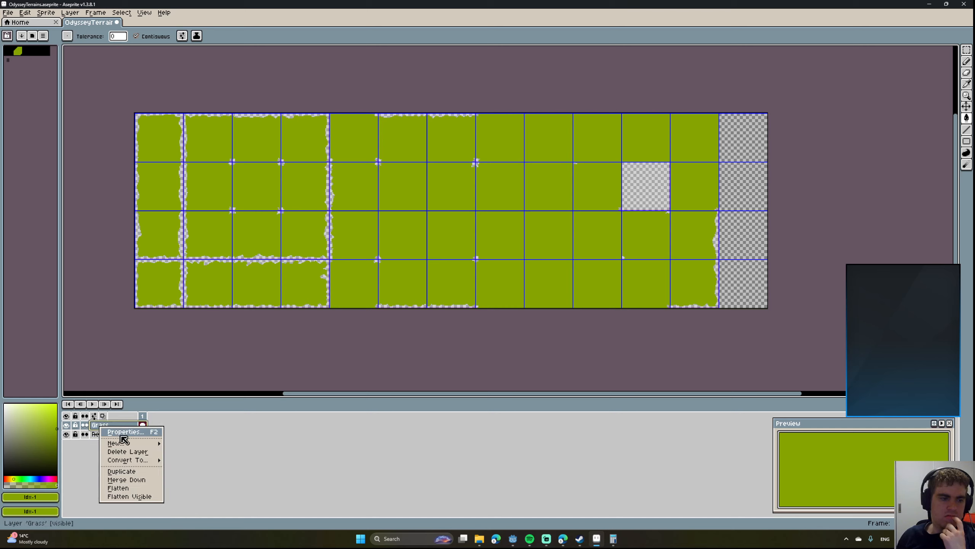
pyautogui.click(142, 485)
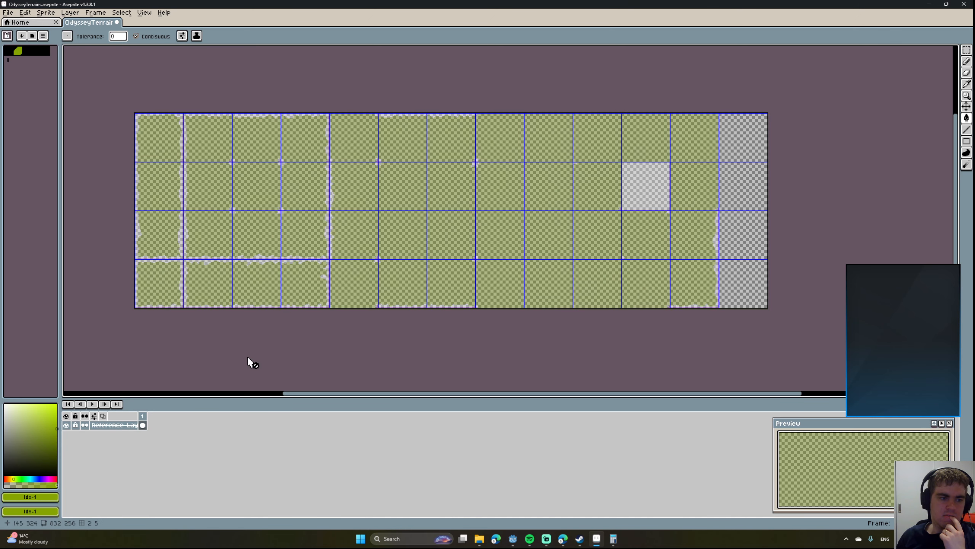
pyautogui.hotkey('ctrl', 'z')
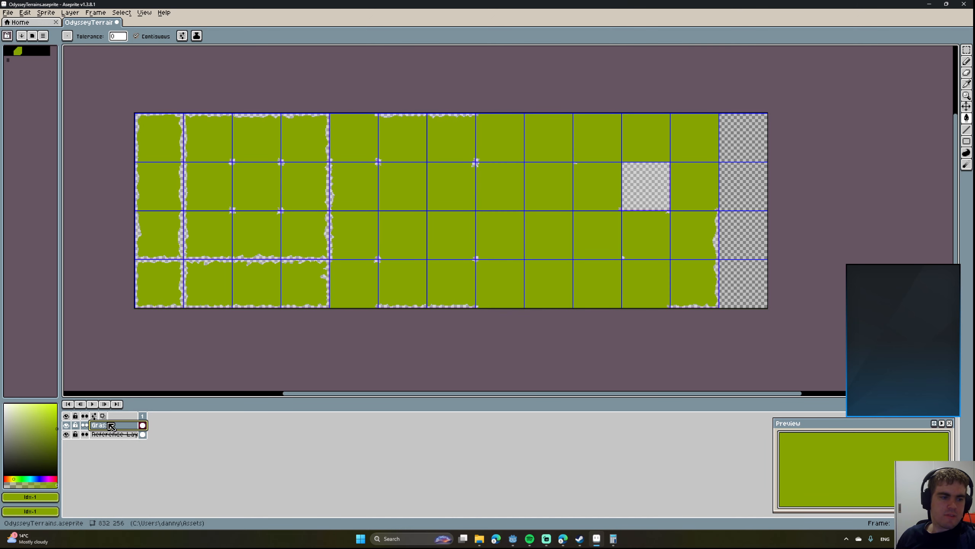
# Add a new layer and move it between the Grass layer and the reference layer.
pyautogui.rightClick(108, 424)
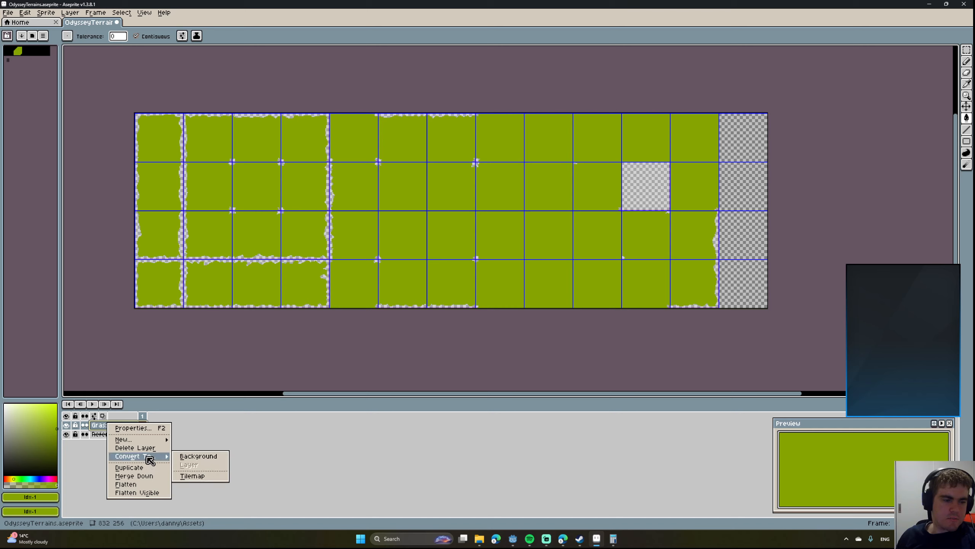
pyautogui.moveTo(152, 443)
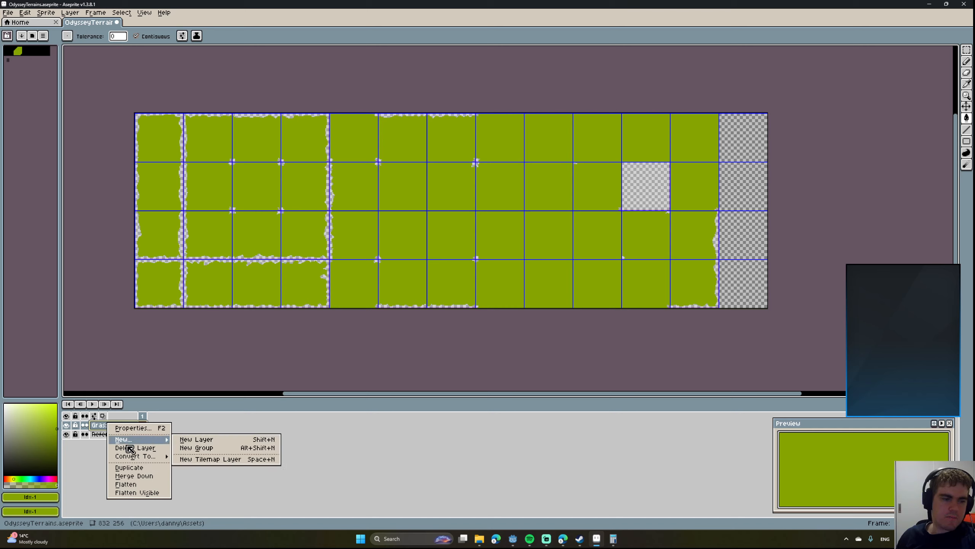
pyautogui.click(216, 426)
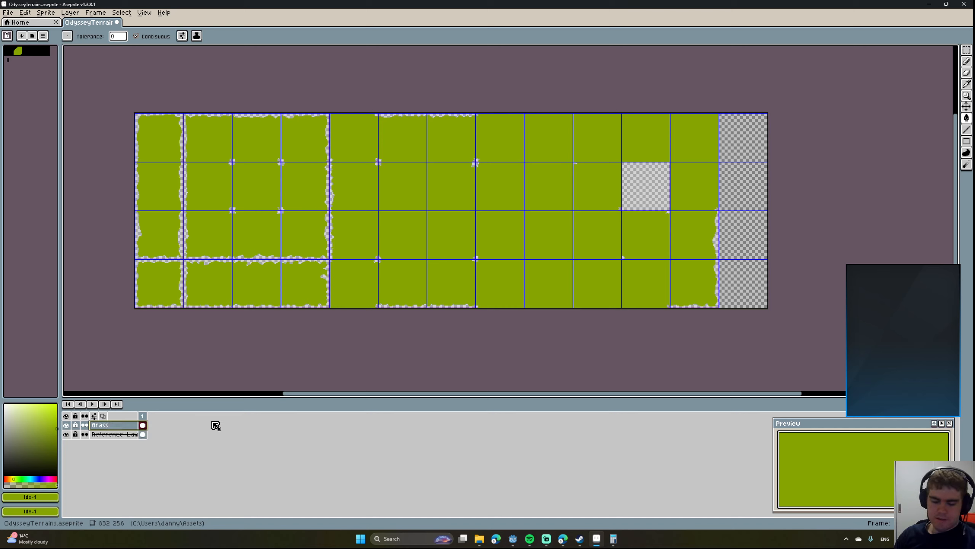
pyautogui.hotkey('shift', 'n')
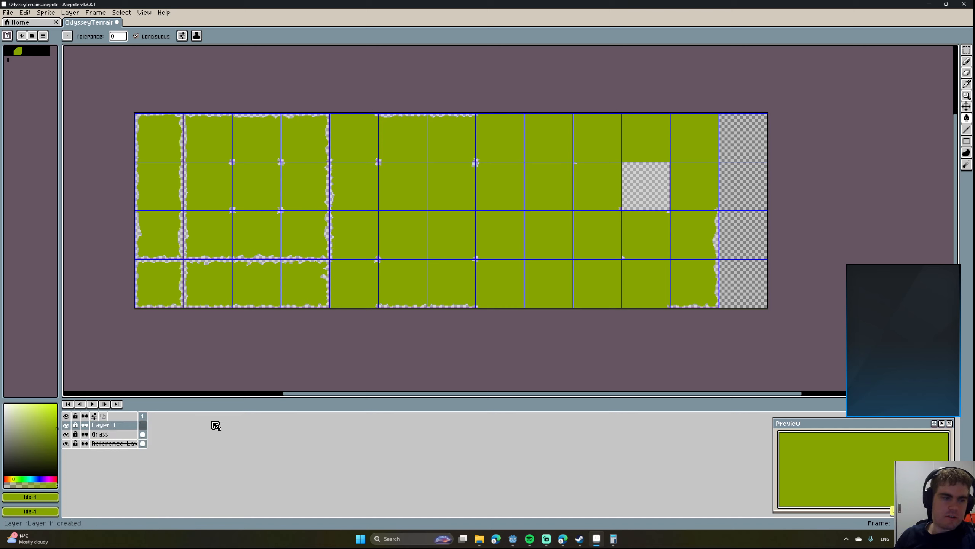
pyautogui.doubleClick(101, 425)
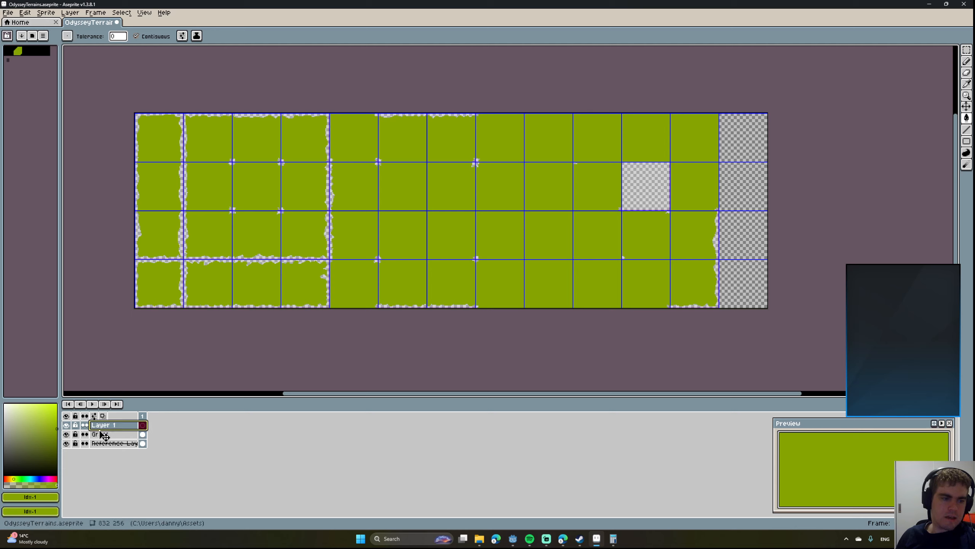
pyautogui.moveTo(105, 436); pyautogui.dragTo(100, 439)
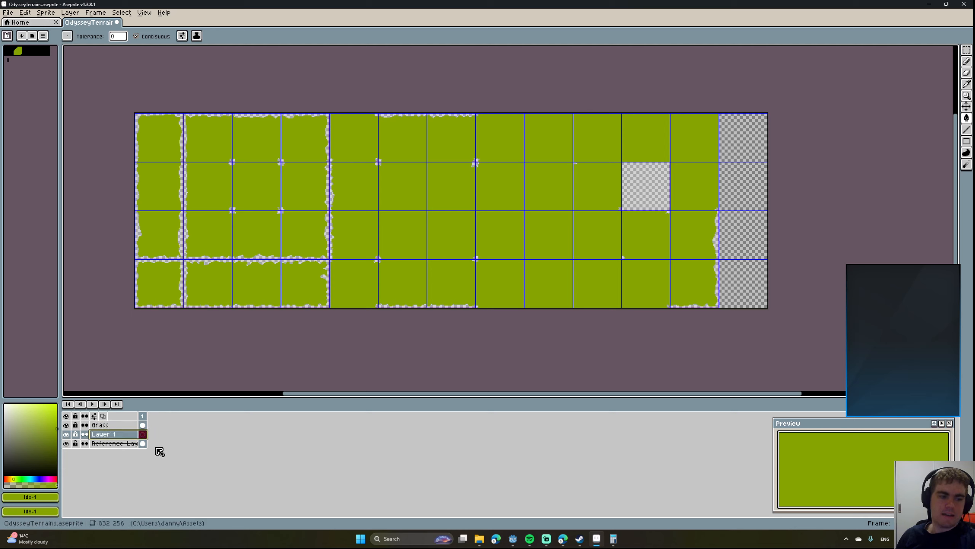
# Delete the empty Layer 1 and move the reference layer above the Grass layer.
pyautogui.press('Delete')
pyautogui.click(102, 436)
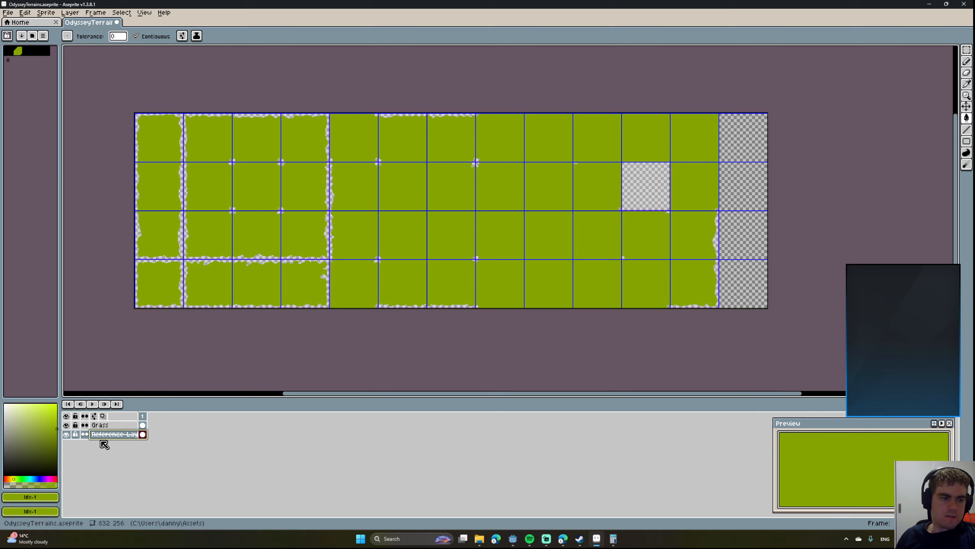
pyautogui.moveTo(101, 439); pyautogui.dragTo(104, 427)
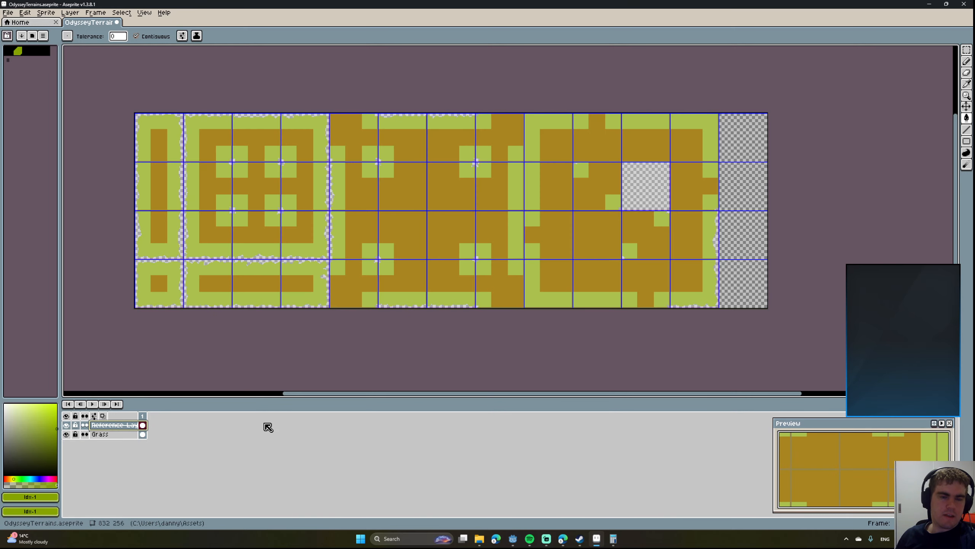
# Examine how the reference overlay lines up with the painted grass tiles across the whole grid and the empty tile column.
pyautogui.moveTo(721, 241); pyautogui.dragTo(644, 250, button='middle')
pyautogui.scroll(5, 631, 200)
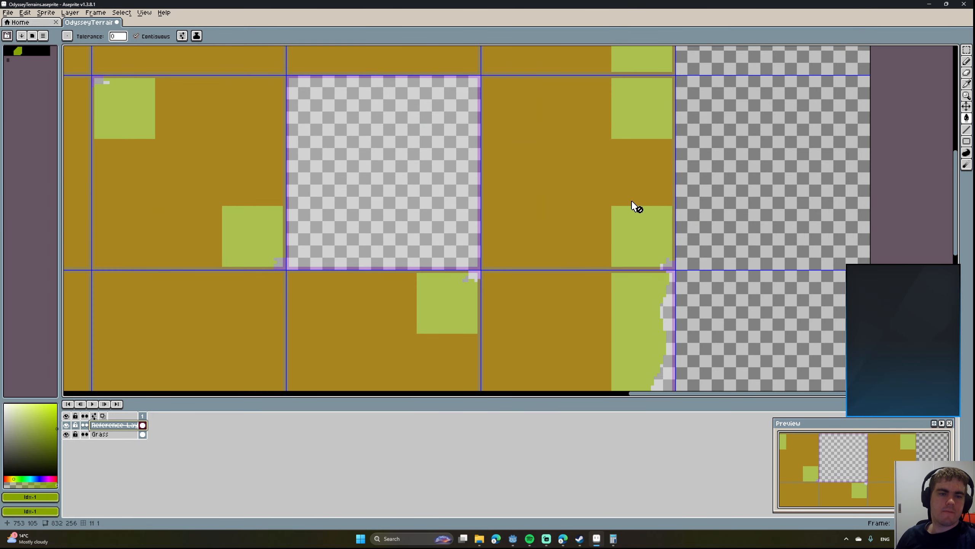
pyautogui.scroll(-3, 619, 206)
pyautogui.moveTo(576, 214)
pyautogui.mouseDown(button='middle')
pyautogui.moveTo(635, 202)
pyautogui.moveTo(581, 185)
pyautogui.moveTo(439, 211)
pyautogui.moveTo(537, 199)
pyautogui.mouseUp(button='middle')
pyautogui.scroll(-3, 535, 199)
pyautogui.scroll(2, 478, 202)
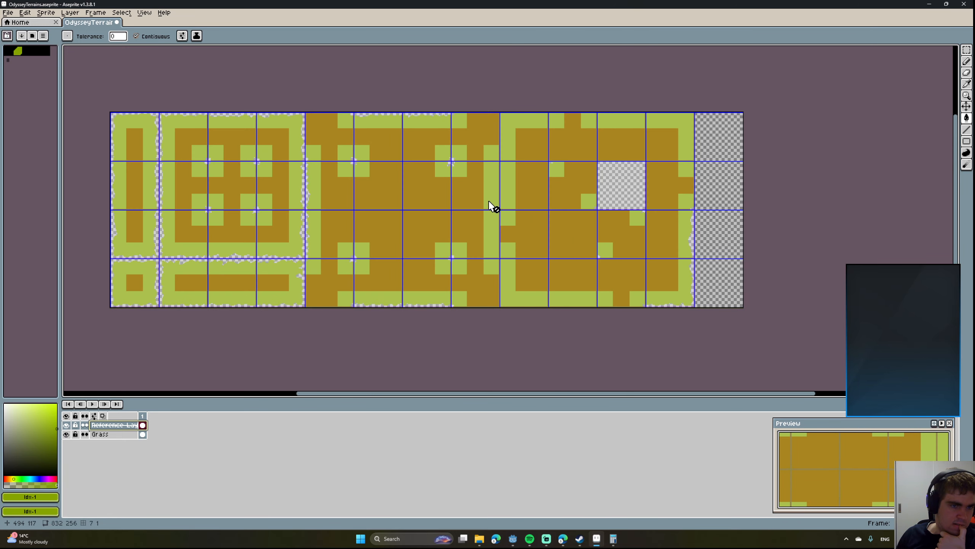
pyautogui.moveTo(641, 225)
pyautogui.mouseDown(button='middle')
pyautogui.moveTo(524, 228)
pyautogui.moveTo(484, 243)
pyautogui.mouseUp(button='middle')
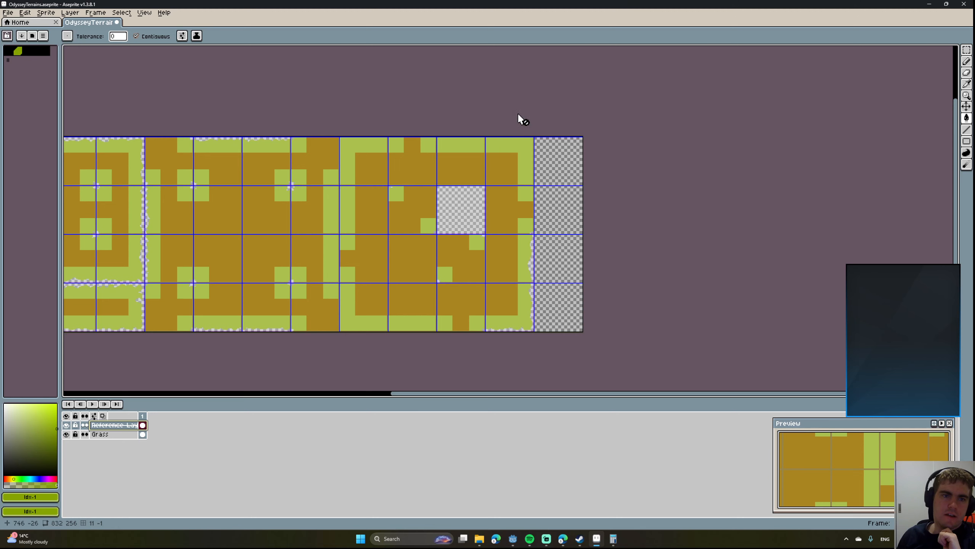
pyautogui.moveTo(511, 170); pyautogui.dragTo(644, 173, button='middle')
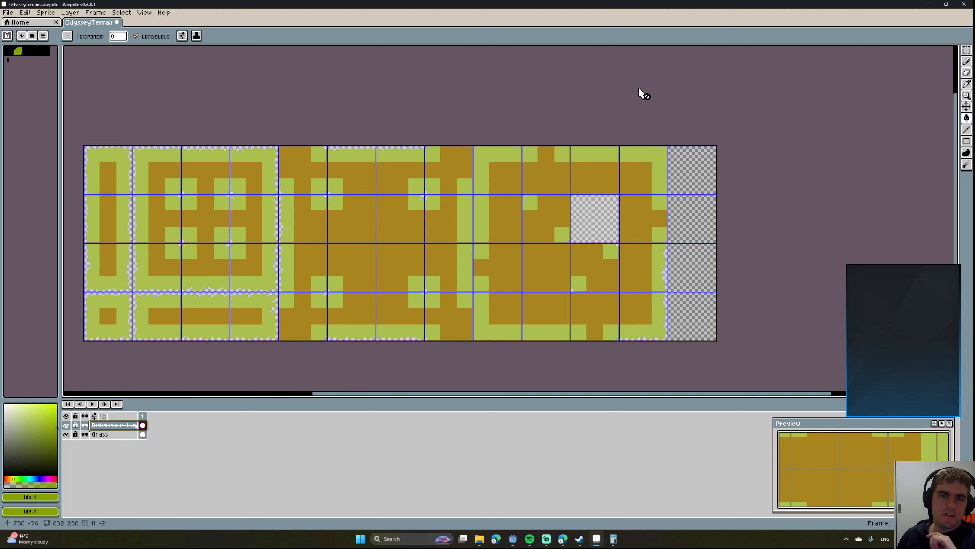
pyautogui.moveTo(641, 118); pyautogui.dragTo(603, 131, button='middle')
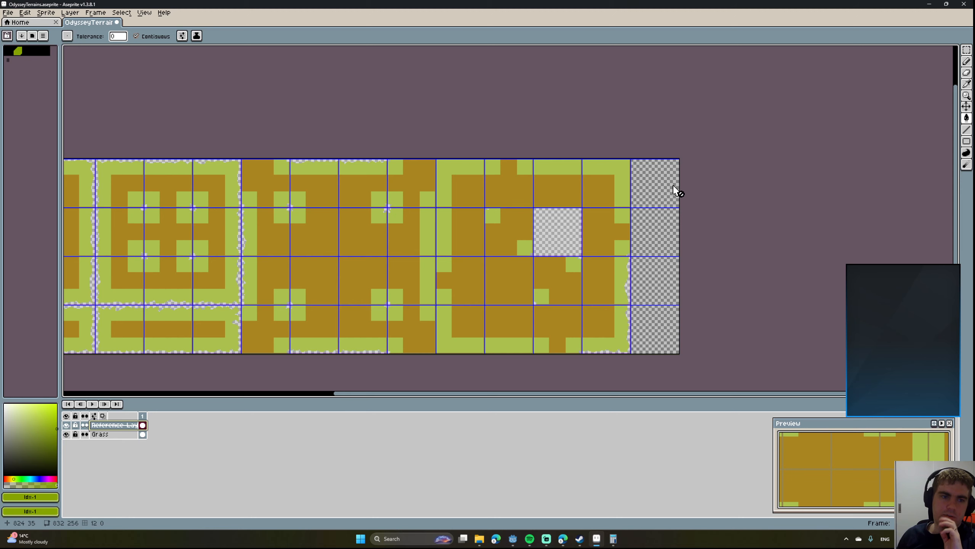
pyautogui.moveTo(627, 172); pyautogui.dragTo(705, 197, button='middle')
pyautogui.moveTo(636, 191)
pyautogui.mouseDown(button='middle')
pyautogui.moveTo(660, 164)
pyautogui.moveTo(546, 142)
pyautogui.mouseUp(button='middle')
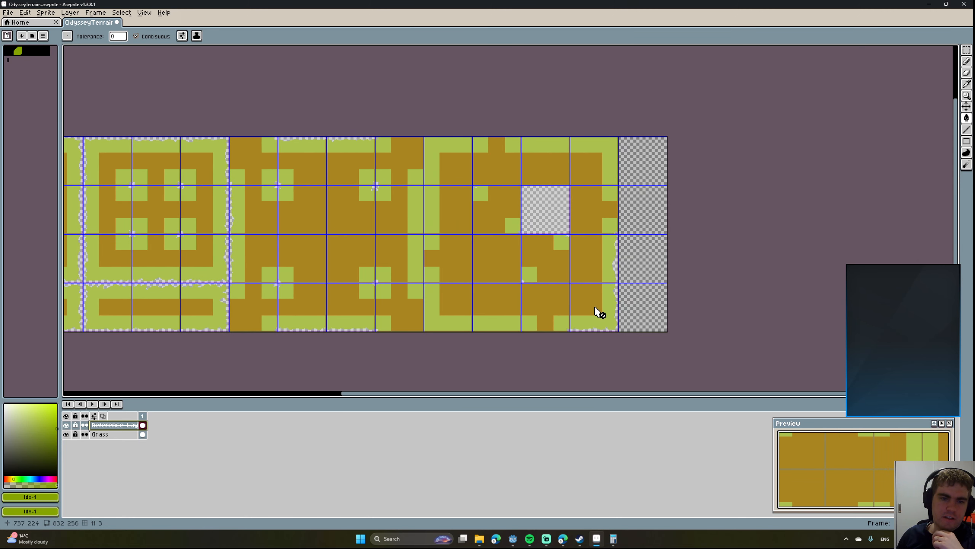
pyautogui.moveTo(594, 307); pyautogui.dragTo(576, 310, button='middle')
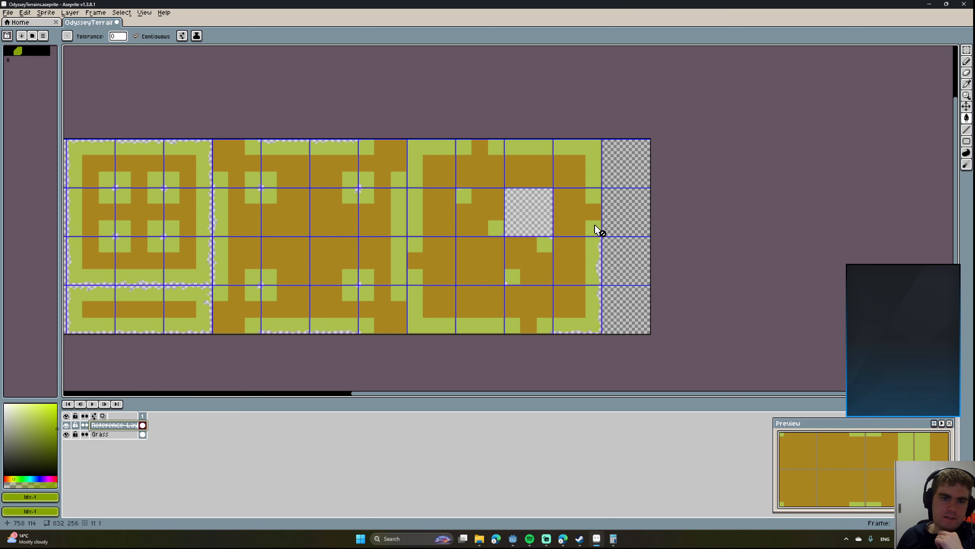
pyautogui.moveTo(584, 260); pyautogui.dragTo(662, 252, button='middle')
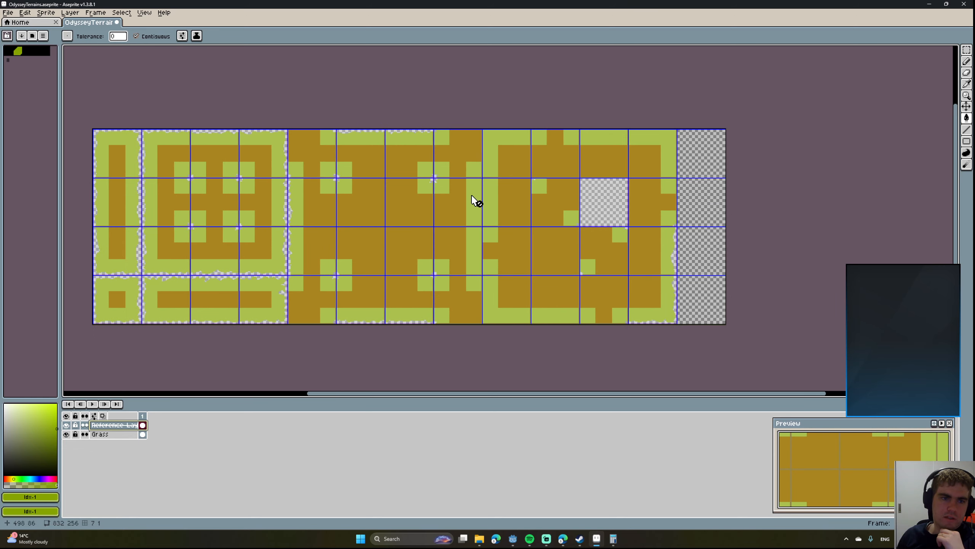
pyautogui.moveTo(476, 199); pyautogui.dragTo(528, 202, button='middle')
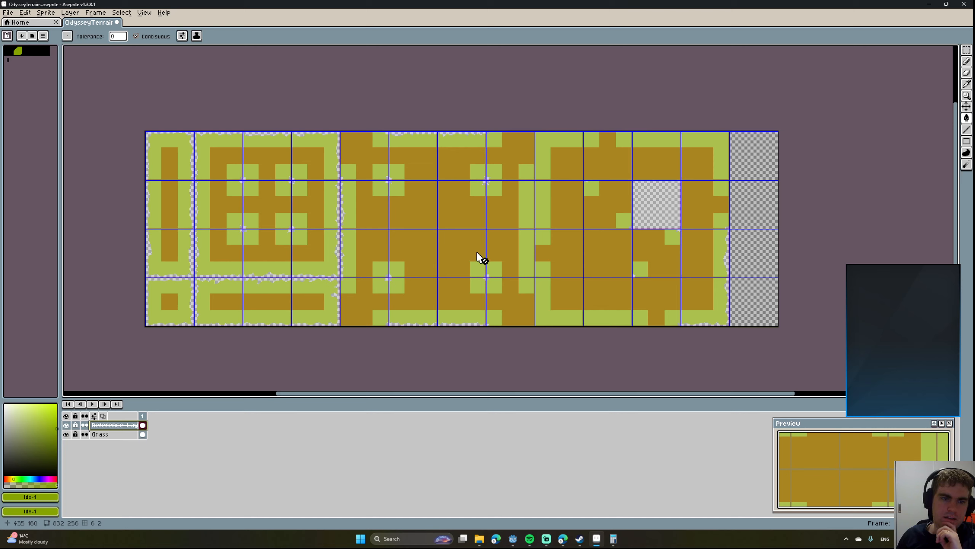
pyautogui.moveTo(514, 257)
pyautogui.mouseDown(button='middle')
pyautogui.moveTo(607, 267)
pyautogui.moveTo(502, 253)
pyautogui.moveTo(494, 264)
pyautogui.mouseUp(button='middle')
pyautogui.moveTo(487, 163); pyautogui.dragTo(498, 157, button='middle')
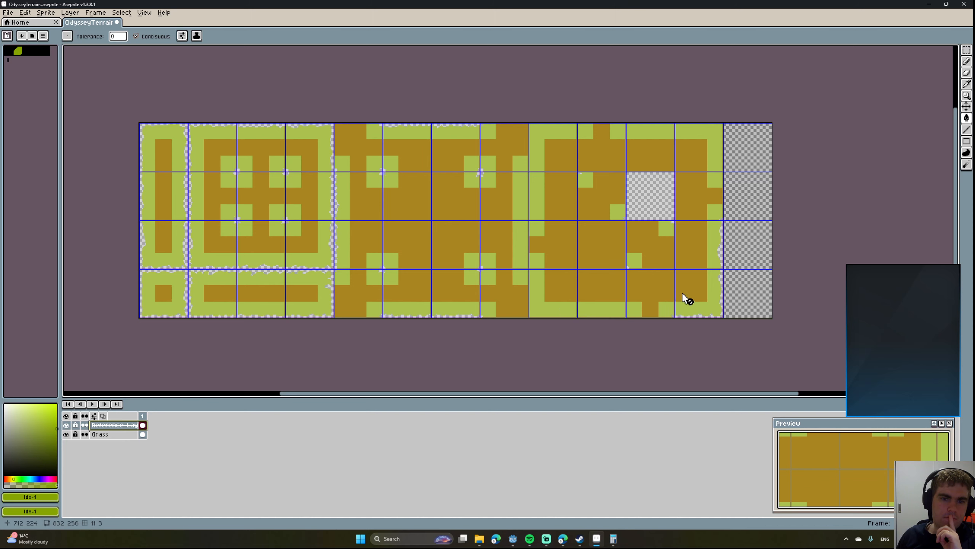
pyautogui.moveTo(691, 296); pyautogui.dragTo(625, 310, button='middle')
pyautogui.scroll(-1, 484, 262)
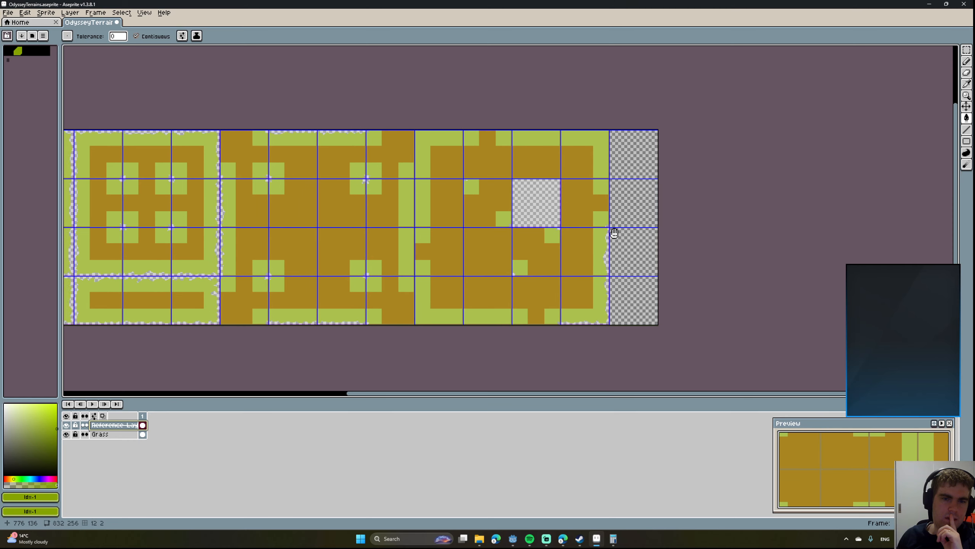
pyautogui.scroll(3, 597, 225)
pyautogui.scroll(-3, 598, 235)
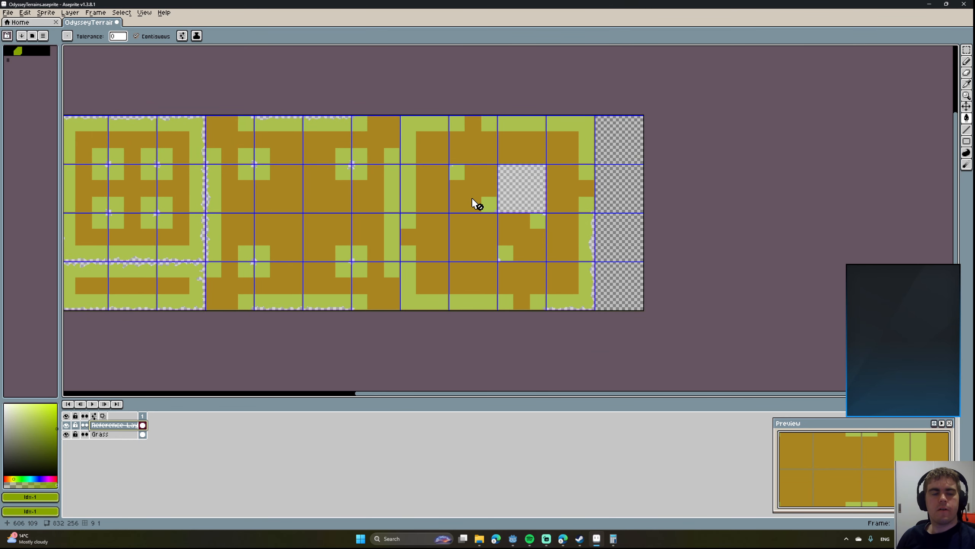
pyautogui.moveTo(475, 202); pyautogui.dragTo(488, 192, button='middle')
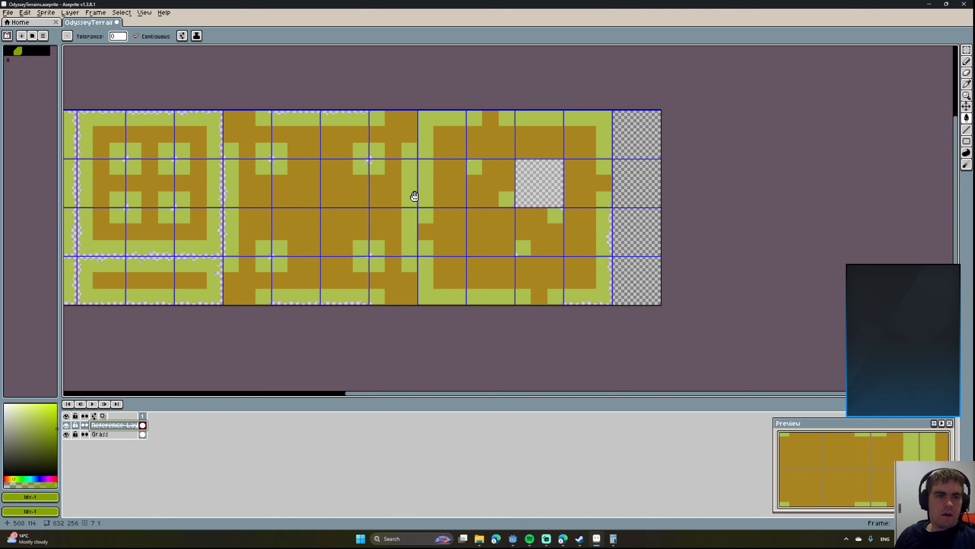
pyautogui.moveTo(414, 195); pyautogui.dragTo(371, 207, button='middle')
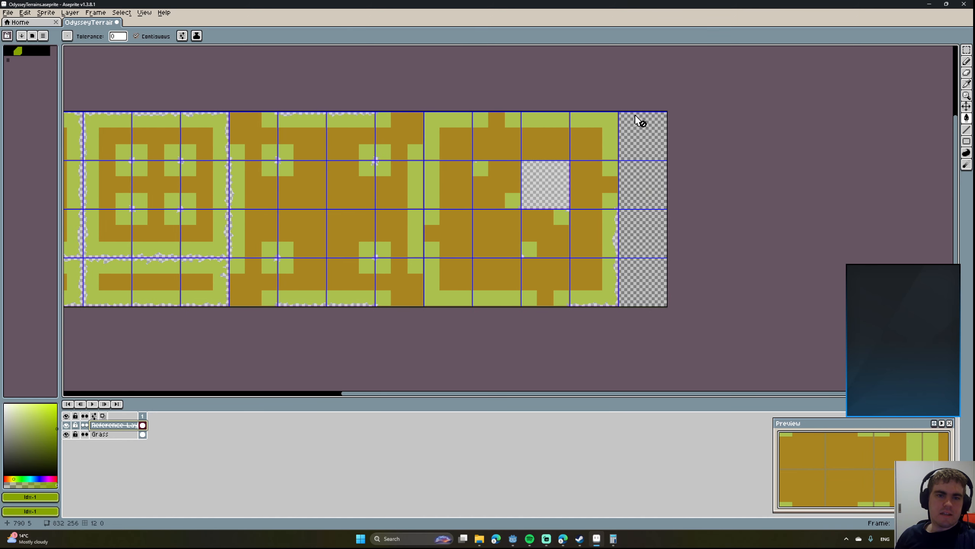
pyautogui.moveTo(594, 62); pyautogui.dragTo(587, 111, button='middle')
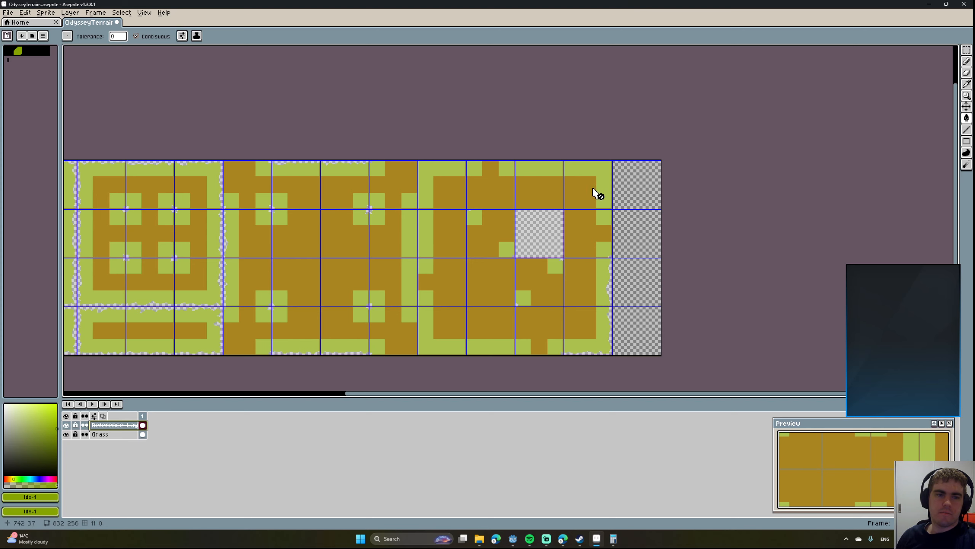
pyautogui.moveTo(593, 188); pyautogui.dragTo(635, 148, button='middle')
pyautogui.moveTo(483, 280); pyautogui.dragTo(545, 246, button='middle')
pyautogui.moveTo(469, 255); pyautogui.dragTo(406, 247, button='middle')
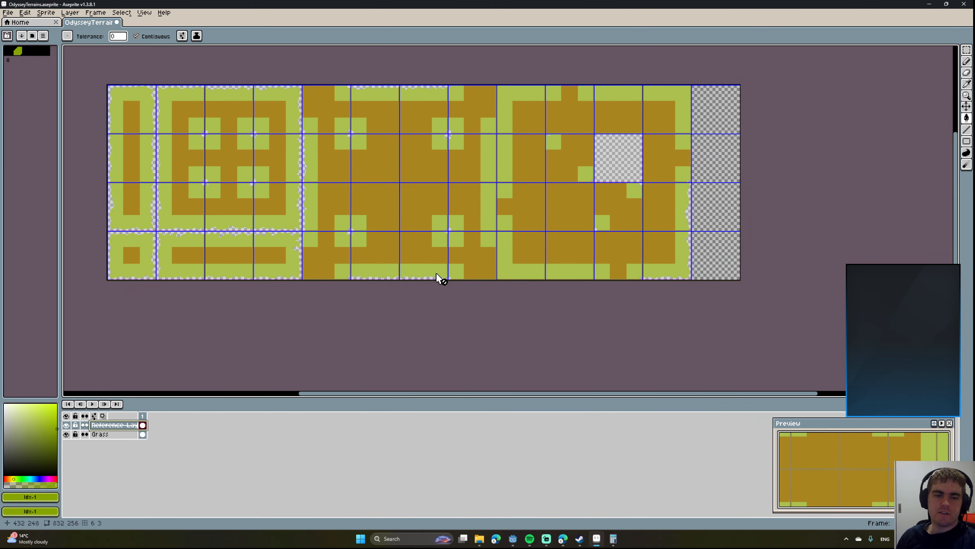
pyautogui.moveTo(664, 218); pyautogui.dragTo(523, 264, button='middle')
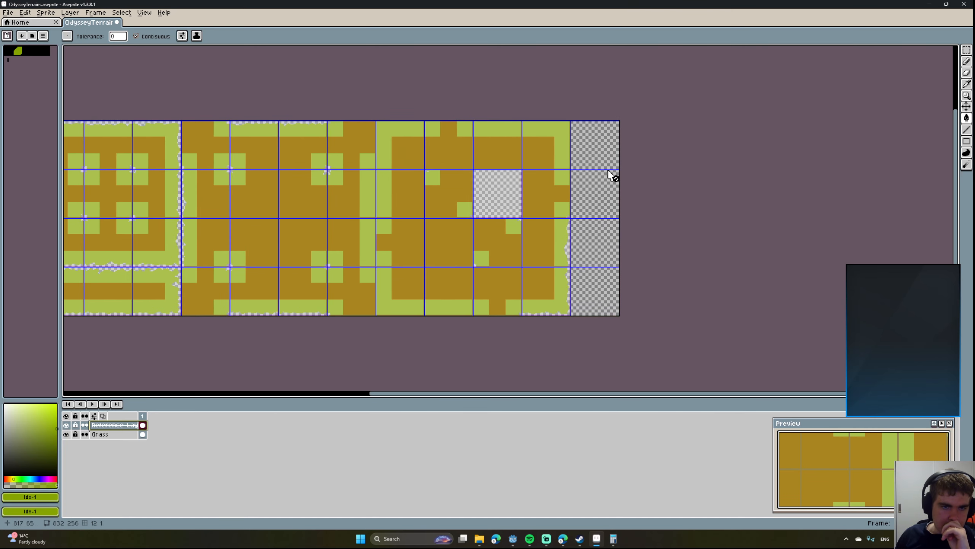
# Inspect the reference tiles bordering the empty column up close, from the top row to the bottom row.
pyautogui.moveTo(611, 175); pyautogui.dragTo(550, 281, button='middle')
pyautogui.scroll(2, 607, 189)
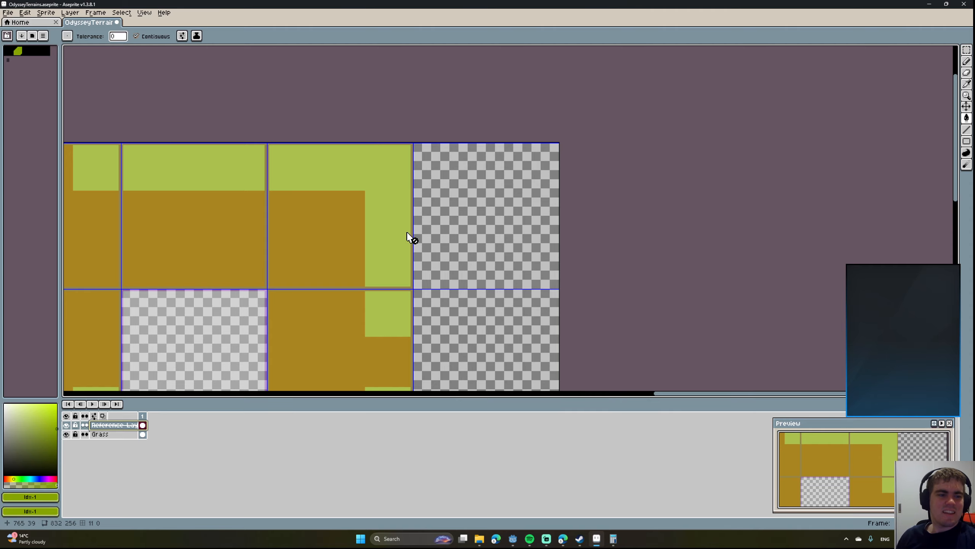
pyautogui.moveTo(404, 255); pyautogui.dragTo(444, 166, button='middle')
pyautogui.moveTo(424, 281); pyautogui.dragTo(436, 179, button='middle')
pyautogui.scroll(-4, 453, 241)
pyautogui.moveTo(463, 245); pyautogui.dragTo(459, 102, button='middle')
pyautogui.scroll(2, 464, 210)
pyautogui.scroll(2, 464, 209)
pyautogui.moveTo(470, 219); pyautogui.dragTo(470, 187, button='middle')
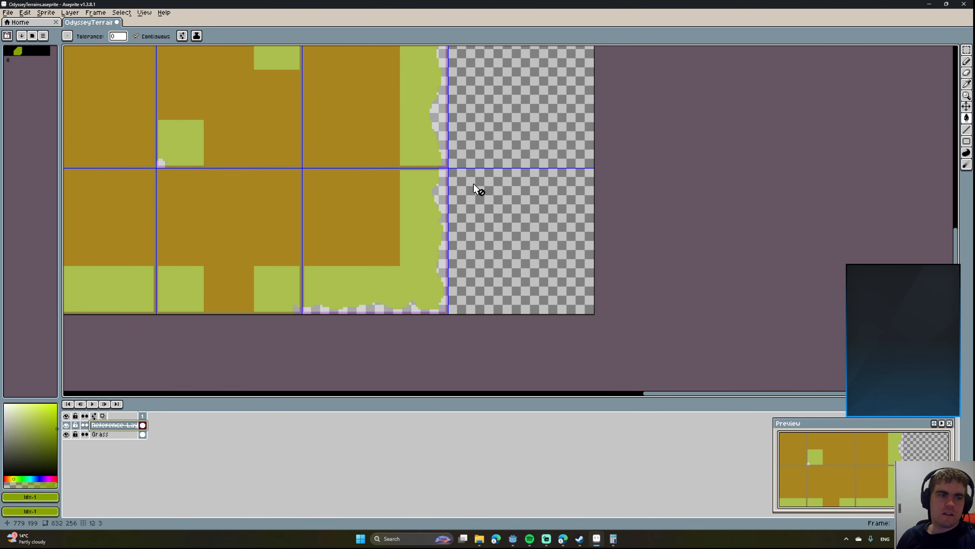
pyautogui.moveTo(425, 117); pyautogui.dragTo(471, 250, button='middle')
pyautogui.moveTo(400, 61); pyautogui.dragTo(329, 351, button='middle')
pyautogui.click(92, 11)
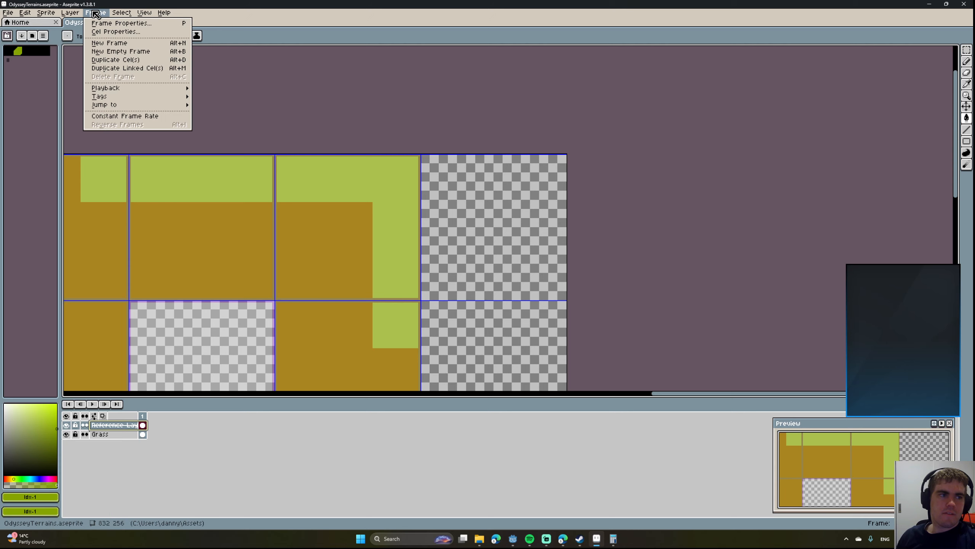
pyautogui.moveTo(64, 16)
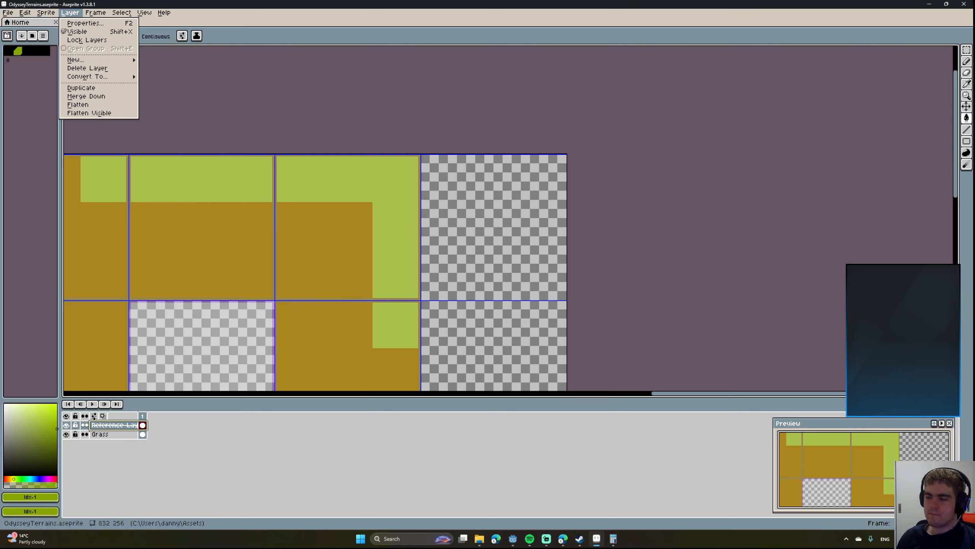
pyautogui.click(562, 539)
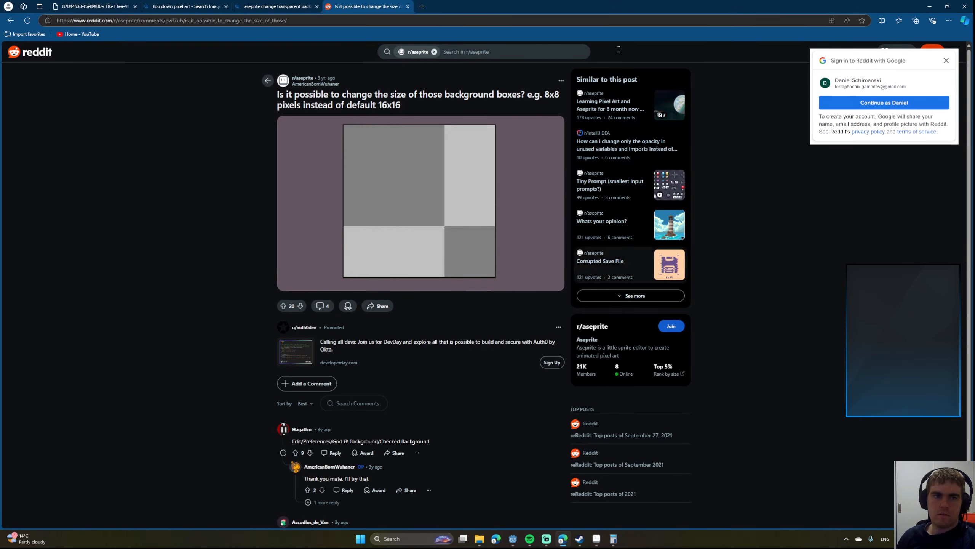
pyautogui.click(562, 538)
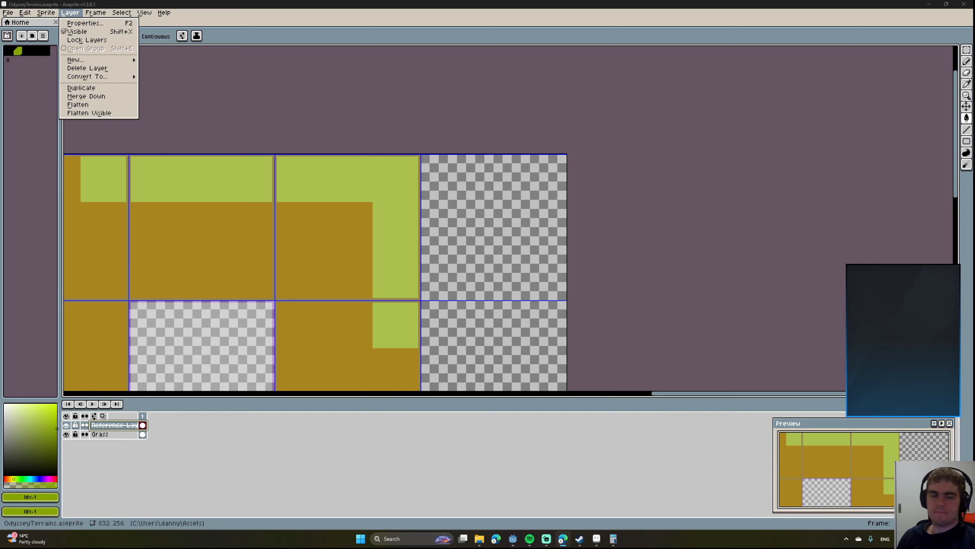
pyautogui.click(368, 211)
pyautogui.scroll(-4, 463, 173)
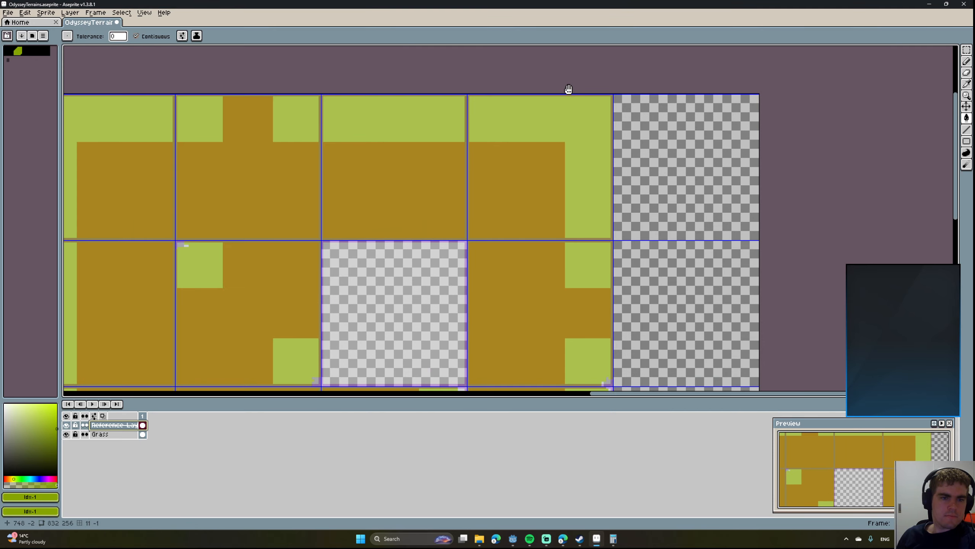
pyautogui.moveTo(588, 191); pyautogui.dragTo(378, 207, button='middle')
pyautogui.scroll(6, 481, 172)
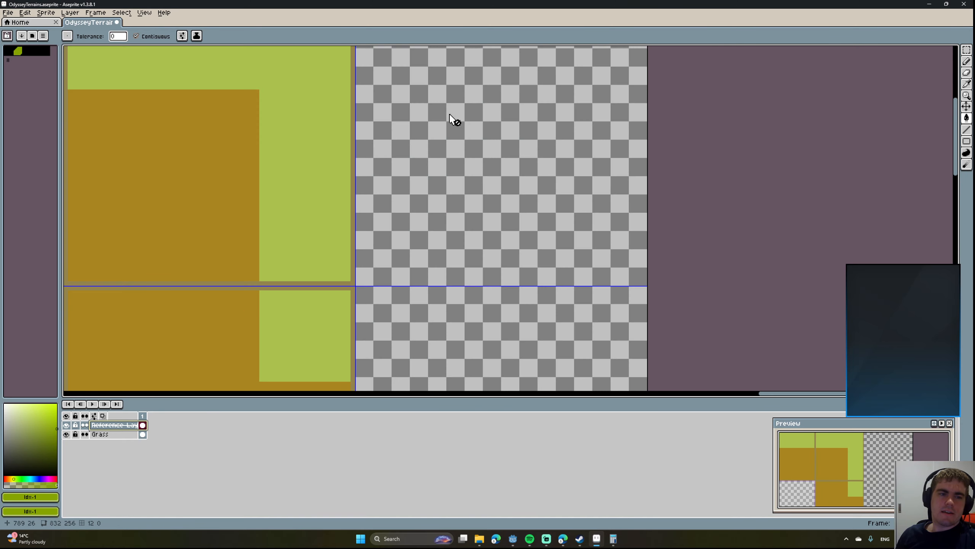
pyautogui.moveTo(288, 74); pyautogui.dragTo(420, 181, button='middle')
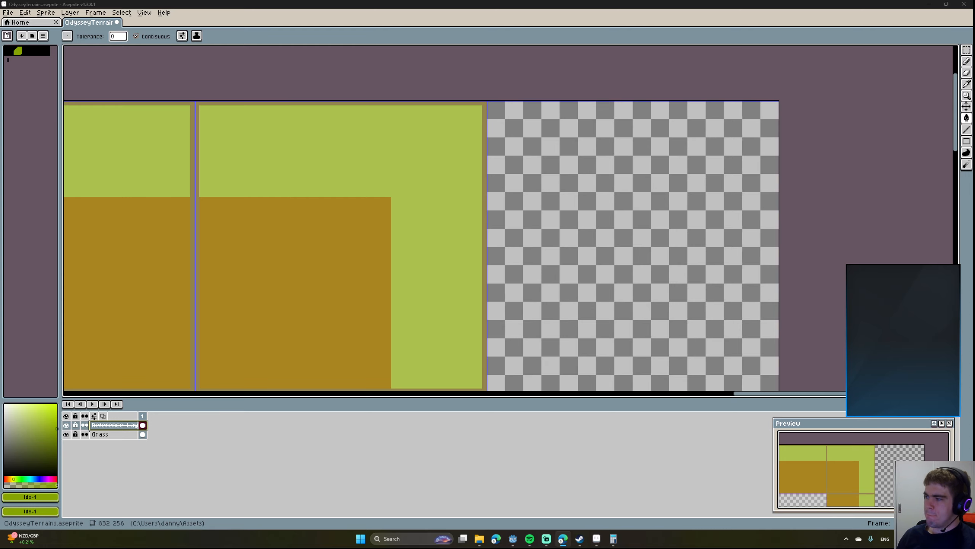
pyautogui.scroll(-1, 252, 70)
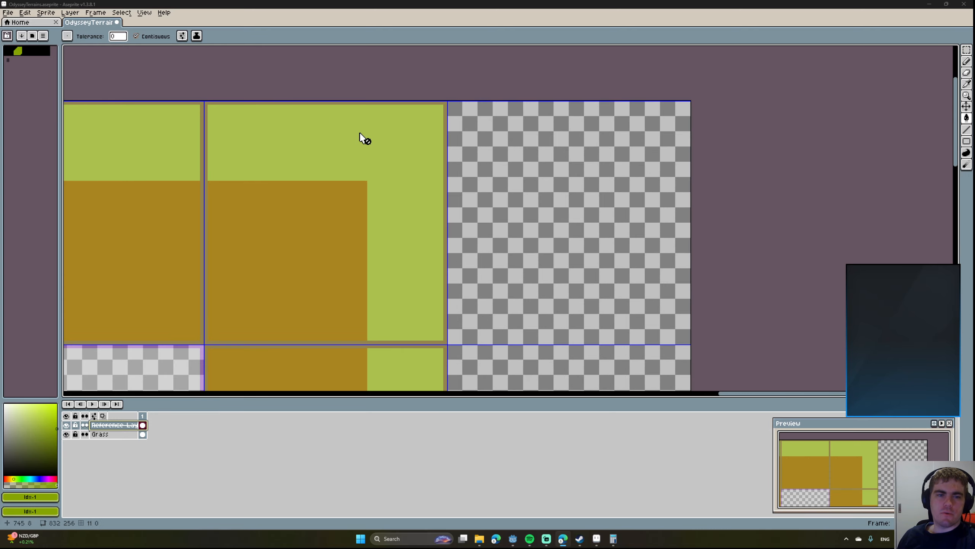
pyautogui.moveTo(363, 137); pyautogui.dragTo(458, 108, button='middle')
pyautogui.scroll(-1, 453, 109)
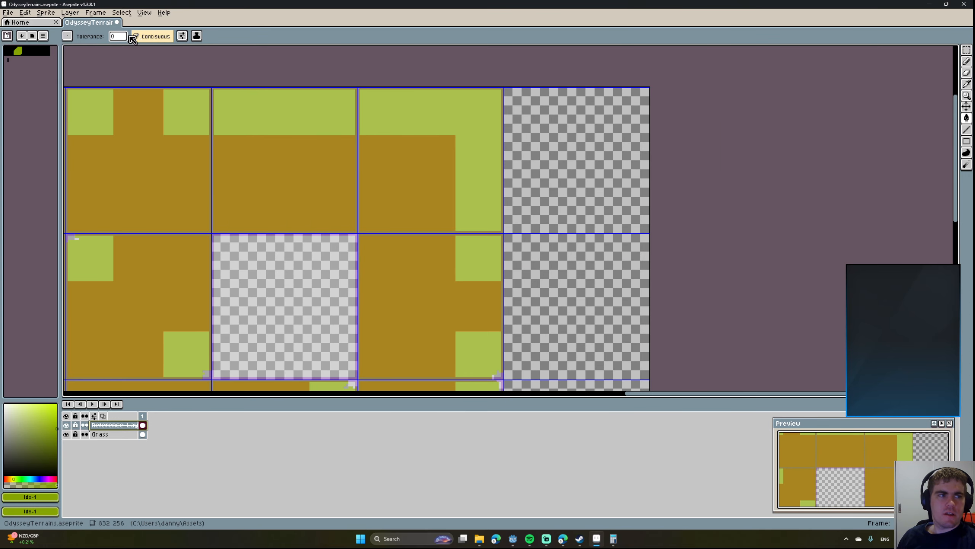
pyautogui.click(84, 14)
pyautogui.moveTo(49, 15)
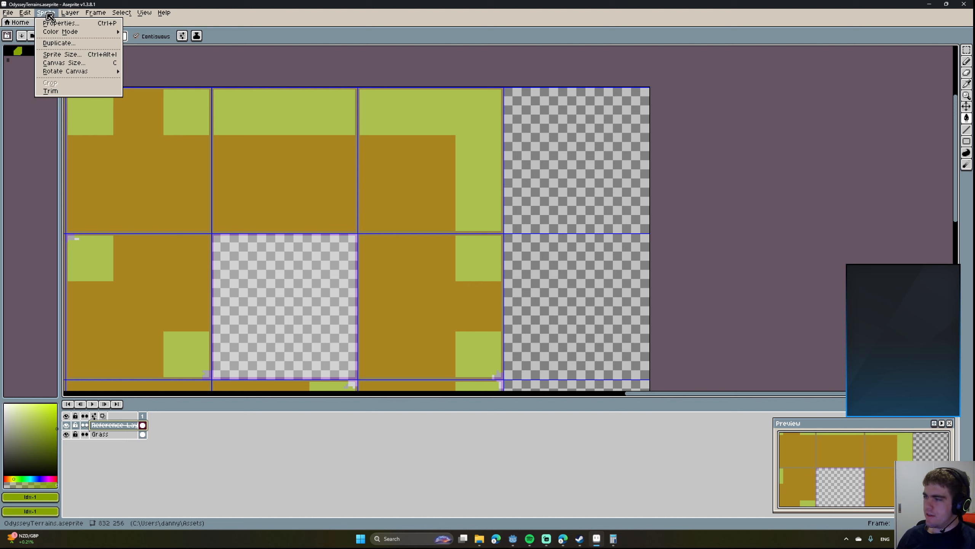
pyautogui.moveTo(144, 13)
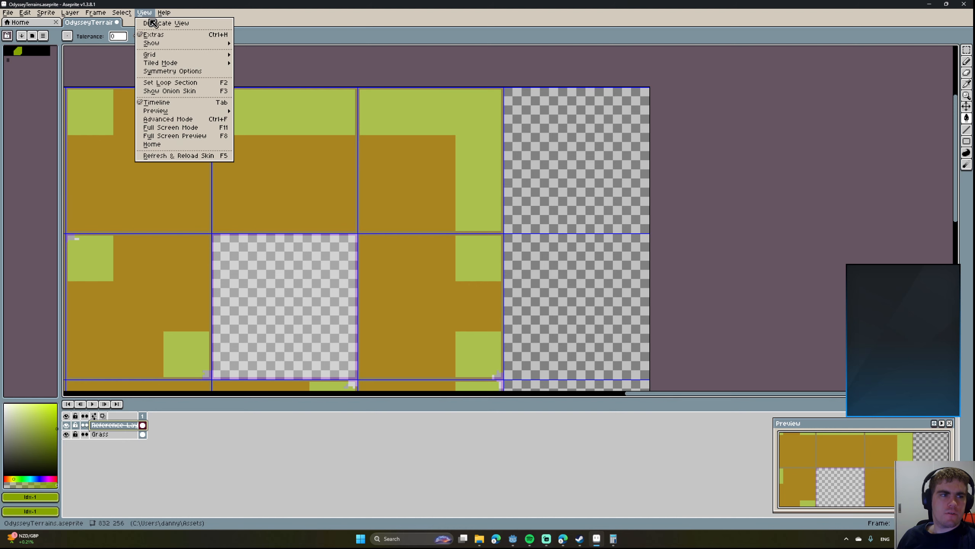
pyautogui.moveTo(165, 59)
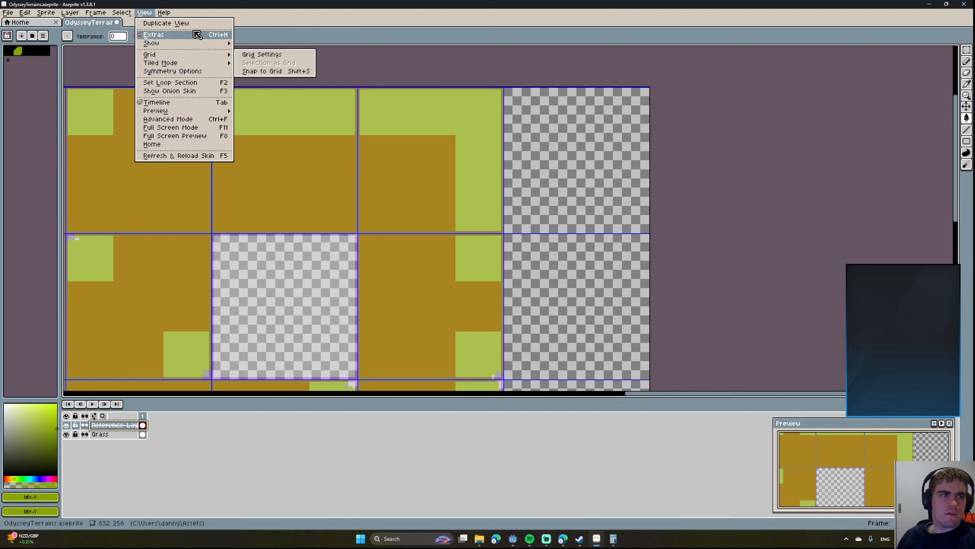
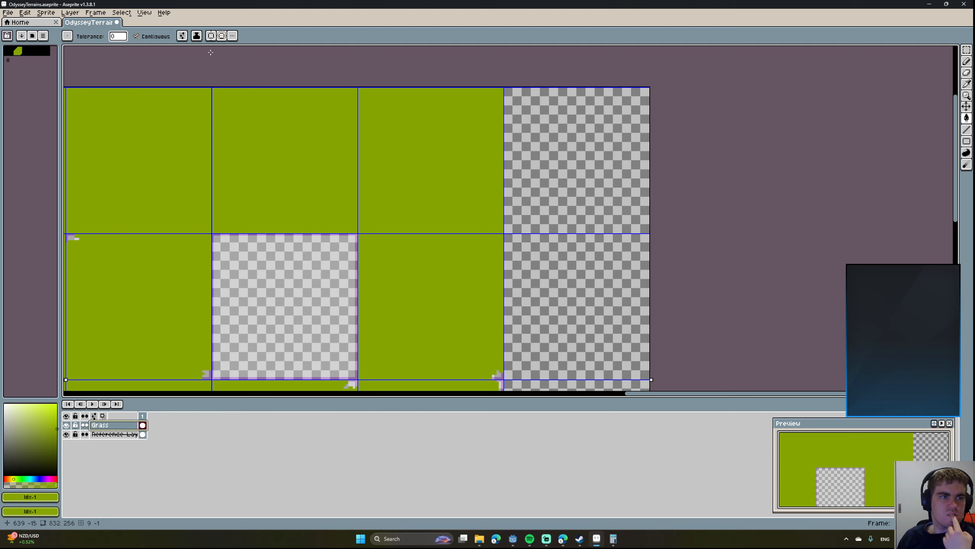
# Try filling the empty tile column at the end of the sheet with green, and undo the fill.
pyautogui.click(547, 164)
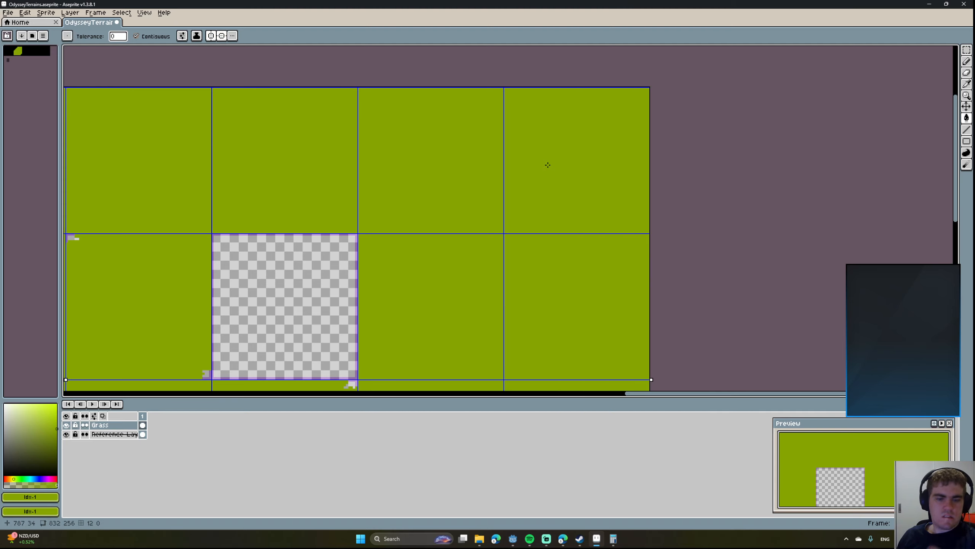
pyautogui.hotkey('ctrl', 'z')
pyautogui.scroll(-4, 679, 94)
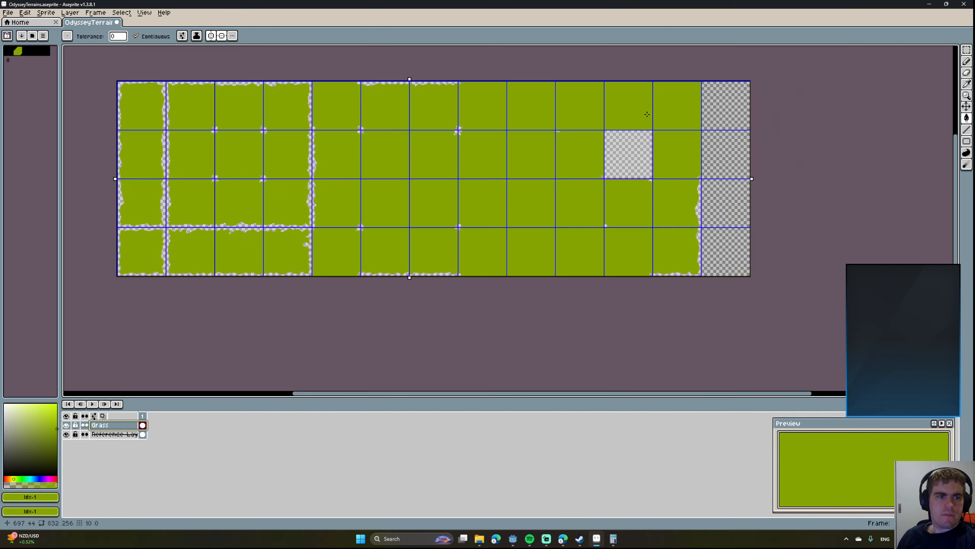
pyautogui.scroll(-1, 642, 115)
pyautogui.scroll(1, 629, 116)
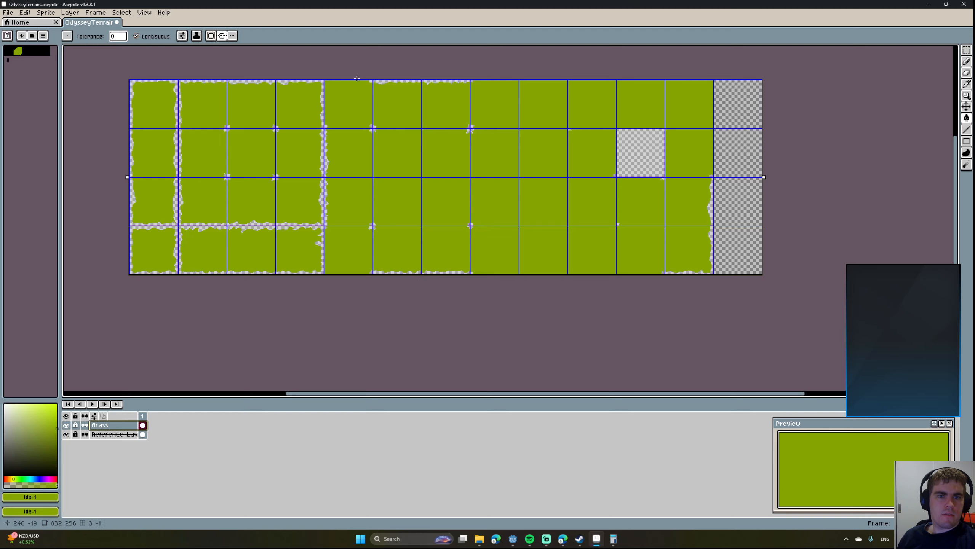
# Move the horizontal symmetry axis up into the first tile row, about two thirds of the way down the tile.
pyautogui.moveTo(764, 177); pyautogui.dragTo(765, 106)
pyautogui.scroll(4, 763, 107)
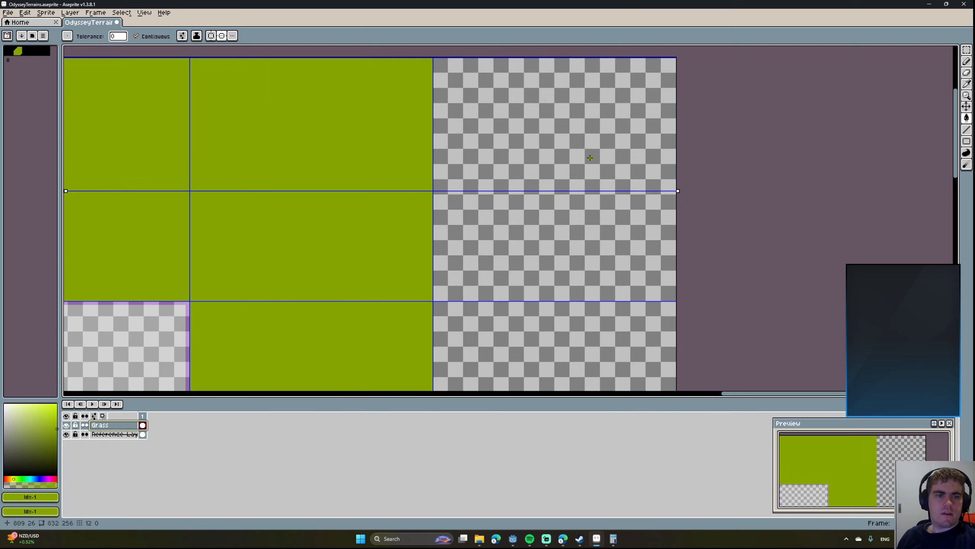
pyautogui.moveTo(584, 124); pyautogui.dragTo(577, 146, button='middle')
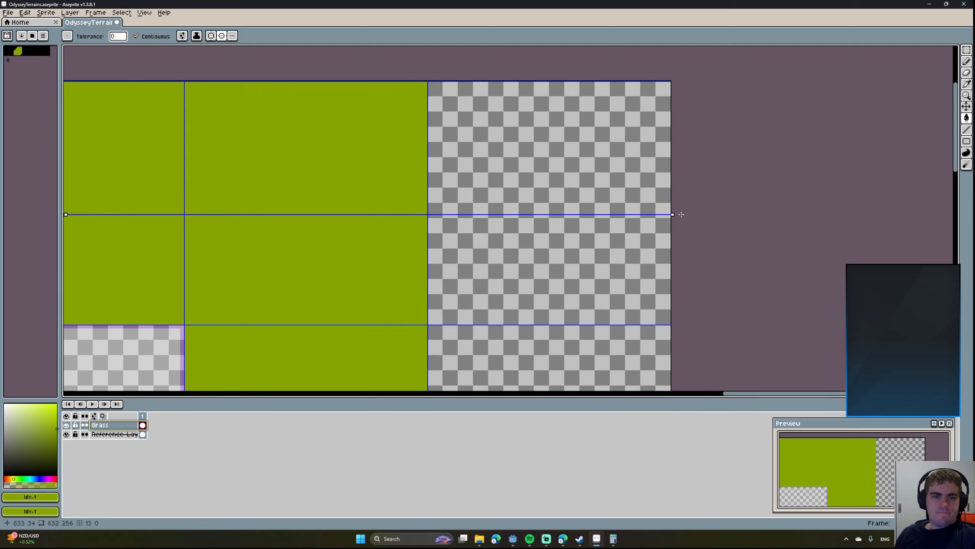
pyautogui.moveTo(673, 214); pyautogui.dragTo(693, 253)
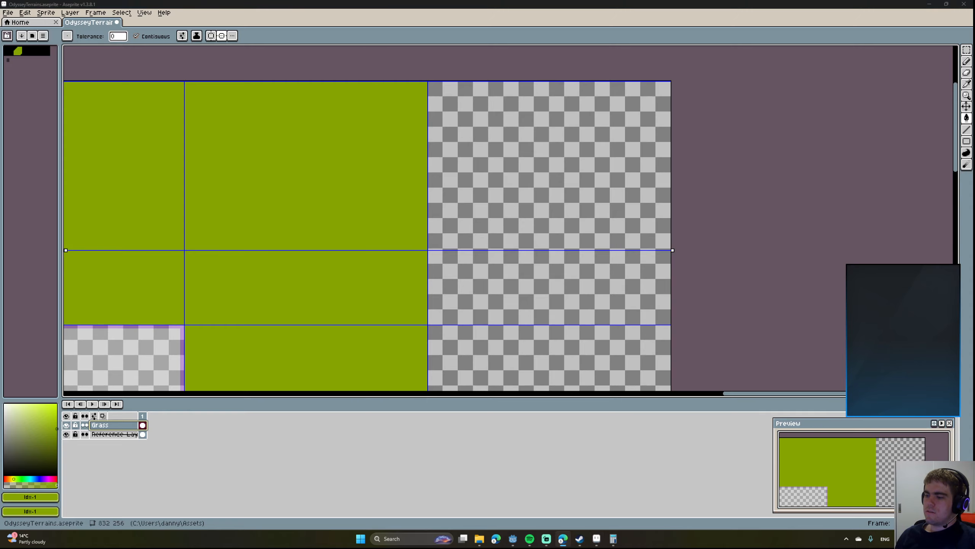
# Switch to Calculator, divide 64 by 3, and move its window off the canvas.
pyautogui.hotkey('alt', 'Tab')
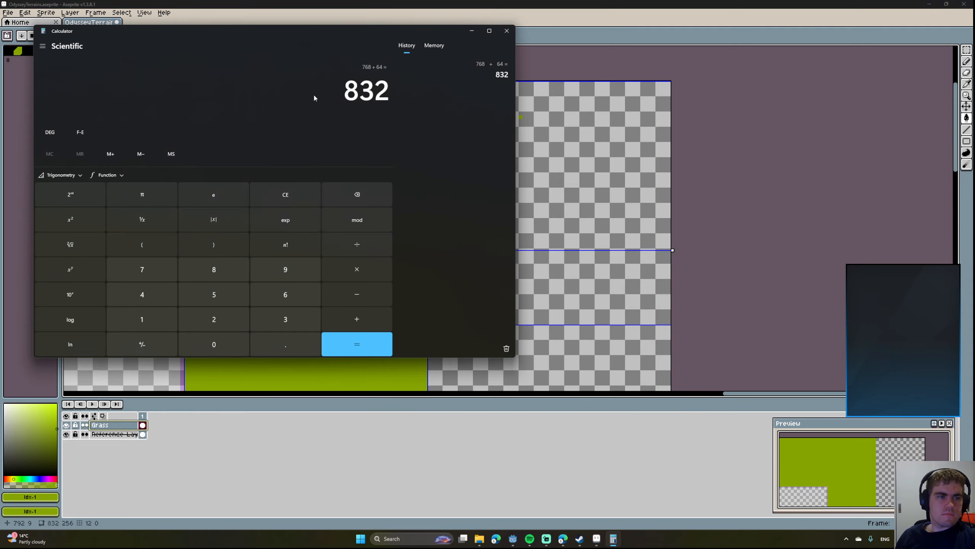
pyautogui.write('64 +')
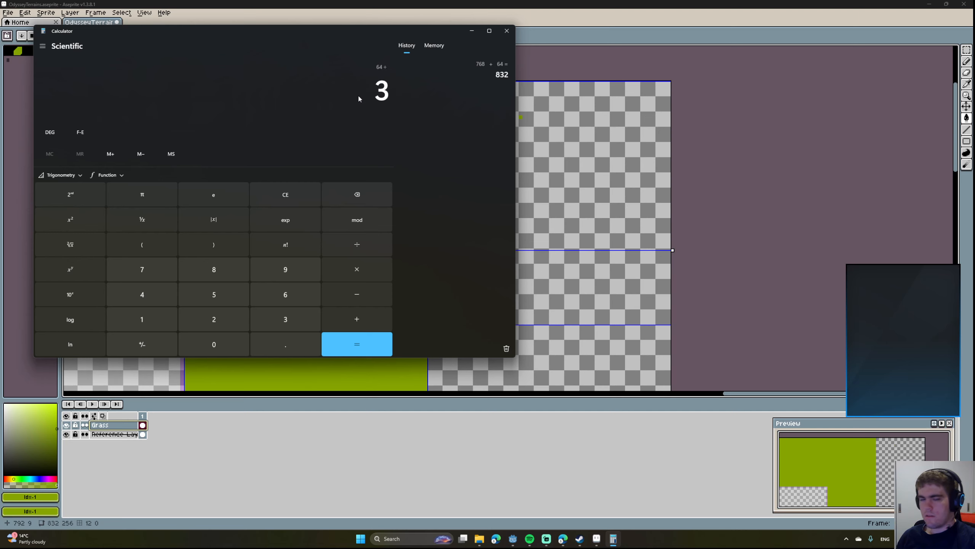
pyautogui.press('Return')
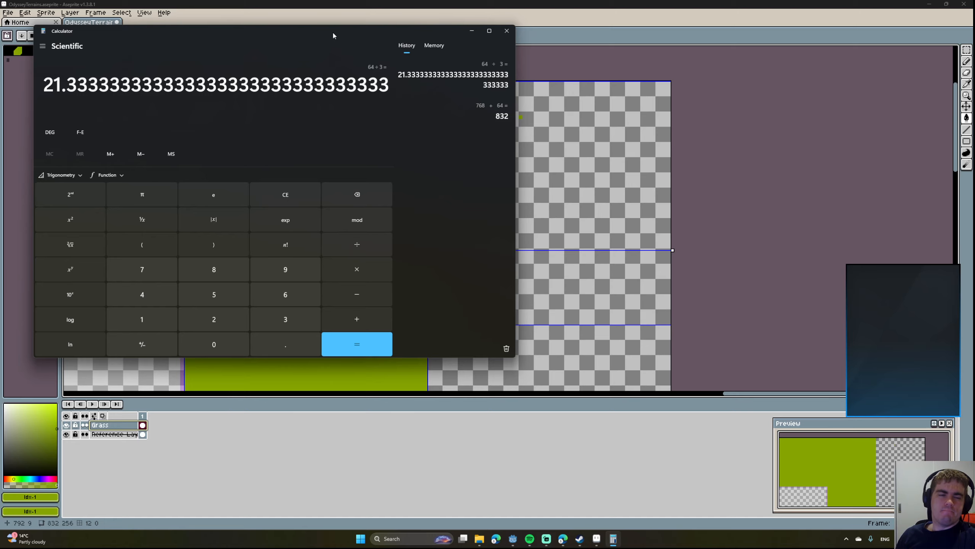
pyautogui.moveTo(333, 33); pyautogui.dragTo(974, 140)
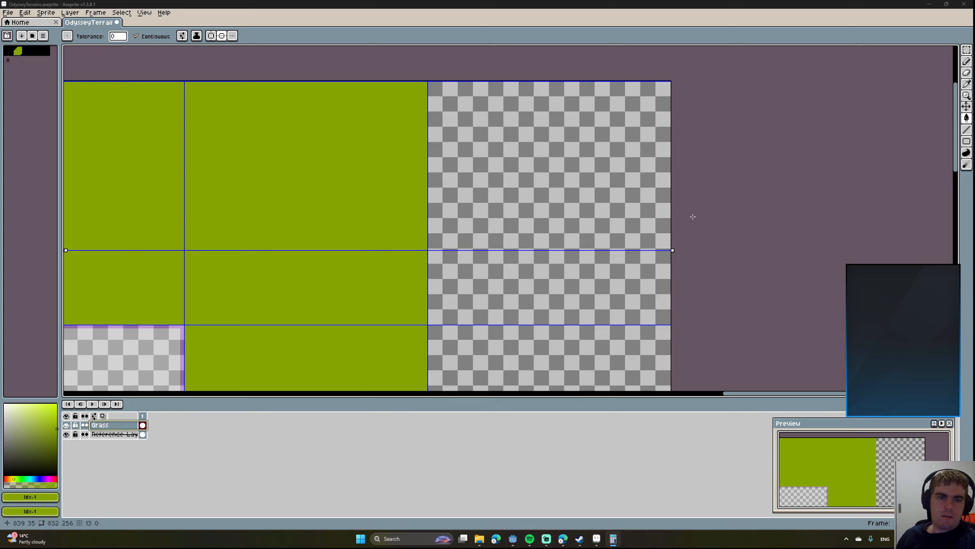
# Turn off the symmetry mode that uses the horizontal axis.
pyautogui.click(223, 36)
pyautogui.moveTo(676, 204); pyautogui.dragTo(661, 152, button='middle')
pyautogui.moveTo(496, 147); pyautogui.dragTo(598, 200, button='middle')
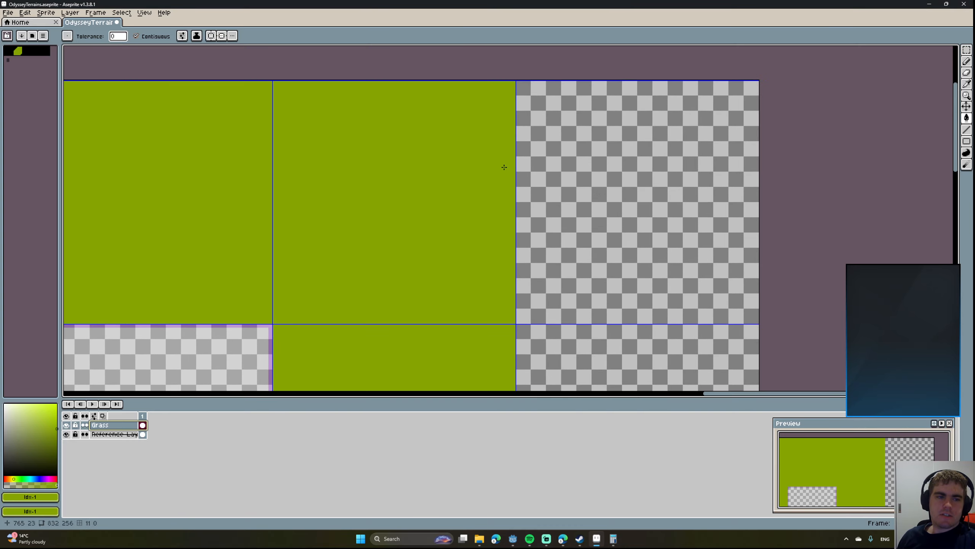
pyautogui.scroll(2, 504, 166)
pyautogui.scroll(-9, 544, 170)
pyautogui.moveTo(550, 171); pyautogui.dragTo(607, 197, button='middle')
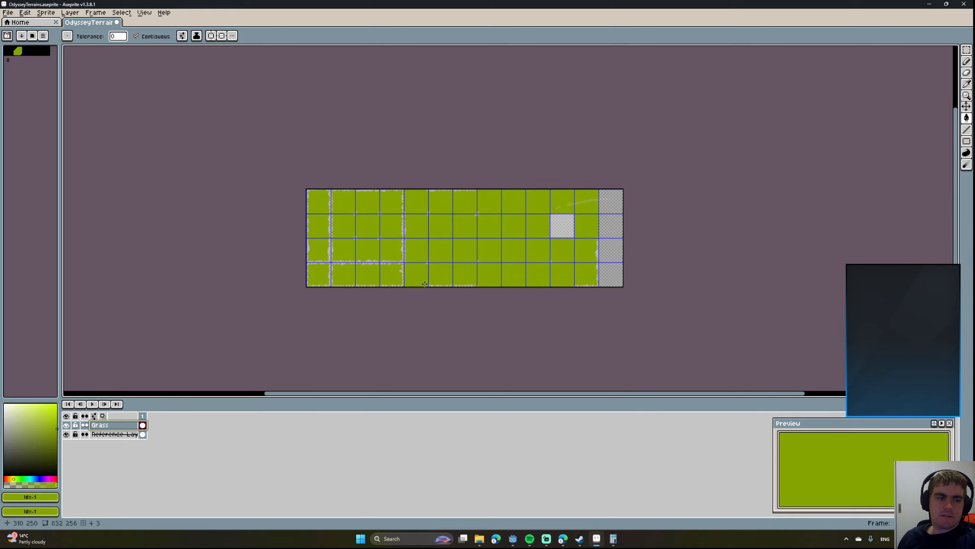
# Move the reference layer above the Grass layer and make Grass the active layer.
pyautogui.click(108, 435)
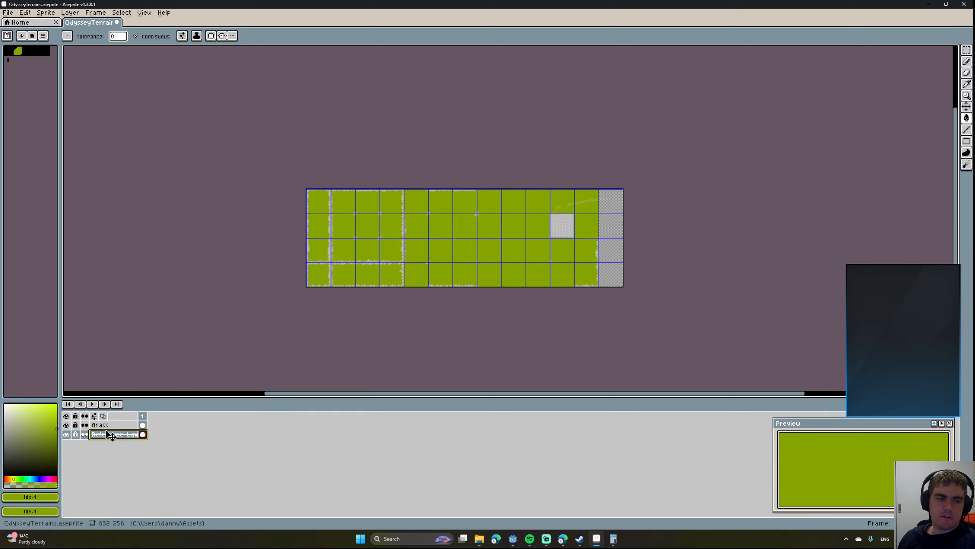
pyautogui.moveTo(109, 435); pyautogui.dragTo(111, 424)
pyautogui.moveTo(498, 284); pyautogui.dragTo(442, 312, button='middle')
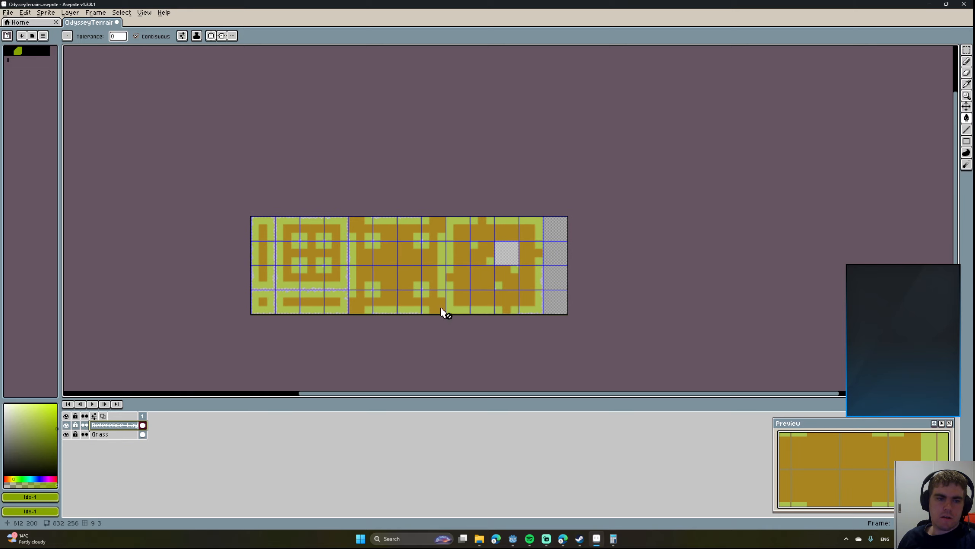
pyautogui.click(109, 435)
# Examine the empty tile column and the reference tiles beside it in the upper rows.
pyautogui.scroll(8, 556, 238)
pyautogui.scroll(-1, 707, 310)
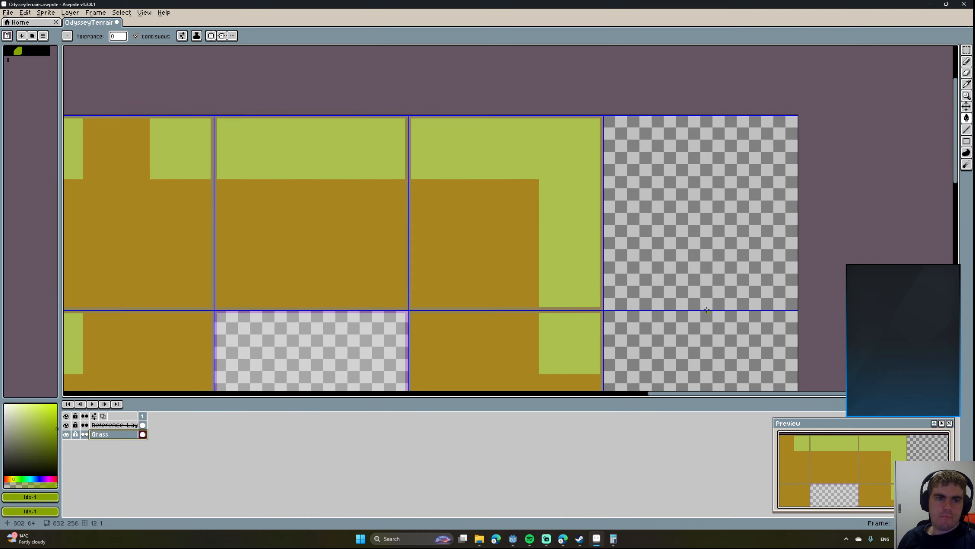
pyautogui.scroll(-3, 707, 310)
pyautogui.moveTo(706, 310); pyautogui.dragTo(594, 212, button='middle')
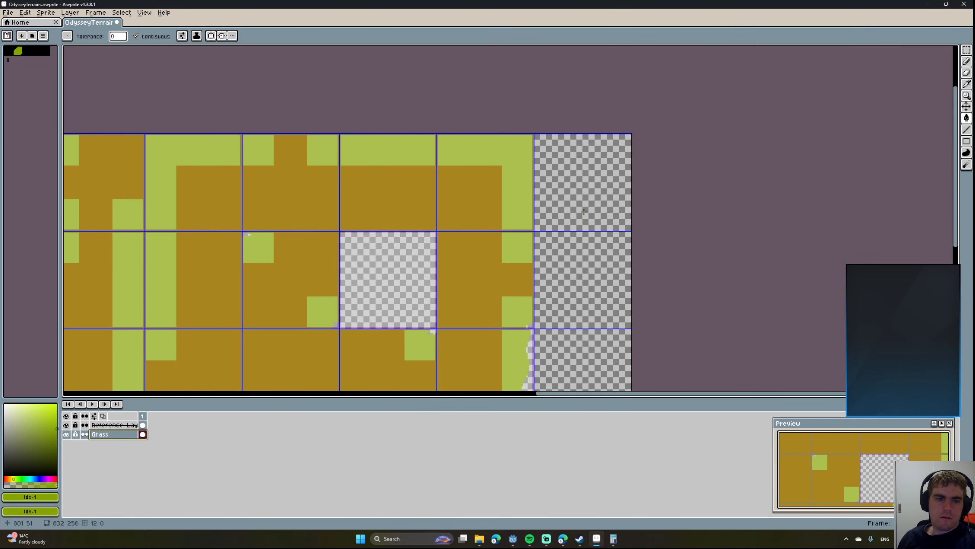
pyautogui.moveTo(497, 197); pyautogui.dragTo(503, 156, button='middle')
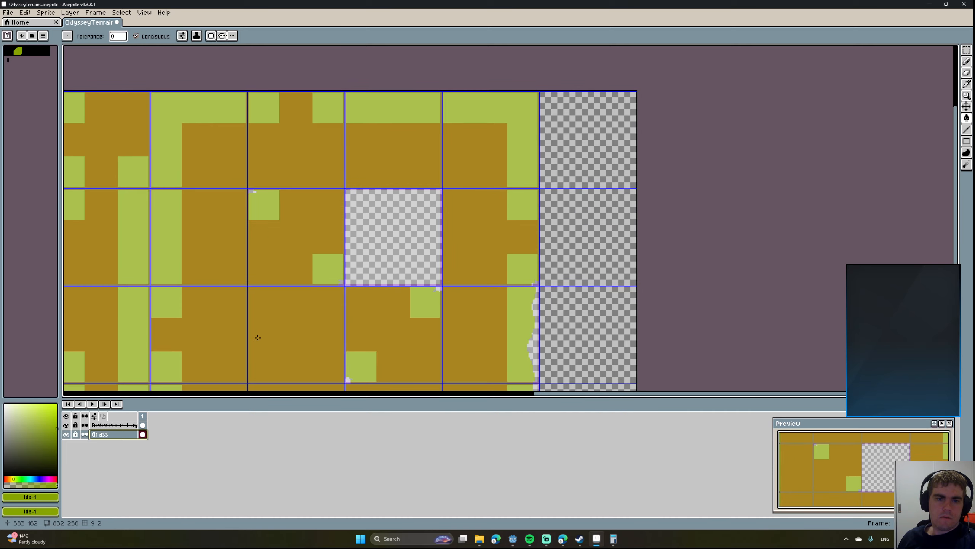
pyautogui.scroll(3, 508, 247)
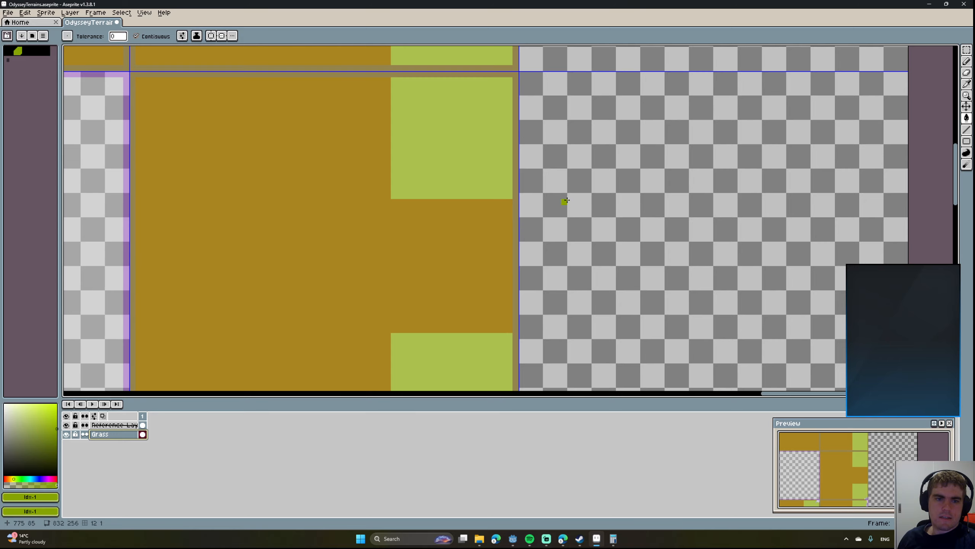
pyautogui.scroll(-5, 502, 206)
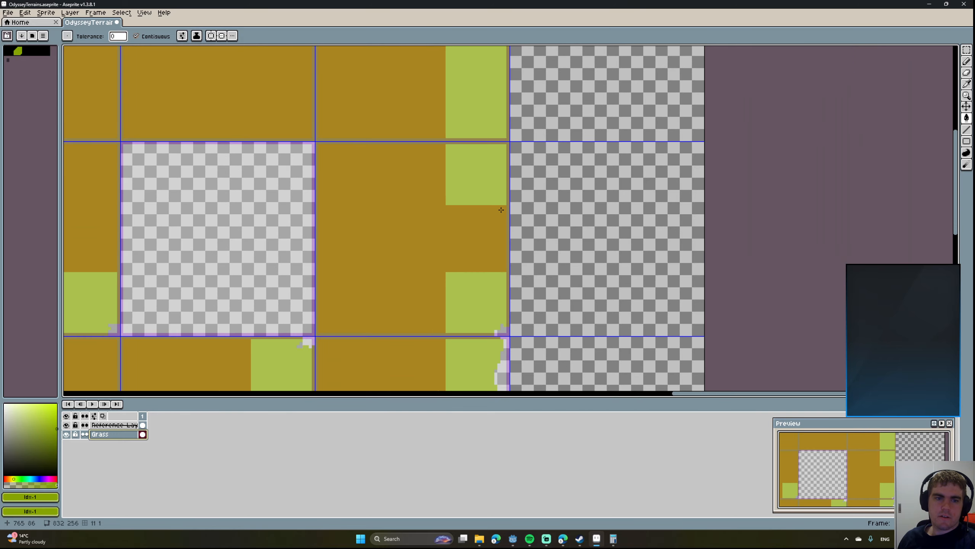
pyautogui.scroll(2, 508, 181)
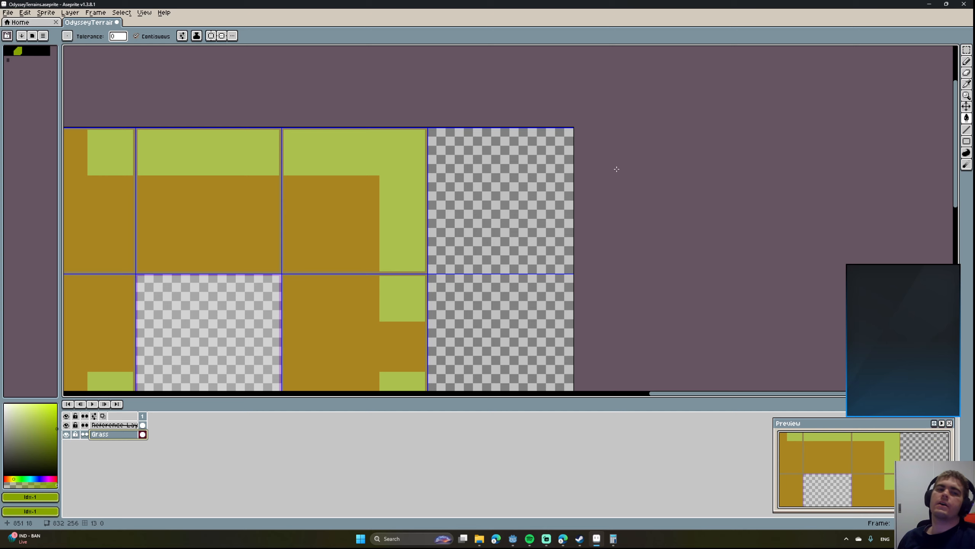
pyautogui.scroll(-5, 326, 191)
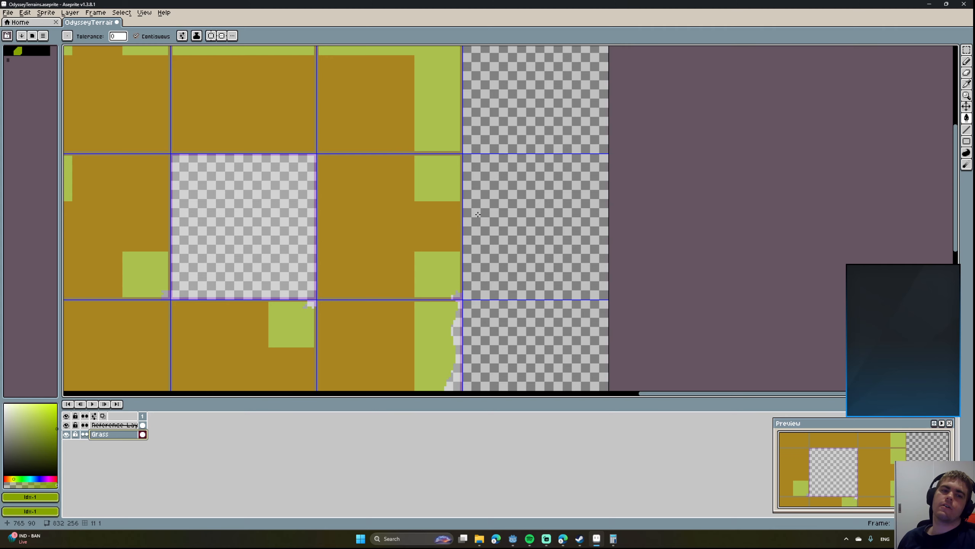
pyautogui.scroll(-5, 474, 196)
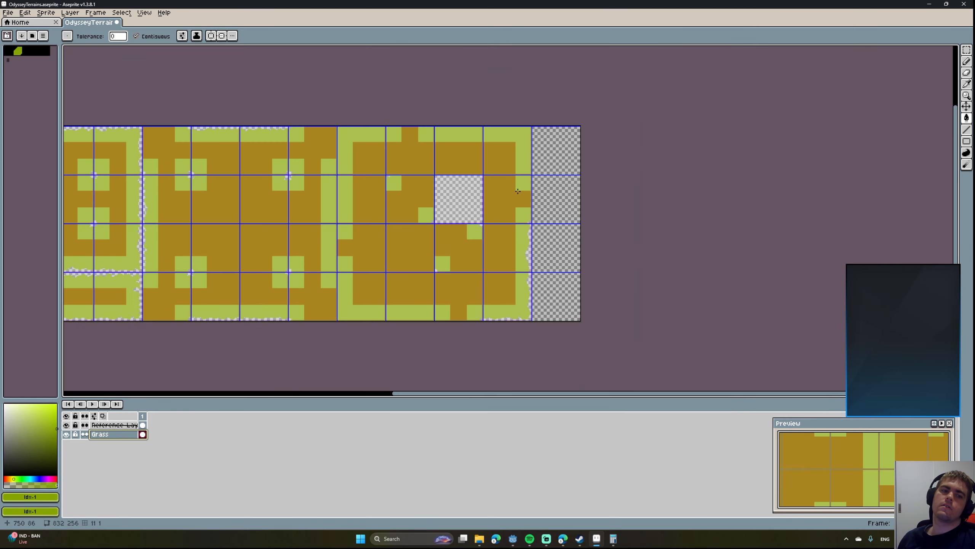
# Compare the jagged grass edges on the lower tiles with the rest of the sheet and the empty column's top tile.
pyautogui.moveTo(488, 206); pyautogui.dragTo(493, 190, button='middle')
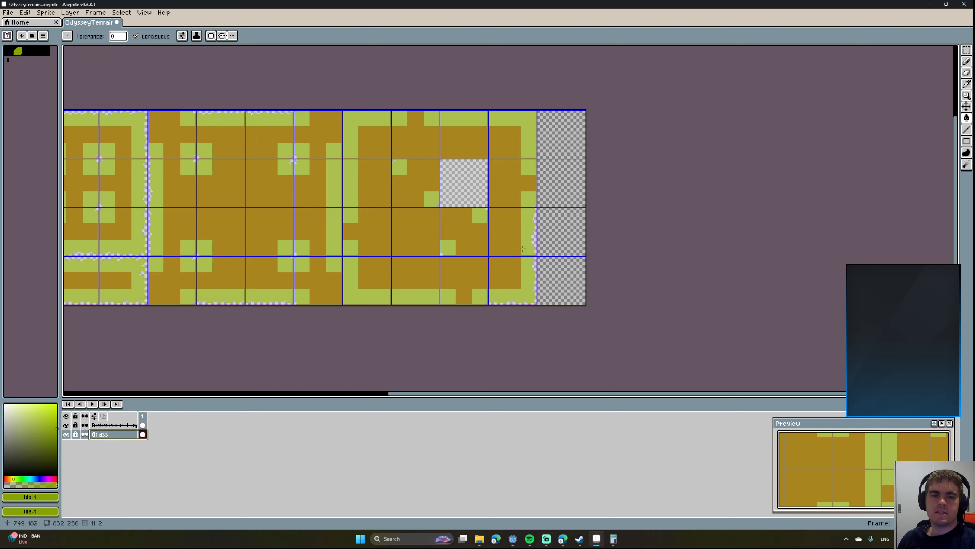
pyautogui.moveTo(522, 248); pyautogui.dragTo(485, 249, button='middle')
pyautogui.scroll(4, 527, 180)
pyautogui.moveTo(525, 179); pyautogui.dragTo(524, 95, button='middle')
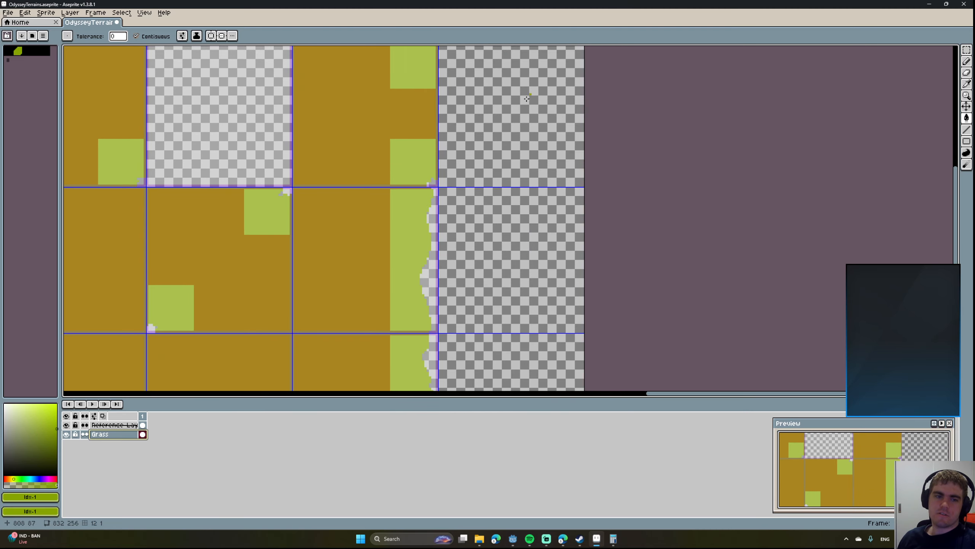
pyautogui.scroll(-2, 490, 148)
pyautogui.scroll(4, 453, 271)
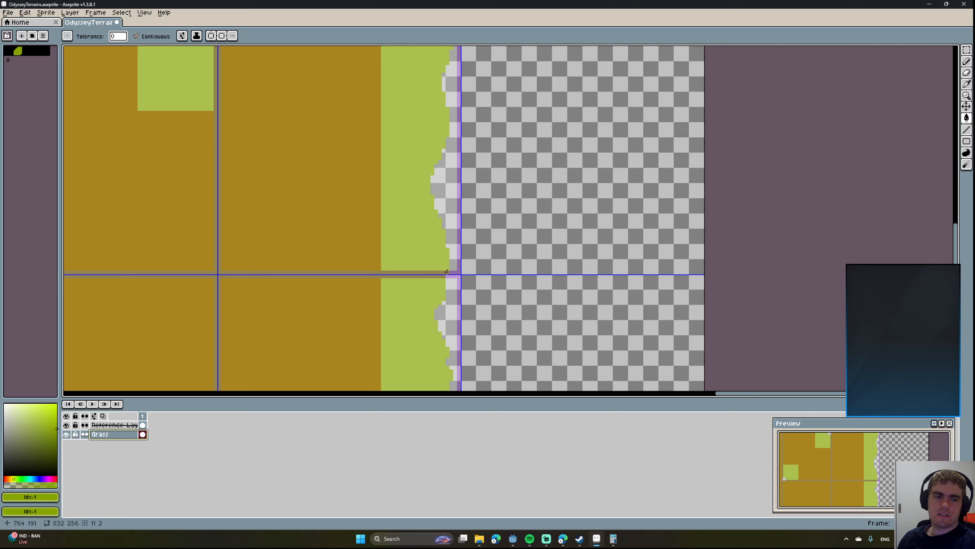
pyautogui.scroll(-2, 447, 272)
pyautogui.scroll(-2, 446, 272)
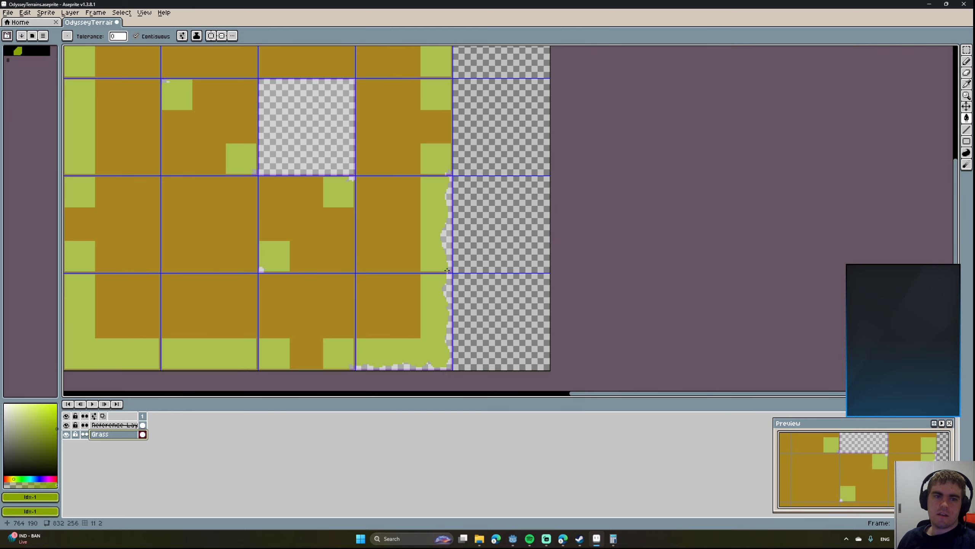
pyautogui.scroll(-2, 447, 270)
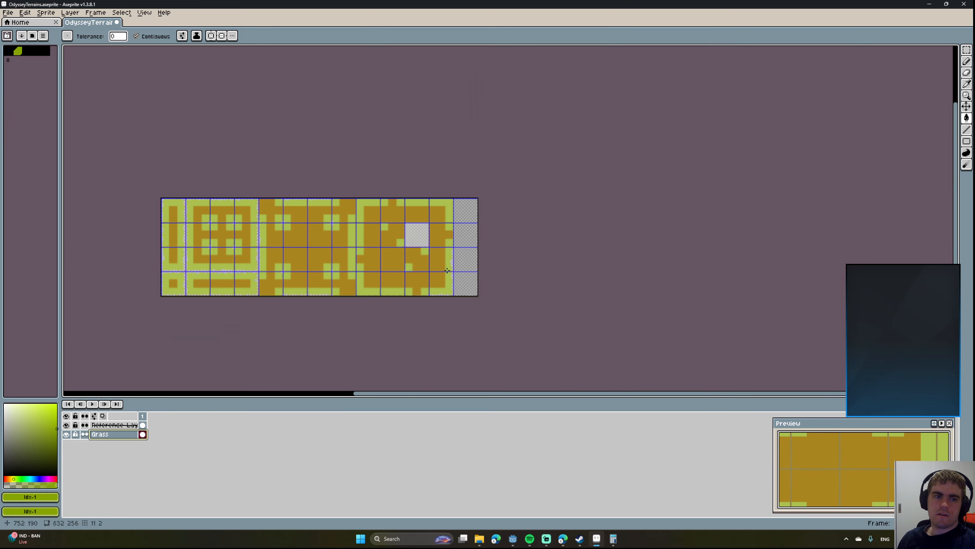
pyautogui.scroll(2, 447, 270)
pyautogui.moveTo(434, 268); pyautogui.dragTo(609, 261, button='middle')
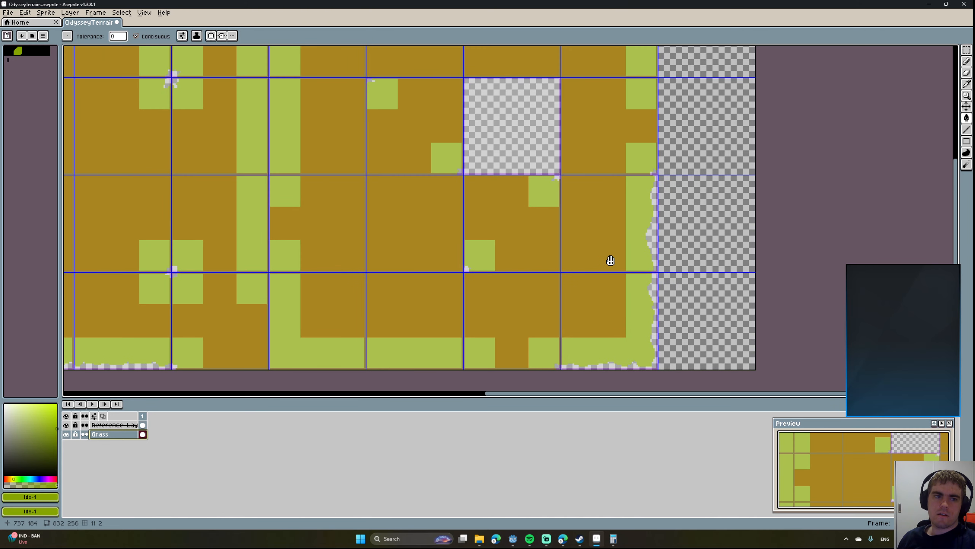
pyautogui.scroll(-3, 610, 262)
pyautogui.moveTo(439, 250)
pyautogui.mouseDown(button='middle')
pyautogui.moveTo(592, 260)
pyautogui.moveTo(441, 251)
pyautogui.mouseUp(button='middle')
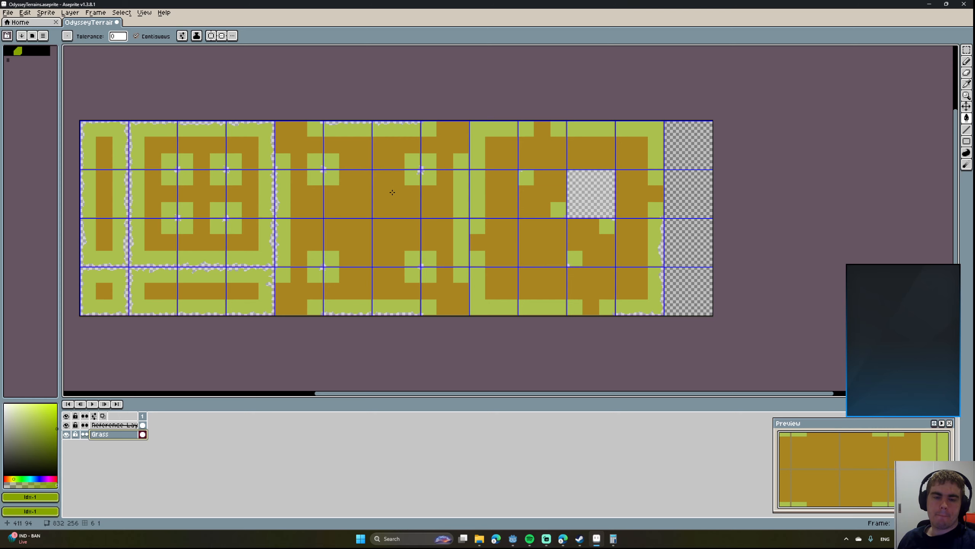
pyautogui.moveTo(649, 242); pyautogui.dragTo(552, 241)
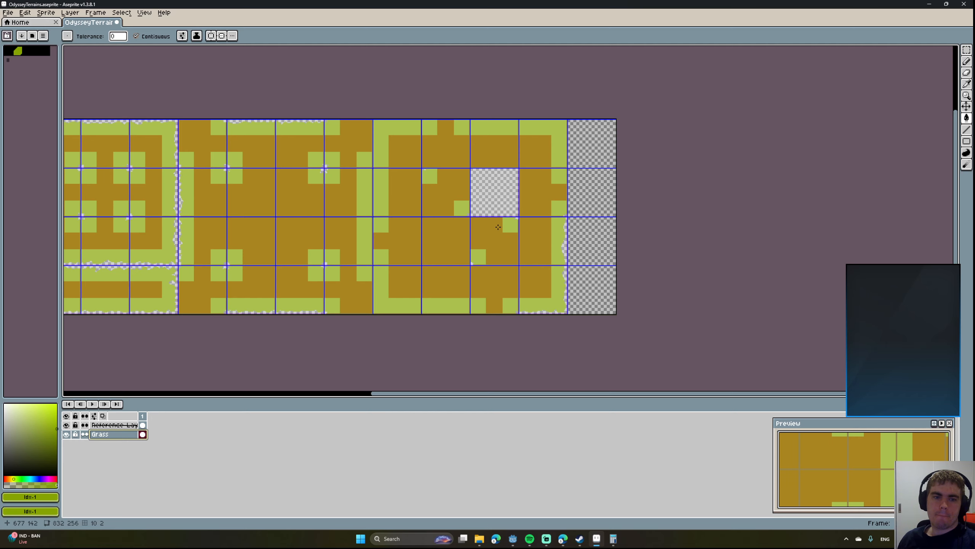
pyautogui.moveTo(581, 189); pyautogui.dragTo(504, 279, button='middle')
pyautogui.scroll(4, 544, 192)
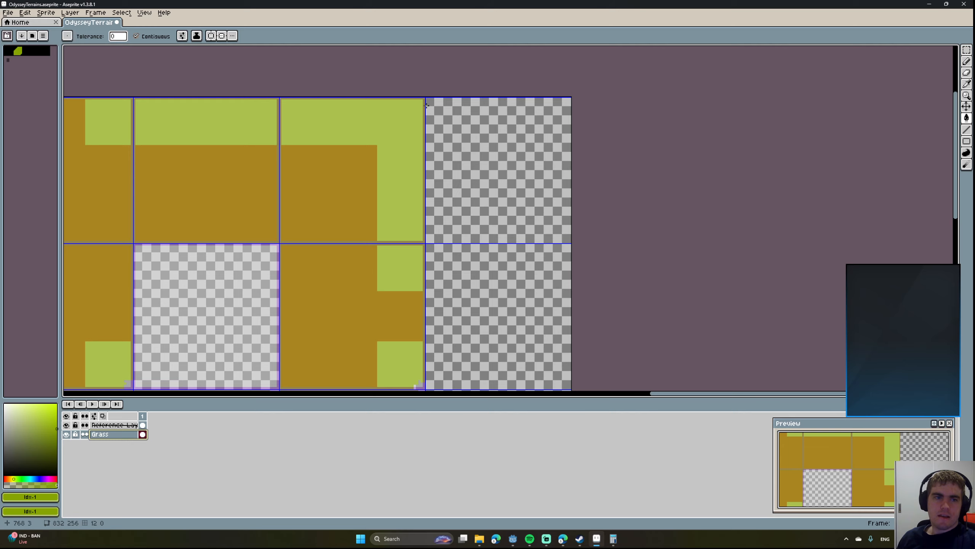
pyautogui.scroll(2, 421, 96)
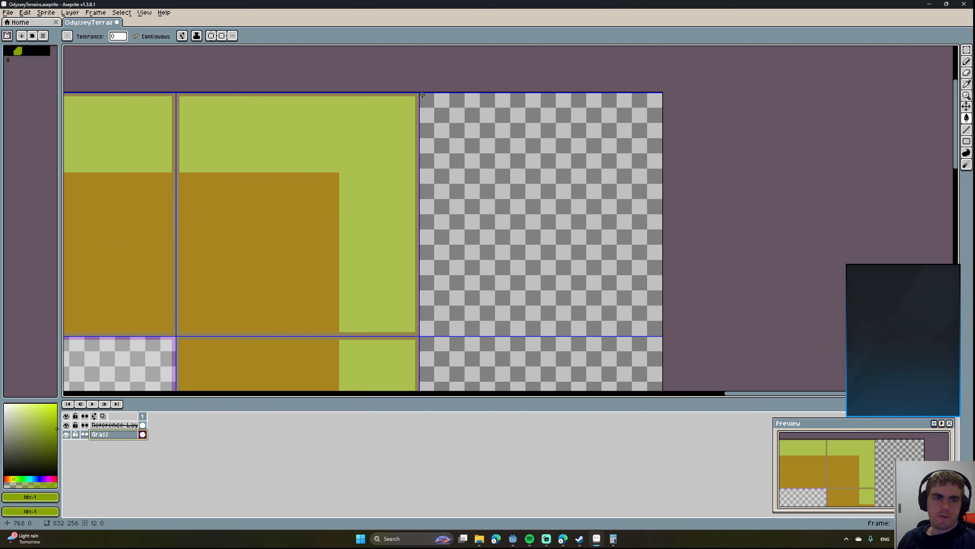
# Draw a jagged green diagonal with the Pencil across the last column's top tile, from its upper-left corner to its lower-right corner.
pyautogui.click(424, 95)
pyautogui.hotkey('ctrl', 'z')
pyautogui.press('b')
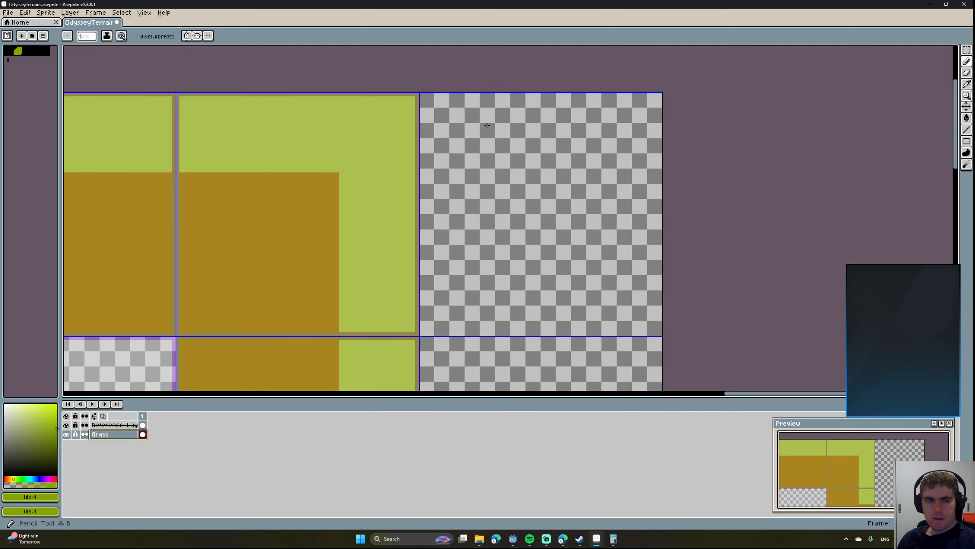
pyautogui.moveTo(422, 96)
pyautogui.mouseDown()
pyautogui.moveTo(487, 132)
pyautogui.moveTo(536, 209)
pyautogui.moveTo(663, 337)
pyautogui.mouseUp()
pyautogui.moveTo(611, 279); pyautogui.dragTo(544, 142, button='middle')
pyautogui.moveTo(575, 185); pyautogui.dragTo(603, 235, button='middle')
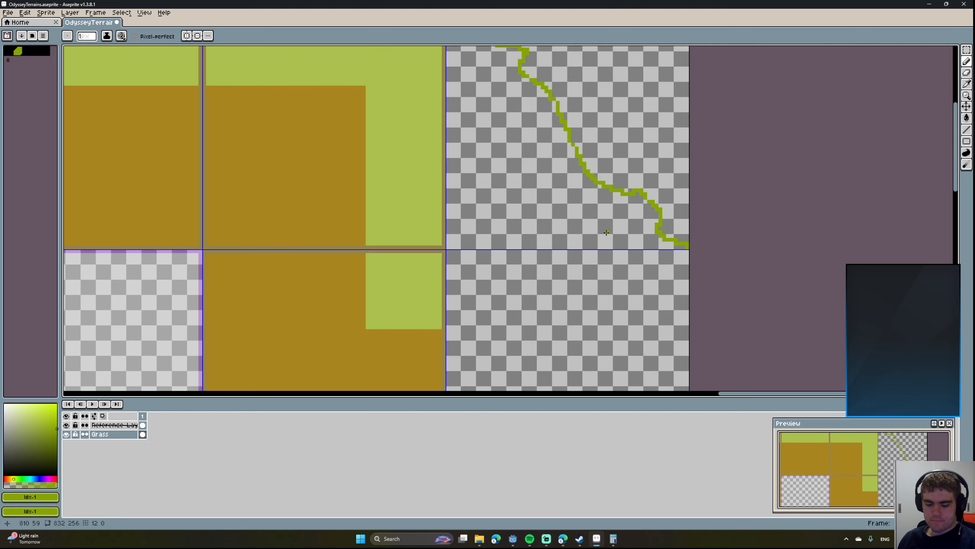
# Close the top tile's outline with a straight line along its bottom edge and fill the lower-left area with grass green.
pyautogui.press('l')
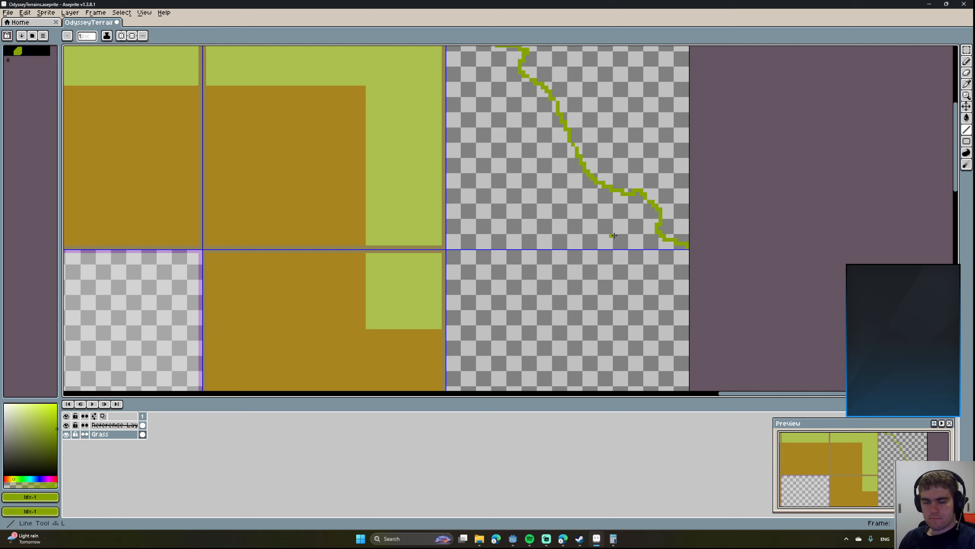
pyautogui.moveTo(687, 247); pyautogui.dragTo(445, 247)
pyautogui.moveTo(446, 248)
pyautogui.mouseDown(button='middle')
pyautogui.moveTo(518, 342)
pyautogui.moveTo(507, 285)
pyautogui.mouseUp(button='middle')
pyautogui.press('g')
pyautogui.click(528, 241)
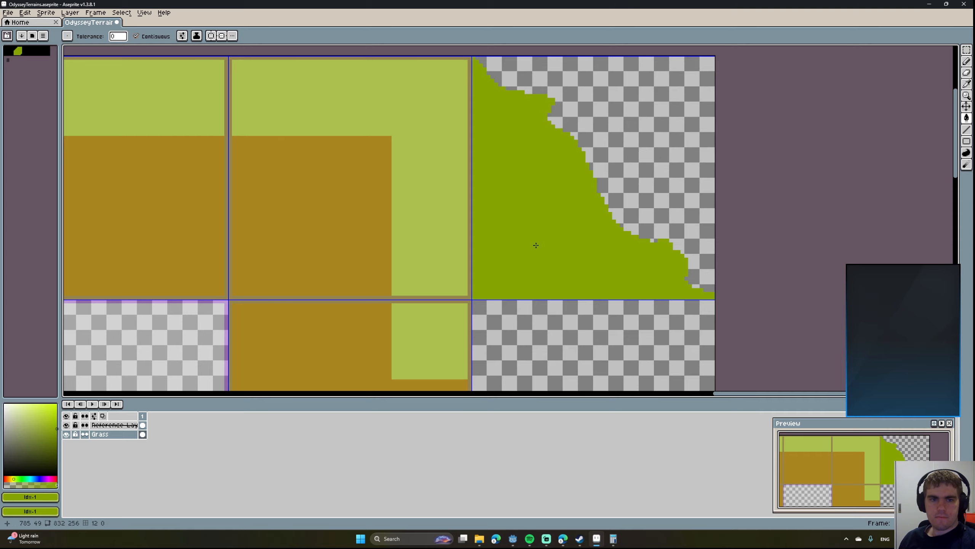
pyautogui.moveTo(573, 267); pyautogui.dragTo(505, 135, button='middle')
pyautogui.scroll(-7, 517, 178)
pyautogui.scroll(5, 519, 180)
pyautogui.moveTo(519, 180); pyautogui.dragTo(569, 120, button='middle')
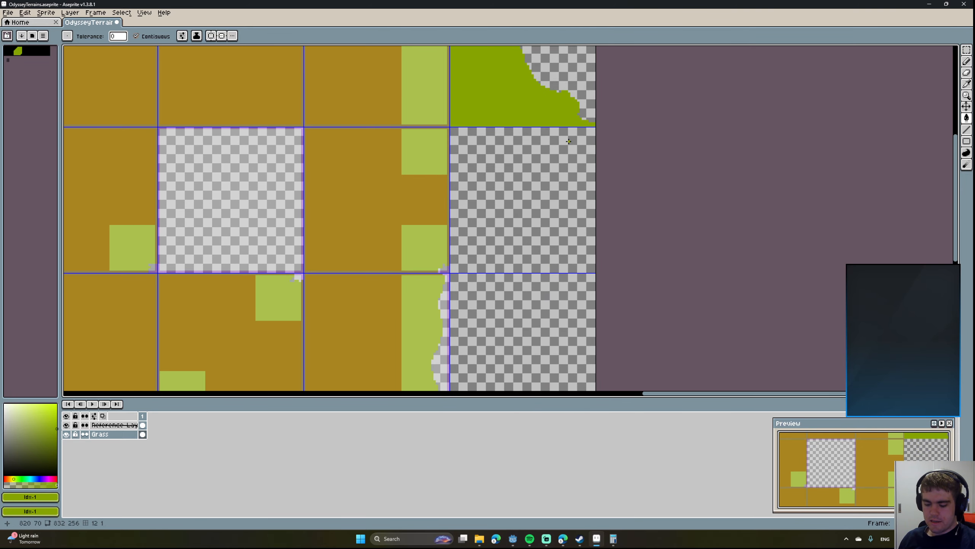
pyautogui.press('b')
pyautogui.scroll(1, 594, 131)
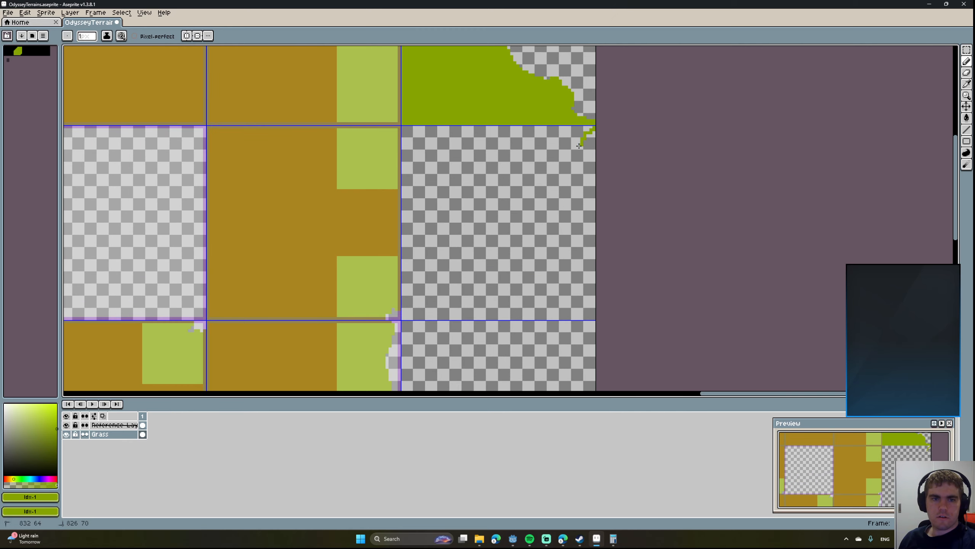
pyautogui.moveTo(579, 146)
pyautogui.mouseDown()
pyautogui.moveTo(510, 238)
pyautogui.moveTo(426, 300)
pyautogui.mouseUp()
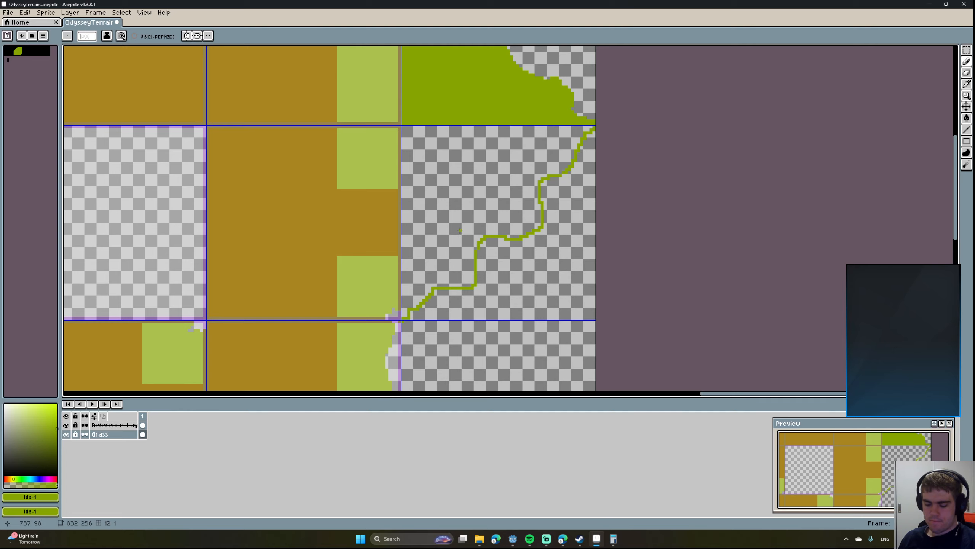
pyautogui.press('g')
pyautogui.click(470, 197)
pyautogui.moveTo(481, 213); pyautogui.dragTo(506, 144, button='middle')
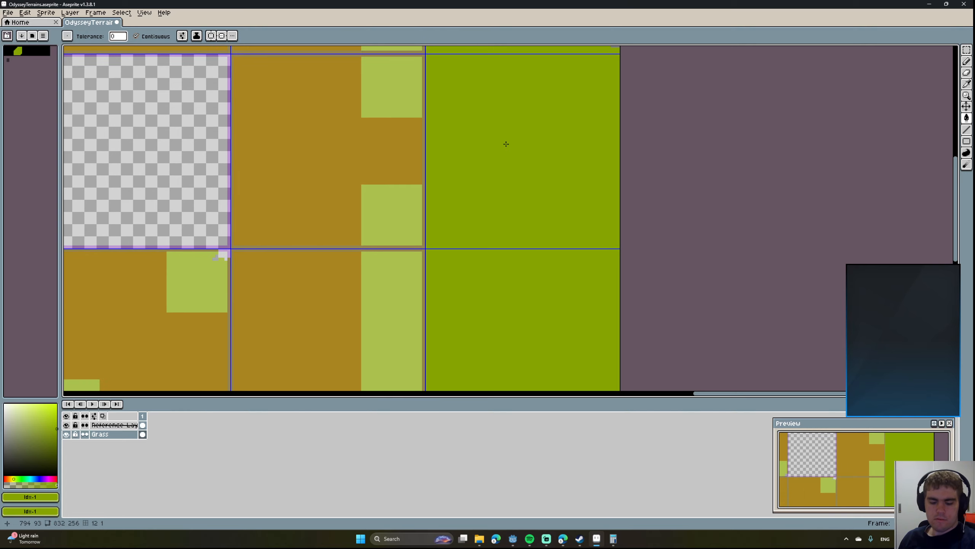
pyautogui.hotkey('ctrl', 'z')
pyautogui.press('g')
pyautogui.scroll(4, 475, 242)
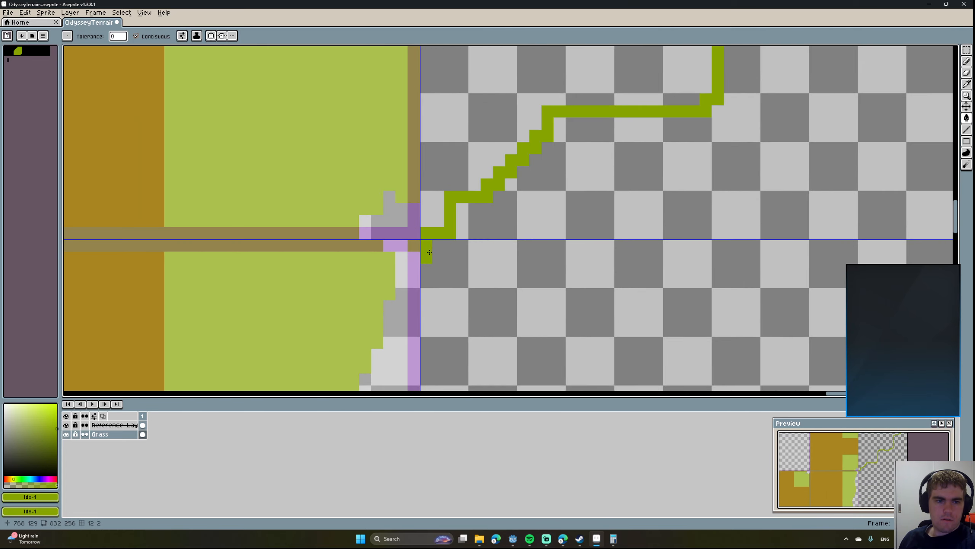
pyautogui.hotkey('ctrl', 'z')
pyautogui.scroll(-3, 473, 239)
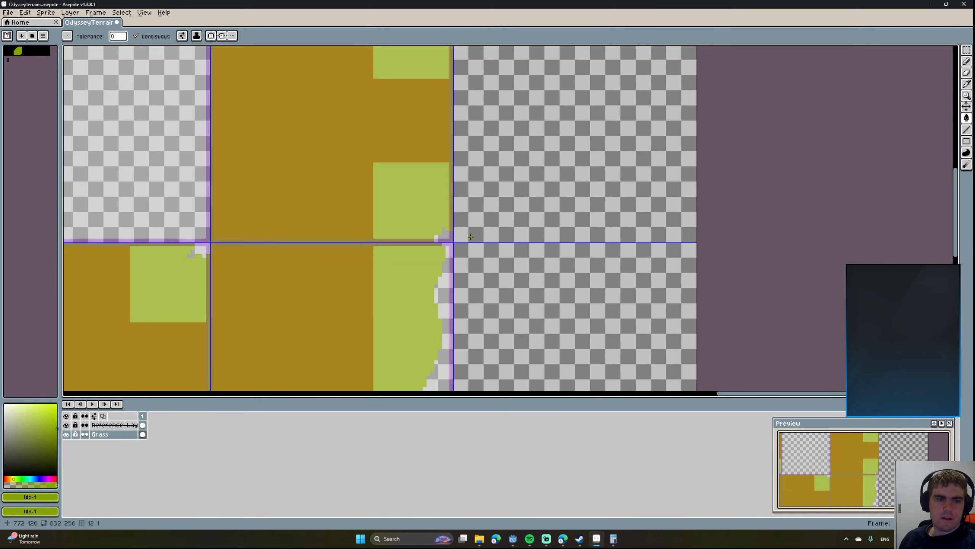
pyautogui.click(454, 242)
pyautogui.hotkey('ctrl', 'z')
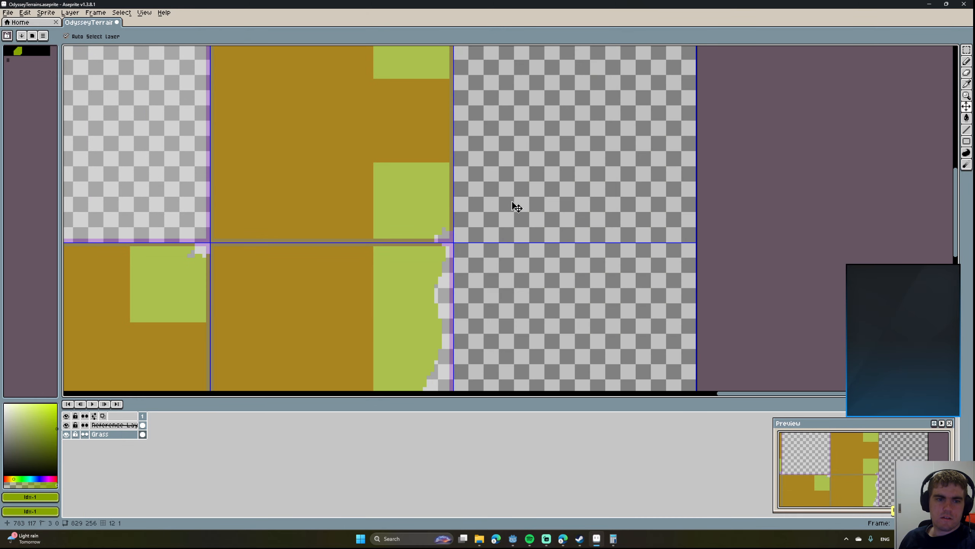
# Draw a jagged green diagonal across the last column's second tile, from its lower-left corner to its upper-right corner.
pyautogui.moveTo(514, 208); pyautogui.dragTo(461, 227, button='middle')
pyautogui.press('b')
pyautogui.scroll(-3, 456, 230)
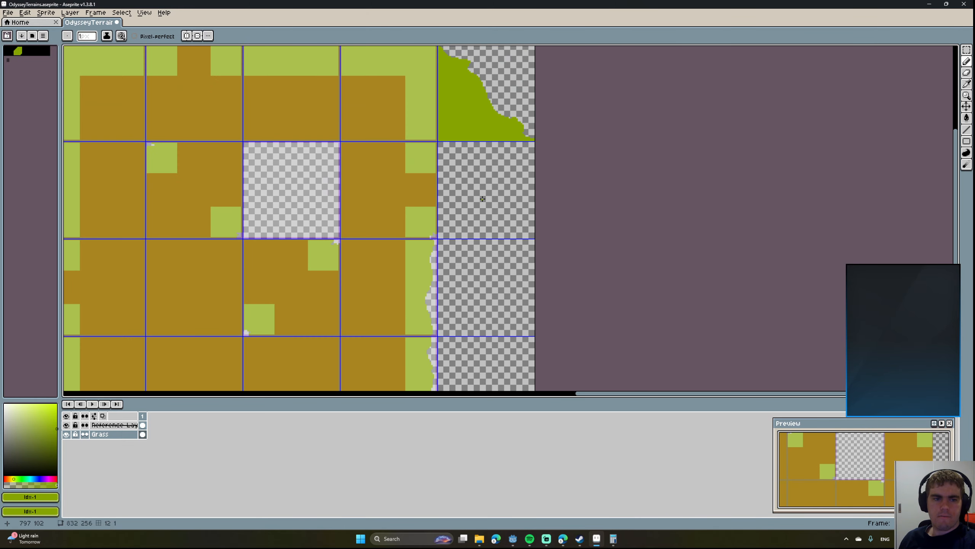
pyautogui.scroll(2, 448, 232)
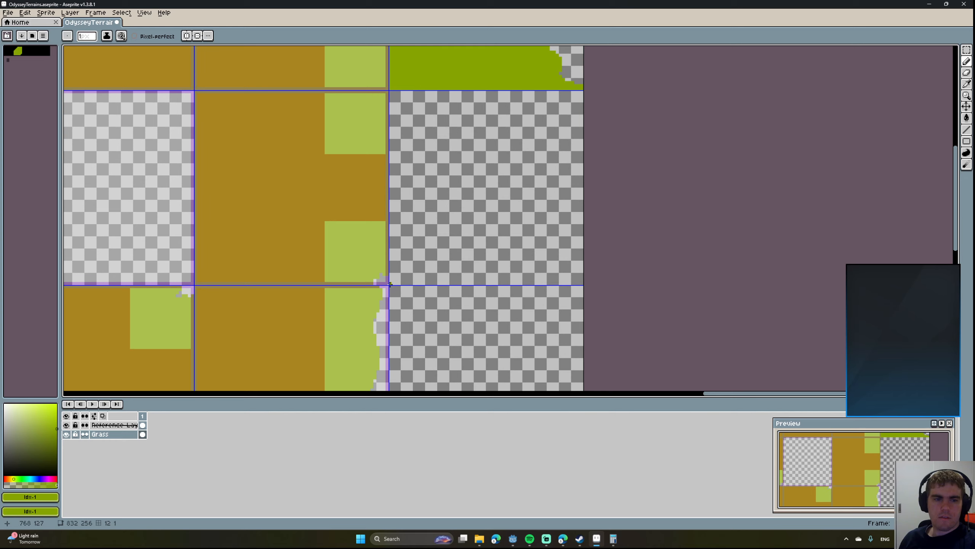
pyautogui.moveTo(390, 284)
pyautogui.mouseDown()
pyautogui.moveTo(422, 240)
pyautogui.moveTo(520, 166)
pyautogui.moveTo(583, 91)
pyautogui.mouseUp()
pyautogui.moveTo(446, 170); pyautogui.dragTo(472, 185, button='middle')
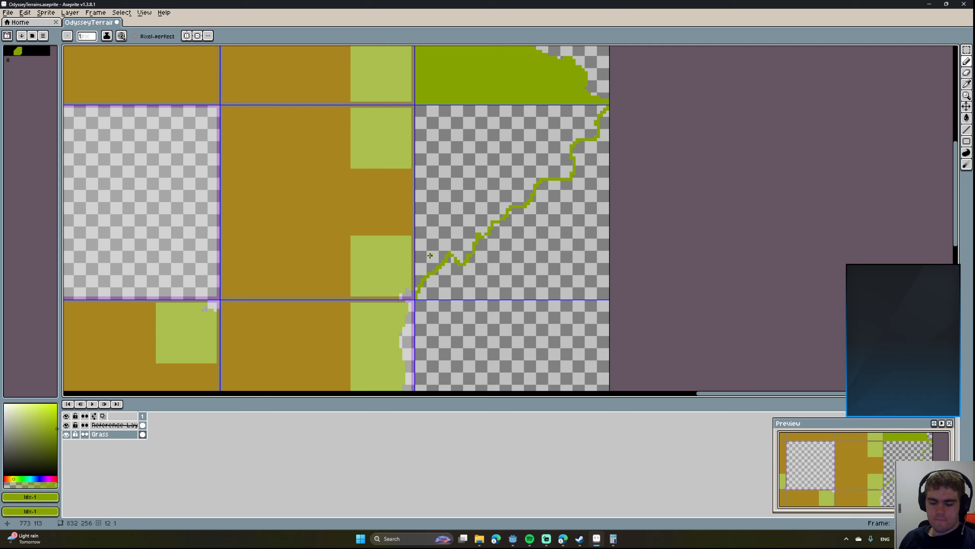
# Close the second tile's outline with a straight line along its left edge and fill the upper-left area with grass green.
pyautogui.press('l')
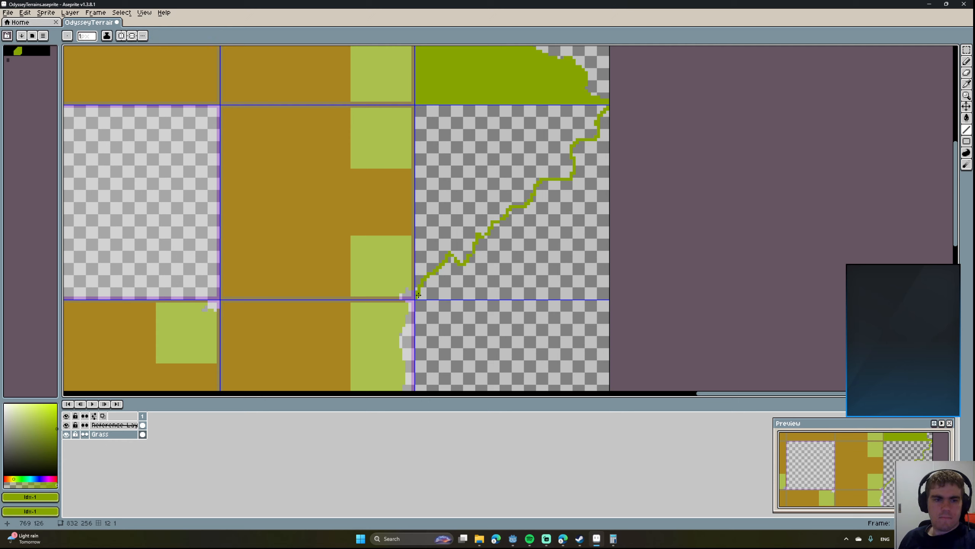
pyautogui.moveTo(418, 294); pyautogui.dragTo(416, 95)
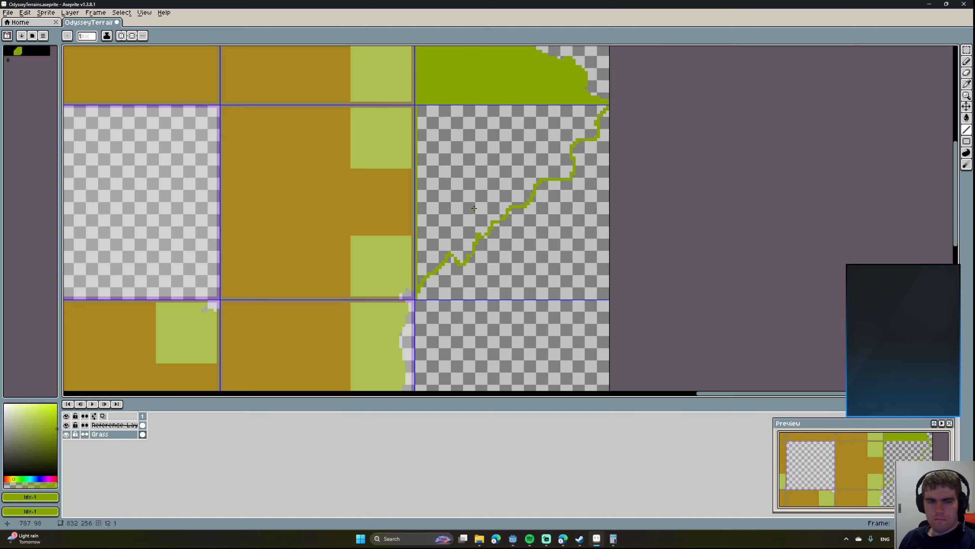
pyautogui.press('g')
pyautogui.click(474, 208)
pyautogui.moveTo(493, 214); pyautogui.dragTo(482, 204, button='middle')
pyautogui.scroll(-3, 431, 145)
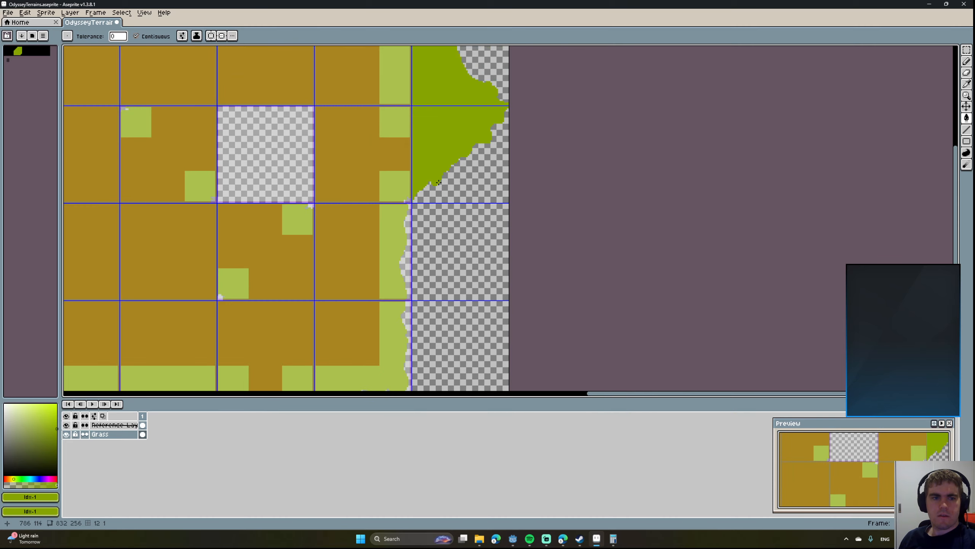
# Draw a jagged green diagonal across the last column's third tile, from its upper-left corner to its lower-right corner.
pyautogui.press('b')
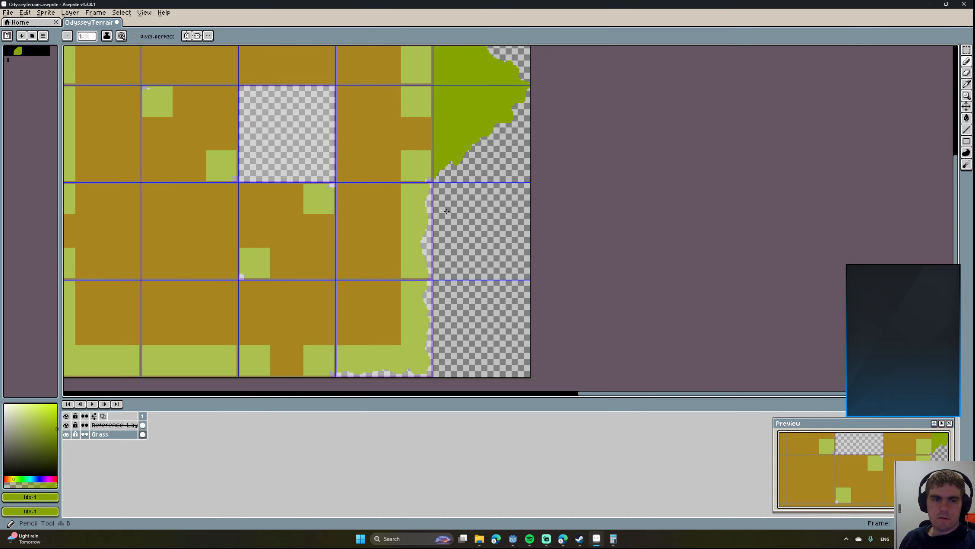
pyautogui.scroll(4, 437, 189)
pyautogui.moveTo(480, 208); pyautogui.dragTo(357, 98, button='middle')
pyautogui.moveTo(305, 54)
pyautogui.mouseDown()
pyautogui.moveTo(362, 164)
pyautogui.moveTo(450, 222)
pyautogui.moveTo(584, 345)
pyautogui.mouseUp()
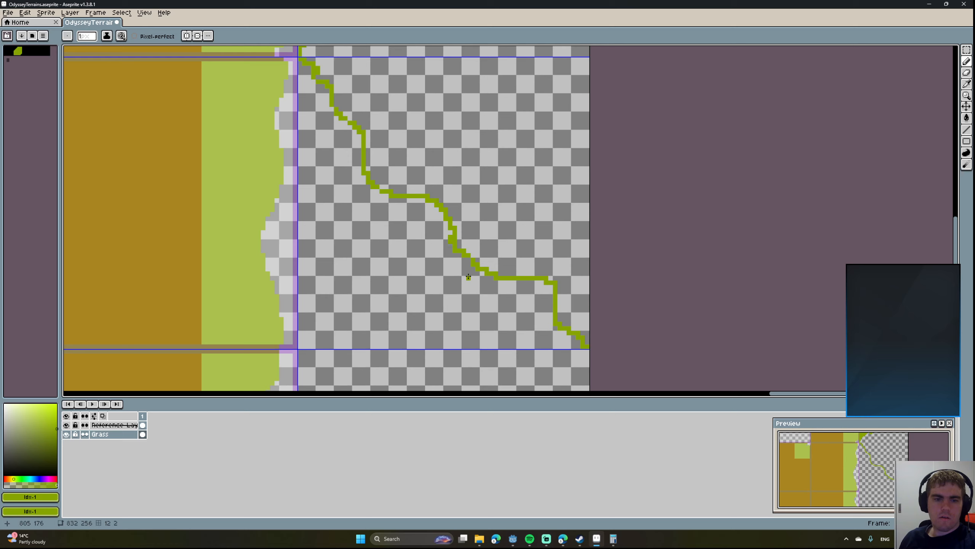
pyautogui.scroll(-2, 468, 271)
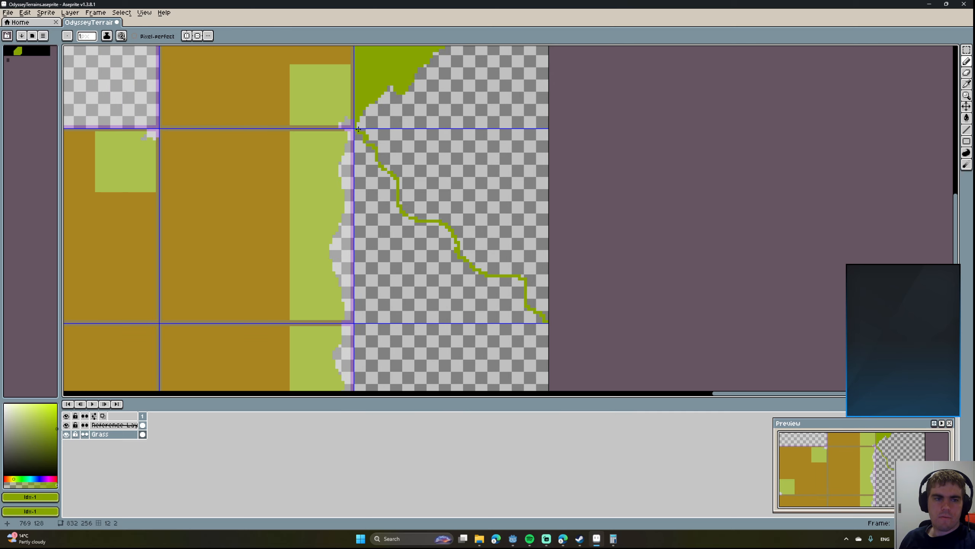
# Outline the third tile's top and right edges in green and fill the enclosed upper-right area with grass.
pyautogui.moveTo(358, 130); pyautogui.dragTo(493, 131)
pyautogui.press('l')
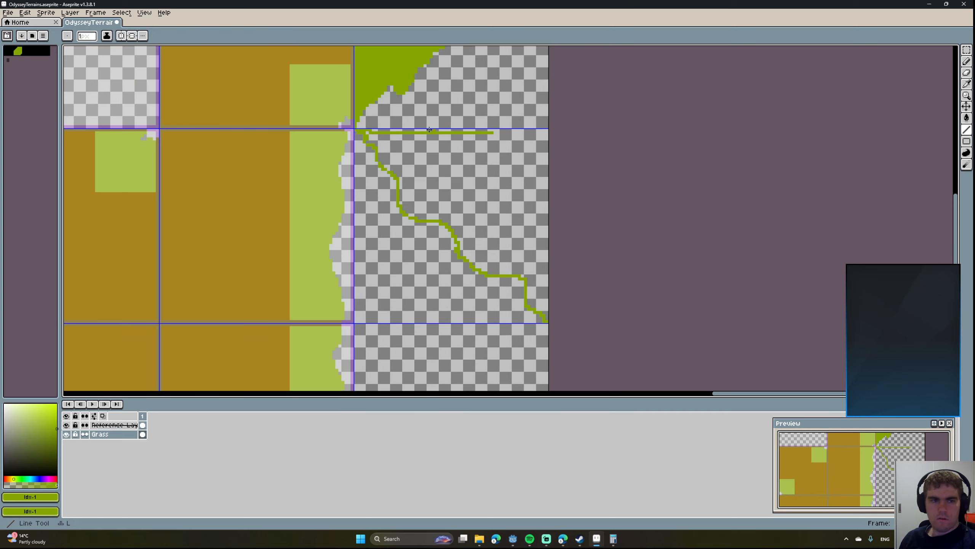
pyautogui.moveTo(366, 131); pyautogui.dragTo(549, 322)
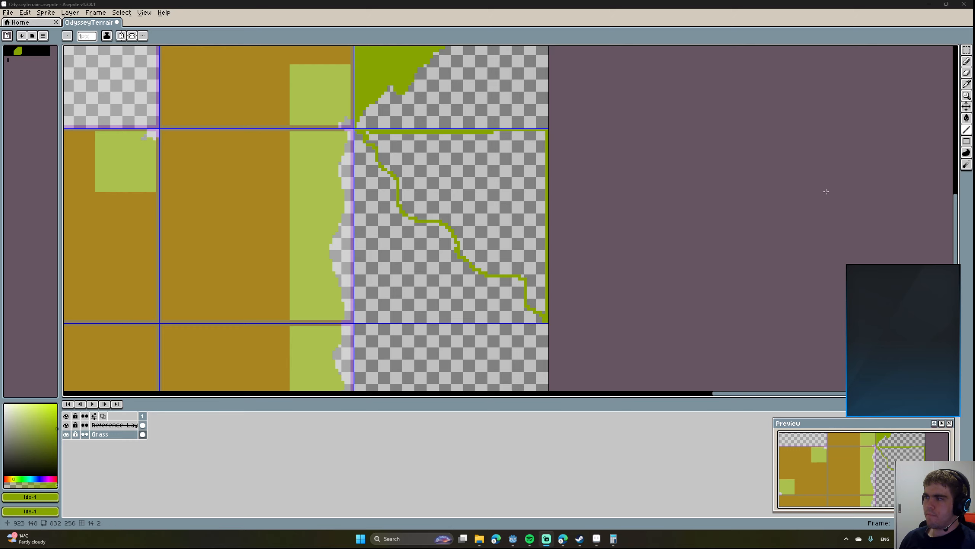
pyautogui.moveTo(397, 170)
pyautogui.mouseDown(button='middle')
pyautogui.moveTo(417, 203)
pyautogui.moveTo(398, 100)
pyautogui.mouseUp(button='middle')
pyautogui.press('g')
pyautogui.click(416, 203)
pyautogui.moveTo(407, 266)
pyautogui.mouseDown(button='middle')
pyautogui.moveTo(403, 200)
pyautogui.moveTo(396, 356)
pyautogui.mouseUp(button='middle')
pyautogui.scroll(-1, 392, 282)
pyautogui.scroll(-1, 392, 282)
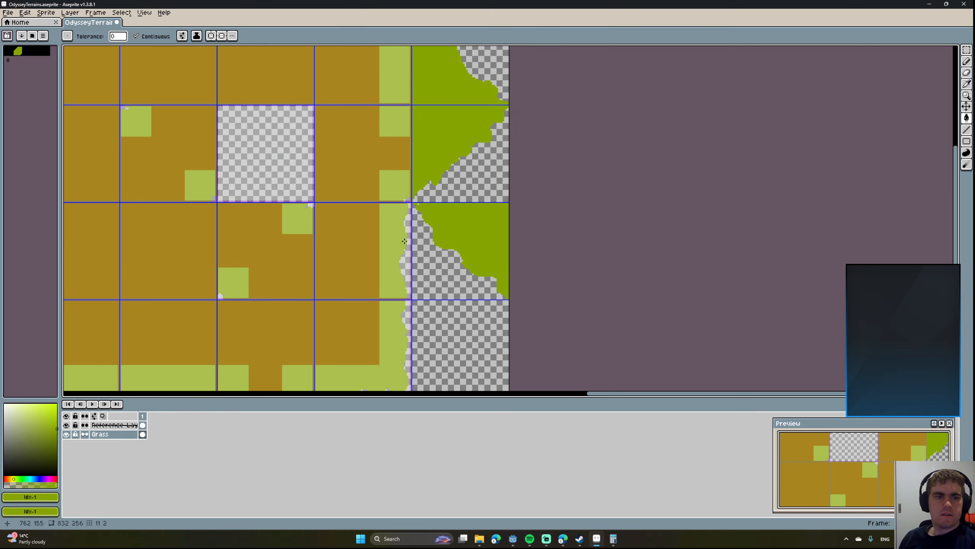
# Draw a jagged green diagonal across the last column's bottom tile, from its lower-left corner to its upper-right corner.
pyautogui.scroll(4, 393, 278)
pyautogui.press('b')
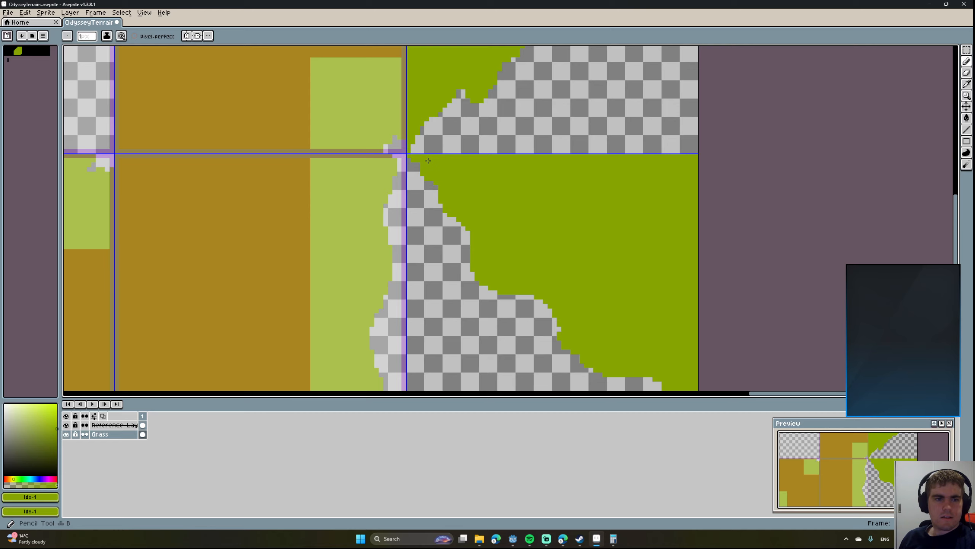
pyautogui.scroll(-1, 454, 216)
pyautogui.scroll(-3, 508, 216)
pyautogui.moveTo(521, 195); pyautogui.dragTo(440, 104, button='middle')
pyautogui.moveTo(424, 227); pyautogui.dragTo(423, 147, button='middle')
pyautogui.scroll(4, 424, 155)
pyautogui.moveTo(450, 179); pyautogui.dragTo(417, 196, button='middle')
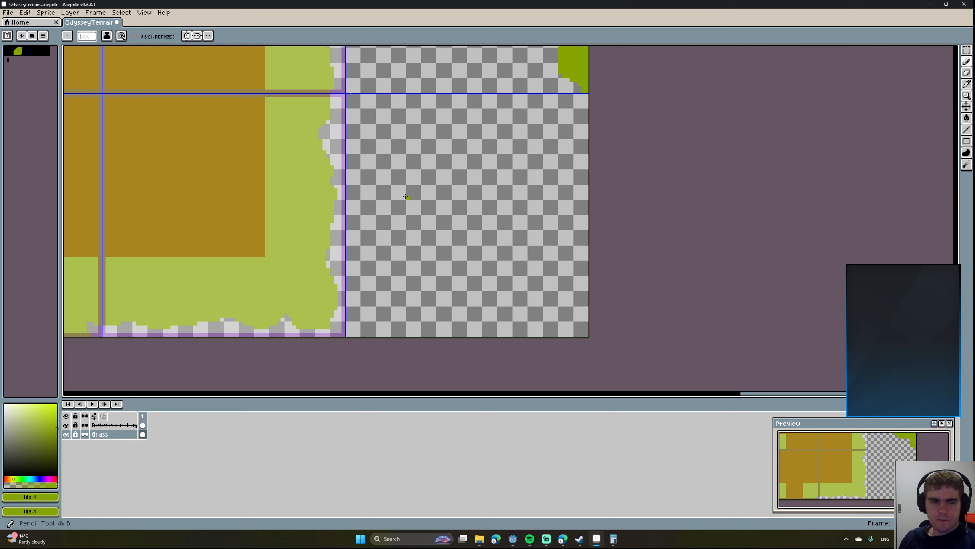
pyautogui.moveTo(348, 334)
pyautogui.mouseDown()
pyautogui.moveTo(410, 236)
pyautogui.moveTo(584, 96)
pyautogui.mouseUp()
pyautogui.moveTo(376, 280); pyautogui.dragTo(362, 223, button='middle')
# Fill the bottom tile's lower-right area with grass green and check the finished column against the rest of the sheet.
pyautogui.press('g')
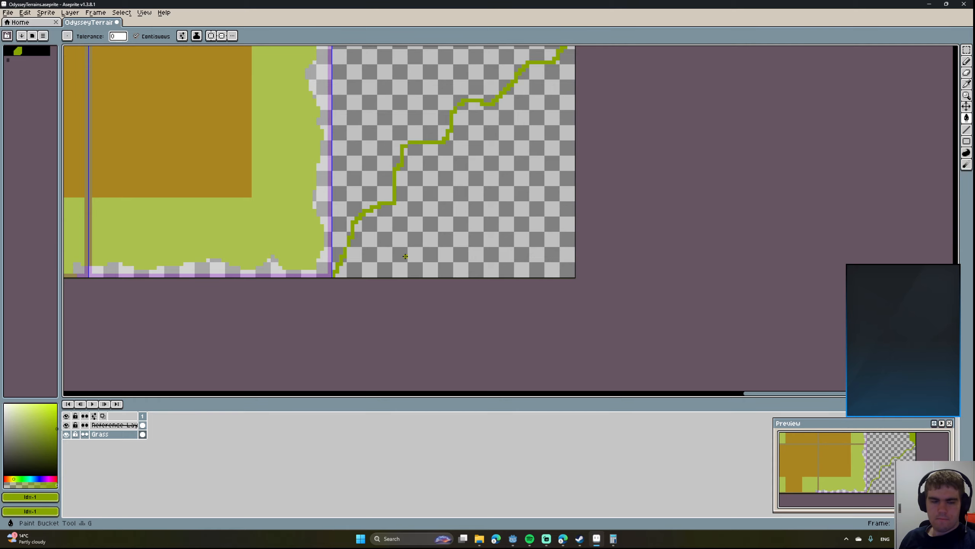
pyautogui.click(475, 261)
pyautogui.scroll(-3, 432, 318)
pyautogui.scroll(-2, 595, 295)
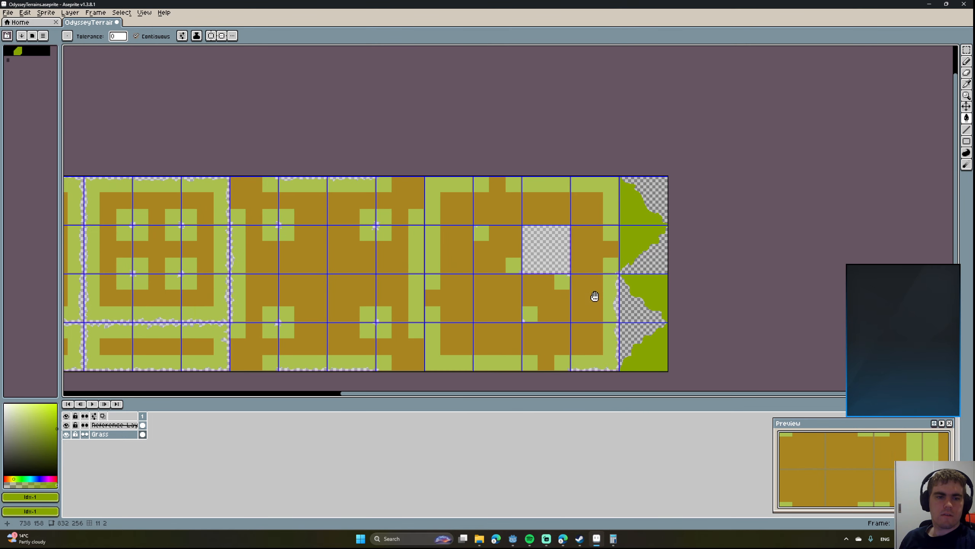
pyautogui.moveTo(574, 300); pyautogui.dragTo(521, 252, button='middle')
pyautogui.scroll(4, 463, 258)
pyautogui.scroll(-3, 546, 243)
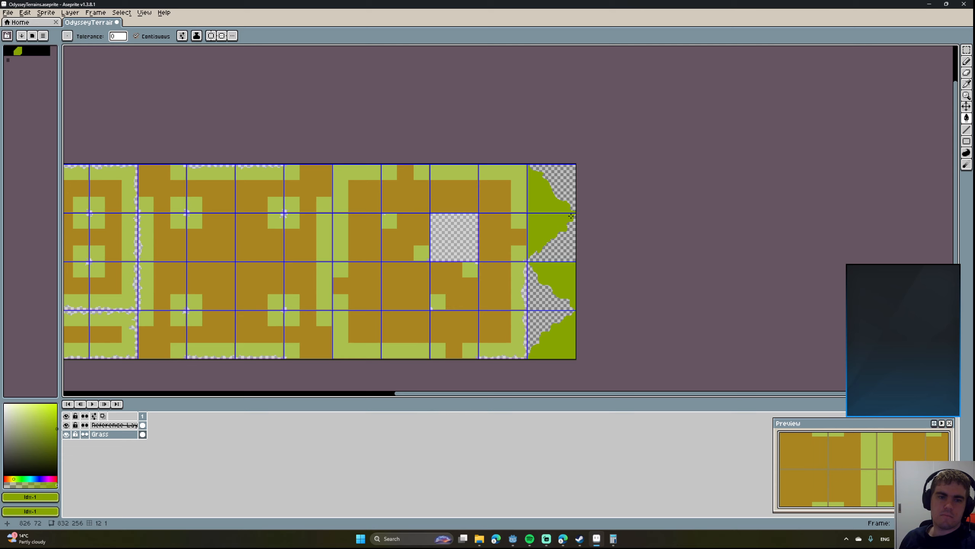
# Save the sprite and export it as OdysseyGrass.png, overwriting the existing file.
pyautogui.moveTo(375, 144); pyautogui.dragTo(507, 132, button='middle')
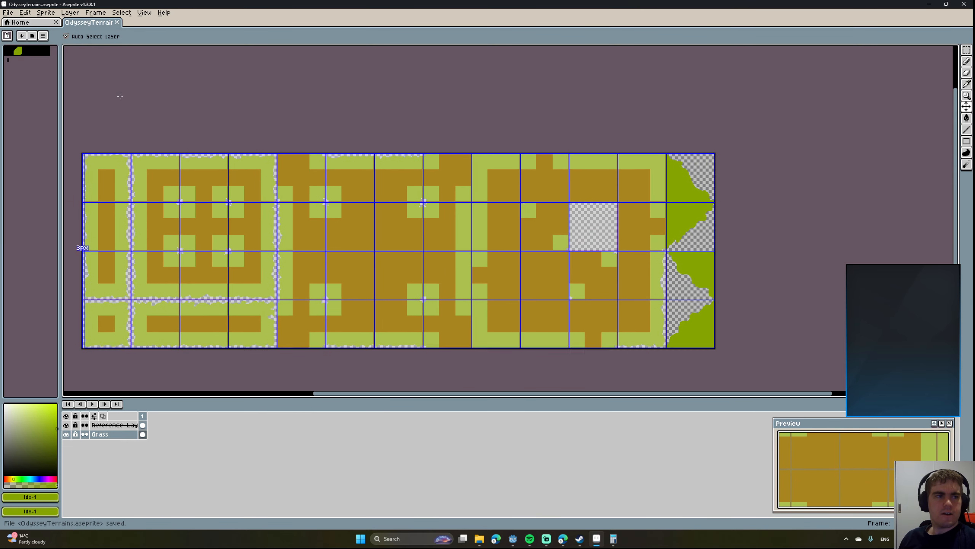
pyautogui.click(8, 12)
pyautogui.moveTo(31, 89)
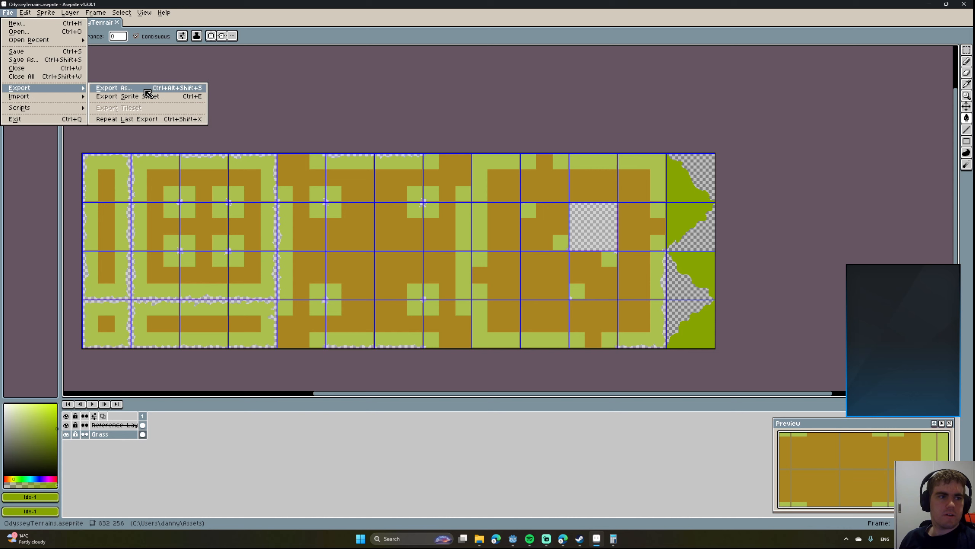
pyautogui.click(115, 91)
pyautogui.click(295, 247)
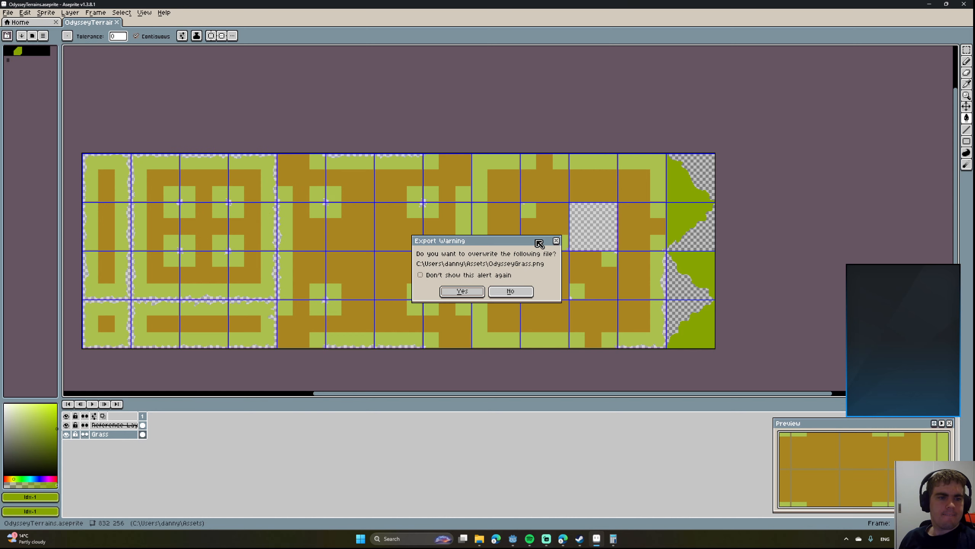
pyautogui.click(479, 292)
pyautogui.click(463, 311)
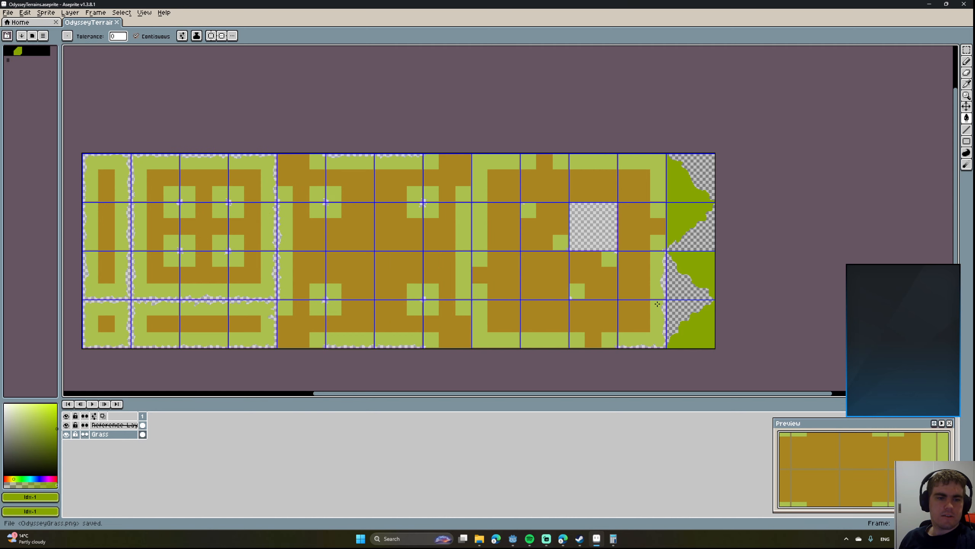
pyautogui.click(513, 538)
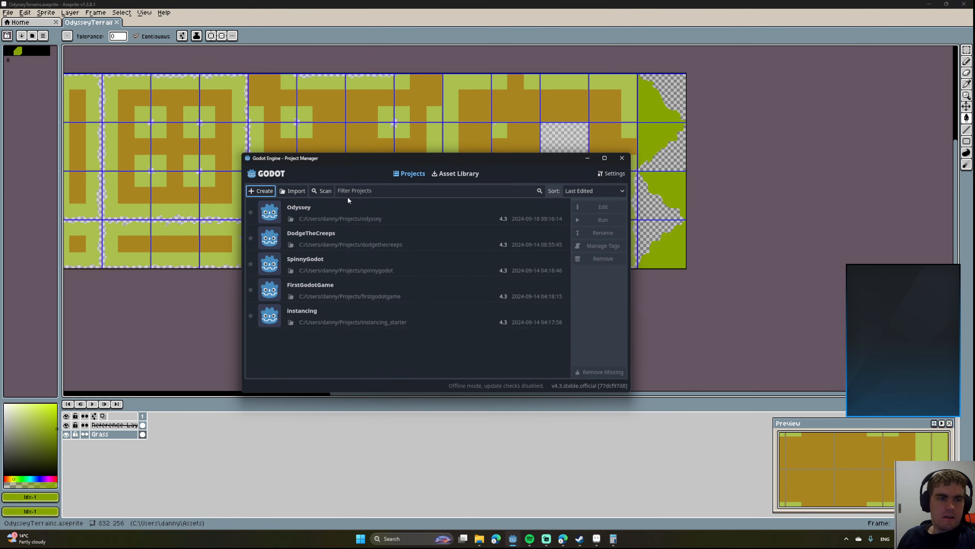
pyautogui.click(261, 191)
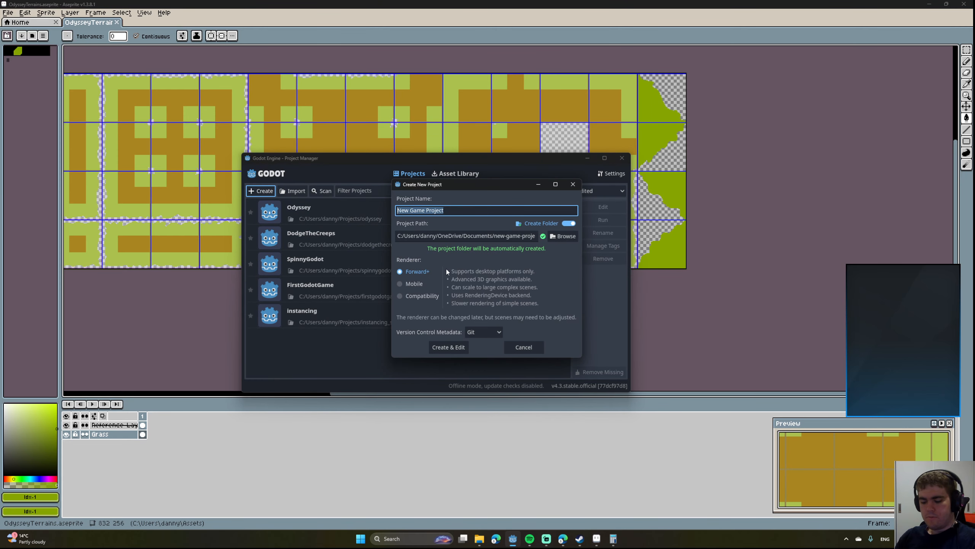
pyautogui.write('TerrainTesting')
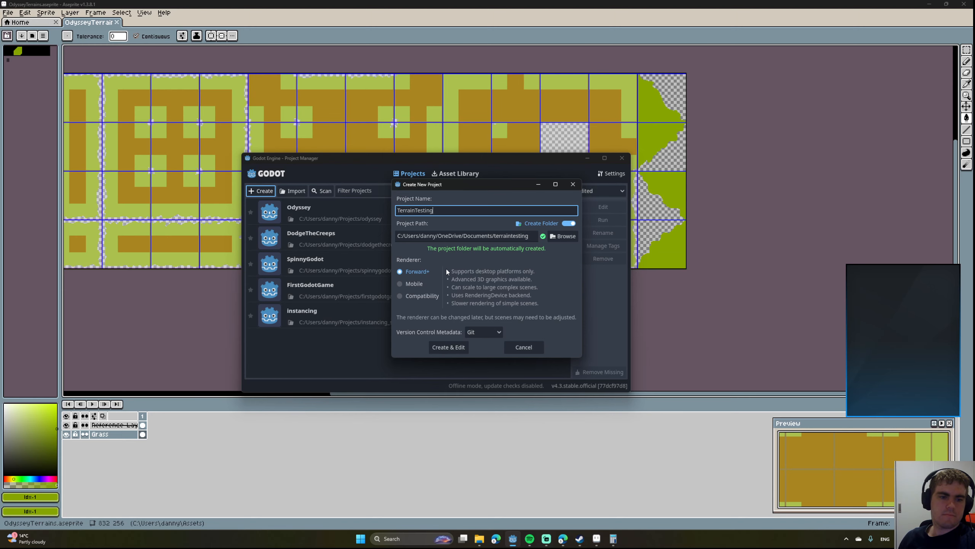
pyautogui.click(524, 347)
pyautogui.click(355, 38)
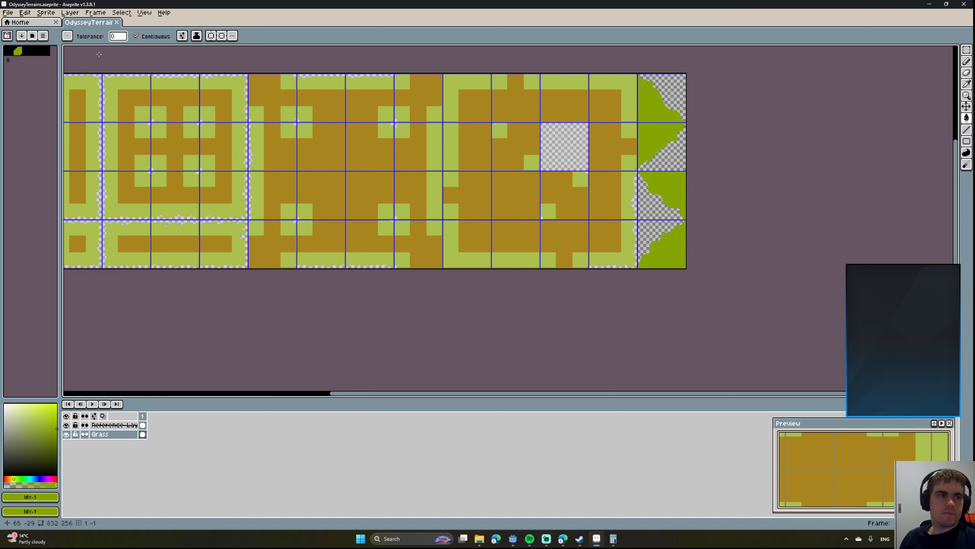
# Hide Reference Layer 1 and set up a file export of OdysseyGrass.png that includes only the Grass layer.
pyautogui.click(66, 425)
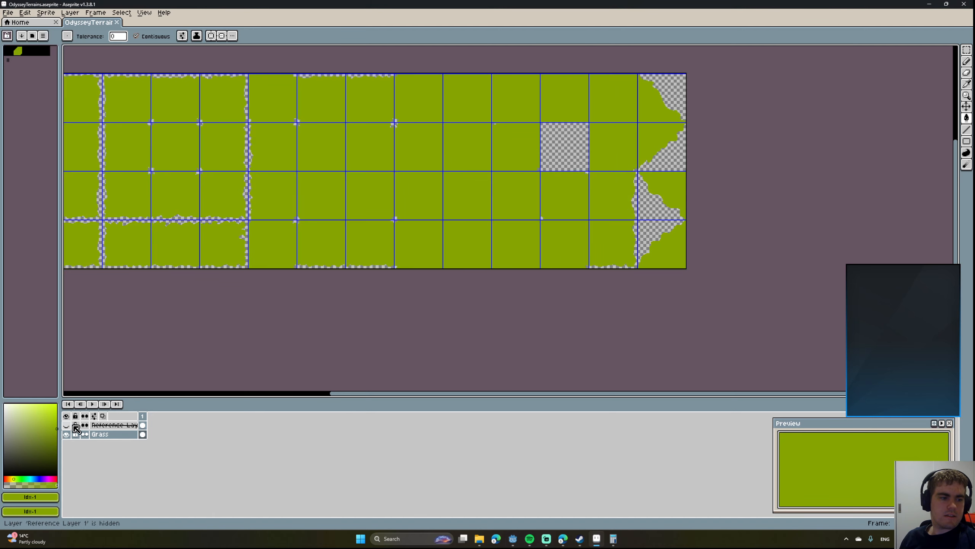
pyautogui.moveTo(240, 125); pyautogui.dragTo(323, 168, button='middle')
pyautogui.click(7, 12)
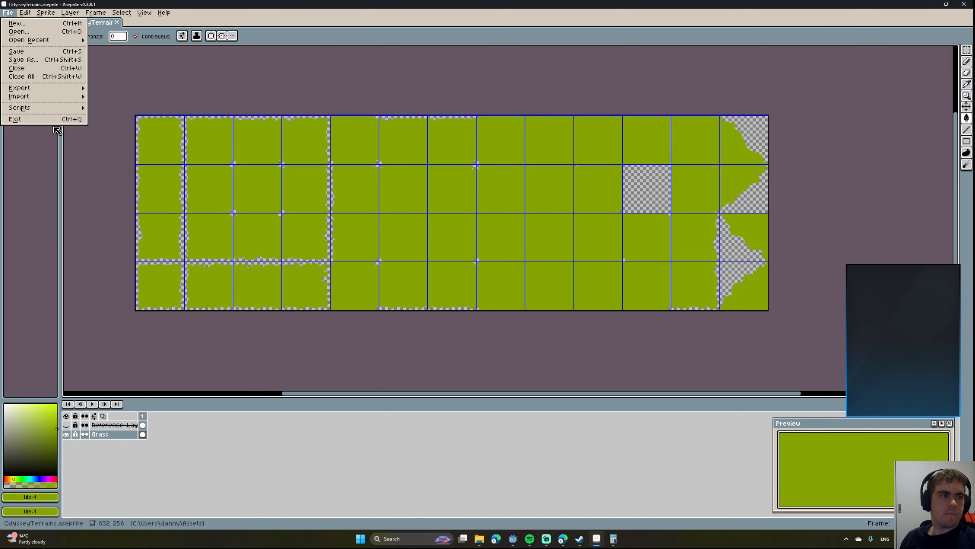
pyautogui.moveTo(37, 89)
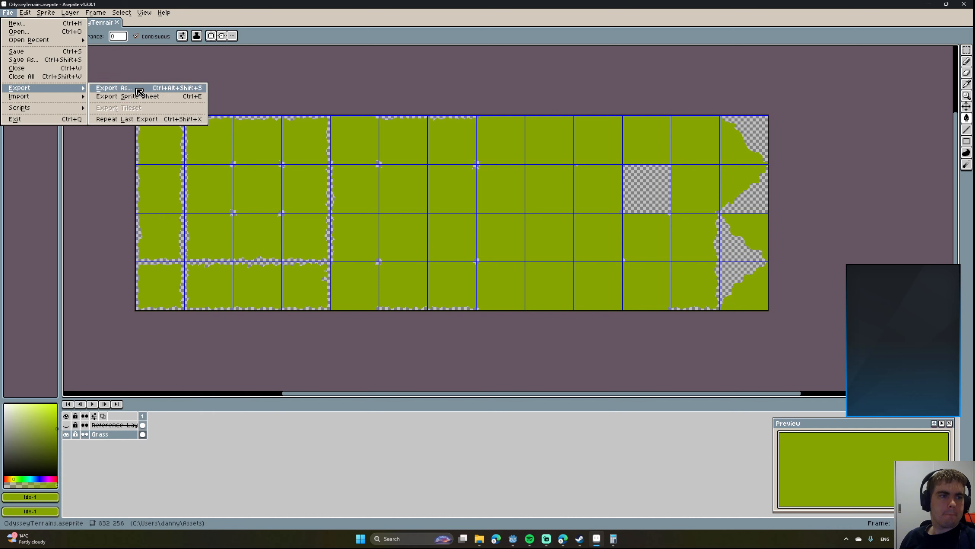
pyautogui.click(138, 88)
pyautogui.click(301, 192)
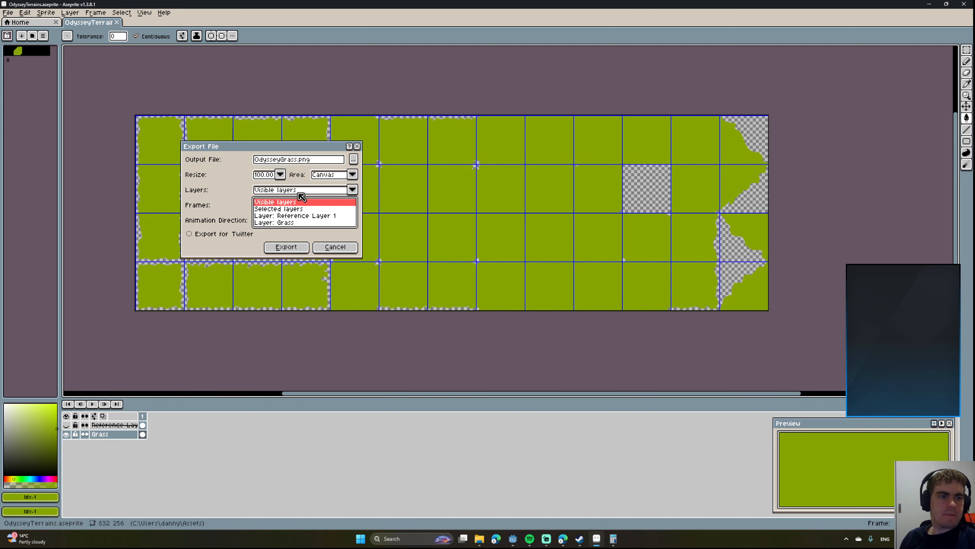
pyautogui.click(304, 215)
pyautogui.click(295, 193)
pyautogui.click(287, 223)
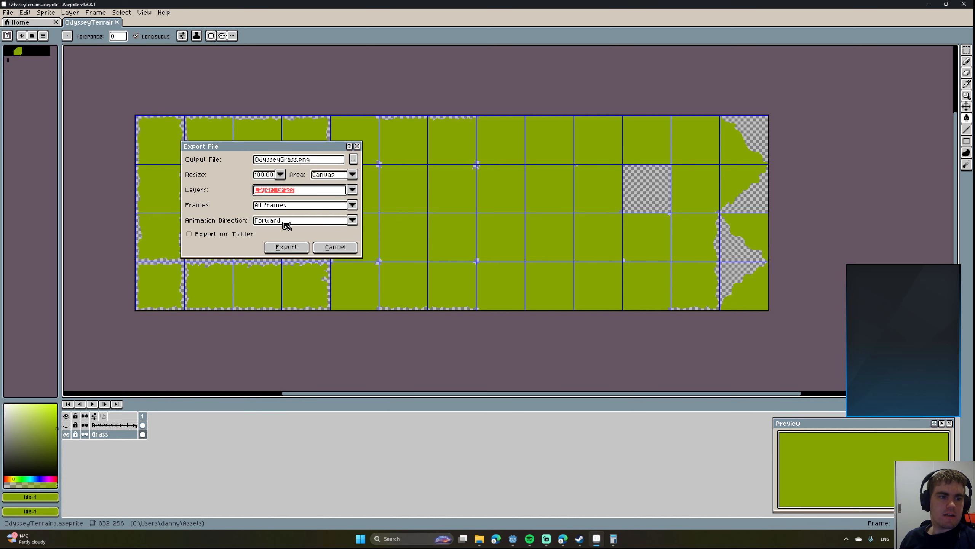
# Export the sheet as OdysseyGrass.png, overwriting the existing file and continuing with the PNG format despite its lack of layers.
pyautogui.click(286, 247)
pyautogui.click(454, 291)
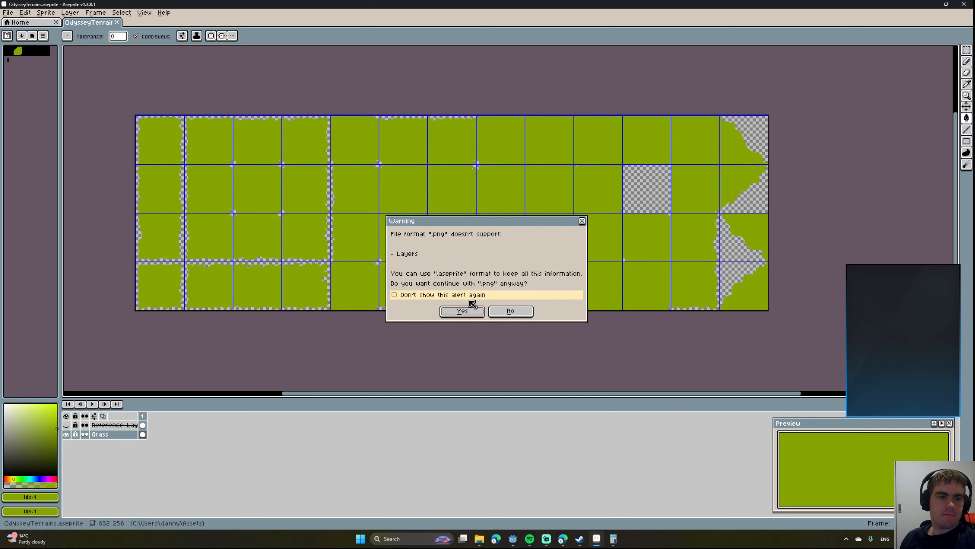
pyautogui.click(463, 311)
pyautogui.moveTo(566, 281); pyautogui.dragTo(505, 276, button='middle')
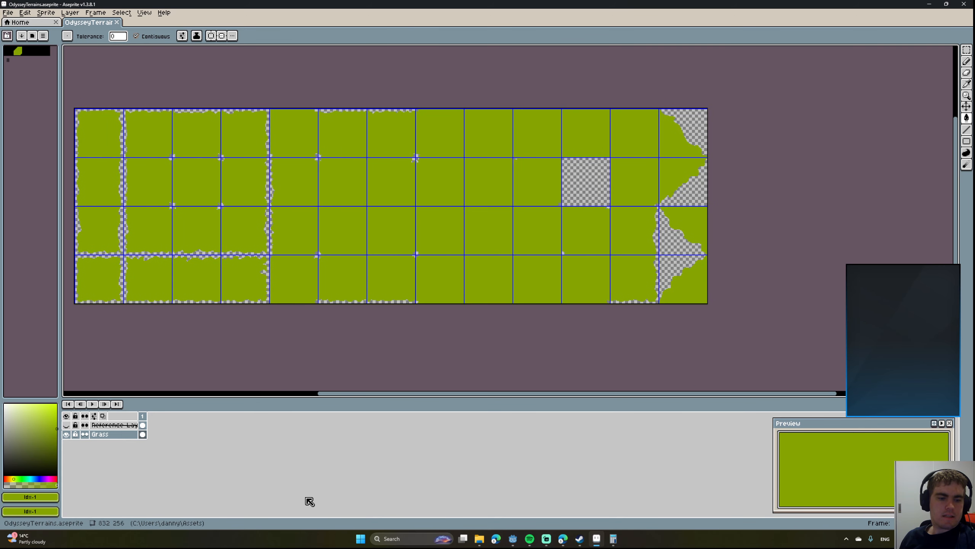
# Switch to the Godot Project Manager and create a new project named TerrainTesting with the Forward+ renderer.
pyautogui.click(513, 538)
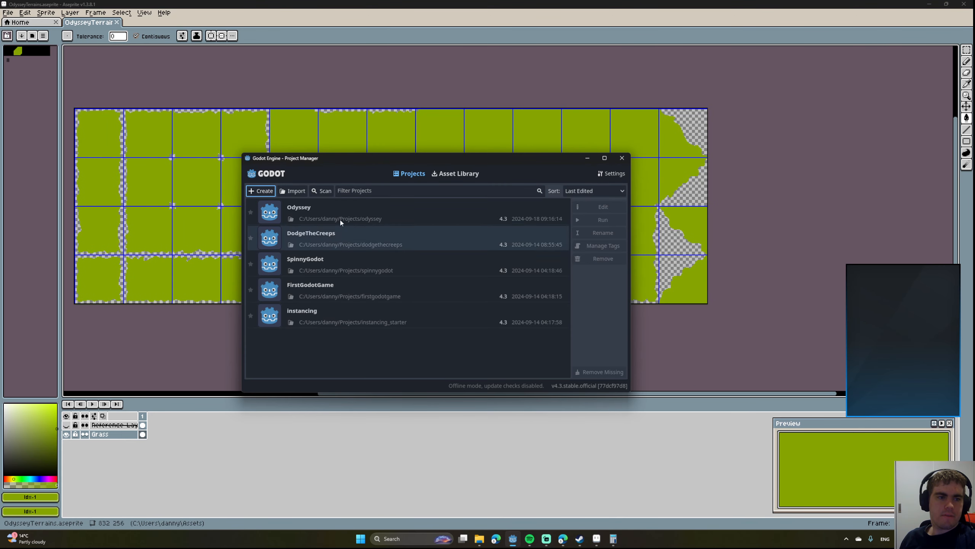
pyautogui.click(260, 192)
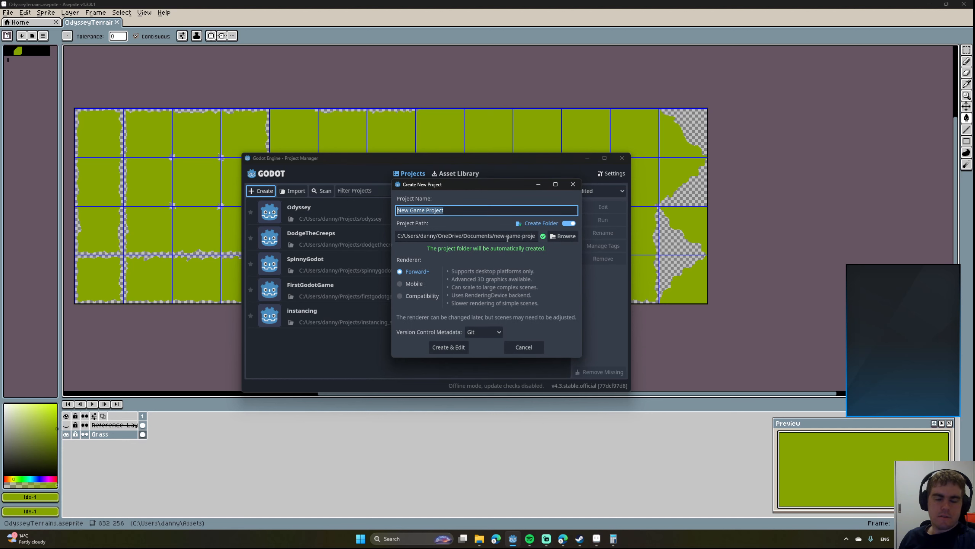
pyautogui.write('T')
pyautogui.press('BackSpace')
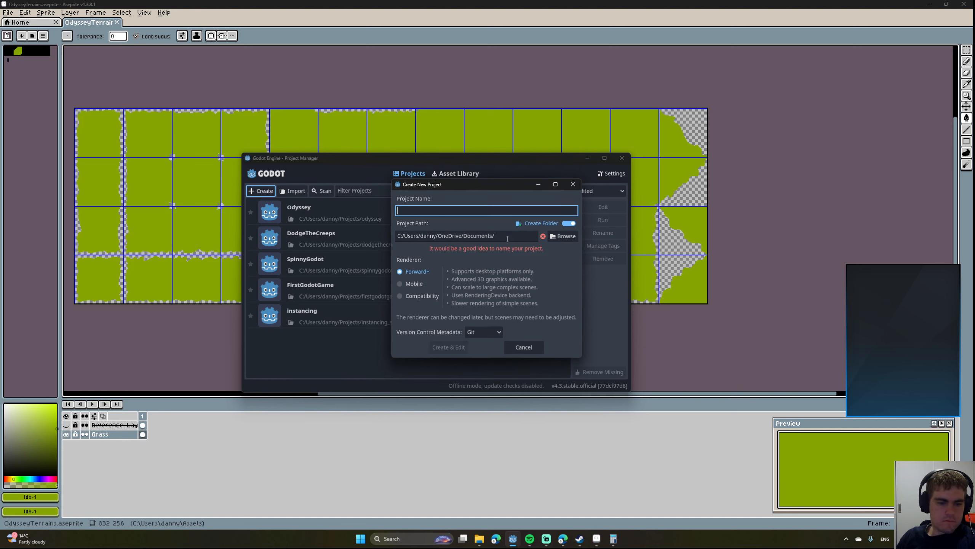
pyautogui.write('TerrainTesting')
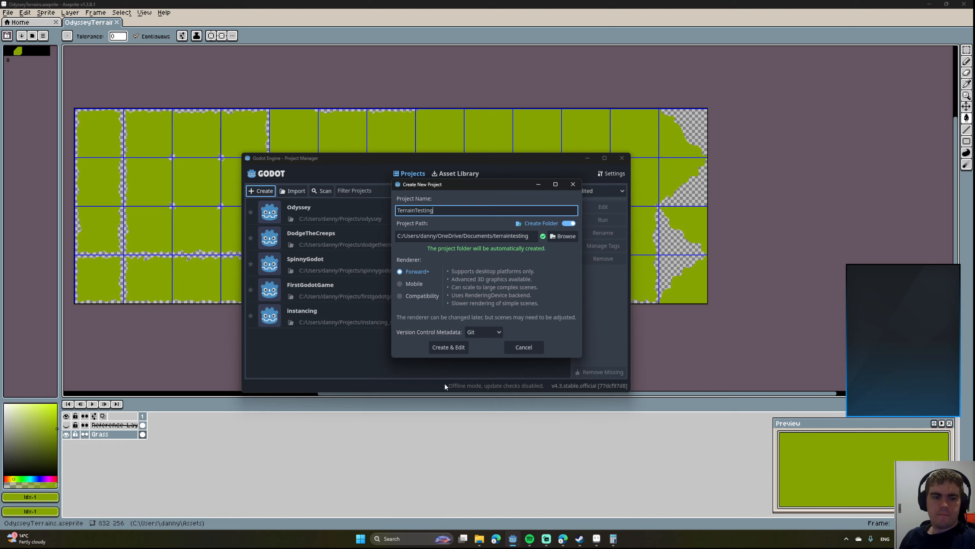
pyautogui.click(449, 346)
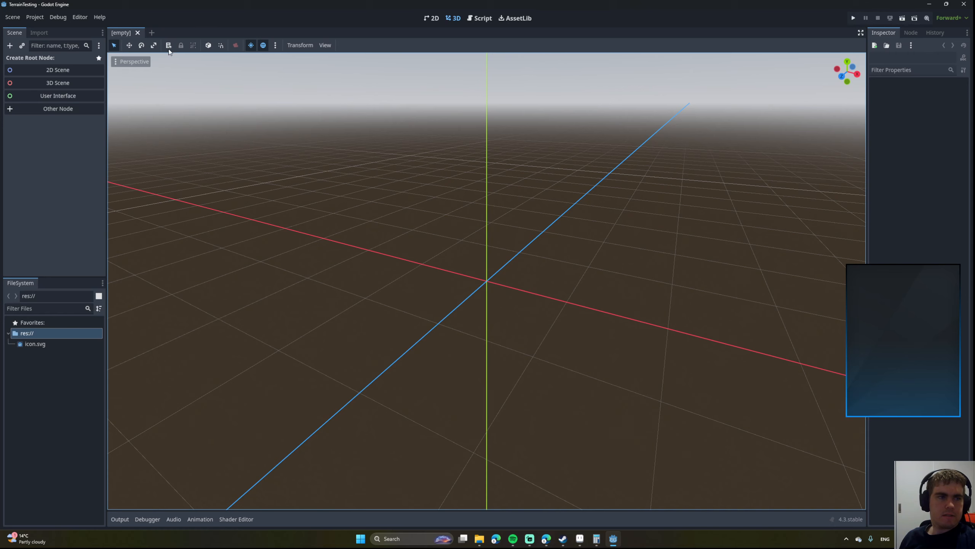
# Switch the empty scene to the 2D workspace.
pyautogui.click(431, 18)
pyautogui.moveTo(450, 218); pyautogui.dragTo(308, 250, button='middle')
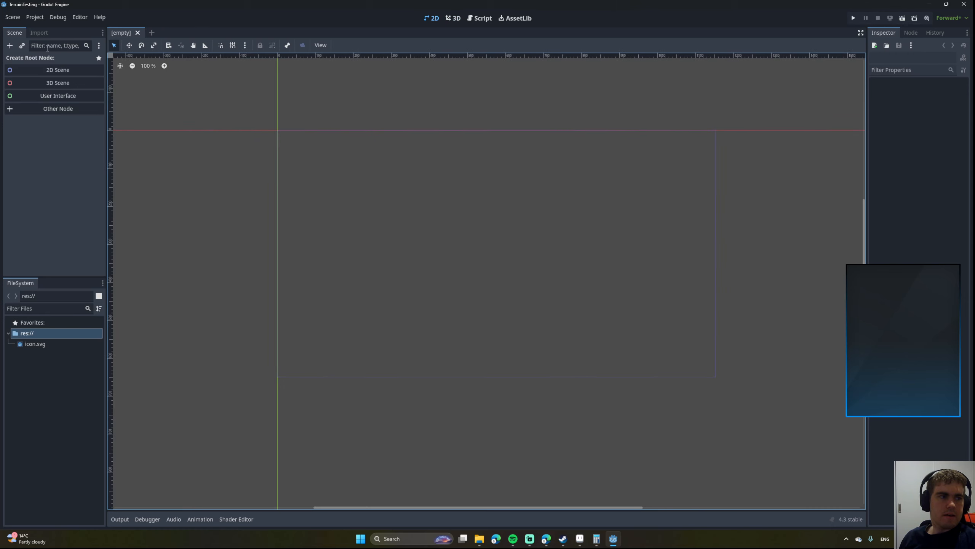
pyautogui.click(48, 47)
pyautogui.write('t')
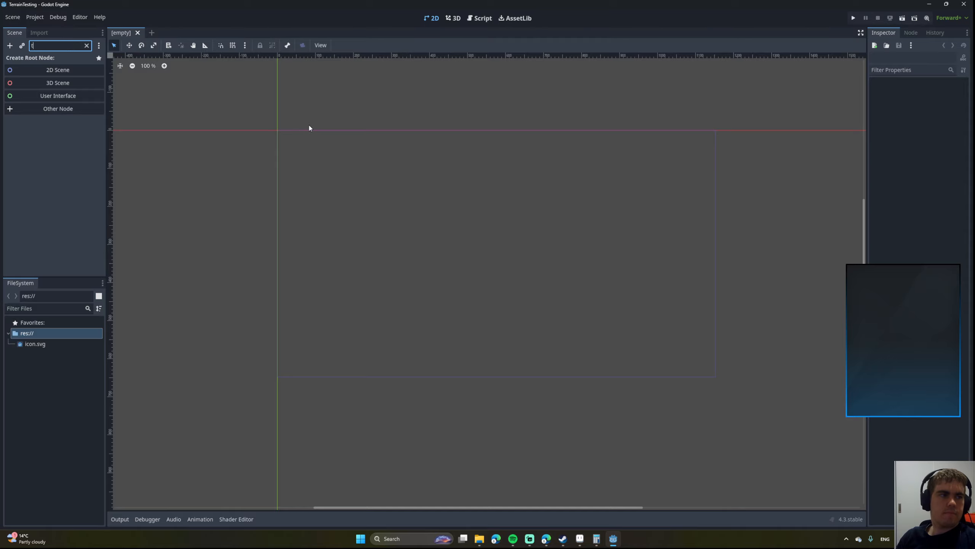
pyautogui.press('BackSpace')
pyautogui.press('BackSpace')
pyautogui.press('BackSpace')
pyautogui.press('BackSpace')
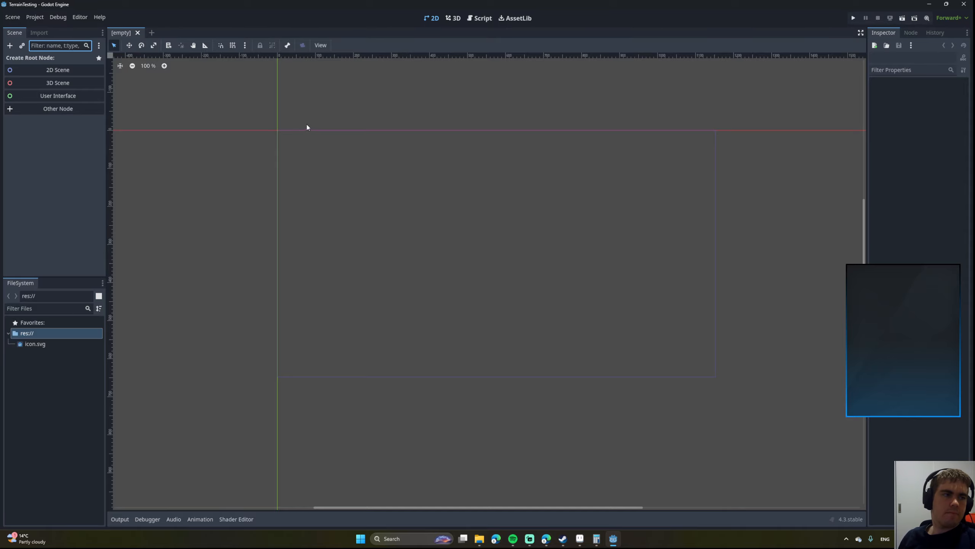
# Search the node types for "Tile" and create a TileMapLayer as the scene's root node.
pyautogui.click(9, 45)
pyautogui.write('Ti')
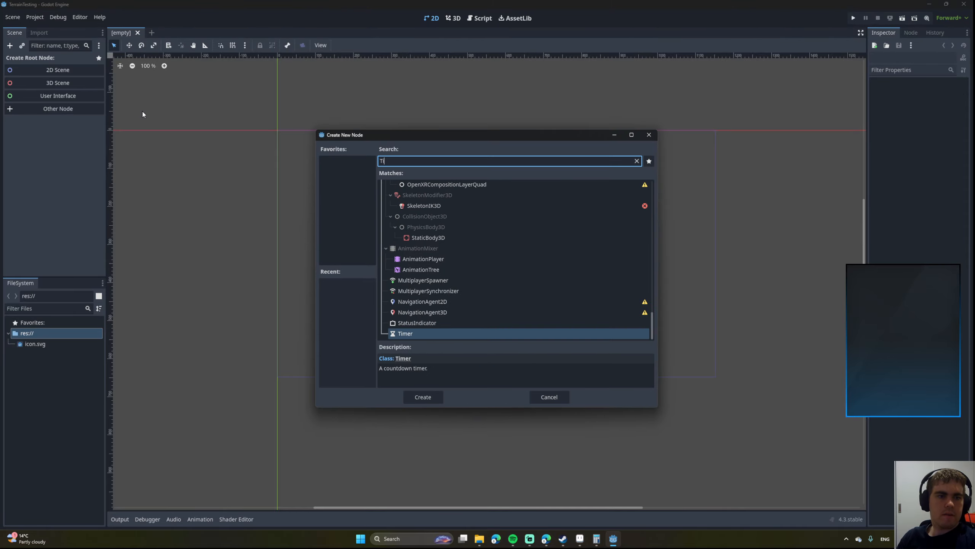
pyautogui.write('le')
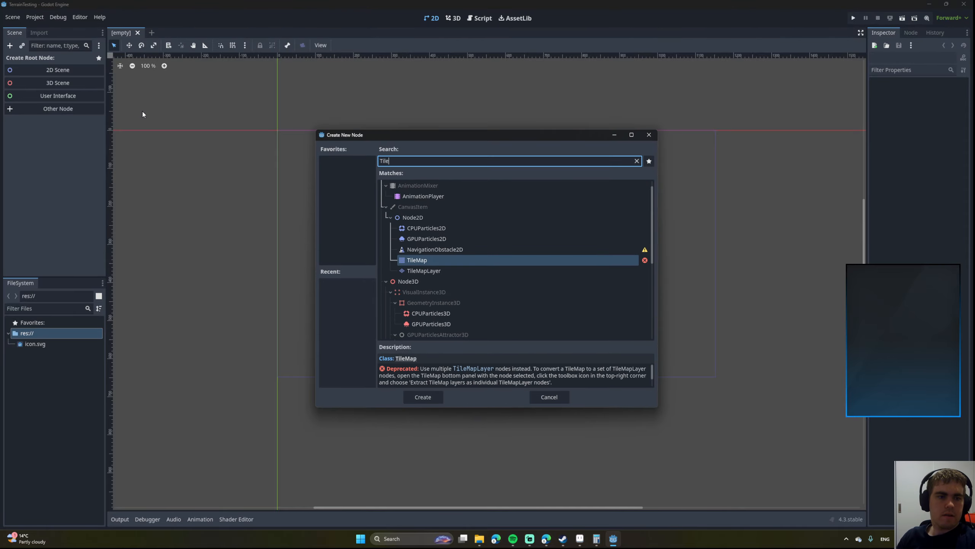
pyautogui.click(426, 271)
pyautogui.click(421, 399)
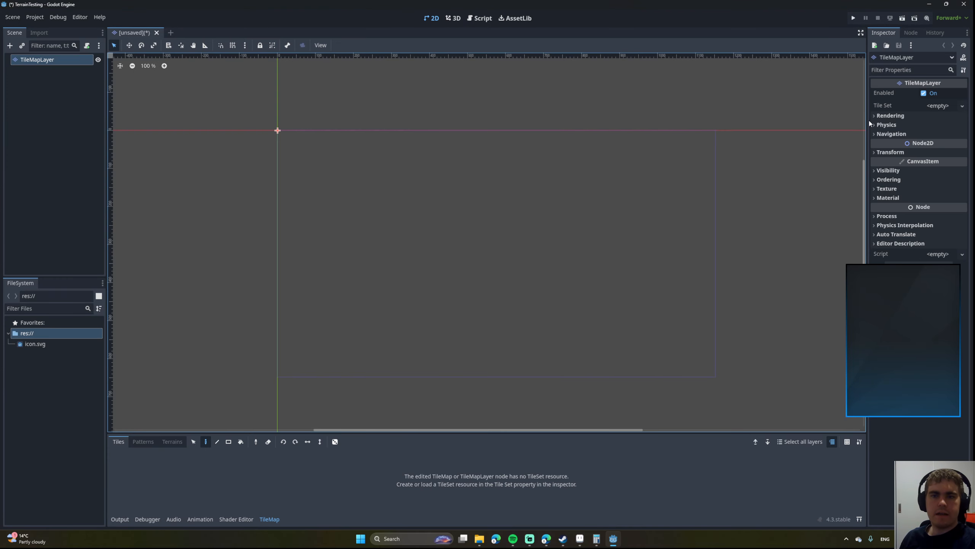
# Assign a new TileSet to the TileMapLayer and add a terrain set to it.
pyautogui.click(934, 105)
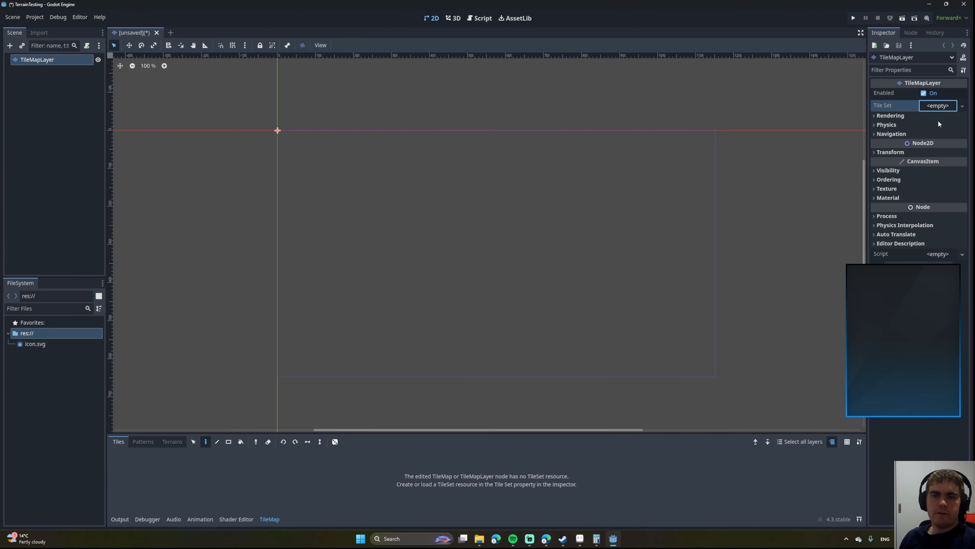
pyautogui.click(938, 121)
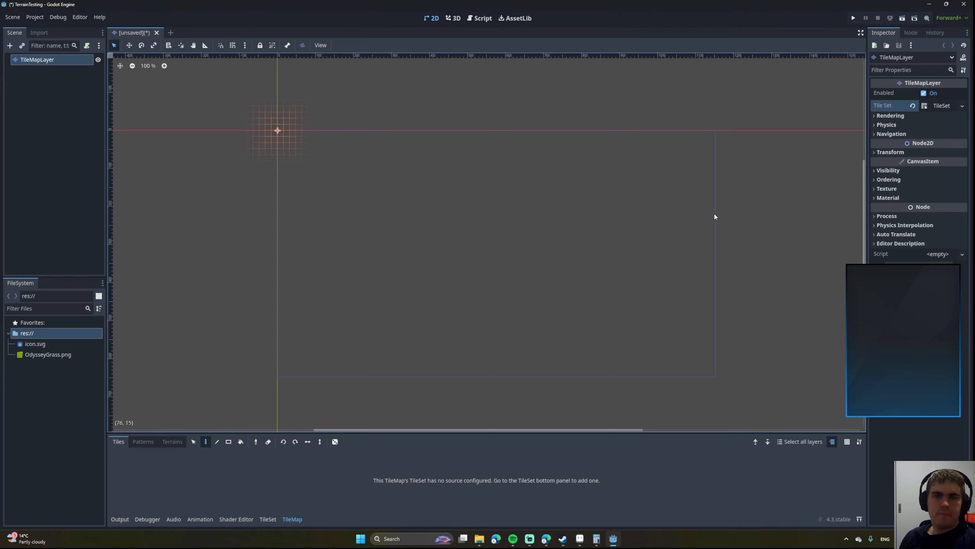
pyautogui.click(942, 105)
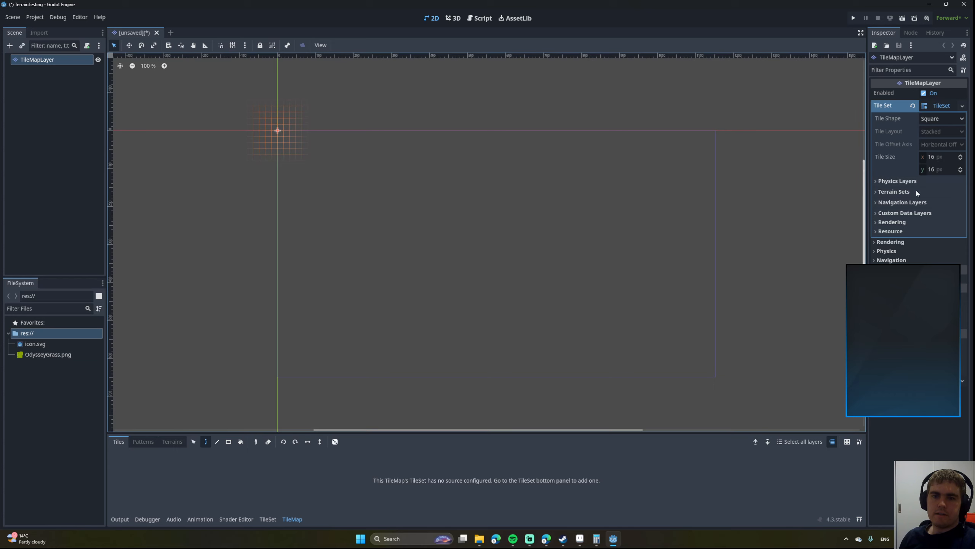
pyautogui.click(895, 191)
pyautogui.click(920, 203)
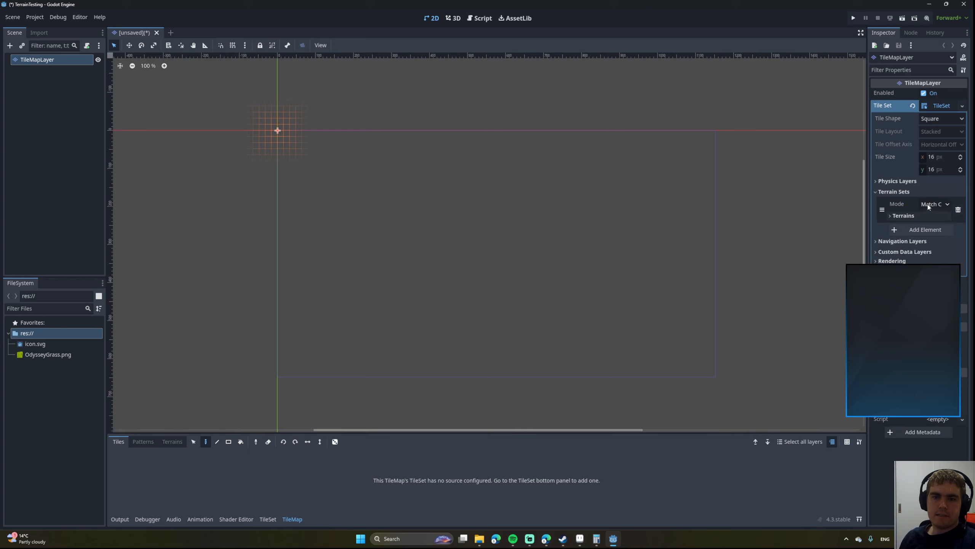
# Set the terrain set's mode to Match Corners and add a terrain to it.
pyautogui.click(934, 204)
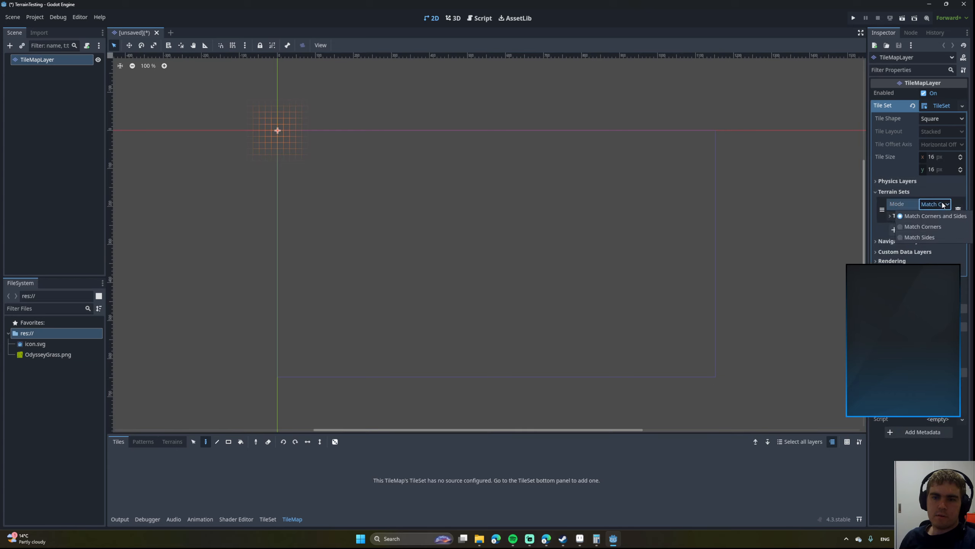
pyautogui.click(922, 226)
pyautogui.click(901, 218)
pyautogui.click(908, 227)
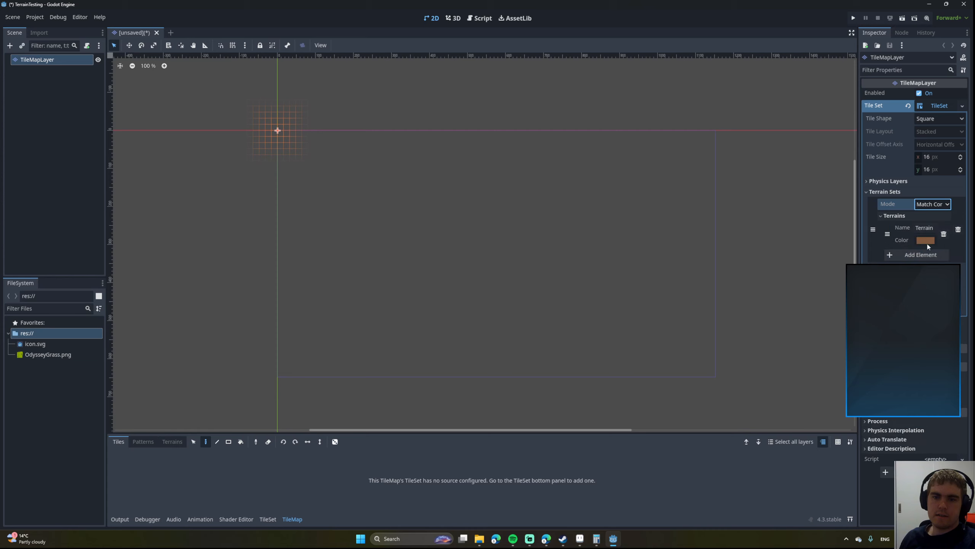
# Name the terrain "grass" and set its color to red, hex ba001e.
pyautogui.doubleClick(928, 228)
pyautogui.write('Gra')
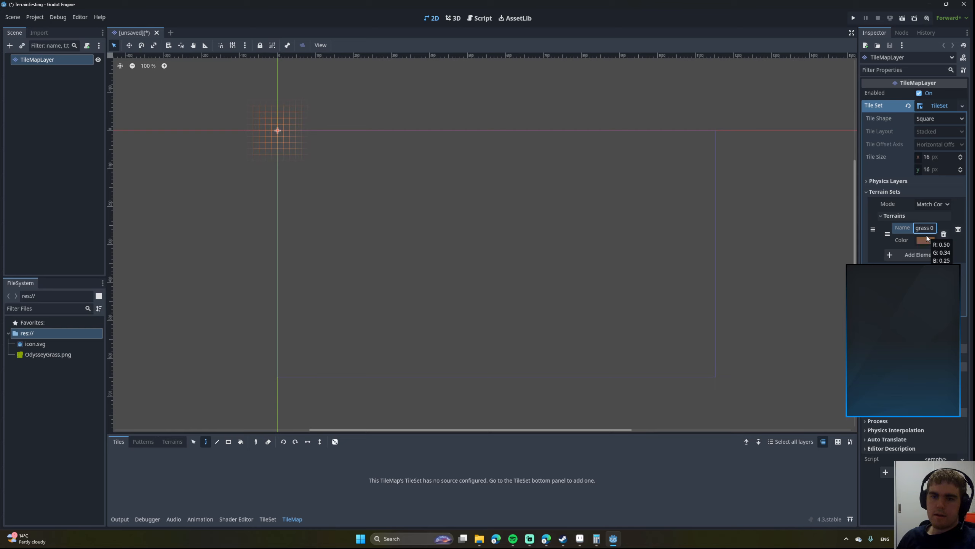
pyautogui.click(929, 229)
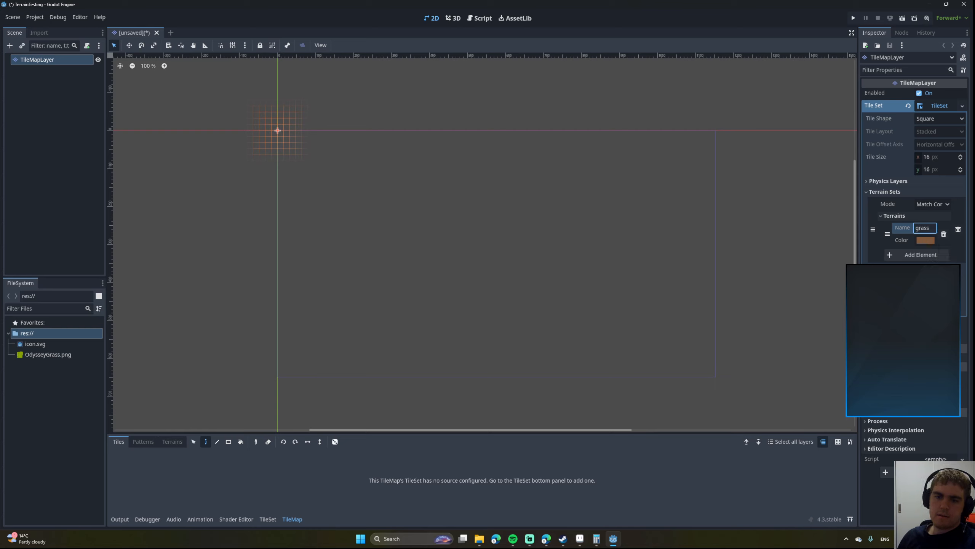
pyautogui.click(926, 240)
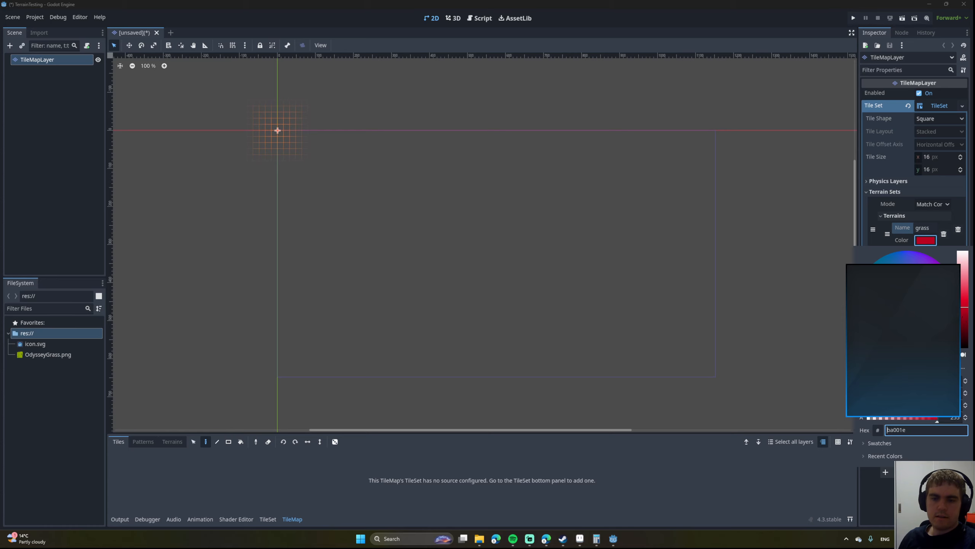
pyautogui.click(872, 243)
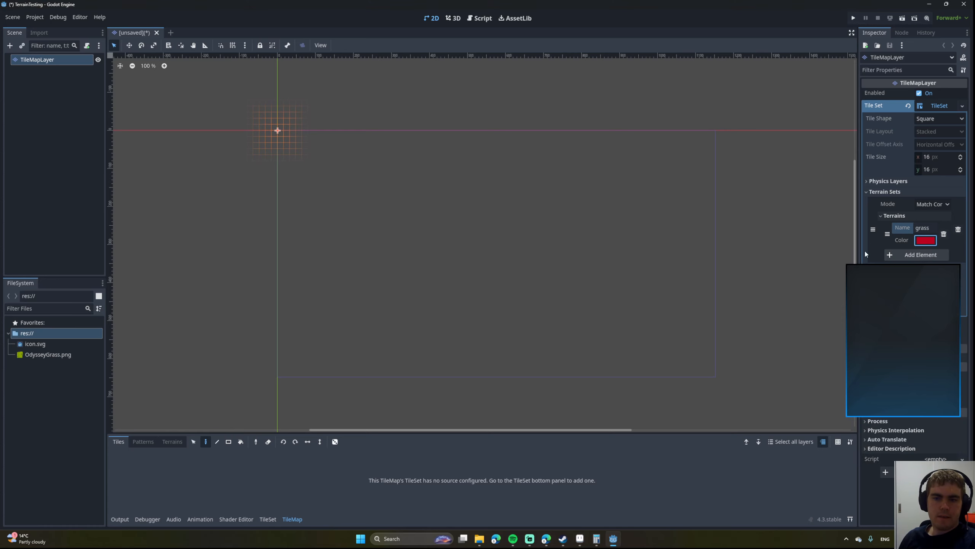
# Open the TileSet editor for the TileMapLayer's tile set and enlarge its area to about half the window height.
pyautogui.moveTo(323, 234); pyautogui.dragTo(359, 296, button='middle')
pyautogui.scroll(1, 350, 273)
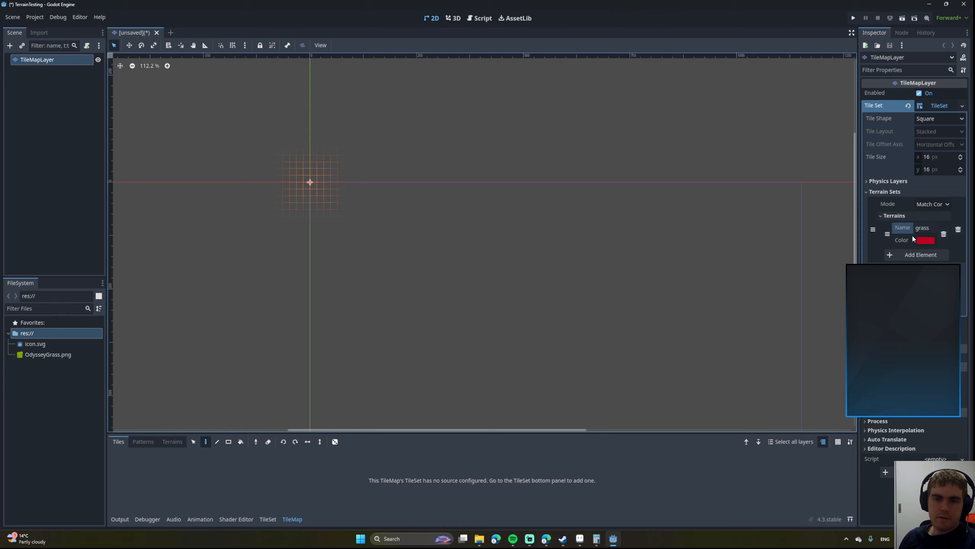
pyautogui.click(276, 521)
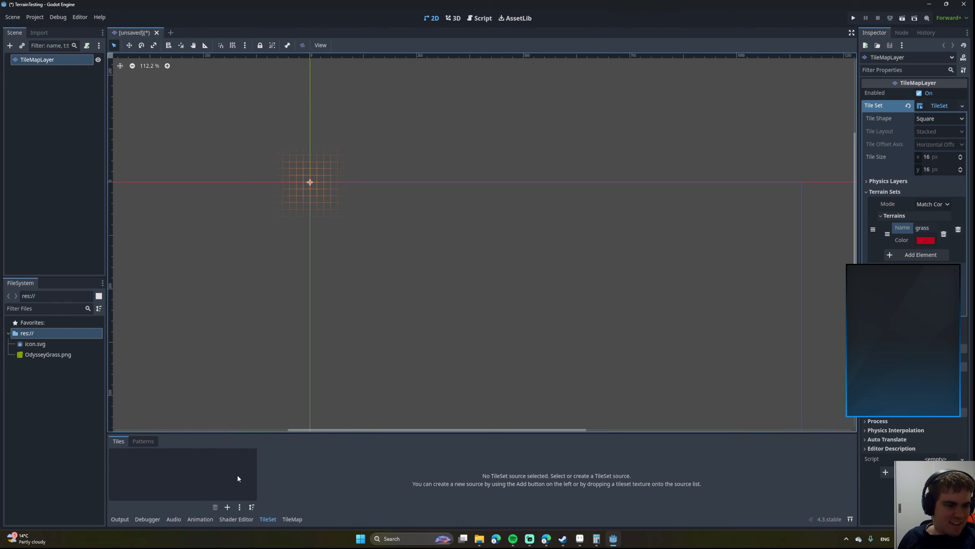
pyautogui.moveTo(338, 433); pyautogui.dragTo(290, 214)
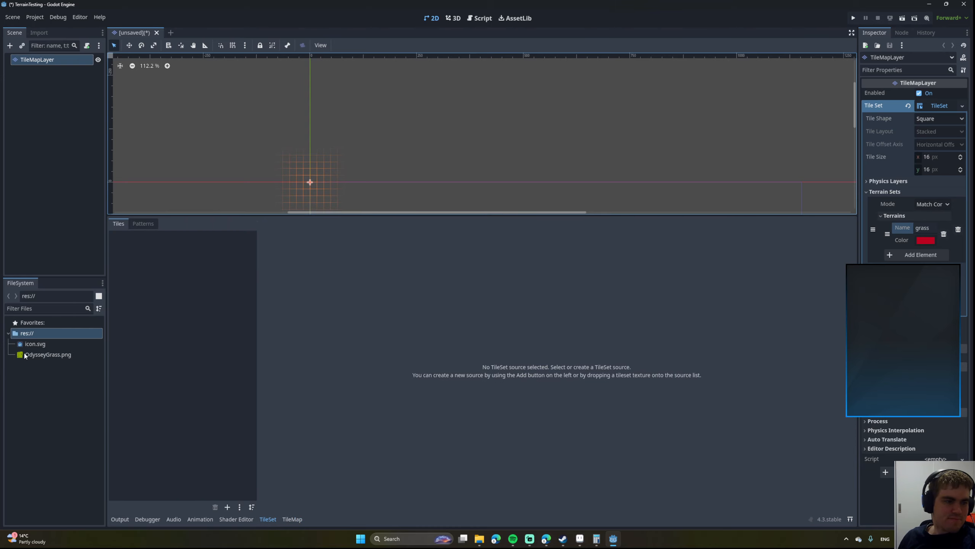
# Add OdysseyGrass.png to the TileSet as an atlas source and let its tiles be created automatically.
pyautogui.moveTo(25, 354); pyautogui.dragTo(187, 338)
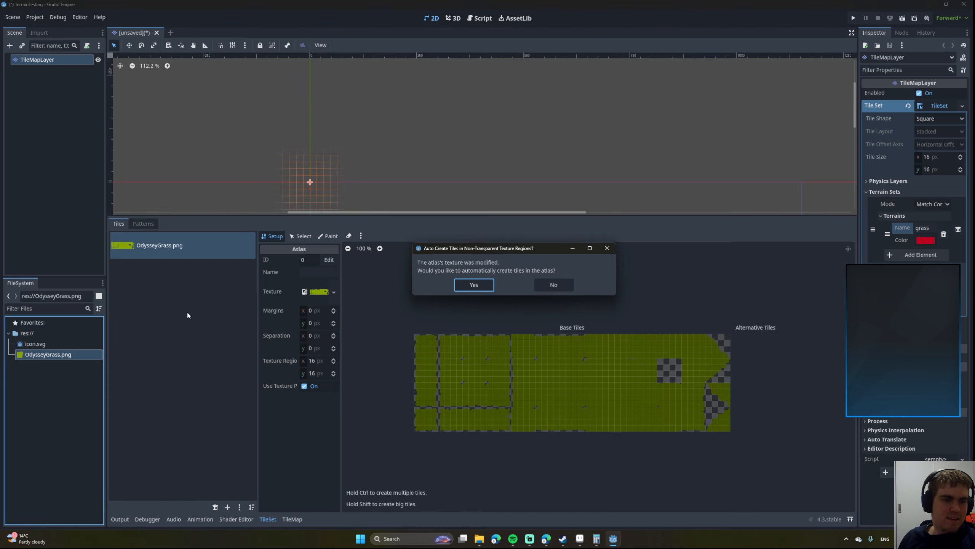
pyautogui.click(474, 285)
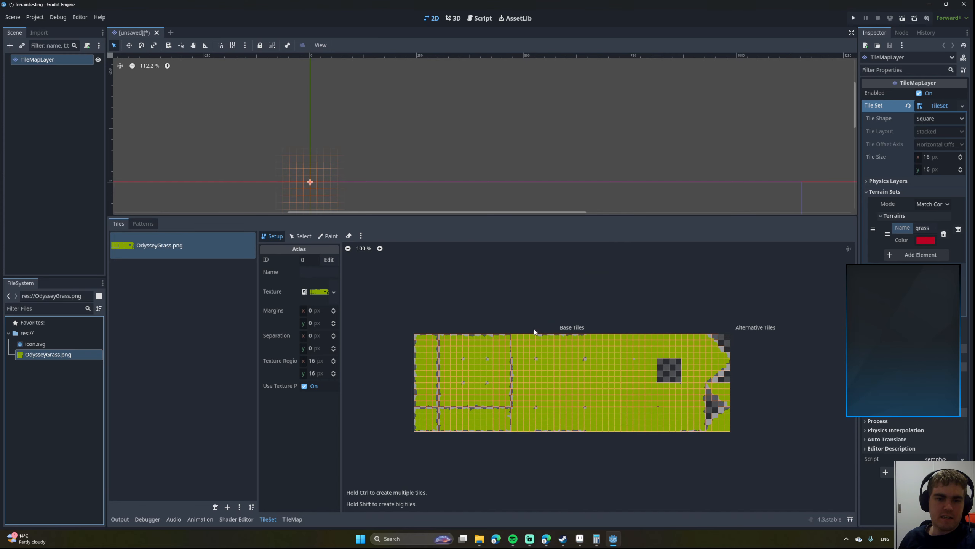
pyautogui.scroll(4, 589, 331)
pyautogui.moveTo(589, 331); pyautogui.dragTo(607, 277, button='middle')
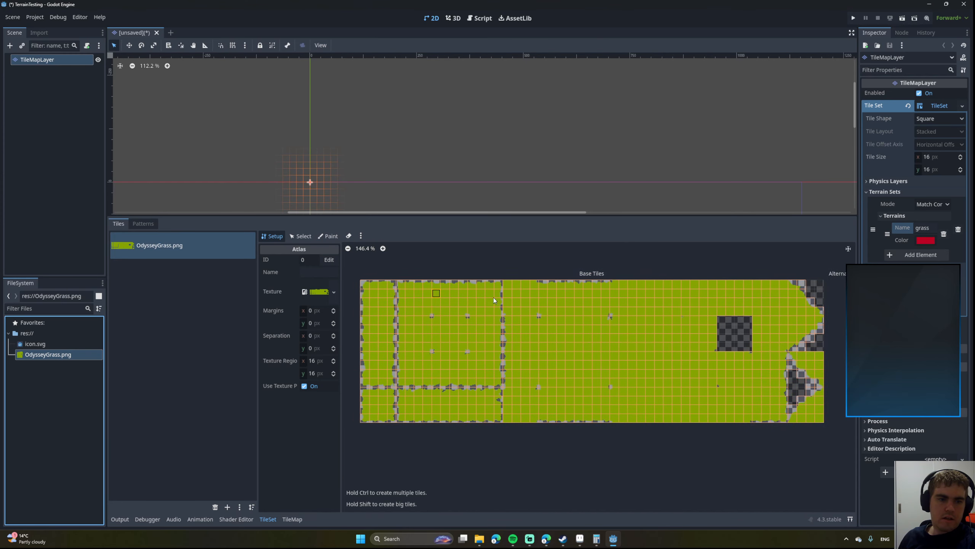
pyautogui.moveTo(426, 289); pyautogui.dragTo(494, 331, button='middle')
# Set the TileSet's tile size to 64 × 64 px.
pyautogui.click(940, 160)
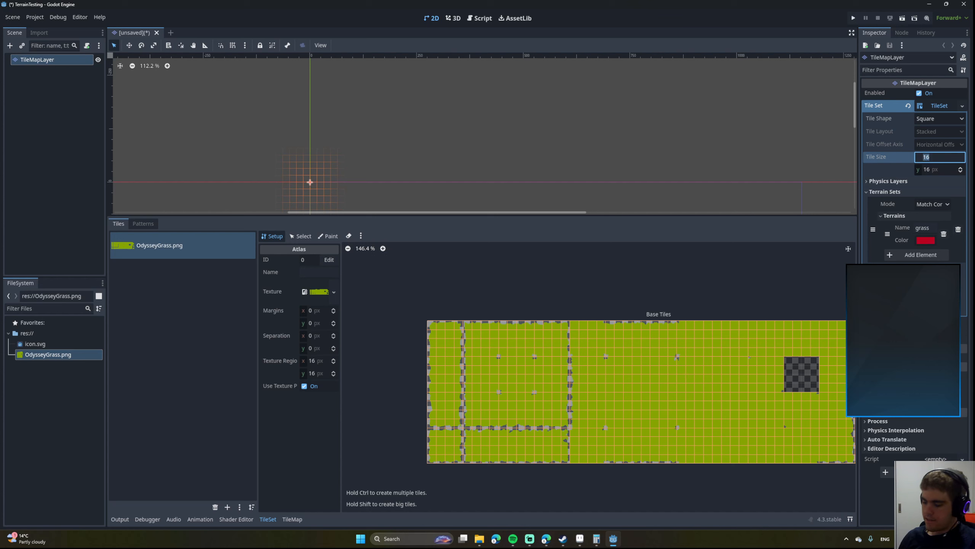
pyautogui.click(960, 173)
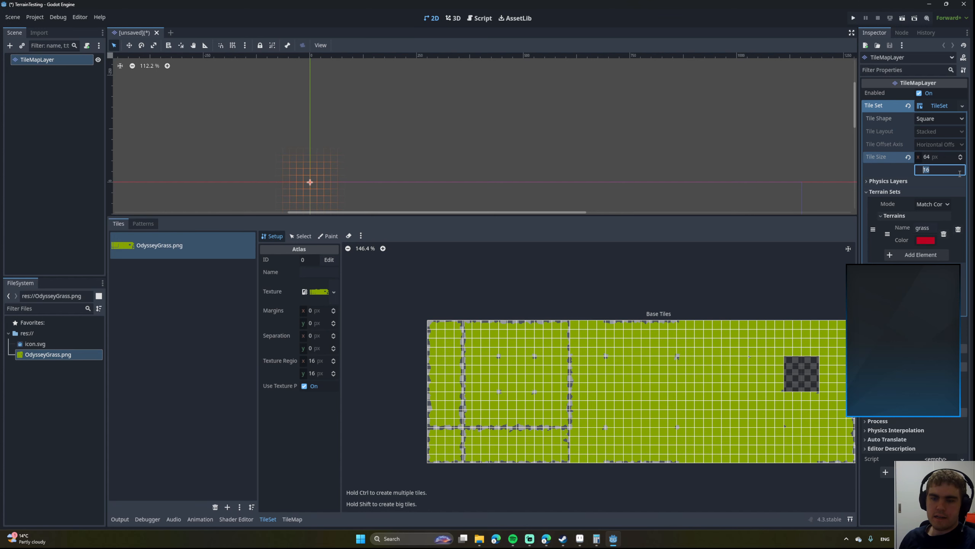
pyautogui.press('Return')
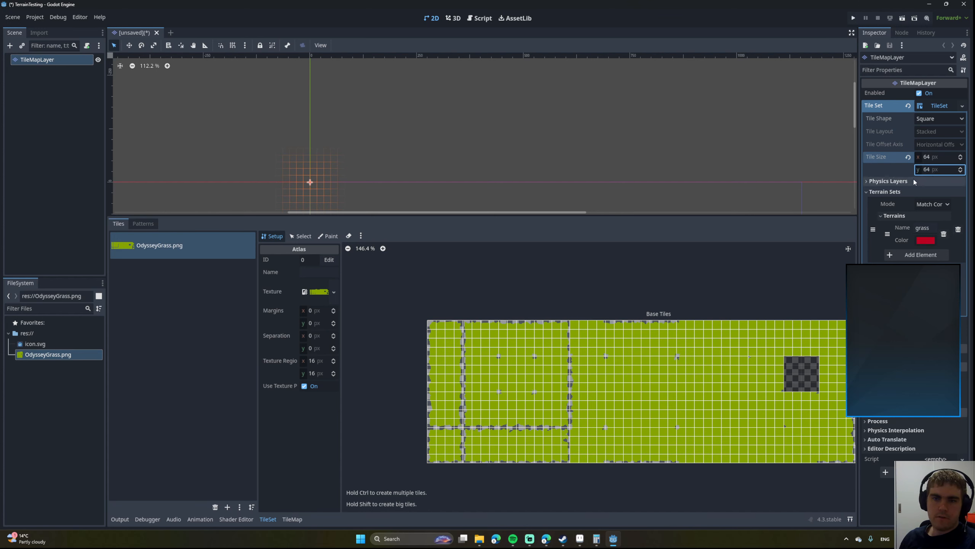
# Set the OdysseyGrass.png atlas's texture region size to 64 × 64 px and check the resulting tile grid.
pyautogui.click(314, 361)
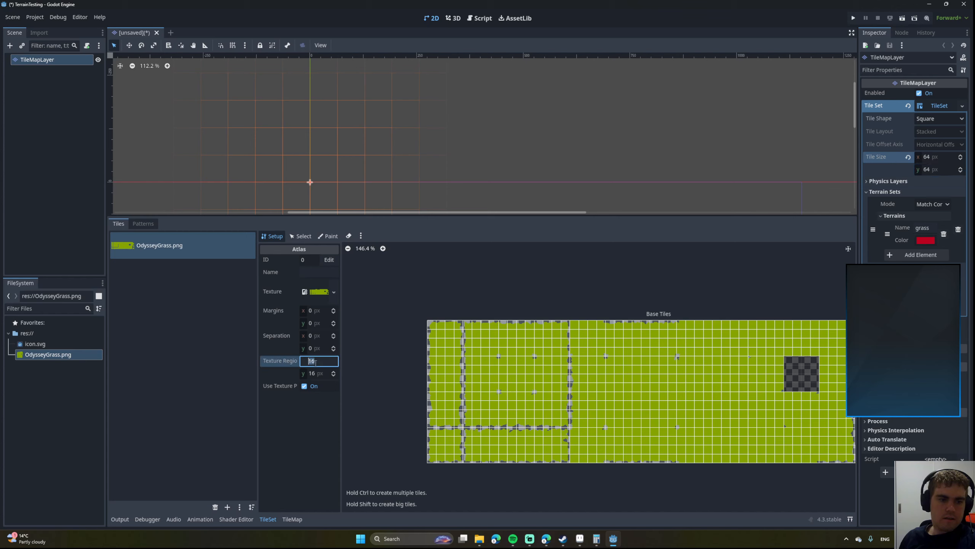
pyautogui.write('64')
pyautogui.click(305, 375)
pyautogui.write('64')
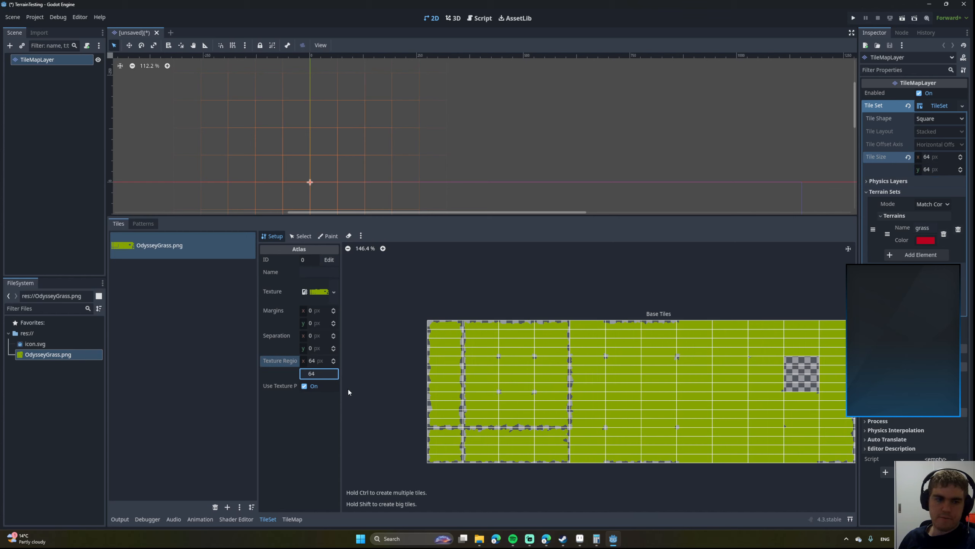
pyautogui.click(302, 348)
pyautogui.moveTo(545, 405); pyautogui.dragTo(425, 343, button='middle')
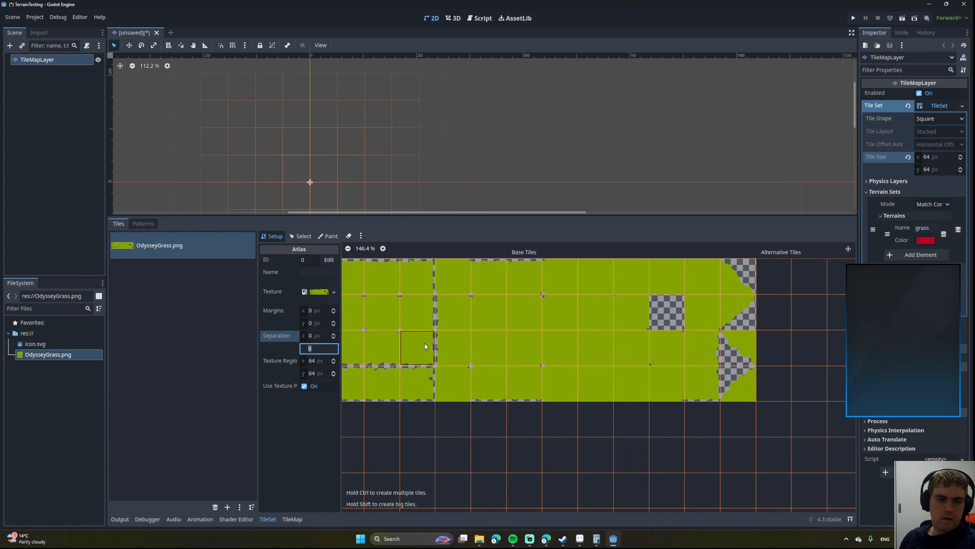
pyautogui.scroll(-2, 424, 343)
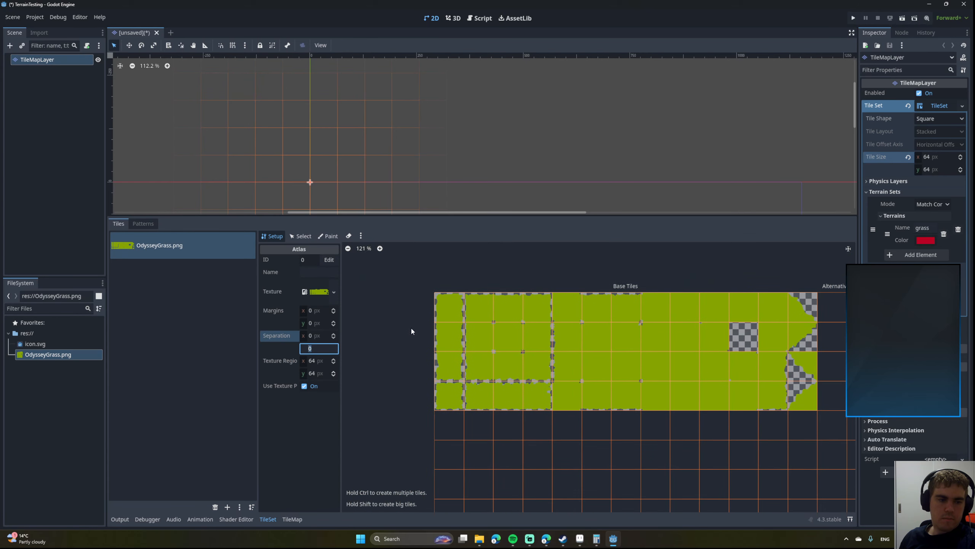
pyautogui.scroll(-15, 411, 326)
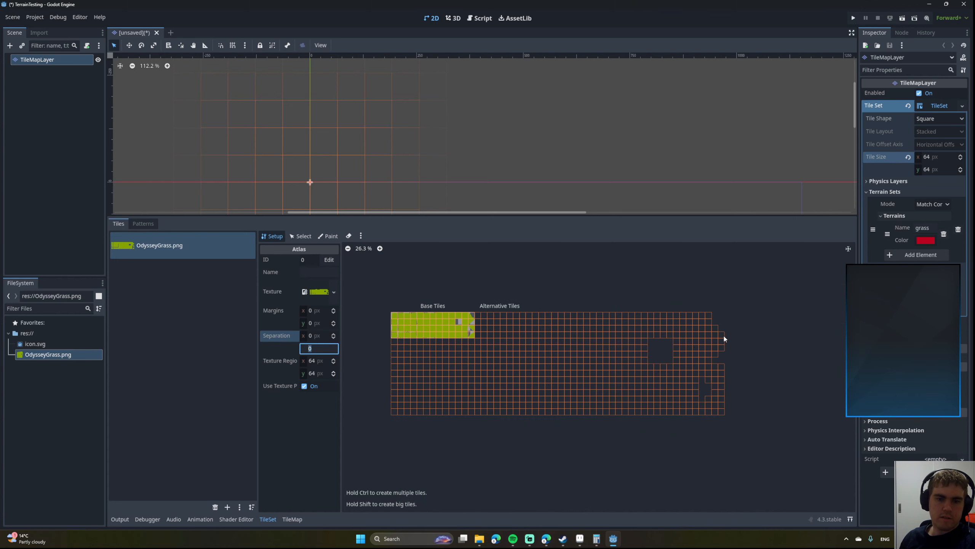
pyautogui.scroll(-3, 724, 335)
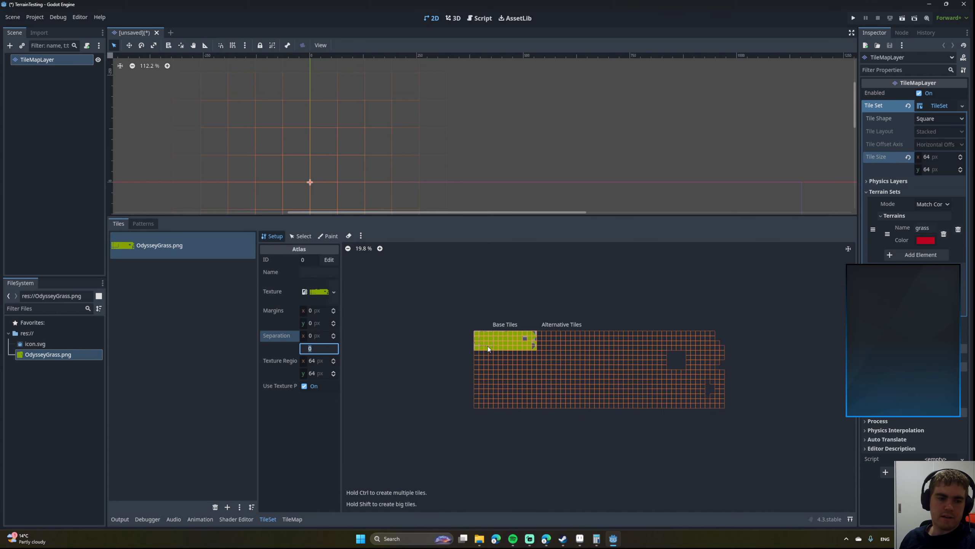
# Remove the OdysseyGrass.png atlas source from the TileSet.
pyautogui.click(300, 236)
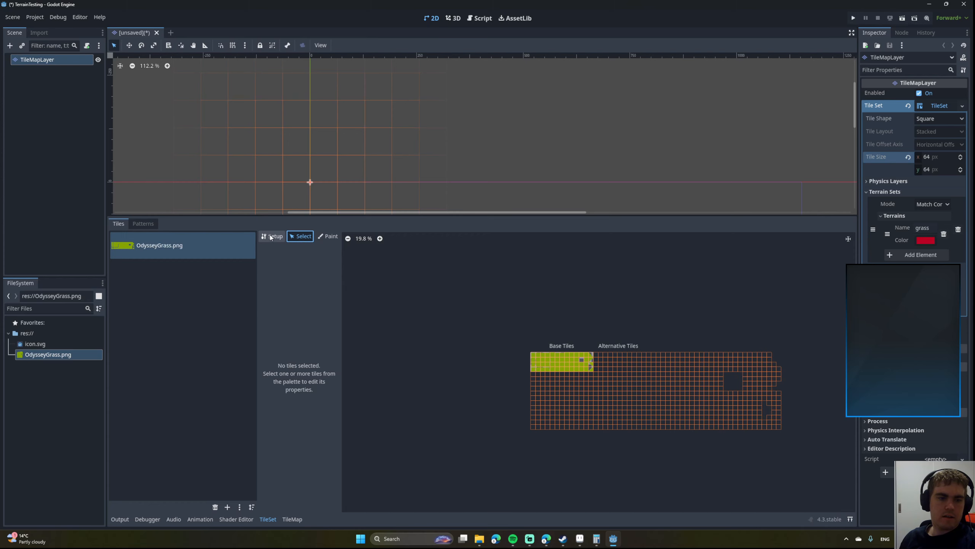
pyautogui.click(272, 236)
pyautogui.click(300, 236)
pyautogui.click(272, 236)
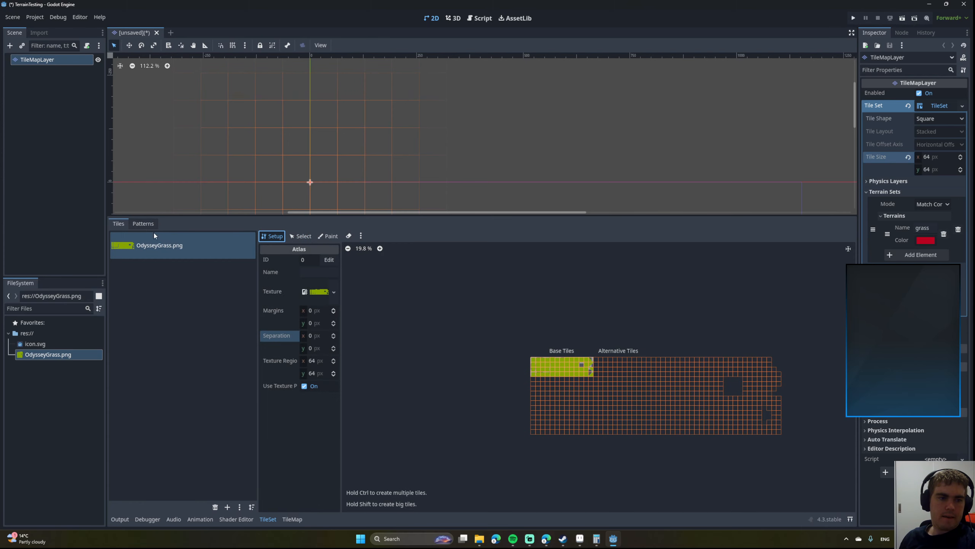
pyautogui.scroll(6, 553, 377)
pyautogui.moveTo(696, 352); pyautogui.dragTo(613, 374, button='middle')
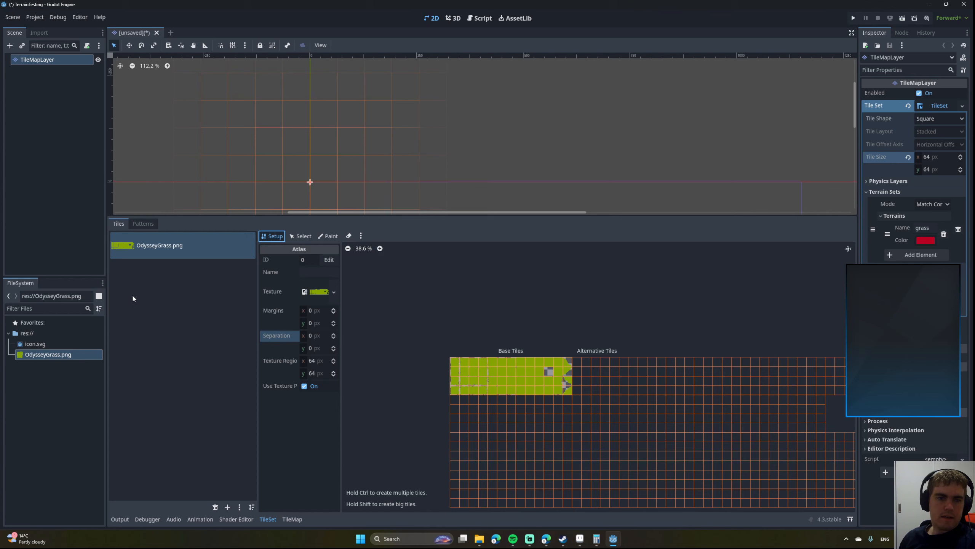
pyautogui.click(170, 241)
pyautogui.click(215, 508)
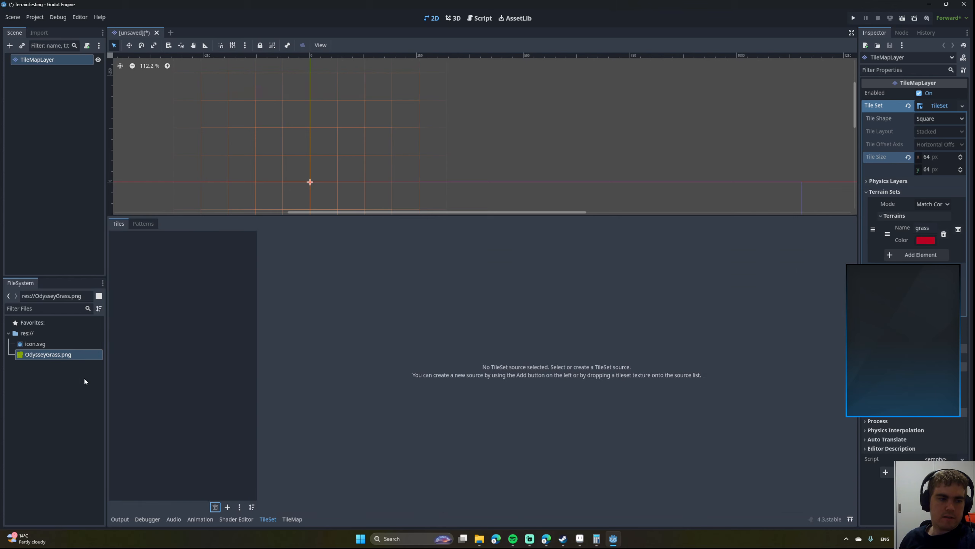
# Add OdysseyGrass.png to the TileSet as a new atlas source with automatically created 64 × 64 px tiles.
pyautogui.moveTo(58, 354); pyautogui.dragTo(181, 297)
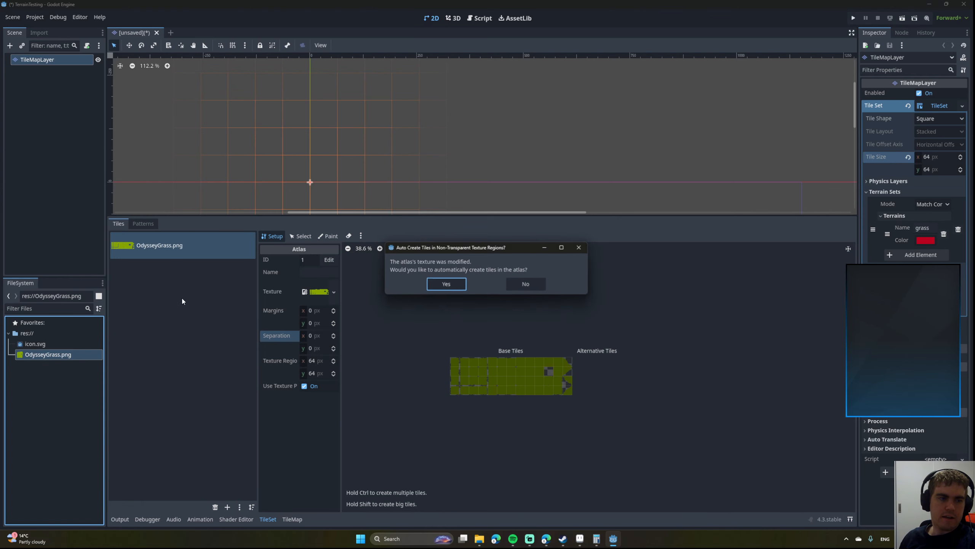
pyautogui.click(446, 284)
pyautogui.scroll(1, 516, 391)
pyautogui.scroll(4, 517, 390)
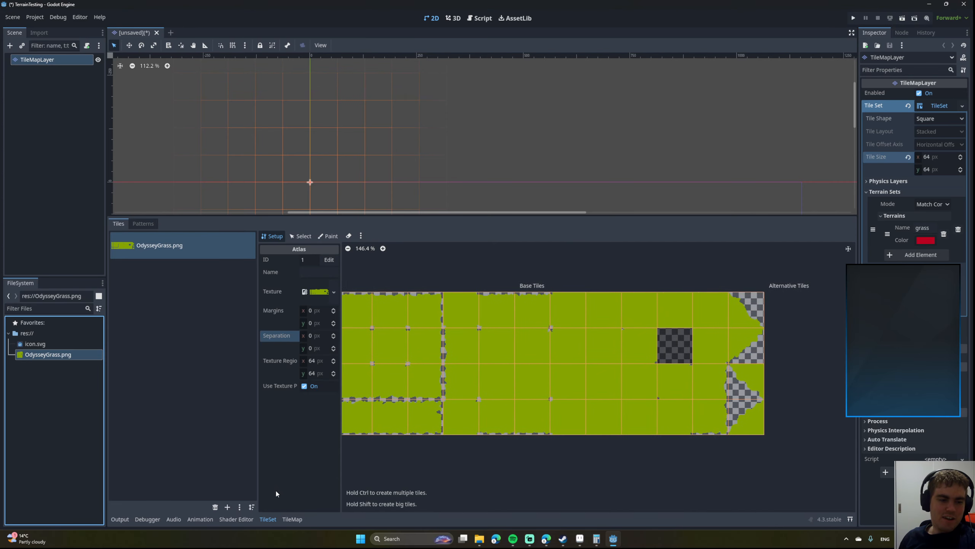
pyautogui.click(291, 518)
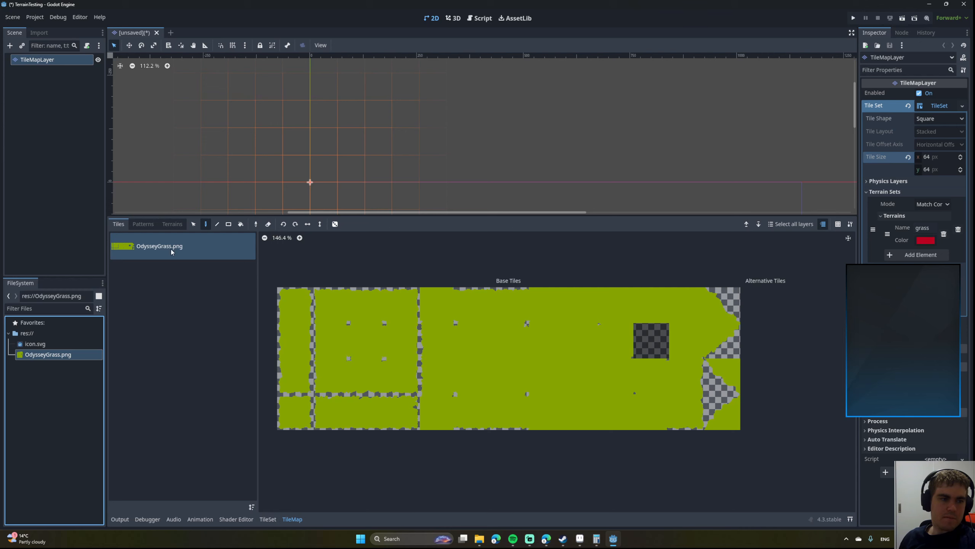
pyautogui.click(172, 224)
pyautogui.click(119, 224)
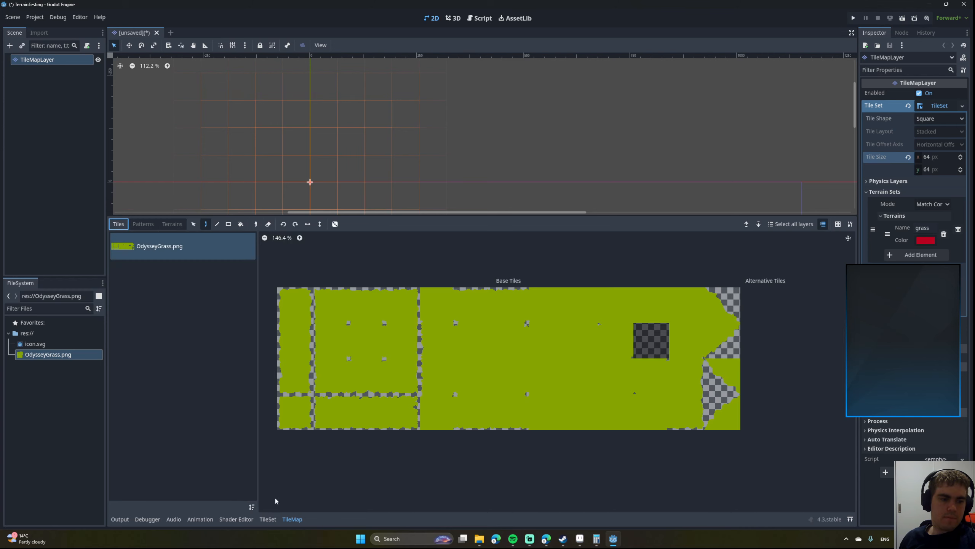
pyautogui.click(264, 519)
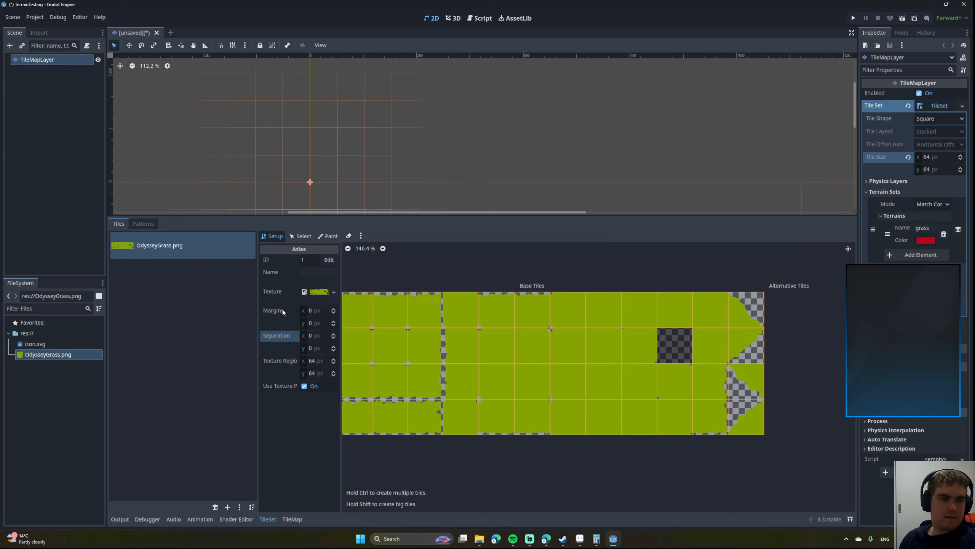
pyautogui.click(300, 236)
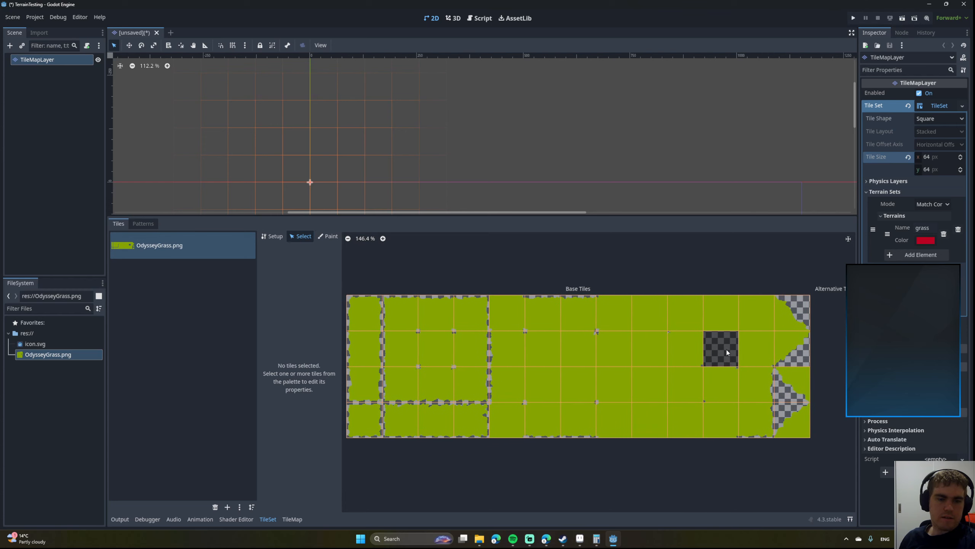
pyautogui.click(328, 236)
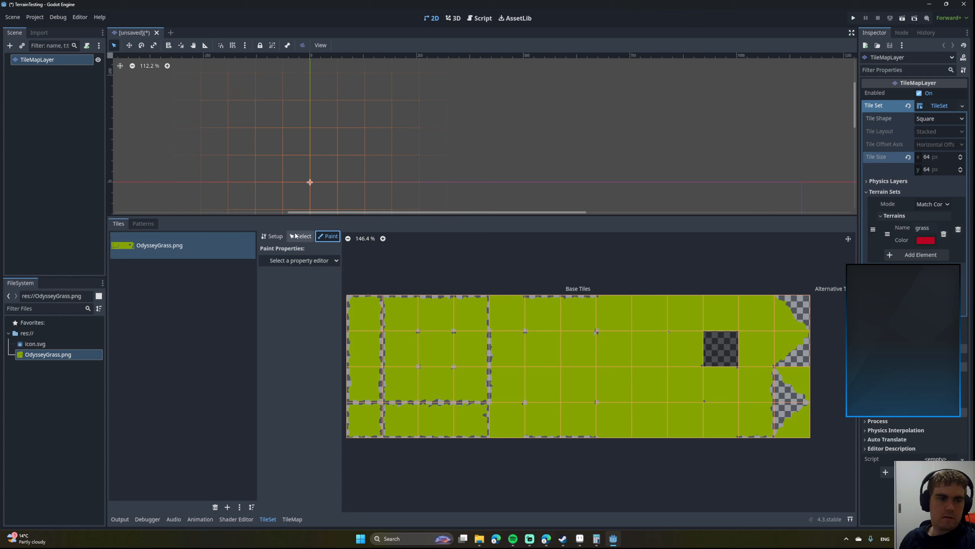
pyautogui.click(273, 236)
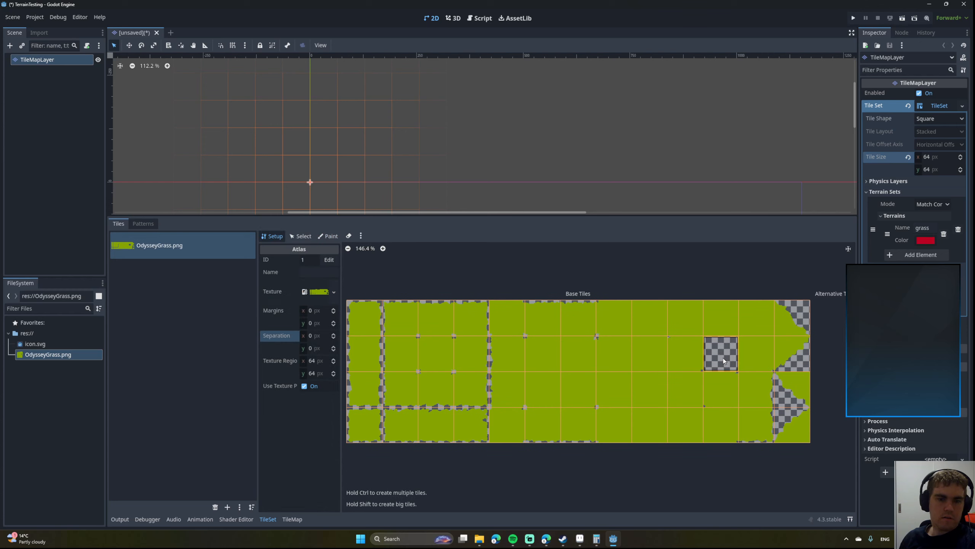
pyautogui.click(348, 235)
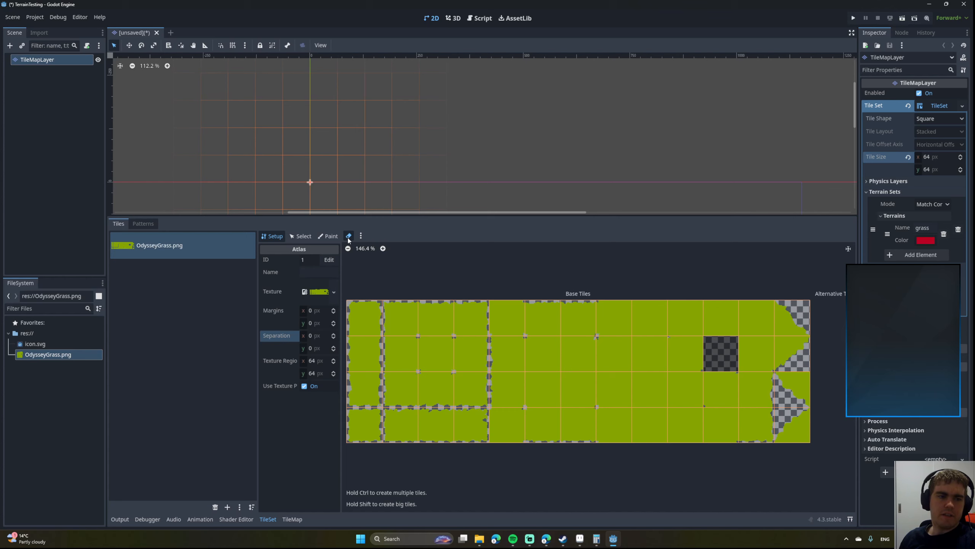
pyautogui.click(300, 236)
# Set up painting of the Terrains property on the atlas, using Terrain Set 0 and the grass terrain.
pyautogui.click(328, 236)
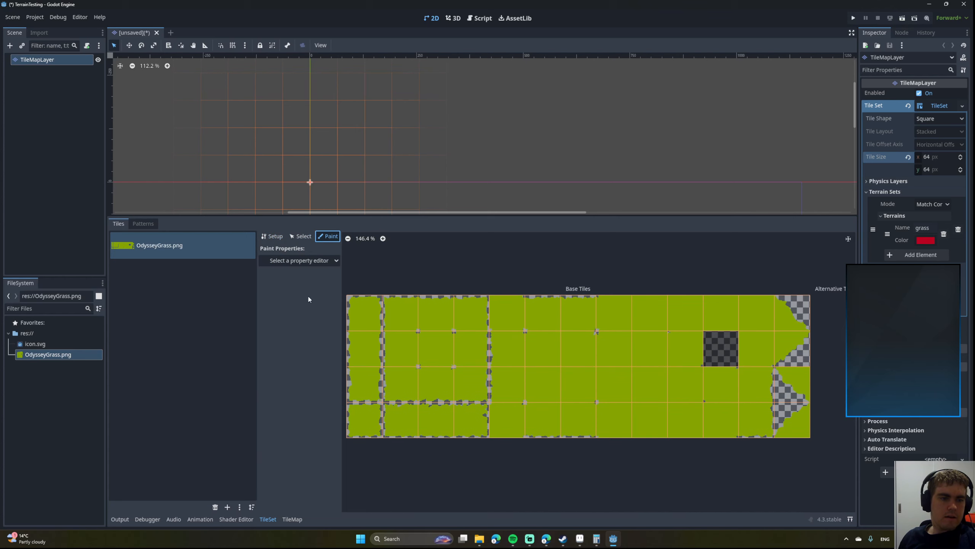
pyautogui.click(298, 261)
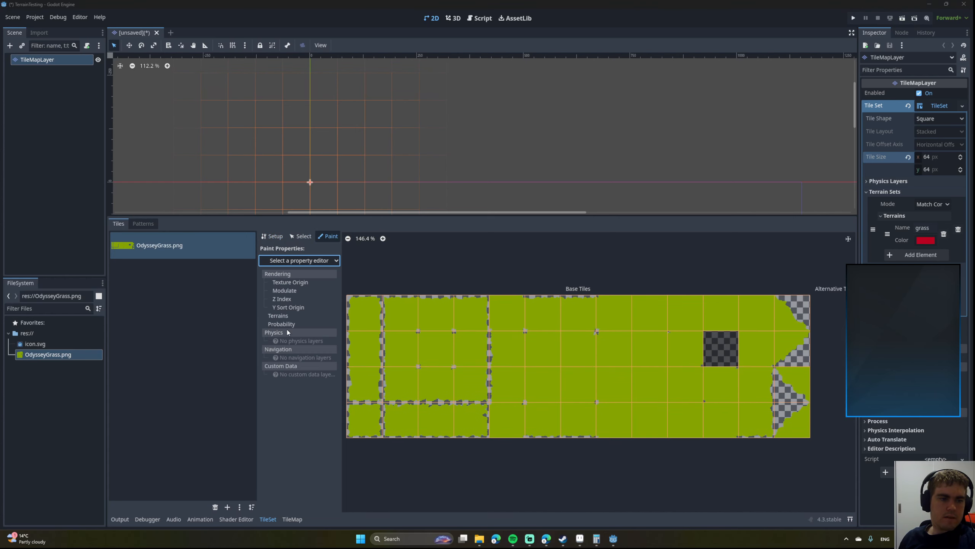
pyautogui.click(281, 315)
pyautogui.click(320, 284)
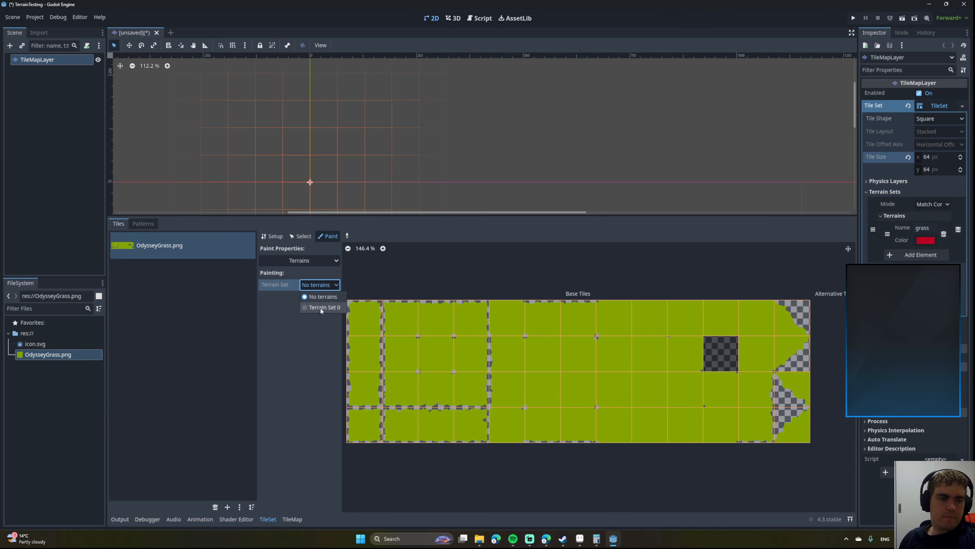
pyautogui.click(322, 307)
pyautogui.click(318, 297)
pyautogui.click(318, 322)
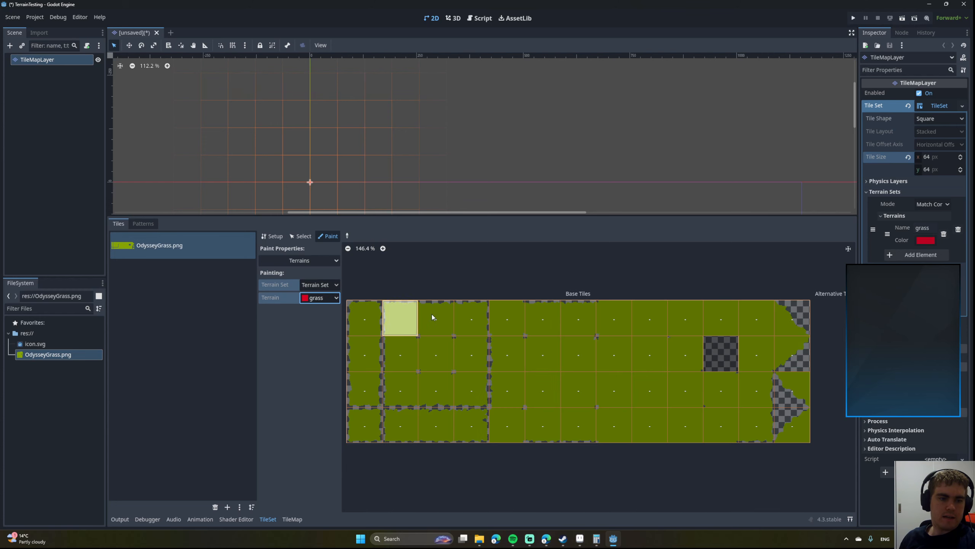
# Assign all tiles of the OdysseyGrass.png atlas to Terrain Set 0.
pyautogui.scroll(-2, 453, 299)
pyautogui.moveTo(545, 282)
pyautogui.mouseDown()
pyautogui.moveTo(801, 310)
pyautogui.moveTo(511, 317)
pyautogui.moveTo(369, 350)
pyautogui.moveTo(807, 383)
pyautogui.moveTo(634, 356)
pyautogui.moveTo(380, 388)
pyautogui.moveTo(727, 398)
pyautogui.mouseUp()
pyautogui.moveTo(532, 306); pyautogui.dragTo(575, 328, button='middle')
pyautogui.scroll(3, 474, 306)
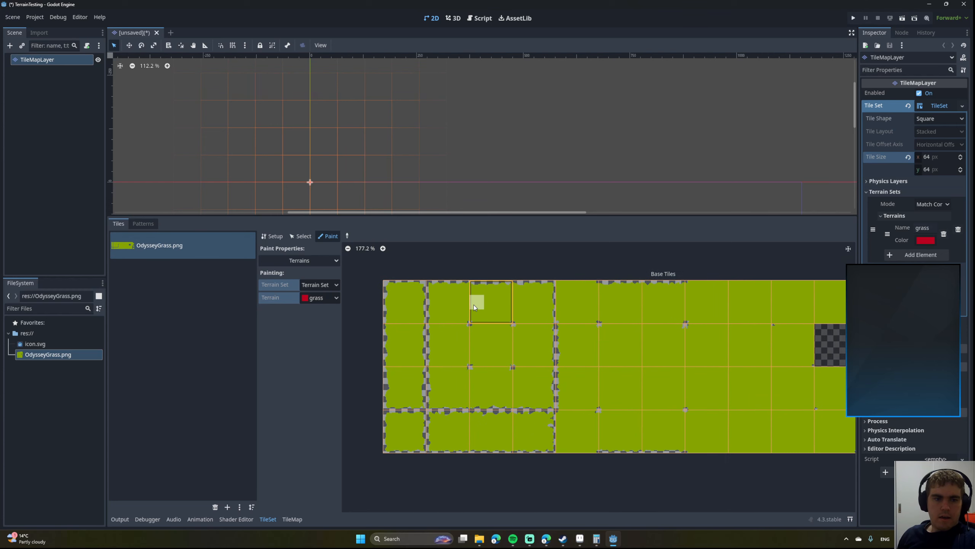
# Paint grass terrain bits connecting the first column, the bottom row and the 3×3 block of the atlas's first 4×4 tile group.
pyautogui.moveTo(398, 298); pyautogui.dragTo(400, 401)
pyautogui.scroll(-4, 468, 272)
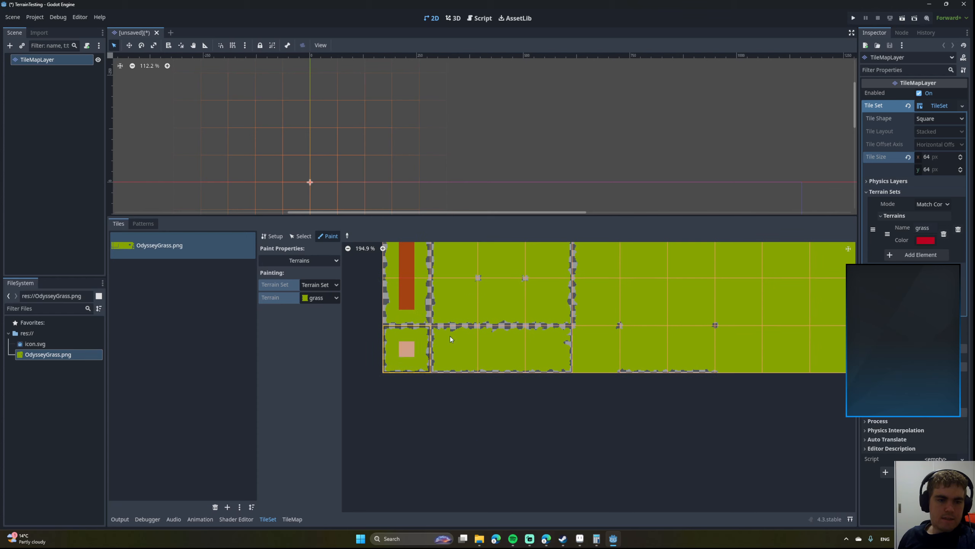
pyautogui.moveTo(450, 336); pyautogui.dragTo(401, 327, button='middle')
pyautogui.moveTo(407, 341); pyautogui.dragTo(508, 343)
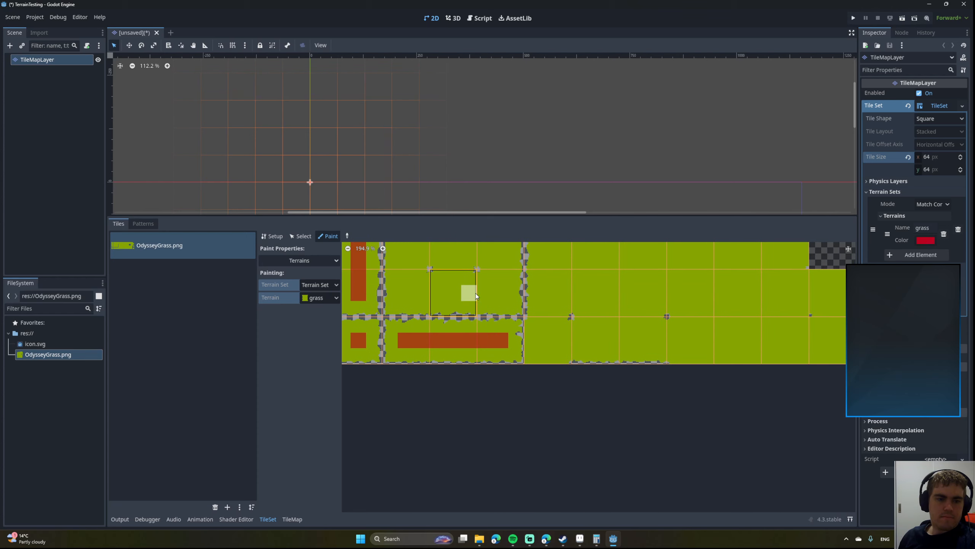
pyautogui.moveTo(446, 278); pyautogui.dragTo(469, 348, button='middle')
pyautogui.moveTo(433, 269); pyautogui.dragTo(436, 355)
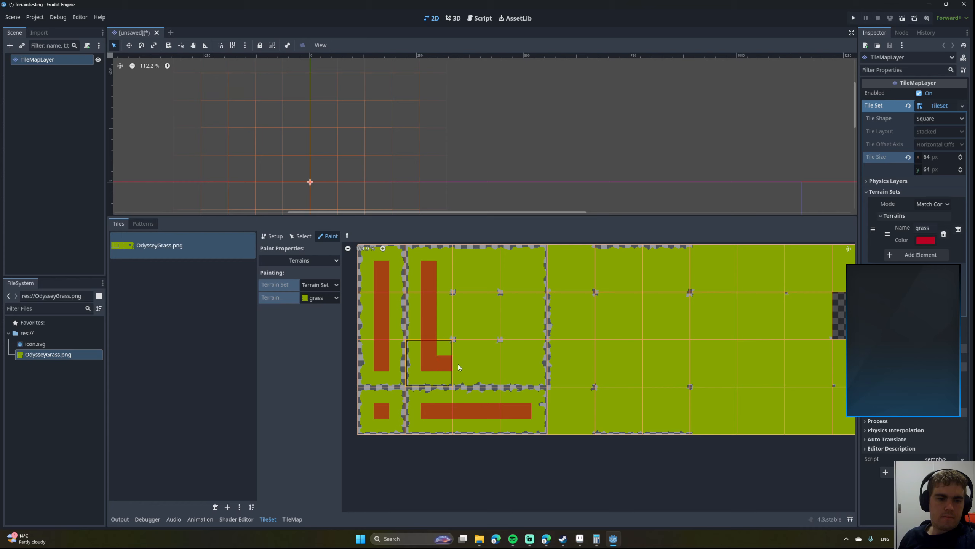
pyautogui.moveTo(524, 369)
pyautogui.mouseDown()
pyautogui.moveTo(524, 269)
pyautogui.moveTo(438, 274)
pyautogui.moveTo(477, 318)
pyautogui.moveTo(475, 350)
pyautogui.mouseUp()
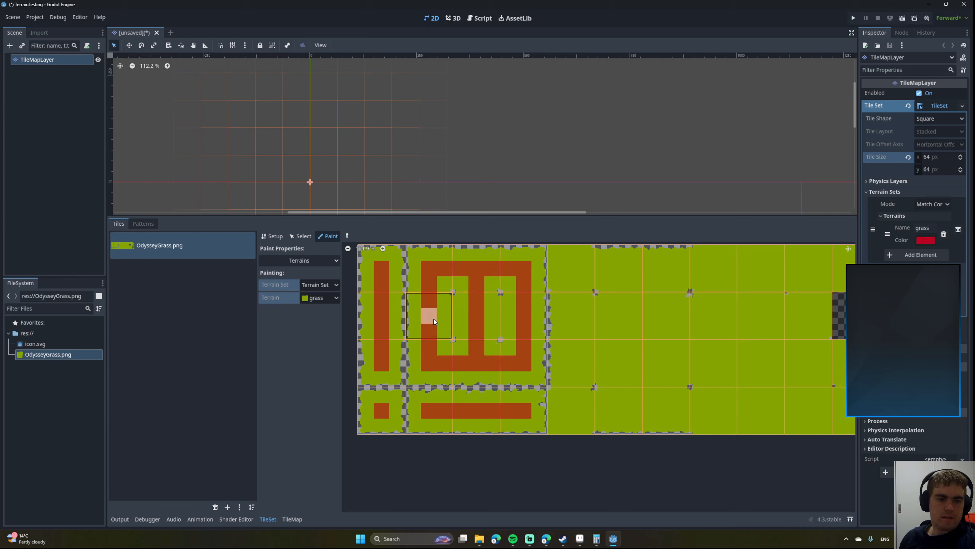
# Paint a continuous ring of grass terrain bits through the outer tiles of the second 4×4 tile group.
pyautogui.moveTo(531, 320); pyautogui.dragTo(410, 317, button='middle')
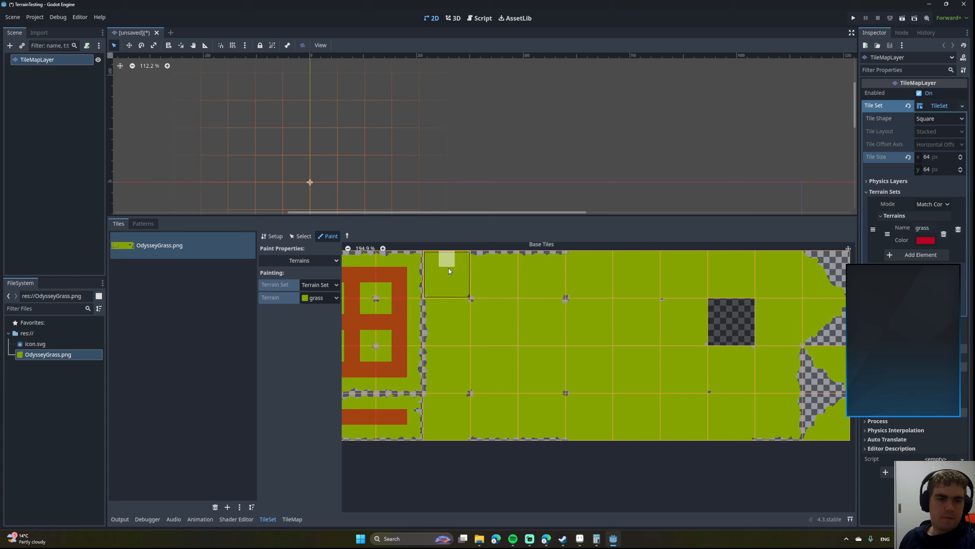
pyautogui.moveTo(448, 269); pyautogui.dragTo(452, 371)
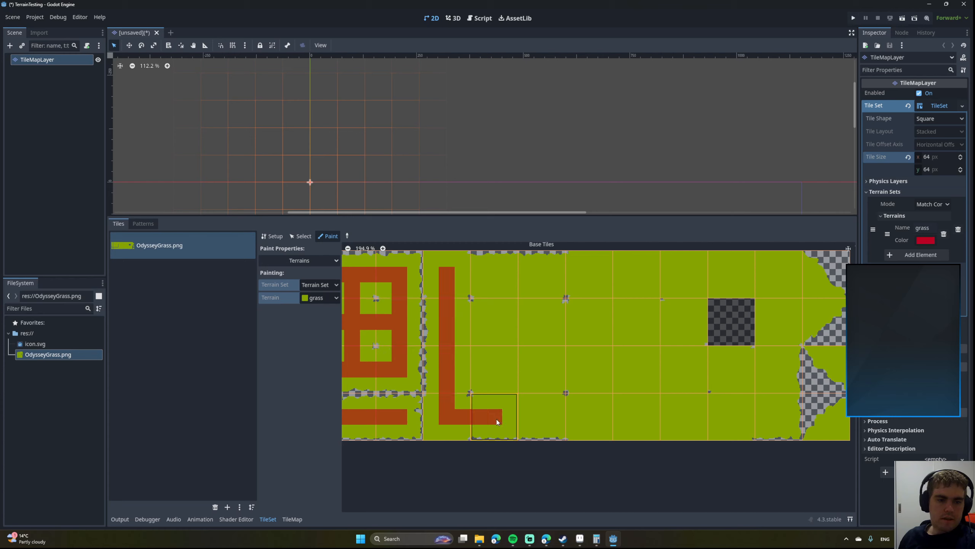
pyautogui.moveTo(517, 418)
pyautogui.mouseDown()
pyautogui.moveTo(588, 416)
pyautogui.moveTo(586, 279)
pyautogui.moveTo(494, 278)
pyautogui.mouseUp()
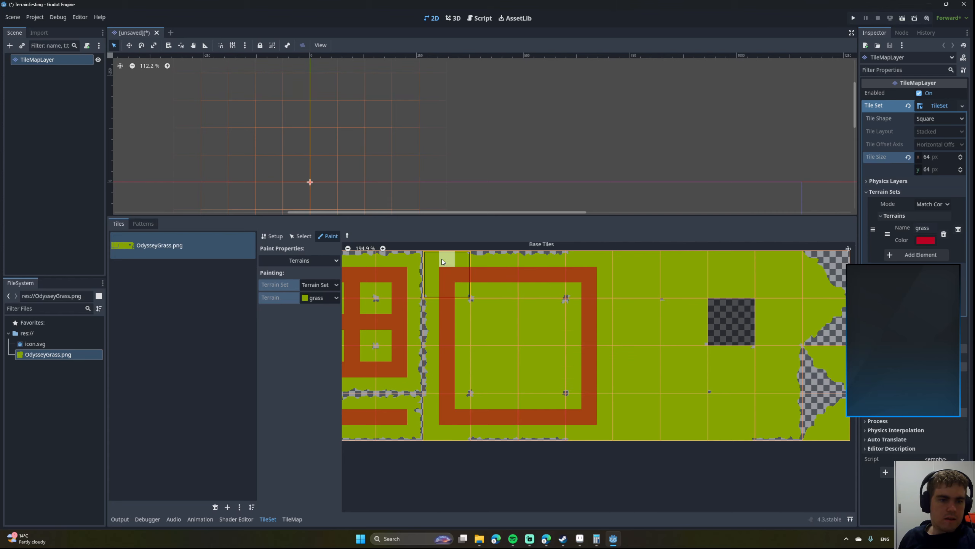
# Add the extra outer grass bits to the four corner tiles of the second 4×4 tile group.
pyautogui.scroll(2, 430, 288)
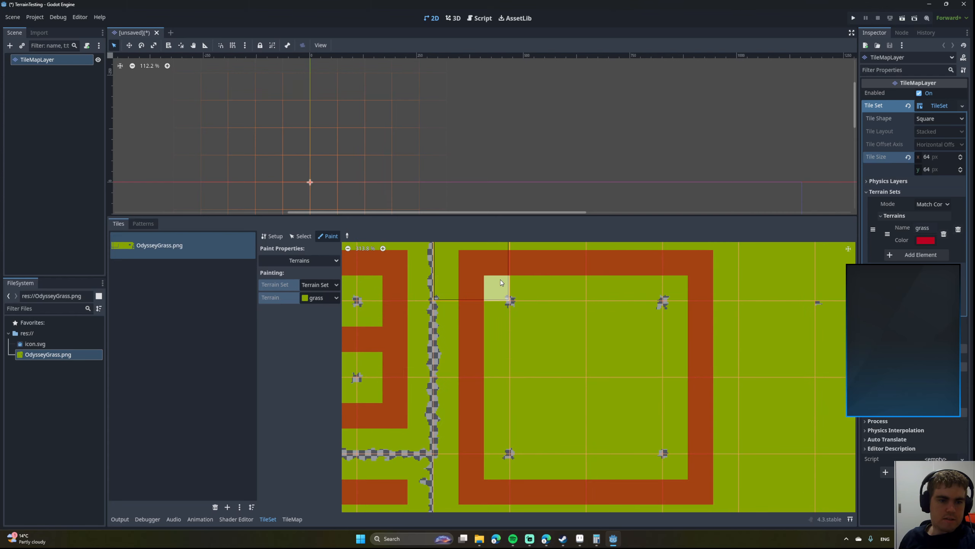
pyautogui.moveTo(481, 346); pyautogui.dragTo(479, 355, button='middle')
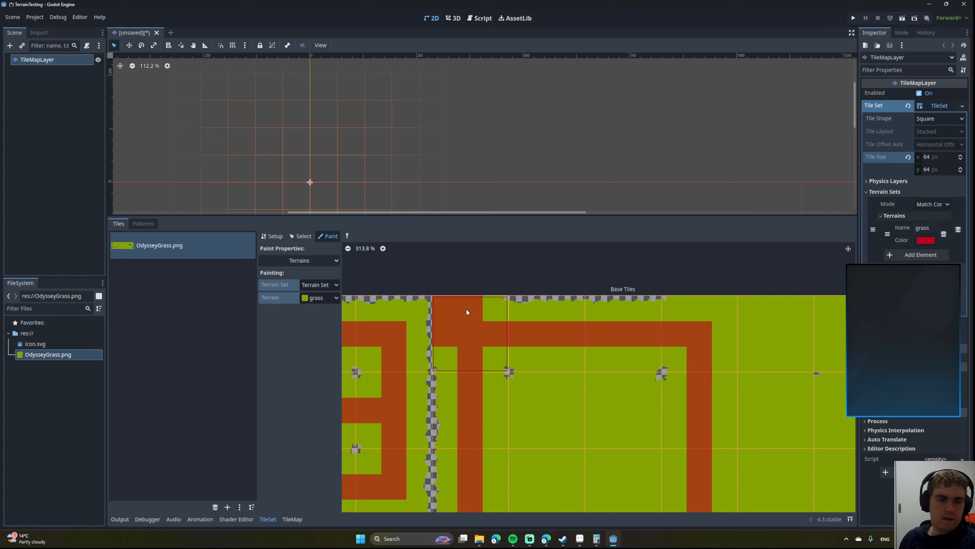
pyautogui.moveTo(561, 359); pyautogui.dragTo(414, 309, button='middle')
pyautogui.moveTo(537, 300); pyautogui.dragTo(527, 332, button='middle')
pyautogui.click(540, 296)
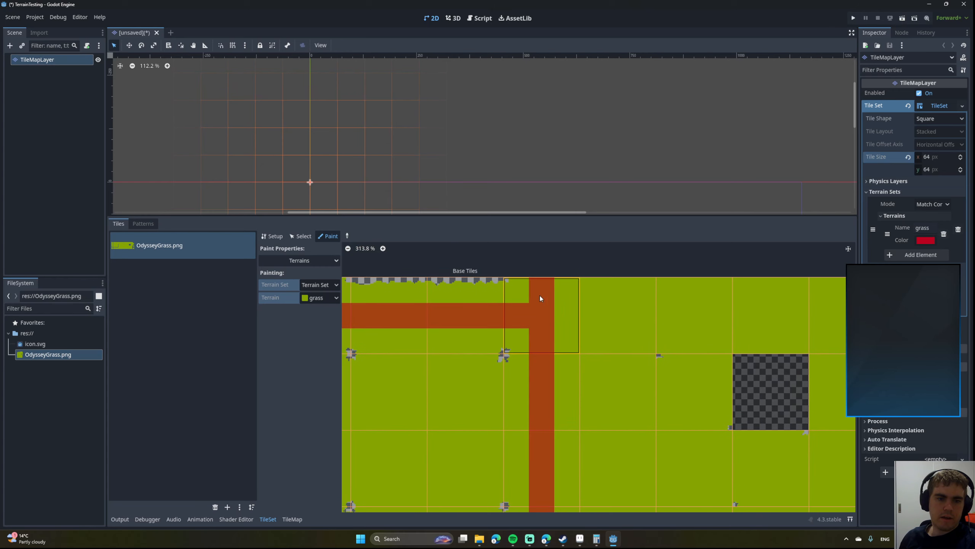
pyautogui.moveTo(539, 295); pyautogui.dragTo(564, 325)
pyautogui.moveTo(504, 337); pyautogui.dragTo(607, 264, button='middle')
pyautogui.scroll(-4, 606, 264)
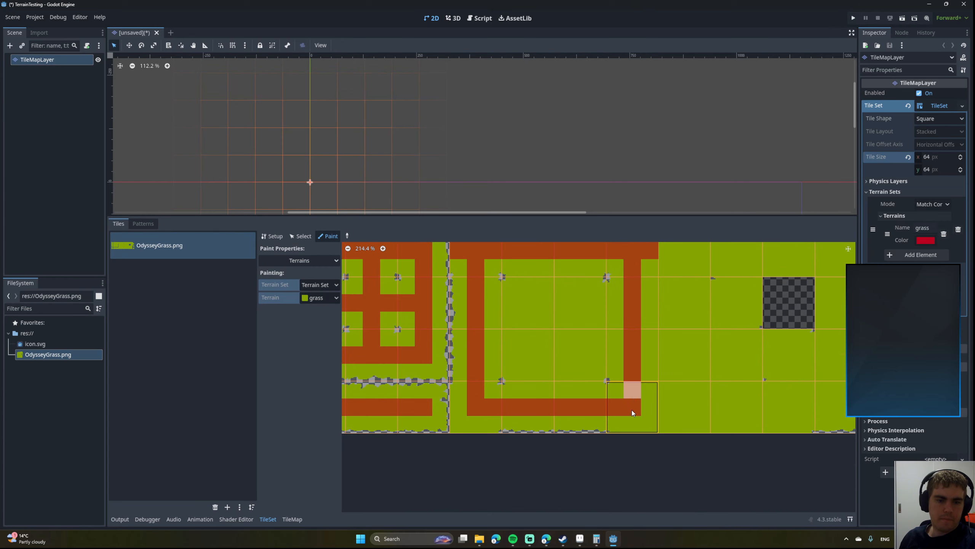
pyautogui.click(454, 410)
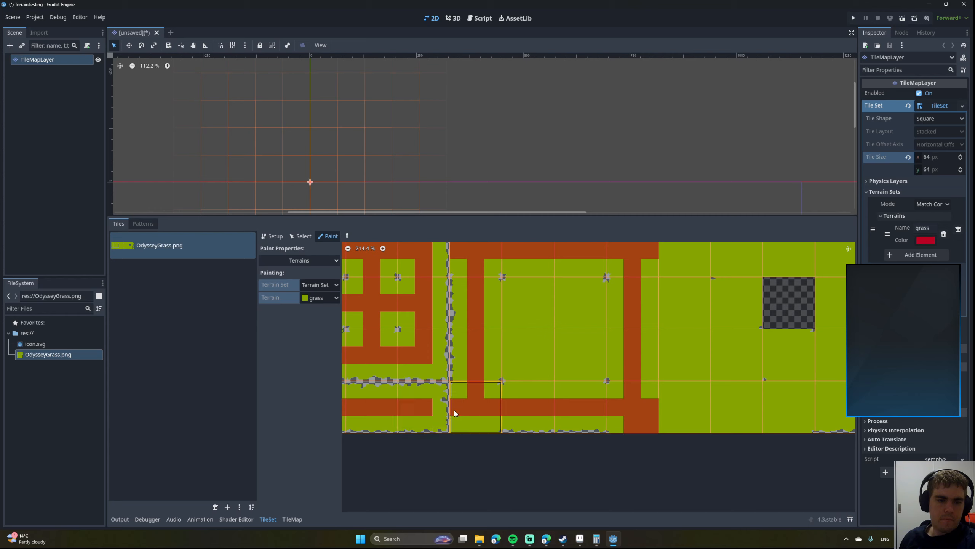
pyautogui.moveTo(464, 422); pyautogui.dragTo(467, 422)
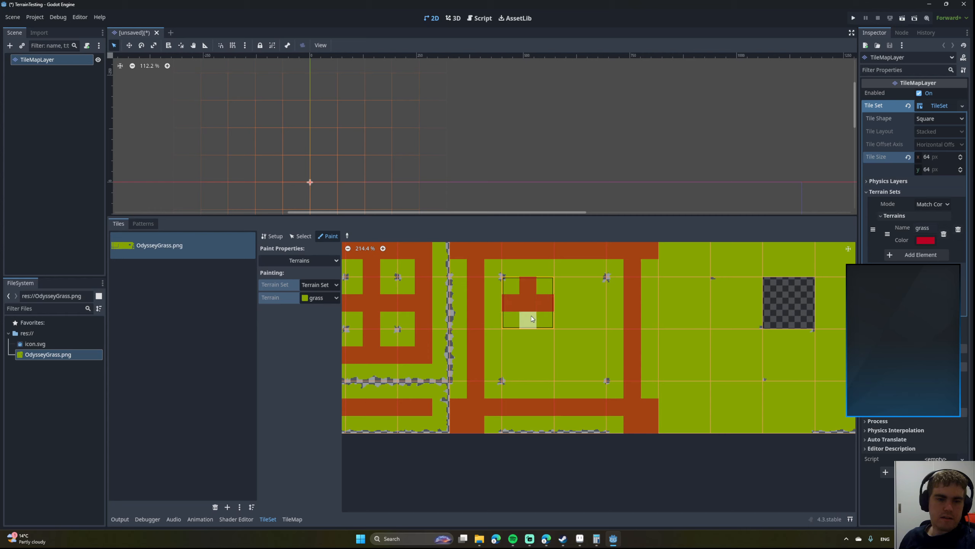
# Paint grass bits on the two upper inner tiles of the second 4×4 group, leaving each tile's outer upper corner empty.
pyautogui.moveTo(539, 317); pyautogui.dragTo(508, 319)
pyautogui.click(545, 286)
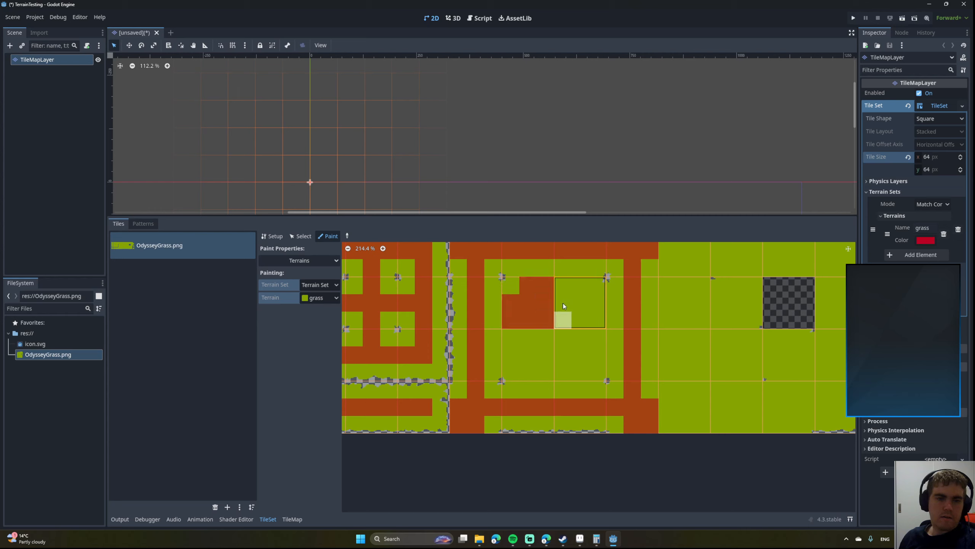
pyautogui.moveTo(563, 287)
pyautogui.mouseDown()
pyautogui.moveTo(563, 308)
pyautogui.moveTo(604, 321)
pyautogui.mouseUp()
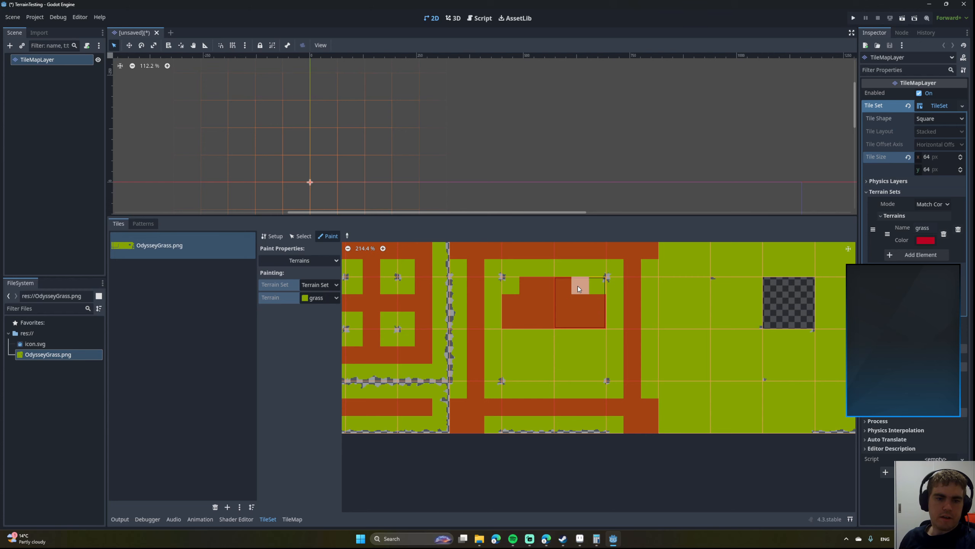
# Paint the downward and inner lower-corner grass bits on the two middle tiles of the second group's top row.
pyautogui.moveTo(558, 327); pyautogui.dragTo(506, 374, button='middle')
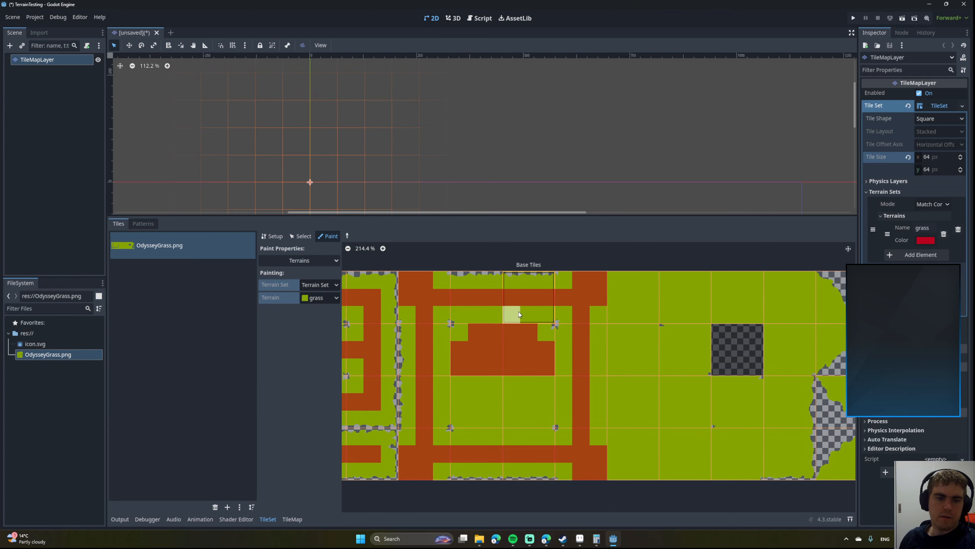
pyautogui.click(513, 319)
pyautogui.click(531, 310)
pyautogui.click(481, 312)
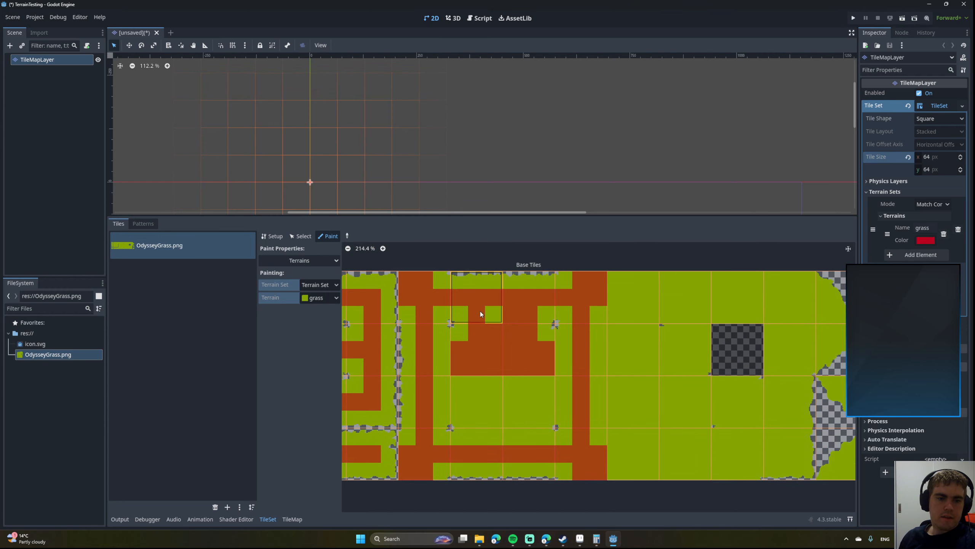
pyautogui.click(495, 320)
# Paint the connecting grass bits on the second group's lower inner tiles and the adjoining bottom-row and side tiles of its third row.
pyautogui.moveTo(503, 358); pyautogui.dragTo(512, 289, button='middle')
pyautogui.moveTo(485, 313)
pyautogui.mouseDown()
pyautogui.moveTo(484, 380)
pyautogui.moveTo(502, 314)
pyautogui.moveTo(518, 305)
pyautogui.moveTo(518, 382)
pyautogui.mouseUp()
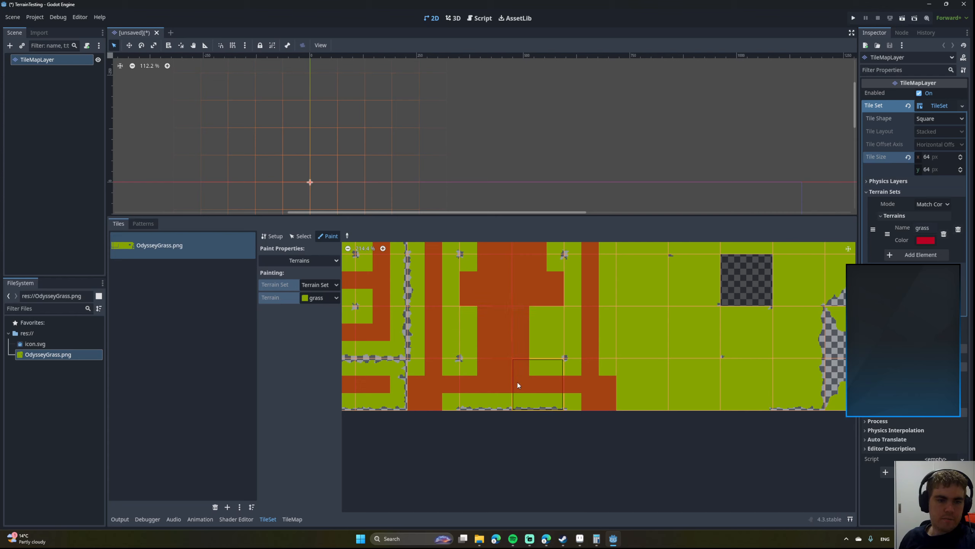
pyautogui.moveTo(561, 314); pyautogui.dragTo(526, 337, button='middle')
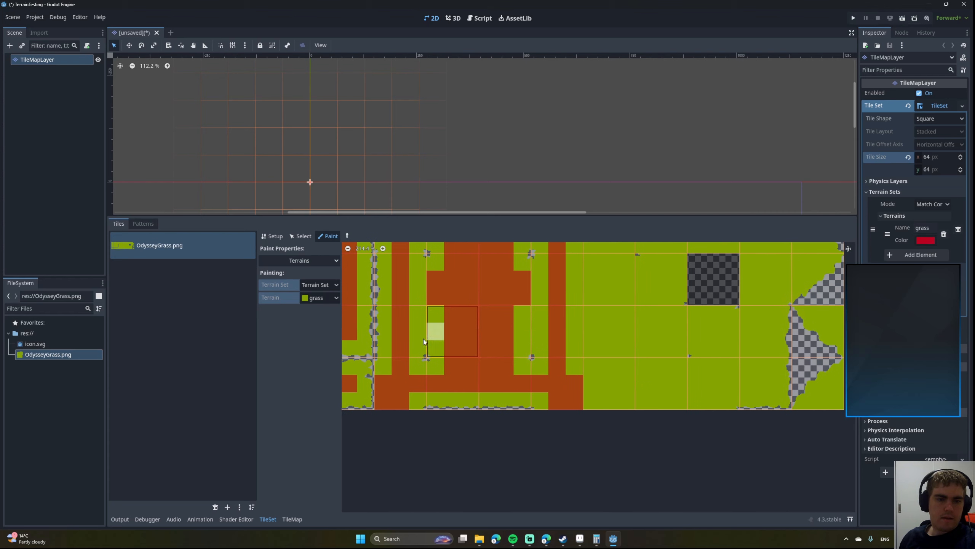
pyautogui.moveTo(409, 338)
pyautogui.mouseDown()
pyautogui.moveTo(550, 332)
pyautogui.moveTo(502, 314)
pyautogui.mouseUp()
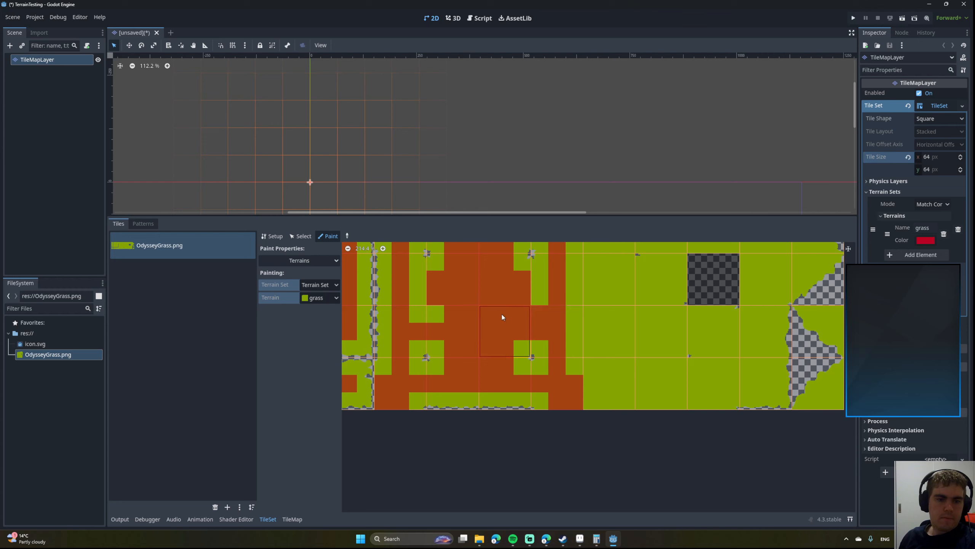
# Paint the inward and lower inner-corner grass bits on both side tiles of the second group's second row.
pyautogui.scroll(4, 496, 344)
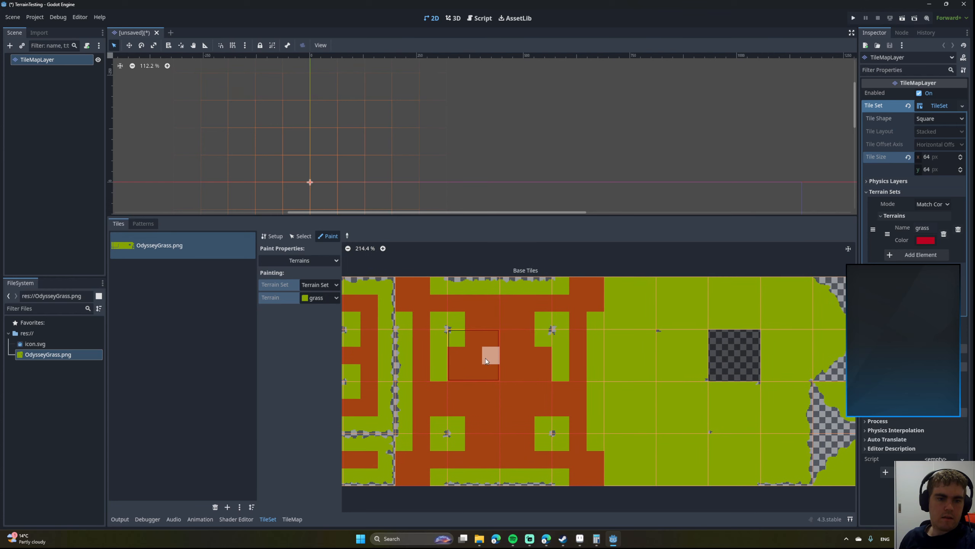
pyautogui.click(438, 353)
pyautogui.click(564, 363)
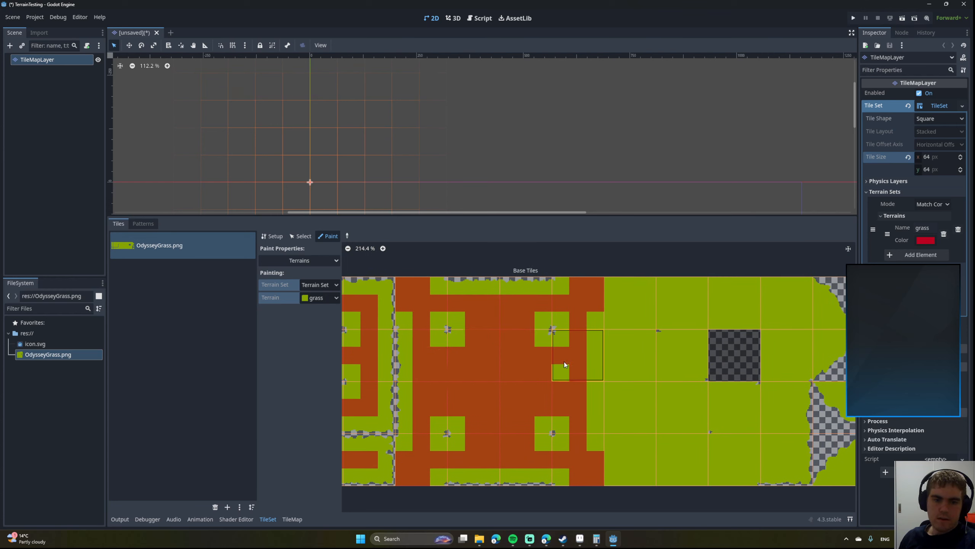
pyautogui.moveTo(565, 361); pyautogui.dragTo(562, 371)
# Examine the second group's painted corner and edge tiles against the grass artwork and the neighbouring unpainted tiles.
pyautogui.moveTo(482, 429); pyautogui.dragTo(536, 384, button='middle')
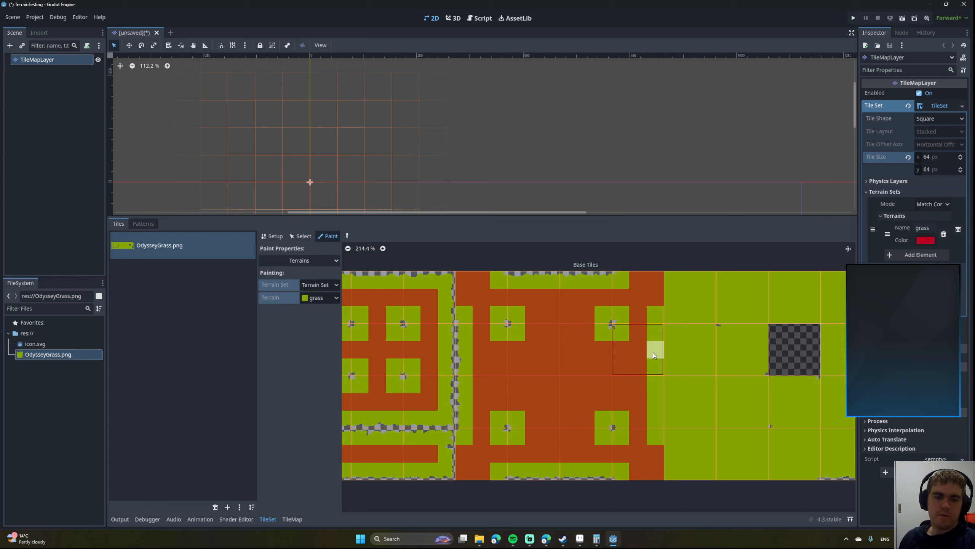
pyautogui.scroll(6, 657, 315)
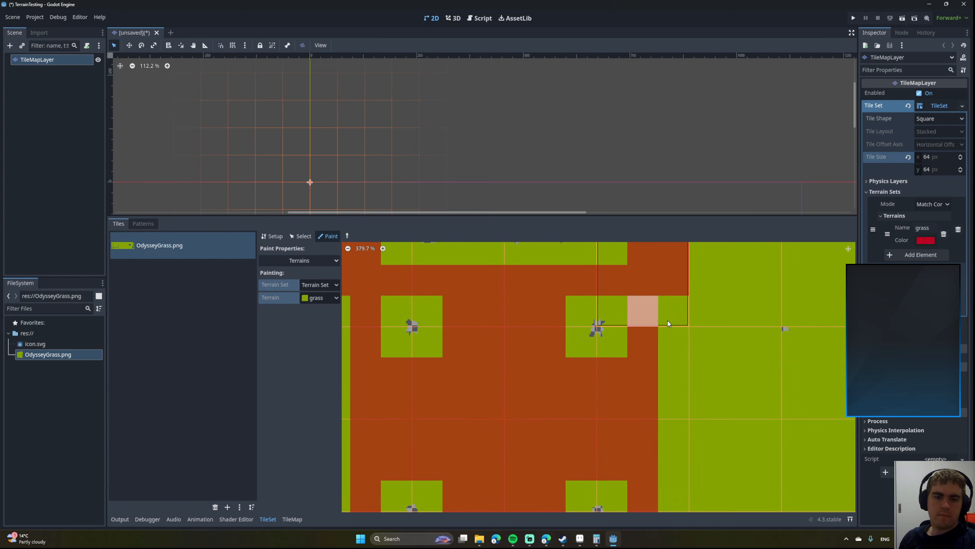
pyautogui.scroll(-2, 738, 315)
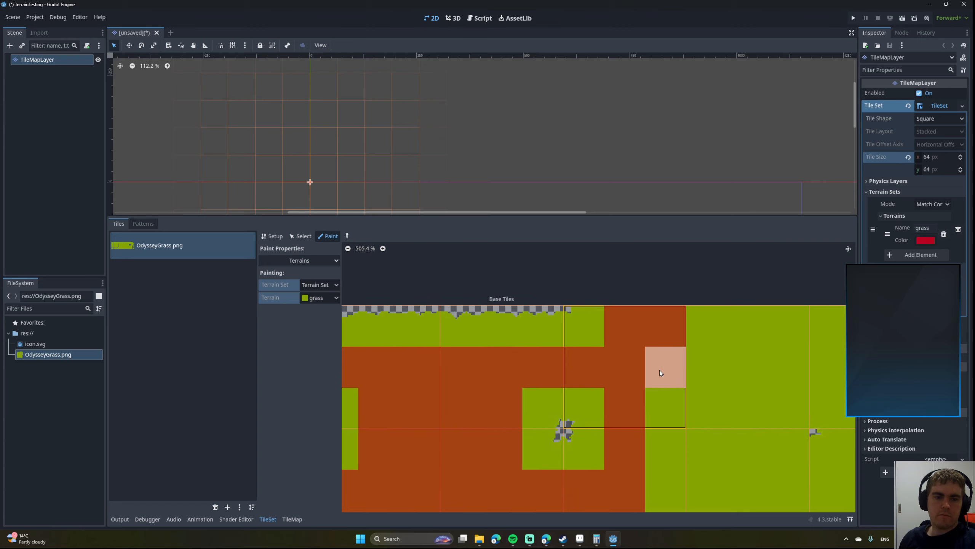
pyautogui.moveTo(552, 330); pyautogui.dragTo(724, 330, button='middle')
pyautogui.scroll(-1, 723, 331)
pyautogui.moveTo(451, 359); pyautogui.dragTo(525, 314, button='middle')
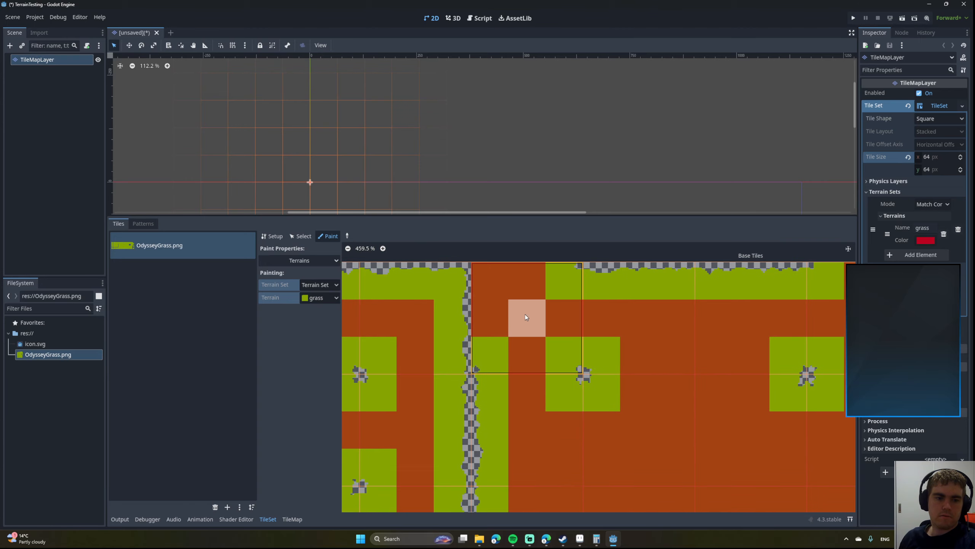
pyautogui.moveTo(723, 335); pyautogui.dragTo(419, 268, button='middle')
pyautogui.moveTo(581, 326); pyautogui.dragTo(553, 285, button='middle')
pyautogui.scroll(-2, 554, 298)
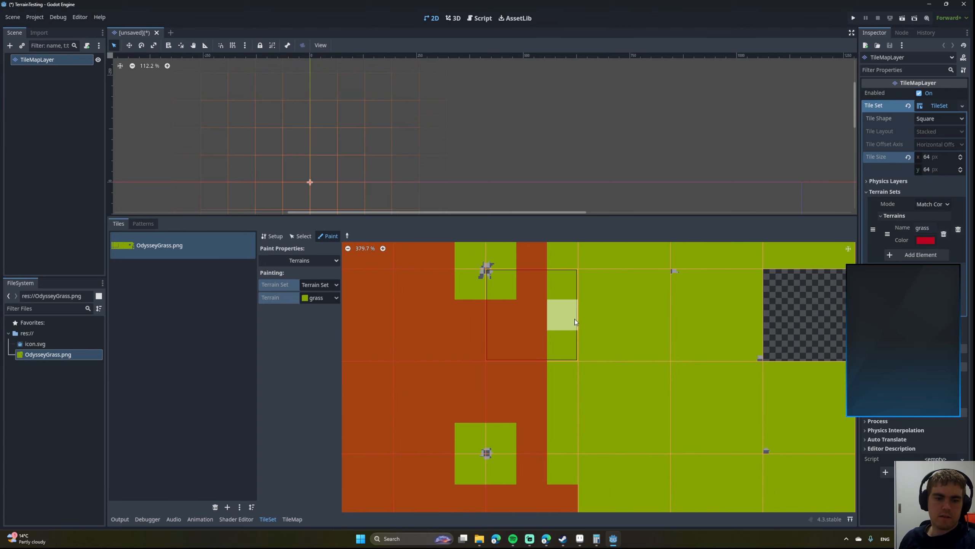
pyautogui.scroll(-3, 671, 308)
pyautogui.moveTo(671, 307); pyautogui.dragTo(698, 316, button='middle')
pyautogui.scroll(-5, 696, 317)
pyautogui.scroll(2, 616, 353)
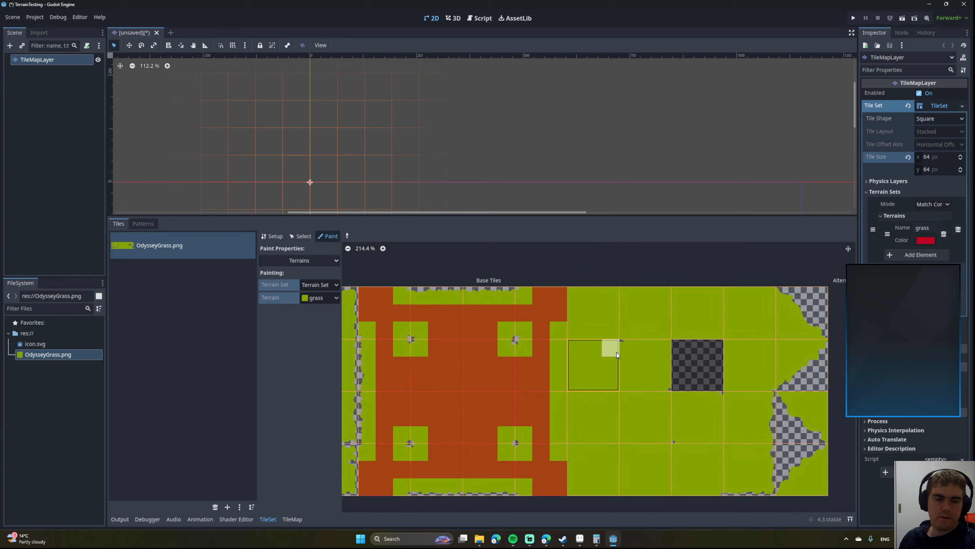
pyautogui.scroll(3, 686, 354)
pyautogui.scroll(-4, 686, 354)
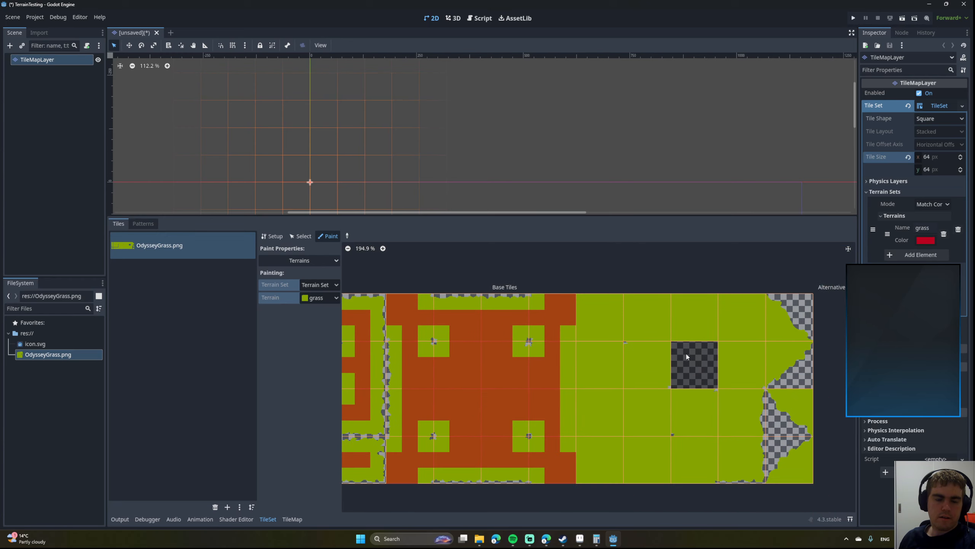
pyautogui.scroll(10, 544, 350)
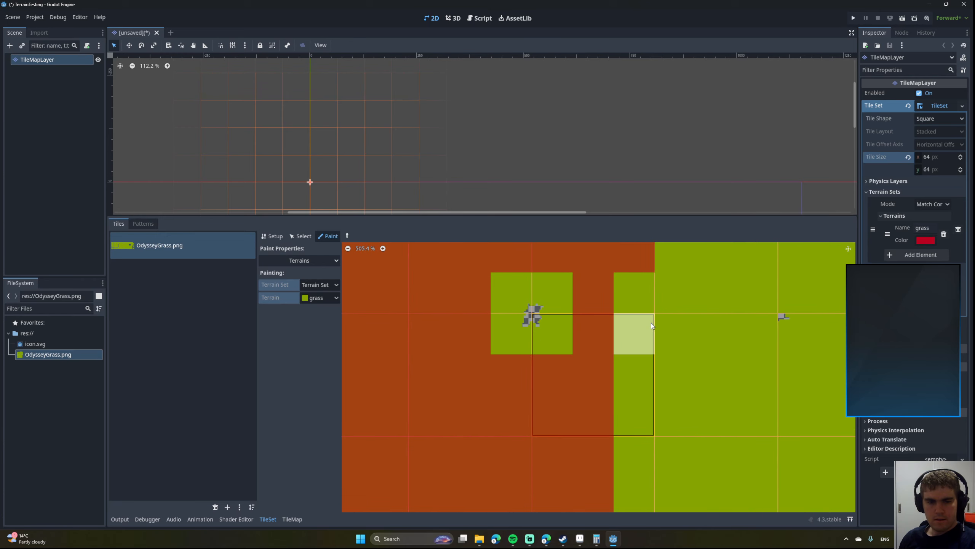
pyautogui.moveTo(651, 323); pyautogui.dragTo(573, 326, button='middle')
pyautogui.scroll(-10, 573, 326)
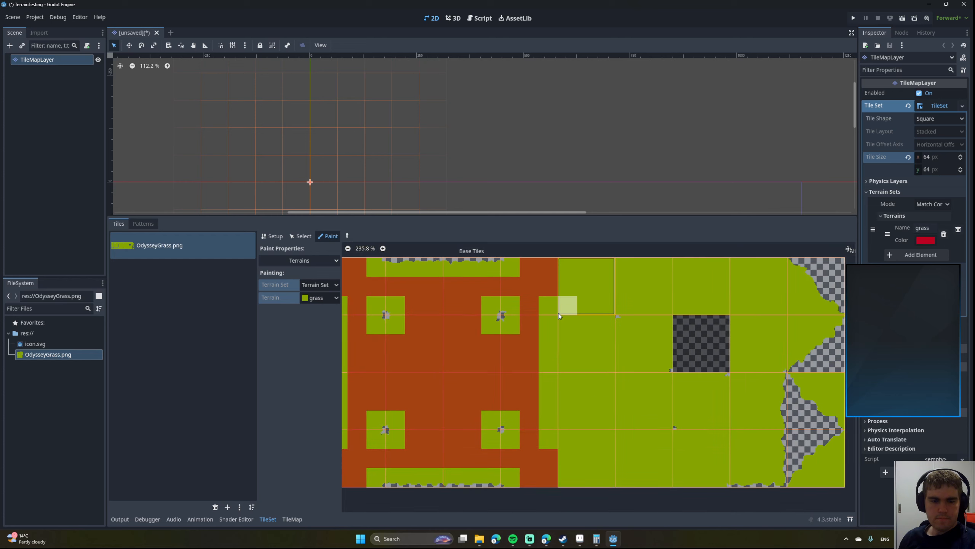
# Switch to the OdysseyTerrains sheet in Aseprite and examine the grass tiles around the second group's outer edge.
pyautogui.click(580, 539)
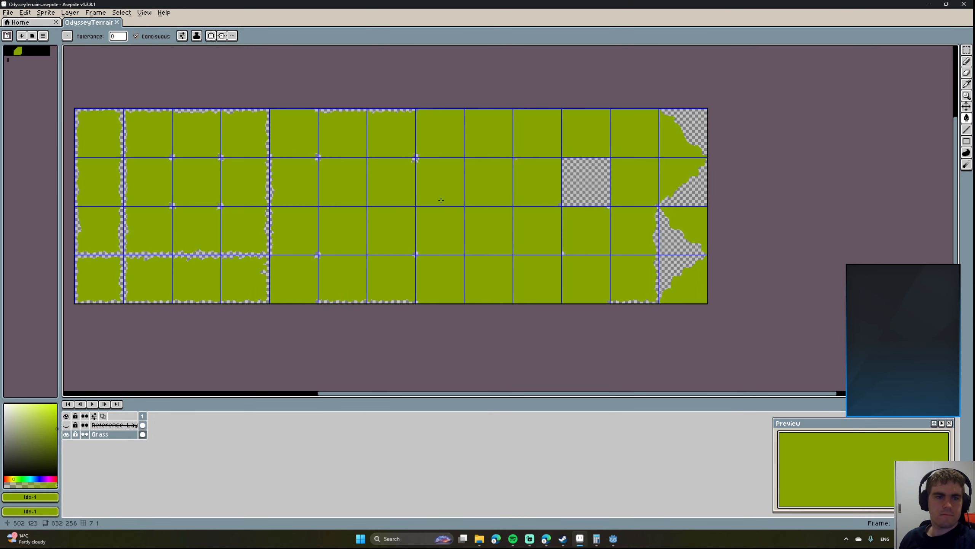
pyautogui.scroll(2, 399, 195)
pyautogui.scroll(-2, 399, 197)
pyautogui.moveTo(407, 198); pyautogui.dragTo(490, 207, button='middle')
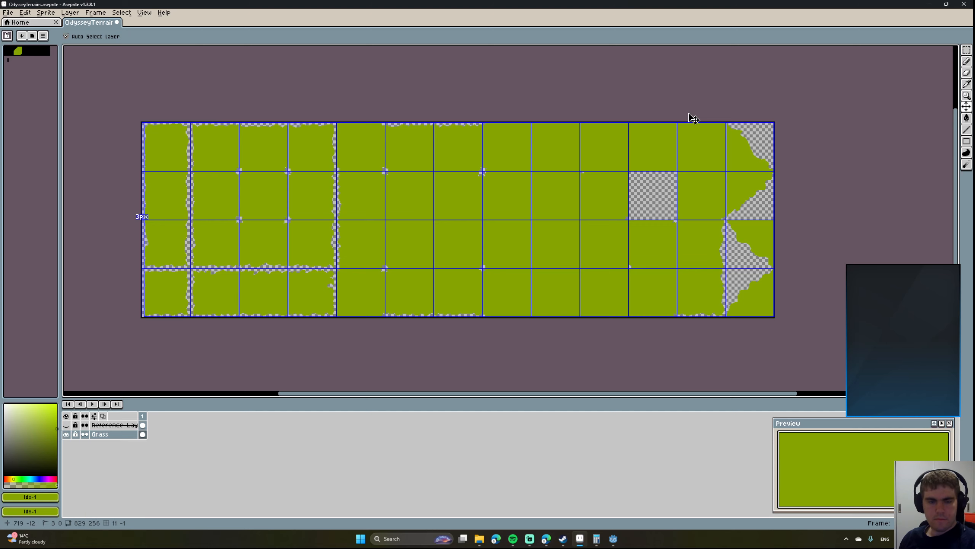
# Undo the sheet edits back to before the third tile group was filled, and examine the second group's original outer edge.
pyautogui.hotkey('ctrl', 'z')
pyautogui.hotkey('ctrl', 'z')
pyautogui.hotkey('ctrl', 'z')
pyautogui.hotkey('ctrl', 'z')
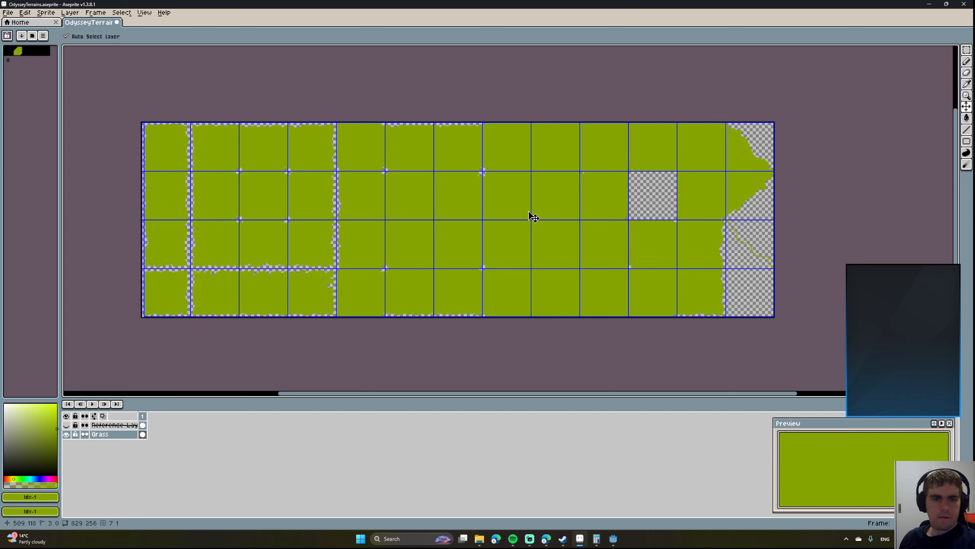
pyautogui.hotkey('ctrl', 'z')
pyautogui.hotkey('ctrl', 'z')
pyautogui.hotkey('ctrl', 'z')
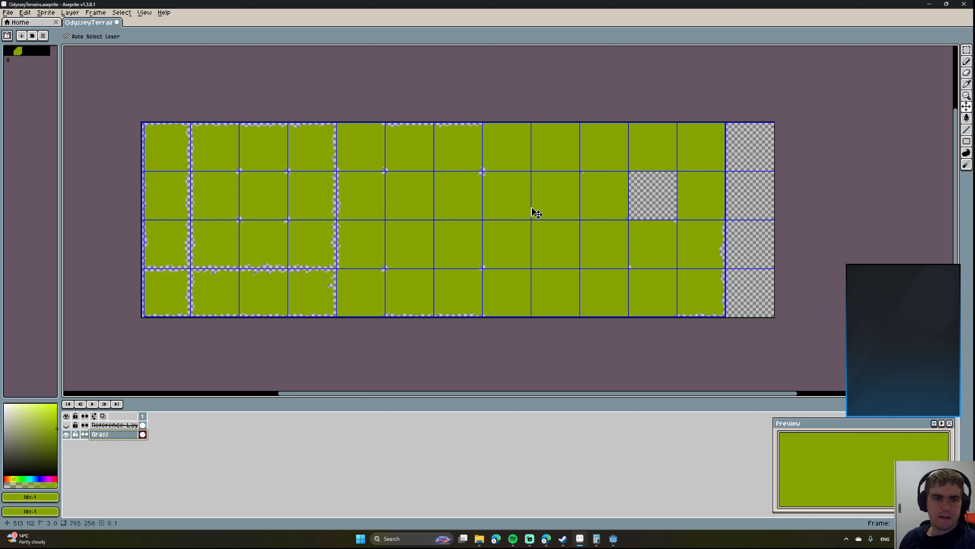
pyautogui.hotkey('ctrl', 'z')
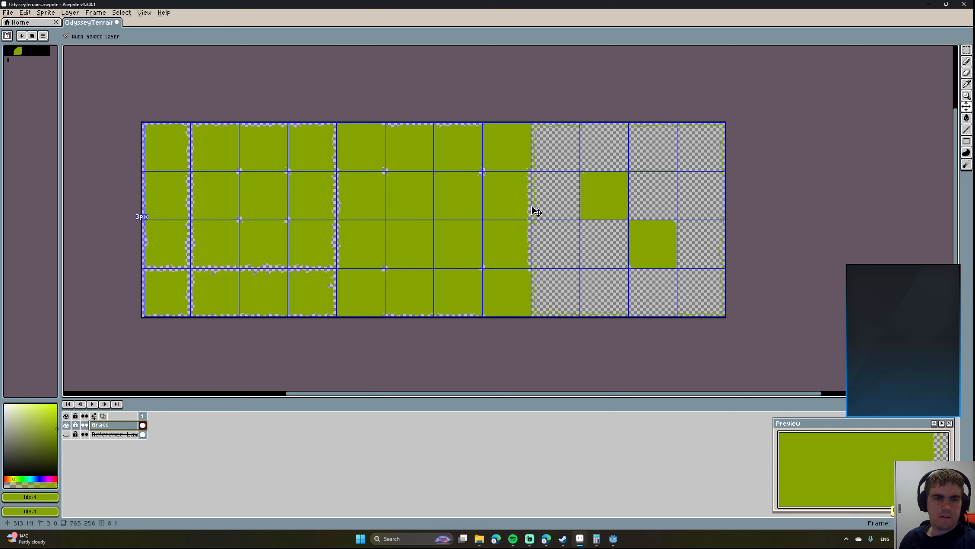
pyautogui.press('g')
pyautogui.scroll(4, 537, 198)
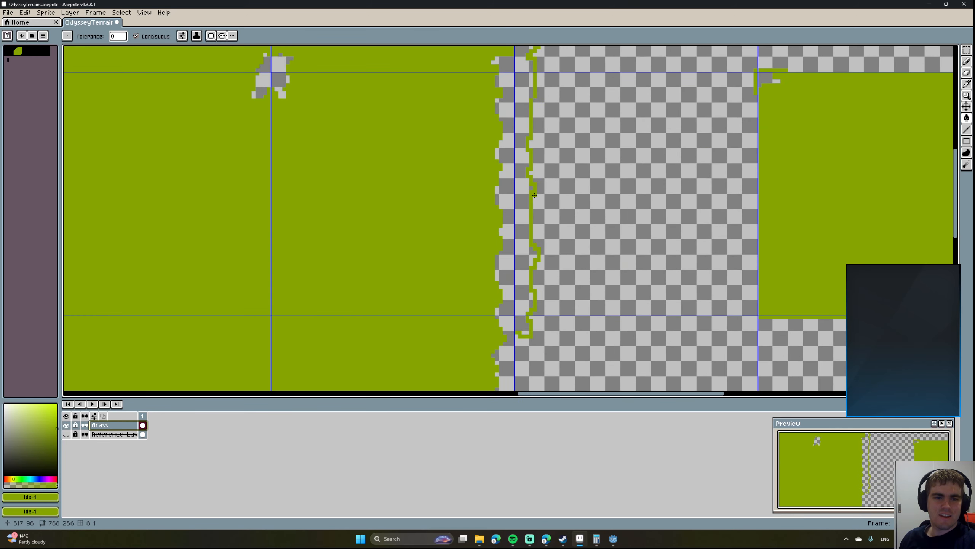
pyautogui.scroll(-2, 465, 262)
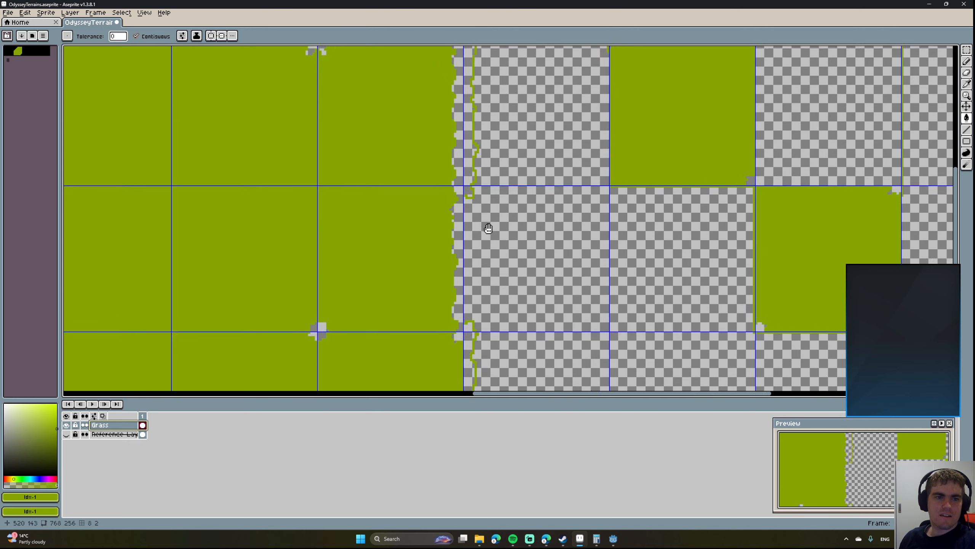
pyautogui.scroll(-3, 454, 195)
pyautogui.scroll(2, 496, 229)
pyautogui.scroll(-2, 496, 230)
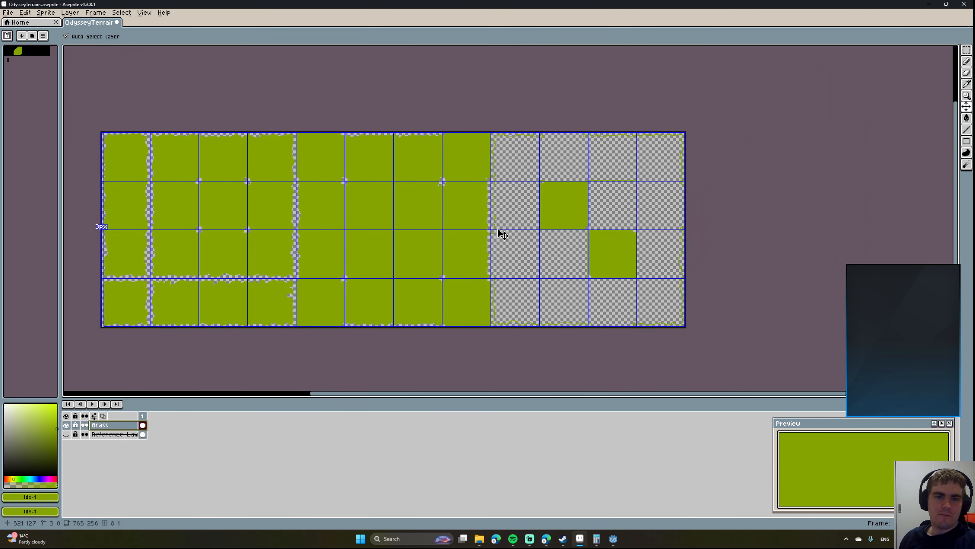
# Redo the undone edits so the third tile group is filled with grass again.
pyautogui.hotkey('ctrl', 'y')
pyautogui.hotkey('ctrl', 'y')
pyautogui.hotkey('ctrl', 'y')
pyautogui.hotkey('ctrl', 'y')
pyautogui.hotkey('ctrl', 'y')
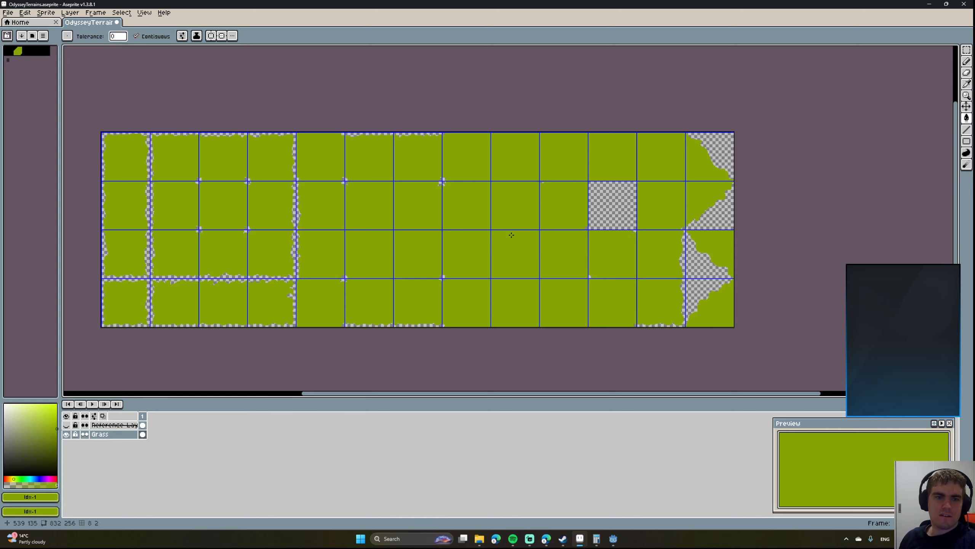
# Erase a small notch with a 2 px eraser inside the eighth column's outer edge, across the boundary between the first and second rows.
pyautogui.scroll(3, 510, 232)
pyautogui.keyDown('shift'); pyautogui.hscroll(2, 426, 237); pyautogui.keyUp('shift')
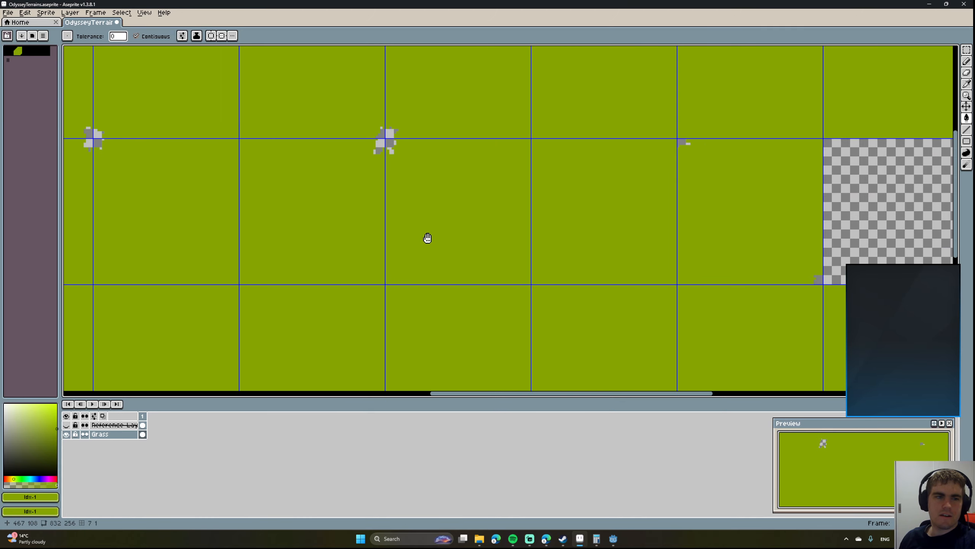
pyautogui.press('b')
pyautogui.scroll(-5, 507, 156)
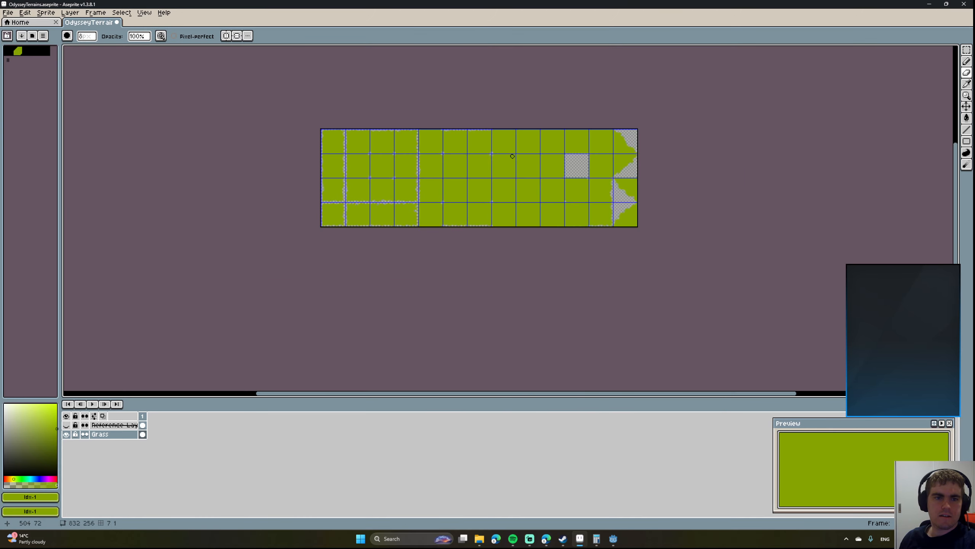
pyautogui.scroll(6, 509, 152)
pyautogui.press('-')
pyautogui.press('-')
pyautogui.press('-')
pyautogui.press('-')
pyautogui.press('-')
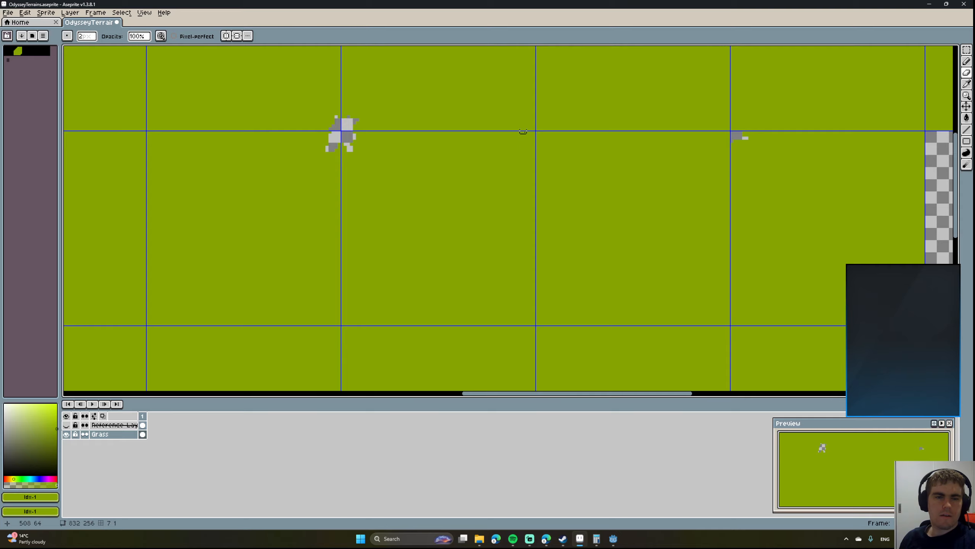
pyautogui.moveTo(523, 131); pyautogui.dragTo(555, 218, button='middle')
pyautogui.scroll(-5, 544, 207)
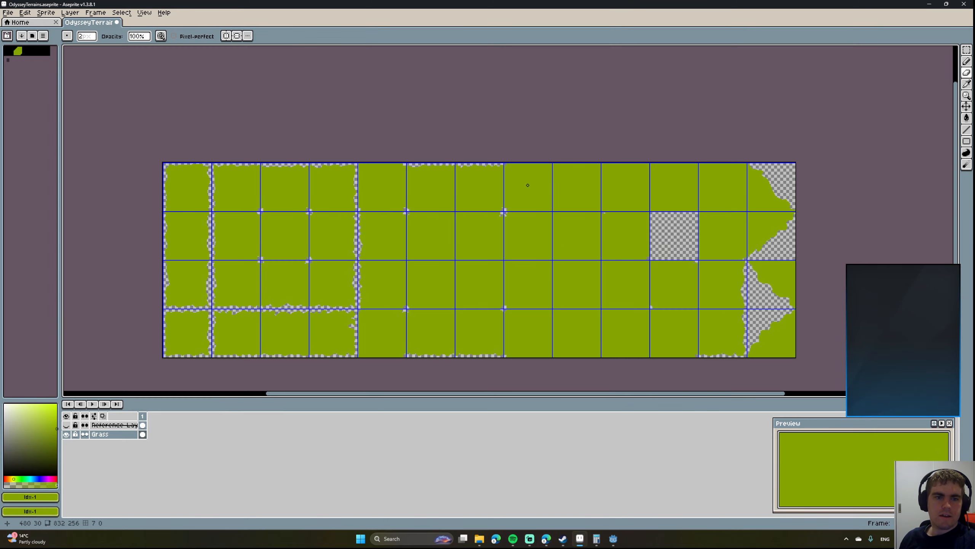
pyautogui.scroll(3, 528, 185)
pyautogui.moveTo(531, 182); pyautogui.dragTo(485, 130, button='middle')
pyautogui.moveTo(552, 233); pyautogui.dragTo(555, 248)
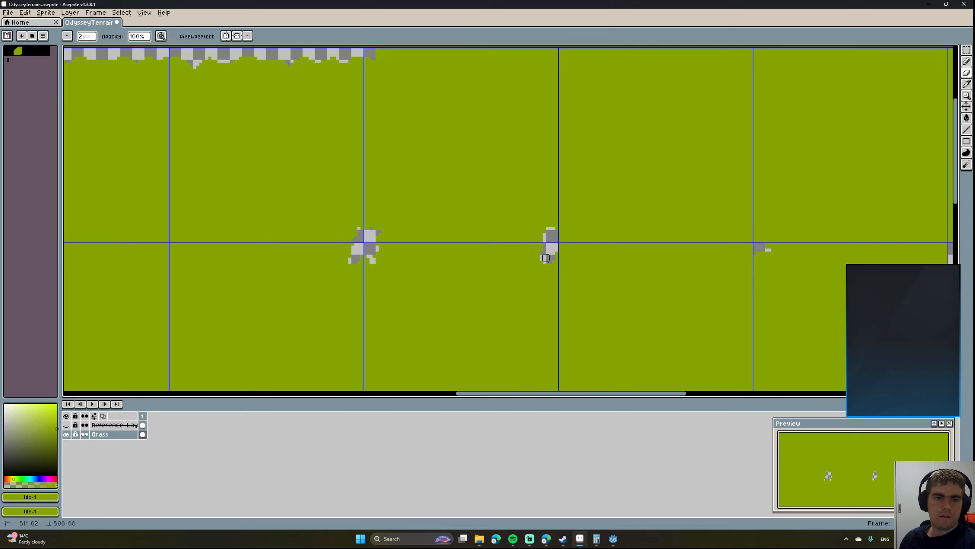
# Extend the notch as a ragged 2 px erased line down the second-row tile's outer side, ending just inside the third row.
pyautogui.moveTo(545, 257); pyautogui.dragTo(498, 128, button='middle')
pyautogui.moveTo(507, 125); pyautogui.dragTo(495, 301)
pyautogui.moveTo(447, 264)
pyautogui.mouseDown(button='middle')
pyautogui.moveTo(423, 159)
pyautogui.moveTo(459, 85)
pyautogui.moveTo(429, 143)
pyautogui.mouseUp(button='middle')
pyautogui.moveTo(477, 121); pyautogui.dragTo(475, 132)
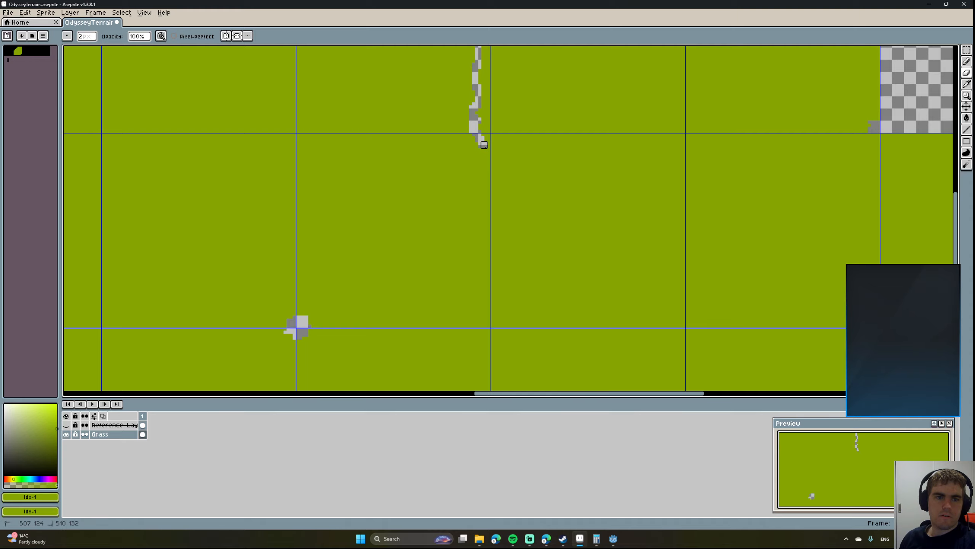
pyautogui.moveTo(482, 139)
pyautogui.mouseDown(button='middle')
pyautogui.moveTo(491, 128)
pyautogui.moveTo(493, 166)
pyautogui.mouseUp(button='middle')
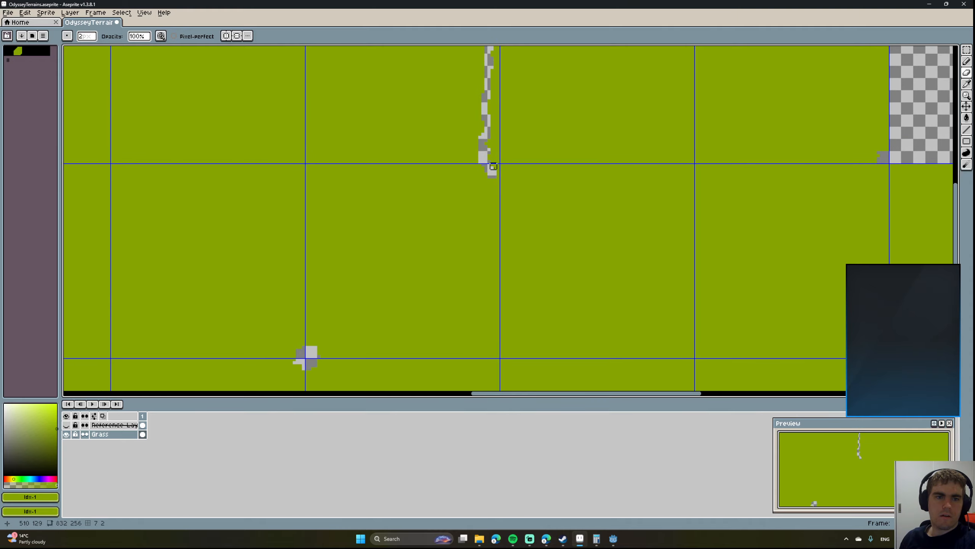
pyautogui.scroll(3, 479, 159)
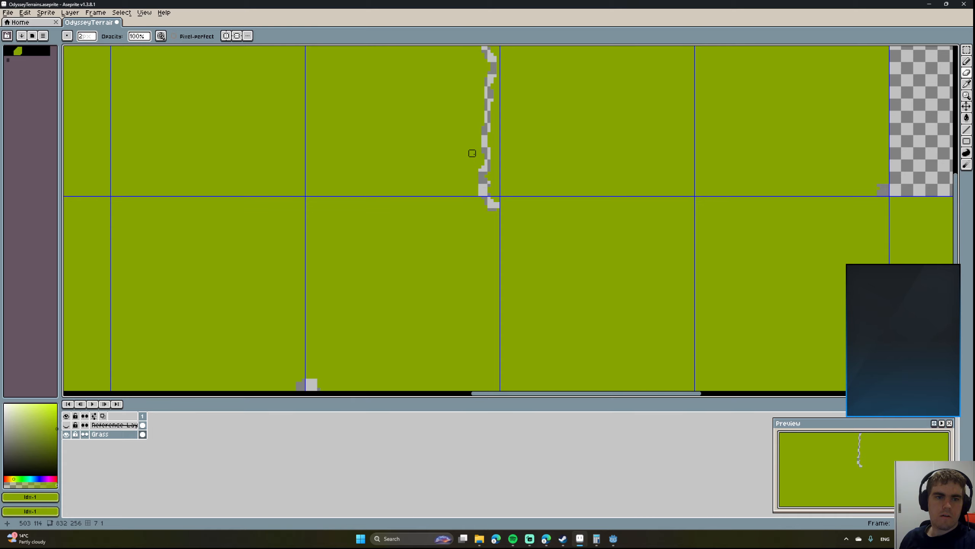
pyautogui.scroll(1, 474, 163)
pyautogui.scroll(-2, 487, 183)
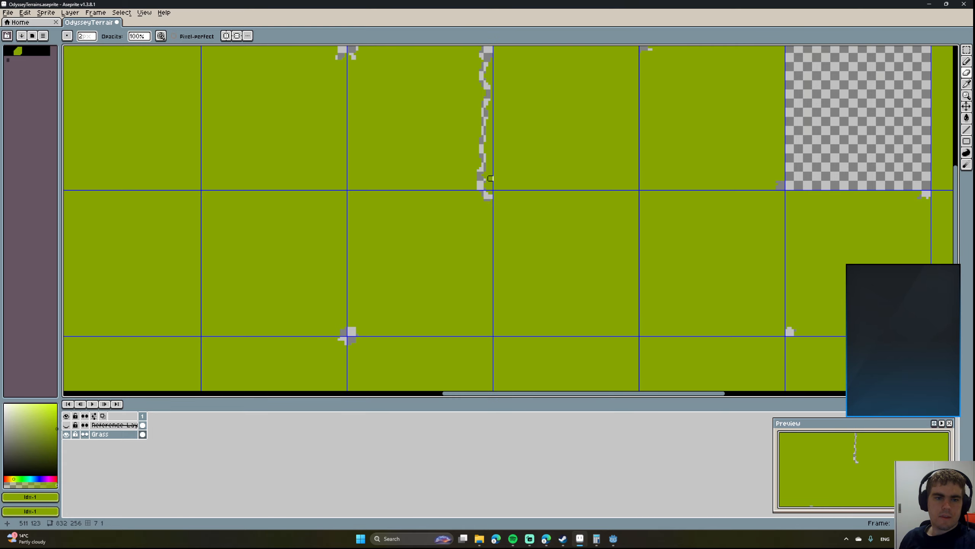
# Clear the grass between the ragged line's lower end and the tile boundary with a 4 px eraser.
pyautogui.scroll(-3, 491, 179)
pyautogui.scroll(3, 490, 179)
pyautogui.press('-')
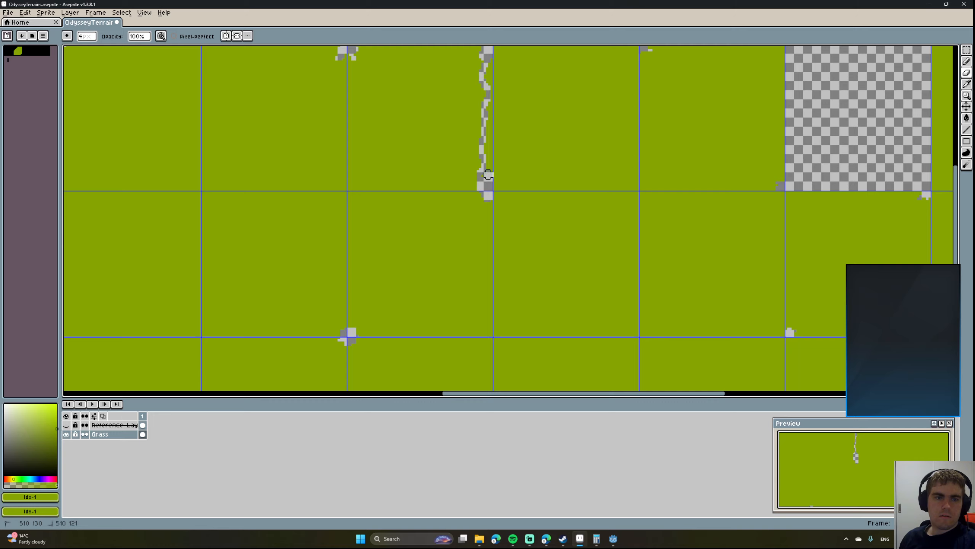
pyautogui.moveTo(488, 170); pyautogui.dragTo(487, 152)
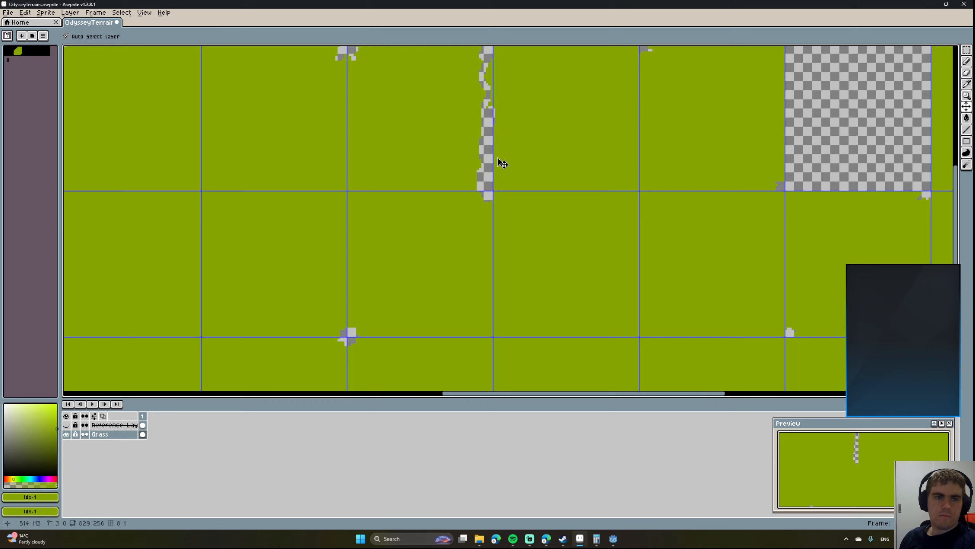
pyautogui.scroll(3, 490, 127)
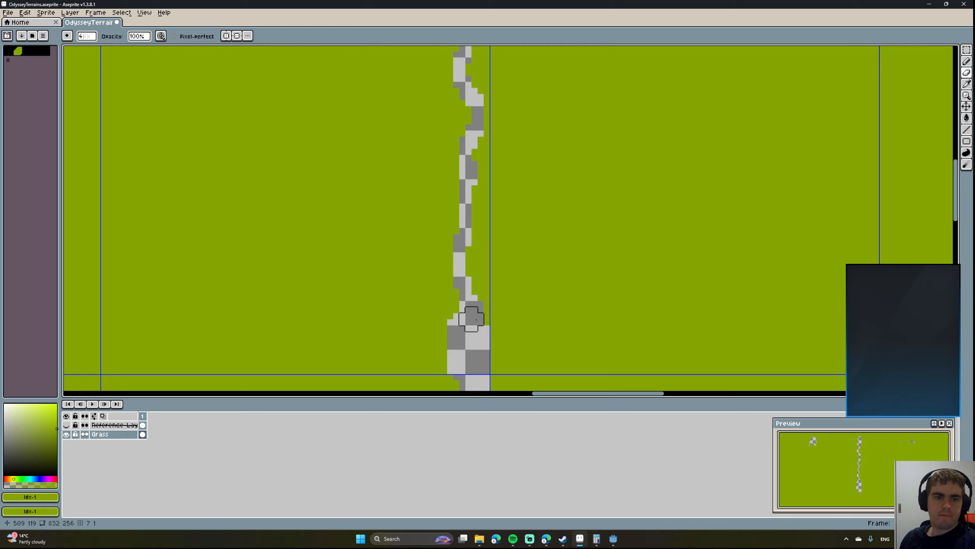
# Clear the remaining grass strip between the ragged line and the second-row tile's outer boundary with a 3 px eraser.
pyautogui.scroll(-1, 476, 310)
pyautogui.press('-')
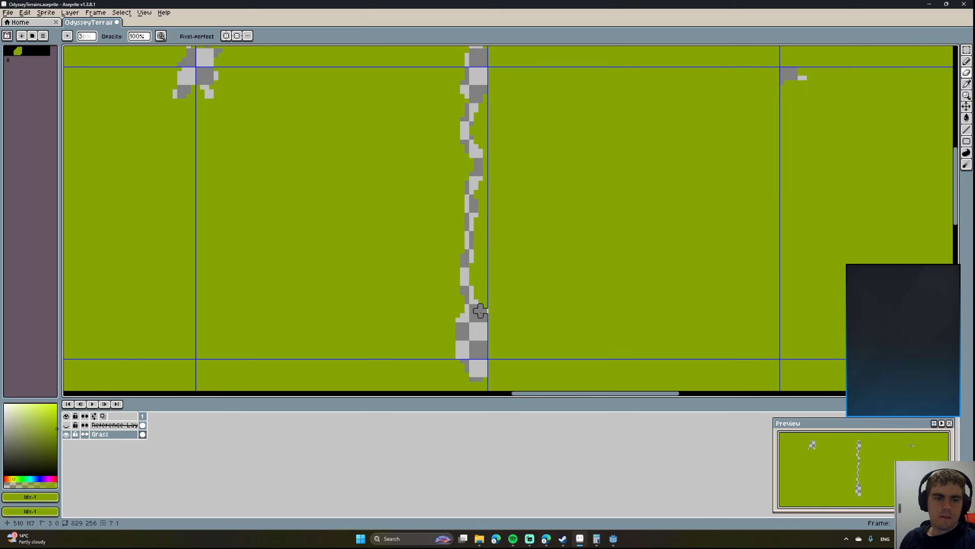
pyautogui.moveTo(478, 309); pyautogui.dragTo(481, 183)
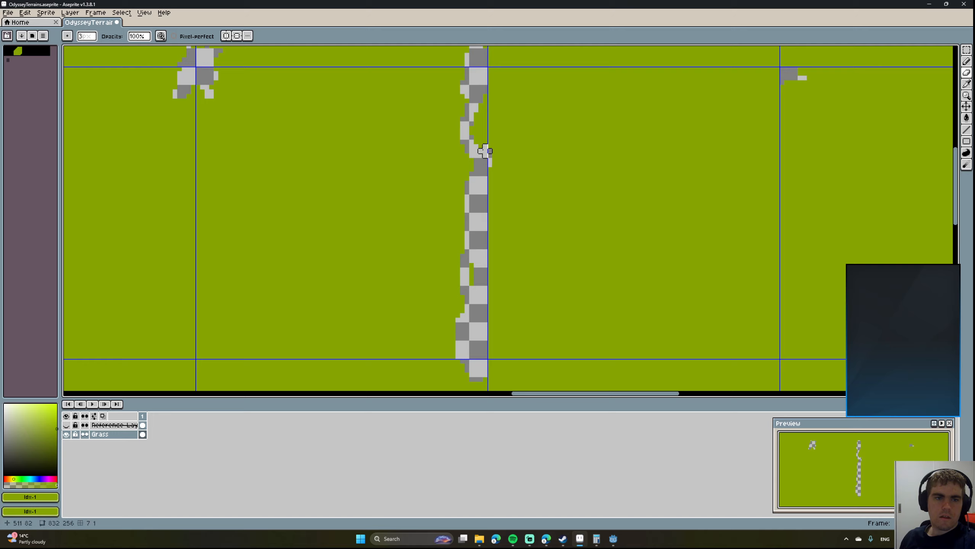
pyautogui.moveTo(485, 151)
pyautogui.mouseDown()
pyautogui.moveTo(476, 306)
pyautogui.moveTo(476, 197)
pyautogui.mouseUp()
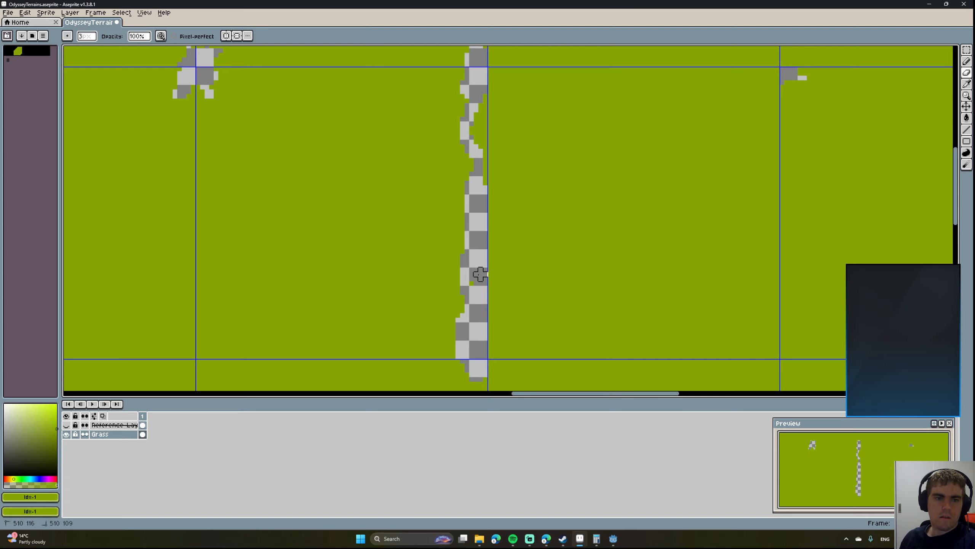
pyautogui.moveTo(467, 229); pyautogui.dragTo(453, 335)
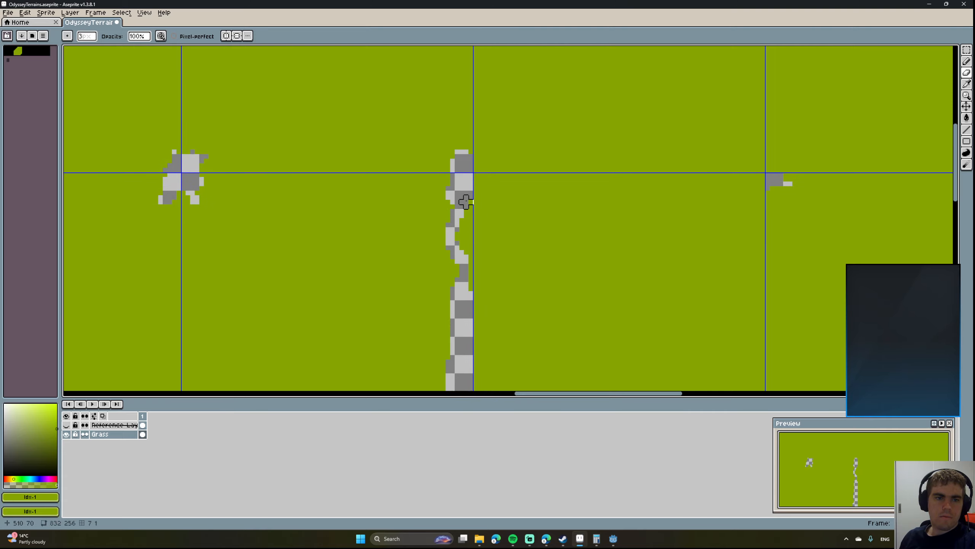
pyautogui.moveTo(466, 202); pyautogui.dragTo(466, 284)
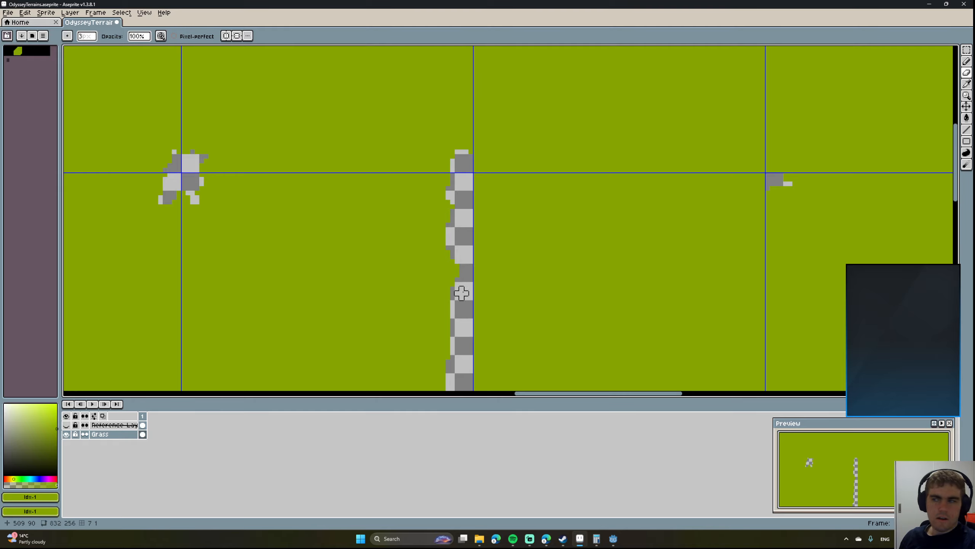
# Erase a ragged 3 px line down the outer side of the eighth column's third-row tile, ending just inside the fourth row.
pyautogui.scroll(-3, 461, 245)
pyautogui.scroll(-4, 461, 244)
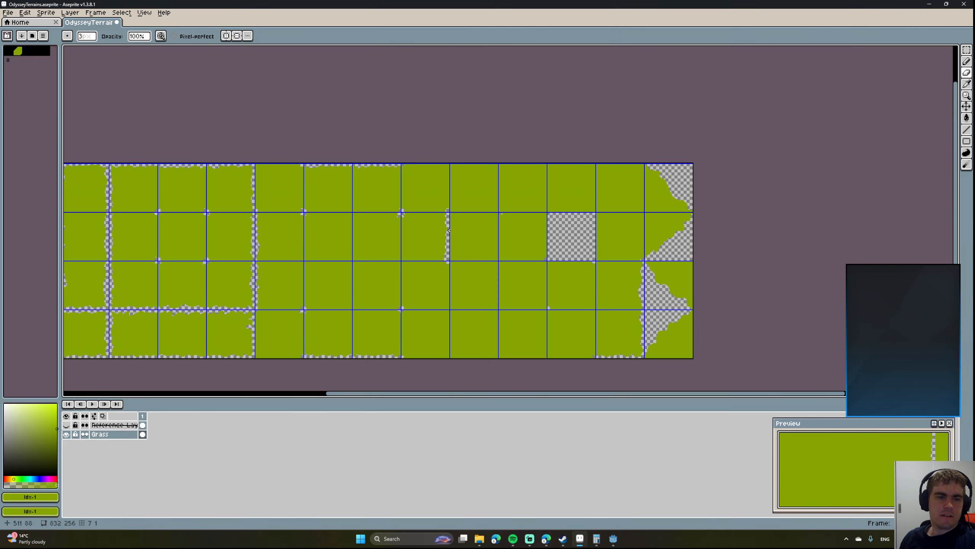
pyautogui.scroll(4, 451, 261)
pyautogui.scroll(-4, 451, 261)
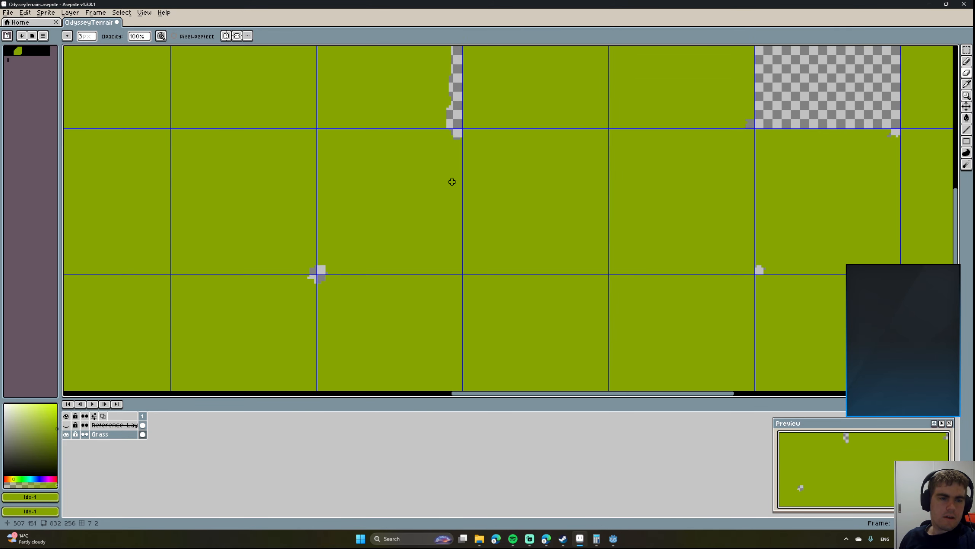
pyautogui.scroll(3, 553, 257)
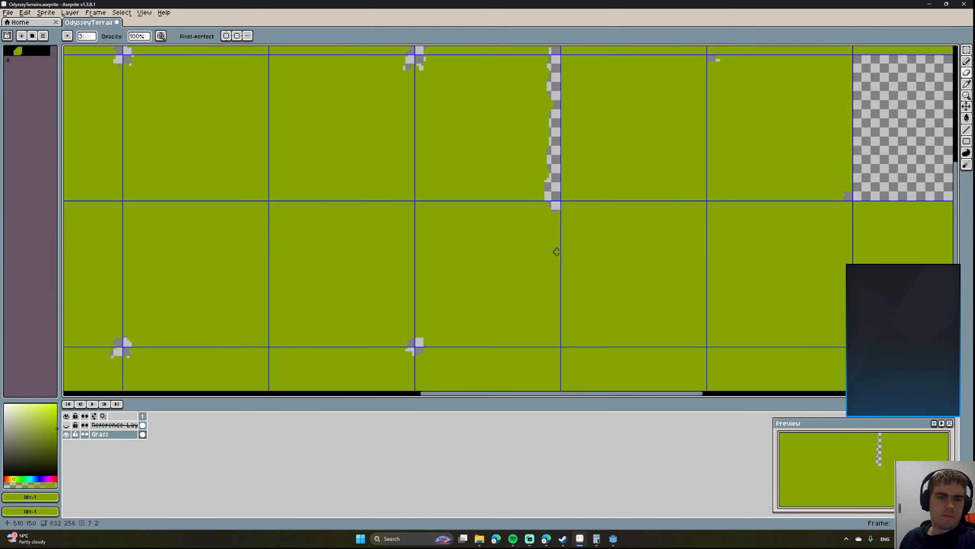
pyautogui.moveTo(476, 172); pyautogui.dragTo(471, 183)
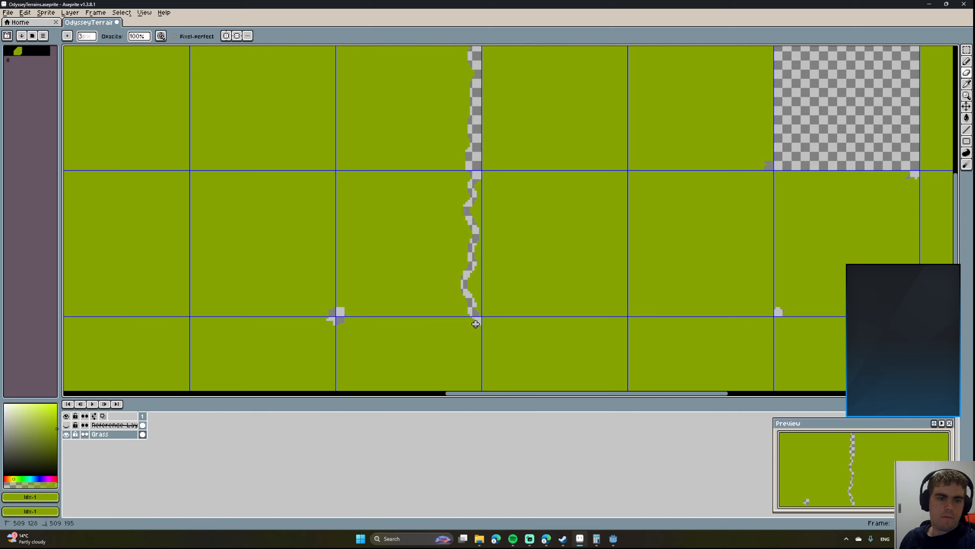
pyautogui.moveTo(460, 271); pyautogui.dragTo(428, 295, button='middle')
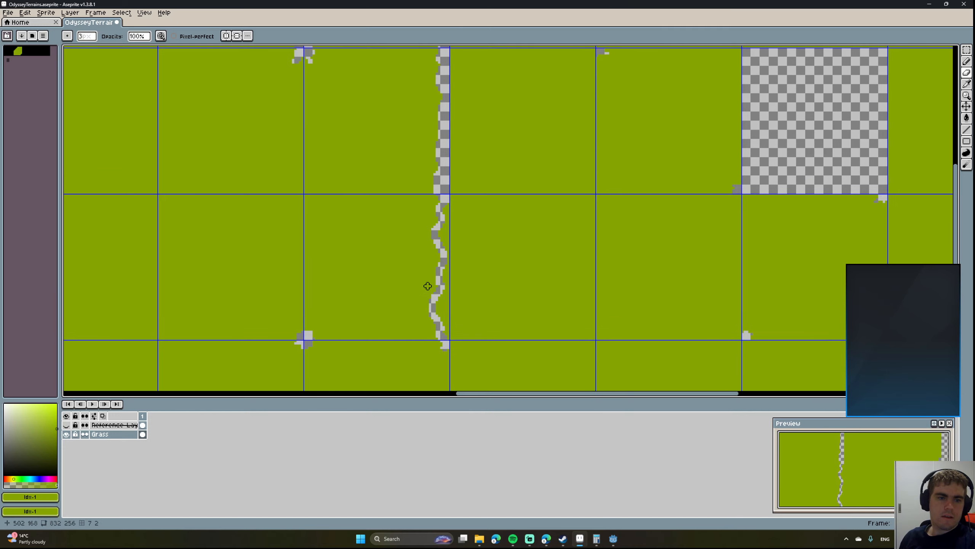
# Clear the grass between the ragged line and the third-row tile's outer boundary, and check the edge against the neighbouring tiles.
pyautogui.moveTo(443, 288); pyautogui.dragTo(446, 325)
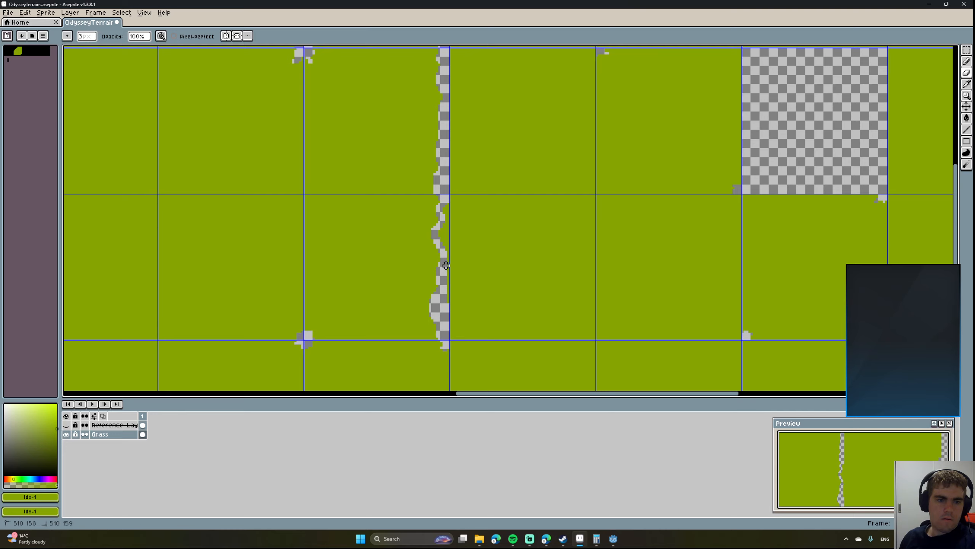
pyautogui.scroll(3, 448, 263)
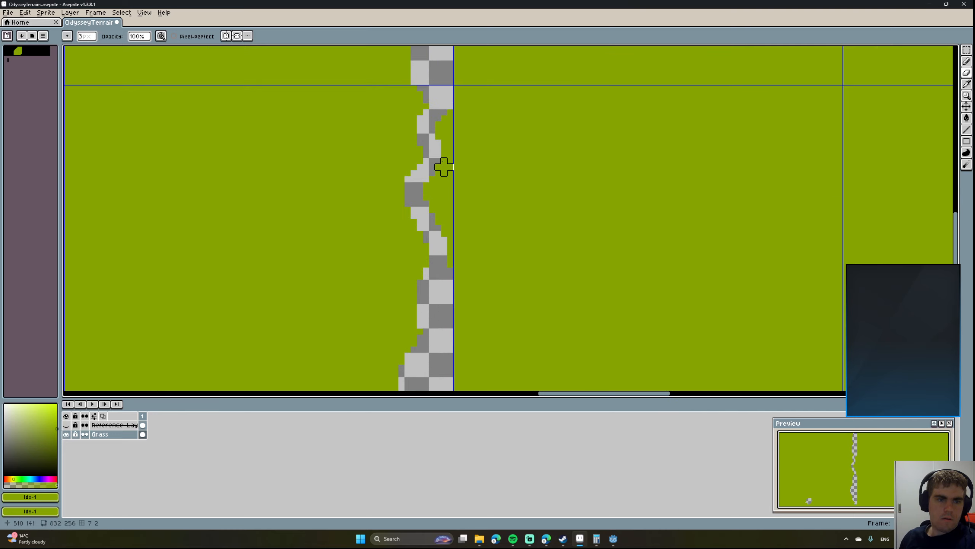
pyautogui.moveTo(439, 108)
pyautogui.mouseDown()
pyautogui.moveTo(444, 250)
pyautogui.moveTo(444, 240)
pyautogui.mouseUp()
pyautogui.moveTo(438, 185); pyautogui.dragTo(431, 185)
pyautogui.scroll(-5, 432, 186)
pyautogui.scroll(3, 444, 212)
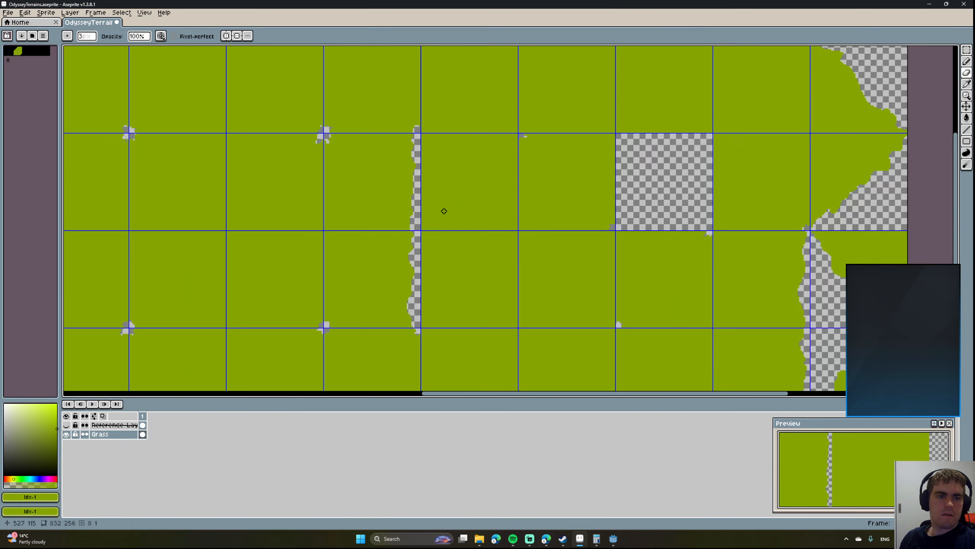
pyautogui.moveTo(444, 212); pyautogui.dragTo(628, 228, button='middle')
pyautogui.scroll(-5, 627, 227)
pyautogui.scroll(5, 597, 242)
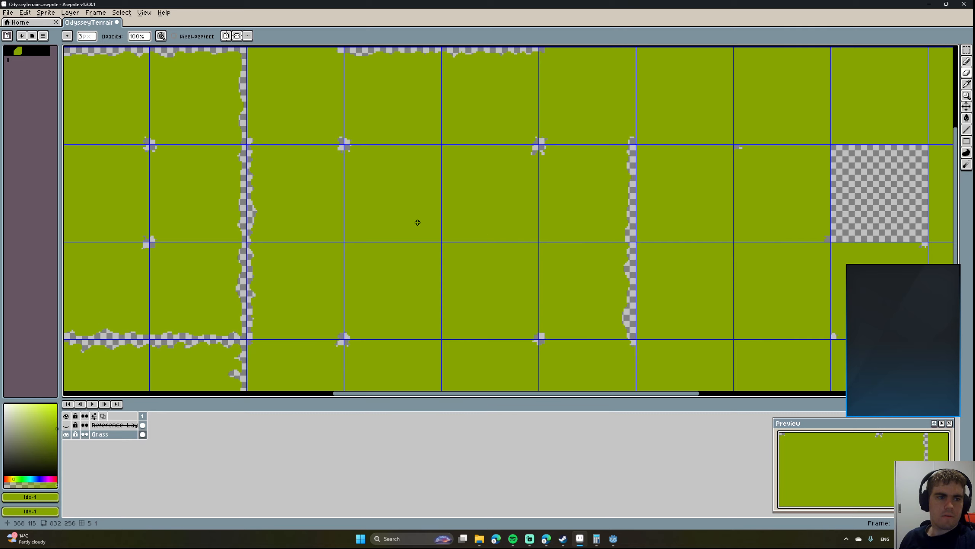
# Examine the erased outer edge of the eighth column against the neighbouring tiles and the rest of the sheet.
pyautogui.moveTo(306, 222); pyautogui.dragTo(303, 176, button='middle')
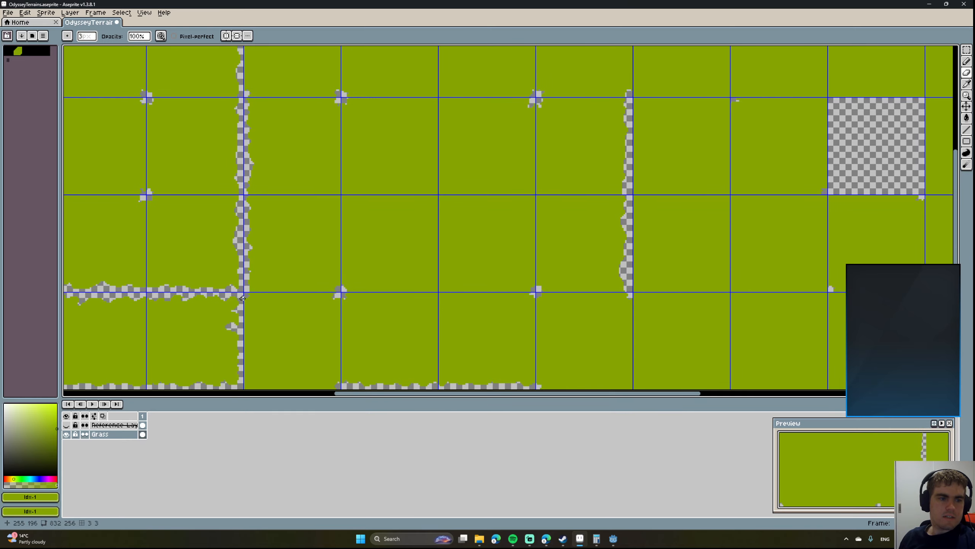
pyautogui.moveTo(359, 395); pyautogui.dragTo(344, 324, button='middle')
pyautogui.moveTo(380, 66); pyautogui.dragTo(332, 180, button='middle')
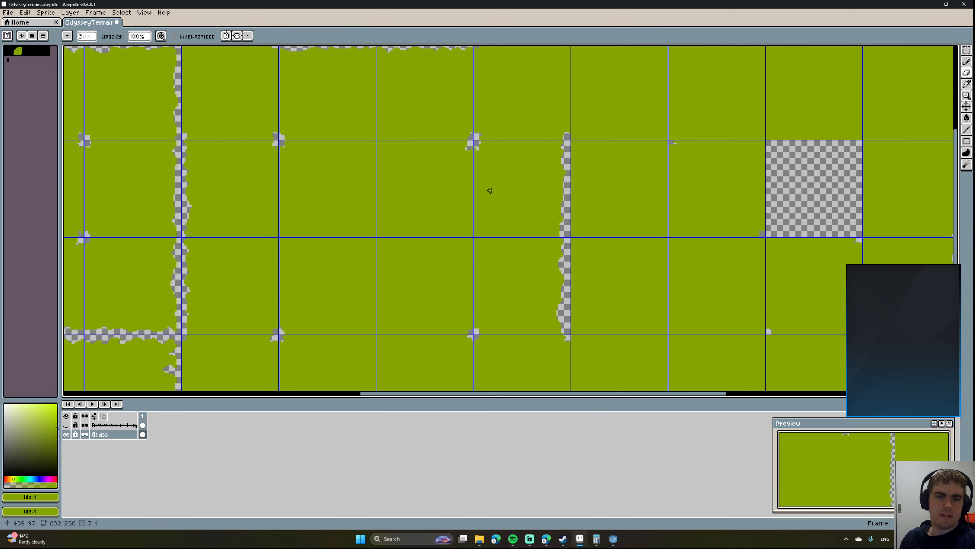
pyautogui.moveTo(588, 204); pyautogui.dragTo(437, 184, button='middle')
pyautogui.scroll(-2, 424, 165)
pyautogui.scroll(4, 441, 185)
pyautogui.scroll(-2, 443, 185)
pyautogui.scroll(-2, 443, 185)
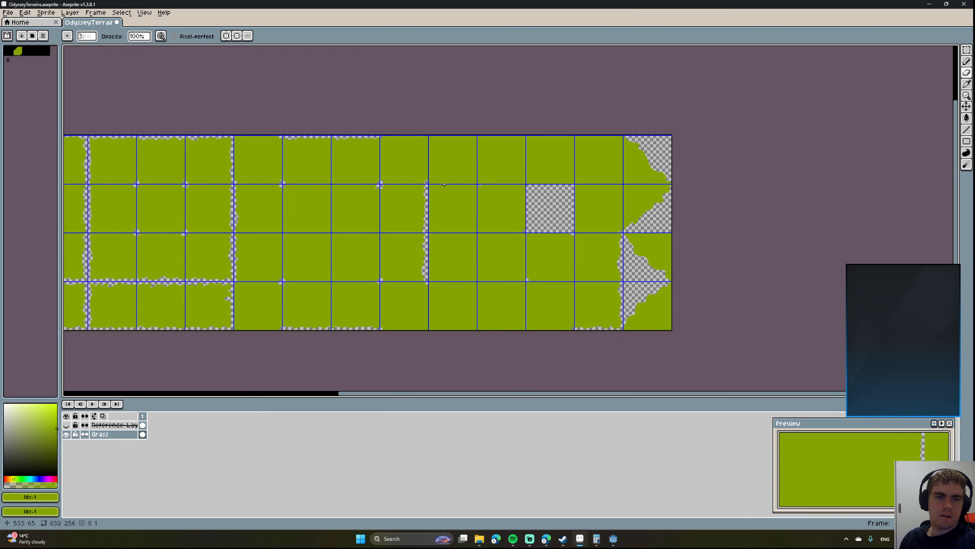
pyautogui.scroll(2, 534, 288)
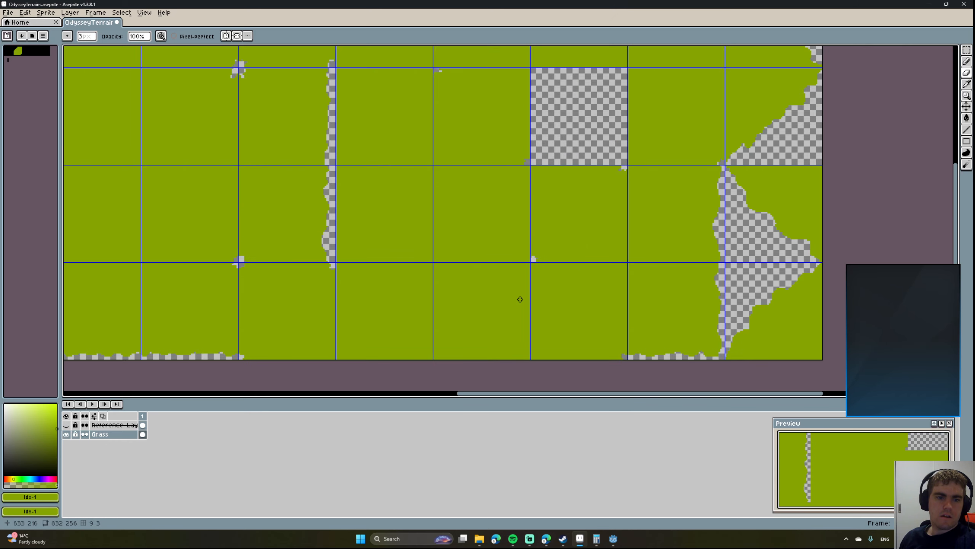
pyautogui.moveTo(346, 206)
pyautogui.mouseDown(button='middle')
pyautogui.moveTo(369, 205)
pyautogui.moveTo(405, 230)
pyautogui.mouseUp(button='middle')
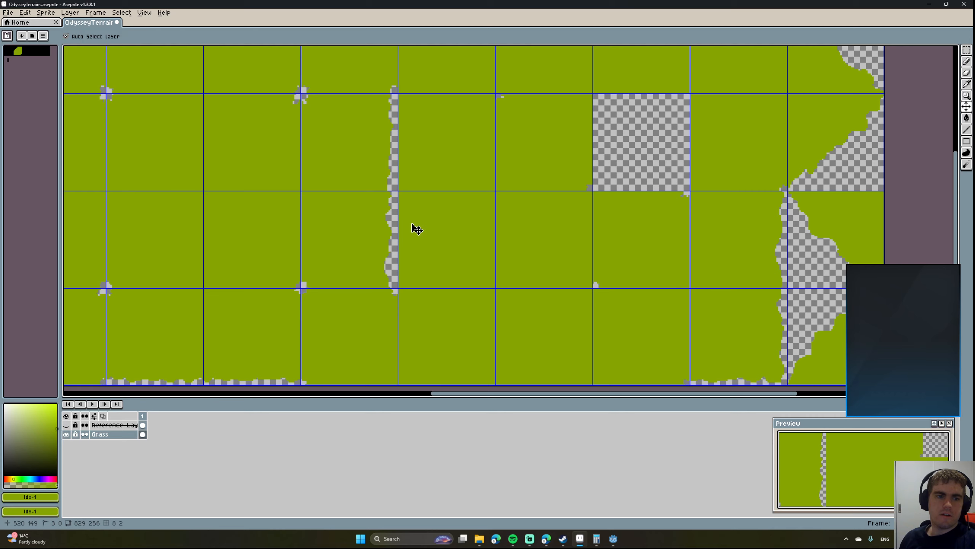
# Undo the eraser strokes down the eighth column's outer edge and the paint bucket fill made before them.
pyautogui.hotkey('ctrl', 'z')
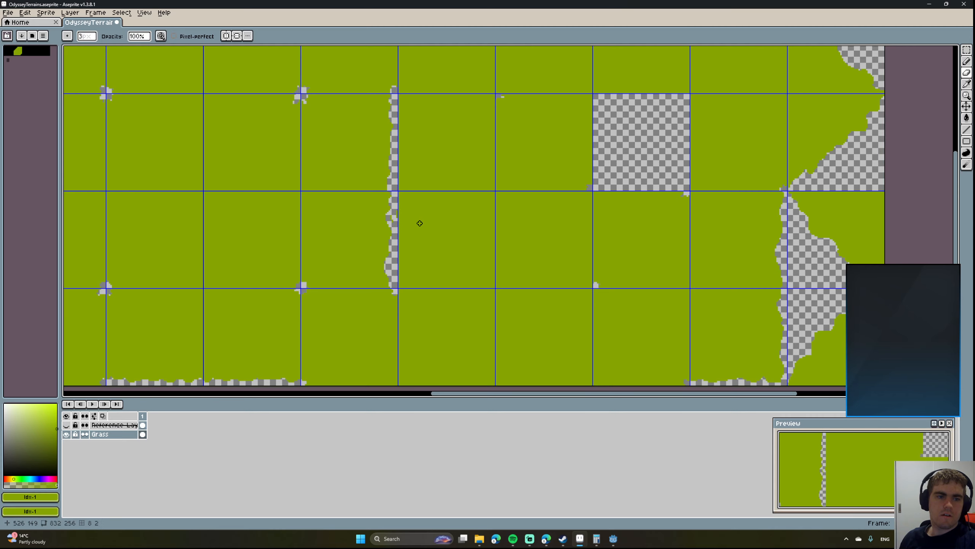
pyautogui.moveTo(423, 227); pyautogui.dragTo(631, 244, button='middle')
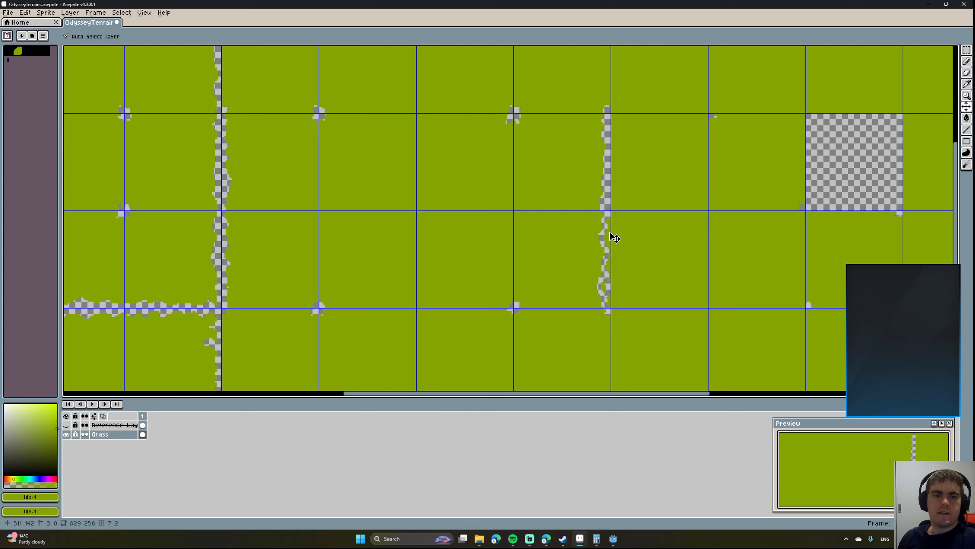
pyautogui.hotkey('ctrl', 'z')
pyautogui.hotkey('ctrl', 'z')
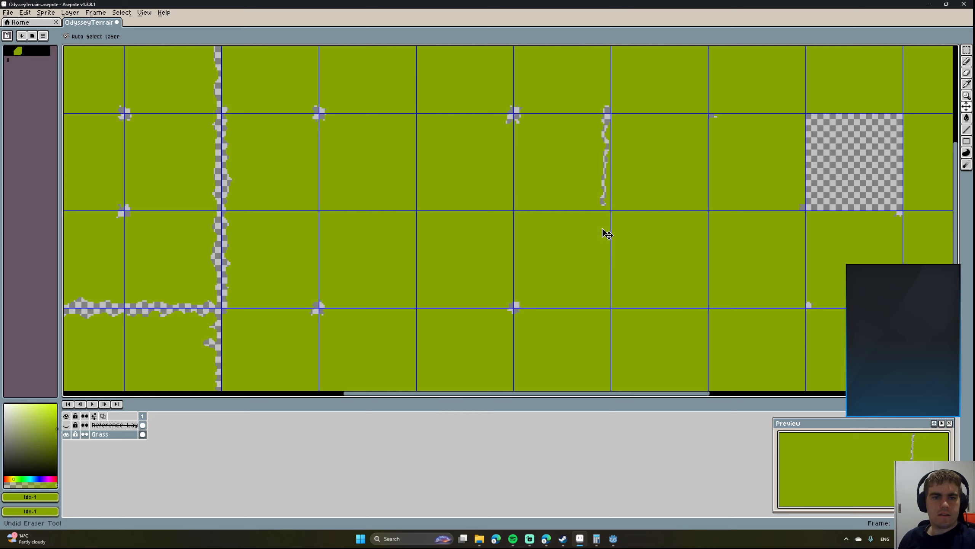
pyautogui.hotkey('ctrl', 'z')
pyautogui.hotkey('ctrl', 'z')
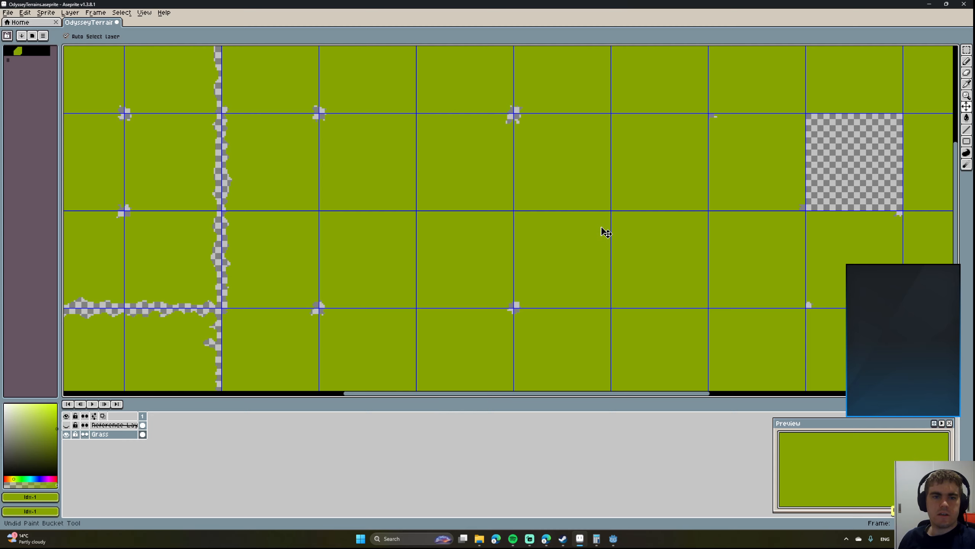
pyautogui.press('b')
# Undo the earlier edits back past the thirteenth column's shapes, the canvas extension and the grass fill of columns nine to twelve.
pyautogui.scroll(-4, 599, 229)
pyautogui.scroll(1, 598, 228)
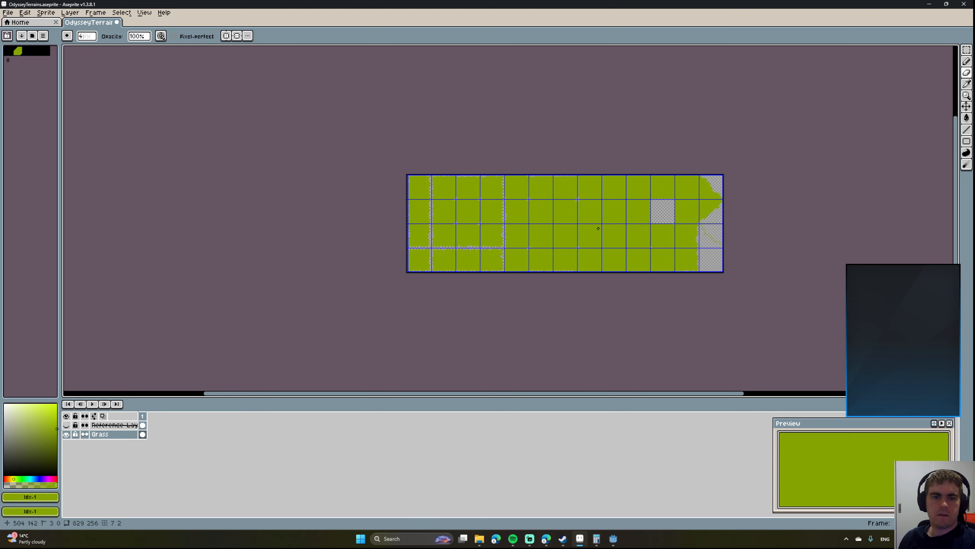
pyautogui.scroll(1, 598, 228)
pyautogui.press('v')
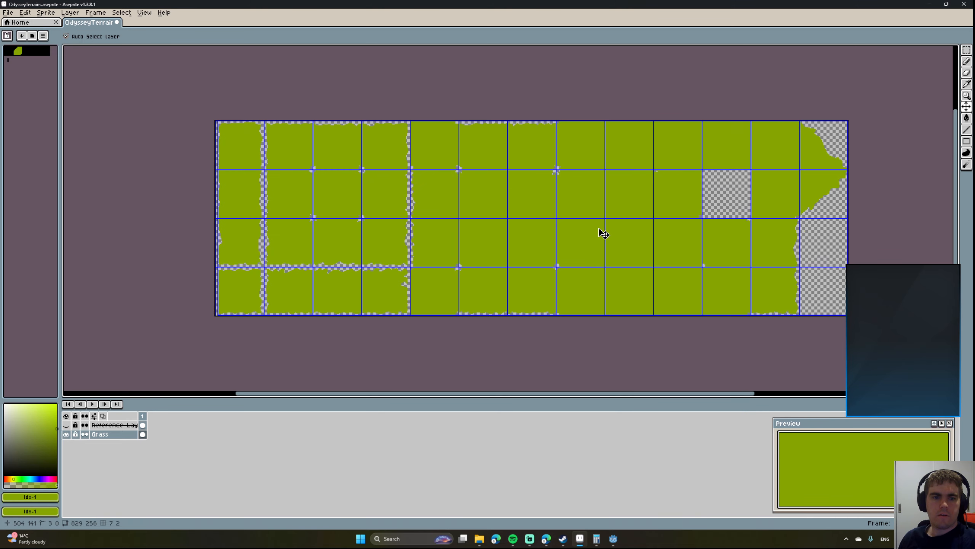
pyautogui.hotkey('ctrl', 'z')
pyautogui.hotkey('ctrl', 'z')
pyautogui.hotkey('ctrl', 'z')
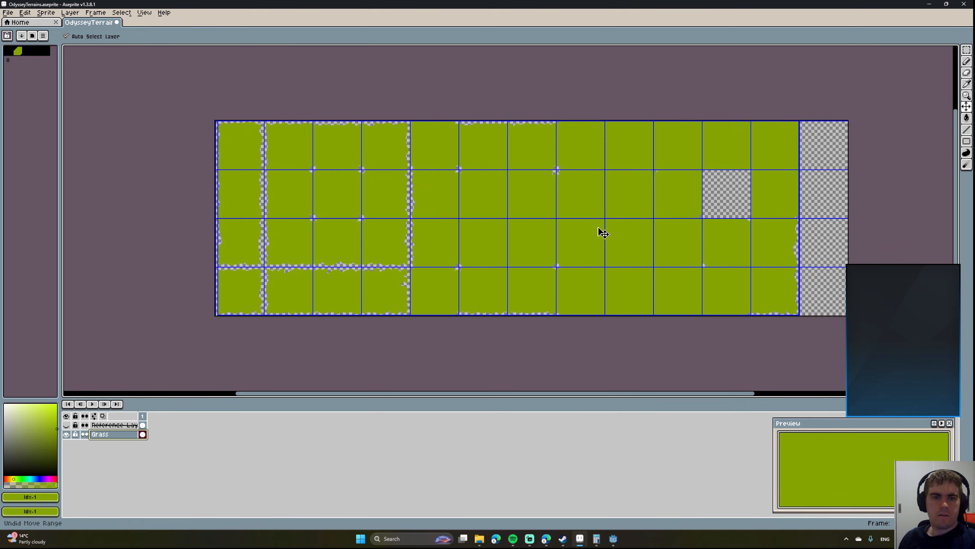
pyautogui.hotkey('ctrl', 'z')
pyautogui.hotkey('ctrl', 'z')
pyautogui.hotkey('ctrl', 'z')
pyautogui.hotkey('ctrl', 'z')
pyautogui.hotkey('ctrl', 'z')
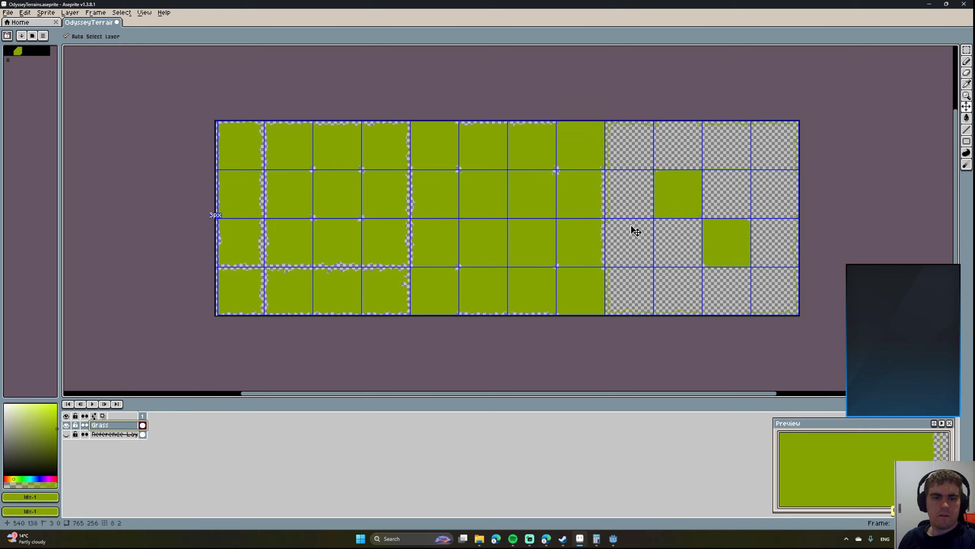
# Close the gap in the ninth column's ragged grass outline with a straight line down the third-row tile's inner boundary.
pyautogui.press('b')
pyautogui.scroll(4, 636, 231)
pyautogui.moveTo(649, 211)
pyautogui.mouseDown(button='middle')
pyautogui.moveTo(609, 244)
pyautogui.moveTo(644, 383)
pyautogui.mouseUp(button='middle')
pyautogui.moveTo(580, 144); pyautogui.dragTo(576, 370, button='middle')
pyautogui.moveTo(564, 333); pyautogui.dragTo(564, 102, button='middle')
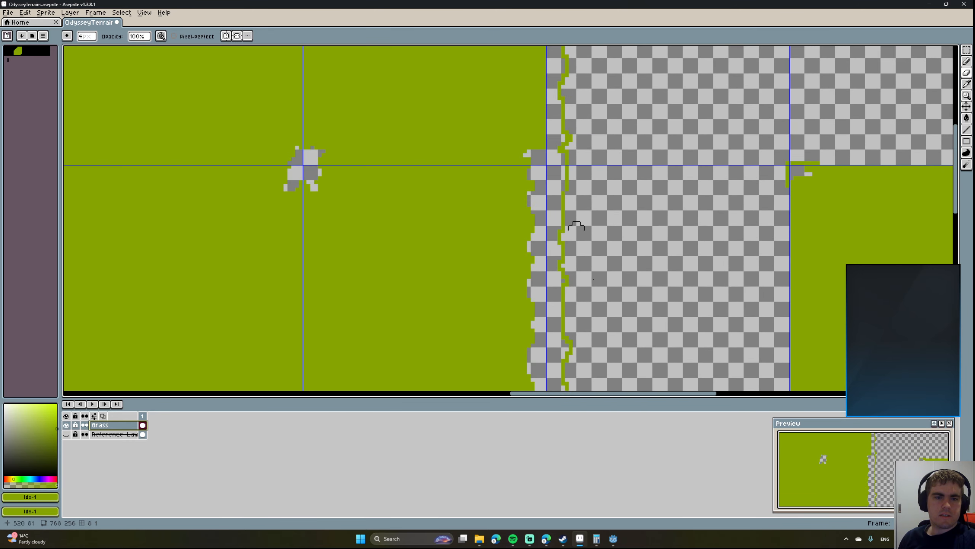
pyautogui.moveTo(576, 226); pyautogui.dragTo(579, 164, button='middle')
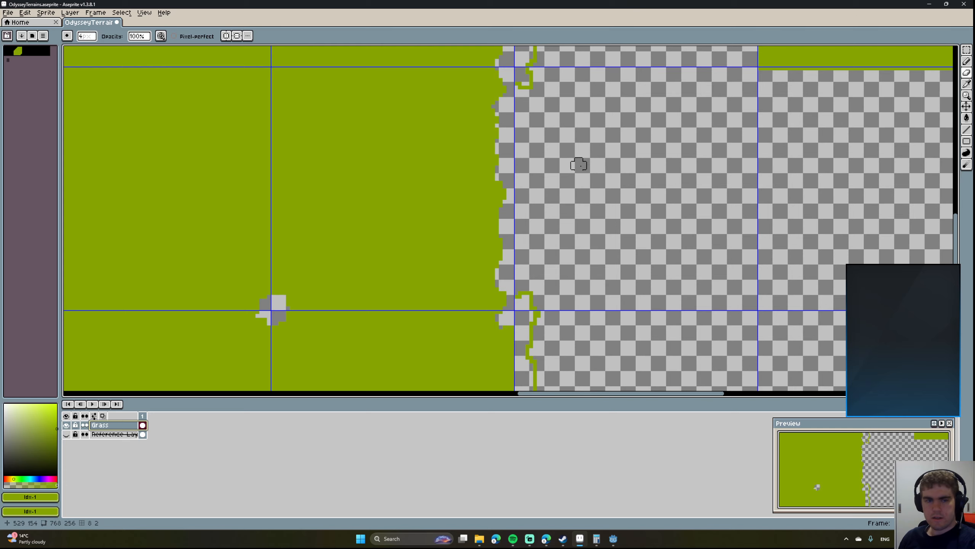
pyautogui.press('l')
pyautogui.moveTo(519, 83)
pyautogui.mouseDown()
pyautogui.moveTo(538, 317)
pyautogui.moveTo(517, 293)
pyautogui.mouseUp()
# Fill the outlined area of columns nine to twelve with grass green using the Paint Bucket.
pyautogui.scroll(-4, 557, 225)
pyautogui.moveTo(611, 200); pyautogui.dragTo(482, 254, button='middle')
pyautogui.press('g')
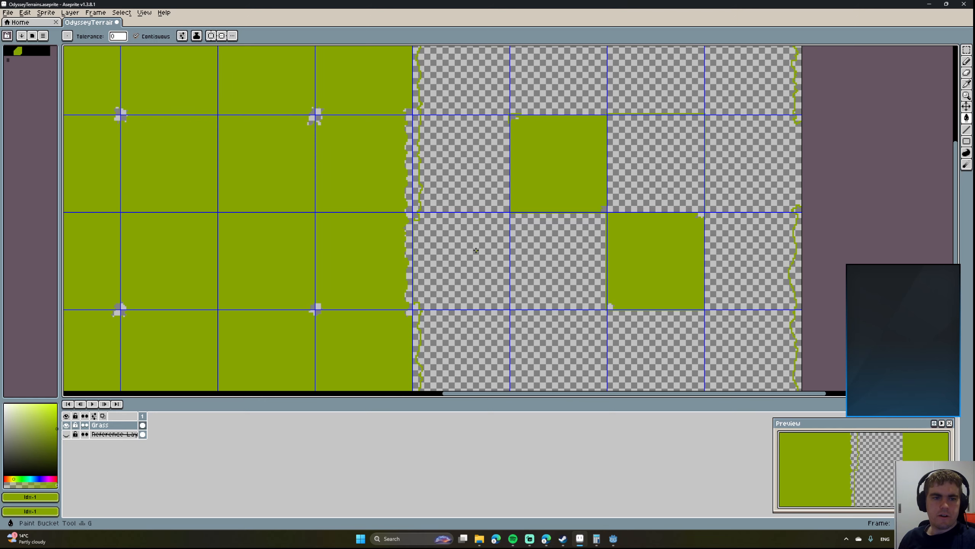
pyautogui.click(529, 272)
# Examine the filled tiles in columns nine to twelve, checking their edges and corners against the eighth column.
pyautogui.scroll(-4, 484, 279)
pyautogui.scroll(4, 486, 276)
pyautogui.moveTo(505, 246); pyautogui.dragTo(495, 193, button='middle')
pyautogui.moveTo(497, 292); pyautogui.dragTo(441, 241, button='middle')
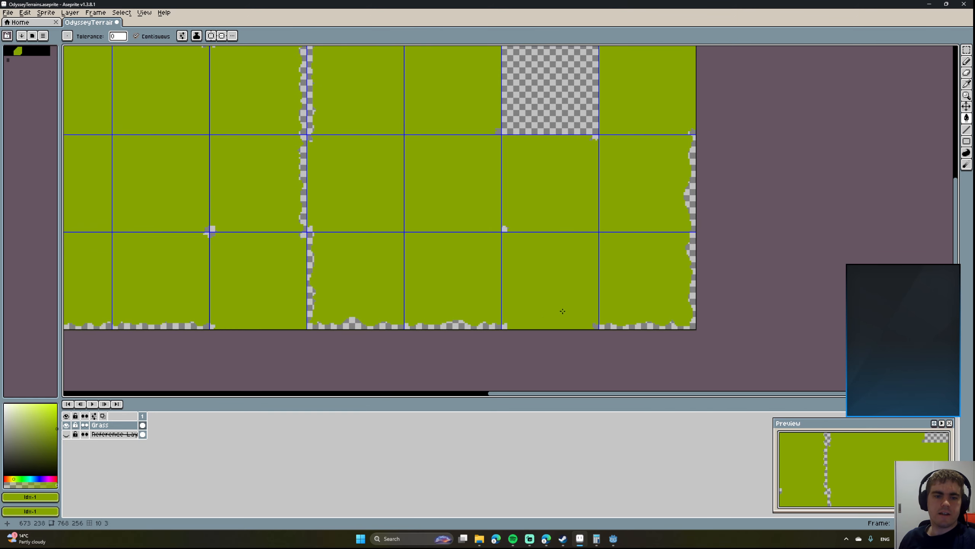
pyautogui.moveTo(602, 194); pyautogui.dragTo(500, 333, button='middle')
pyautogui.moveTo(382, 171); pyautogui.dragTo(513, 220, button='middle')
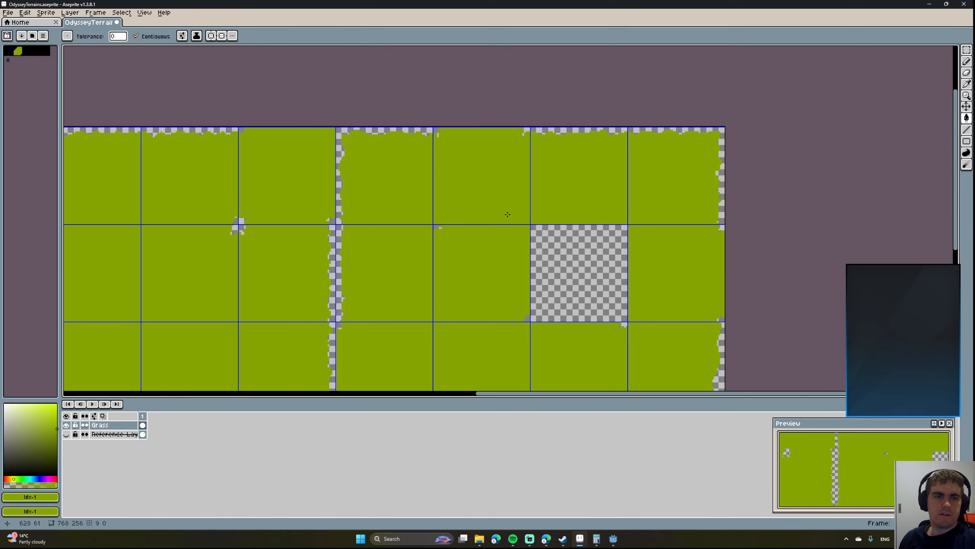
pyautogui.moveTo(461, 261); pyautogui.dragTo(519, 145, button='middle')
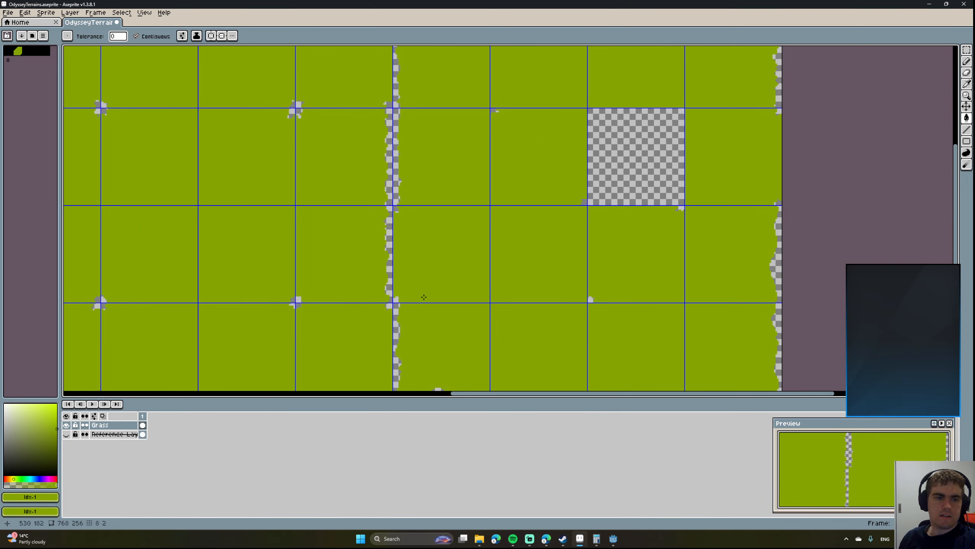
pyautogui.moveTo(424, 297); pyautogui.dragTo(425, 194, button='middle')
pyautogui.moveTo(498, 268); pyautogui.dragTo(421, 328, button='middle')
pyautogui.moveTo(467, 238); pyautogui.dragTo(419, 317, button='middle')
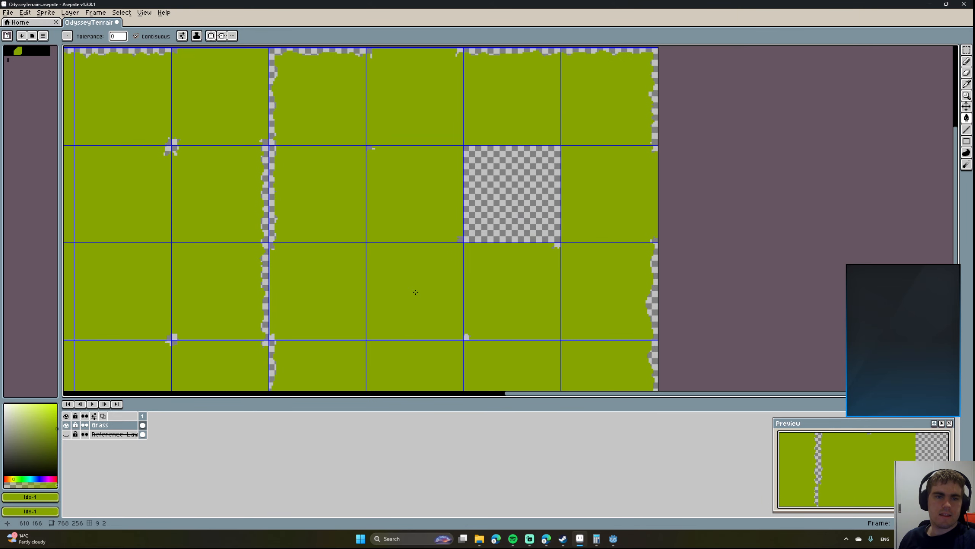
pyautogui.moveTo(399, 246); pyautogui.dragTo(462, 294, button='middle')
pyautogui.moveTo(398, 292); pyautogui.dragTo(542, 262, button='middle')
pyautogui.moveTo(810, 261); pyautogui.dragTo(463, 266, button='middle')
# Extend the canvas by 64 px on its right side.
pyautogui.hotkey('ctrl', 'alt', 'c')
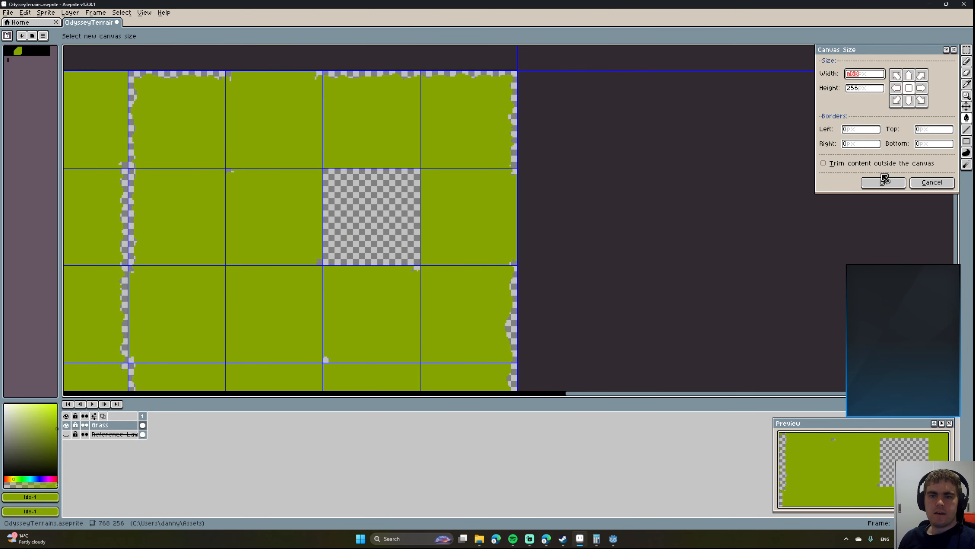
pyautogui.click(850, 145)
pyautogui.write('64')
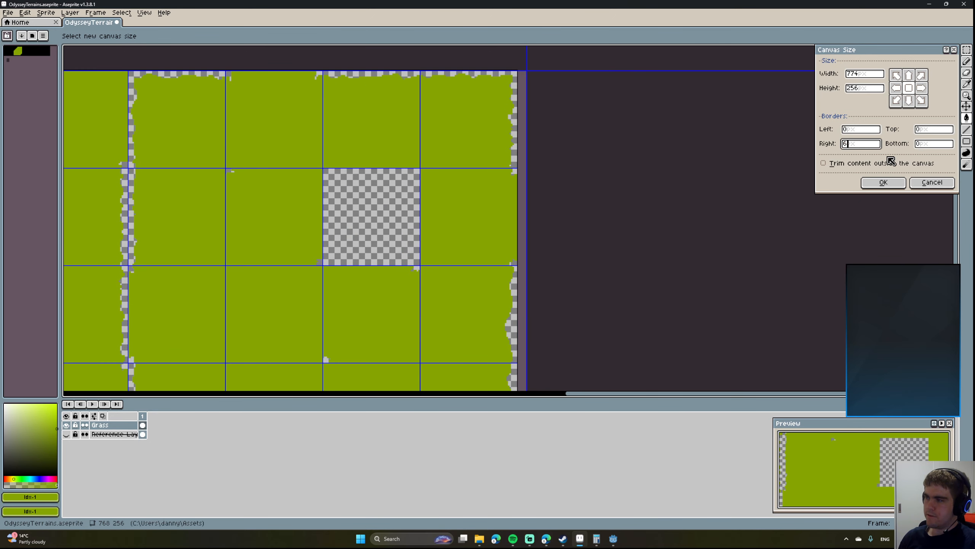
pyautogui.click(883, 182)
# Draw an uneven 1 px diagonal across the new column's first-row tile, from its upper-left to its lower-right corner.
pyautogui.scroll(-2, 576, 154)
pyautogui.moveTo(746, 210); pyautogui.dragTo(747, 269, button='middle')
pyautogui.scroll(5, 668, 216)
pyautogui.moveTo(762, 192); pyautogui.dragTo(706, 212, button='middle')
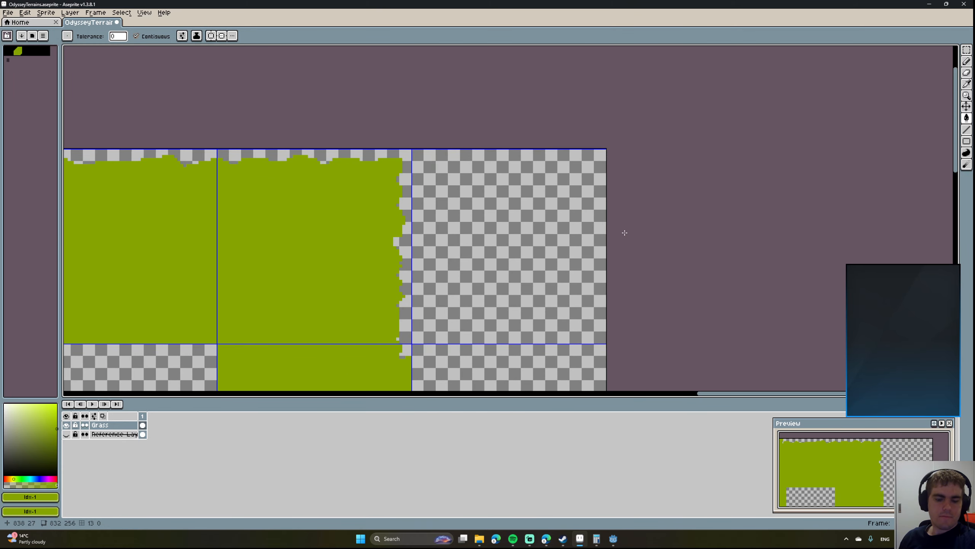
pyautogui.press('b')
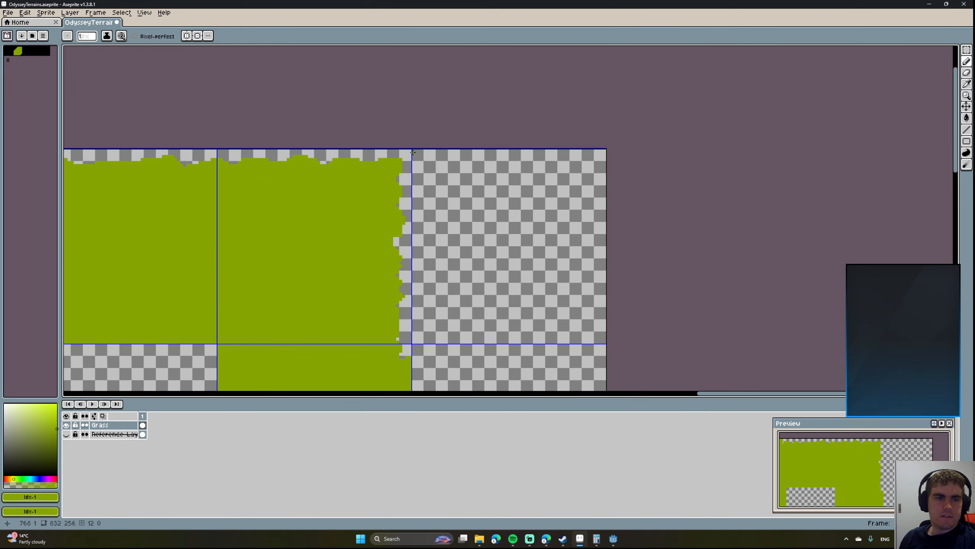
pyautogui.scroll(1, 413, 152)
pyautogui.moveTo(441, 198); pyautogui.dragTo(384, 114, button='middle')
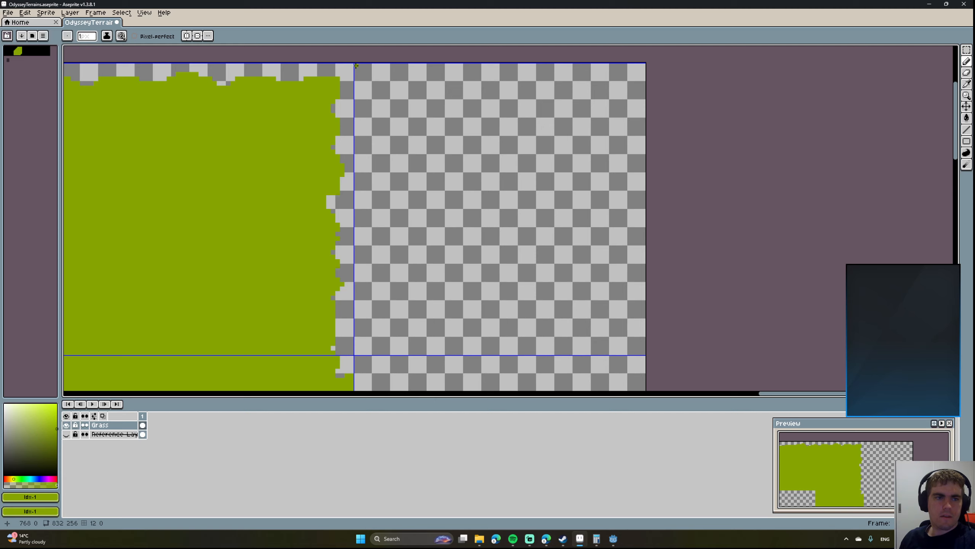
pyautogui.moveTo(356, 66)
pyautogui.mouseDown()
pyautogui.moveTo(579, 305)
pyautogui.moveTo(636, 343)
pyautogui.mouseUp()
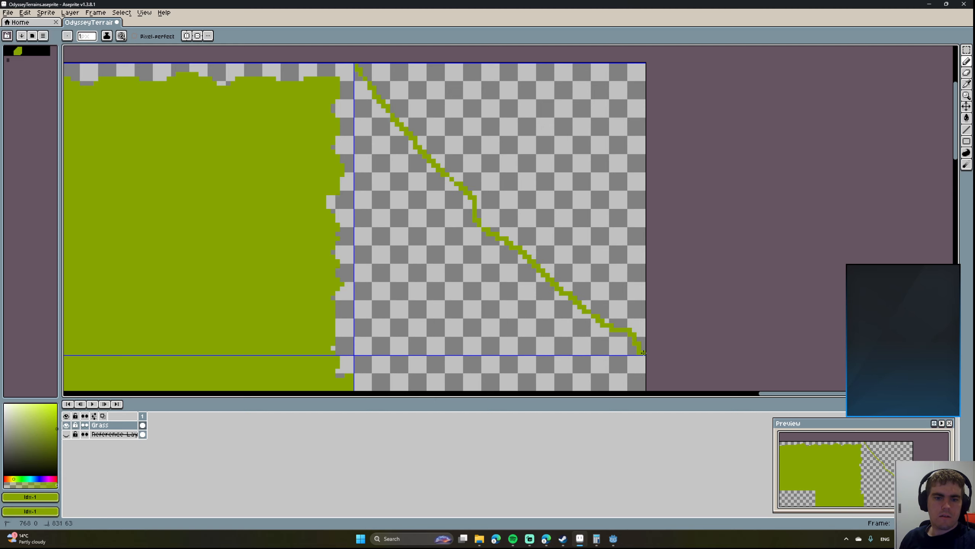
# Draw straight grass lines along the lower and left boundaries of the new column's first-row tile to enclose the diagonal.
pyautogui.moveTo(537, 275); pyautogui.dragTo(521, 200, button='middle')
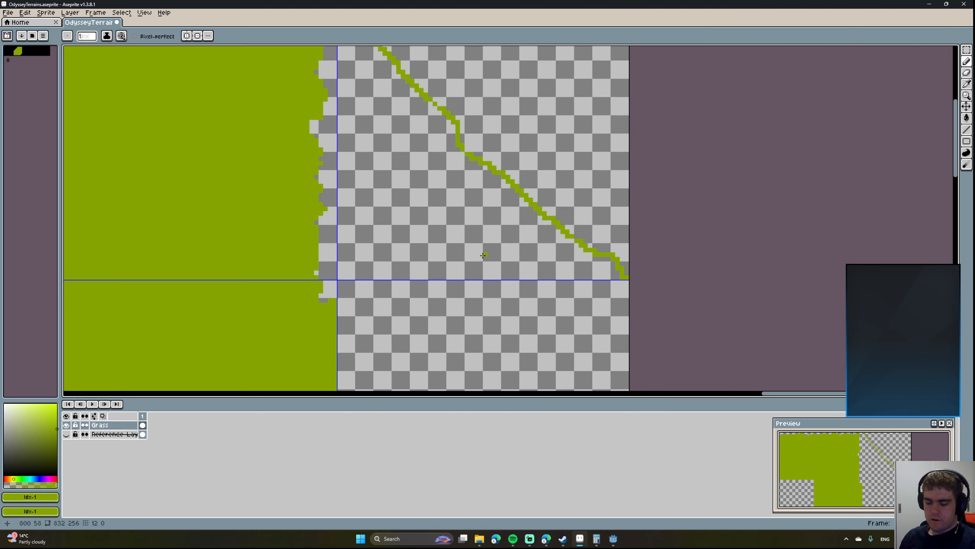
pyautogui.press('l')
pyautogui.moveTo(338, 276); pyautogui.dragTo(620, 279)
pyautogui.moveTo(452, 190); pyautogui.dragTo(554, 274, button='middle')
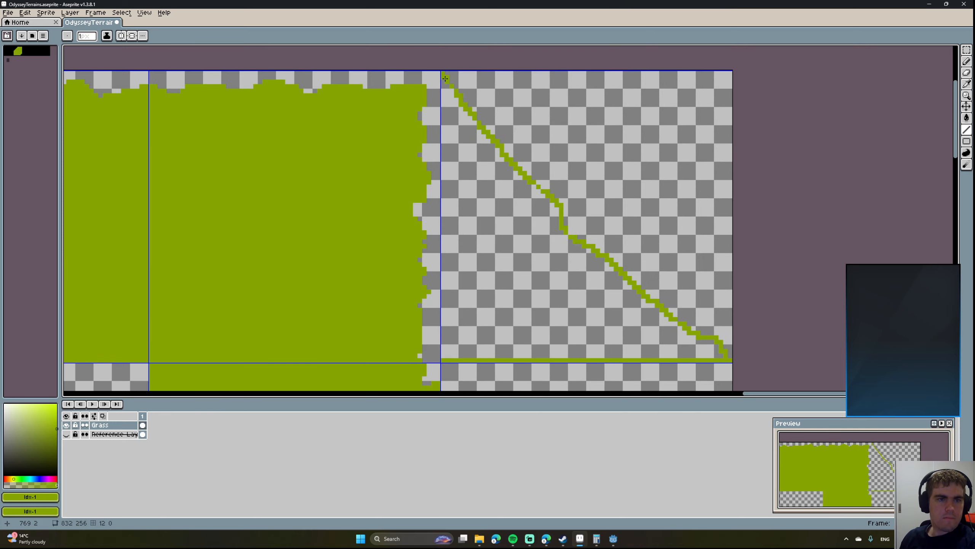
pyautogui.moveTo(445, 78); pyautogui.dragTo(442, 359)
# Fill the enclosed lower-left half of the new column's first-row tile with grass green.
pyautogui.moveTo(500, 276); pyautogui.dragTo(389, 43, button='middle')
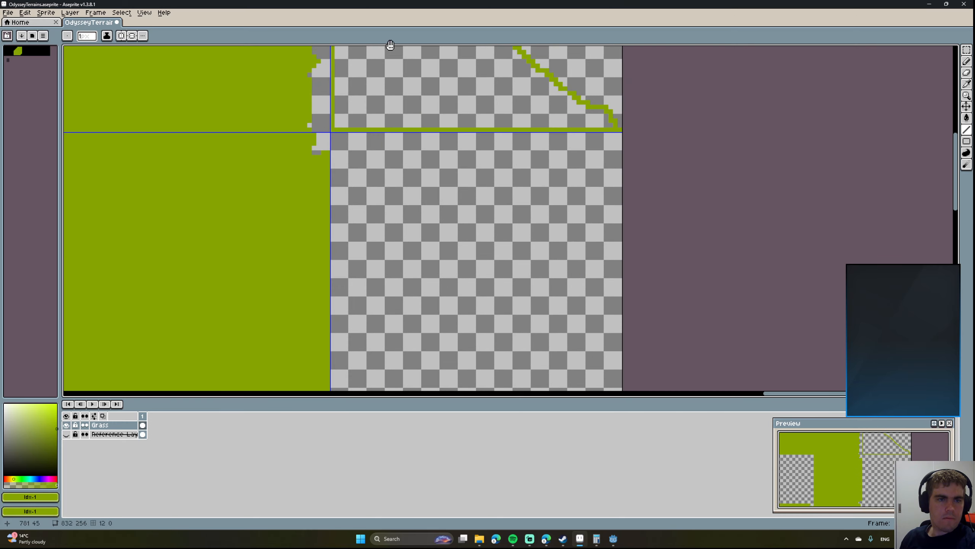
pyautogui.moveTo(442, 172)
pyautogui.mouseDown(button='middle')
pyautogui.moveTo(431, 132)
pyautogui.moveTo(453, 158)
pyautogui.mouseUp(button='middle')
pyautogui.scroll(-1, 431, 132)
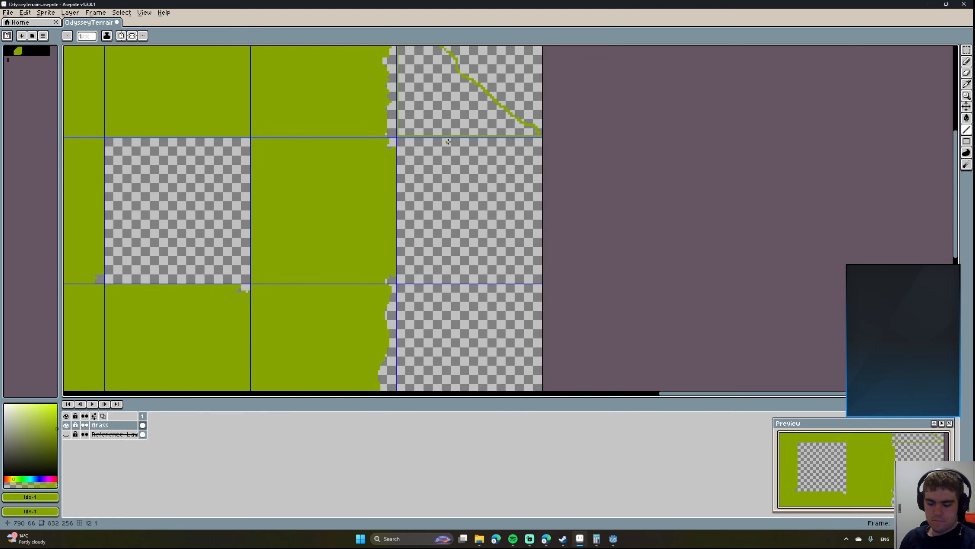
pyautogui.press('g')
pyautogui.click(440, 94)
# Draw an uneven 1 px diagonal across the new column's second-row tile, from its upper-right to its lower-left corner.
pyautogui.moveTo(452, 122)
pyautogui.mouseDown(button='middle')
pyautogui.moveTo(479, 178)
pyautogui.moveTo(479, 209)
pyautogui.moveTo(462, 159)
pyautogui.mouseUp(button='middle')
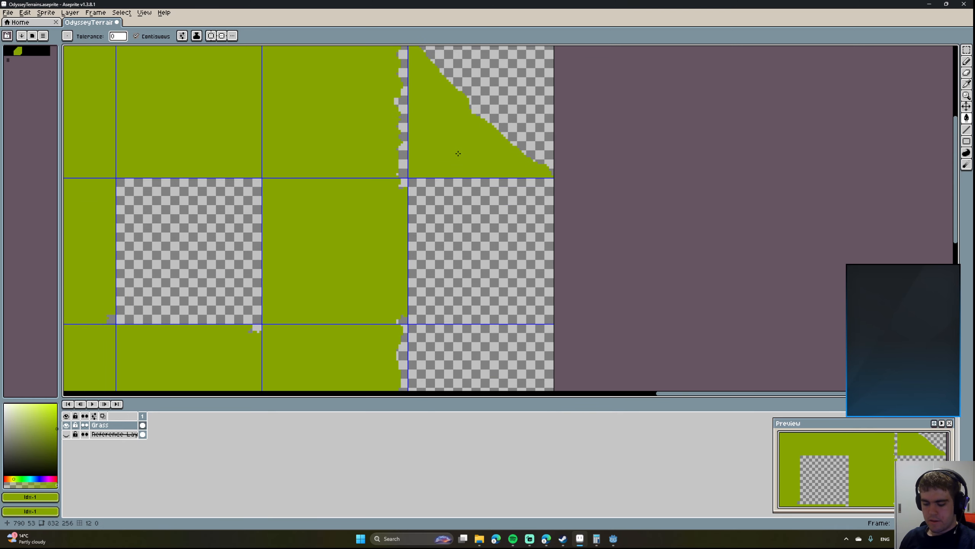
pyautogui.press('b')
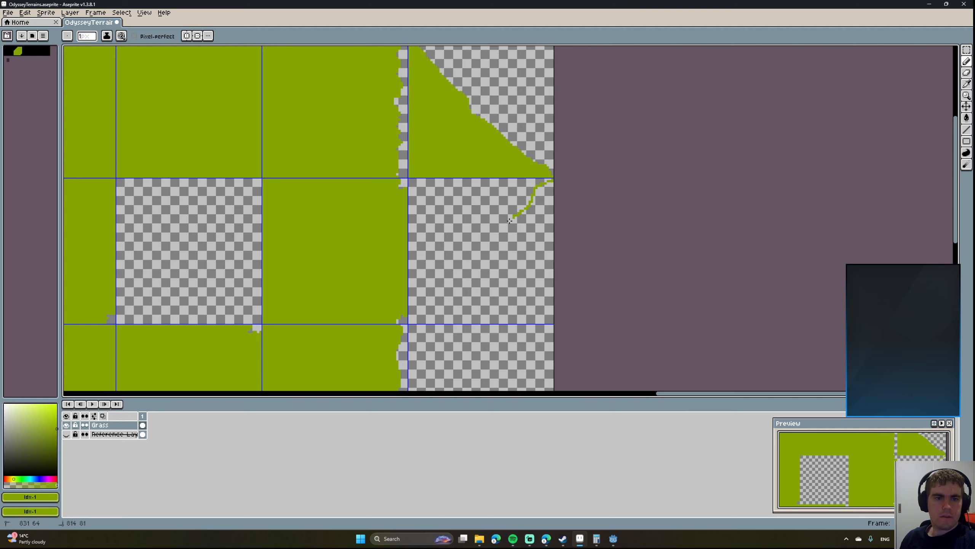
pyautogui.moveTo(509, 221); pyautogui.dragTo(457, 285)
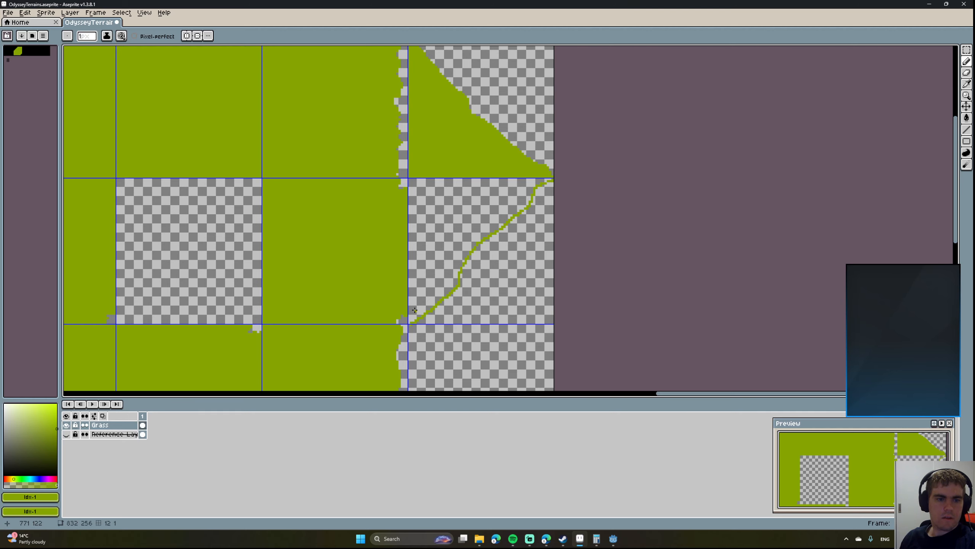
pyautogui.scroll(2, 415, 309)
pyautogui.moveTo(415, 310); pyautogui.dragTo(423, 202, button='middle')
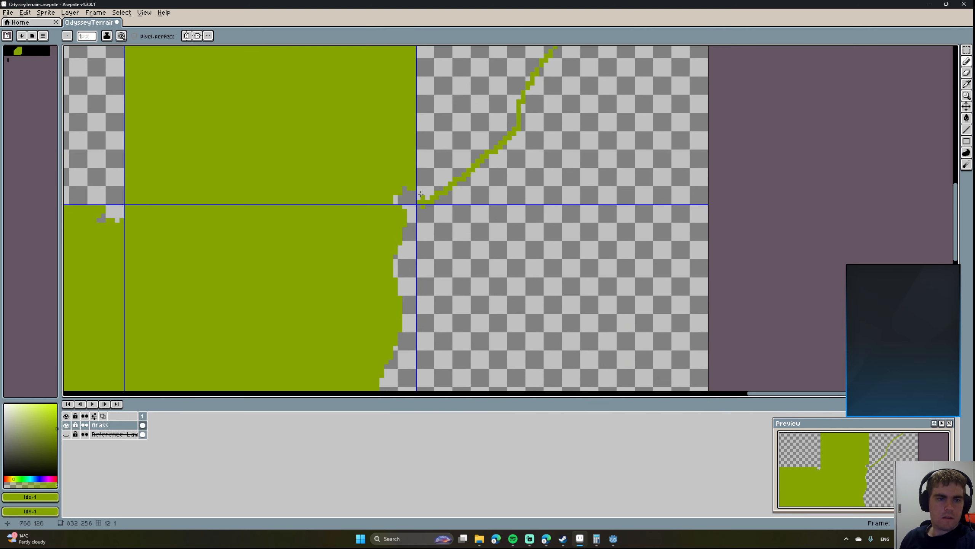
pyautogui.scroll(-2, 433, 183)
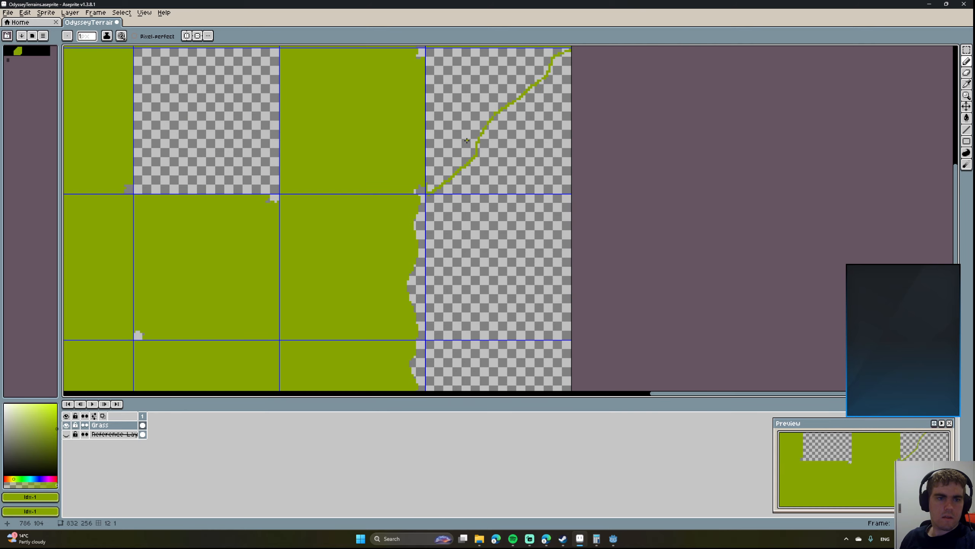
# Close off the upper-left half of the new column's second-row tile along its boundary and fill it with grass green.
pyautogui.moveTo(462, 129); pyautogui.dragTo(450, 203, button='middle')
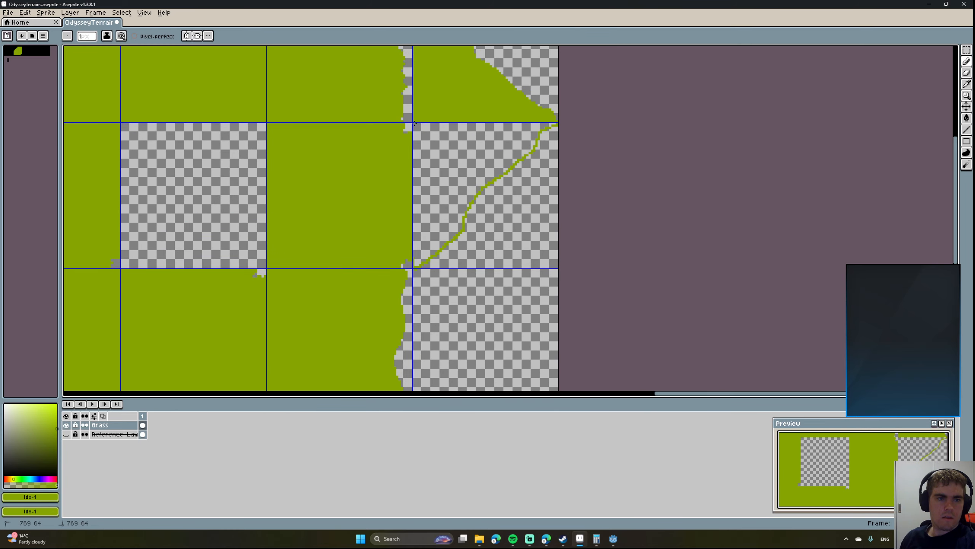
pyautogui.scroll(2, 415, 142)
pyautogui.moveTo(428, 116)
pyautogui.mouseDown(button='middle')
pyautogui.moveTo(441, 175)
pyautogui.moveTo(461, 137)
pyautogui.moveTo(452, 112)
pyautogui.mouseUp(button='middle')
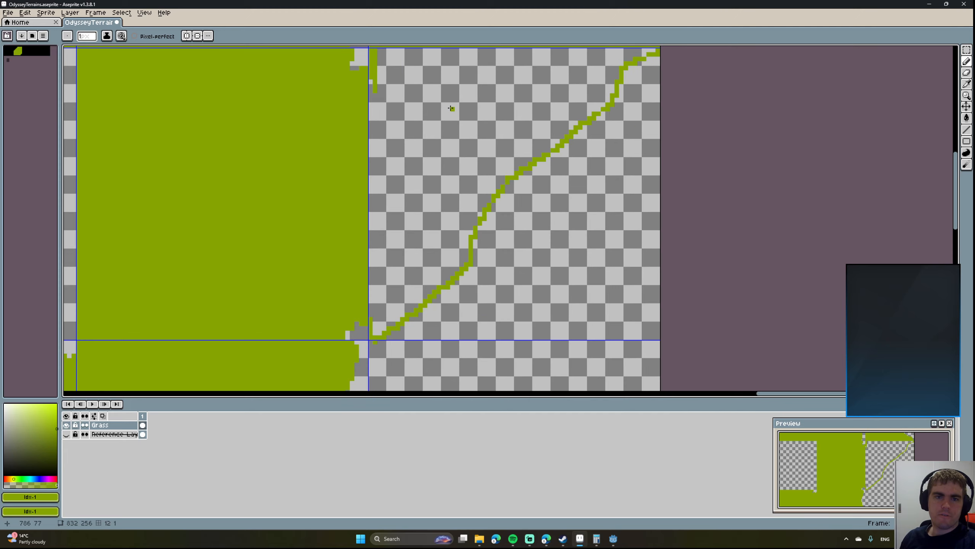
pyautogui.press('g')
pyautogui.click(434, 108)
pyautogui.scroll(-1, 496, 169)
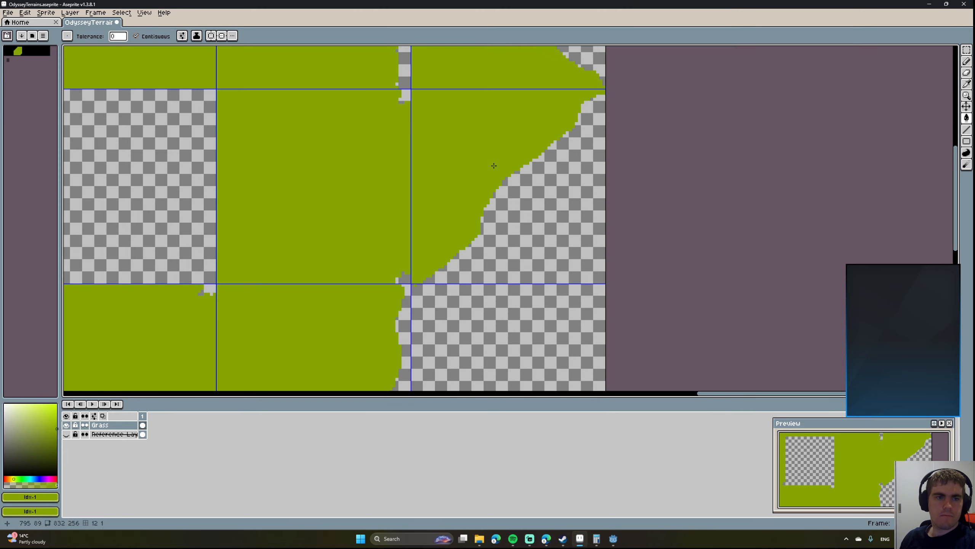
# Draw an uneven 1 px diagonal across the new column's third-row tile, from its upper-left to its lower-right corner.
pyautogui.moveTo(495, 189); pyautogui.dragTo(456, 104, button='middle')
pyautogui.moveTo(424, 178); pyautogui.dragTo(440, 149, button='middle')
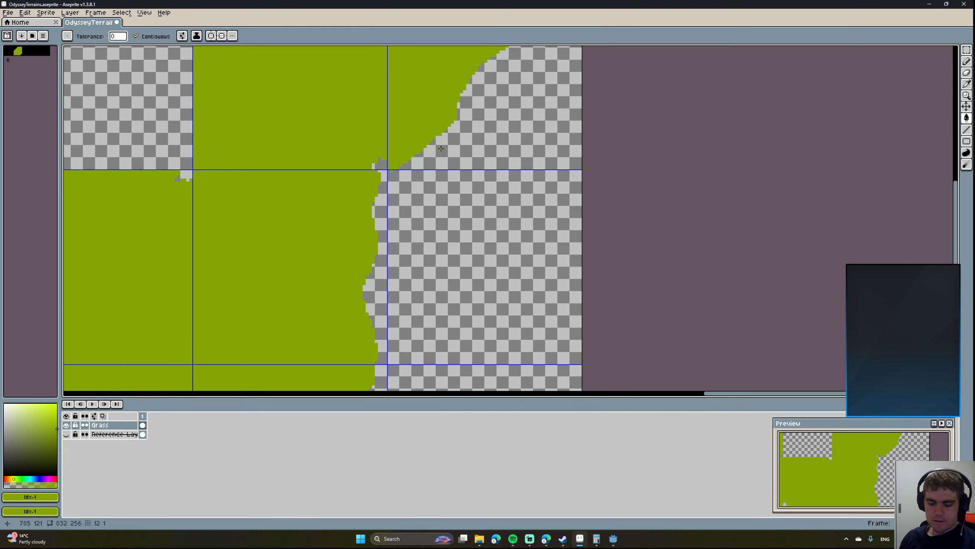
pyautogui.press('e')
pyautogui.scroll(1, 390, 191)
pyautogui.moveTo(451, 189); pyautogui.dragTo(456, 203, button='middle')
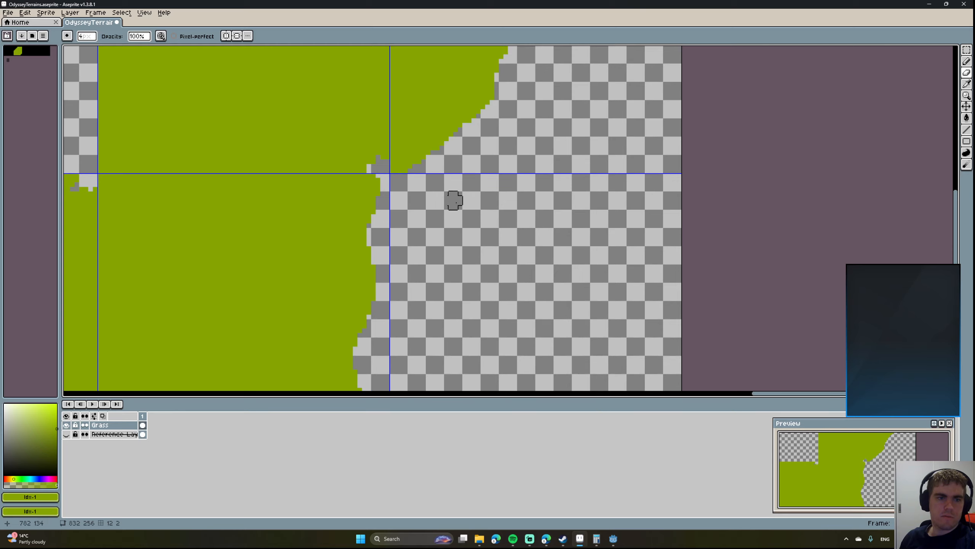
pyautogui.moveTo(560, 196); pyautogui.dragTo(552, 147, button='middle')
pyautogui.scroll(-2, 508, 163)
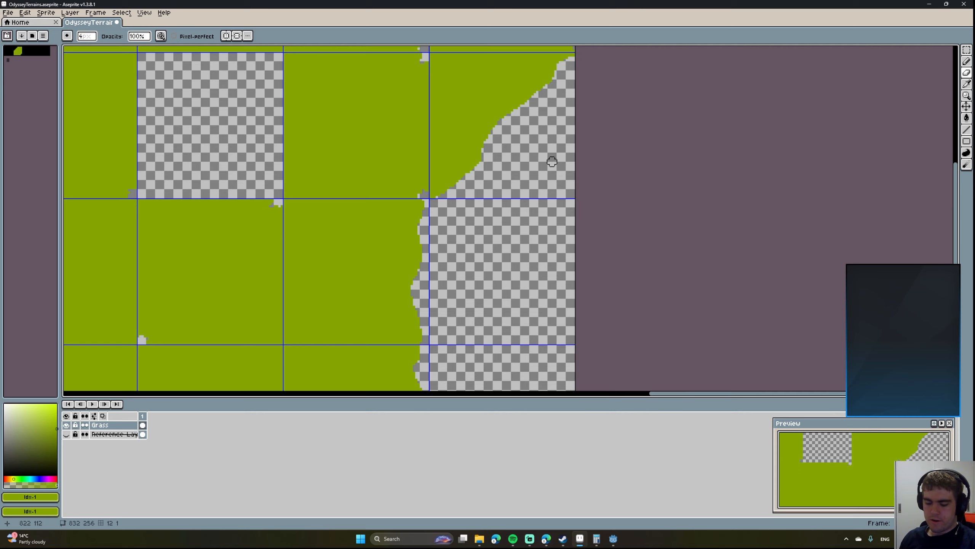
pyautogui.press('b')
pyautogui.scroll(3, 526, 232)
pyautogui.moveTo(515, 248); pyautogui.dragTo(508, 113, button='middle')
pyautogui.scroll(-2, 505, 167)
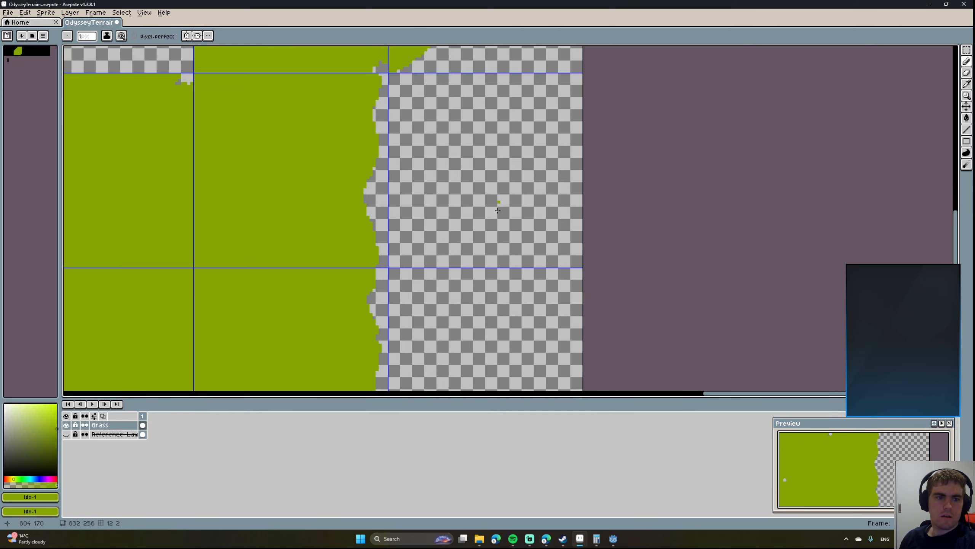
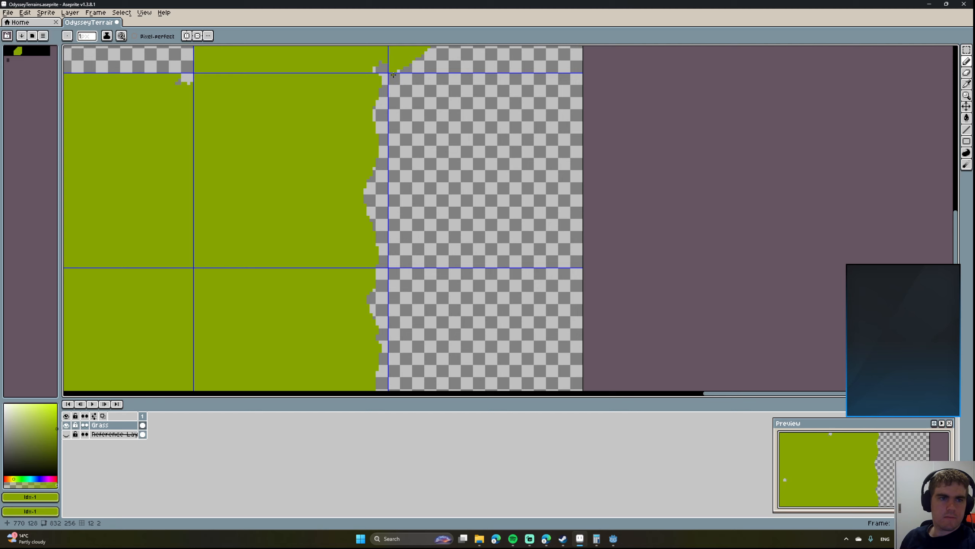
pyautogui.moveTo(483, 192); pyautogui.dragTo(527, 244)
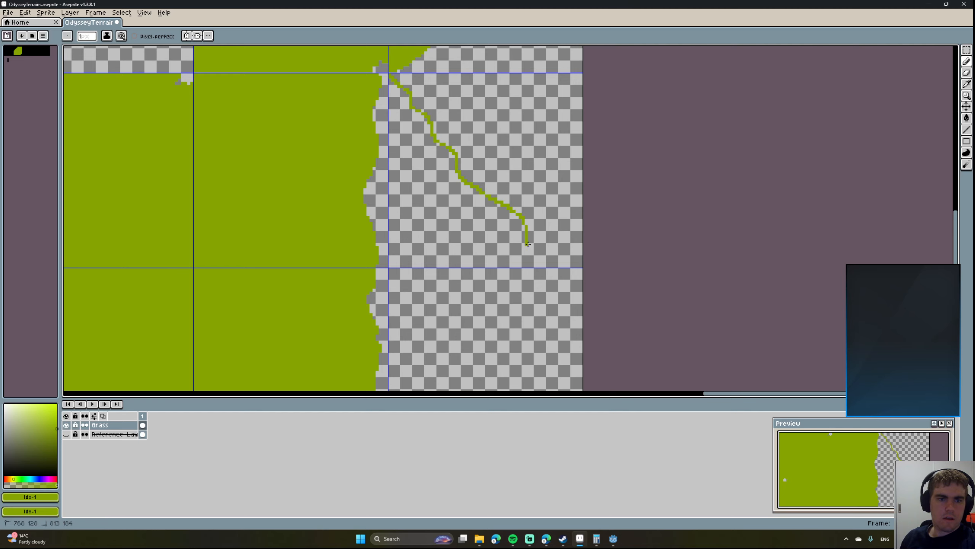
pyautogui.moveTo(580, 267); pyautogui.dragTo(583, 266)
# Draw straight grass lines along the upper and right boundaries of the new column's third-row tile to enclose the diagonal.
pyautogui.moveTo(528, 184); pyautogui.dragTo(497, 236, button='middle')
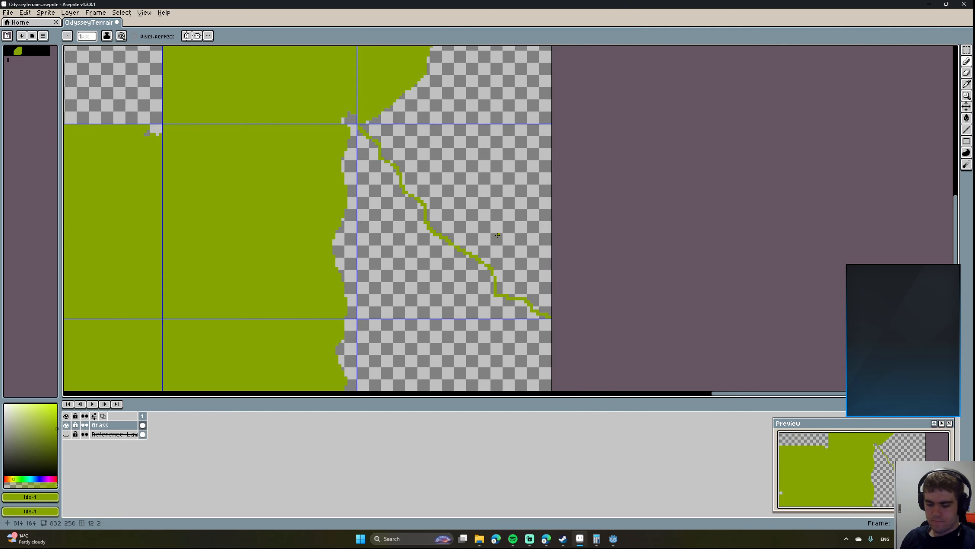
pyautogui.press('l')
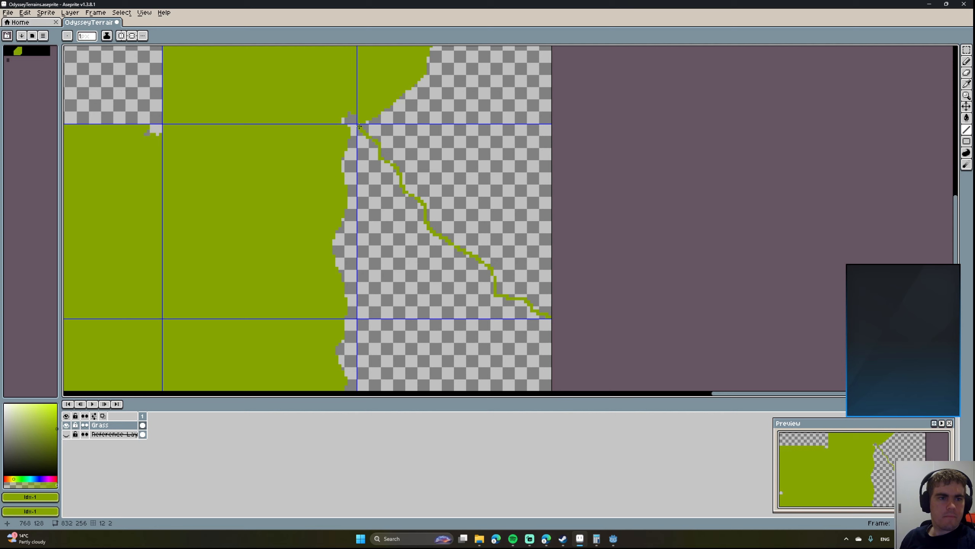
pyautogui.moveTo(360, 126); pyautogui.dragTo(550, 125)
pyautogui.moveTo(546, 139); pyautogui.dragTo(529, 84, button='middle')
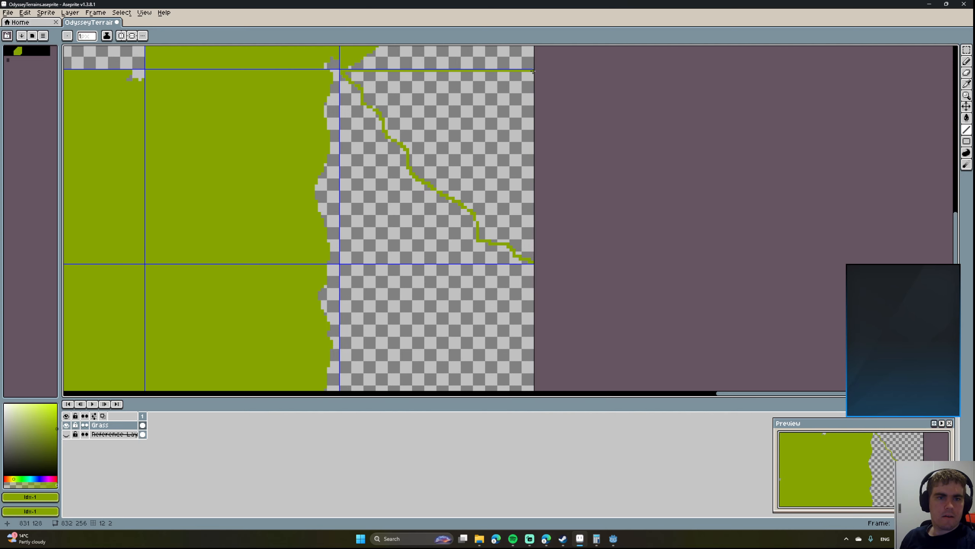
pyautogui.moveTo(532, 72); pyautogui.dragTo(533, 263)
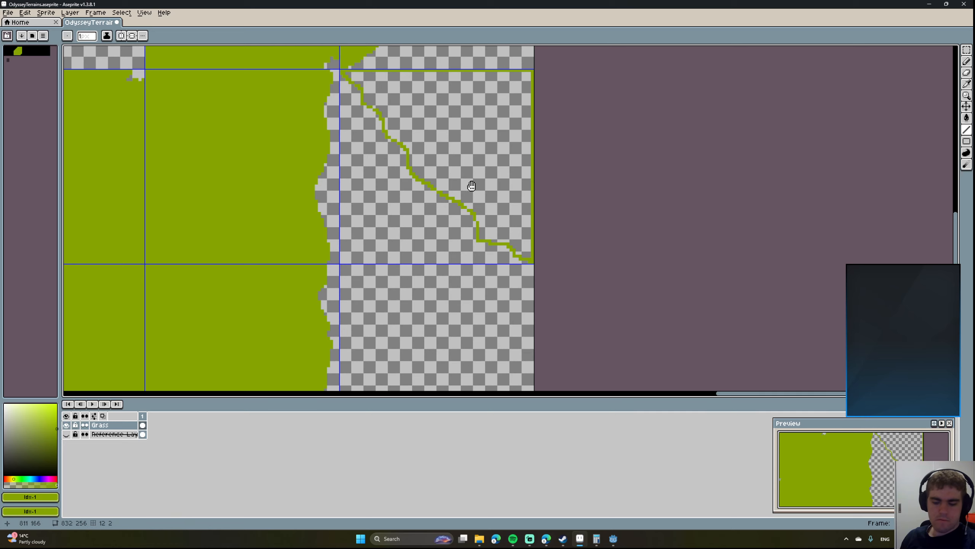
# Fill the enclosed upper-right half of the new column's third-row tile with grass green.
pyautogui.press('g')
pyautogui.moveTo(471, 186)
pyautogui.mouseDown(button='middle')
pyautogui.moveTo(479, 188)
pyautogui.moveTo(458, 97)
pyautogui.mouseUp(button='middle')
pyautogui.click(465, 186)
# Draw an uneven 1 px diagonal across the new column's fourth-row tile, from its lower-left to its upper-right corner.
pyautogui.moveTo(389, 175); pyautogui.dragTo(442, 172, button='middle')
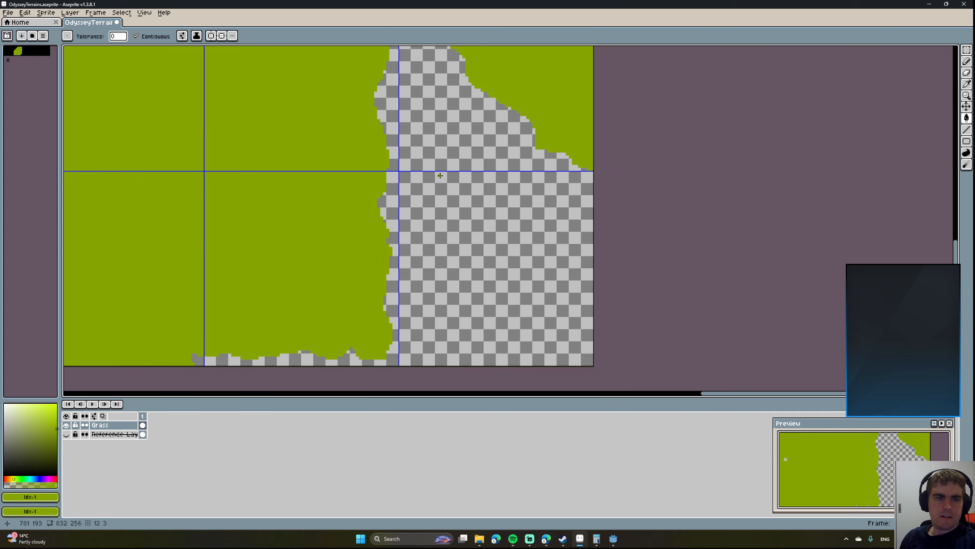
pyautogui.press('b')
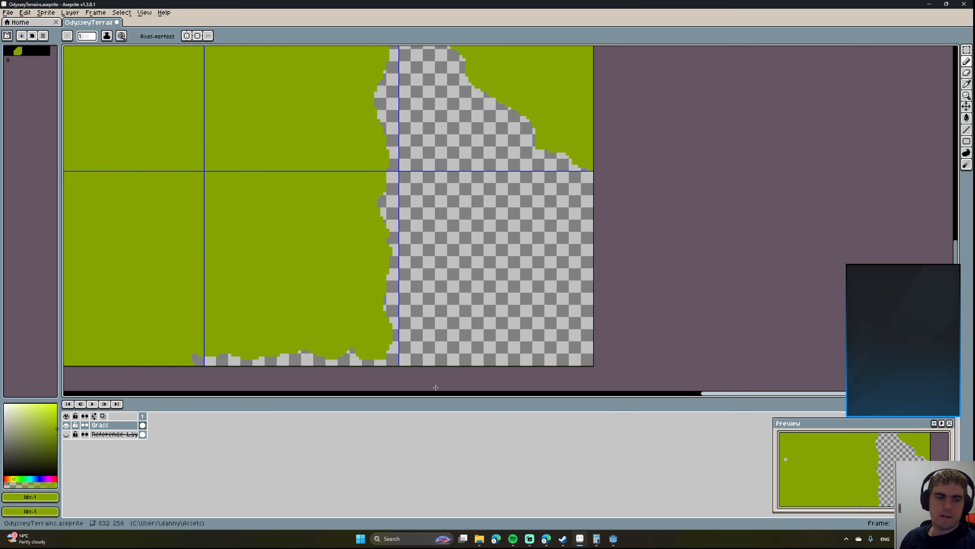
pyautogui.moveTo(400, 364); pyautogui.dragTo(437, 328)
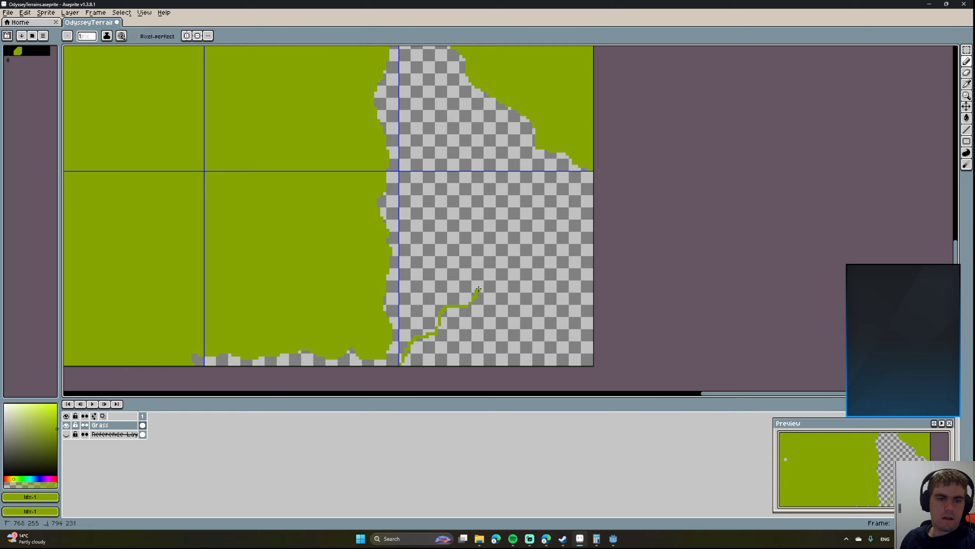
pyautogui.moveTo(479, 289); pyautogui.dragTo(572, 195)
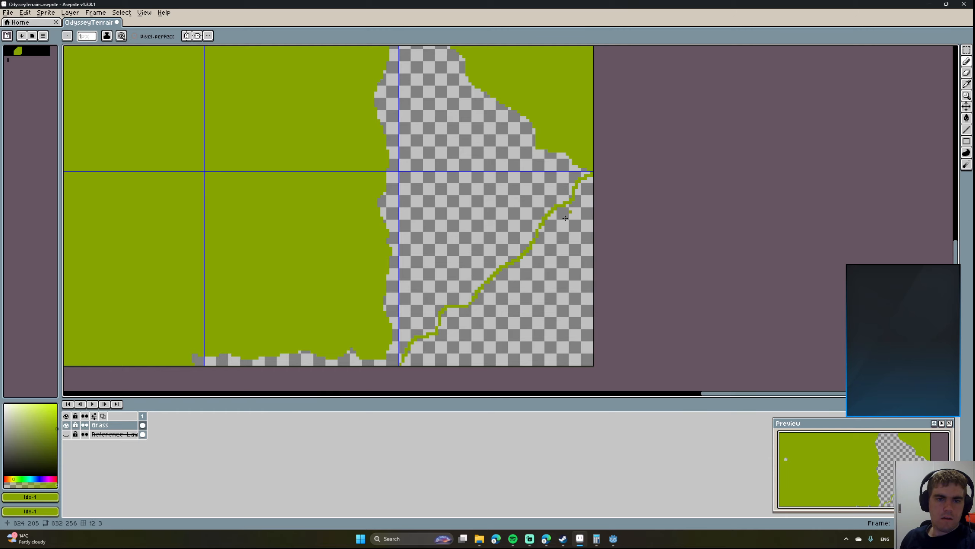
# Fill the lower-right half of the new column's fourth-row tile with grass green.
pyautogui.scroll(-2, 498, 233)
pyautogui.press('g')
pyautogui.click(500, 276)
pyautogui.moveTo(506, 310)
pyautogui.mouseDown(button='middle')
pyautogui.moveTo(461, 287)
pyautogui.moveTo(553, 371)
pyautogui.mouseUp(button='middle')
# Export the visible layers of the whole terrain sheet as OdysseyGrass.png, overwriting the existing file.
pyautogui.scroll(-4, 545, 358)
pyautogui.scroll(-5, 546, 251)
pyautogui.scroll(5, 515, 254)
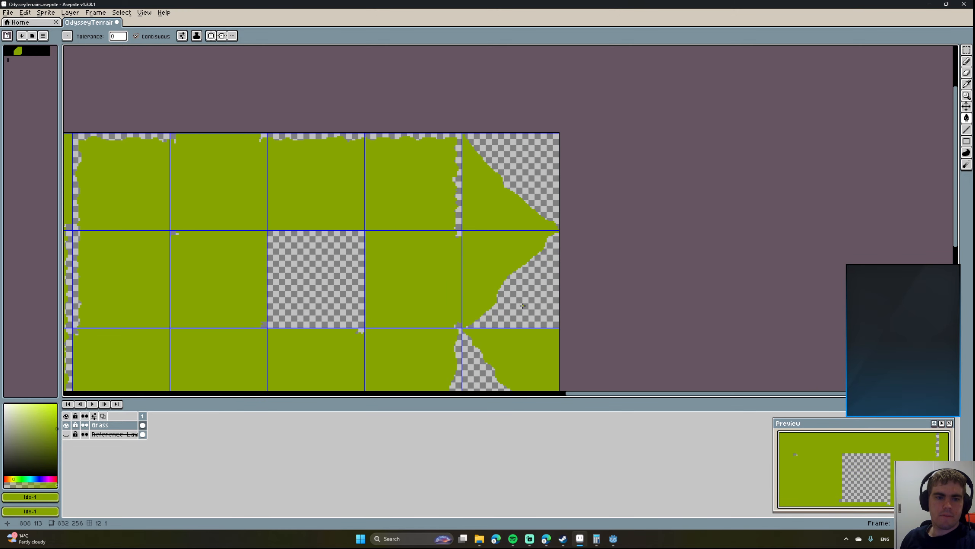
pyautogui.moveTo(395, 171); pyautogui.dragTo(599, 259, button='middle')
pyautogui.scroll(-5, 593, 259)
pyautogui.scroll(3, 591, 261)
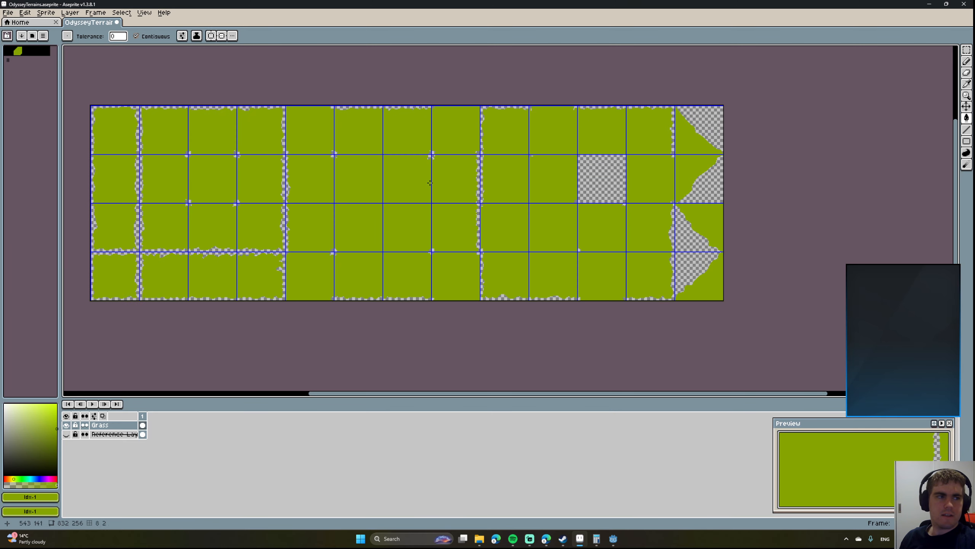
pyautogui.click(8, 12)
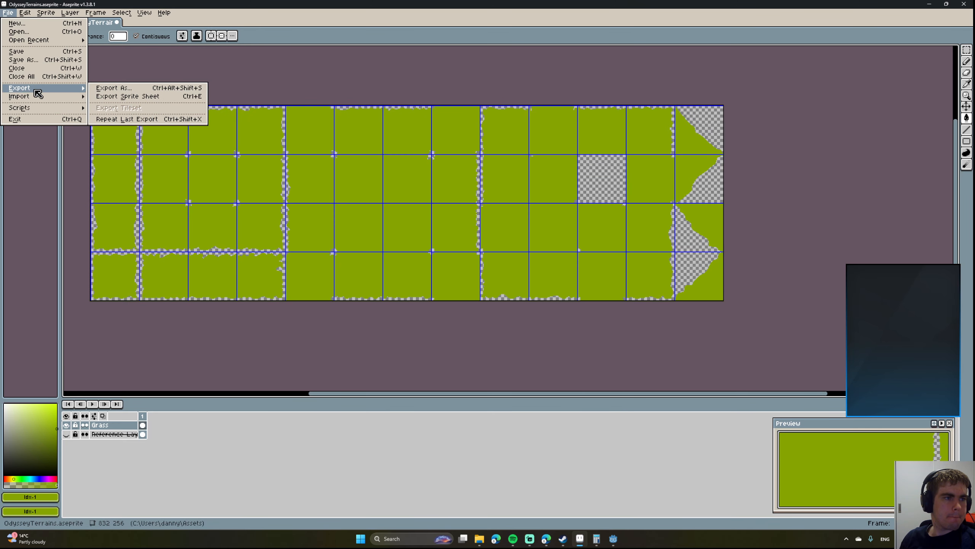
pyautogui.click(114, 88)
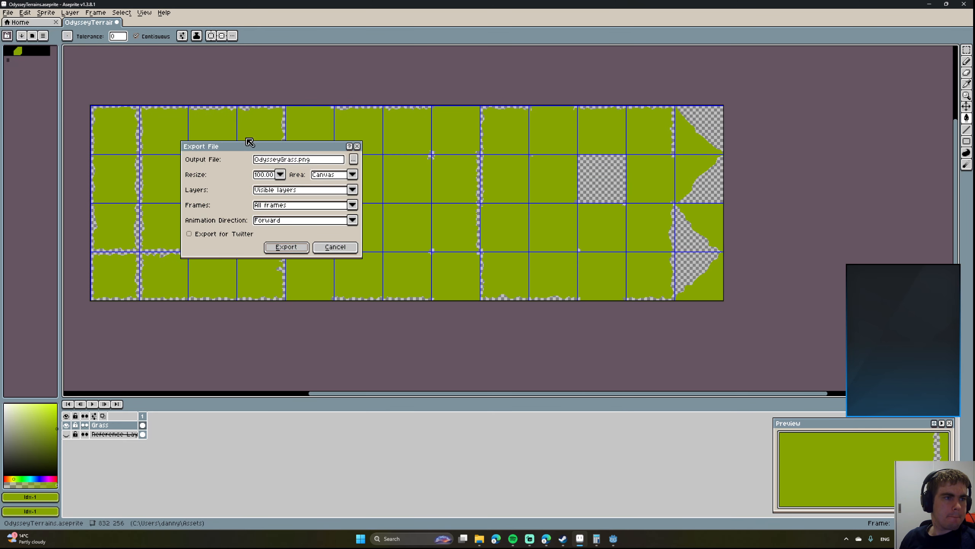
pyautogui.click(295, 250)
pyautogui.click(462, 310)
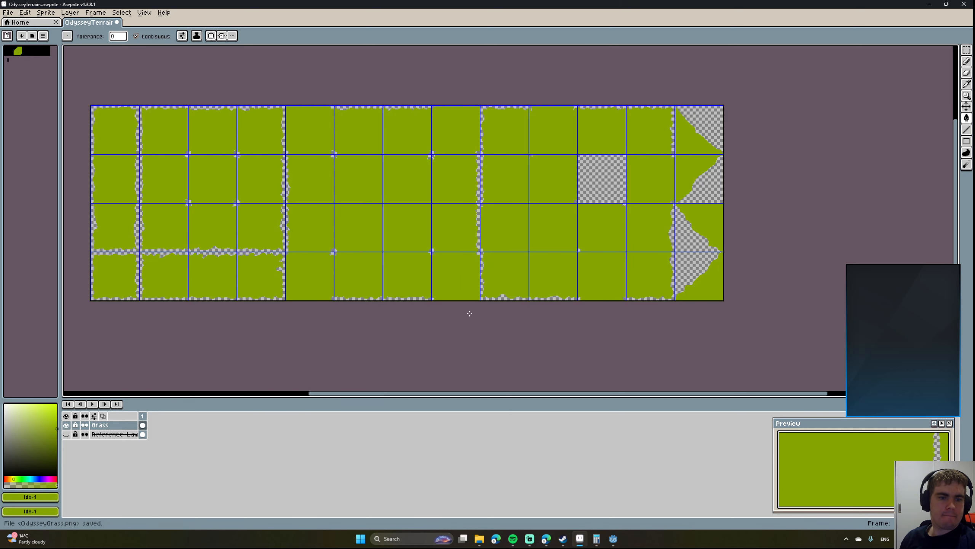
# Switch to Godot and delete the old OdysseyGrass.png from the project.
pyautogui.click(613, 539)
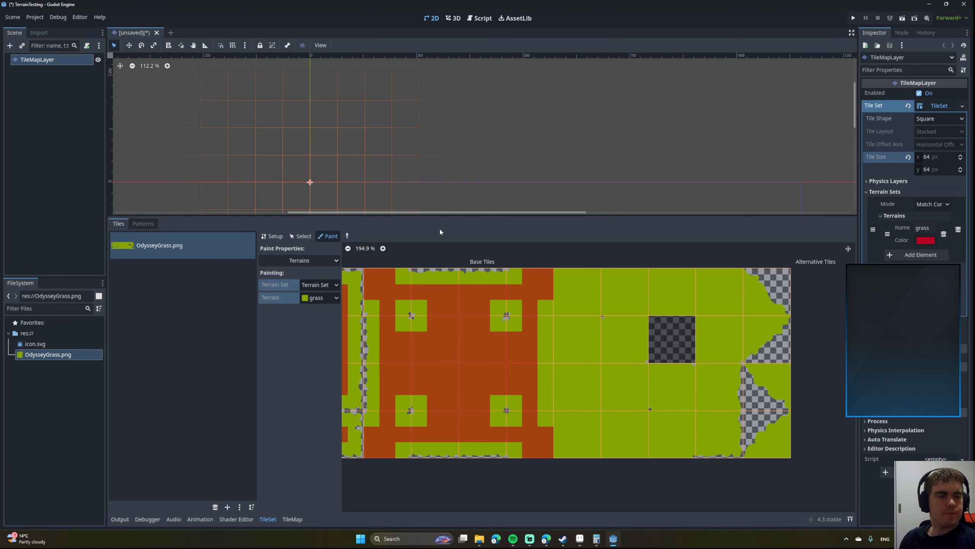
pyautogui.click(54, 379)
pyautogui.press('Delete')
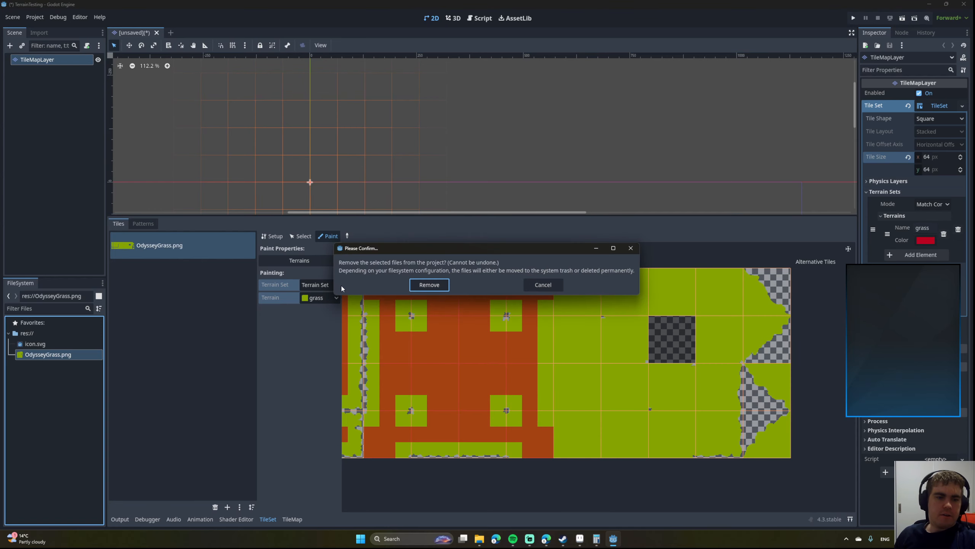
pyautogui.click(429, 285)
# Replace the TileSet's old OdysseyGrass.png source with the re-exported image and create its atlas tiles automatically.
pyautogui.click(191, 249)
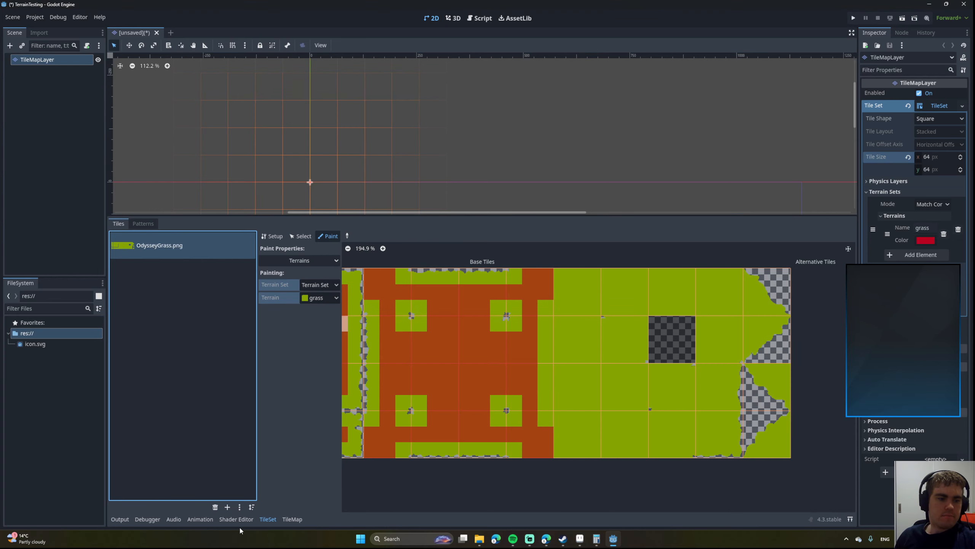
pyautogui.click(215, 507)
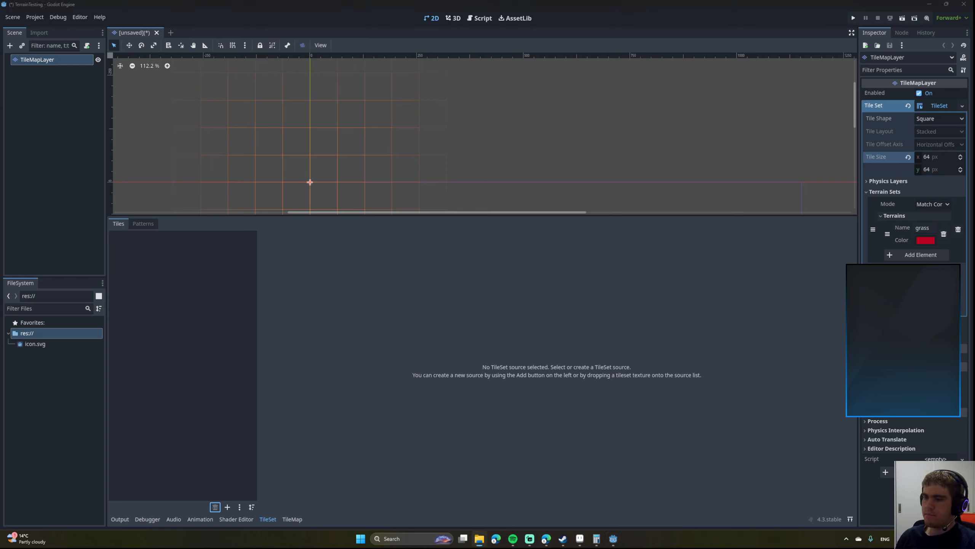
pyautogui.moveTo(60, 379); pyautogui.dragTo(173, 326)
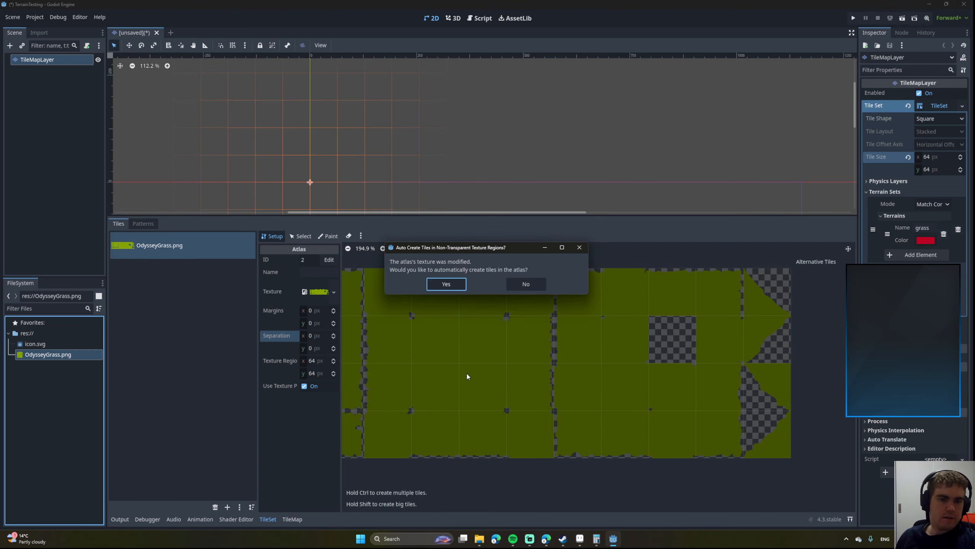
pyautogui.click(446, 283)
# Examine the newly created OdysseyGrass atlas tiles up close and across the whole sheet.
pyautogui.moveTo(494, 303)
pyautogui.mouseDown(button='middle')
pyautogui.moveTo(573, 299)
pyautogui.moveTo(492, 299)
pyautogui.mouseUp(button='middle')
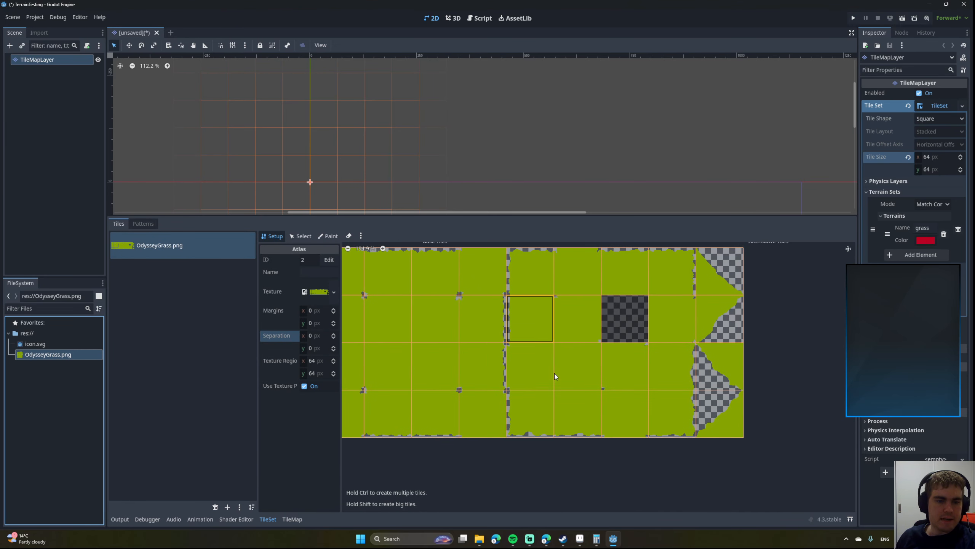
pyautogui.scroll(3, 512, 369)
pyautogui.scroll(3, 517, 370)
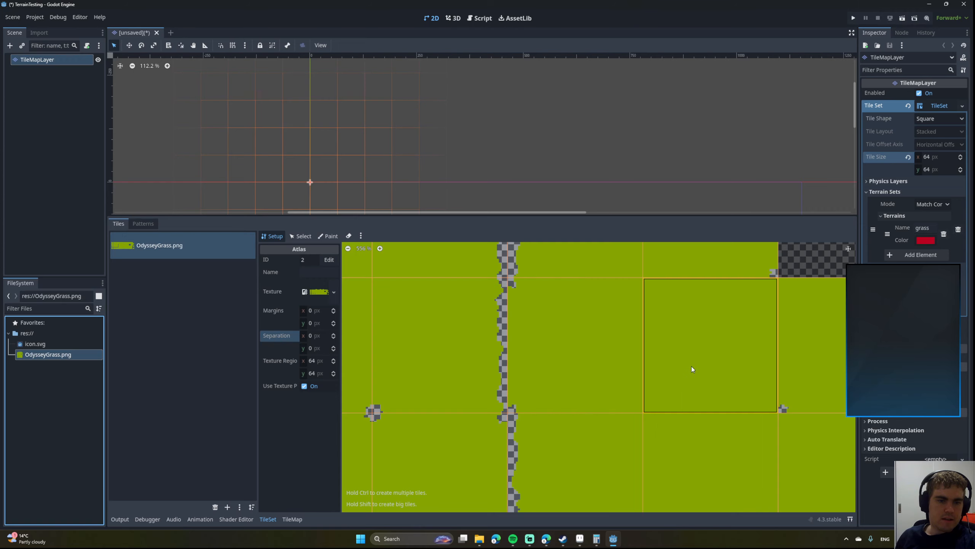
pyautogui.moveTo(692, 368); pyautogui.dragTo(718, 388, button='middle')
pyautogui.scroll(-6, 491, 356)
pyautogui.scroll(-5, 717, 386)
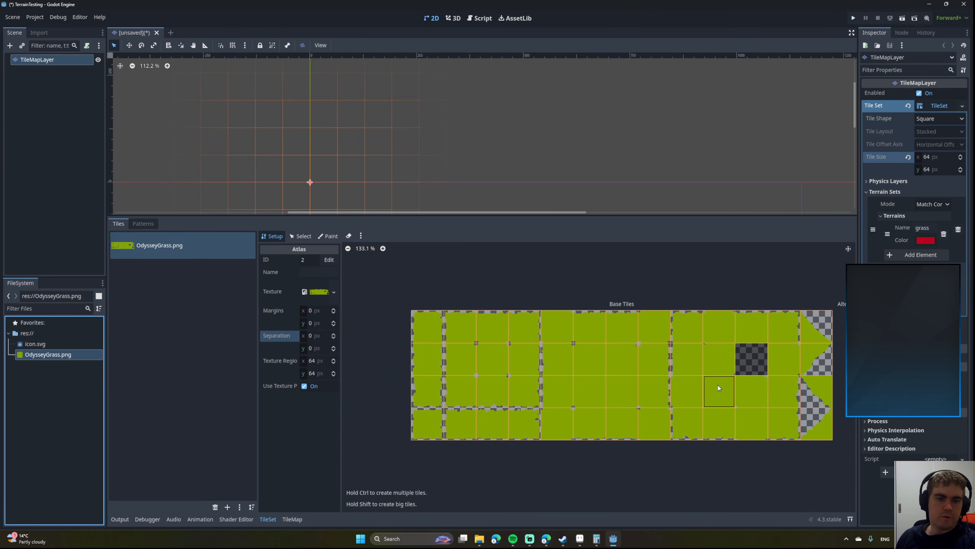
pyautogui.moveTo(649, 371); pyautogui.dragTo(522, 351, button='middle')
pyautogui.moveTo(462, 330); pyautogui.dragTo(518, 324, button='middle')
# Choose the Terrains property with the grass terrain and assign its terrain set to all tiles of the OdysseyGrass atlas.
pyautogui.click(308, 238)
pyautogui.click(276, 237)
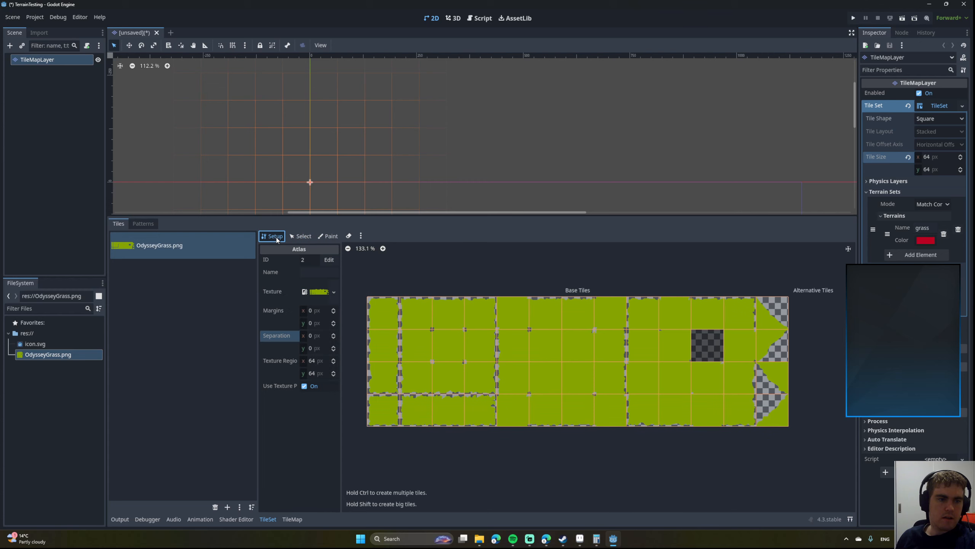
pyautogui.click(329, 236)
pyautogui.click(302, 236)
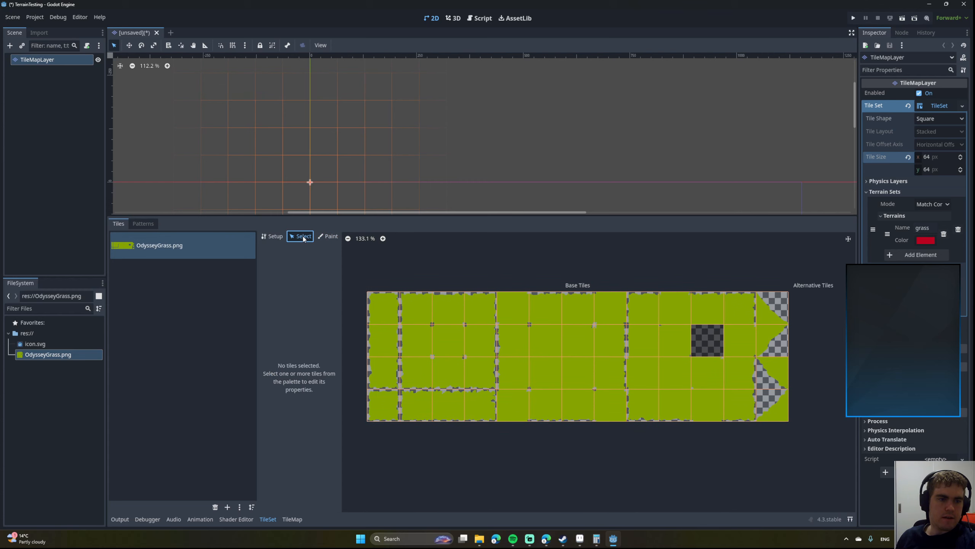
pyautogui.click(329, 236)
pyautogui.click(301, 260)
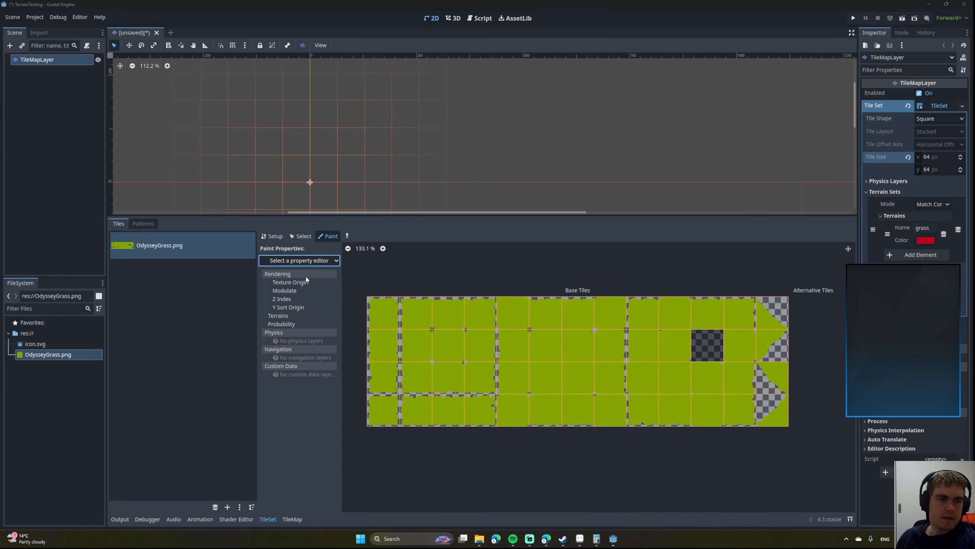
pyautogui.click(279, 316)
pyautogui.click(315, 300)
pyautogui.click(324, 315)
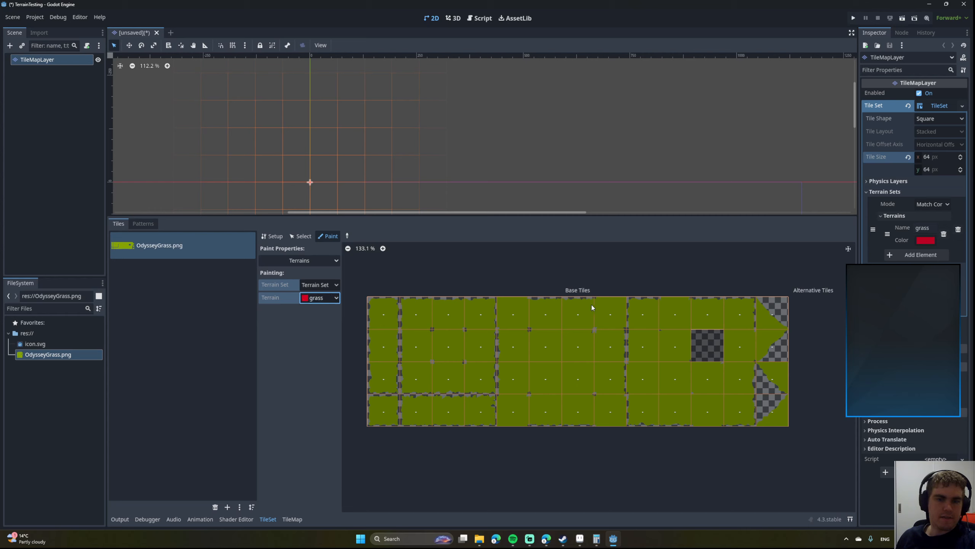
pyautogui.moveTo(385, 312)
pyautogui.mouseDown()
pyautogui.moveTo(745, 314)
pyautogui.moveTo(716, 344)
pyautogui.moveTo(384, 346)
pyautogui.moveTo(644, 389)
pyautogui.moveTo(748, 384)
pyautogui.mouseUp()
pyautogui.moveTo(722, 420); pyautogui.dragTo(362, 418)
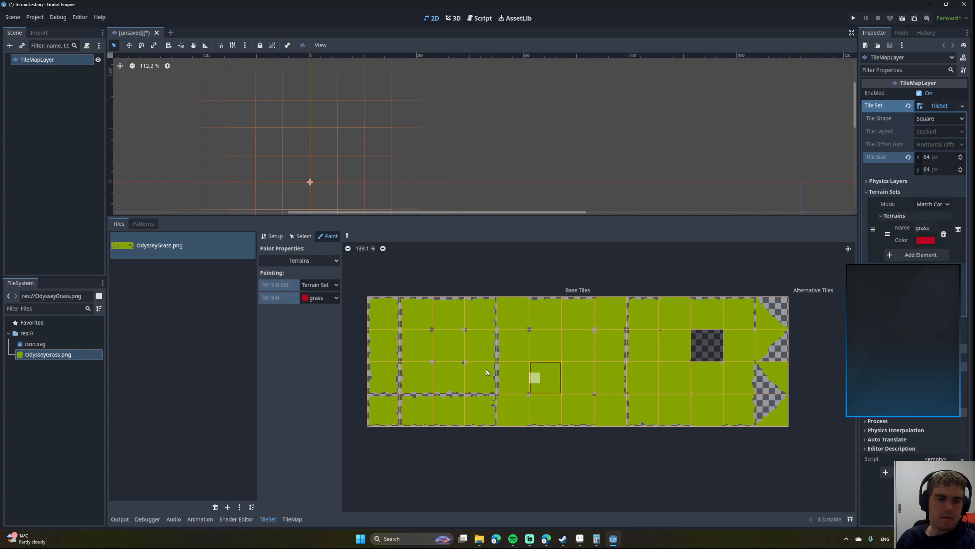
# Paint grass terrain bits through the first four columns, linking the single column, the bottom row and the 3x3 block.
pyautogui.moveTo(403, 347); pyautogui.dragTo(465, 349, button='middle')
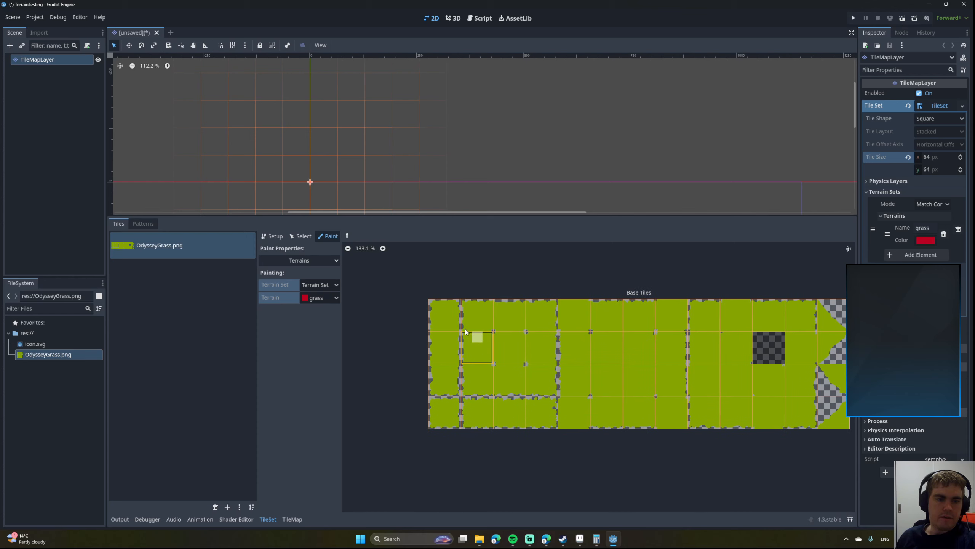
pyautogui.moveTo(445, 314)
pyautogui.mouseDown()
pyautogui.moveTo(445, 408)
pyautogui.moveTo(545, 413)
pyautogui.mouseUp()
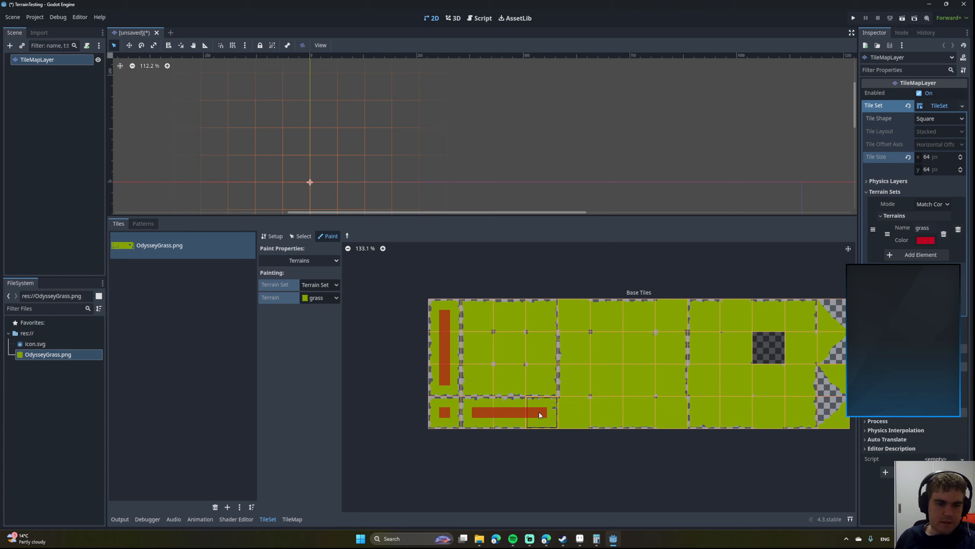
pyautogui.click(473, 315)
pyautogui.moveTo(478, 326)
pyautogui.mouseDown()
pyautogui.moveTo(479, 379)
pyautogui.moveTo(542, 372)
pyautogui.mouseUp()
pyautogui.click(491, 318)
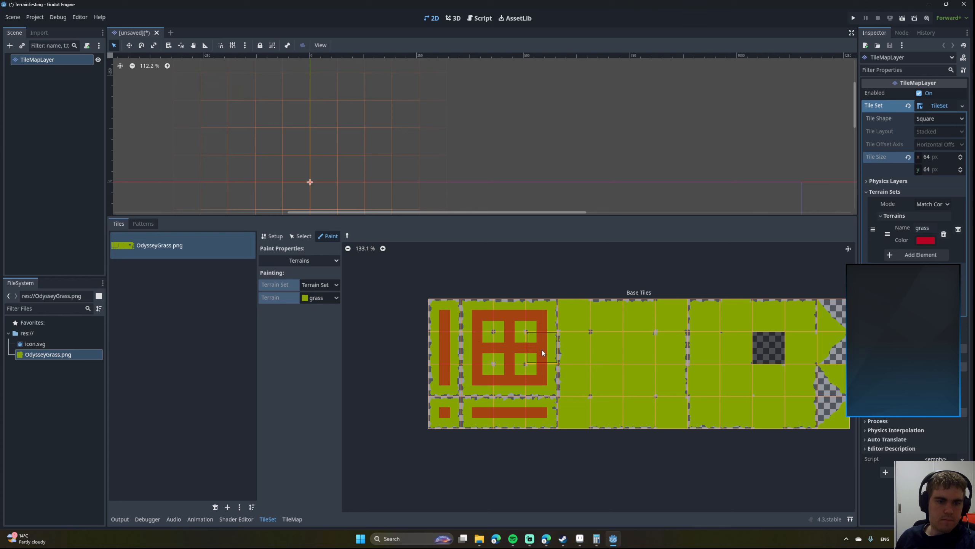
# Paint a continuous grass ring through the centres of the outer tiles of the second 4x4 block, columns five to eight.
pyautogui.moveTo(607, 337); pyautogui.dragTo(530, 344, button='middle')
pyautogui.click(497, 321)
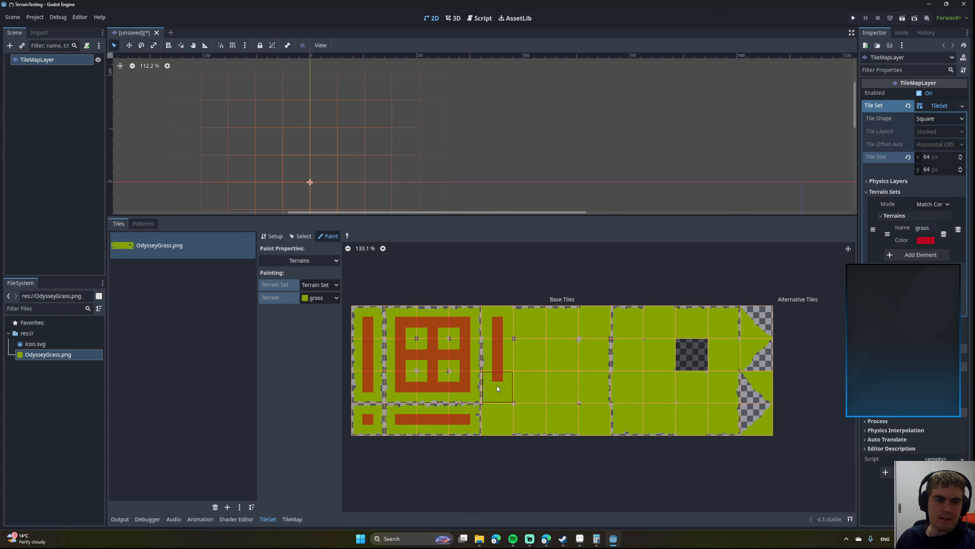
pyautogui.moveTo(496, 386)
pyautogui.mouseDown()
pyautogui.moveTo(499, 415)
pyautogui.moveTo(593, 419)
pyautogui.mouseUp()
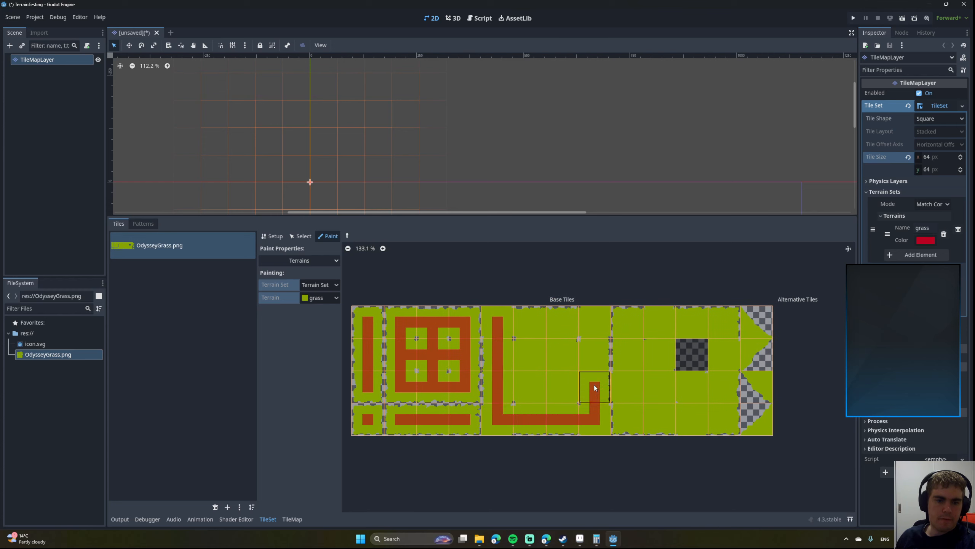
pyautogui.moveTo(591, 338); pyautogui.dragTo(590, 327)
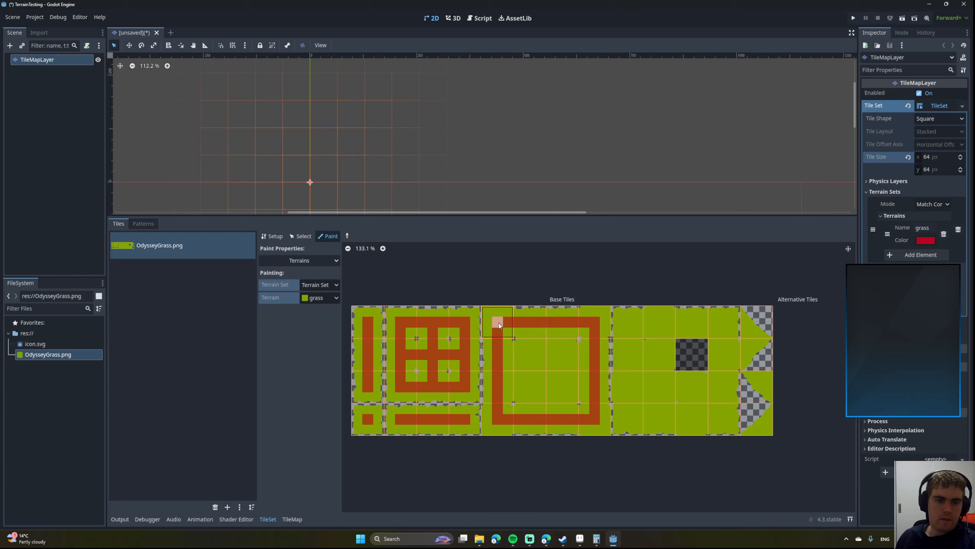
# Extend the grass bits to the outer sides and corners of the second block's top-left and top-right corner tiles.
pyautogui.click(494, 311)
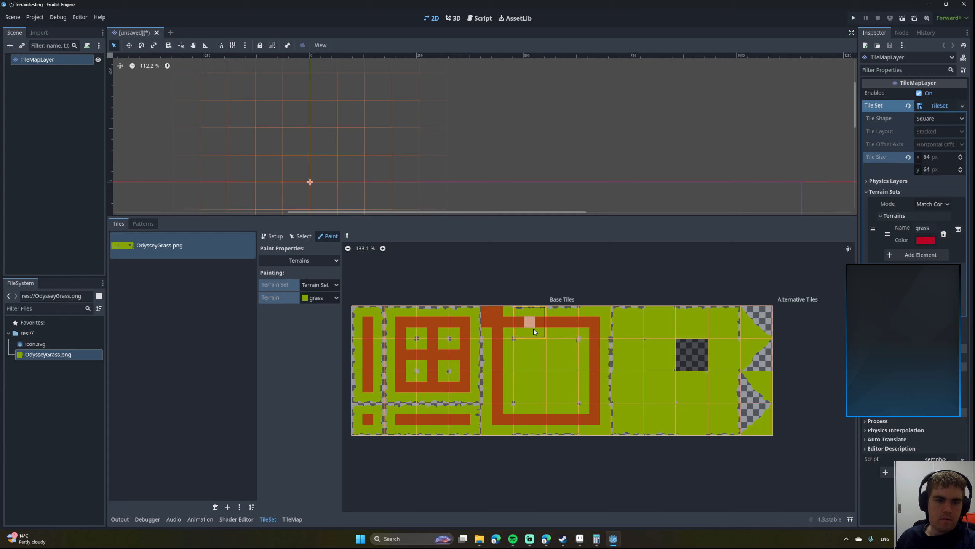
pyautogui.scroll(5, 499, 322)
pyautogui.scroll(3, 543, 305)
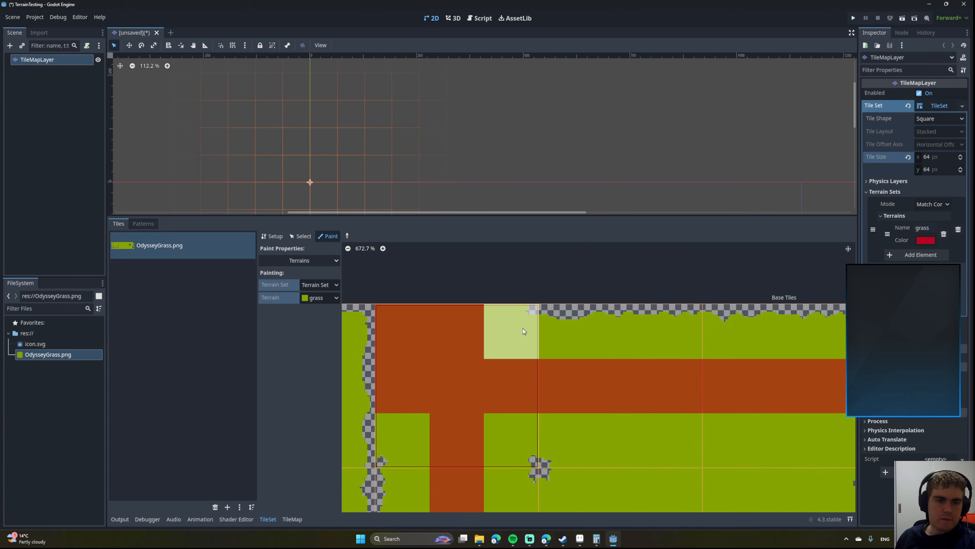
pyautogui.scroll(-3, 602, 364)
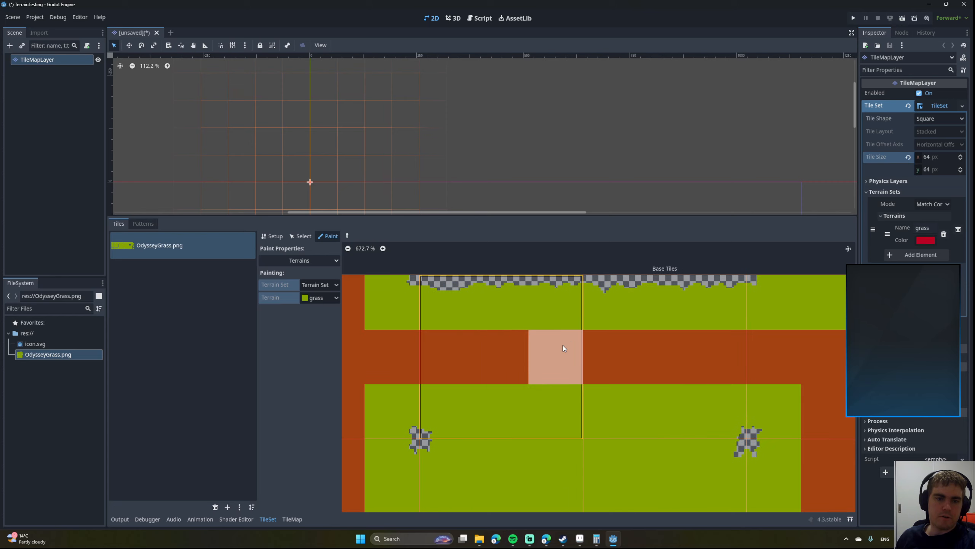
pyautogui.moveTo(636, 366); pyautogui.dragTo(480, 354, button='middle')
pyautogui.click(541, 330)
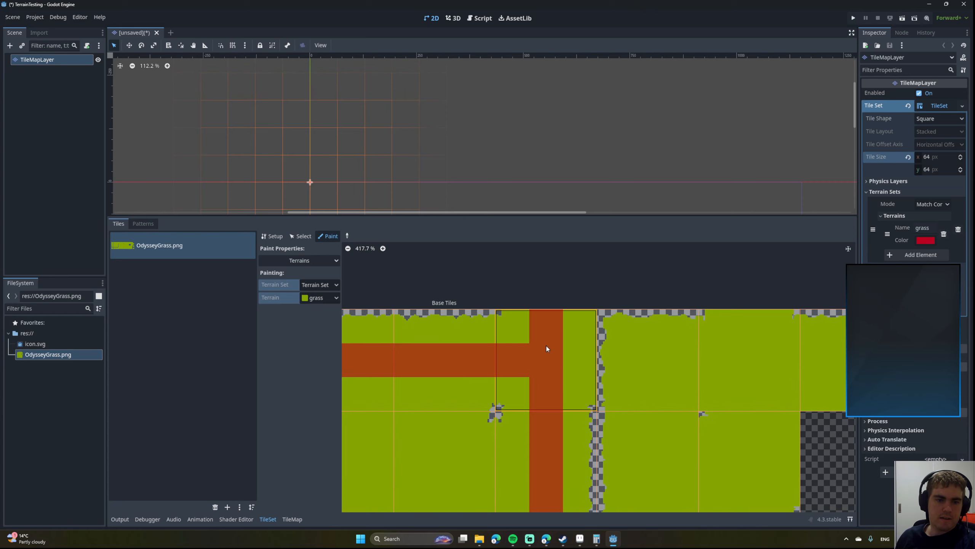
# Extend the grass bits to the outer sides and corners of the second block's bottom-right and bottom-left corner tiles.
pyautogui.moveTo(495, 462); pyautogui.dragTo(494, 268, button='middle')
pyautogui.moveTo(553, 456); pyautogui.dragTo(526, 387, button='middle')
pyautogui.scroll(-2, 525, 387)
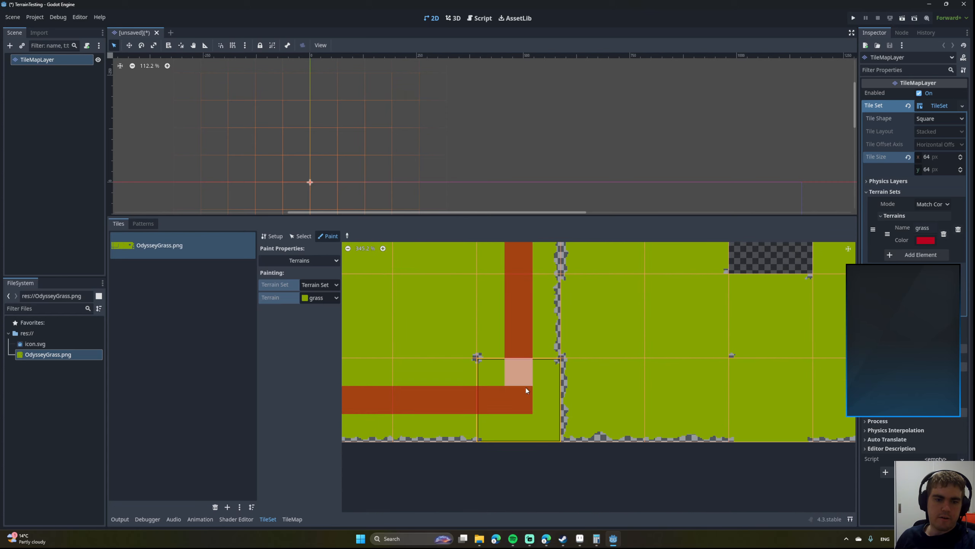
pyautogui.moveTo(526, 423); pyautogui.dragTo(546, 424)
pyautogui.moveTo(436, 378); pyautogui.dragTo(629, 336, button='middle')
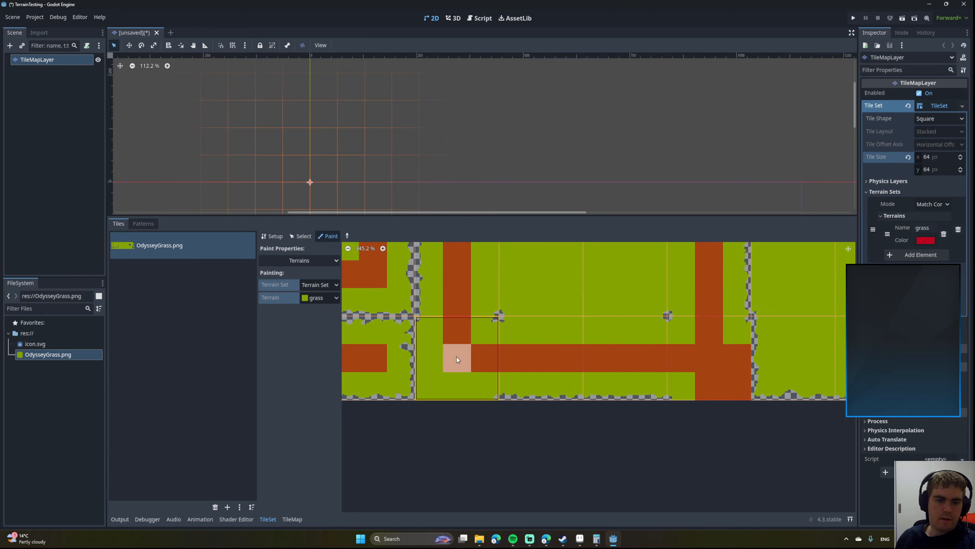
pyautogui.moveTo(456, 357); pyautogui.dragTo(595, 350, button='middle')
pyautogui.moveTo(569, 375); pyautogui.dragTo(593, 379)
# Paint a continuous grass ring through the centres of the outer tiles of the third 4x4 block, columns nine to twelve.
pyautogui.moveTo(739, 351); pyautogui.dragTo(482, 345, button='middle')
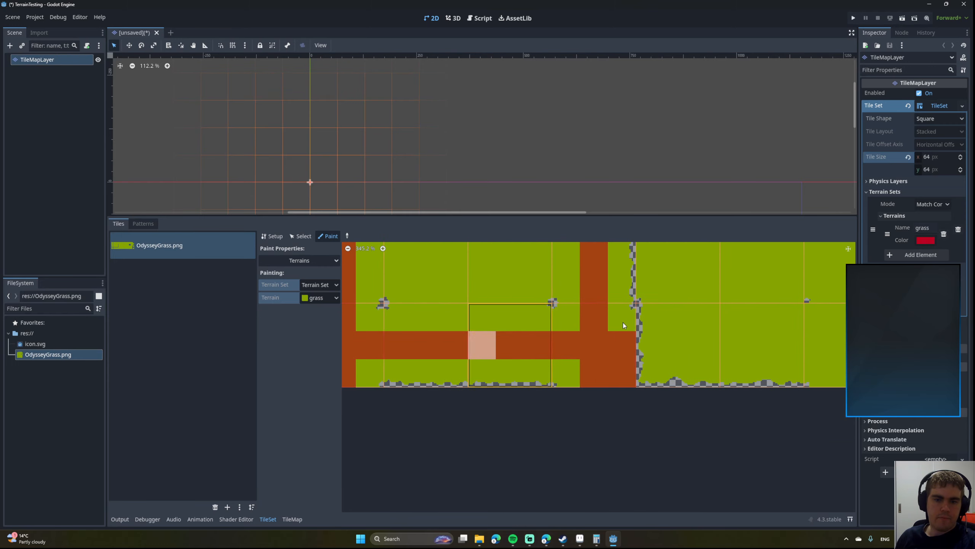
pyautogui.moveTo(666, 322); pyautogui.dragTo(543, 355, button='middle')
pyautogui.scroll(-2, 543, 356)
pyautogui.moveTo(593, 295); pyautogui.dragTo(544, 344, button='middle')
pyautogui.moveTo(509, 457); pyautogui.dragTo(503, 285)
pyautogui.moveTo(504, 288); pyautogui.dragTo(498, 381, button='middle')
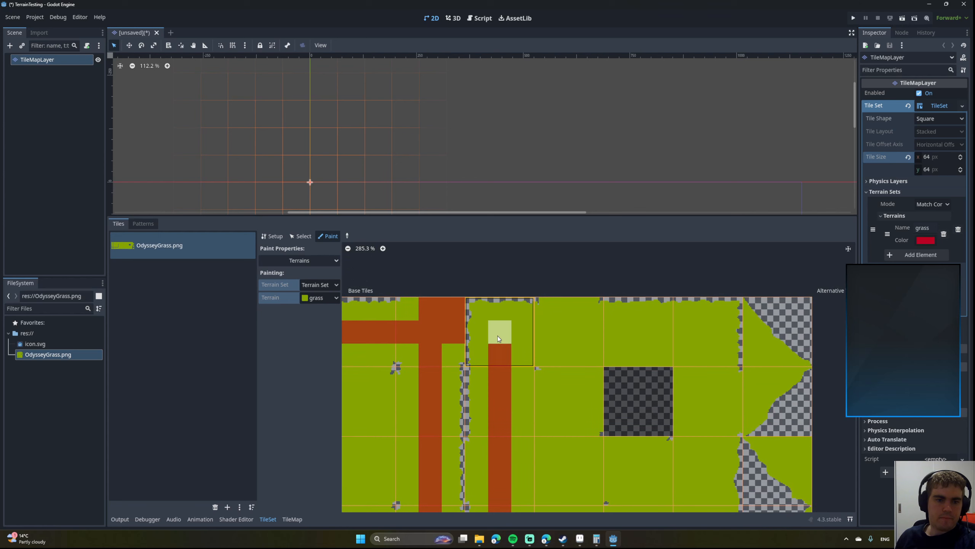
pyautogui.moveTo(499, 335); pyautogui.dragTo(705, 332)
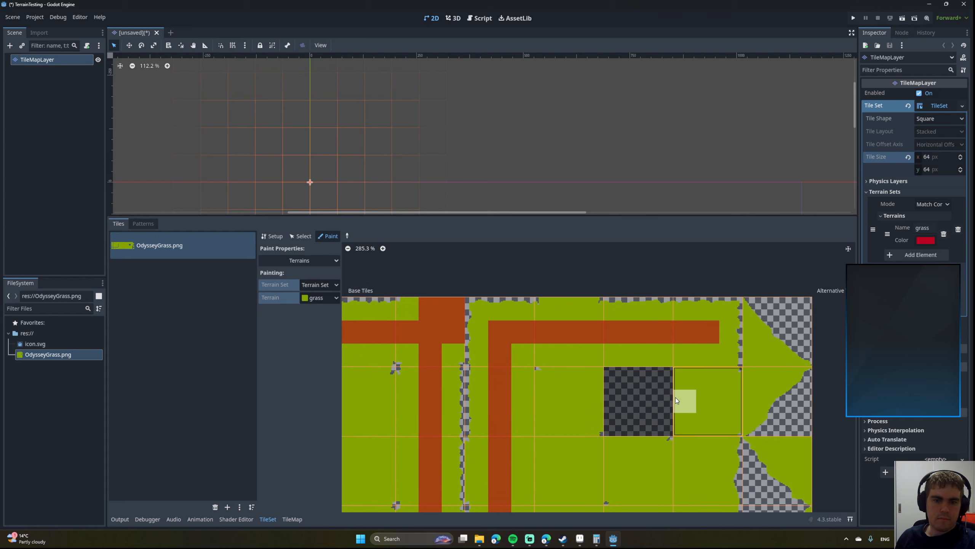
pyautogui.moveTo(675, 397)
pyautogui.mouseDown(button='middle')
pyautogui.moveTo(663, 276)
pyautogui.moveTo(597, 281)
pyautogui.mouseUp(button='middle')
pyautogui.moveTo(598, 280)
pyautogui.mouseDown()
pyautogui.moveTo(586, 435)
pyautogui.moveTo(409, 450)
pyautogui.mouseUp()
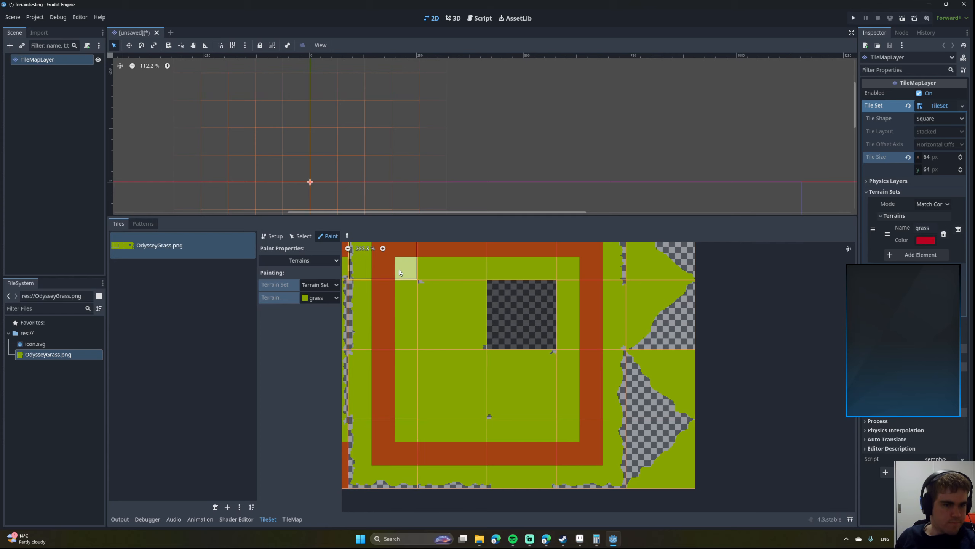
# Fill all inward-facing grass bits of the third block's outer tiles, up to the edges of its four inner cells.
pyautogui.scroll(4, 391, 293)
pyautogui.moveTo(395, 287); pyautogui.dragTo(422, 241, button='middle')
pyautogui.scroll(-3, 442, 282)
pyautogui.moveTo(442, 283); pyautogui.dragTo(448, 300, button='middle')
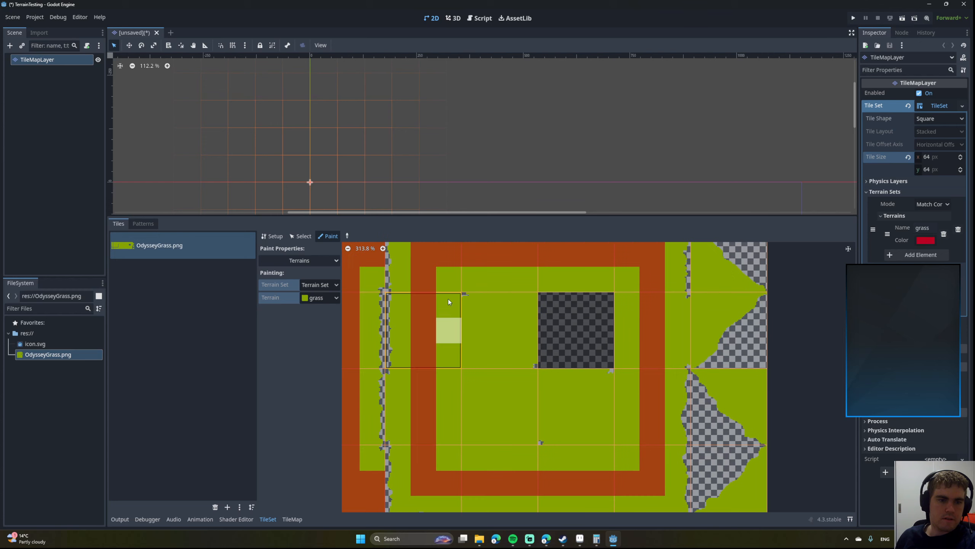
pyautogui.moveTo(448, 385)
pyautogui.mouseDown()
pyautogui.moveTo(451, 464)
pyautogui.moveTo(623, 453)
pyautogui.moveTo(621, 281)
pyautogui.moveTo(485, 283)
pyautogui.mouseUp()
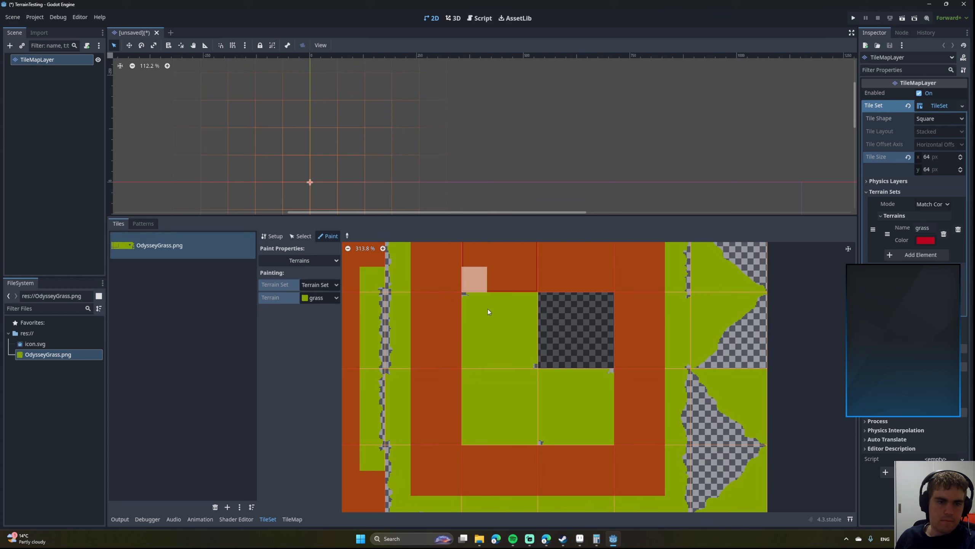
# Paint the third block's three inner tiles with grass, skipping the corner bits where the artwork has notches.
pyautogui.click(485, 329)
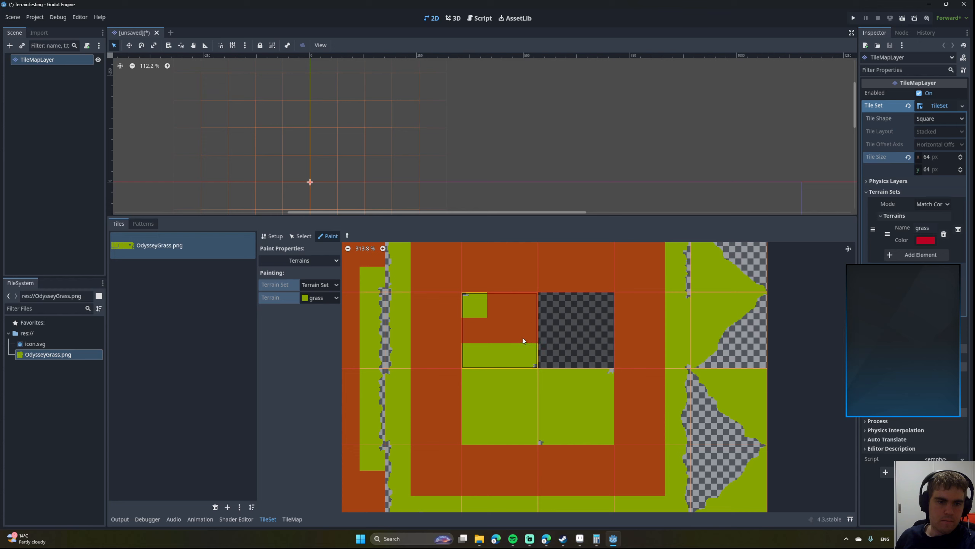
pyautogui.moveTo(476, 402); pyautogui.dragTo(446, 359, button='middle')
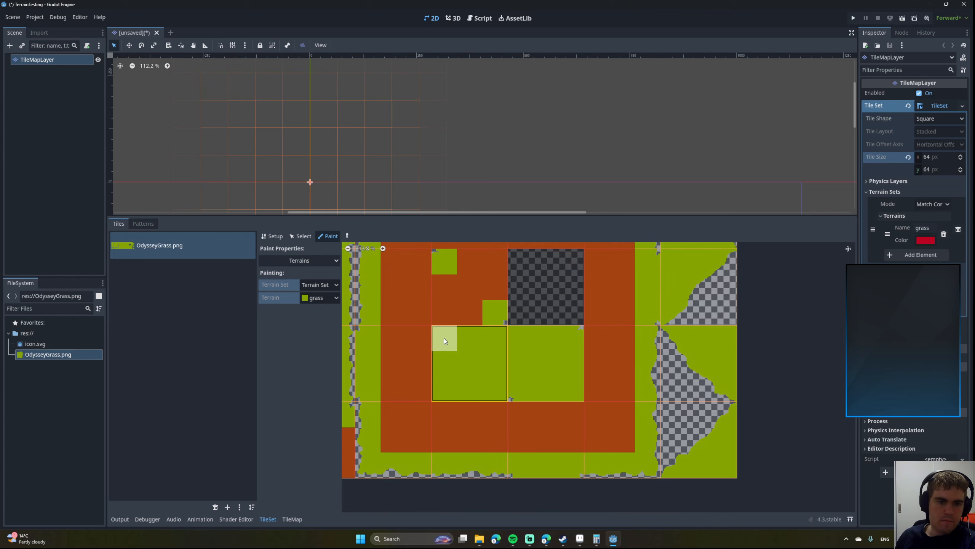
pyautogui.click(443, 343)
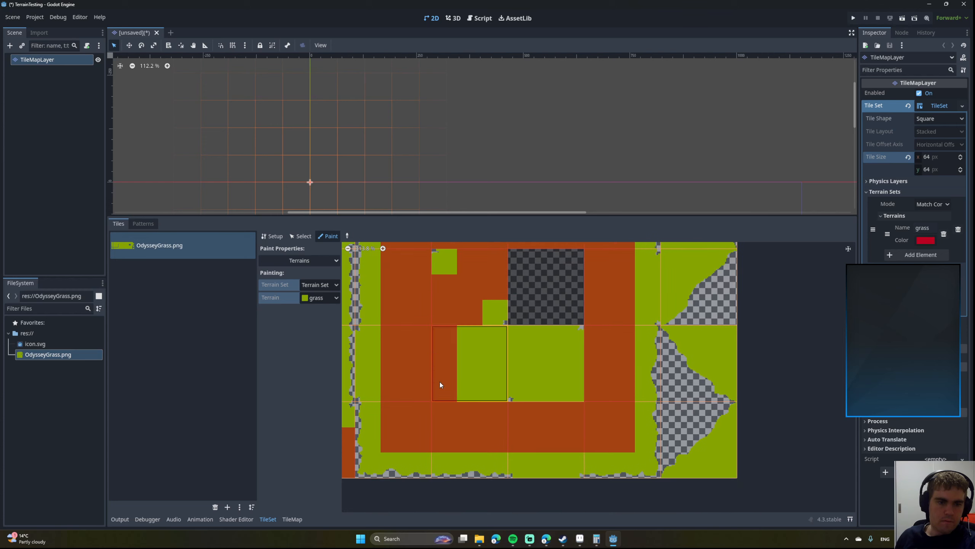
pyautogui.click(470, 363)
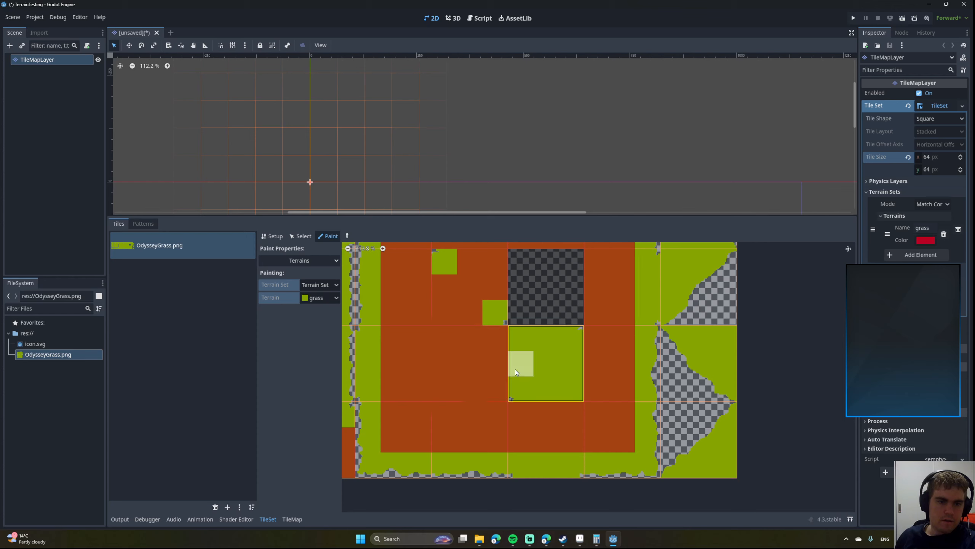
pyautogui.moveTo(508, 361); pyautogui.dragTo(471, 363, button='middle')
pyautogui.moveTo(475, 365); pyautogui.dragTo(477, 341)
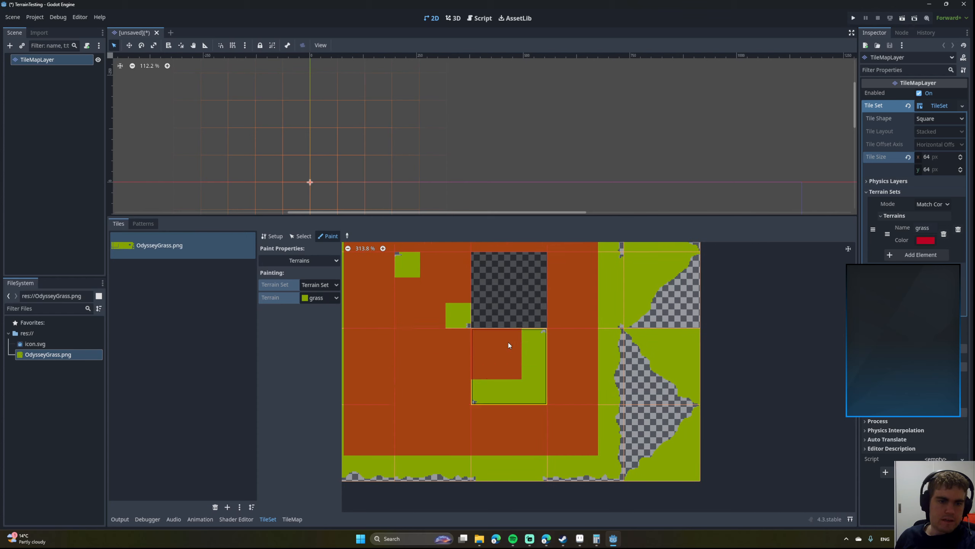
# Add the outward side grass bit to the four-way junction tile on each of the third block's four outer edges.
pyautogui.moveTo(458, 379); pyautogui.dragTo(568, 382, button='middle')
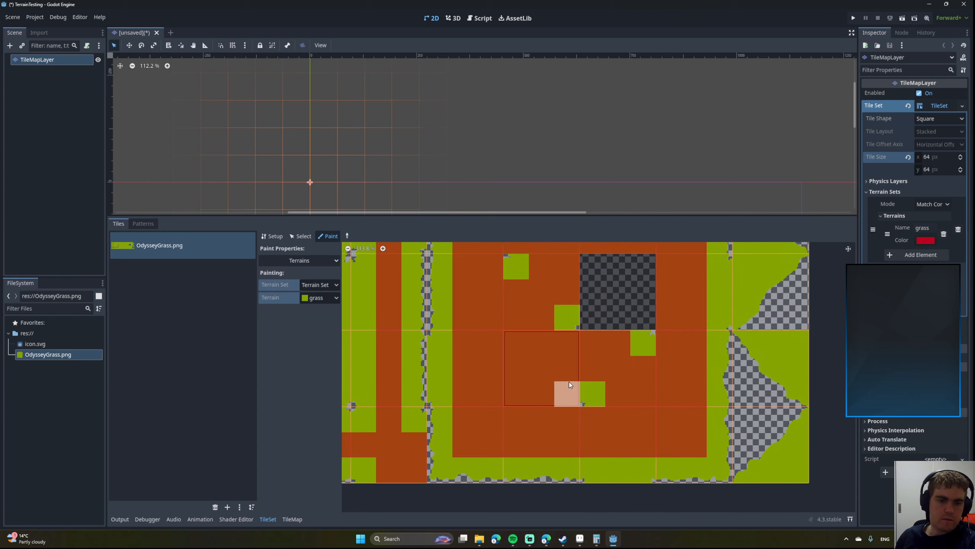
pyautogui.scroll(-3, 531, 383)
pyautogui.moveTo(595, 458); pyautogui.dragTo(518, 375, button='middle')
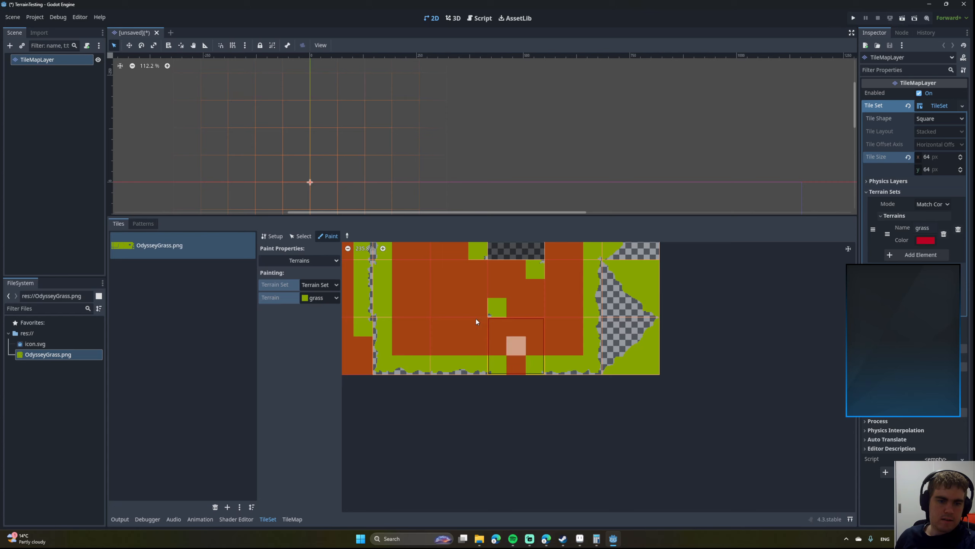
pyautogui.moveTo(438, 288); pyautogui.dragTo(568, 375, button='middle')
pyautogui.scroll(5, 513, 376)
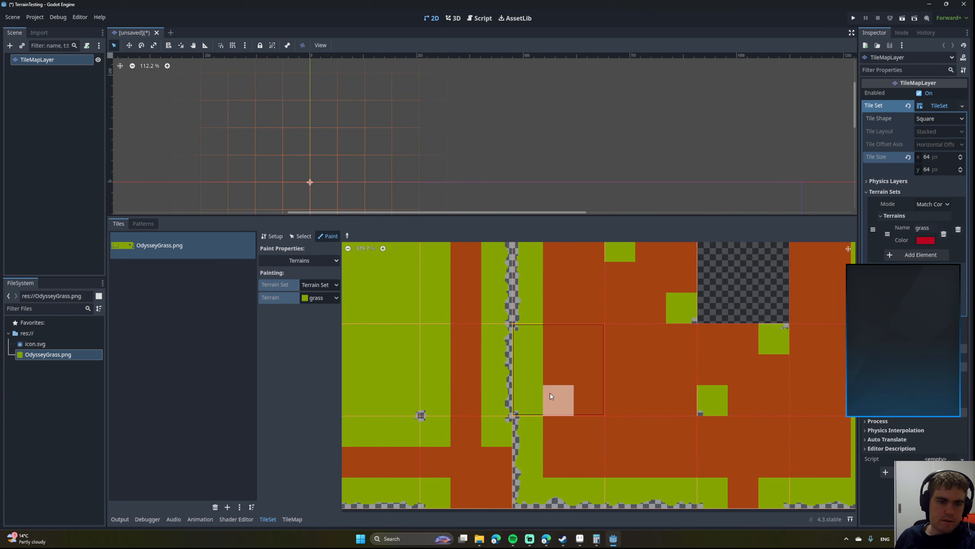
pyautogui.moveTo(589, 308); pyautogui.dragTo(445, 474, button='middle')
pyautogui.click(505, 323)
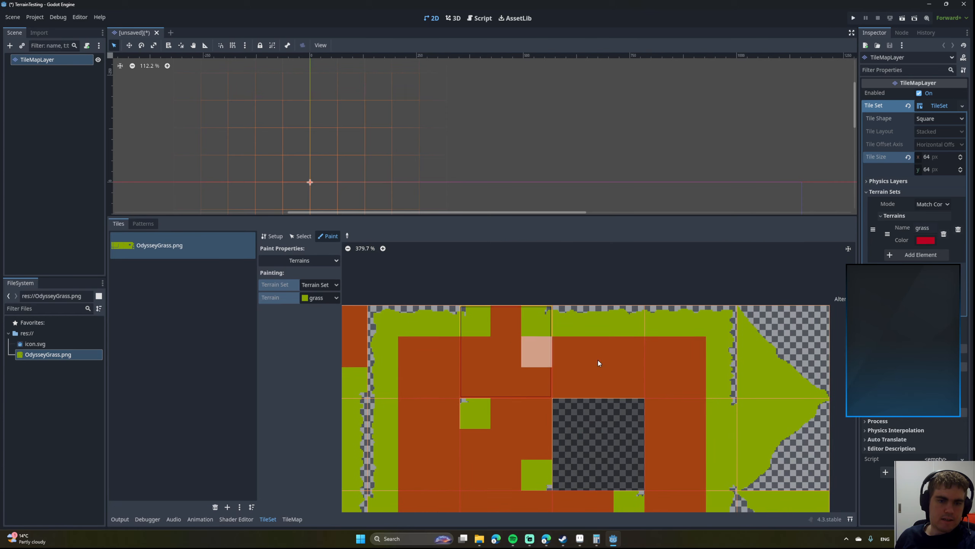
pyautogui.moveTo(599, 361); pyautogui.dragTo(439, 332, button='middle')
pyautogui.click(564, 415)
# Paint the left and bottom sides and their corner bits of the top diagonal tile (12, 0) with grass, leaving its centre unpainted.
pyautogui.moveTo(532, 374); pyautogui.dragTo(654, 260, button='middle')
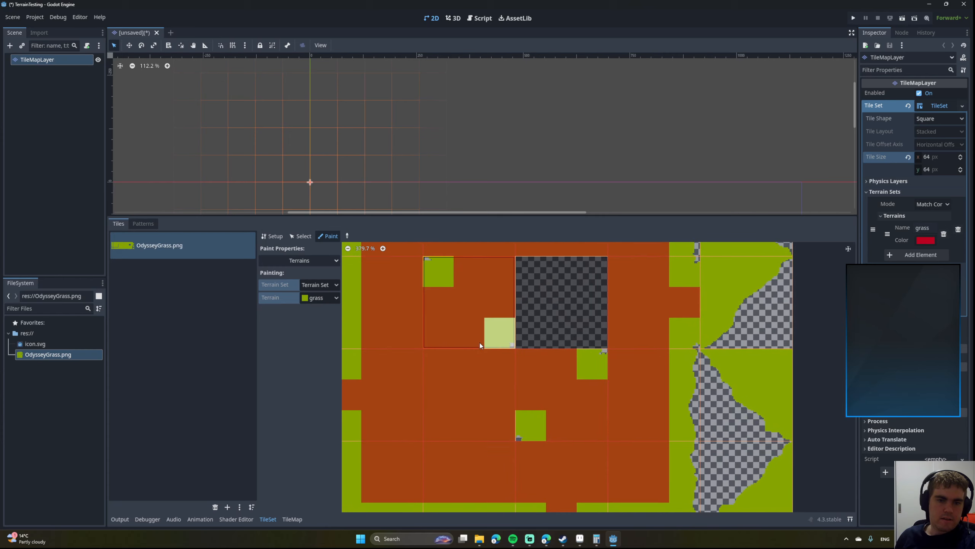
pyautogui.moveTo(480, 344); pyautogui.dragTo(463, 337, button='middle')
pyautogui.moveTo(747, 305); pyautogui.dragTo(583, 345, button='middle')
pyautogui.scroll(-2, 580, 341)
pyautogui.moveTo(590, 301); pyautogui.dragTo(559, 346, button='middle')
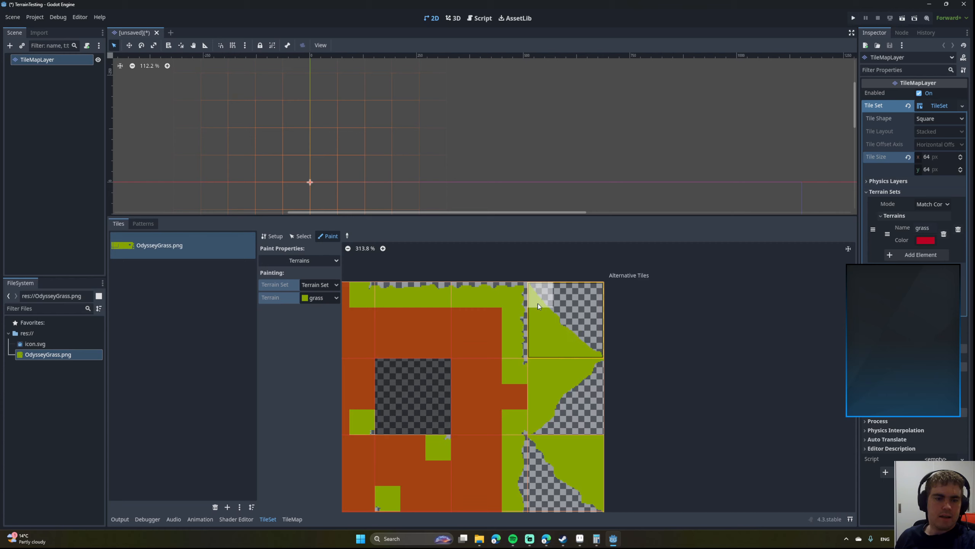
pyautogui.scroll(2, 514, 309)
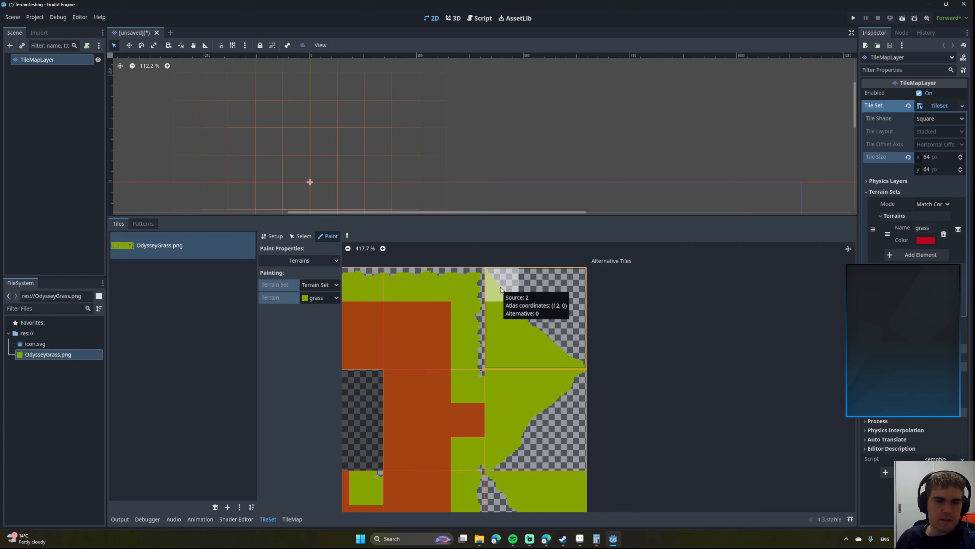
pyautogui.moveTo(502, 290); pyautogui.dragTo(502, 322)
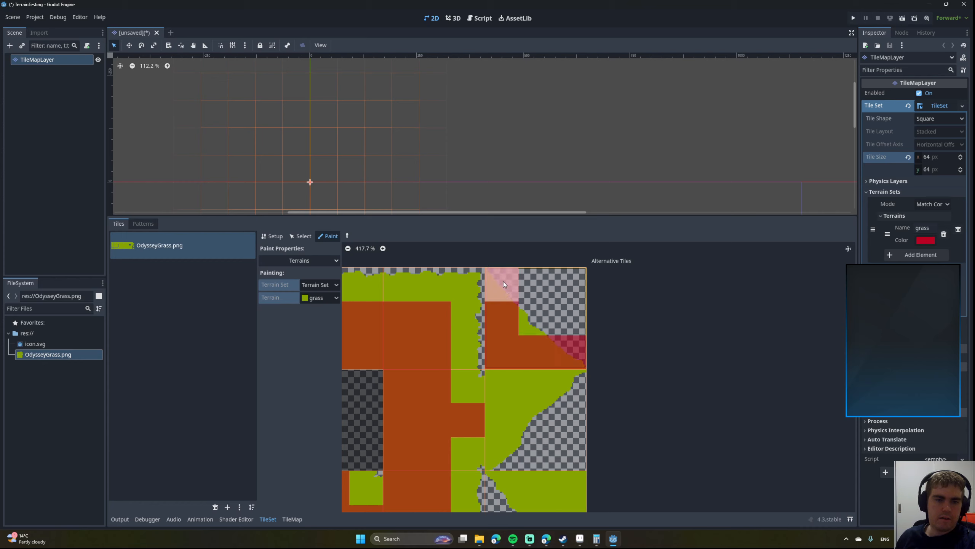
pyautogui.moveTo(507, 289); pyautogui.dragTo(548, 332, button='middle')
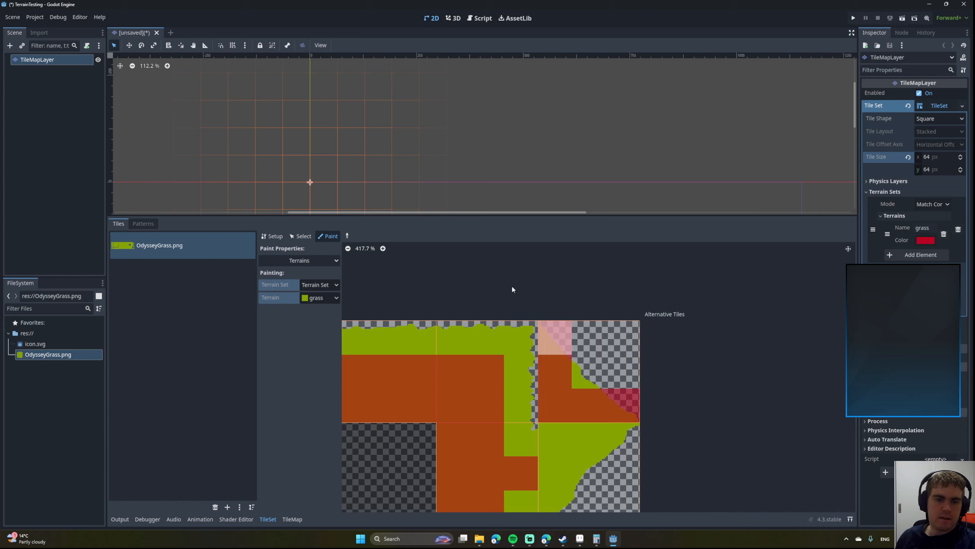
pyautogui.click(570, 343)
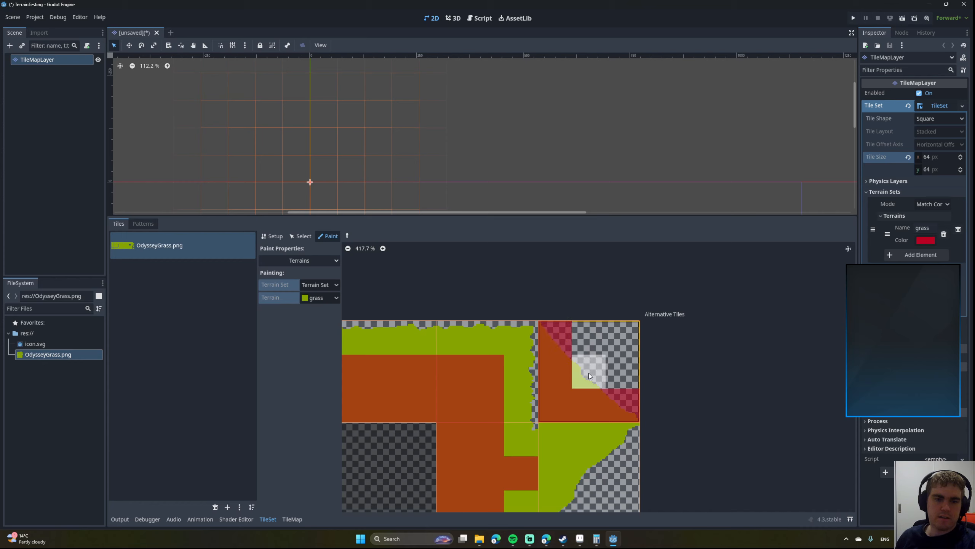
pyautogui.moveTo(587, 369); pyautogui.dragTo(454, 299, button='middle')
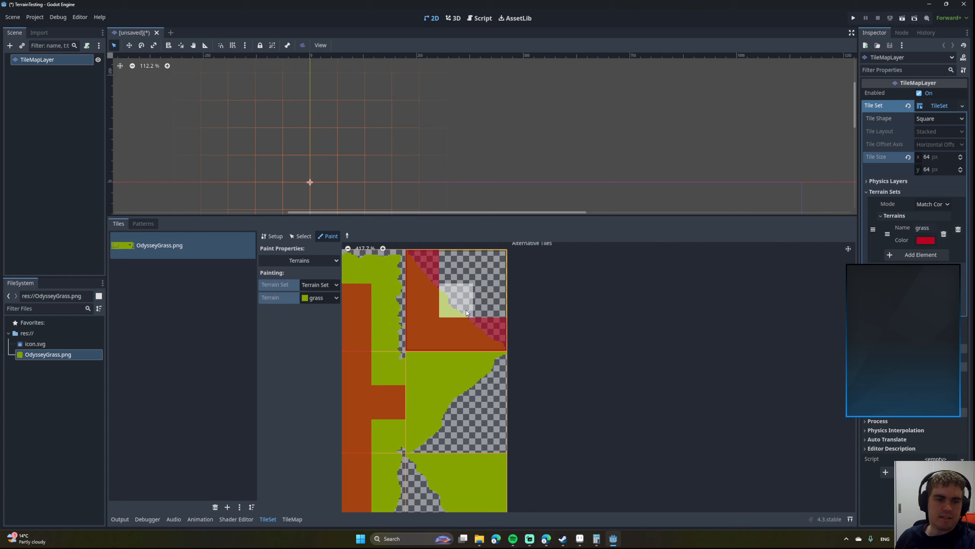
pyautogui.moveTo(453, 301); pyautogui.dragTo(548, 262, button='middle')
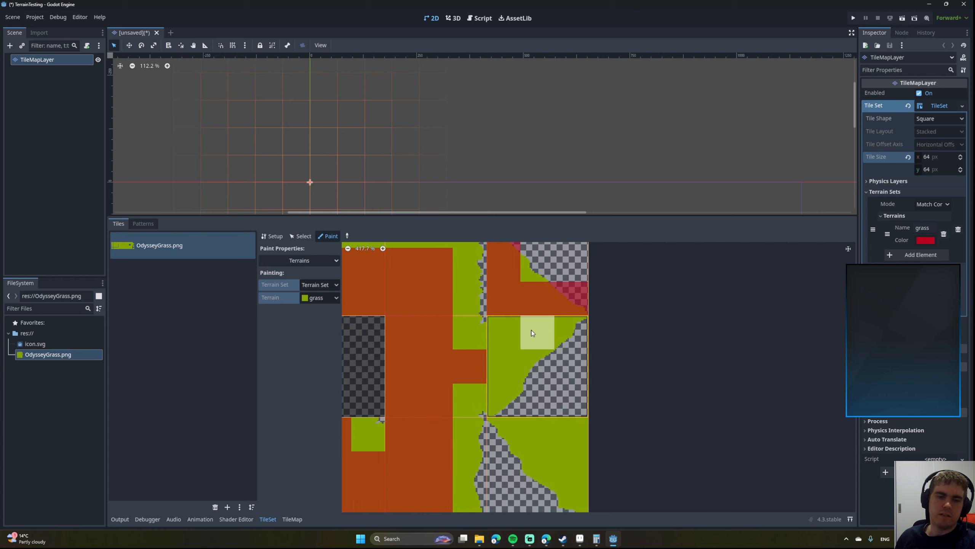
# Paint two adjoining sides and their corner bits with grass on each of the other three diagonal tiles, matching the artwork and leaving the centres unpainted.
pyautogui.moveTo(533, 333); pyautogui.dragTo(531, 312, button='middle')
pyautogui.moveTo(496, 382)
pyautogui.mouseDown()
pyautogui.moveTo(499, 302)
pyautogui.moveTo(572, 307)
pyautogui.mouseUp()
pyautogui.moveTo(460, 334); pyautogui.dragTo(465, 262, button='middle')
pyautogui.moveTo(526, 338)
pyautogui.mouseDown()
pyautogui.moveTo(568, 338)
pyautogui.moveTo(579, 395)
pyautogui.mouseUp()
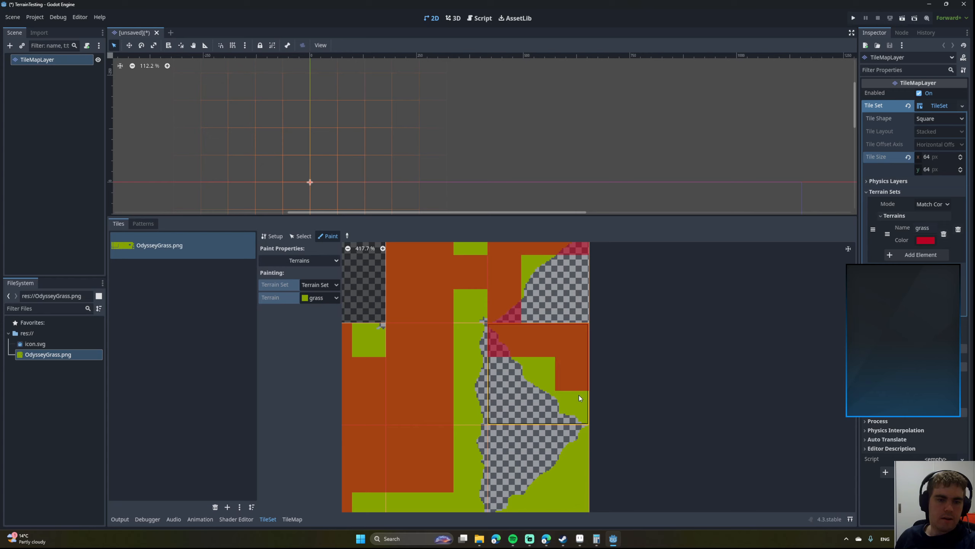
pyautogui.moveTo(556, 472); pyautogui.dragTo(541, 349, button='middle')
pyautogui.moveTo(557, 316)
pyautogui.mouseDown()
pyautogui.moveTo(564, 326)
pyautogui.moveTo(549, 391)
pyautogui.mouseUp()
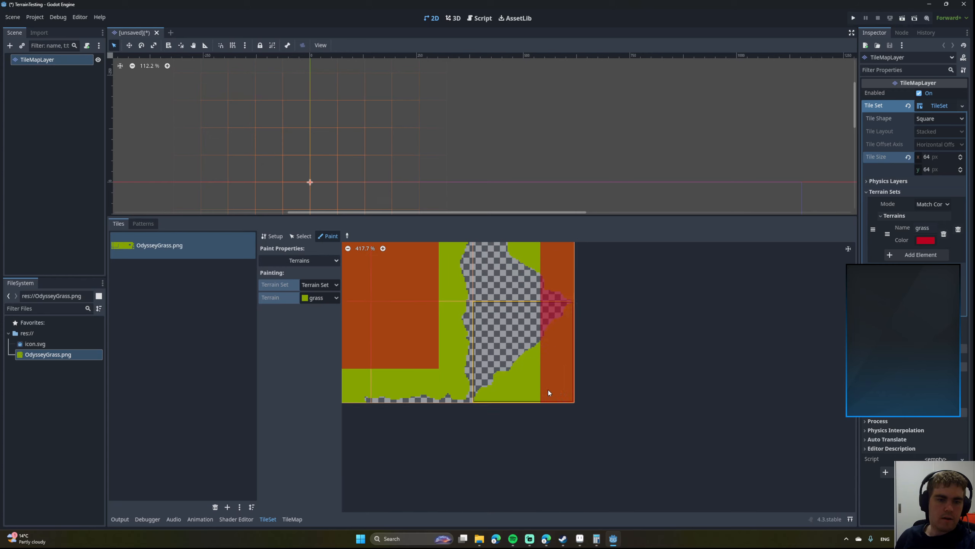
pyautogui.scroll(-5, 638, 418)
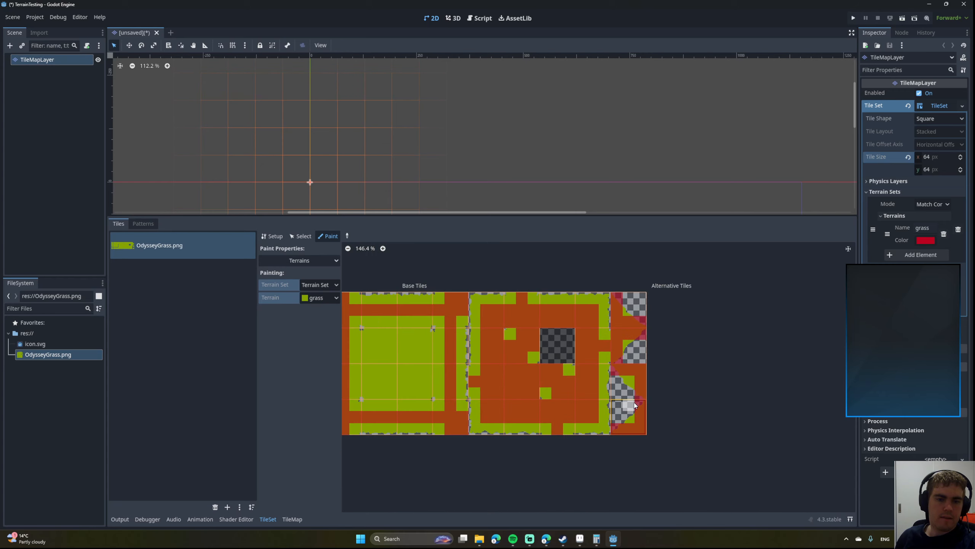
pyautogui.scroll(-3, 690, 391)
pyautogui.moveTo(553, 386); pyautogui.dragTo(564, 340, button='middle')
# Switch to painting on the tile map layer and choose the grass terrain of Terrain Set 0.
pyautogui.moveTo(299, 170); pyautogui.dragTo(294, 101, button='middle')
pyautogui.click(295, 519)
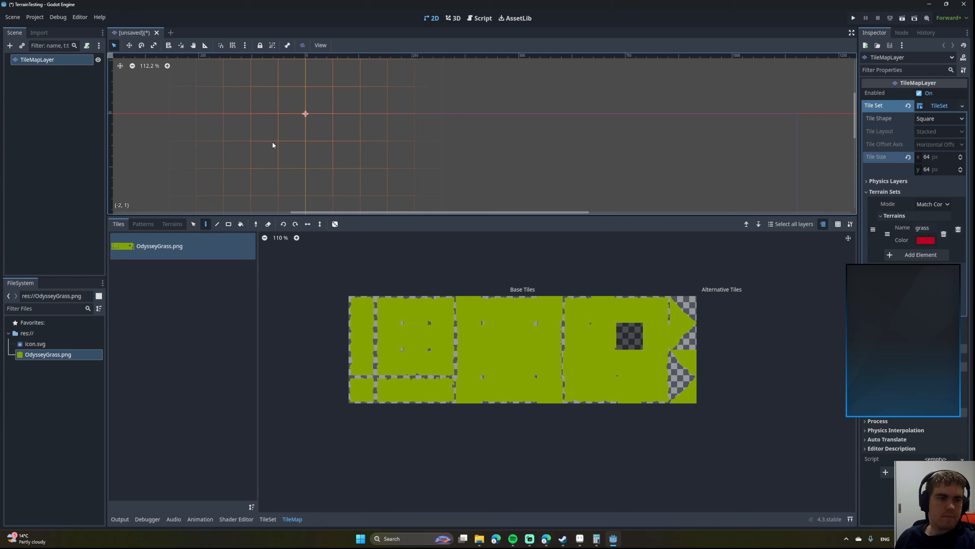
pyautogui.moveTo(310, 134); pyautogui.dragTo(316, 135, button='middle')
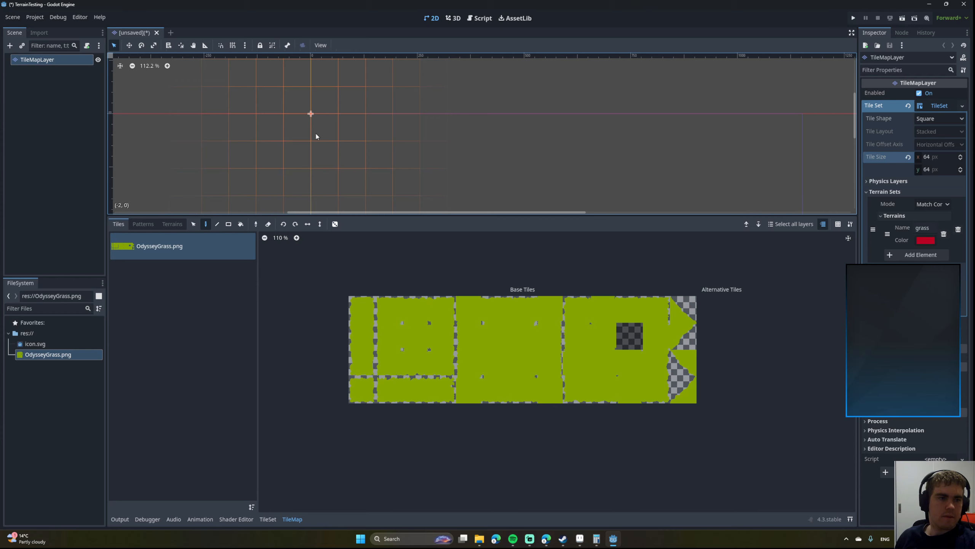
pyautogui.click(194, 224)
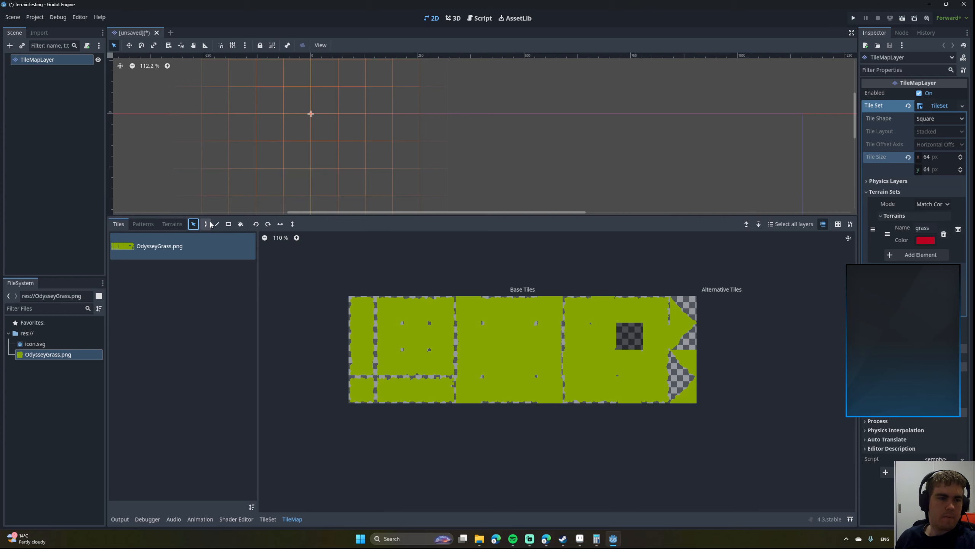
pyautogui.click(177, 252)
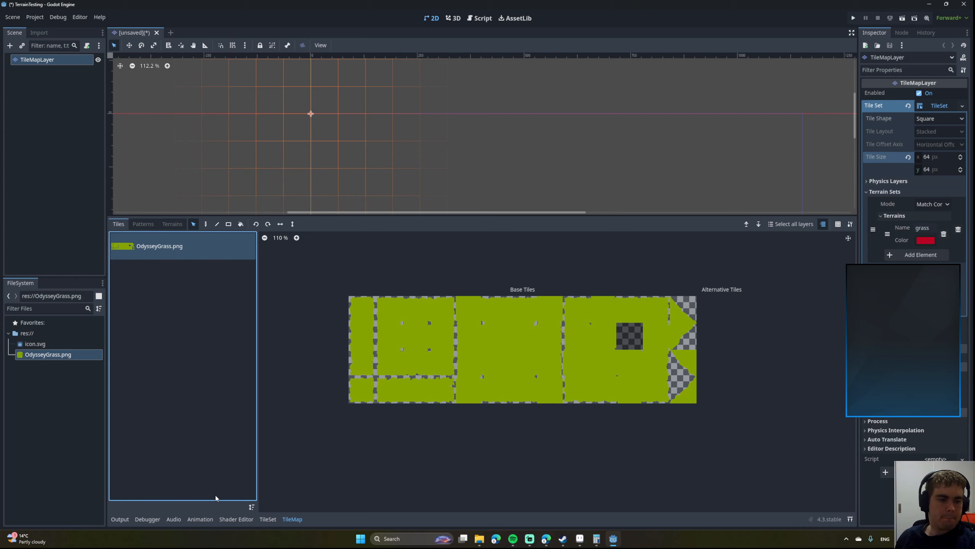
pyautogui.click(171, 223)
pyautogui.click(160, 248)
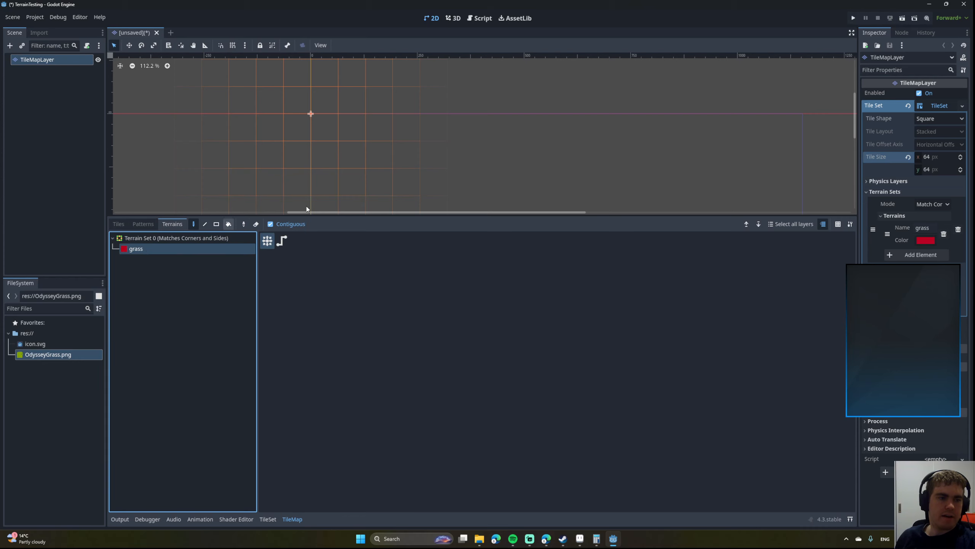
# Paint a 2 by 2 grass patch at the map origin and extend its top row two cells to the right.
pyautogui.moveTo(356, 168); pyautogui.dragTo(313, 150, button='middle')
pyautogui.scroll(-2, 313, 149)
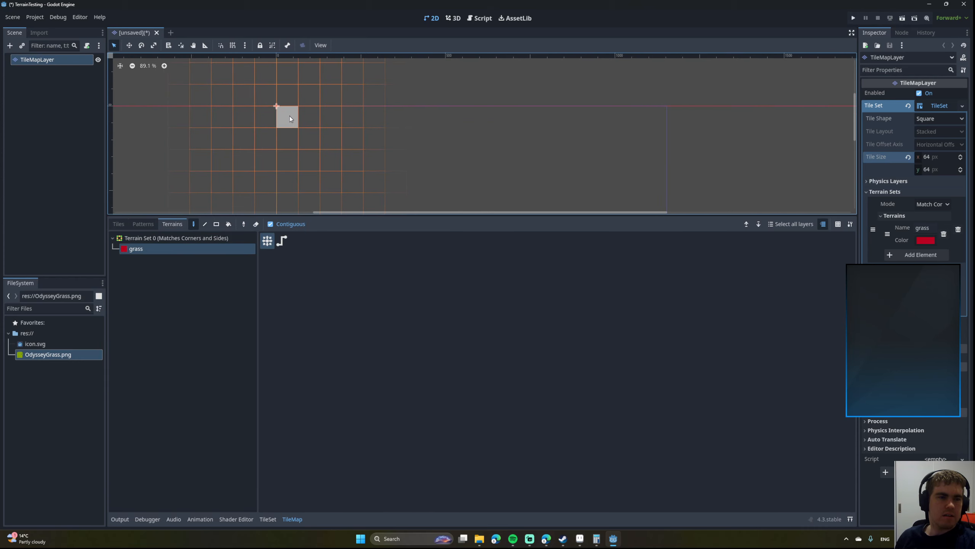
pyautogui.moveTo(310, 122); pyautogui.dragTo(364, 136, button='middle')
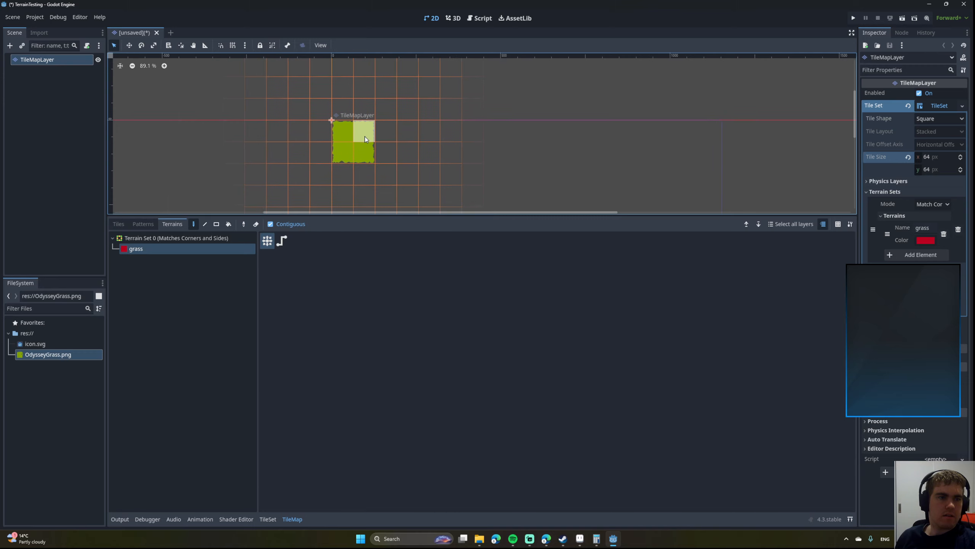
pyautogui.scroll(2, 364, 136)
pyautogui.moveTo(369, 130); pyautogui.dragTo(407, 126)
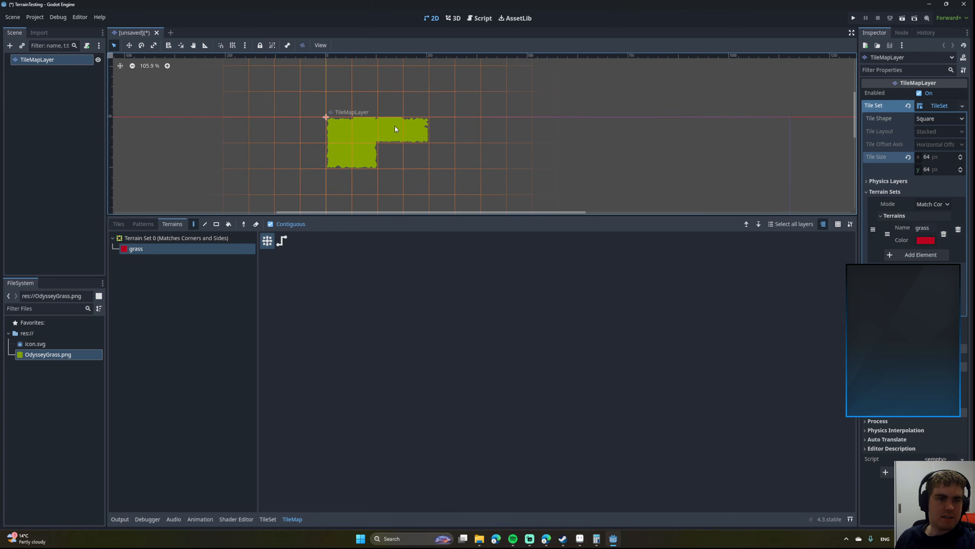
# Add a third row of two grass cells beneath the patch and repaint the patch's inner cells so they connect.
pyautogui.click(364, 180)
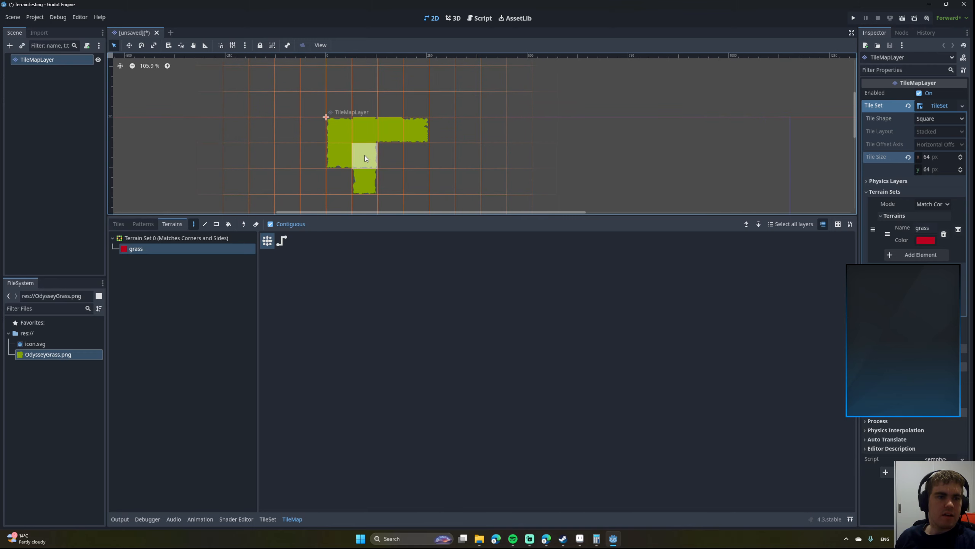
pyautogui.click(365, 157)
pyautogui.scroll(6, 360, 175)
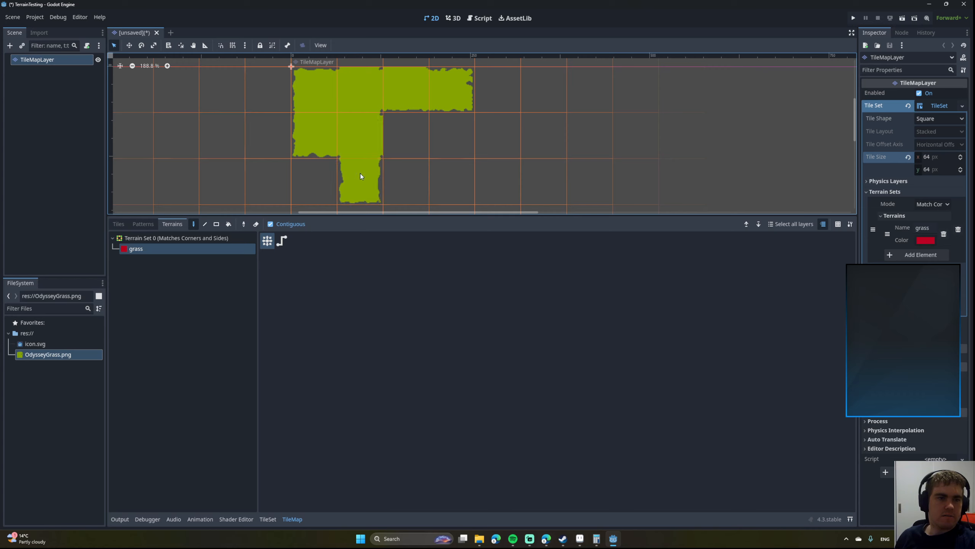
pyautogui.moveTo(354, 131)
pyautogui.mouseDown()
pyautogui.moveTo(354, 93)
pyautogui.moveTo(355, 119)
pyautogui.mouseUp()
pyautogui.click(323, 179)
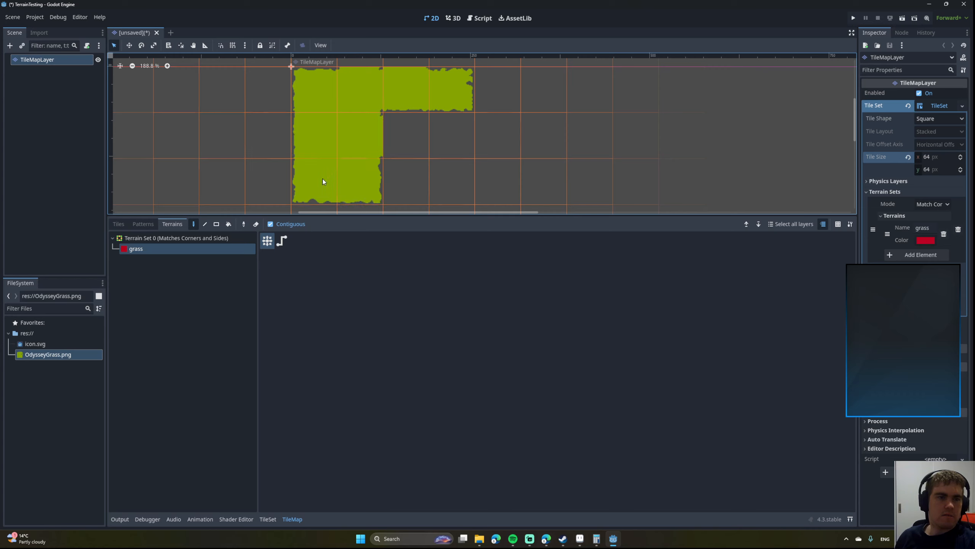
# Repaint the grass cells where the arm meets the patch and along the arm to retest the terrain matching.
pyautogui.click(357, 118)
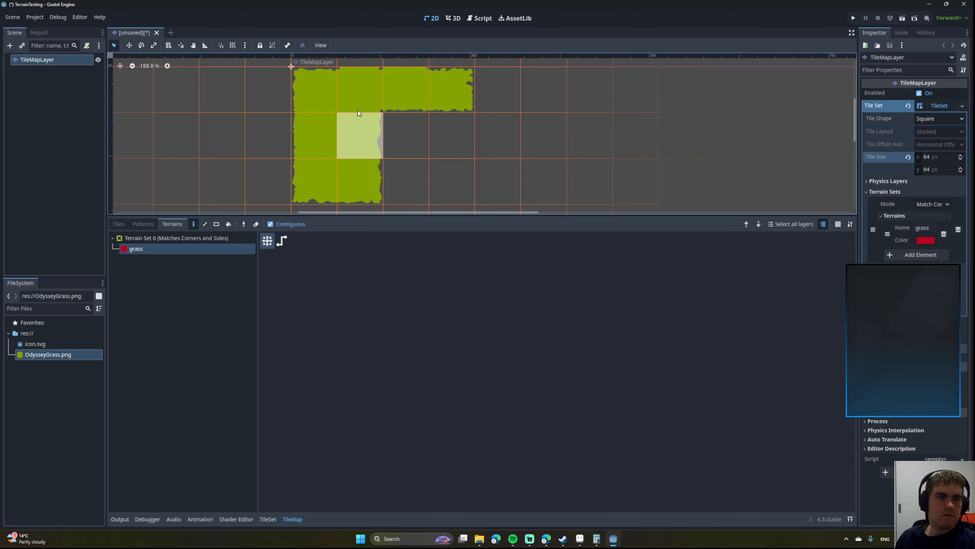
pyautogui.click(357, 90)
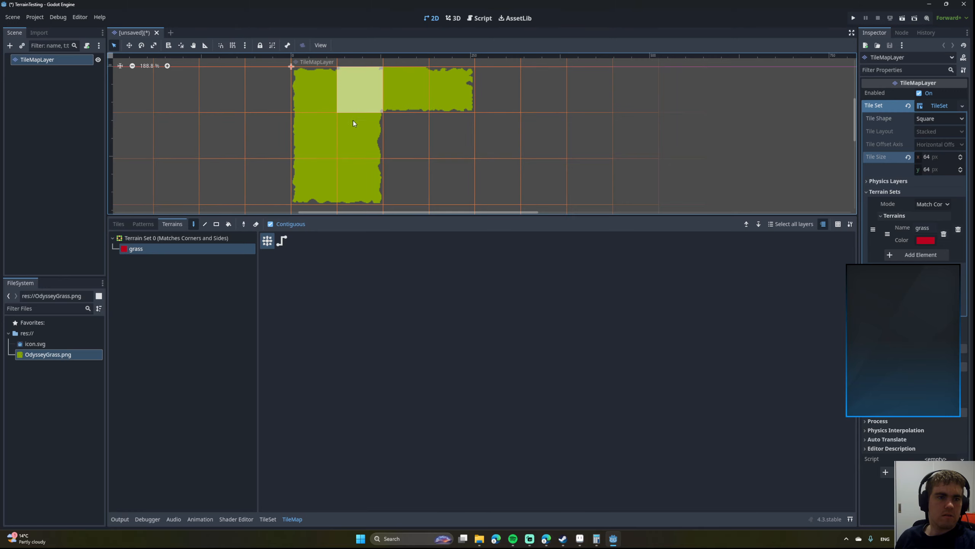
pyautogui.moveTo(353, 121); pyautogui.dragTo(372, 139, button='middle')
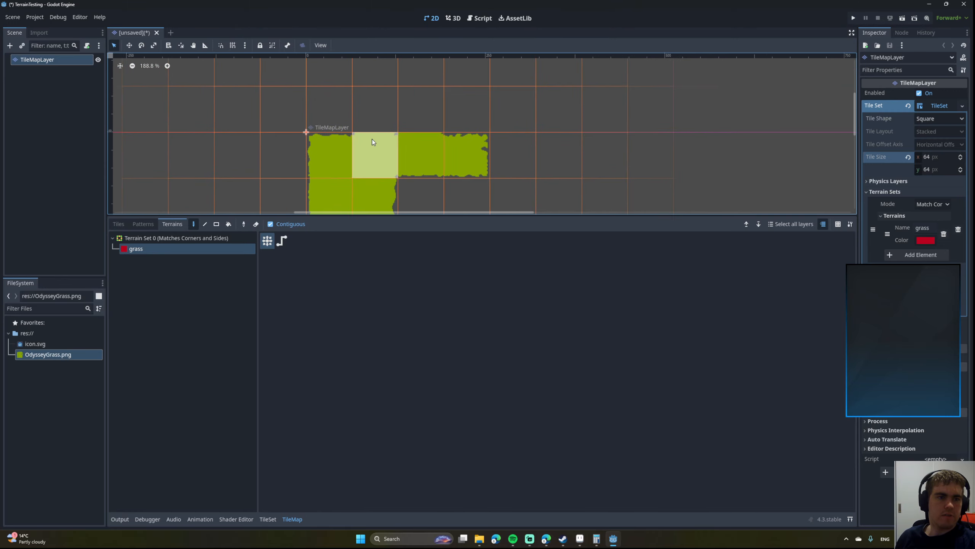
pyautogui.scroll(4, 388, 152)
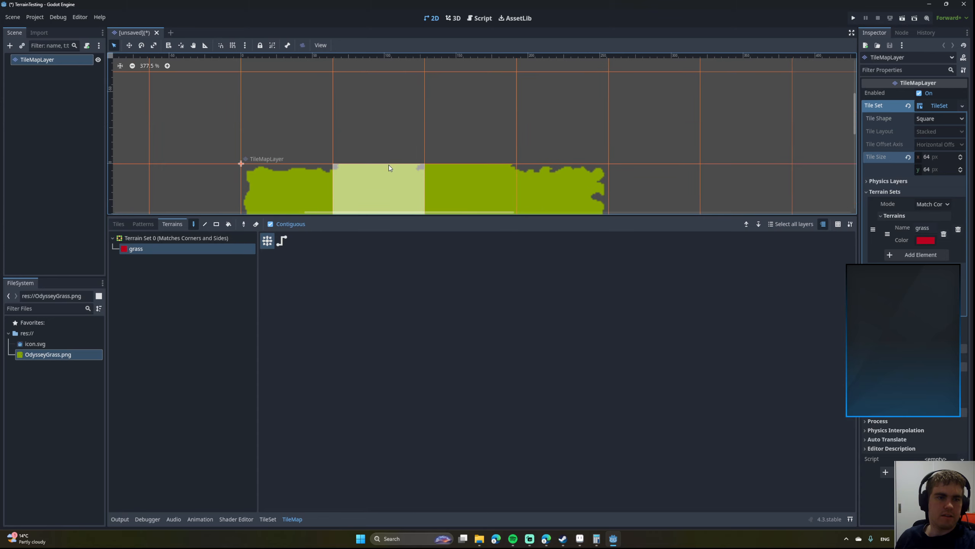
pyautogui.moveTo(395, 144); pyautogui.dragTo(381, 60, button='middle')
pyautogui.scroll(-8, 380, 109)
pyautogui.moveTo(380, 129); pyautogui.dragTo(382, 213, button='middle')
pyautogui.moveTo(383, 171); pyautogui.dragTo(376, 98, button='middle')
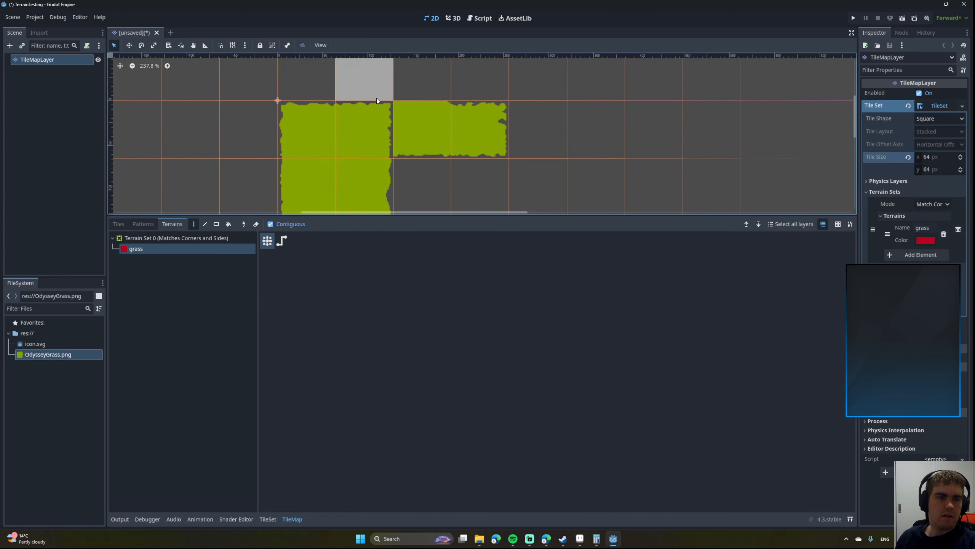
pyautogui.moveTo(432, 126)
pyautogui.mouseDown()
pyautogui.moveTo(356, 127)
pyautogui.moveTo(469, 124)
pyautogui.mouseUp()
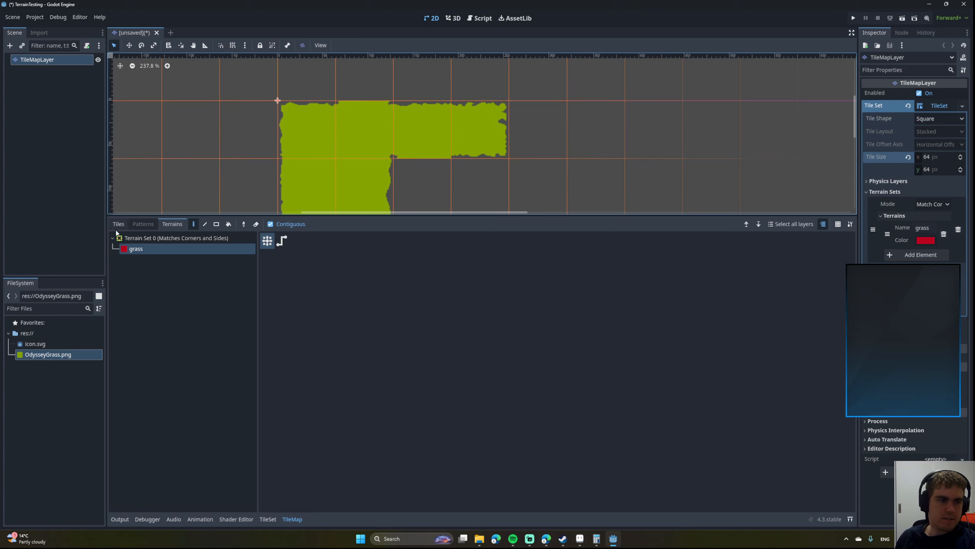
# Examine the painted patch's outer edges and the inner corner beside the arm for mismatched tiles.
pyautogui.scroll(5, 376, 107)
pyautogui.moveTo(360, 190); pyautogui.dragTo(373, 152, button='middle')
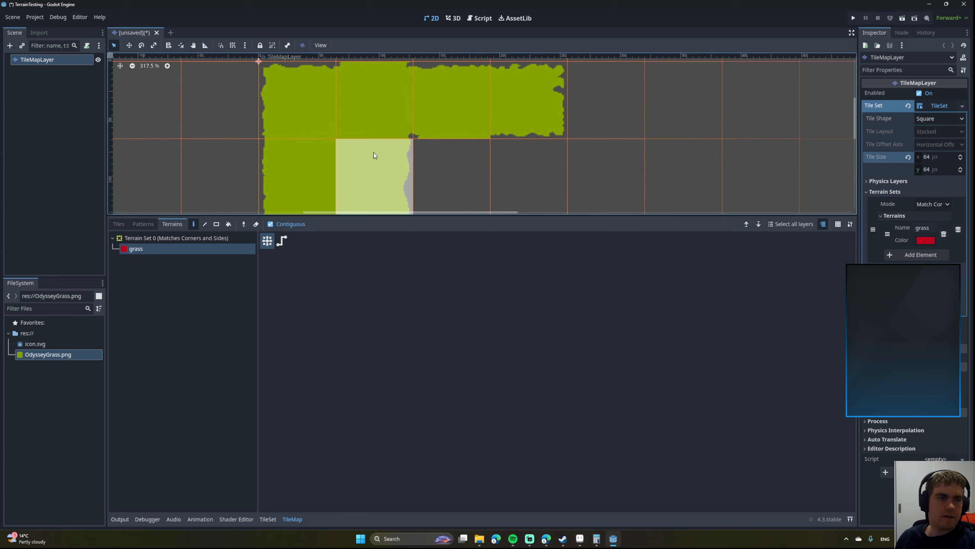
pyautogui.moveTo(301, 159); pyautogui.dragTo(316, 104, button='middle')
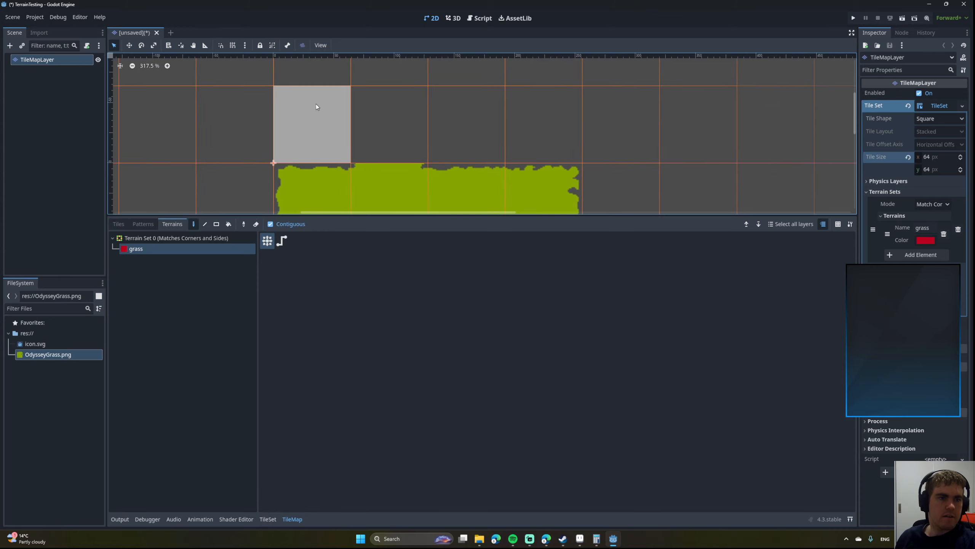
pyautogui.moveTo(338, 139); pyautogui.dragTo(297, 51, button='middle')
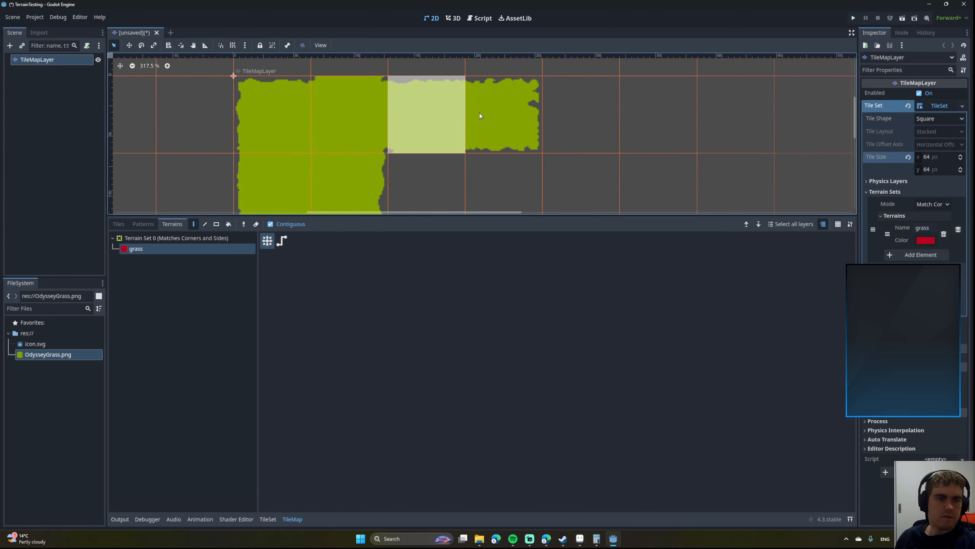
pyautogui.moveTo(385, 143); pyautogui.dragTo(443, 187, button='middle')
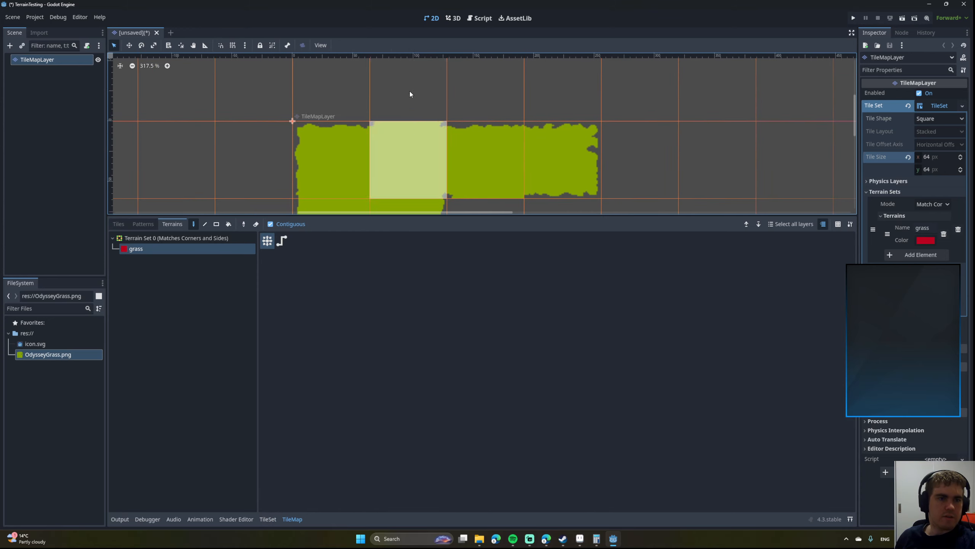
pyautogui.moveTo(415, 136); pyautogui.dragTo(351, 60, button='middle')
pyautogui.moveTo(412, 115); pyautogui.dragTo(393, 72, button='middle')
pyautogui.scroll(-5, 409, 115)
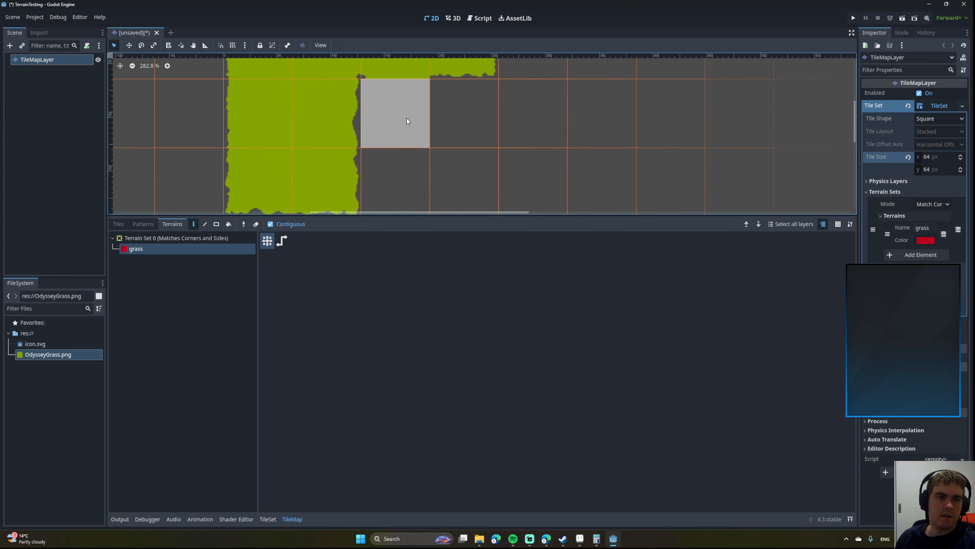
pyautogui.moveTo(410, 113); pyautogui.dragTo(419, 198, button='middle')
# Return to the tile set's terrain painting and examine the grass bits across all blocks of the atlas.
pyautogui.click(148, 225)
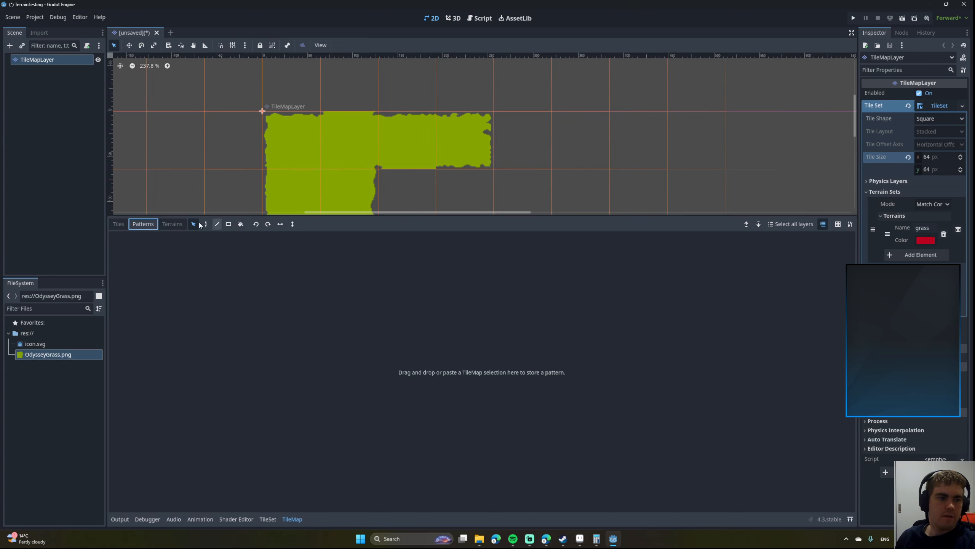
pyautogui.click(172, 223)
pyautogui.click(267, 519)
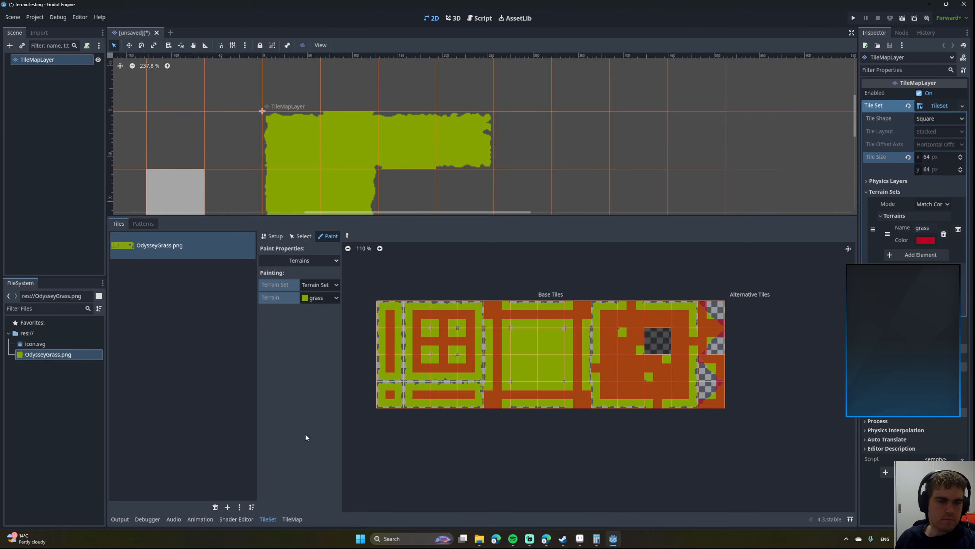
pyautogui.scroll(4, 701, 328)
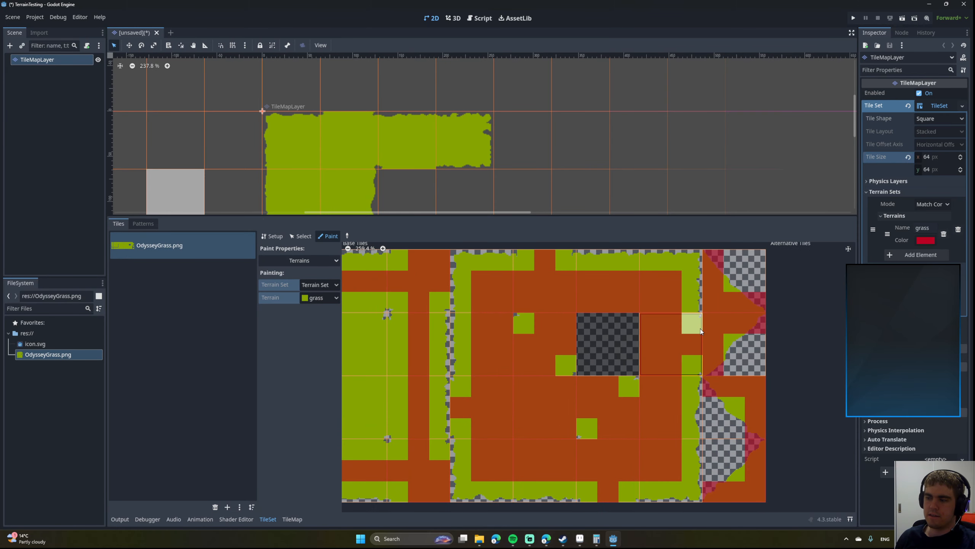
pyautogui.moveTo(742, 390)
pyautogui.mouseDown(button='middle')
pyautogui.moveTo(650, 389)
pyautogui.moveTo(744, 372)
pyautogui.mouseUp(button='middle')
pyautogui.moveTo(581, 357); pyautogui.dragTo(750, 354, button='middle')
pyautogui.moveTo(621, 354)
pyautogui.mouseDown(button='middle')
pyautogui.moveTo(774, 361)
pyautogui.moveTo(503, 351)
pyautogui.mouseUp(button='middle')
pyautogui.moveTo(729, 355); pyautogui.dragTo(626, 365, button='middle')
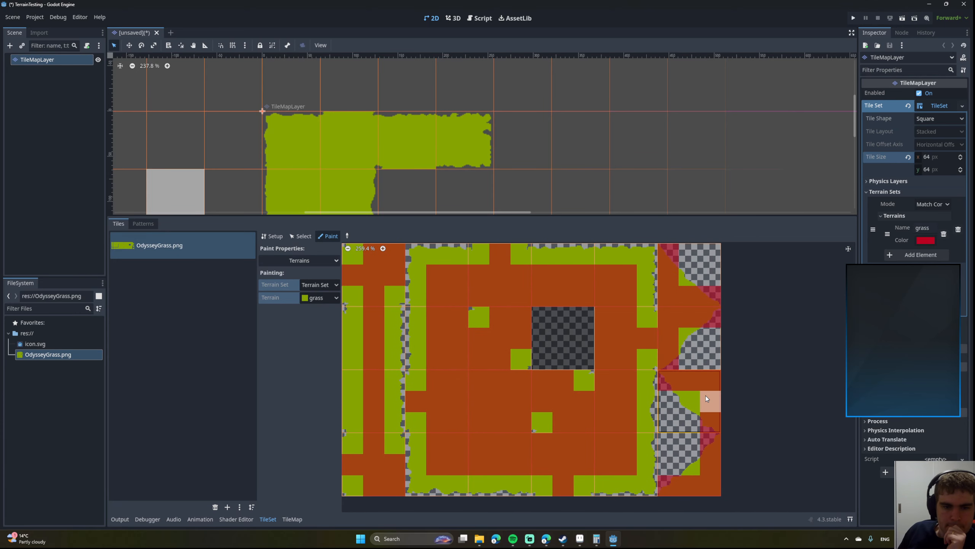
pyautogui.moveTo(597, 374); pyautogui.dragTo(701, 373, button='middle')
pyautogui.moveTo(632, 370); pyautogui.dragTo(641, 395, button='middle')
pyautogui.moveTo(578, 379); pyautogui.dragTo(704, 354, button='middle')
pyautogui.moveTo(591, 363); pyautogui.dragTo(749, 356, button='middle')
pyautogui.moveTo(539, 370); pyautogui.dragTo(695, 382, button='middle')
pyautogui.moveTo(549, 350); pyautogui.dragTo(575, 351, button='middle')
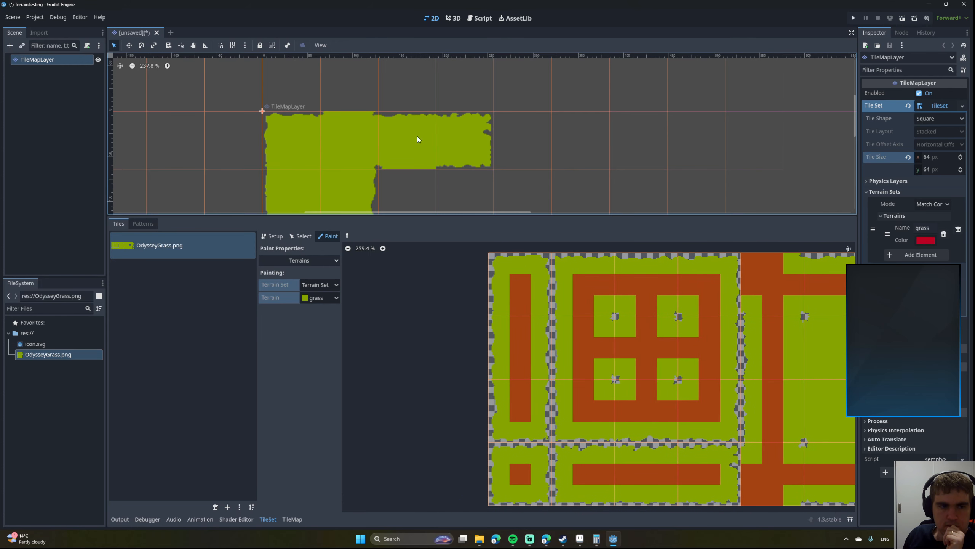
# Compare the misfitting edges of the painted patch with the grass bits on the atlas's junction and edge tiles.
pyautogui.moveTo(418, 136); pyautogui.dragTo(448, 121, button='middle')
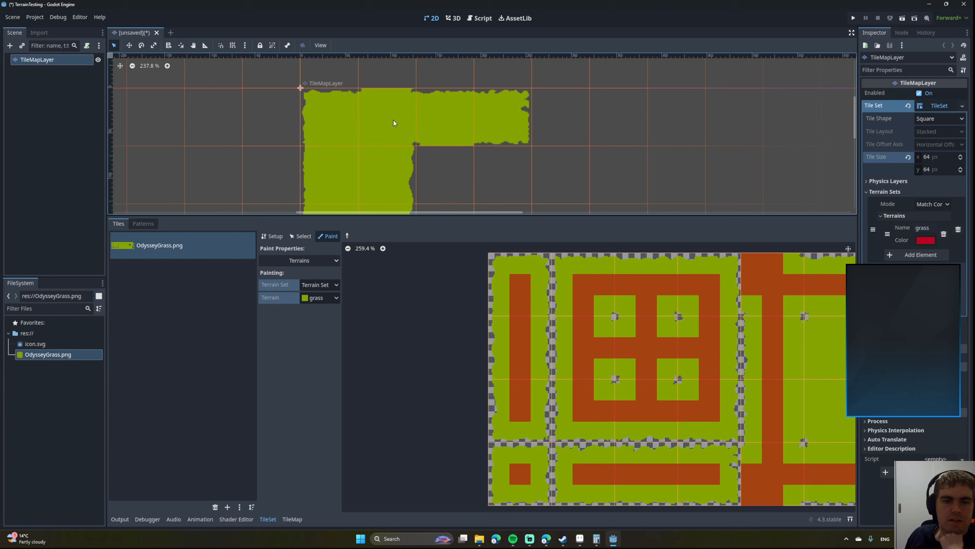
pyautogui.moveTo(755, 326); pyautogui.dragTo(490, 307, button='middle')
pyautogui.moveTo(637, 319); pyautogui.dragTo(817, 312, button='middle')
pyautogui.moveTo(596, 308); pyautogui.dragTo(683, 317, button='middle')
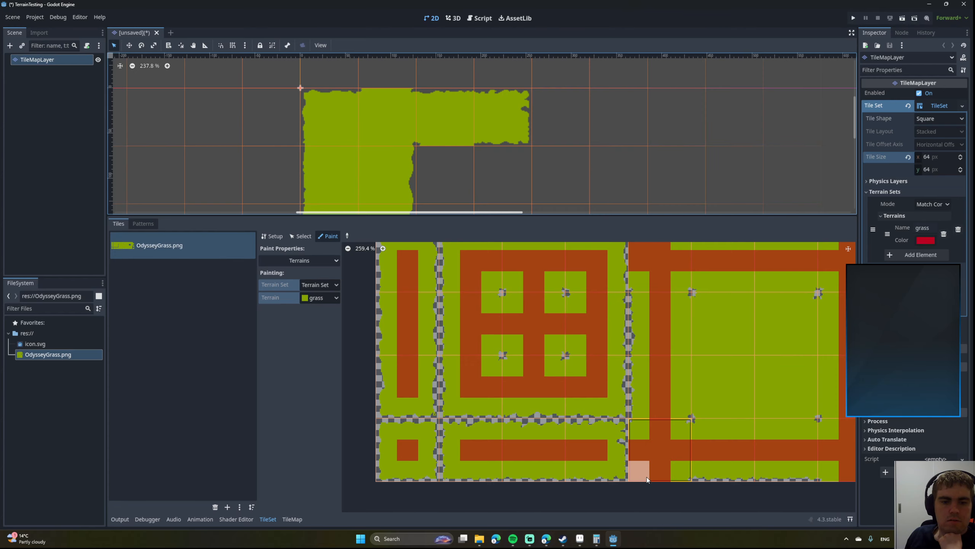
pyautogui.scroll(5, 673, 449)
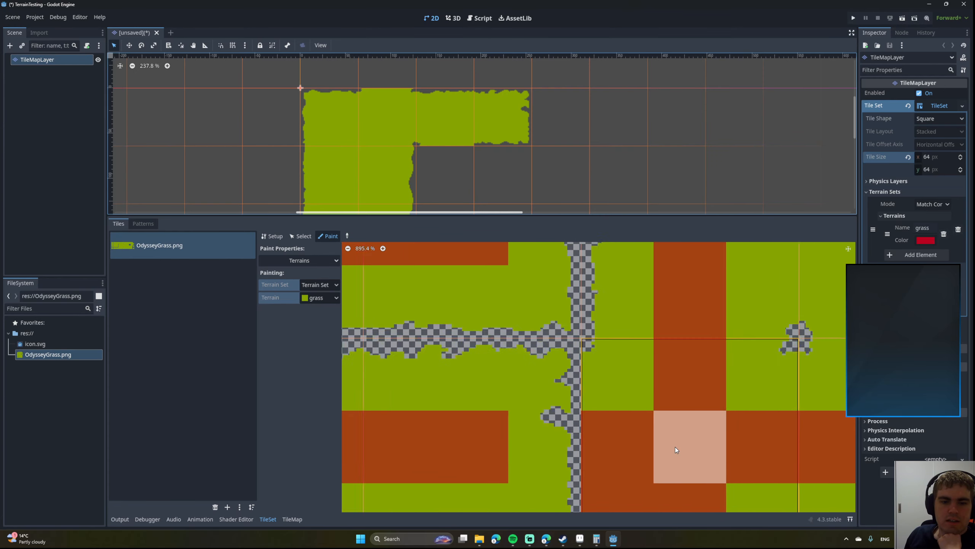
pyautogui.scroll(-4, 675, 447)
pyautogui.moveTo(540, 400); pyautogui.dragTo(464, 407, button='middle')
pyautogui.moveTo(678, 396); pyautogui.dragTo(474, 411, button='middle')
pyautogui.moveTo(693, 414); pyautogui.dragTo(572, 369, button='middle')
pyautogui.moveTo(628, 397); pyautogui.dragTo(527, 409, button='middle')
pyautogui.scroll(-2, 595, 405)
pyautogui.scroll(-2, 661, 407)
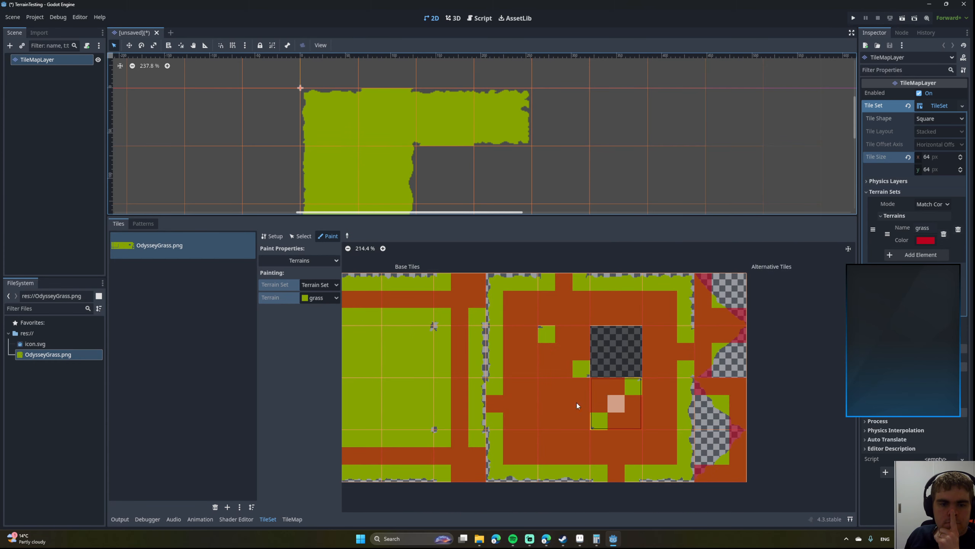
pyautogui.scroll(-2, 488, 178)
pyautogui.moveTo(489, 179); pyautogui.dragTo(488, 138, button='middle')
pyautogui.scroll(-1, 467, 136)
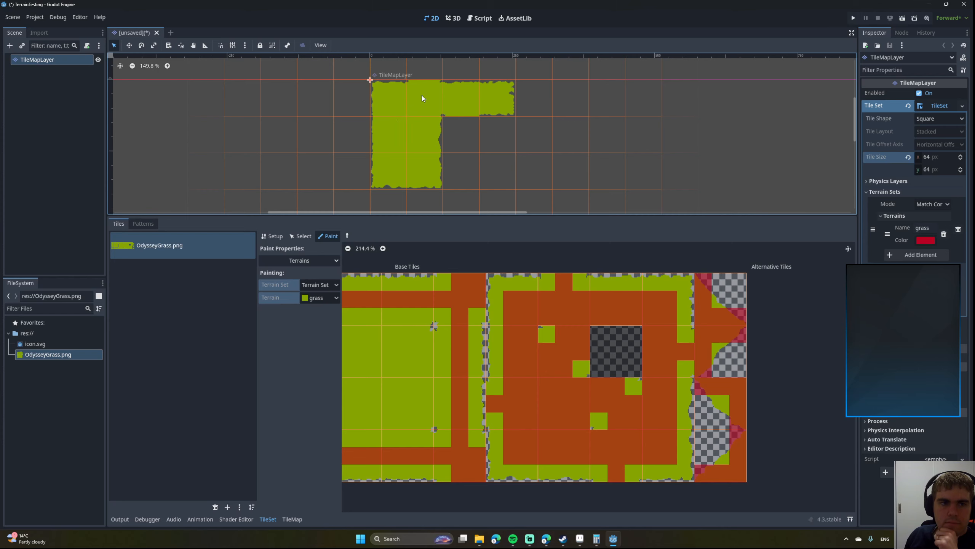
# Paint a three-cell corner with the grass terrain in the empty area beside the existing patch on the tile map layer.
pyautogui.moveTo(671, 146); pyautogui.dragTo(530, 115, button='middle')
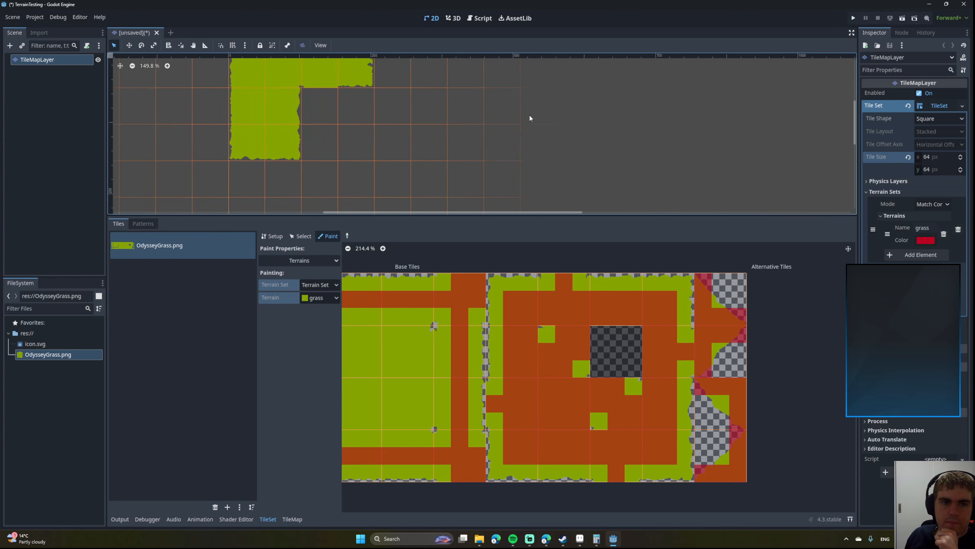
pyautogui.click(493, 109)
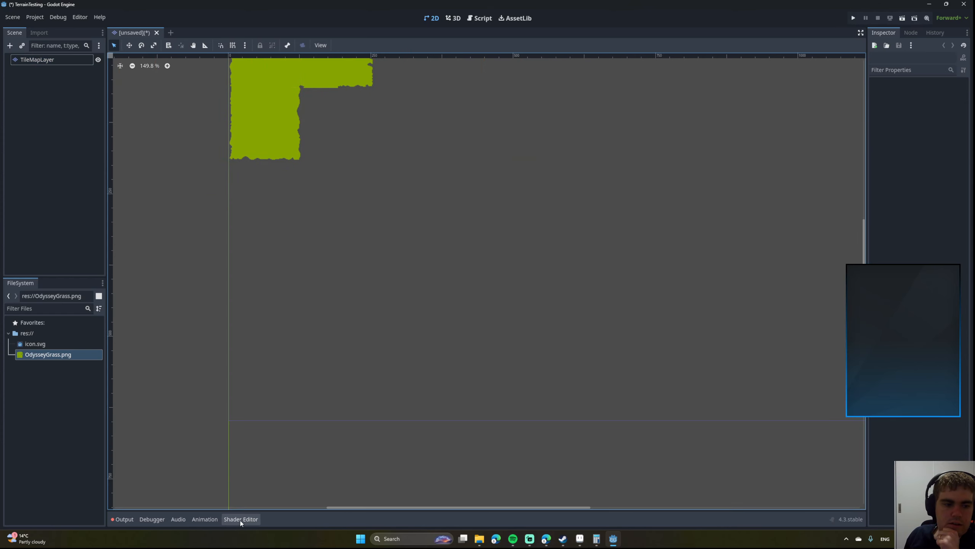
pyautogui.click(37, 60)
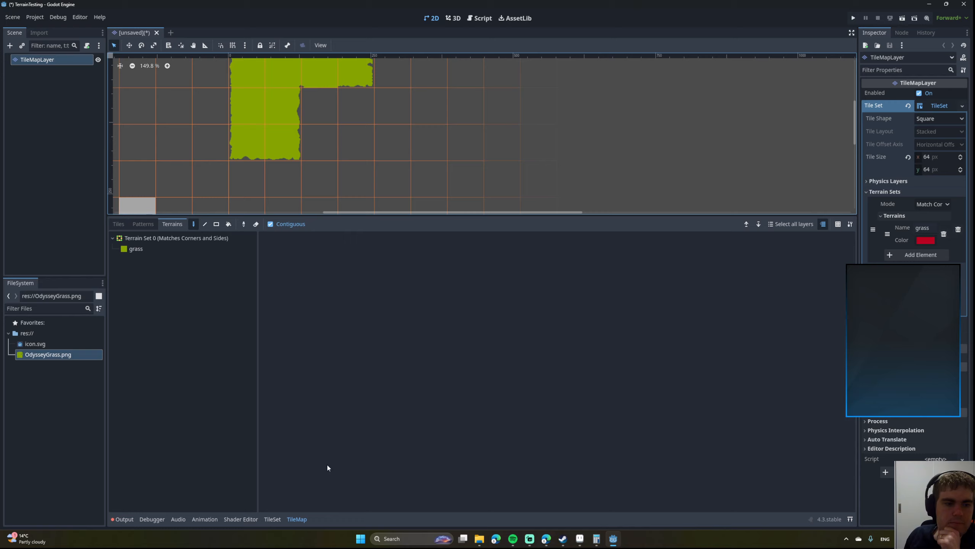
pyautogui.click(295, 519)
pyautogui.click(300, 518)
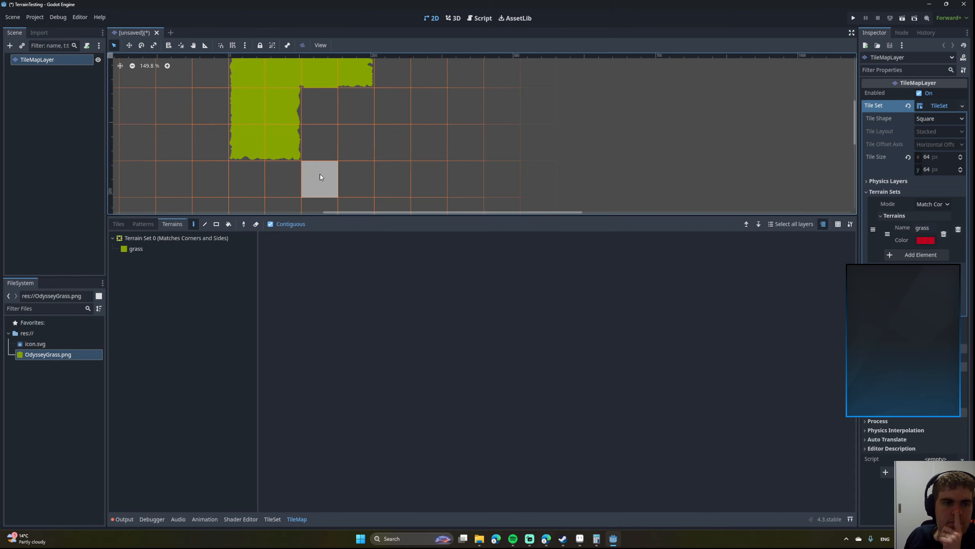
pyautogui.moveTo(322, 176); pyautogui.dragTo(579, 64, button='middle')
pyautogui.moveTo(448, 155); pyautogui.dragTo(515, 181, button='middle')
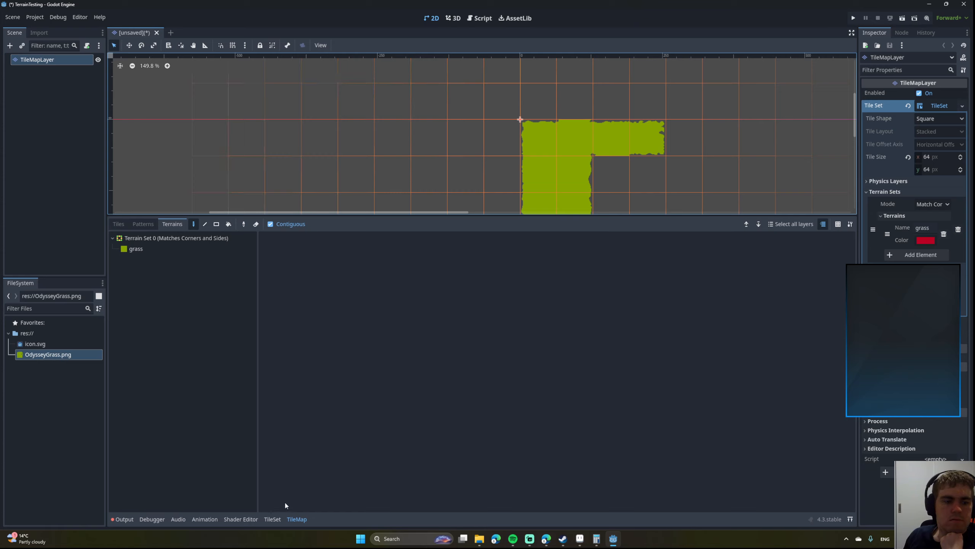
pyautogui.click(136, 248)
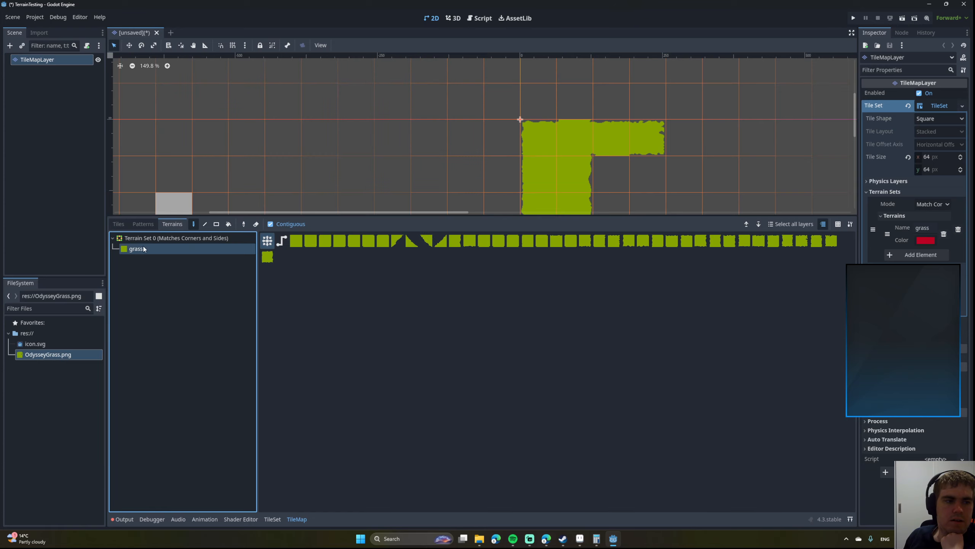
pyautogui.click(369, 102)
pyautogui.click(319, 140)
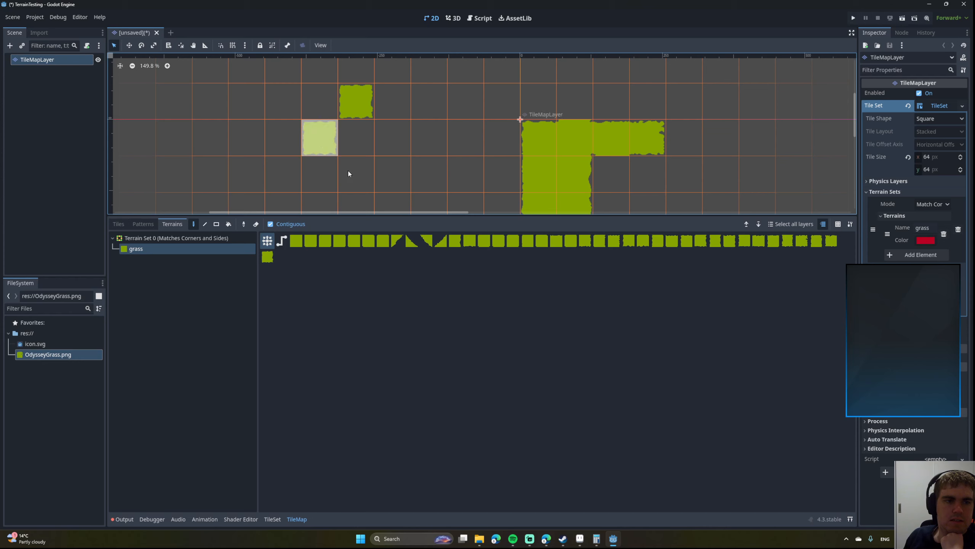
pyautogui.click(317, 104)
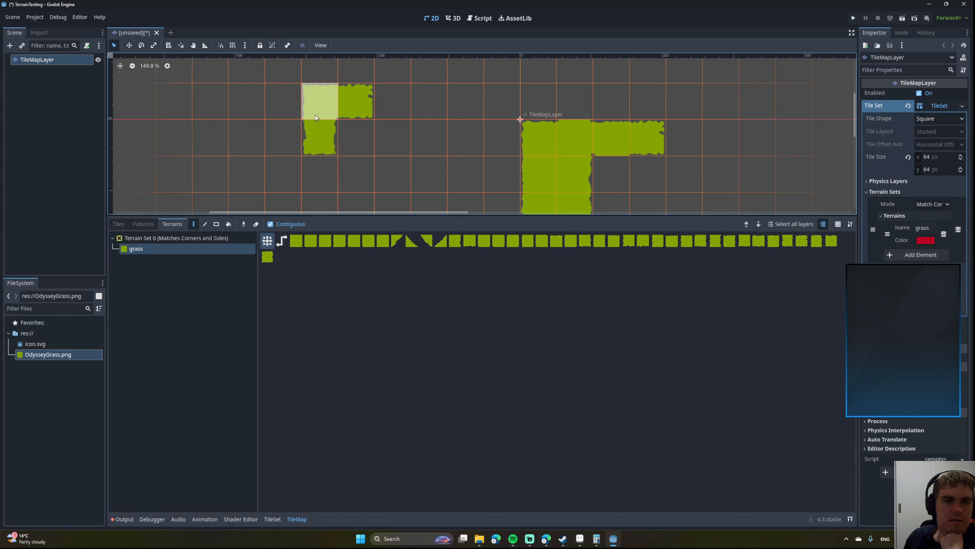
# Extend both arms of the new grass corner by one cell and repaint the cells around its inner corner.
pyautogui.click(324, 143)
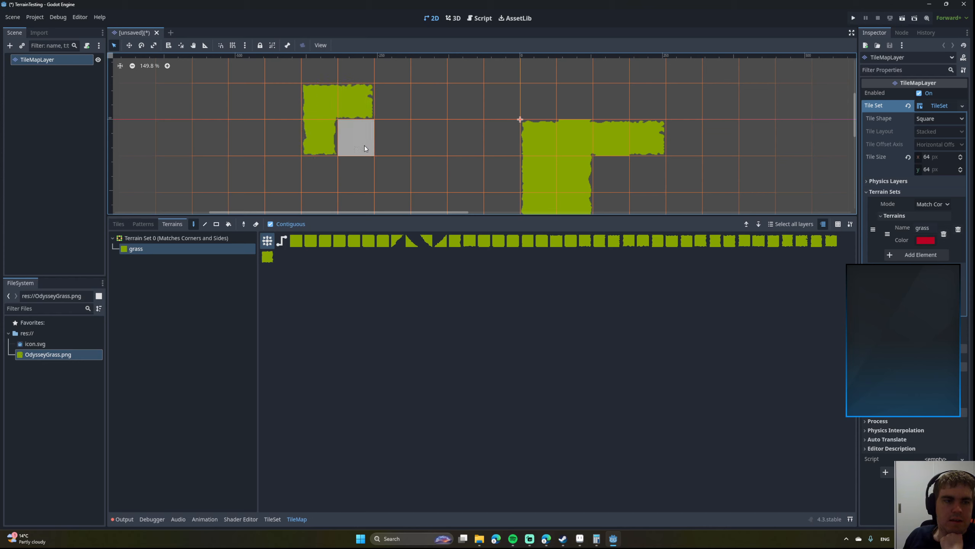
pyautogui.click(309, 181)
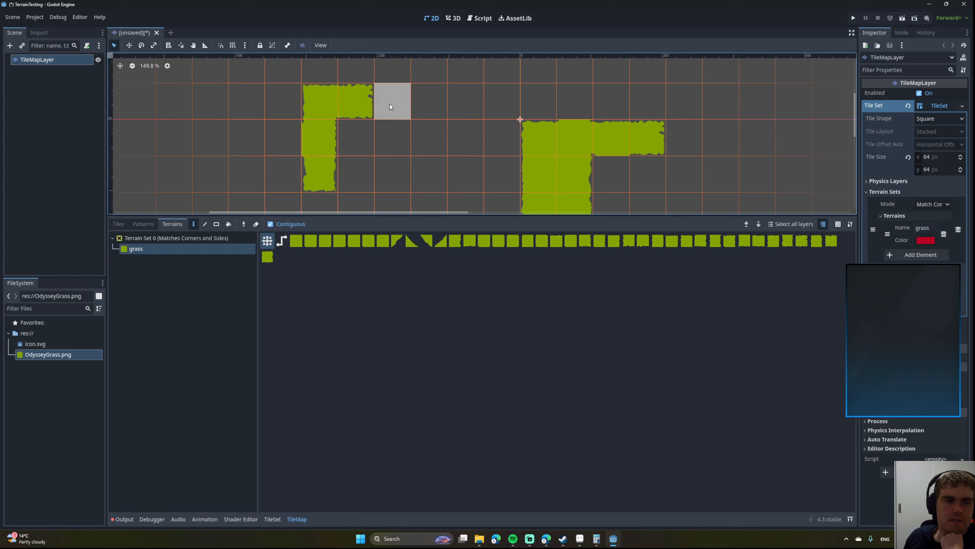
pyautogui.click(388, 104)
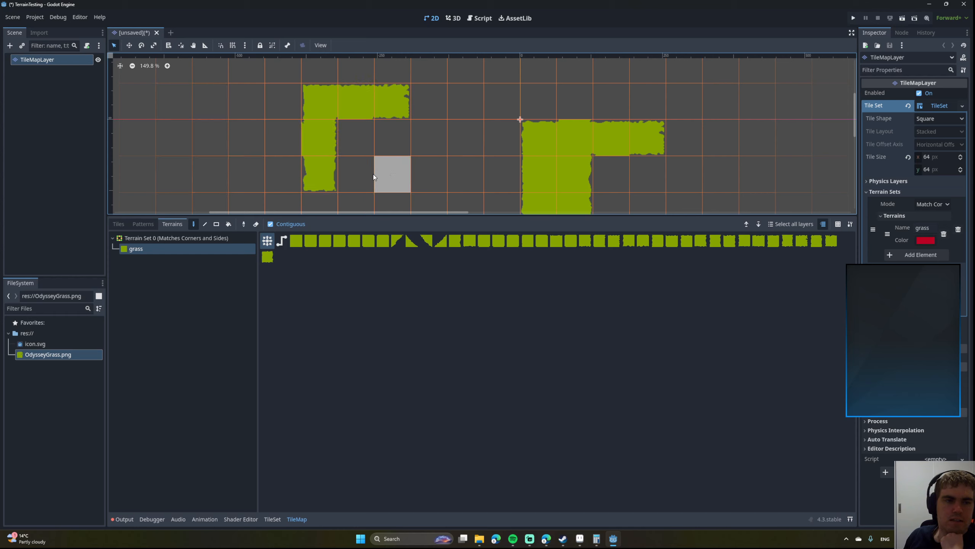
pyautogui.click(367, 112)
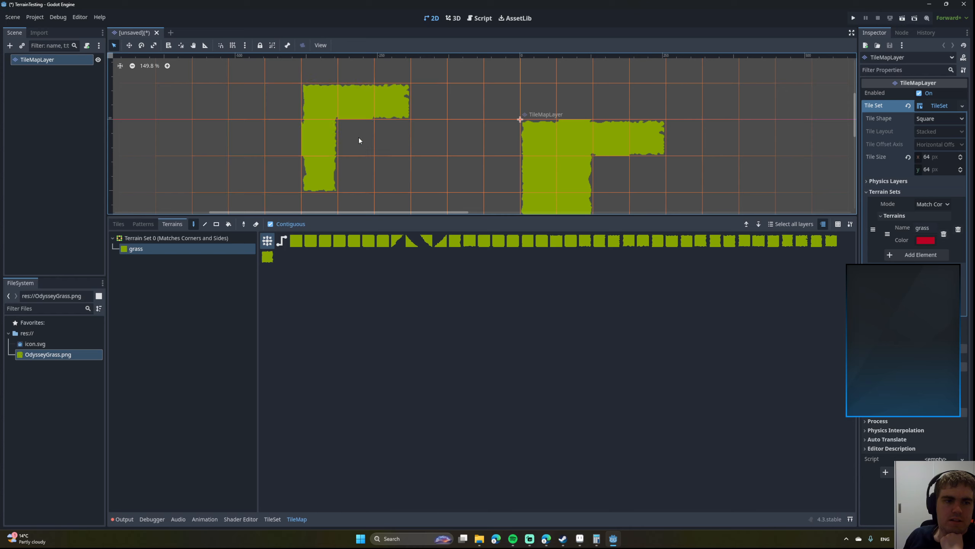
pyautogui.click(324, 115)
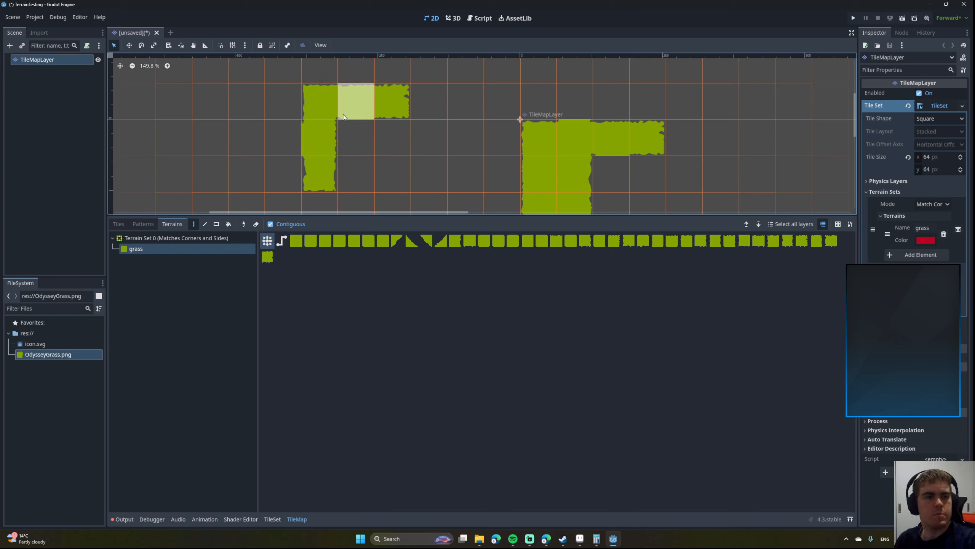
# Examine the new L shape's inner corner up close and check the grass bits on the atlas's inner-corner blocks.
pyautogui.scroll(4, 325, 133)
pyautogui.scroll(2, 324, 134)
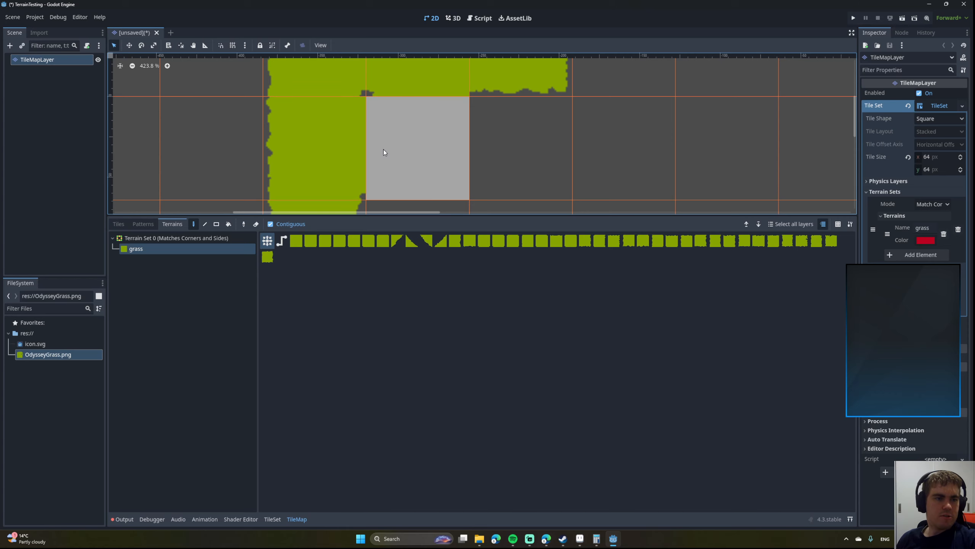
pyautogui.scroll(-2, 368, 150)
pyautogui.scroll(-2, 367, 152)
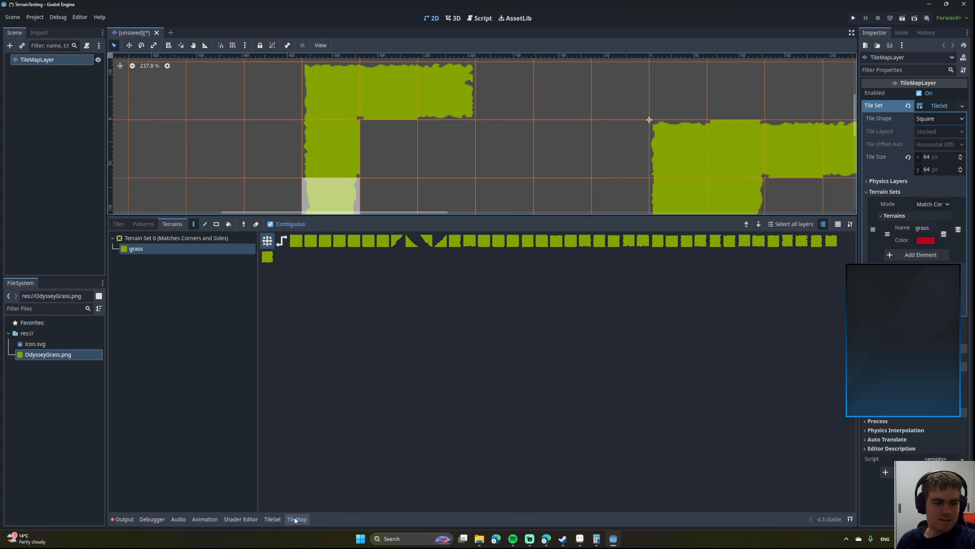
pyautogui.click(271, 518)
pyautogui.hscroll(-4, 465, 365)
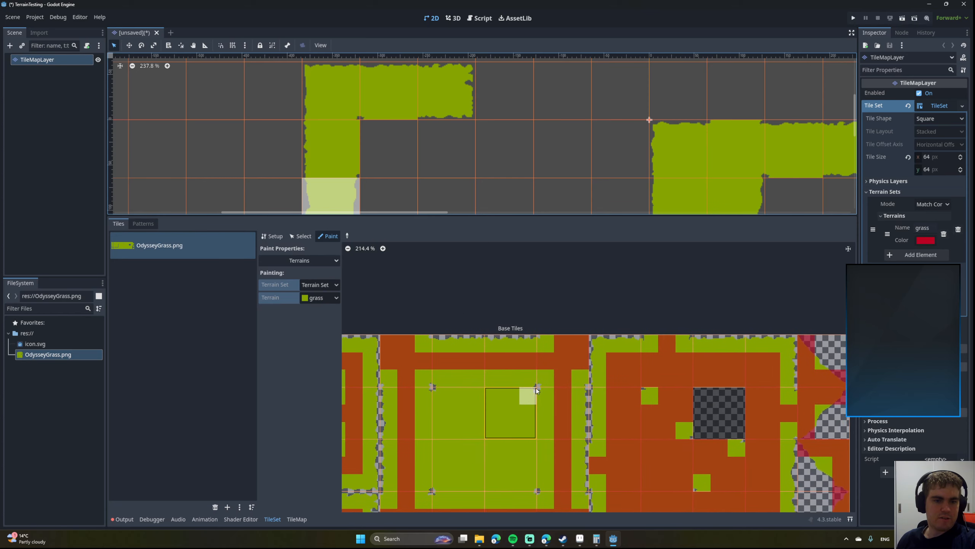
pyautogui.moveTo(463, 338); pyautogui.dragTo(461, 328, button='middle')
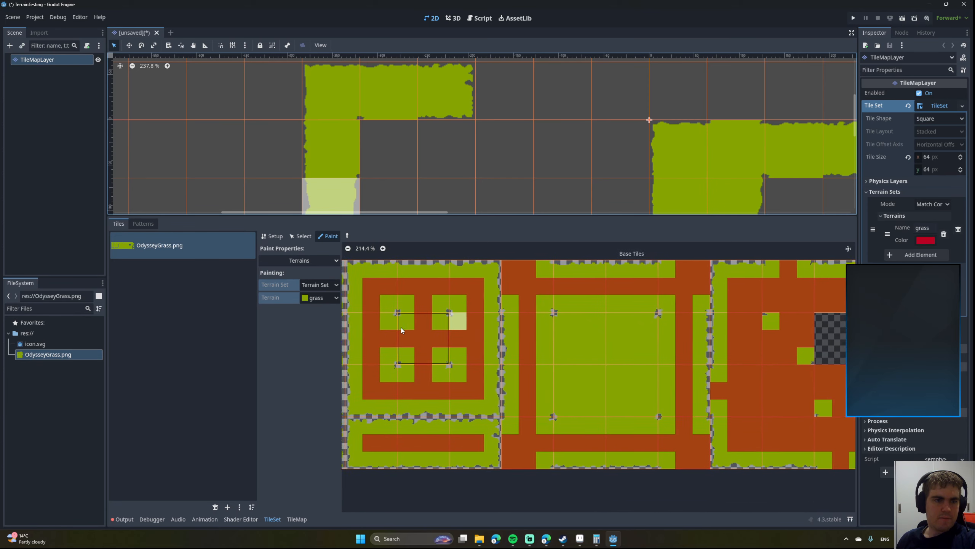
pyautogui.moveTo(598, 315); pyautogui.dragTo(494, 331, button='middle')
# Compare the L shape's arms with the atlas's junction and edge tiles, and inspect both painted patches side by side.
pyautogui.moveTo(341, 167); pyautogui.dragTo(330, 144, button='middle')
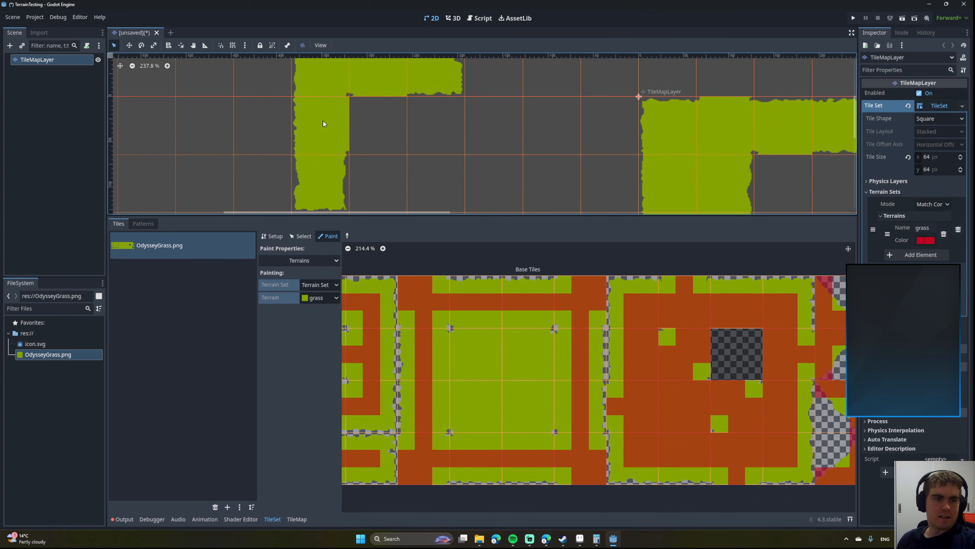
pyautogui.scroll(2, 321, 125)
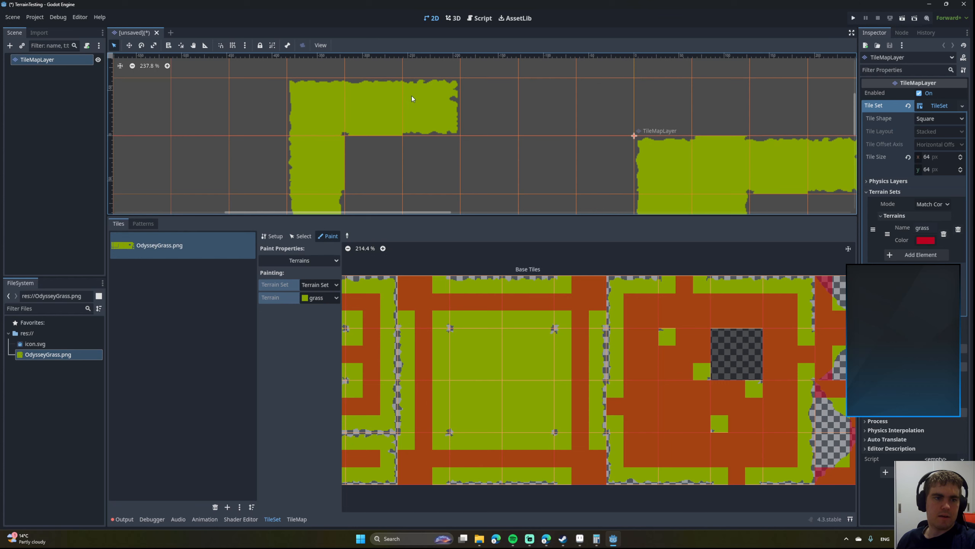
pyautogui.moveTo(441, 162); pyautogui.dragTo(403, 103, button='middle')
pyautogui.moveTo(537, 330); pyautogui.dragTo(660, 325, button='middle')
pyautogui.moveTo(431, 323); pyautogui.dragTo(570, 342, button='middle')
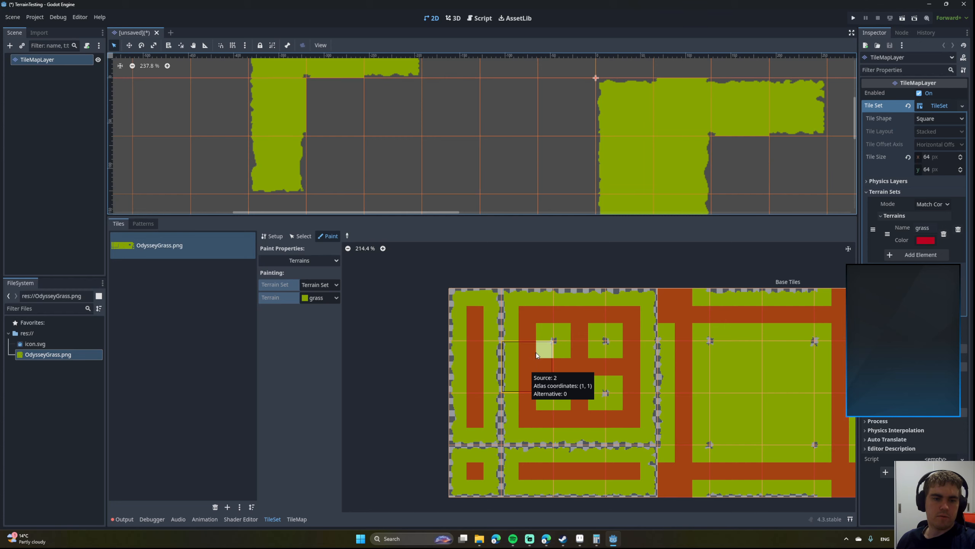
pyautogui.moveTo(546, 348); pyautogui.dragTo(578, 384, button='middle')
pyautogui.click(348, 125)
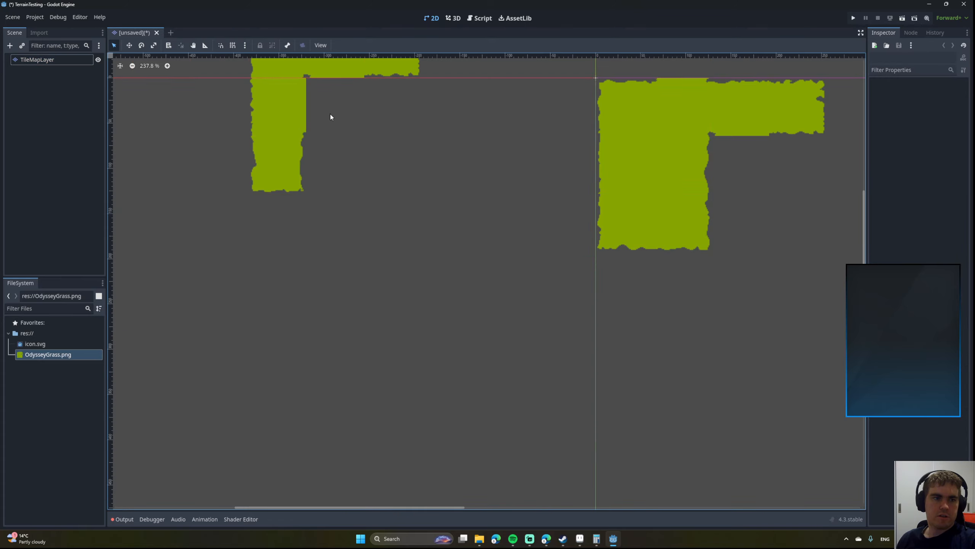
pyautogui.moveTo(322, 126); pyautogui.dragTo(388, 268, button='middle')
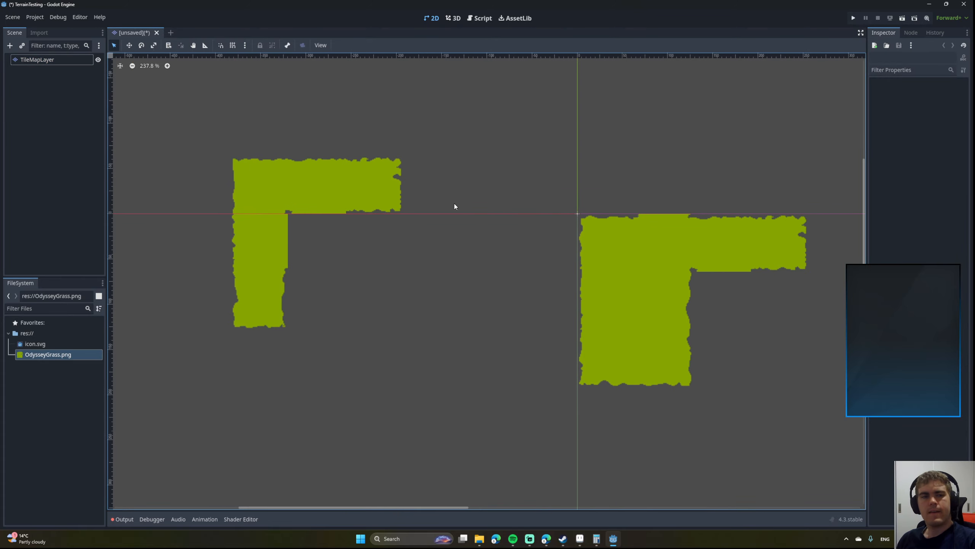
# Bring tileset.tscn into the project, try to open it, and dismiss the missing-dependencies dialog.
pyautogui.click(484, 544)
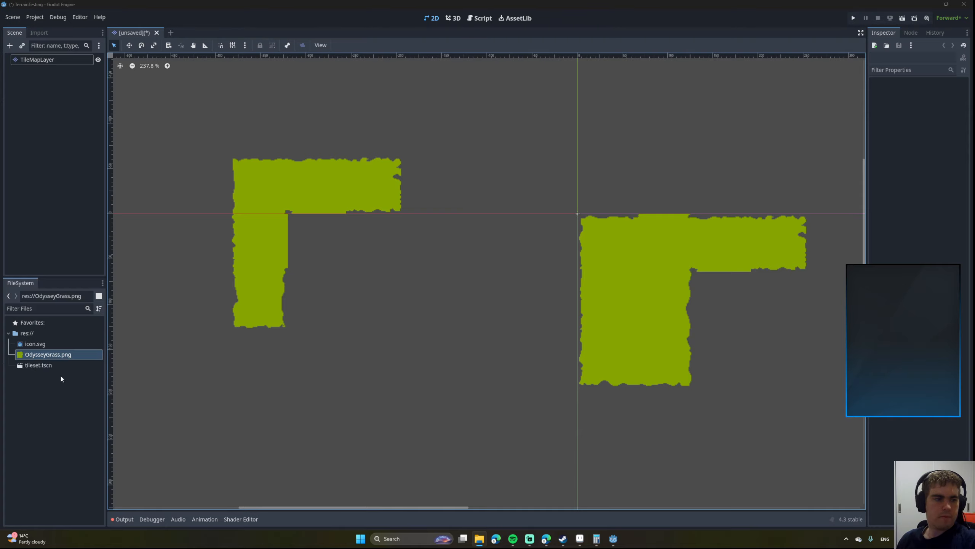
pyautogui.doubleClick(35, 366)
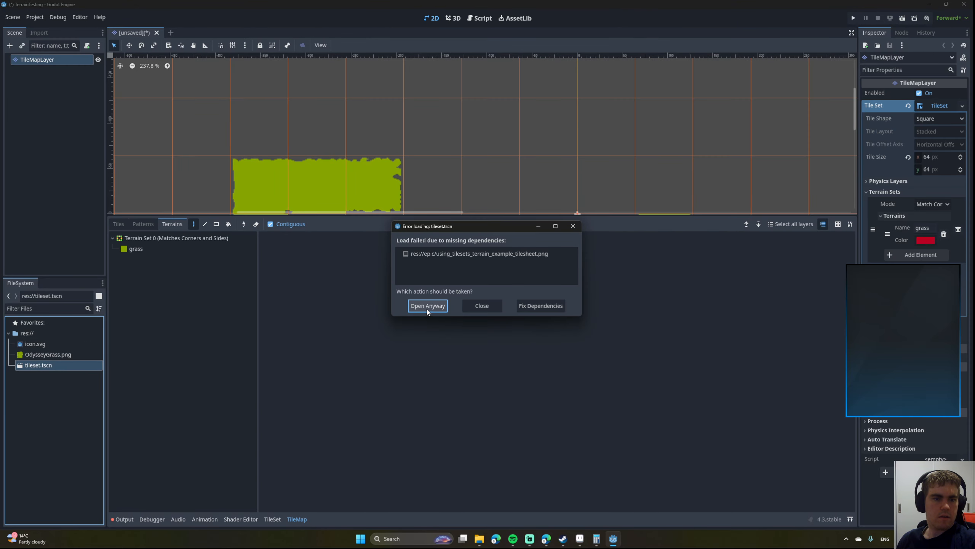
pyautogui.click(482, 306)
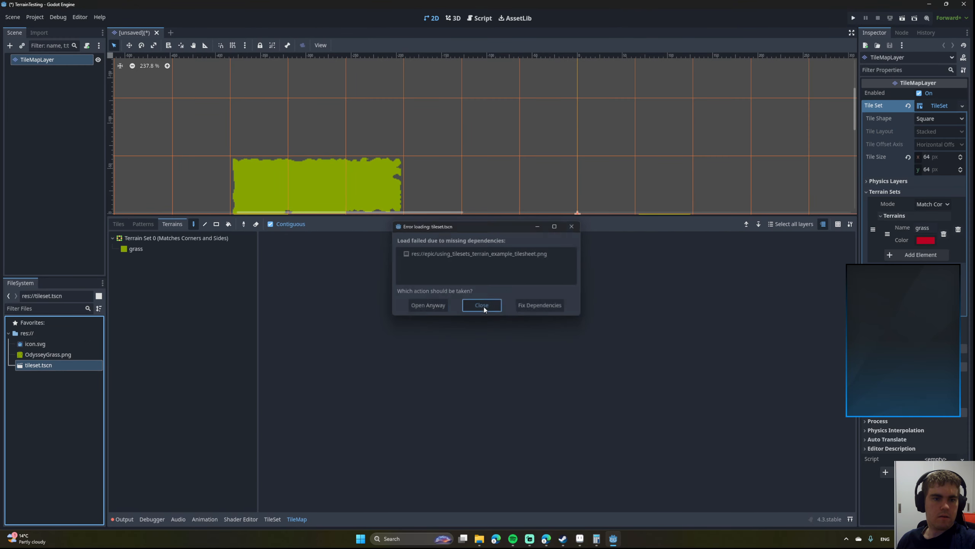
# Delete tileset.tscn from the project files.
pyautogui.rightClick(35, 365)
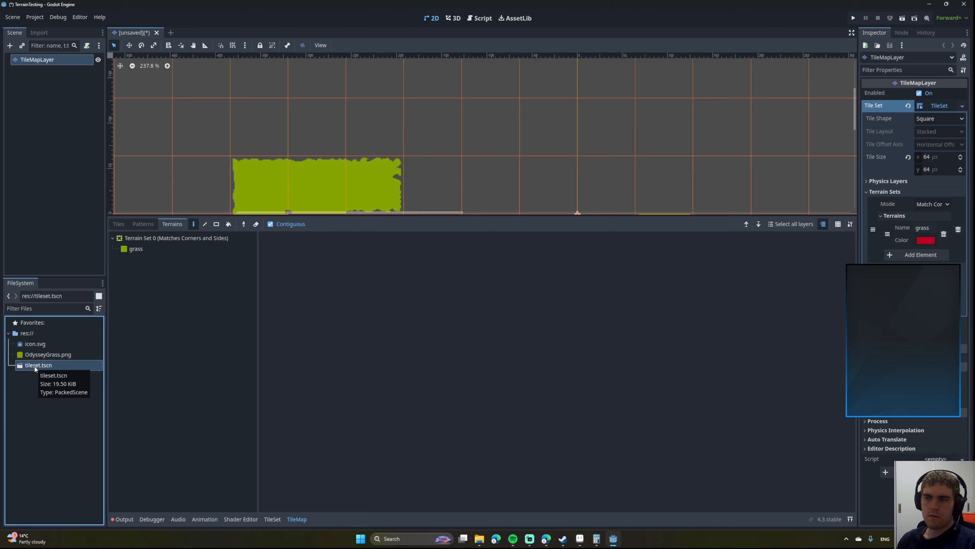
pyautogui.click(75, 382)
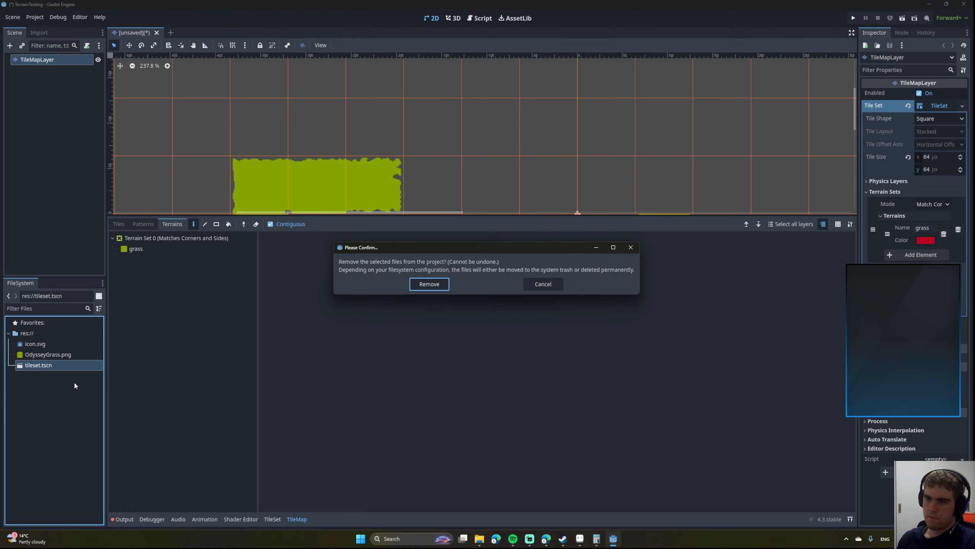
# Remove tileset.tscn from the project, import the using_tilesets_terrain_example_tilesheet.png image and select it.
pyautogui.click(436, 288)
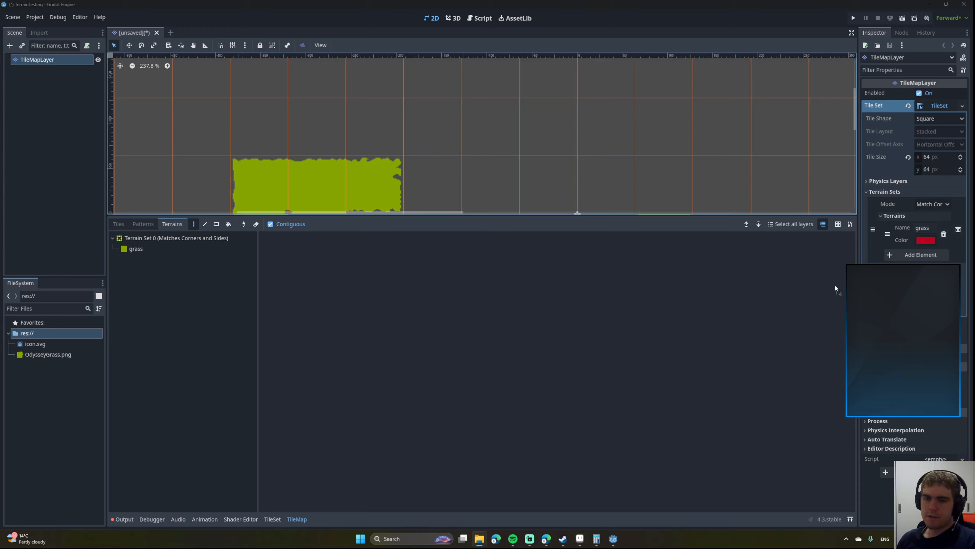
pyautogui.moveTo(52, 404); pyautogui.dragTo(52, 395)
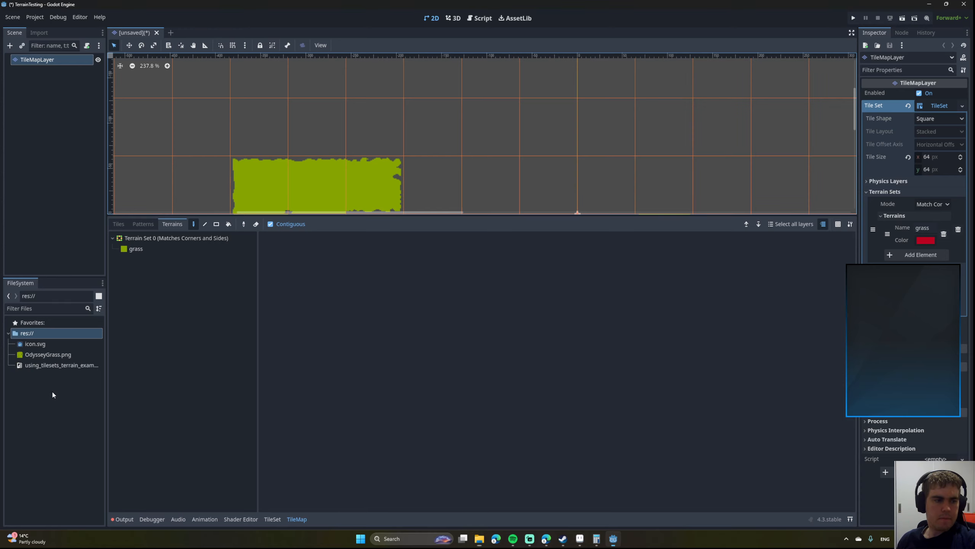
pyautogui.click(43, 365)
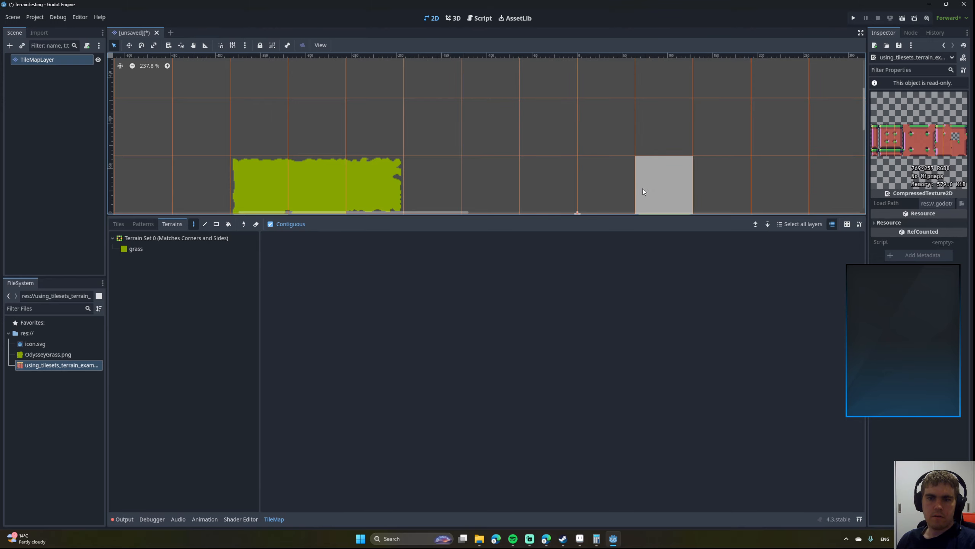
pyautogui.moveTo(614, 207); pyautogui.dragTo(629, 112, button='middle')
pyautogui.scroll(-4, 628, 115)
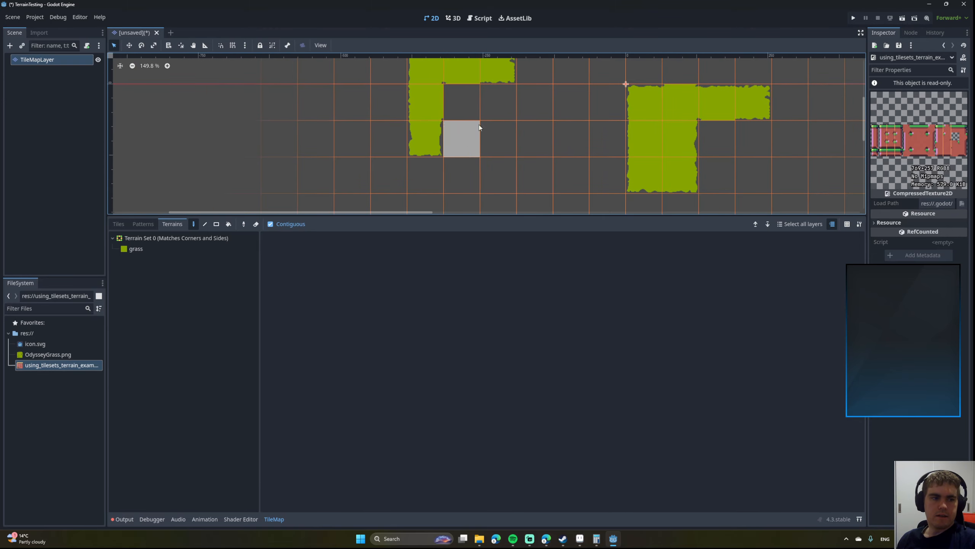
pyautogui.moveTo(527, 108); pyautogui.dragTo(477, 162, button='middle')
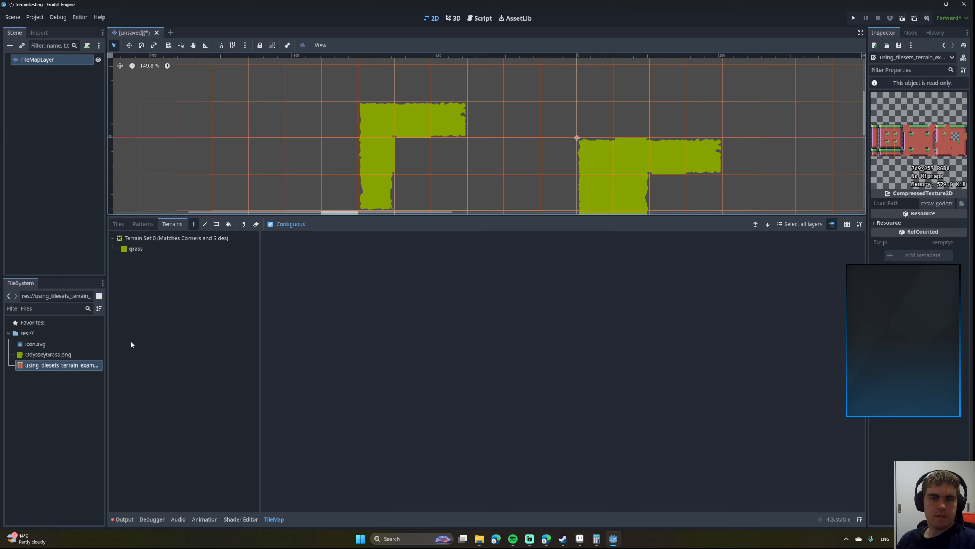
pyautogui.moveTo(35, 367); pyautogui.dragTo(38, 402)
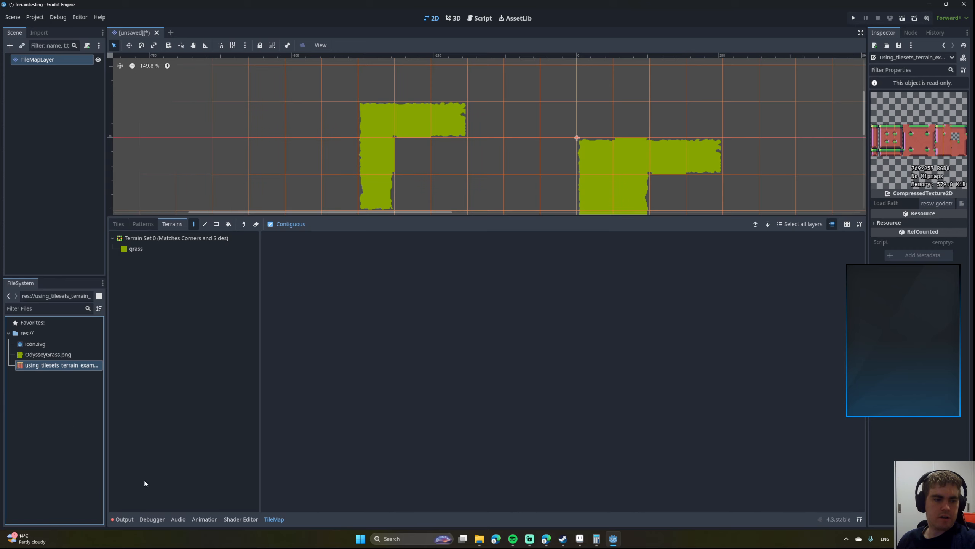
# Add using_tilesets_terrain_example_tilesheet.png to the TileMapLayer's TileSet as a new atlas source with automatically created tiles.
pyautogui.click(245, 518)
pyautogui.click(274, 518)
pyautogui.click(52, 58)
pyautogui.click(51, 61)
pyautogui.click(269, 514)
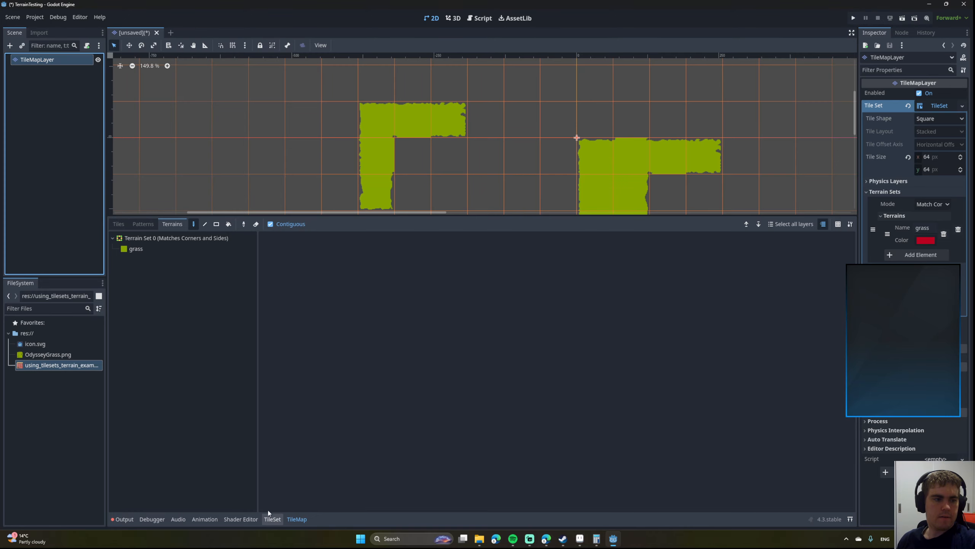
pyautogui.click(272, 519)
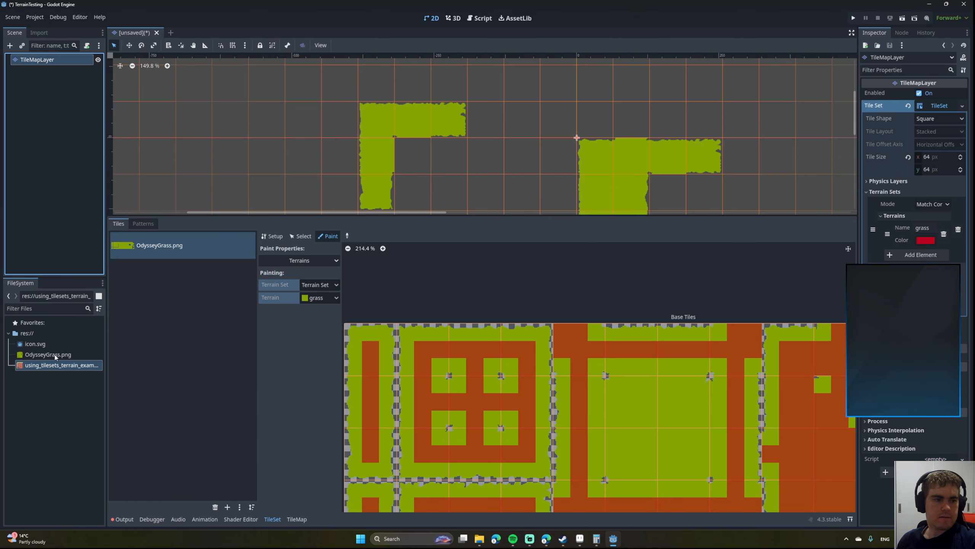
pyautogui.moveTo(58, 365); pyautogui.dragTo(154, 392)
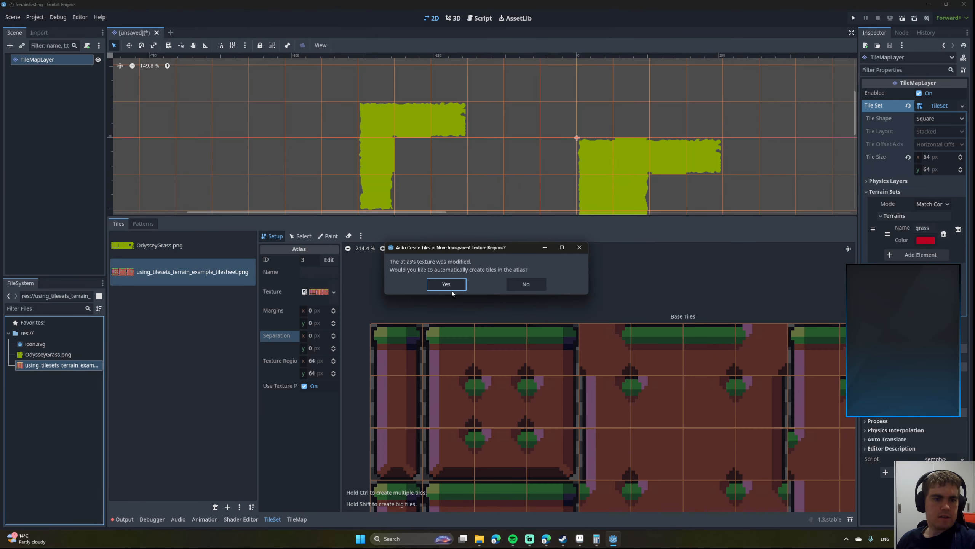
pyautogui.click(446, 284)
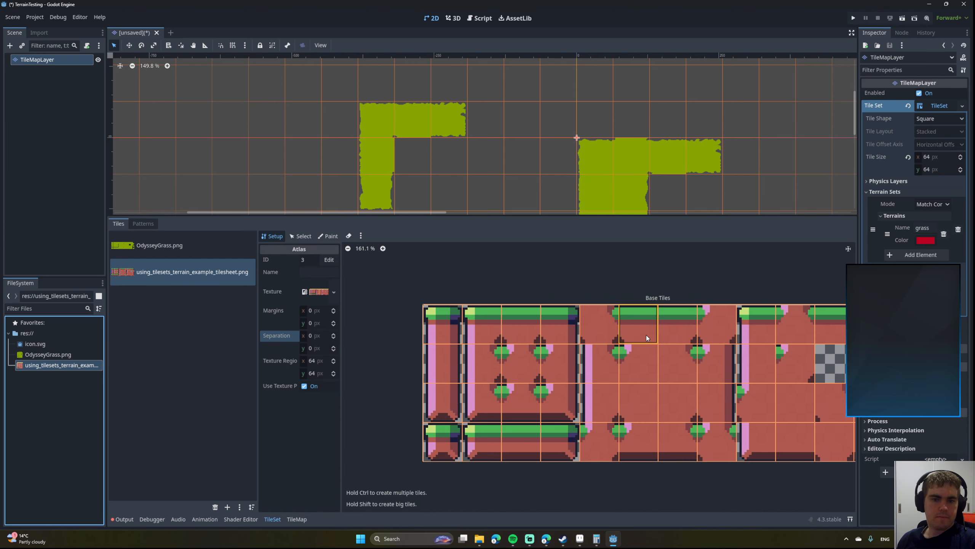
# Switch the new tilesheet atlas to painting terrains, with grass as the active terrain.
pyautogui.scroll(-3, 648, 338)
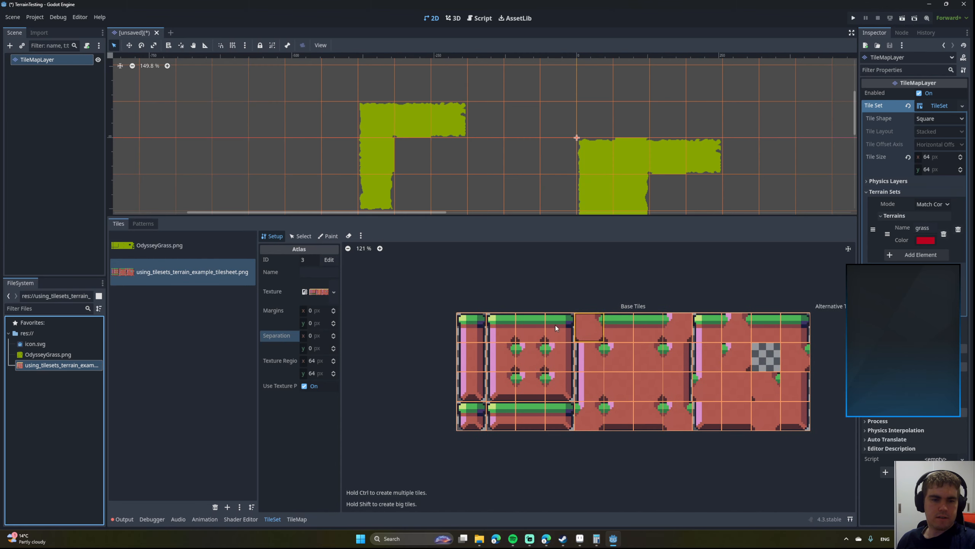
pyautogui.scroll(2, 556, 328)
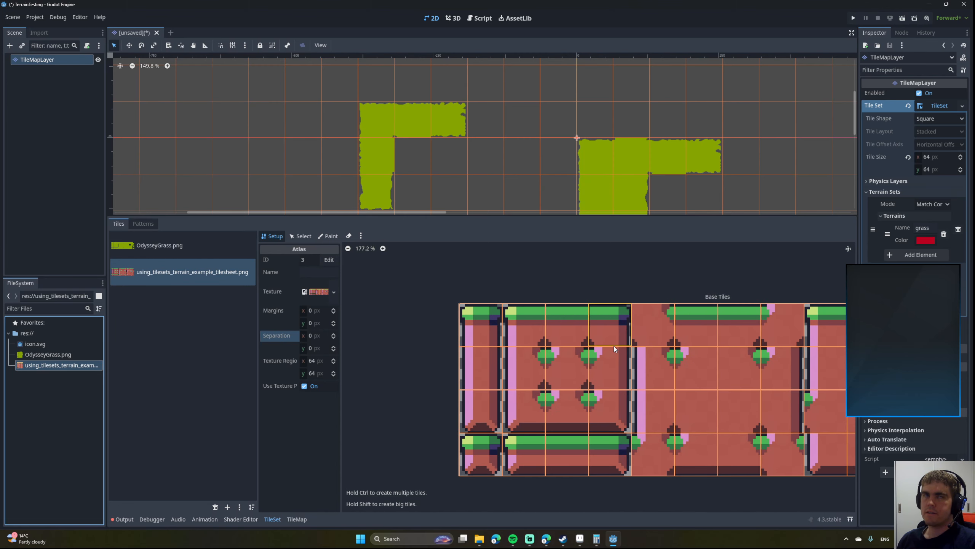
pyautogui.moveTo(606, 344); pyautogui.dragTo(498, 316, button='middle')
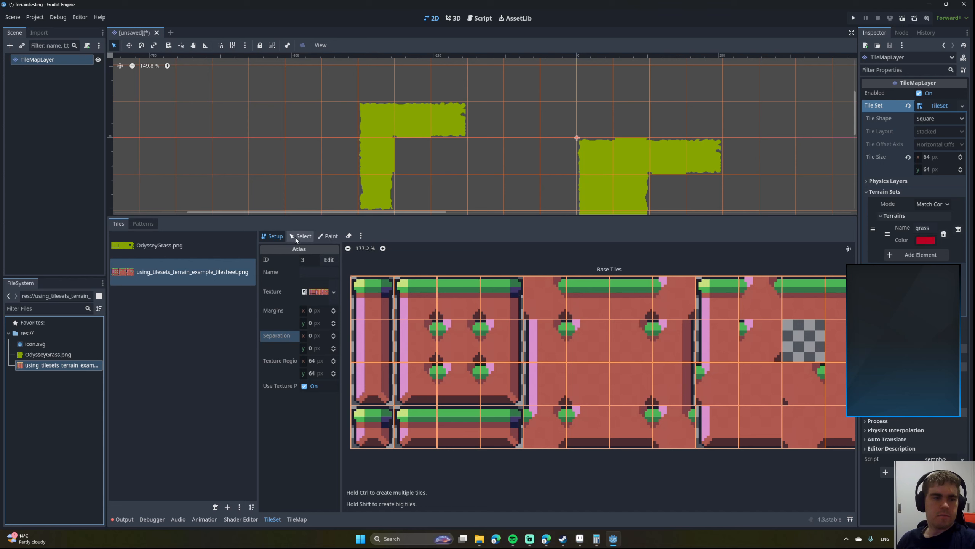
pyautogui.click(328, 236)
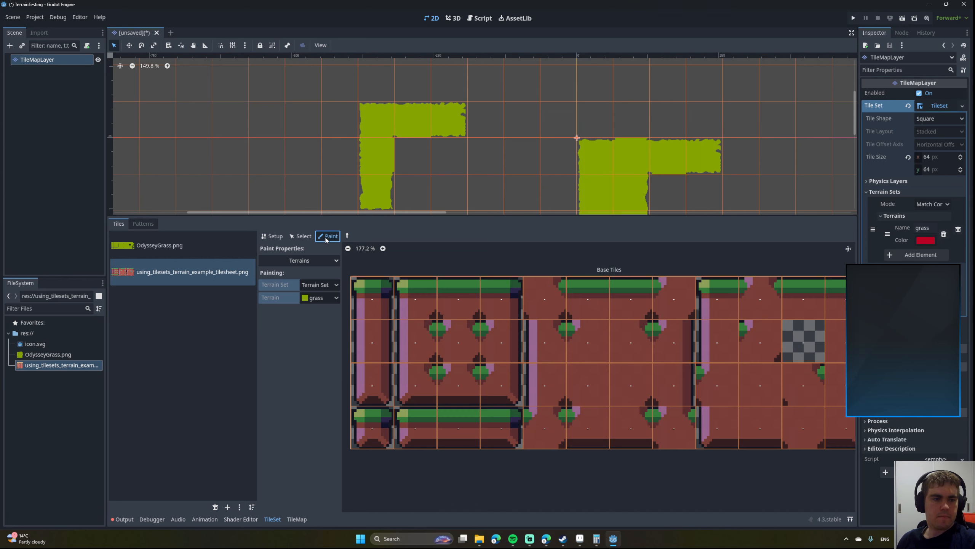
pyautogui.click(318, 299)
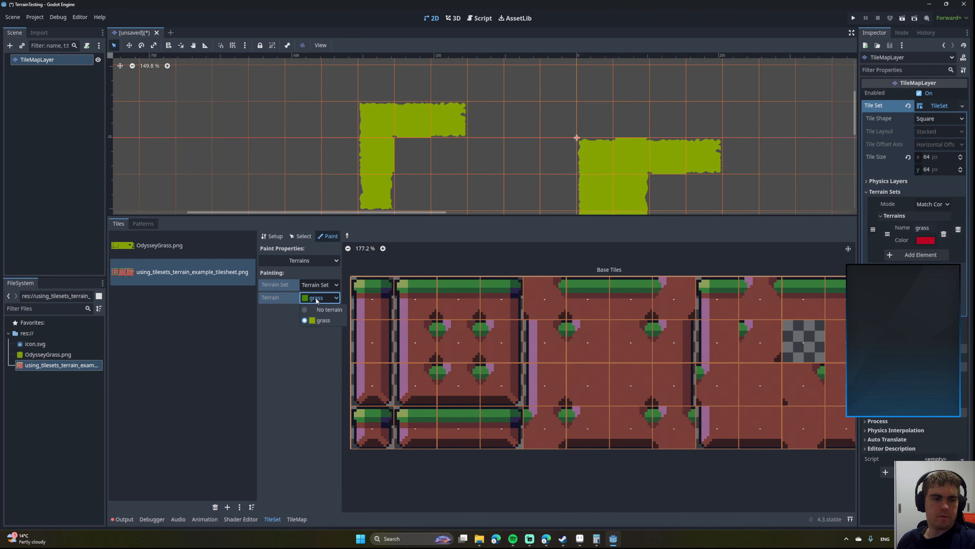
pyautogui.click(322, 316)
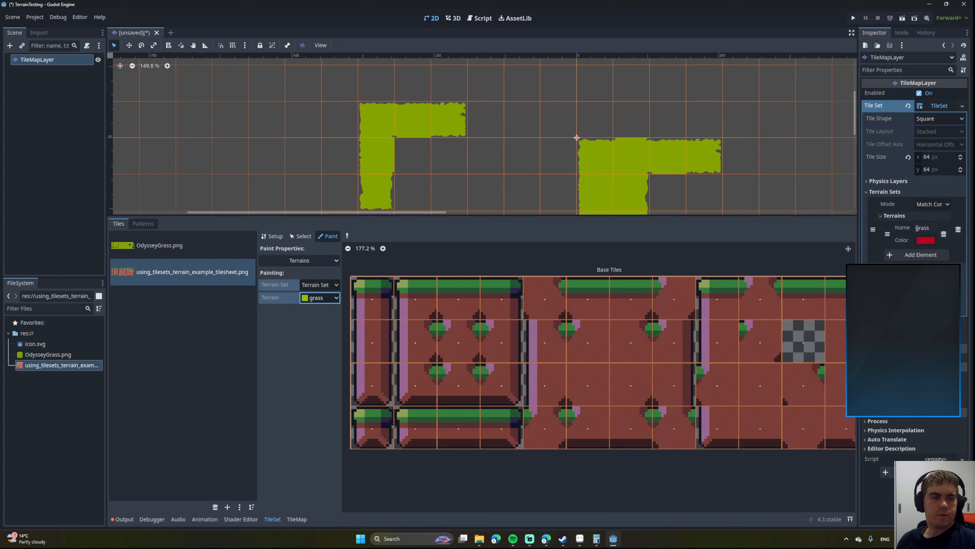
# Add a second terrain to the terrain set, name it platformer and set its colour to light blue, hex 739cff.
pyautogui.click(918, 255)
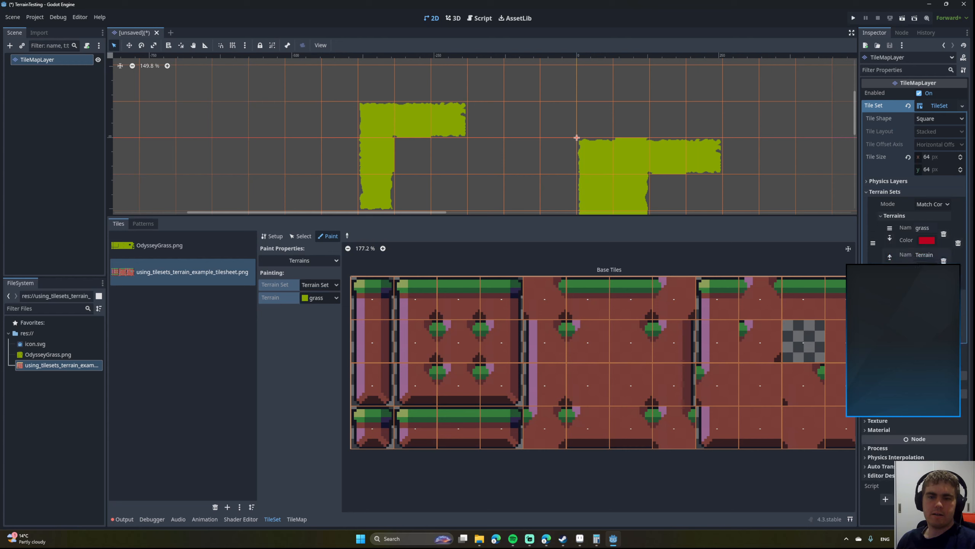
pyautogui.click(926, 254)
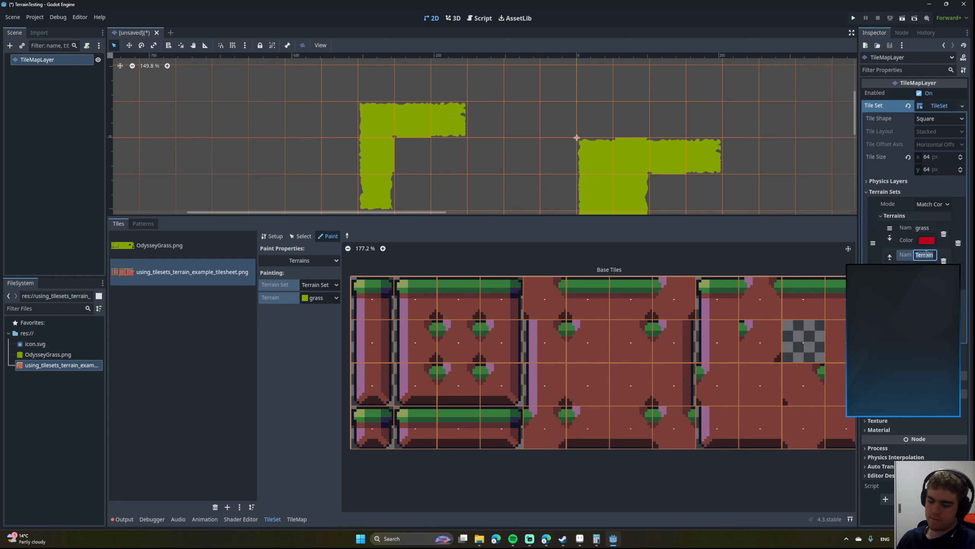
pyautogui.press('BackSpace')
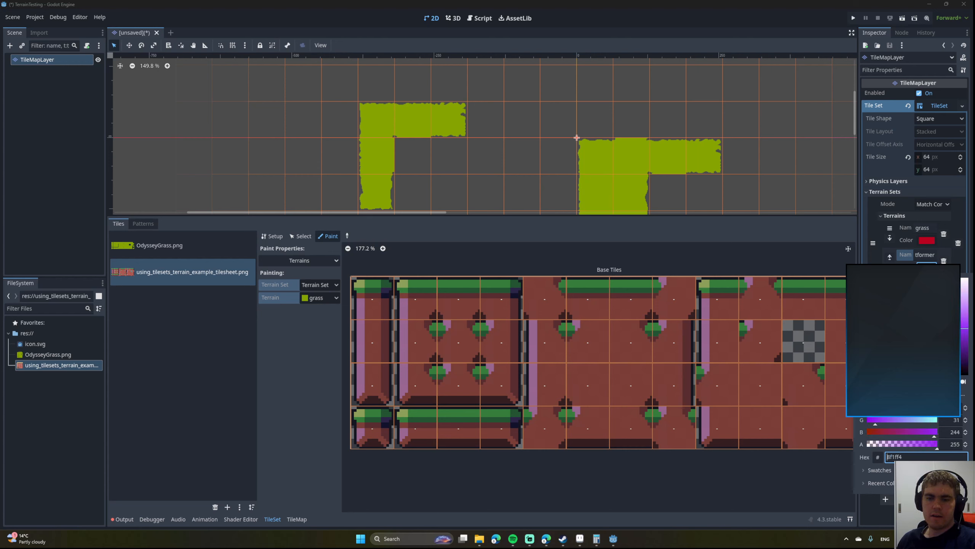
pyautogui.moveTo(961, 324); pyautogui.dragTo(963, 310)
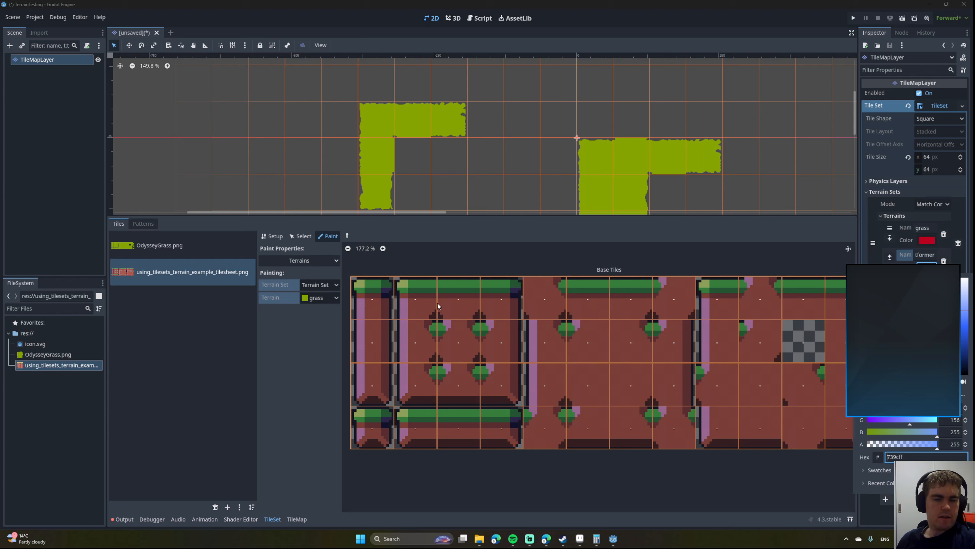
# Choose the platformer terrain and paint its centre and vertical connection bits down the three-tile column at the tilesheet's left edge.
pyautogui.click(320, 298)
pyautogui.click(320, 297)
pyautogui.click(320, 331)
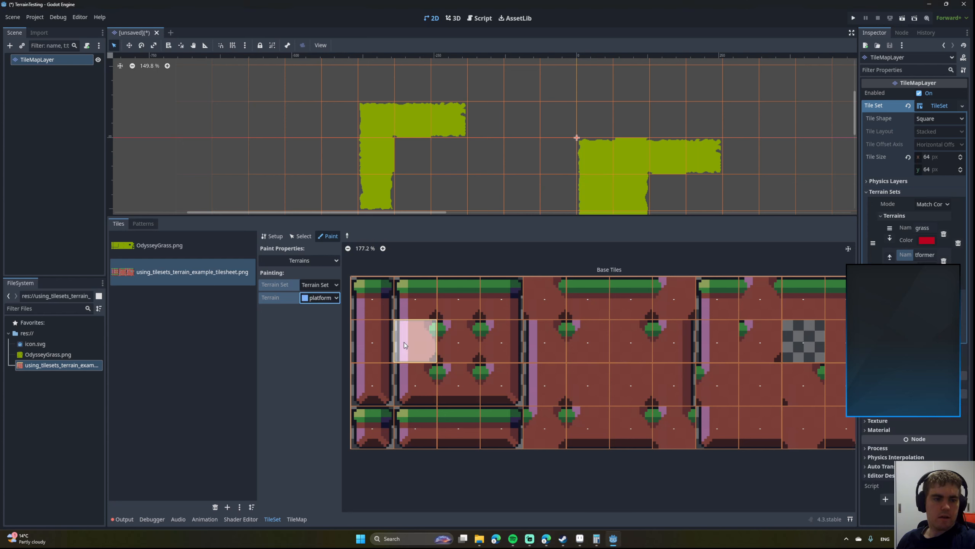
pyautogui.scroll(-4, 370, 299)
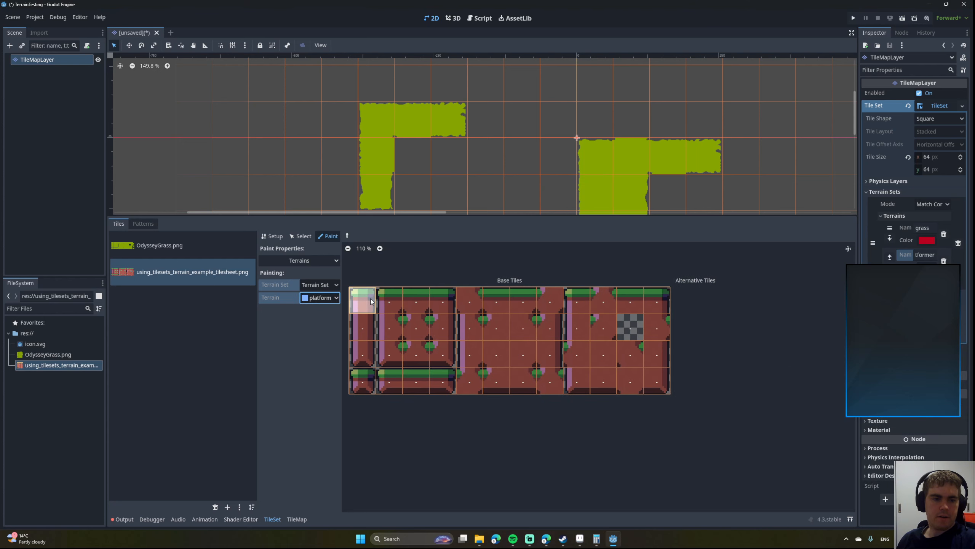
pyautogui.moveTo(370, 299)
pyautogui.mouseDown()
pyautogui.moveTo(657, 320)
pyautogui.moveTo(356, 330)
pyautogui.moveTo(547, 354)
pyautogui.moveTo(513, 374)
pyautogui.moveTo(345, 375)
pyautogui.moveTo(388, 353)
pyautogui.mouseUp()
pyautogui.scroll(3, 368, 324)
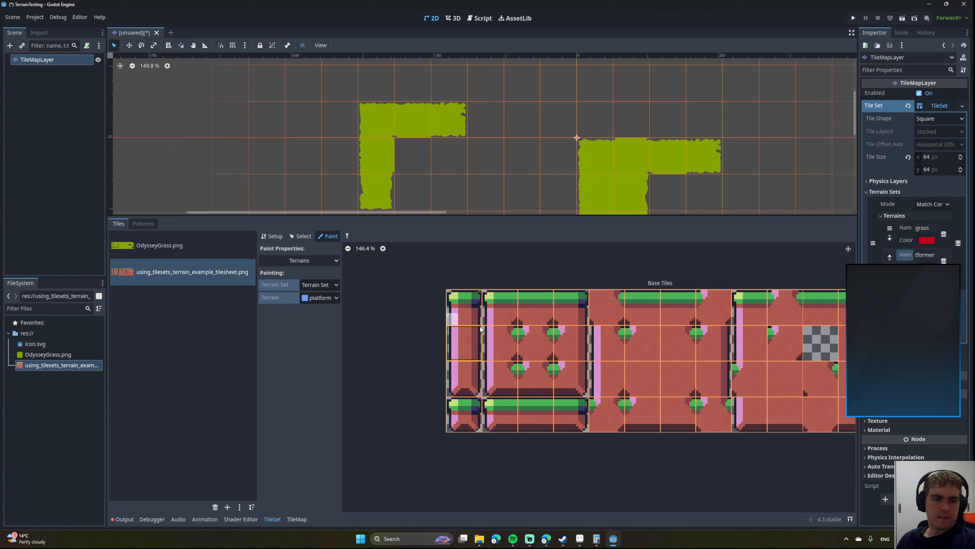
pyautogui.scroll(2, 481, 328)
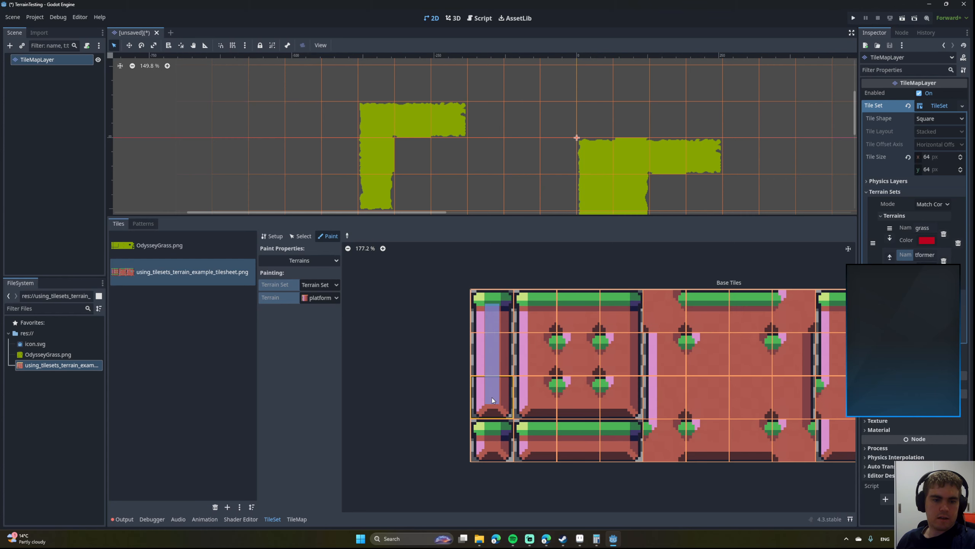
# Paint the platformer terrain onto the single bottom-left tile and along the three-tile strip beside it.
pyautogui.moveTo(491, 400); pyautogui.dragTo(439, 330, button='middle')
pyautogui.click(441, 373)
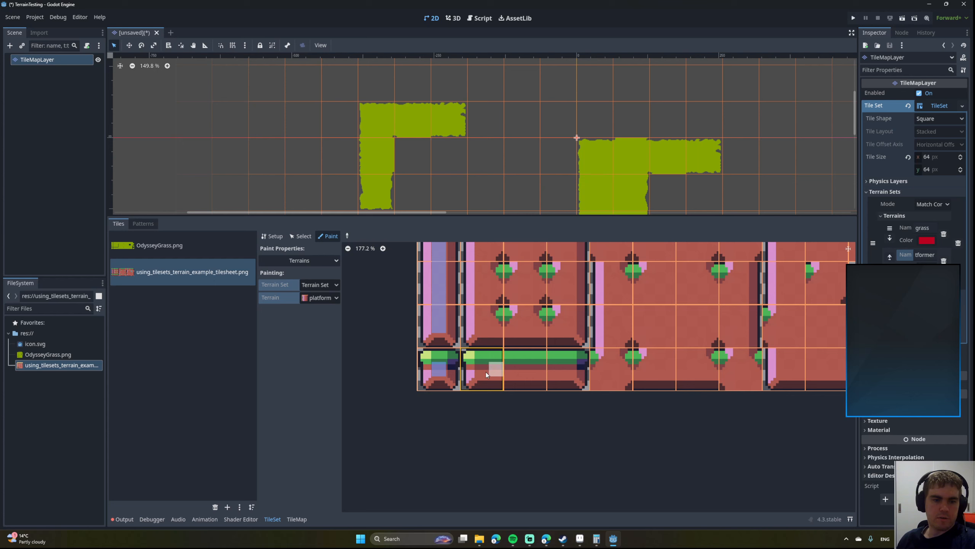
pyautogui.moveTo(487, 374); pyautogui.dragTo(571, 368)
# Paint the platformer terrain onto the 3×3 tile block, covering its three columns and its top and bottom rows.
pyautogui.moveTo(533, 327); pyautogui.dragTo(518, 400, button='middle')
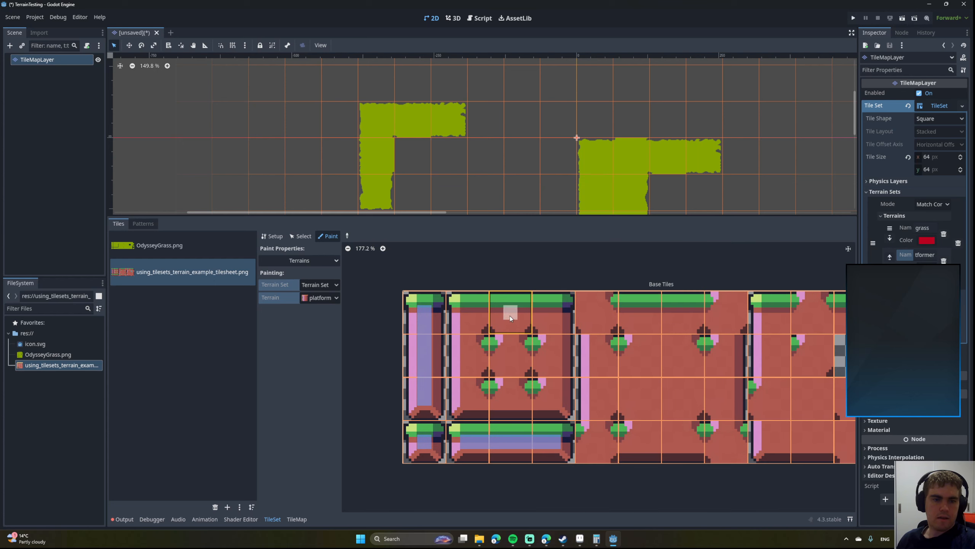
pyautogui.moveTo(489, 396)
pyautogui.mouseDown()
pyautogui.moveTo(462, 400)
pyautogui.moveTo(548, 401)
pyautogui.moveTo(551, 318)
pyautogui.mouseUp()
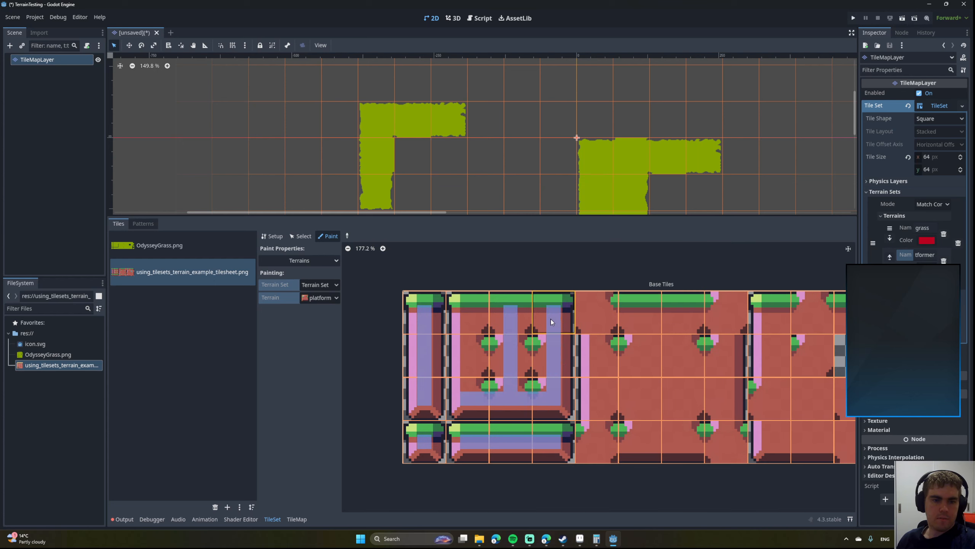
pyautogui.click(463, 317)
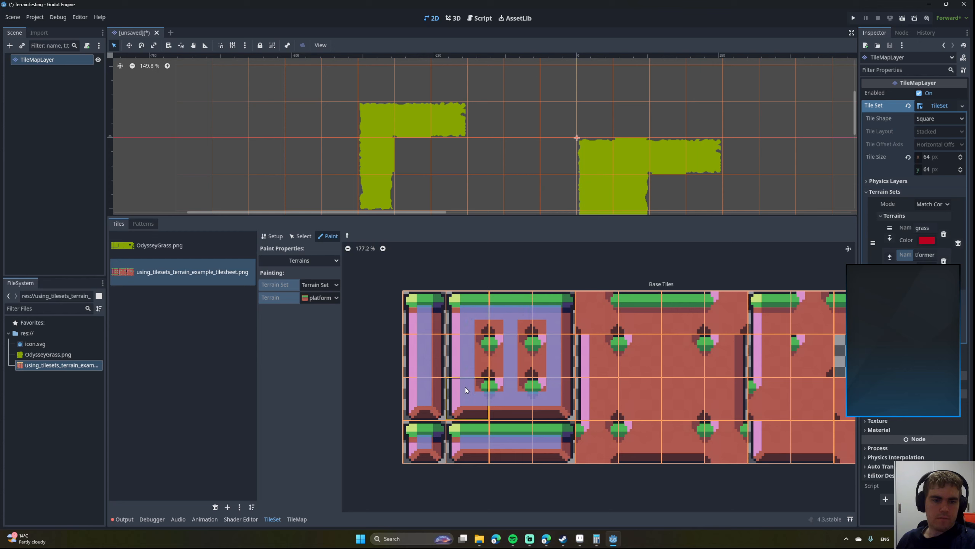
# Paint a connected ring of the platformer terrain through the outer tiles of the 4×4 block in the middle of the tilesheet.
pyautogui.moveTo(554, 355); pyautogui.dragTo(462, 320, button='middle')
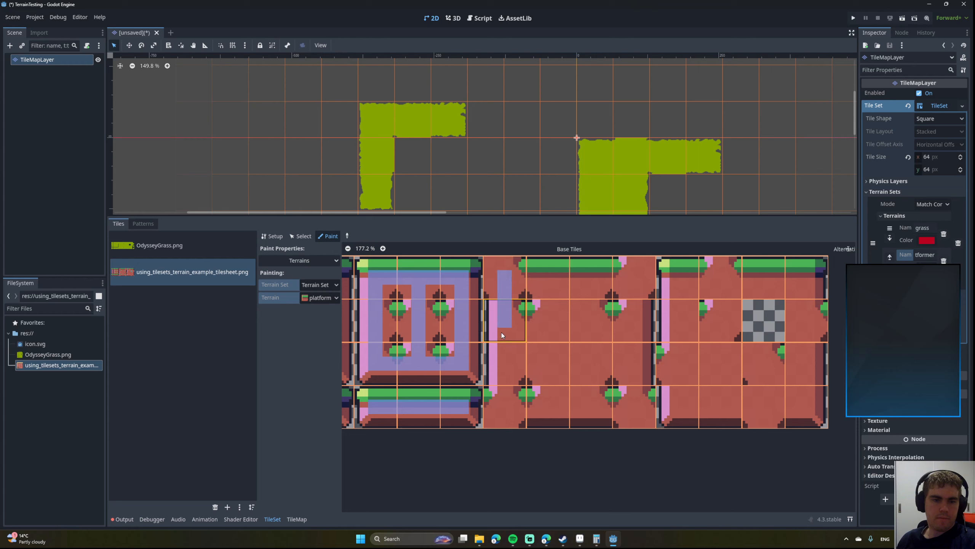
pyautogui.moveTo(622, 412)
pyautogui.mouseDown()
pyautogui.moveTo(633, 373)
pyautogui.moveTo(630, 299)
pyautogui.moveTo(512, 279)
pyautogui.mouseUp()
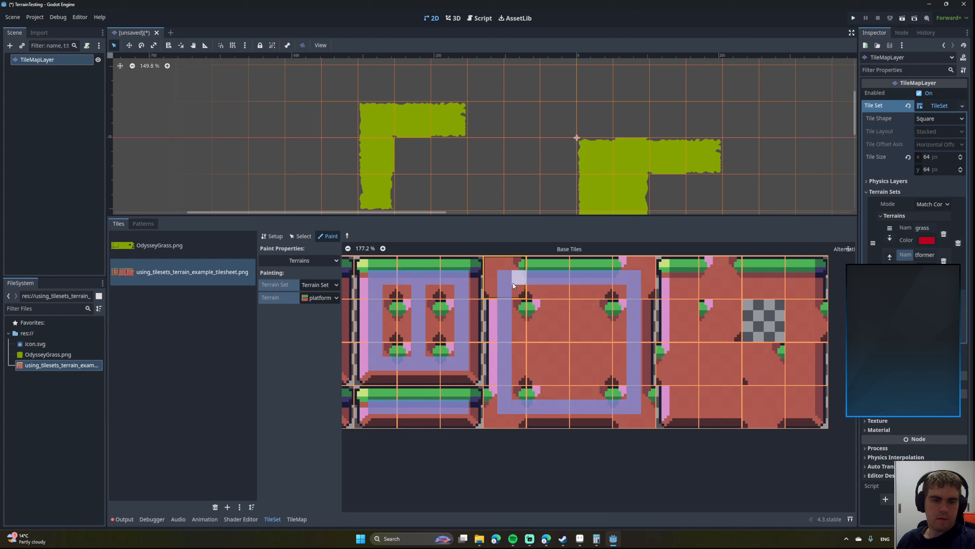
pyautogui.moveTo(505, 281); pyautogui.dragTo(596, 315, button='middle')
pyautogui.moveTo(537, 180); pyautogui.dragTo(396, 137, button='middle')
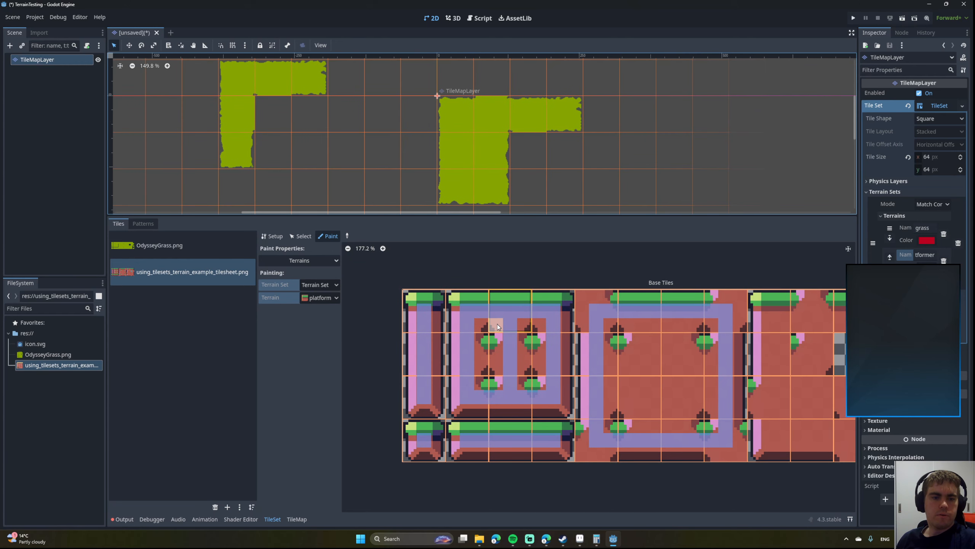
# Compare the example sheet with OdysseyGrass.png, then extend the platformer terrain through the outer corners of the example's middle 4×4 block.
pyautogui.click(151, 250)
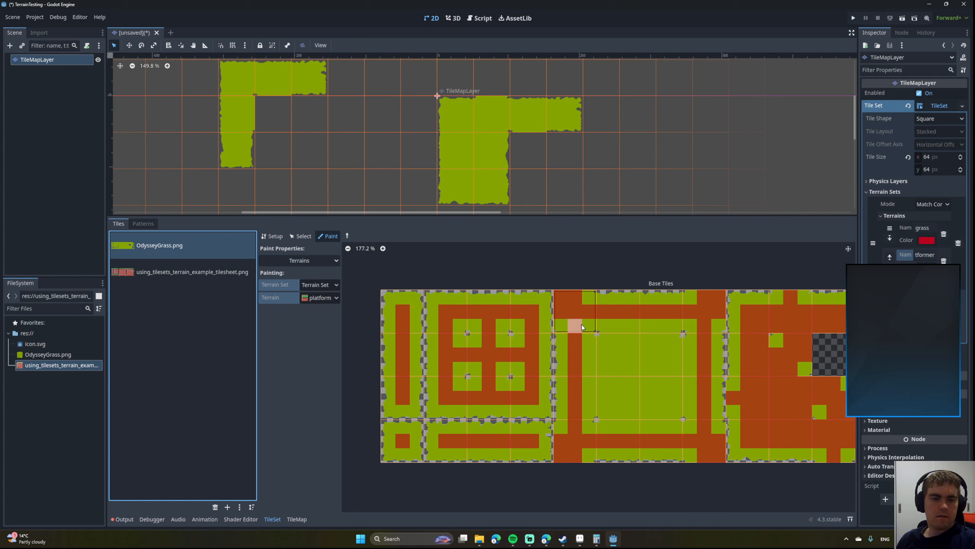
pyautogui.moveTo(733, 354); pyautogui.dragTo(550, 343, button='middle')
pyautogui.click(191, 271)
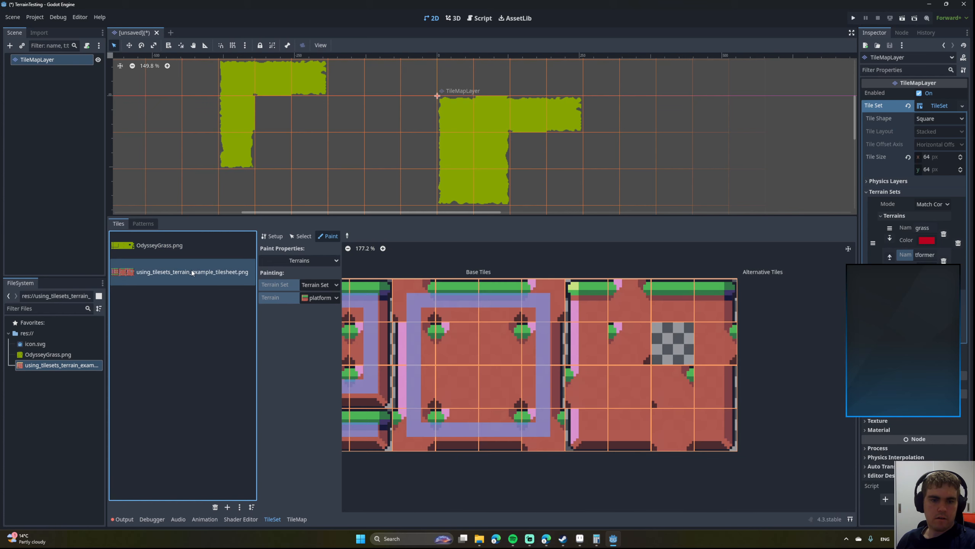
pyautogui.click(200, 241)
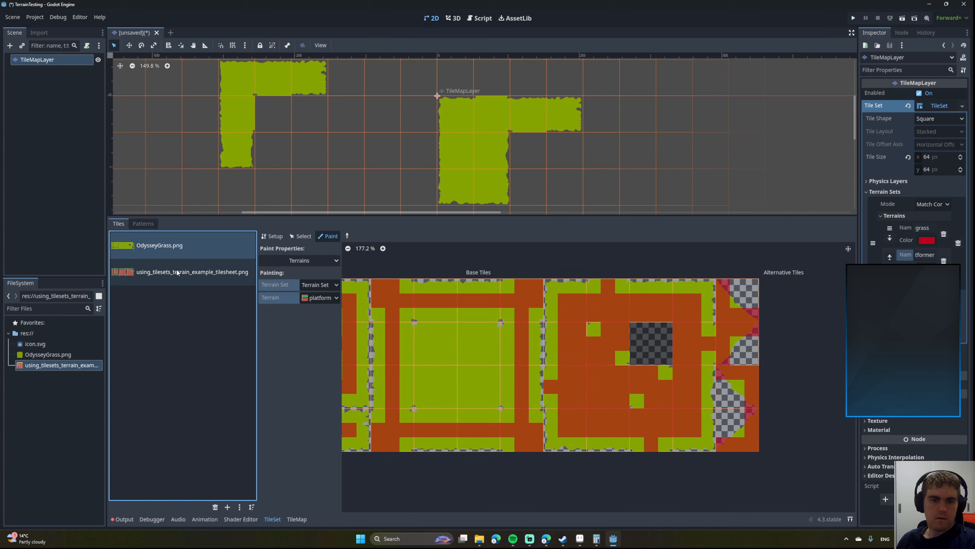
pyautogui.click(192, 271)
pyautogui.moveTo(450, 304); pyautogui.dragTo(466, 308)
pyautogui.moveTo(595, 304); pyautogui.dragTo(608, 317)
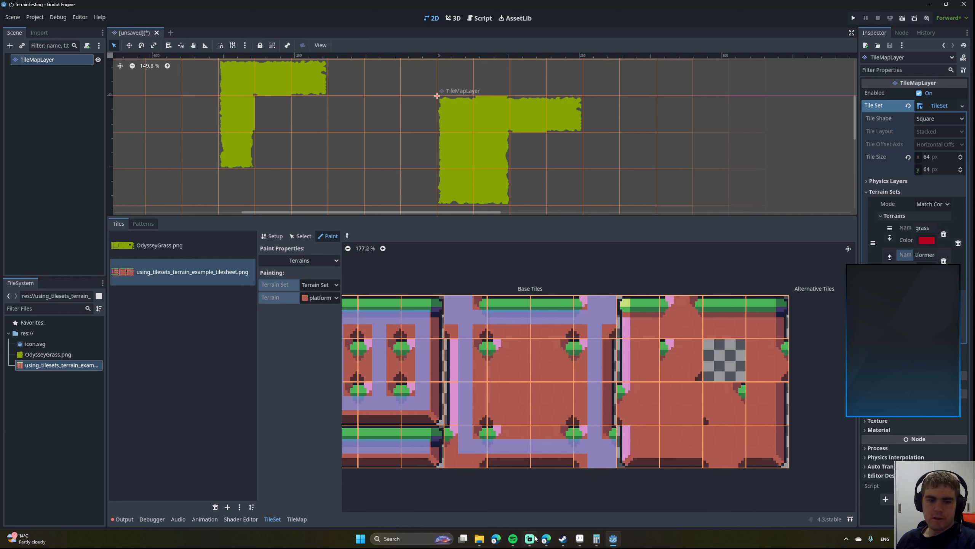
# Switch to Aseprite, show the reference layer and move it above the Grass layer, then return to Godot.
pyautogui.click(580, 540)
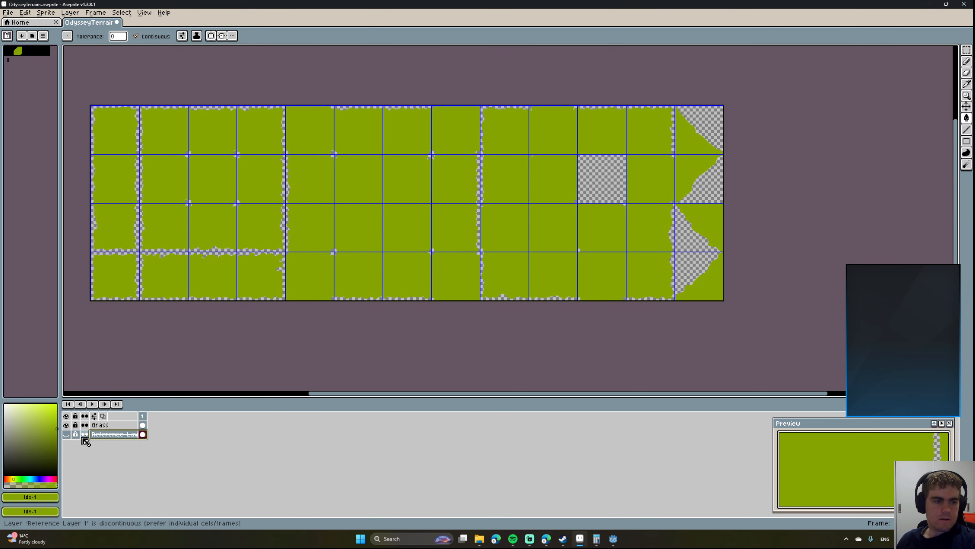
pyautogui.click(67, 434)
pyautogui.moveTo(102, 434); pyautogui.dragTo(117, 428)
pyautogui.moveTo(499, 217); pyautogui.dragTo(453, 240, button='middle')
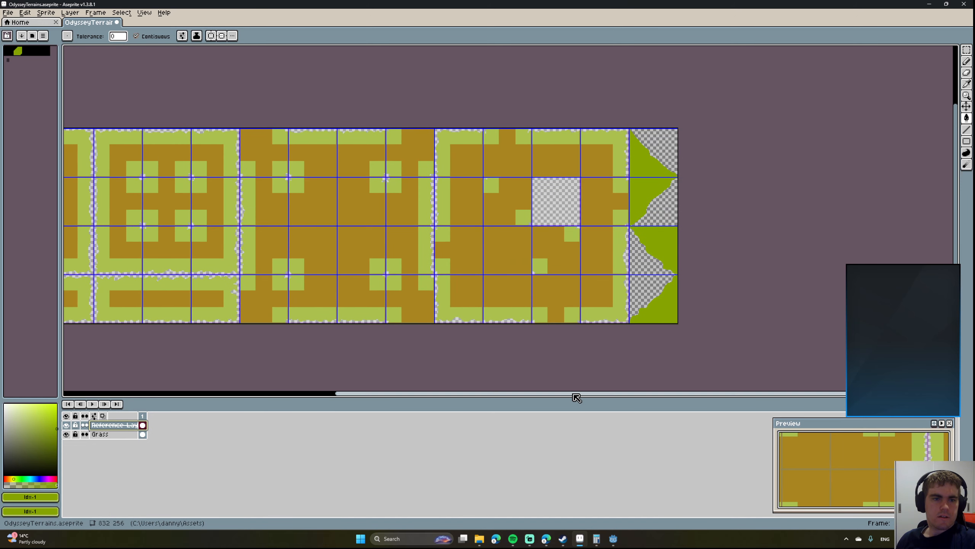
pyautogui.moveTo(548, 540)
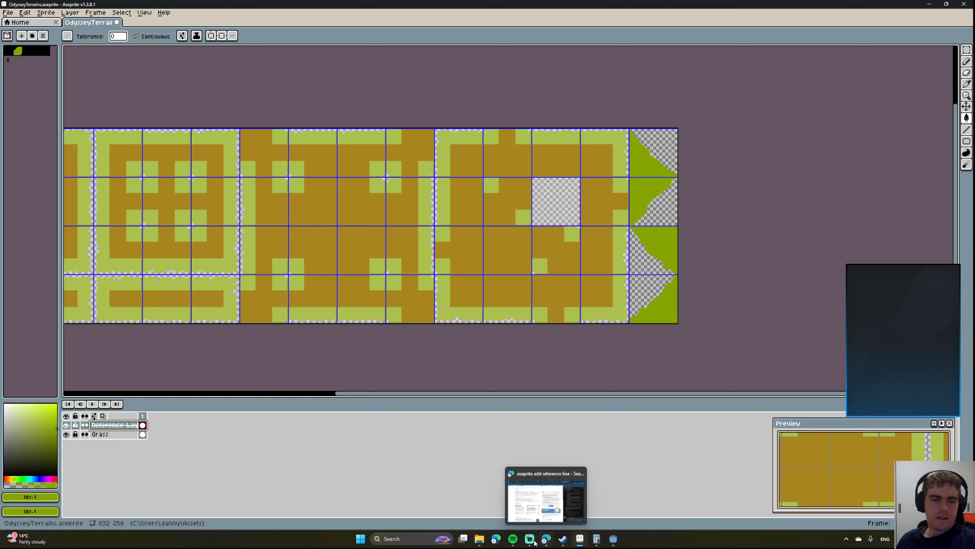
pyautogui.click(613, 539)
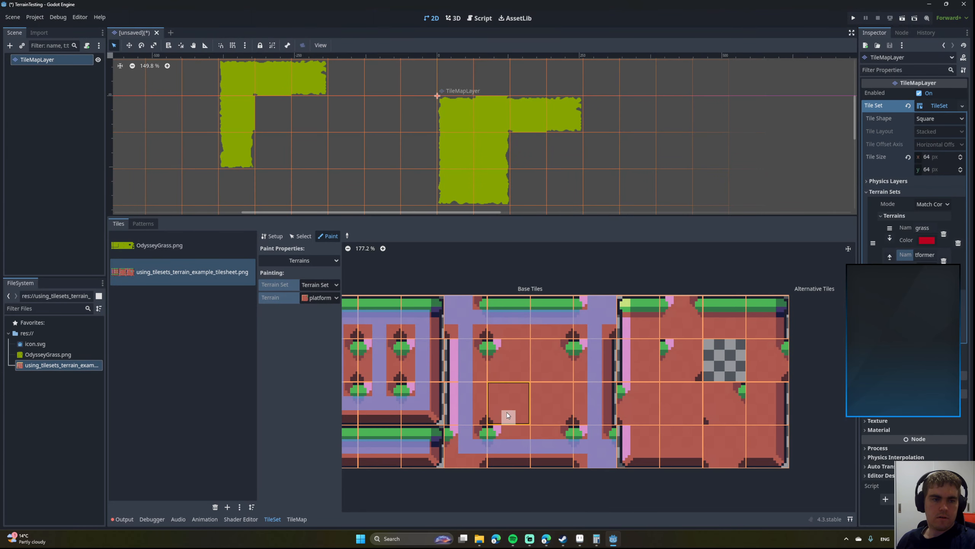
# Compare the terrain bits painted on OdysseyGrass.png with the Aseprite reference layer and the example tilesheet.
pyautogui.click(165, 246)
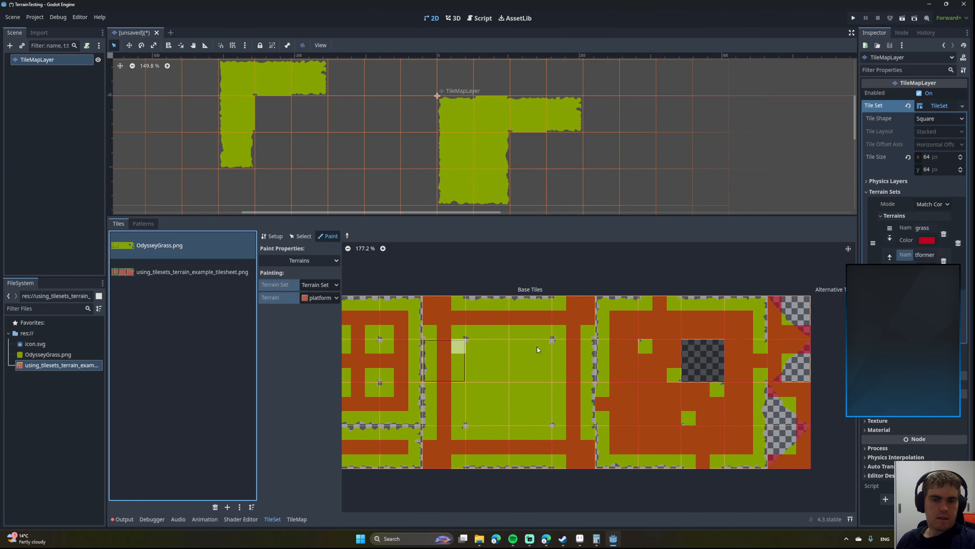
pyautogui.moveTo(551, 364); pyautogui.dragTo(504, 372, button='middle')
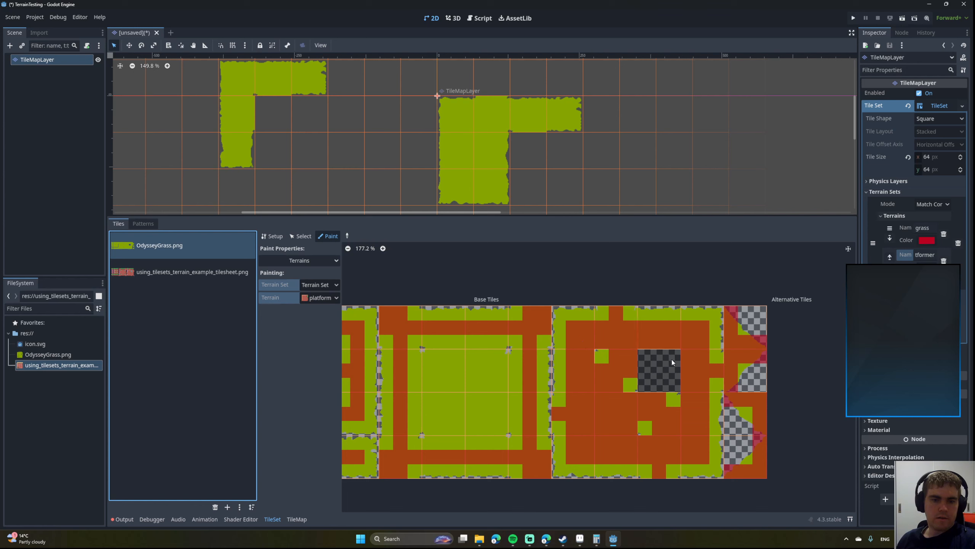
pyautogui.click(580, 539)
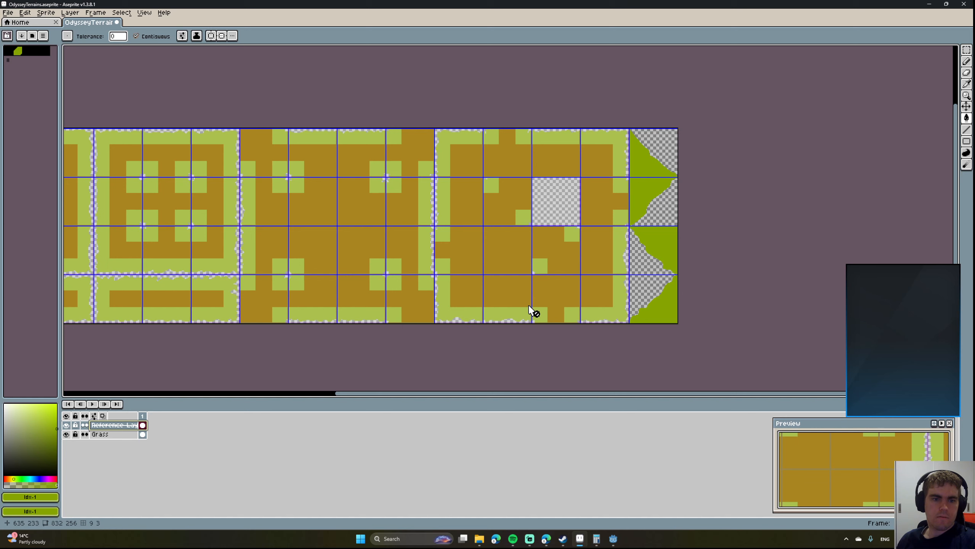
pyautogui.moveTo(413, 317); pyautogui.dragTo(420, 289, button='middle')
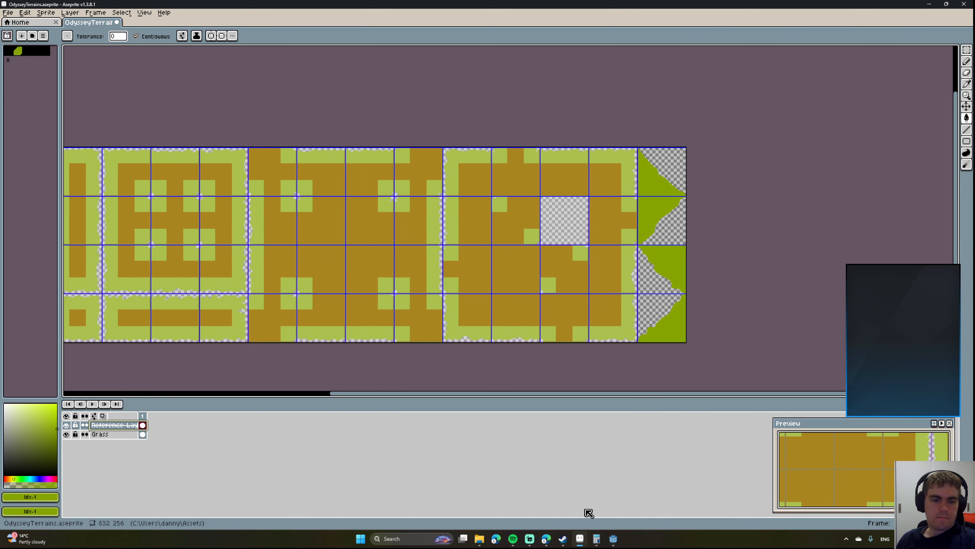
pyautogui.moveTo(546, 540)
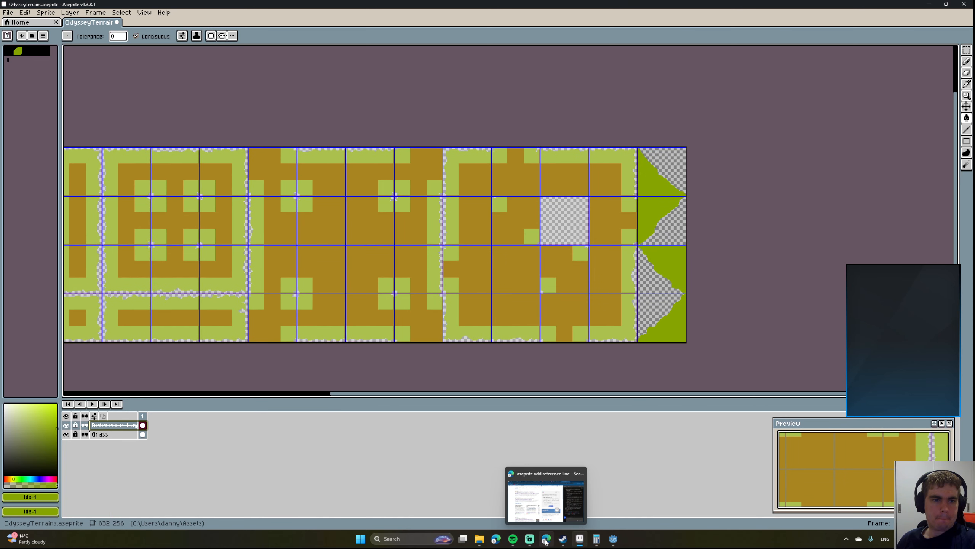
pyautogui.click(613, 538)
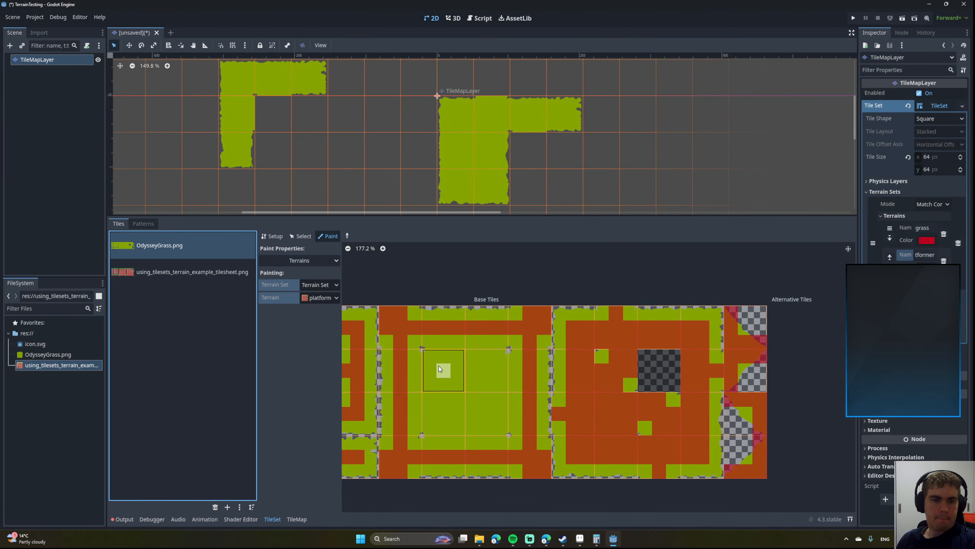
pyautogui.moveTo(458, 368); pyautogui.dragTo(522, 369, button='middle')
pyautogui.click(168, 273)
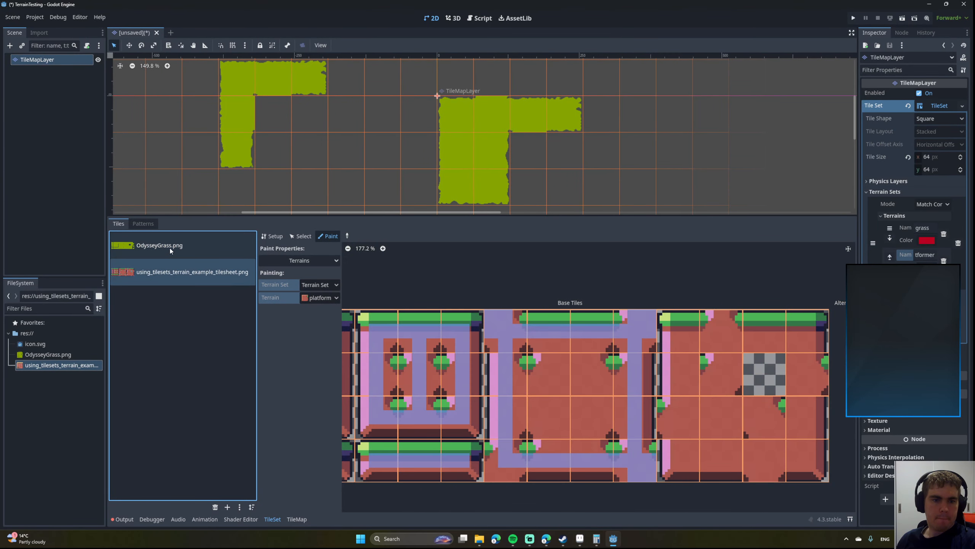
# Paint the missing grass terrain bits inside the middle 4×4 block of OdysseyGrass.png, leaving gaps only around its four inner corner points.
pyautogui.click(170, 246)
pyautogui.scroll(-2, 531, 358)
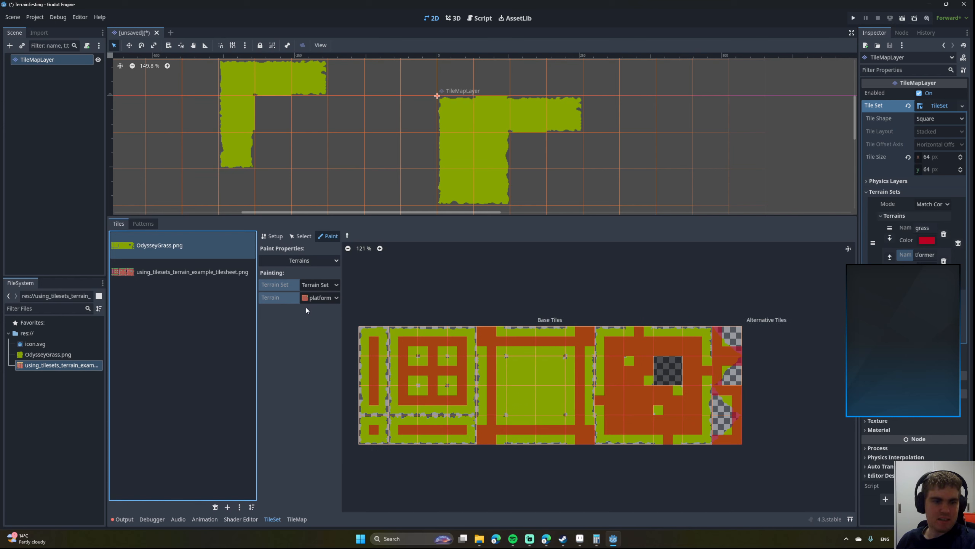
pyautogui.click(320, 297)
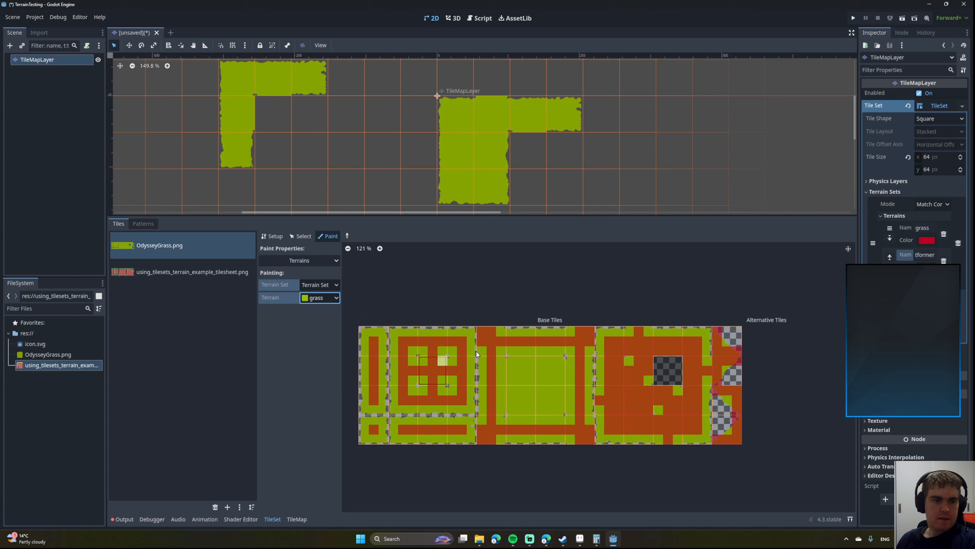
pyautogui.scroll(2, 519, 372)
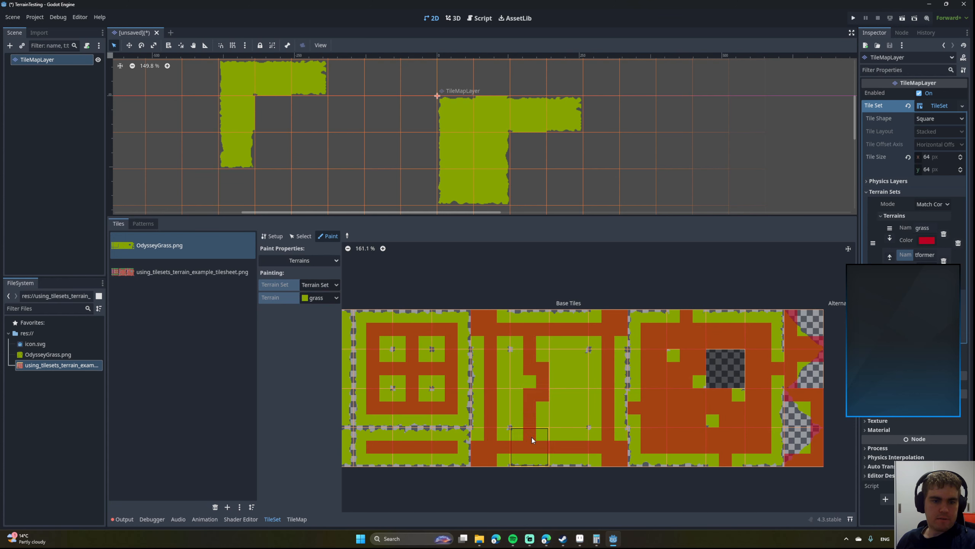
pyautogui.moveTo(538, 339)
pyautogui.mouseDown()
pyautogui.moveTo(538, 453)
pyautogui.moveTo(562, 342)
pyautogui.moveTo(569, 446)
pyautogui.mouseUp()
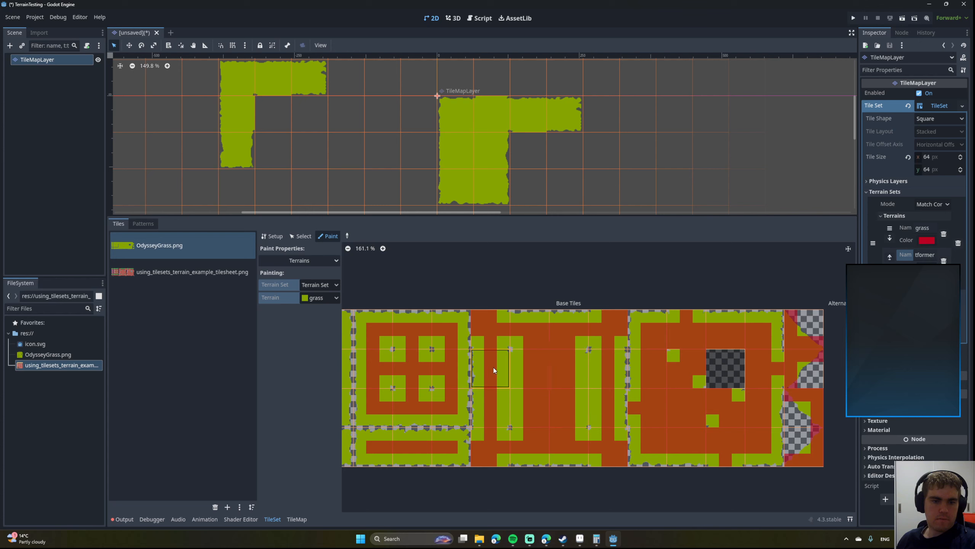
pyautogui.moveTo(604, 379)
pyautogui.mouseDown()
pyautogui.moveTo(532, 382)
pyautogui.moveTo(511, 395)
pyautogui.moveTo(608, 394)
pyautogui.mouseUp()
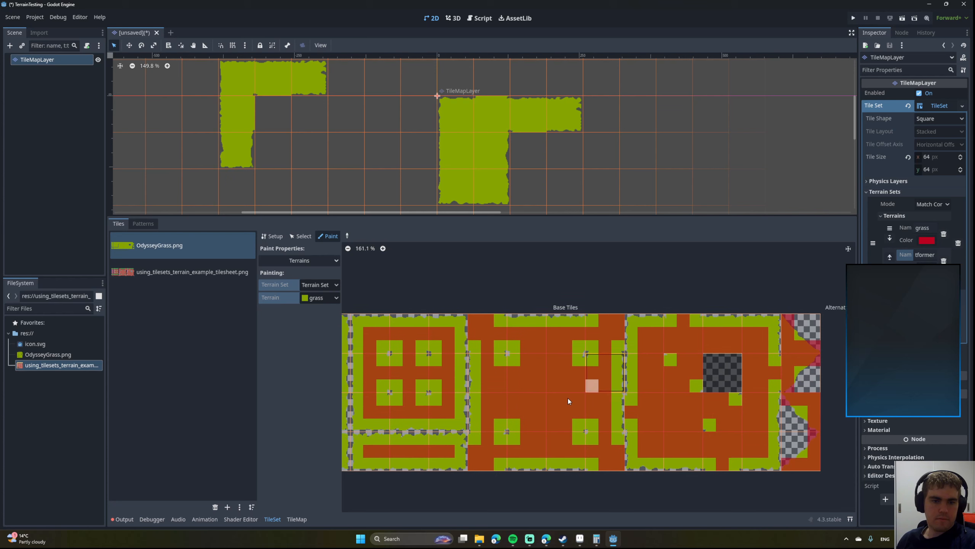
pyautogui.scroll(-3, 546, 367)
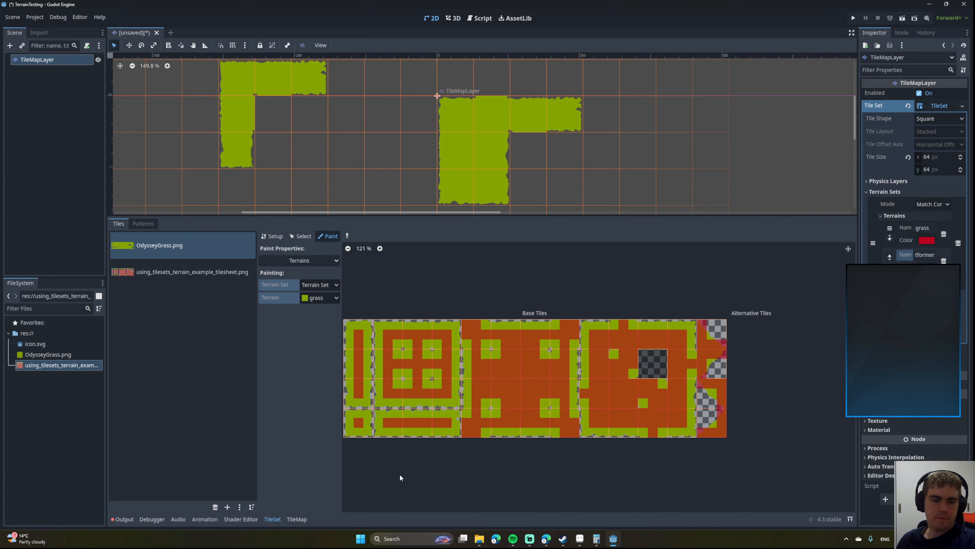
# Paint grass terrain on the tile map to join the two existing grass areas with a horizontal strip.
pyautogui.click(306, 519)
pyautogui.click(169, 249)
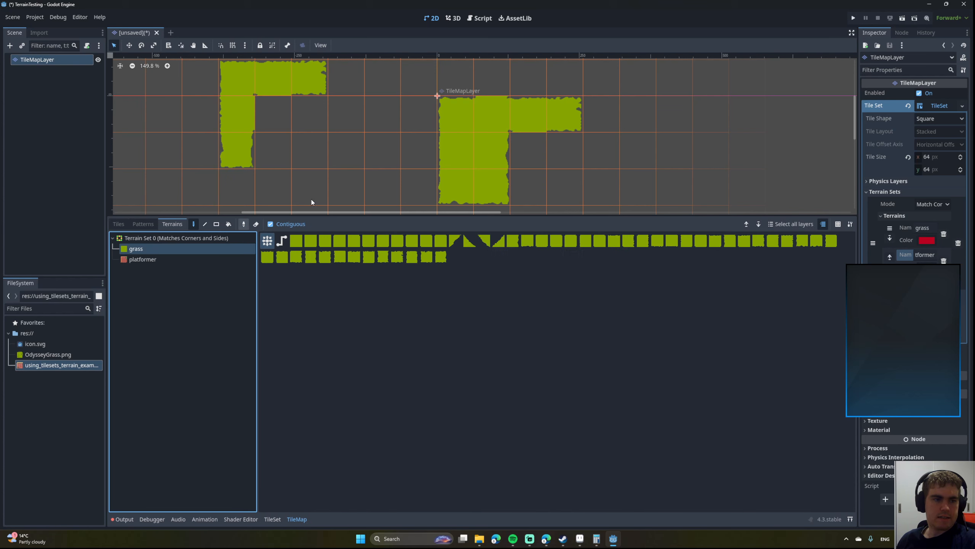
pyautogui.moveTo(325, 161); pyautogui.dragTo(386, 192, button='middle')
pyautogui.moveTo(333, 180)
pyautogui.mouseDown()
pyautogui.moveTo(369, 113)
pyautogui.moveTo(478, 151)
pyautogui.mouseUp()
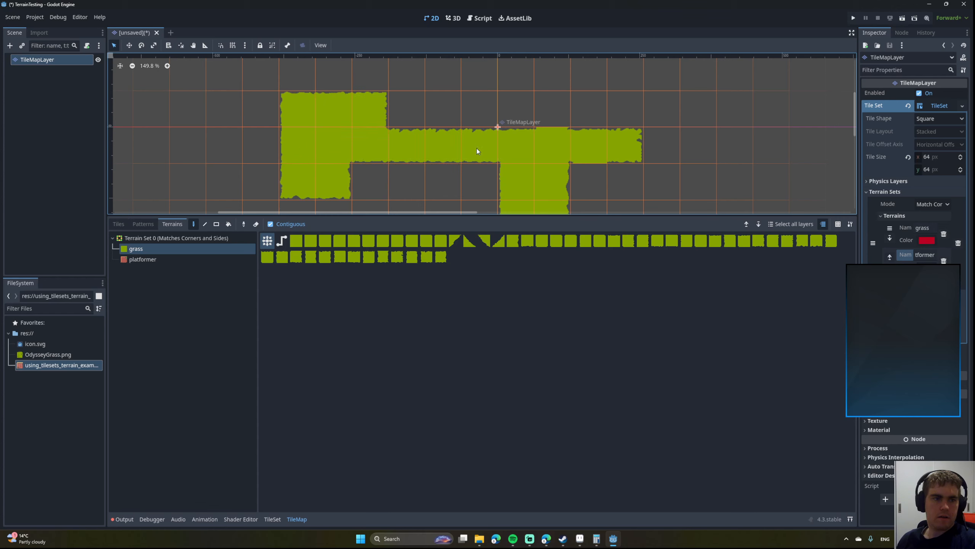
pyautogui.moveTo(629, 185); pyautogui.dragTo(599, 82, button='middle')
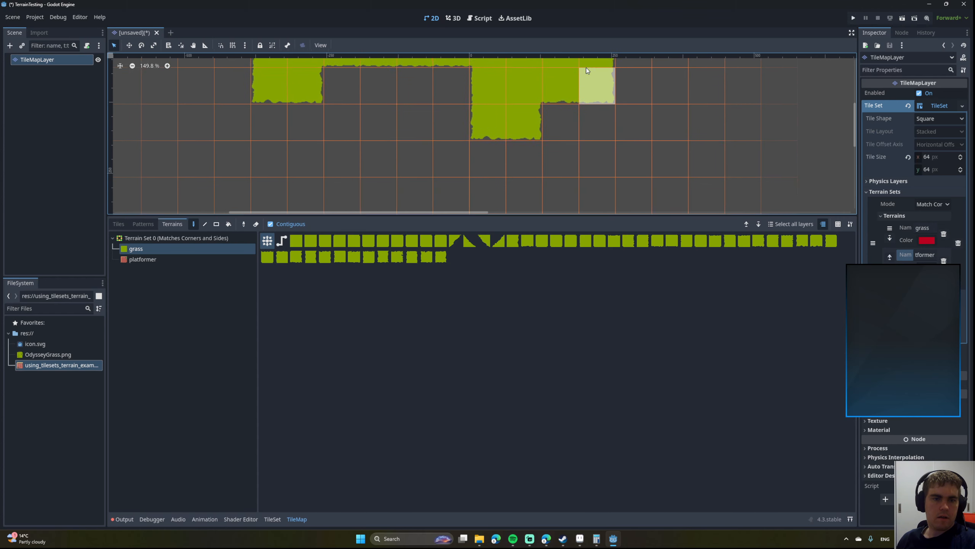
# Paint a vertical grass branch down from the connecting strip and widen it to enclose a one-tile hole.
pyautogui.moveTo(389, 153)
pyautogui.mouseDown(button='middle')
pyautogui.moveTo(493, 192)
pyautogui.moveTo(492, 202)
pyautogui.mouseUp(button='middle')
pyautogui.moveTo(472, 136); pyautogui.dragTo(470, 169)
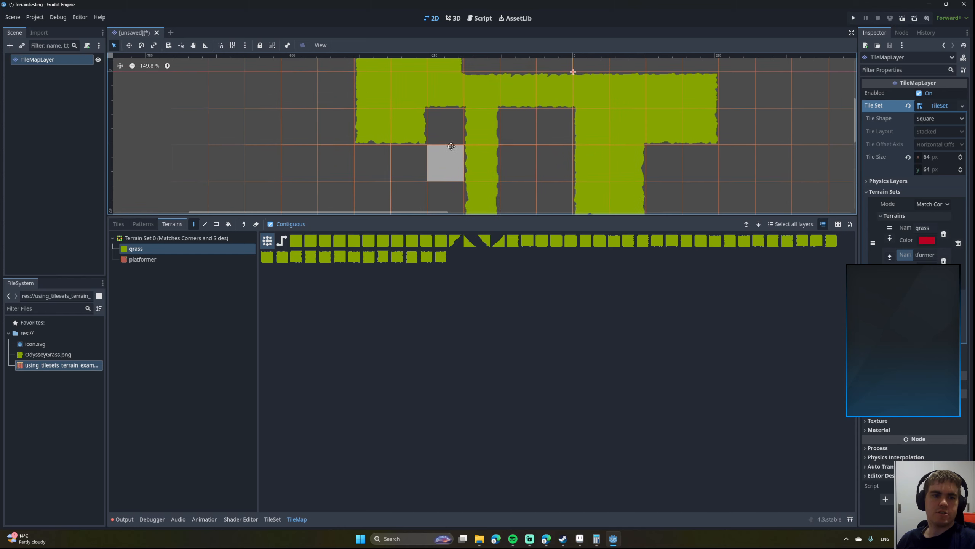
pyautogui.moveTo(441, 166); pyautogui.dragTo(493, 98, button='middle')
pyautogui.click(469, 111)
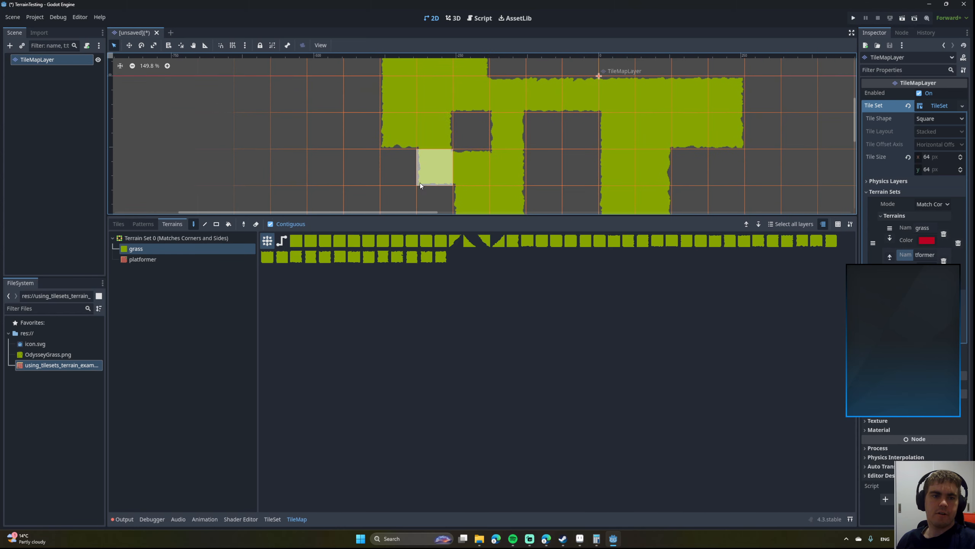
pyautogui.moveTo(388, 169)
pyautogui.mouseDown(button='middle')
pyautogui.moveTo(374, 130)
pyautogui.moveTo(477, 153)
pyautogui.moveTo(397, 128)
pyautogui.mouseUp(button='middle')
# Extend the grass with a horizontal run of tiles beneath the vertical branch, leaving a gap below the older area.
pyautogui.click(431, 139)
pyautogui.click(447, 182)
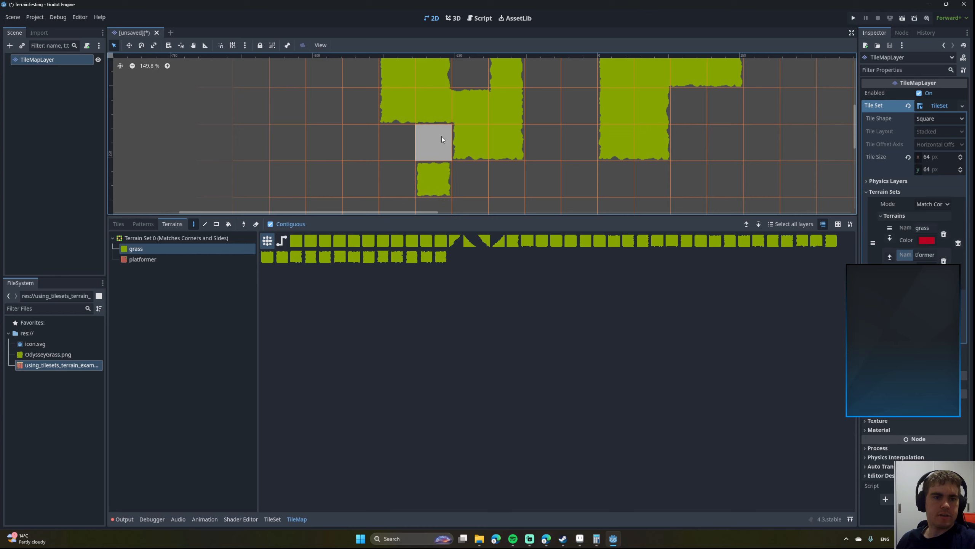
pyautogui.moveTo(432, 80)
pyautogui.mouseDown(button='middle')
pyautogui.moveTo(420, 151)
pyautogui.moveTo(426, 84)
pyautogui.mouseUp(button='middle')
pyautogui.click(458, 180)
pyautogui.moveTo(398, 193)
pyautogui.mouseDown(button='middle')
pyautogui.moveTo(455, 150)
pyautogui.moveTo(535, 164)
pyautogui.mouseUp(button='middle')
pyautogui.click(536, 165)
pyautogui.moveTo(354, 136); pyautogui.dragTo(289, 137, button='middle')
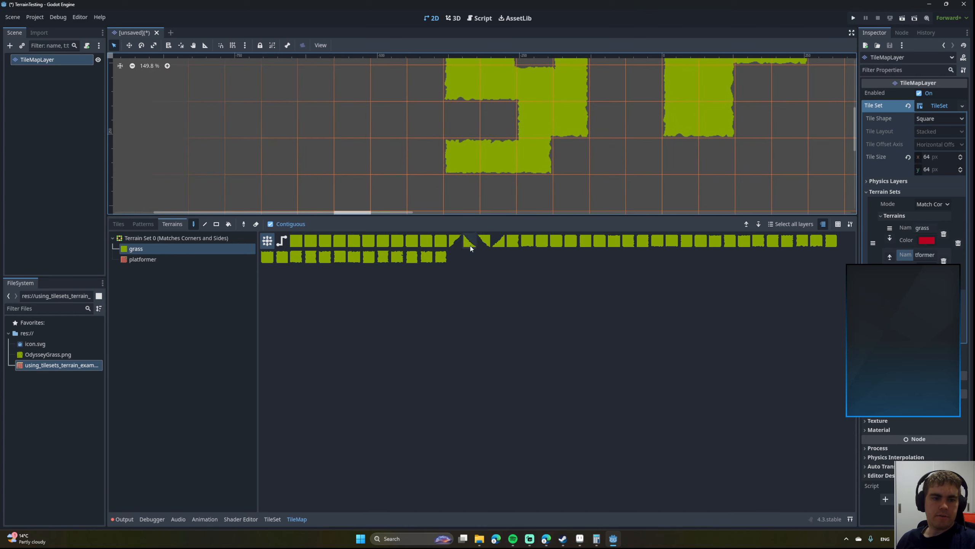
# Try placing the diagonal grass slope tile beside and below the lowest grass strip, undoing each placement.
pyautogui.click(469, 241)
pyautogui.click(384, 150)
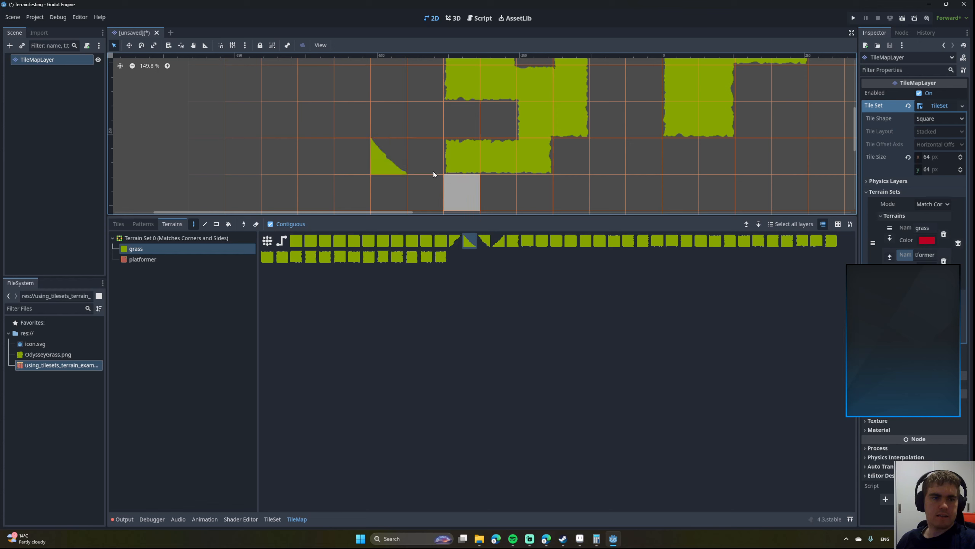
pyautogui.moveTo(433, 171)
pyautogui.mouseDown(button='middle')
pyautogui.moveTo(450, 164)
pyautogui.moveTo(456, 174)
pyautogui.mouseUp(button='middle')
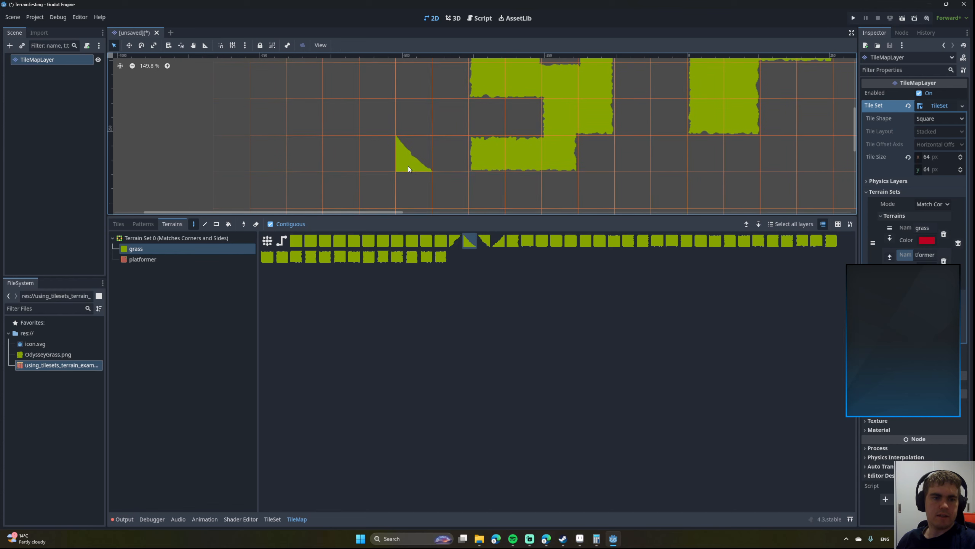
pyautogui.hotkey('ctrl', 'z')
pyautogui.moveTo(534, 185); pyautogui.dragTo(428, 168, button='middle')
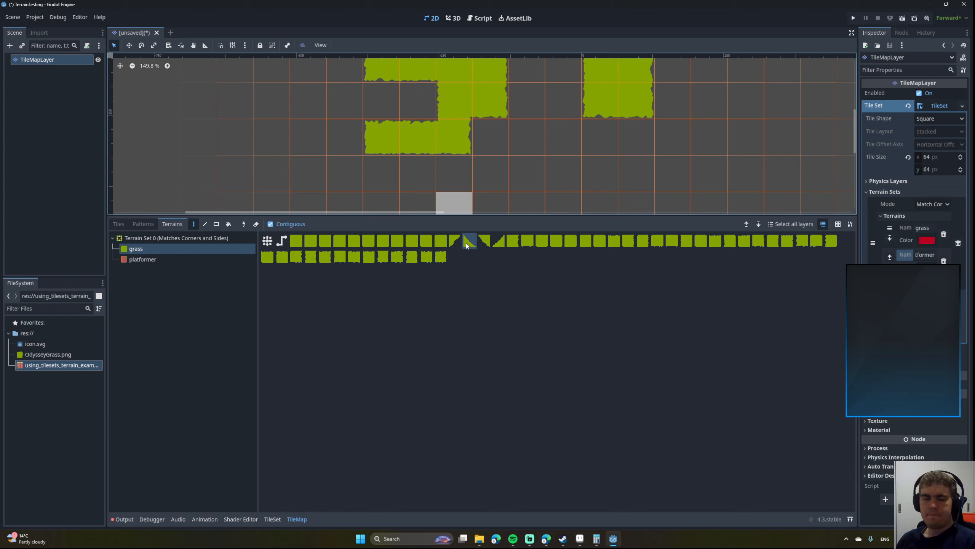
pyautogui.moveTo(432, 196); pyautogui.dragTo(395, 171, button='middle')
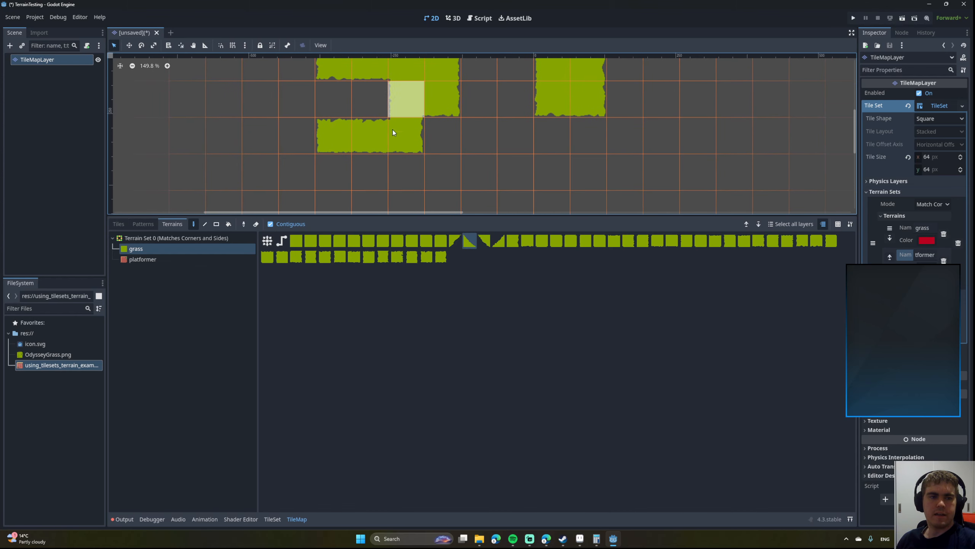
pyautogui.click(406, 169)
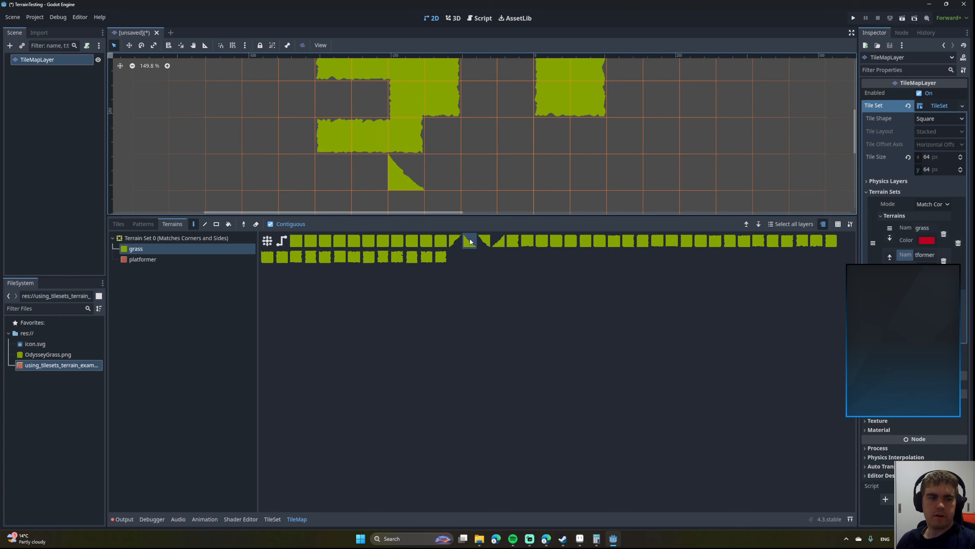
pyautogui.hotkey('ctrl', 'z')
# Reopen the tile map's terrain painting and set the grass terrain to Connect mode.
pyautogui.click(298, 521)
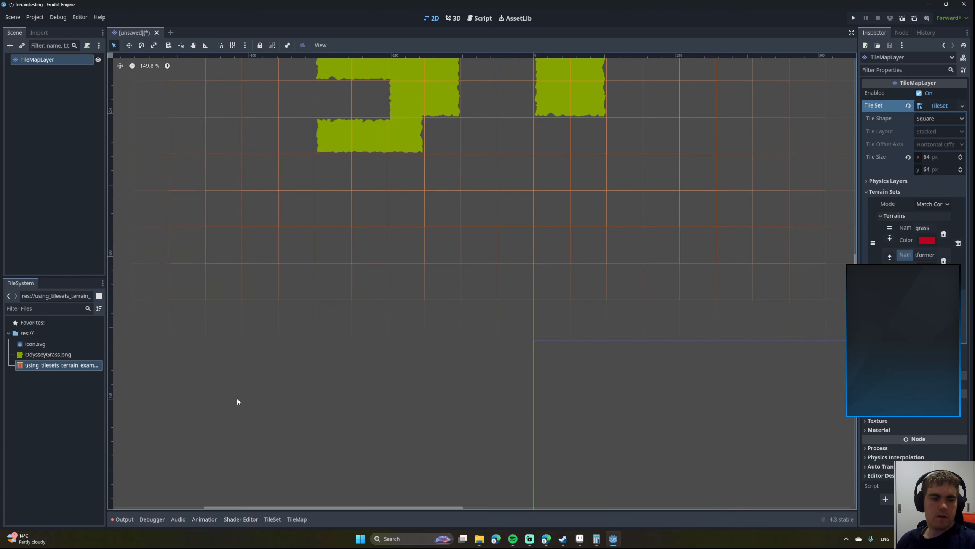
pyautogui.click(298, 519)
pyautogui.click(267, 241)
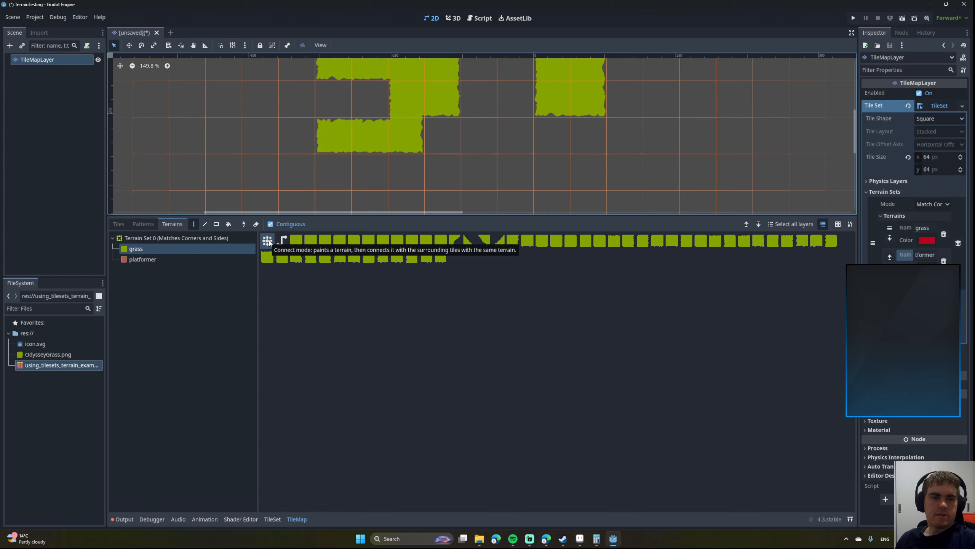
# Paint a two-tile grass stem below the lowest strip and fill the notch at the strip's end.
pyautogui.click(375, 168)
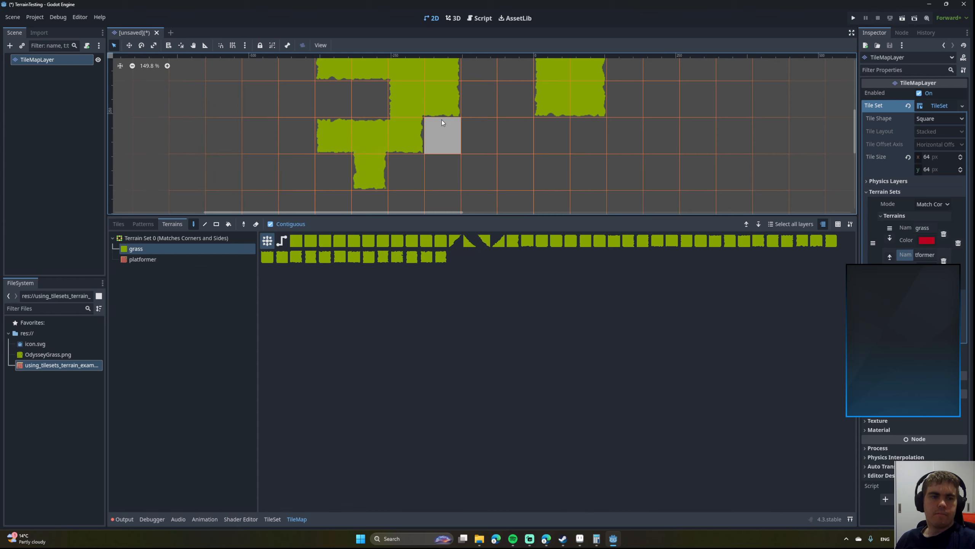
pyautogui.click(369, 196)
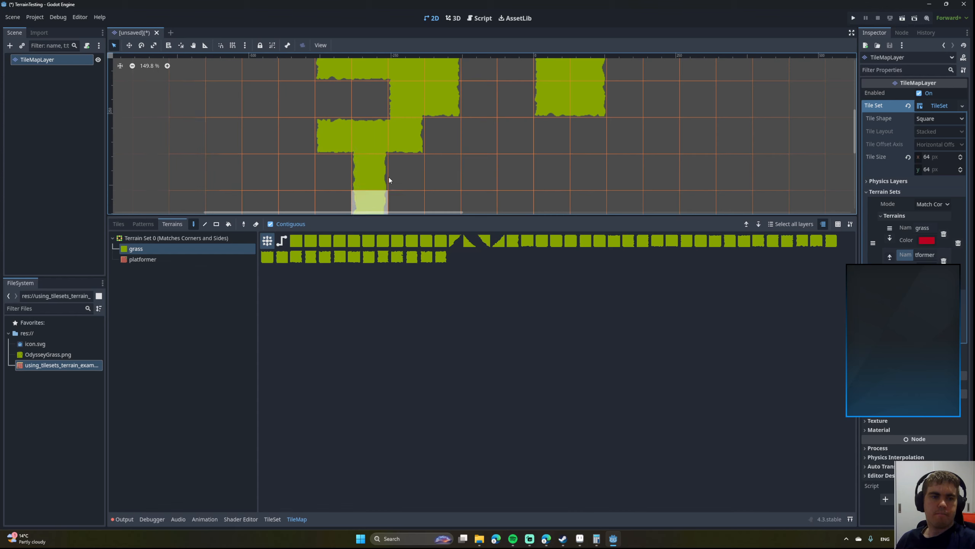
pyautogui.moveTo(467, 169); pyautogui.dragTo(479, 119, button='middle')
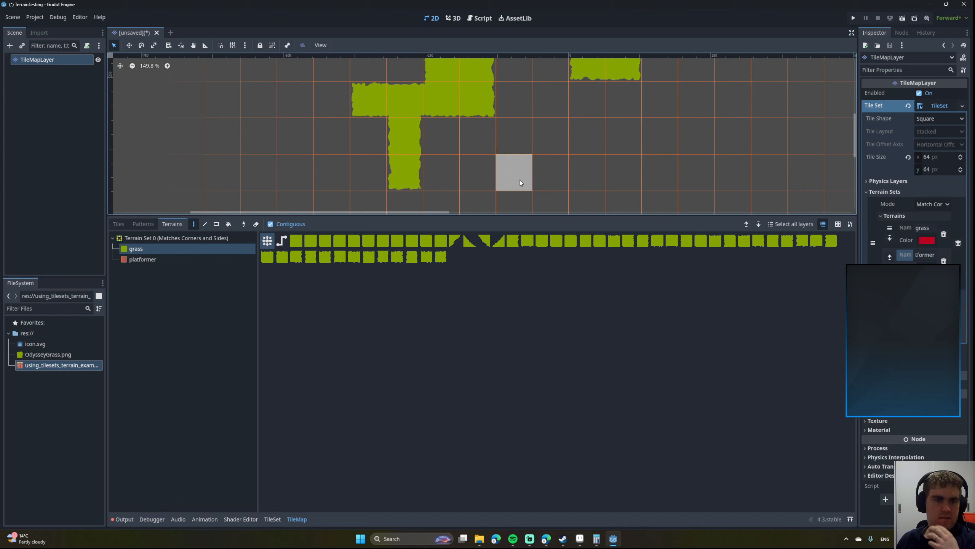
pyautogui.scroll(2, 480, 165)
pyautogui.scroll(-2, 486, 115)
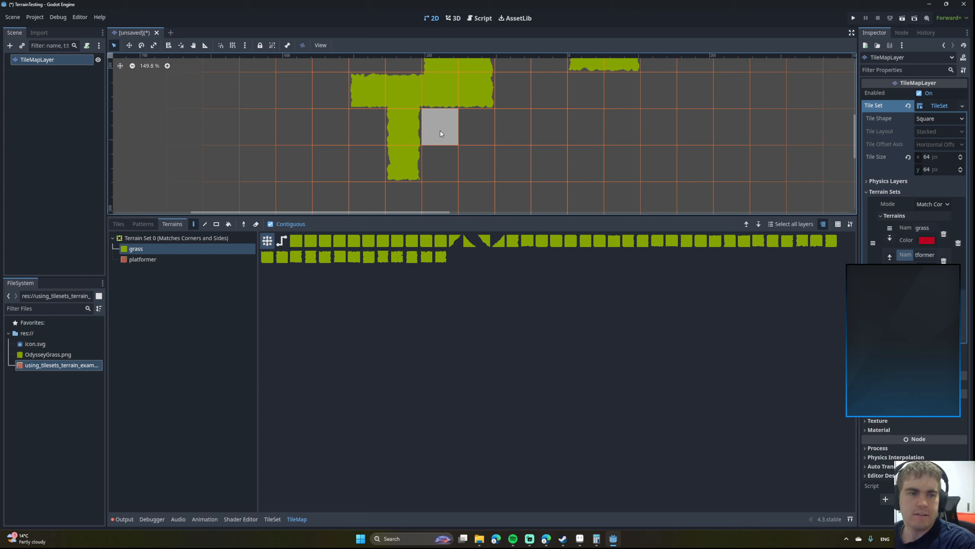
pyautogui.moveTo(441, 131); pyautogui.dragTo(397, 162, button='middle')
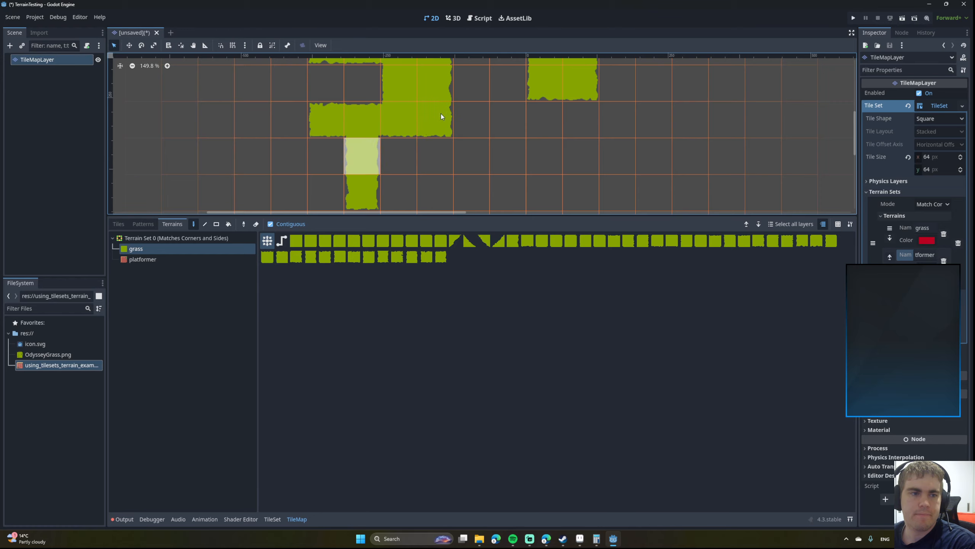
# Fill one large grass rectangle over all the existing shapes using the Rectangle tool in Connect mode.
pyautogui.scroll(-4, 380, 162)
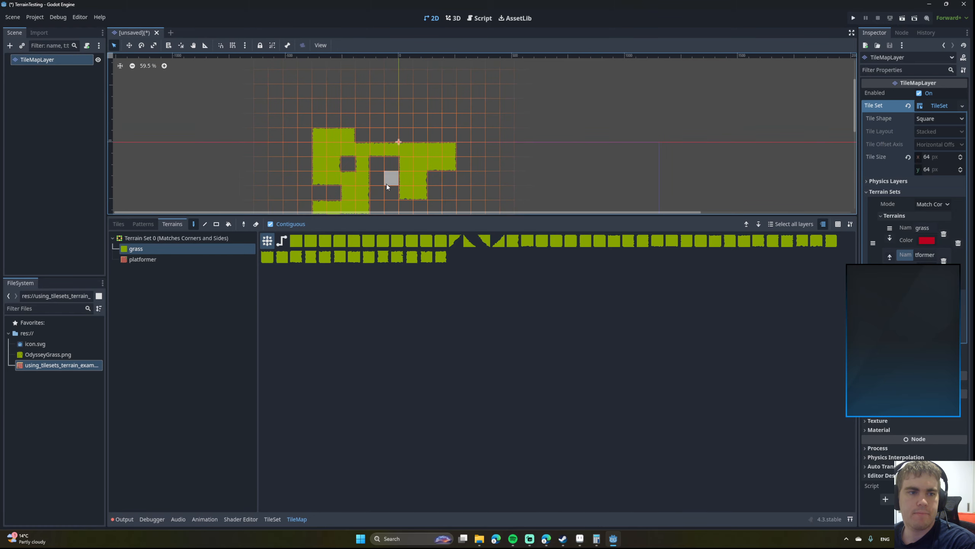
pyautogui.scroll(10, 386, 184)
pyautogui.moveTo(388, 180)
pyautogui.mouseDown(button='middle')
pyautogui.moveTo(406, 72)
pyautogui.moveTo(388, 144)
pyautogui.mouseUp(button='middle')
pyautogui.scroll(-11, 397, 89)
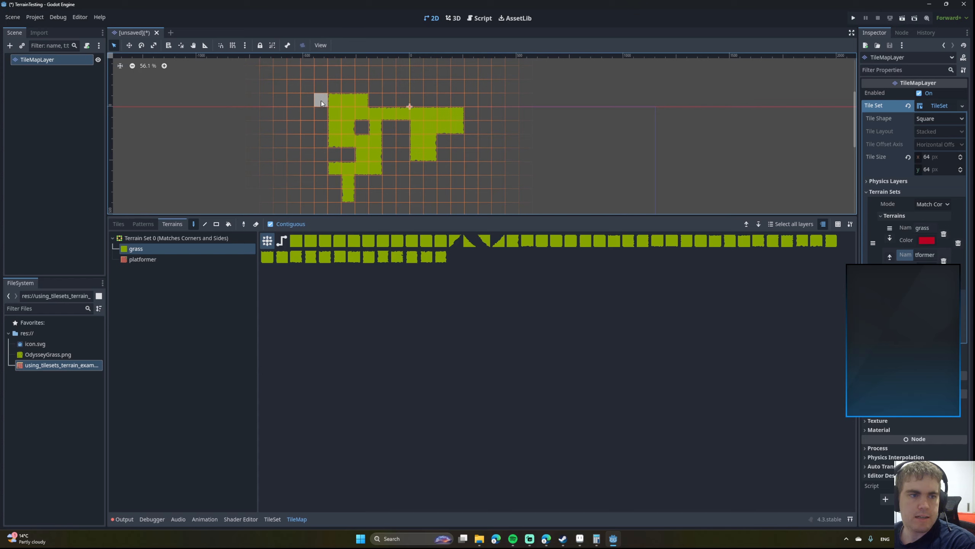
pyautogui.click(216, 224)
pyautogui.moveTo(282, 86); pyautogui.dragTo(610, 244)
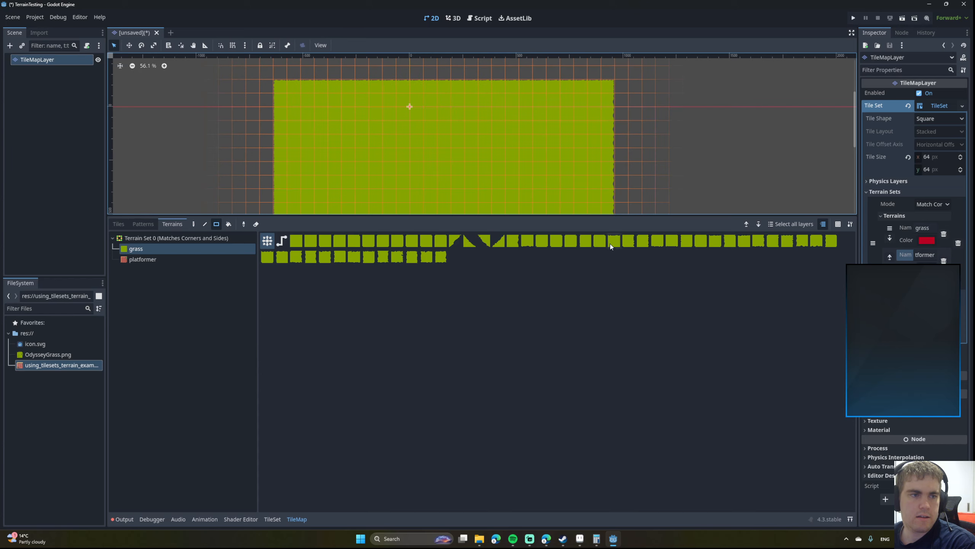
pyautogui.moveTo(470, 144); pyautogui.dragTo(414, 144, button='middle')
pyautogui.moveTo(467, 166); pyautogui.dragTo(508, 204, button='middle')
# Add overlapping grass rectangles along the large block's side, building a tall offset column with a gap beside it.
pyautogui.moveTo(504, 130); pyautogui.dragTo(652, 181)
pyautogui.moveTo(650, 179); pyautogui.dragTo(565, 181, button='middle')
pyautogui.moveTo(546, 89); pyautogui.dragTo(571, 119)
pyautogui.moveTo(591, 176); pyautogui.dragTo(614, 223, button='middle')
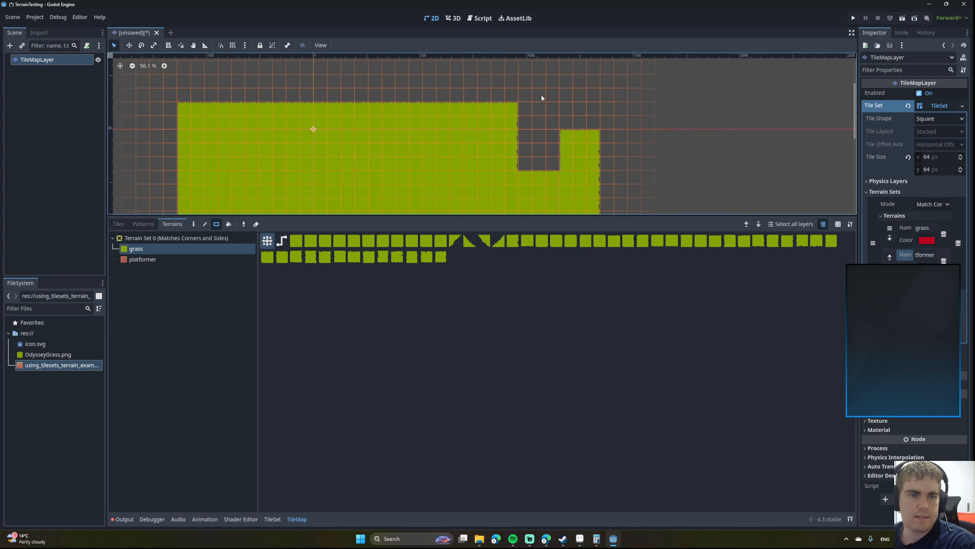
pyautogui.moveTo(552, 96); pyautogui.dragTo(592, 149)
pyautogui.keyDown('ctrl'); pyautogui.scroll(2, 576, 144); pyautogui.keyUp('ctrl')
pyautogui.moveTo(567, 137); pyautogui.dragTo(608, 169, button='middle')
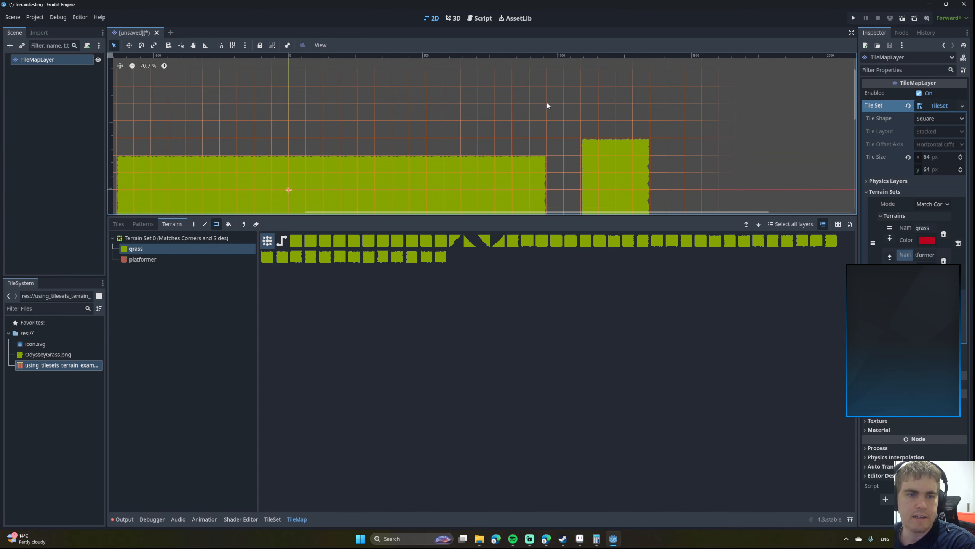
pyautogui.moveTo(539, 95)
pyautogui.mouseDown()
pyautogui.moveTo(618, 146)
pyautogui.moveTo(603, 131)
pyautogui.mouseUp()
# Paint a larger grass rectangle over the block and its side column, closing the gap between them.
pyautogui.scroll(5, 560, 150)
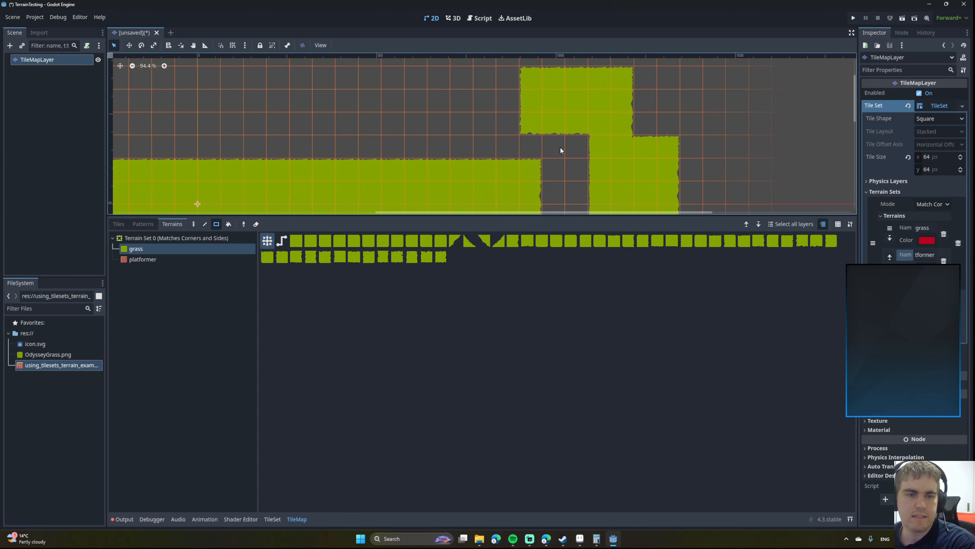
pyautogui.scroll(-3, 561, 150)
pyautogui.hscroll(-10, 572, 153)
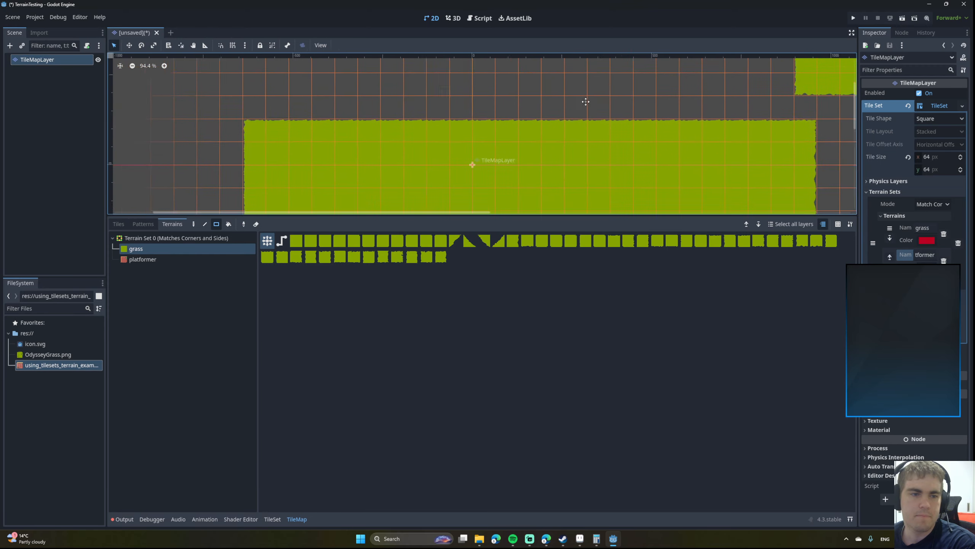
pyautogui.scroll(-4, 498, 172)
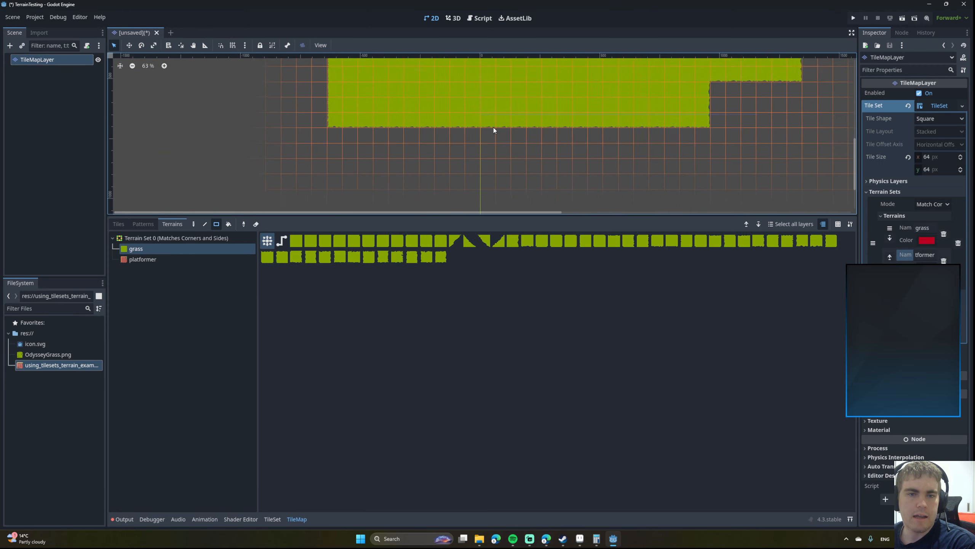
pyautogui.moveTo(495, 129); pyautogui.dragTo(480, 154, button='middle')
pyautogui.scroll(-3, 470, 150)
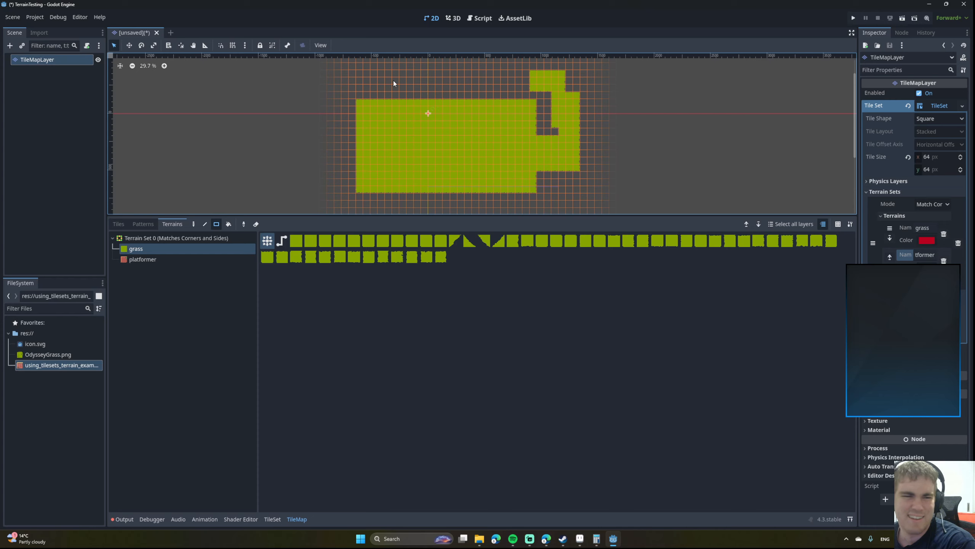
pyautogui.moveTo(359, 67); pyautogui.dragTo(578, 198)
pyautogui.moveTo(442, 149); pyautogui.dragTo(439, 168, button='middle')
pyautogui.scroll(3, 435, 161)
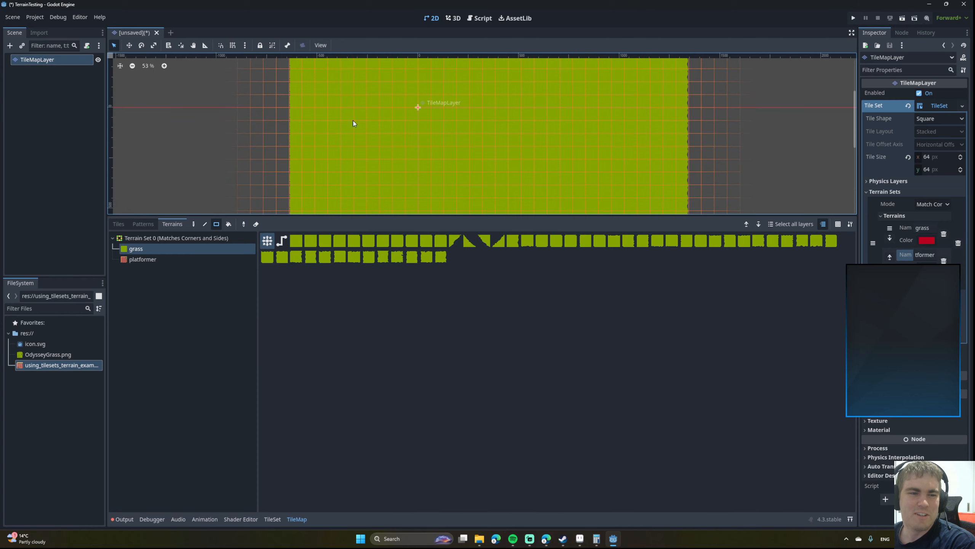
# Paint overlapping grass rectangles above the block to form a long horizontal arm separated from it by a narrow gap.
pyautogui.moveTo(352, 121); pyautogui.dragTo(468, 225, button='middle')
pyautogui.moveTo(410, 85); pyautogui.dragTo(431, 127)
pyautogui.moveTo(502, 137); pyautogui.dragTo(452, 156, button='middle')
pyautogui.moveTo(491, 124); pyautogui.dragTo(484, 147, button='middle')
pyautogui.moveTo(445, 113); pyautogui.dragTo(494, 139)
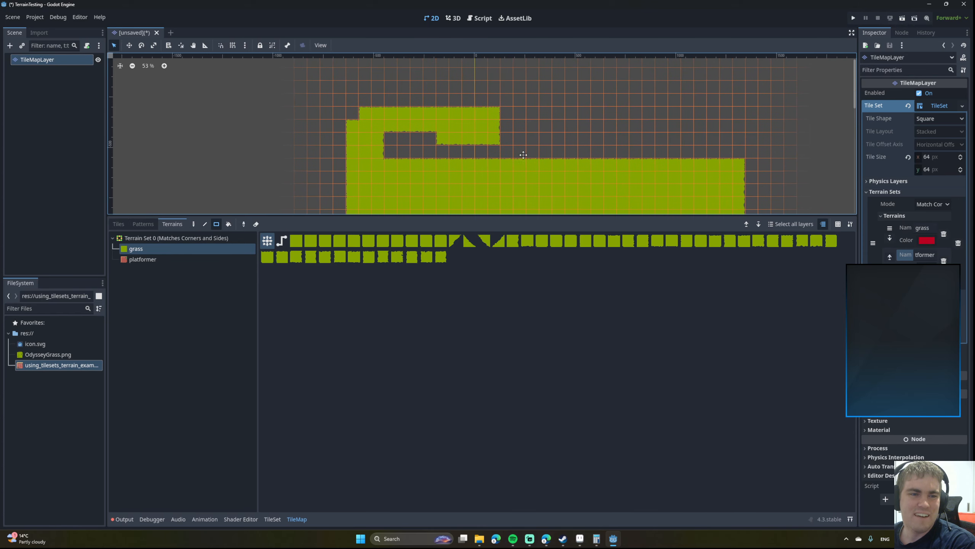
pyautogui.moveTo(523, 155); pyautogui.dragTo(490, 146, button='middle')
pyautogui.moveTo(473, 105); pyautogui.dragTo(540, 128)
pyautogui.moveTo(557, 143); pyautogui.dragTo(441, 104, button='middle')
# Examine the edges of the painted grass map and compare them with the OdysseyGrass.png base tiles.
pyautogui.scroll(-4, 444, 126)
pyautogui.moveTo(393, 204); pyautogui.dragTo(507, 164, button='middle')
pyautogui.scroll(-2, 504, 159)
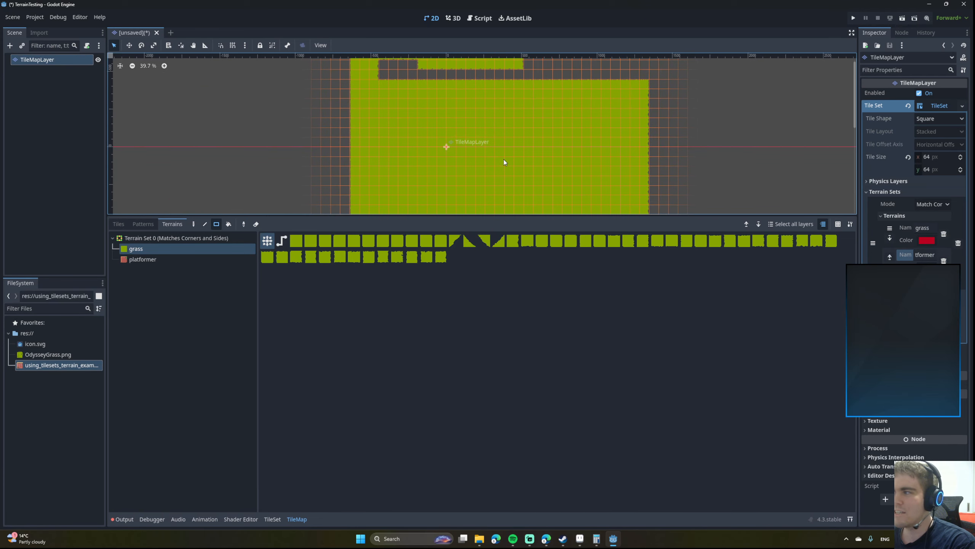
pyautogui.scroll(-1, 506, 150)
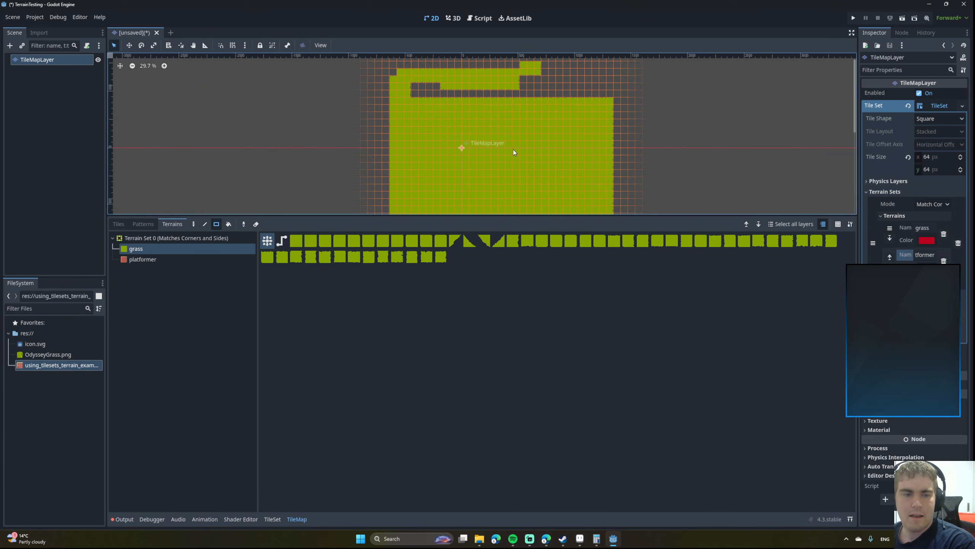
pyautogui.moveTo(514, 150); pyautogui.dragTo(503, 124, button='middle')
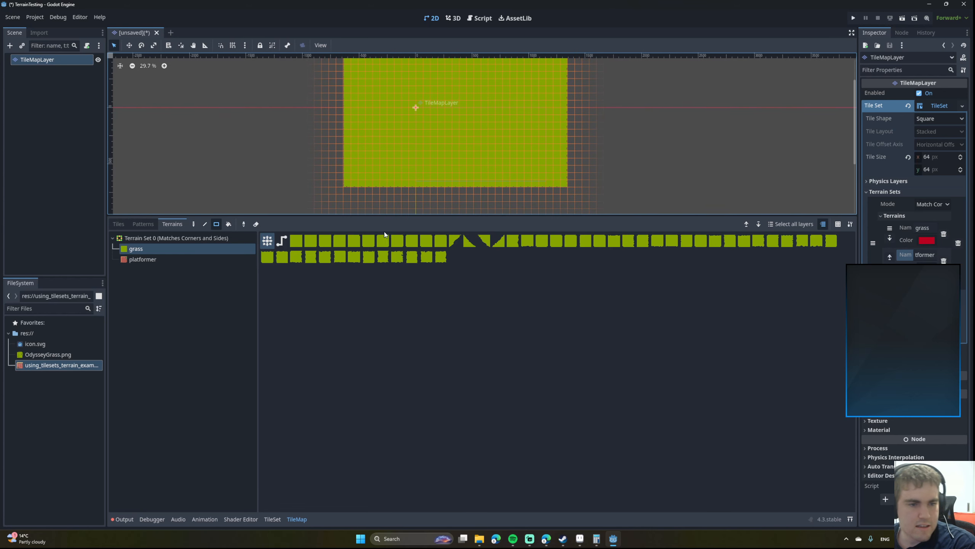
pyautogui.click(118, 224)
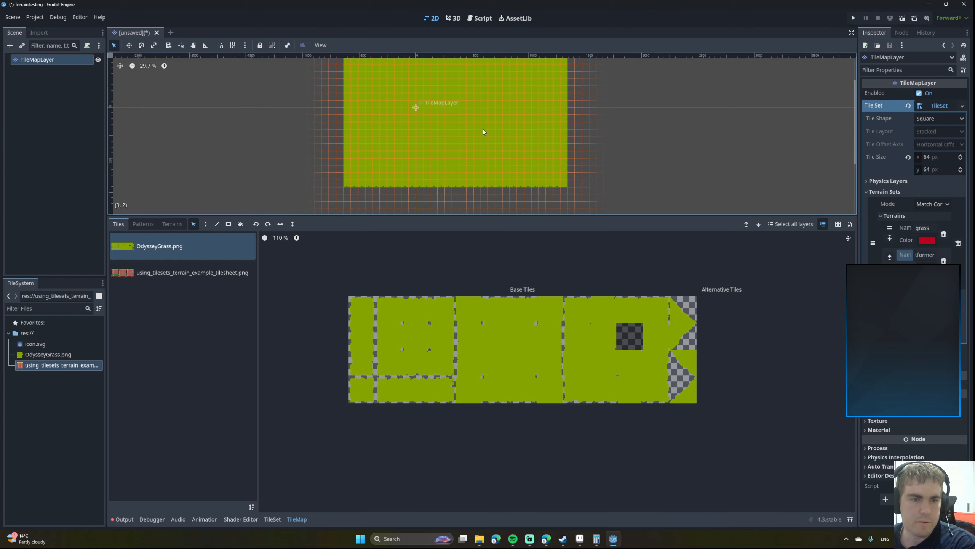
pyautogui.scroll(7, 483, 129)
pyautogui.moveTo(501, 176); pyautogui.dragTo(503, 189, button='middle')
pyautogui.moveTo(434, 110); pyautogui.dragTo(449, 161, button='middle')
pyautogui.scroll(-2, 492, 161)
pyautogui.scroll(-1, 506, 111)
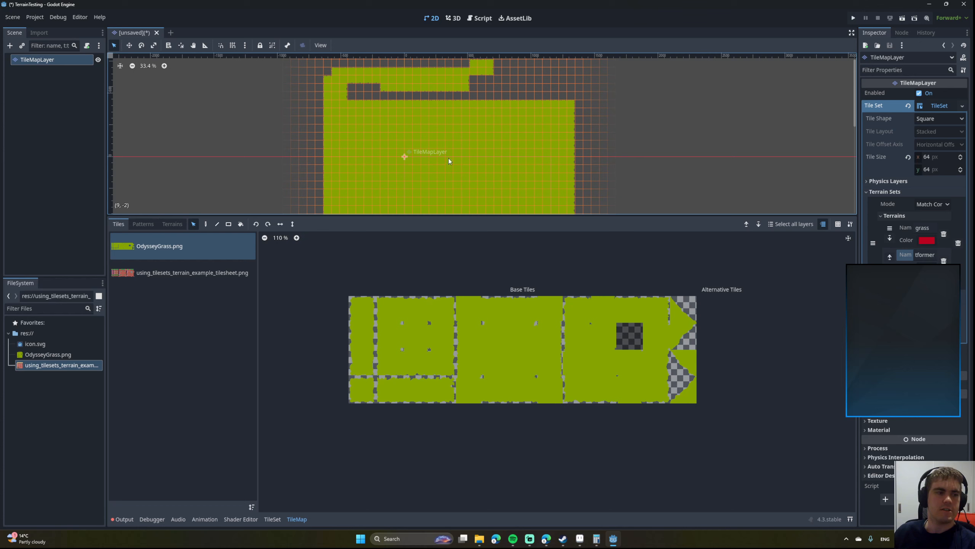
pyautogui.click(38, 355)
pyautogui.click(39, 363)
pyautogui.click(41, 356)
pyautogui.click(39, 365)
pyautogui.click(40, 355)
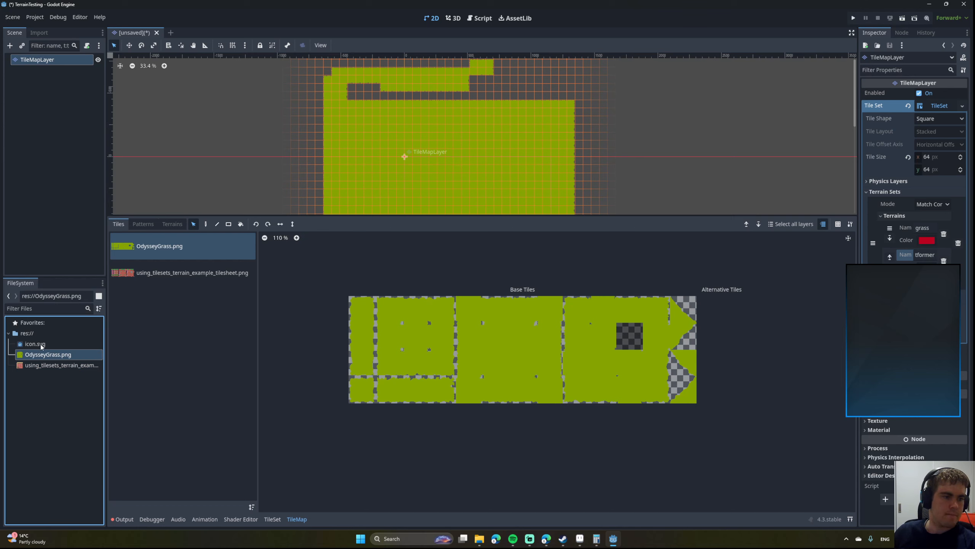
pyautogui.click(185, 249)
pyautogui.click(143, 224)
pyautogui.click(173, 224)
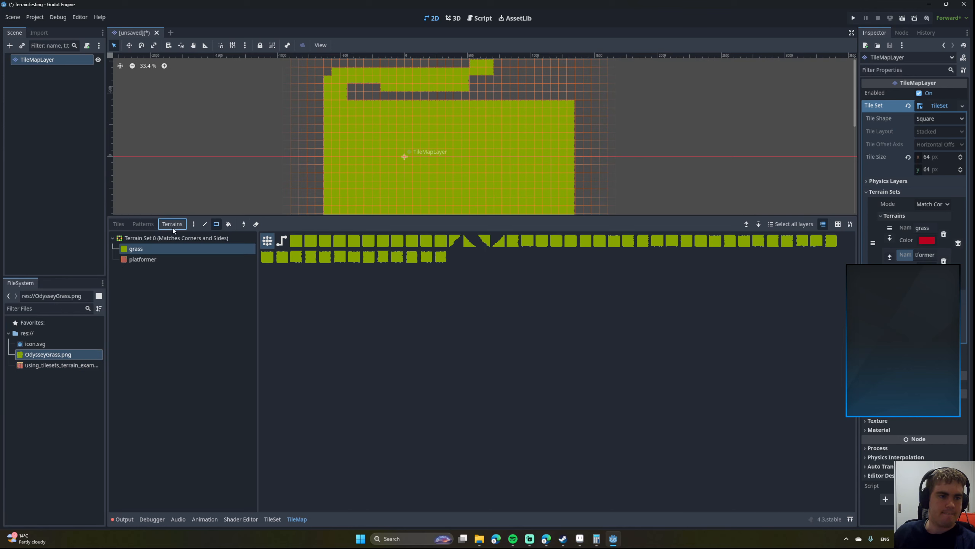
pyautogui.click(142, 224)
pyautogui.click(172, 224)
pyautogui.click(143, 223)
pyautogui.click(118, 224)
pyautogui.click(168, 224)
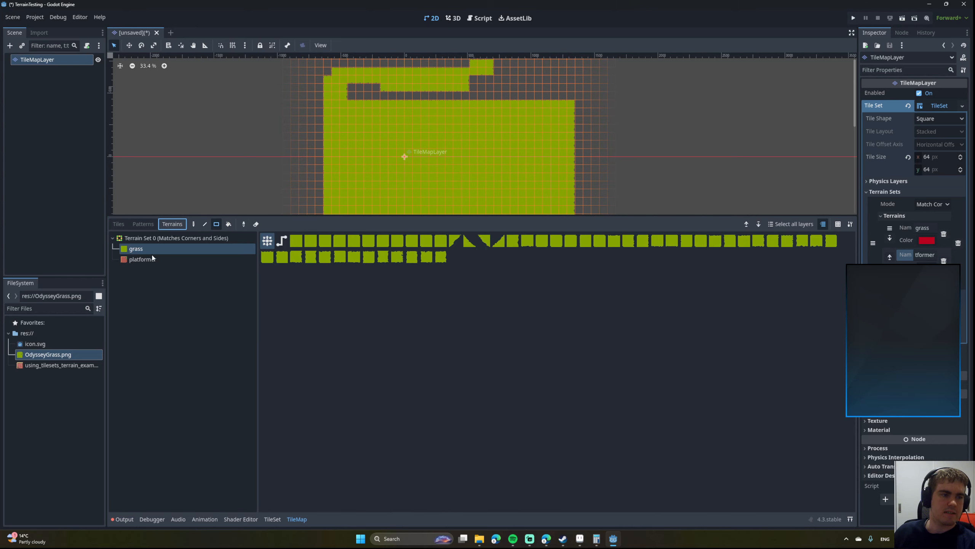
# Delete the root TileMapLayer node, undo the deletion and reselect the node.
pyautogui.click(142, 259)
pyautogui.hotkey('ctrl', 'shift', 'w')
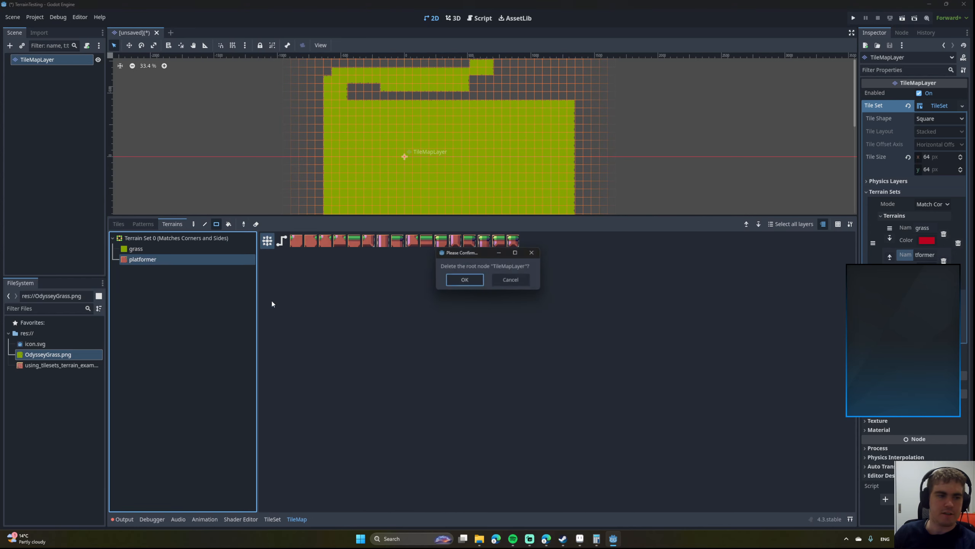
pyautogui.click(469, 281)
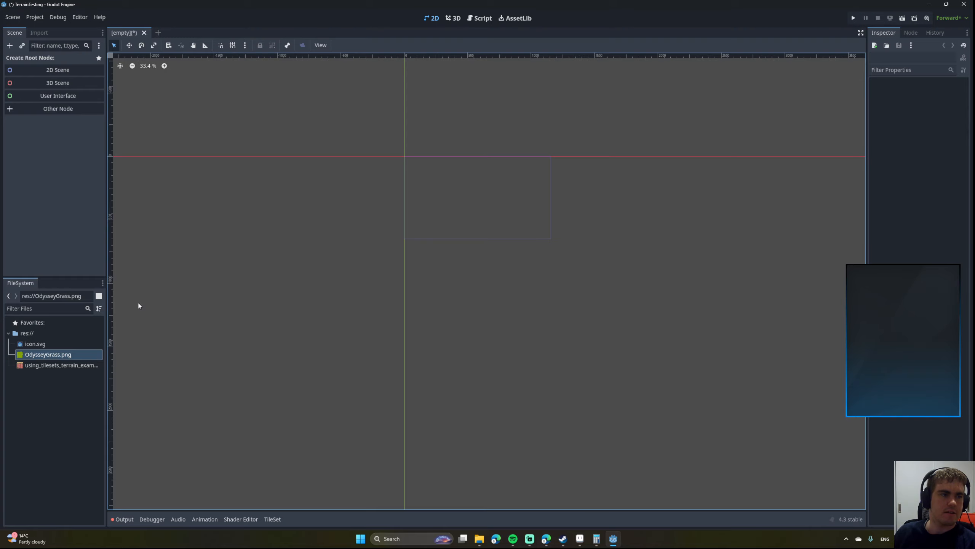
pyautogui.hotkey('ctrl', 'z')
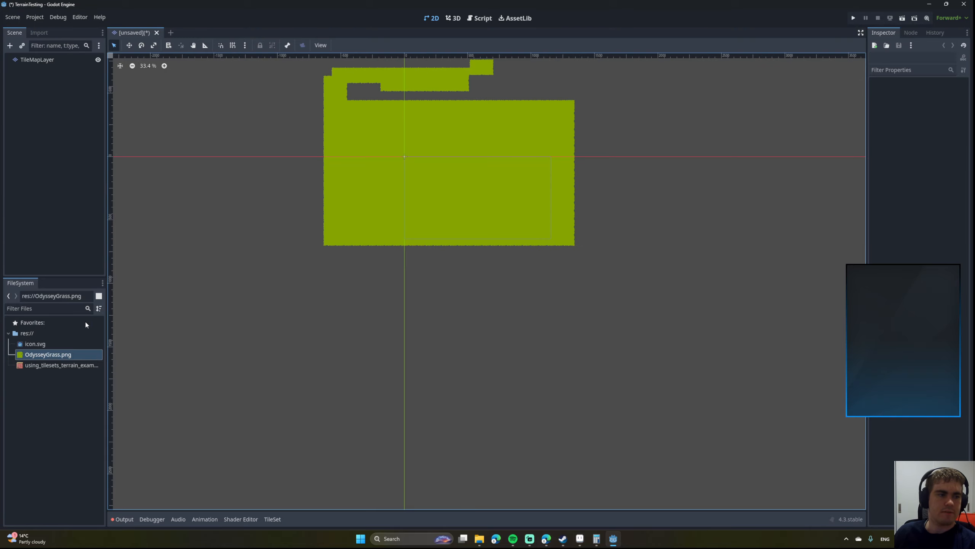
pyautogui.click(42, 61)
# Try erasing the large grass block with the contiguous Bucket tool, then undo the erasure.
pyautogui.scroll(-3, 387, 144)
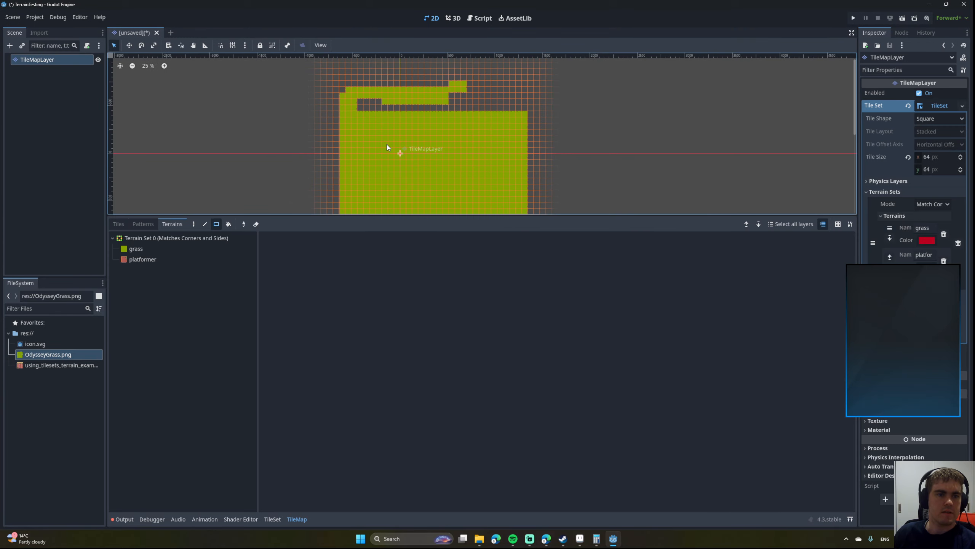
pyautogui.click(229, 224)
pyautogui.click(256, 224)
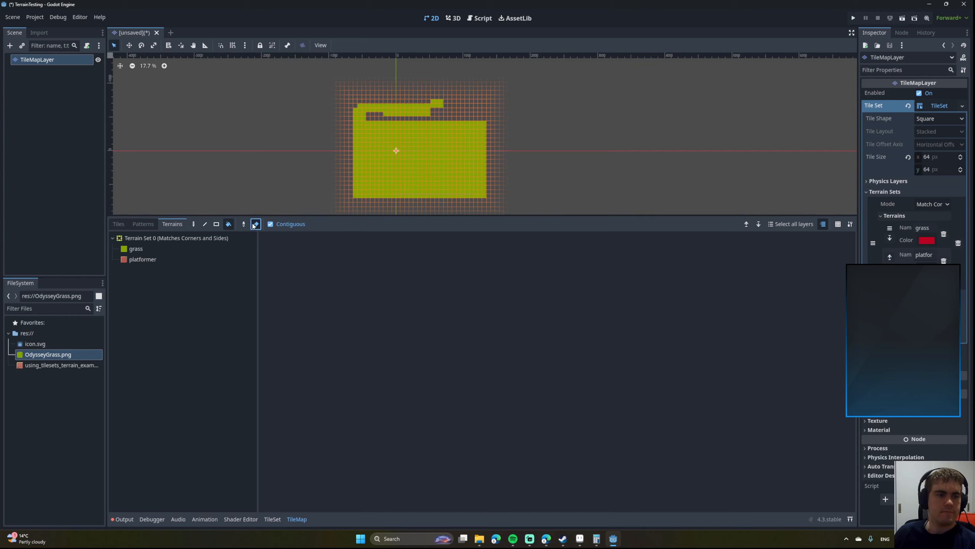
pyautogui.click(388, 132)
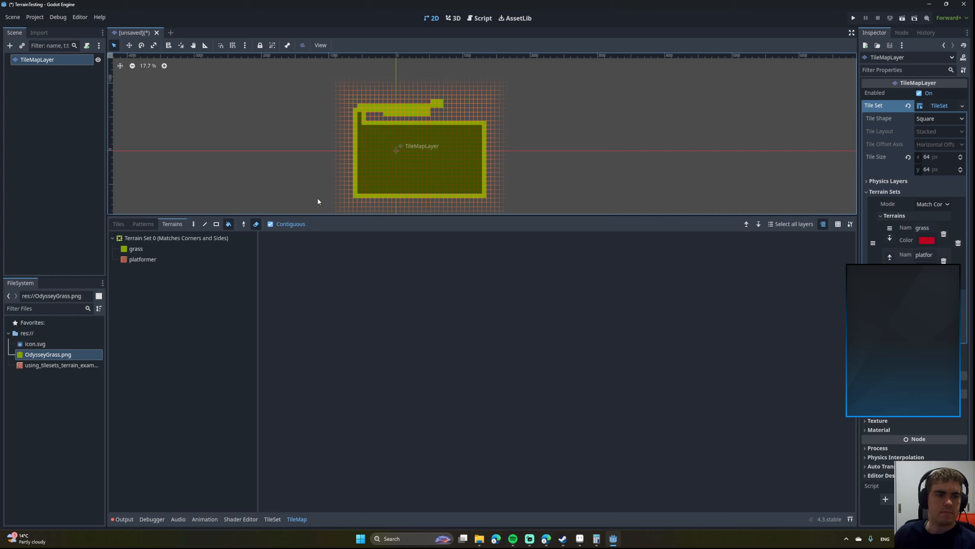
pyautogui.hotkey('ctrl', 'z')
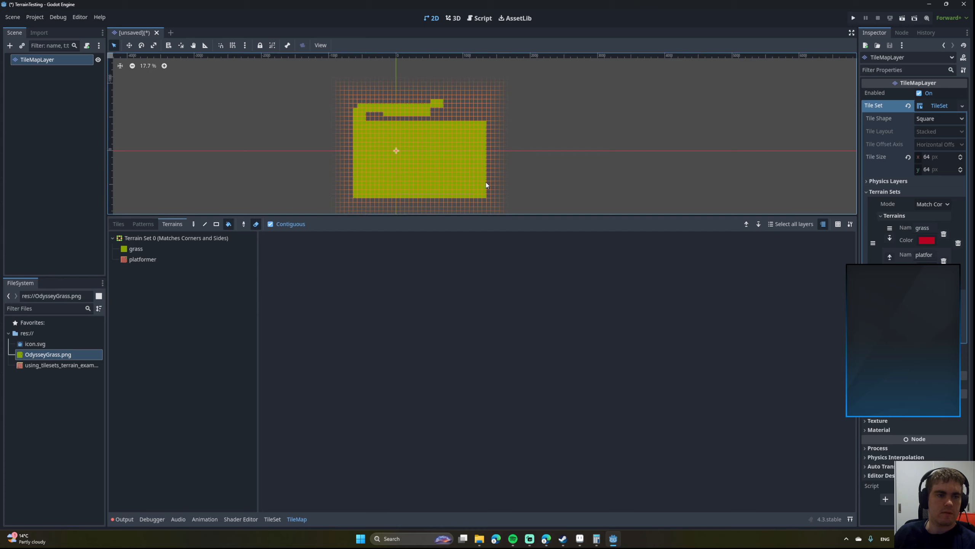
# Fill one grass terrain rectangle over the entire painted area, covering the arm and the remaining gaps.
pyautogui.click(216, 225)
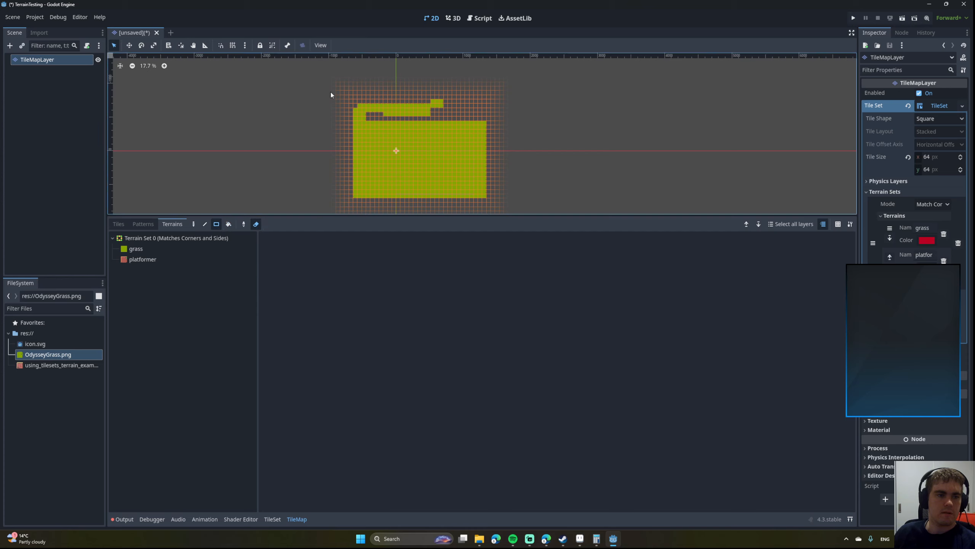
pyautogui.click(256, 226)
pyautogui.click(136, 248)
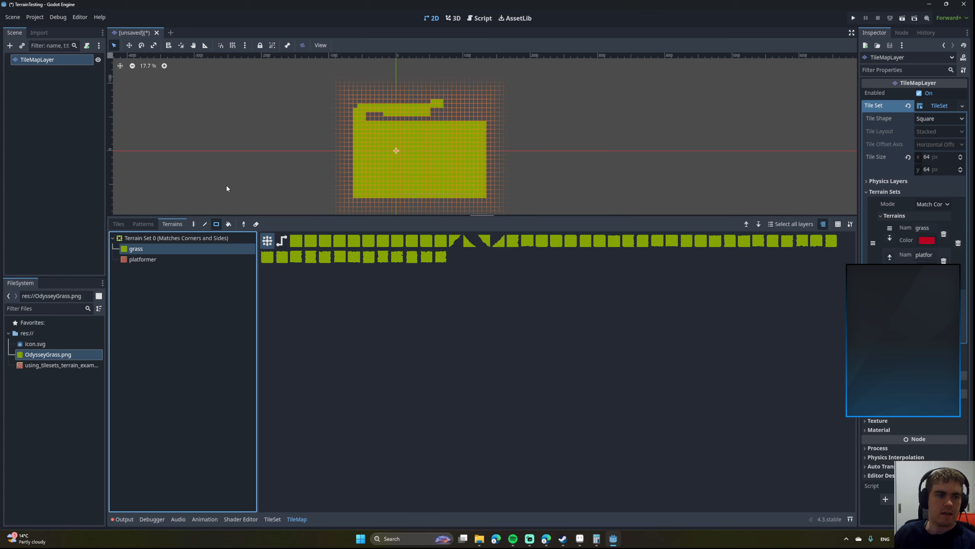
pyautogui.moveTo(338, 79)
pyautogui.mouseDown()
pyautogui.moveTo(464, 175)
pyautogui.moveTo(566, 213)
pyautogui.mouseUp()
pyautogui.moveTo(491, 184); pyautogui.dragTo(421, 154, button='middle')
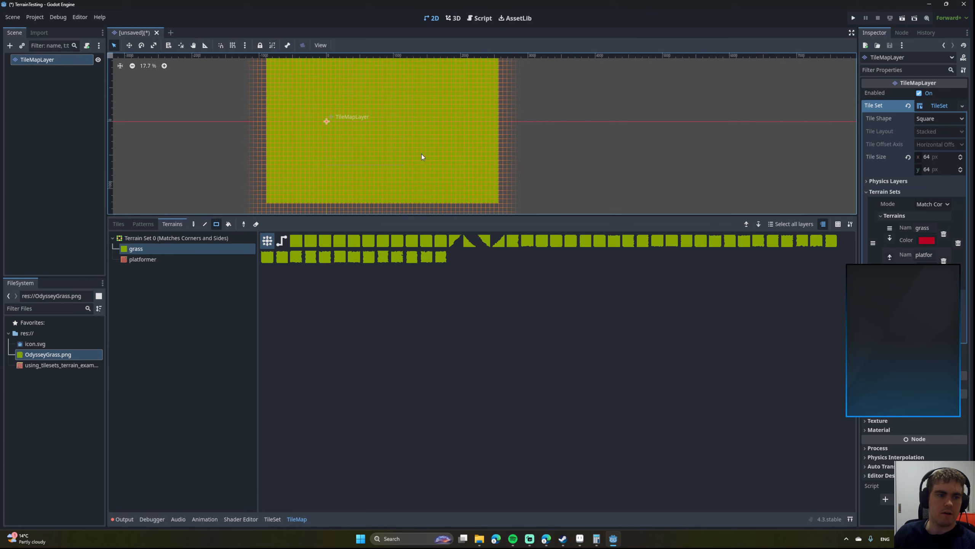
# Erase the entire painted grass area from the tile map with one erasing rectangle.
pyautogui.scroll(-2, 421, 153)
pyautogui.click(256, 224)
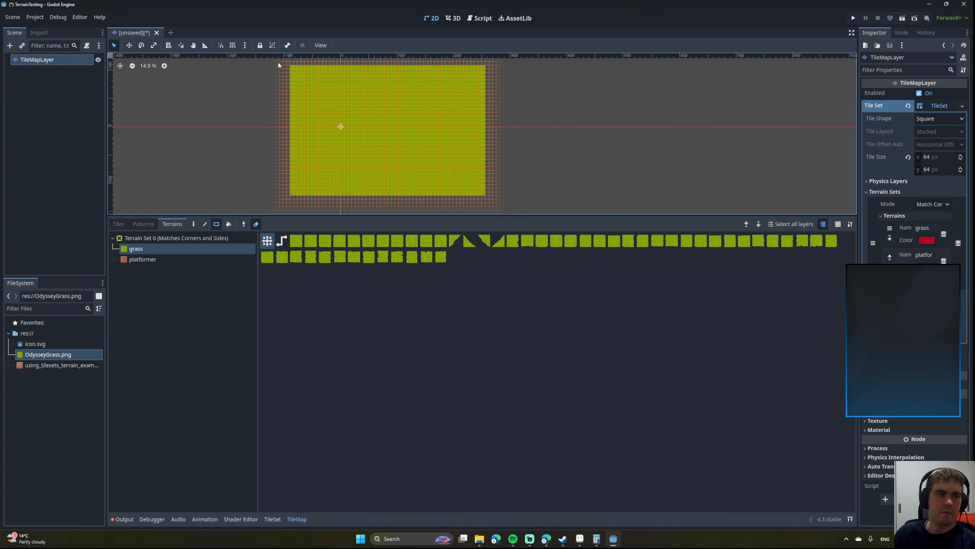
pyautogui.moveTo(278, 62)
pyautogui.mouseDown()
pyautogui.moveTo(515, 223)
pyautogui.moveTo(498, 186)
pyautogui.mouseUp()
pyautogui.moveTo(396, 165); pyautogui.dragTo(396, 170, button='middle')
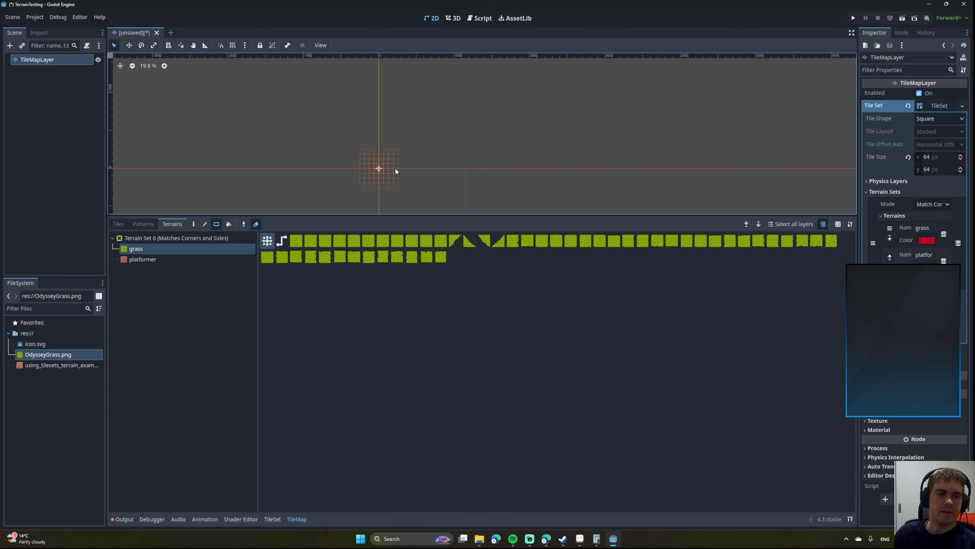
pyautogui.scroll(7, 410, 181)
# Turn erasing off and paint a grass terrain rectangle about 11 by 4 tiles just below the origin.
pyautogui.click(124, 260)
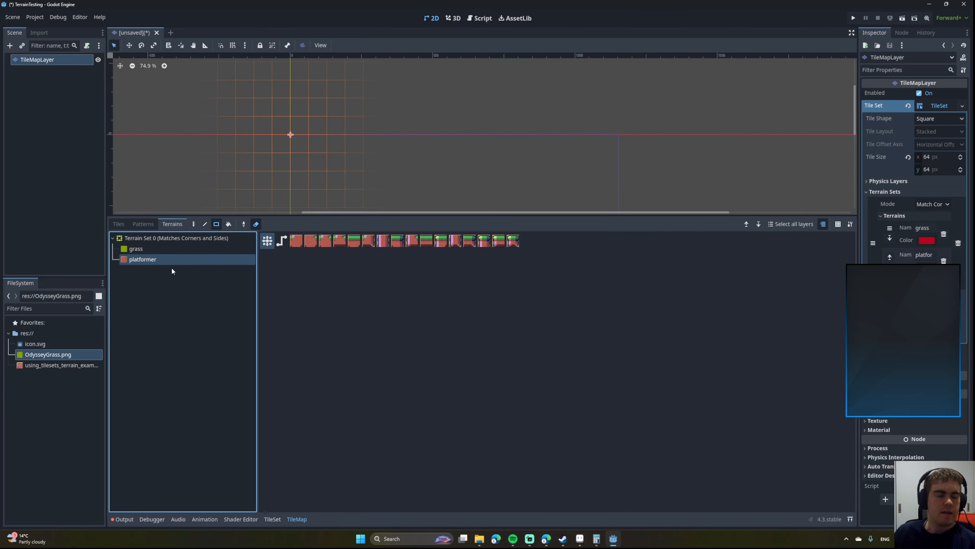
pyautogui.click(148, 250)
pyautogui.click(152, 260)
pyautogui.click(152, 250)
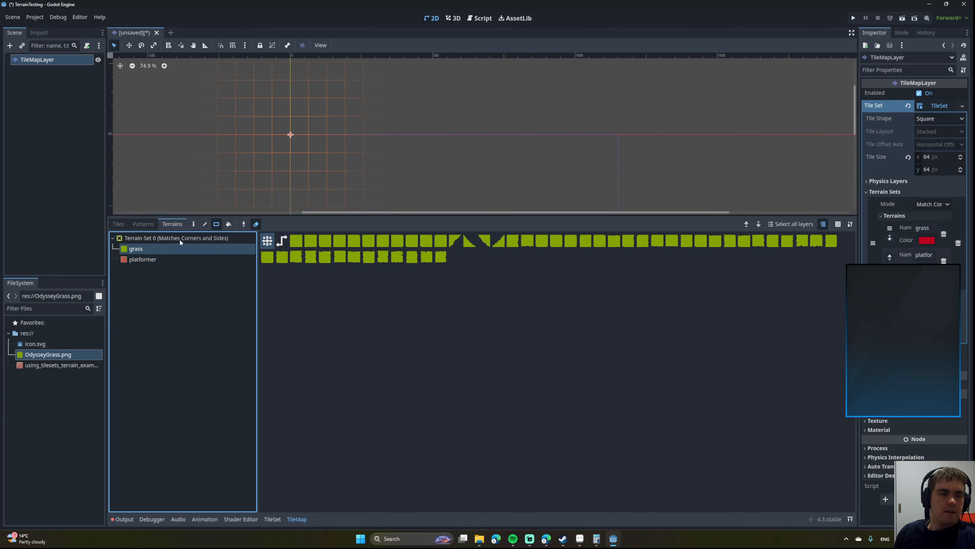
pyautogui.scroll(-3, 243, 180)
pyautogui.moveTo(243, 179); pyautogui.dragTo(239, 117, button='middle')
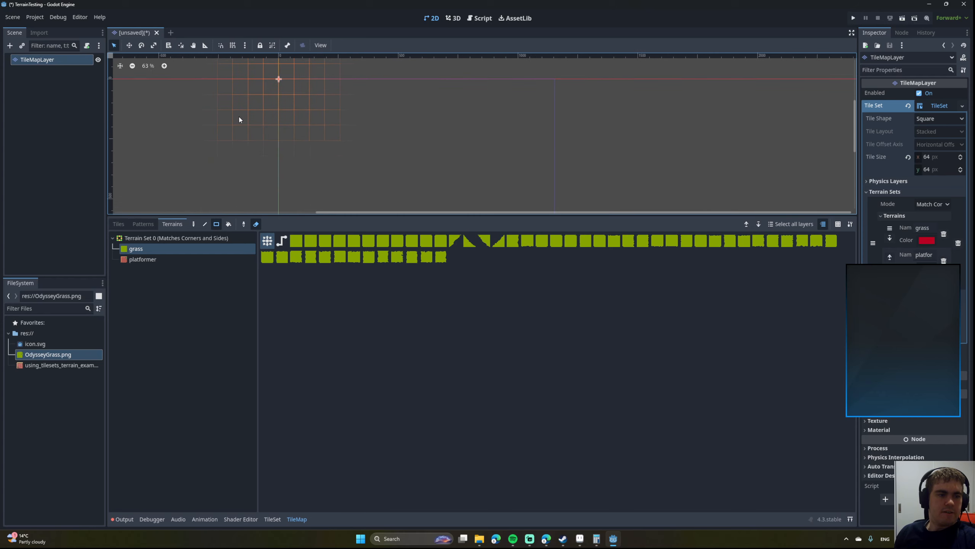
pyautogui.click(256, 224)
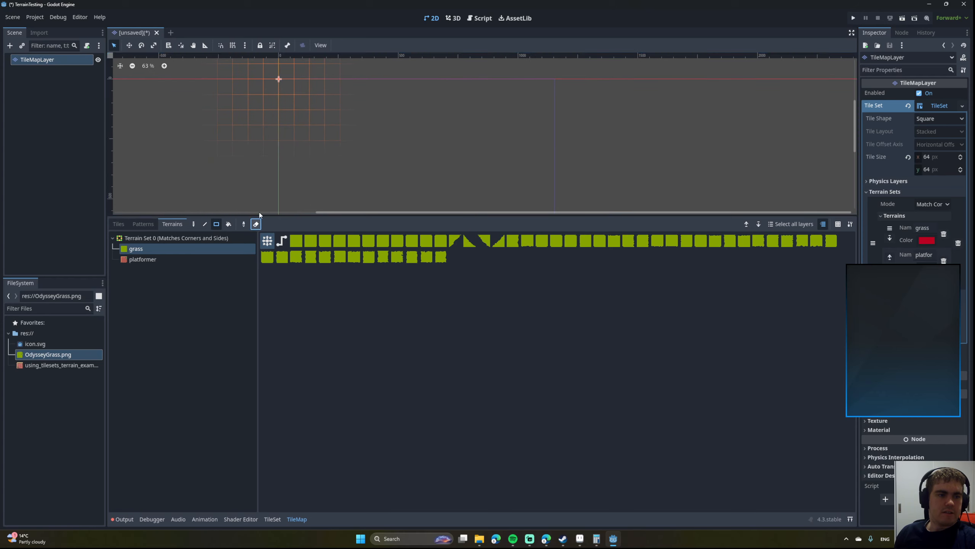
pyautogui.moveTo(301, 102); pyautogui.dragTo(455, 148)
# Paint a platformer terrain rectangle about 6 by 3 tiles over the grass block's upper middle, inspect the seams, and undo it.
pyautogui.click(154, 261)
pyautogui.moveTo(355, 97); pyautogui.dragTo(423, 140)
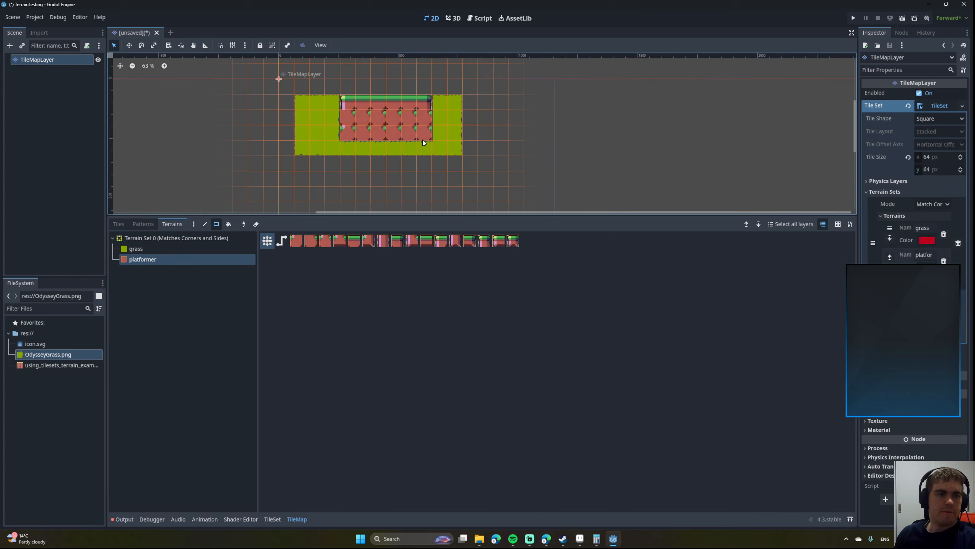
pyautogui.moveTo(423, 155); pyautogui.dragTo(423, 176, button='middle')
pyautogui.scroll(5, 402, 131)
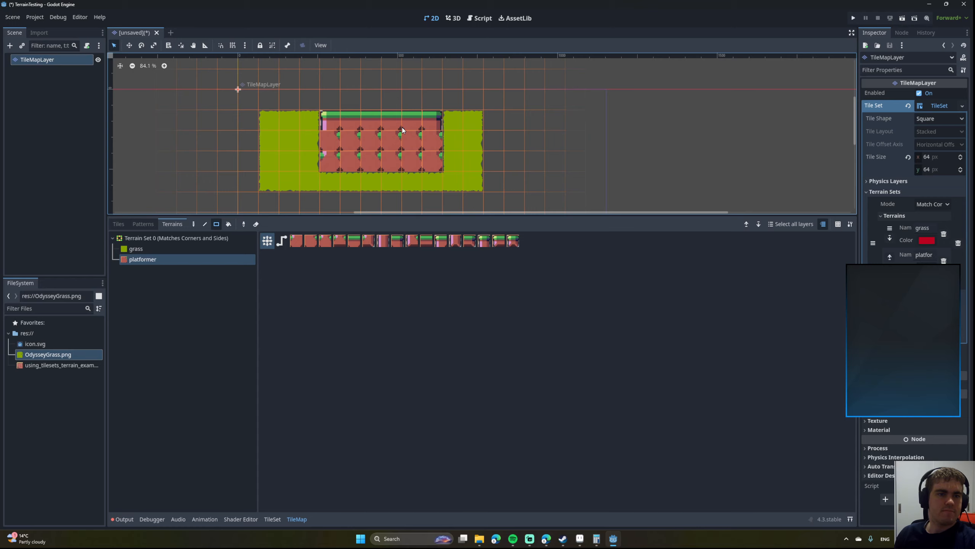
pyautogui.scroll(5, 402, 136)
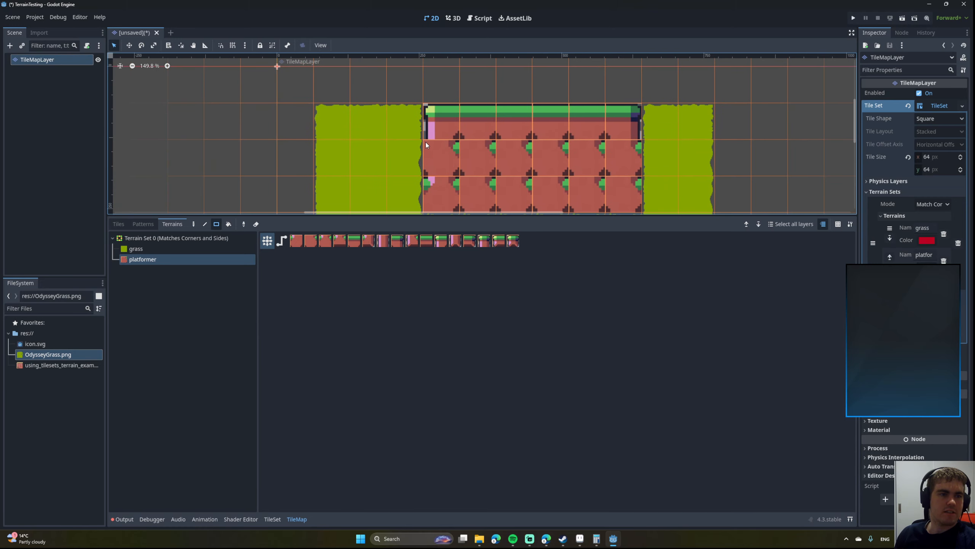
pyautogui.moveTo(458, 173); pyautogui.dragTo(445, 61, button='middle')
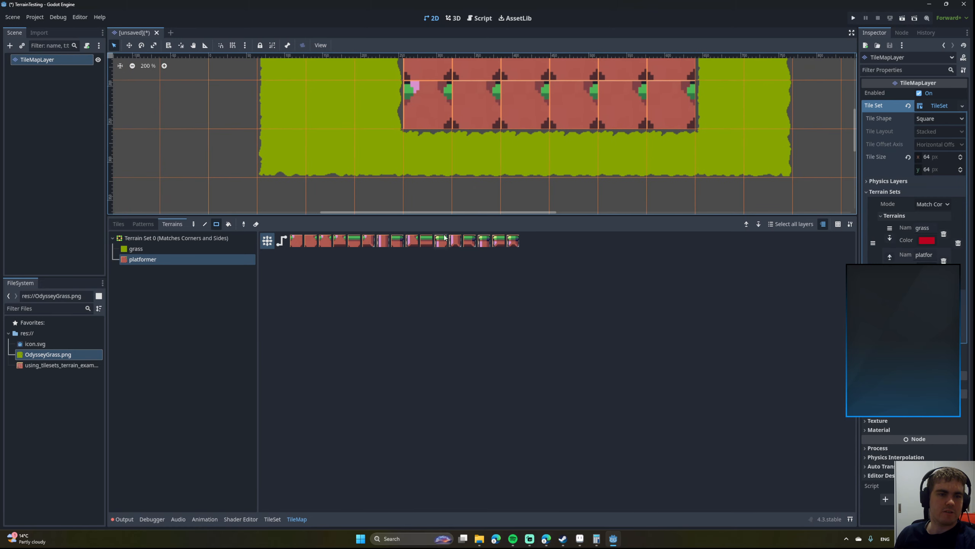
pyautogui.moveTo(511, 127); pyautogui.dragTo(492, 240, button='middle')
pyautogui.moveTo(464, 128); pyautogui.dragTo(402, 101, button='middle')
pyautogui.hotkey('ctrl', 'z')
# Remove the using_tilesets_terrain_example_tilesheet.png source from the tile set and delete the platformer terrain.
pyautogui.moveTo(443, 165); pyautogui.dragTo(465, 93, button='middle')
pyautogui.scroll(-1, 464, 95)
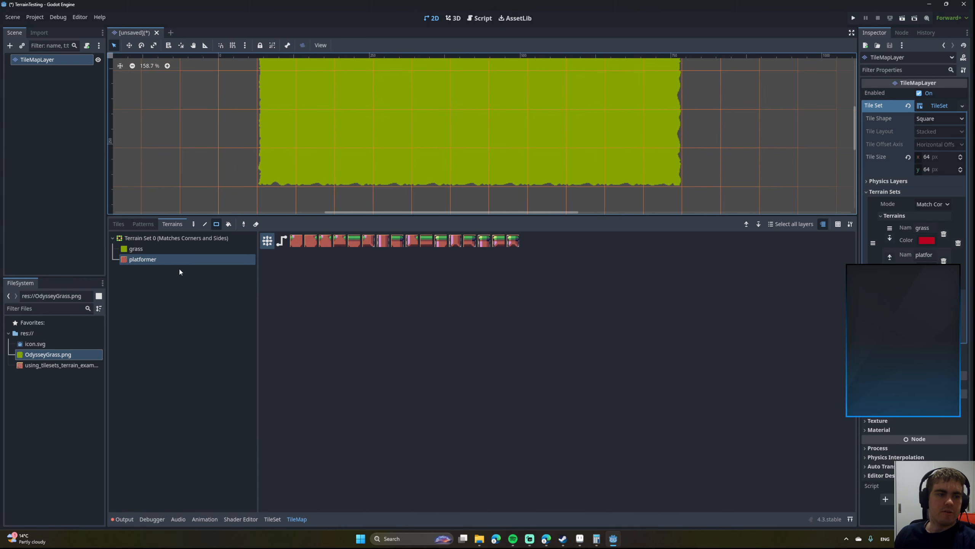
pyautogui.click(138, 260)
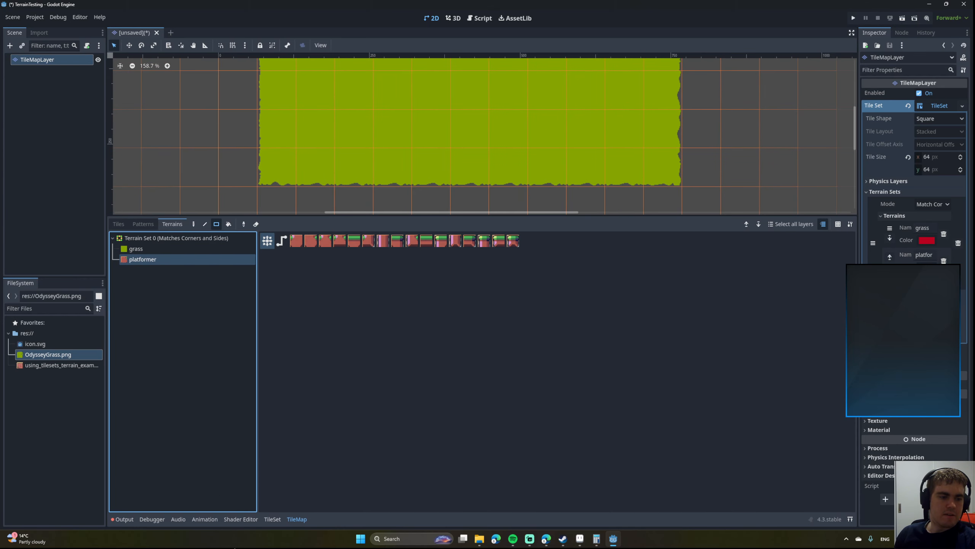
pyautogui.click(273, 519)
pyautogui.click(156, 279)
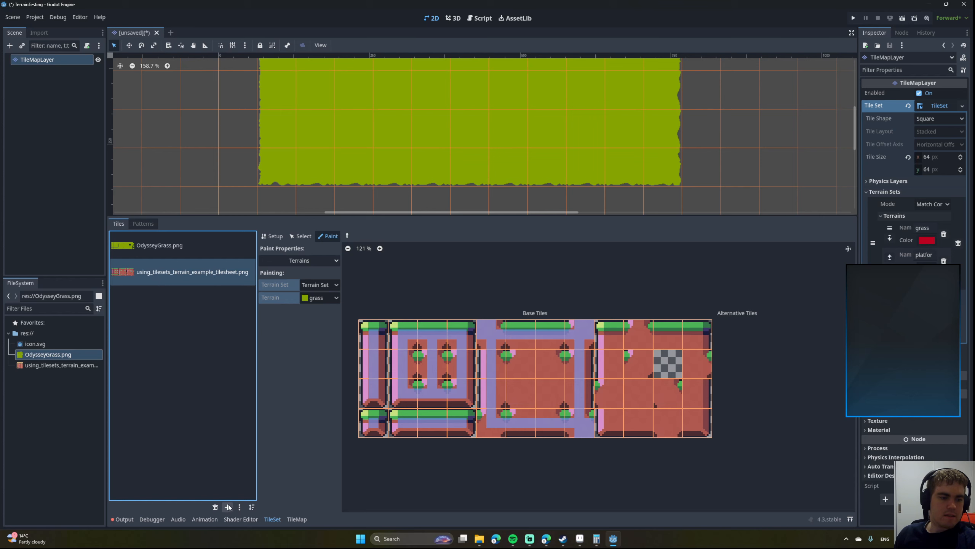
pyautogui.click(215, 508)
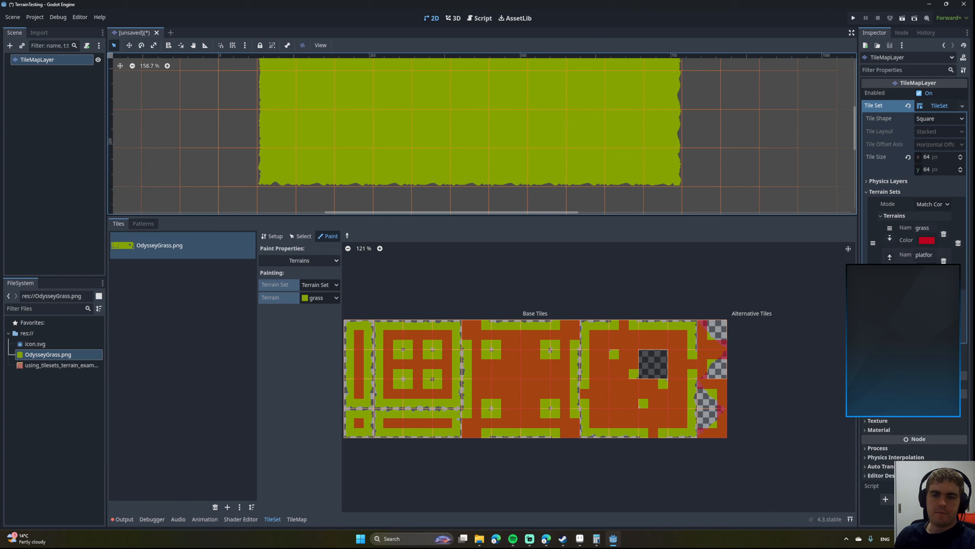
pyautogui.click(944, 261)
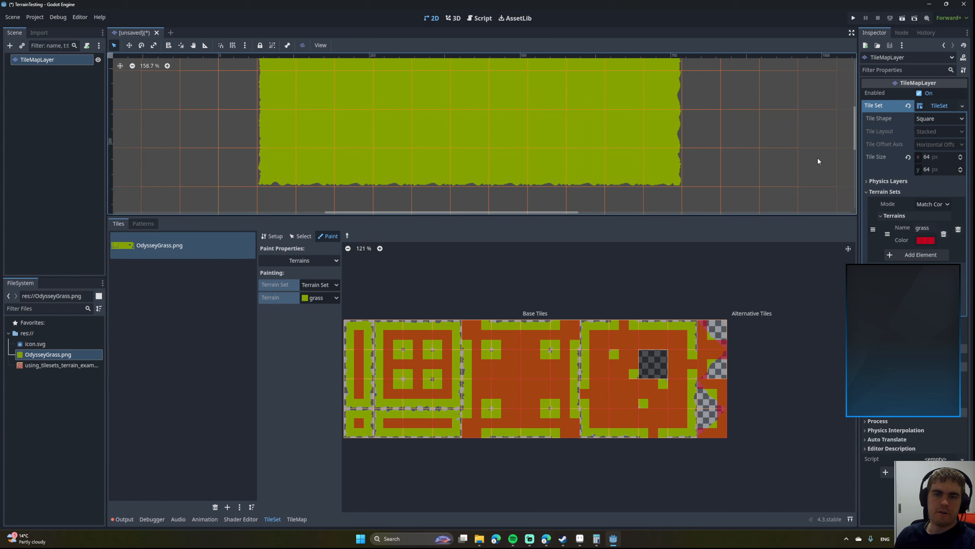
# Switch to Aseprite and hide the reference layer above the Grass layer.
pyautogui.moveTo(370, 66); pyautogui.dragTo(386, 78, button='middle')
pyautogui.scroll(-7, 349, 148)
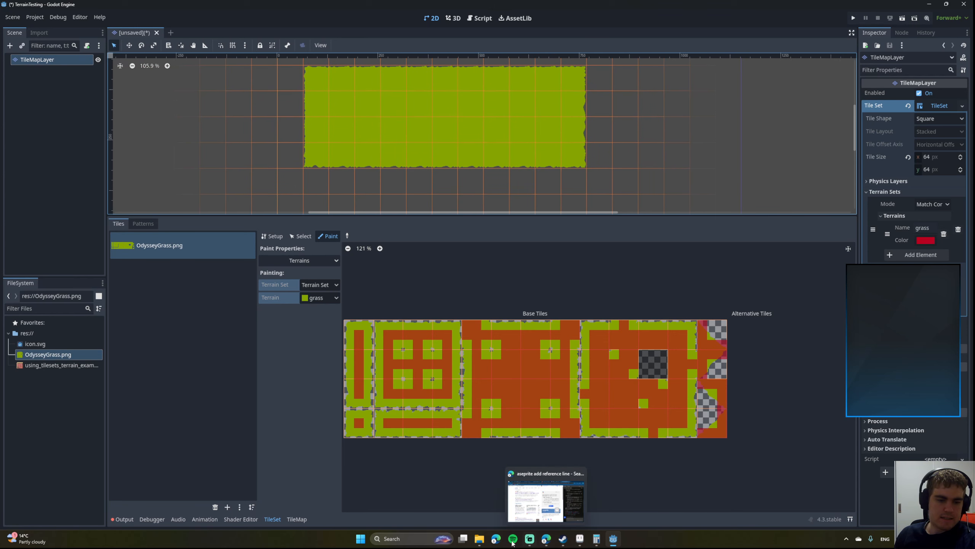
pyautogui.click(580, 538)
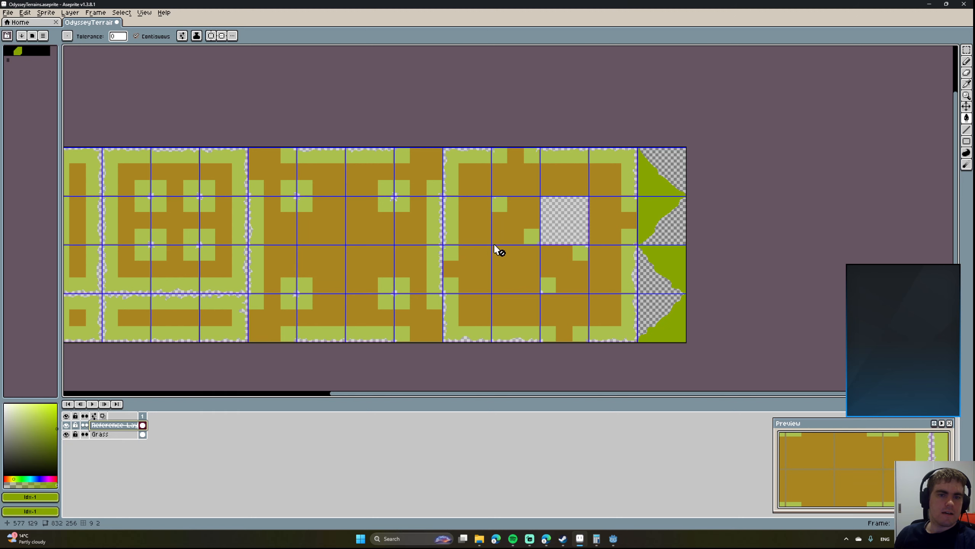
pyautogui.moveTo(506, 240); pyautogui.dragTo(556, 244, button='middle')
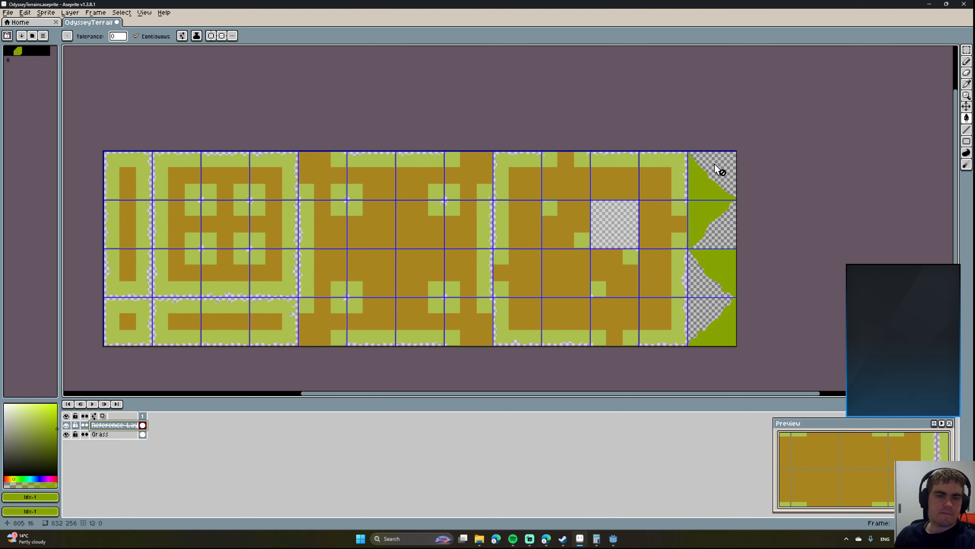
pyautogui.click(66, 425)
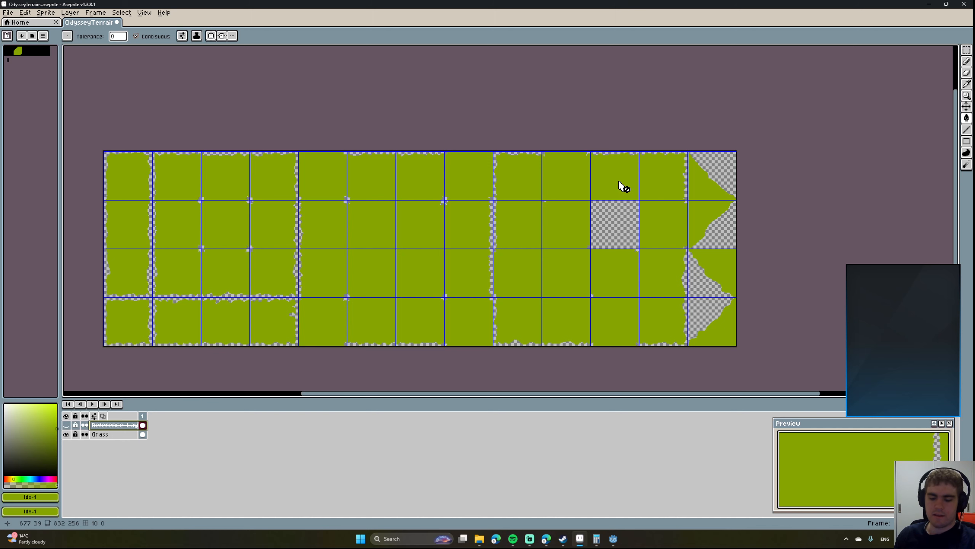
# Crop off the diagonal tile column by setting the canvas's right border to -64 px, and save the sprite.
pyautogui.hotkey('ctrl', 'alt', 'c')
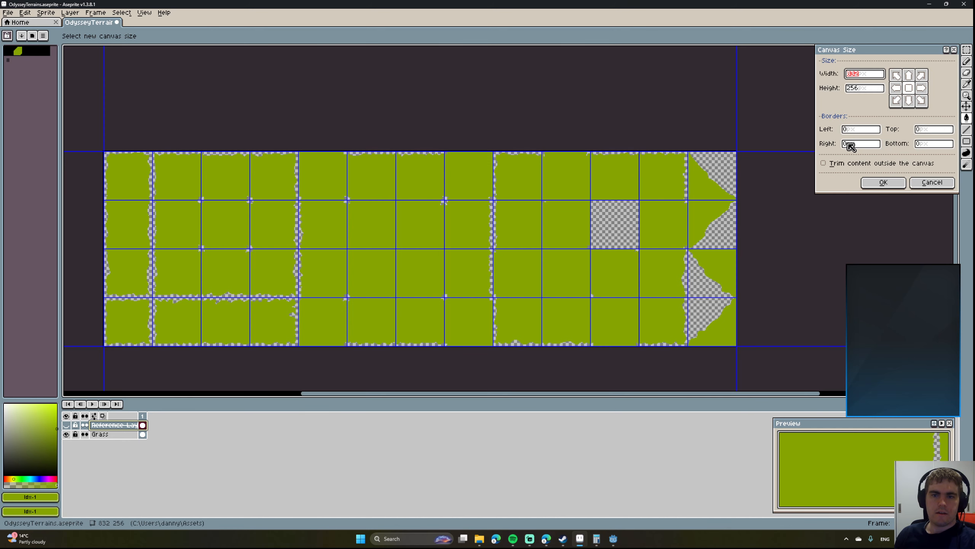
pyautogui.click(850, 143)
pyautogui.click(847, 129)
pyautogui.click(848, 144)
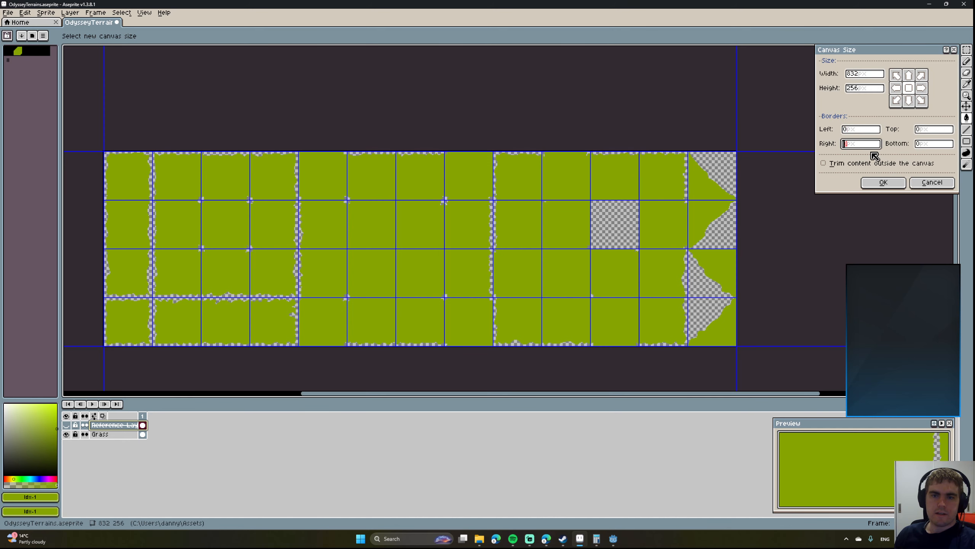
pyautogui.write('-64')
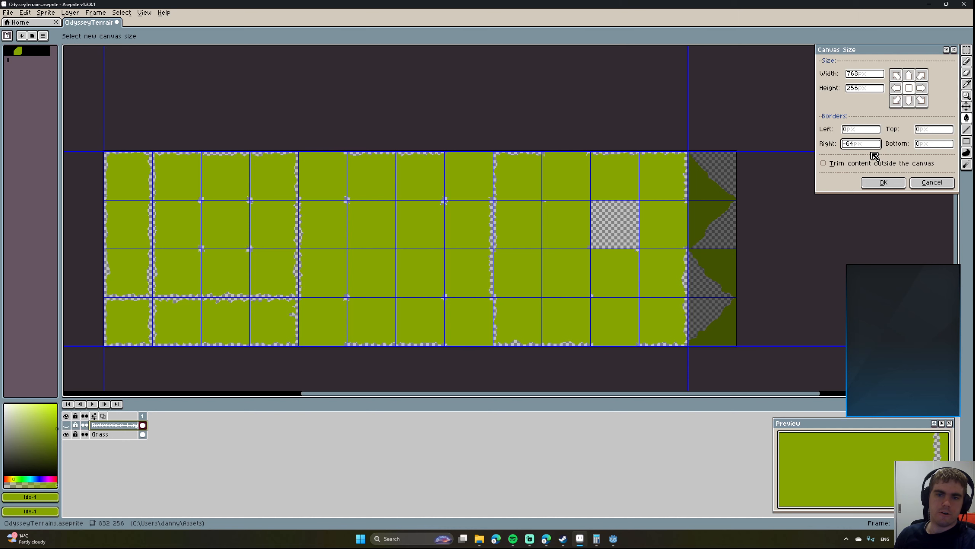
pyautogui.press('Return')
pyautogui.moveTo(292, 138); pyautogui.dragTo(348, 127, button='middle')
# Export only the Grass layer as OdysseyGrass.png, overwriting the existing file, and return to Godot.
pyautogui.click(8, 13)
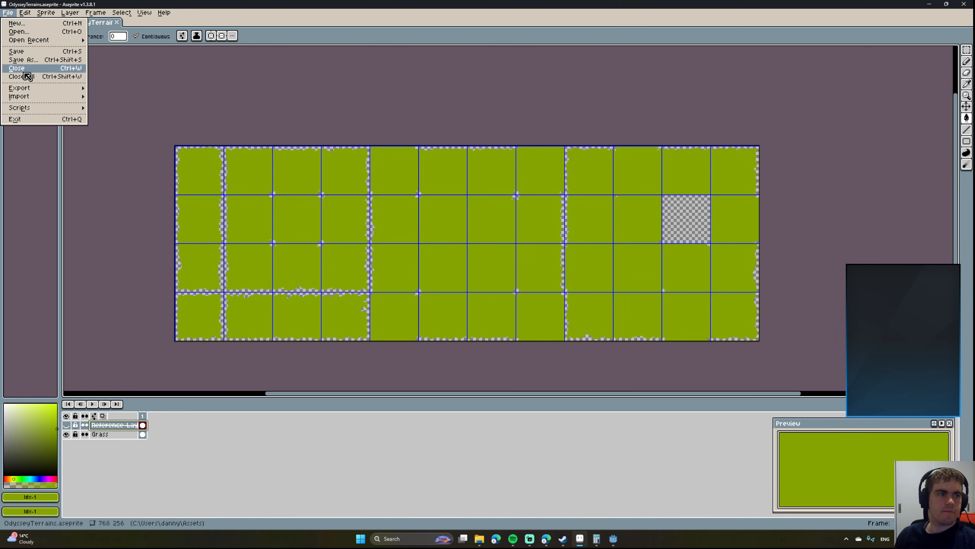
pyautogui.moveTo(24, 90)
pyautogui.click(130, 92)
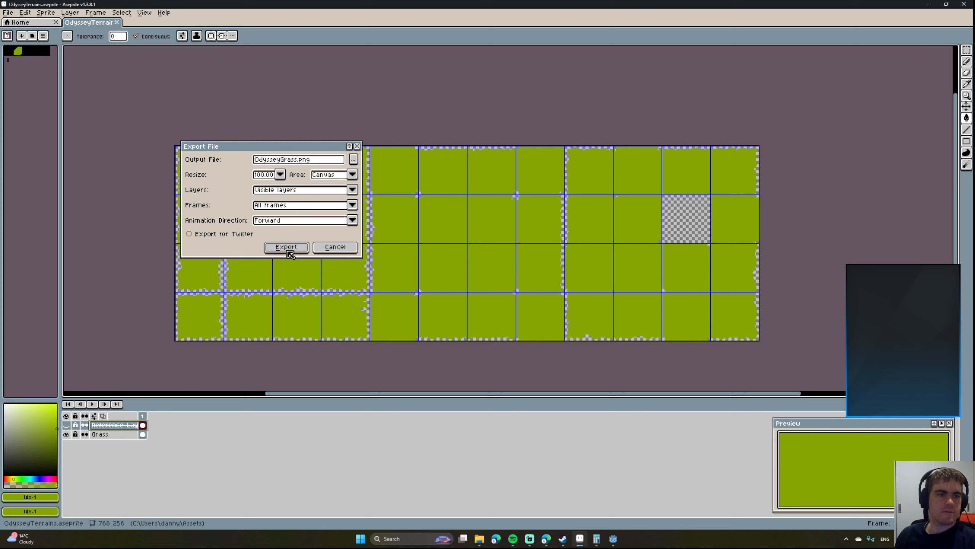
pyautogui.click(300, 189)
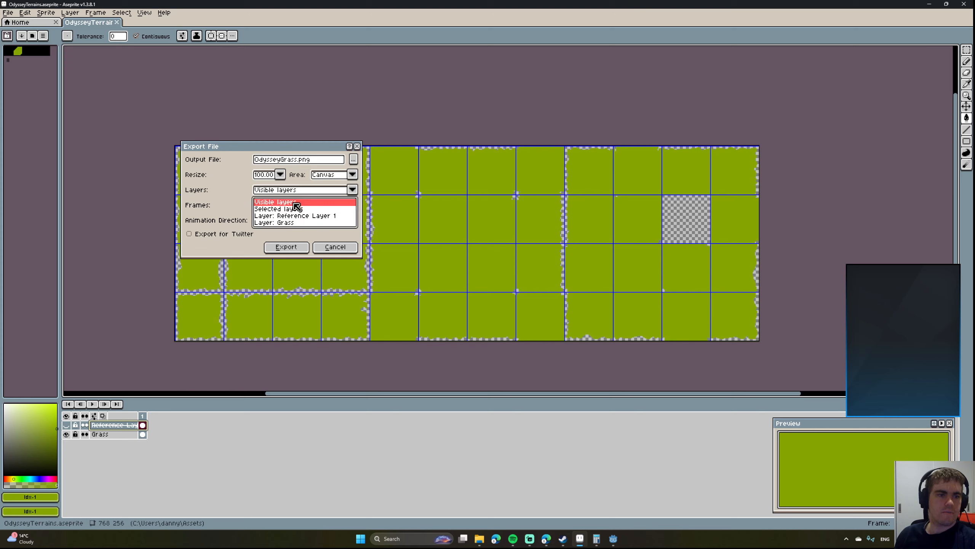
pyautogui.click(289, 224)
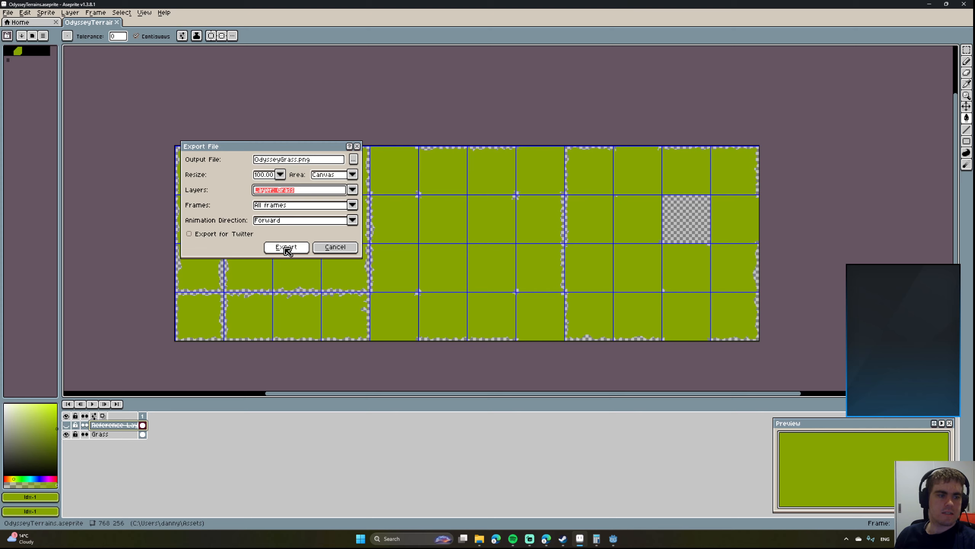
pyautogui.click(287, 248)
pyautogui.click(457, 293)
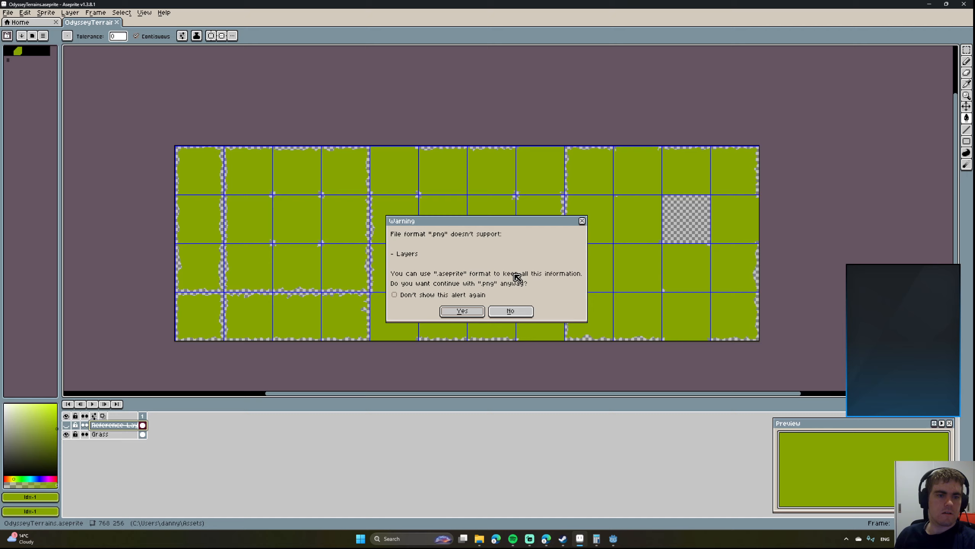
pyautogui.click(463, 312)
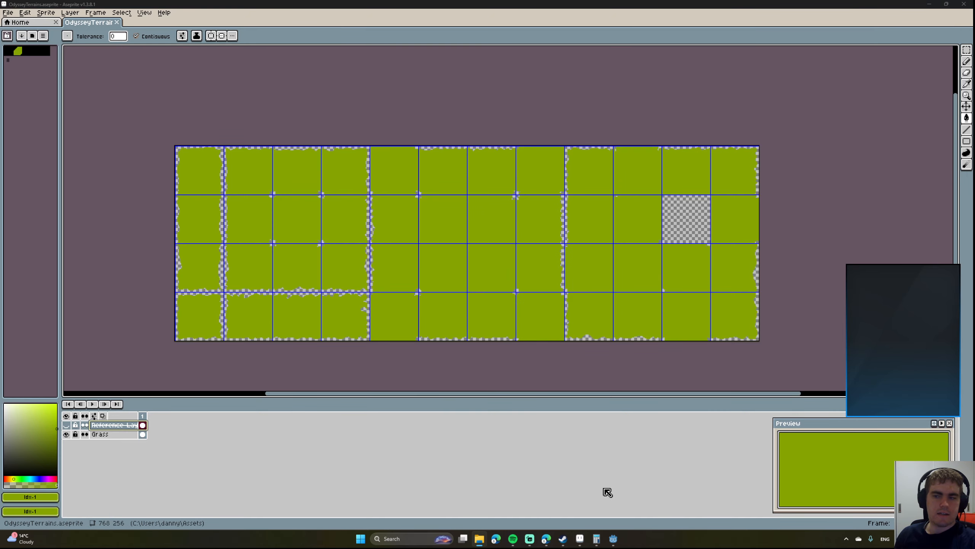
pyautogui.click(929, 3)
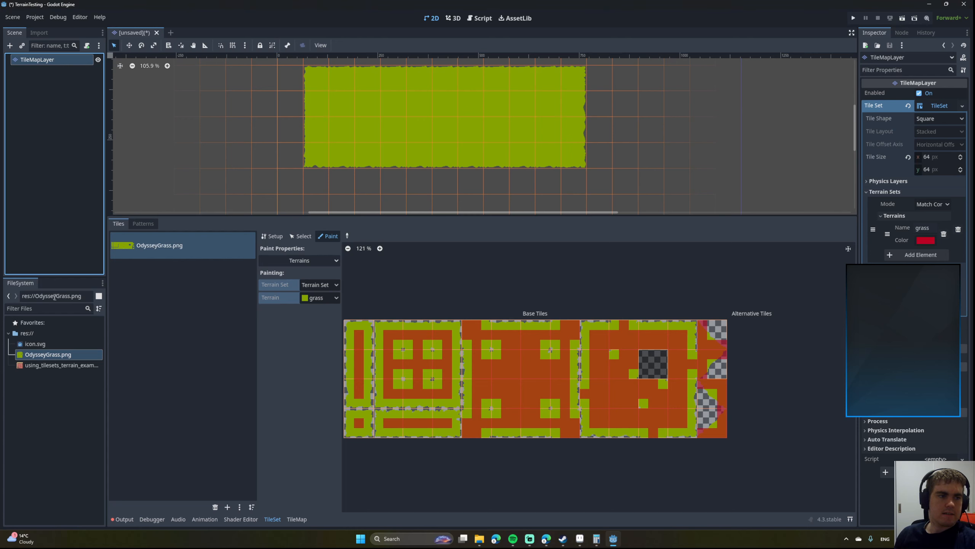
pyautogui.click(966, 5)
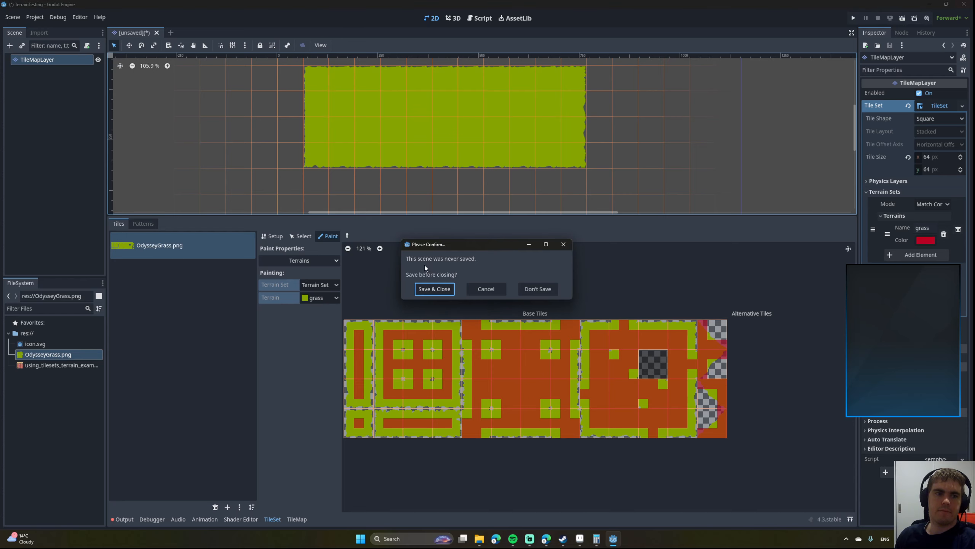
pyautogui.click(442, 291)
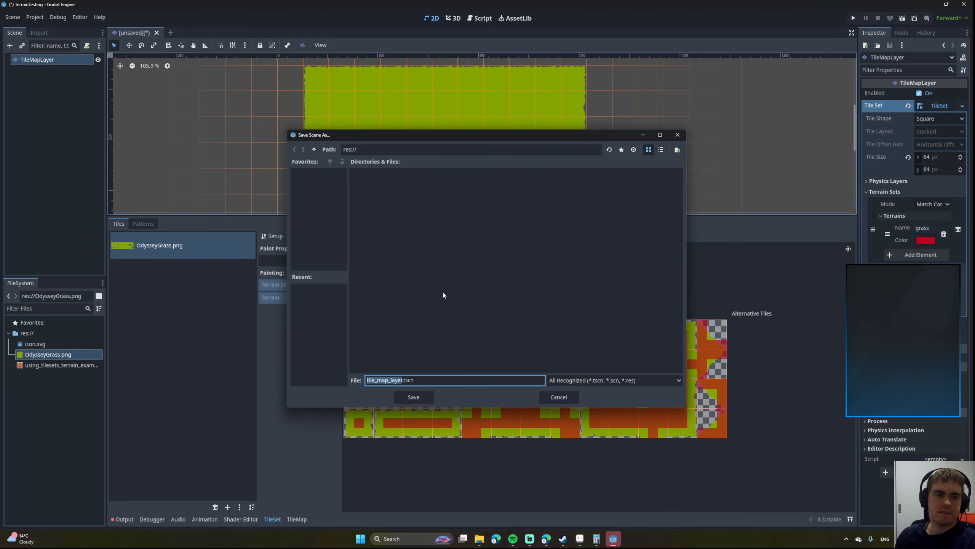
pyautogui.click(558, 397)
# Close the TerrainTesting project without saving the scene and relaunch Godot to its project list.
pyautogui.click(971, 2)
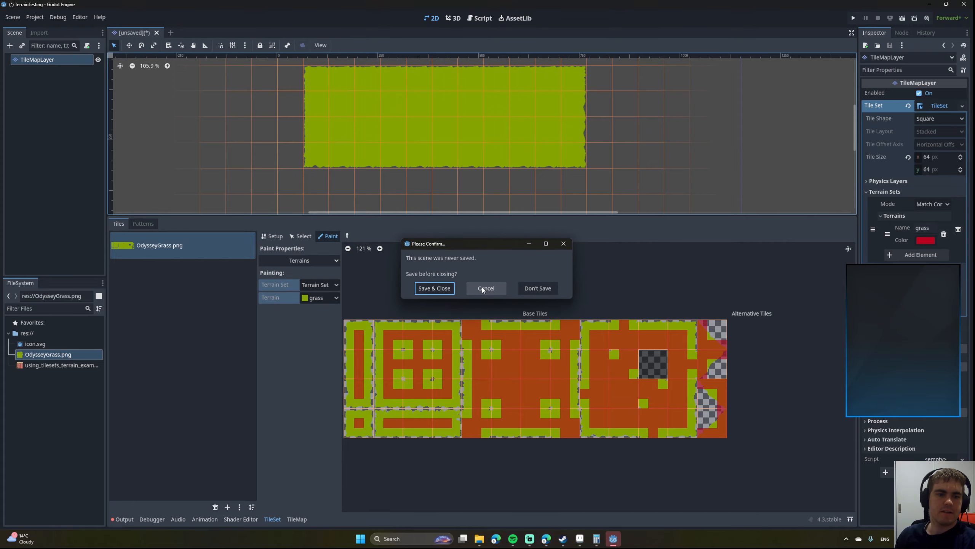
pyautogui.click(538, 289)
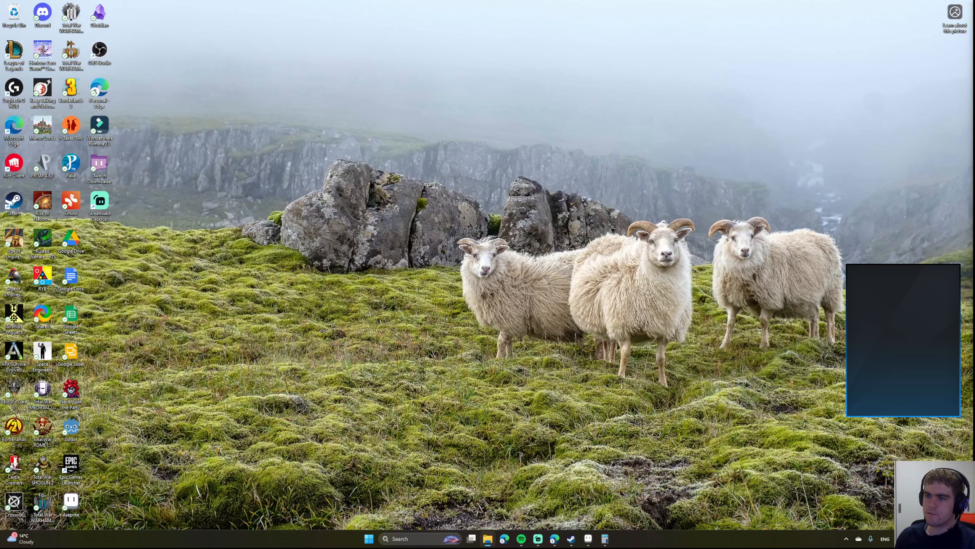
pyautogui.click(423, 543)
pyautogui.write('god')
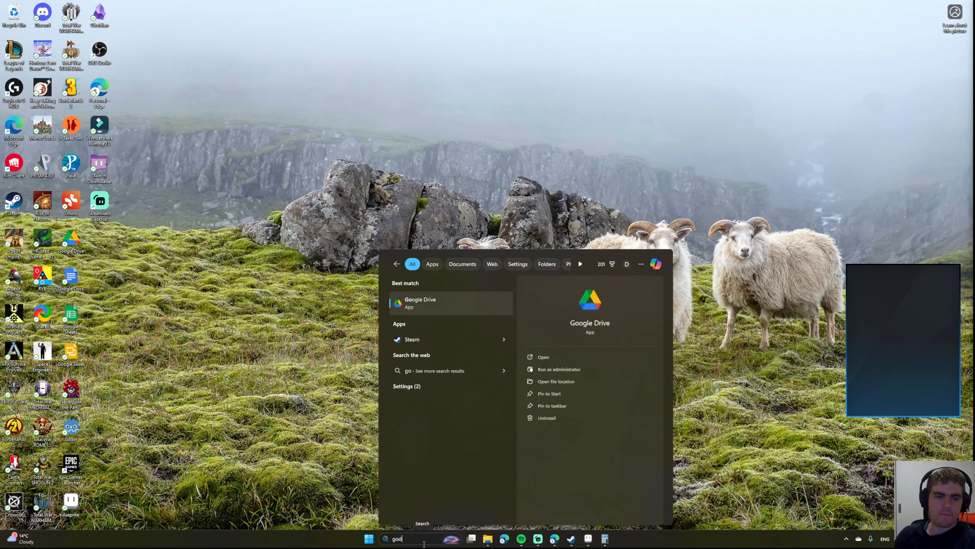
pyautogui.press('Return')
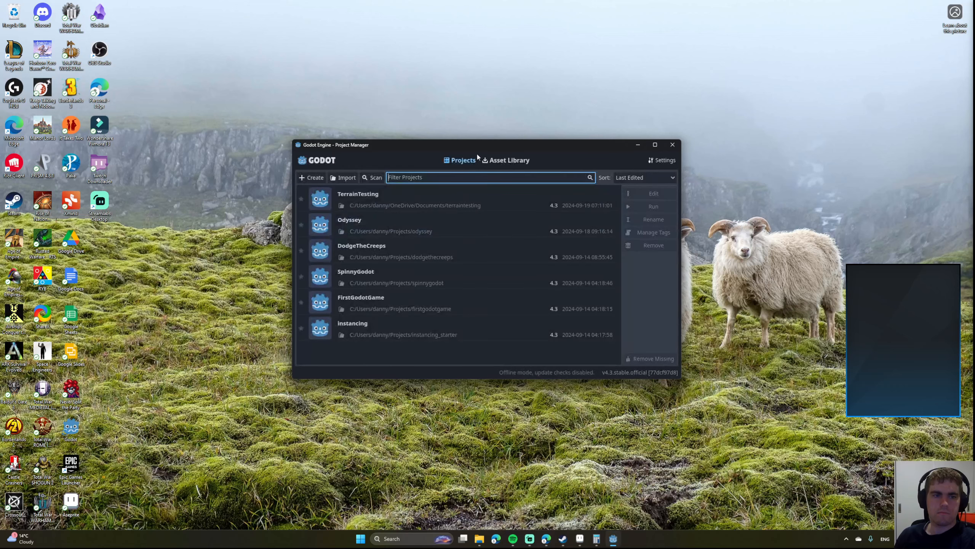
# Open the Odyssey project and show its tileset scene in the 2D workspace with no node selected.
pyautogui.doubleClick(373, 220)
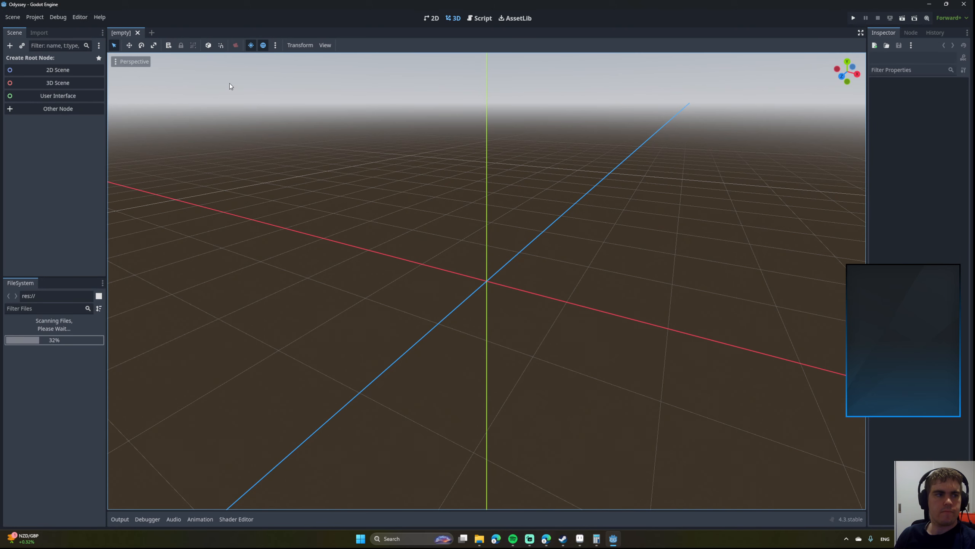
pyautogui.click(436, 19)
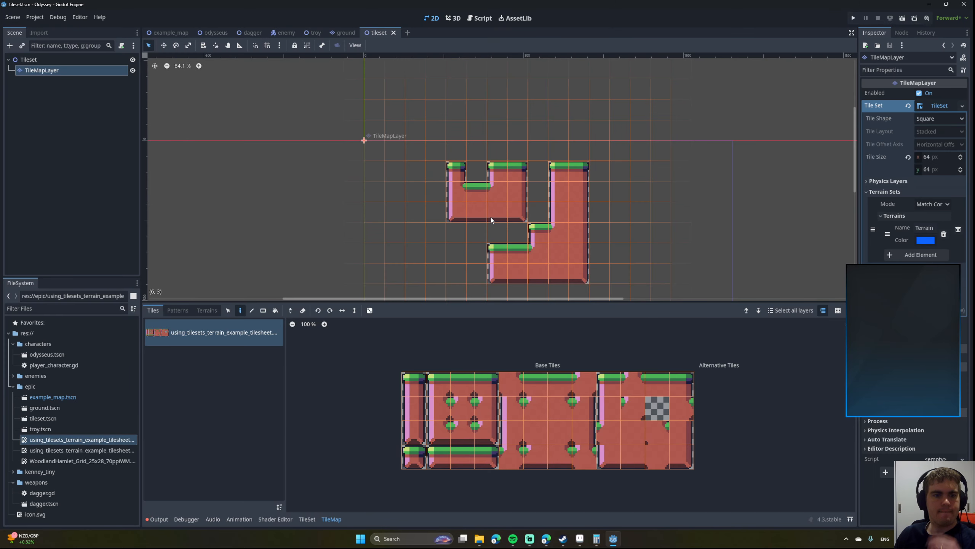
pyautogui.moveTo(491, 220); pyautogui.dragTo(447, 169, button='middle')
pyautogui.click(48, 100)
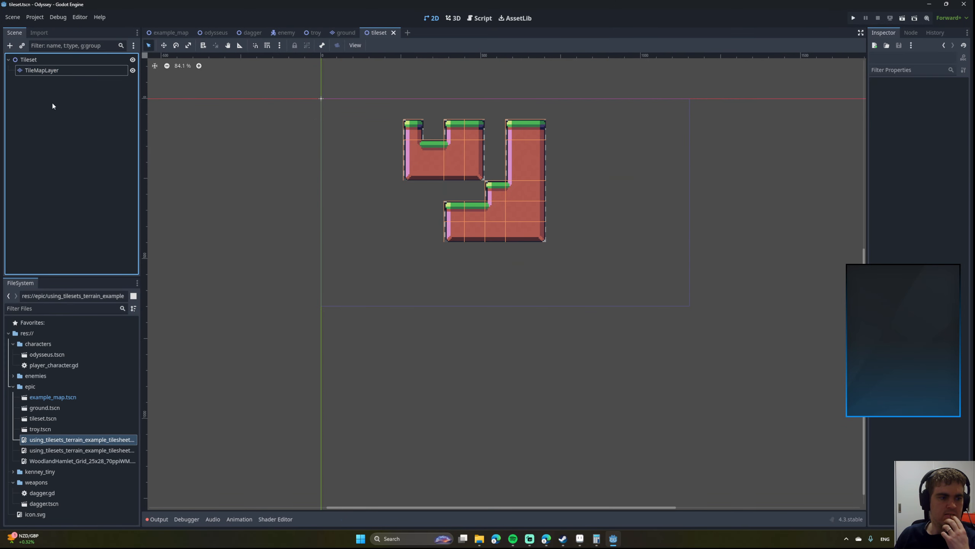
# Remove the example tilesheet source from the TileMapLayer's tile set.
pyautogui.click(46, 70)
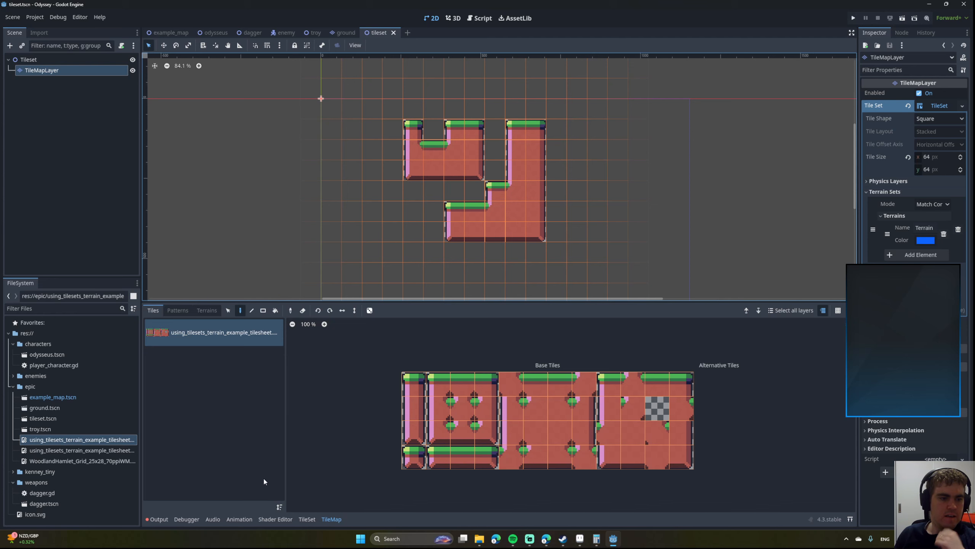
pyautogui.click(197, 344)
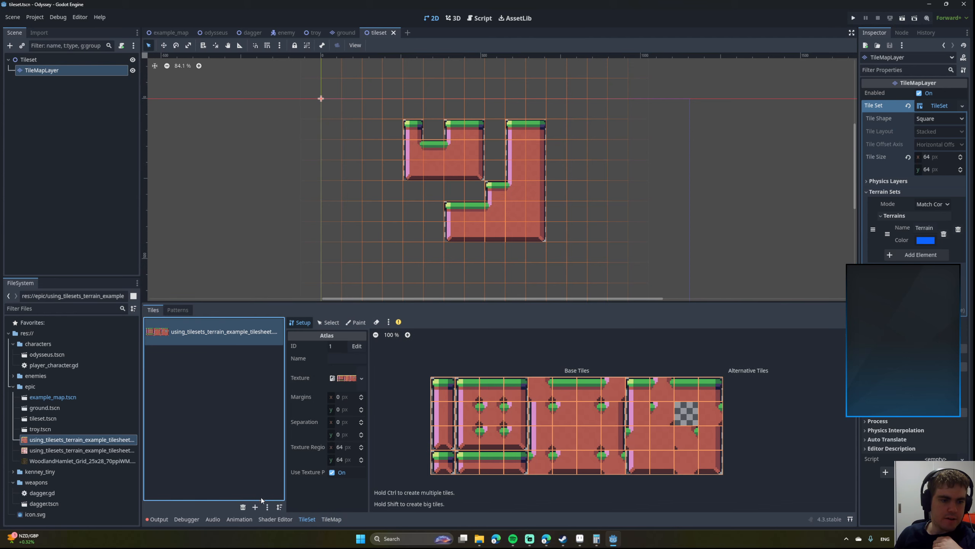
pyautogui.click(243, 507)
pyautogui.click(50, 440)
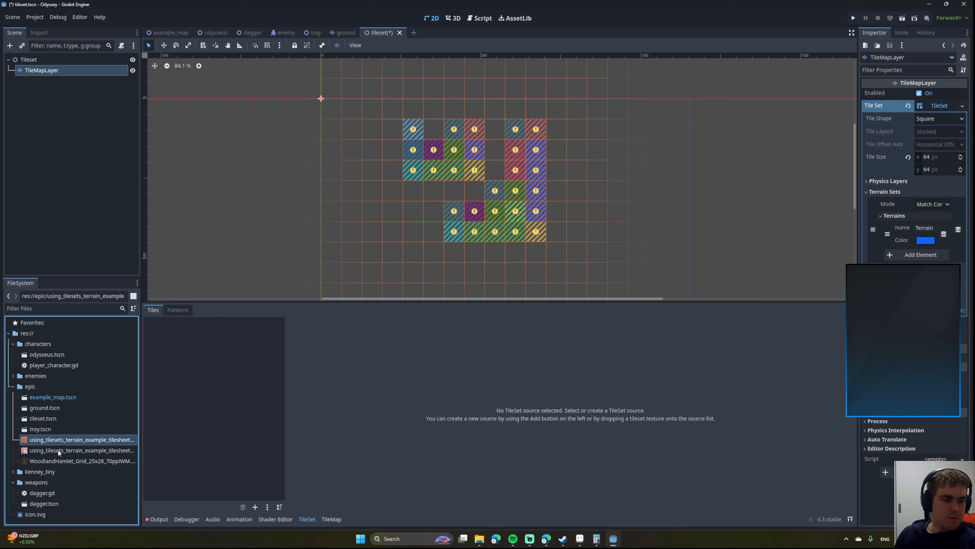
pyautogui.keyDown('shift'); pyautogui.click(60, 452); pyautogui.keyUp('shift')
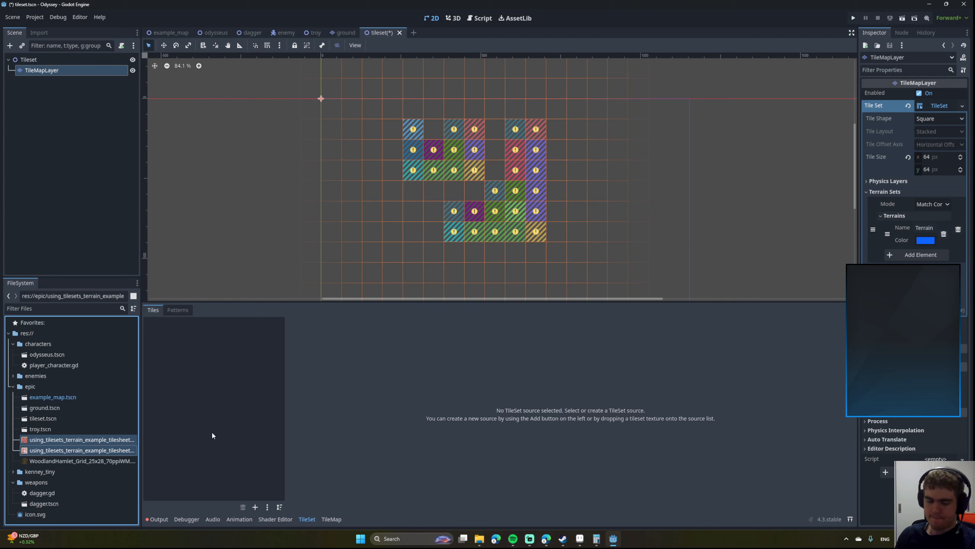
pyautogui.press('Delete')
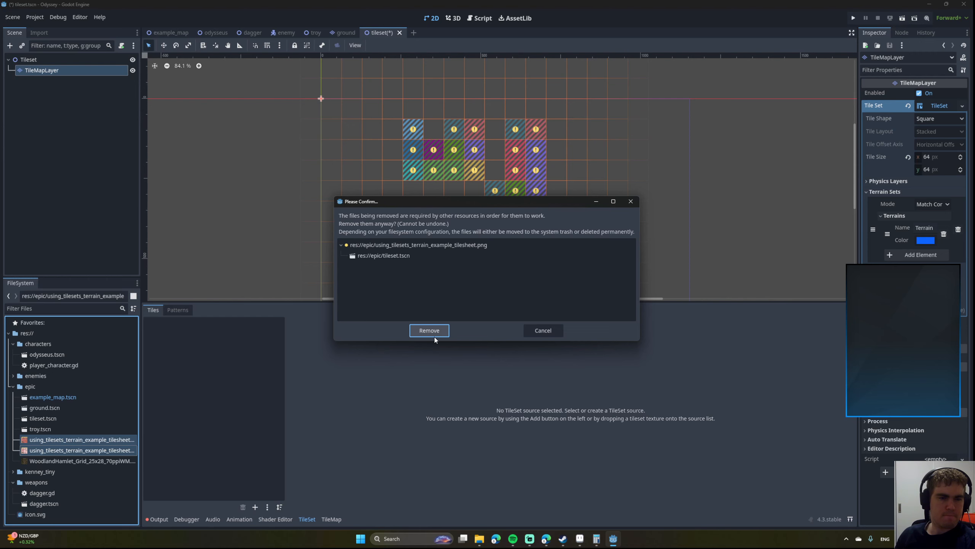
pyautogui.click(543, 331)
# Delete the TileMapLayer child node from the tileset scene.
pyautogui.click(72, 109)
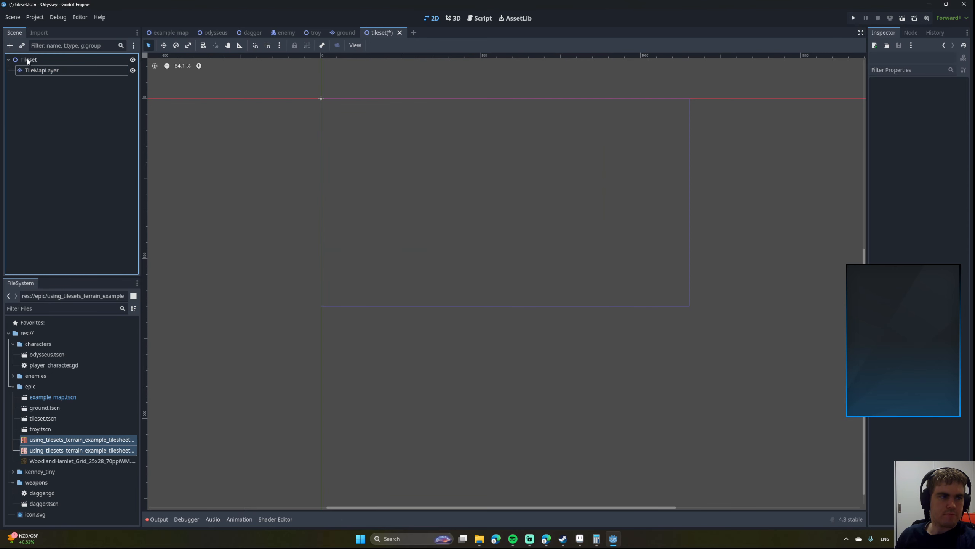
pyautogui.click(42, 70)
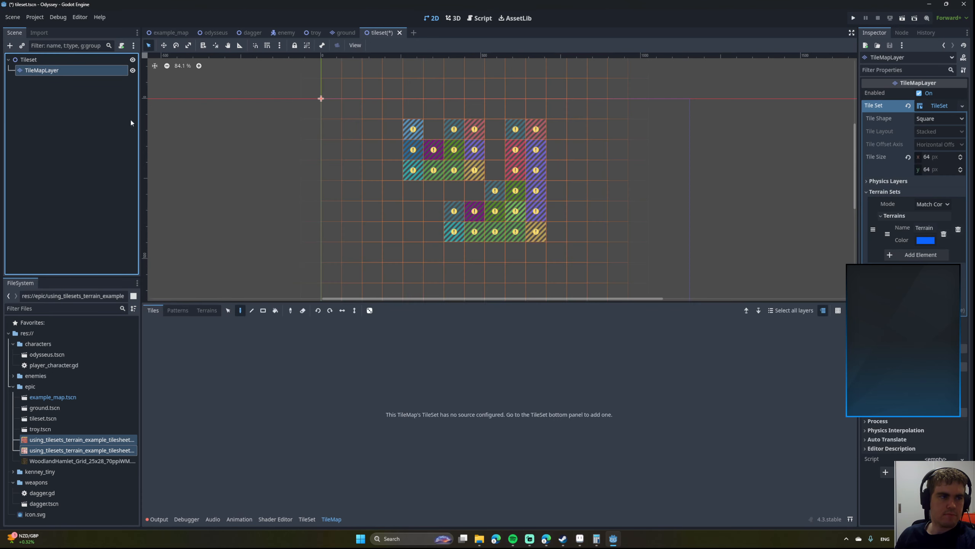
pyautogui.click(44, 73)
pyautogui.press('BackSpace')
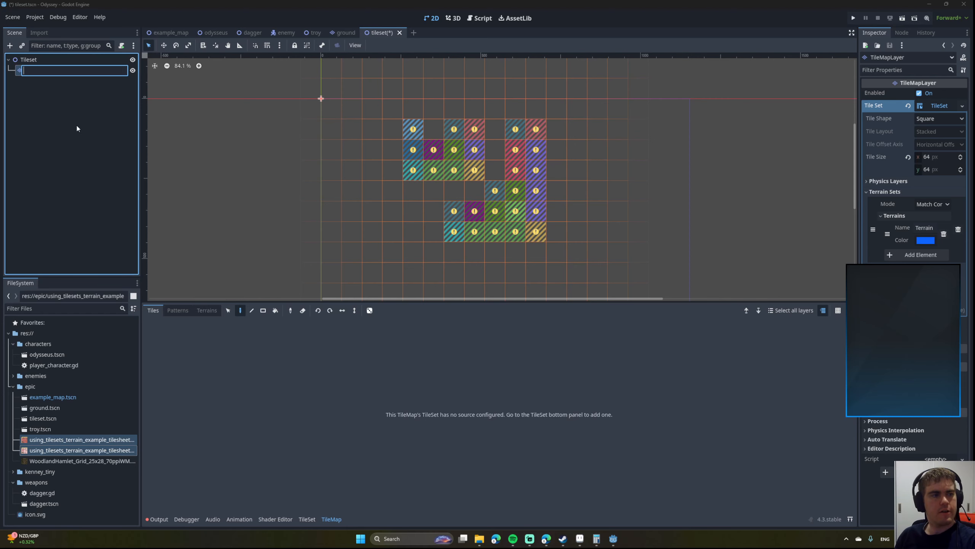
pyautogui.click(31, 80)
pyautogui.click(32, 75)
pyautogui.click(33, 84)
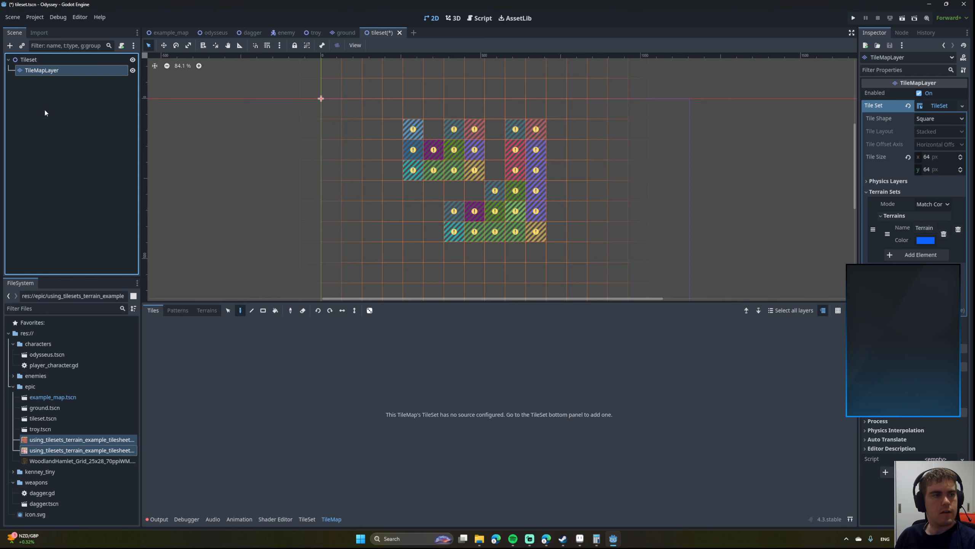
pyautogui.press('Delete')
pyautogui.click(476, 281)
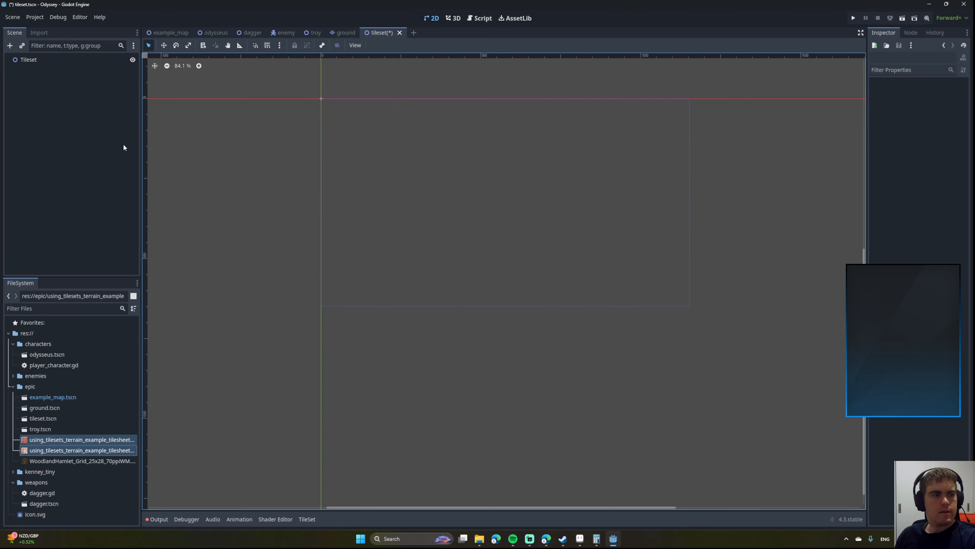
# Change the type of the root Tileset node to TileMapLayer.
pyautogui.click(31, 59)
pyautogui.rightClick(35, 58)
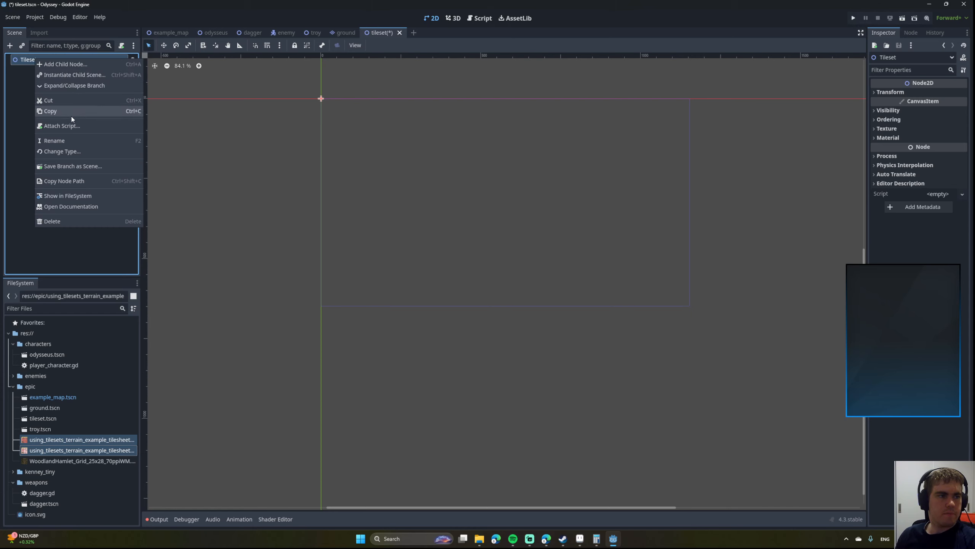
pyautogui.click(18, 71)
pyautogui.rightClick(22, 59)
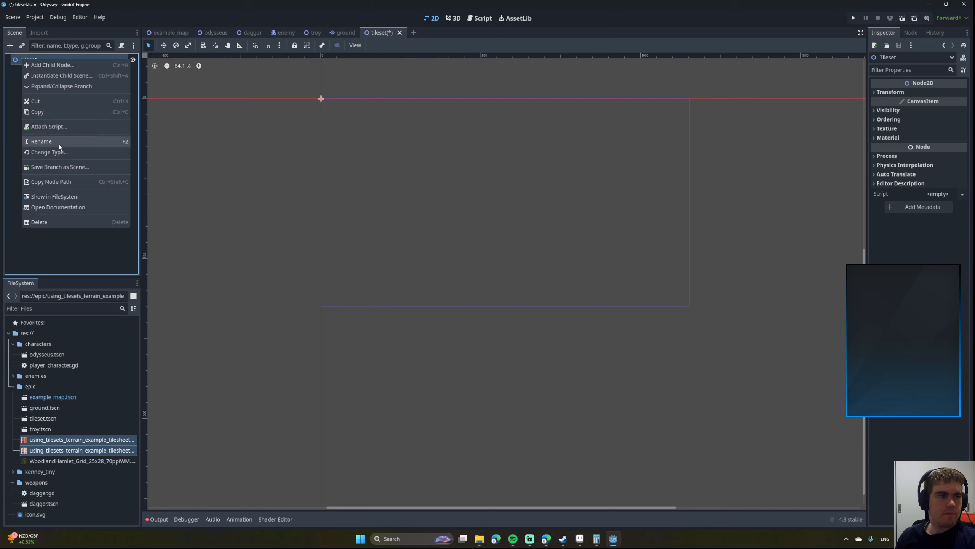
pyautogui.click(58, 154)
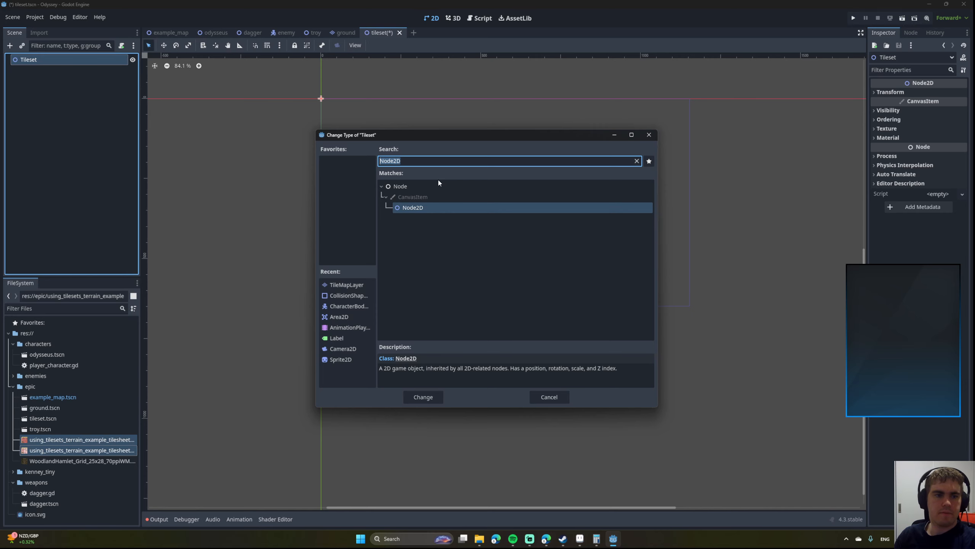
pyautogui.write('TileMap')
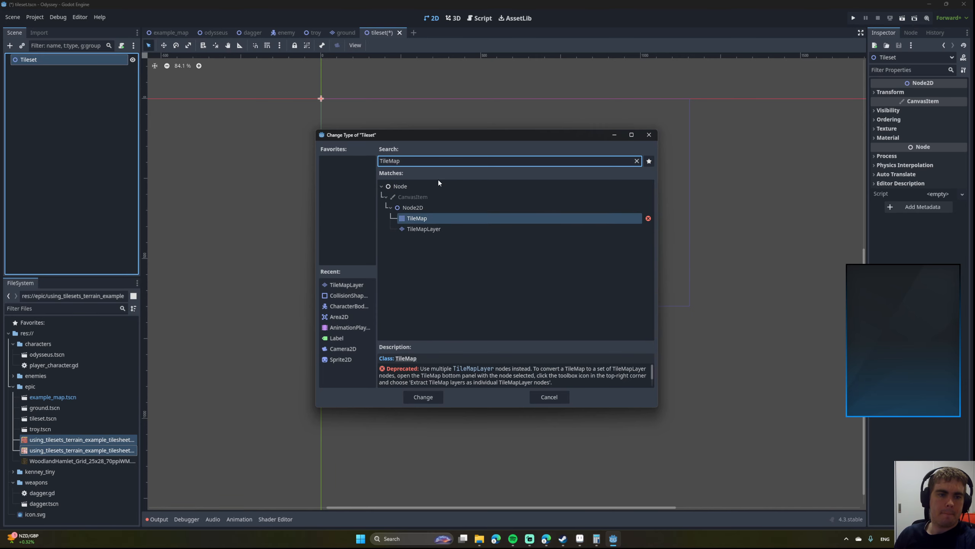
pyautogui.press('Down')
pyautogui.press('Return')
# Rename the root node to Ground.
pyautogui.click(34, 60)
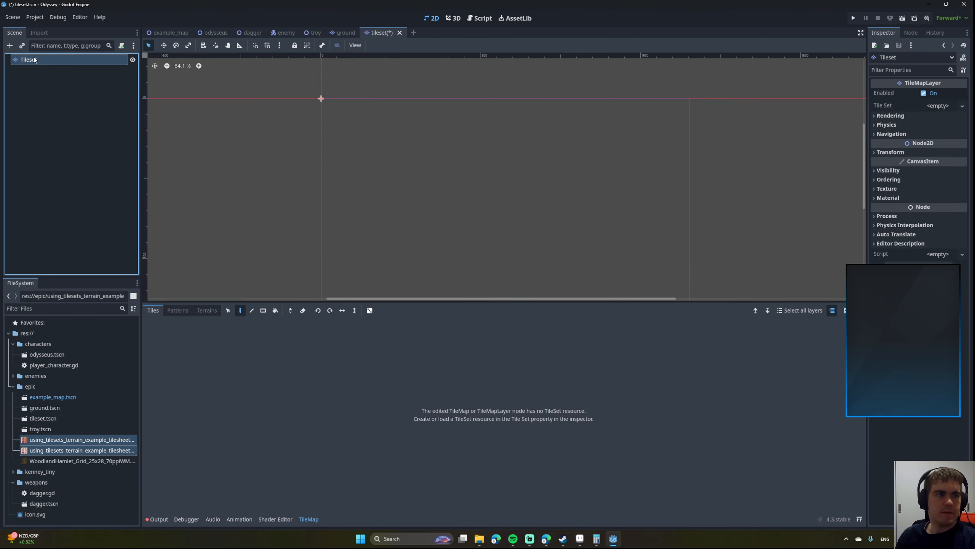
pyautogui.click(42, 61)
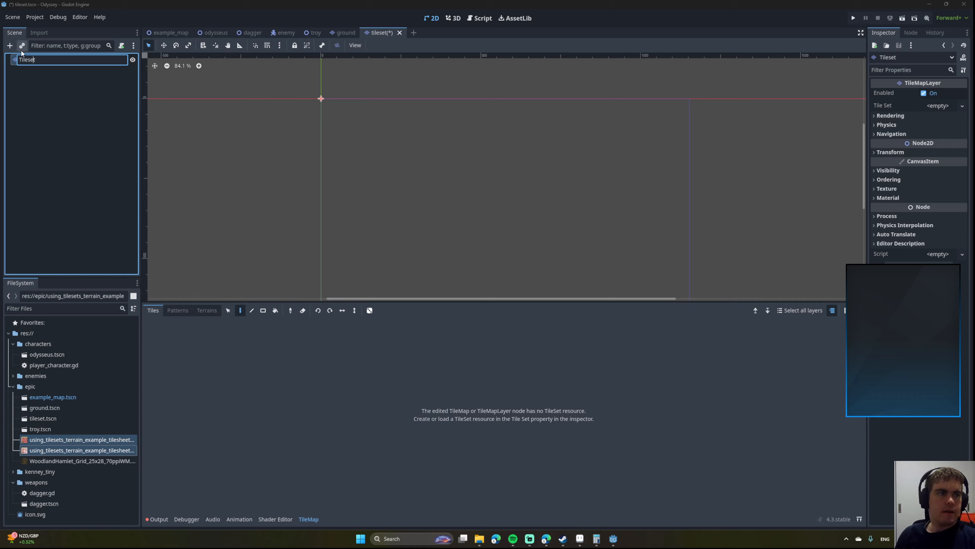
pyautogui.write('Exa')
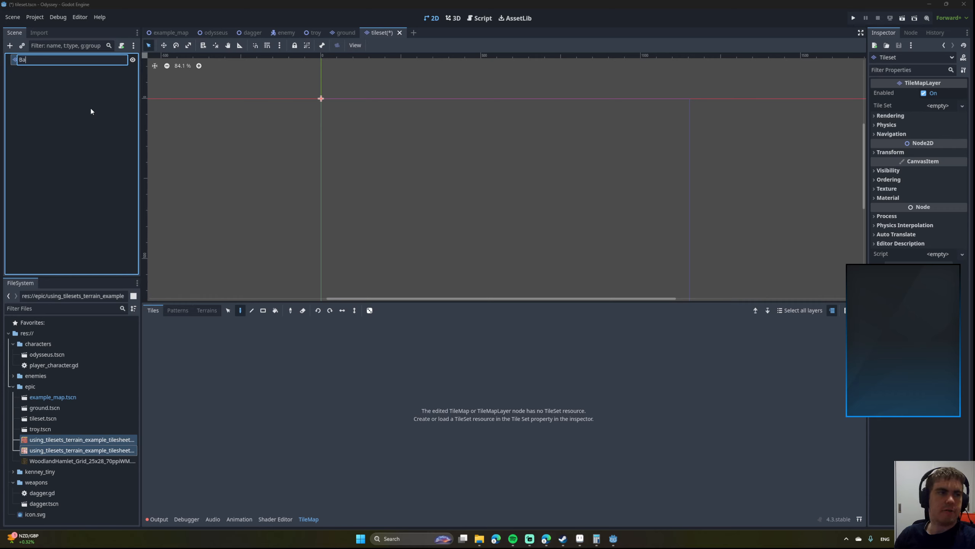
pyautogui.press('BackSpace')
pyautogui.press('BackSpace')
pyautogui.press('BackSpace')
pyautogui.write('Ground')
pyautogui.press('Return')
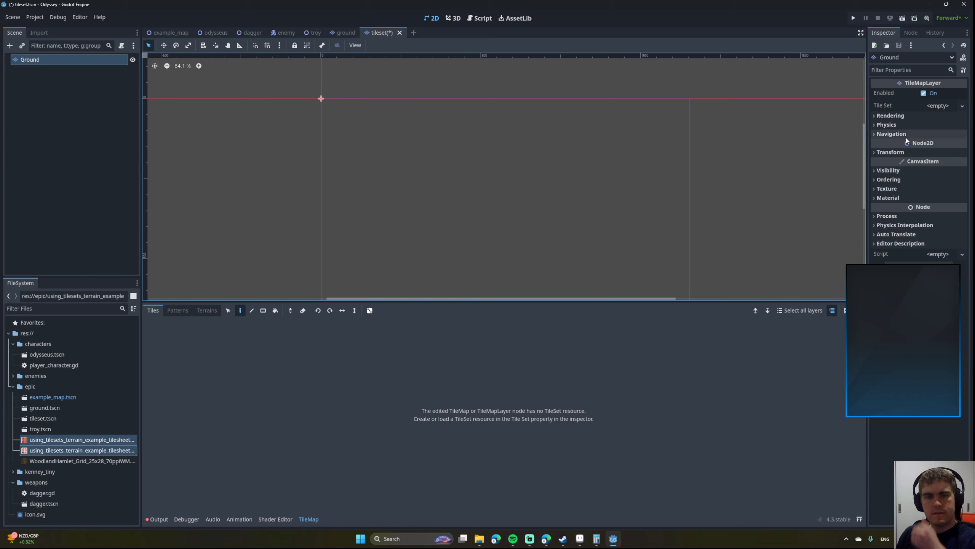
# Create a new TileSet for the Ground node and set its tile size to 64 × 64 px.
pyautogui.click(937, 106)
pyautogui.click(945, 118)
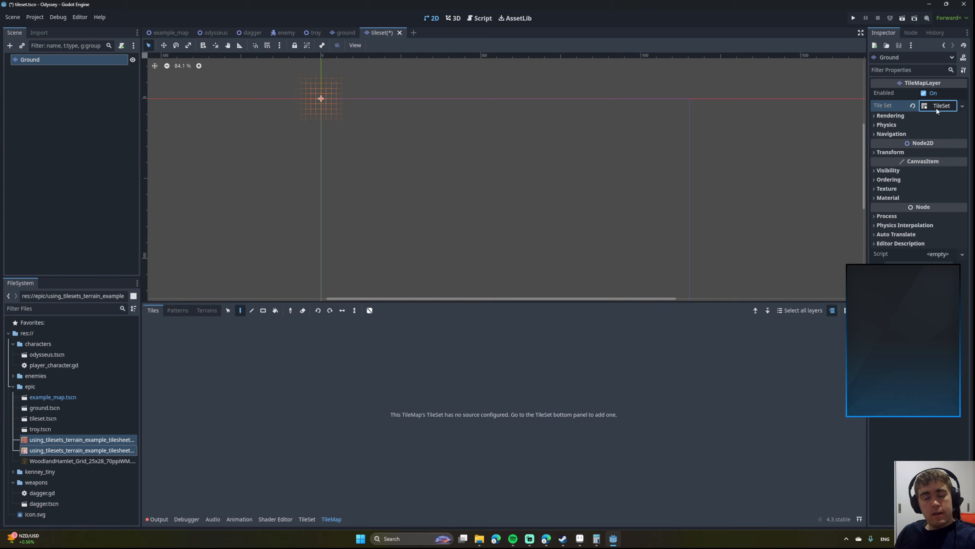
pyautogui.click(937, 106)
pyautogui.click(937, 157)
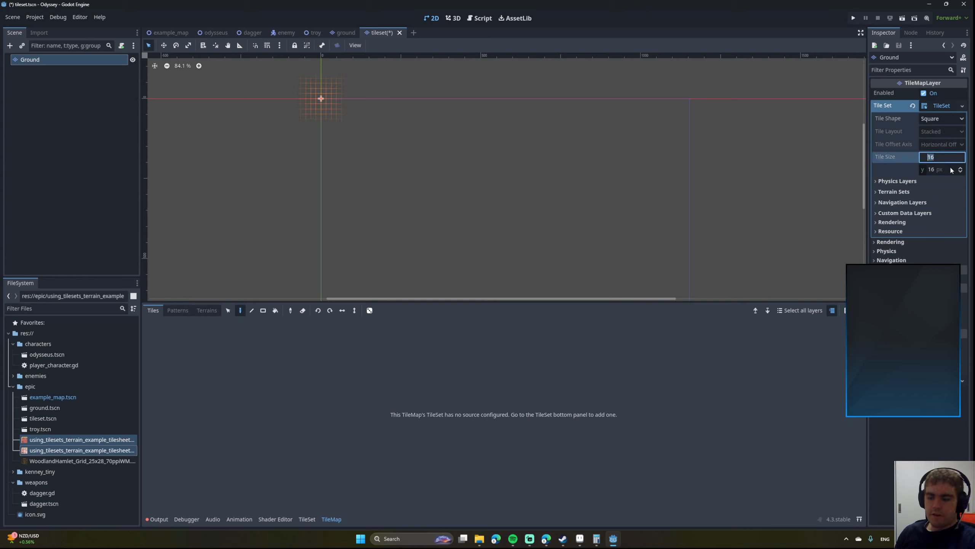
pyautogui.write('64')
pyautogui.press('Return')
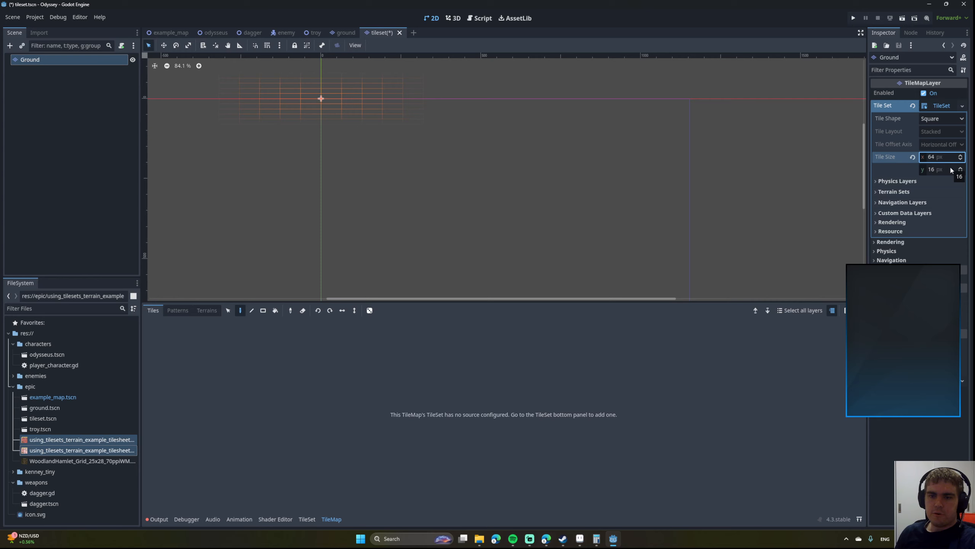
pyautogui.press('Tab')
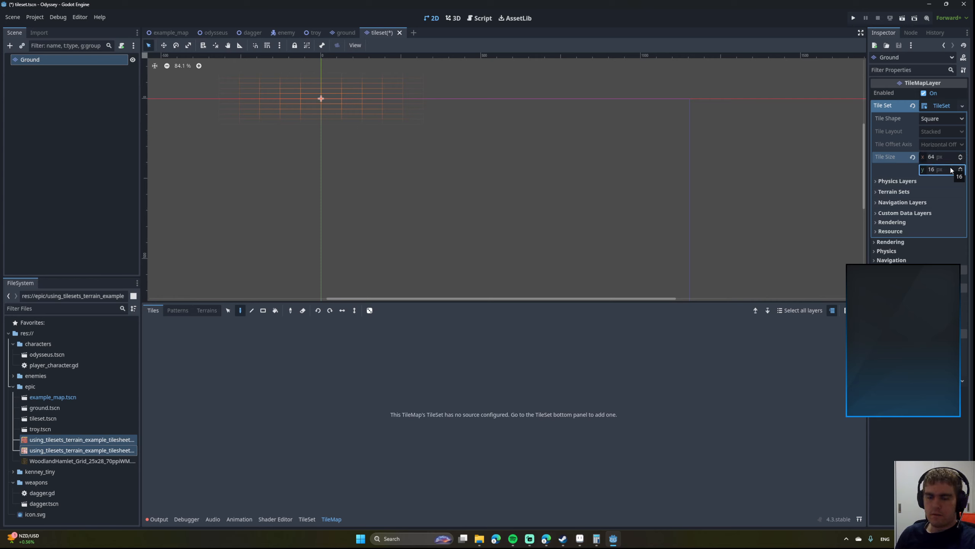
pyautogui.write('64')
pyautogui.press('Return')
# Add a terrain set containing one terrain to the Ground node's tile set.
pyautogui.click(894, 191)
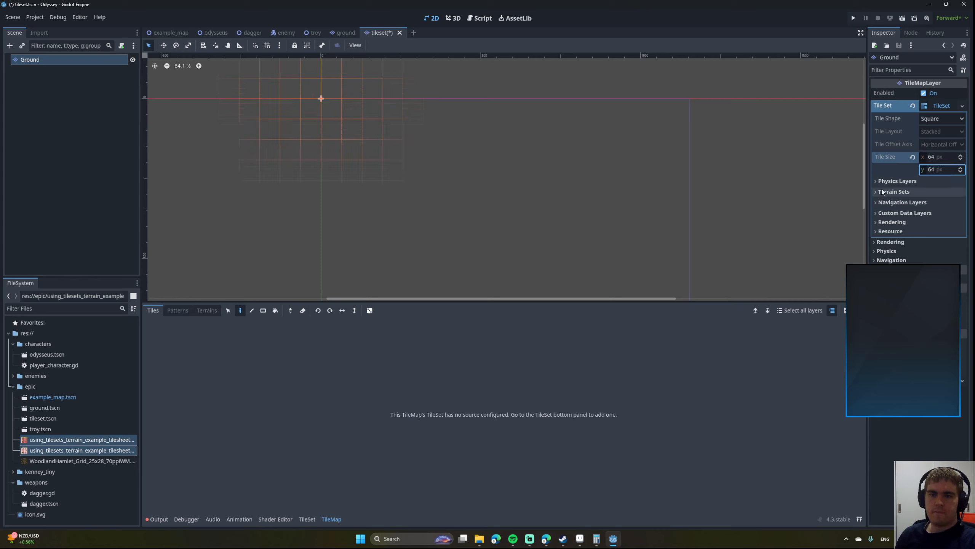
pyautogui.click(911, 209)
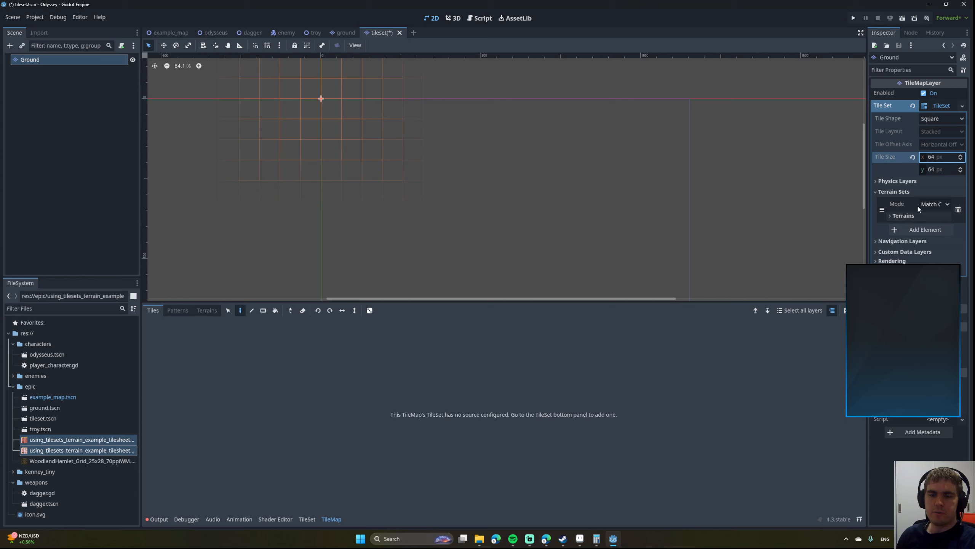
pyautogui.click(915, 216)
pyautogui.click(920, 235)
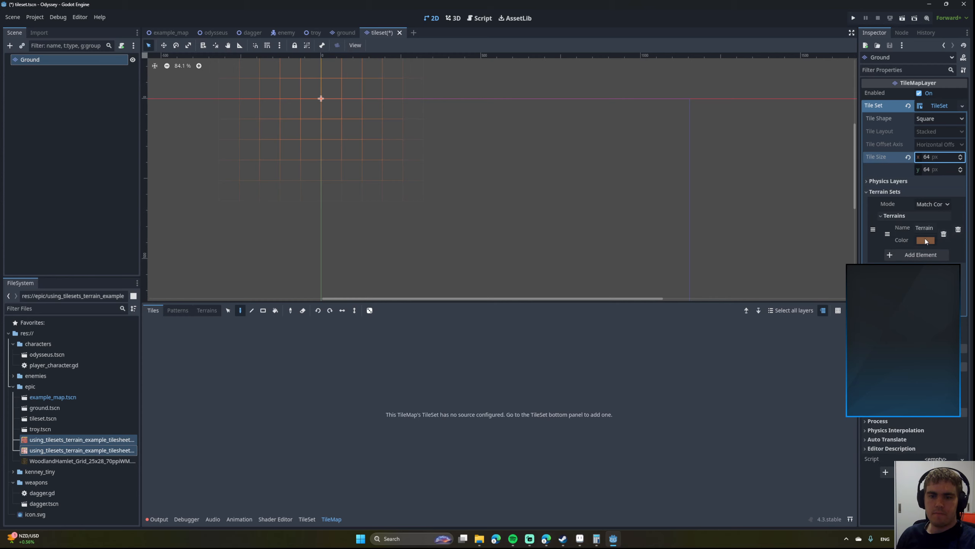
# Name the new terrain "grass".
pyautogui.click(925, 227)
pyautogui.press('BackSpace')
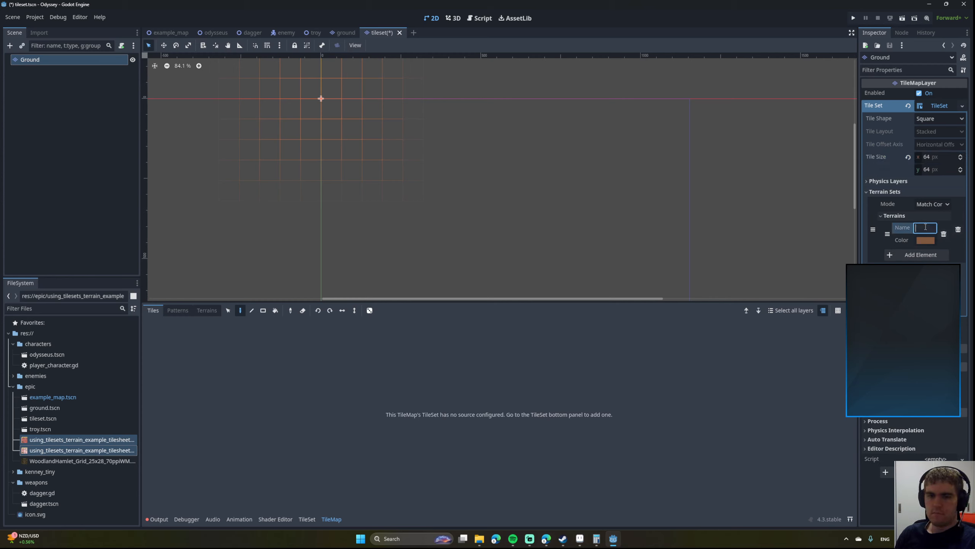
pyautogui.write('Grass')
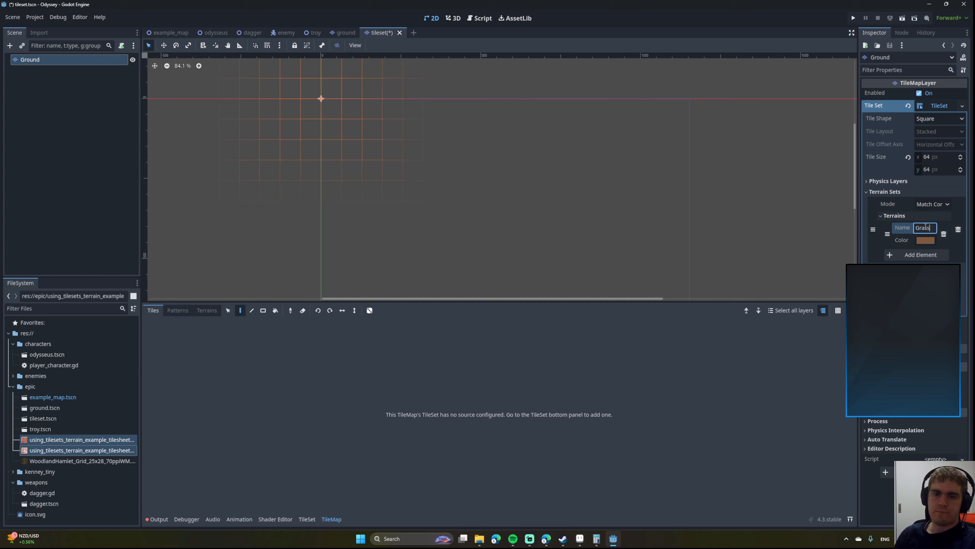
pyautogui.press('BackSpace')
pyautogui.write('f')
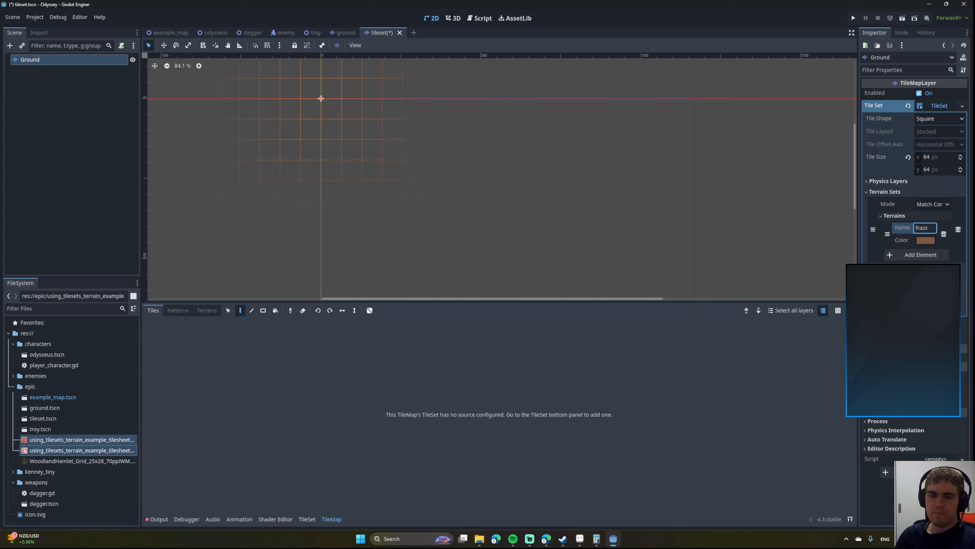
pyautogui.press('BackSpace')
pyautogui.write('g')
pyautogui.press('Return')
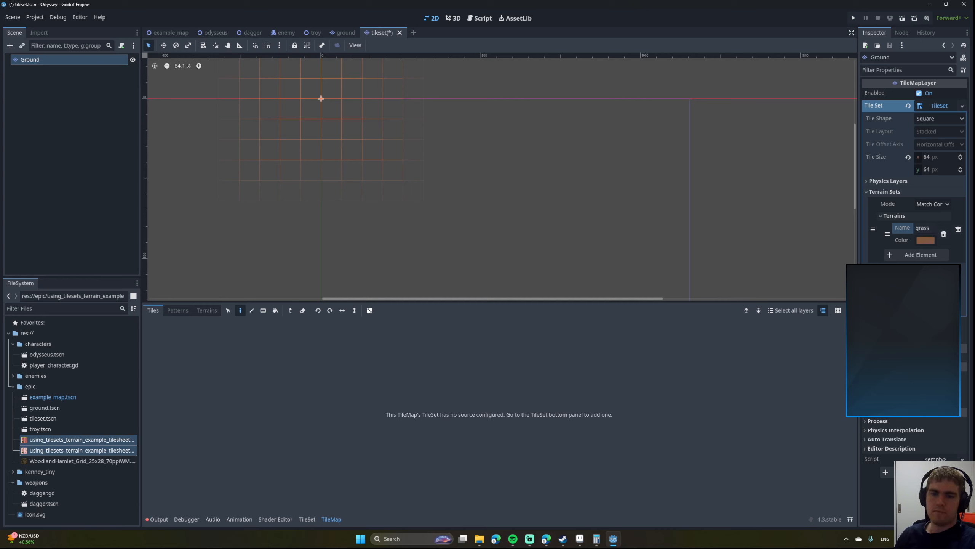
# Set the grass terrain's color to crimson, hex b80035.
pyautogui.click(925, 240)
pyautogui.moveTo(962, 320); pyautogui.dragTo(962, 312)
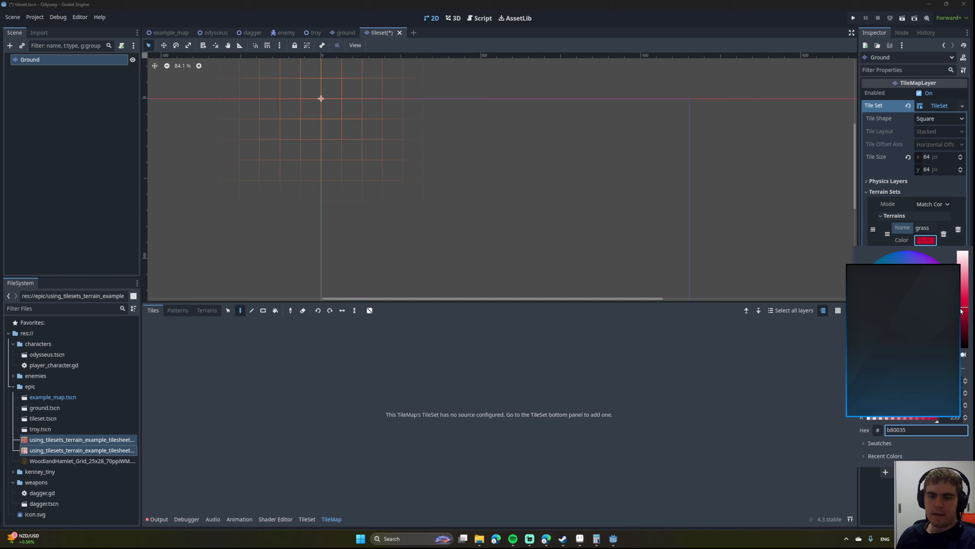
pyautogui.click(875, 206)
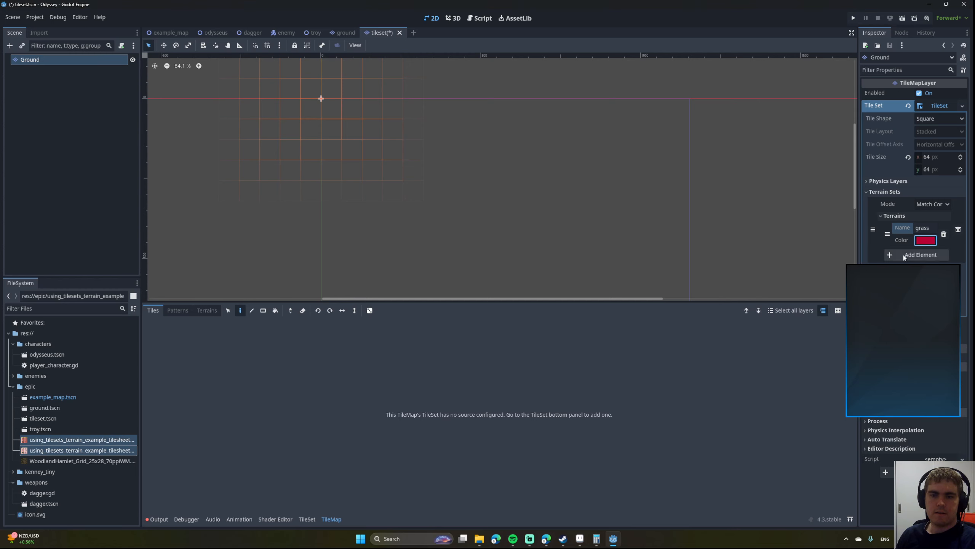
# Review the terrain set's matching mode options without changing the mode, and open the TileSet editor for the Ground node.
pyautogui.click(937, 204)
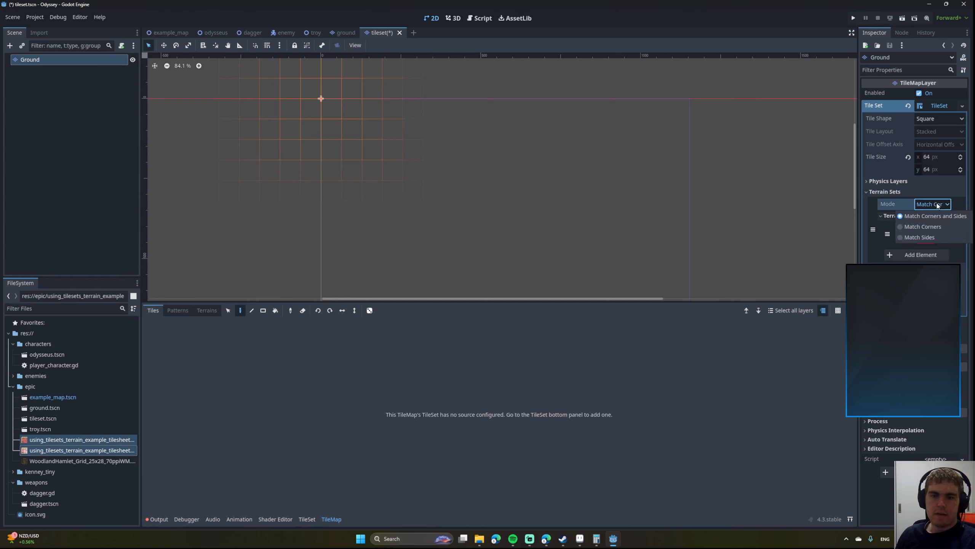
pyautogui.click(937, 207)
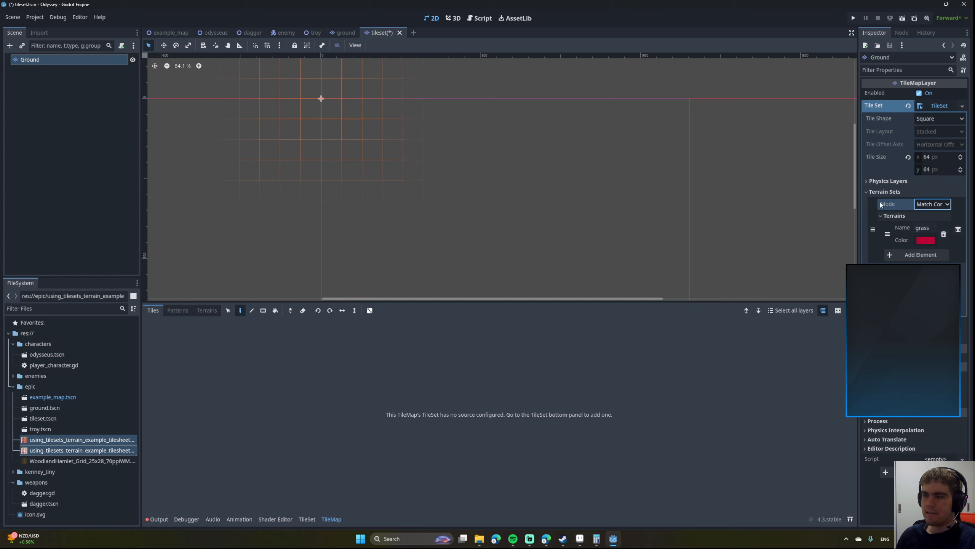
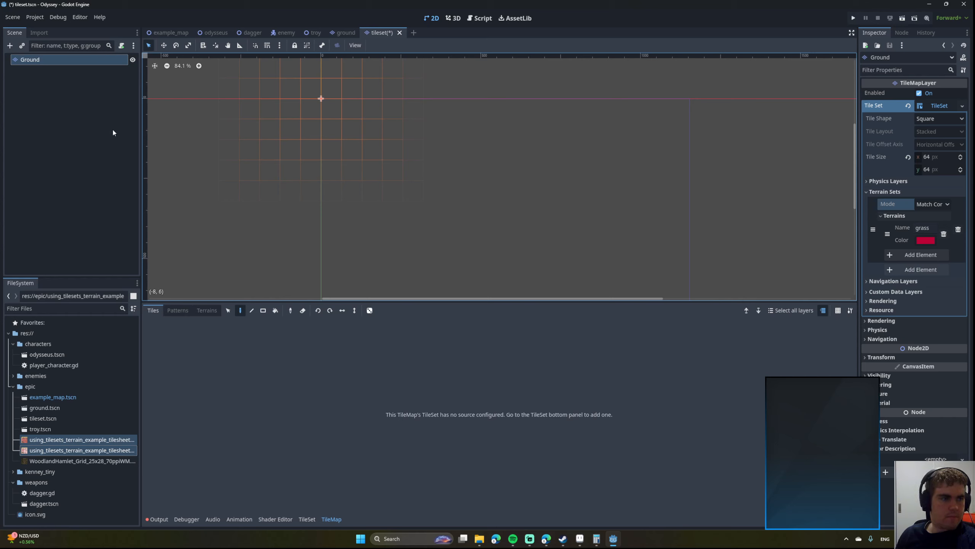
pyautogui.click(308, 519)
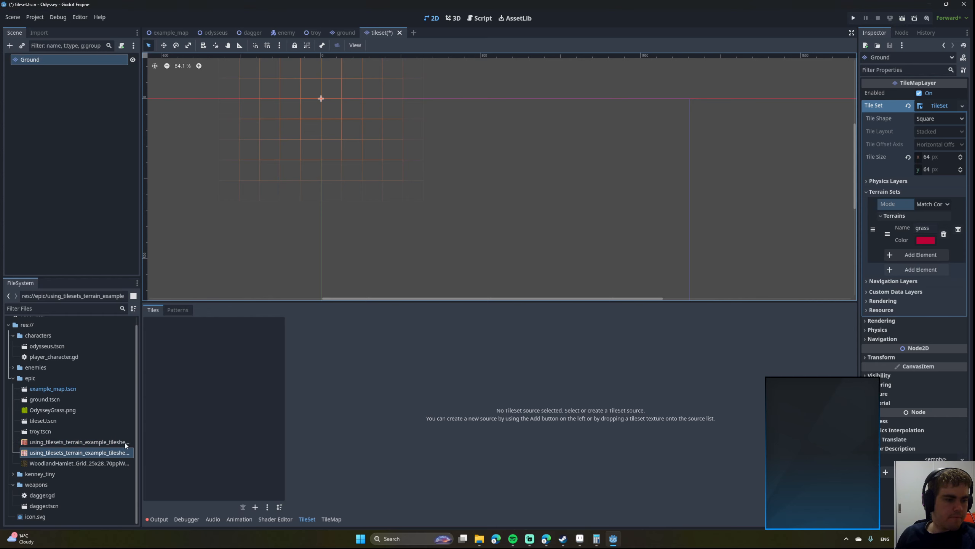
# Check which scenes depend on the two example tilesheets and the WoodlandHamlet grid image by requesting their deletion, without removing the files.
pyautogui.keyDown('shift'); pyautogui.click(53, 464); pyautogui.keyUp('shift')
pyautogui.moveTo(53, 463); pyautogui.dragTo(209, 454)
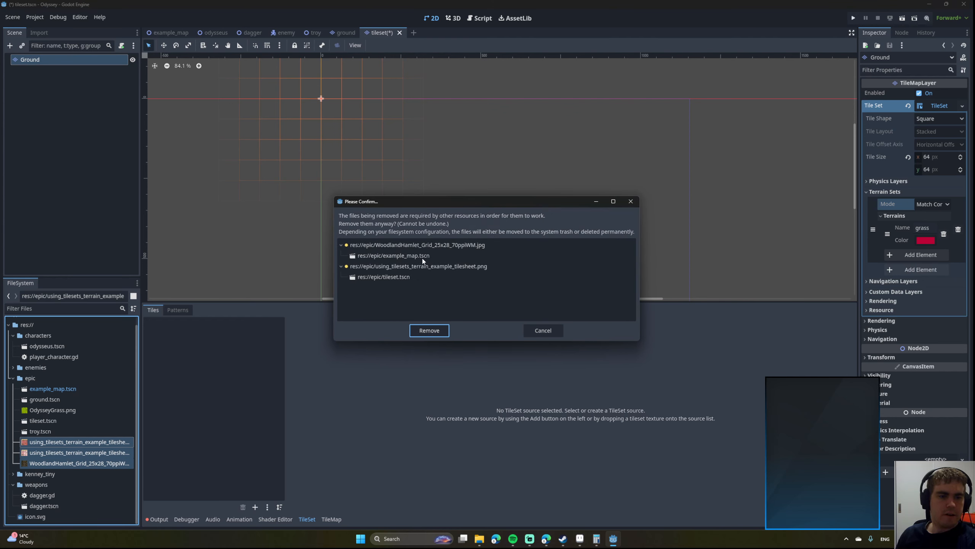
pyautogui.click(422, 247)
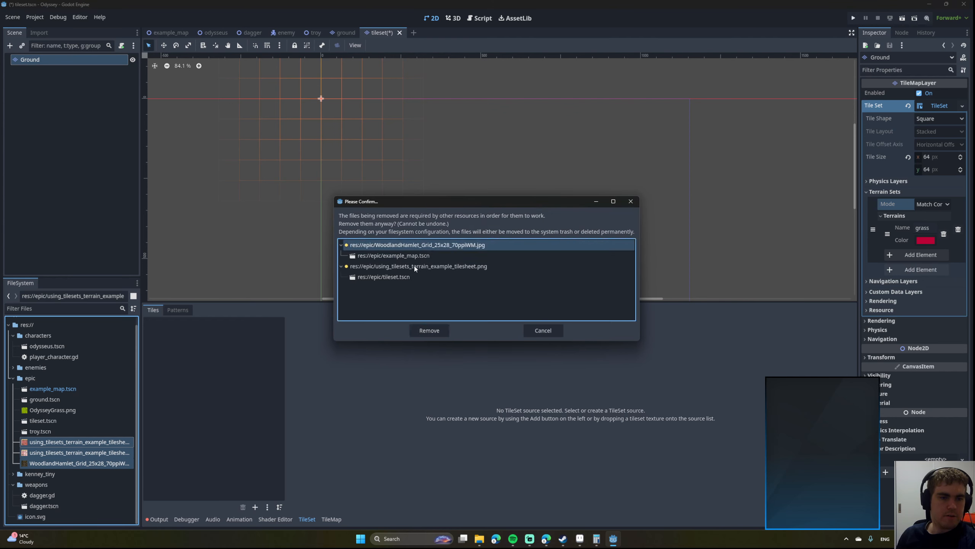
pyautogui.click(417, 256)
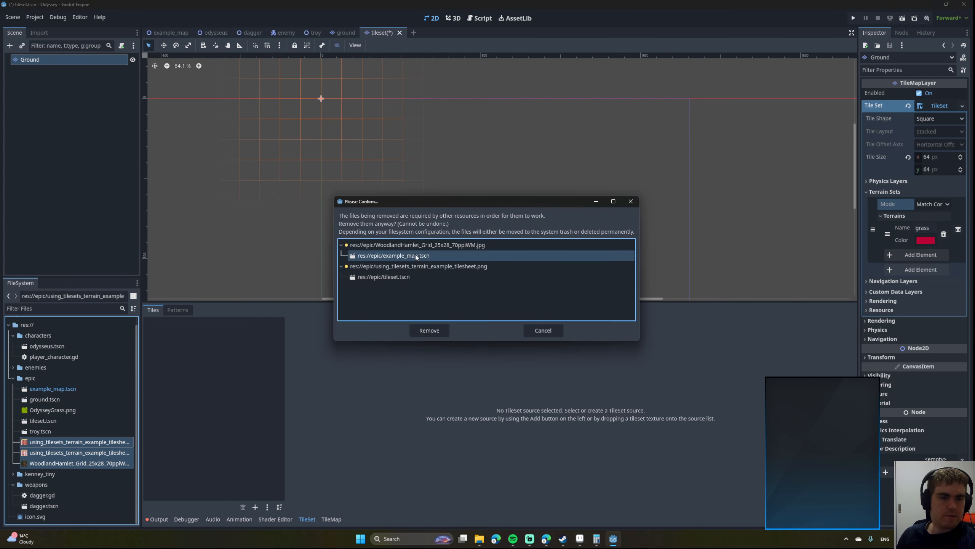
pyautogui.click(399, 277)
pyautogui.click(392, 256)
pyautogui.click(389, 279)
pyautogui.click(389, 257)
pyautogui.click(389, 279)
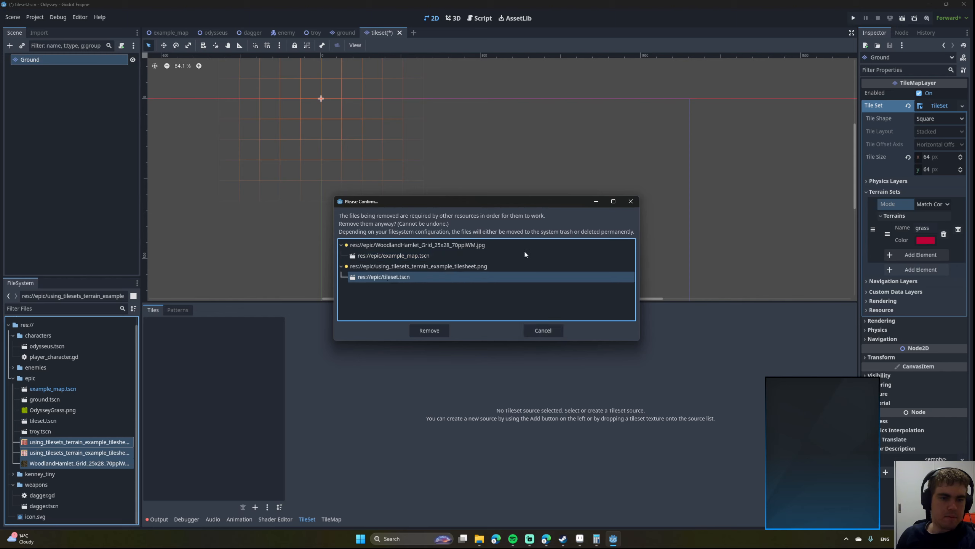
pyautogui.click(392, 266)
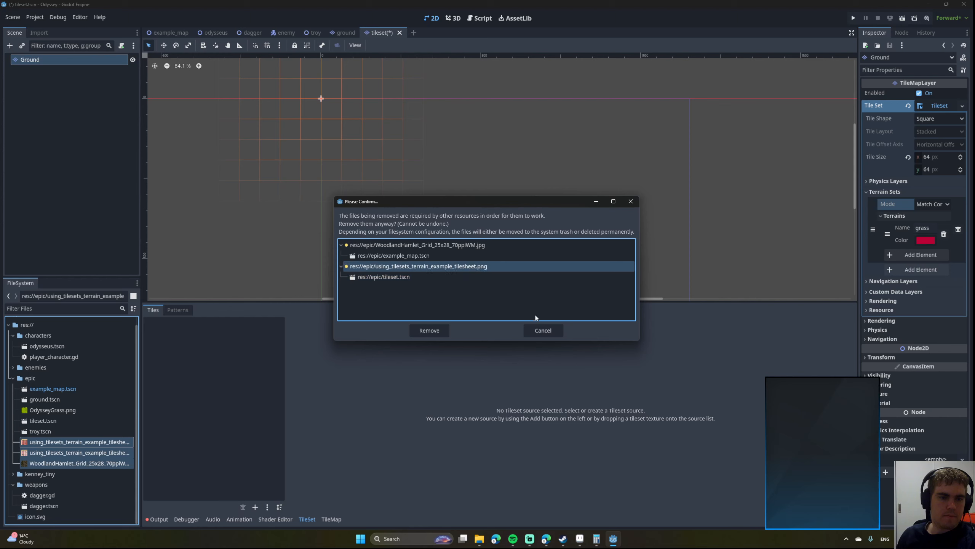
pyautogui.click(543, 331)
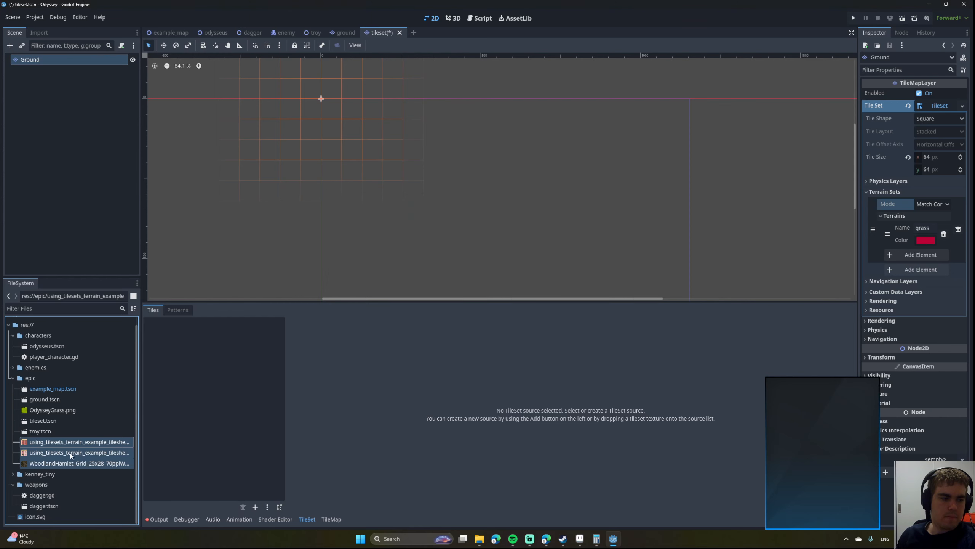
pyautogui.click(77, 462)
pyautogui.press('Delete')
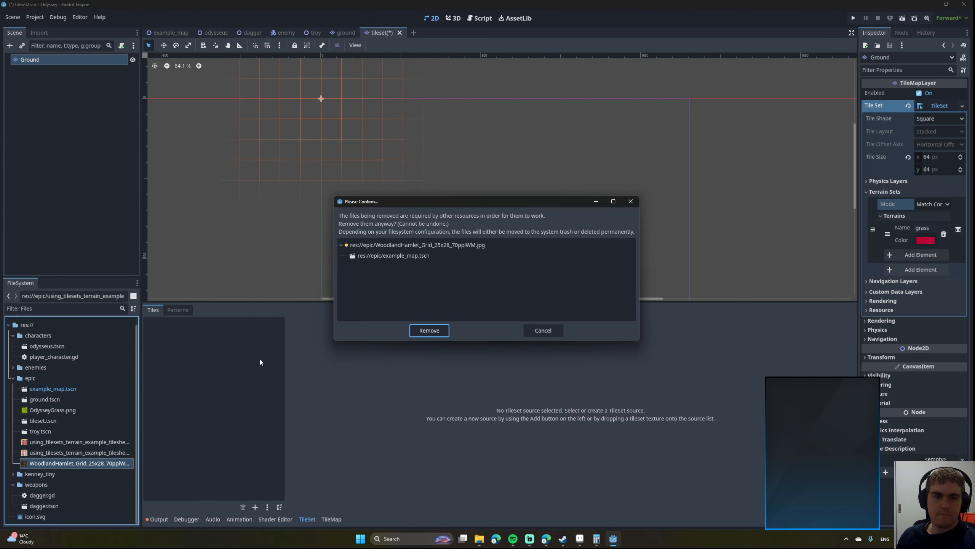
pyautogui.click(543, 330)
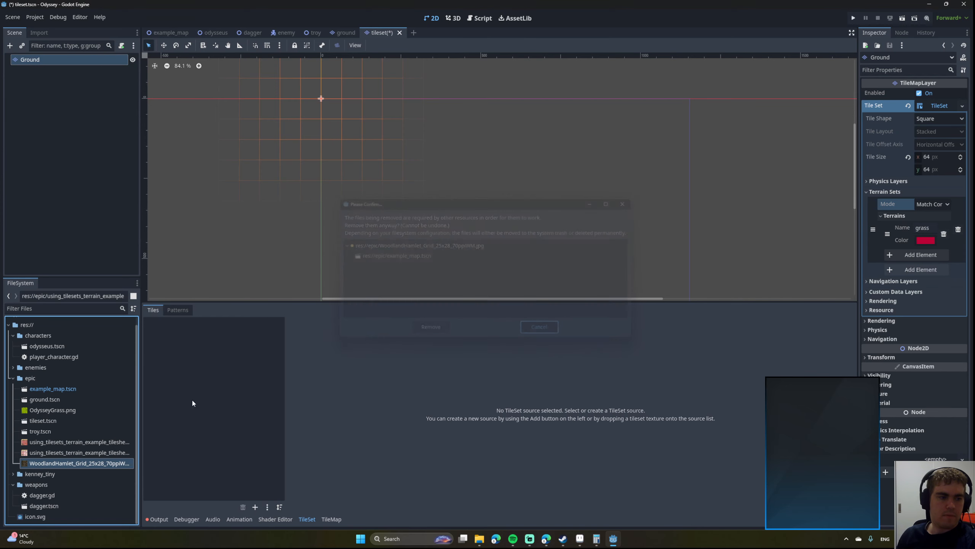
# Open the example_map scene, inspect its WoodlandHamlet background sprite, and select the root node.
pyautogui.click(53, 389)
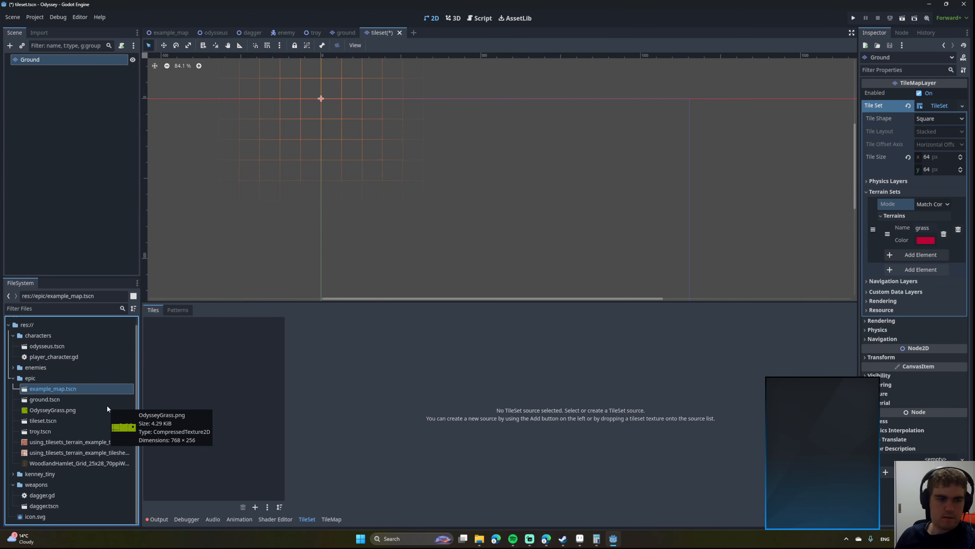
pyautogui.doubleClick(49, 391)
pyautogui.moveTo(351, 119); pyautogui.dragTo(421, 227, button='middle')
pyautogui.scroll(1, 421, 227)
pyautogui.scroll(17, 421, 227)
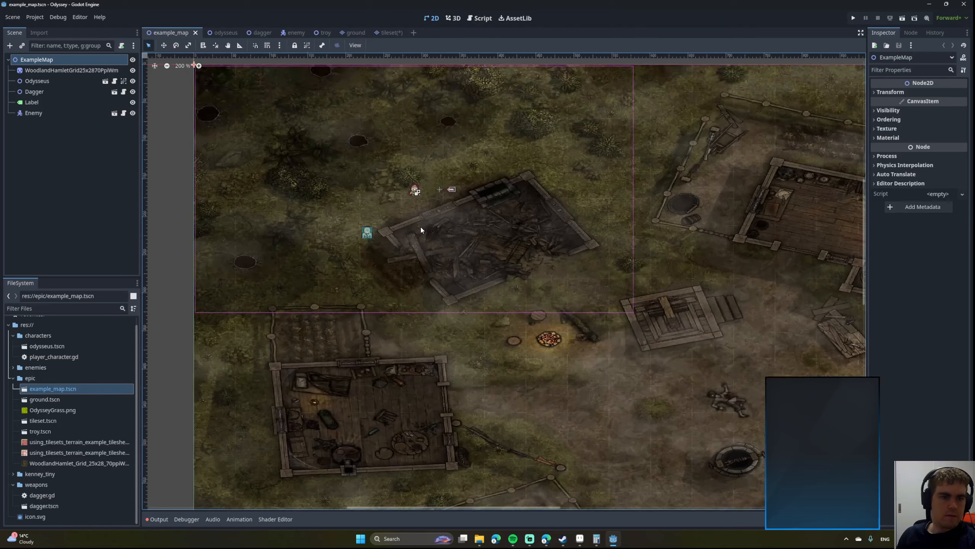
pyautogui.scroll(-11, 421, 227)
pyautogui.click(67, 72)
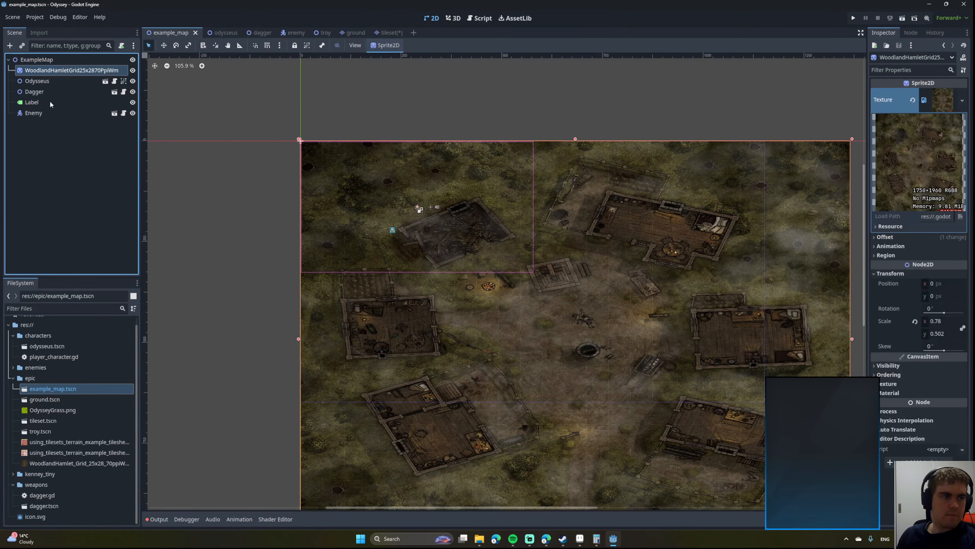
pyautogui.click(35, 63)
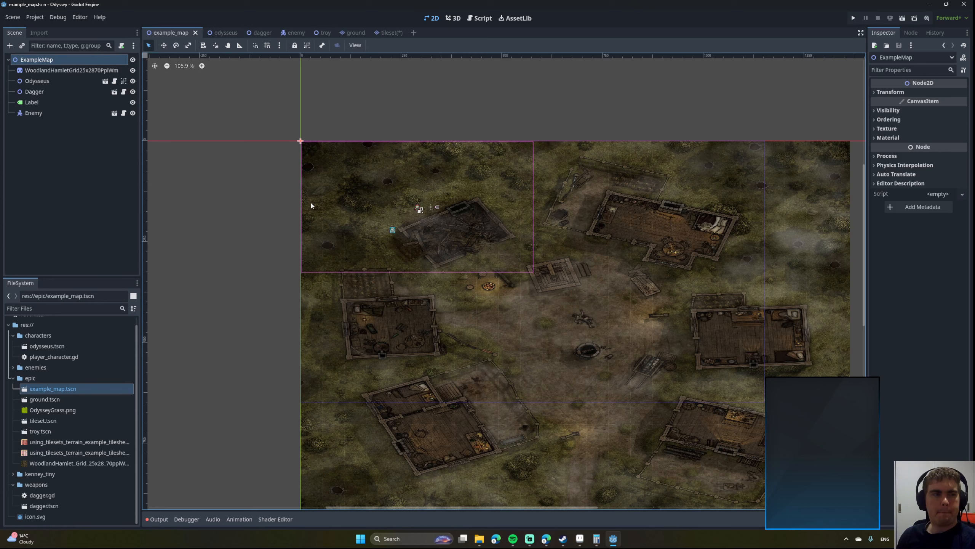
pyautogui.moveTo(311, 203); pyautogui.dragTo(300, 168, button='middle')
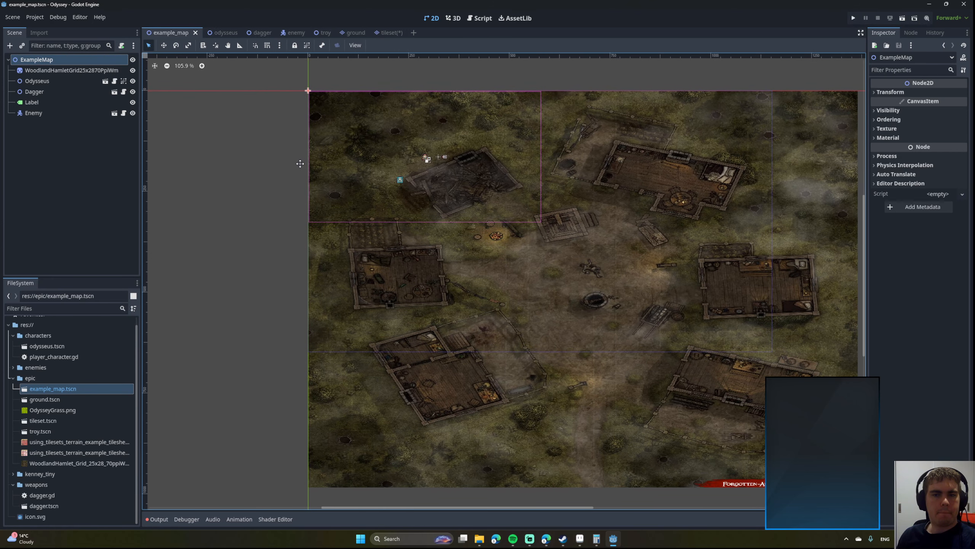
# Rename the example_map scene's root node to Troy and save the scene.
pyautogui.rightClick(42, 59)
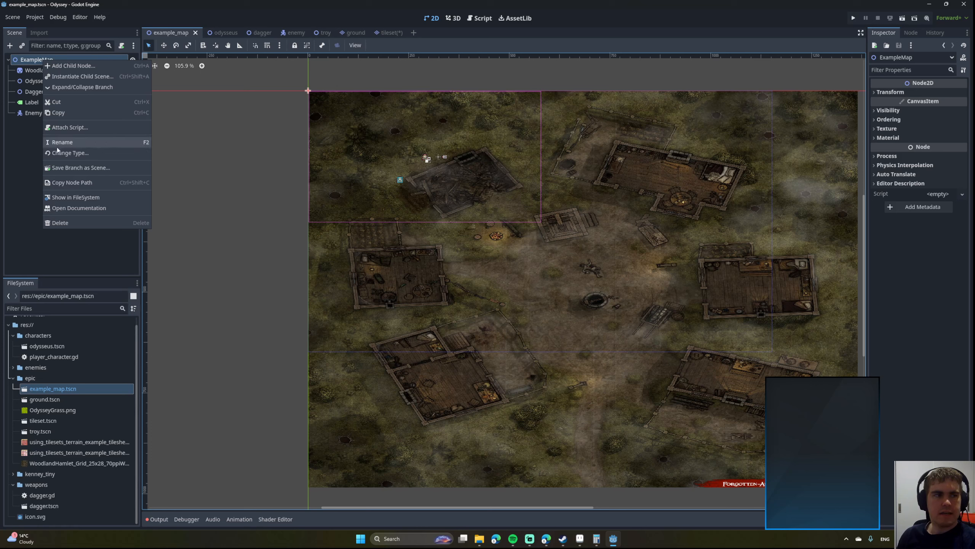
pyautogui.click(31, 142)
pyautogui.rightClick(56, 61)
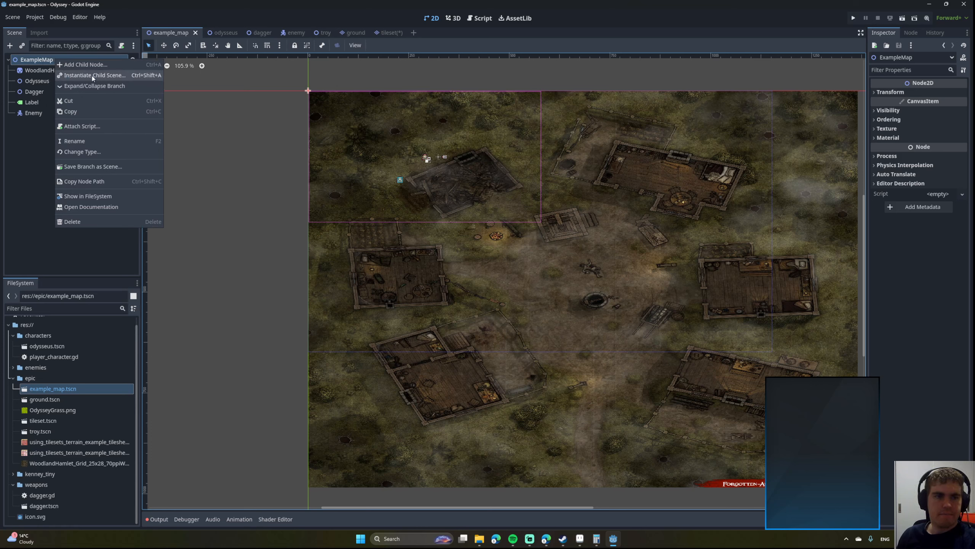
pyautogui.click(31, 92)
pyautogui.click(38, 61)
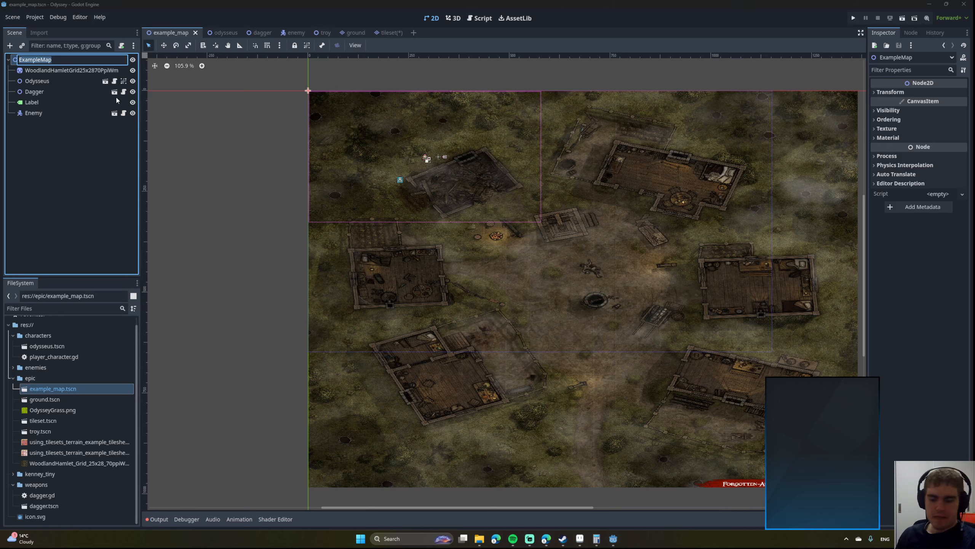
pyautogui.press('BackSpace')
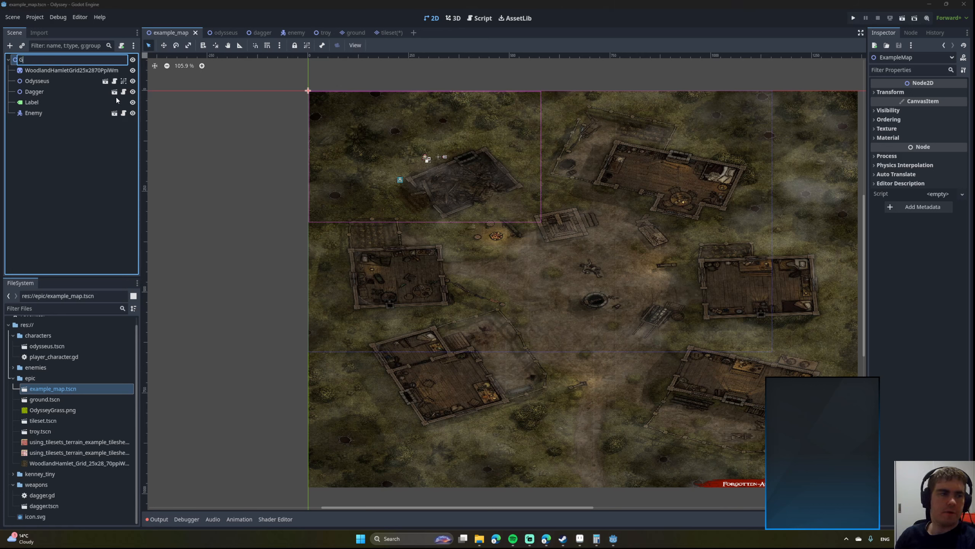
pyautogui.write('Troy')
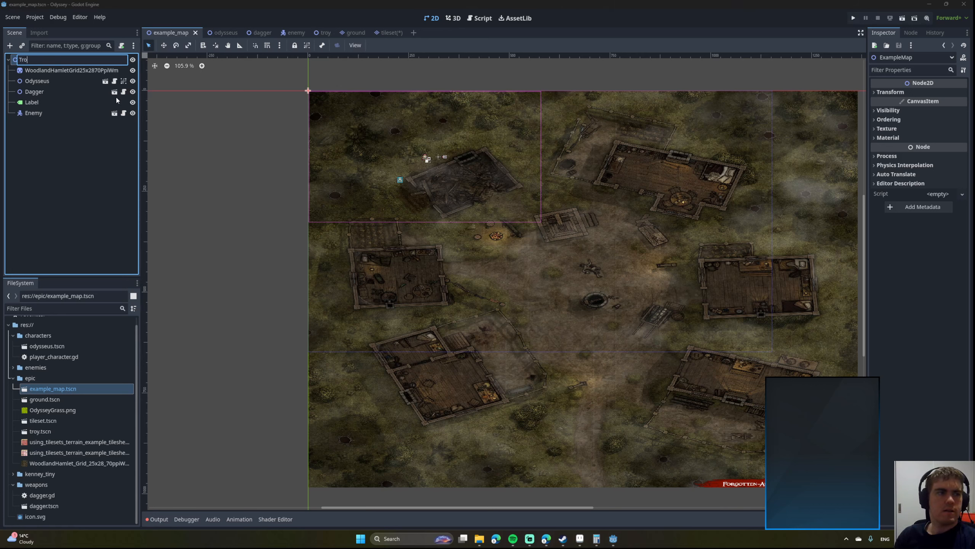
pyautogui.press('Return')
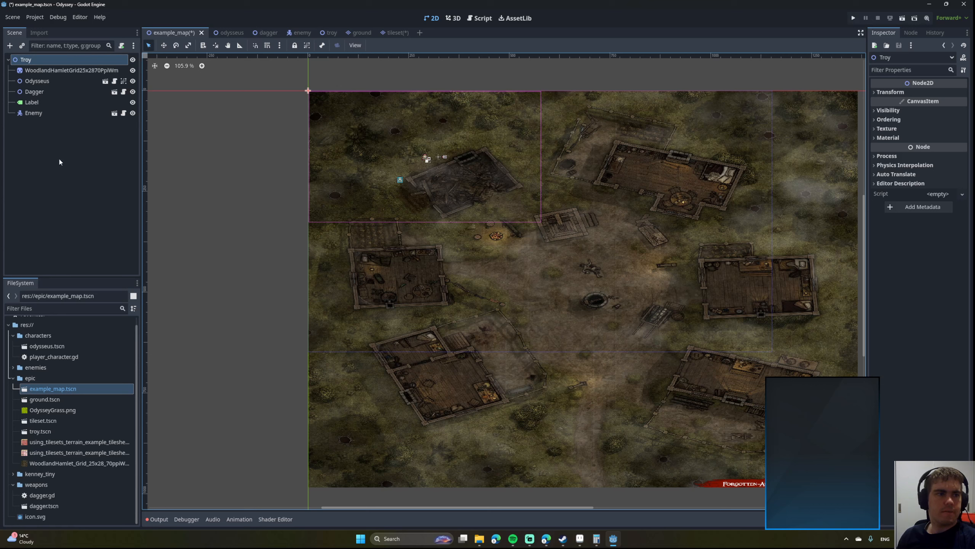
pyautogui.hotkey('ctrl', 's')
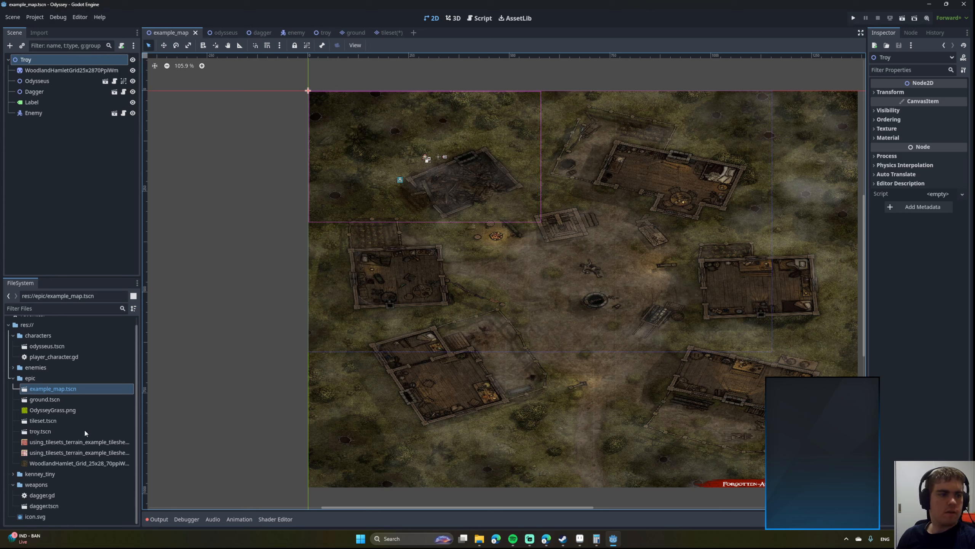
# Rename the scene file example_map.tscn to tr.tscn.
pyautogui.click(52, 389)
pyautogui.press('F2')
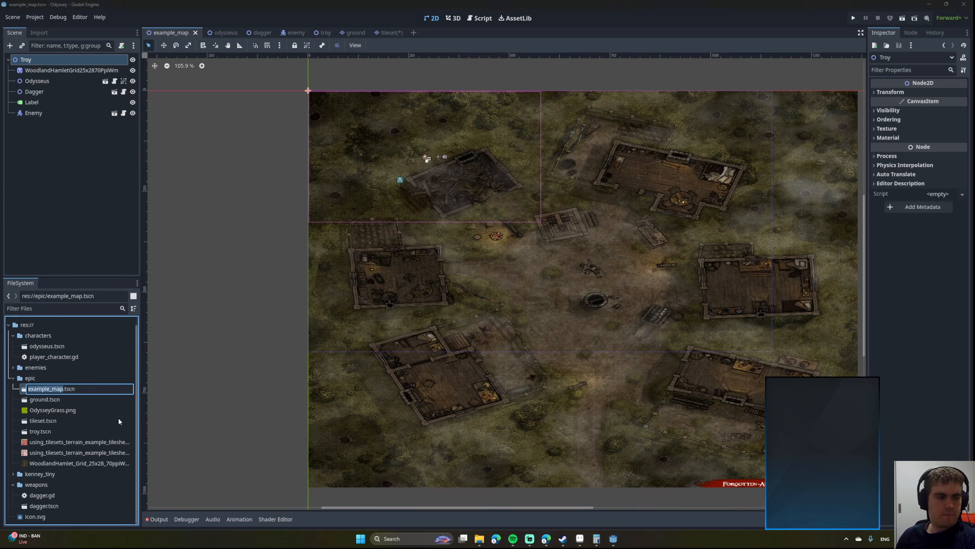
pyautogui.write('troy')
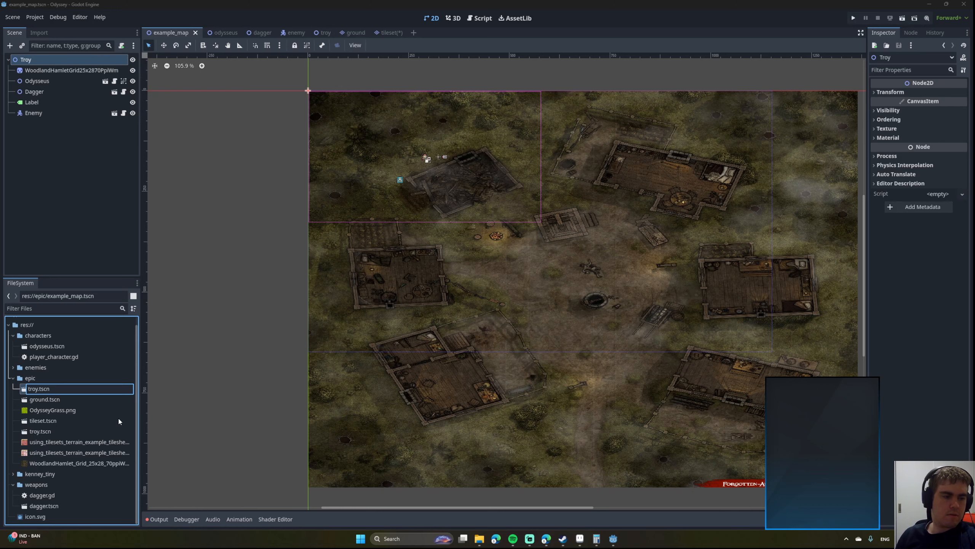
pyautogui.press('BackSpace')
pyautogui.press('BackSpace')
pyautogui.press('Return')
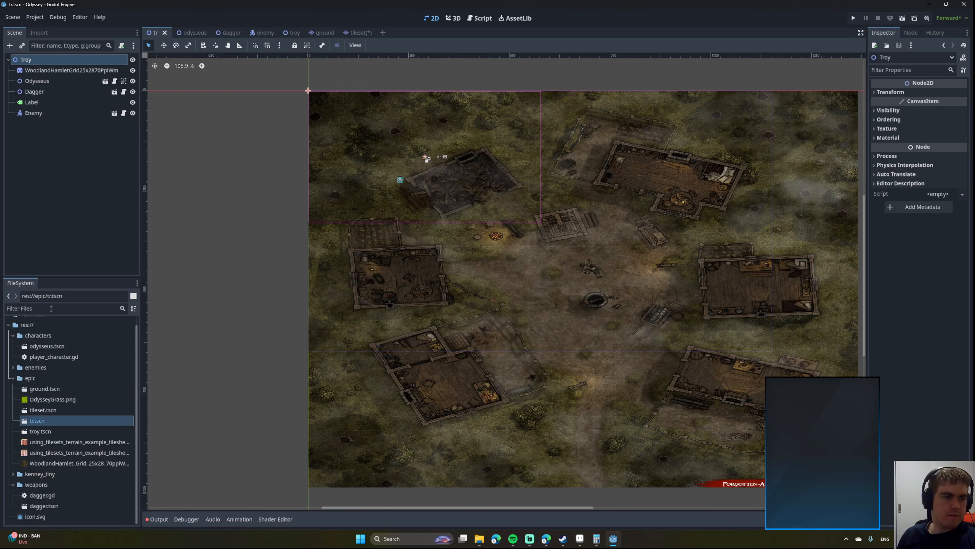
# Open the troy.tscn scene and select its Ground tile layer with the whole painted map in view.
pyautogui.doubleClick(37, 431)
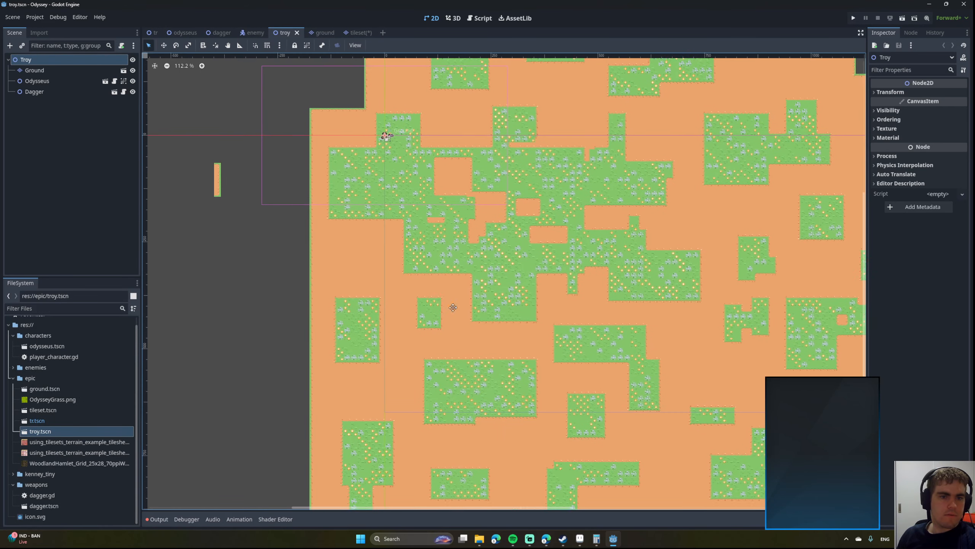
pyautogui.scroll(-1, 308, 348)
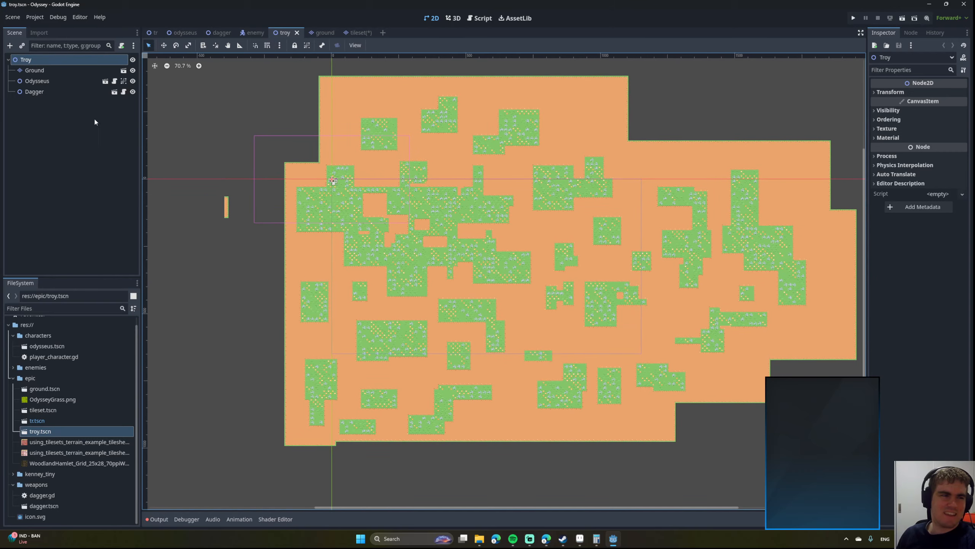
pyautogui.click(34, 72)
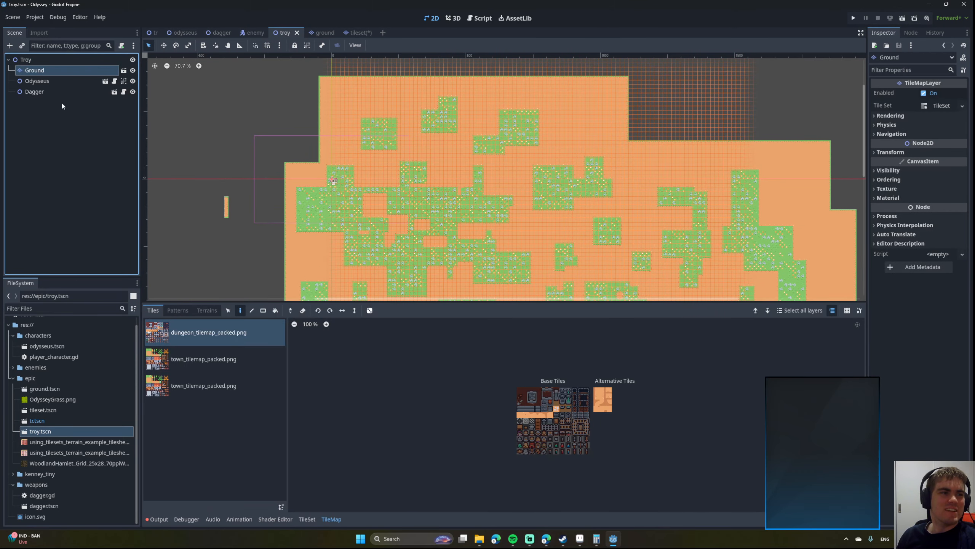
pyautogui.click(30, 62)
pyautogui.click(32, 71)
pyautogui.moveTo(364, 189); pyautogui.dragTo(337, 148, button='middle')
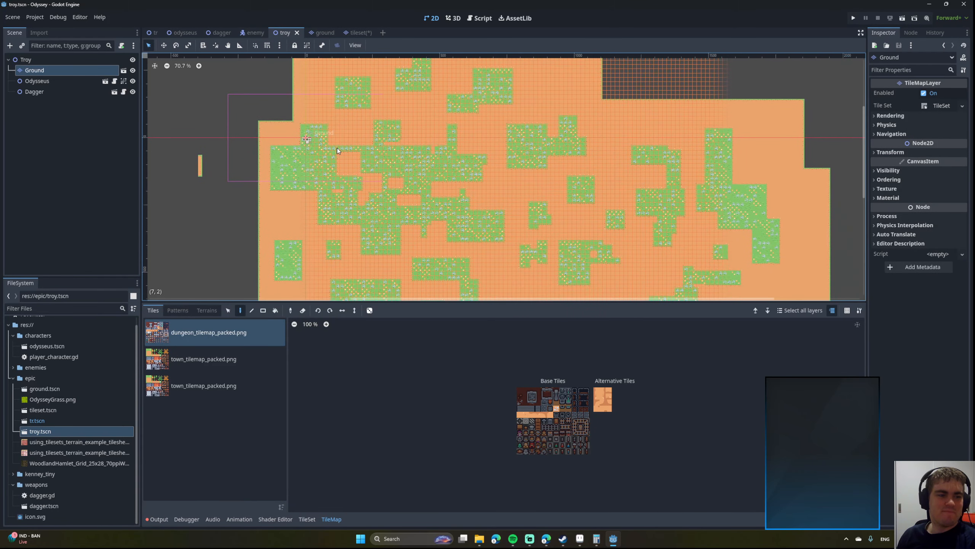
pyautogui.scroll(-7, 335, 150)
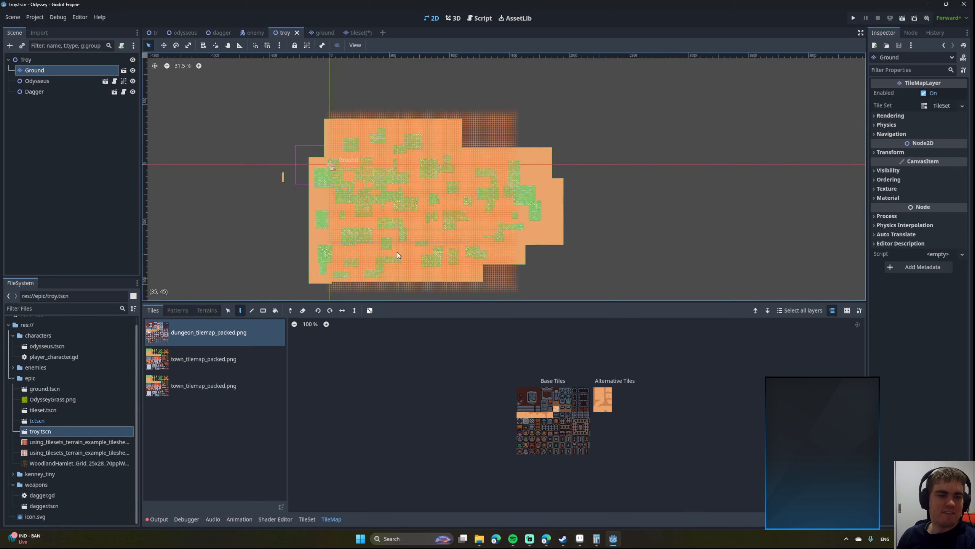
# Erase the whole painted map from the Ground layer in the troy scene with the rectangular terrain eraser.
pyautogui.click(251, 312)
pyautogui.click(274, 313)
pyautogui.click(241, 312)
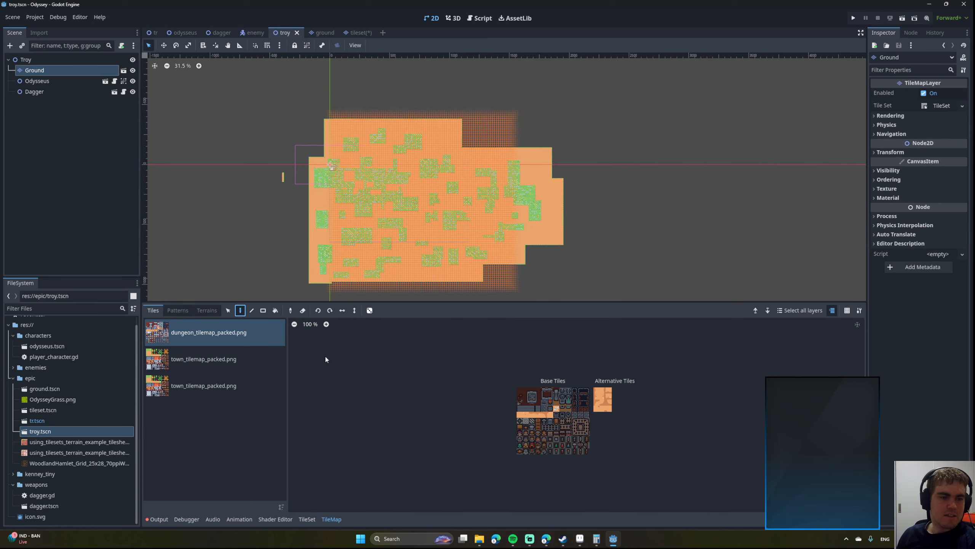
pyautogui.click(207, 310)
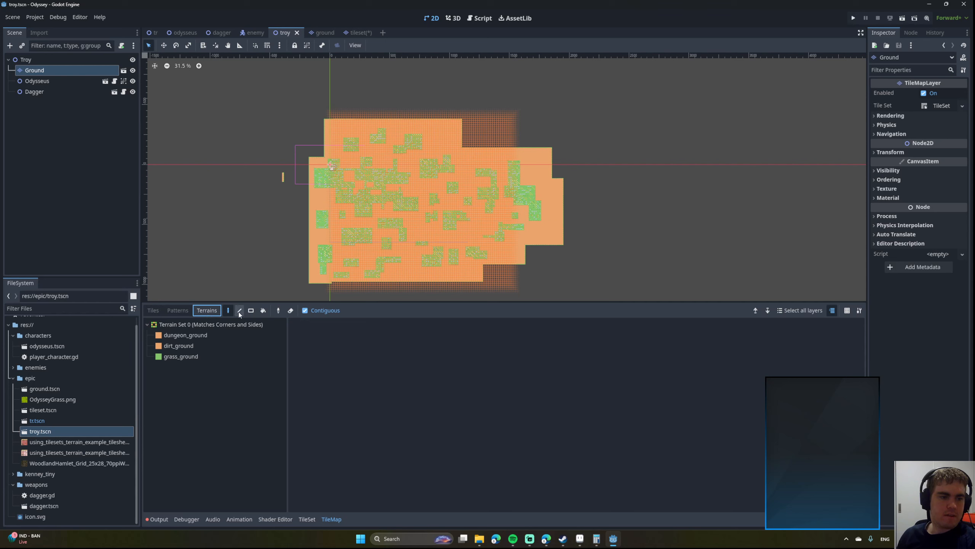
pyautogui.click(251, 310)
pyautogui.click(291, 310)
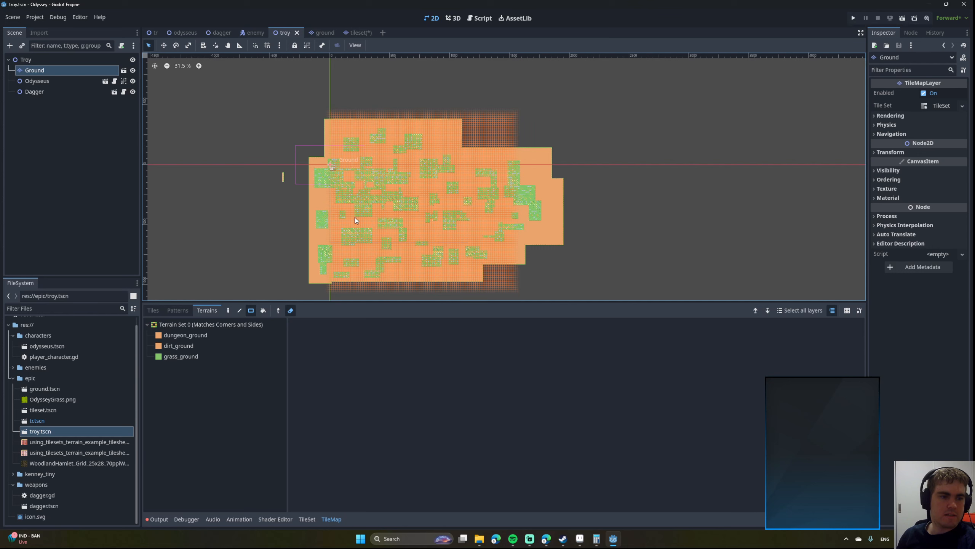
pyautogui.click(186, 335)
pyautogui.moveTo(265, 94)
pyautogui.mouseDown()
pyautogui.moveTo(440, 218)
pyautogui.moveTo(617, 310)
pyautogui.mouseUp()
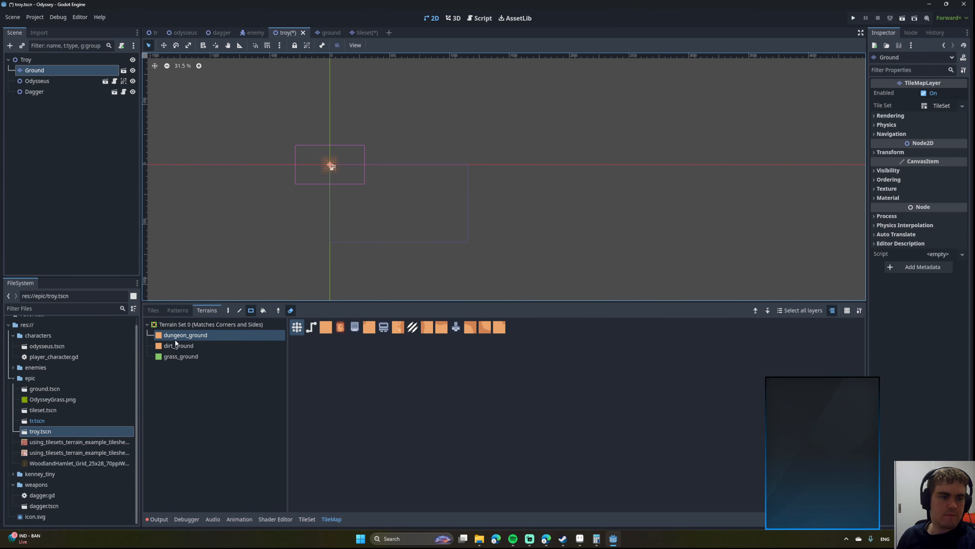
pyautogui.click(178, 345)
pyautogui.moveTo(221, 137); pyautogui.dragTo(543, 260)
pyautogui.click(182, 356)
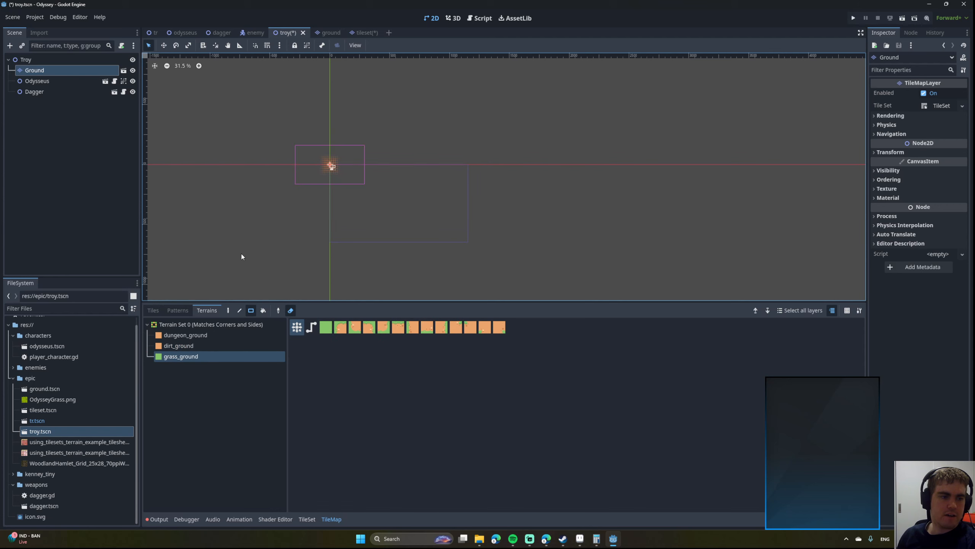
pyautogui.moveTo(283, 115)
pyautogui.mouseDown()
pyautogui.moveTo(541, 265)
pyautogui.moveTo(513, 259)
pyautogui.mouseUp()
pyautogui.scroll(3, 365, 179)
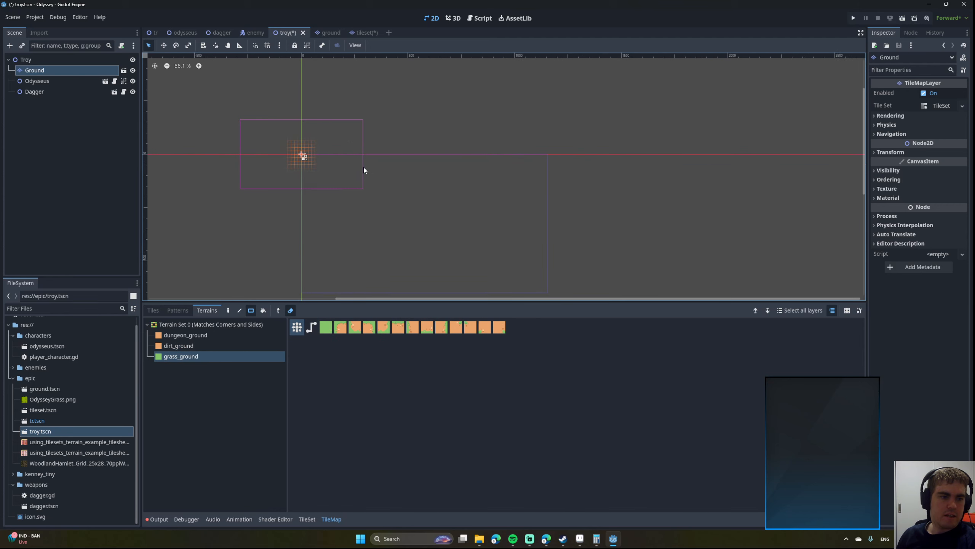
# Review the messages in the output log and clear it.
pyautogui.click(153, 310)
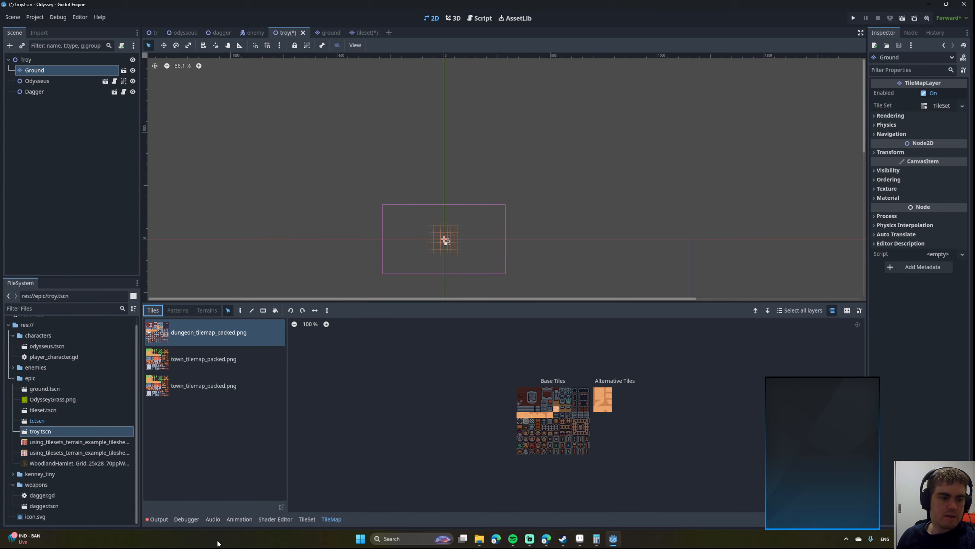
pyautogui.click(158, 519)
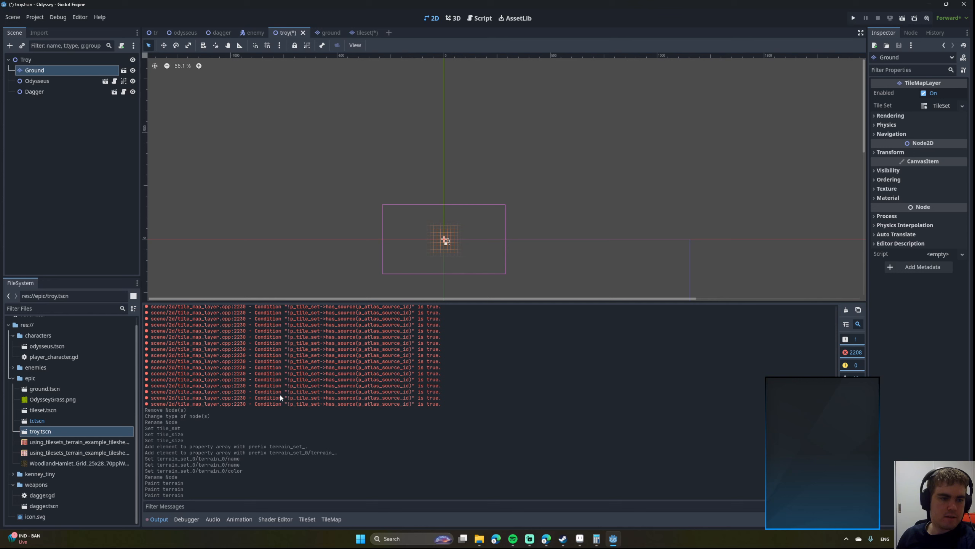
pyautogui.scroll(8, 353, 413)
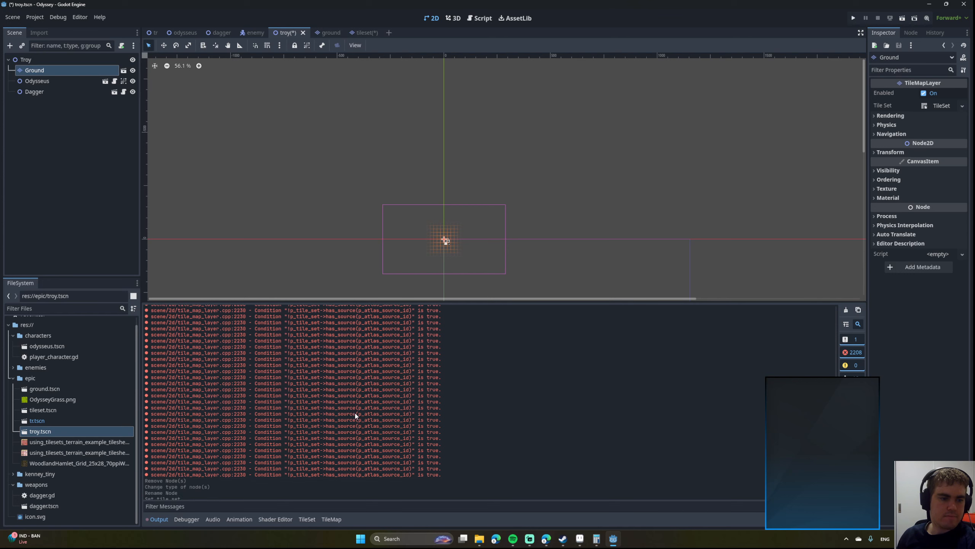
pyautogui.scroll(-8, 359, 418)
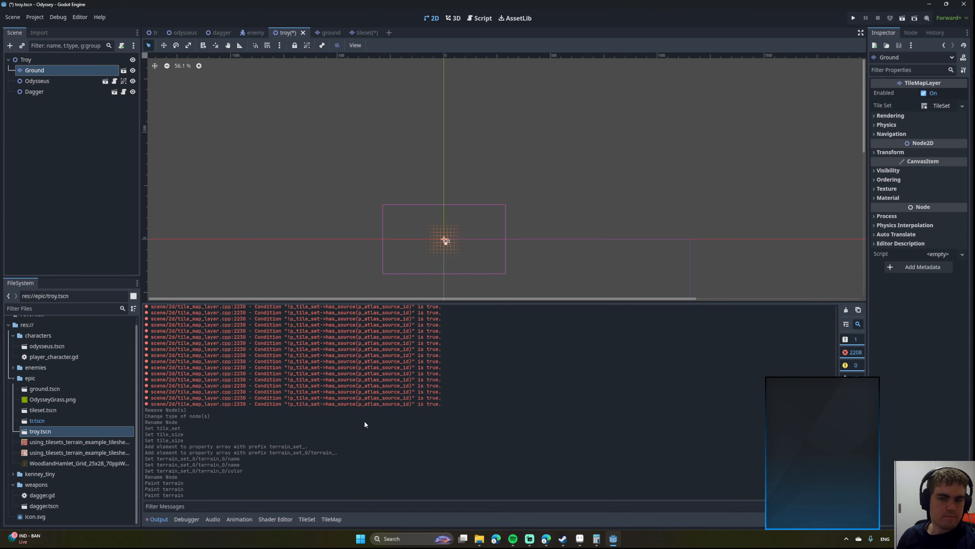
pyautogui.click(845, 310)
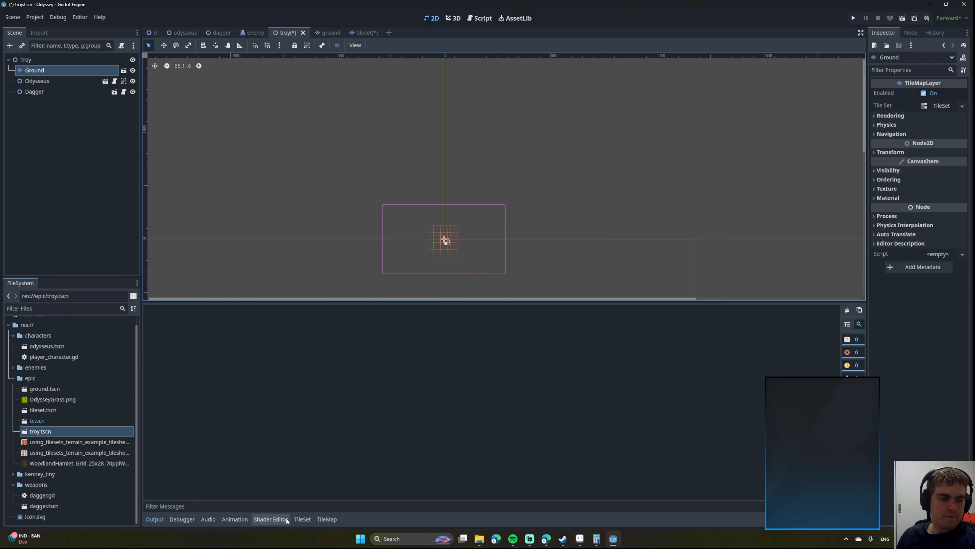
# Examine the dungeon and town atlas sources in the tile set of troy's Ground layer.
pyautogui.click(302, 519)
pyautogui.click(195, 329)
pyautogui.click(194, 396)
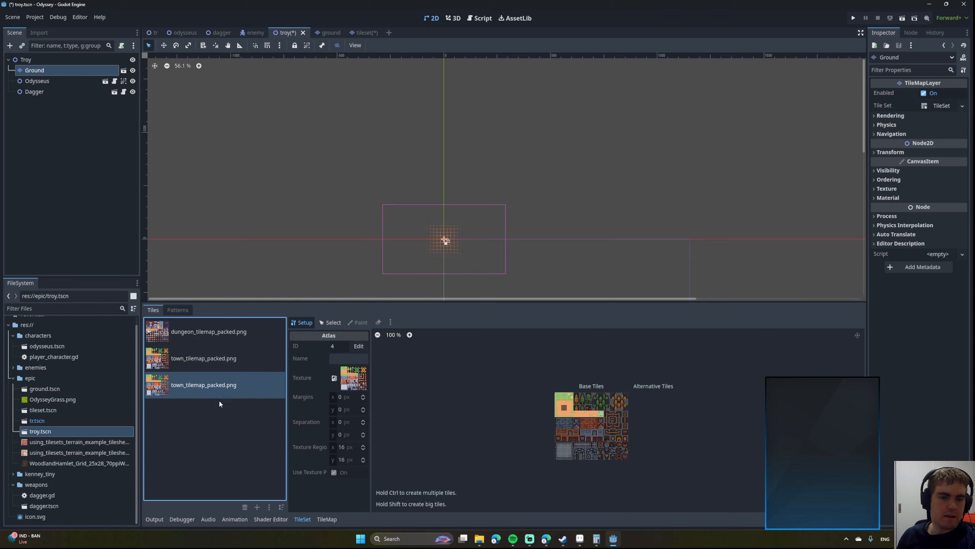
pyautogui.click(311, 520)
pyautogui.click(307, 519)
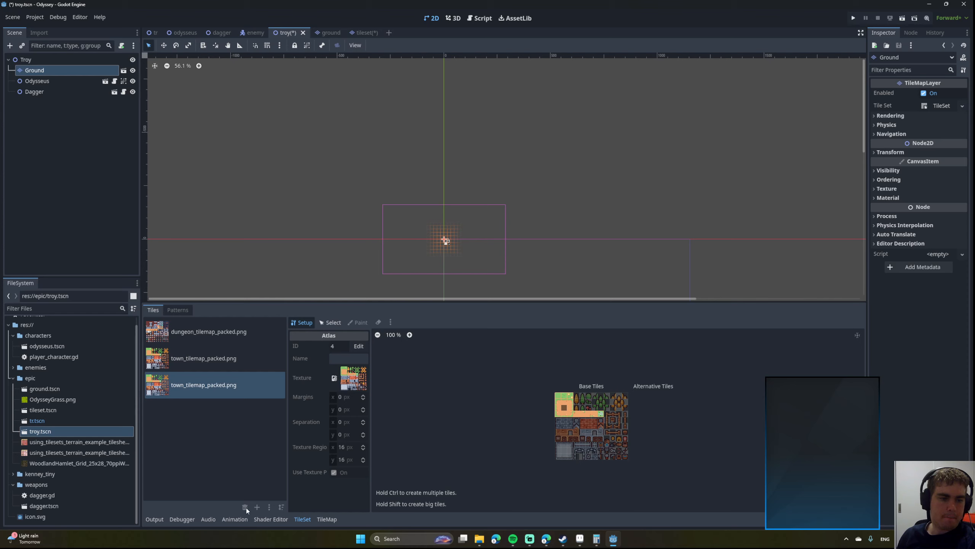
pyautogui.click(177, 310)
pyautogui.click(153, 310)
pyautogui.click(327, 518)
pyautogui.click(188, 358)
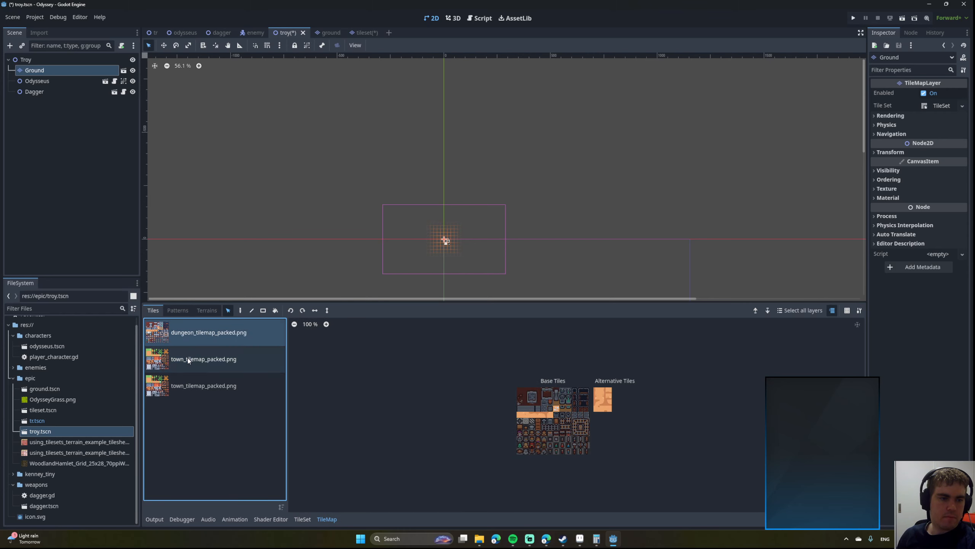
pyautogui.click(189, 384)
pyautogui.click(99, 160)
pyautogui.click(56, 69)
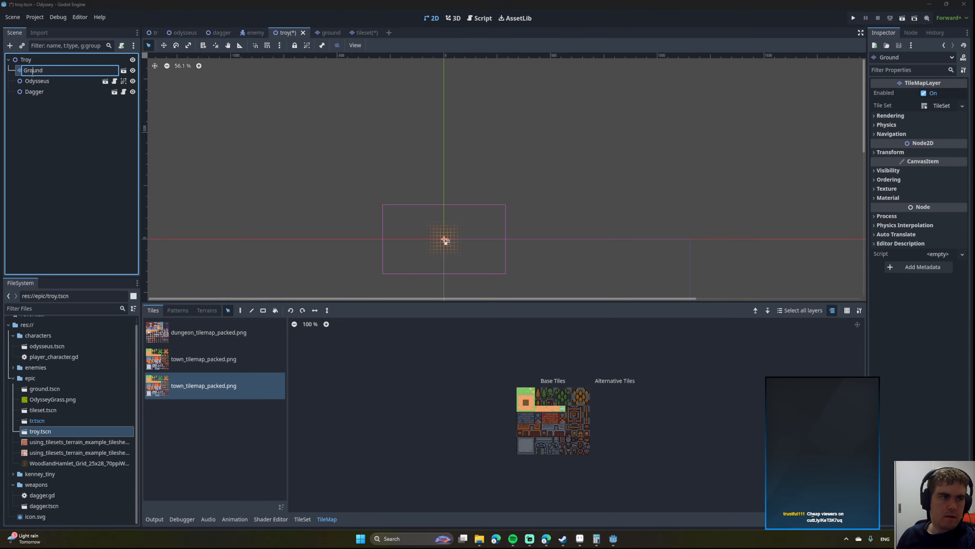
# Open the instanced Ground node's own scene and inspect its atlas sources with the whole painted map in view.
pyautogui.click(124, 71)
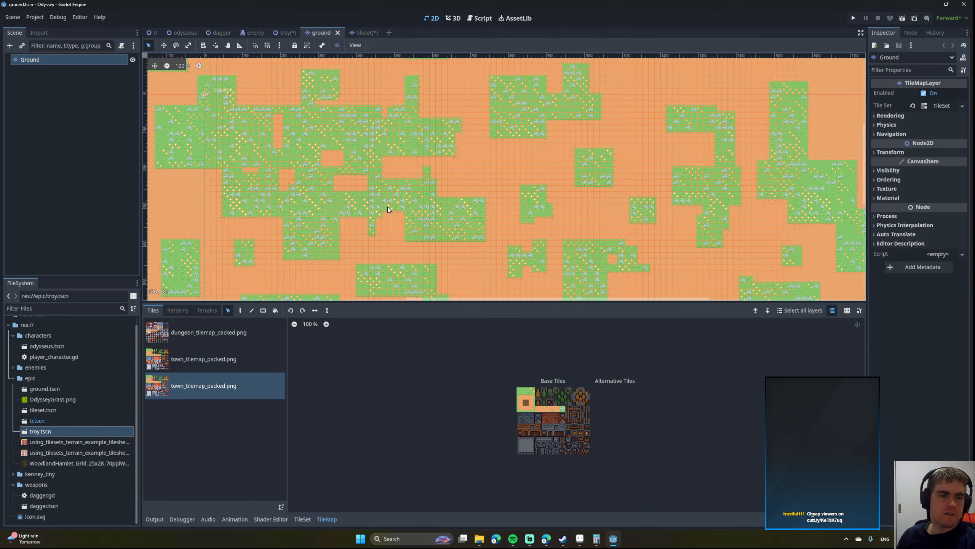
pyautogui.scroll(-4, 362, 183)
pyautogui.scroll(-2, 363, 183)
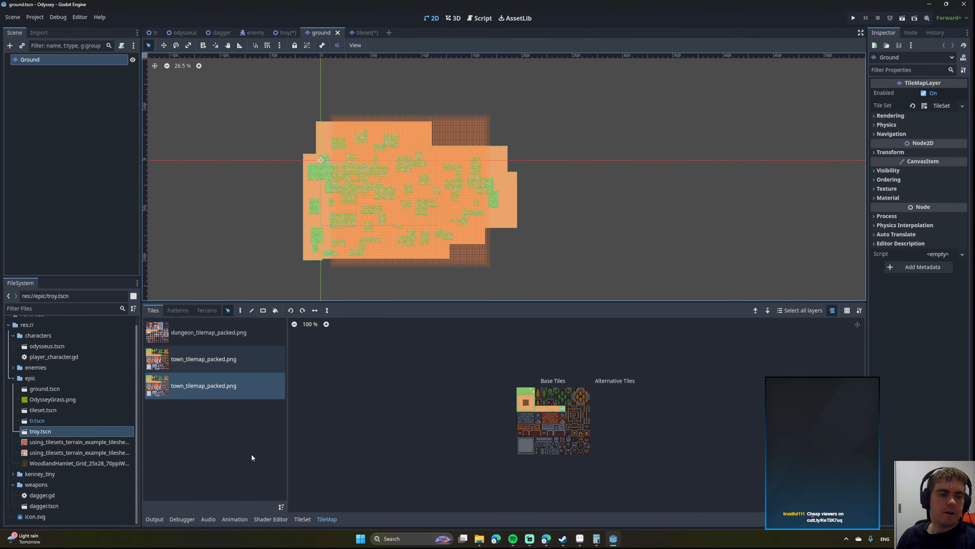
pyautogui.click(207, 357)
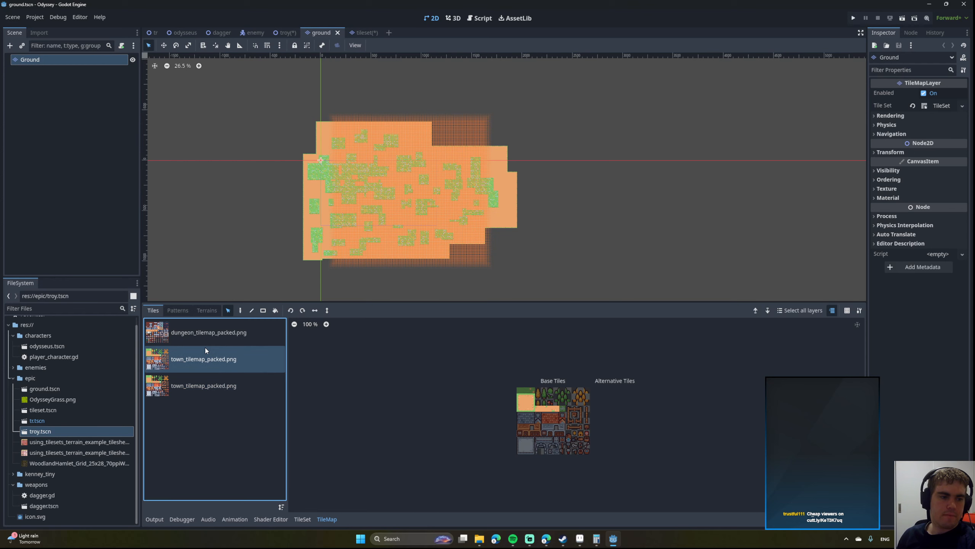
pyautogui.click(207, 332)
pyautogui.click(323, 518)
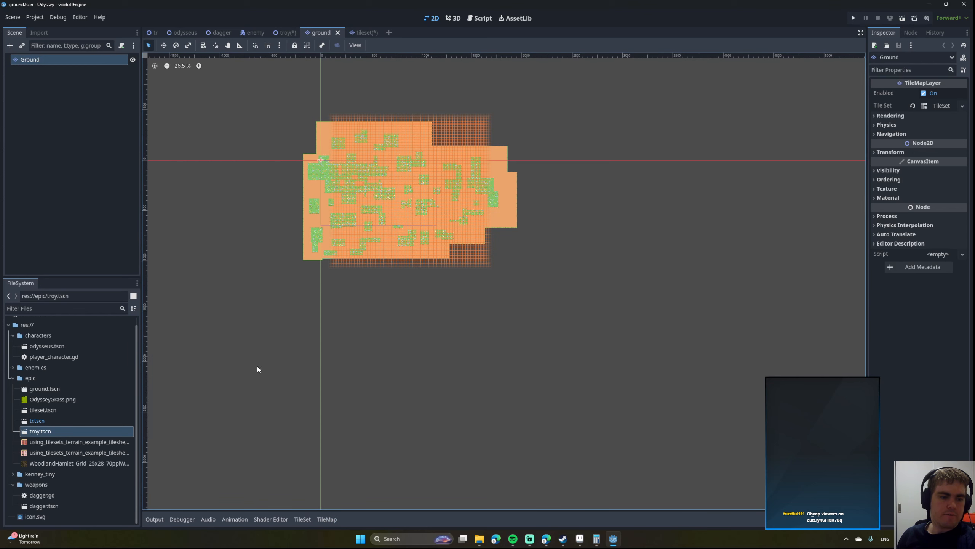
pyautogui.click(323, 517)
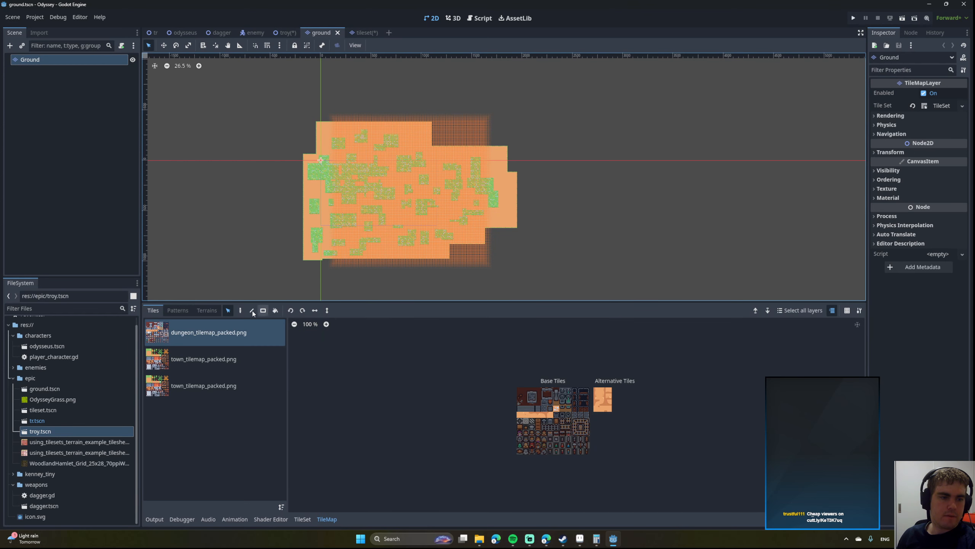
# Erase all painted tiles from the ground scene's Ground layer with the rectangular terrain eraser.
pyautogui.click(263, 310)
pyautogui.click(302, 310)
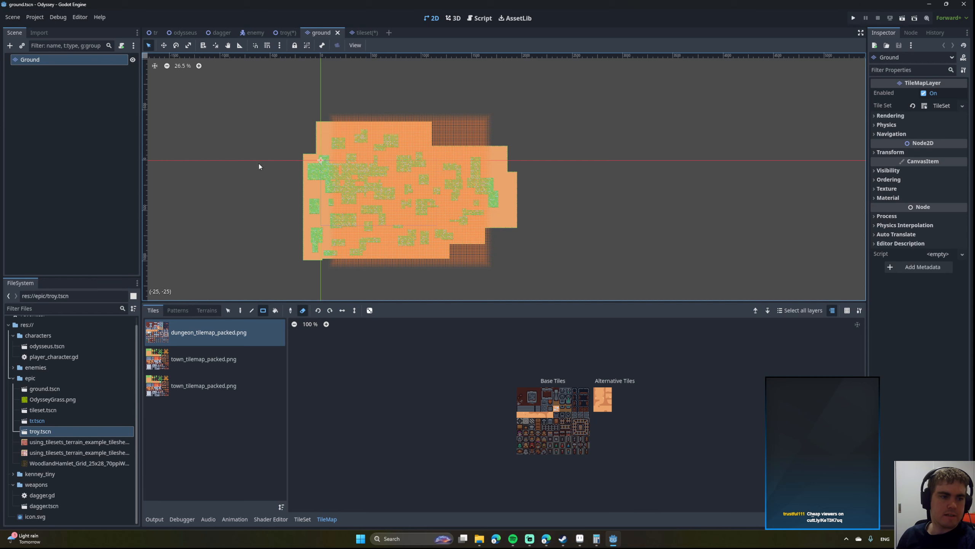
pyautogui.click(206, 310)
pyautogui.click(194, 337)
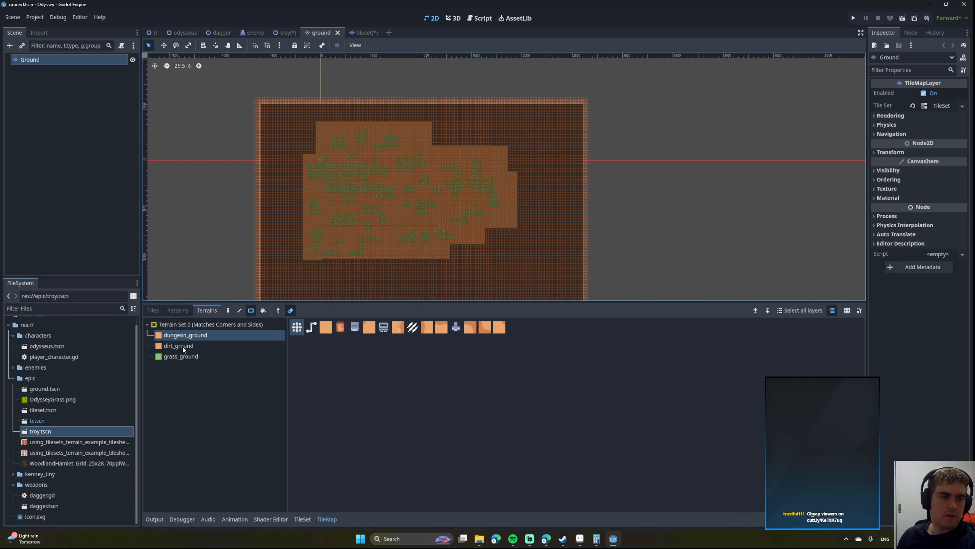
pyautogui.click(182, 347)
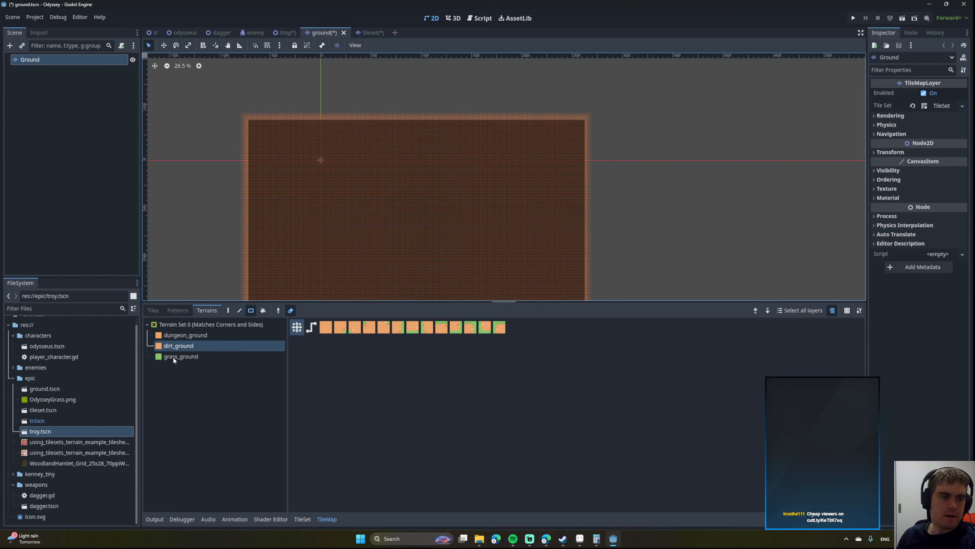
pyautogui.click(173, 357)
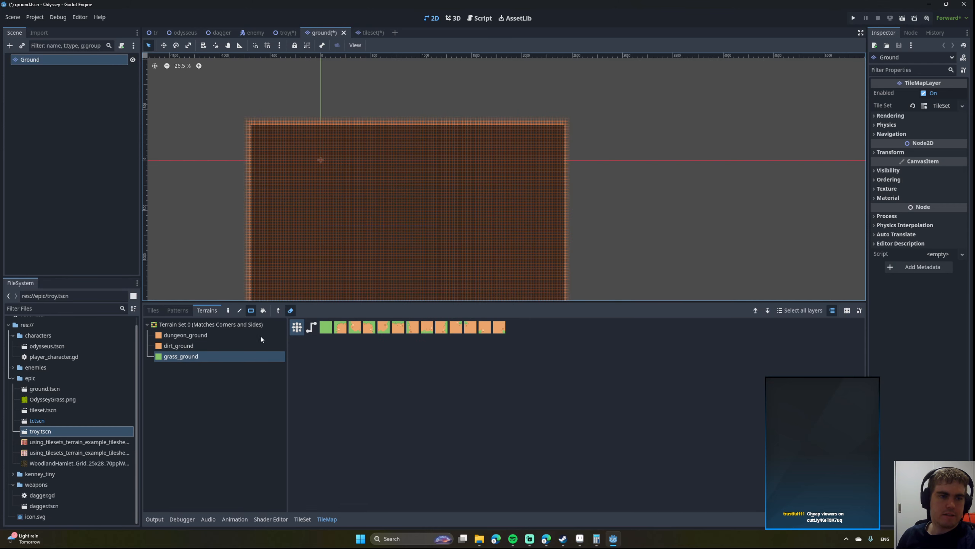
pyautogui.moveTo(260, 336); pyautogui.dragTo(270, 314)
pyautogui.click(190, 352)
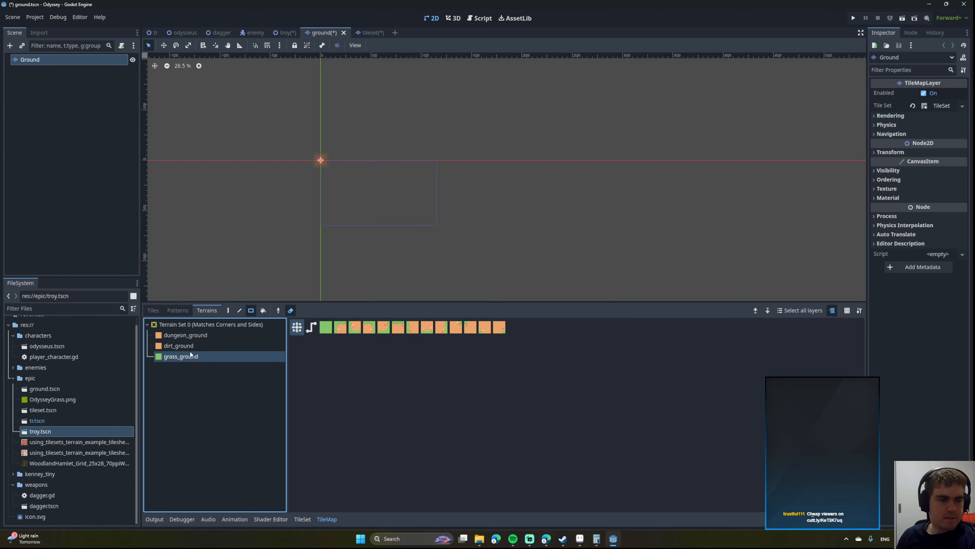
pyautogui.click(185, 347)
pyautogui.click(178, 338)
pyautogui.click(181, 346)
pyautogui.click(147, 325)
pyautogui.click(160, 311)
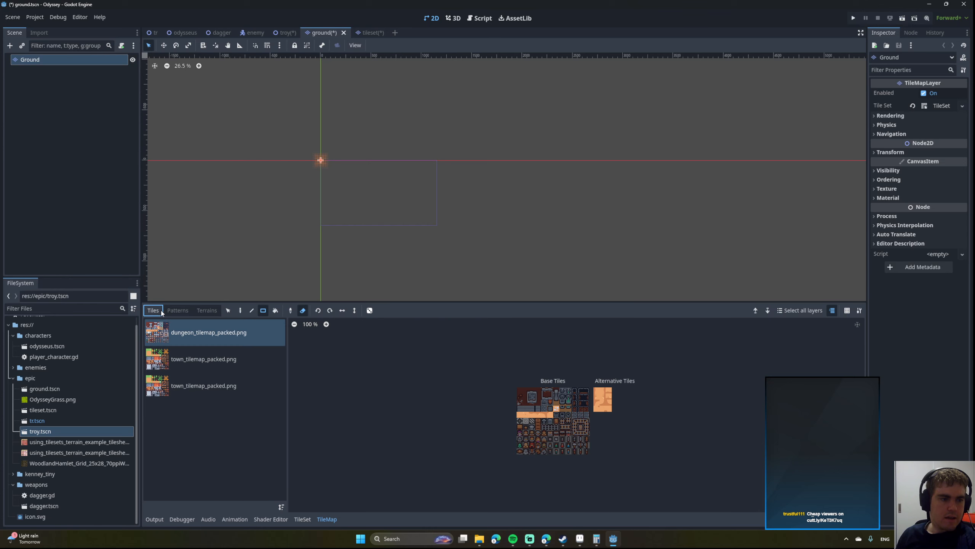
pyautogui.click(198, 412)
# Remove the dungeon_tilemap_packed.png source and both town_tilemap_packed.png sources from the Ground tile set.
pyautogui.click(302, 518)
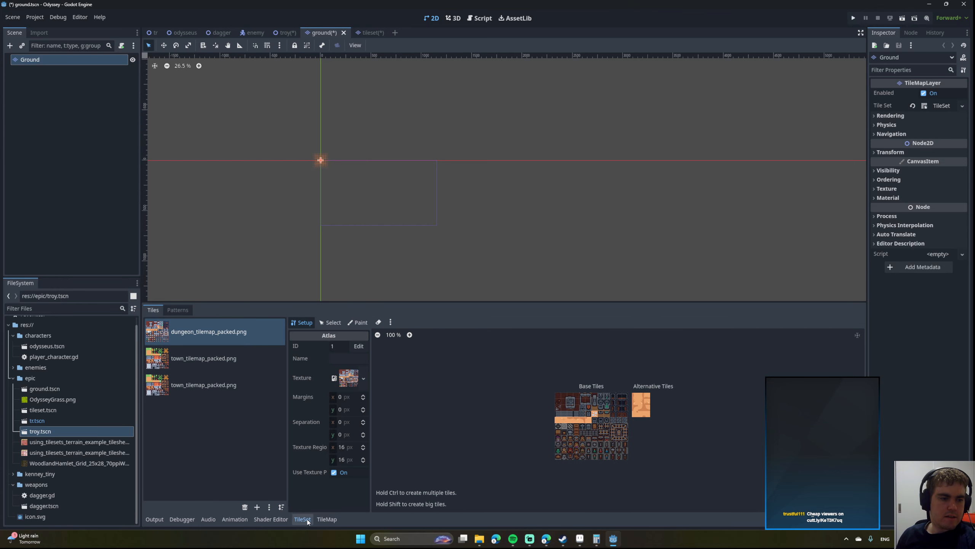
pyautogui.click(245, 506)
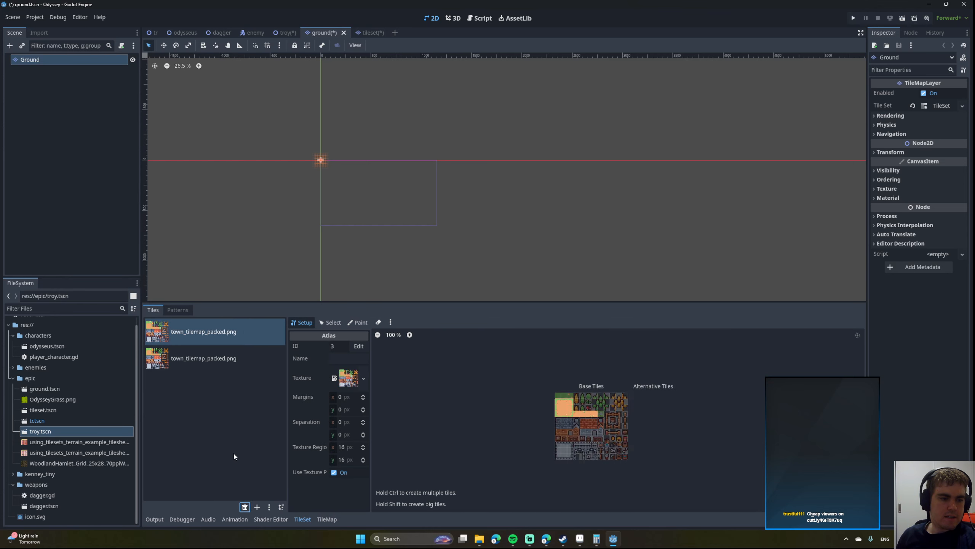
pyautogui.click(247, 509)
pyautogui.click(247, 508)
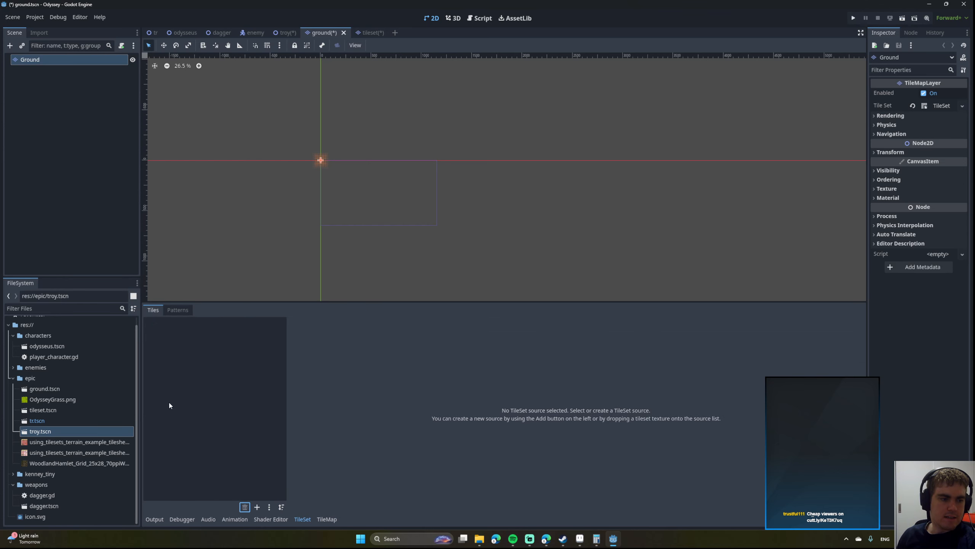
pyautogui.click(51, 452)
pyautogui.click(53, 444)
pyautogui.keyDown('shift'); pyautogui.click(55, 454); pyautogui.keyUp('shift')
pyautogui.press('Delete')
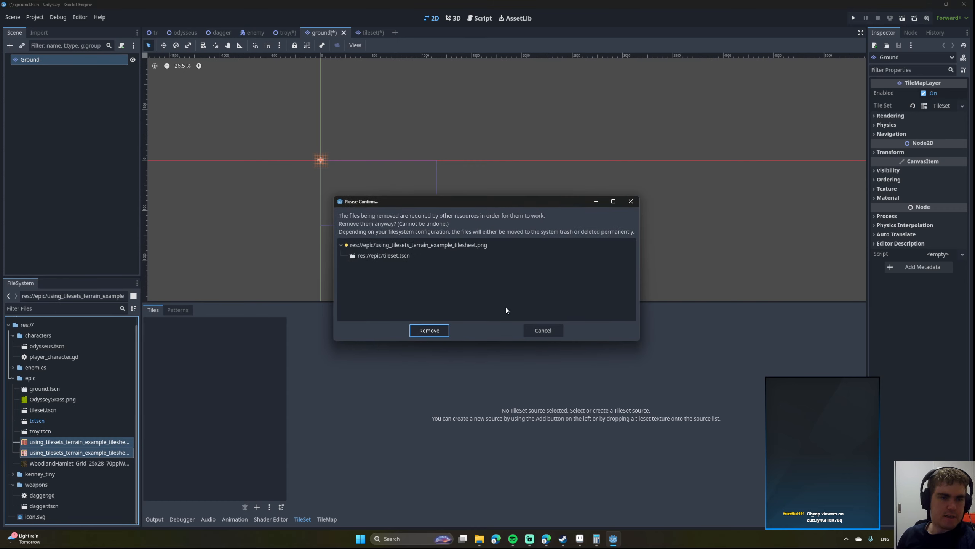
pyautogui.click(533, 332)
# Check the contents of the tileset.tscn scene and remove its file from the project.
pyautogui.click(42, 410)
pyautogui.doubleClick(42, 410)
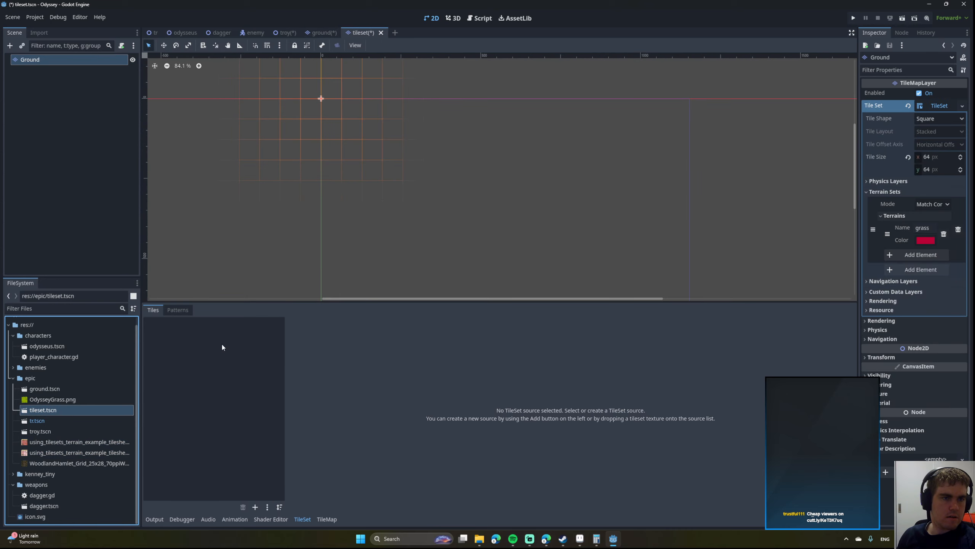
pyautogui.scroll(-1, 307, 215)
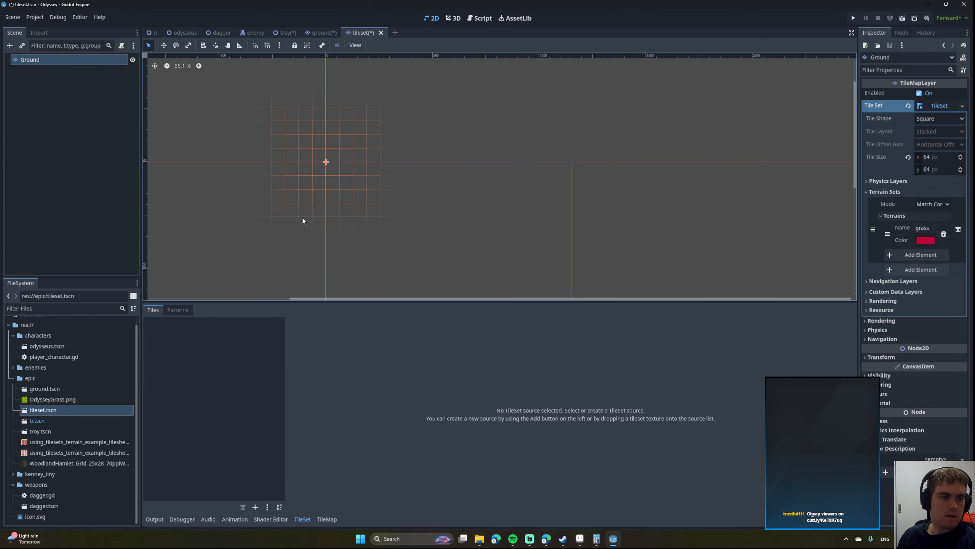
pyautogui.click(45, 411)
pyautogui.press('Delete')
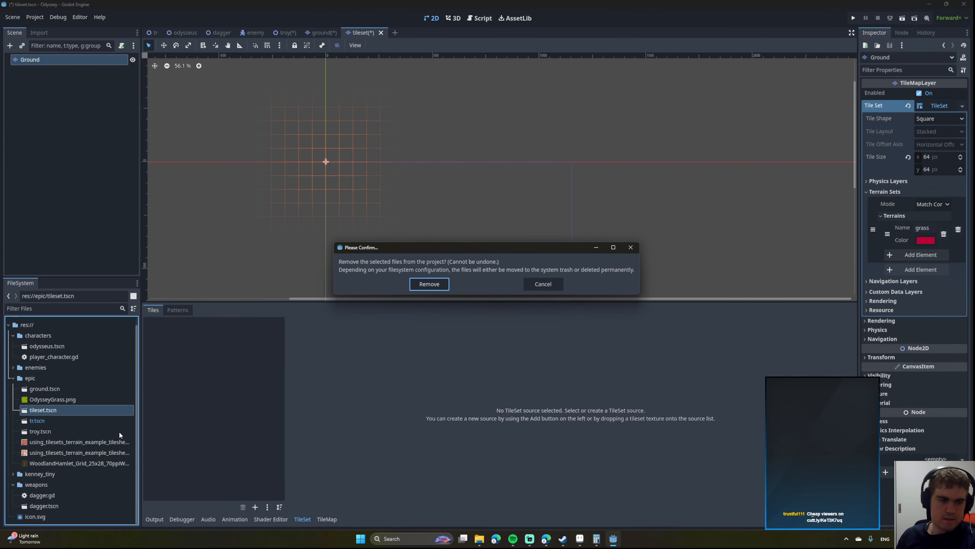
pyautogui.click(433, 284)
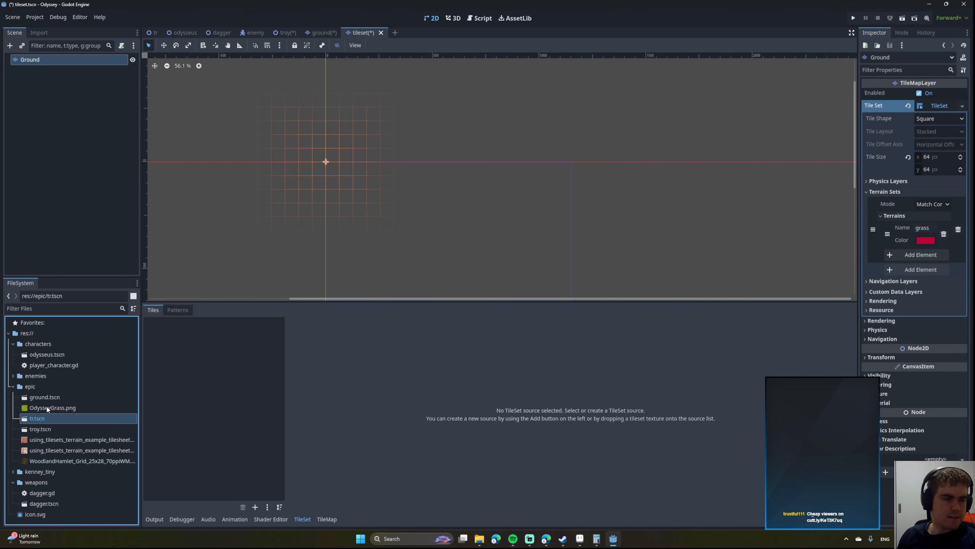
# Open the tr.tscn scene.
pyautogui.doubleClick(32, 422)
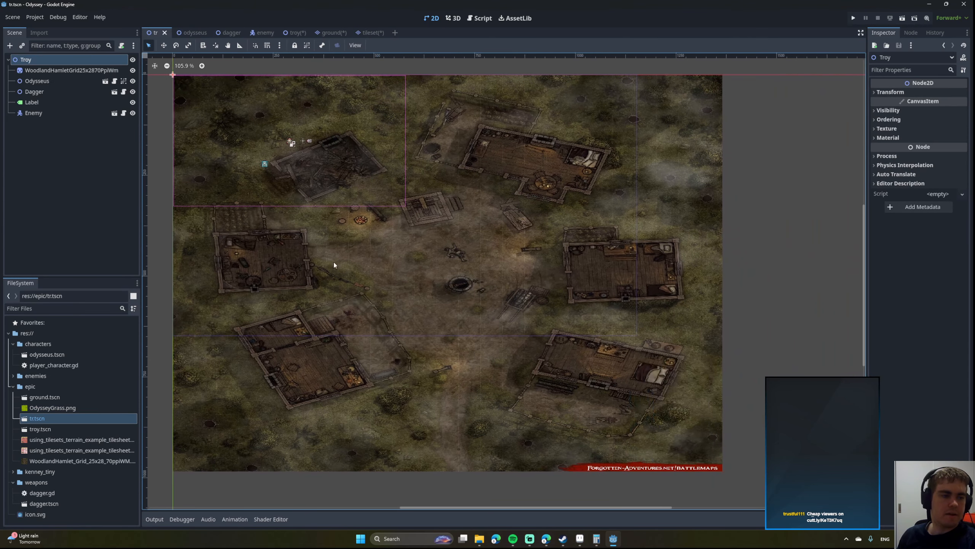
# Compare the contents of the tr.tscn and troy.tscn scenes, examining the nodes and placed characters in each.
pyautogui.click(32, 422)
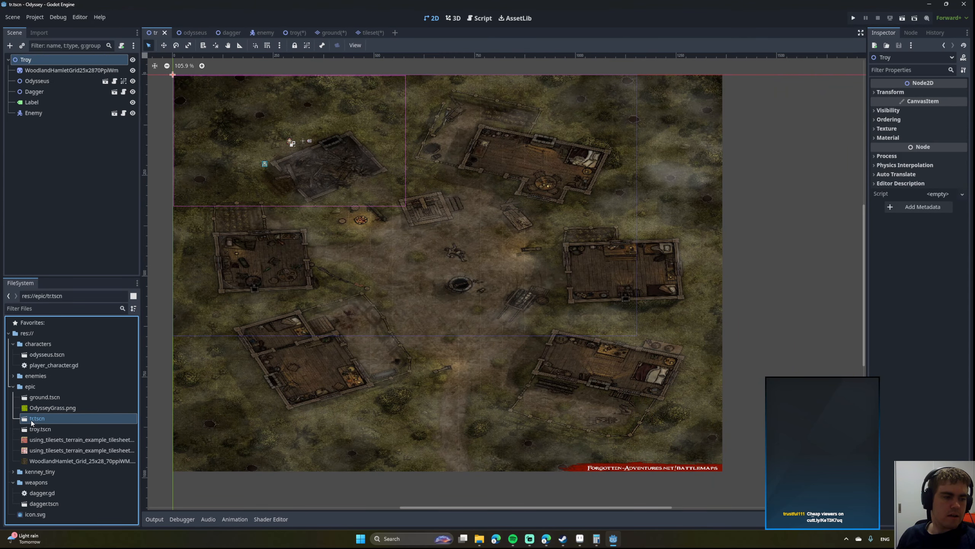
pyautogui.doubleClick(35, 428)
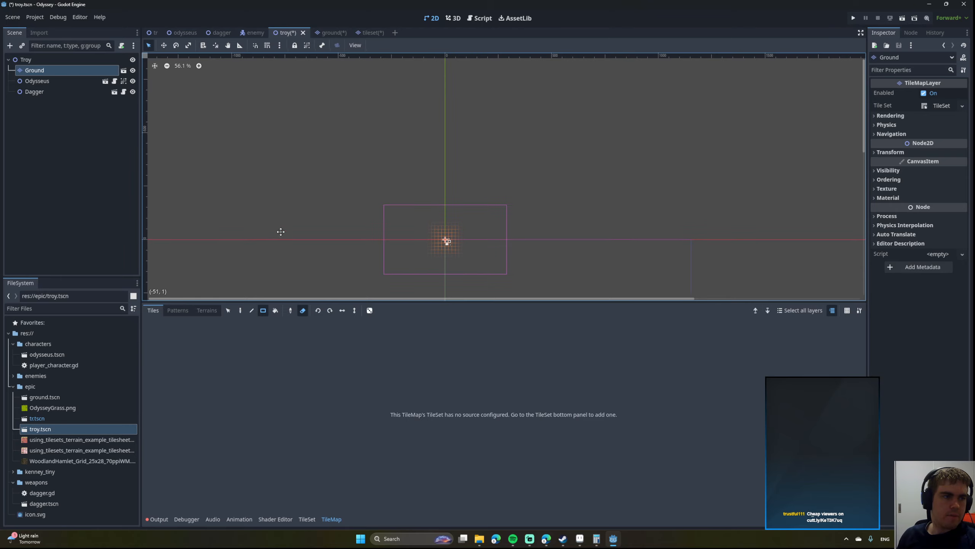
pyautogui.scroll(5, 440, 168)
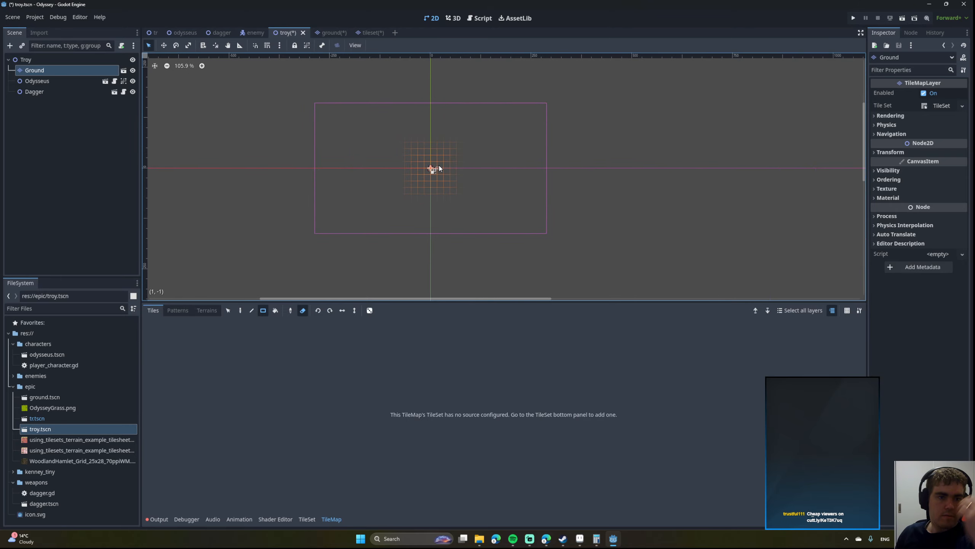
pyautogui.scroll(15, 436, 169)
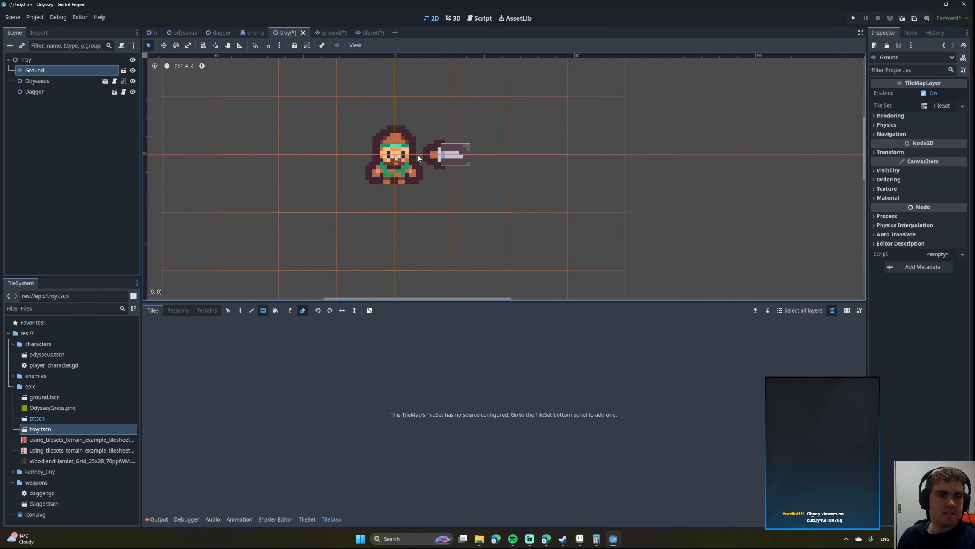
pyautogui.scroll(-15, 415, 158)
pyautogui.scroll(6, 415, 157)
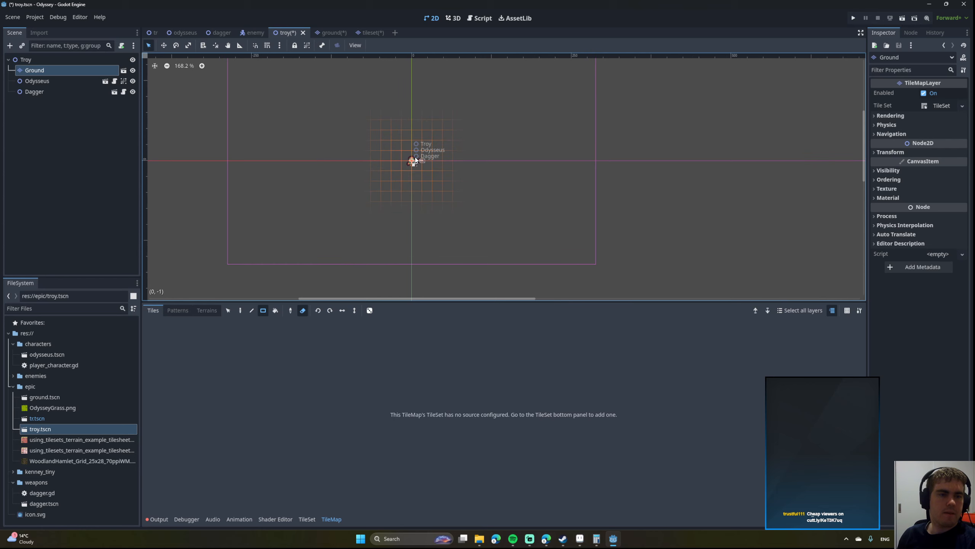
pyautogui.moveTo(415, 157); pyautogui.dragTo(420, 211, button='middle')
pyautogui.scroll(-4, 421, 211)
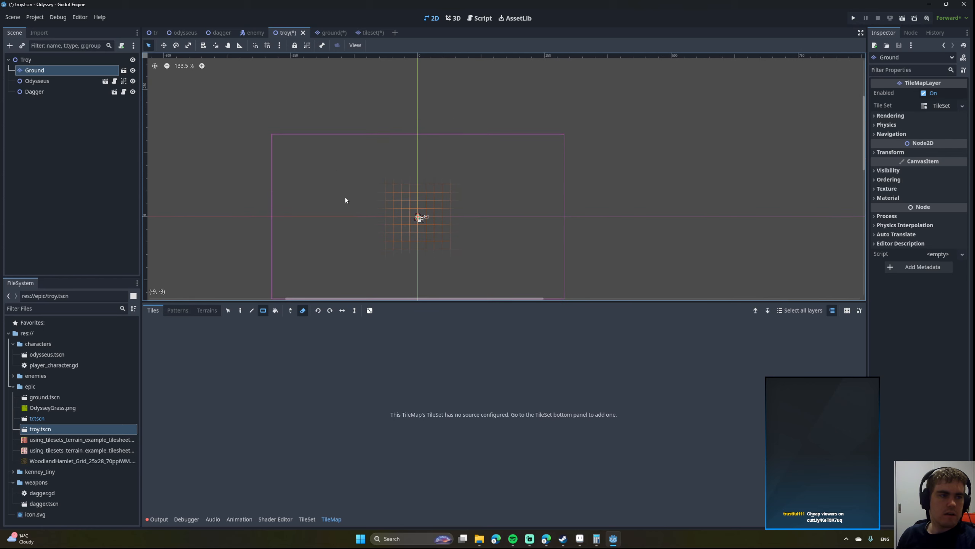
pyautogui.click(46, 80)
pyautogui.click(39, 70)
pyautogui.click(39, 417)
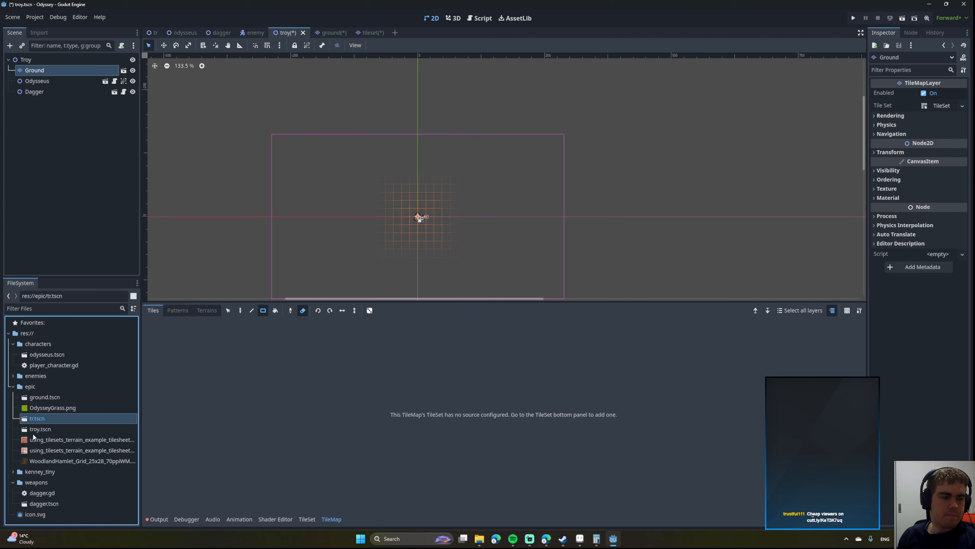
pyautogui.doubleClick(39, 419)
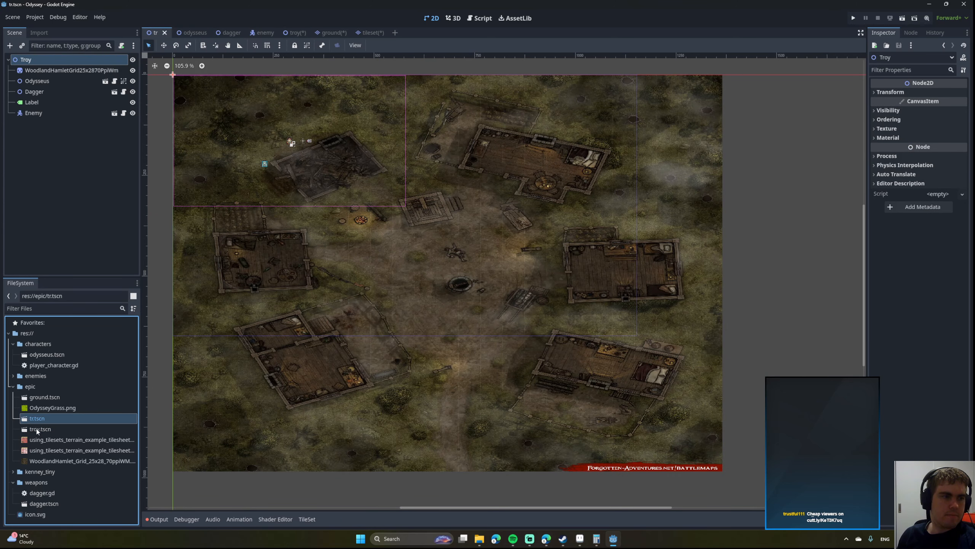
pyautogui.doubleClick(37, 428)
# Add an instance of enemy.tscn from the enemies folder to the troy scene, to the right of Odysseus at about x 86, y -11 px.
pyautogui.click(21, 376)
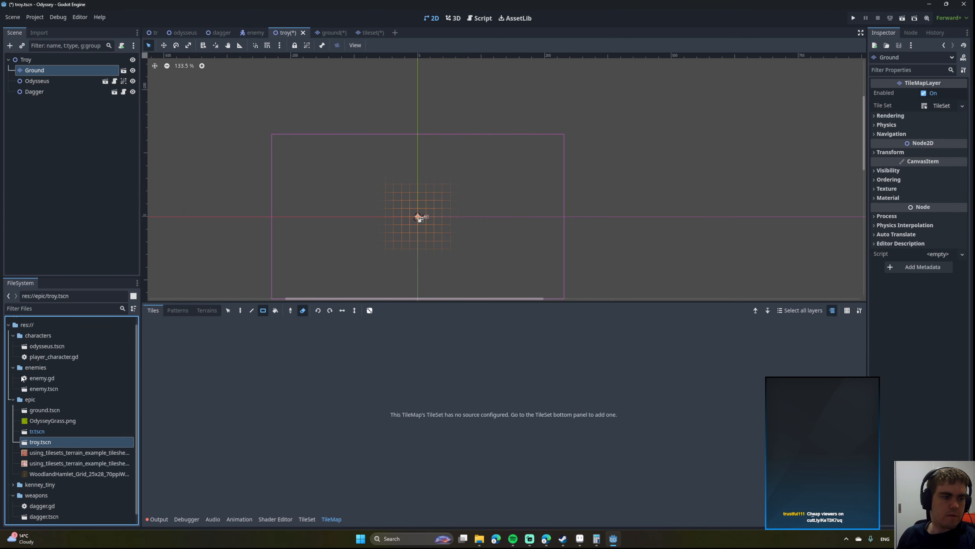
pyautogui.moveTo(41, 391); pyautogui.dragTo(462, 211)
pyautogui.scroll(3, 466, 207)
pyautogui.scroll(3, 465, 207)
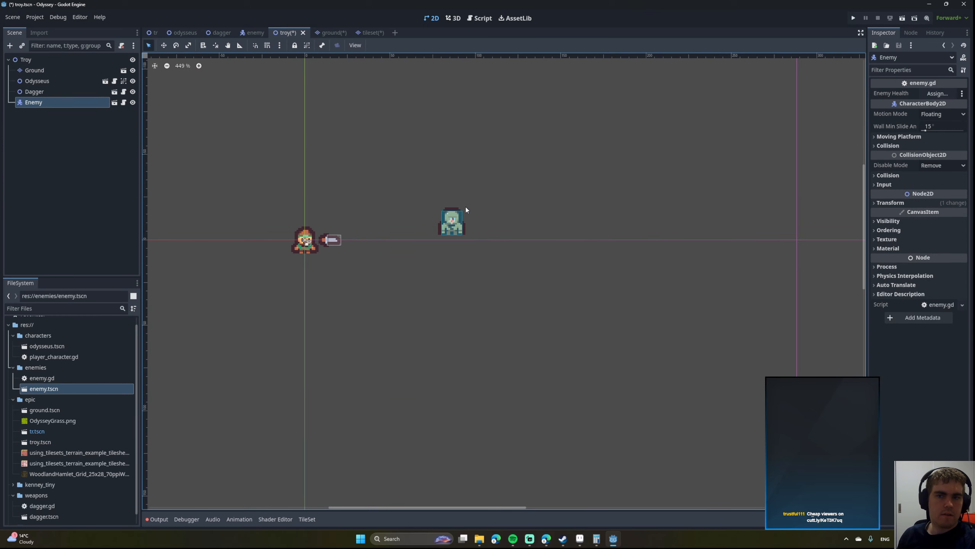
pyautogui.moveTo(464, 210); pyautogui.dragTo(549, 214, button='middle')
pyautogui.scroll(1, 549, 214)
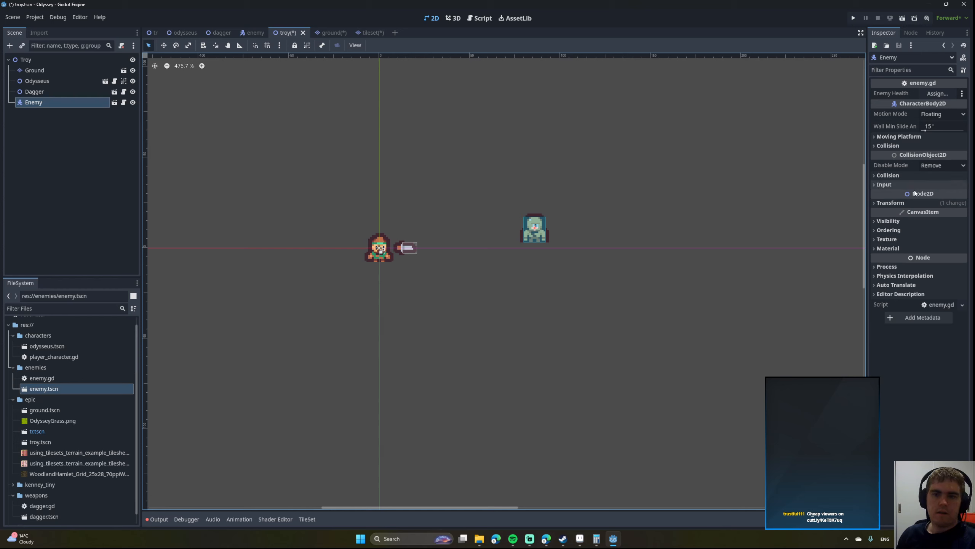
# Set the Enemy node's position to x 100 px, y 0 px.
pyautogui.click(878, 202)
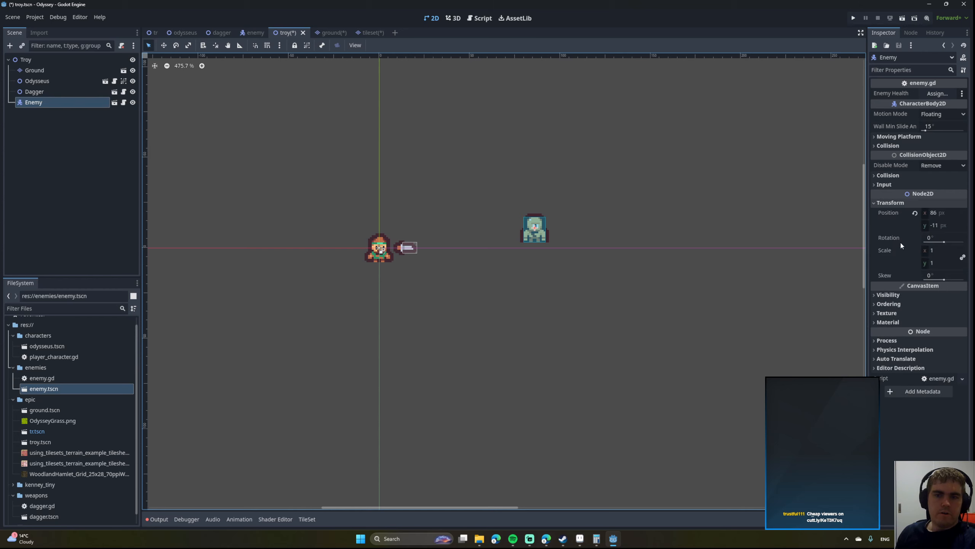
pyautogui.click(940, 215)
pyautogui.write('100')
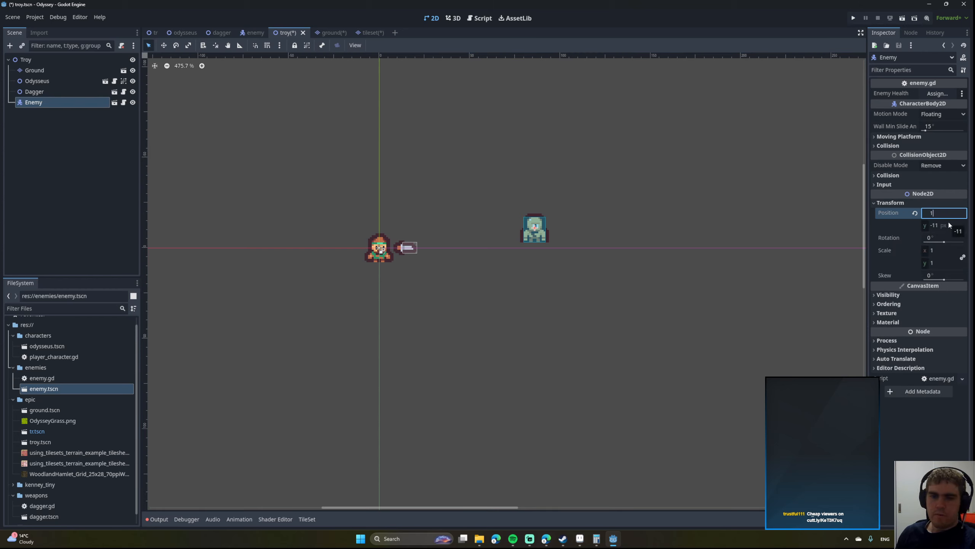
pyautogui.press('Tab')
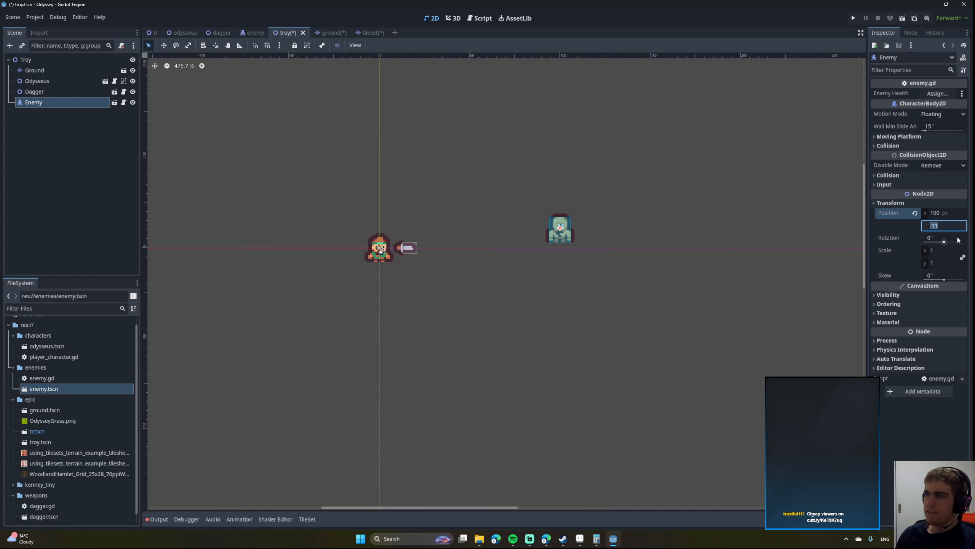
pyautogui.write('0')
pyautogui.press('Return')
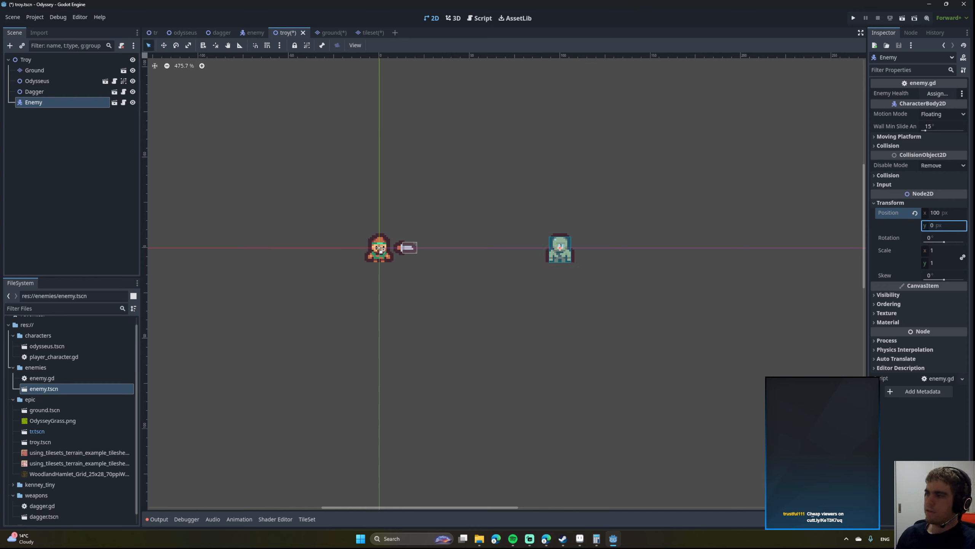
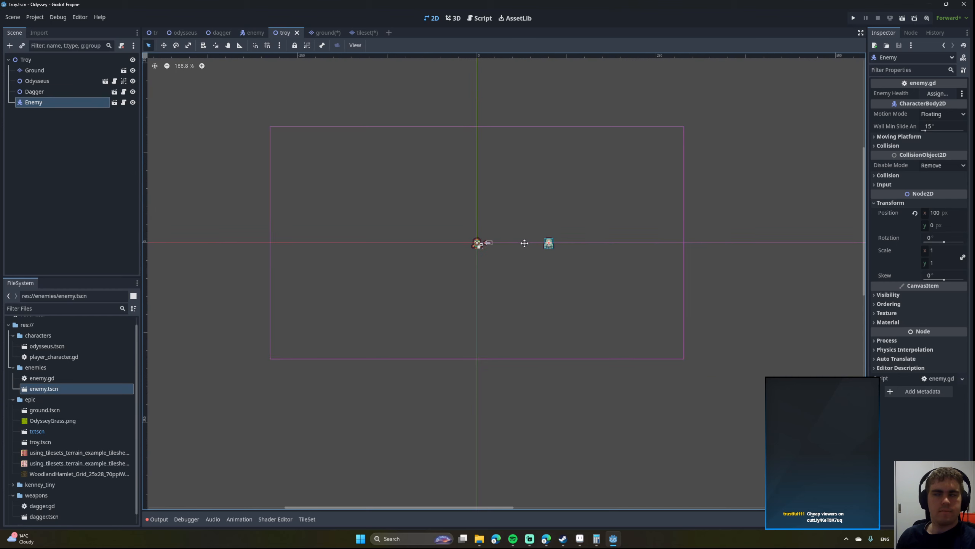
pyautogui.scroll(4, 497, 266)
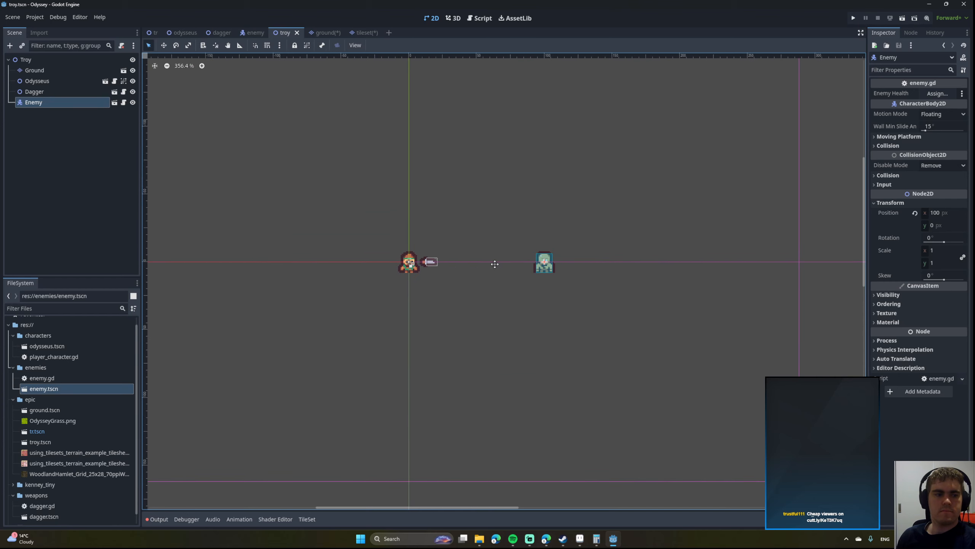
pyautogui.moveTo(497, 263); pyautogui.dragTo(510, 237, button='middle')
pyautogui.click(35, 92)
pyautogui.click(36, 81)
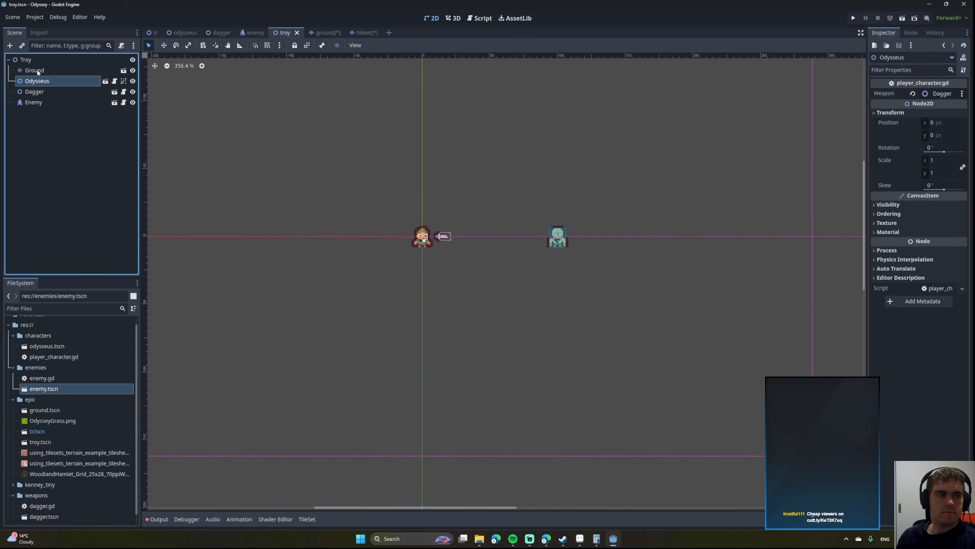
pyautogui.click(31, 95)
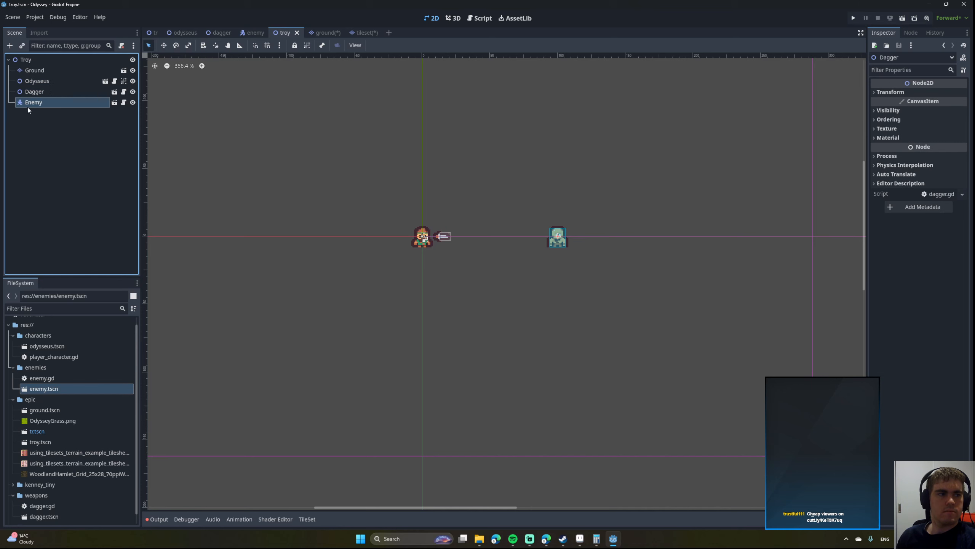
pyautogui.click(28, 103)
pyautogui.moveTo(467, 251)
pyautogui.mouseDown(button='middle')
pyautogui.moveTo(483, 261)
pyautogui.moveTo(464, 258)
pyautogui.mouseUp(button='middle')
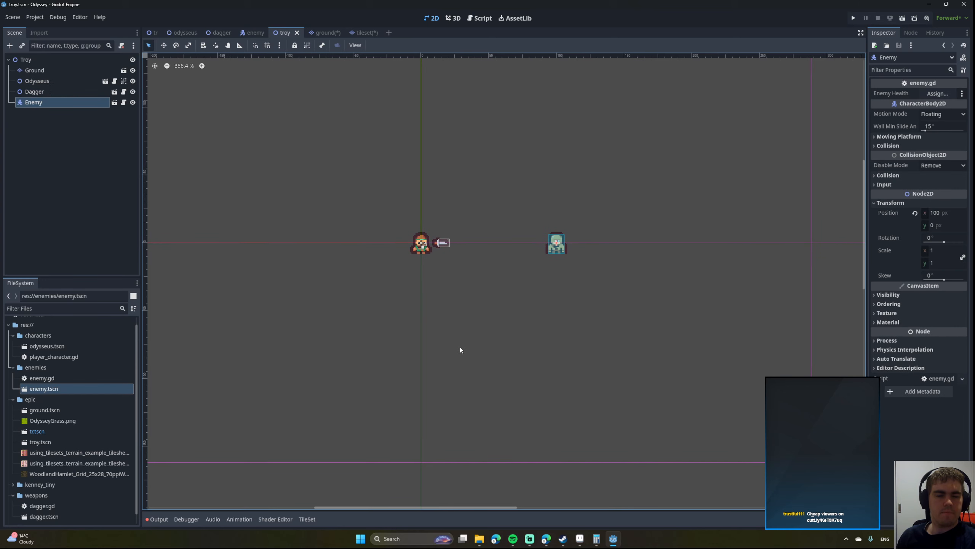
pyautogui.moveTo(543, 547)
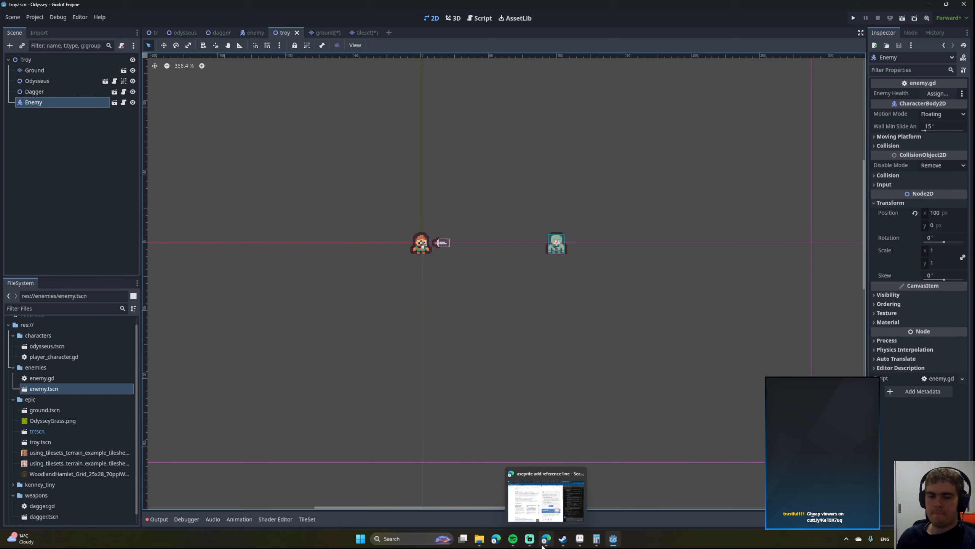
pyautogui.click(545, 539)
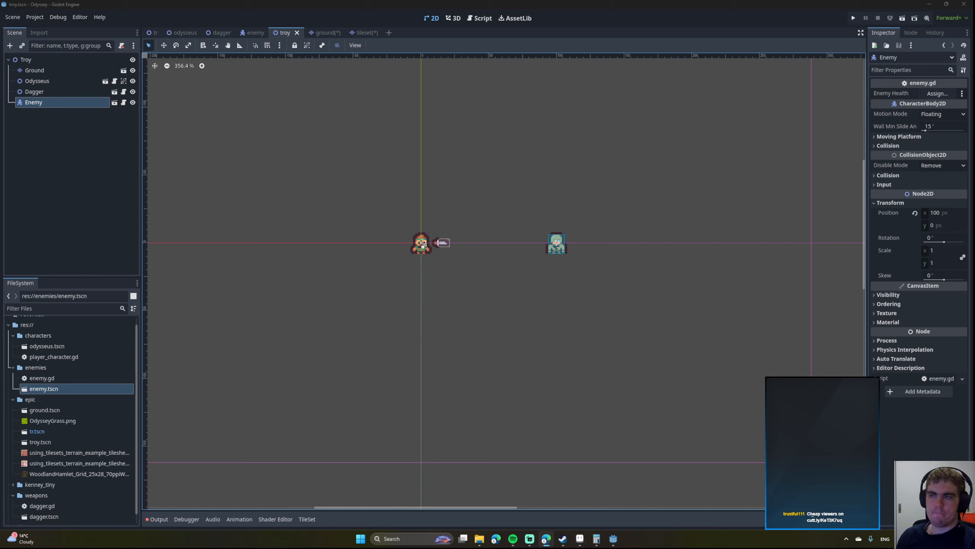
pyautogui.hotkey('alt', 'Tab')
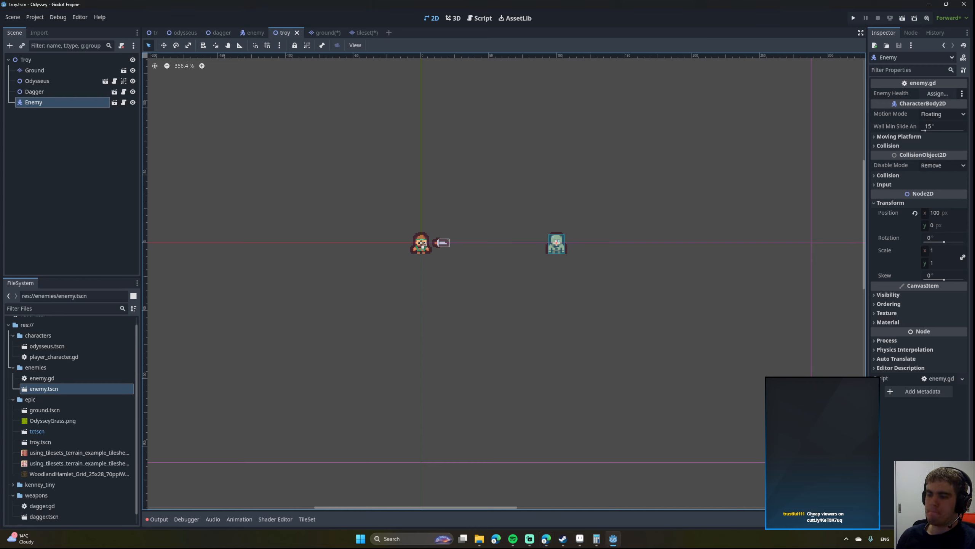
pyautogui.hotkey('alt', 'Tab')
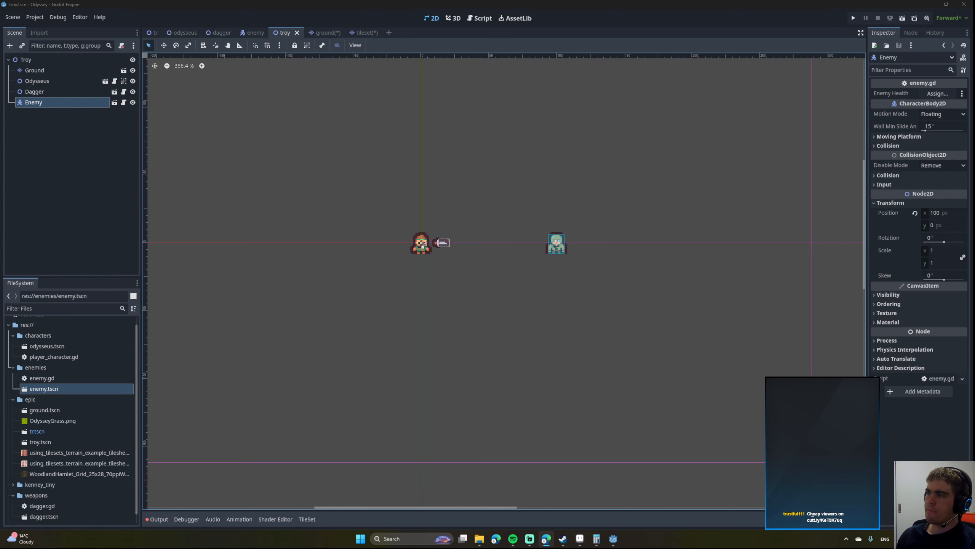
pyautogui.hotkey('alt', 'Tab')
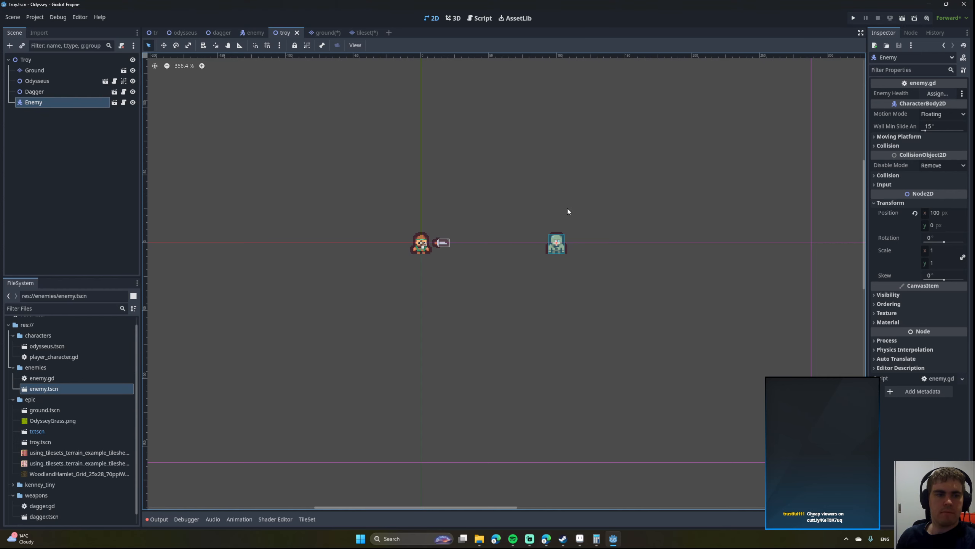
pyautogui.moveTo(557, 220); pyautogui.dragTo(621, 227, button='middle')
pyautogui.scroll(-1, 328, 212)
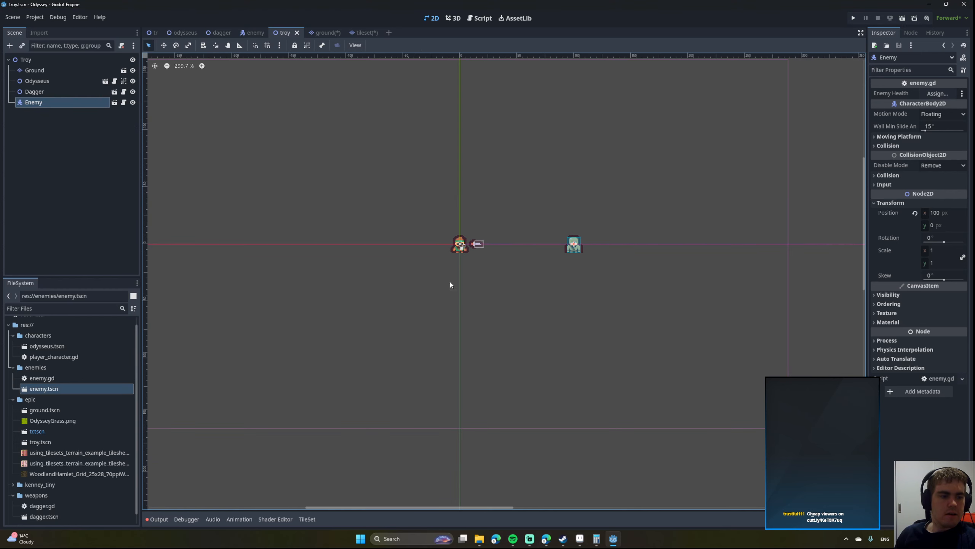
# Review the tile map layer errors in the output log and close the log.
pyautogui.click(157, 518)
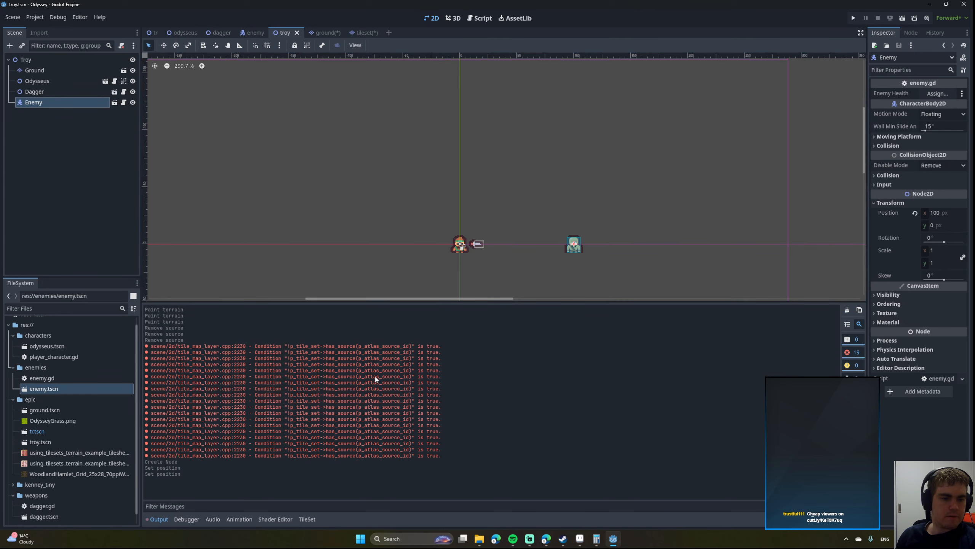
pyautogui.moveTo(202, 345); pyautogui.dragTo(365, 451)
pyautogui.click(365, 452)
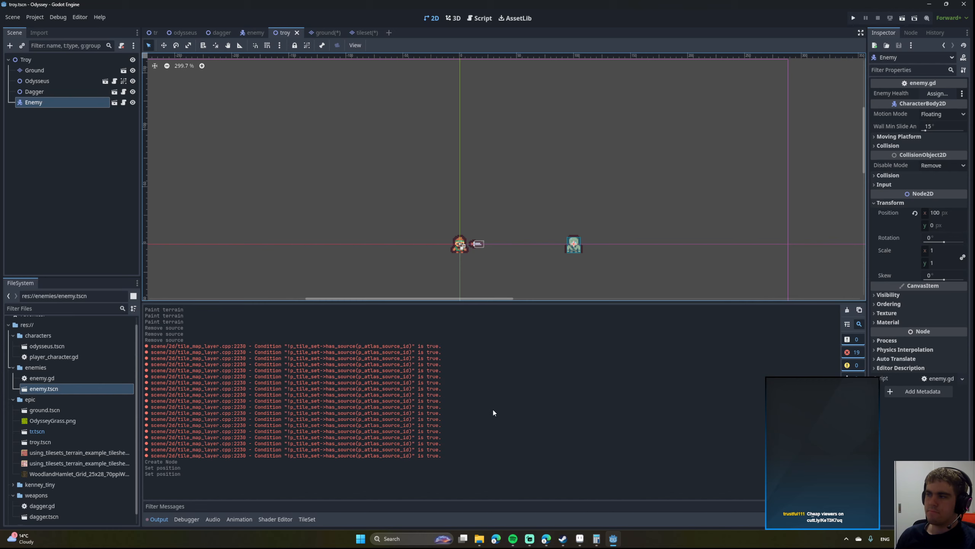
pyautogui.click(154, 522)
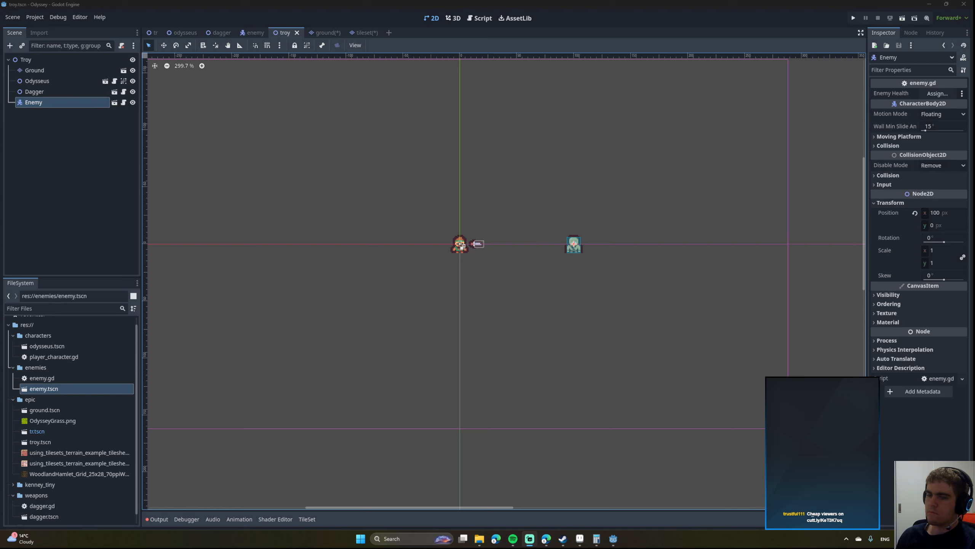
pyautogui.moveTo(301, 253); pyautogui.dragTo(311, 267, button='middle')
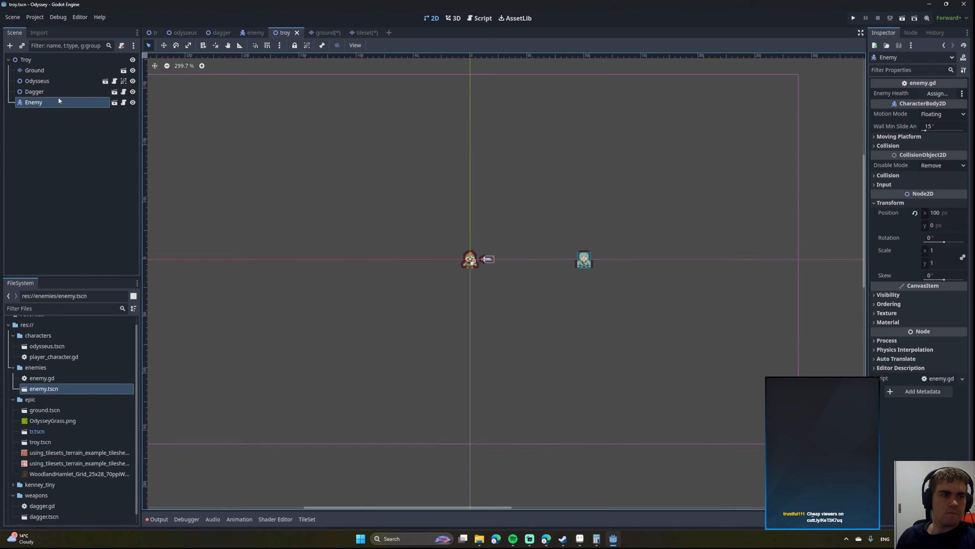
pyautogui.click(43, 83)
pyautogui.click(34, 94)
pyautogui.click(32, 100)
pyautogui.click(36, 90)
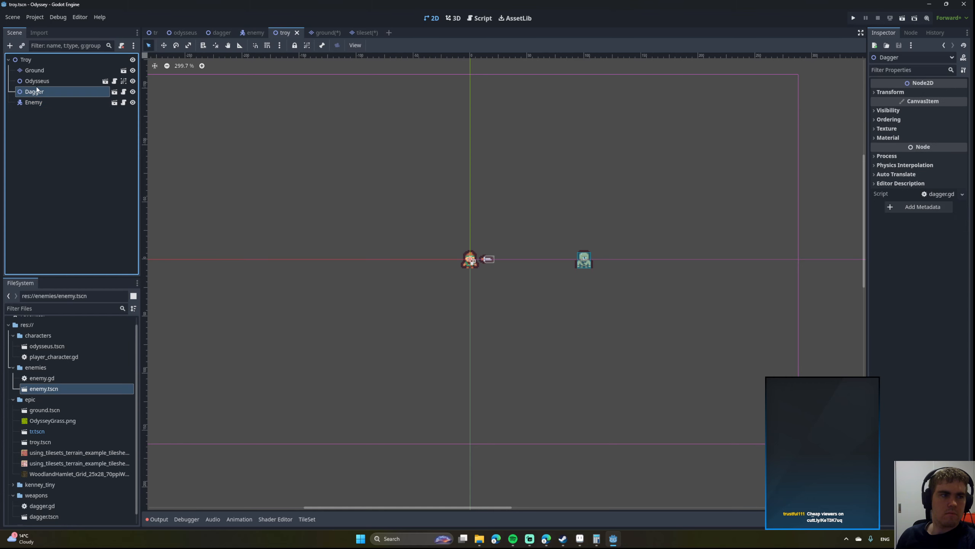
pyautogui.click(41, 69)
pyautogui.click(32, 92)
pyautogui.click(28, 111)
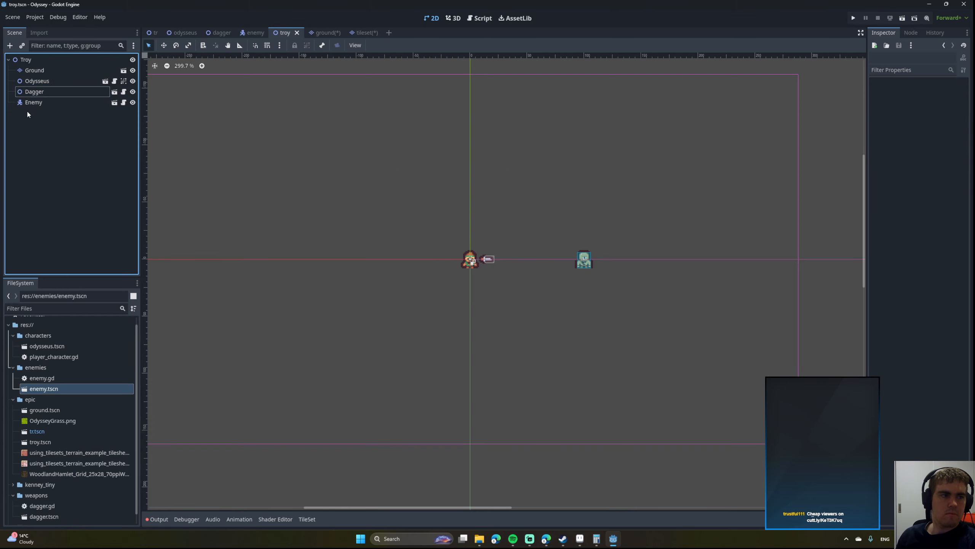
pyautogui.click(29, 103)
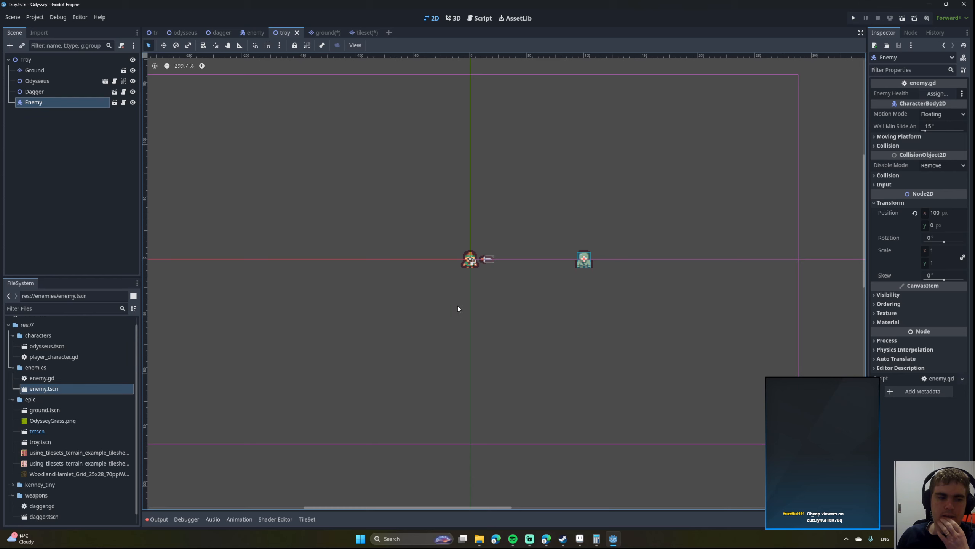
# Try to add OdysseyGrass.png as a tile source to the Ground layer's tileset in the troy scene.
pyautogui.moveTo(521, 285); pyautogui.dragTo(487, 300, button='middle')
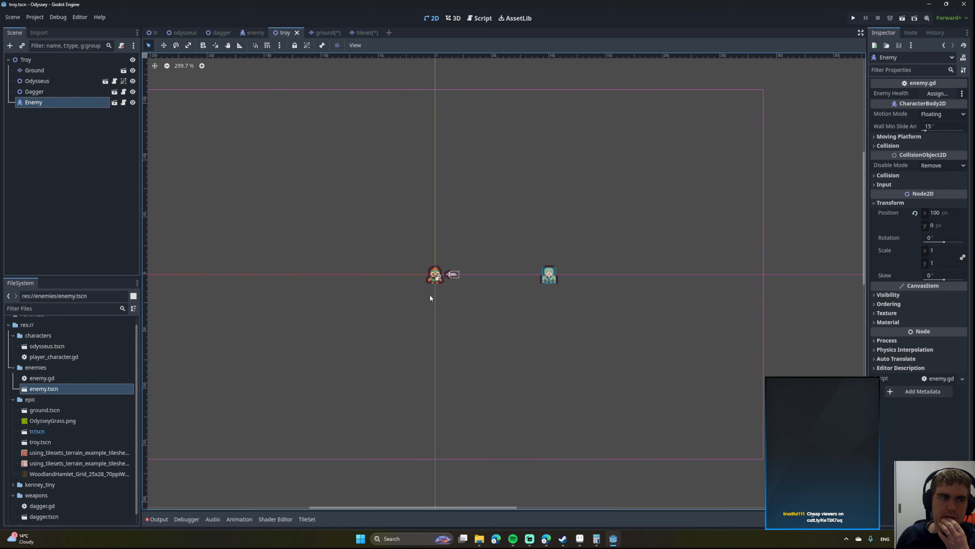
pyautogui.click(50, 70)
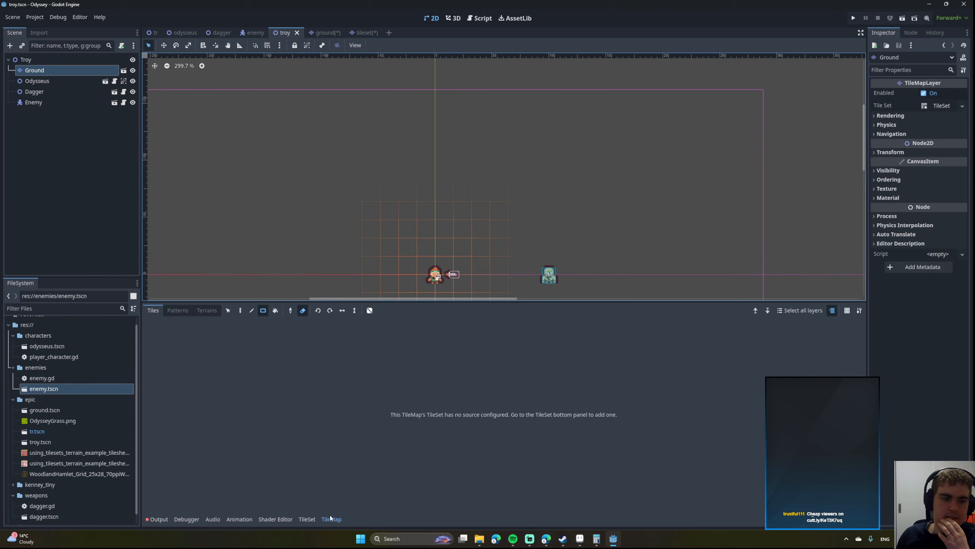
pyautogui.click(305, 519)
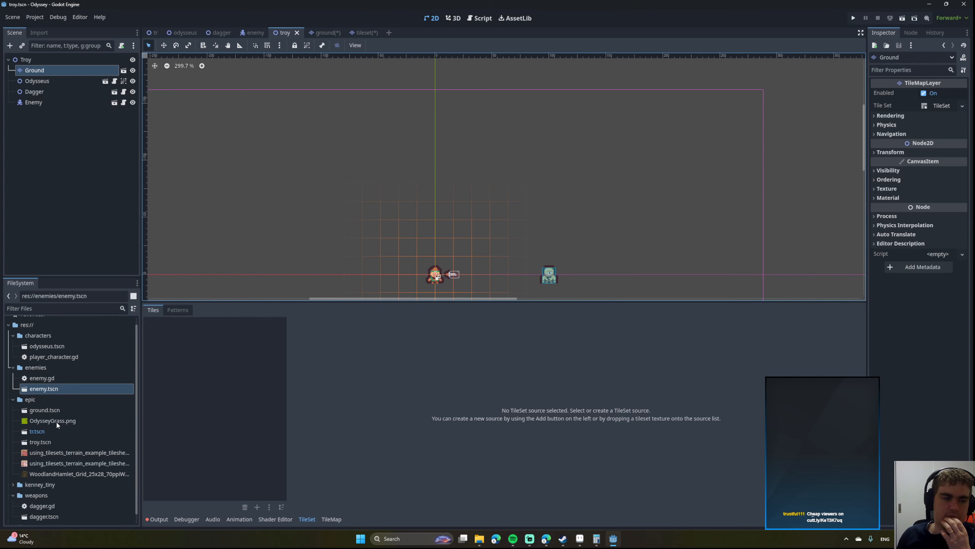
pyautogui.moveTo(56, 421); pyautogui.dragTo(392, 425)
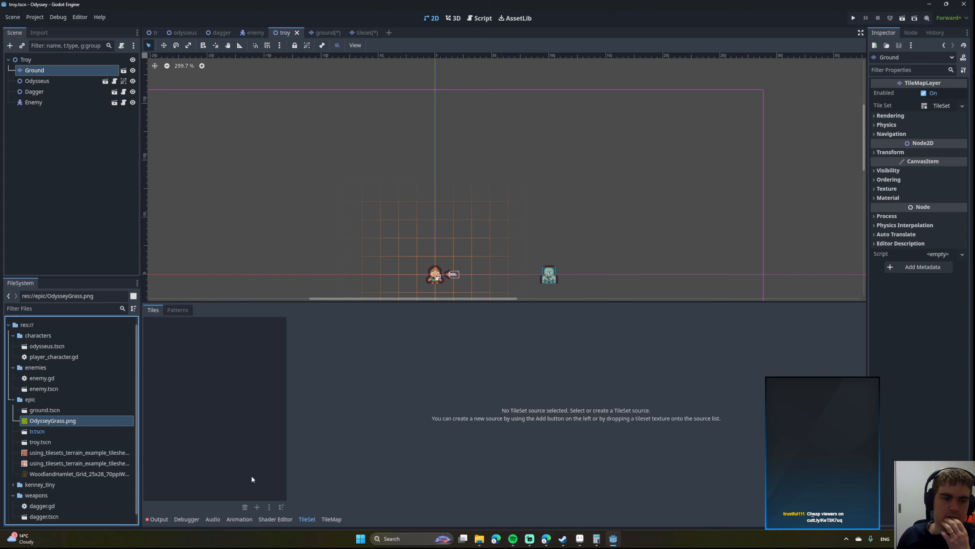
pyautogui.click(306, 519)
pyautogui.click(303, 519)
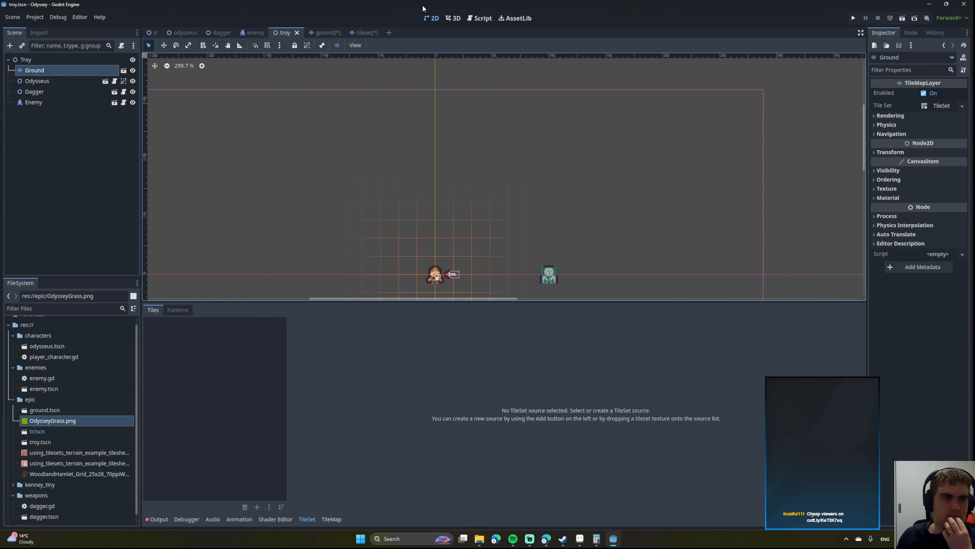
# Switch to the ground scene and open the Ground layer's tileset for editing.
pyautogui.click(323, 33)
pyautogui.moveTo(384, 171); pyautogui.dragTo(465, 183, button='middle')
pyautogui.scroll(6, 448, 189)
pyautogui.scroll(3, 448, 189)
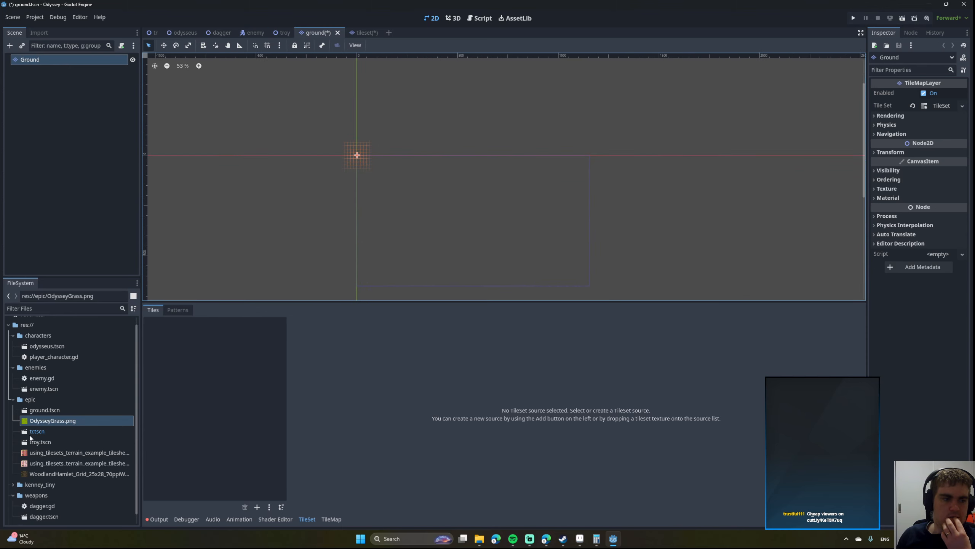
pyautogui.click(308, 518)
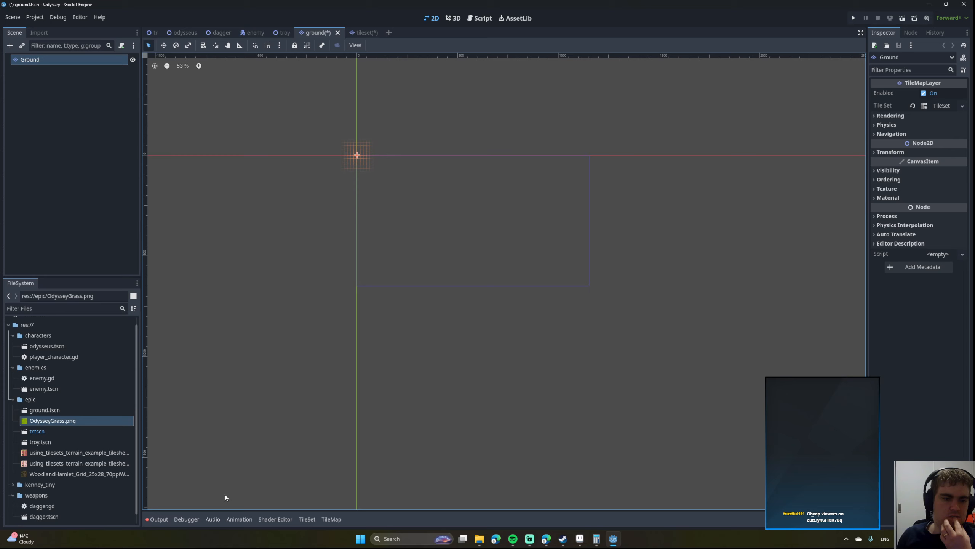
pyautogui.click(301, 520)
# Try adding OdysseyGrass.png to the tileset as an atlas with automatically created tiles, and remove that source.
pyautogui.moveTo(48, 423); pyautogui.dragTo(215, 384)
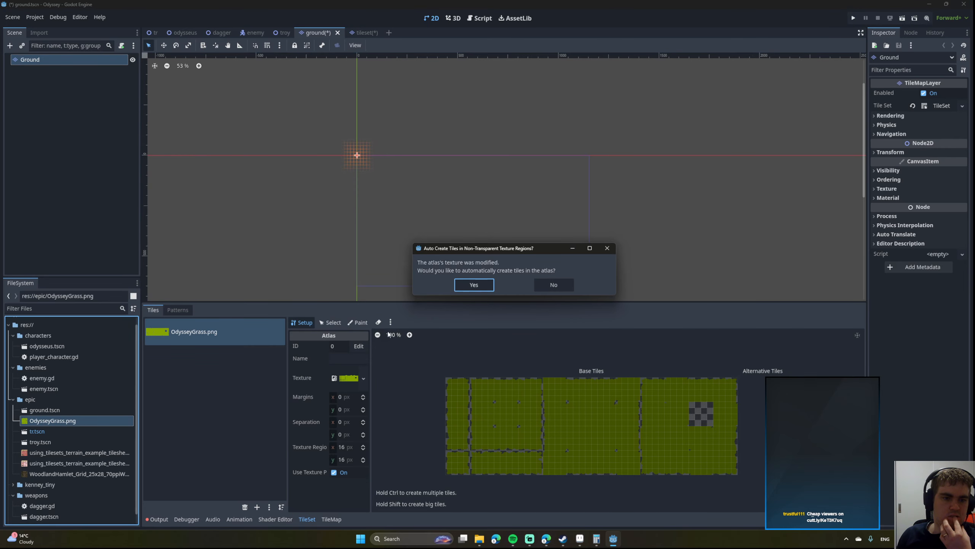
pyautogui.click(478, 286)
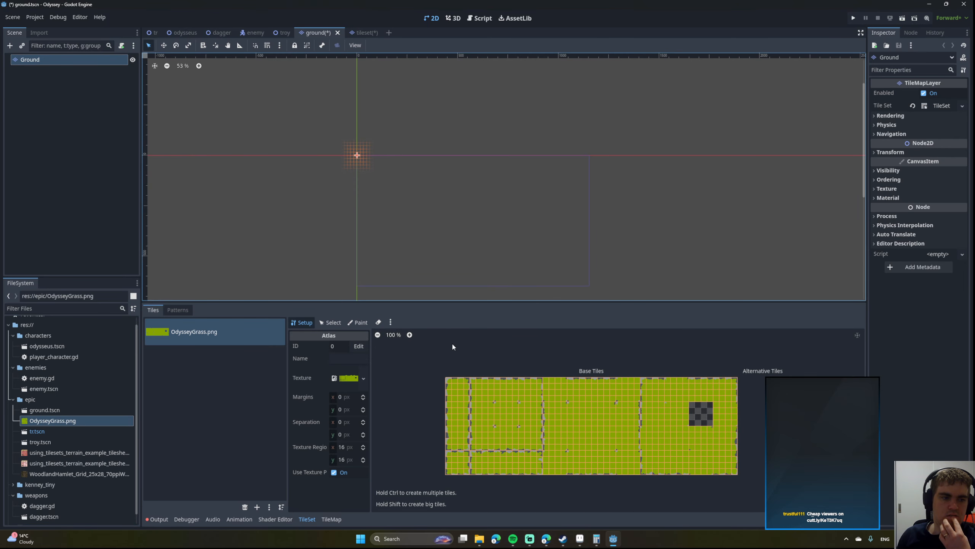
pyautogui.click(244, 507)
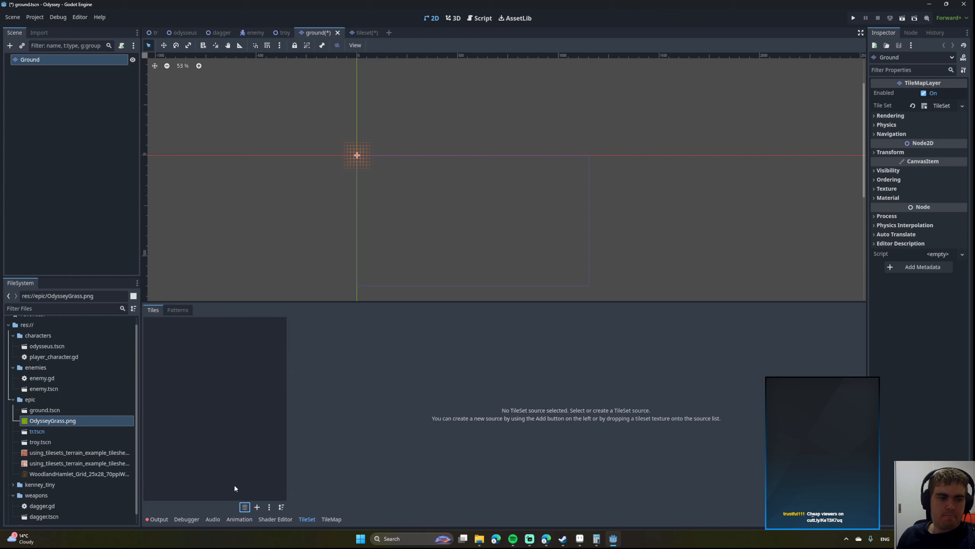
# Set the tile size of the Ground layer's tileset to 64 x 64 px.
pyautogui.click(937, 105)
pyautogui.click(941, 157)
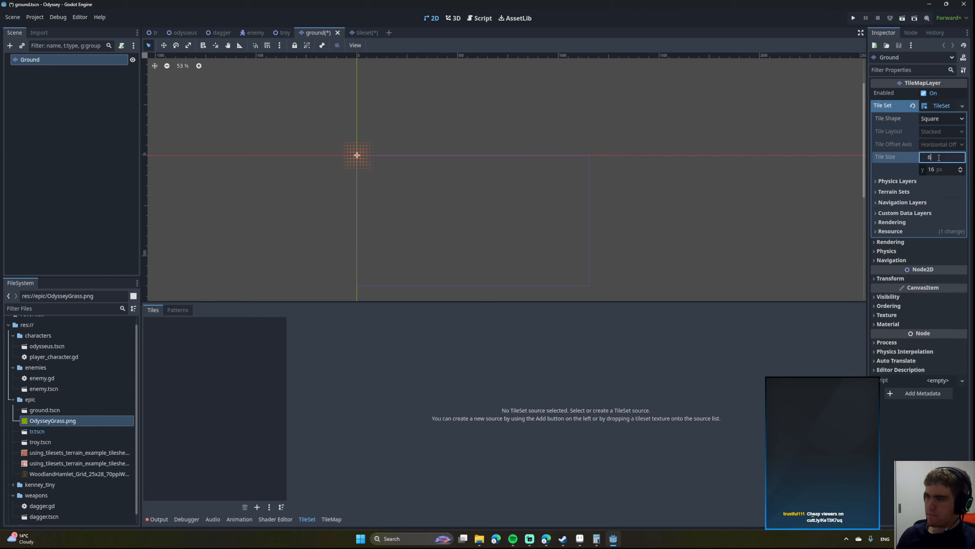
pyautogui.write('64')
pyautogui.click(939, 157)
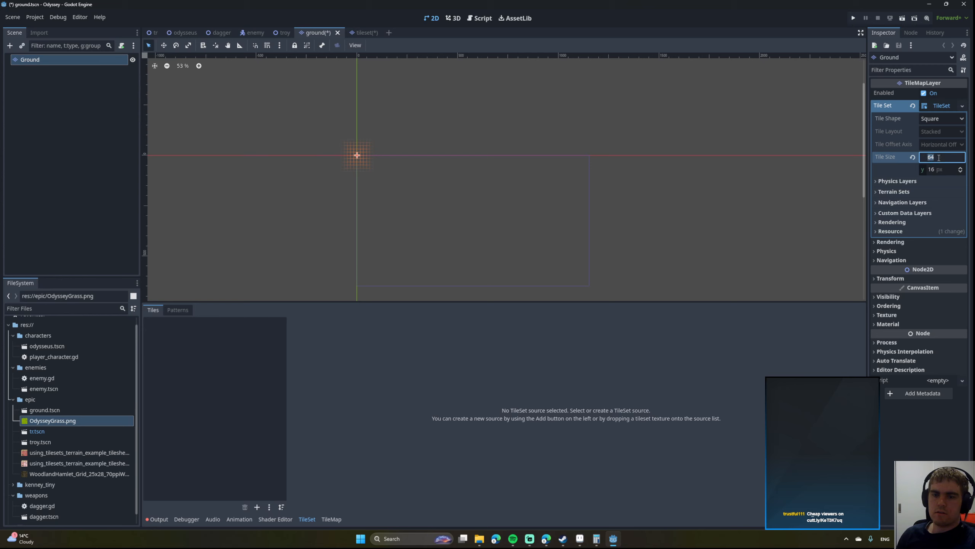
pyautogui.press('Tab')
pyautogui.write('64')
pyautogui.press('Return')
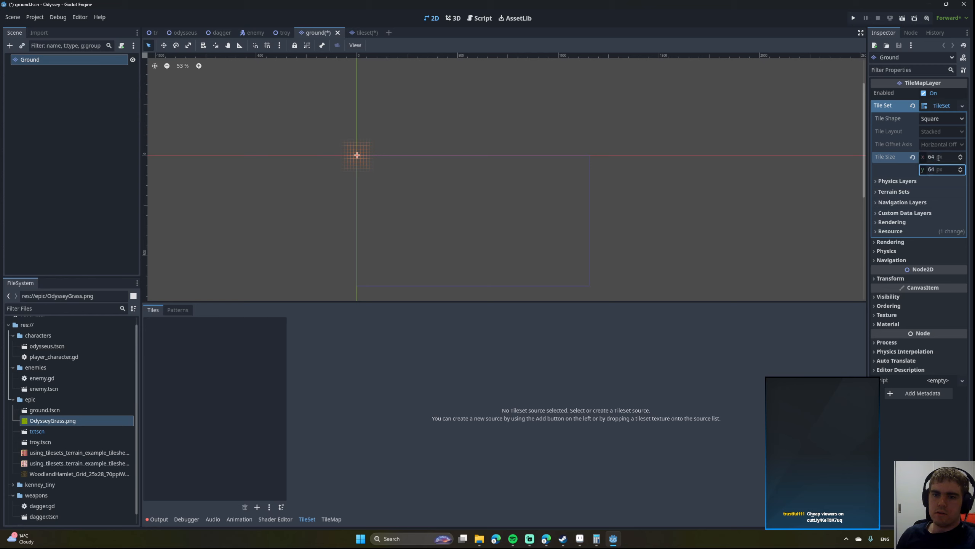
# Delete the three existing terrains from the tileset's terrain set.
pyautogui.click(898, 191)
pyautogui.click(913, 217)
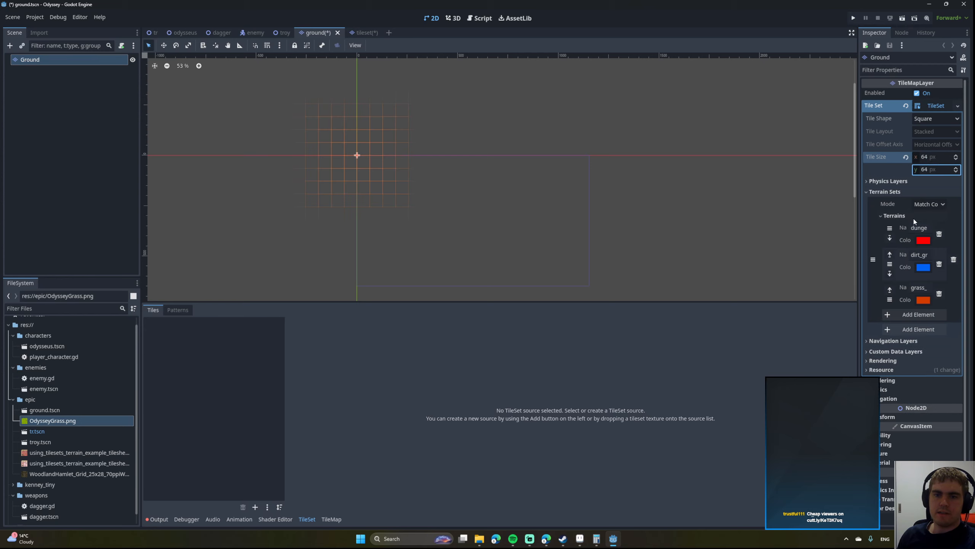
pyautogui.click(940, 234)
pyautogui.click(939, 234)
pyautogui.click(939, 234)
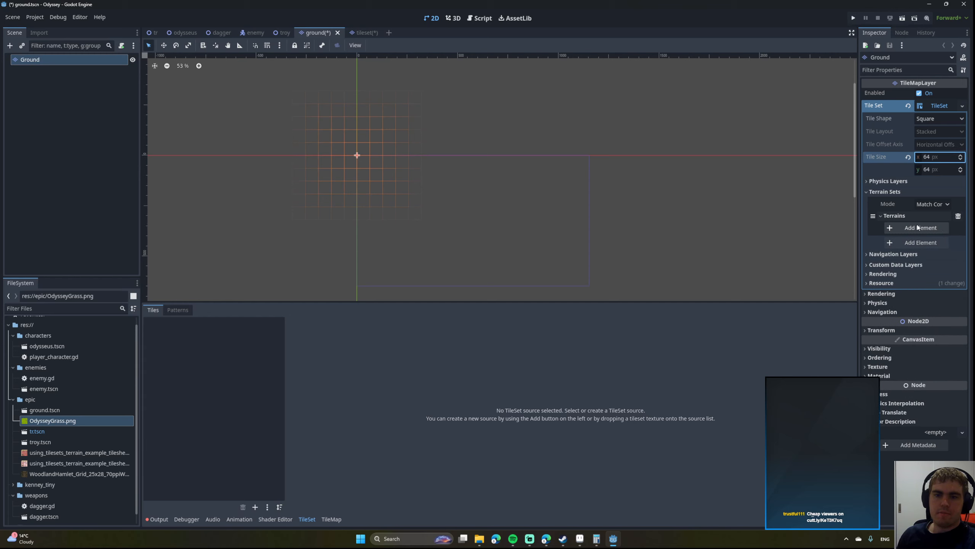
# Add a new terrain to the terrain set and name it grass.
pyautogui.click(918, 229)
pyautogui.doubleClick(932, 229)
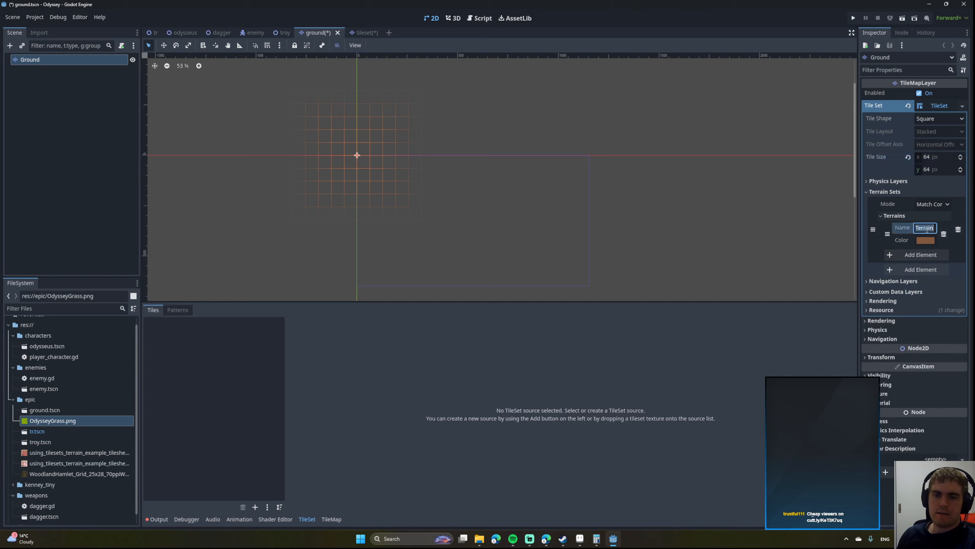
pyautogui.write('grass')
pyautogui.press('Return')
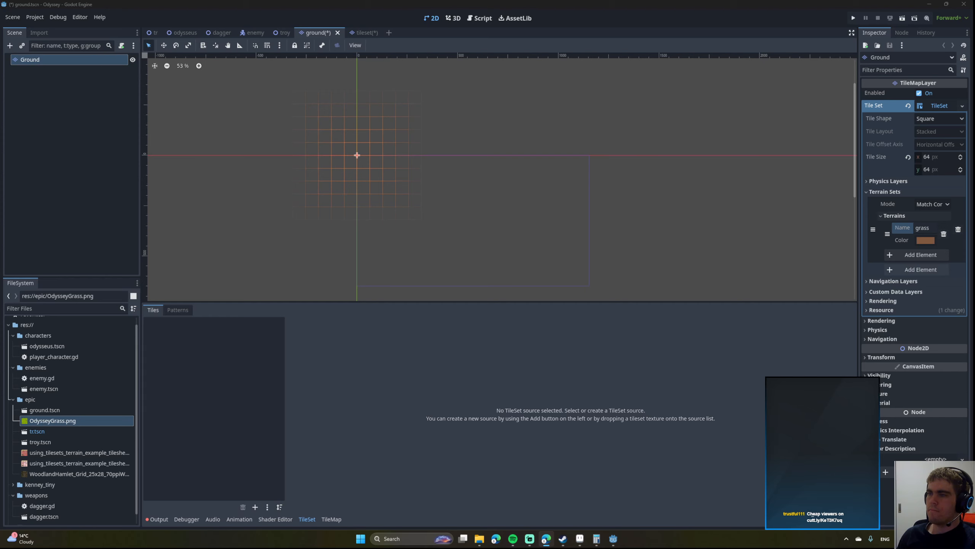
# Reselect the Ground node and reopen its tileset for editing.
pyautogui.click(443, 196)
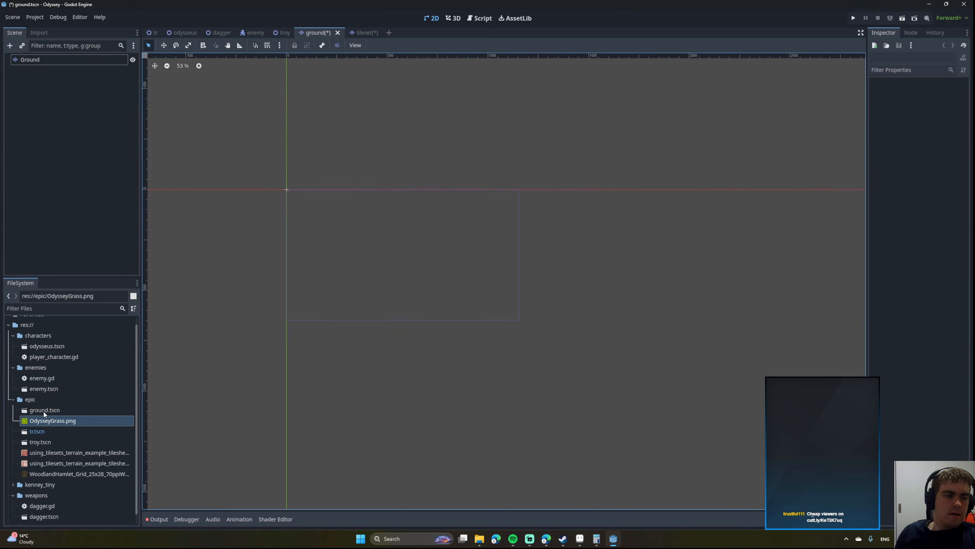
pyautogui.click(236, 519)
pyautogui.click(267, 519)
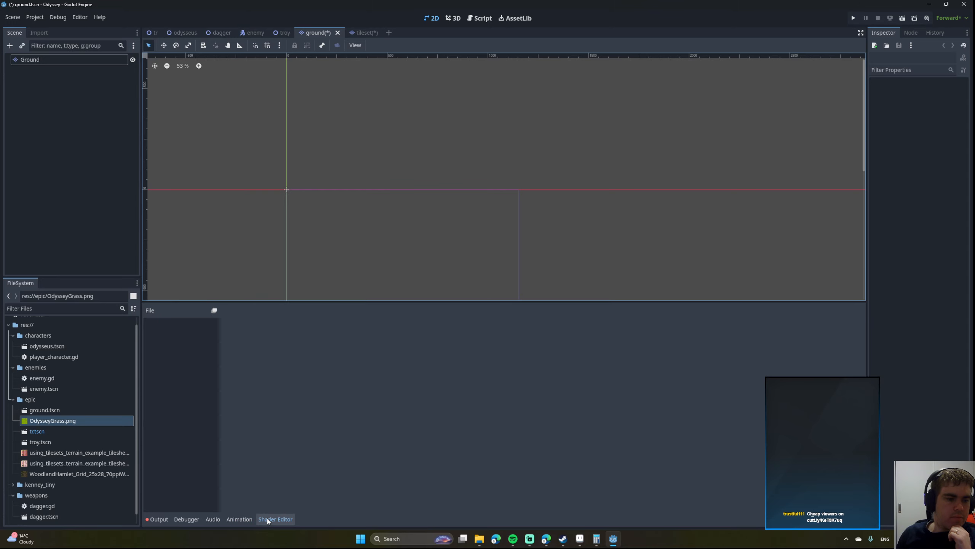
pyautogui.click(48, 60)
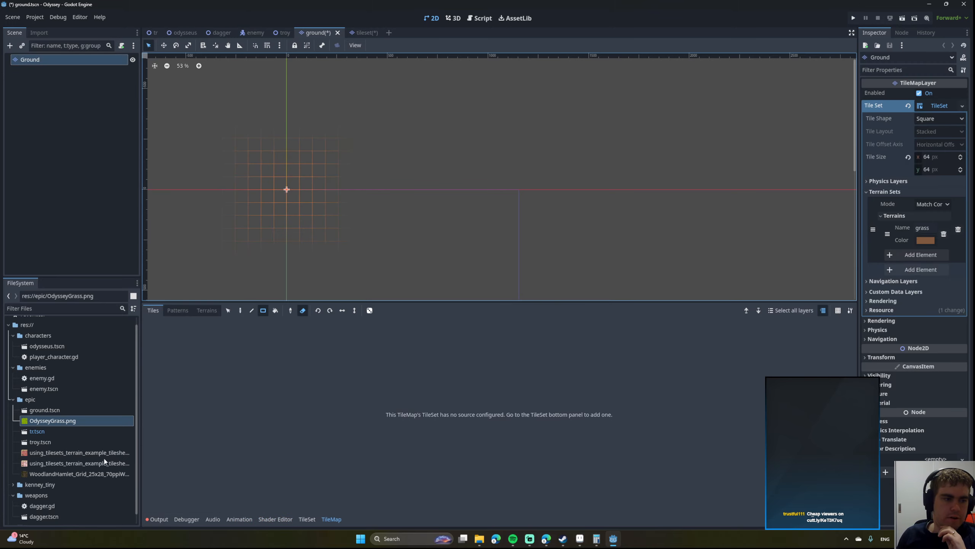
pyautogui.click(307, 518)
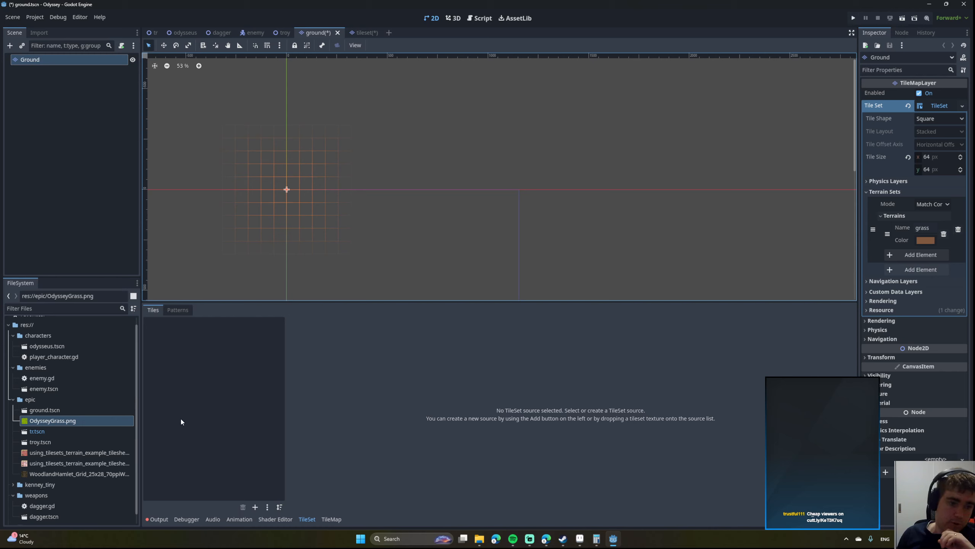
# Change the grass terrain's color to red.
pyautogui.click(925, 241)
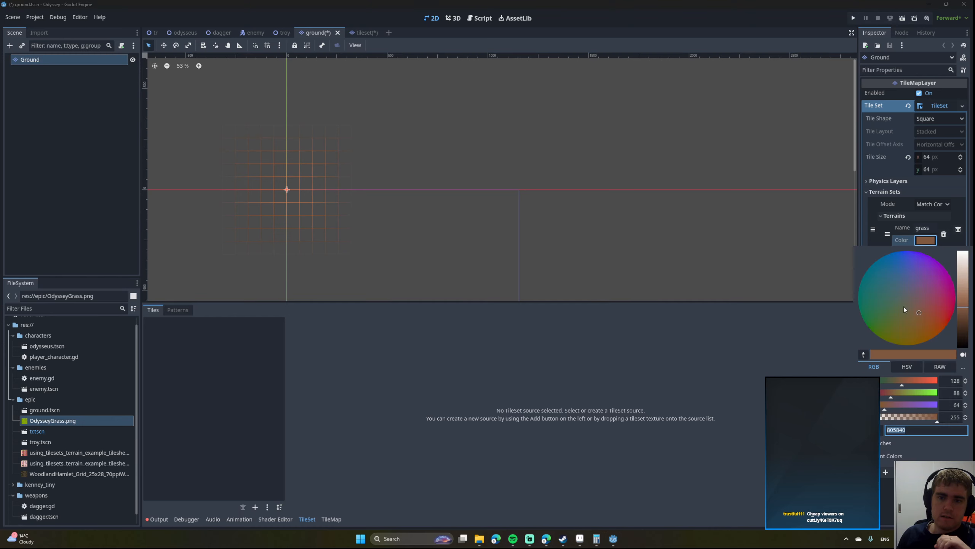
pyautogui.click(955, 301)
pyautogui.moveTo(898, 315)
pyautogui.mouseDown()
pyautogui.moveTo(948, 304)
pyautogui.moveTo(899, 253)
pyautogui.moveTo(964, 291)
pyautogui.moveTo(969, 331)
pyautogui.mouseUp()
# Add OdysseyGrass.png to the tileset as an atlas source and let its tiles be created automatically.
pyautogui.click(53, 422)
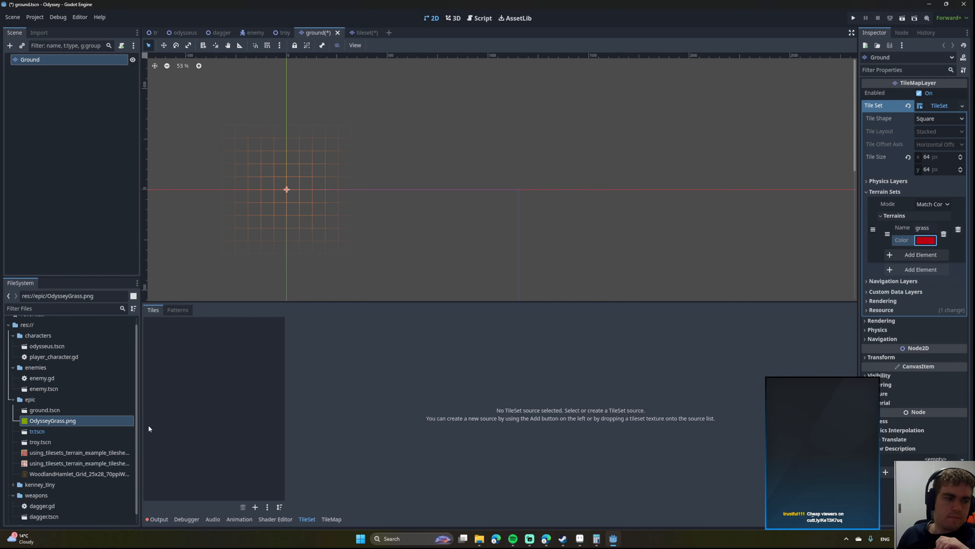
pyautogui.moveTo(49, 423); pyautogui.dragTo(189, 384)
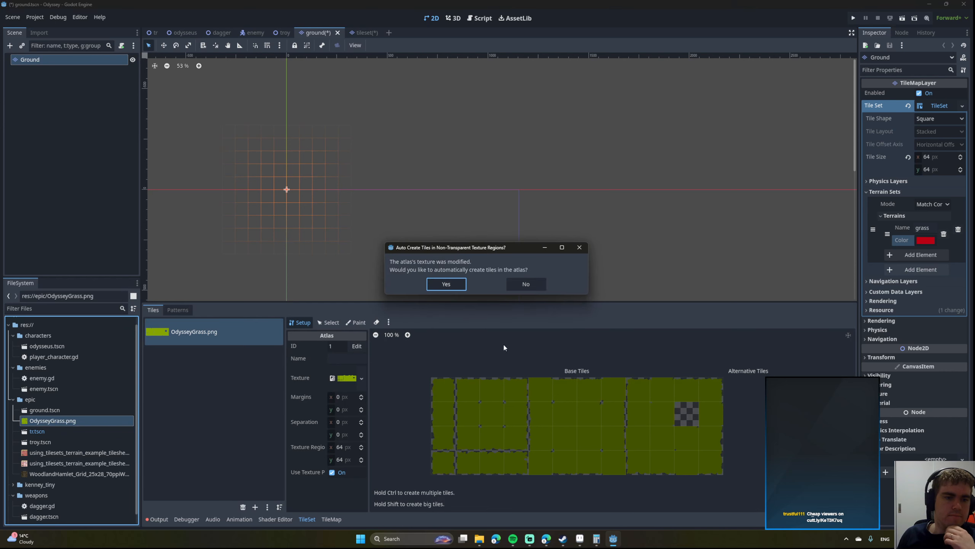
pyautogui.click(448, 286)
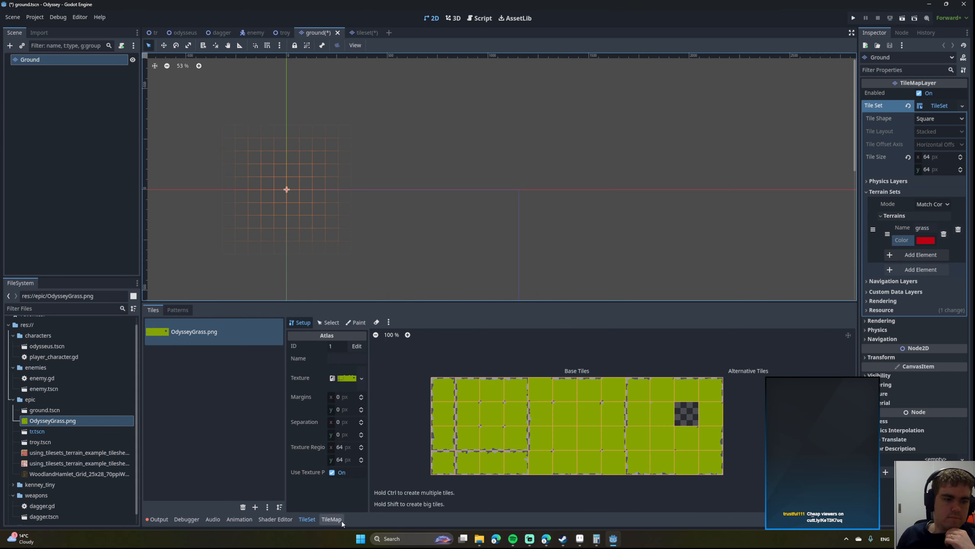
# Set tile painting to the Terrains property with the grass terrain, and assign the OdysseyGrass tiles to the terrain set.
pyautogui.click(354, 323)
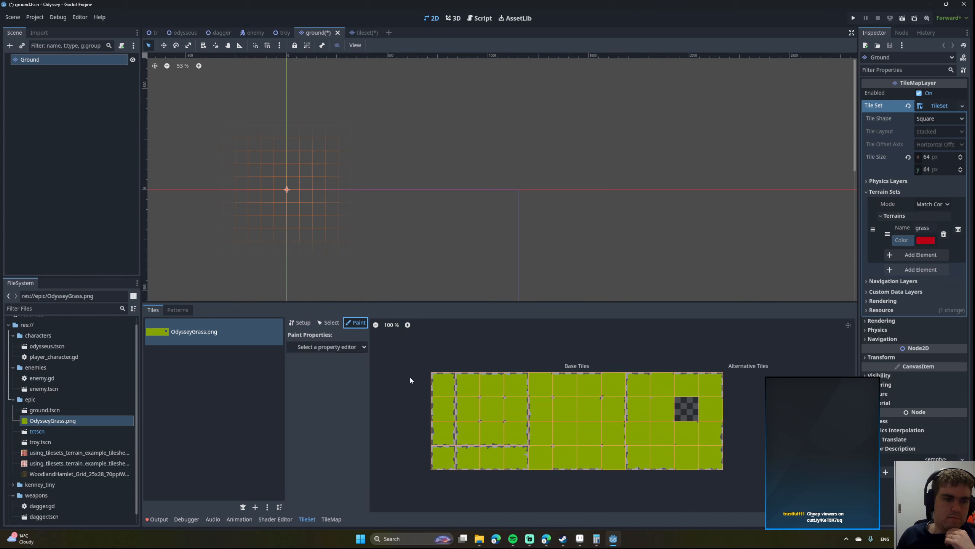
pyautogui.click(342, 347)
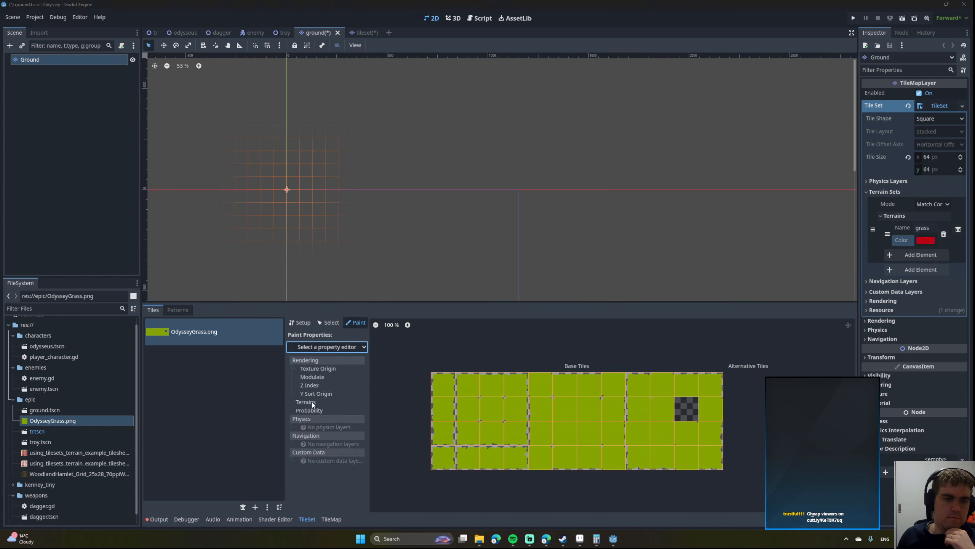
pyautogui.click(312, 402)
pyautogui.click(347, 371)
pyautogui.click(345, 378)
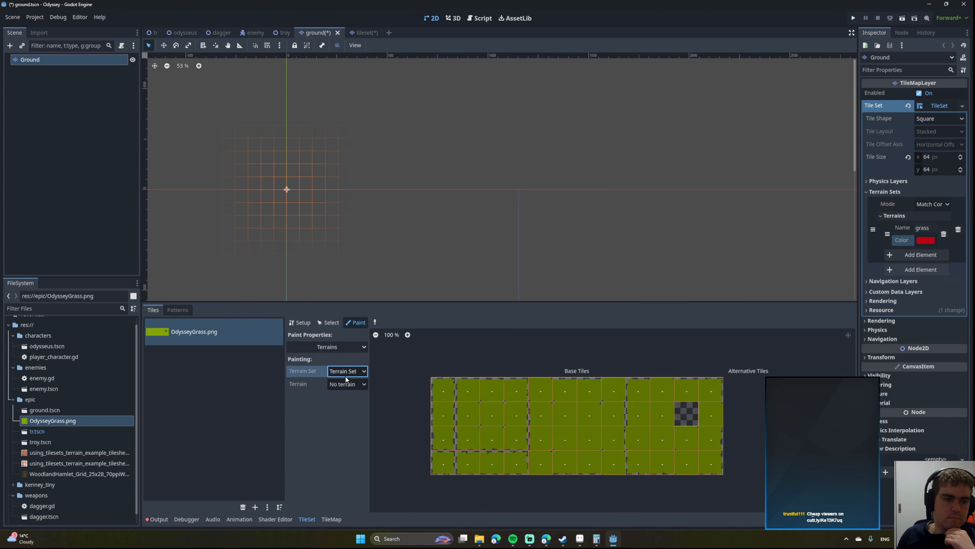
pyautogui.click(347, 383)
pyautogui.click(341, 406)
pyautogui.moveTo(438, 390)
pyautogui.mouseDown()
pyautogui.moveTo(729, 401)
pyautogui.moveTo(457, 419)
pyautogui.moveTo(621, 440)
pyautogui.mouseUp()
pyautogui.moveTo(620, 467); pyautogui.dragTo(425, 468)
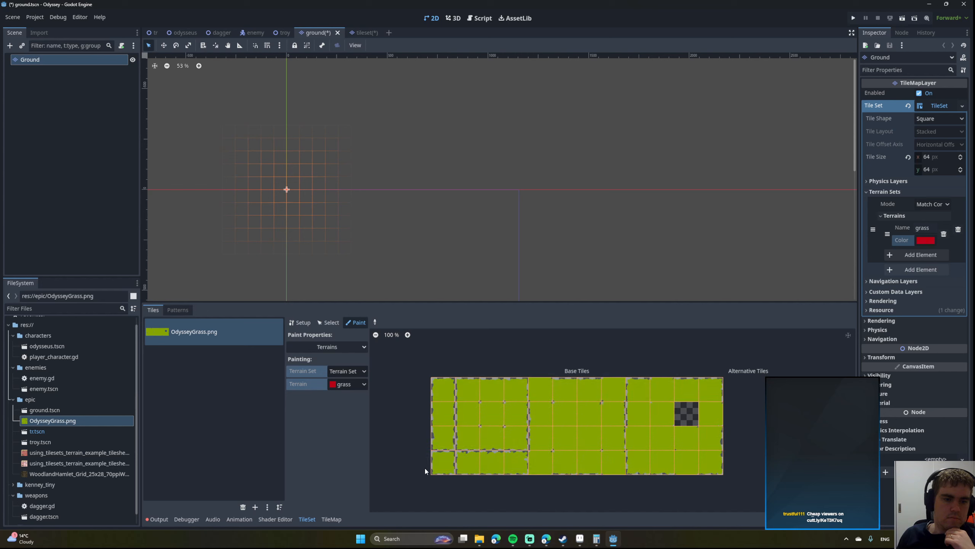
# Paint the grass terrain bits on the atlas's single-width column, the three-by-three block beside it and the row beneath.
pyautogui.click(435, 392)
pyautogui.moveTo(443, 412); pyautogui.dragTo(444, 436)
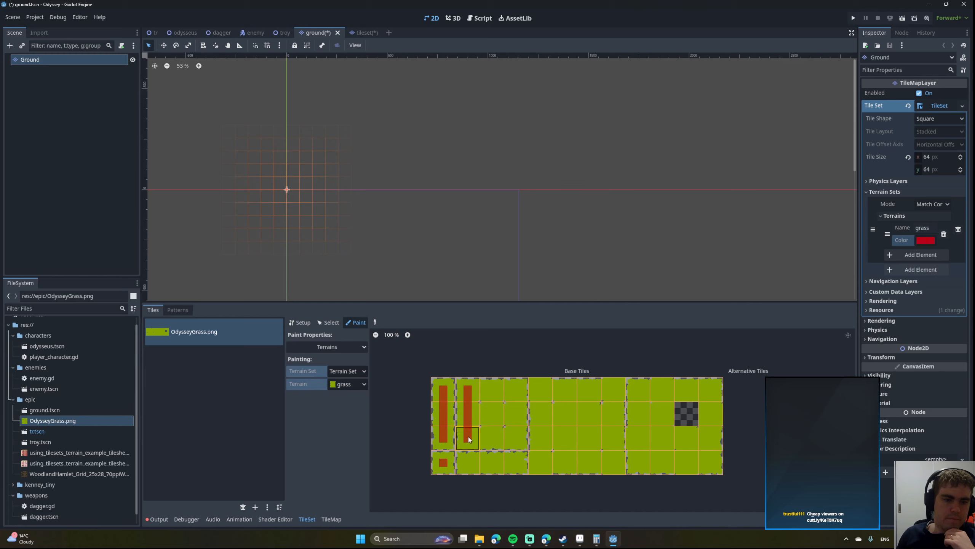
pyautogui.moveTo(515, 398)
pyautogui.mouseDown()
pyautogui.moveTo(485, 391)
pyautogui.moveTo(489, 428)
pyautogui.moveTo(474, 412)
pyautogui.moveTo(509, 416)
pyautogui.mouseUp()
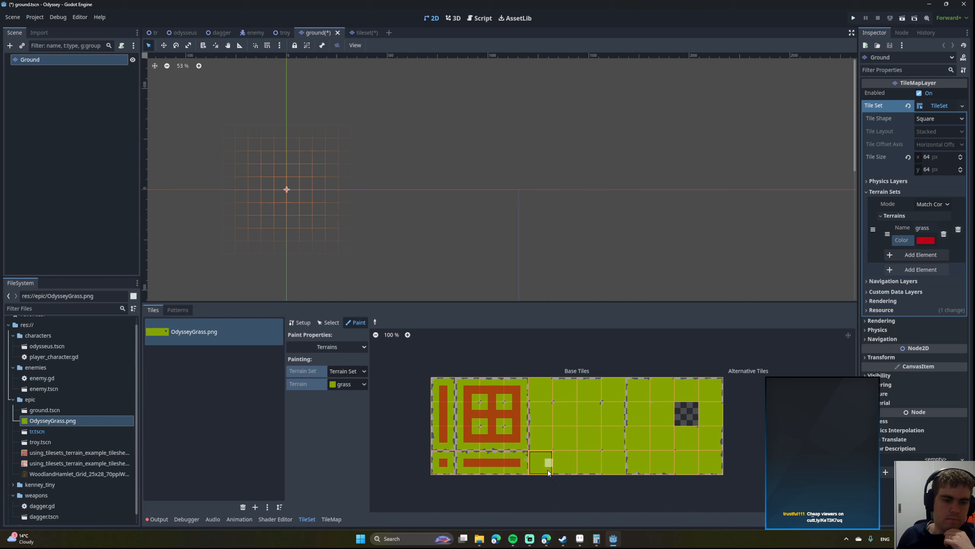
# Paint the grass terrain bits across the atlas's four-by-four middle block, skipping the notched inner corners and including the outward bits at its outer corners.
pyautogui.moveTo(540, 462)
pyautogui.mouseDown()
pyautogui.moveTo(538, 389)
pyautogui.moveTo(610, 387)
pyautogui.moveTo(611, 416)
pyautogui.mouseUp()
pyautogui.moveTo(610, 462)
pyautogui.mouseDown()
pyautogui.moveTo(547, 461)
pyautogui.moveTo(565, 461)
pyautogui.moveTo(565, 389)
pyautogui.moveTo(574, 455)
pyautogui.mouseUp()
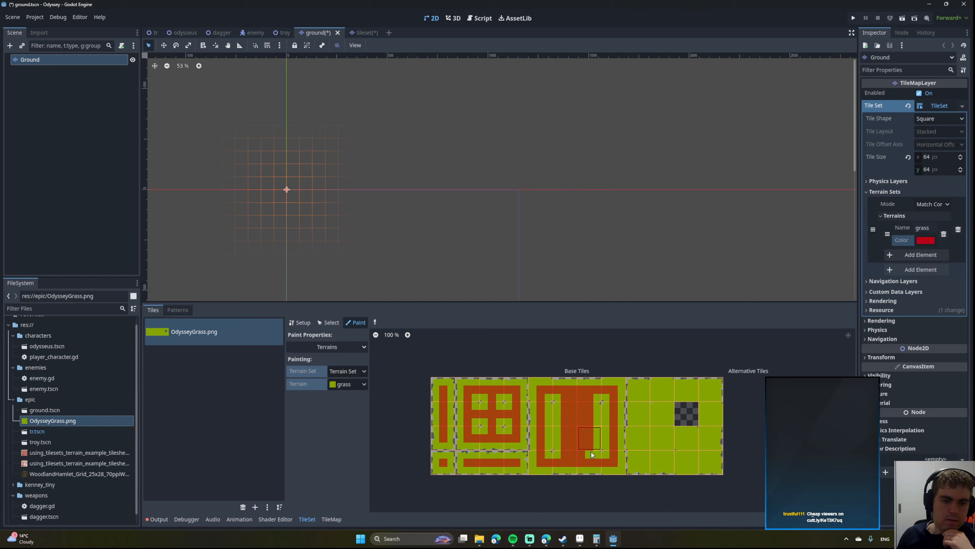
pyautogui.moveTo(544, 439); pyautogui.dragTo(591, 440)
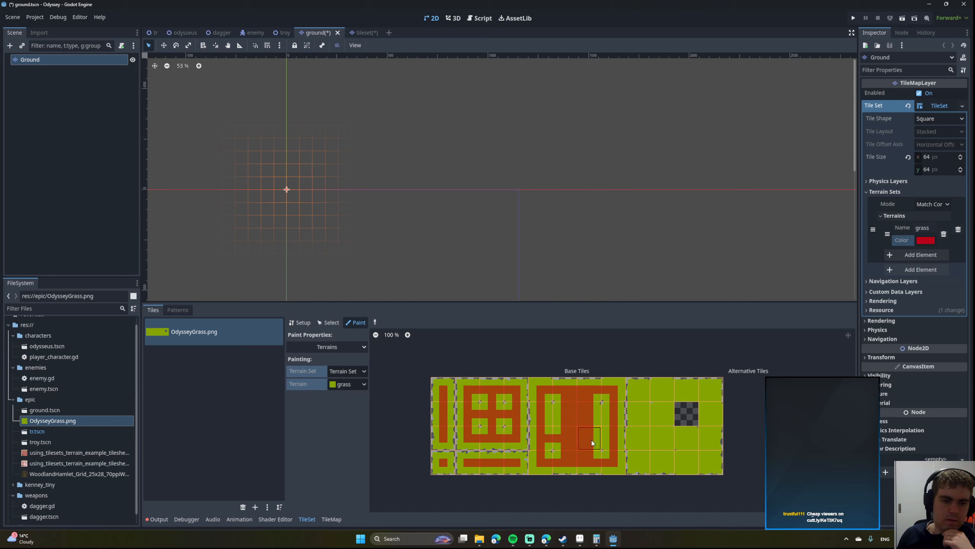
pyautogui.click(608, 418)
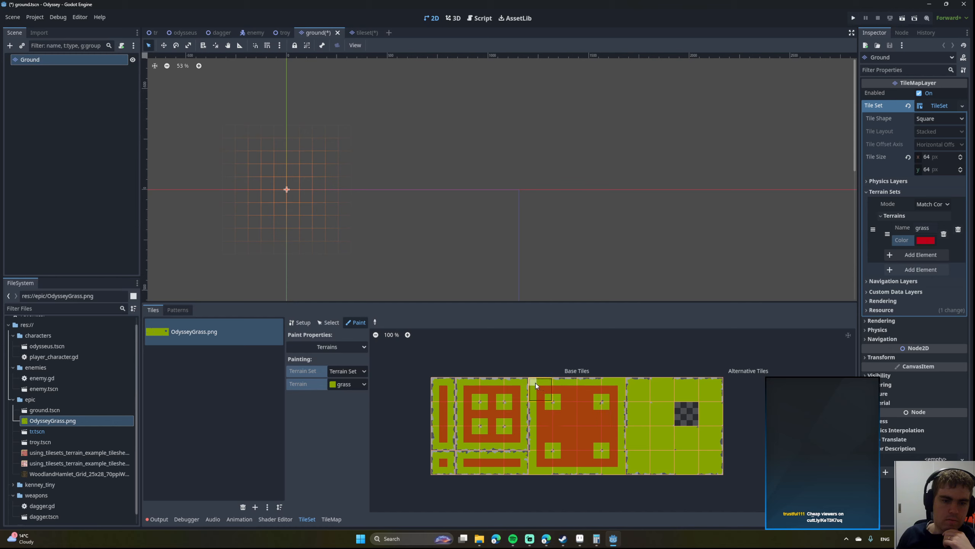
pyautogui.click(620, 387)
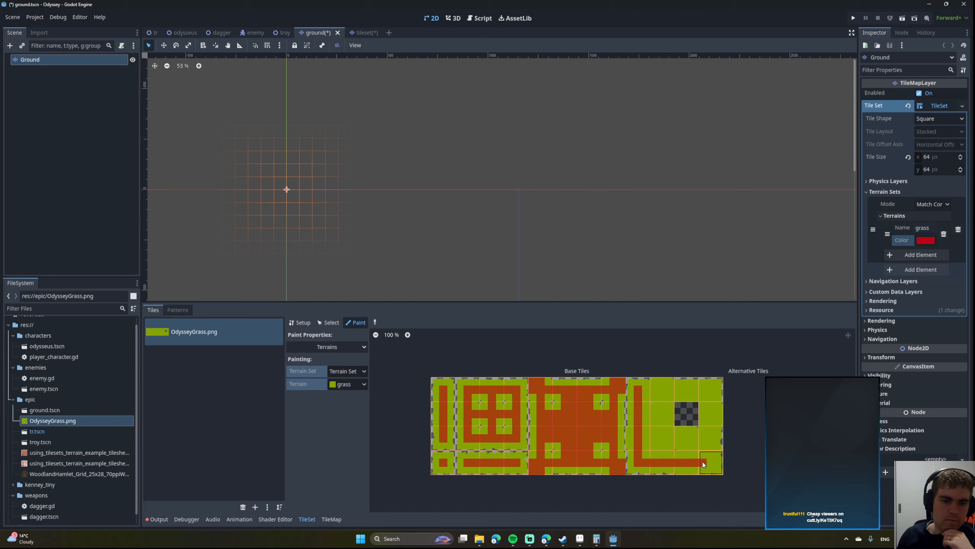
# Paint the grass terrain bits around the outer ring of the atlas's last four-by-four block, including one outward connecting bit on each side.
pyautogui.moveTo(707, 440); pyautogui.dragTo(710, 418)
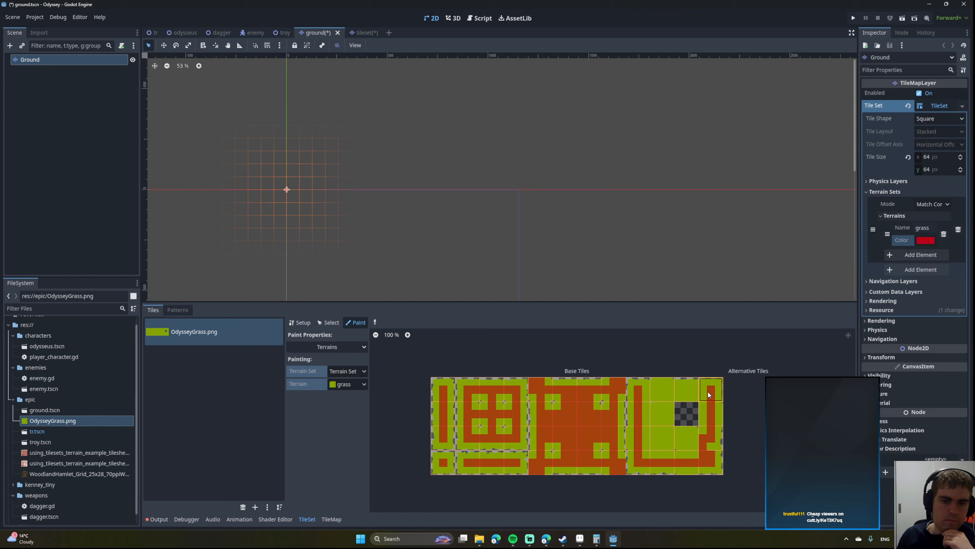
pyautogui.scroll(7, 670, 419)
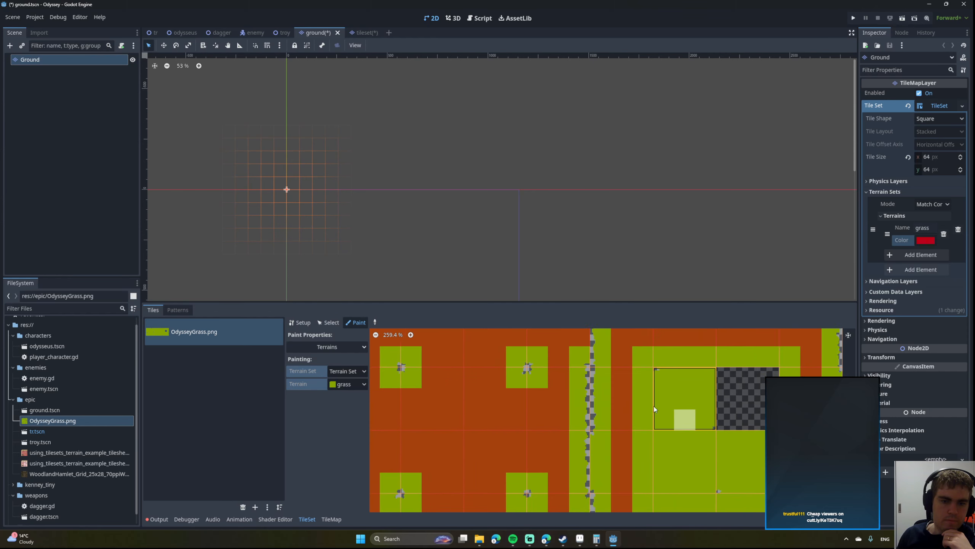
pyautogui.moveTo(654, 406)
pyautogui.mouseDown(button='middle')
pyautogui.moveTo(519, 377)
pyautogui.moveTo(509, 412)
pyautogui.mouseUp(button='middle')
pyautogui.moveTo(487, 380)
pyautogui.mouseDown()
pyautogui.moveTo(487, 366)
pyautogui.moveTo(488, 470)
pyautogui.moveTo(583, 477)
pyautogui.moveTo(600, 433)
pyautogui.moveTo(593, 378)
pyautogui.moveTo(503, 365)
pyautogui.mouseUp()
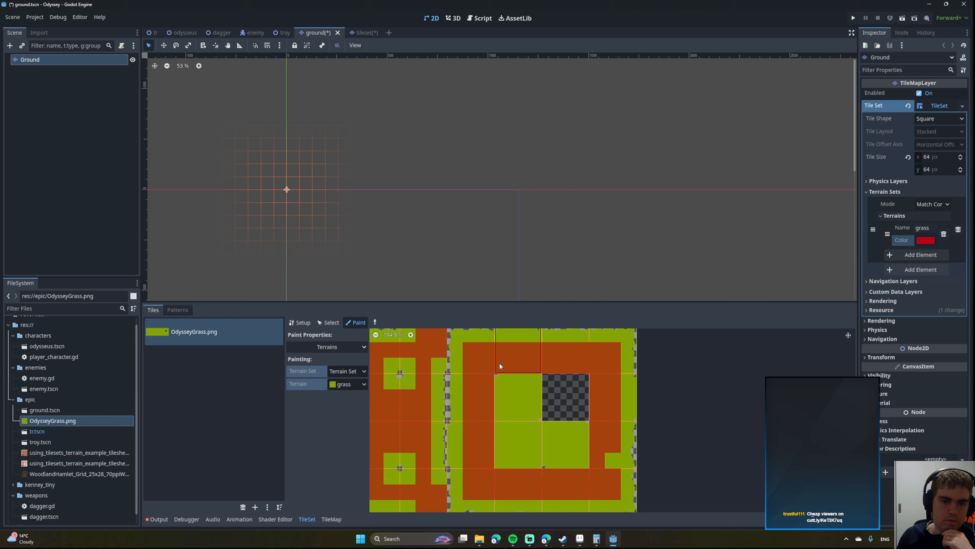
pyautogui.click(625, 400)
pyautogui.click(518, 335)
pyautogui.click(456, 443)
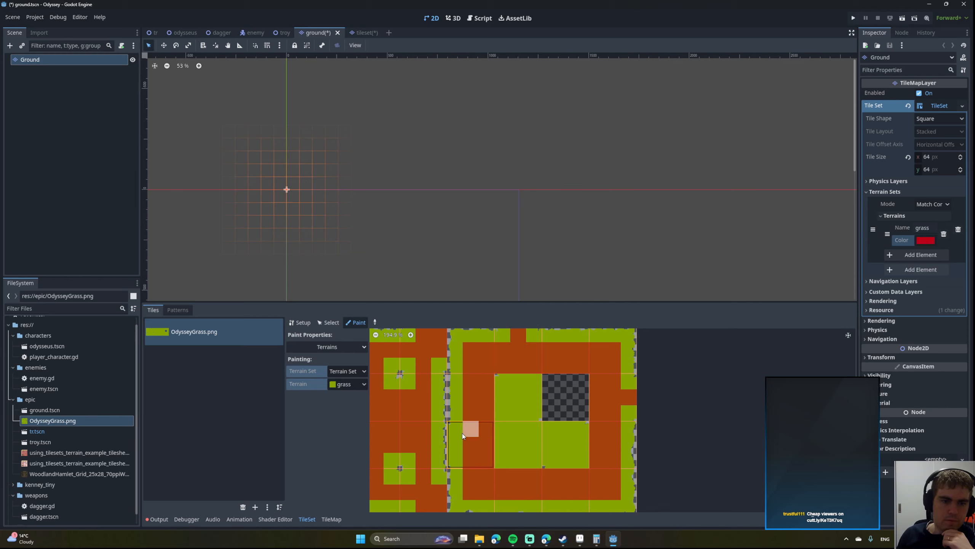
pyautogui.click(566, 506)
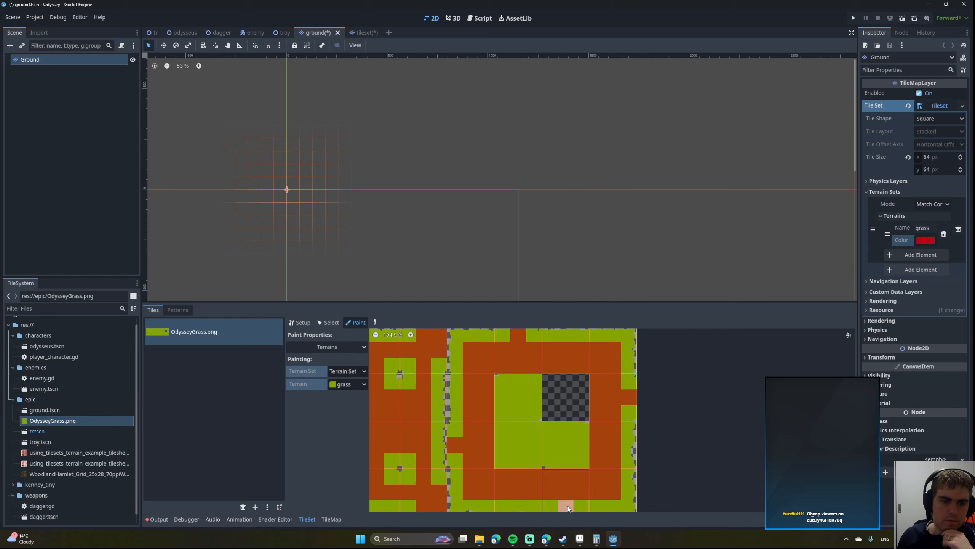
pyautogui.scroll(5, 568, 499)
pyautogui.moveTo(553, 334); pyautogui.dragTo(608, 456, button='middle')
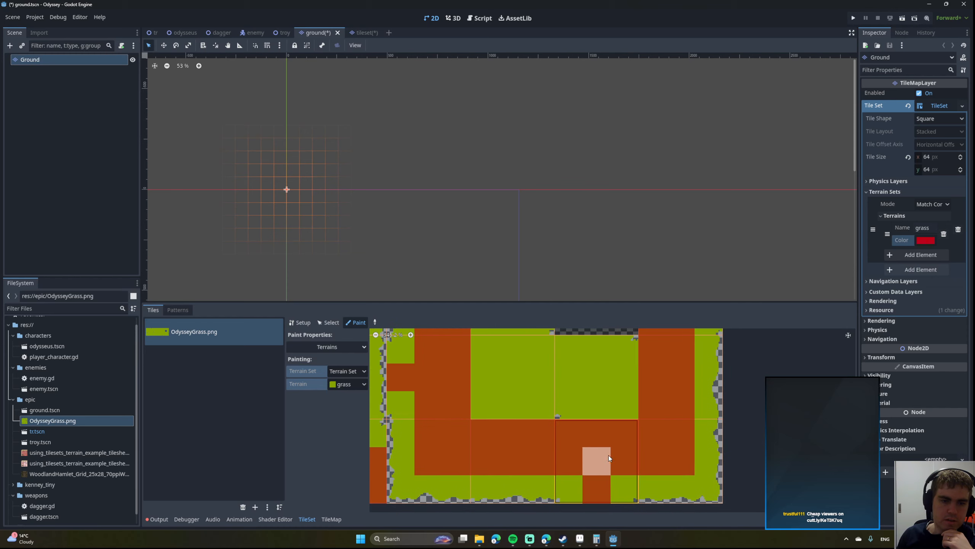
# Paint the grass terrain bits on the three inner tiles around the empty cell, leaving their notched corner bits unpainted.
pyautogui.scroll(-2, 557, 459)
pyautogui.moveTo(506, 379); pyautogui.dragTo(543, 413, button='middle')
pyautogui.moveTo(544, 411)
pyautogui.mouseDown()
pyautogui.moveTo(532, 440)
pyautogui.moveTo(575, 454)
pyautogui.moveTo(578, 406)
pyautogui.moveTo(557, 426)
pyautogui.mouseUp()
pyautogui.moveTo(580, 428); pyautogui.dragTo(524, 427, button='middle')
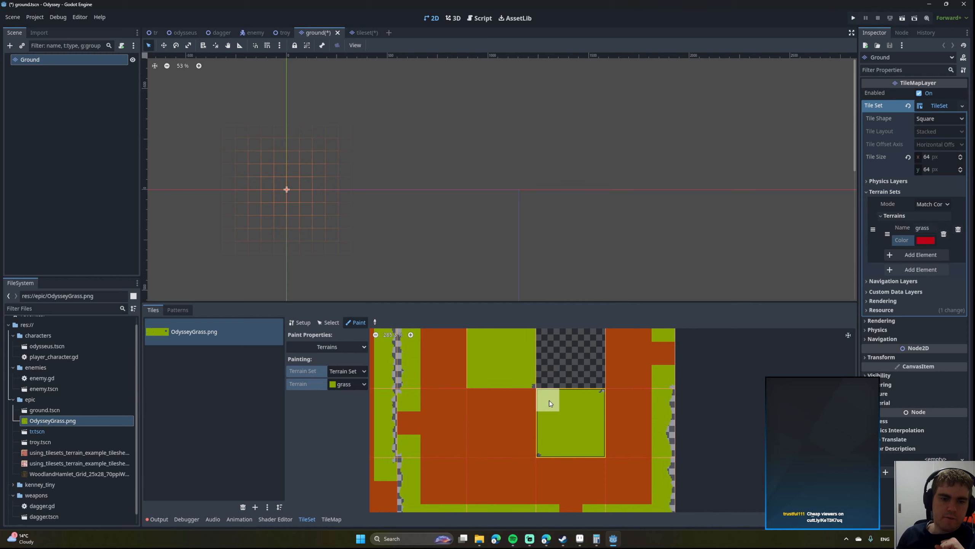
pyautogui.moveTo(550, 403)
pyautogui.mouseDown()
pyautogui.moveTo(550, 422)
pyautogui.moveTo(592, 435)
pyautogui.mouseUp()
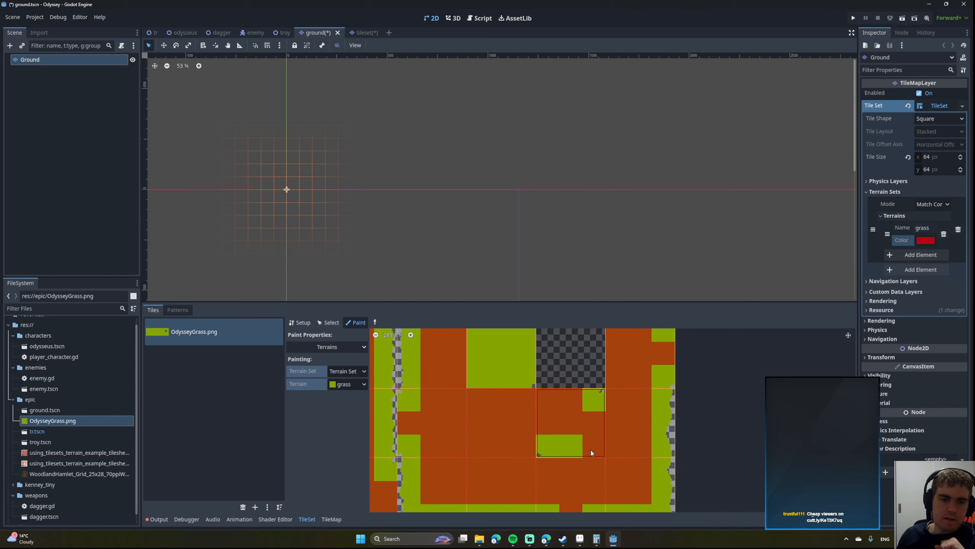
pyautogui.moveTo(570, 439); pyautogui.dragTo(617, 482, button='middle')
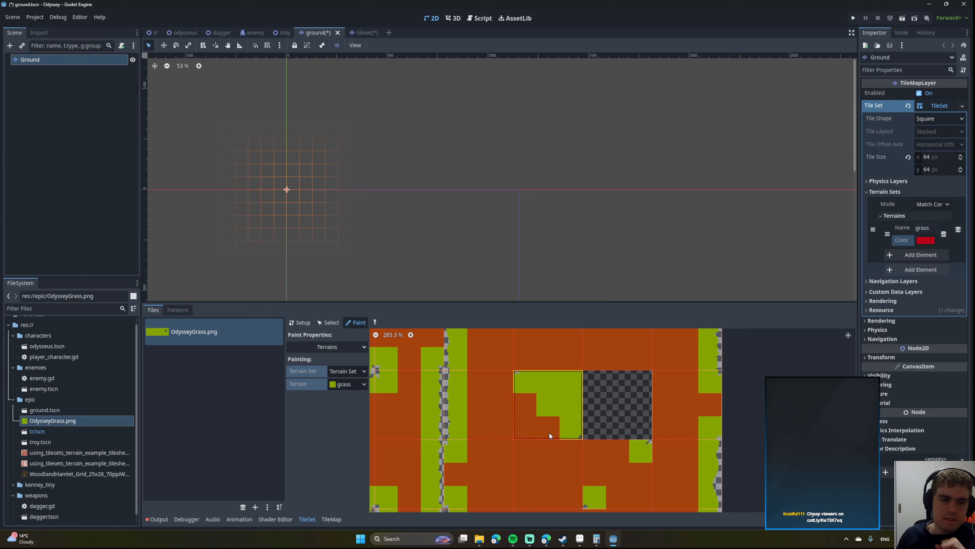
pyautogui.moveTo(550, 433)
pyautogui.mouseDown()
pyautogui.moveTo(573, 401)
pyautogui.moveTo(566, 379)
pyautogui.moveTo(550, 382)
pyautogui.mouseUp()
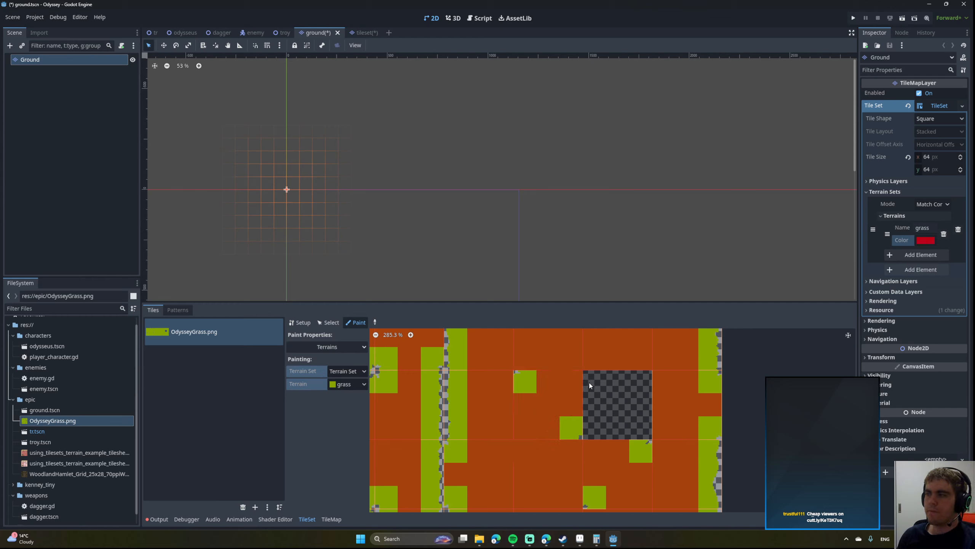
pyautogui.scroll(-5, 595, 361)
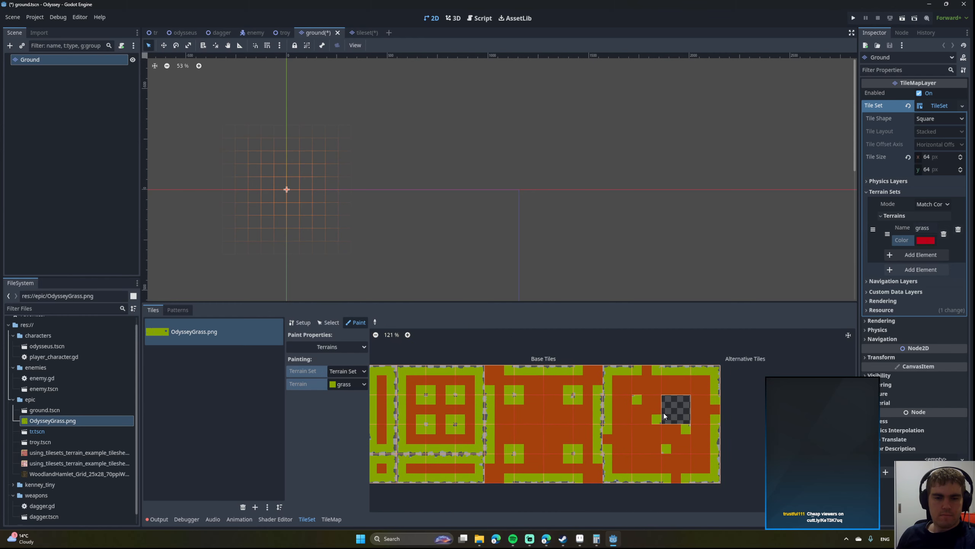
pyautogui.moveTo(579, 390); pyautogui.dragTo(691, 377, button='middle')
pyautogui.moveTo(553, 360); pyautogui.dragTo(461, 373, button='middle')
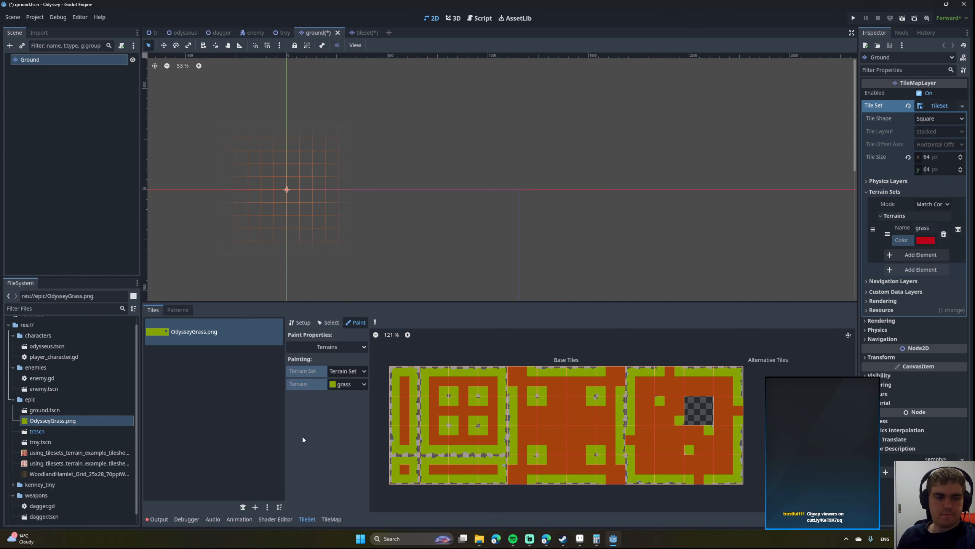
pyautogui.click(326, 323)
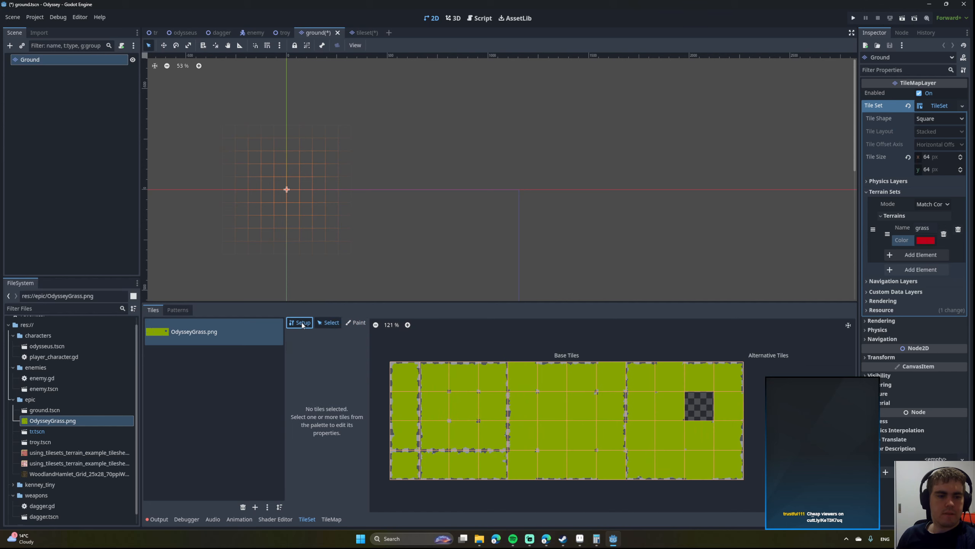
pyautogui.click(302, 323)
pyautogui.click(355, 323)
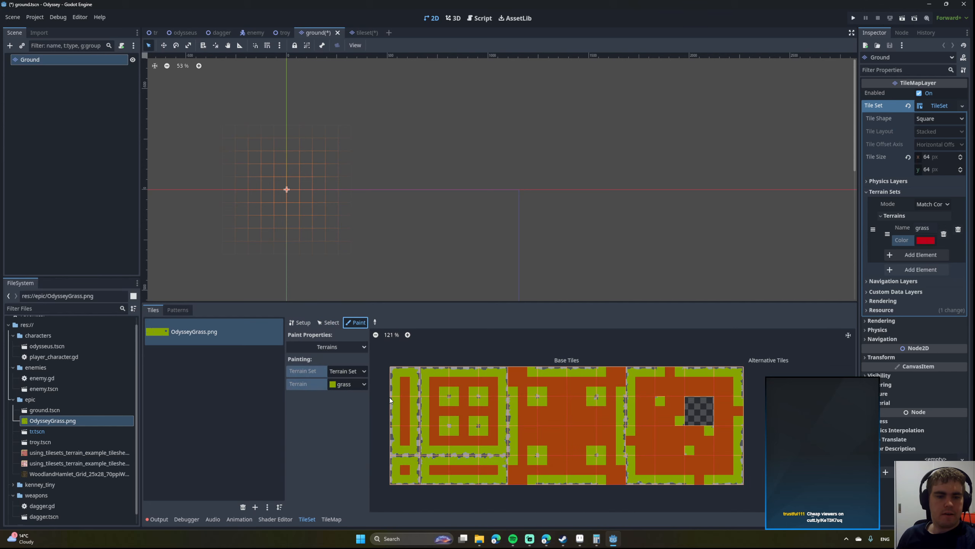
pyautogui.moveTo(541, 415); pyautogui.dragTo(581, 392, button='middle')
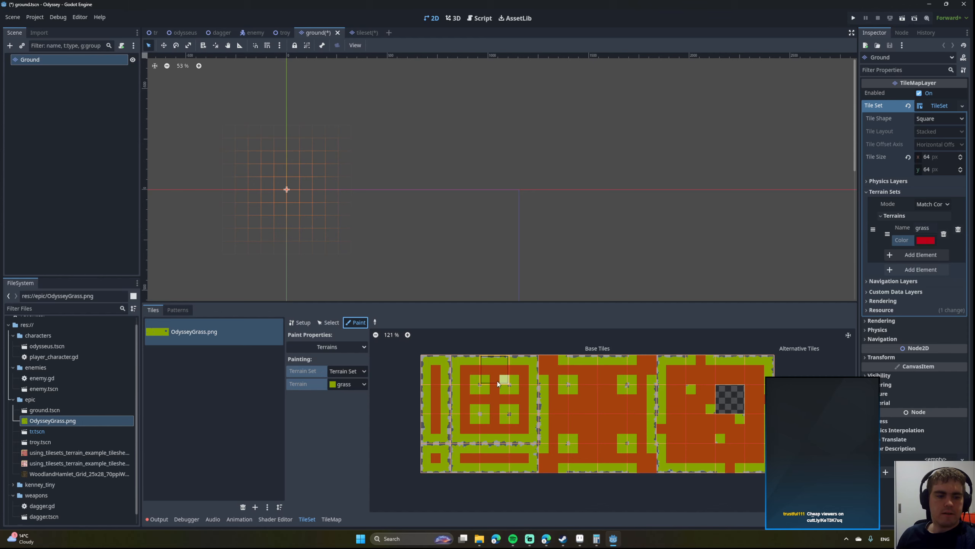
# Open terrain painting for the Ground tile map layer and save the ground scene.
pyautogui.click(331, 518)
pyautogui.click(206, 311)
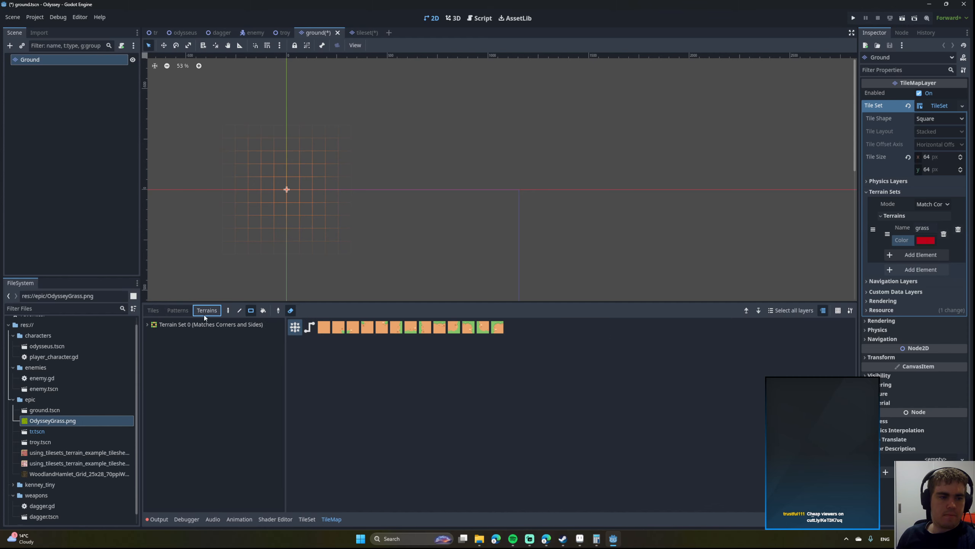
pyautogui.click(178, 357)
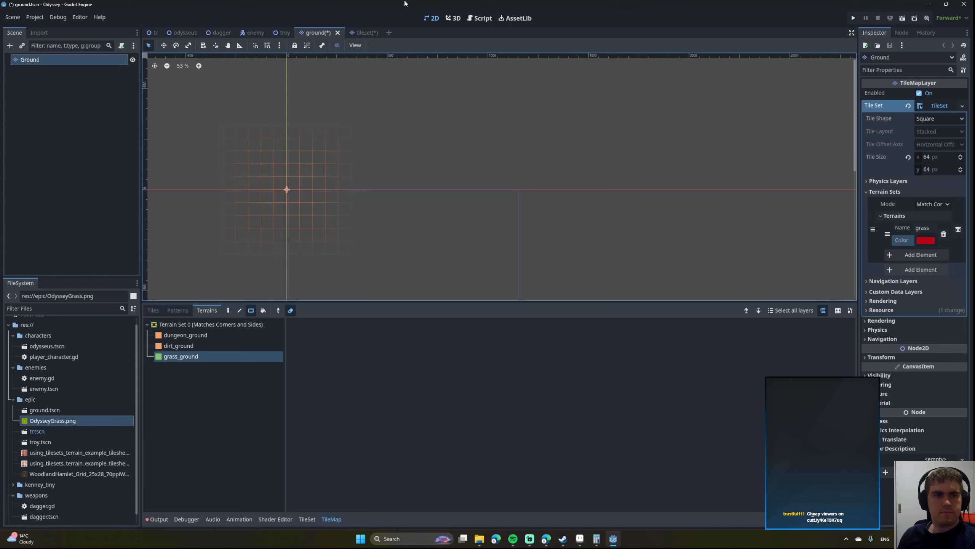
pyautogui.click(318, 32)
pyautogui.hotkey('ctrl', 's')
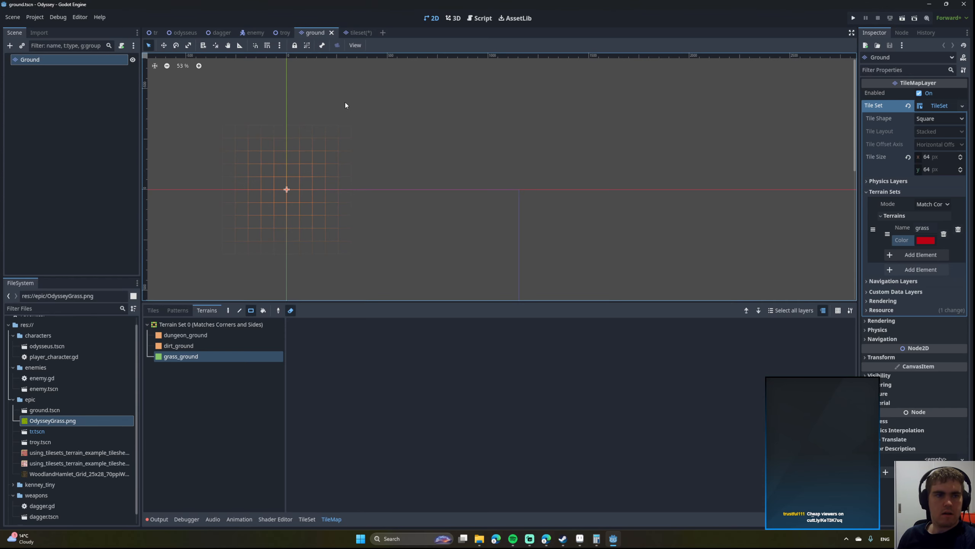
# Close the tileset scene without saving its changes.
pyautogui.moveTo(342, 106); pyautogui.dragTo(394, 108, button='middle')
pyautogui.click(365, 36)
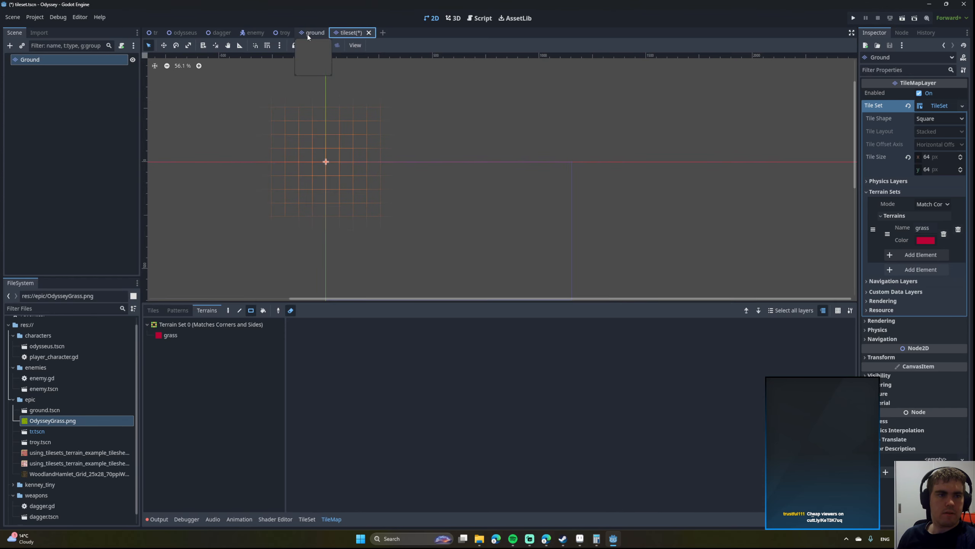
pyautogui.click(308, 35)
pyautogui.click(363, 37)
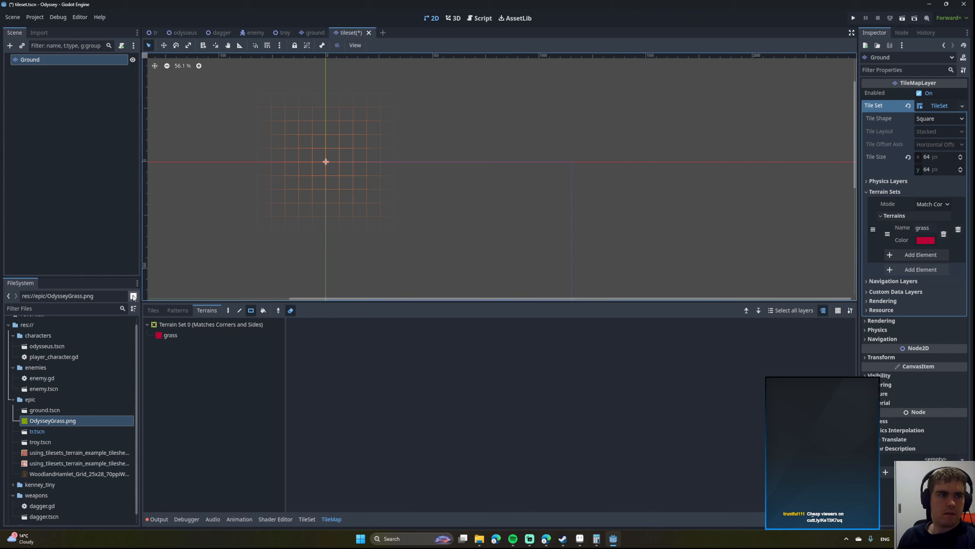
pyautogui.click(369, 33)
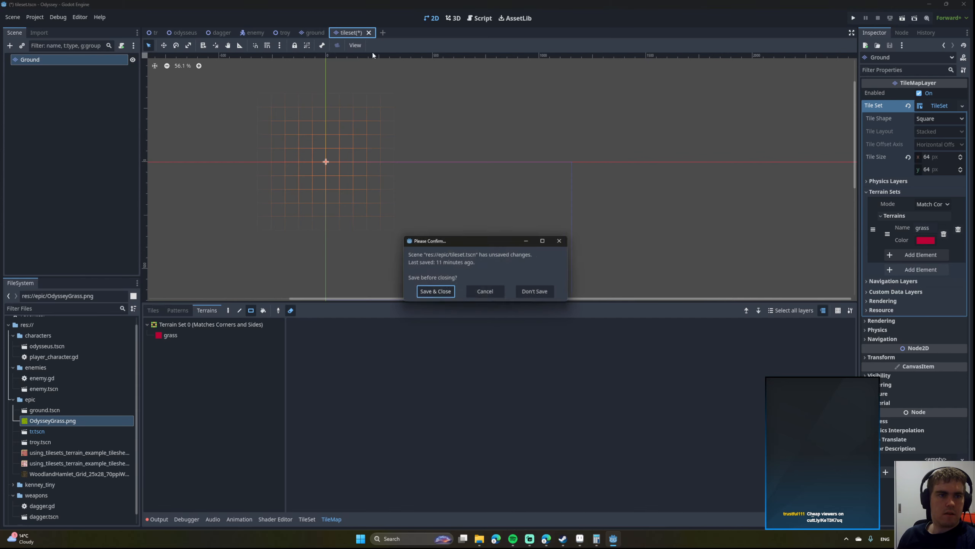
pyautogui.click(537, 292)
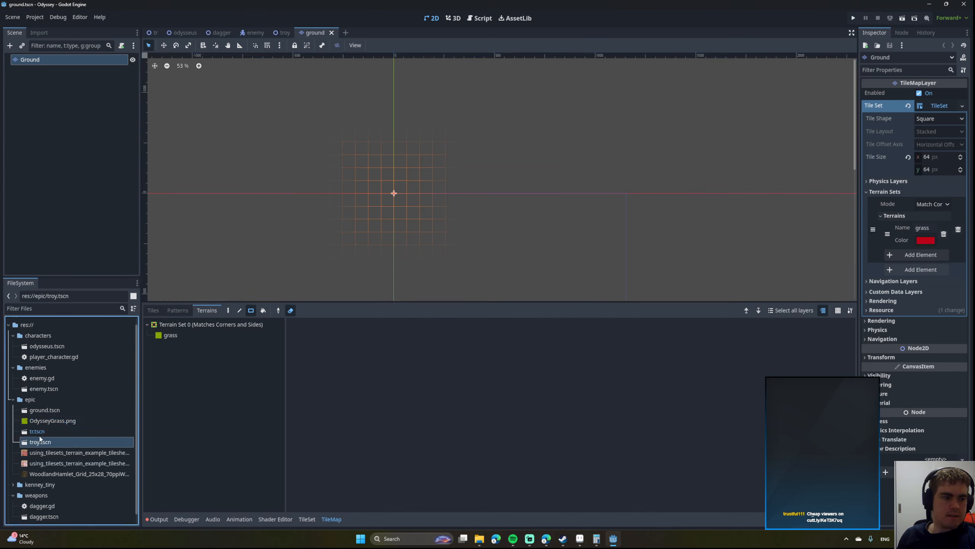
# Look over the troy scene around its characters and return to the ground scene.
pyautogui.click(55, 485)
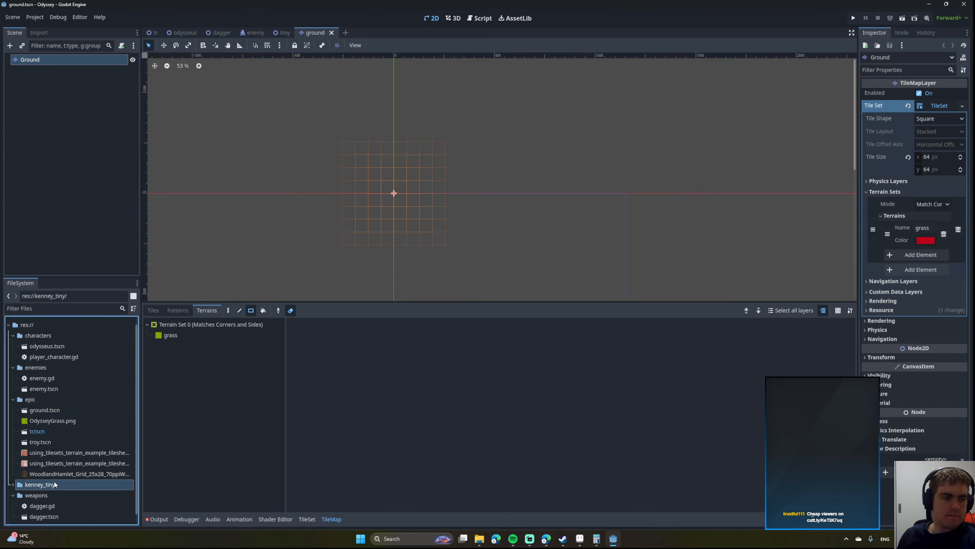
pyautogui.click(284, 32)
pyautogui.scroll(-8, 350, 222)
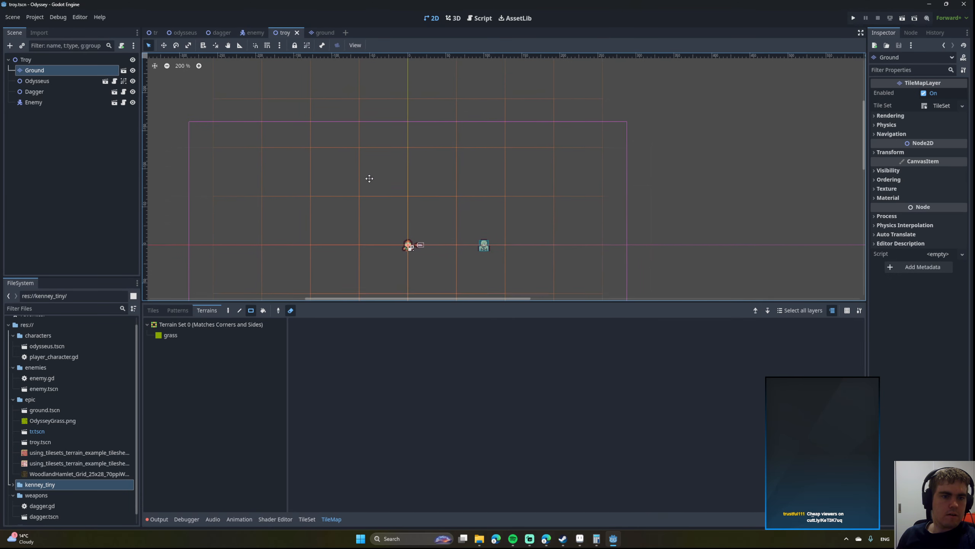
pyautogui.moveTo(368, 179); pyautogui.dragTo(356, 116, button='middle')
pyautogui.click(322, 32)
pyautogui.scroll(5, 384, 194)
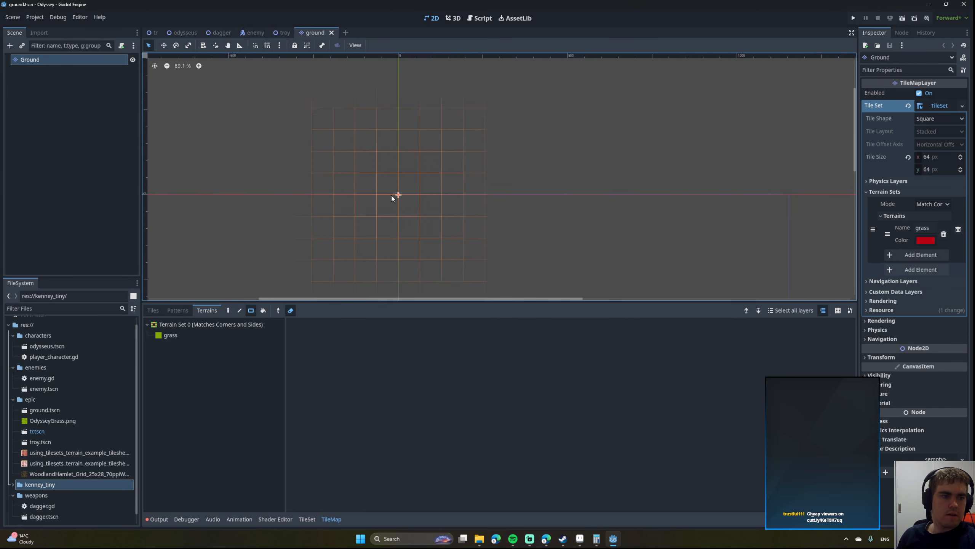
# Turn off the eraser and paint a rectangle of grass terrain about 11 by 6 tiles around the origin of the ground scene.
pyautogui.click(171, 335)
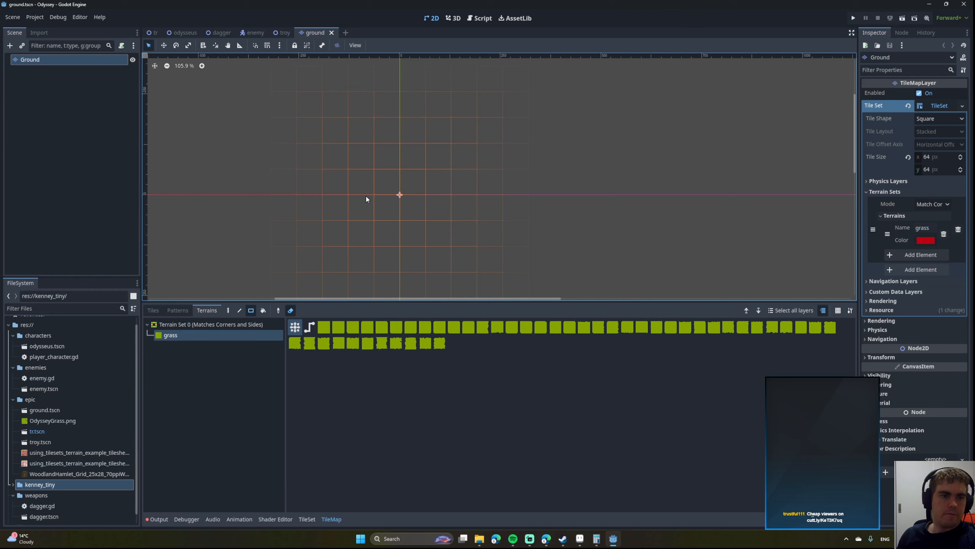
pyautogui.click(290, 311)
pyautogui.click(193, 339)
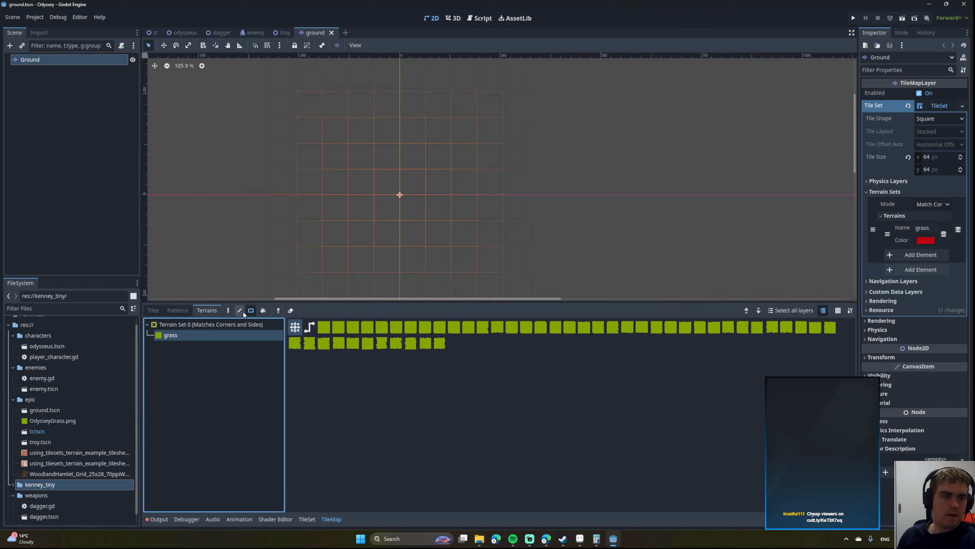
pyautogui.moveTo(307, 127)
pyautogui.mouseDown()
pyautogui.moveTo(553, 255)
pyautogui.moveTo(556, 269)
pyautogui.mouseUp()
pyautogui.scroll(-2, 428, 238)
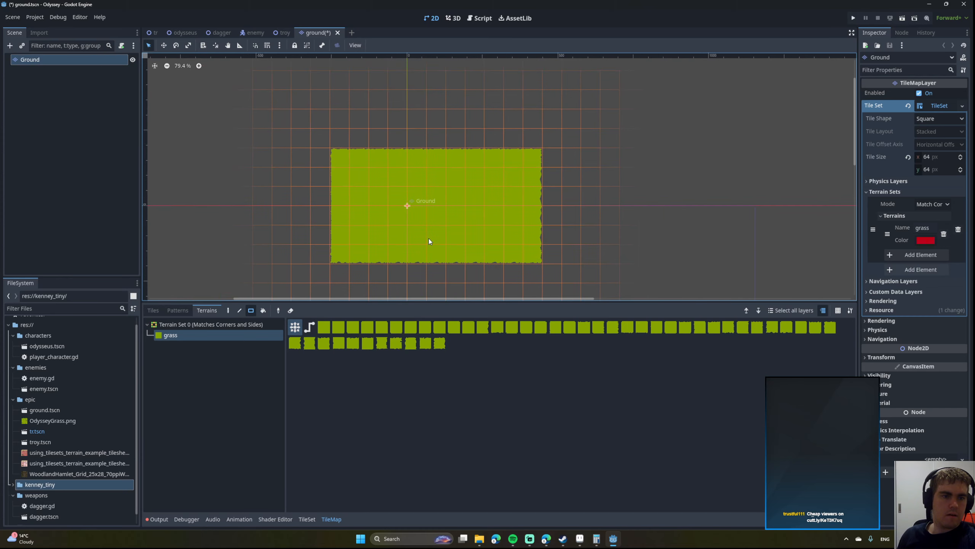
# Save the ground scene, check the painted grass in the troy scene and return to the ground scene.
pyautogui.click(283, 33)
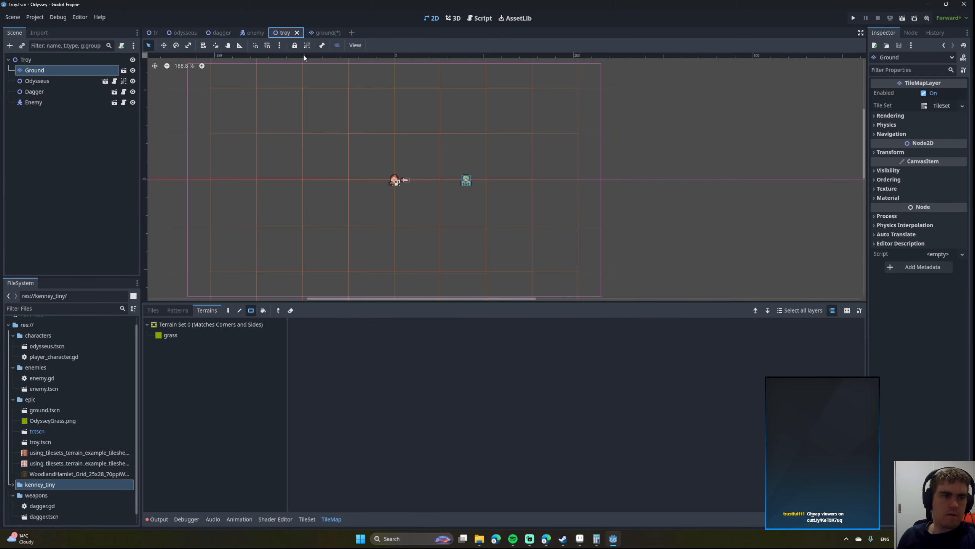
pyautogui.click(326, 33)
pyautogui.hotkey('ctrl', 's')
pyautogui.click(277, 34)
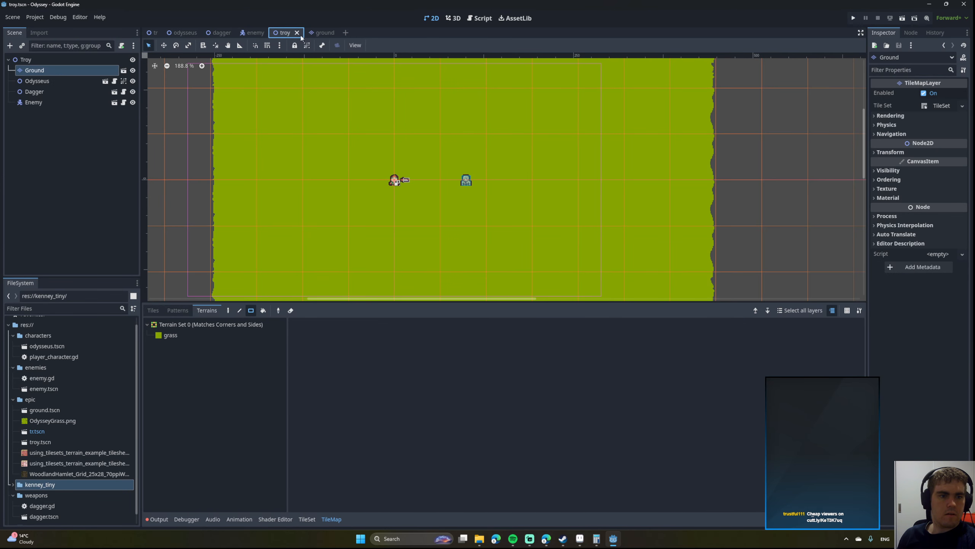
pyautogui.click(316, 33)
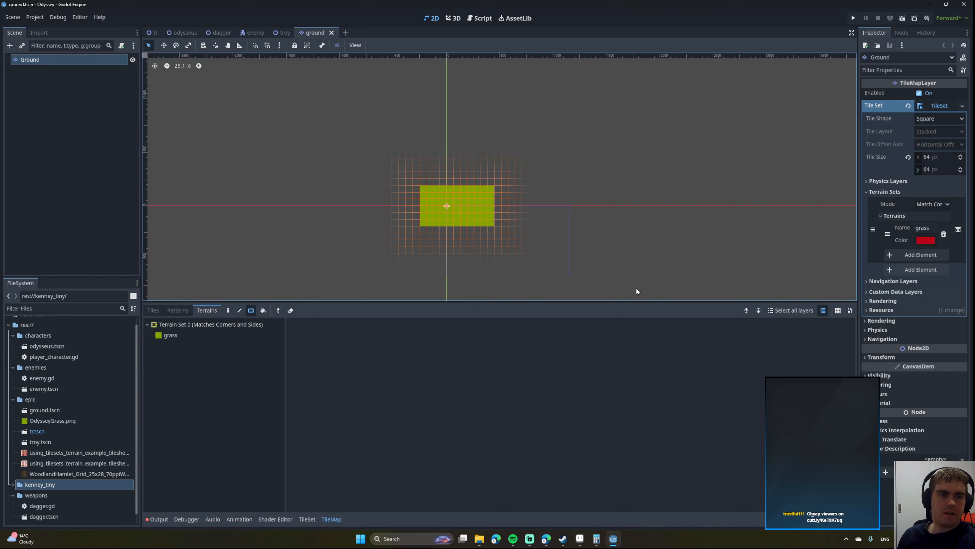
# Extend the grass terrain with several large overlapping rectangles around the origin of the ground scene and save it.
pyautogui.click(183, 336)
pyautogui.moveTo(325, 112); pyautogui.dragTo(672, 302)
pyautogui.scroll(-3, 446, 152)
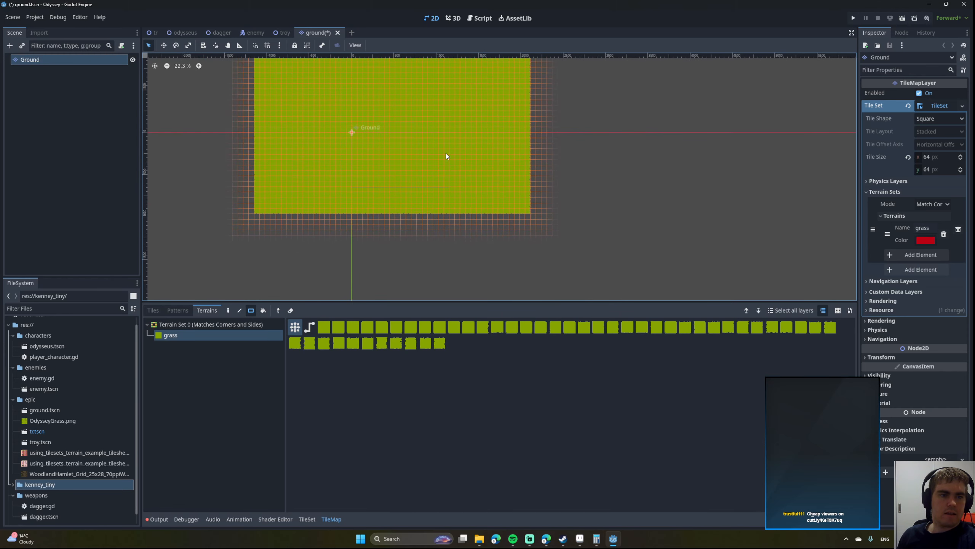
pyautogui.moveTo(341, 120)
pyautogui.mouseDown()
pyautogui.moveTo(652, 310)
pyautogui.moveTo(633, 291)
pyautogui.mouseUp()
pyautogui.moveTo(576, 257)
pyautogui.mouseDown(button='middle')
pyautogui.moveTo(542, 245)
pyautogui.moveTo(535, 187)
pyautogui.mouseUp(button='middle')
pyautogui.scroll(-2, 535, 189)
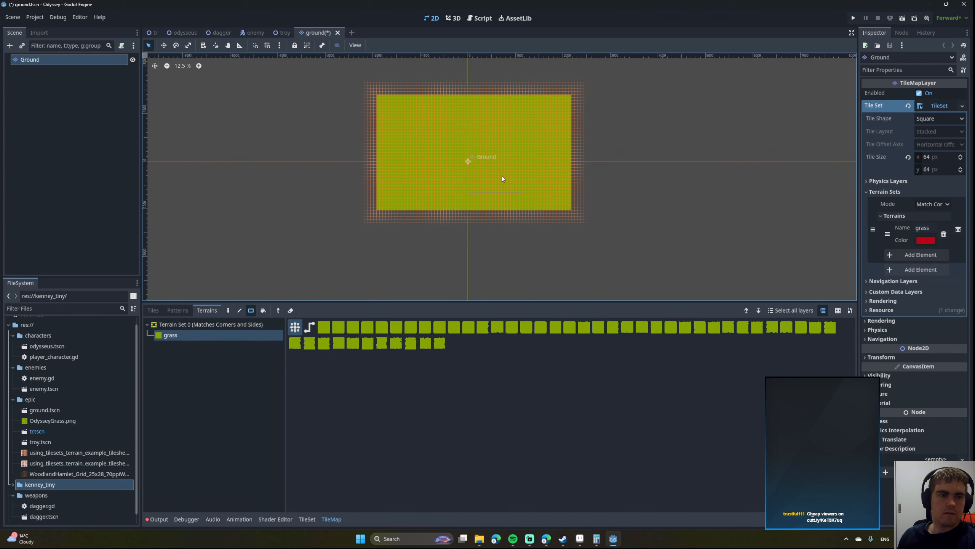
pyautogui.moveTo(355, 85); pyautogui.dragTo(675, 295)
pyautogui.scroll(-1, 576, 248)
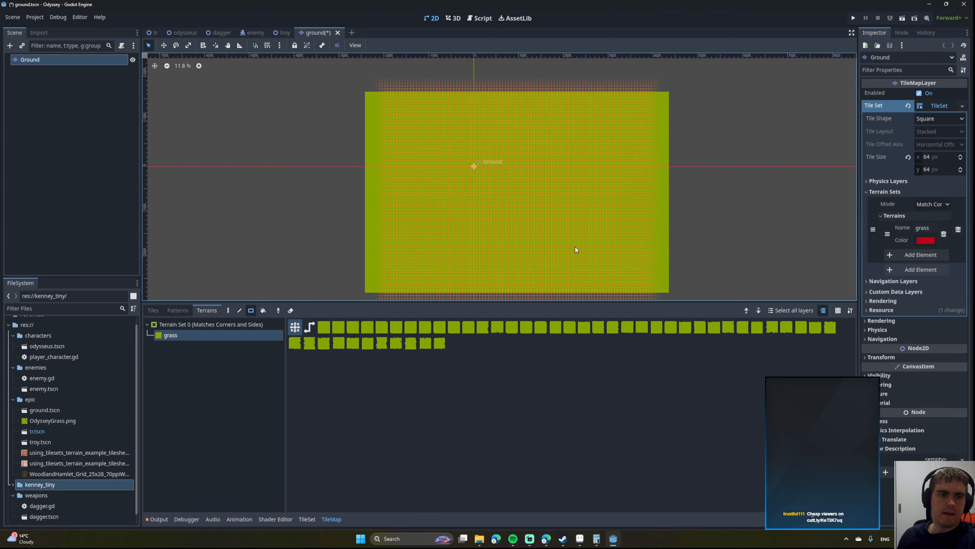
pyautogui.moveTo(576, 248); pyautogui.dragTo(612, 266, button='middle')
pyautogui.moveTo(383, 102); pyautogui.dragTo(703, 309)
pyautogui.scroll(6, 552, 177)
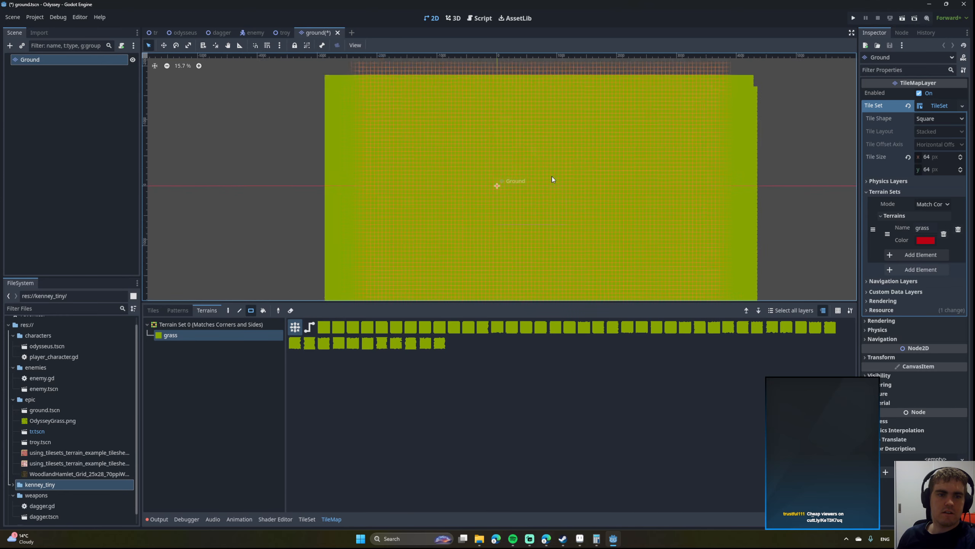
pyautogui.hotkey('ctrl', 's')
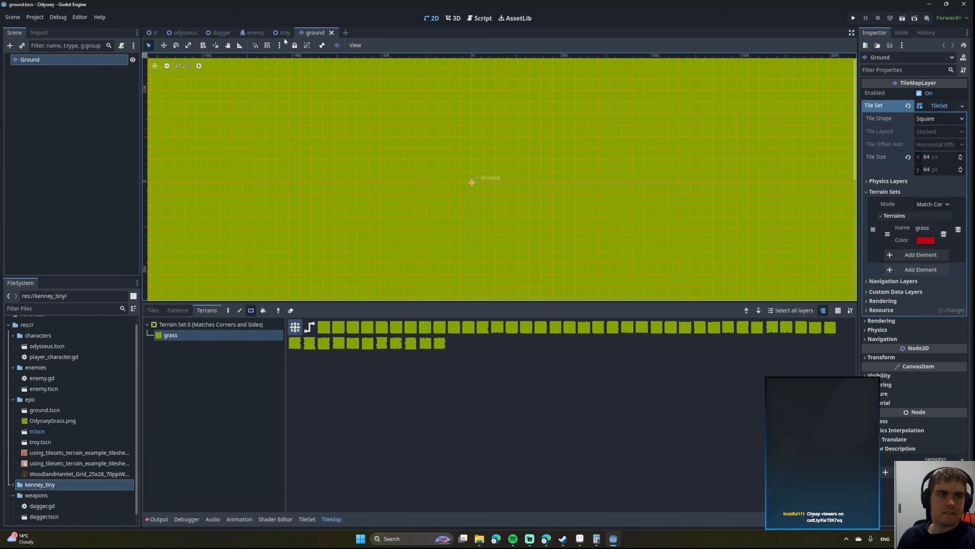
# Examine the enlarged grass area around the characters in the troy scene, from its full extent to close up.
pyautogui.click(285, 33)
pyautogui.scroll(-12, 495, 200)
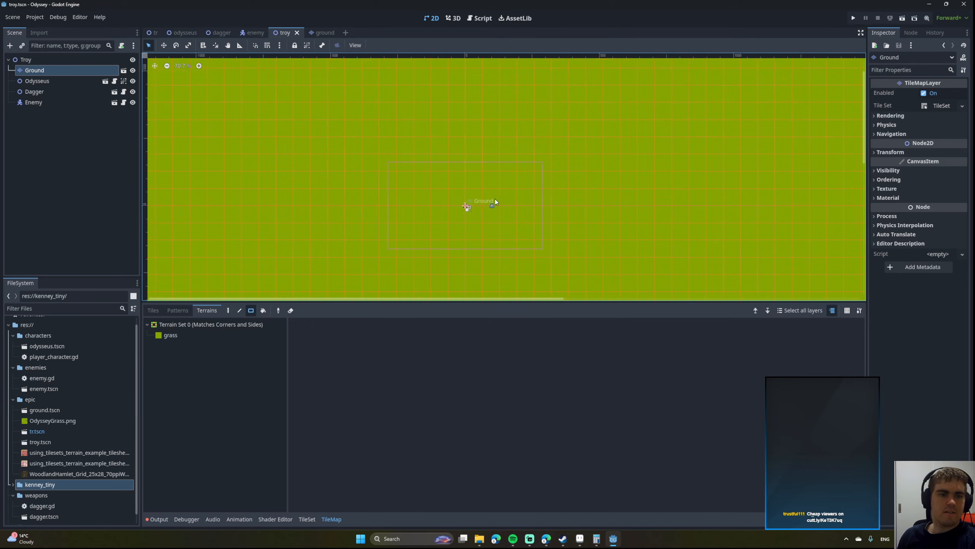
pyautogui.scroll(-2, 494, 199)
pyautogui.moveTo(565, 254); pyautogui.dragTo(532, 227, button='middle')
pyautogui.scroll(3, 467, 169)
pyautogui.scroll(11, 465, 166)
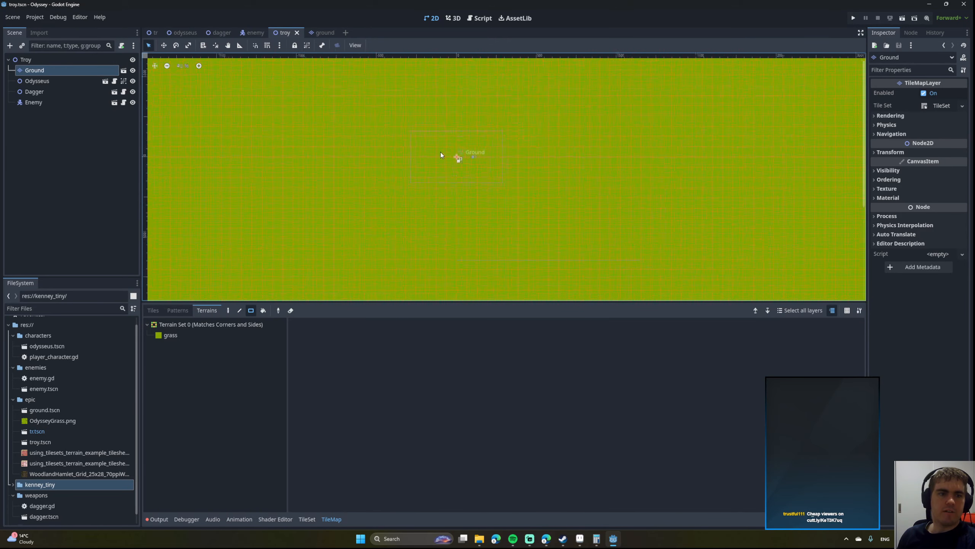
pyautogui.scroll(5, 499, 167)
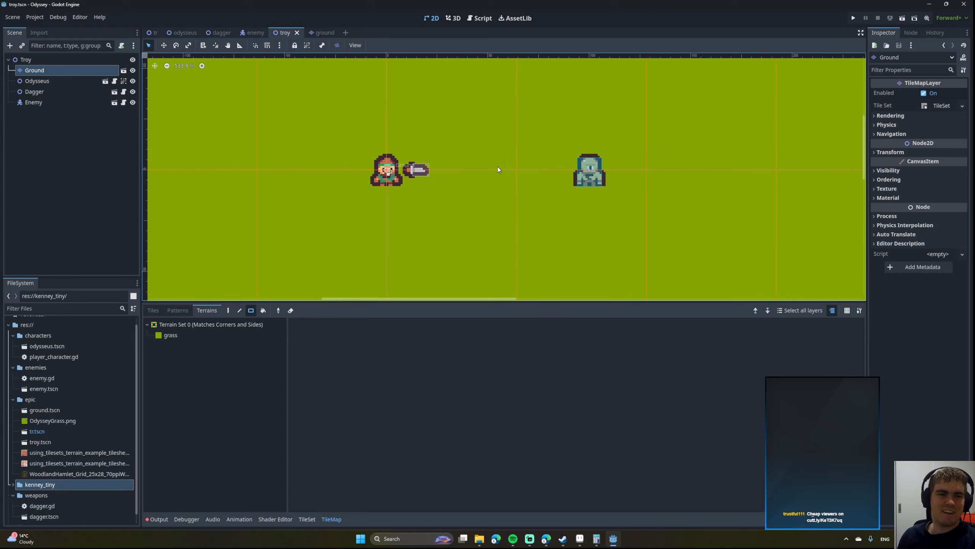
pyautogui.scroll(-5, 497, 167)
pyautogui.scroll(5, 494, 160)
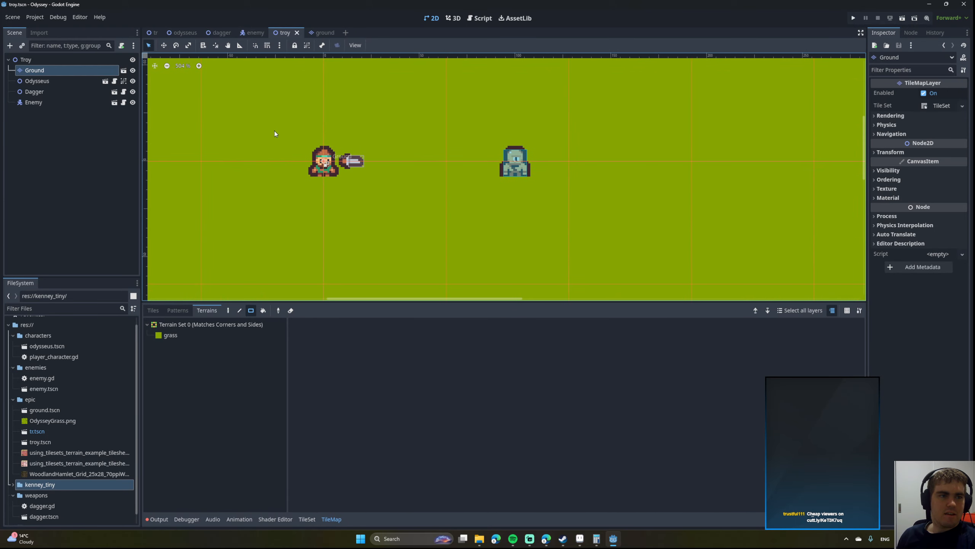
# Run the project, inspect the health and enemy_health declarations in enemy.gd where it breaks, and stop the debug session.
pyautogui.press('F5')
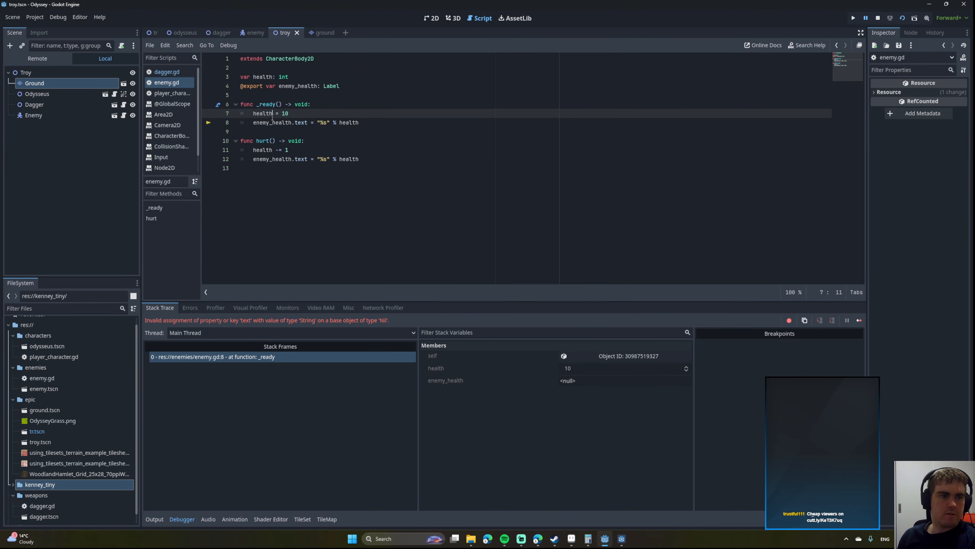
pyautogui.click(304, 120)
pyautogui.press('Left')
pyautogui.press('Left')
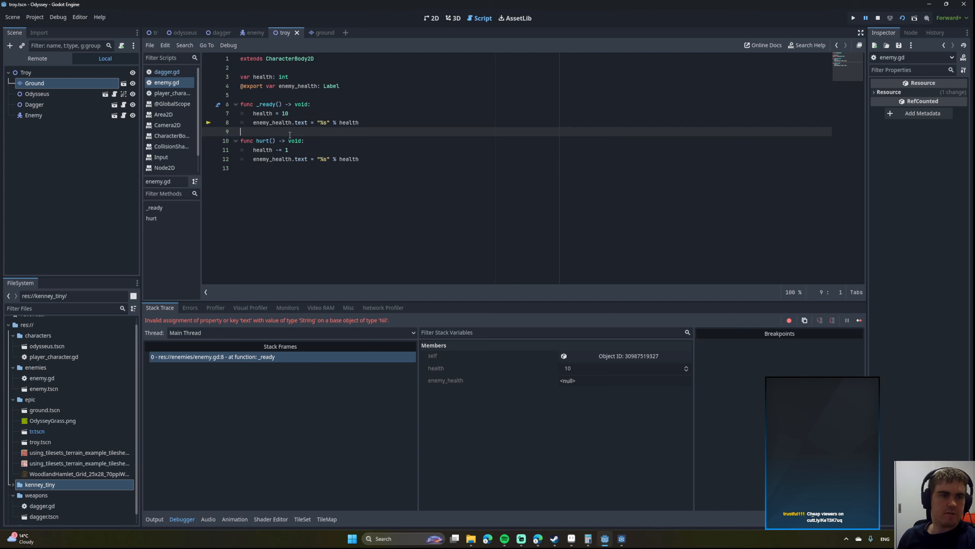
pyautogui.click(258, 79)
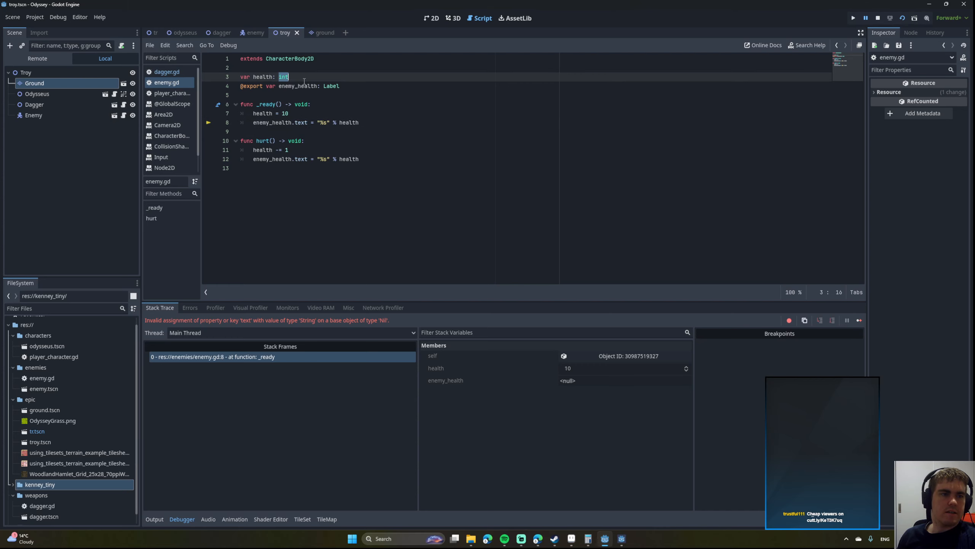
pyautogui.doubleClick(296, 86)
pyautogui.doubleClick(331, 86)
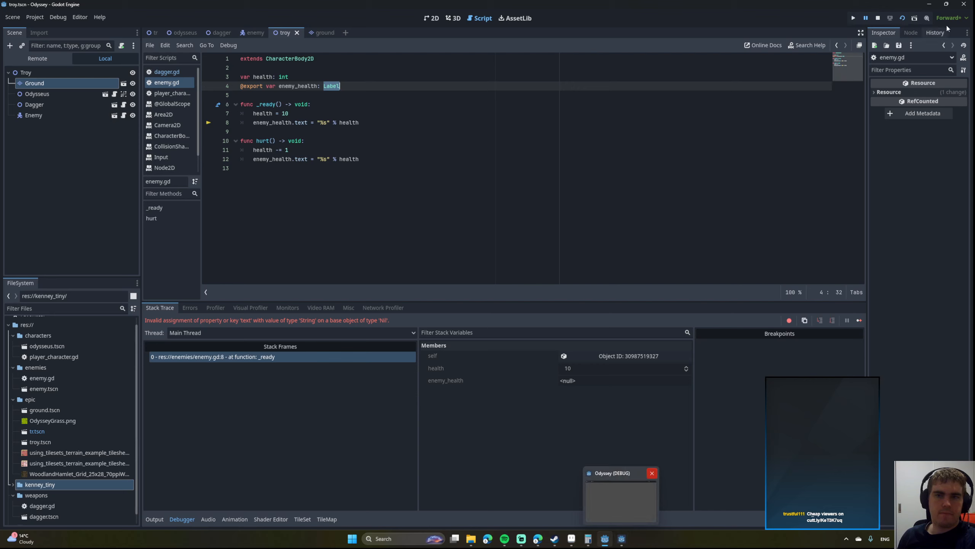
pyautogui.click(878, 19)
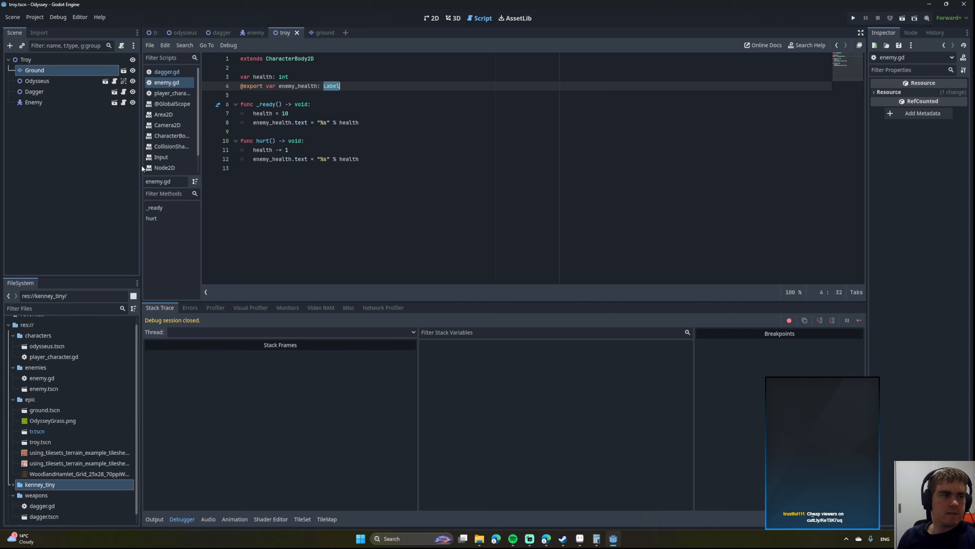
# Return to the troy scene's 2D view, add a Label node under the Troy root and place it just below the enemy.
pyautogui.click(45, 80)
pyautogui.doubleClick(35, 62)
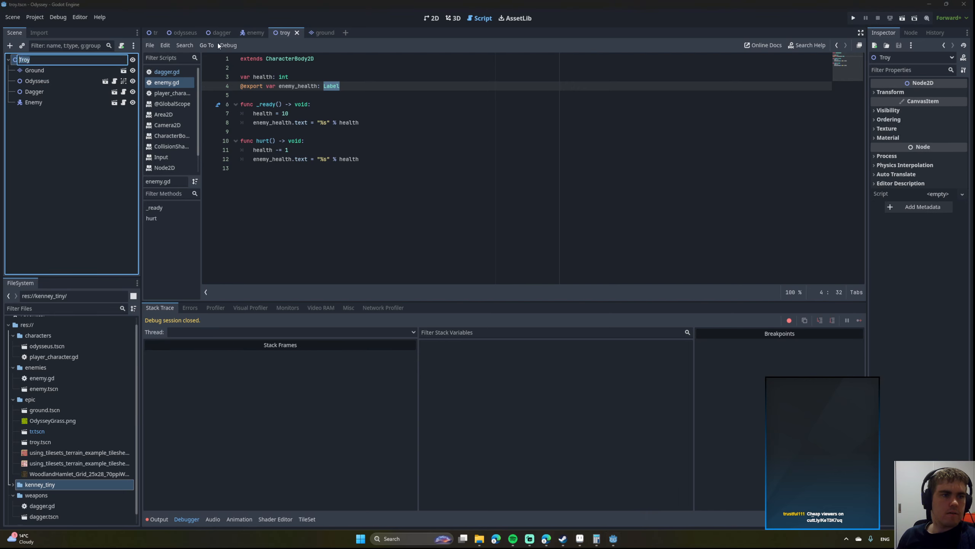
pyautogui.click(432, 17)
pyautogui.click(431, 18)
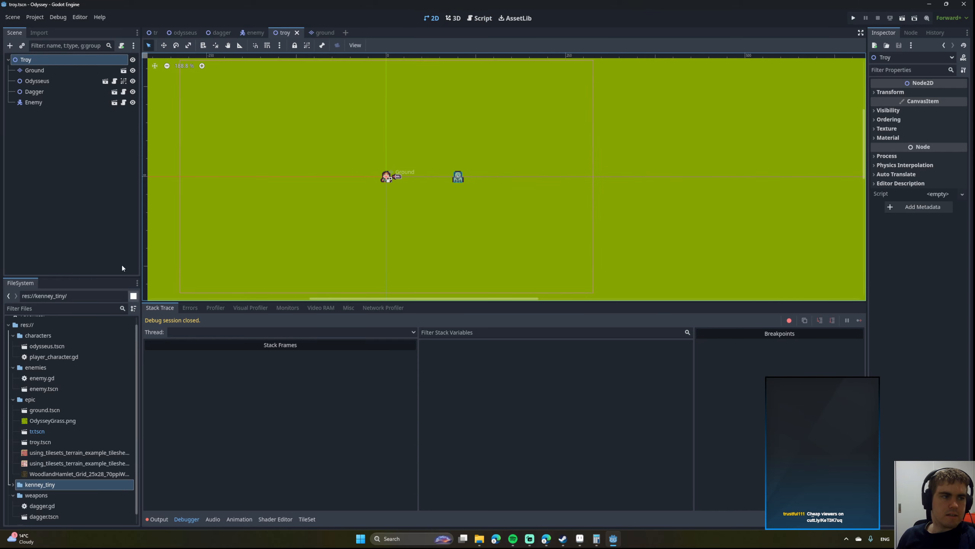
pyautogui.rightClick(38, 58)
pyautogui.click(71, 64)
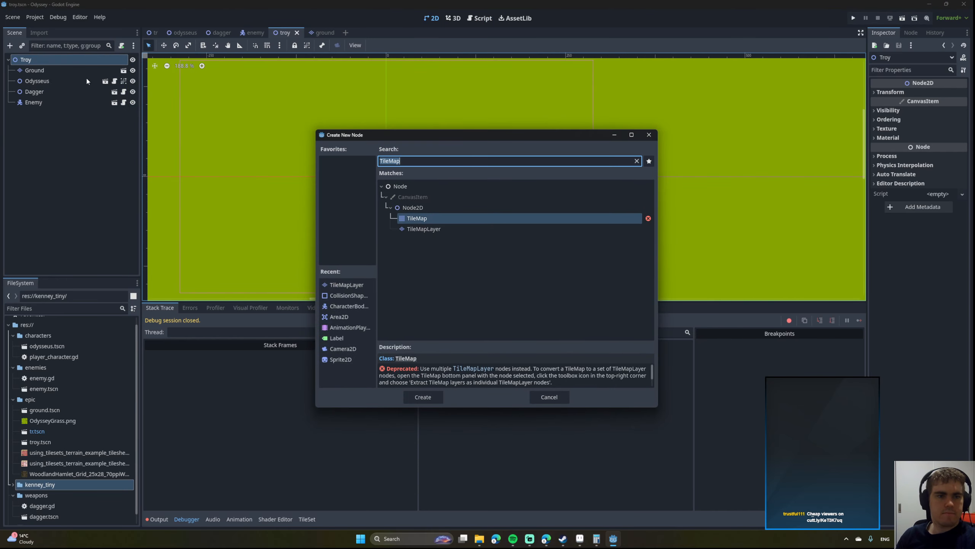
pyautogui.write('Label')
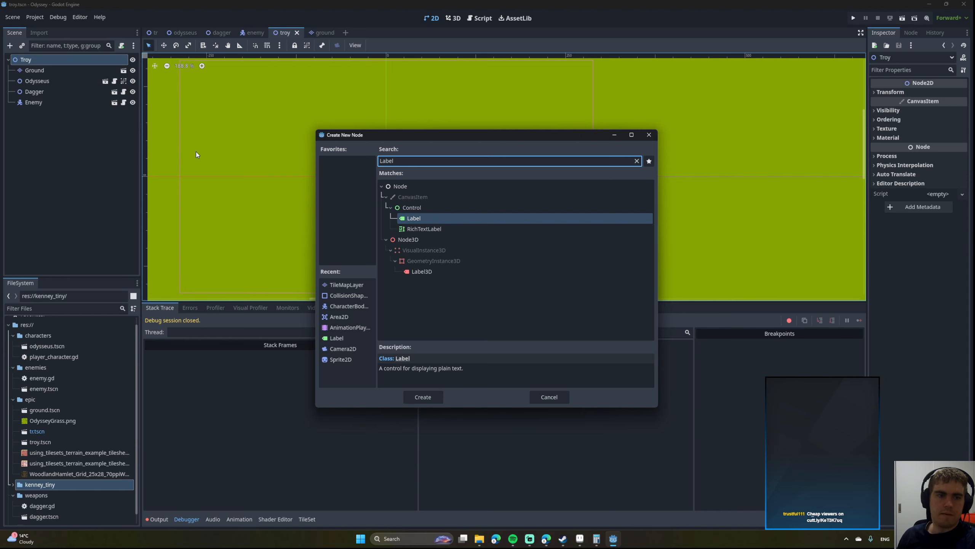
pyautogui.doubleClick(419, 218)
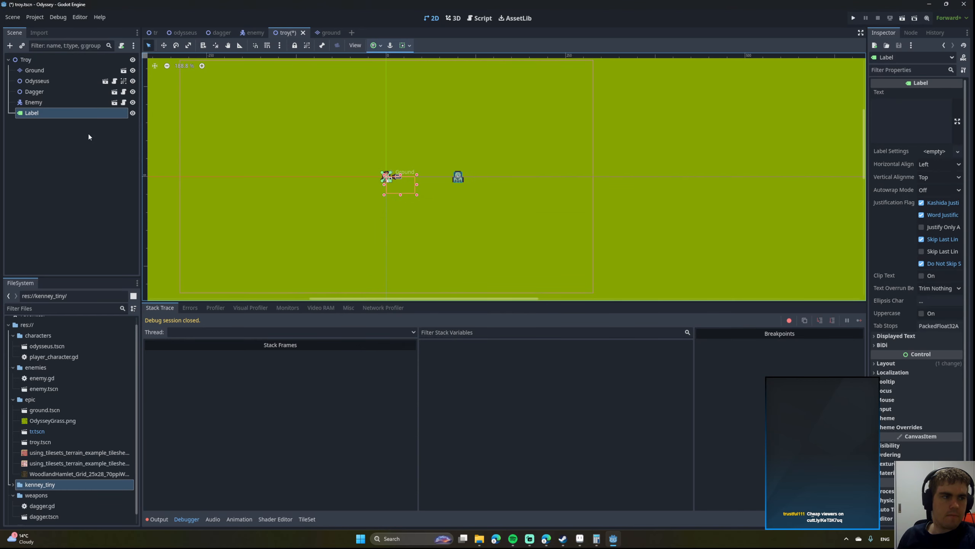
pyautogui.moveTo(402, 187); pyautogui.dragTo(470, 208)
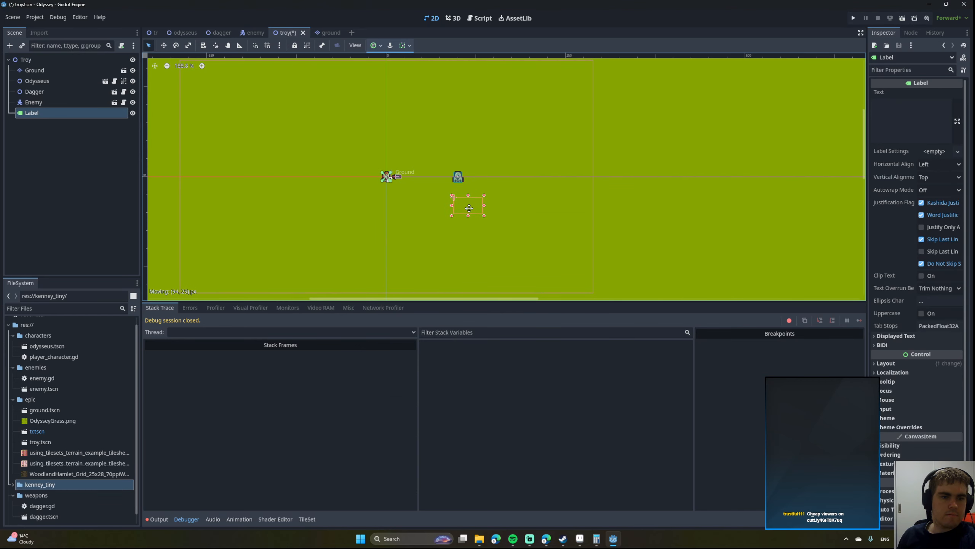
# Assign the new Label node to the Enemy's Enemy Health property and save the troy scene.
pyautogui.click(460, 180)
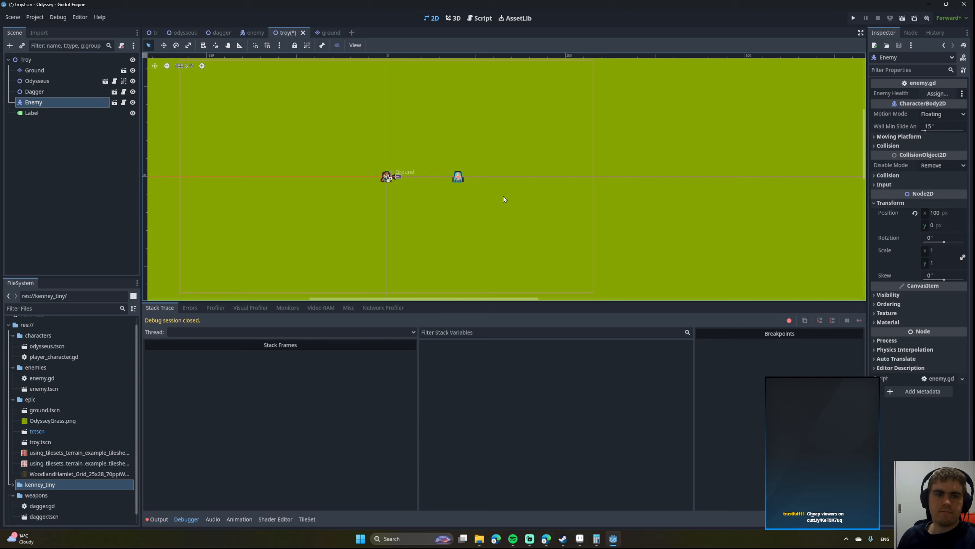
pyautogui.click(929, 95)
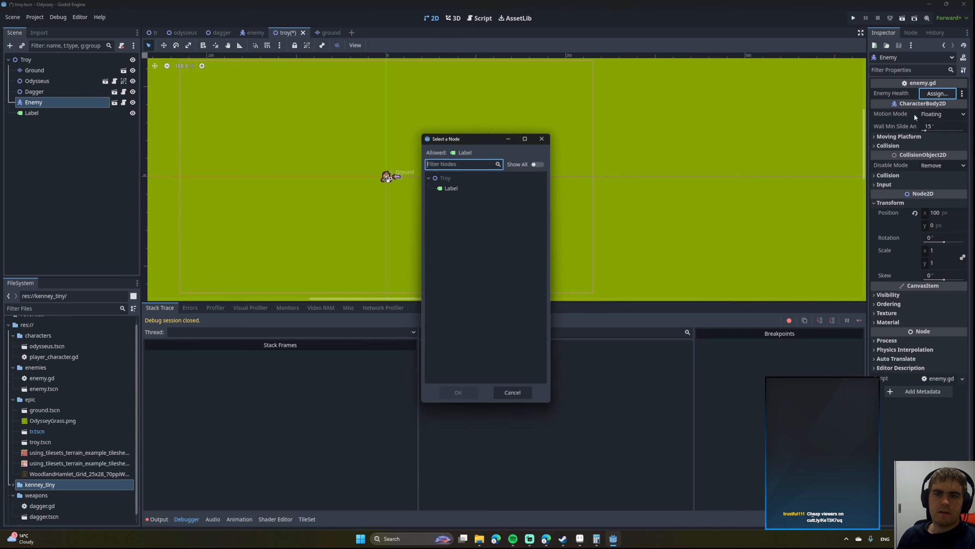
pyautogui.doubleClick(449, 185)
pyautogui.scroll(5, 461, 178)
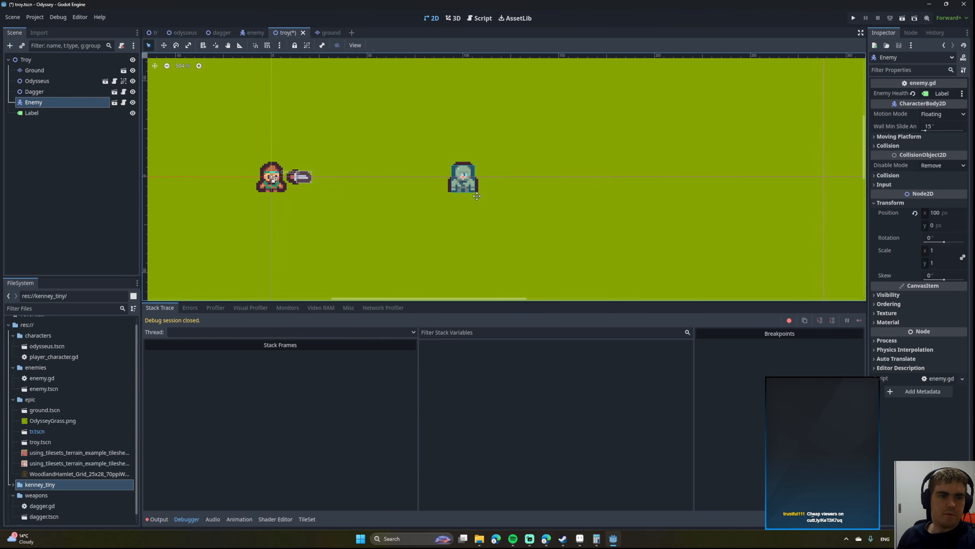
pyautogui.moveTo(477, 196); pyautogui.dragTo(609, 214, button='middle')
pyautogui.hotkey('ctrl', 's')
pyautogui.moveTo(530, 215); pyautogui.dragTo(458, 218, button='middle')
pyautogui.hotkey('ctrl', 's')
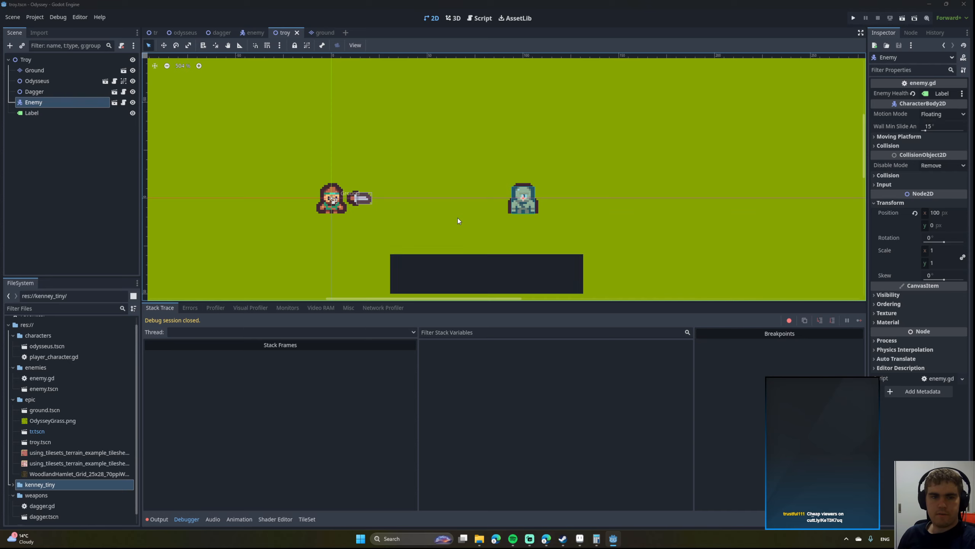
# Run the troy scene, test moving Odysseus and attacking the enemy with the dagger, and close the game window.
pyautogui.press('F6')
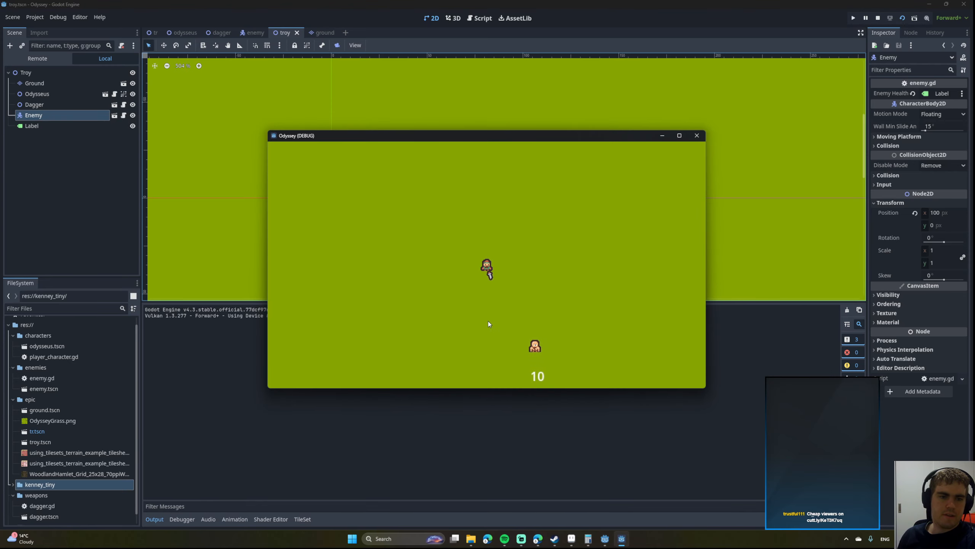
pyautogui.press('a')
pyautogui.click(432, 276)
pyautogui.click(438, 275)
pyautogui.click(437, 276)
pyautogui.press('w')
pyautogui.press('a')
pyautogui.press('s')
pyautogui.click(536, 270)
pyautogui.press('a')
pyautogui.press('w')
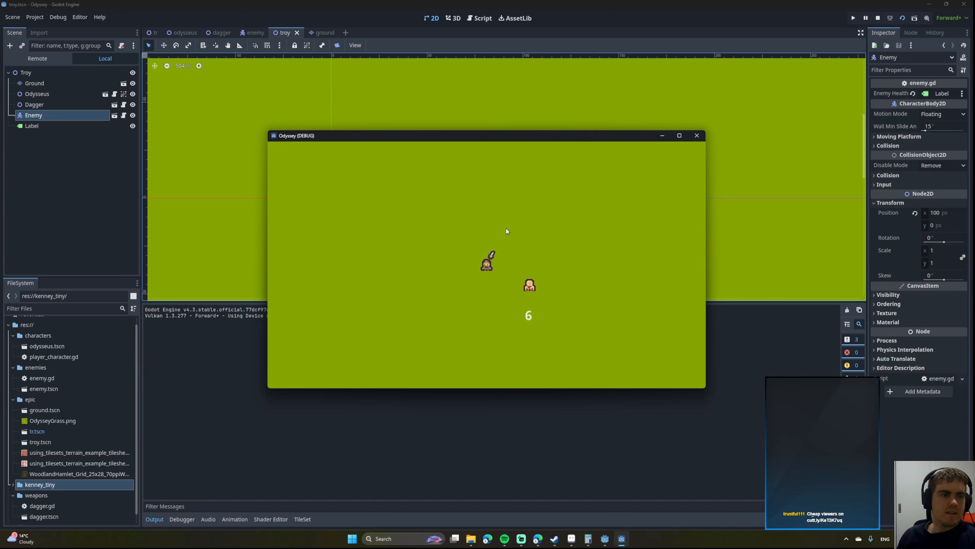
pyautogui.press('s')
pyautogui.press('d')
pyautogui.click(540, 266)
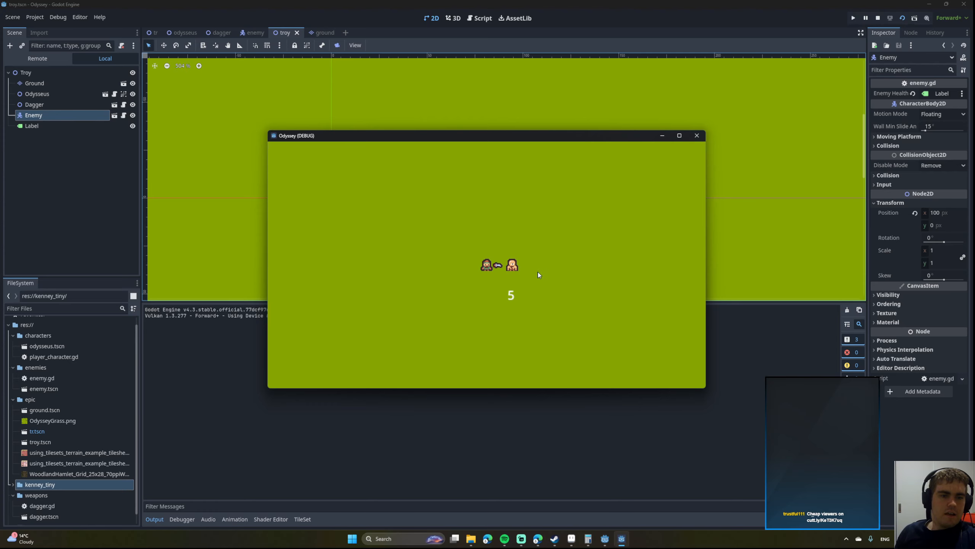
pyautogui.click(697, 135)
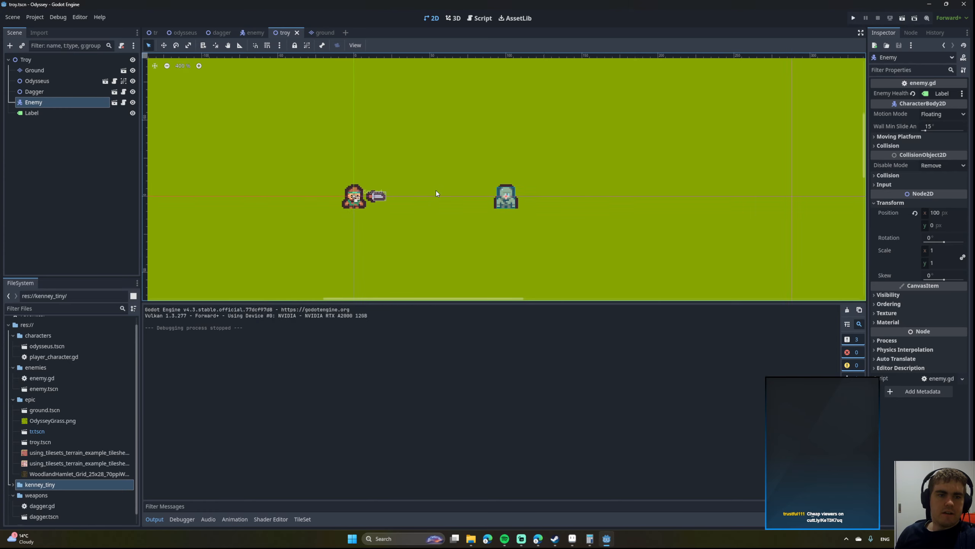
pyautogui.scroll(-15, 432, 191)
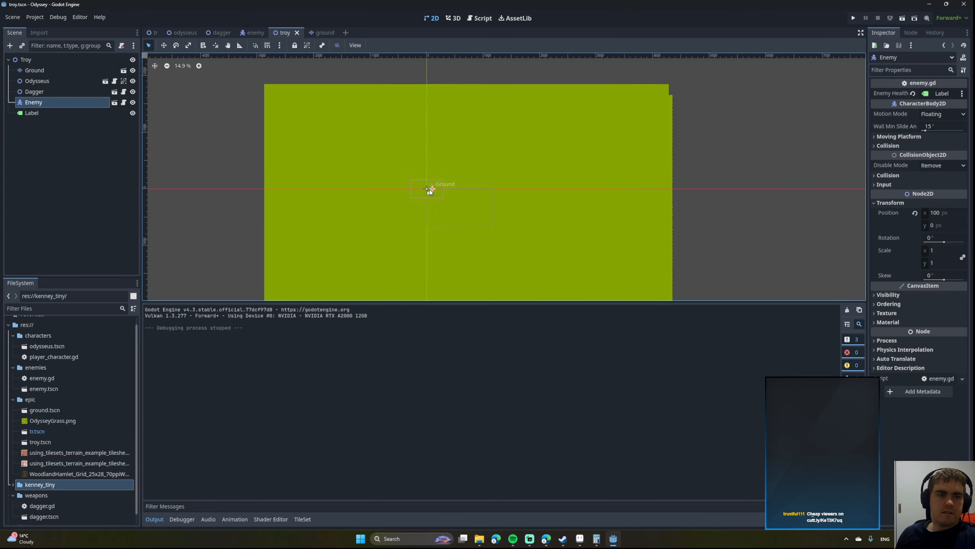
# Examine the outer edges and corners of the grass ground and its extent around the characters in the Troy scene.
pyautogui.scroll(-8, 430, 189)
pyautogui.scroll(5, 429, 188)
pyautogui.moveTo(406, 108); pyautogui.dragTo(436, 138, button='middle')
pyautogui.scroll(-1, 436, 138)
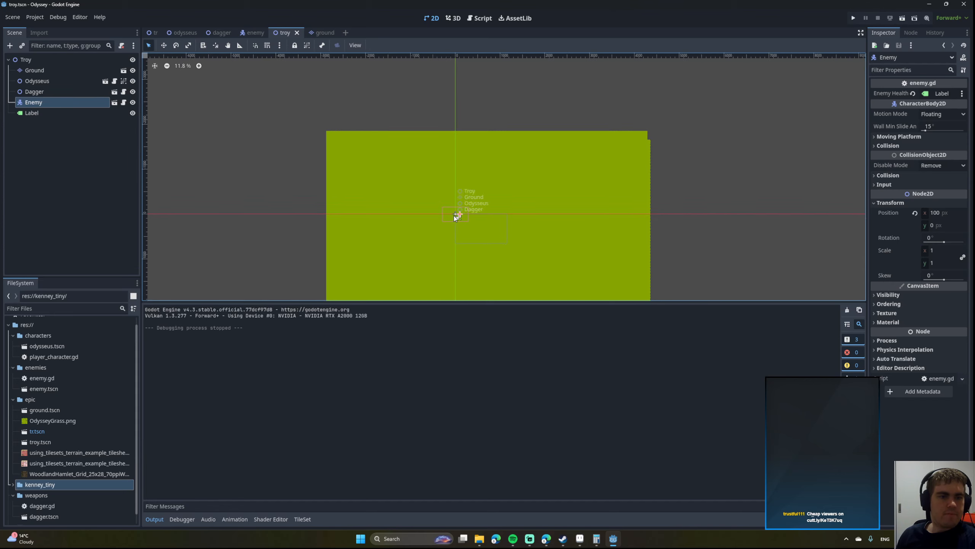
pyautogui.scroll(12, 454, 215)
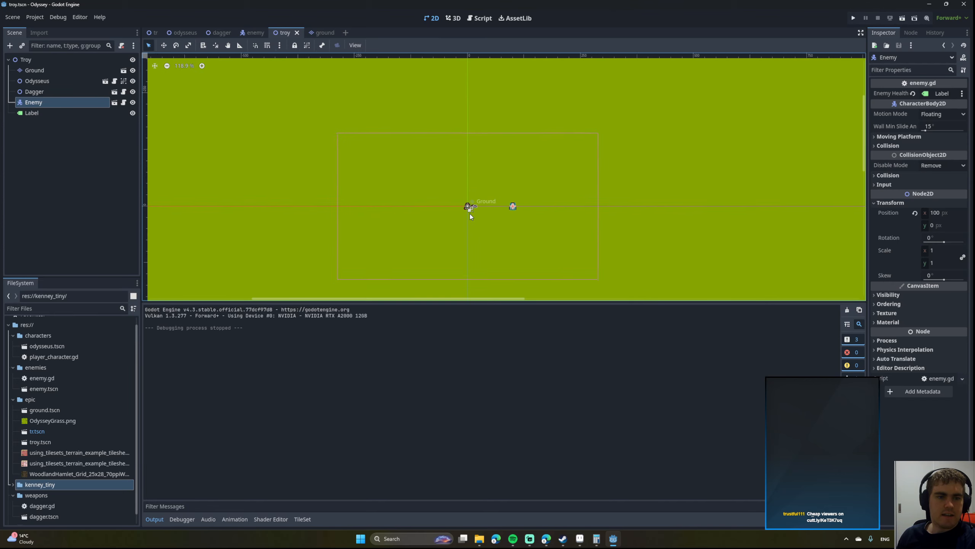
pyautogui.scroll(-12, 467, 207)
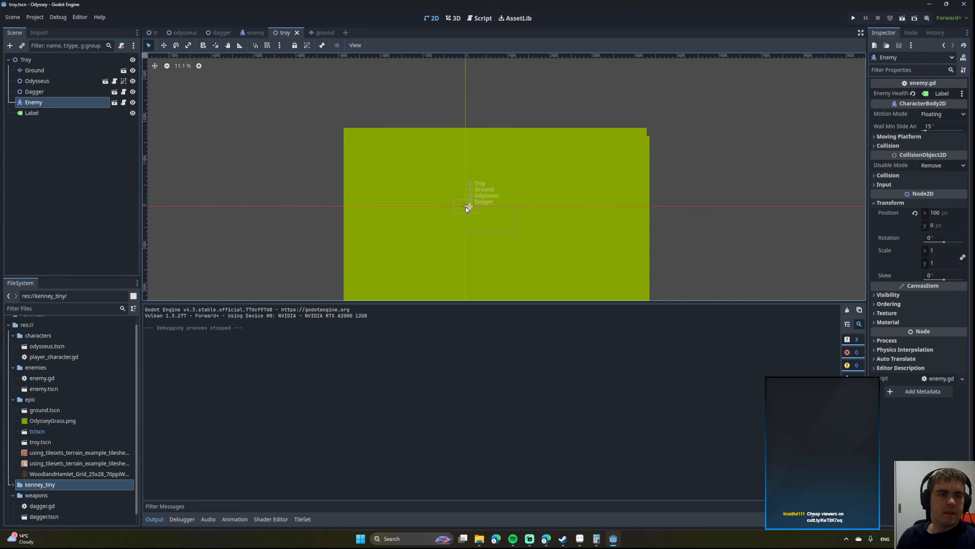
pyautogui.scroll(14, 360, 137)
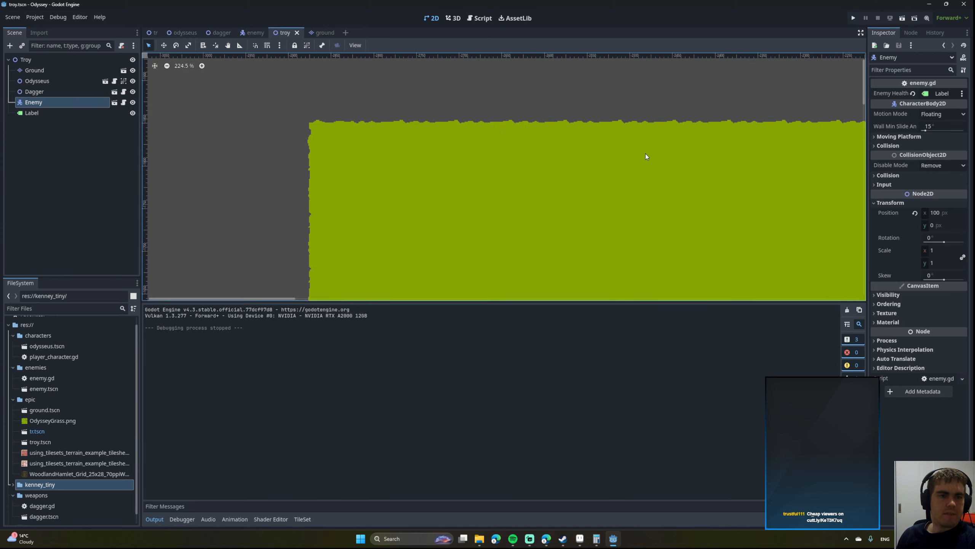
pyautogui.scroll(-7, 398, 136)
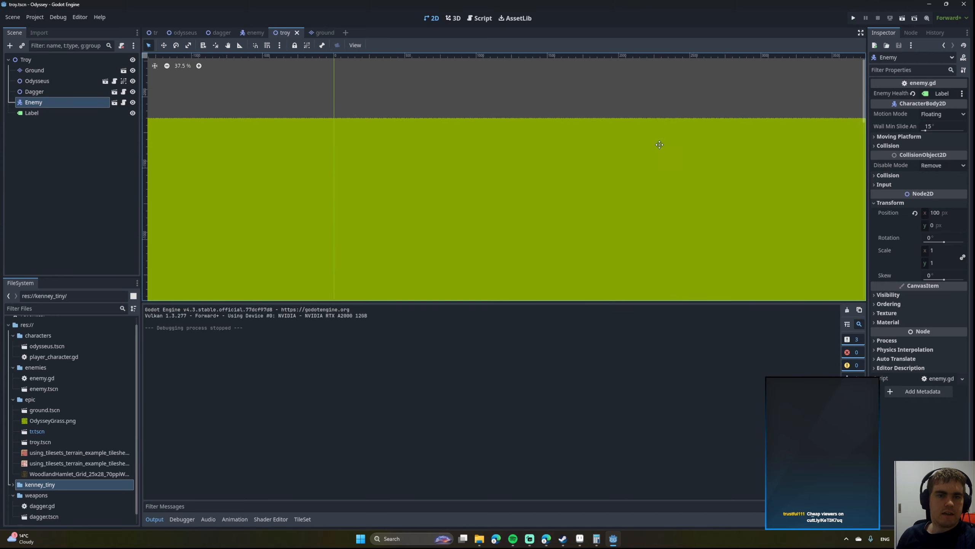
pyautogui.scroll(4, 580, 138)
pyautogui.scroll(-3, 579, 133)
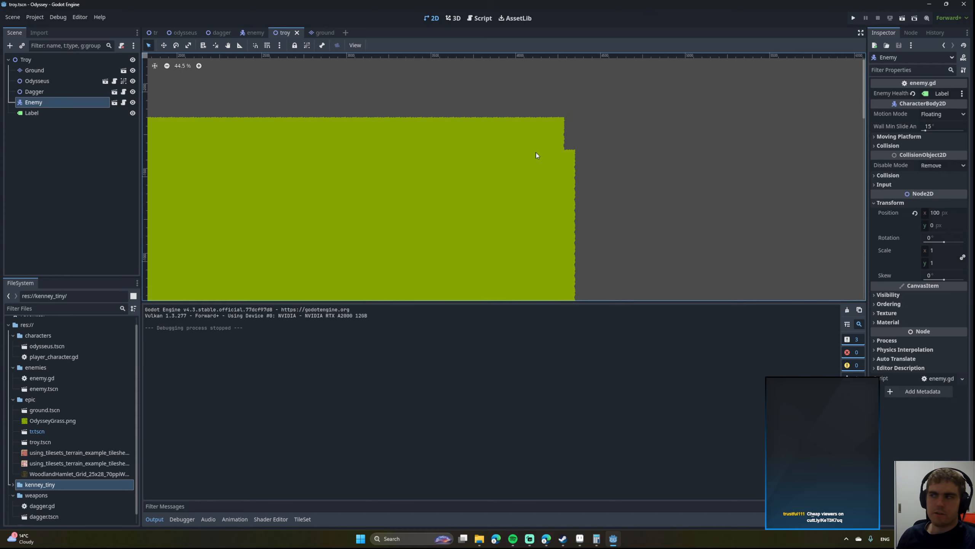
pyautogui.moveTo(508, 137); pyautogui.dragTo(622, 62, button='middle')
pyautogui.moveTo(409, 165); pyautogui.dragTo(523, 107, button='middle')
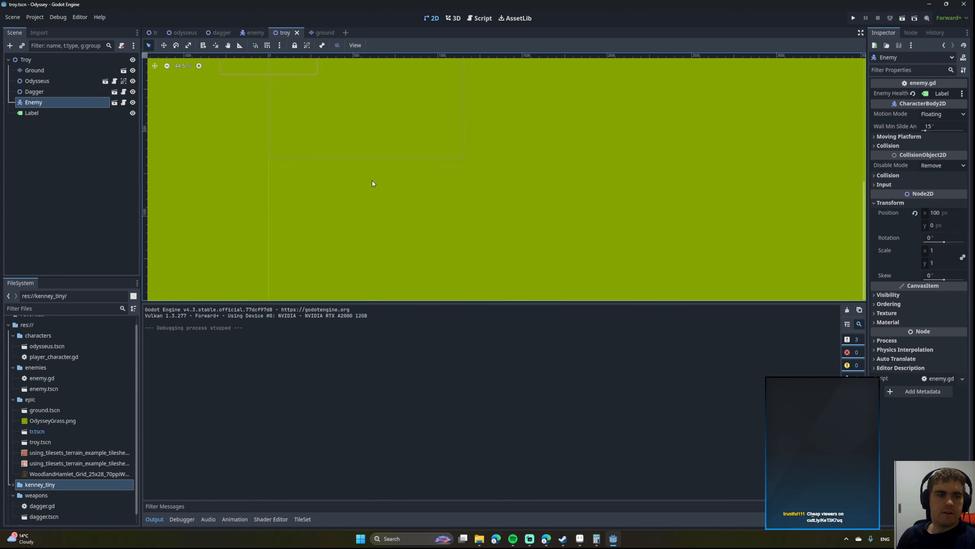
pyautogui.moveTo(372, 180); pyautogui.dragTo(497, 157, button='middle')
pyautogui.moveTo(346, 180); pyautogui.dragTo(355, 111, button='middle')
pyautogui.scroll(-6, 394, 163)
pyautogui.moveTo(447, 221); pyautogui.dragTo(462, 224, button='middle')
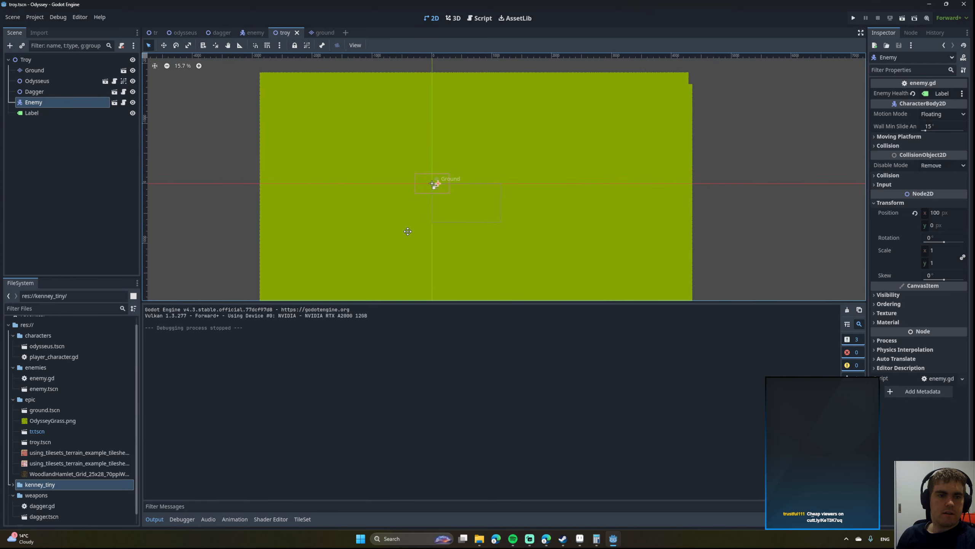
pyautogui.scroll(8, 415, 194)
pyautogui.scroll(1, 391, 195)
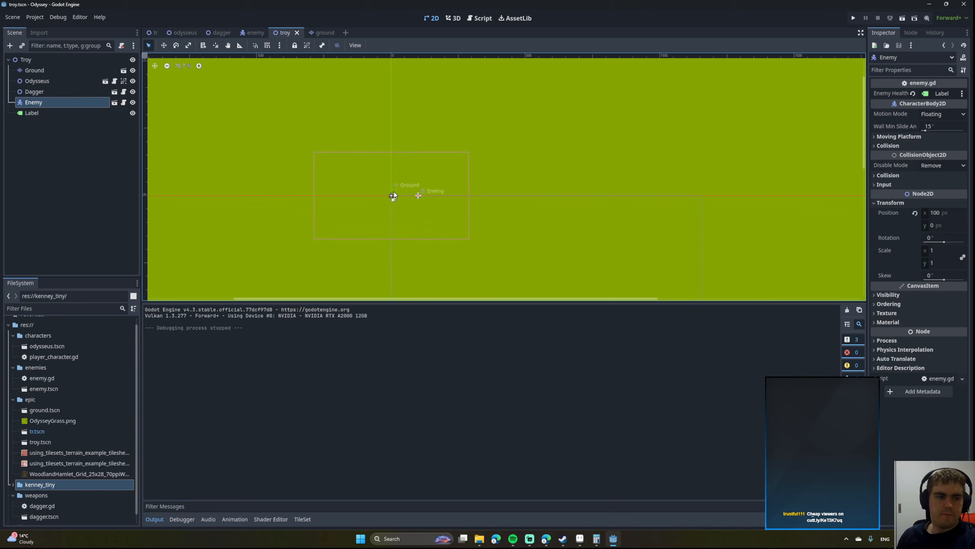
pyautogui.moveTo(393, 191); pyautogui.dragTo(484, 182, button='middle')
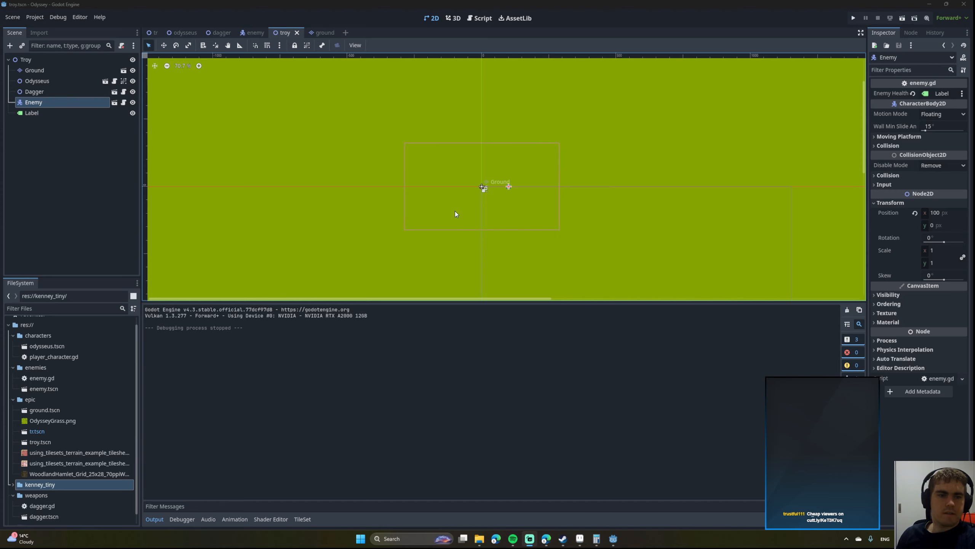
# Inspect the Odysseus, dagger and enemy sprites up close and compare their scale with the whole grass ground.
pyautogui.scroll(2, 455, 211)
pyautogui.scroll(20, 511, 167)
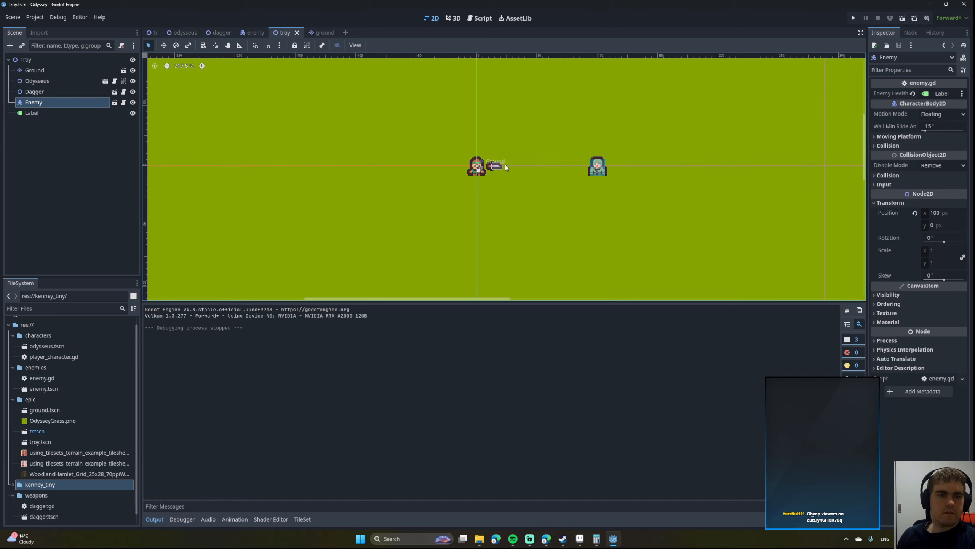
pyautogui.moveTo(505, 165); pyautogui.dragTo(427, 211, button='middle')
pyautogui.scroll(-18, 427, 204)
pyautogui.scroll(-3, 429, 204)
pyautogui.moveTo(395, 149); pyautogui.dragTo(543, 215, button='middle')
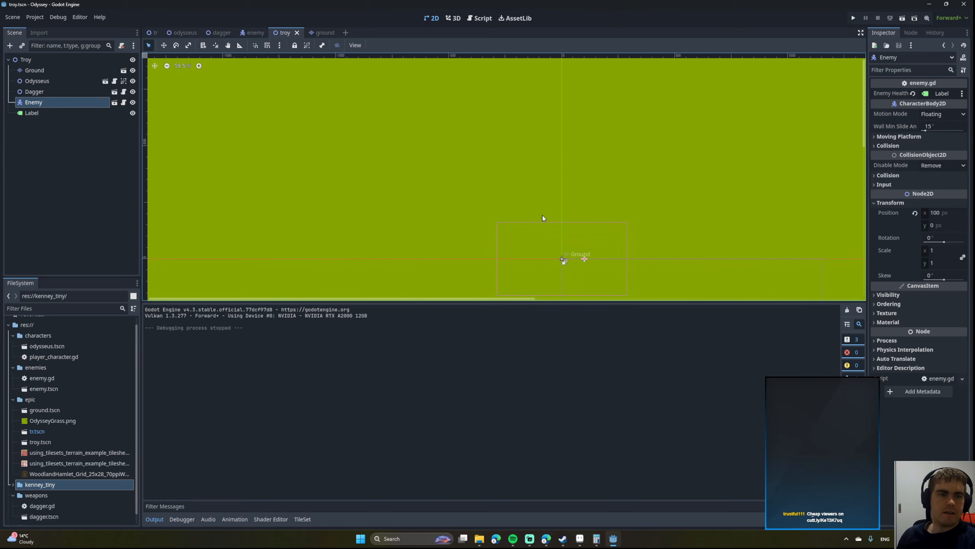
pyautogui.scroll(-5, 541, 209)
pyautogui.scroll(-3, 536, 210)
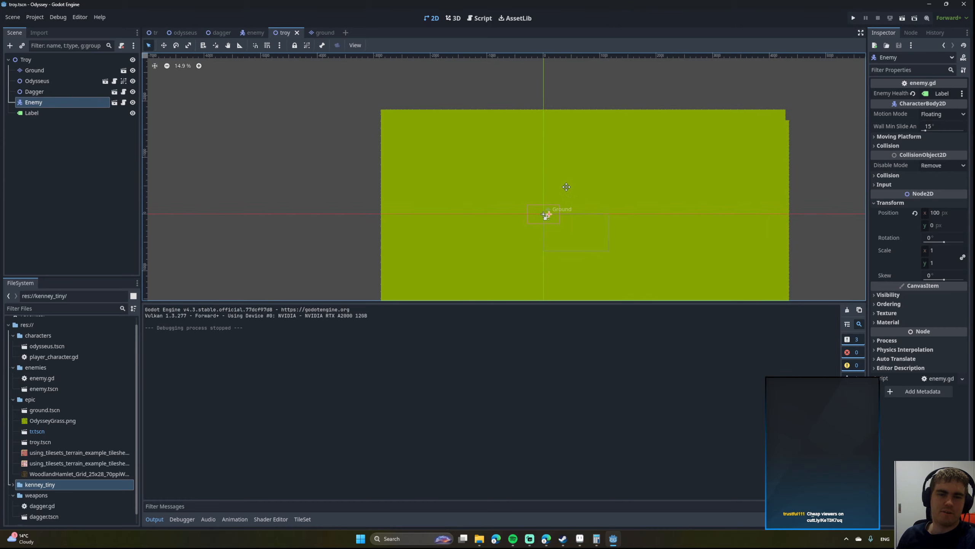
pyautogui.moveTo(606, 220); pyautogui.dragTo(464, 213, button='middle')
pyautogui.scroll(-3, 537, 169)
pyautogui.scroll(5, 510, 170)
pyautogui.scroll(1, 536, 197)
pyautogui.scroll(2, 537, 197)
pyautogui.scroll(-4, 485, 216)
pyautogui.scroll(-2, 470, 206)
pyautogui.scroll(-2, 477, 165)
pyautogui.scroll(1, 477, 167)
pyautogui.scroll(-1, 464, 209)
pyautogui.scroll(5, 464, 209)
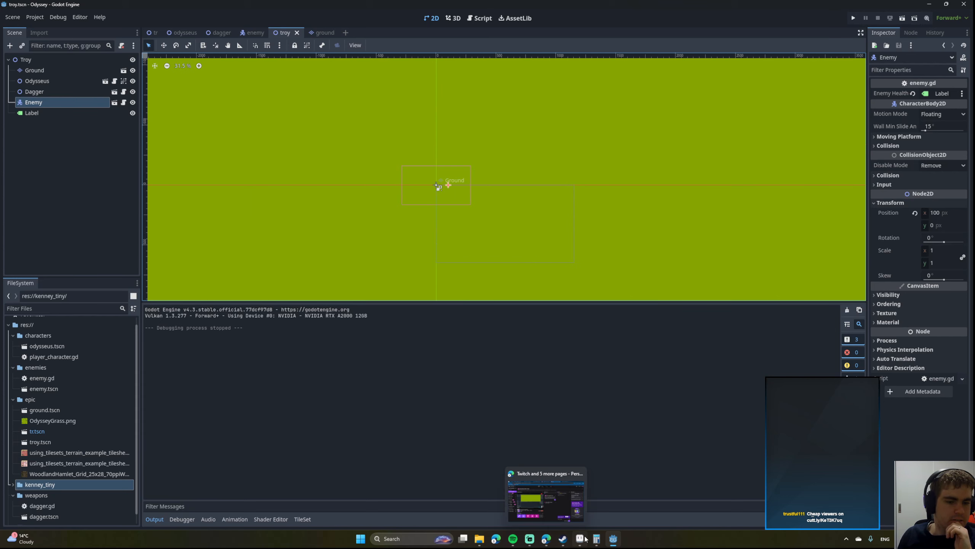
# Switch to Aseprite and duplicate the Grass layer in the OdysseyTerrains sprite.
pyautogui.moveTo(614, 542)
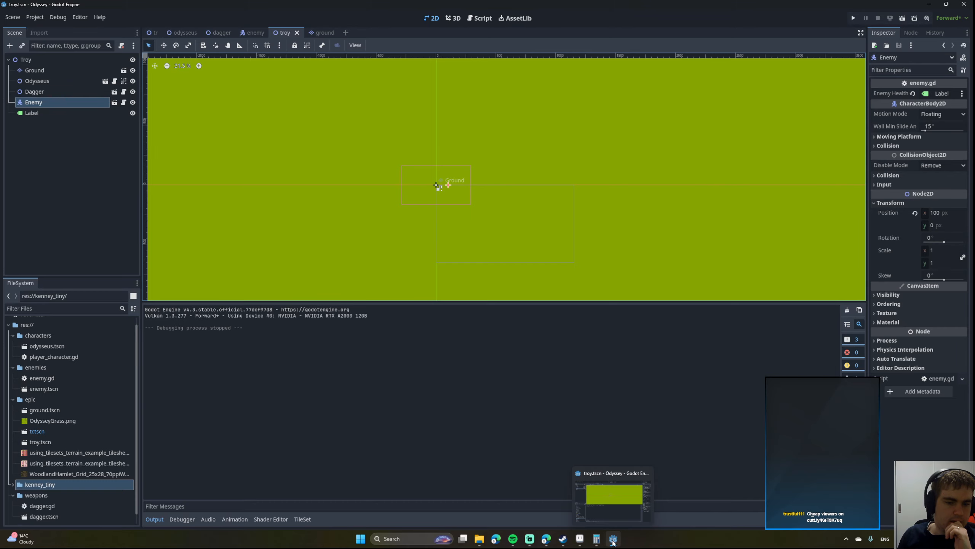
pyautogui.click(580, 539)
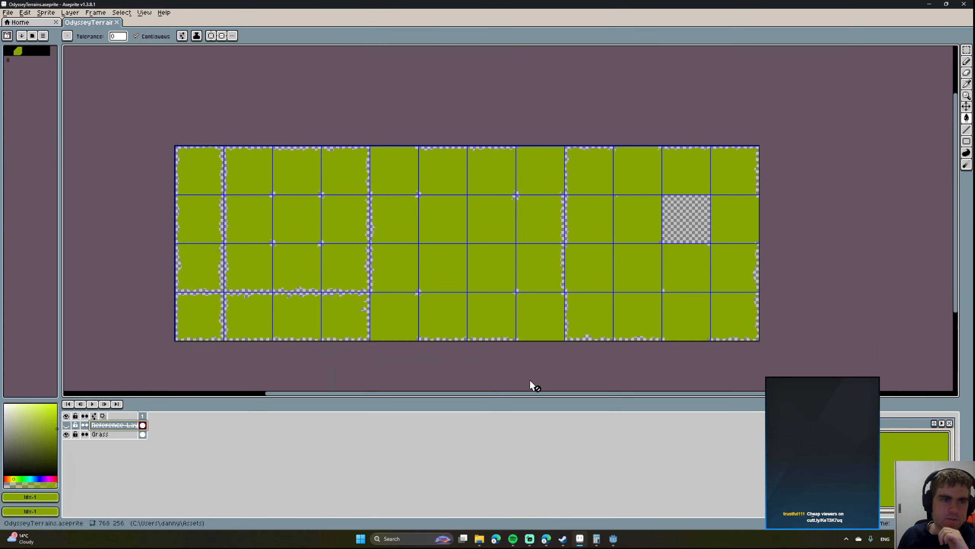
pyautogui.click(103, 435)
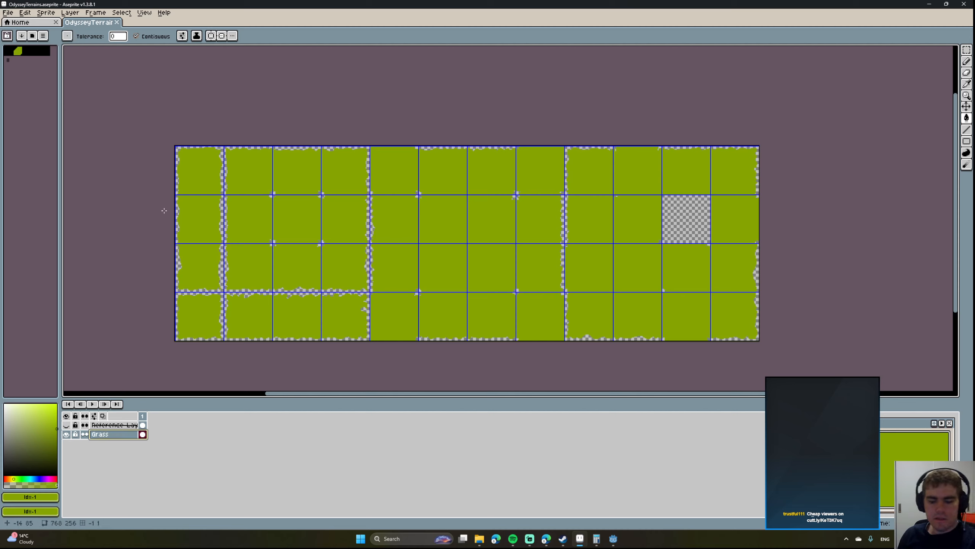
pyautogui.rightClick(109, 435)
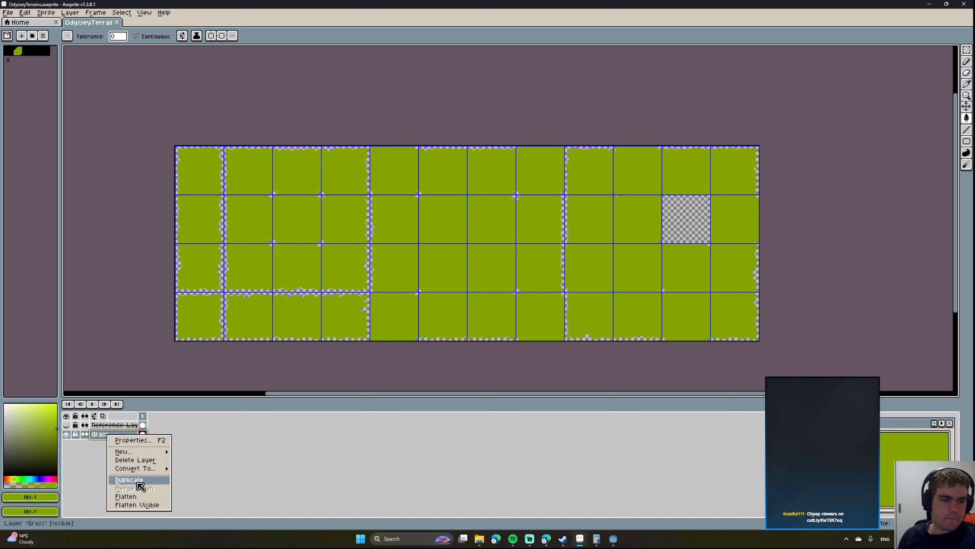
pyautogui.click(139, 479)
# Rename the duplicated grass layer Water and hide the original Grass layer.
pyautogui.doubleClick(115, 435)
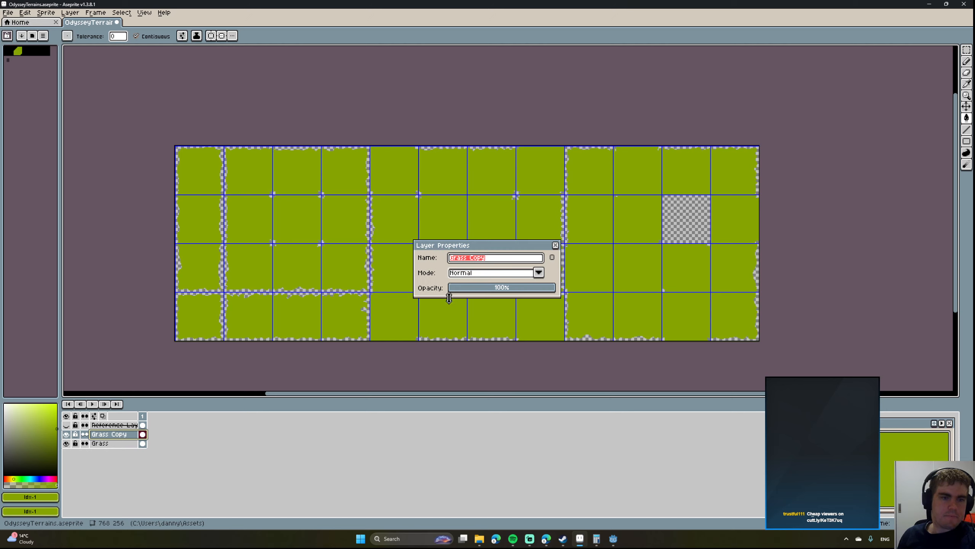
pyautogui.write('Water')
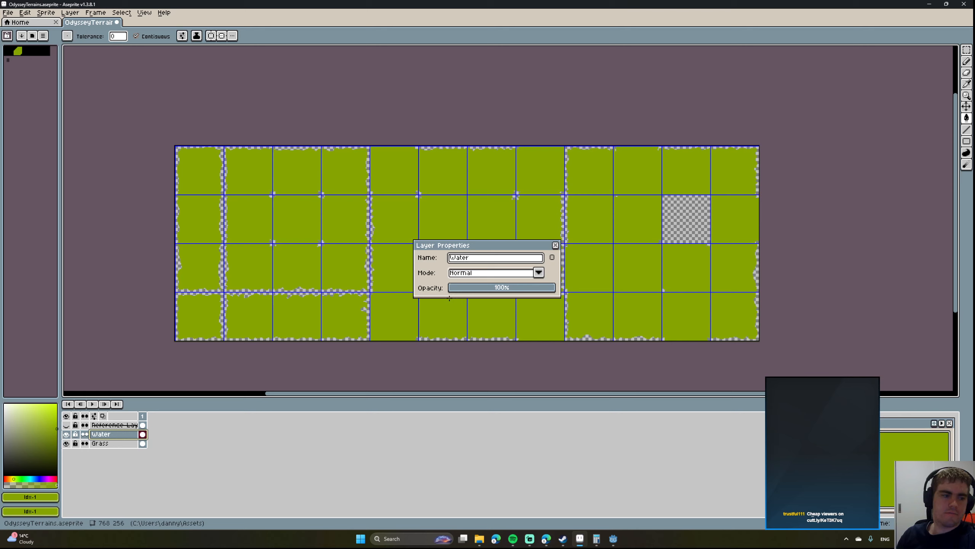
pyautogui.press('Return')
pyautogui.click(66, 444)
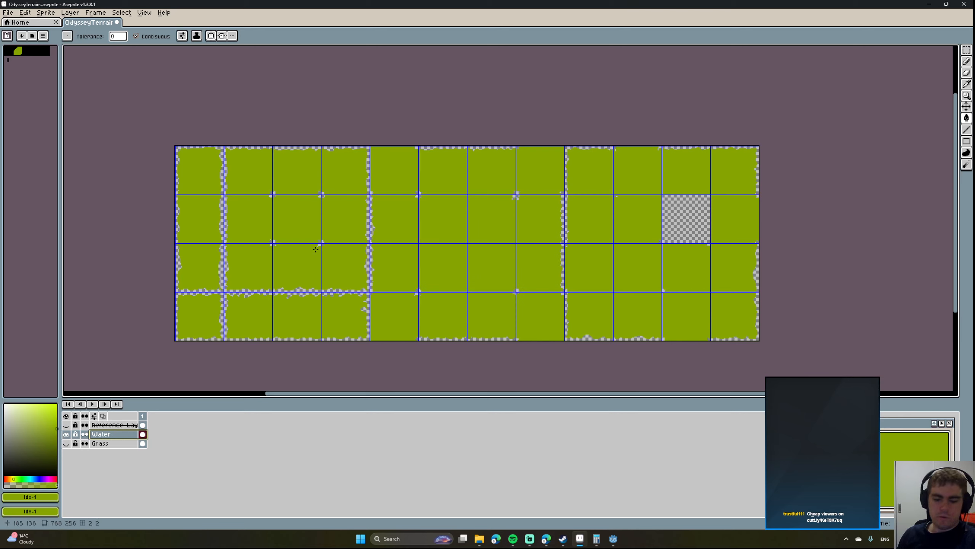
# Set the palette entry after the green to blue and fill the Water layer's connected 3×3 tile block with it.
pyautogui.click(27, 51)
pyautogui.moveTo(36, 477); pyautogui.dragTo(34, 478)
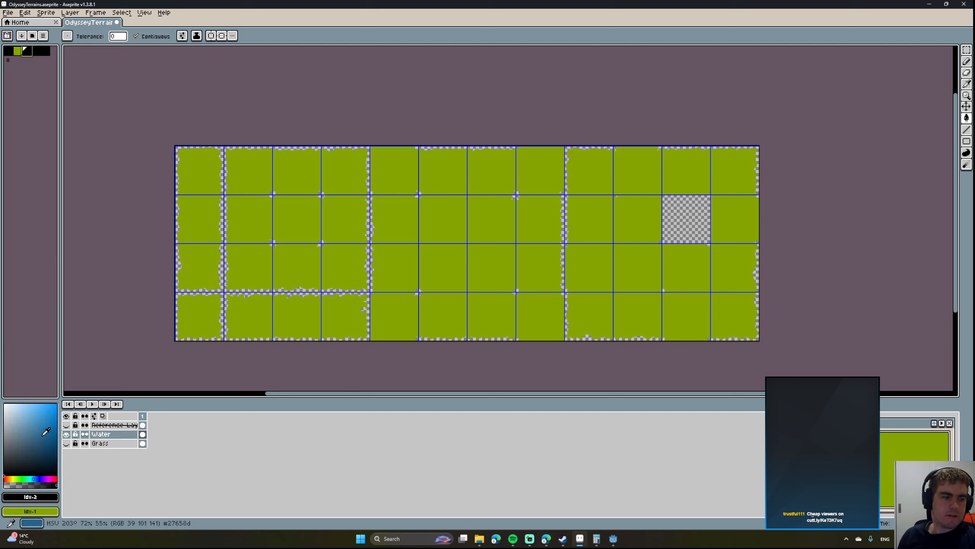
pyautogui.click(54, 424)
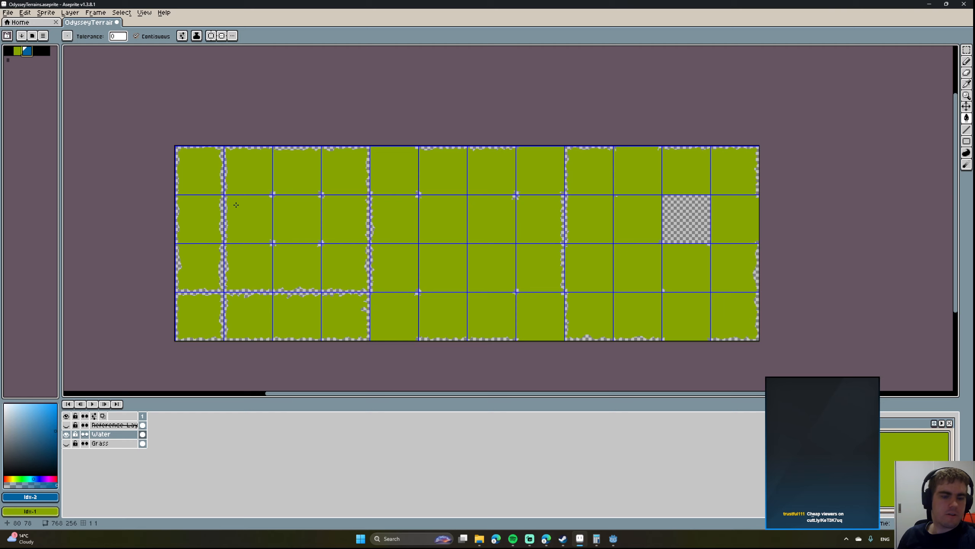
pyautogui.click(283, 212)
pyautogui.scroll(6, 283, 215)
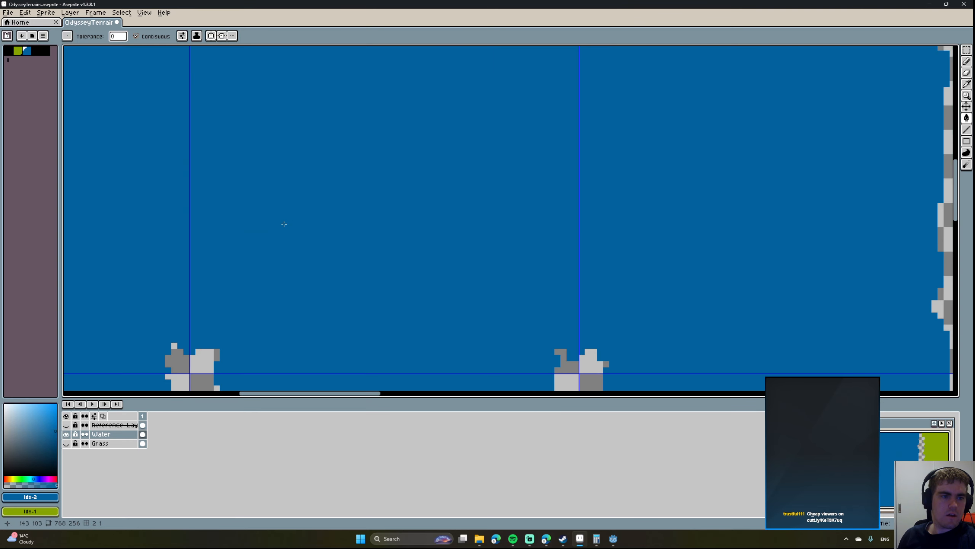
pyautogui.scroll(-3, 284, 224)
pyautogui.scroll(-3, 285, 224)
pyautogui.scroll(2, 302, 221)
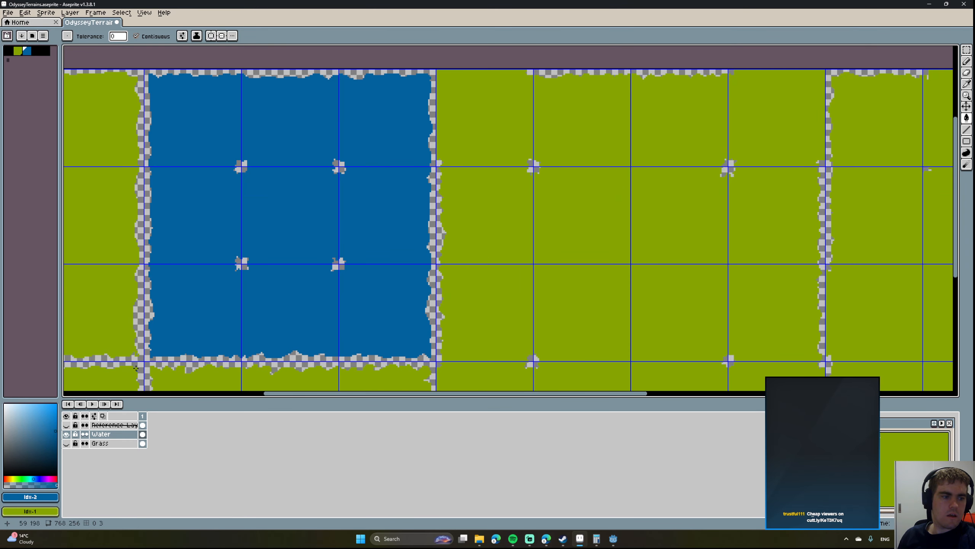
# Try a darker blue and a bright sky blue as fills for the Water layer's 3×3 tile block.
pyautogui.moveTo(48, 432); pyautogui.dragTo(56, 438)
pyautogui.click(286, 275)
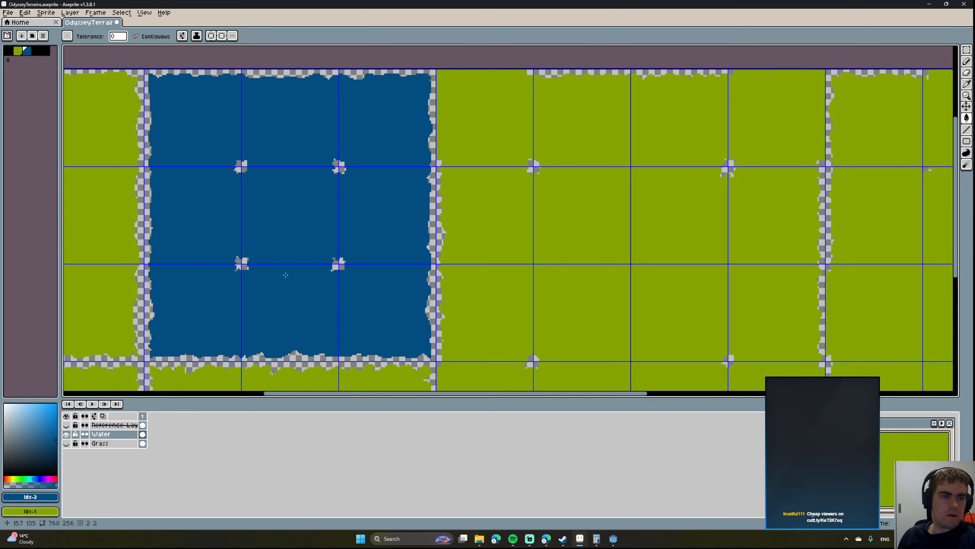
pyautogui.click(54, 413)
pyautogui.click(268, 196)
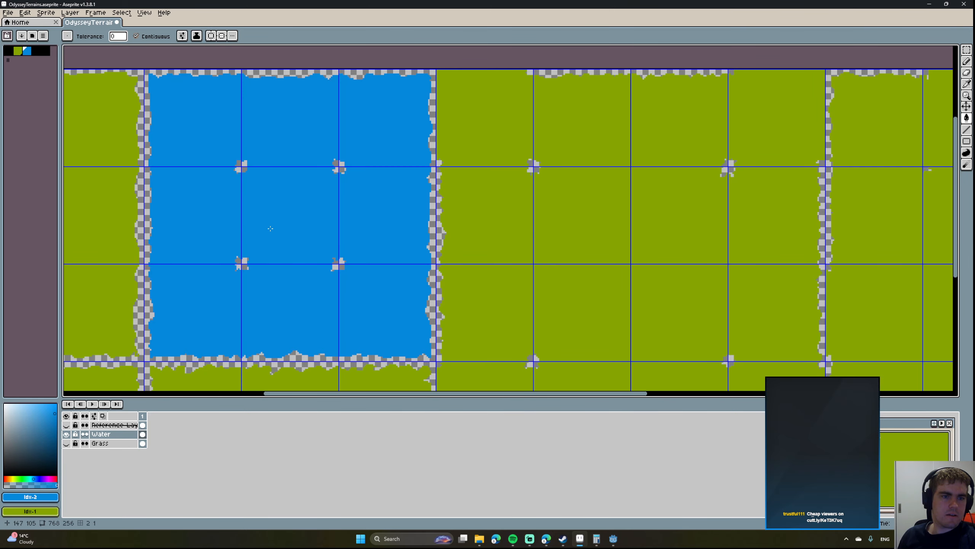
pyautogui.moveTo(271, 228); pyautogui.dragTo(310, 223, button='middle')
pyautogui.click(66, 434)
pyautogui.click(66, 434)
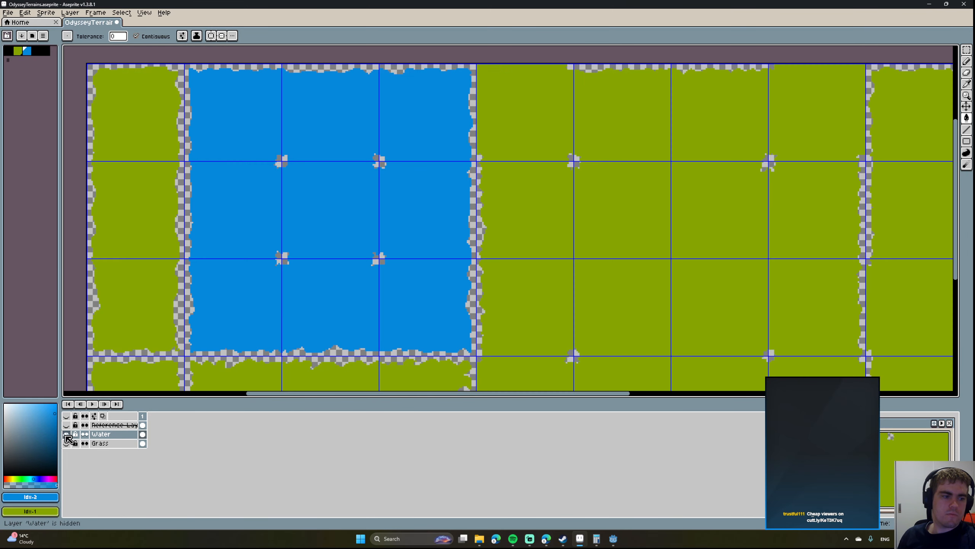
# Try a dark navy and a muted medium blue as fills for the 3×3 water tile block.
pyautogui.moveTo(55, 425); pyautogui.dragTo(54, 441)
pyautogui.click(322, 199)
pyautogui.scroll(-3, 325, 208)
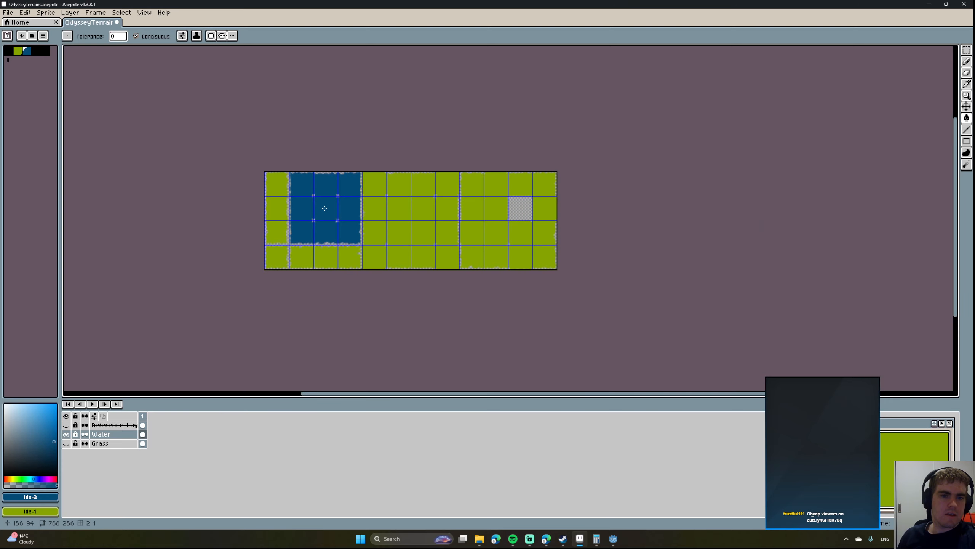
pyautogui.scroll(3, 324, 221)
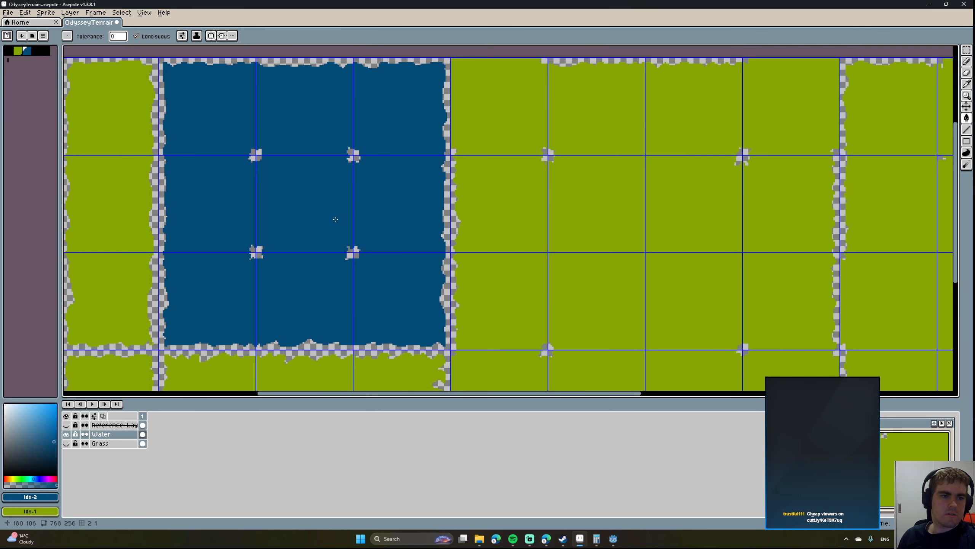
pyautogui.moveTo(54, 434); pyautogui.dragTo(51, 433)
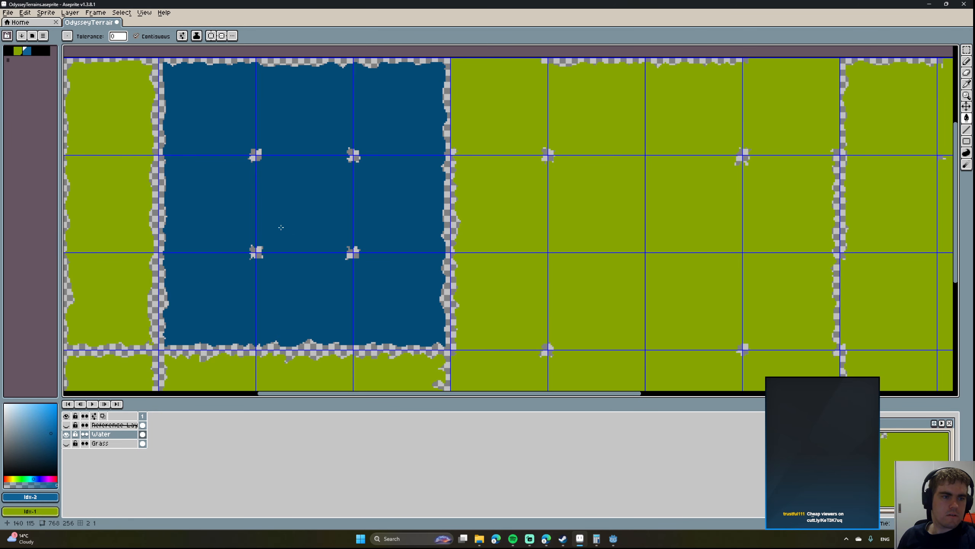
pyautogui.click(281, 227)
# Refill the Water layer's 3×3 tile block with a slightly darker shade of the muted blue.
pyautogui.click(52, 437)
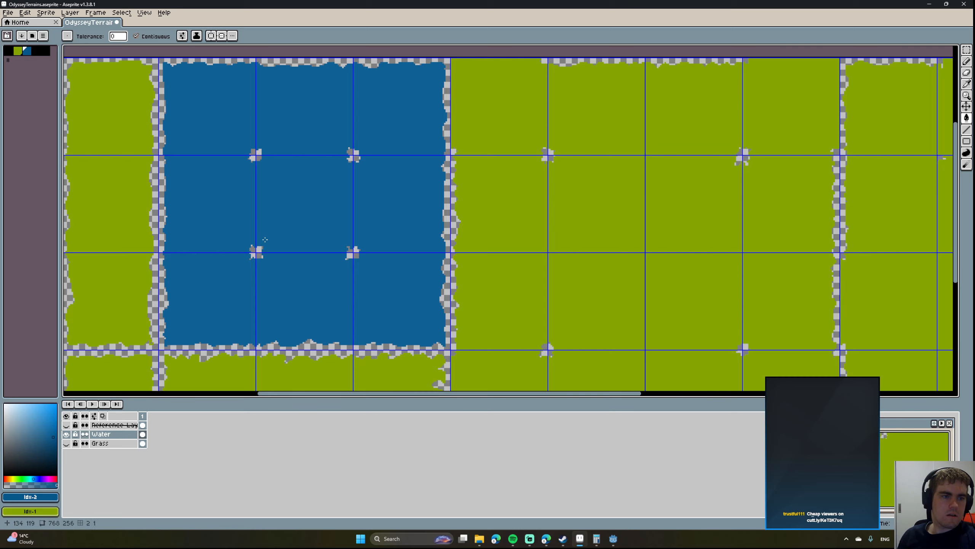
pyautogui.click(265, 239)
pyautogui.scroll(-4, 311, 261)
pyautogui.scroll(1, 332, 260)
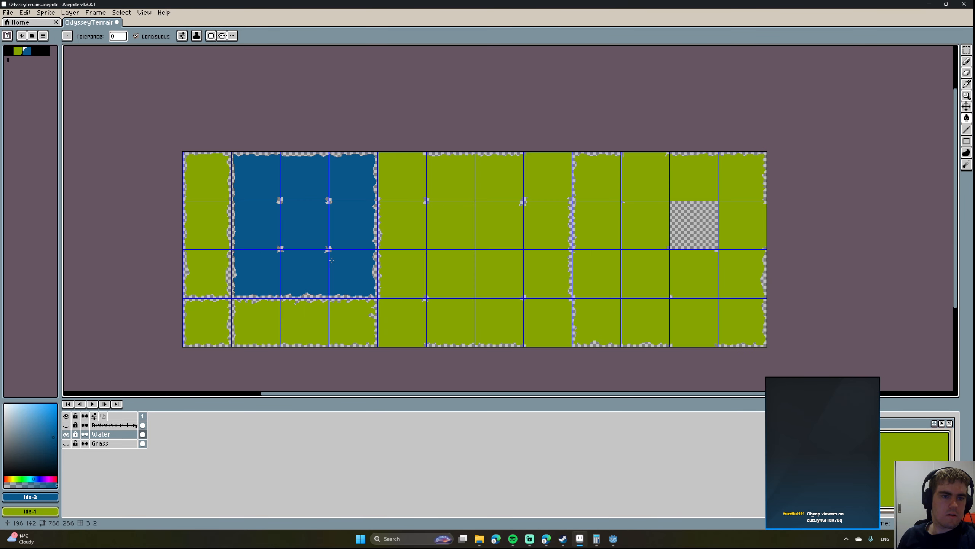
pyautogui.scroll(1, 398, 264)
pyautogui.scroll(-2, 403, 253)
pyautogui.scroll(1, 414, 243)
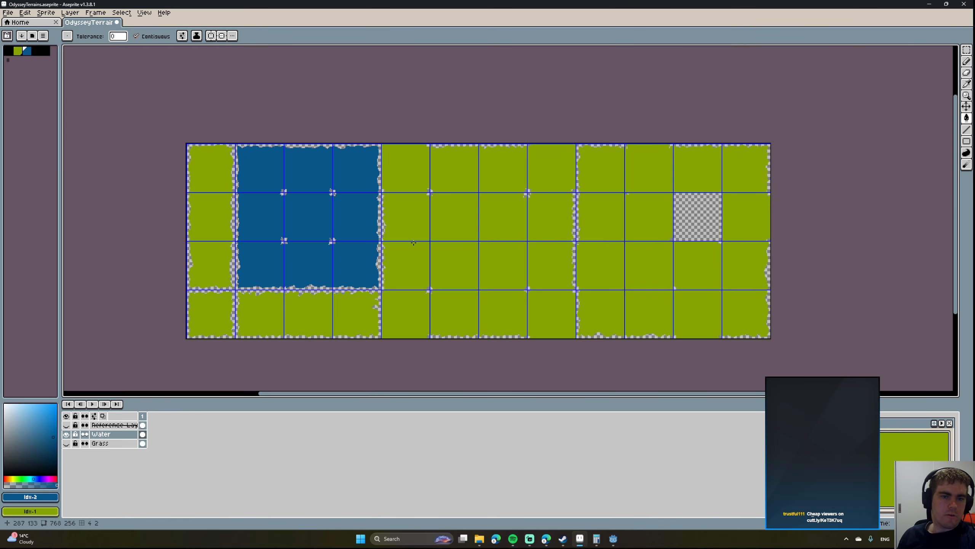
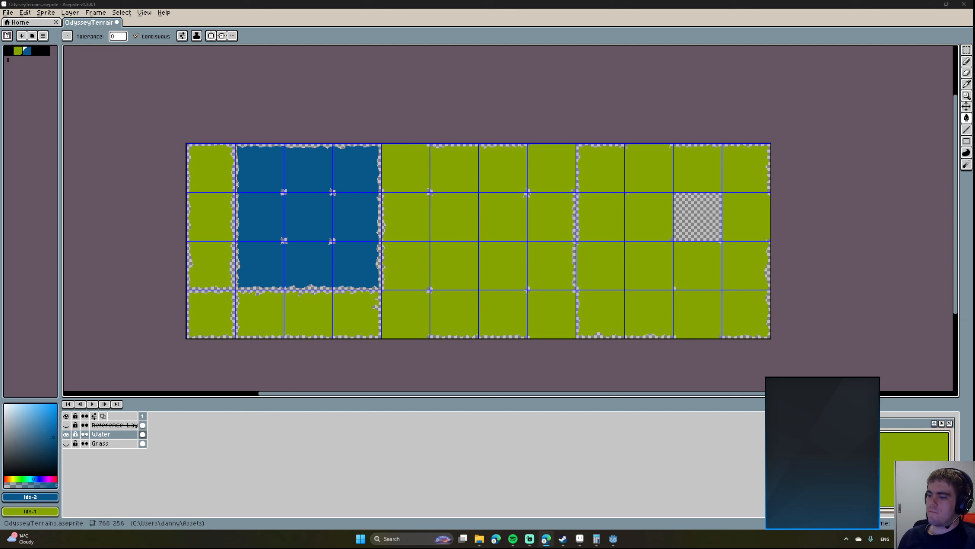
# Switch to Godot and examine the character and enemy sprites against the grass in the Troy scene.
pyautogui.hotkey('alt', 'Tab')
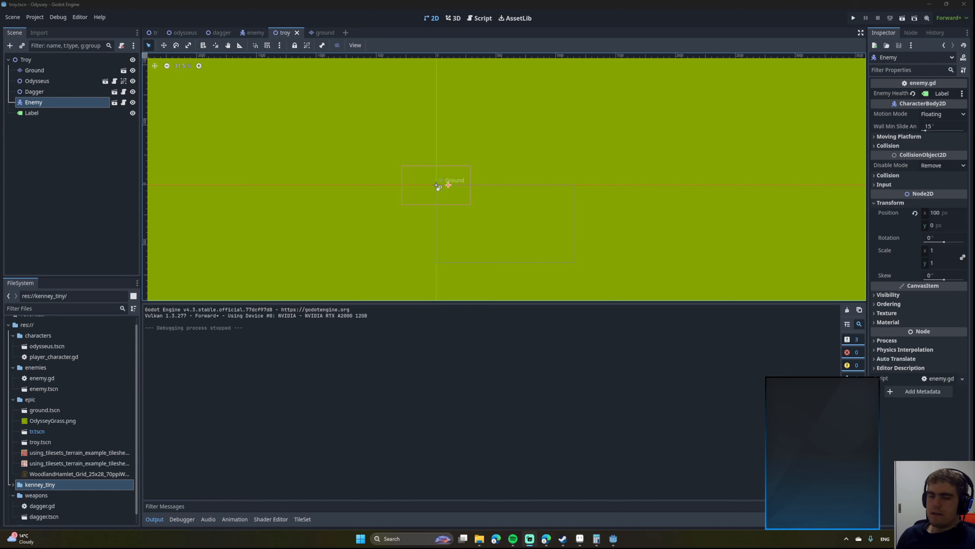
pyautogui.scroll(1, 448, 181)
pyautogui.scroll(2, 448, 181)
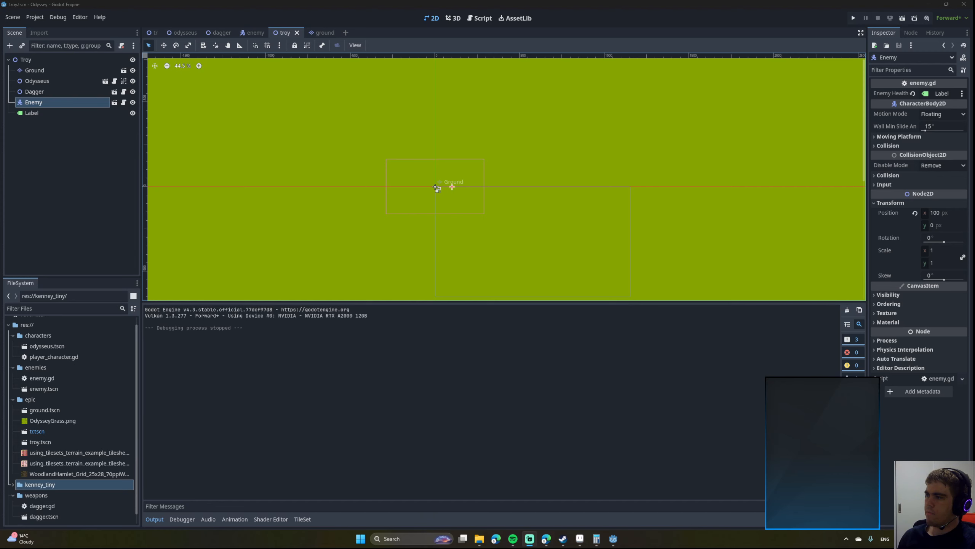
pyautogui.scroll(2, 449, 192)
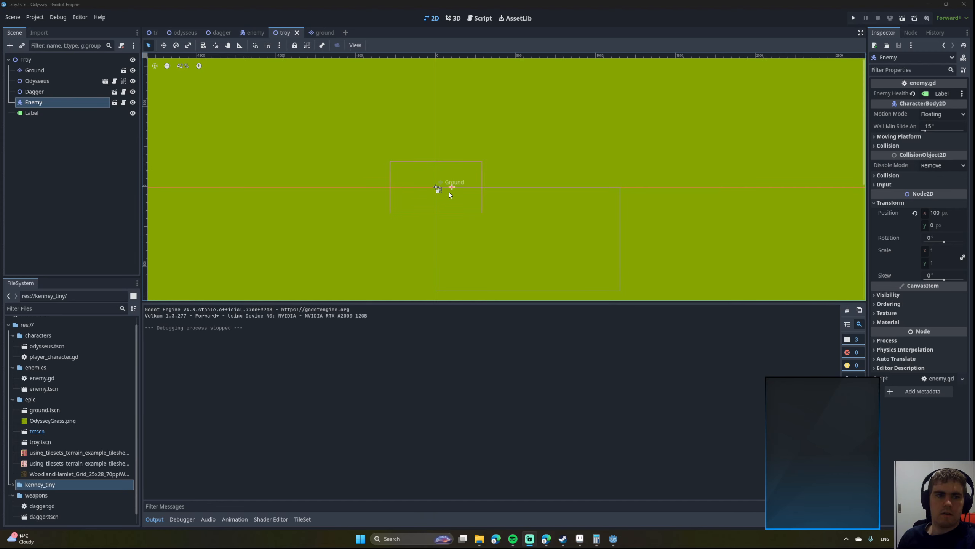
pyautogui.scroll(10, 448, 187)
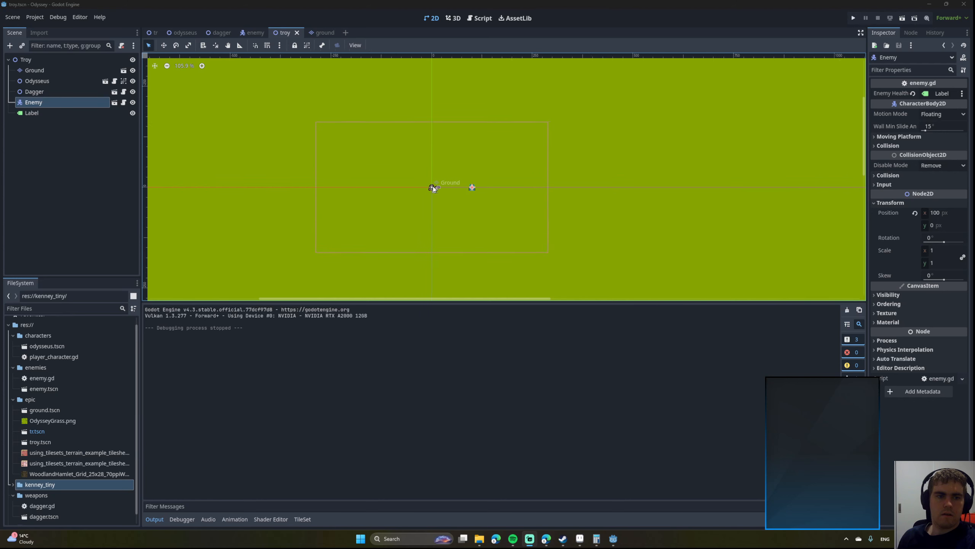
pyautogui.scroll(2, 437, 188)
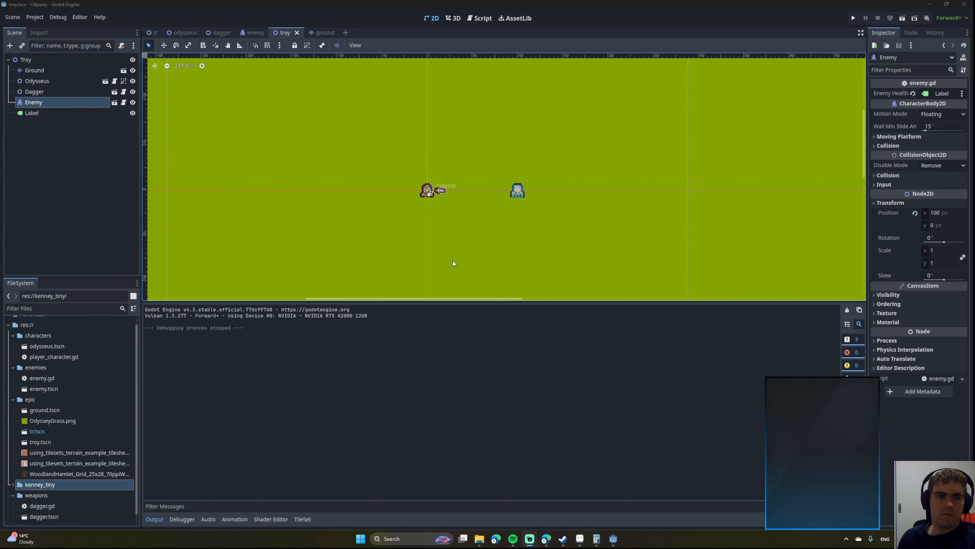
# Return to Aseprite and fill all remaining green tile areas on the Water layer with the chosen dark blue.
pyautogui.click(580, 539)
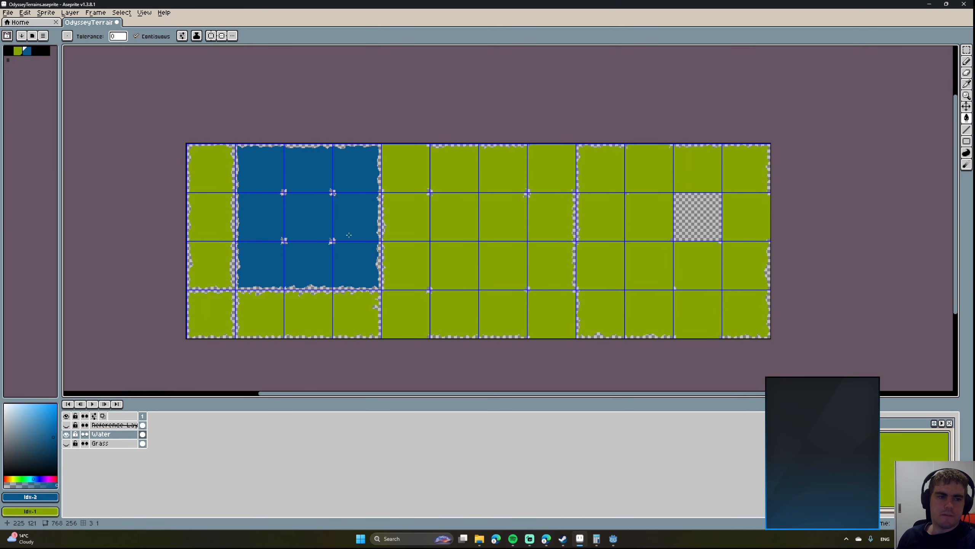
pyautogui.moveTo(360, 229); pyautogui.dragTo(407, 233, button='middle')
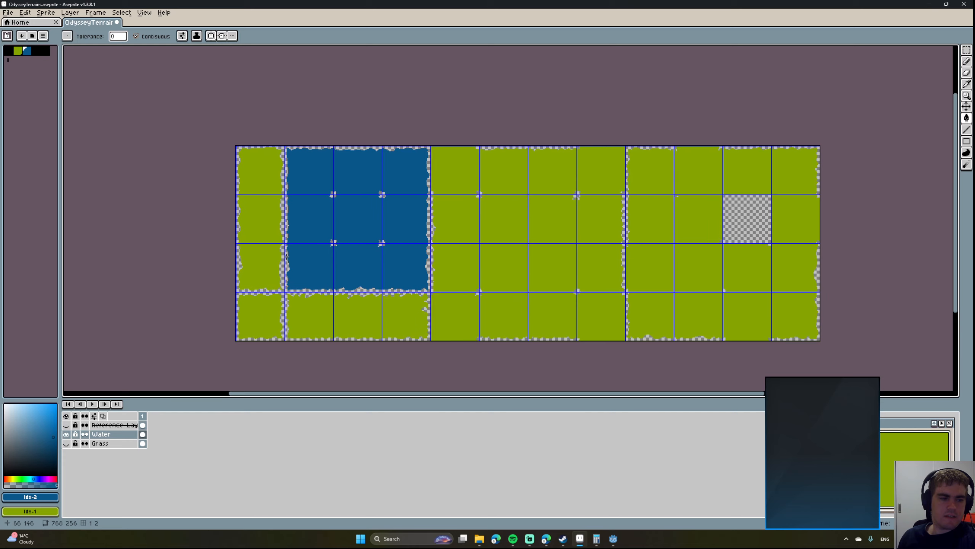
pyautogui.click(257, 238)
pyautogui.click(261, 315)
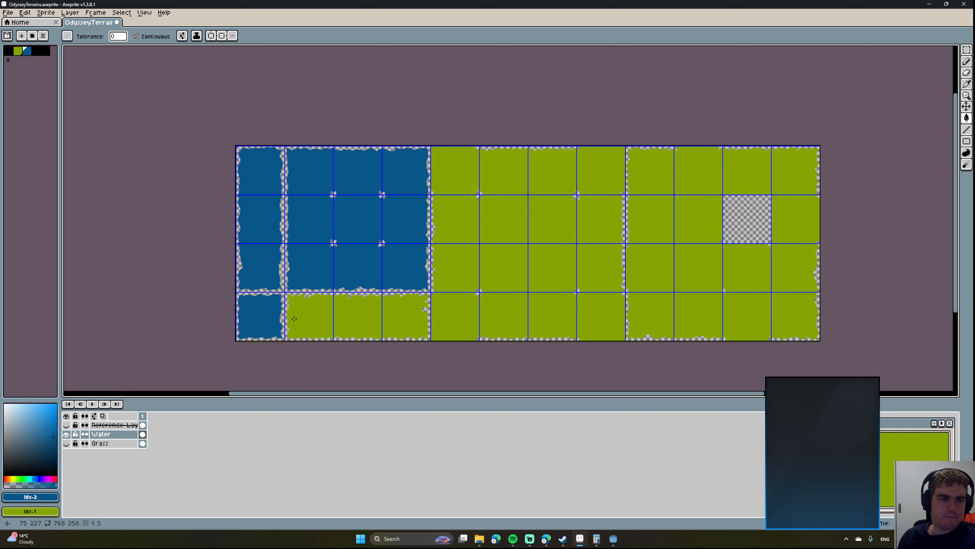
pyautogui.click(357, 316)
pyautogui.click(507, 304)
pyautogui.click(658, 276)
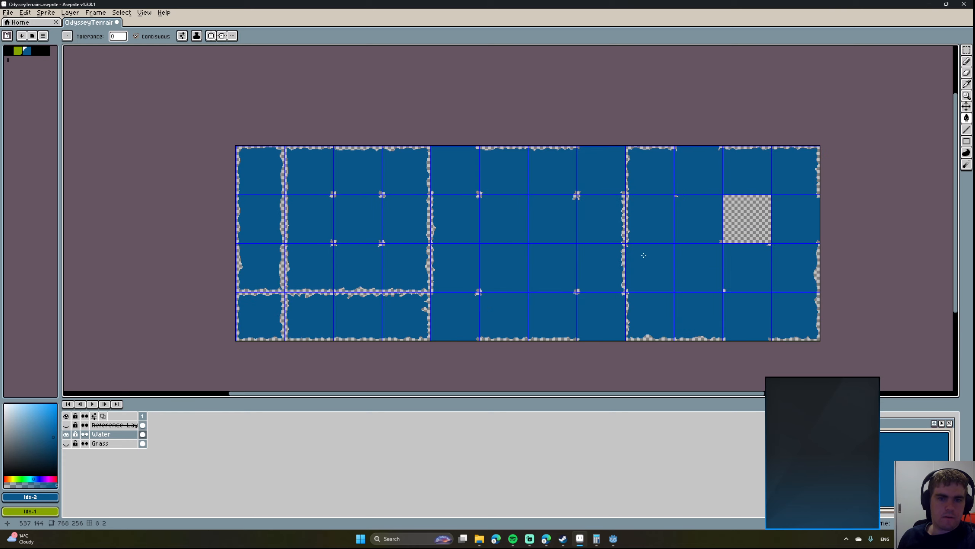
# Examine the recoloured water tileset up close and as a whole.
pyautogui.scroll(6, 642, 255)
pyautogui.scroll(-4, 626, 256)
pyautogui.scroll(-4, 615, 264)
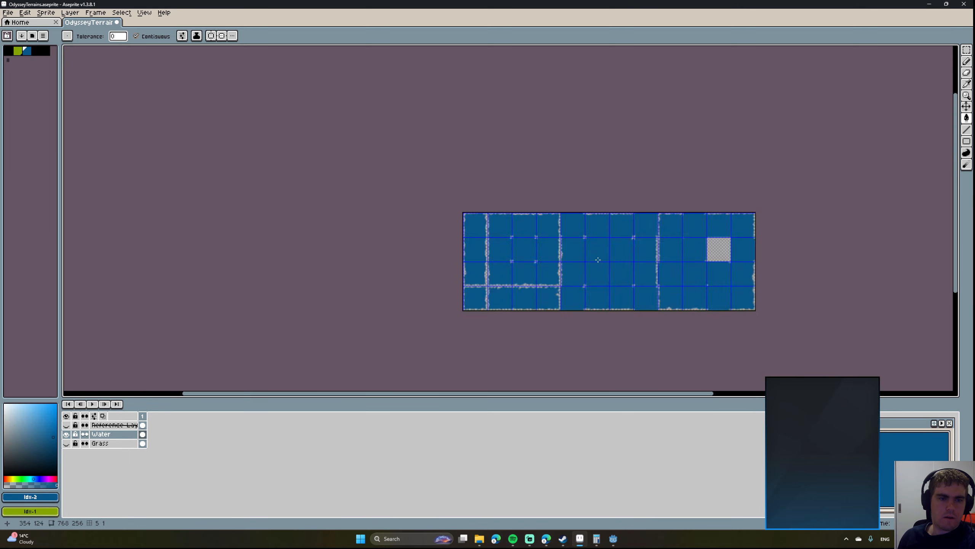
pyautogui.scroll(2, 599, 264)
pyautogui.scroll(-1, 645, 276)
pyautogui.scroll(-1, 630, 273)
pyautogui.scroll(2, 538, 256)
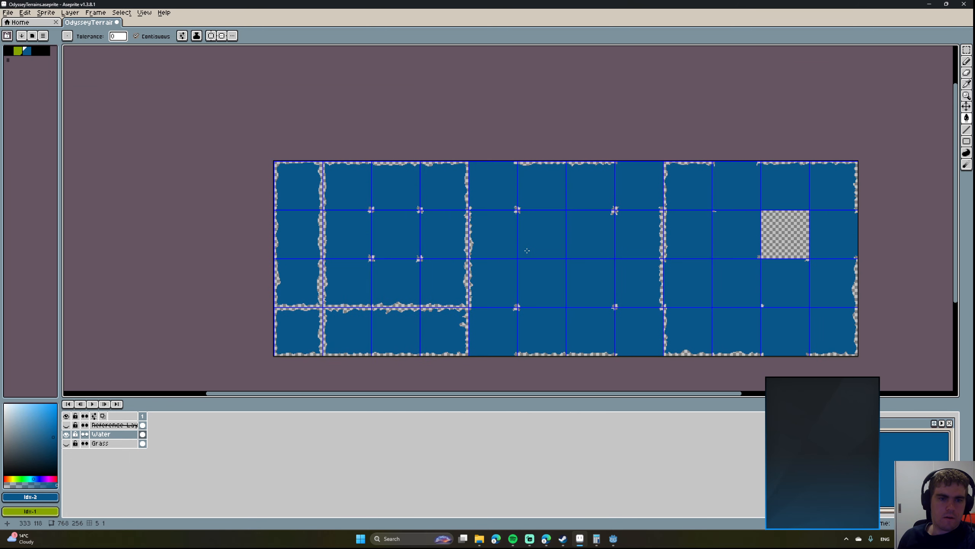
pyautogui.scroll(-1, 571, 264)
pyautogui.moveTo(571, 264); pyautogui.dragTo(519, 239, button='middle')
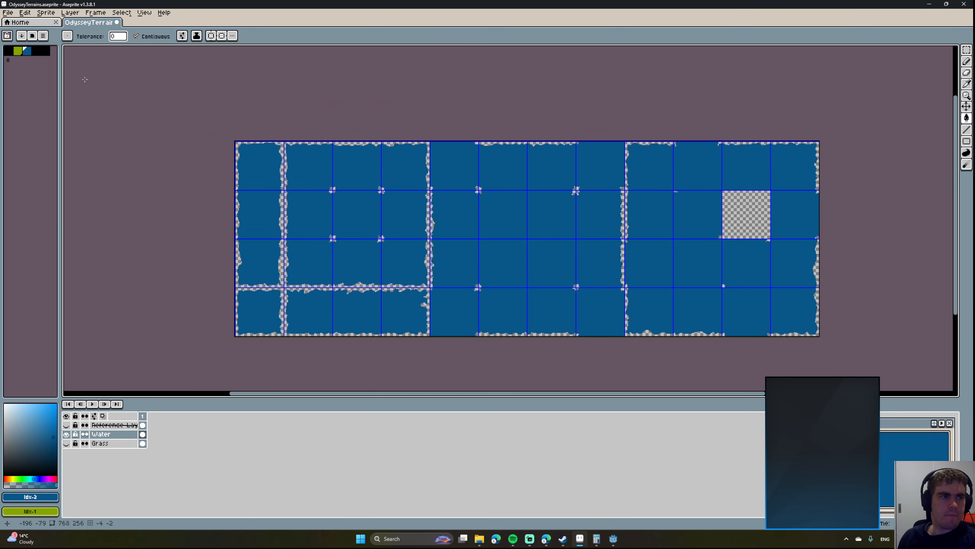
# Export the visible layers as OdysseyWater.png at 100% size, accepting the loss of layers in PNG format.
pyautogui.click(8, 12)
pyautogui.moveTo(31, 88)
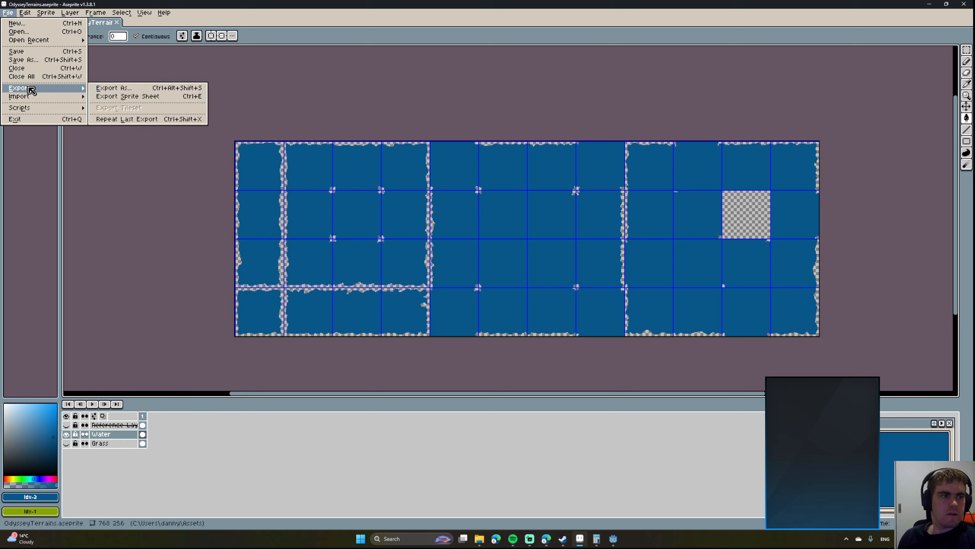
pyautogui.click(134, 89)
pyautogui.click(298, 159)
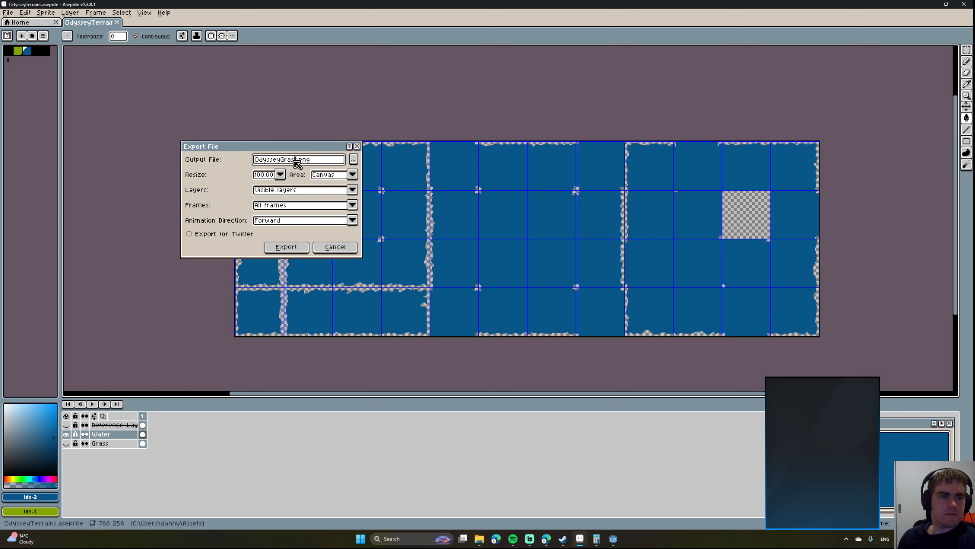
pyautogui.moveTo(298, 159); pyautogui.dragTo(286, 165)
pyautogui.press('BackSpace')
pyautogui.press('BackSpace')
pyautogui.press('BackSpace')
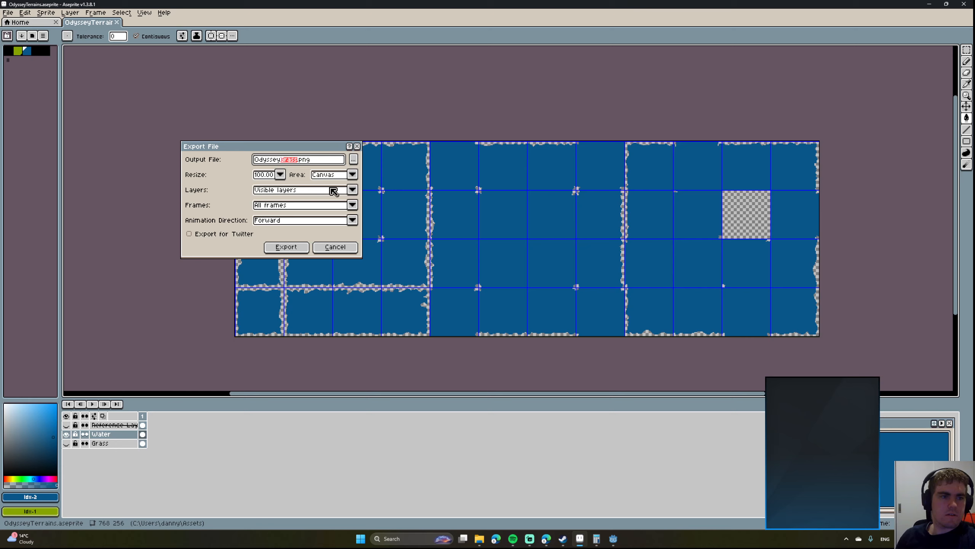
pyautogui.write('Water')
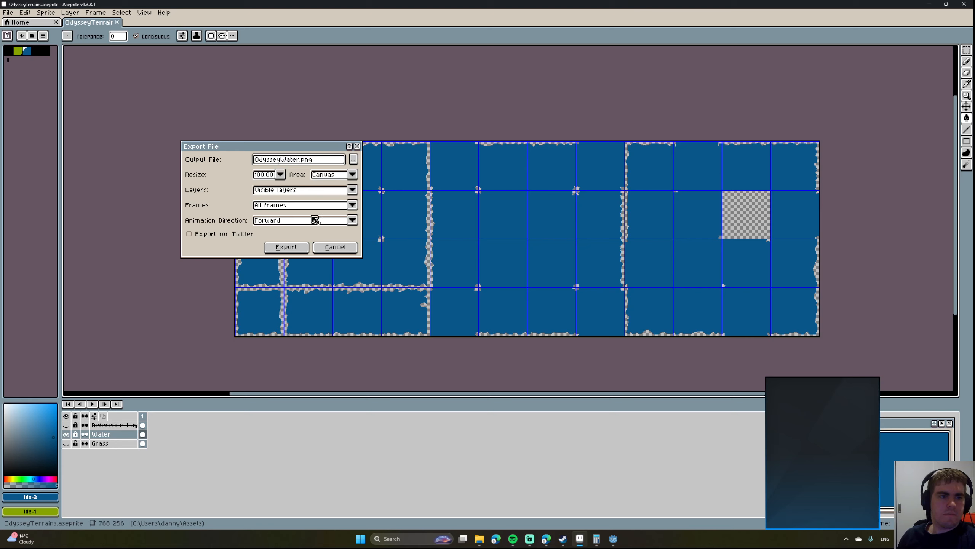
pyautogui.click(286, 247)
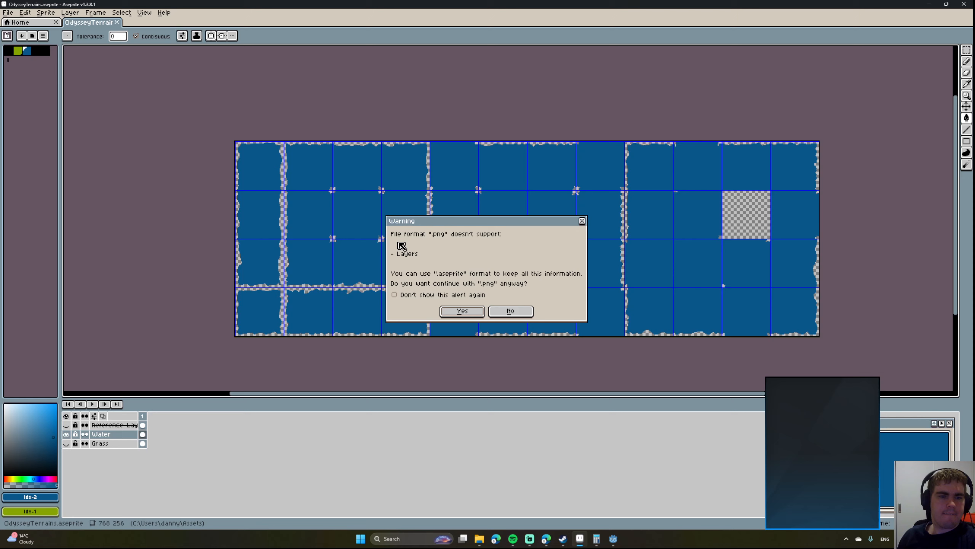
pyautogui.click(457, 312)
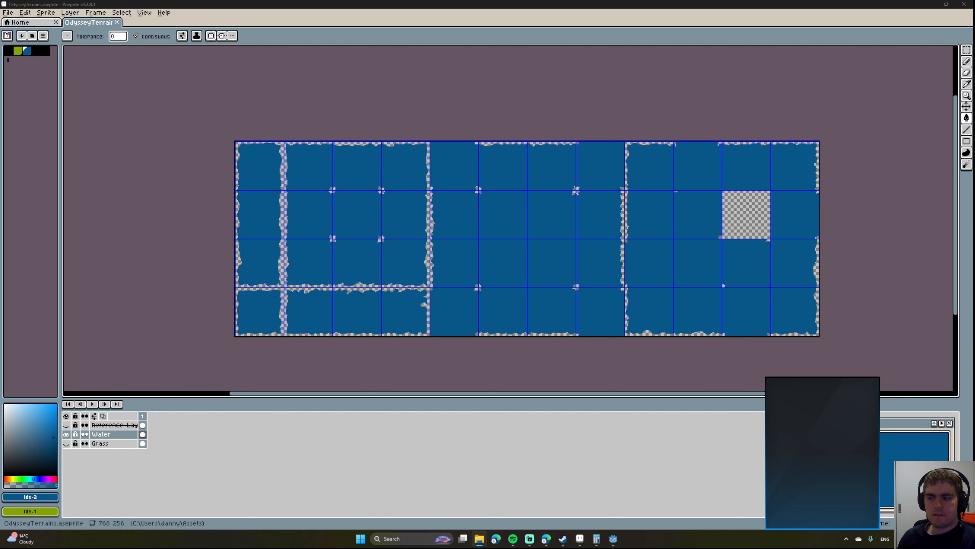
# Switch to Godot and filter the project files for "Water".
pyautogui.click(614, 538)
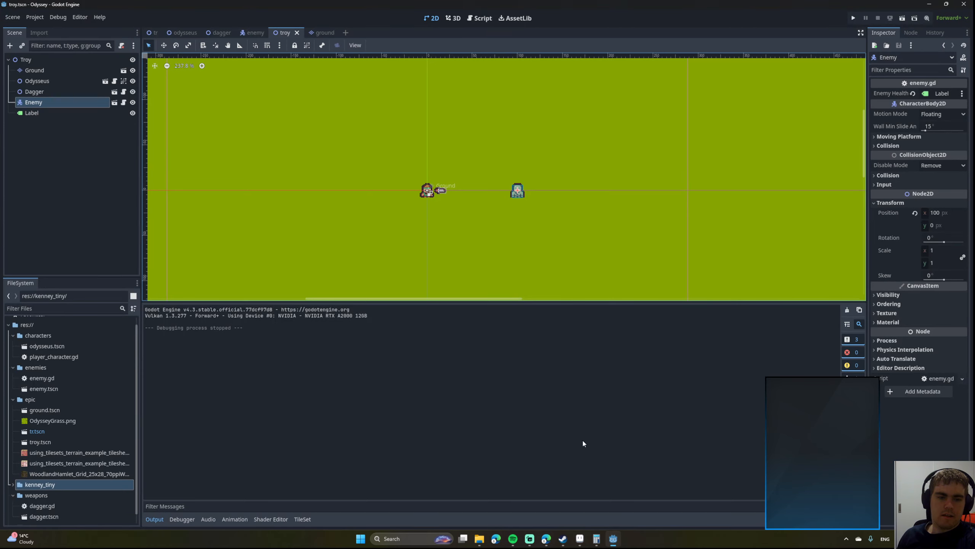
pyautogui.scroll(-5, 354, 242)
pyautogui.moveTo(422, 222); pyautogui.dragTo(533, 237, button='middle')
pyautogui.scroll(-1, 440, 236)
pyautogui.press('super+e')
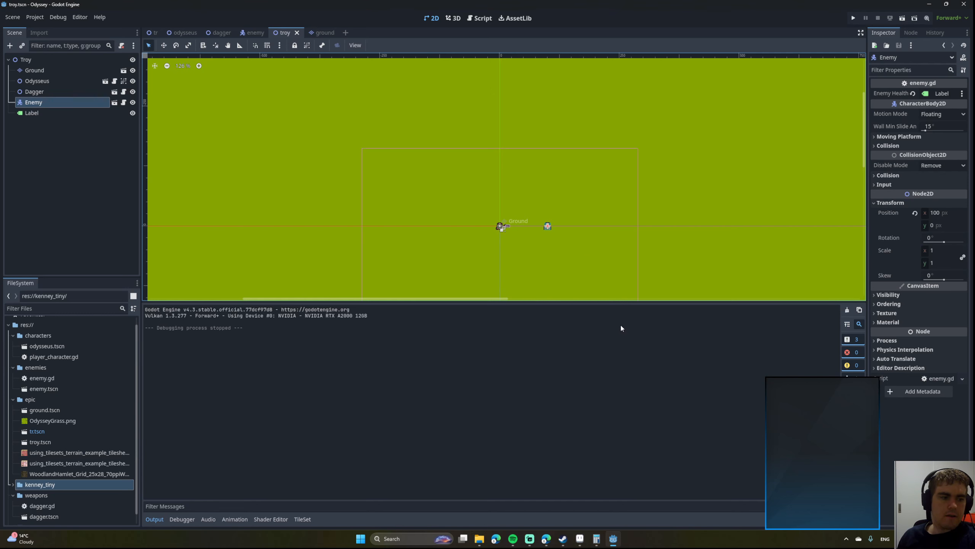
pyautogui.click(43, 420)
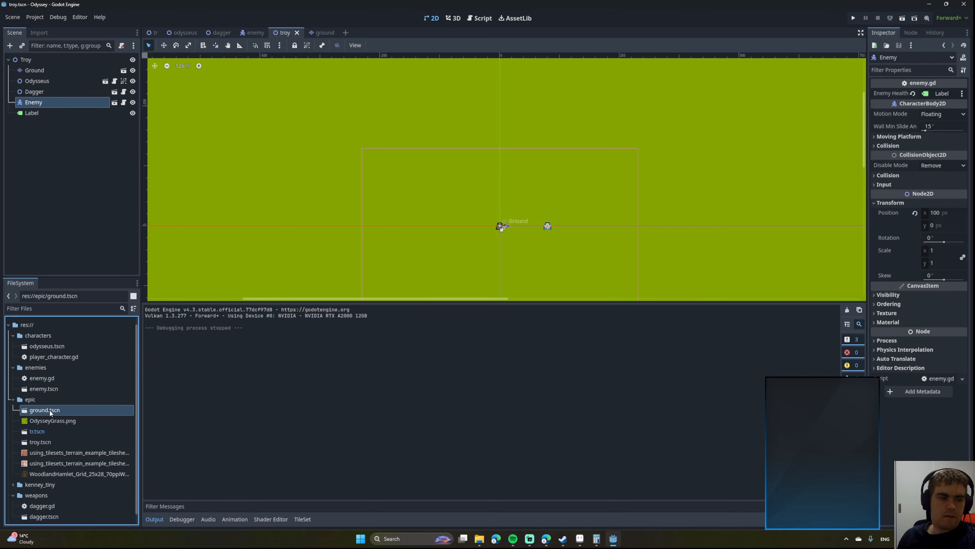
pyautogui.scroll(-1, 51, 451)
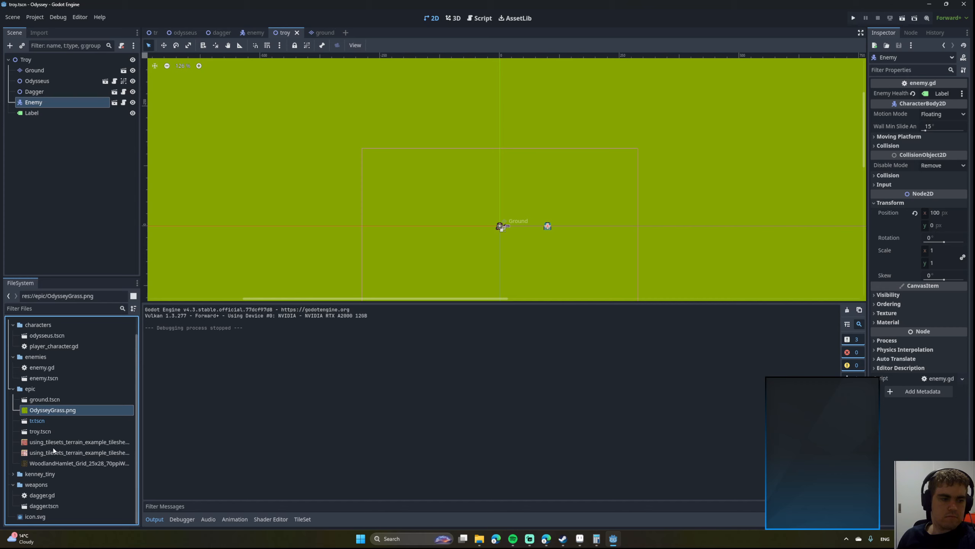
pyautogui.scroll(1, 53, 448)
pyautogui.scroll(-1, 53, 450)
pyautogui.click(37, 308)
pyautogui.write('Water')
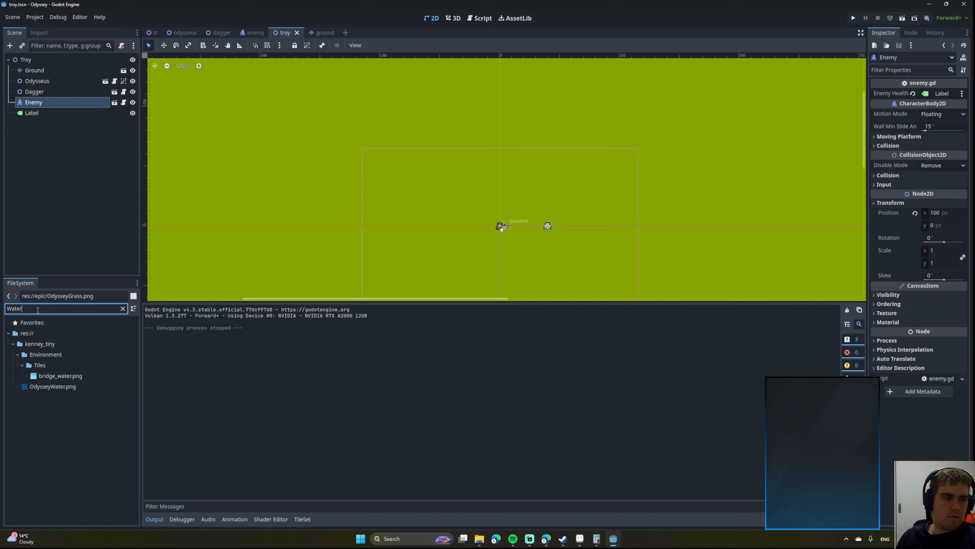
# Move OdysseyWater.png from the kenney_tiny folder to the project root folder res://.
pyautogui.click(41, 387)
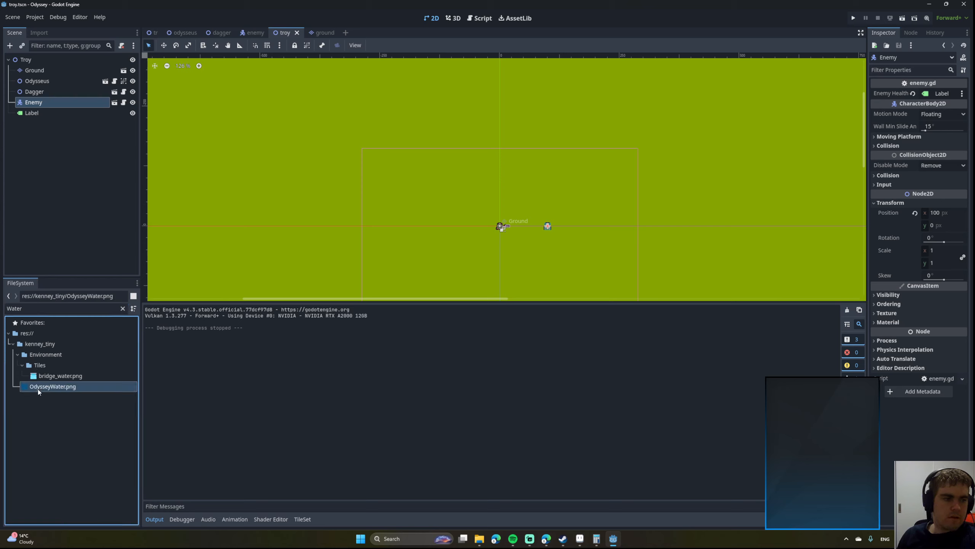
pyautogui.moveTo(38, 389); pyautogui.dragTo(25, 333)
pyautogui.click(38, 387)
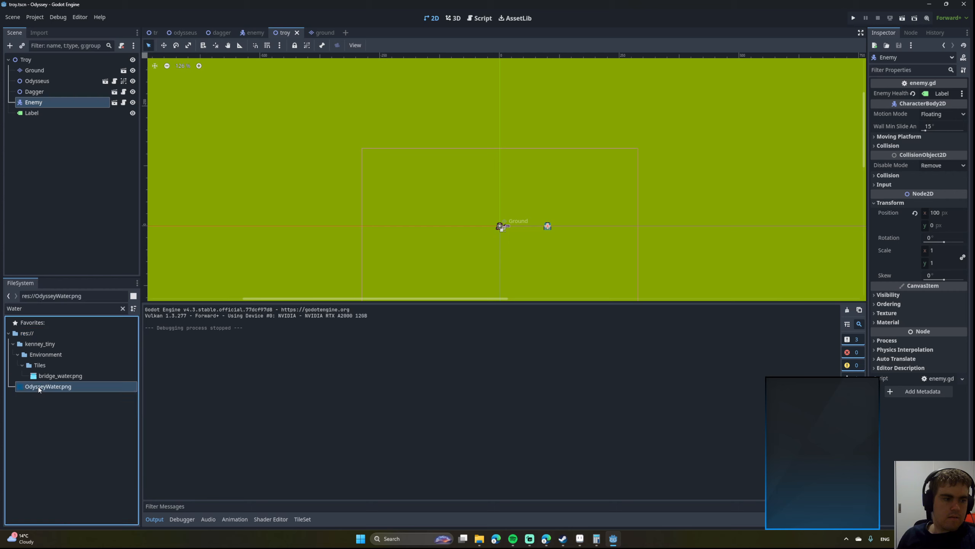
# Clear the file filter and move OdysseyWater.png into the epic folder.
pyautogui.click(97, 309)
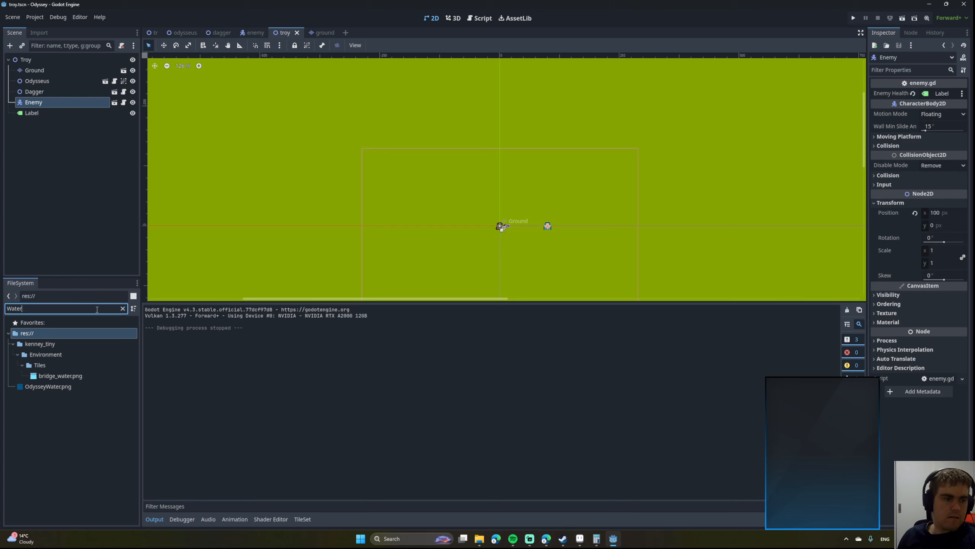
pyautogui.click(123, 309)
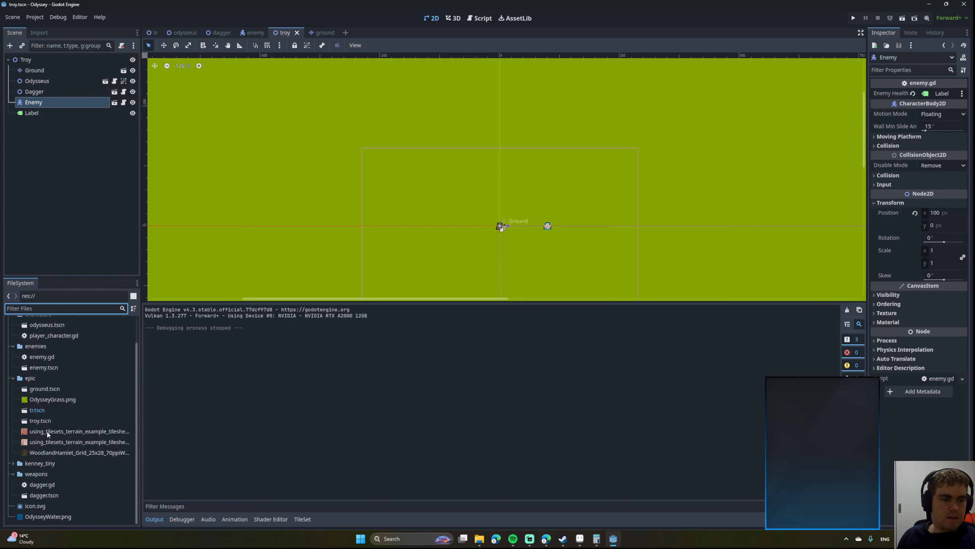
pyautogui.moveTo(23, 517); pyautogui.dragTo(32, 380)
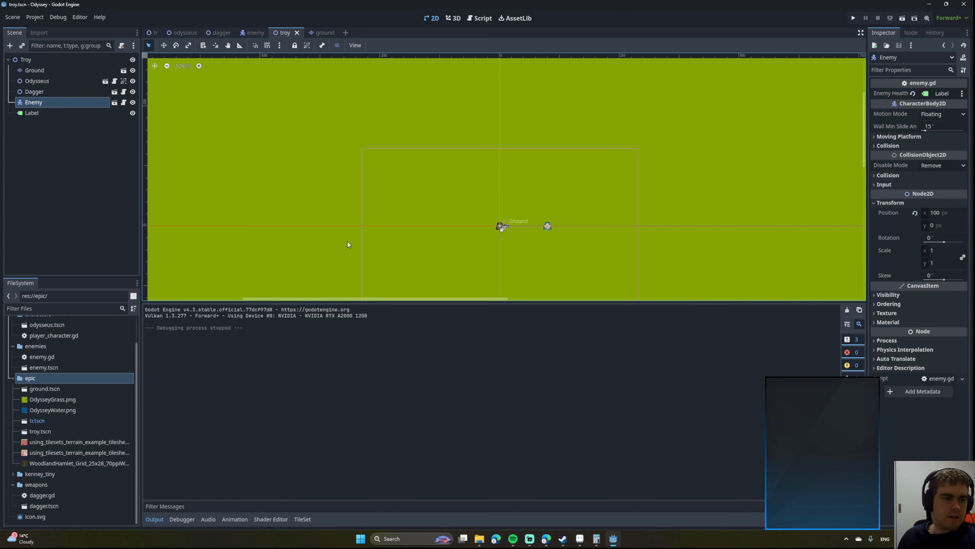
# Select the Ground tile map layer in the Troy scene to show its terrain painting options.
pyautogui.scroll(2, 434, 255)
pyautogui.click(267, 520)
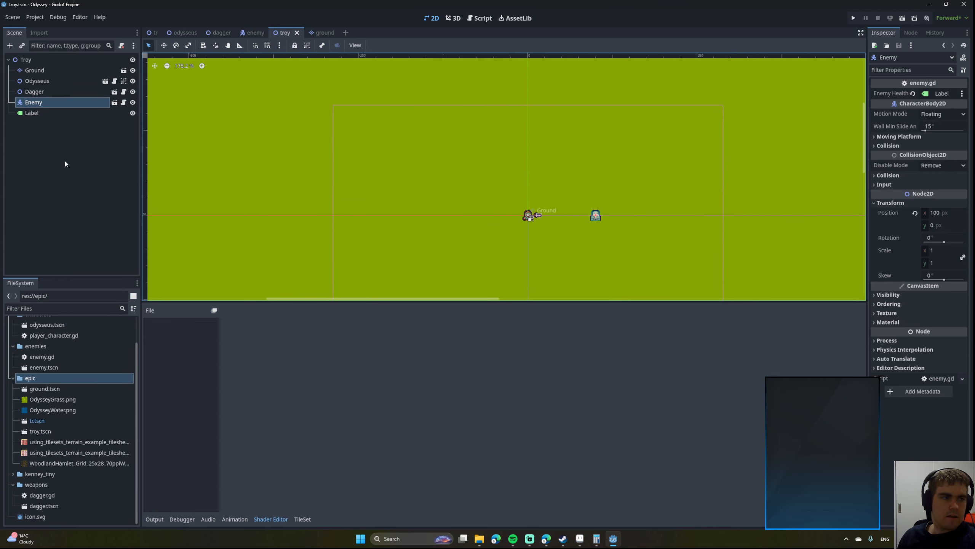
pyautogui.click(39, 71)
# Examine the extent of the painted grass terrain around the characters in the Troy scene.
pyautogui.moveTo(485, 201); pyautogui.dragTo(415, 215, button='middle')
pyautogui.scroll(1, 458, 215)
pyautogui.scroll(1, 430, 204)
pyautogui.scroll(-3, 430, 207)
pyautogui.scroll(1, 415, 215)
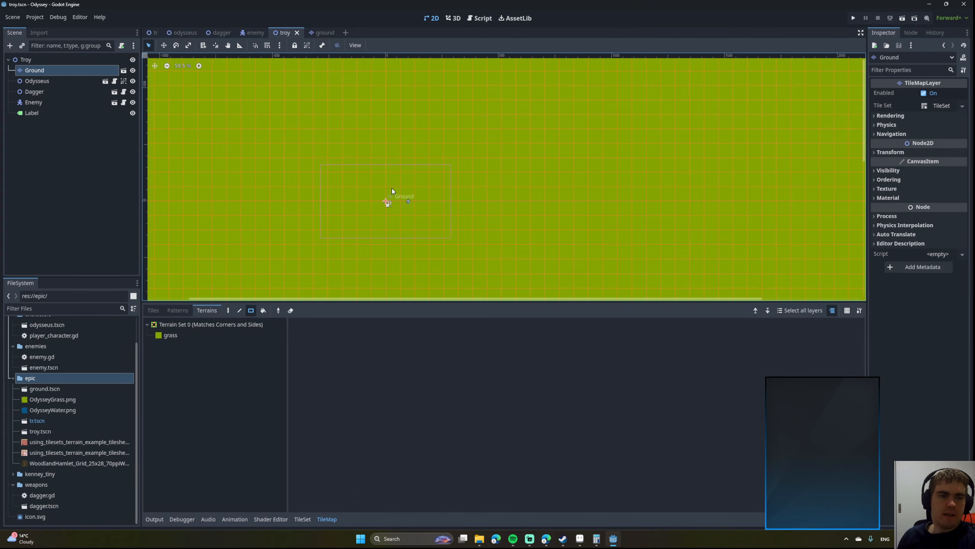
pyautogui.scroll(-15, 392, 188)
pyautogui.scroll(3, 390, 189)
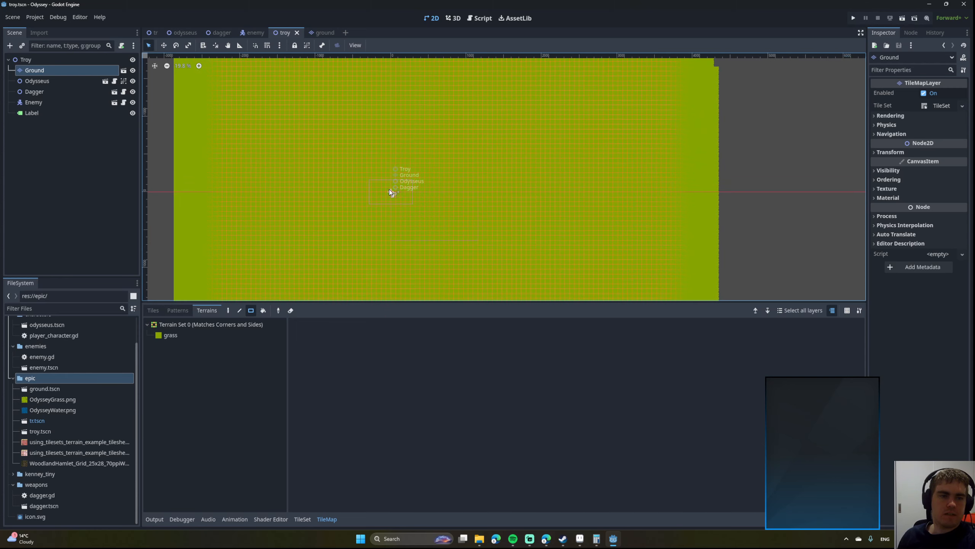
pyautogui.scroll(-6, 389, 189)
pyautogui.scroll(5, 388, 189)
pyautogui.moveTo(388, 189); pyautogui.dragTo(376, 109, button='middle')
pyautogui.scroll(-5, 376, 159)
pyautogui.scroll(1, 375, 162)
pyautogui.moveTo(375, 163); pyautogui.dragTo(372, 224, button='middle')
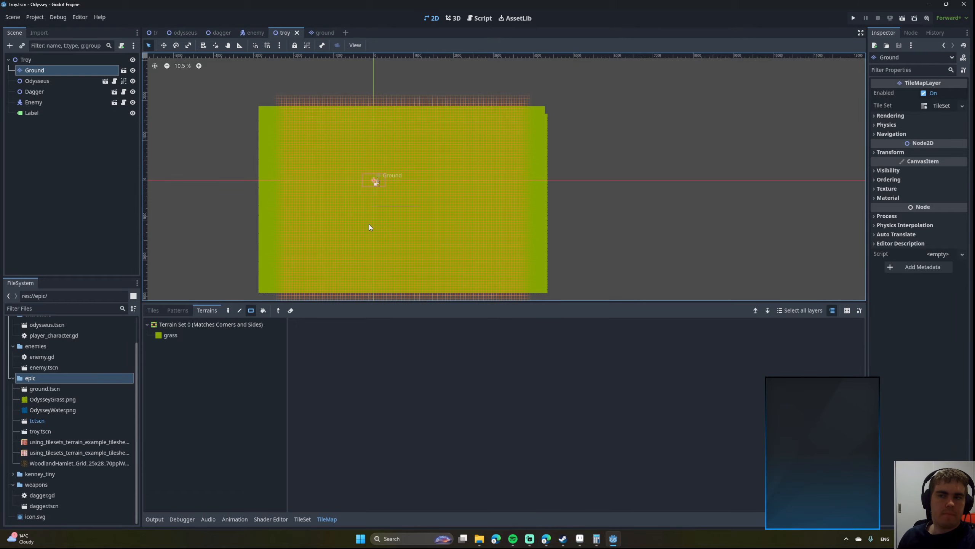
pyautogui.scroll(9, 370, 226)
pyautogui.scroll(-7, 370, 227)
pyautogui.scroll(8, 370, 226)
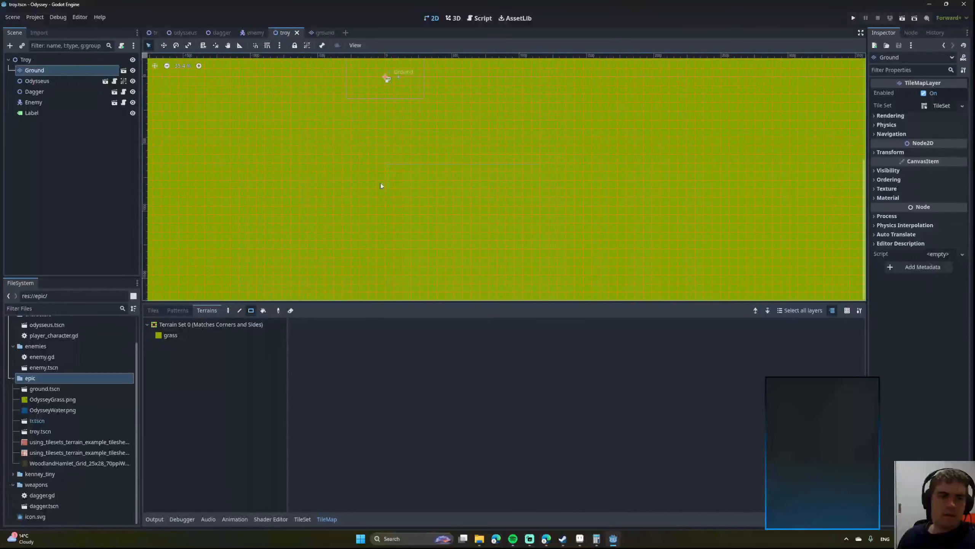
pyautogui.moveTo(381, 186); pyautogui.dragTo(332, 297, button='middle')
pyautogui.scroll(2, 340, 215)
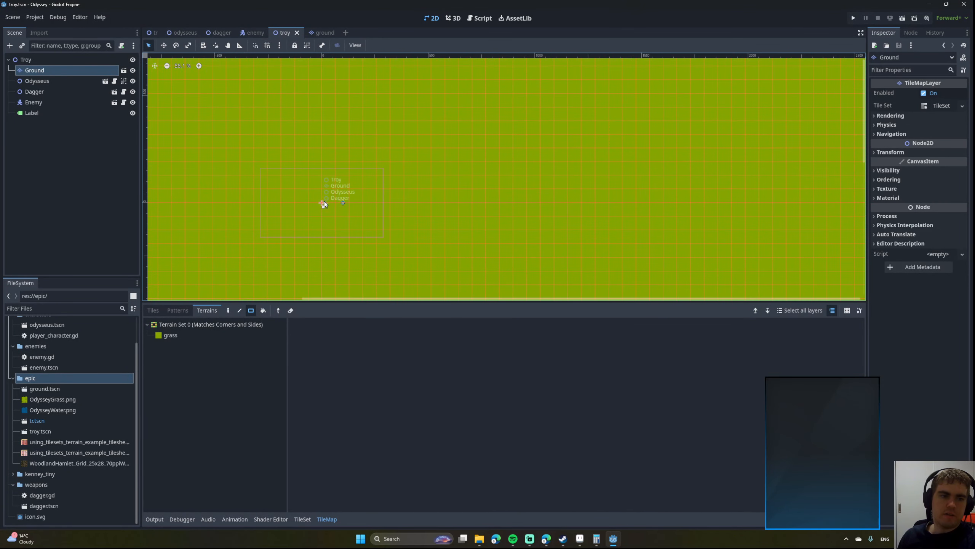
pyautogui.moveTo(322, 202); pyautogui.dragTo(385, 229, button='middle')
pyautogui.scroll(-3, 371, 227)
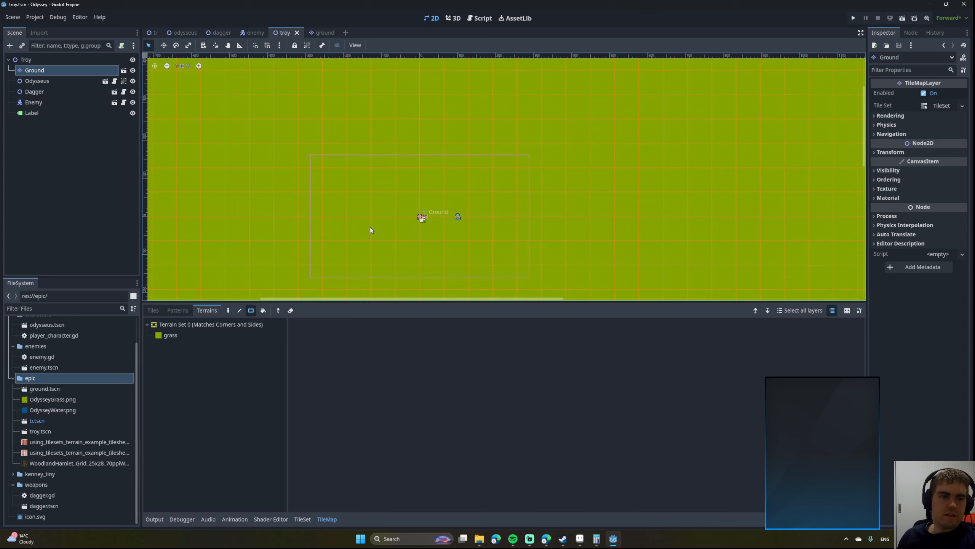
# Examine the Ground layer's TileSet settings in the Troy scene, including its physics, terrain, navigation, custom data and rendering sections.
pyautogui.scroll(5, 371, 227)
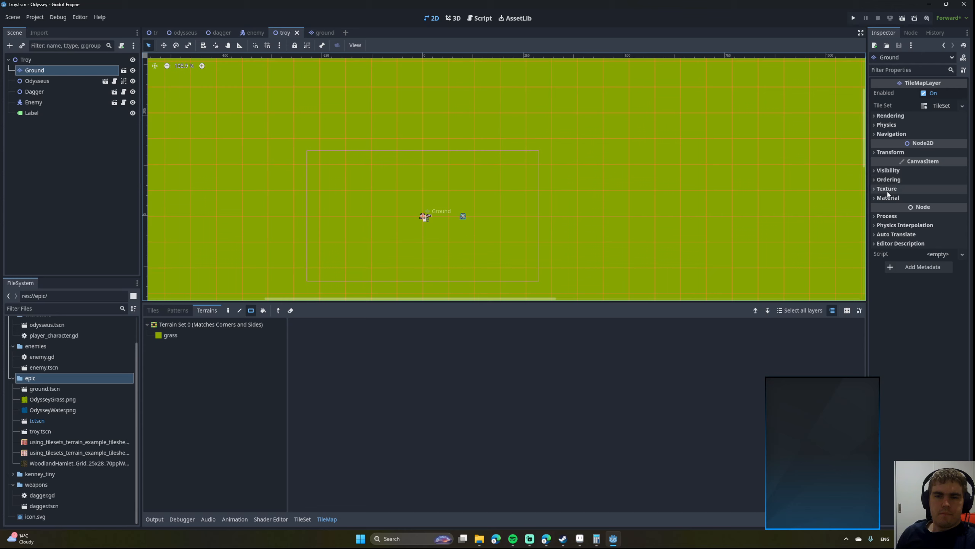
pyautogui.click(34, 70)
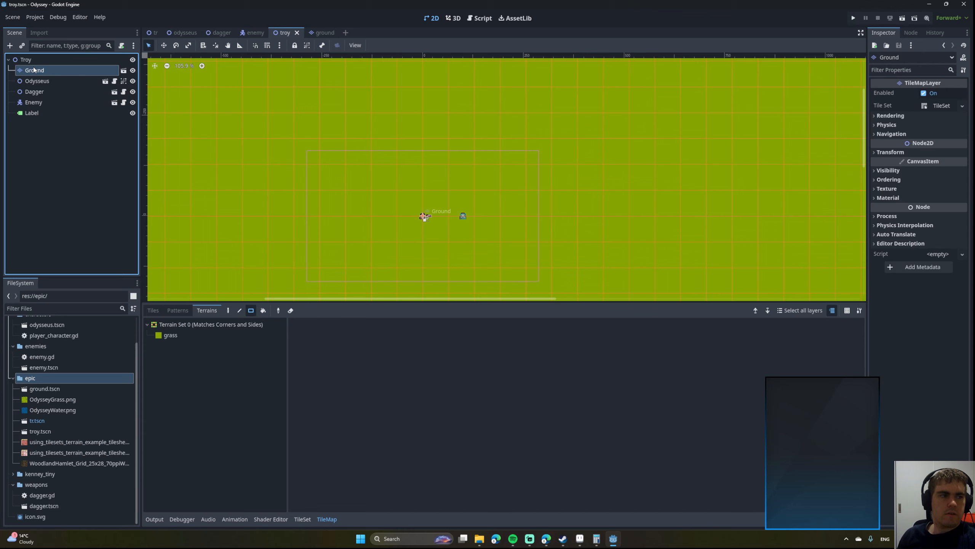
pyautogui.click(940, 105)
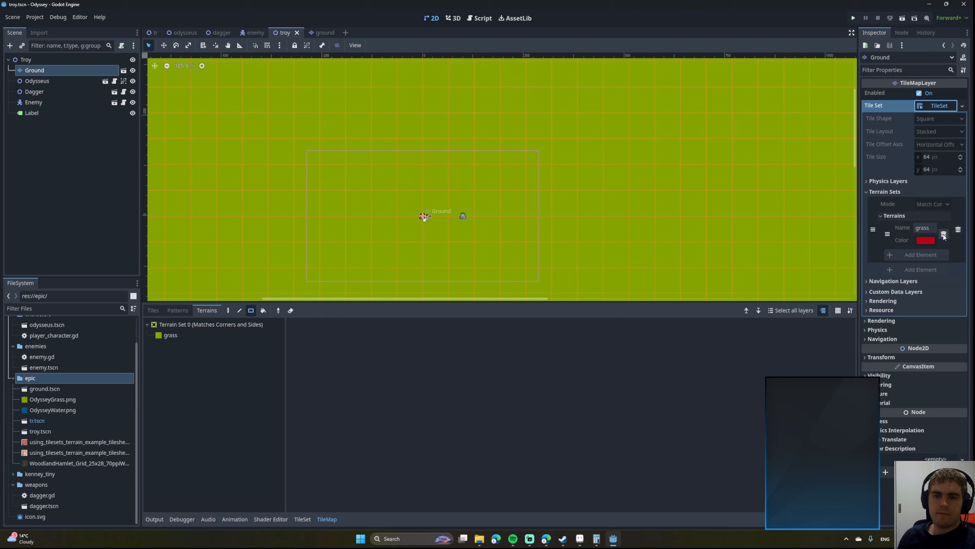
pyautogui.click(868, 281)
pyautogui.click(870, 284)
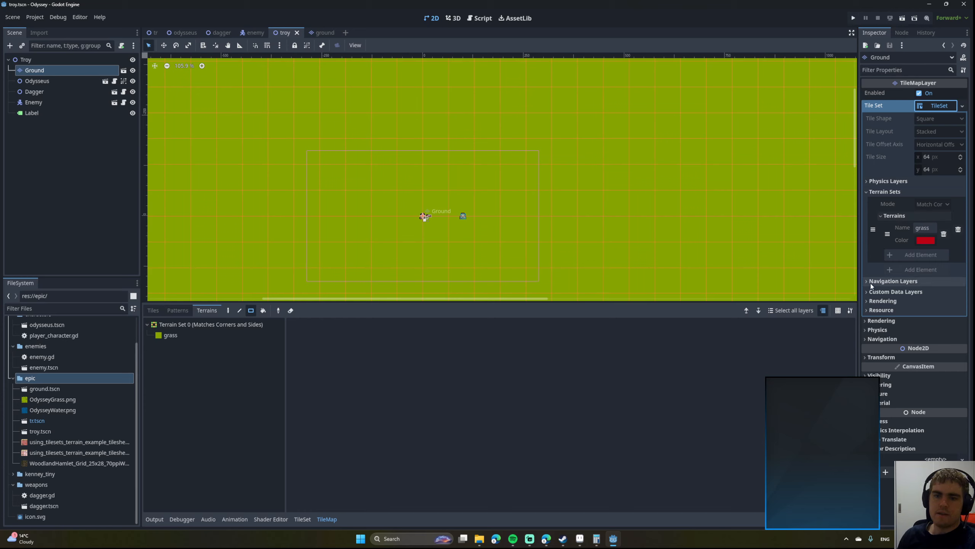
pyautogui.click(866, 291)
pyautogui.click(867, 292)
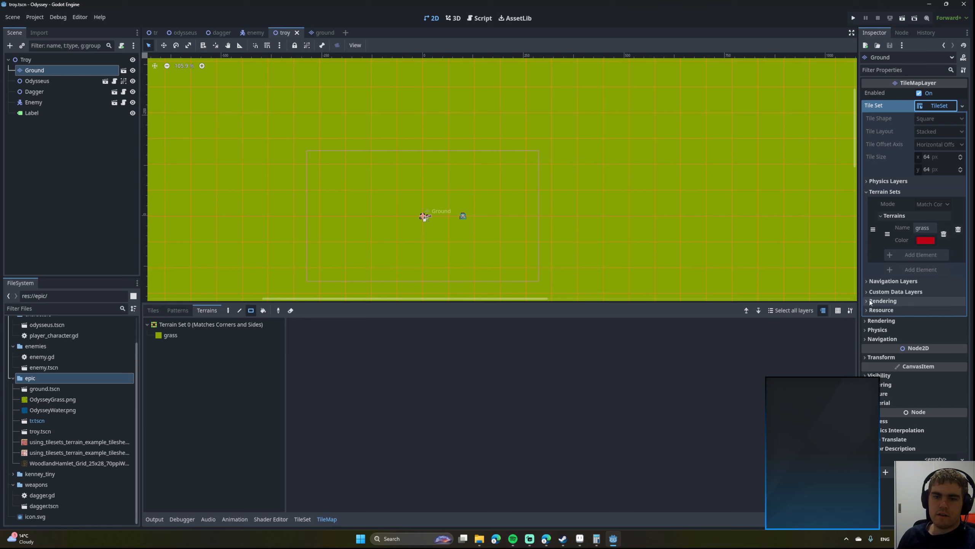
pyautogui.click(869, 302)
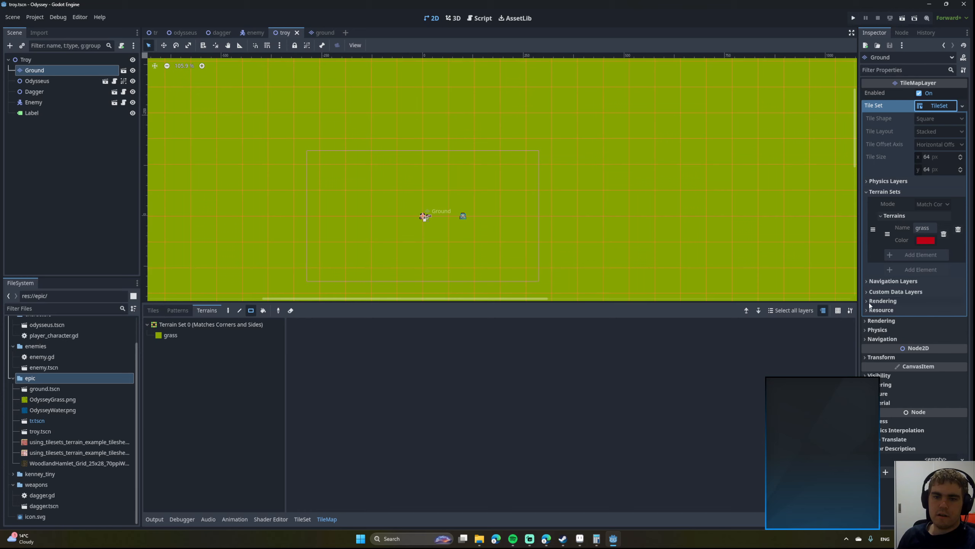
pyautogui.click(869, 302)
pyautogui.click(869, 180)
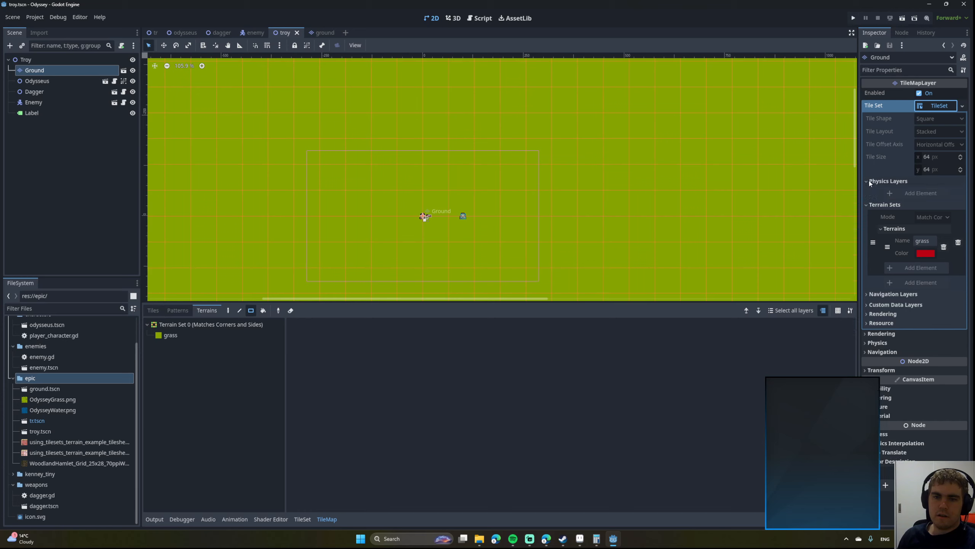
pyautogui.click(869, 180)
pyautogui.click(876, 282)
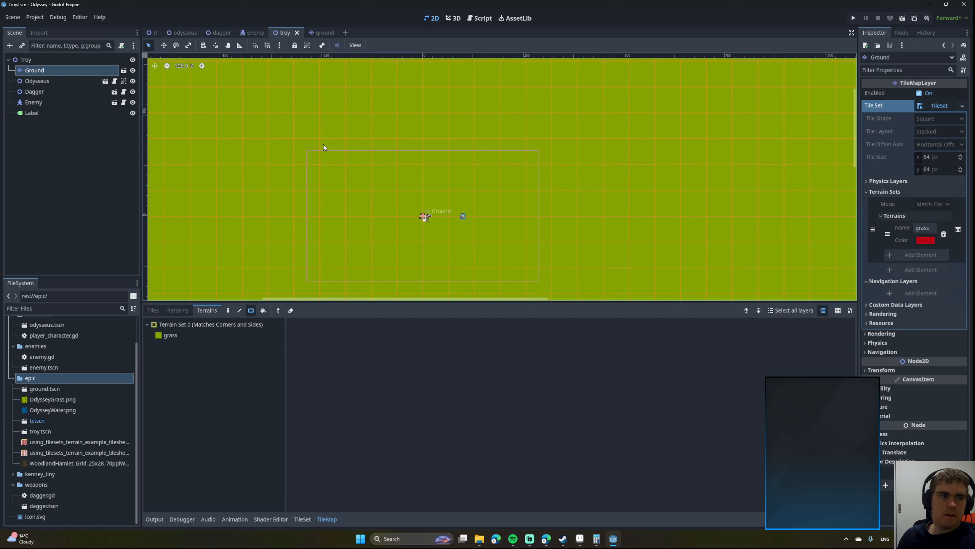
# Open the Ground node's own scene for editing and collapse its TileSet's navigation layers and terrain sets.
pyautogui.click(38, 72)
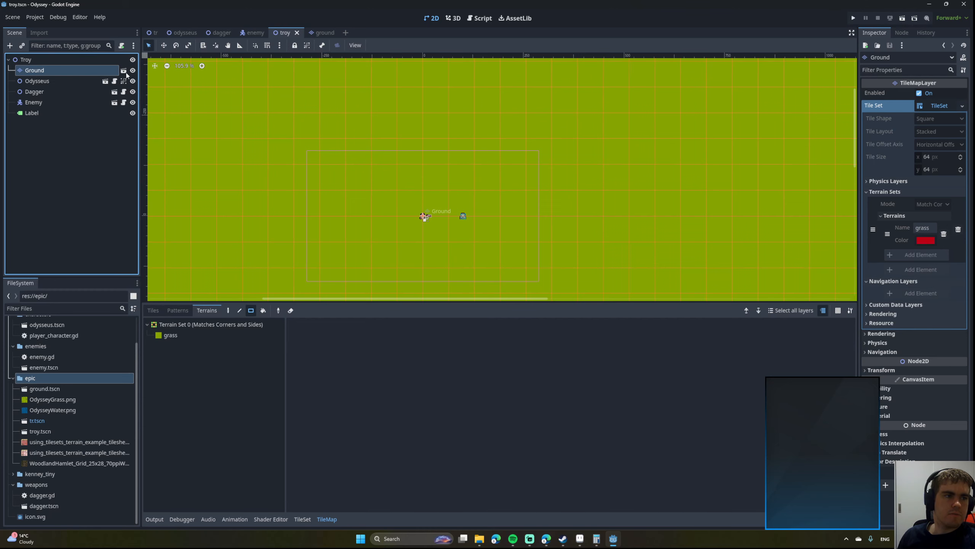
pyautogui.click(125, 72)
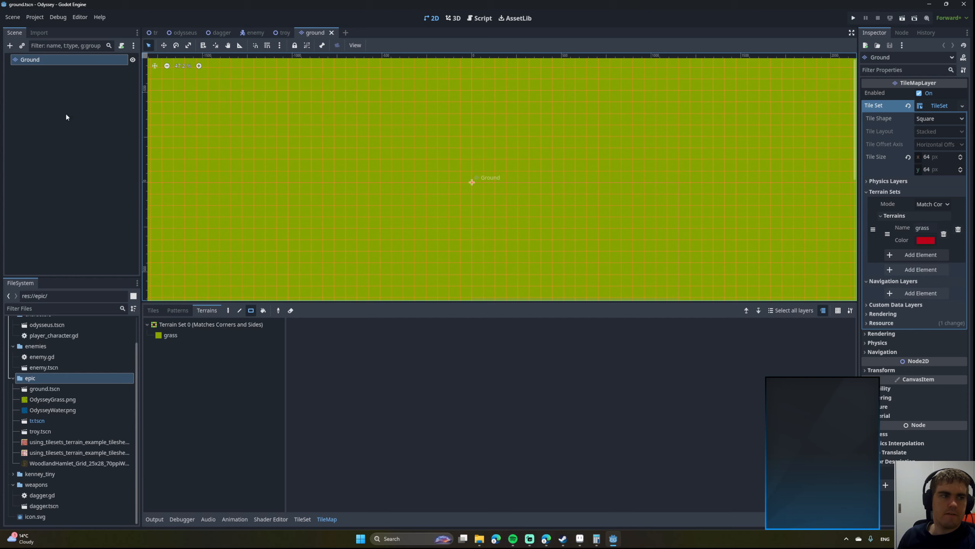
pyautogui.scroll(-1, 616, 140)
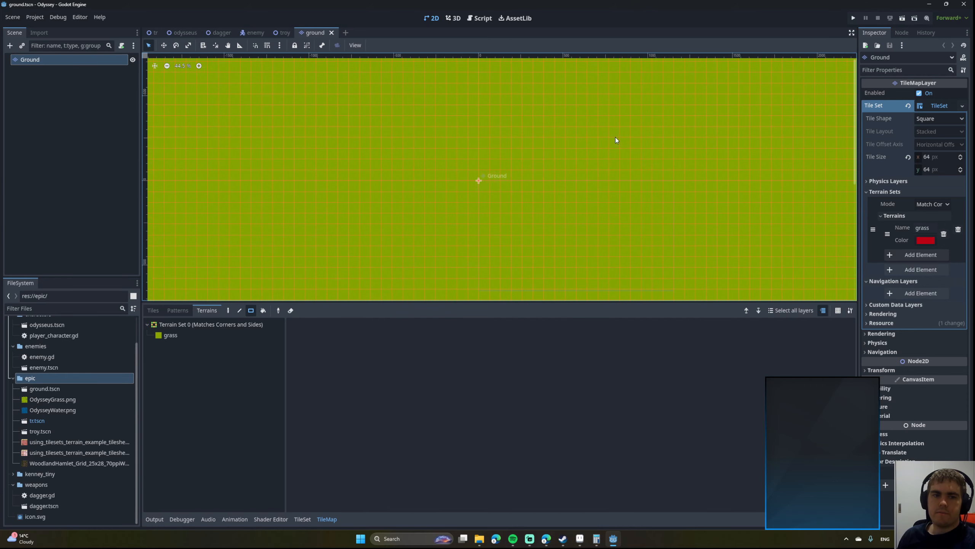
pyautogui.scroll(-5, 616, 141)
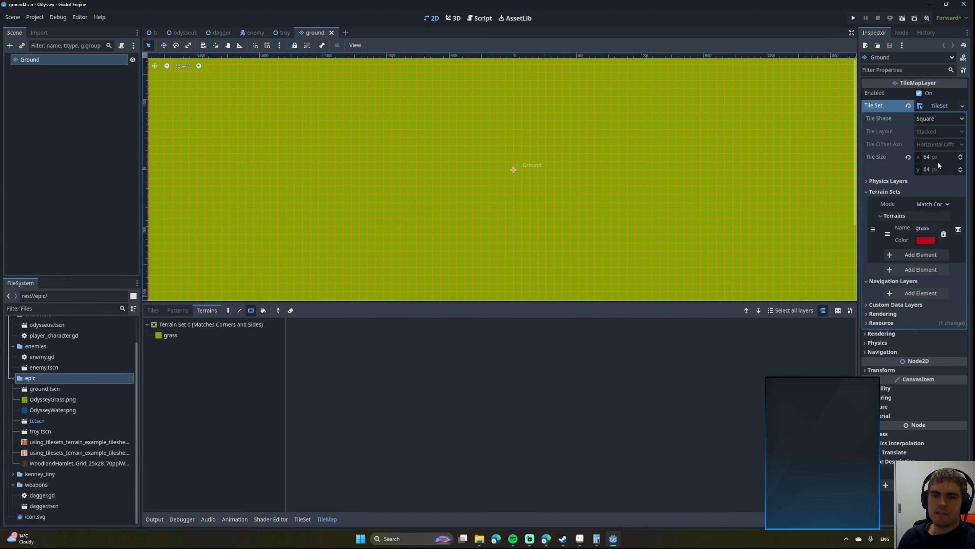
pyautogui.click(884, 281)
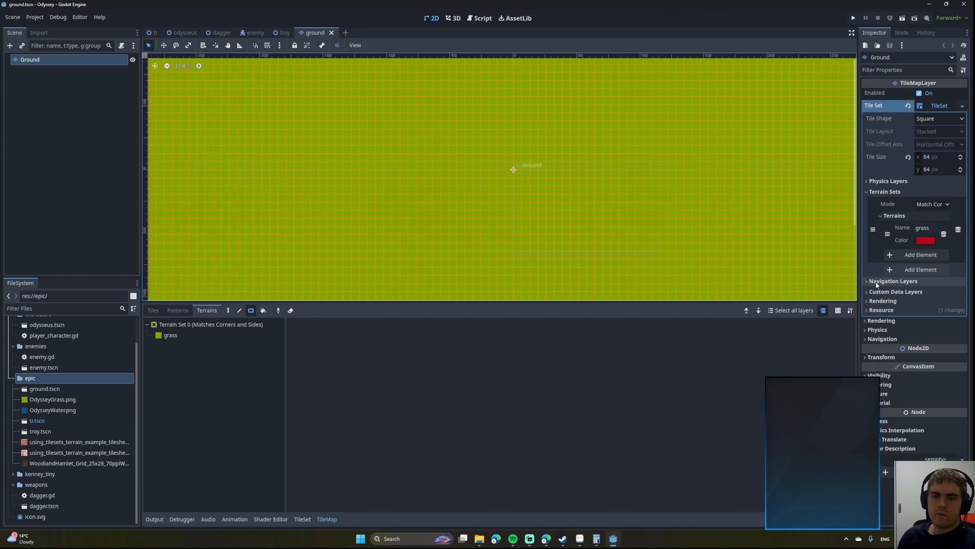
pyautogui.click(877, 192)
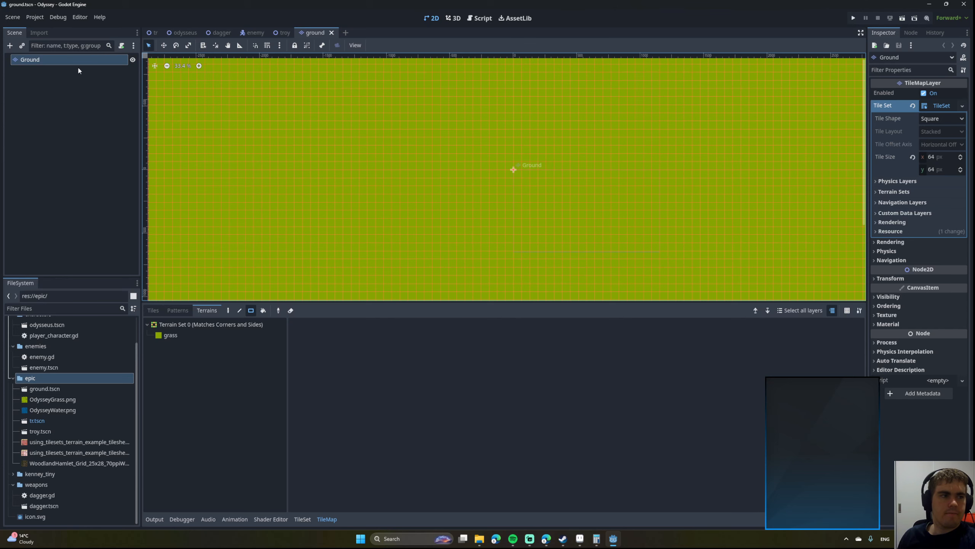
# Open the Ground node's TileMapLayer documentation and read through its description, properties, methods, signals and enumerations.
pyautogui.rightClick(21, 61)
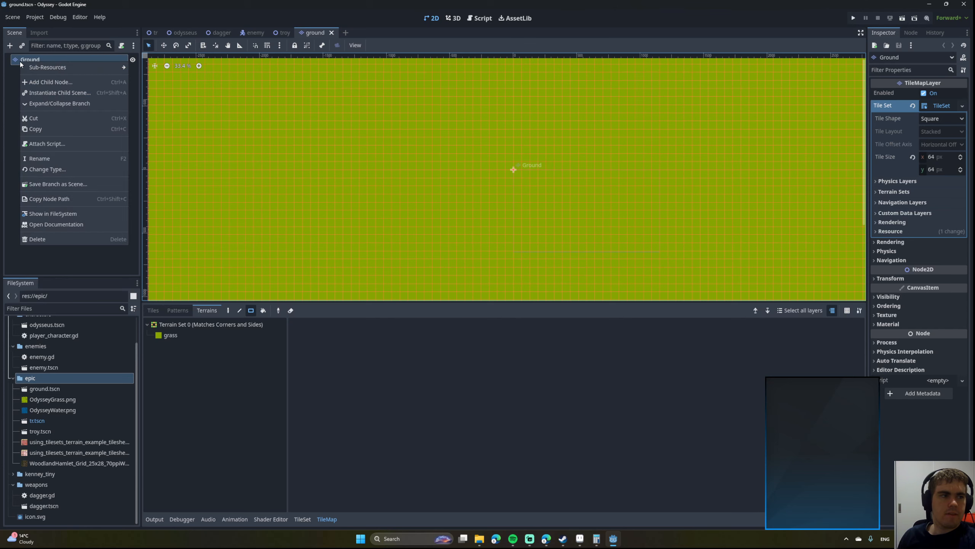
pyautogui.click(53, 224)
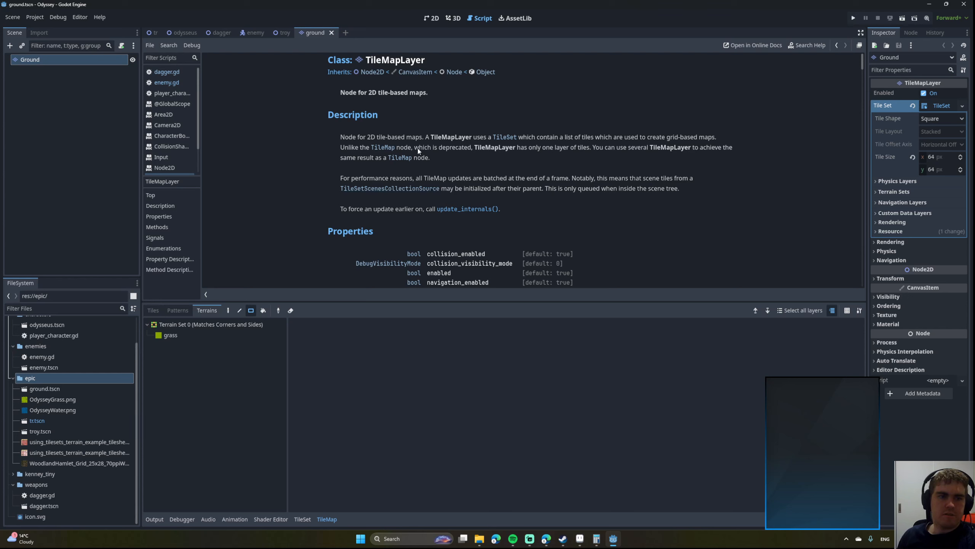
pyautogui.scroll(-4, 418, 148)
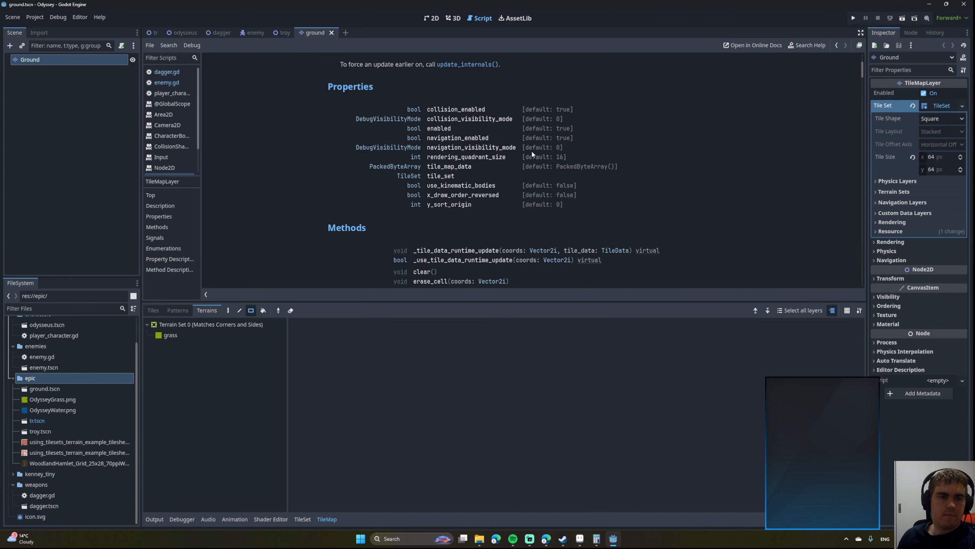
pyautogui.scroll(-4, 378, 145)
pyautogui.scroll(7, 378, 146)
pyautogui.scroll(-5, 378, 149)
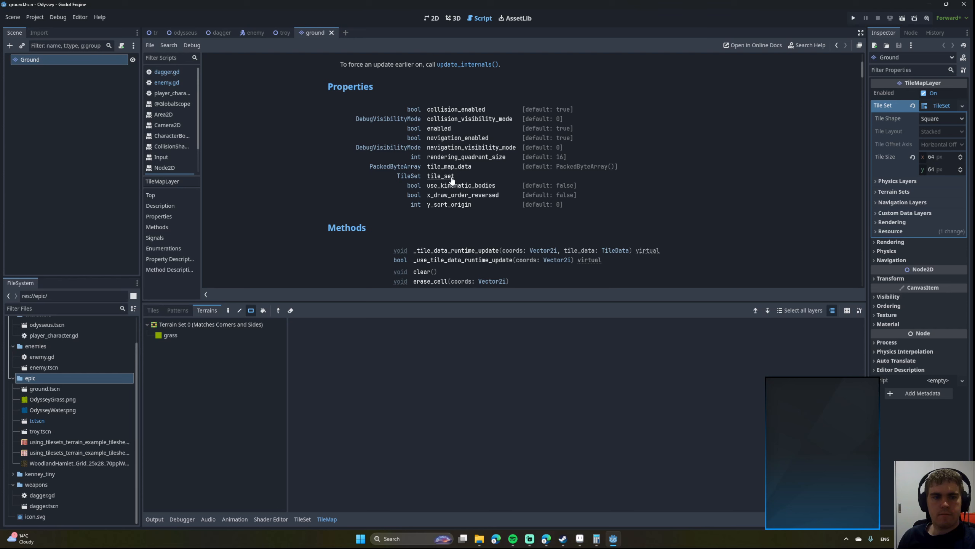
pyautogui.scroll(-2, 452, 199)
pyautogui.scroll(-2, 452, 200)
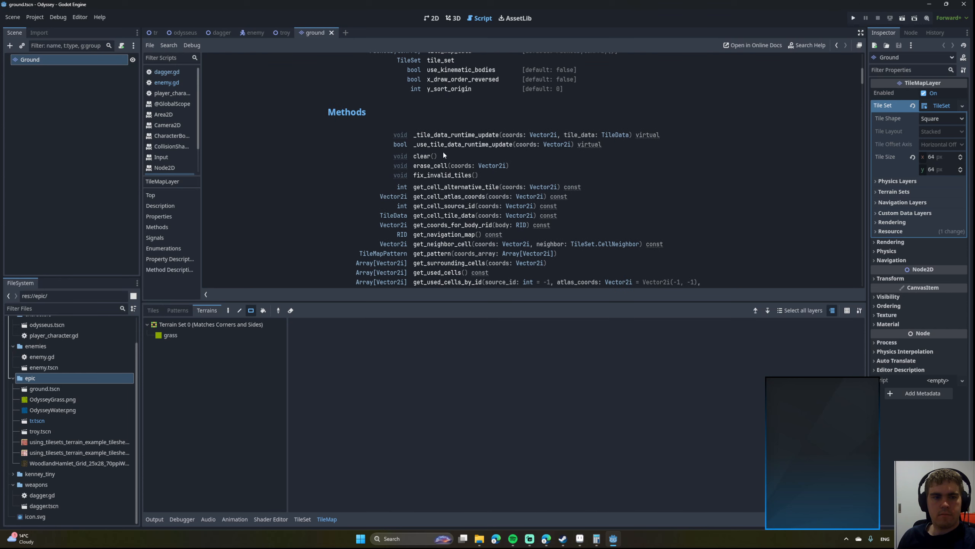
pyautogui.scroll(-2, 441, 166)
pyautogui.scroll(-5, 440, 166)
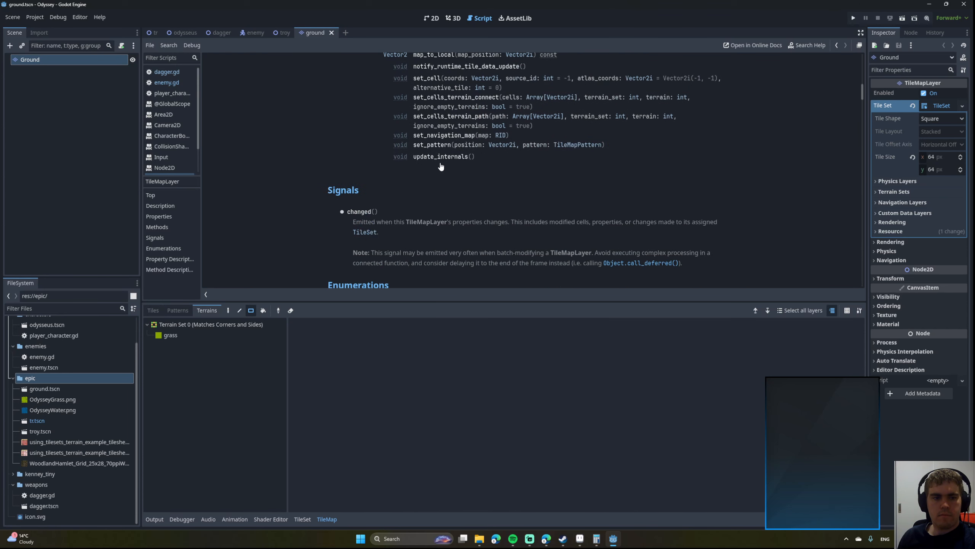
pyautogui.scroll(-7, 441, 166)
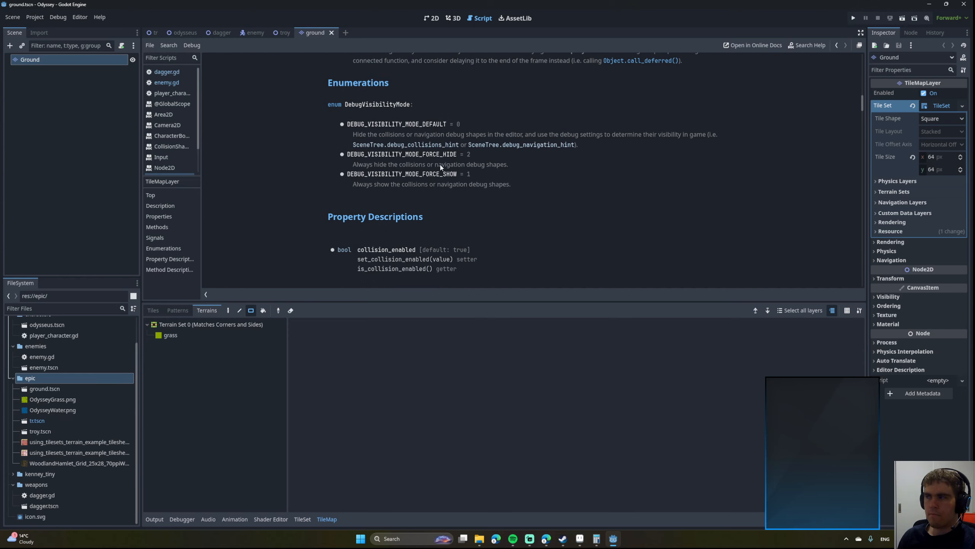
pyautogui.scroll(-2, 442, 165)
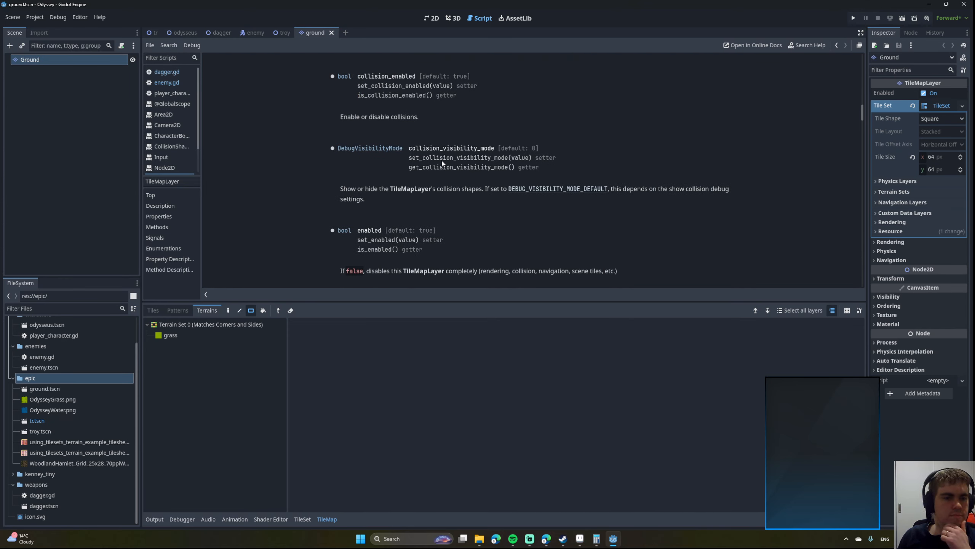
# Go back through the TileMapLayer method list and look up the description of set_navigation_map.
pyautogui.scroll(15, 494, 163)
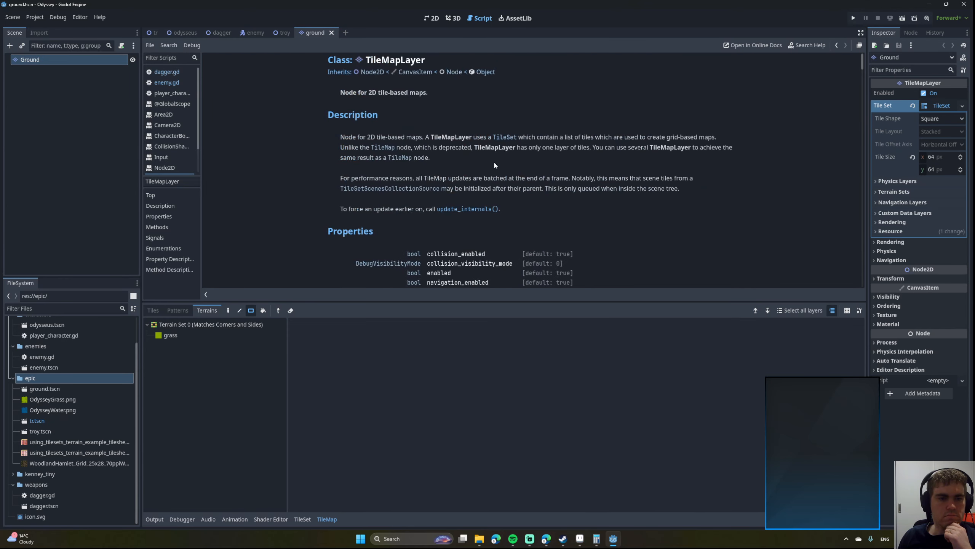
pyautogui.scroll(-6, 494, 163)
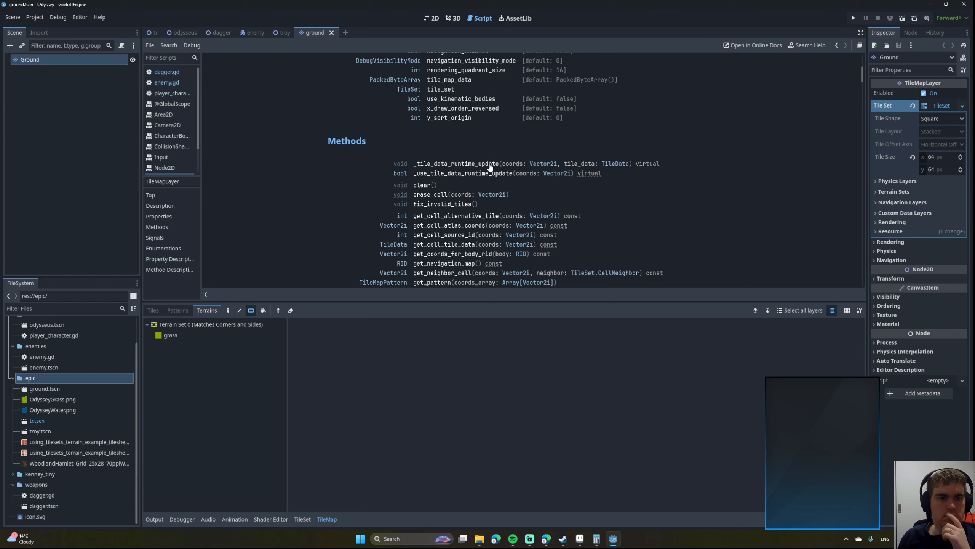
pyautogui.scroll(-6, 490, 166)
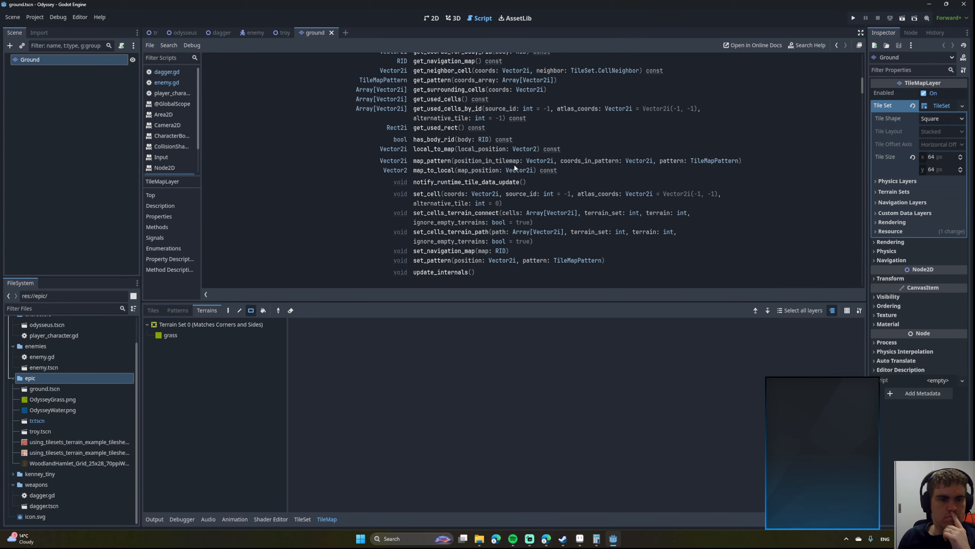
pyautogui.click(445, 252)
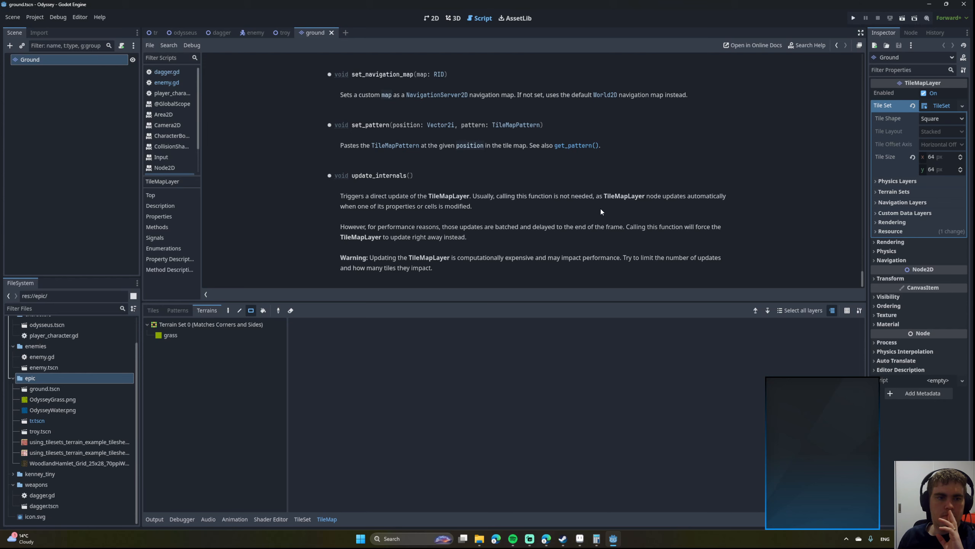
pyautogui.scroll(3, 451, 105)
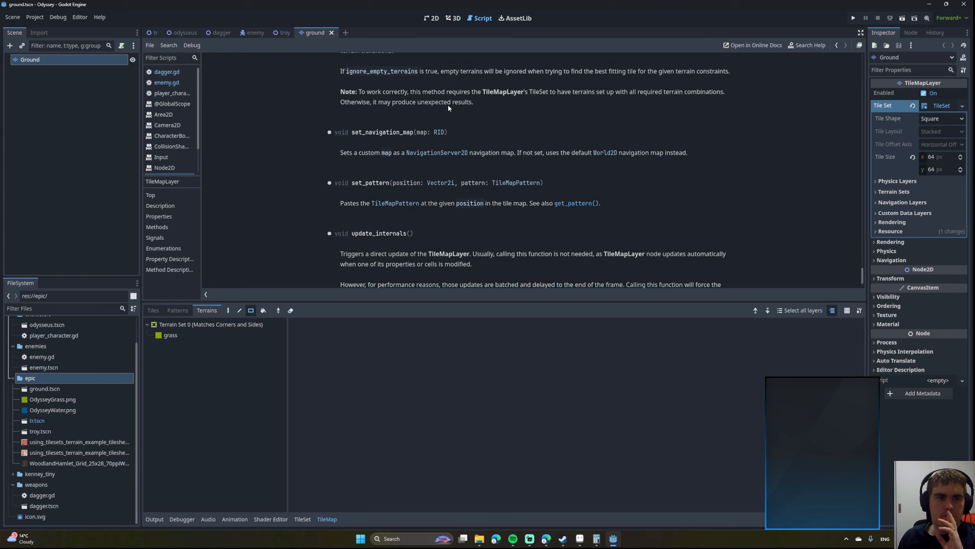
# Open the NavigationServer2D class reference and read how it handles navigation maps, regions, agents and the timing of changes.
pyautogui.click(451, 153)
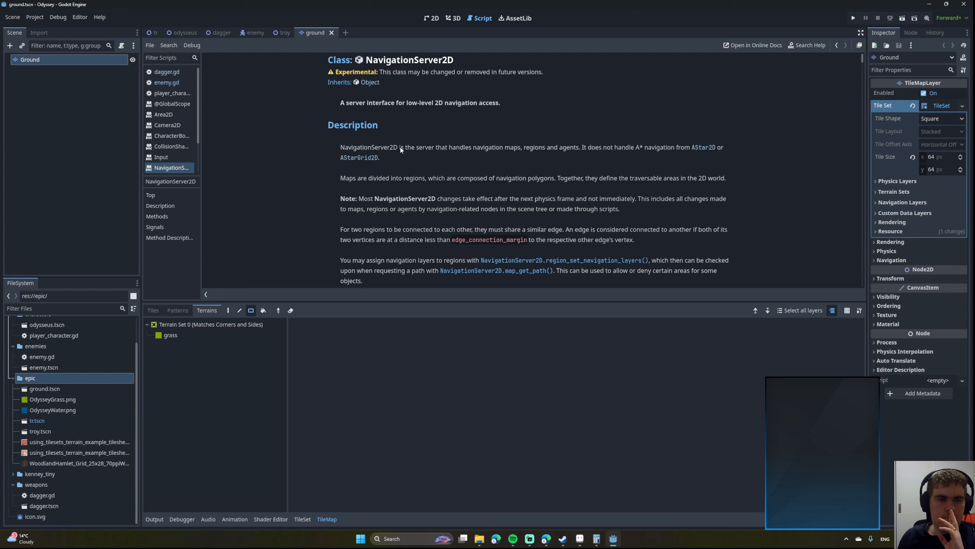
pyautogui.moveTo(400, 147); pyautogui.dragTo(564, 154)
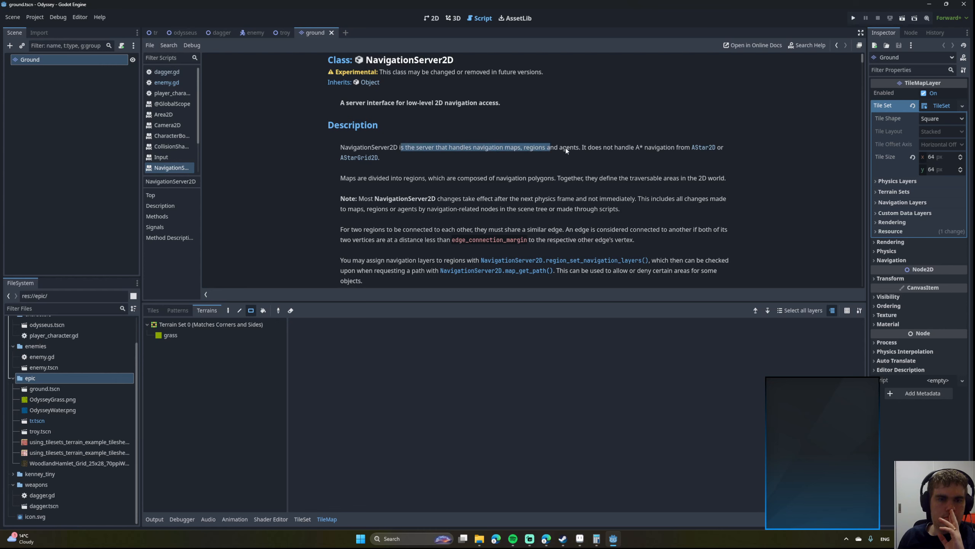
pyautogui.moveTo(469, 146)
pyautogui.mouseDown()
pyautogui.moveTo(559, 148)
pyautogui.moveTo(589, 179)
pyautogui.moveTo(473, 136)
pyautogui.mouseUp()
pyautogui.click(586, 178)
pyautogui.click(472, 144)
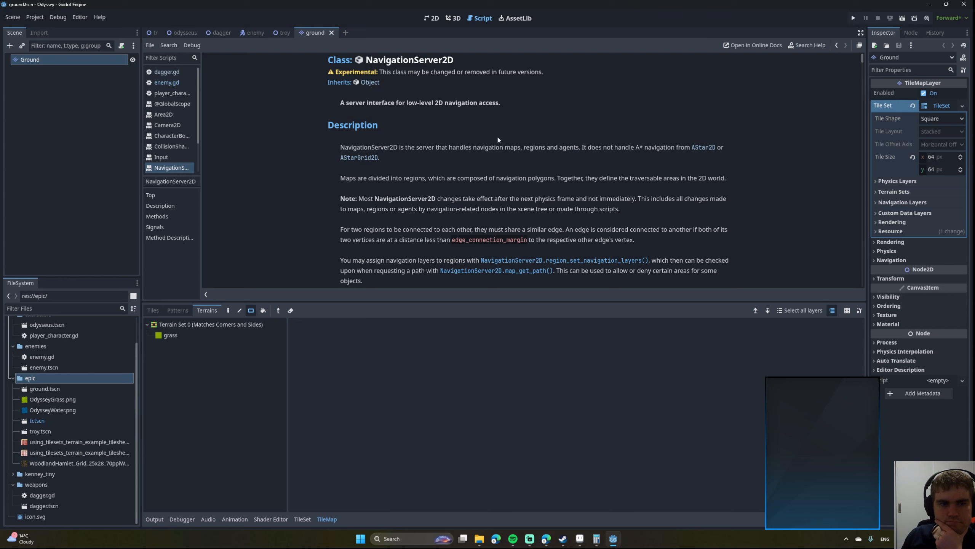
pyautogui.moveTo(431, 147); pyautogui.dragTo(578, 185)
pyautogui.click(578, 180)
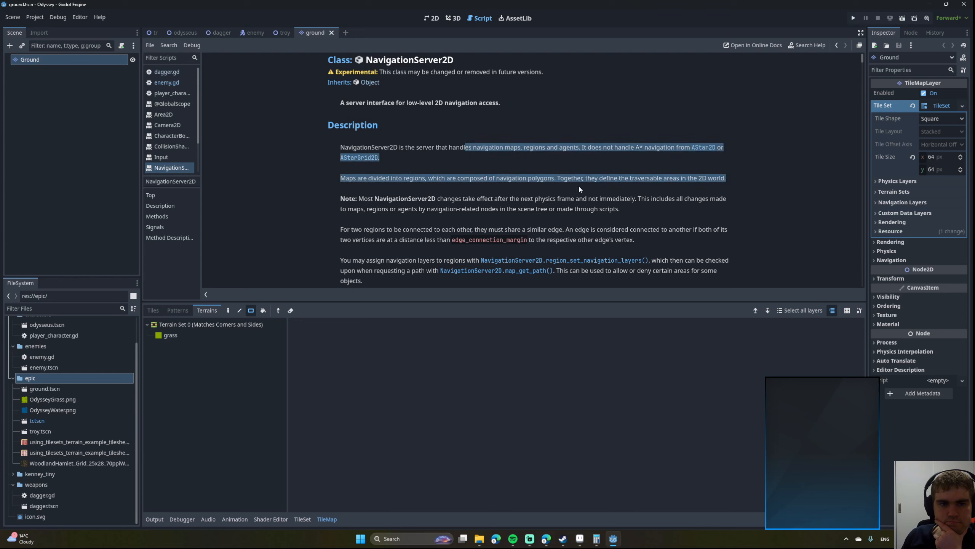
pyautogui.click(578, 185)
pyautogui.moveTo(443, 199); pyautogui.dragTo(466, 199)
pyautogui.click(578, 208)
pyautogui.click(398, 198)
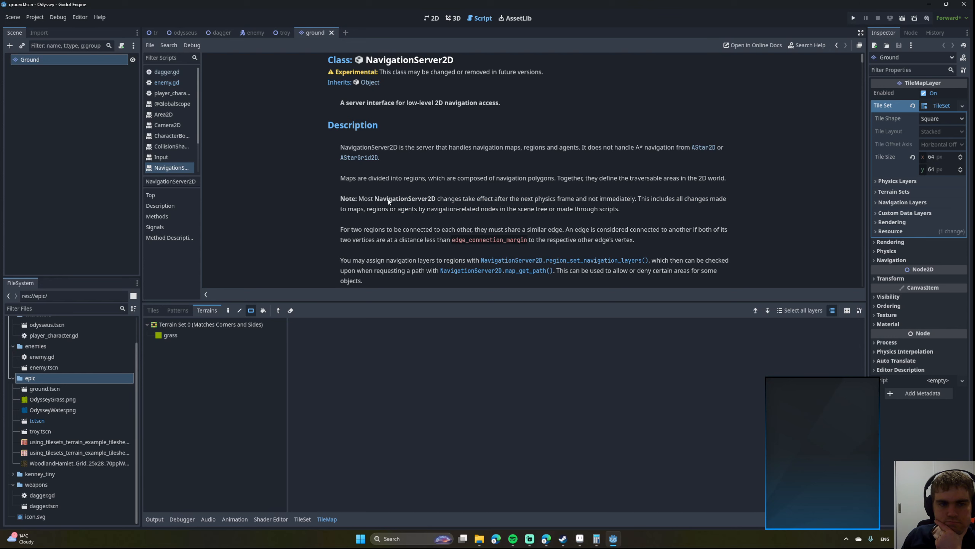
pyautogui.moveTo(360, 201); pyautogui.dragTo(490, 209)
pyautogui.click(490, 209)
# Read the NavigationServer2D notes on region connections, navigation layers and collision avoidance, and look through its method list.
pyautogui.scroll(-4, 490, 209)
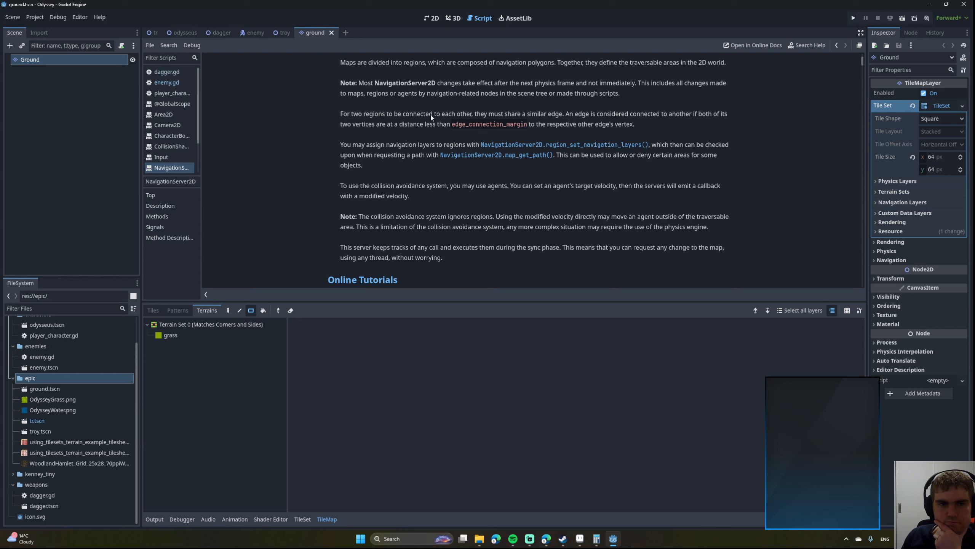
pyautogui.moveTo(390, 115); pyautogui.dragTo(590, 125)
pyautogui.click(593, 127)
pyautogui.moveTo(372, 146); pyautogui.dragTo(595, 156)
pyautogui.click(608, 158)
pyautogui.scroll(-3, 610, 156)
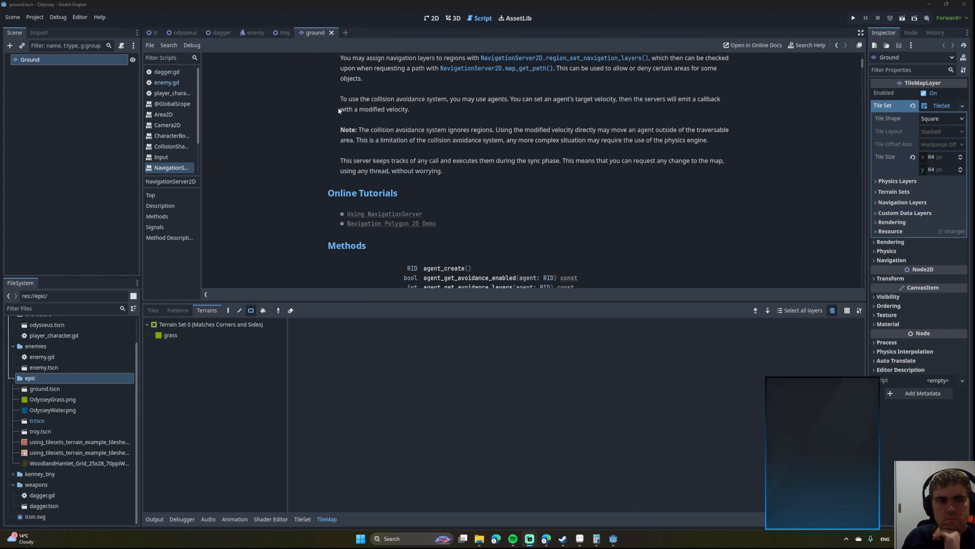
pyautogui.scroll(-15, 343, 122)
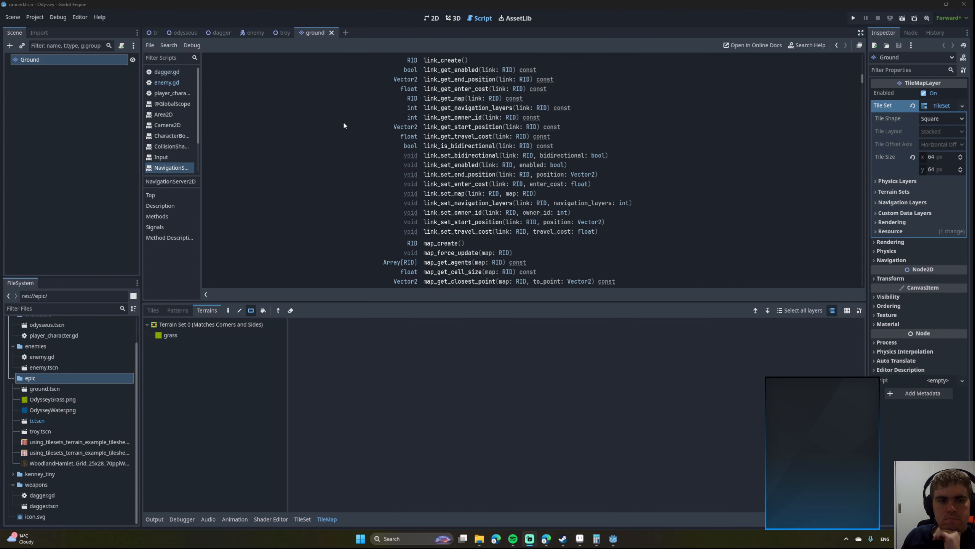
pyautogui.scroll(20, 341, 119)
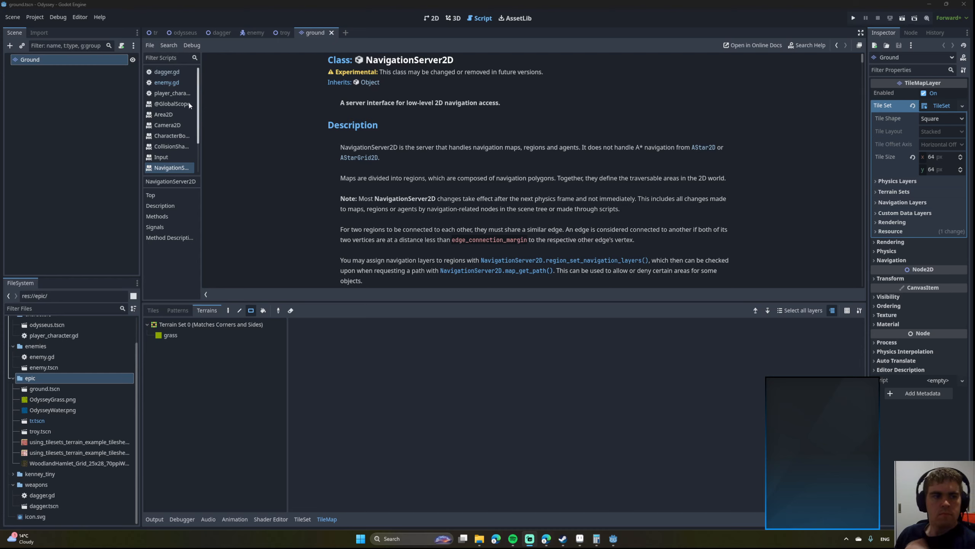
pyautogui.click(178, 72)
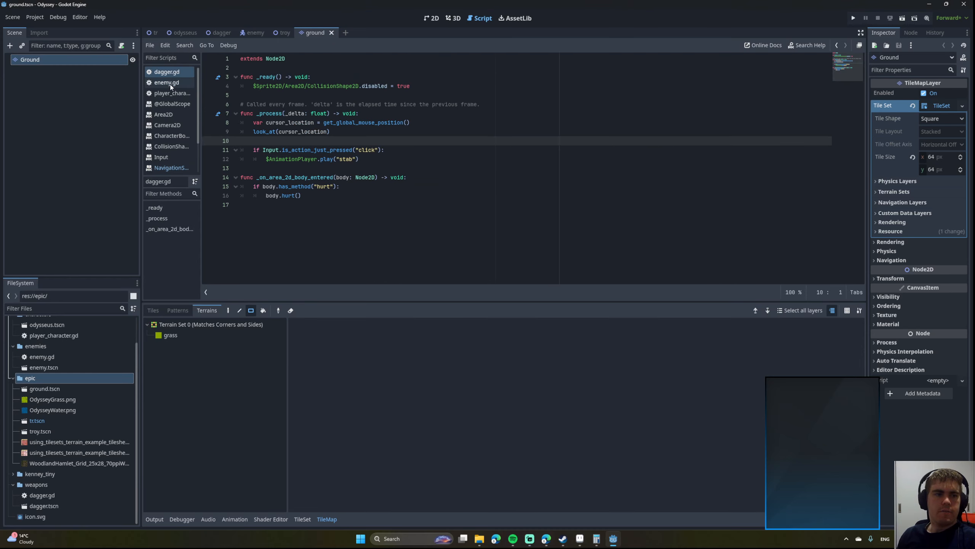
pyautogui.click(165, 93)
pyautogui.click(165, 104)
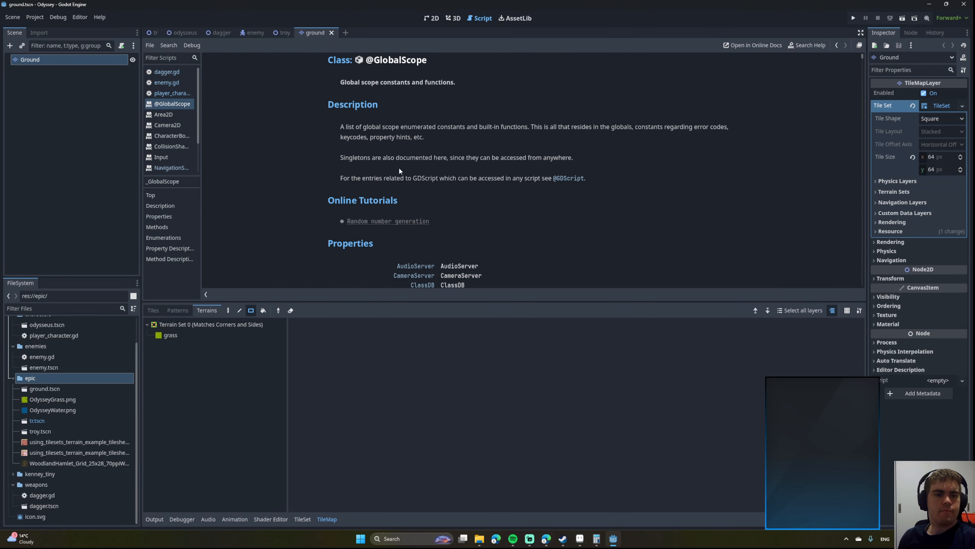
pyautogui.scroll(-20, 399, 168)
pyautogui.click(163, 114)
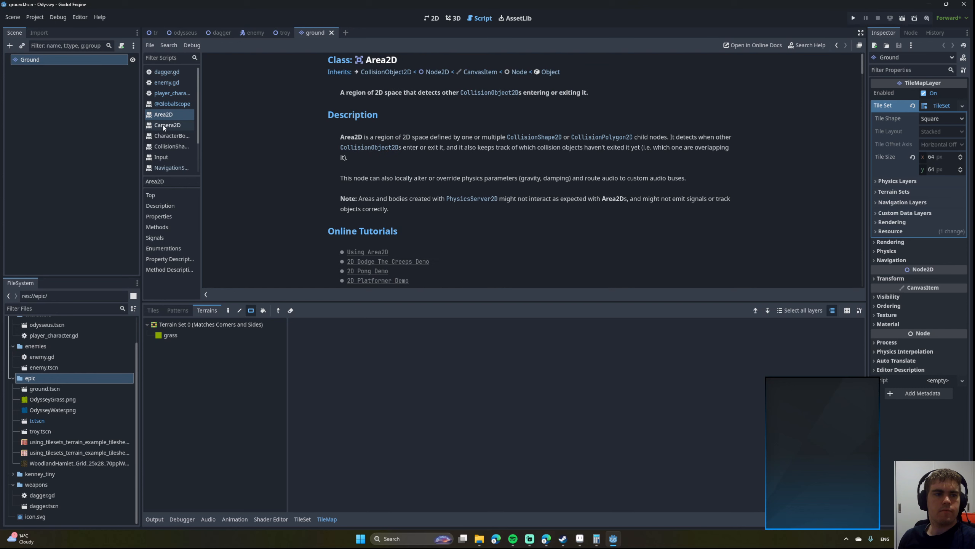
pyautogui.click(167, 124)
pyautogui.click(165, 137)
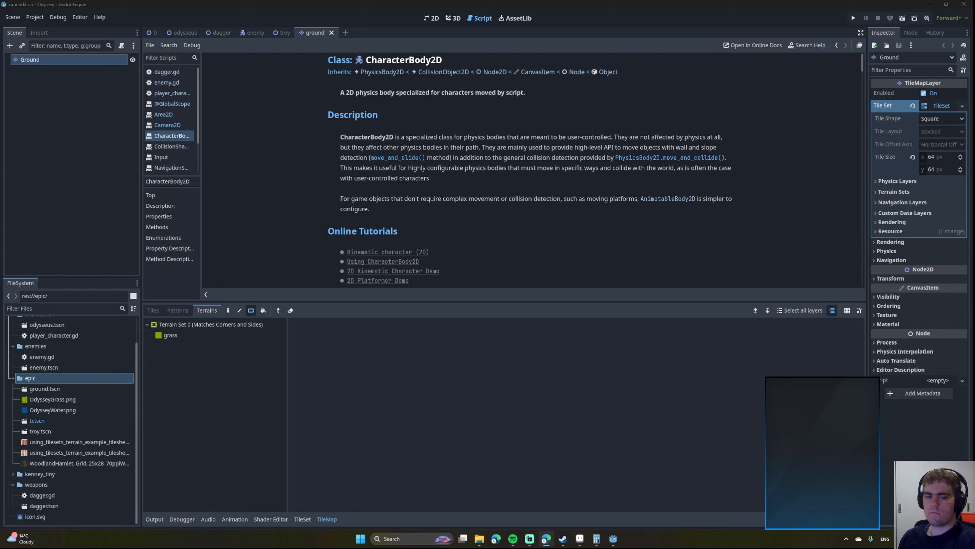
pyautogui.click(549, 542)
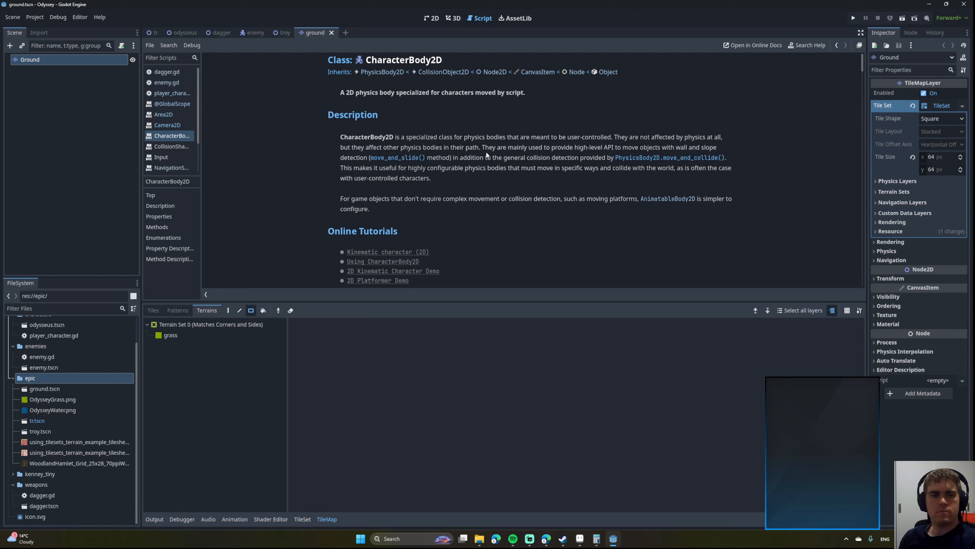
pyautogui.moveTo(454, 136); pyautogui.dragTo(491, 136)
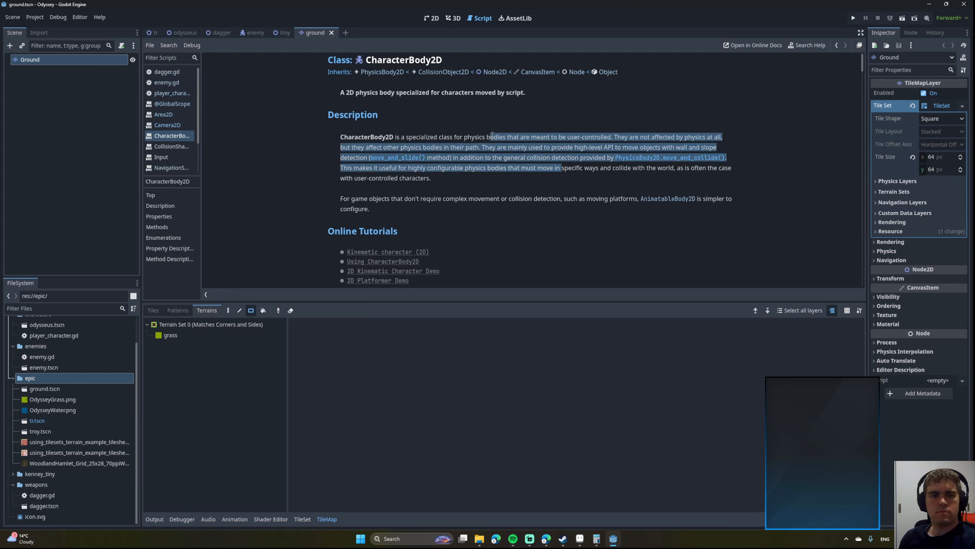
pyautogui.click(493, 136)
# Open the troy scene in the 2D workspace and examine its characters, grass ground and the Ground node's tile set properties.
pyautogui.click(285, 34)
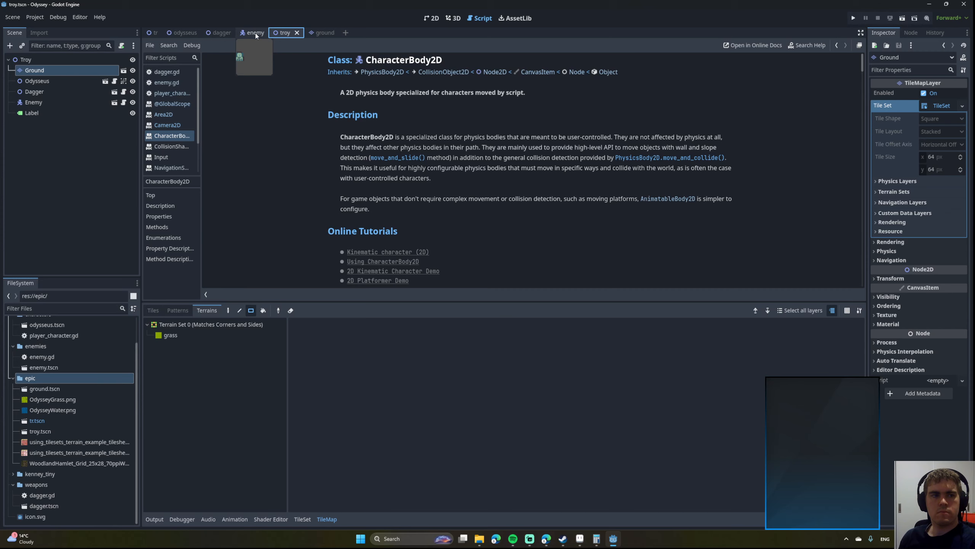
pyautogui.click(256, 33)
pyautogui.click(285, 33)
pyautogui.click(453, 17)
pyautogui.click(434, 19)
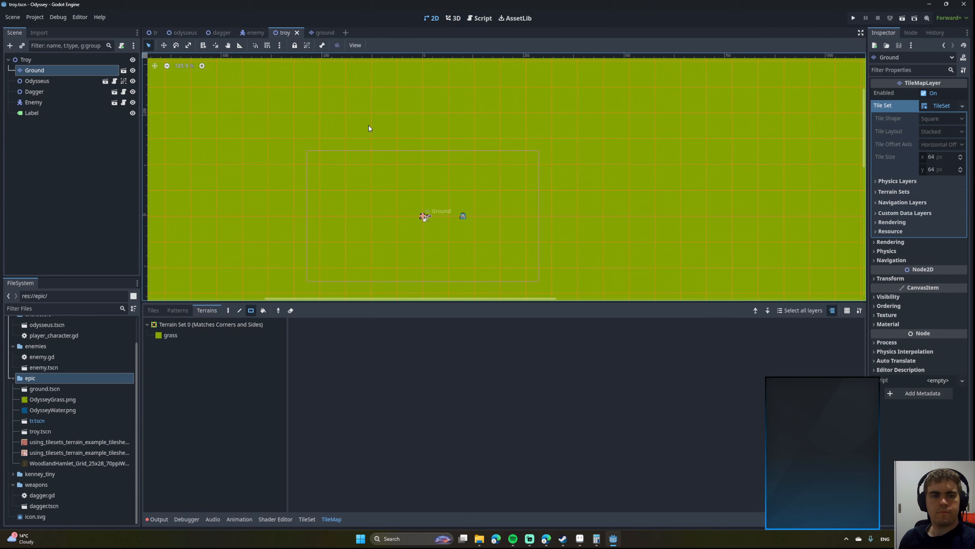
pyautogui.scroll(6, 397, 180)
pyautogui.moveTo(472, 215); pyautogui.dragTo(463, 158, button='middle')
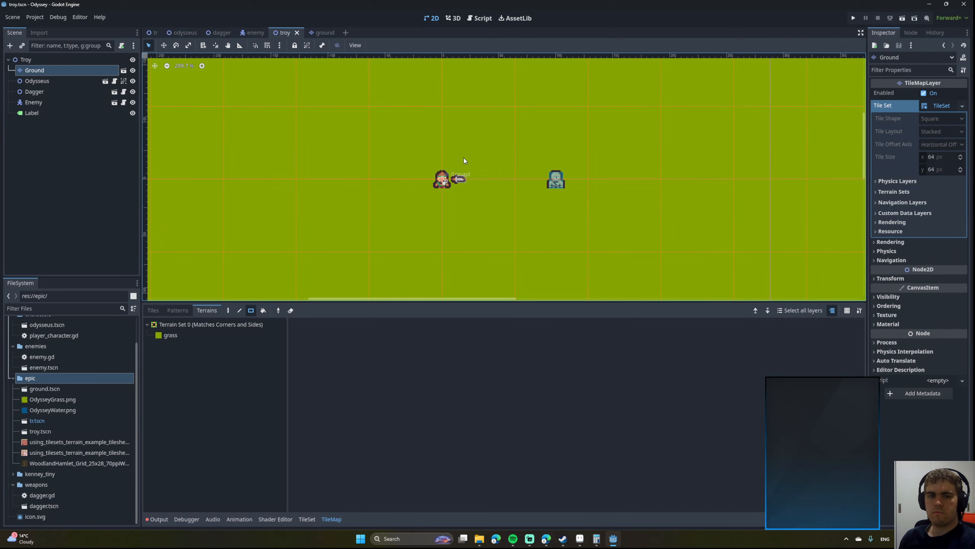
pyautogui.scroll(-3, 465, 158)
pyautogui.scroll(-10, 470, 171)
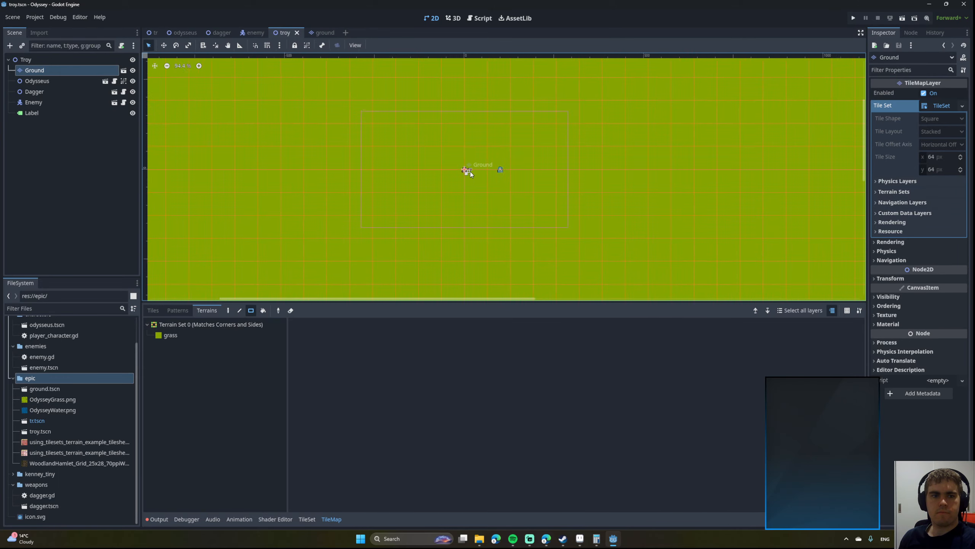
pyautogui.scroll(11, 468, 171)
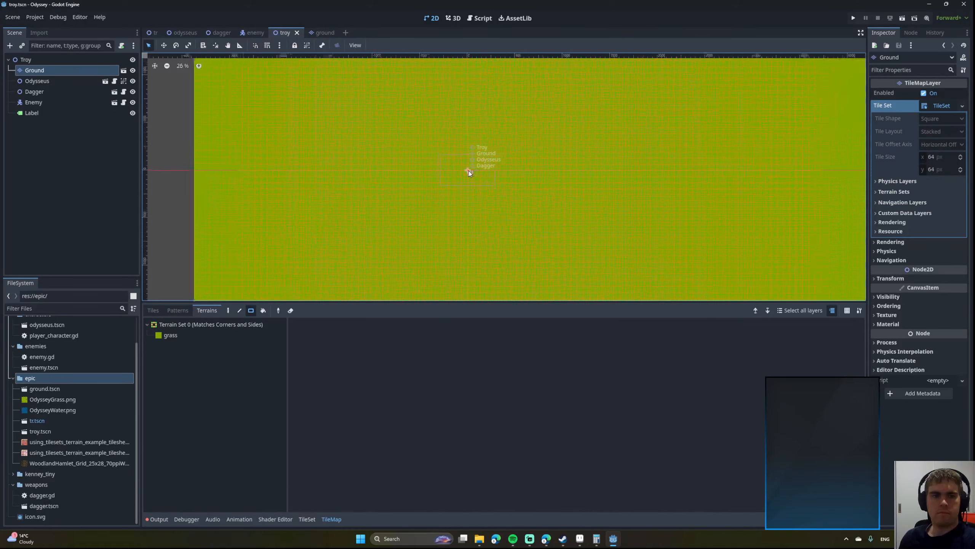
pyautogui.scroll(3, 469, 171)
pyautogui.scroll(-4, 469, 171)
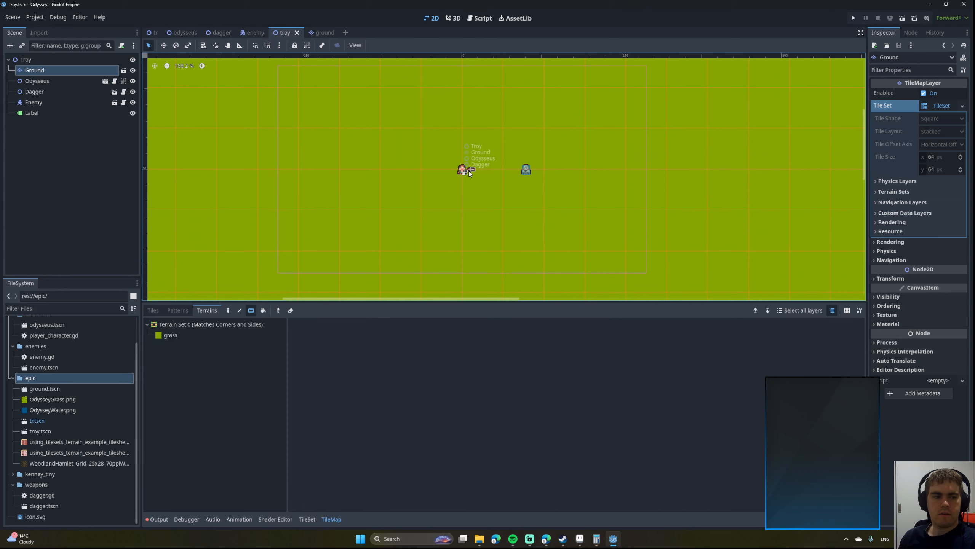
pyautogui.click(936, 107)
pyautogui.click(935, 107)
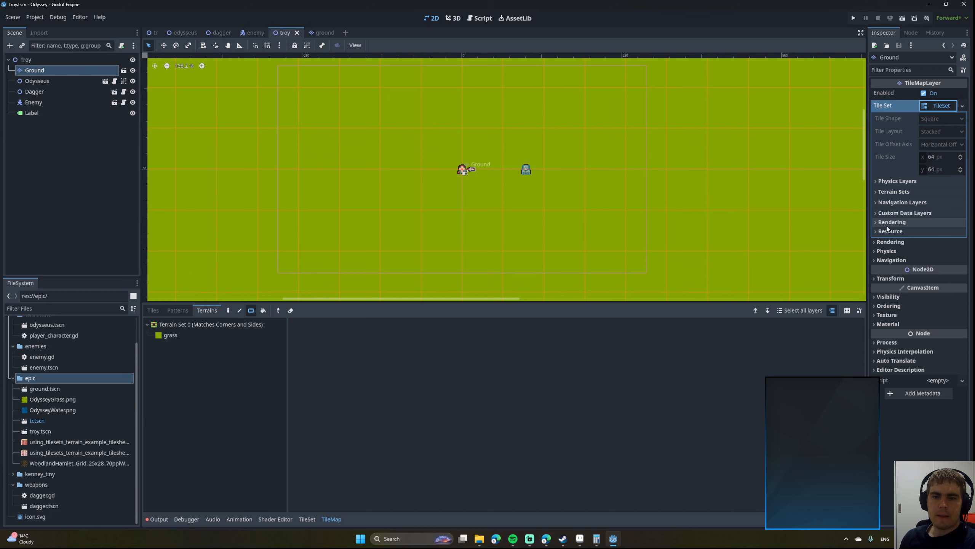
pyautogui.click(879, 181)
pyautogui.click(879, 181)
# In the ground scene, add two navigation layers to the tile set and assign the second one to layer 2 only.
pyautogui.click(322, 33)
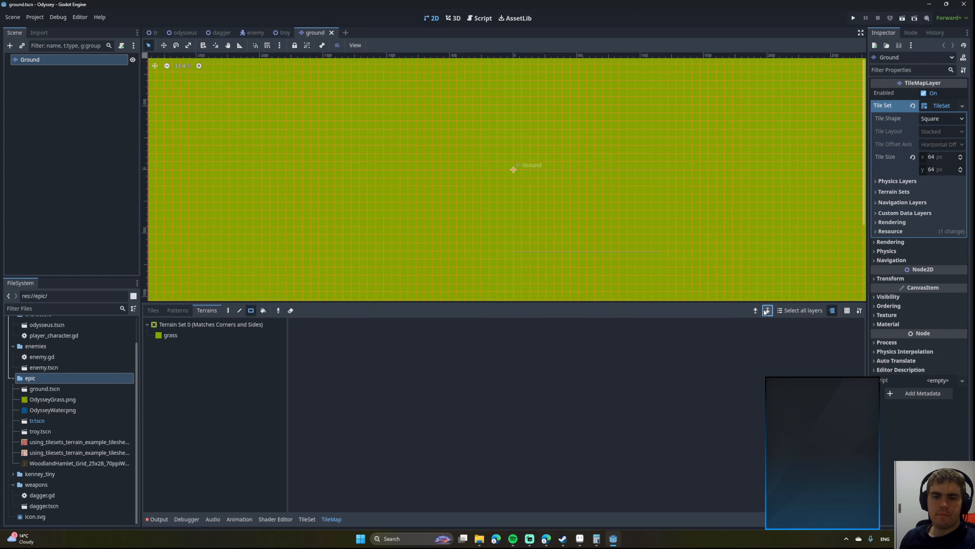
pyautogui.click(898, 203)
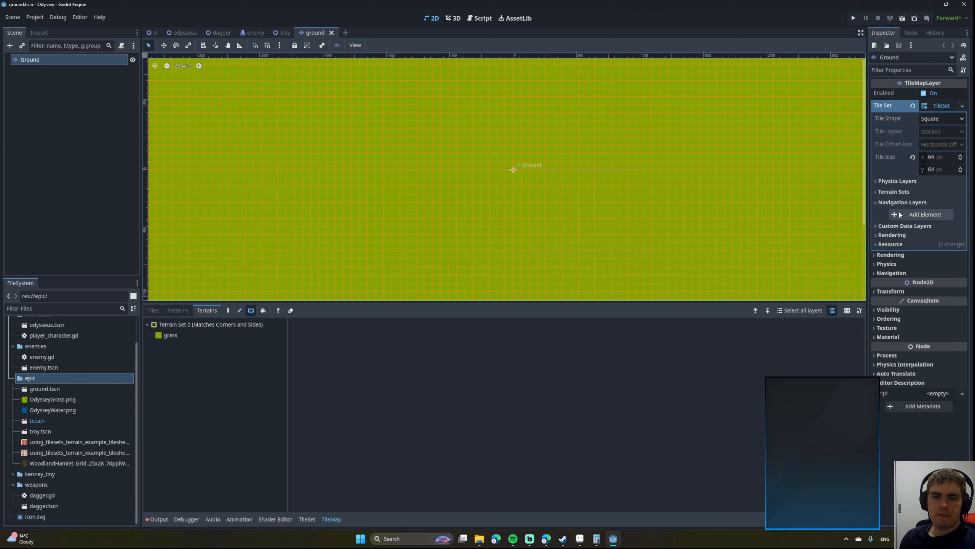
pyautogui.click(899, 213)
pyautogui.click(904, 254)
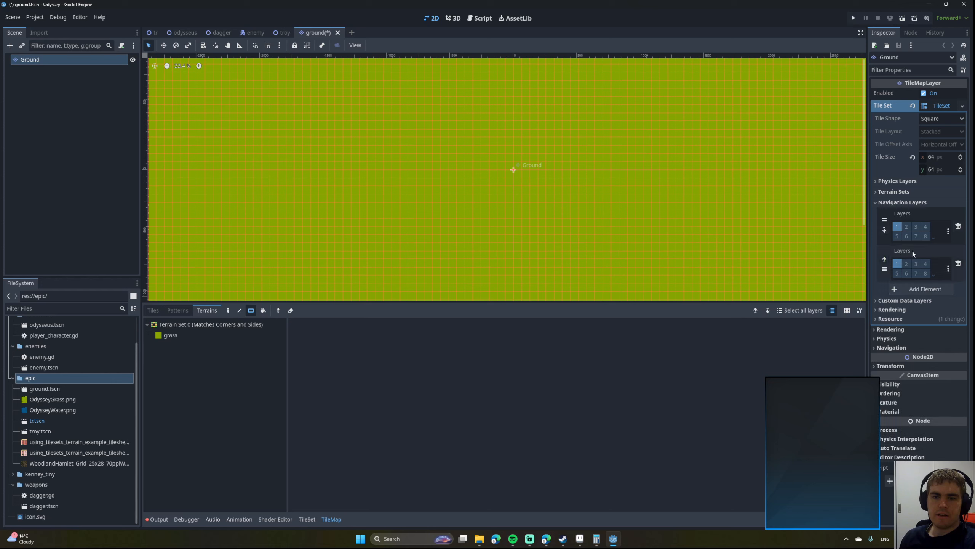
pyautogui.click(907, 263)
pyautogui.click(897, 263)
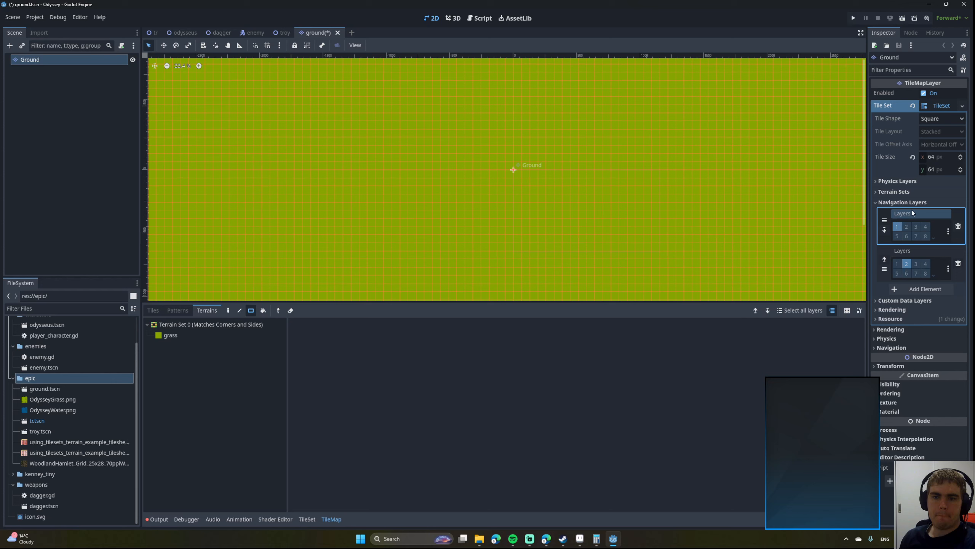
# Remove both navigation layers from the Ground tile set.
pyautogui.click(792, 310)
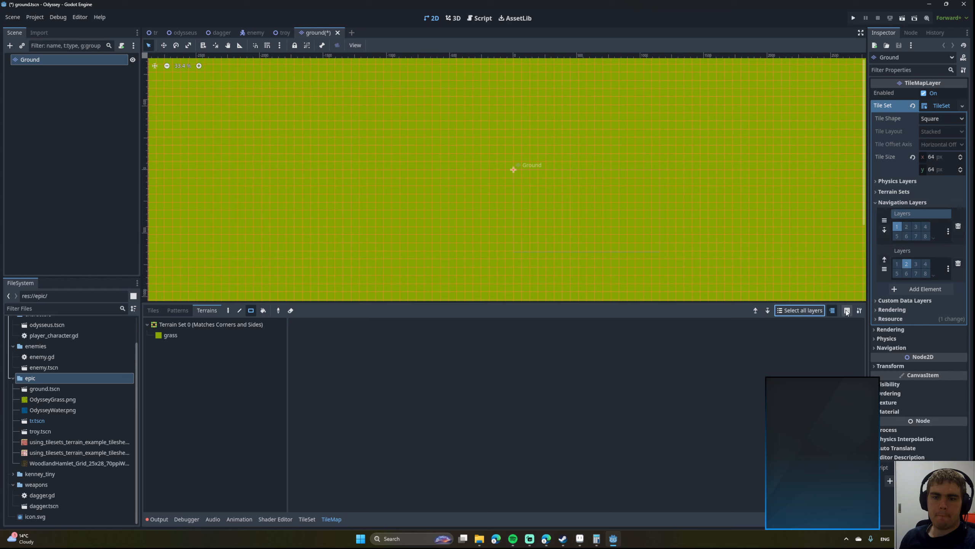
pyautogui.click(846, 311)
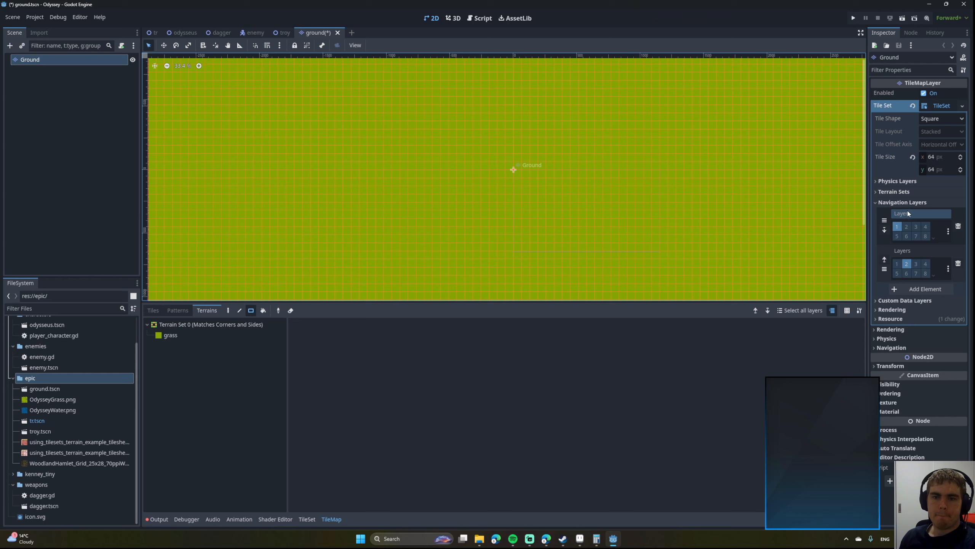
pyautogui.click(959, 225)
pyautogui.click(959, 226)
pyautogui.click(877, 203)
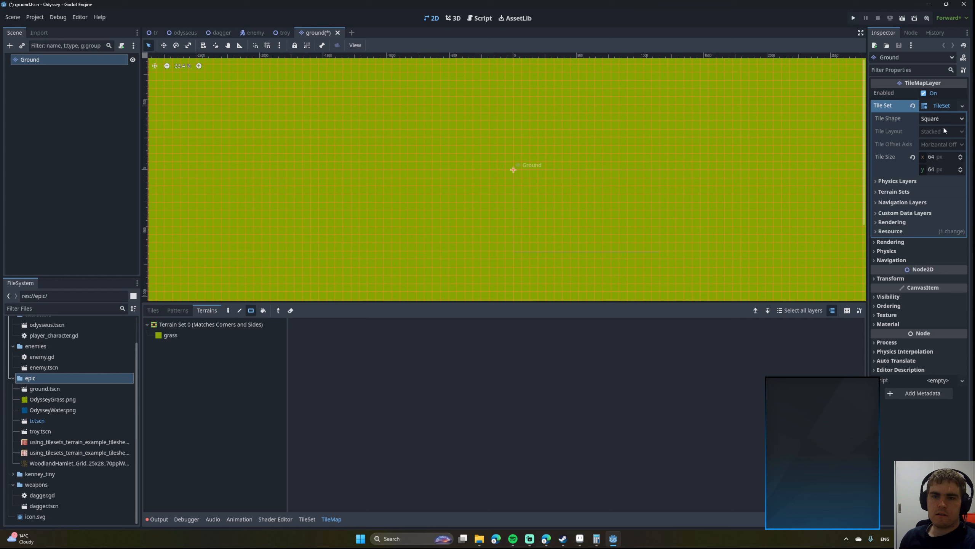
# Try adding a second terrain beside grass in the tile set's terrain set, and delete it again.
pyautogui.click(882, 192)
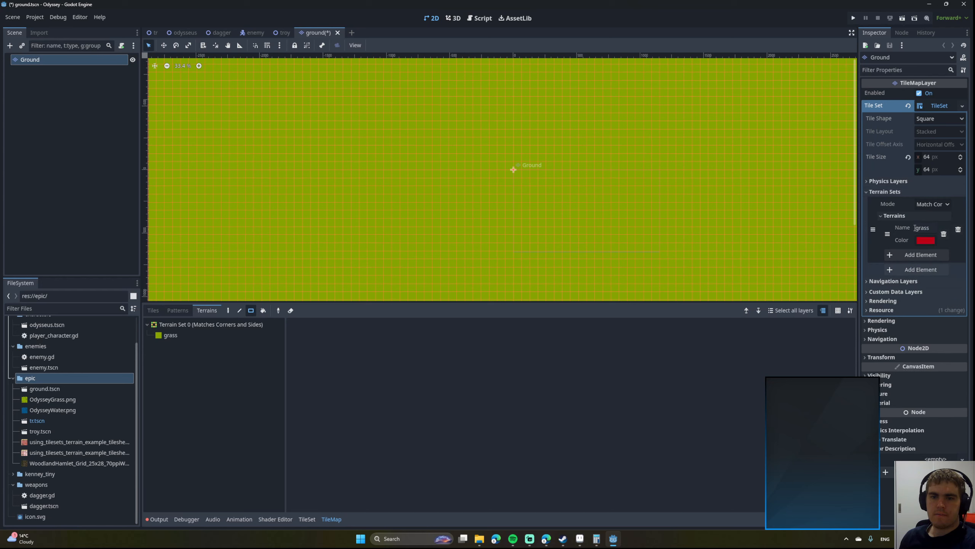
pyautogui.click(901, 255)
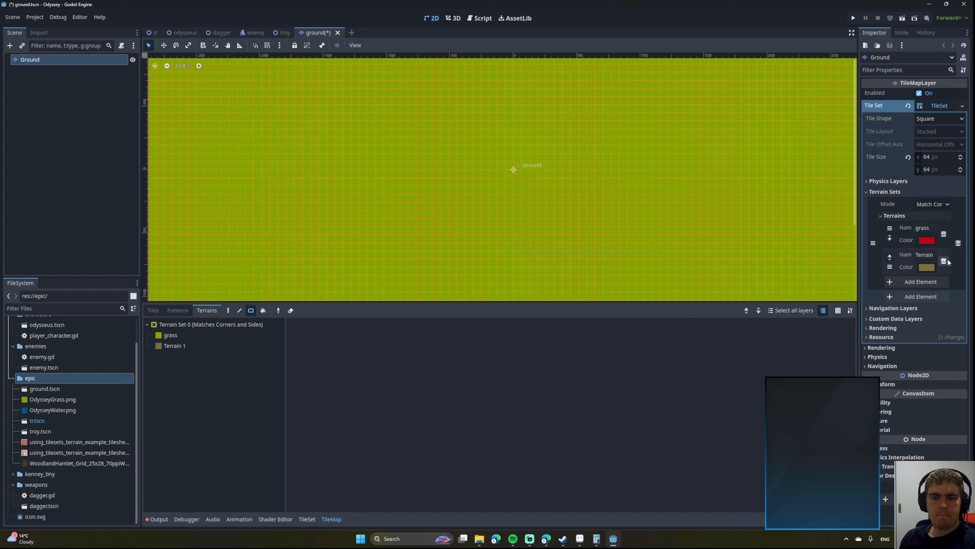
pyautogui.click(944, 261)
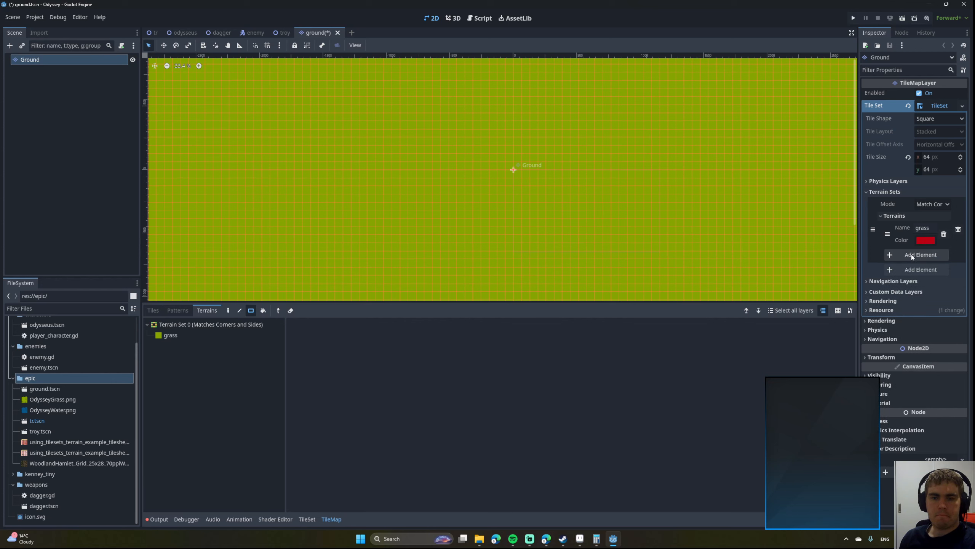
# Try adding a custom data layer to the tile set, look through its type options, and remove the layer.
pyautogui.click(878, 291)
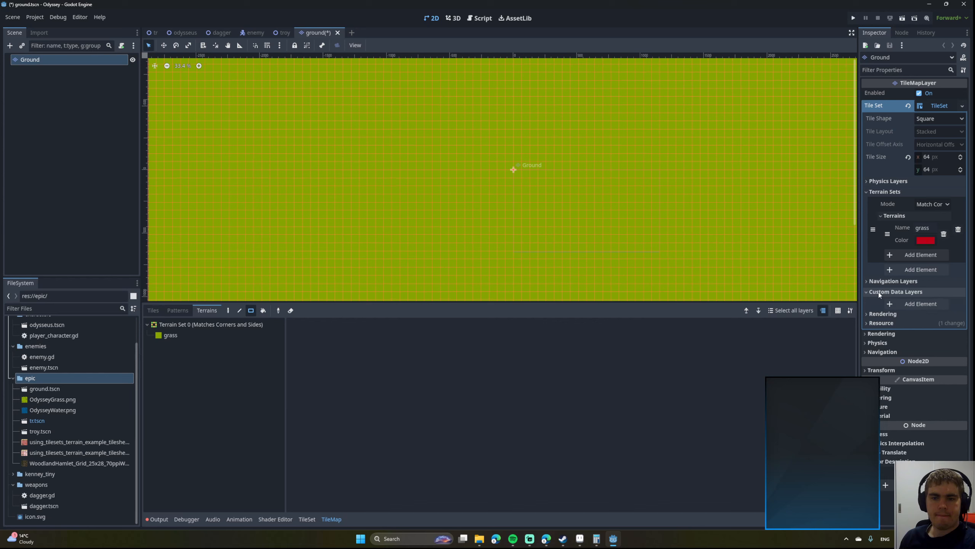
pyautogui.click(904, 304)
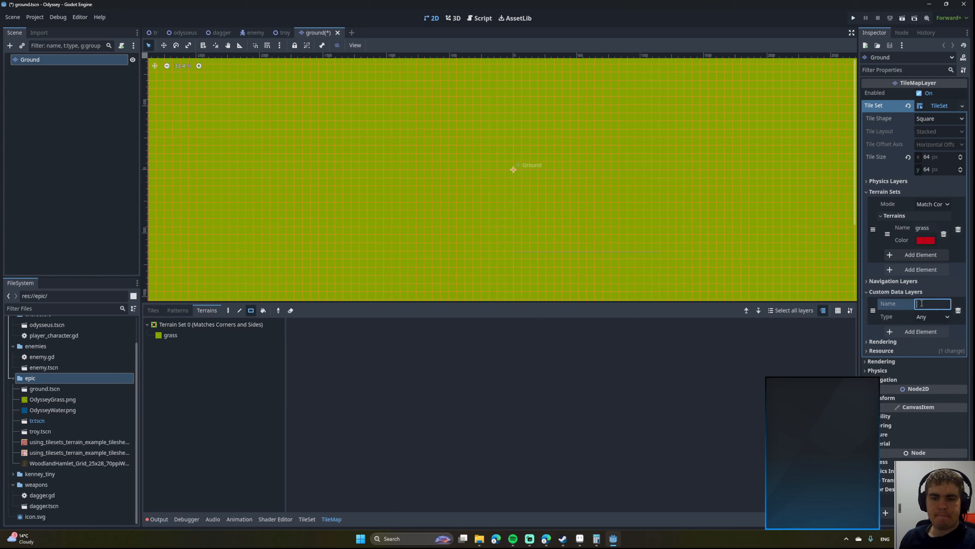
pyautogui.click(930, 318)
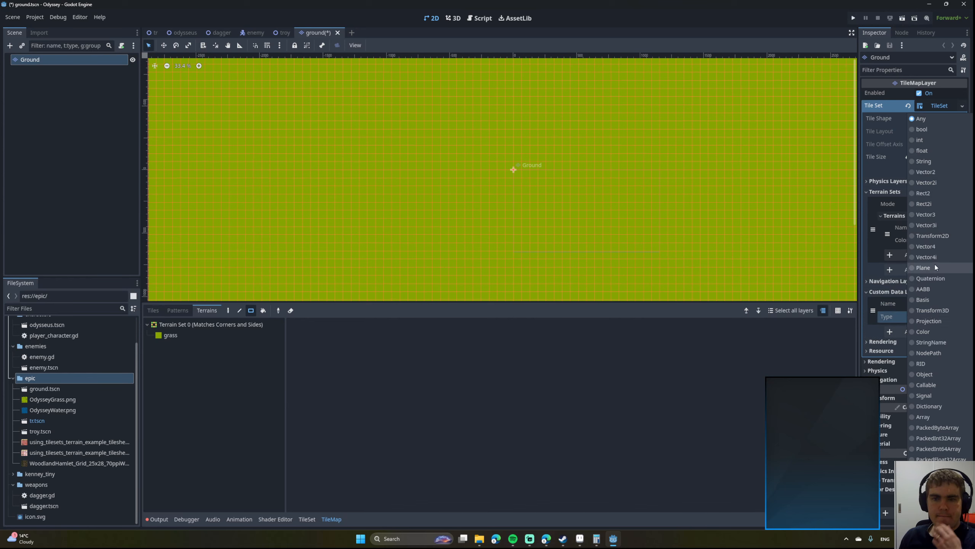
pyautogui.click(897, 308)
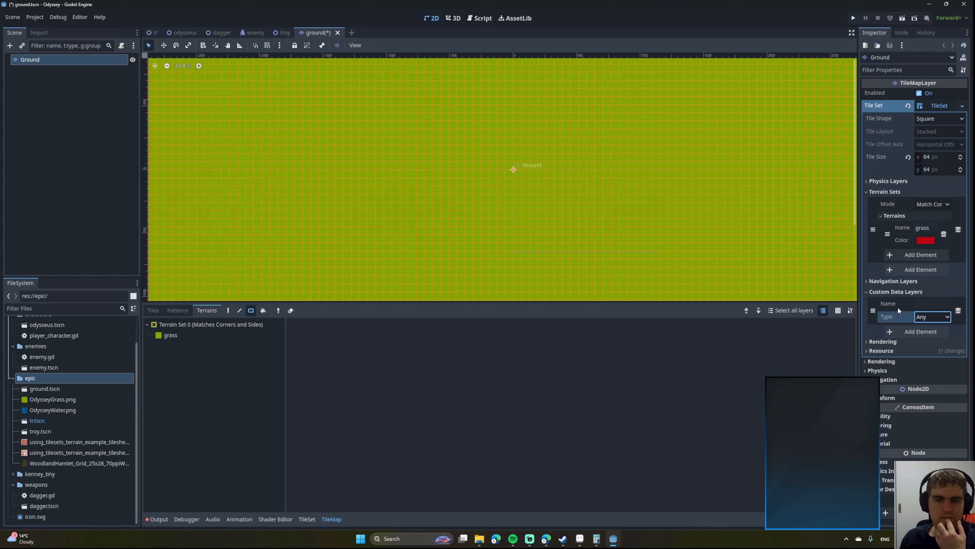
pyautogui.click(936, 317)
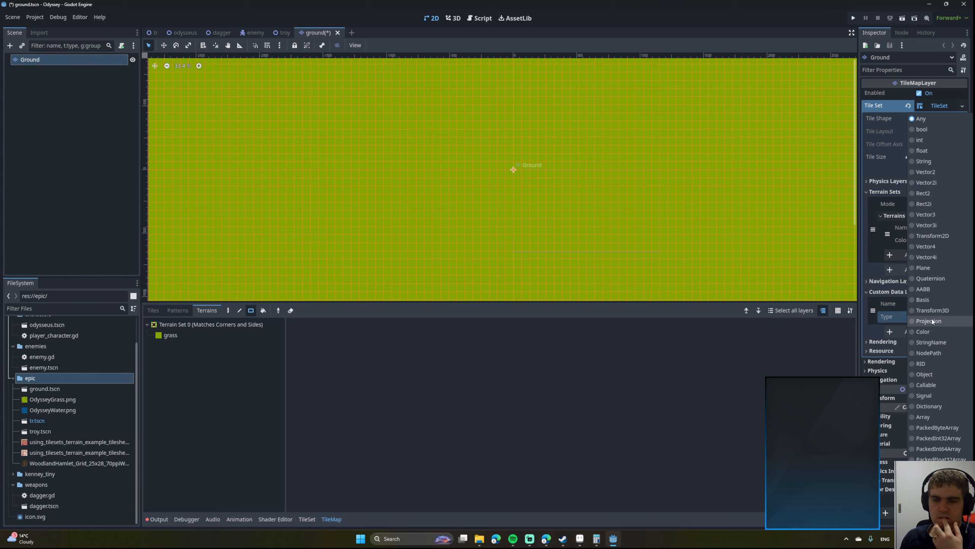
pyautogui.click(891, 318)
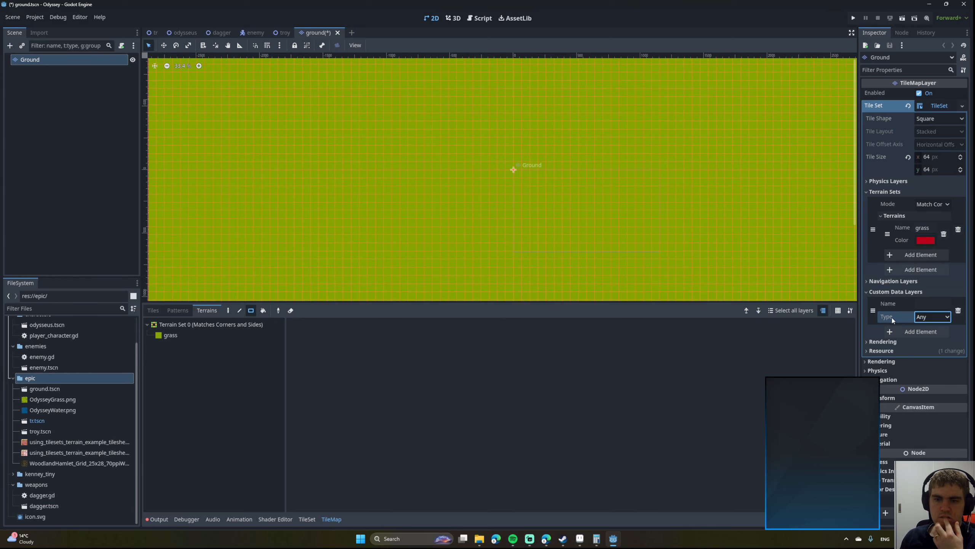
pyautogui.click(959, 311)
# Check the tile set's Rendering and Resource properties and the terrain set's mode options, and view the edge of the painted grass.
pyautogui.click(883, 312)
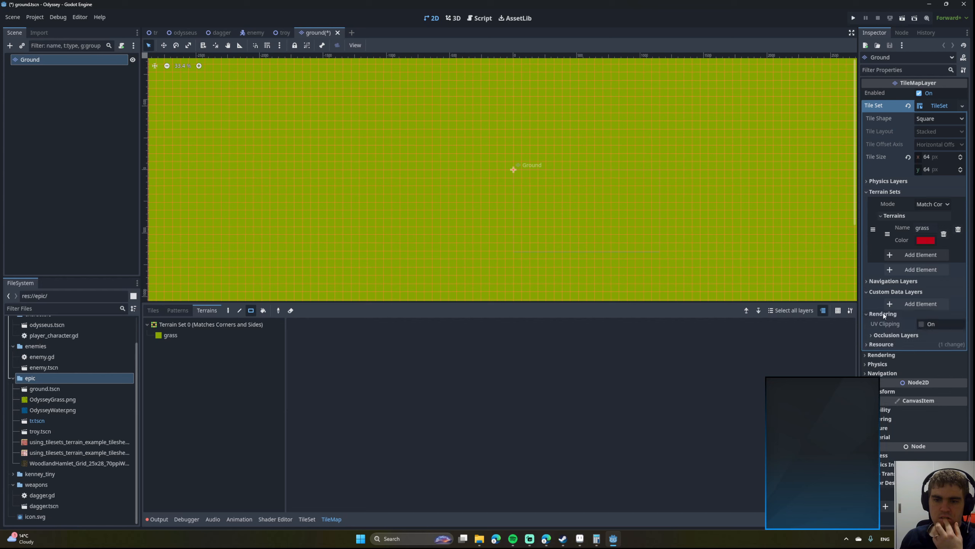
pyautogui.click(883, 313)
pyautogui.click(883, 324)
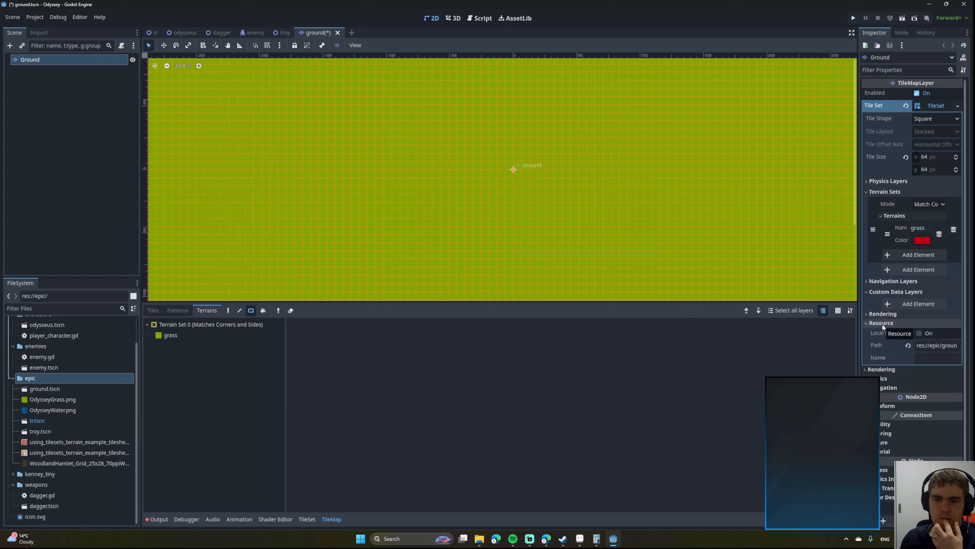
pyautogui.click(890, 324)
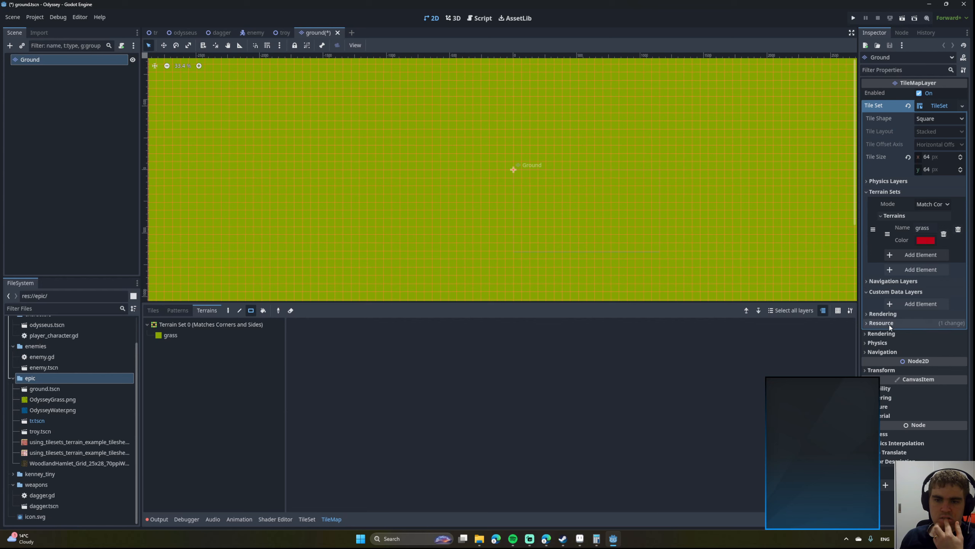
pyautogui.click(939, 204)
pyautogui.click(946, 207)
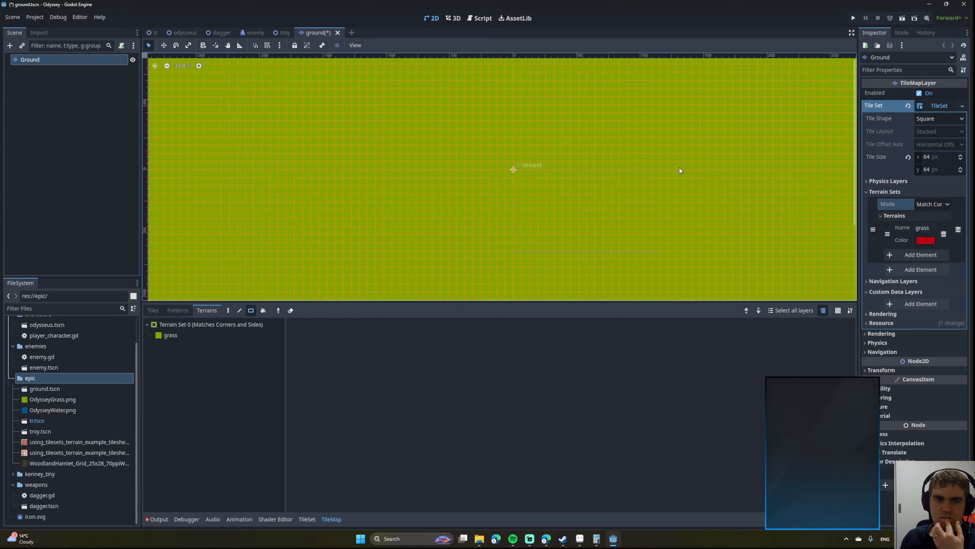
pyautogui.moveTo(207, 122); pyautogui.dragTo(497, 207, button='middle')
pyautogui.scroll(11, 458, 181)
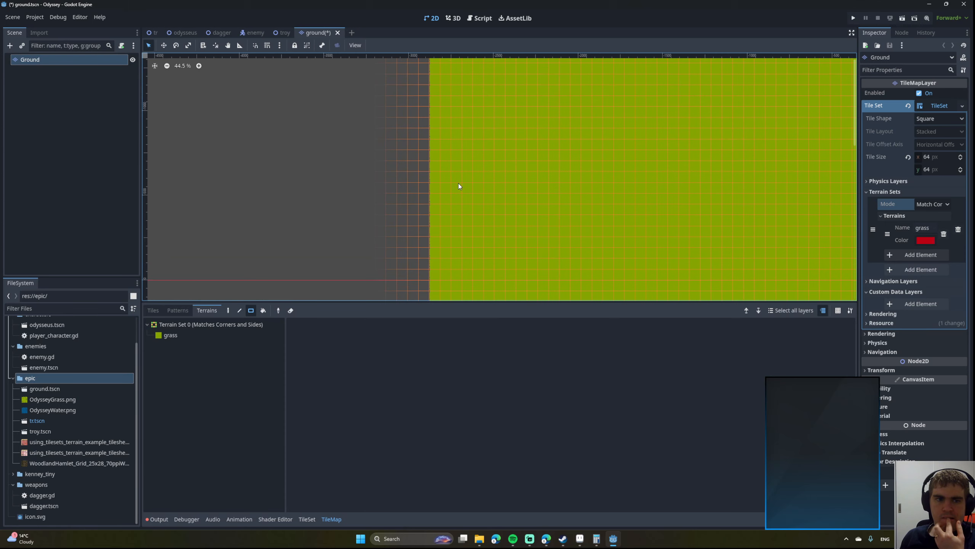
# Add a second terrain below grass in the Ground tile set's terrain set and name it water.
pyautogui.scroll(3, 459, 181)
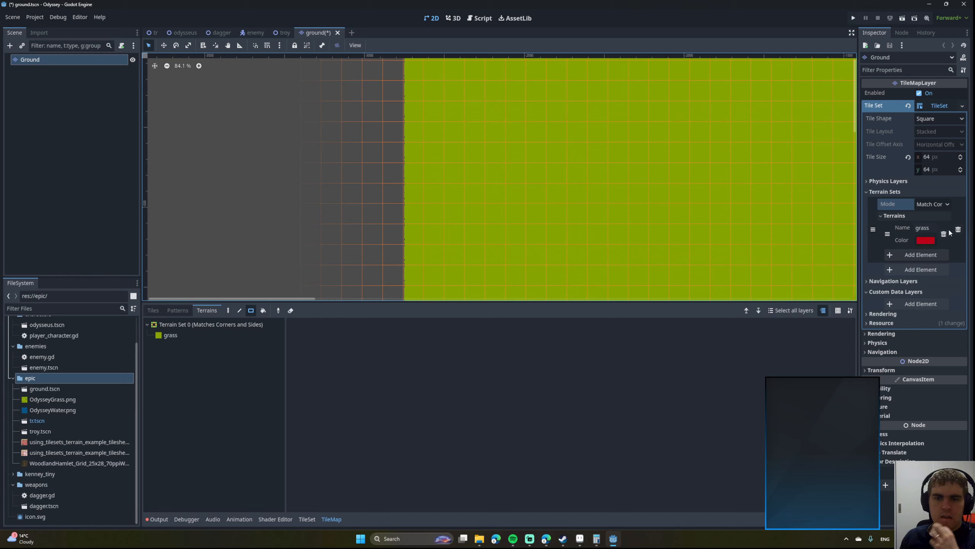
pyautogui.click(940, 249)
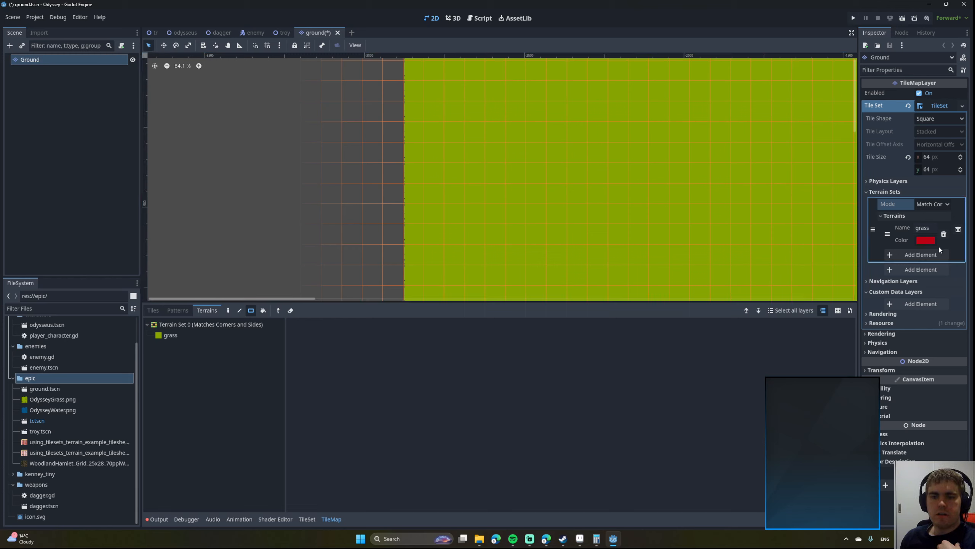
pyautogui.click(913, 254)
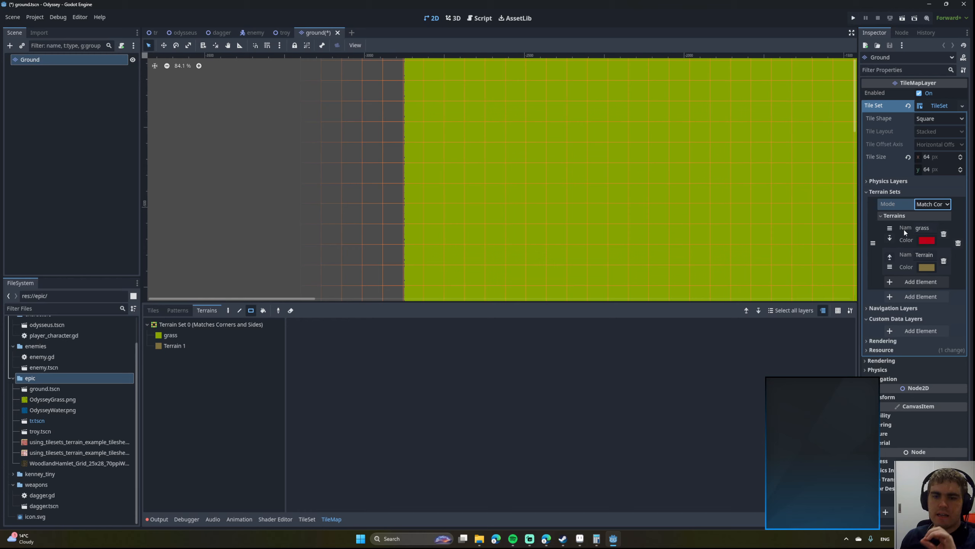
pyautogui.click(924, 254)
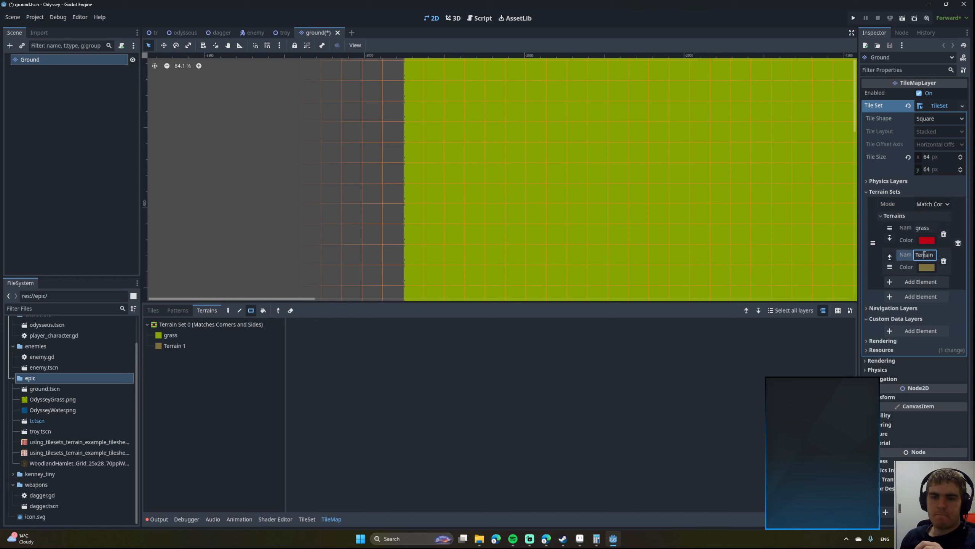
pyautogui.doubleClick(924, 255)
pyautogui.write('water')
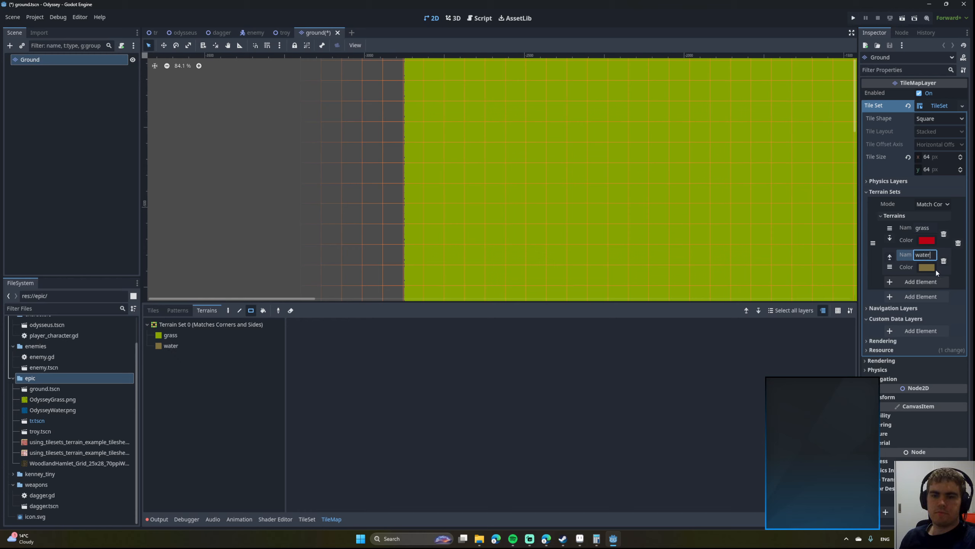
# Set the water terrain's color to orange with red 255, green 155 and blue 0.
pyautogui.click(935, 269)
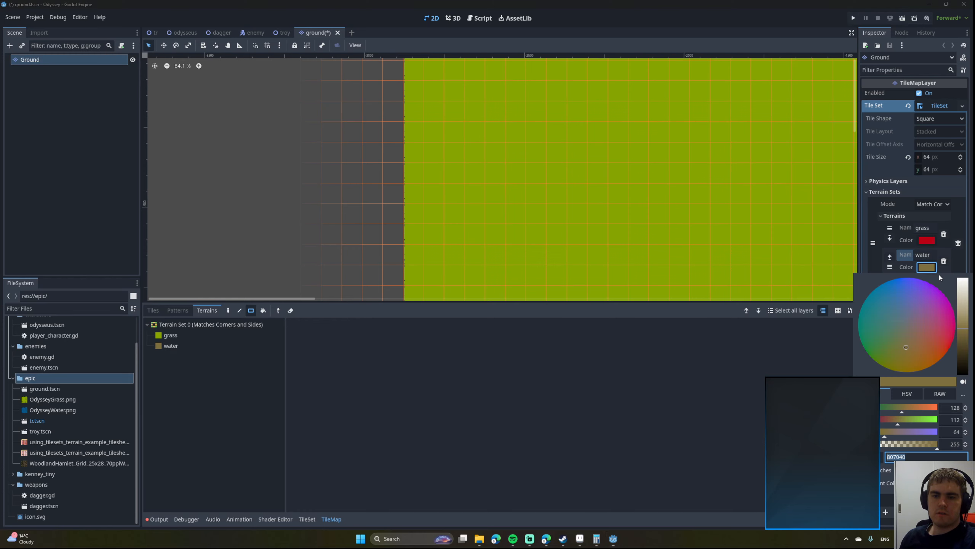
pyautogui.moveTo(913, 314)
pyautogui.mouseDown()
pyautogui.moveTo(881, 351)
pyautogui.moveTo(971, 368)
pyautogui.moveTo(958, 385)
pyautogui.mouseUp()
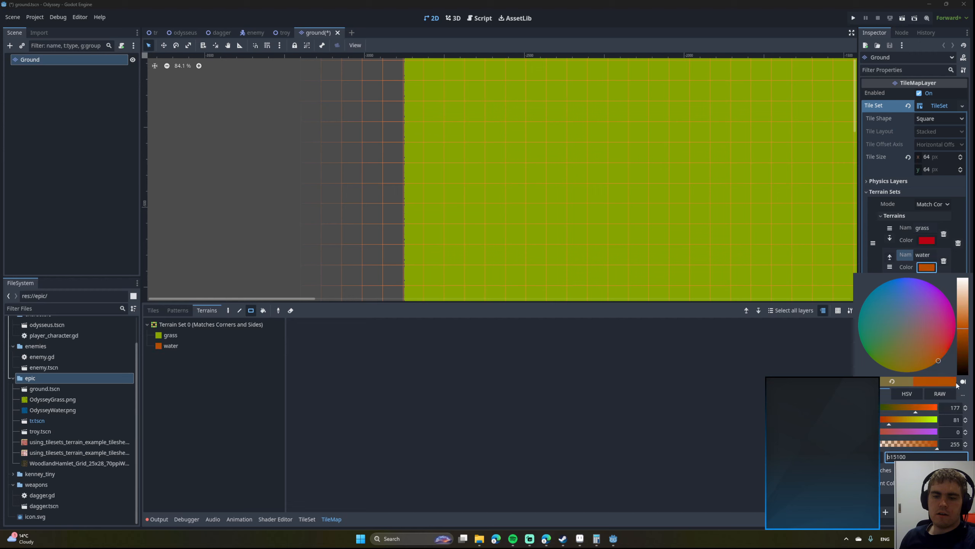
pyautogui.click(956, 409)
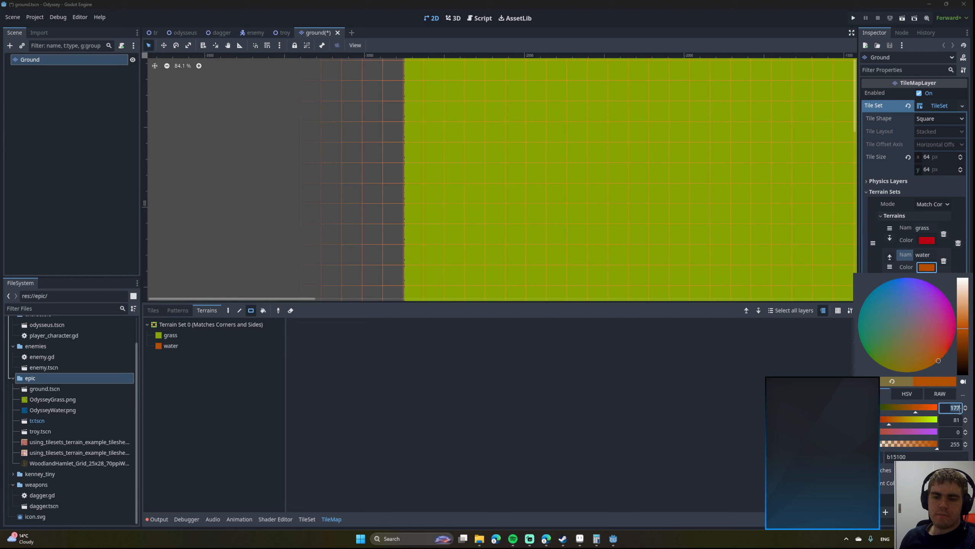
pyautogui.write('255')
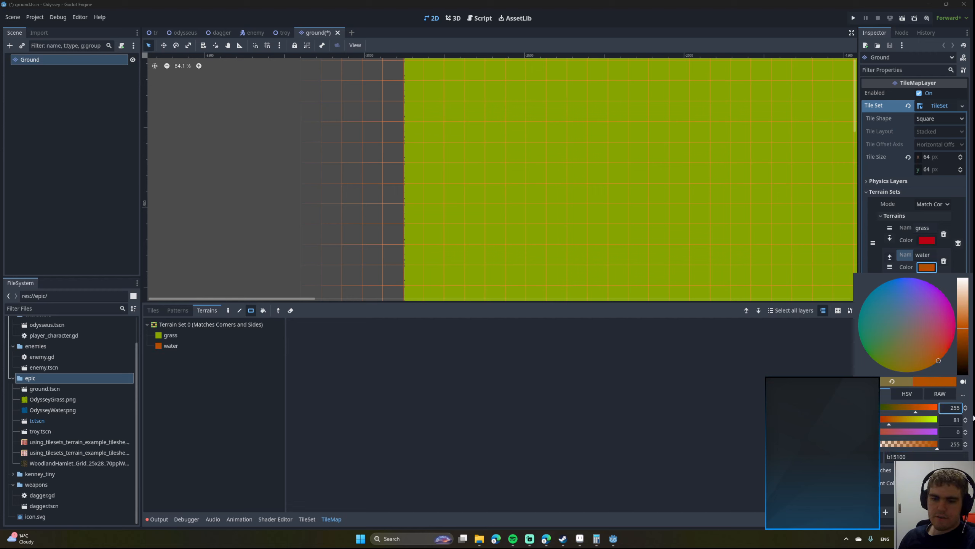
pyautogui.click(956, 419)
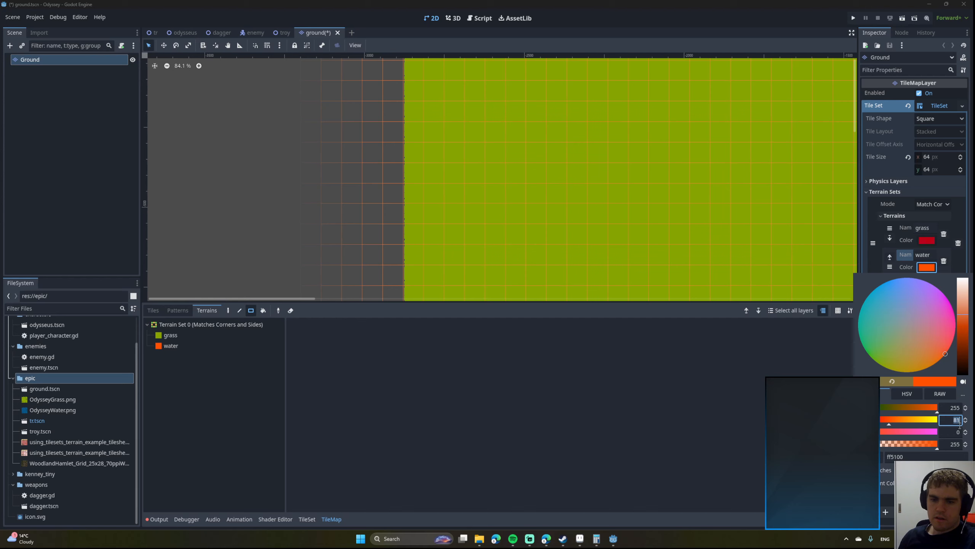
pyautogui.write('153')
pyautogui.press('Return')
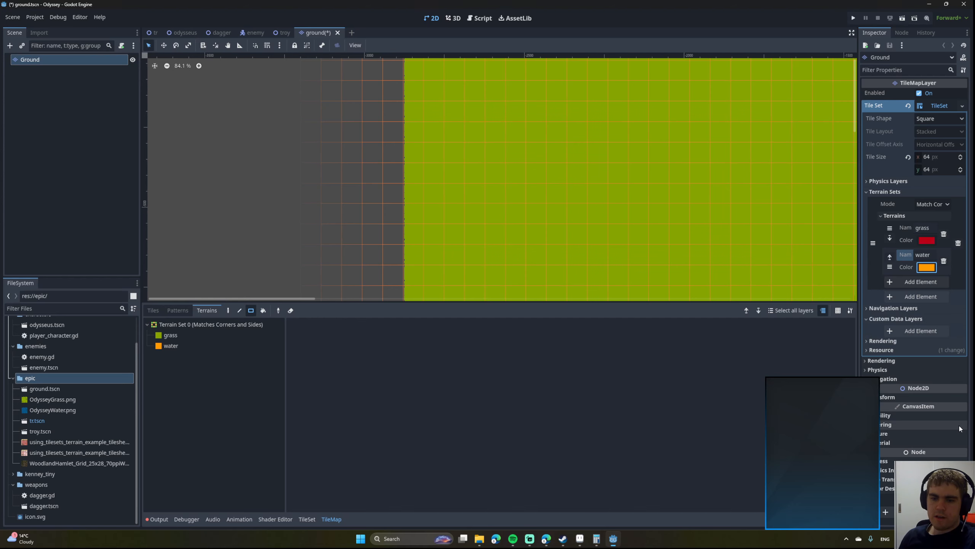
# Try a green value of 175 for the water terrain's color and discard the change.
pyautogui.click(927, 268)
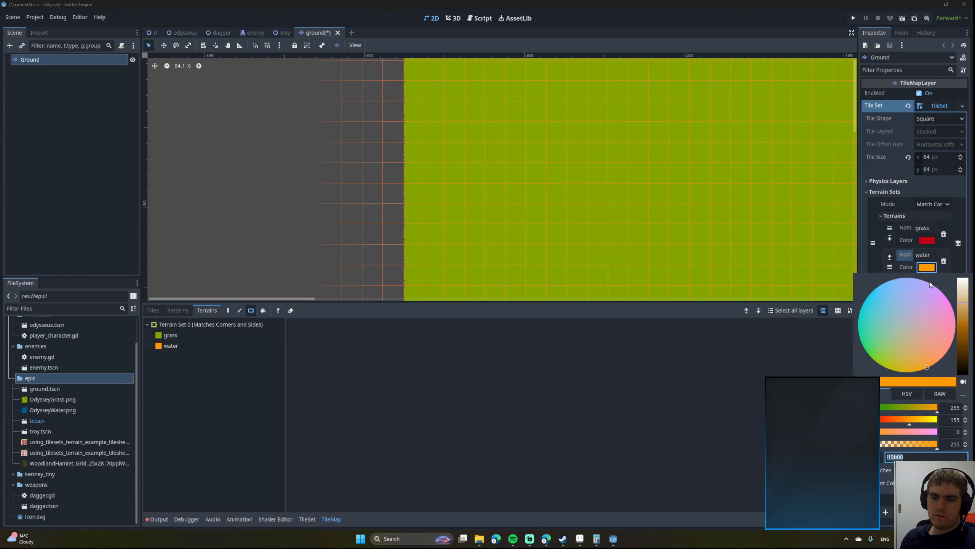
pyautogui.click(871, 256)
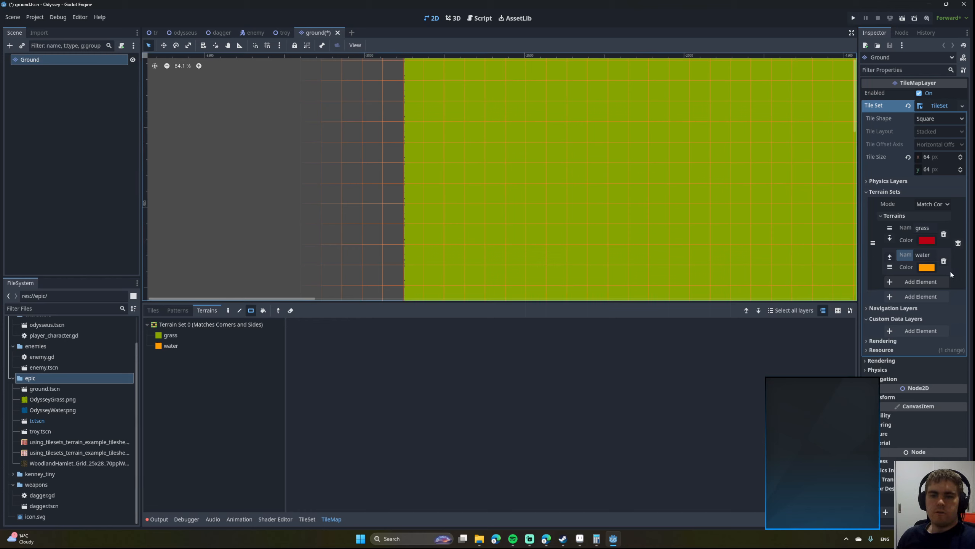
pyautogui.click(920, 269)
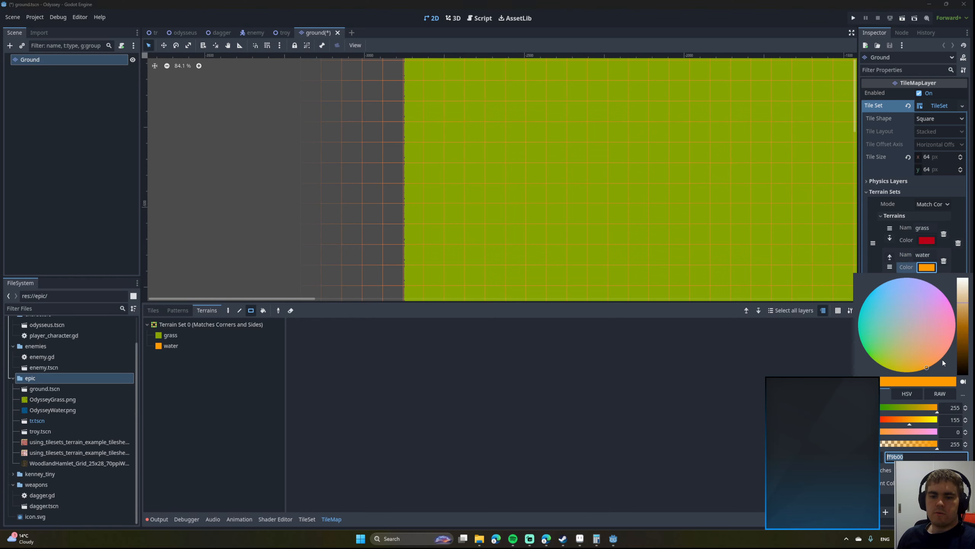
pyautogui.click(956, 420)
pyautogui.write('1756')
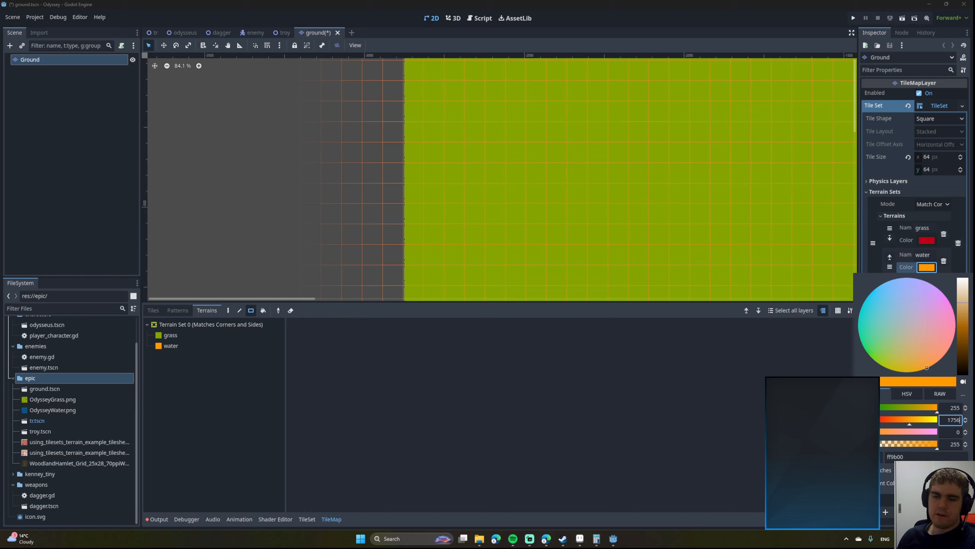
pyautogui.press('BackSpace')
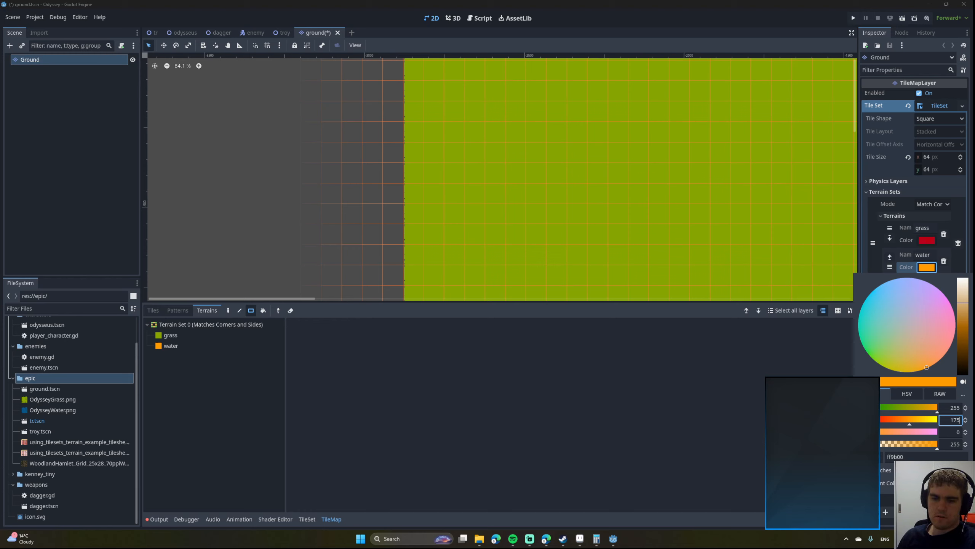
pyautogui.click(951, 433)
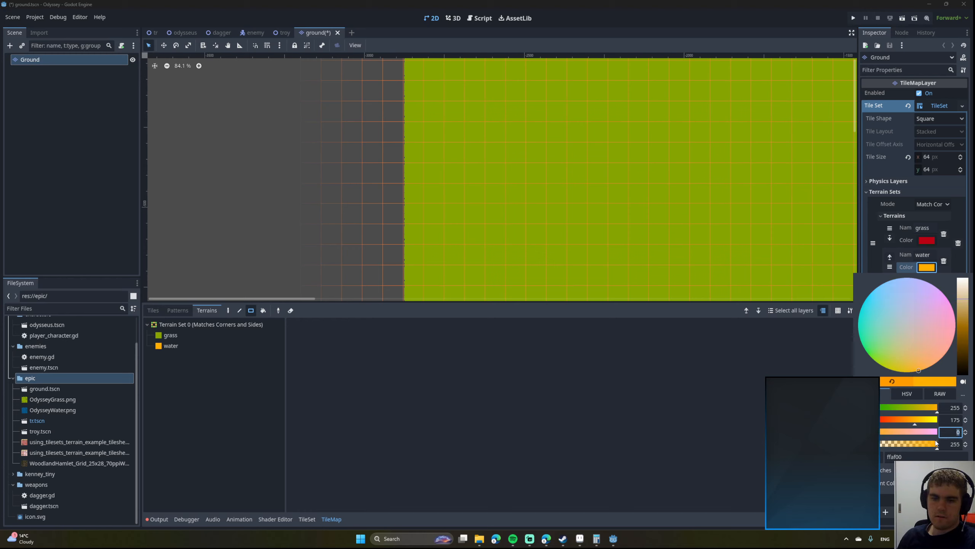
pyautogui.click(958, 419)
pyautogui.press('BackSpace')
pyautogui.press('Escape')
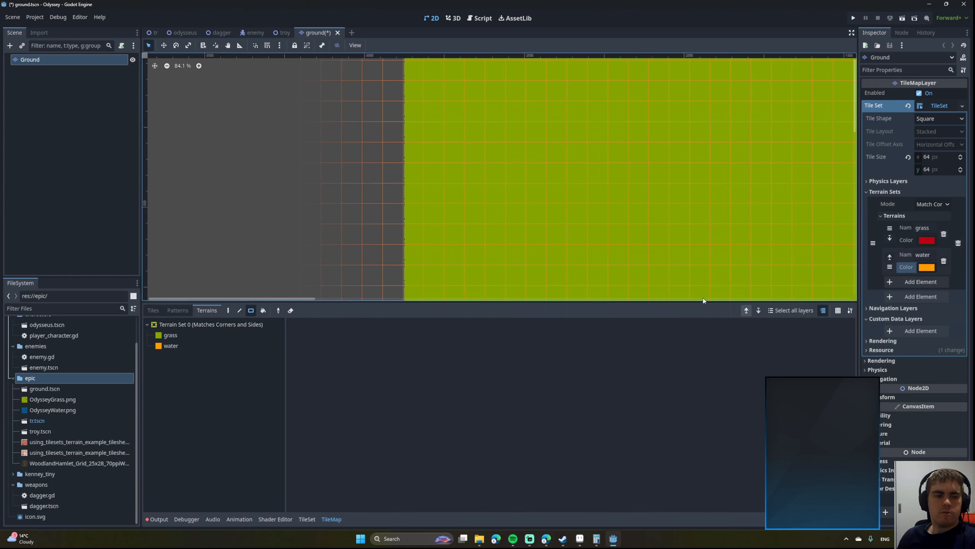
# Add OdysseyWater.png to the tile set as a new atlas and let its tiles be created automatically.
pyautogui.click(201, 348)
pyautogui.click(153, 311)
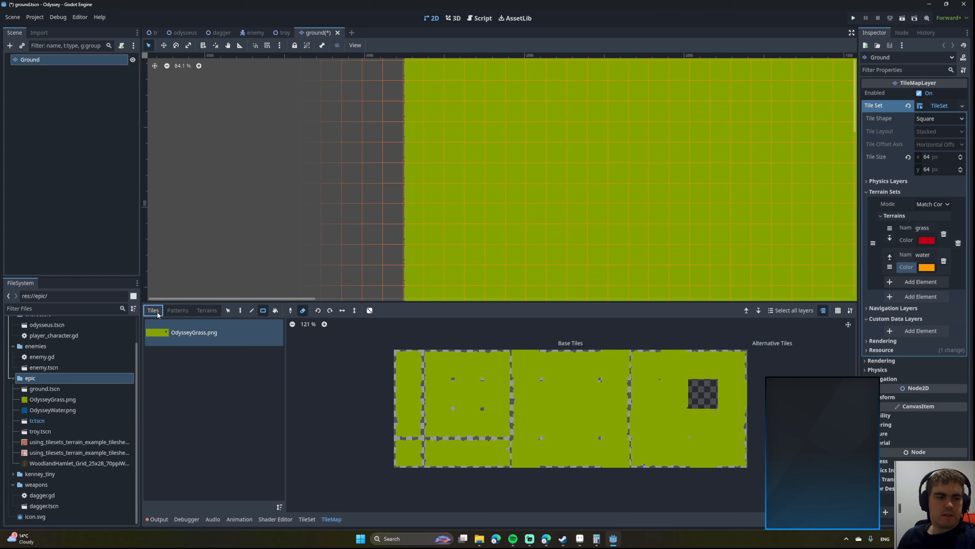
pyautogui.click(35, 410)
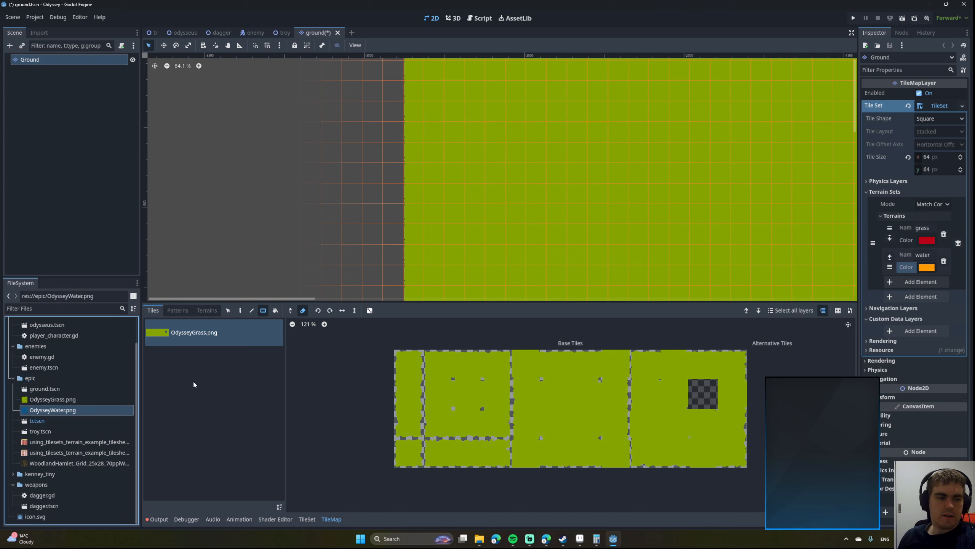
pyautogui.click(306, 519)
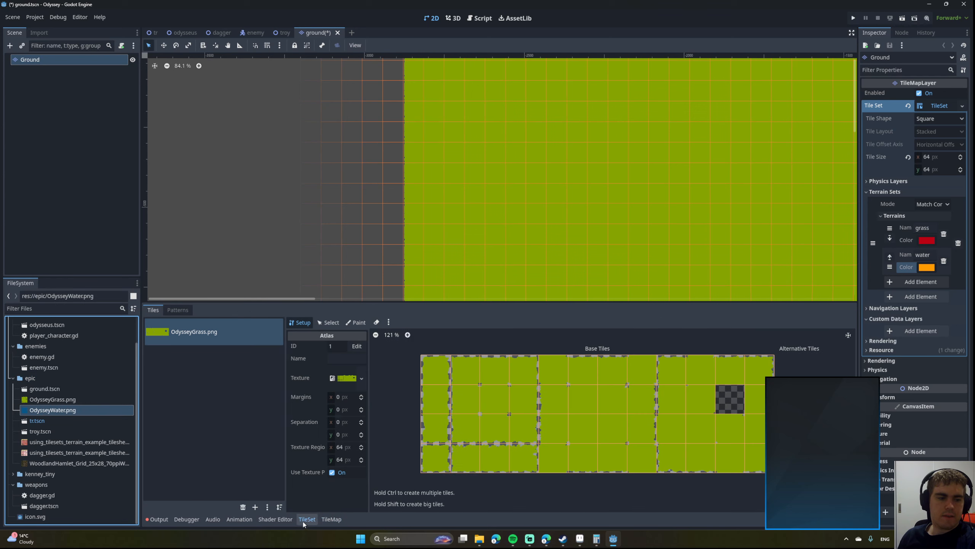
pyautogui.moveTo(50, 413); pyautogui.dragTo(200, 369)
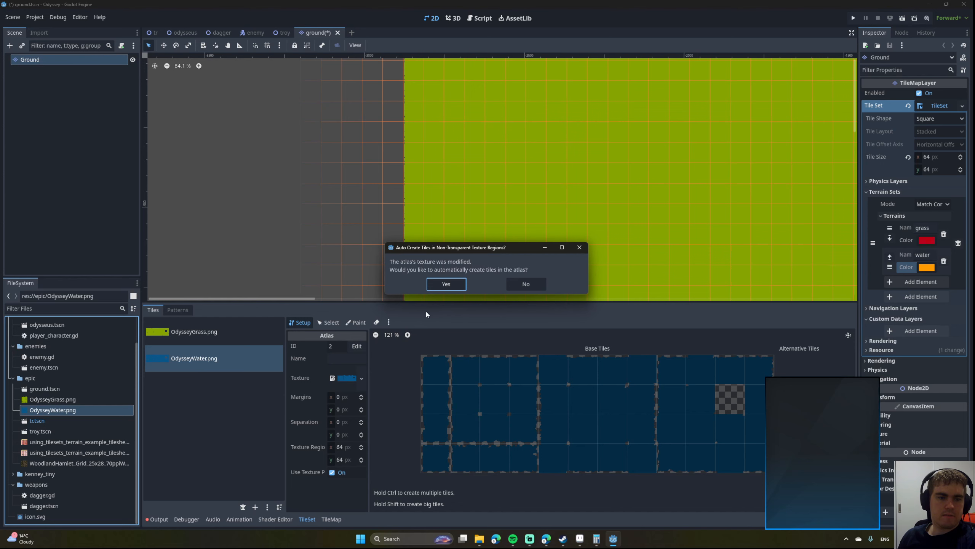
pyautogui.click(438, 284)
pyautogui.scroll(-2, 430, 188)
pyautogui.scroll(-1, 430, 188)
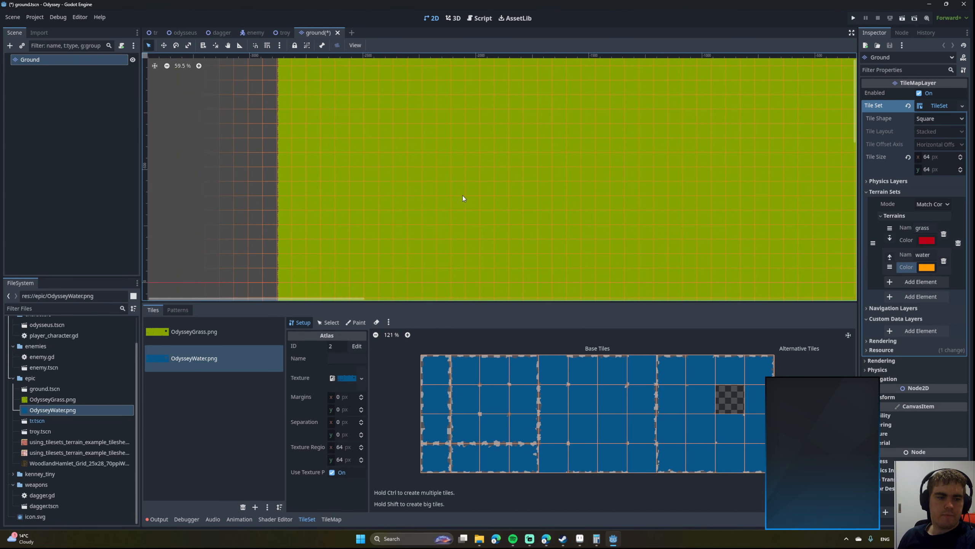
# Paint the water terrain onto the OdysseyWater atlas's one-tile-wide column, single tile and one-tile-high row.
pyautogui.click(178, 310)
pyautogui.click(153, 309)
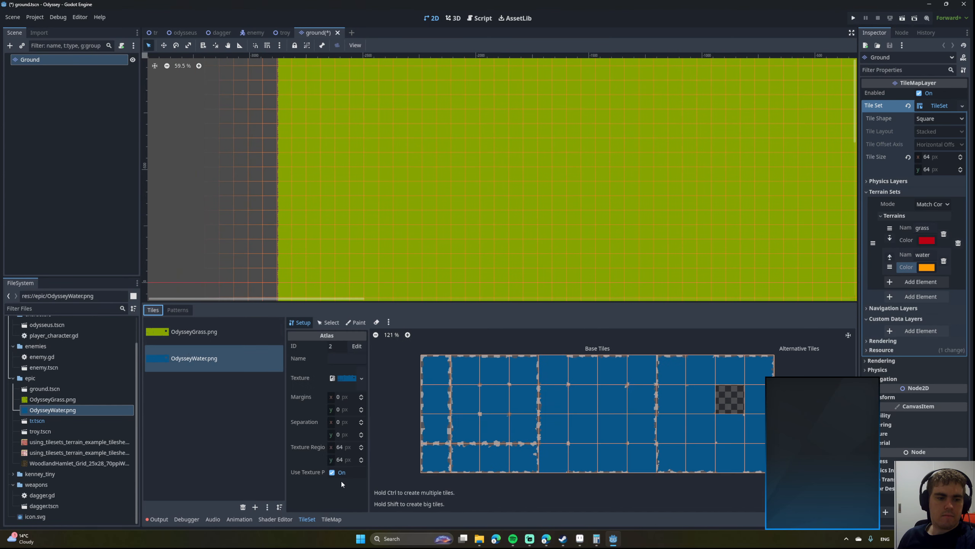
pyautogui.click(327, 322)
pyautogui.click(356, 322)
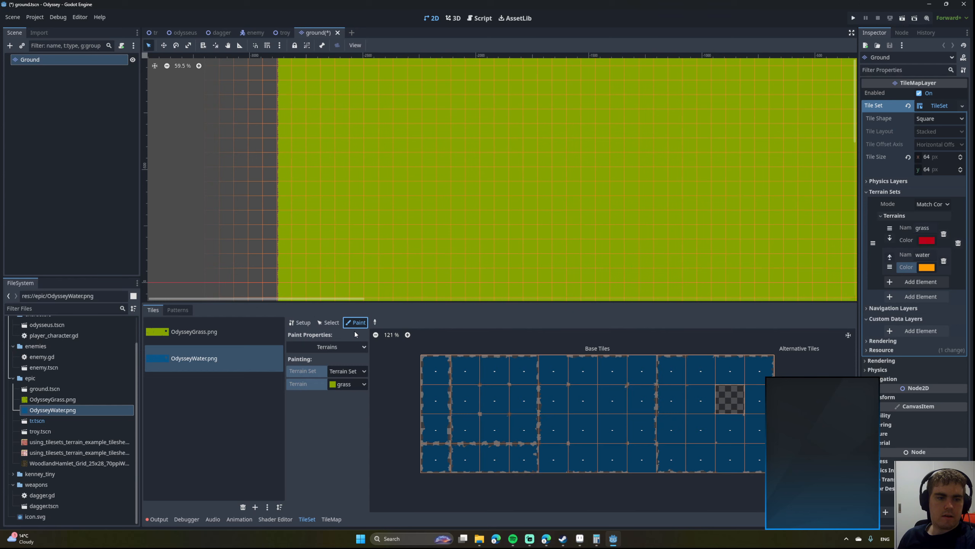
pyautogui.click(348, 384)
pyautogui.click(357, 417)
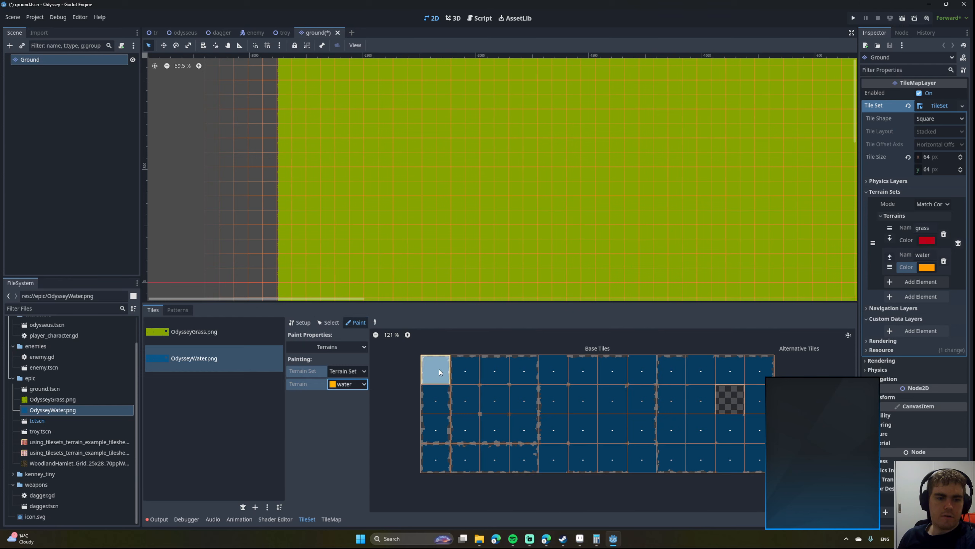
pyautogui.moveTo(439, 369)
pyautogui.mouseDown()
pyautogui.moveTo(683, 362)
pyautogui.moveTo(724, 399)
pyautogui.moveTo(432, 399)
pyautogui.moveTo(624, 430)
pyautogui.moveTo(753, 467)
pyautogui.moveTo(428, 453)
pyautogui.mouseUp()
pyautogui.moveTo(437, 247); pyautogui.dragTo(515, 272, button='middle')
pyautogui.moveTo(432, 375); pyautogui.dragTo(432, 398)
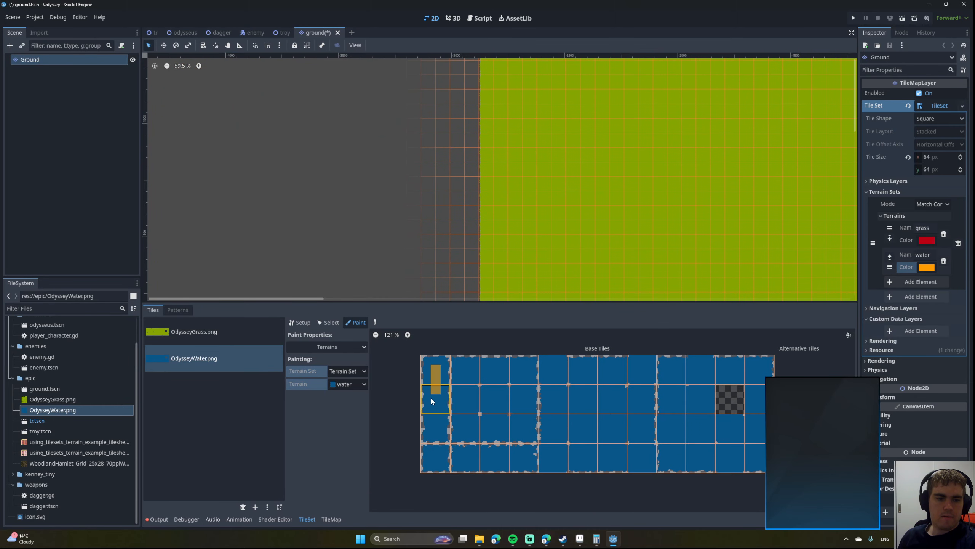
pyautogui.click(437, 457)
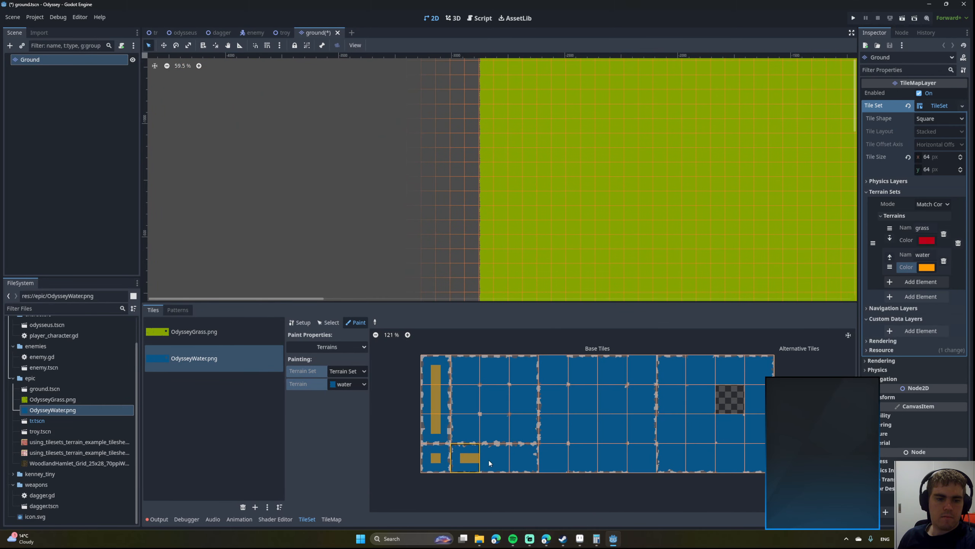
pyautogui.moveTo(489, 461); pyautogui.dragTo(520, 461)
# Paint the water terrain's connecting side bits across the 3x3 block of OdysseyWater tiles, leaving the inner corners empty.
pyautogui.moveTo(463, 428); pyautogui.dragTo(522, 424)
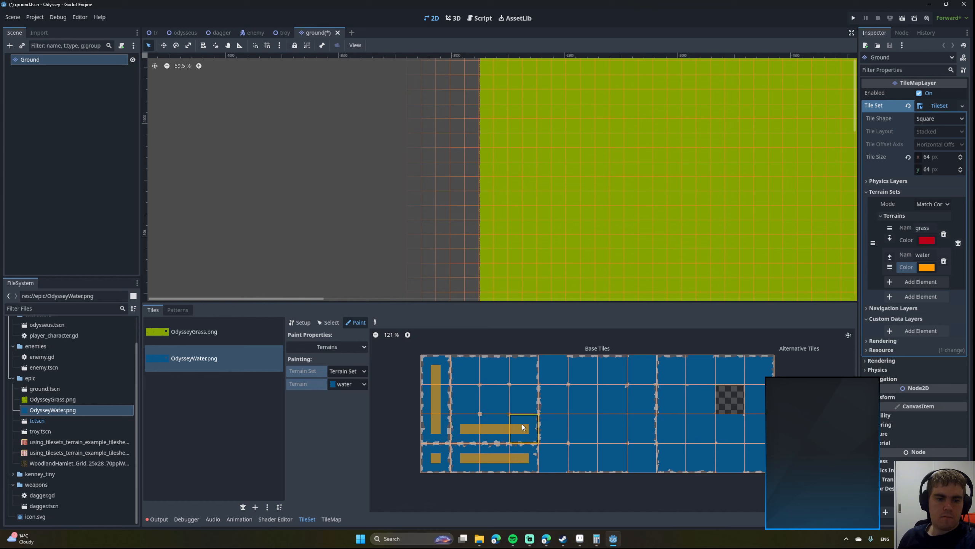
pyautogui.moveTo(520, 369); pyautogui.dragTo(475, 370)
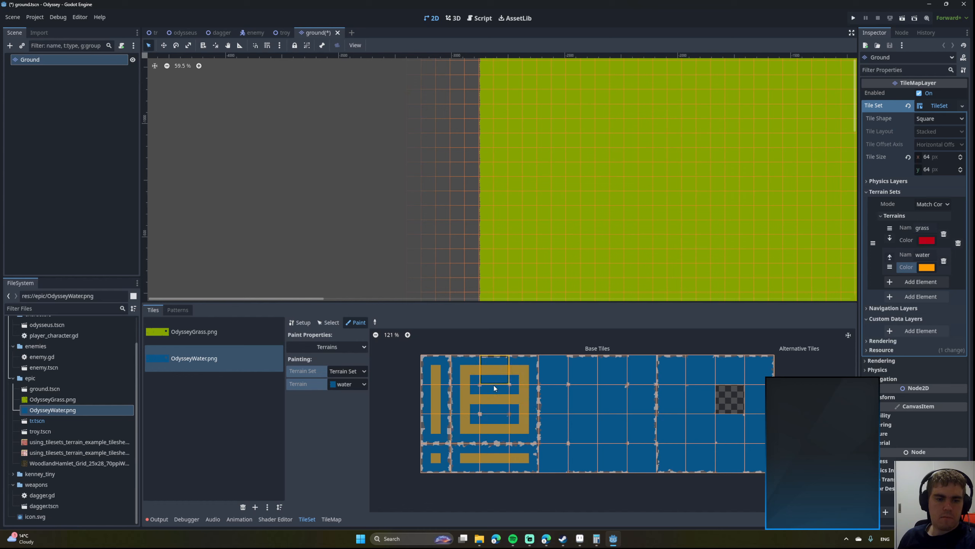
pyautogui.moveTo(495, 387); pyautogui.dragTo(497, 425)
# Paint the water terrain bits across the middle 4x4 block of OdysseyWater tiles, including the outward-connecting bits of its four corner tiles.
pyautogui.moveTo(554, 368)
pyautogui.mouseDown()
pyautogui.moveTo(555, 459)
pyautogui.moveTo(639, 459)
pyautogui.moveTo(642, 372)
pyautogui.moveTo(556, 370)
pyautogui.mouseUp()
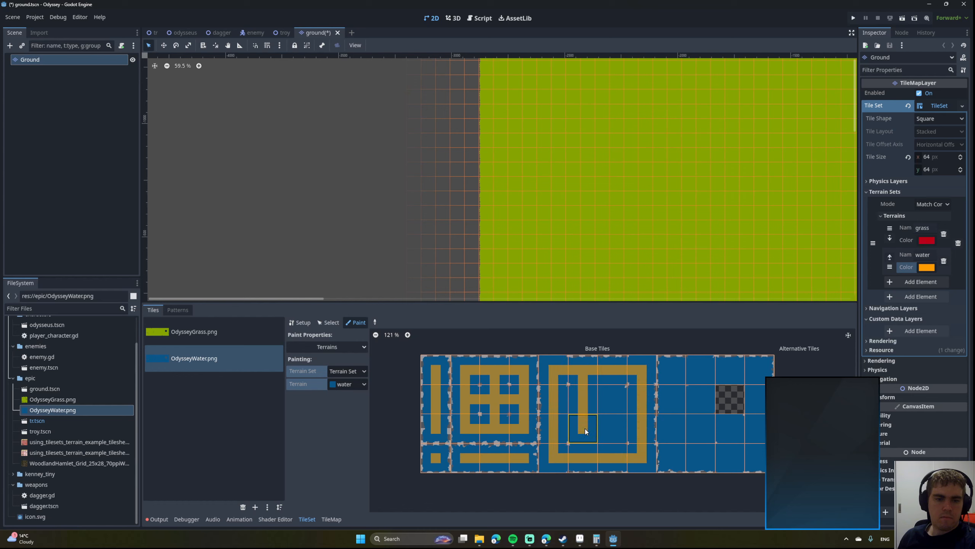
pyautogui.moveTo(591, 456)
pyautogui.mouseDown()
pyautogui.moveTo(583, 396)
pyautogui.moveTo(601, 391)
pyautogui.moveTo(563, 399)
pyautogui.moveTo(628, 401)
pyautogui.moveTo(565, 404)
pyautogui.moveTo(608, 419)
pyautogui.moveTo(554, 418)
pyautogui.moveTo(562, 397)
pyautogui.moveTo(550, 361)
pyautogui.mouseUp()
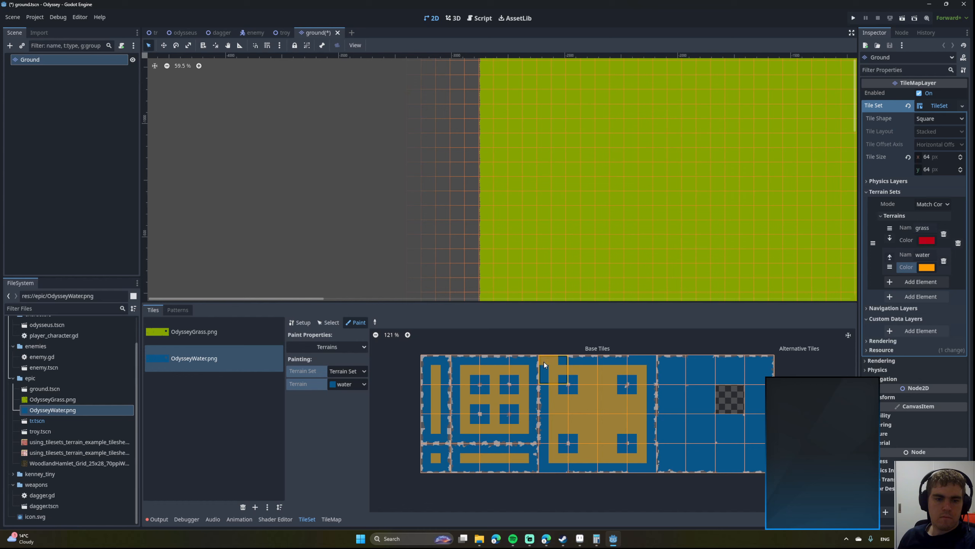
pyautogui.click(544, 362)
pyautogui.click(648, 366)
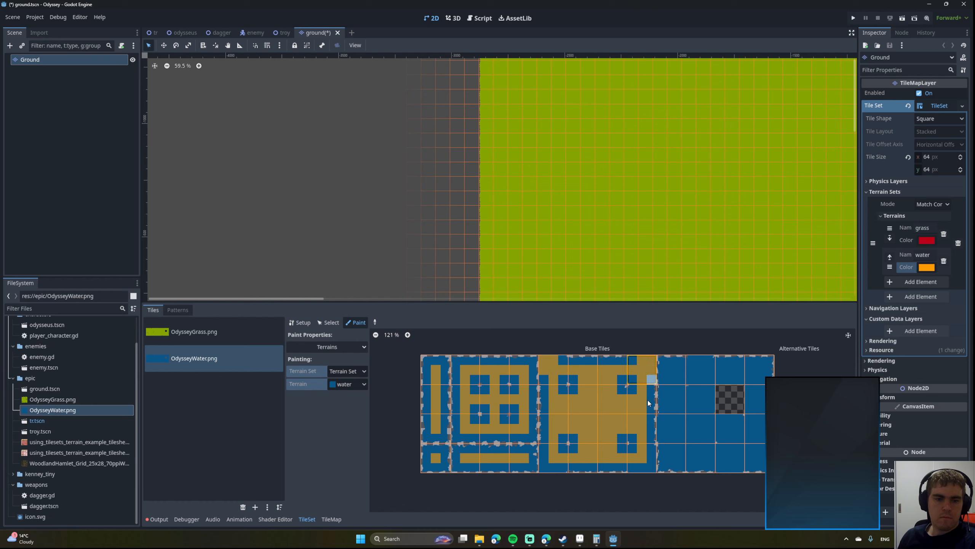
pyautogui.click(647, 467)
pyautogui.click(545, 461)
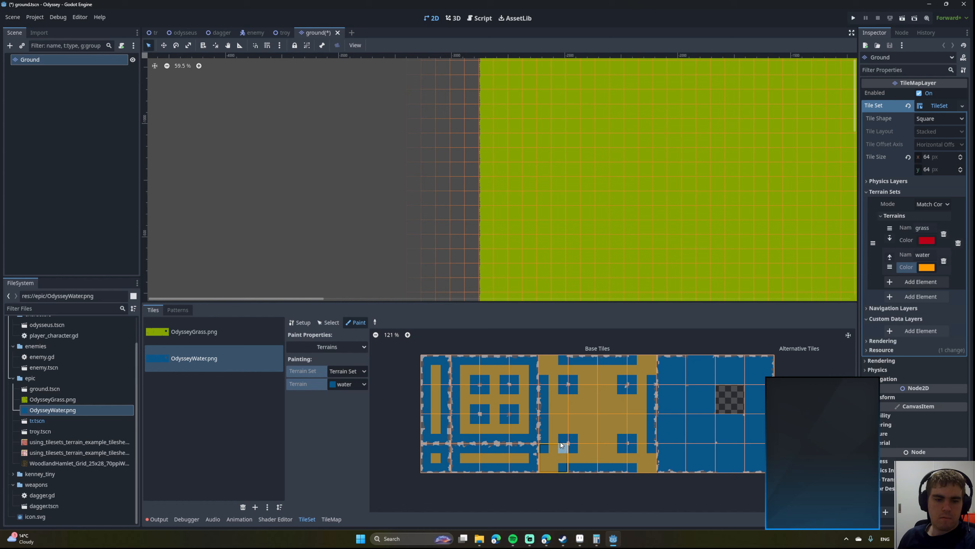
# Paint the water terrain bits across the rightmost 4x4 block of OdysseyWater tiles, leaving one inner corner bit empty beside each grass corner.
pyautogui.moveTo(677, 376)
pyautogui.mouseDown()
pyautogui.moveTo(673, 455)
pyautogui.moveTo(693, 459)
pyautogui.moveTo(757, 458)
pyautogui.moveTo(759, 371)
pyautogui.moveTo(680, 378)
pyautogui.moveTo(752, 386)
pyautogui.mouseUp()
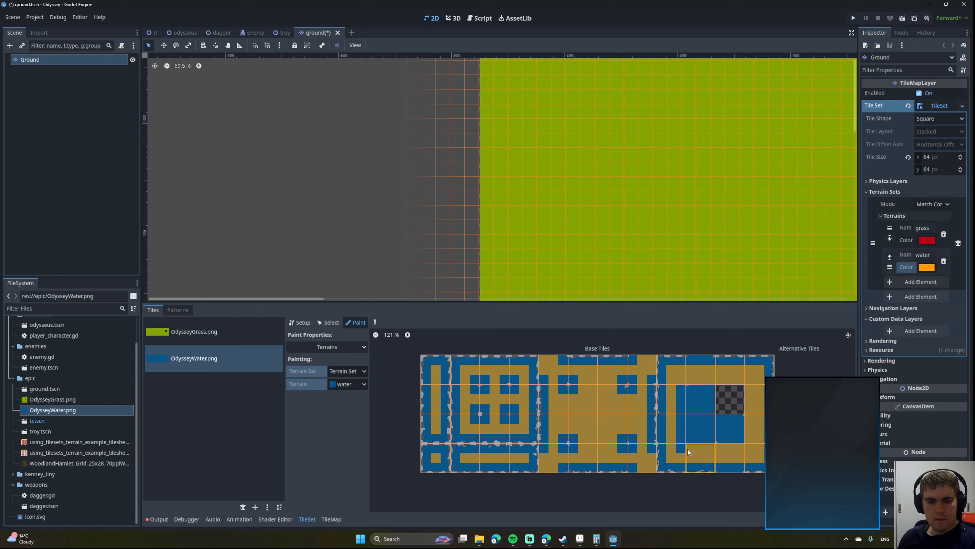
pyautogui.scroll(6, 681, 388)
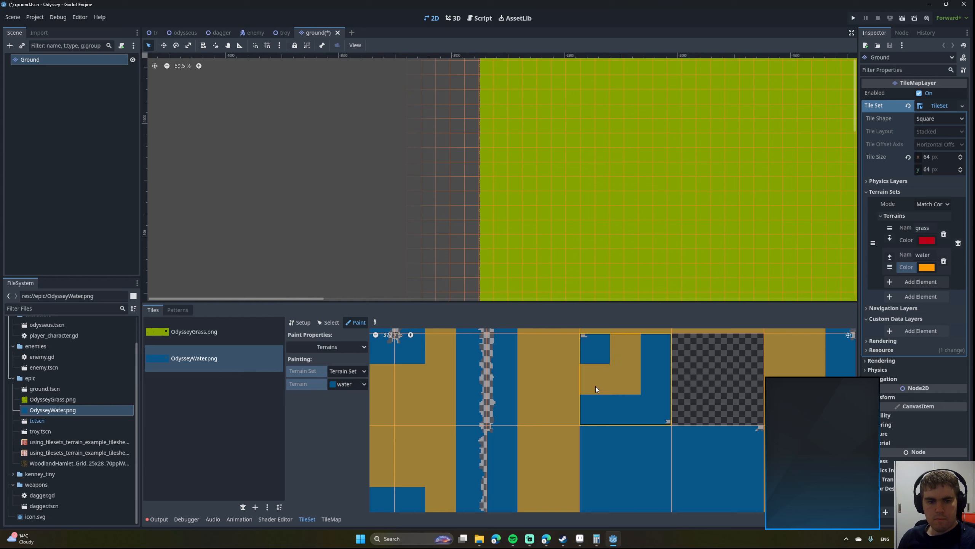
pyautogui.click(657, 354)
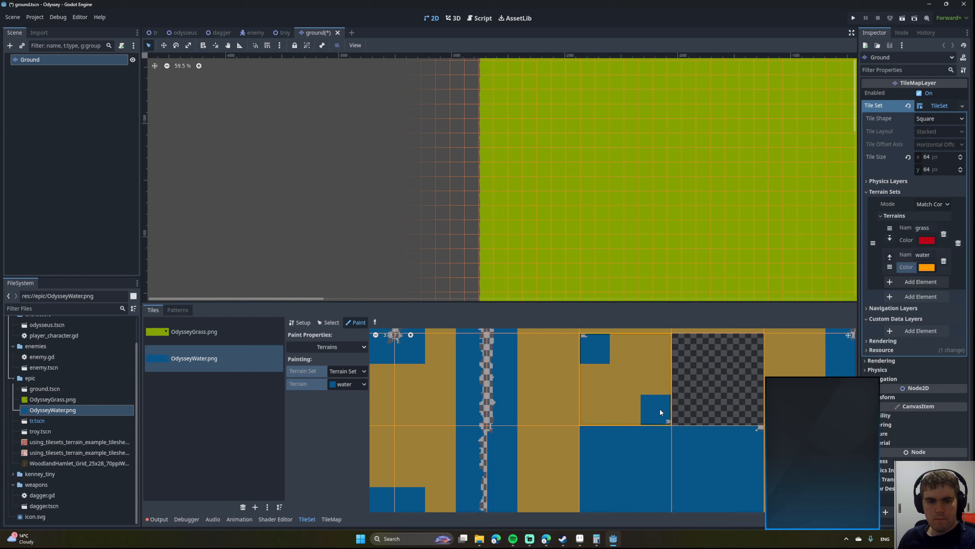
pyautogui.scroll(-1, 619, 405)
pyautogui.moveTo(594, 440)
pyautogui.mouseDown()
pyautogui.moveTo(724, 433)
pyautogui.moveTo(622, 458)
pyautogui.moveTo(688, 484)
pyautogui.moveTo(680, 485)
pyautogui.mouseUp()
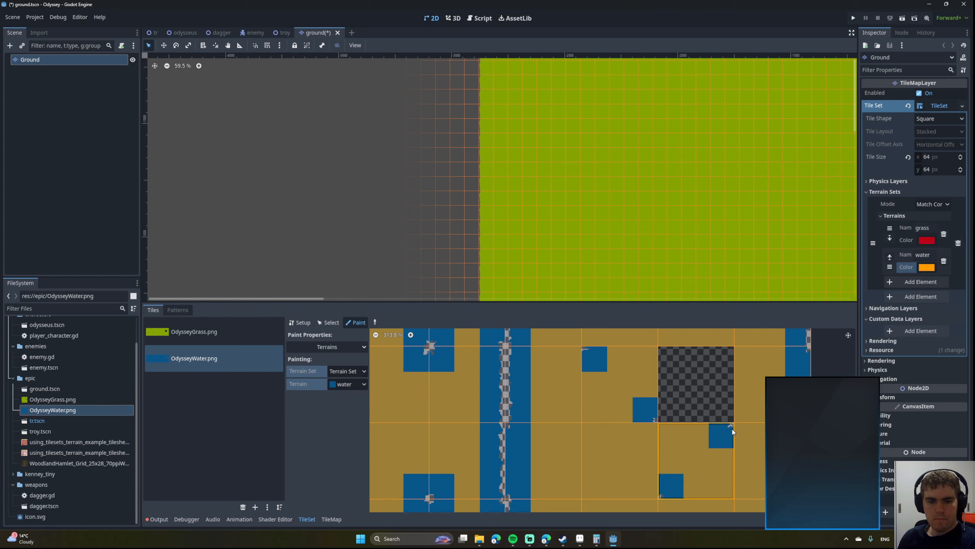
pyautogui.scroll(-4, 603, 366)
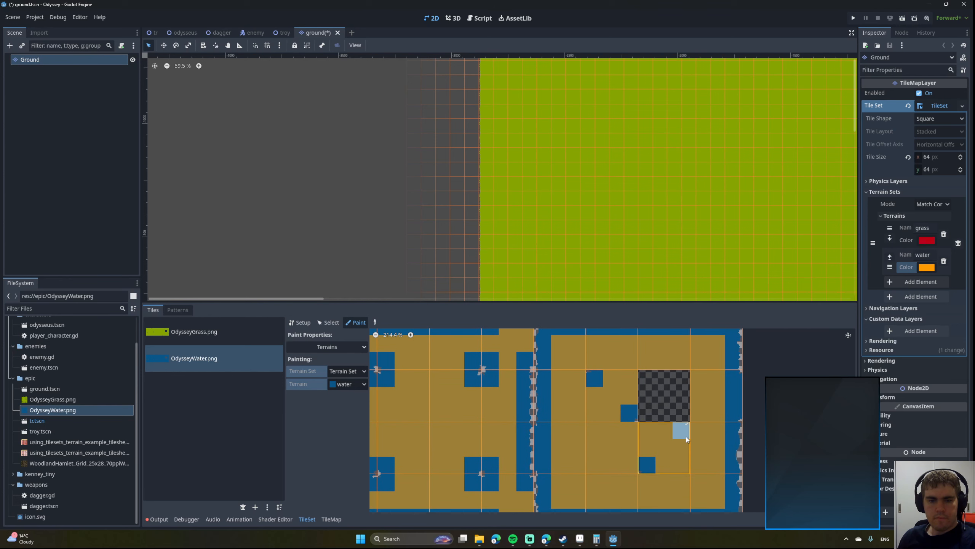
pyautogui.scroll(-2, 686, 437)
pyautogui.moveTo(597, 402); pyautogui.dragTo(651, 381, button='middle')
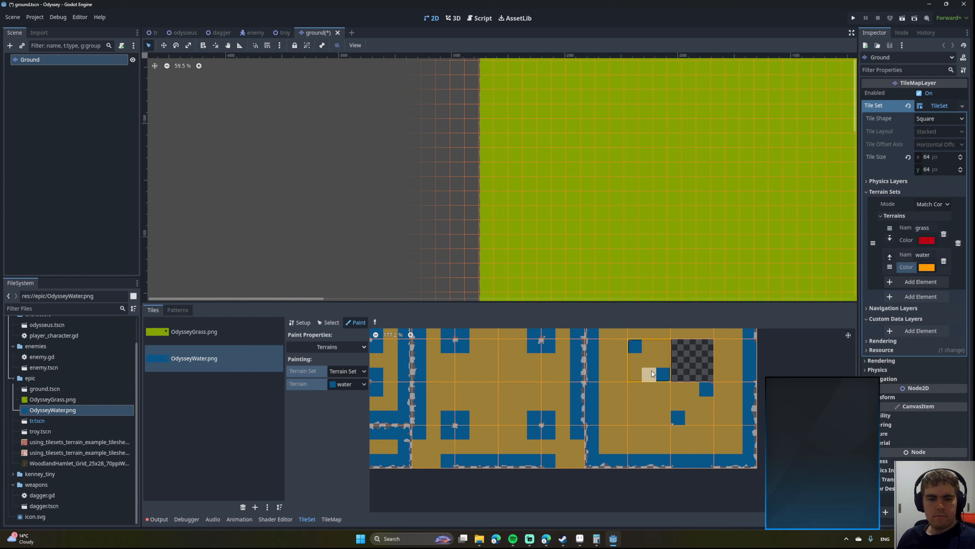
pyautogui.moveTo(597, 386)
pyautogui.mouseDown(button='middle')
pyautogui.moveTo(626, 397)
pyautogui.moveTo(675, 375)
pyautogui.moveTo(681, 432)
pyautogui.mouseUp(button='middle')
pyautogui.scroll(-6, 625, 395)
# Add one outward-connecting water terrain bit on each of the rightmost OdysseyWater block's four outer edges.
pyautogui.scroll(11, 722, 373)
pyautogui.click(607, 379)
pyautogui.moveTo(616, 402); pyautogui.dragTo(514, 317, button='middle')
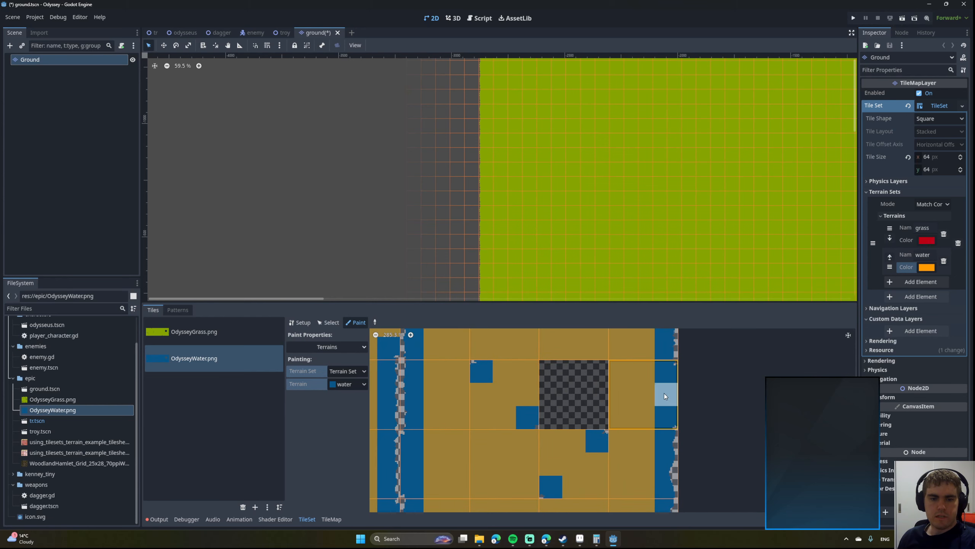
pyautogui.click(664, 394)
pyautogui.moveTo(573, 509)
pyautogui.mouseDown(button='middle')
pyautogui.moveTo(562, 398)
pyautogui.moveTo(584, 368)
pyautogui.mouseUp(button='middle')
pyautogui.click(587, 403)
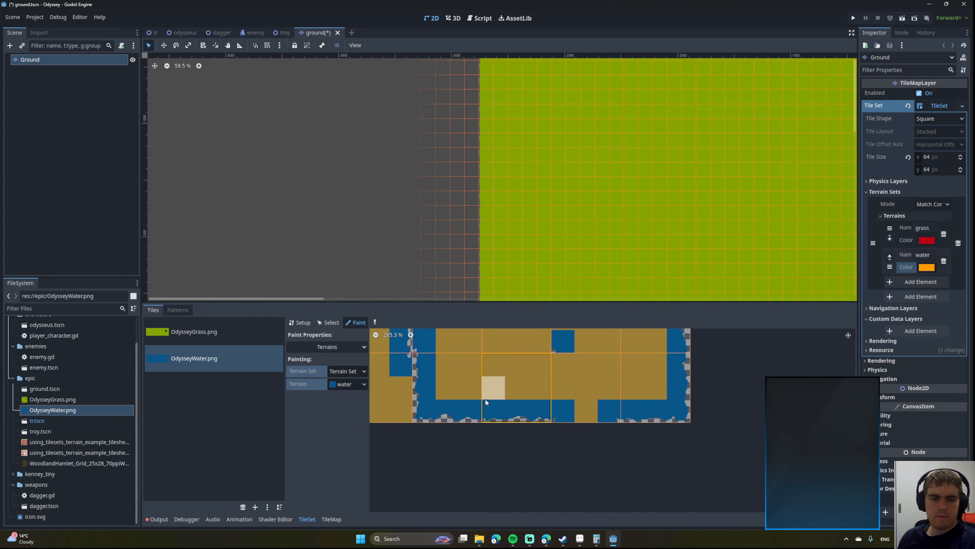
pyautogui.moveTo(430, 356); pyautogui.dragTo(554, 402, button='middle')
pyautogui.click(543, 369)
pyautogui.moveTo(573, 372); pyautogui.dragTo(660, 416, button='middle')
pyautogui.scroll(-4, 608, 409)
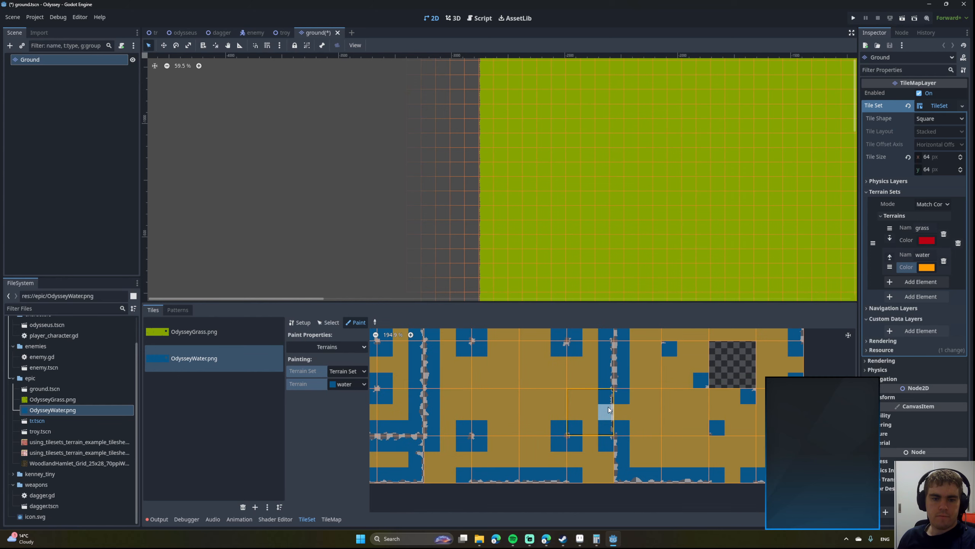
pyautogui.scroll(-8, 608, 407)
pyautogui.moveTo(403, 380); pyautogui.dragTo(483, 388, button='middle')
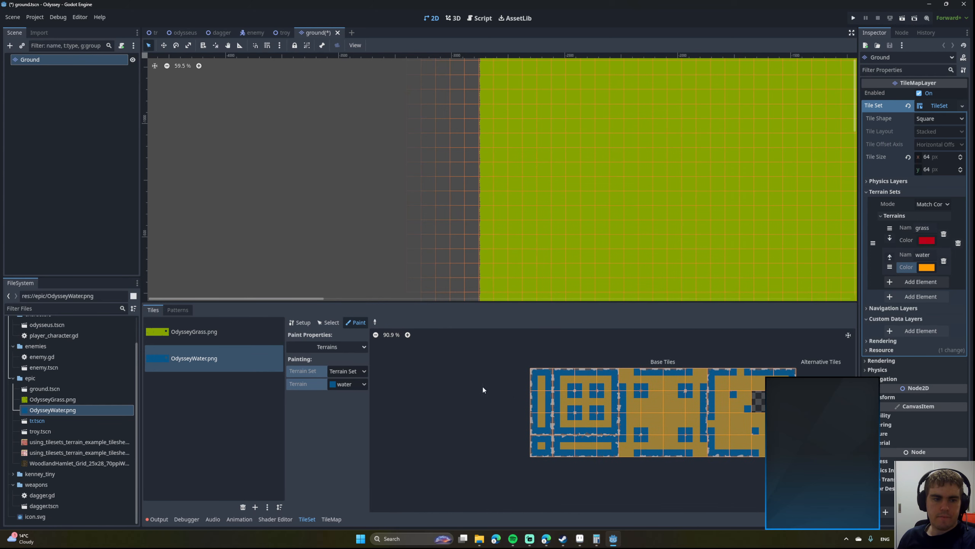
pyautogui.moveTo(628, 395); pyautogui.dragTo(544, 405, button='middle')
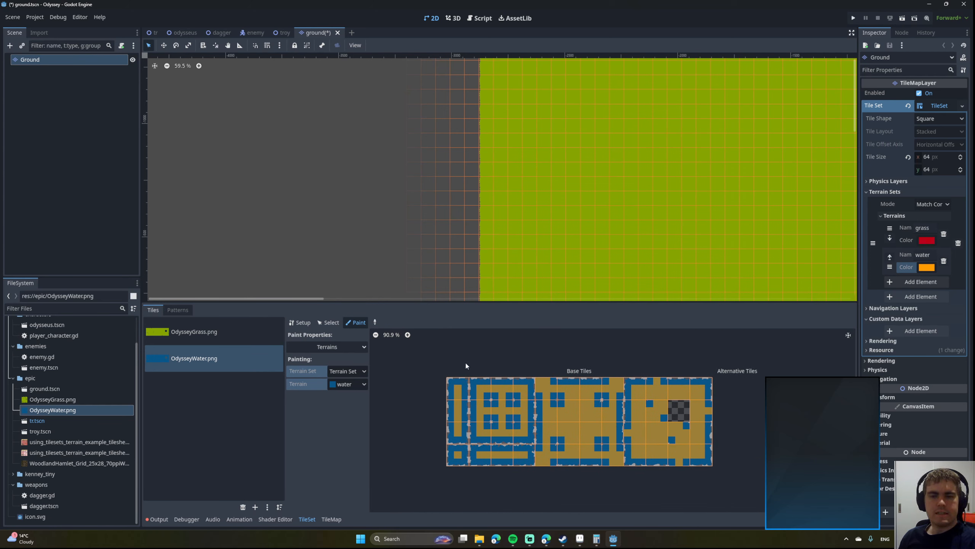
# Choose the water terrain for the tile map and paint a strip one tile wide and three tiles high just outside the grass's left edge.
pyautogui.click(210, 338)
pyautogui.click(189, 365)
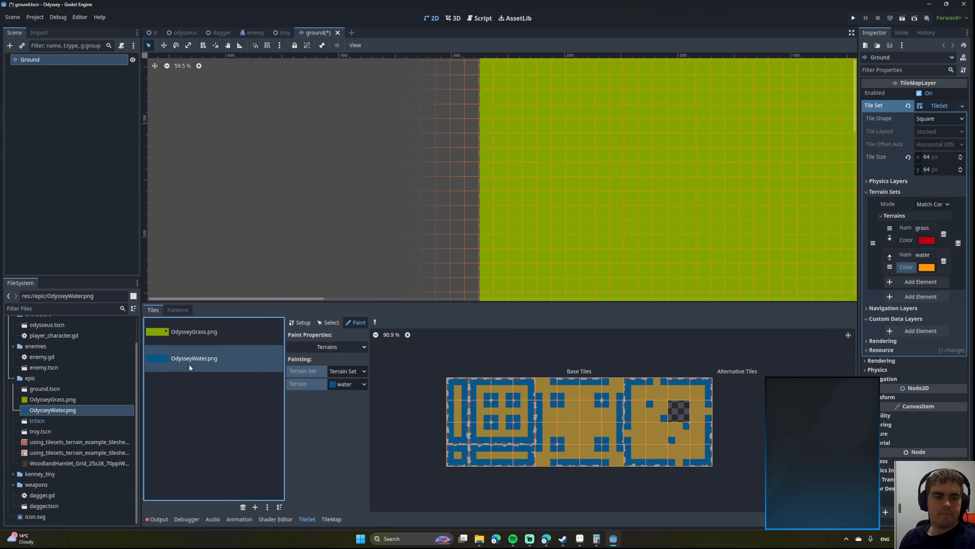
pyautogui.click(331, 519)
pyautogui.moveTo(451, 281); pyautogui.dragTo(285, 281, button='middle')
pyautogui.moveTo(307, 60); pyautogui.dragTo(439, 219, button='middle')
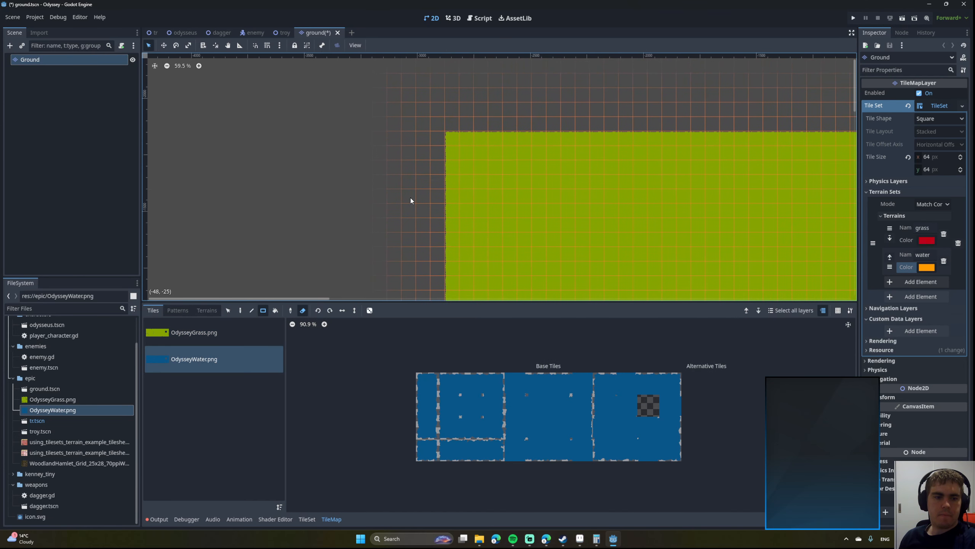
pyautogui.click(210, 337)
pyautogui.click(209, 356)
pyautogui.click(204, 310)
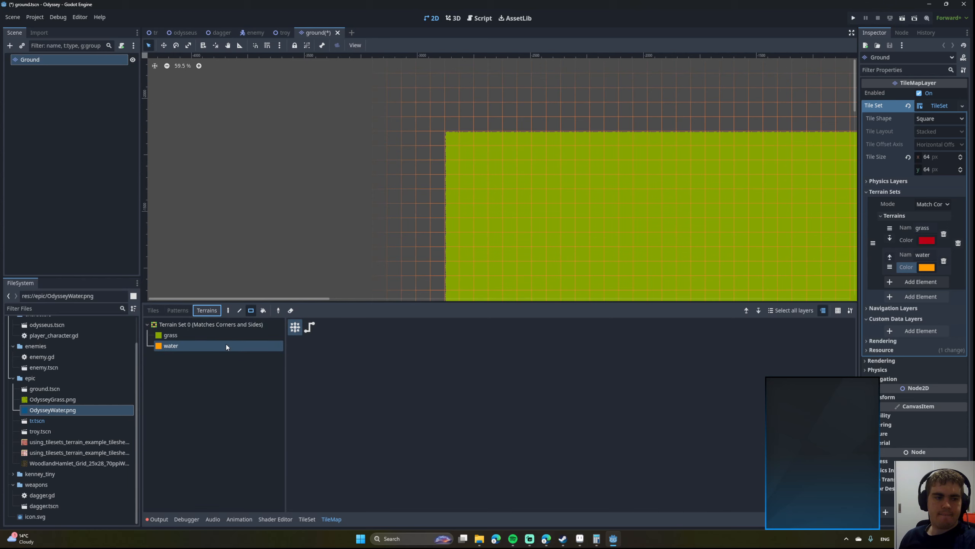
pyautogui.click(176, 335)
pyautogui.click(204, 346)
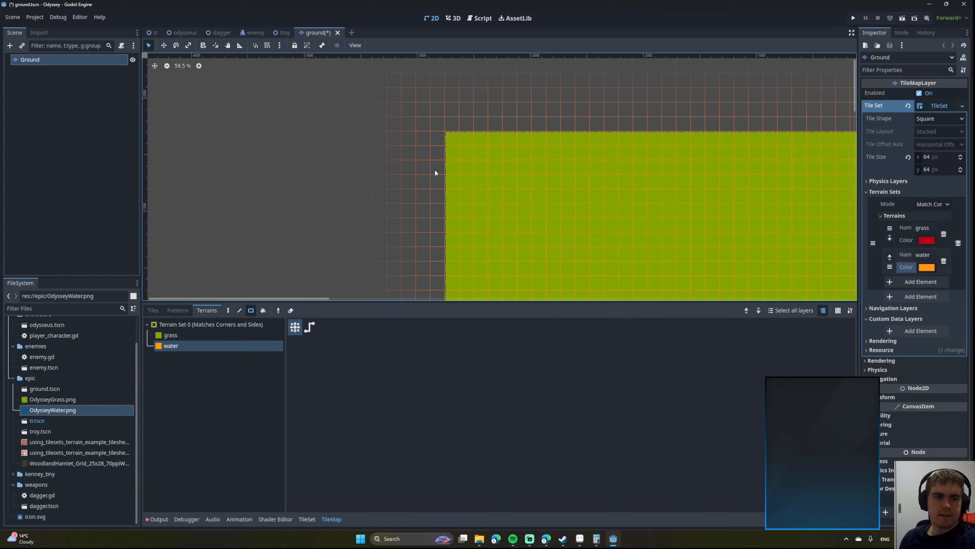
pyautogui.moveTo(431, 190); pyautogui.dragTo(432, 192)
pyautogui.scroll(2, 456, 171)
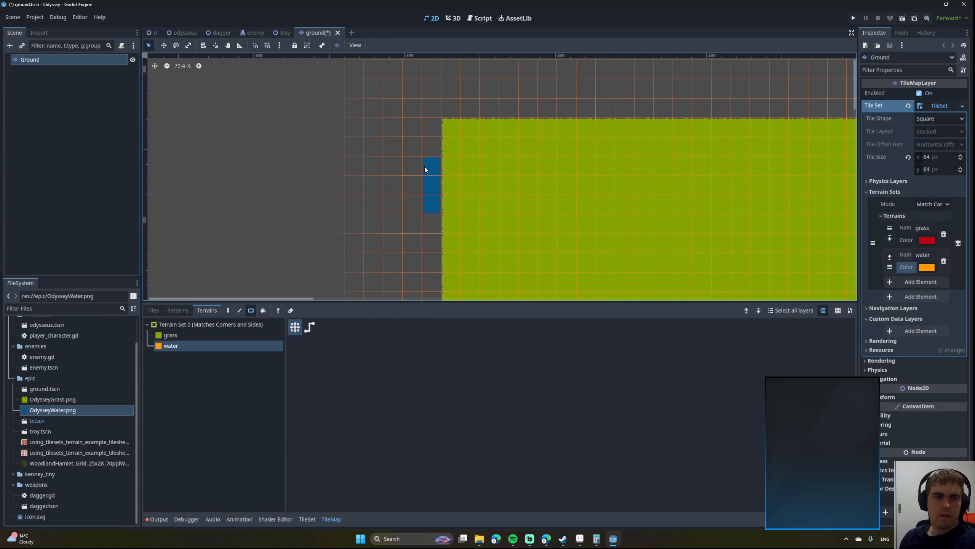
# Paint a water rectangle eight tiles wide and three tiles high inside the grass, near its upper-left corner.
pyautogui.scroll(5, 439, 173)
pyautogui.scroll(-4, 437, 177)
pyautogui.moveTo(501, 157); pyautogui.dragTo(716, 236)
pyautogui.scroll(8, 441, 172)
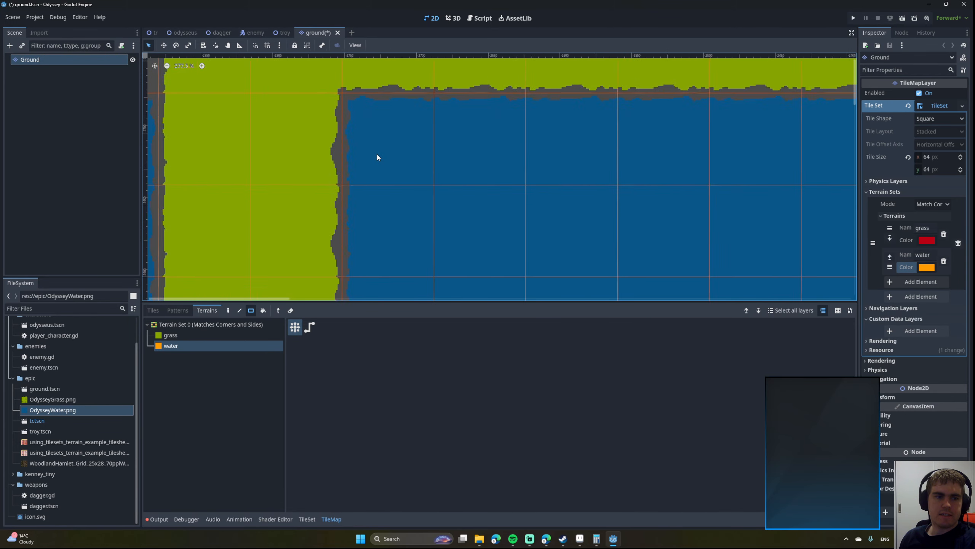
pyautogui.scroll(-5, 377, 154)
pyautogui.moveTo(605, 199); pyautogui.dragTo(432, 149, button='middle')
# Extend the pond with a three-tile-wide water block below it and an adjoining block five tiles wide and three tiles high.
pyautogui.scroll(-4, 415, 168)
pyautogui.scroll(-1, 415, 168)
pyautogui.moveTo(506, 189); pyautogui.dragTo(584, 257, button='middle')
pyautogui.moveTo(433, 185); pyautogui.dragTo(379, 122, button='middle')
pyautogui.moveTo(428, 153); pyautogui.dragTo(472, 241)
pyautogui.moveTo(447, 189); pyautogui.dragTo(400, 145, button='middle')
pyautogui.moveTo(447, 171); pyautogui.dragTo(537, 213)
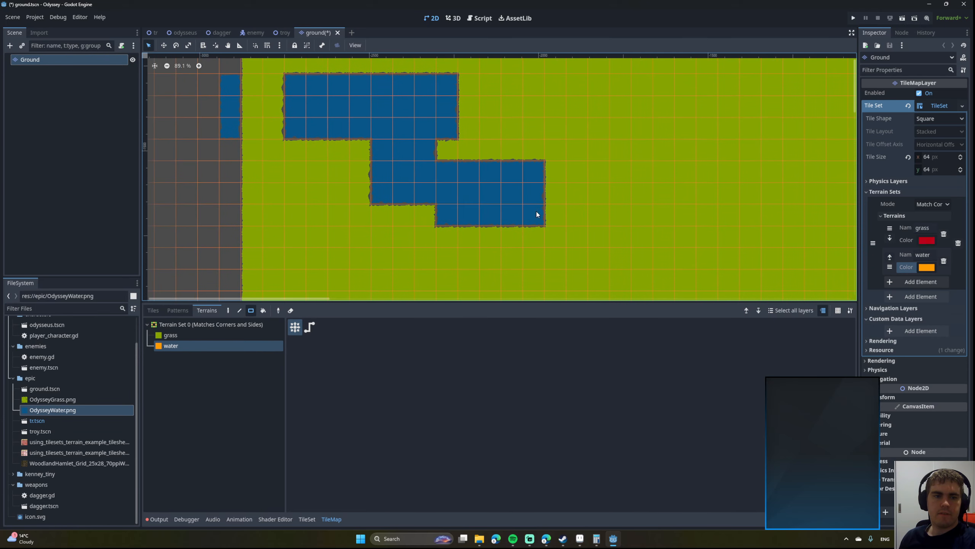
# Examine the shoreline edges and inner corners where the painted water blocks join within the grass.
pyautogui.moveTo(537, 214); pyautogui.dragTo(555, 218, button='middle')
pyautogui.scroll(19, 460, 157)
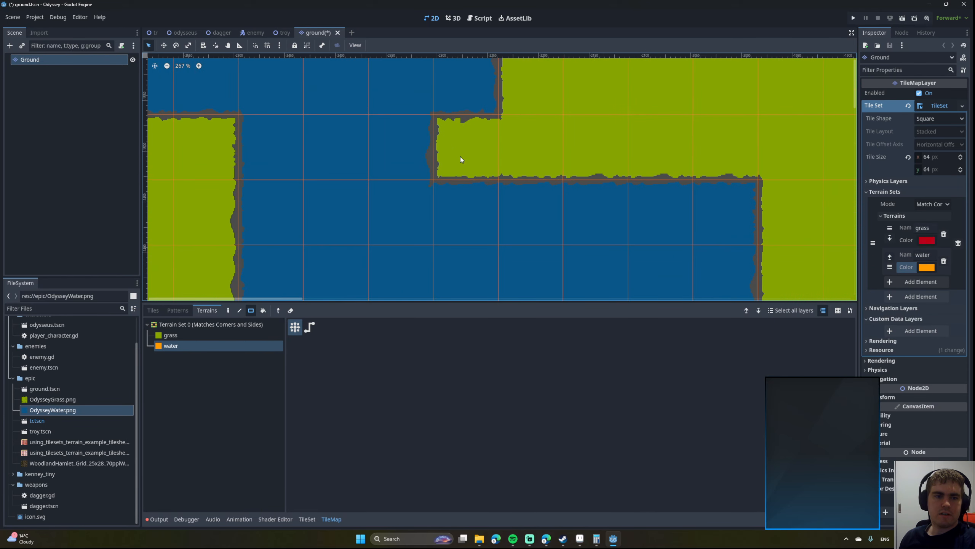
pyautogui.moveTo(404, 178); pyautogui.dragTo(602, 220, button='middle')
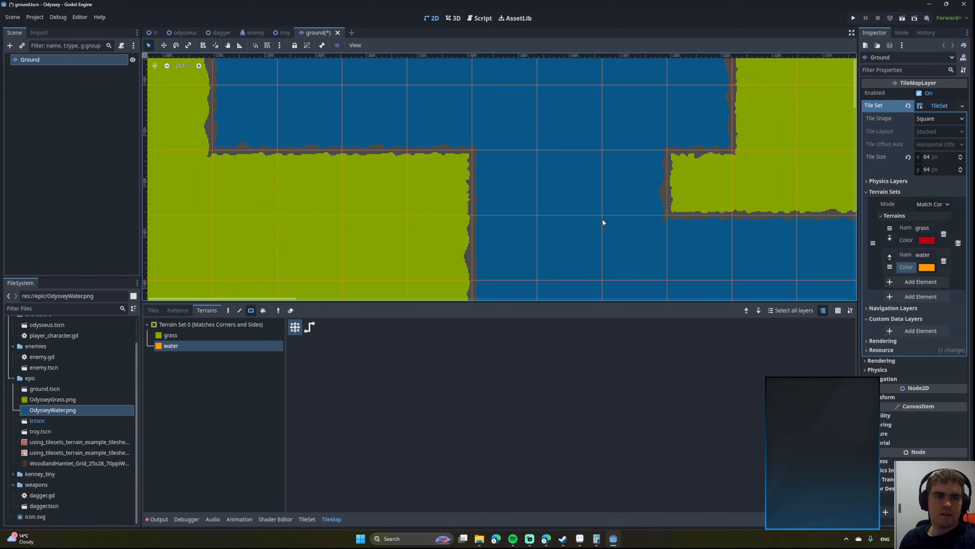
pyautogui.scroll(-11, 602, 220)
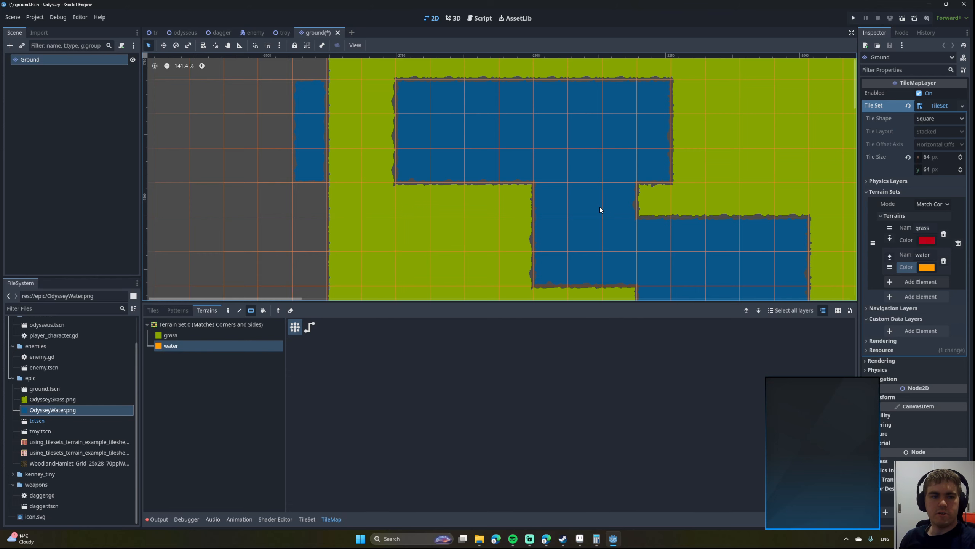
pyautogui.moveTo(642, 218); pyautogui.dragTo(522, 187, button='middle')
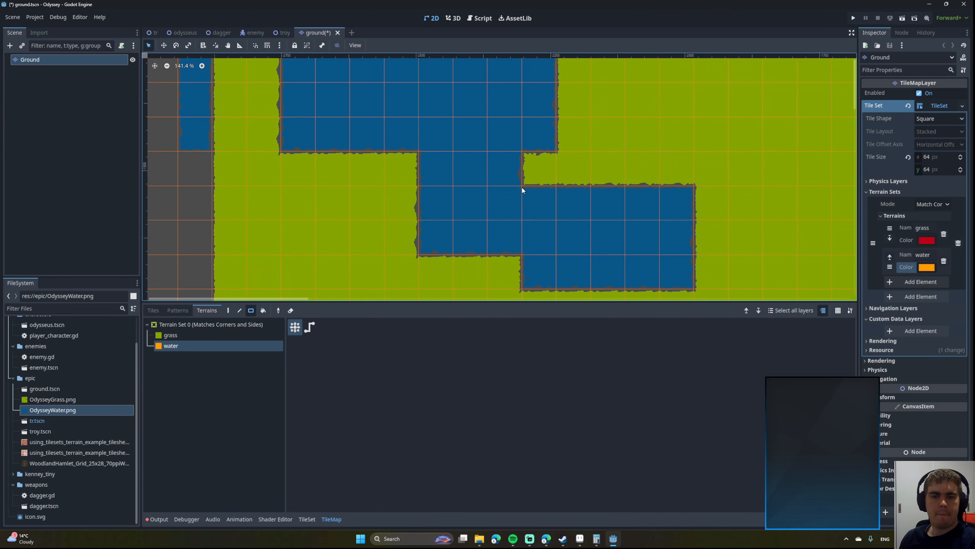
pyautogui.scroll(-4, 522, 188)
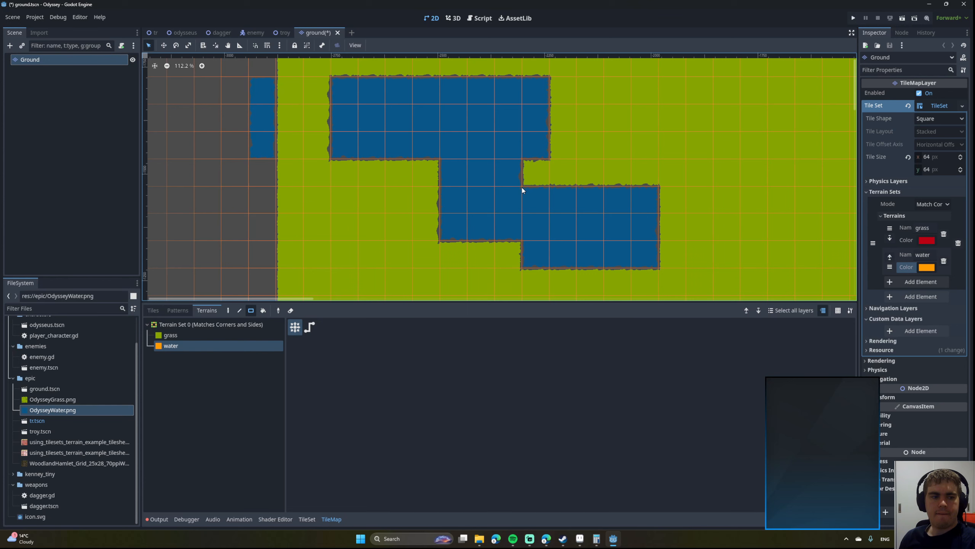
pyautogui.moveTo(522, 188); pyautogui.dragTo(619, 189, button='middle')
# Add a second terrain set to the tile set with one terrain named water.
pyautogui.click(924, 295)
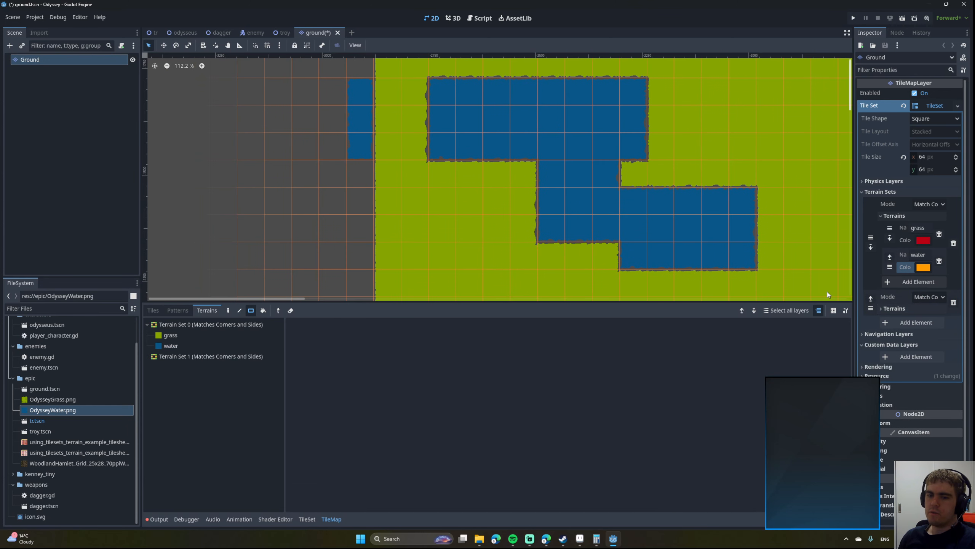
pyautogui.click(886, 309)
pyautogui.click(903, 322)
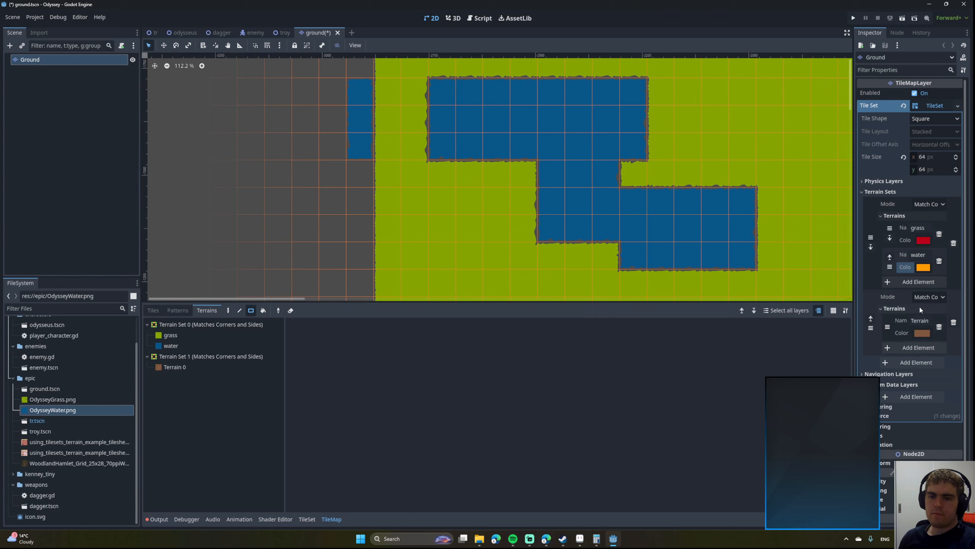
pyautogui.doubleClick(922, 321)
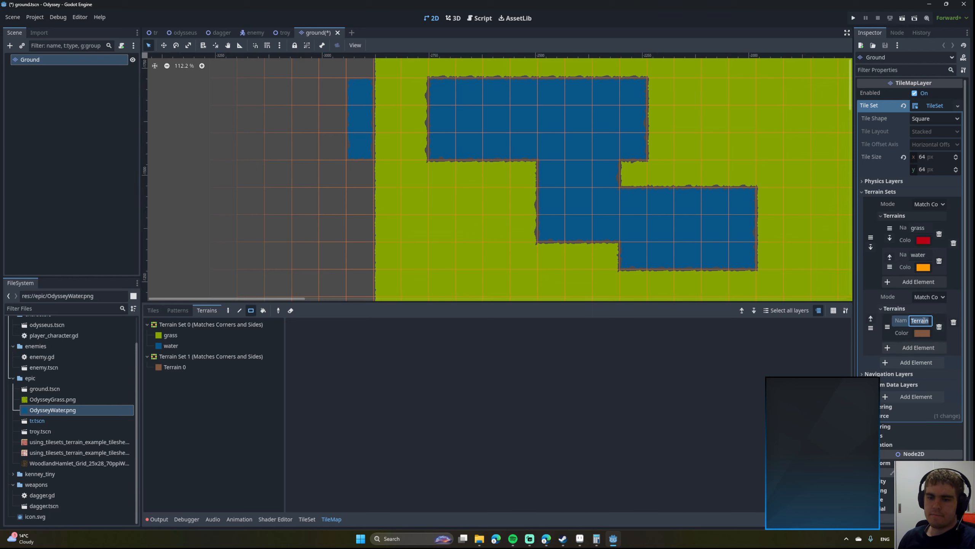
pyautogui.write('water')
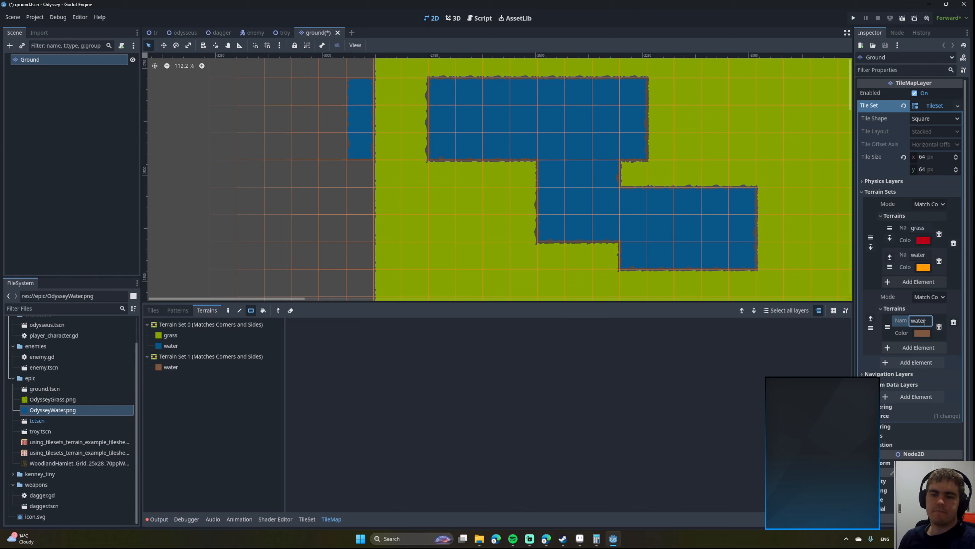
# Set the second terrain set's water color to orange, with red at 255 and green at 150.
pyautogui.click(924, 333)
pyautogui.click(954, 242)
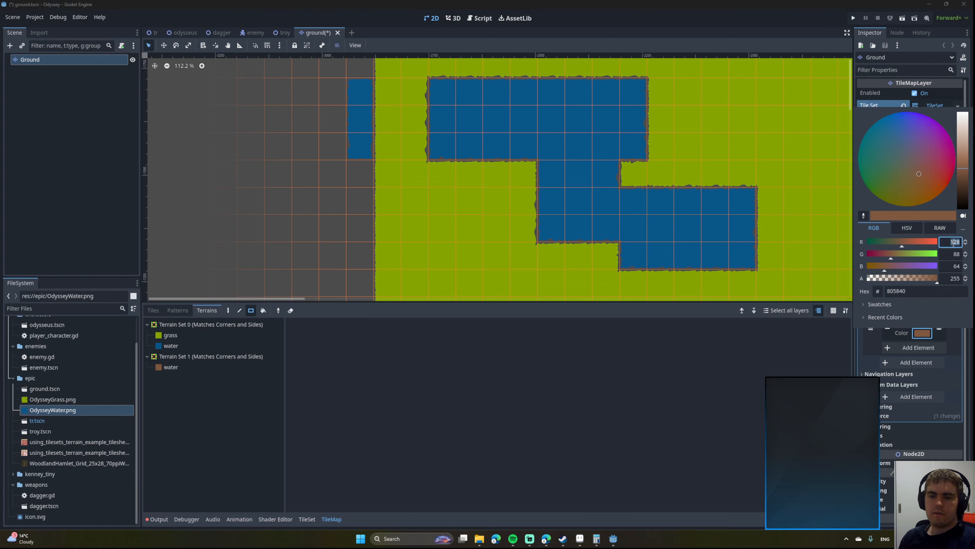
pyautogui.write('255')
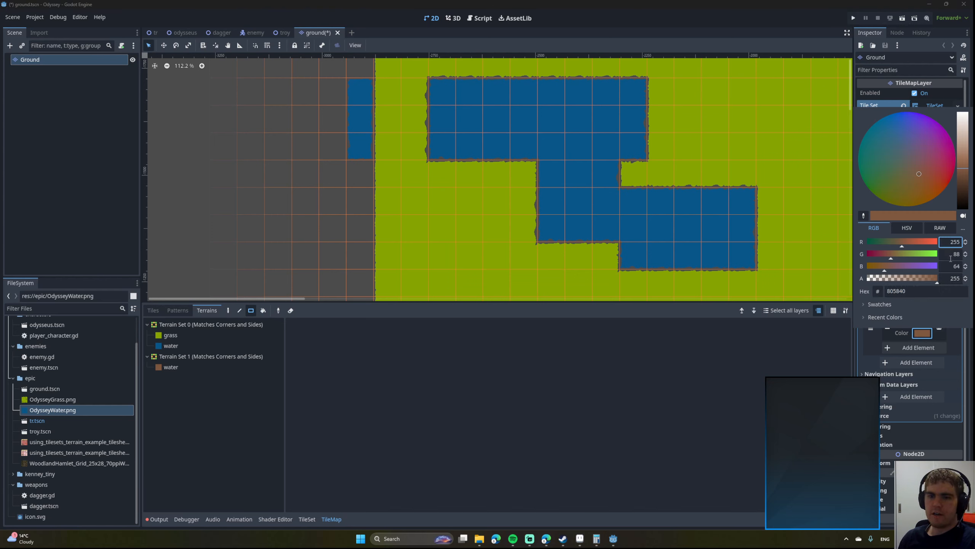
pyautogui.click(951, 256)
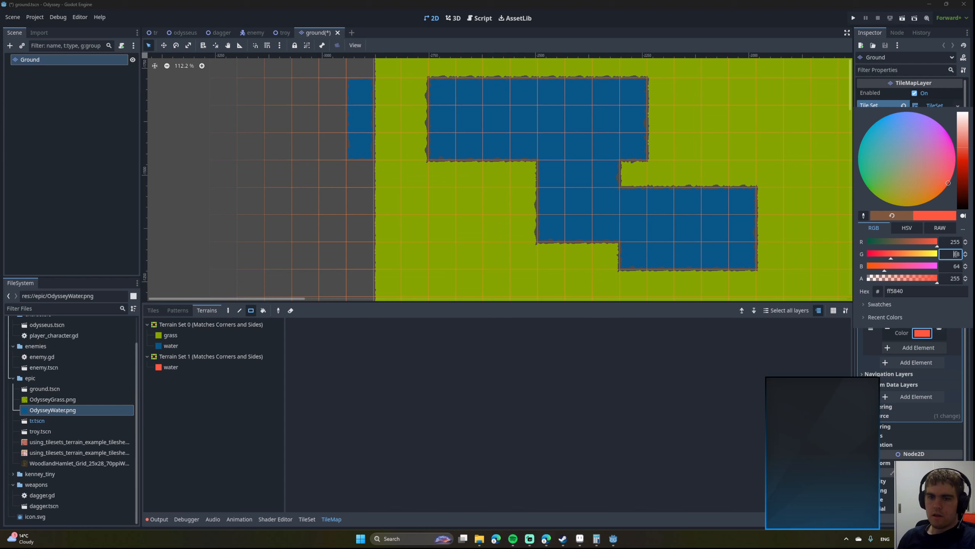
pyautogui.doubleClick(954, 254)
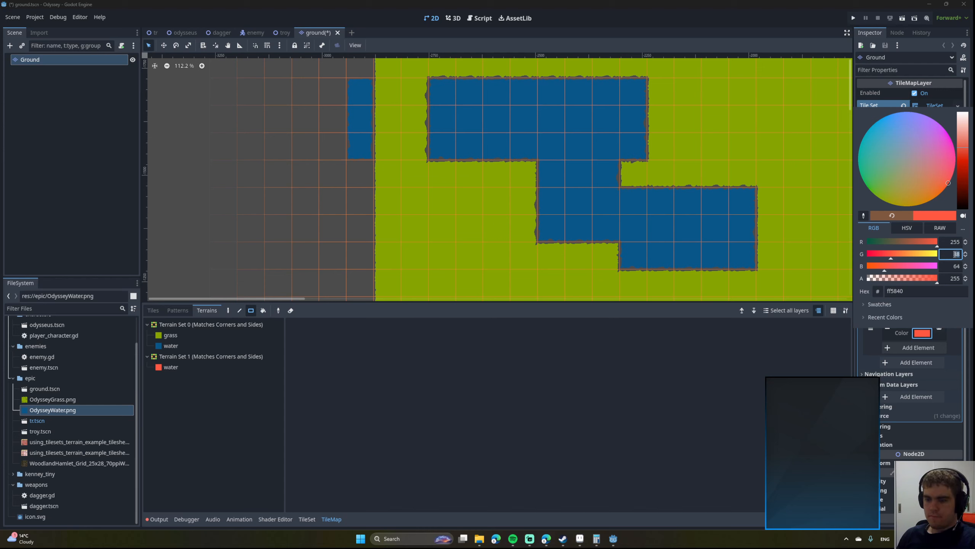
pyautogui.write('150')
pyautogui.doubleClick(956, 266)
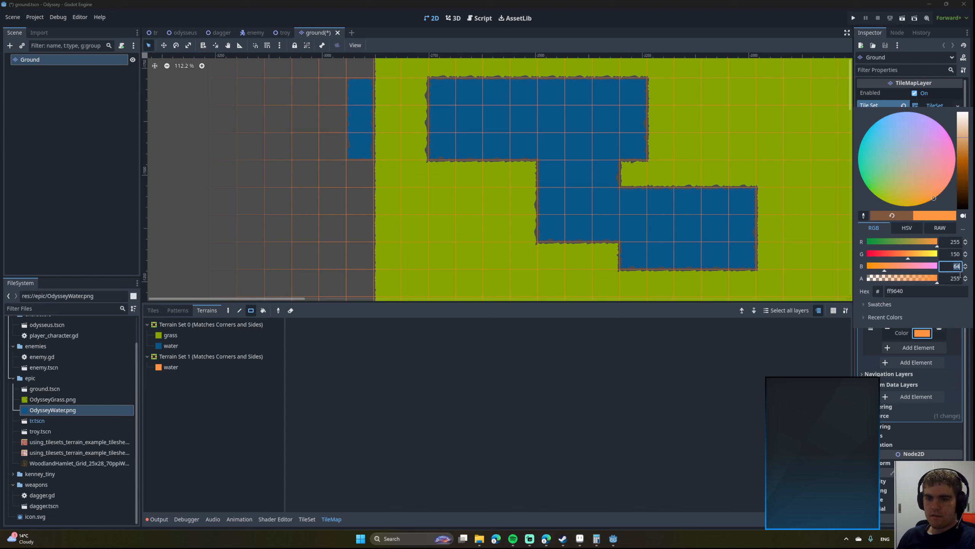
pyautogui.press('Return')
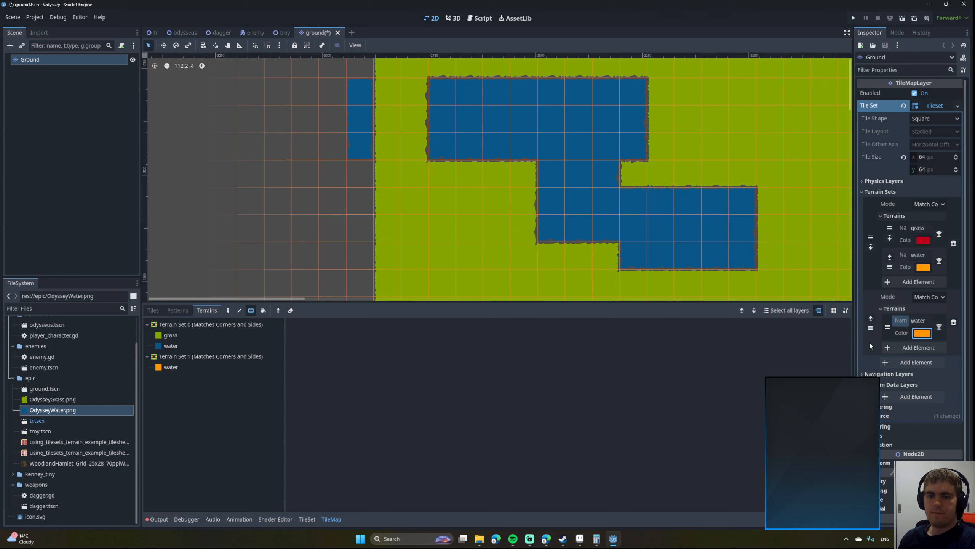
# Open the tile set editor for OdysseyWater.png with Terrains as the property to paint.
pyautogui.moveTo(708, 253); pyautogui.dragTo(584, 180, button='middle')
pyautogui.scroll(-4, 584, 183)
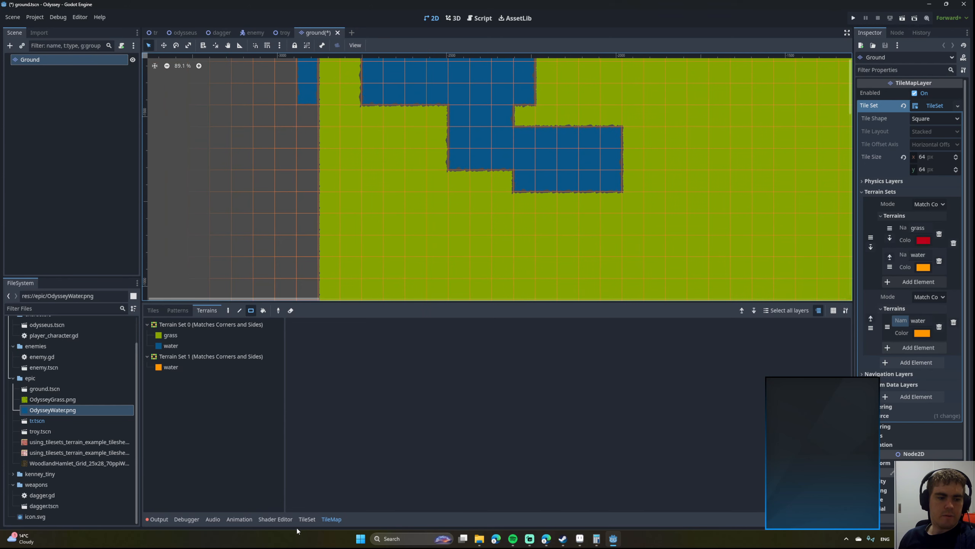
pyautogui.click(306, 519)
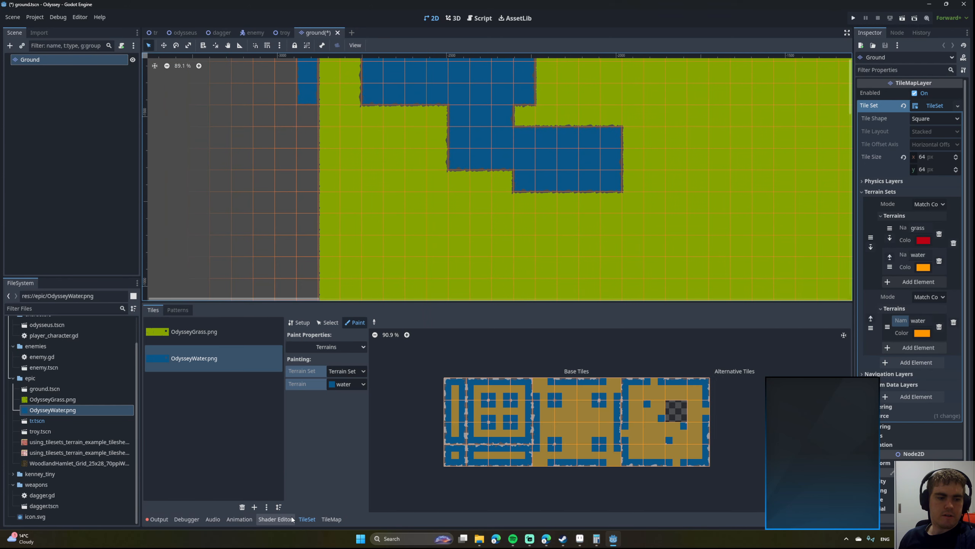
pyautogui.click(245, 354)
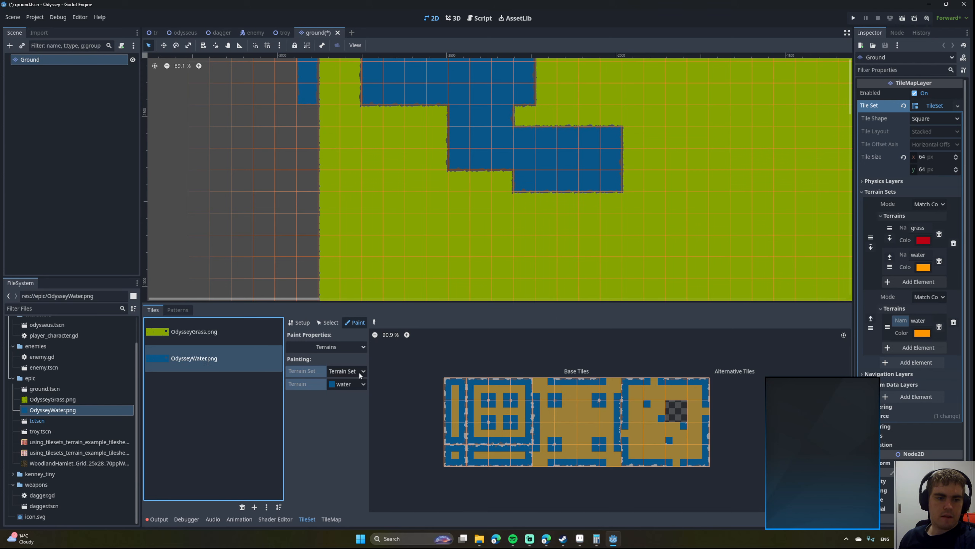
pyautogui.click(326, 347)
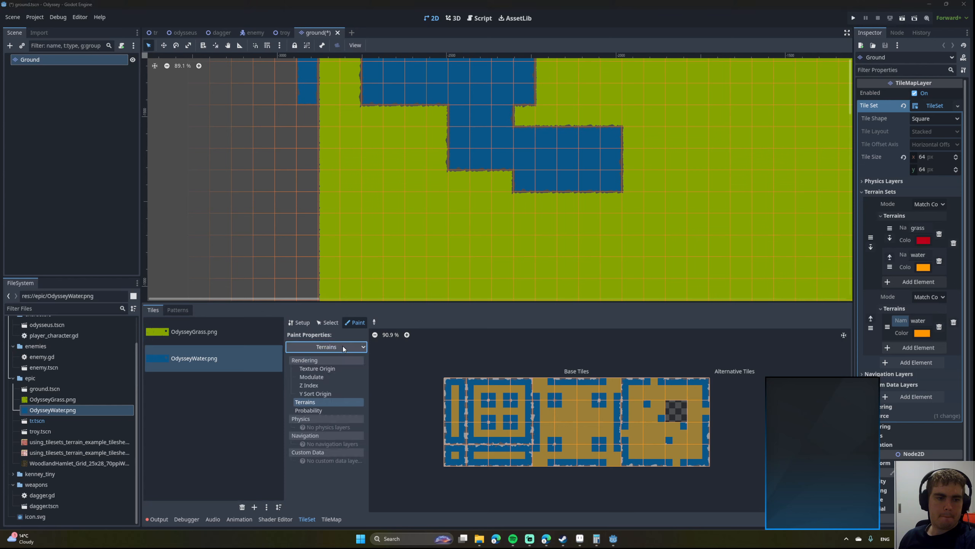
pyautogui.click(312, 401)
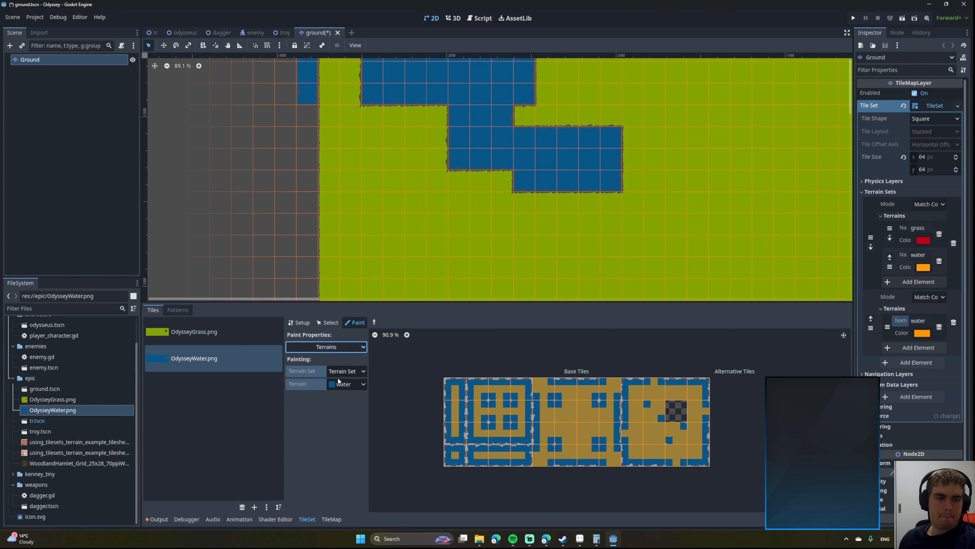
# Choose Terrain Set 1 with its water terrain for painting and assign all the OdysseyWater tiles to that set.
pyautogui.click(356, 382)
pyautogui.click(362, 372)
pyautogui.click(362, 372)
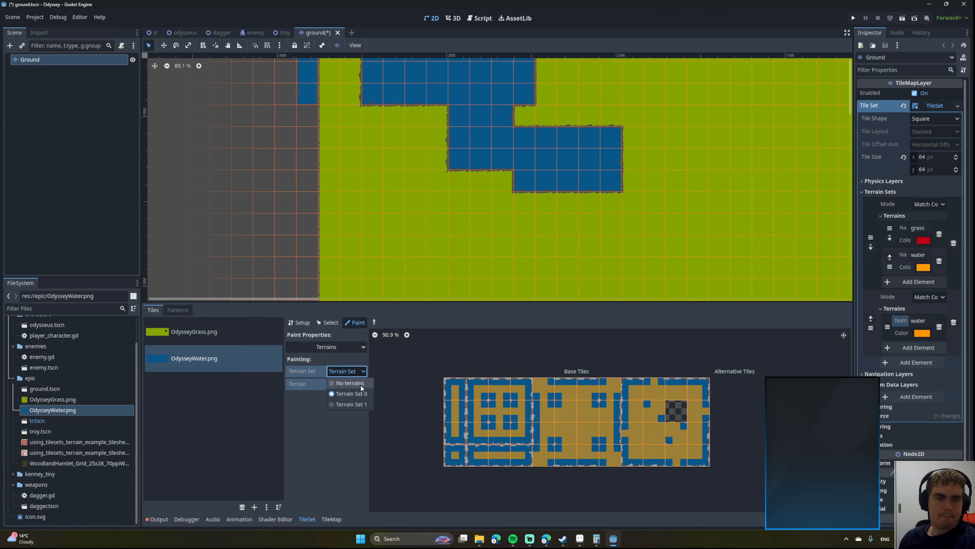
pyautogui.click(356, 405)
pyautogui.click(355, 383)
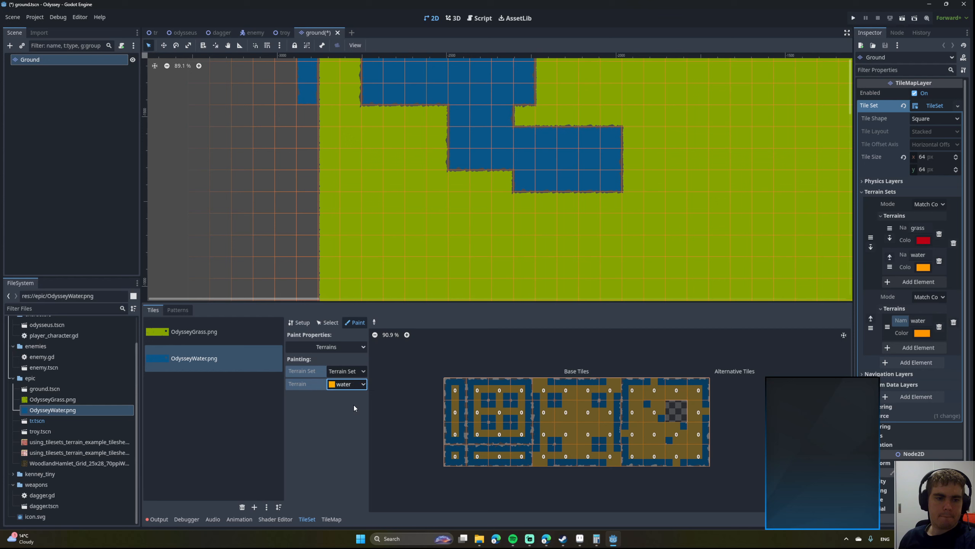
pyautogui.click(352, 405)
pyautogui.scroll(4, 507, 408)
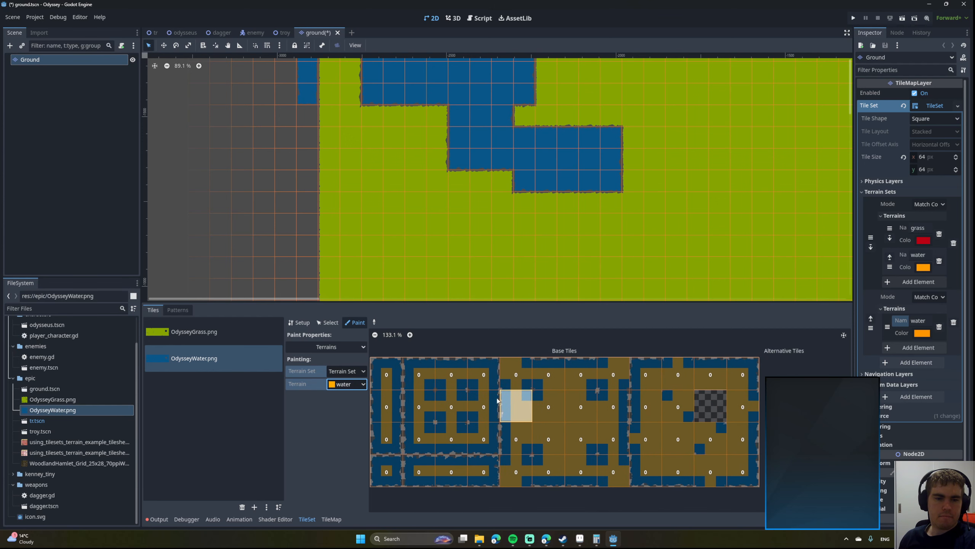
pyautogui.moveTo(387, 371)
pyautogui.mouseDown()
pyautogui.moveTo(652, 373)
pyautogui.moveTo(741, 405)
pyautogui.moveTo(476, 406)
pyautogui.moveTo(389, 430)
pyautogui.moveTo(656, 438)
pyautogui.moveTo(718, 475)
pyautogui.moveTo(393, 475)
pyautogui.mouseUp()
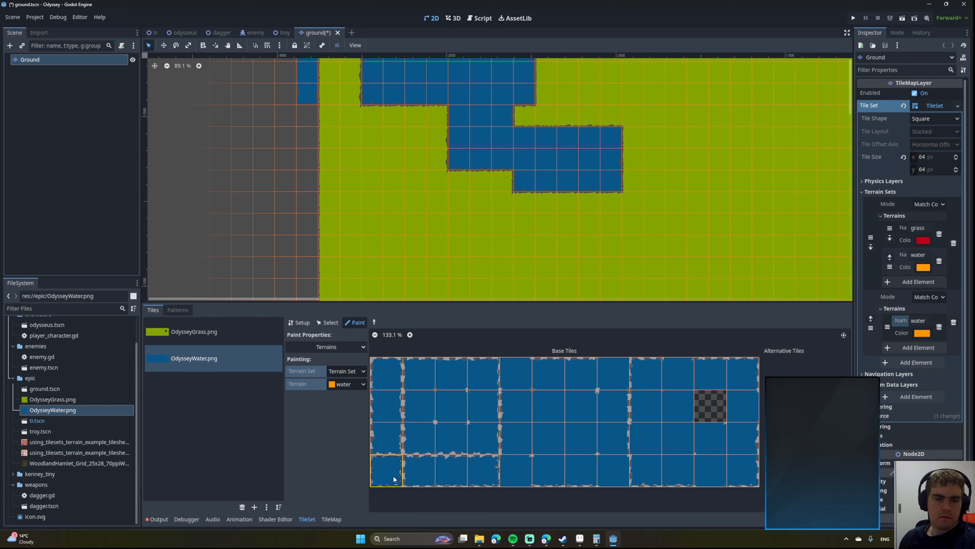
# Paint the water terrain on the single column, single tile, single row and three-by-three block, leaving rocky edges and inner corners unpainted.
pyautogui.click(352, 383)
pyautogui.click(353, 385)
pyautogui.moveTo(413, 416); pyautogui.dragTo(400, 397, button='middle')
pyautogui.moveTo(447, 359)
pyautogui.mouseDown()
pyautogui.moveTo(444, 428)
pyautogui.moveTo(476, 460)
pyautogui.moveTo(533, 460)
pyautogui.moveTo(541, 361)
pyautogui.mouseUp()
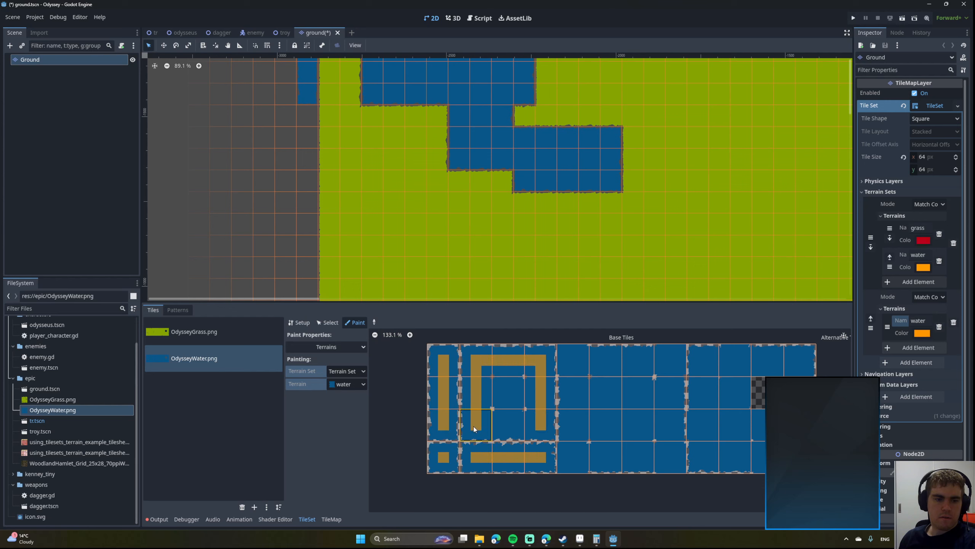
pyautogui.scroll(8, 486, 380)
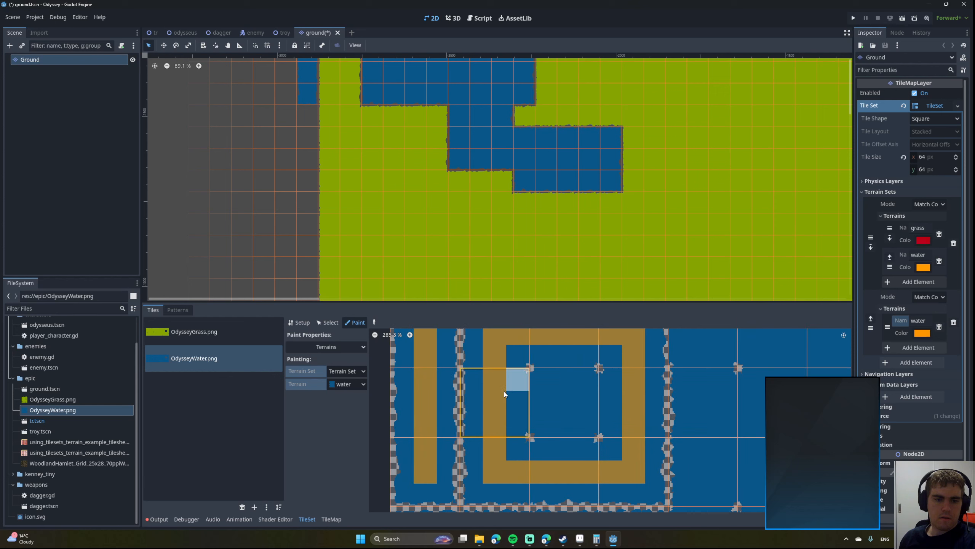
pyautogui.moveTo(562, 406)
pyautogui.mouseDown()
pyautogui.moveTo(616, 400)
pyautogui.moveTo(557, 393)
pyautogui.moveTo(564, 451)
pyautogui.moveTo(601, 428)
pyautogui.mouseUp()
# Paint the water terrain along the middle four-by-four block's top row and over the joined area of its two central columns.
pyautogui.moveTo(599, 425); pyautogui.dragTo(397, 444, button='middle')
pyautogui.moveTo(442, 360)
pyautogui.mouseDown()
pyautogui.moveTo(518, 360)
pyautogui.moveTo(649, 399)
pyautogui.moveTo(631, 429)
pyautogui.moveTo(562, 381)
pyautogui.moveTo(577, 377)
pyautogui.moveTo(570, 454)
pyautogui.mouseUp()
pyautogui.moveTo(536, 390)
pyautogui.mouseDown()
pyautogui.moveTo(521, 451)
pyautogui.moveTo(538, 450)
pyautogui.mouseUp()
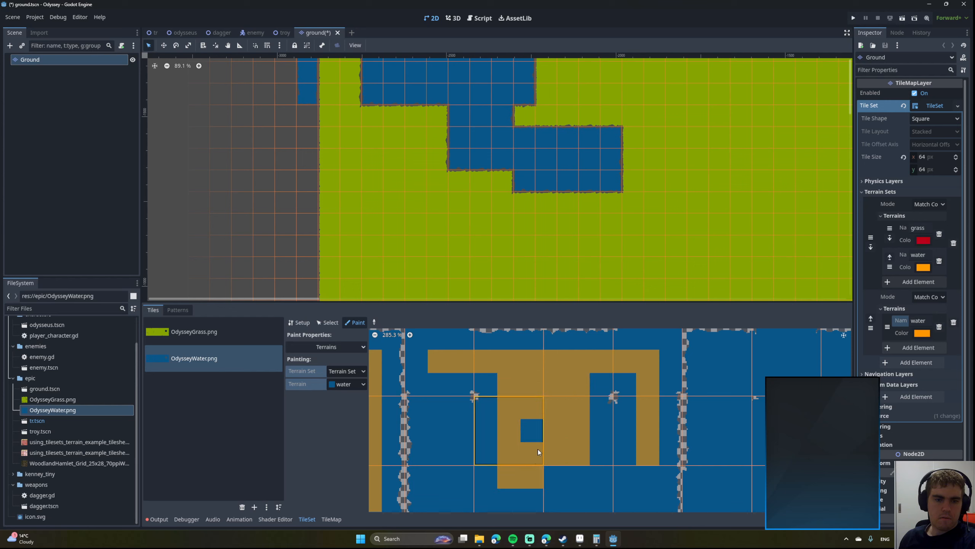
pyautogui.moveTo(533, 449); pyautogui.dragTo(513, 392, button='middle')
pyautogui.moveTo(489, 415); pyautogui.dragTo(517, 444)
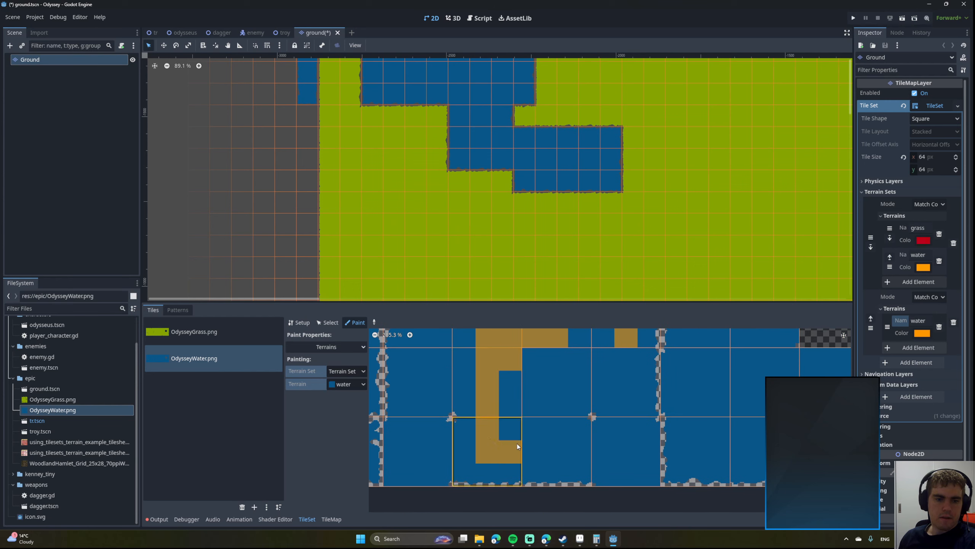
pyautogui.moveTo(514, 373)
pyautogui.mouseDown()
pyautogui.moveTo(536, 444)
pyautogui.moveTo(551, 367)
pyautogui.mouseUp()
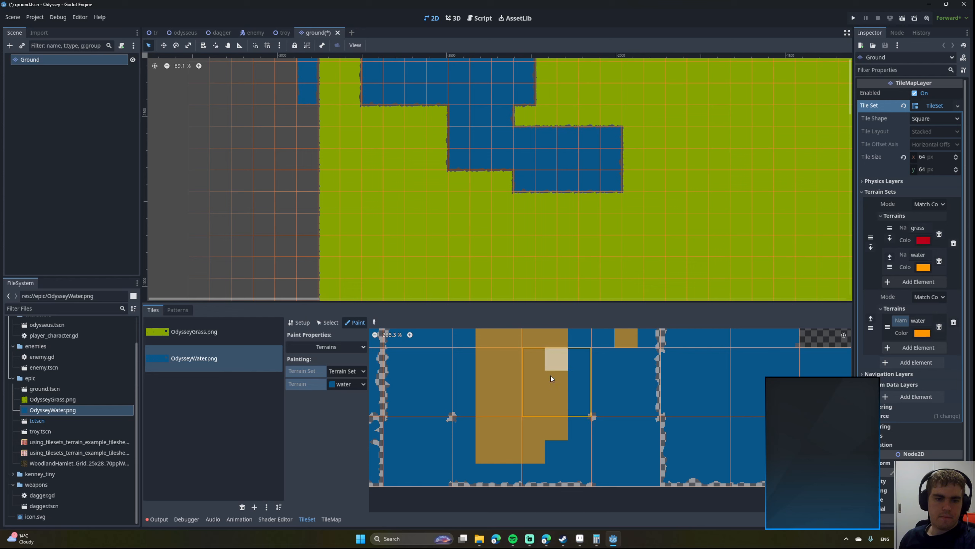
pyautogui.click(549, 453)
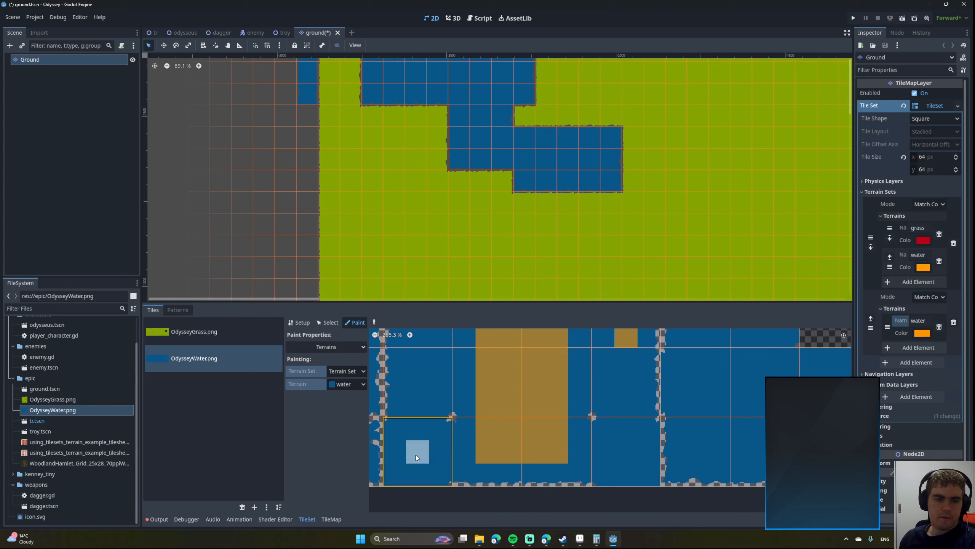
# Paint the water terrain through the tile centres of the middle block's bottom row and outer columns.
pyautogui.moveTo(416, 455)
pyautogui.mouseDown()
pyautogui.moveTo(621, 454)
pyautogui.moveTo(621, 352)
pyautogui.mouseUp()
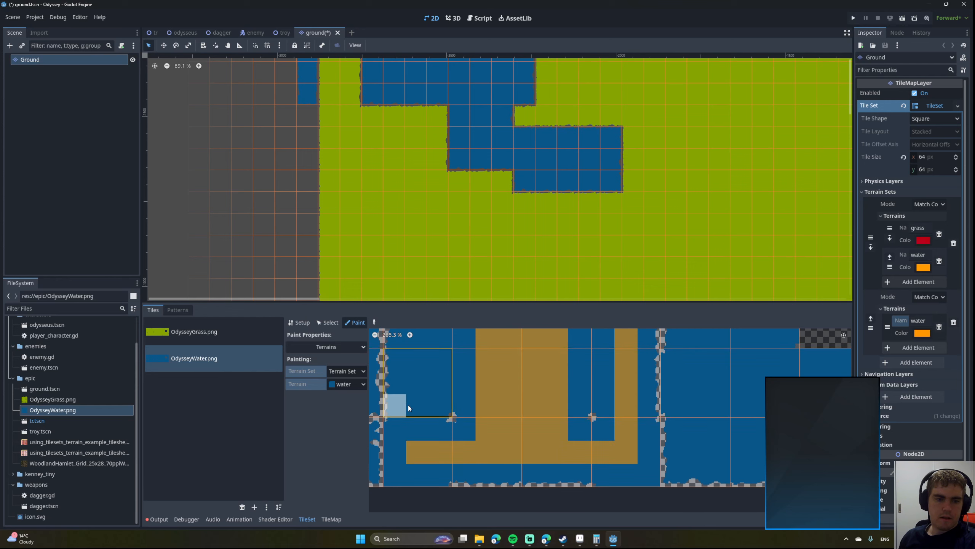
pyautogui.scroll(-4, 408, 405)
pyautogui.moveTo(477, 413); pyautogui.dragTo(470, 395, button='middle')
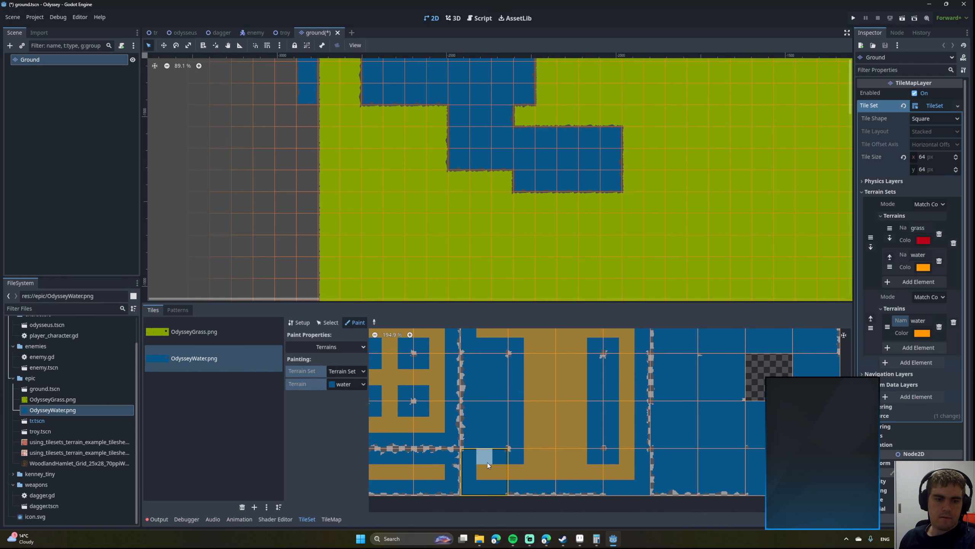
pyautogui.moveTo(486, 464); pyautogui.dragTo(487, 341)
# Paint the water terrain on the middle block's open corner bits and the sideways joins of its two inner rows.
pyautogui.moveTo(487, 342); pyautogui.dragTo(510, 410, button='middle')
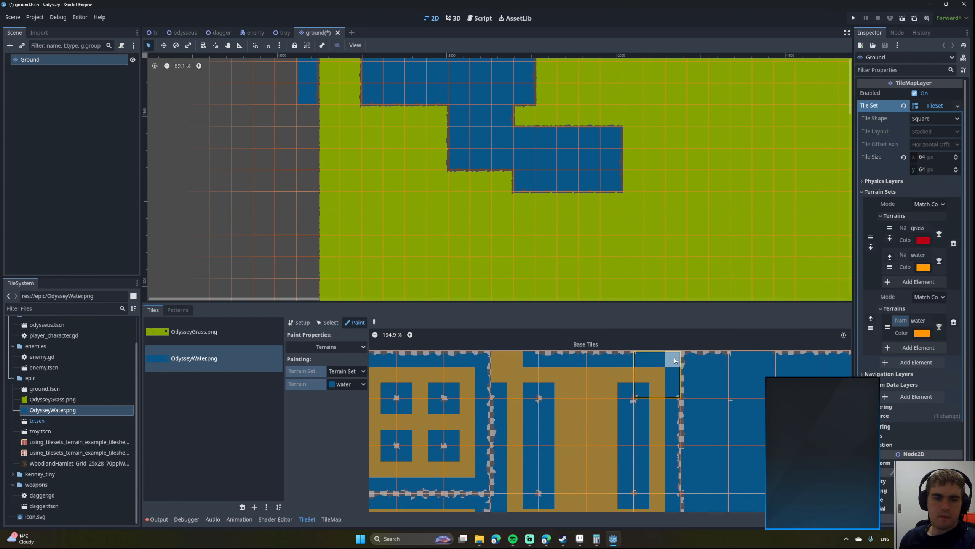
pyautogui.moveTo(612, 446); pyautogui.dragTo(562, 375, button='middle')
pyautogui.moveTo(588, 422); pyautogui.dragTo(574, 392, button='middle')
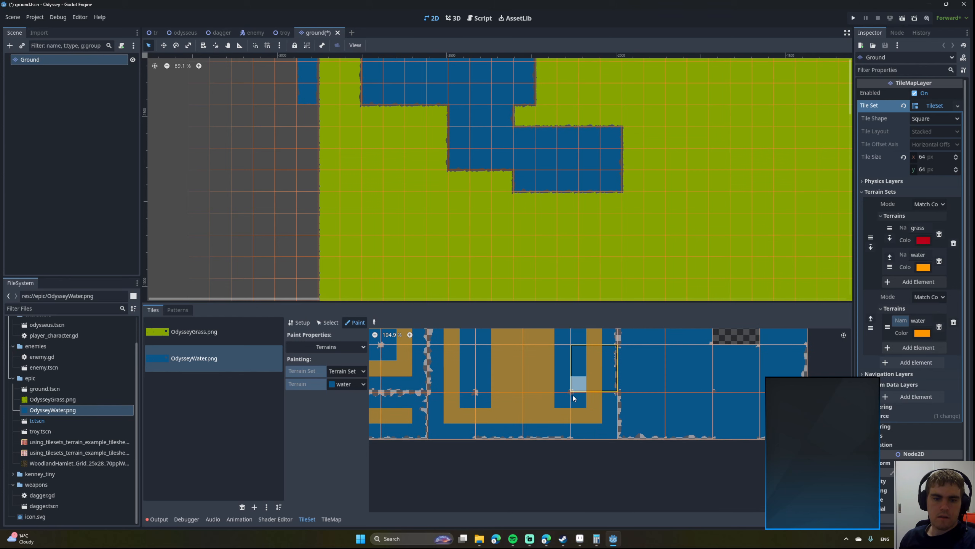
pyautogui.moveTo(595, 431); pyautogui.dragTo(612, 421)
pyautogui.click(611, 421)
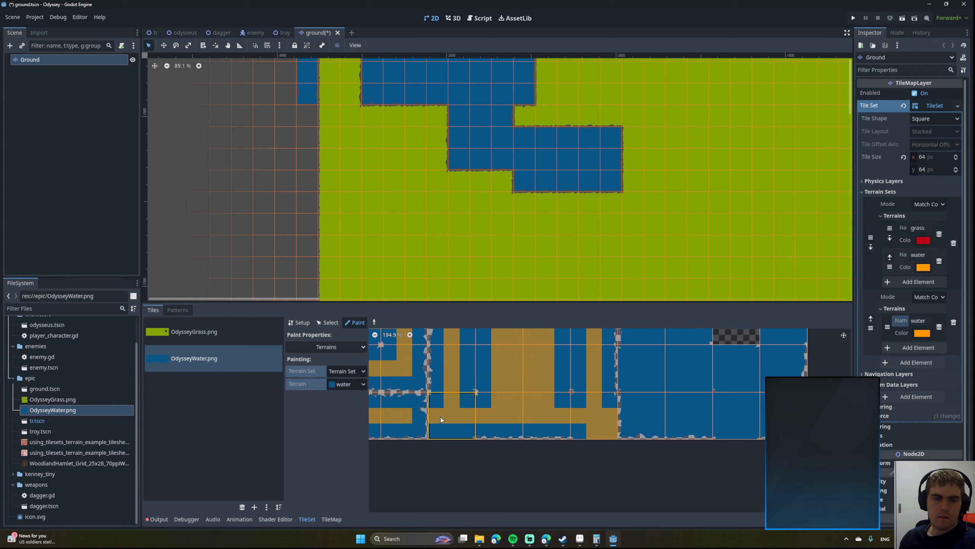
pyautogui.scroll(-3, 445, 432)
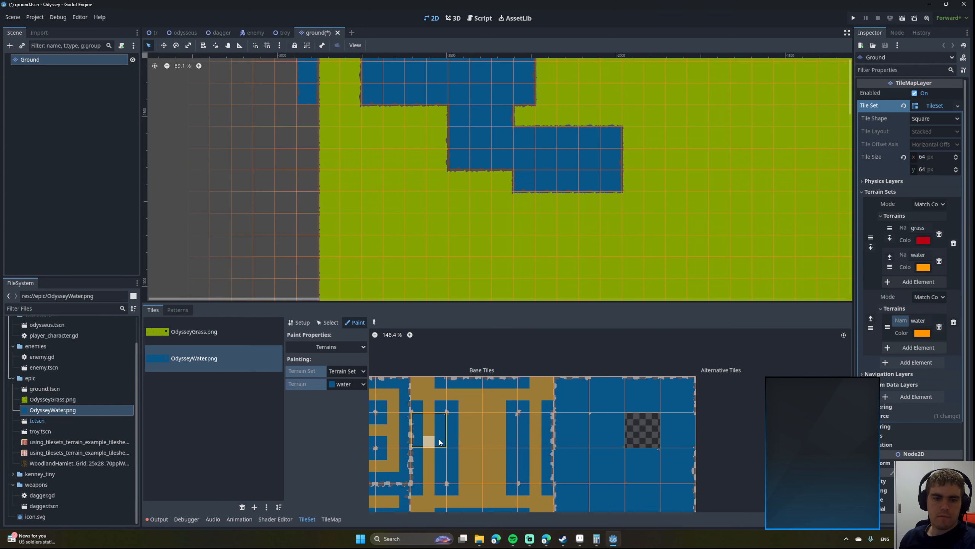
pyautogui.moveTo(419, 431); pyautogui.dragTo(534, 438)
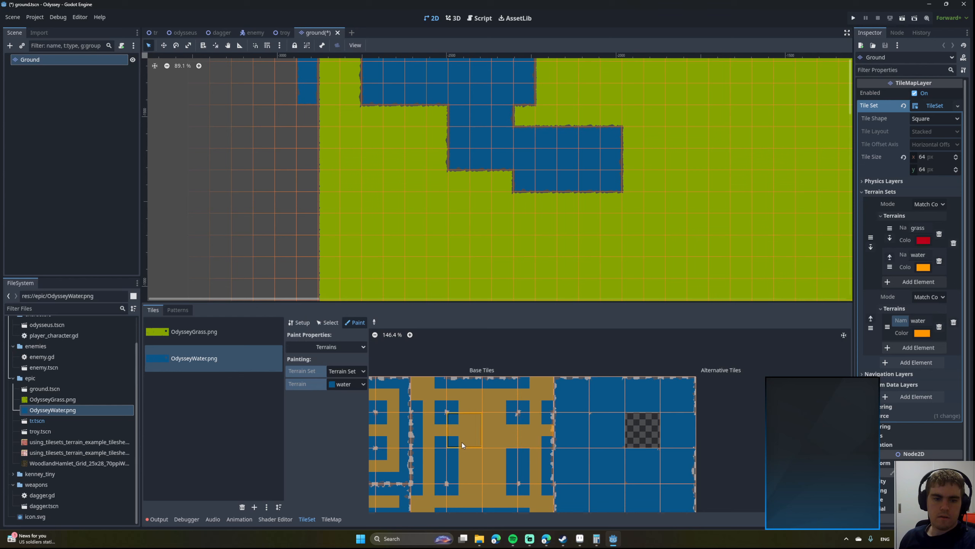
pyautogui.moveTo(462, 443); pyautogui.dragTo(525, 460)
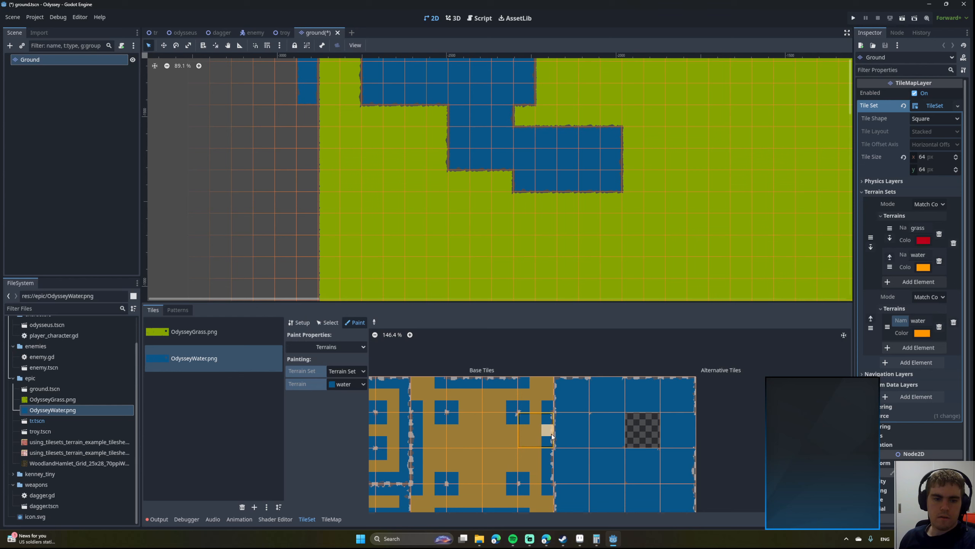
# Paint a ring of water terrain through the centres of the last four-by-four block's outer tiles.
pyautogui.moveTo(573, 396); pyautogui.dragTo(575, 456)
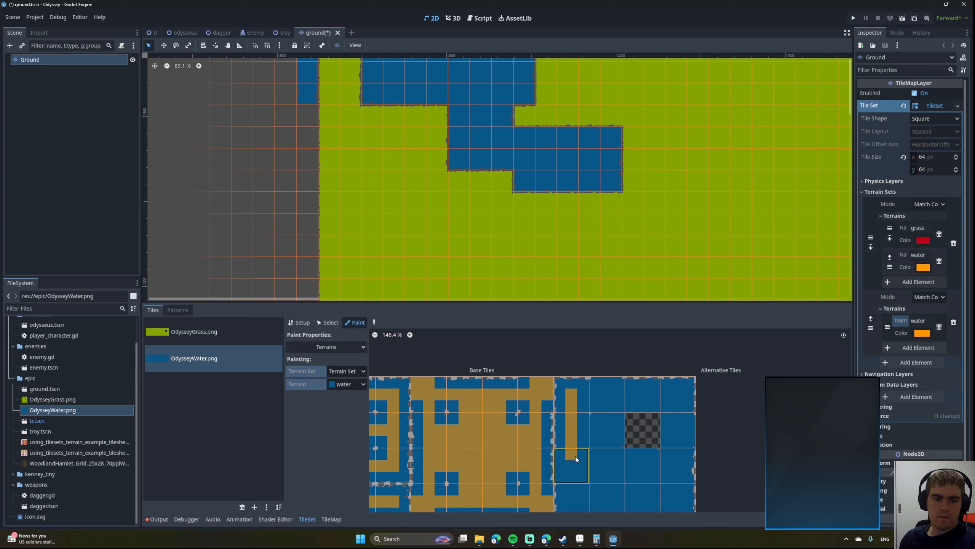
pyautogui.moveTo(572, 398); pyautogui.dragTo(662, 396)
pyautogui.moveTo(646, 433); pyautogui.dragTo(619, 370, button='middle')
pyautogui.moveTo(653, 337)
pyautogui.mouseDown()
pyautogui.moveTo(651, 436)
pyautogui.moveTo(551, 437)
pyautogui.mouseUp()
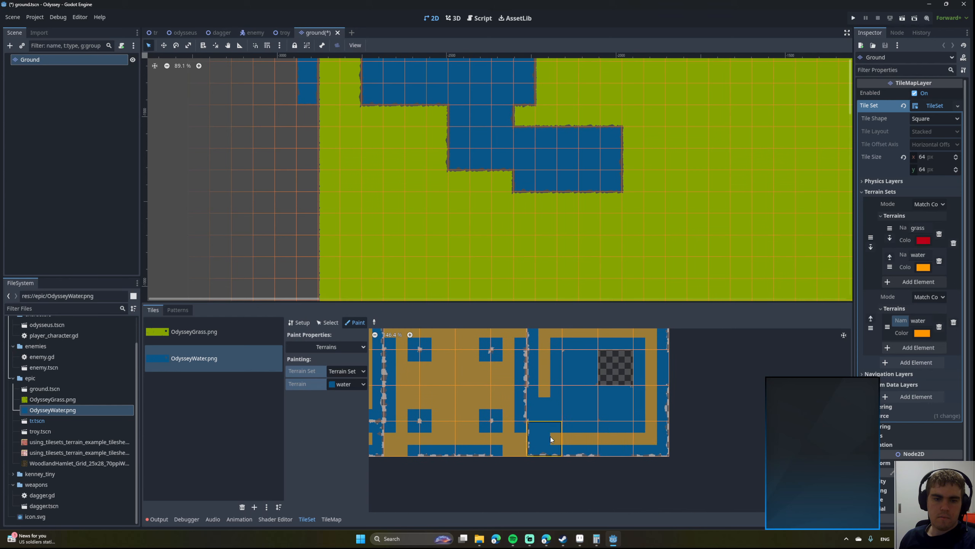
# Paint the water terrain over the last block's three inner tiles and their joins to the ring, leaving rocky inner corners unpainted.
pyautogui.moveTo(569, 387); pyautogui.dragTo(572, 421)
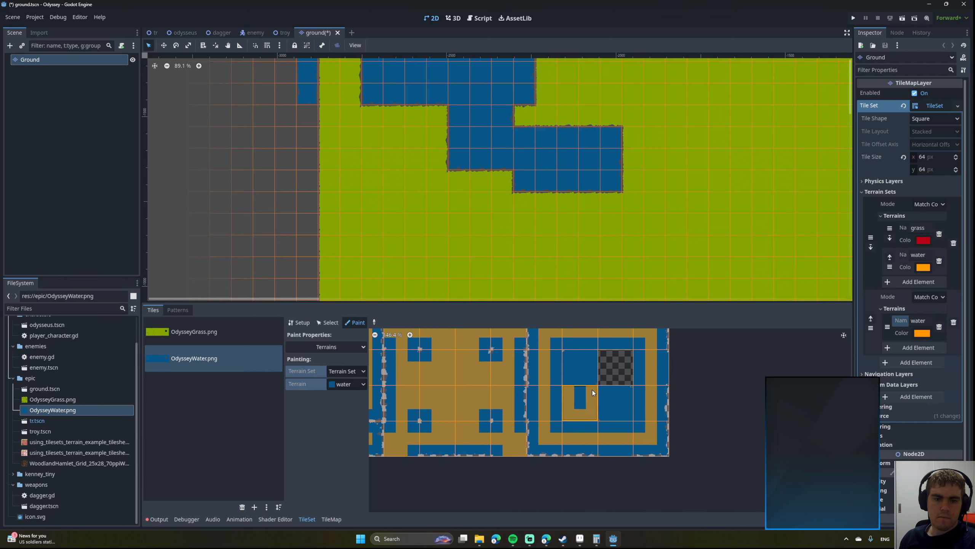
pyautogui.scroll(5, 605, 394)
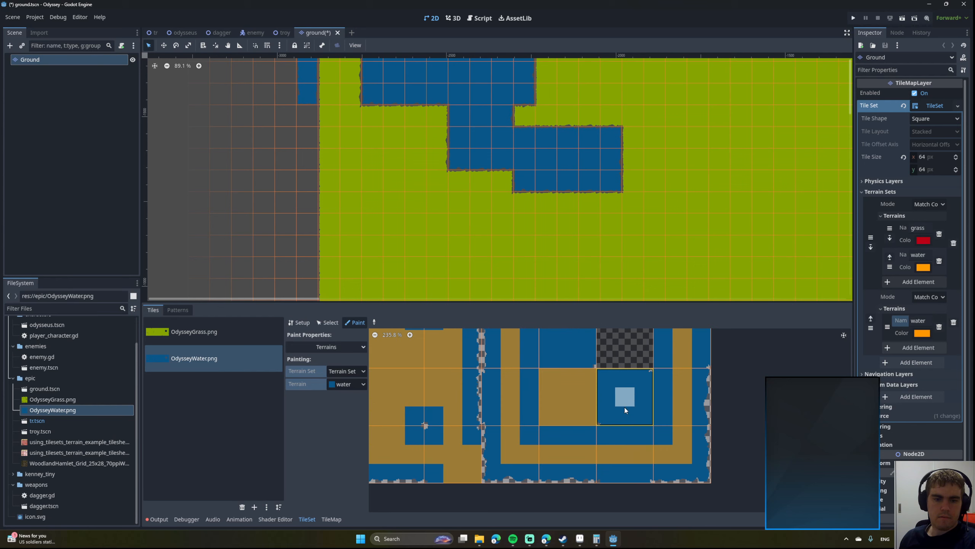
pyautogui.scroll(-2, 623, 399)
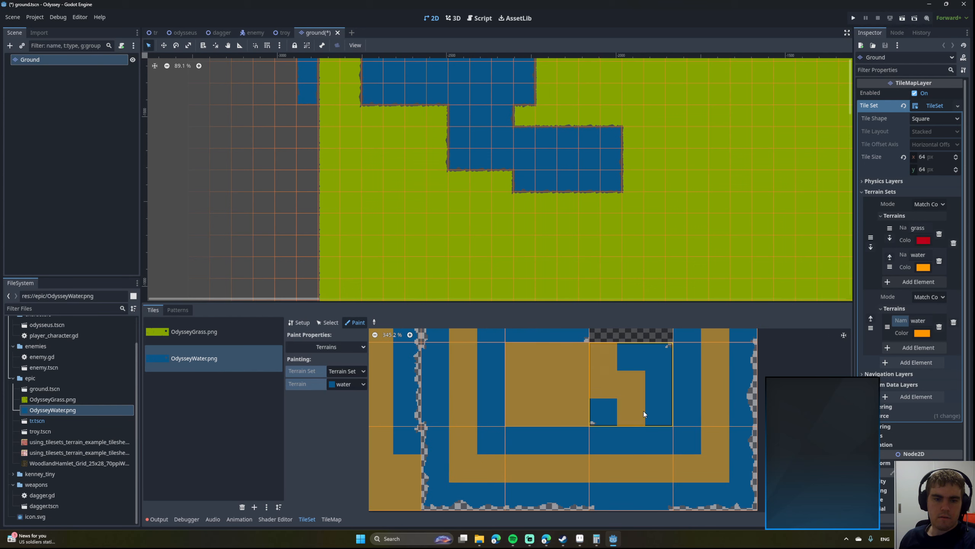
pyautogui.moveTo(631, 384); pyautogui.dragTo(664, 434, button='middle')
pyautogui.moveTo(567, 391); pyautogui.dragTo(599, 449, button='middle')
pyautogui.click(636, 397)
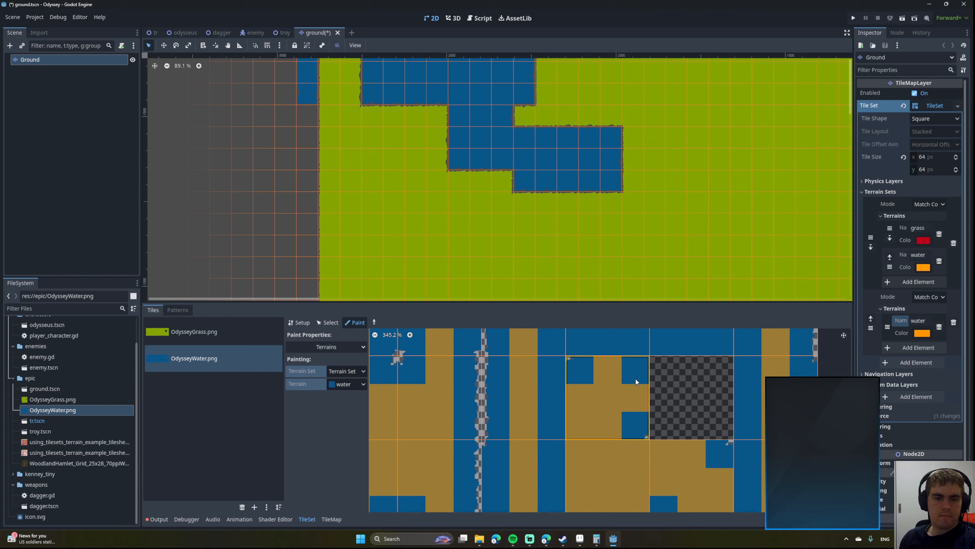
pyautogui.scroll(-3, 579, 398)
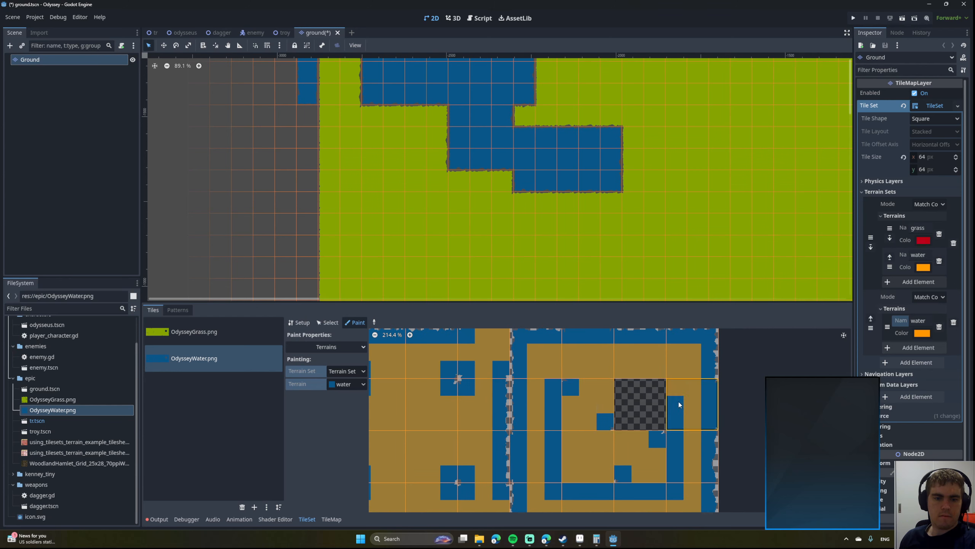
pyautogui.moveTo(675, 485)
pyautogui.mouseDown()
pyautogui.moveTo(583, 490)
pyautogui.moveTo(554, 436)
pyautogui.moveTo(579, 386)
pyautogui.mouseUp()
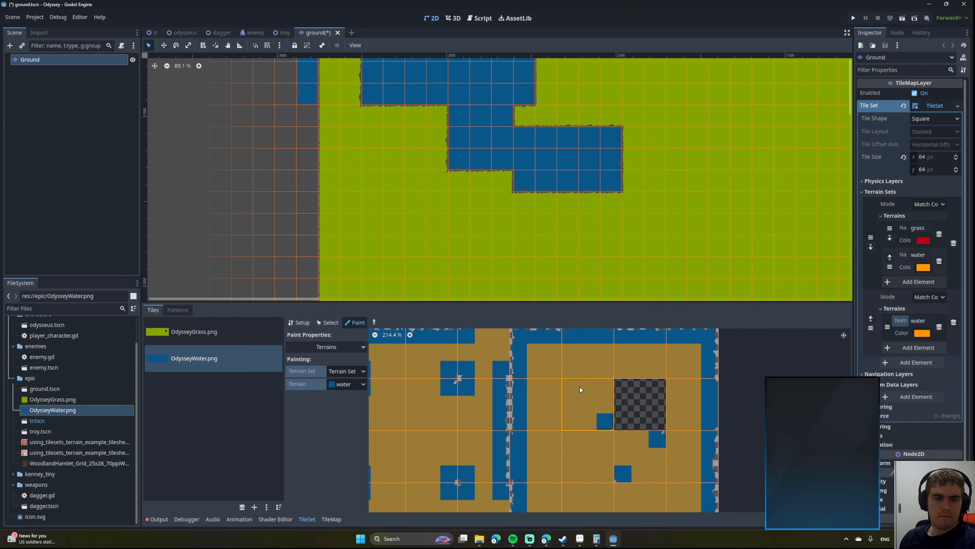
# Paint the water terrain on the last block's outer side bits where its border opens at the top, right, bottom and left.
pyautogui.moveTo(566, 389)
pyautogui.mouseDown(button='middle')
pyautogui.moveTo(568, 417)
pyautogui.moveTo(490, 384)
pyautogui.mouseUp(button='middle')
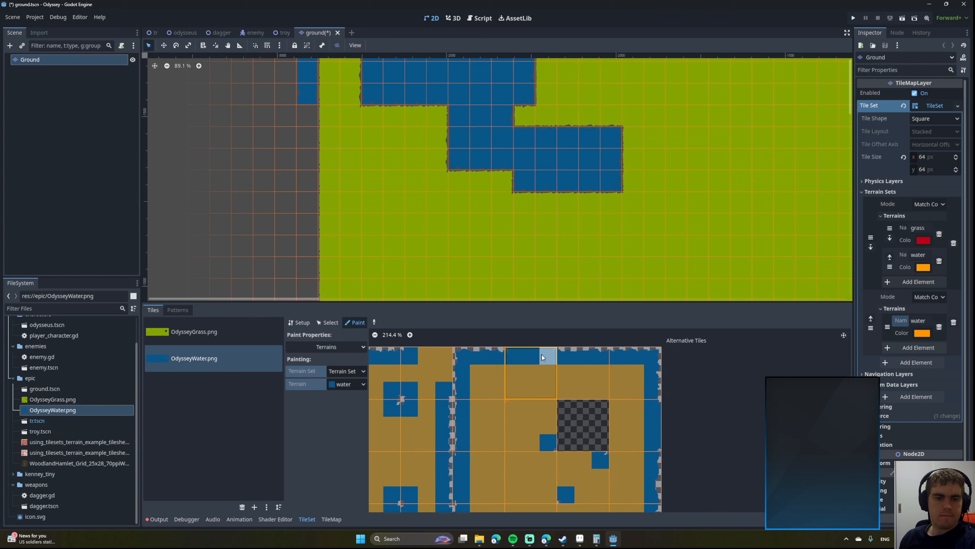
pyautogui.rightClick(545, 355)
pyautogui.click(534, 356)
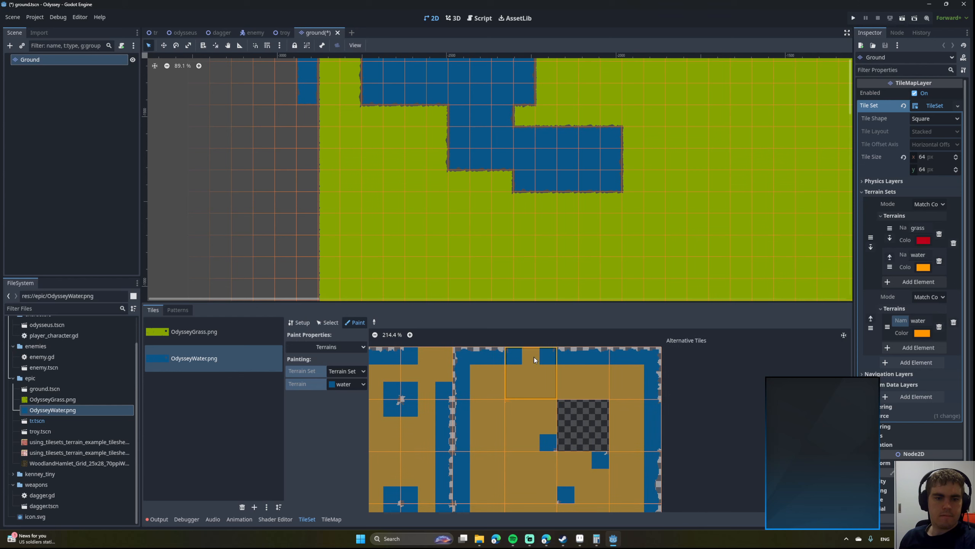
pyautogui.click(652, 425)
pyautogui.moveTo(573, 394); pyautogui.dragTo(563, 327, button='middle')
pyautogui.moveTo(562, 447); pyautogui.dragTo(582, 404, button='middle')
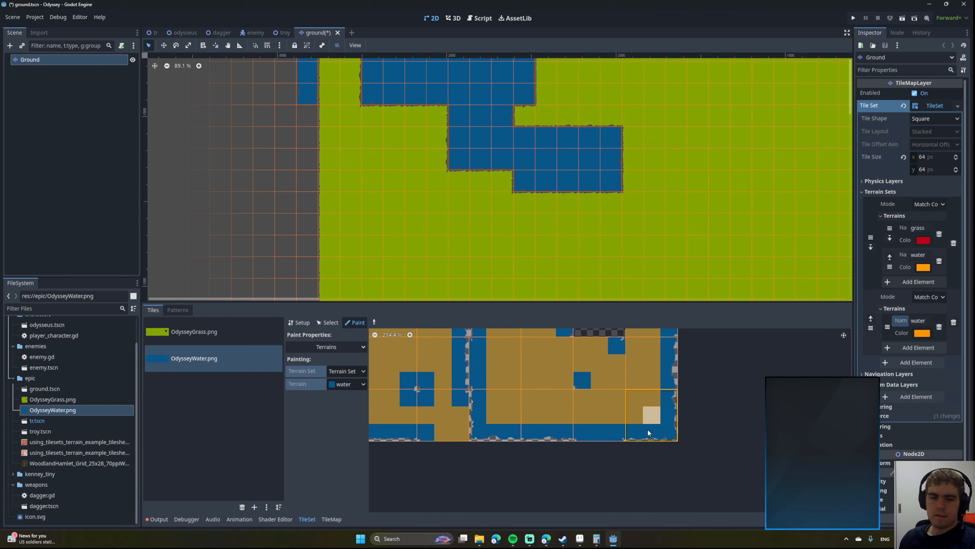
pyautogui.click(599, 432)
pyautogui.moveTo(503, 408); pyautogui.dragTo(543, 426, button='middle')
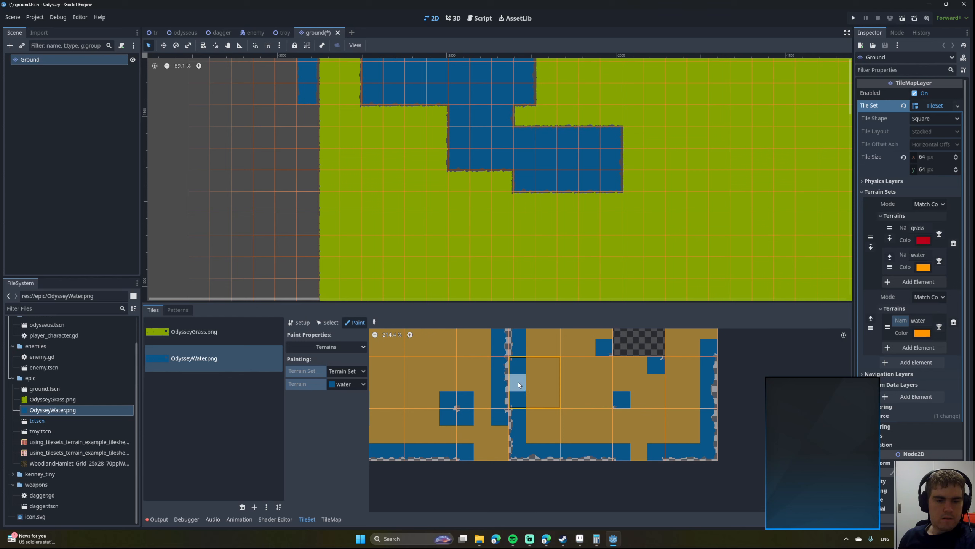
pyautogui.click(518, 381)
pyautogui.moveTo(519, 381); pyautogui.dragTo(562, 415, button='middle')
pyautogui.scroll(-8, 559, 414)
pyautogui.scroll(7, 576, 407)
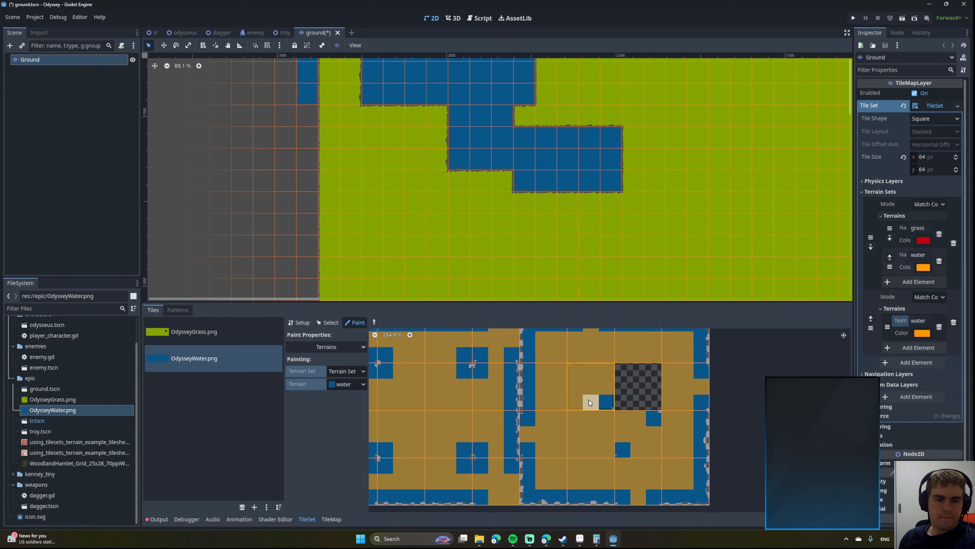
pyautogui.scroll(-8, 598, 398)
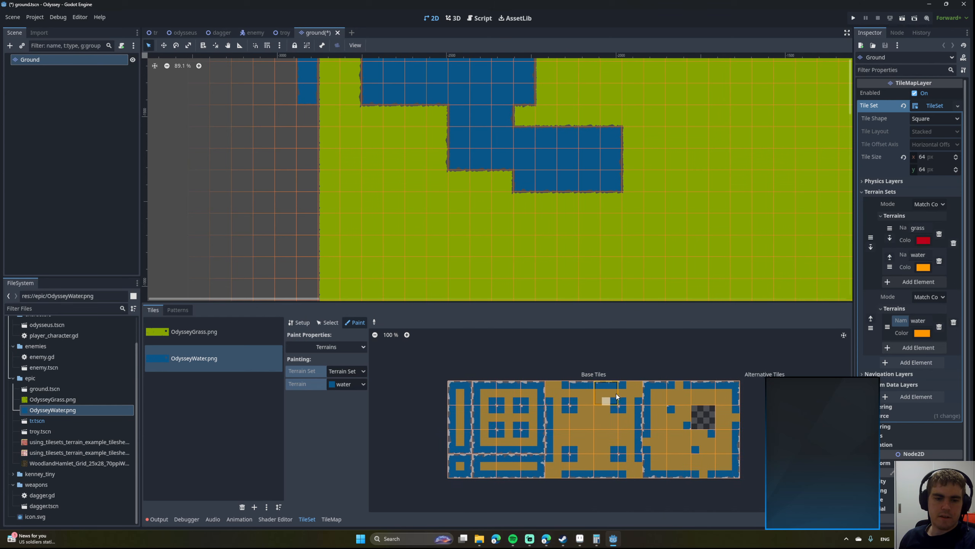
# Compare how Terrain Set 0 and Terrain Set 1 overlay the OdysseyWater tiles, finishing with the water terrain chosen for painting.
pyautogui.click(343, 384)
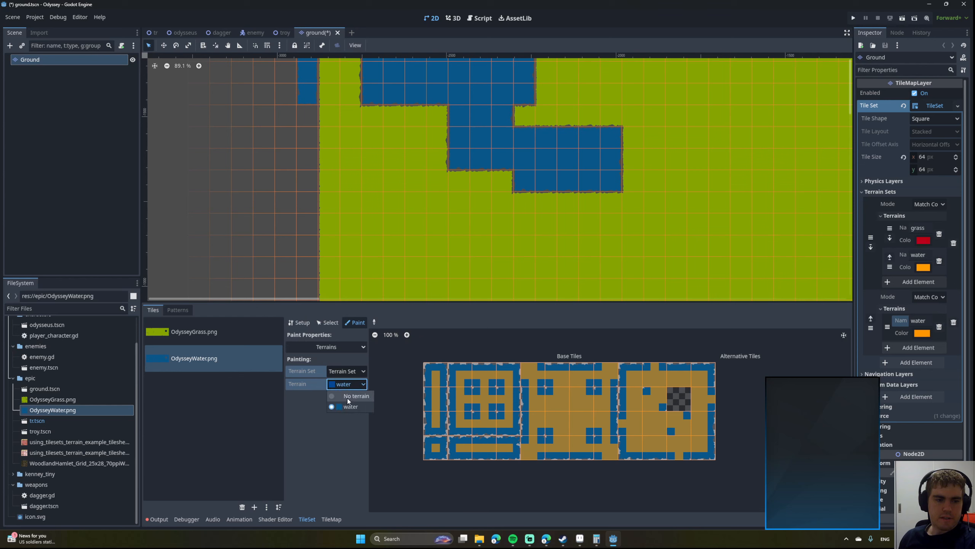
pyautogui.click(342, 384)
pyautogui.click(342, 371)
pyautogui.click(343, 394)
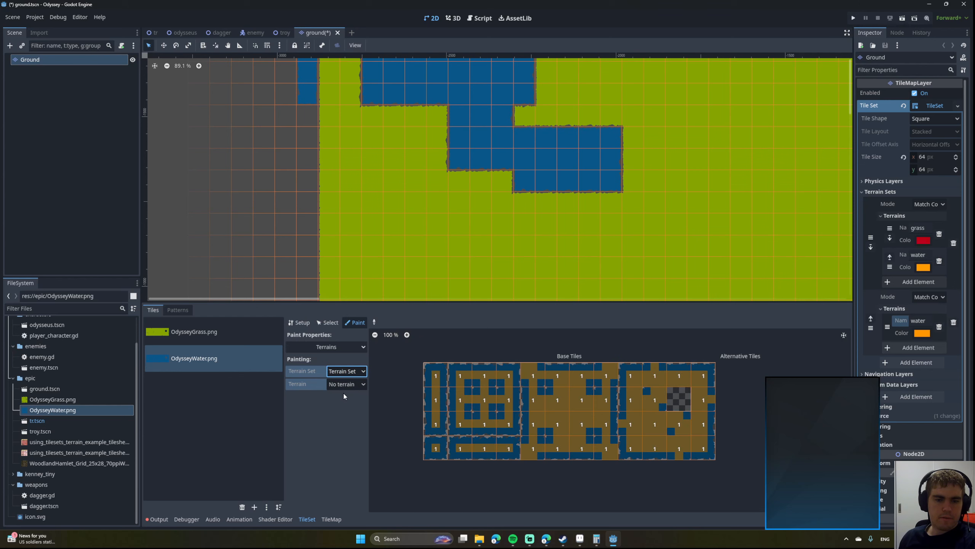
pyautogui.click(346, 371)
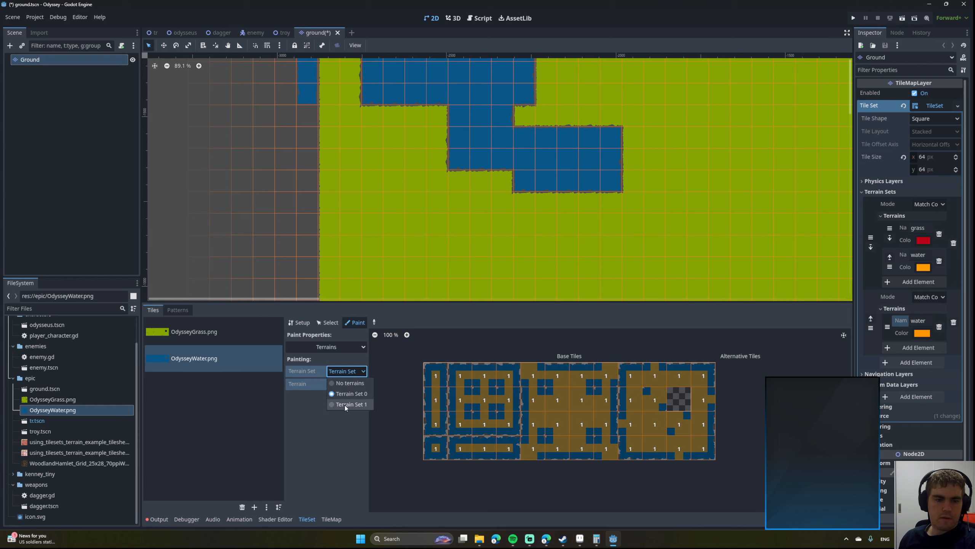
pyautogui.click(345, 404)
pyautogui.click(347, 371)
pyautogui.click(345, 393)
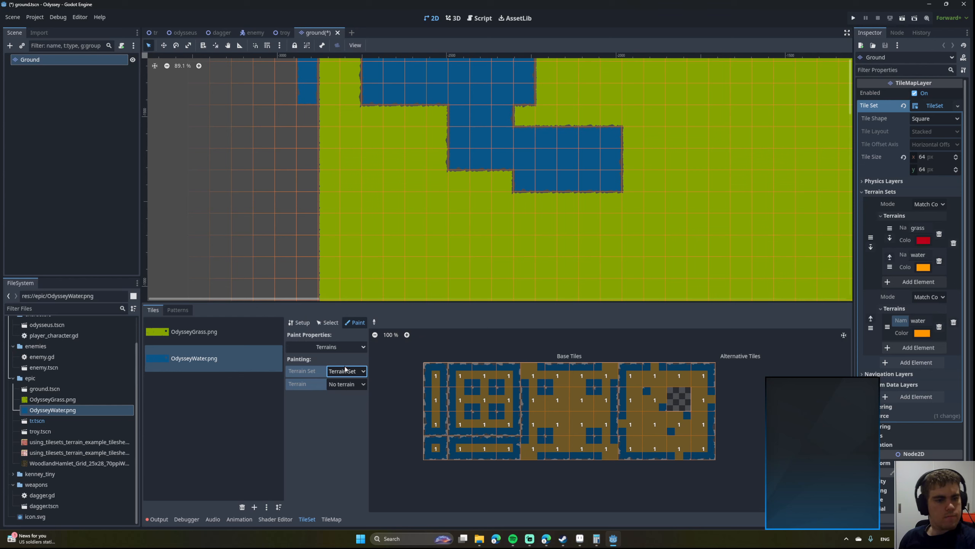
pyautogui.click(348, 348)
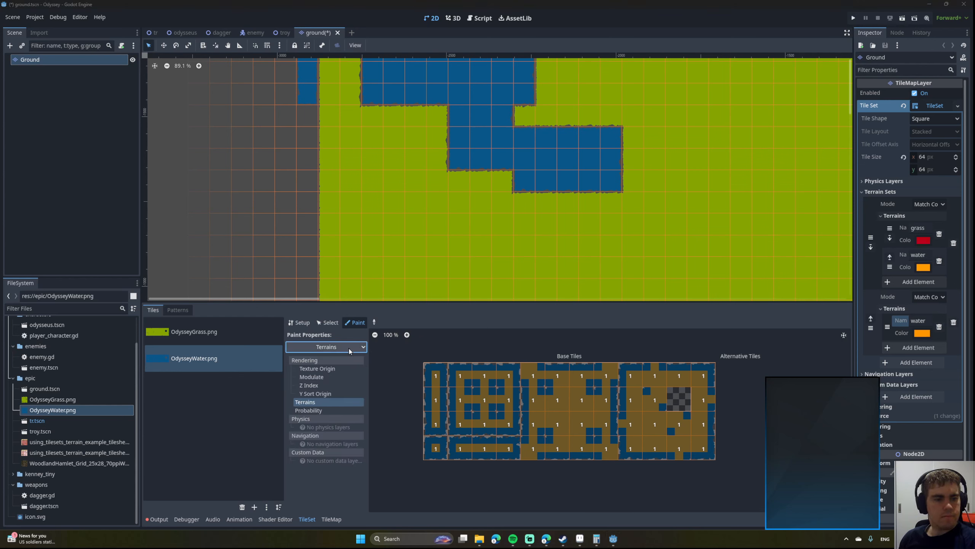
pyautogui.click(350, 347)
pyautogui.click(346, 371)
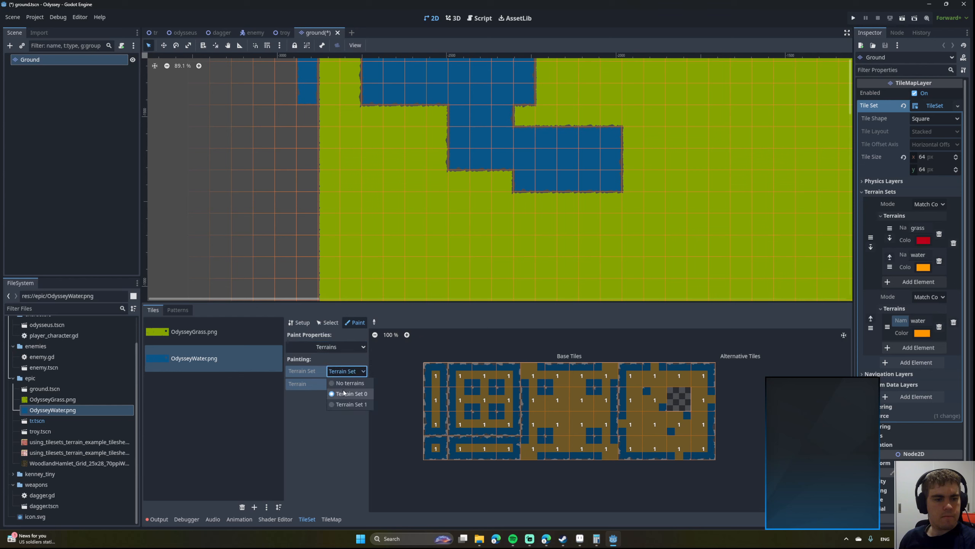
pyautogui.click(344, 392)
pyautogui.click(347, 384)
pyautogui.click(345, 402)
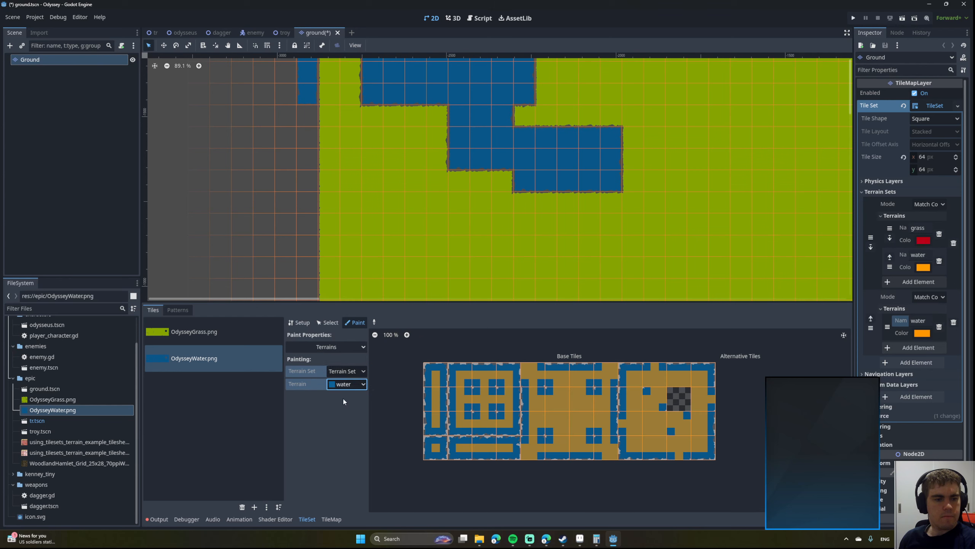
# Inspect the terrain assignment and peering bits of the OdysseyWater tile at atlas coordinates 6, 1.
pyautogui.click(327, 323)
pyautogui.click(457, 402)
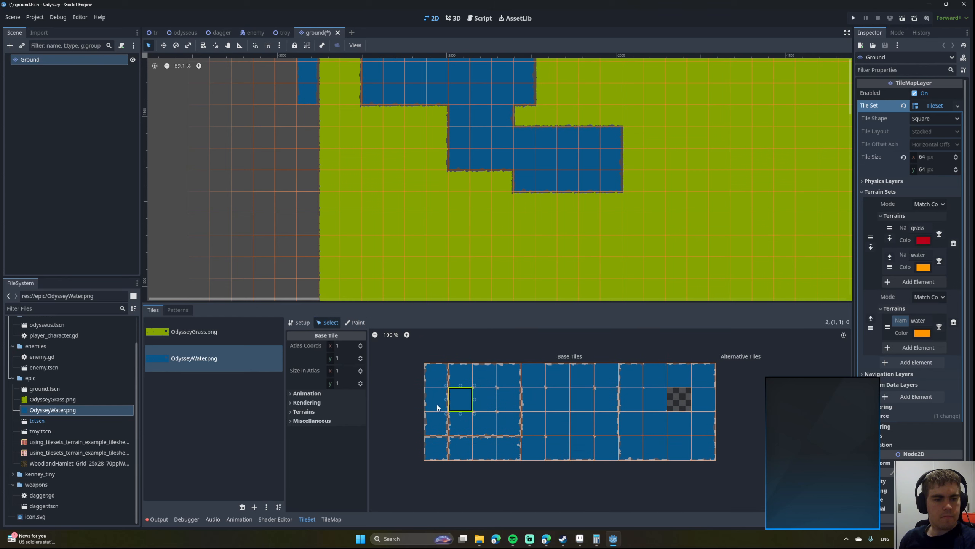
pyautogui.click(509, 399)
pyautogui.click(582, 400)
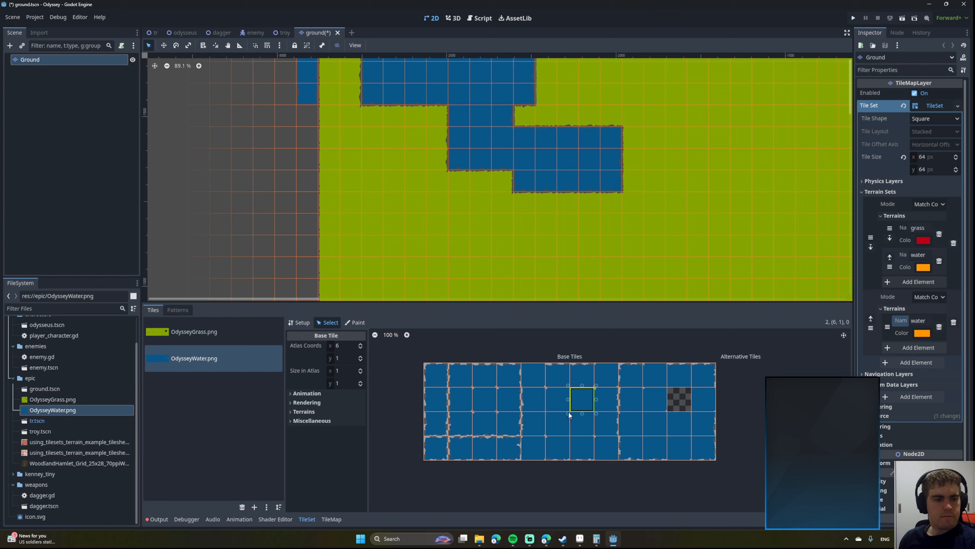
pyautogui.click(311, 413)
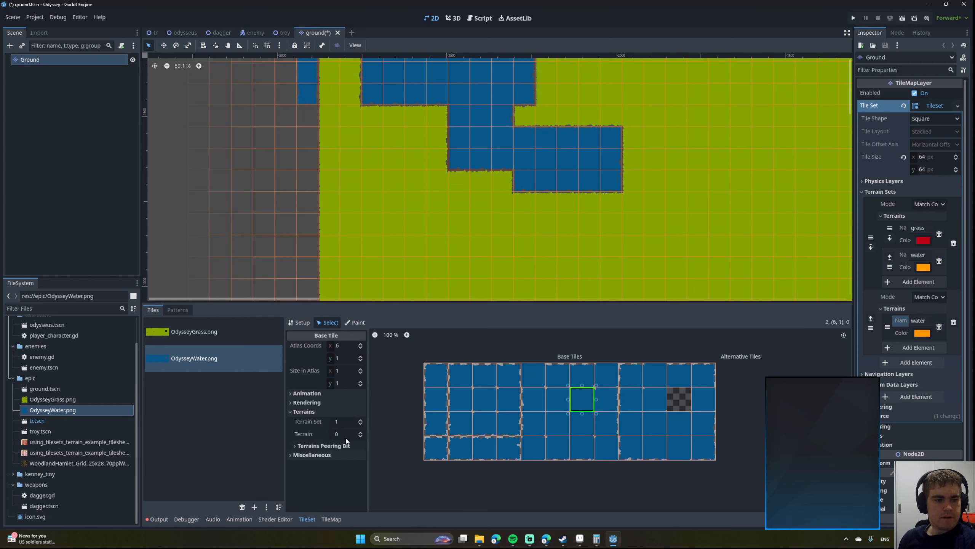
pyautogui.click(294, 445)
pyautogui.scroll(-2, 327, 430)
pyautogui.click(338, 407)
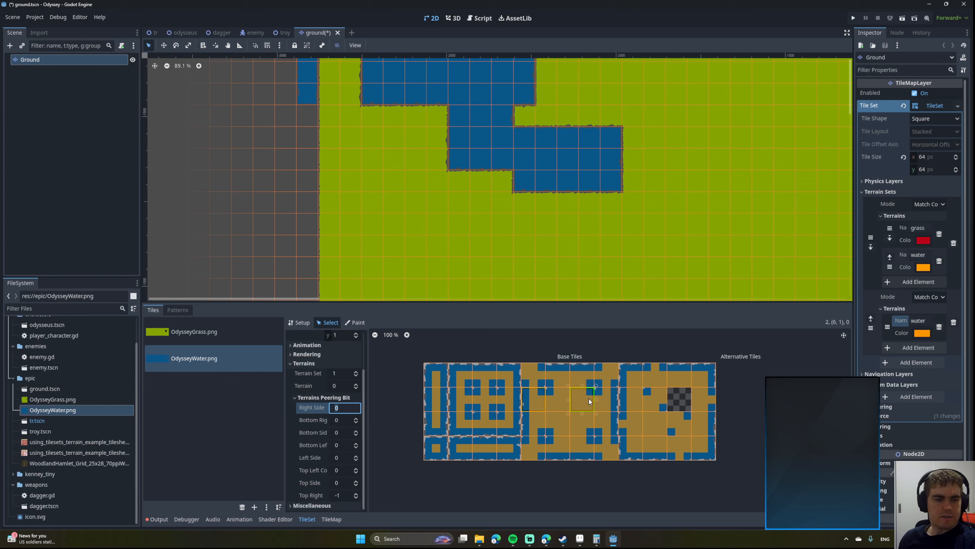
pyautogui.click(336, 420)
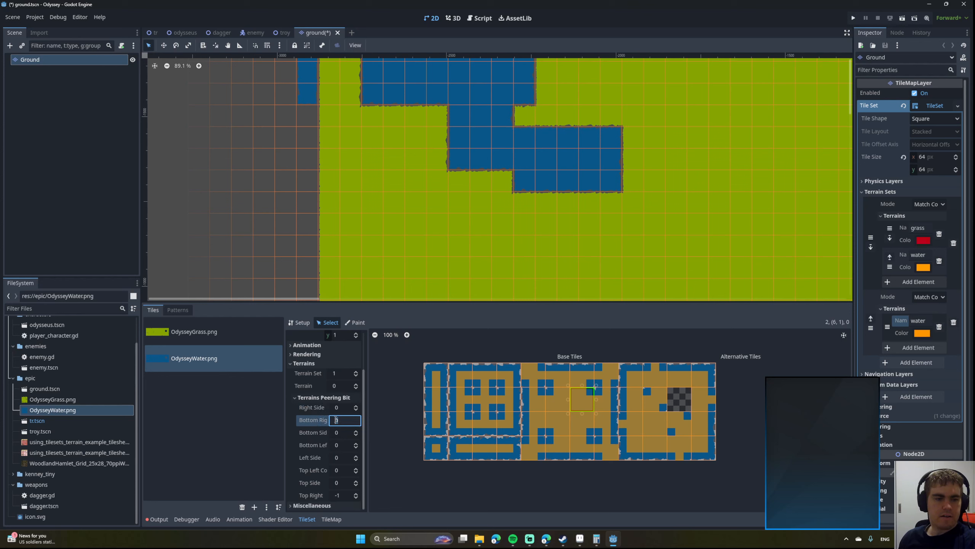
pyautogui.click(340, 496)
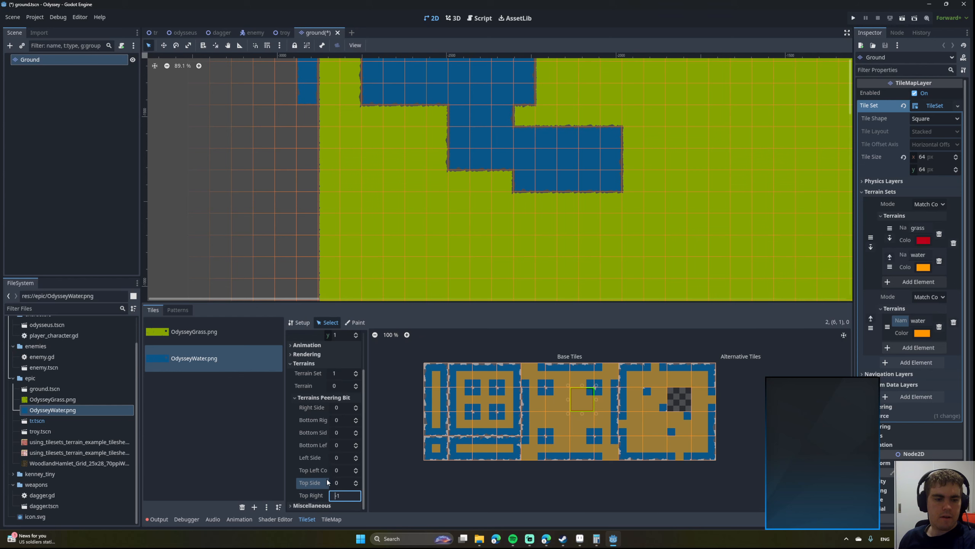
pyautogui.scroll(3, 319, 429)
pyautogui.click(300, 412)
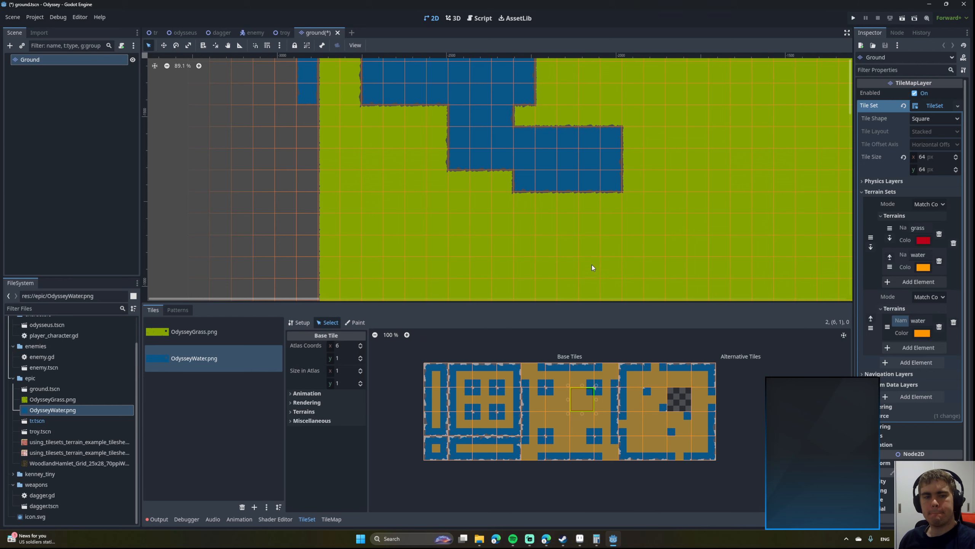
# Paint a rectangle about 10 by 5 tiles with Terrain Set 1's water on the grass below the existing water.
pyautogui.moveTo(591, 264); pyautogui.dragTo(504, 290, button='middle')
pyautogui.click(204, 338)
pyautogui.click(176, 310)
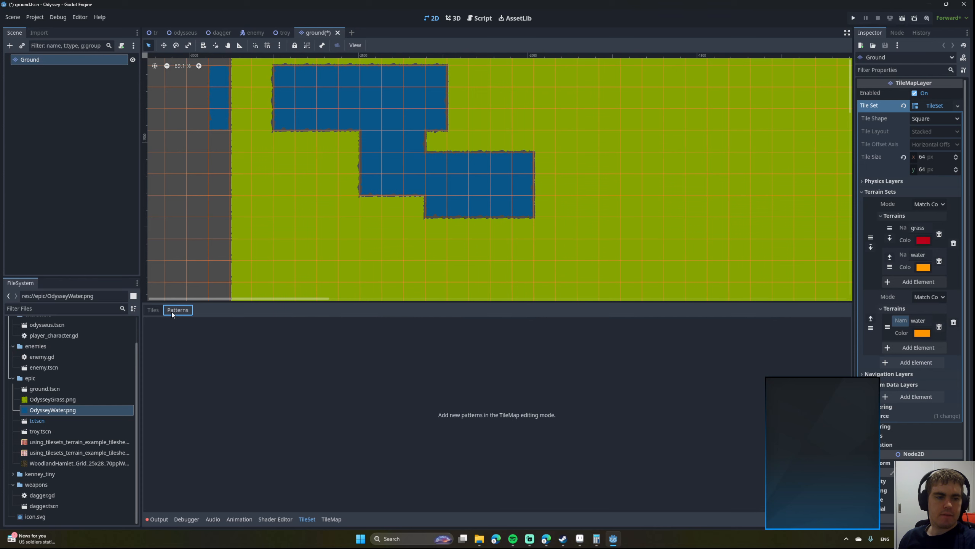
pyautogui.click(153, 311)
pyautogui.click(331, 519)
pyautogui.click(171, 367)
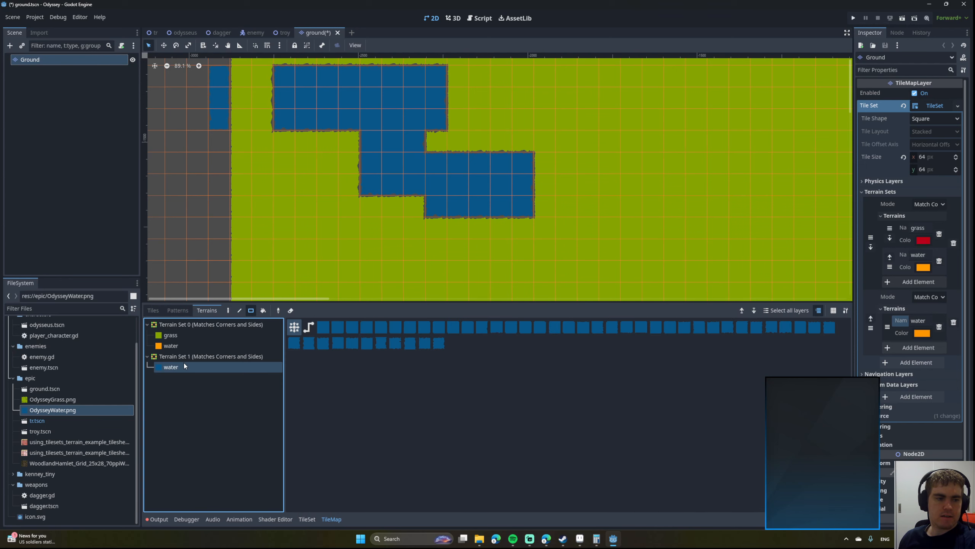
pyautogui.scroll(-3, 499, 215)
pyautogui.moveTo(465, 253); pyautogui.dragTo(435, 203, button='middle')
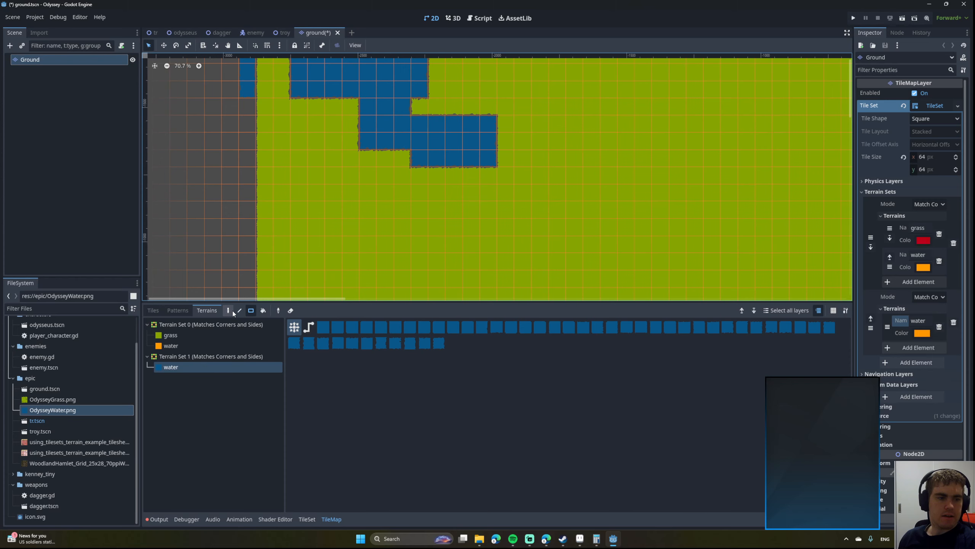
pyautogui.moveTo(344, 186); pyautogui.dragTo(504, 264)
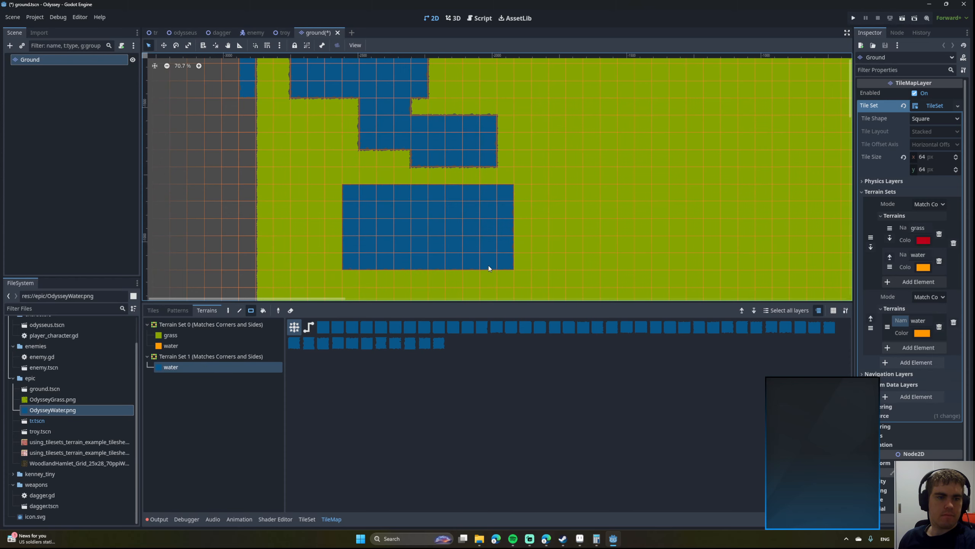
# Paint a second water area beside the new rectangle, about 8 by 4 tiles with a 5-tile-wide extension protruding 2 tiles below it.
pyautogui.scroll(10, 328, 207)
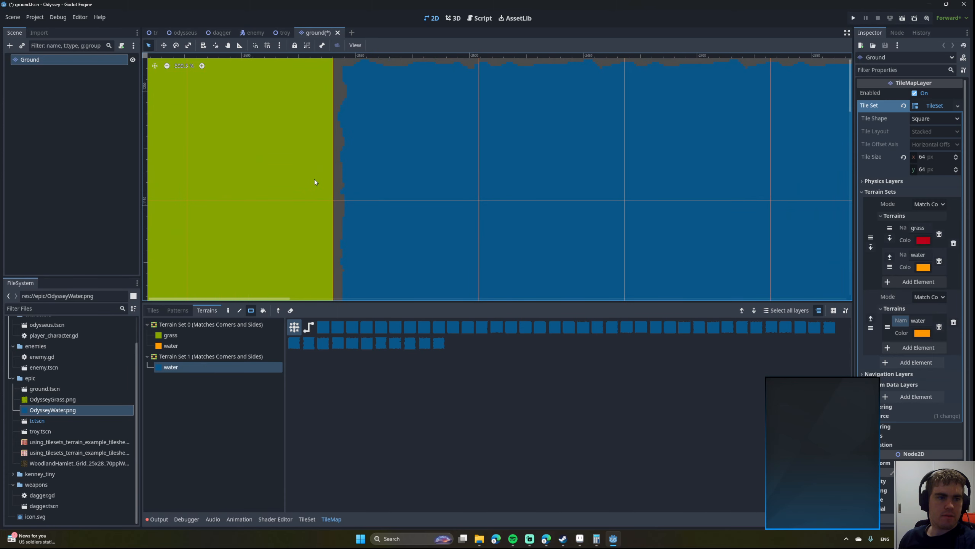
pyautogui.scroll(-4, 315, 217)
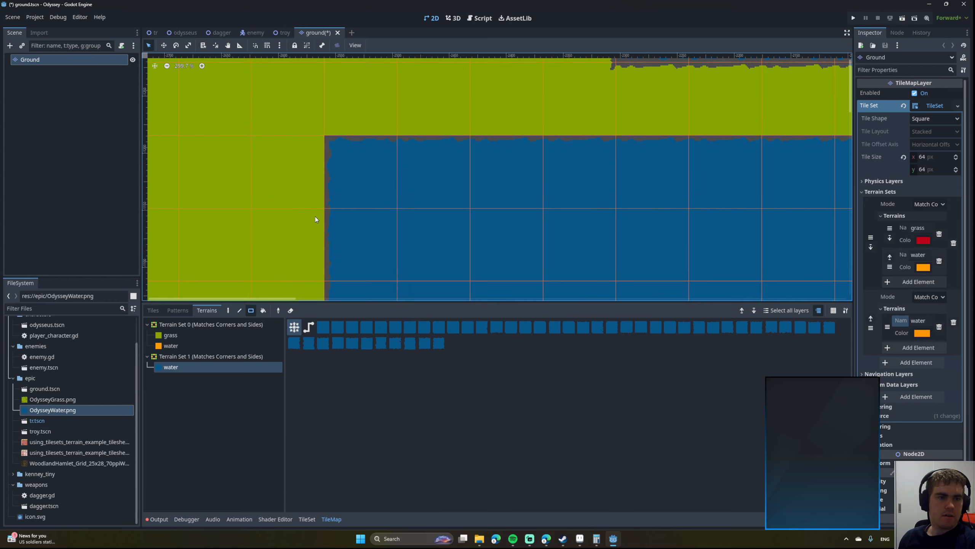
pyautogui.scroll(-3, 316, 217)
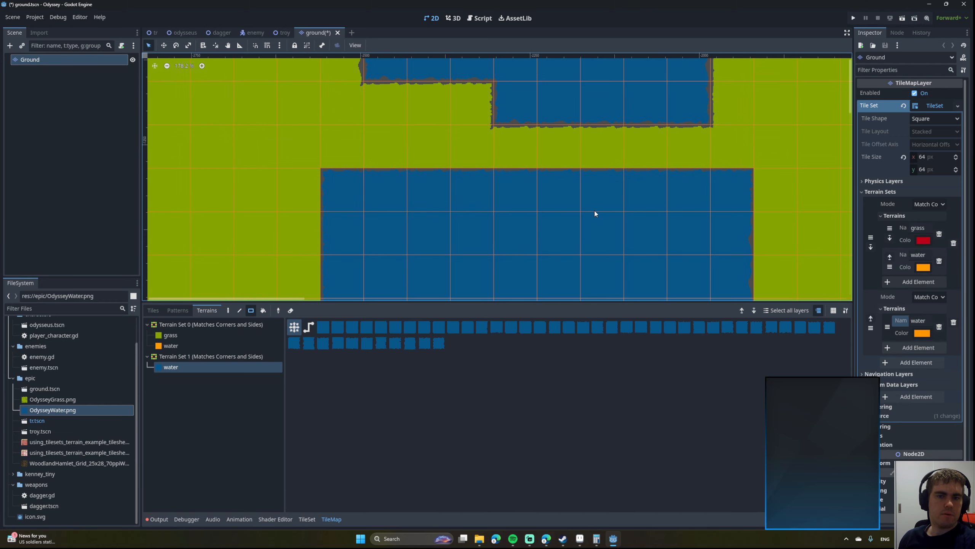
pyautogui.moveTo(594, 211); pyautogui.dragTo(289, 164, button='middle')
pyautogui.scroll(-1, 290, 166)
pyautogui.moveTo(528, 158); pyautogui.dragTo(425, 147, button='middle')
pyautogui.moveTo(388, 131); pyautogui.dragTo(654, 228)
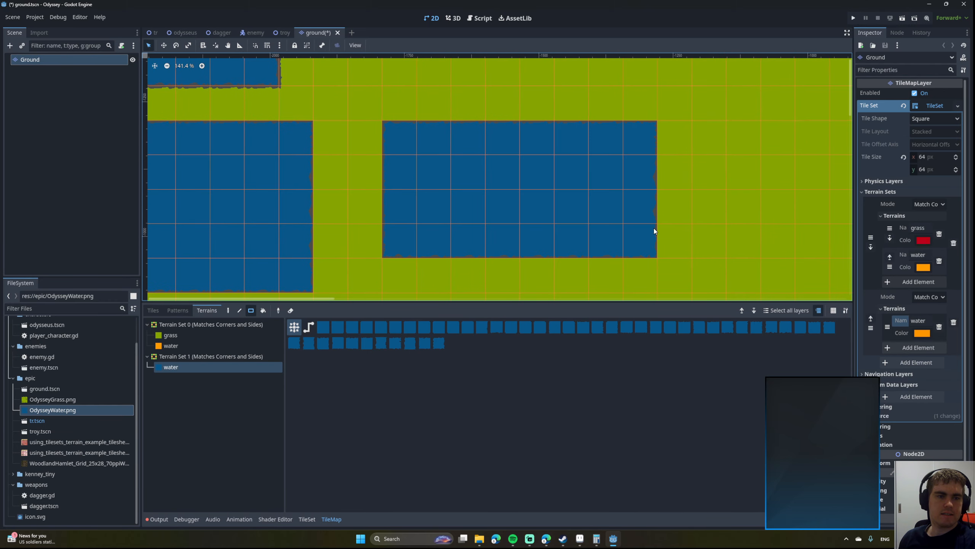
pyautogui.moveTo(616, 213)
pyautogui.mouseDown(button='middle')
pyautogui.moveTo(539, 200)
pyautogui.moveTo(509, 181)
pyautogui.mouseUp(button='middle')
pyautogui.moveTo(363, 208)
pyautogui.mouseDown()
pyautogui.moveTo(463, 270)
pyautogui.moveTo(501, 277)
pyautogui.mouseUp()
# Examine the rocky edges and inner corners of the newly painted water areas up close against the grass.
pyautogui.moveTo(488, 222)
pyautogui.mouseDown(button='middle')
pyautogui.moveTo(484, 193)
pyautogui.moveTo(512, 128)
pyautogui.moveTo(626, 213)
pyautogui.mouseUp(button='middle')
pyautogui.scroll(3, 361, 148)
pyautogui.scroll(7, 363, 151)
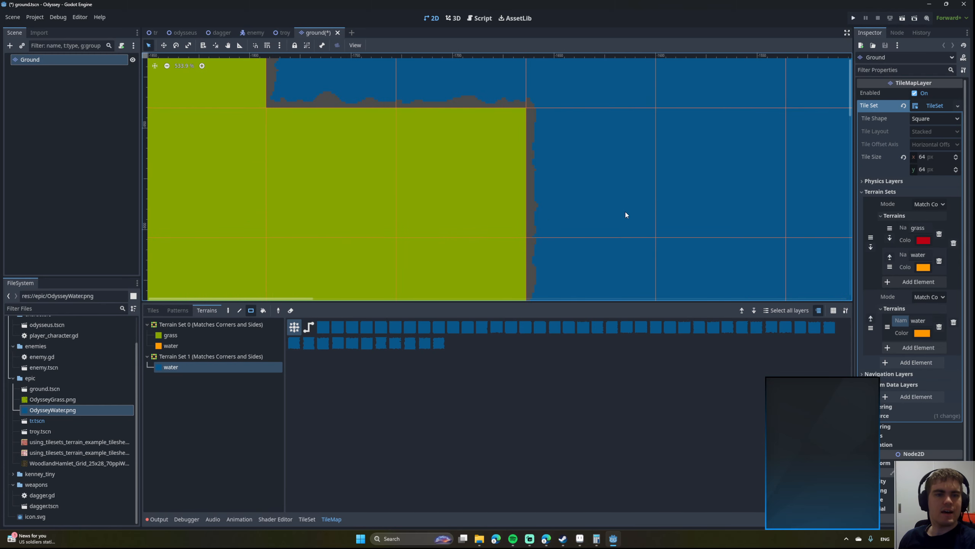
pyautogui.moveTo(567, 200); pyautogui.dragTo(584, 203, button='middle')
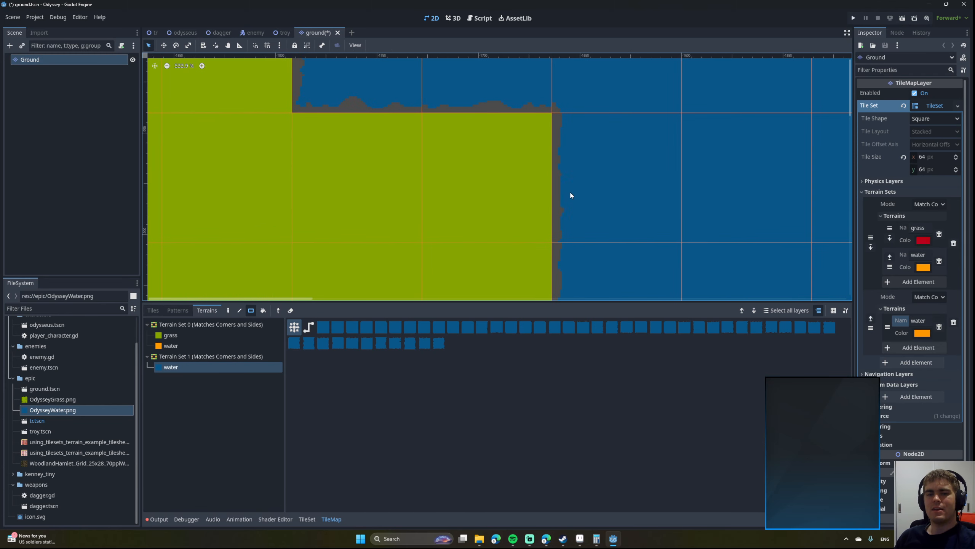
pyautogui.scroll(-5, 571, 195)
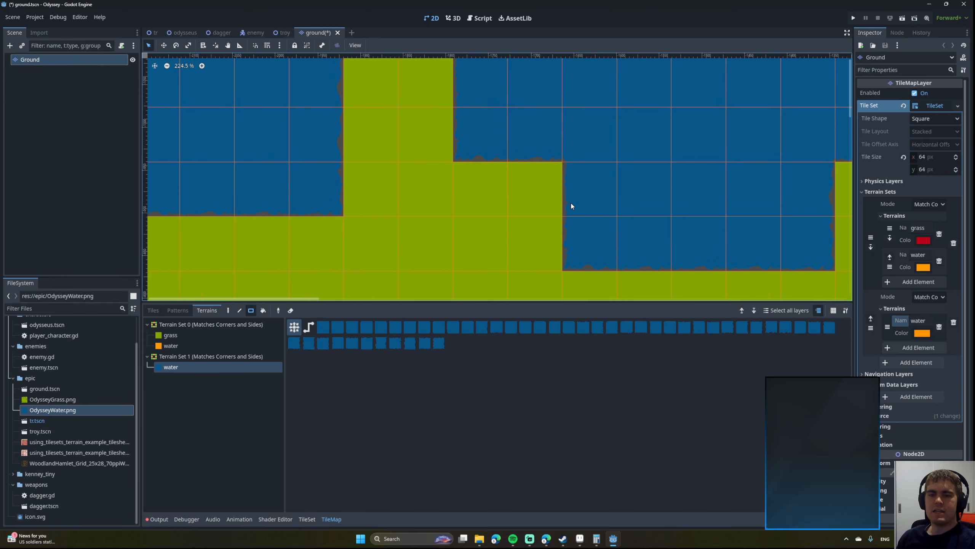
pyautogui.scroll(-6, 571, 206)
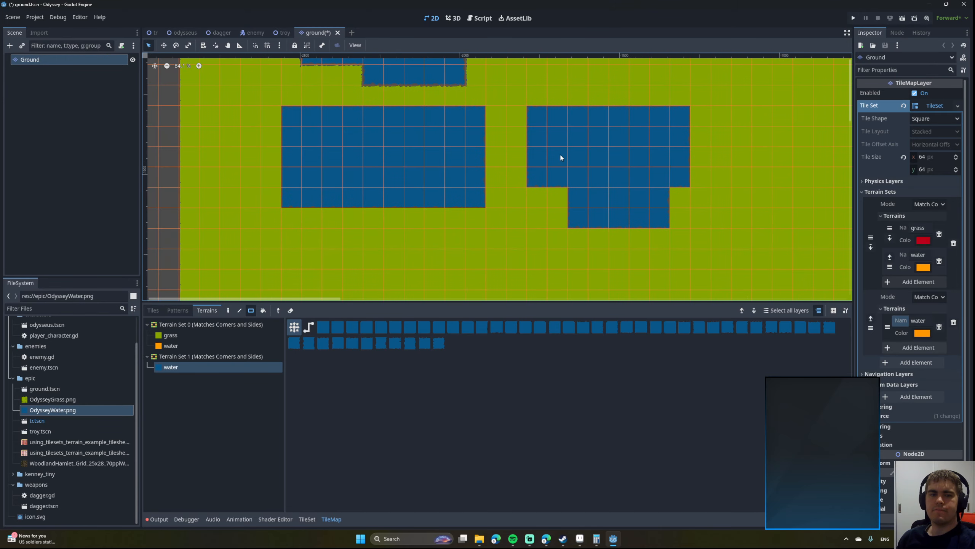
pyautogui.moveTo(545, 141); pyautogui.dragTo(580, 166, button='middle')
pyautogui.scroll(19, 587, 181)
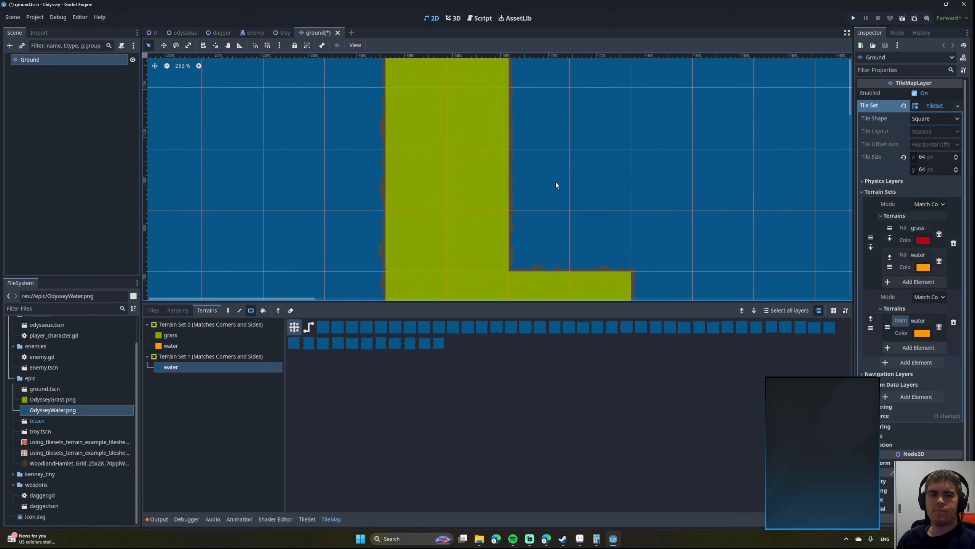
pyautogui.scroll(6, 557, 184)
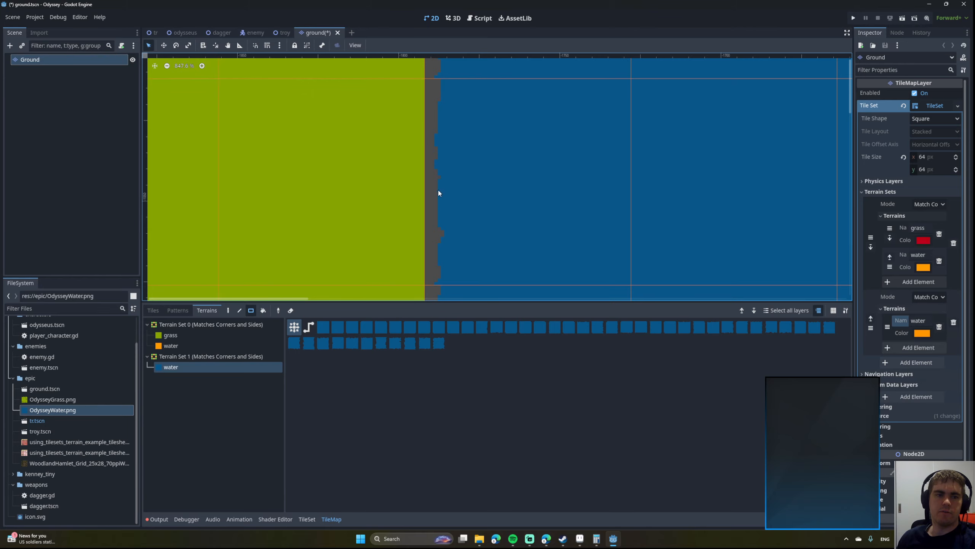
pyautogui.scroll(-14, 431, 196)
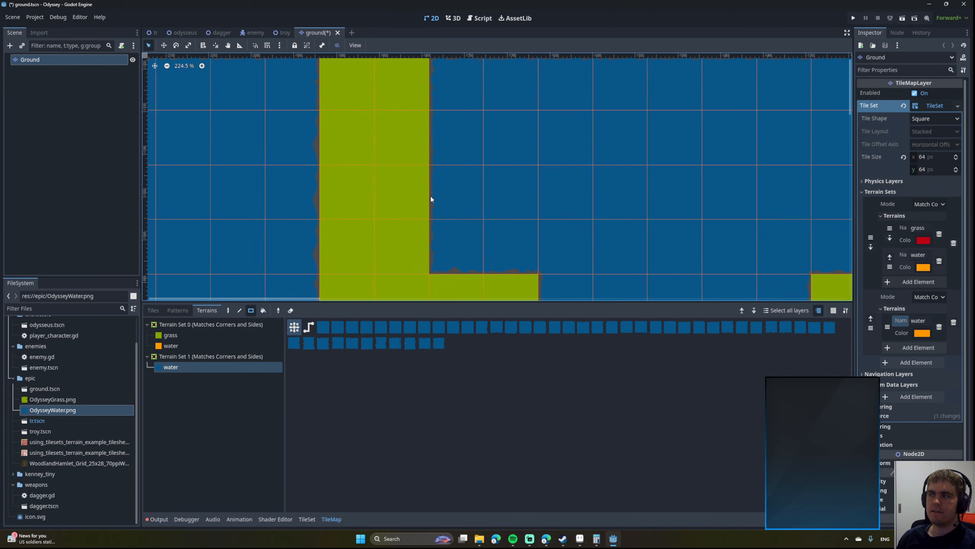
# Look through the Ground tileset's navigation layer, custom data layer and rendering properties.
pyautogui.moveTo(510, 125); pyautogui.dragTo(447, 155, button='middle')
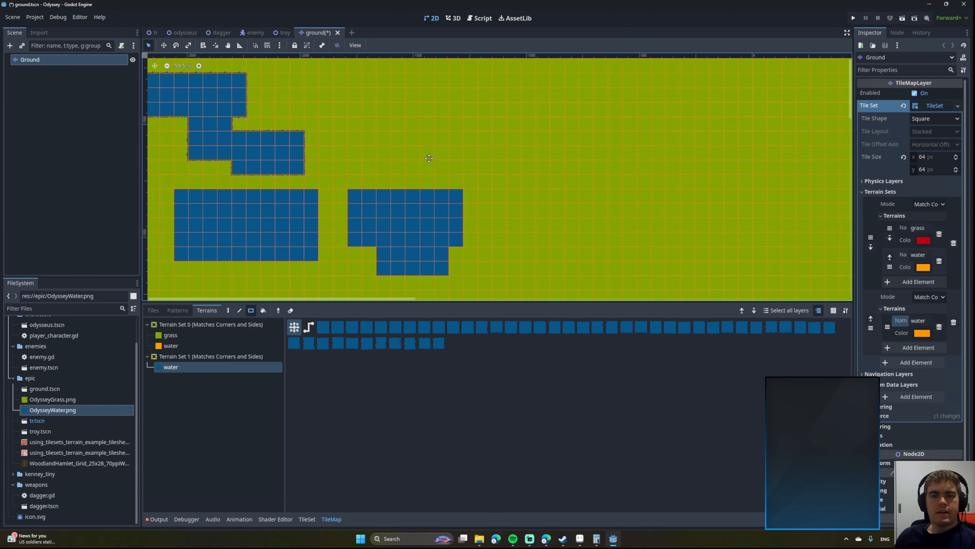
pyautogui.scroll(1, 445, 155)
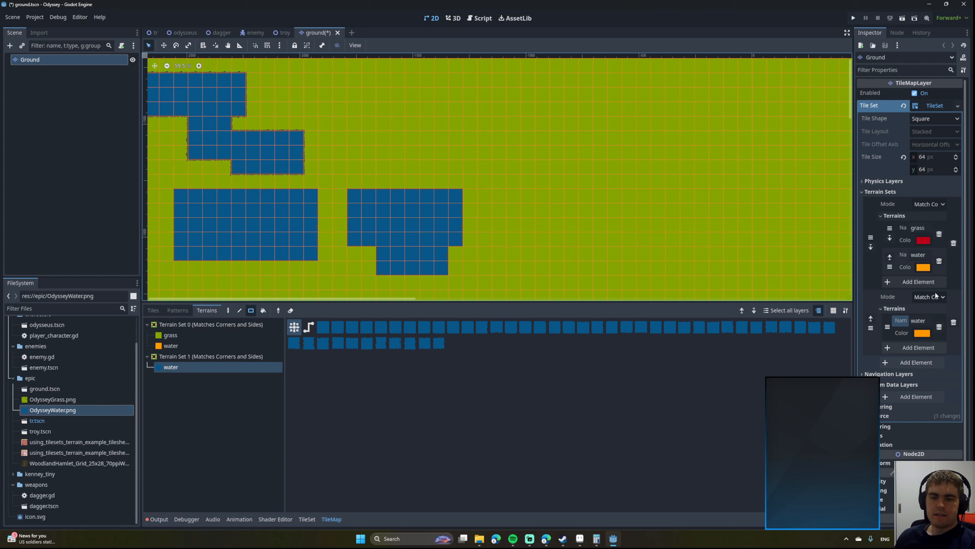
pyautogui.click(893, 376)
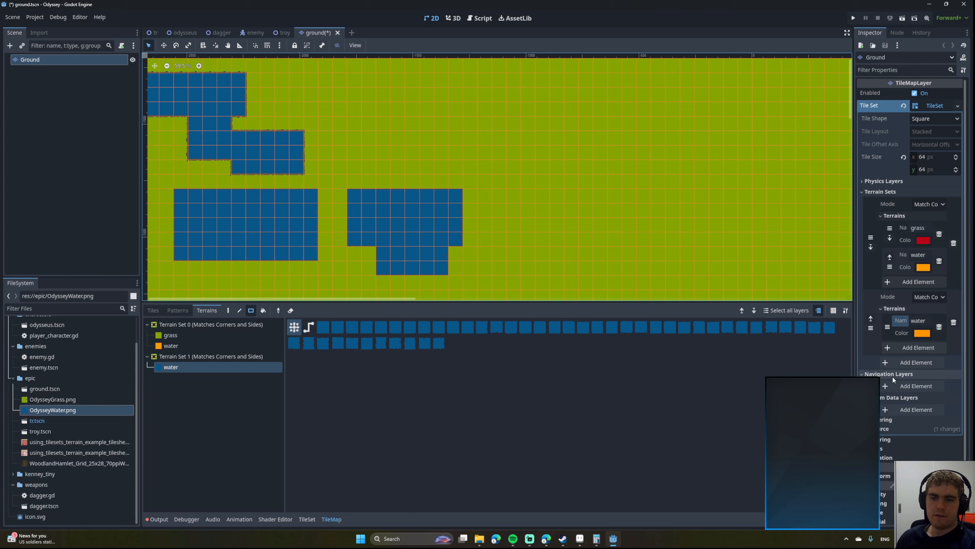
pyautogui.click(894, 377)
pyautogui.click(889, 385)
pyautogui.click(880, 394)
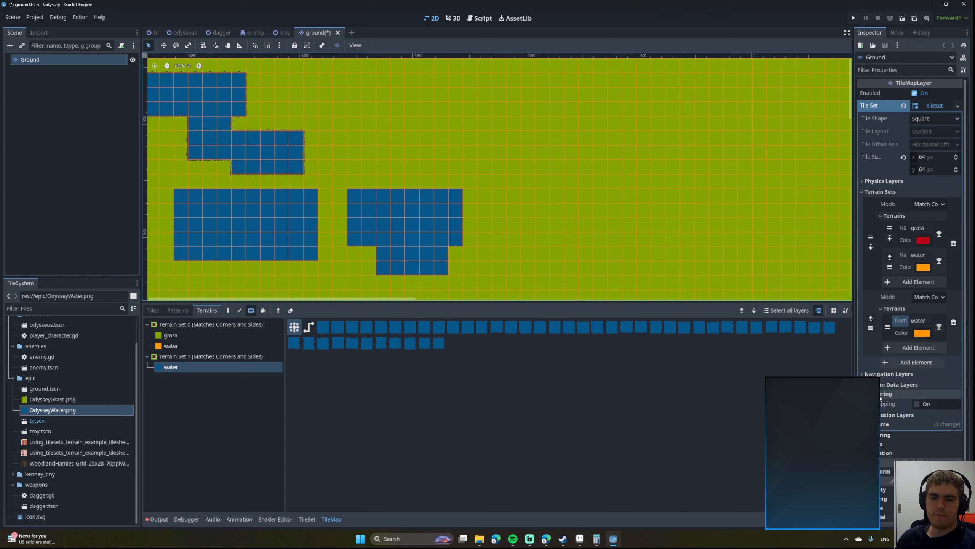
pyautogui.click(881, 396)
pyautogui.click(884, 403)
pyautogui.click(884, 402)
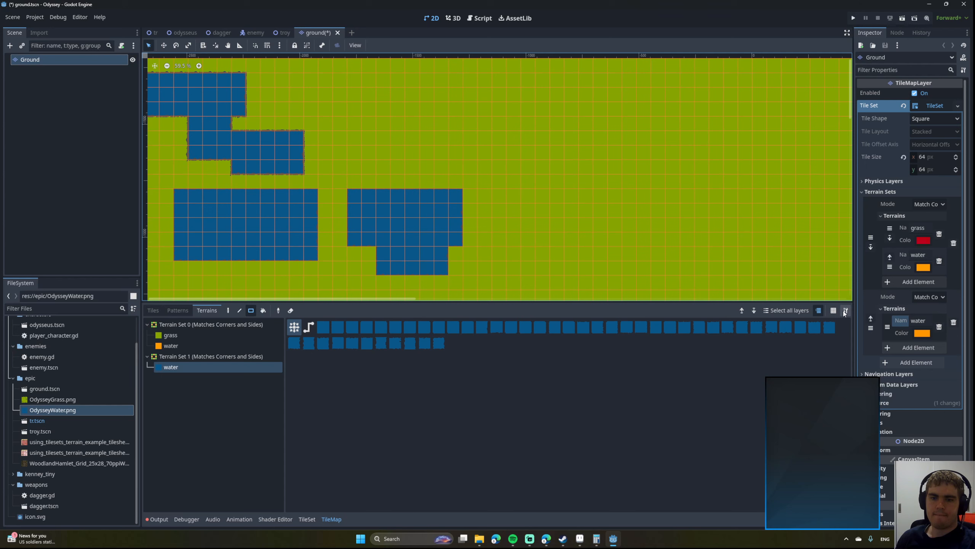
# Compare the setup of the OdysseyGrass and OdysseyWater atlases, and review the terrain painting of the grass tiles.
pyautogui.click(306, 518)
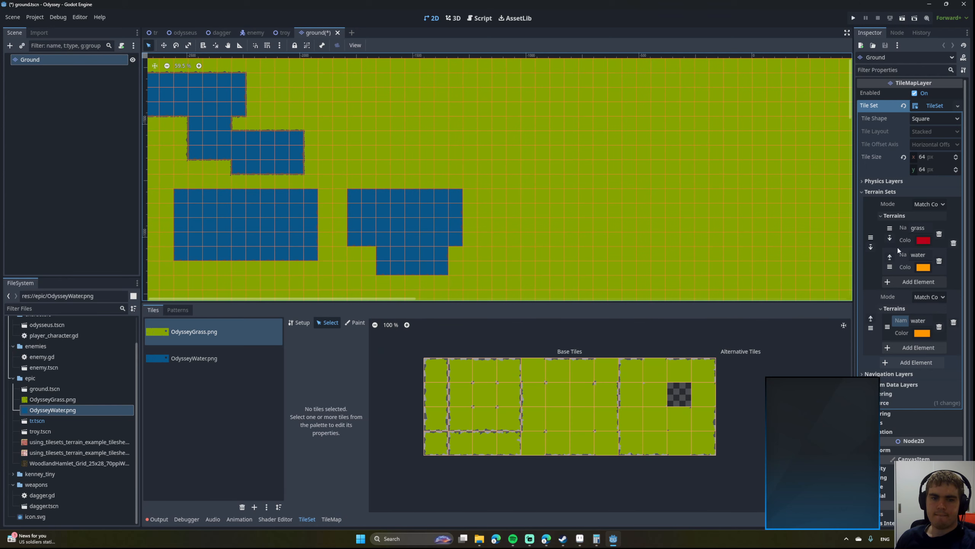
pyautogui.click(301, 322)
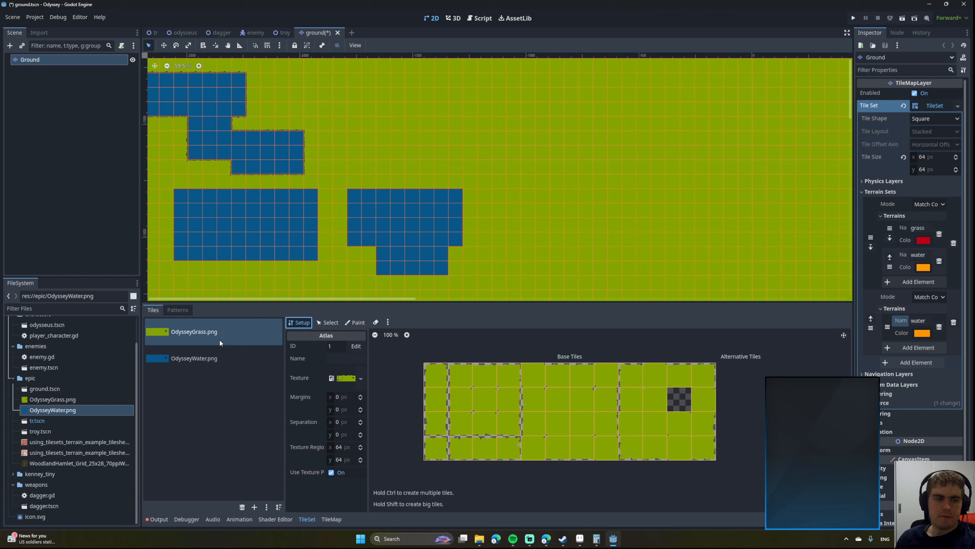
pyautogui.click(206, 357)
pyautogui.click(224, 329)
pyautogui.click(212, 364)
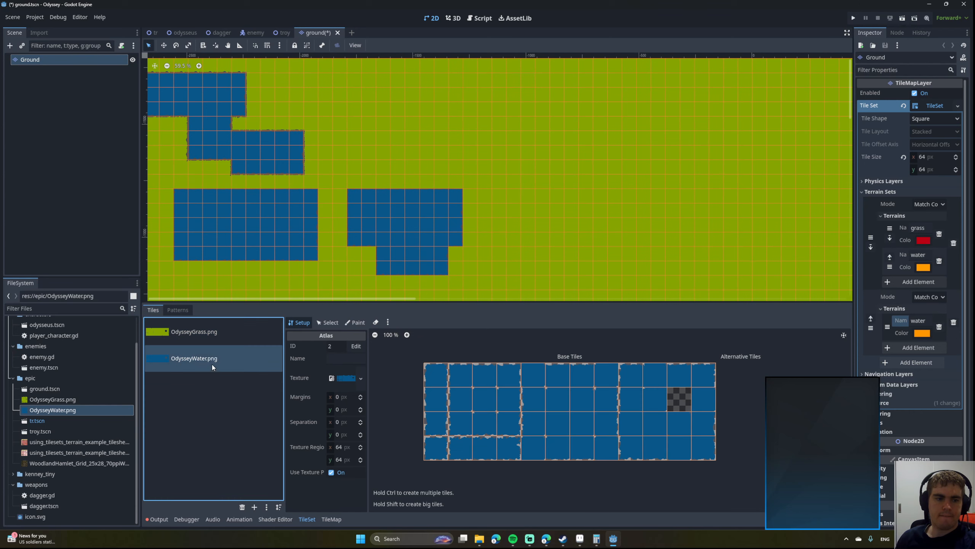
pyautogui.click(221, 333)
pyautogui.click(327, 323)
pyautogui.click(351, 324)
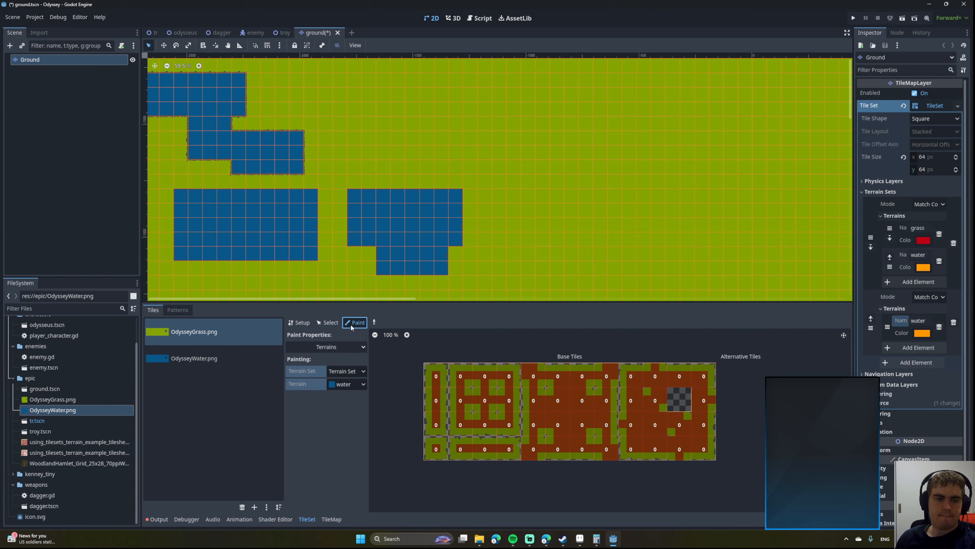
pyautogui.click(303, 323)
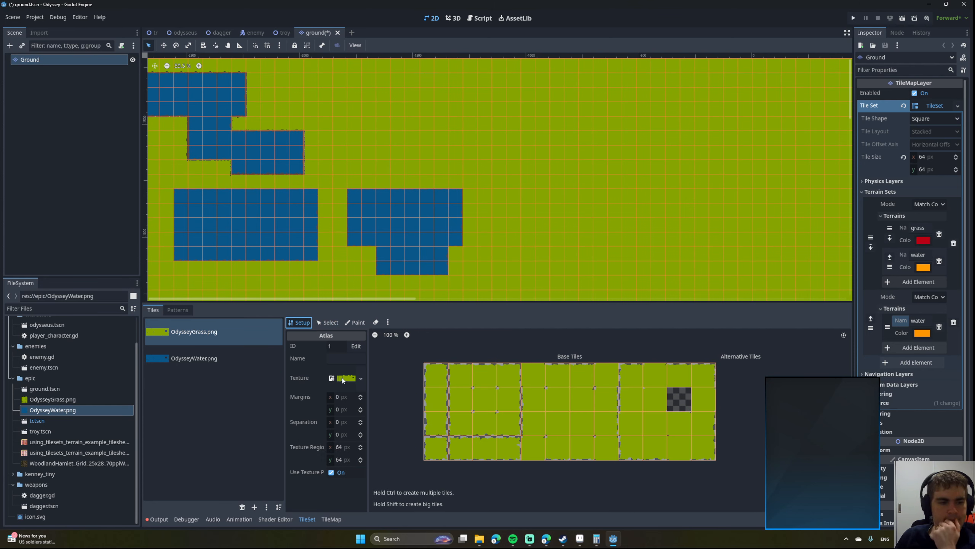
pyautogui.click(328, 322)
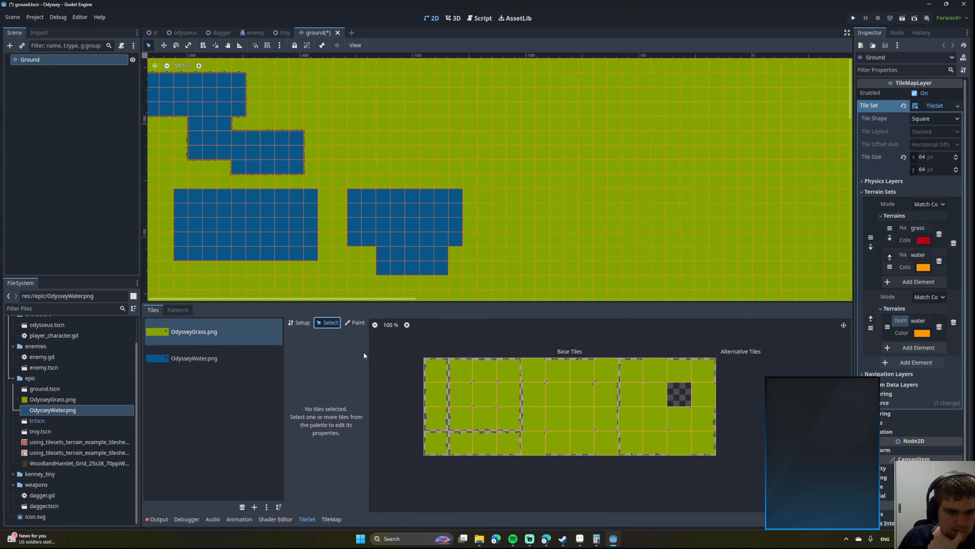
pyautogui.click(300, 323)
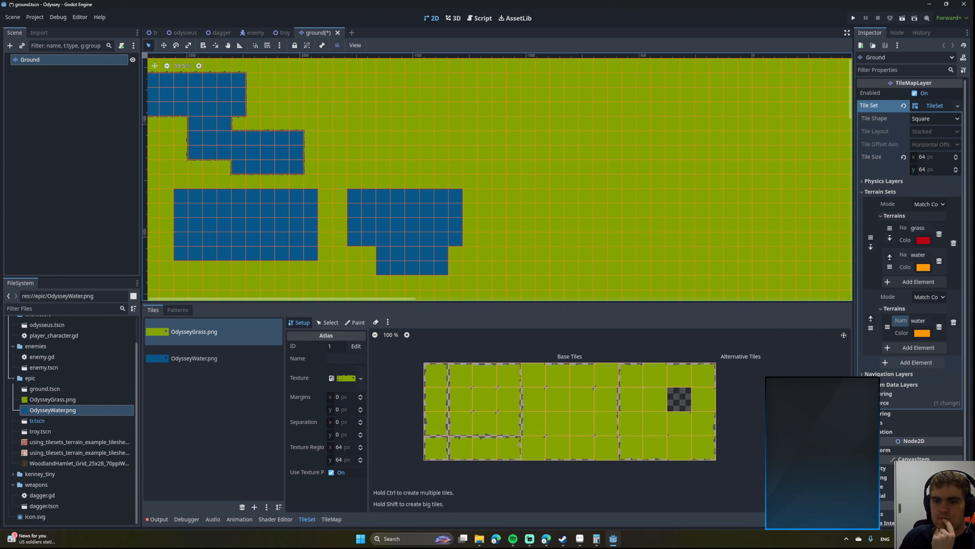
# Try adding a physics layer to the Ground tileset, and discard it.
pyautogui.click(879, 182)
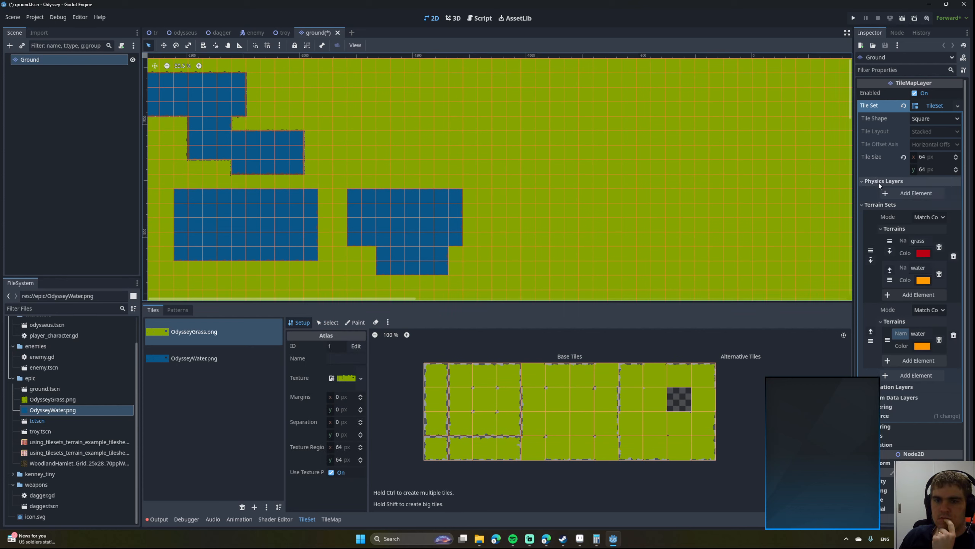
pyautogui.click(895, 193)
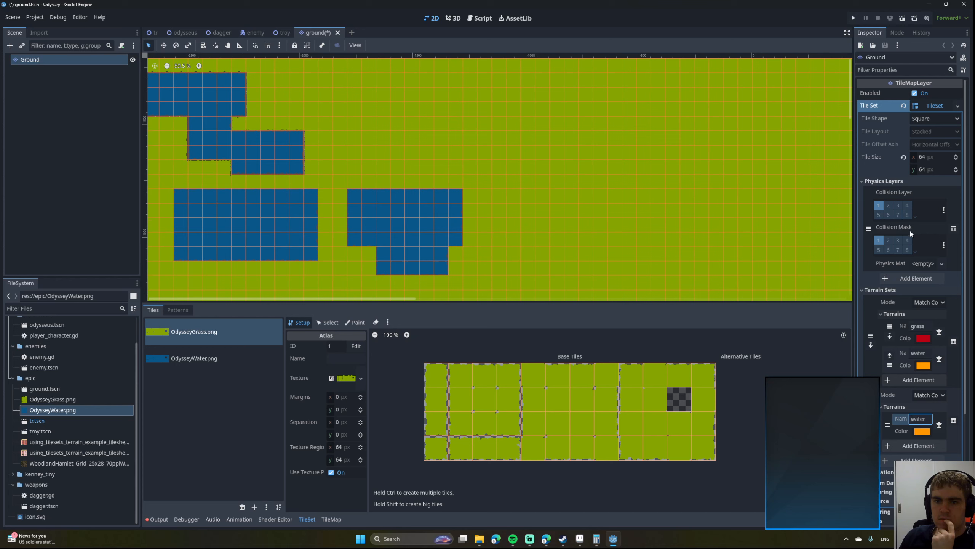
pyautogui.scroll(-4, 889, 345)
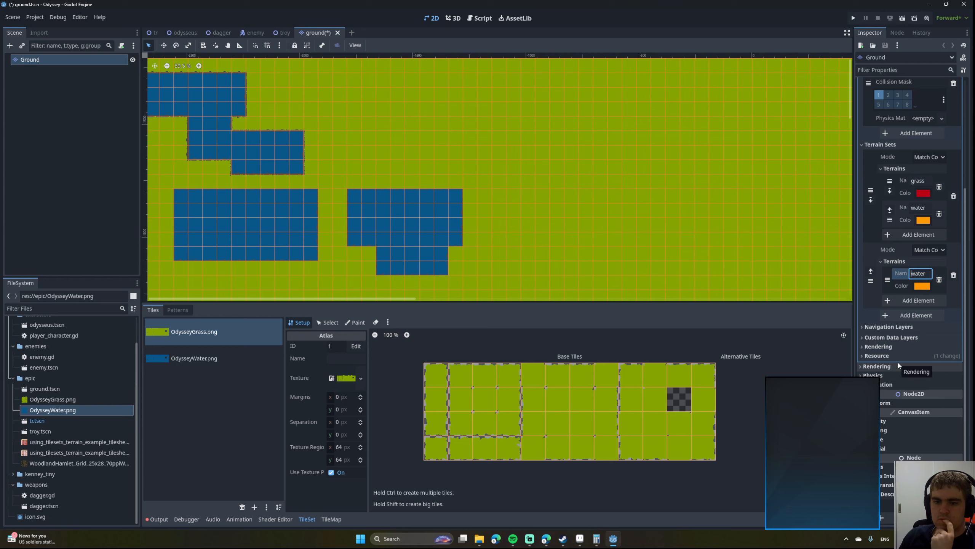
pyautogui.scroll(4, 895, 359)
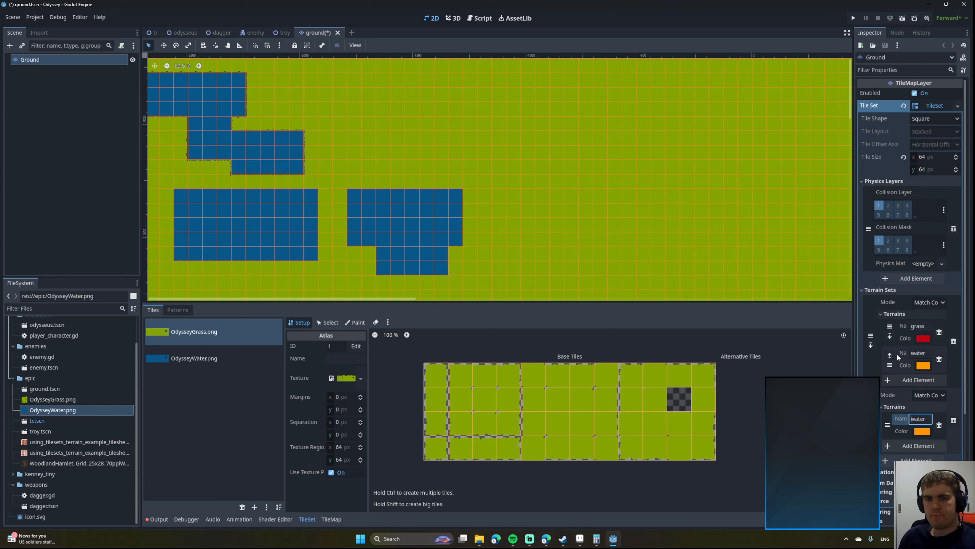
pyautogui.hotkey('ctrl', 'z')
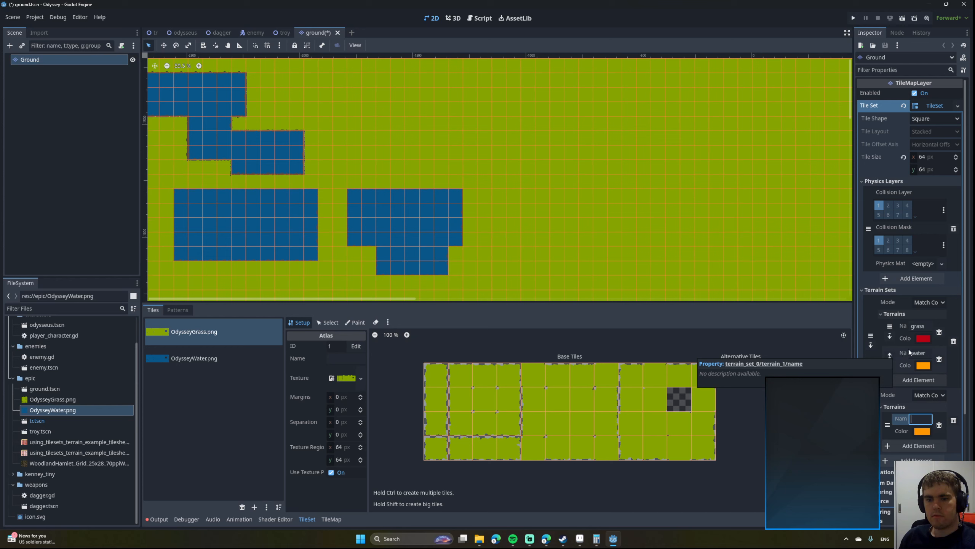
pyautogui.hotkey('ctrl', 'shift', 'z')
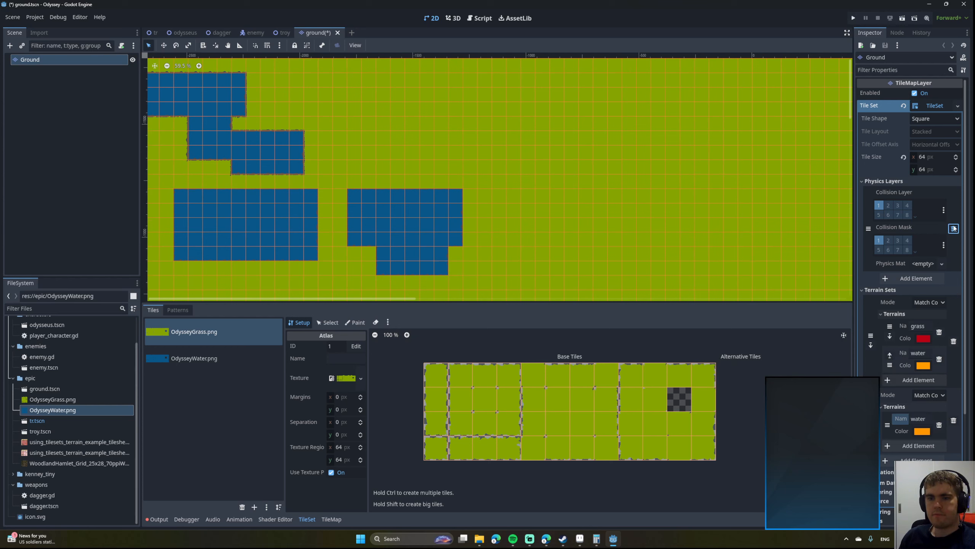
pyautogui.click(868, 181)
pyautogui.click(867, 190)
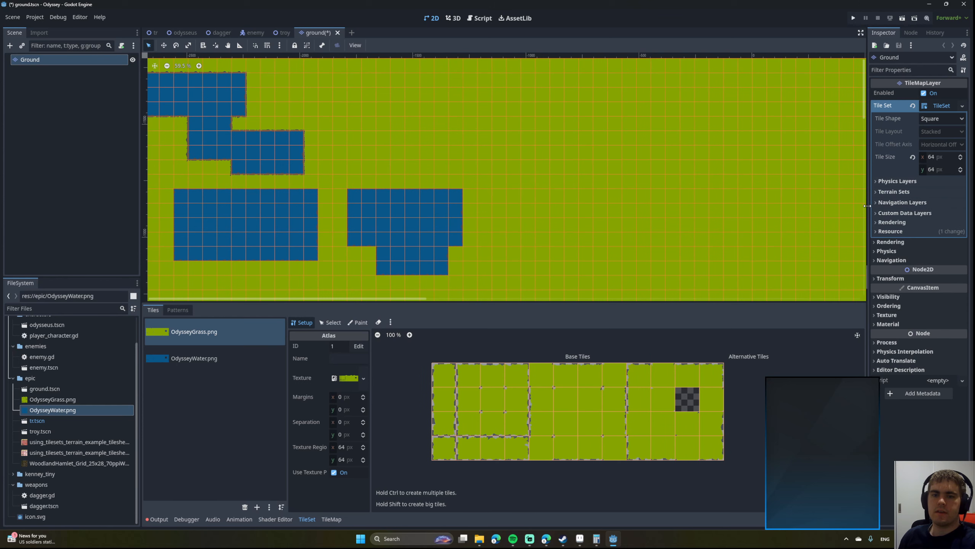
# Try moving the grass and water terrain set below the water-only set, and restore the original order.
pyautogui.click(946, 105)
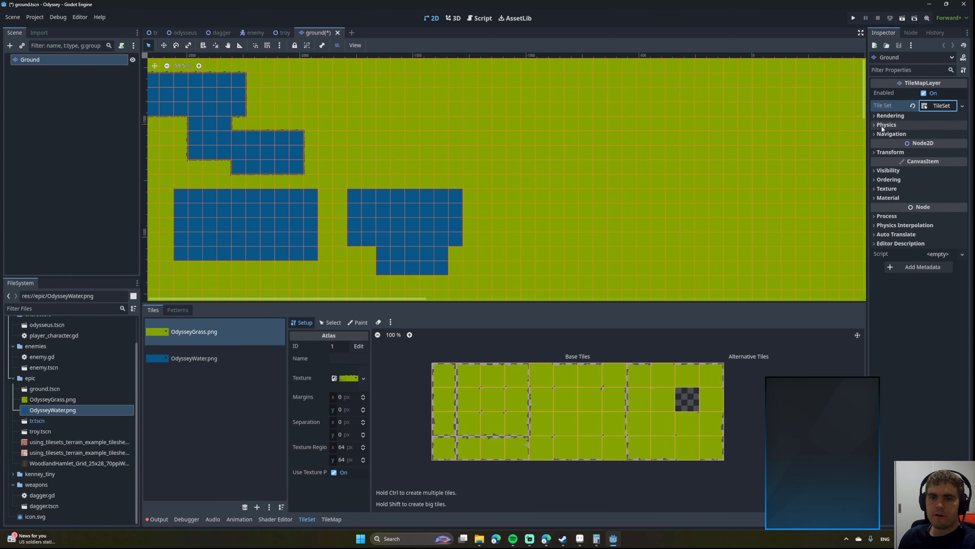
pyautogui.click(941, 106)
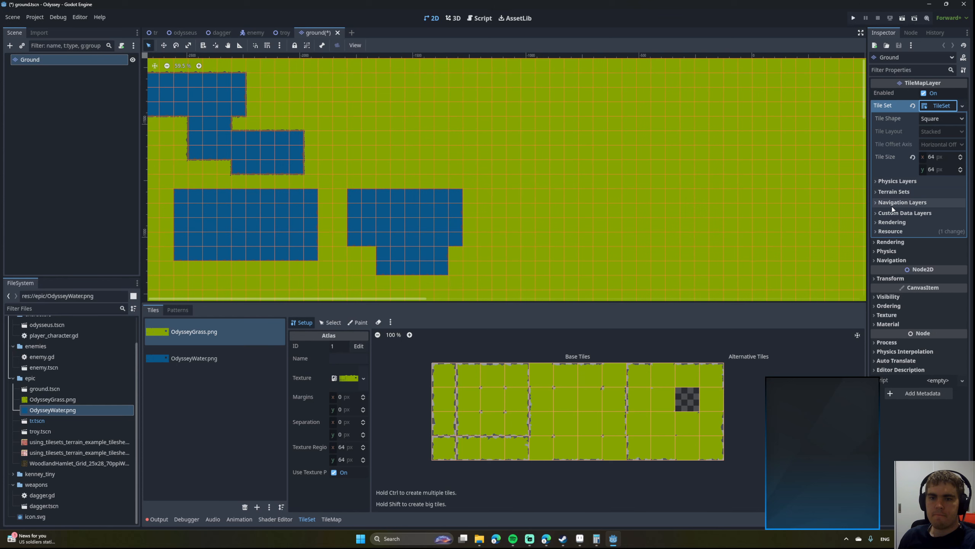
pyautogui.click(901, 193)
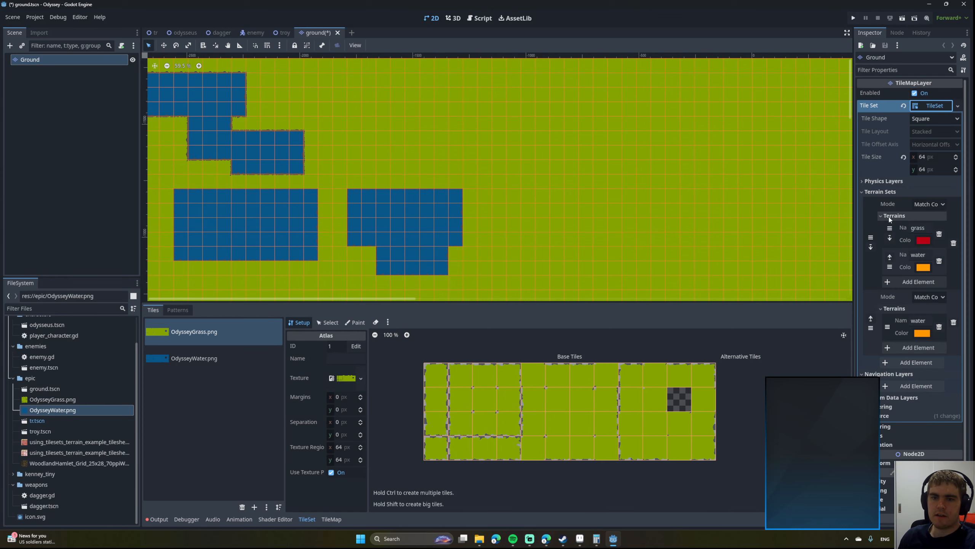
pyautogui.click(873, 247)
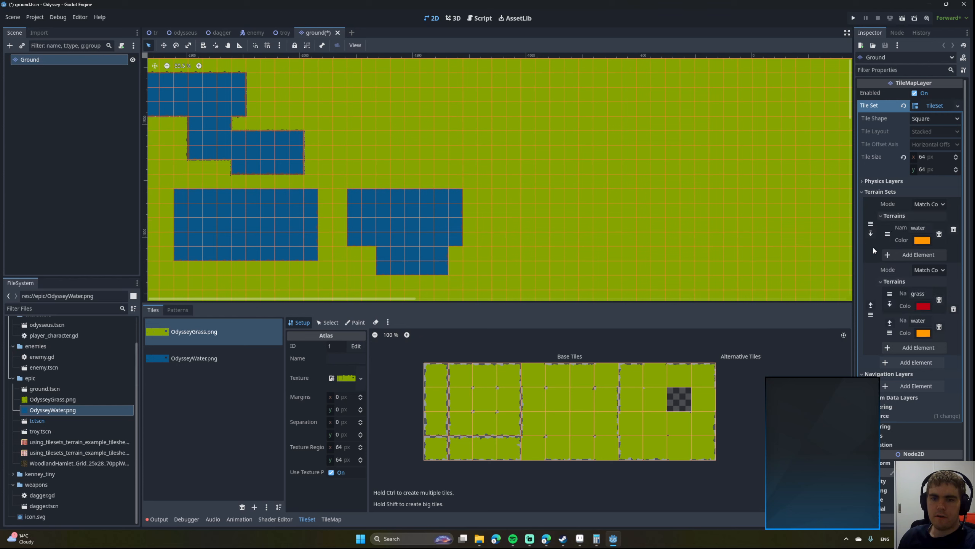
pyautogui.click(872, 236)
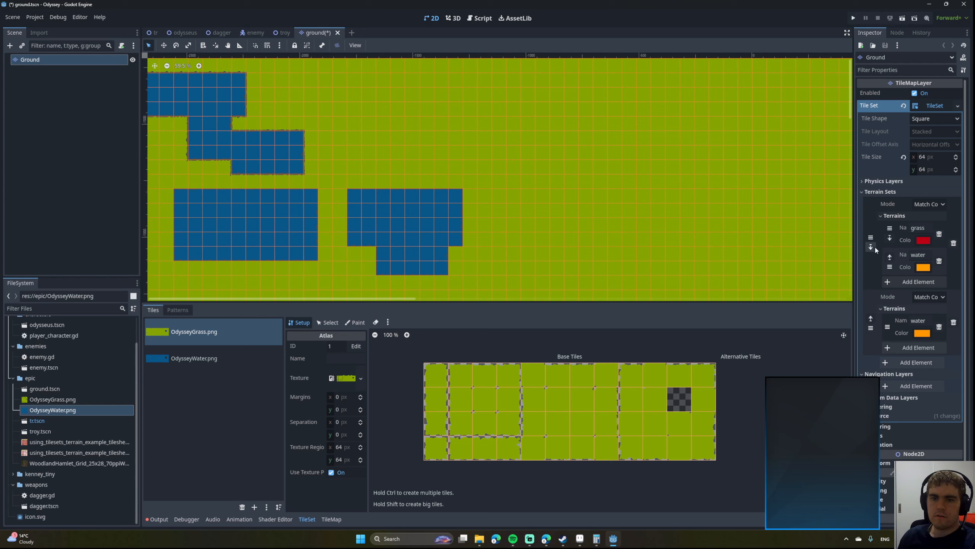
# Add a navigation layer to the Ground tileset with only layer 2 enabled.
pyautogui.scroll(-3, 893, 220)
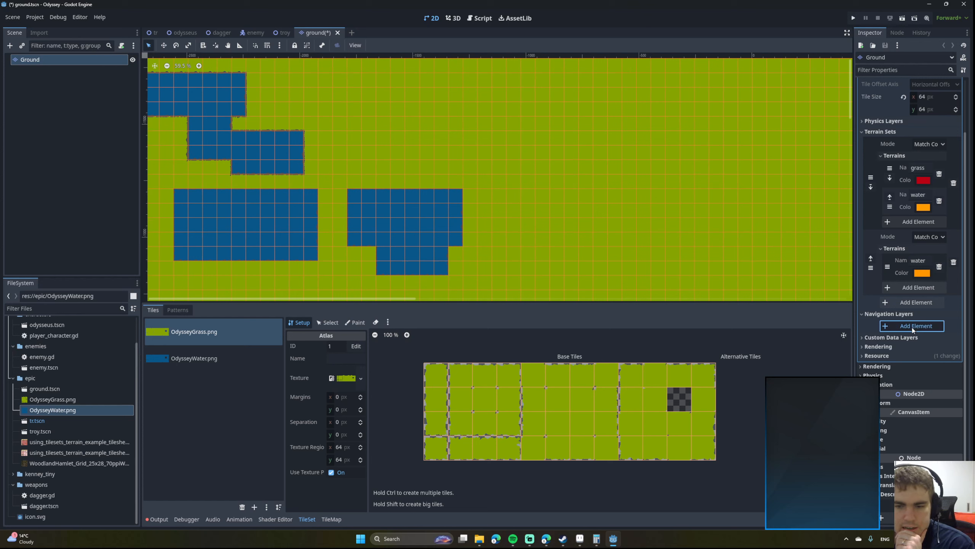
pyautogui.click(913, 326)
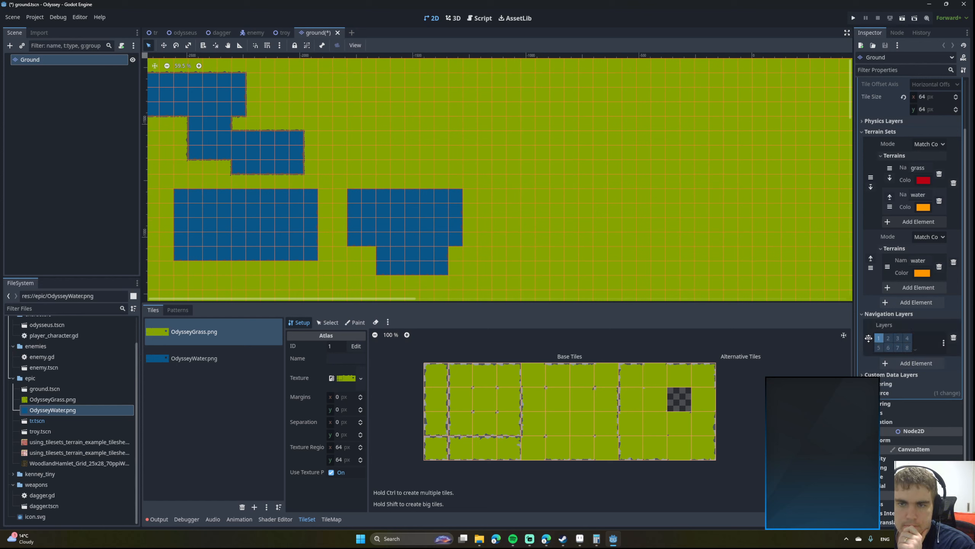
pyautogui.click(889, 339)
pyautogui.click(880, 338)
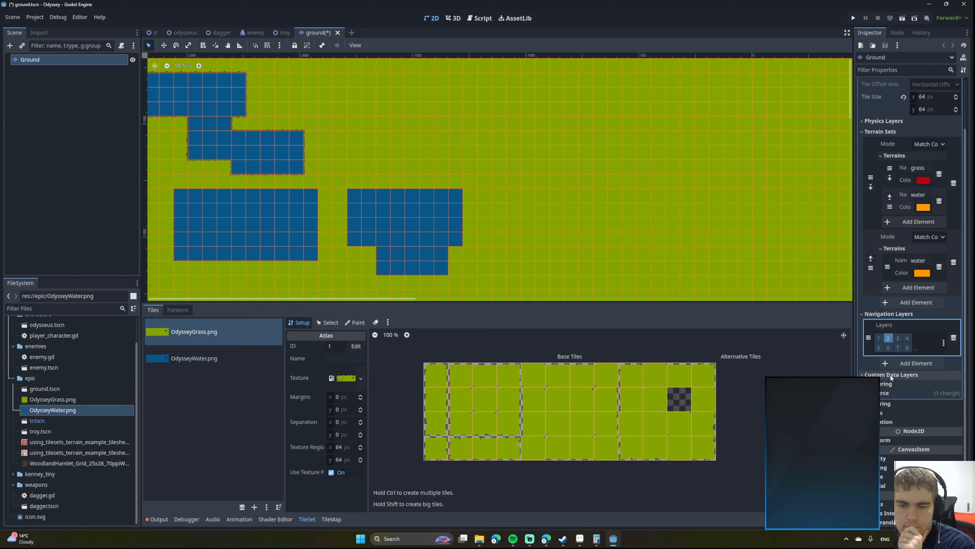
# Add a physics layer with the default collision layer and mask to the Ground tileset.
pyautogui.scroll(3, 883, 249)
pyautogui.click(874, 179)
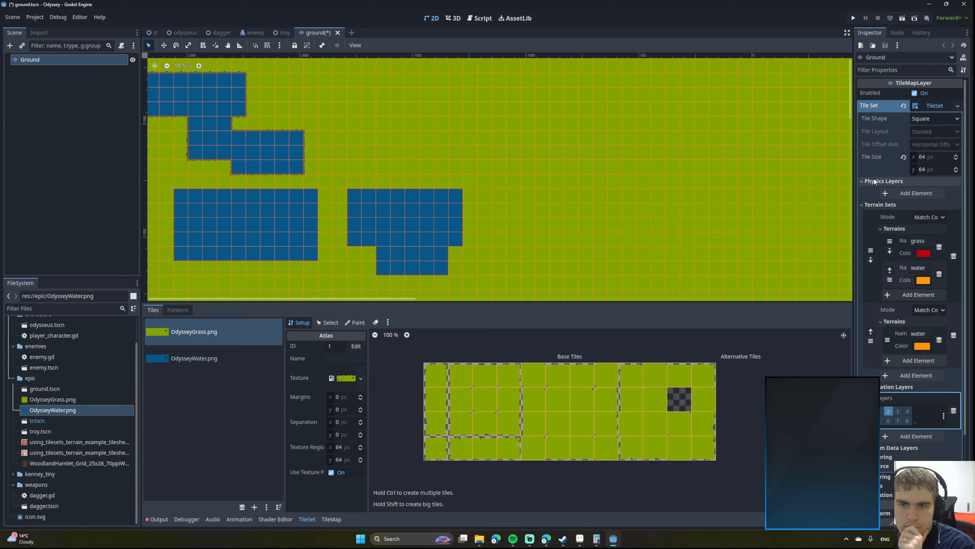
pyautogui.click(892, 193)
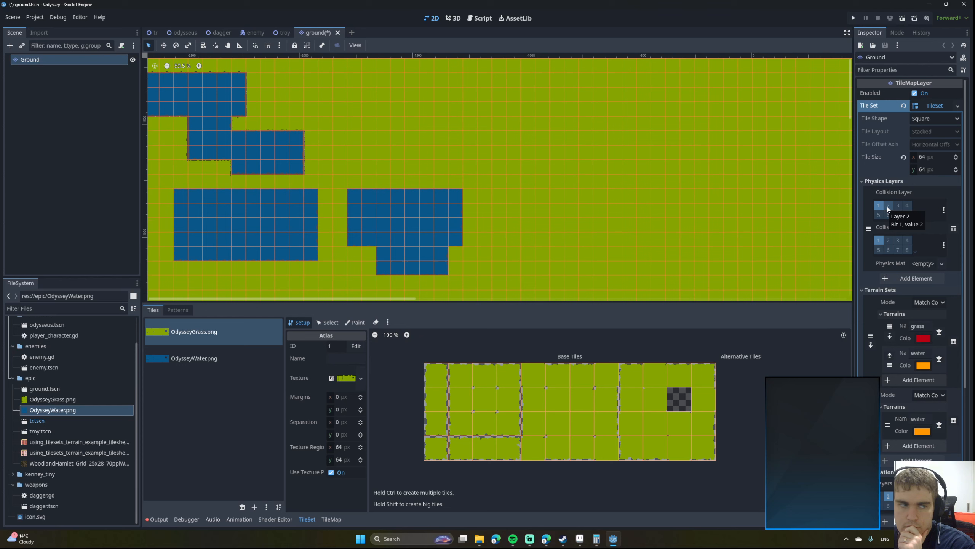
# Compare the atlas settings of OdysseyWater.png and OdysseyGrass.png while the added tileset layers are in place.
pyautogui.click(206, 360)
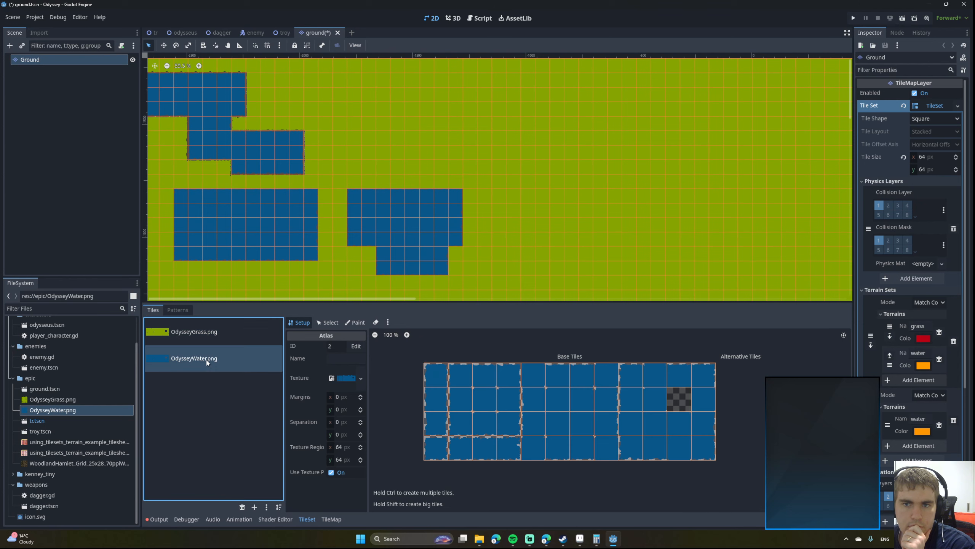
pyautogui.click(210, 338)
pyautogui.click(202, 363)
pyautogui.click(205, 338)
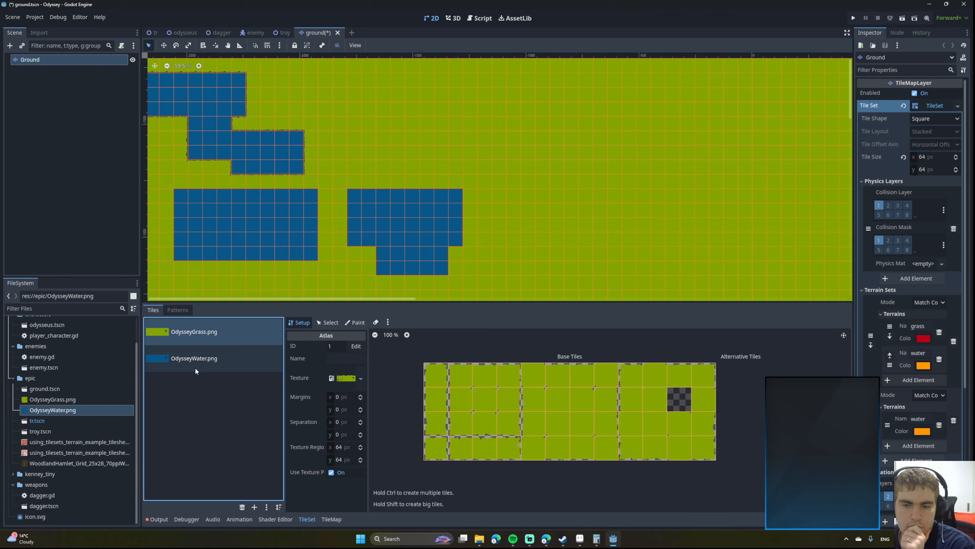
pyautogui.click(195, 367)
pyautogui.click(211, 333)
pyautogui.click(193, 357)
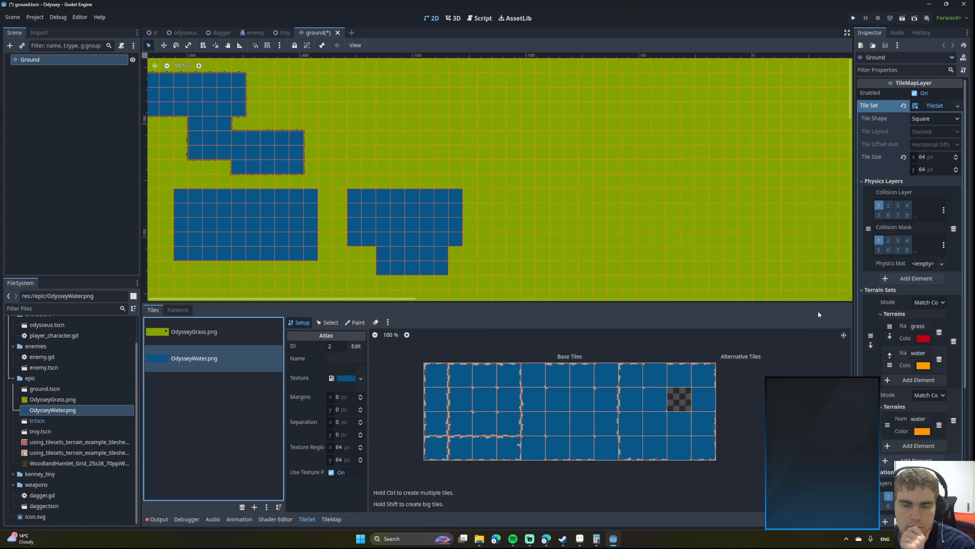
# Remove the added navigation layer and physics layer from the Ground tileset.
pyautogui.scroll(-4, 900, 294)
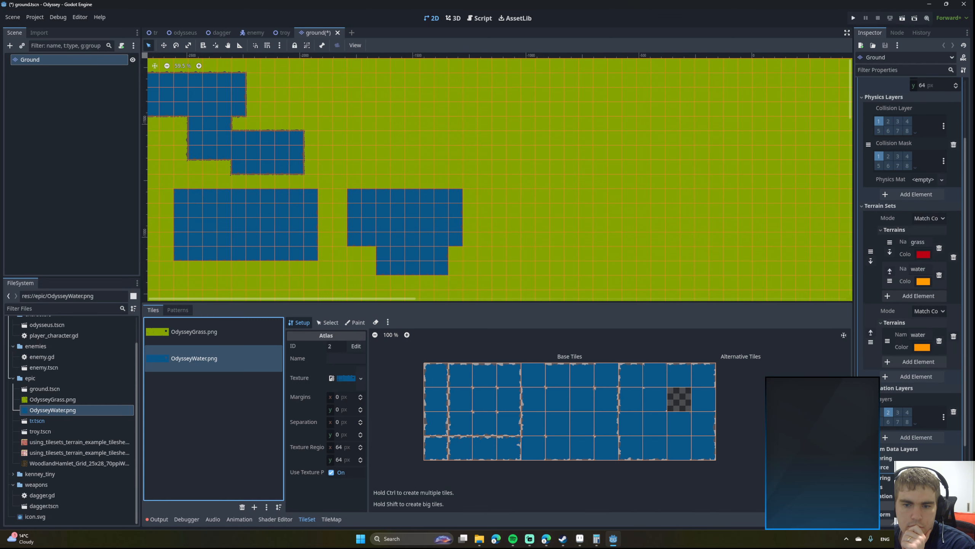
pyautogui.click(954, 412)
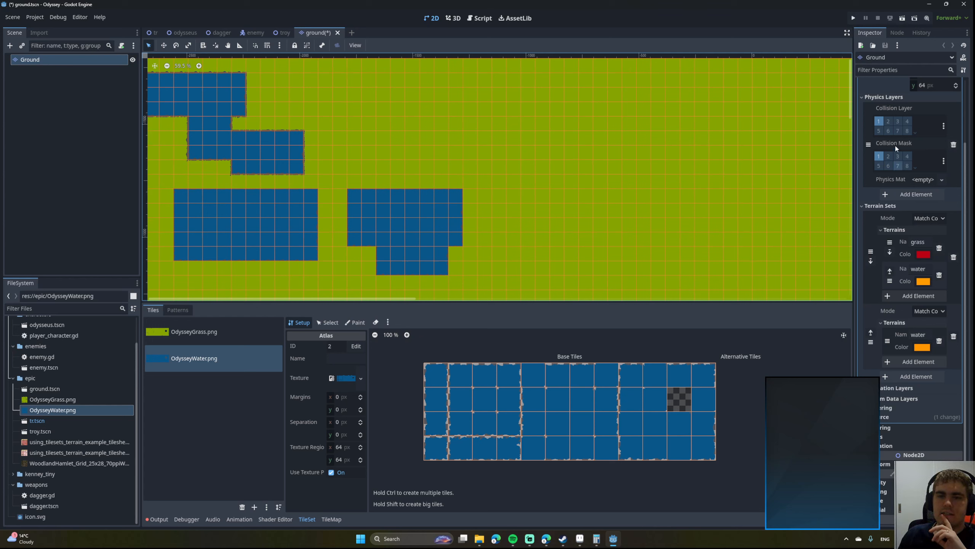
pyautogui.click(954, 144)
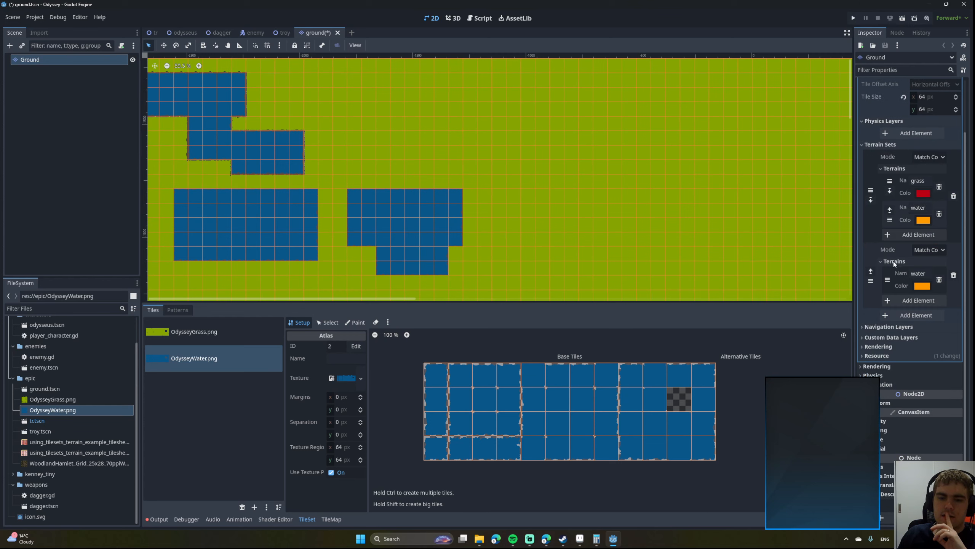
# Review the Ground tileset's terrain sets and the terrain assignments painted on the OdysseyWater.png tiles.
pyautogui.scroll(2, 899, 259)
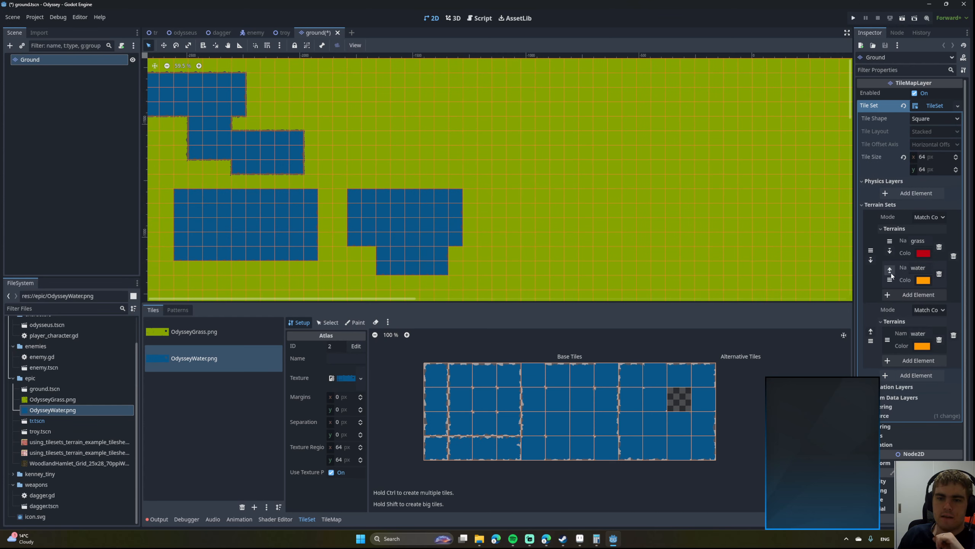
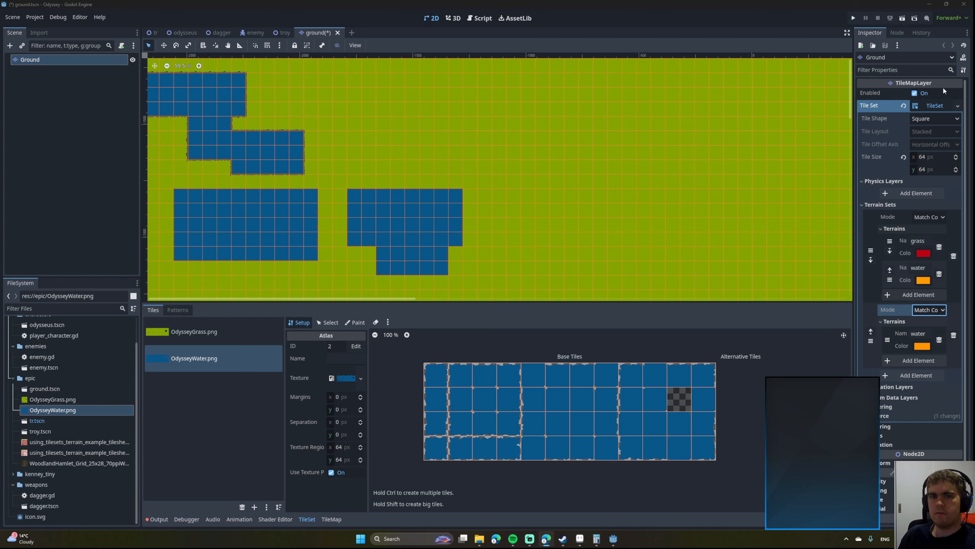
pyautogui.click(214, 359)
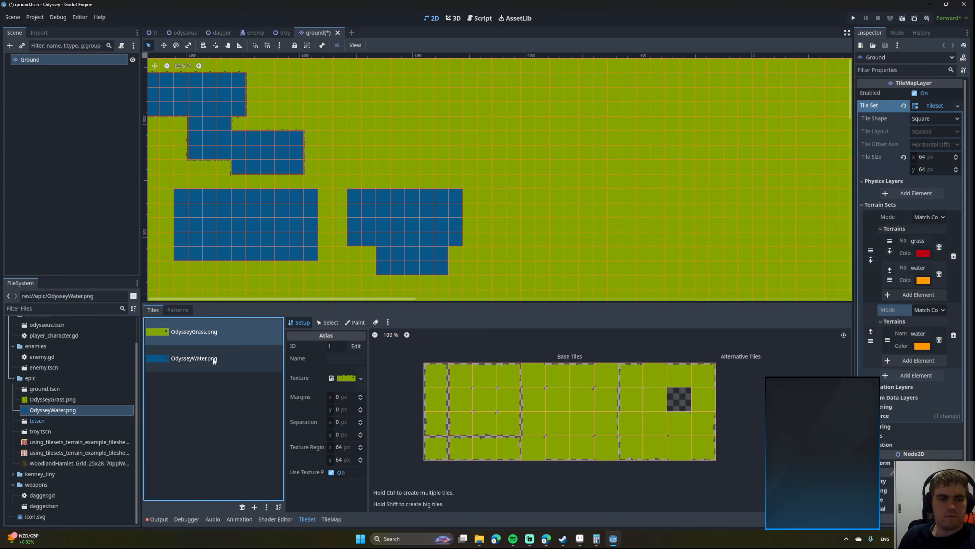
pyautogui.click(355, 323)
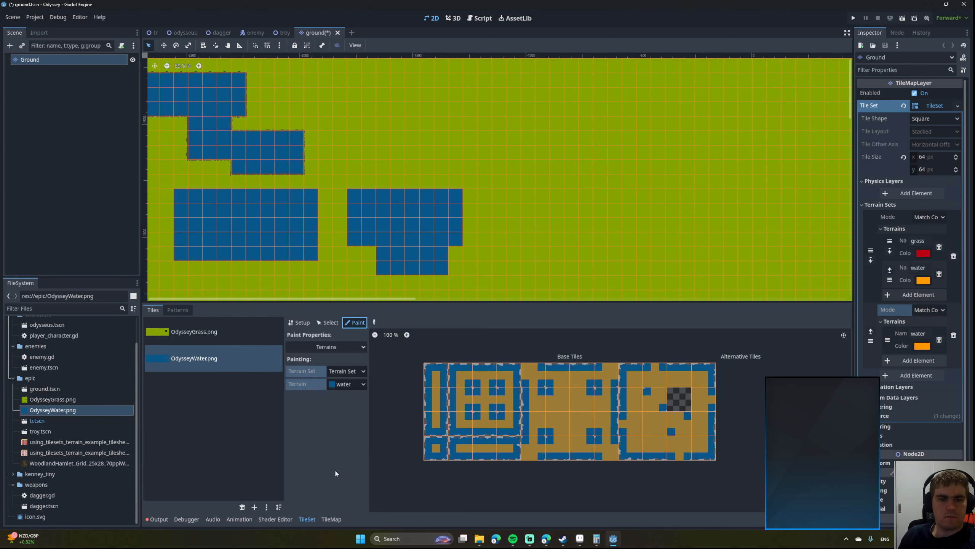
# Select Terrain Set 0's water terrain for painting and check which other tile map layers can be switched to.
pyautogui.click(326, 519)
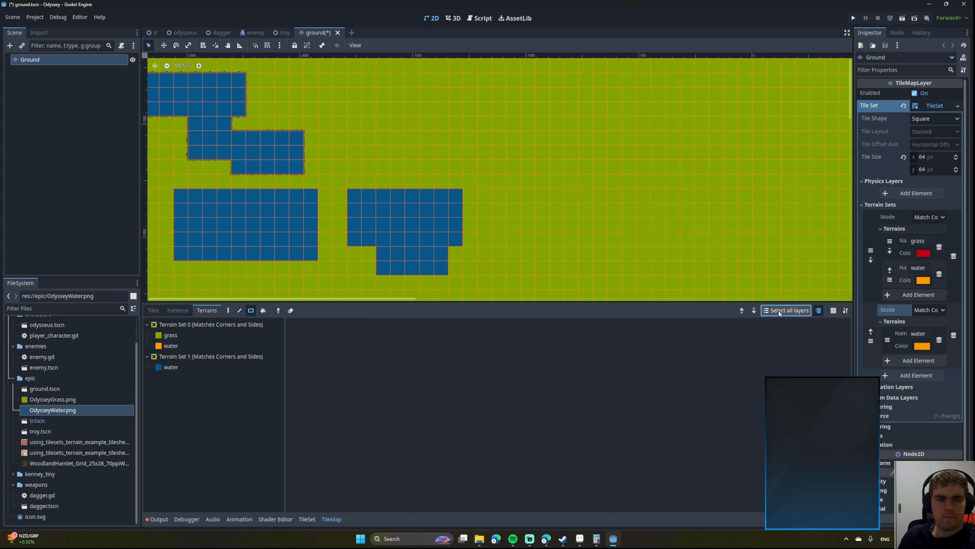
pyautogui.click(190, 348)
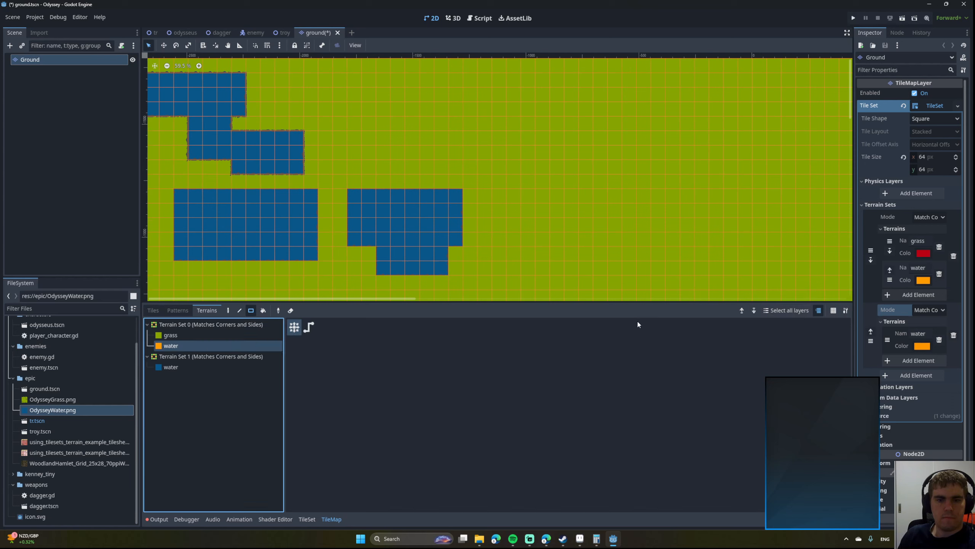
pyautogui.click(753, 313)
pyautogui.click(755, 312)
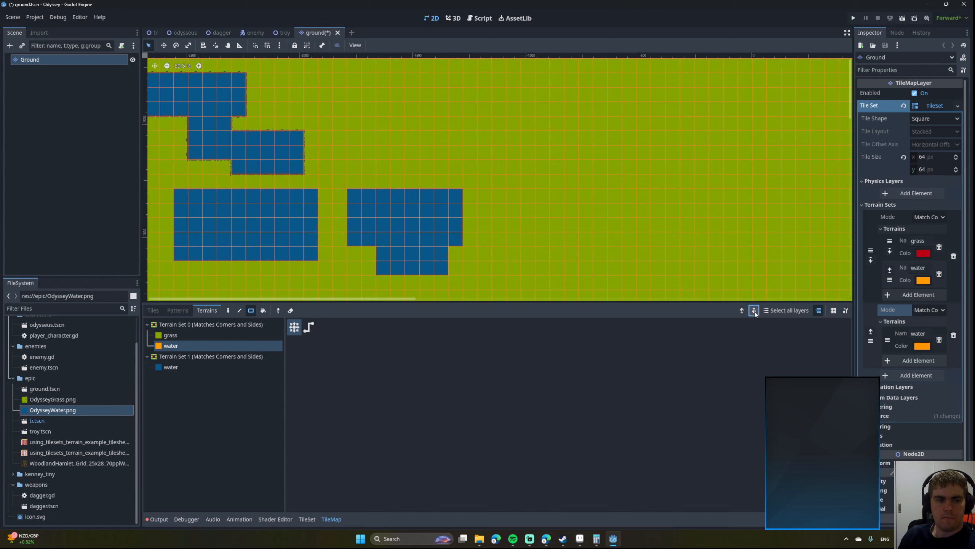
pyautogui.click(741, 311)
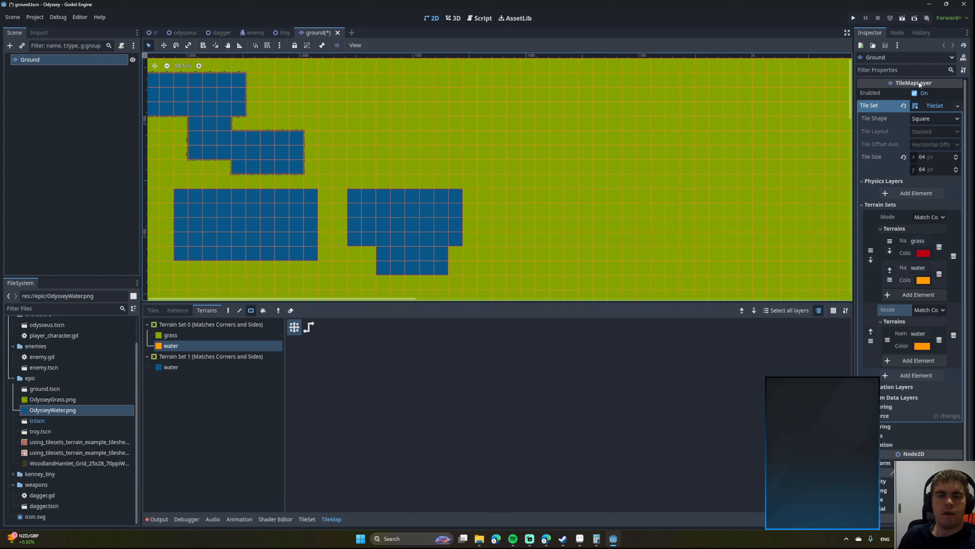
# Examine how the edges of the painted water areas meet the surrounding grass on the Ground map.
pyautogui.scroll(-4, 641, 186)
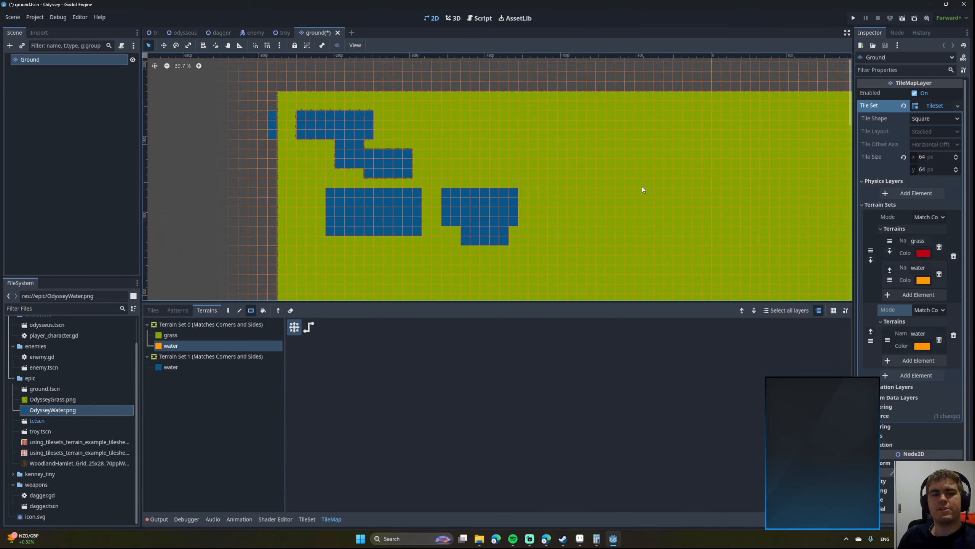
pyautogui.scroll(3, 516, 184)
pyautogui.scroll(2, 515, 183)
pyautogui.scroll(-4, 515, 183)
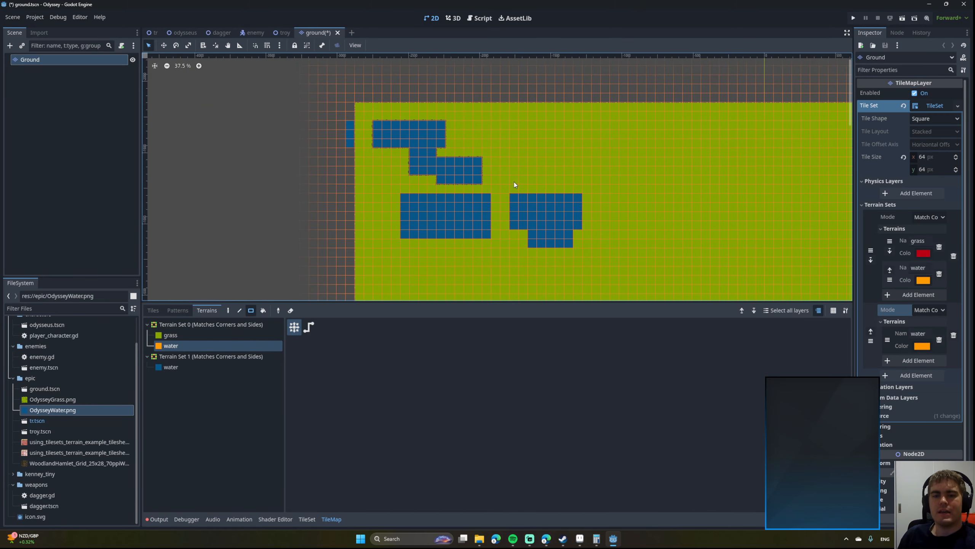
pyautogui.scroll(3, 513, 181)
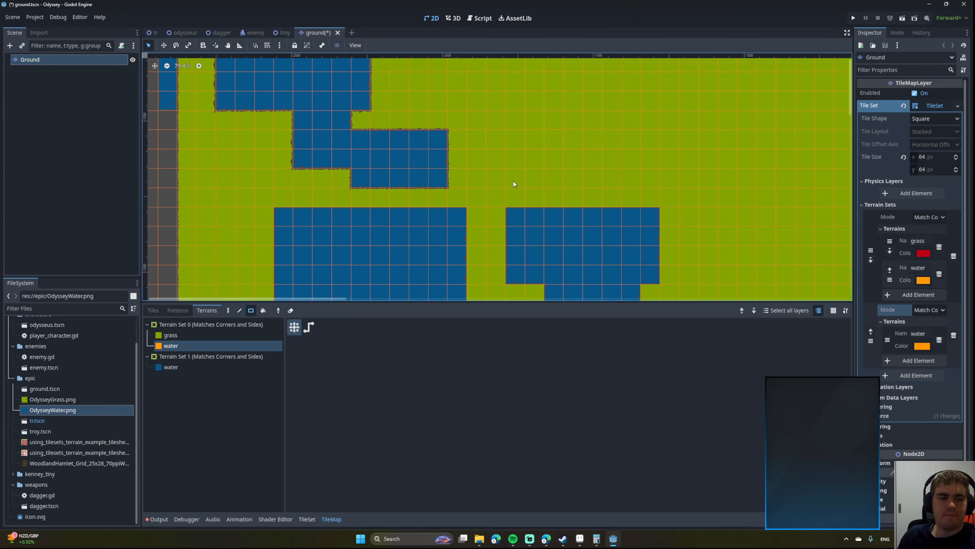
pyautogui.moveTo(513, 181); pyautogui.dragTo(433, 164, button='middle')
pyautogui.scroll(-3, 484, 213)
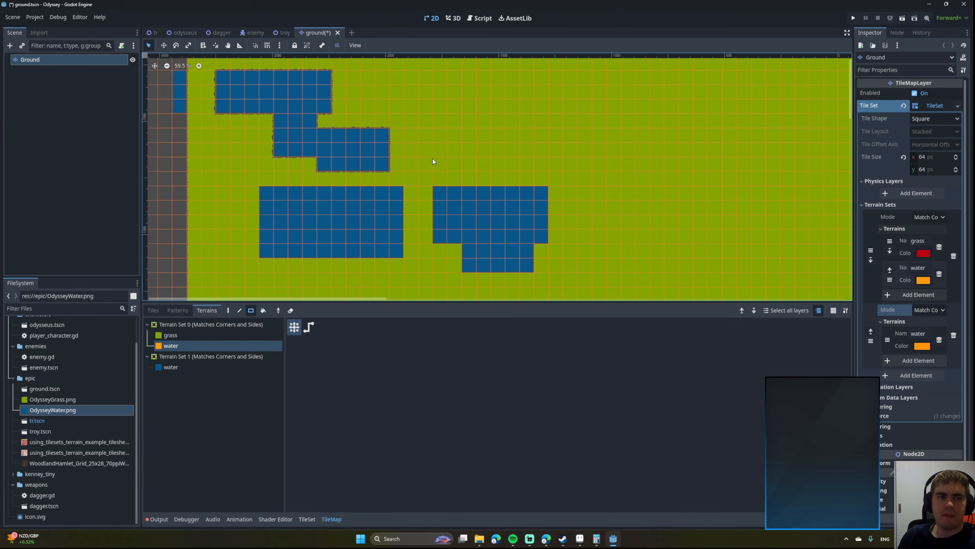
pyautogui.scroll(-3, 472, 194)
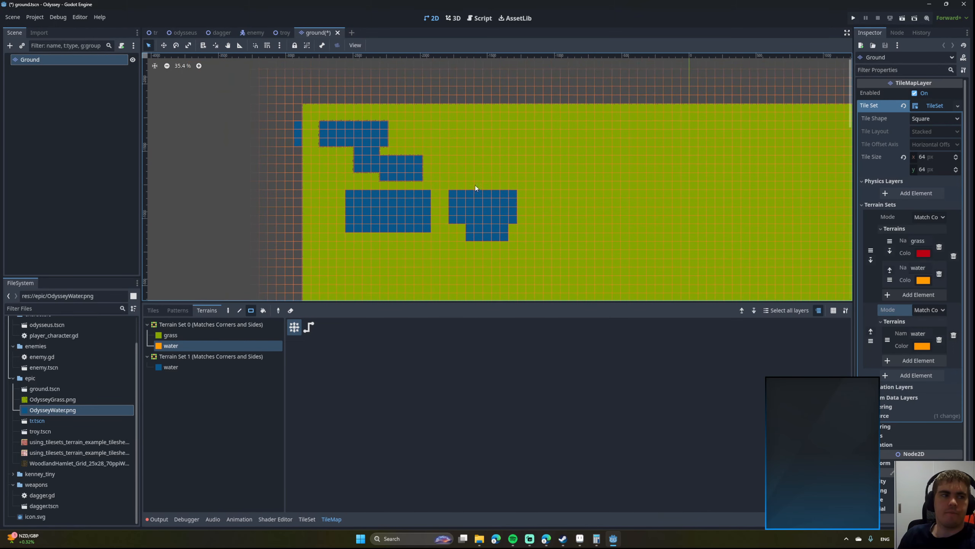
# Add a Node2D as a child of the Ground node, searching the node types for "Node".
pyautogui.click(44, 69)
pyautogui.click(40, 64)
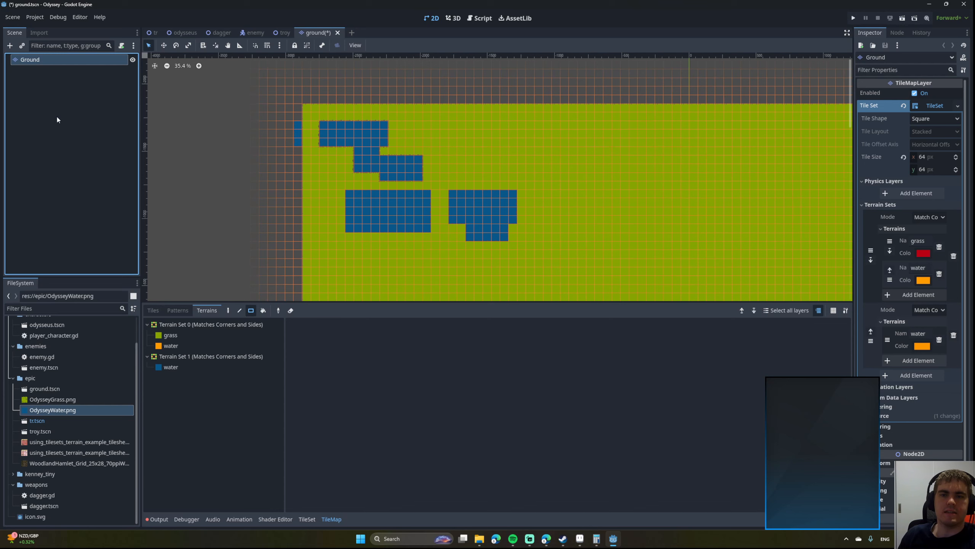
pyautogui.click(34, 75)
pyautogui.click(35, 64)
pyautogui.click(10, 47)
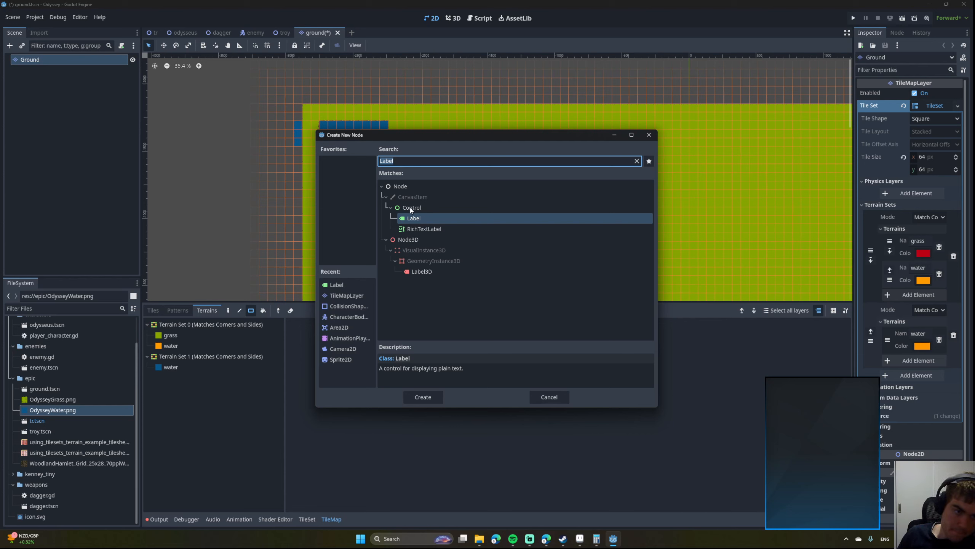
pyautogui.click(408, 188)
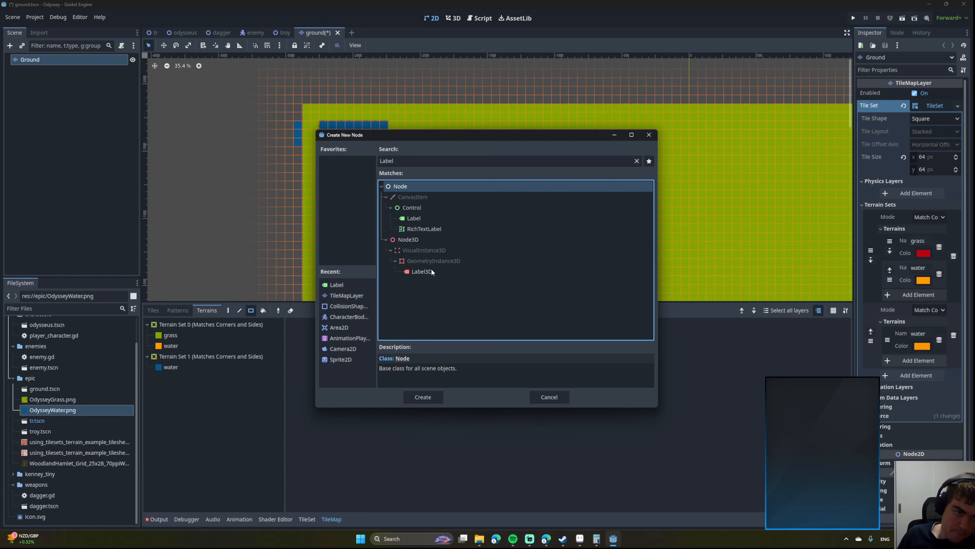
pyautogui.click(401, 161)
pyautogui.hotkey('ctrl', 'a')
pyautogui.press('BackSpace')
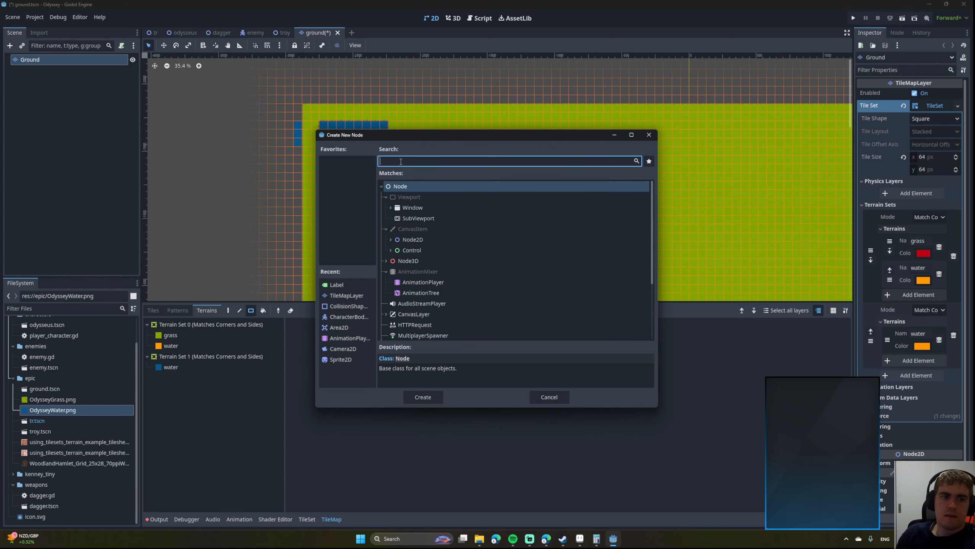
pyautogui.write('Node')
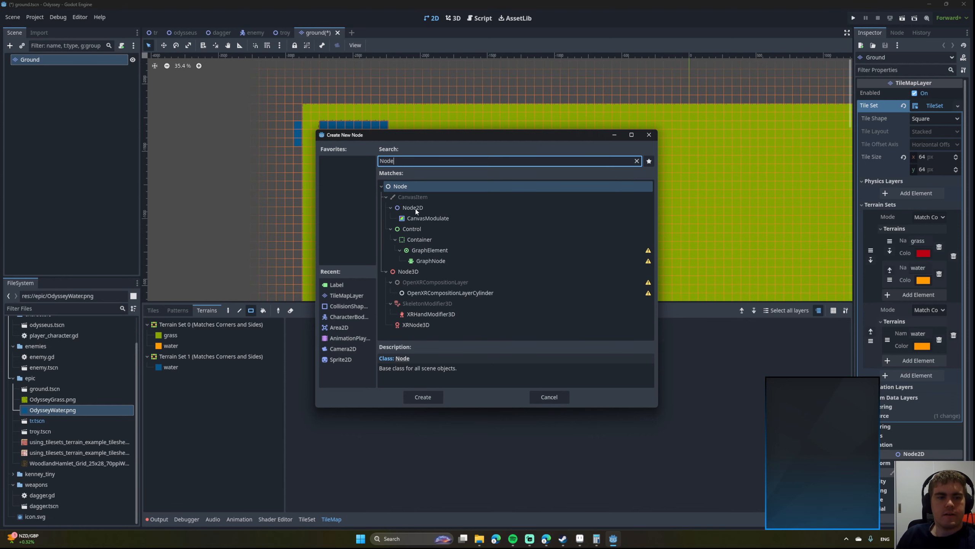
pyautogui.doubleClick(415, 209)
# Try to nest Ground under Node2D and inspect the parent choices for reparenting Node2D.
pyautogui.click(30, 60)
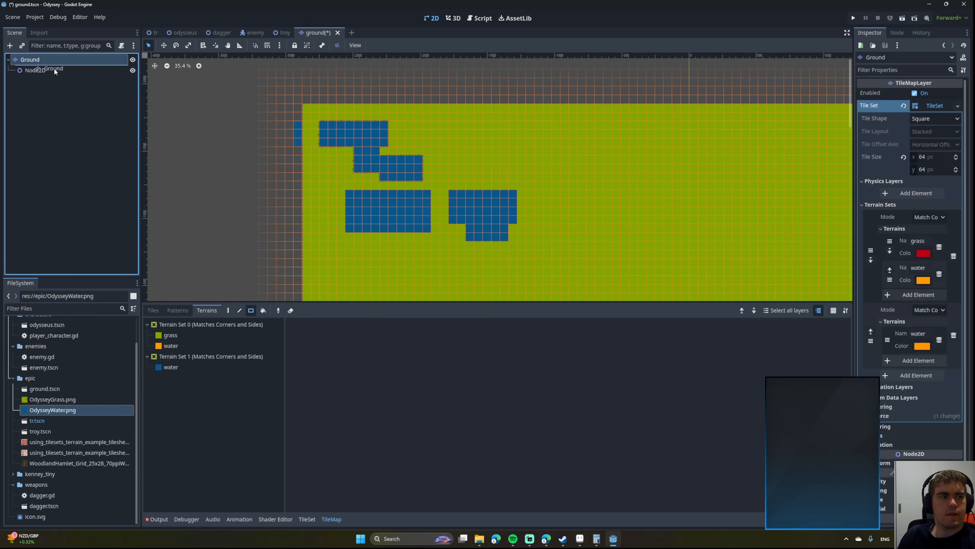
pyautogui.click(32, 71)
pyautogui.rightClick(32, 70)
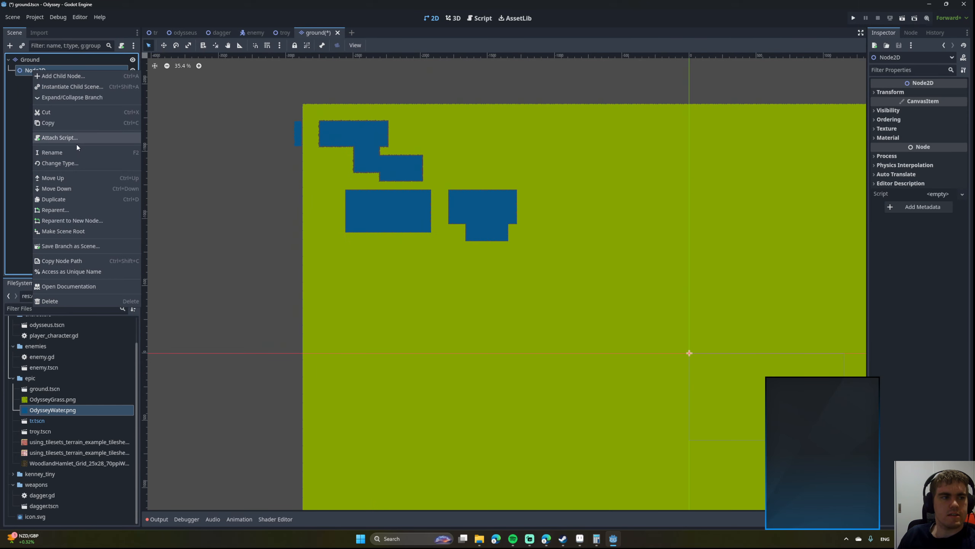
pyautogui.click(66, 212)
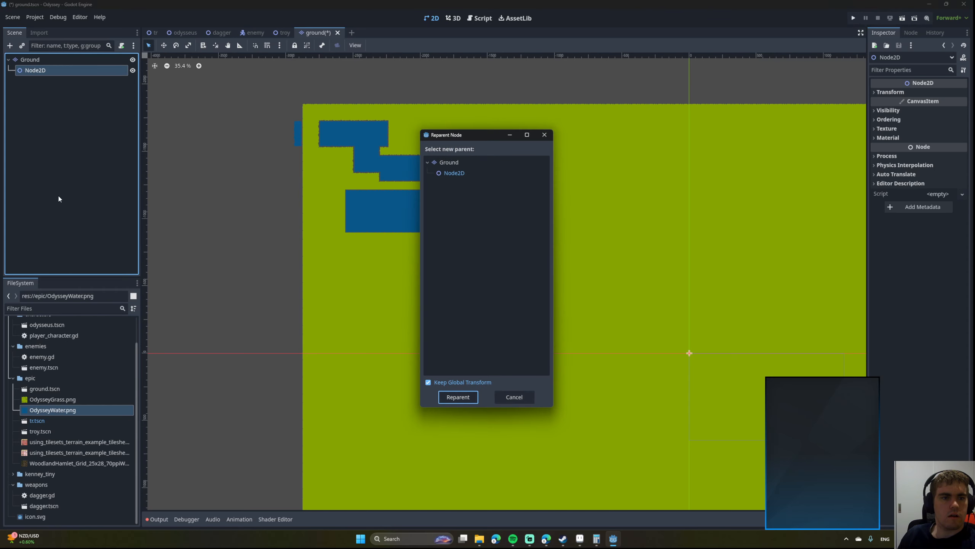
pyautogui.press('Escape')
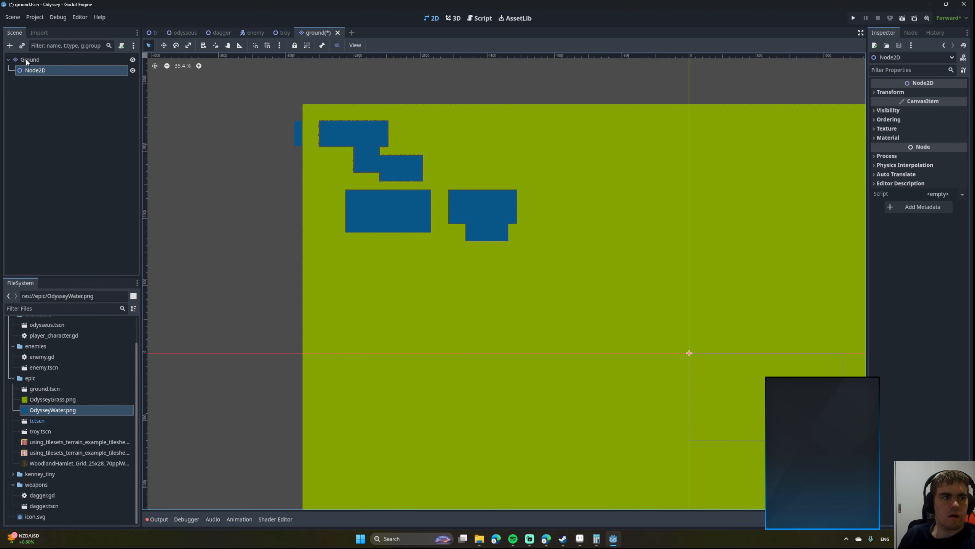
pyautogui.rightClick(25, 60)
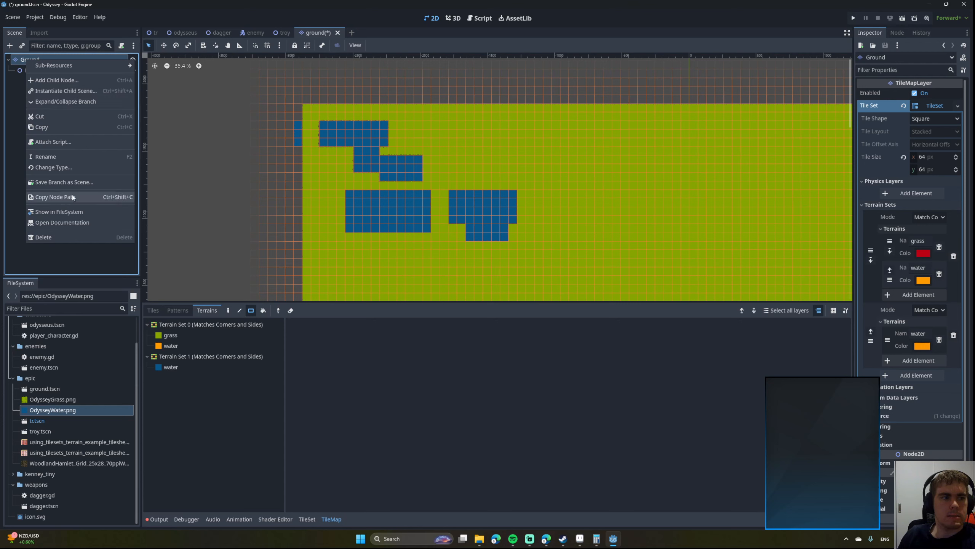
pyautogui.click(22, 114)
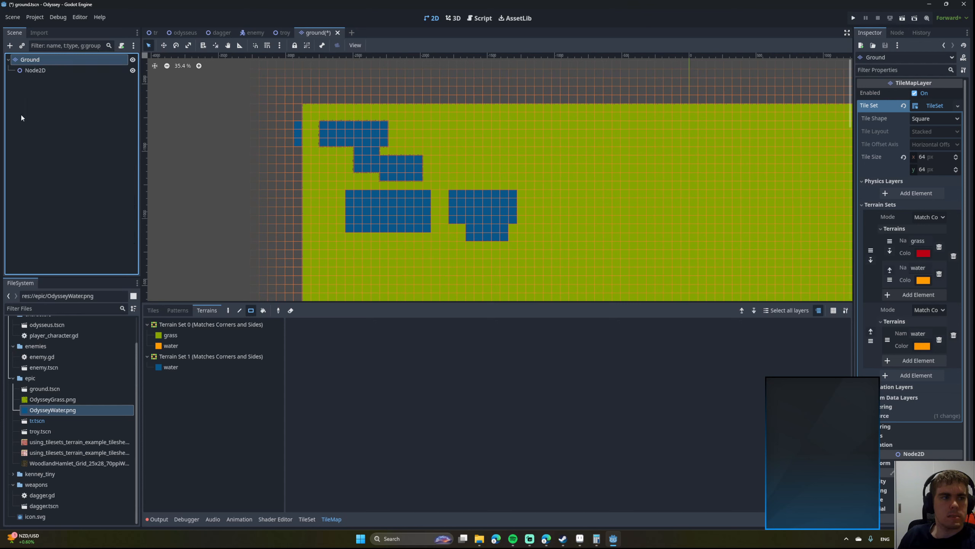
pyautogui.click(25, 60)
pyautogui.click(69, 103)
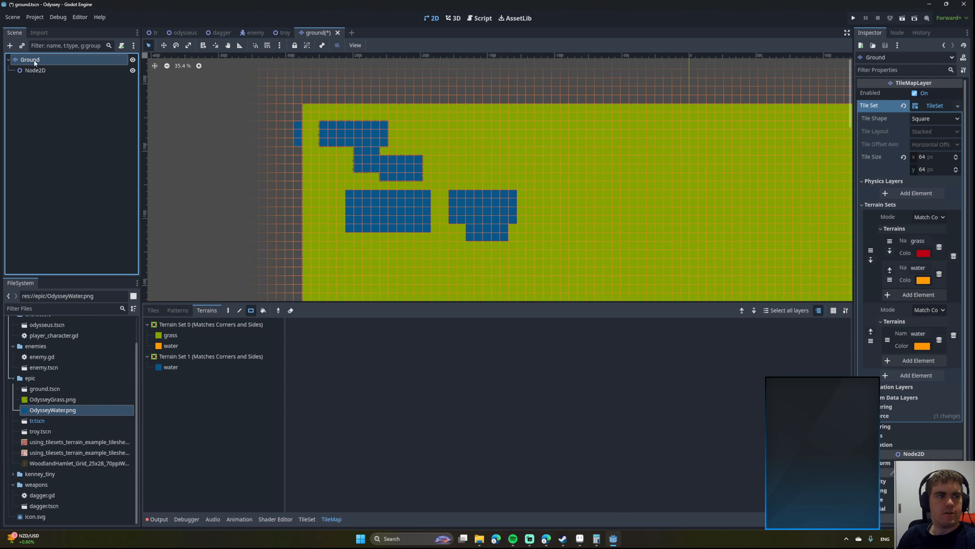
pyautogui.click(37, 71)
pyautogui.click(34, 61)
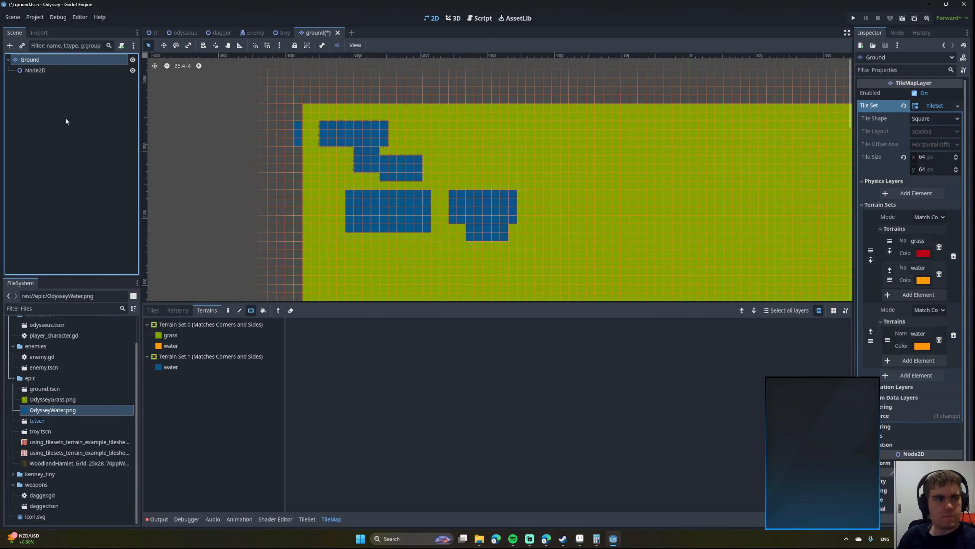
pyautogui.click(34, 74)
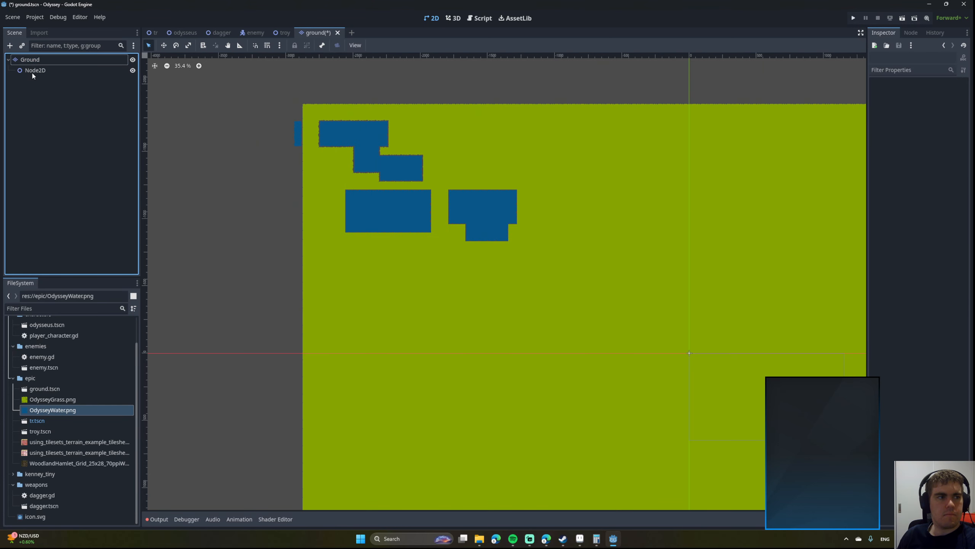
# Try to copy the Ground node and paste it as a child of Node2D.
pyautogui.rightClick(40, 60)
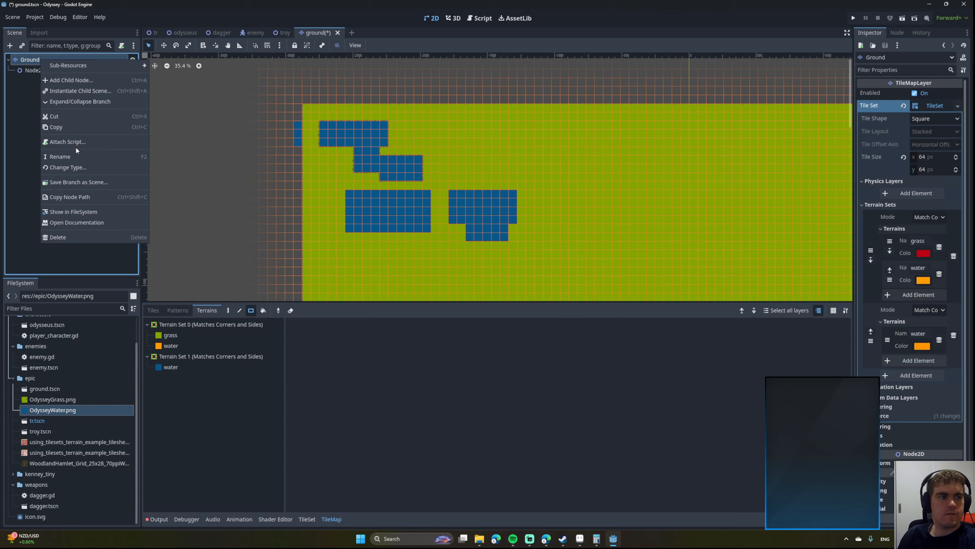
pyautogui.click(71, 130)
pyautogui.click(47, 87)
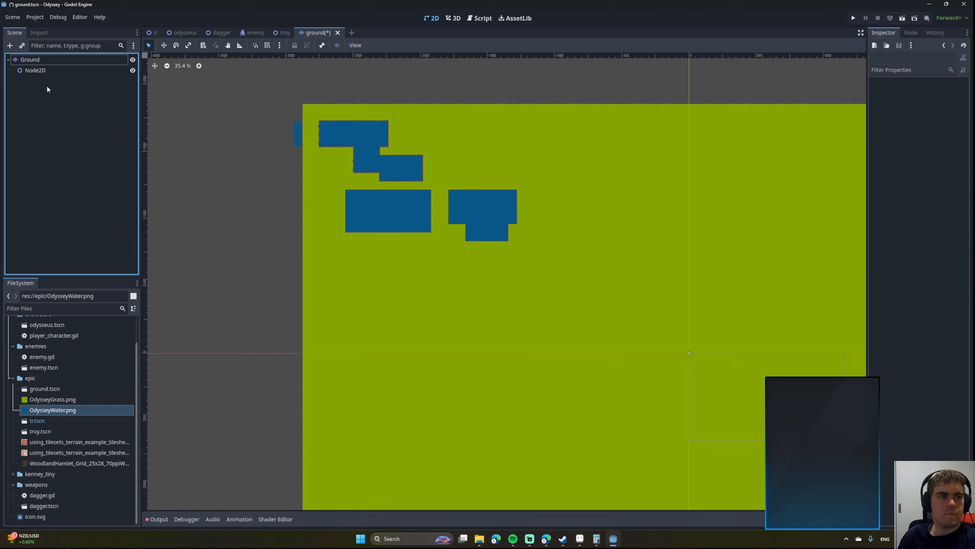
pyautogui.click(42, 71)
pyautogui.rightClick(46, 85)
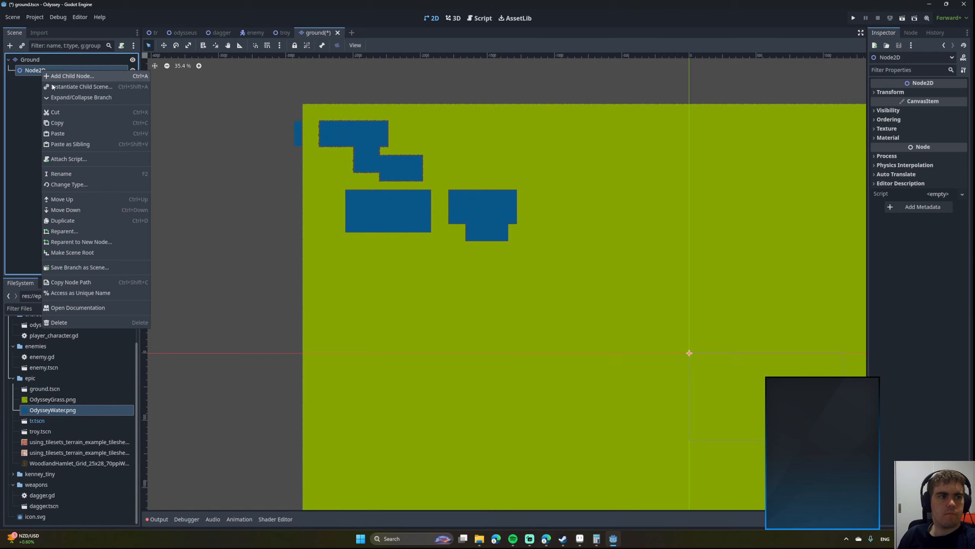
pyautogui.click(76, 129)
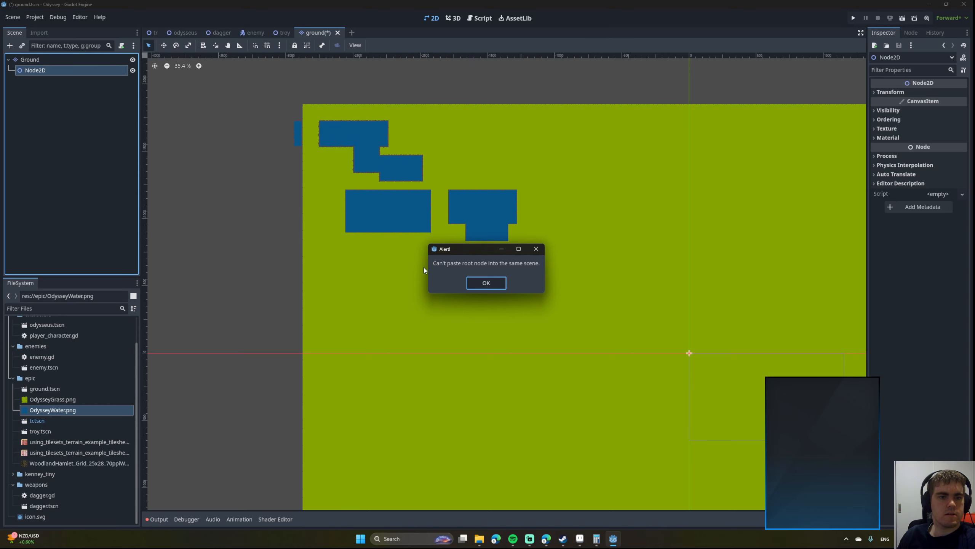
pyautogui.click(486, 283)
# Delete the Node2D child node from the ground scene.
pyautogui.click(27, 59)
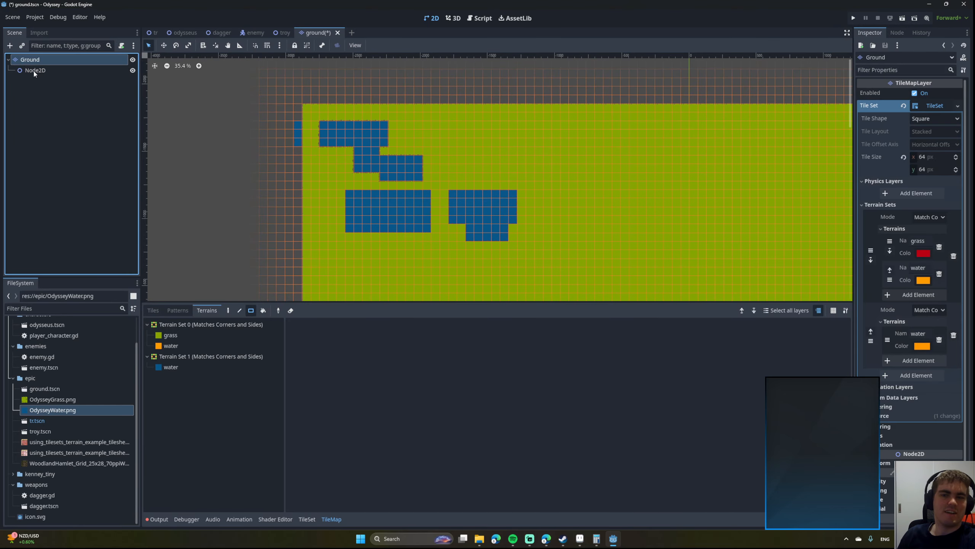
pyautogui.click(36, 70)
pyautogui.click(34, 62)
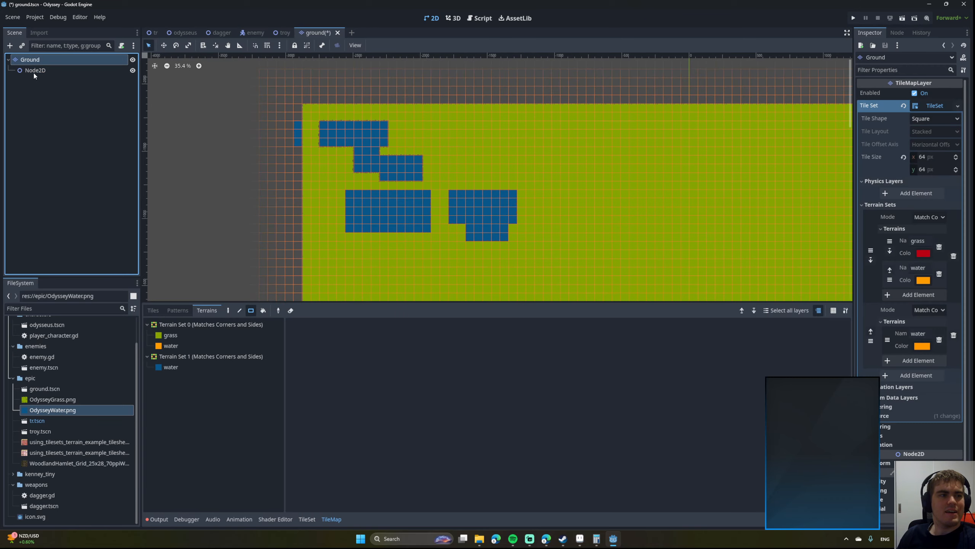
pyautogui.click(34, 72)
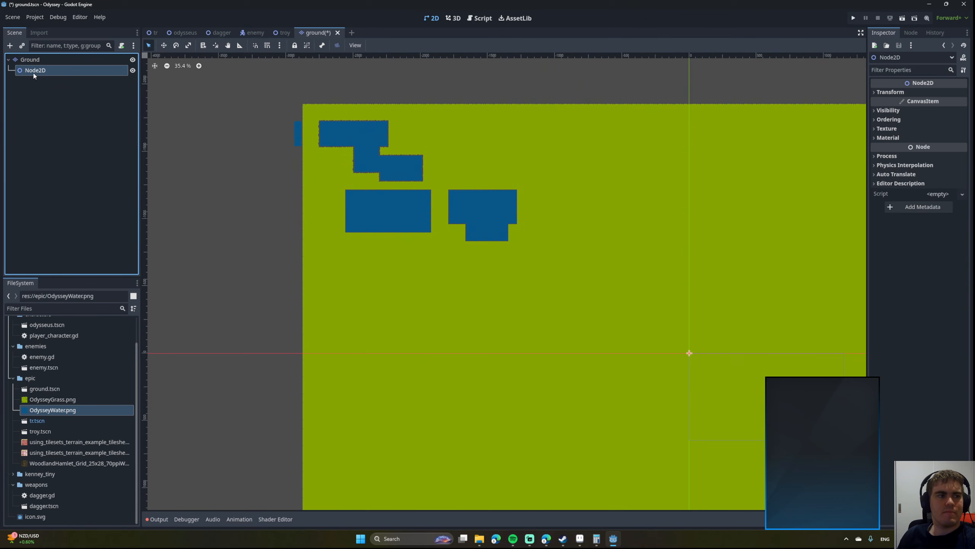
pyautogui.click(40, 60)
pyautogui.click(34, 69)
pyautogui.press('Delete')
pyautogui.press('Return')
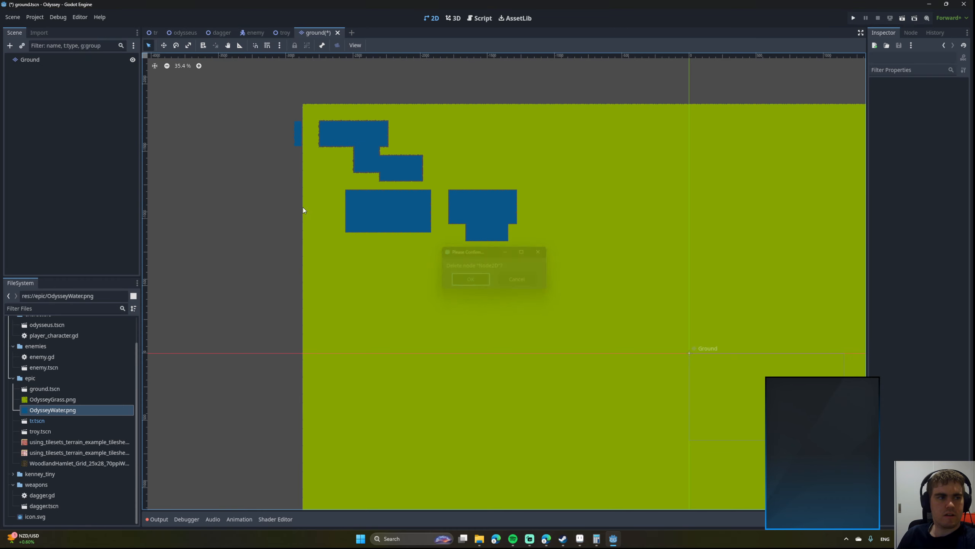
# Add a Node2D as a child of the Ground node in the ground scene.
pyautogui.rightClick(30, 61)
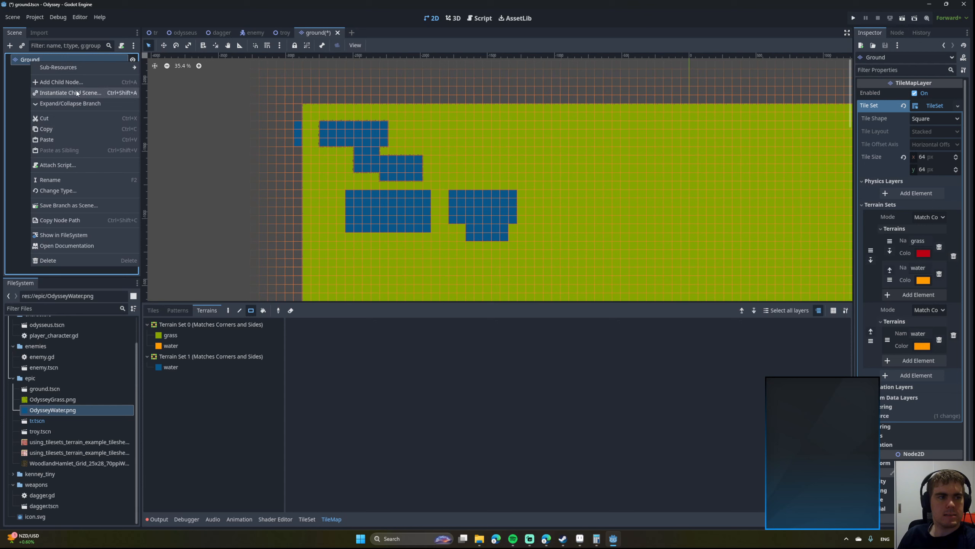
pyautogui.click(20, 140)
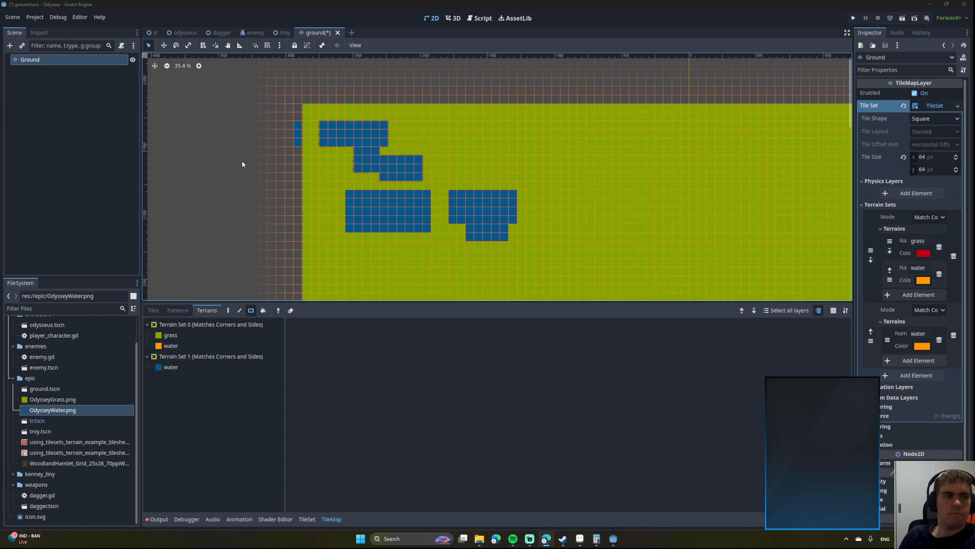
pyautogui.click(17, 49)
pyautogui.click(25, 59)
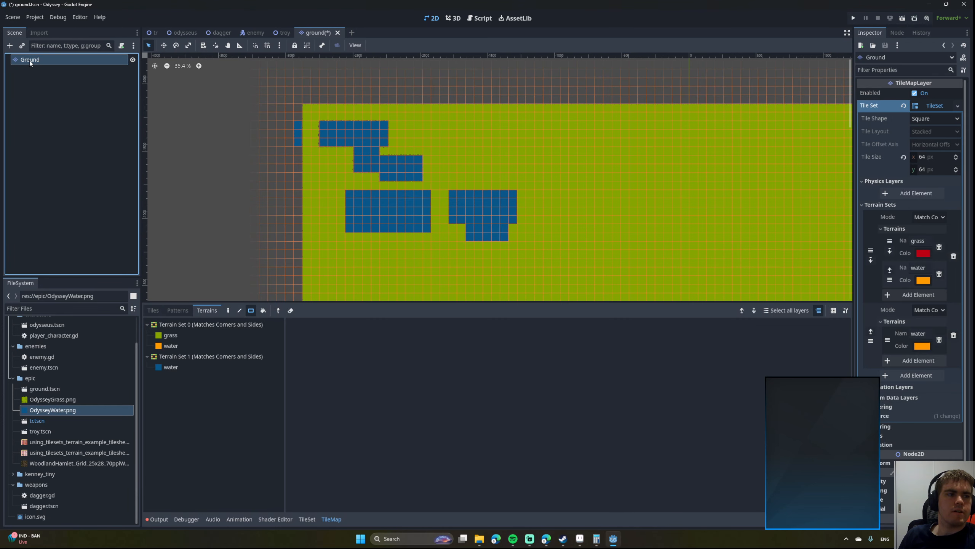
pyautogui.rightClick(30, 60)
pyautogui.click(70, 82)
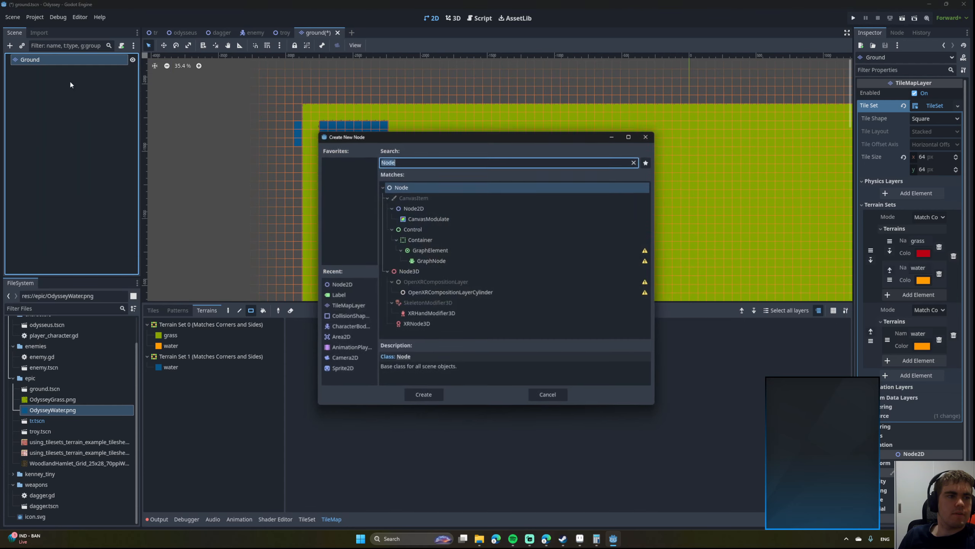
pyautogui.doubleClick(413, 209)
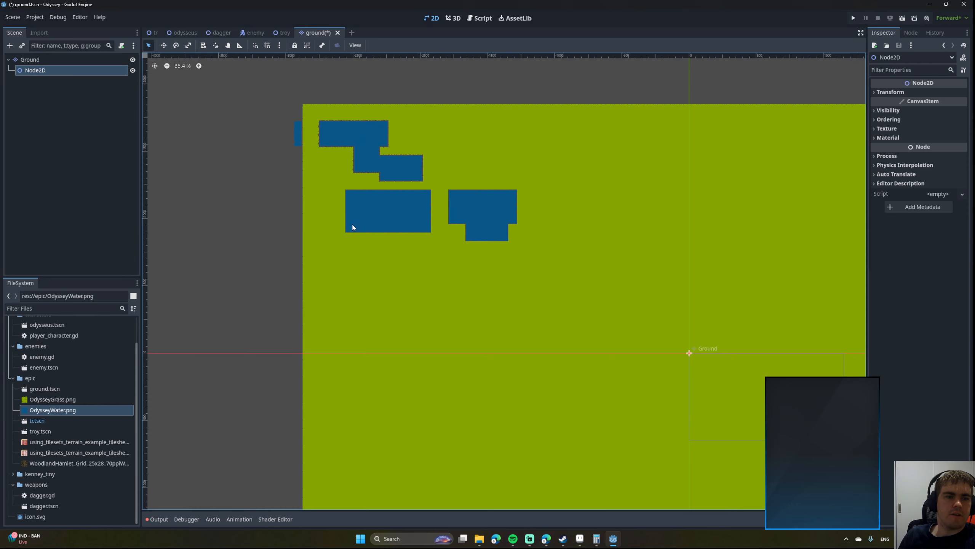
# Try to reparent the Node2D child node, choosing Ground as its new parent.
pyautogui.rightClick(35, 70)
pyautogui.click(67, 231)
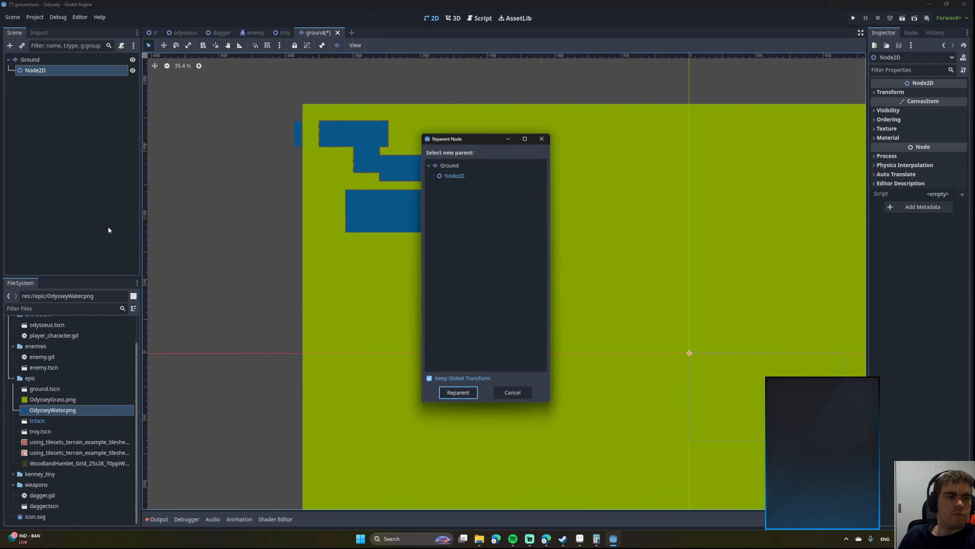
pyautogui.doubleClick(456, 163)
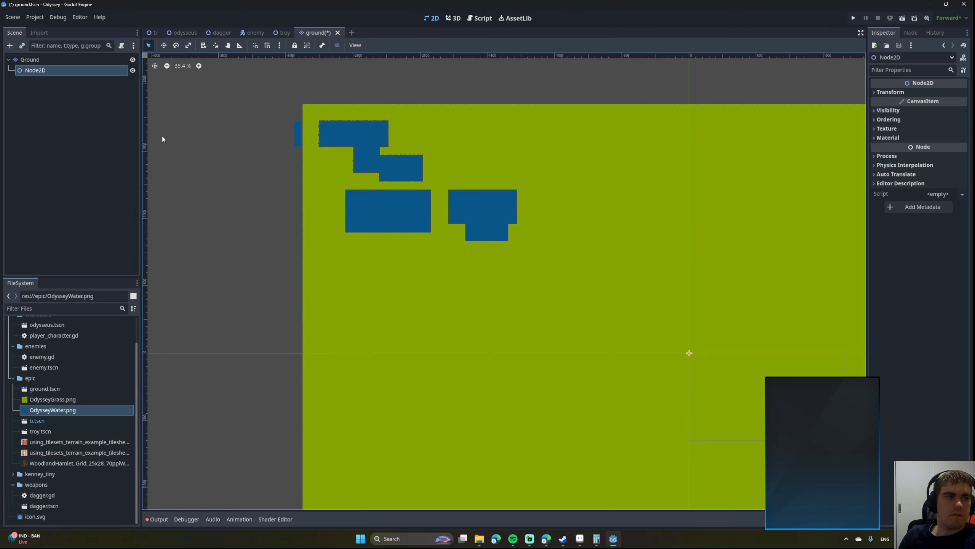
pyautogui.rightClick(33, 72)
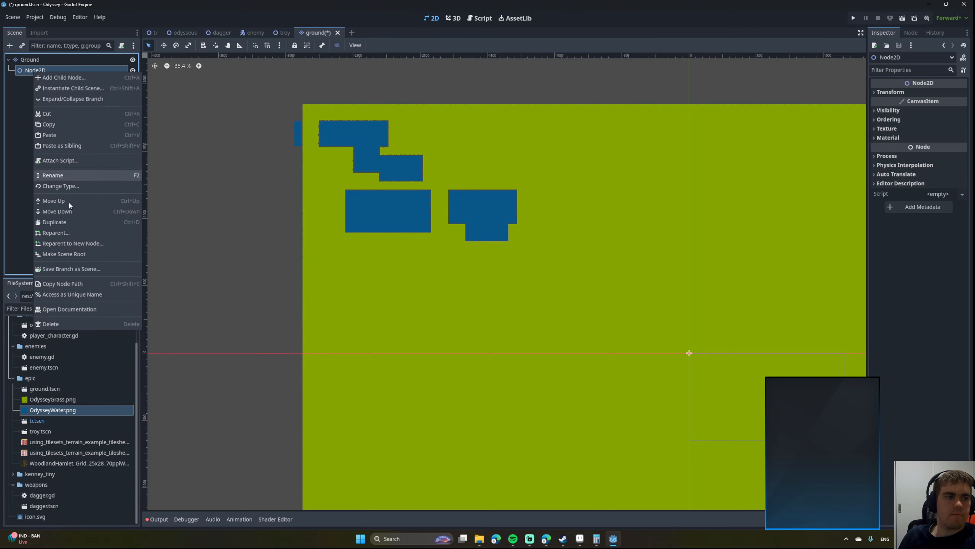
pyautogui.click(73, 233)
pyautogui.doubleClick(452, 168)
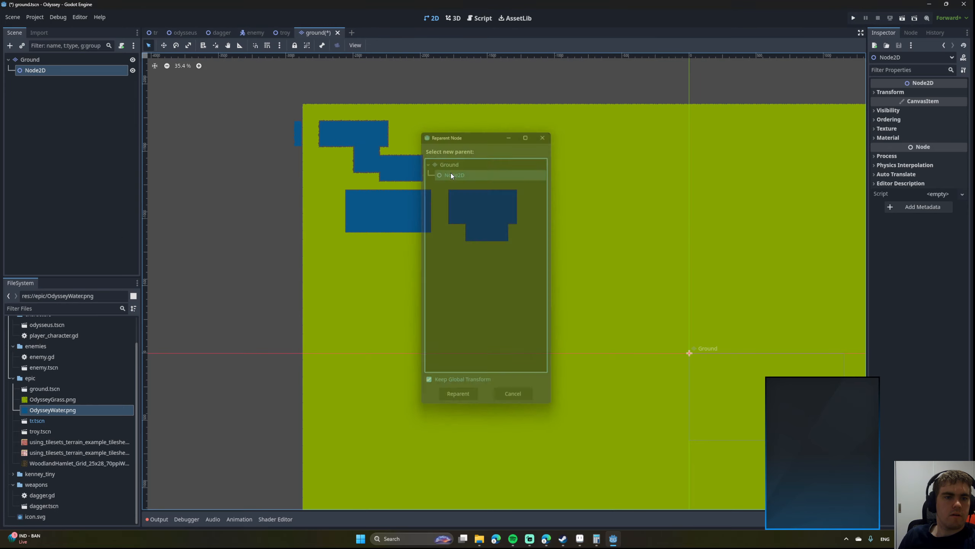
pyautogui.rightClick(29, 61)
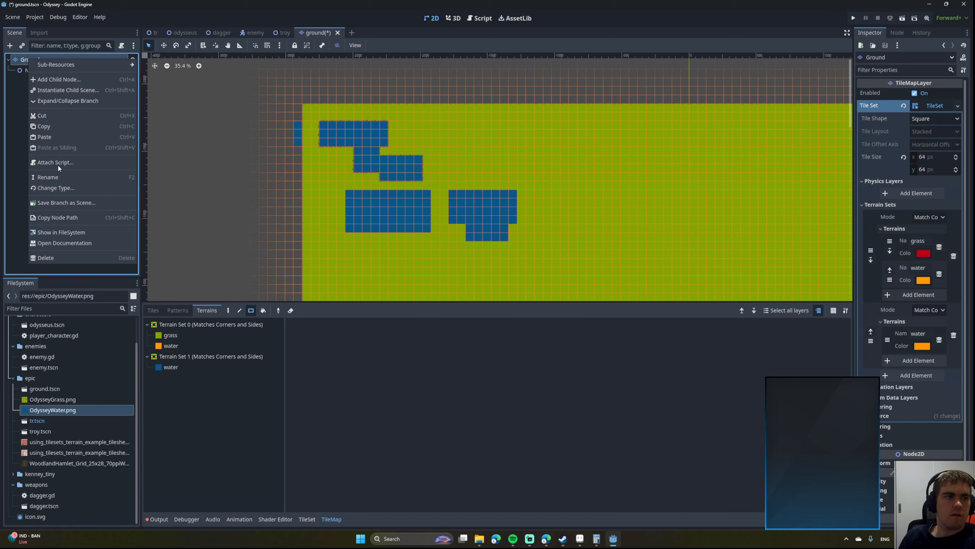
pyautogui.click(21, 113)
# Make Node2D the scene root so that Ground sits beneath it.
pyautogui.click(30, 72)
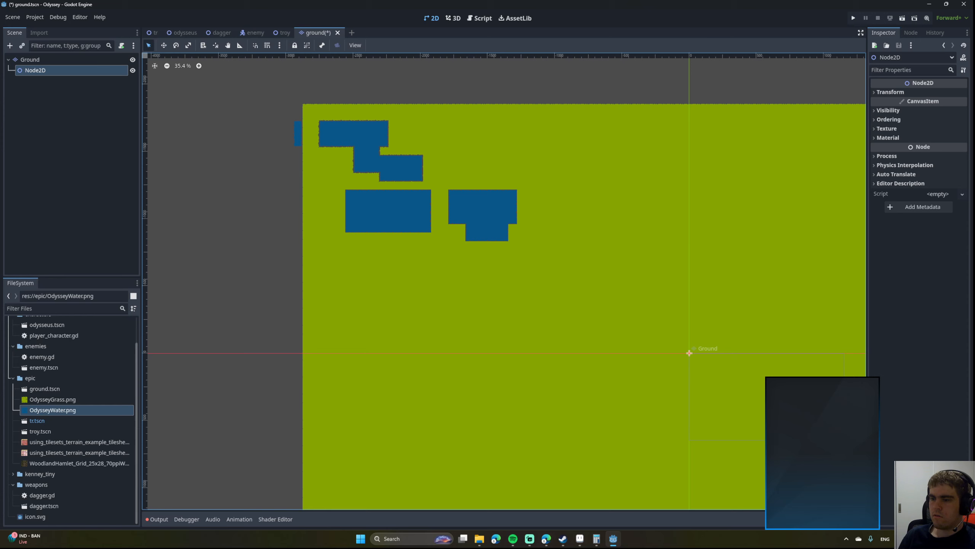
pyautogui.rightClick(31, 73)
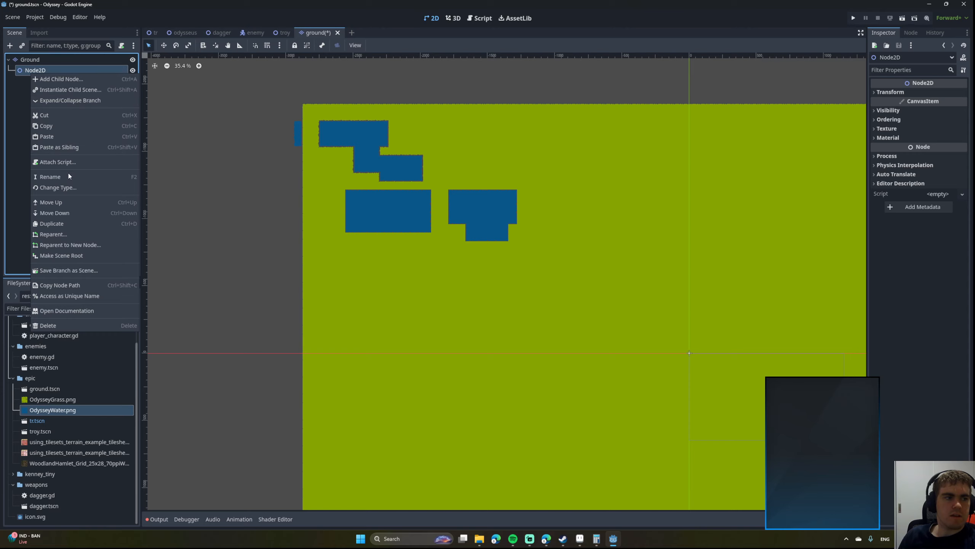
pyautogui.click(68, 255)
pyautogui.click(33, 71)
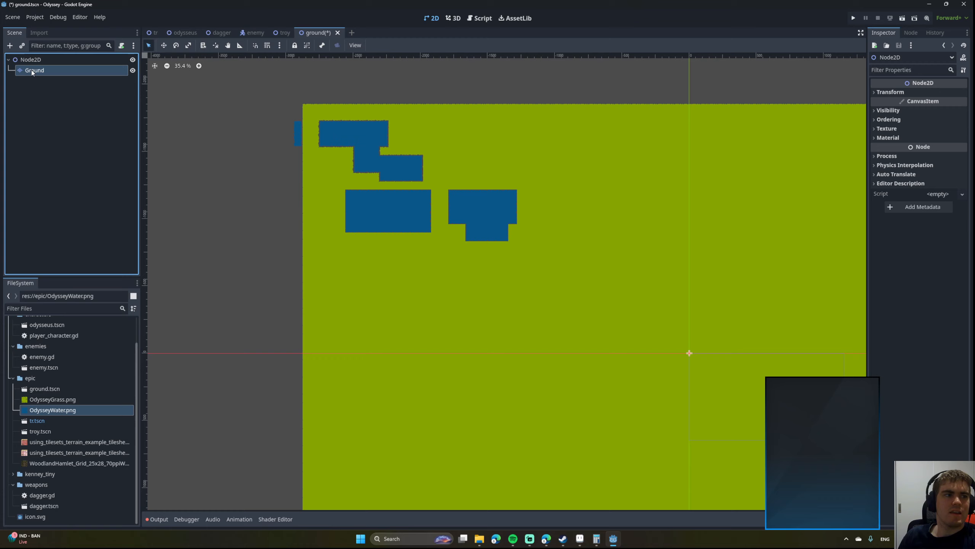
# Rename the Node2D root node as Troy.
pyautogui.click(29, 60)
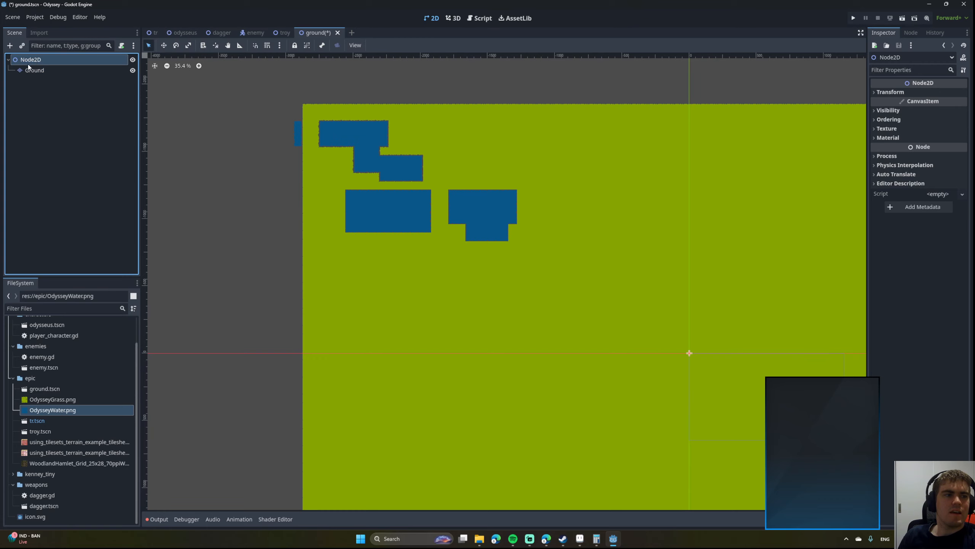
pyautogui.click(29, 61)
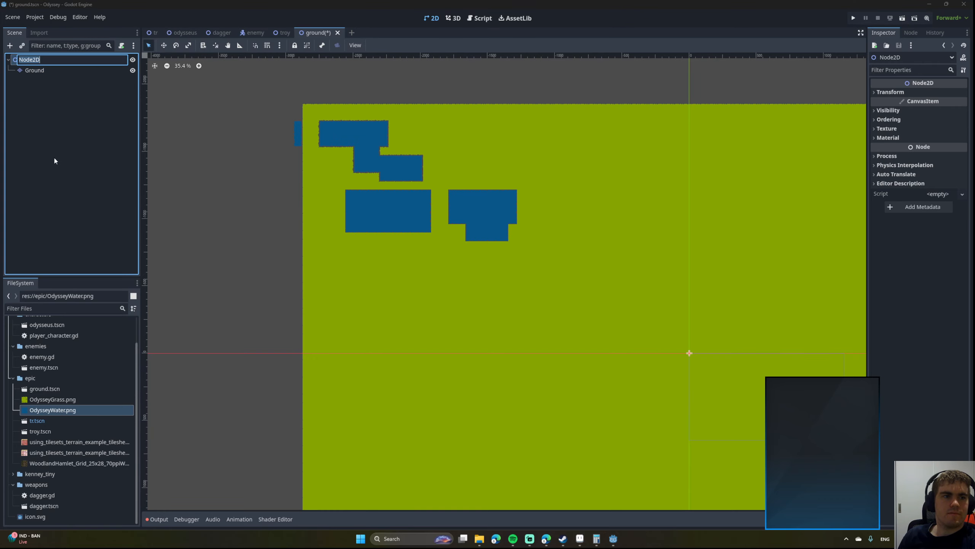
pyautogui.click(53, 153)
pyautogui.click(31, 61)
pyautogui.doubleClick(35, 60)
pyautogui.scroll(-4, 270, 212)
pyautogui.scroll(3, 270, 211)
pyautogui.click(481, 252)
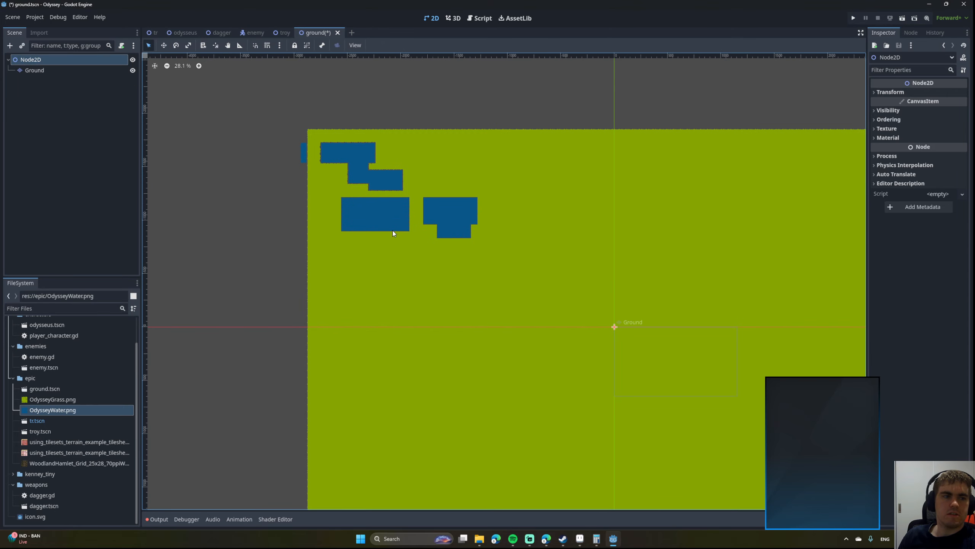
pyautogui.click(33, 60)
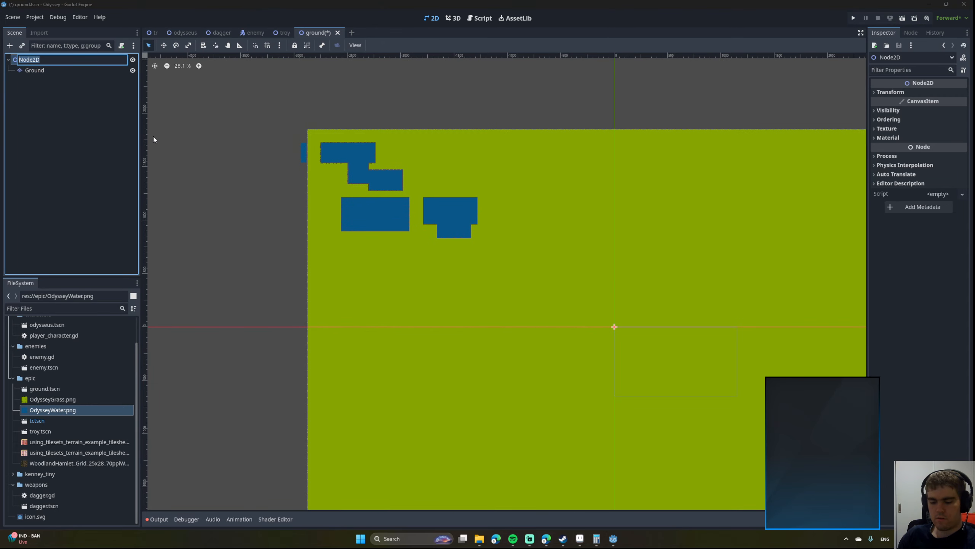
pyautogui.write('Troy')
pyautogui.press('Return')
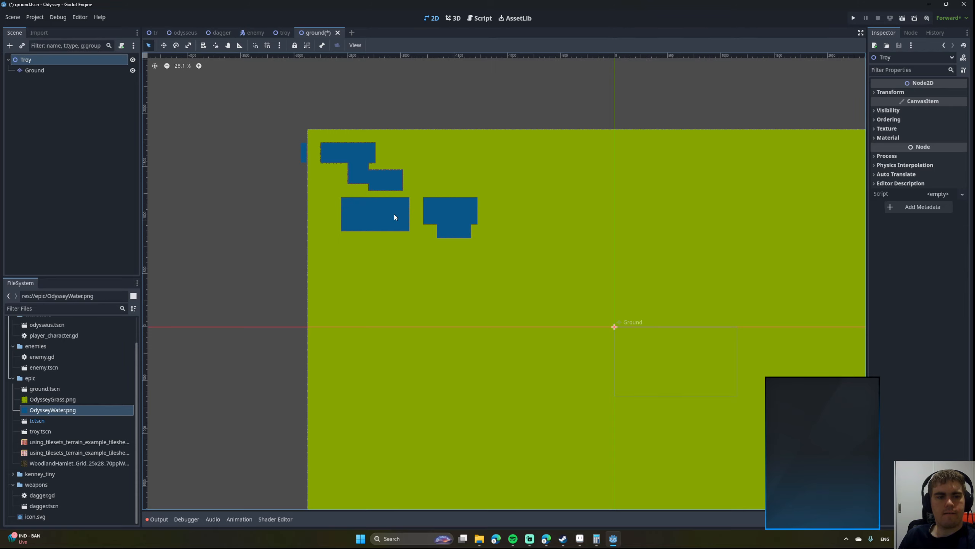
# Examine the edges of the painted water areas against the grass in the ground scene.
pyautogui.scroll(6, 393, 213)
pyautogui.moveTo(375, 199); pyautogui.dragTo(420, 331, button='middle')
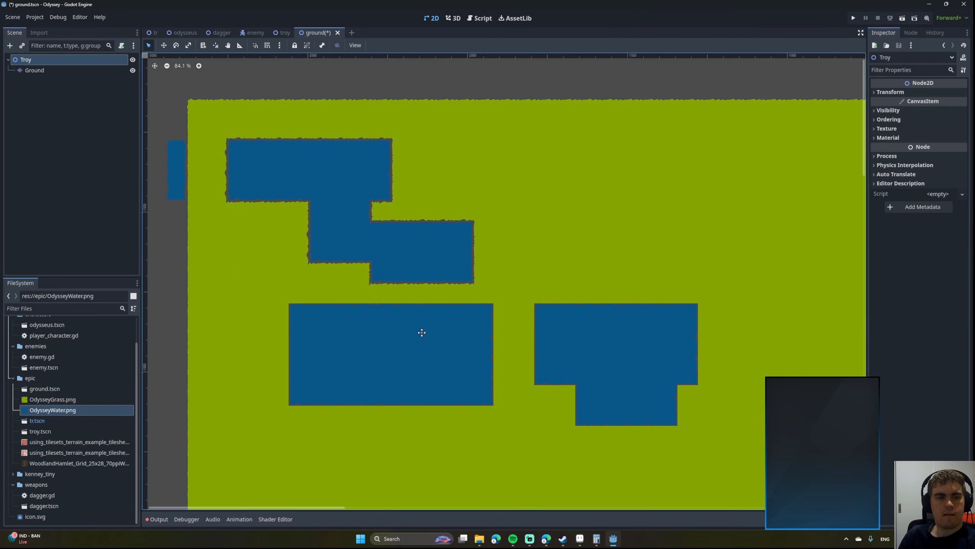
pyautogui.scroll(1, 393, 282)
pyautogui.moveTo(392, 280); pyautogui.dragTo(463, 312, button='middle')
pyautogui.scroll(-1, 462, 310)
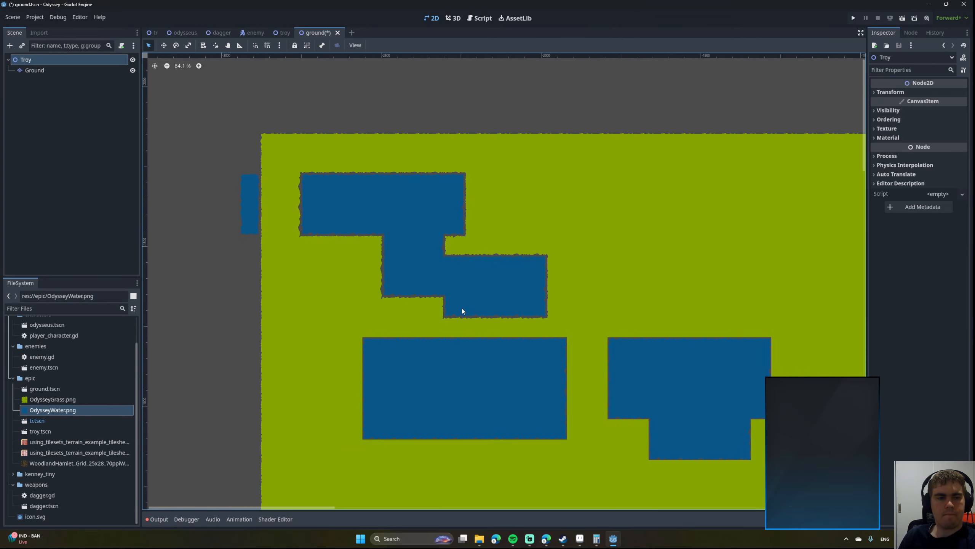
pyautogui.scroll(4, 383, 273)
pyautogui.scroll(-4, 384, 272)
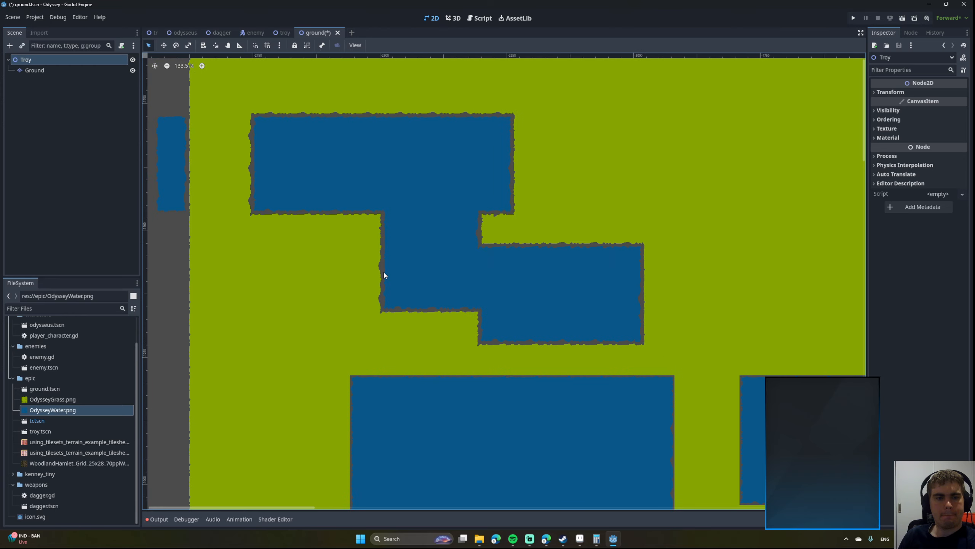
pyautogui.scroll(-1, 598, 322)
pyautogui.moveTo(599, 322); pyautogui.dragTo(407, 239, button='middle')
pyautogui.scroll(-1, 408, 235)
pyautogui.scroll(-1, 408, 236)
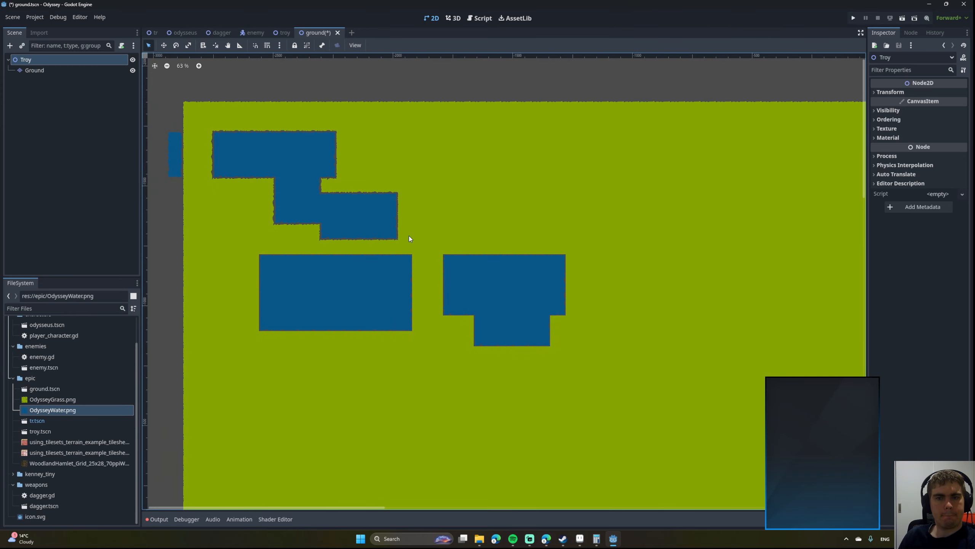
# On the Ground layer, paint the grass terrain of Terrain Set 0 over the water areas in the map's upper-left part.
pyautogui.moveTo(426, 248); pyautogui.dragTo(575, 311, button='middle')
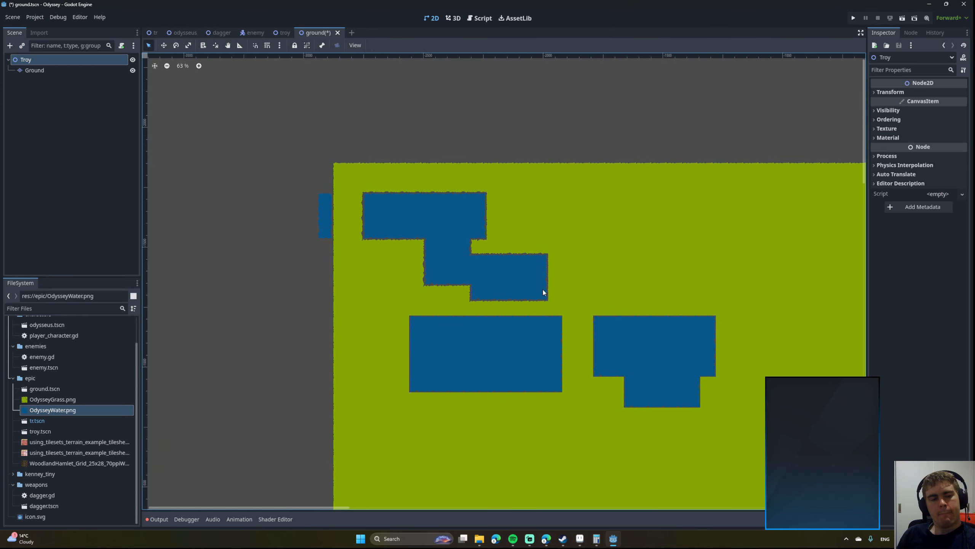
pyautogui.scroll(20, 430, 250)
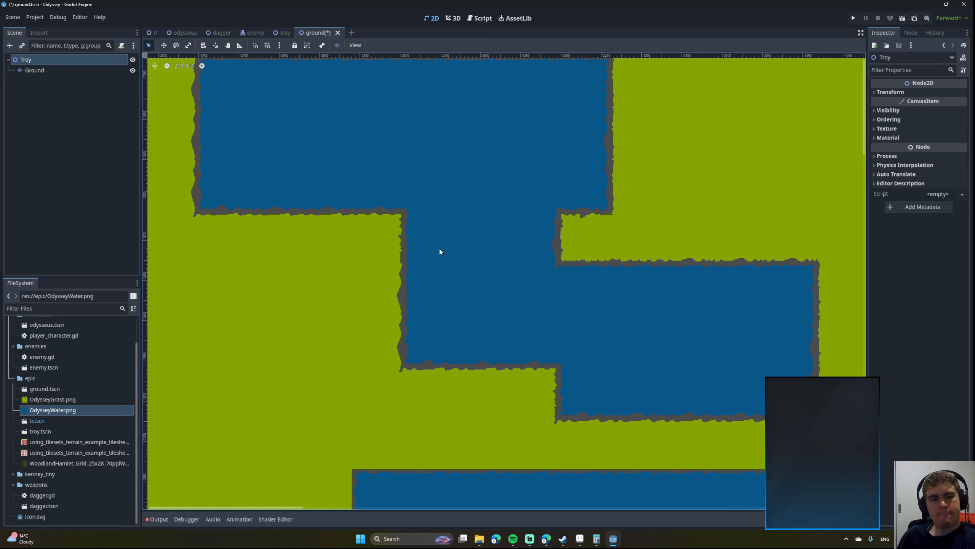
pyautogui.scroll(-20, 380, 225)
pyautogui.scroll(-2, 380, 224)
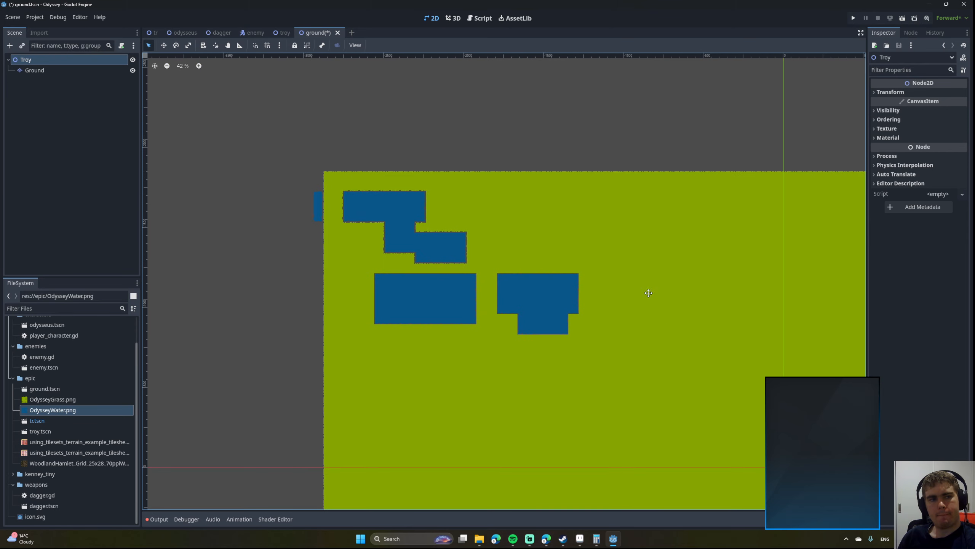
pyautogui.moveTo(647, 290); pyautogui.dragTo(461, 221, button='middle')
pyautogui.scroll(-2, 461, 221)
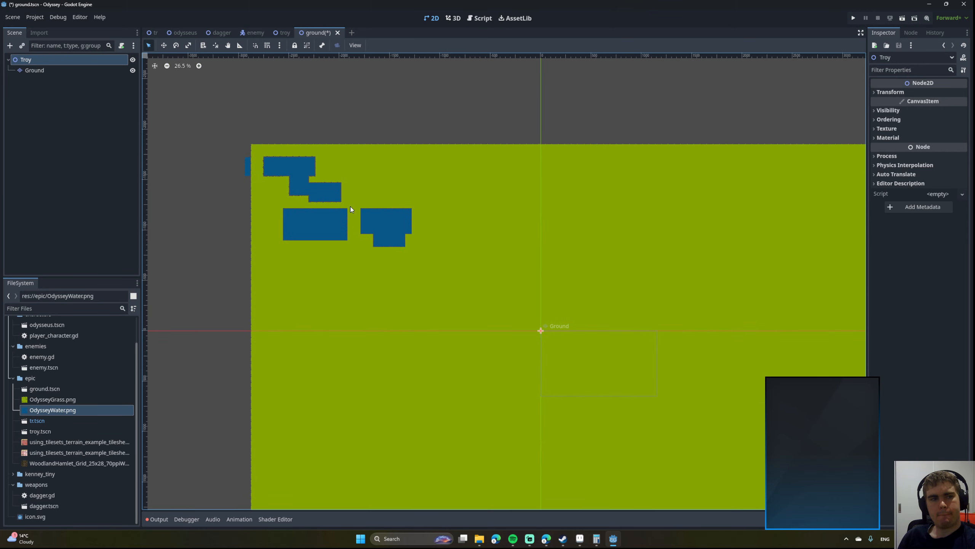
pyautogui.click(29, 72)
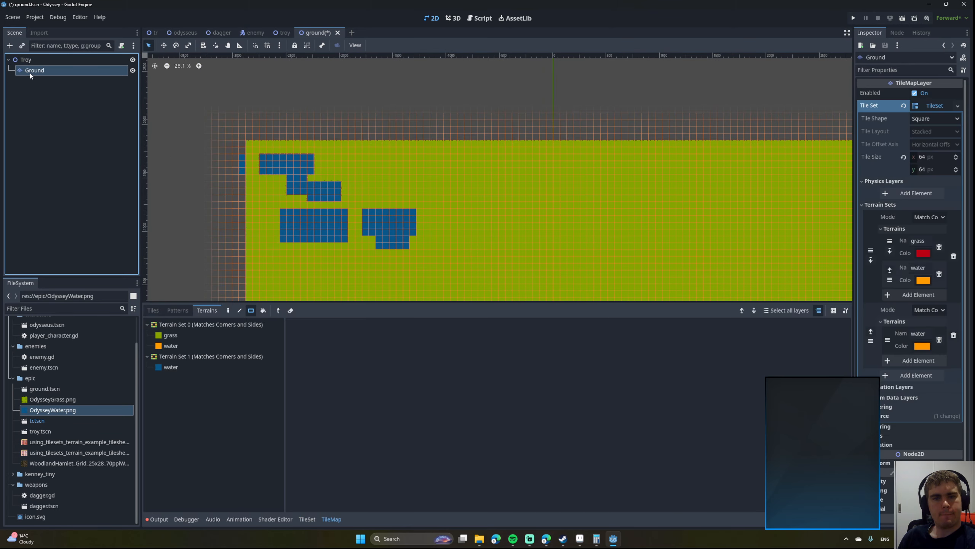
pyautogui.click(178, 335)
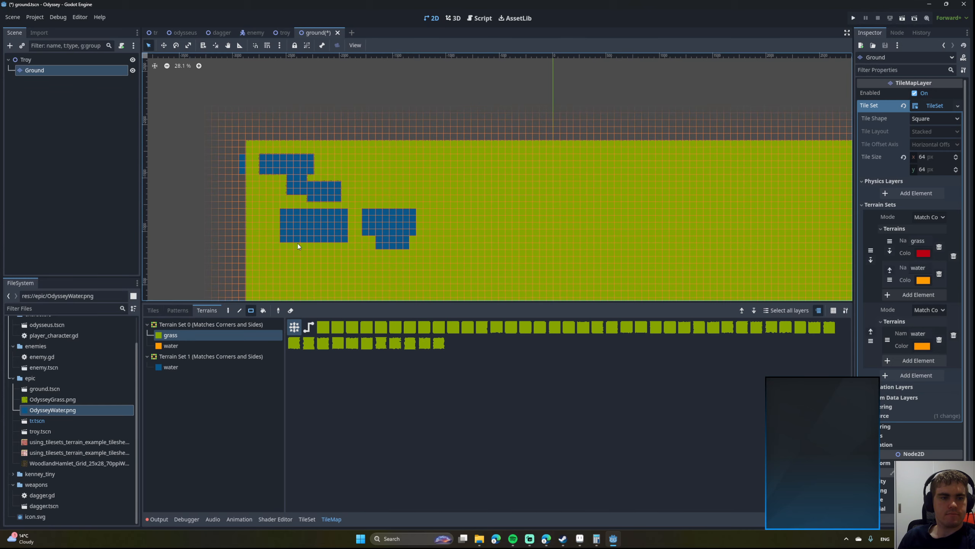
pyautogui.scroll(2, 295, 237)
pyautogui.moveTo(218, 97); pyautogui.dragTo(599, 300)
# Paint one rectangle of grass terrain across the entire map to even out the Ground layer.
pyautogui.scroll(-2, 336, 162)
pyautogui.scroll(-6, 340, 180)
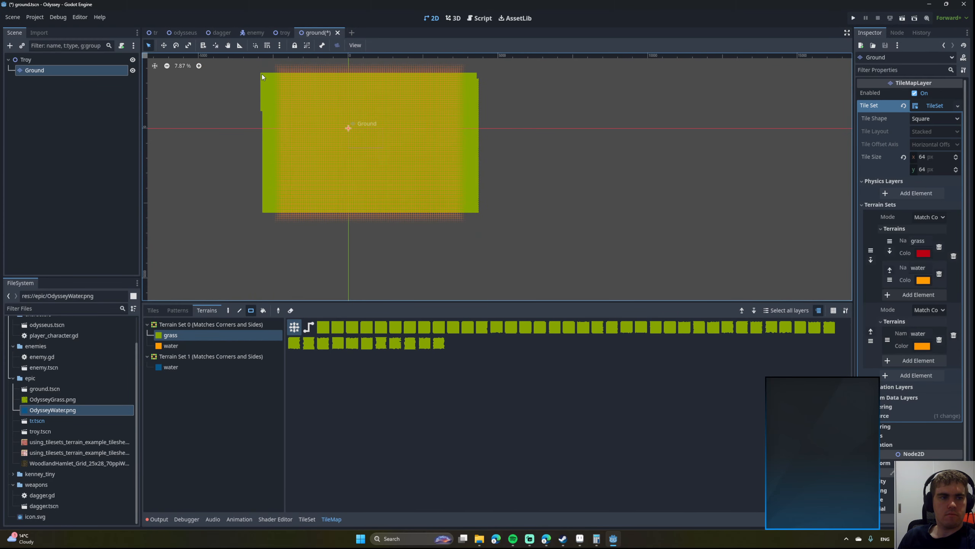
pyautogui.moveTo(263, 74); pyautogui.dragTo(477, 214)
pyautogui.scroll(6, 342, 123)
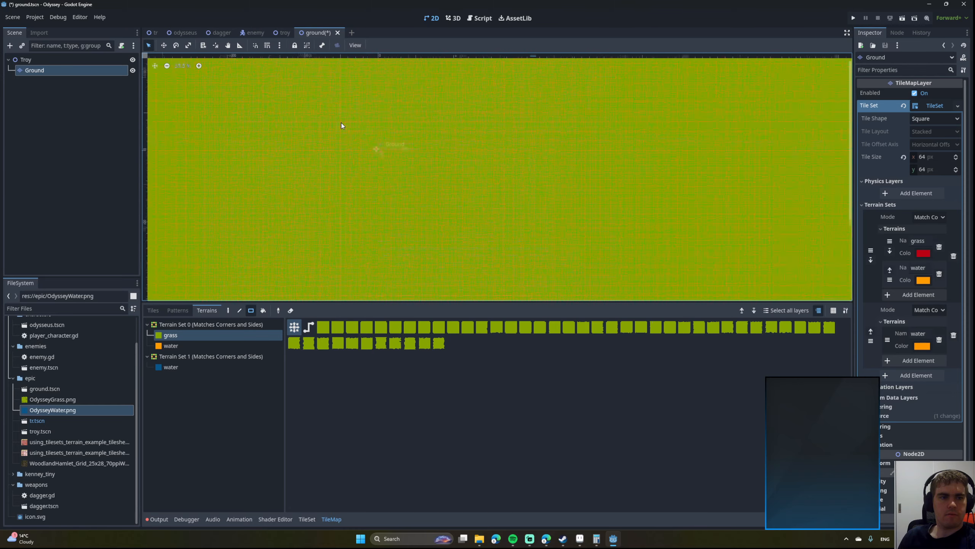
pyautogui.scroll(5, 341, 123)
pyautogui.moveTo(451, 194); pyautogui.dragTo(543, 248, button='middle')
pyautogui.scroll(-10, 471, 215)
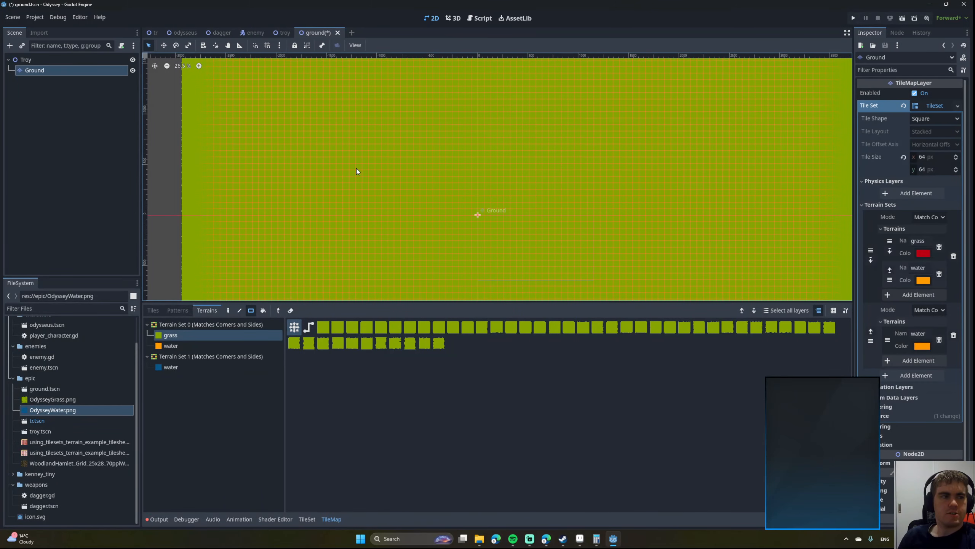
# Copy the Ground tile map layer and paste the copy as a second layer under the Troy node.
pyautogui.click(26, 60)
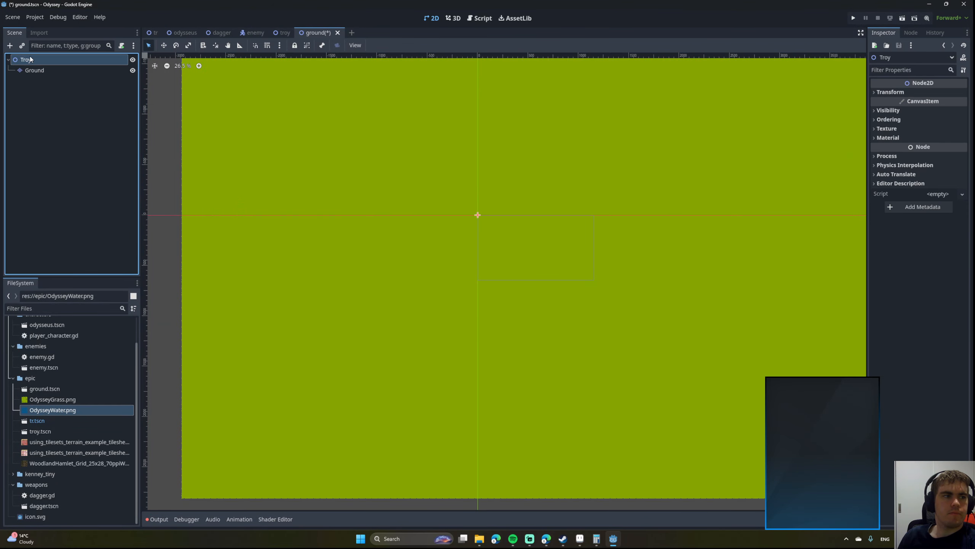
pyautogui.click(30, 72)
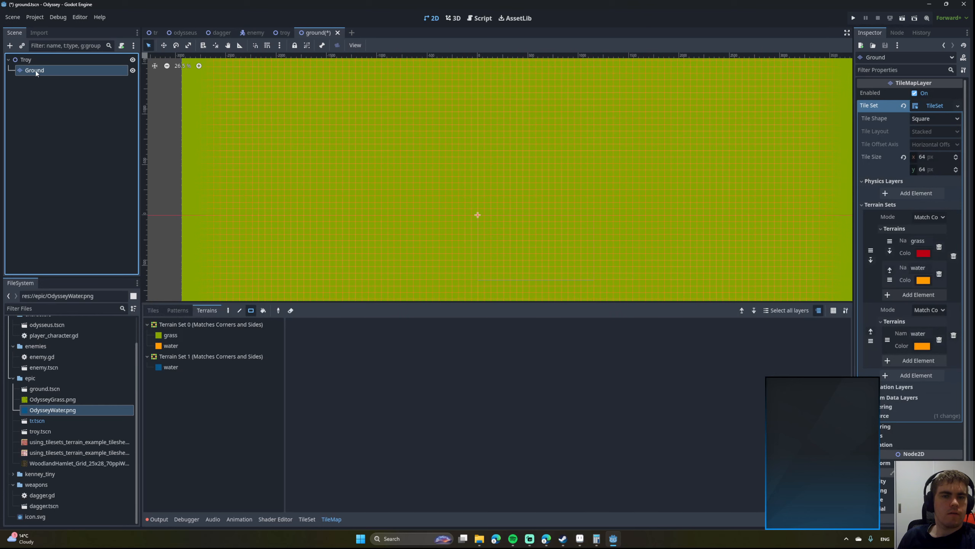
pyautogui.click(84, 123)
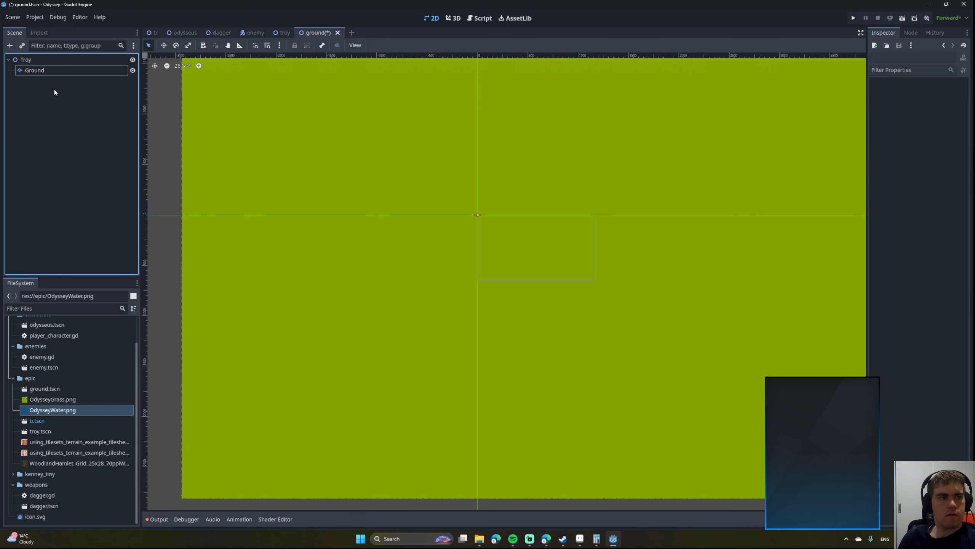
pyautogui.click(41, 75)
pyautogui.rightClick(41, 74)
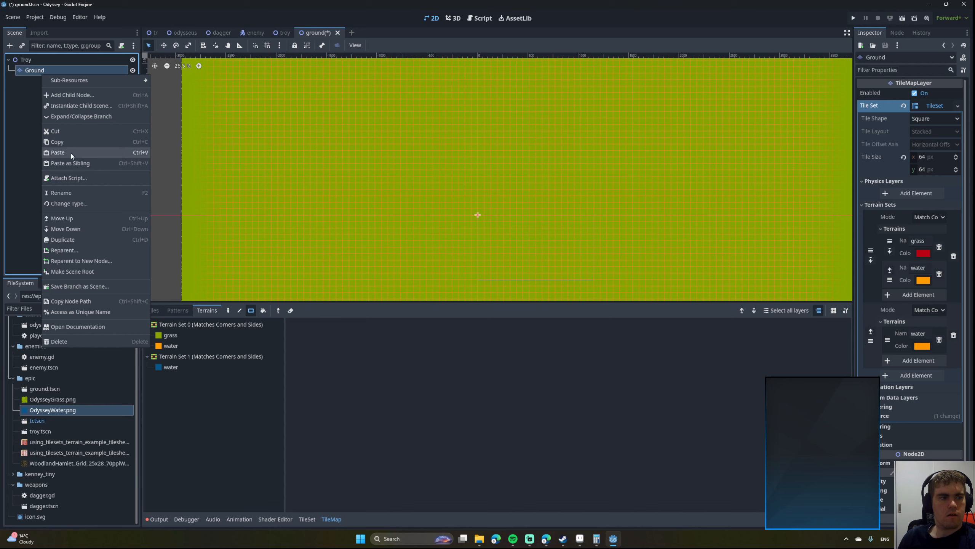
pyautogui.click(66, 142)
pyautogui.click(57, 125)
pyautogui.rightClick(39, 71)
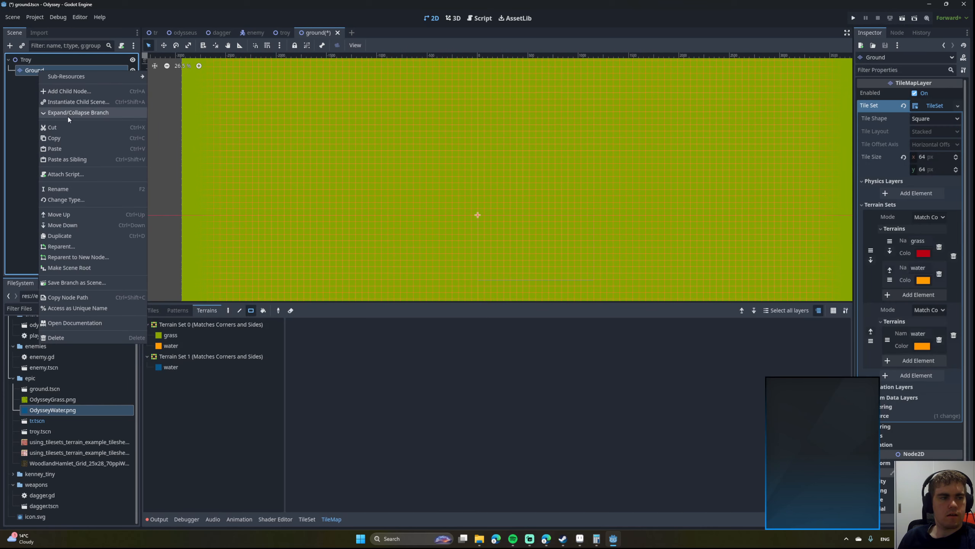
pyautogui.click(67, 149)
pyautogui.moveTo(36, 106); pyautogui.dragTo(45, 116)
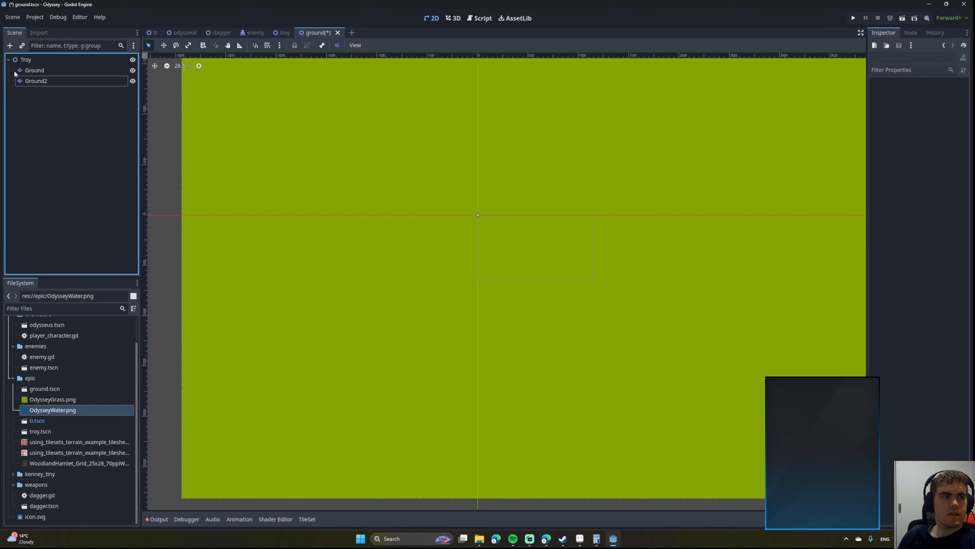
# Compare the original Ground layer with its copy, checking their tile set properties and terrains.
pyautogui.click(23, 70)
pyautogui.click(39, 81)
pyautogui.click(47, 71)
pyautogui.click(39, 82)
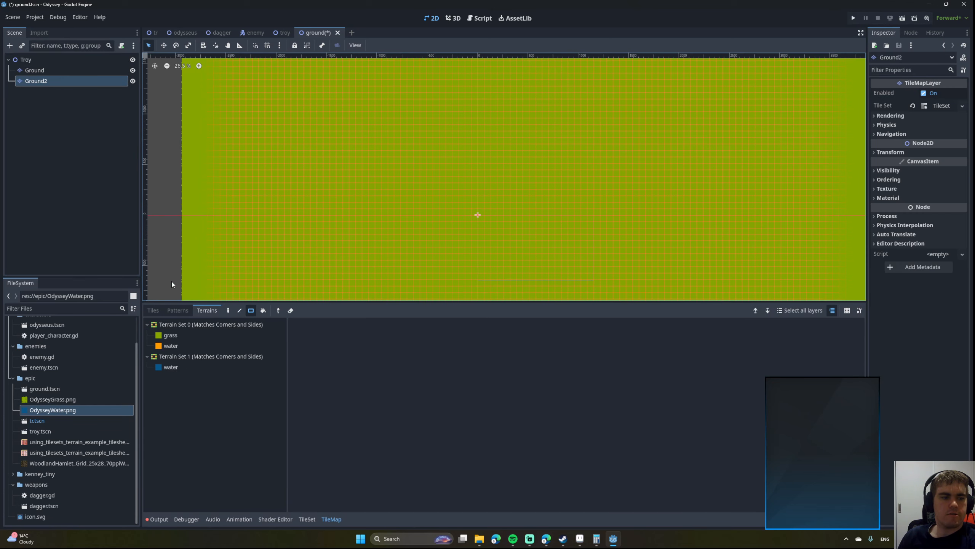
pyautogui.scroll(-3, 362, 206)
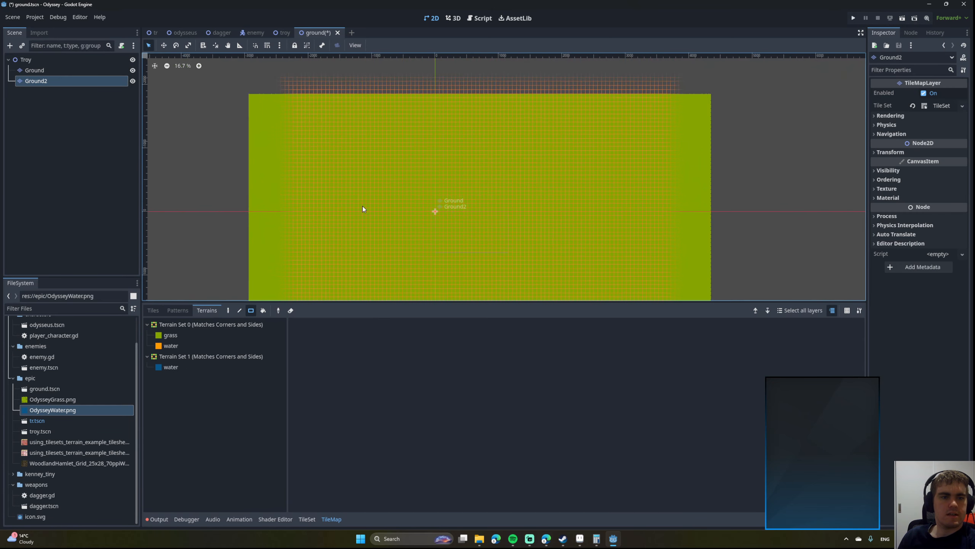
# Examine which tiles are assigned to the grass and water terrains in both terrain sets of the Ground layer.
pyautogui.click(59, 71)
pyautogui.click(174, 335)
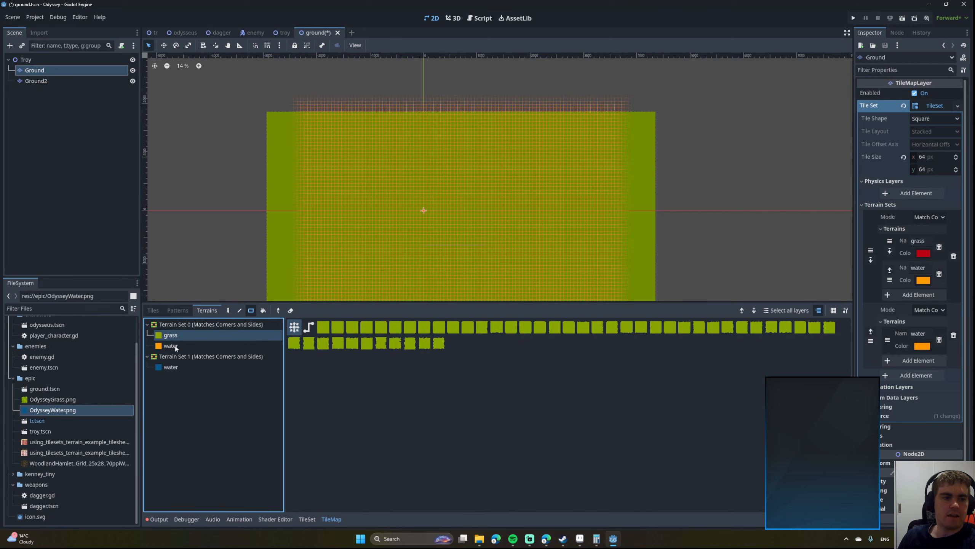
pyautogui.click(171, 346)
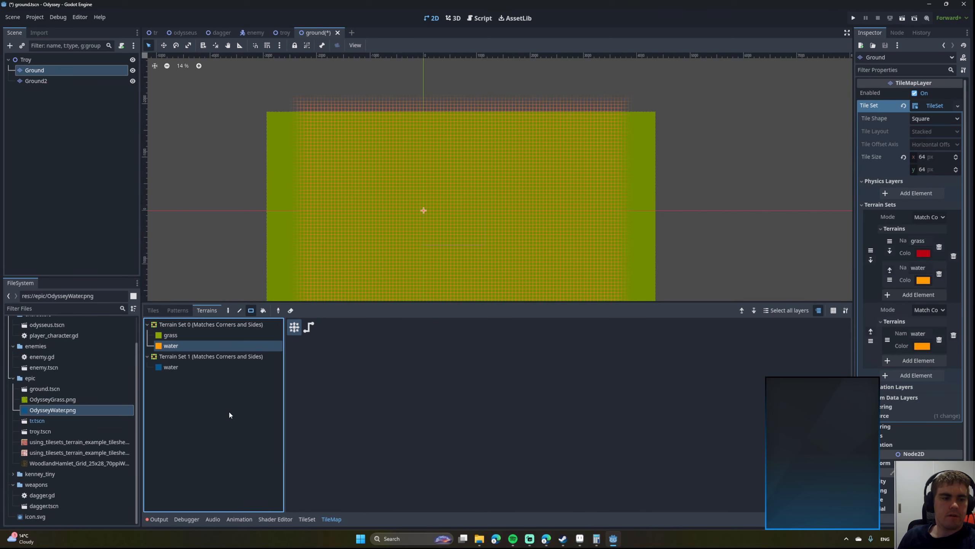
pyautogui.click(173, 336)
pyautogui.click(174, 346)
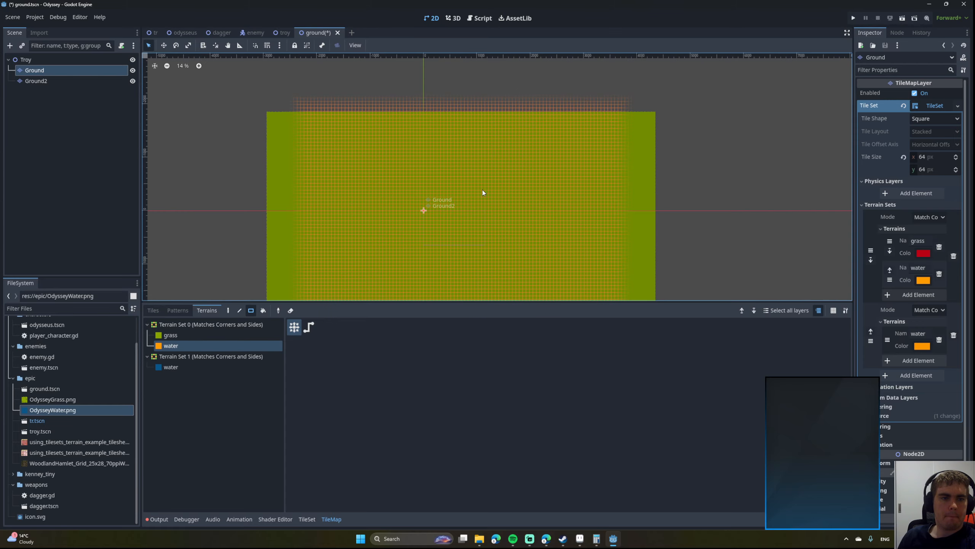
pyautogui.scroll(3, 407, 204)
pyautogui.scroll(-1, 397, 207)
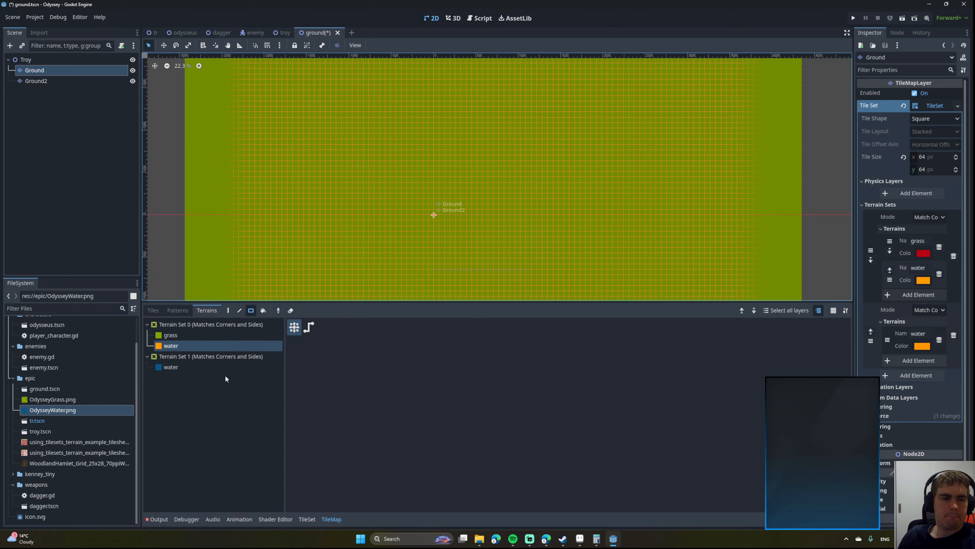
pyautogui.click(171, 367)
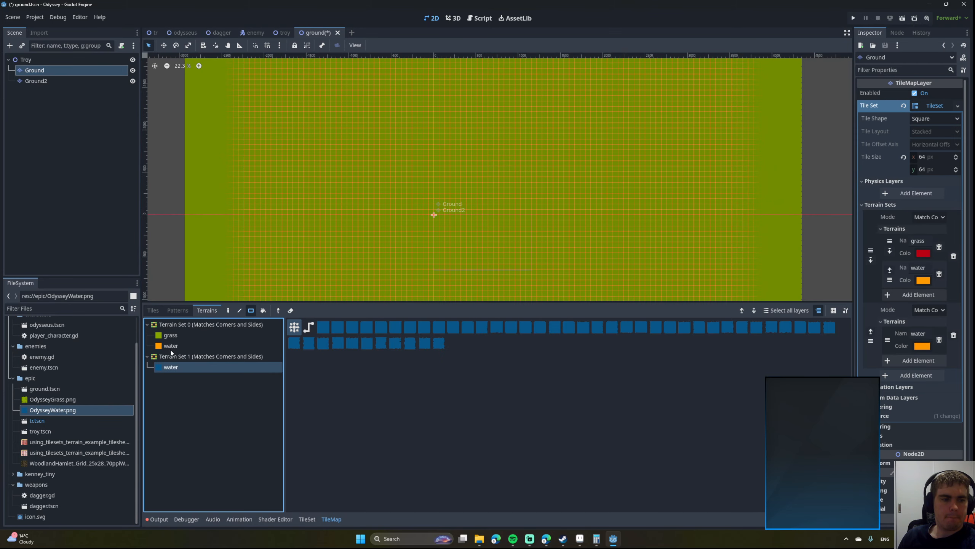
pyautogui.click(169, 347)
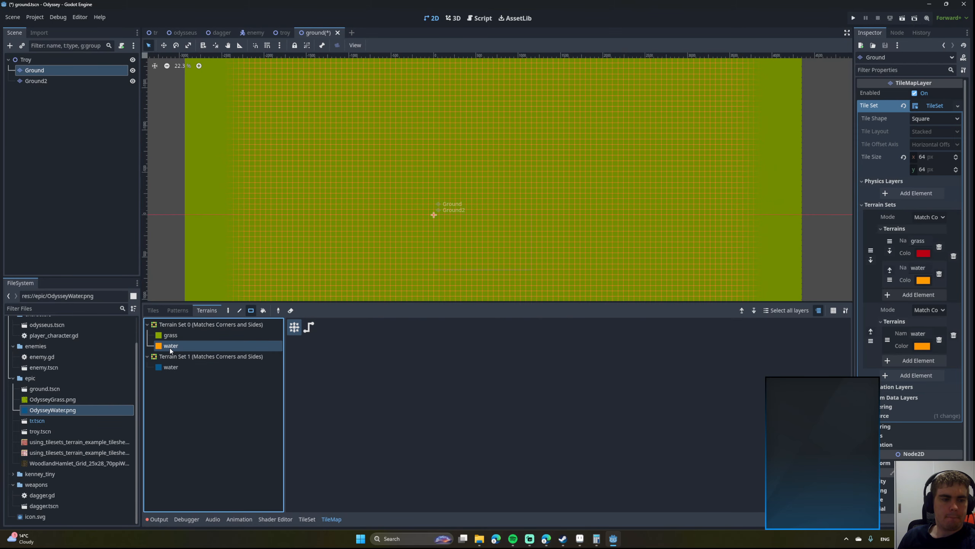
# Remove the water terrain from Terrain Set 0 and delete Terrain Set 1 from the Ground layer's tile set.
pyautogui.click(308, 519)
pyautogui.click(178, 310)
pyautogui.click(155, 311)
pyautogui.click(199, 338)
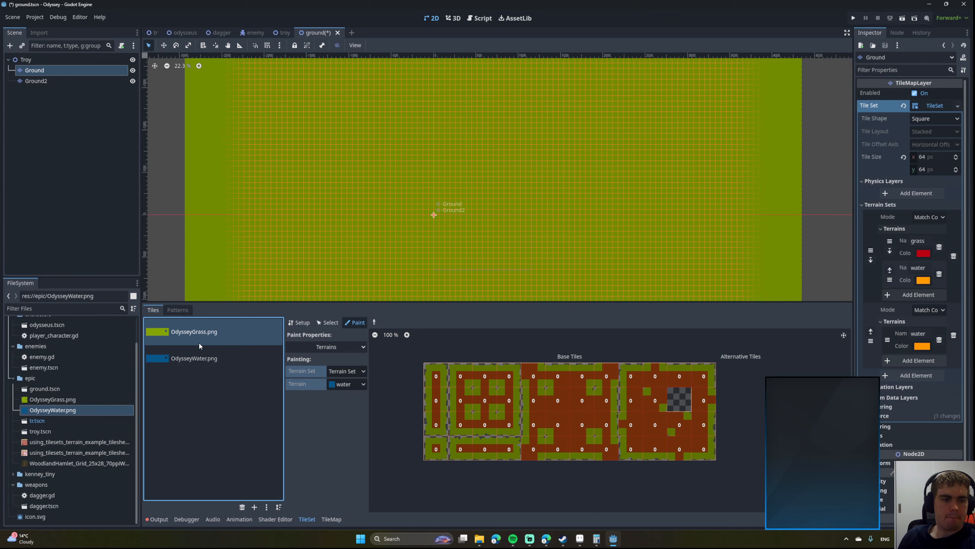
pyautogui.click(188, 312)
pyautogui.click(158, 311)
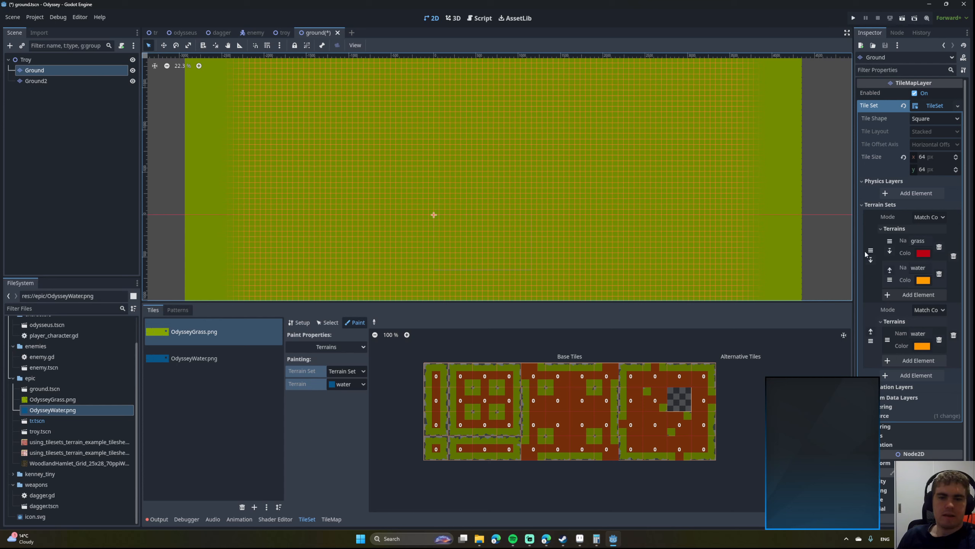
pyautogui.click(939, 273)
pyautogui.click(954, 309)
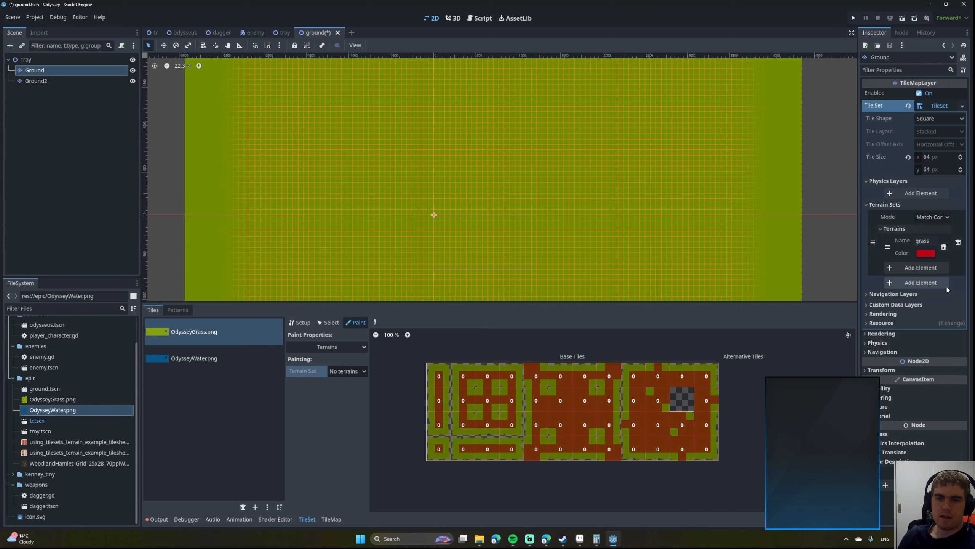
# Delete the OdysseyWater.png tile source from the Ground layer's tile set, keeping the Ground node itself.
pyautogui.click(179, 367)
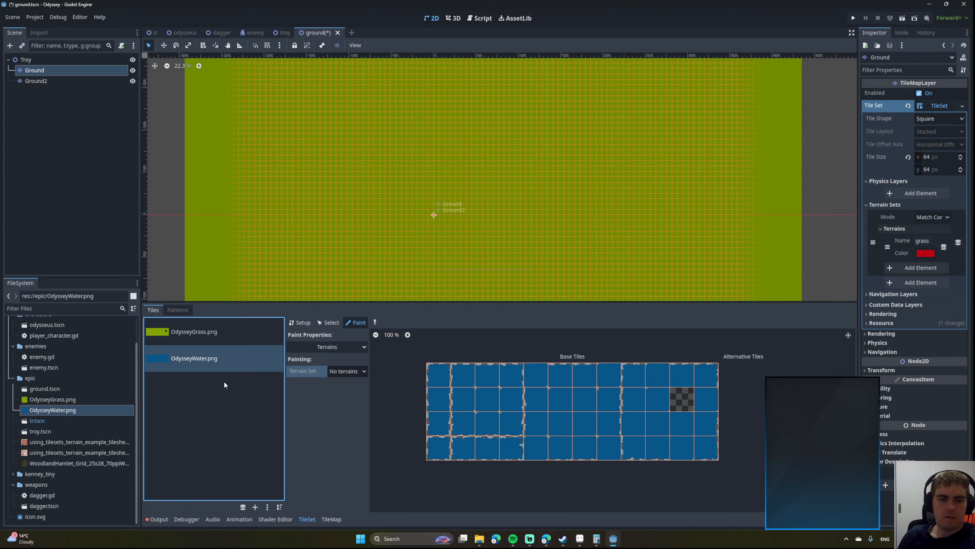
pyautogui.press('Delete')
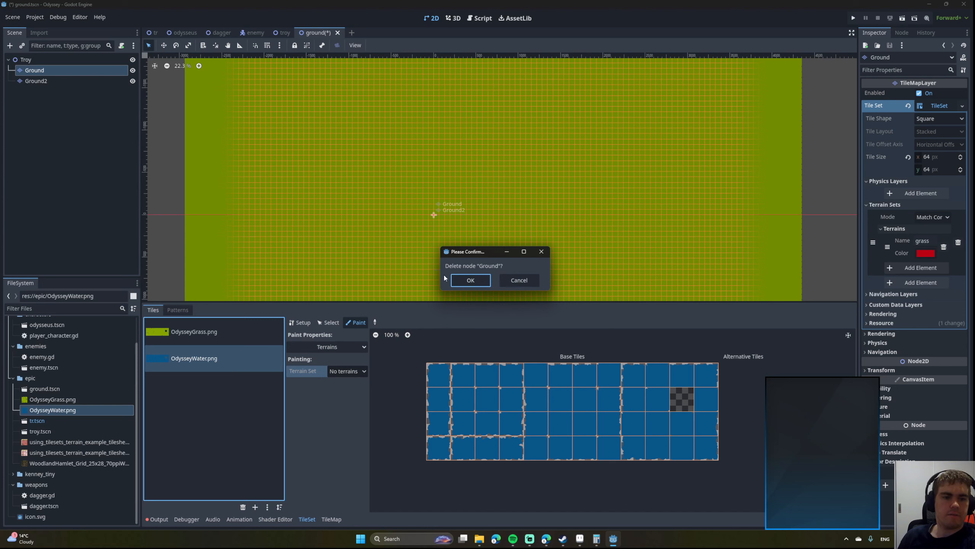
pyautogui.click(235, 369)
pyautogui.click(527, 280)
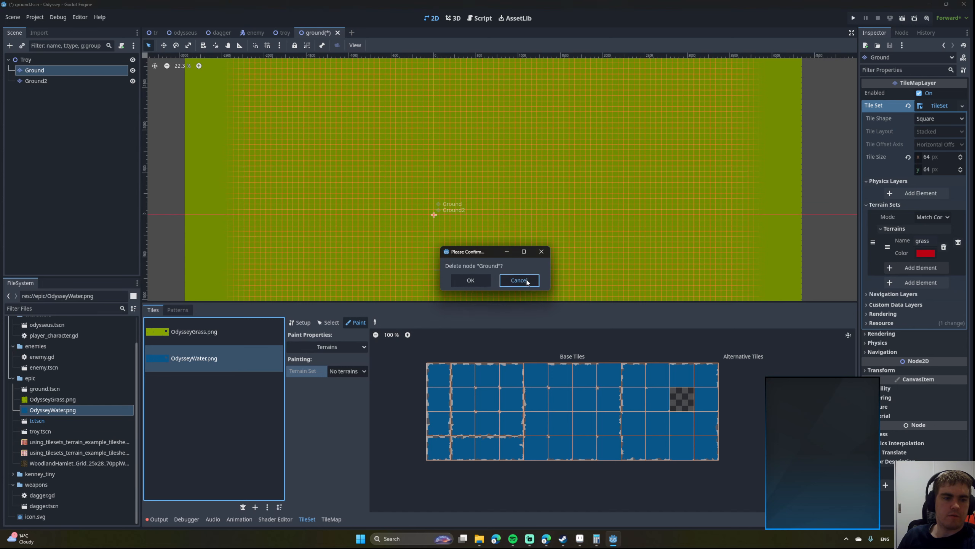
pyautogui.click(244, 509)
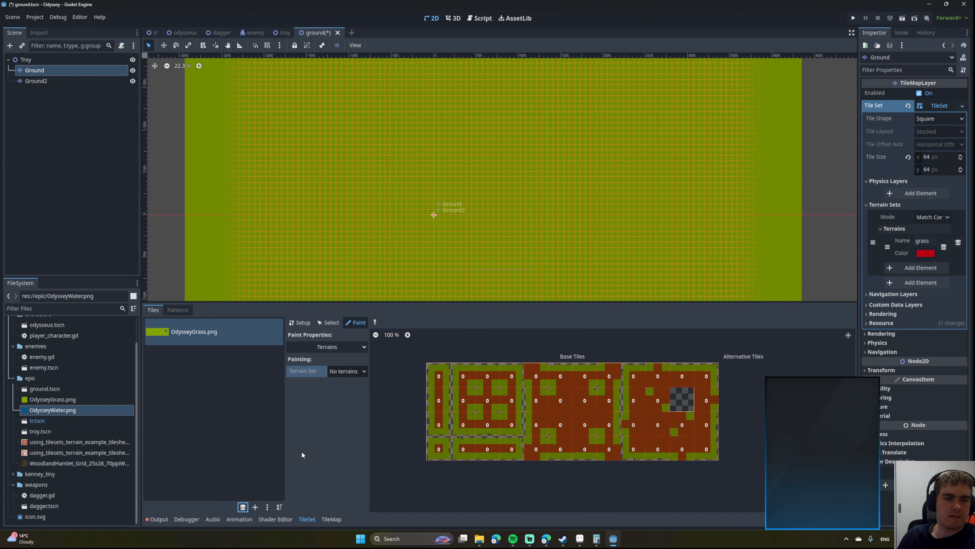
pyautogui.click(213, 340)
# Check the grass map around the scene origin and save the ground scene.
pyautogui.moveTo(477, 184); pyautogui.dragTo(446, 99, button='middle')
pyautogui.scroll(-4, 456, 169)
pyautogui.moveTo(447, 162); pyautogui.dragTo(398, 159, button='middle')
pyautogui.scroll(15, 398, 158)
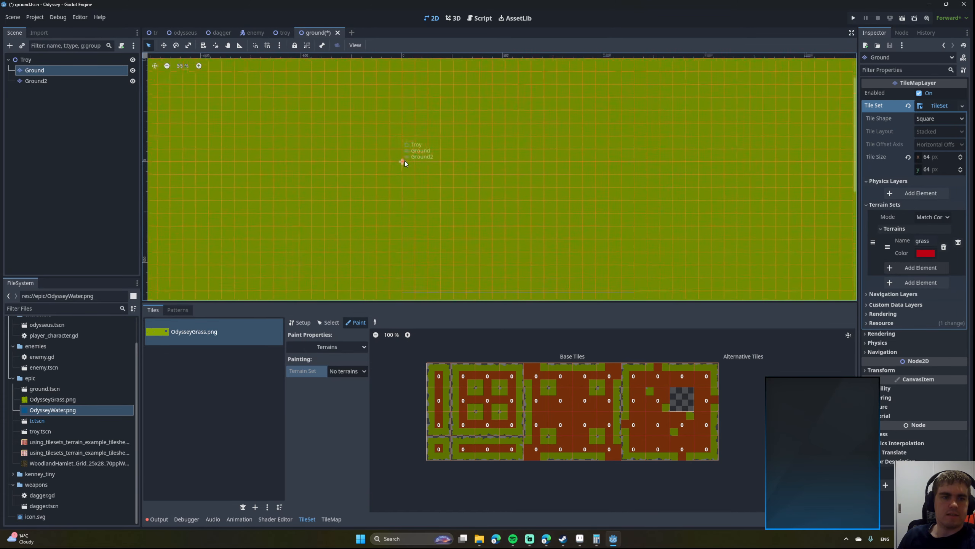
pyautogui.scroll(20, 404, 164)
pyautogui.scroll(-20, 374, 159)
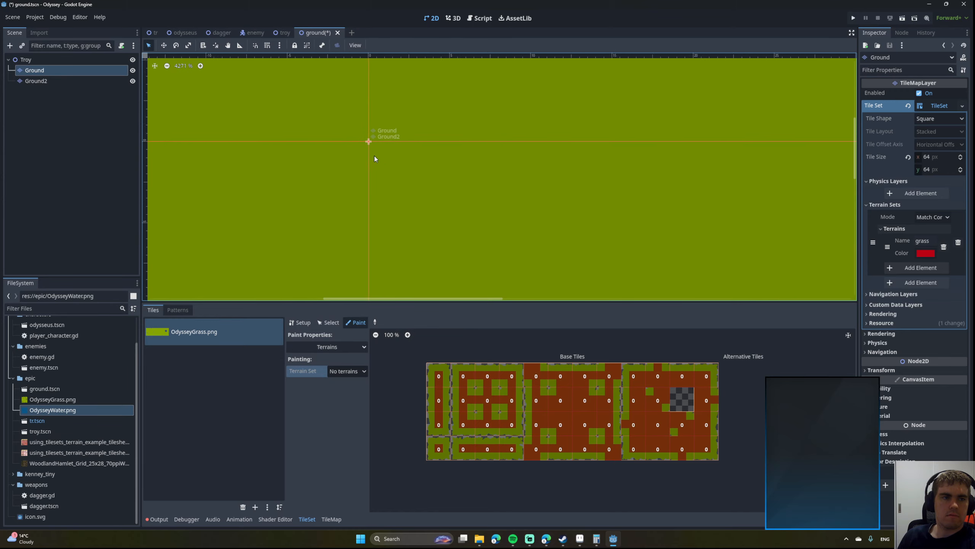
pyautogui.scroll(-7, 376, 159)
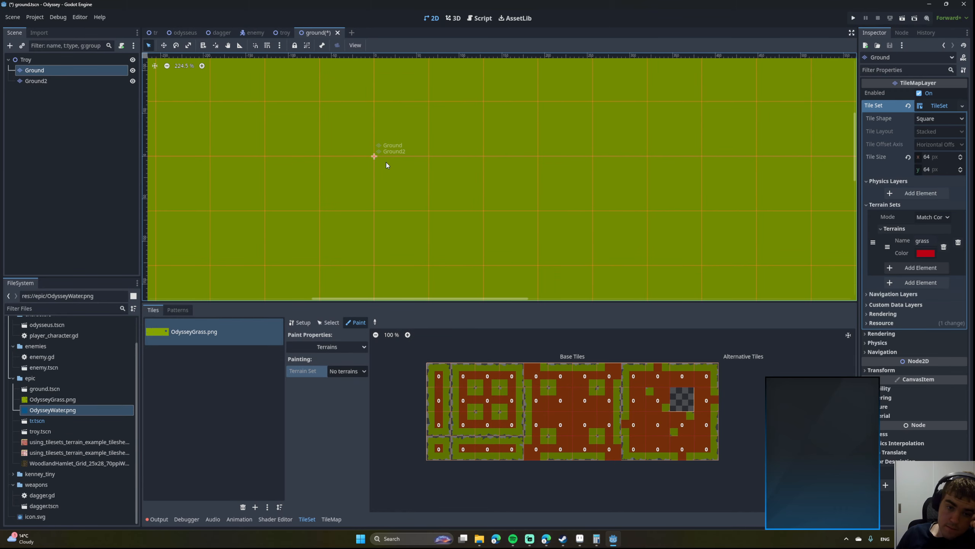
pyautogui.scroll(-9, 404, 163)
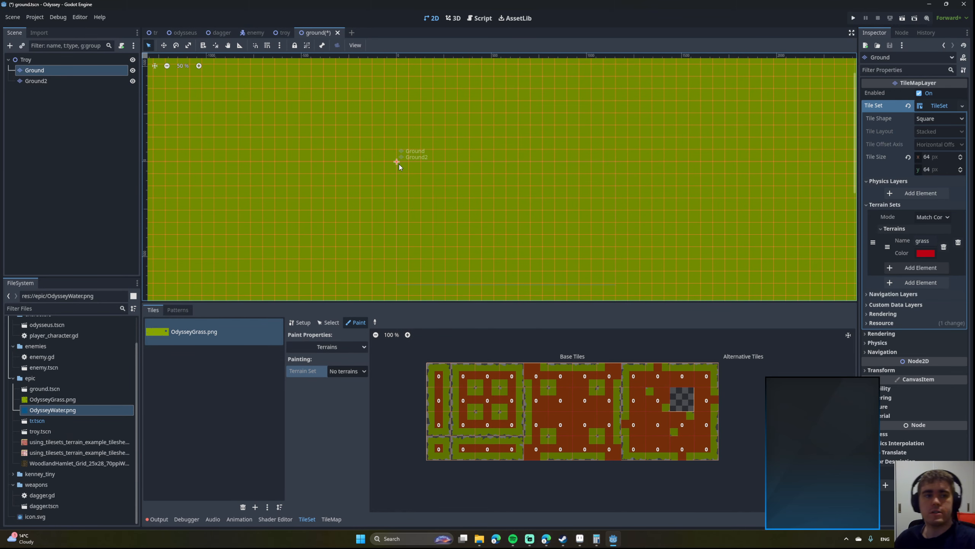
pyautogui.hotkey('ctrl', 's')
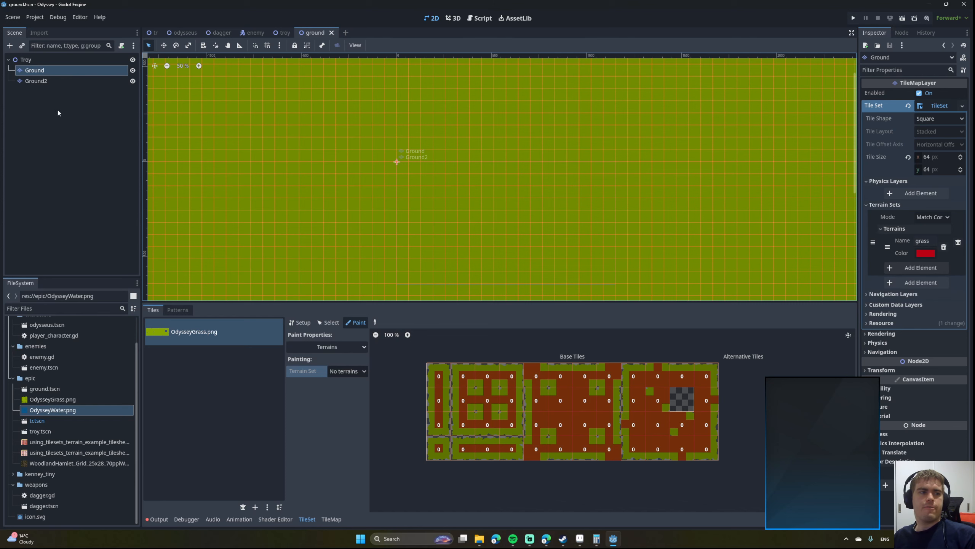
# Rename the Ground2 tile map layer to Water.
pyautogui.click(36, 81)
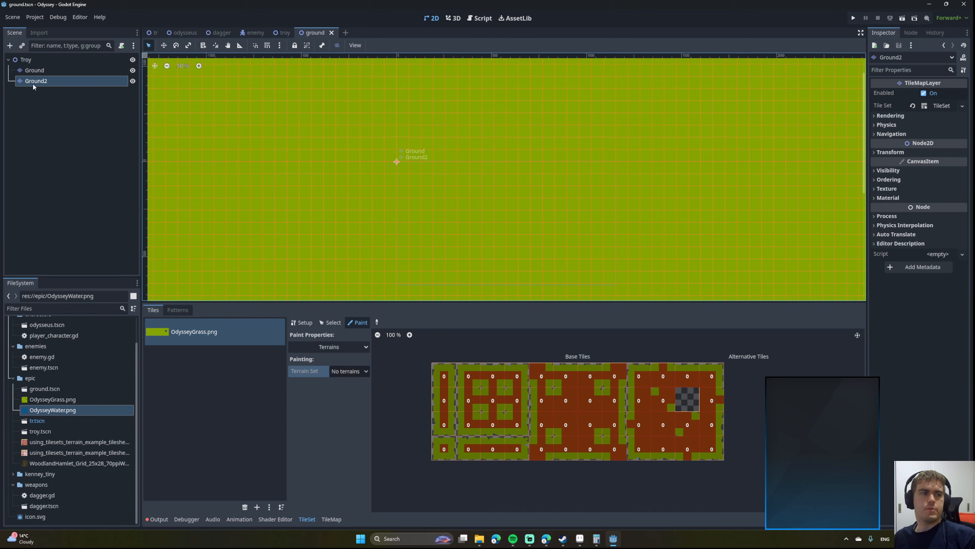
pyautogui.doubleClick(33, 84)
pyautogui.write('Wa')
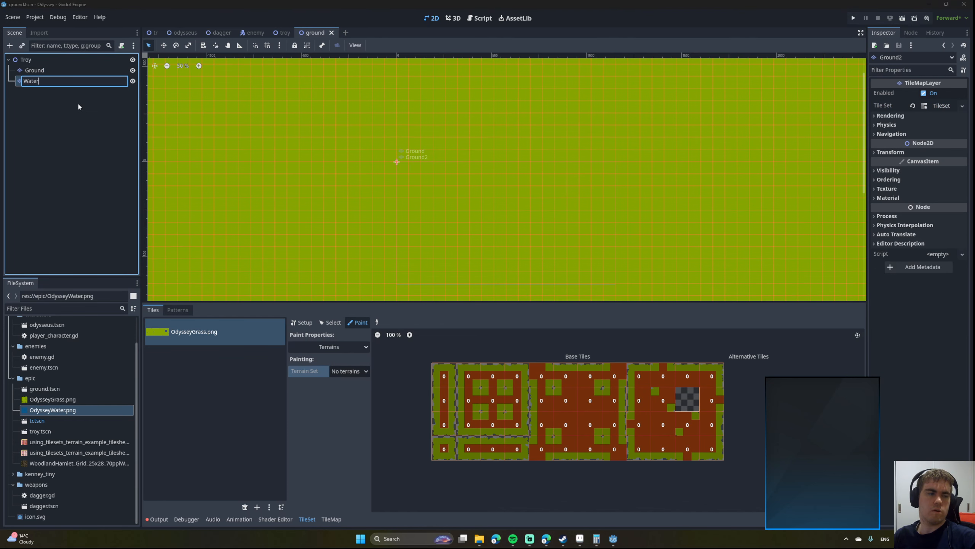
pyautogui.write('ter')
pyautogui.press('Return')
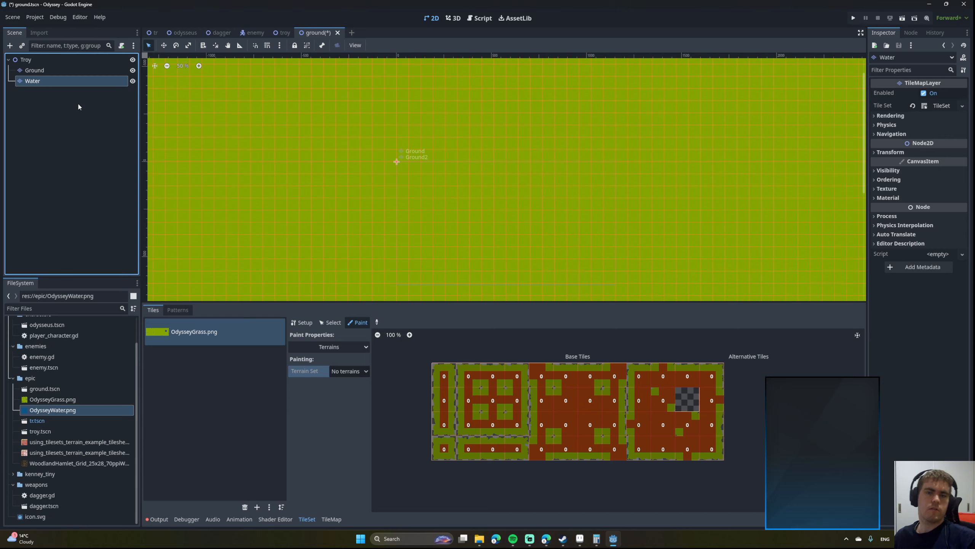
# Rename the Water tile map layer to GroundWater.
pyautogui.doubleClick(33, 82)
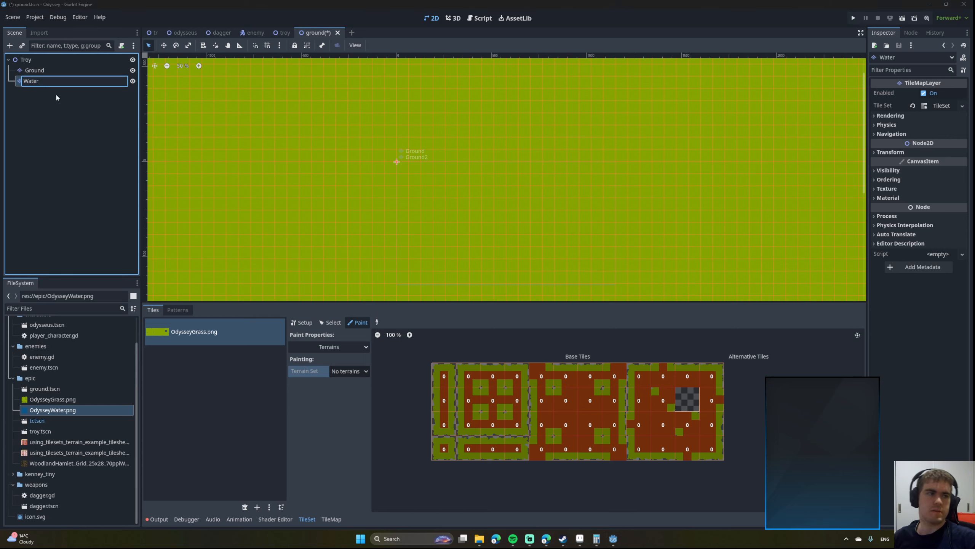
pyautogui.doubleClick(31, 81)
pyautogui.write('G')
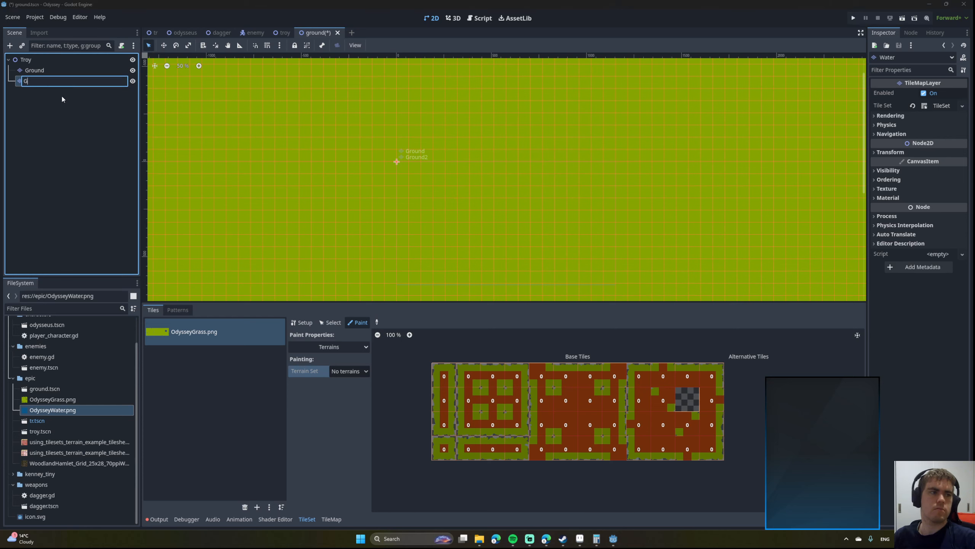
pyautogui.write('roundWater')
pyautogui.press('Return')
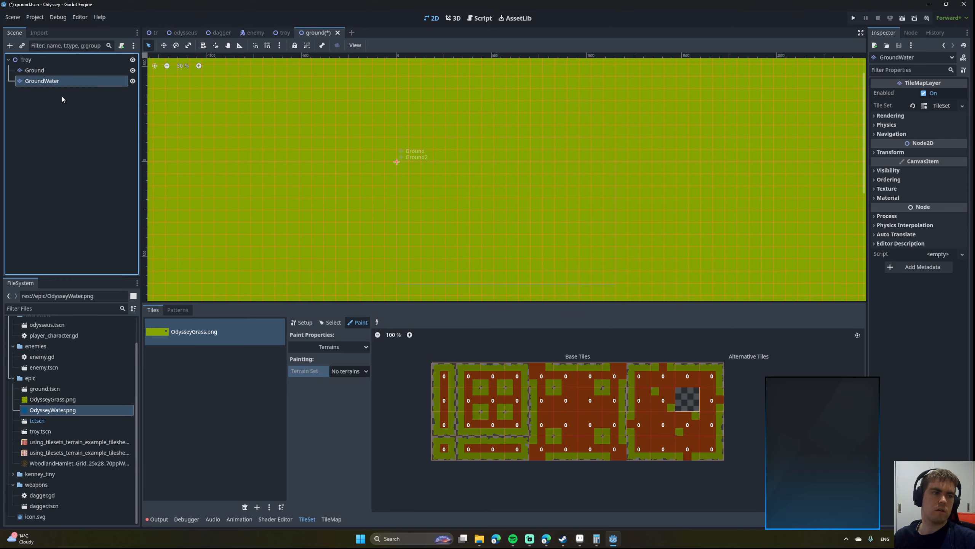
# Compare the Ground and GroundWater layers on the map and check which tile source they use.
pyautogui.scroll(-5, 387, 177)
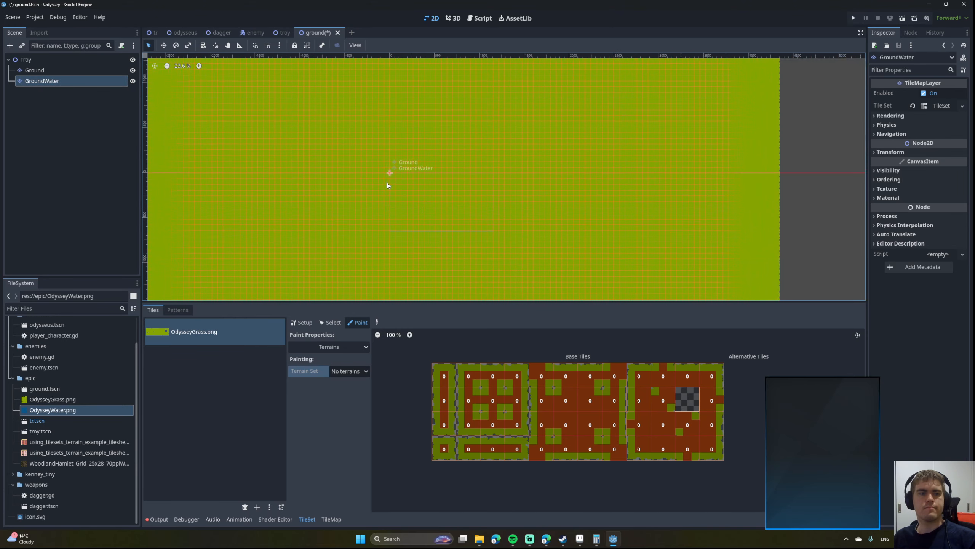
pyautogui.scroll(3, 387, 184)
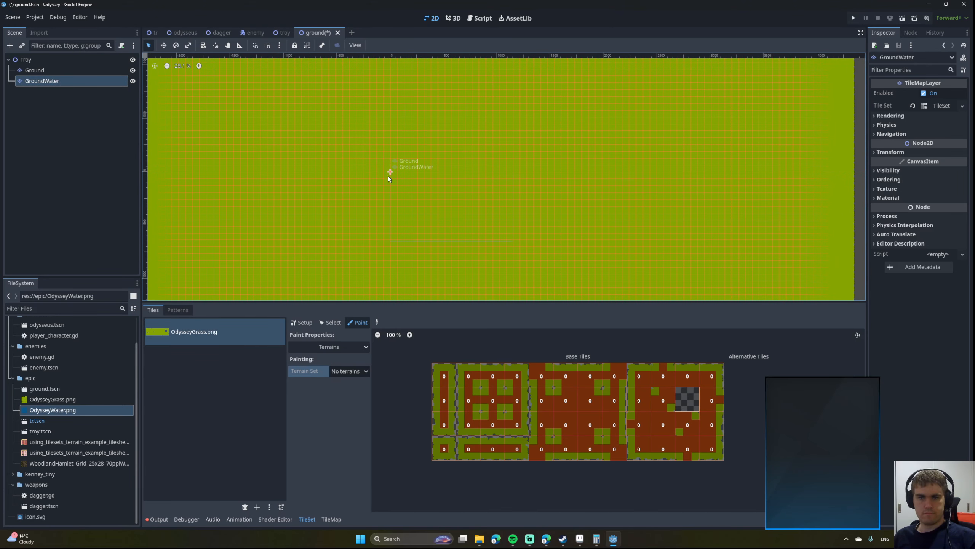
pyautogui.click(39, 70)
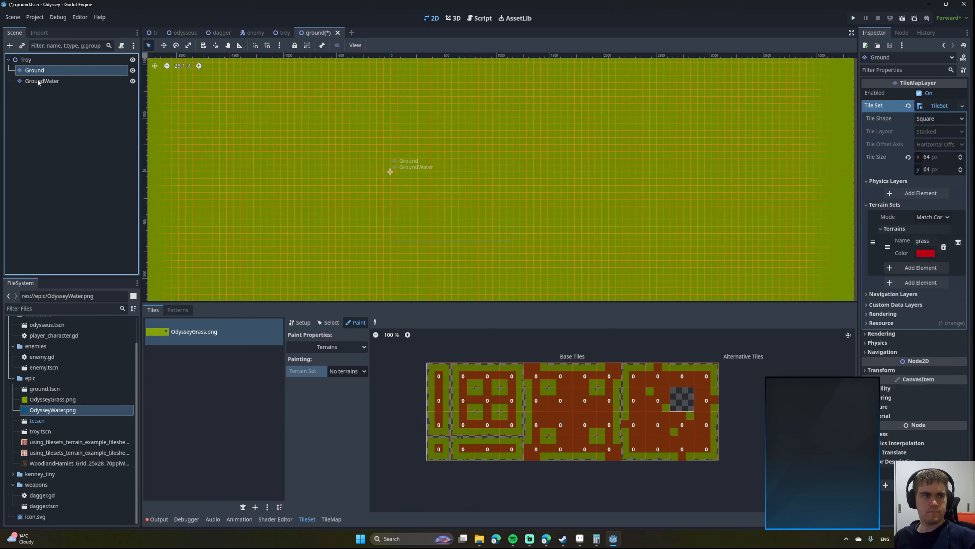
pyautogui.click(40, 81)
pyautogui.click(38, 71)
pyautogui.click(38, 82)
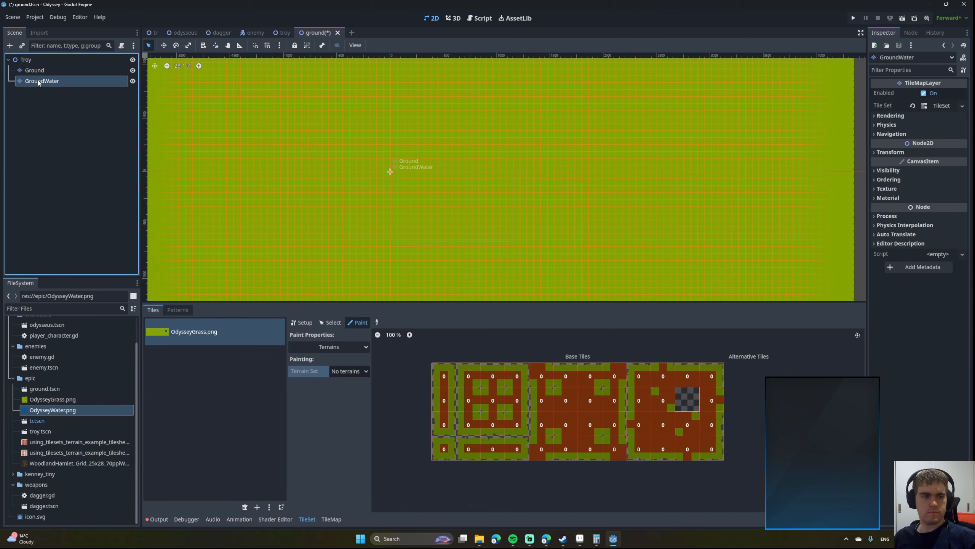
pyautogui.click(307, 518)
pyautogui.click(306, 518)
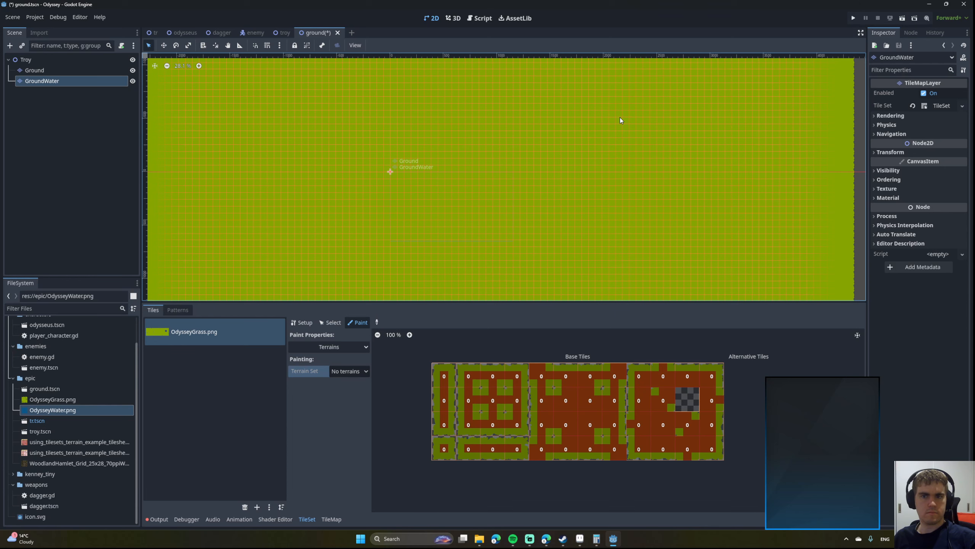
# Try assigning a new tile set to the GroundWater layer while it still holds painted tiles, and undo the assignment.
pyautogui.click(943, 106)
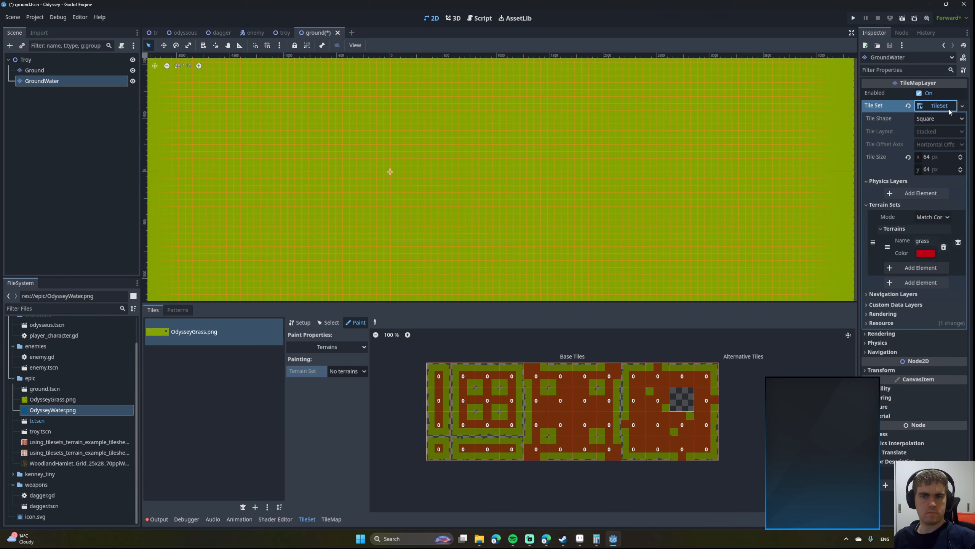
pyautogui.click(962, 106)
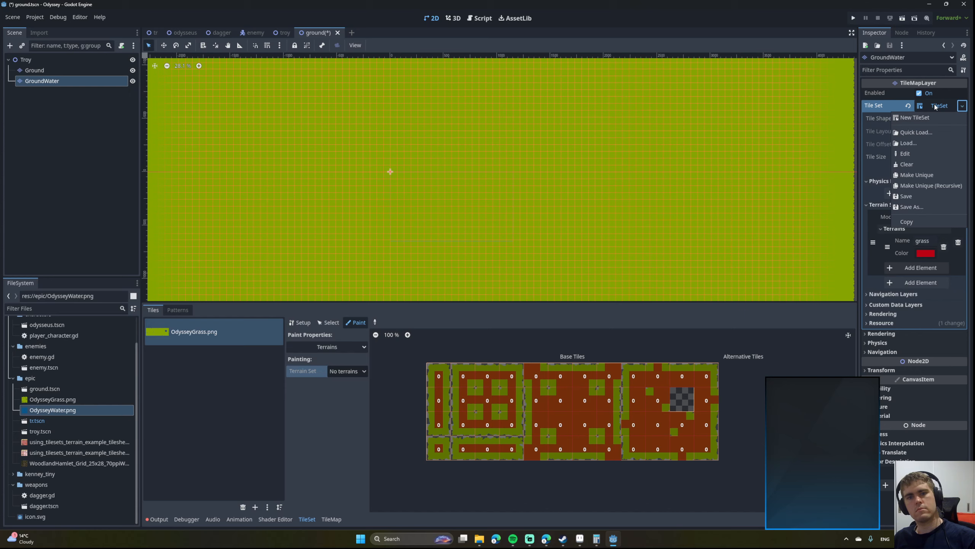
pyautogui.click(919, 118)
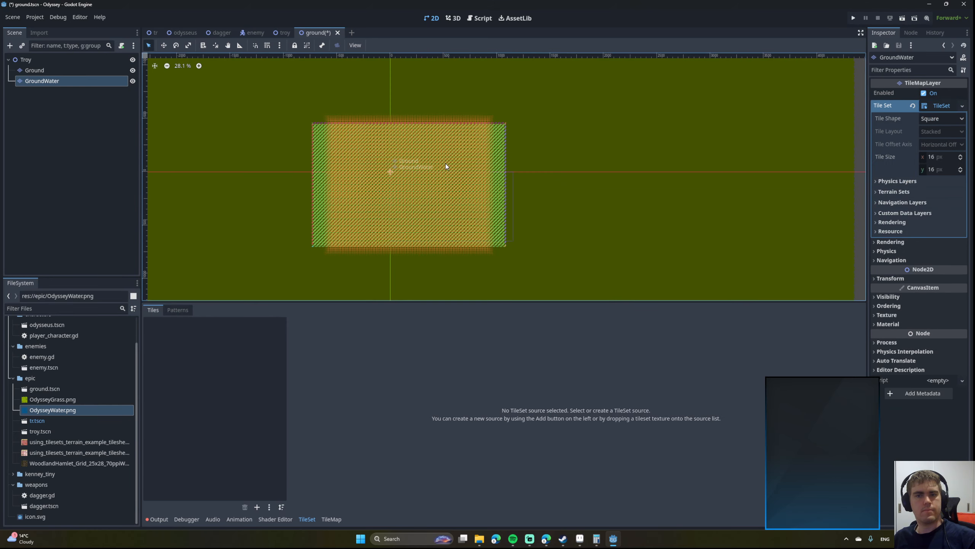
pyautogui.moveTo(445, 163); pyautogui.dragTo(547, 179, button='middle')
pyautogui.scroll(9, 547, 179)
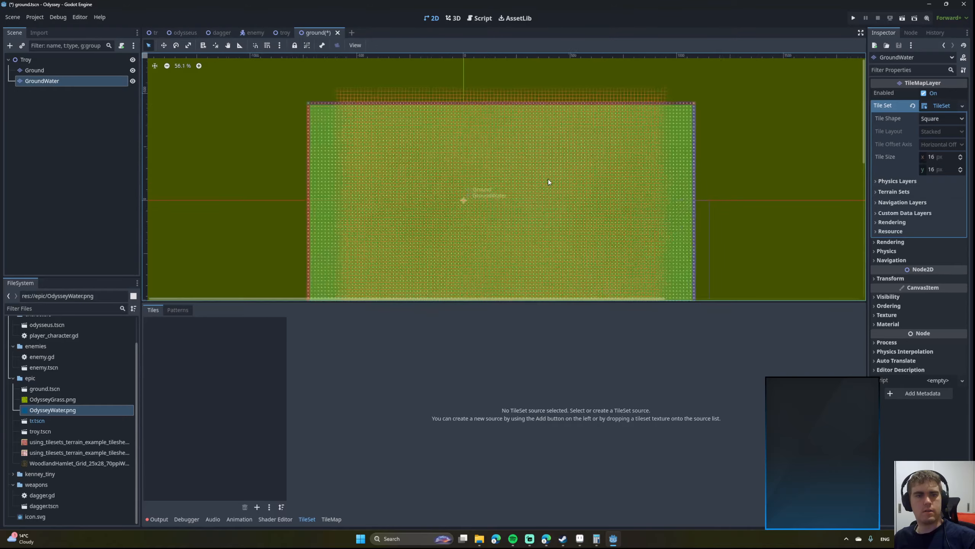
pyautogui.scroll(-8, 548, 179)
pyautogui.scroll(5, 515, 186)
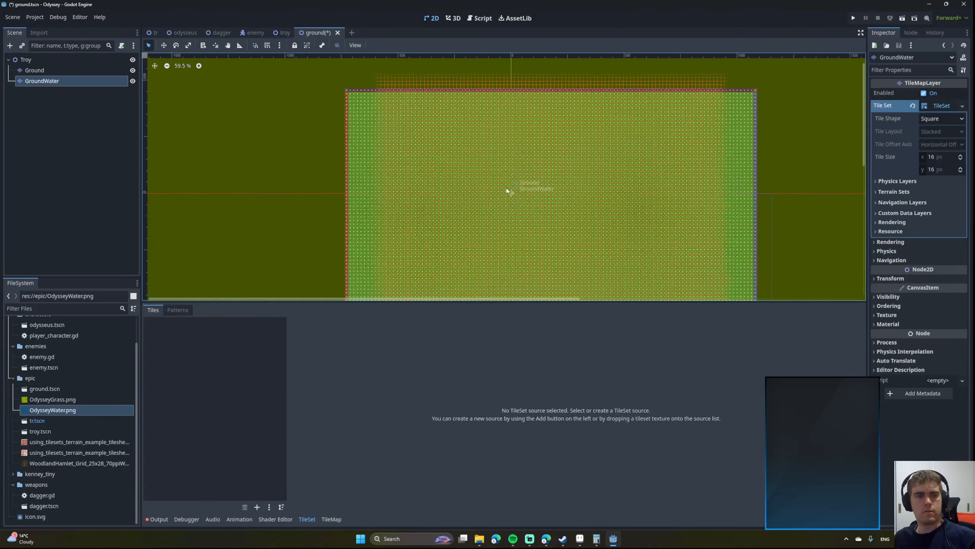
pyautogui.scroll(3, 413, 181)
pyautogui.scroll(-7, 413, 181)
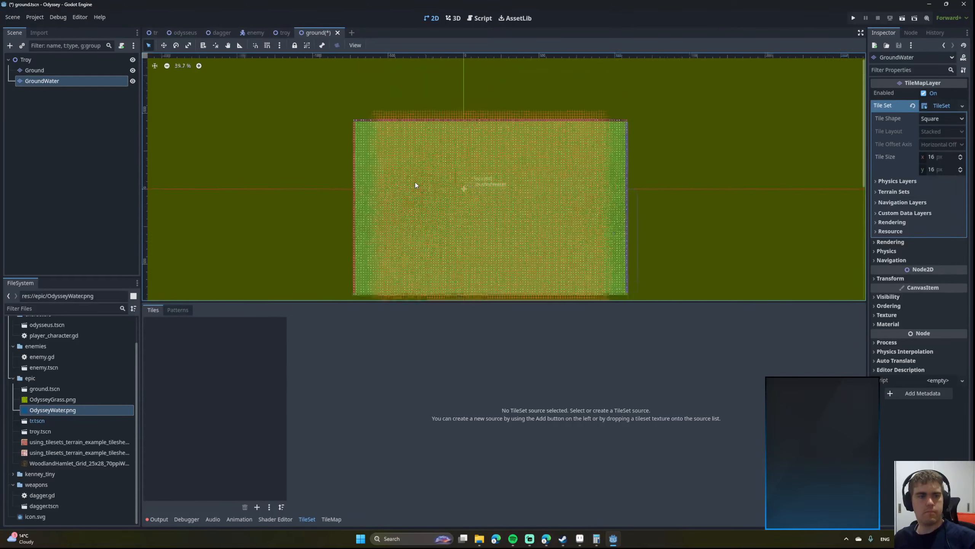
pyautogui.click(331, 519)
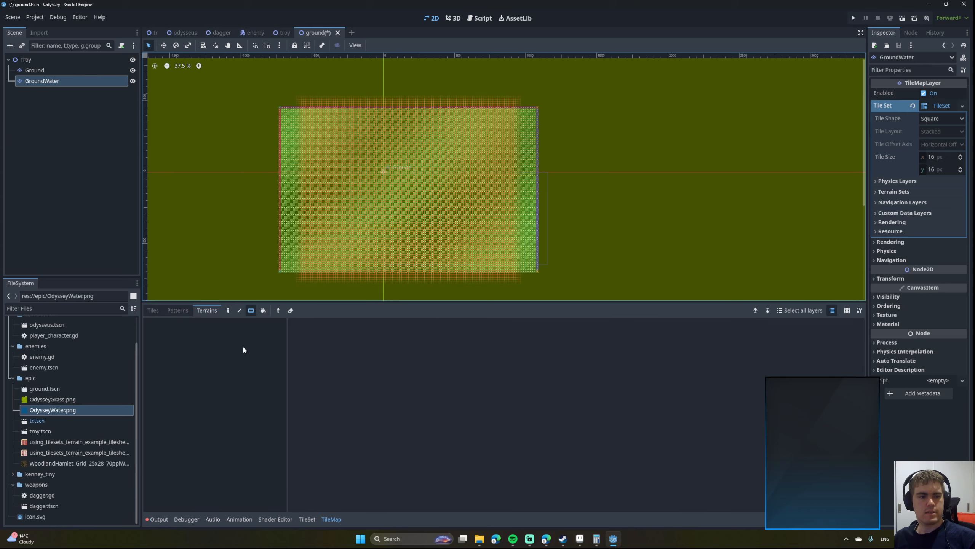
pyautogui.click(288, 311)
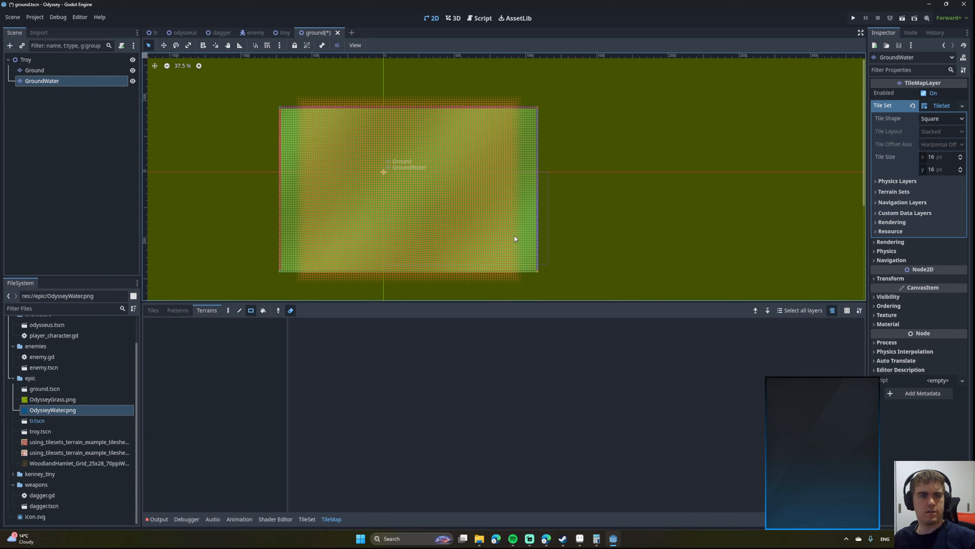
pyautogui.hotkey('ctrl', 'z')
# Hide the Ground layer and erase all grass tiles from the GroundWater layer with the rectangle eraser.
pyautogui.scroll(-4, 405, 230)
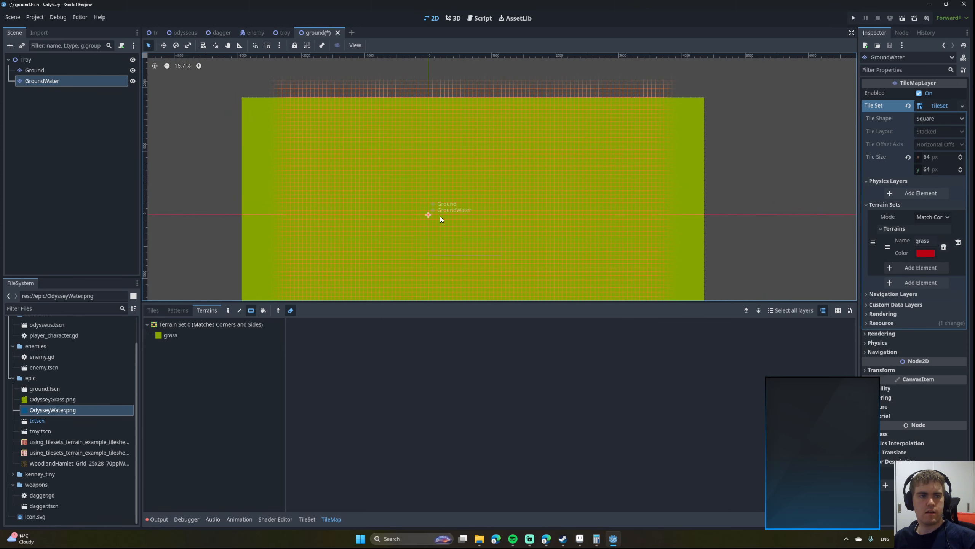
pyautogui.moveTo(433, 185); pyautogui.dragTo(358, 89, button='middle')
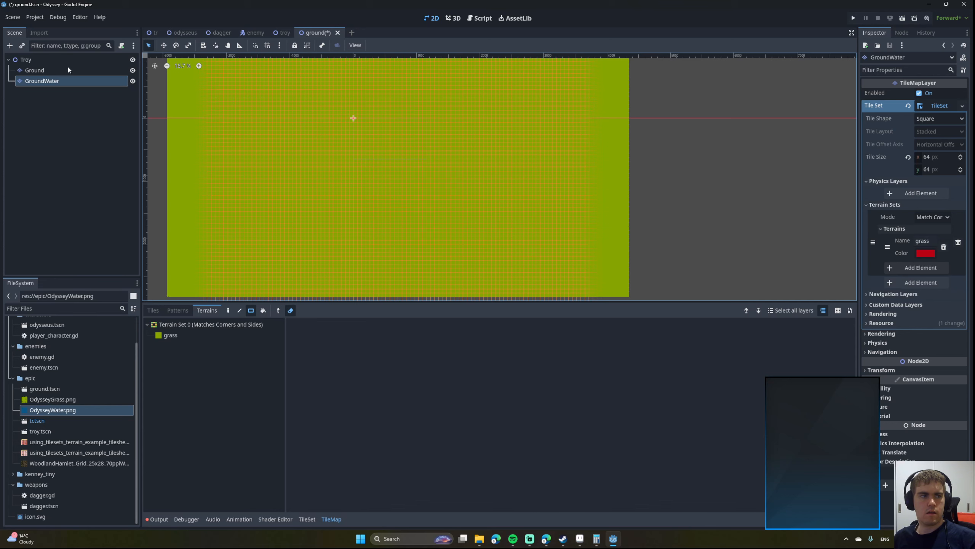
pyautogui.click(132, 70)
pyautogui.moveTo(202, 118); pyautogui.dragTo(260, 150, button='middle')
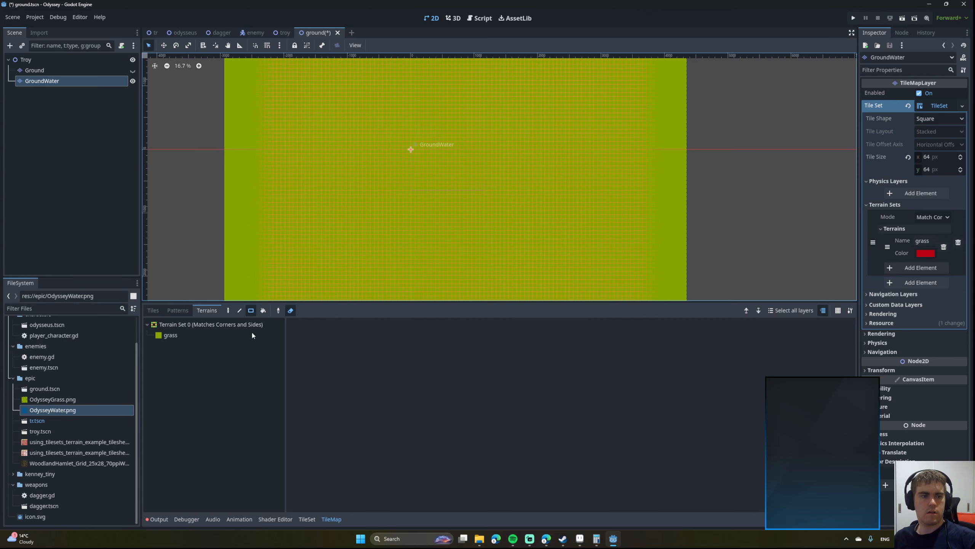
pyautogui.click(175, 335)
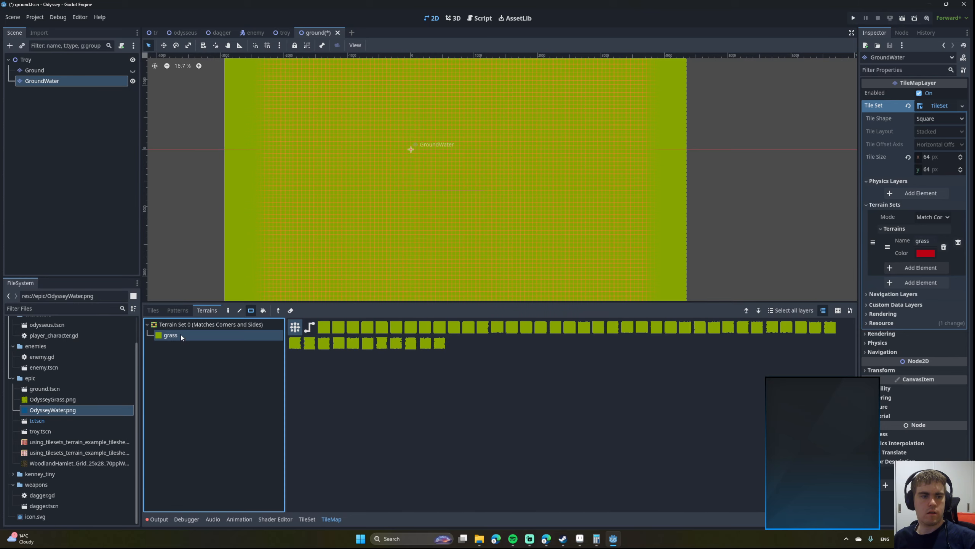
pyautogui.click(291, 310)
pyautogui.moveTo(210, 81)
pyautogui.mouseDown()
pyautogui.moveTo(453, 223)
pyautogui.moveTo(722, 309)
pyautogui.mouseUp()
pyautogui.moveTo(605, 250); pyautogui.dragTo(554, 225, button='middle')
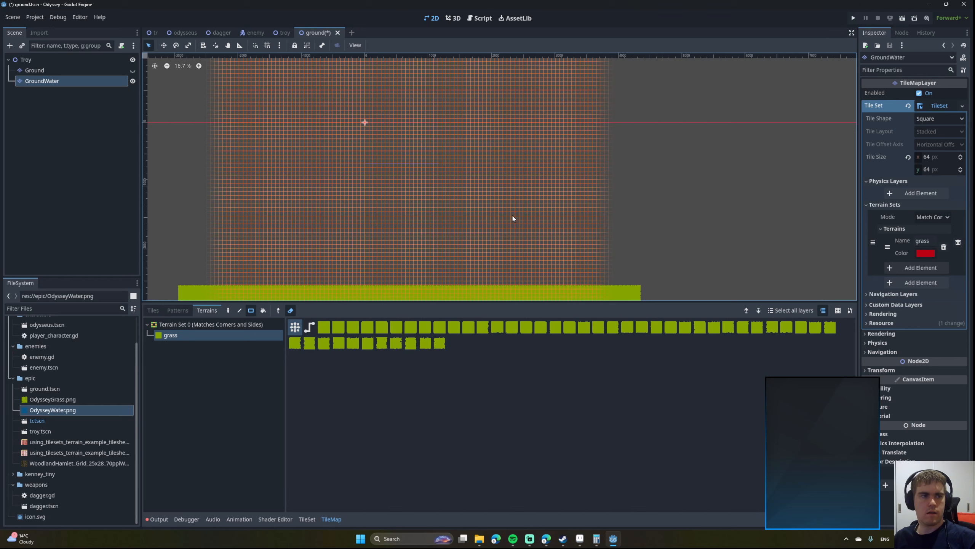
pyautogui.scroll(-3, 513, 216)
pyautogui.moveTo(299, 86); pyautogui.dragTo(625, 288)
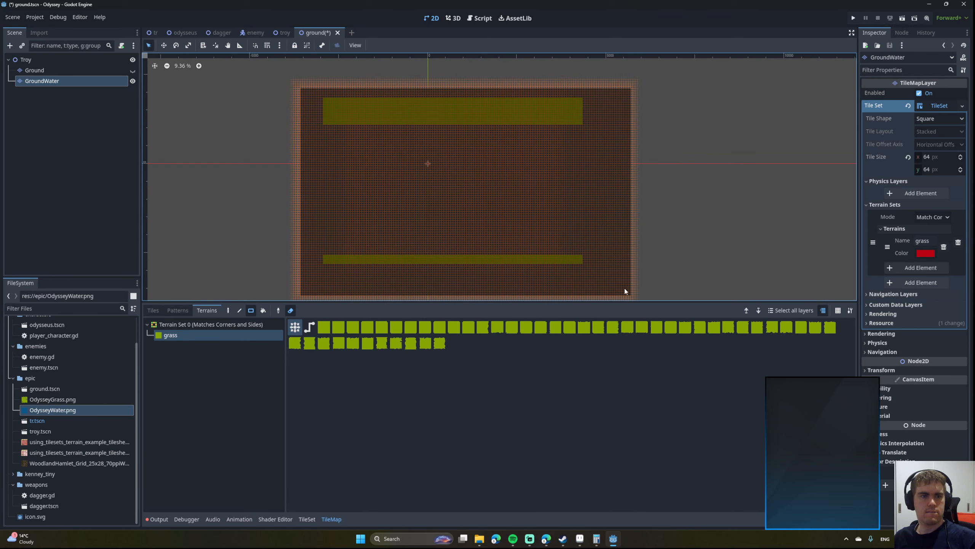
# Make the Ground layer visible again and check the grass map around the scene origin.
pyautogui.click(133, 71)
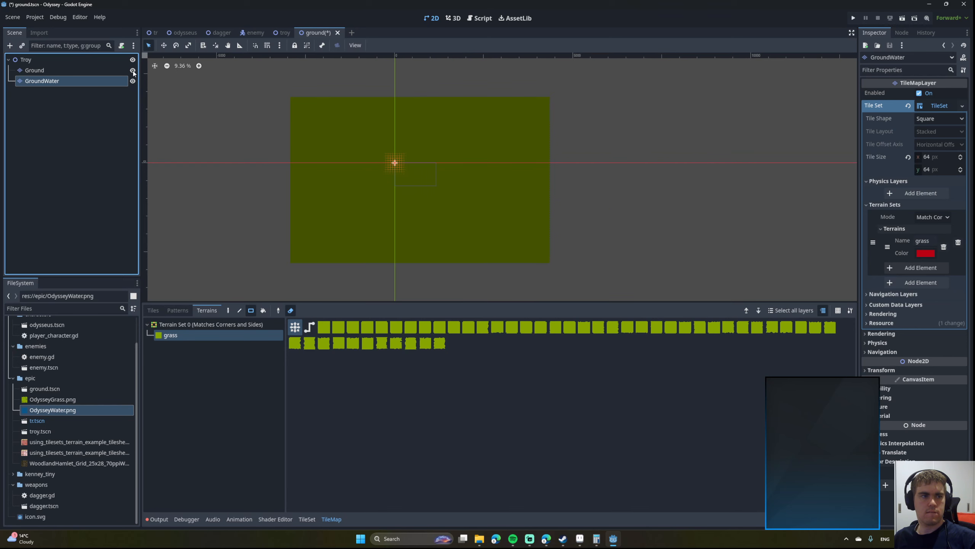
pyautogui.click(133, 71)
pyautogui.scroll(6, 470, 169)
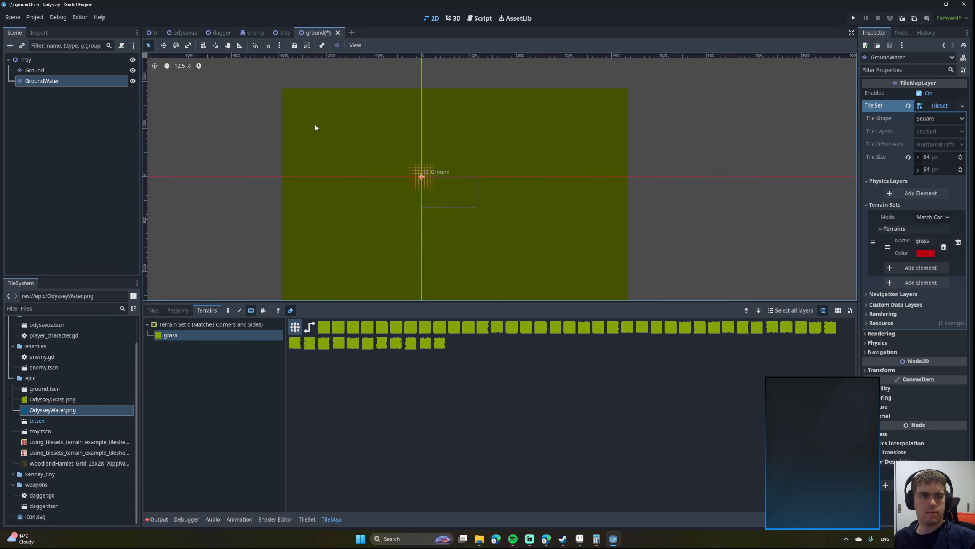
pyautogui.moveTo(492, 245); pyautogui.dragTo(452, 180, button='middle')
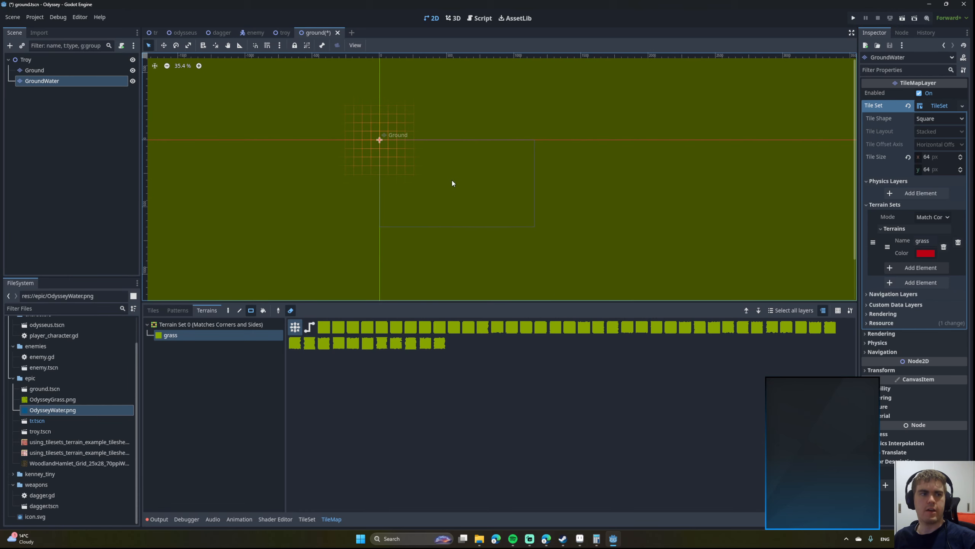
pyautogui.scroll(8, 431, 159)
pyautogui.click(53, 71)
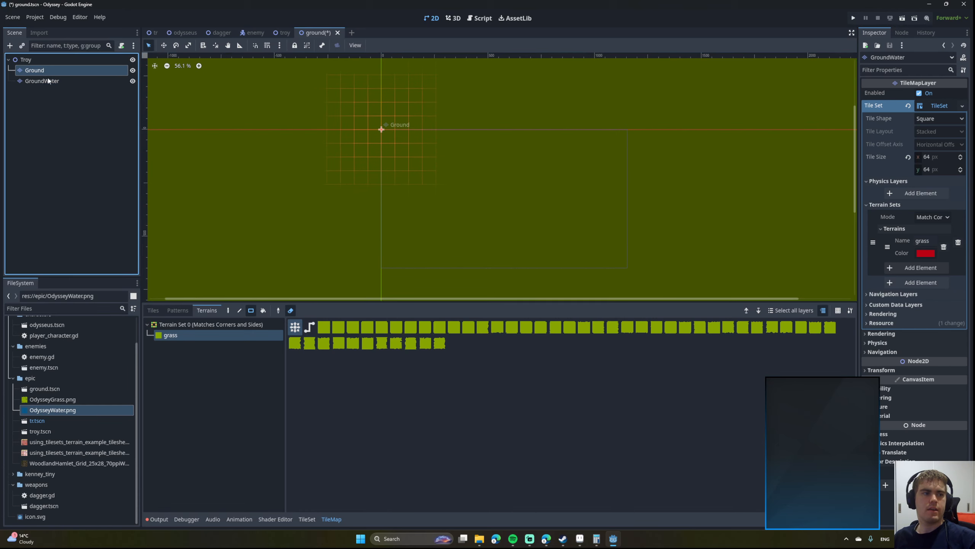
# Assign a new, empty tile set to the GroundWater layer.
pyautogui.click(47, 78)
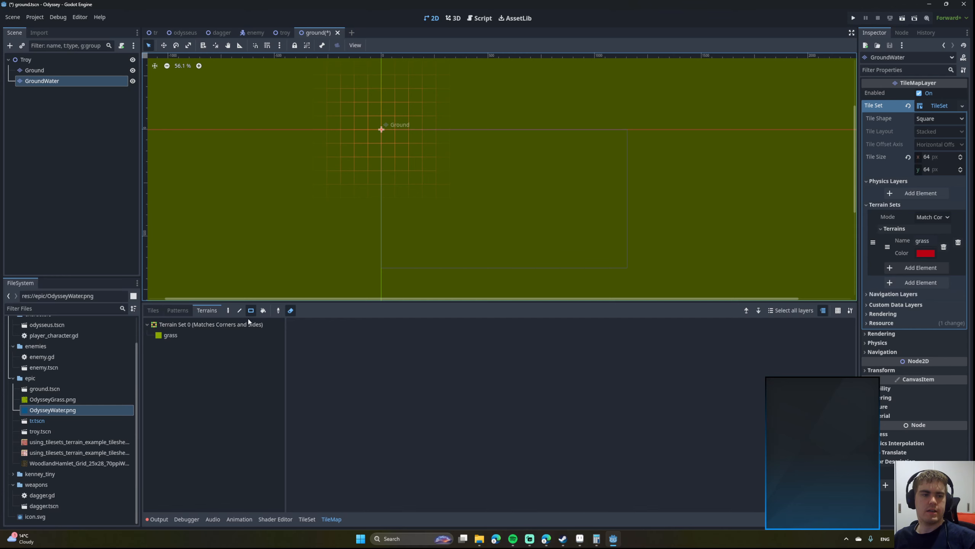
pyautogui.click(963, 107)
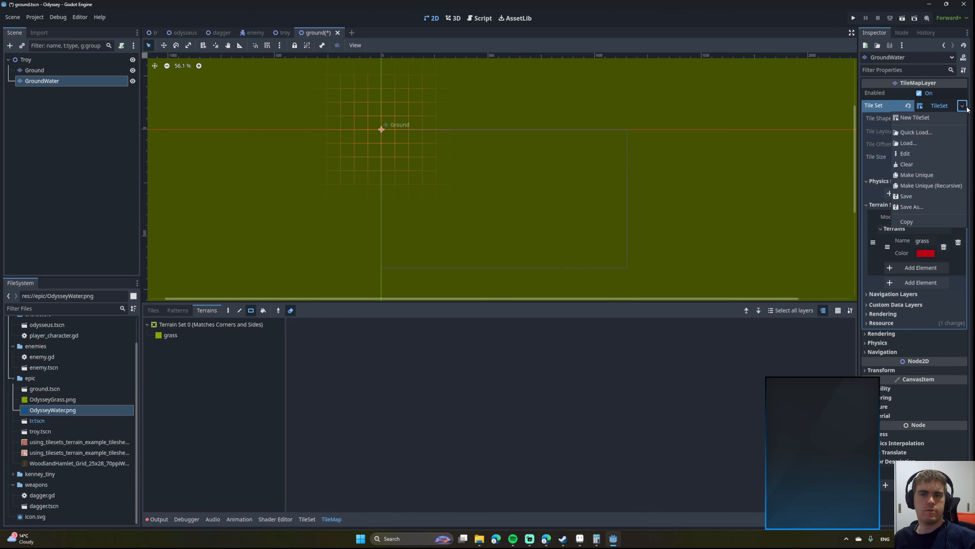
pyautogui.click(939, 118)
pyautogui.moveTo(408, 140); pyautogui.dragTo(329, 145, button='middle')
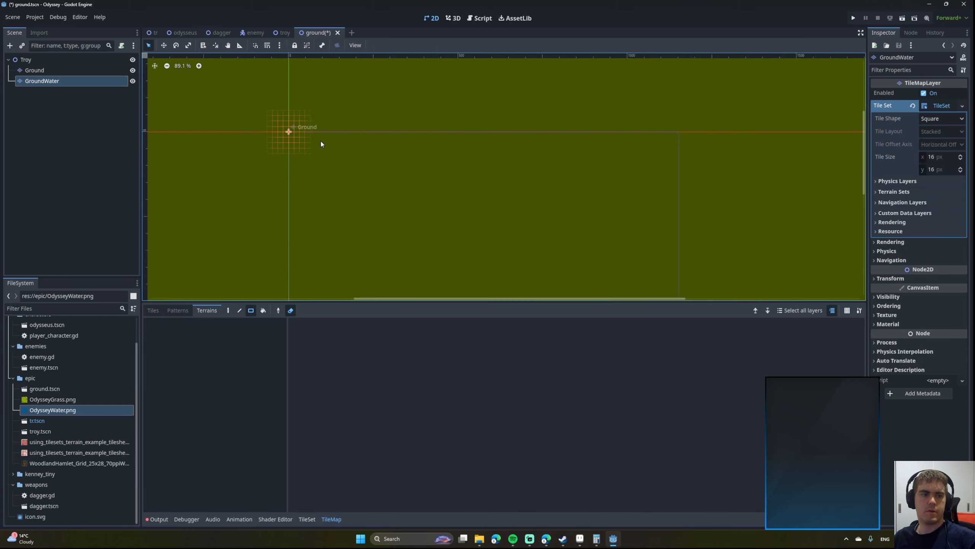
pyautogui.scroll(4, 321, 141)
# Try adding OdysseyWater.png to the GroundWater tile set with automatically created tiles, and undo the addition.
pyautogui.click(153, 311)
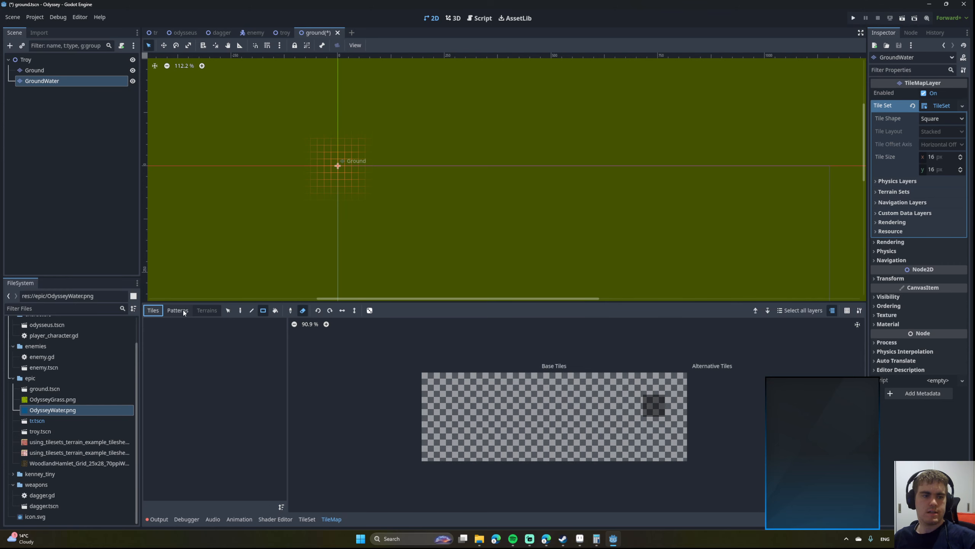
pyautogui.moveTo(53, 411); pyautogui.dragTo(207, 377)
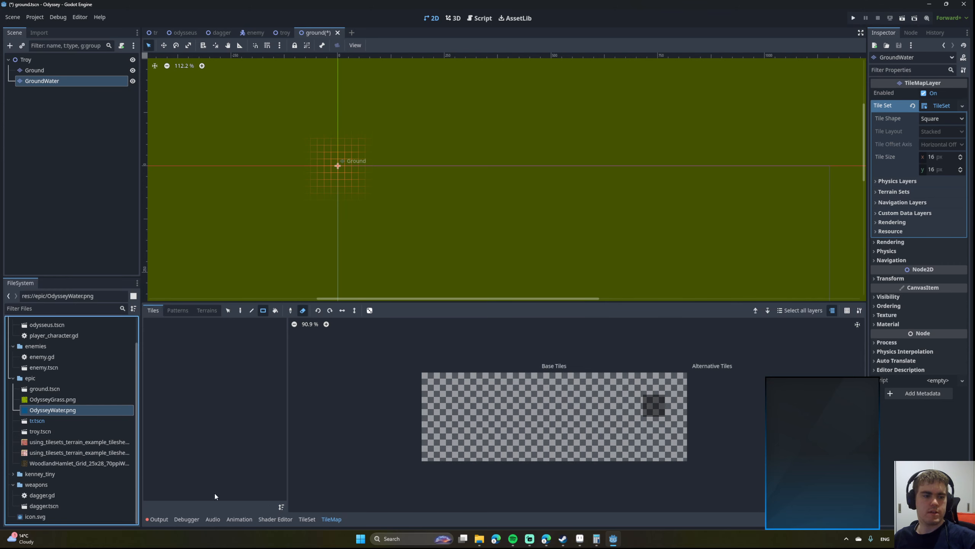
pyautogui.click(306, 518)
pyautogui.moveTo(46, 412); pyautogui.dragTo(227, 428)
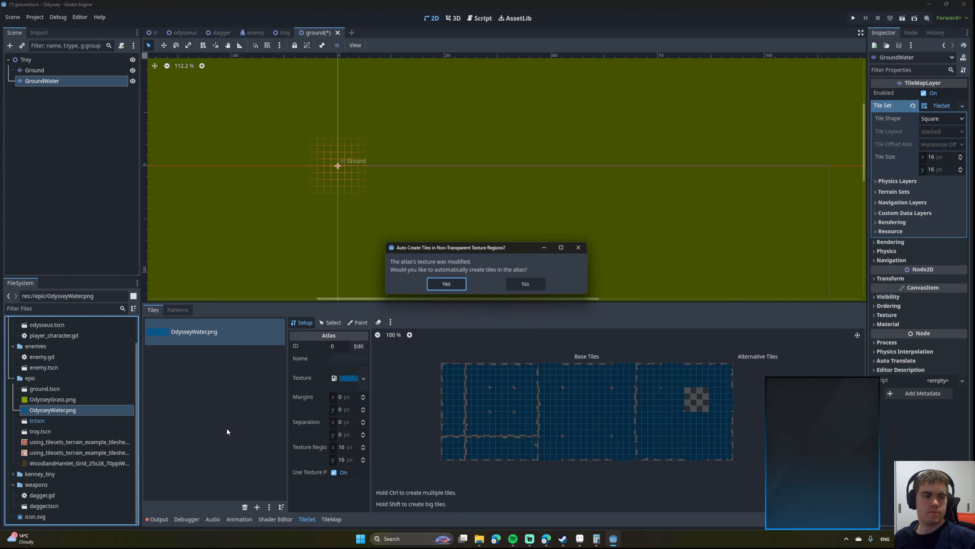
pyautogui.click(447, 284)
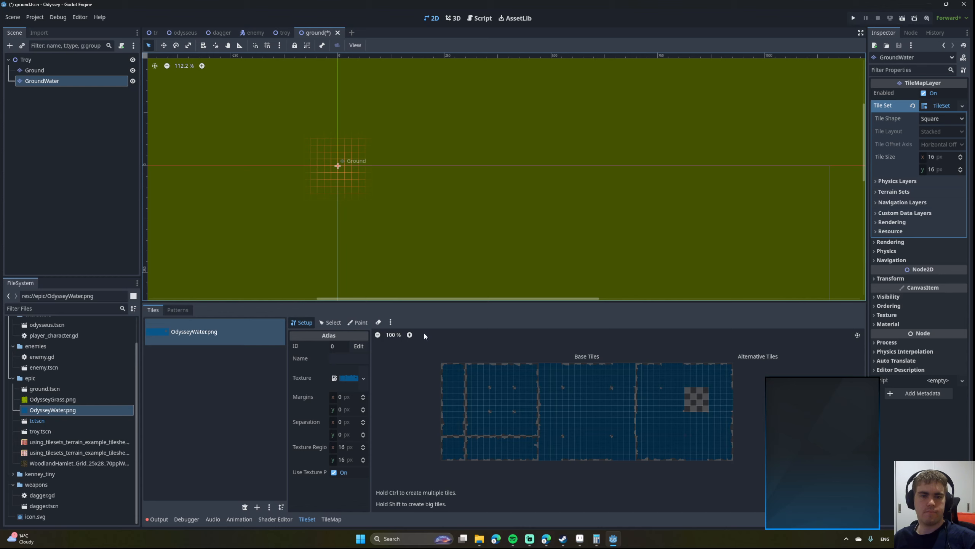
pyautogui.hotkey('ctrl', 'z')
# Set the GroundWater tile set's tile size to 64 × 64 px.
pyautogui.click(940, 158)
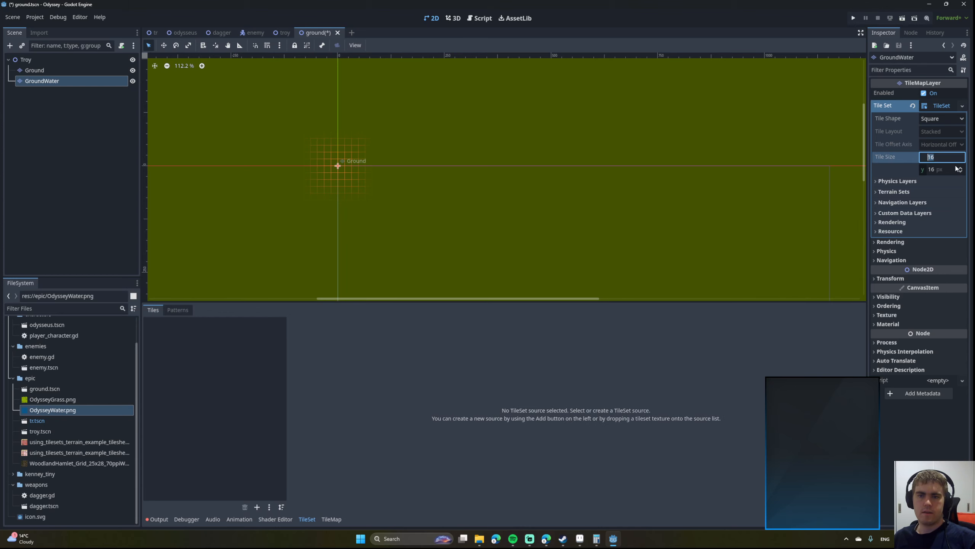
pyautogui.write('64')
pyautogui.press('Return')
pyautogui.click(957, 169)
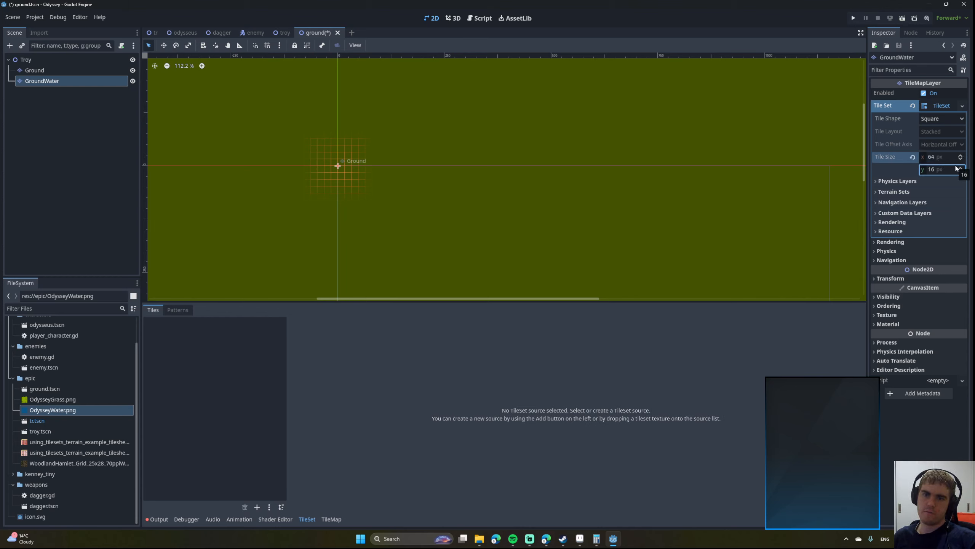
pyautogui.click(956, 169)
pyautogui.press('Return')
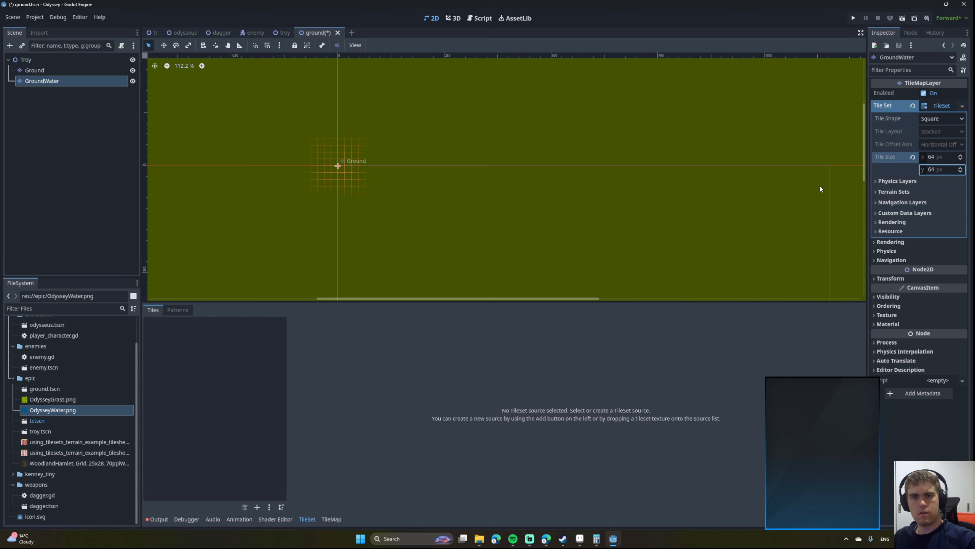
# Add OdysseyWater.png to the GroundWater tile set as an atlas with automatically created tiles, and save the scene.
pyautogui.moveTo(468, 200); pyautogui.dragTo(506, 186, button='middle')
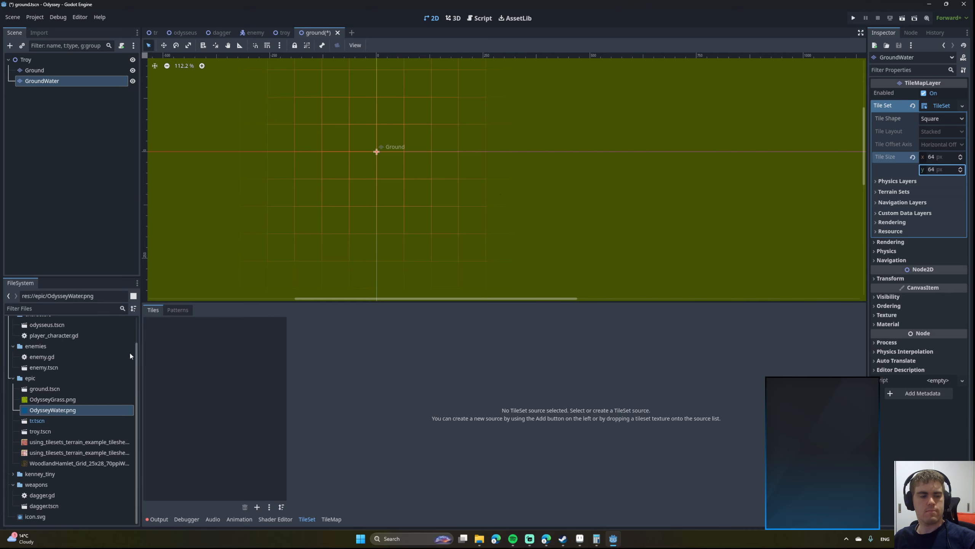
pyautogui.moveTo(59, 410); pyautogui.dragTo(247, 389)
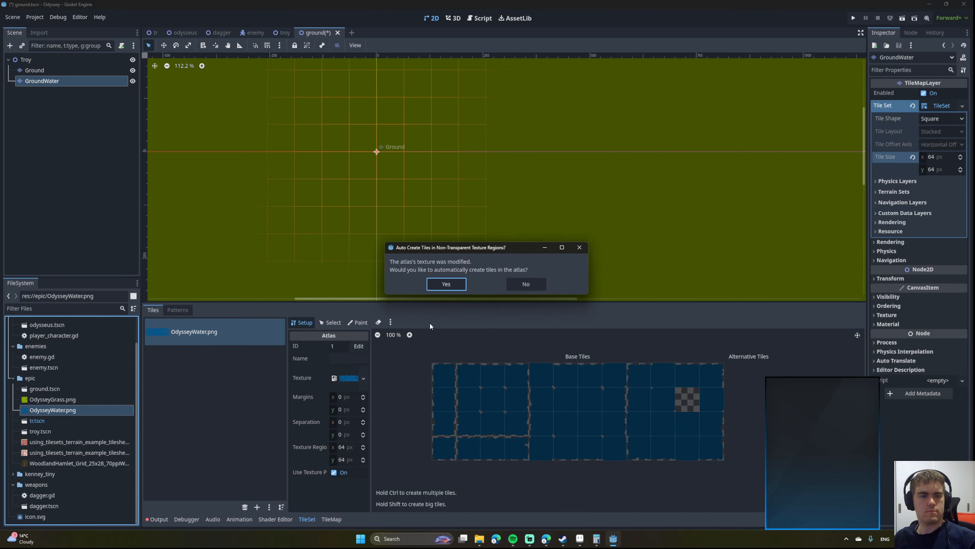
pyautogui.click(446, 285)
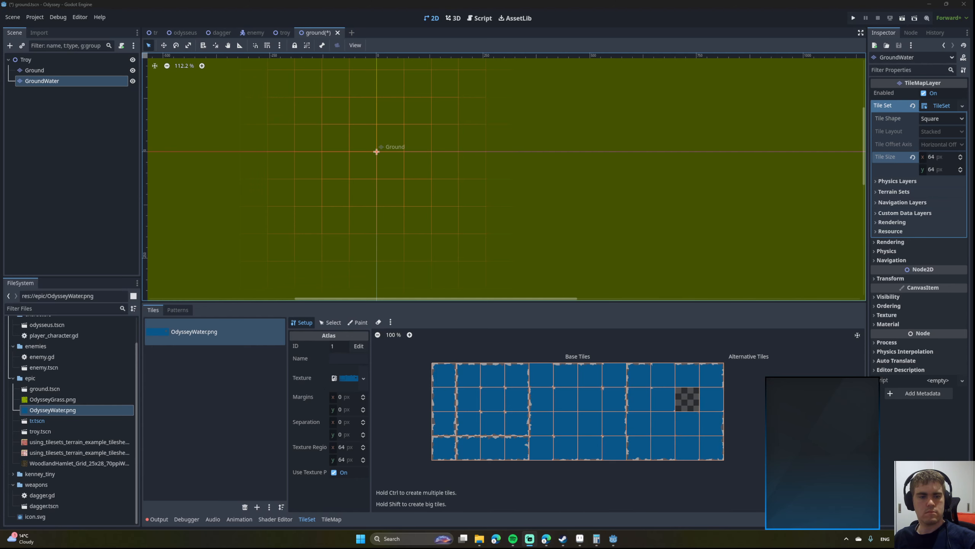
pyautogui.scroll(-2, 468, 231)
pyautogui.scroll(-2, 470, 236)
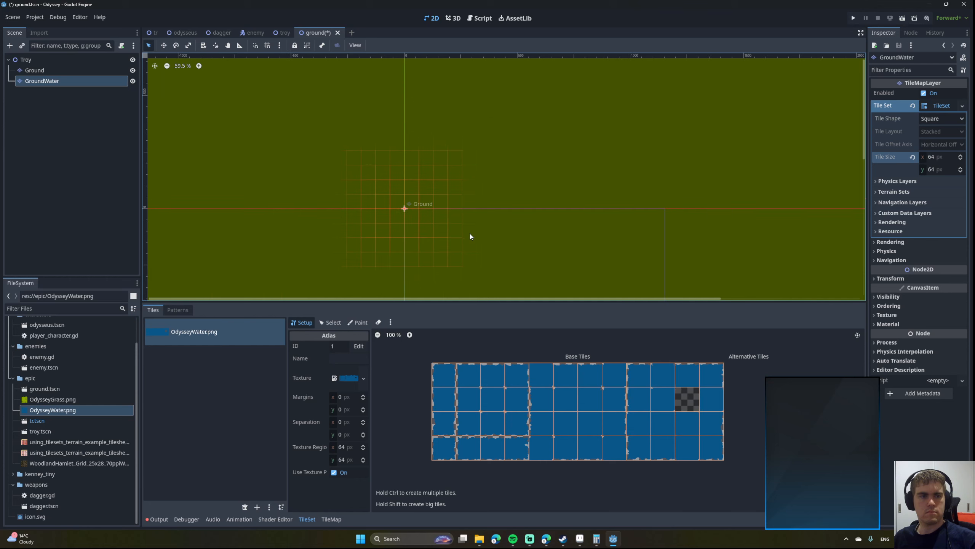
pyautogui.hotkey('ctrl', 's')
pyautogui.moveTo(506, 213); pyautogui.dragTo(495, 193, button='middle')
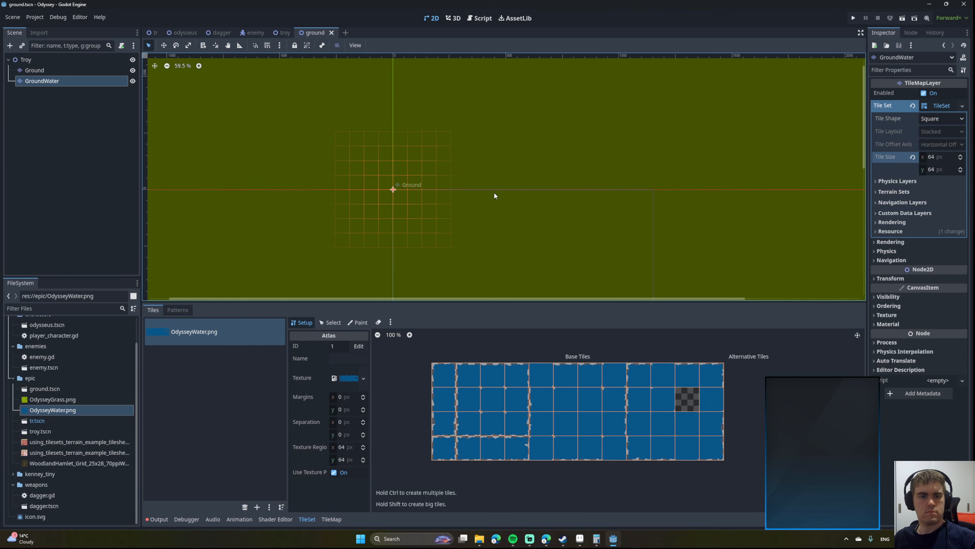
# Add a terrain set to the GroundWater tile set and create a terrain named ground_water in it.
pyautogui.click(357, 322)
pyautogui.click(358, 371)
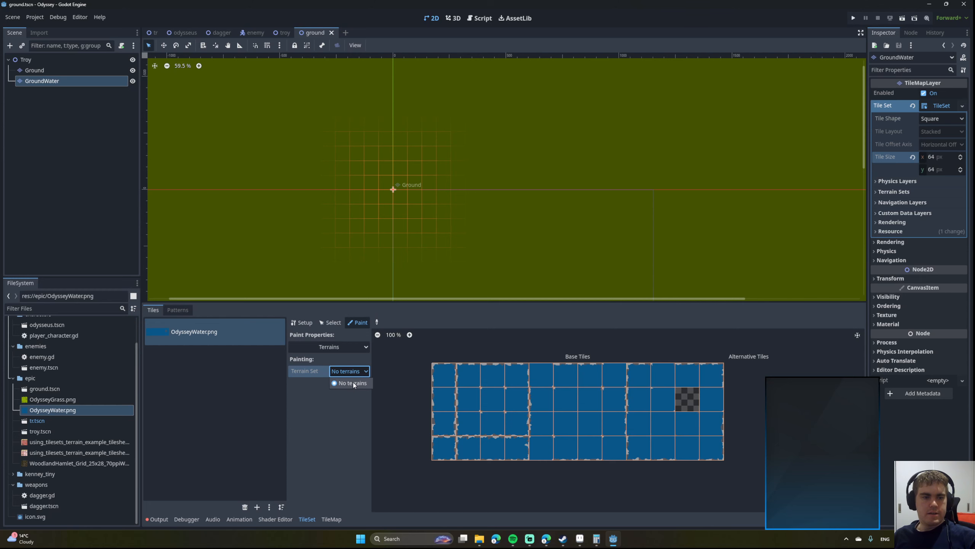
pyautogui.click(351, 382)
pyautogui.click(883, 195)
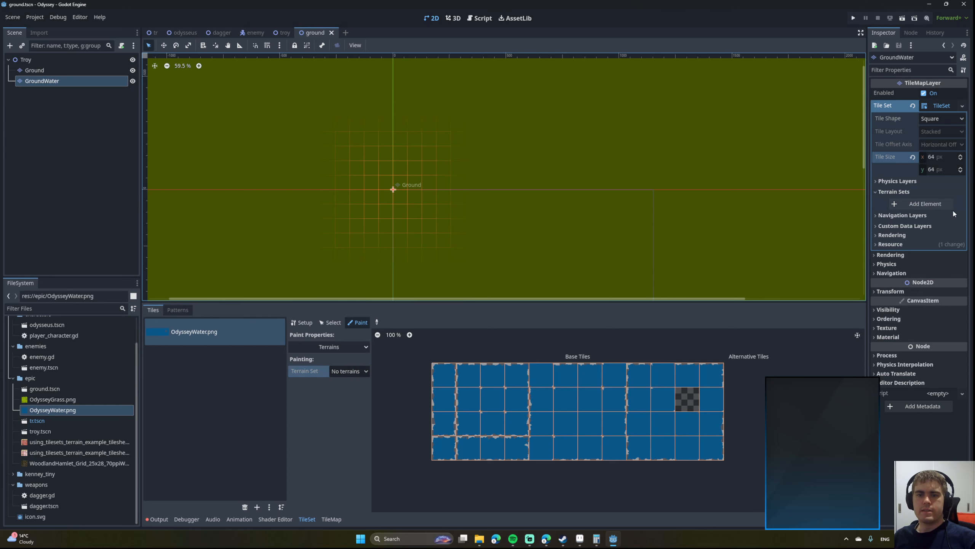
pyautogui.click(933, 204)
pyautogui.click(934, 216)
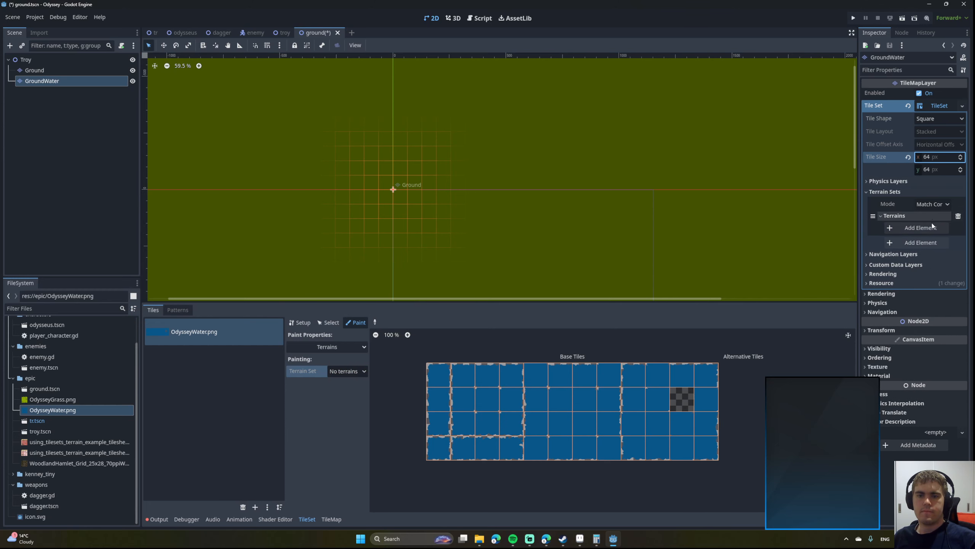
pyautogui.click(921, 228)
pyautogui.doubleClick(929, 229)
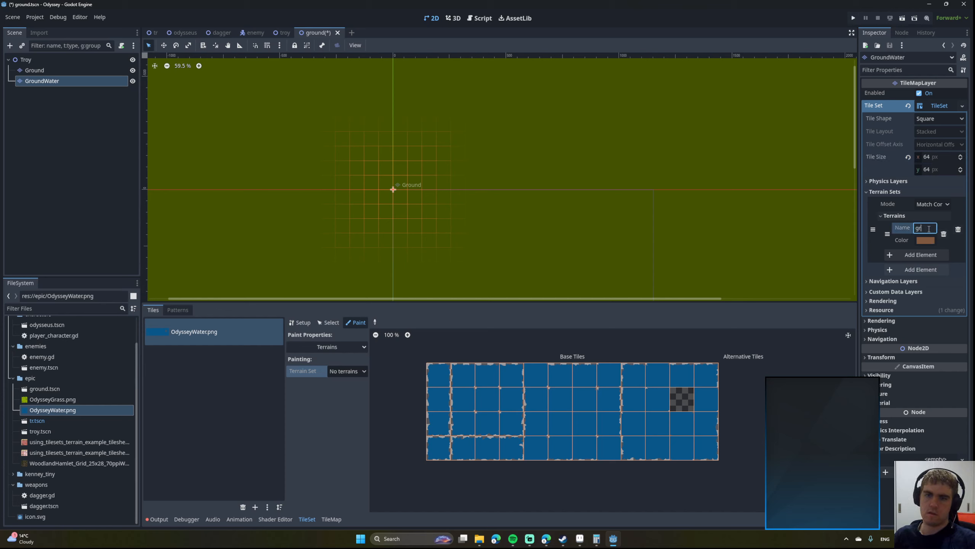
pyautogui.write('round_wate')
pyautogui.write('r')
pyautogui.press('Return')
# Change the ground_water terrain's color to bright orange, ff5a00.
pyautogui.click(925, 240)
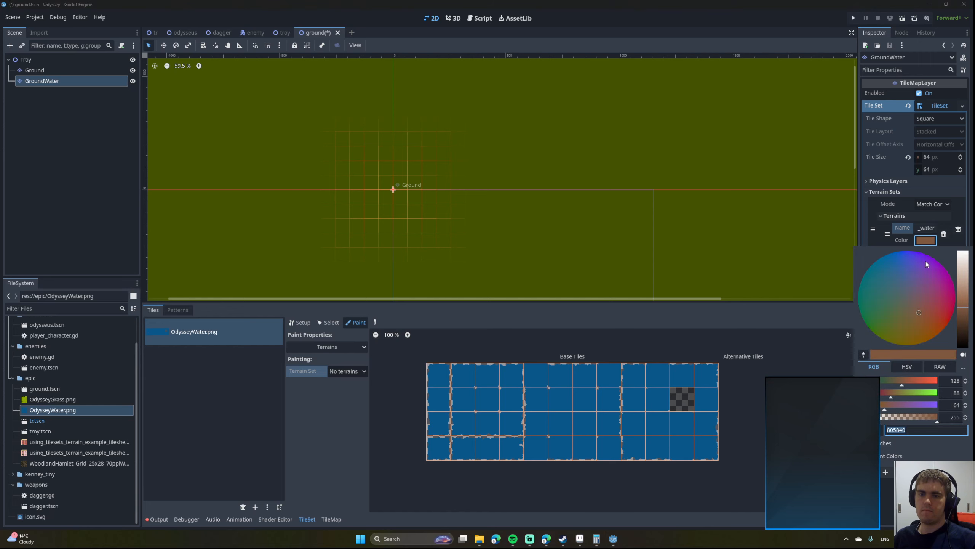
pyautogui.moveTo(928, 301)
pyautogui.mouseDown()
pyautogui.moveTo(951, 346)
pyautogui.moveTo(941, 331)
pyautogui.moveTo(955, 321)
pyautogui.moveTo(925, 359)
pyautogui.moveTo(922, 384)
pyautogui.moveTo(946, 389)
pyautogui.mouseUp()
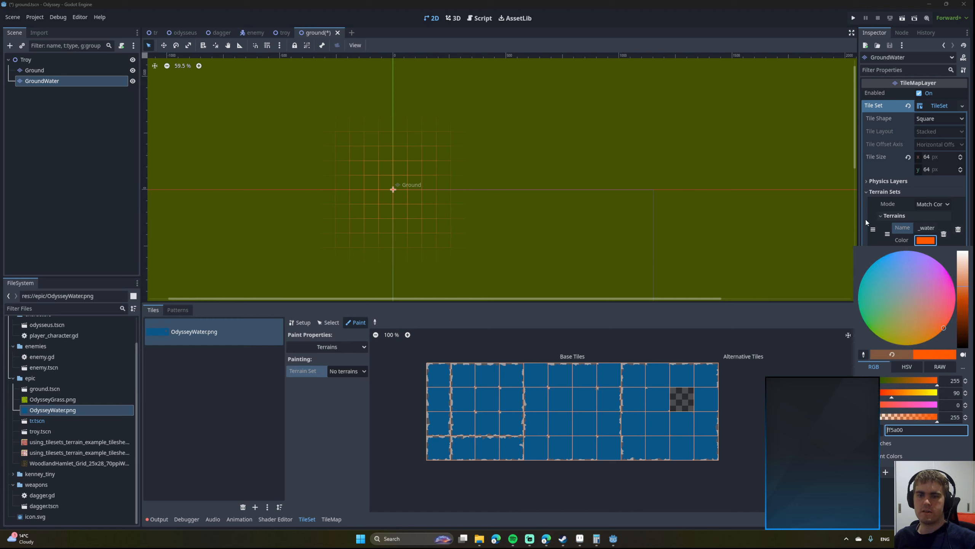
pyautogui.click(872, 230)
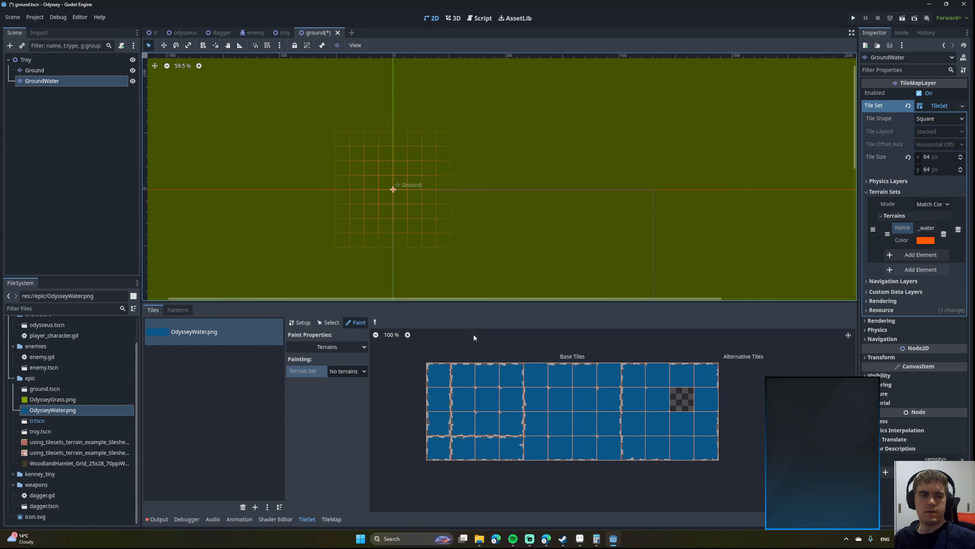
# Set the tile painting property to Terrain Set 0 with the ground_water terrain.
pyautogui.click(348, 370)
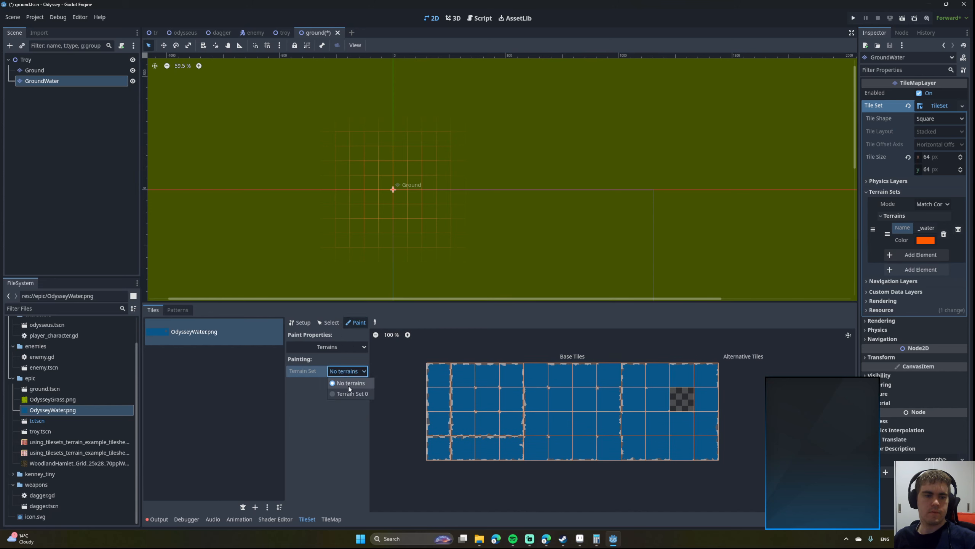
pyautogui.click(347, 395)
pyautogui.click(348, 384)
pyautogui.click(349, 403)
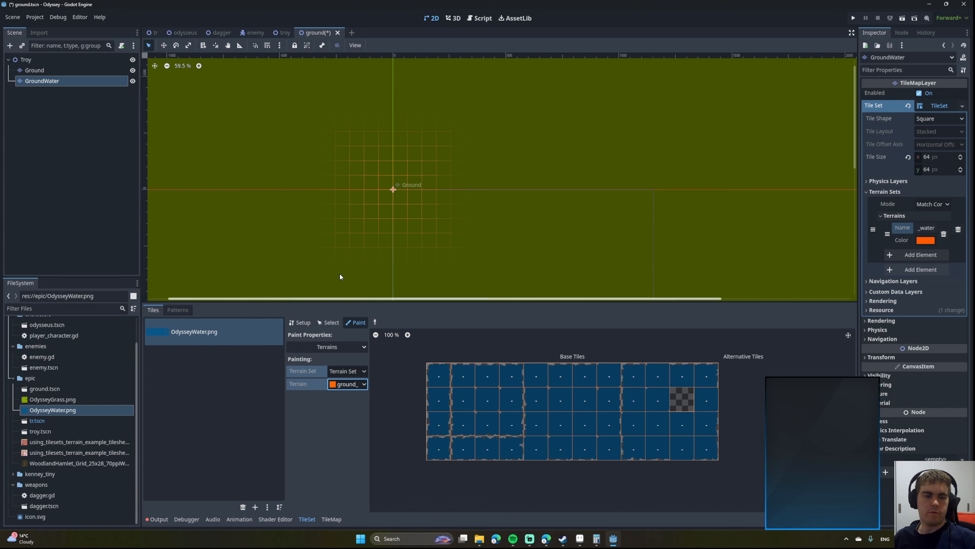
# Paint the ground_water terrain bits on the atlas's narrow column, 3×3 block and bottom strip, leaving their outer borders unpainted.
pyautogui.scroll(-4, 401, 230)
pyautogui.moveTo(530, 372)
pyautogui.mouseDown()
pyautogui.moveTo(706, 399)
pyautogui.moveTo(461, 399)
pyautogui.moveTo(514, 426)
pyautogui.moveTo(690, 424)
pyautogui.moveTo(545, 447)
pyautogui.moveTo(486, 430)
pyautogui.moveTo(438, 375)
pyautogui.mouseUp()
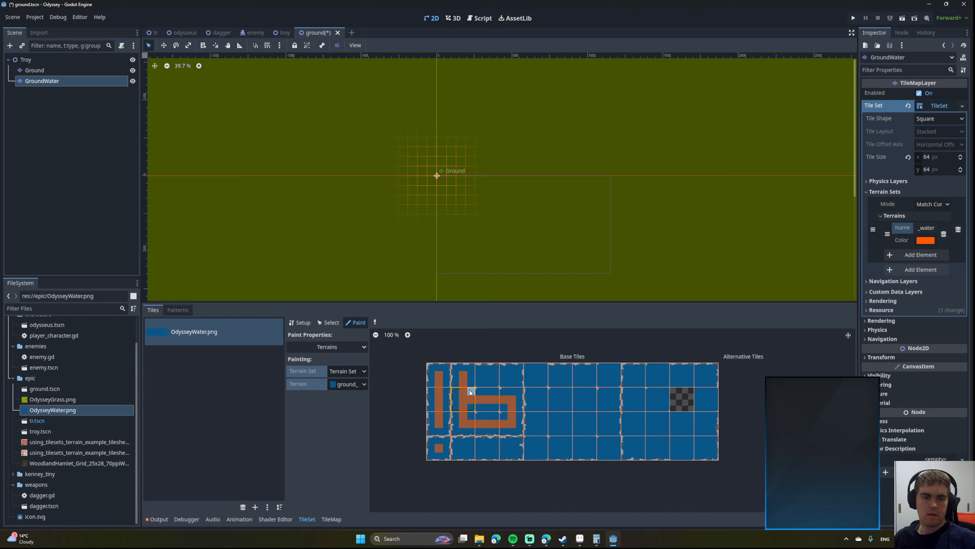
pyautogui.click(510, 396)
pyautogui.click(483, 399)
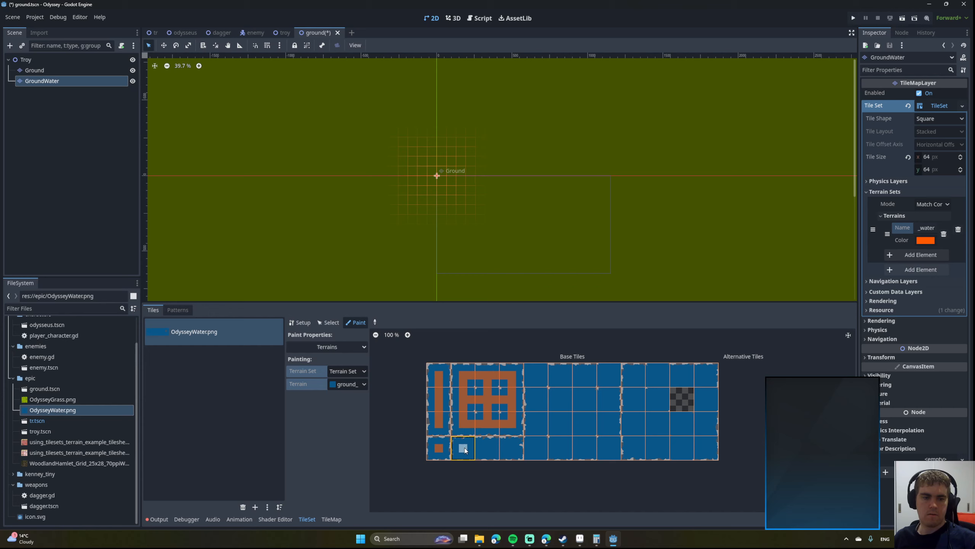
pyautogui.moveTo(465, 448); pyautogui.dragTo(509, 449)
# Paint the ground_water terrain bits on the atlas's middle 4×4 block, leaving its inner corner gaps unpainted.
pyautogui.click(536, 376)
pyautogui.moveTo(537, 379)
pyautogui.mouseDown()
pyautogui.moveTo(537, 444)
pyautogui.moveTo(601, 450)
pyautogui.mouseUp()
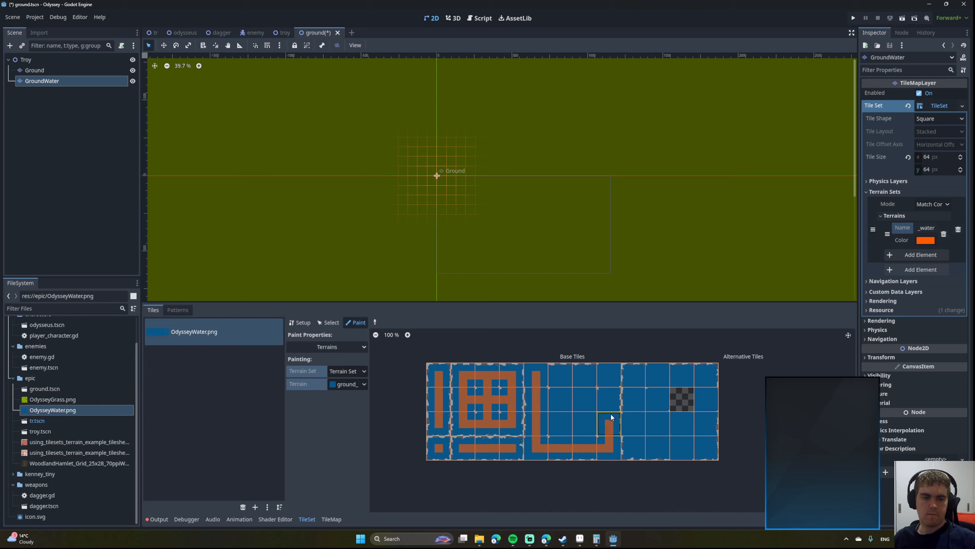
pyautogui.moveTo(610, 377)
pyautogui.mouseDown()
pyautogui.moveTo(550, 378)
pyautogui.moveTo(555, 439)
pyautogui.moveTo(552, 417)
pyautogui.moveTo(543, 418)
pyautogui.moveTo(606, 424)
pyautogui.moveTo(575, 375)
pyautogui.moveTo(570, 442)
pyautogui.mouseUp()
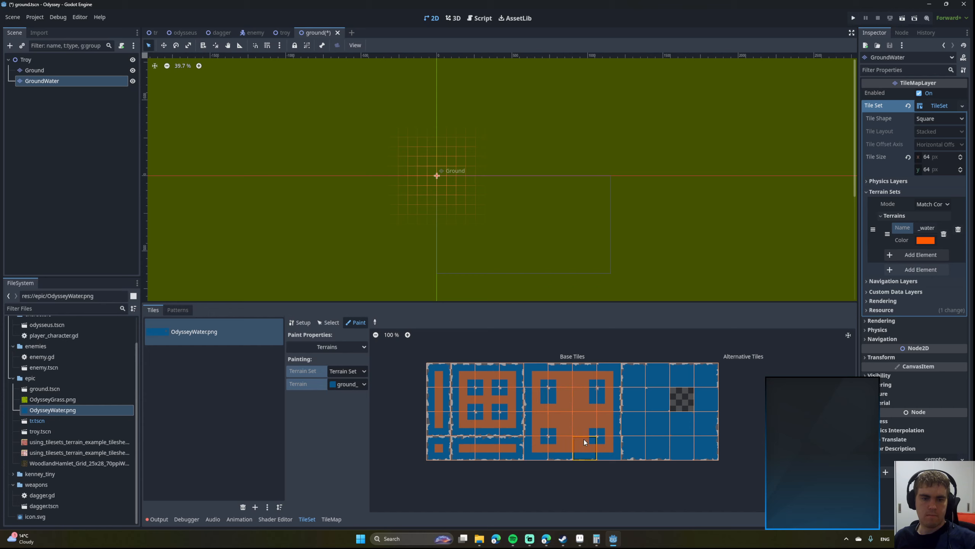
pyautogui.moveTo(617, 448); pyautogui.dragTo(532, 456)
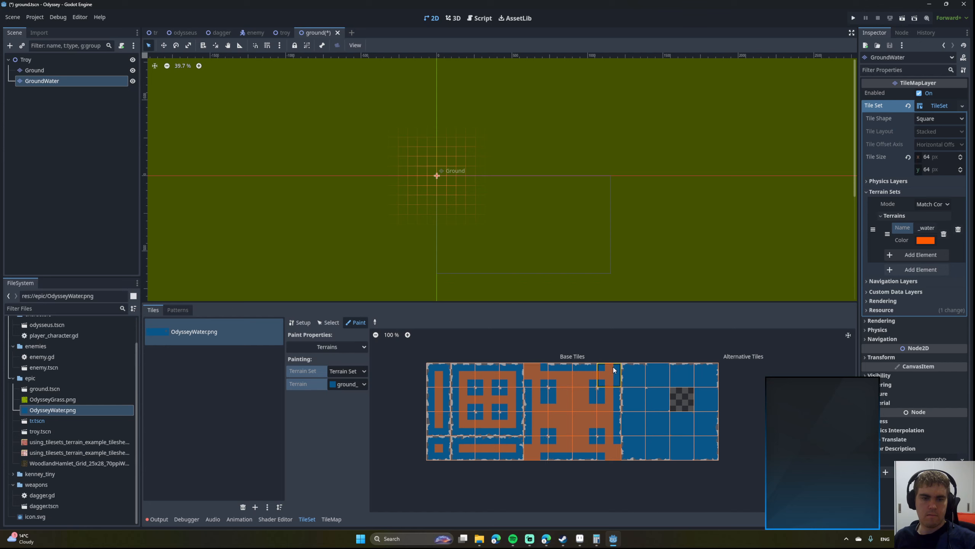
# Fill the atlas's last 4×4 block, around the empty tile, with ground_water terrain bits inside its outer border.
pyautogui.moveTo(635, 374); pyautogui.dragTo(637, 438)
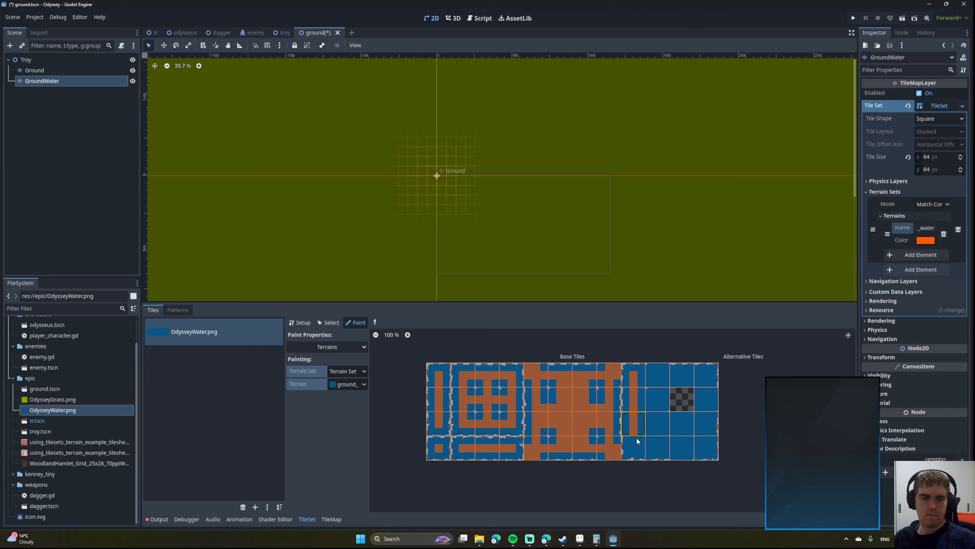
pyautogui.moveTo(700, 447); pyautogui.dragTo(702, 377)
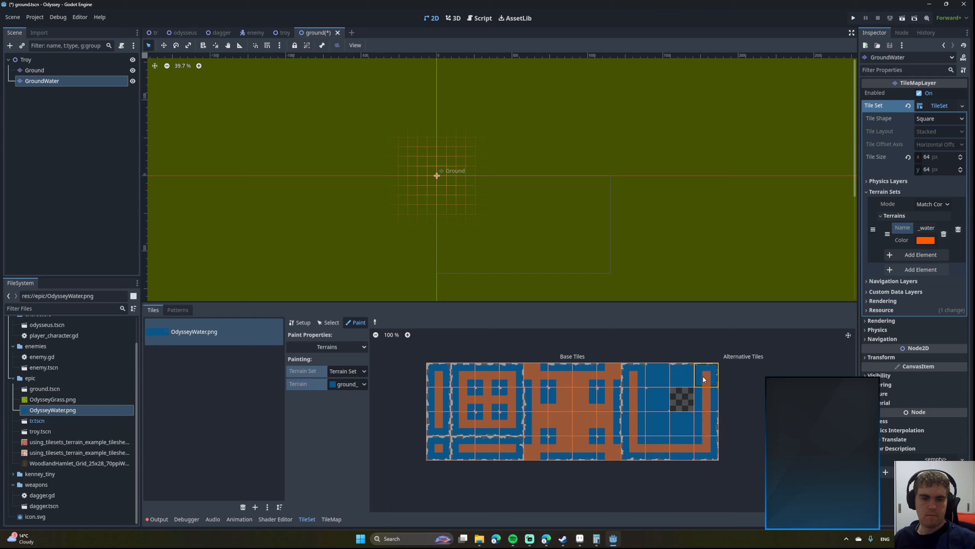
pyautogui.moveTo(633, 380); pyautogui.dragTo(704, 395)
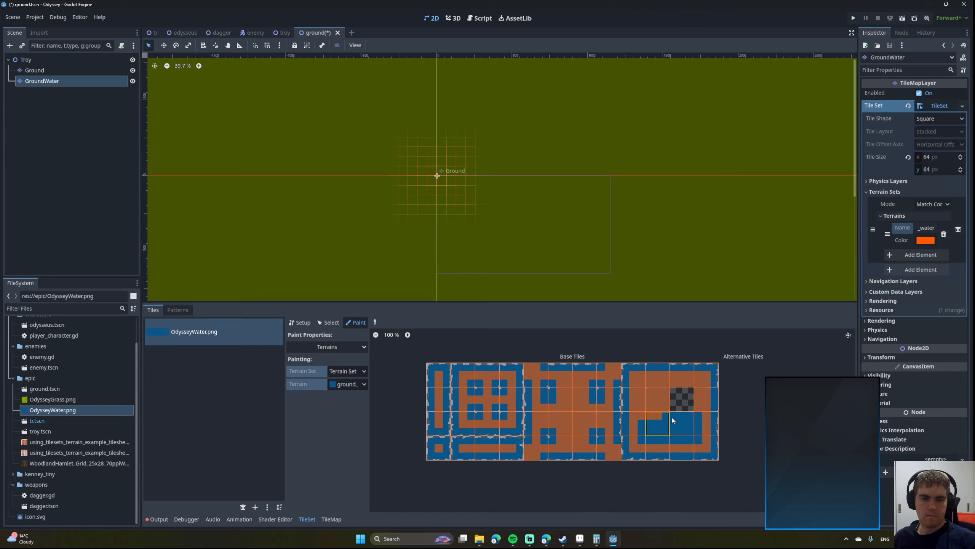
pyautogui.moveTo(693, 422)
pyautogui.mouseDown()
pyautogui.moveTo(636, 428)
pyautogui.moveTo(704, 428)
pyautogui.moveTo(648, 437)
pyautogui.mouseUp()
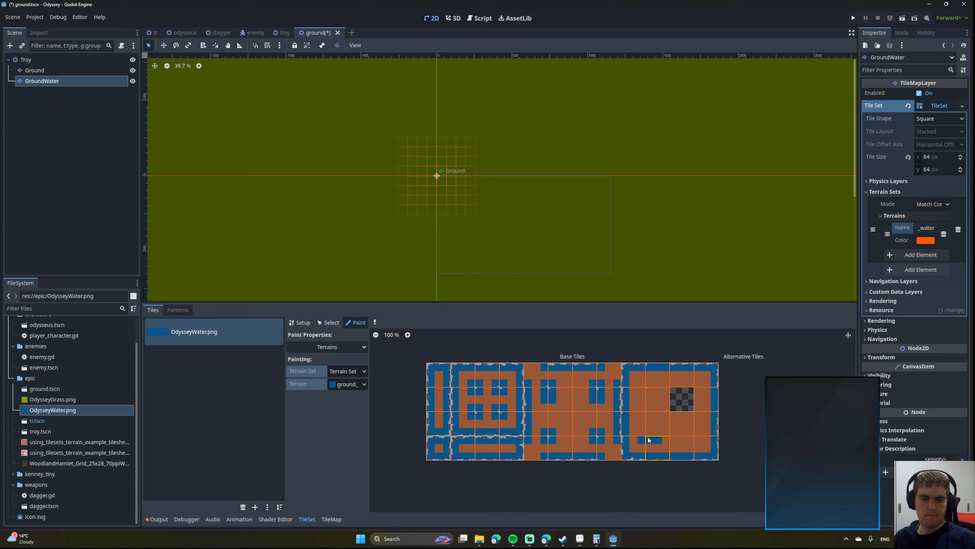
# Erase the ground_water bits at two opposite corners of the tile left of the empty tile and of the tile below it.
pyautogui.scroll(5, 651, 390)
pyautogui.rightClick(662, 388)
pyautogui.rightClick(688, 413)
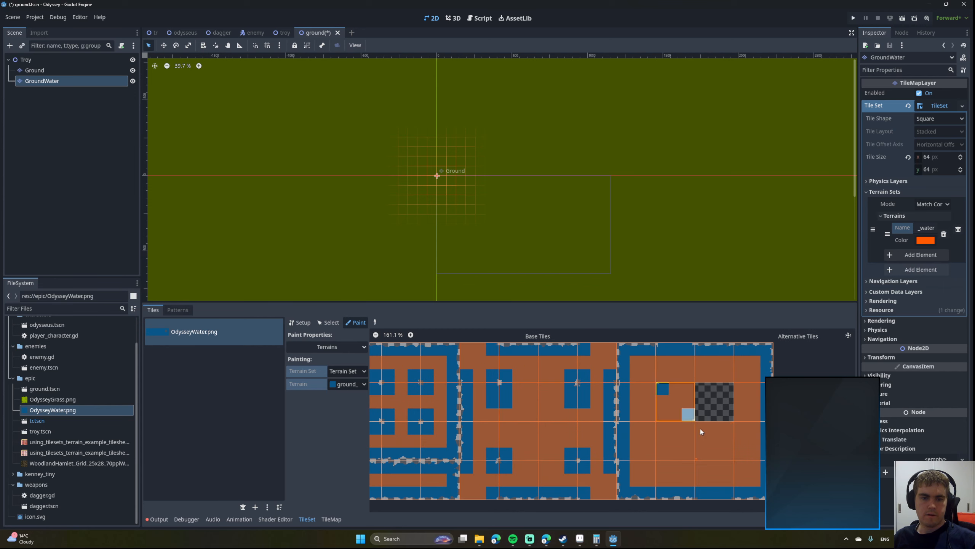
pyautogui.rightClick(701, 455)
pyautogui.rightClick(728, 427)
# Paint the missing ground_water bits on the outer edges of the last 4×4 block where its tiles connect outward.
pyautogui.scroll(-2, 672, 419)
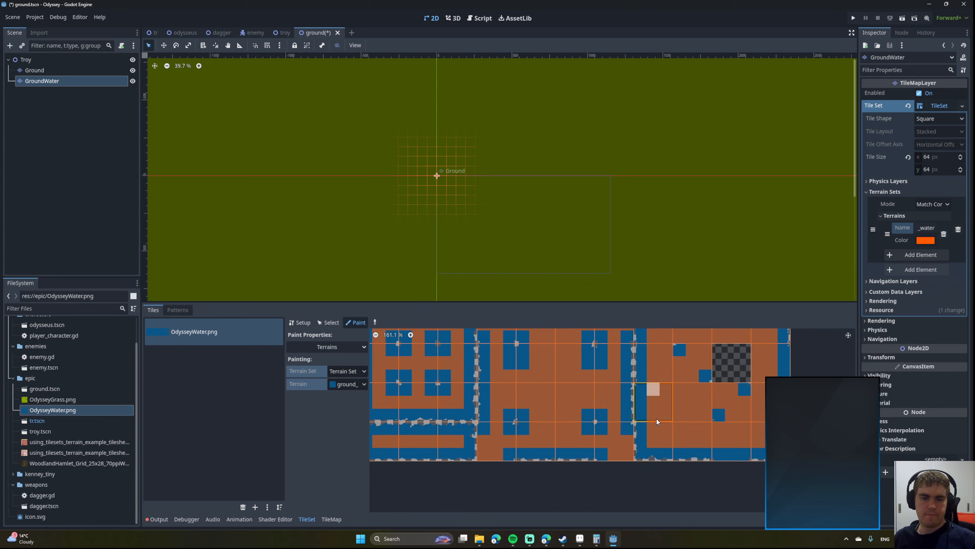
pyautogui.hscroll(2, 649, 393)
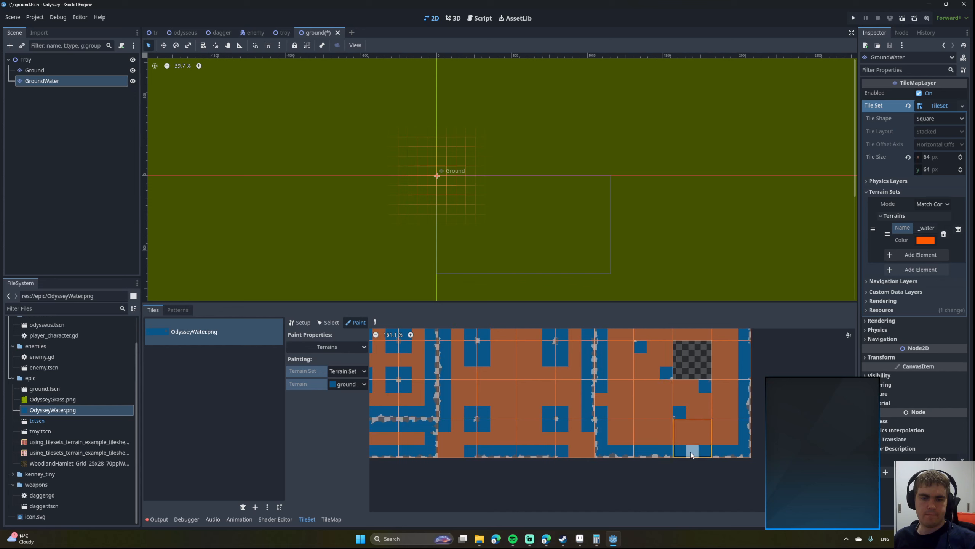
pyautogui.moveTo(640, 416); pyautogui.dragTo(549, 467, button='middle')
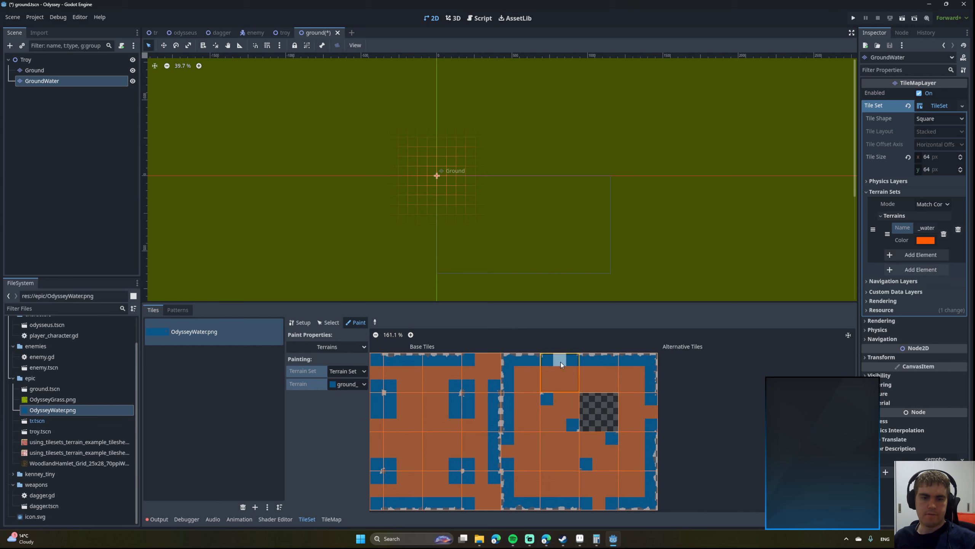
pyautogui.keyDown('ctrl'); pyautogui.scroll(-5, 534, 395); pyautogui.keyUp('ctrl')
pyautogui.keyDown('ctrl'); pyautogui.scroll(4, 645, 384); pyautogui.keyUp('ctrl')
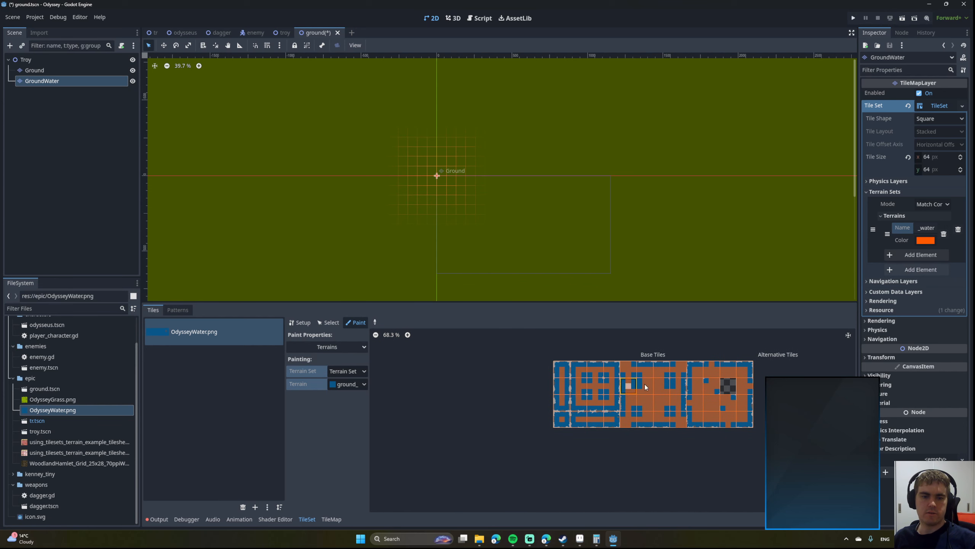
# Switch the GroundWater layer from tile set setup to terrain painting with the Line tool.
pyautogui.moveTo(624, 410); pyautogui.dragTo(580, 397, button='middle')
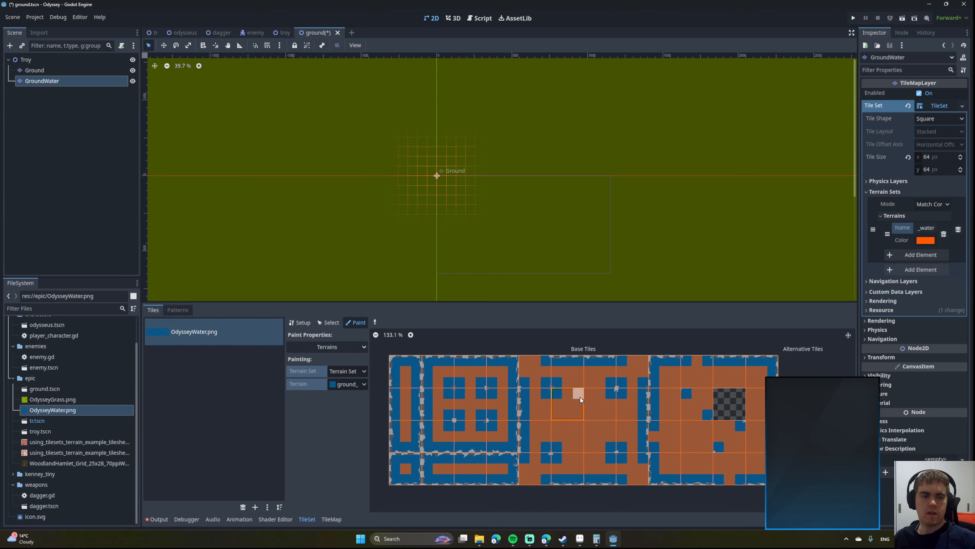
pyautogui.click(332, 519)
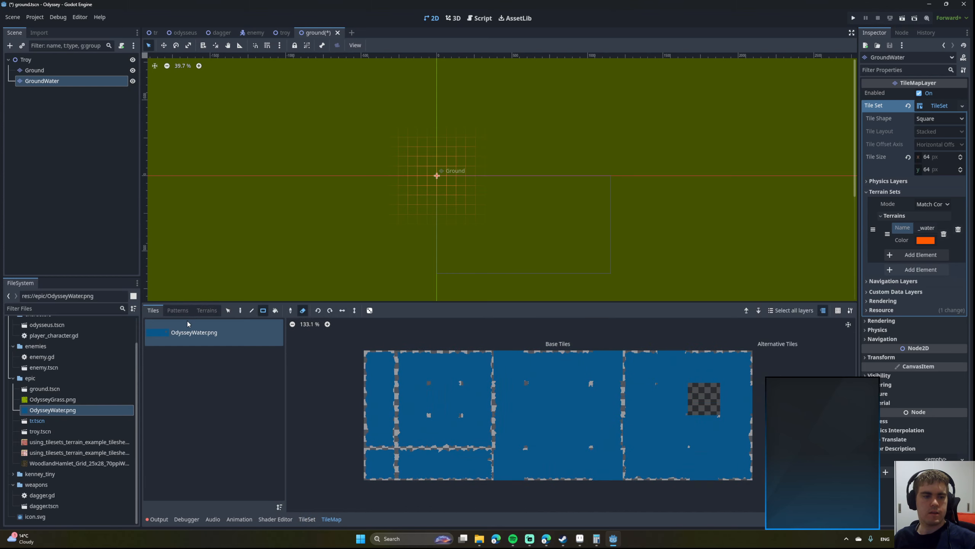
pyautogui.click(207, 310)
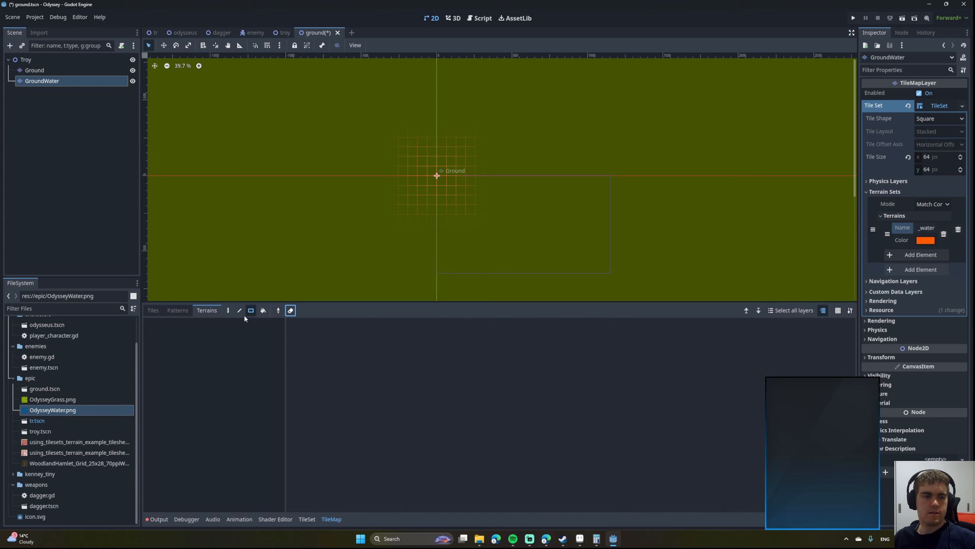
pyautogui.click(240, 310)
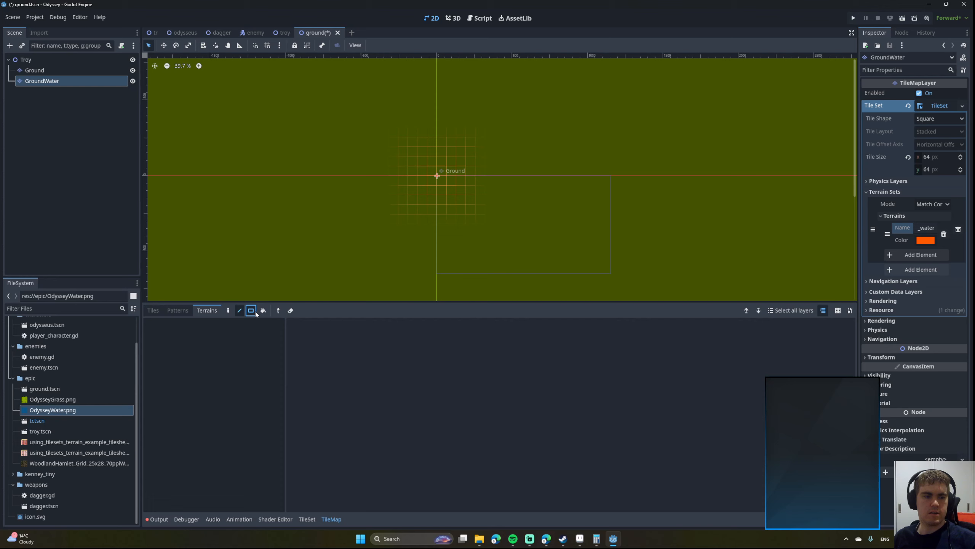
pyautogui.click(154, 311)
pyautogui.click(207, 310)
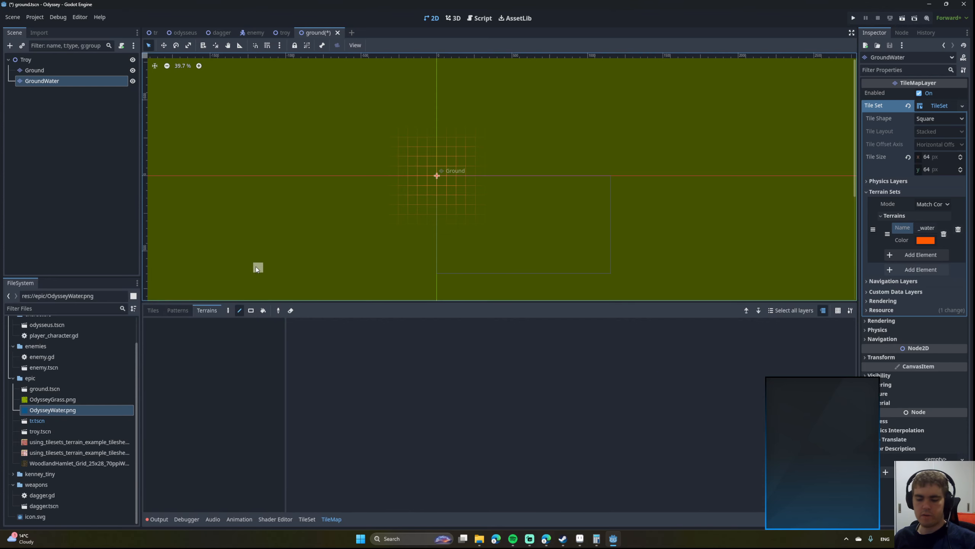
# Test-run the ground scene, close the game window and return to tile map editing.
pyautogui.press('F6')
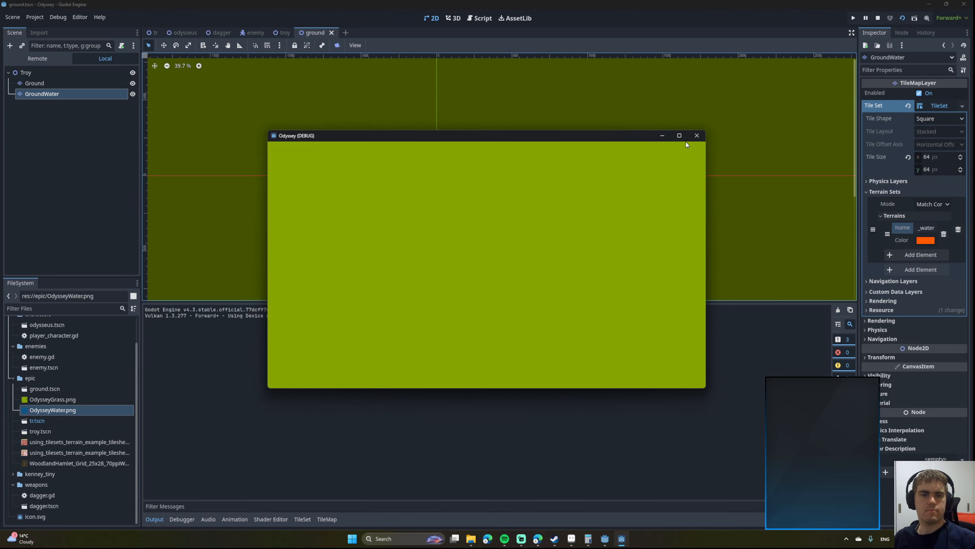
pyautogui.click(696, 135)
pyautogui.click(325, 519)
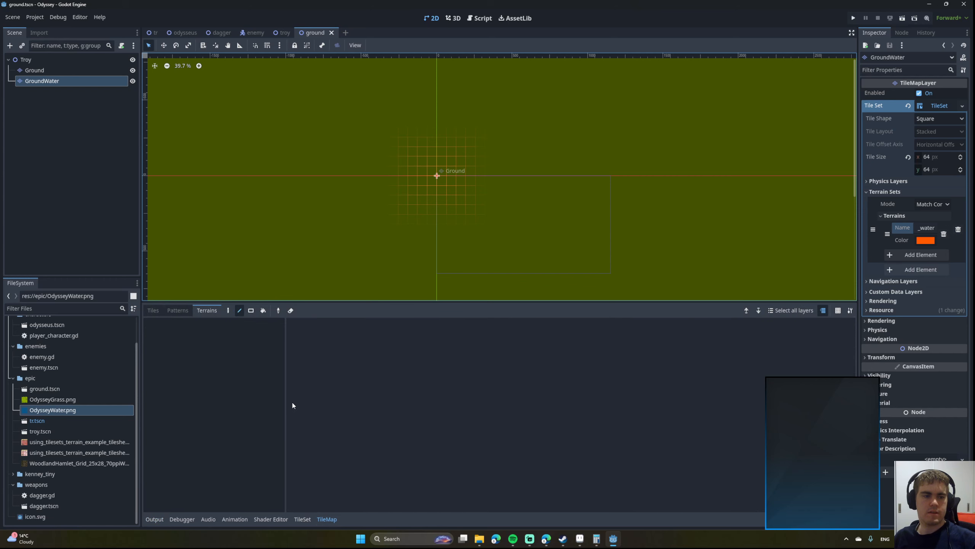
# Reselect the GroundWater layer to refresh its terrains, and choose ground_water from Terrain Set 0 for painting.
pyautogui.click(48, 70)
pyautogui.click(40, 88)
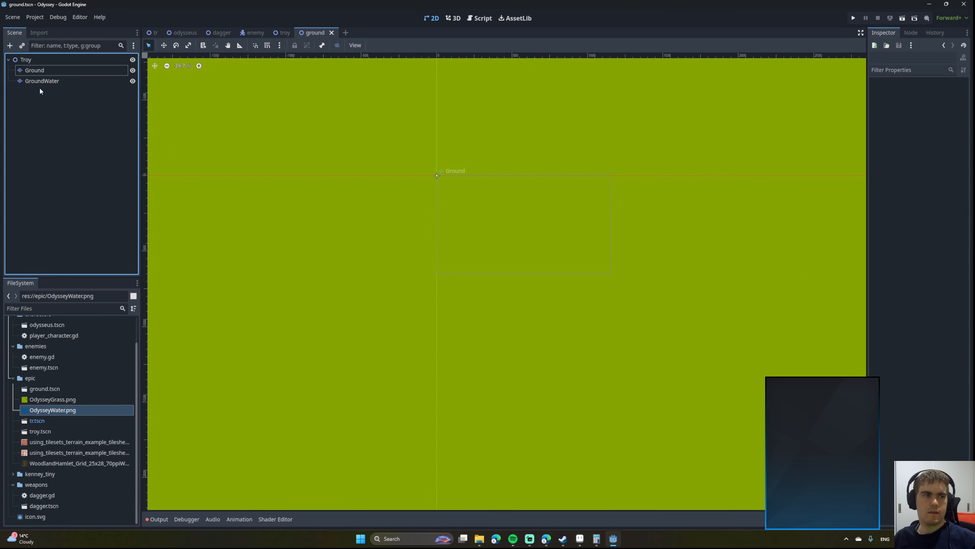
pyautogui.click(41, 83)
pyautogui.click(198, 335)
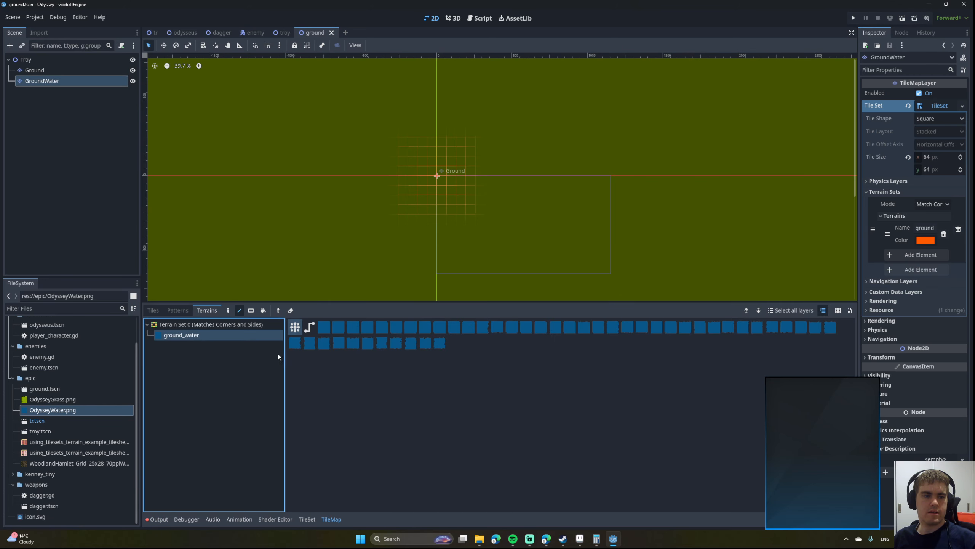
# Try a diagonal ground_water line just below the origin and undo it.
pyautogui.scroll(-1, 337, 209)
pyautogui.scroll(-6, 340, 208)
pyautogui.scroll(2, 341, 206)
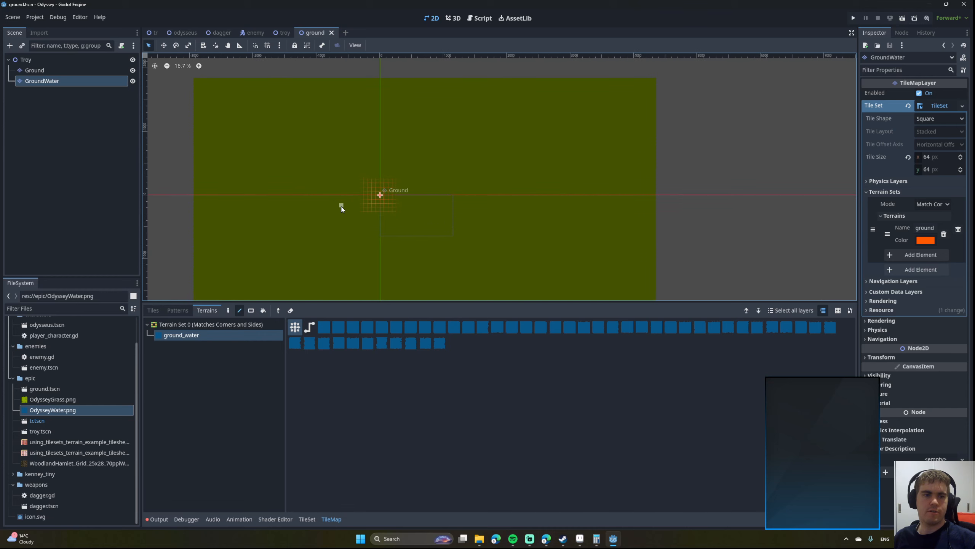
pyautogui.scroll(7, 401, 171)
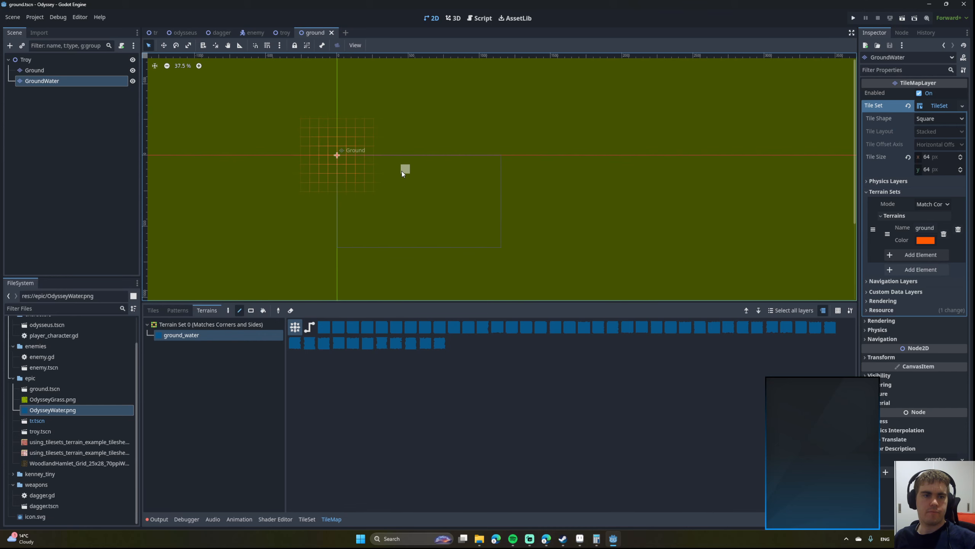
pyautogui.moveTo(339, 168)
pyautogui.mouseDown()
pyautogui.moveTo(310, 189)
pyautogui.moveTo(361, 221)
pyautogui.mouseUp()
pyautogui.hotkey('ctrl', 'z')
# Paint a pond of overlapping ground_water rectangles just below the origin with the Rectangle tool.
pyautogui.click(251, 310)
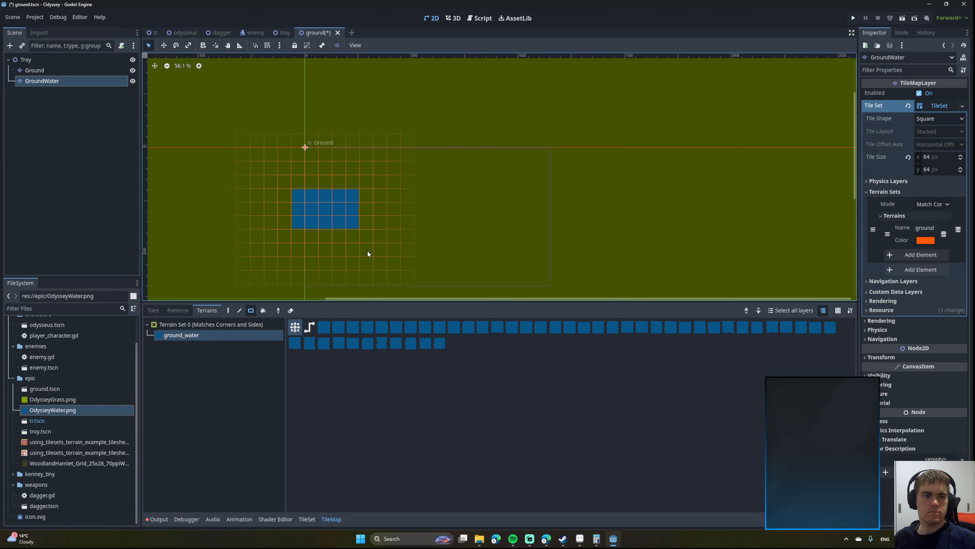
pyautogui.moveTo(298, 167); pyautogui.dragTo(341, 202)
pyautogui.moveTo(272, 195); pyautogui.dragTo(293, 225)
pyautogui.moveTo(275, 232); pyautogui.dragTo(313, 182, button='middle')
pyautogui.moveTo(321, 185); pyautogui.dragTo(363, 241)
pyautogui.moveTo(380, 257); pyautogui.dragTo(339, 199, button='middle')
# Paint a second, larger ground_water pond from four overlapping rectangles to the lower right of the first one.
pyautogui.scroll(-1, 339, 199)
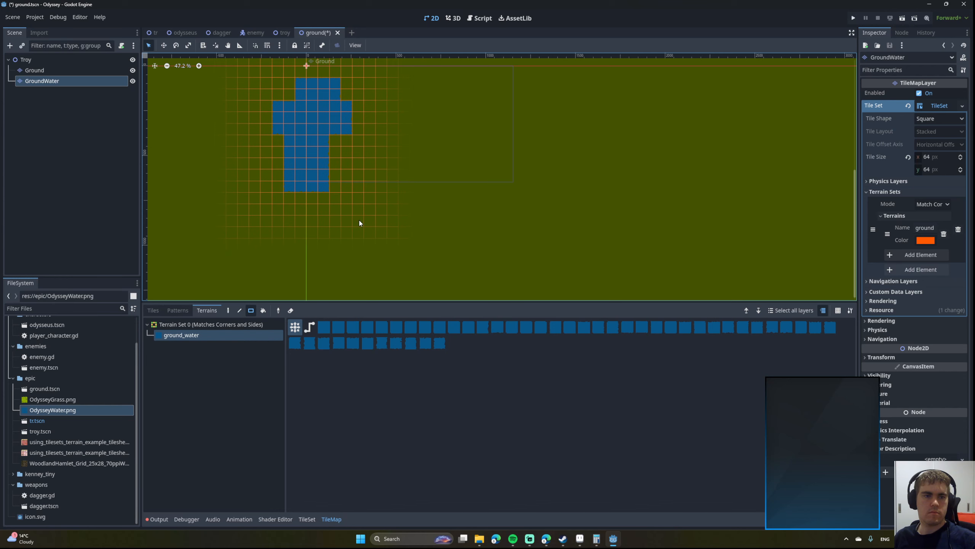
pyautogui.scroll(-9, 383, 232)
pyautogui.moveTo(413, 244); pyautogui.dragTo(385, 223, button='middle')
pyautogui.moveTo(388, 195); pyautogui.dragTo(437, 231)
pyautogui.moveTo(414, 174); pyautogui.dragTo(450, 211)
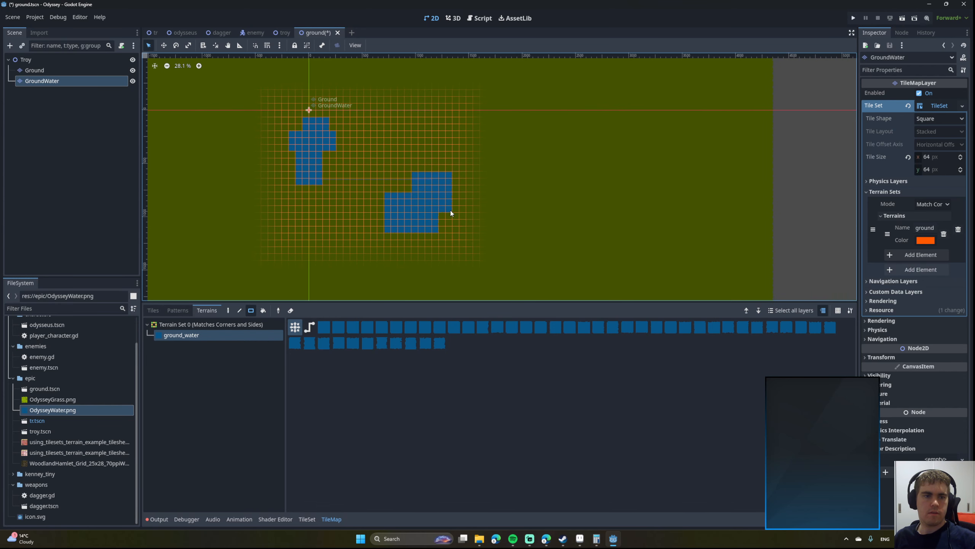
pyautogui.moveTo(461, 224); pyautogui.dragTo(452, 242, button='middle')
pyautogui.moveTo(412, 248); pyautogui.dragTo(432, 282)
pyautogui.moveTo(435, 253); pyautogui.dragTo(420, 219, button='middle')
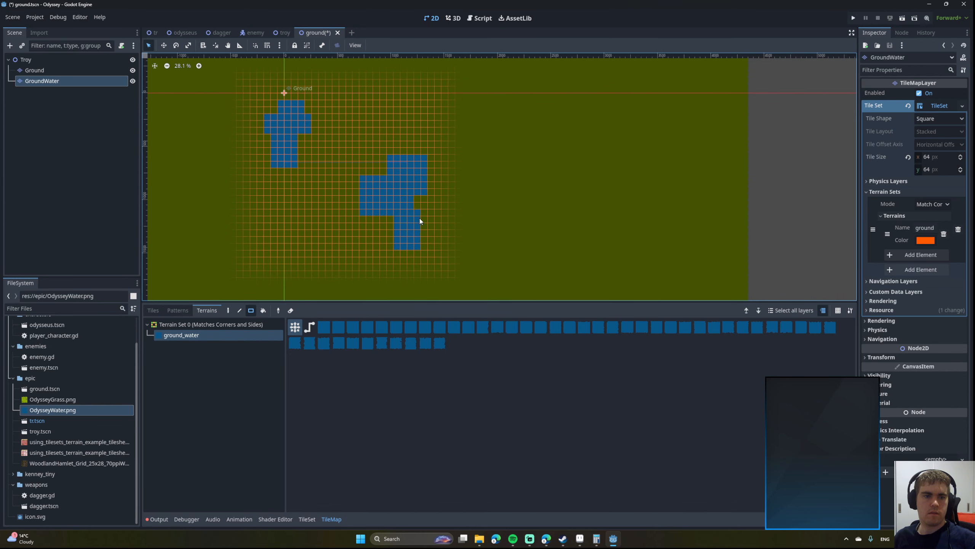
pyautogui.moveTo(417, 205); pyautogui.dragTo(460, 227)
pyautogui.moveTo(483, 250); pyautogui.dragTo(487, 248, button='middle')
# Paint a small ground_water rectangle lower left of the ponds and a long strip joining it to the map's left edge.
pyautogui.moveTo(417, 188); pyautogui.dragTo(494, 215, button='middle')
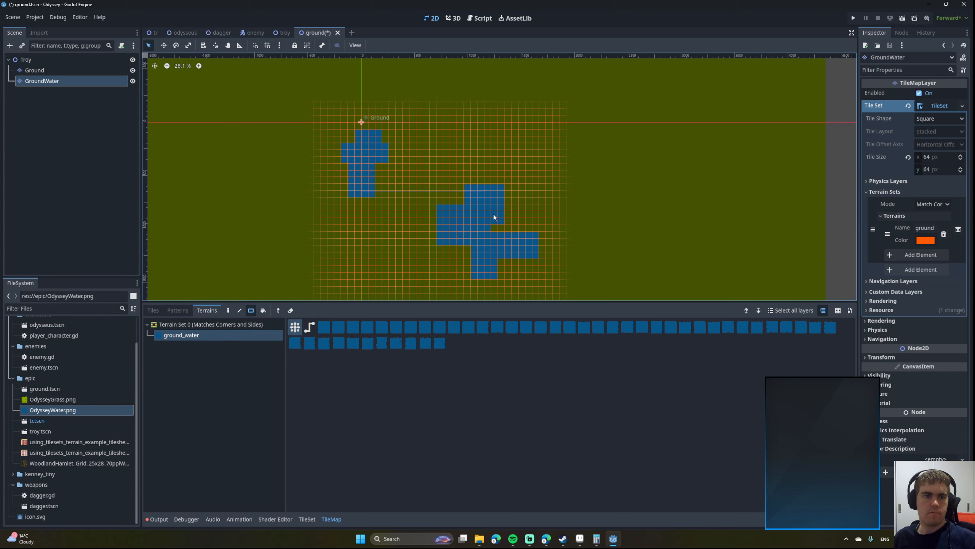
pyautogui.moveTo(442, 165)
pyautogui.mouseDown(button='middle')
pyautogui.moveTo(556, 152)
pyautogui.moveTo(556, 116)
pyautogui.mouseUp(button='middle')
pyautogui.moveTo(388, 214); pyautogui.dragTo(418, 233)
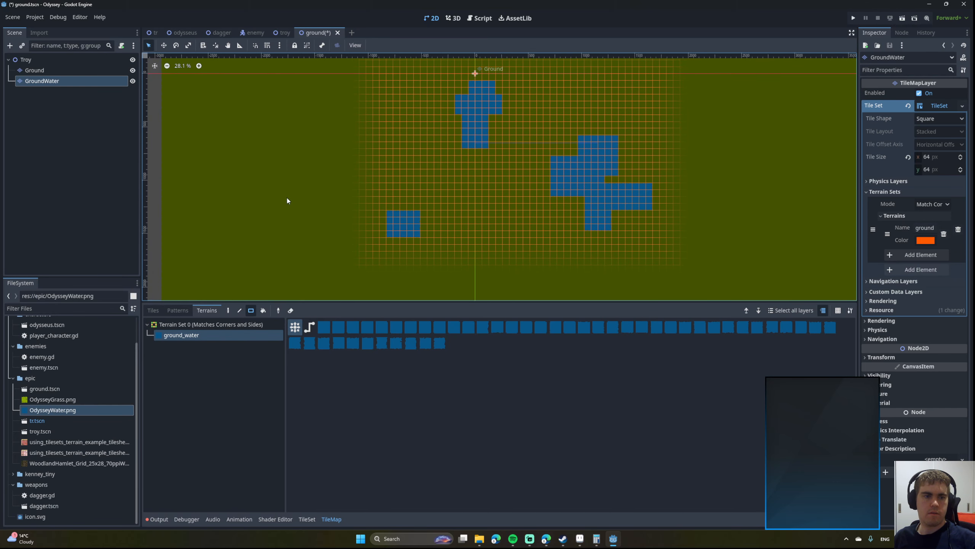
pyautogui.moveTo(168, 208); pyautogui.dragTo(388, 236)
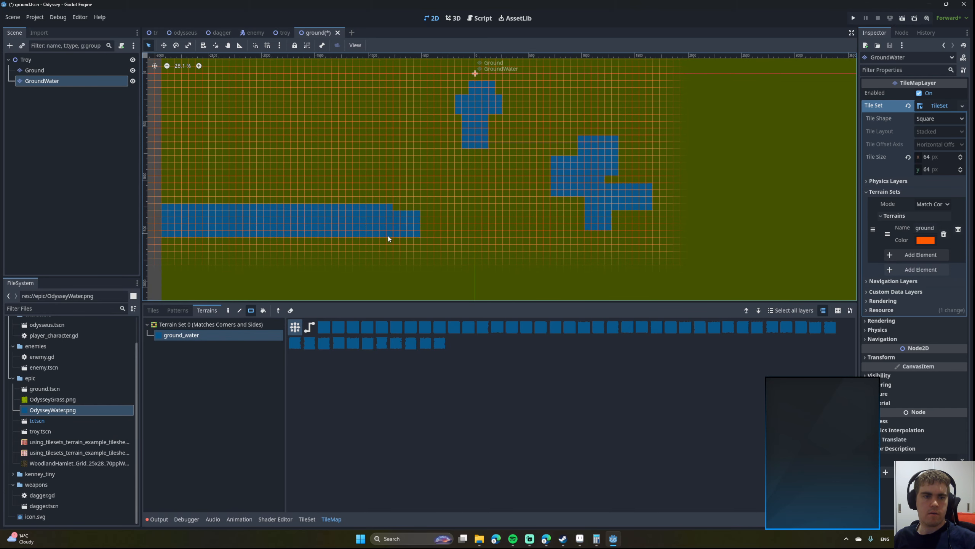
pyautogui.moveTo(296, 236); pyautogui.dragTo(298, 224, button='middle')
# Undo all the ground_water rectangles painted on the map.
pyautogui.hotkey('ctrl', 'z')
pyautogui.hotkey('ctrl', 'z')
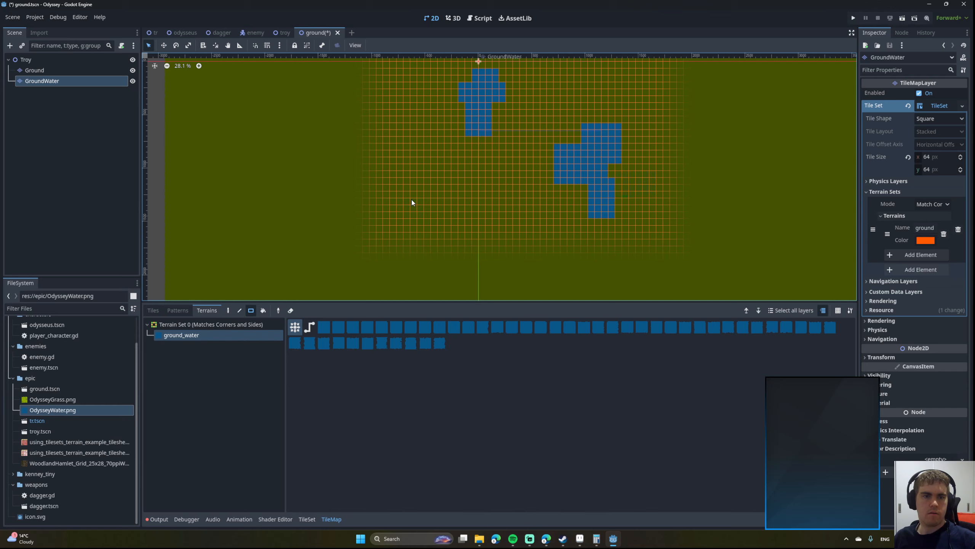
pyautogui.hotkey('ctrl', 'z')
pyautogui.hotkey('ctrl', 'z')
pyautogui.hotkey('ctrl', 'z')
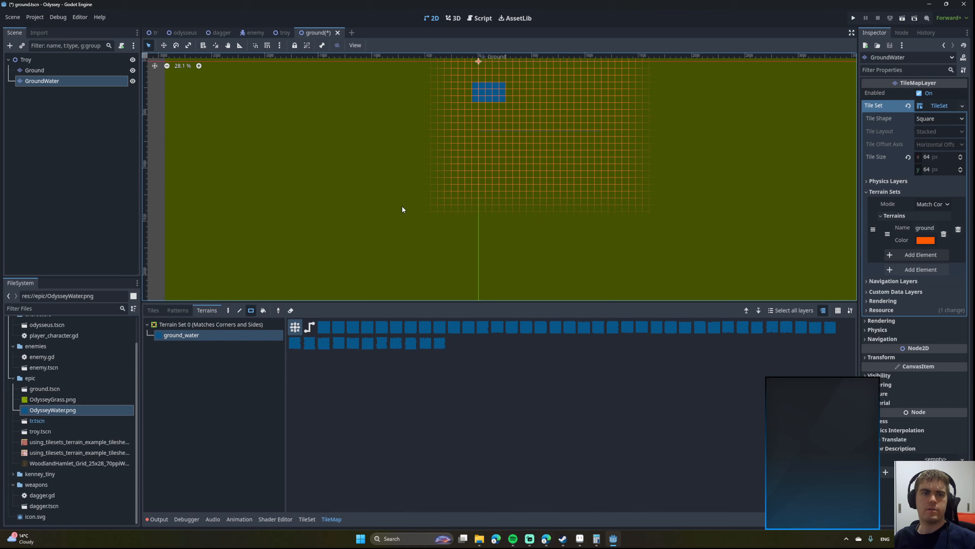
pyautogui.hotkey('ctrl', 'z')
# Paint the river's wavy upper bank freehand in ground_water, from the map's left edge to its right edge.
pyautogui.scroll(-3, 344, 235)
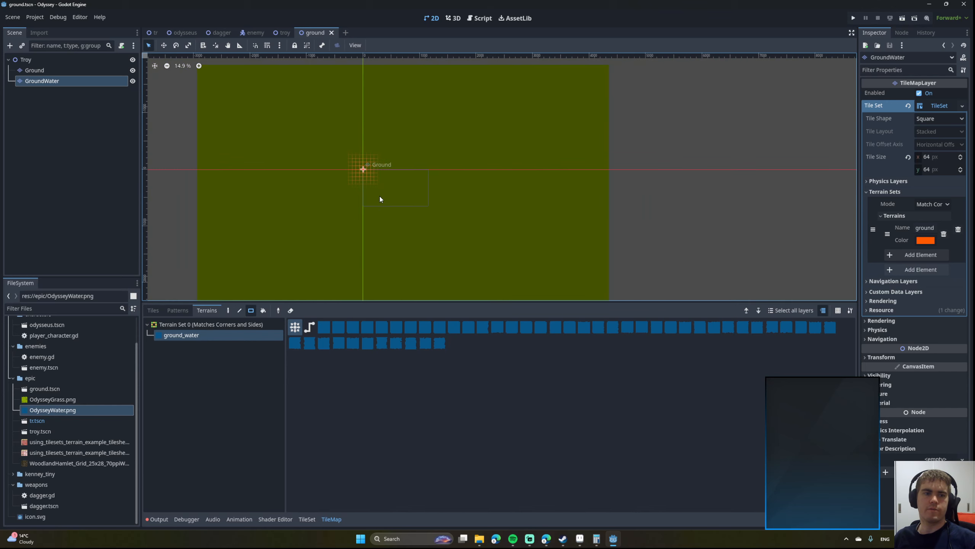
pyautogui.scroll(2, 389, 181)
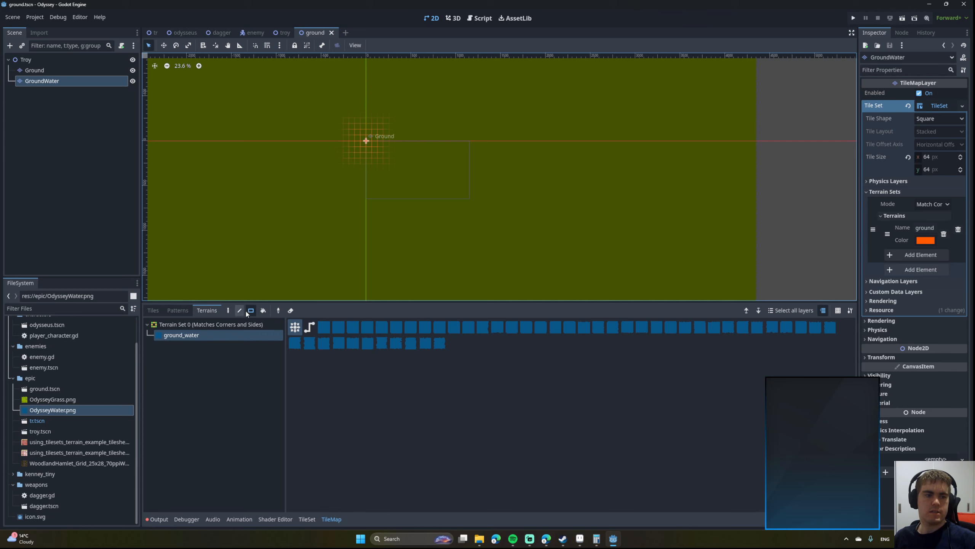
pyautogui.click(228, 311)
pyautogui.moveTo(226, 257); pyautogui.dragTo(300, 221, button='middle')
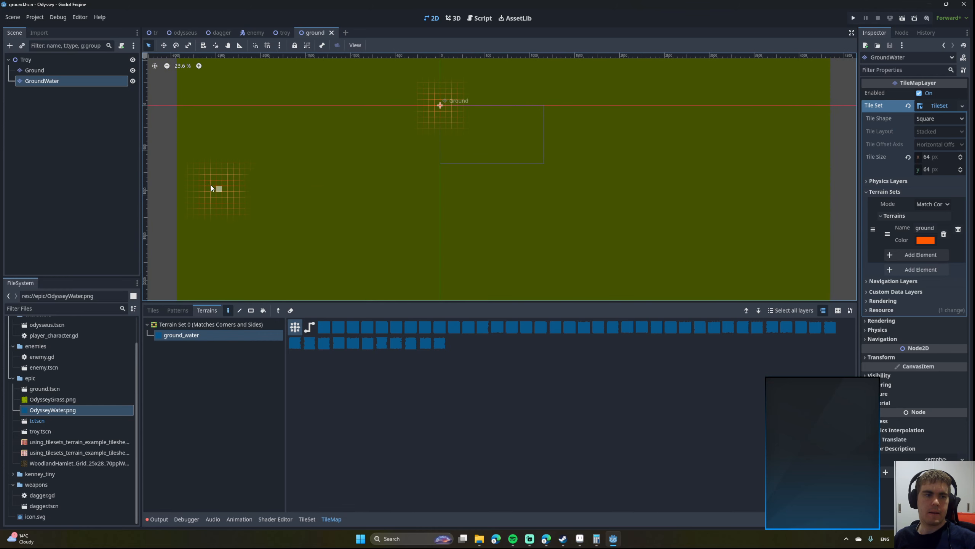
pyautogui.moveTo(178, 171); pyautogui.dragTo(203, 166)
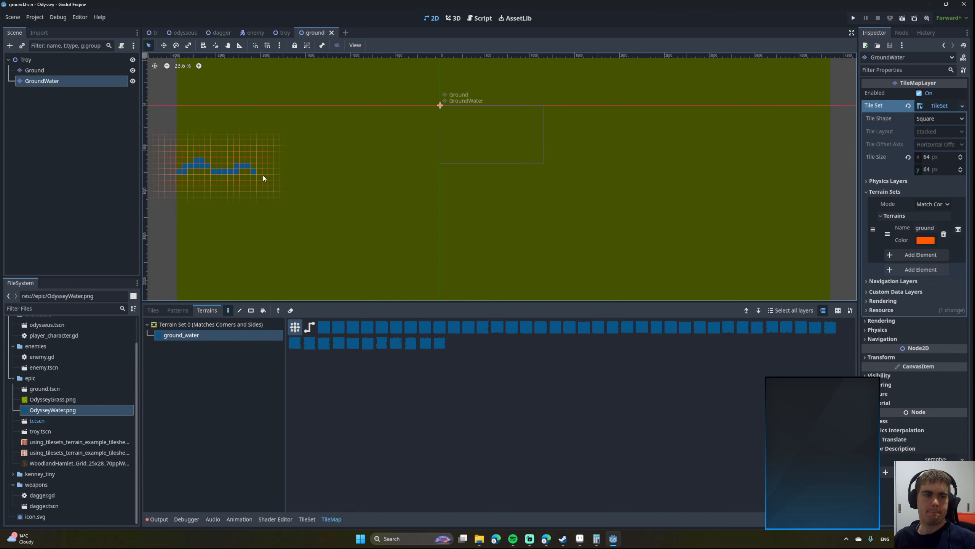
pyautogui.moveTo(263, 177)
pyautogui.mouseDown()
pyautogui.moveTo(344, 200)
pyautogui.moveTo(451, 159)
pyautogui.moveTo(584, 204)
pyautogui.moveTo(676, 203)
pyautogui.moveTo(744, 221)
pyautogui.moveTo(829, 200)
pyautogui.mouseUp()
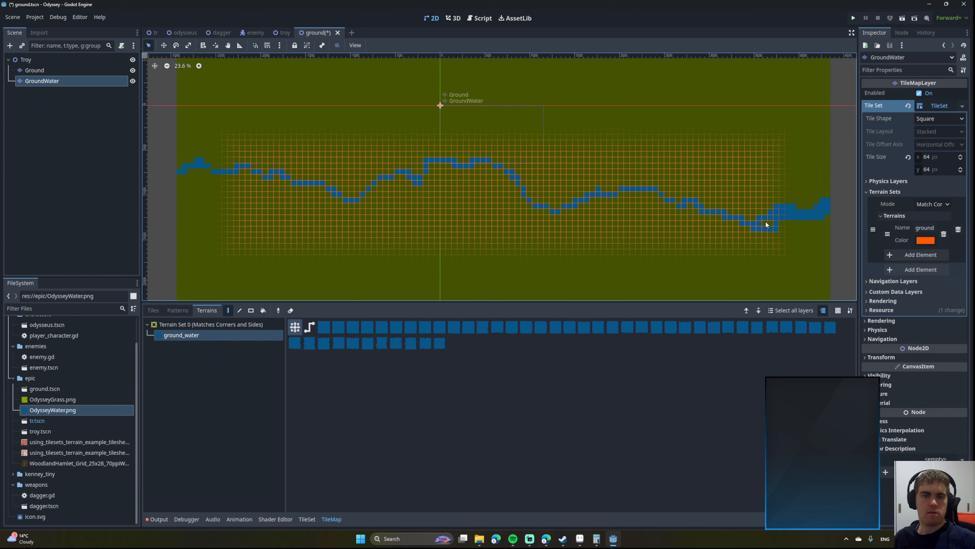
# Paint the river's wavy lower bank freehand in ground_water, from its right end back to the map's left edge.
pyautogui.moveTo(767, 225); pyautogui.dragTo(741, 230)
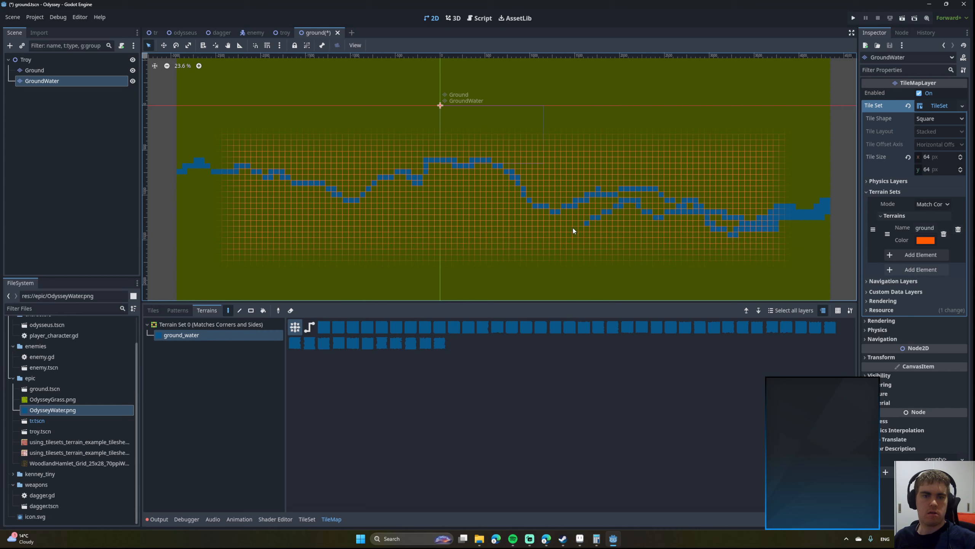
pyautogui.moveTo(573, 231); pyautogui.dragTo(504, 210)
pyautogui.moveTo(413, 218)
pyautogui.mouseDown()
pyautogui.moveTo(323, 228)
pyautogui.moveTo(234, 221)
pyautogui.moveTo(183, 195)
pyautogui.moveTo(187, 189)
pyautogui.mouseUp()
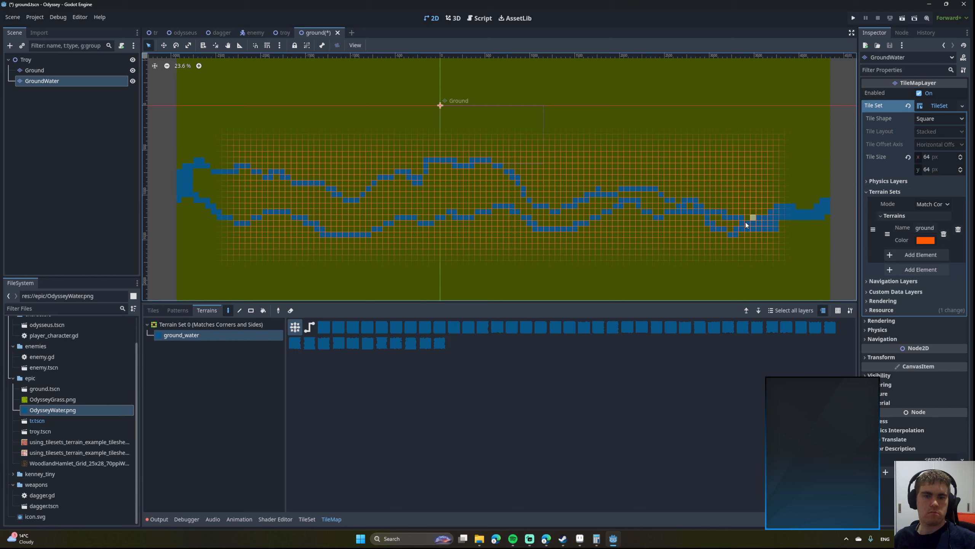
# Fill the enclosed areas between the two river banks with ground_water using the Bucket tool.
pyautogui.click(264, 310)
pyautogui.click(236, 197)
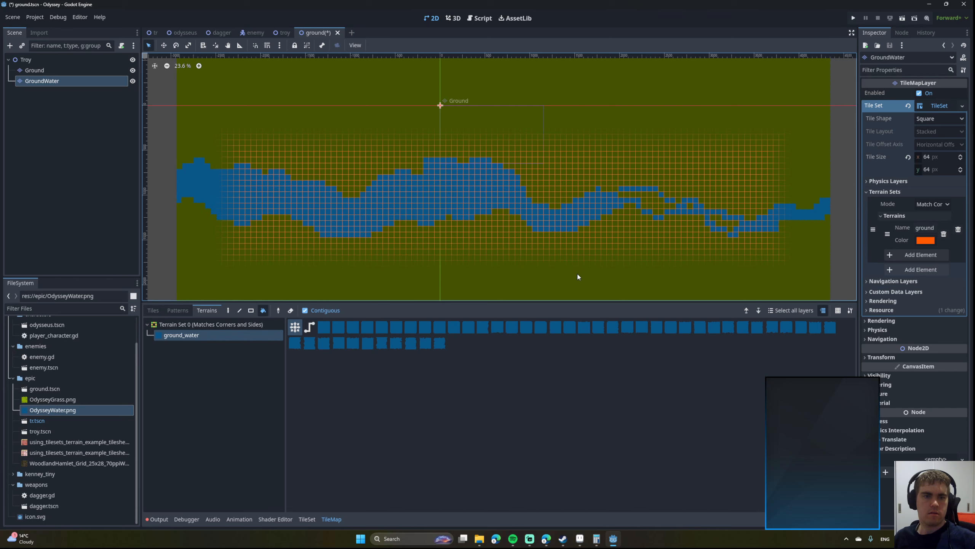
pyautogui.click(678, 206)
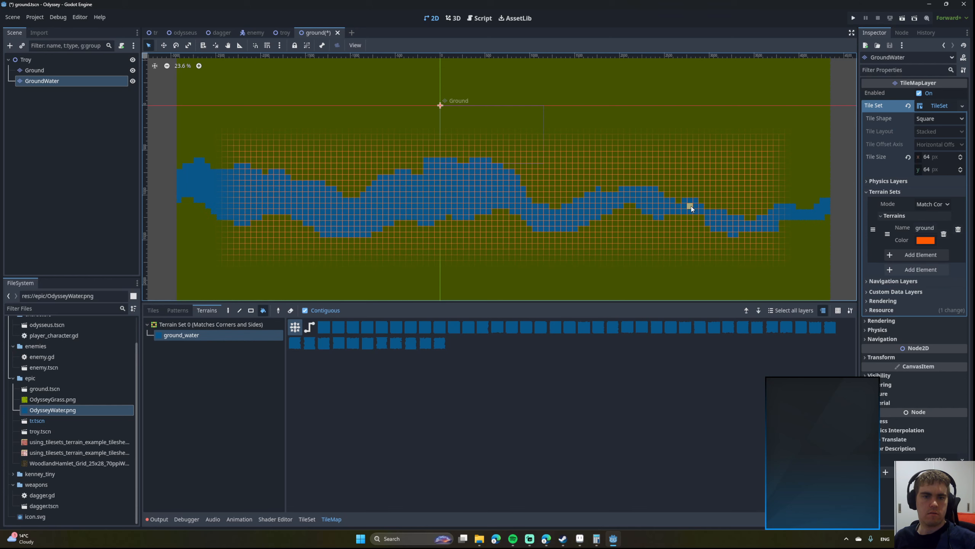
# Widen the river's right half with a lower ground_water bank out to the map's edge, and fill the enclosed gap.
pyautogui.scroll(9, 628, 235)
pyautogui.moveTo(621, 230); pyautogui.dragTo(374, 203, button='middle')
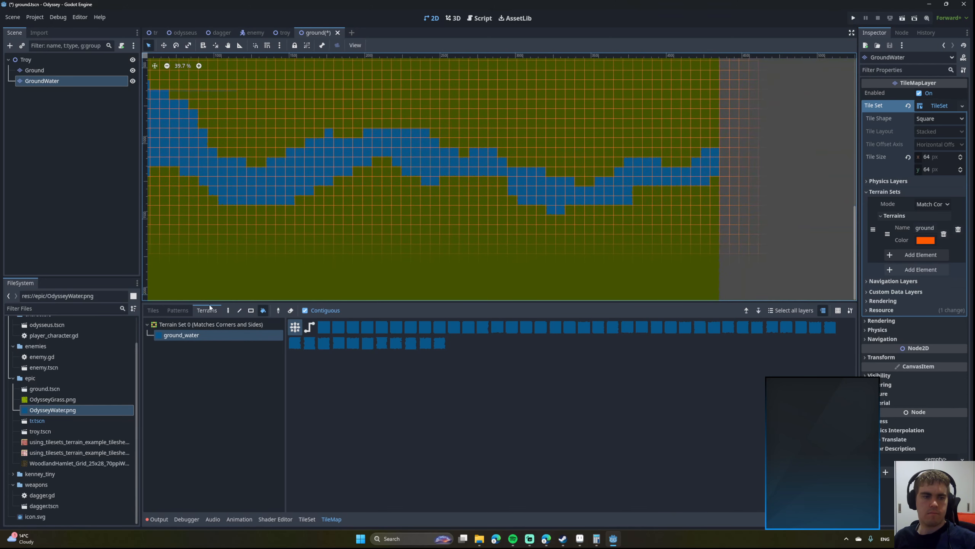
pyautogui.click(228, 310)
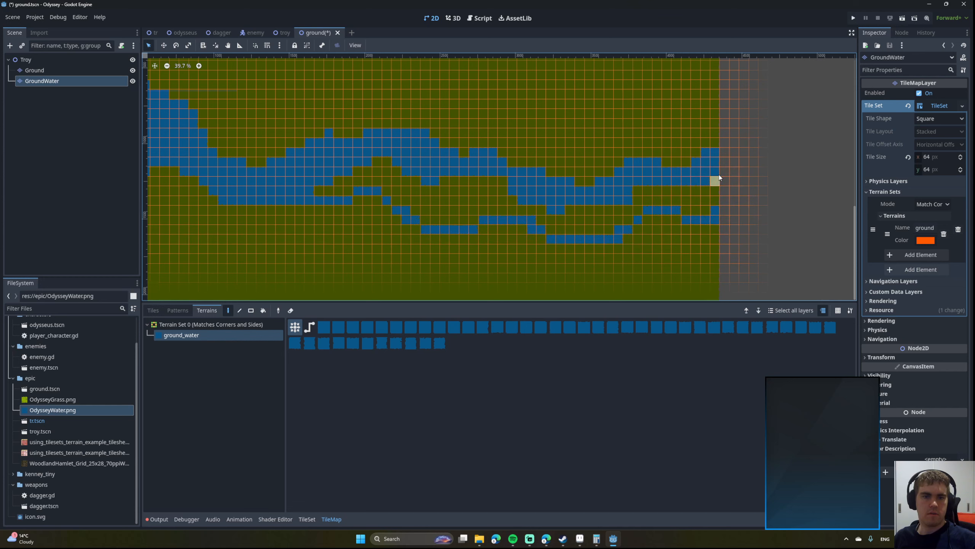
pyautogui.click(264, 311)
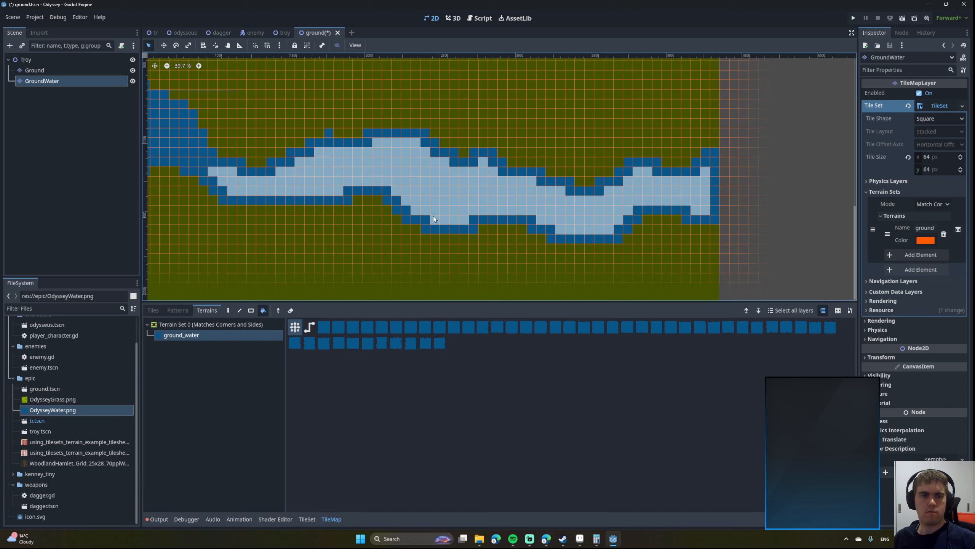
pyautogui.moveTo(408, 233); pyautogui.dragTo(629, 216, button='middle')
pyautogui.scroll(-8, 630, 215)
pyautogui.moveTo(307, 180); pyautogui.dragTo(553, 196, button='middle')
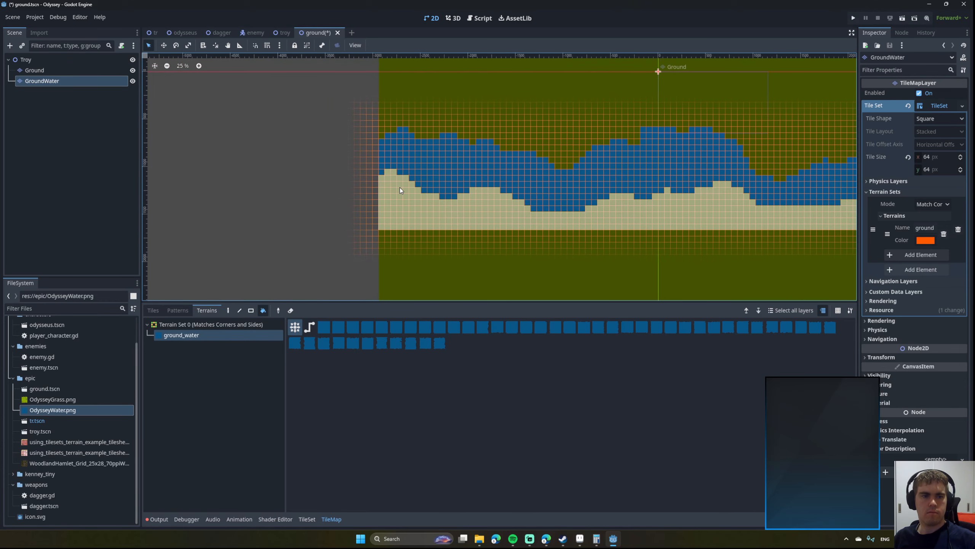
# Select the Troy root node and look over the finished river against the undimmed grass.
pyautogui.click(228, 311)
pyautogui.moveTo(639, 155)
pyautogui.mouseDown(button='middle')
pyautogui.moveTo(473, 209)
pyautogui.moveTo(474, 261)
pyautogui.moveTo(460, 172)
pyautogui.mouseUp(button='middle')
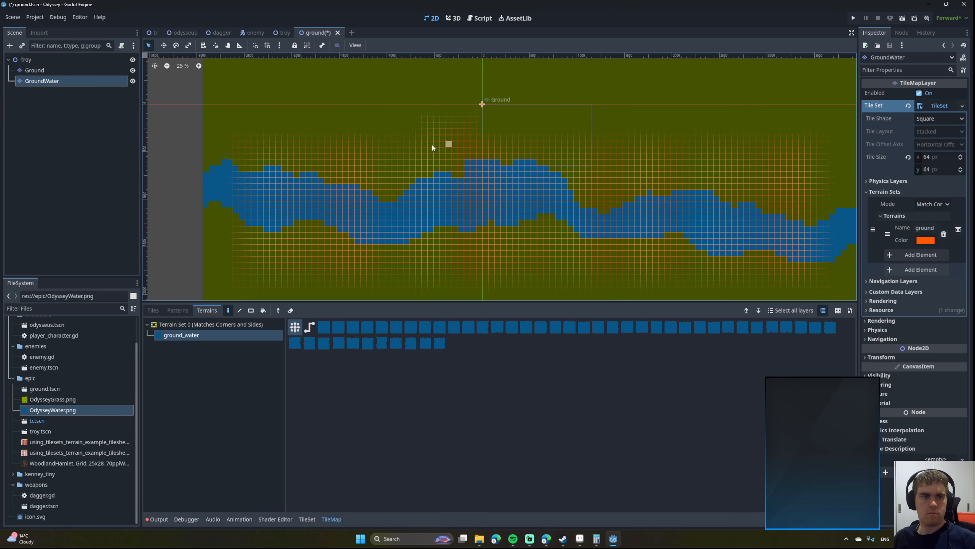
pyautogui.click(31, 60)
pyautogui.scroll(3, 443, 181)
pyautogui.scroll(3, 464, 233)
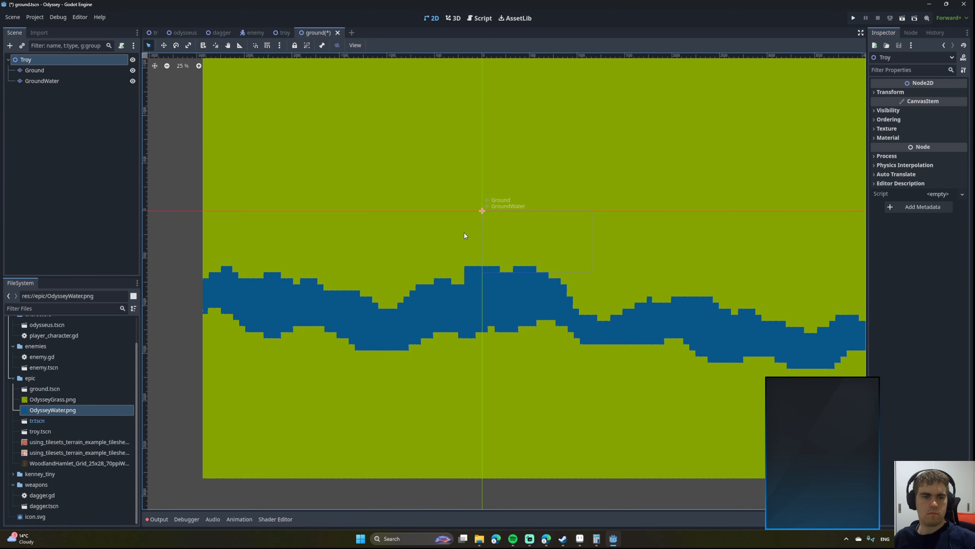
# Examine the river's banks close up and from afar across the map, checking the stepped edges between water and grass.
pyautogui.scroll(-6, 464, 233)
pyautogui.moveTo(466, 224); pyautogui.dragTo(466, 277, button='middle')
pyautogui.moveTo(466, 323); pyautogui.dragTo(466, 278, button='middle')
pyautogui.scroll(7, 466, 277)
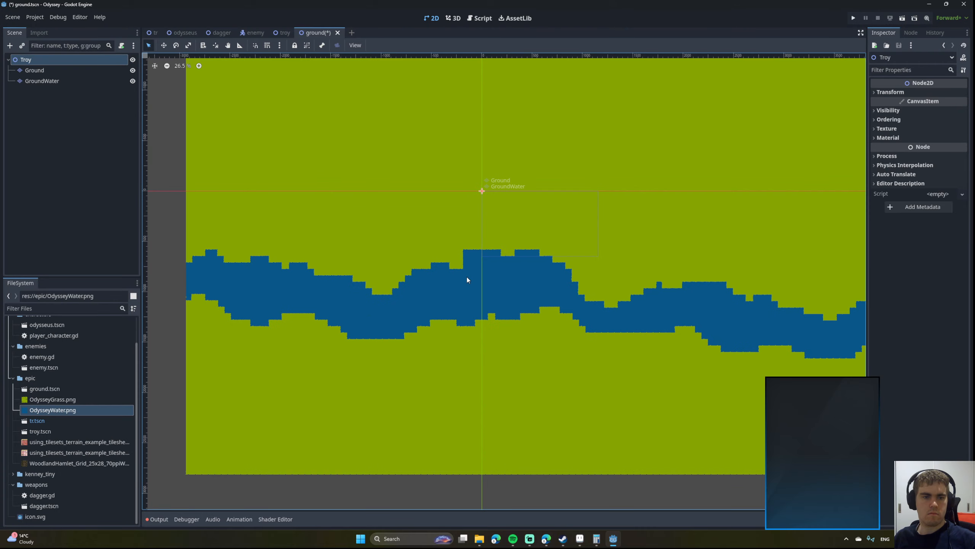
pyautogui.scroll(10, 467, 269)
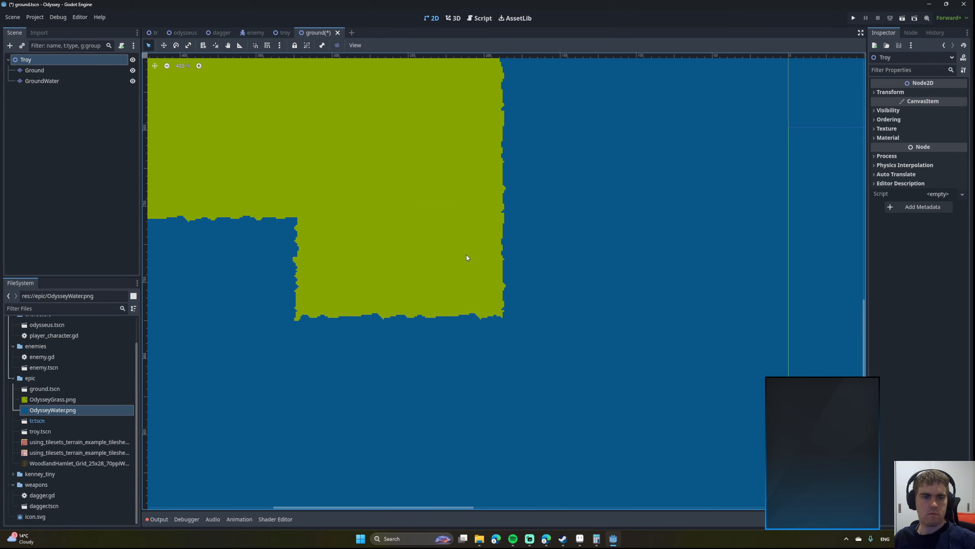
pyautogui.scroll(-6, 466, 255)
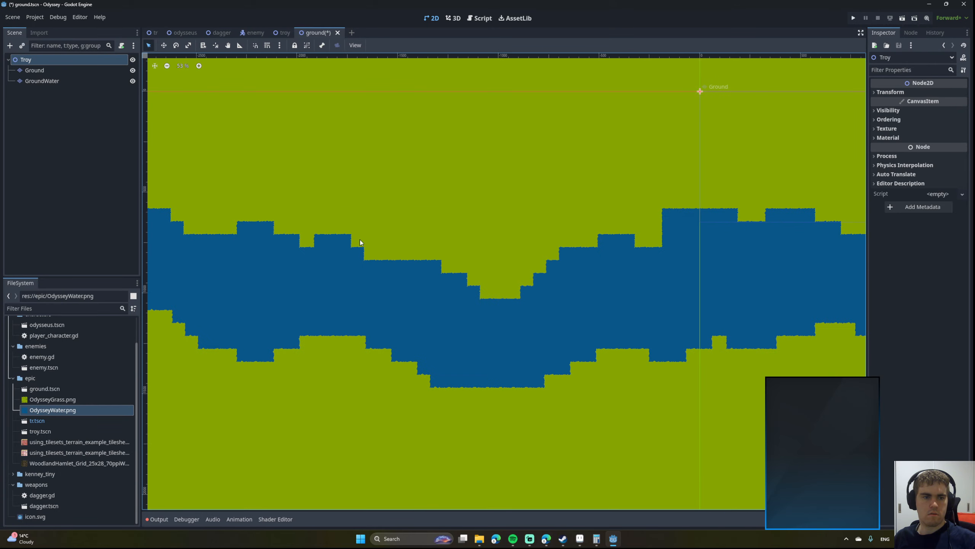
pyautogui.scroll(1, 359, 240)
pyautogui.moveTo(453, 247); pyautogui.dragTo(345, 247, button='middle')
pyautogui.scroll(-3, 621, 260)
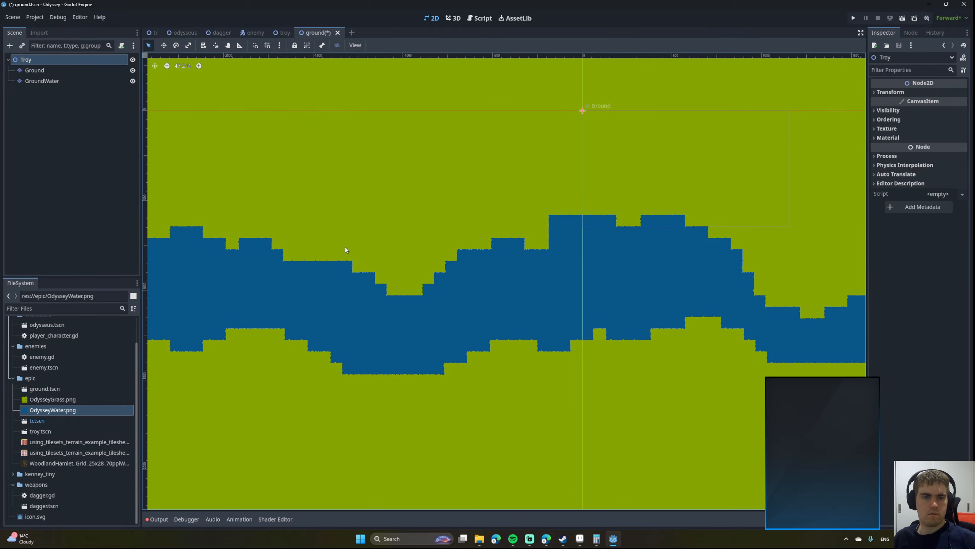
pyautogui.scroll(6, 482, 244)
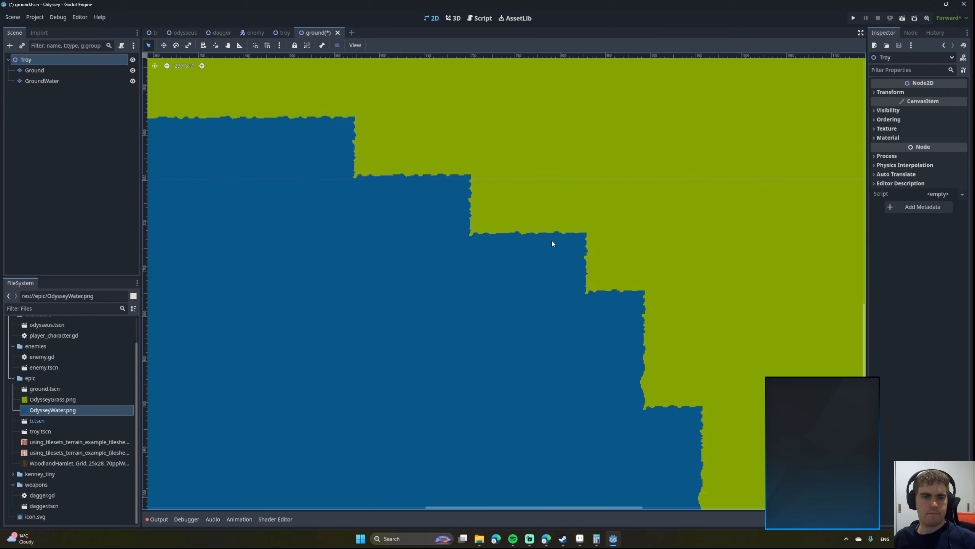
pyautogui.scroll(-4, 552, 243)
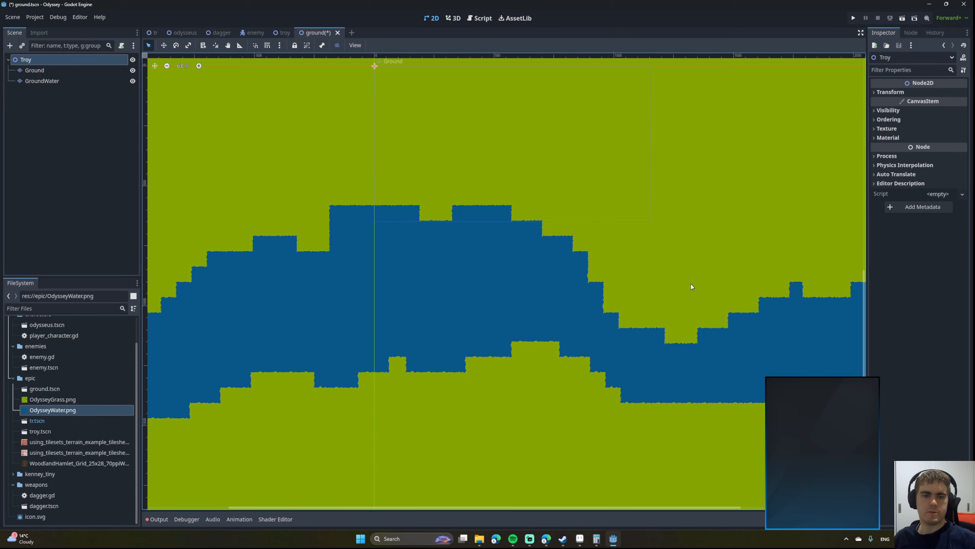
pyautogui.moveTo(690, 287); pyautogui.dragTo(359, 213, button='middle')
pyautogui.moveTo(584, 250); pyautogui.dragTo(435, 227, button='middle')
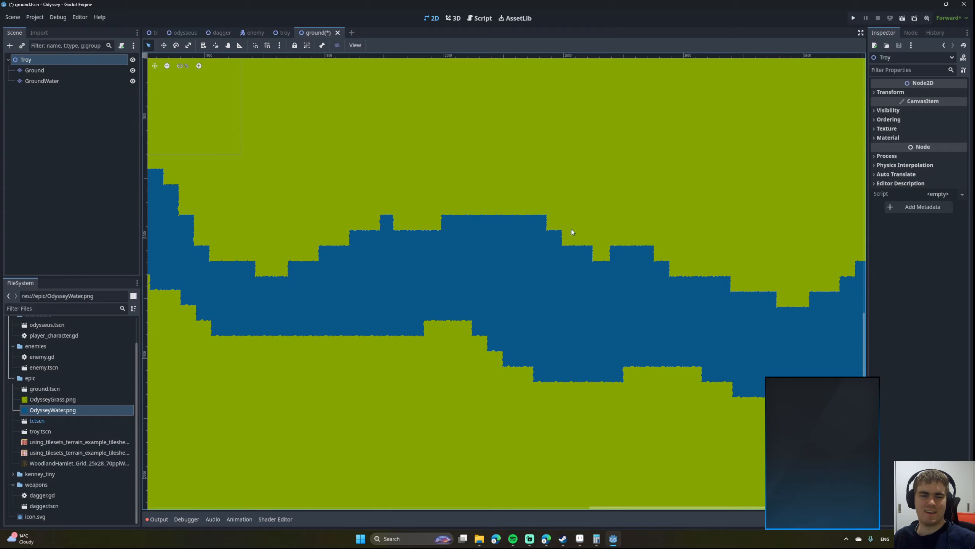
pyautogui.scroll(-3, 522, 207)
pyautogui.scroll(5, 572, 228)
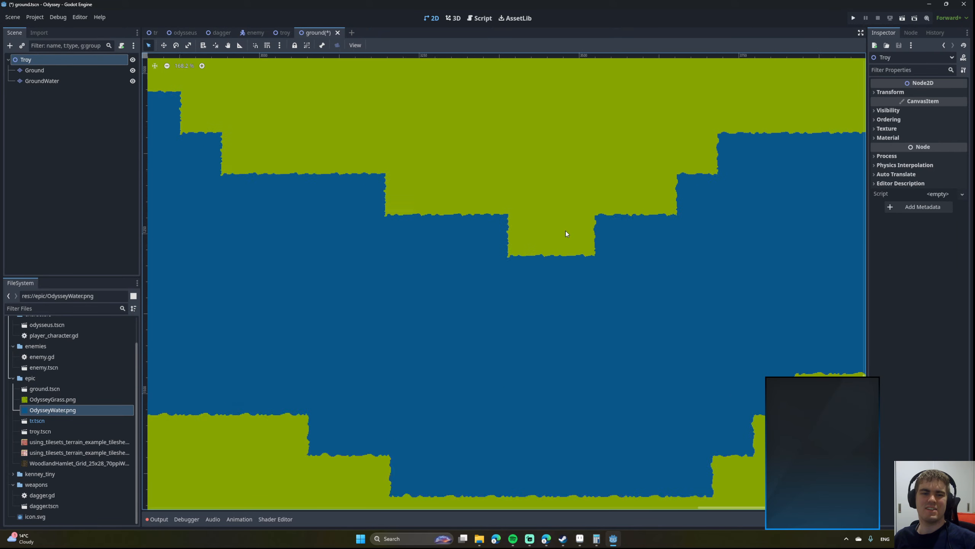
pyautogui.scroll(-2, 566, 233)
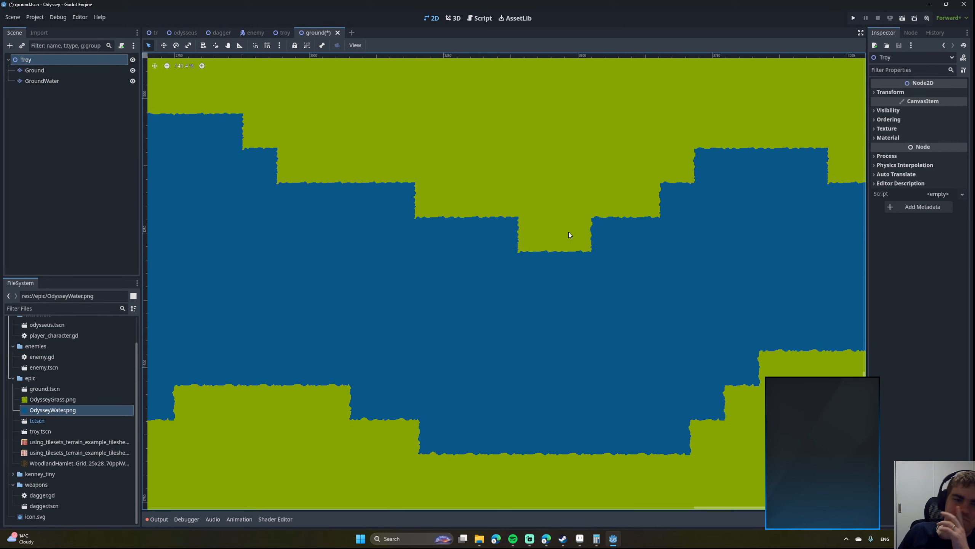
pyautogui.scroll(-10, 635, 254)
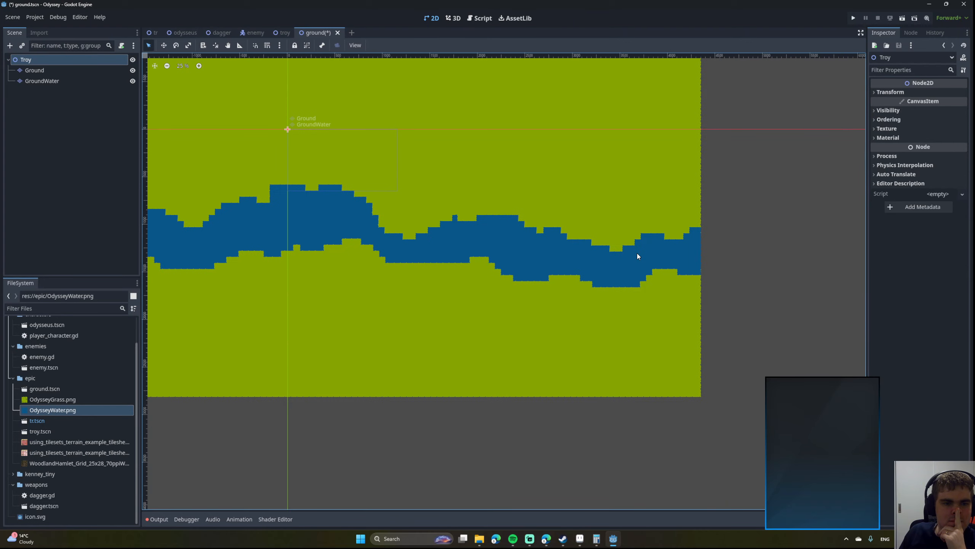
# Inspect the corners and straight runs of the water tiles again, from the river's left end through its middle bends.
pyautogui.scroll(6, 404, 216)
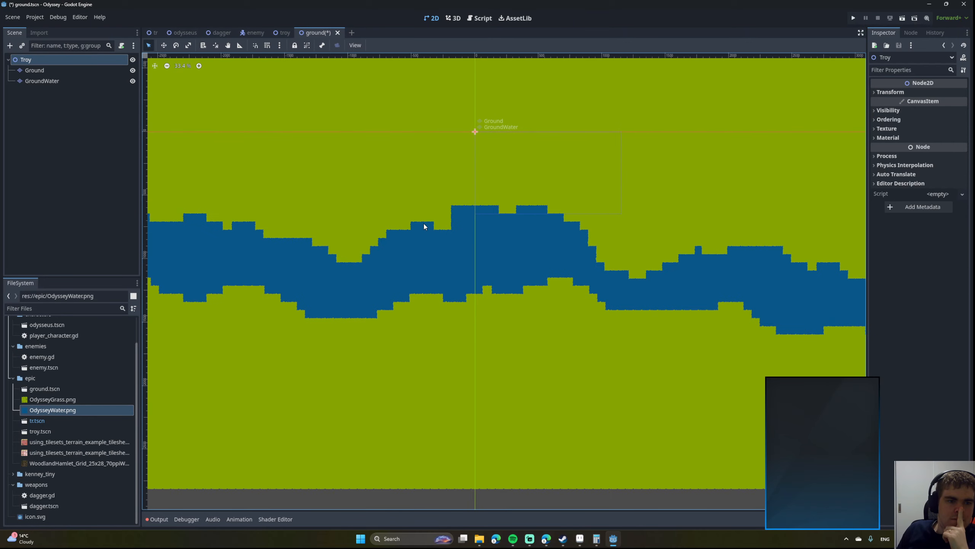
pyautogui.scroll(10, 376, 253)
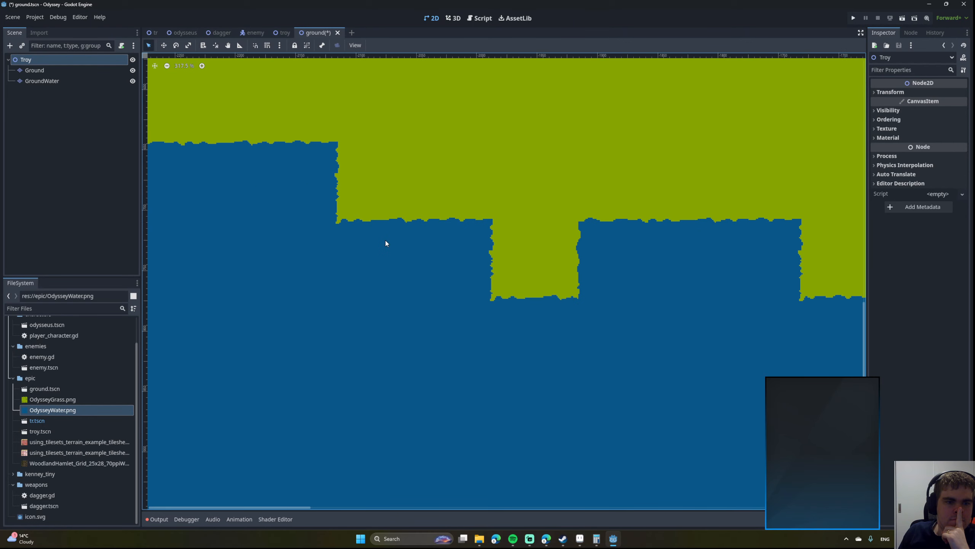
pyautogui.scroll(-10, 386, 240)
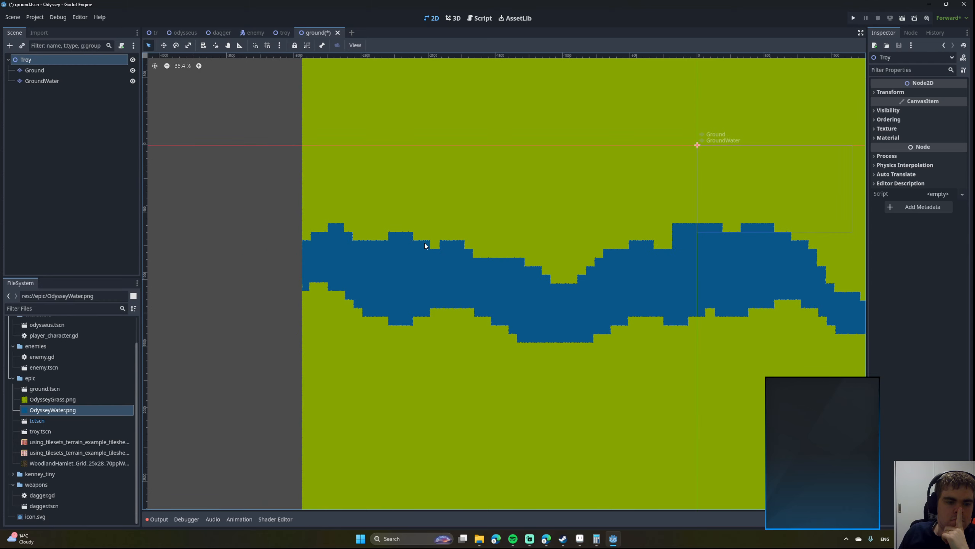
pyautogui.moveTo(425, 242); pyautogui.dragTo(387, 308, button='middle')
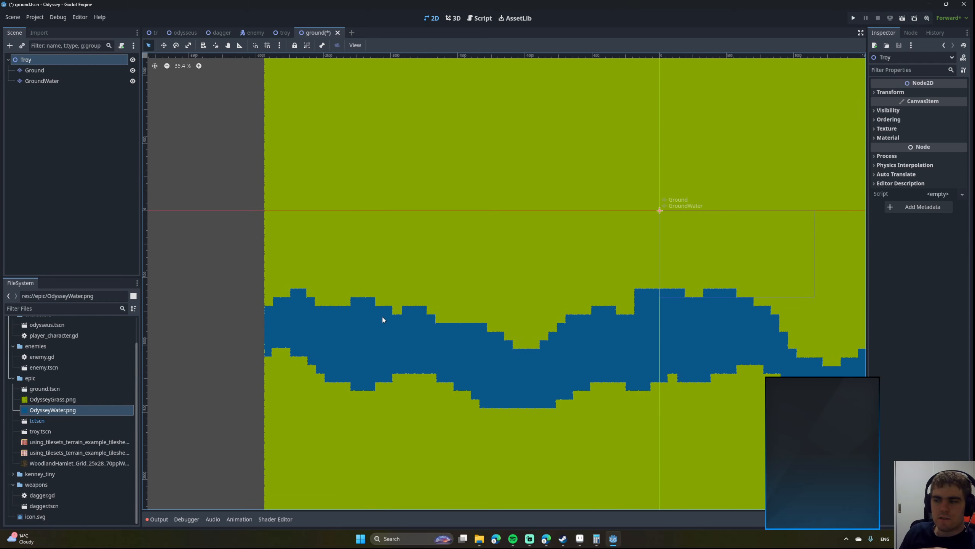
pyautogui.scroll(6, 383, 316)
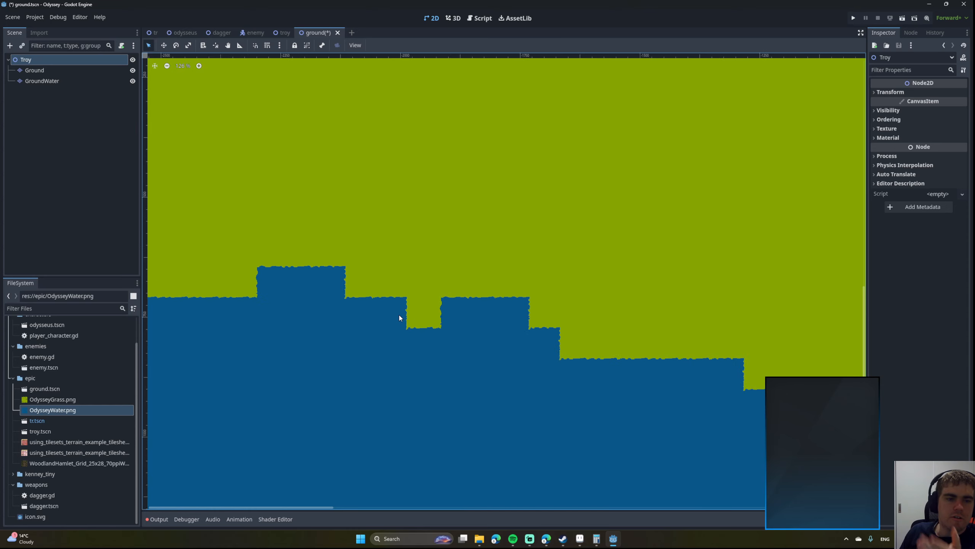
pyautogui.moveTo(486, 339); pyautogui.dragTo(316, 264, button='middle')
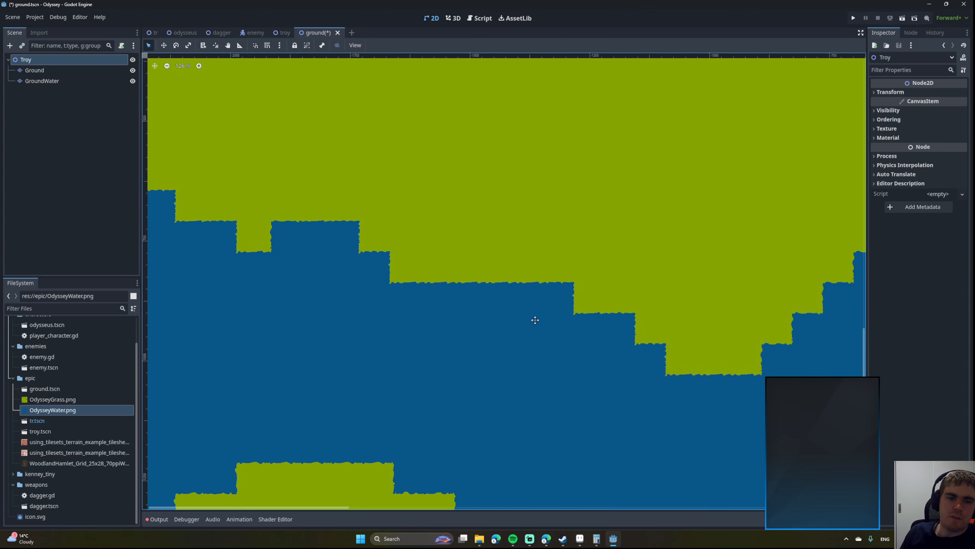
pyautogui.moveTo(536, 321); pyautogui.dragTo(372, 271, button='middle')
pyautogui.scroll(-4, 372, 271)
pyautogui.moveTo(570, 295); pyautogui.dragTo(496, 297, button='middle')
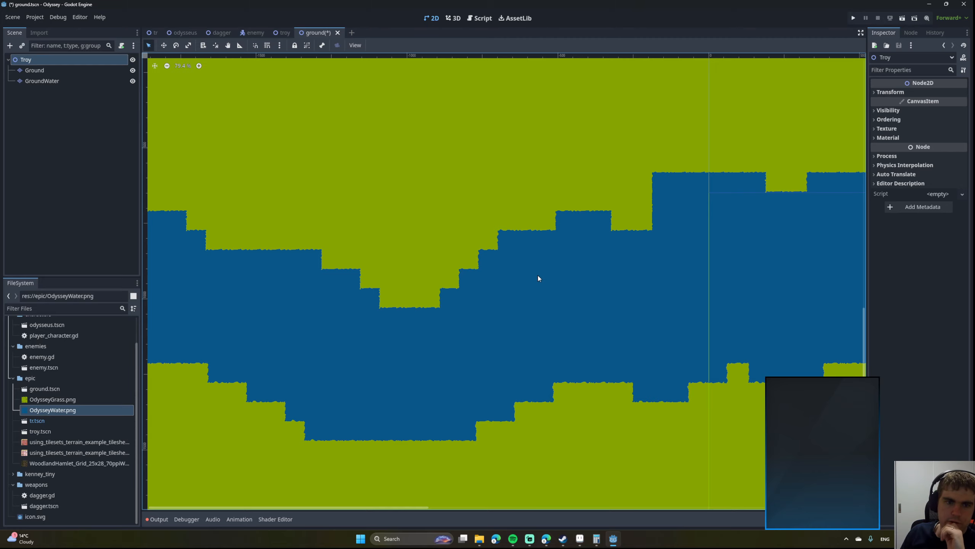
pyautogui.moveTo(511, 275); pyautogui.dragTo(328, 280, button='middle')
pyautogui.moveTo(473, 285); pyautogui.dragTo(348, 250, button='middle')
pyautogui.scroll(-1, 470, 267)
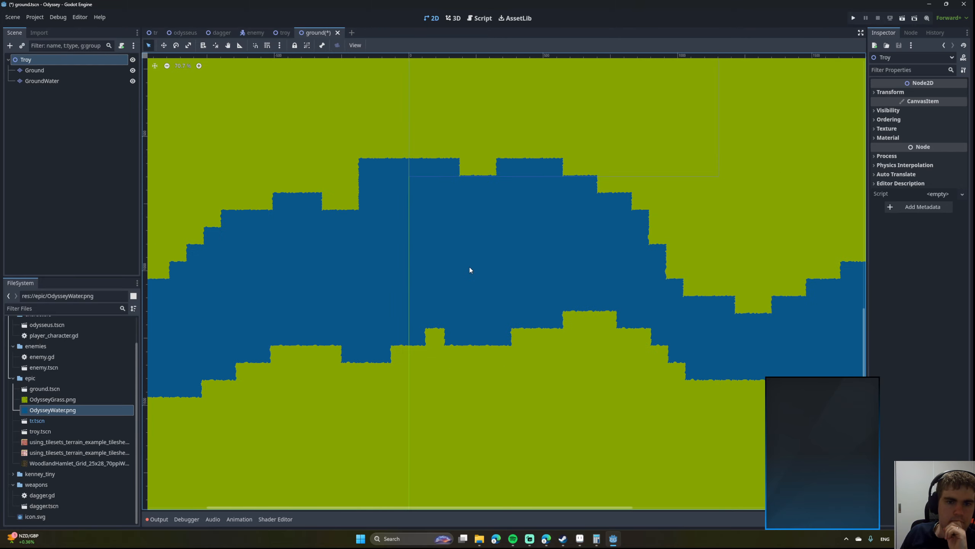
pyautogui.scroll(9, 645, 260)
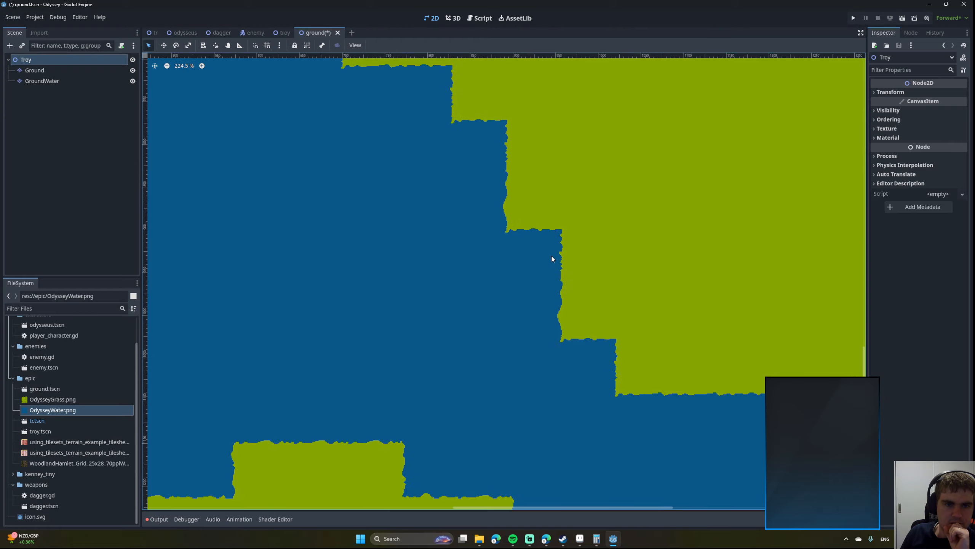
pyautogui.scroll(-10, 553, 259)
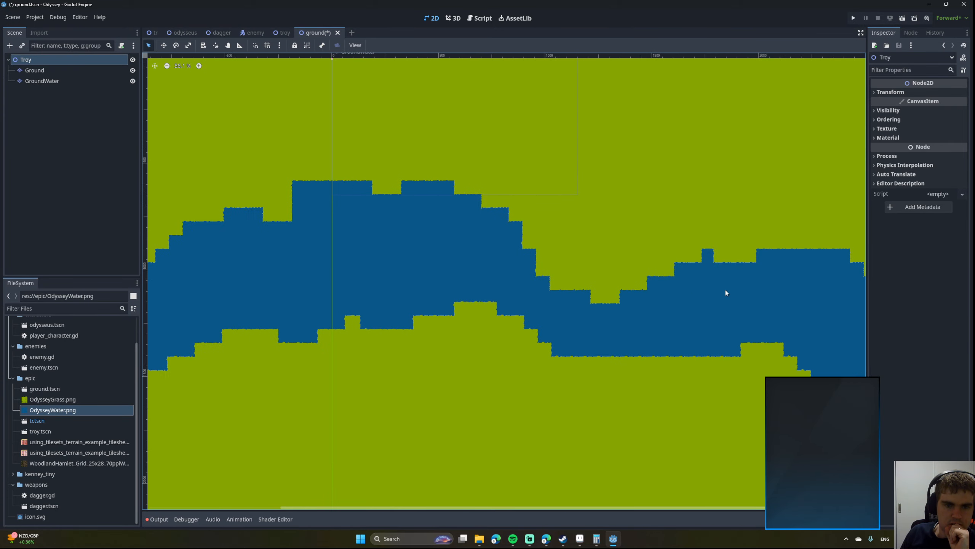
pyautogui.scroll(-4, 434, 263)
pyautogui.moveTo(599, 282); pyautogui.dragTo(704, 288, button='middle')
pyautogui.moveTo(543, 274); pyautogui.dragTo(710, 290, button='middle')
pyautogui.moveTo(565, 273); pyautogui.dragTo(708, 287, button='middle')
pyautogui.scroll(-1, 655, 287)
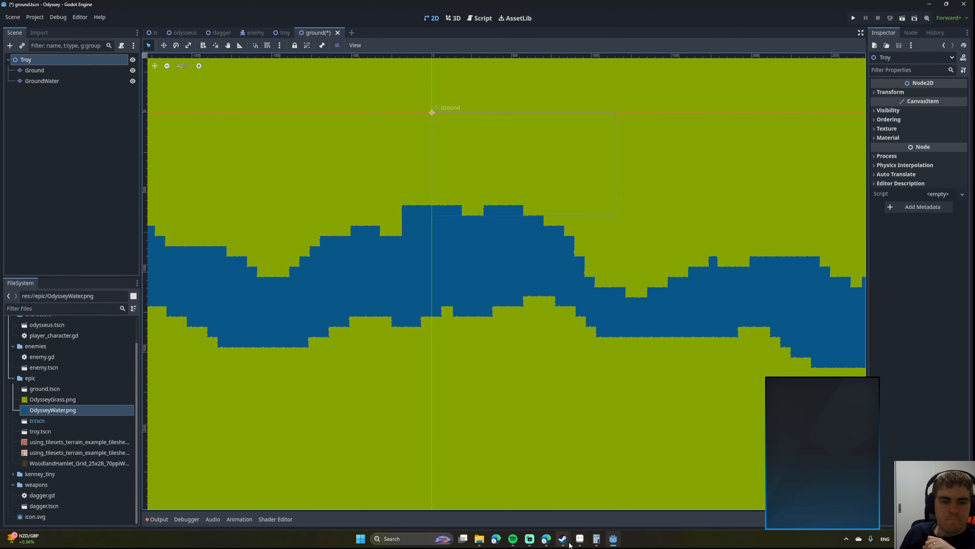
# Switch to the OdysseyTerrain sprite in Aseprite and erase the Water layer's first tile along its upper and right edges with a size 9 eraser.
pyautogui.click(580, 538)
pyautogui.scroll(5, 258, 158)
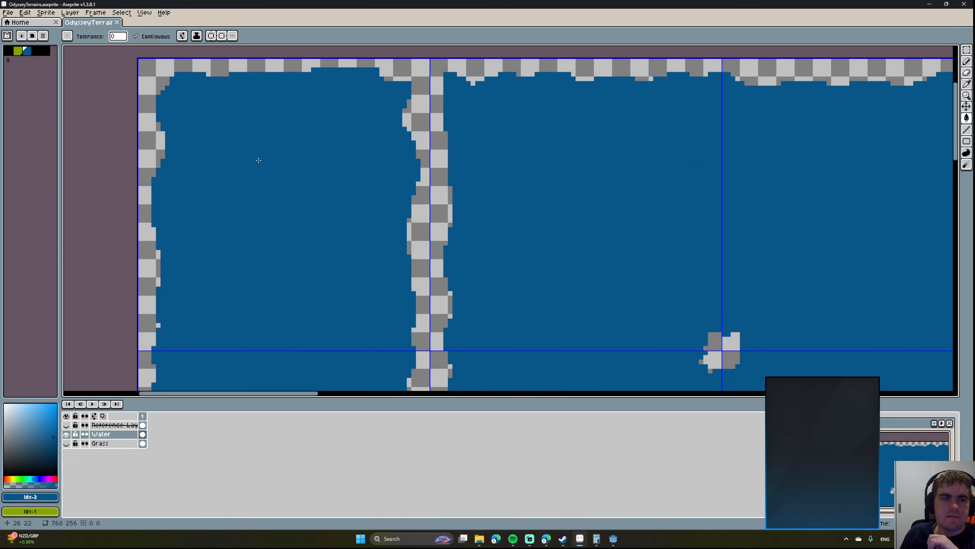
pyautogui.scroll(-4, 261, 159)
pyautogui.moveTo(292, 176); pyautogui.dragTo(327, 157, button='middle')
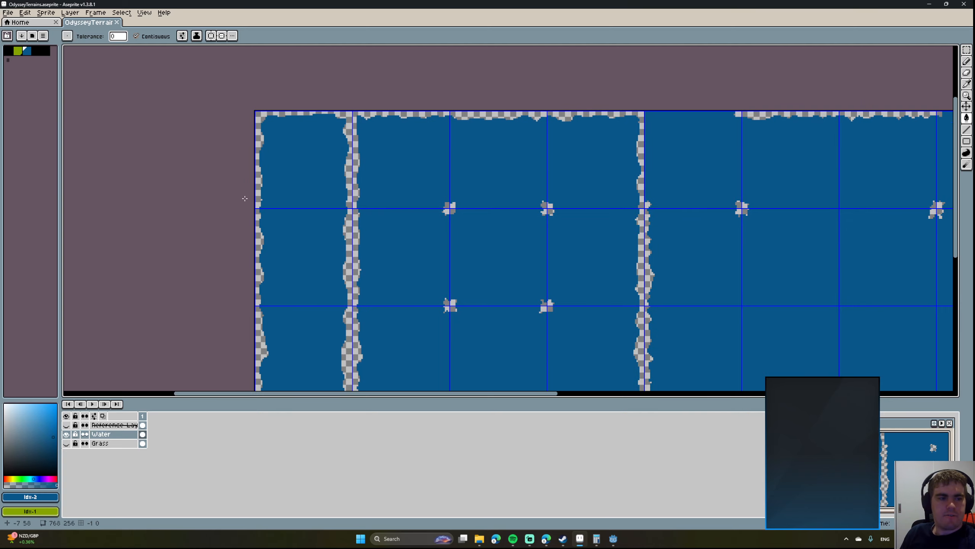
pyautogui.press('b')
pyautogui.scroll(3, 264, 122)
pyautogui.scroll(-4, 263, 122)
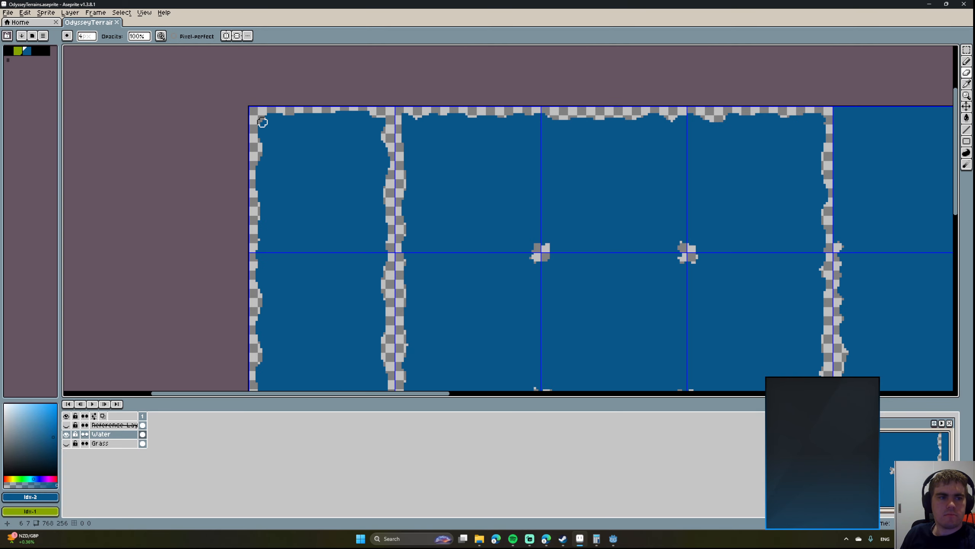
pyautogui.keyDown('ctrl'); pyautogui.scroll(5, 267, 122); pyautogui.keyUp('ctrl')
pyautogui.moveTo(267, 119)
pyautogui.mouseDown()
pyautogui.moveTo(318, 102)
pyautogui.moveTo(276, 109)
pyautogui.moveTo(263, 147)
pyautogui.moveTo(263, 123)
pyautogui.moveTo(289, 108)
pyautogui.moveTo(364, 116)
pyautogui.moveTo(348, 110)
pyautogui.moveTo(376, 131)
pyautogui.moveTo(387, 276)
pyautogui.mouseUp()
pyautogui.moveTo(342, 228); pyautogui.dragTo(336, 127, button='middle')
pyautogui.scroll(-4, 336, 127)
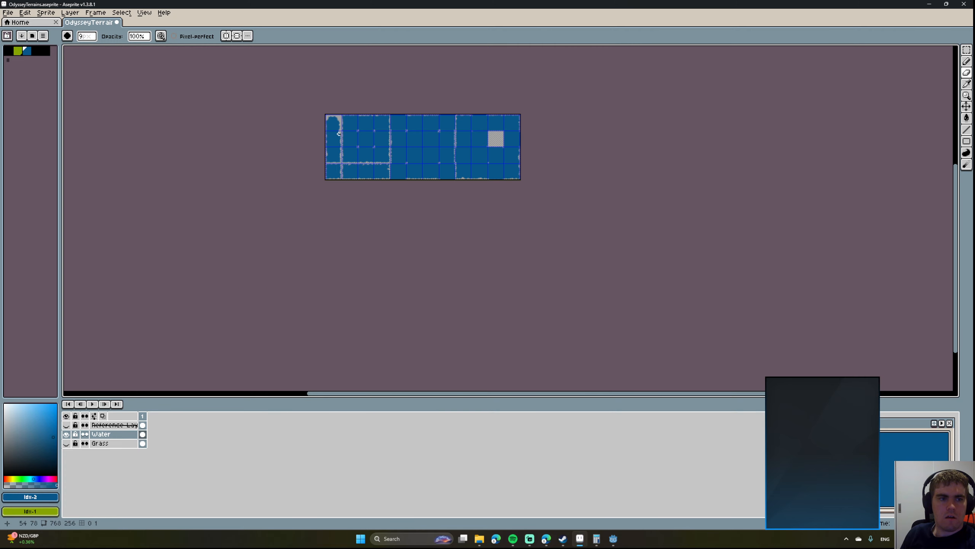
# Erase a wider, wavy transparent margin down the right side and along the lower end of the first column's tall water strip.
pyautogui.scroll(4, 341, 135)
pyautogui.scroll(-1, 341, 136)
pyautogui.moveTo(340, 136)
pyautogui.mouseDown()
pyautogui.moveTo(338, 119)
pyautogui.moveTo(329, 175)
pyautogui.moveTo(339, 188)
pyautogui.moveTo(336, 261)
pyautogui.mouseUp()
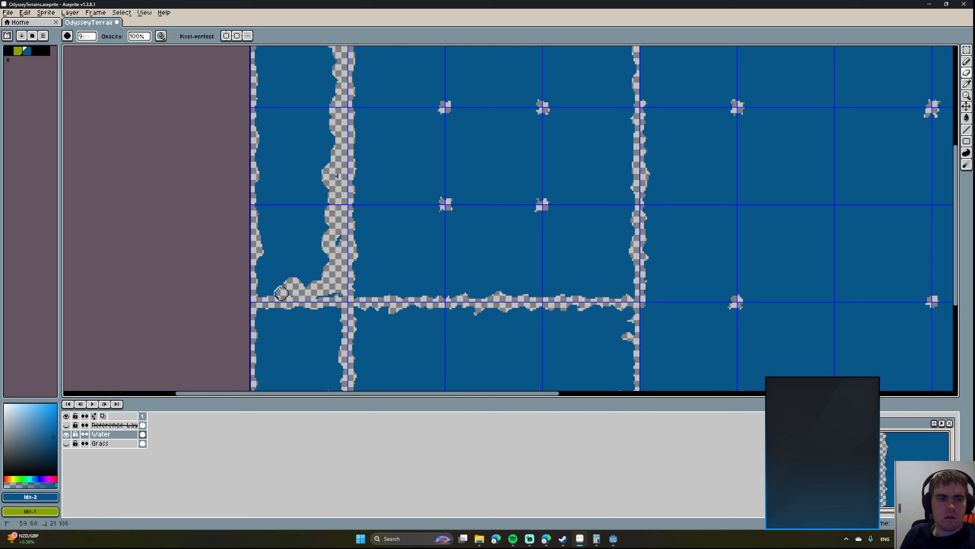
pyautogui.moveTo(281, 293)
pyautogui.mouseDown()
pyautogui.moveTo(272, 285)
pyautogui.moveTo(264, 295)
pyautogui.mouseUp()
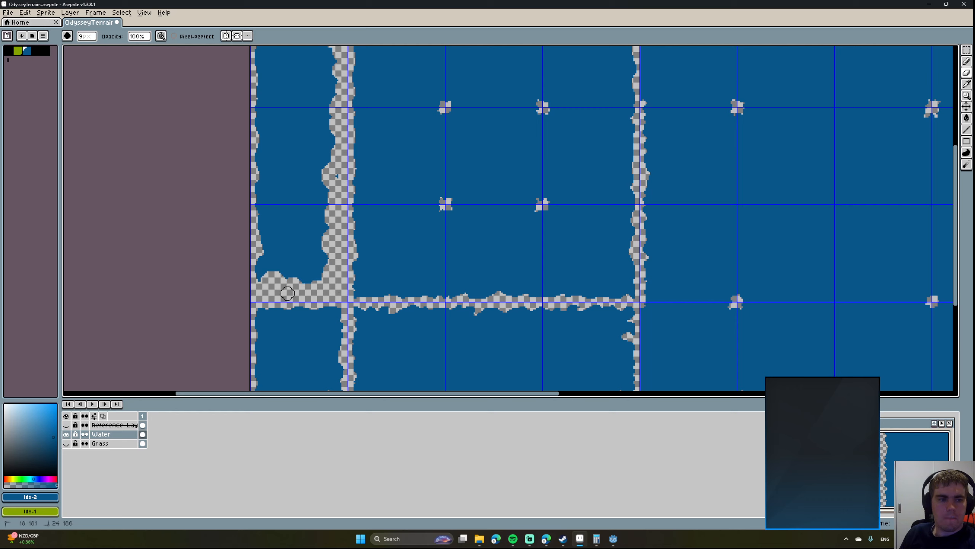
# Erase a matching uneven margin up the left side of the tall water strip, from its lower corner to its upper end.
pyautogui.moveTo(260, 258); pyautogui.dragTo(266, 247)
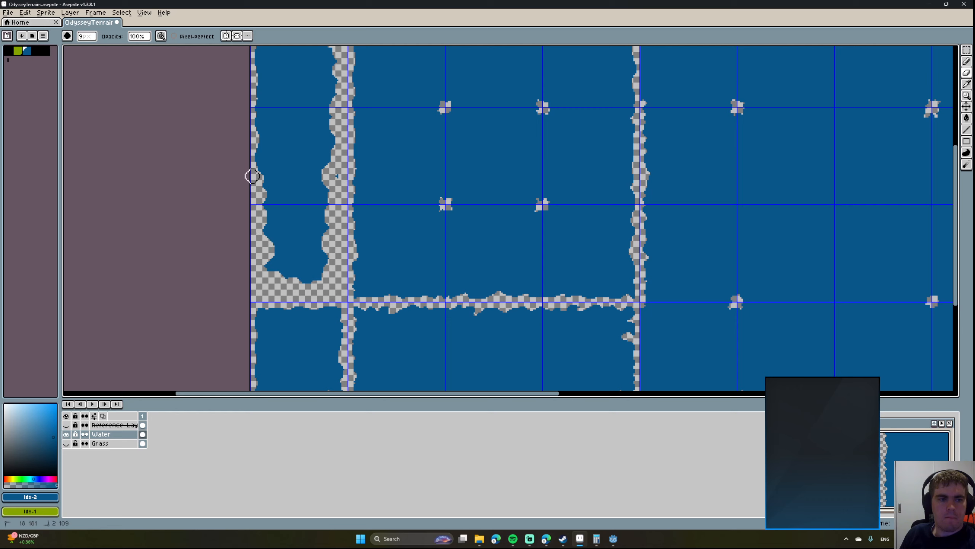
pyautogui.moveTo(252, 176)
pyautogui.mouseDown()
pyautogui.moveTo(270, 149)
pyautogui.moveTo(259, 108)
pyautogui.mouseUp()
pyautogui.moveTo(260, 101); pyautogui.dragTo(283, 182, button='middle')
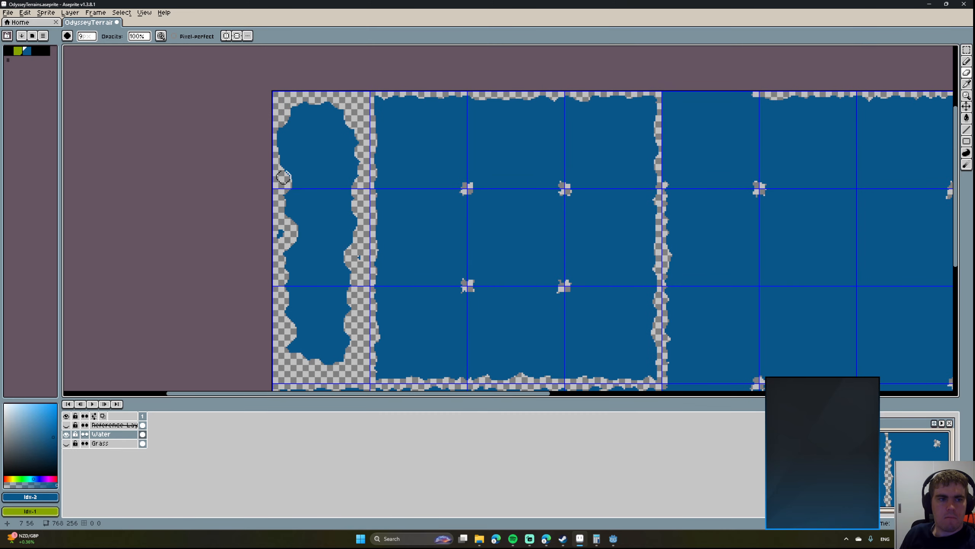
pyautogui.moveTo(284, 176)
pyautogui.mouseDown()
pyautogui.moveTo(275, 156)
pyautogui.moveTo(281, 131)
pyautogui.mouseUp()
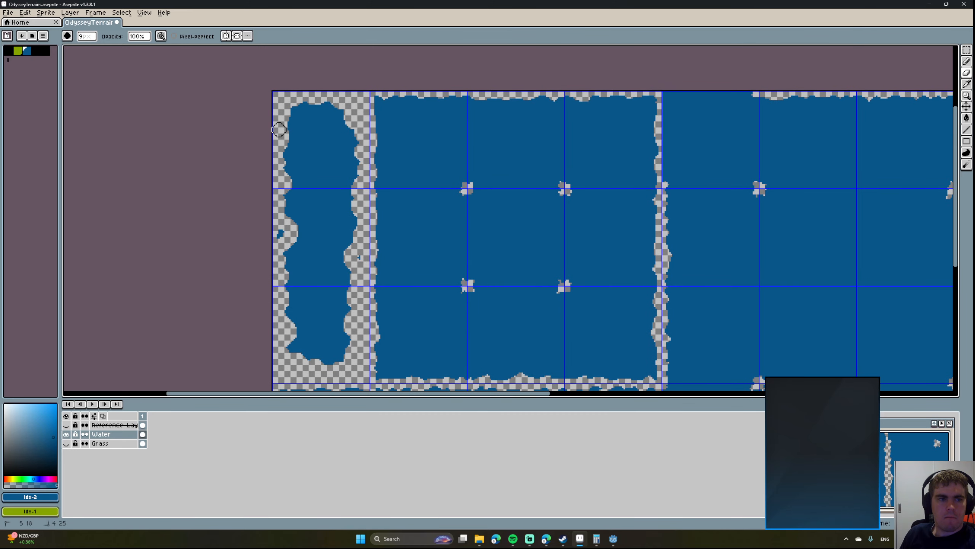
pyautogui.moveTo(280, 204); pyautogui.dragTo(253, 149, button='middle')
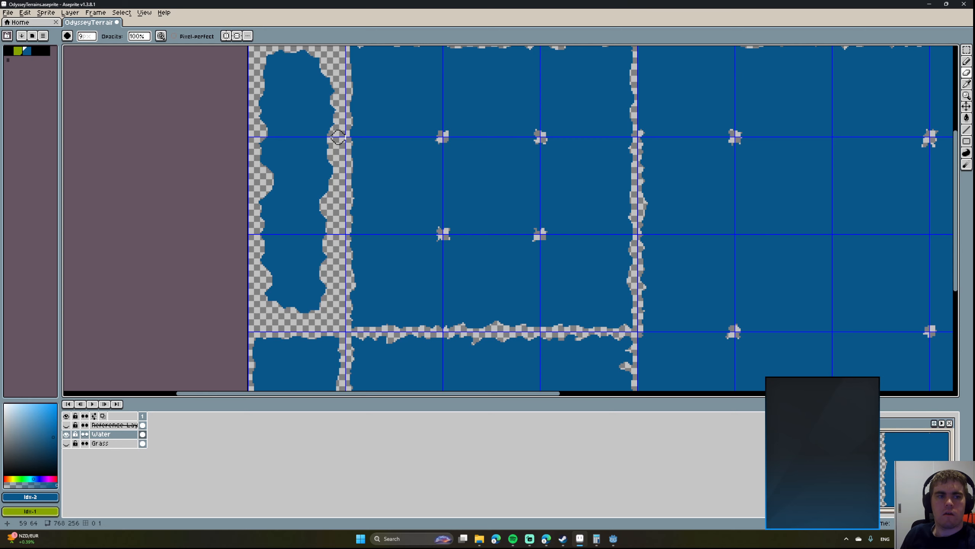
# Erase a deeper irregular margin along the upper edge of the 3x3 water block and cut back its upper-right corner.
pyautogui.moveTo(341, 130); pyautogui.dragTo(348, 166, button='middle')
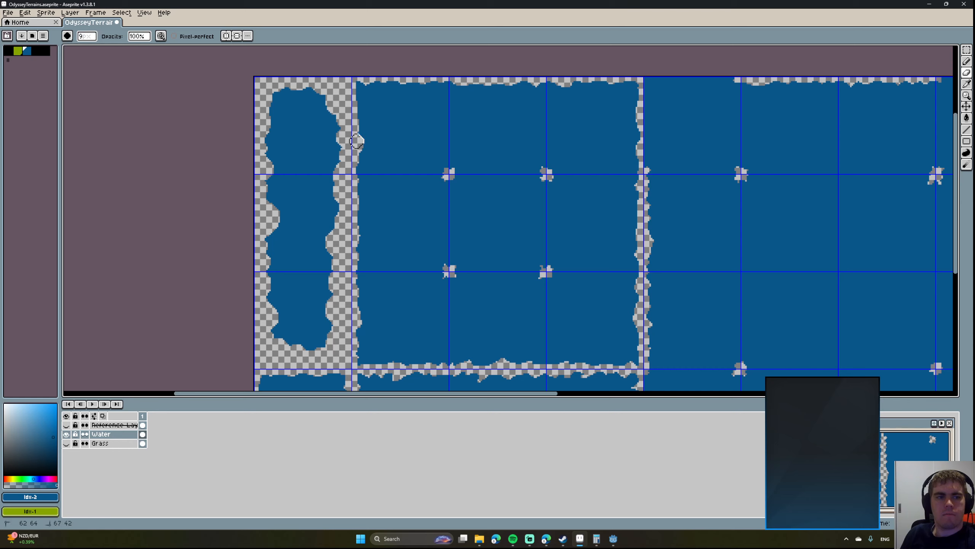
pyautogui.moveTo(354, 117)
pyautogui.mouseDown()
pyautogui.moveTo(363, 81)
pyautogui.moveTo(412, 80)
pyautogui.moveTo(467, 94)
pyautogui.moveTo(623, 81)
pyautogui.moveTo(635, 112)
pyautogui.mouseUp()
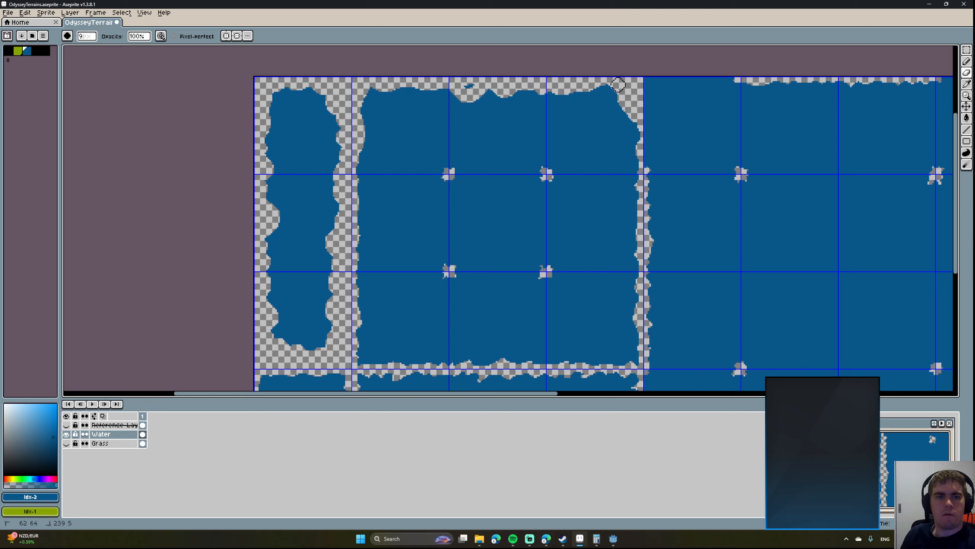
pyautogui.moveTo(552, 87); pyautogui.dragTo(606, 95)
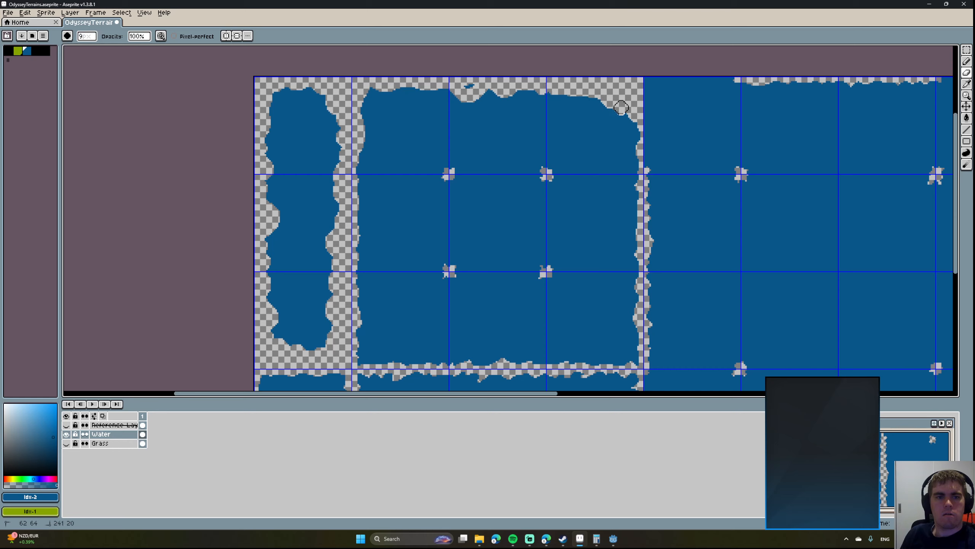
pyautogui.moveTo(634, 126)
pyautogui.mouseDown()
pyautogui.moveTo(635, 155)
pyautogui.moveTo(600, 107)
pyautogui.moveTo(557, 95)
pyautogui.mouseUp()
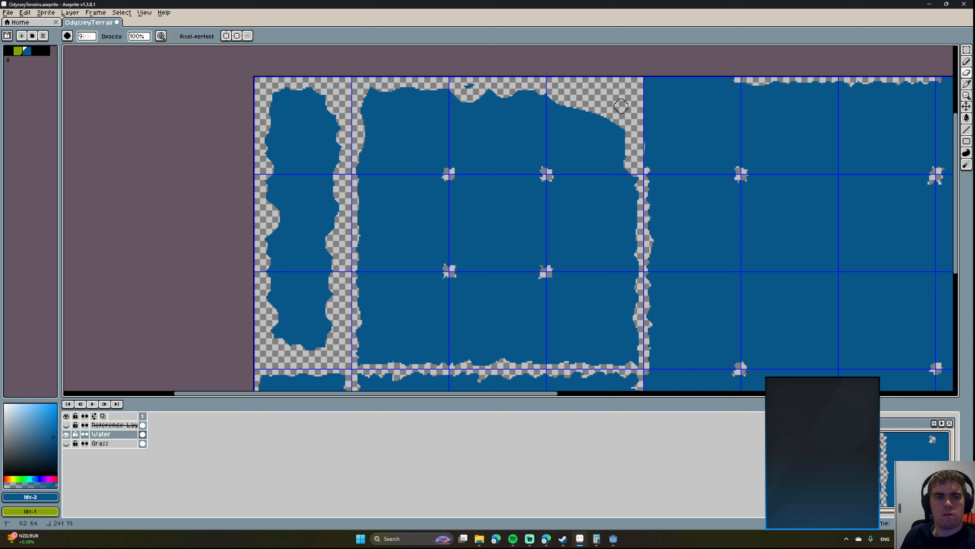
# Undo the erasing along the upper edge and upper-right corner of the 3x3 water block.
pyautogui.moveTo(621, 106)
pyautogui.mouseDown()
pyautogui.moveTo(613, 128)
pyautogui.moveTo(562, 101)
pyautogui.mouseUp()
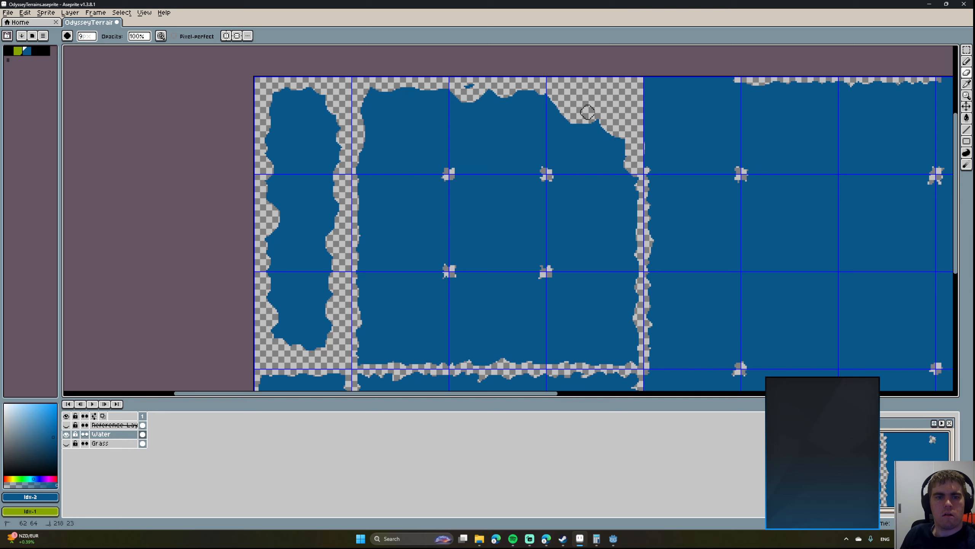
pyautogui.hotkey('ctrl', 'z')
pyautogui.hotkey('ctrl', 'z')
pyautogui.hotkey('ctrl', 'z')
pyautogui.hotkey('ctrl', 'z')
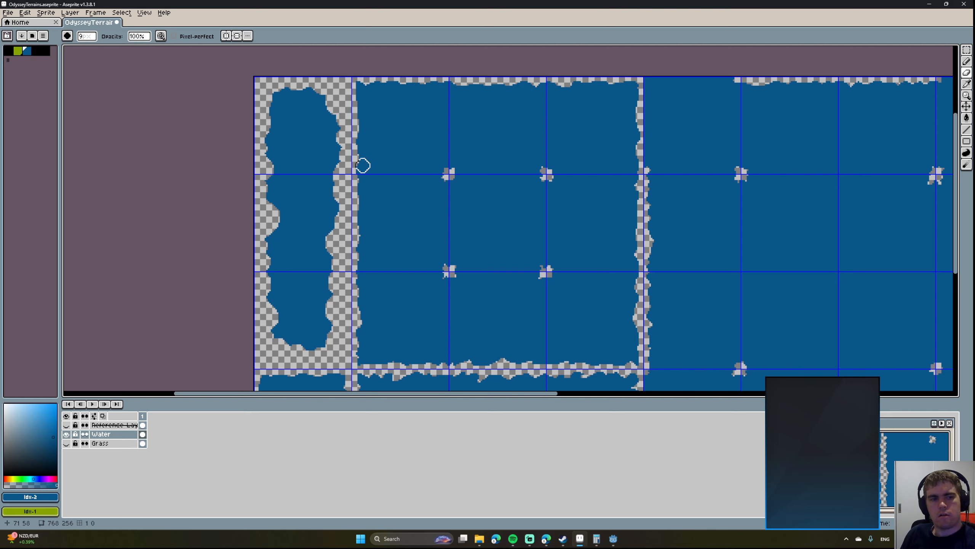
# Erase a wide, irregular margin along the 3x3 water block's lower edge, rounding both lower corners and continuing up the right side of the middle row.
pyautogui.moveTo(331, 232); pyautogui.dragTo(335, 296)
pyautogui.moveTo(343, 238); pyautogui.dragTo(332, 220, button='middle')
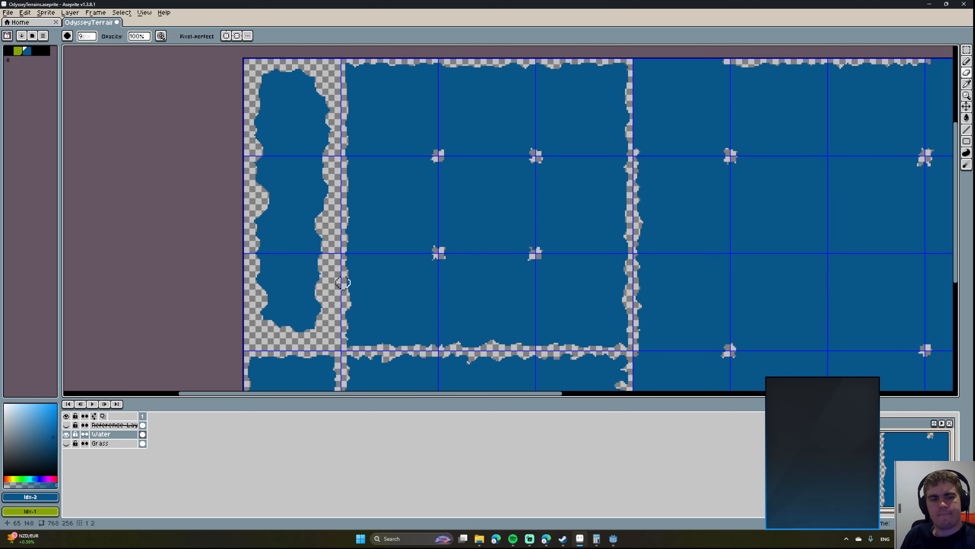
pyautogui.moveTo(338, 261)
pyautogui.mouseDown()
pyautogui.moveTo(354, 305)
pyautogui.moveTo(376, 327)
pyautogui.moveTo(434, 340)
pyautogui.moveTo(359, 338)
pyautogui.moveTo(349, 315)
pyautogui.moveTo(380, 333)
pyautogui.moveTo(347, 344)
pyautogui.moveTo(357, 328)
pyautogui.moveTo(336, 309)
pyautogui.mouseUp()
pyautogui.moveTo(335, 309); pyautogui.dragTo(268, 282, button='middle')
pyautogui.moveTo(372, 320)
pyautogui.mouseDown()
pyautogui.moveTo(525, 307)
pyautogui.moveTo(561, 232)
pyautogui.moveTo(557, 292)
pyautogui.moveTo(524, 309)
pyautogui.moveTo(546, 316)
pyautogui.mouseUp()
pyautogui.moveTo(503, 244)
pyautogui.mouseDown(button='middle')
pyautogui.moveTo(509, 275)
pyautogui.moveTo(455, 300)
pyautogui.moveTo(442, 264)
pyautogui.moveTo(435, 283)
pyautogui.mouseUp(button='middle')
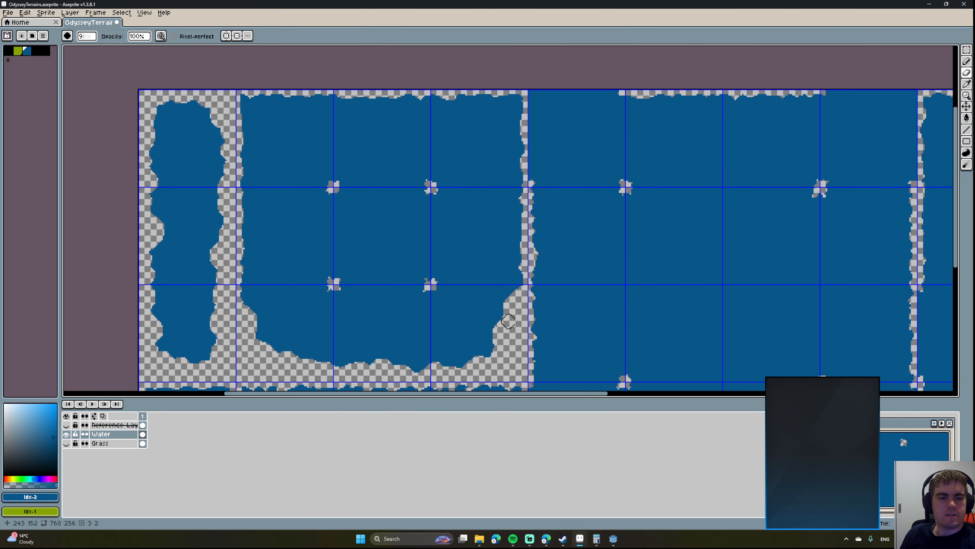
pyautogui.moveTo(498, 356)
pyautogui.mouseDown()
pyautogui.moveTo(488, 362)
pyautogui.moveTo(516, 305)
pyautogui.moveTo(515, 203)
pyautogui.mouseUp()
pyautogui.click(25, 12)
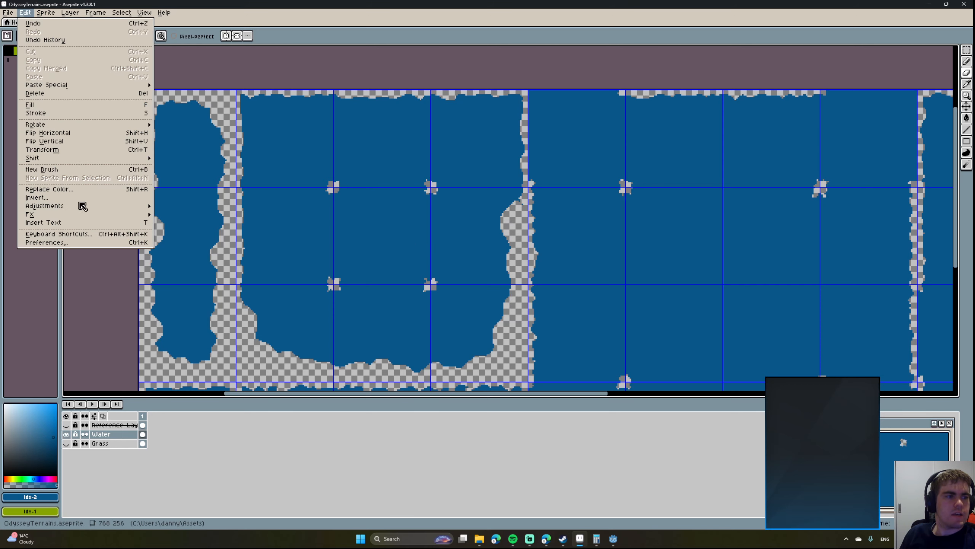
pyautogui.click(54, 235)
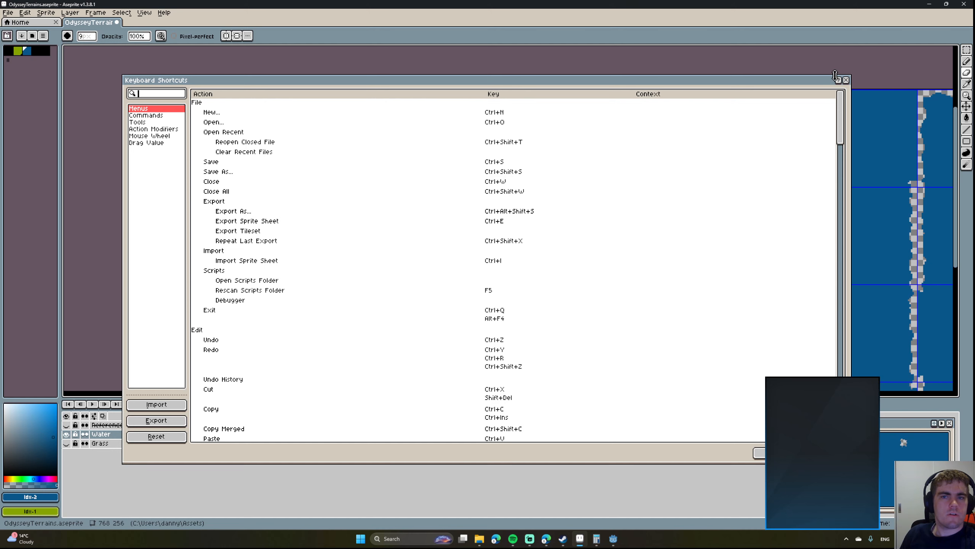
pyautogui.click(845, 80)
# Set the active document's checkered background size to 8x8 in the preferences.
pyautogui.click(26, 13)
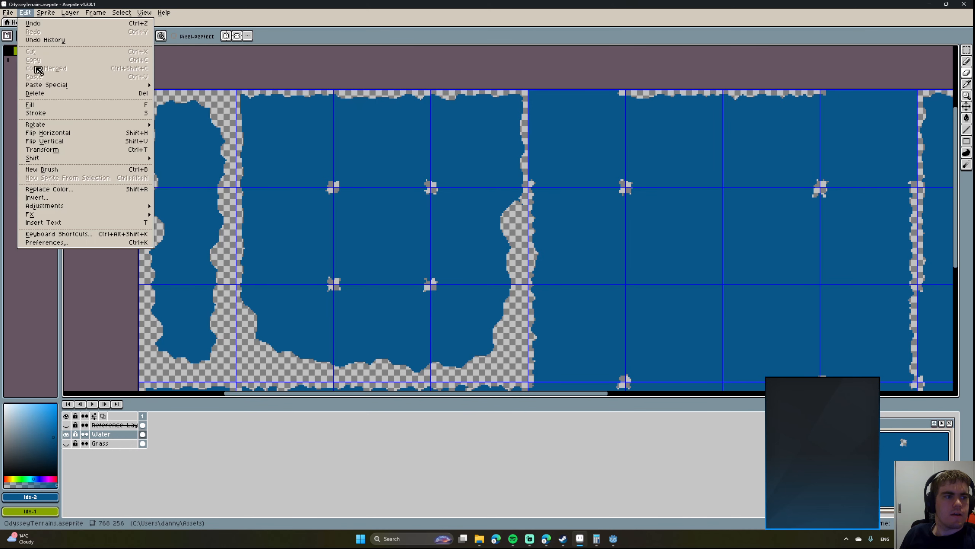
pyautogui.click(58, 243)
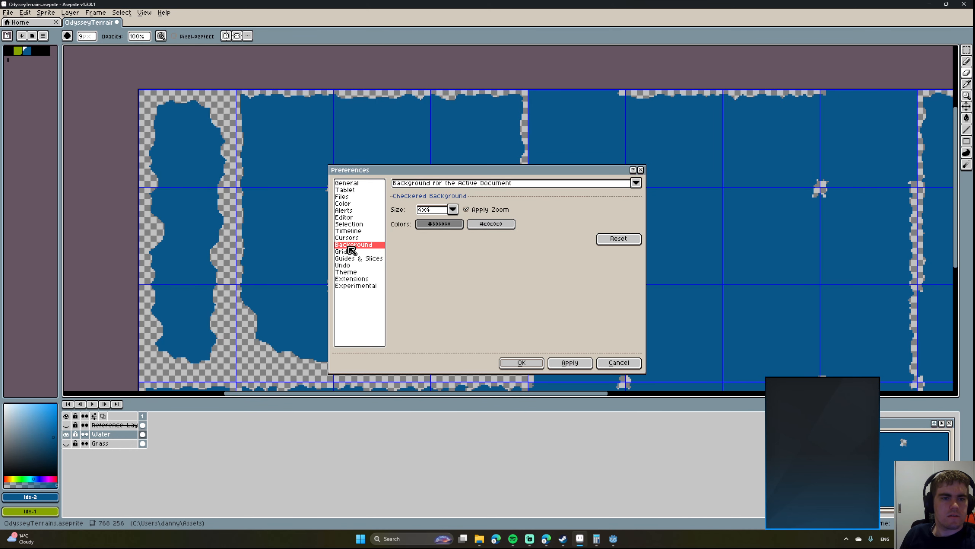
pyautogui.click(453, 209)
pyautogui.click(427, 229)
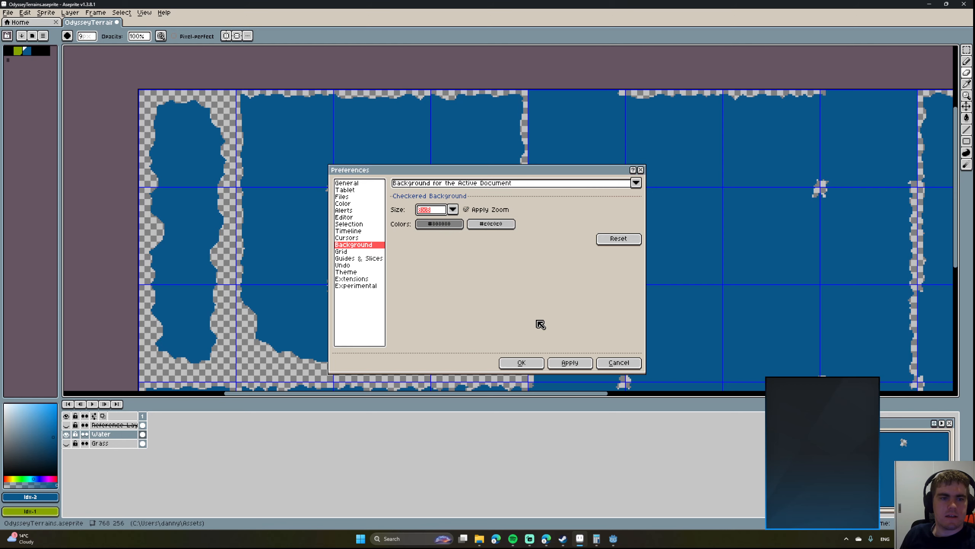
pyautogui.click(515, 364)
# Erase a rounded, irregular cut across the upper-right corner of the 3x3 water block, clearing the leftover water outside it.
pyautogui.moveTo(262, 300); pyautogui.dragTo(338, 302, button='middle')
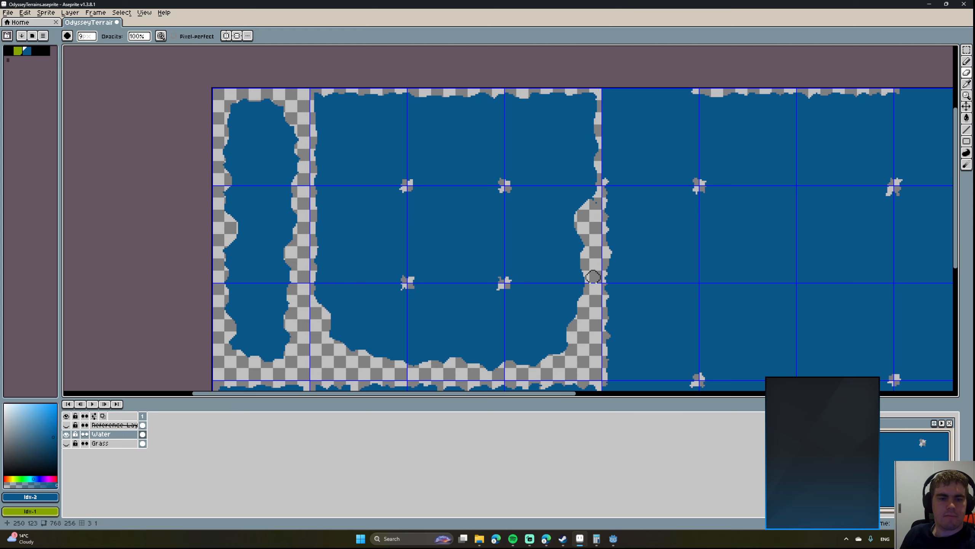
pyautogui.scroll(3, 587, 285)
pyautogui.moveTo(600, 290); pyautogui.dragTo(565, 281, button='middle')
pyautogui.scroll(-3, 566, 281)
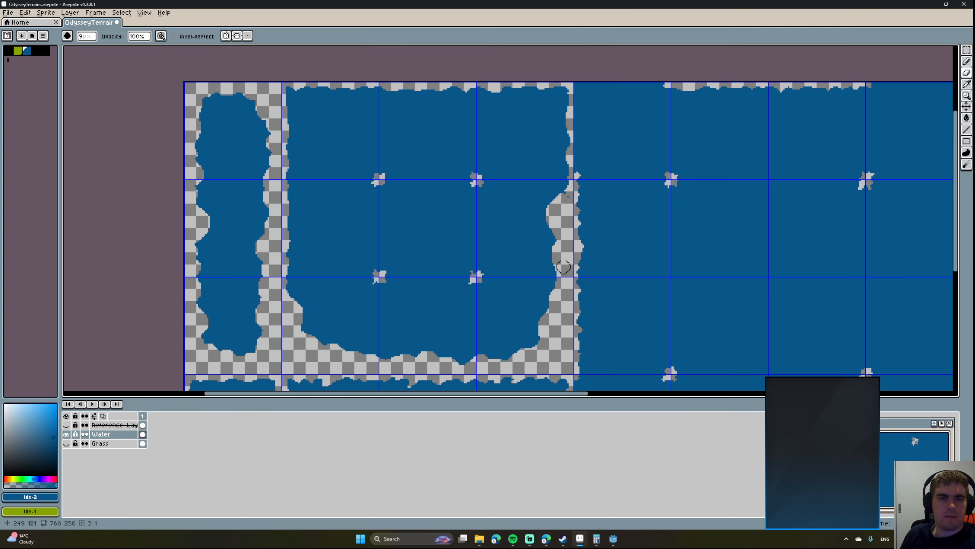
pyautogui.moveTo(563, 244); pyautogui.dragTo(561, 269, button='middle')
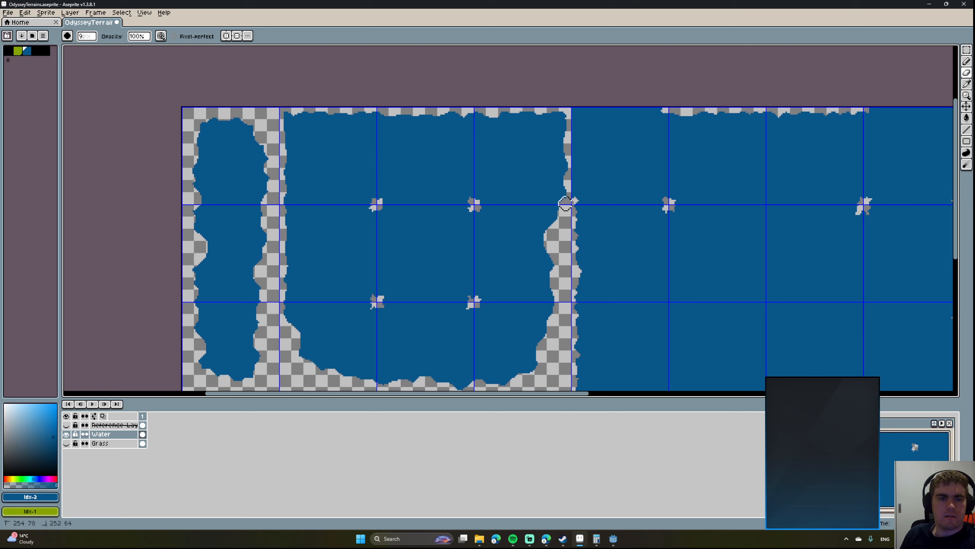
pyautogui.moveTo(567, 170)
pyautogui.mouseDown()
pyautogui.moveTo(556, 152)
pyautogui.moveTo(494, 116)
pyautogui.mouseUp()
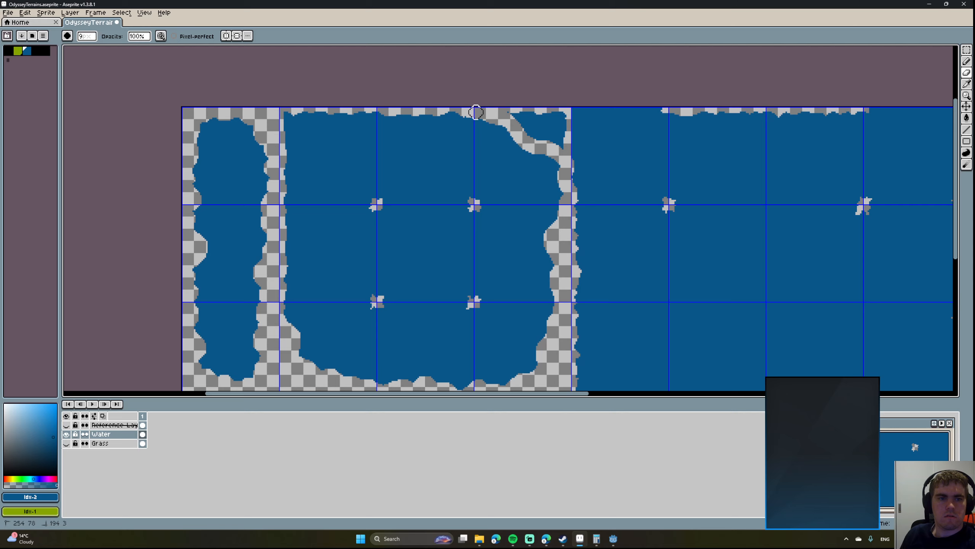
pyautogui.moveTo(472, 110)
pyautogui.mouseDown()
pyautogui.moveTo(460, 111)
pyautogui.moveTo(545, 109)
pyautogui.moveTo(565, 138)
pyautogui.moveTo(535, 133)
pyautogui.mouseUp()
pyautogui.moveTo(531, 127); pyautogui.dragTo(562, 145, button='middle')
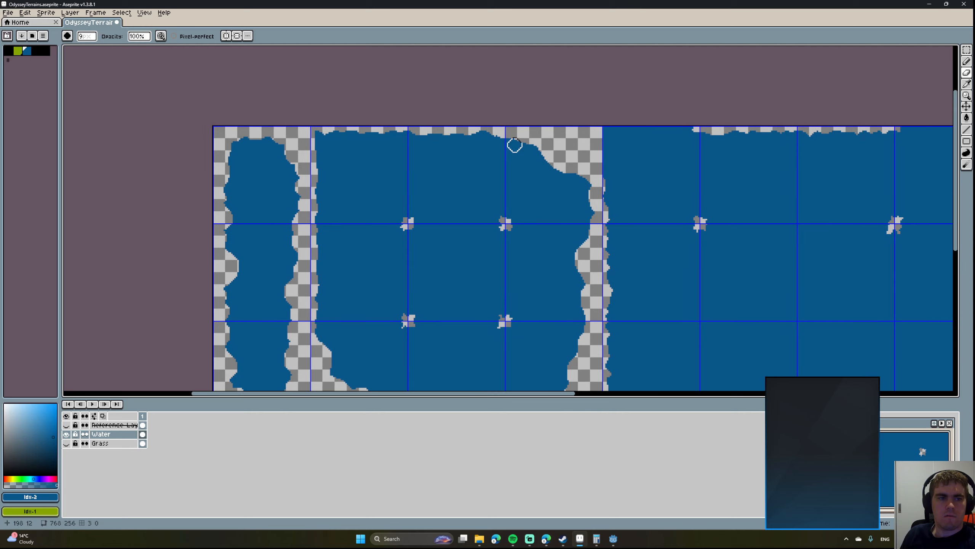
# Erase the 3x3 water block's upper-left corner into a rounded shape, roughen the upper edge and trim a notch near the upper-right corner.
pyautogui.moveTo(311, 241)
pyautogui.mouseDown()
pyautogui.moveTo(332, 169)
pyautogui.moveTo(376, 139)
pyautogui.moveTo(452, 125)
pyautogui.moveTo(483, 131)
pyautogui.moveTo(483, 142)
pyautogui.moveTo(363, 142)
pyautogui.moveTo(325, 168)
pyautogui.moveTo(325, 130)
pyautogui.moveTo(324, 189)
pyautogui.mouseUp()
pyautogui.moveTo(337, 222); pyautogui.dragTo(318, 129, button='middle')
pyautogui.moveTo(335, 153); pyautogui.dragTo(301, 194, button='middle')
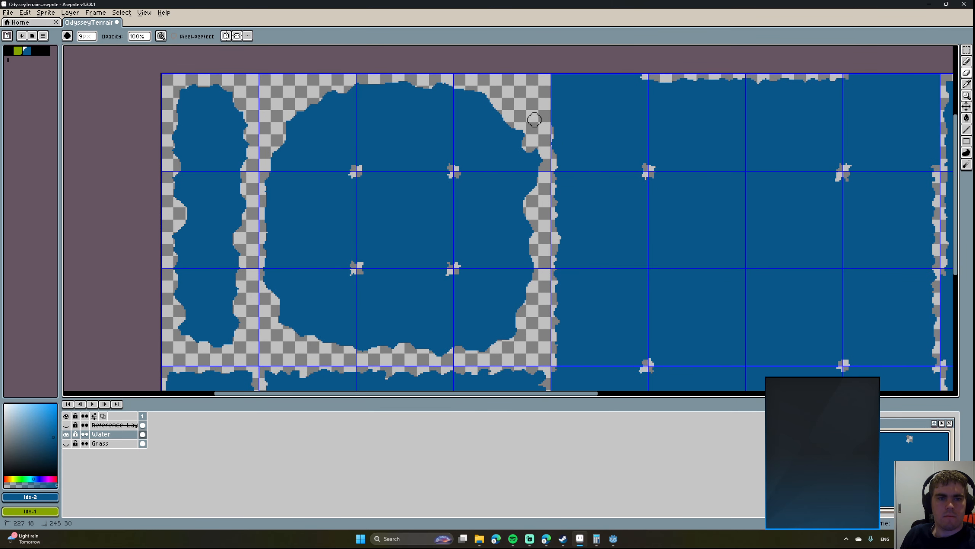
pyautogui.moveTo(536, 139); pyautogui.dragTo(536, 150)
pyautogui.moveTo(533, 130); pyautogui.dragTo(531, 118, button='middle')
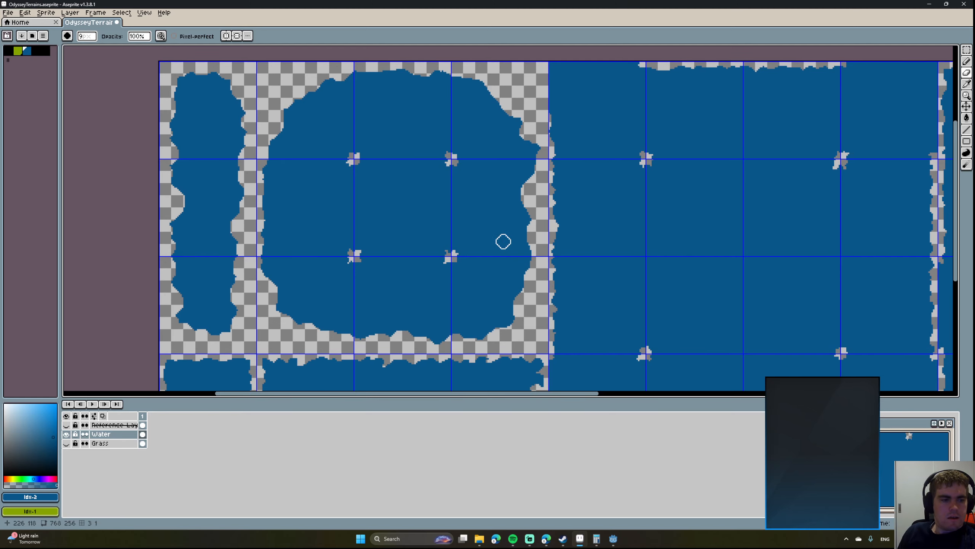
# Outline a small water bump with the pencil on the block's right edge at the lower tile boundary and fill it blue.
pyautogui.scroll(2, 511, 241)
pyautogui.press('b')
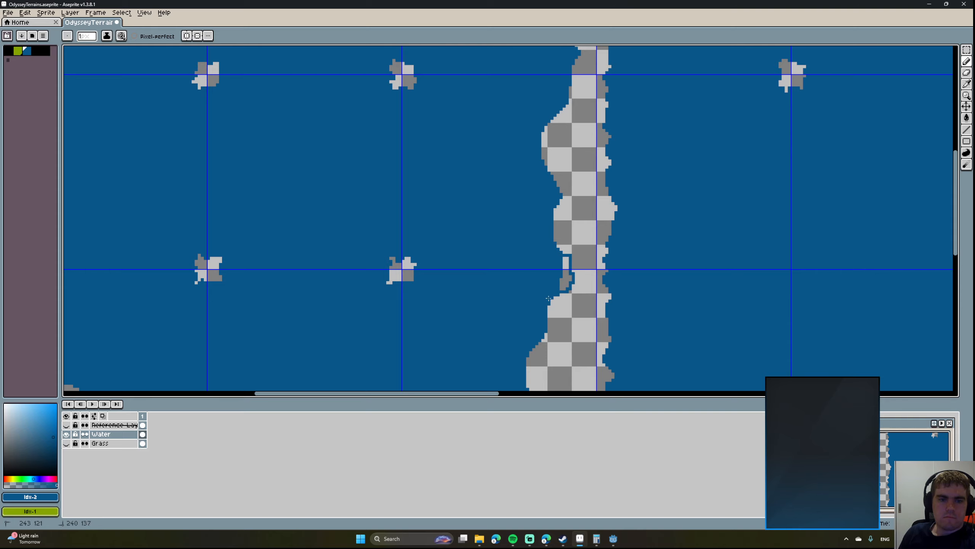
pyautogui.press('g')
pyautogui.click(565, 279)
# Pencil in and fill small water patches along the block's lower edge where it crosses the two inner tile boundaries.
pyautogui.moveTo(475, 298); pyautogui.dragTo(483, 151, button='middle')
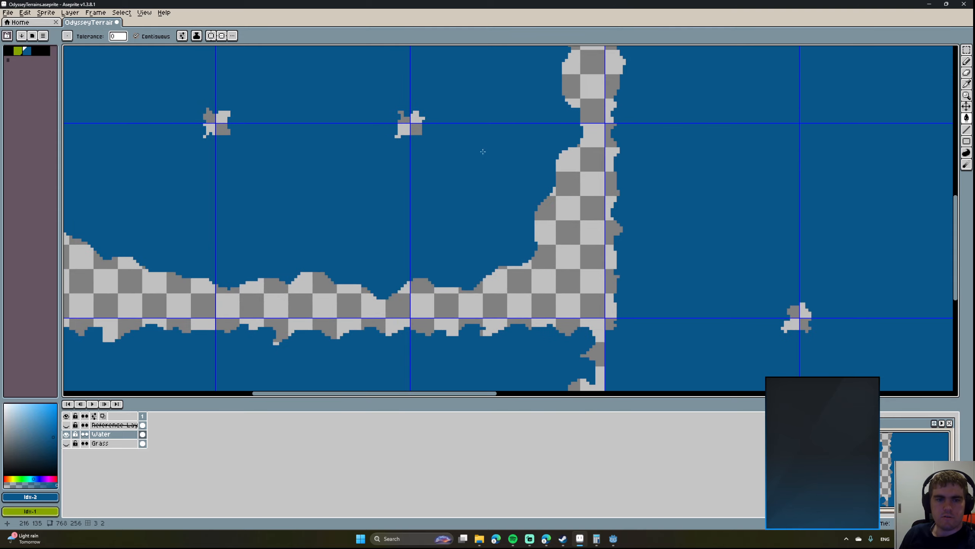
pyautogui.moveTo(440, 254); pyautogui.dragTo(505, 214, button='middle')
pyautogui.moveTo(479, 244); pyautogui.dragTo(486, 246, button='middle')
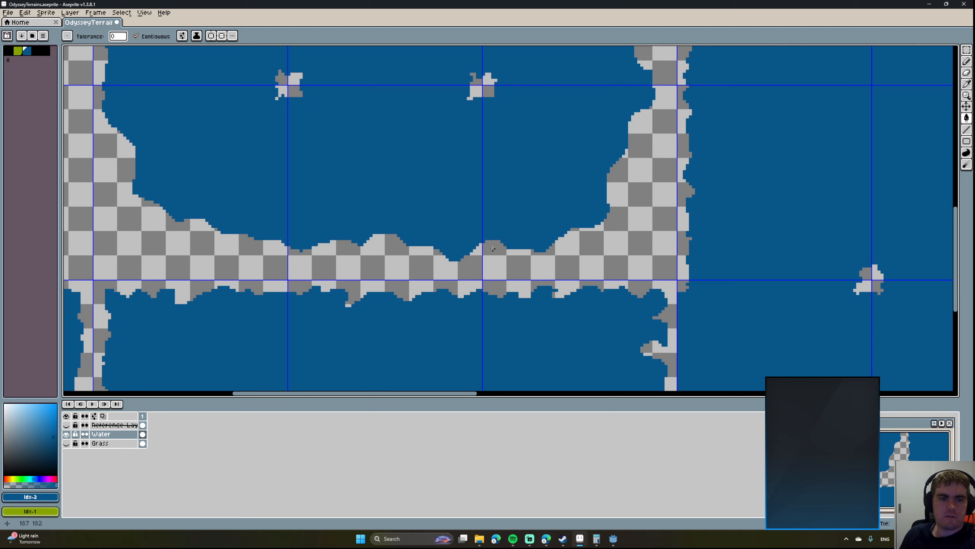
pyautogui.press('b')
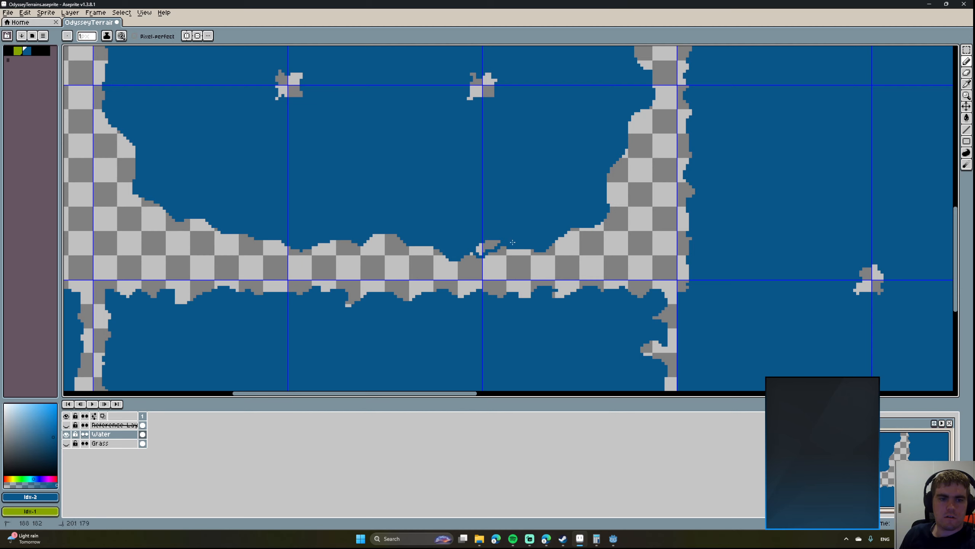
pyautogui.moveTo(505, 253); pyautogui.dragTo(477, 246)
pyautogui.moveTo(296, 244); pyautogui.dragTo(388, 239, button='middle')
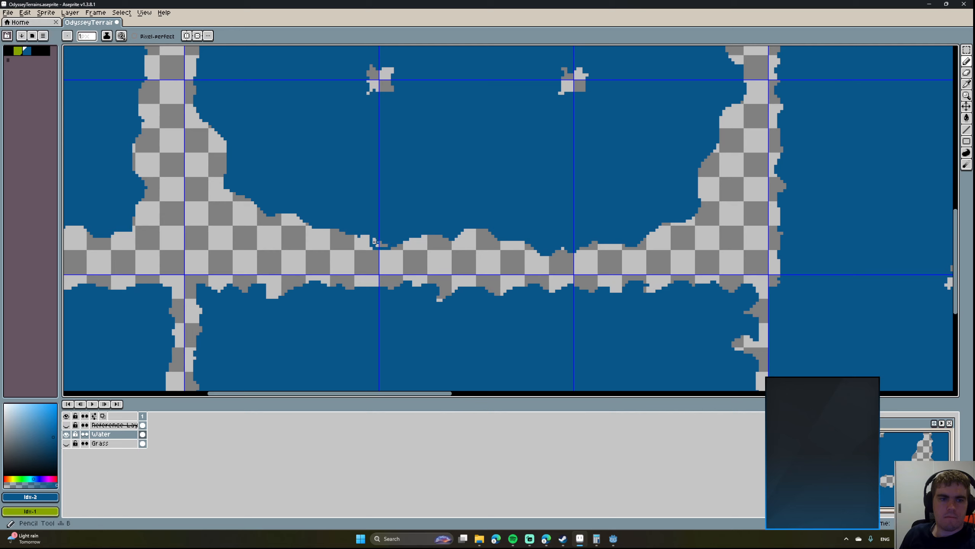
pyautogui.press('g')
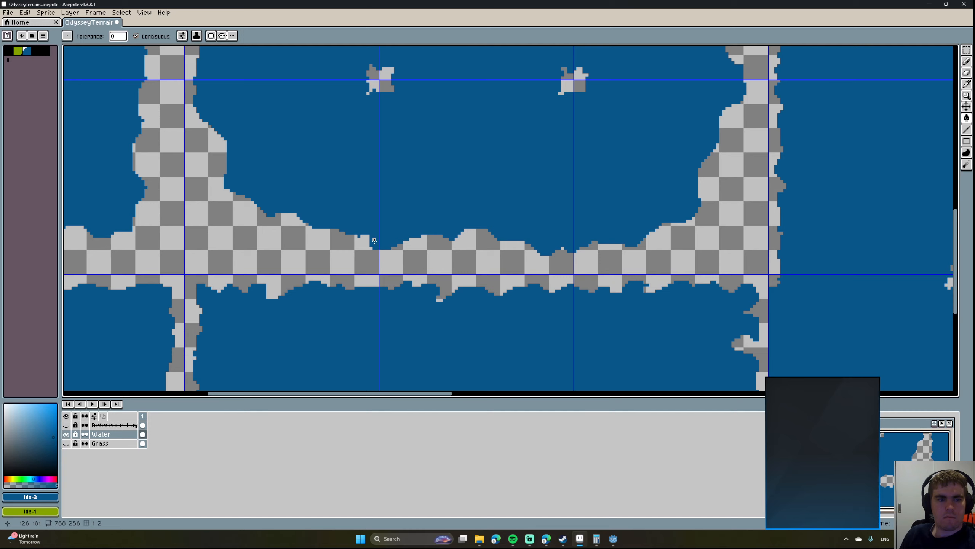
pyautogui.moveTo(354, 222); pyautogui.dragTo(454, 256, button='middle')
# Erase a wider, wavy margin up the left side of the 3x3 water block through the lower and middle tiles.
pyautogui.press('b')
pyautogui.moveTo(365, 233); pyautogui.dragTo(452, 322, button='middle')
pyautogui.moveTo(423, 279); pyautogui.dragTo(410, 295, button='middle')
pyautogui.press('e')
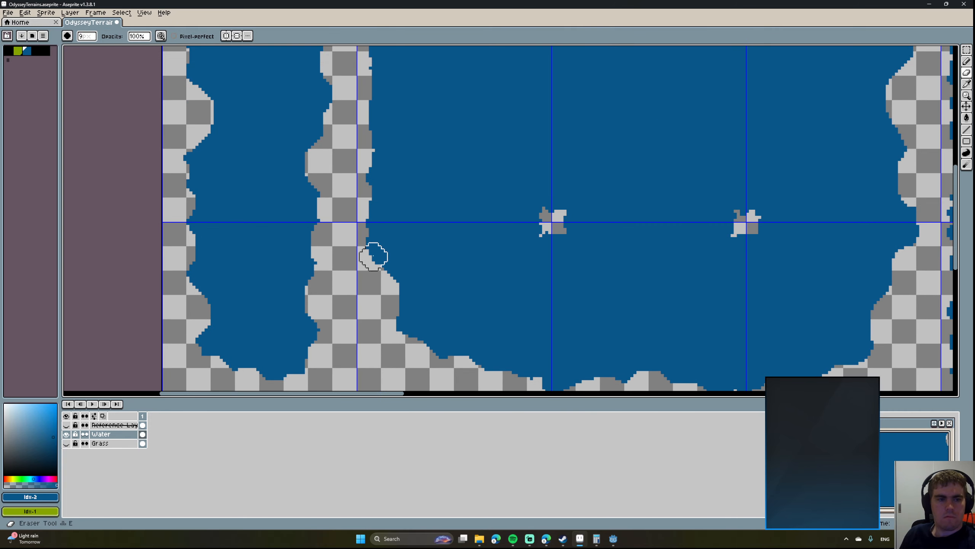
pyautogui.moveTo(361, 281)
pyautogui.mouseDown()
pyautogui.moveTo(366, 262)
pyautogui.moveTo(350, 235)
pyautogui.moveTo(368, 218)
pyautogui.moveTo(348, 157)
pyautogui.moveTo(359, 131)
pyautogui.moveTo(379, 139)
pyautogui.mouseUp()
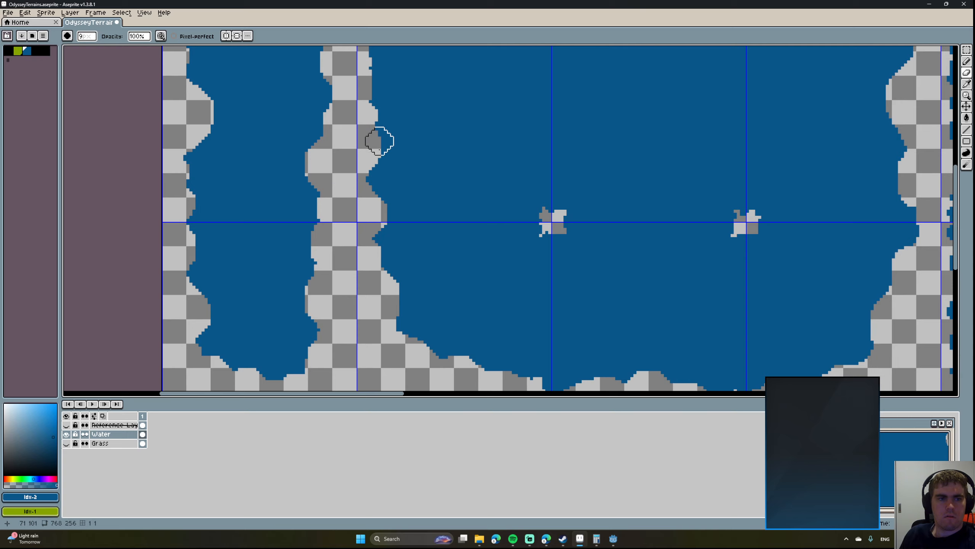
pyautogui.moveTo(380, 366); pyautogui.dragTo(394, 337, button='middle')
pyautogui.moveTo(393, 337); pyautogui.dragTo(379, 201)
pyautogui.scroll(-5, 386, 246)
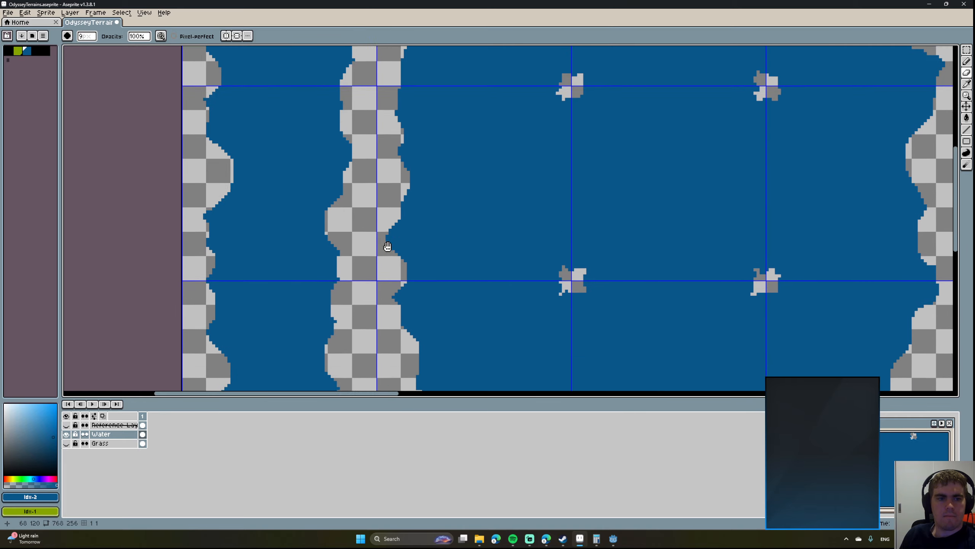
# Examine the 3x3 water block's reshaped edges where they cross the tile boundaries, especially along the right side.
pyautogui.press('b')
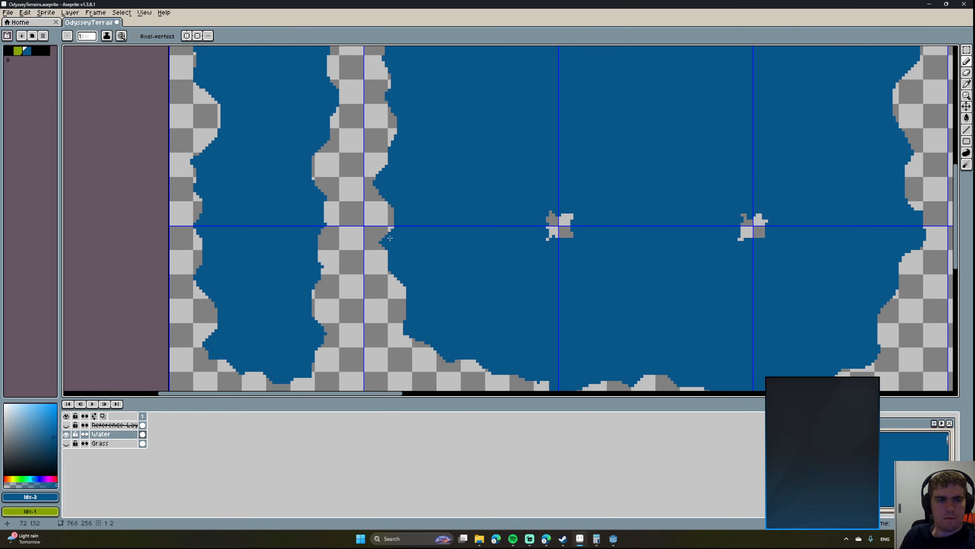
pyautogui.scroll(-3, 420, 254)
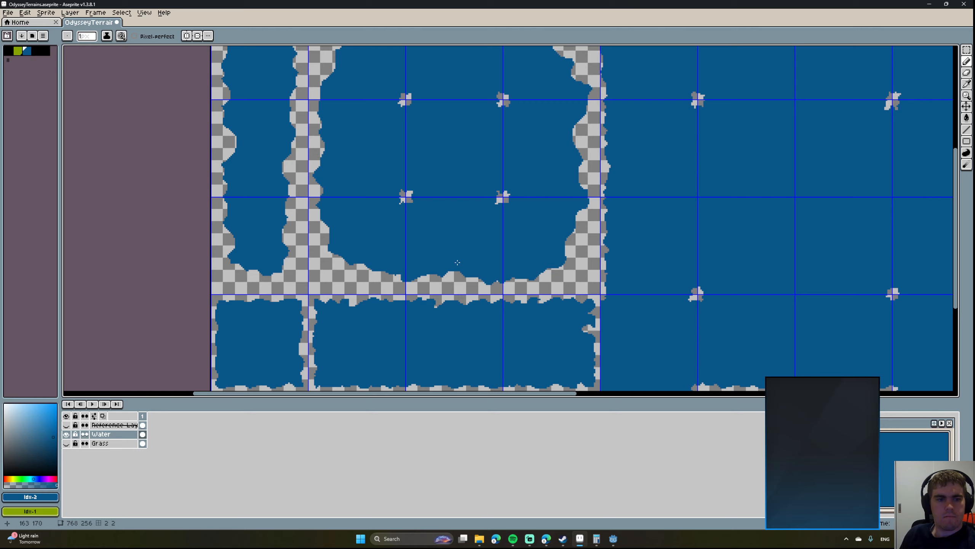
pyautogui.scroll(2, 407, 282)
pyautogui.scroll(-1, 447, 288)
pyautogui.moveTo(704, 291); pyautogui.dragTo(504, 278, button='middle')
pyautogui.moveTo(567, 268); pyautogui.dragTo(459, 322, button='middle')
pyautogui.moveTo(536, 197); pyautogui.dragTo(484, 289, button='middle')
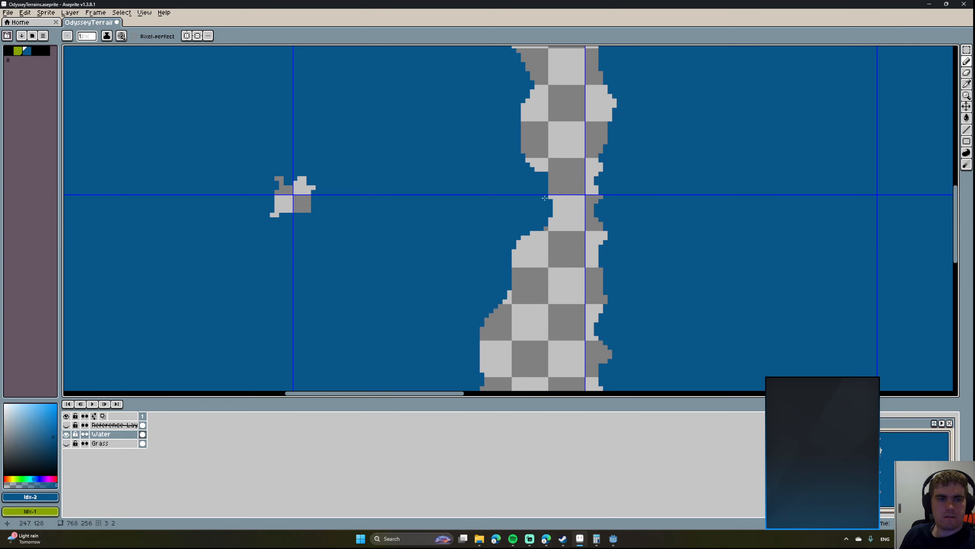
pyautogui.moveTo(402, 214); pyautogui.dragTo(503, 209, button='middle')
pyautogui.scroll(-2, 484, 200)
# Erase a larger irregular hole around the lower-right inner tile junction of the 3x3 water block.
pyautogui.press('e')
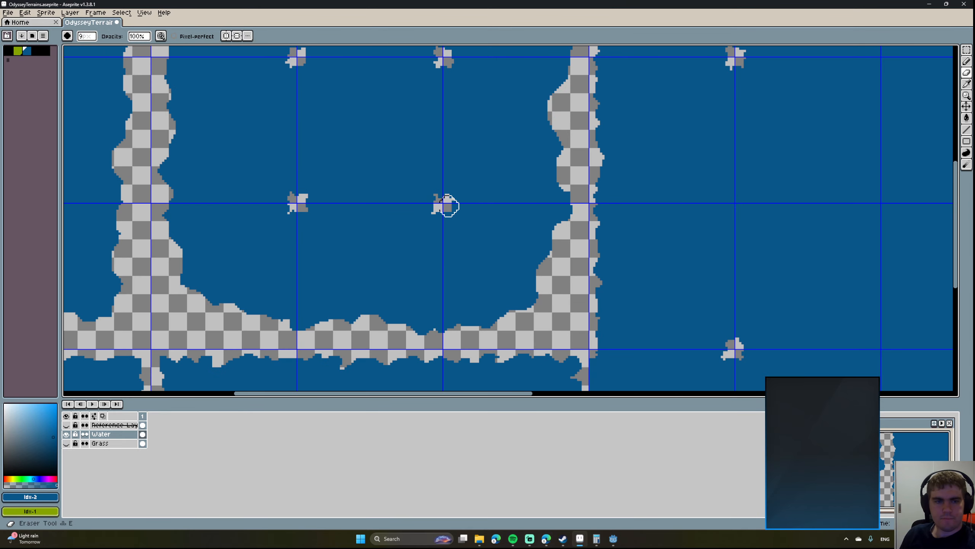
pyautogui.moveTo(447, 207)
pyautogui.mouseDown()
pyautogui.moveTo(432, 211)
pyautogui.moveTo(455, 192)
pyautogui.moveTo(425, 181)
pyautogui.moveTo(443, 270)
pyautogui.moveTo(471, 246)
pyautogui.mouseUp()
pyautogui.scroll(2, 437, 222)
pyautogui.scroll(-2, 435, 235)
# Draw an uneven pencil outline inside the erased hole and fill the ring around it with the water blue.
pyautogui.press('b')
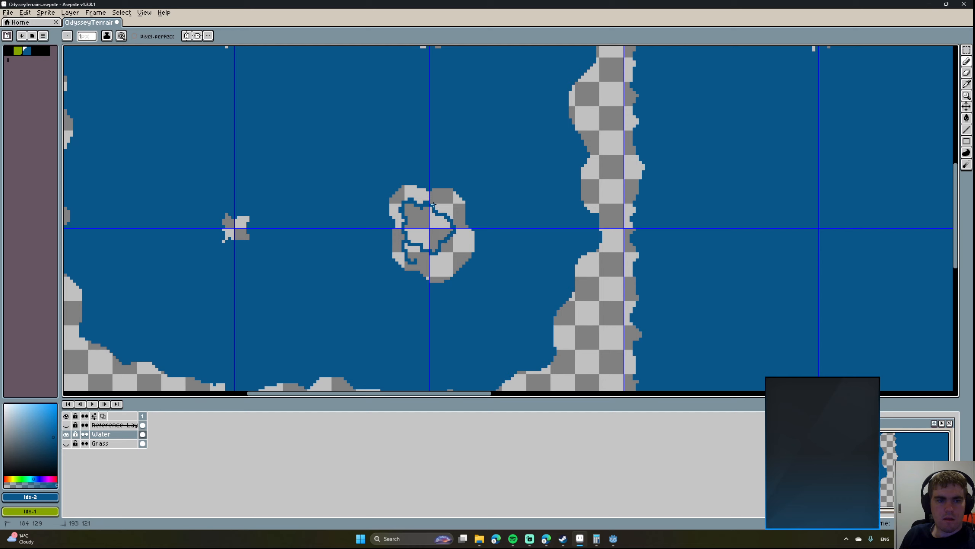
pyautogui.press('e')
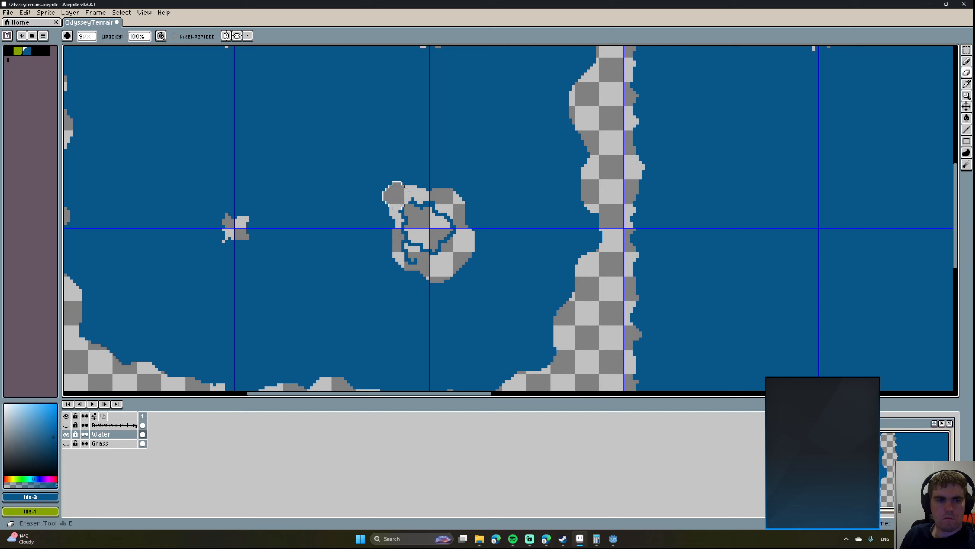
pyautogui.press('b')
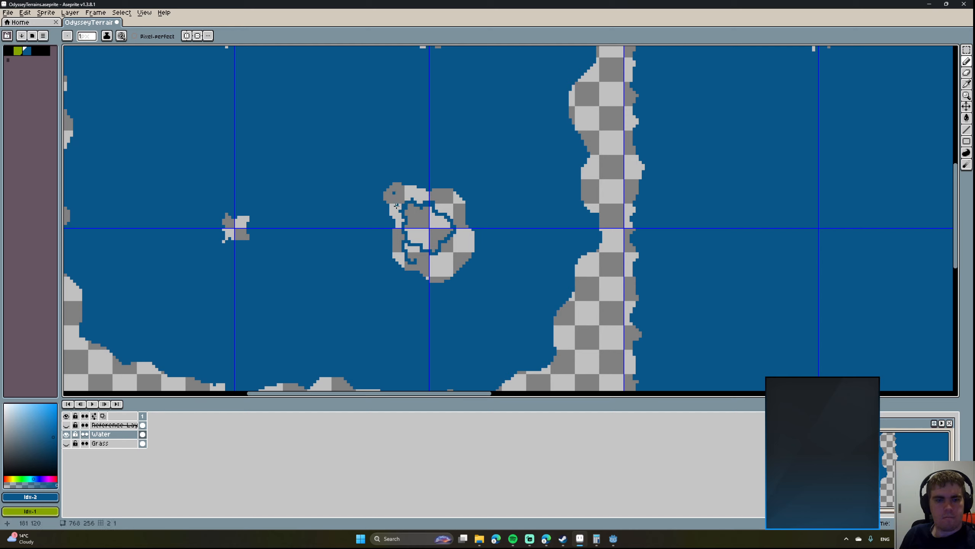
pyautogui.press('g')
pyautogui.click(396, 204)
pyautogui.hscroll(-3, 376, 217)
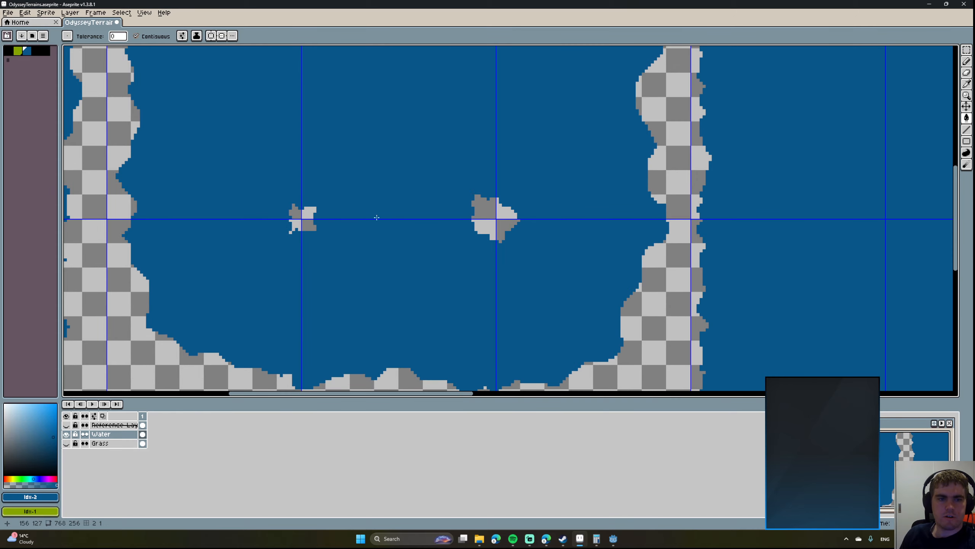
pyautogui.hscroll(-1, 377, 218)
pyautogui.scroll(-4, 359, 215)
pyautogui.scroll(2, 367, 215)
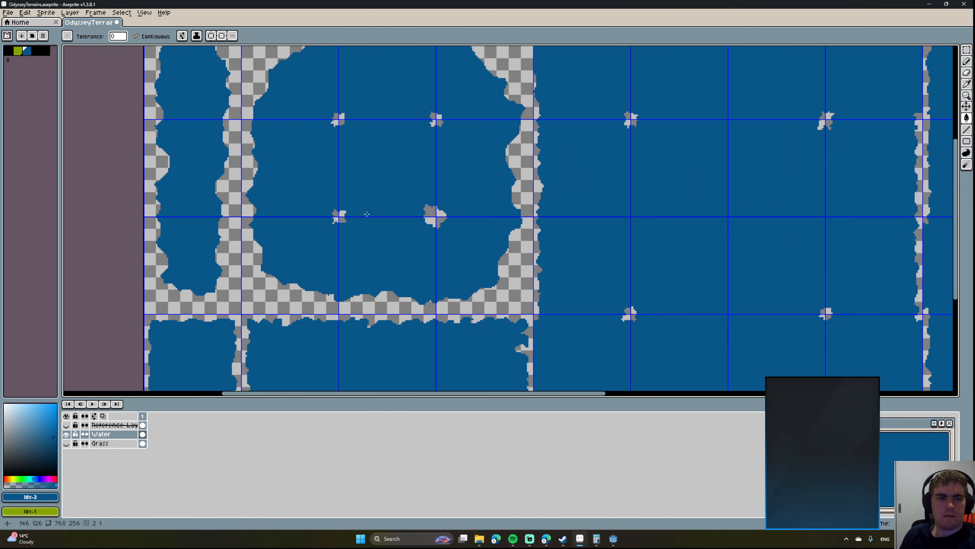
pyautogui.moveTo(367, 214); pyautogui.dragTo(457, 263, button='middle')
pyautogui.press('b')
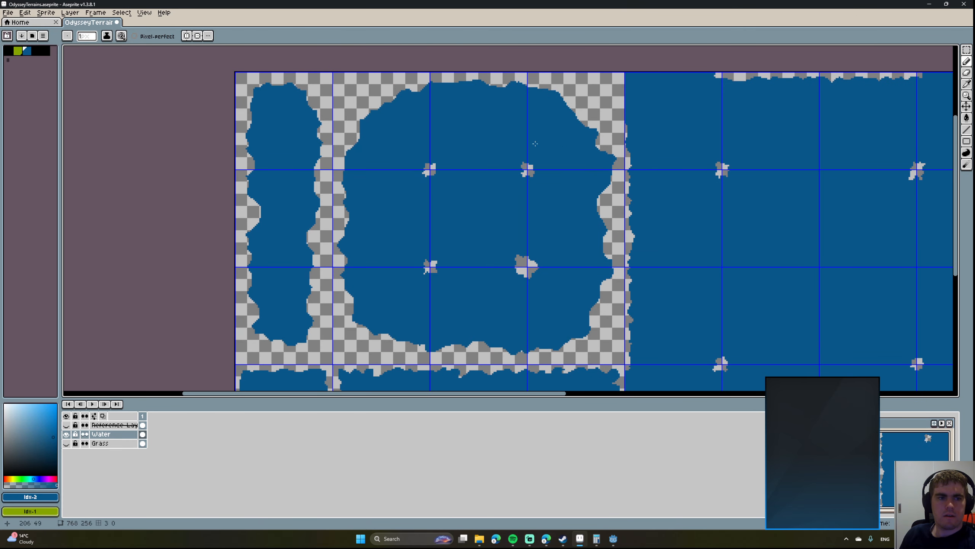
# Erase a larger irregular hole around the lower-left inner tile junction of the 3x3 water block.
pyautogui.press('e')
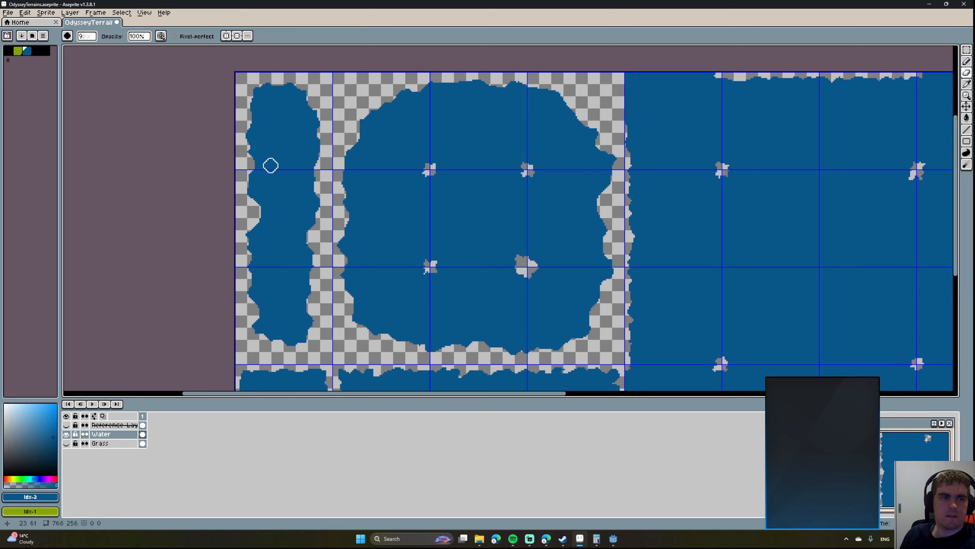
pyautogui.moveTo(342, 234); pyautogui.dragTo(363, 133, button='middle')
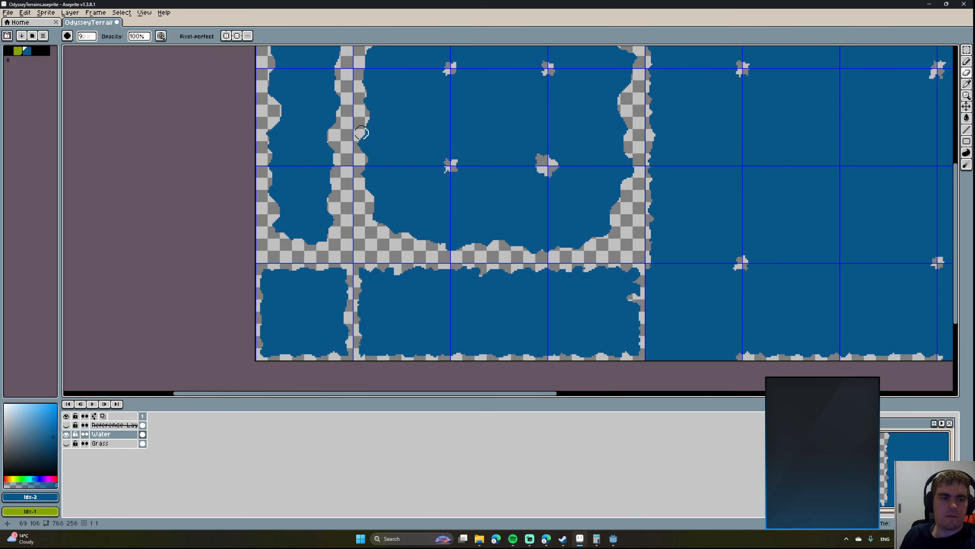
pyautogui.moveTo(342, 170); pyautogui.dragTo(291, 197, button='middle')
pyautogui.scroll(3, 397, 181)
pyautogui.scroll(-2, 342, 264)
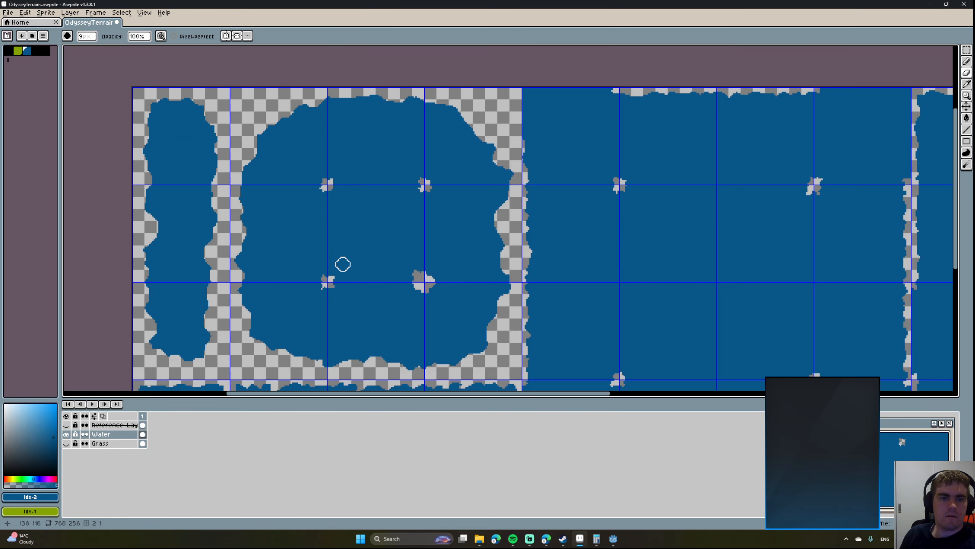
pyautogui.scroll(2, 360, 251)
pyautogui.moveTo(289, 309)
pyautogui.mouseDown()
pyautogui.moveTo(309, 294)
pyautogui.moveTo(273, 319)
pyautogui.moveTo(292, 330)
pyautogui.moveTo(320, 288)
pyautogui.moveTo(315, 309)
pyautogui.mouseUp()
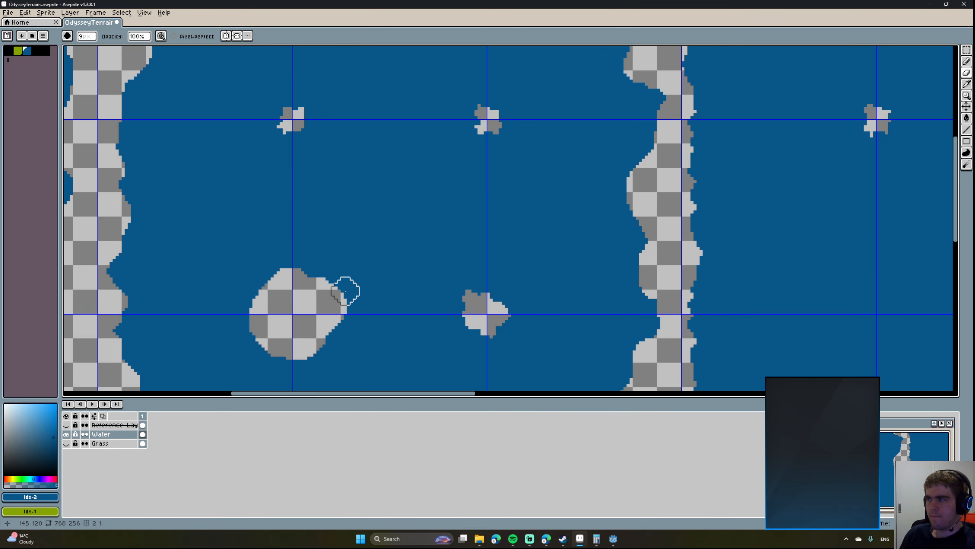
# Draw an uneven pencil outline inside the lower-left junction's hole and fill the ring around it with the water blue.
pyautogui.press('b')
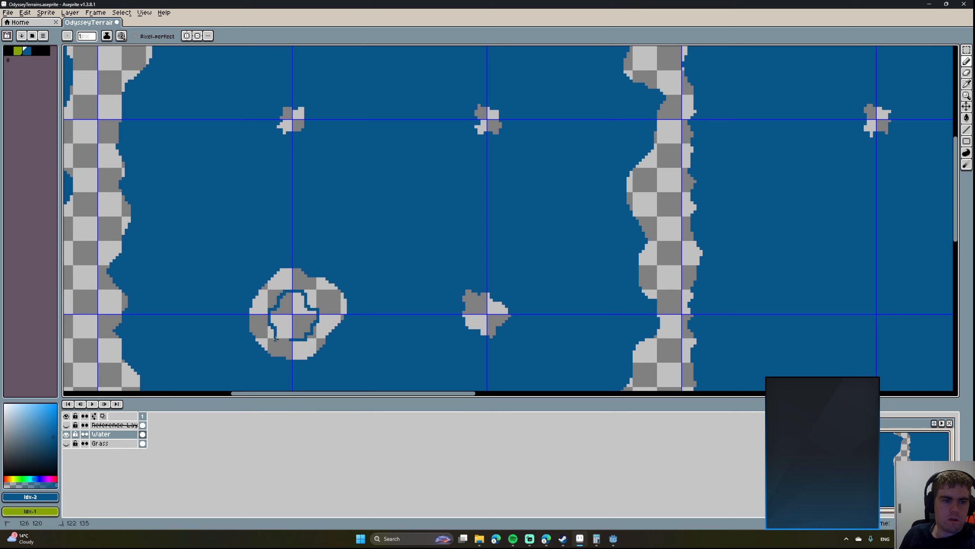
pyautogui.press('e')
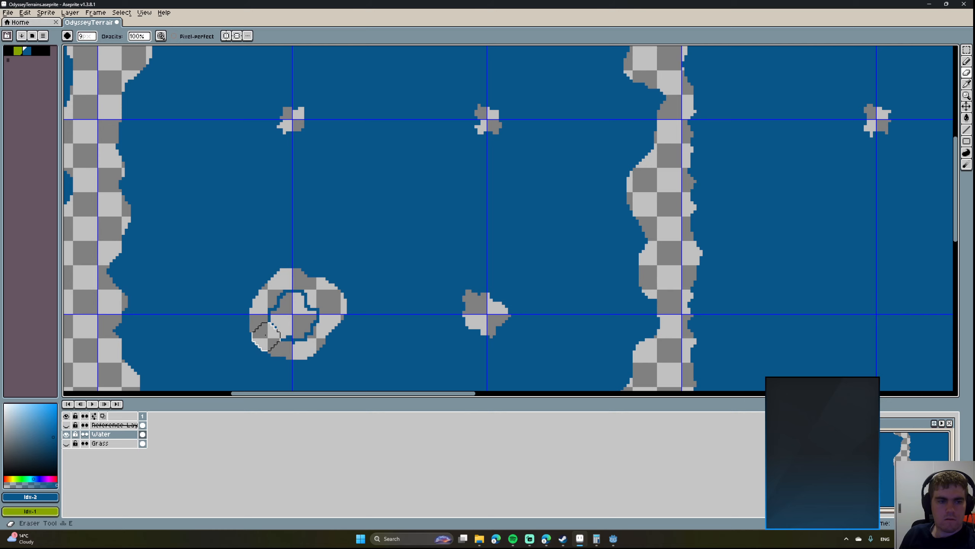
pyautogui.press('b')
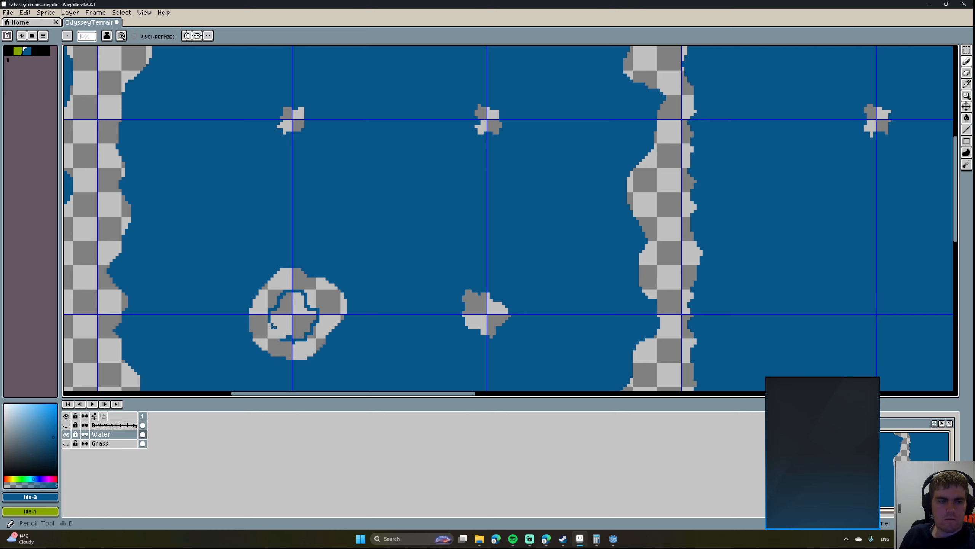
pyautogui.press('g')
pyautogui.click(288, 353)
# Erase a larger rounded hole around the upper-left inner tile junction of the 3x3 water block.
pyautogui.moveTo(316, 184); pyautogui.dragTo(299, 231, button='middle')
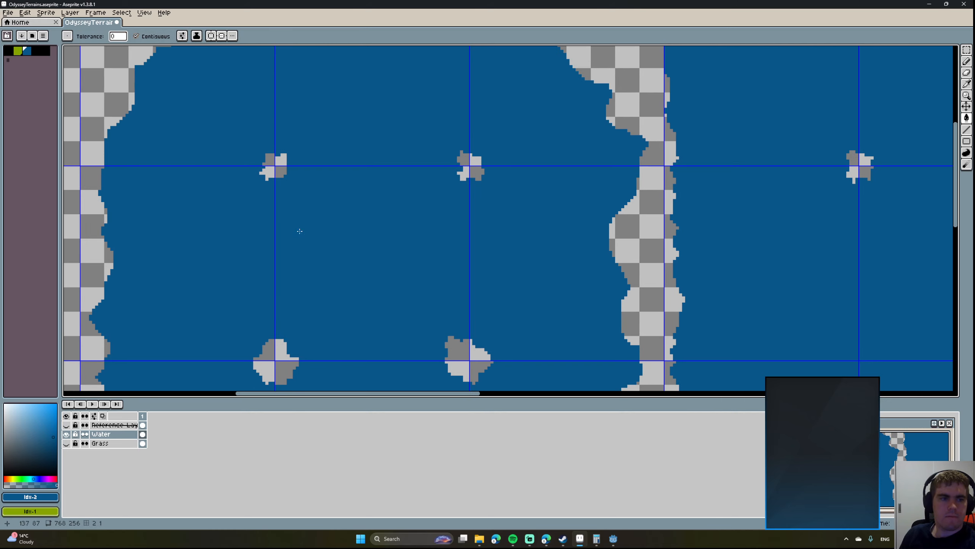
pyautogui.press('e')
pyautogui.moveTo(270, 151)
pyautogui.mouseDown()
pyautogui.moveTo(271, 170)
pyautogui.moveTo(271, 139)
pyautogui.mouseUp()
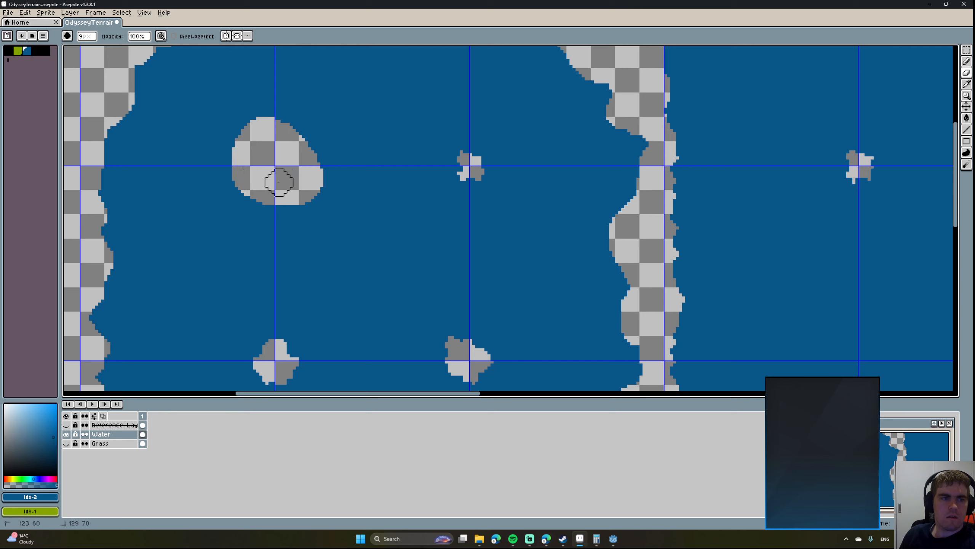
# Outline a smaller uneven shape inside the upper-left junction's hole and fill the surrounding ring with the water blue.
pyautogui.press('b')
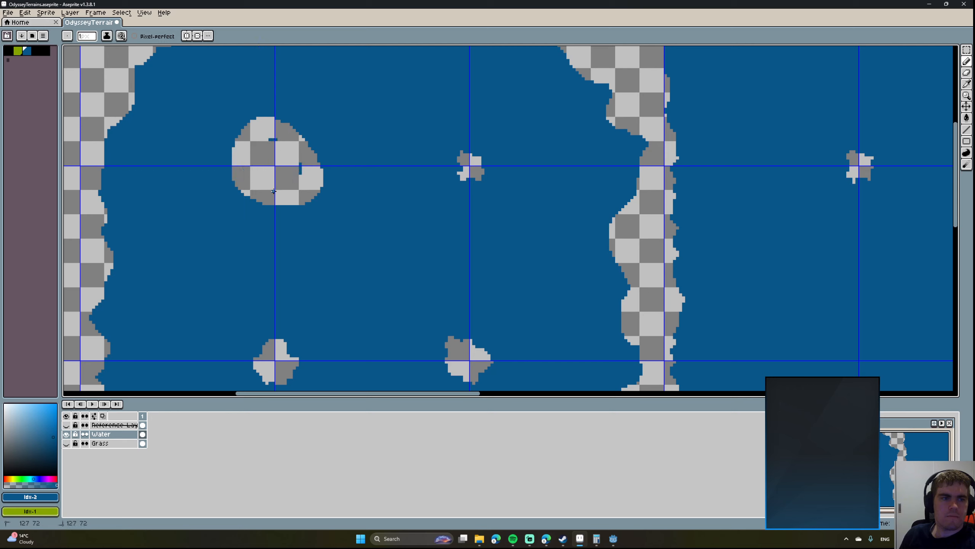
pyautogui.moveTo(248, 164); pyautogui.dragTo(252, 171)
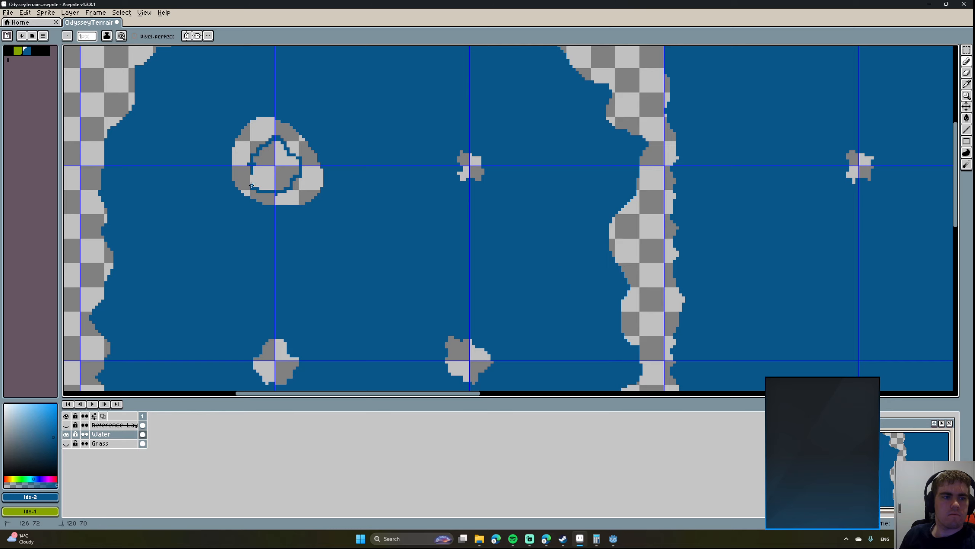
pyautogui.press('g')
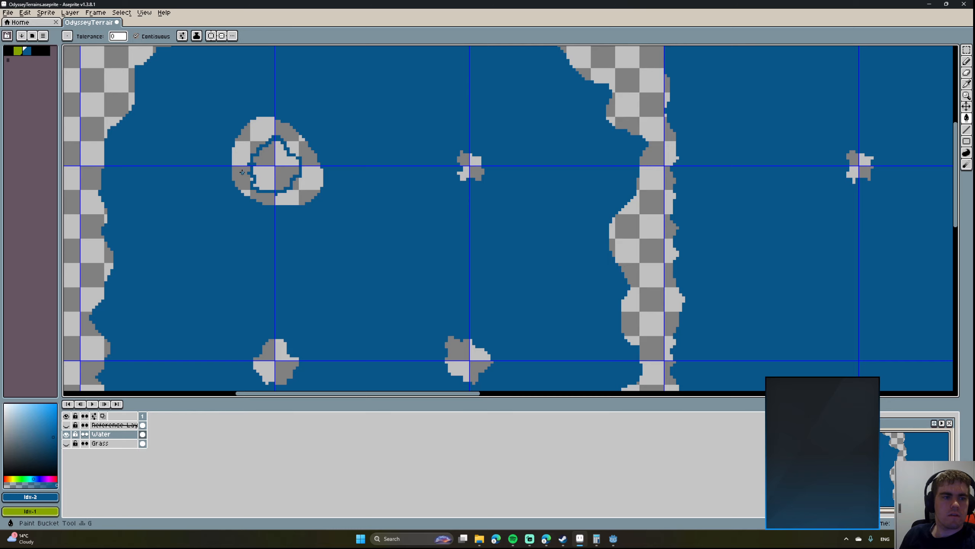
pyautogui.click(239, 173)
# Erase a larger irregular hole around the upper-right inner tile junction of the 3x3 water block.
pyautogui.moveTo(371, 177); pyautogui.dragTo(215, 164, button='middle')
pyautogui.press('e')
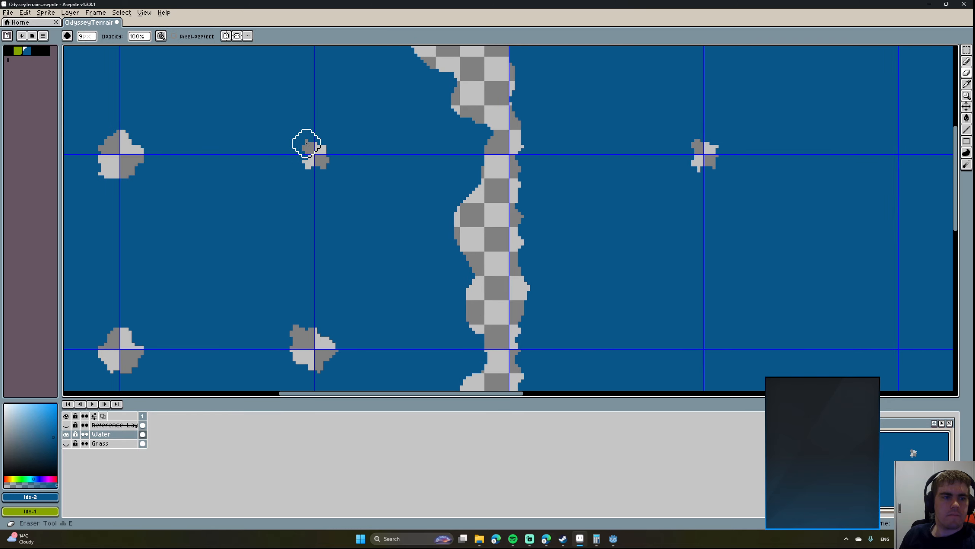
pyautogui.moveTo(306, 146)
pyautogui.mouseDown()
pyautogui.moveTo(322, 135)
pyautogui.moveTo(325, 189)
pyautogui.mouseUp()
pyautogui.press('g')
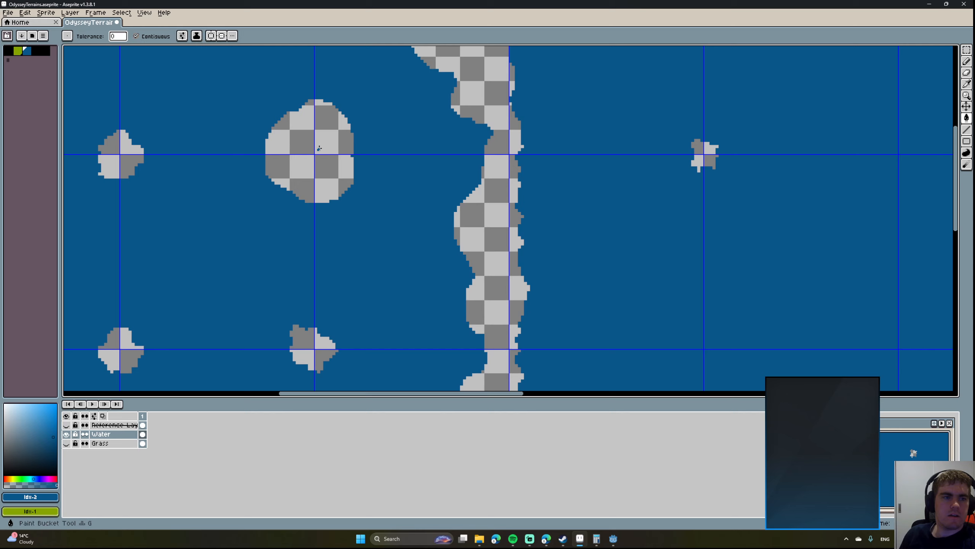
pyautogui.press('b')
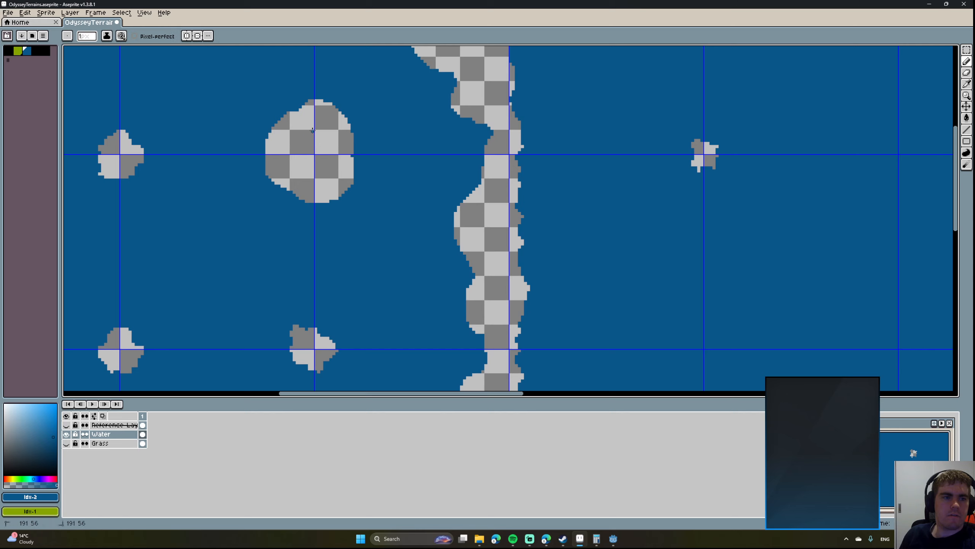
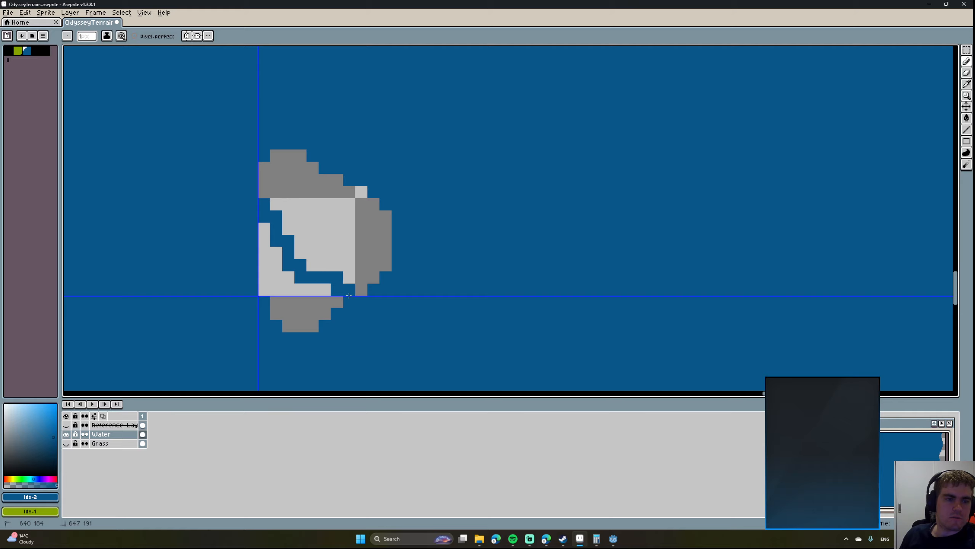
# Fill outside the corner outline in the tile below the empty tile, and paint over the transparent patch beneath that tile's lower boundary in water blue.
pyautogui.press('g')
pyautogui.click(323, 244)
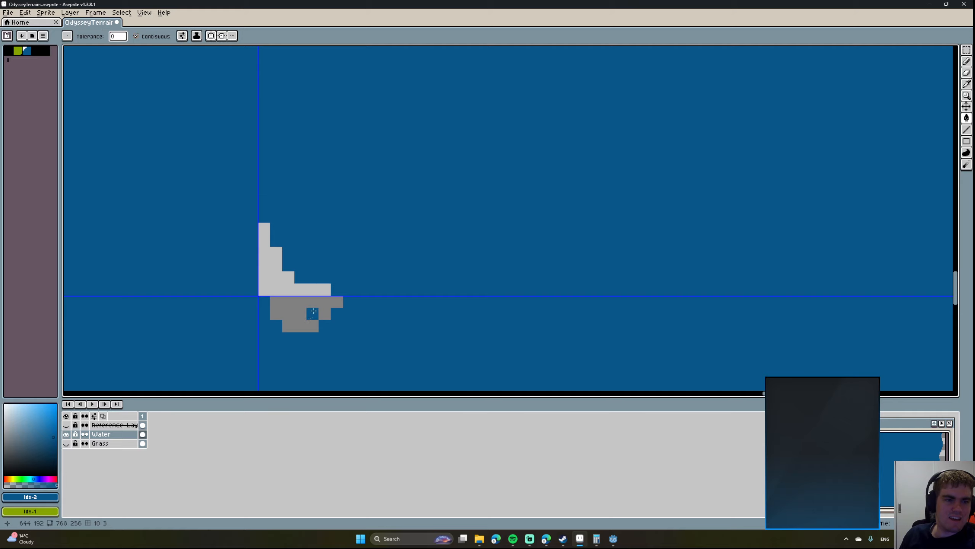
pyautogui.press('b')
pyautogui.moveTo(282, 307); pyautogui.dragTo(381, 305)
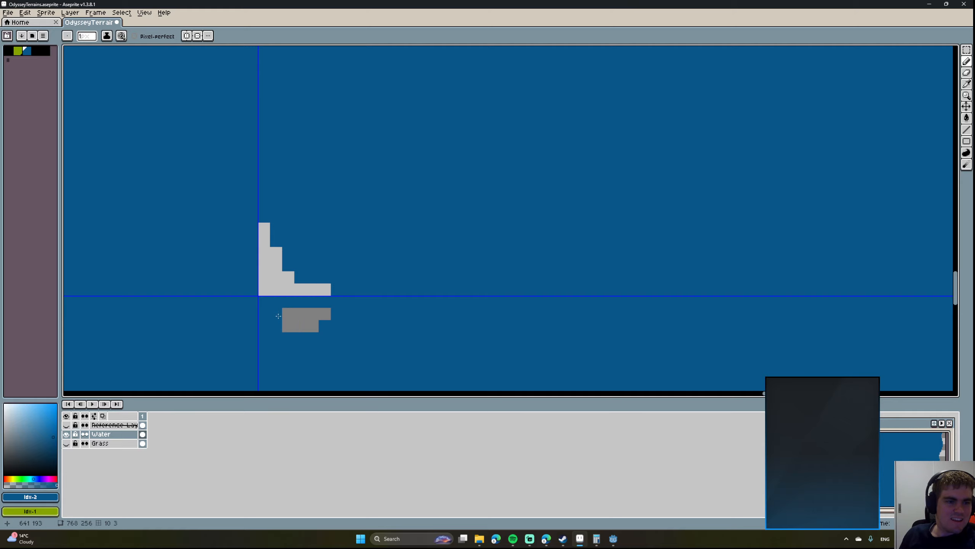
pyautogui.moveTo(278, 316); pyautogui.dragTo(348, 331)
# Set the eraser size to 11 for reshaping the left edge of the 4x4 water block beside the 3x3 block.
pyautogui.scroll(-4, 273, 276)
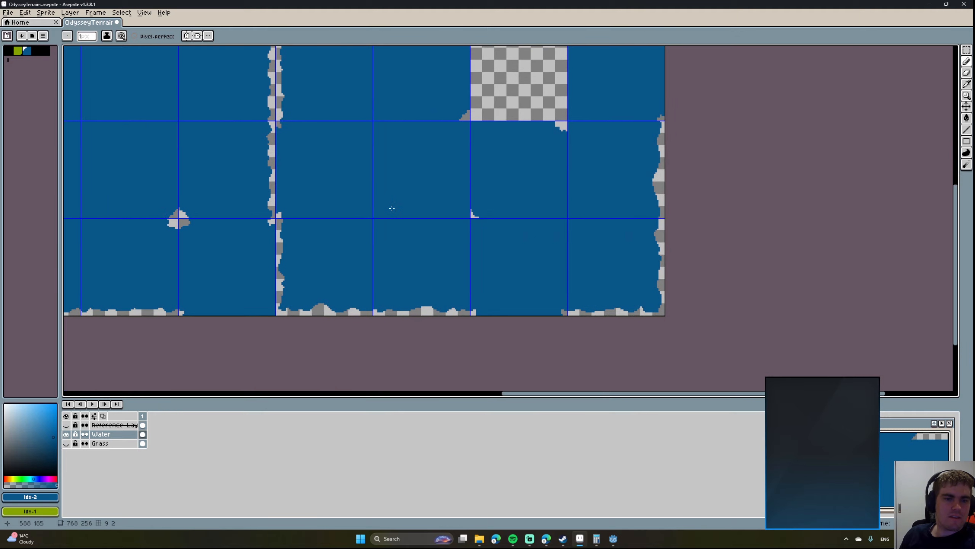
pyautogui.scroll(-4, 393, 208)
pyautogui.moveTo(392, 210); pyautogui.dragTo(490, 235, button='middle')
pyautogui.scroll(6, 433, 233)
pyautogui.moveTo(417, 245)
pyautogui.mouseDown(button='middle')
pyautogui.moveTo(338, 264)
pyautogui.moveTo(377, 195)
pyautogui.mouseUp(button='middle')
pyautogui.scroll(-1, 372, 220)
pyautogui.scroll(-4, 338, 264)
pyautogui.scroll(6, 359, 264)
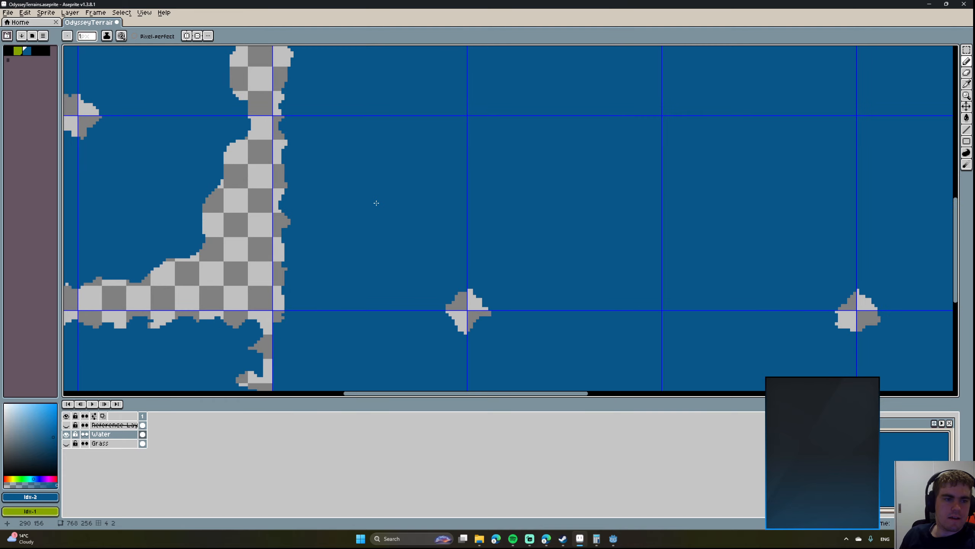
pyautogui.press('e')
pyautogui.scroll(-5, 353, 239)
pyautogui.scroll(4, 349, 241)
pyautogui.press('-')
pyautogui.press('-')
pyautogui.press('-')
pyautogui.press('-')
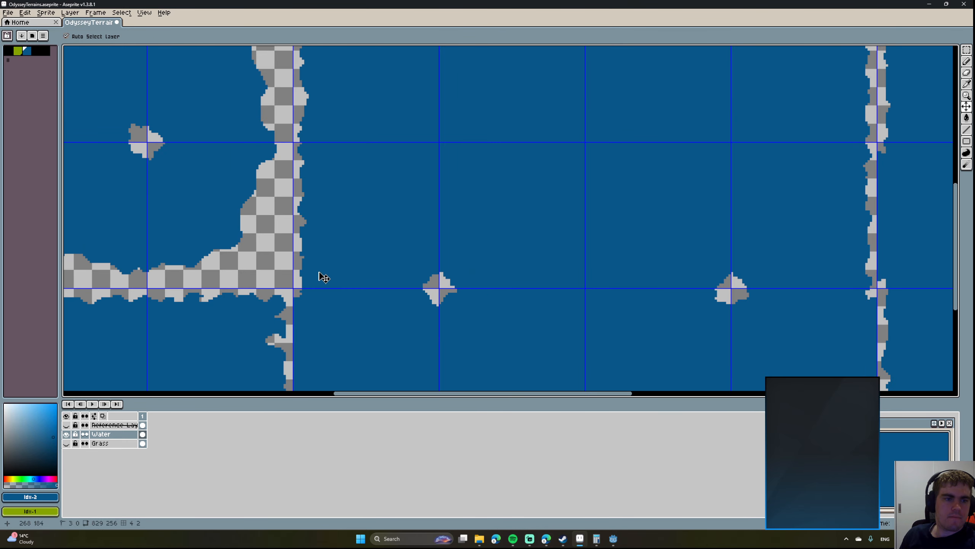
pyautogui.press('+')
pyautogui.press('+')
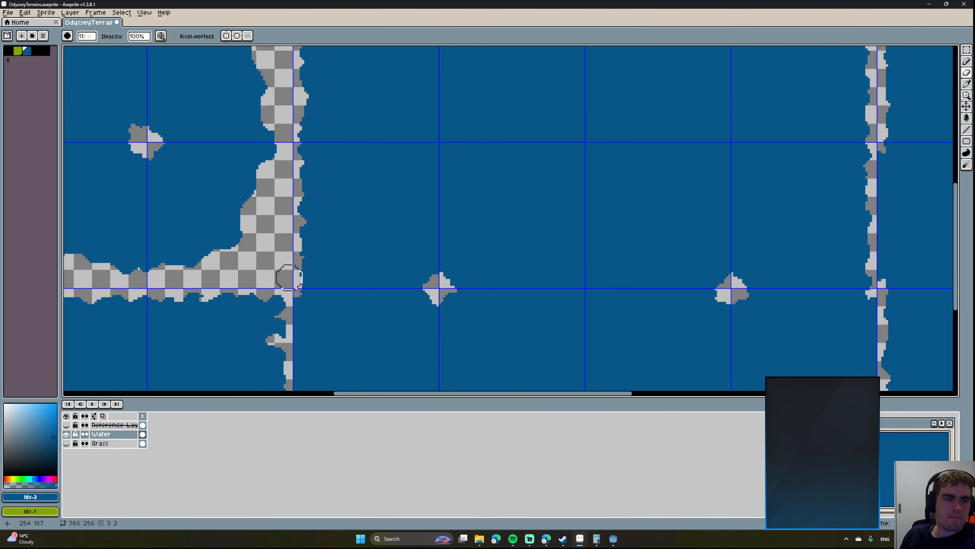
# Try to erase a wider, wavy margin up the left side of the 4x4 water block.
pyautogui.moveTo(286, 275)
pyautogui.mouseDown()
pyautogui.moveTo(307, 275)
pyautogui.moveTo(295, 236)
pyautogui.moveTo(310, 181)
pyautogui.moveTo(291, 143)
pyautogui.moveTo(305, 106)
pyautogui.moveTo(286, 138)
pyautogui.mouseUp()
pyautogui.moveTo(286, 143); pyautogui.dragTo(297, 330, button='middle')
pyautogui.moveTo(314, 289)
pyautogui.mouseDown()
pyautogui.moveTo(318, 216)
pyautogui.moveTo(302, 135)
pyautogui.mouseUp()
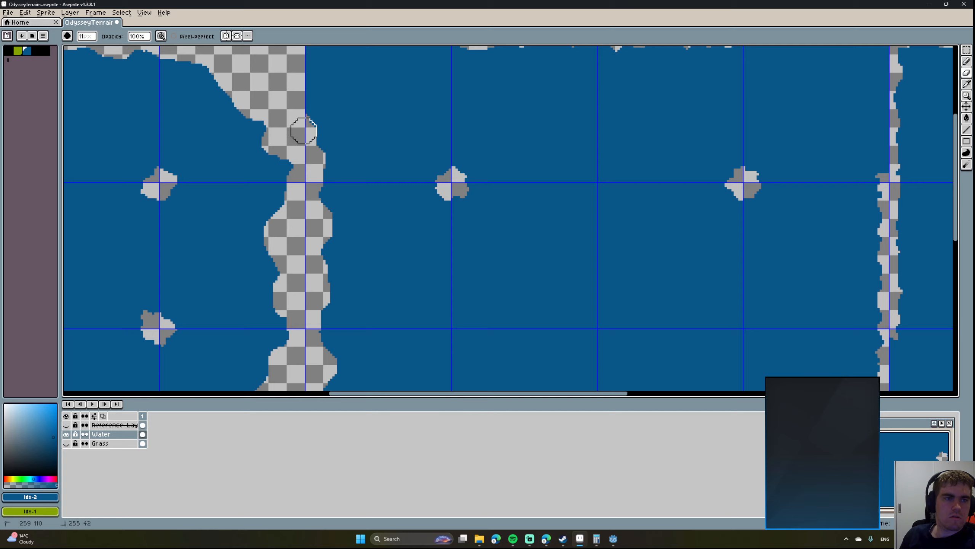
pyautogui.moveTo(297, 154); pyautogui.dragTo(305, 245, button='middle')
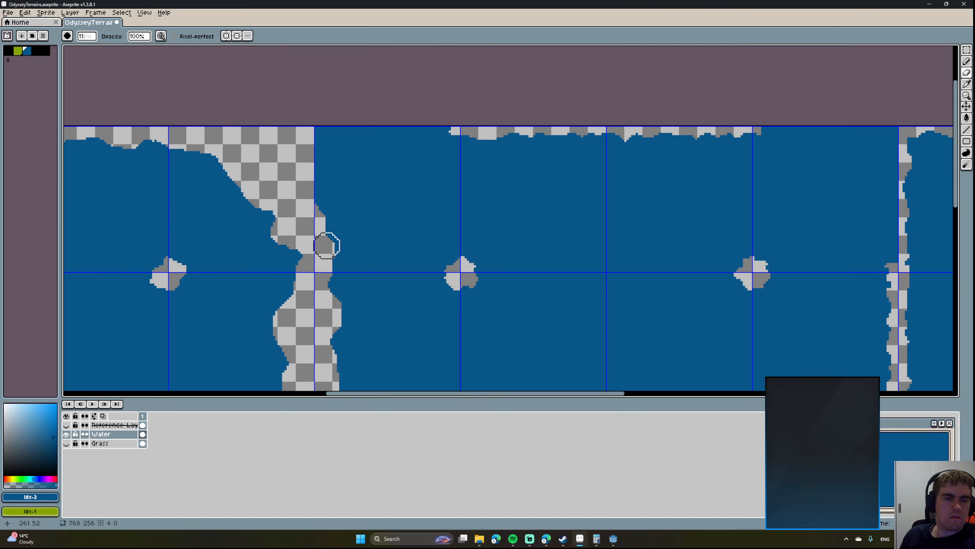
pyautogui.moveTo(327, 245); pyautogui.dragTo(299, 243)
# Examine the 4x4 water block's left edge and inner junctions in comparison with the other blocks of the tileset.
pyautogui.scroll(-5, 296, 245)
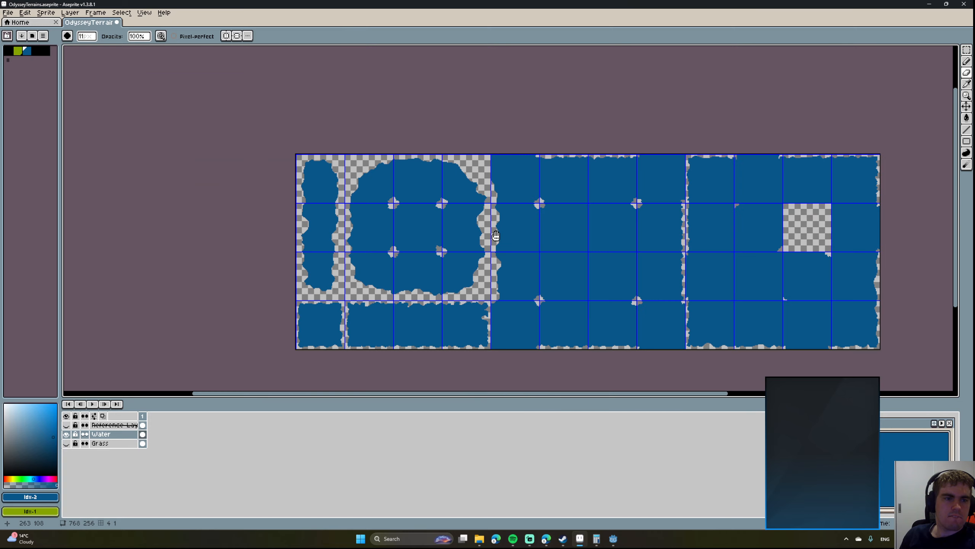
pyautogui.moveTo(495, 236); pyautogui.dragTo(444, 231, button='middle')
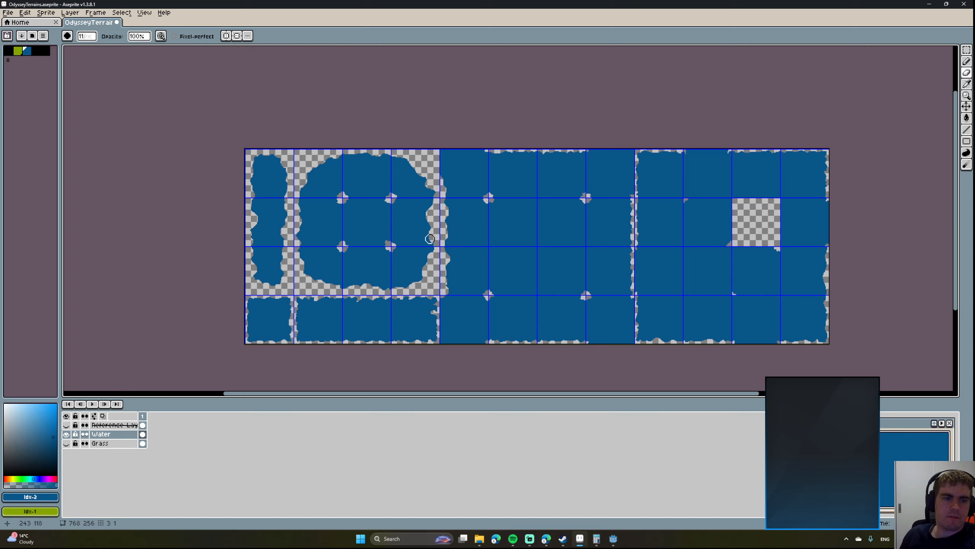
pyautogui.scroll(8, 449, 159)
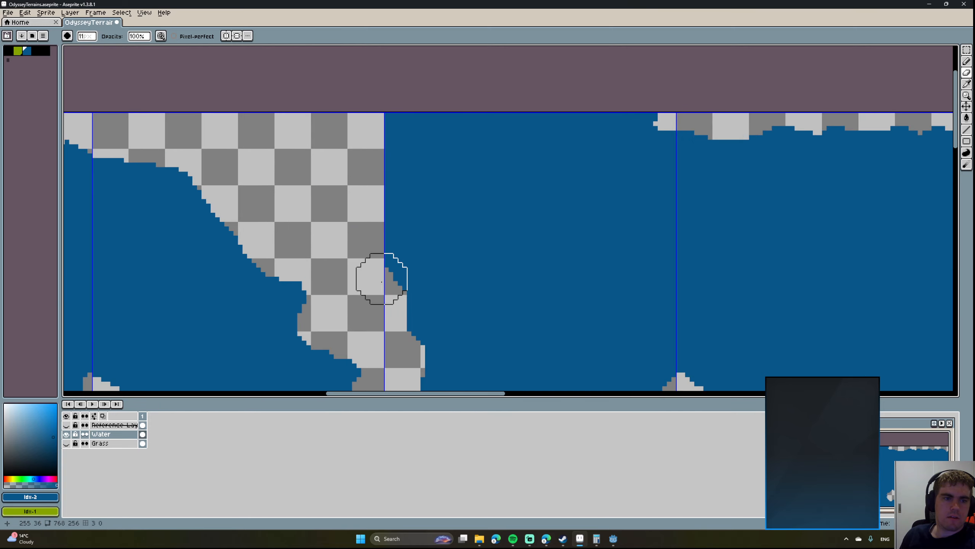
pyautogui.scroll(-3, 386, 271)
pyautogui.moveTo(374, 212); pyautogui.dragTo(424, 166, button='middle')
pyautogui.scroll(-4, 416, 177)
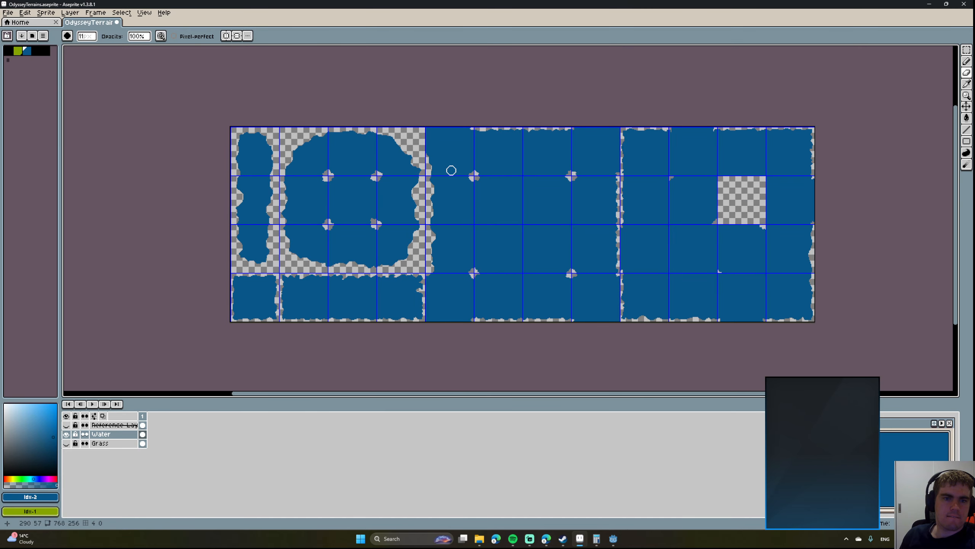
pyautogui.scroll(7, 617, 176)
pyautogui.scroll(-7, 625, 174)
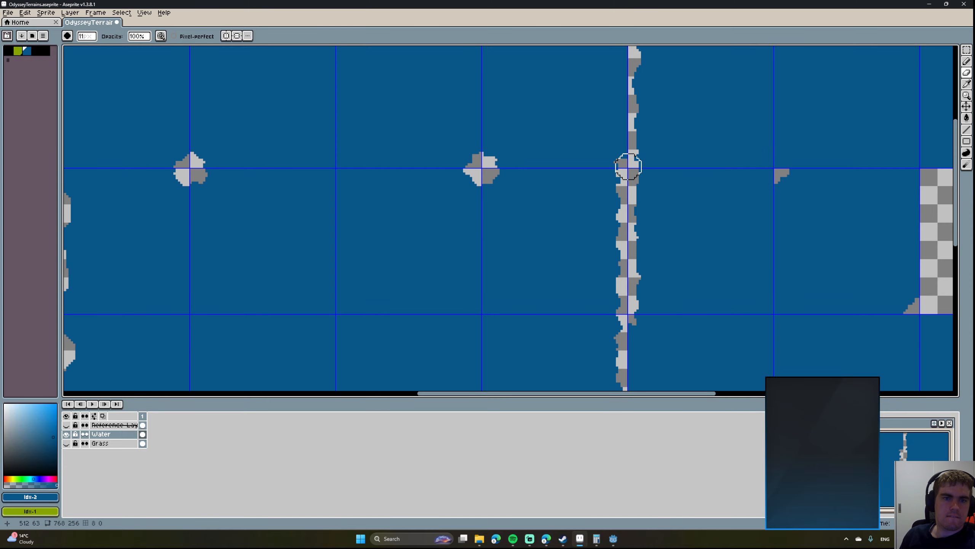
pyautogui.scroll(4, 434, 142)
pyautogui.scroll(-4, 435, 148)
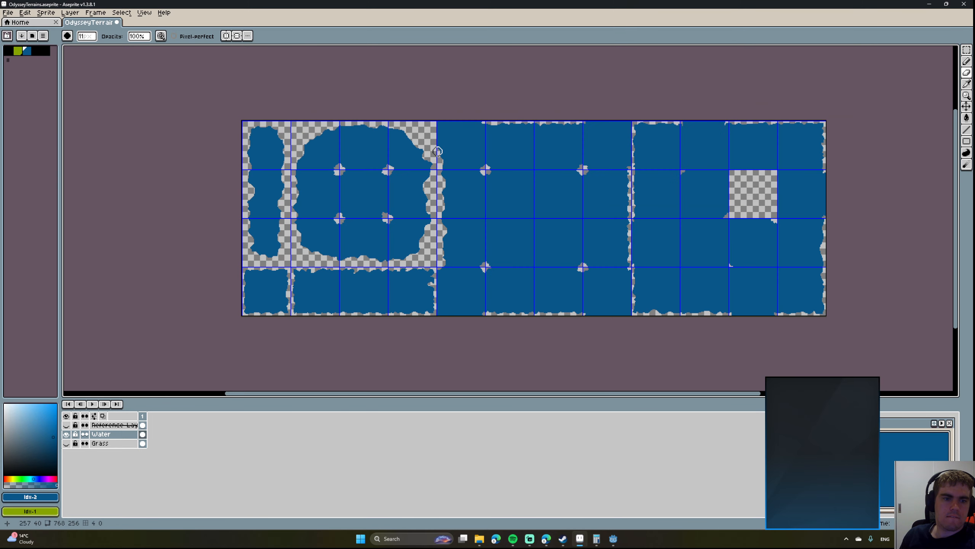
pyautogui.scroll(2, 438, 151)
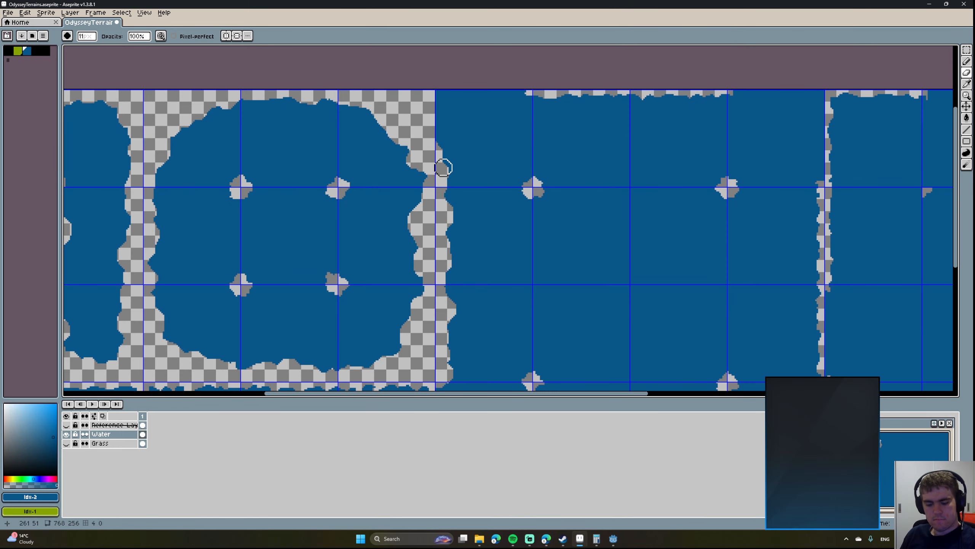
# Undo the eraser strokes along the left side of the 4x4 water block.
pyautogui.moveTo(436, 162); pyautogui.dragTo(439, 185)
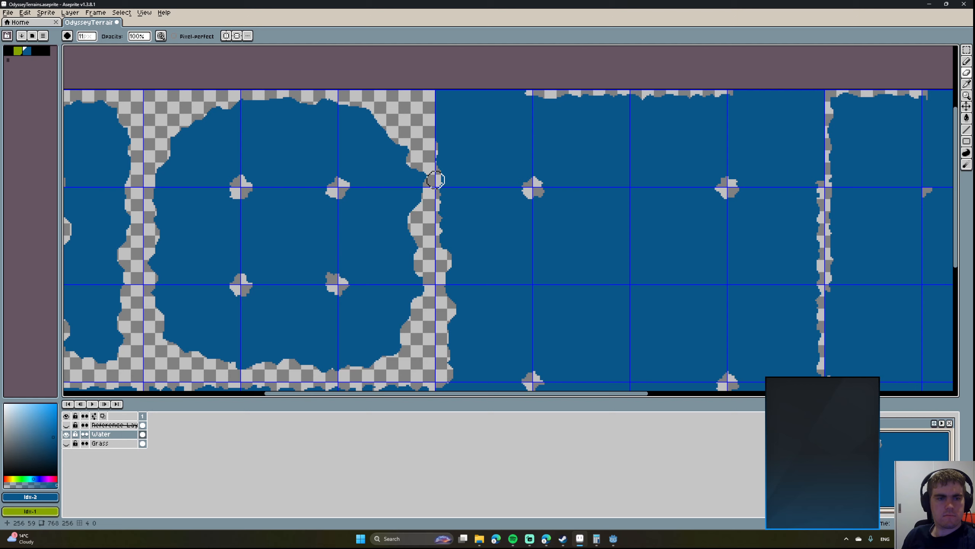
pyautogui.hotkey('ctrl', 'z')
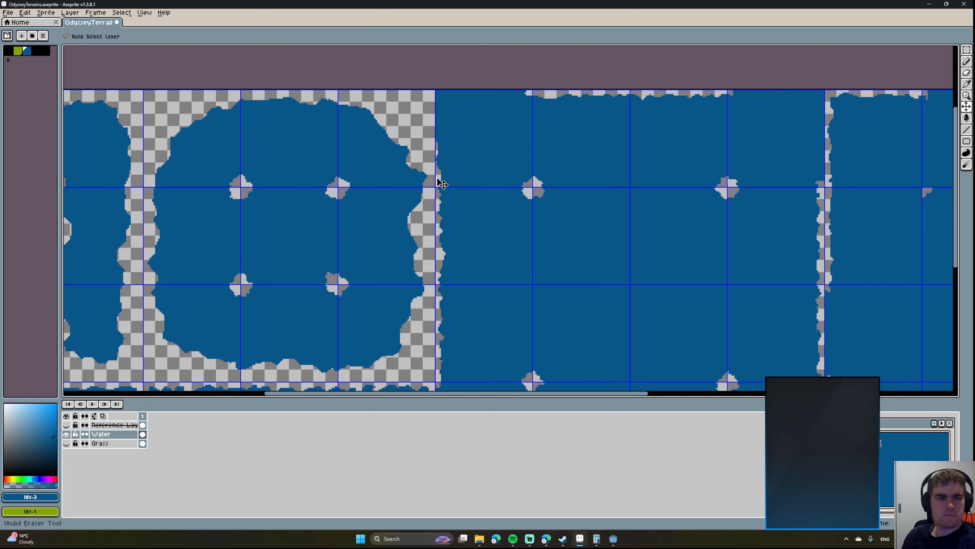
# Erase a wavy, rounded margin around the horizontal three-tile water strip beneath the 3x3 block.
pyautogui.moveTo(438, 200)
pyautogui.mouseDown(button='middle')
pyautogui.moveTo(444, 146)
pyautogui.moveTo(442, 174)
pyautogui.mouseUp(button='middle')
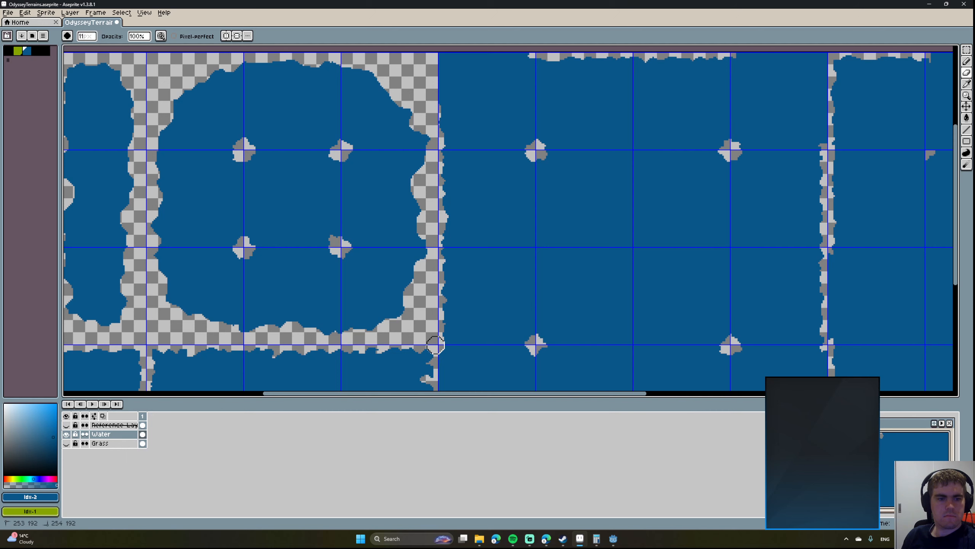
pyautogui.scroll(-3, 438, 348)
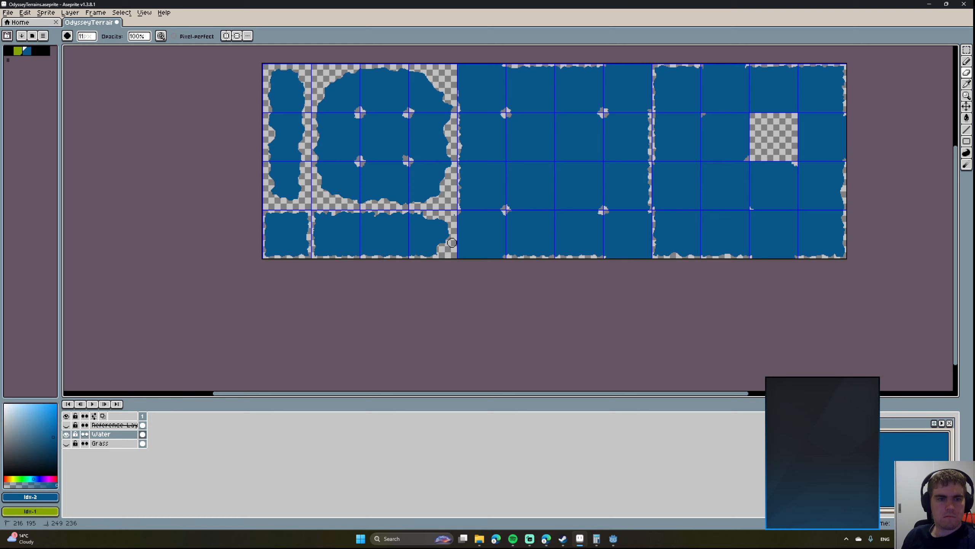
pyautogui.scroll(5, 443, 214)
pyautogui.moveTo(371, 203); pyautogui.dragTo(457, 181, button='middle')
pyautogui.moveTo(409, 175)
pyautogui.mouseDown()
pyautogui.moveTo(340, 169)
pyautogui.moveTo(261, 196)
pyautogui.moveTo(185, 187)
pyautogui.mouseUp()
pyautogui.moveTo(185, 187); pyautogui.dragTo(578, 196, button='middle')
pyautogui.moveTo(578, 196)
pyautogui.mouseDown()
pyautogui.moveTo(538, 194)
pyautogui.moveTo(483, 168)
pyautogui.moveTo(413, 176)
pyautogui.moveTo(392, 192)
pyautogui.moveTo(200, 194)
pyautogui.moveTo(175, 223)
pyautogui.moveTo(266, 201)
pyautogui.moveTo(196, 210)
pyautogui.mouseUp()
pyautogui.moveTo(196, 210)
pyautogui.mouseDown(button='middle')
pyautogui.moveTo(227, 171)
pyautogui.moveTo(357, 66)
pyautogui.mouseUp(button='middle')
pyautogui.moveTo(346, 81)
pyautogui.mouseDown()
pyautogui.moveTo(375, 83)
pyautogui.moveTo(338, 170)
pyautogui.moveTo(348, 218)
pyautogui.moveTo(359, 261)
pyautogui.moveTo(398, 283)
pyautogui.moveTo(696, 309)
pyautogui.moveTo(701, 257)
pyautogui.moveTo(773, 283)
pyautogui.moveTo(822, 277)
pyautogui.moveTo(867, 286)
pyautogui.moveTo(885, 309)
pyautogui.mouseUp()
pyautogui.moveTo(802, 296); pyautogui.dragTo(341, 257, button='middle')
pyautogui.moveTo(422, 266)
pyautogui.mouseDown()
pyautogui.moveTo(525, 277)
pyautogui.moveTo(612, 233)
pyautogui.moveTo(604, 246)
pyautogui.mouseUp()
pyautogui.scroll(-2, 448, 226)
pyautogui.moveTo(498, 176); pyautogui.dragTo(472, 220, button='middle')
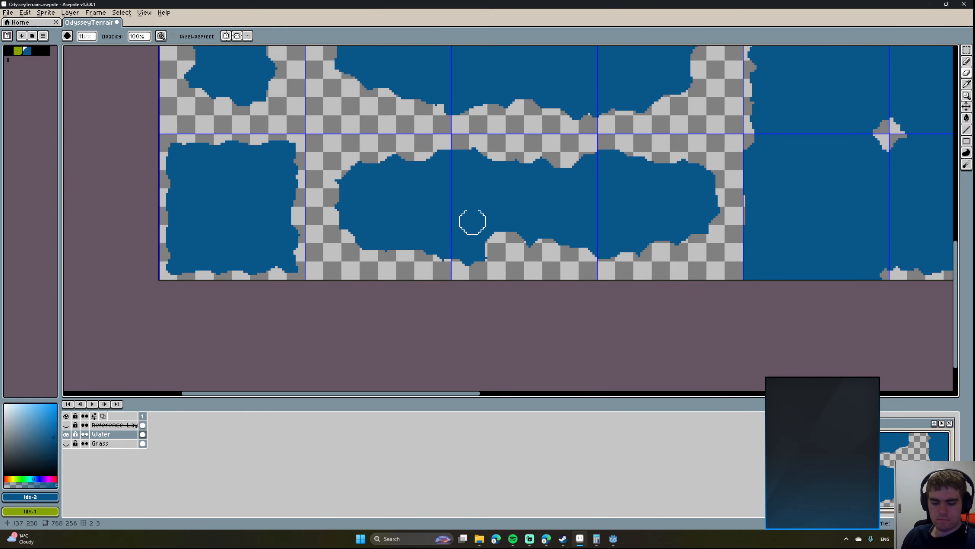
# Outline an uneven extension with the pencil along the lower edge of the strip's first tile and fill its gaps with water blue.
pyautogui.press('b')
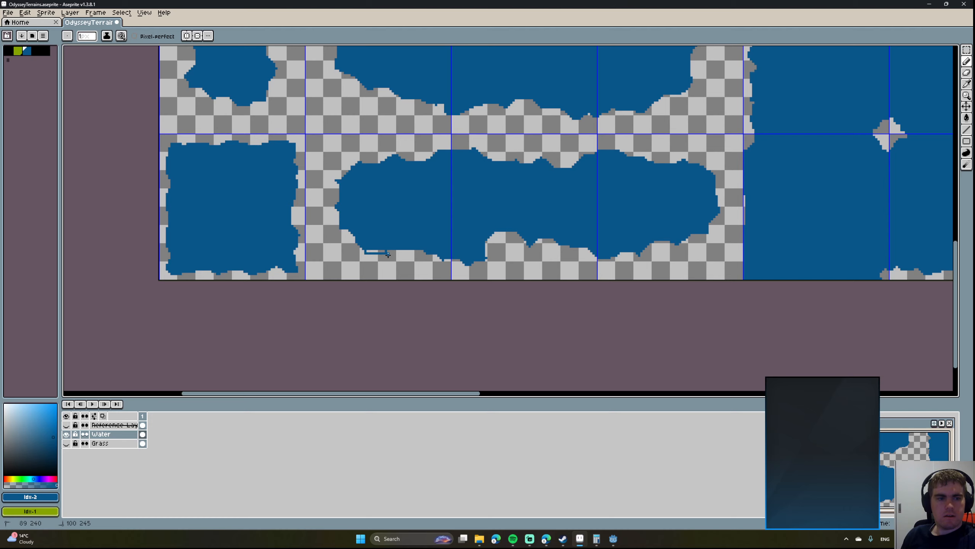
pyautogui.moveTo(388, 255)
pyautogui.mouseDown()
pyautogui.moveTo(416, 248)
pyautogui.moveTo(467, 263)
pyautogui.mouseUp()
pyautogui.moveTo(468, 240); pyautogui.dragTo(521, 244, button='middle')
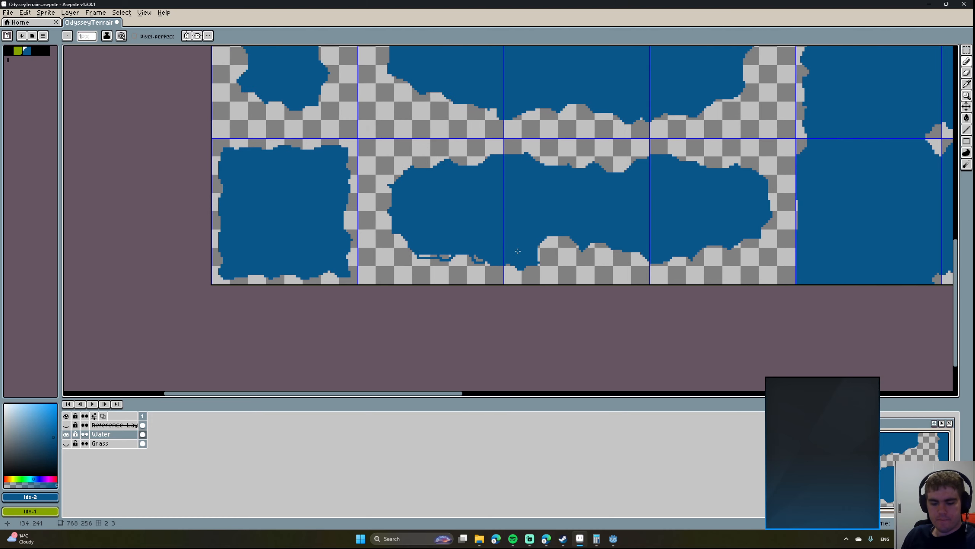
pyautogui.press('g')
pyautogui.scroll(1, 427, 255)
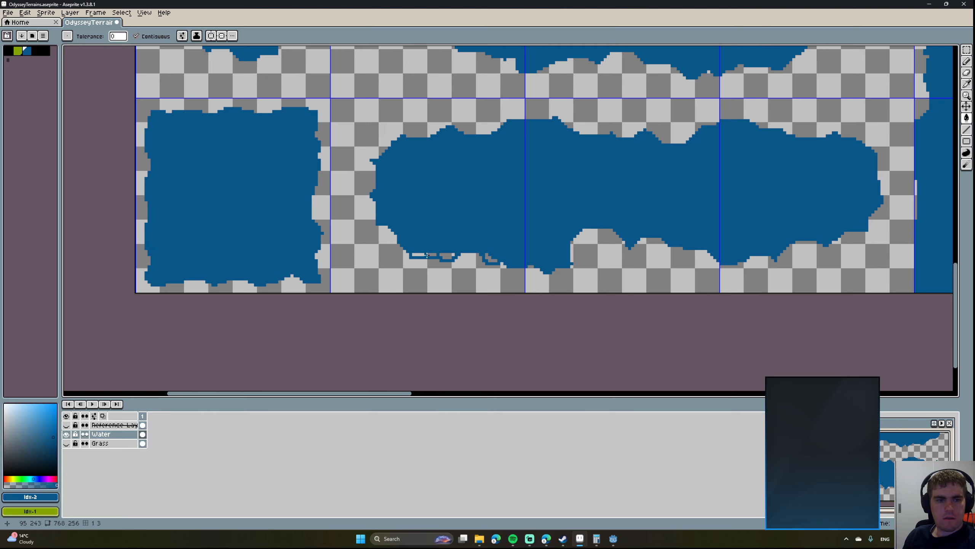
pyautogui.click(426, 254)
pyautogui.click(447, 256)
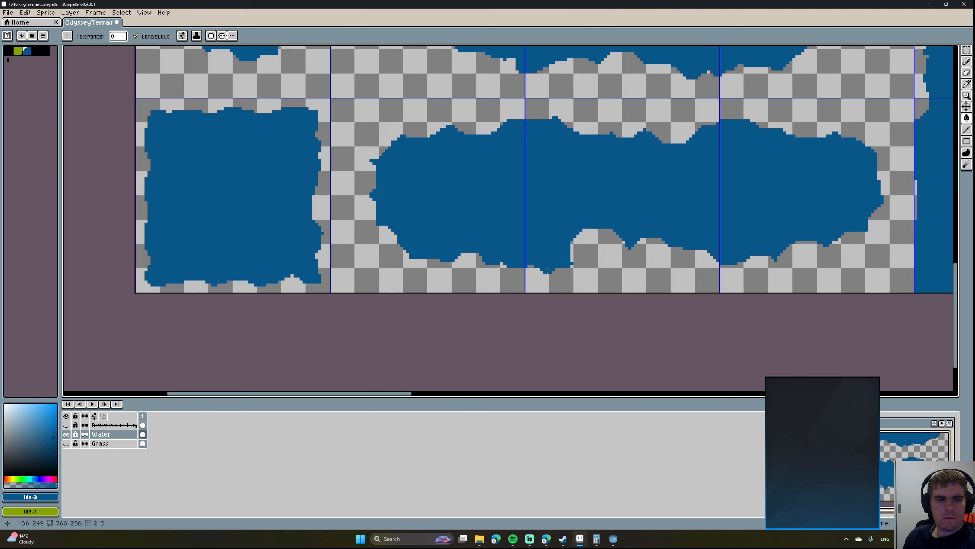
# Outline and fill the square-cut notch in the lower edge of the strip's middle tile with water blue.
pyautogui.moveTo(547, 271); pyautogui.dragTo(440, 266, button='middle')
pyautogui.press('b')
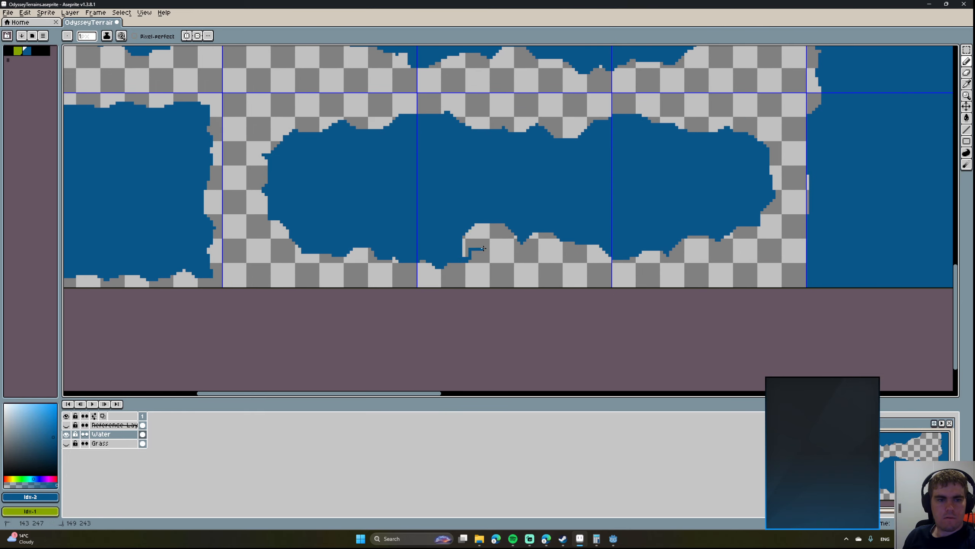
pyautogui.press('g')
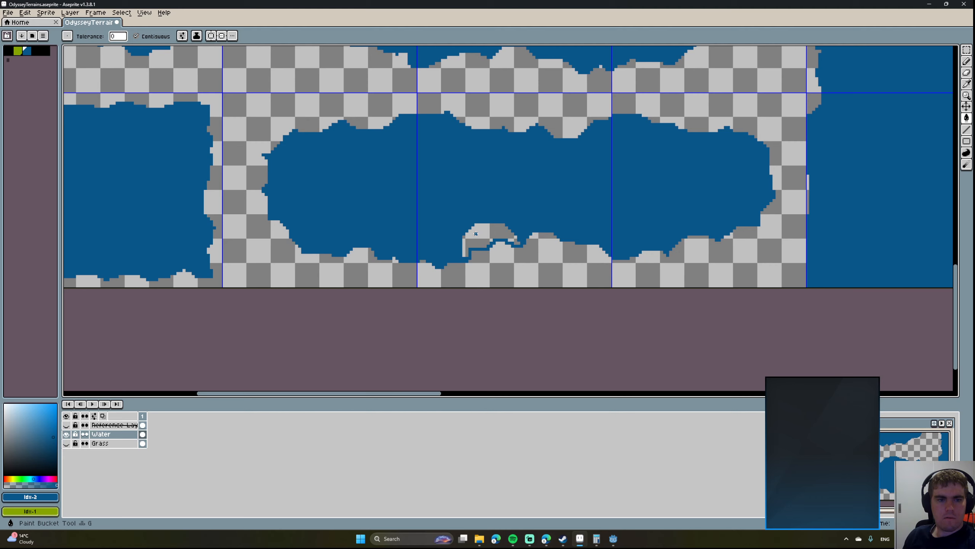
pyautogui.click(475, 241)
pyautogui.moveTo(575, 266); pyautogui.dragTo(456, 258, button='middle')
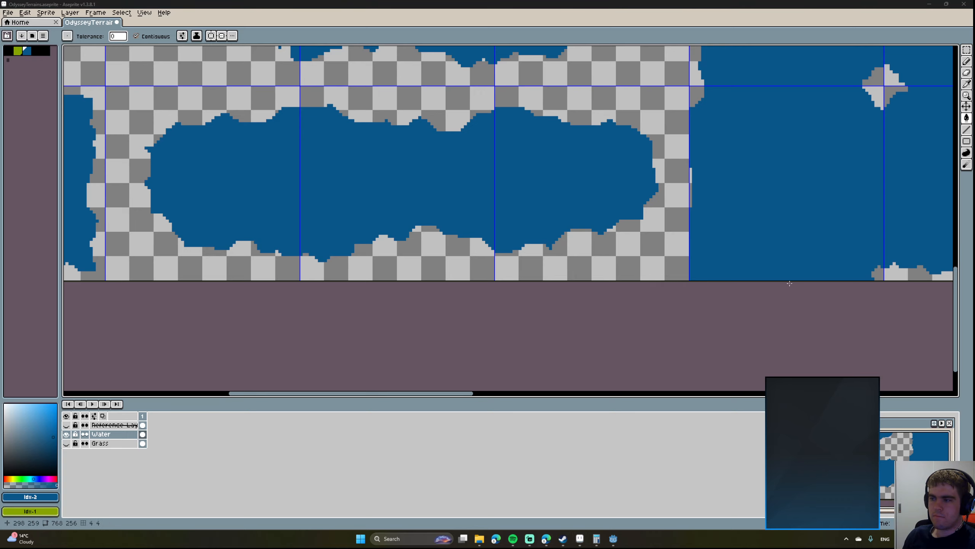
# Erase a wavy, rounded margin around the single water tile beside the horizontal strip.
pyautogui.moveTo(437, 240); pyautogui.dragTo(507, 273, button='middle')
pyautogui.scroll(-2, 436, 300)
pyautogui.press('e')
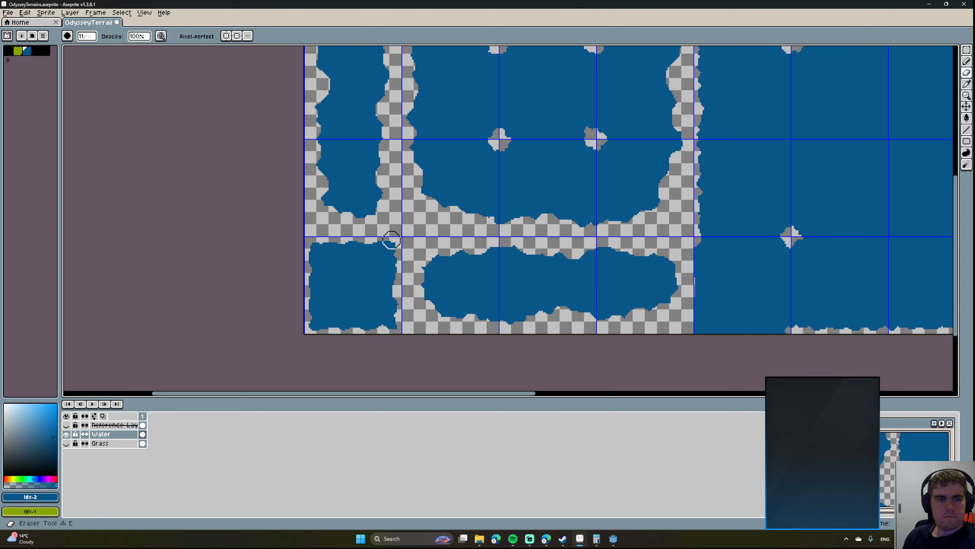
pyautogui.moveTo(363, 240)
pyautogui.mouseDown()
pyautogui.moveTo(388, 247)
pyautogui.moveTo(394, 269)
pyautogui.moveTo(397, 290)
pyautogui.moveTo(380, 322)
pyautogui.moveTo(335, 327)
pyautogui.moveTo(308, 316)
pyautogui.moveTo(325, 311)
pyautogui.mouseUp()
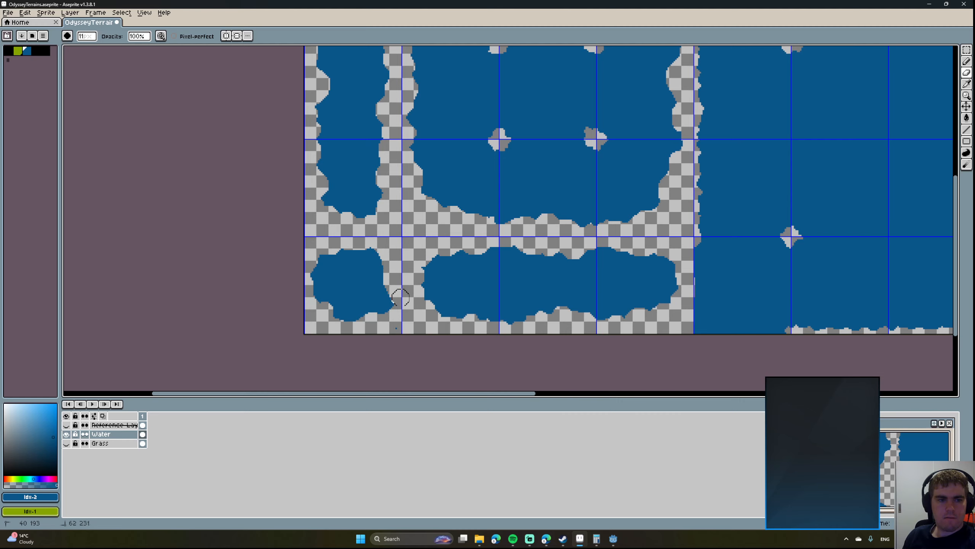
pyautogui.moveTo(374, 326); pyautogui.dragTo(319, 314, button='middle')
# Draw a bulge along the lower edge of the strip's middle tile toward the third tile and fill it with water blue.
pyautogui.scroll(2, 449, 289)
pyautogui.moveTo(578, 300); pyautogui.dragTo(486, 284, button='middle')
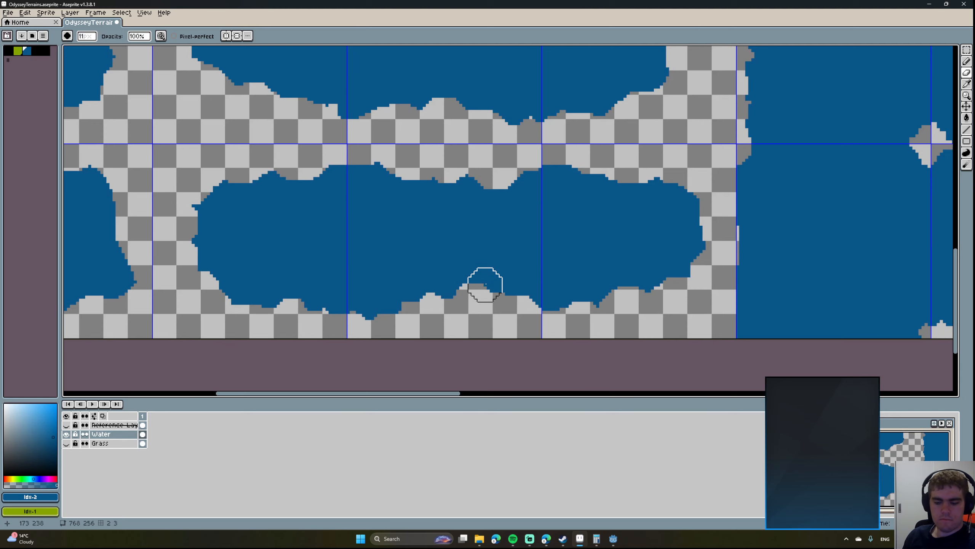
pyautogui.press('b')
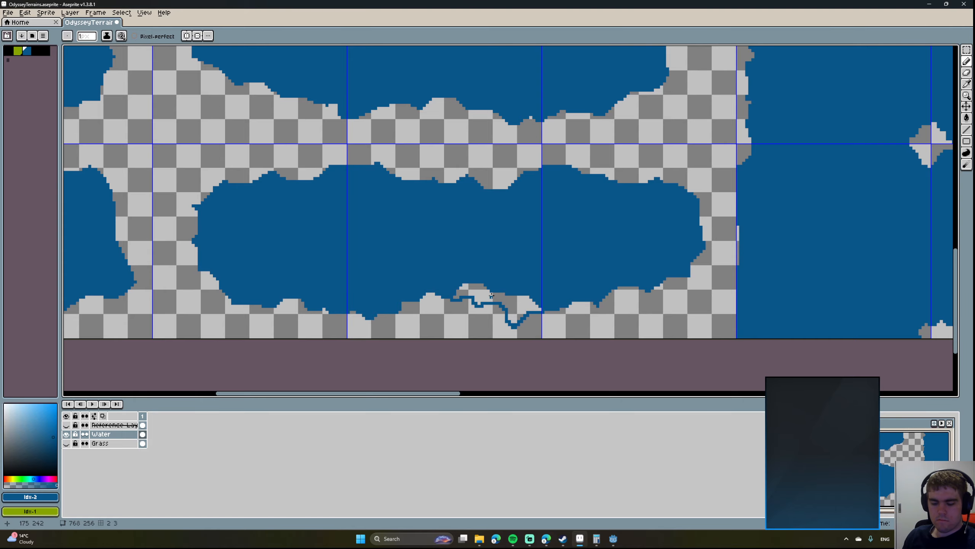
pyautogui.press('g')
pyautogui.click(489, 295)
# Examine the whole water tileset, comparing the reshaped blocks with the 4x4 block's edges and inner corners.
pyautogui.scroll(-6, 419, 288)
pyautogui.scroll(2, 419, 287)
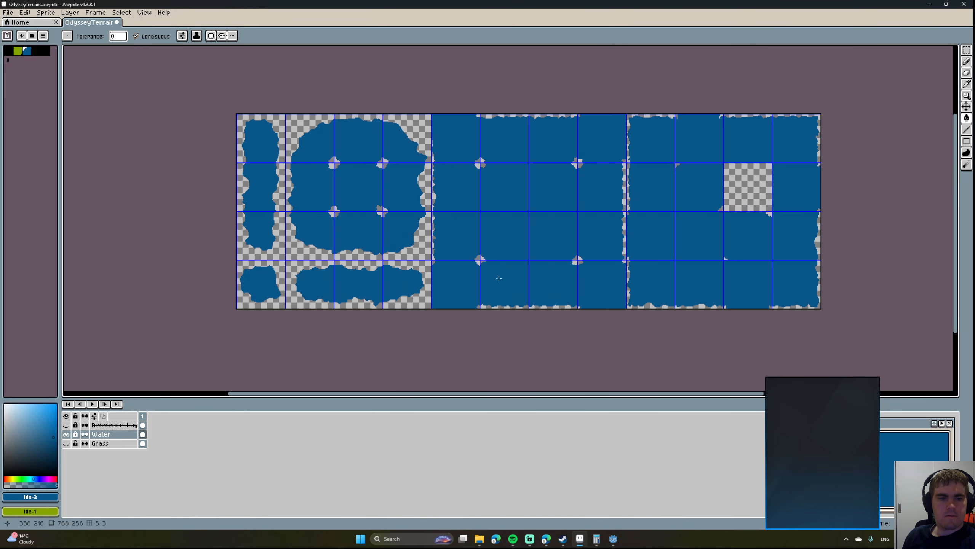
pyautogui.moveTo(498, 279); pyautogui.dragTo(453, 295, button='middle')
pyautogui.scroll(4, 465, 267)
pyautogui.scroll(-4, 480, 268)
pyautogui.scroll(2, 481, 268)
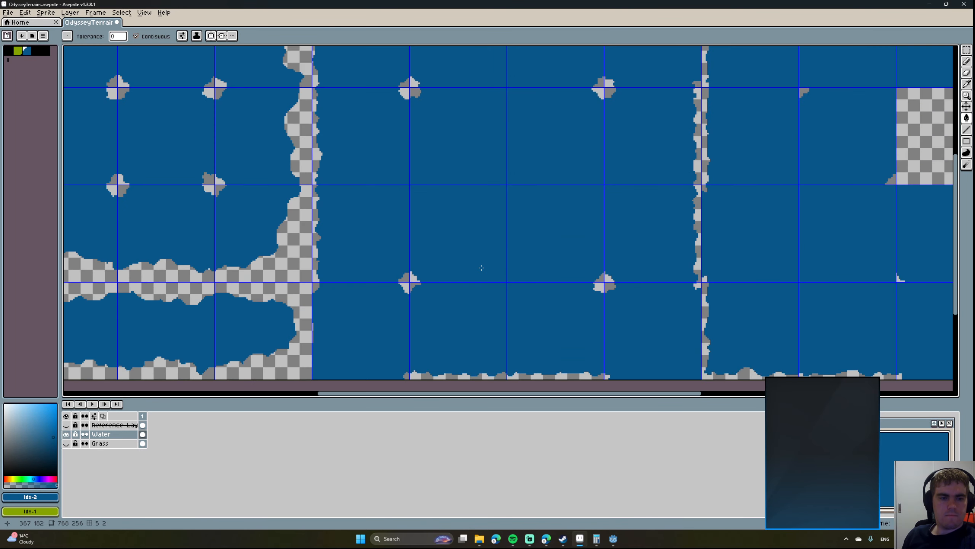
pyautogui.moveTo(492, 290); pyautogui.dragTo(532, 301, button='middle')
pyautogui.scroll(-3, 532, 300)
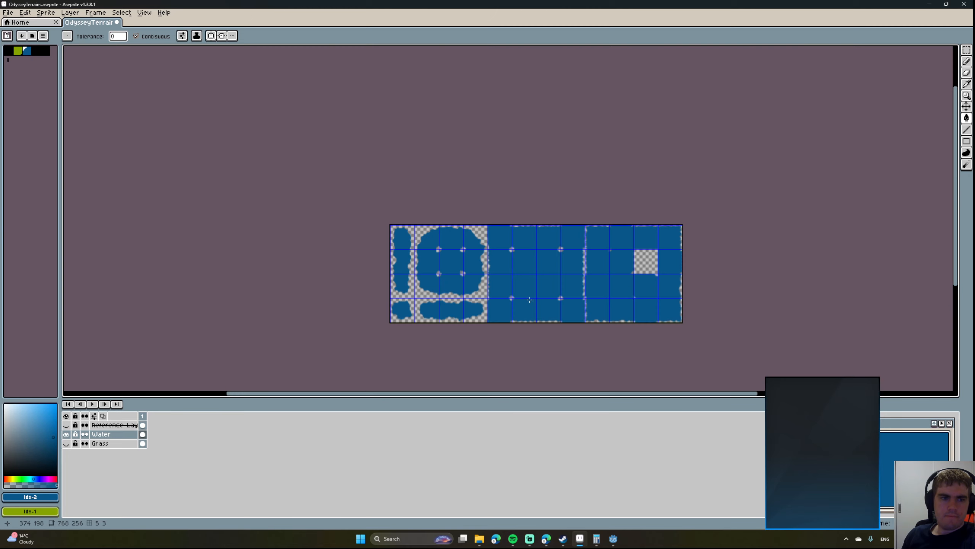
pyautogui.scroll(3, 503, 296)
pyautogui.scroll(-2, 499, 296)
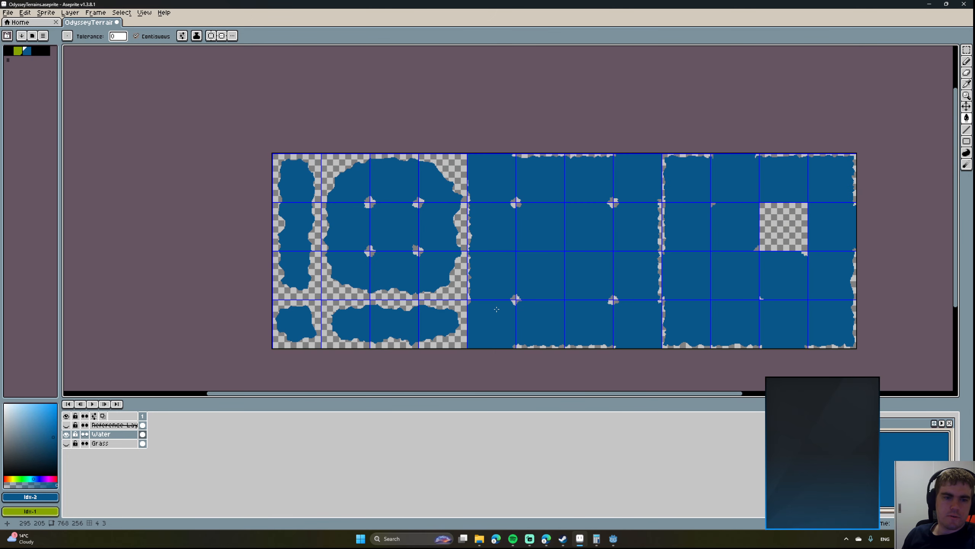
pyautogui.moveTo(482, 348); pyautogui.dragTo(473, 316, button='middle')
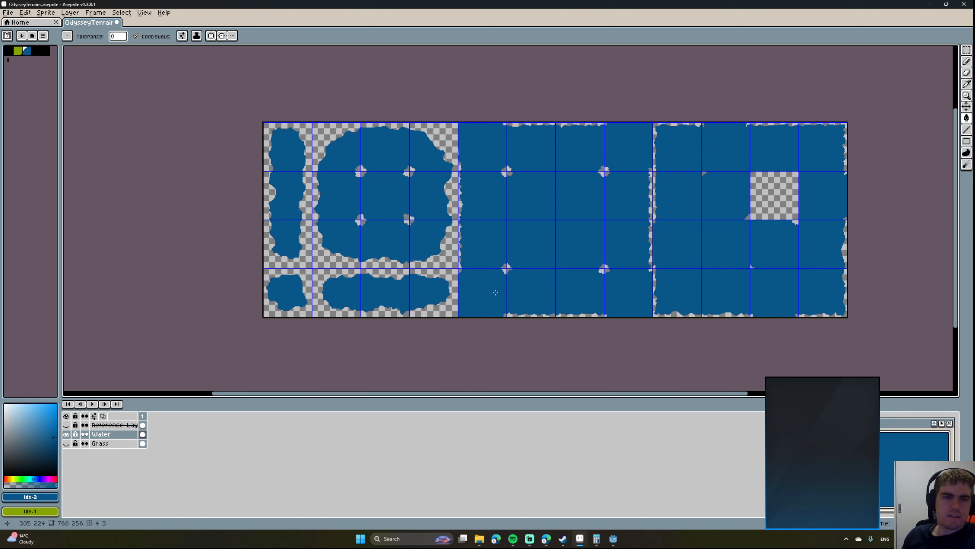
pyautogui.moveTo(492, 293); pyautogui.dragTo(453, 303, button='middle')
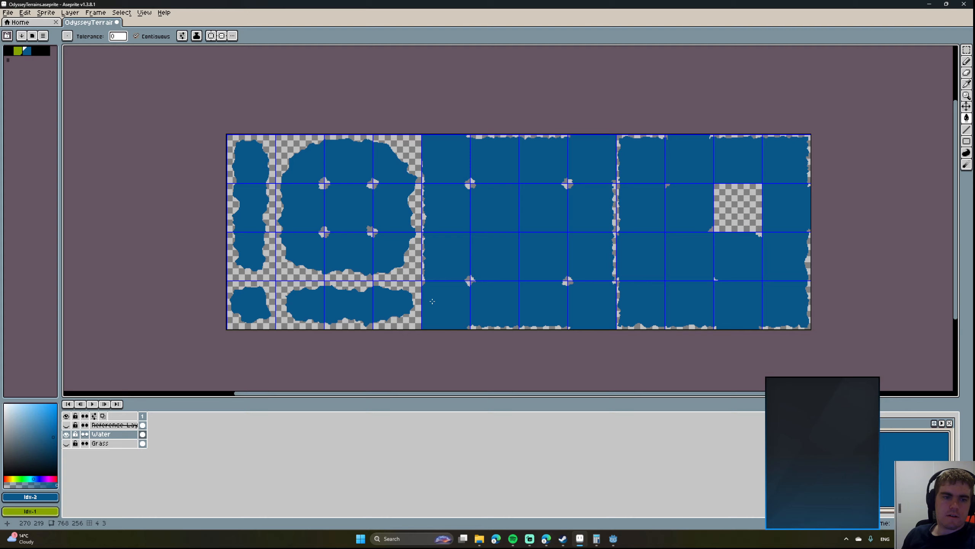
pyautogui.scroll(4, 432, 301)
pyautogui.scroll(-4, 433, 301)
pyautogui.scroll(4, 433, 300)
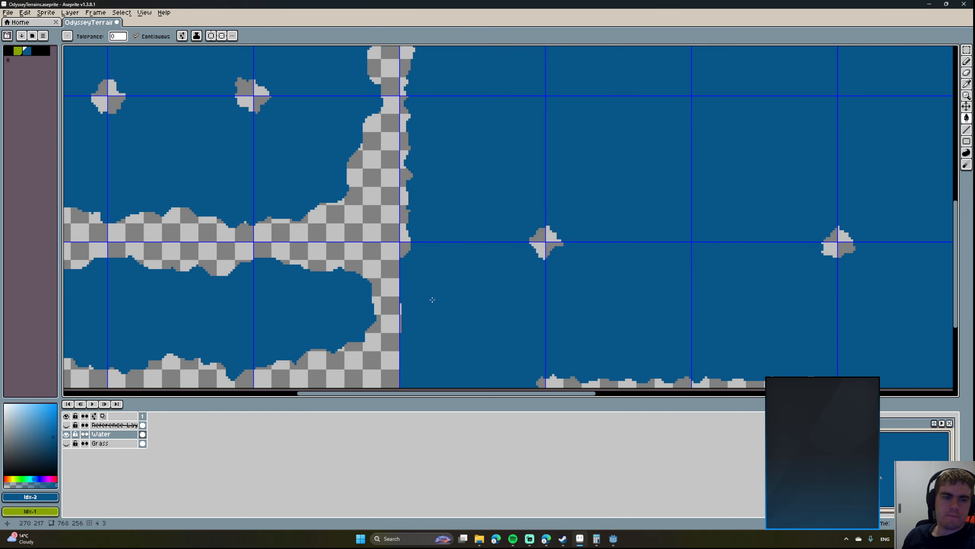
# Paint over the thin transparent sliver on the left edge of the 4x4 block's bottom tile row.
pyautogui.scroll(2, 433, 300)
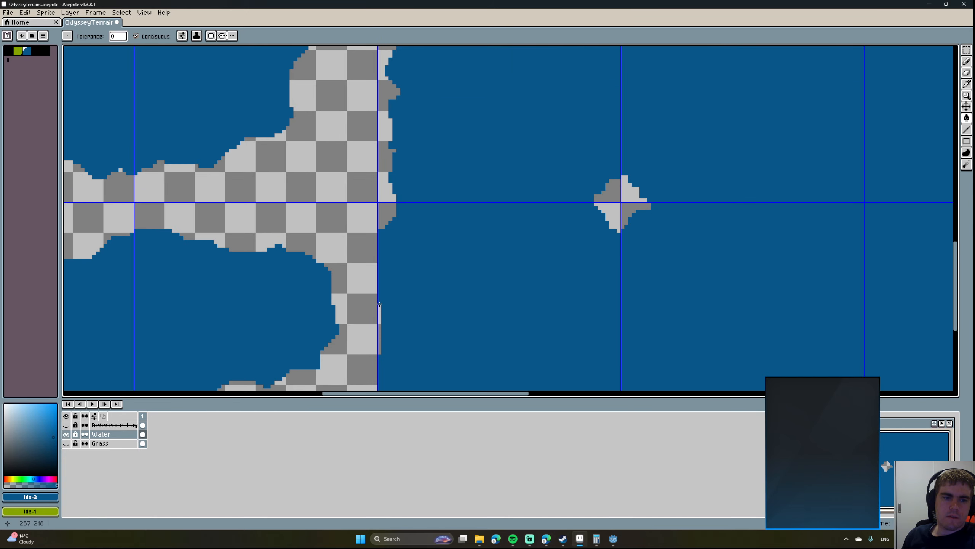
pyautogui.press('b')
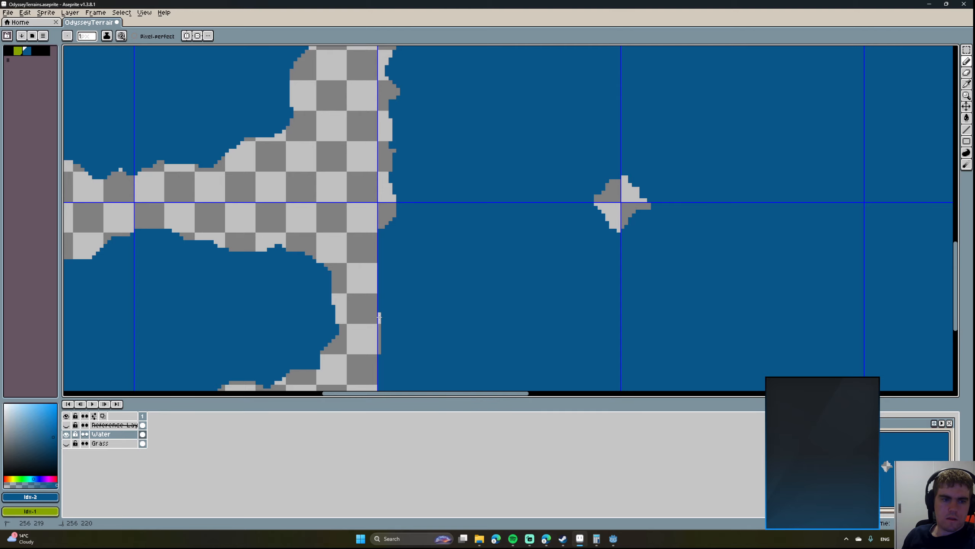
pyautogui.scroll(-4, 383, 320)
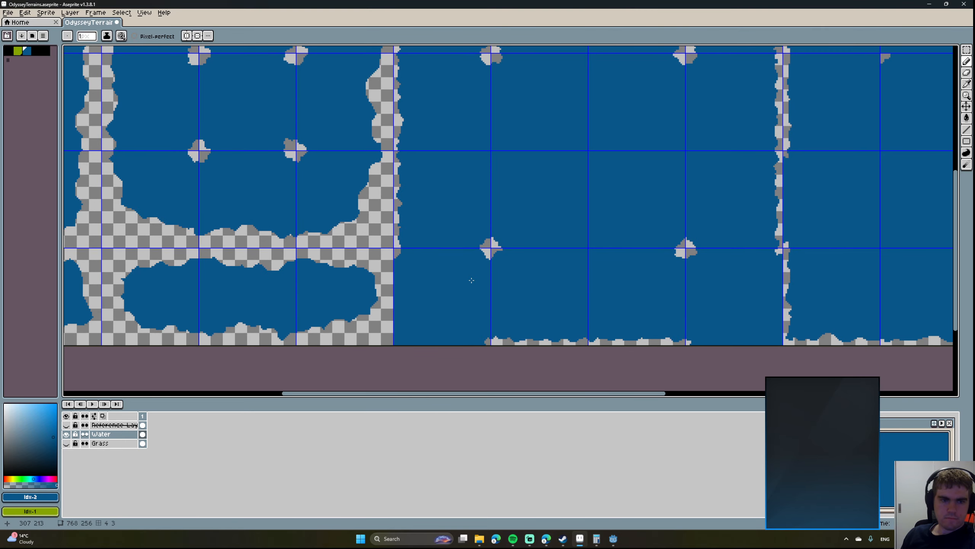
# Set the eraser size to 5 and carve a wider notch into the 4x4 block's left edge just above its bottom tile row.
pyautogui.scroll(-5, 418, 275)
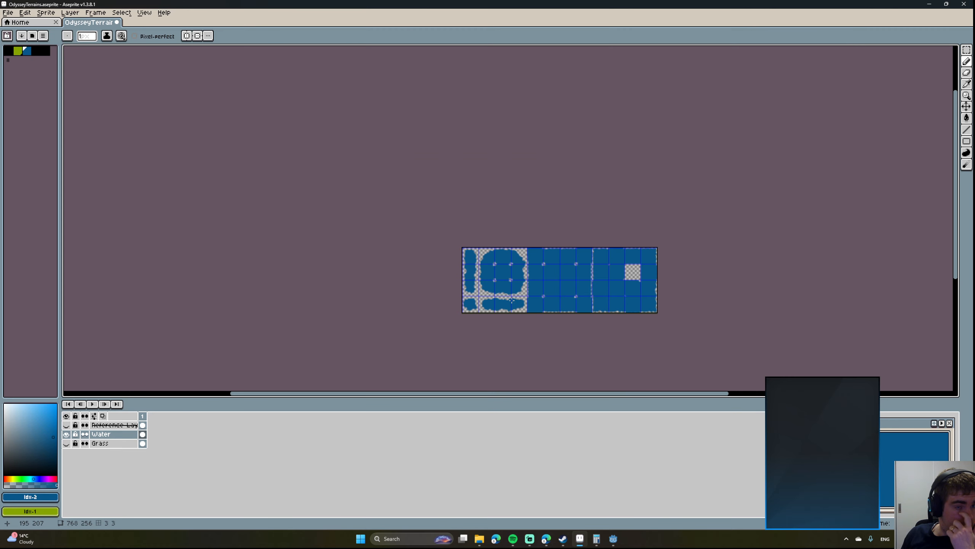
pyautogui.scroll(3, 518, 291)
pyautogui.scroll(2, 518, 291)
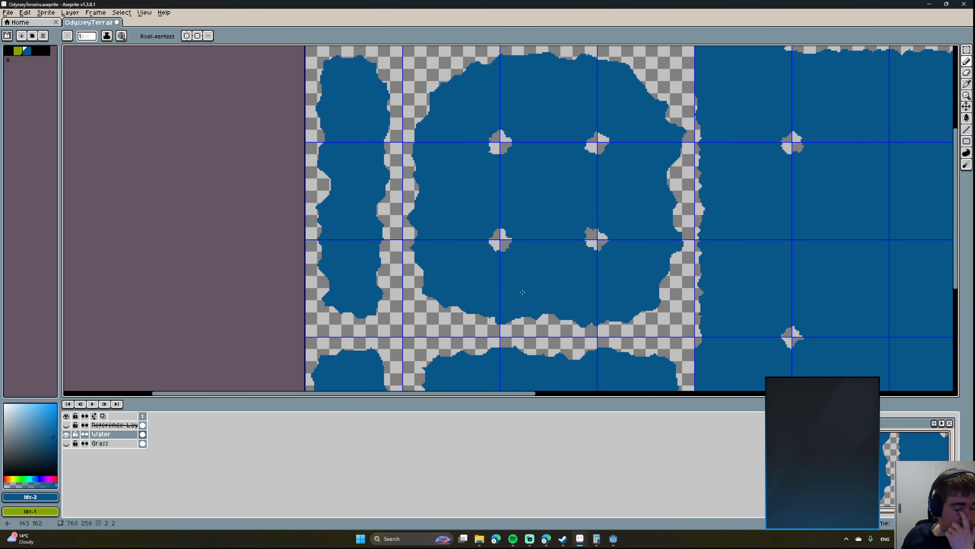
pyautogui.moveTo(581, 298); pyautogui.dragTo(430, 260, button='middle')
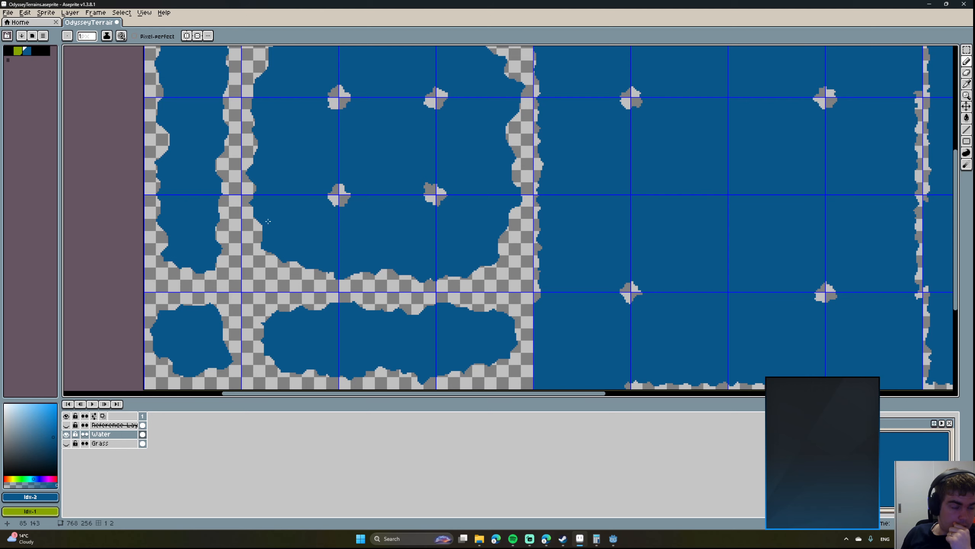
pyautogui.moveTo(490, 240); pyautogui.dragTo(417, 179, button='middle')
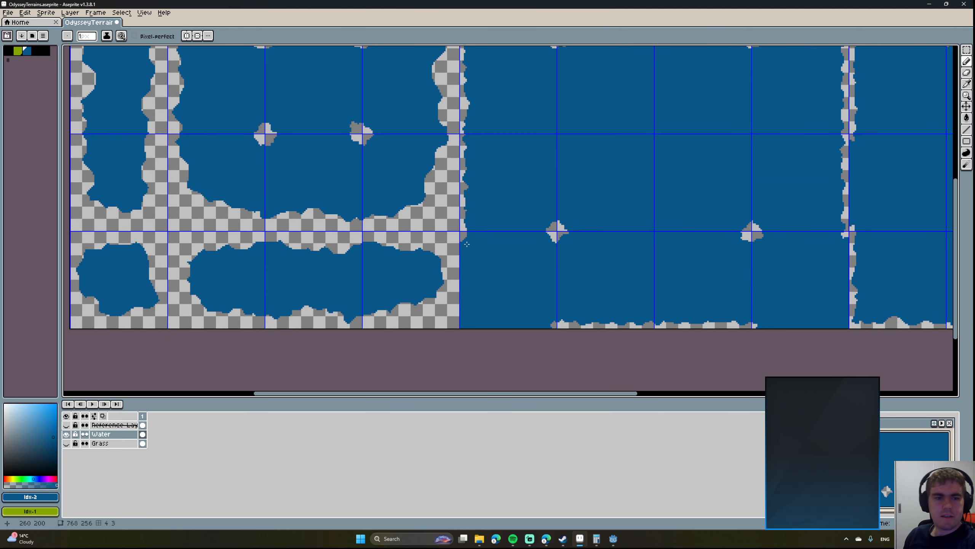
pyautogui.moveTo(467, 243); pyautogui.dragTo(439, 253, button='middle')
pyautogui.press('e')
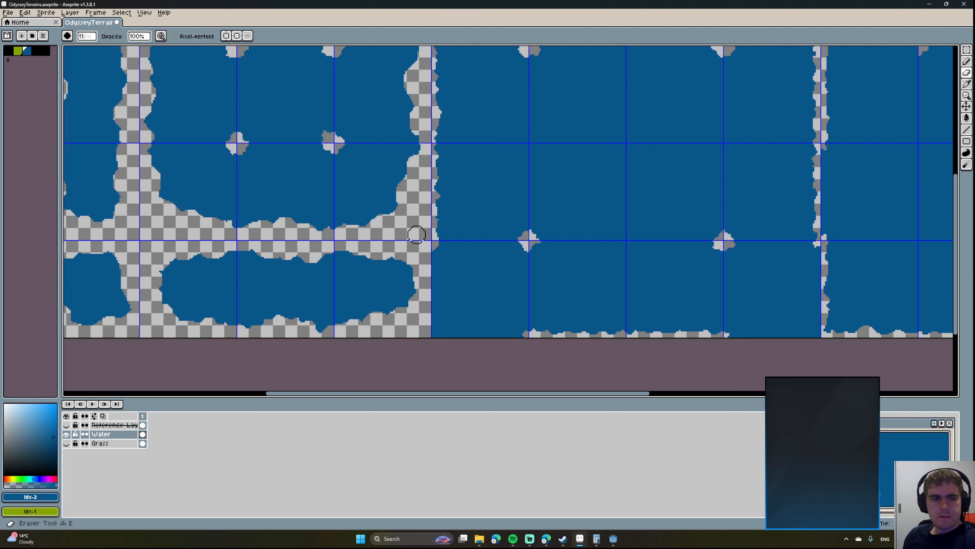
pyautogui.press('-')
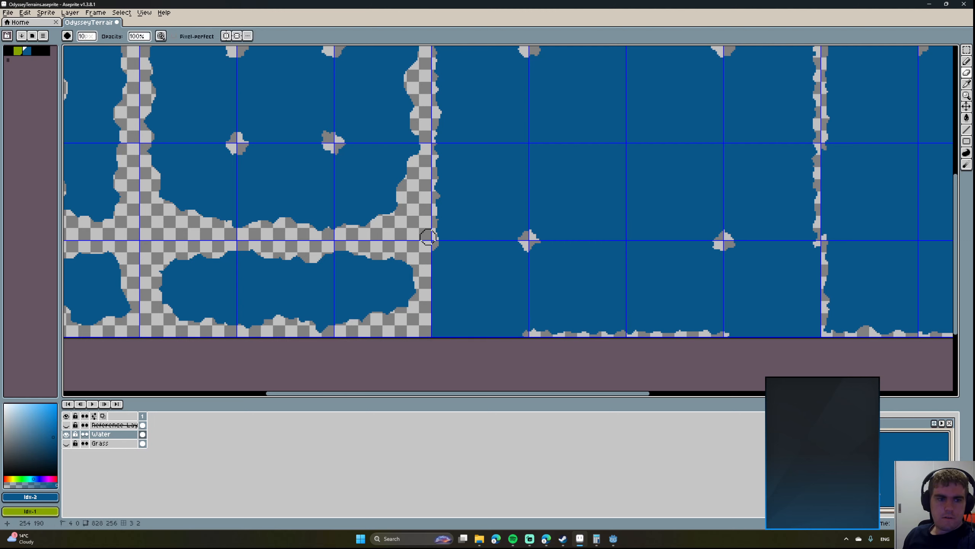
pyautogui.hotkey('ctrl', 'd')
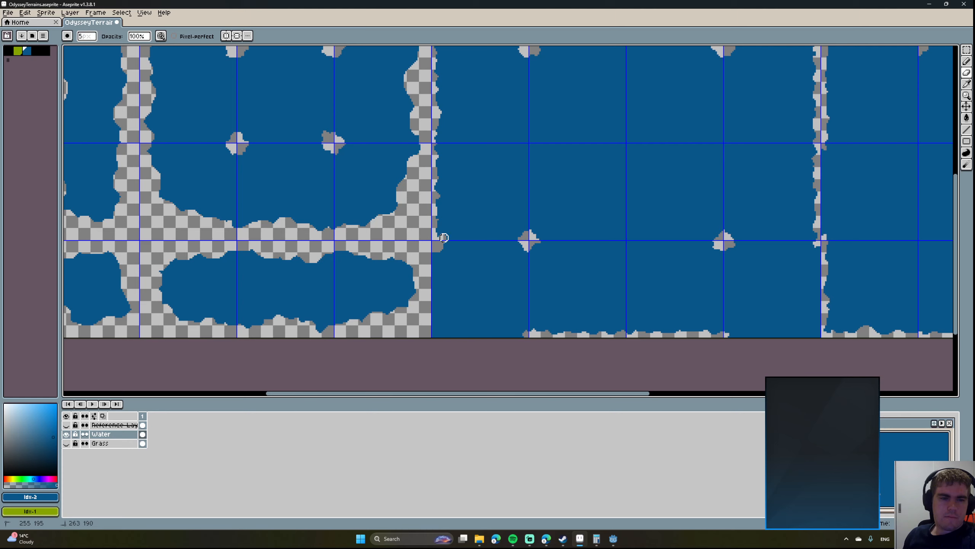
pyautogui.moveTo(440, 223)
pyautogui.mouseDown()
pyautogui.moveTo(430, 245)
pyautogui.moveTo(439, 236)
pyautogui.mouseUp()
pyautogui.hotkey('ctrl', 'z')
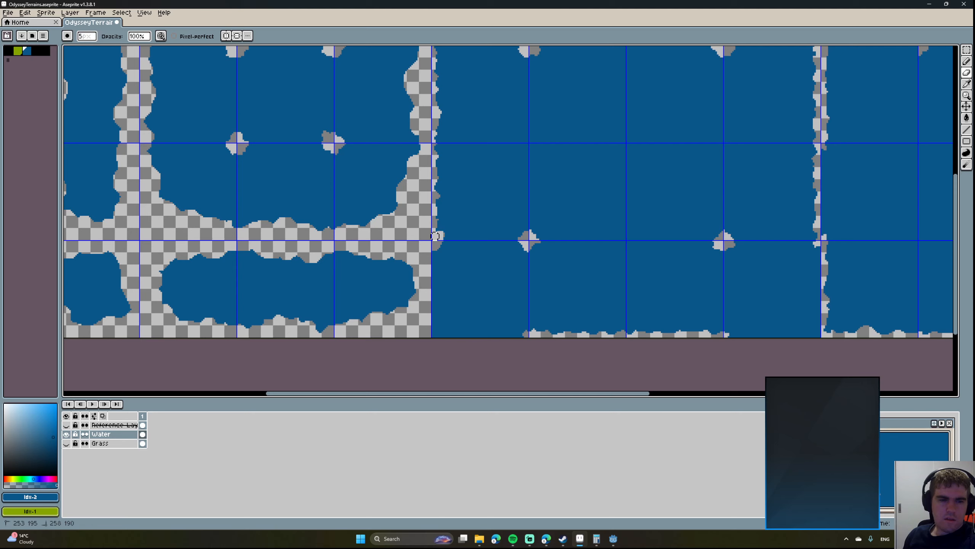
# Erase a wider wavy margin up the 4x4 block's left edge through the third row and into the second row.
pyautogui.moveTo(441, 226); pyautogui.dragTo(447, 192)
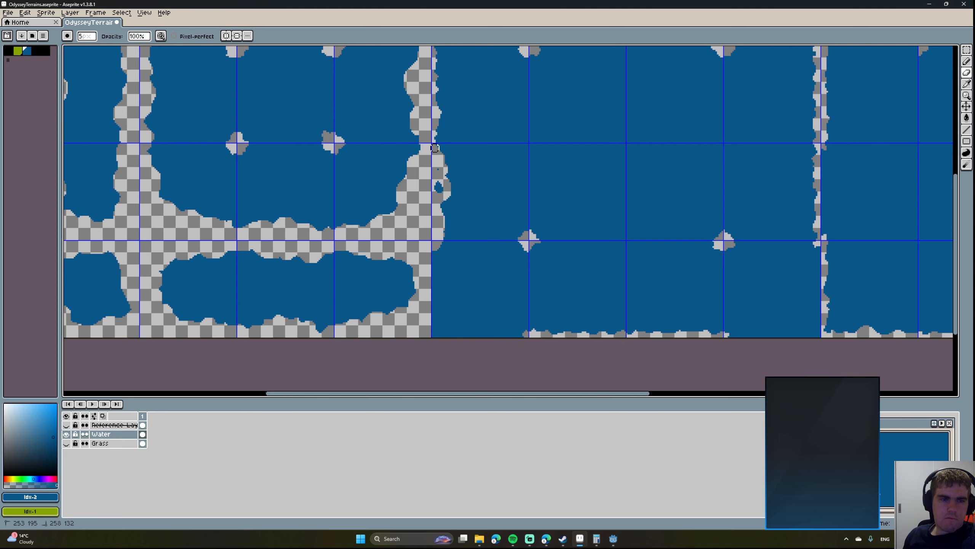
pyautogui.moveTo(442, 125)
pyautogui.mouseDown()
pyautogui.moveTo(441, 100)
pyautogui.moveTo(439, 114)
pyautogui.mouseUp()
pyautogui.scroll(3, 439, 114)
pyautogui.moveTo(439, 215); pyautogui.dragTo(438, 215, button='middle')
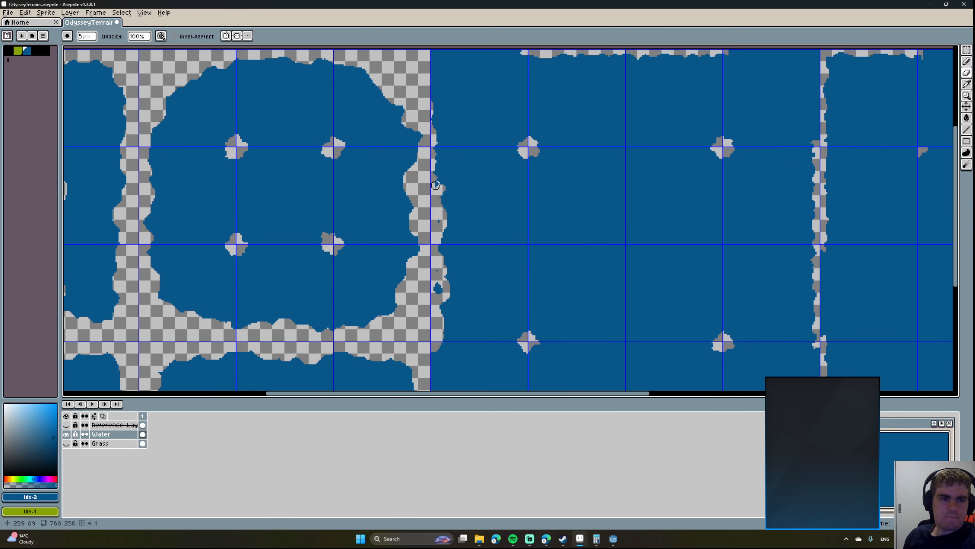
pyautogui.moveTo(436, 186); pyautogui.dragTo(443, 179)
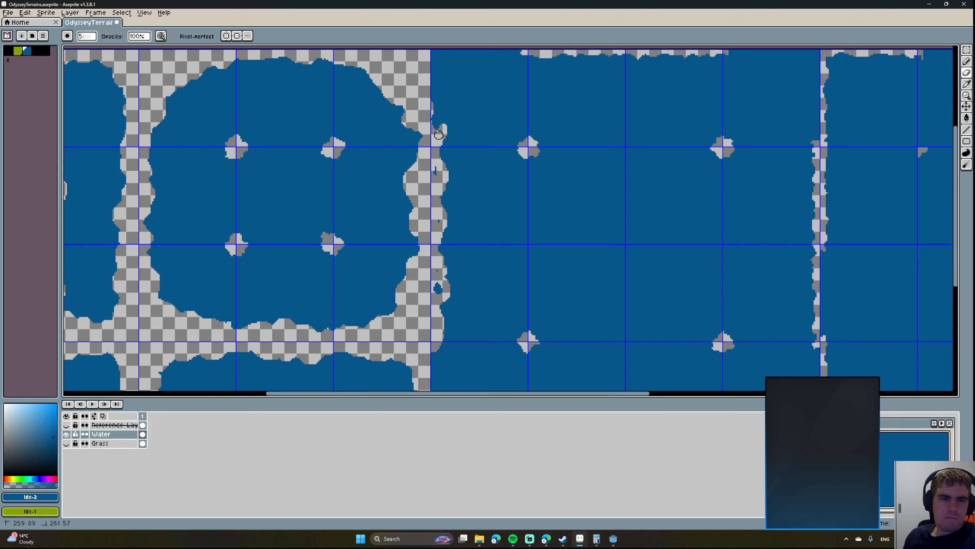
pyautogui.moveTo(443, 130); pyautogui.dragTo(438, 100)
pyautogui.moveTo(445, 129); pyautogui.dragTo(450, 139, button='middle')
pyautogui.hotkey('ctrl', 'z')
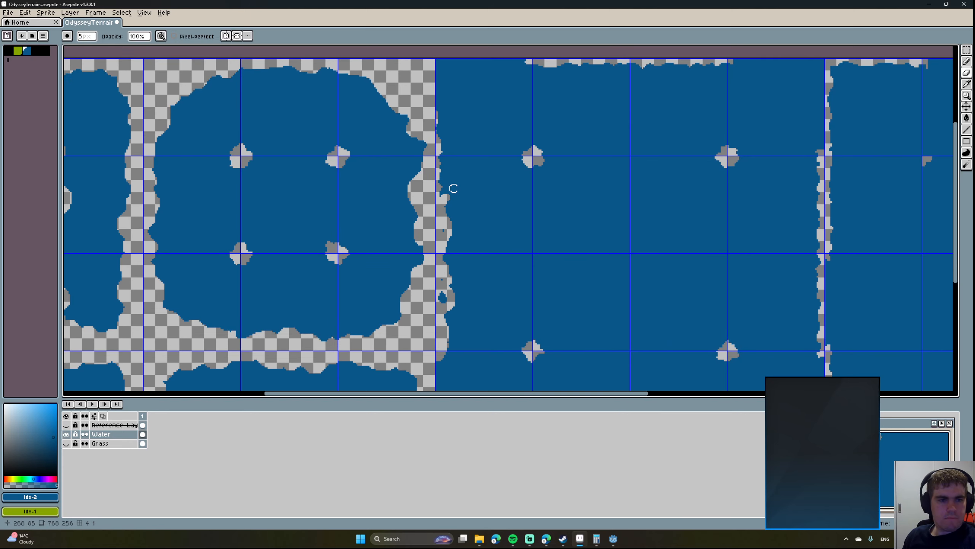
# Paint over the thin transparent sliver on the left edge of the 4x4 block's top-left tile with water blue.
pyautogui.scroll(4, 446, 157)
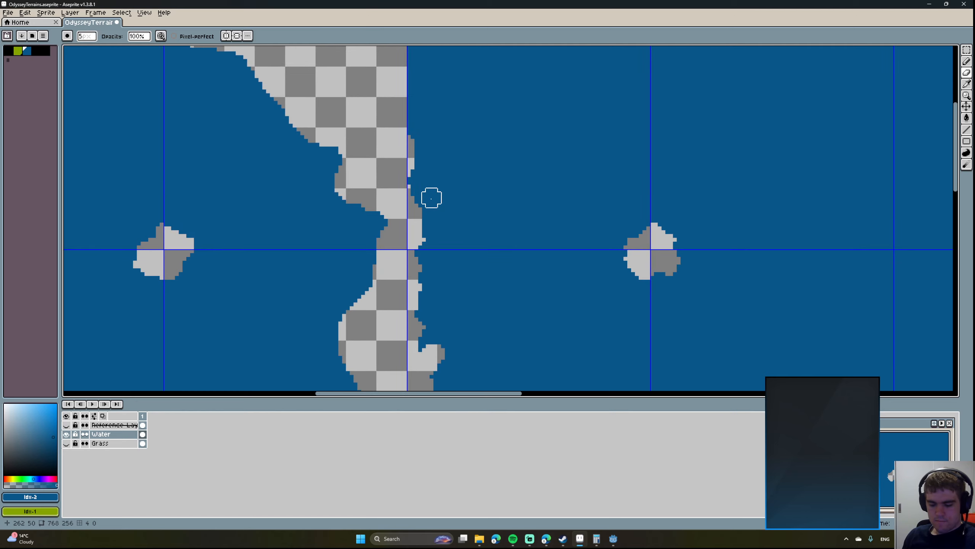
pyautogui.press('b')
pyautogui.keyDown('ctrl'); pyautogui.scroll(-4, 393, 168); pyautogui.keyUp('ctrl')
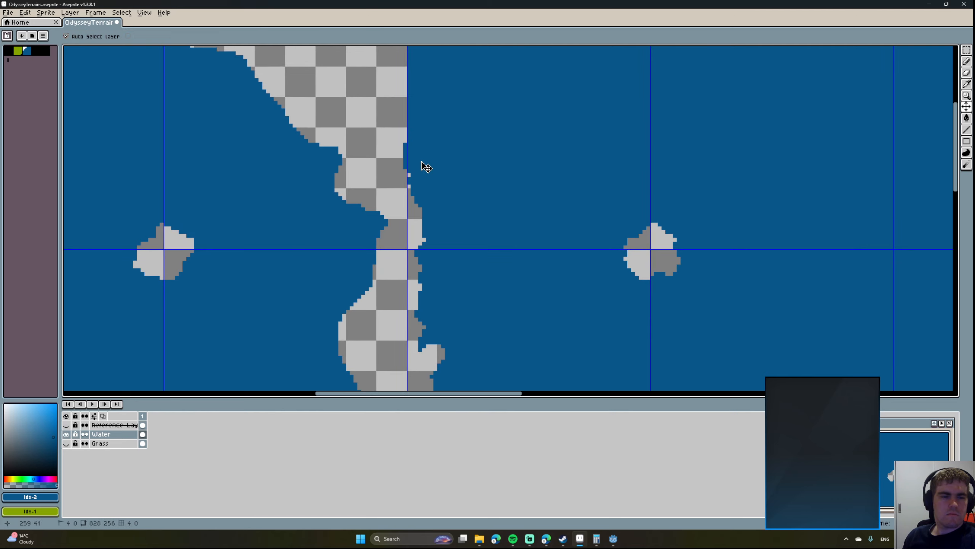
pyautogui.moveTo(422, 155); pyautogui.dragTo(416, 153)
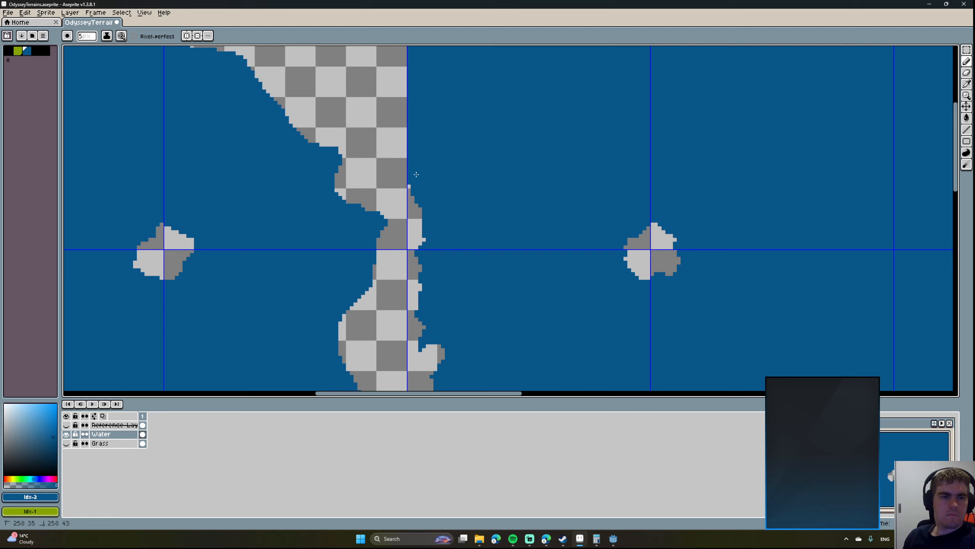
pyautogui.moveTo(416, 187); pyautogui.dragTo(416, 198)
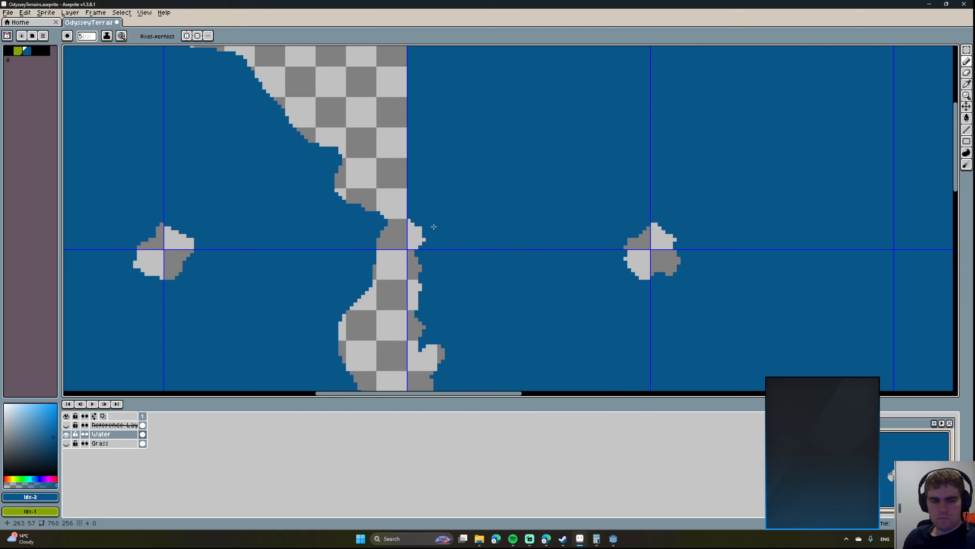
# Erase a wavy margin down the left edge of the 4x4 block's second row, starting just above that row.
pyautogui.press('e')
pyautogui.moveTo(408, 232)
pyautogui.mouseDown()
pyautogui.moveTo(427, 262)
pyautogui.moveTo(431, 255)
pyautogui.mouseUp()
pyautogui.moveTo(415, 271); pyautogui.dragTo(403, 208, button='middle')
pyautogui.moveTo(407, 220); pyautogui.dragTo(413, 312)
pyautogui.moveTo(409, 310); pyautogui.dragTo(394, 191, button='middle')
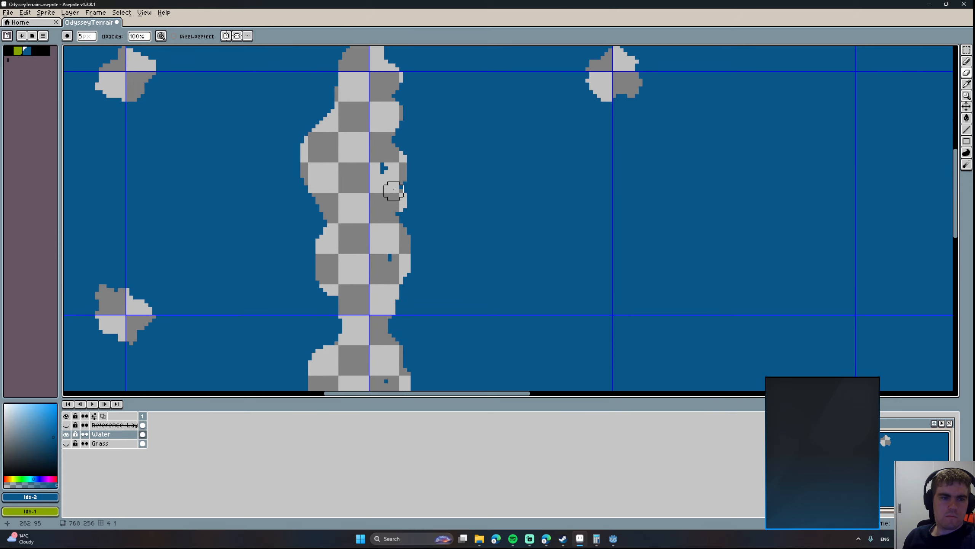
# Erase the leftover blue specks inside the transparent margin along the 4x4 block's left edge.
pyautogui.moveTo(394, 191)
pyautogui.mouseDown()
pyautogui.moveTo(417, 221)
pyautogui.moveTo(396, 292)
pyautogui.moveTo(382, 175)
pyautogui.moveTo(407, 124)
pyautogui.moveTo(401, 95)
pyautogui.mouseUp()
pyautogui.moveTo(392, 87); pyautogui.dragTo(403, 186, button='middle')
pyautogui.scroll(-8, 418, 207)
pyautogui.scroll(2, 384, 214)
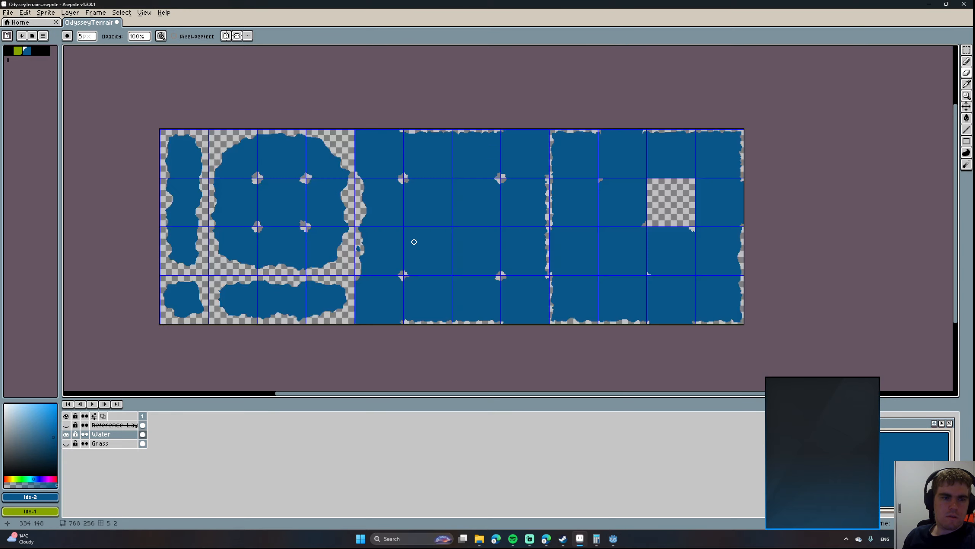
pyautogui.scroll(3, 375, 203)
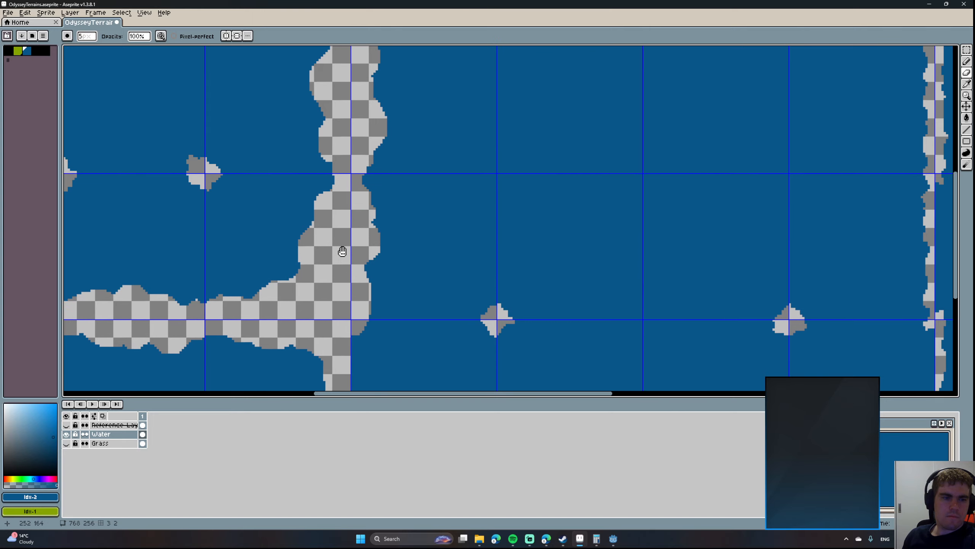
# Erase a deeper wavy outline along the top edge of the 4x4 block's two middle tiles.
pyautogui.scroll(-1, 368, 192)
pyautogui.moveTo(369, 192); pyautogui.dragTo(345, 271, button='middle')
pyautogui.moveTo(356, 225); pyautogui.dragTo(345, 270, button='middle')
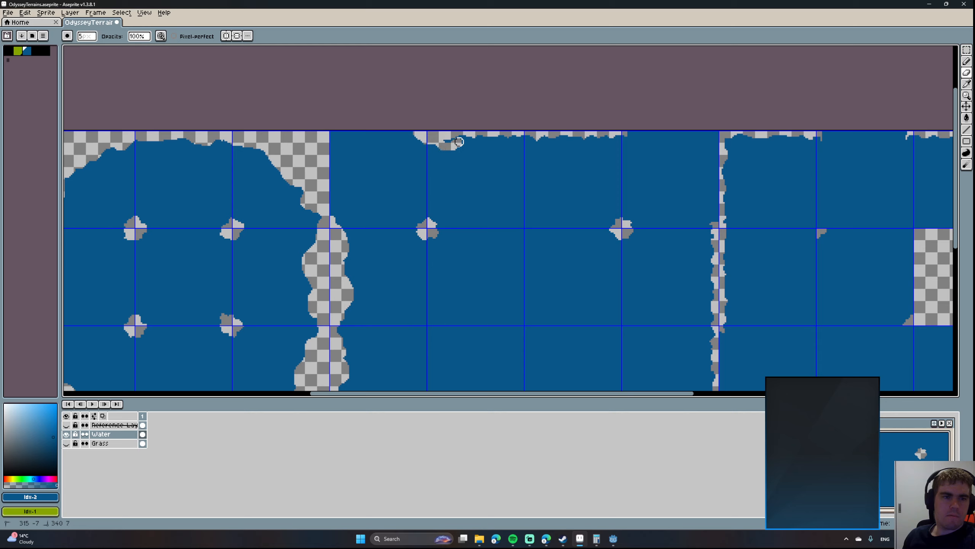
pyautogui.moveTo(459, 142); pyautogui.dragTo(493, 151)
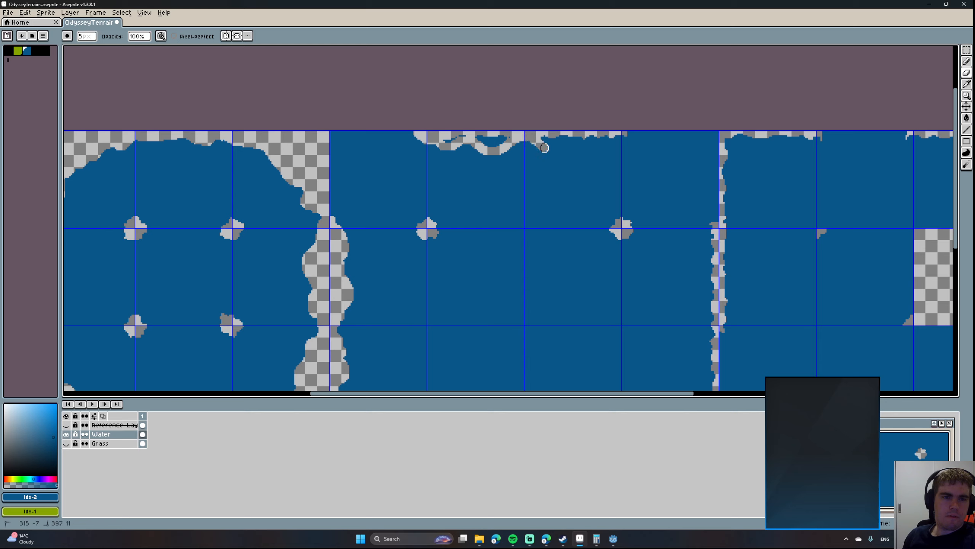
pyautogui.moveTo(556, 146); pyautogui.dragTo(593, 140)
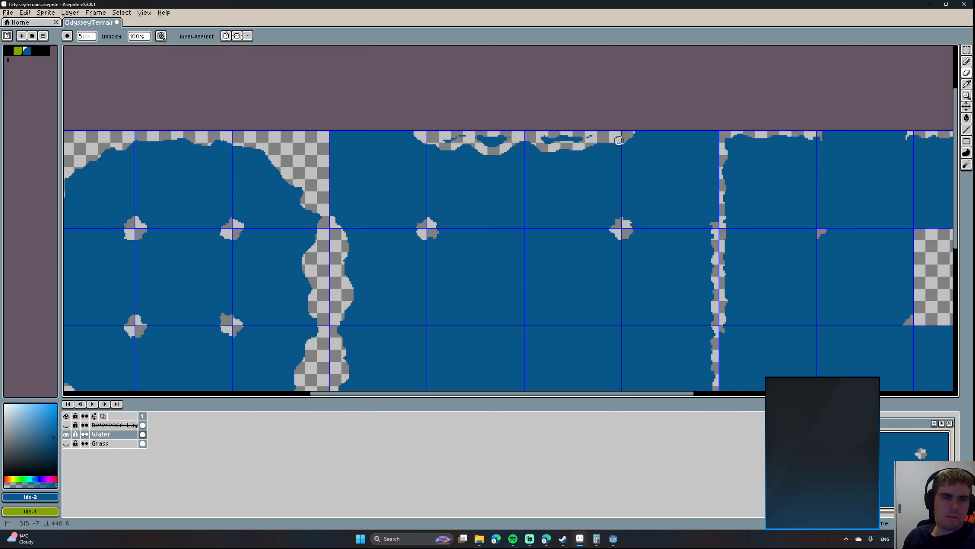
pyautogui.moveTo(610, 143); pyautogui.dragTo(608, 147)
# Erase the blue islands left inside the transparent margin along the 4x4 block's top edge.
pyautogui.scroll(3, 580, 145)
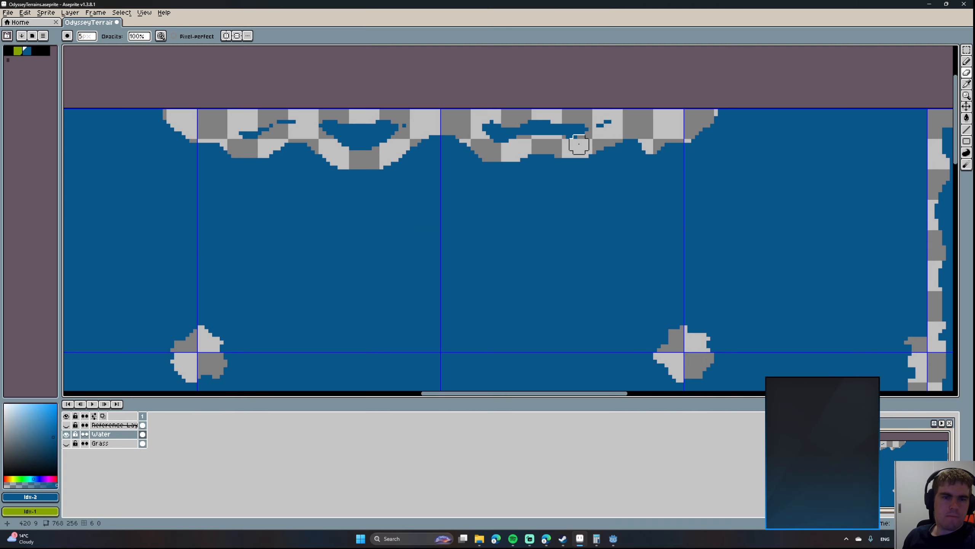
pyautogui.moveTo(577, 141)
pyautogui.mouseDown()
pyautogui.moveTo(518, 142)
pyautogui.moveTo(602, 118)
pyautogui.moveTo(490, 124)
pyautogui.moveTo(514, 122)
pyautogui.mouseUp()
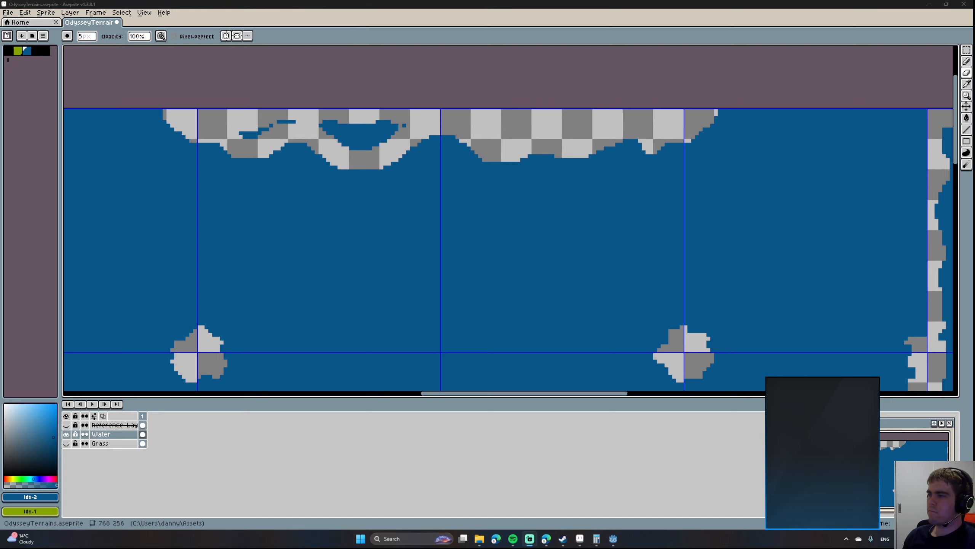
pyautogui.moveTo(524, 125); pyautogui.dragTo(635, 146, button='middle')
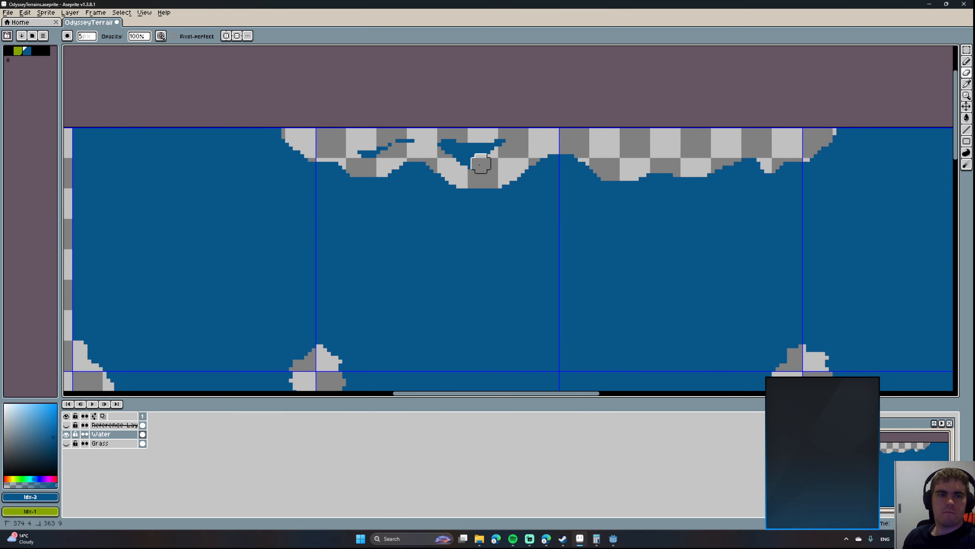
pyautogui.moveTo(480, 164)
pyautogui.mouseDown()
pyautogui.moveTo(436, 141)
pyautogui.moveTo(351, 156)
pyautogui.mouseUp()
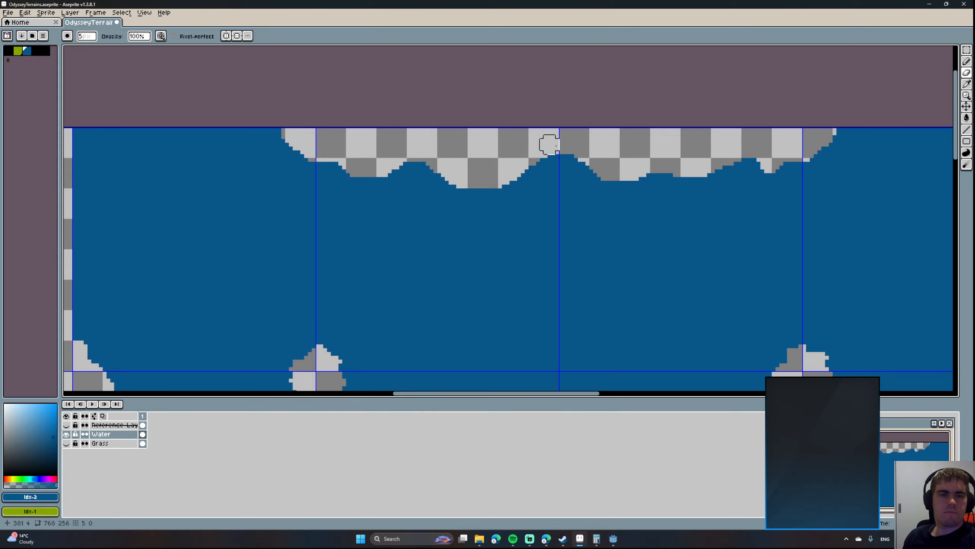
# Erase a deeper wavy outline along the bottom edge of the 4x4 block's two middle tiles.
pyautogui.scroll(-3, 549, 144)
pyautogui.moveTo(623, 139); pyautogui.dragTo(523, 120, button='middle')
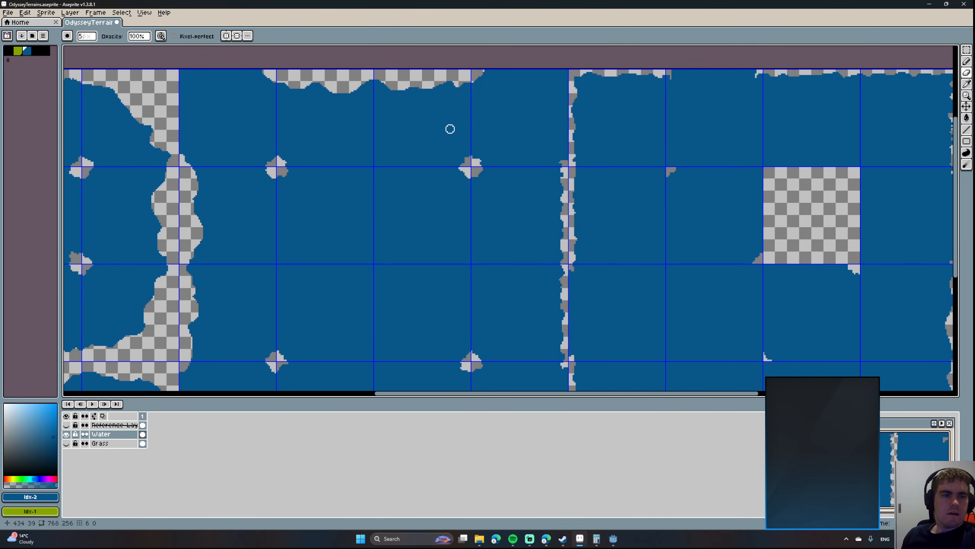
pyautogui.scroll(-2, 450, 129)
pyautogui.scroll(3, 540, 130)
pyautogui.moveTo(577, 150); pyautogui.dragTo(641, 211, button='middle')
pyautogui.moveTo(459, 178); pyautogui.dragTo(642, 87, button='middle')
pyautogui.moveTo(705, 148); pyautogui.dragTo(564, 161, button='middle')
pyautogui.scroll(-3, 609, 180)
pyautogui.scroll(2, 605, 211)
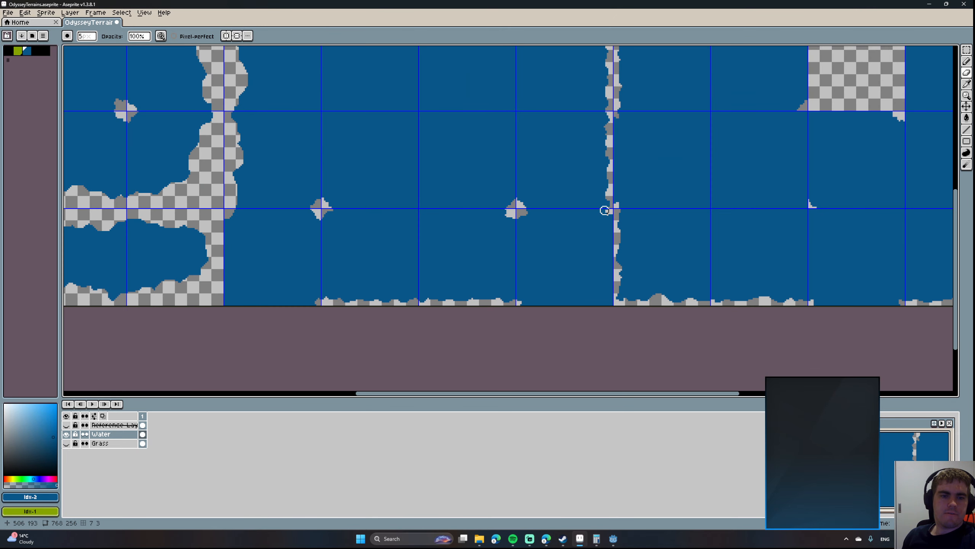
pyautogui.moveTo(309, 310); pyautogui.dragTo(387, 290)
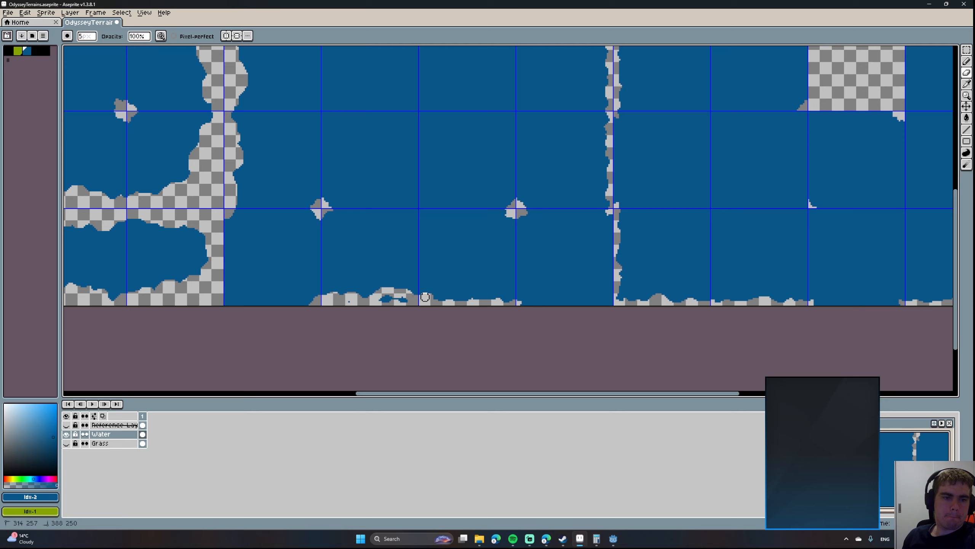
pyautogui.moveTo(429, 289); pyautogui.dragTo(505, 294)
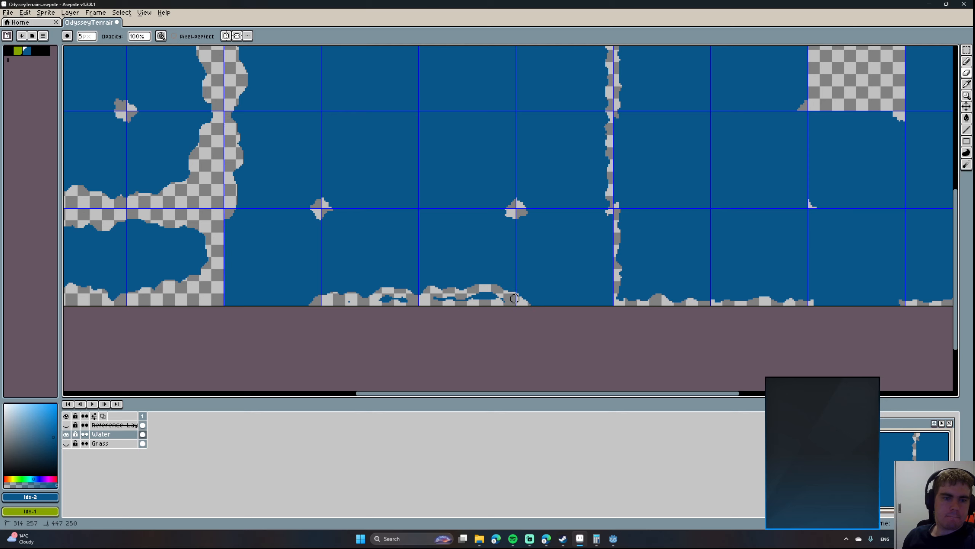
# Paint over the stray transparent pixels at the right end of the 4x4 block's bottom-edge margin.
pyautogui.scroll(1, 526, 312)
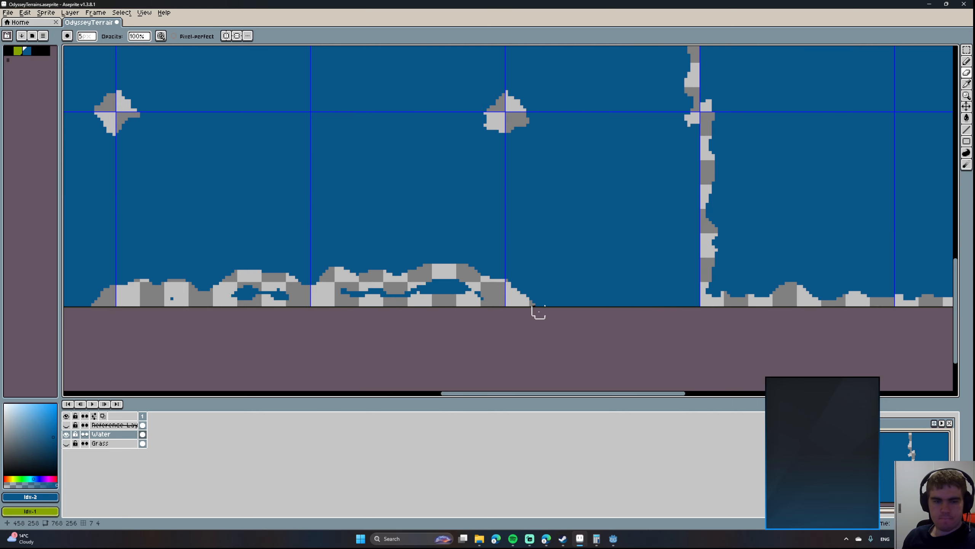
pyautogui.press('v')
pyautogui.moveTo(542, 306); pyautogui.dragTo(543, 308)
pyautogui.press('b')
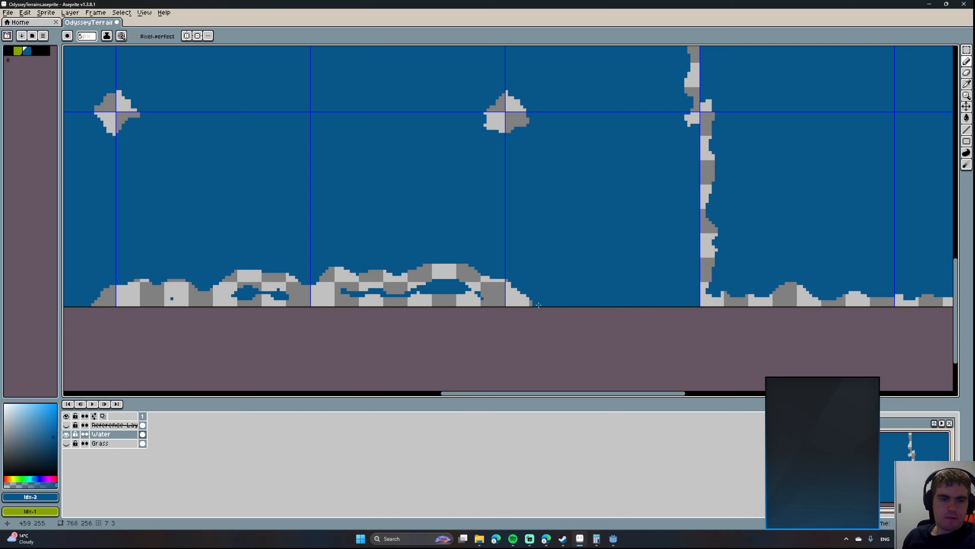
pyautogui.moveTo(467, 300); pyautogui.dragTo(510, 294, button='middle')
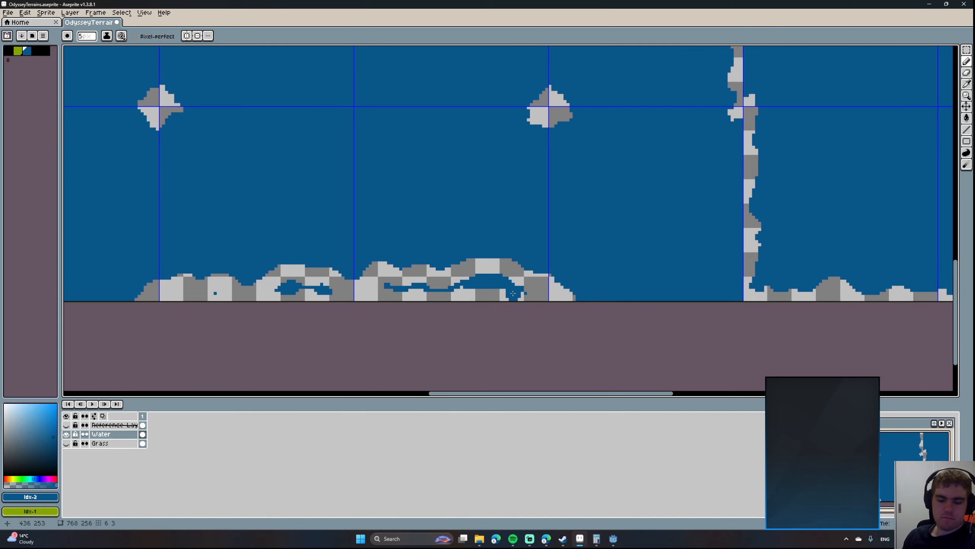
# Set the eraser size to 8 and clear the blue islands inside the 4x4 block's bottom-edge margin.
pyautogui.press('e')
pyautogui.scroll(1, 513, 294)
pyautogui.keyDown('ctrl'); pyautogui.scroll(3, 514, 294); pyautogui.keyUp('ctrl')
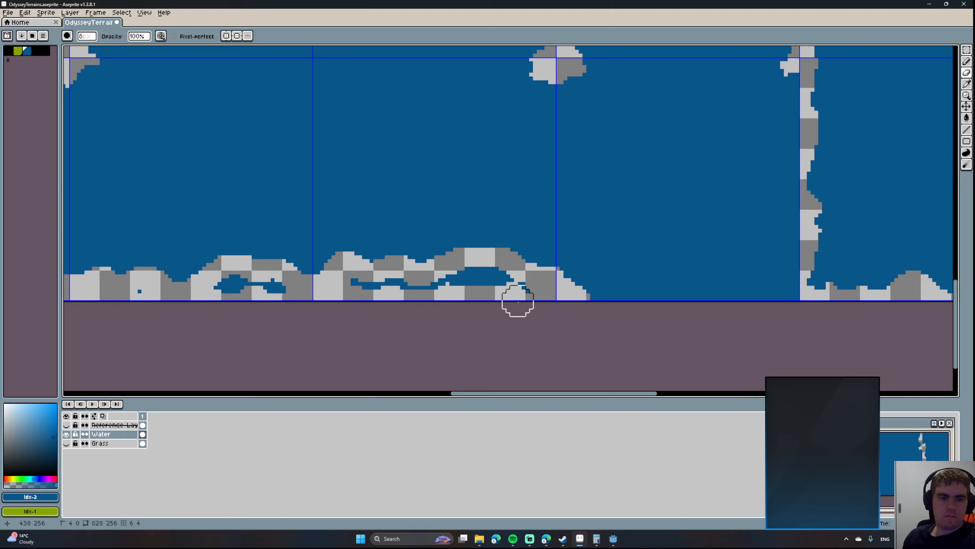
pyautogui.moveTo(514, 294)
pyautogui.mouseDown()
pyautogui.moveTo(464, 285)
pyautogui.moveTo(490, 280)
pyautogui.moveTo(305, 293)
pyautogui.moveTo(233, 286)
pyautogui.moveTo(128, 300)
pyautogui.mouseUp()
# Set the eraser size to 3 and outline uneven bulges up the right edge of the 4x4 block's third and second rows.
pyautogui.moveTo(218, 291); pyautogui.dragTo(519, 270, button='middle')
pyautogui.scroll(-5, 519, 271)
pyautogui.scroll(2, 573, 270)
pyautogui.moveTo(599, 264); pyautogui.dragTo(493, 296, button='middle')
pyautogui.press('ctrl')
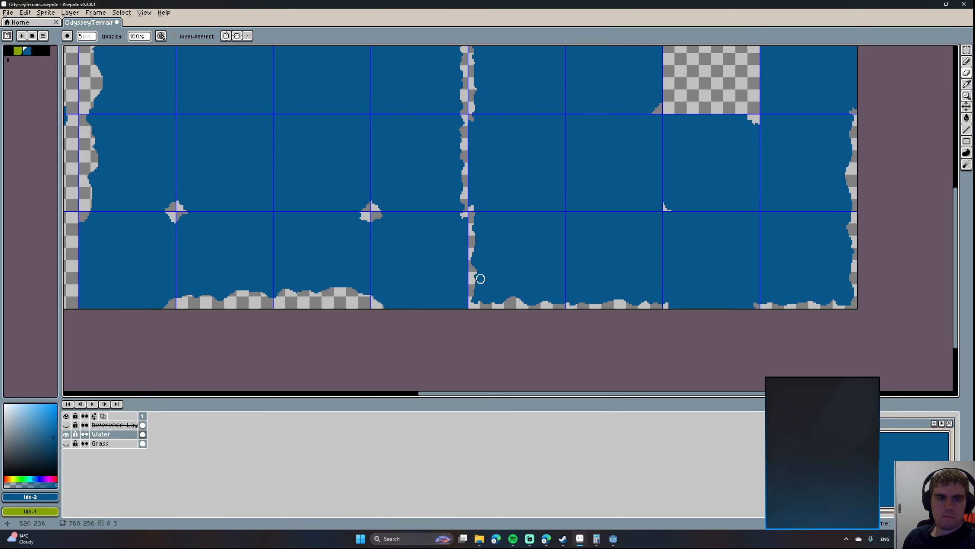
pyautogui.press('ctrl')
pyautogui.moveTo(467, 212); pyautogui.dragTo(447, 287, button='middle')
pyautogui.press('ctrl')
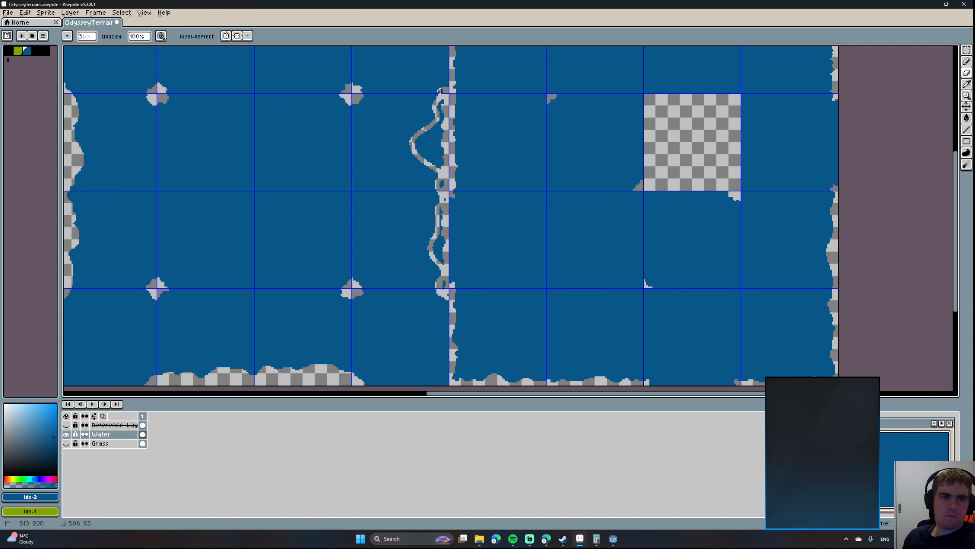
pyautogui.scroll(4, 435, 83)
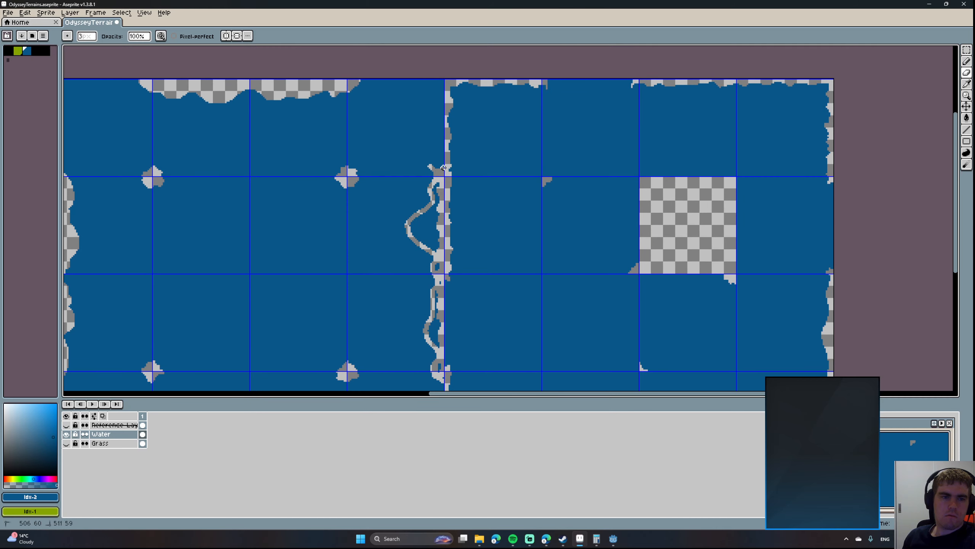
pyautogui.scroll(-2, 434, 201)
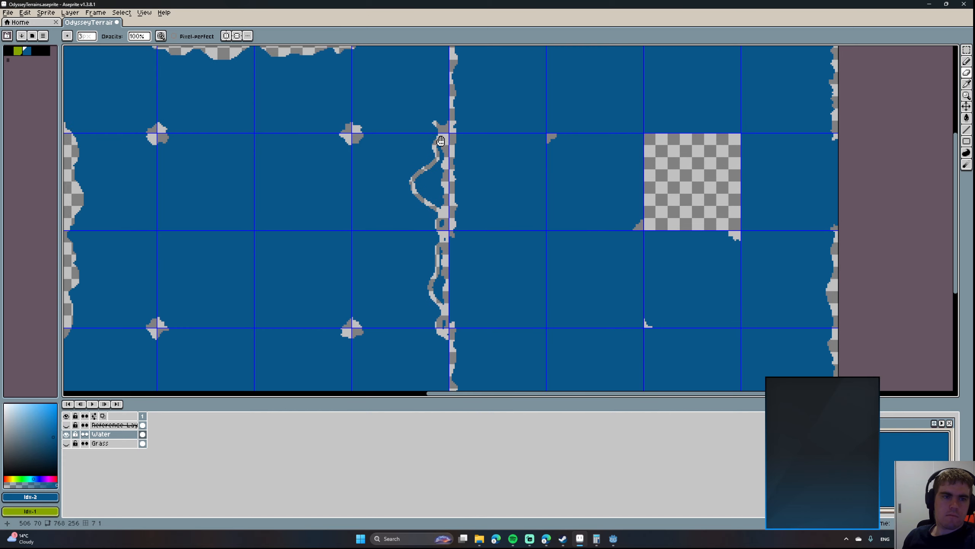
# Set the eraser size to 6 and clear the blue areas enclosed by the outlined bulges on the 4x4 block's right edge.
pyautogui.keyDown('ctrl'); pyautogui.scroll(-3, 442, 156); pyautogui.keyUp('ctrl')
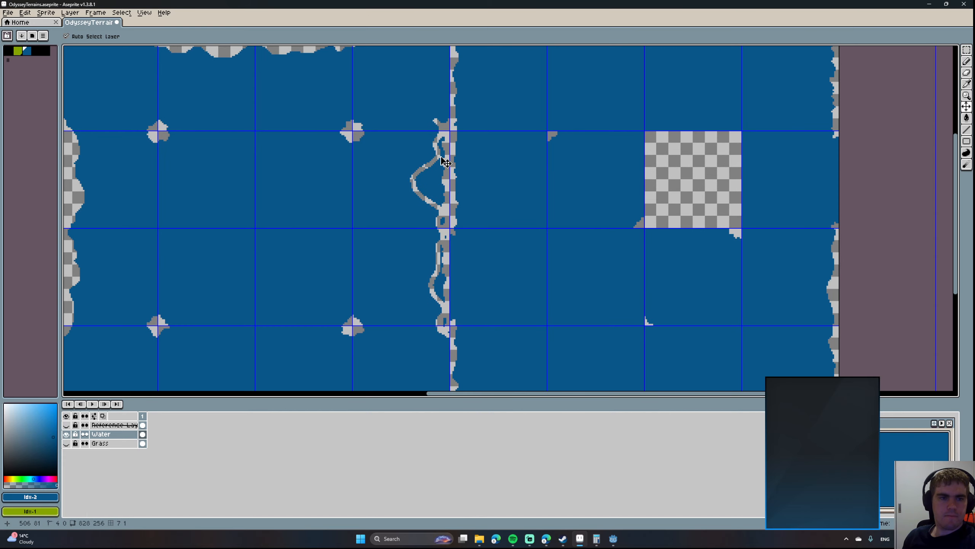
pyautogui.moveTo(445, 134)
pyautogui.mouseDown()
pyautogui.moveTo(435, 169)
pyautogui.moveTo(421, 179)
pyautogui.moveTo(425, 189)
pyautogui.moveTo(444, 173)
pyautogui.moveTo(435, 196)
pyautogui.moveTo(443, 301)
pyautogui.moveTo(444, 274)
pyautogui.mouseUp()
pyautogui.scroll(-3, 429, 253)
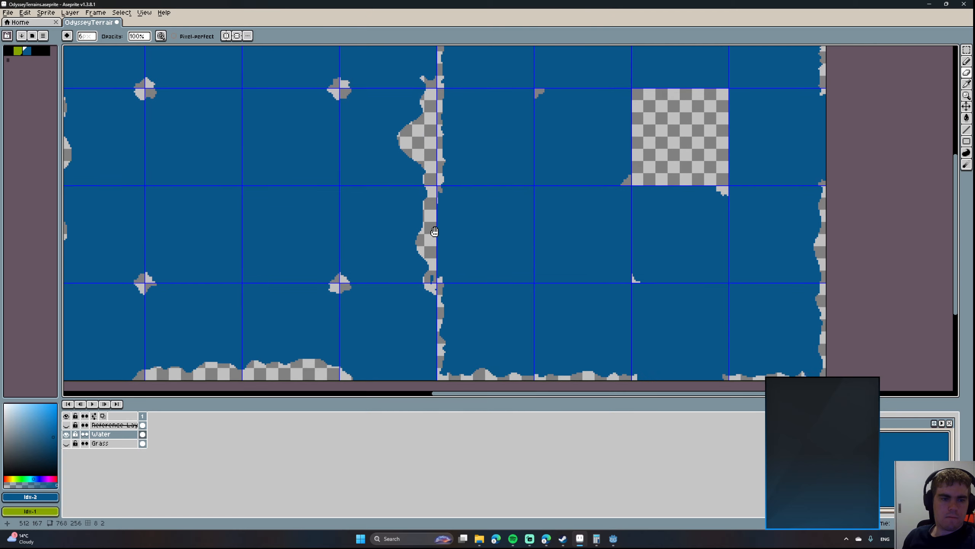
# Erase uneven outlines across the rightmost block's lower-left corner and along its bottom edge into the fourth-row tiles.
pyautogui.scroll(-1, 428, 248)
pyautogui.hscroll(-1, 429, 248)
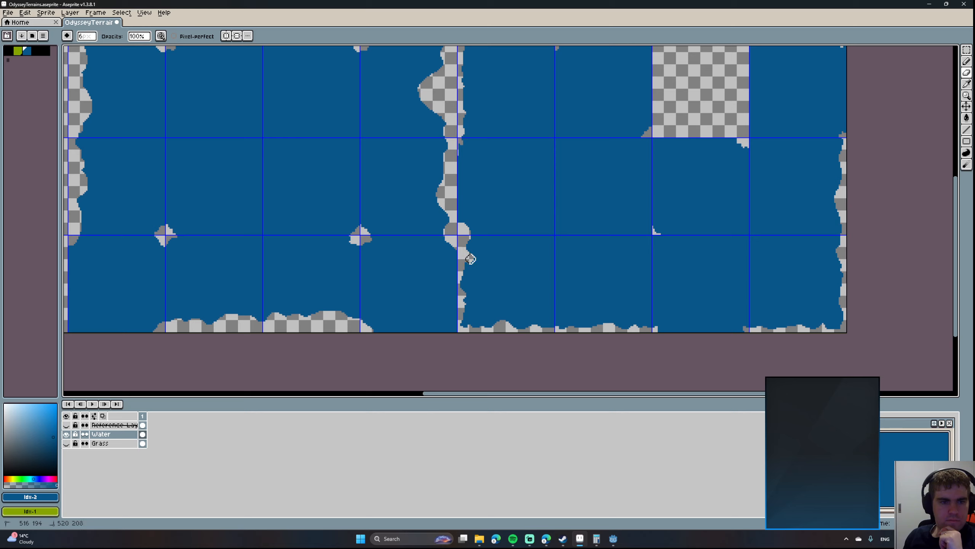
pyautogui.moveTo(477, 279)
pyautogui.mouseDown()
pyautogui.moveTo(499, 283)
pyautogui.moveTo(525, 326)
pyautogui.moveTo(557, 328)
pyautogui.mouseUp()
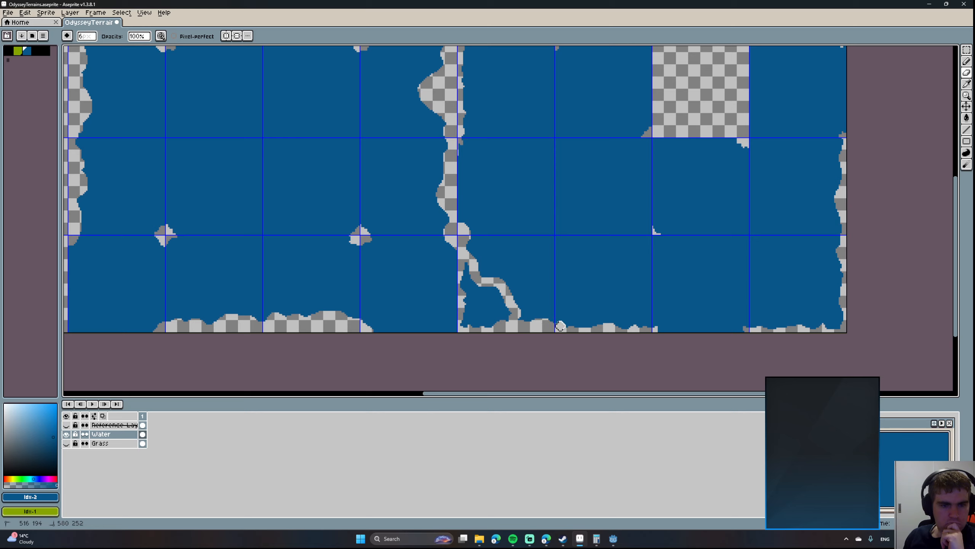
pyautogui.moveTo(565, 324)
pyautogui.mouseDown()
pyautogui.moveTo(597, 307)
pyautogui.moveTo(634, 314)
pyautogui.mouseUp()
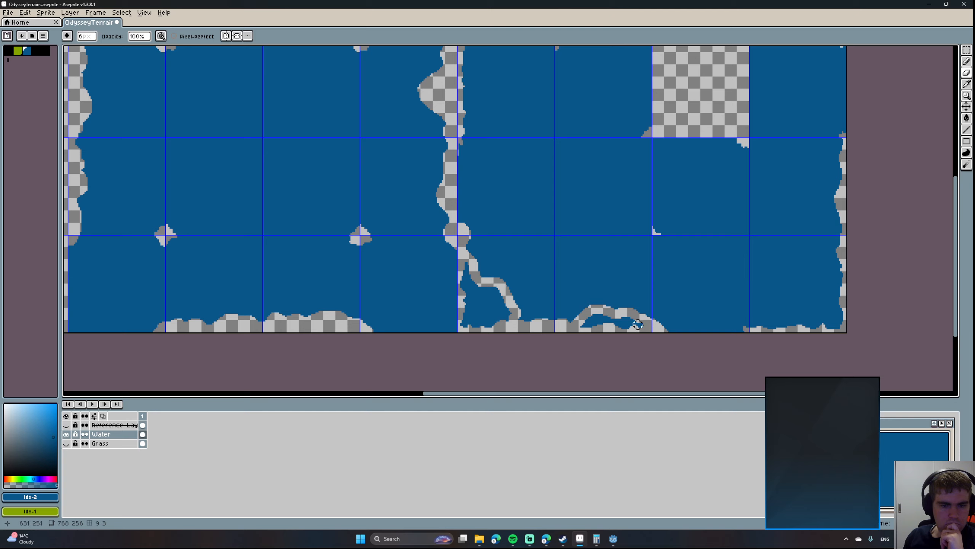
# Paint over the stray transparent pixels at the right end of the rightmost block's outlined bottom-edge bulge.
pyautogui.scroll(3, 638, 324)
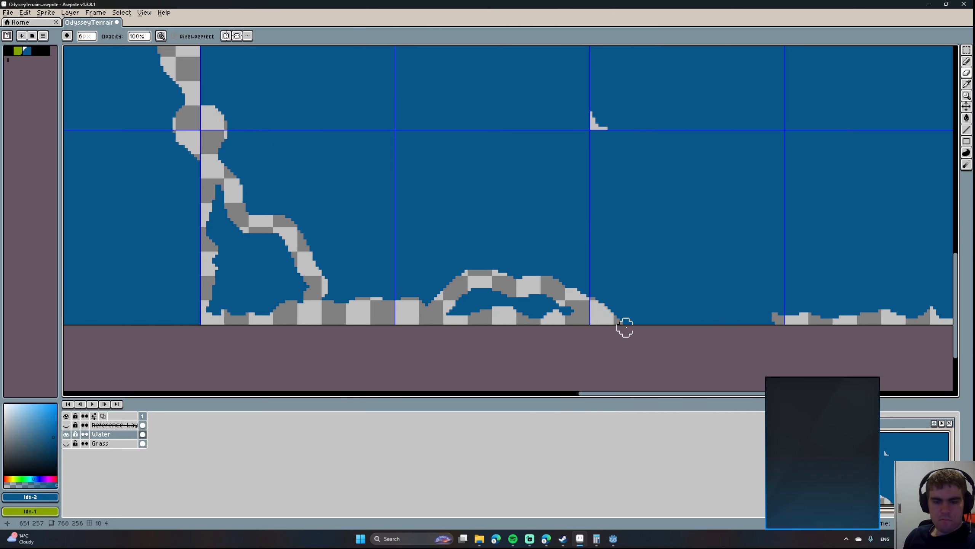
pyautogui.press('b')
pyautogui.moveTo(628, 320); pyautogui.dragTo(624, 323)
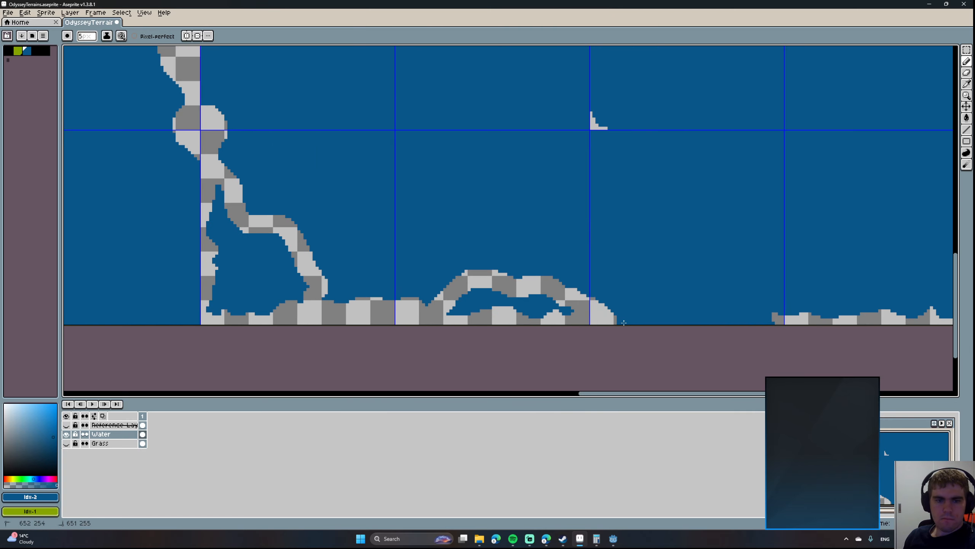
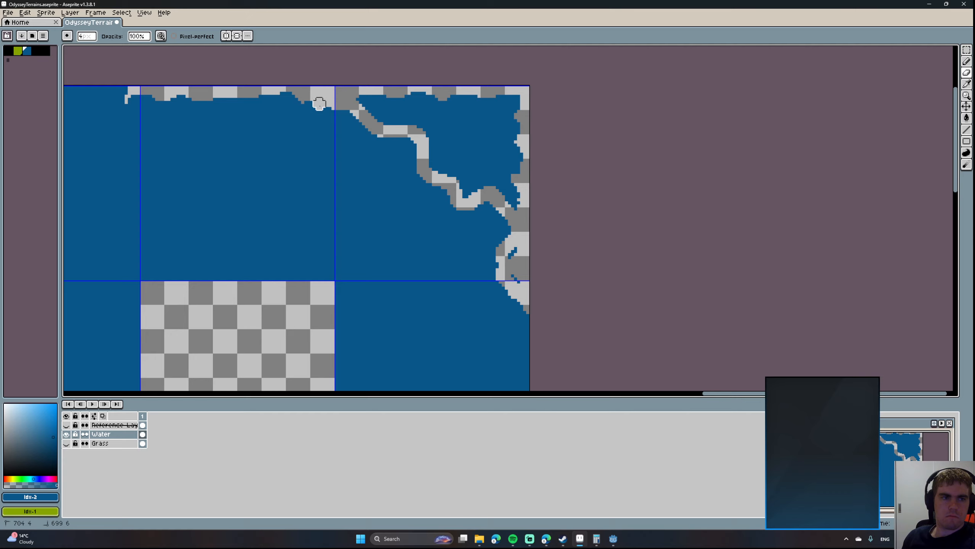
# Outline uneven bulges along the rightmost block's top edge, across the tile above the transparent square, with the size 4 eraser.
pyautogui.moveTo(319, 104); pyautogui.dragTo(291, 117)
pyautogui.moveTo(280, 112); pyautogui.dragTo(459, 161, button='middle')
pyautogui.moveTo(463, 164)
pyautogui.mouseDown()
pyautogui.moveTo(352, 177)
pyautogui.moveTo(333, 158)
pyautogui.mouseUp()
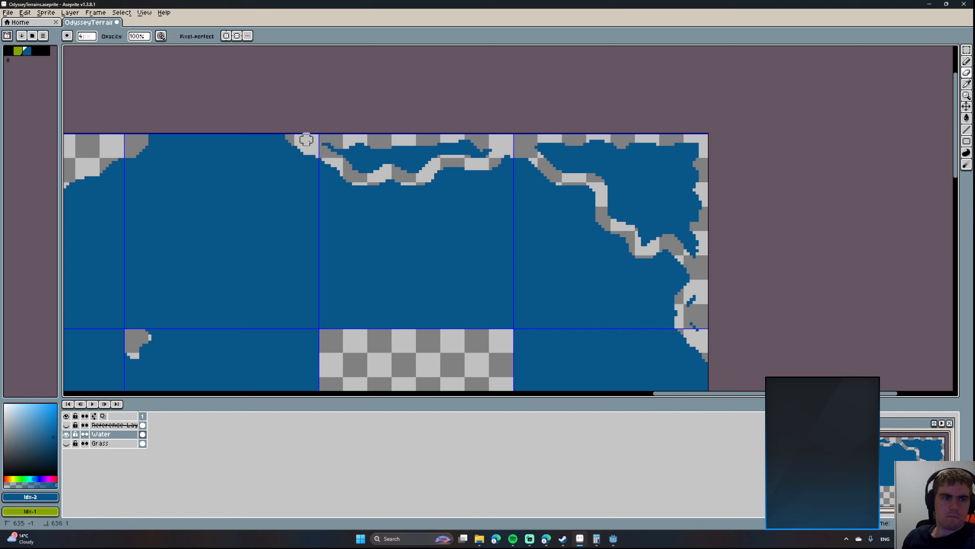
# Clear the blue areas enclosed by the outlined top-edge bulges above the transparent square.
pyautogui.press('b')
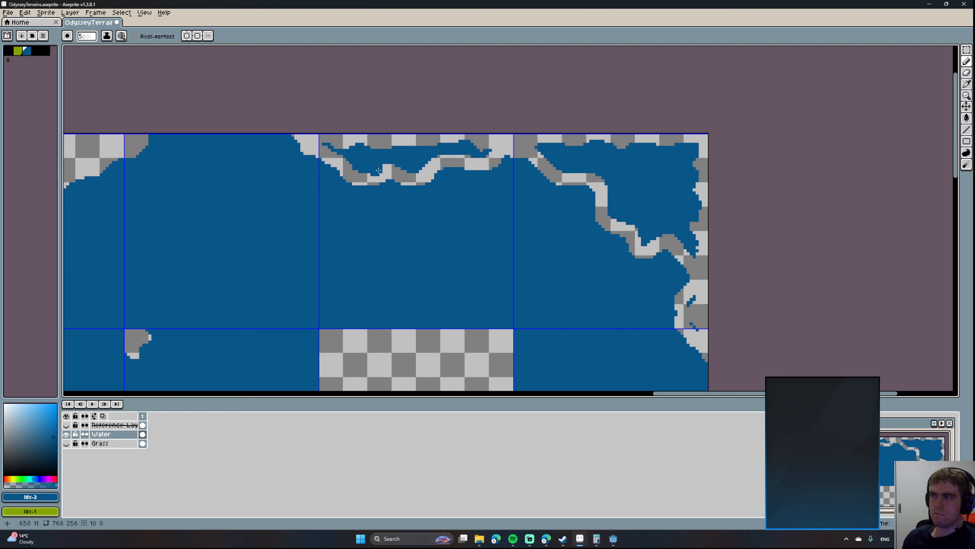
pyautogui.moveTo(389, 172); pyautogui.dragTo(382, 163, button='middle')
pyautogui.press('e')
pyautogui.moveTo(318, 134)
pyautogui.mouseDown()
pyautogui.moveTo(362, 163)
pyautogui.moveTo(476, 143)
pyautogui.moveTo(351, 137)
pyautogui.mouseUp()
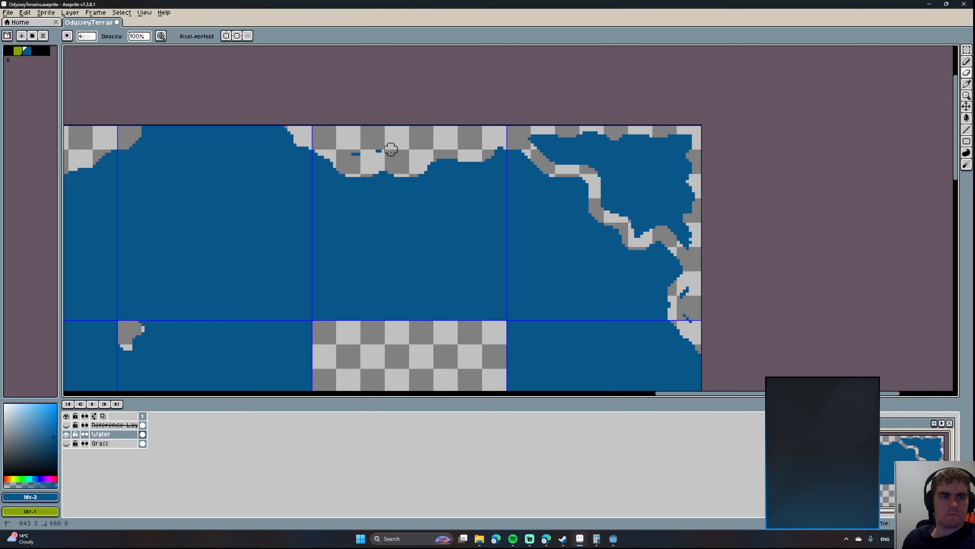
# Clear the blue area enclosed by the outline in the rightmost block's upper-right corner tile.
pyautogui.moveTo(425, 142); pyautogui.dragTo(338, 127, button='middle')
pyautogui.press('v')
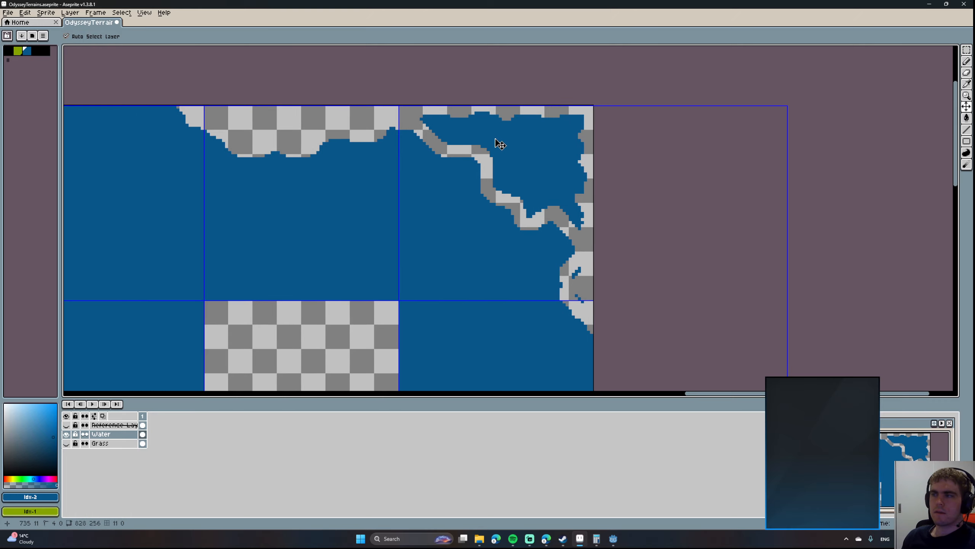
pyautogui.press('e')
pyautogui.moveTo(490, 130)
pyautogui.mouseDown()
pyautogui.moveTo(448, 114)
pyautogui.moveTo(466, 124)
pyautogui.moveTo(523, 124)
pyautogui.moveTo(516, 179)
pyautogui.moveTo(579, 131)
pyautogui.moveTo(562, 174)
pyautogui.moveTo(534, 199)
pyautogui.moveTo(566, 192)
pyautogui.moveTo(607, 235)
pyautogui.moveTo(593, 281)
pyautogui.moveTo(648, 301)
pyautogui.mouseUp()
pyautogui.moveTo(639, 375)
pyautogui.mouseDown(button='middle')
pyautogui.moveTo(589, 146)
pyautogui.moveTo(599, 158)
pyautogui.mouseUp(button='middle')
pyautogui.moveTo(600, 178); pyautogui.dragTo(618, 153, button='middle')
# Save the OdysseyTerrains sprite with the reshaped water tiles.
pyautogui.keyDown('ctrl'); pyautogui.scroll(-3, 625, 152); pyautogui.keyUp('ctrl')
pyautogui.scroll(-7, 611, 185)
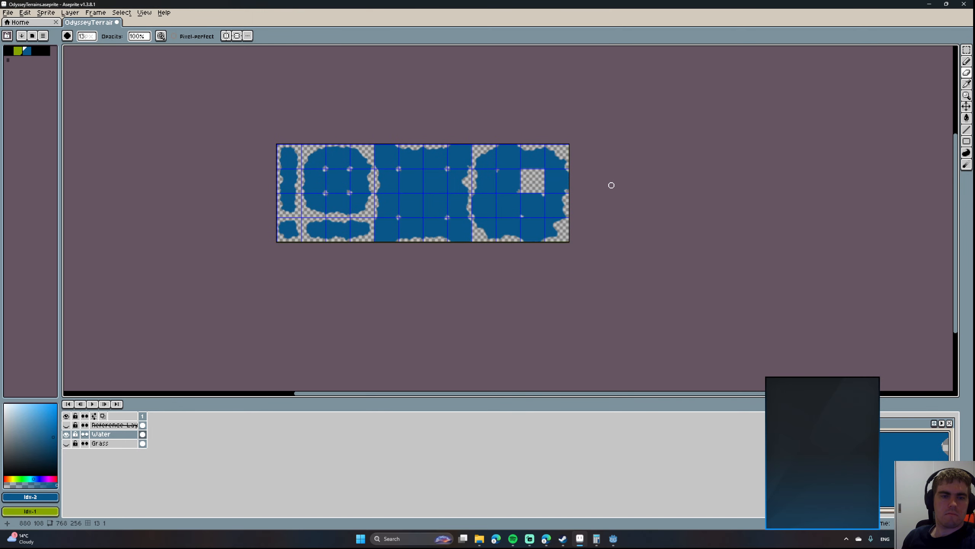
pyautogui.scroll(1, 612, 185)
pyautogui.moveTo(580, 182); pyautogui.dragTo(619, 212, button='middle')
pyautogui.moveTo(537, 183); pyautogui.dragTo(623, 160, button='middle')
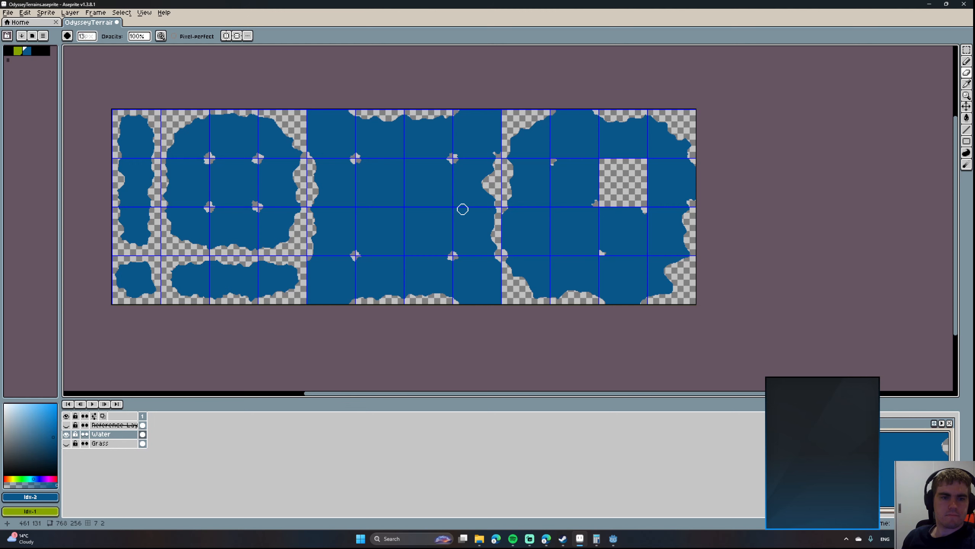
pyautogui.moveTo(462, 205); pyautogui.dragTo(544, 198, button='middle')
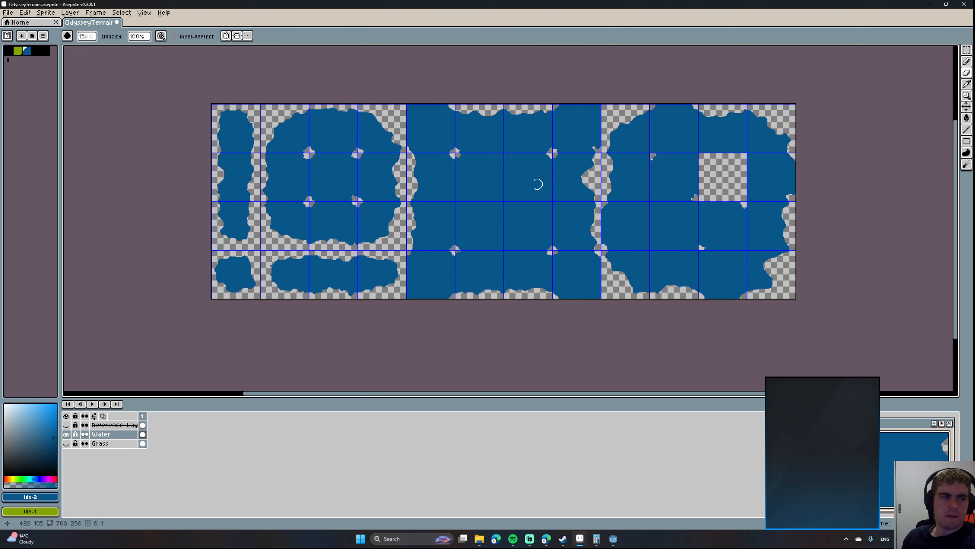
pyautogui.click(8, 13)
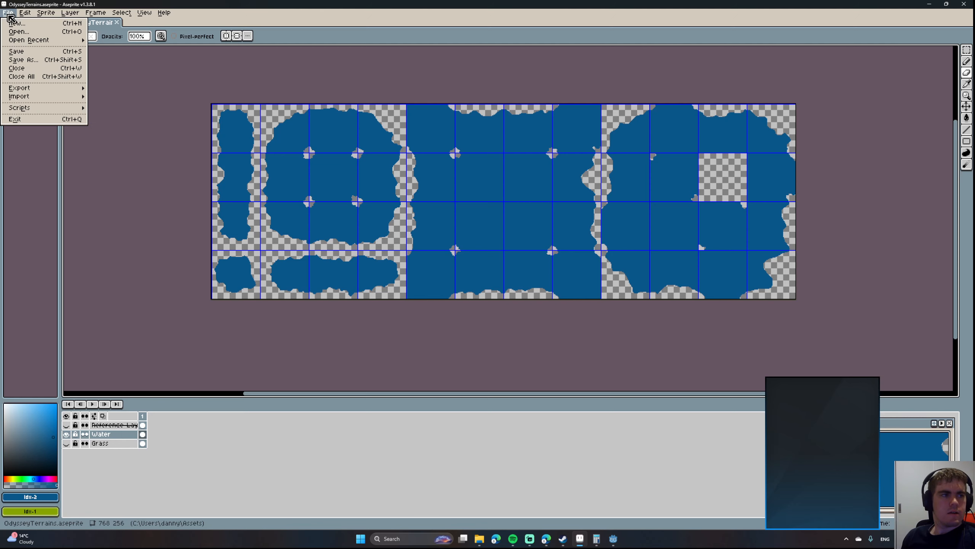
pyautogui.click(37, 51)
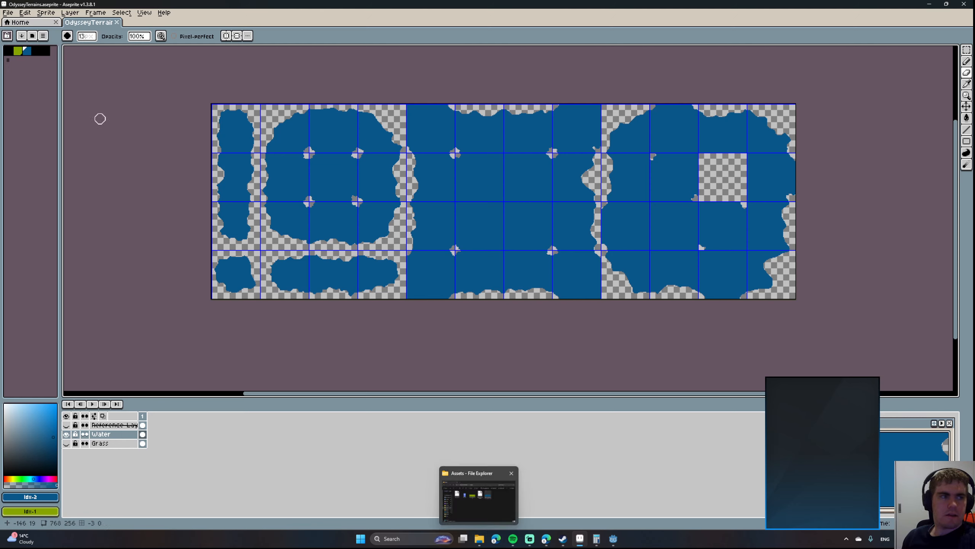
# Export the Water layer's selected frames as OdysseyWater.png, continuing with the PNG format despite its missing layer support.
pyautogui.click(8, 13)
pyautogui.moveTo(38, 89)
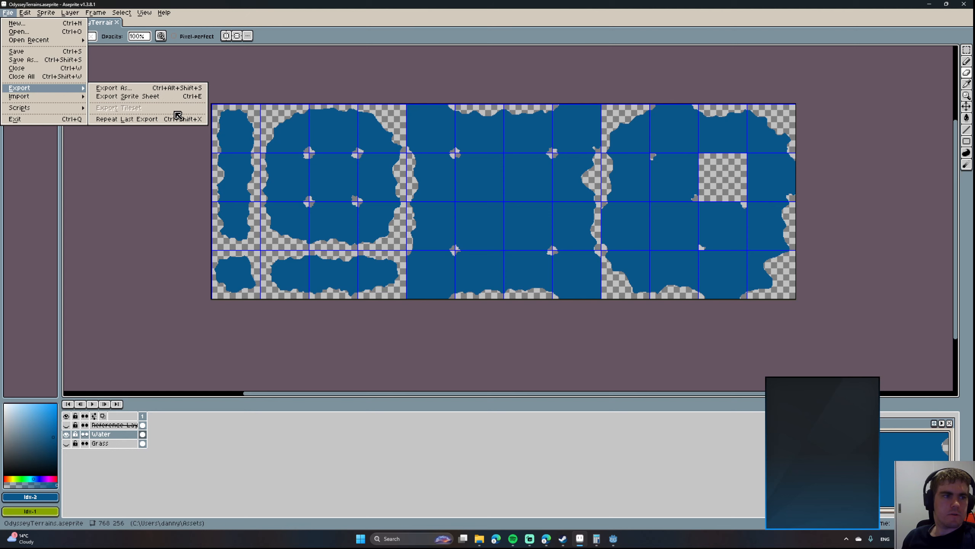
pyautogui.click(179, 93)
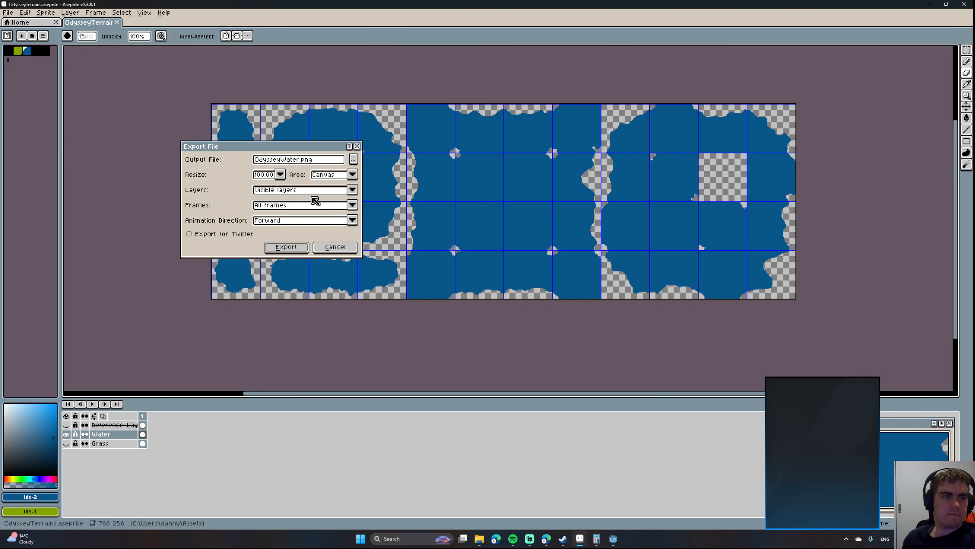
pyautogui.click(352, 190)
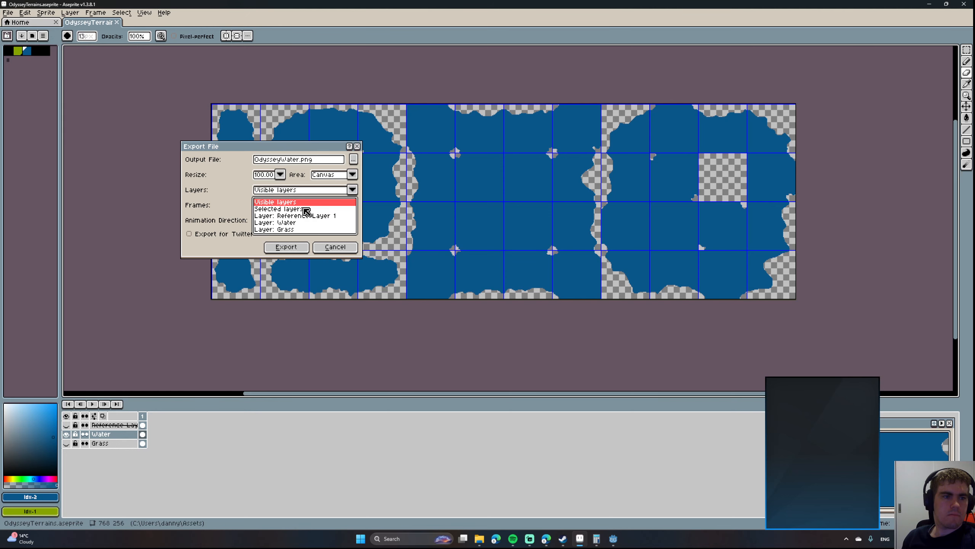
pyautogui.click(287, 223)
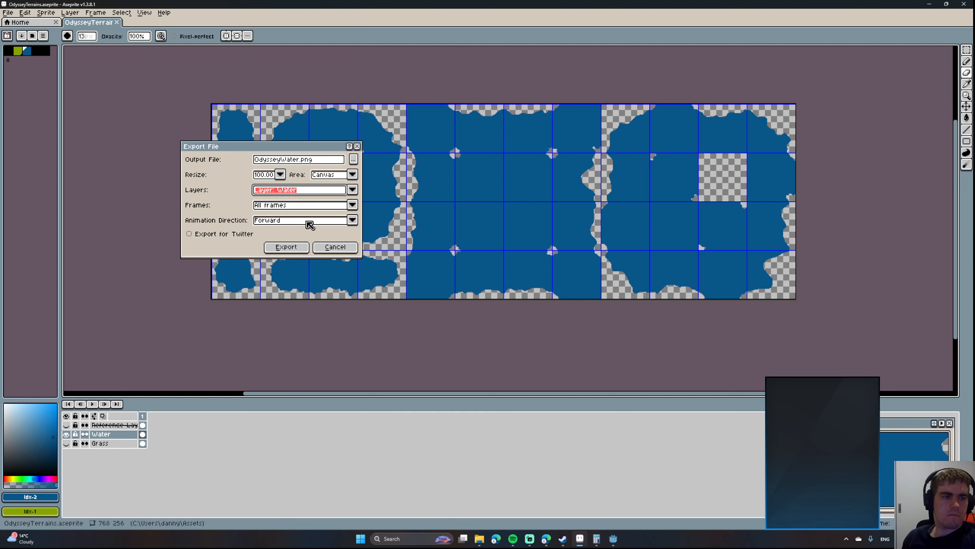
pyautogui.click(299, 206)
pyautogui.click(291, 224)
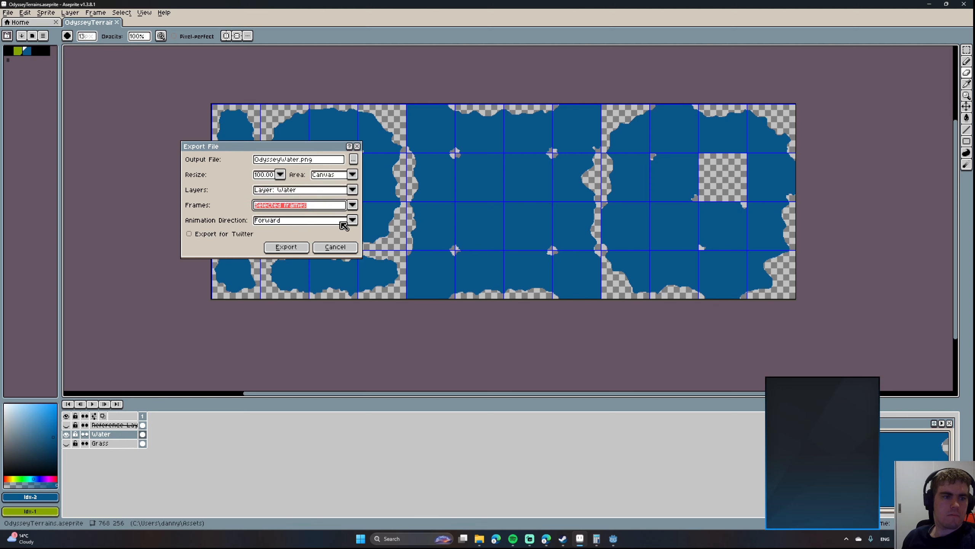
pyautogui.click(293, 246)
pyautogui.click(468, 293)
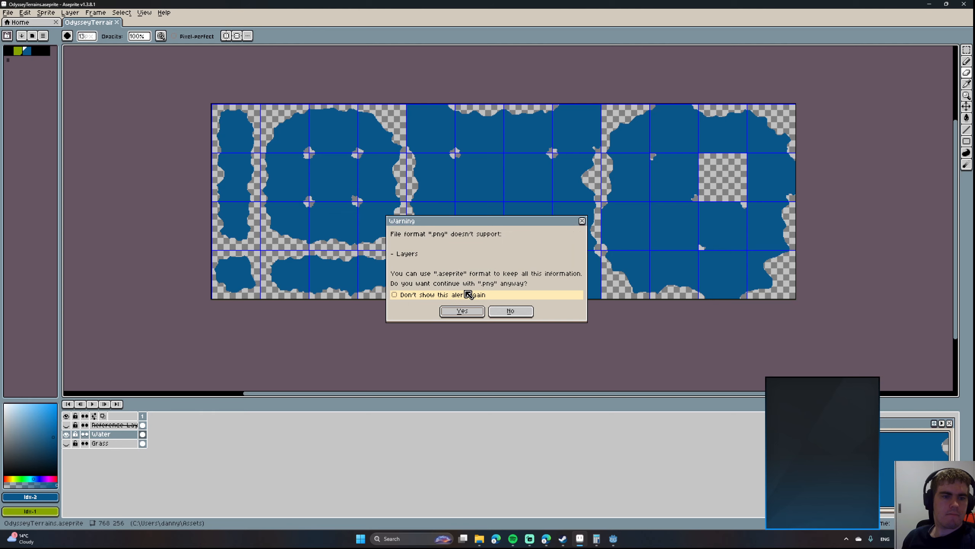
pyautogui.click(462, 312)
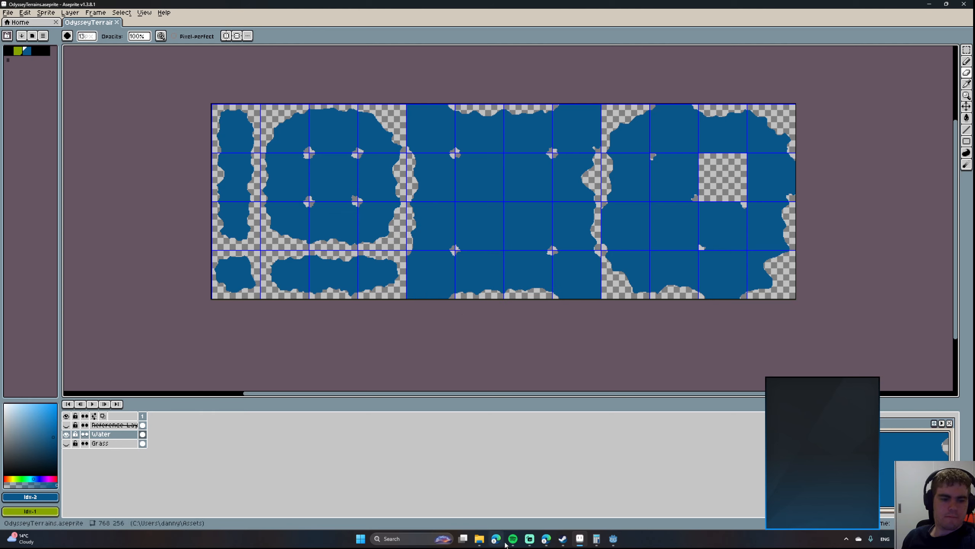
# Switch to Godot and examine how the re-exported water tiles shape the river's banks in the ground scene.
pyautogui.click(613, 538)
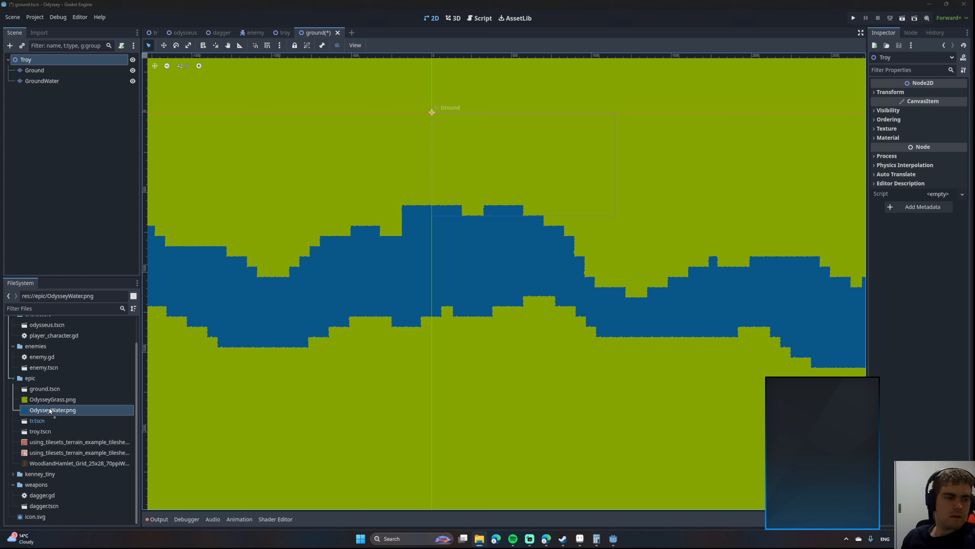
pyautogui.moveTo(50, 411); pyautogui.dragTo(51, 405)
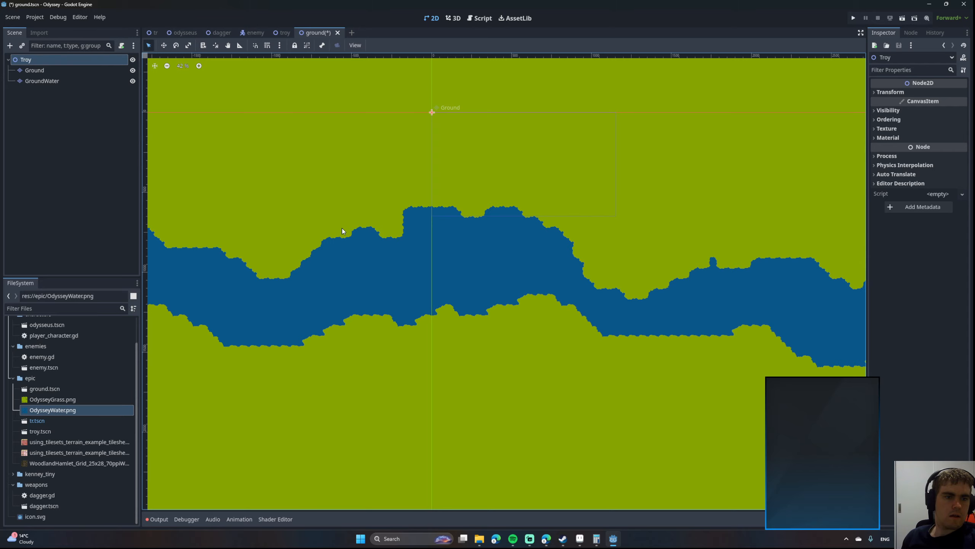
pyautogui.scroll(-4, 343, 231)
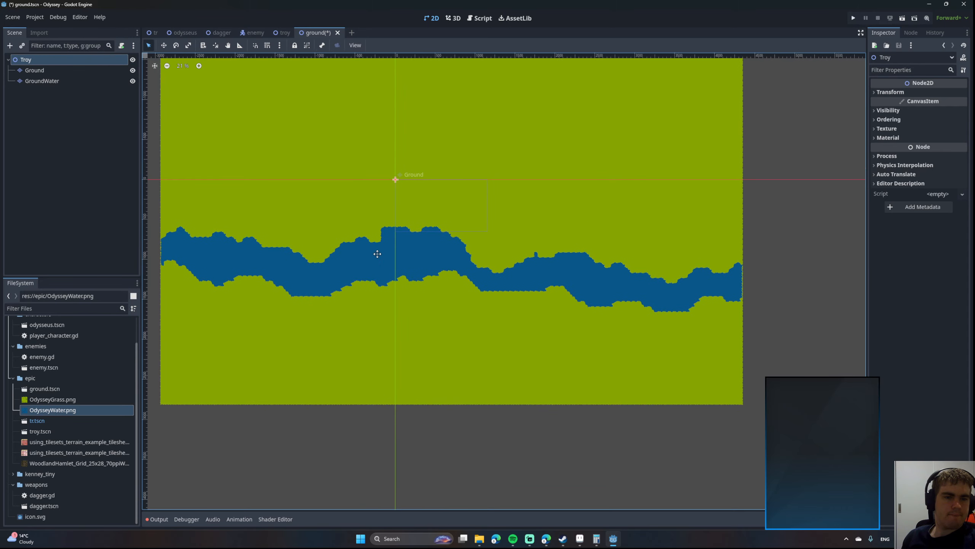
pyautogui.moveTo(378, 254); pyautogui.dragTo(417, 263, button='middle')
pyautogui.scroll(4, 334, 281)
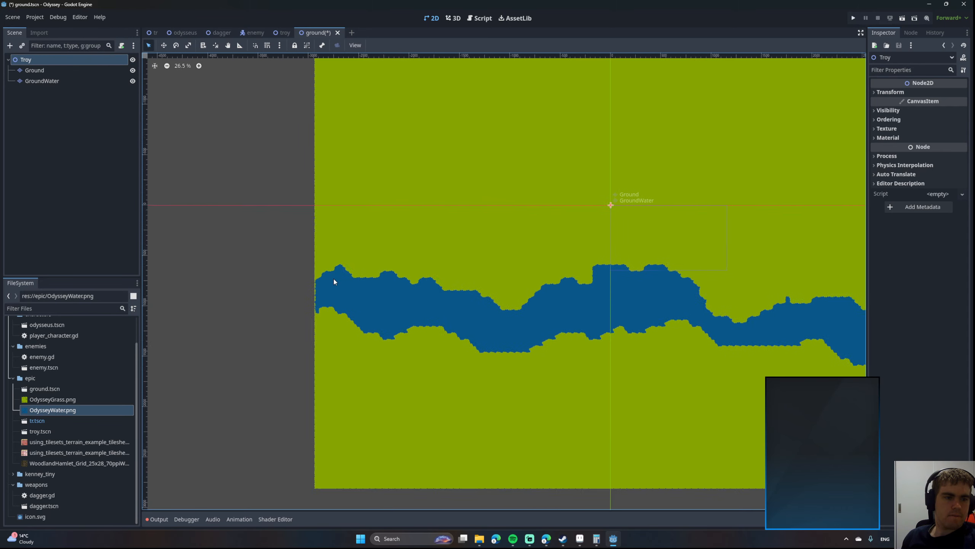
pyautogui.scroll(2, 330, 280)
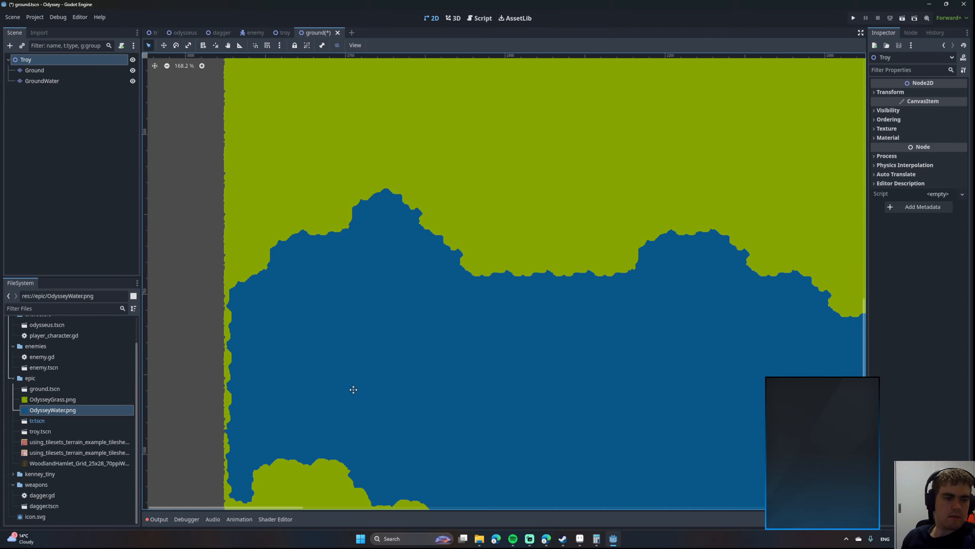
pyautogui.scroll(2, 339, 222)
pyautogui.moveTo(595, 232); pyautogui.dragTo(313, 194, button='middle')
pyautogui.scroll(-2, 312, 193)
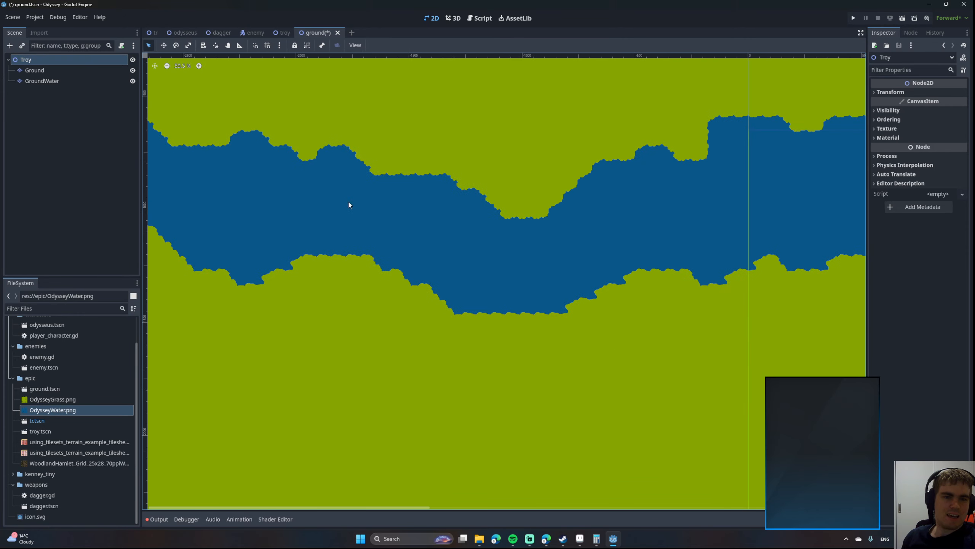
pyautogui.moveTo(693, 237); pyautogui.dragTo(424, 247, button='middle')
pyautogui.scroll(4, 450, 134)
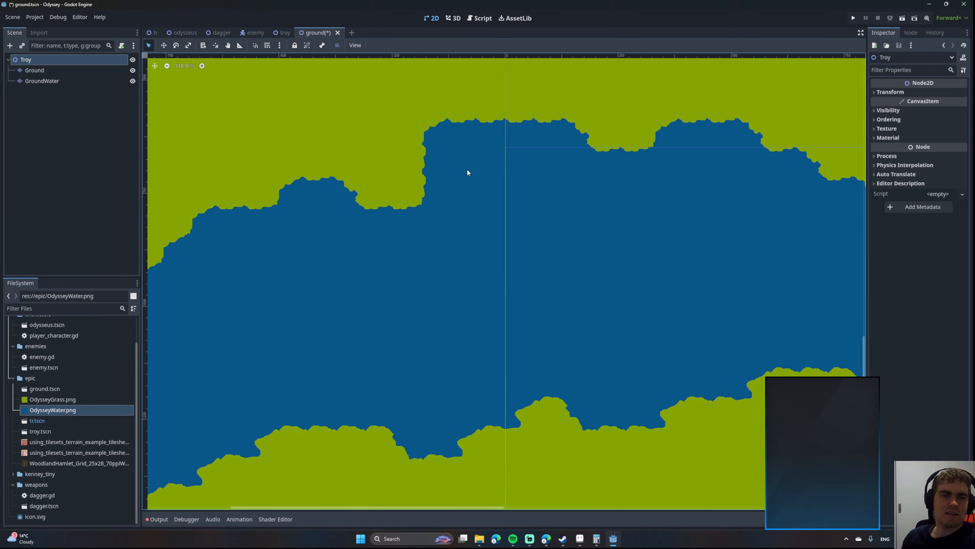
pyautogui.moveTo(467, 169); pyautogui.dragTo(546, 240, button='middle')
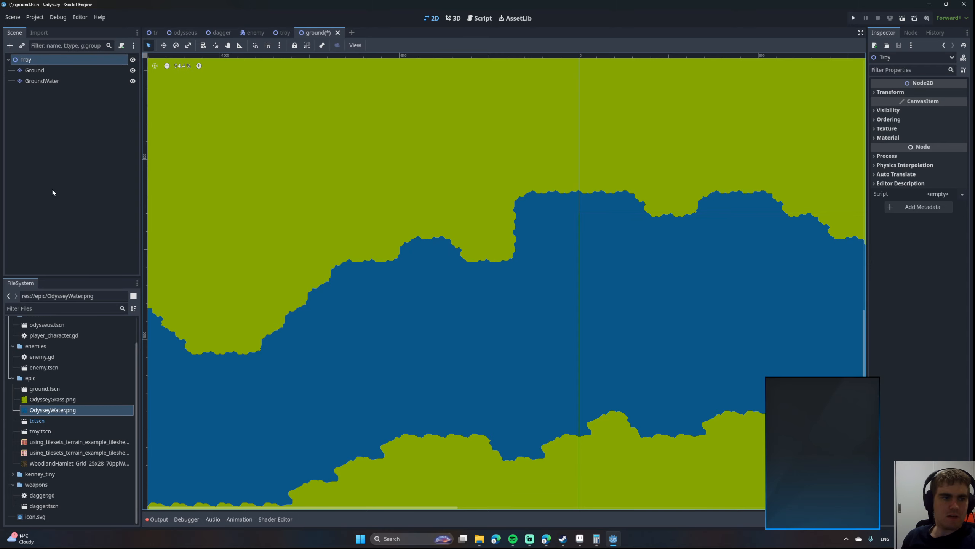
# Save the ground scene, and paint ground_water terrain on the GroundWater layer around the steep step in the upper bank, just west of the origin.
pyautogui.hotkey('ctrl', 's')
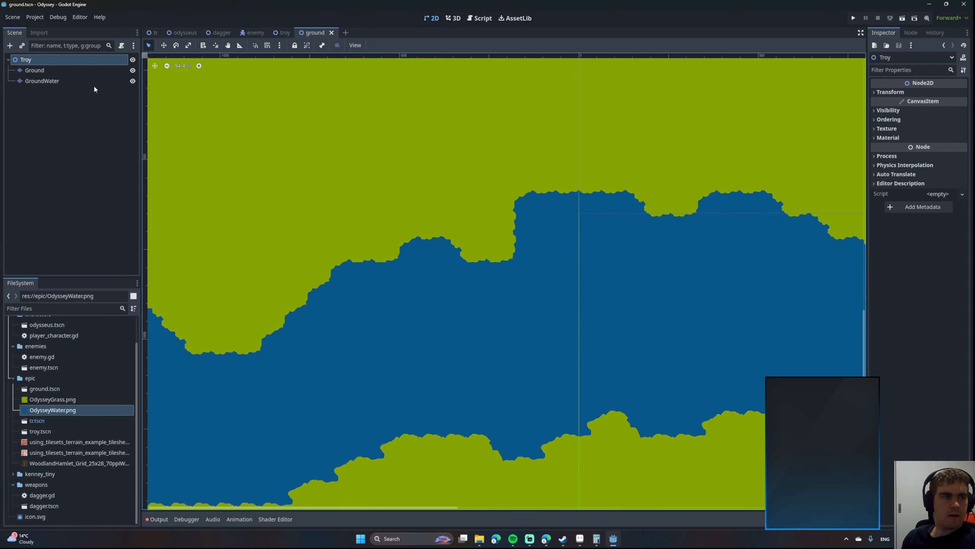
pyautogui.click(49, 80)
pyautogui.scroll(-3, 517, 209)
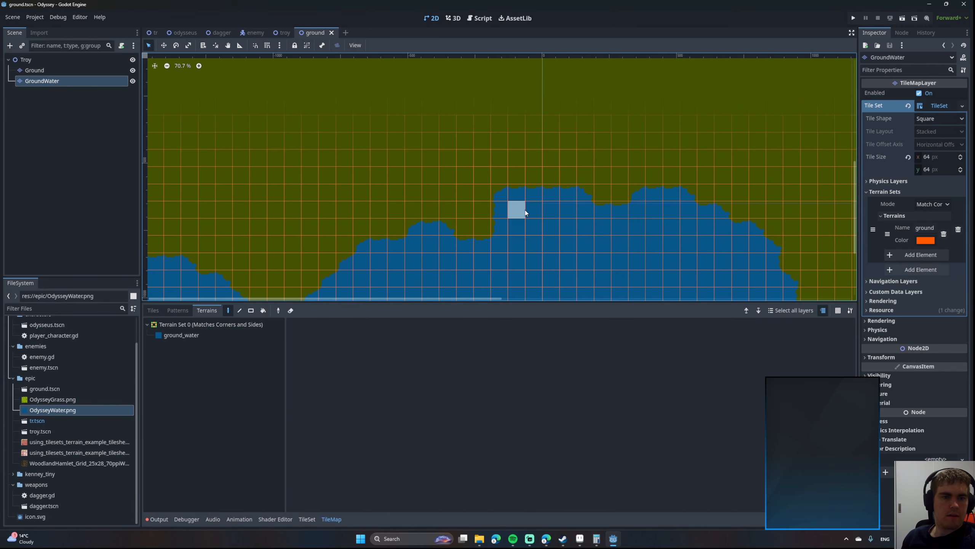
pyautogui.click(198, 338)
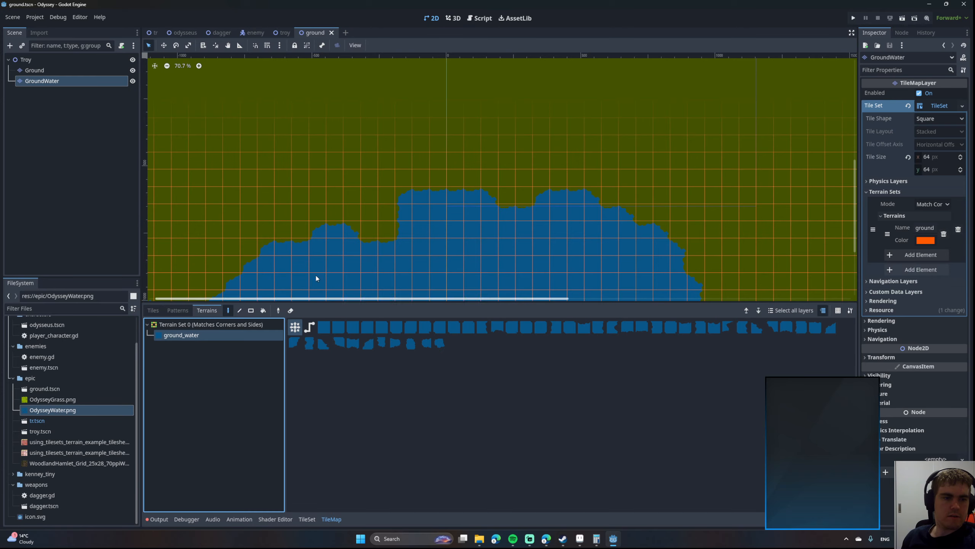
pyautogui.scroll(2, 381, 230)
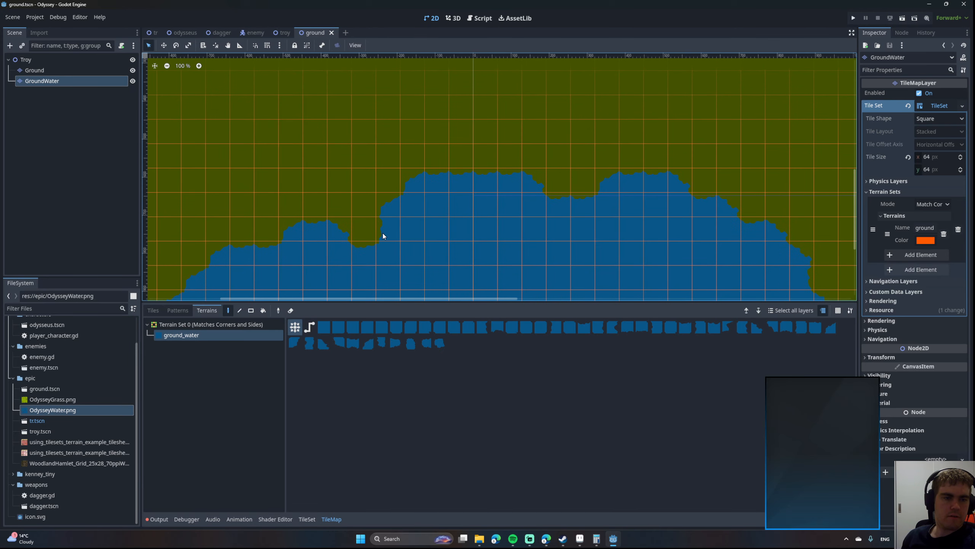
pyautogui.click(382, 234)
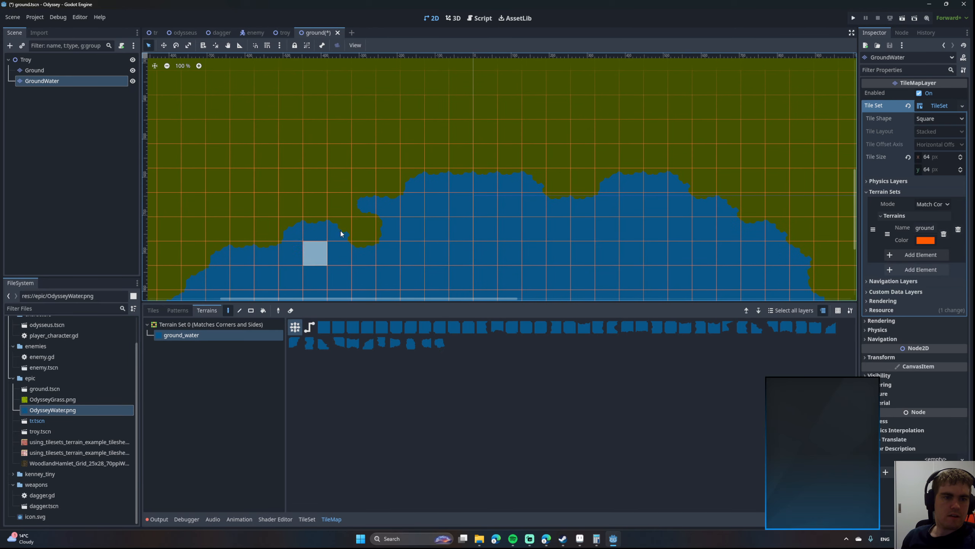
# Paint more water tiles along the upper bank east of the origin, adding a short spur and several small uneven bumps.
pyautogui.moveTo(341, 231); pyautogui.dragTo(210, 216, button='middle')
pyautogui.scroll(-7, 210, 217)
pyautogui.moveTo(485, 233); pyautogui.dragTo(344, 156, button='middle')
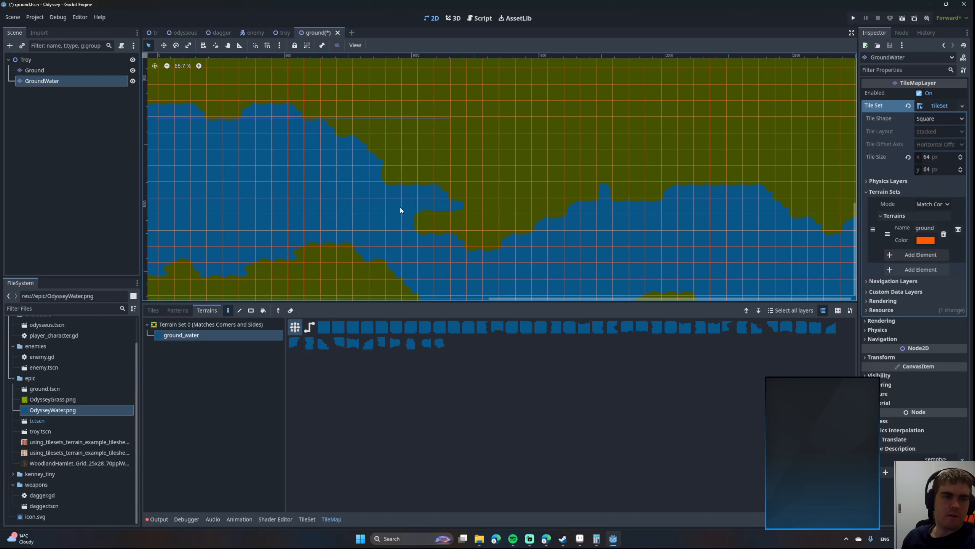
pyautogui.click(435, 228)
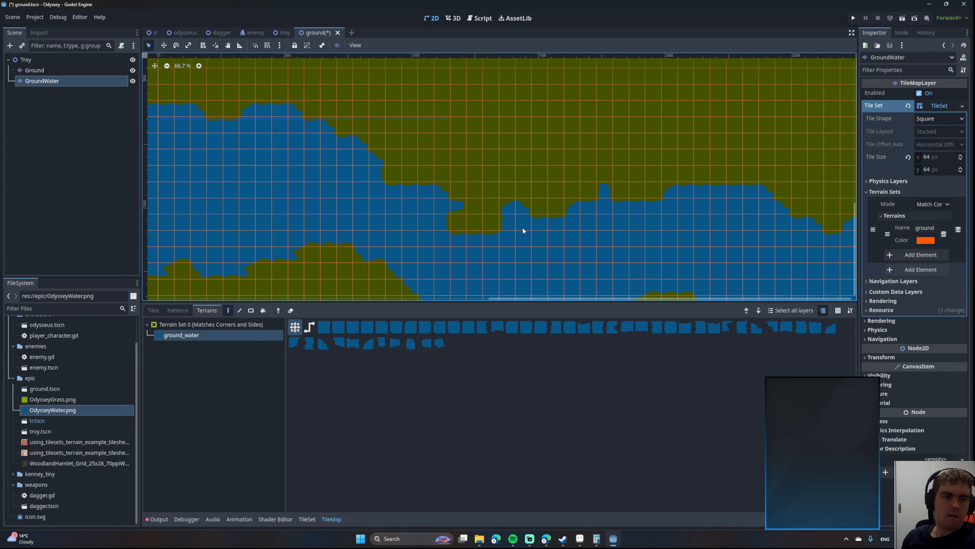
pyautogui.click(547, 198)
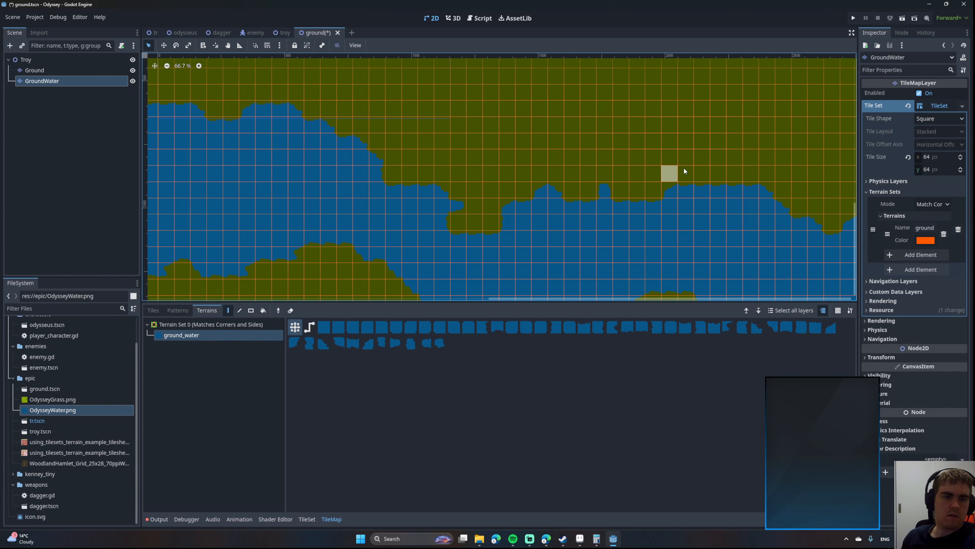
pyautogui.moveTo(639, 191); pyautogui.dragTo(611, 199, button='middle')
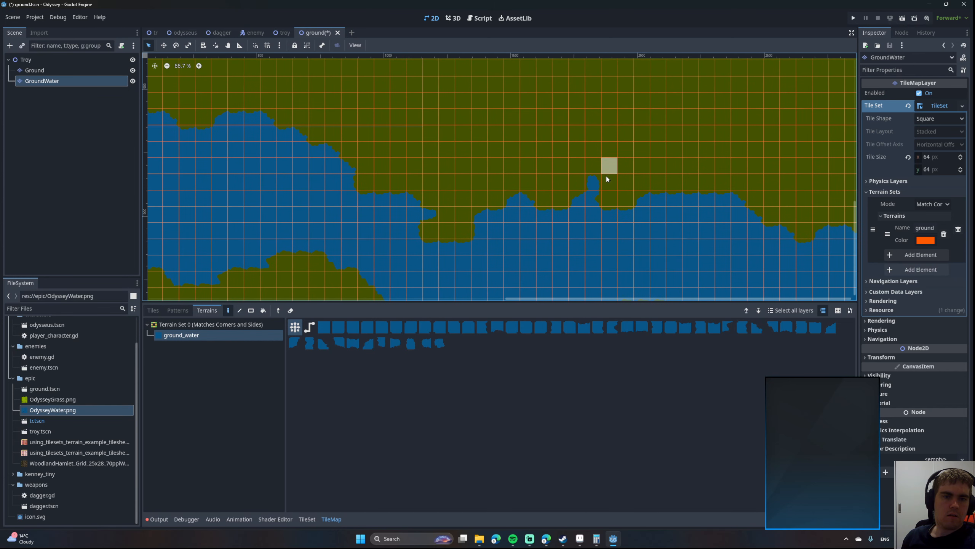
pyautogui.click(606, 196)
pyautogui.moveTo(616, 224)
pyautogui.mouseDown(button='middle')
pyautogui.moveTo(549, 211)
pyautogui.moveTo(545, 188)
pyautogui.mouseUp(button='middle')
pyautogui.scroll(-1, 438, 226)
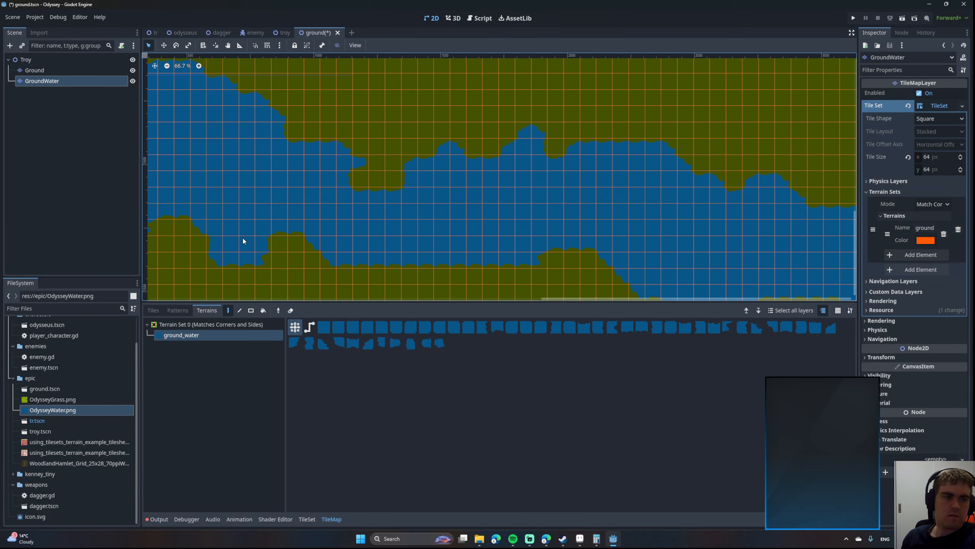
# Extend the water into the lower bank at the river's western end, filling the enclosed grass islands to form an irregular bay.
pyautogui.moveTo(252, 233); pyautogui.dragTo(533, 210, button='middle')
pyautogui.moveTo(388, 217); pyautogui.dragTo(528, 223, button='middle')
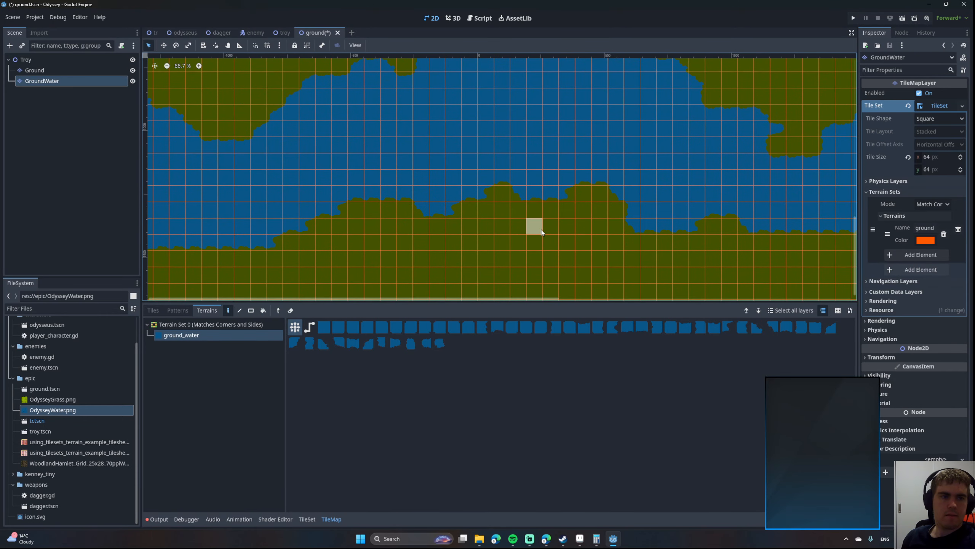
pyautogui.scroll(-4, 459, 217)
pyautogui.scroll(-8, 459, 217)
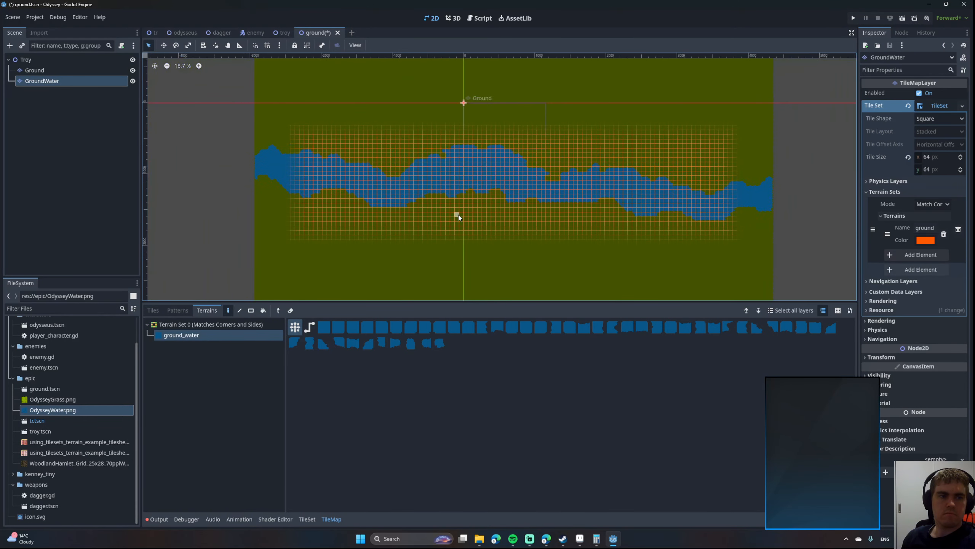
pyautogui.moveTo(434, 213); pyautogui.dragTo(574, 261, button='middle')
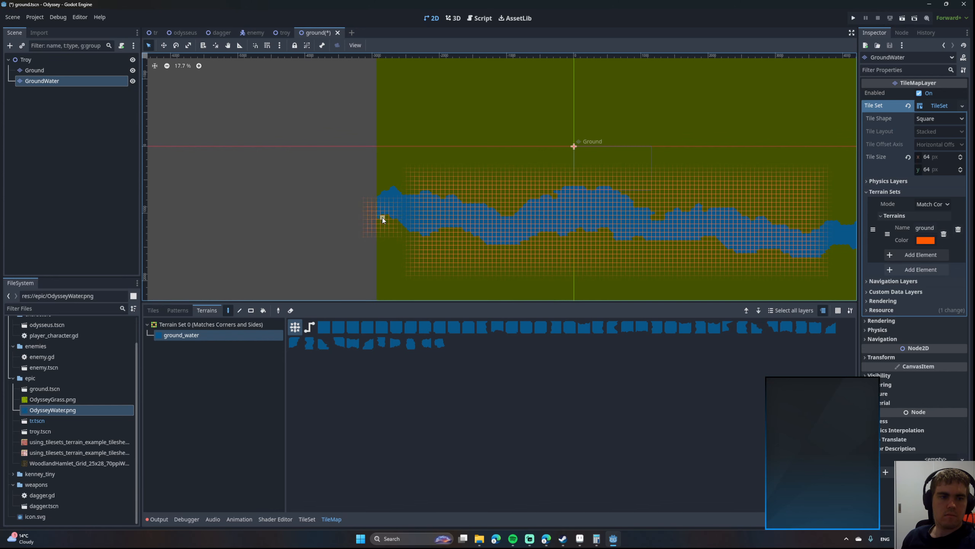
pyautogui.keyDown('ctrl'); pyautogui.scroll(4, 385, 226); pyautogui.keyUp('ctrl')
pyautogui.keyDown('ctrl'); pyautogui.scroll(-4, 391, 235); pyautogui.keyUp('ctrl')
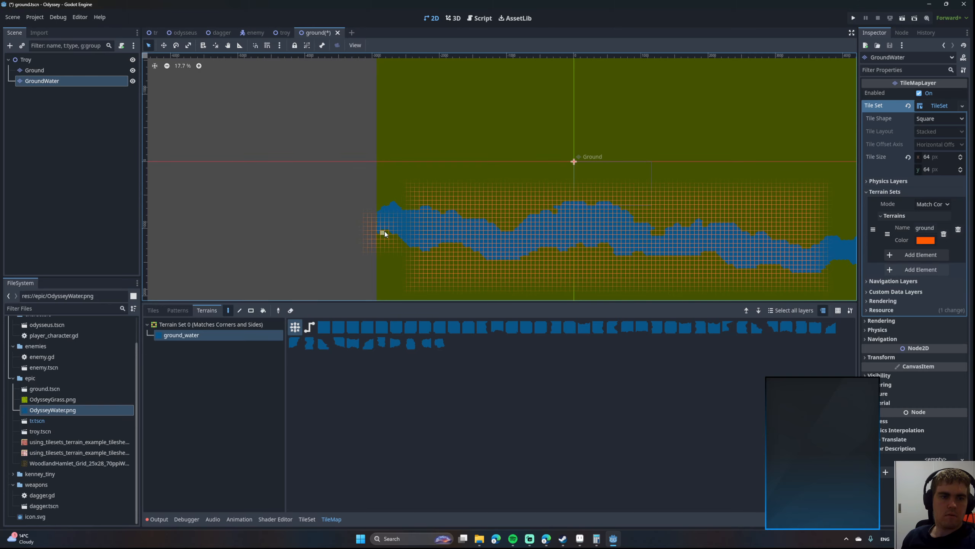
pyautogui.scroll(8, 384, 230)
pyautogui.moveTo(357, 234); pyautogui.dragTo(325, 172, button='middle')
pyautogui.scroll(1, 341, 182)
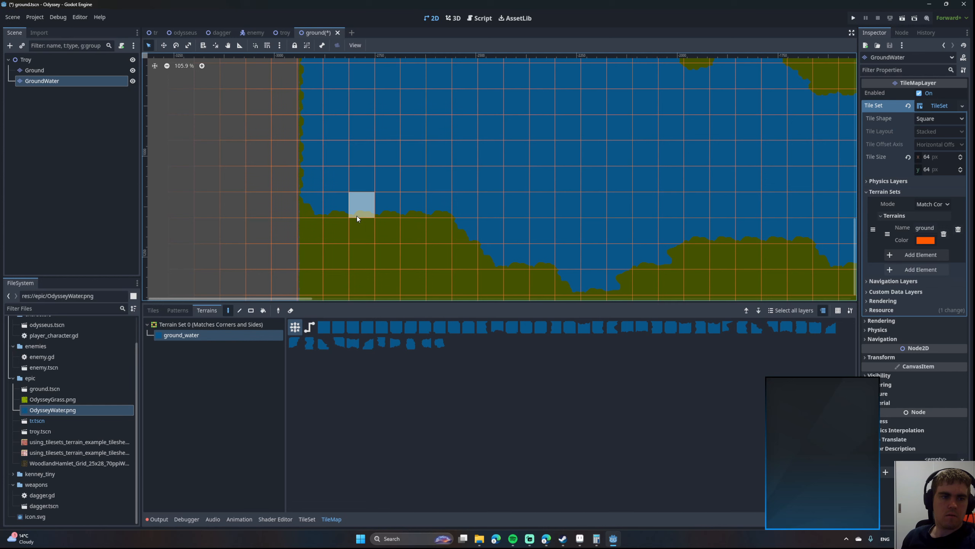
pyautogui.moveTo(355, 214); pyautogui.dragTo(313, 106, button='middle')
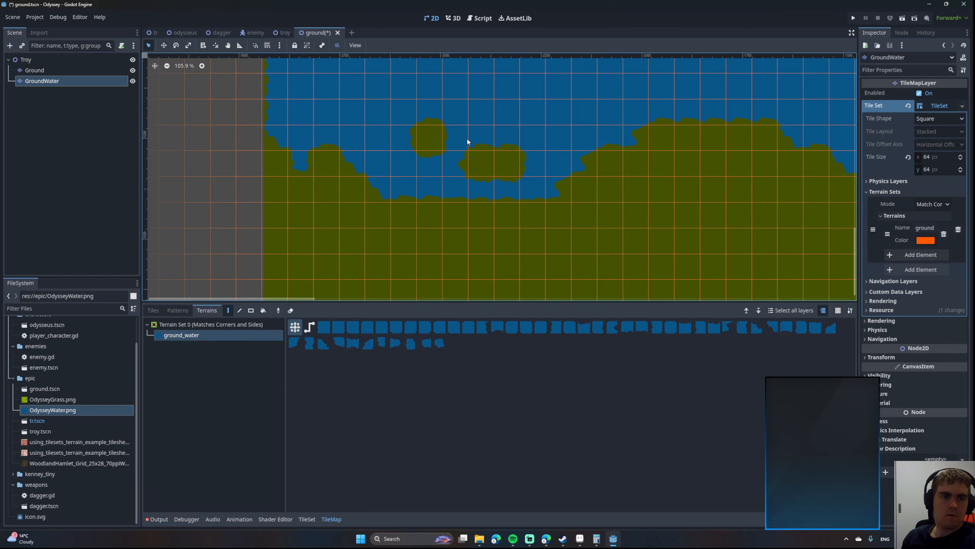
pyautogui.click(333, 163)
pyautogui.moveTo(354, 171); pyautogui.dragTo(430, 169, button='middle')
pyautogui.moveTo(520, 188); pyautogui.dragTo(381, 174, button='middle')
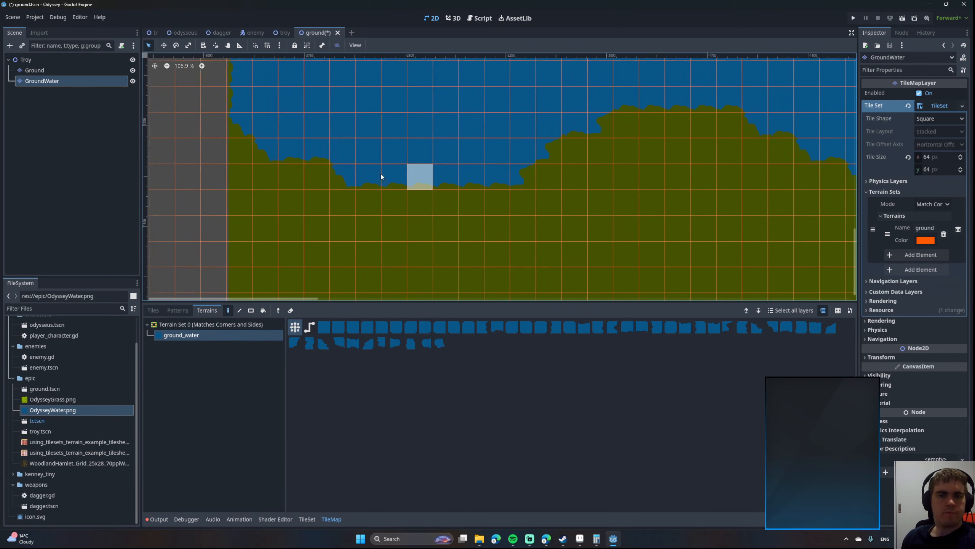
# Paint uneven peaks and hooked inlets of water along the straight upper bank in the river's eastern half.
pyautogui.moveTo(441, 211); pyautogui.dragTo(416, 175, button='middle')
pyautogui.scroll(-5, 400, 189)
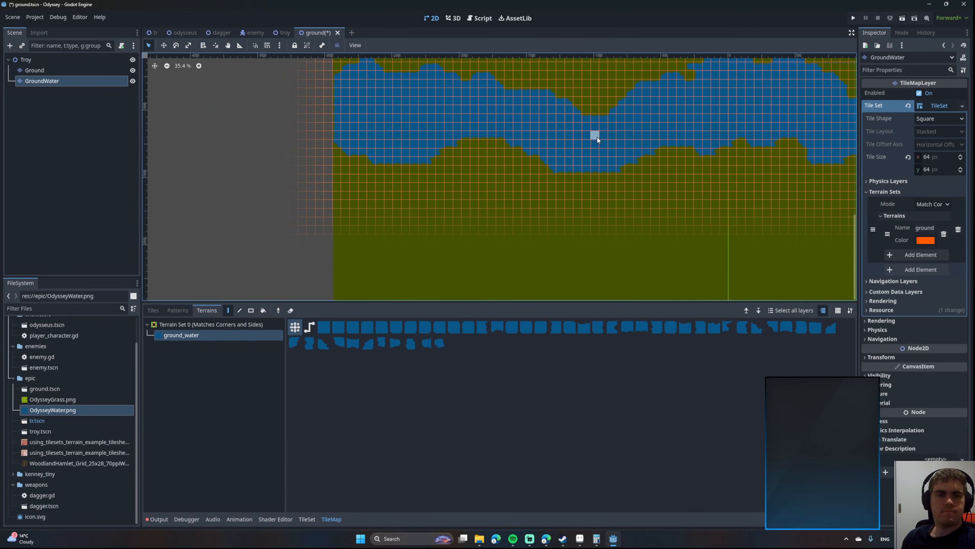
pyautogui.moveTo(597, 137); pyautogui.dragTo(309, 193, button='middle')
pyautogui.moveTo(595, 186); pyautogui.dragTo(439, 176, button='middle')
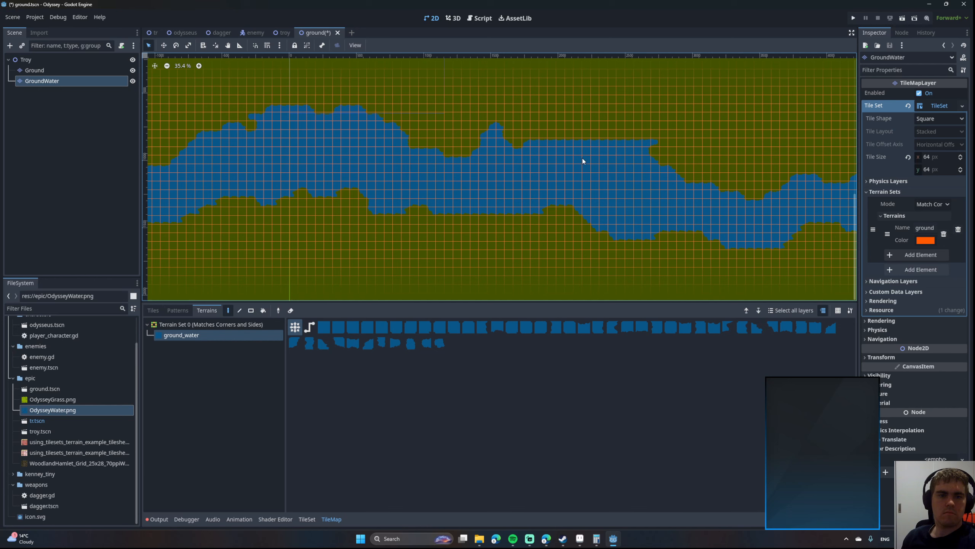
pyautogui.moveTo(621, 192); pyautogui.dragTo(514, 233, button='middle')
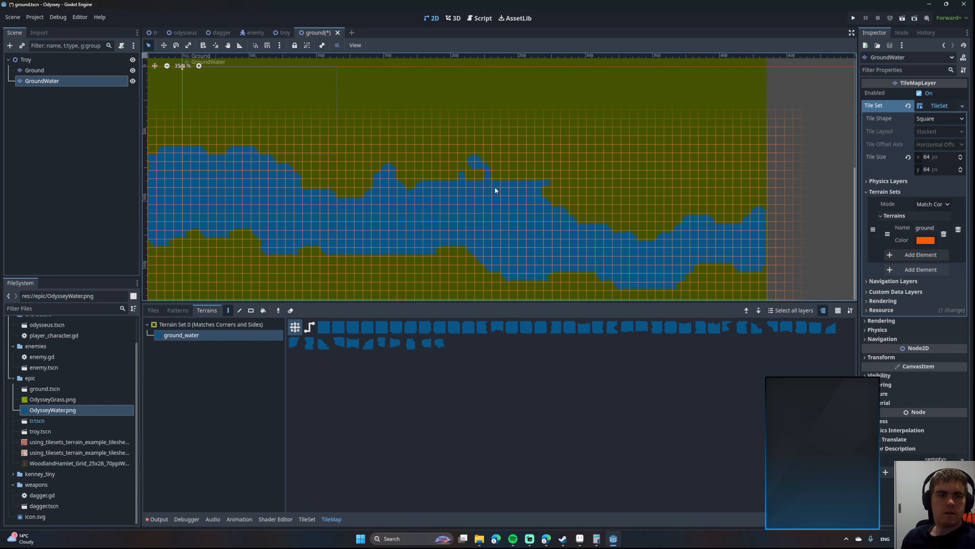
pyautogui.moveTo(572, 204); pyautogui.dragTo(484, 199, button='middle')
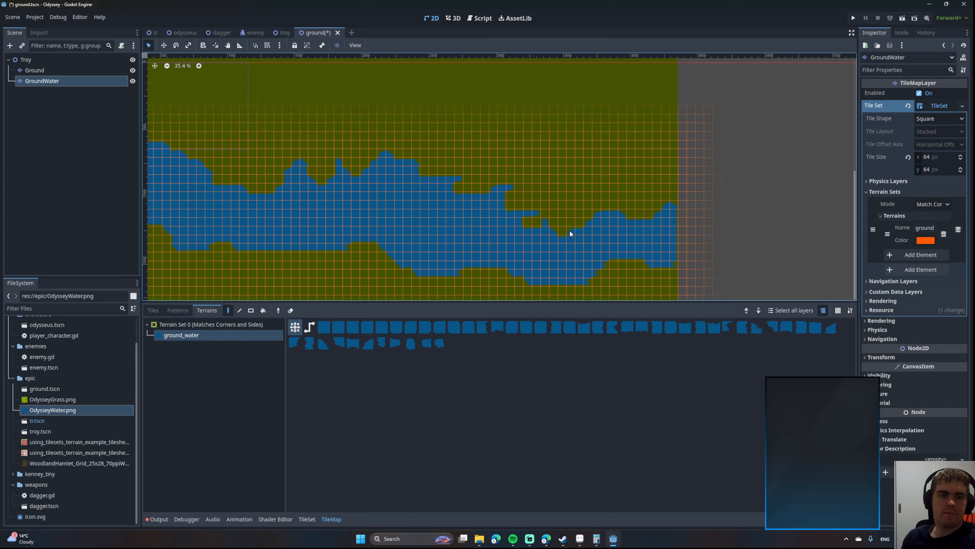
# Select the Troy root node to inspect the whole river without the tile grid, and save the ground scene.
pyautogui.scroll(-8, 442, 207)
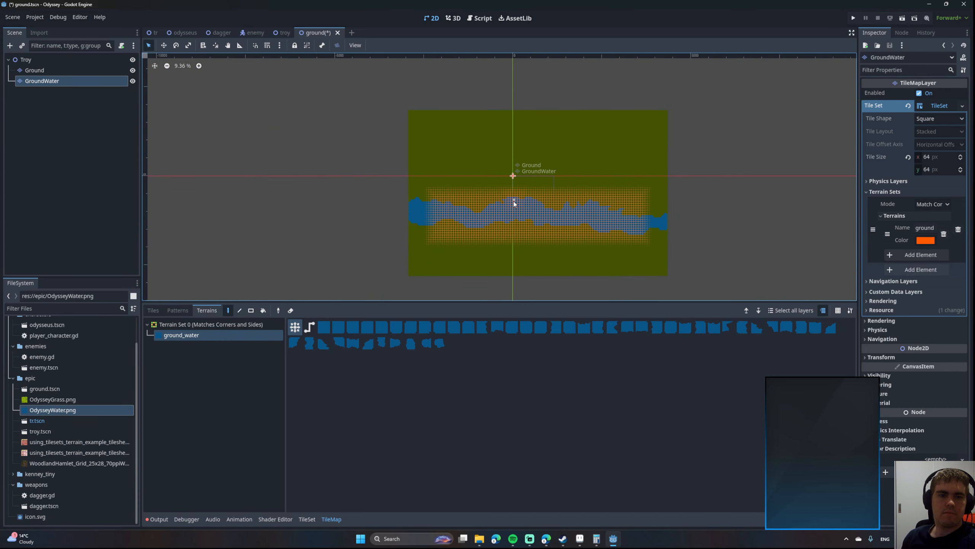
pyautogui.scroll(2, 656, 219)
pyautogui.scroll(-1, 610, 218)
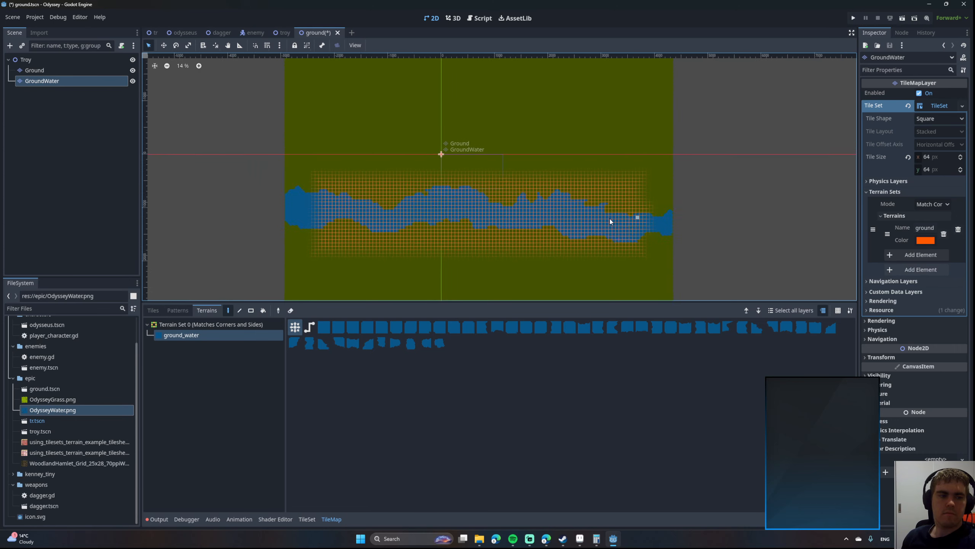
pyautogui.click(18, 60)
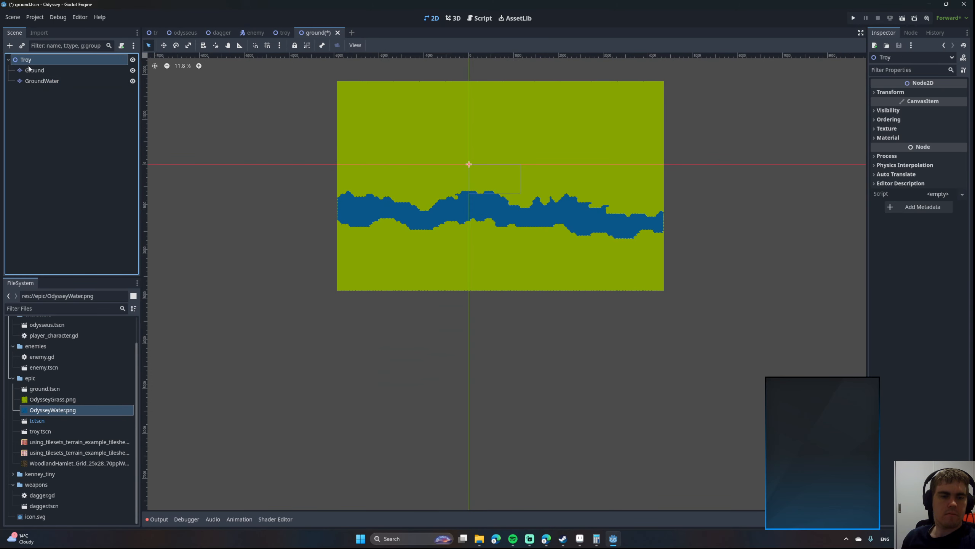
pyautogui.scroll(3, 512, 212)
pyautogui.moveTo(564, 231); pyautogui.dragTo(850, 307, button='middle')
pyautogui.moveTo(576, 245); pyautogui.dragTo(291, 219, button='middle')
pyautogui.moveTo(649, 263); pyautogui.dragTo(492, 244, button='middle')
pyautogui.scroll(6, 626, 256)
pyautogui.moveTo(425, 230); pyautogui.dragTo(780, 294, button='middle')
pyautogui.moveTo(454, 221); pyautogui.dragTo(609, 259, button='middle')
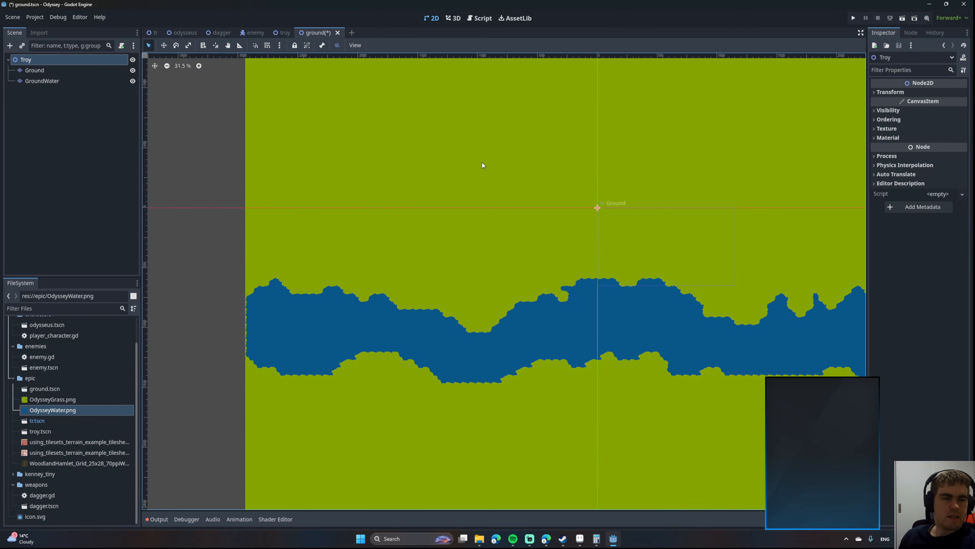
pyautogui.moveTo(494, 168); pyautogui.dragTo(496, 170, button='middle')
pyautogui.hotkey('ctrl', 's')
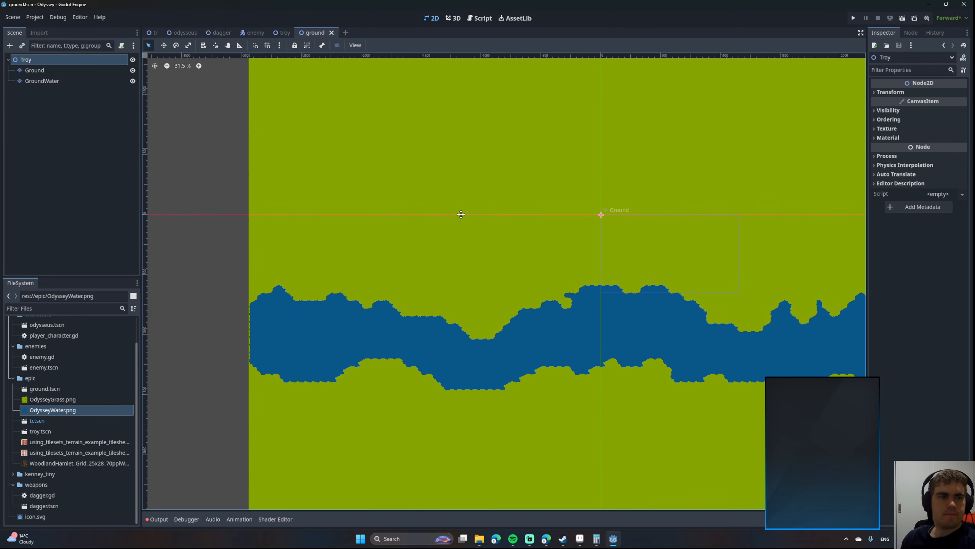
# Open the troy scene and examine how the river crosses the ground and meets its eastern edge.
pyautogui.click(287, 34)
pyautogui.scroll(-8, 568, 242)
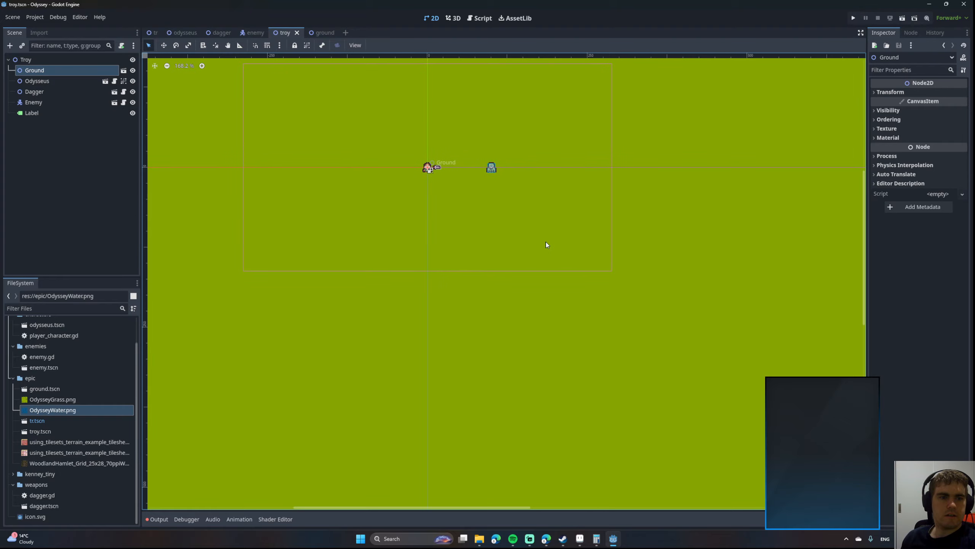
pyautogui.scroll(-5, 500, 240)
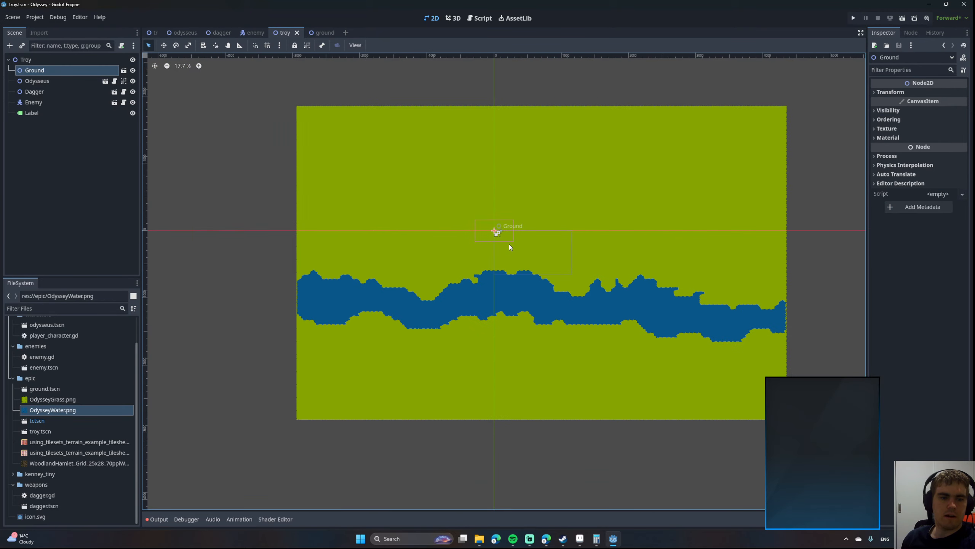
pyautogui.moveTo(576, 263); pyautogui.dragTo(485, 276, button='middle')
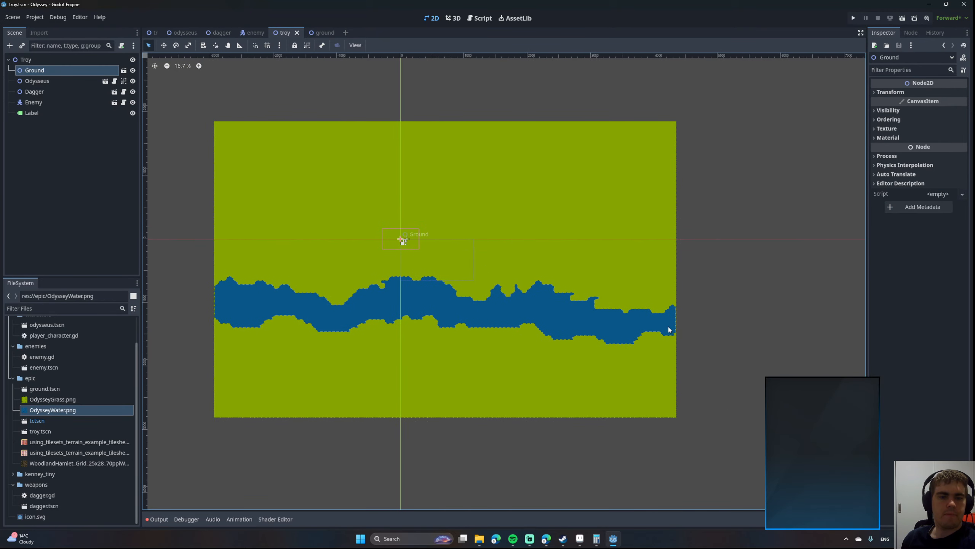
pyautogui.scroll(15, 668, 329)
pyautogui.scroll(-5, 715, 321)
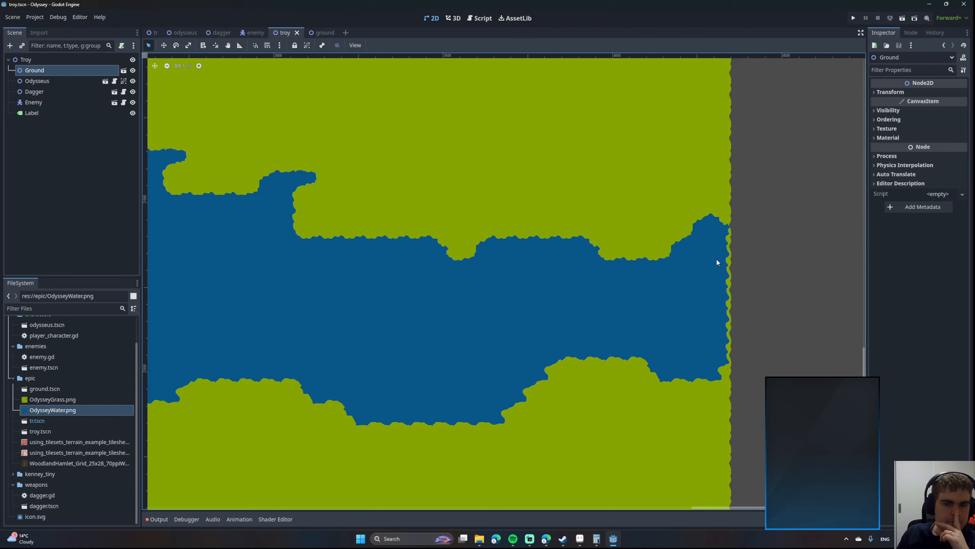
pyautogui.scroll(-11, 716, 259)
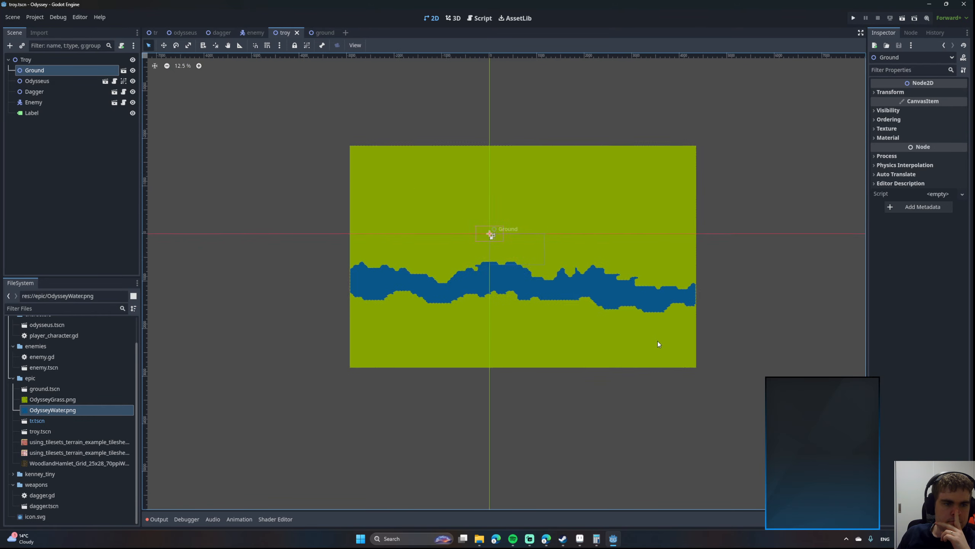
# Examine the grass terrain and the river running across the troy scene at several magnifications.
pyautogui.scroll(-4, 654, 255)
pyautogui.scroll(9, 655, 247)
pyautogui.scroll(-4, 655, 247)
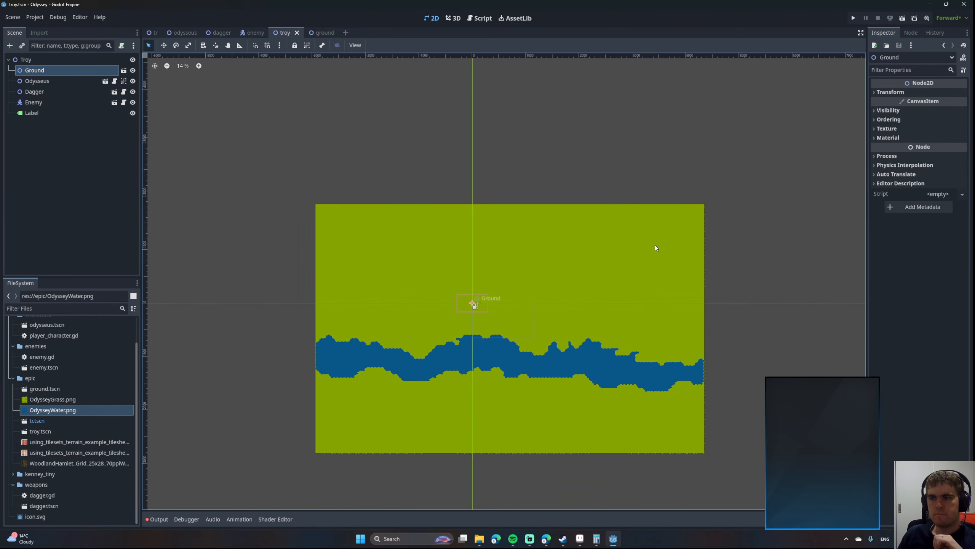
pyautogui.scroll(7, 532, 309)
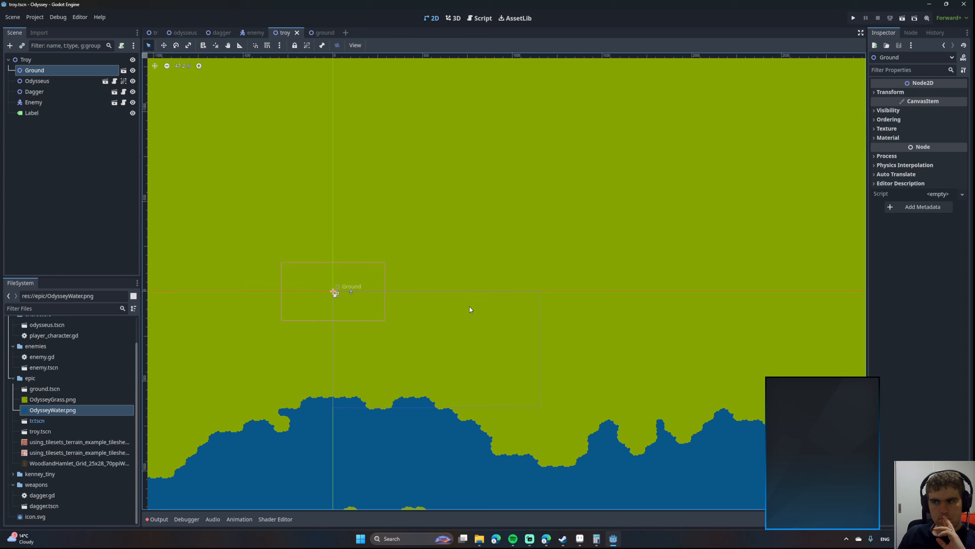
pyautogui.moveTo(469, 310); pyautogui.dragTo(672, 267, button='middle')
pyautogui.scroll(-3, 671, 270)
pyautogui.moveTo(525, 301); pyautogui.dragTo(619, 332, button='middle')
pyautogui.scroll(1, 619, 332)
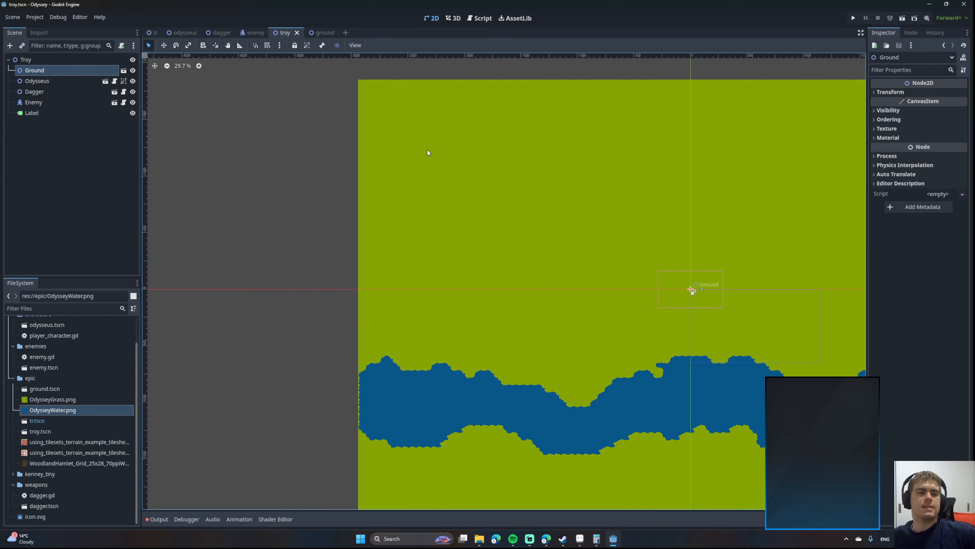
pyautogui.scroll(20, 477, 342)
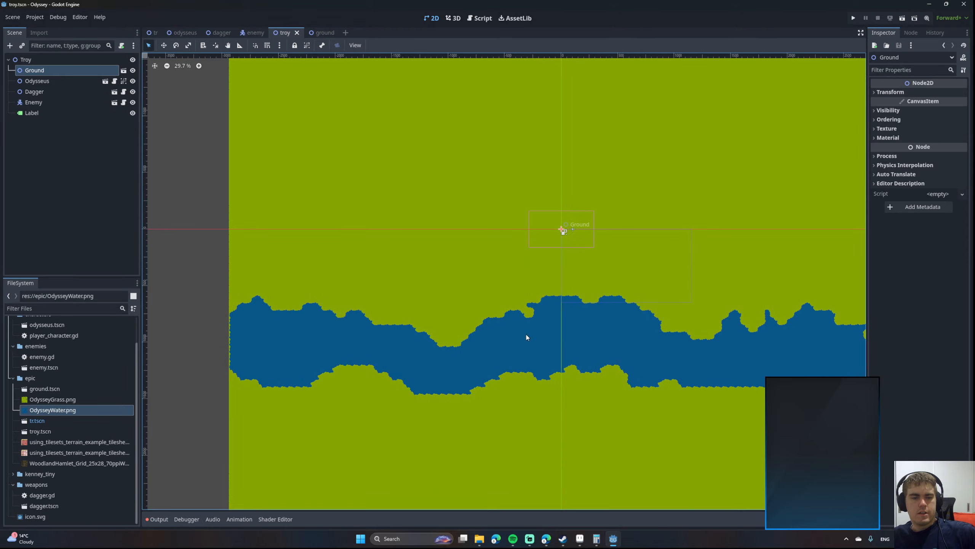
pyautogui.scroll(-12, 534, 202)
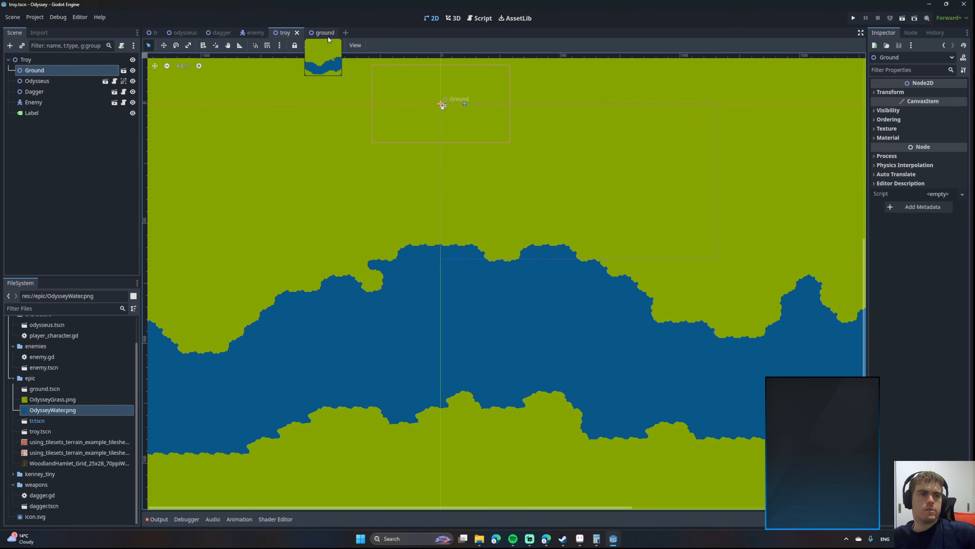
# Try placing the Ground layer below GroundWater in the ground scene, save it, and check the map in the troy scene.
pyautogui.click(324, 32)
pyautogui.click(44, 81)
pyautogui.click(46, 74)
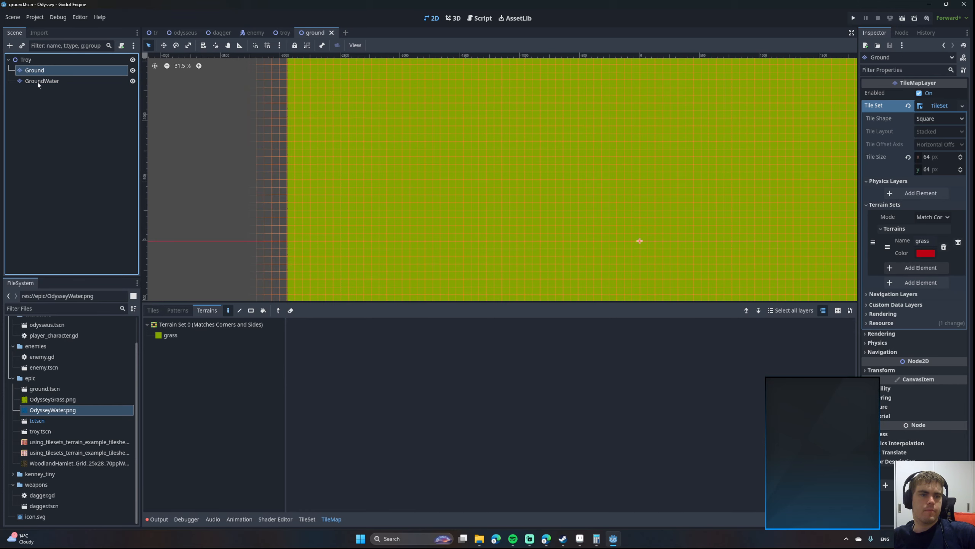
pyautogui.click(37, 82)
pyautogui.click(43, 72)
pyautogui.moveTo(44, 72)
pyautogui.mouseDown()
pyautogui.moveTo(63, 90)
pyautogui.moveTo(46, 85)
pyautogui.mouseUp()
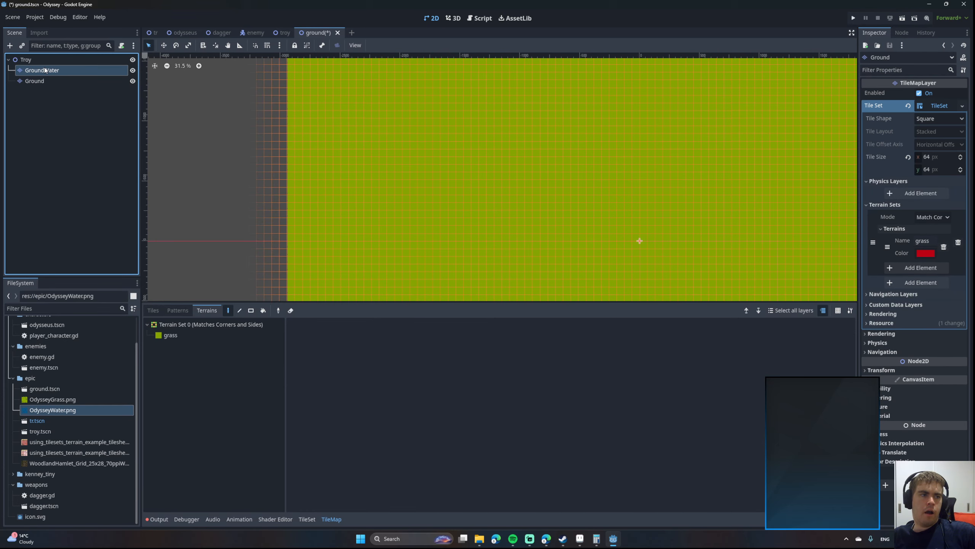
pyautogui.click(284, 32)
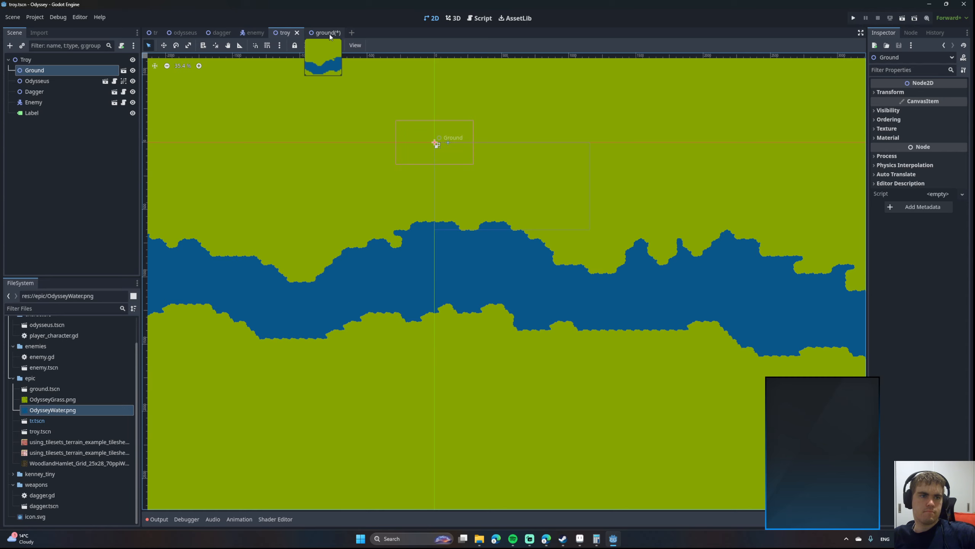
pyautogui.click(321, 32)
pyautogui.hotkey('ctrl', 's')
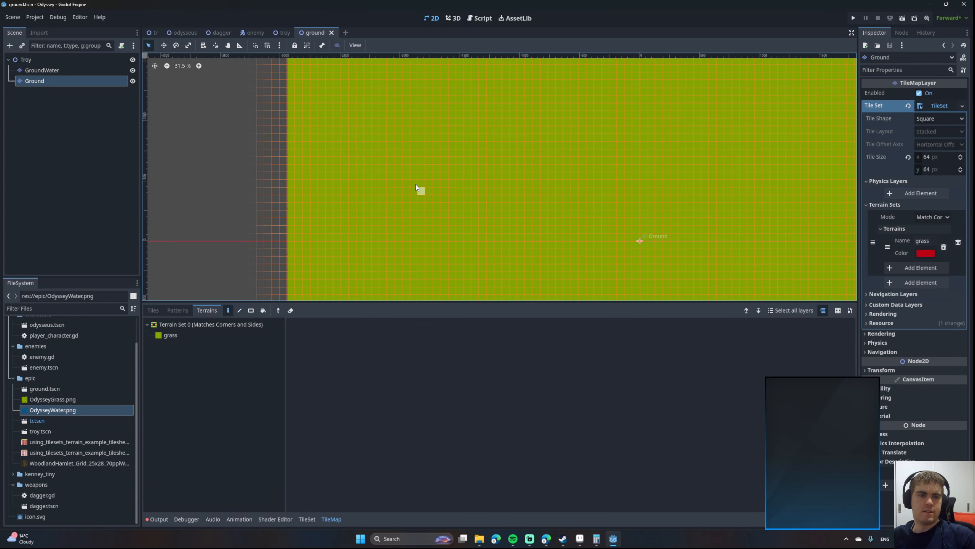
pyautogui.click(284, 33)
pyautogui.scroll(-5, 412, 175)
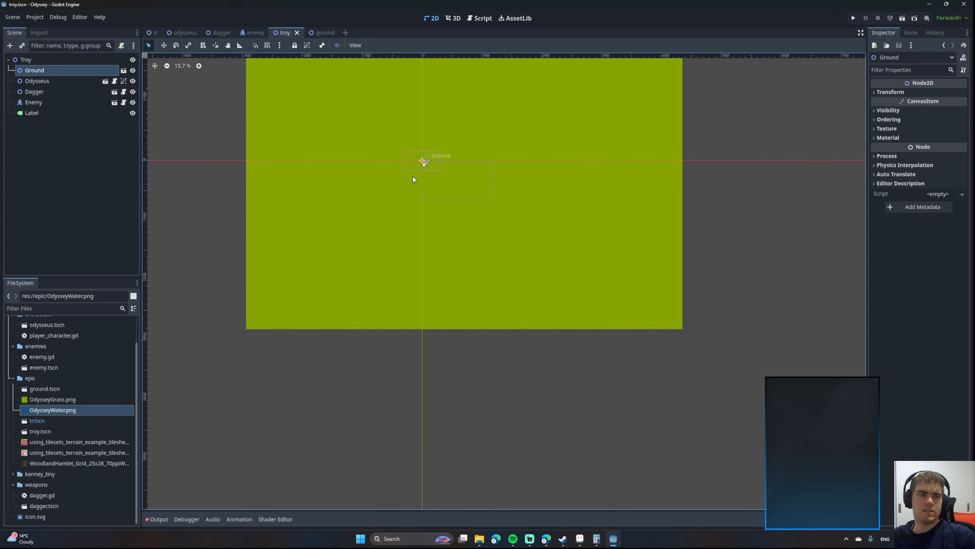
# Move GroundWater back below Ground in the ground scene, save it, and inspect the river and characters in the troy scene.
pyautogui.click(321, 33)
pyautogui.moveTo(42, 70)
pyautogui.mouseDown()
pyautogui.moveTo(74, 79)
pyautogui.moveTo(37, 86)
pyautogui.mouseUp()
pyautogui.hotkey('ctrl', 's')
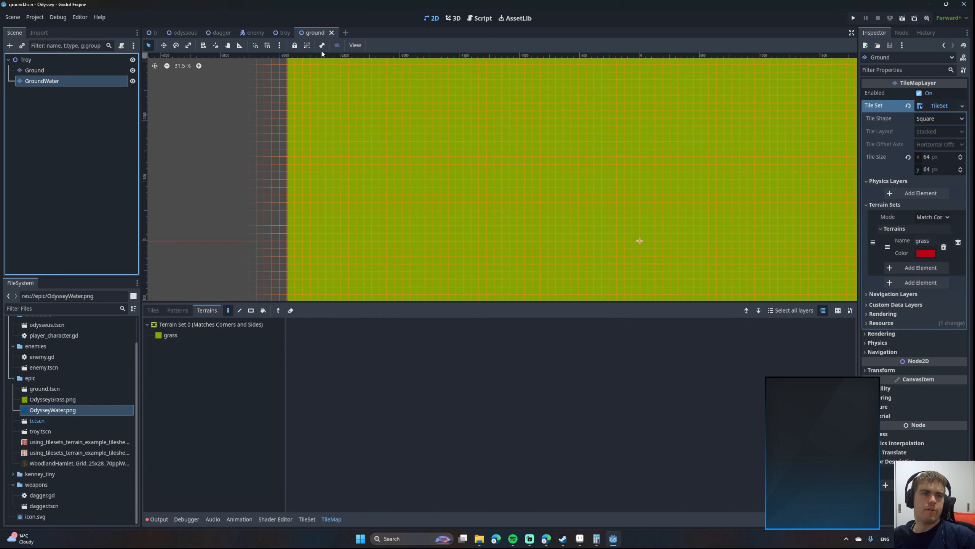
pyautogui.click(282, 33)
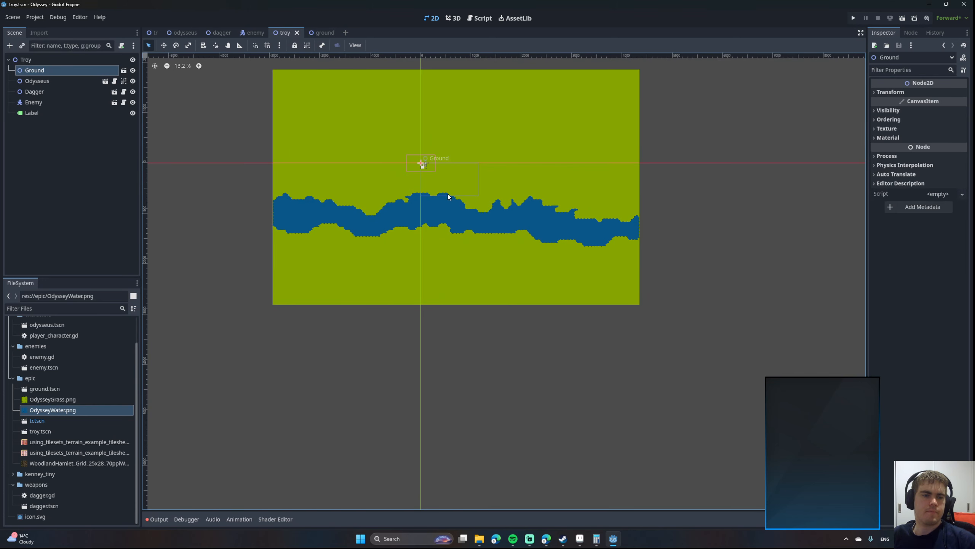
pyautogui.scroll(5, 444, 187)
pyautogui.scroll(9, 472, 177)
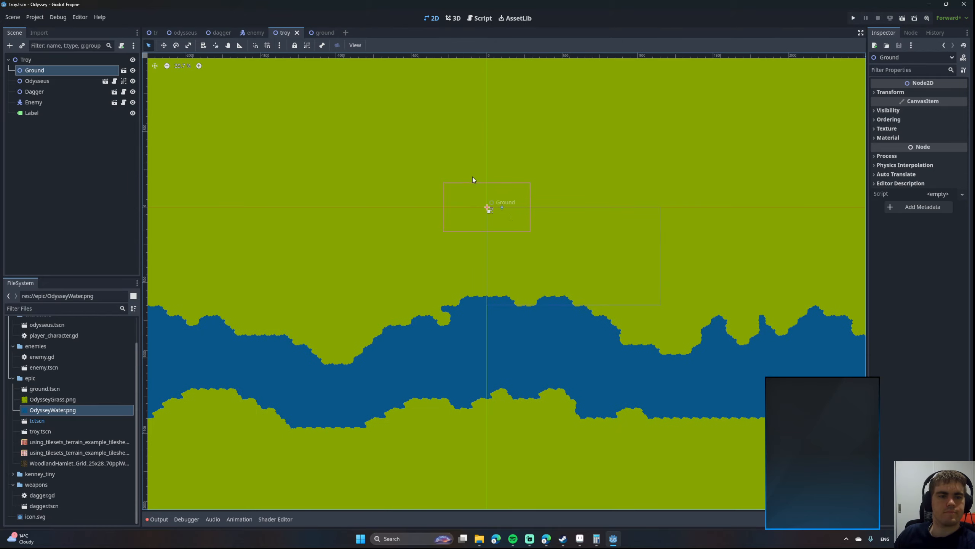
pyautogui.scroll(14, 504, 228)
pyautogui.scroll(-20, 505, 224)
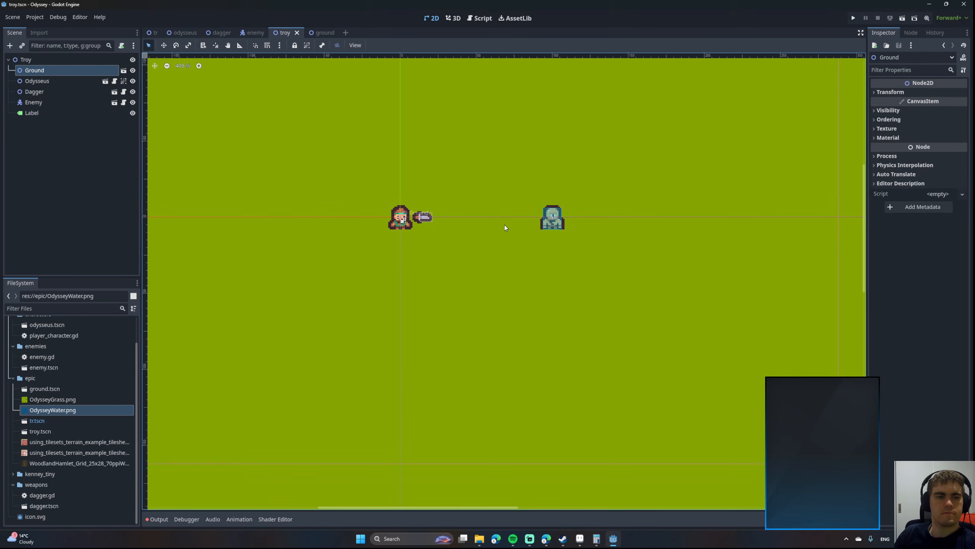
pyautogui.scroll(16, 517, 248)
pyautogui.scroll(-4, 471, 228)
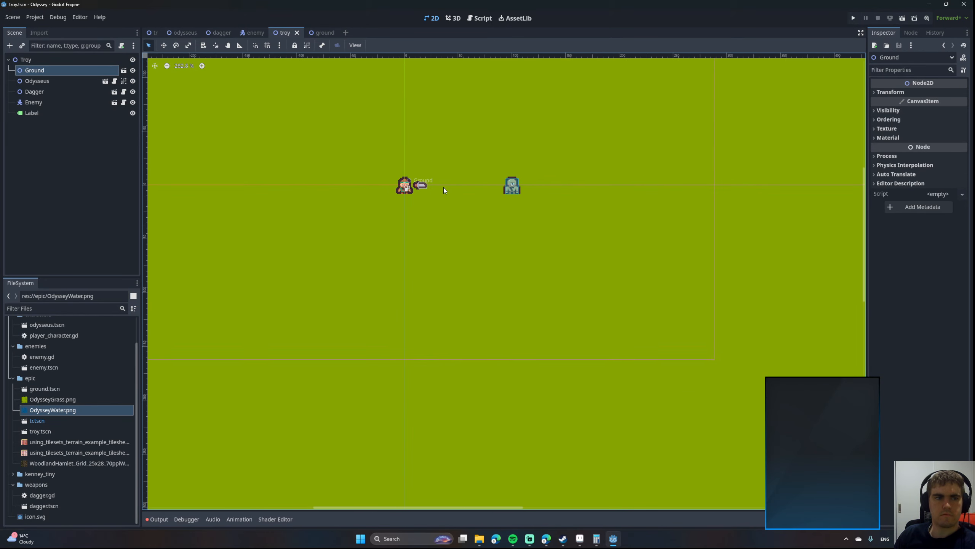
# Run the project, walk the character along and across the river shore to the map's western edge and back, and close the game.
pyautogui.press('F5')
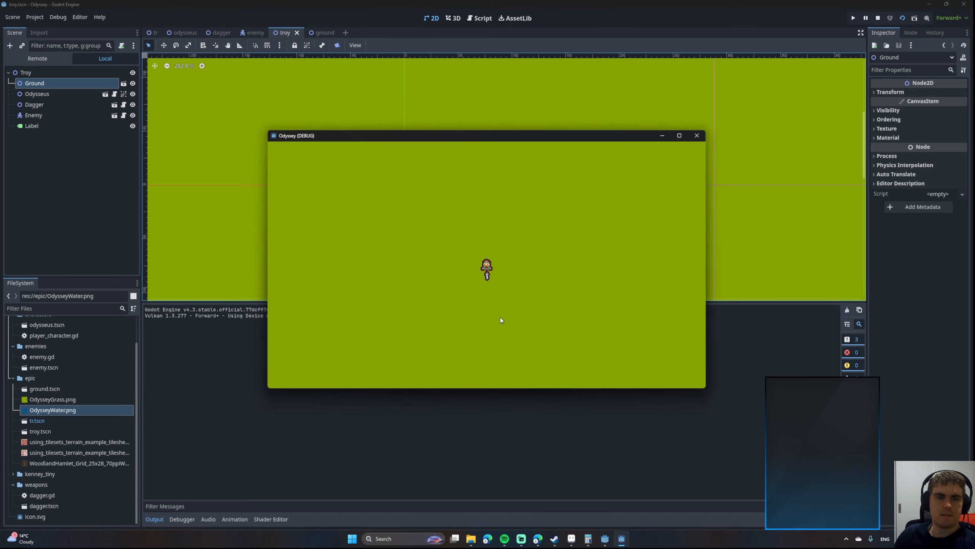
pyautogui.press('s')
pyautogui.press('a')
pyautogui.press('w')
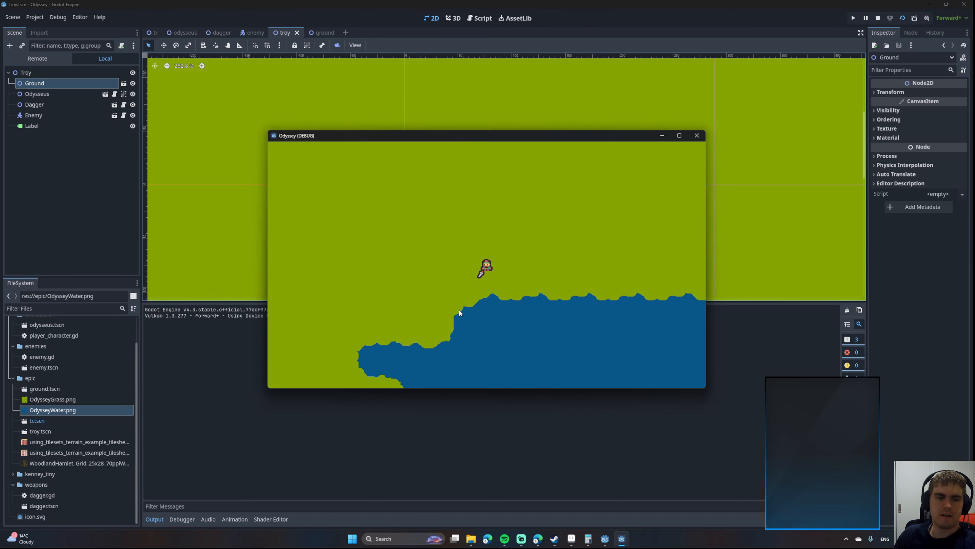
pyautogui.press('s')
pyautogui.press('a')
pyautogui.press('s')
pyautogui.press('d')
pyautogui.press('w')
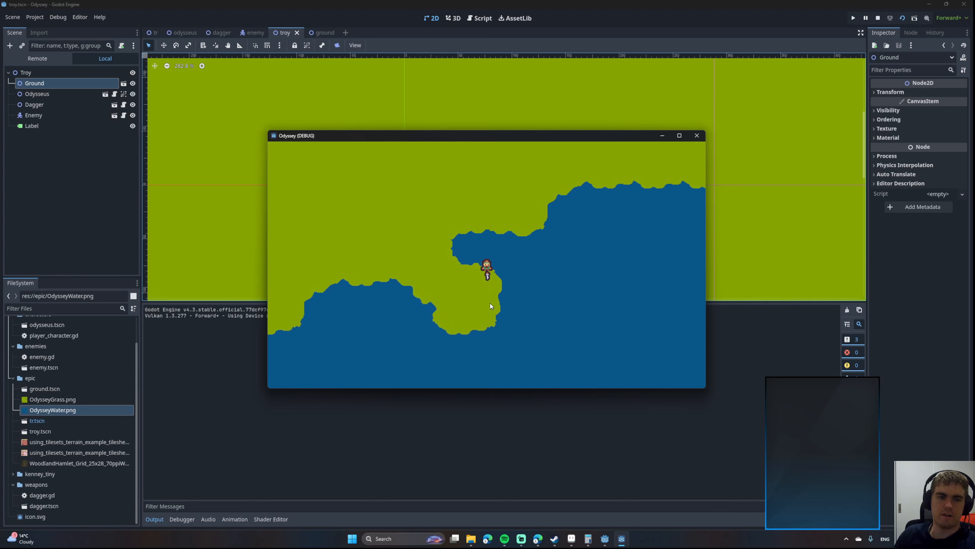
pyautogui.press('a')
pyautogui.press('s')
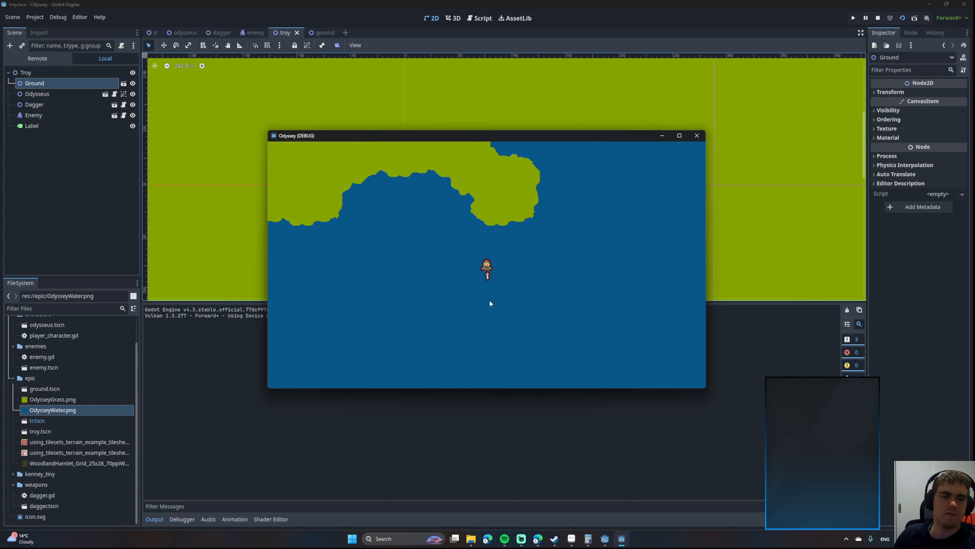
pyautogui.press('w')
pyautogui.press('a')
pyautogui.press('s')
pyautogui.press('w')
pyautogui.press('s')
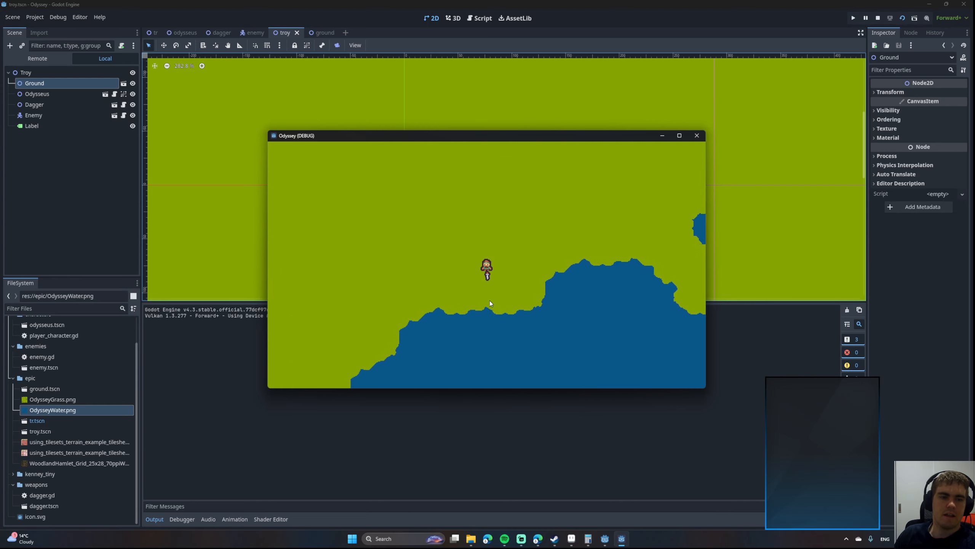
pyautogui.press('a')
pyautogui.press('w')
pyautogui.press('s')
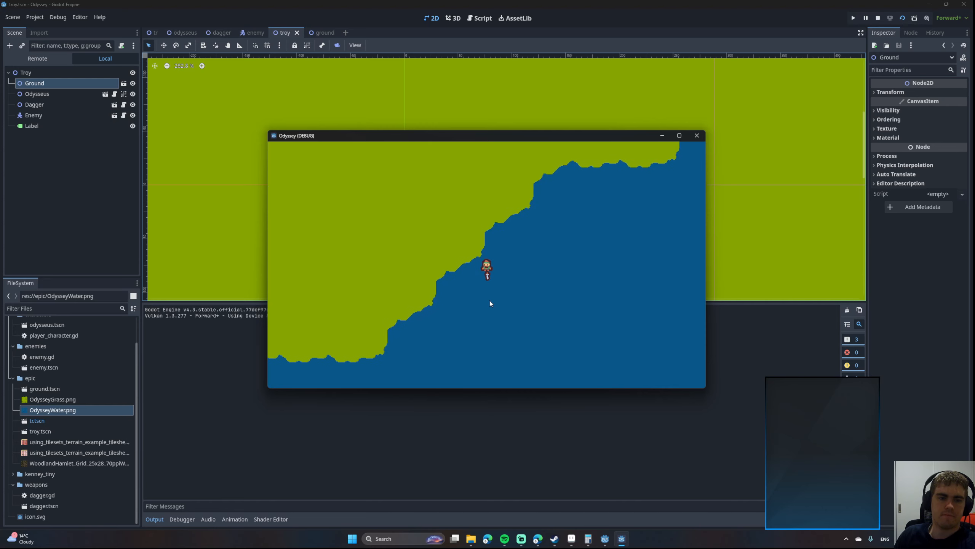
pyautogui.press('s')
pyautogui.press('a')
pyautogui.press('s')
pyautogui.press('w')
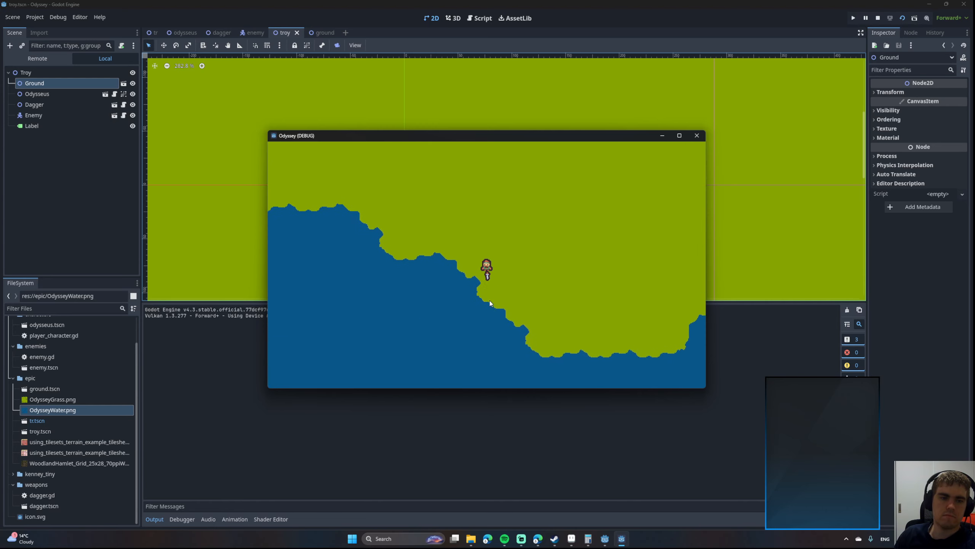
pyautogui.press('s')
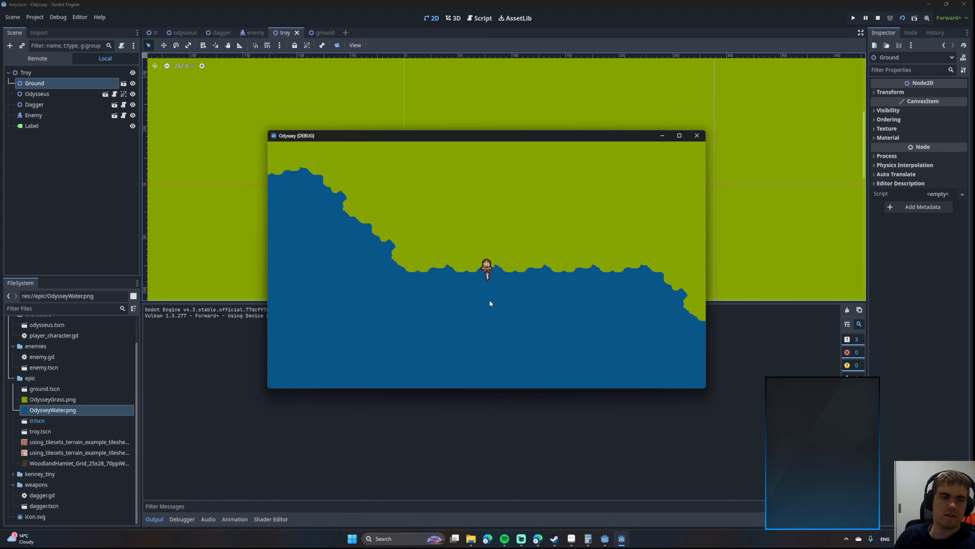
pyautogui.press('w')
pyautogui.press('w')
pyautogui.press('s')
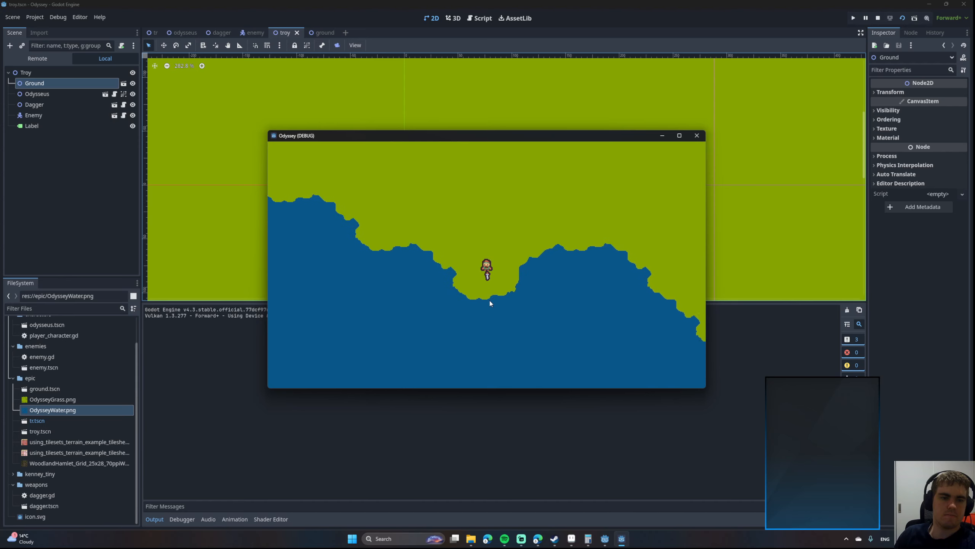
pyautogui.press('w')
pyautogui.press('a')
pyautogui.press('s')
pyautogui.press('w')
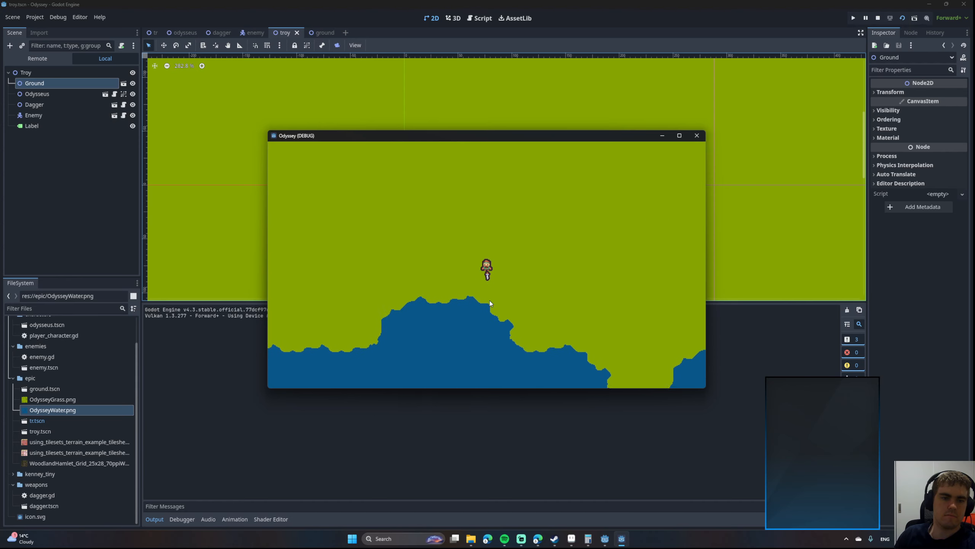
pyautogui.press('s')
pyautogui.press('w')
pyautogui.press('s')
pyautogui.press('w')
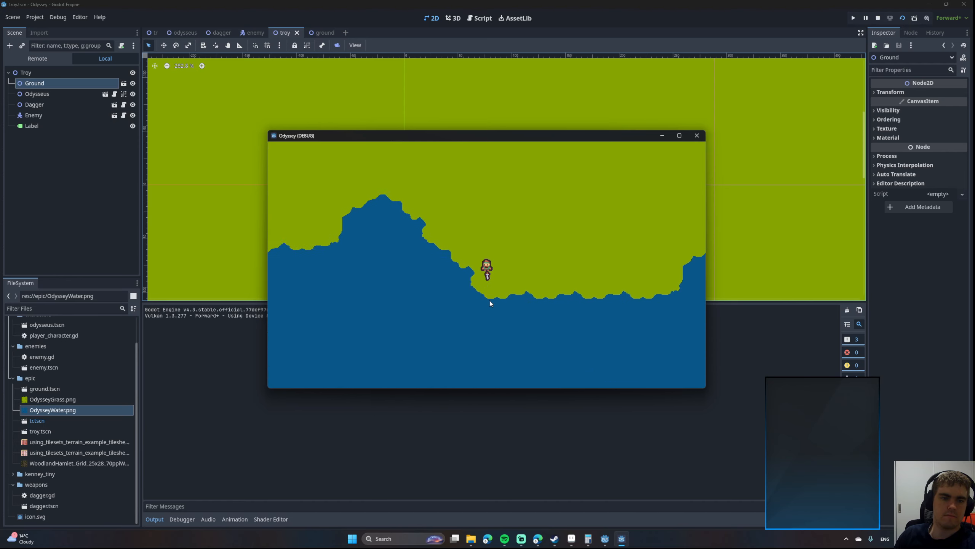
pyautogui.press('s')
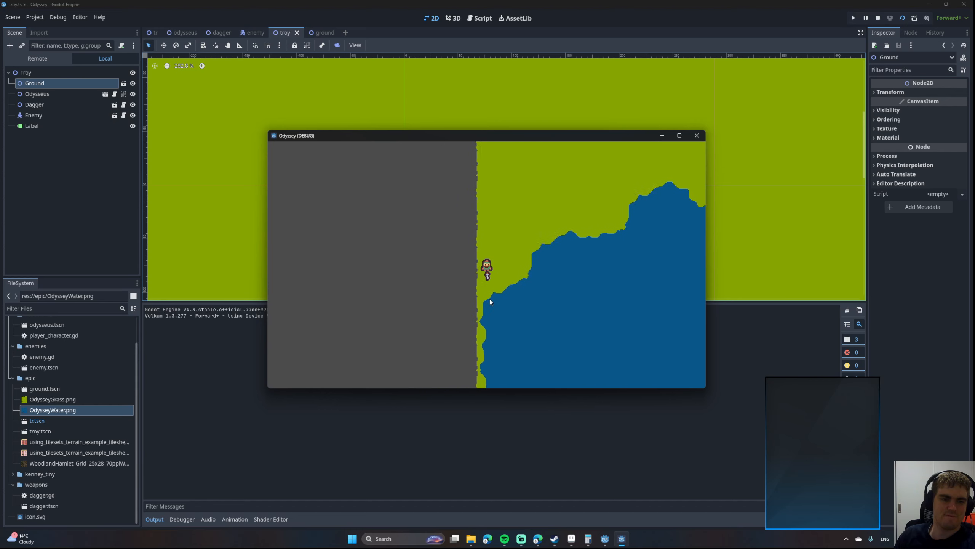
pyautogui.press('d')
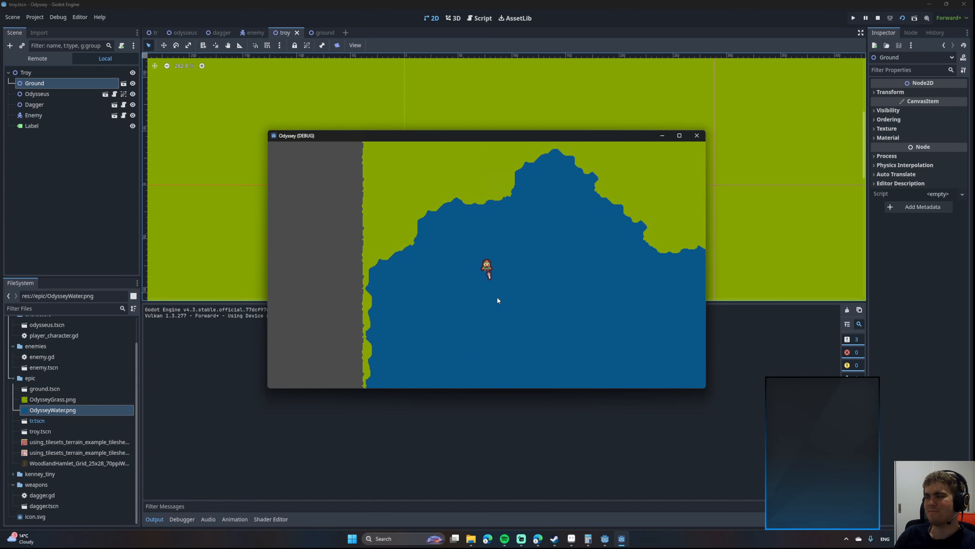
pyautogui.press('d')
pyautogui.press('w')
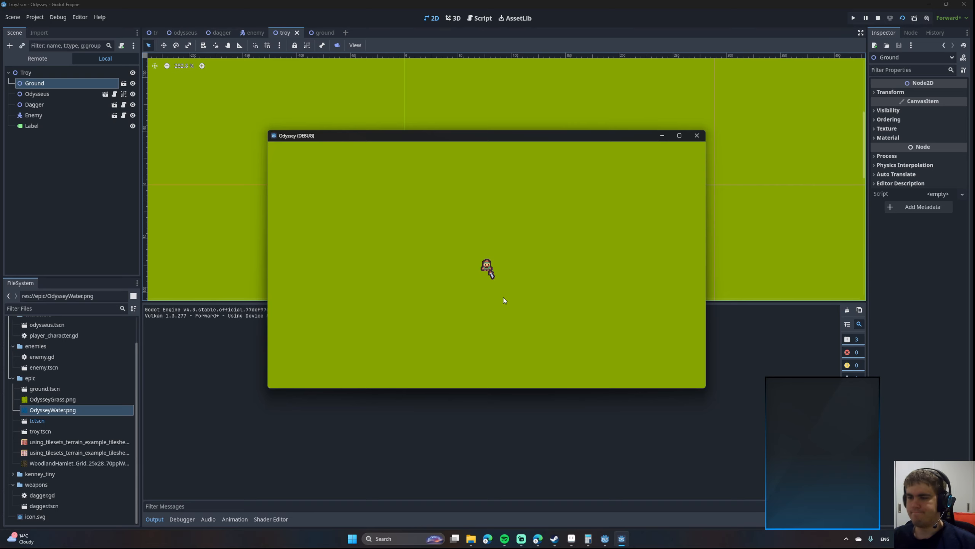
pyautogui.click(697, 136)
# Look through the project settings, including the general options, input map, globals and import defaults, and close them.
pyautogui.click(35, 17)
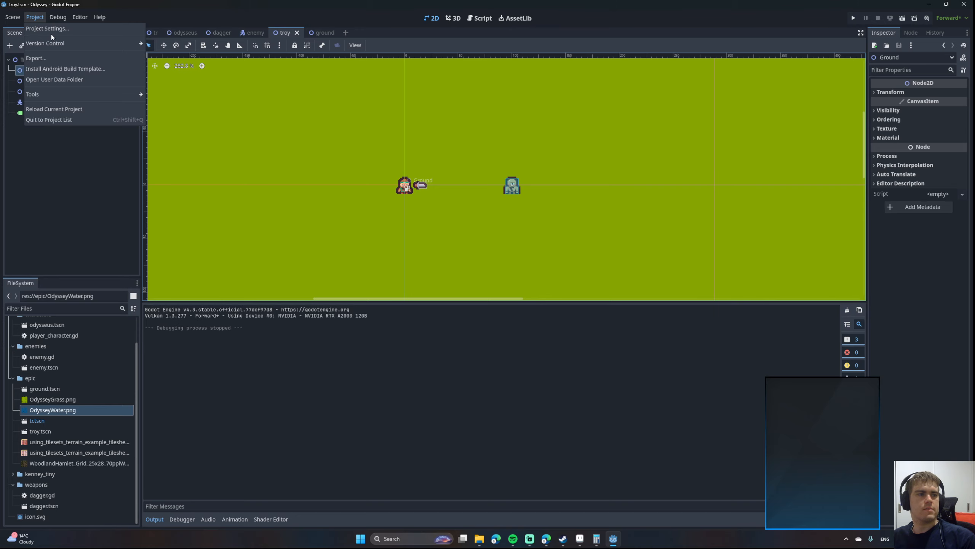
pyautogui.click(51, 34)
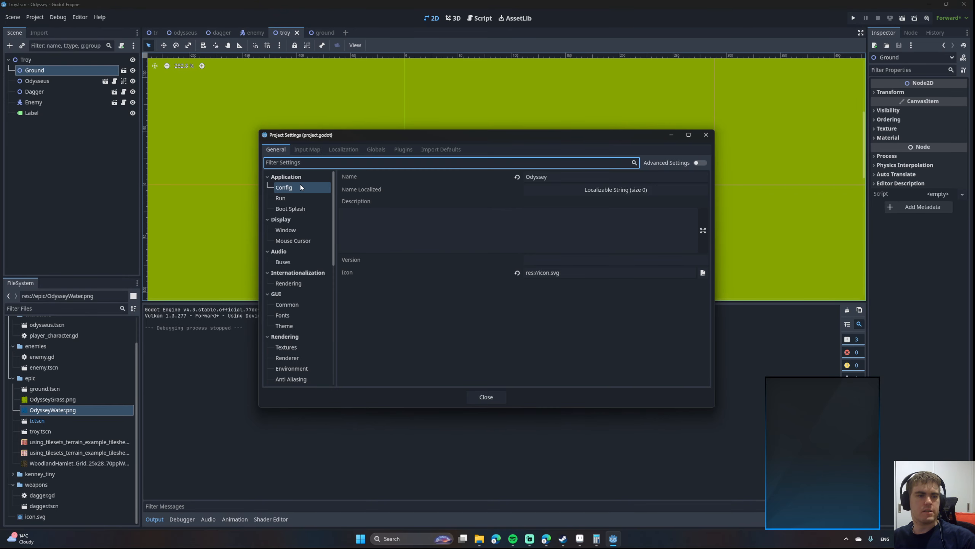
pyautogui.click(376, 149)
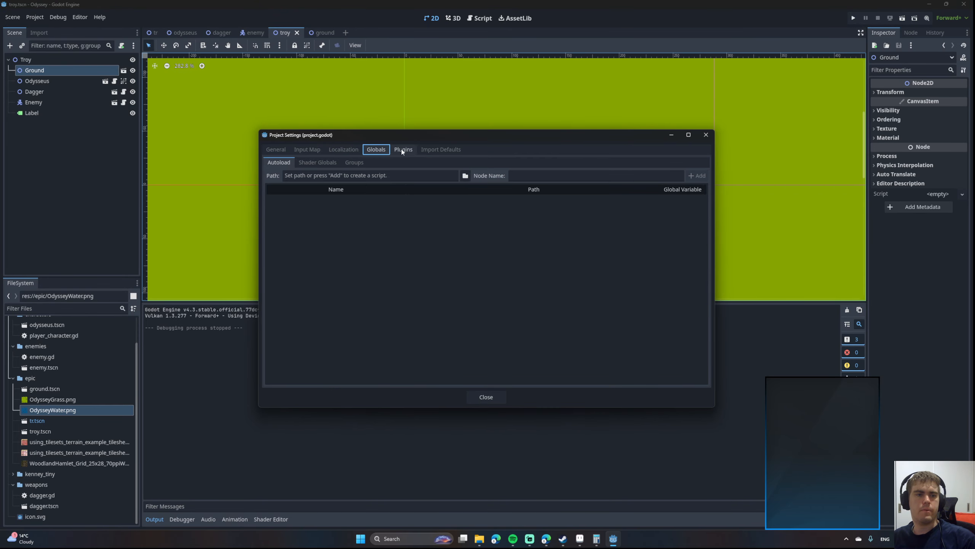
pyautogui.click(420, 153)
pyautogui.click(310, 152)
pyautogui.click(287, 151)
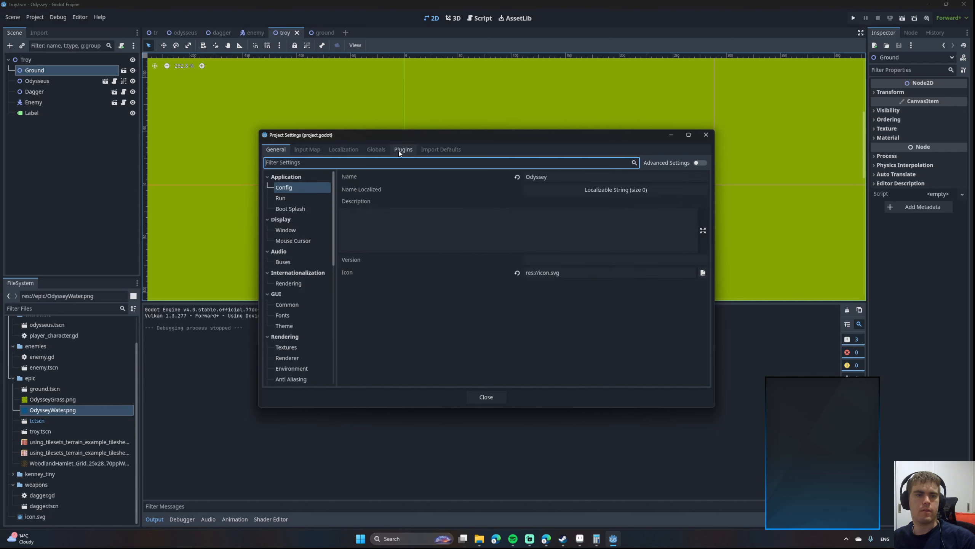
pyautogui.click(433, 149)
pyautogui.click(265, 153)
pyautogui.click(485, 396)
# Set troy.tscn in the epic folder as the project's main scene.
pyautogui.click(49, 399)
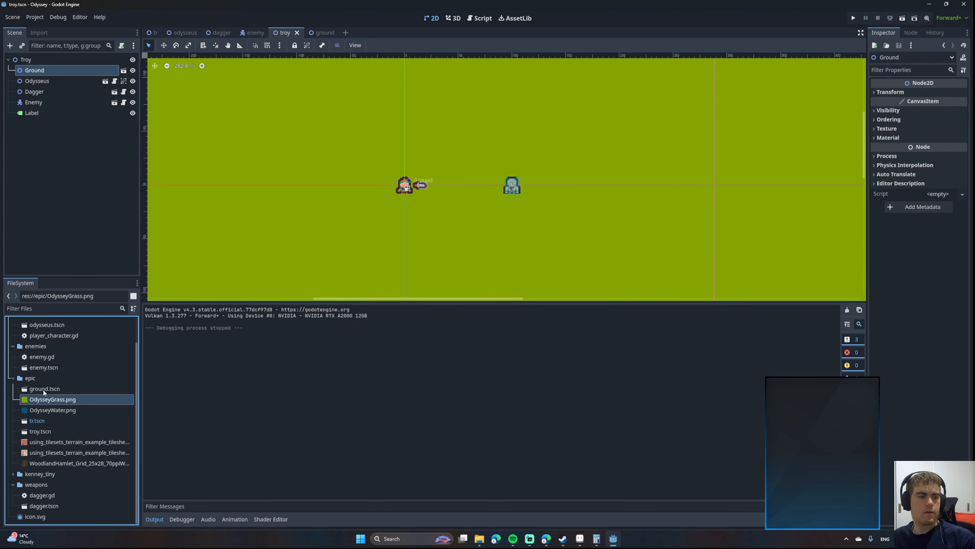
pyautogui.click(41, 431)
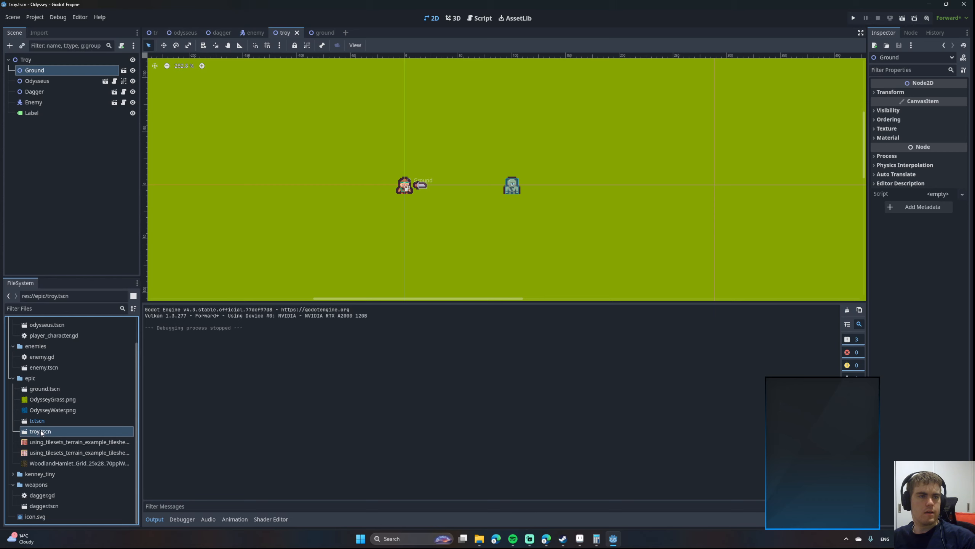
pyautogui.rightClick(40, 429)
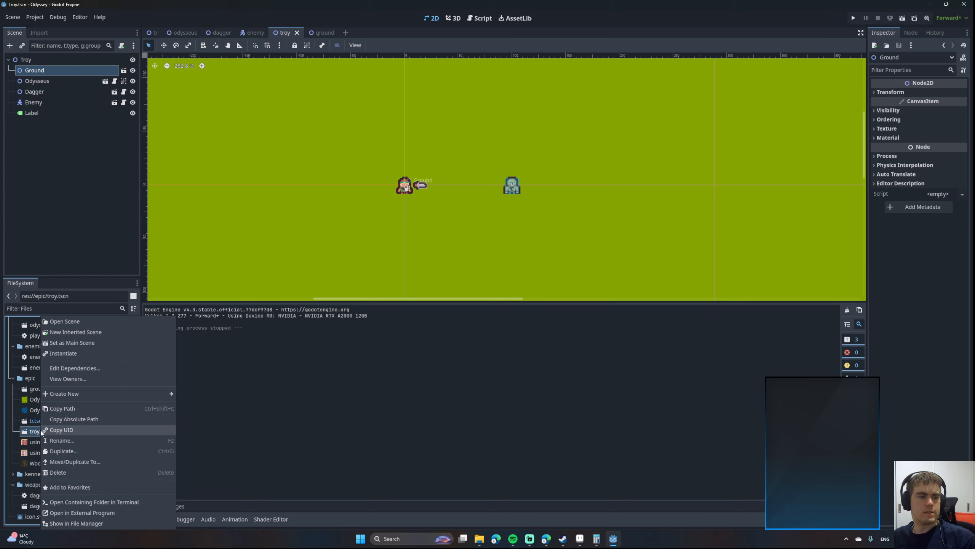
pyautogui.click(93, 345)
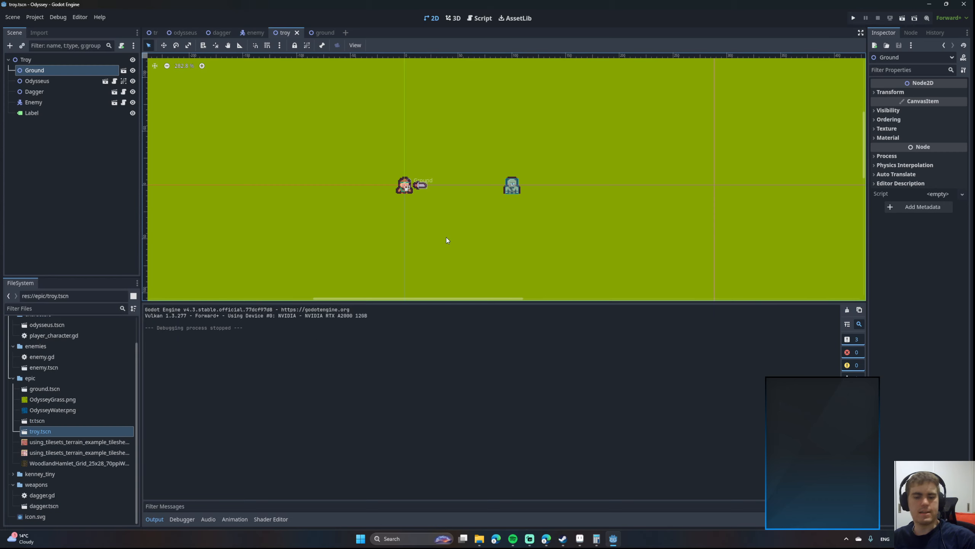
# Run the project, walk the character around the grass near the enemy, and close the game.
pyautogui.press('F5')
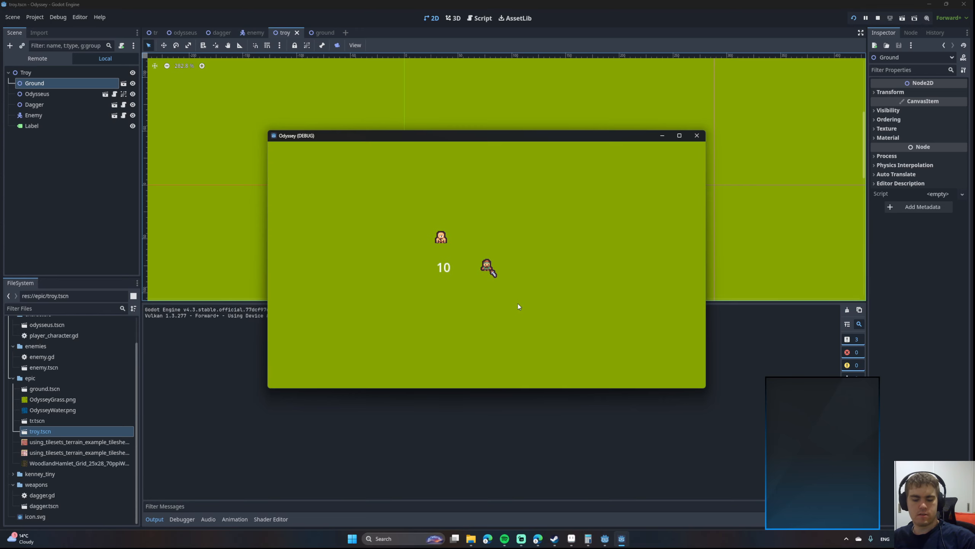
pyautogui.press('a')
pyautogui.press('s')
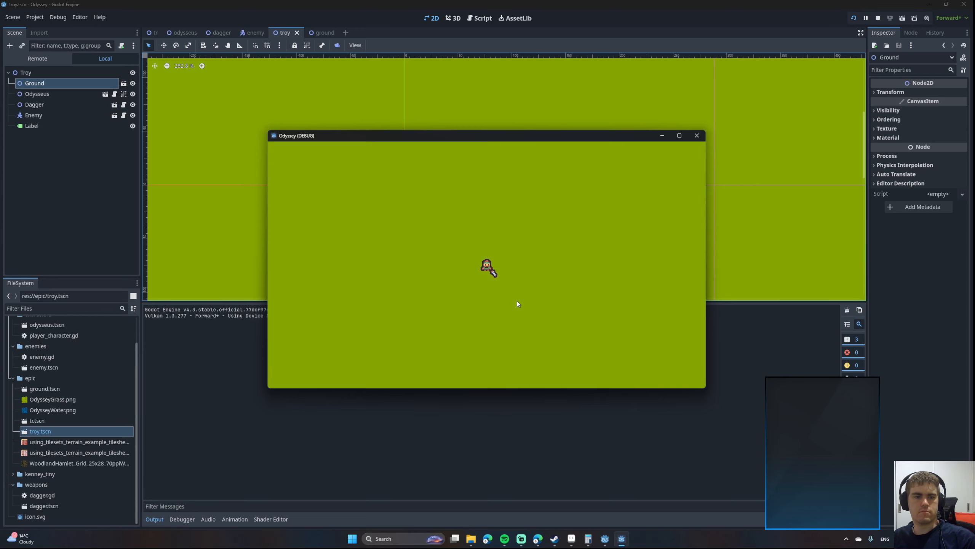
pyautogui.press('w')
pyautogui.press('w')
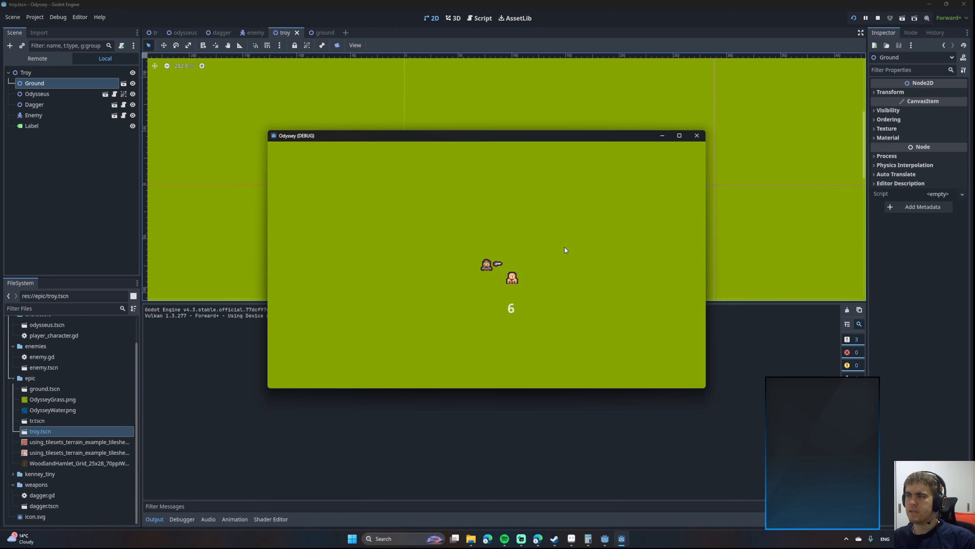
pyautogui.click(698, 139)
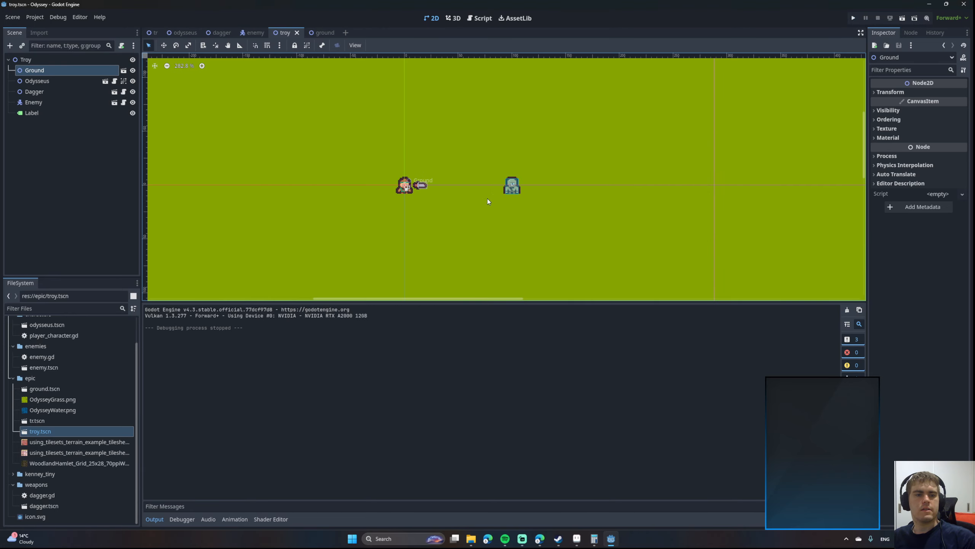
# Look through the GUI common, fonts and theme options in the project settings, then show the display window settings.
pyautogui.click(34, 17)
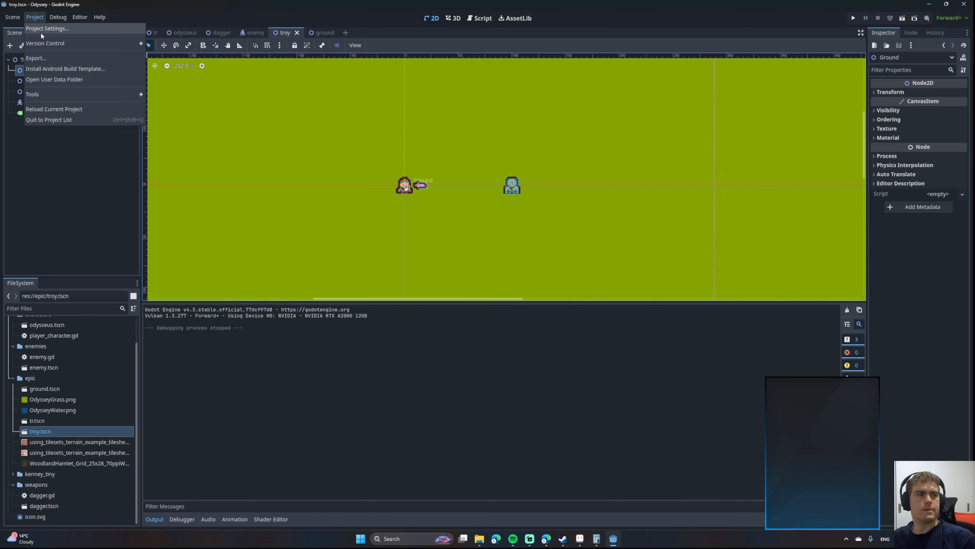
pyautogui.click(42, 29)
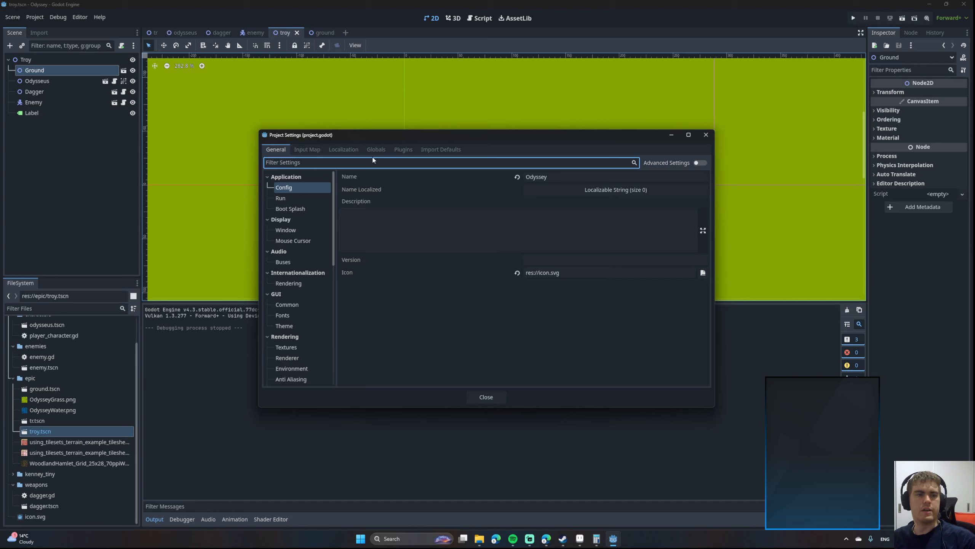
pyautogui.click(351, 151)
pyautogui.click(302, 153)
pyautogui.click(280, 150)
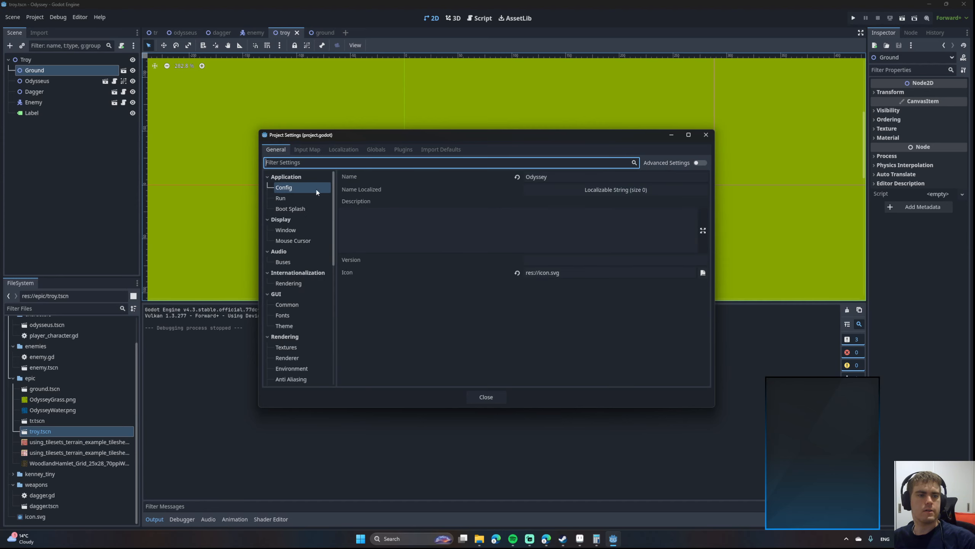
pyautogui.scroll(-5, 287, 236)
pyautogui.scroll(4, 285, 248)
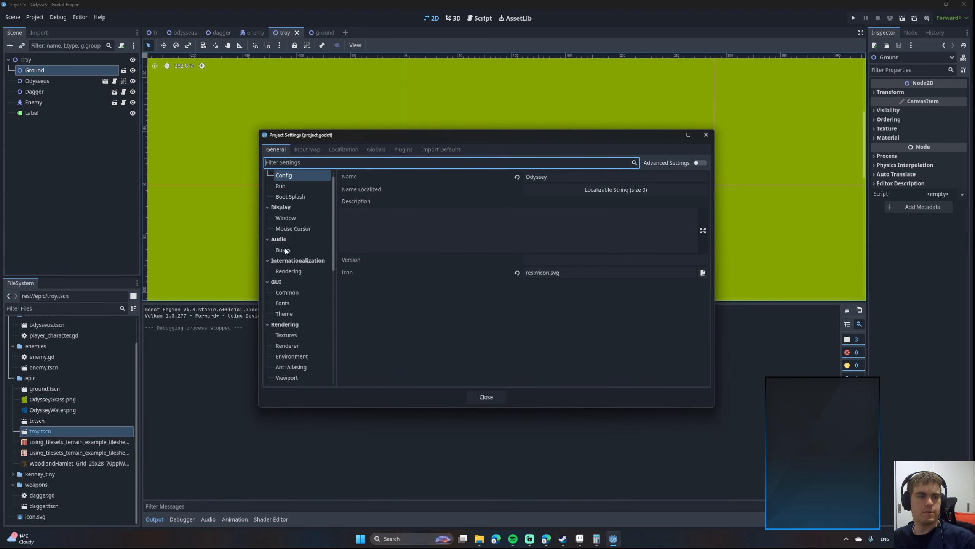
pyautogui.click(280, 282)
pyautogui.click(279, 284)
pyautogui.click(303, 293)
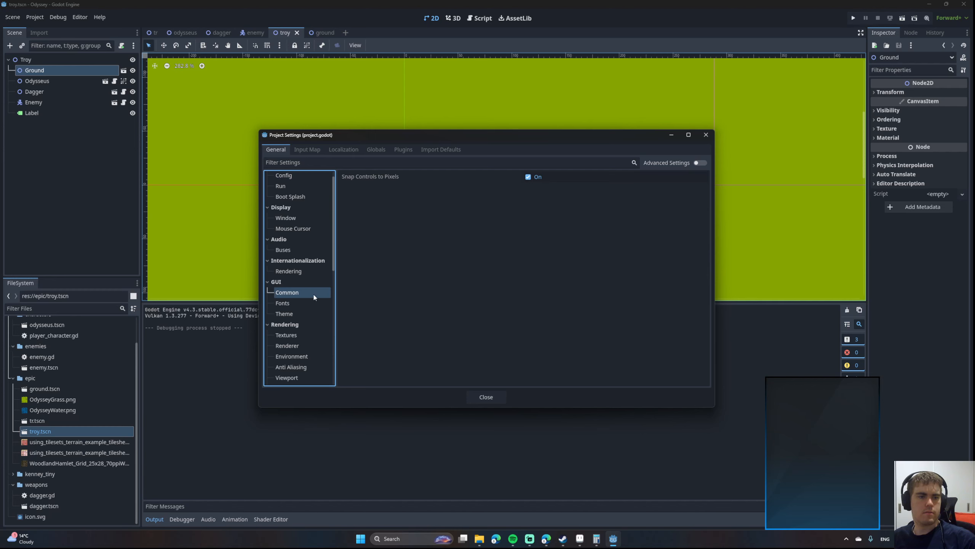
pyautogui.click(288, 303)
pyautogui.click(280, 314)
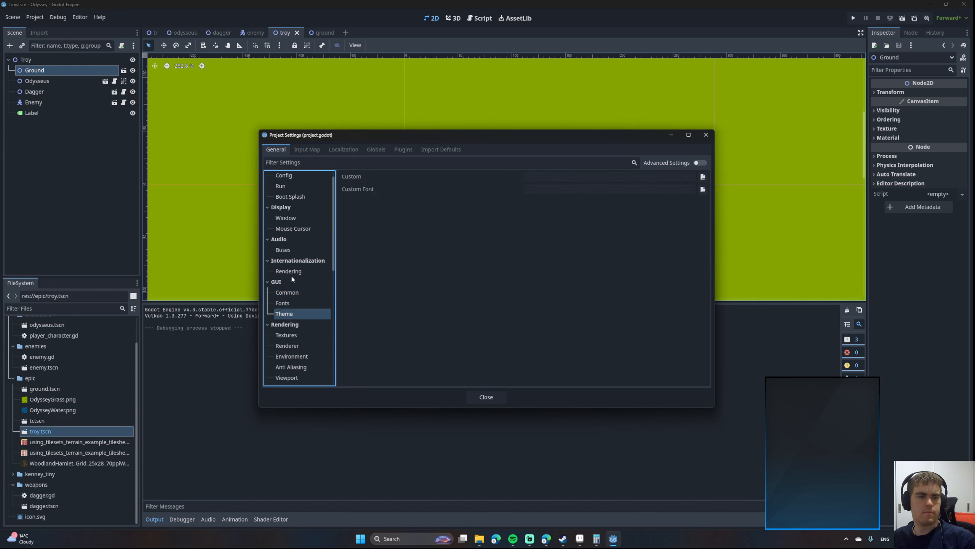
pyautogui.scroll(1, 296, 250)
pyautogui.click(295, 229)
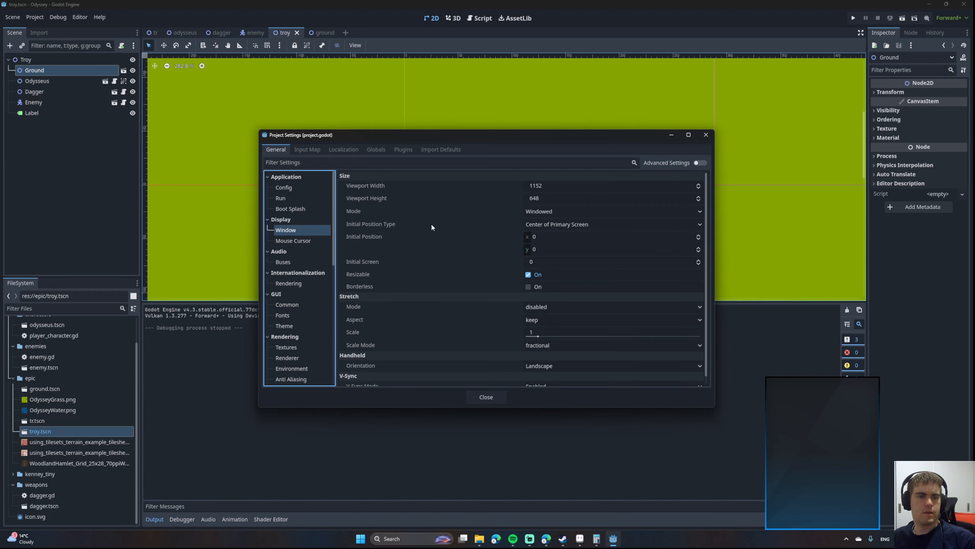
# Set the display window mode to Exclusive Fullscreen and open the viewport width for editing.
pyautogui.click(564, 185)
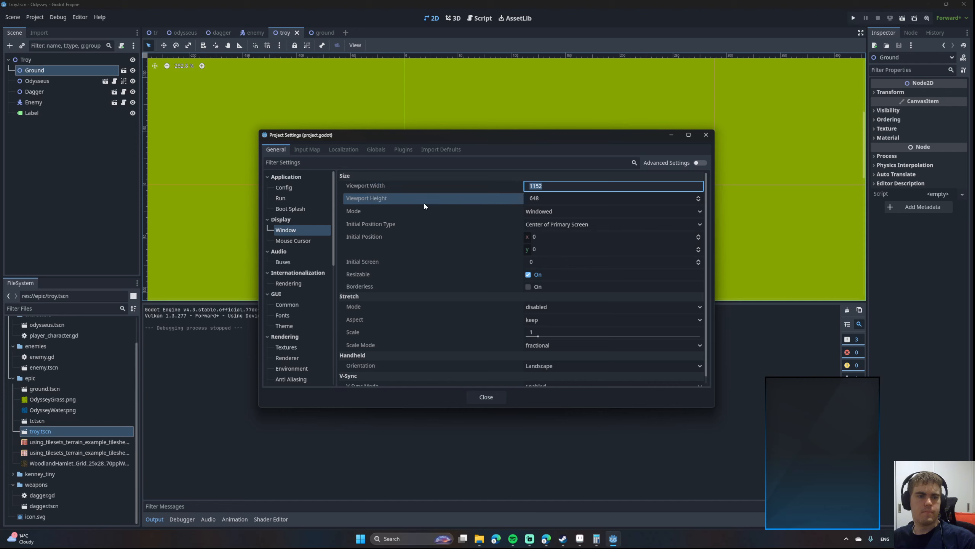
pyautogui.click(552, 185)
pyautogui.click(546, 215)
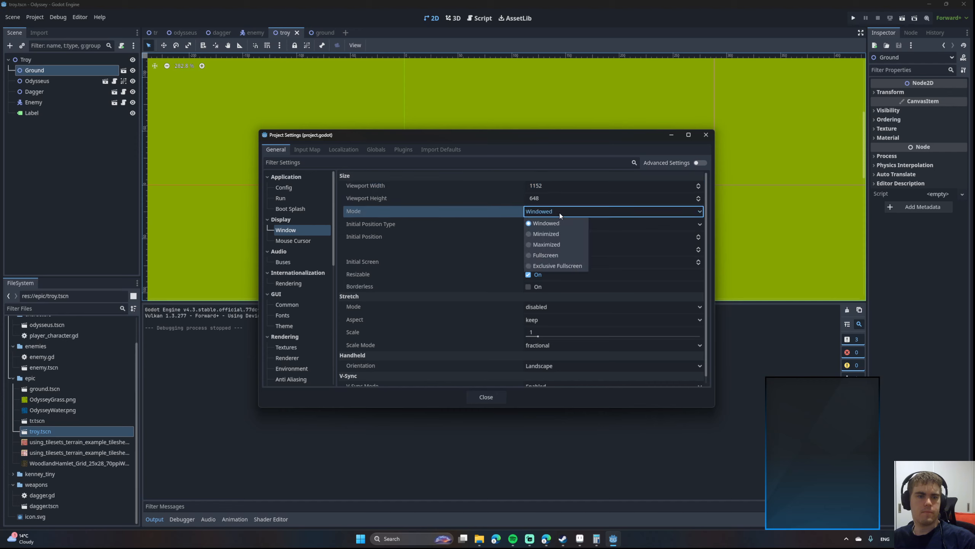
pyautogui.click(546, 209)
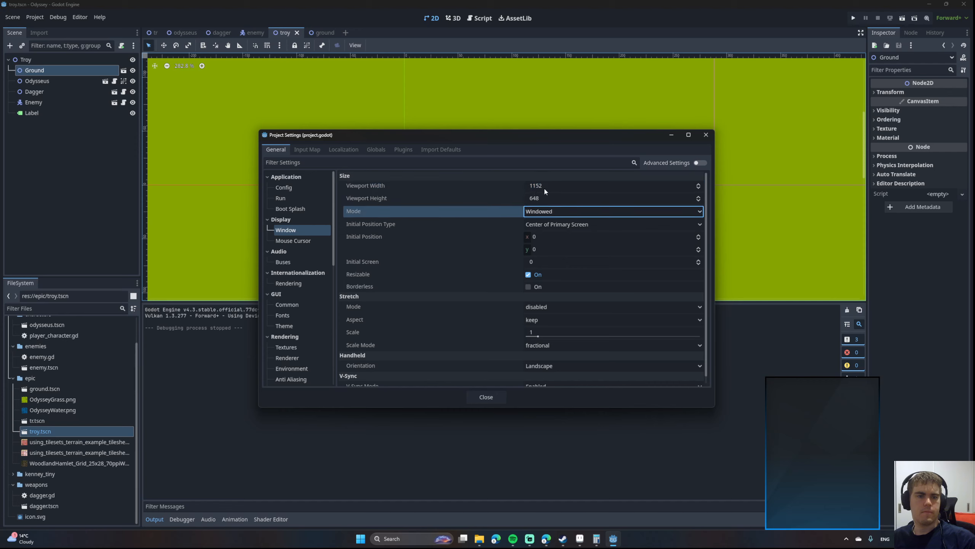
pyautogui.click(557, 214)
pyautogui.click(549, 265)
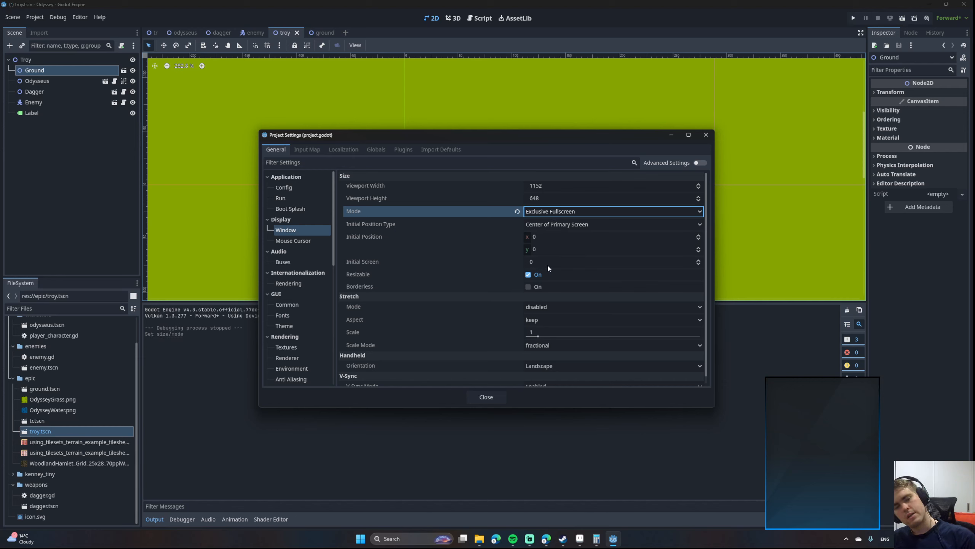
pyautogui.click(550, 185)
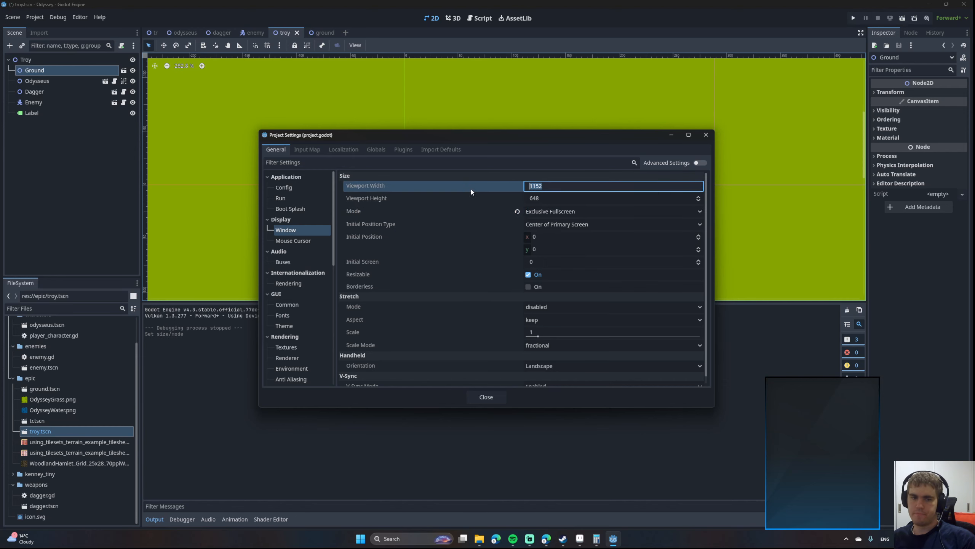
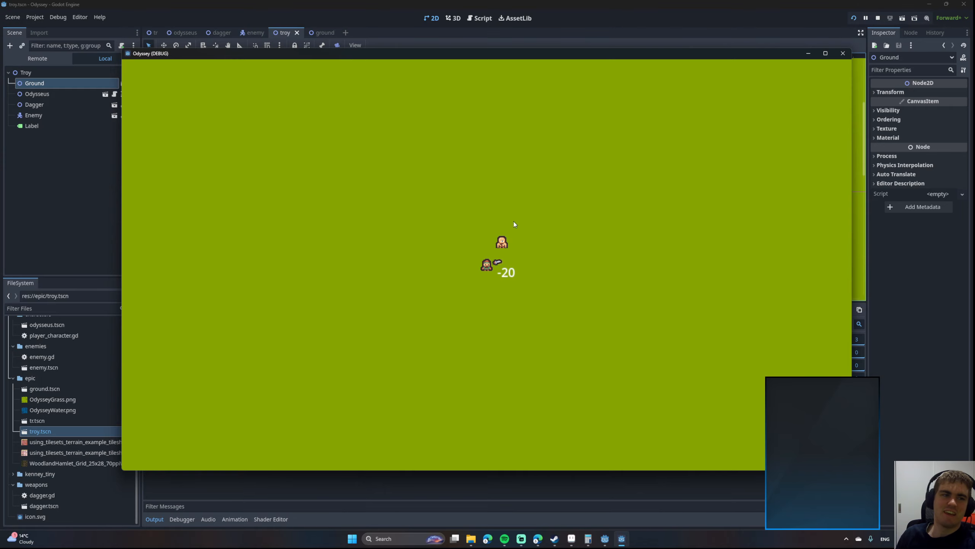
# Close the running game and examine the river shoreline and the characters' surroundings in the troy scene.
pyautogui.click(843, 53)
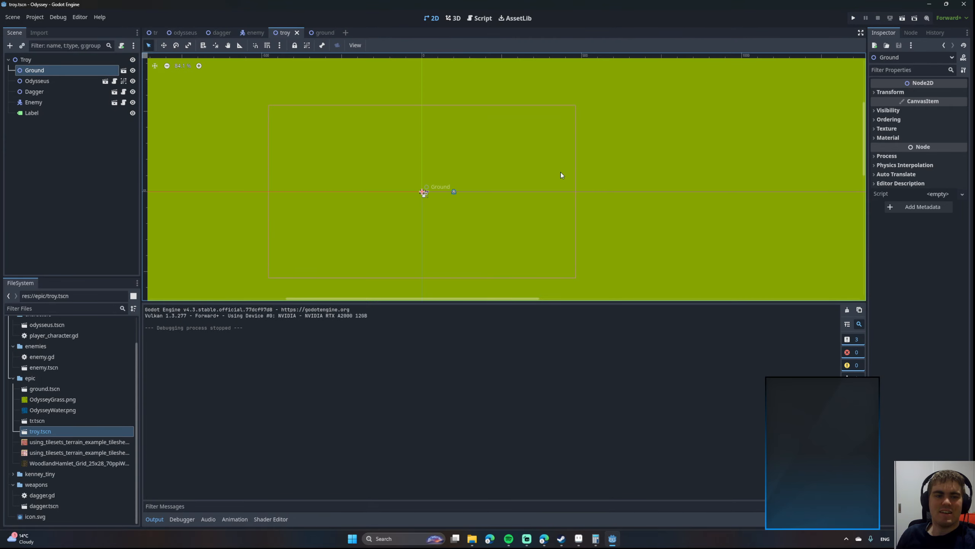
pyautogui.scroll(-6, 462, 192)
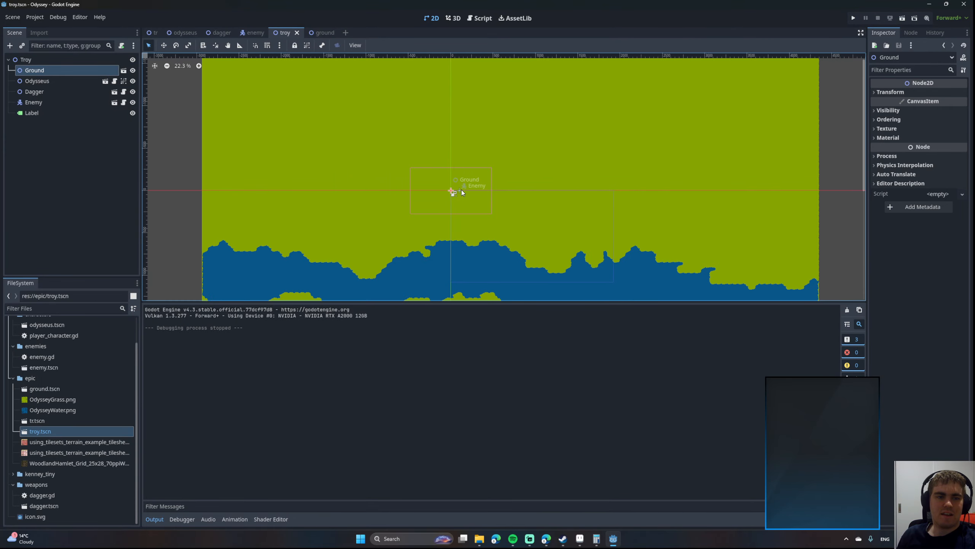
pyautogui.scroll(6, 483, 198)
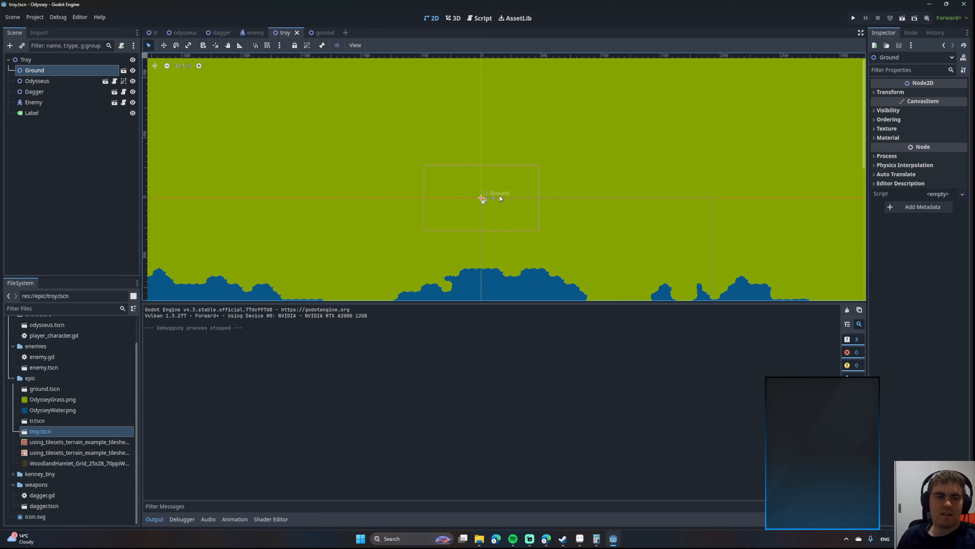
pyautogui.scroll(10, 481, 197)
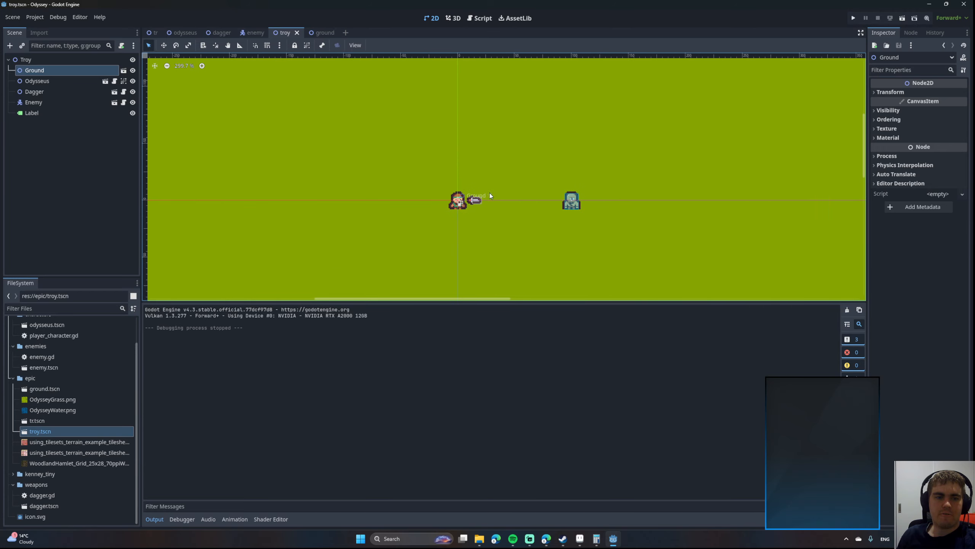
pyautogui.moveTo(504, 174); pyautogui.dragTo(441, 182, button='middle')
pyautogui.scroll(-15, 458, 192)
pyautogui.moveTo(444, 260); pyautogui.dragTo(505, 104, button='middle')
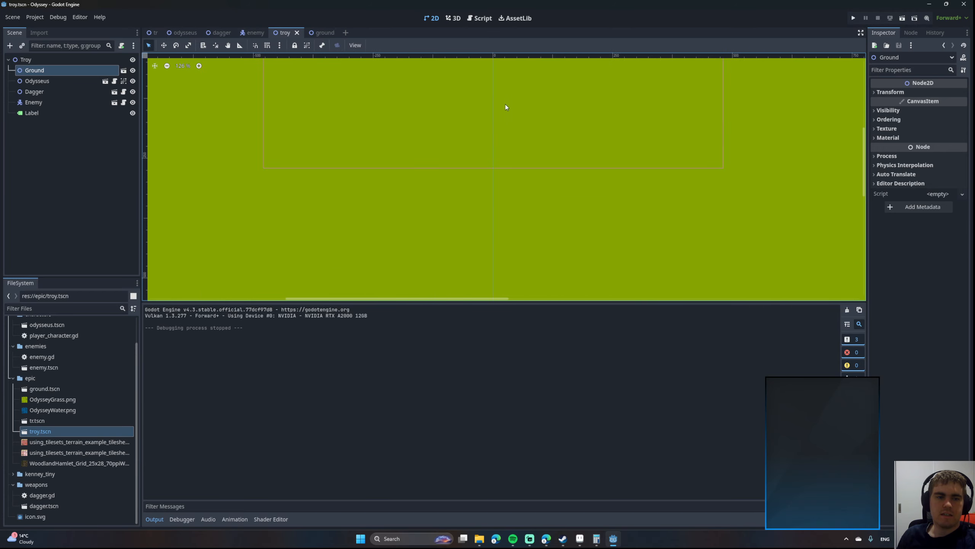
pyautogui.scroll(-5, 495, 147)
pyautogui.scroll(-4, 497, 173)
pyautogui.moveTo(465, 173); pyautogui.dragTo(499, 100, button='middle')
pyautogui.scroll(-7, 529, 117)
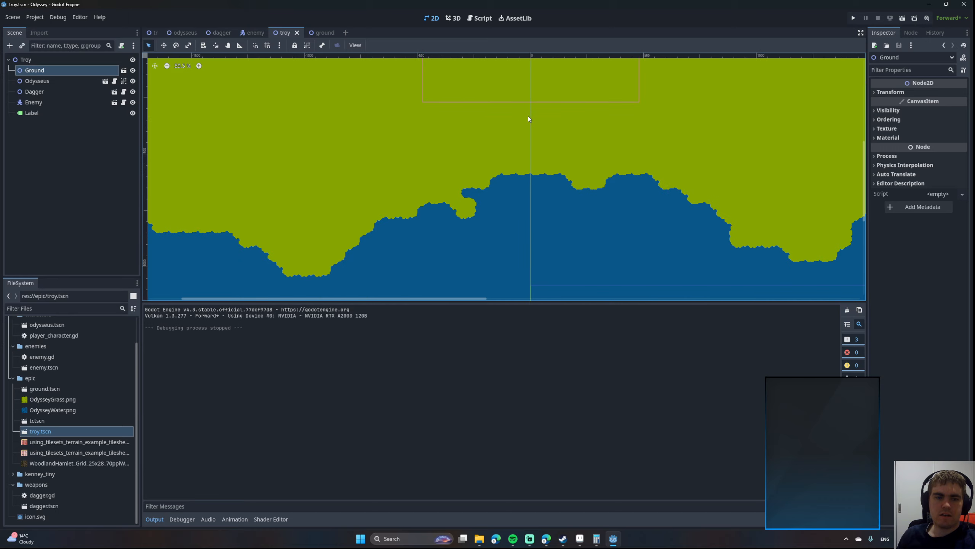
pyautogui.moveTo(535, 129); pyautogui.dragTo(481, 166, button='middle')
pyautogui.scroll(3, 488, 168)
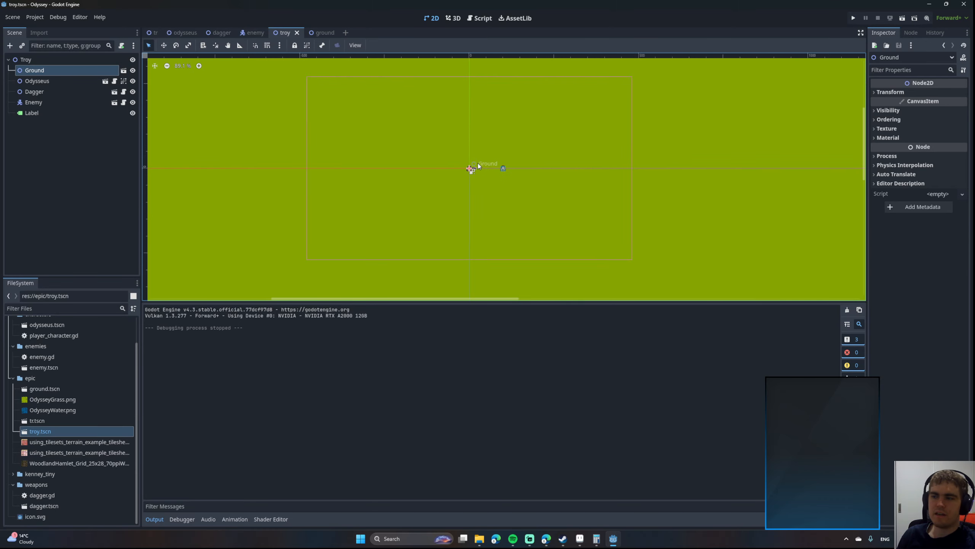
pyautogui.scroll(4, 477, 164)
pyautogui.scroll(-3, 477, 165)
pyautogui.scroll(4, 480, 168)
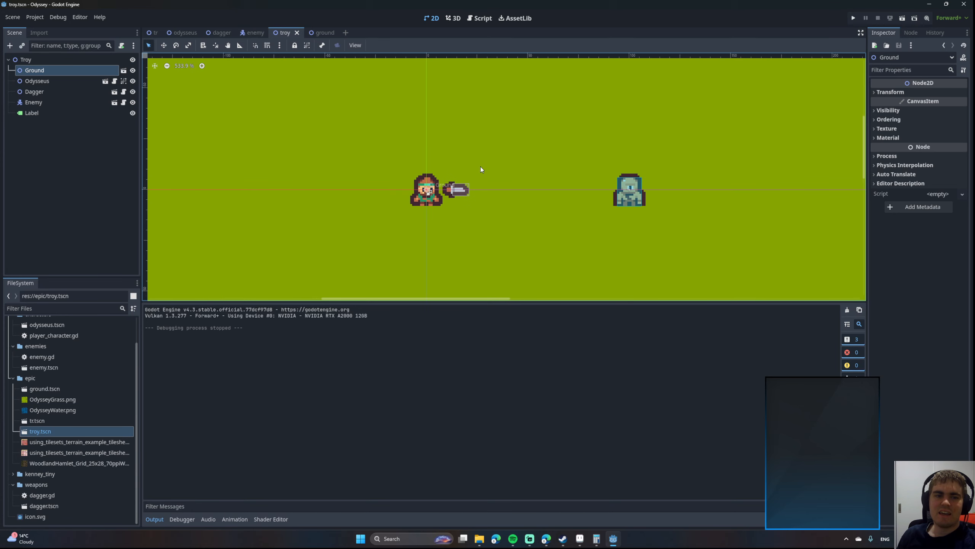
pyautogui.scroll(-3, 481, 169)
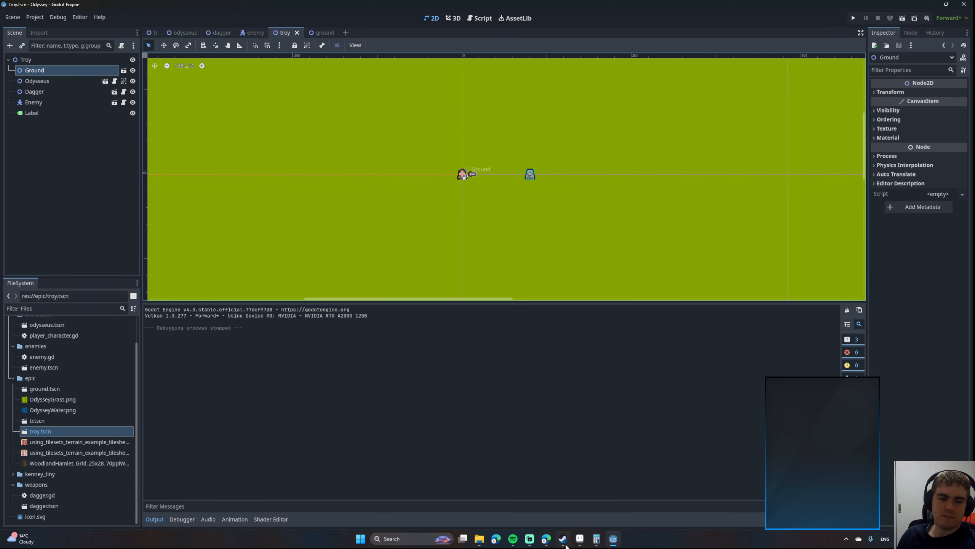
# Switch to the OdysseyTerrains sprite in Aseprite, duplicate the Water layer, and select the Grass layer.
pyautogui.click(579, 539)
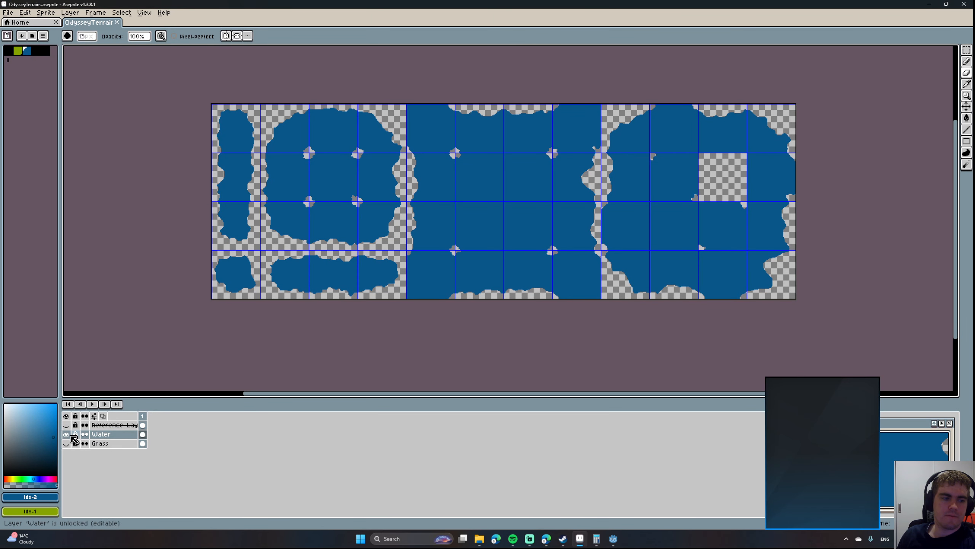
pyautogui.click(66, 443)
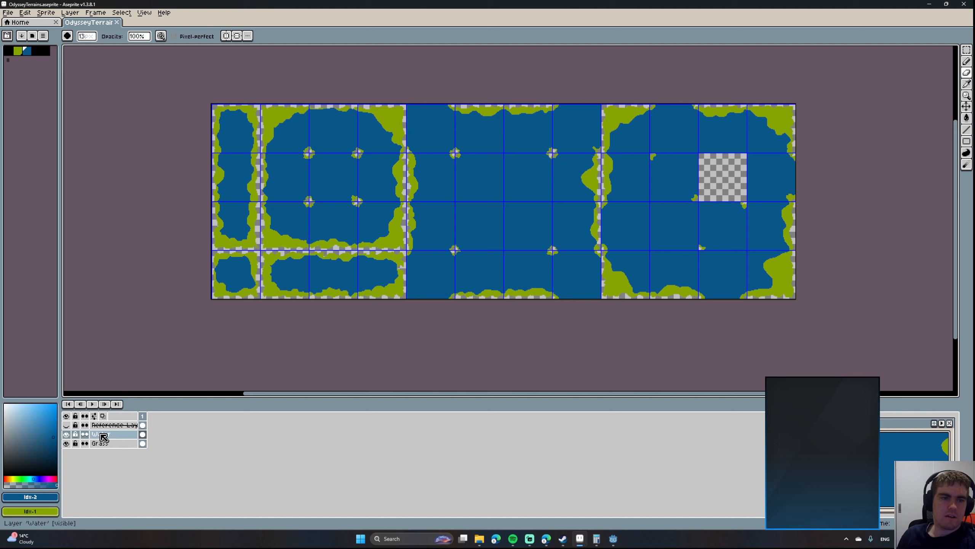
pyautogui.click(103, 434)
pyautogui.click(66, 443)
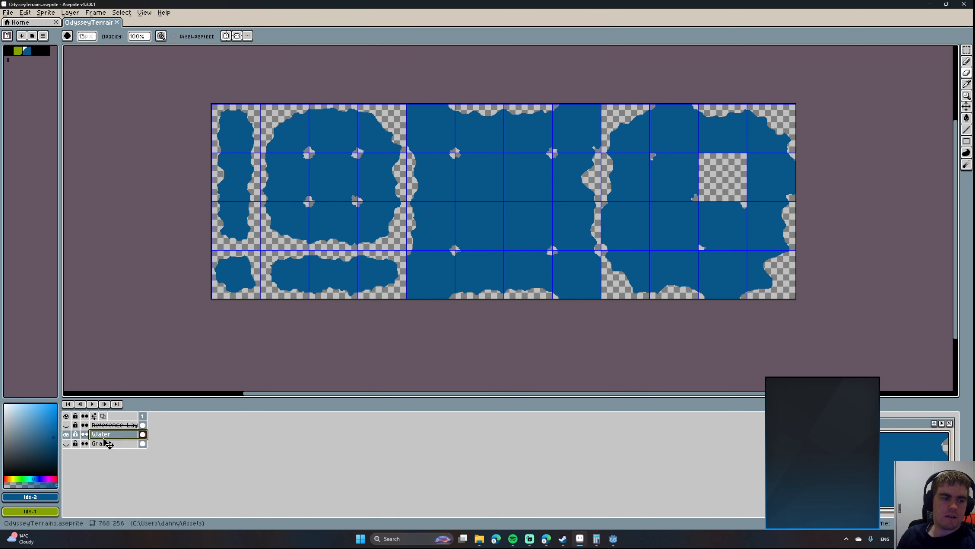
pyautogui.rightClick(111, 435)
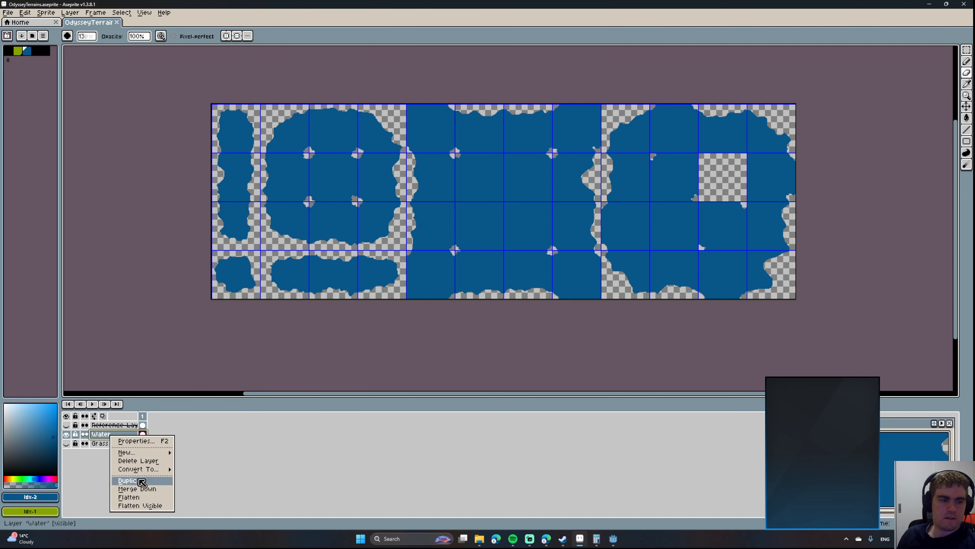
pyautogui.click(140, 481)
pyautogui.click(102, 453)
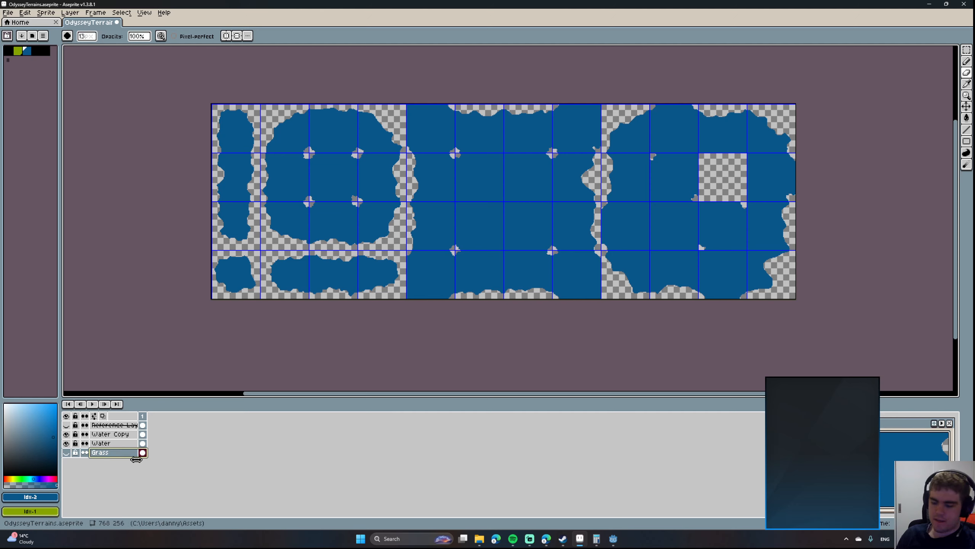
# Delete the old Grass layer and rename the Water Copy layer as Grass.
pyautogui.press('Delete')
pyautogui.click(98, 437)
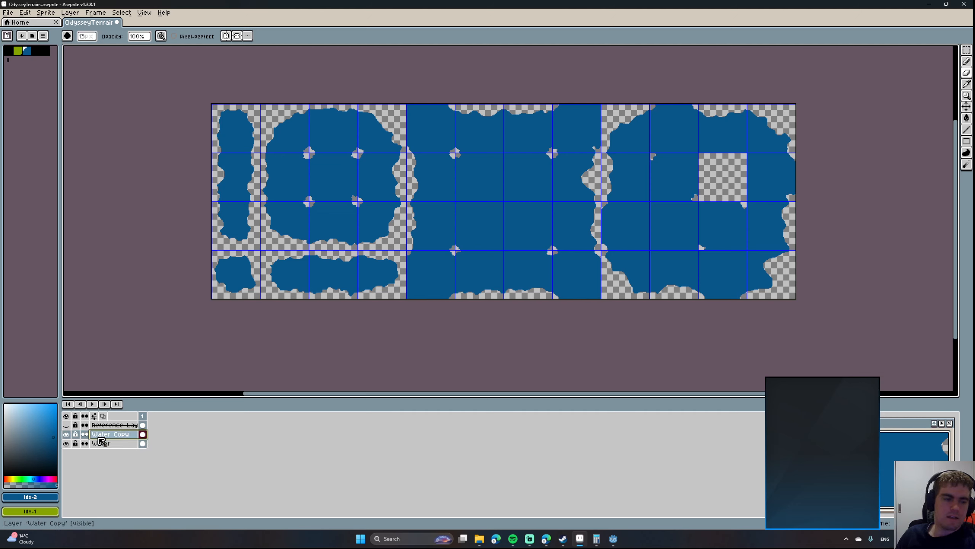
pyautogui.doubleClick(99, 438)
pyautogui.write('G')
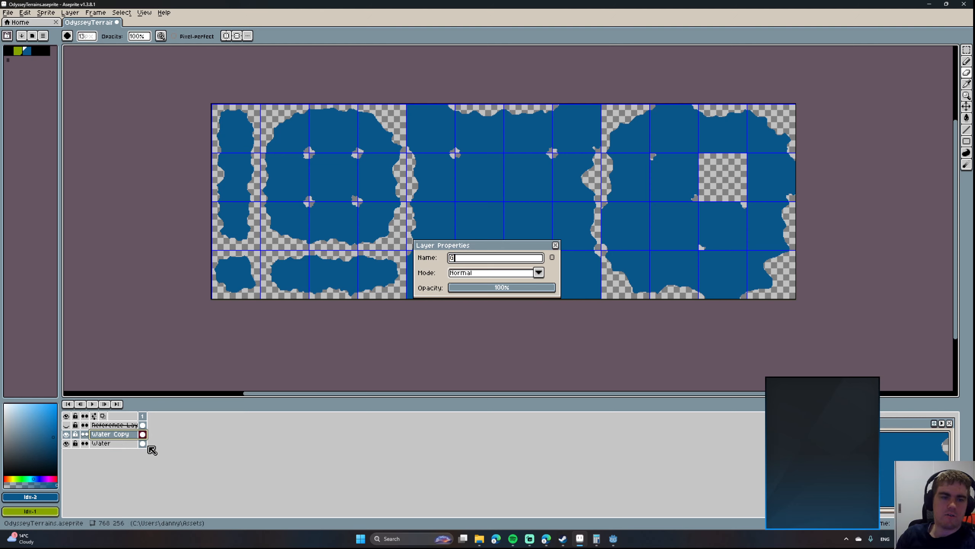
pyautogui.write('lass')
pyautogui.press('Return')
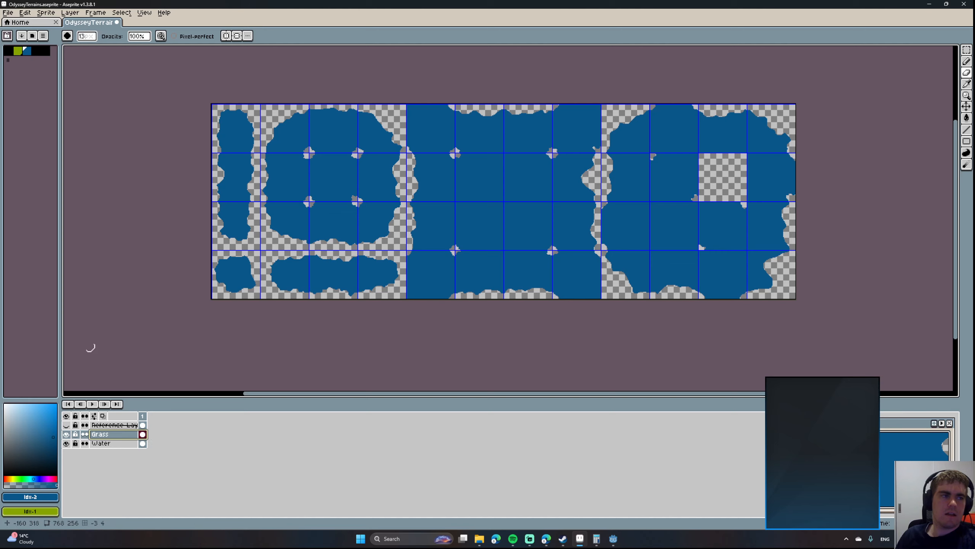
# Fill all six terrain shapes on the Grass layer with the green palette colour.
pyautogui.click(18, 52)
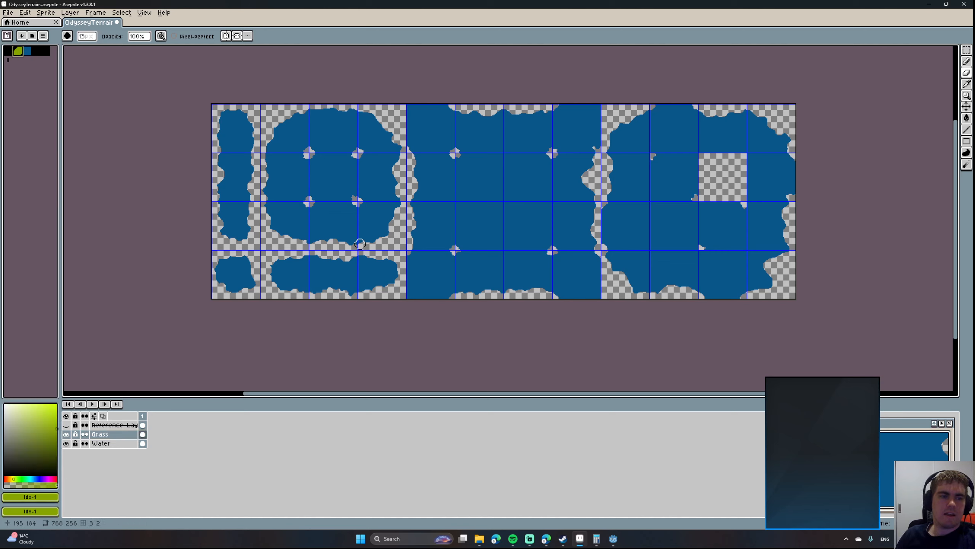
pyautogui.press('g')
pyautogui.click(235, 175)
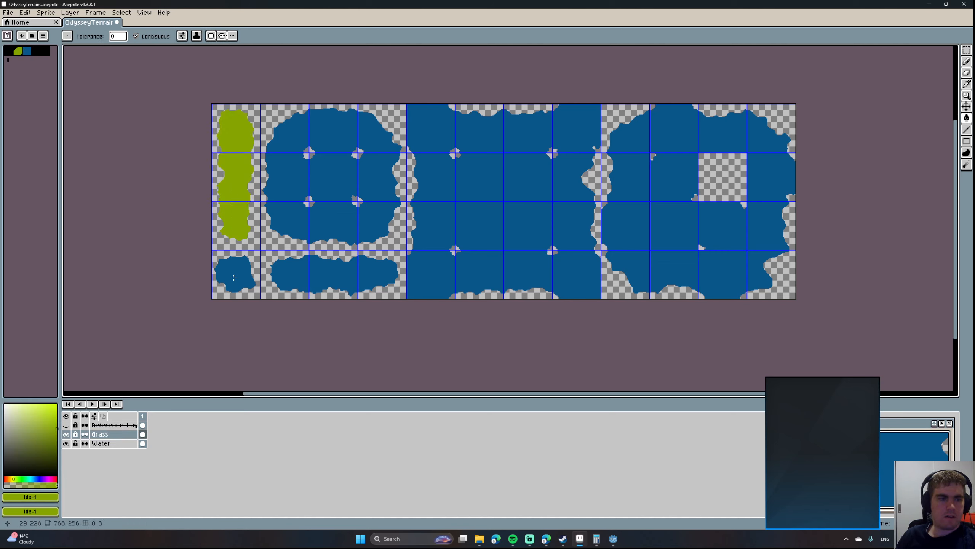
pyautogui.click(235, 274)
pyautogui.click(334, 275)
pyautogui.click(334, 177)
pyautogui.click(463, 191)
pyautogui.click(630, 231)
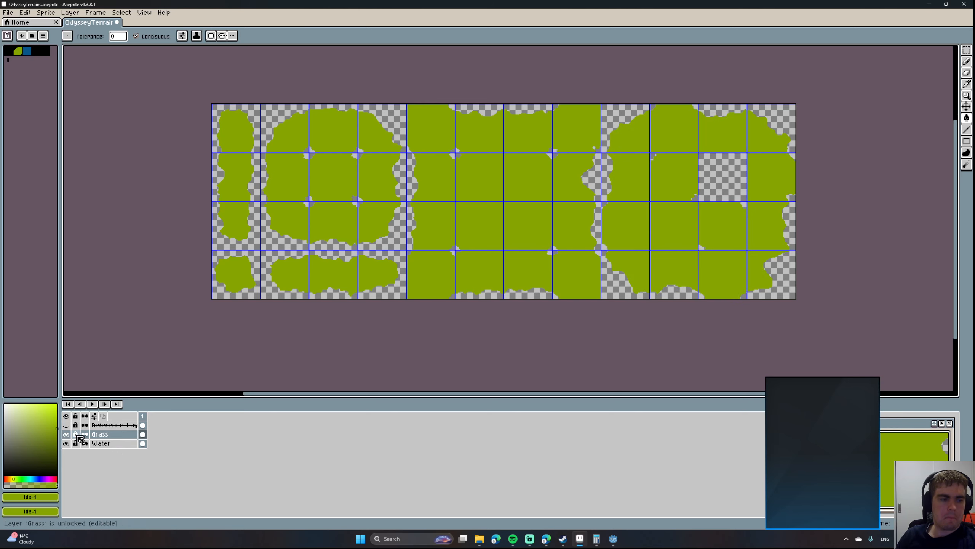
# Duplicate the Grass layer and name the copy Dirt.
pyautogui.rightClick(108, 438)
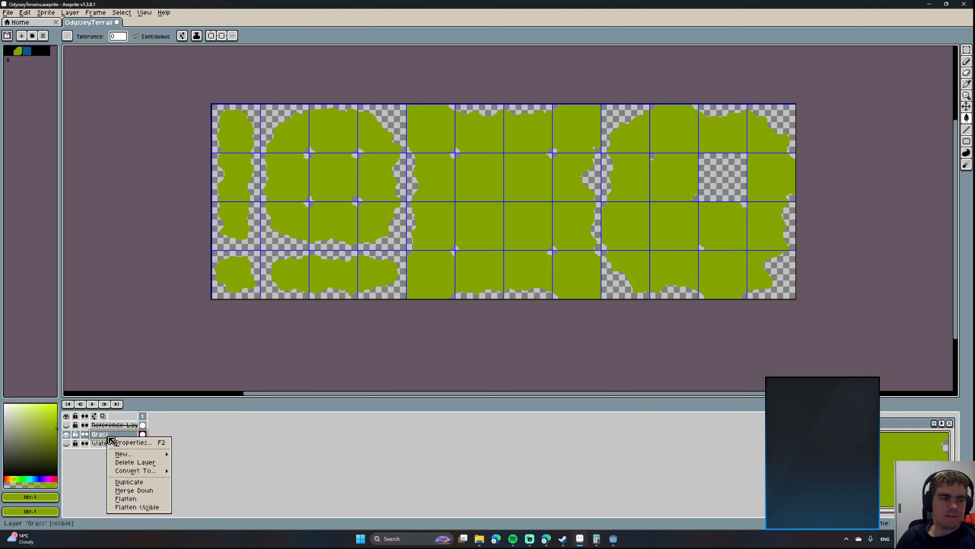
pyautogui.click(141, 484)
pyautogui.doubleClick(109, 438)
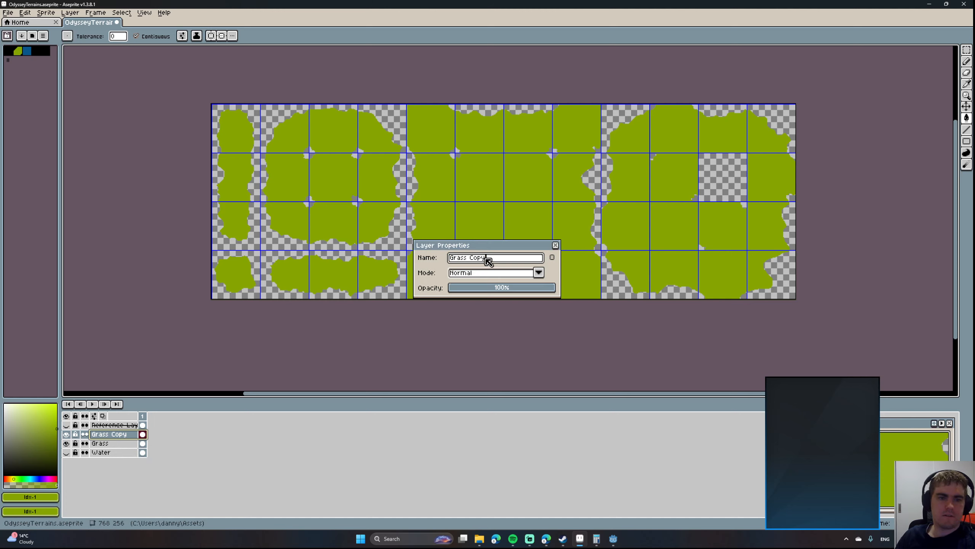
pyautogui.moveTo(490, 257); pyautogui.dragTo(454, 260)
pyautogui.write('D')
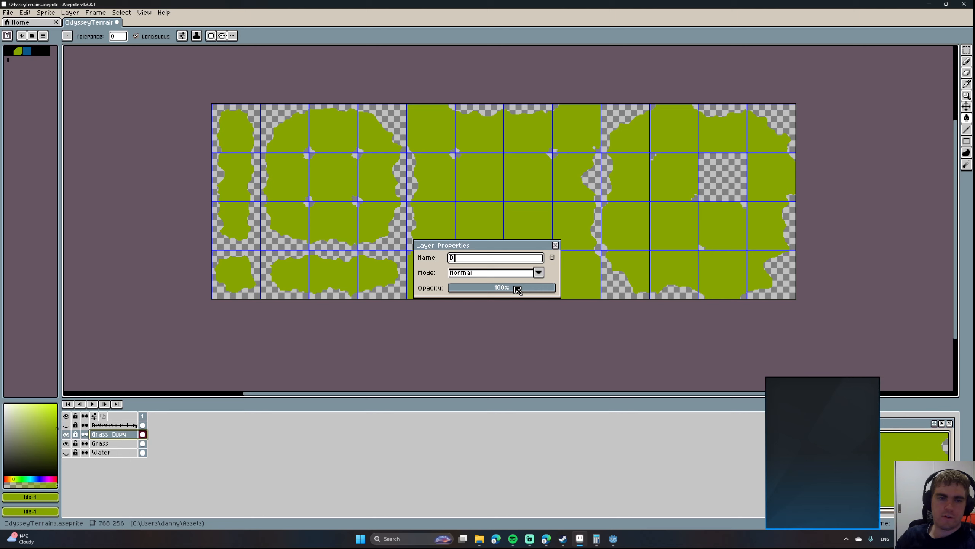
pyautogui.write('irt')
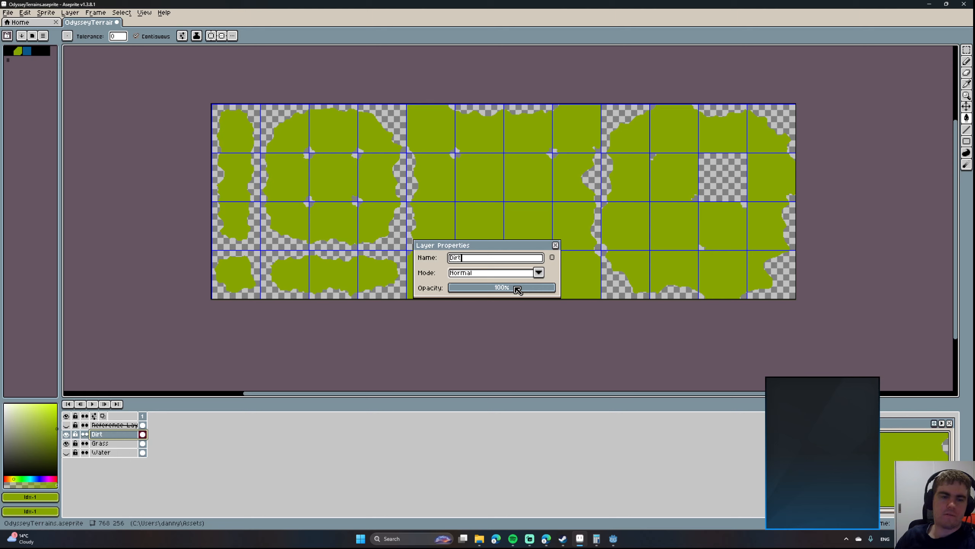
pyautogui.click(555, 245)
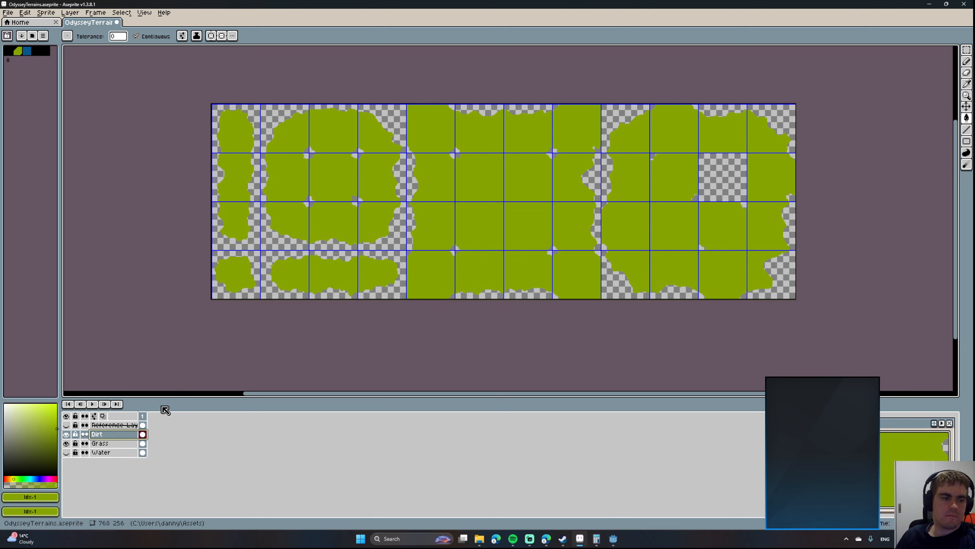
# Hide the Grass layer and shift the hue of the black palette entry Idx-3 to orange.
pyautogui.click(66, 444)
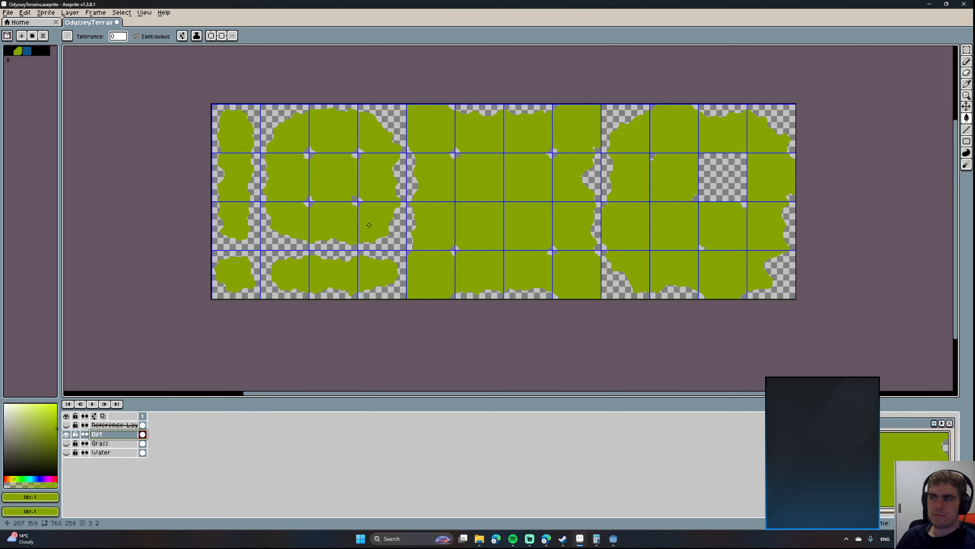
pyautogui.scroll(2, 369, 225)
pyautogui.scroll(-2, 365, 226)
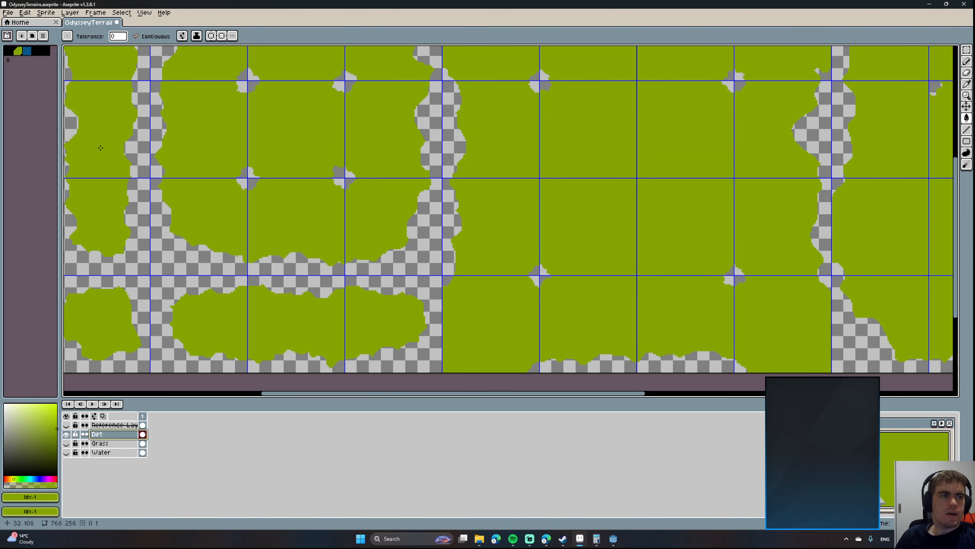
pyautogui.click(36, 50)
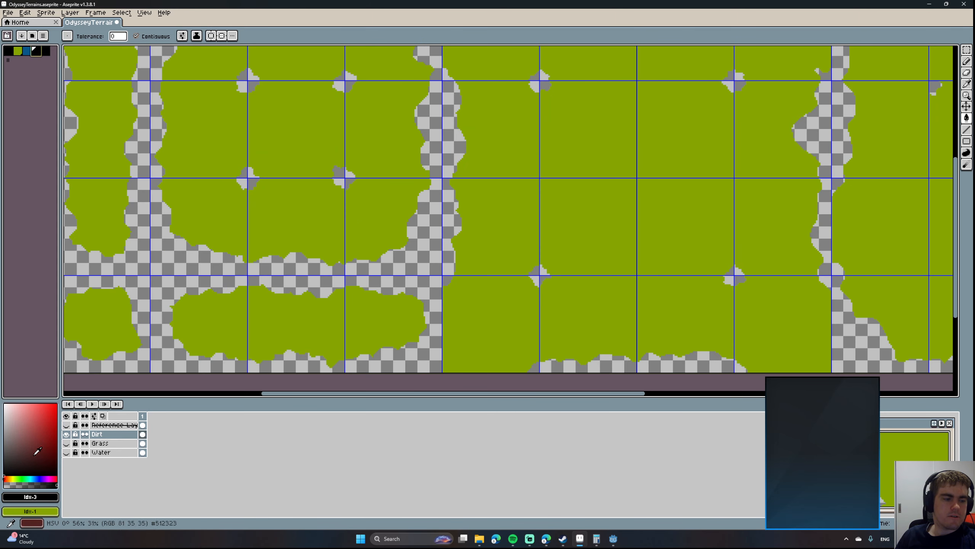
pyautogui.click(17, 477)
pyautogui.moveTo(15, 477); pyautogui.dragTo(11, 476)
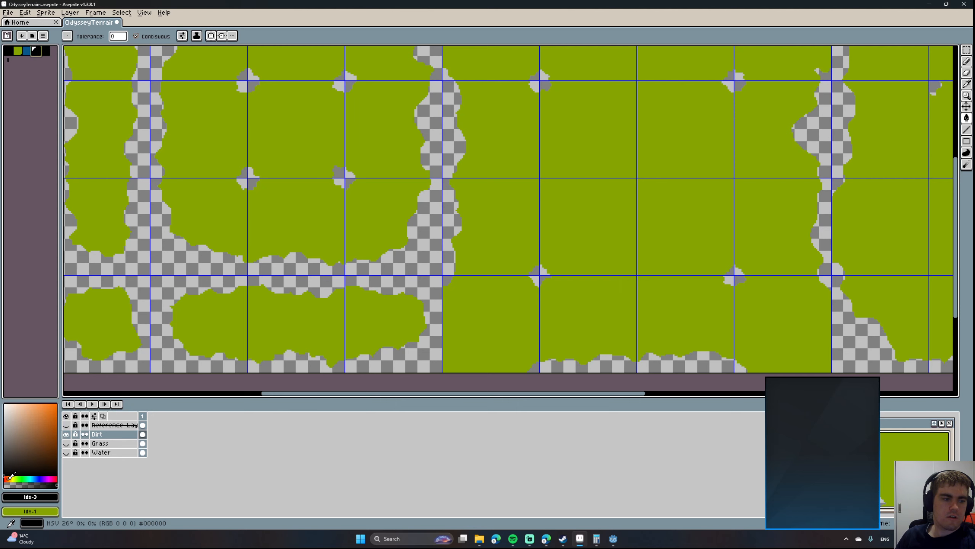
# Show the reference layer briefly to check its dirt colour, leaving the Dirt and Grass layers visible.
pyautogui.moveTo(66, 425); pyautogui.dragTo(64, 444)
pyautogui.click(66, 433)
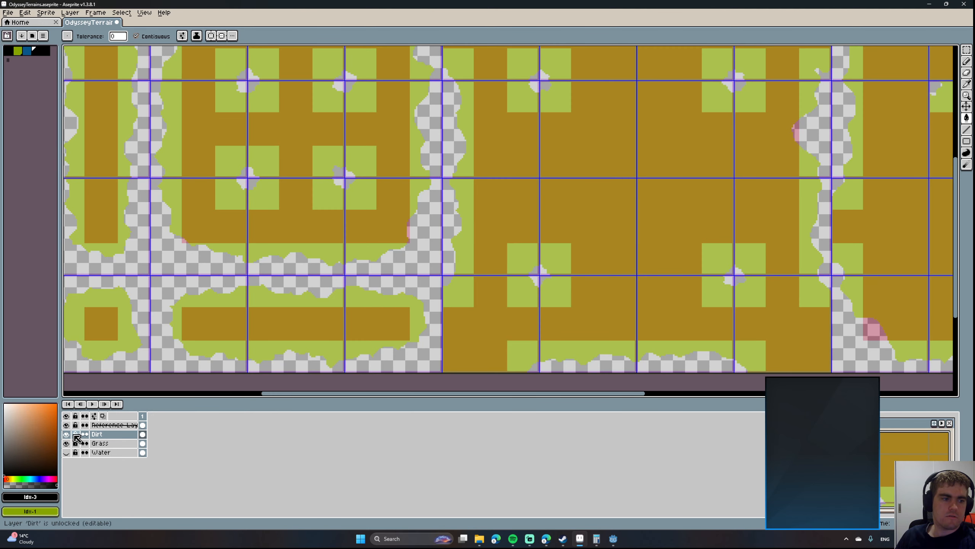
pyautogui.click(65, 433)
pyautogui.click(66, 425)
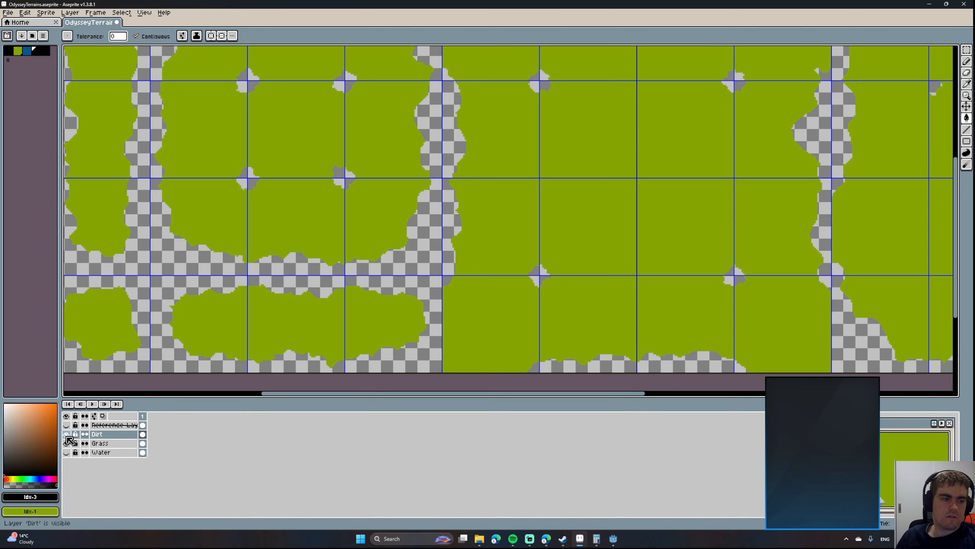
# Set palette entry Idx-3 to a dark yellowish brown for the dirt.
pyautogui.click(51, 429)
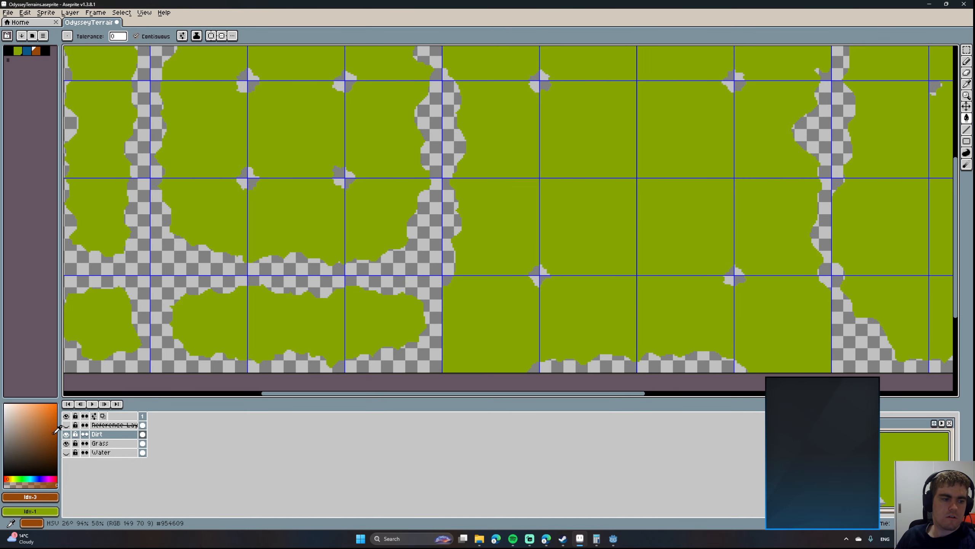
pyautogui.click(15, 478)
pyautogui.moveTo(15, 478); pyautogui.dragTo(9, 479)
pyautogui.click(47, 439)
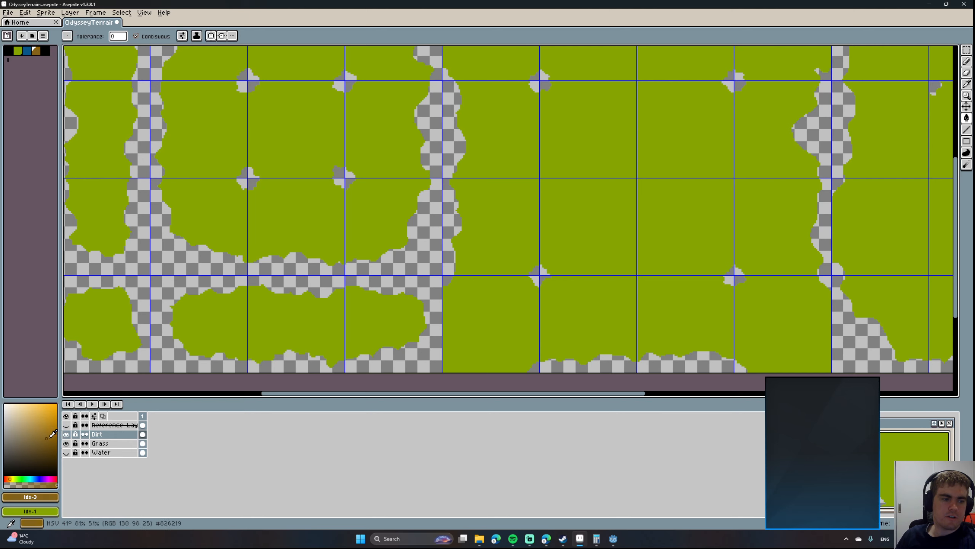
# Fill the four leftmost terrain shapes on the Dirt layer with the dark brown.
pyautogui.moveTo(141, 320); pyautogui.dragTo(324, 342, button='middle')
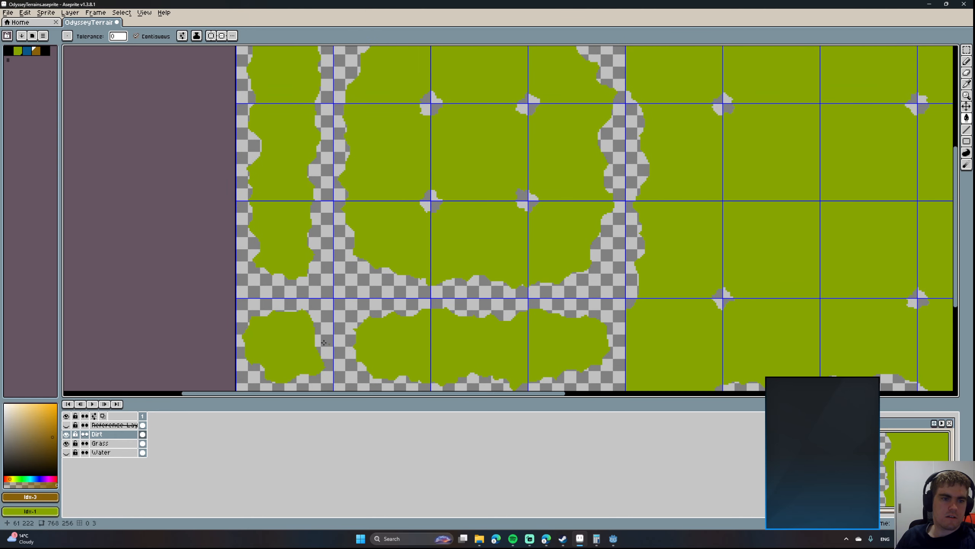
pyautogui.click(294, 240)
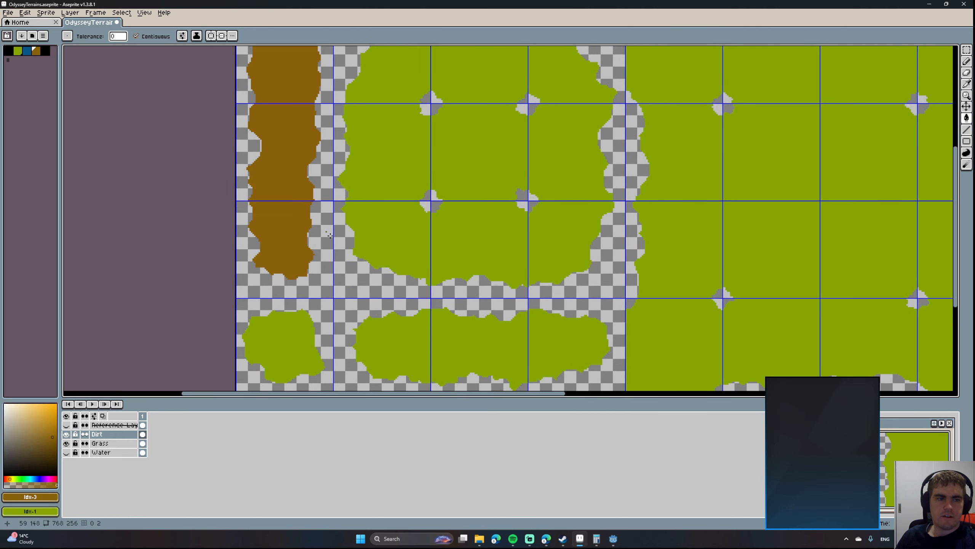
pyautogui.click(360, 234)
pyautogui.click(281, 346)
pyautogui.click(384, 346)
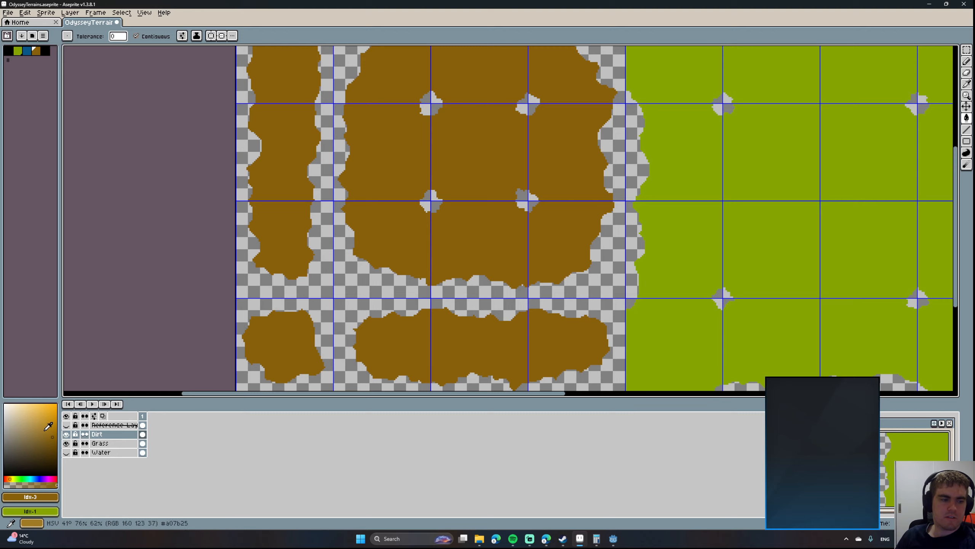
# Lighten the dirt colour to a golden brown and fill all six terrain shapes on the Dirt layer with it.
pyautogui.click(48, 425)
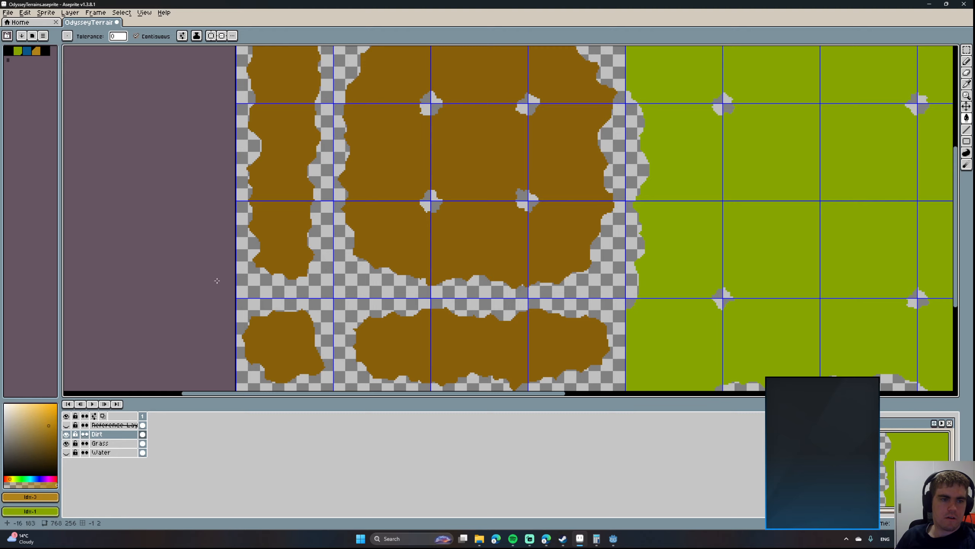
pyautogui.click(274, 215)
pyautogui.click(283, 327)
pyautogui.click(384, 334)
pyautogui.click(442, 261)
pyautogui.moveTo(453, 276); pyautogui.dragTo(266, 298, button='middle')
pyautogui.click(509, 216)
pyautogui.moveTo(328, 270); pyautogui.dragTo(243, 265, button='middle')
pyautogui.click(761, 195)
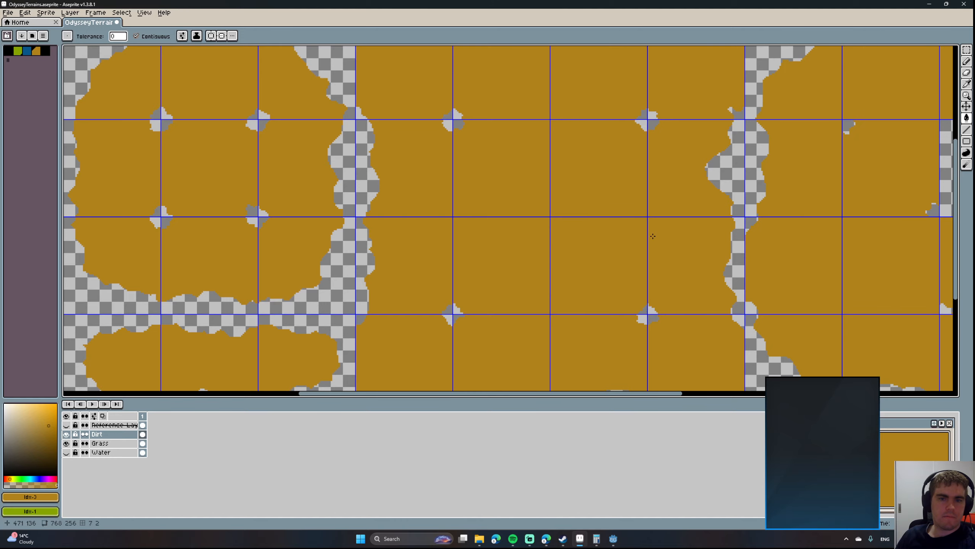
# Check the edges of the filled dirt shapes across the tile sheet and save the OdysseyTerrains sprite.
pyautogui.scroll(-5, 615, 242)
pyautogui.scroll(2, 615, 242)
pyautogui.moveTo(663, 245); pyautogui.dragTo(548, 252, button='middle')
pyautogui.scroll(5, 548, 252)
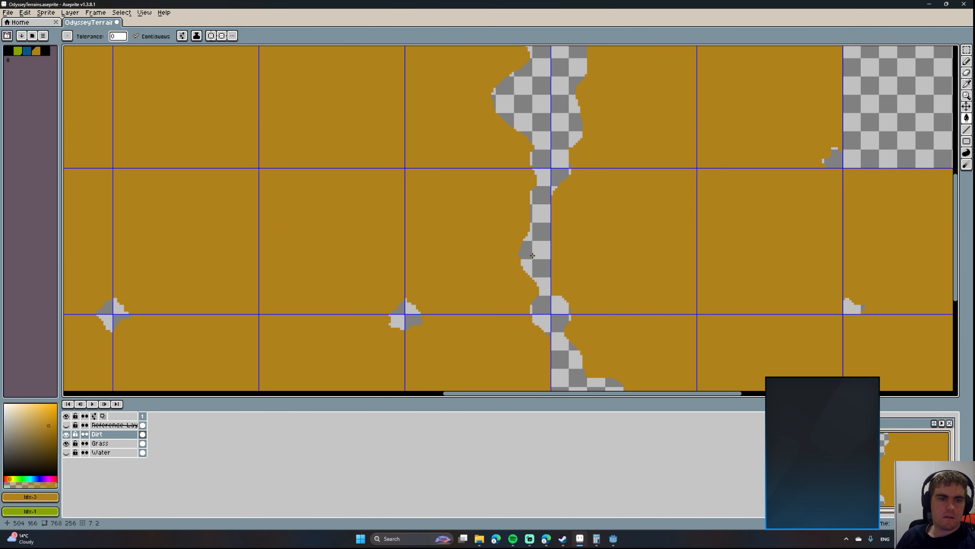
pyautogui.scroll(-4, 533, 255)
pyautogui.hotkey('ctrl', 's')
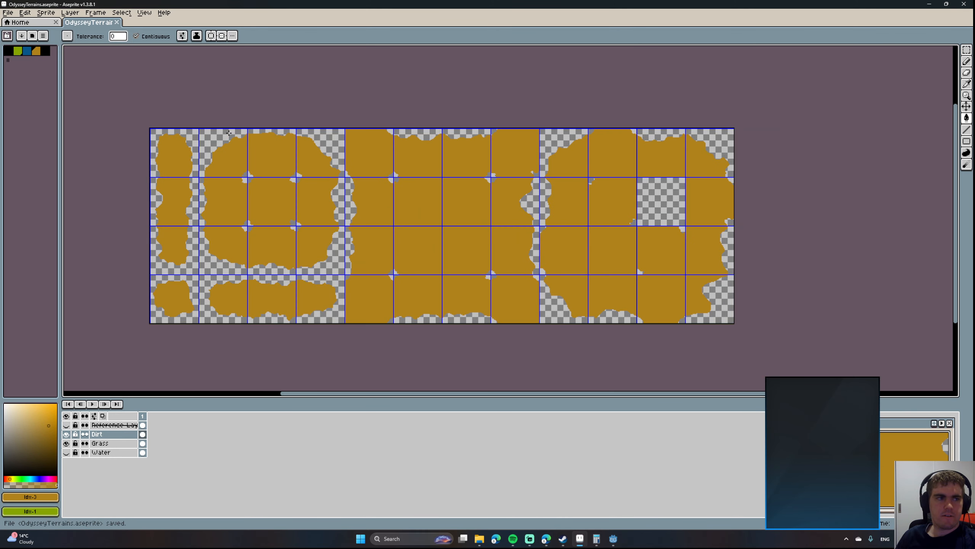
pyautogui.moveTo(382, 163); pyautogui.dragTo(378, 162, button='middle')
pyautogui.moveTo(277, 138); pyautogui.dragTo(329, 183, button='middle')
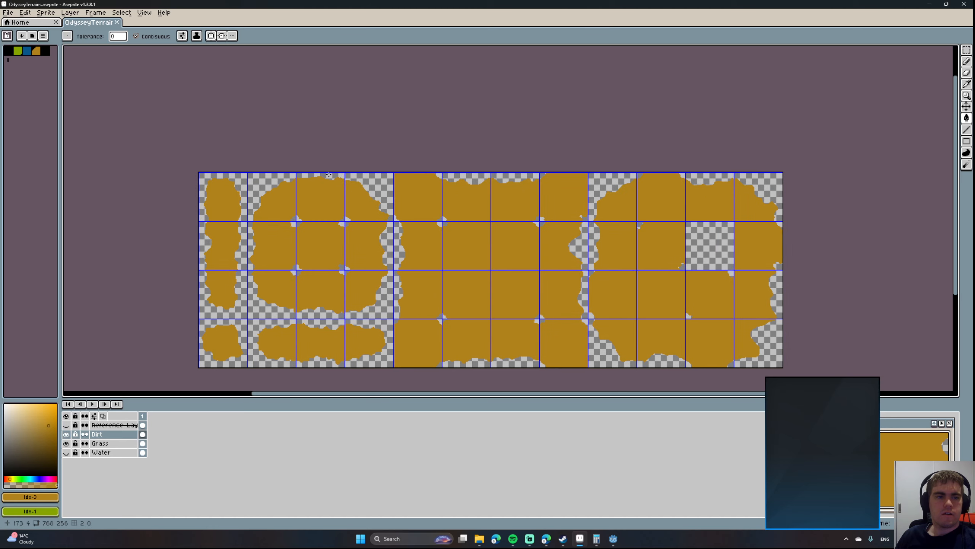
pyautogui.moveTo(230, 141); pyautogui.dragTo(205, 106, button='middle')
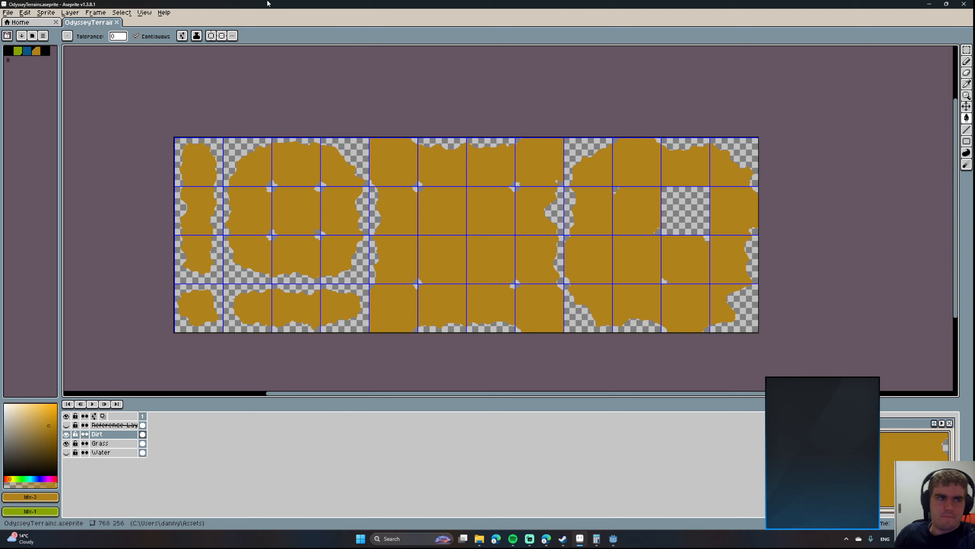
# Hide the Dirt layer and leave only the Grass layer visible.
pyautogui.click(66, 443)
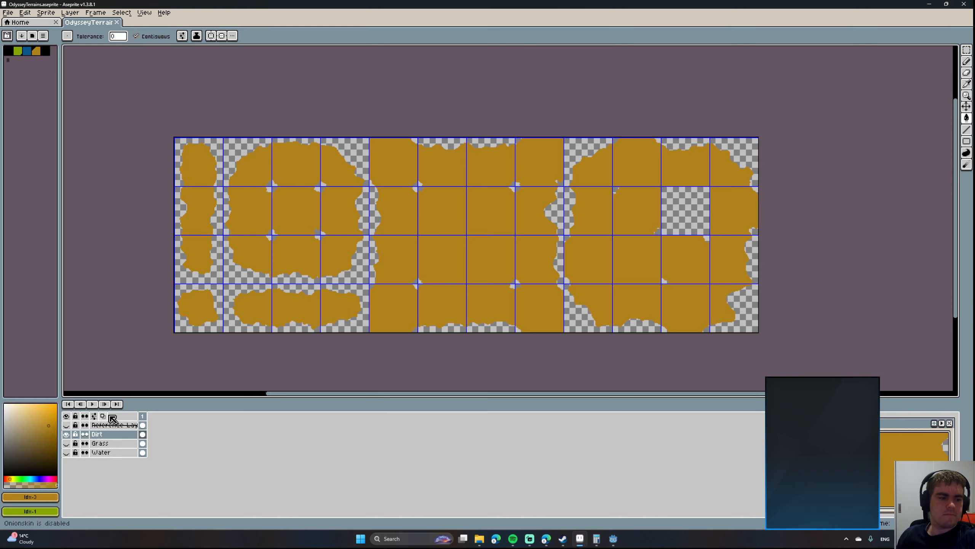
pyautogui.scroll(1, 195, 202)
pyautogui.scroll(-1, 197, 202)
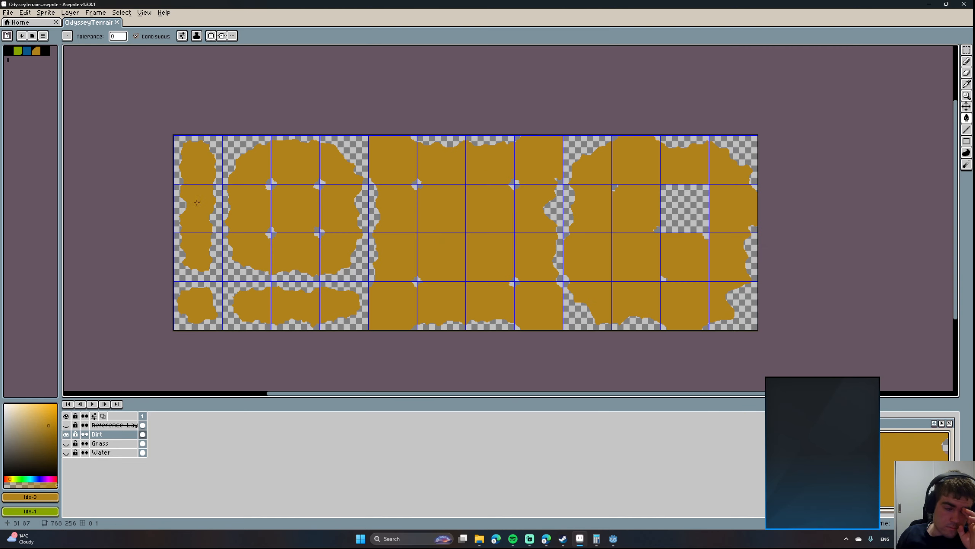
pyautogui.click(66, 434)
pyautogui.click(66, 443)
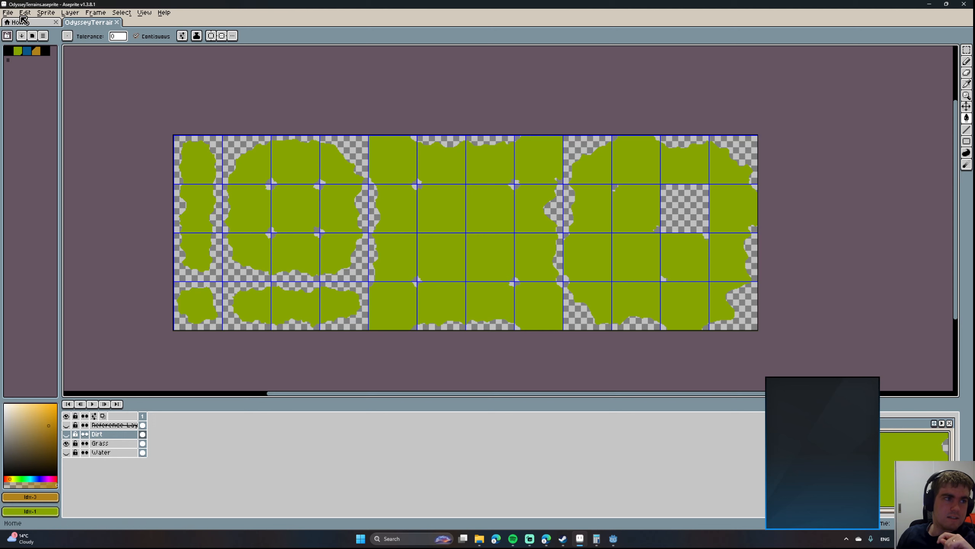
# Export the visible Grass layer as OdysseyGrass.png, accepting the loss of layers in the PNG format.
pyautogui.click(8, 13)
pyautogui.moveTo(27, 89)
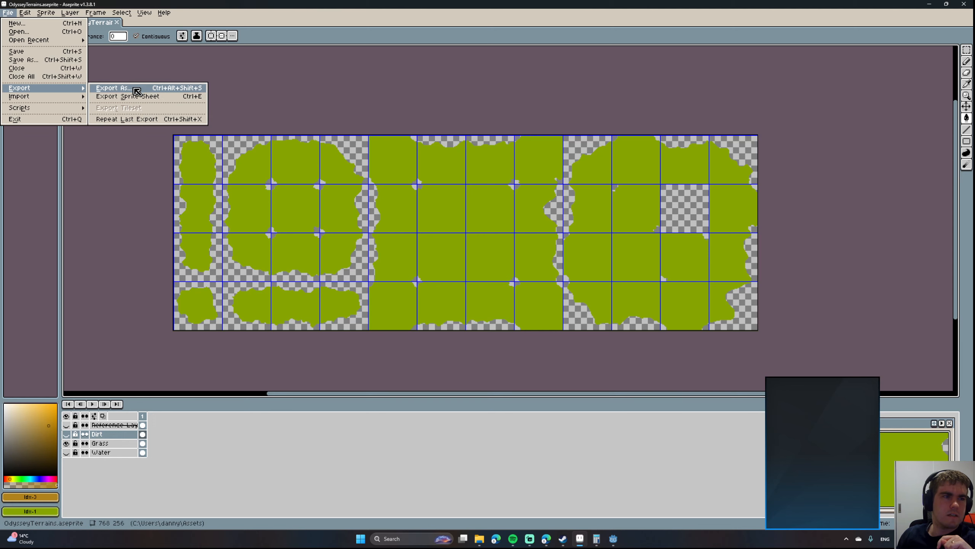
pyautogui.click(136, 91)
pyautogui.doubleClick(290, 162)
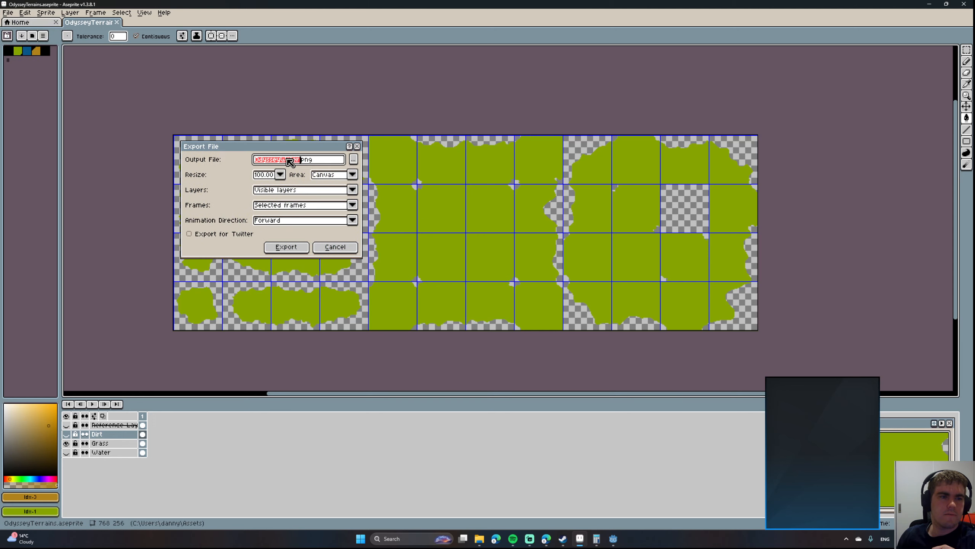
pyautogui.moveTo(300, 159); pyautogui.dragTo(282, 160)
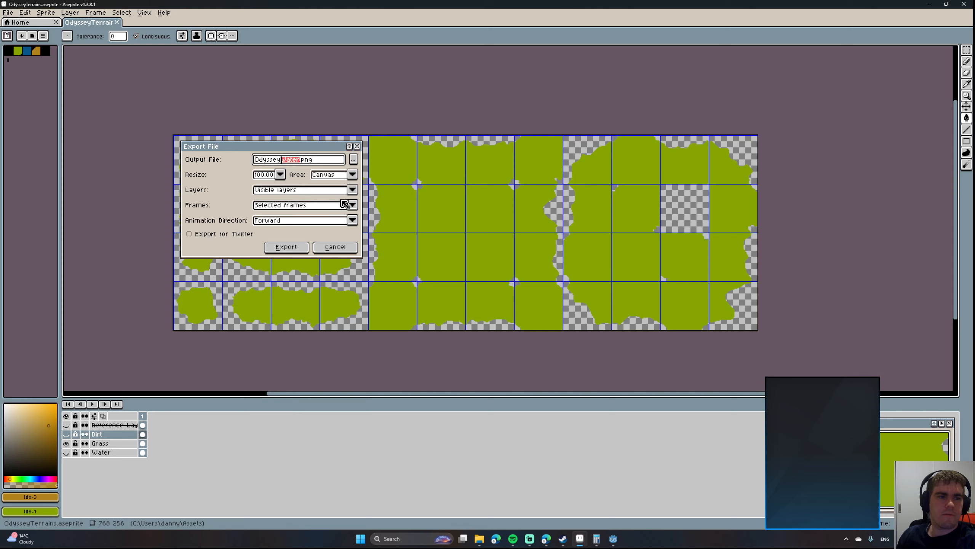
pyautogui.write('Grass')
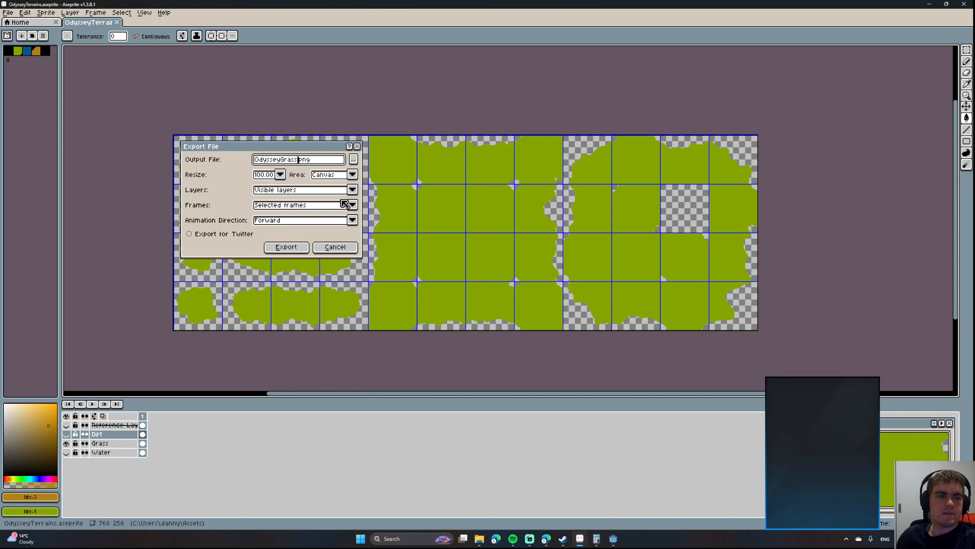
pyautogui.press('Return')
pyautogui.click(445, 292)
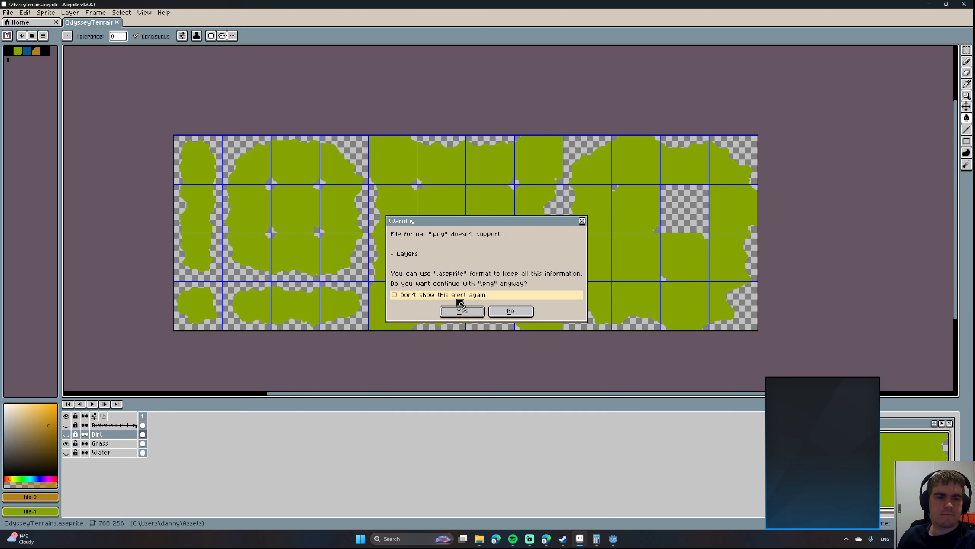
pyautogui.click(463, 312)
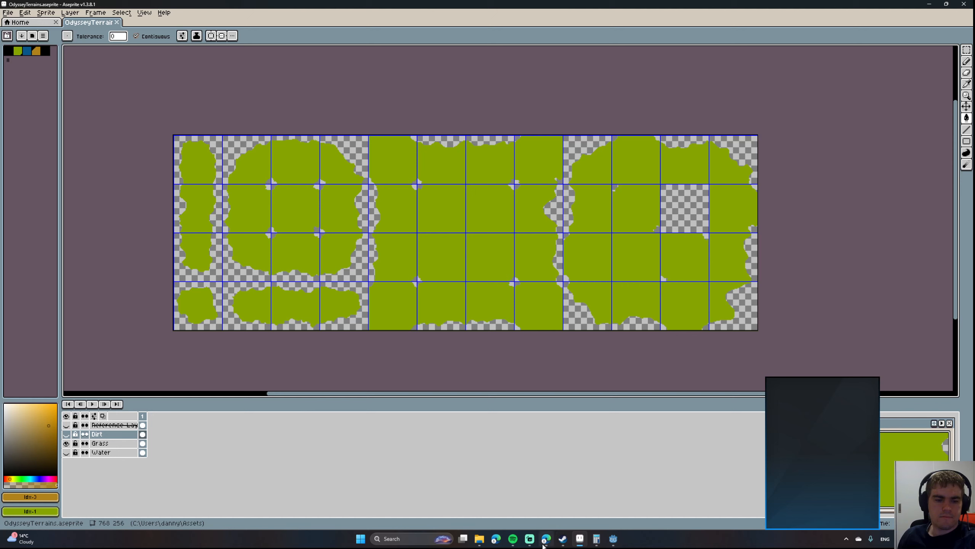
# Switch to Godot and inspect the grass edges and water in the Troy scene.
pyautogui.click(613, 539)
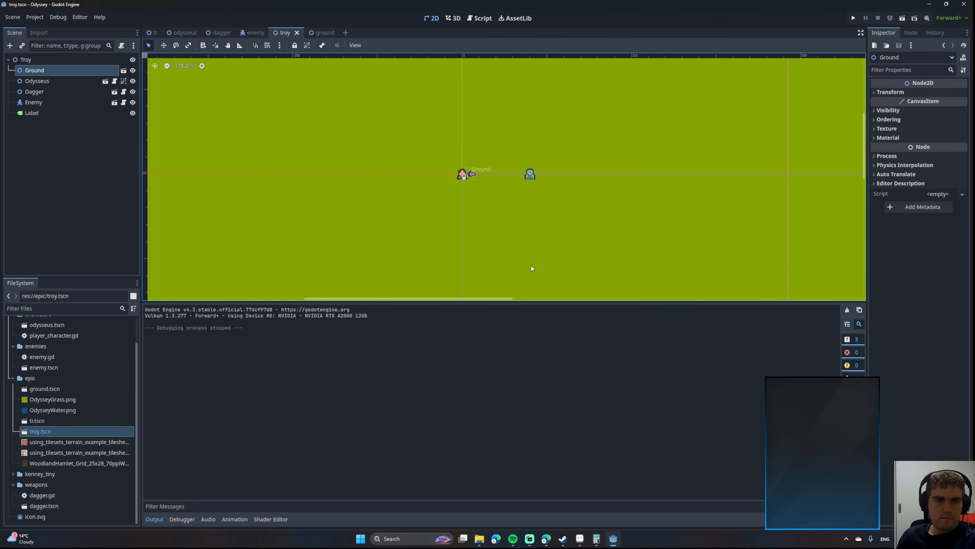
pyautogui.scroll(-5, 486, 242)
pyautogui.moveTo(486, 242); pyautogui.dragTo(490, 209, button='middle')
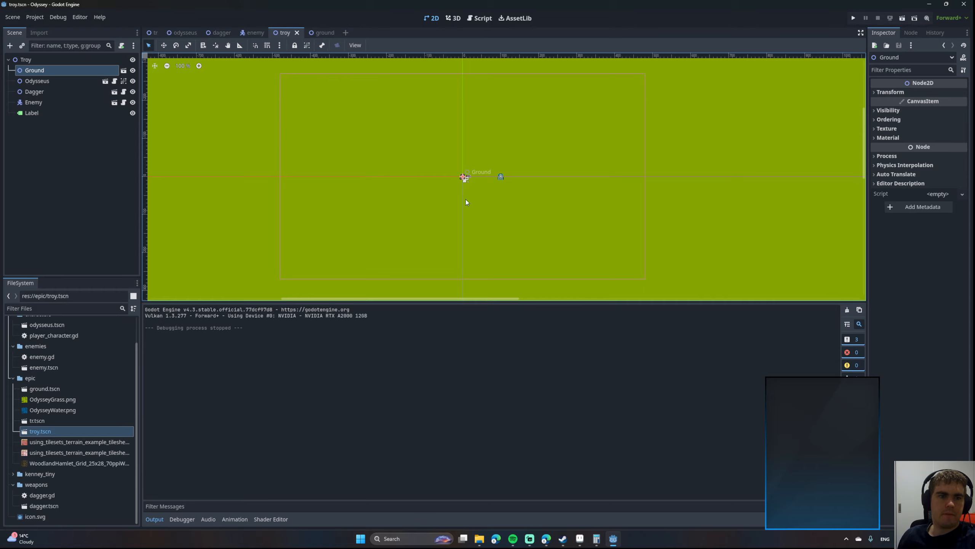
pyautogui.scroll(-5, 499, 215)
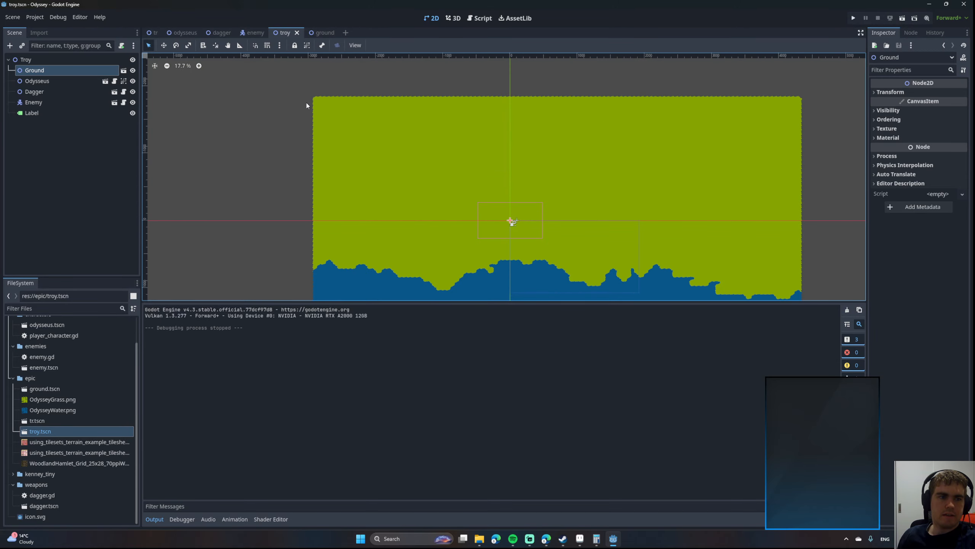
pyautogui.scroll(12, 319, 95)
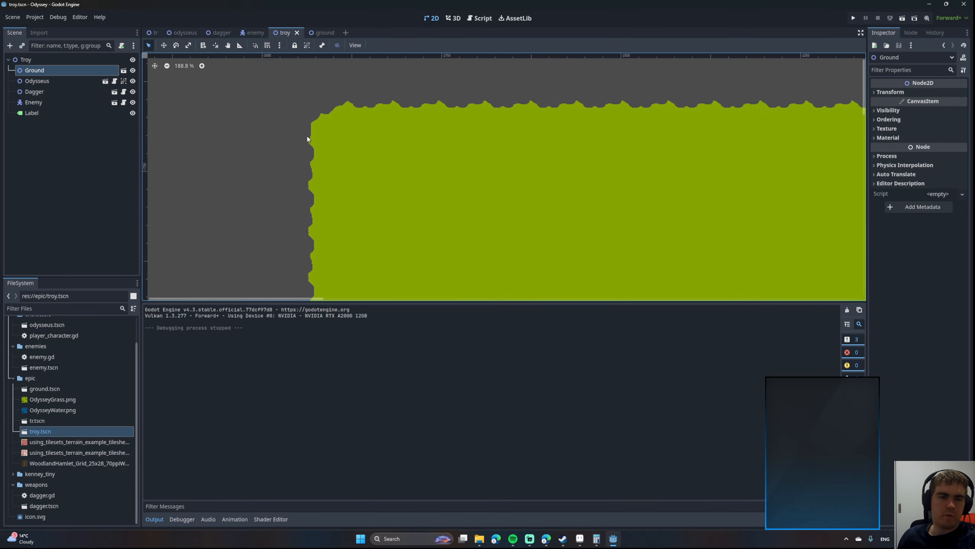
pyautogui.scroll(-9, 307, 144)
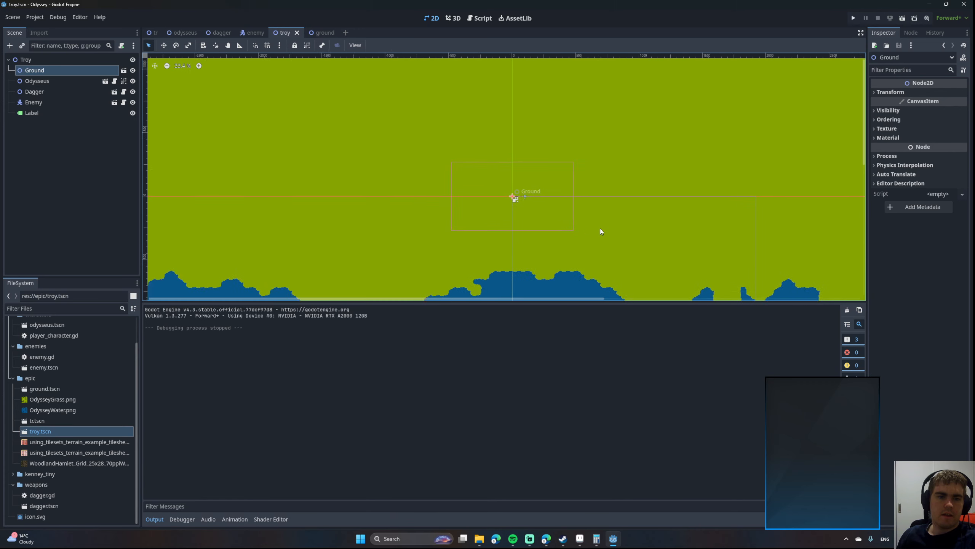
pyautogui.scroll(3, 576, 222)
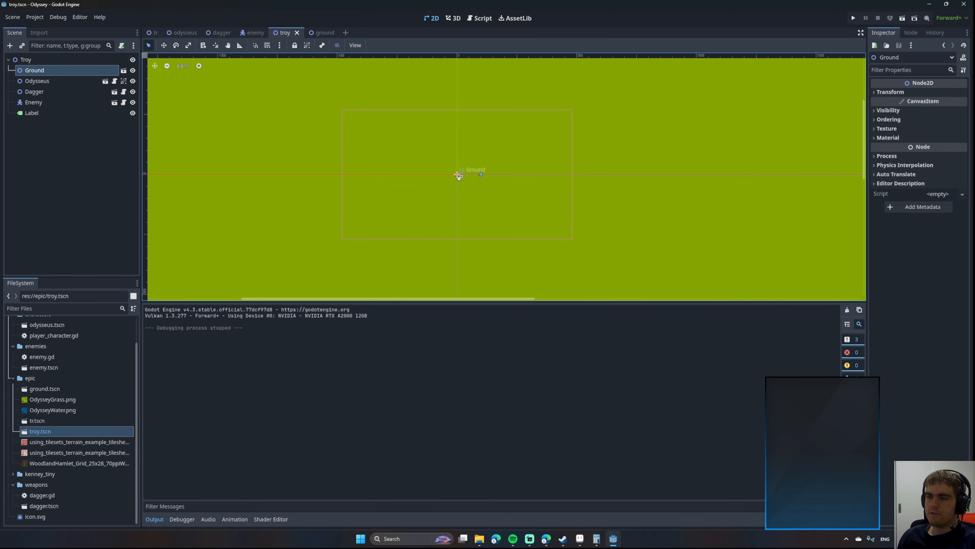
# Switch back to Aseprite, show the Dirt layer and hide the Grass layer.
pyautogui.click(580, 538)
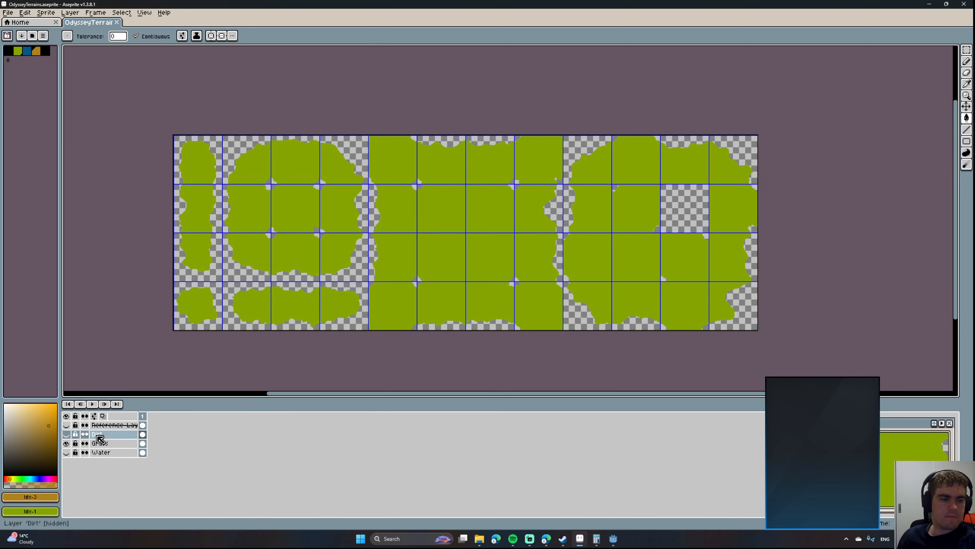
pyautogui.click(65, 433)
pyautogui.click(66, 443)
# Export the visible Dirt layer as OdysseyDirt.png, accepting the loss of layers in the PNG format.
pyautogui.click(11, 13)
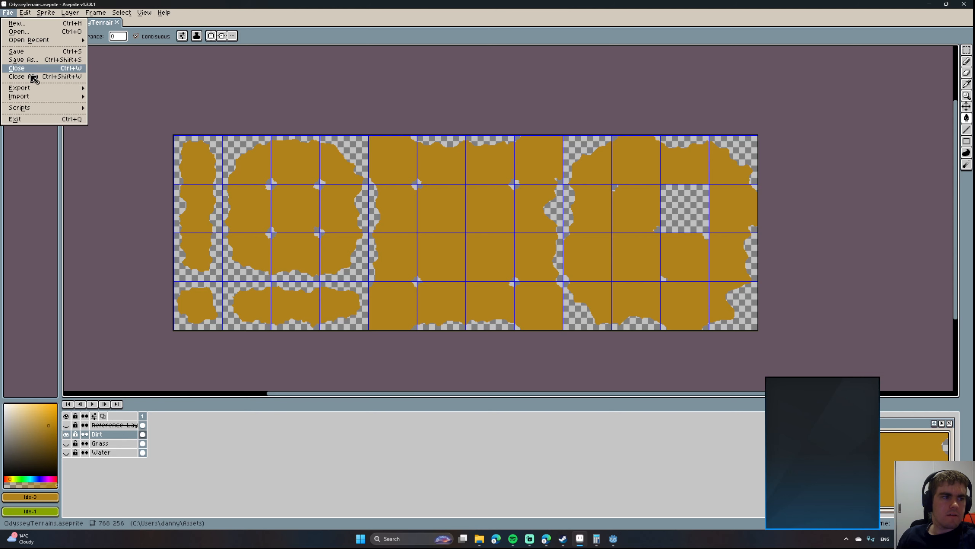
pyautogui.moveTo(27, 93)
pyautogui.click(101, 89)
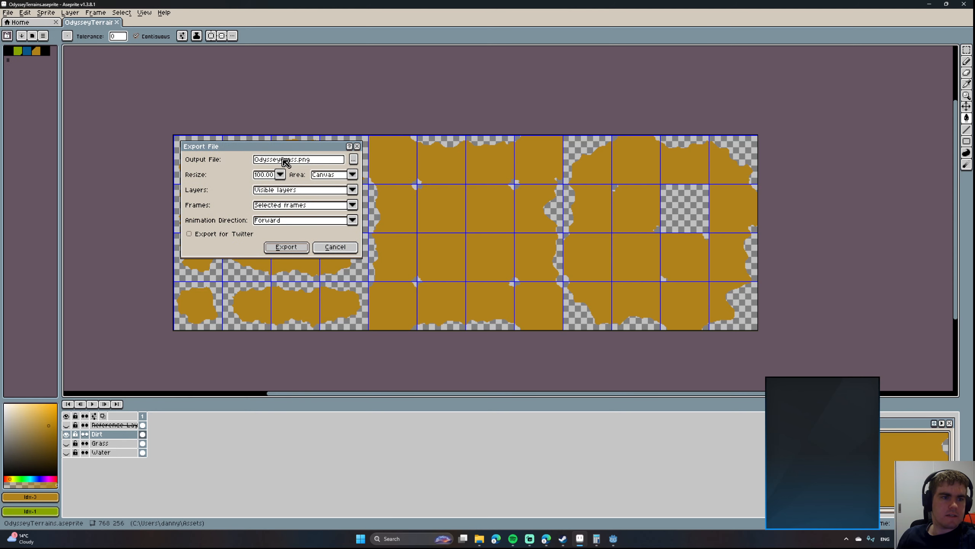
pyautogui.moveTo(282, 159); pyautogui.dragTo(298, 159)
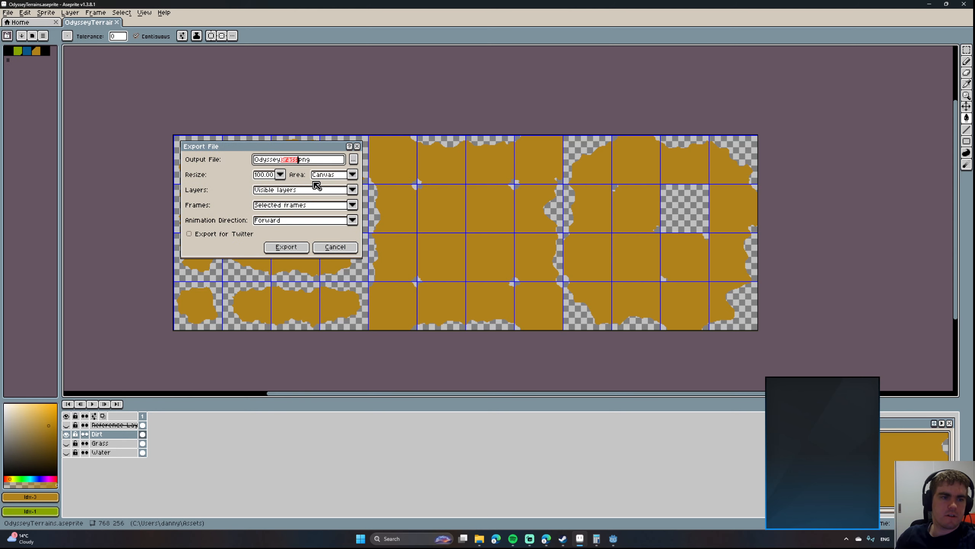
pyautogui.write('Dirt')
pyautogui.click(286, 247)
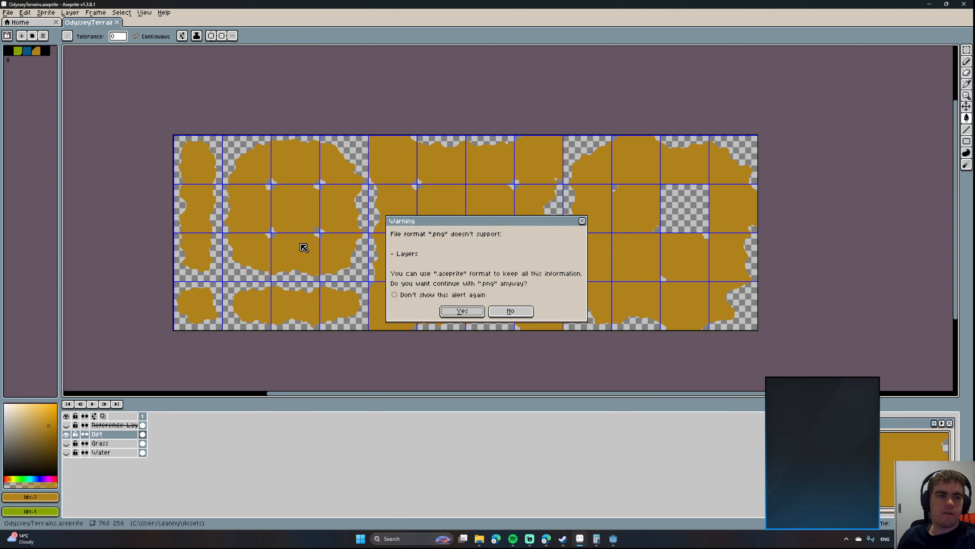
pyautogui.click(464, 313)
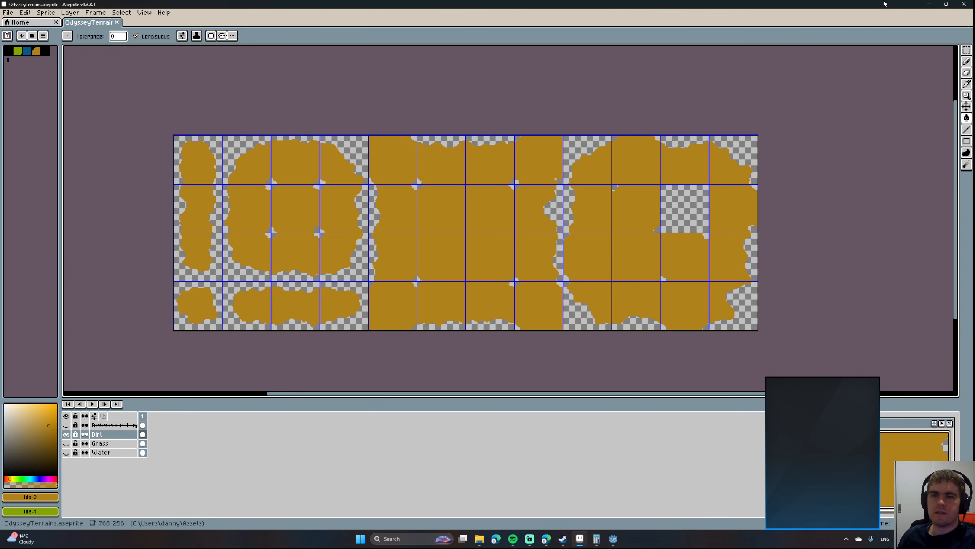
# Return to Godot, rename the Ground node in the Troy scene to Terrain and save the scene.
pyautogui.click(930, 4)
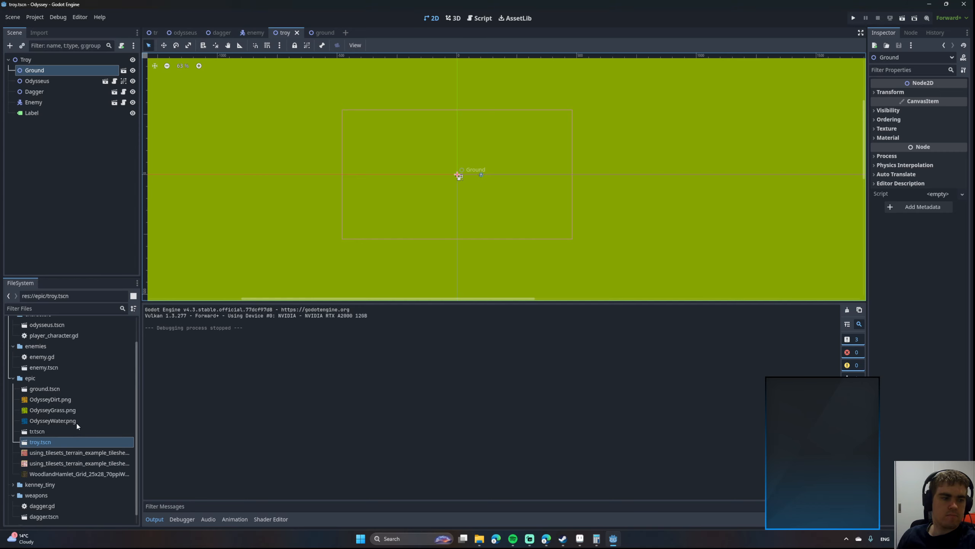
pyautogui.click(37, 70)
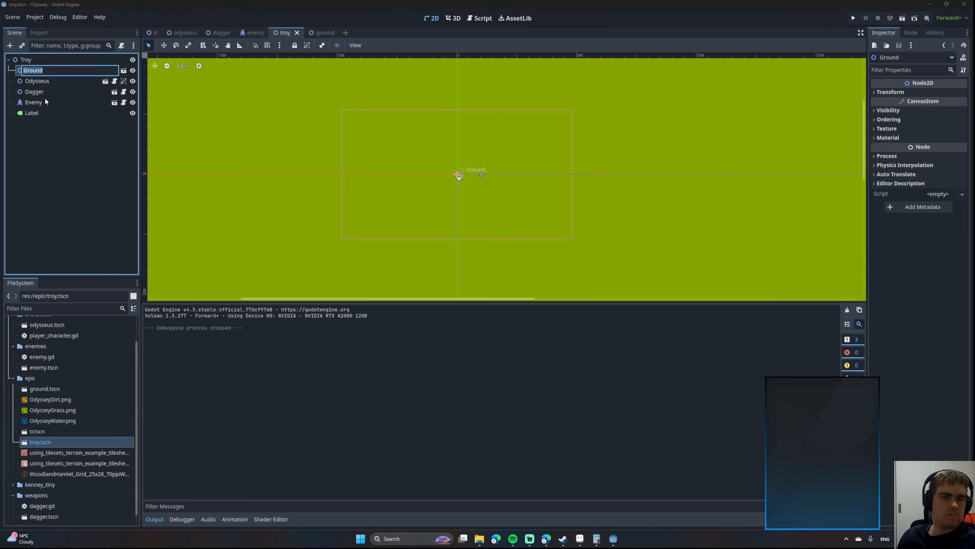
pyautogui.scroll(-14, 462, 165)
pyautogui.scroll(14, 460, 167)
pyautogui.click(93, 162)
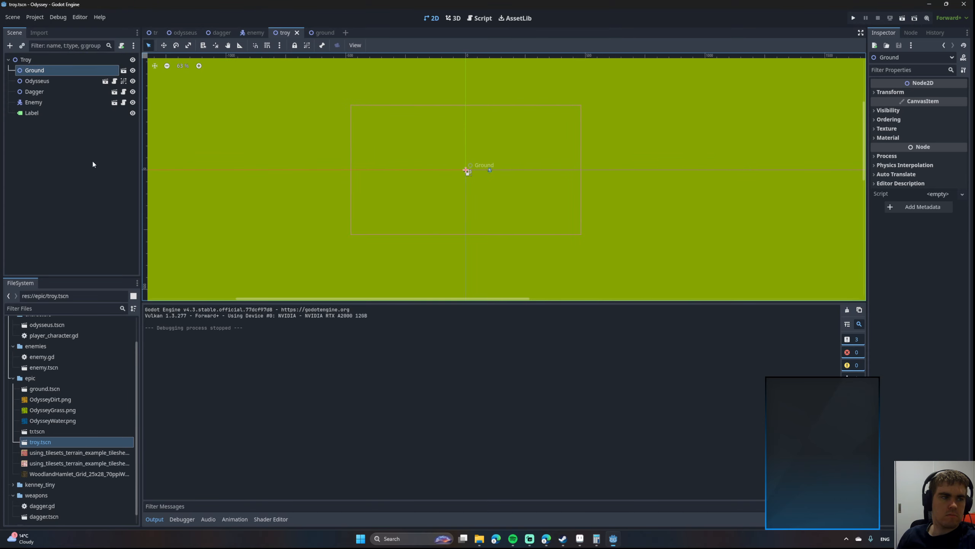
pyautogui.click(30, 72)
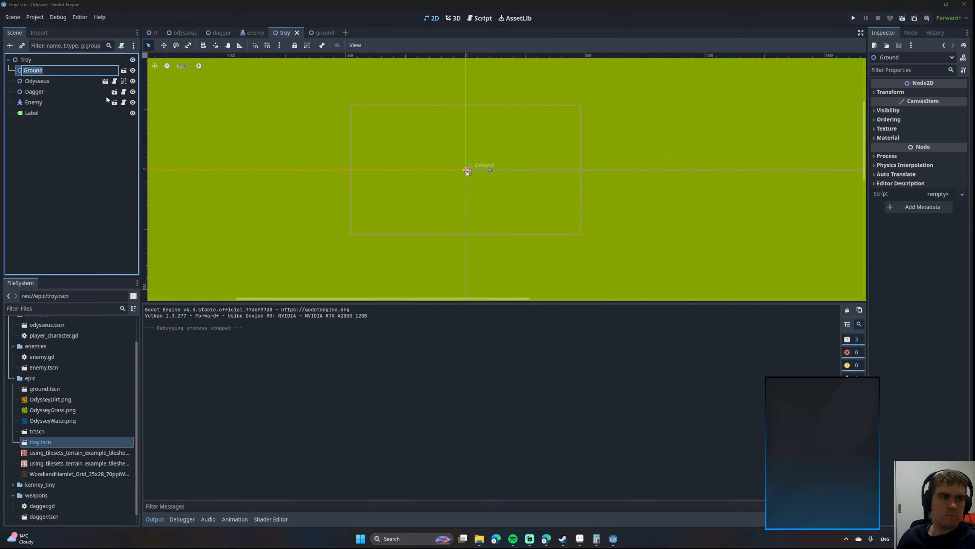
pyautogui.write('Terrain')
pyautogui.press('Return')
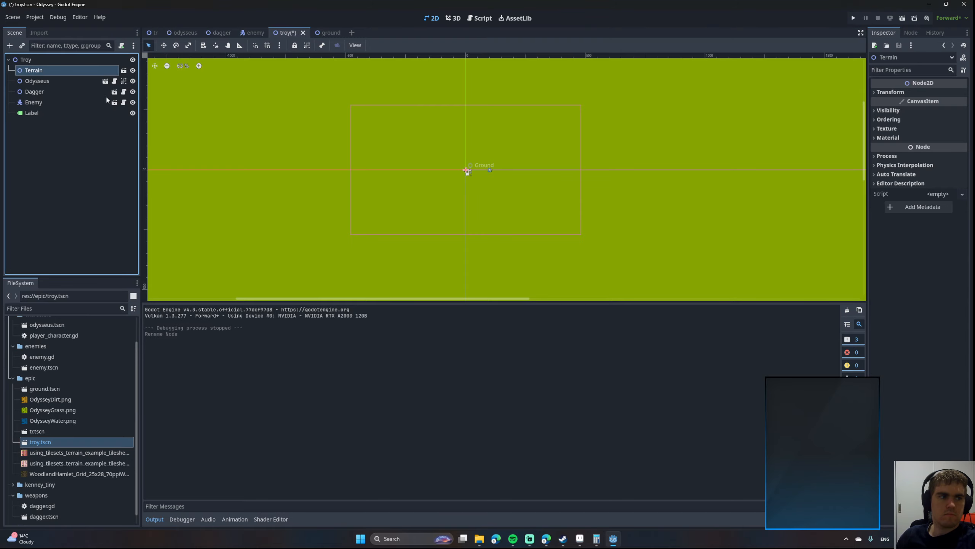
pyautogui.click(93, 170)
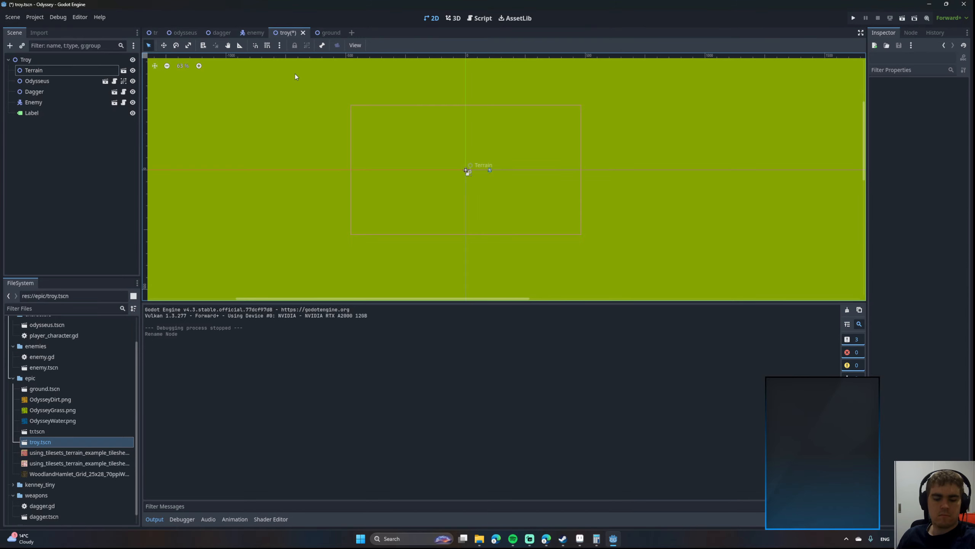
pyautogui.hotkey('ctrl', 's')
# Open the ground scene and compare the Ground and GroundWater tile map layers.
pyautogui.click(328, 33)
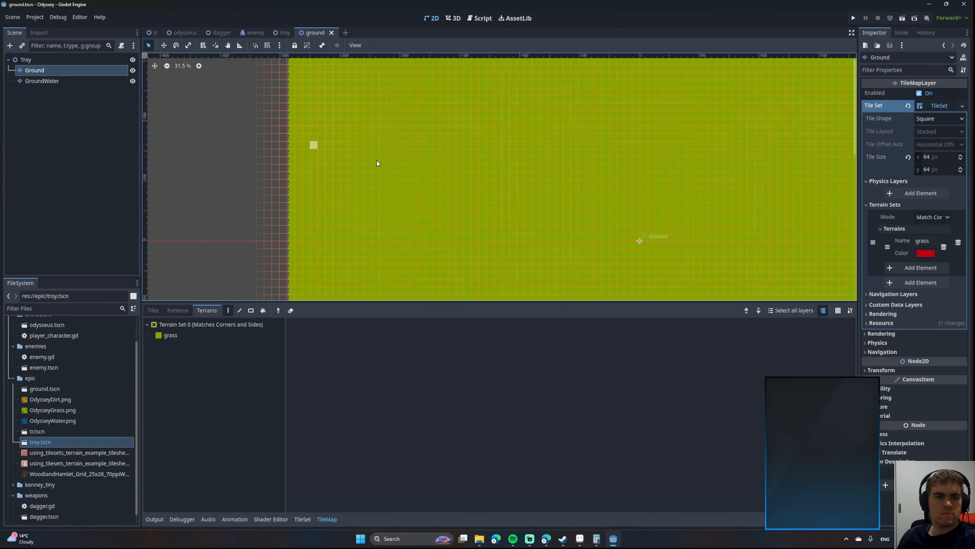
pyautogui.scroll(-9, 336, 185)
pyautogui.scroll(14, 455, 191)
pyautogui.scroll(-8, 441, 191)
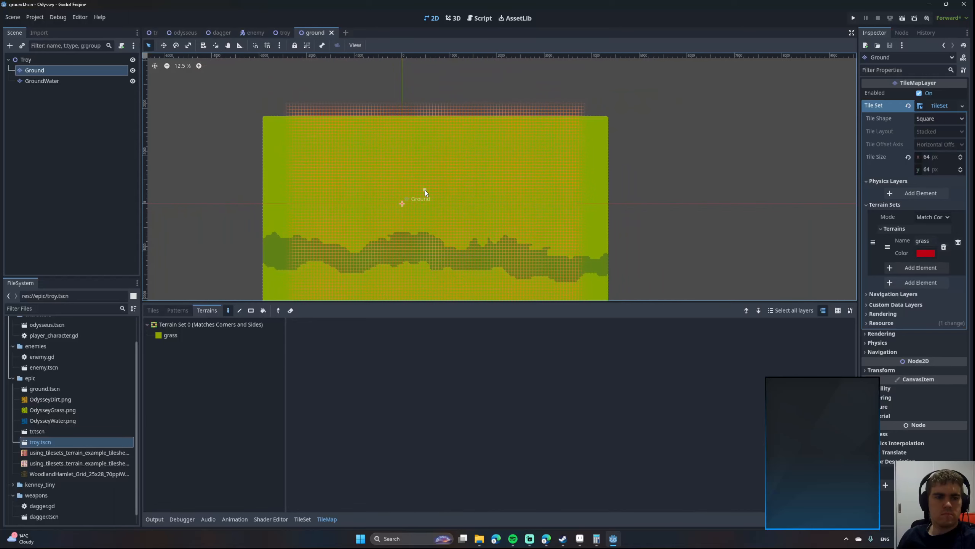
pyautogui.scroll(1, 426, 190)
pyautogui.moveTo(425, 188)
pyautogui.mouseDown(button='middle')
pyautogui.moveTo(420, 137)
pyautogui.moveTo(418, 181)
pyautogui.mouseUp(button='middle')
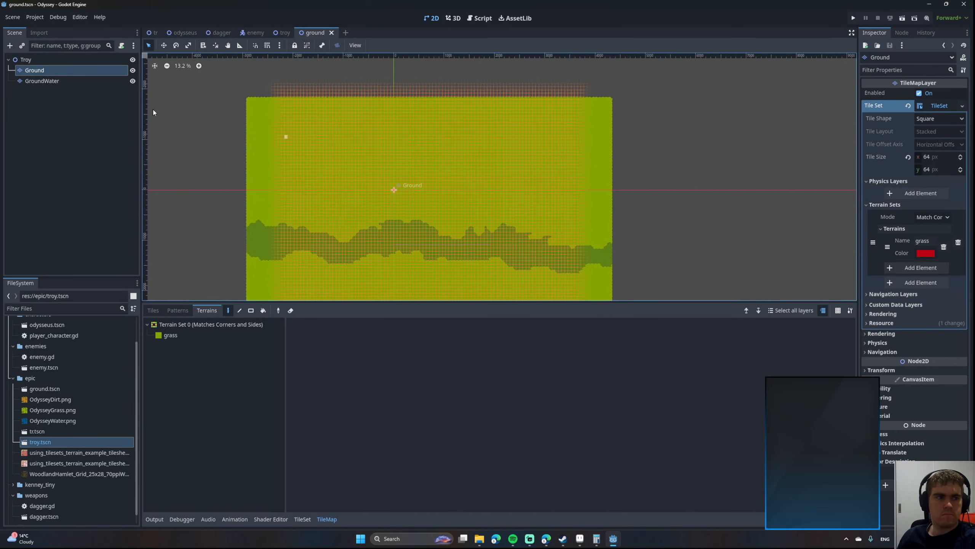
pyautogui.click(35, 82)
pyautogui.click(37, 70)
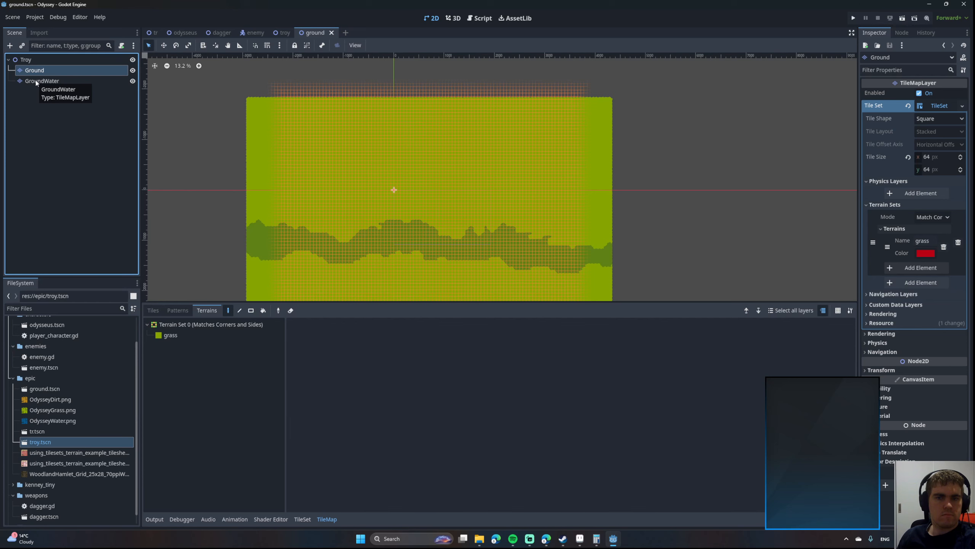
pyautogui.click(35, 80)
pyautogui.click(37, 70)
pyautogui.click(37, 81)
pyautogui.click(39, 71)
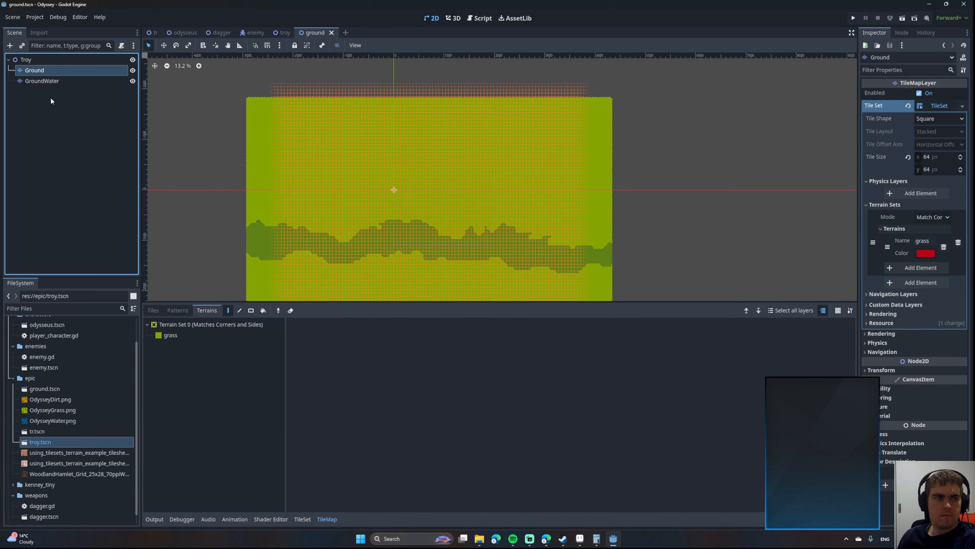
# Copy the Ground tile map layer and paste the copy as a child of Ground.
pyautogui.rightClick(35, 71)
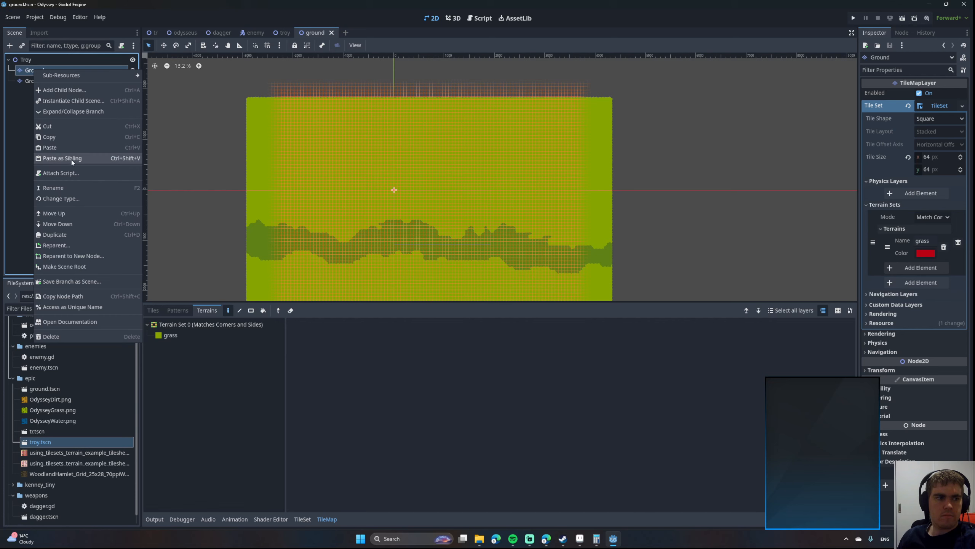
pyautogui.click(67, 137)
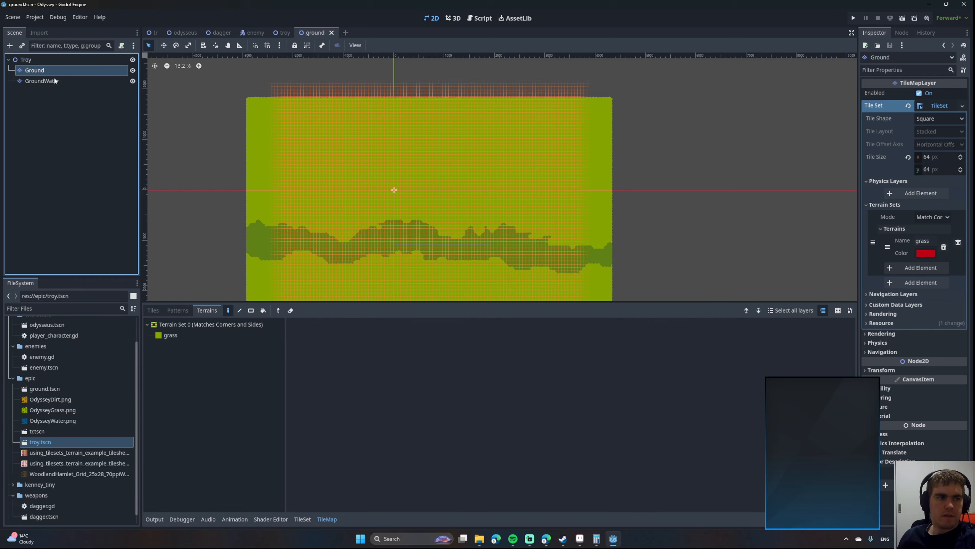
pyautogui.click(33, 63)
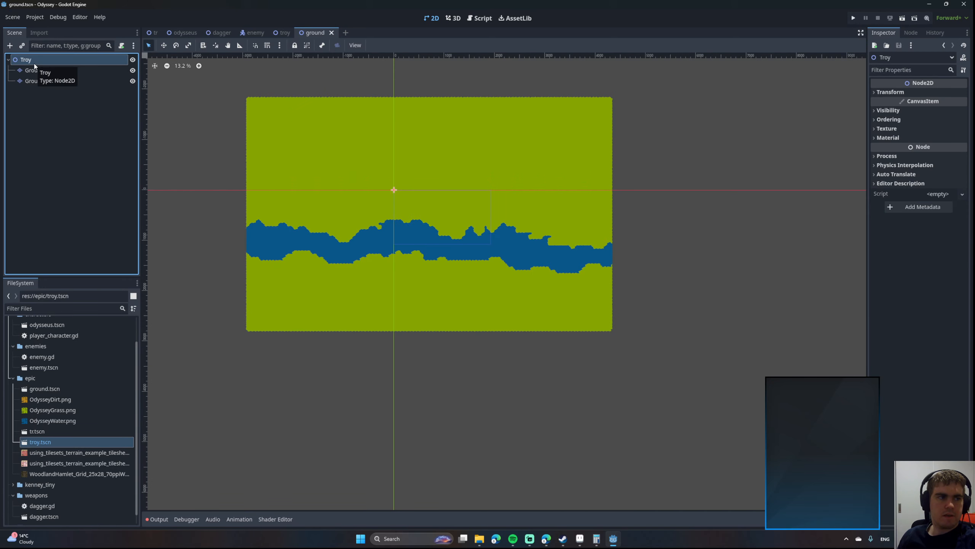
pyautogui.rightClick(34, 70)
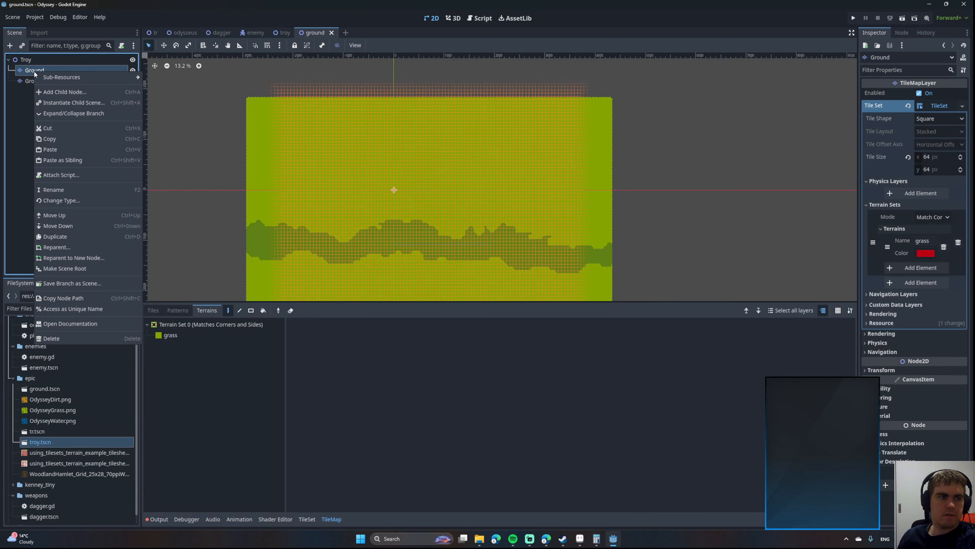
pyautogui.click(61, 148)
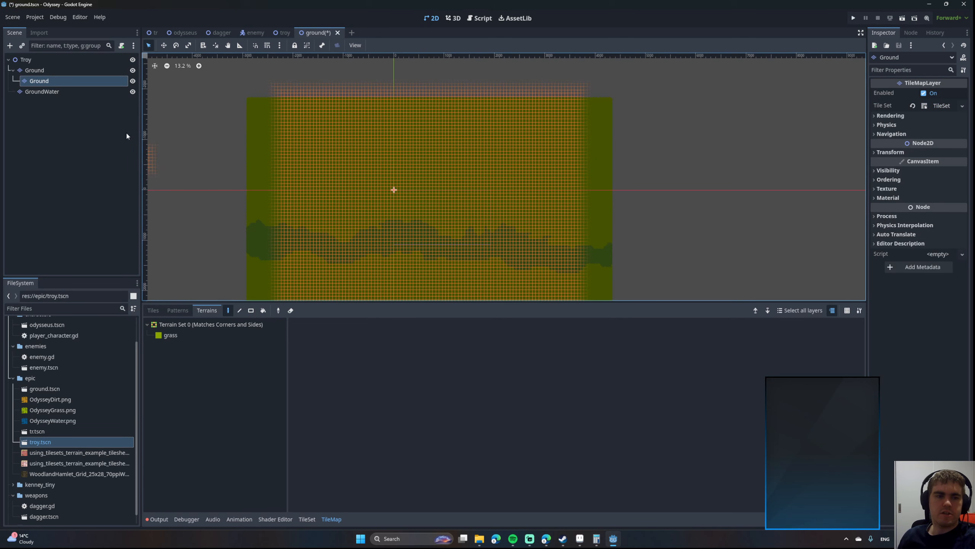
pyautogui.moveTo(309, 179); pyautogui.dragTo(302, 130, button='middle')
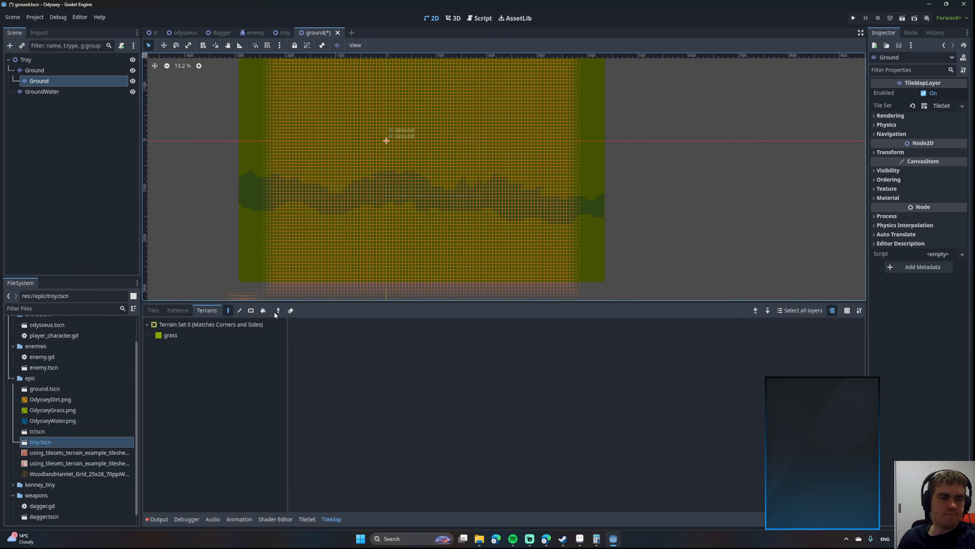
# Move the pasted Ground copy out of Ground to sit directly under Troy, between Ground and GroundWater.
pyautogui.click(291, 310)
pyautogui.scroll(-1, 274, 201)
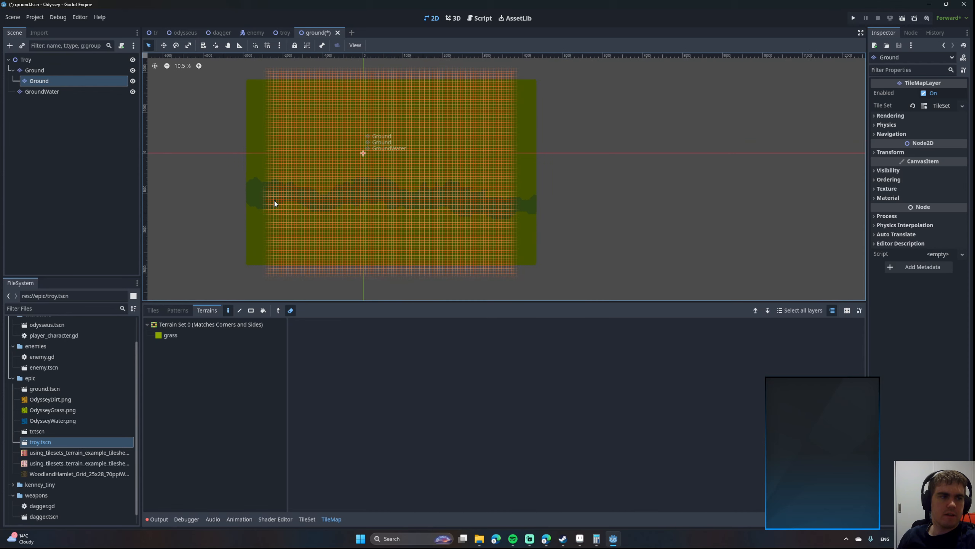
pyautogui.scroll(-1, 275, 201)
pyautogui.moveTo(274, 202); pyautogui.dragTo(293, 220, button='middle')
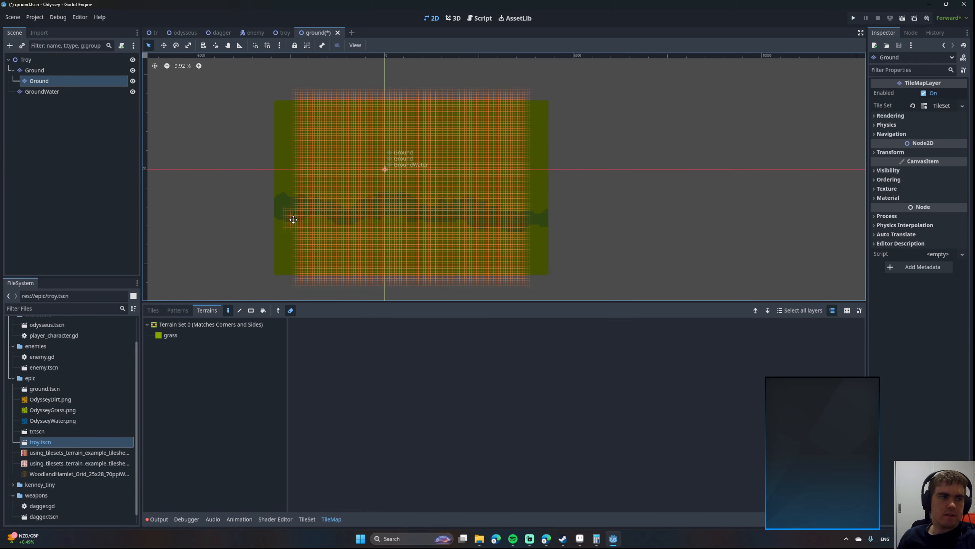
pyautogui.moveTo(49, 83)
pyautogui.mouseDown()
pyautogui.moveTo(66, 91)
pyautogui.moveTo(33, 77)
pyautogui.mouseUp()
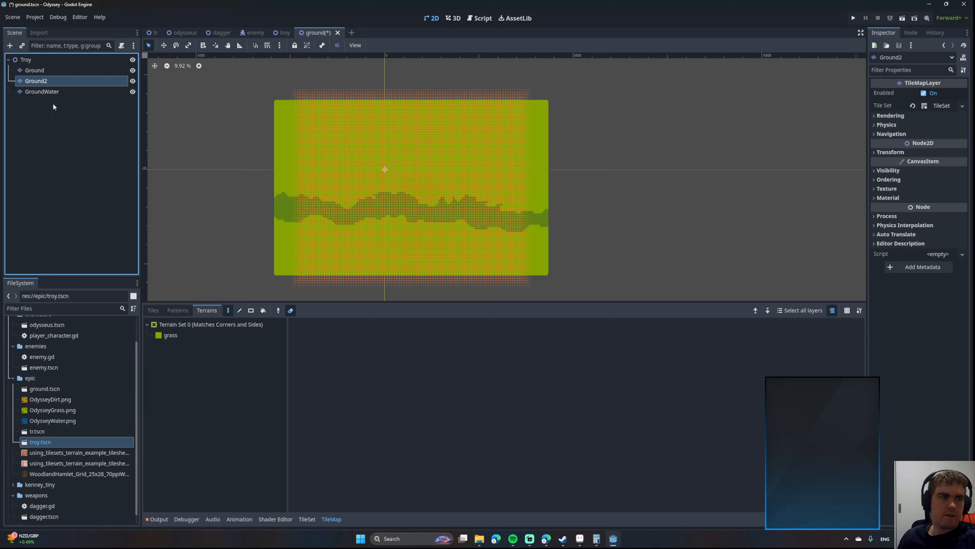
# Rename the copied tile map layer as Dirt and the original Ground layer as Grass.
pyautogui.doubleClick(38, 78)
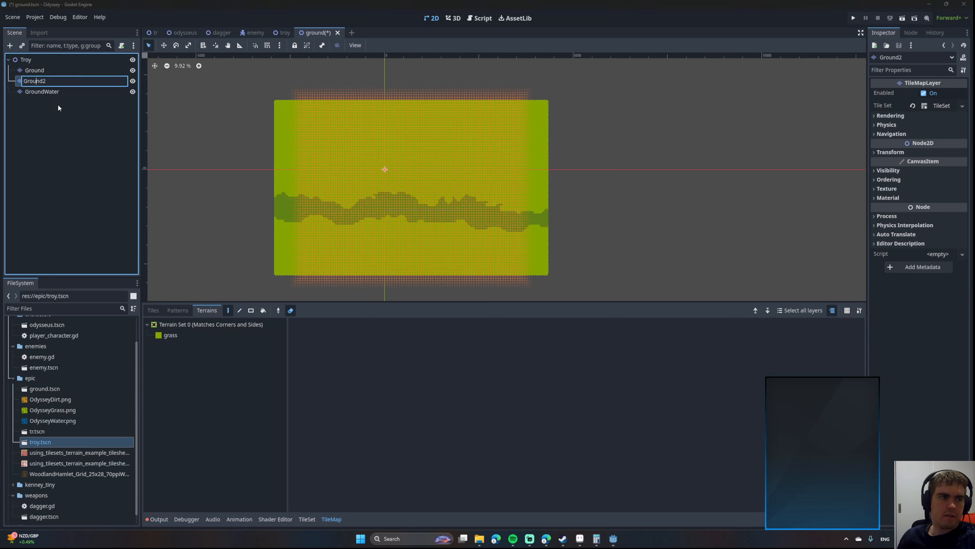
pyautogui.write('Dirt')
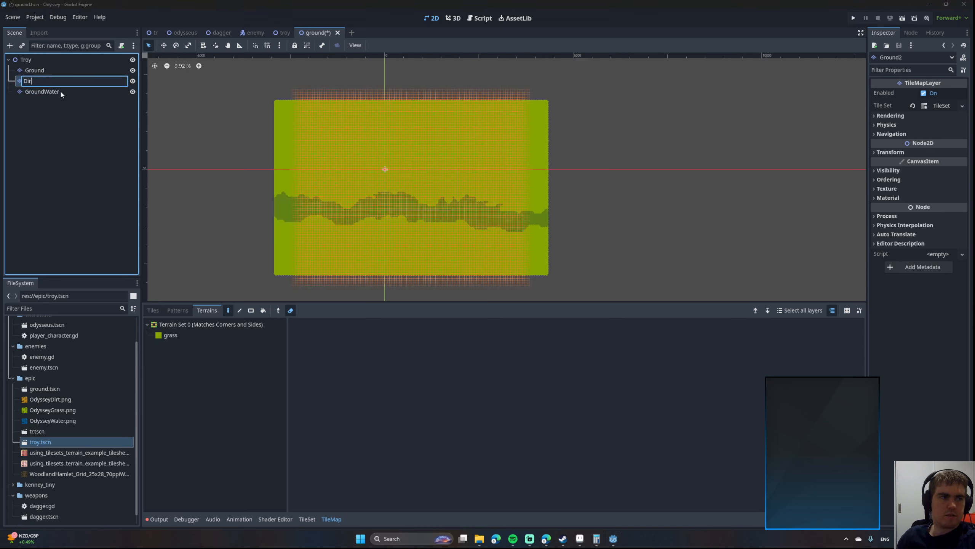
pyautogui.press('Return')
pyautogui.doubleClick(28, 72)
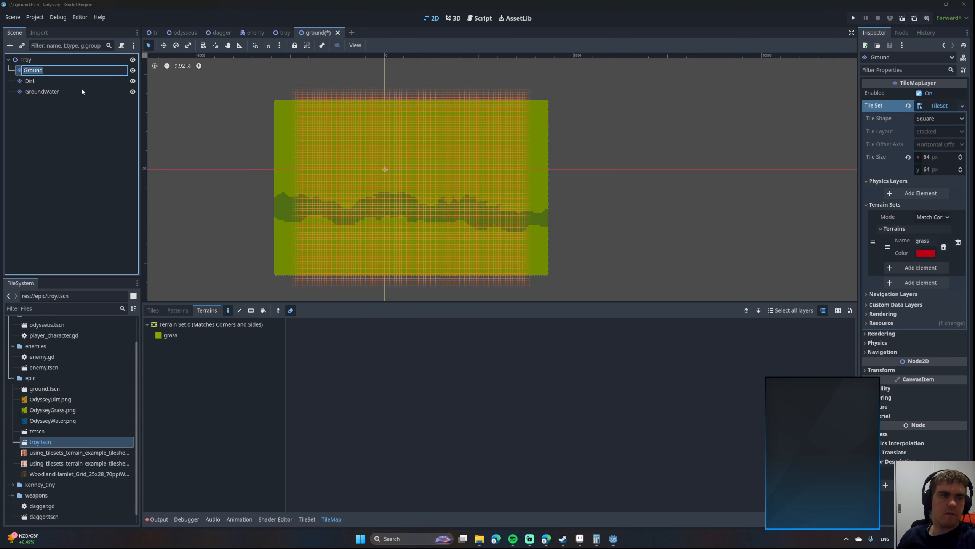
pyautogui.write('Grass')
pyautogui.press('Return')
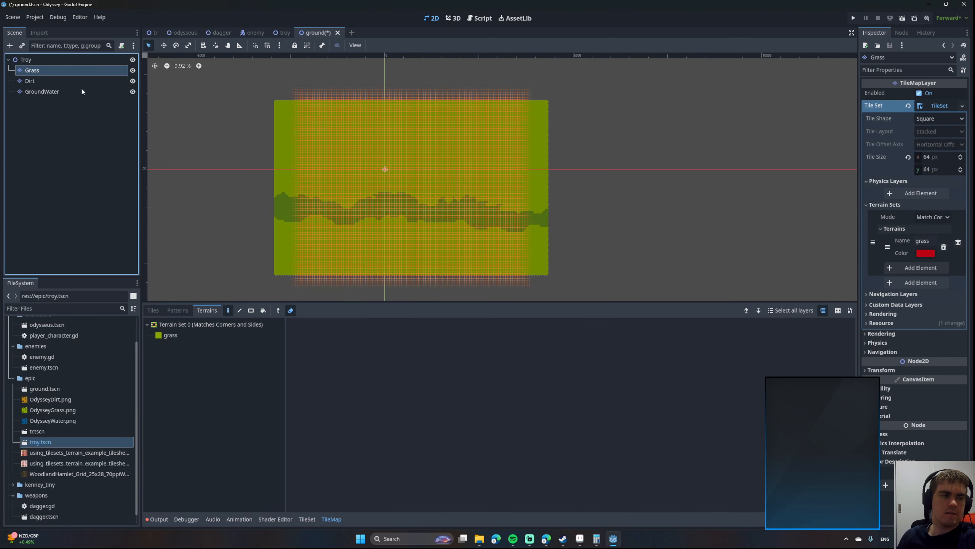
# Erase all the painted terrain from the Dirt layer with a rectangle covering the whole map.
pyautogui.click(51, 81)
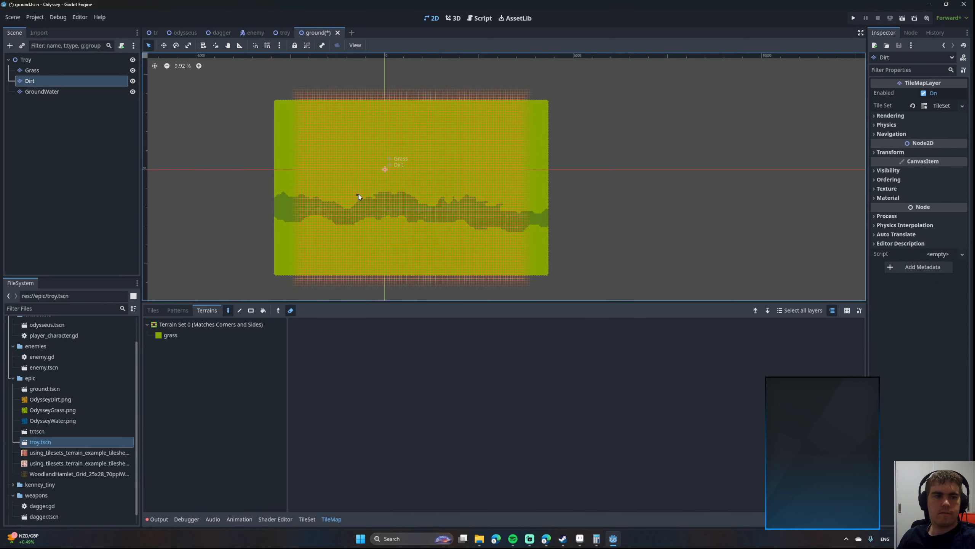
pyautogui.scroll(1, 359, 195)
pyautogui.click(170, 335)
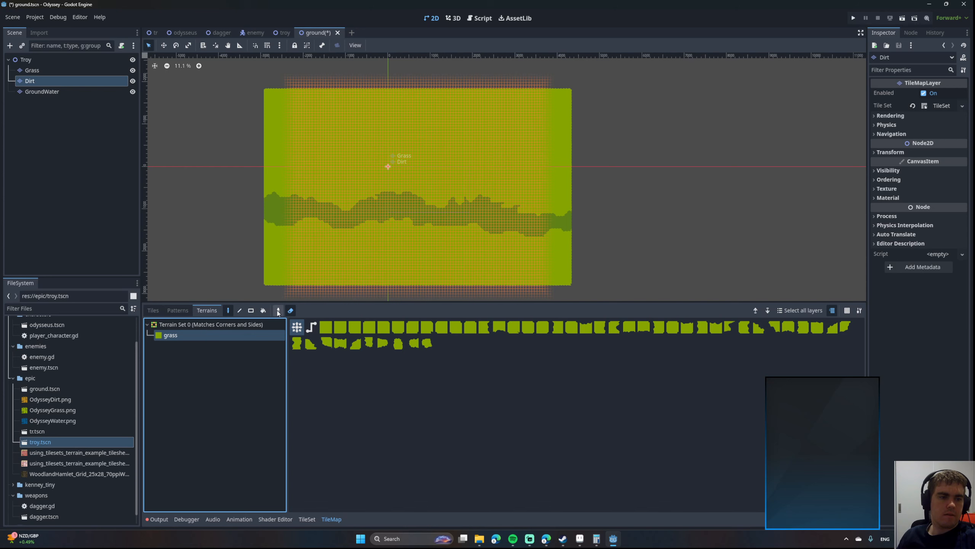
pyautogui.click(251, 310)
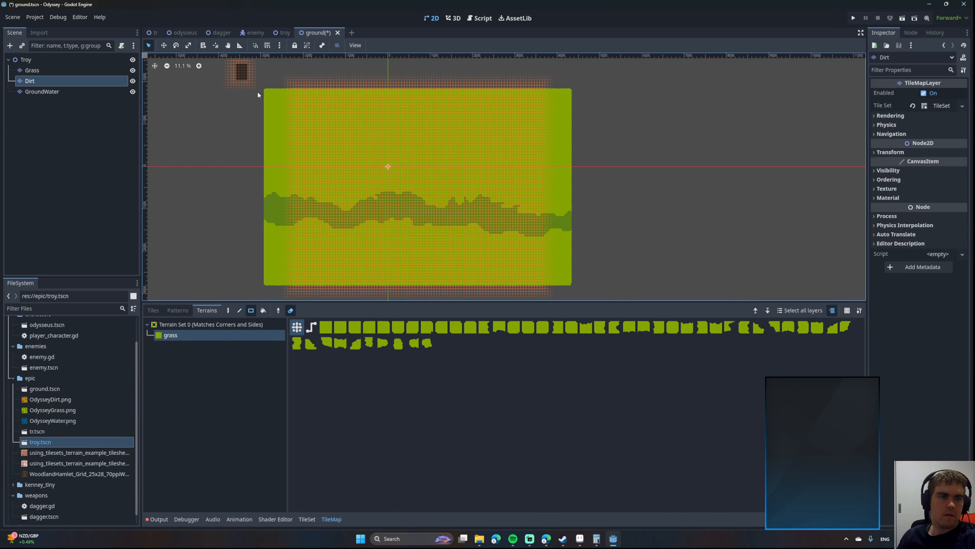
pyautogui.moveTo(258, 92); pyautogui.dragTo(644, 315)
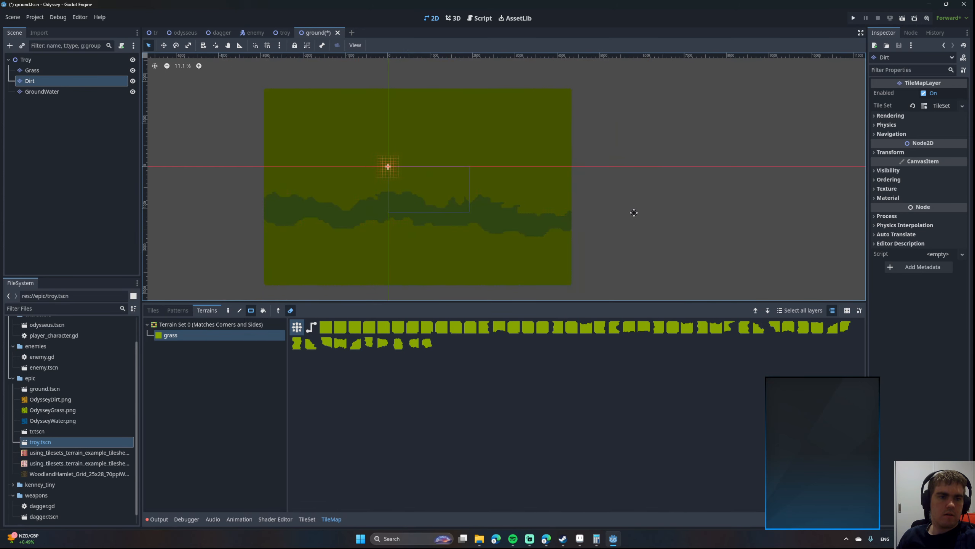
# Compare the source tile sheets used by the Dirt, GroundWater and Grass layers.
pyautogui.scroll(6, 396, 180)
pyautogui.moveTo(266, 169); pyautogui.dragTo(432, 193, button='middle')
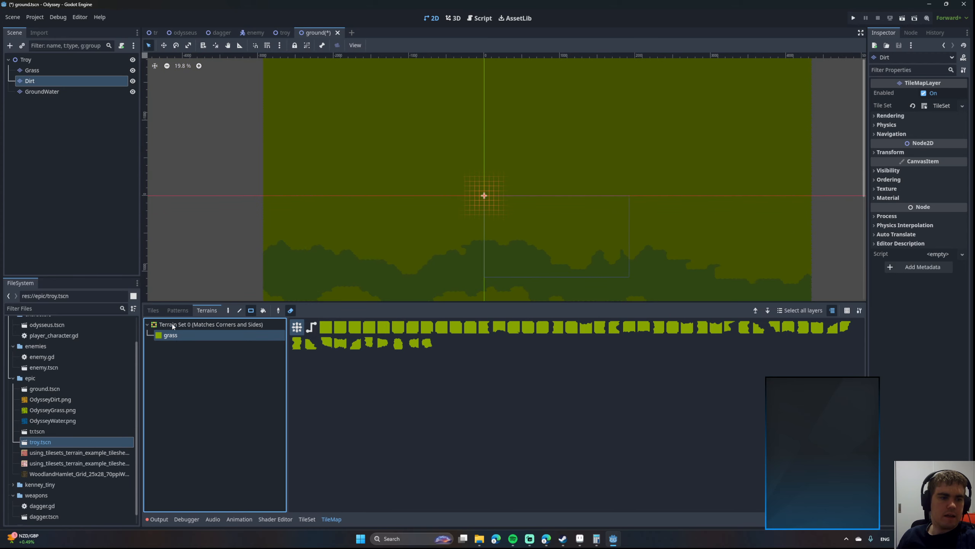
pyautogui.click(162, 311)
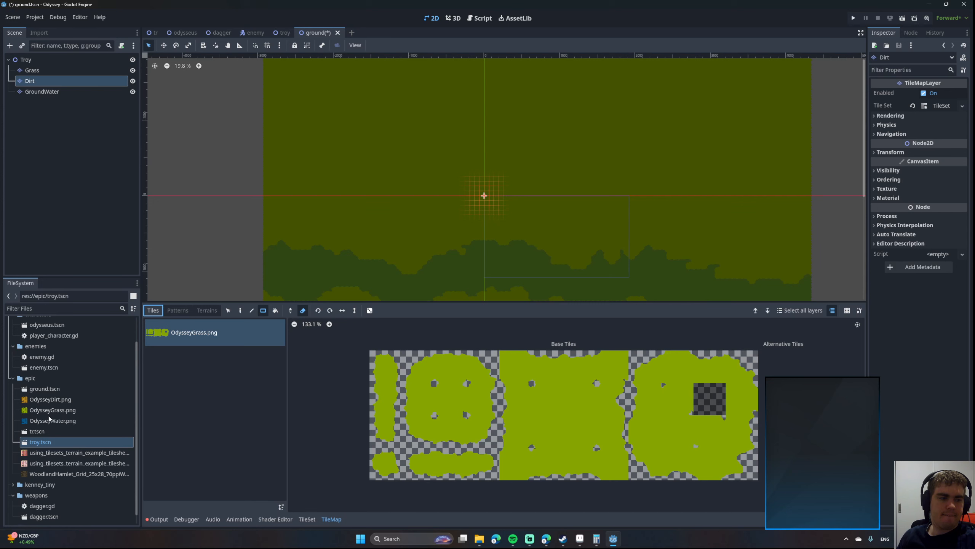
pyautogui.click(49, 96)
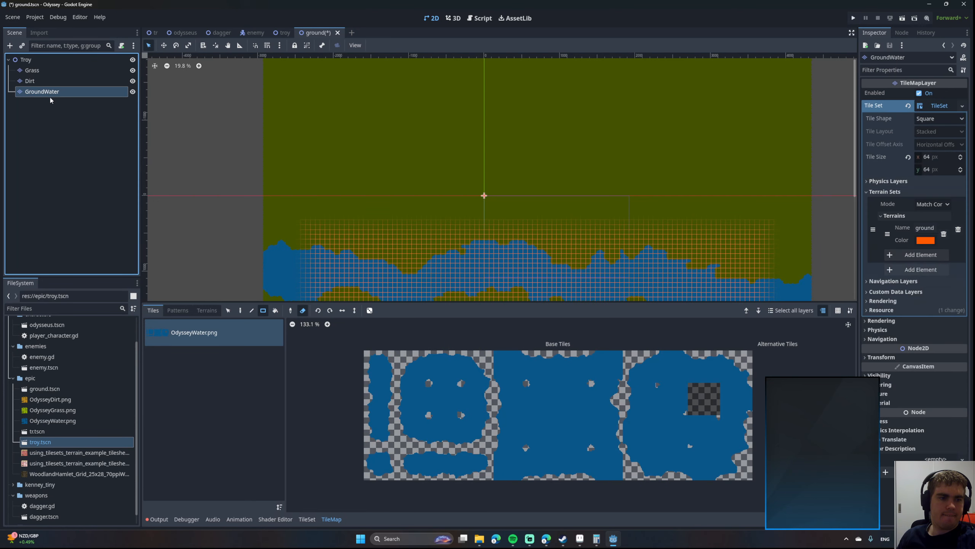
pyautogui.click(49, 83)
pyautogui.click(48, 72)
pyautogui.click(47, 81)
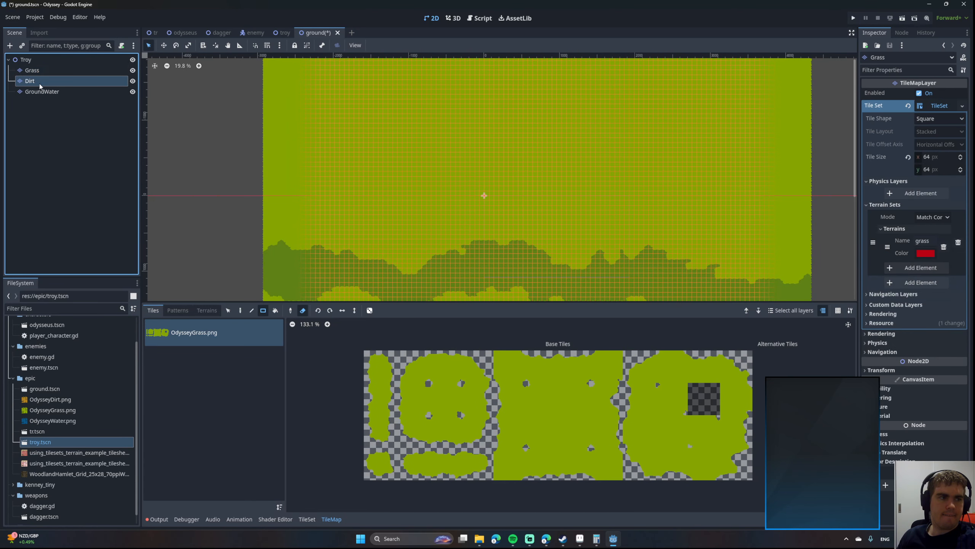
pyautogui.click(171, 337)
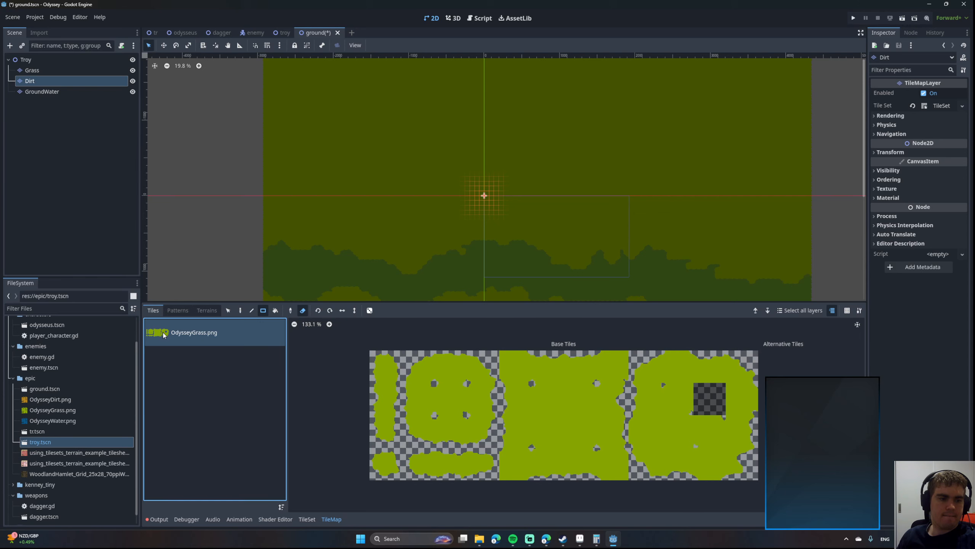
# Replace the atlas texture in the Dirt layer's tile set with OdysseyDirt.png, declining automatic tile creation.
pyautogui.click(307, 519)
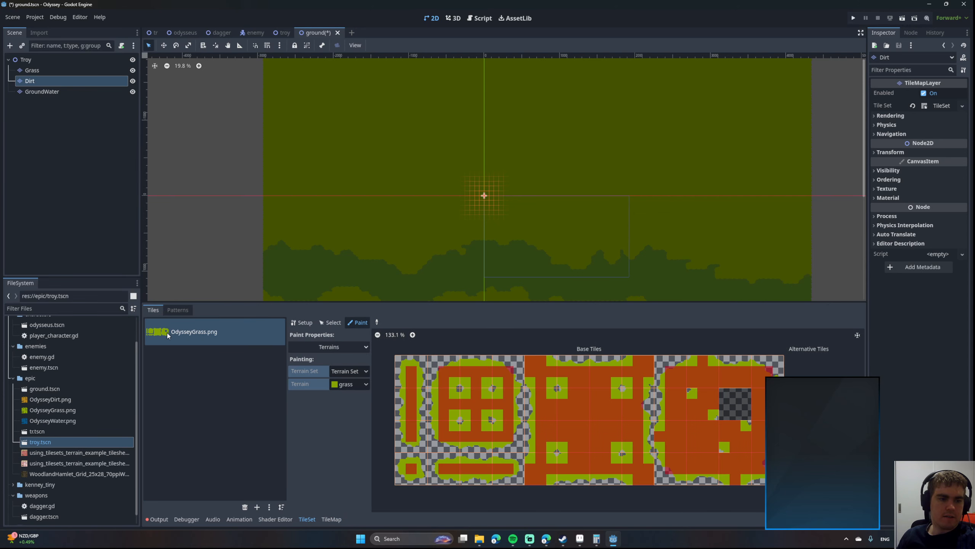
pyautogui.click(303, 322)
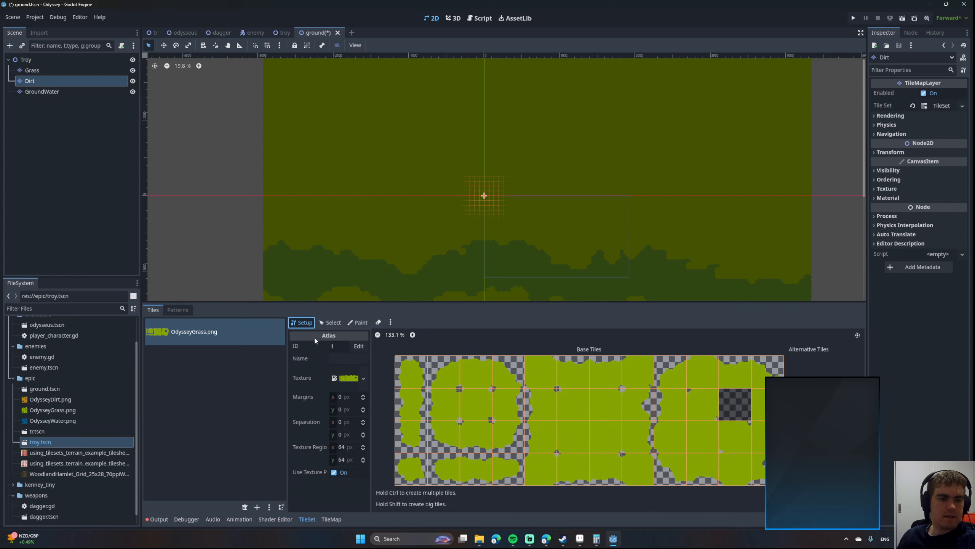
pyautogui.click(348, 378)
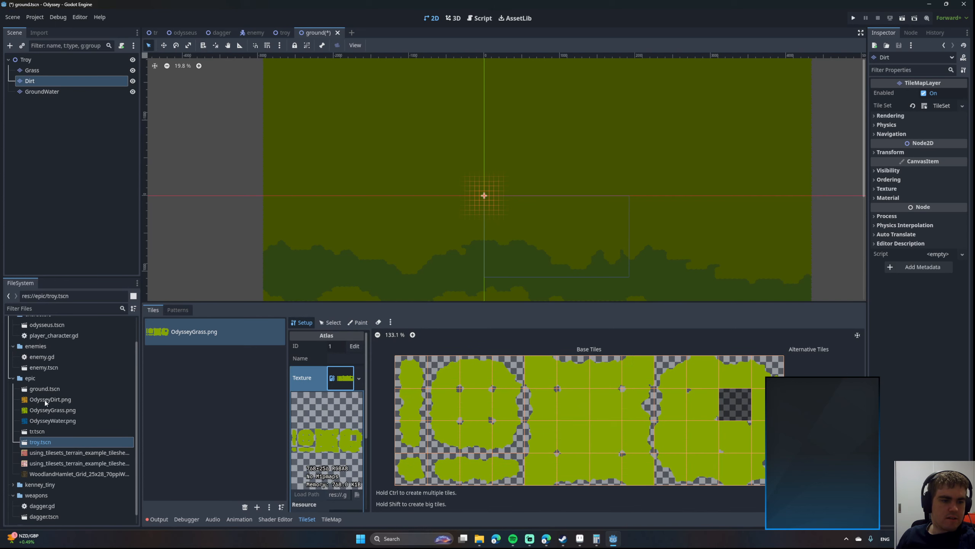
pyautogui.moveTo(39, 402); pyautogui.dragTo(342, 379)
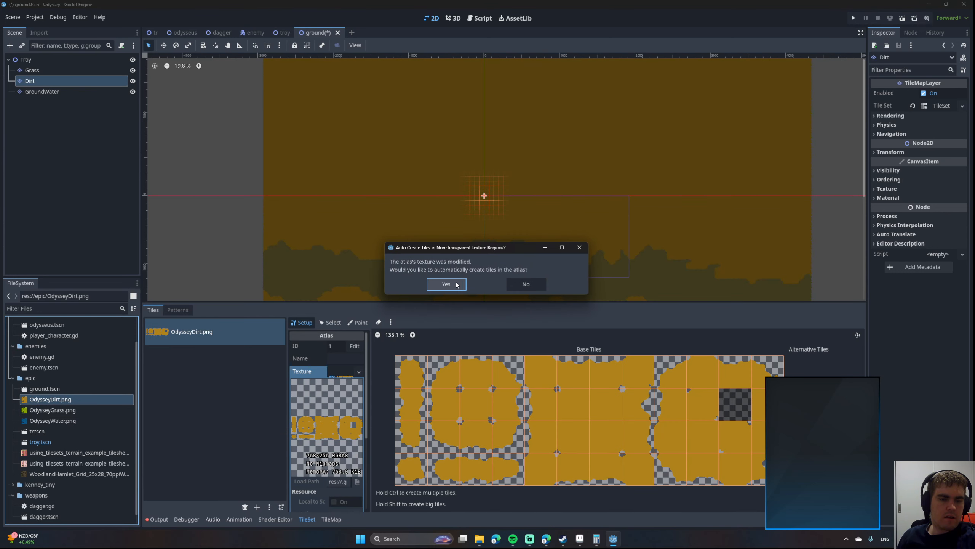
pyautogui.click(533, 286)
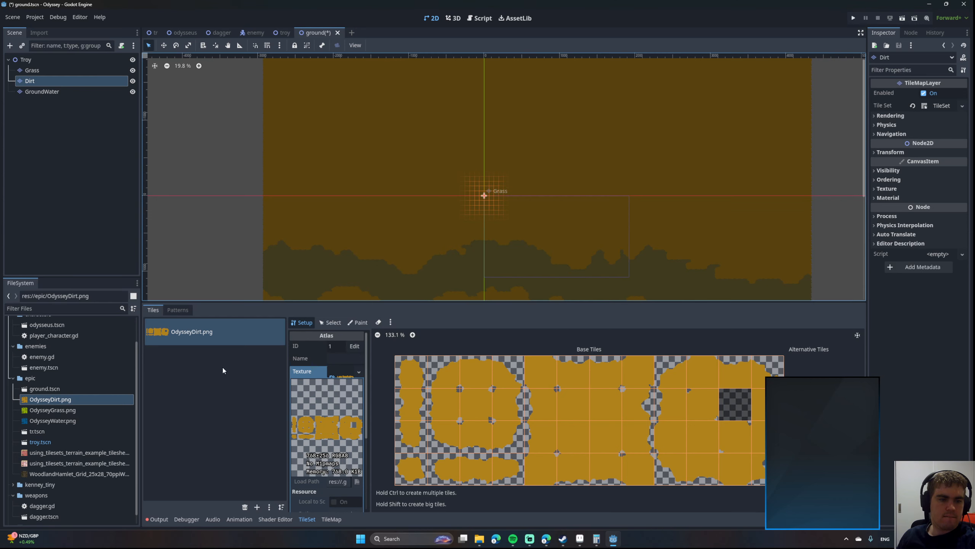
# Check the terrain painting and atlas setup of the OdysseyDirt.png tiles.
pyautogui.click(195, 337)
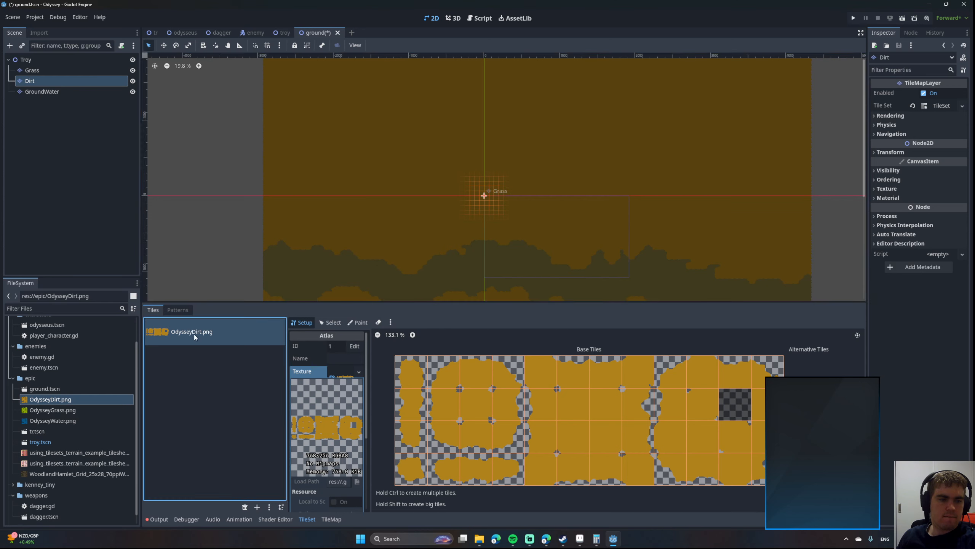
pyautogui.click(330, 322)
pyautogui.click(358, 322)
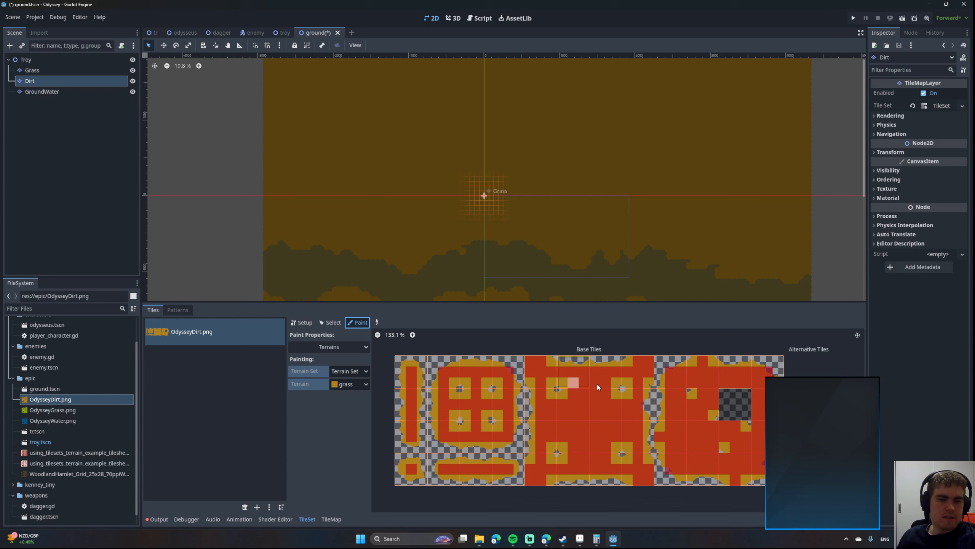
pyautogui.click(302, 322)
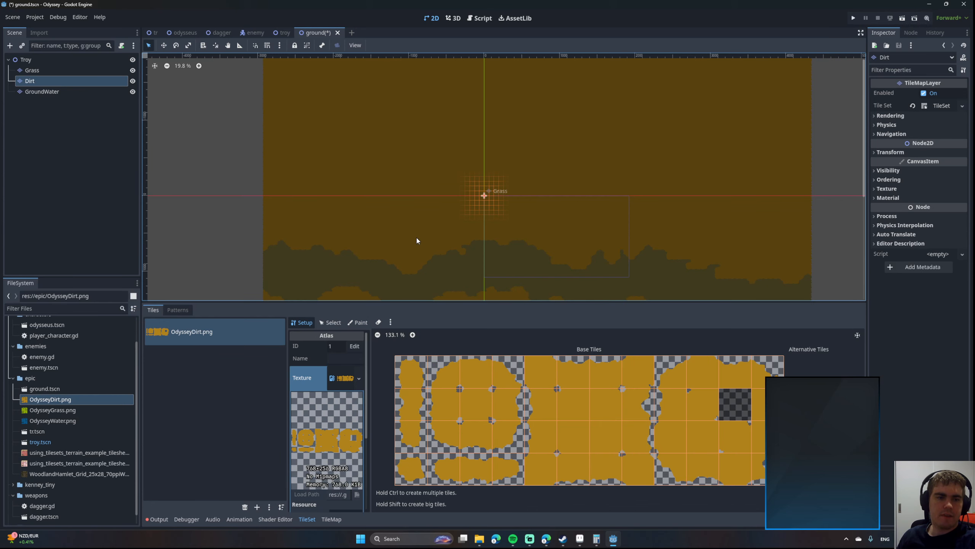
pyautogui.scroll(3, 503, 240)
pyautogui.hscroll(3, 505, 214)
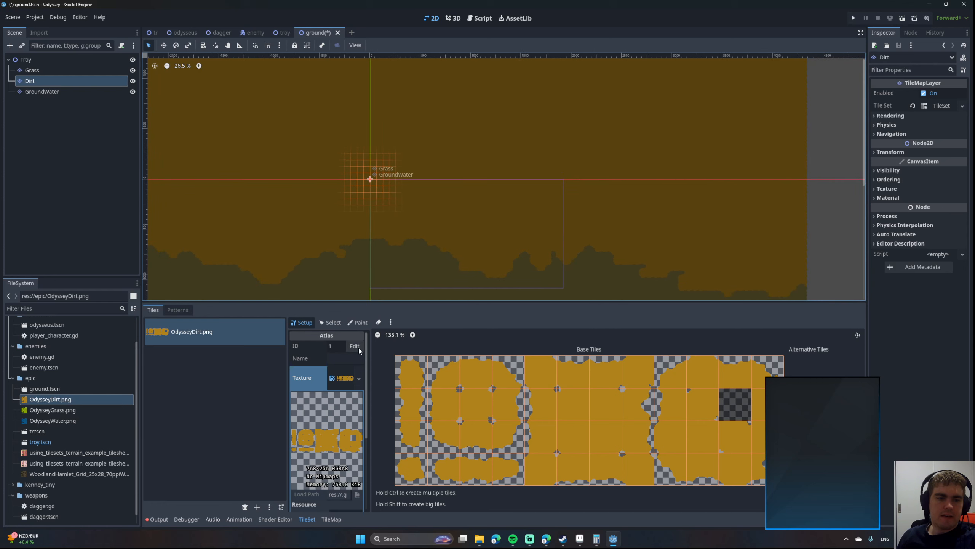
pyautogui.click(350, 324)
# Try painting a small rectangle of the grass terrain near the origin on the Dirt layer, and undo it.
pyautogui.click(331, 518)
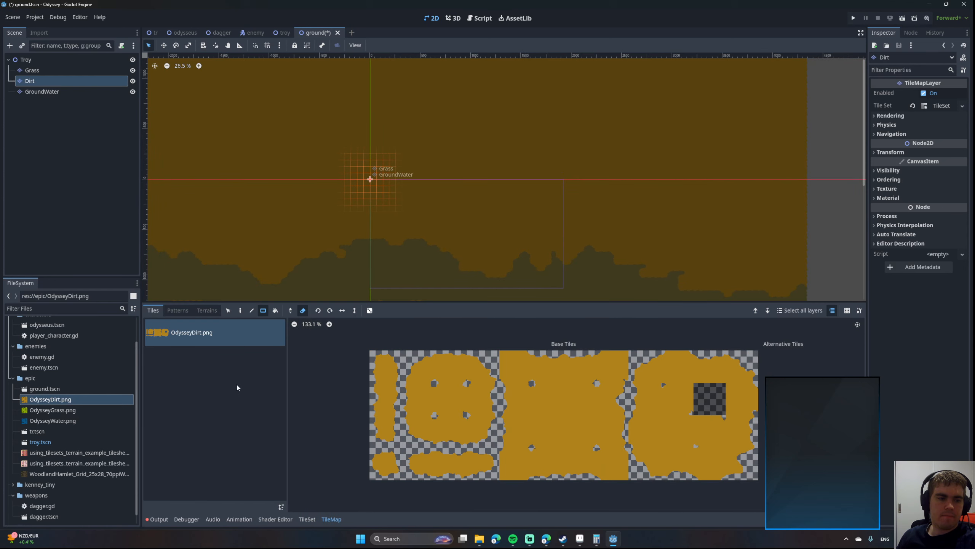
pyautogui.click(206, 310)
pyautogui.click(201, 334)
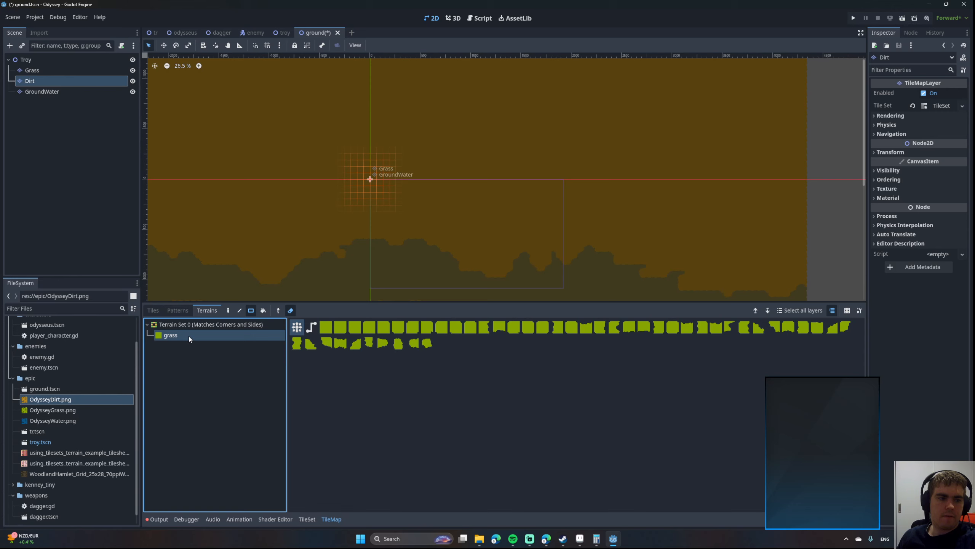
pyautogui.moveTo(293, 199); pyautogui.dragTo(381, 232)
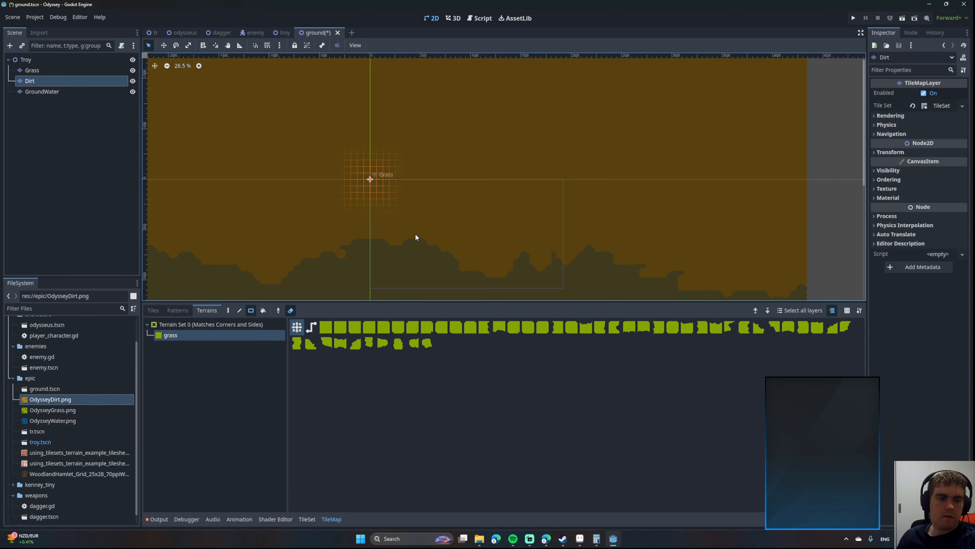
pyautogui.scroll(-2, 413, 237)
pyautogui.click(290, 310)
pyautogui.moveTo(308, 188); pyautogui.dragTo(398, 215)
pyautogui.scroll(2, 390, 216)
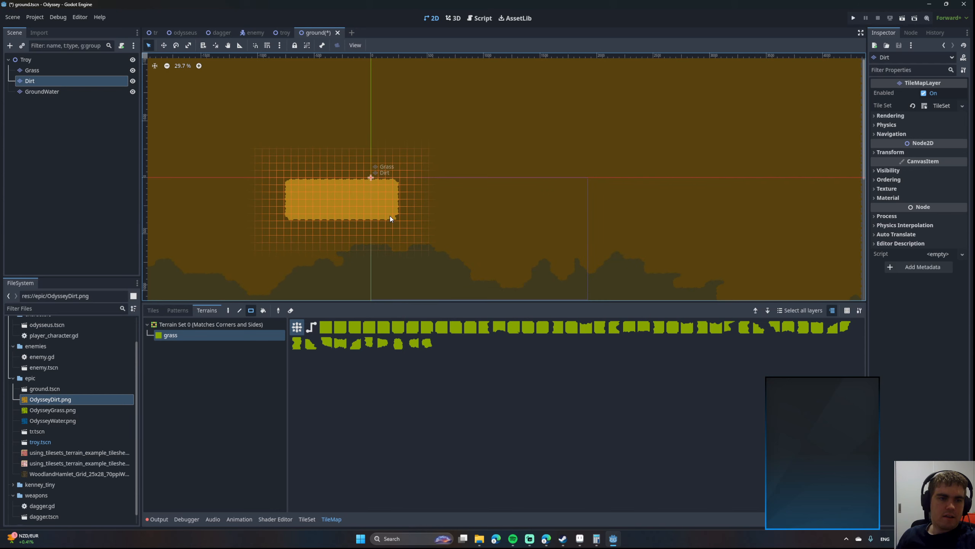
pyautogui.hotkey('ctrl', 'z')
pyautogui.scroll(-2, 390, 216)
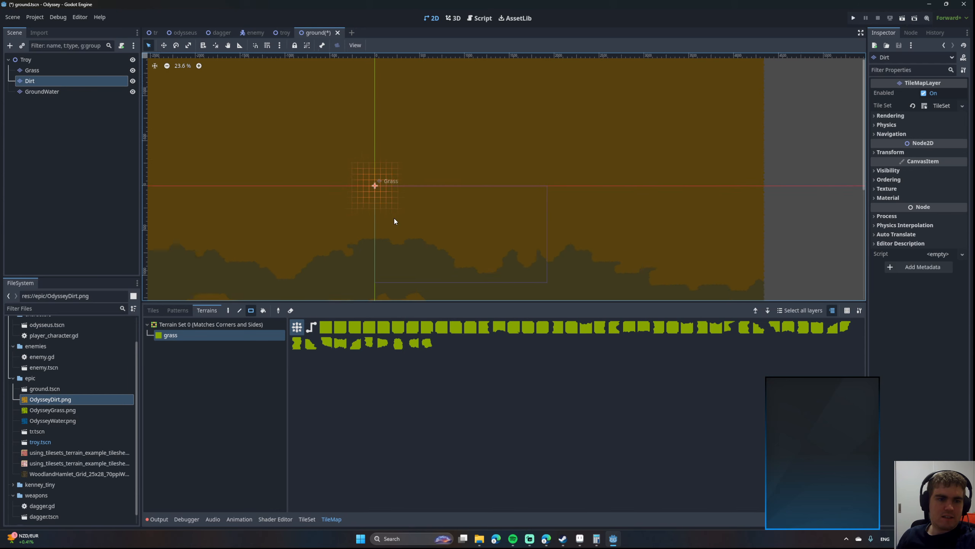
pyautogui.scroll(-4, 394, 218)
pyautogui.moveTo(385, 132); pyautogui.dragTo(398, 113, button='middle')
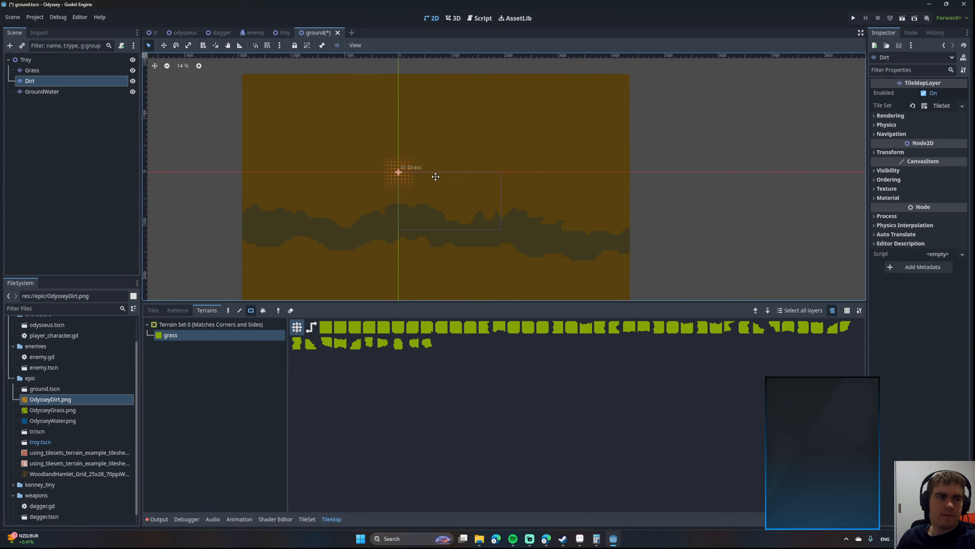
pyautogui.moveTo(435, 177); pyautogui.dragTo(400, 169, button='middle')
pyautogui.scroll(-1, 379, 119)
pyautogui.scroll(-1, 378, 120)
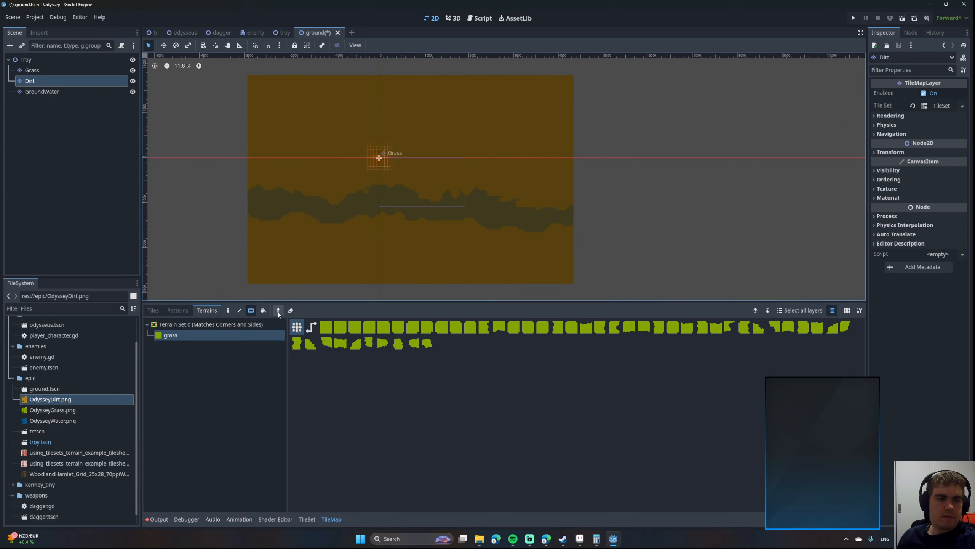
pyautogui.click(240, 311)
pyautogui.click(250, 311)
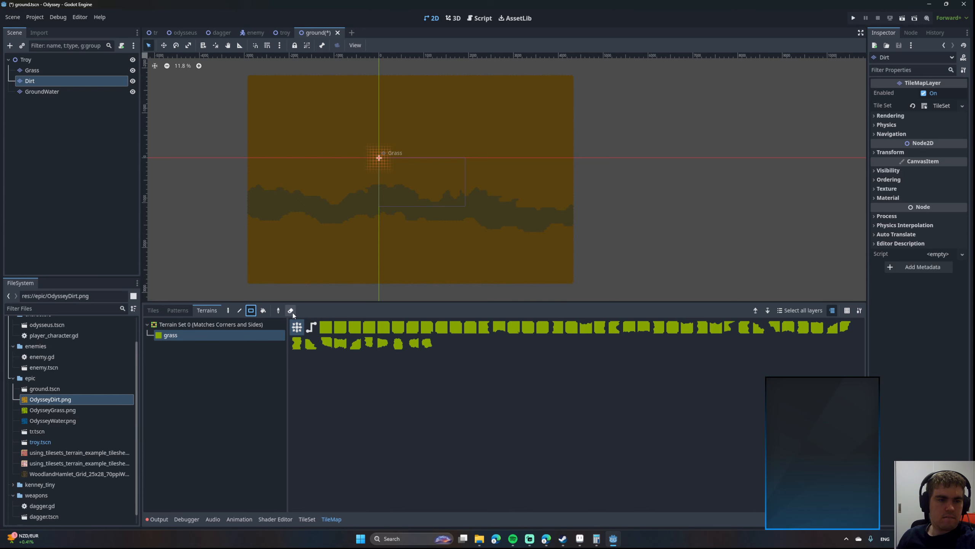
# Examine the OdysseyDirt.png atlas modes and the tile and terrain painting options of the Dirt layer.
pyautogui.click(307, 519)
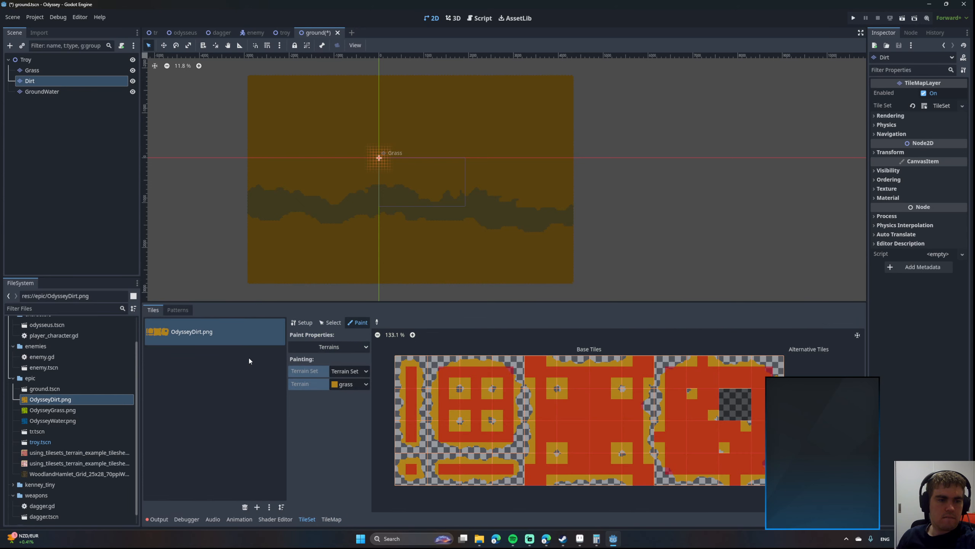
pyautogui.click(301, 323)
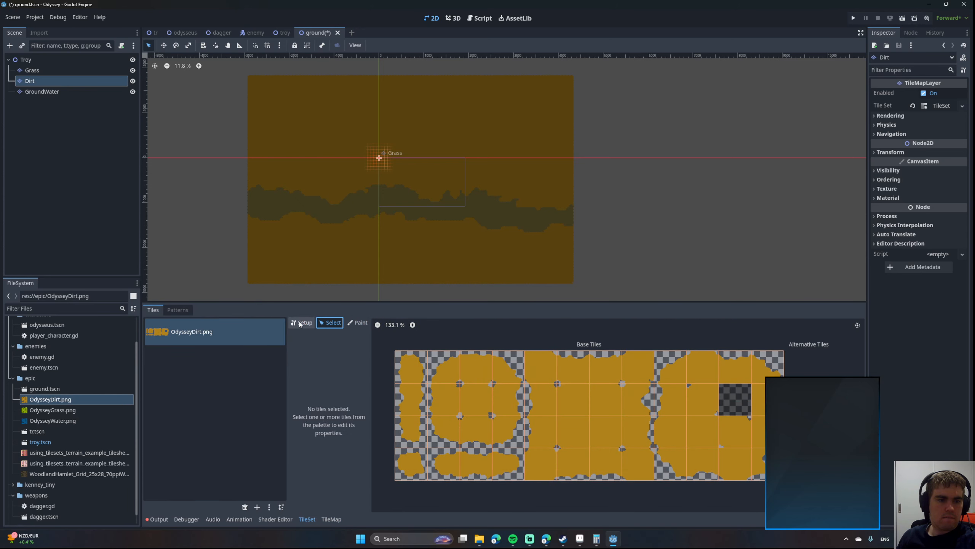
pyautogui.click(330, 322)
pyautogui.click(358, 323)
pyautogui.click(331, 519)
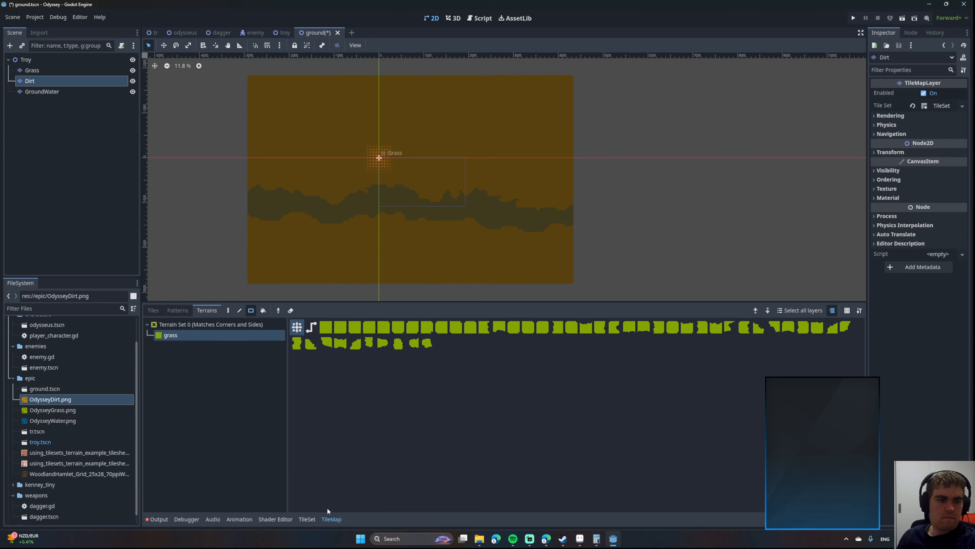
pyautogui.click(153, 311)
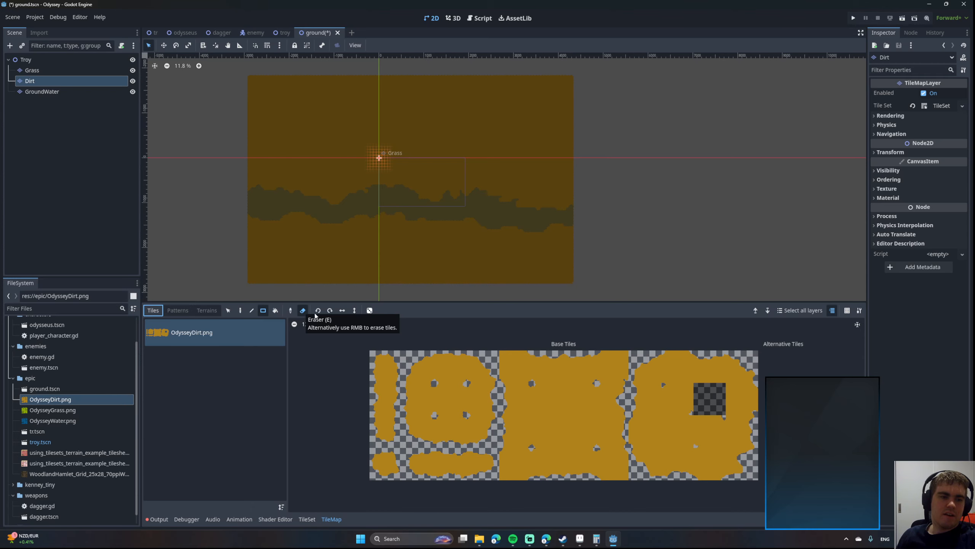
pyautogui.click(370, 312)
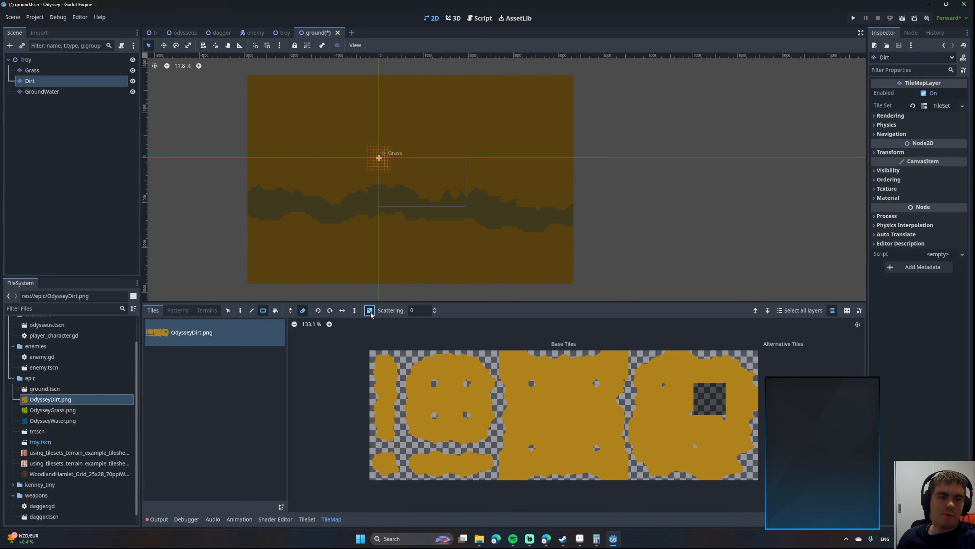
pyautogui.click(215, 311)
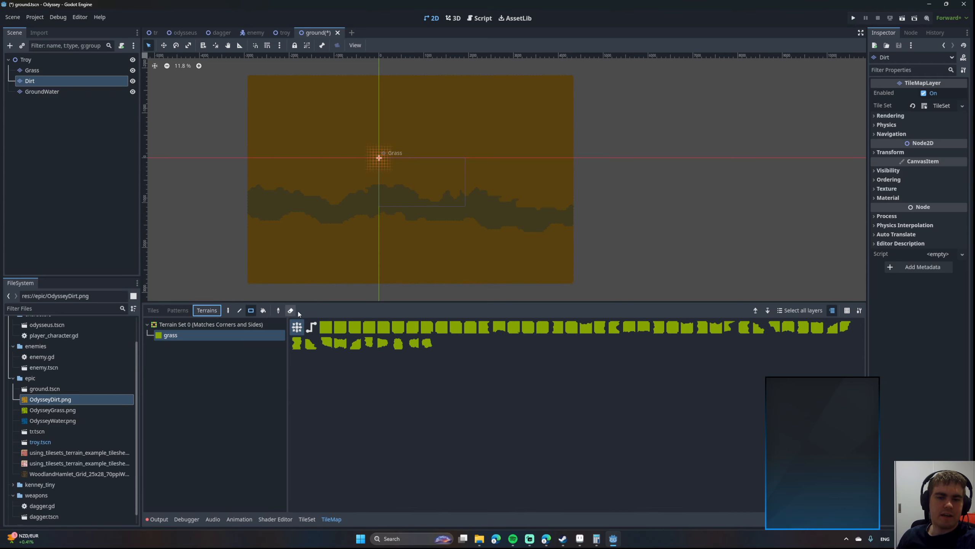
pyautogui.scroll(1, 395, 218)
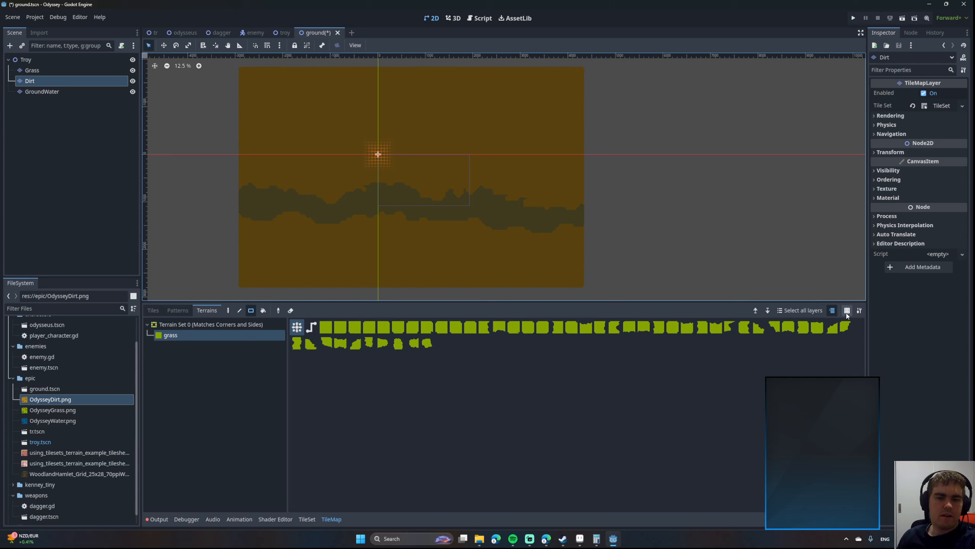
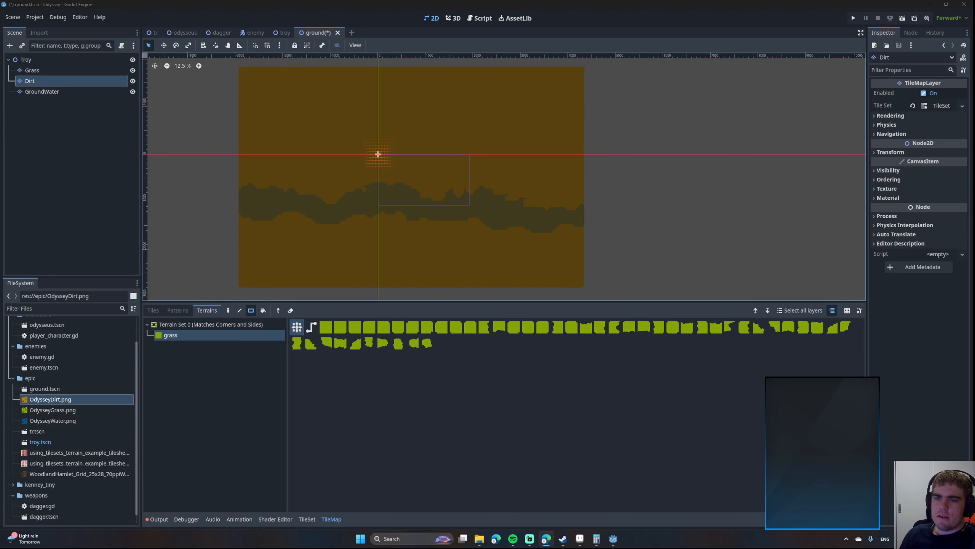
pyautogui.moveTo(496, 198); pyautogui.dragTo(616, 211, button='middle')
pyautogui.scroll(7, 541, 181)
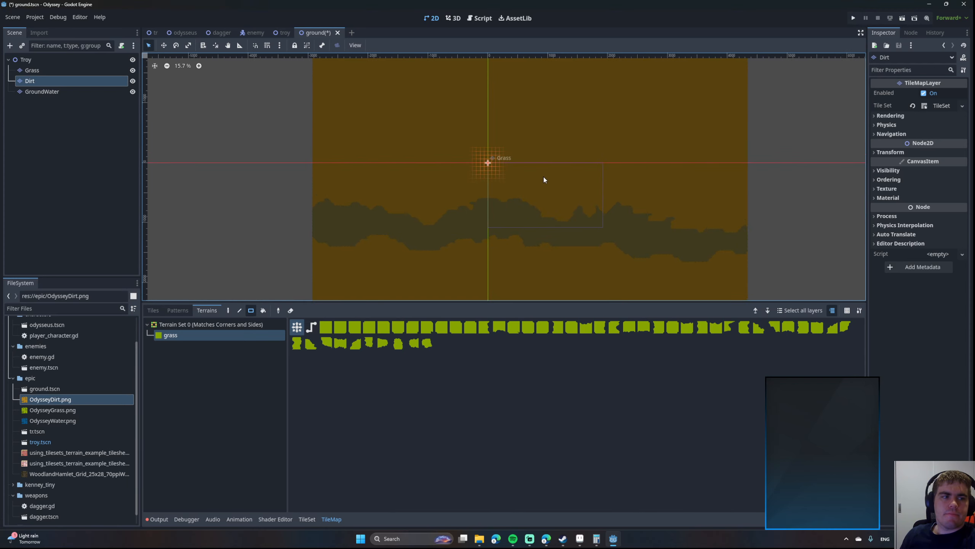
pyautogui.click(277, 310)
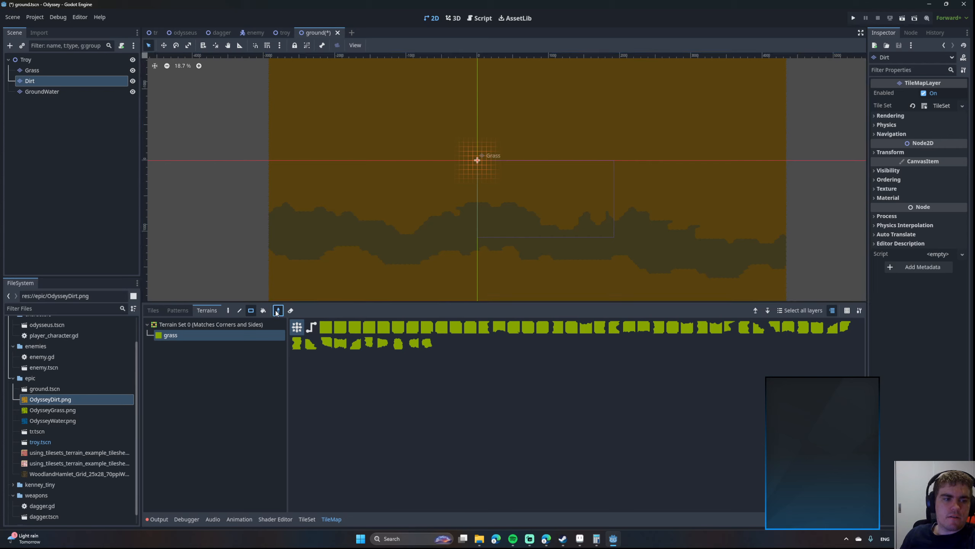
pyautogui.click(275, 313)
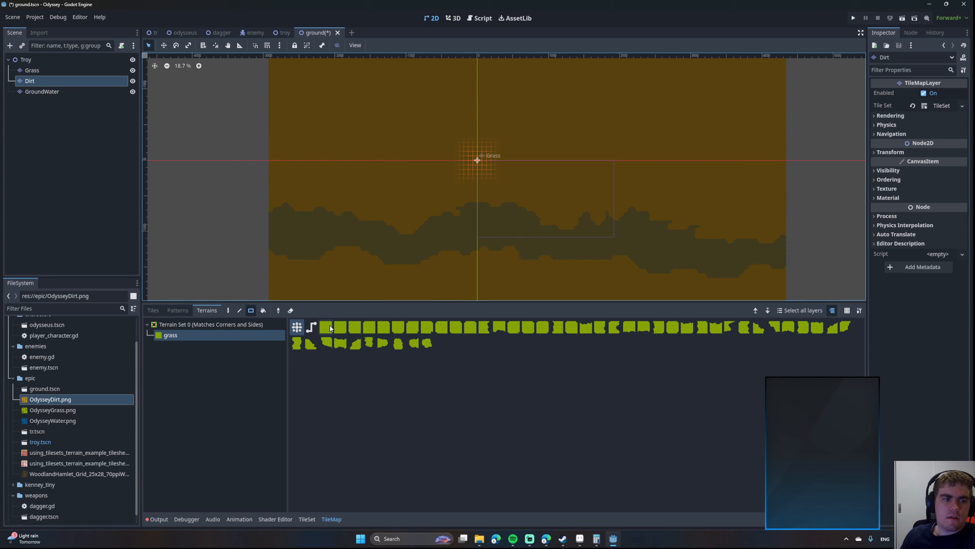
pyautogui.click(277, 311)
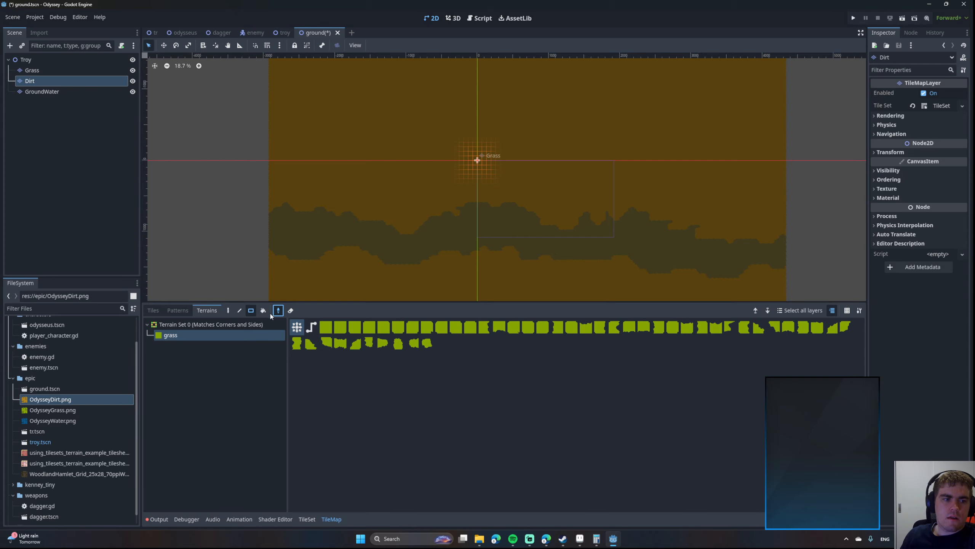
pyautogui.click(278, 310)
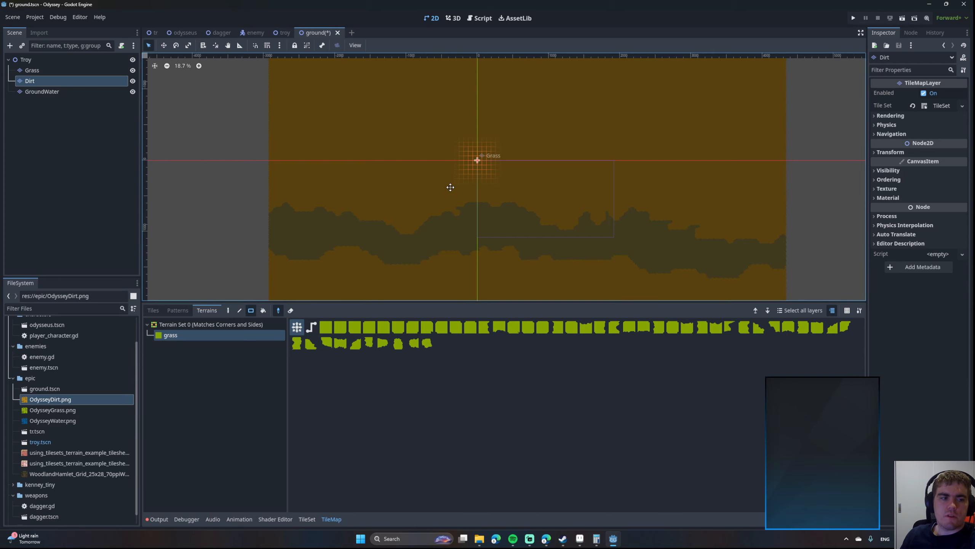
# Try painting two small adjoining rectangles of the grass terrain just west of the origin on the Dirt layer, and undo both.
pyautogui.moveTo(451, 187); pyautogui.dragTo(408, 201, button='middle')
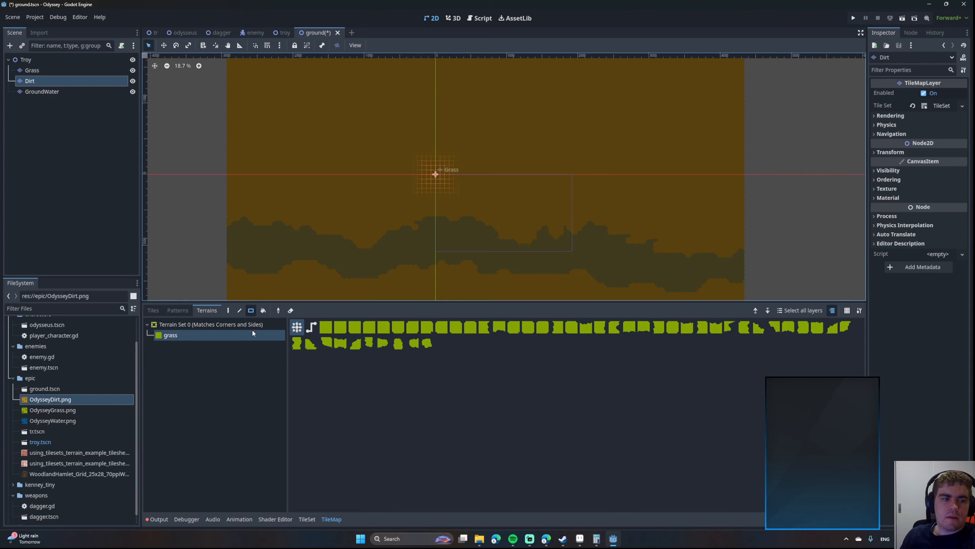
pyautogui.moveTo(364, 154); pyautogui.dragTo(410, 187)
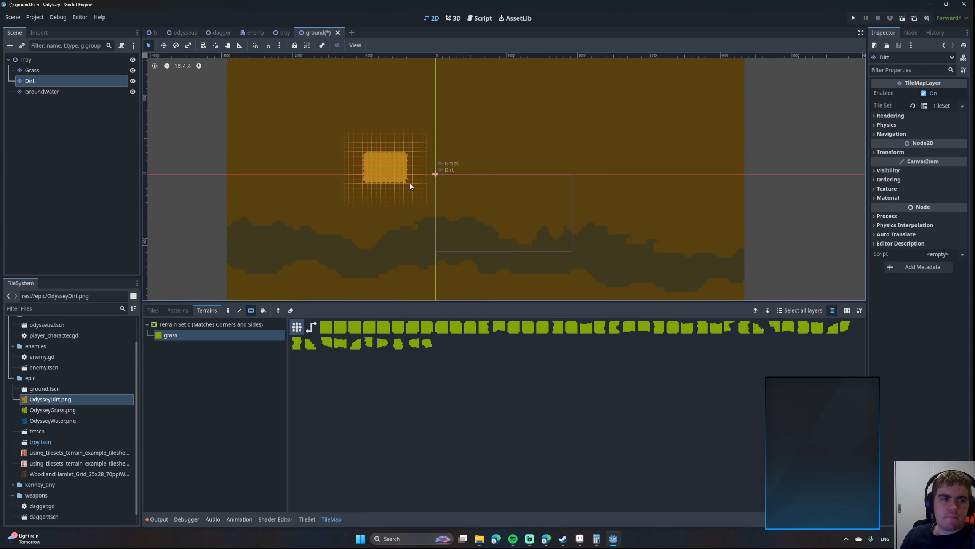
pyautogui.moveTo(449, 206); pyautogui.dragTo(450, 217, button='middle')
pyautogui.moveTo(389, 190); pyautogui.dragTo(403, 210)
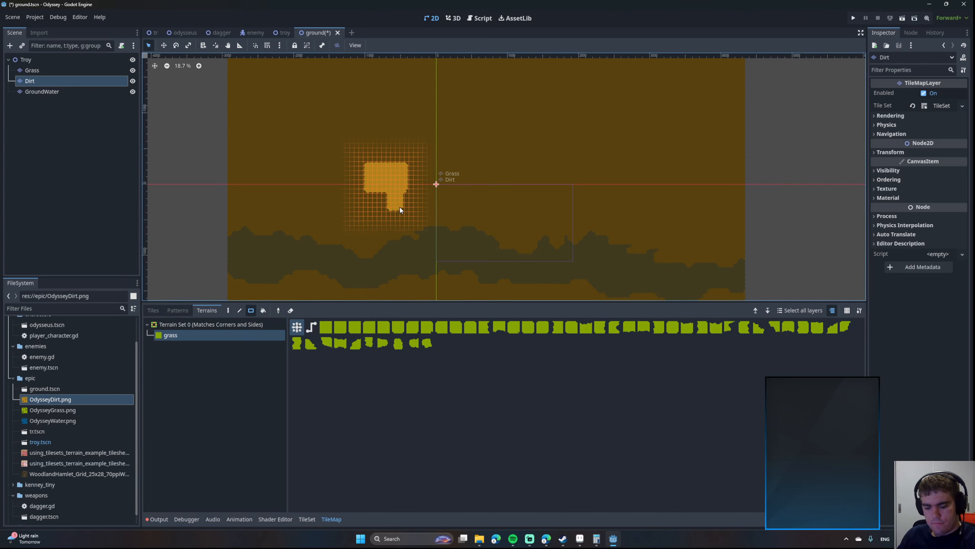
pyautogui.hotkey('ctrl', 'z')
pyautogui.hotkey('ctrl', 'z')
# Paint scattered freehand patches of the grass terrain on the Dirt layer, northwest and north of the origin.
pyautogui.click(228, 311)
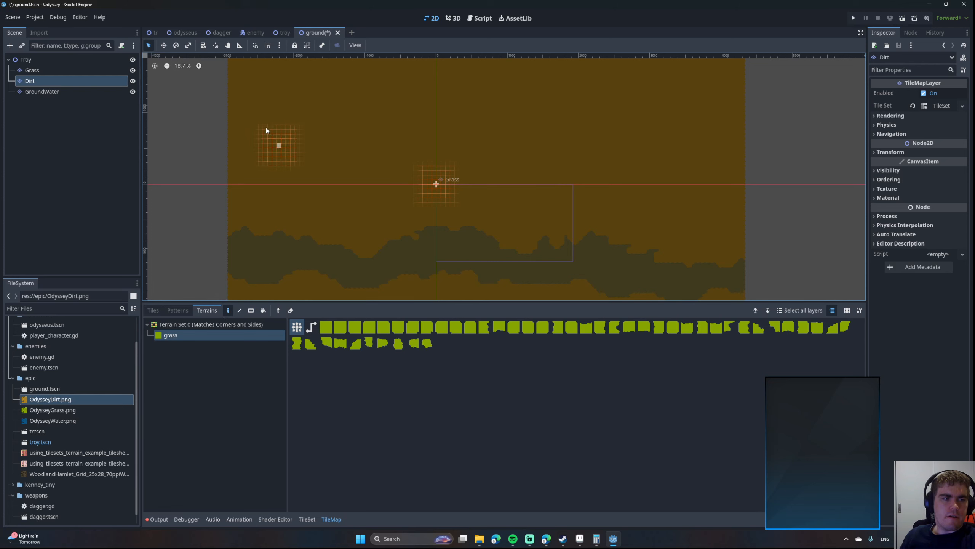
pyautogui.moveTo(266, 128); pyautogui.dragTo(263, 137)
pyautogui.moveTo(254, 156); pyautogui.dragTo(354, 183)
pyautogui.moveTo(326, 150)
pyautogui.mouseDown()
pyautogui.moveTo(341, 155)
pyautogui.moveTo(337, 175)
pyautogui.moveTo(318, 152)
pyautogui.moveTo(320, 125)
pyautogui.moveTo(378, 131)
pyautogui.moveTo(384, 144)
pyautogui.moveTo(379, 123)
pyautogui.mouseUp()
pyautogui.moveTo(416, 118)
pyautogui.mouseDown()
pyautogui.moveTo(420, 143)
pyautogui.moveTo(433, 154)
pyautogui.mouseUp()
pyautogui.moveTo(470, 141); pyautogui.dragTo(475, 147)
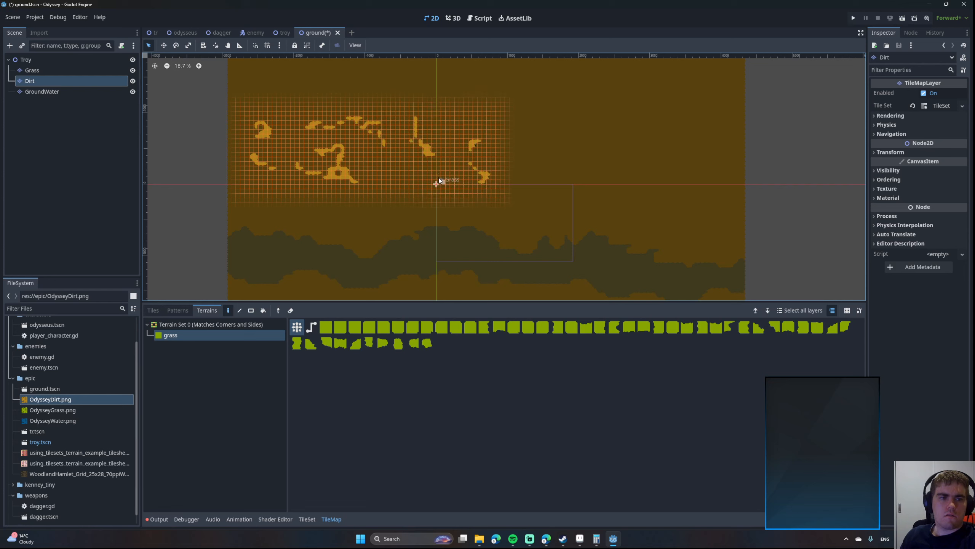
# Paint more irregular dirt patches along the river's north side, then east and north of the origin.
pyautogui.moveTo(396, 181)
pyautogui.mouseDown()
pyautogui.moveTo(403, 206)
pyautogui.moveTo(352, 213)
pyautogui.mouseUp()
pyautogui.moveTo(290, 205)
pyautogui.mouseDown()
pyautogui.moveTo(297, 214)
pyautogui.moveTo(256, 222)
pyautogui.moveTo(328, 232)
pyautogui.moveTo(258, 212)
pyautogui.mouseUp()
pyautogui.moveTo(436, 227); pyautogui.dragTo(465, 209)
pyautogui.moveTo(490, 219)
pyautogui.mouseDown()
pyautogui.moveTo(510, 221)
pyautogui.moveTo(503, 231)
pyautogui.mouseUp()
pyautogui.moveTo(525, 236)
pyautogui.mouseDown()
pyautogui.moveTo(523, 213)
pyautogui.moveTo(553, 198)
pyautogui.moveTo(518, 187)
pyautogui.moveTo(500, 151)
pyautogui.moveTo(539, 150)
pyautogui.moveTo(565, 170)
pyautogui.moveTo(548, 169)
pyautogui.mouseUp()
pyautogui.moveTo(558, 132); pyautogui.dragTo(553, 131)
pyautogui.moveTo(543, 123)
pyautogui.mouseDown()
pyautogui.moveTo(503, 108)
pyautogui.moveTo(495, 119)
pyautogui.mouseUp()
pyautogui.moveTo(488, 113); pyautogui.dragTo(490, 116)
pyautogui.moveTo(448, 101)
pyautogui.mouseDown()
pyautogui.moveTo(440, 112)
pyautogui.moveTo(454, 127)
pyautogui.mouseUp()
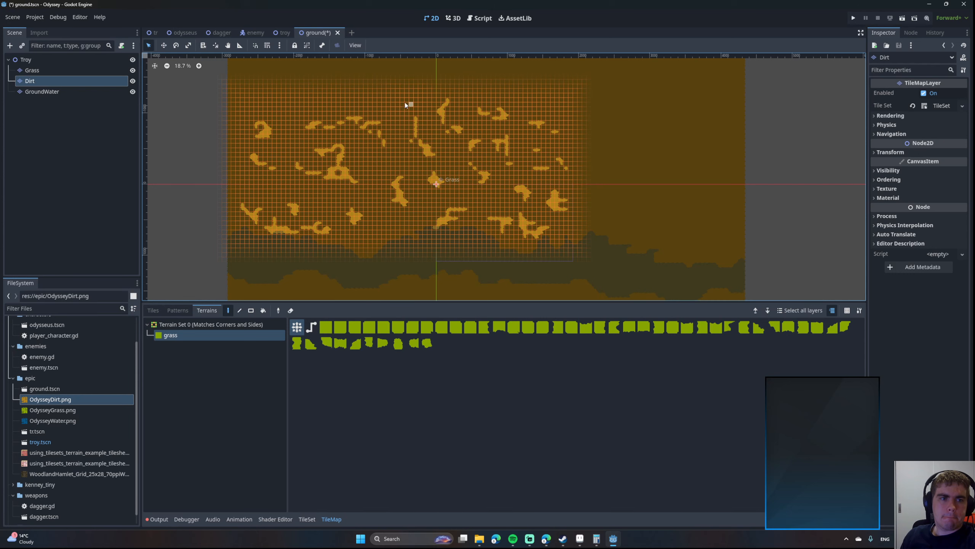
# Scatter small irregular dirt patches across the map's northwest corner and along its upper edge towards the centre.
pyautogui.moveTo(368, 94)
pyautogui.mouseDown()
pyautogui.moveTo(379, 88)
pyautogui.moveTo(354, 91)
pyautogui.moveTo(336, 74)
pyautogui.mouseUp()
pyautogui.moveTo(337, 77); pyautogui.dragTo(419, 144, button='middle')
pyautogui.click(329, 146)
pyautogui.moveTo(325, 159)
pyautogui.mouseDown()
pyautogui.moveTo(336, 177)
pyautogui.moveTo(338, 164)
pyautogui.mouseUp()
pyautogui.moveTo(367, 142)
pyautogui.mouseDown()
pyautogui.moveTo(355, 150)
pyautogui.moveTo(378, 182)
pyautogui.mouseUp()
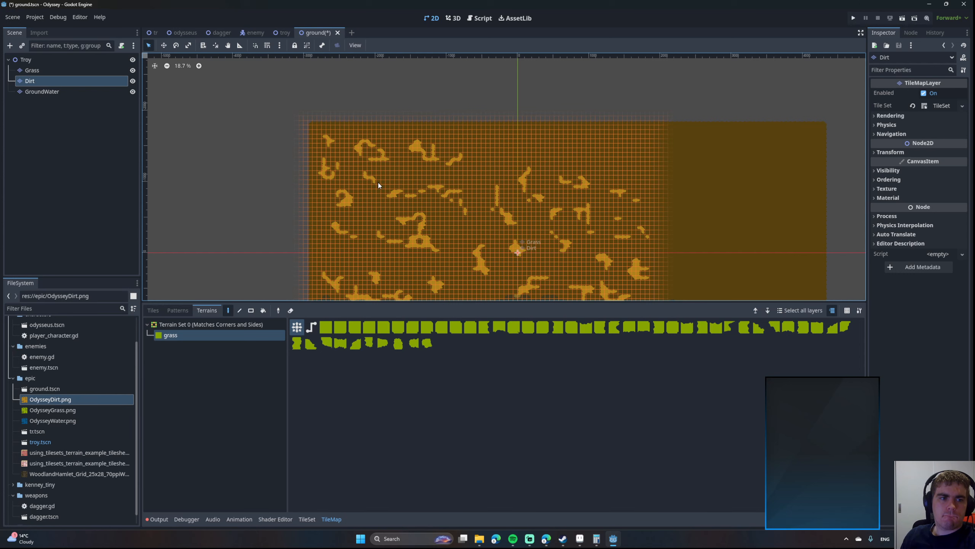
pyautogui.moveTo(487, 168); pyautogui.dragTo(454, 173)
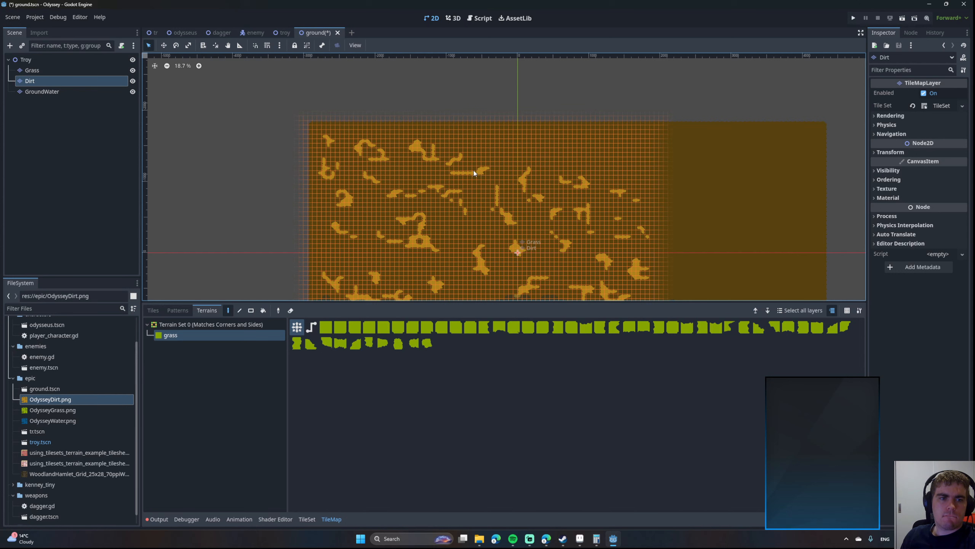
# Add irregular dirt patches along the map's northern edge east of the origin and down the area below it.
pyautogui.moveTo(514, 156); pyautogui.dragTo(469, 164, button='middle')
pyautogui.moveTo(472, 152); pyautogui.dragTo(483, 148)
pyautogui.moveTo(515, 149)
pyautogui.mouseDown()
pyautogui.moveTo(511, 157)
pyautogui.moveTo(548, 153)
pyautogui.moveTo(553, 174)
pyautogui.moveTo(557, 165)
pyautogui.moveTo(594, 183)
pyautogui.moveTo(588, 172)
pyautogui.moveTo(639, 162)
pyautogui.mouseUp()
pyautogui.click(516, 153)
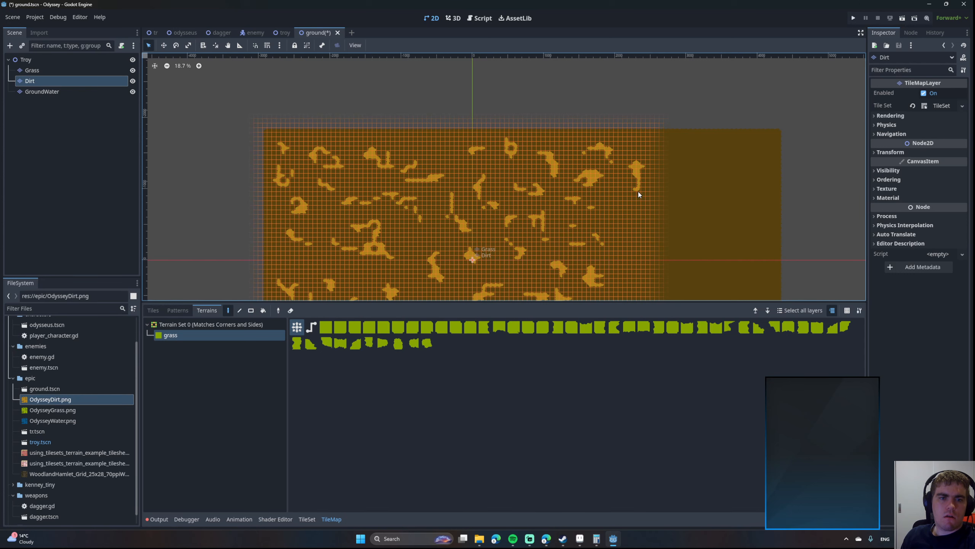
pyautogui.moveTo(641, 222); pyautogui.dragTo(627, 230)
pyautogui.moveTo(620, 210)
pyautogui.mouseDown()
pyautogui.moveTo(608, 209)
pyautogui.moveTo(615, 213)
pyautogui.mouseUp()
pyautogui.moveTo(617, 253); pyautogui.dragTo(621, 254)
# Paint dirt patches over the eastern part of the map, from the northern edge down to the river.
pyautogui.moveTo(634, 279); pyautogui.dragTo(591, 221, button='middle')
pyautogui.moveTo(614, 211)
pyautogui.mouseDown()
pyautogui.moveTo(616, 186)
pyautogui.moveTo(602, 192)
pyautogui.moveTo(637, 161)
pyautogui.moveTo(622, 119)
pyautogui.mouseUp()
pyautogui.moveTo(627, 114)
pyautogui.mouseDown()
pyautogui.moveTo(616, 110)
pyautogui.moveTo(628, 90)
pyautogui.moveTo(652, 101)
pyautogui.mouseUp()
pyautogui.moveTo(636, 107)
pyautogui.mouseDown()
pyautogui.moveTo(655, 120)
pyautogui.moveTo(640, 191)
pyautogui.moveTo(645, 225)
pyautogui.moveTo(620, 223)
pyautogui.moveTo(637, 253)
pyautogui.mouseUp()
pyautogui.moveTo(652, 248)
pyautogui.mouseDown()
pyautogui.moveTo(669, 248)
pyautogui.moveTo(672, 266)
pyautogui.moveTo(706, 243)
pyautogui.mouseUp()
pyautogui.moveTo(692, 238)
pyautogui.mouseDown()
pyautogui.moveTo(679, 224)
pyautogui.moveTo(675, 149)
pyautogui.moveTo(691, 122)
pyautogui.moveTo(719, 184)
pyautogui.mouseUp()
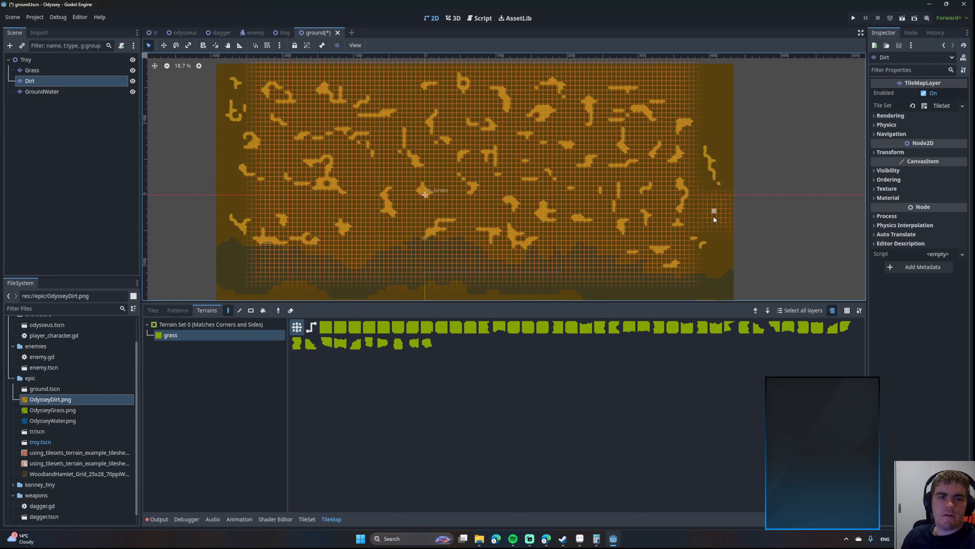
pyautogui.moveTo(714, 217); pyautogui.dragTo(704, 208)
pyautogui.click(705, 188)
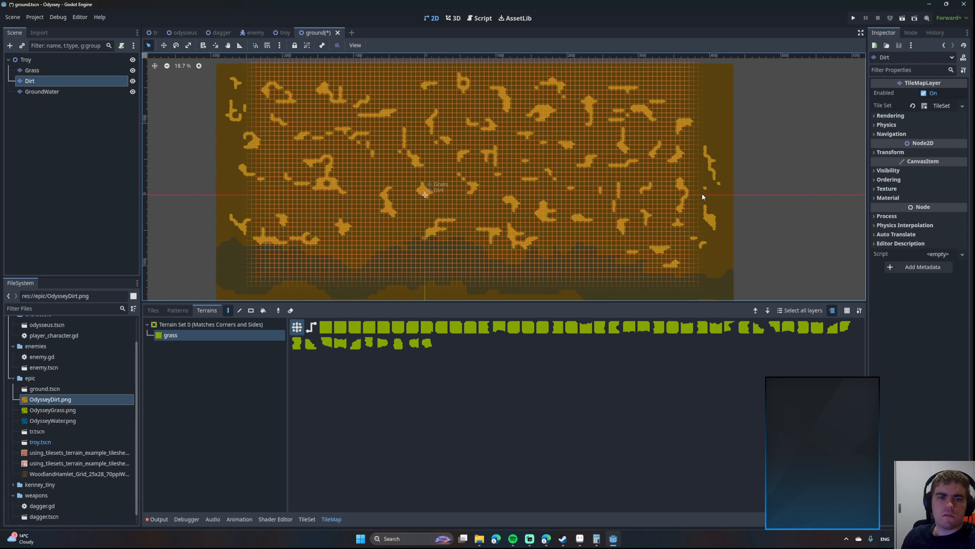
# Fill the gaps along the map's eastern edge north of the river with more dirt strokes and spots.
pyautogui.click(698, 174)
pyautogui.click(709, 120)
pyautogui.moveTo(679, 96)
pyautogui.mouseDown()
pyautogui.moveTo(686, 91)
pyautogui.moveTo(667, 79)
pyautogui.moveTo(723, 84)
pyautogui.moveTo(724, 133)
pyautogui.mouseUp()
pyautogui.click(678, 84)
pyautogui.moveTo(724, 171); pyautogui.dragTo(721, 234)
pyautogui.moveTo(723, 261); pyautogui.dragTo(716, 266)
# Paint irregular dirt patches in the map's southwest corner, south of the river.
pyautogui.moveTo(464, 294)
pyautogui.mouseDown(button='middle')
pyautogui.moveTo(520, 214)
pyautogui.moveTo(582, 173)
pyautogui.mouseUp(button='middle')
pyautogui.moveTo(357, 154); pyautogui.dragTo(366, 158)
pyautogui.moveTo(372, 163)
pyautogui.mouseDown()
pyautogui.moveTo(390, 159)
pyautogui.moveTo(355, 233)
pyautogui.moveTo(351, 211)
pyautogui.moveTo(388, 203)
pyautogui.mouseUp()
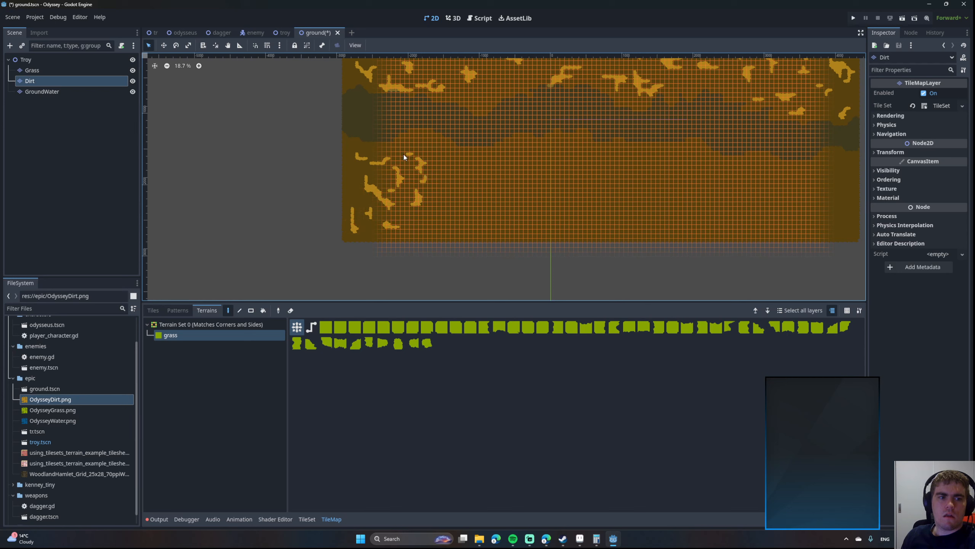
pyautogui.moveTo(404, 154); pyautogui.dragTo(408, 150)
pyautogui.moveTo(445, 176); pyautogui.dragTo(444, 182)
pyautogui.moveTo(438, 215); pyautogui.dragTo(412, 214)
# Scatter small dirt spots and short strokes across the middle of the southern bank, continuing east.
pyautogui.click(521, 199)
pyautogui.moveTo(507, 172); pyautogui.dragTo(512, 172)
pyautogui.moveTo(522, 213); pyautogui.dragTo(512, 213)
pyautogui.click(557, 214)
pyautogui.moveTo(594, 208); pyautogui.dragTo(580, 214)
pyautogui.moveTo(721, 185); pyautogui.dragTo(726, 195)
pyautogui.click(731, 182)
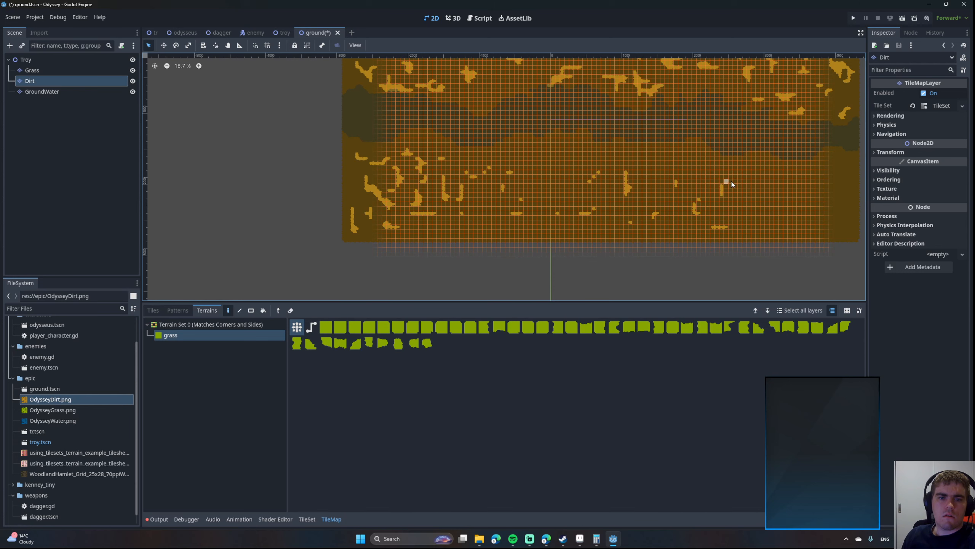
# Add short dirt strokes near the southeastern bank, working back west to fill empty areas below the river.
pyautogui.click(776, 195)
pyautogui.moveTo(786, 190); pyautogui.dragTo(786, 185)
pyautogui.moveTo(781, 222); pyautogui.dragTo(771, 223)
pyautogui.moveTo(753, 218); pyautogui.dragTo(712, 226)
pyautogui.moveTo(698, 212); pyautogui.dragTo(699, 199)
pyautogui.moveTo(608, 172); pyautogui.dragTo(599, 176)
pyautogui.moveTo(567, 181); pyautogui.dragTo(563, 182)
pyautogui.moveTo(557, 177); pyautogui.dragTo(549, 168)
pyautogui.click(535, 163)
pyautogui.moveTo(650, 181); pyautogui.dragTo(654, 191)
pyautogui.moveTo(683, 168); pyautogui.dragTo(690, 168)
# Paint the remaining dirt patches in the map's southeast corner and save the ground scene.
pyautogui.moveTo(488, 203); pyautogui.dragTo(405, 255, button='middle')
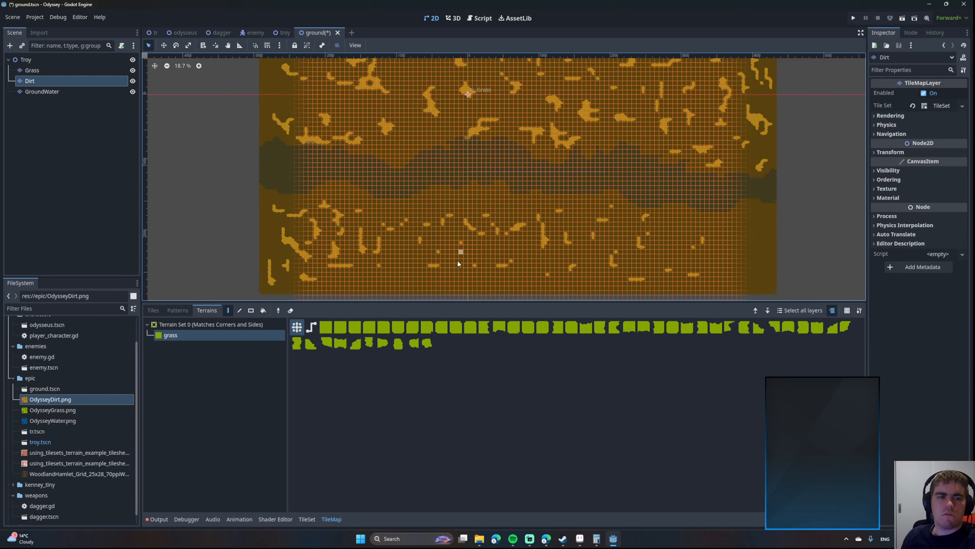
pyautogui.moveTo(606, 274); pyautogui.dragTo(606, 279)
pyautogui.moveTo(634, 274); pyautogui.dragTo(675, 275)
pyautogui.moveTo(722, 279); pyautogui.dragTo(730, 279)
pyautogui.moveTo(739, 270)
pyautogui.mouseDown()
pyautogui.moveTo(758, 261)
pyautogui.moveTo(730, 220)
pyautogui.mouseUp()
pyautogui.click(757, 247)
pyautogui.moveTo(726, 229); pyautogui.dragTo(734, 242)
pyautogui.moveTo(391, 113); pyautogui.dragTo(397, 252, button='middle')
pyautogui.moveTo(353, 199); pyautogui.dragTo(203, 155, button='middle')
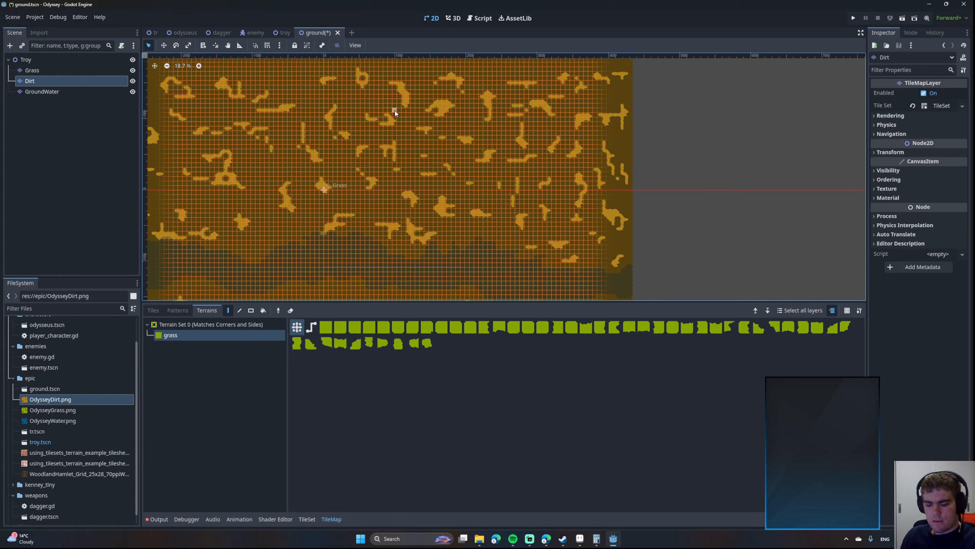
pyautogui.hotkey('ctrl', 's')
# Check how the painted terrain appears in the troy scene, comparing it with the ground scene.
pyautogui.click(285, 32)
pyautogui.scroll(3, 267, 123)
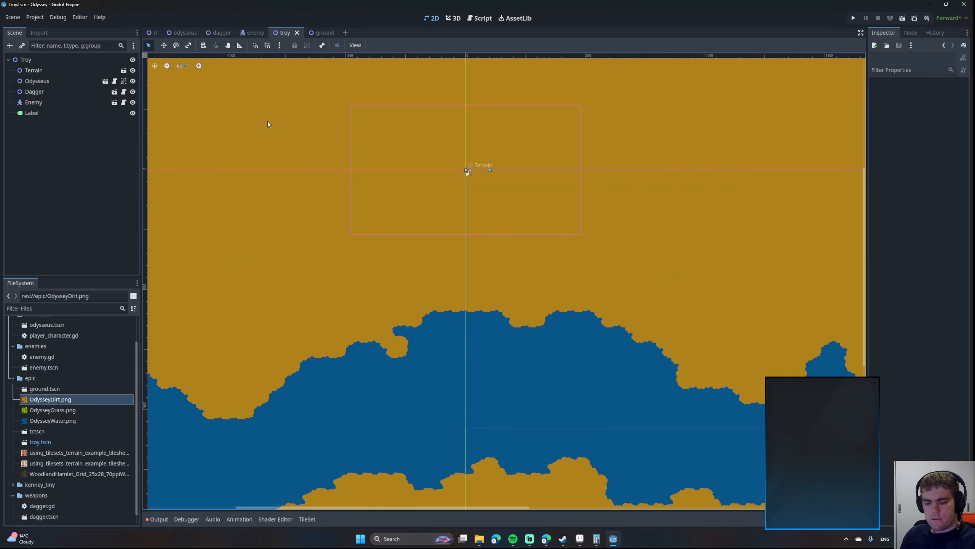
pyautogui.moveTo(431, 185); pyautogui.dragTo(557, 159, button='middle')
pyautogui.moveTo(471, 166); pyautogui.dragTo(521, 152, button='middle')
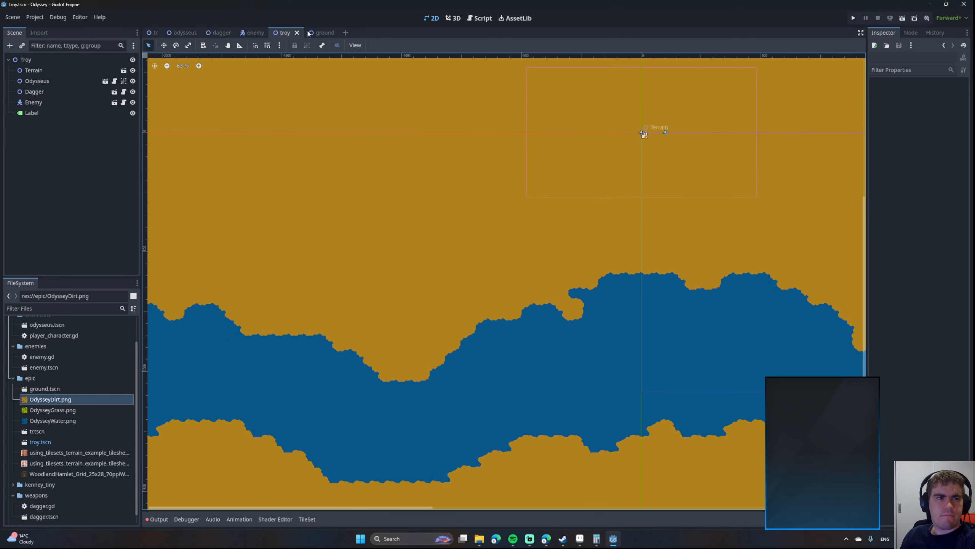
pyautogui.click(321, 34)
pyautogui.click(281, 33)
pyautogui.scroll(-3, 437, 190)
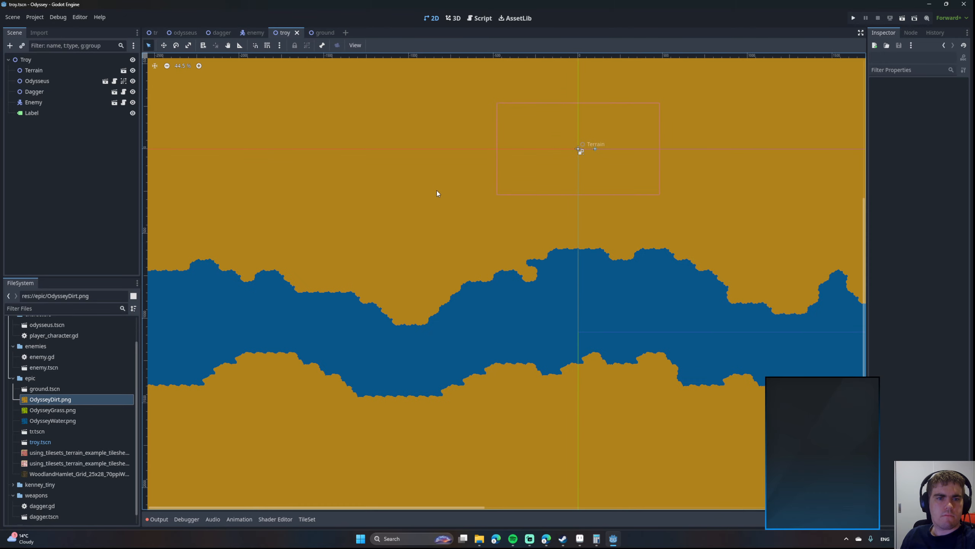
pyautogui.scroll(-2, 455, 194)
pyautogui.moveTo(544, 150); pyautogui.dragTo(473, 226, button='middle')
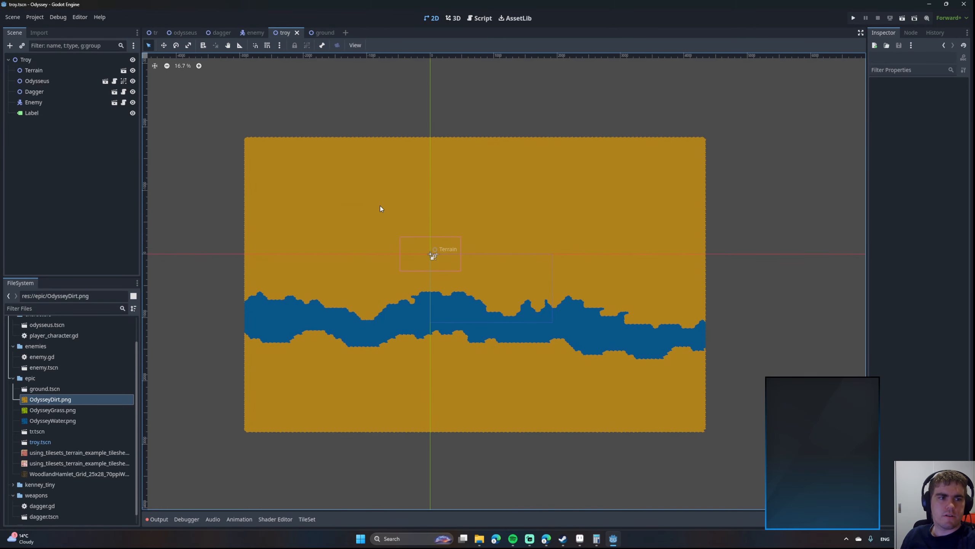
pyautogui.scroll(2, 327, 204)
# Inspect the Terrain node in the troy scene and select the Grass layer in the ground scene.
pyautogui.click(35, 71)
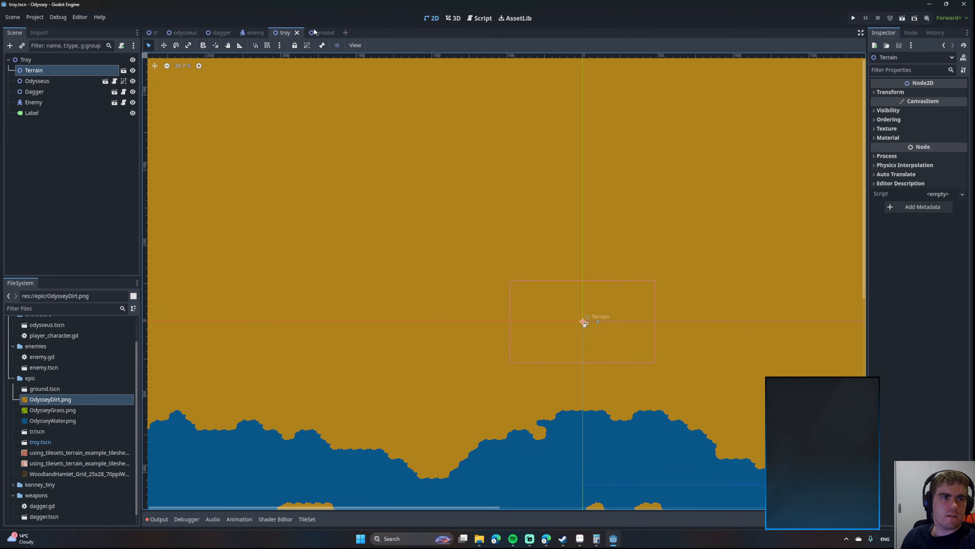
pyautogui.click(314, 33)
pyautogui.click(38, 71)
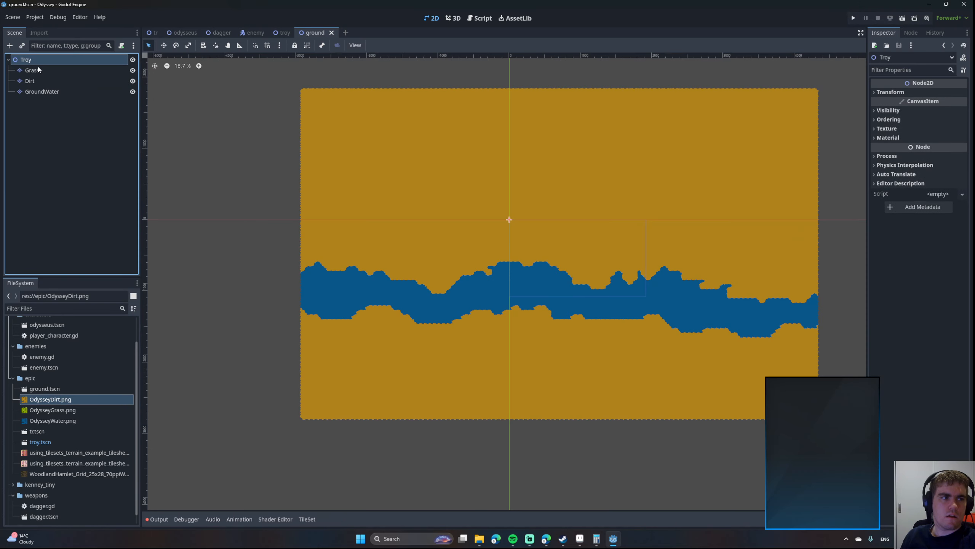
pyautogui.click(40, 62)
pyautogui.click(34, 71)
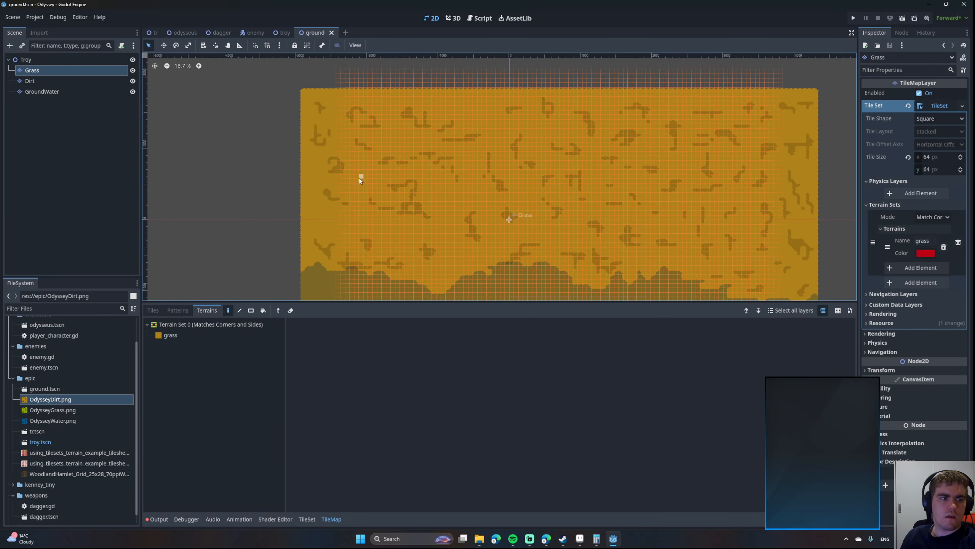
# Compare the tiles and painted cells of the Grass and Dirt layers in the ground scene.
pyautogui.click(152, 311)
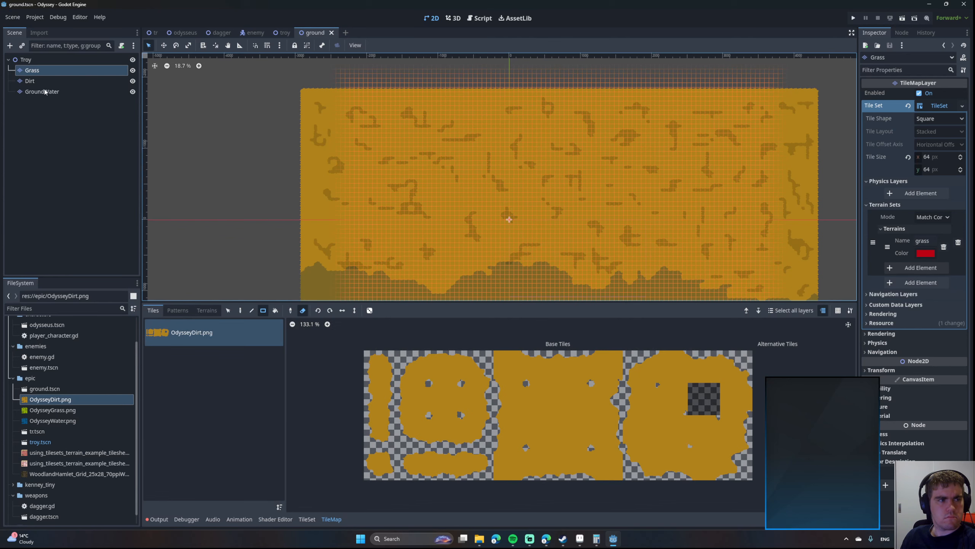
pyautogui.click(34, 79)
pyautogui.click(34, 72)
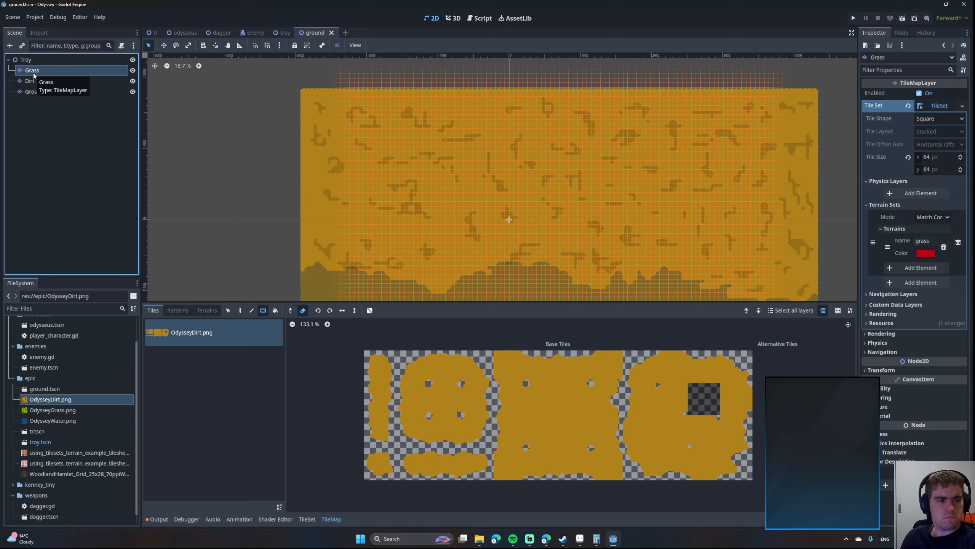
pyautogui.click(38, 81)
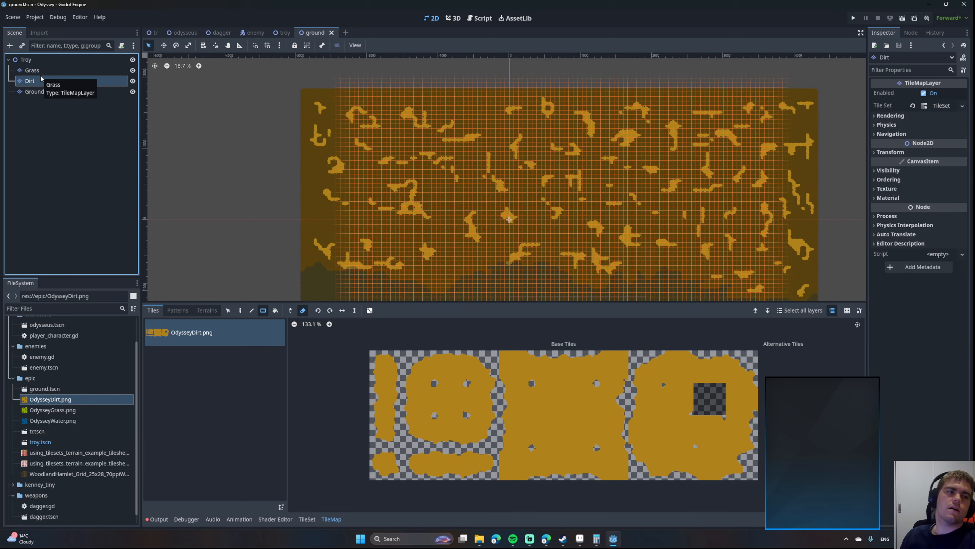
pyautogui.click(43, 71)
pyautogui.click(33, 82)
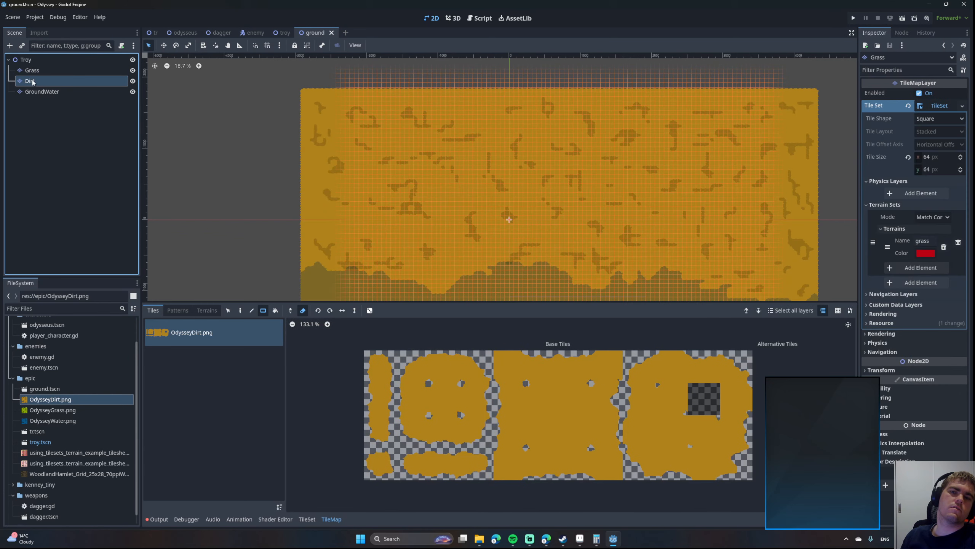
pyautogui.click(35, 71)
pyautogui.click(35, 82)
pyautogui.click(39, 70)
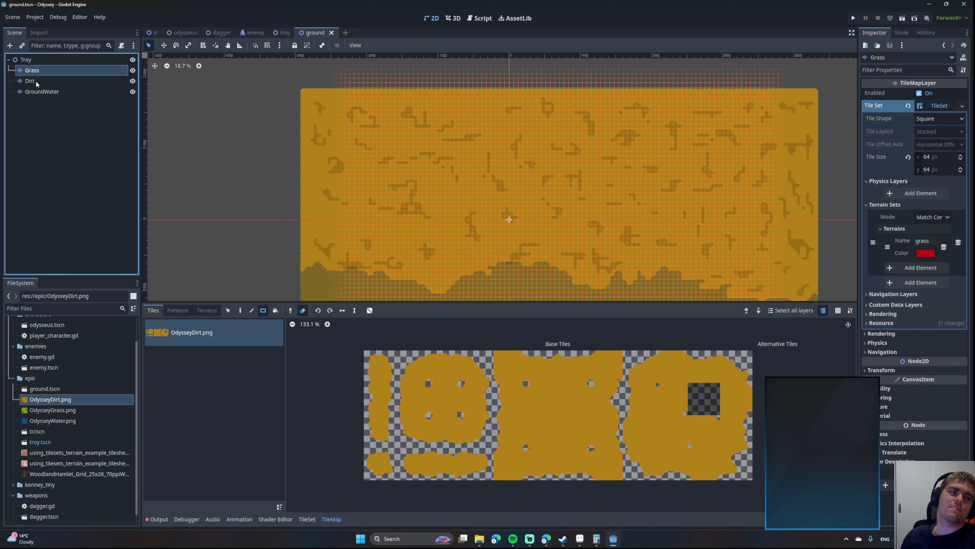
pyautogui.click(36, 81)
pyautogui.click(38, 72)
pyautogui.click(36, 80)
pyautogui.click(38, 70)
pyautogui.click(35, 80)
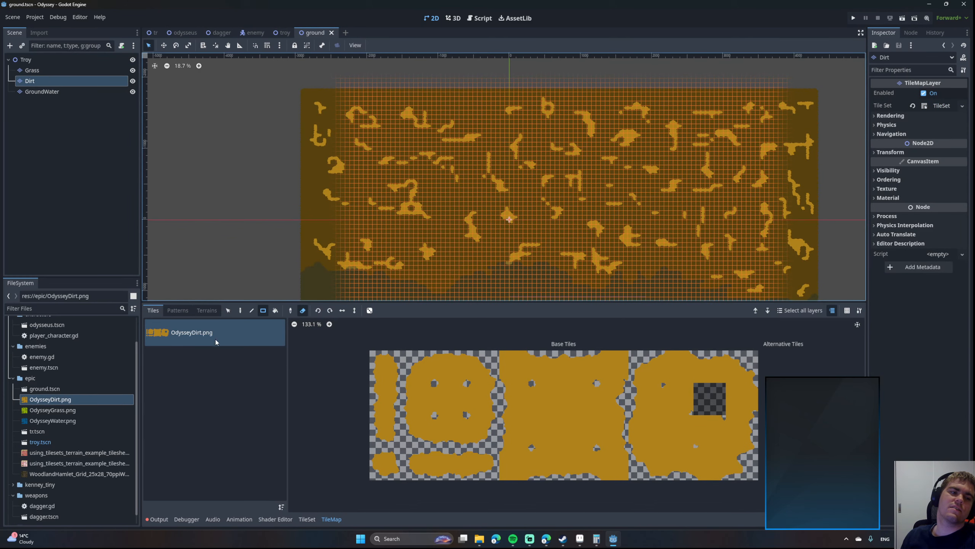
# Examine the tiles, patterns and terrains available to the Dirt layer, along with its painting below the river.
pyautogui.click(183, 314)
pyautogui.click(198, 312)
pyautogui.click(155, 311)
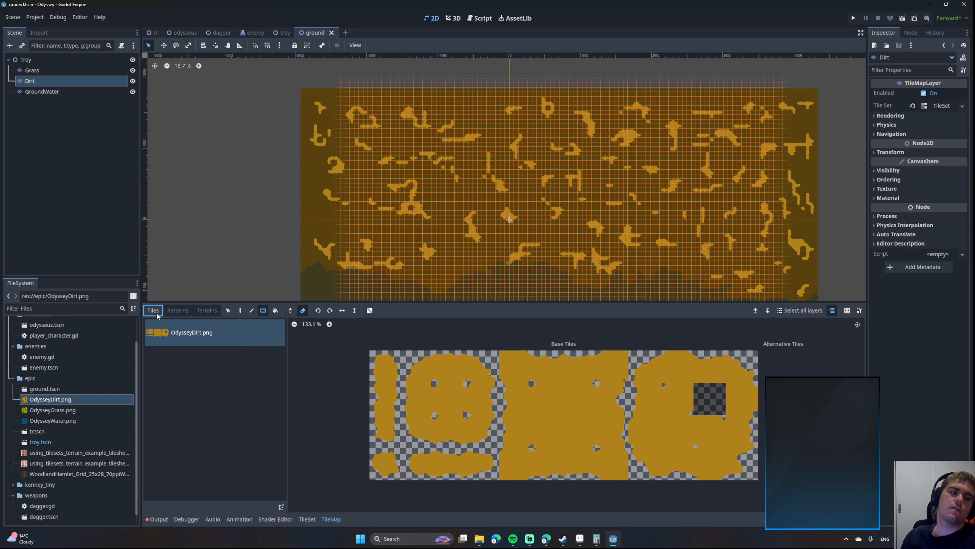
pyautogui.click(177, 311)
pyautogui.click(197, 311)
pyautogui.click(158, 312)
pyautogui.moveTo(320, 255); pyautogui.dragTo(194, 154, button='middle')
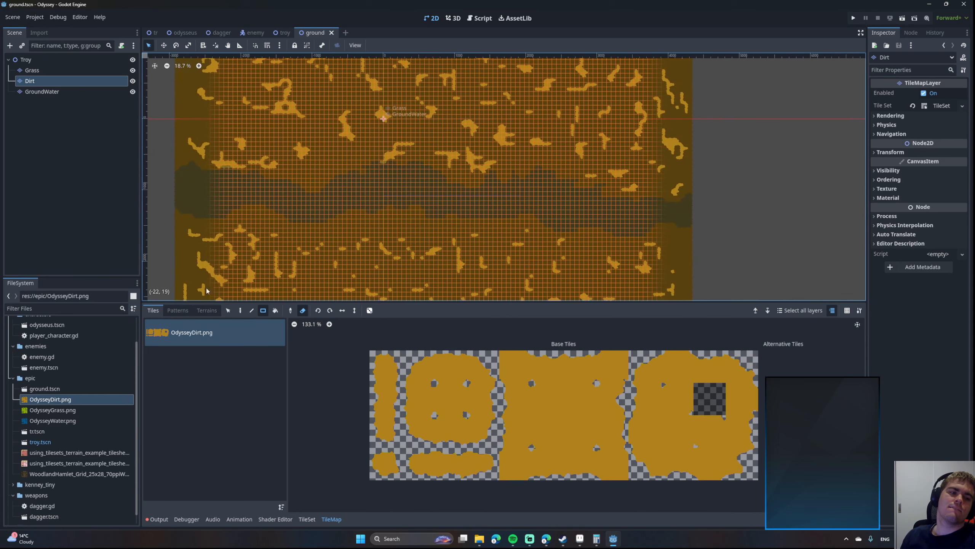
pyautogui.click(173, 312)
pyautogui.click(200, 311)
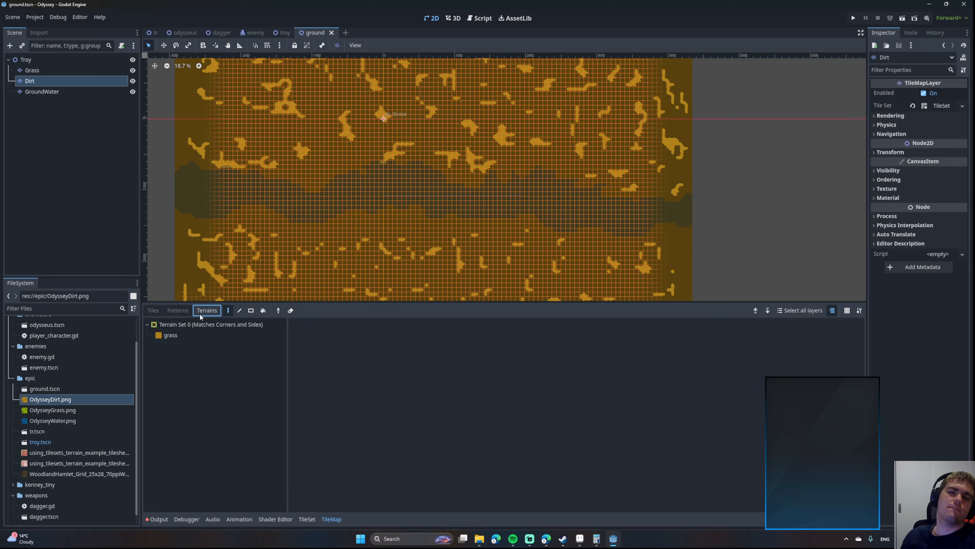
pyautogui.click(173, 312)
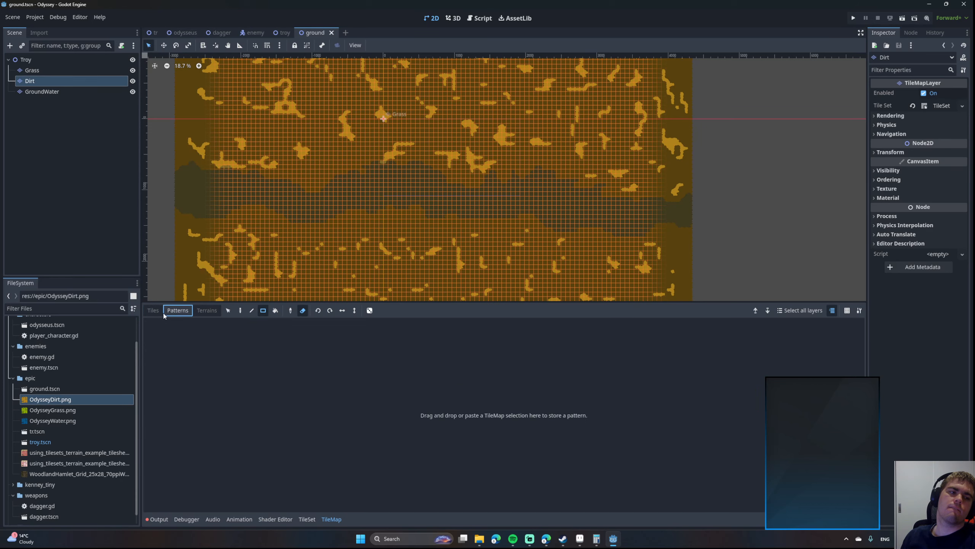
pyautogui.click(153, 310)
# Replace the Grass layer's tile atlas texture with OdysseyGrass.png and accept automatic tile creation.
pyautogui.click(65, 71)
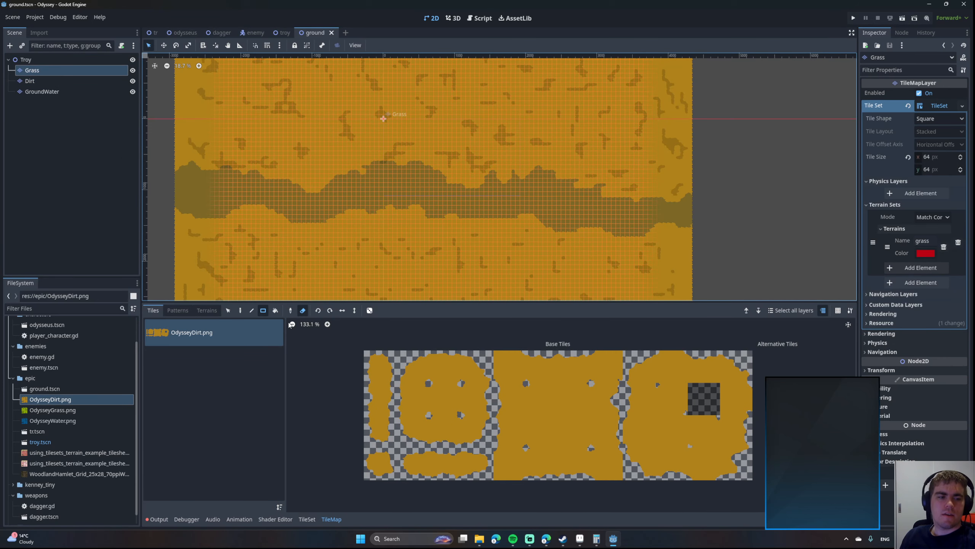
pyautogui.scroll(1, 239, 331)
pyautogui.moveTo(288, 162); pyautogui.dragTo(365, 197, button='middle')
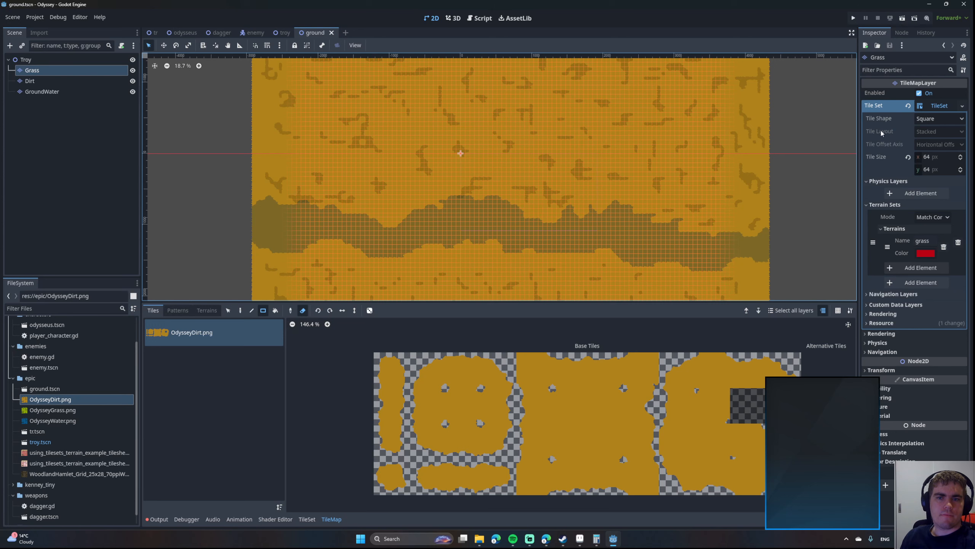
pyautogui.click(925, 110)
pyautogui.click(927, 110)
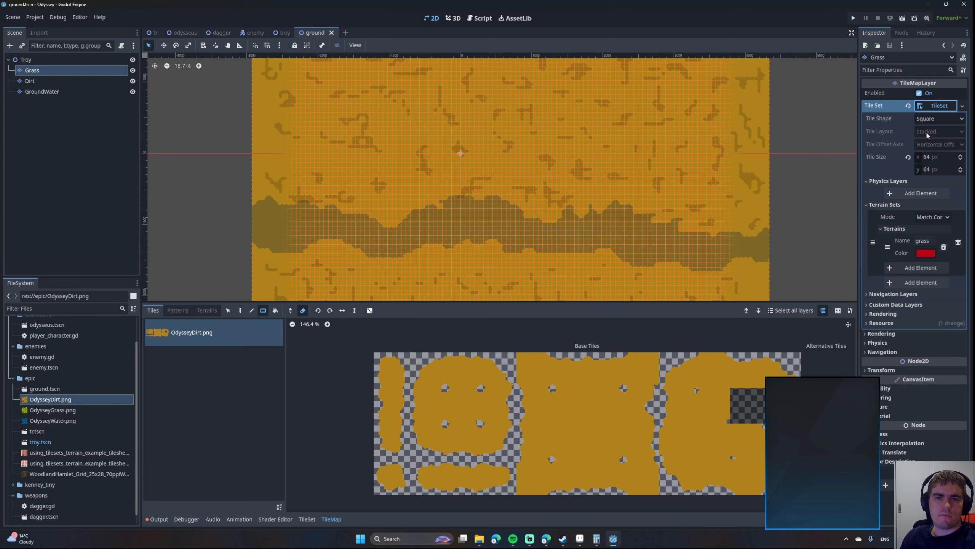
pyautogui.click(173, 341)
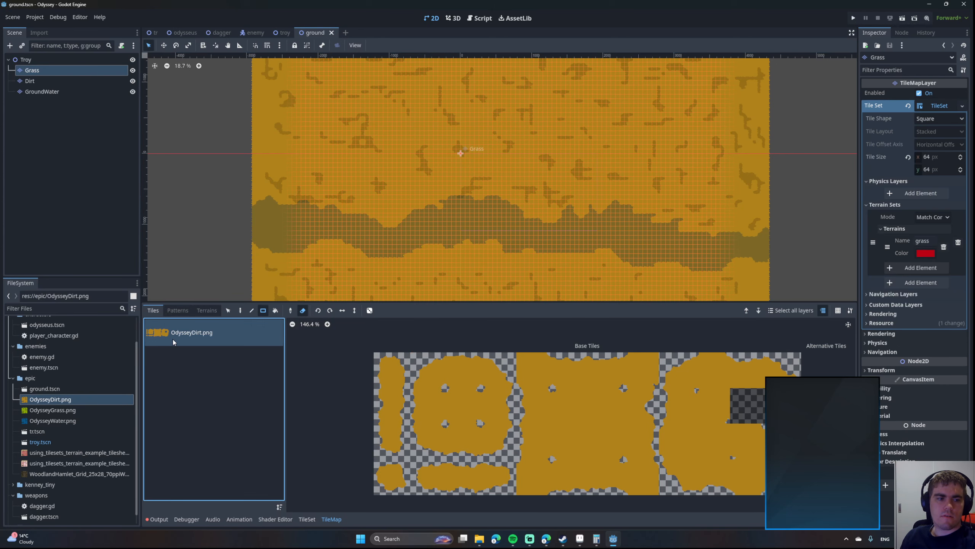
pyautogui.click(307, 519)
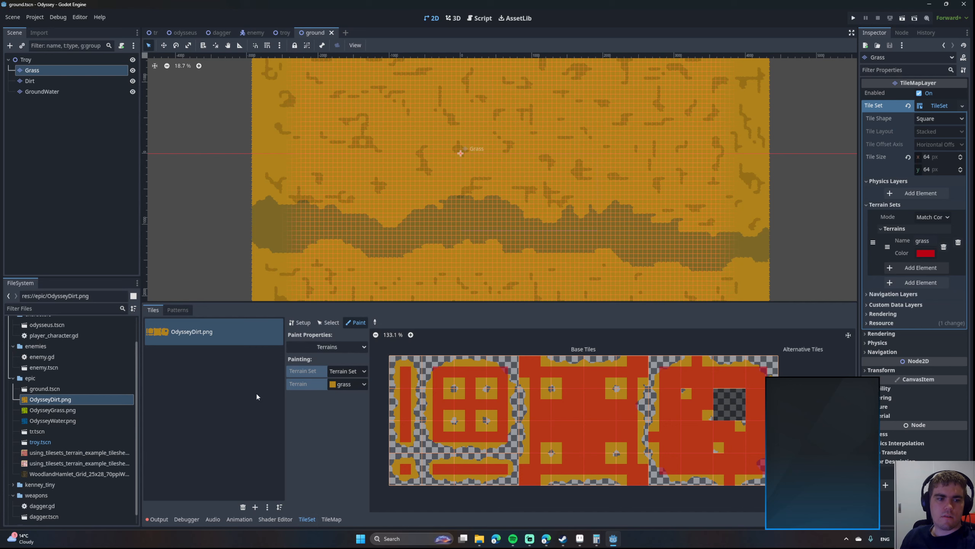
pyautogui.click(299, 322)
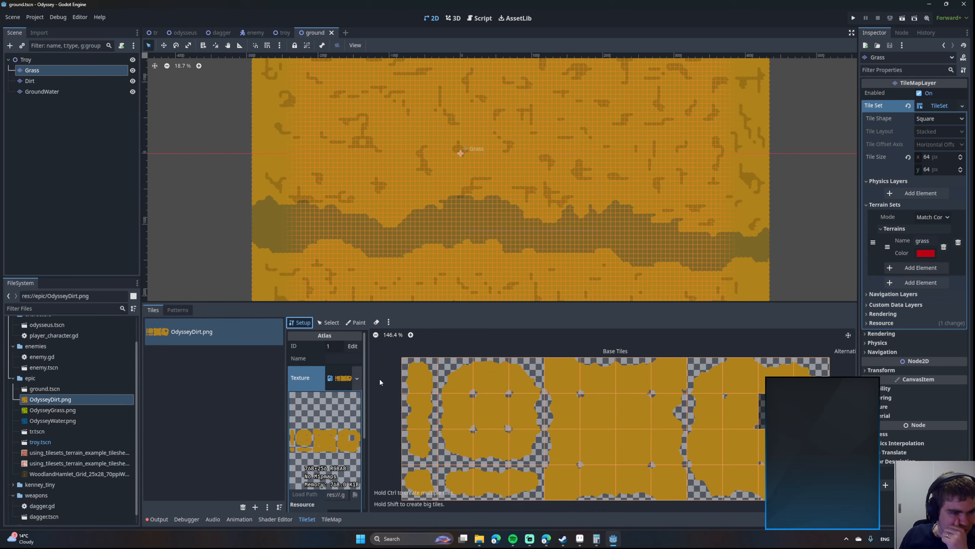
pyautogui.moveTo(53, 412); pyautogui.dragTo(342, 378)
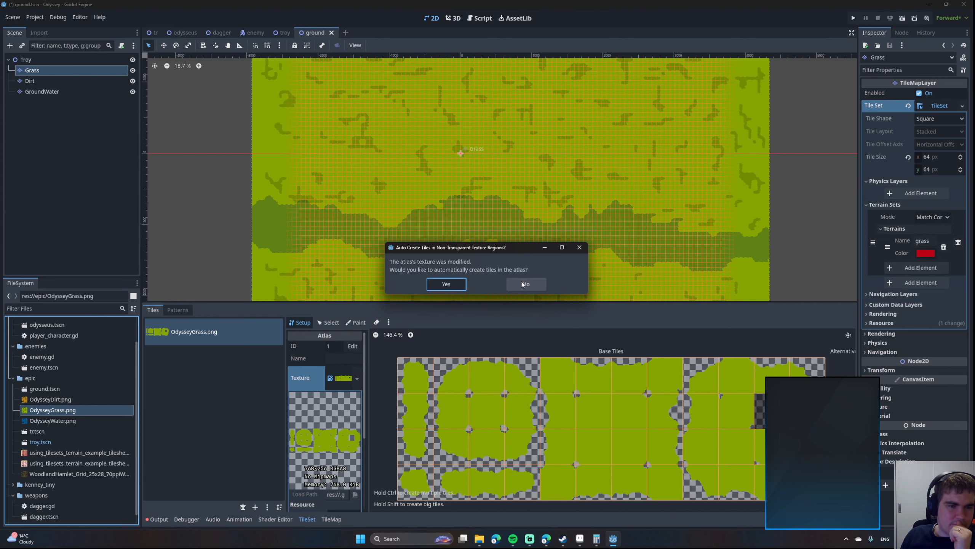
pyautogui.click(461, 285)
pyautogui.click(197, 335)
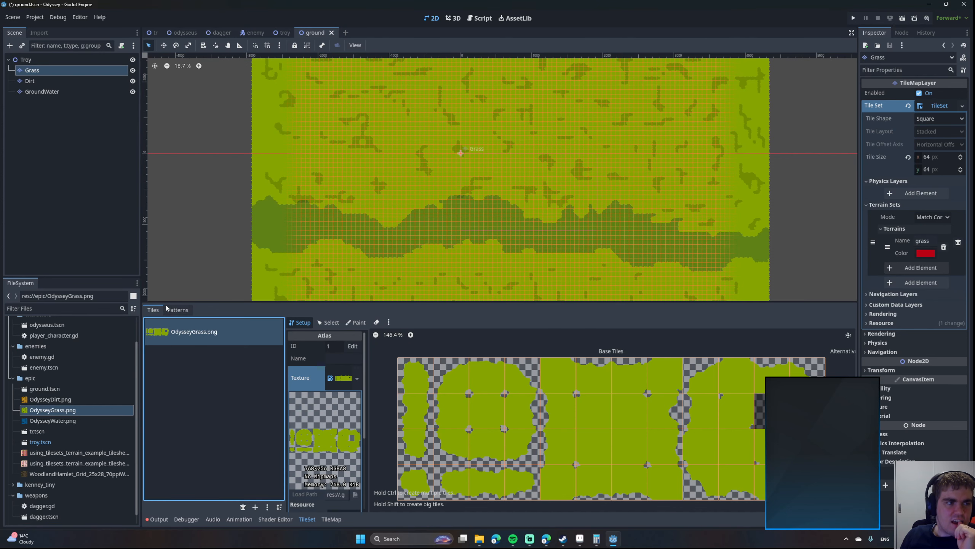
# Compare the atlas textures and setup of the Dirt, GroundWater and Grass layers.
pyautogui.click(41, 78)
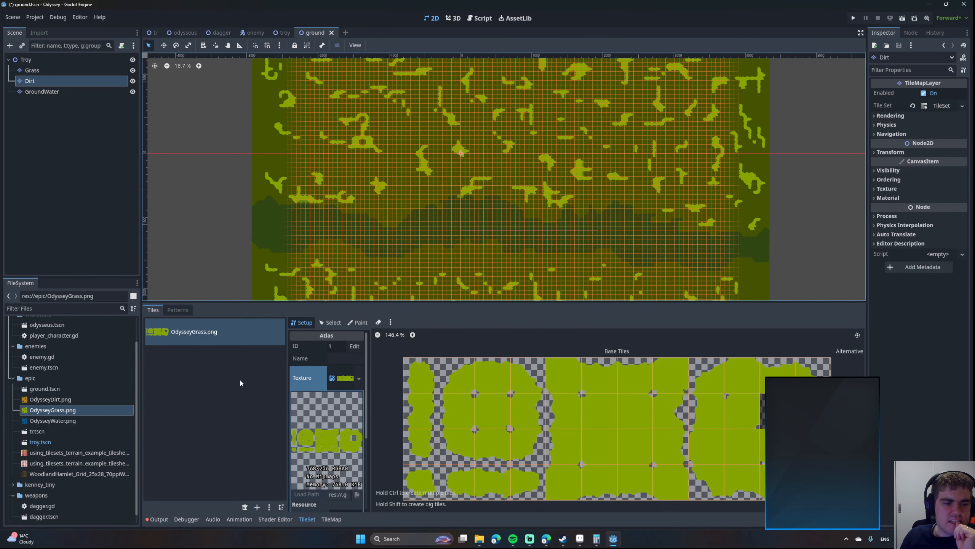
pyautogui.click(48, 93)
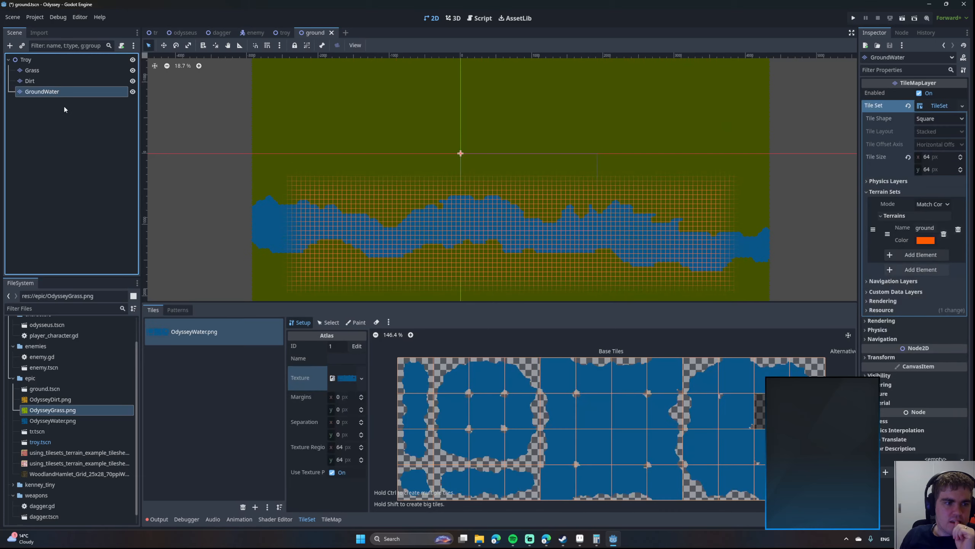
pyautogui.click(44, 82)
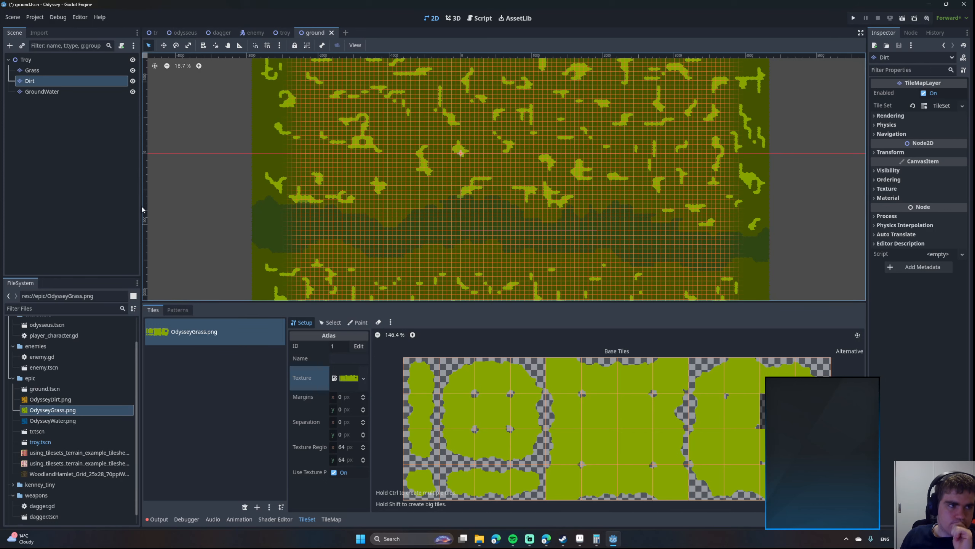
pyautogui.click(69, 69)
pyautogui.click(55, 80)
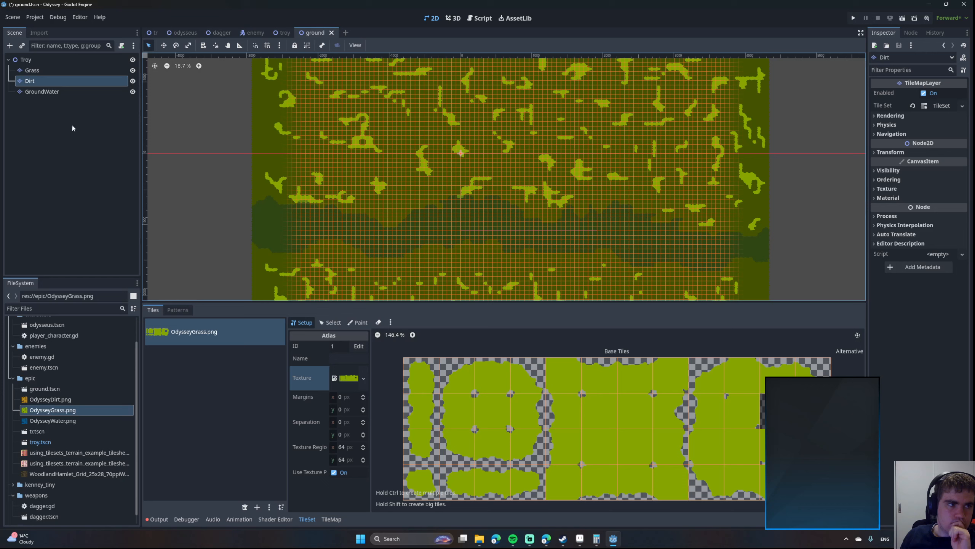
pyautogui.click(55, 91)
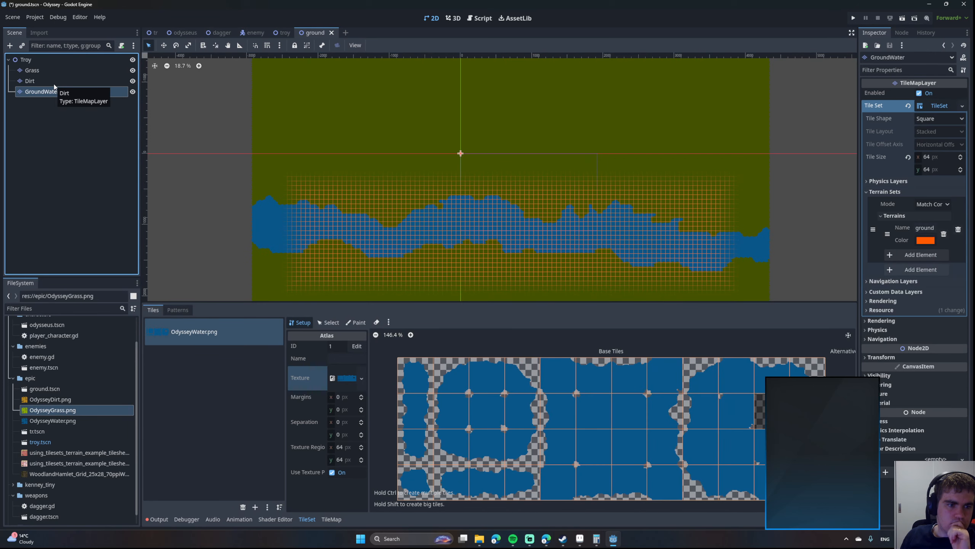
pyautogui.click(54, 84)
pyautogui.click(59, 75)
pyautogui.click(60, 80)
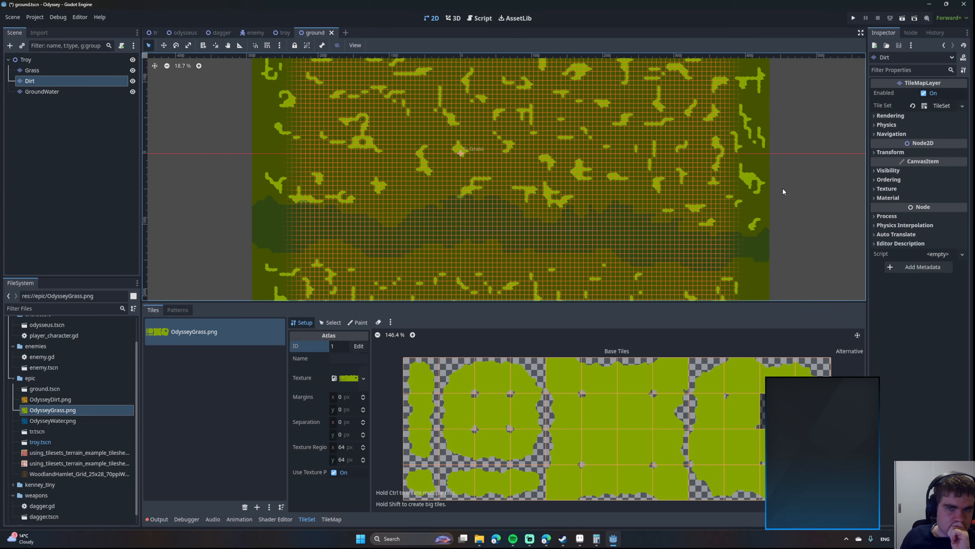
# Examine the Dirt layer's tile set setup, selection and paint options and its patterns.
pyautogui.moveTo(690, 176); pyautogui.dragTo(649, 196, button='middle')
pyautogui.scroll(-1, 649, 196)
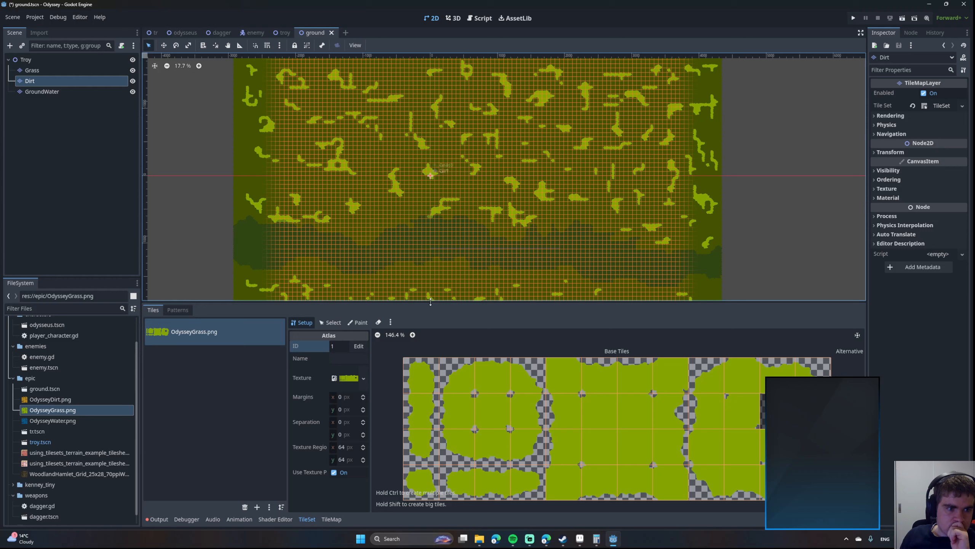
pyautogui.click(363, 323)
pyautogui.click(330, 322)
pyautogui.click(302, 323)
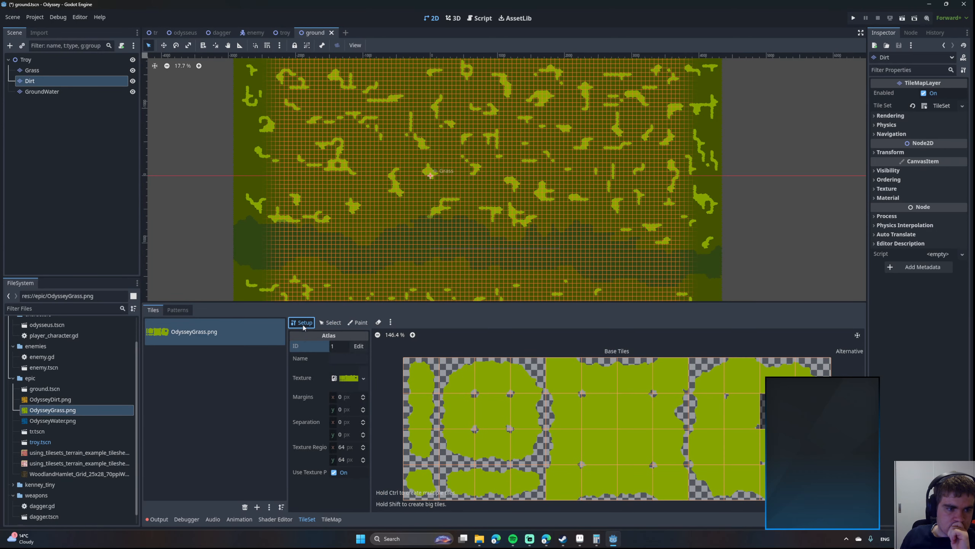
pyautogui.click(180, 310)
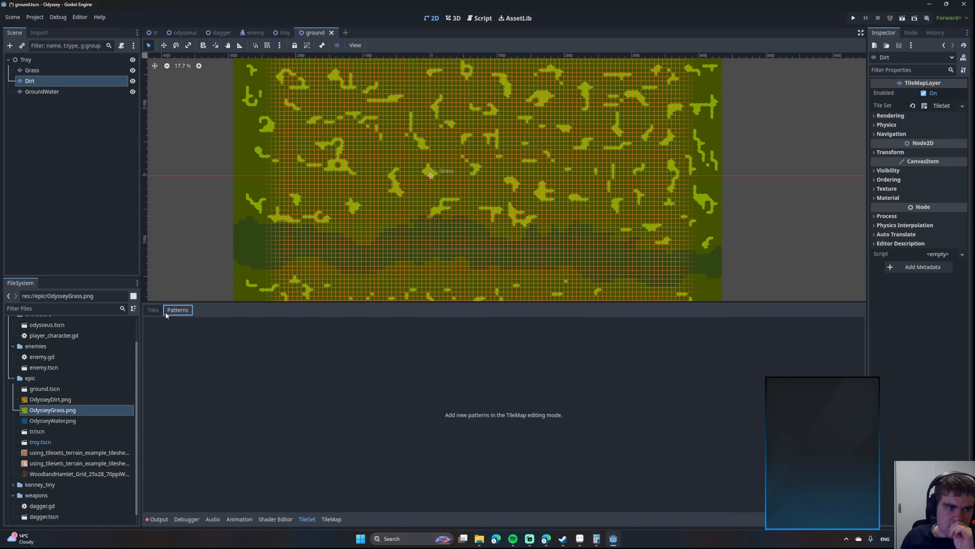
pyautogui.click(153, 310)
# Select all tiles in the Dirt layer's OdysseyGrass.png atlas and inspect their terrain and animation properties.
pyautogui.click(330, 323)
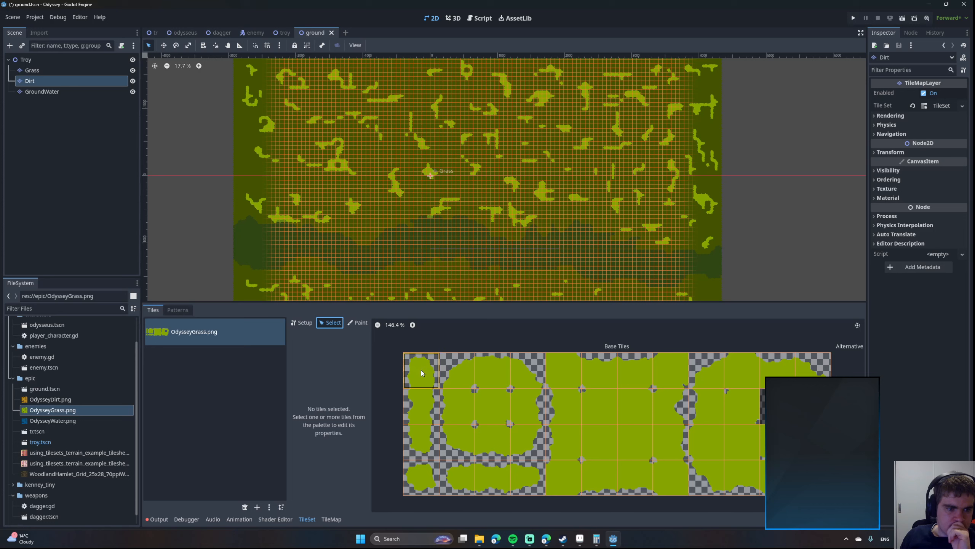
pyautogui.moveTo(421, 370); pyautogui.dragTo(816, 477)
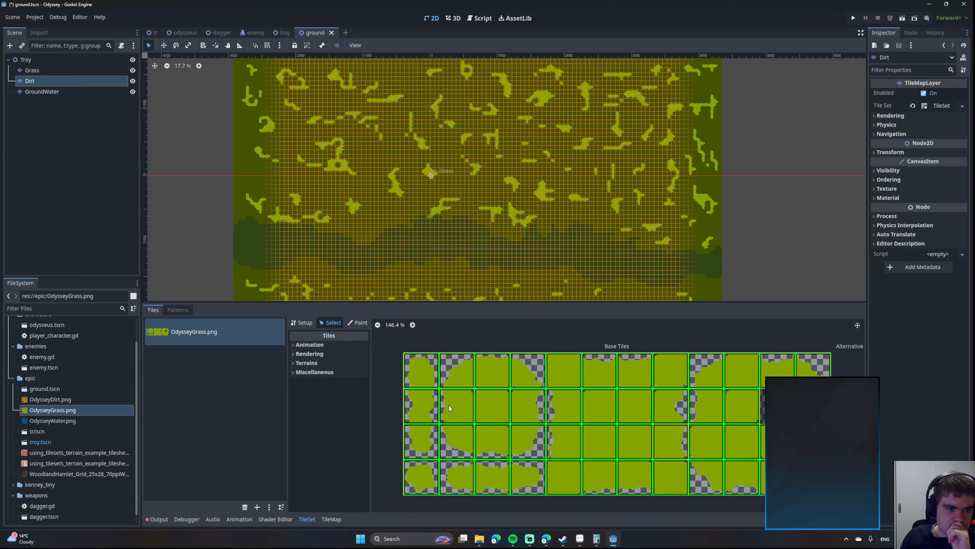
pyautogui.click(294, 363)
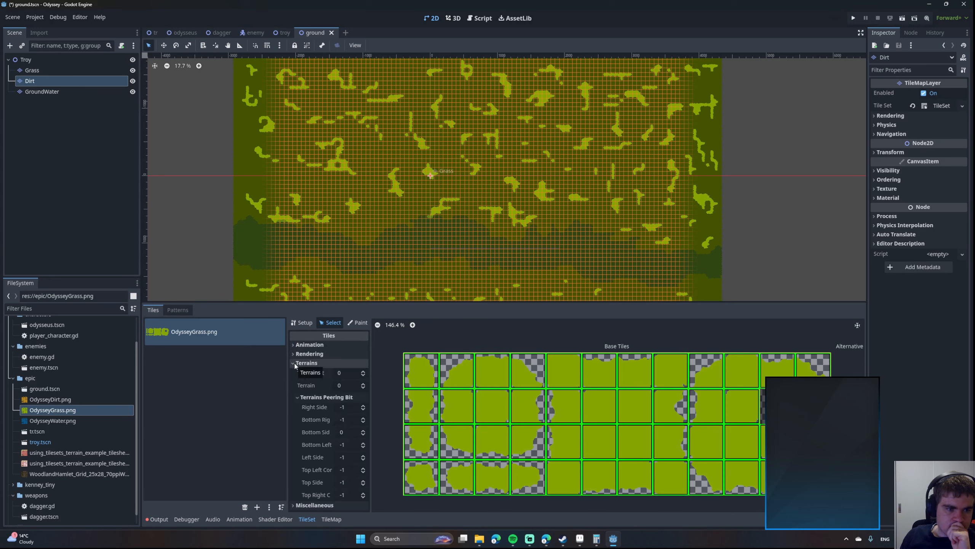
pyautogui.click(362, 388)
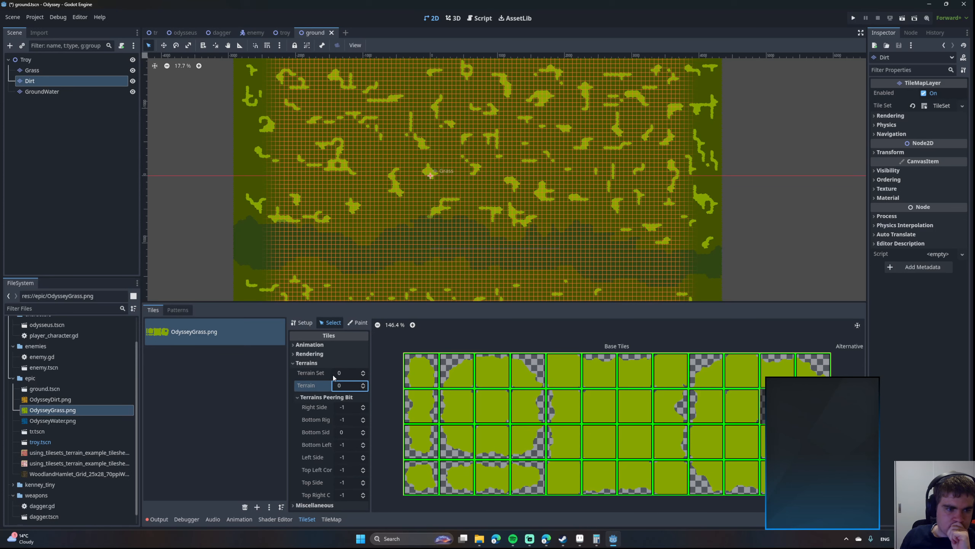
pyautogui.click(303, 363)
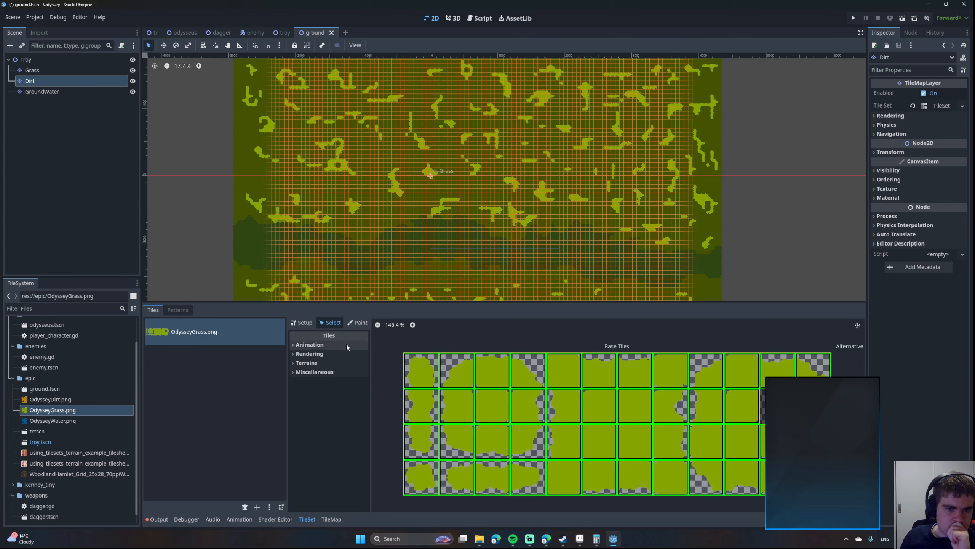
pyautogui.moveTo(262, 277); pyautogui.dragTo(307, 293, button='middle')
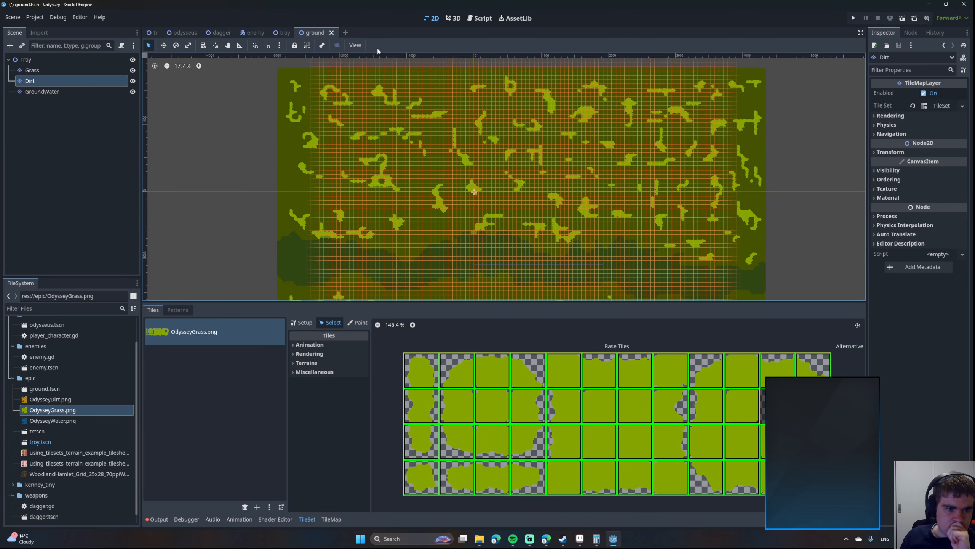
pyautogui.click(302, 363)
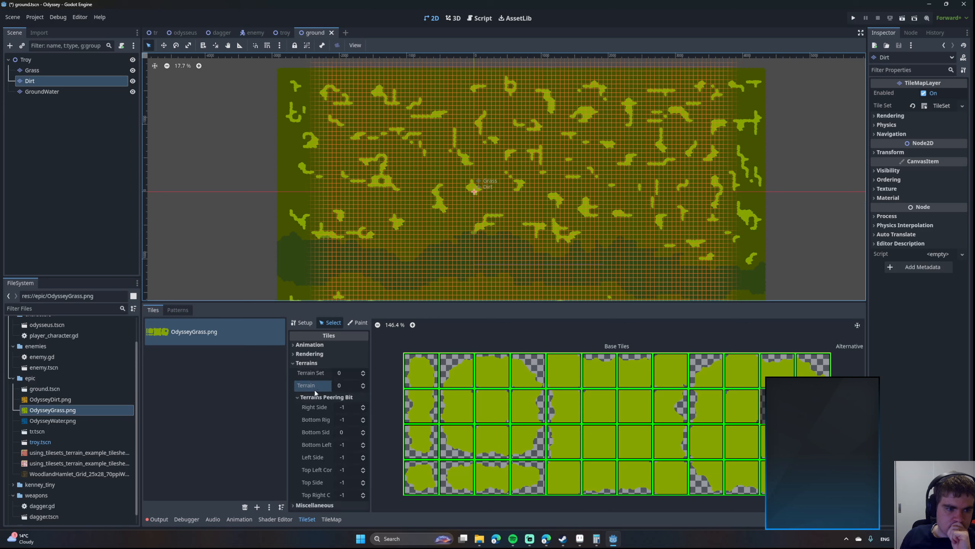
pyautogui.click(293, 363)
pyautogui.click(294, 346)
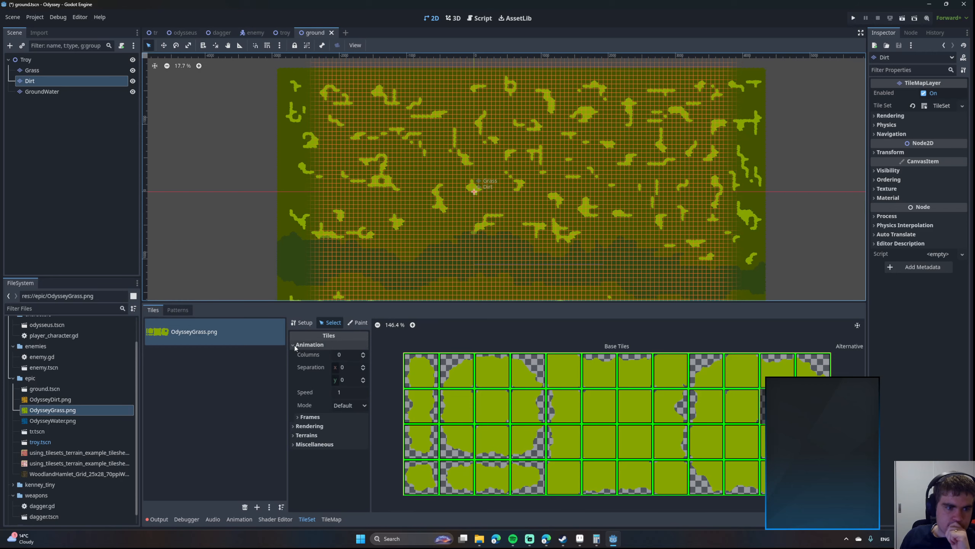
# Make the Dirt layer's tile set unique and save the ground scene.
pyautogui.click(295, 345)
pyautogui.click(223, 203)
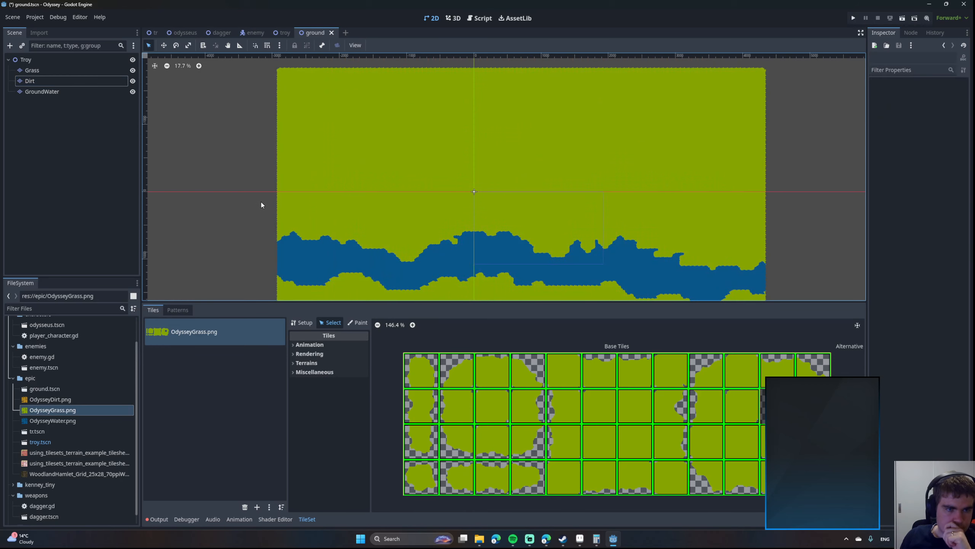
pyautogui.click(61, 80)
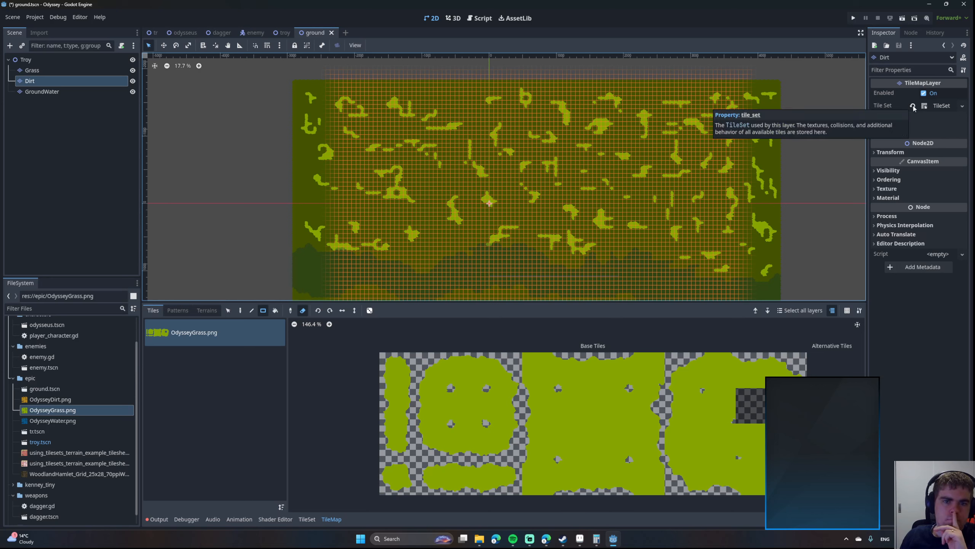
pyautogui.click(963, 106)
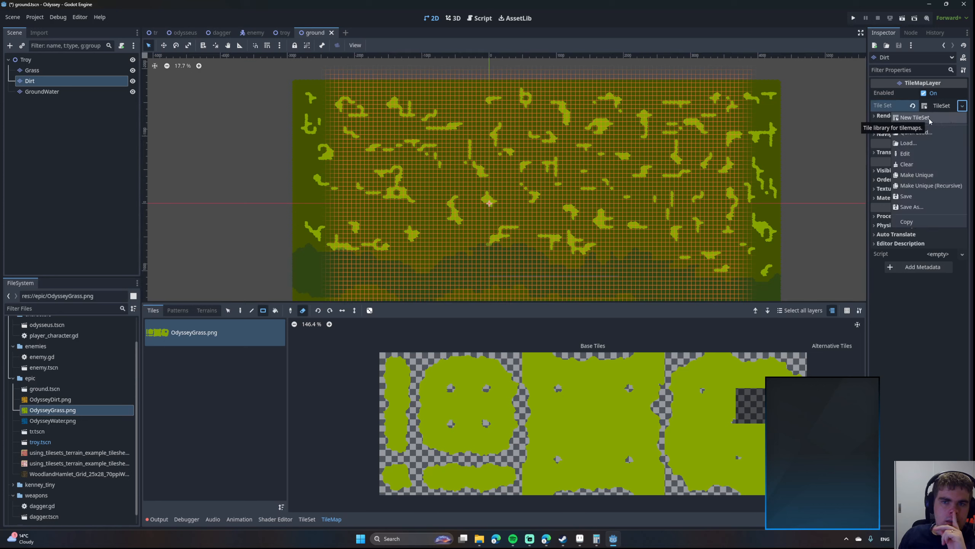
pyautogui.click(925, 179)
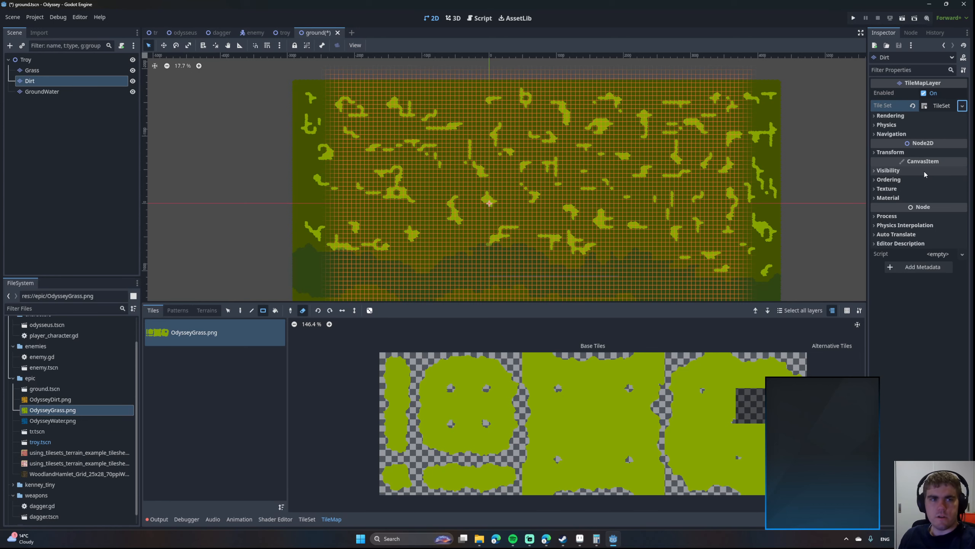
pyautogui.hotkey('ctrl', 's')
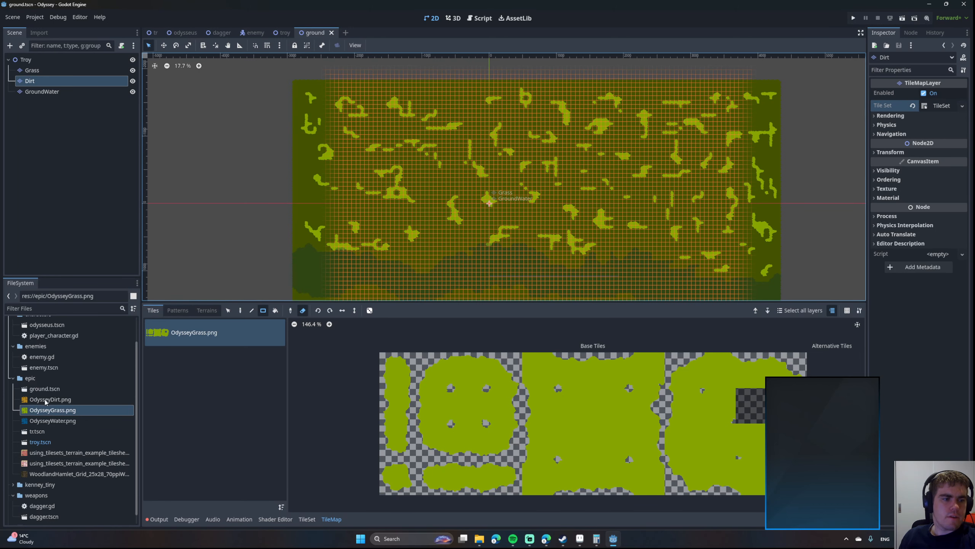
# Replace the Dirt layer's tile atlas texture with OdysseyDirt.png and decline automatic tile creation.
pyautogui.click(28, 70)
pyautogui.click(29, 81)
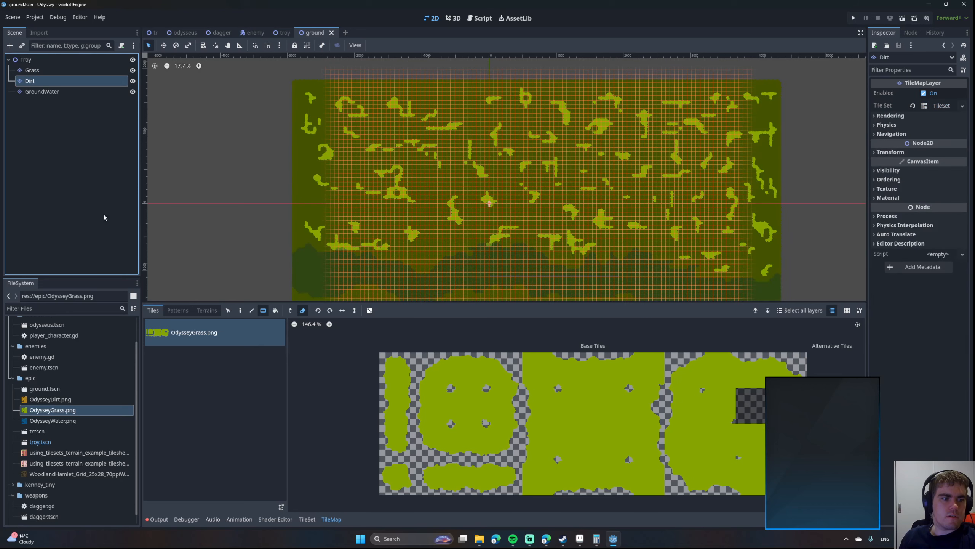
pyautogui.click(177, 310)
pyautogui.click(154, 311)
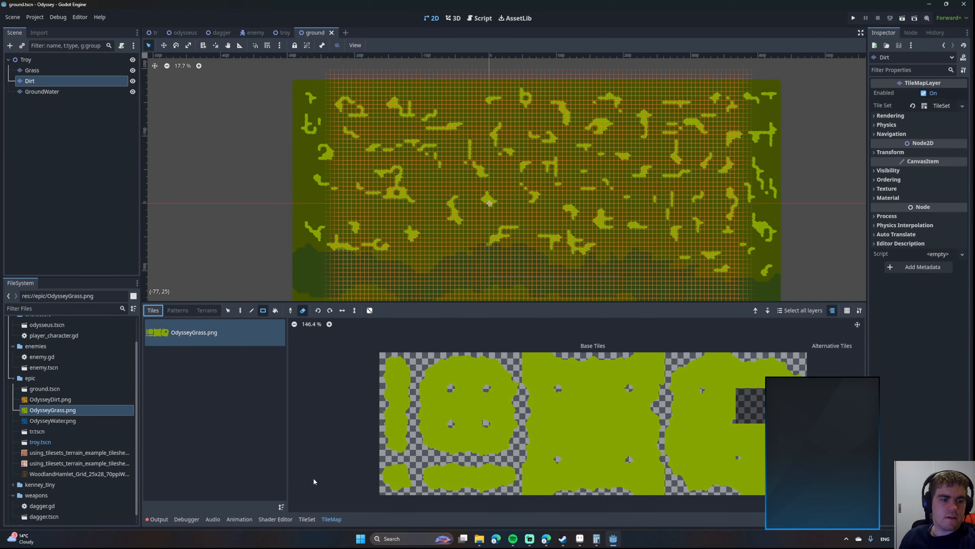
pyautogui.click(307, 519)
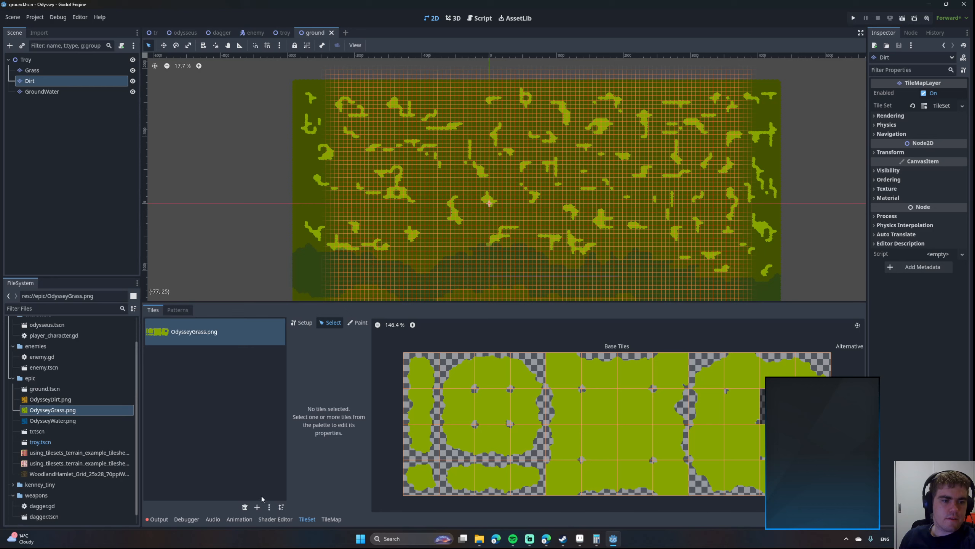
pyautogui.click(302, 322)
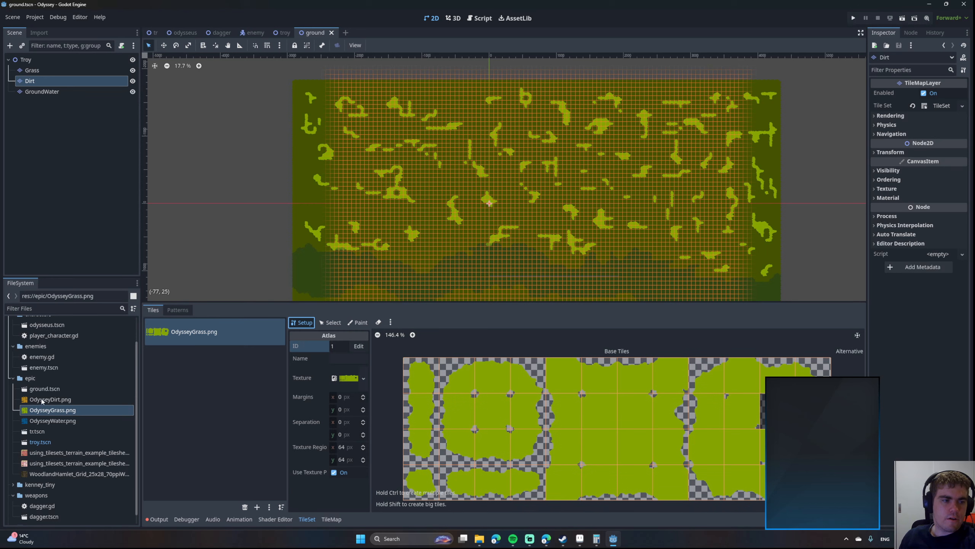
pyautogui.moveTo(41, 399); pyautogui.dragTo(342, 380)
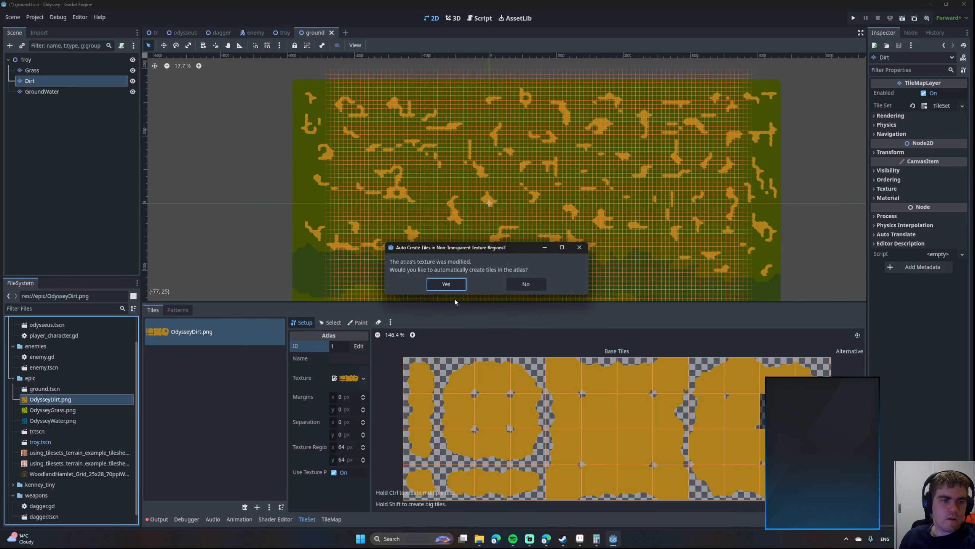
pyautogui.click(517, 284)
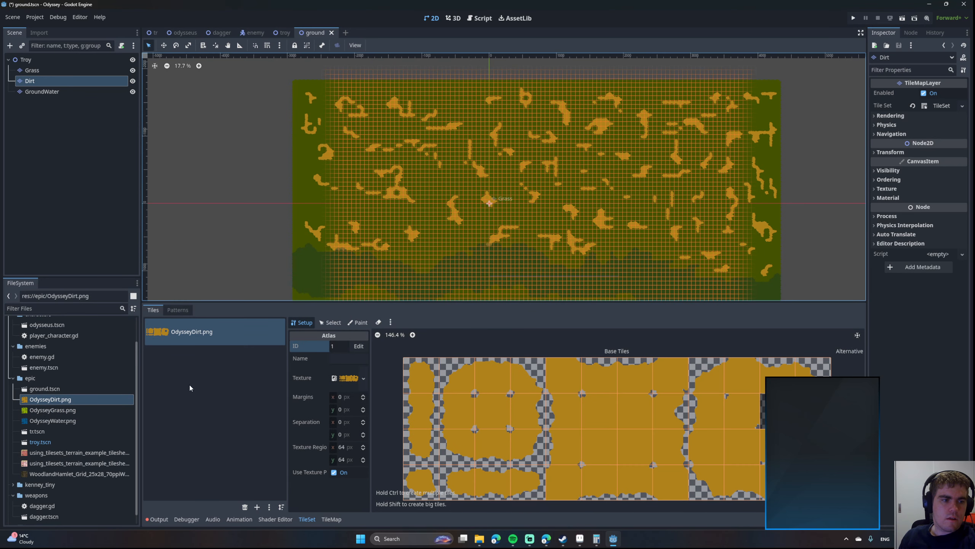
# Compare the atlas textures of the Grass, Dirt and GroundWater layers.
pyautogui.click(36, 73)
pyautogui.click(35, 82)
pyautogui.click(33, 91)
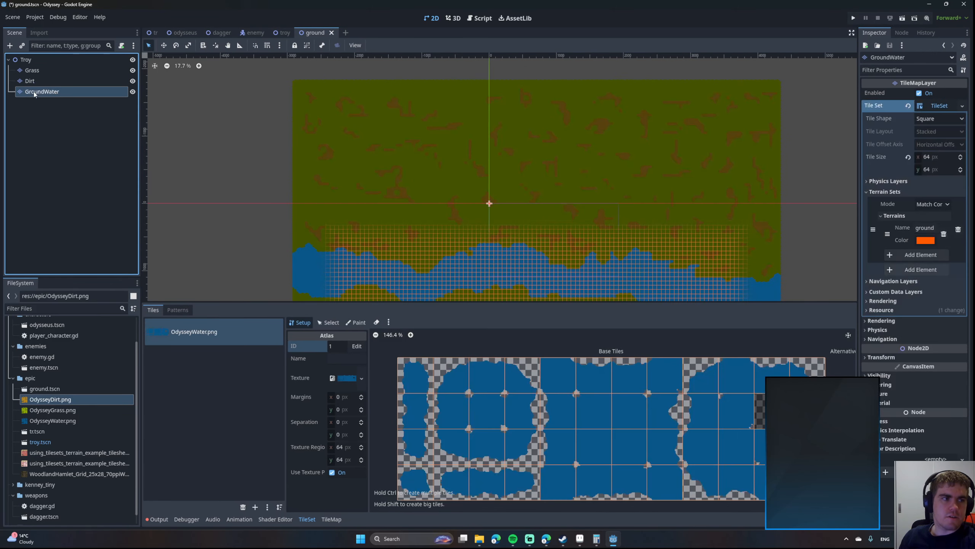
pyautogui.click(33, 80)
pyautogui.click(34, 72)
pyautogui.click(34, 80)
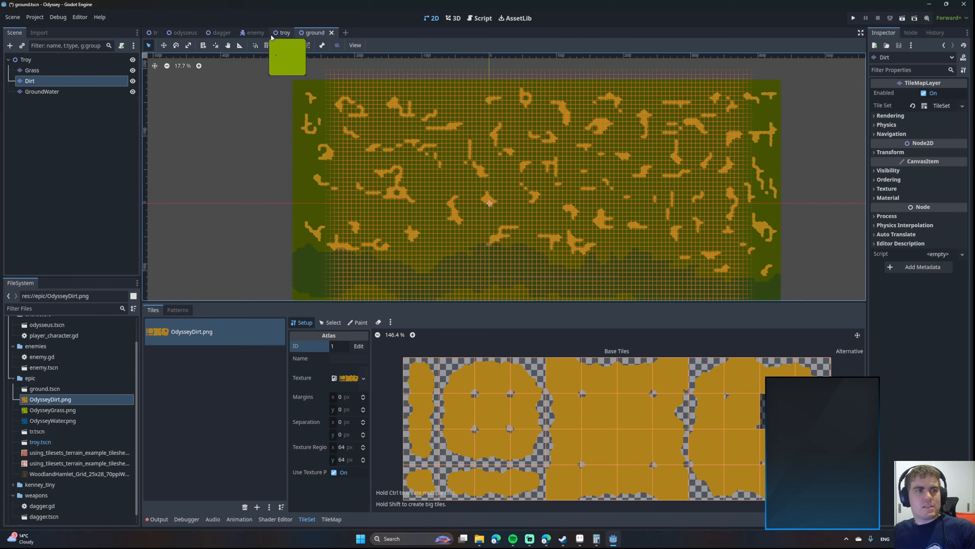
# Run the project from the troy scene and walk the character around the nearby grass and dirt patches.
pyautogui.click(285, 32)
pyautogui.press('F5')
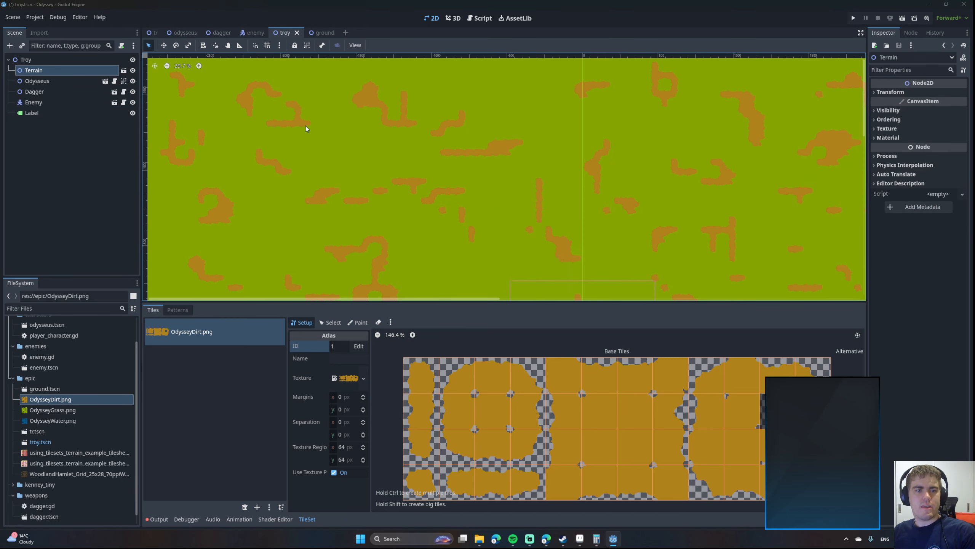
pyautogui.press('s')
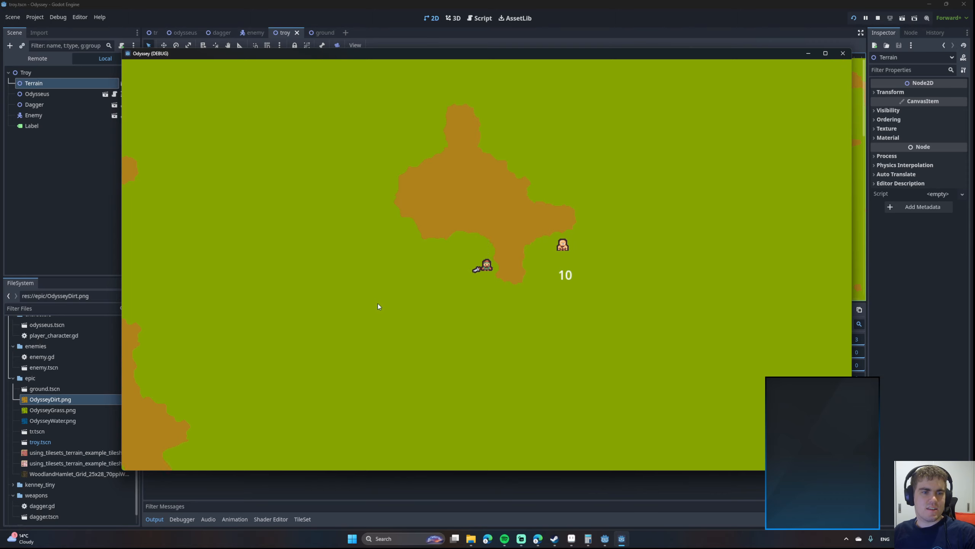
pyautogui.press('a')
pyautogui.press('w')
pyautogui.press('s')
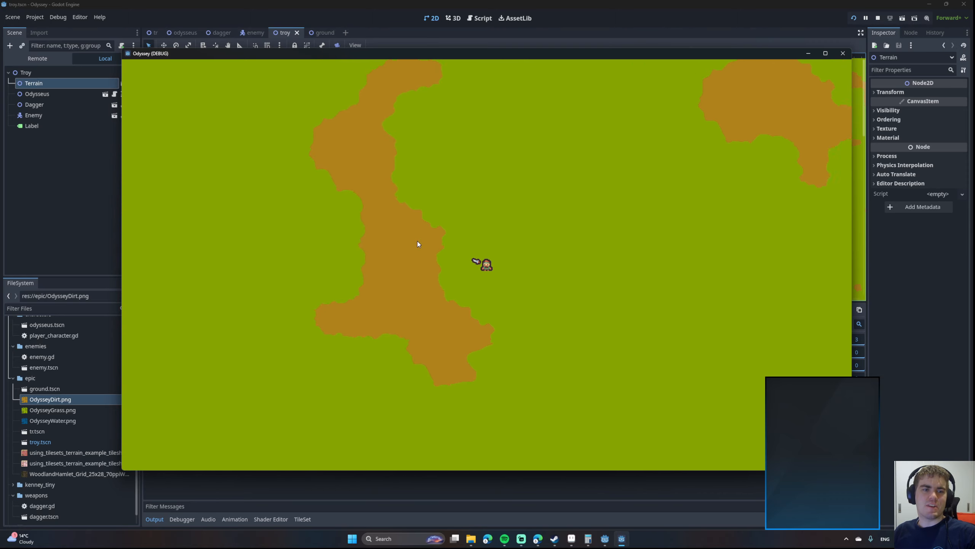
pyautogui.press('w')
pyautogui.press('w')
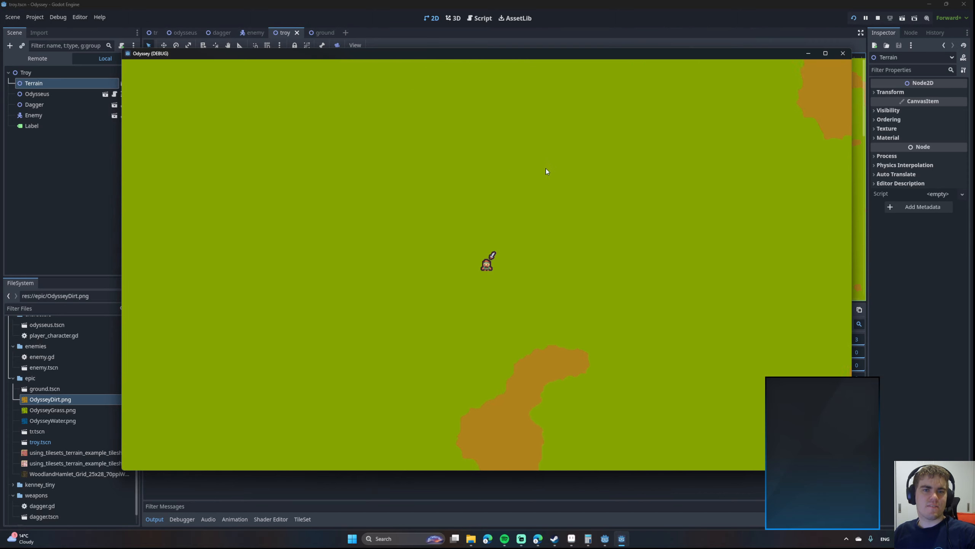
pyautogui.press('d')
pyautogui.press('s')
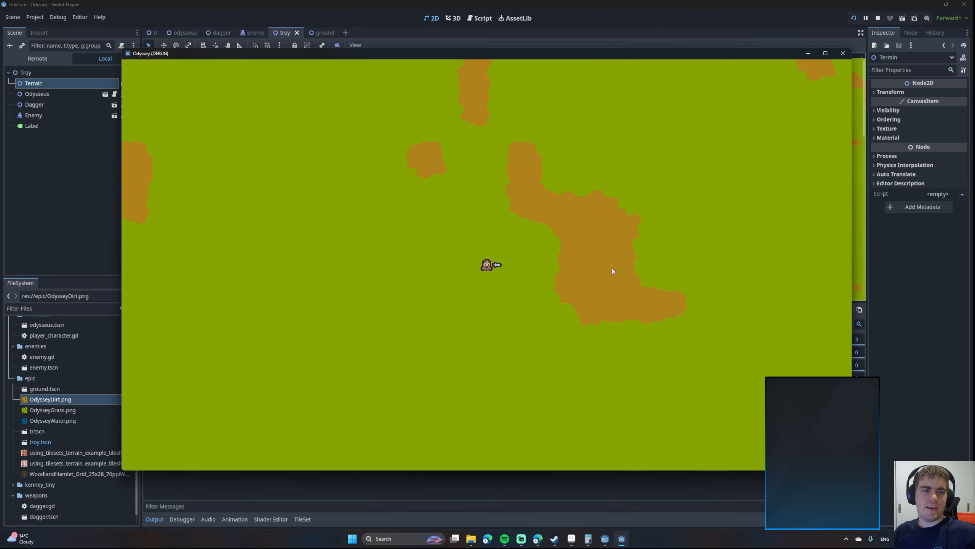
pyautogui.press('a')
pyautogui.press('d')
pyautogui.press('s')
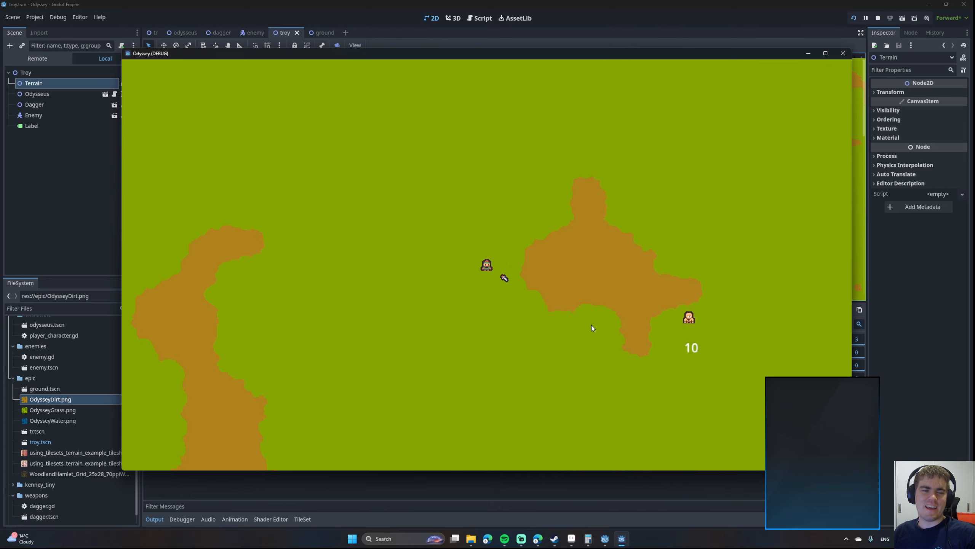
# Approach the enemy beside the dirt patch and test striking it repeatedly with the dagger while circling around it.
pyautogui.press('d')
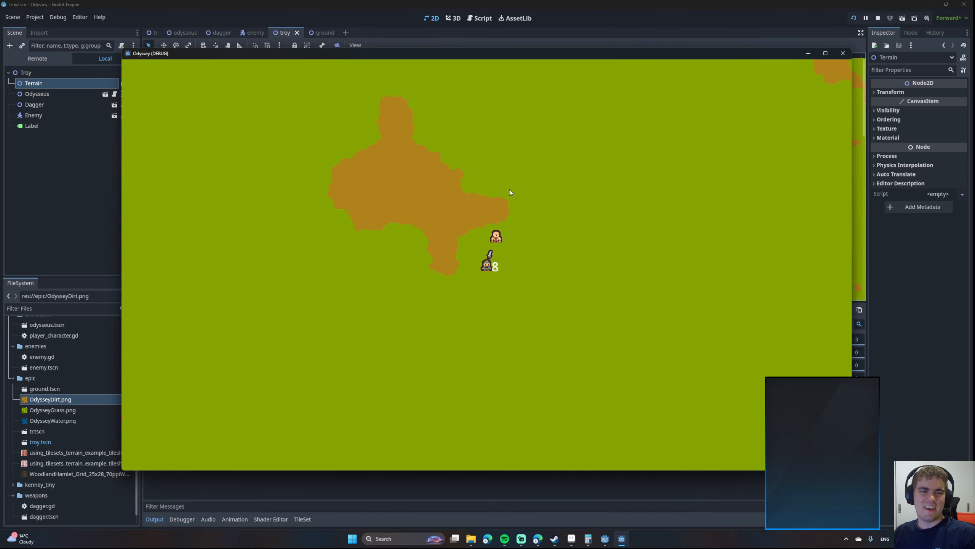
pyautogui.press('s')
pyautogui.press('w')
pyautogui.press('s')
pyautogui.press('w')
pyautogui.press('d')
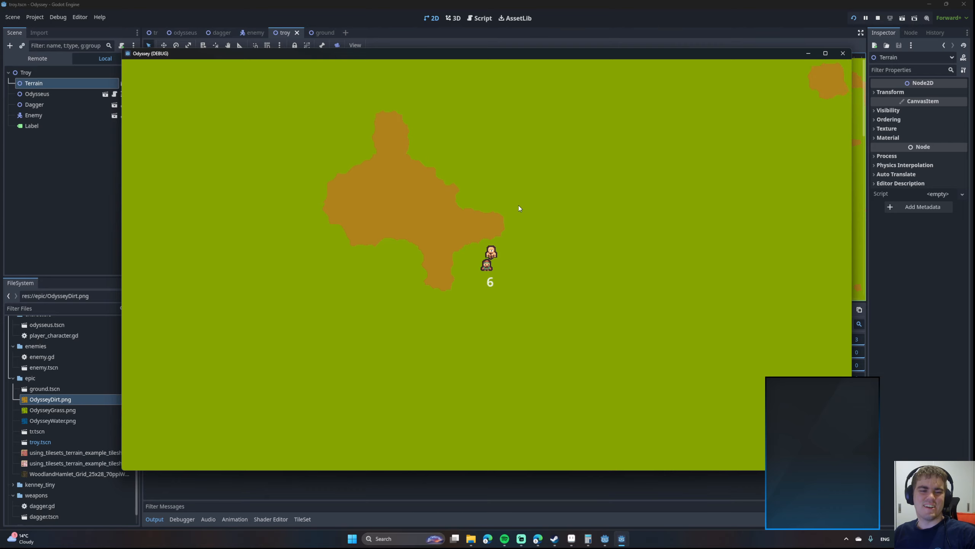
pyautogui.press('s')
pyautogui.press('a')
pyautogui.press('w')
pyautogui.press('d')
pyautogui.press('s')
pyautogui.press('a')
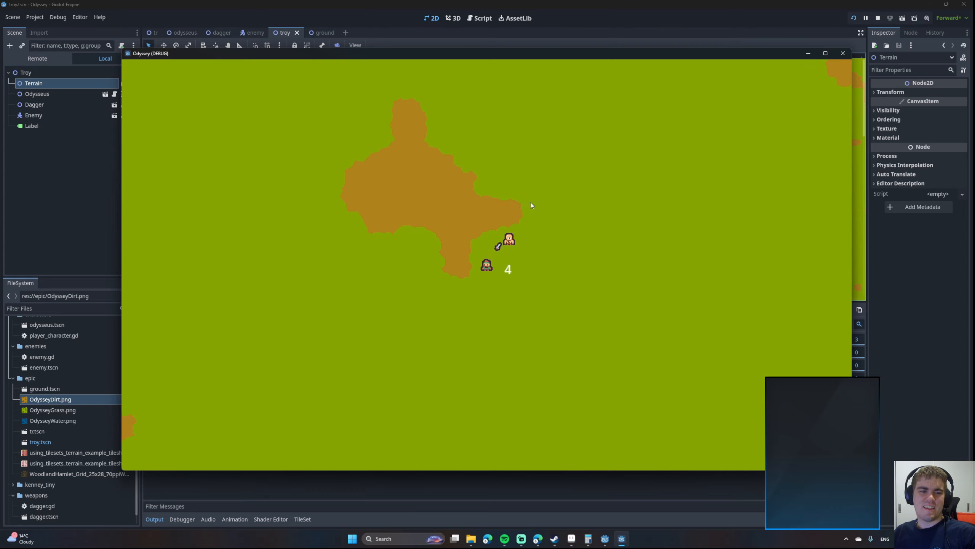
pyautogui.press('d')
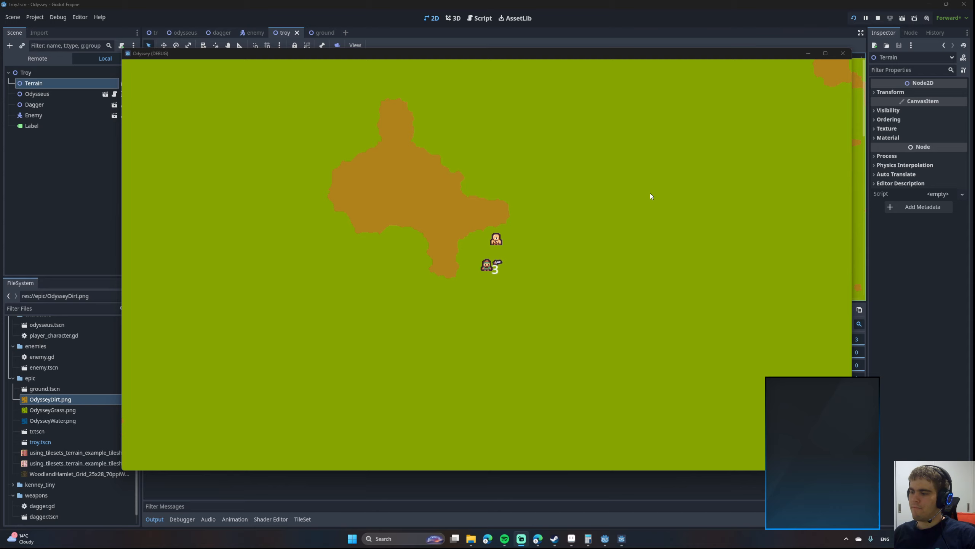
pyautogui.click(484, 191)
pyautogui.press('d')
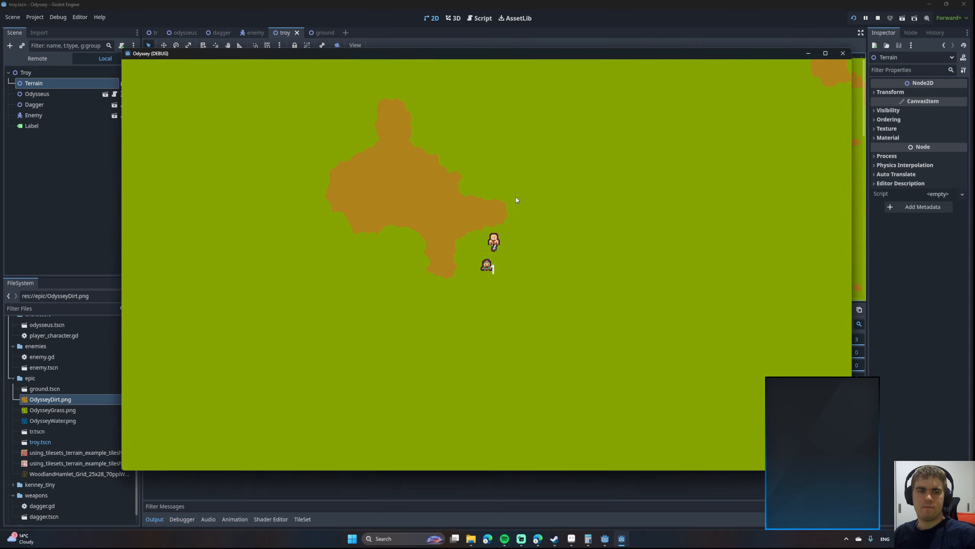
pyautogui.press('w')
pyautogui.click(421, 212)
pyautogui.press('a')
pyautogui.click(419, 221)
pyautogui.press('d')
pyautogui.press('w')
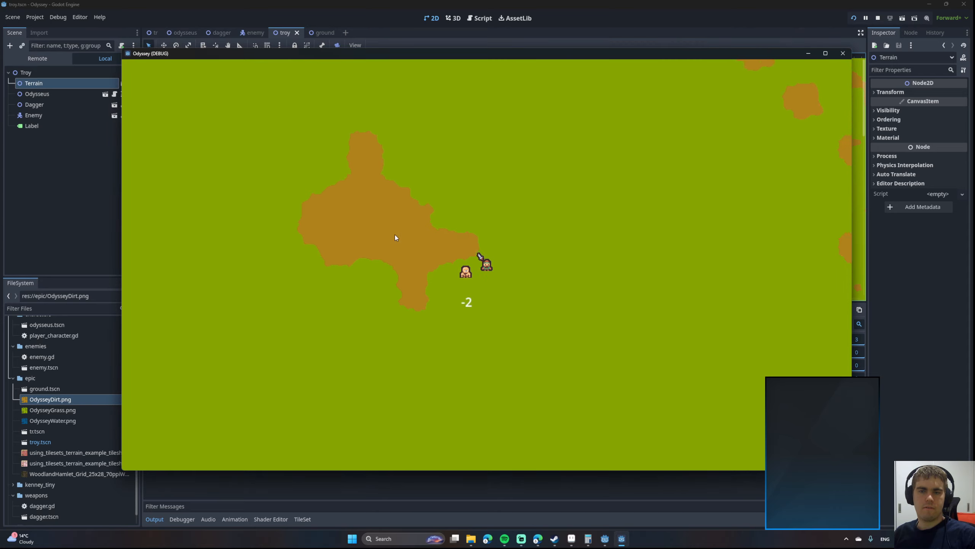
pyautogui.press('a')
pyautogui.press('s')
pyautogui.press('a')
pyautogui.press('w')
pyautogui.press('d')
pyautogui.press('s')
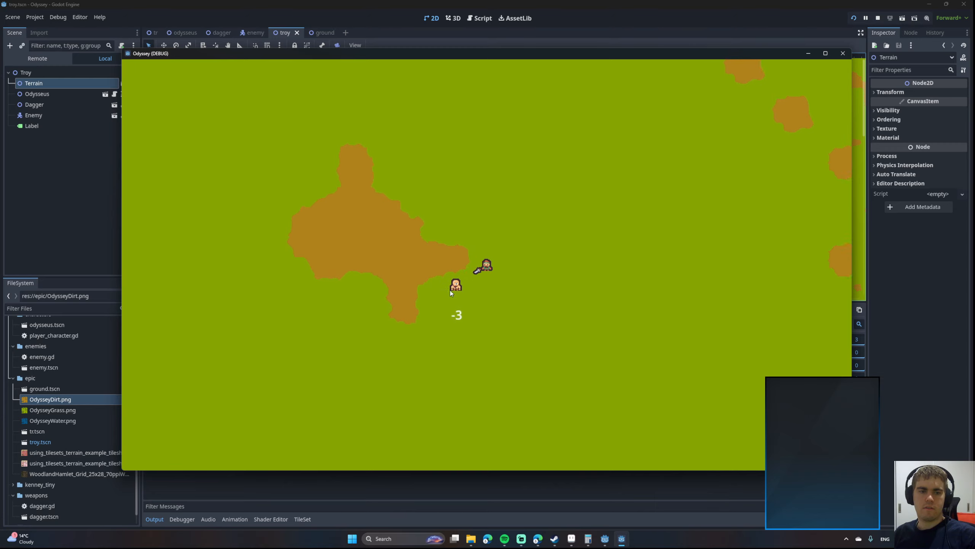
pyautogui.press('a')
pyautogui.press('w')
# Walk the character away from the enemy and inspect the dirt patches across the surrounding grass.
pyautogui.press('d')
pyautogui.press('d')
pyautogui.press('w')
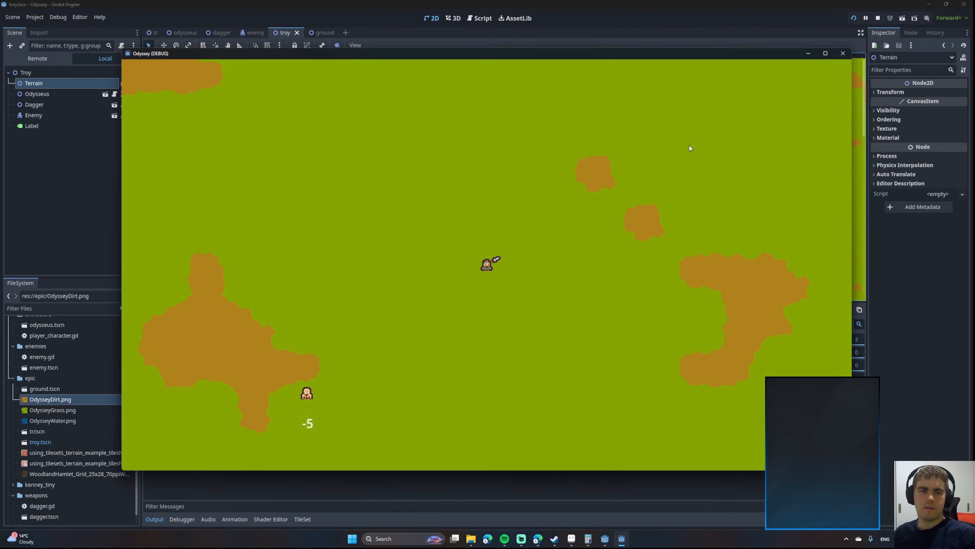
pyautogui.press('a')
pyautogui.press('d')
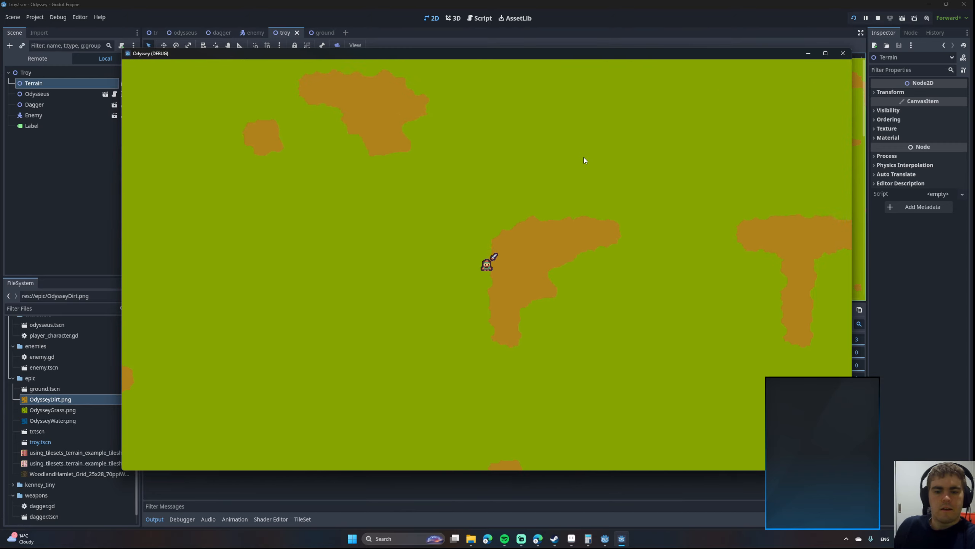
pyautogui.press('a')
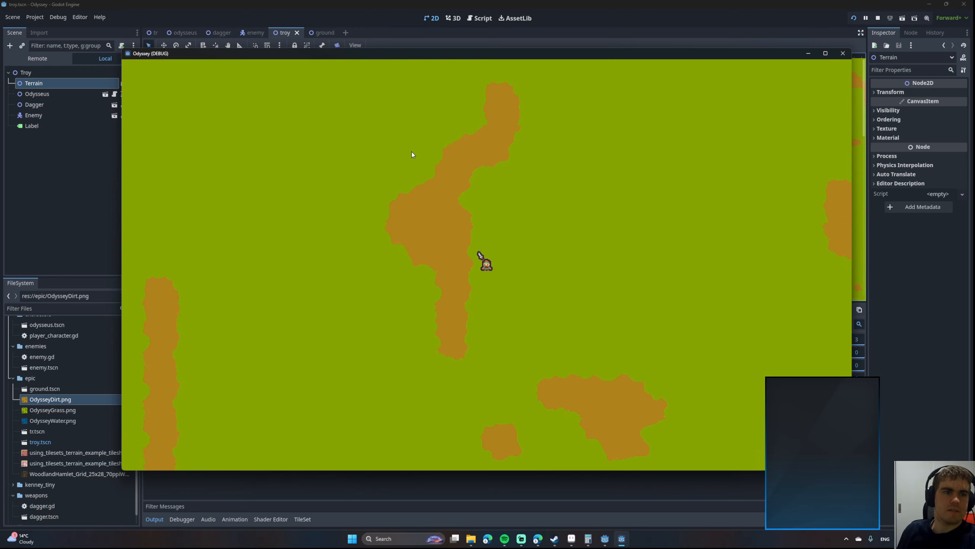
pyautogui.press('a')
pyautogui.press('s')
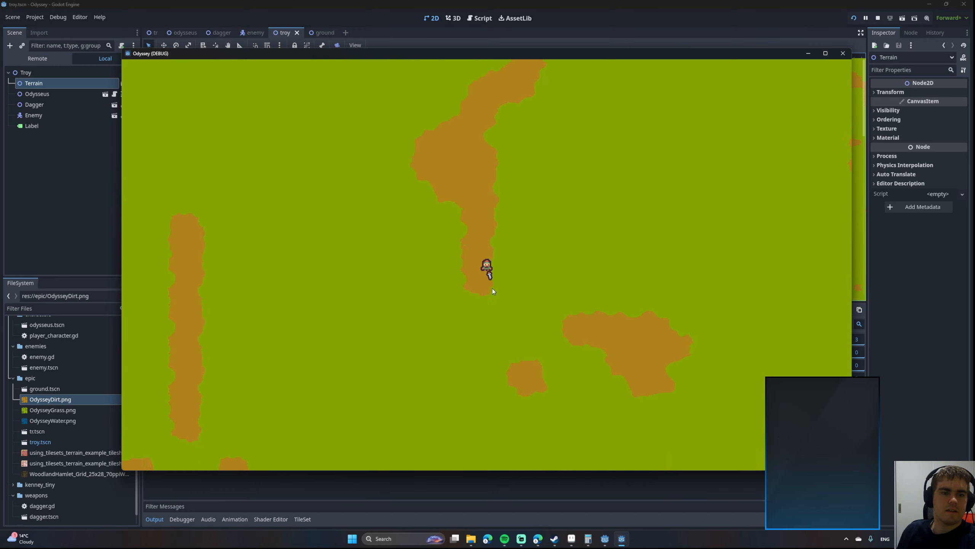
pyautogui.press('a')
pyautogui.press('a')
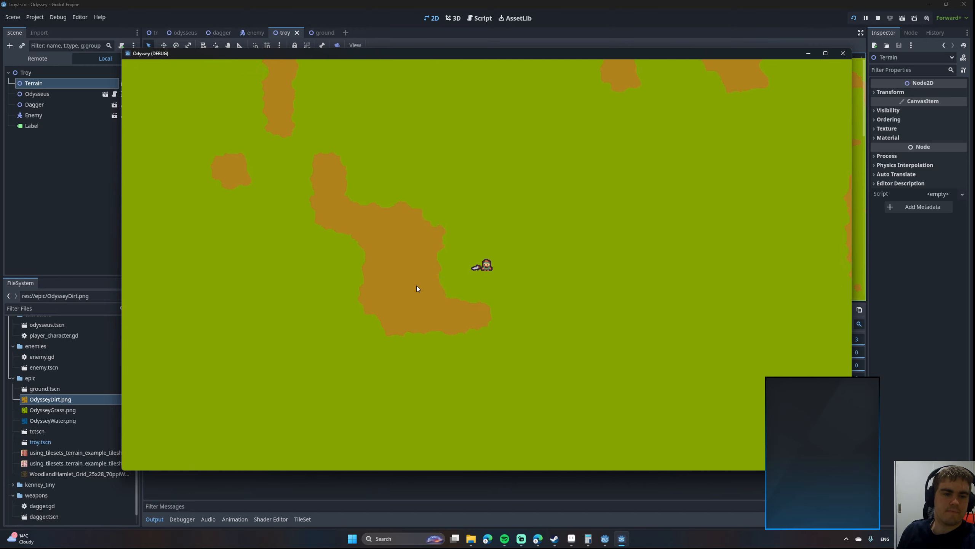
# Return the character to the enemy and strike it again with the dagger.
pyautogui.press('d')
pyautogui.press('a')
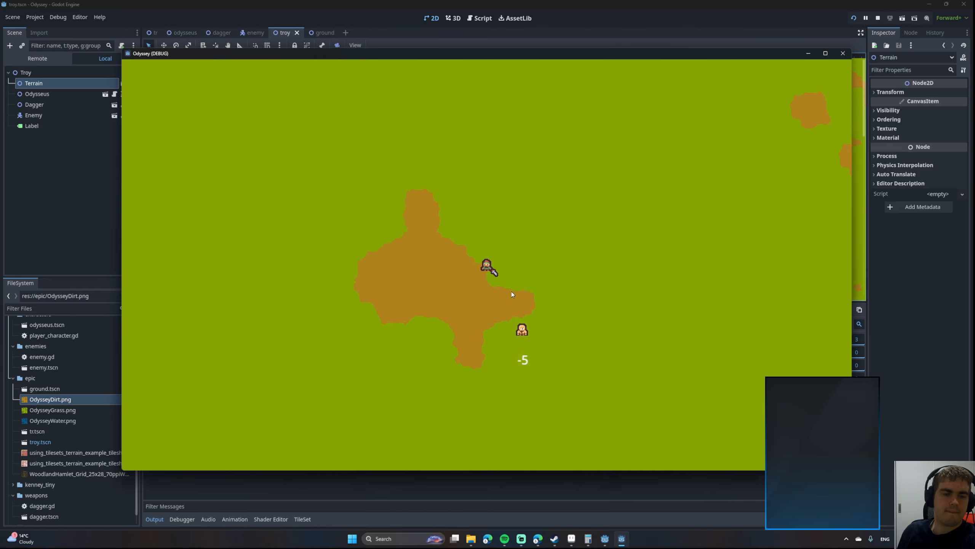
pyautogui.press('d')
pyautogui.press('w')
pyautogui.click(531, 180)
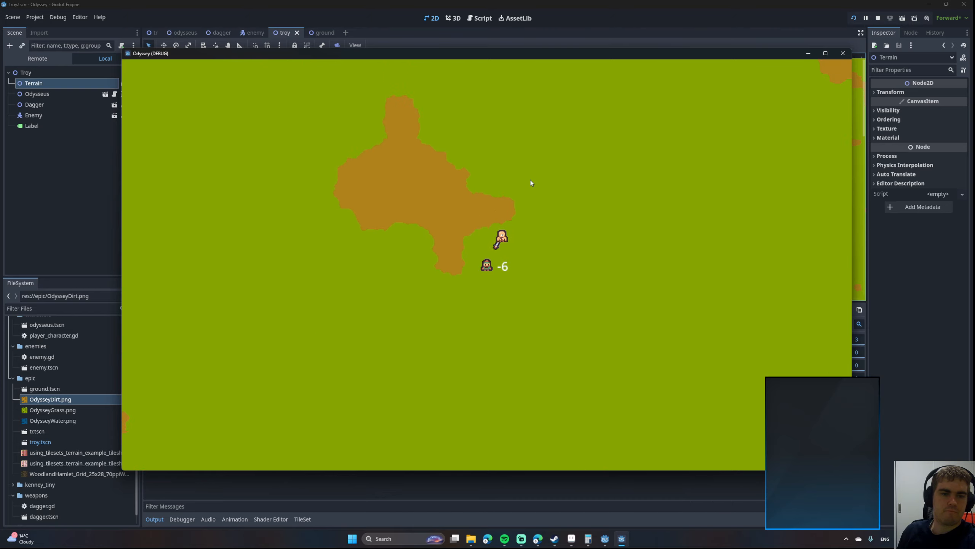
# Walk the character down to the water and along its shoreline to inspect the dirt and water edges.
pyautogui.press('d')
pyautogui.press('s')
pyautogui.press('s')
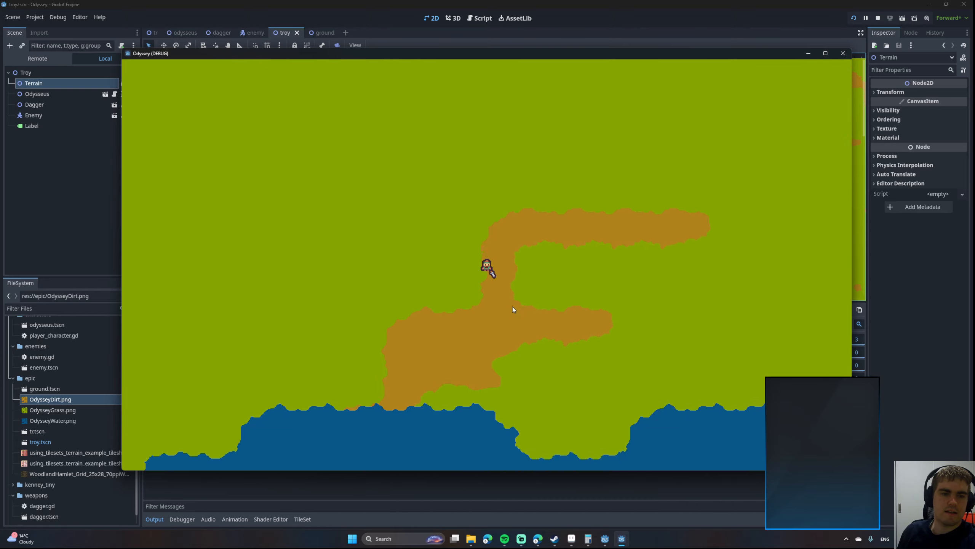
pyautogui.press('a')
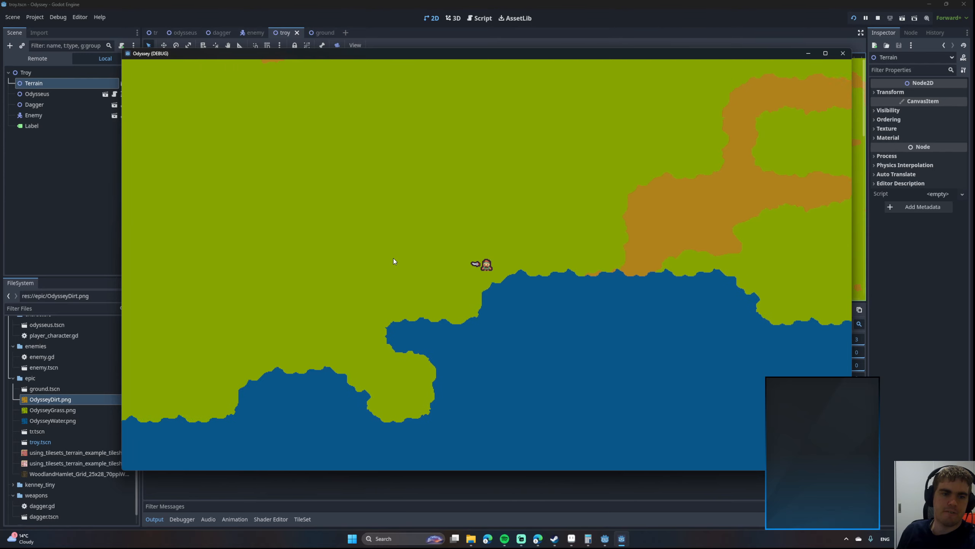
# Follow the water's edge westward past the small grass peninsula with the character to inspect the shoreline.
pyautogui.press('s')
pyautogui.press('d')
pyautogui.press('w')
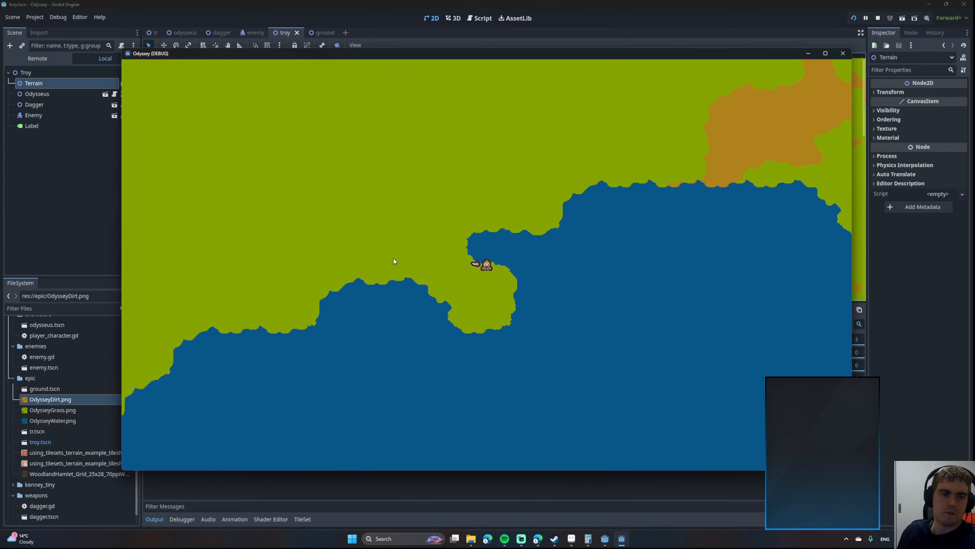
pyautogui.press('s')
pyautogui.press('a')
pyautogui.press('w')
pyautogui.press('a')
pyautogui.press('s')
pyautogui.press('w')
pyautogui.press('s')
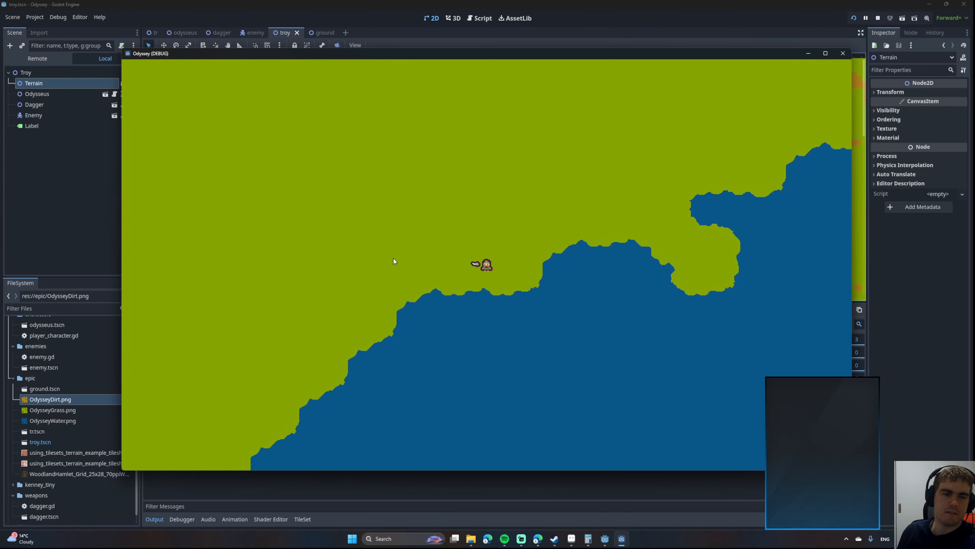
pyautogui.press('w')
pyautogui.press('s')
pyautogui.press('w')
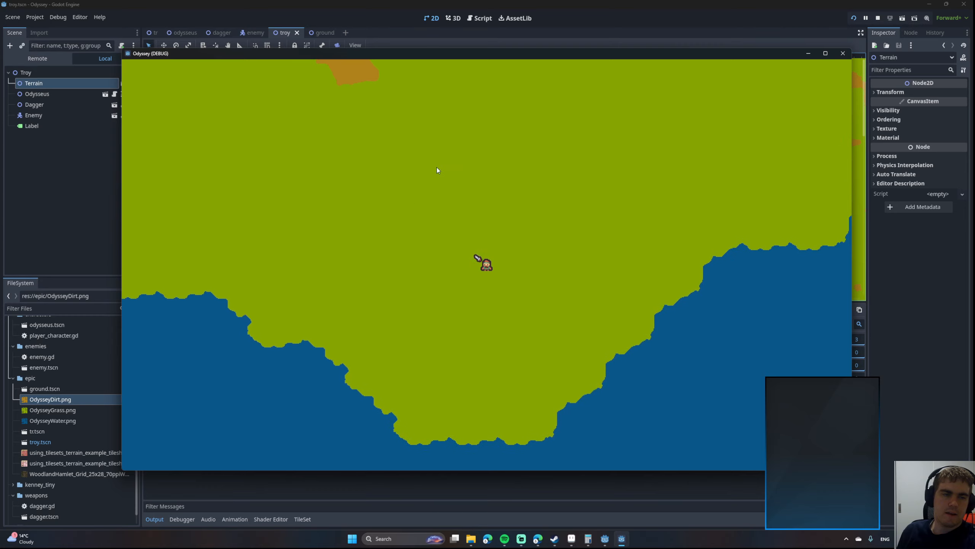
# Walk the character away from the water and back across the grass past the dirt patches toward the enemy.
pyautogui.press('d')
pyautogui.press('s')
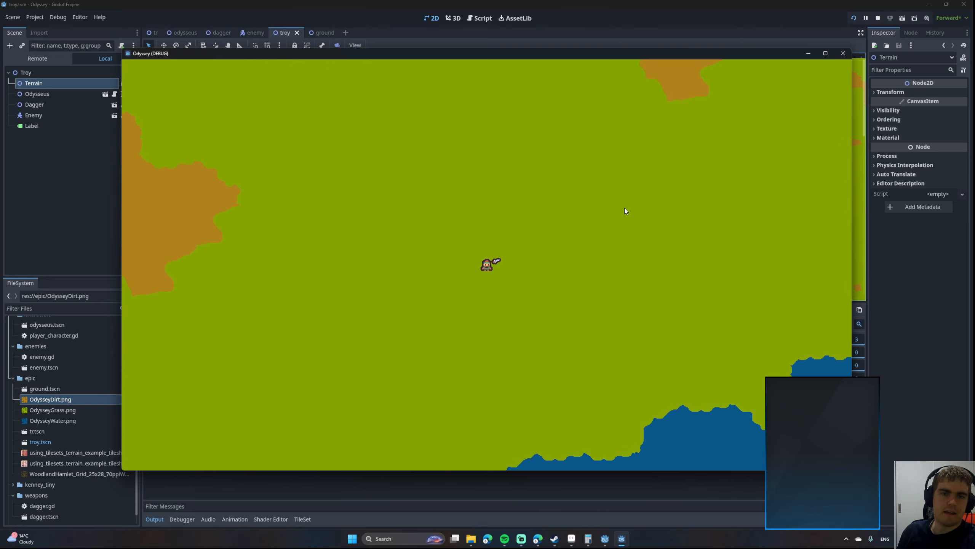
pyautogui.press('w')
pyautogui.press('w')
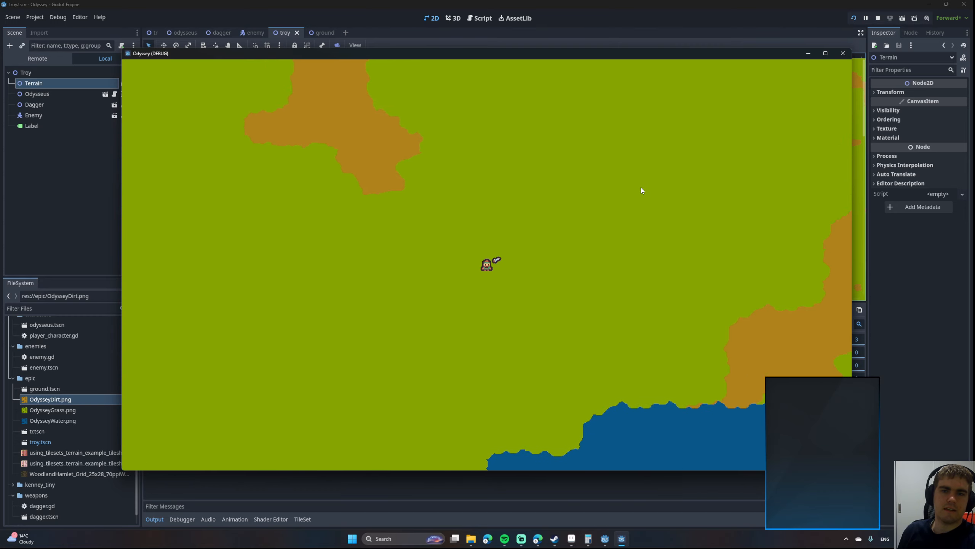
pyautogui.press('w')
pyautogui.press('d')
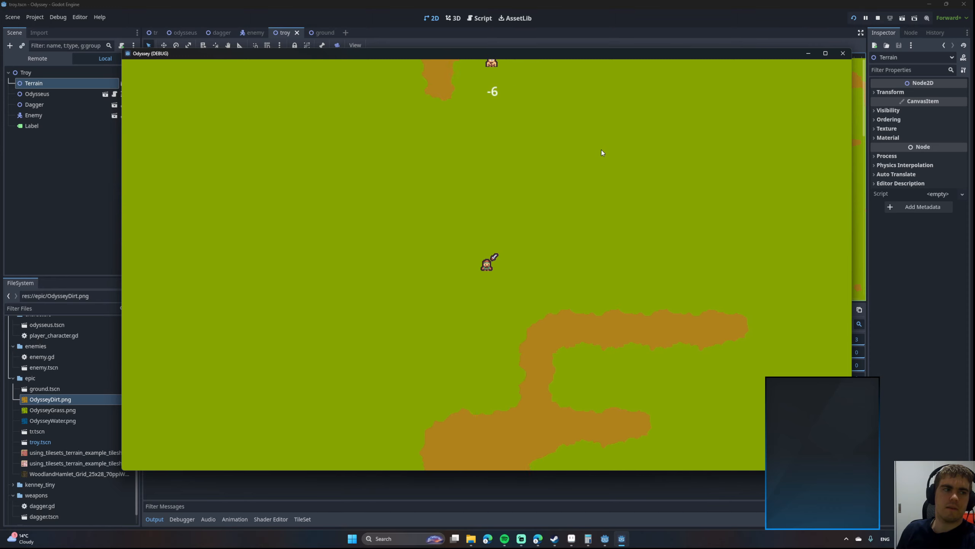
# Test striking the enemy with the dagger while moving around it and close the running game.
pyautogui.press('w')
pyautogui.press('a')
pyautogui.press('w')
pyautogui.press('a')
pyautogui.click(452, 191)
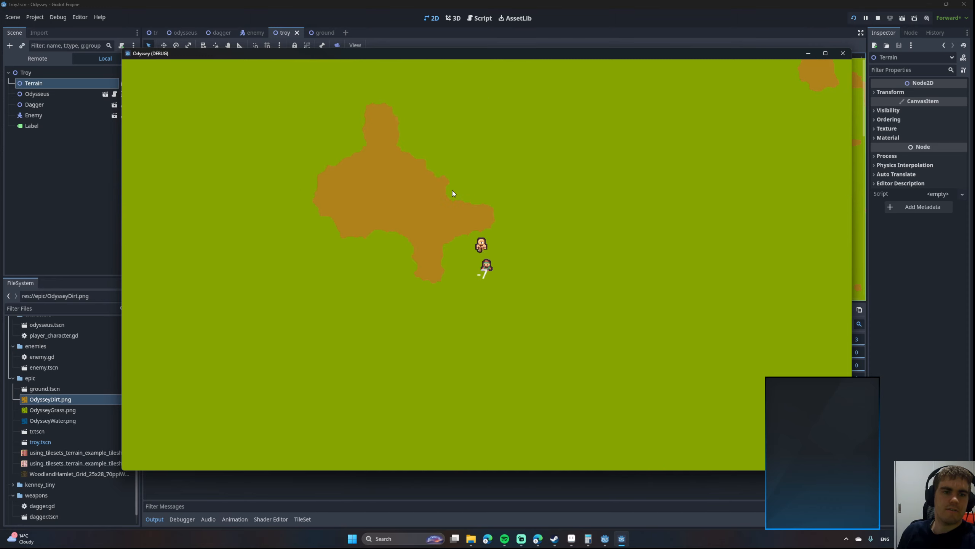
pyautogui.press('d')
pyautogui.click(453, 191)
pyautogui.press('s')
pyautogui.press('a')
pyautogui.press('w')
pyautogui.press('a')
pyautogui.click(484, 196)
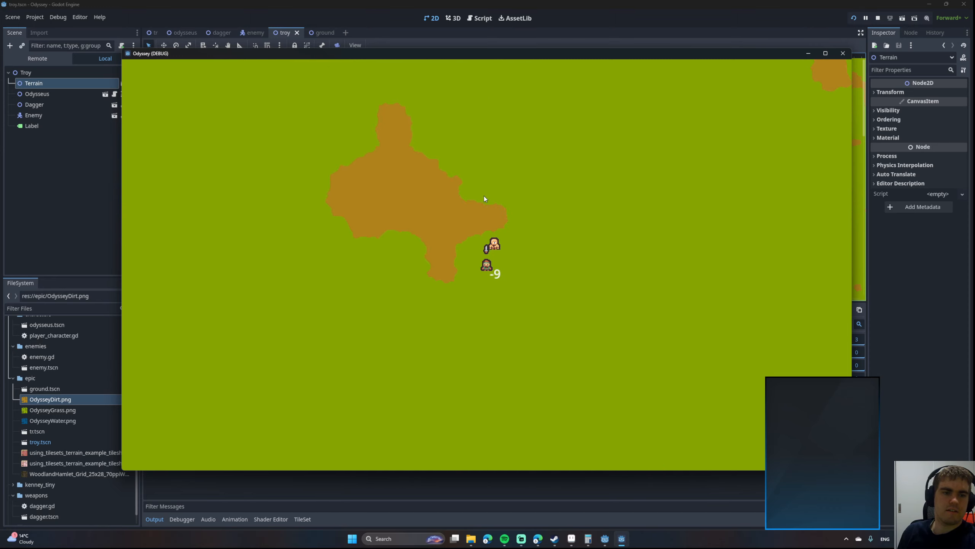
pyautogui.press('s')
pyautogui.press('a')
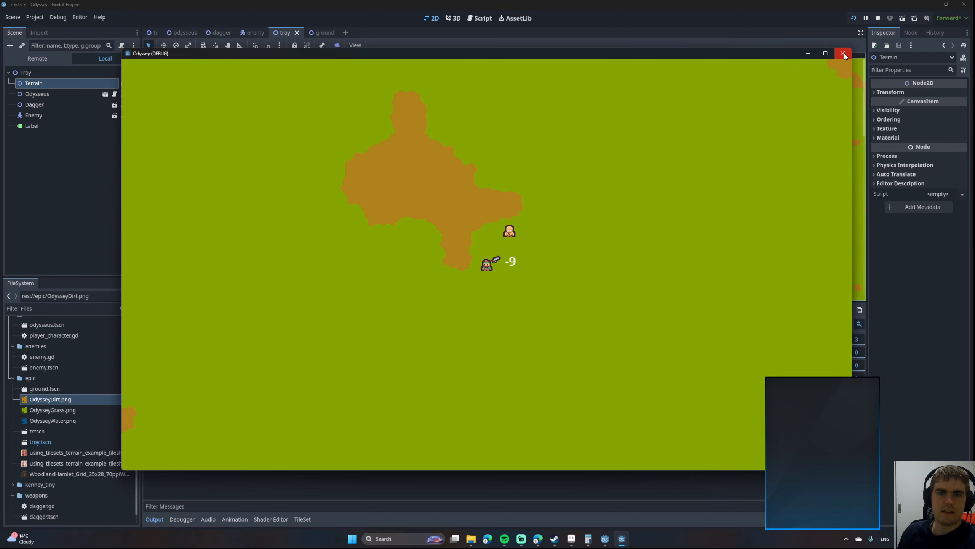
pyautogui.click(843, 54)
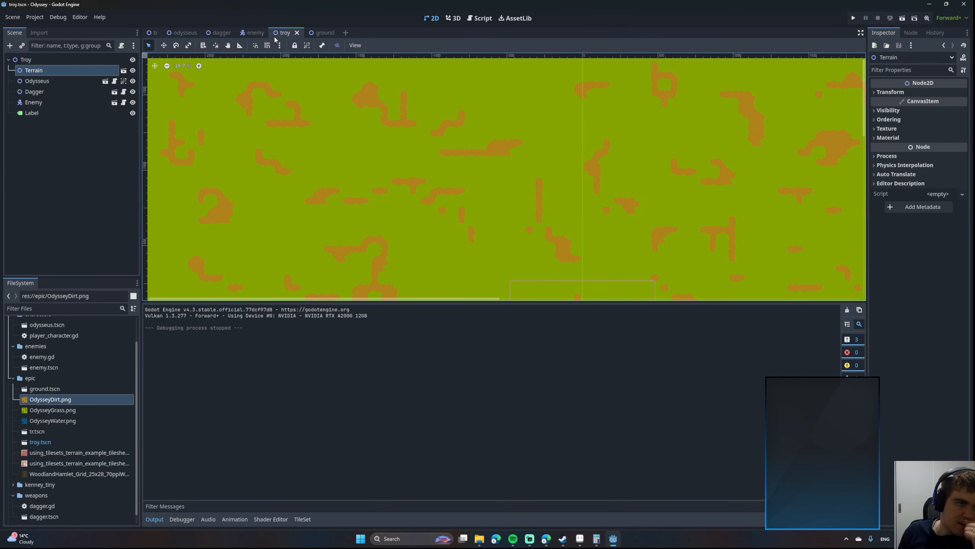
# Close the enemy, troy, ground and dagger scenes so that the odysseus scene is open for editing.
pyautogui.click(252, 34)
pyautogui.click(284, 34)
pyautogui.click(257, 34)
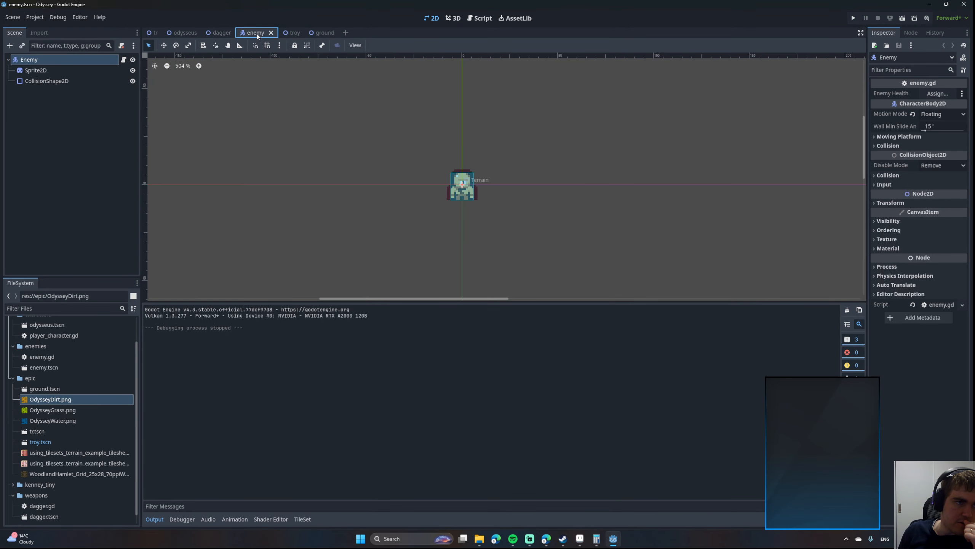
pyautogui.middleClick(257, 34)
pyautogui.middleClick(257, 34)
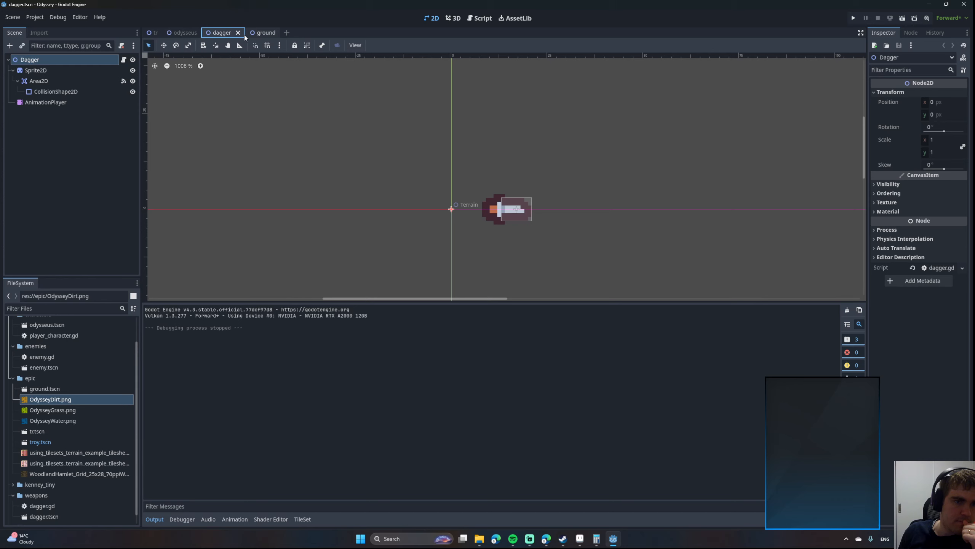
pyautogui.middleClick(268, 33)
pyautogui.click(268, 33)
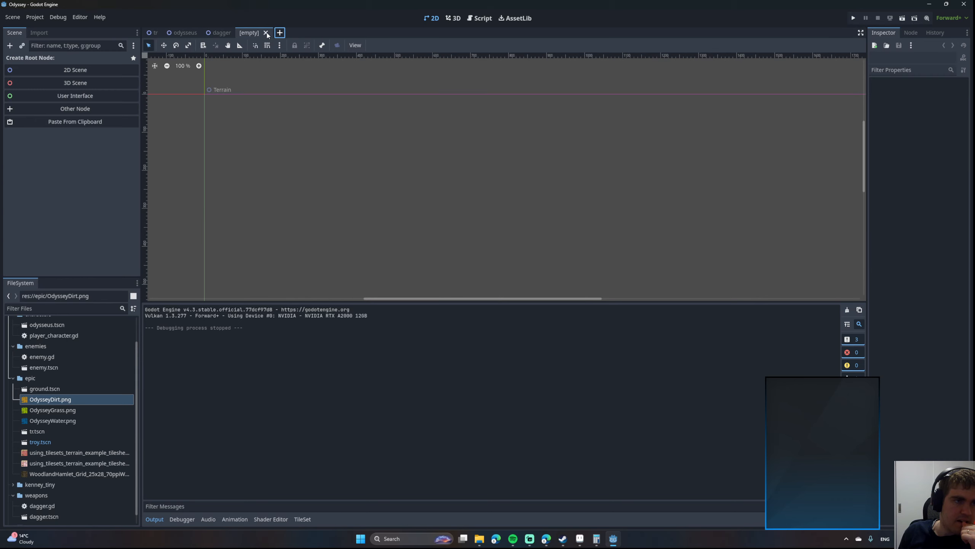
pyautogui.click(265, 33)
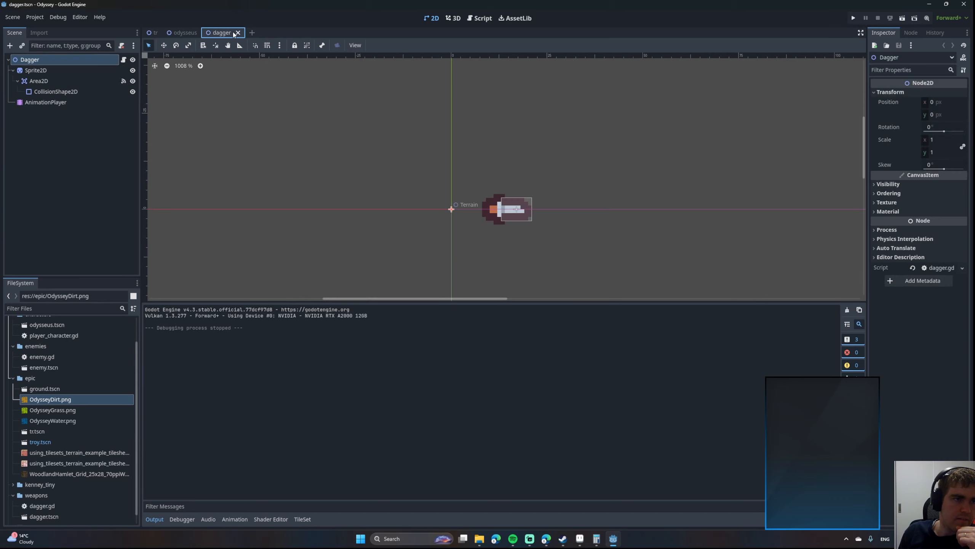
pyautogui.click(237, 33)
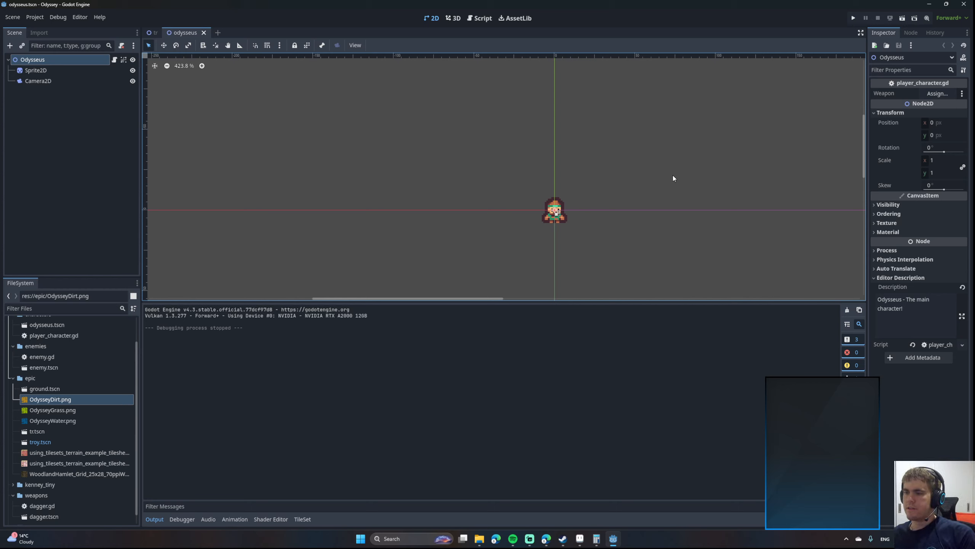
# Examine the Odysseus root, Sprite2D and Camera2D nodes with their properties and the character sprite up close.
pyautogui.click(36, 71)
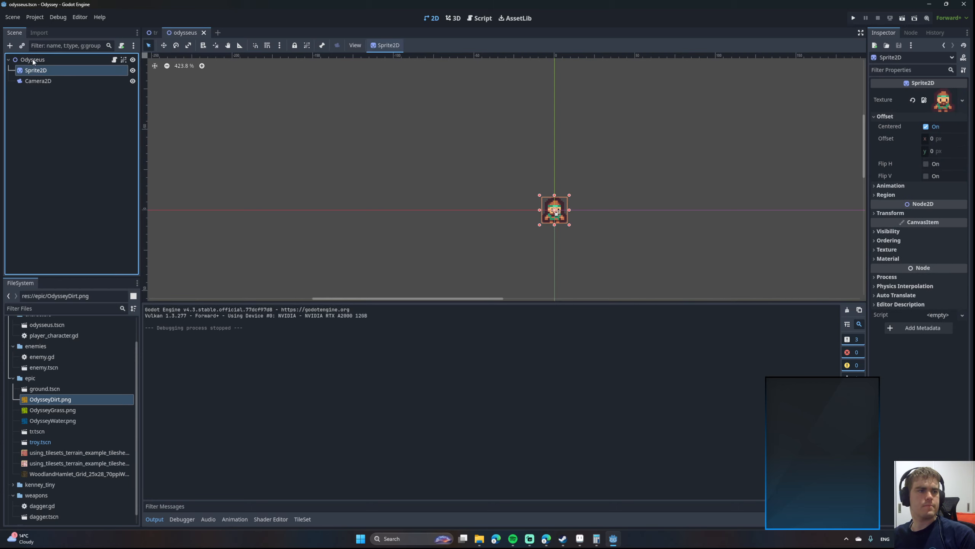
pyautogui.click(33, 60)
pyautogui.click(35, 70)
pyautogui.click(35, 80)
pyautogui.click(36, 72)
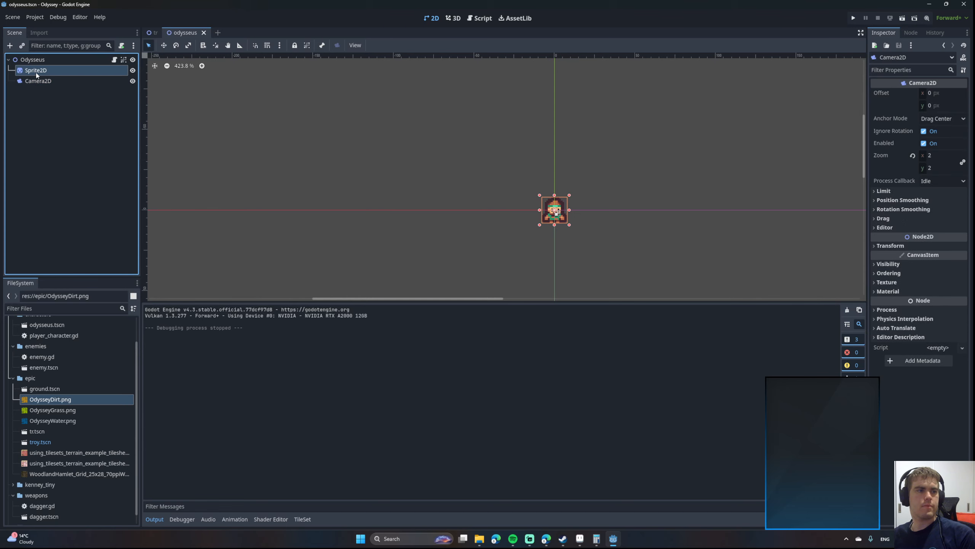
pyautogui.click(37, 63)
pyautogui.click(39, 70)
pyautogui.click(38, 63)
pyautogui.click(35, 80)
pyautogui.click(37, 71)
pyautogui.click(36, 62)
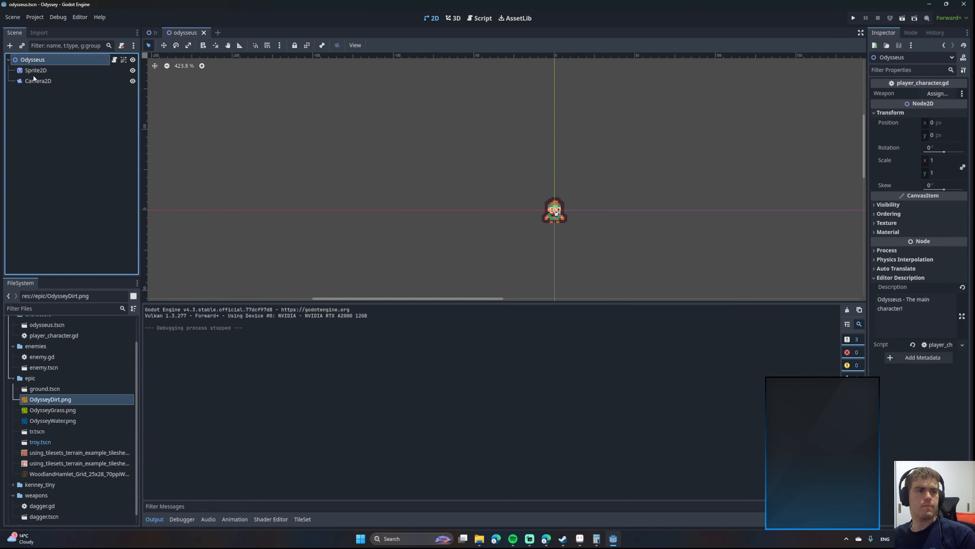
pyautogui.click(33, 74)
pyautogui.click(33, 80)
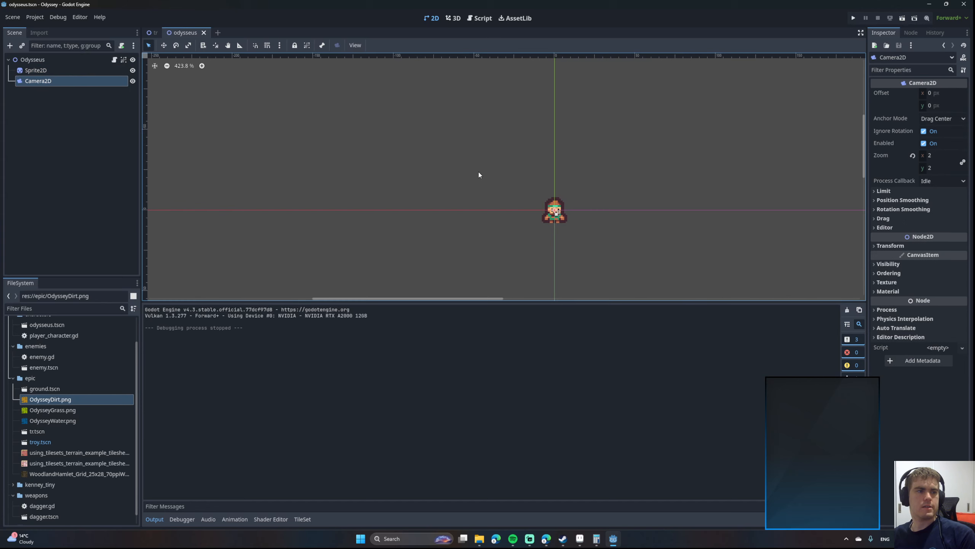
pyautogui.scroll(5, 547, 216)
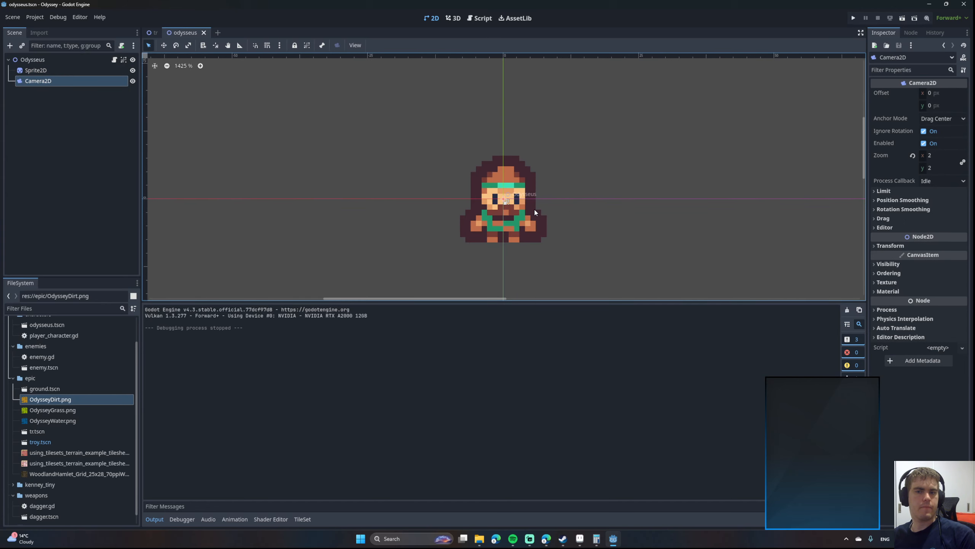
pyautogui.scroll(-2, 533, 208)
pyautogui.scroll(-1, 535, 212)
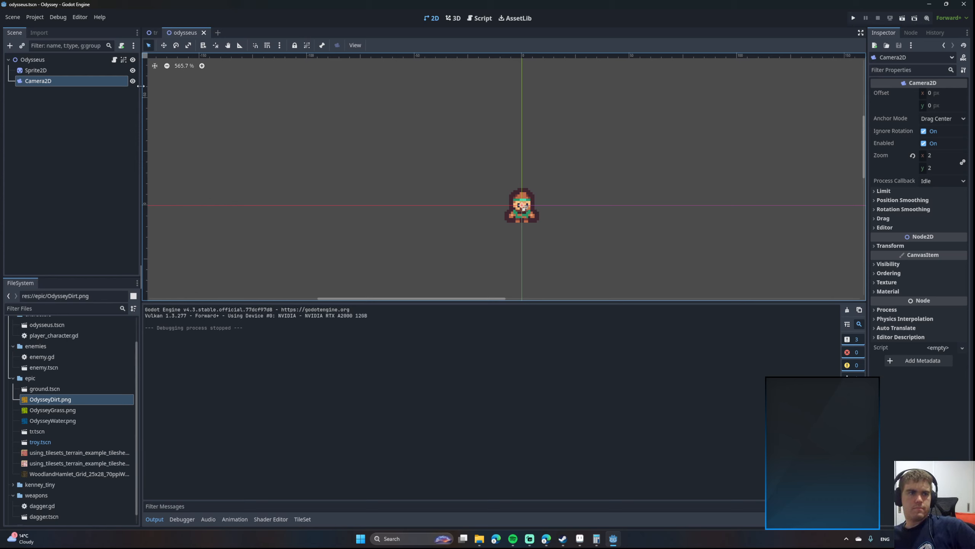
# Change the type of the Odysseus root node to Area2D.
pyautogui.click(54, 60)
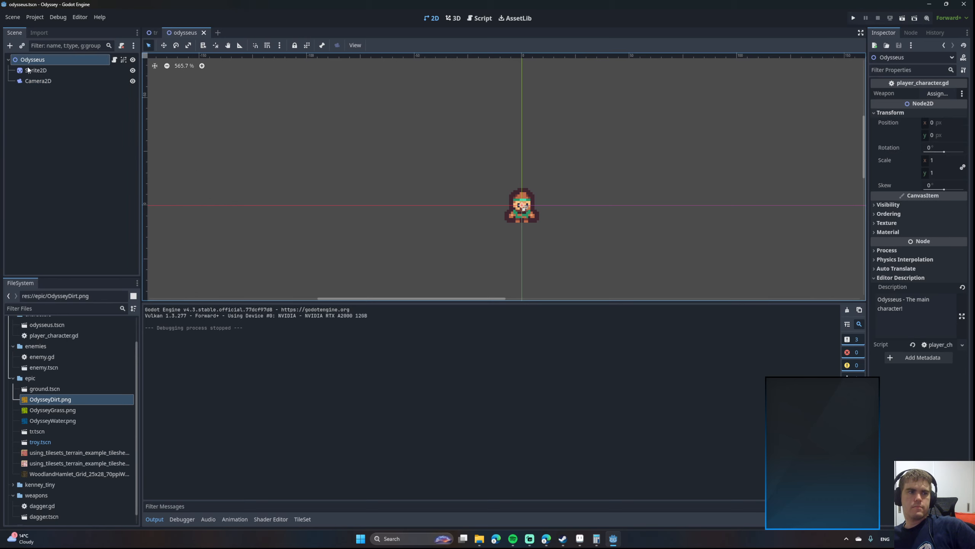
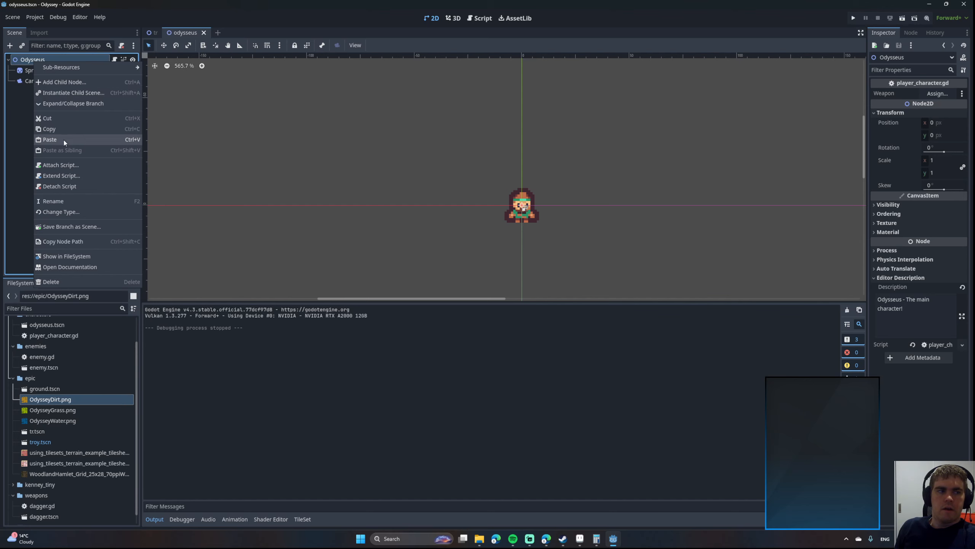
pyautogui.click(26, 72)
pyautogui.rightClick(29, 59)
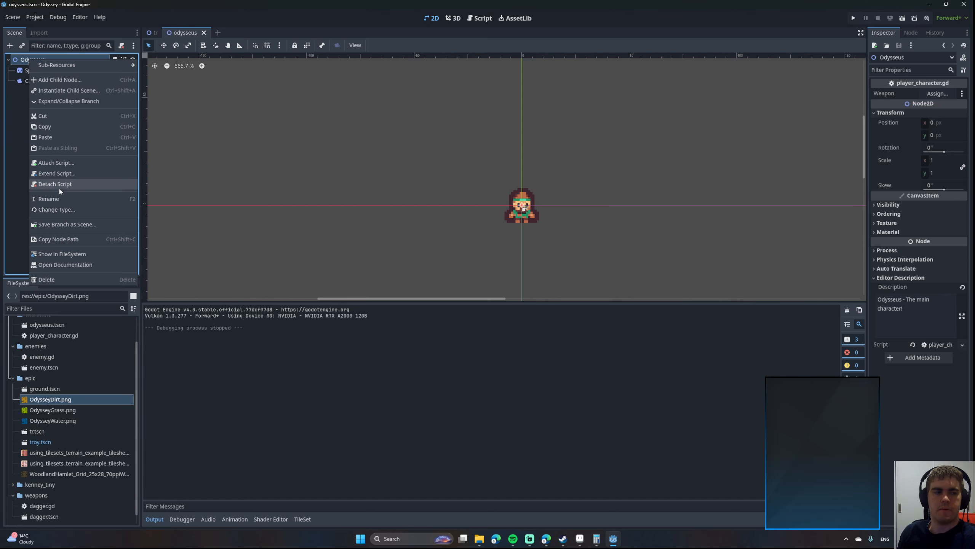
pyautogui.click(58, 209)
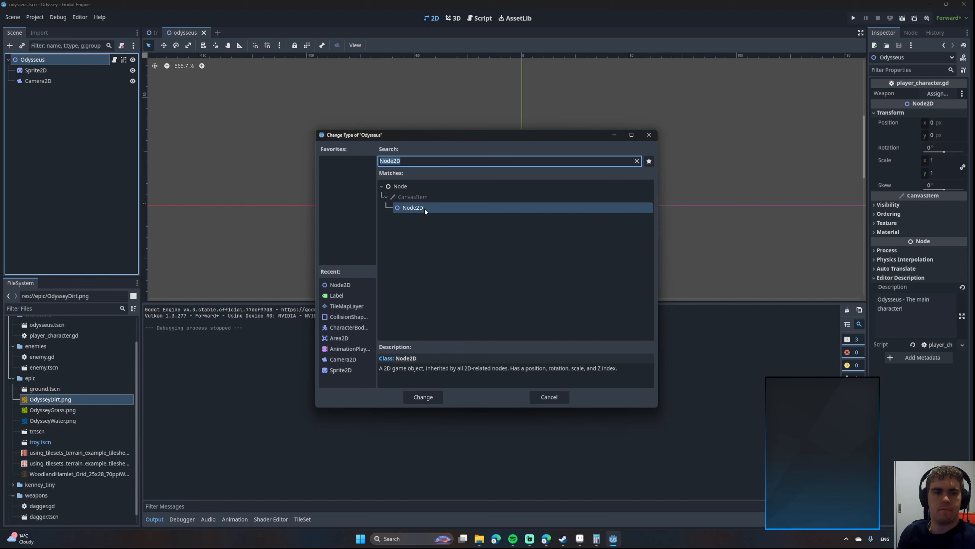
pyautogui.press('BackSpace')
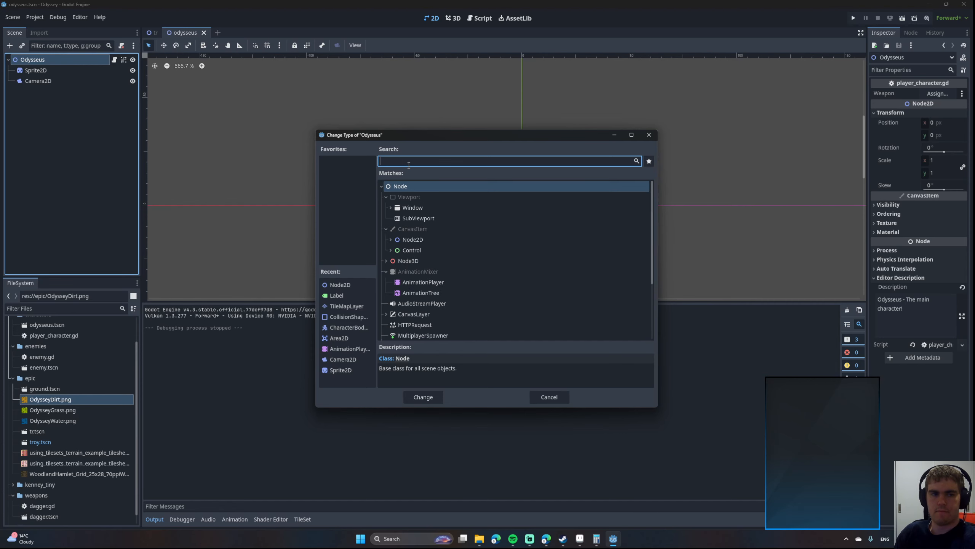
pyautogui.write('Area')
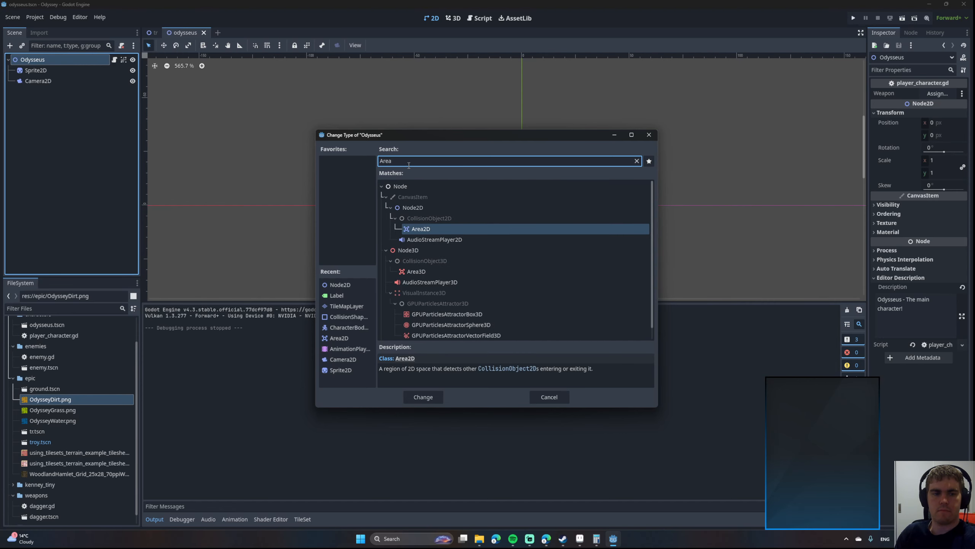
pyautogui.press('Return')
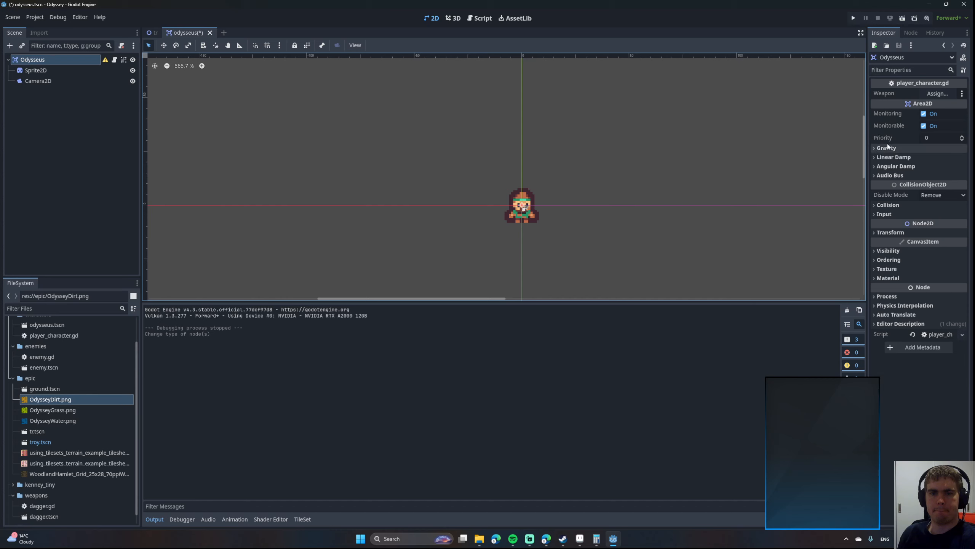
# Examine the gravity and damping properties of the Odysseus Area2D node and its available node actions.
pyautogui.click(878, 148)
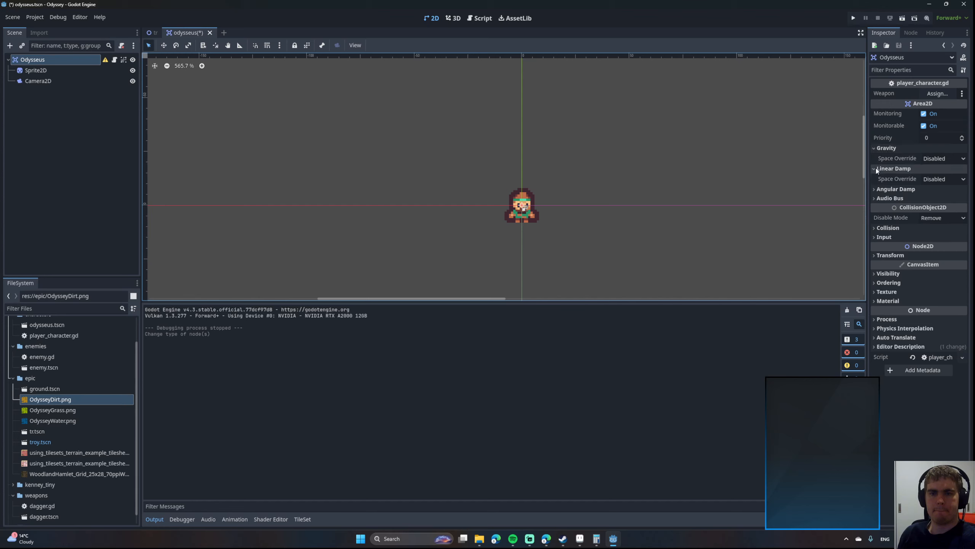
pyautogui.click(876, 149)
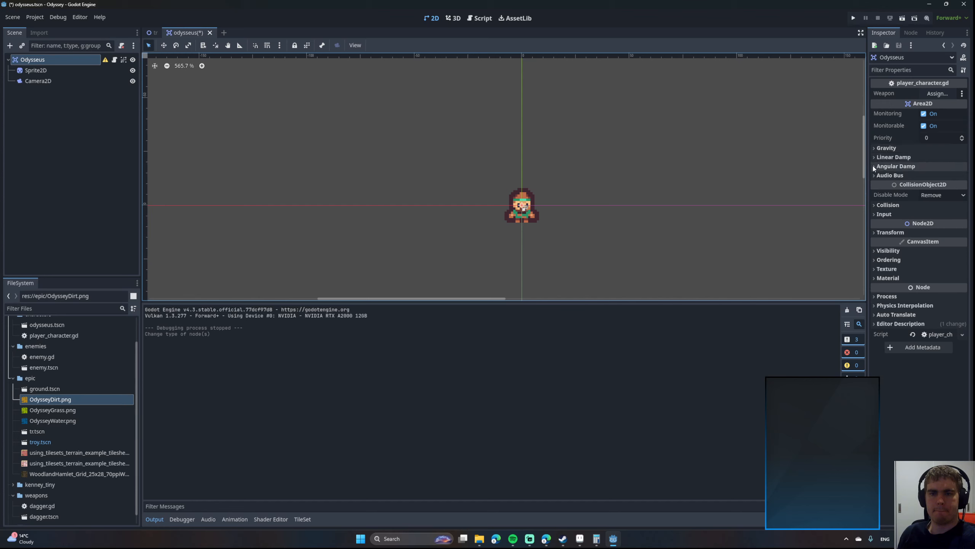
pyautogui.click(874, 166)
pyautogui.click(873, 167)
pyautogui.click(41, 85)
pyautogui.click(40, 64)
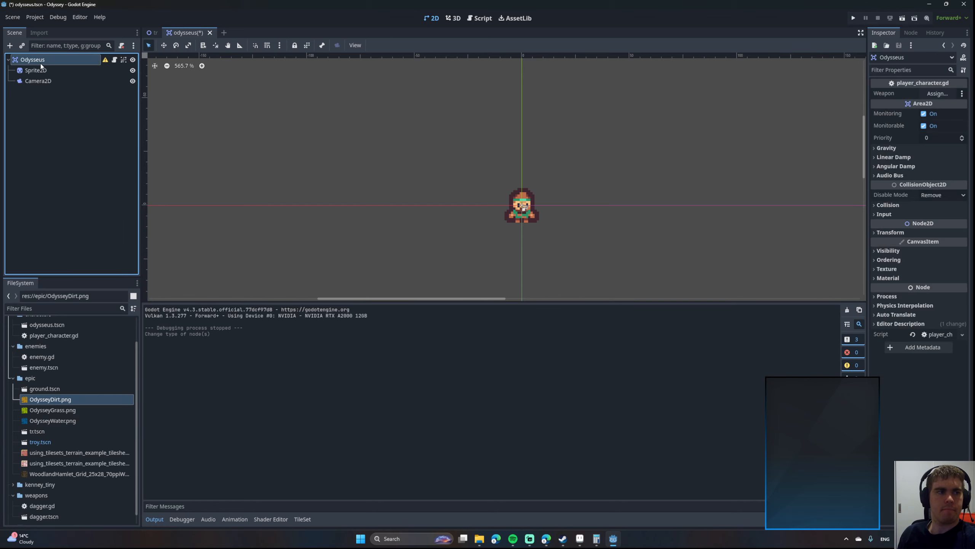
pyautogui.rightClick(40, 63)
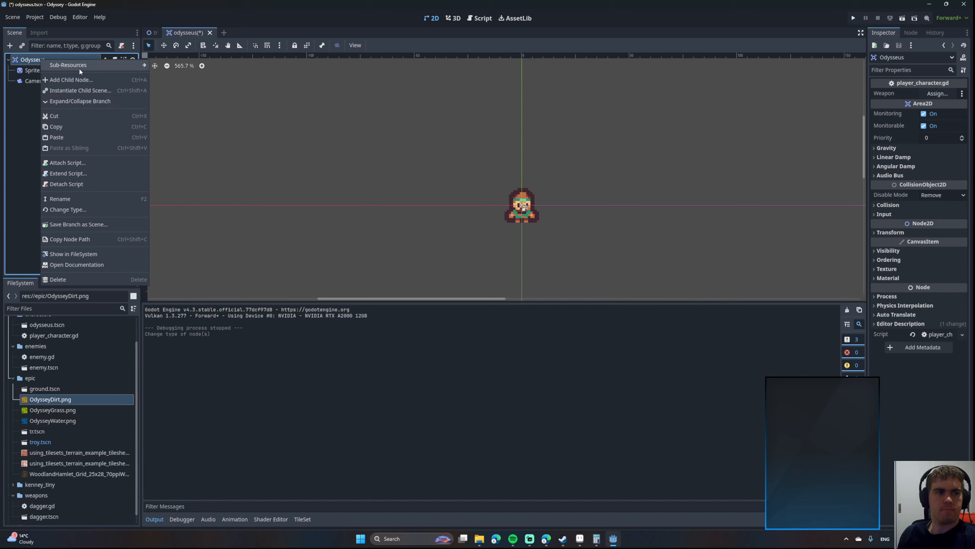
pyautogui.click(31, 120)
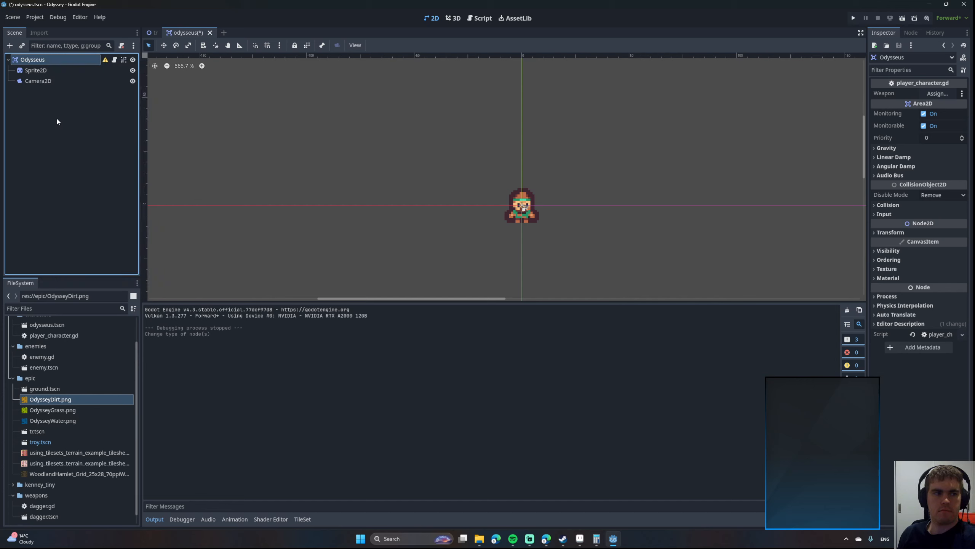
# Save the odysseus scene and add a CollisionShape2D child node to the Odysseus root.
pyautogui.hotkey('ctrl', 's')
pyautogui.click(38, 61)
pyautogui.rightClick(38, 61)
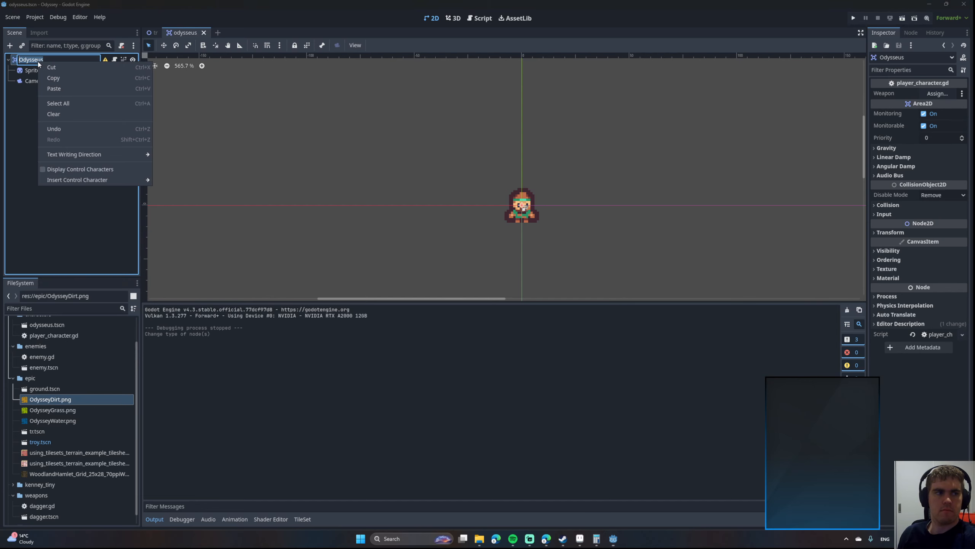
pyautogui.click(21, 72)
pyautogui.rightClick(27, 61)
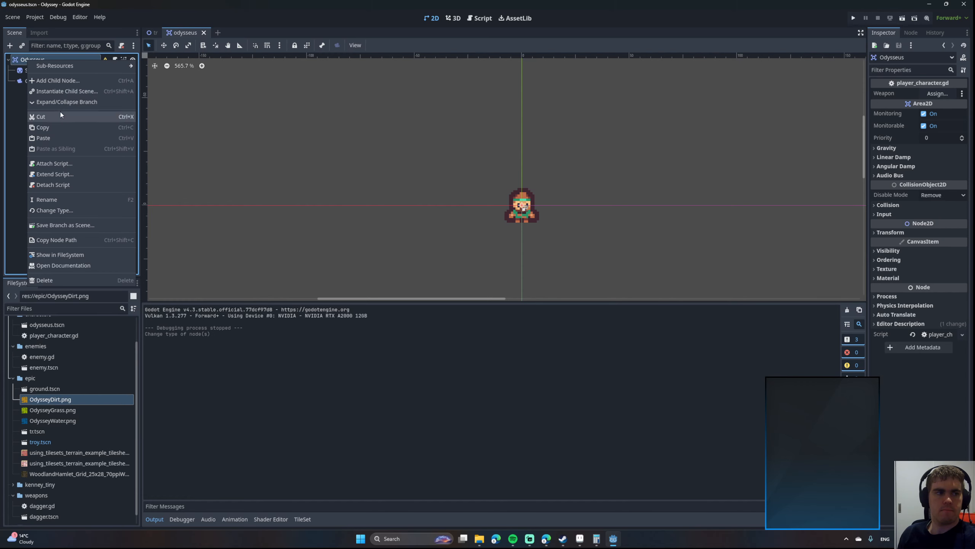
pyautogui.click(69, 81)
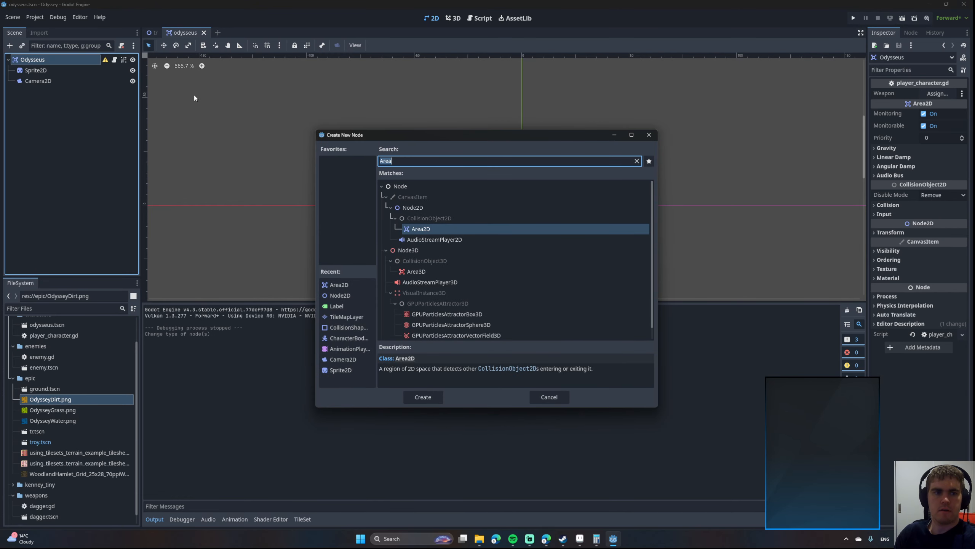
pyautogui.write('Collision')
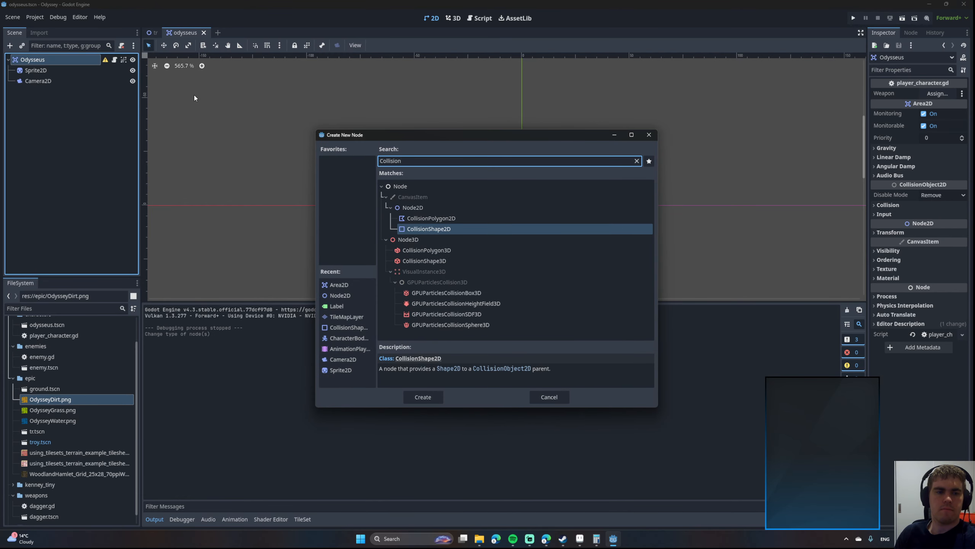
pyautogui.press('Return')
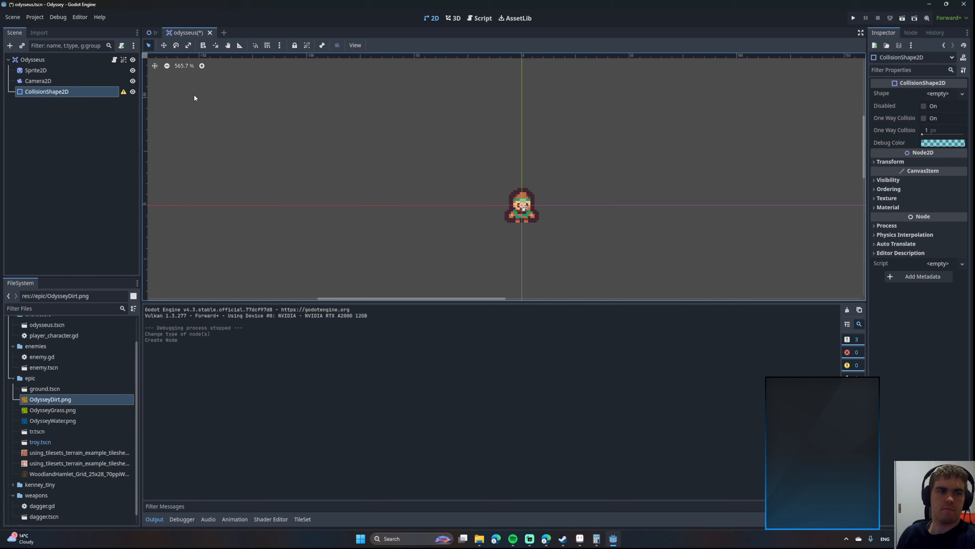
# Assign a new CapsuleShape2D as the shape of the CollisionShape2D node.
pyautogui.click(31, 141)
pyautogui.click(89, 93)
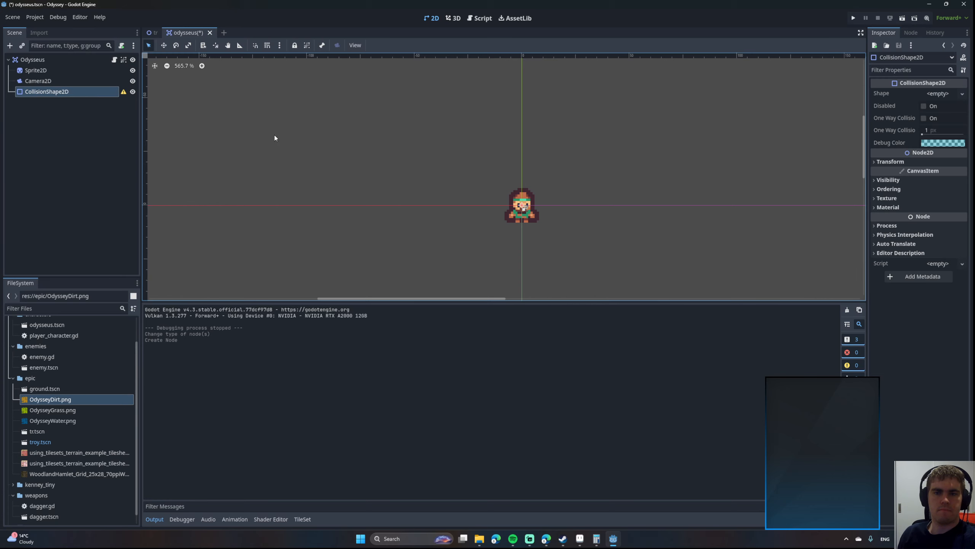
pyautogui.click(936, 93)
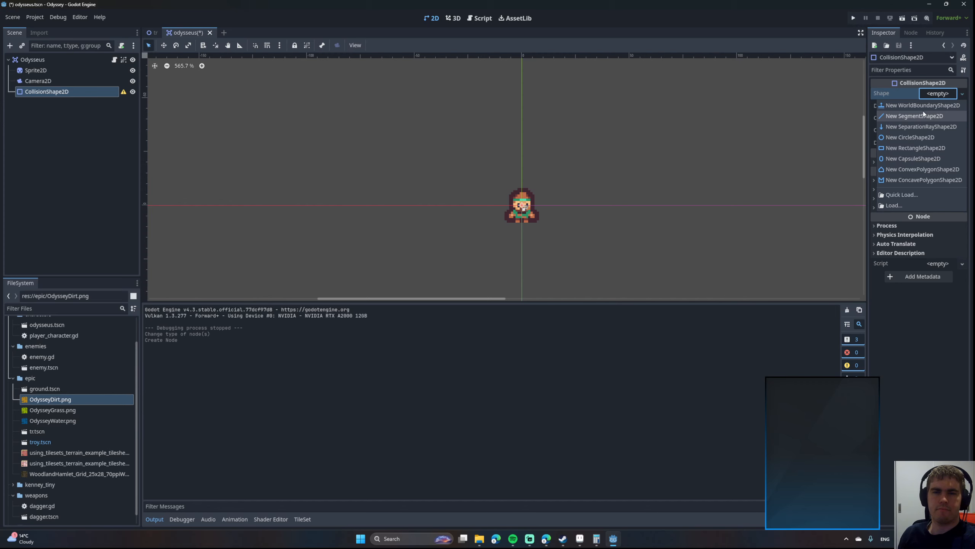
pyautogui.click(916, 158)
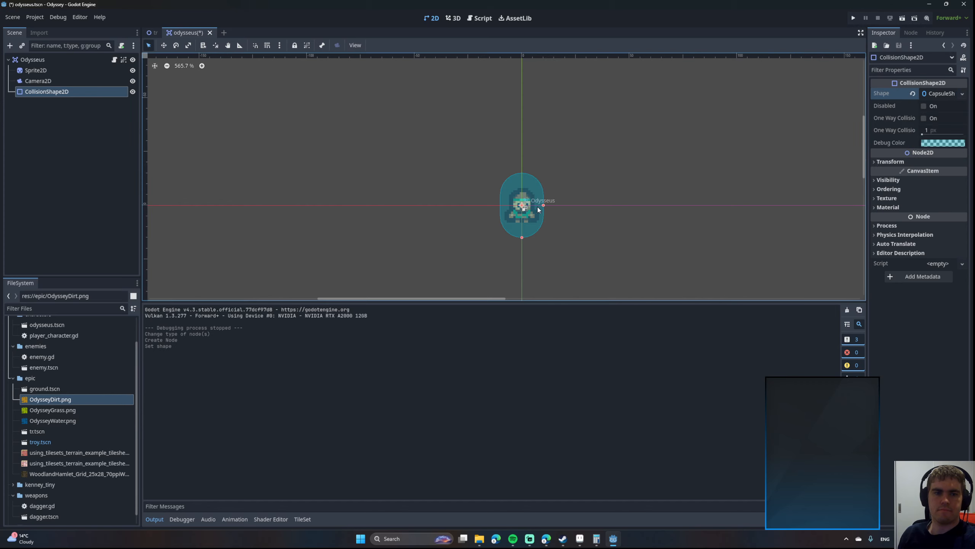
# Shrink the collision capsule around the character sprite to a radius of about 4 px and a height of about 16 px.
pyautogui.scroll(6, 544, 206)
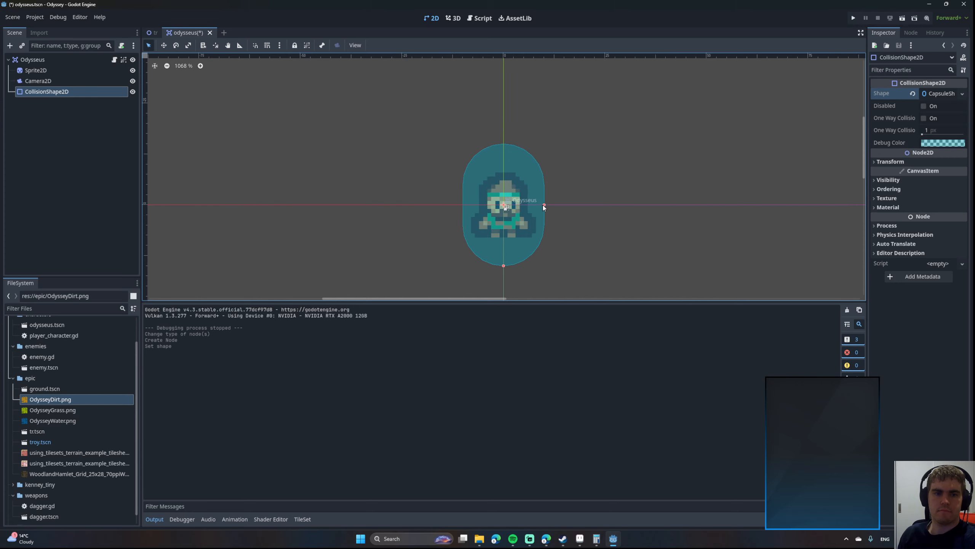
pyautogui.moveTo(542, 205); pyautogui.dragTo(521, 205)
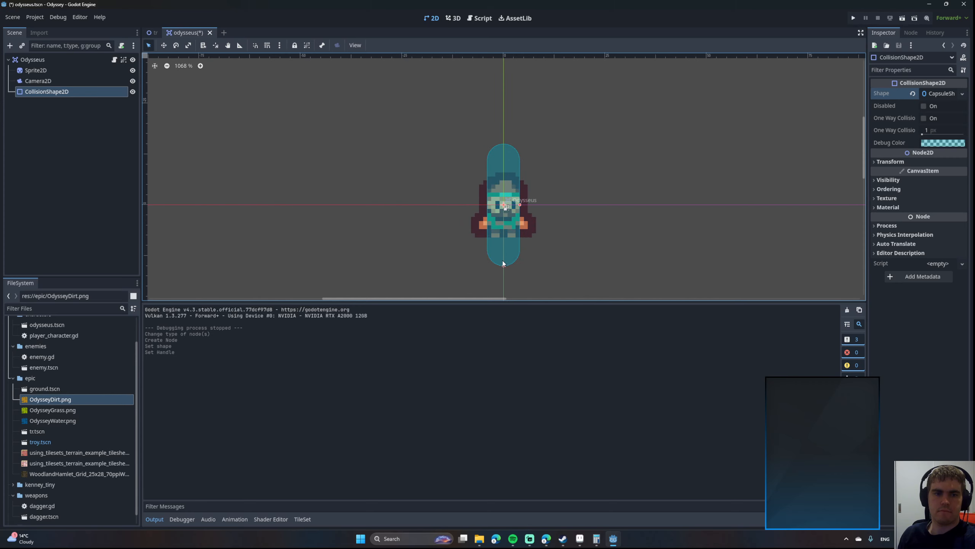
pyautogui.moveTo(504, 266); pyautogui.dragTo(504, 216)
pyautogui.click(61, 93)
pyautogui.click(613, 138)
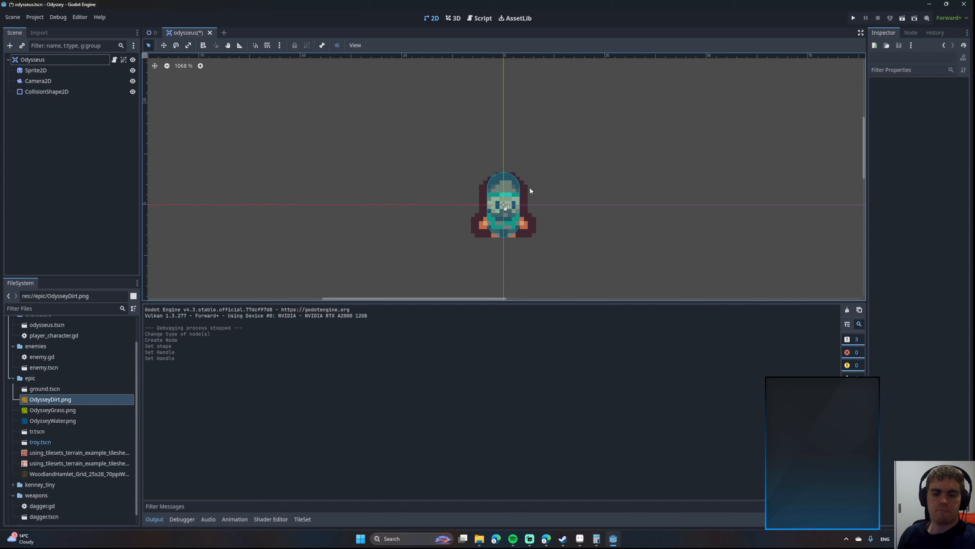
# Undo both capsule resizes and redo them to compare the two sizes against the sprite.
pyautogui.hotkey('ctrl', 'z')
pyautogui.hotkey('ctrl', 'z')
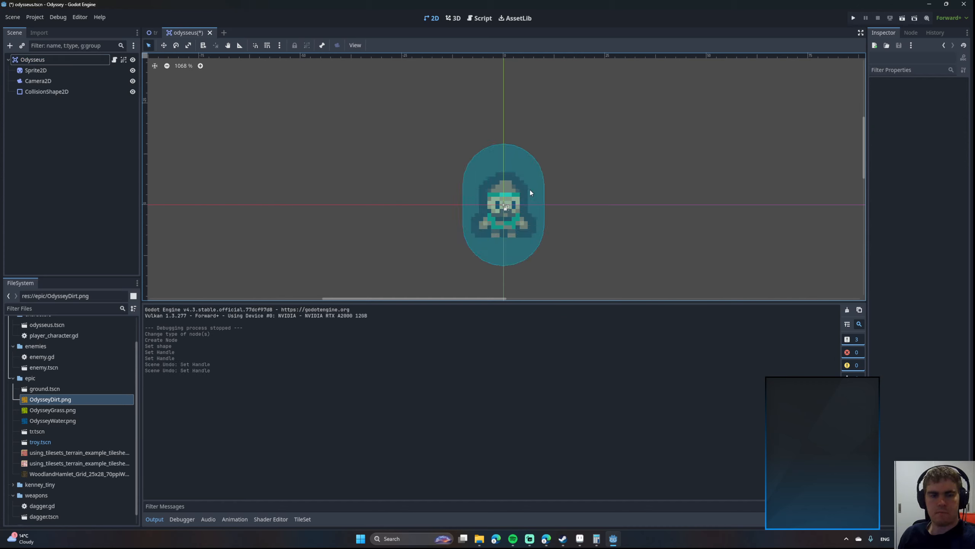
pyautogui.hotkey('ctrl', 'shift', 'z')
pyautogui.hotkey('ctrl', 'shift', 'z')
# Try to reposition the collision capsule on the sprite, and undo the 4 px horizontal move of the Odysseus node.
pyautogui.click(498, 204)
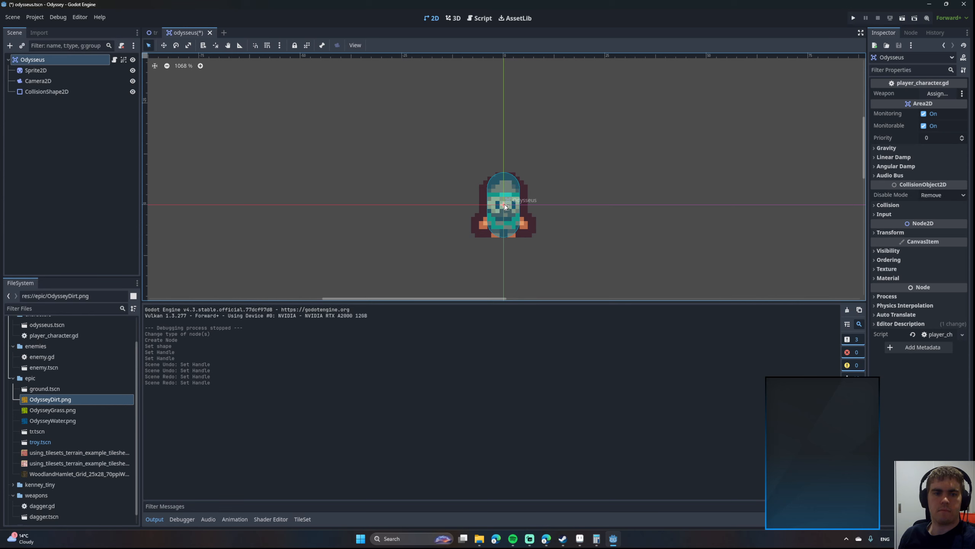
pyautogui.moveTo(503, 202); pyautogui.dragTo(503, 203)
pyautogui.click(26, 93)
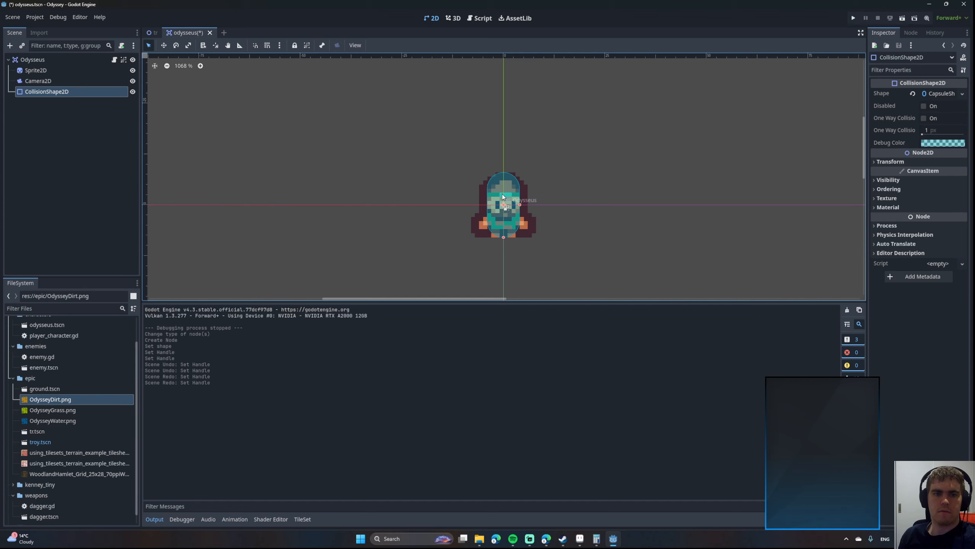
pyautogui.moveTo(504, 191); pyautogui.dragTo(503, 191)
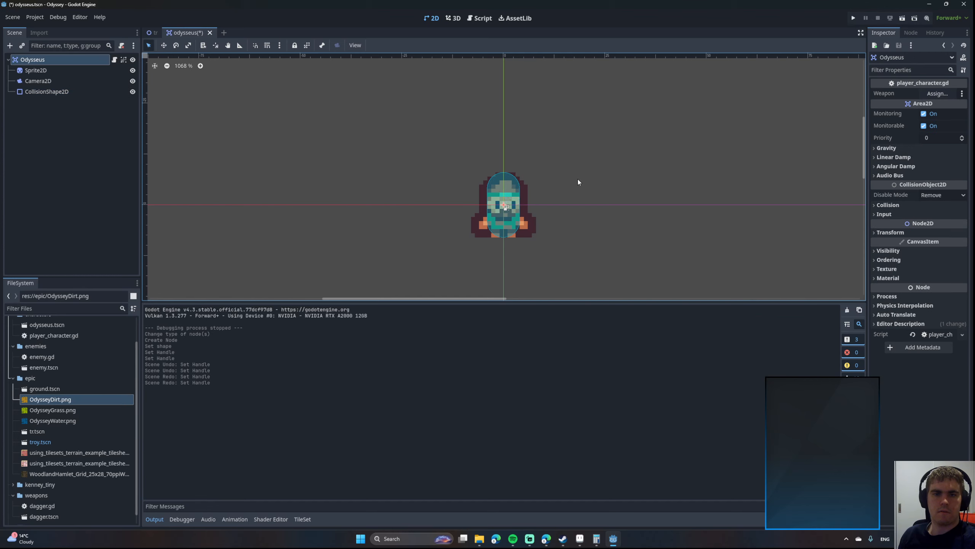
pyautogui.hotkey('ctrl', 'z')
pyautogui.hotkey('ctrl', 'shift', 'z')
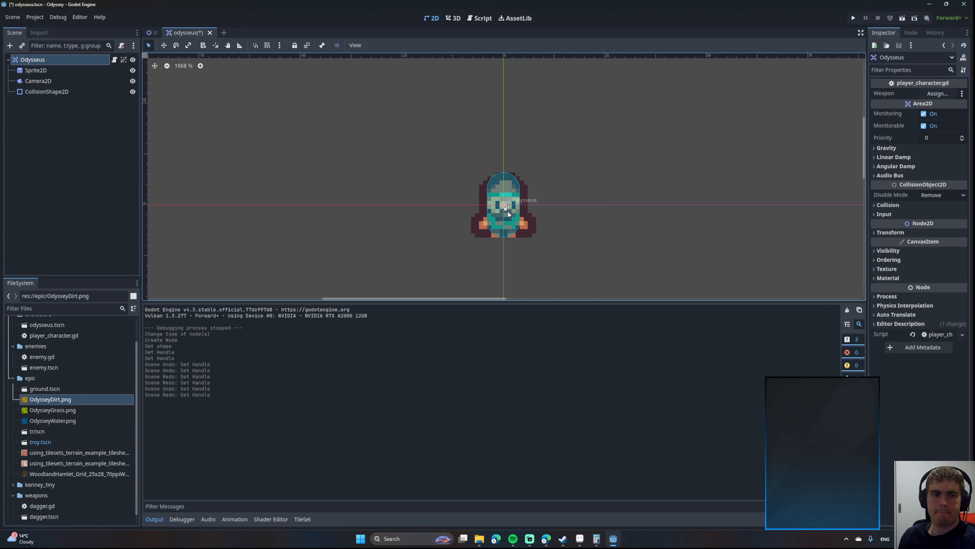
pyautogui.scroll(10, 506, 206)
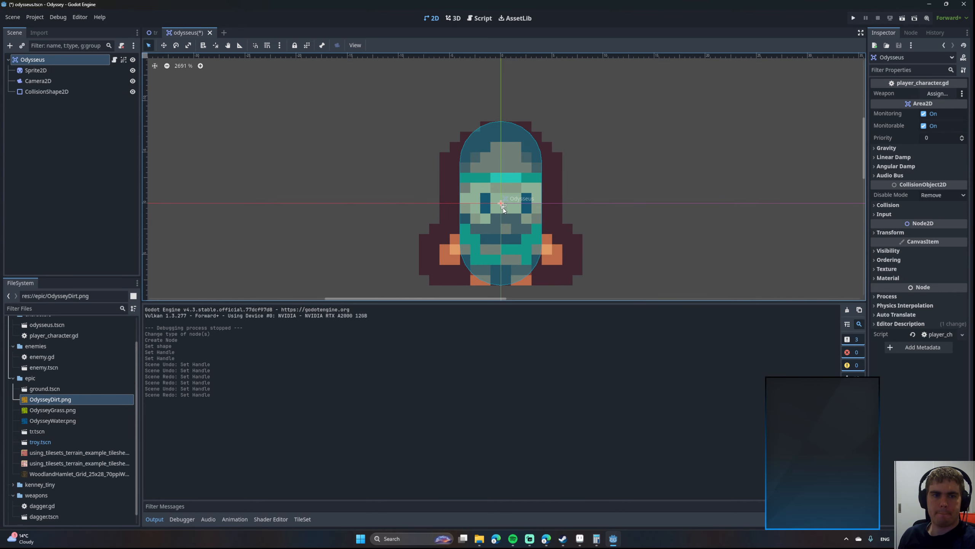
pyautogui.moveTo(502, 204); pyautogui.dragTo(547, 206)
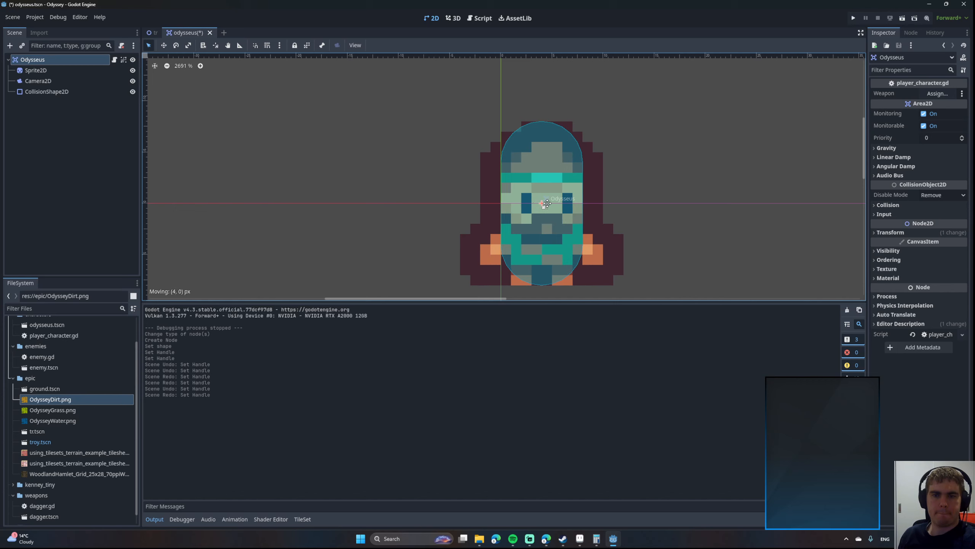
pyautogui.hotkey('ctrl', 'z')
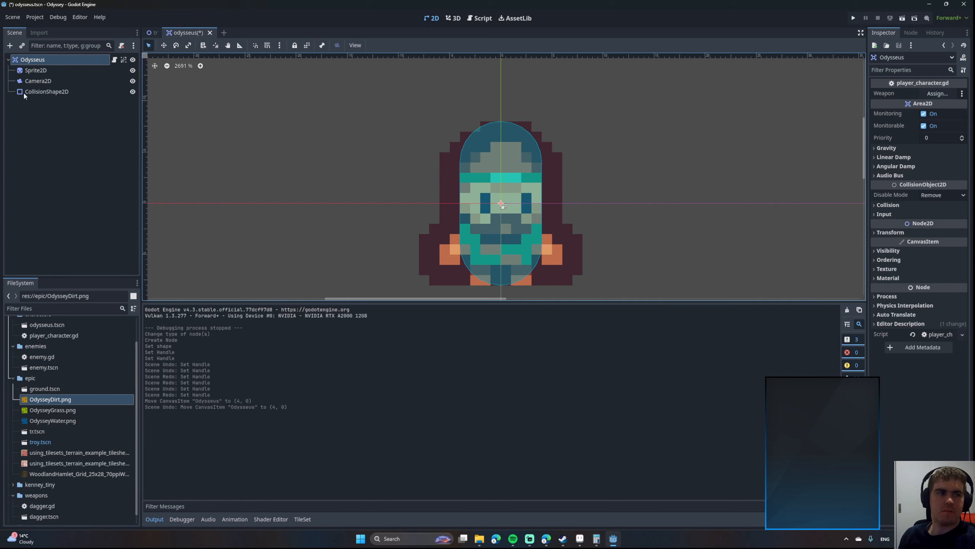
# Examine the capsule shape's radius, height, custom solver bias and resource properties.
pyautogui.click(39, 92)
pyautogui.click(938, 93)
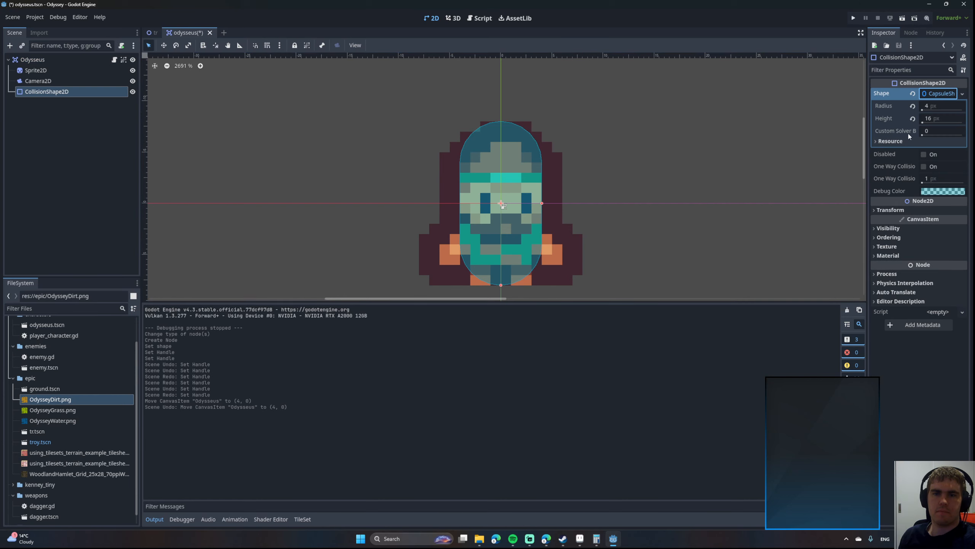
pyautogui.moveTo(893, 134)
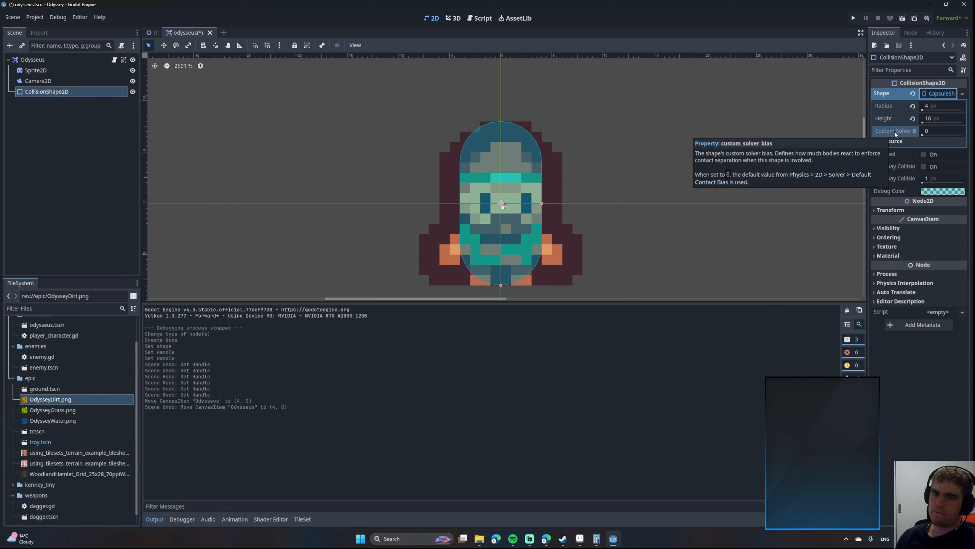
pyautogui.click(890, 142)
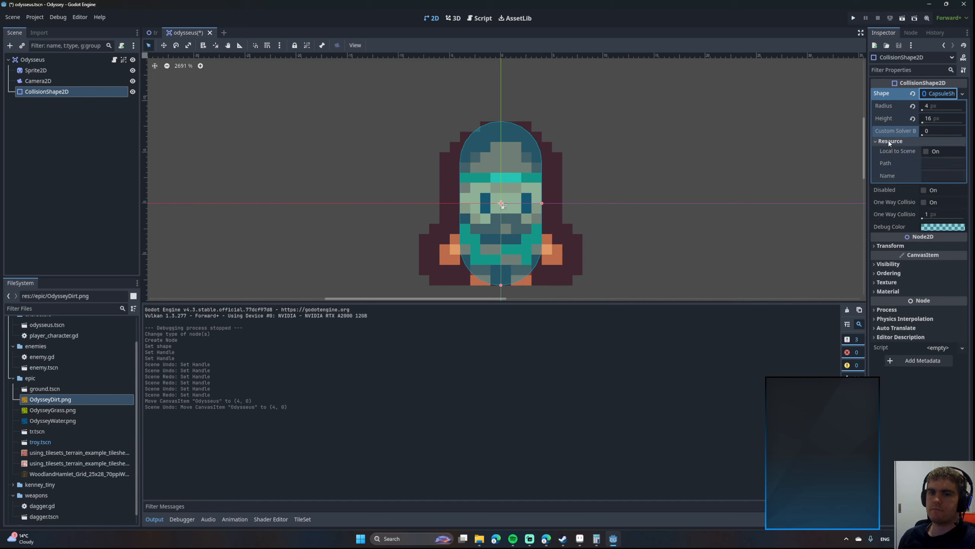
pyautogui.click(889, 140)
pyautogui.scroll(-4, 619, 175)
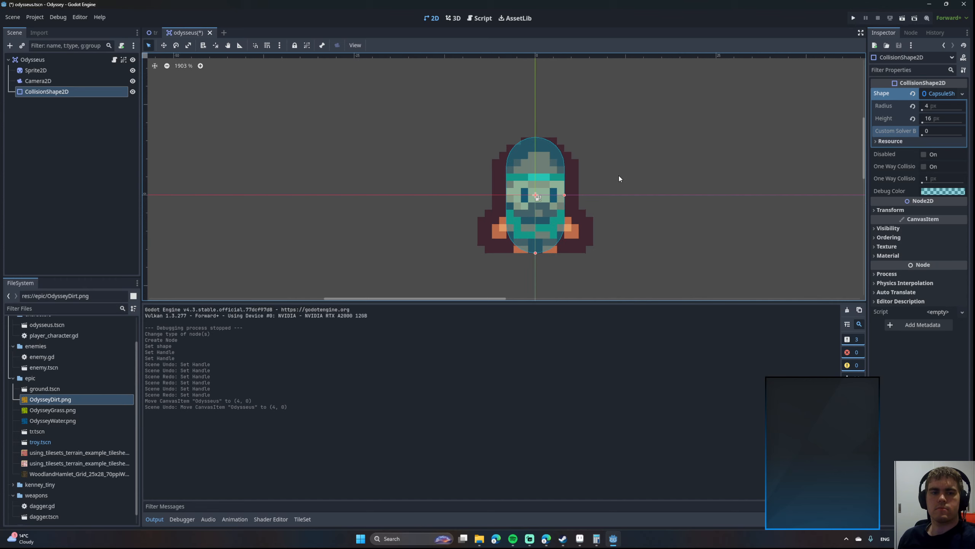
pyautogui.scroll(-2, 537, 174)
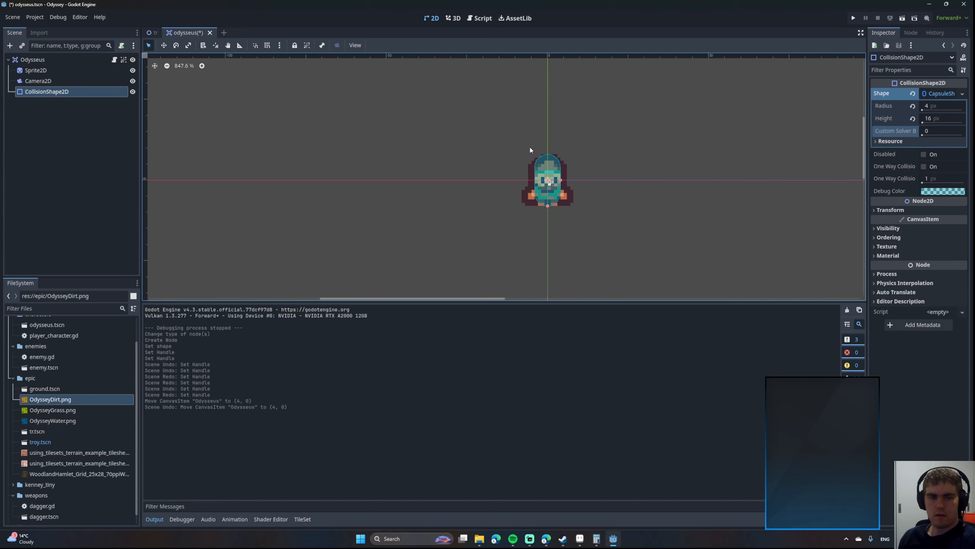
# Save the odysseus scene with its capsule collision shape.
pyautogui.hotkey('ctrl', 's')
pyautogui.moveTo(564, 170); pyautogui.dragTo(537, 197, button='middle')
pyautogui.scroll(-2, 485, 167)
pyautogui.scroll(-1, 536, 196)
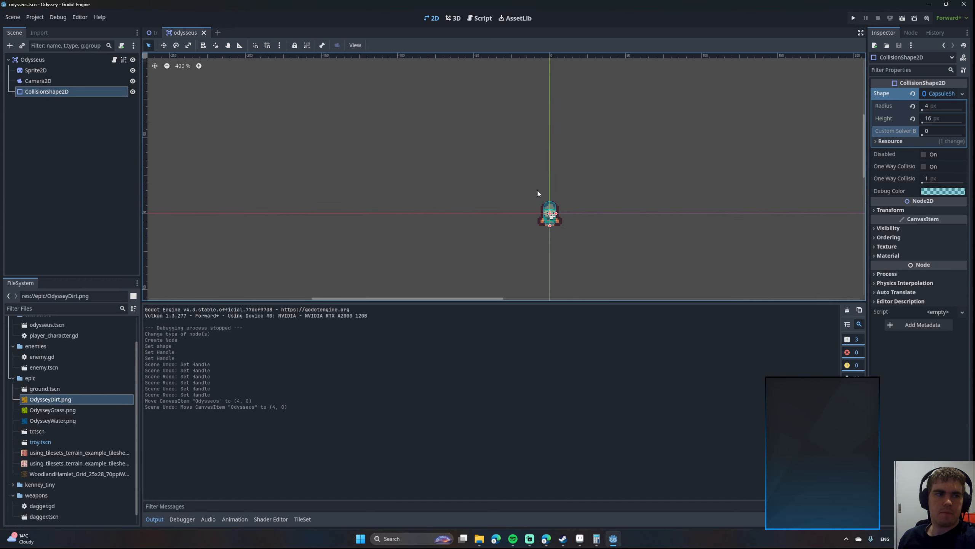
pyautogui.click(151, 33)
pyautogui.click(189, 33)
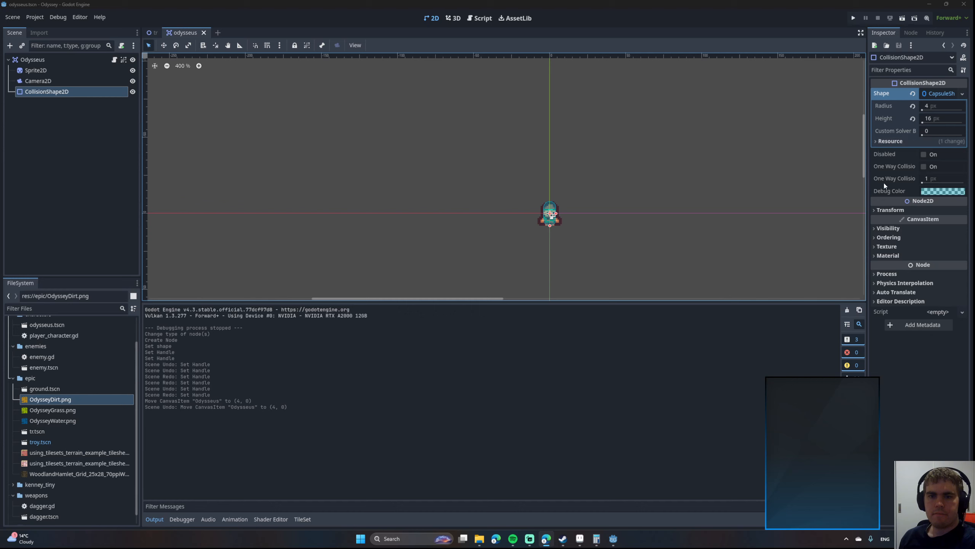
# Examine the collision layer, mask and input settings of the Odysseus Area2D node.
pyautogui.click(52, 60)
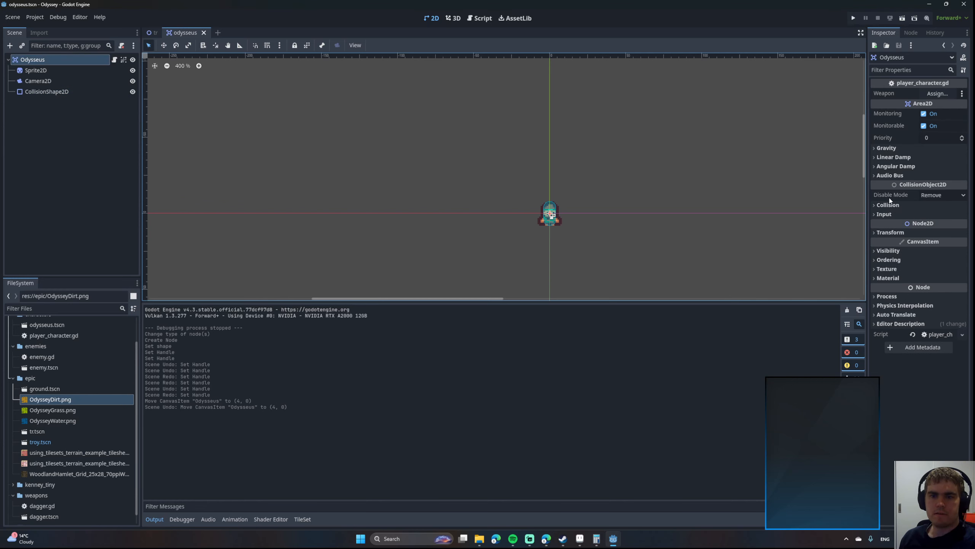
pyautogui.click(887, 208)
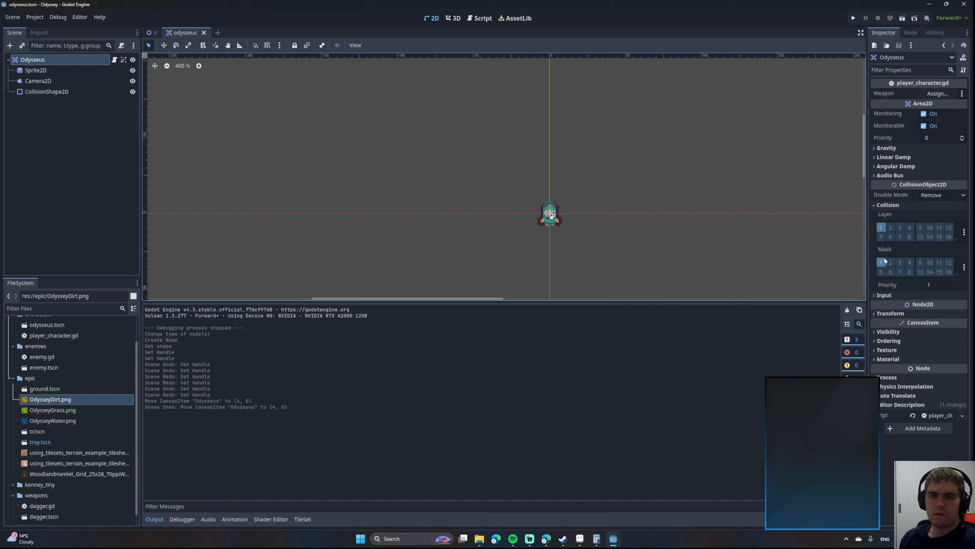
pyautogui.click(885, 295)
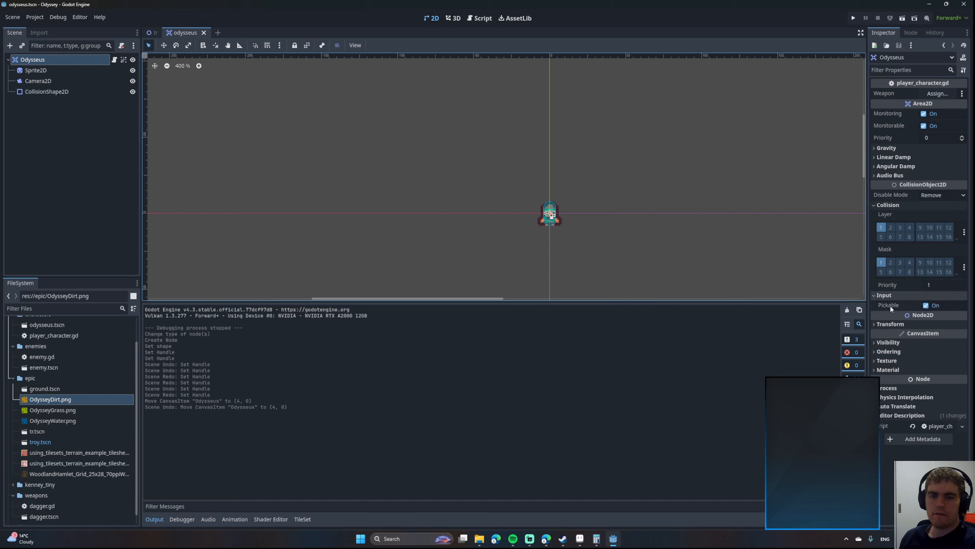
pyautogui.moveTo(890, 307)
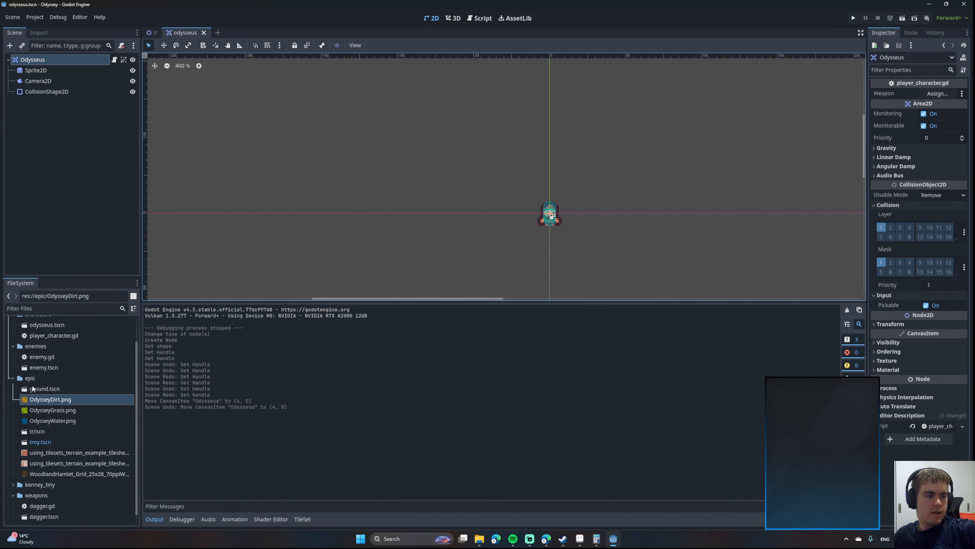
# Open the tr.tscn scene from the epic folder to check it, and remove that file from the project.
pyautogui.click(49, 431)
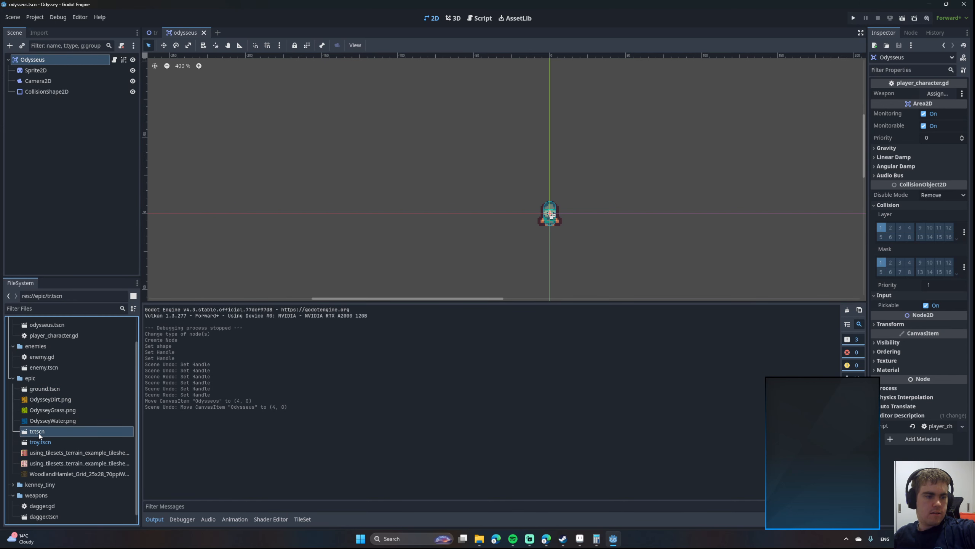
pyautogui.doubleClick(38, 431)
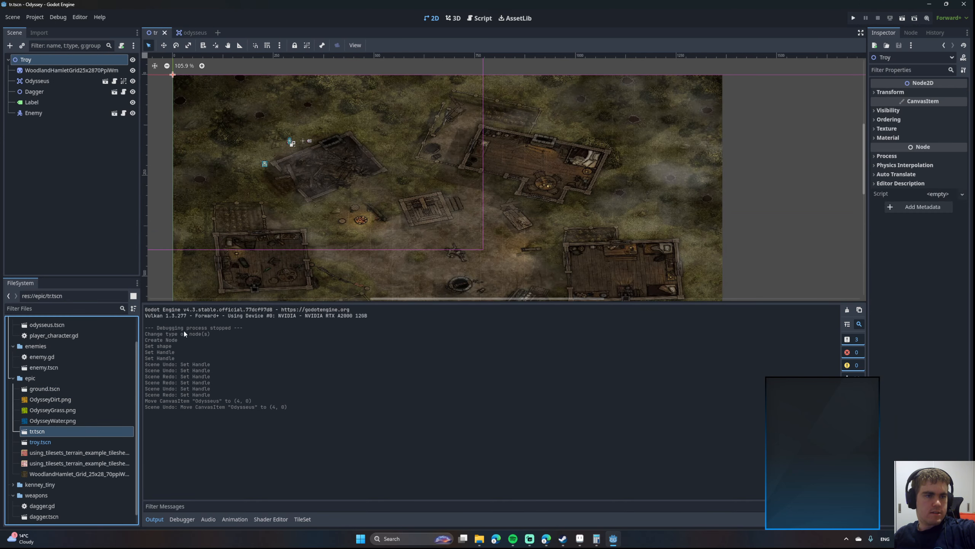
pyautogui.rightClick(38, 433)
pyautogui.click(30, 430)
pyautogui.click(33, 421)
pyautogui.click(33, 431)
pyautogui.press('Delete')
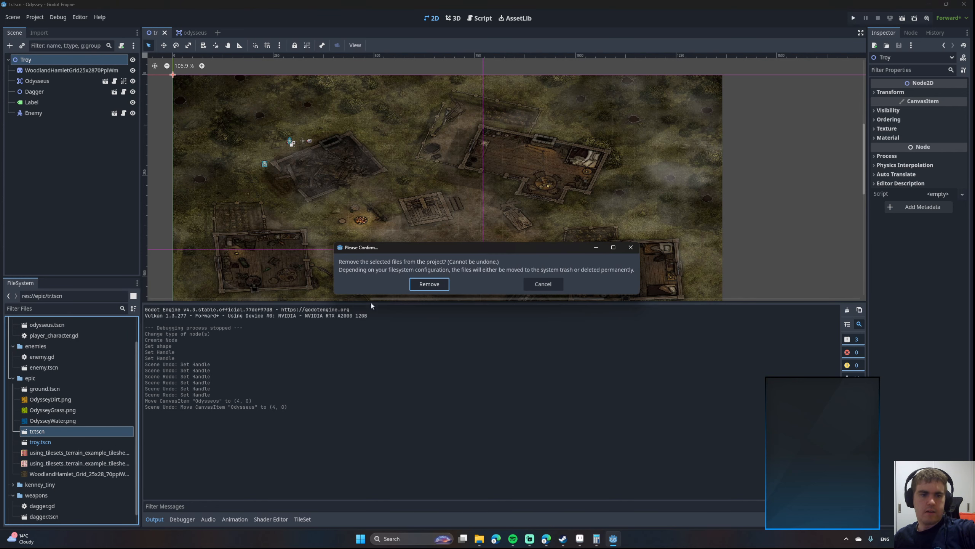
pyautogui.click(429, 284)
# Remove the WoodlandHamlet_Grid map image from the epic folder of the project.
pyautogui.click(56, 464)
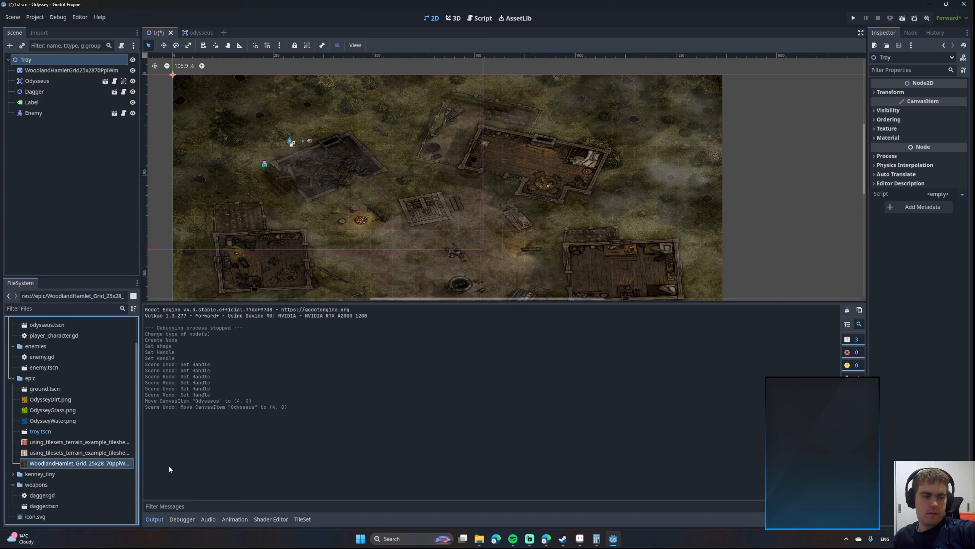
pyautogui.press('Delete')
pyautogui.click(415, 283)
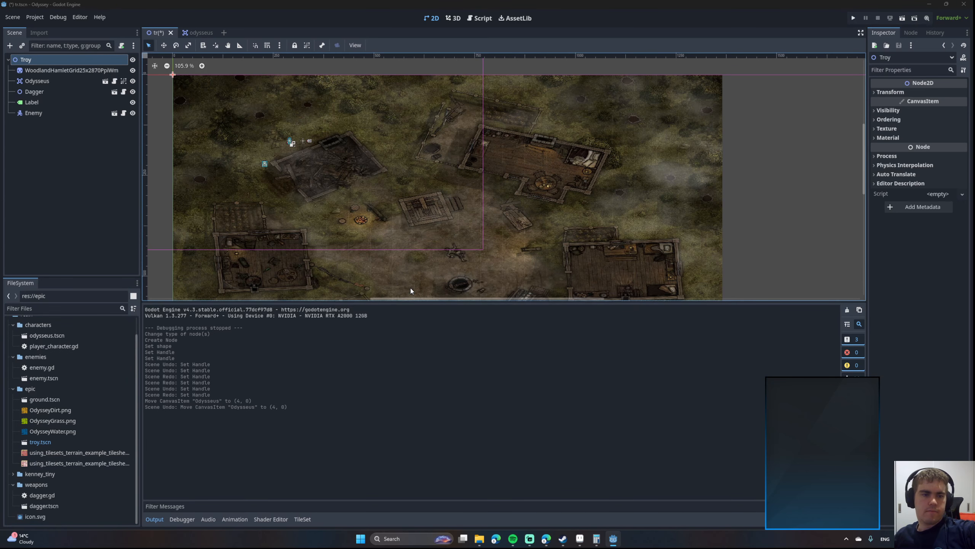
# Remove the two using_tilesets_terrain_example tilesheet images from the epic folder of the project.
pyautogui.click(68, 456)
pyautogui.press('Delete')
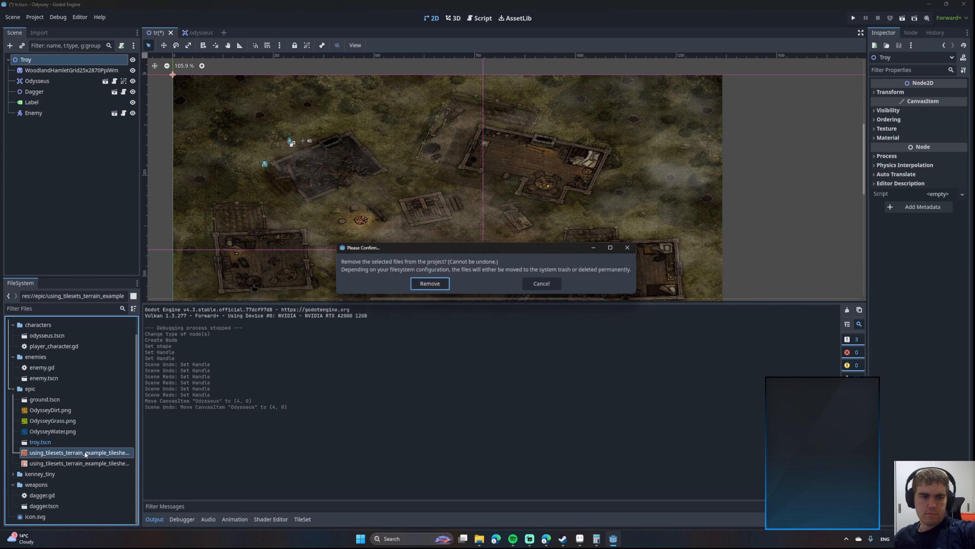
pyautogui.press('Return')
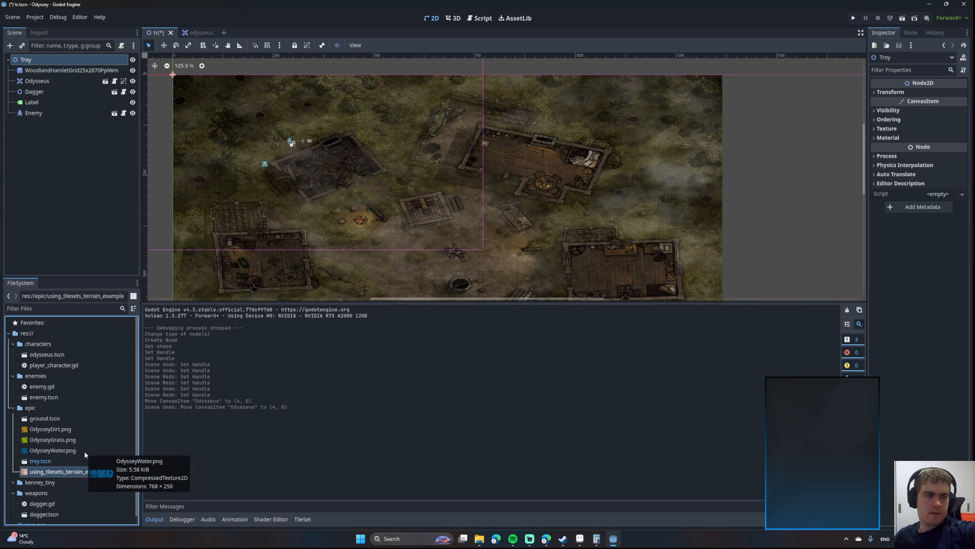
pyautogui.press('Delete')
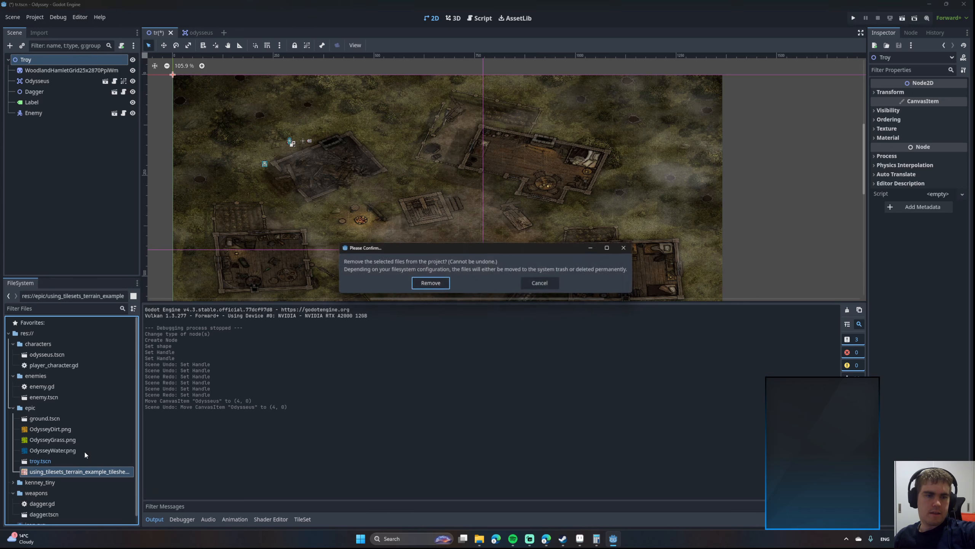
pyautogui.press('Return')
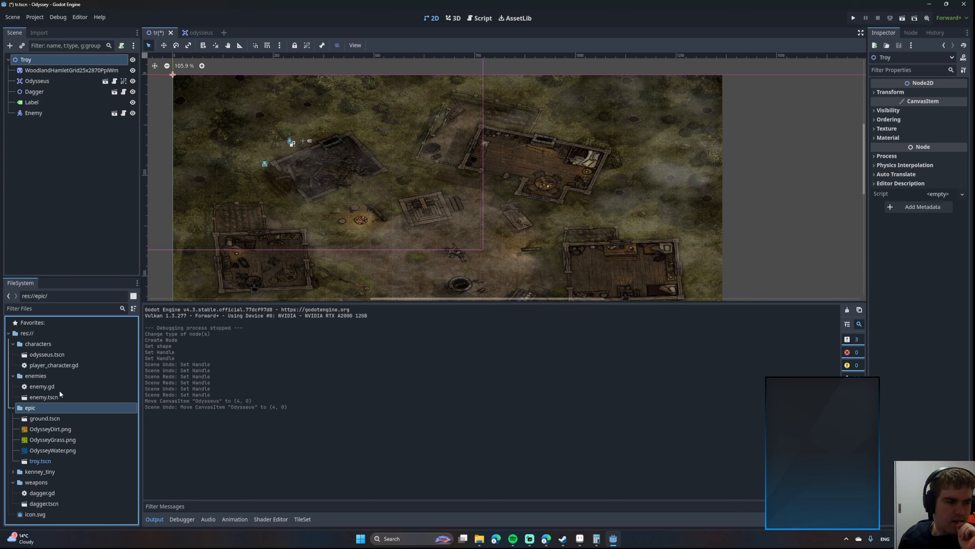
# Open the ground.tscn scene from the epic folder and examine its grass, dirt and water terrain.
pyautogui.doubleClick(41, 420)
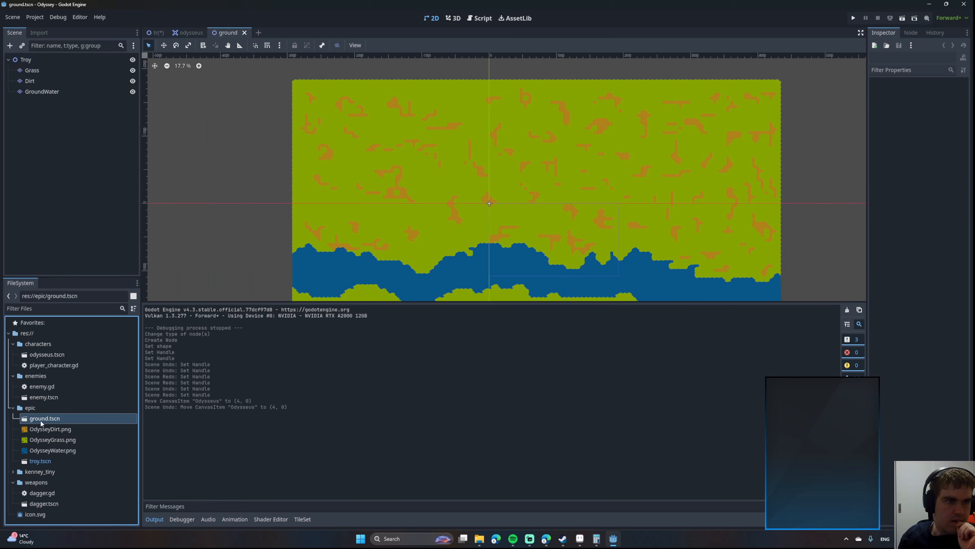
pyautogui.moveTo(443, 155); pyautogui.dragTo(419, 132, button='middle')
pyautogui.scroll(-4, 432, 150)
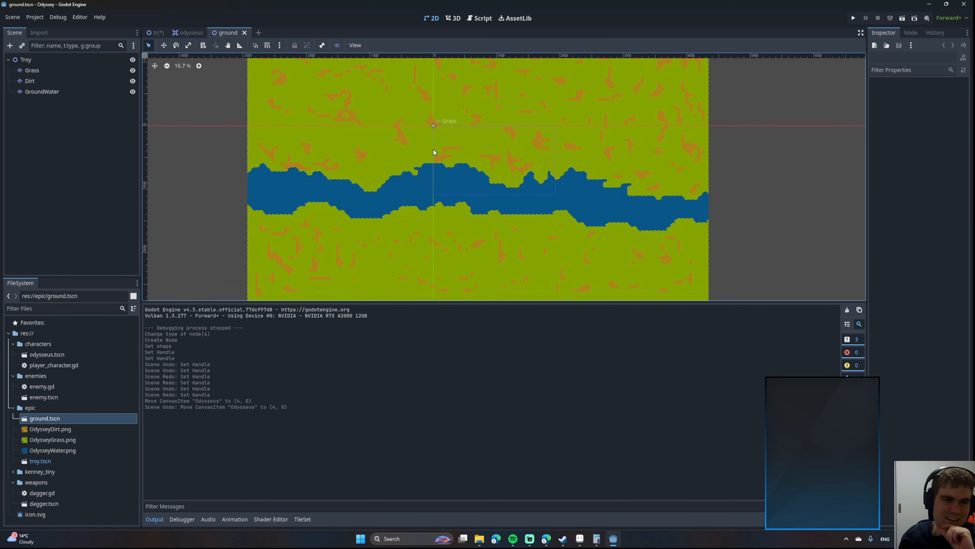
pyautogui.moveTo(447, 172); pyautogui.dragTo(482, 248, button='middle')
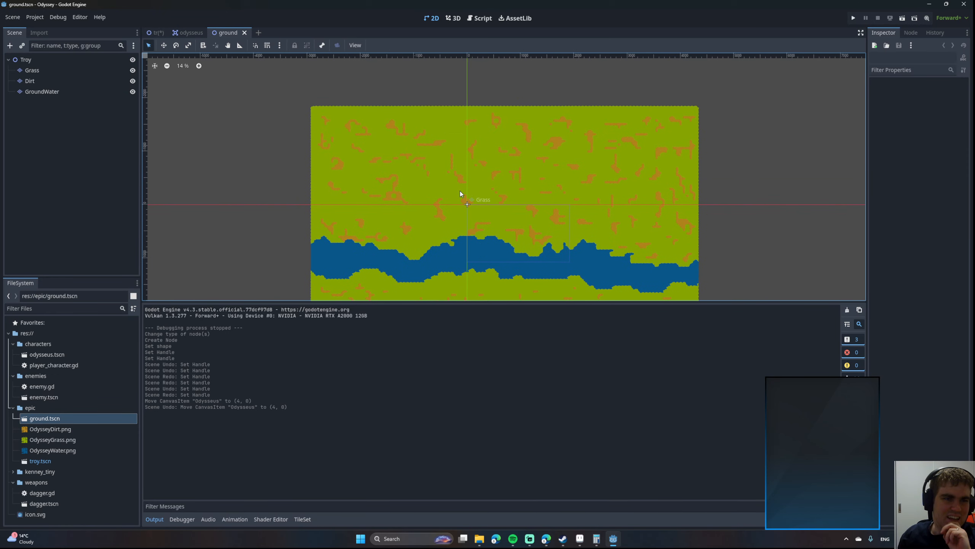
pyautogui.moveTo(416, 180)
pyautogui.mouseDown(button='middle')
pyautogui.moveTo(450, 175)
pyautogui.moveTo(403, 172)
pyautogui.mouseUp(button='middle')
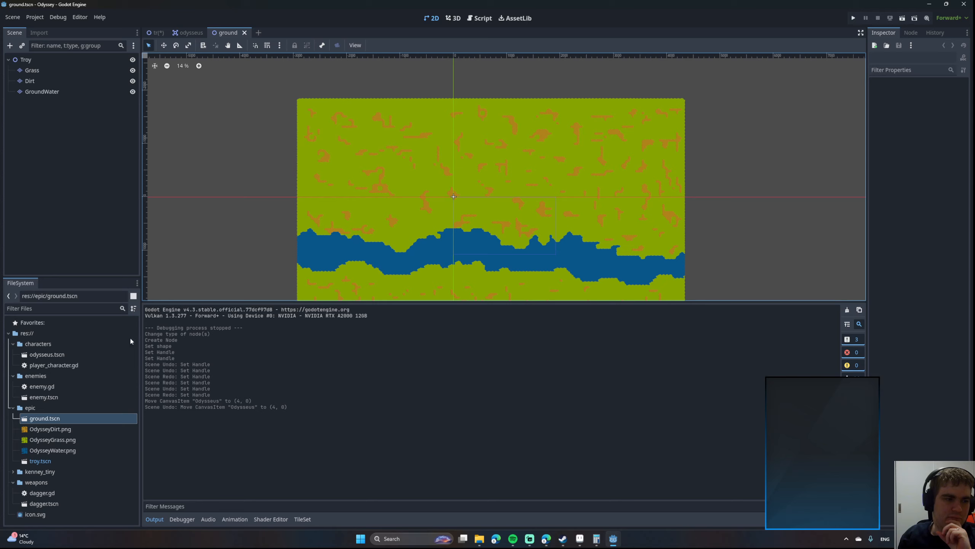
# Open the troy.tscn scene and examine the terrain and characters around its origin.
pyautogui.doubleClick(40, 461)
pyautogui.scroll(-4, 421, 202)
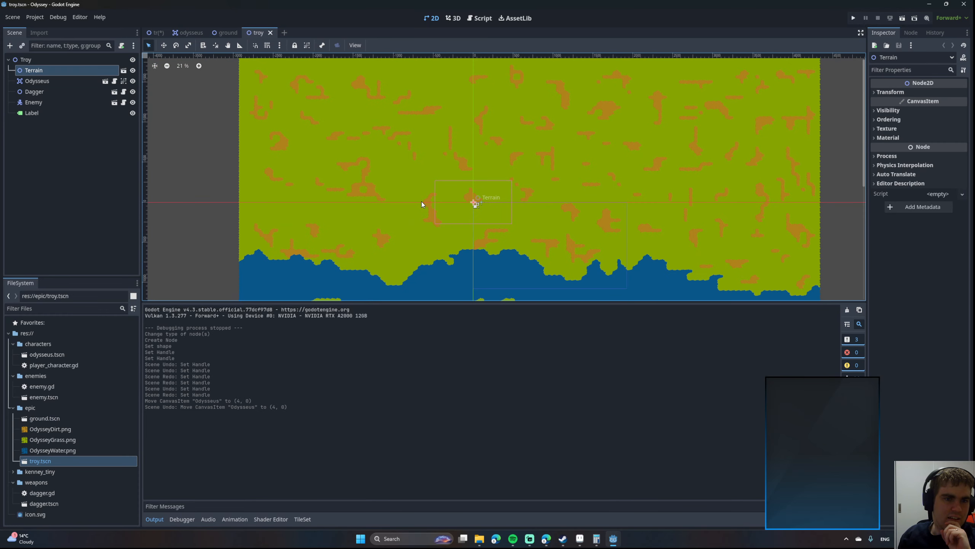
pyautogui.scroll(5, 422, 202)
pyautogui.scroll(10, 532, 193)
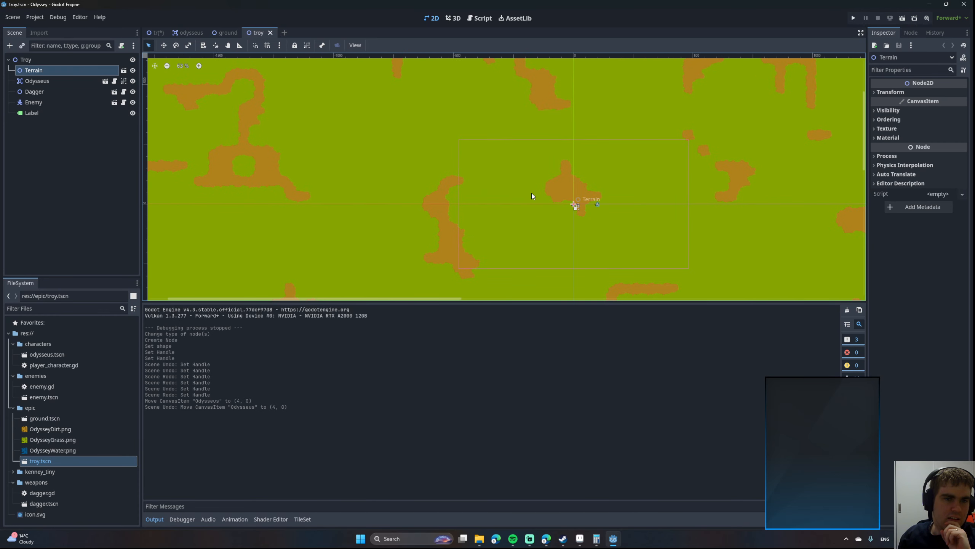
pyautogui.scroll(-3, 362, 147)
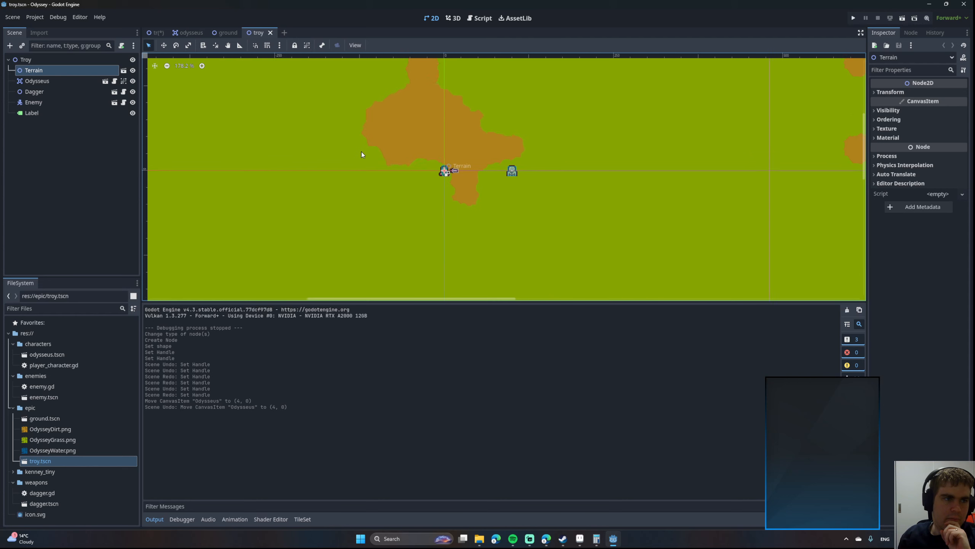
pyautogui.click(180, 66)
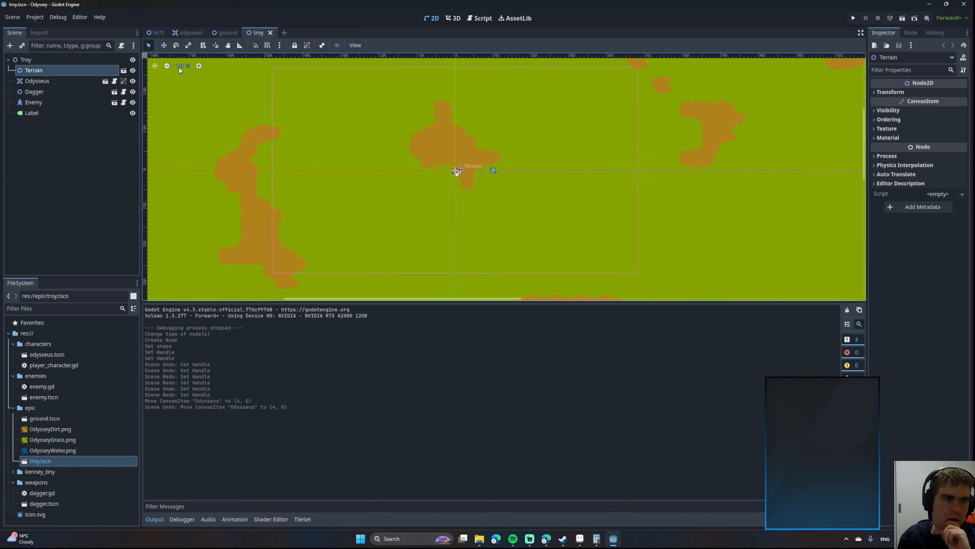
pyautogui.click(154, 65)
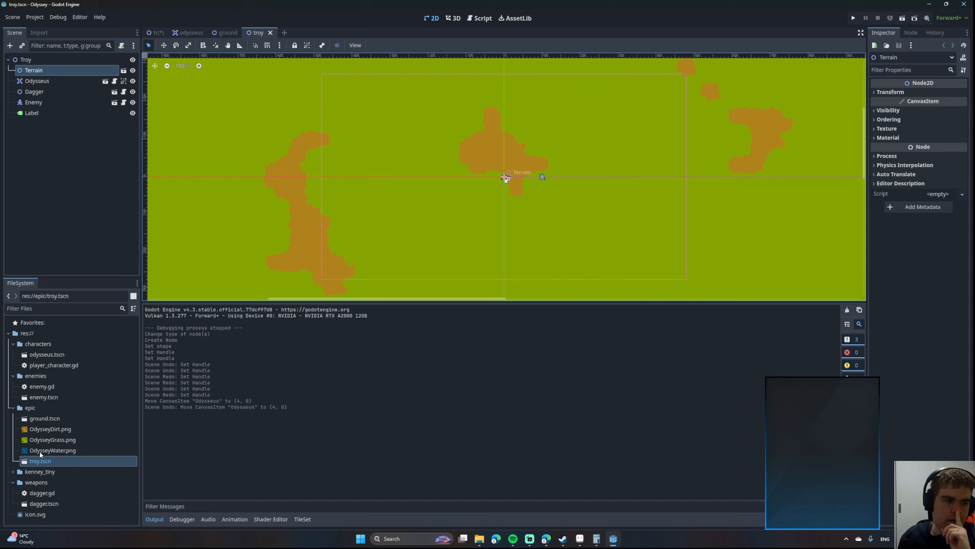
# Return to the ground scene and check its terrain layout and the file actions available for ground.tscn.
pyautogui.click(36, 418)
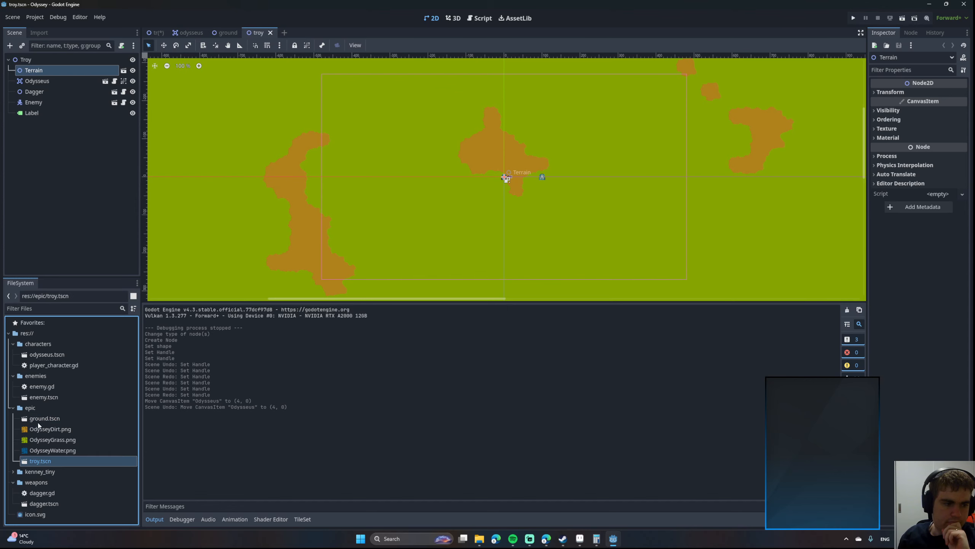
pyautogui.click(38, 427)
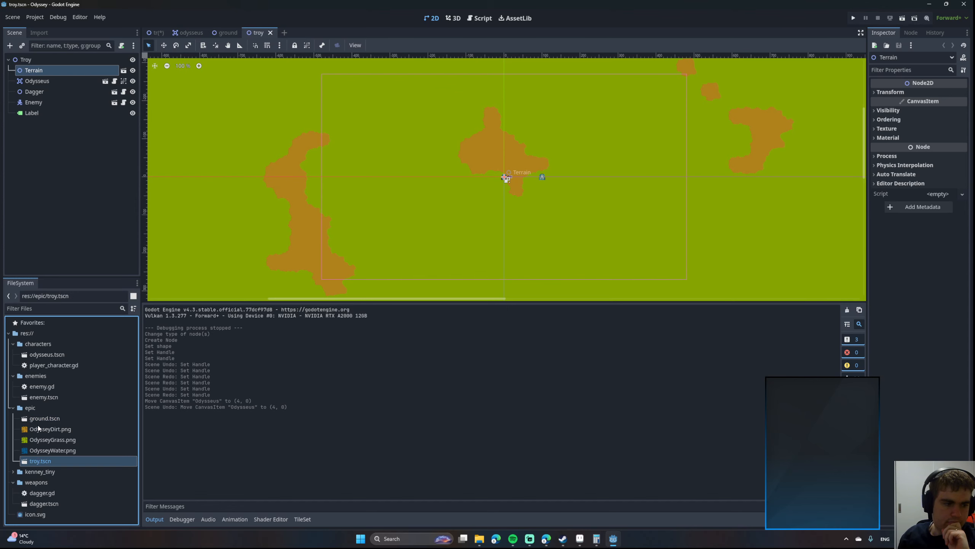
pyautogui.click(36, 458)
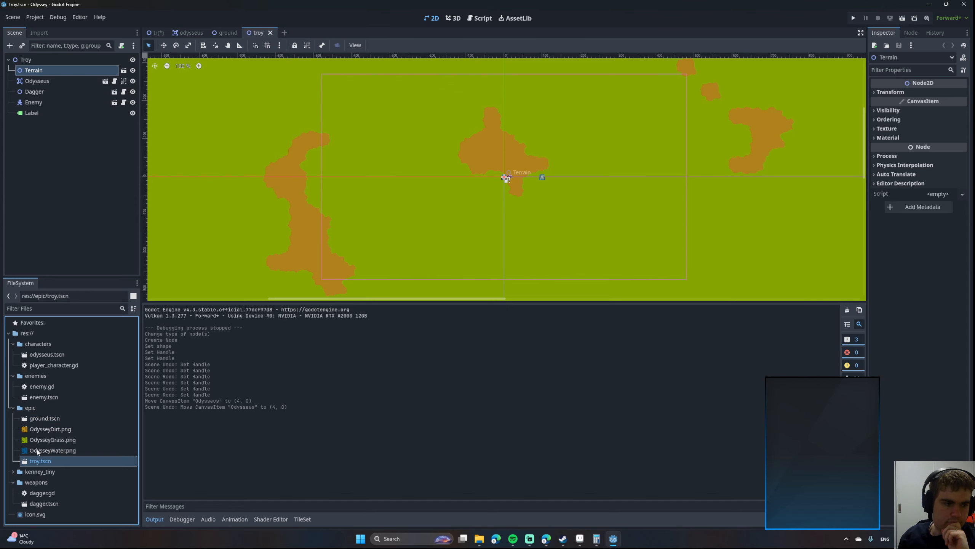
pyautogui.doubleClick(37, 419)
pyautogui.moveTo(335, 242); pyautogui.dragTo(310, 213, button='middle')
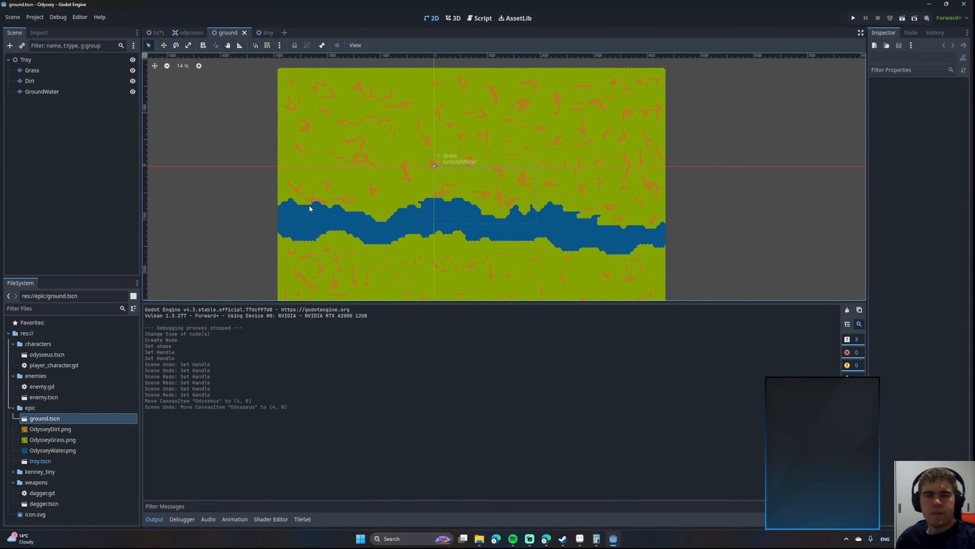
pyautogui.rightClick(41, 419)
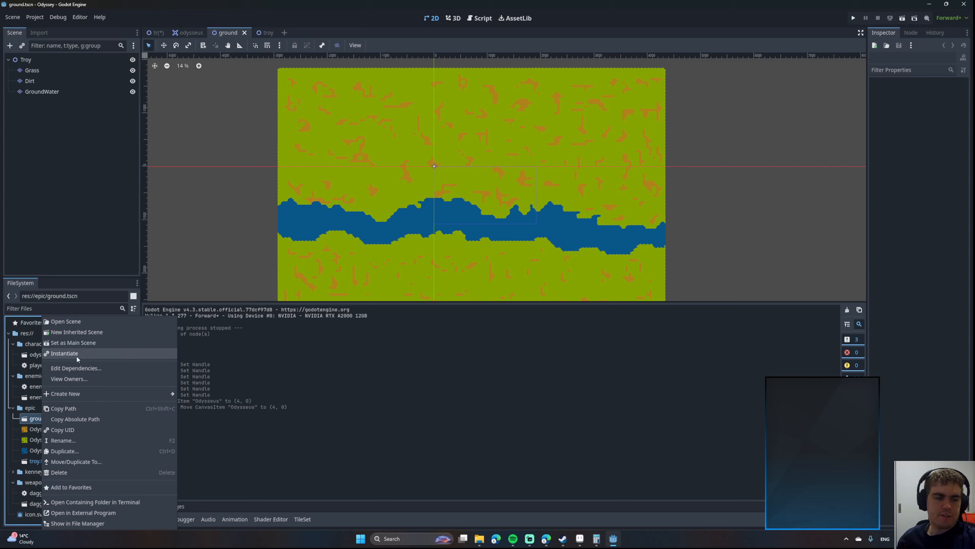
pyautogui.click(189, 251)
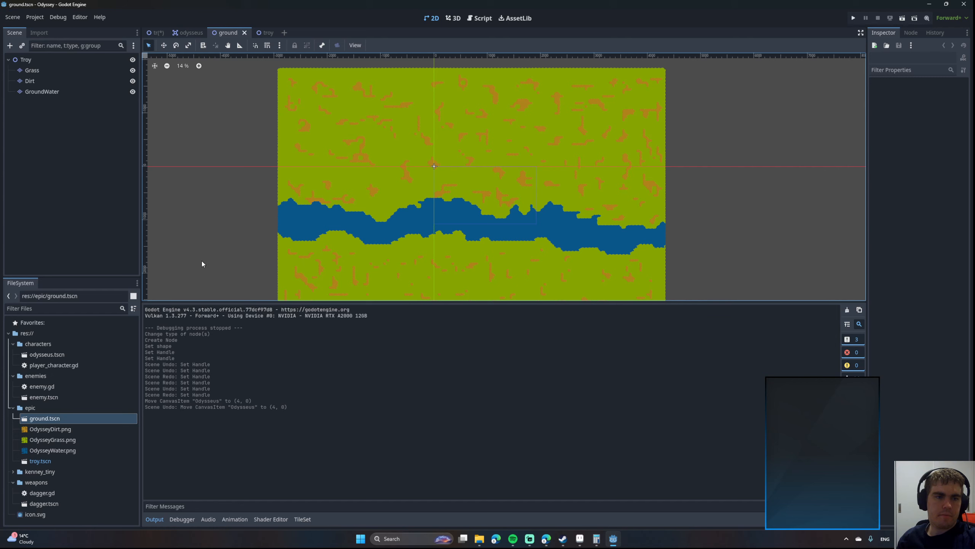
pyautogui.scroll(2, 397, 212)
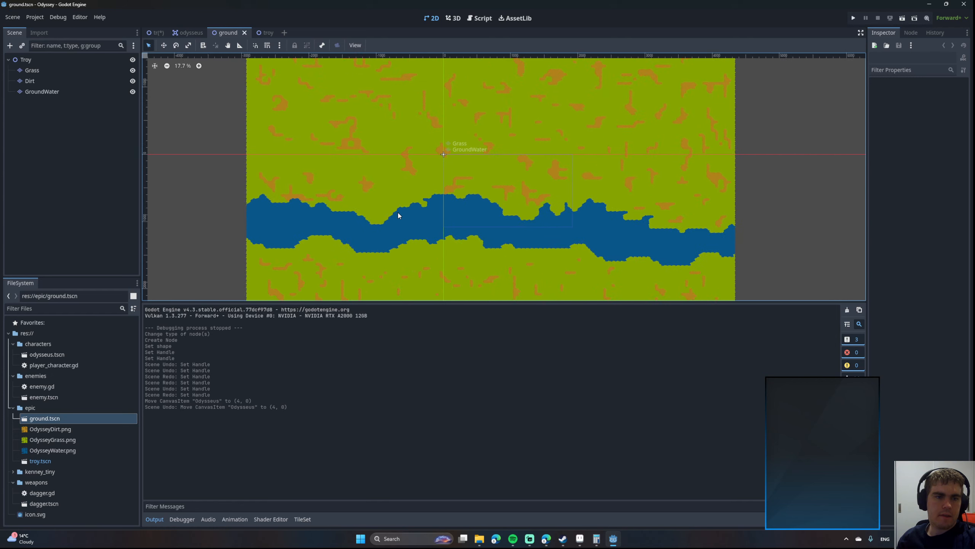
# Close the ground scene and review the terrain and character placement in the troy scene.
pyautogui.click(260, 34)
pyautogui.click(237, 33)
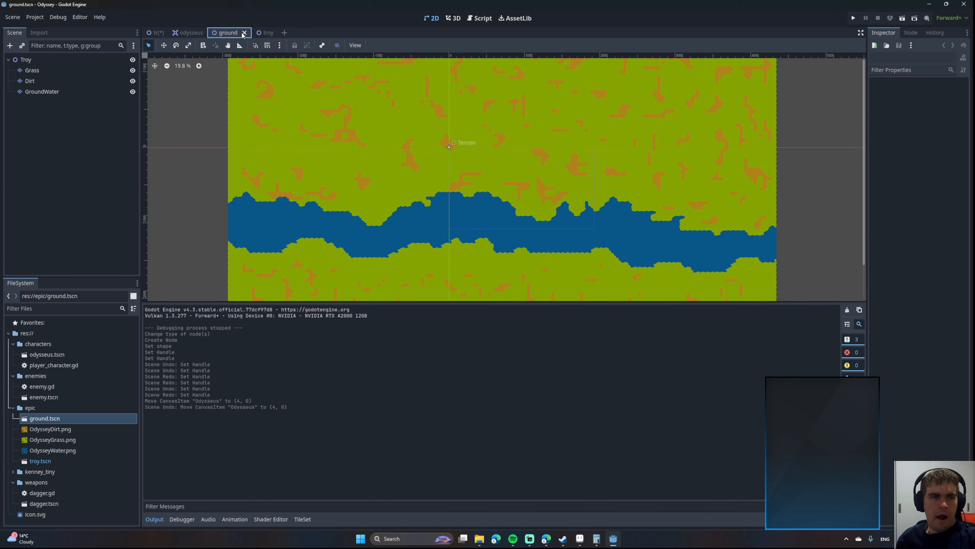
pyautogui.click(244, 32)
pyautogui.click(229, 34)
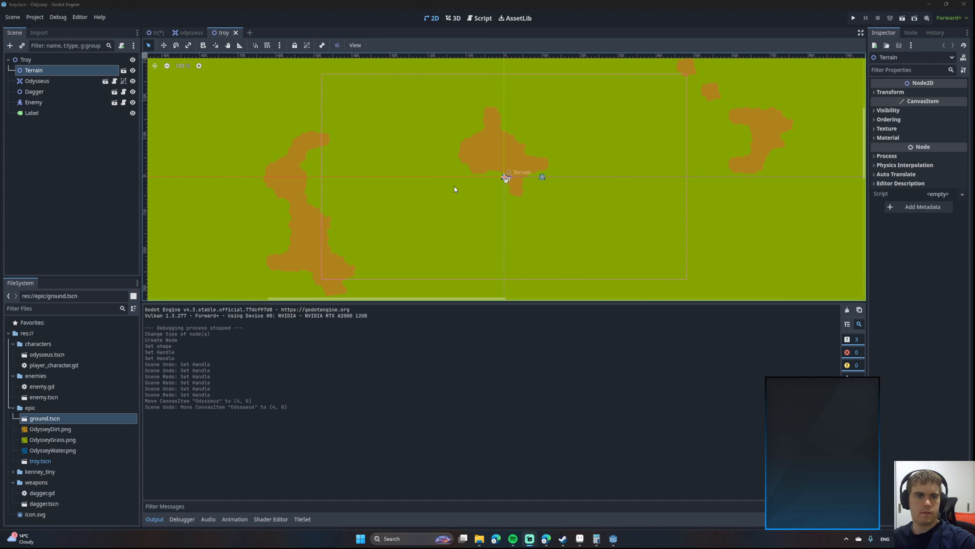
pyautogui.scroll(-3, 457, 185)
pyautogui.scroll(-2, 515, 177)
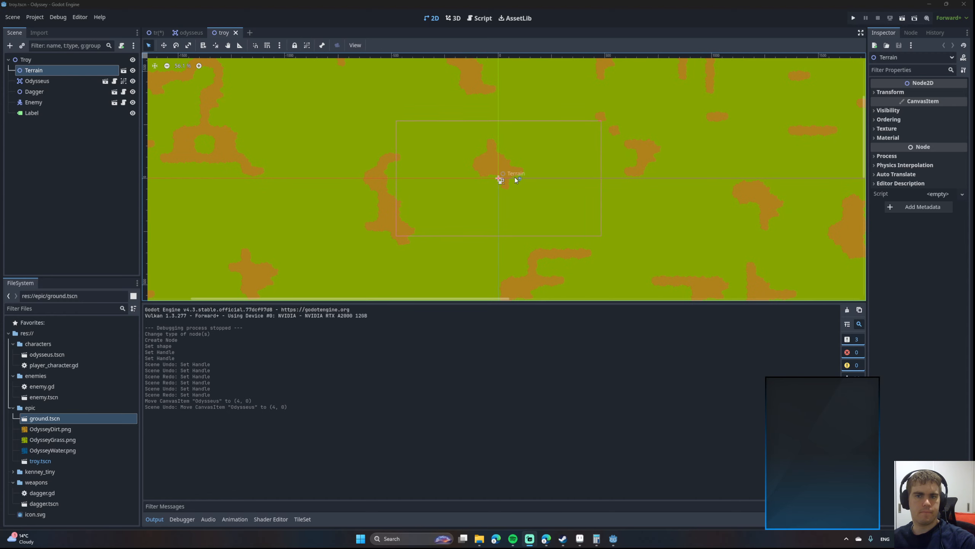
pyautogui.scroll(-4, 501, 177)
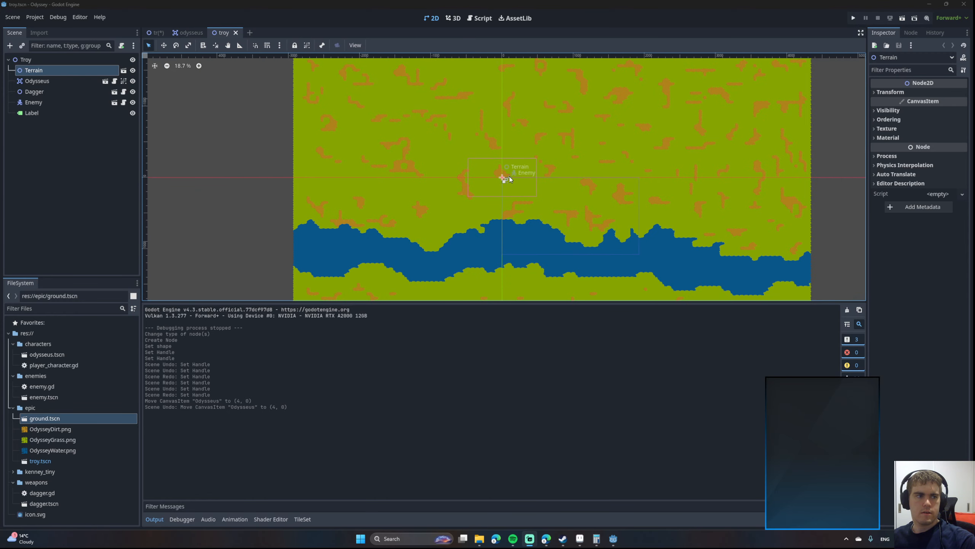
pyautogui.scroll(7, 510, 179)
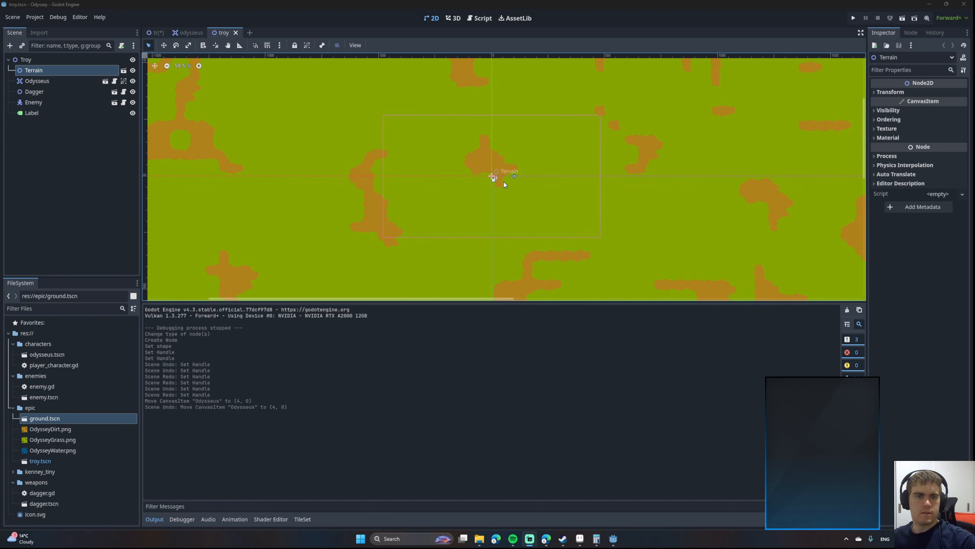